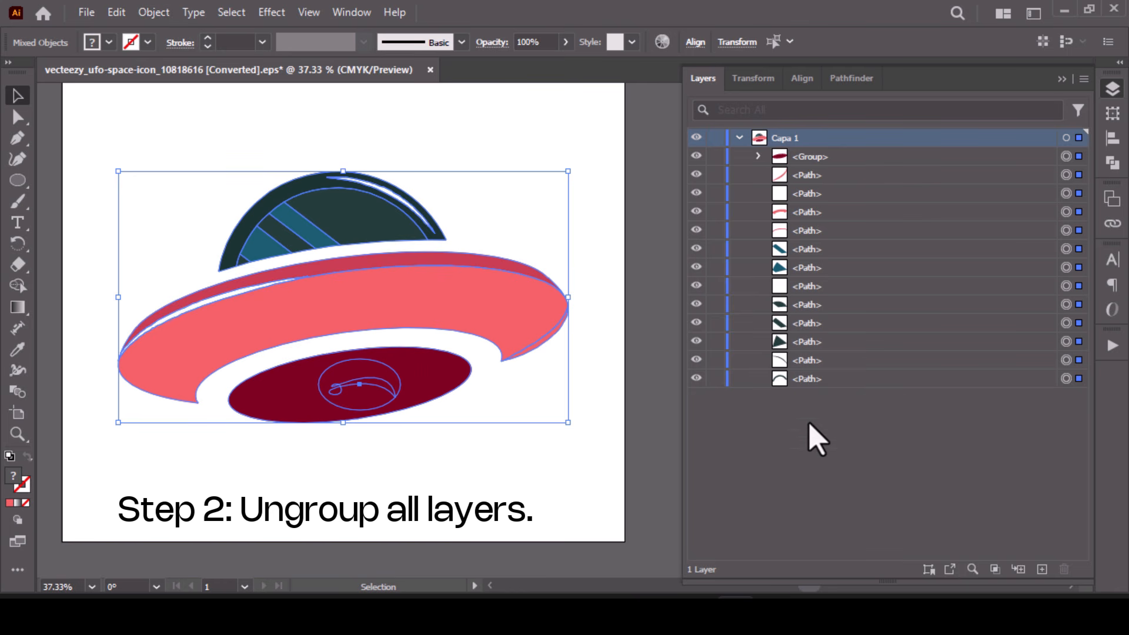
- Group the paths that form the UFO's dark dome, leaving the saucer body out of the group
click(643, 288)
drag(470, 191, 93, 259)
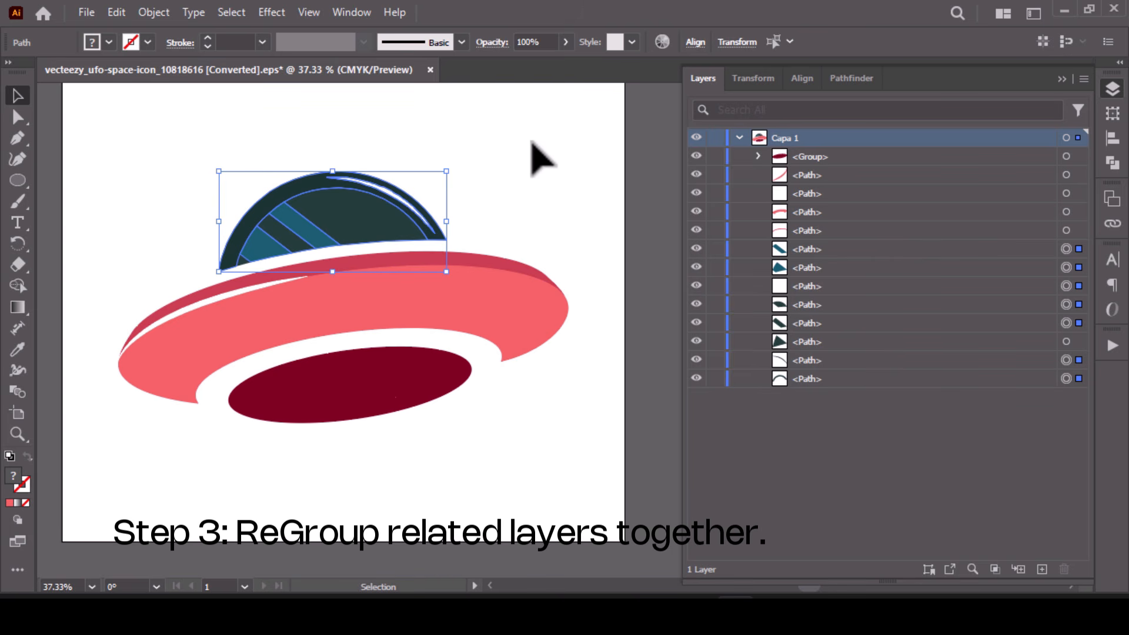
drag(538, 148, 38, 272)
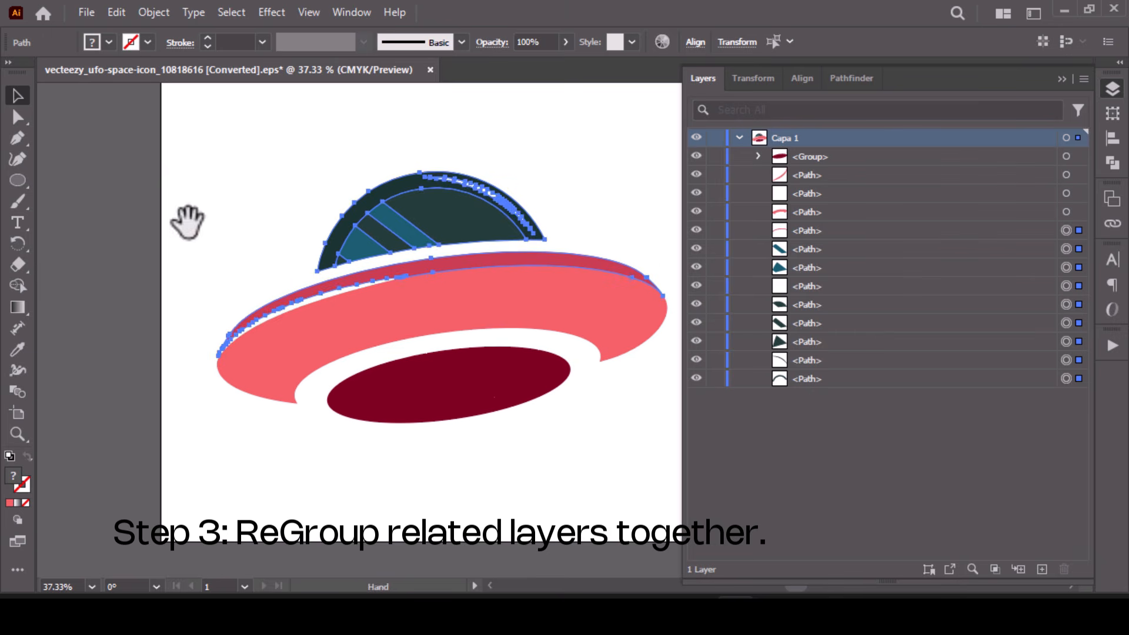
drag(184, 219, 131, 262)
drag(615, 211, 263, 308)
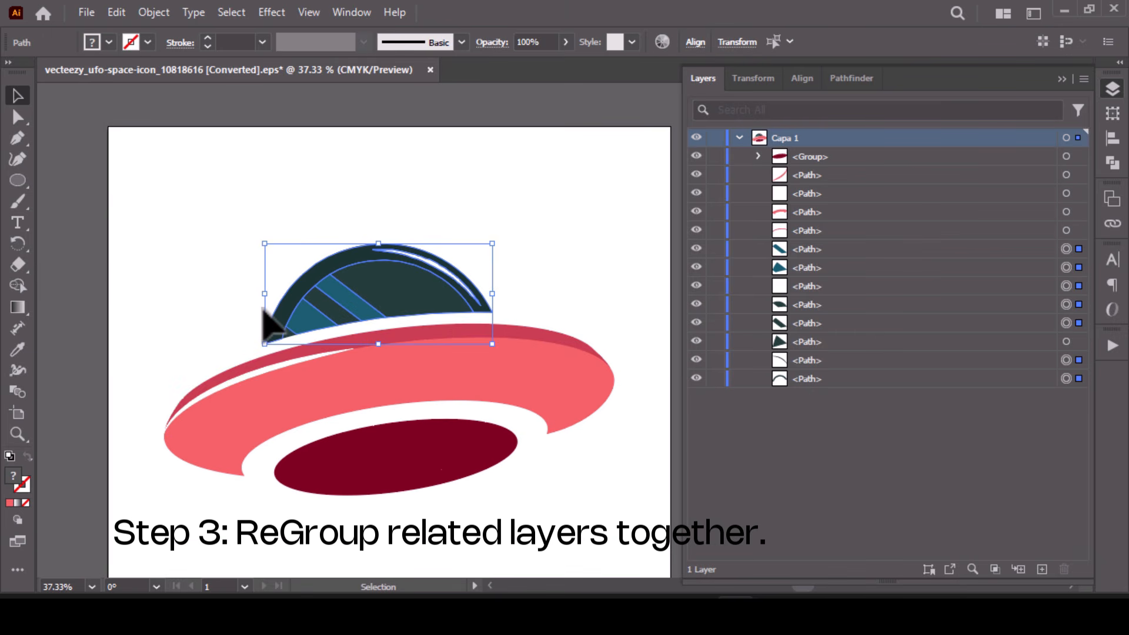
key(ctrl+g)
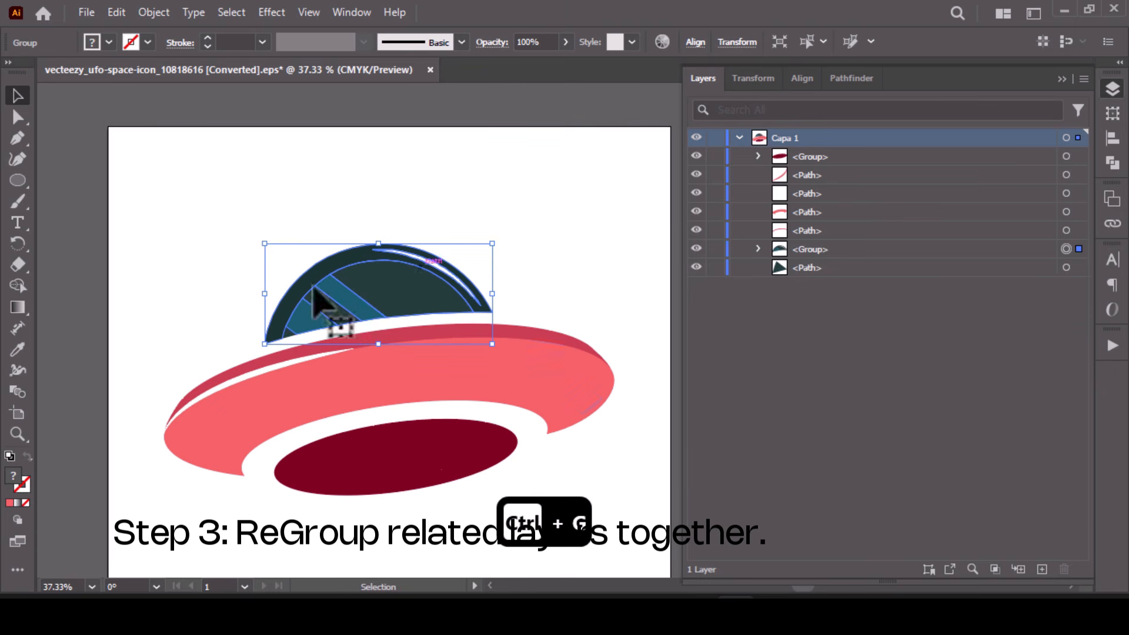
- Group the pink saucer body, its darker upper rim and the white highlight path together
click(546, 353)
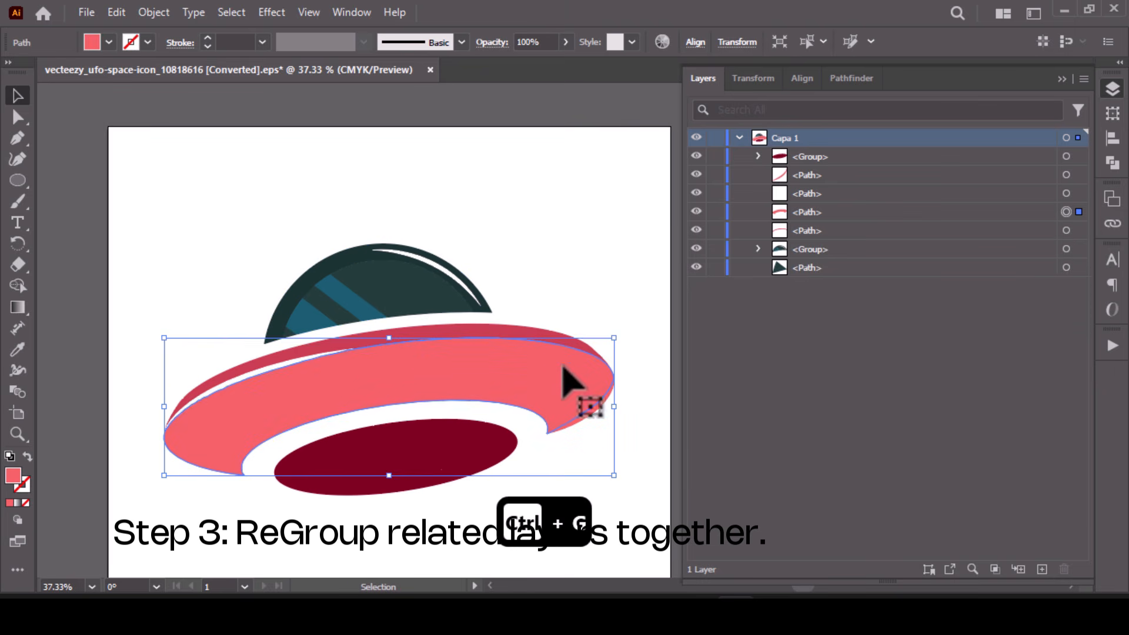
shift+click(533, 335)
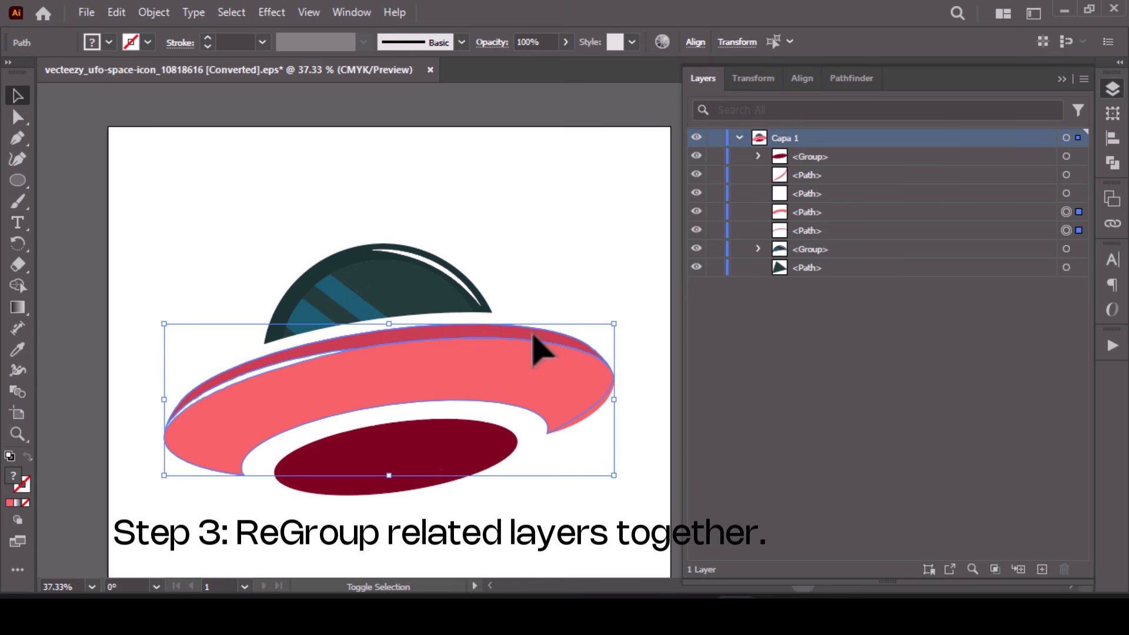
drag(123, 373, 267, 580)
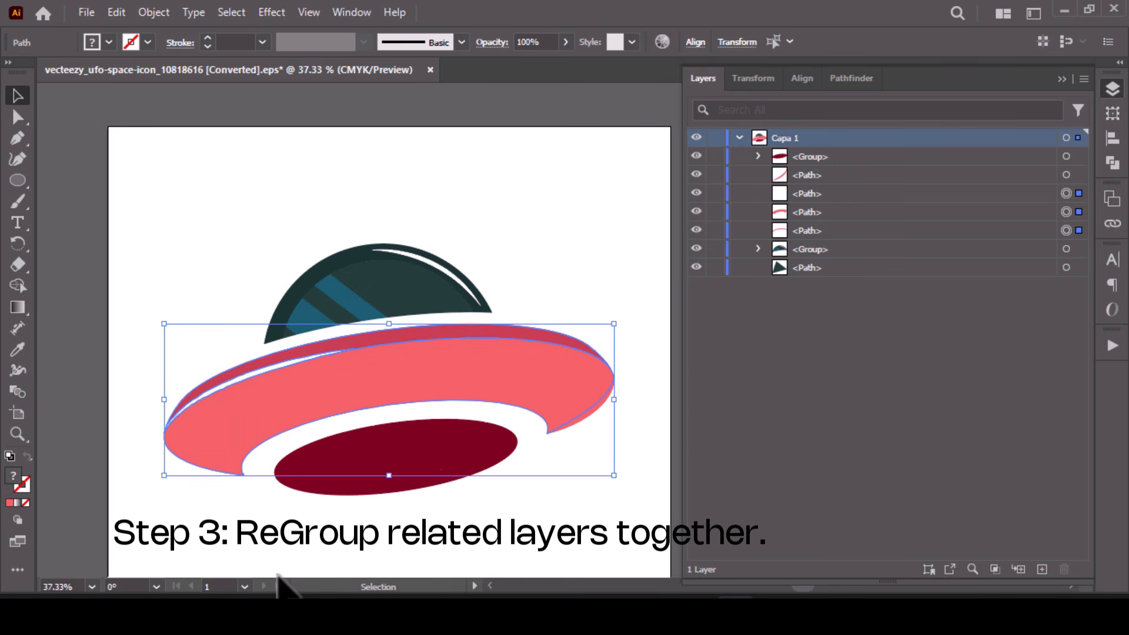
key(a)
key(ctrl+g)
key(v)
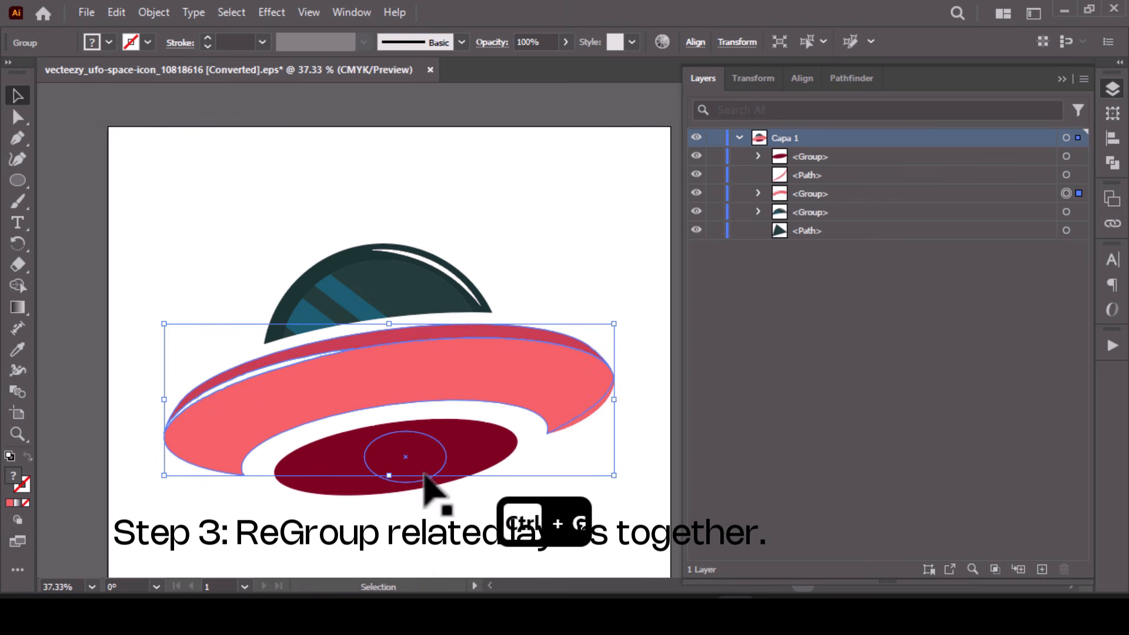
- Group the dark red ellipse on the UFO's underside with its inner shapes
click(442, 474)
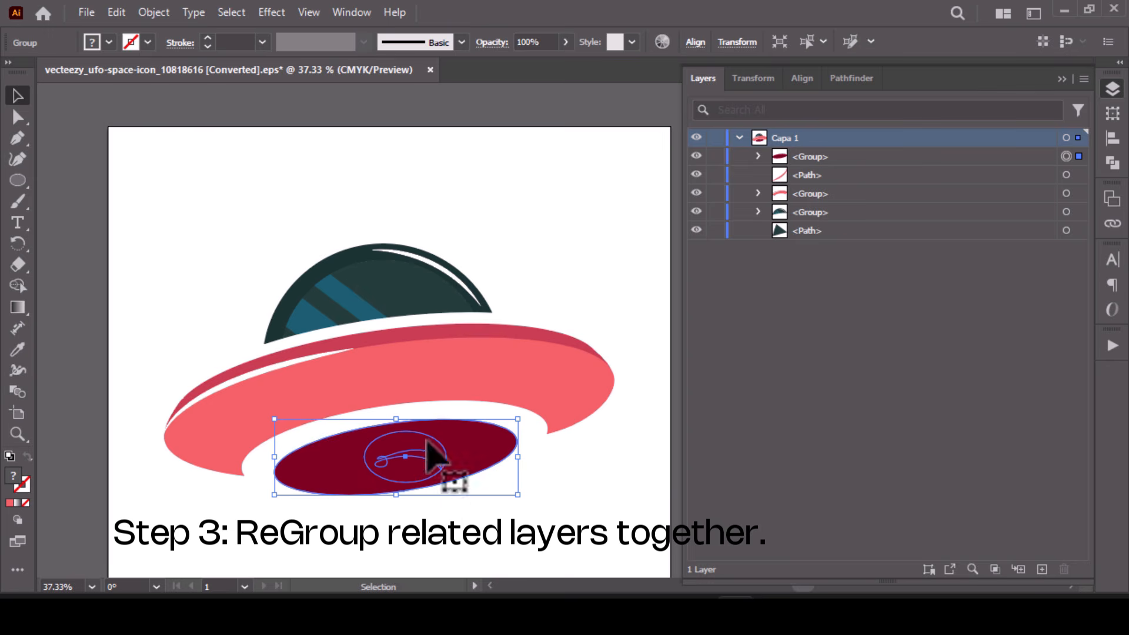
key(a)
key(ctrl+g)
key(v)
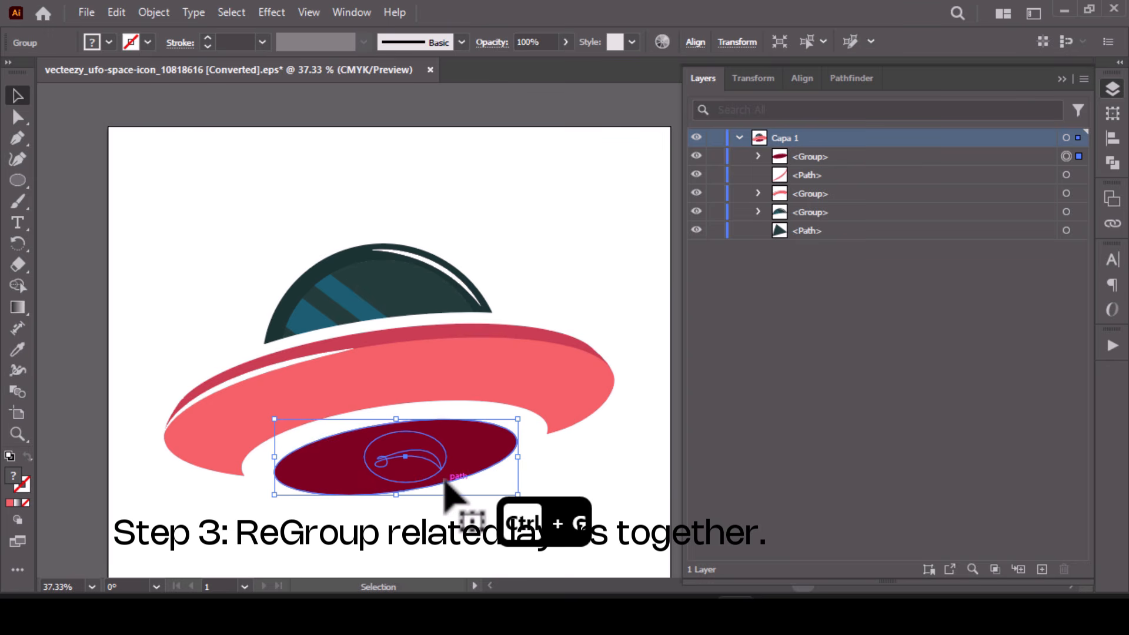
- Move the small ungrouped dark path at the dome's lower-left corner into the dome group
click(1066, 230)
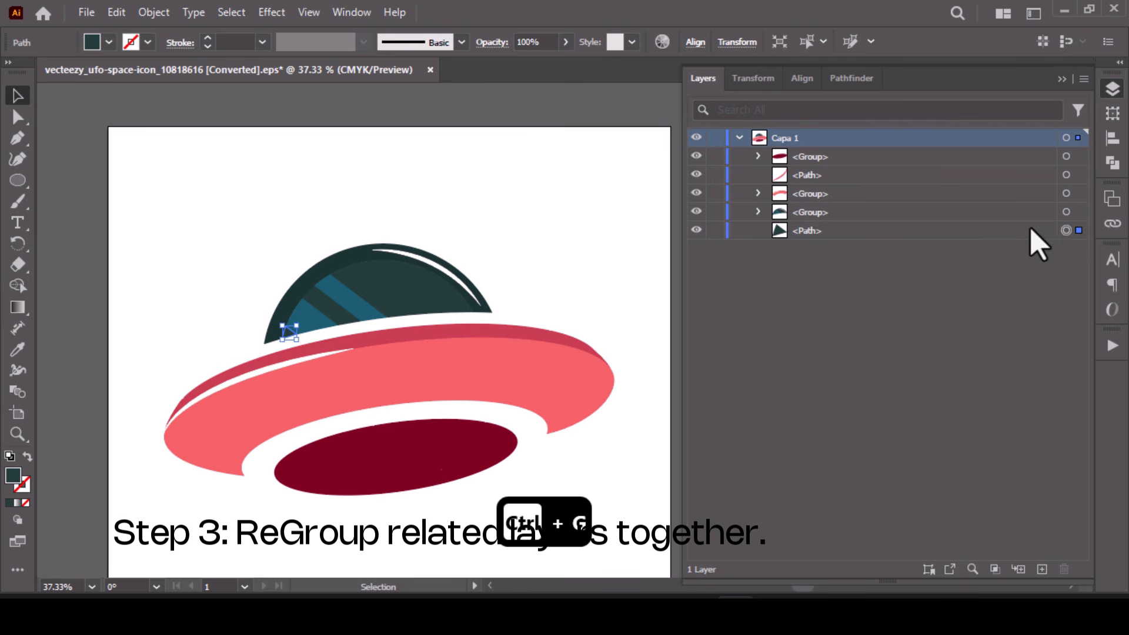
key(z)
click(327, 339)
click(339, 339)
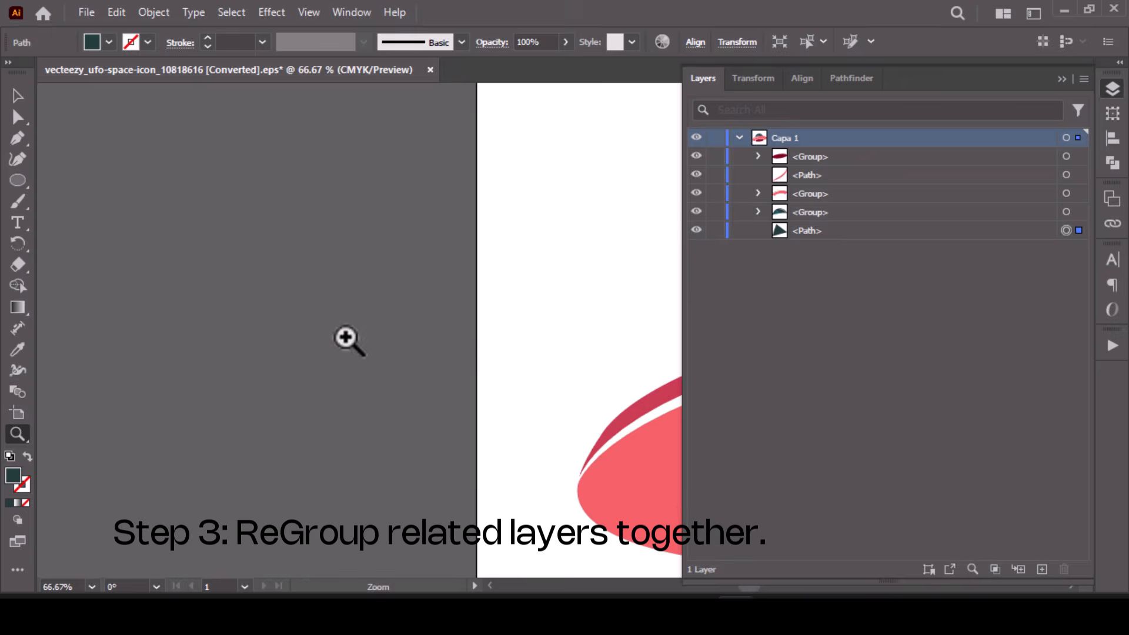
drag(667, 251, 6, 304)
drag(177, 283, 221, 229)
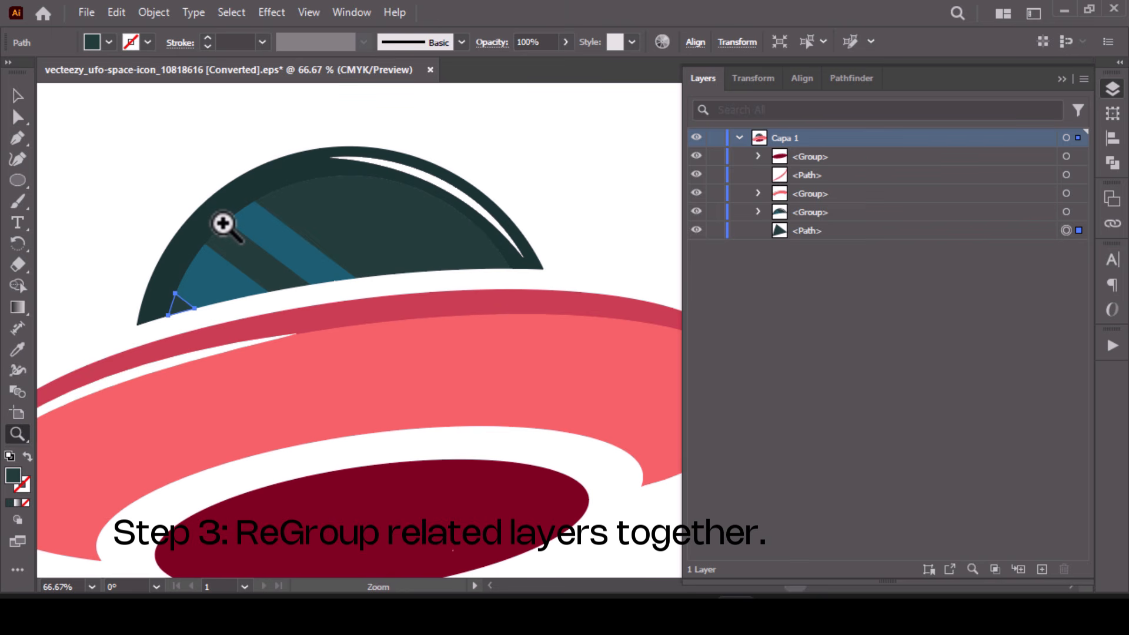
key(v)
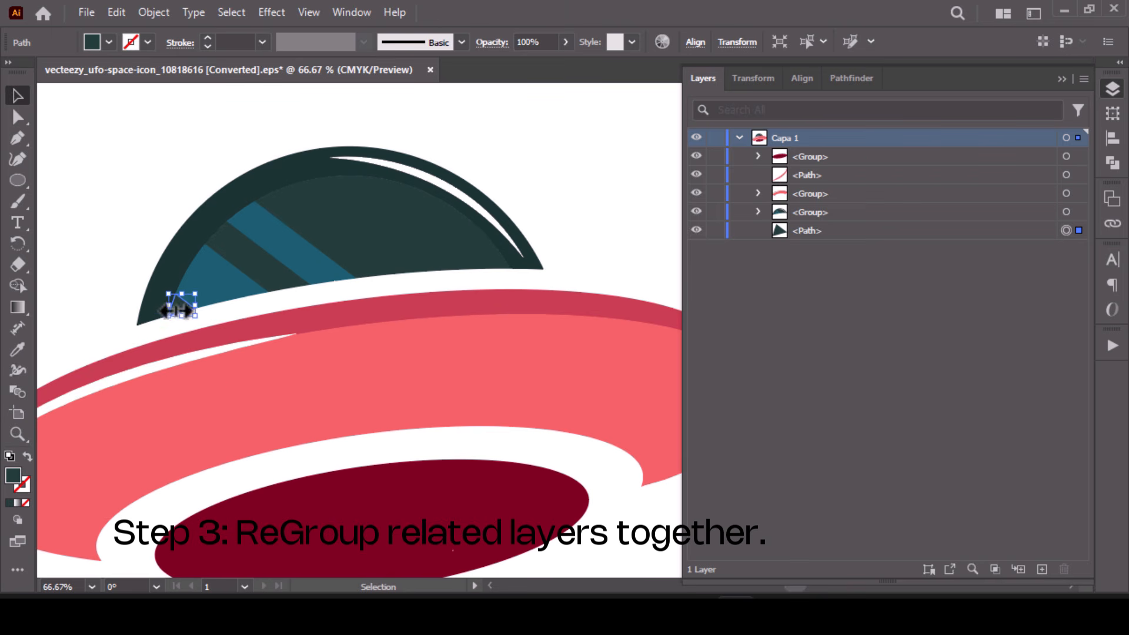
drag(176, 308, 182, 353)
key(ctrl+z)
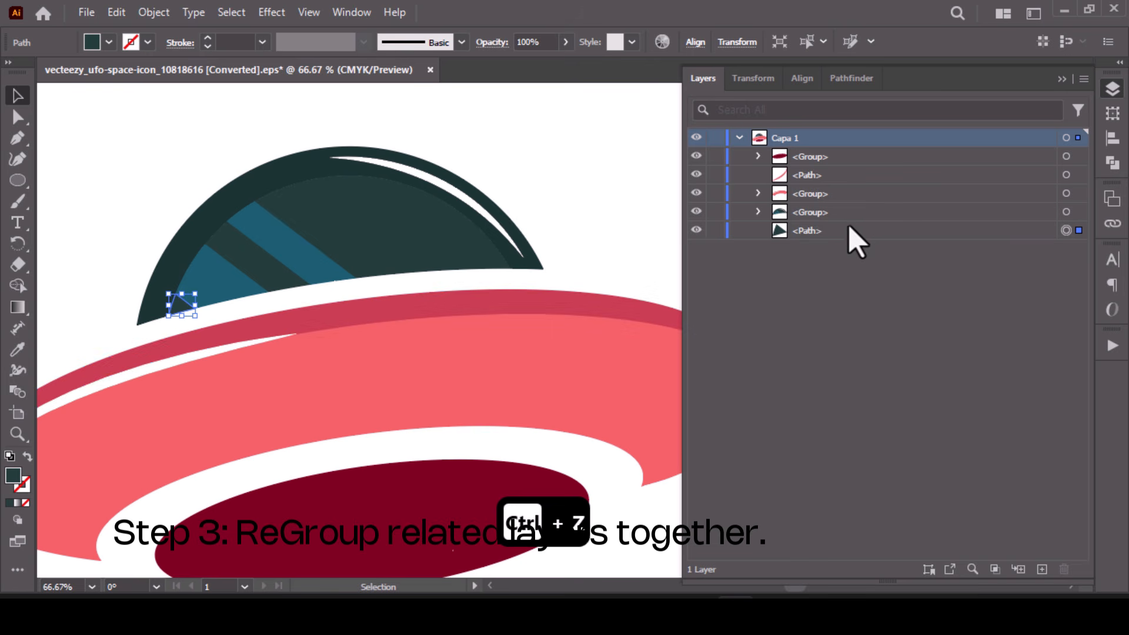
drag(805, 233, 814, 216)
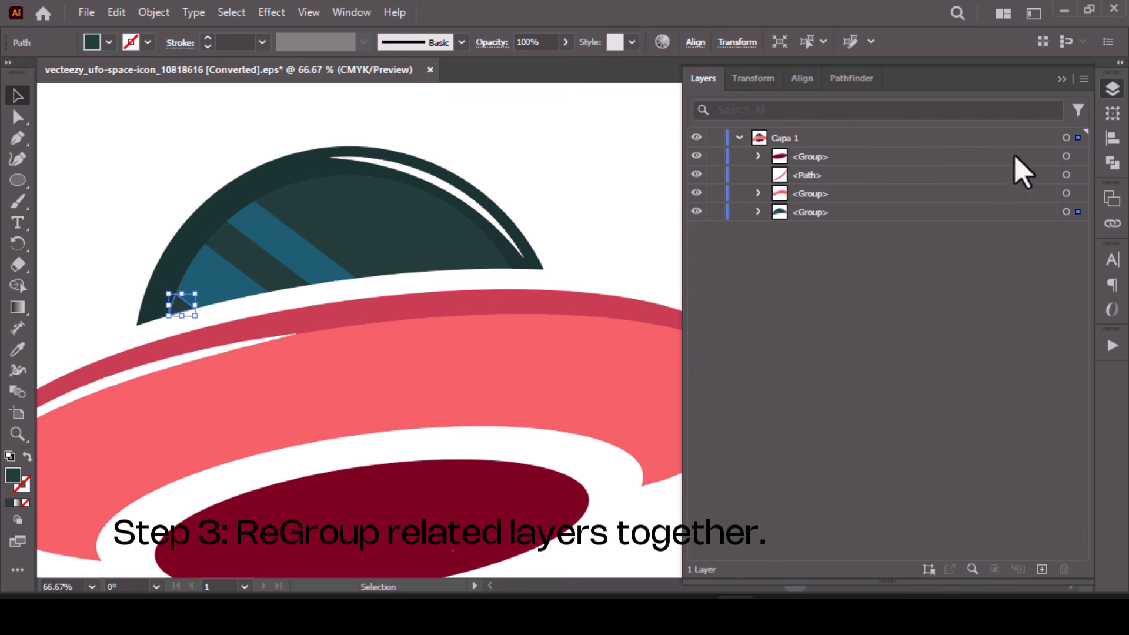
- Move the ungrouped pink path at the saucer's right edge into the saucer body group
click(1065, 174)
key(ctrl+0)
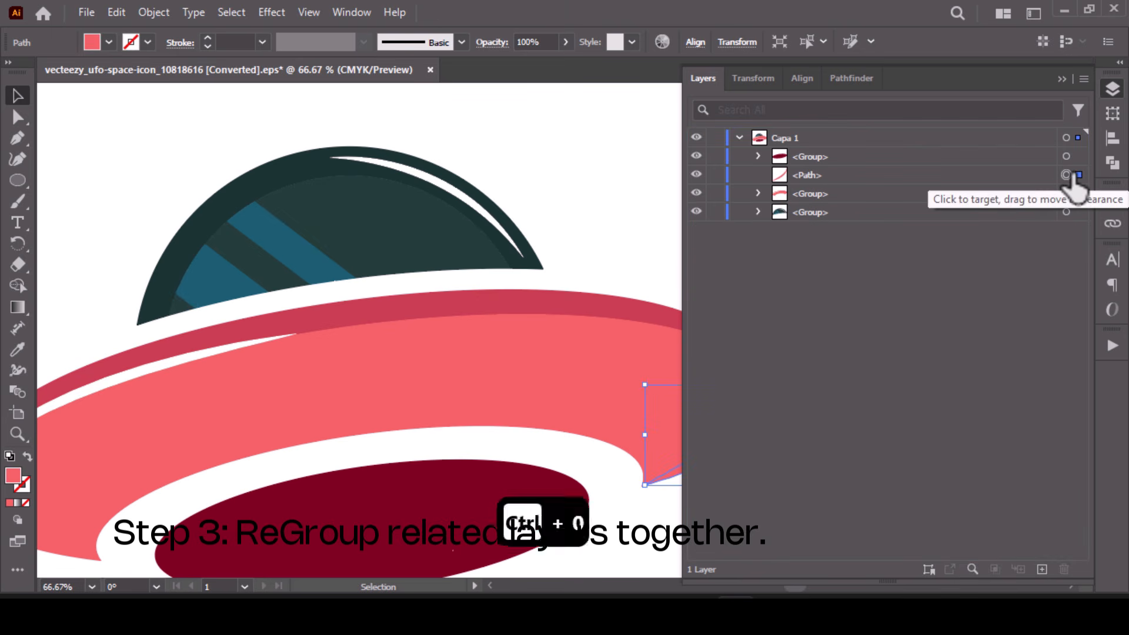
drag(554, 234, 233, 234)
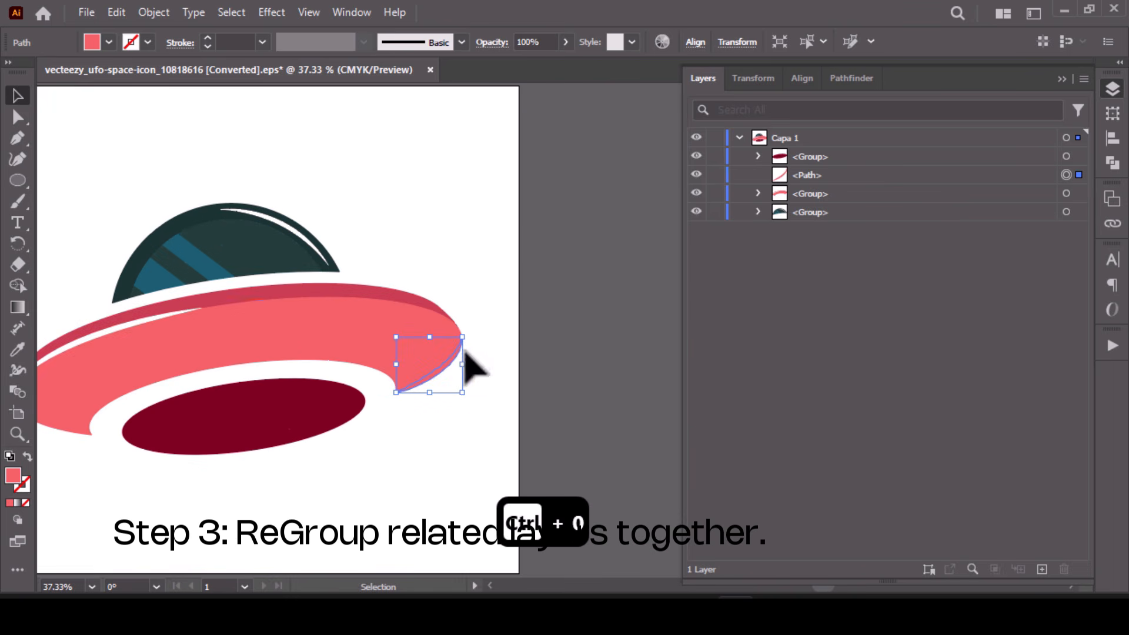
click(357, 328)
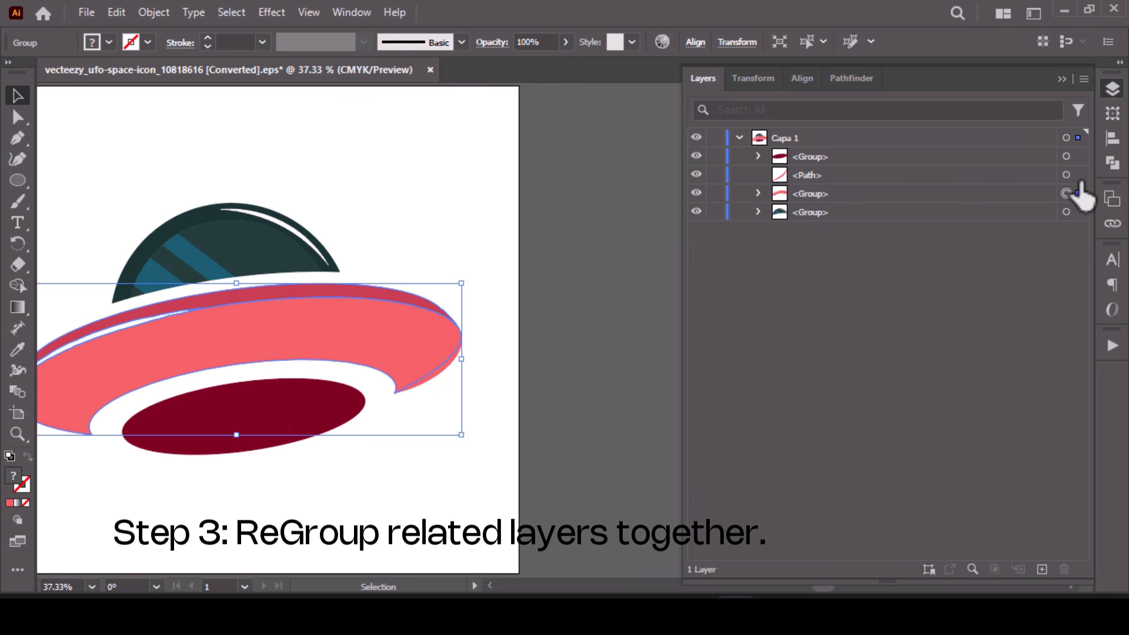
click(1066, 175)
drag(818, 175, 810, 198)
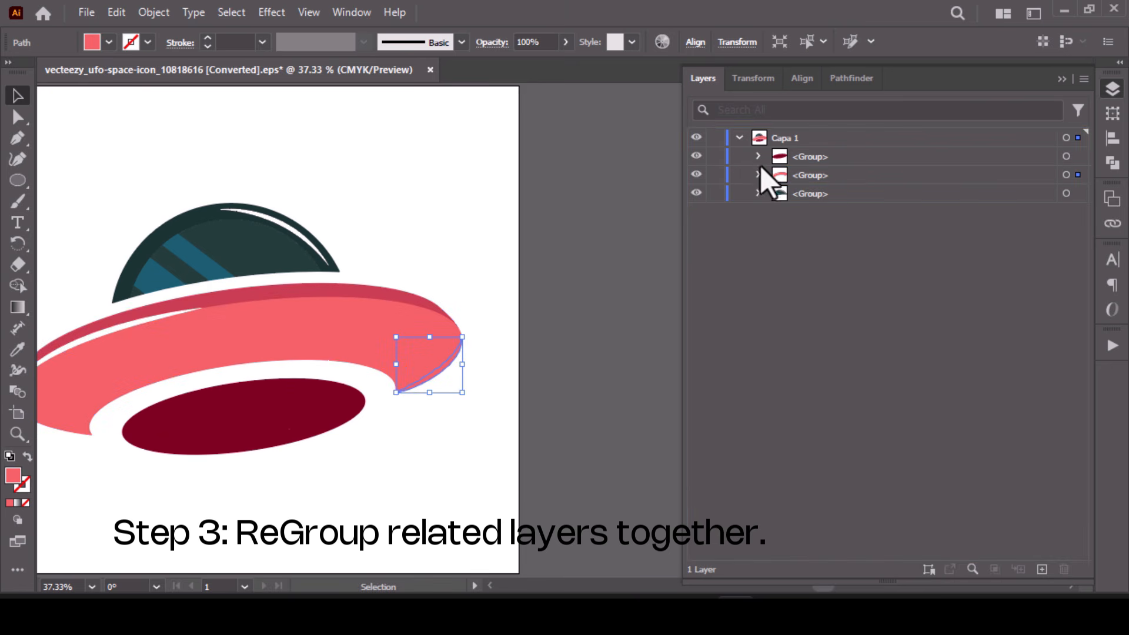
- Release the three groups in Capa 1 to separate layers using the Sequence option
click(453, 218)
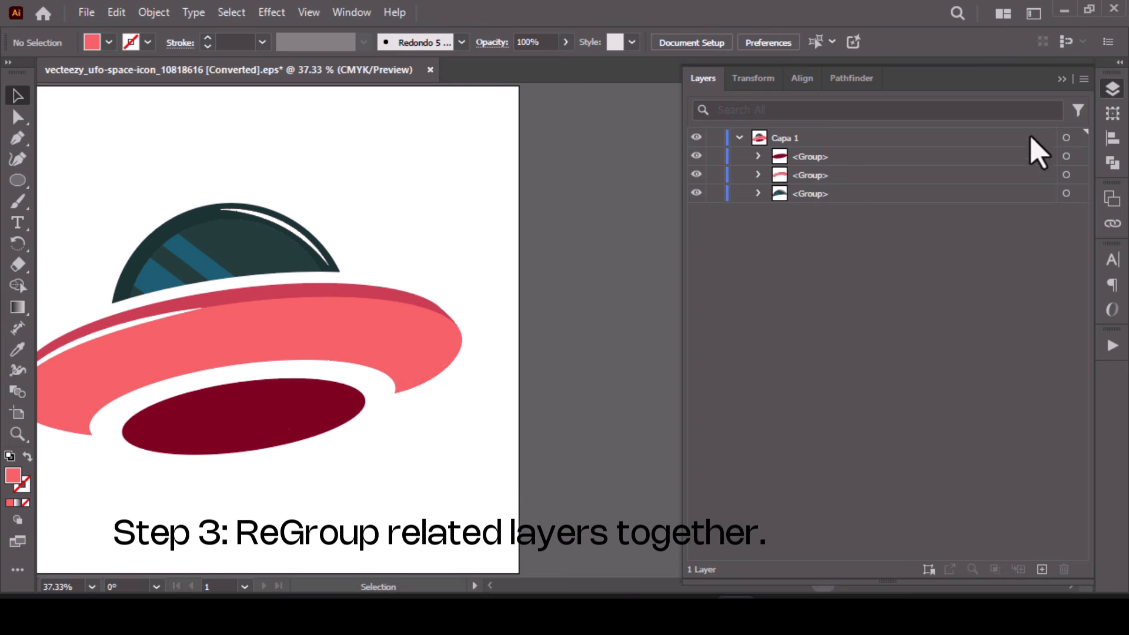
click(1078, 137)
click(1083, 78)
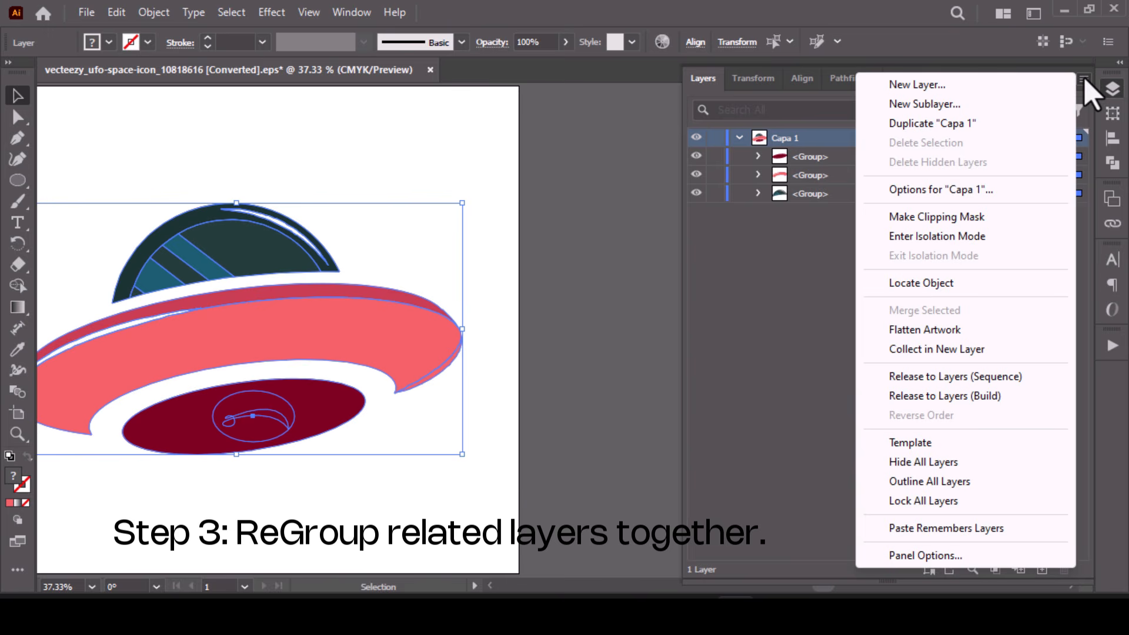
click(776, 138)
click(1083, 79)
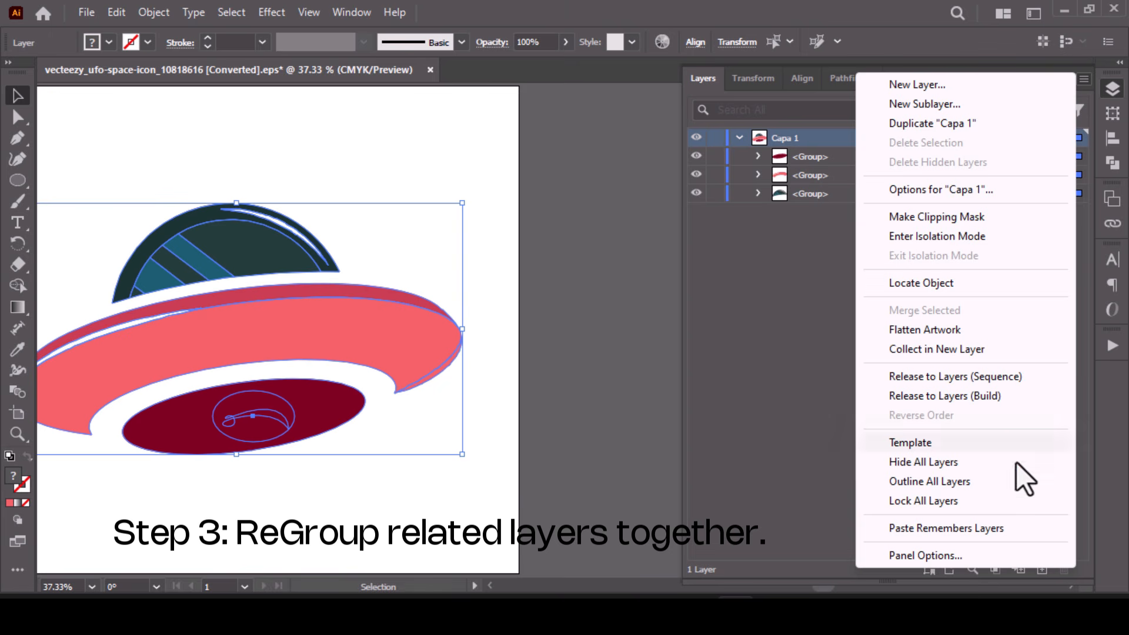
click(956, 377)
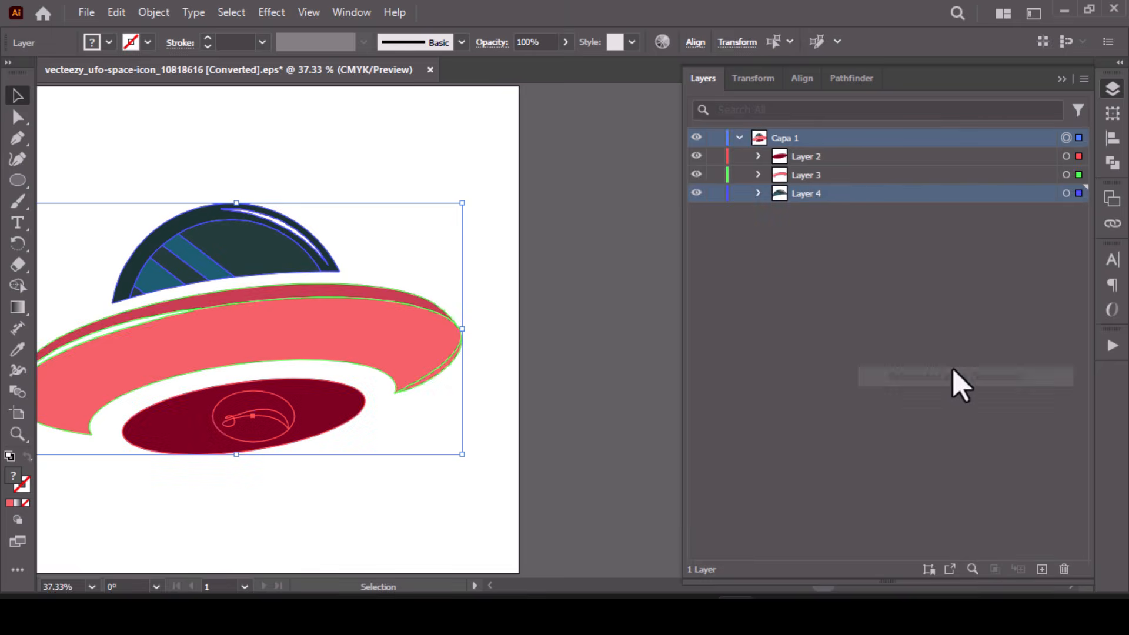
- Move Layer 2, Layer 3 and Layer 4 out of Capa 1 and delete the emptied Capa 1 layer
shift+click(806, 162)
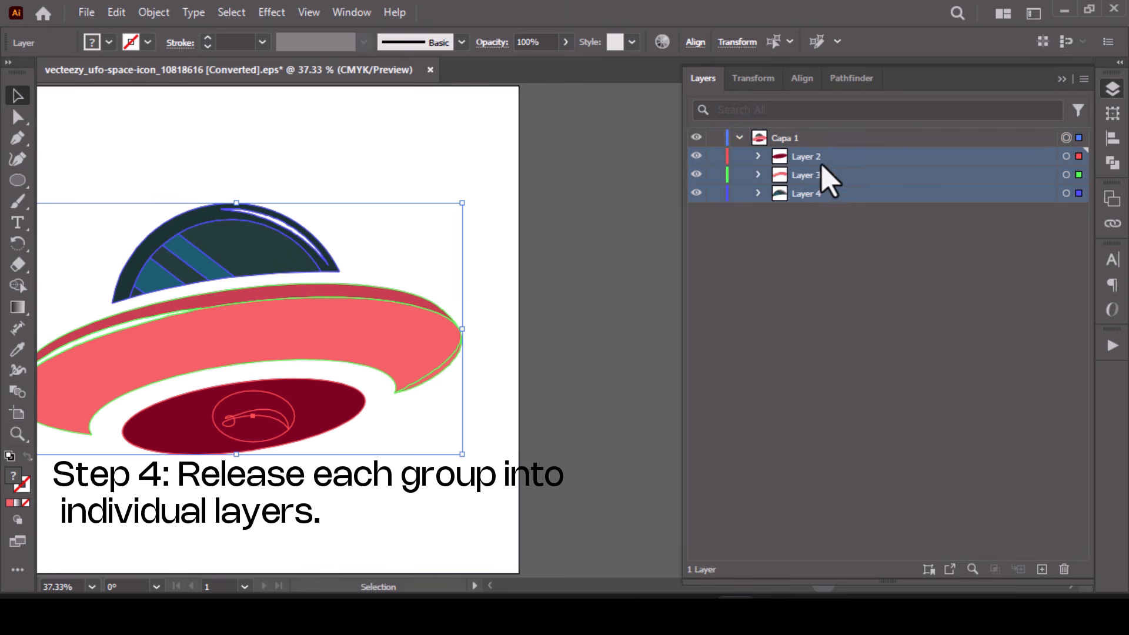
drag(818, 174, 800, 329)
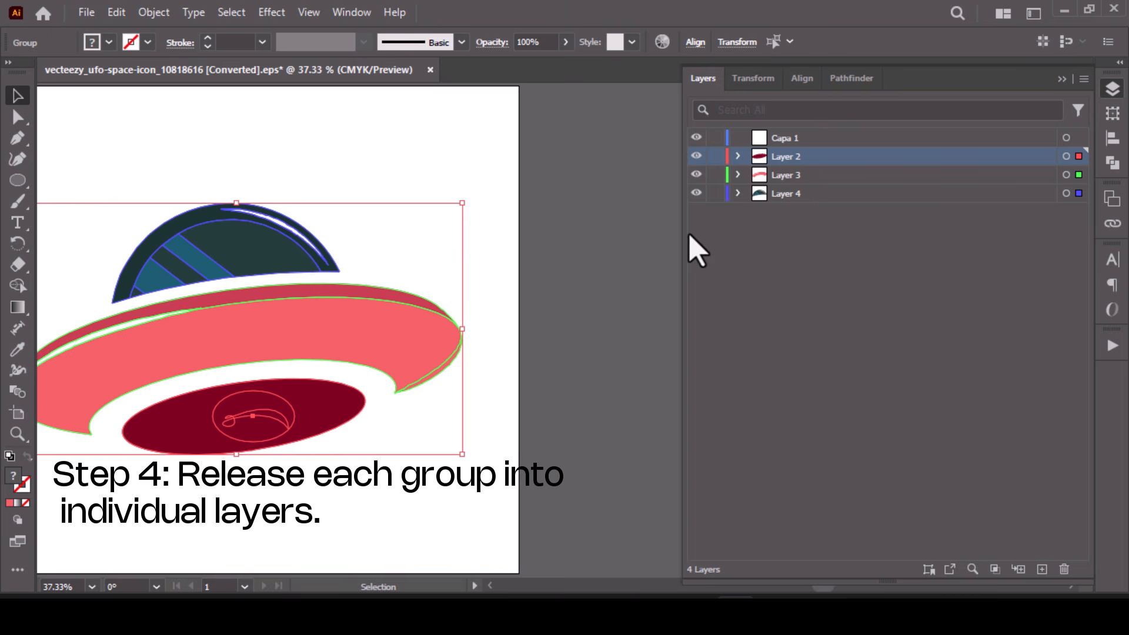
click(794, 140)
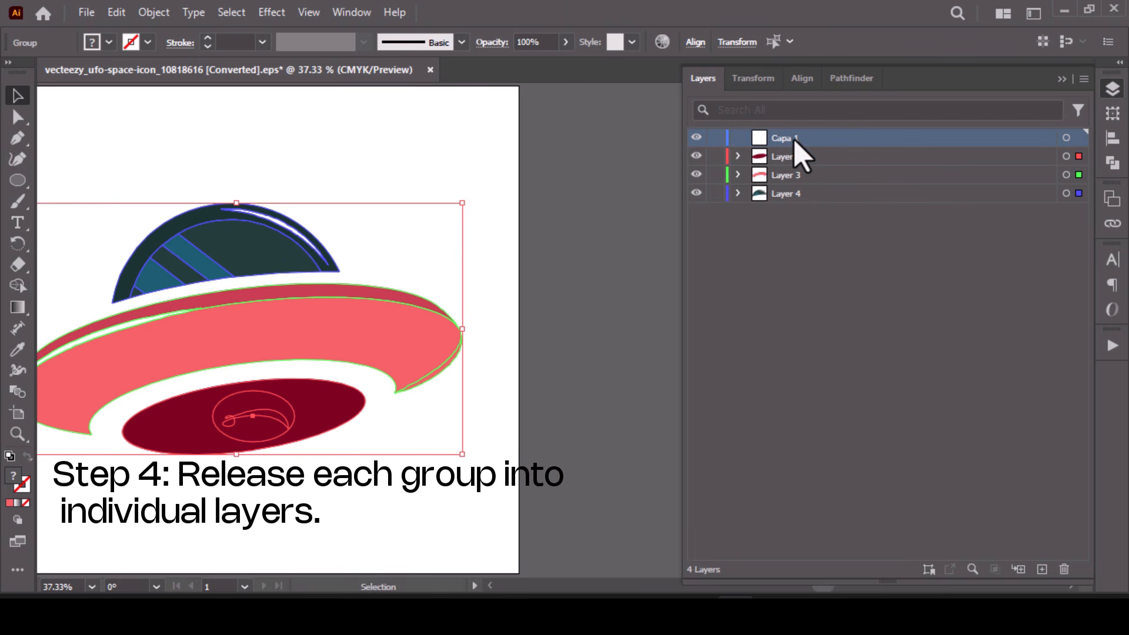
click(1080, 141)
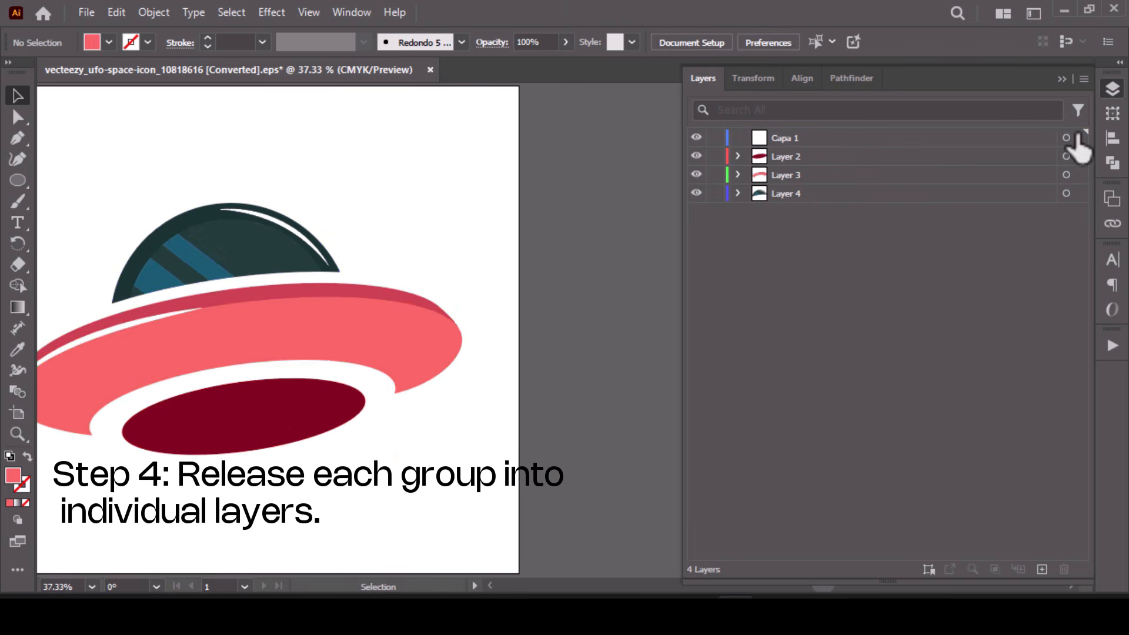
click(820, 139)
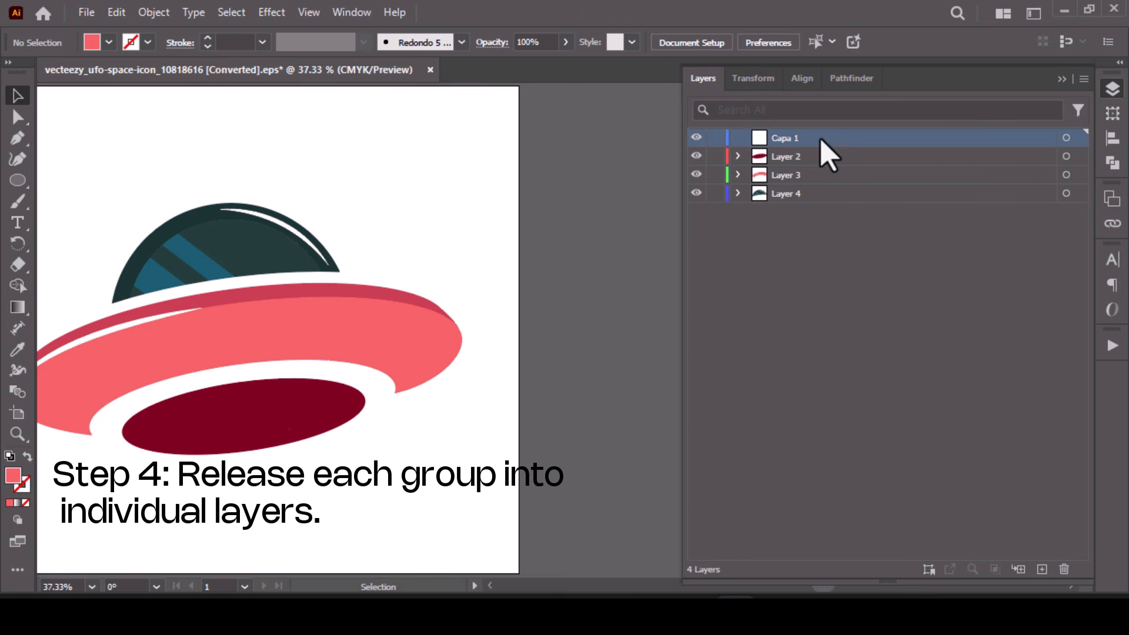
click(1062, 569)
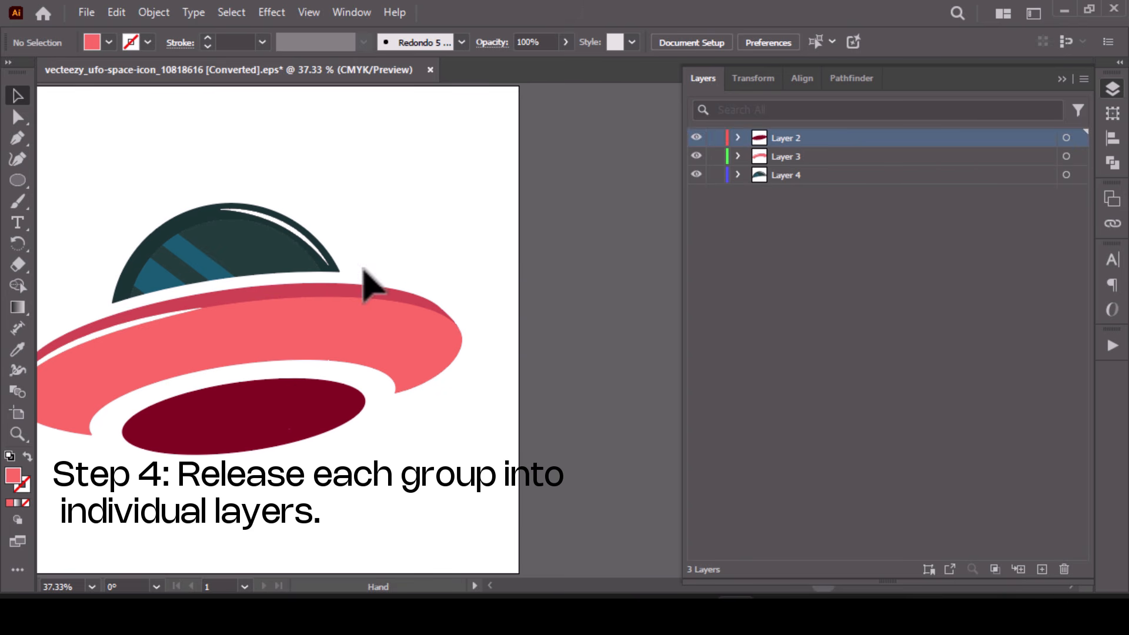
- Check which layers hold the saucer body and the dark red underside by selecting each part in the artwork
drag(365, 285, 511, 235)
click(474, 260)
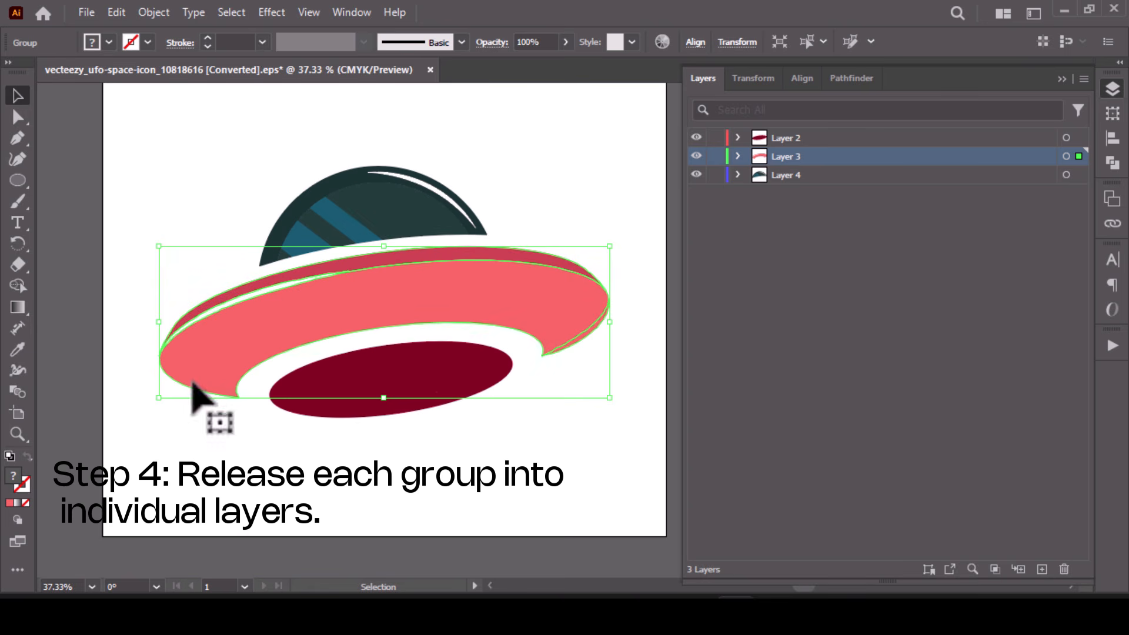
click(435, 406)
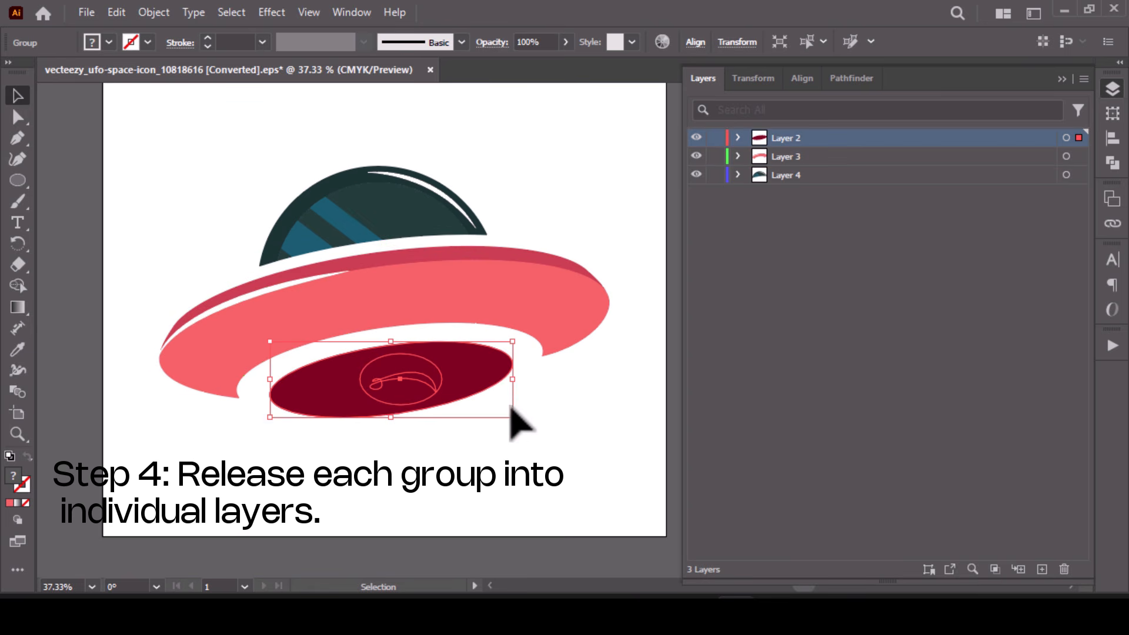
click(511, 447)
- Rename the dome's layer, Layer 4, as Top
click(406, 220)
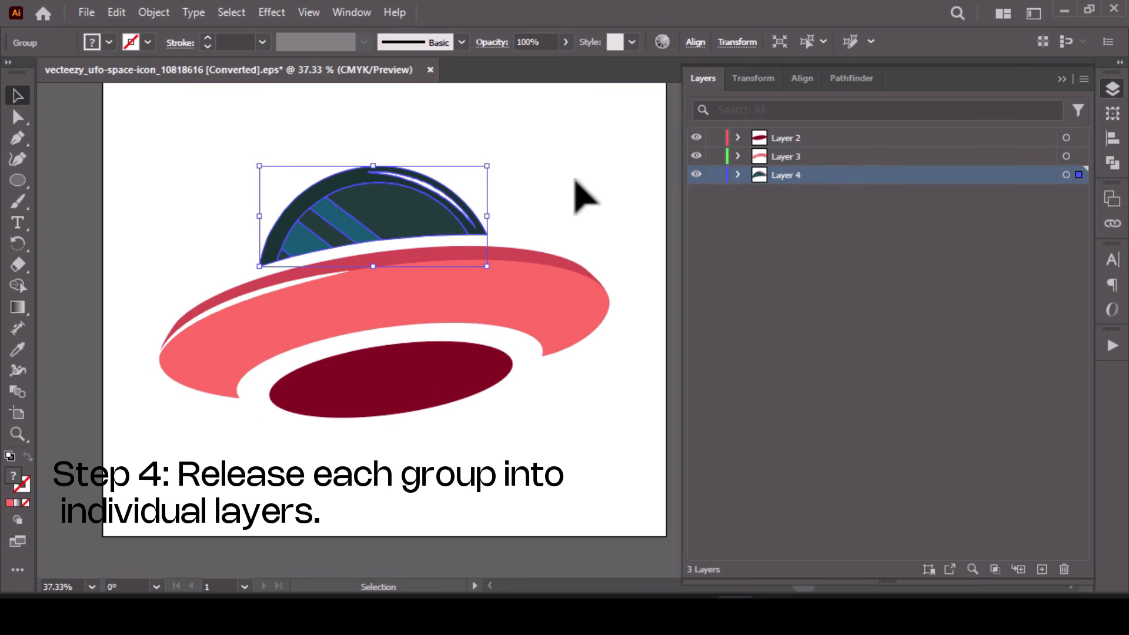
scroll(580, 194, right, 3)
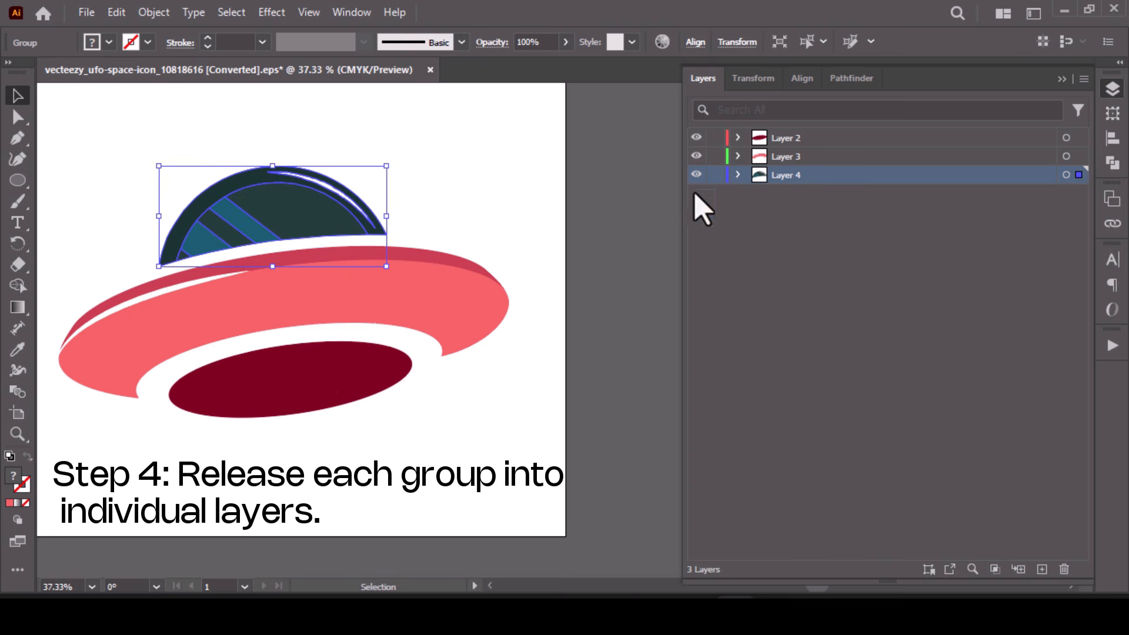
double_click(810, 175)
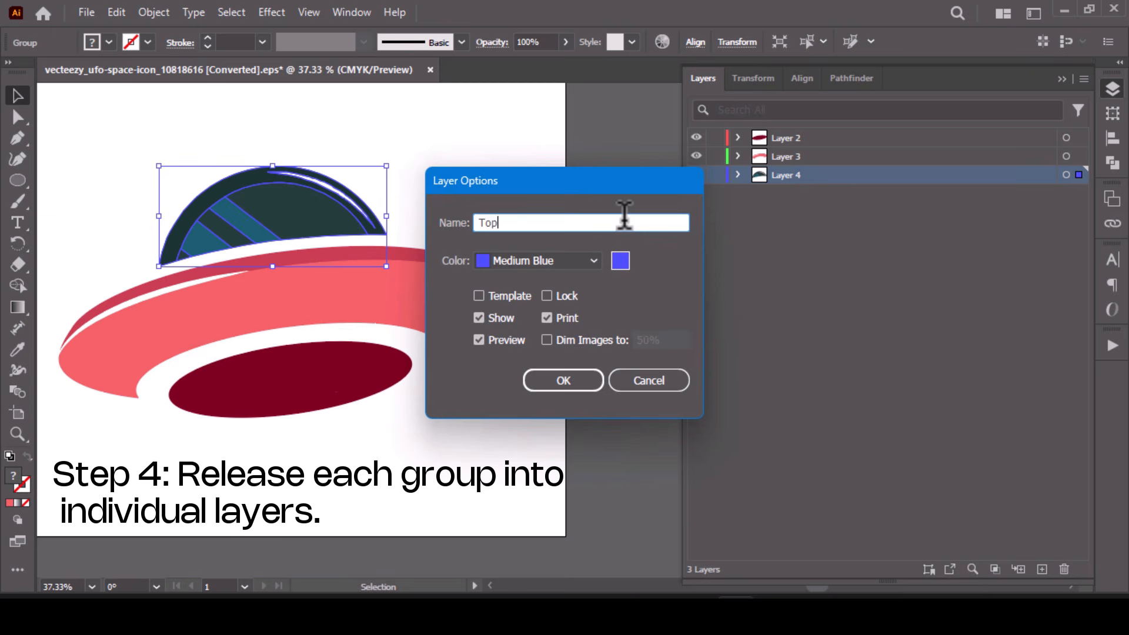
key(Return)
- Rename the saucer body's layer, Layer 3, as Mid
double_click(791, 156)
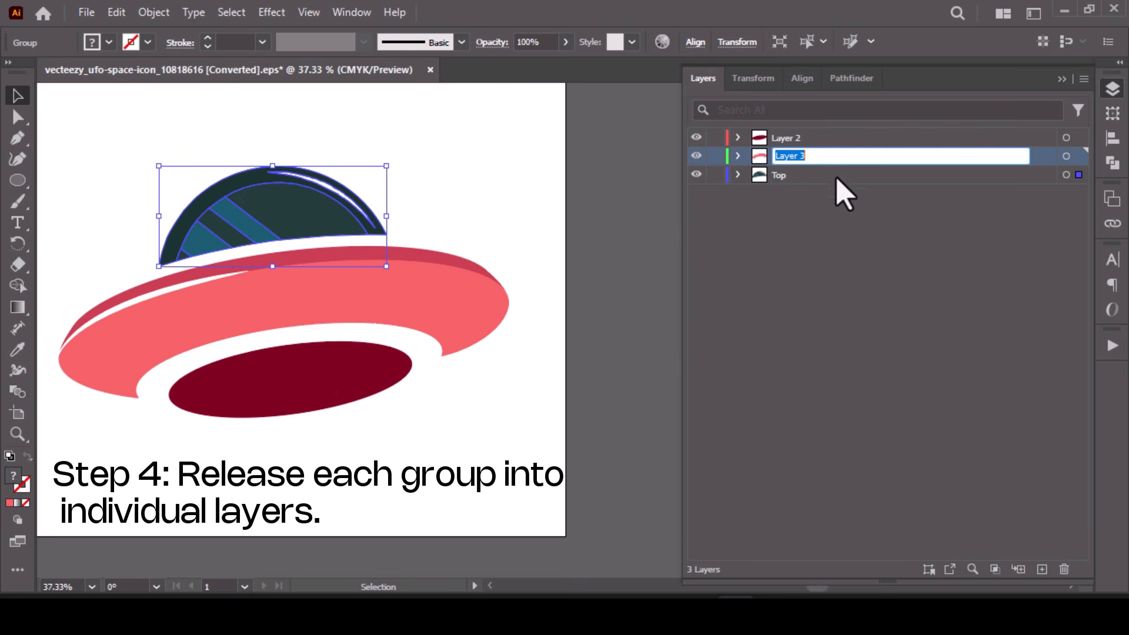
click(1066, 156)
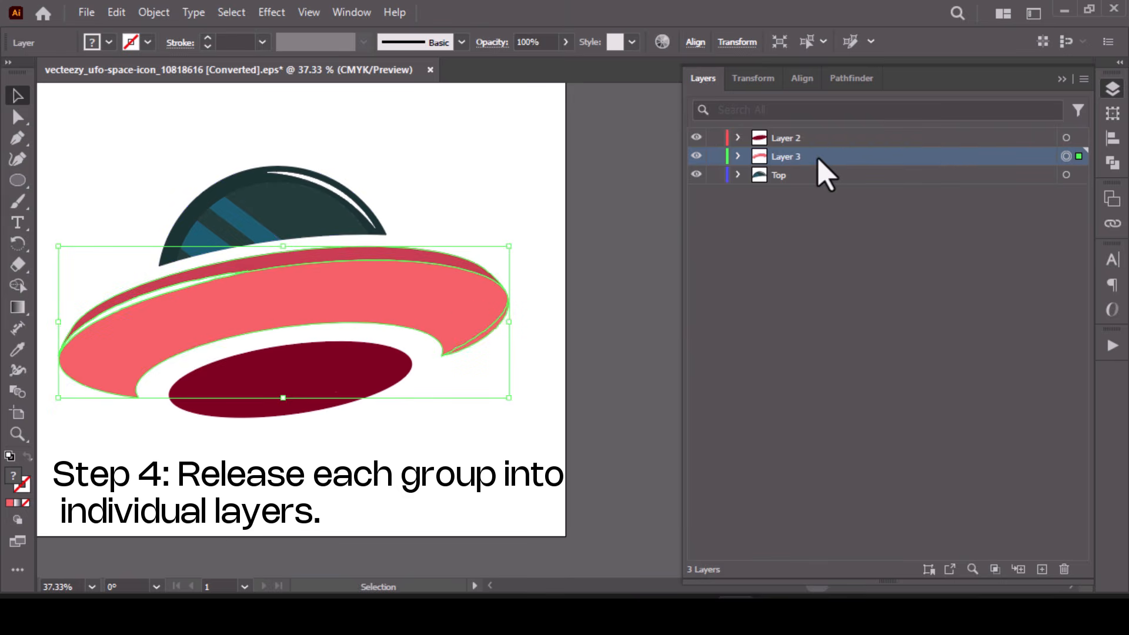
double_click(782, 157)
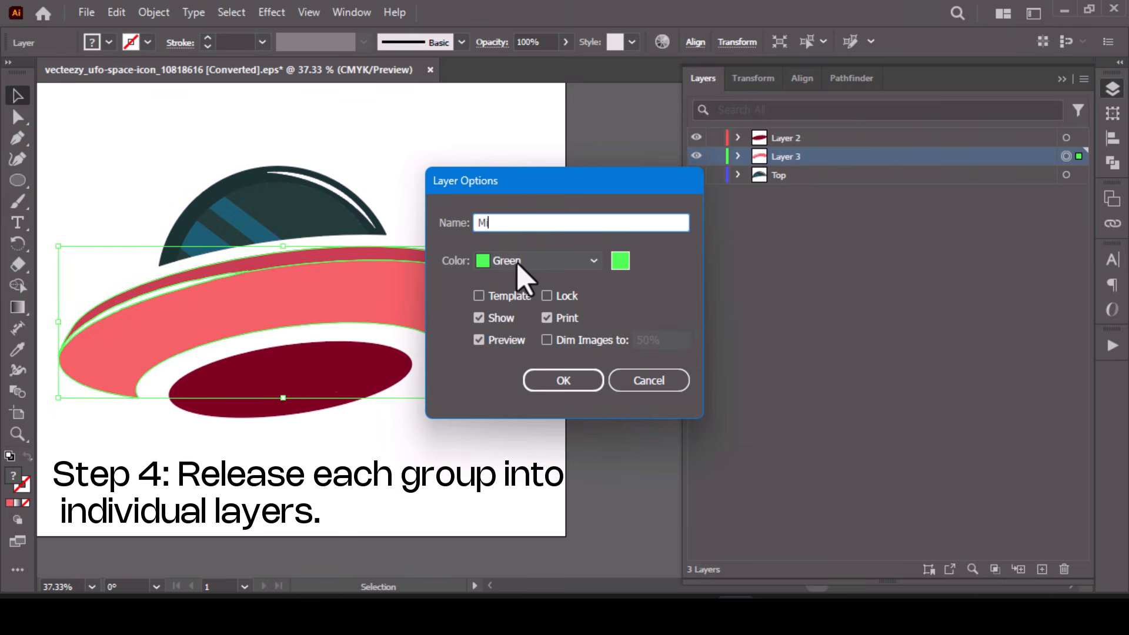
key(Return)
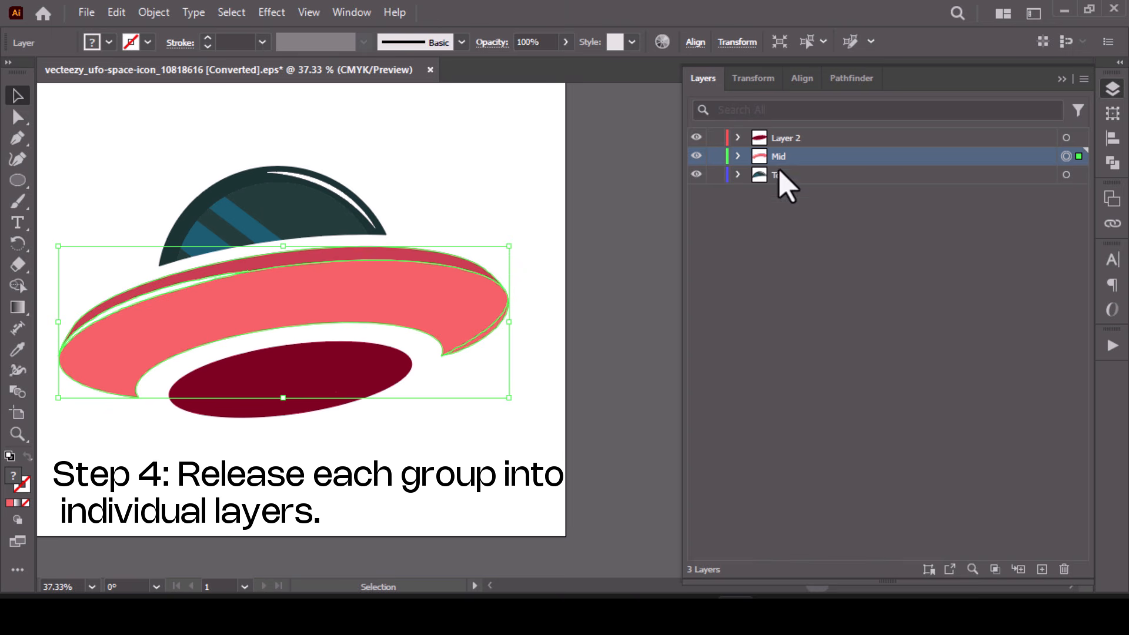
- Rename the dark red underside's layer, Layer 2, as Bottom
double_click(790, 137)
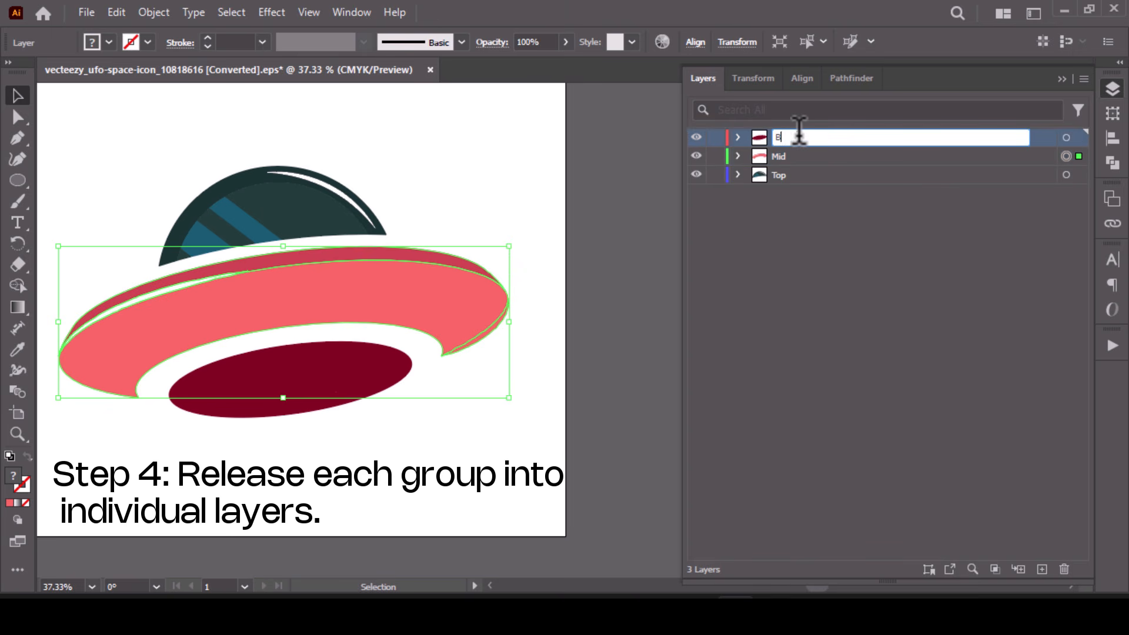
text(Bottom)
key(Return)
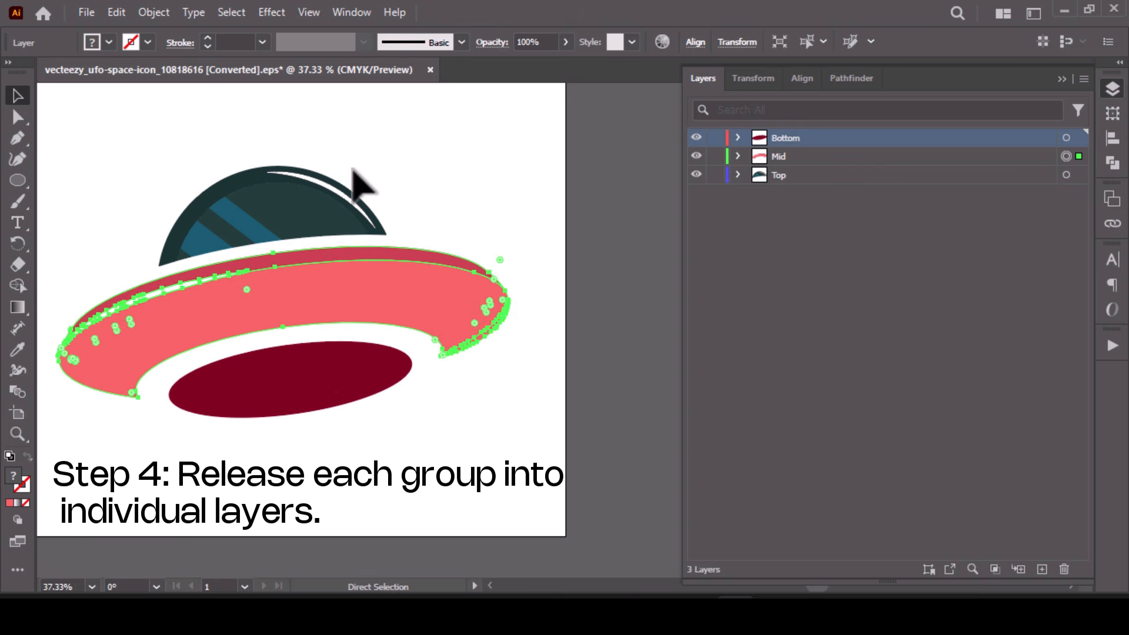
- Convert the document's color mode from CMYK to RGB and deselect the artwork
key(ctrl+s)
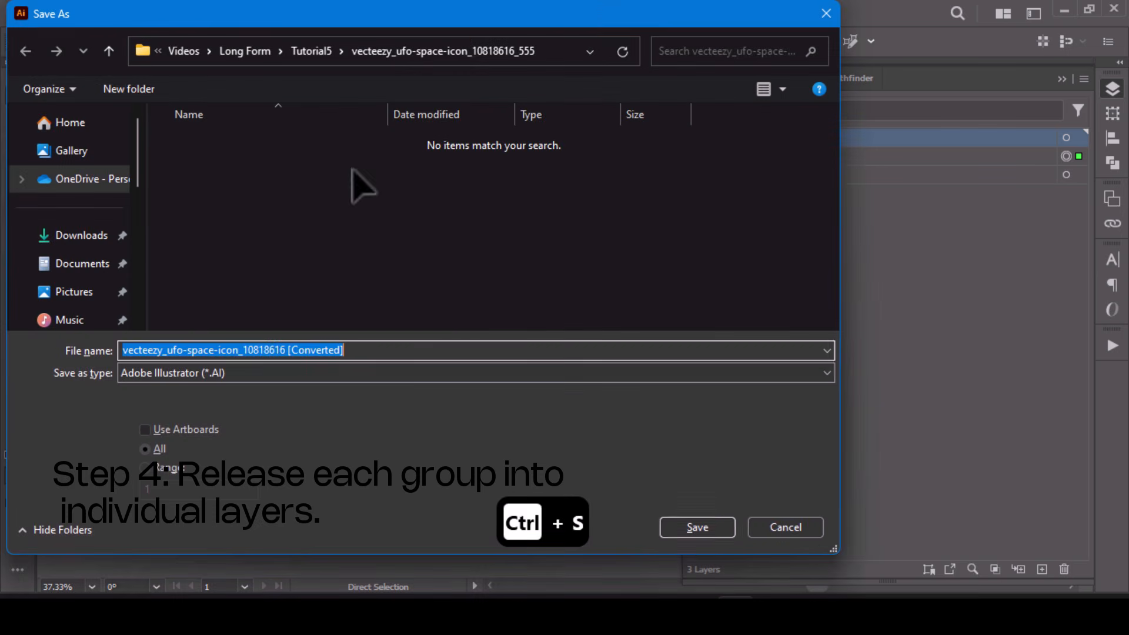
click(773, 534)
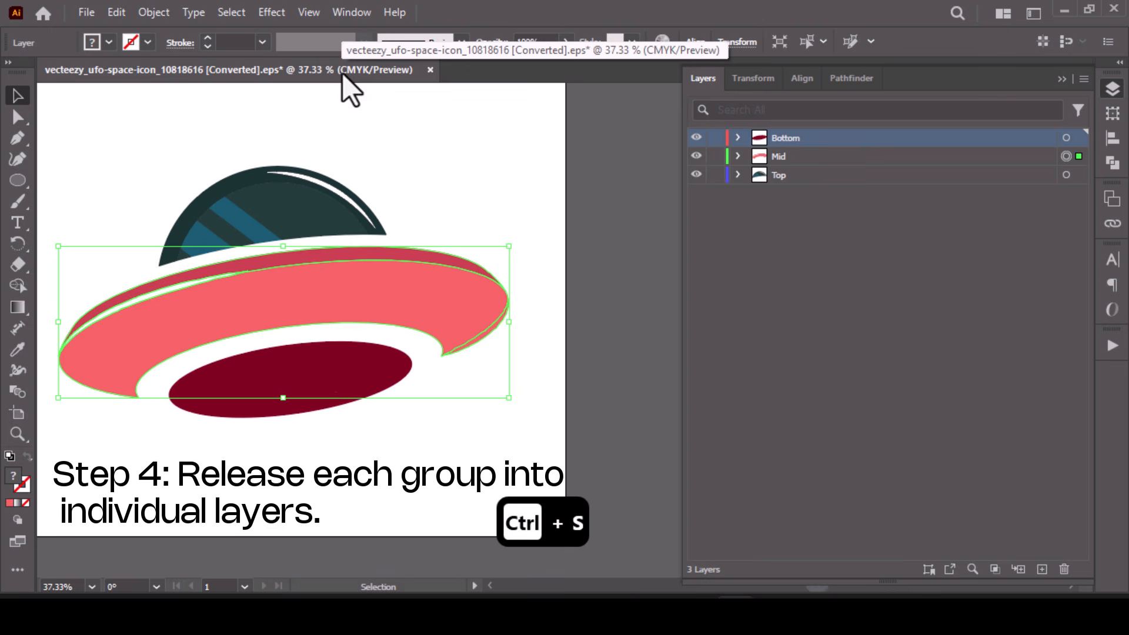
click(88, 14)
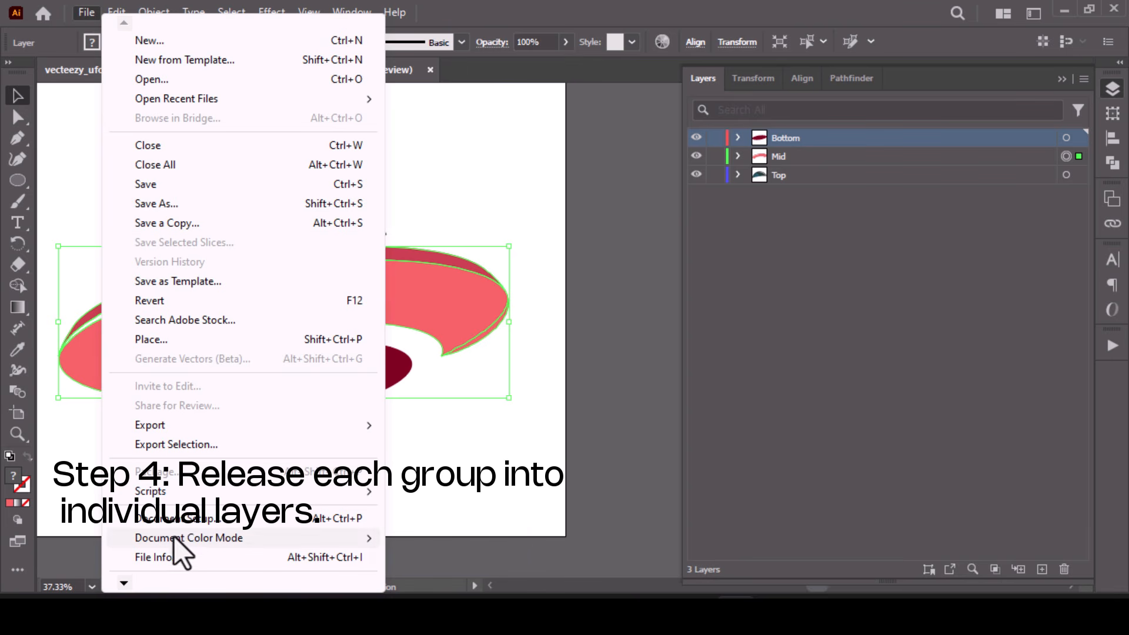
mouse_move(176, 538)
click(445, 558)
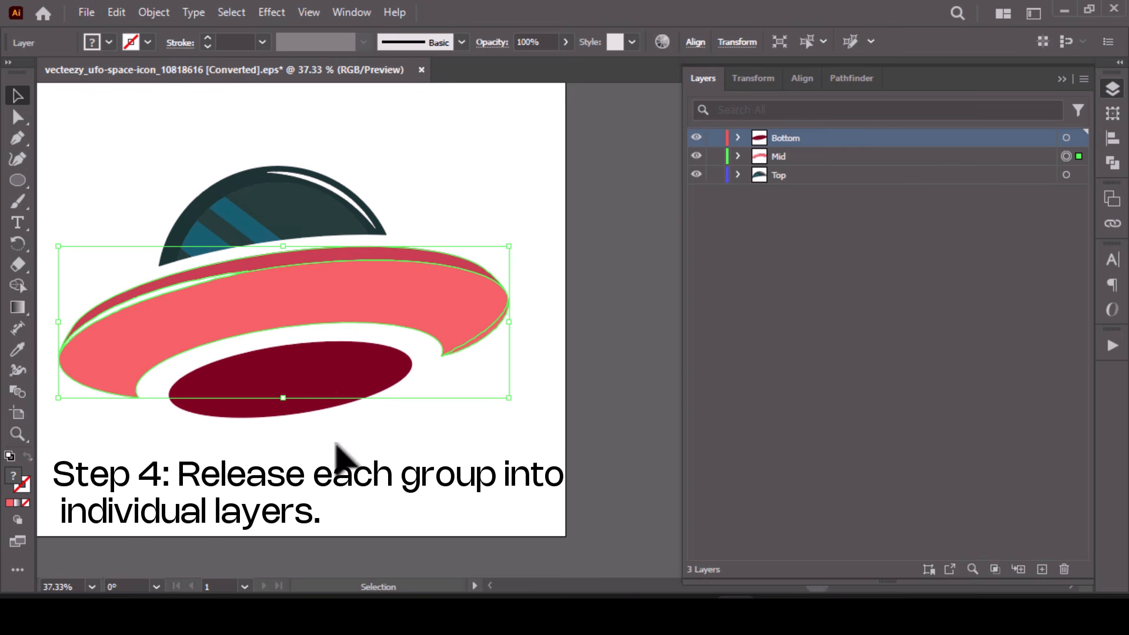
click(336, 452)
- Save the artwork as an Adobe Illustrator file named UFO, keeping the offered Illustrator options
key(ctrl+s)
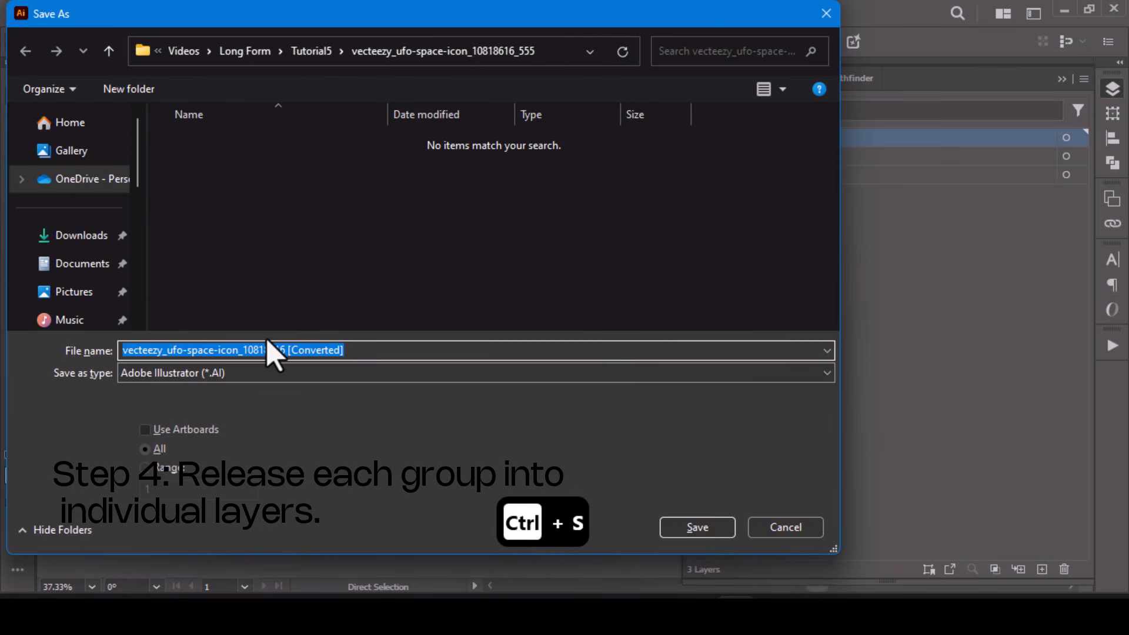
text(UFO)
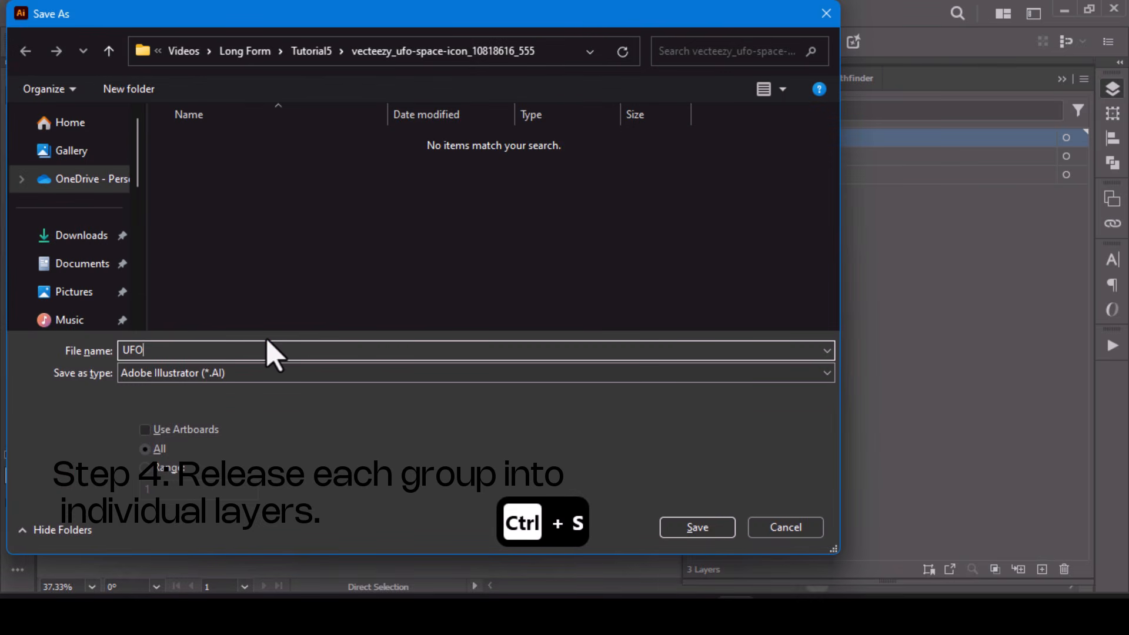
key(Return)
drag(694, 169, 231, 25)
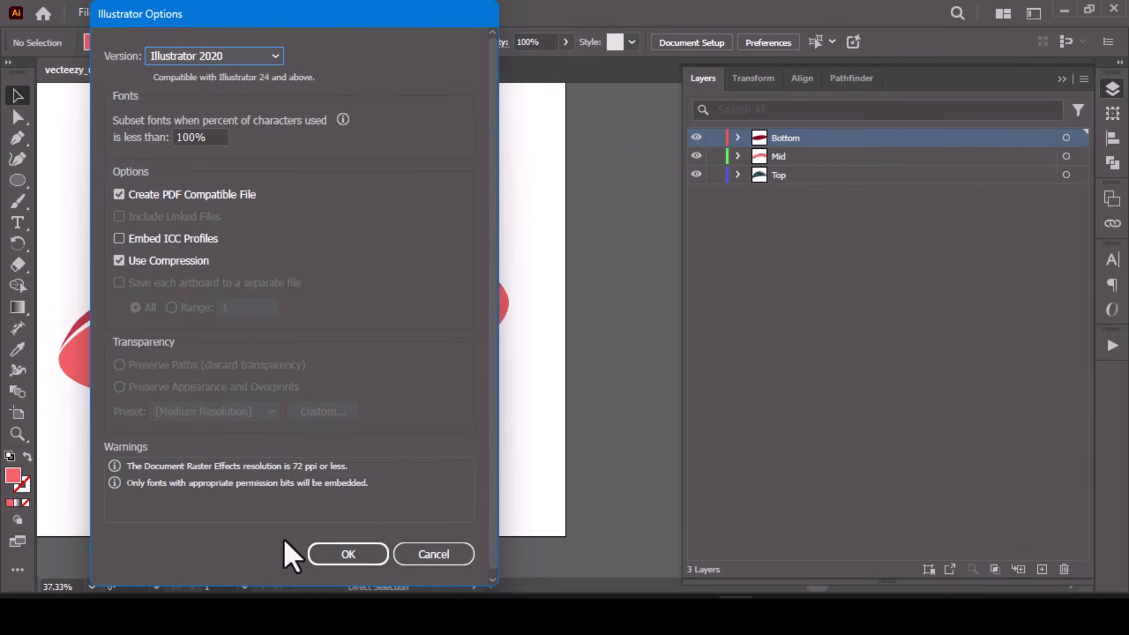
click(328, 563)
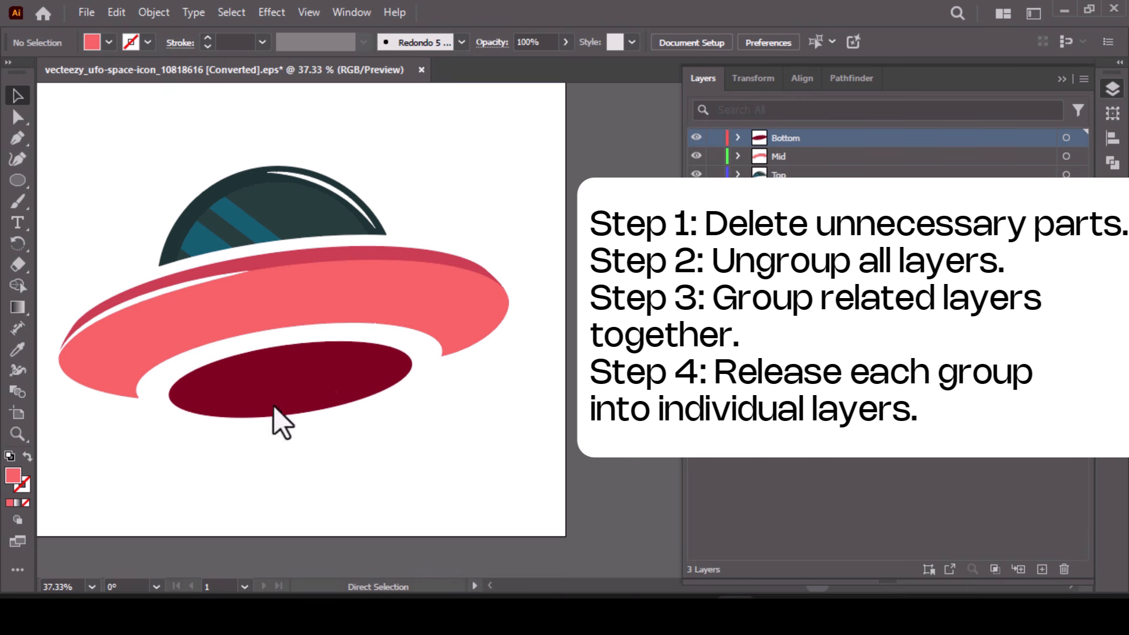
- Check the layer of the dome, saucer body and underside by selecting each part, and look through the layer commands
click(205, 259)
click(376, 332)
click(262, 405)
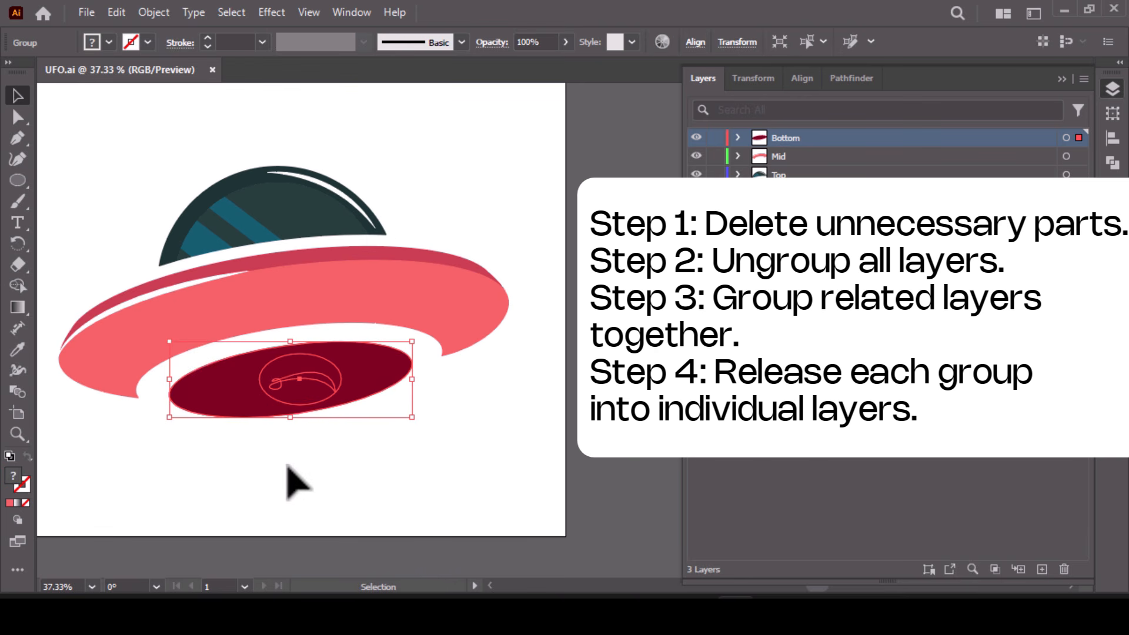
click(325, 223)
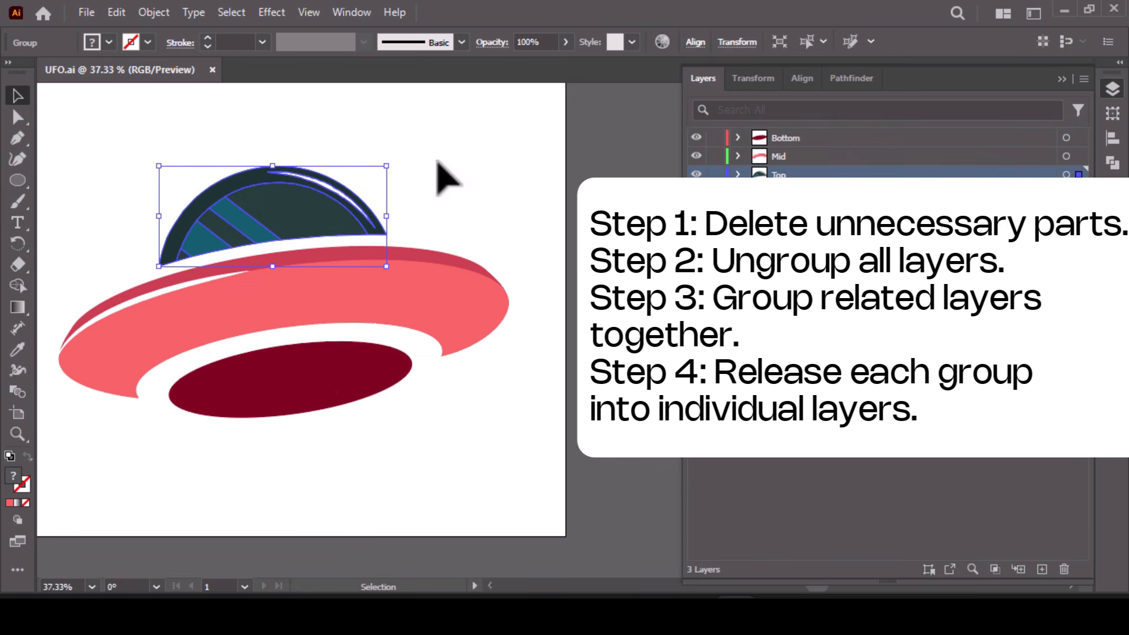
click(1083, 78)
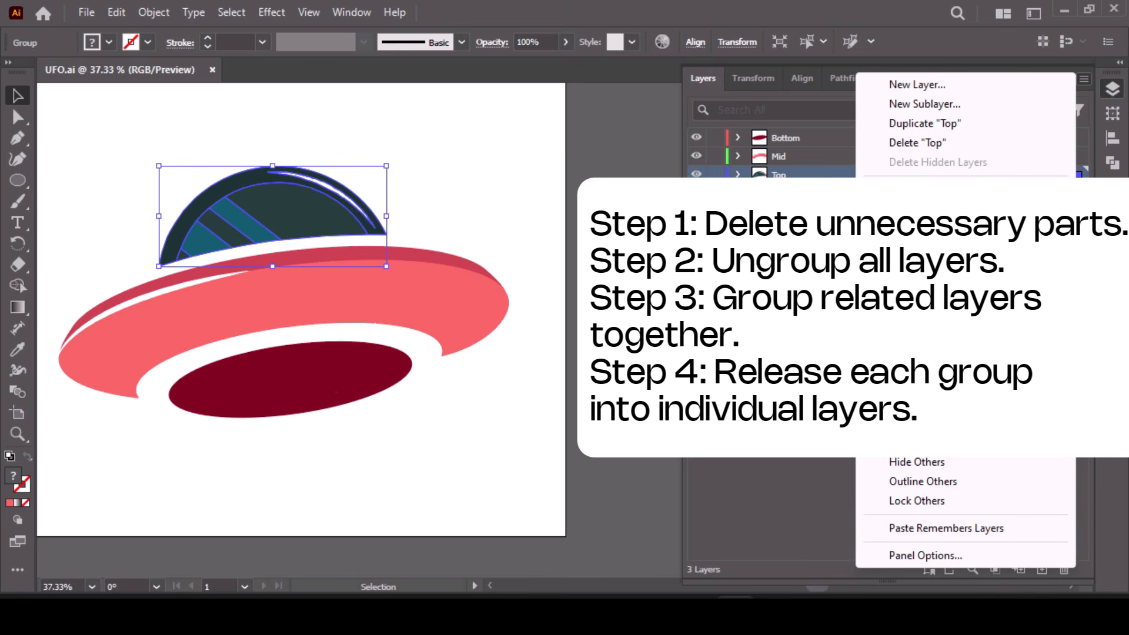
click(736, 174)
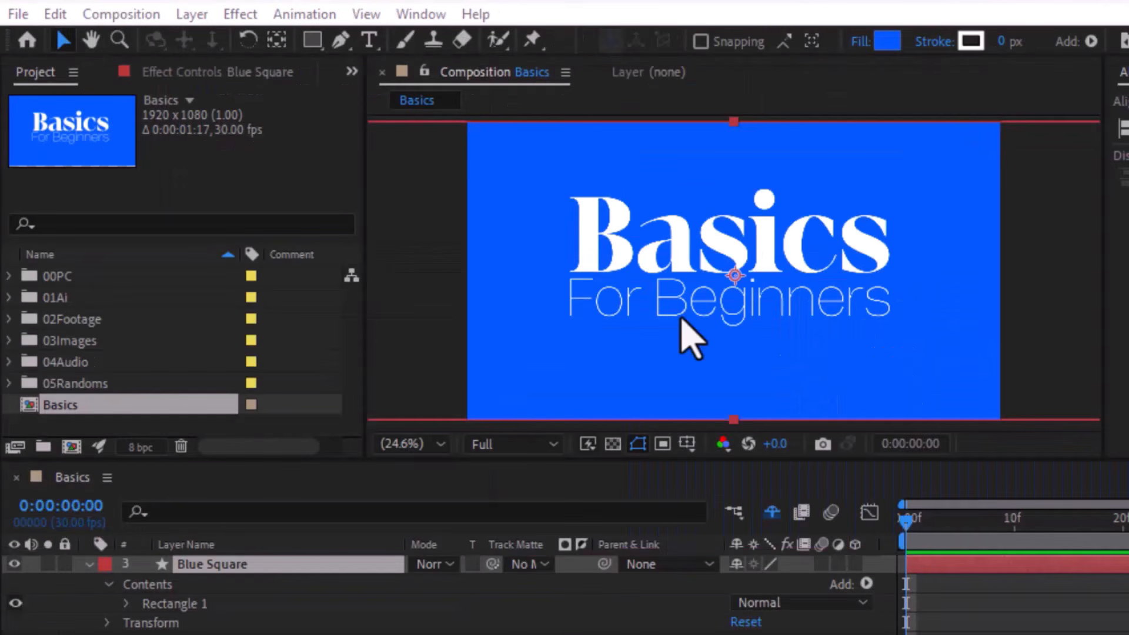
- Switch to After Effects and shorten the Blue Square layer evenly above and below in the Basics composition
mouse_move(796, 199)
mouse_down()
mouse_move(766, 246)
mouse_move(810, 180)
mouse_move(791, 196)
mouse_up()
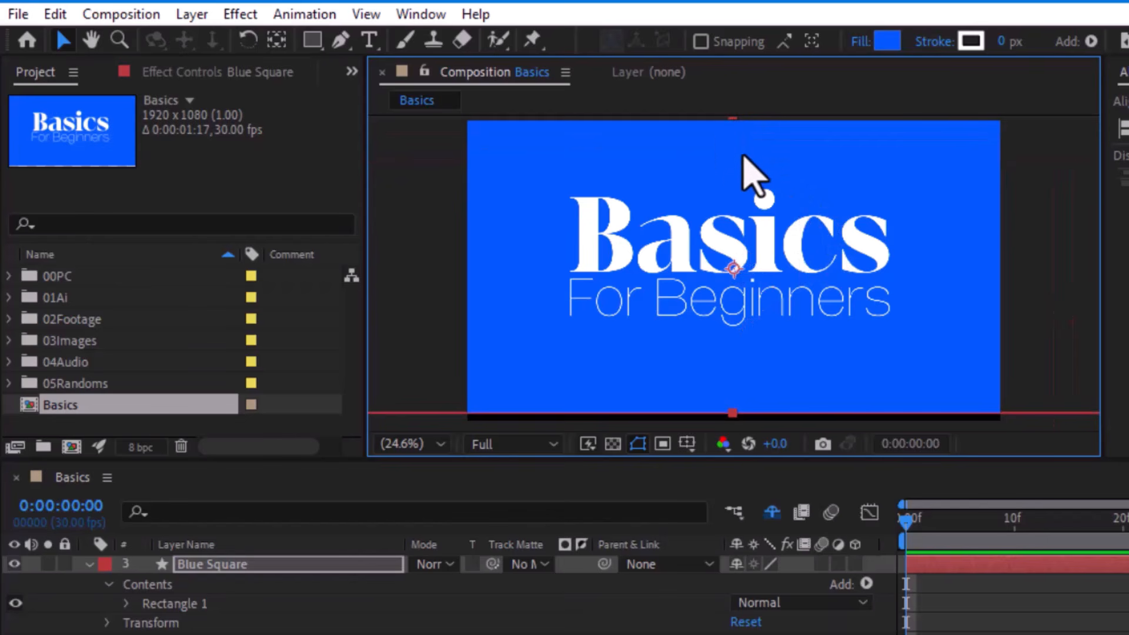
drag(732, 413, 731, 358)
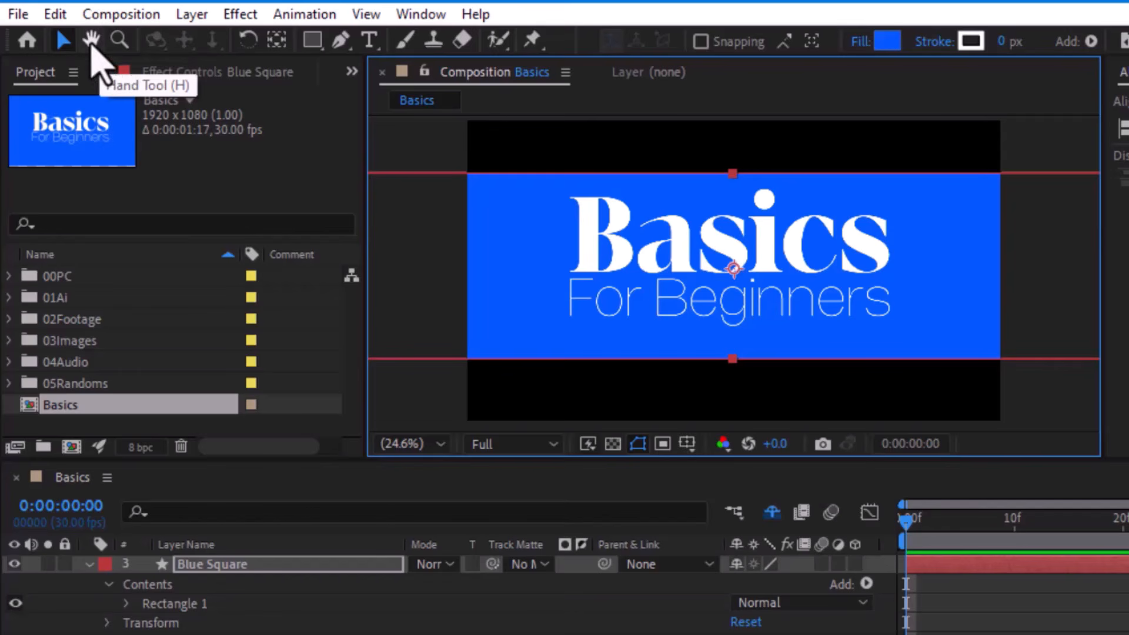
- Pan across the Basics composition with the Hand tool at 100% magnification and fit the composition back into the viewer
click(92, 46)
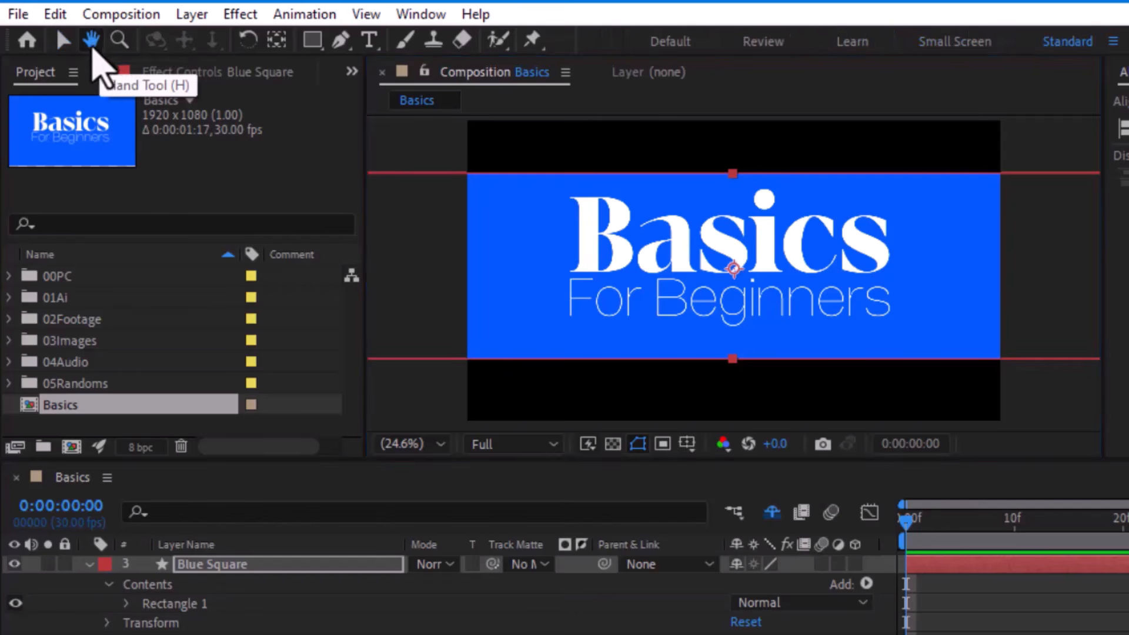
click(62, 39)
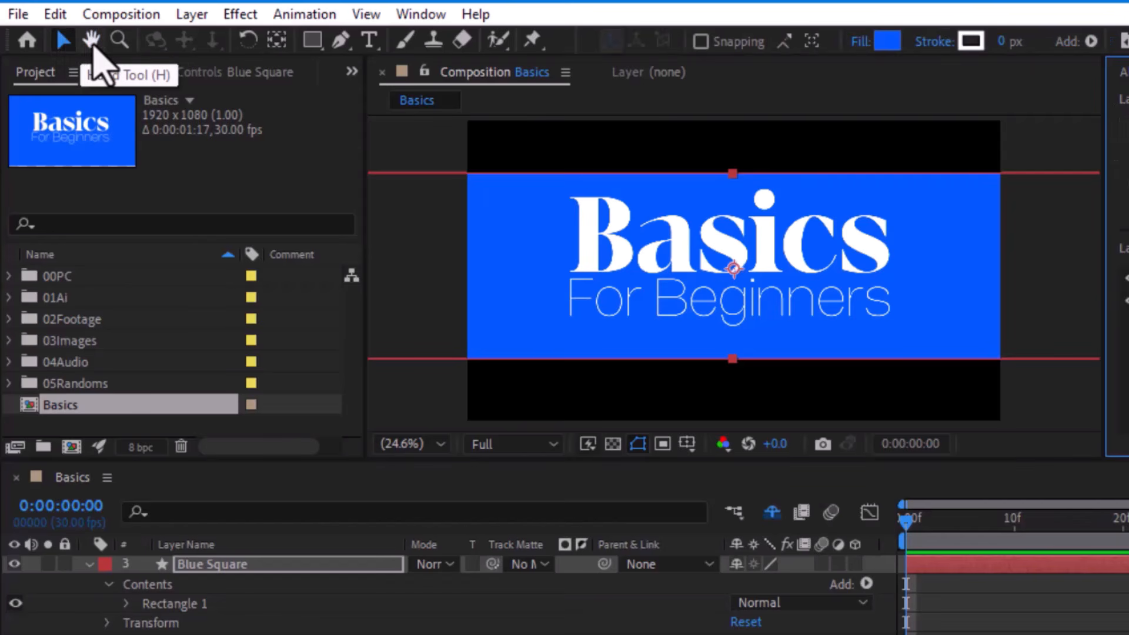
click(93, 43)
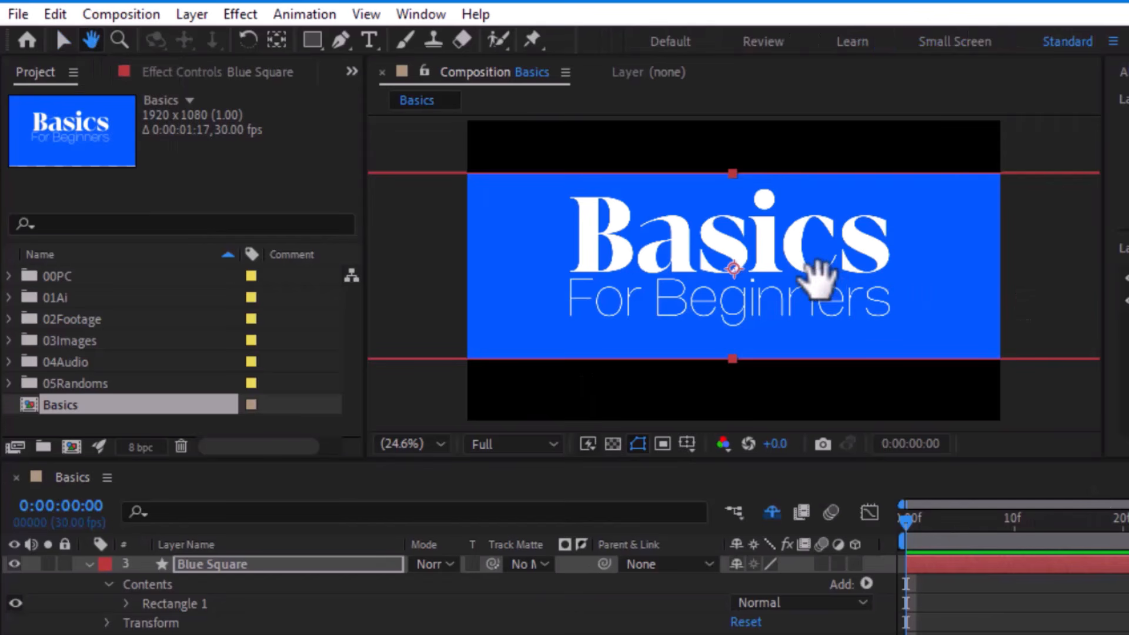
drag(810, 268, 766, 253)
scroll(858, 290, up, 3)
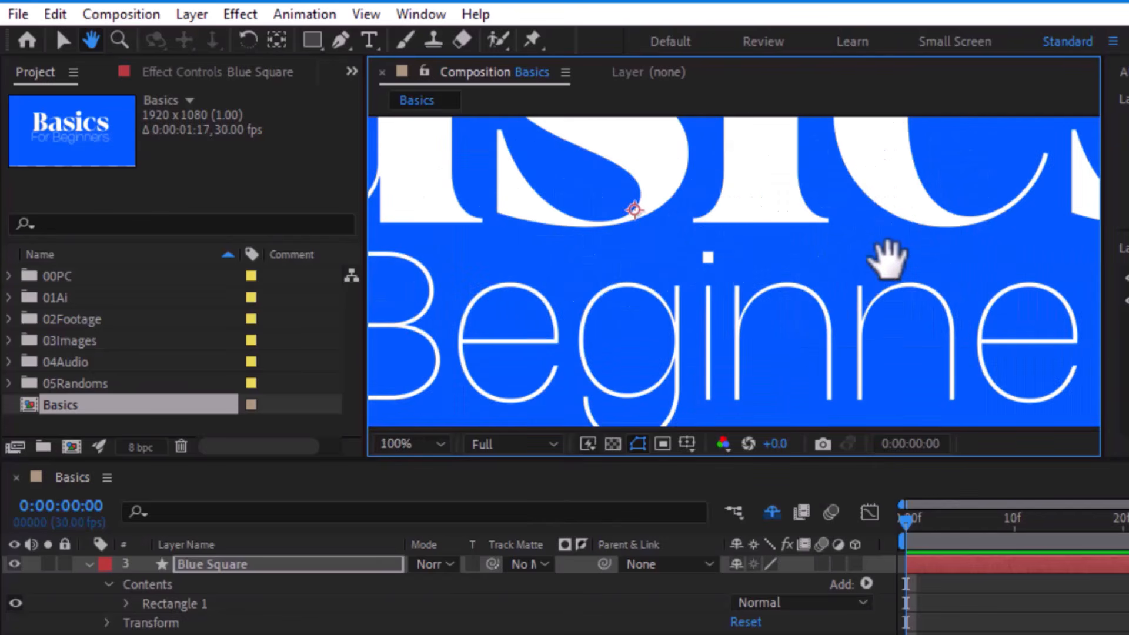
drag(889, 260, 568, 235)
drag(1105, 288, 713, 220)
key(shift+slash)
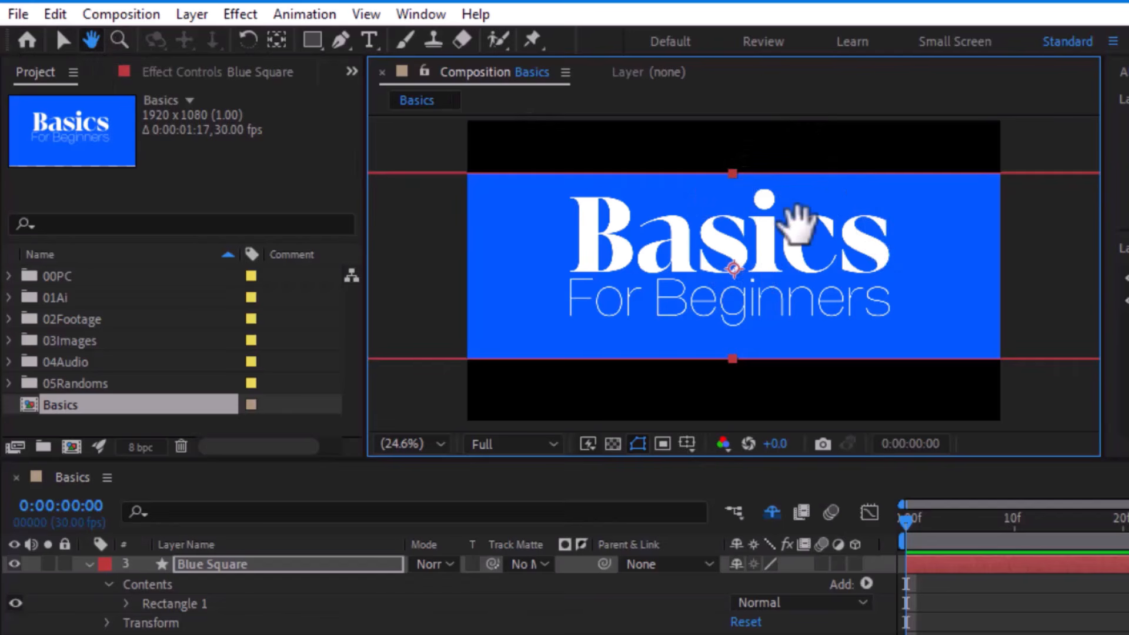
- Shift the composition view slightly with the Hand tool and return to the Selection tool
key(v)
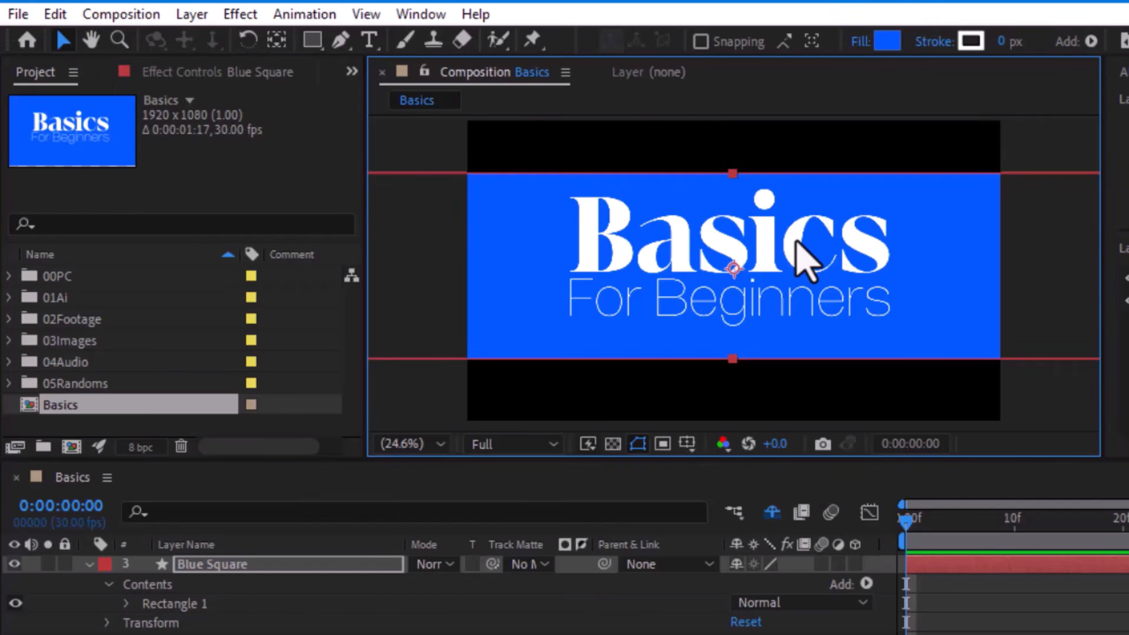
key(h)
mouse_move(806, 241)
mouse_down()
mouse_move(738, 238)
mouse_move(770, 245)
mouse_up()
key(v)
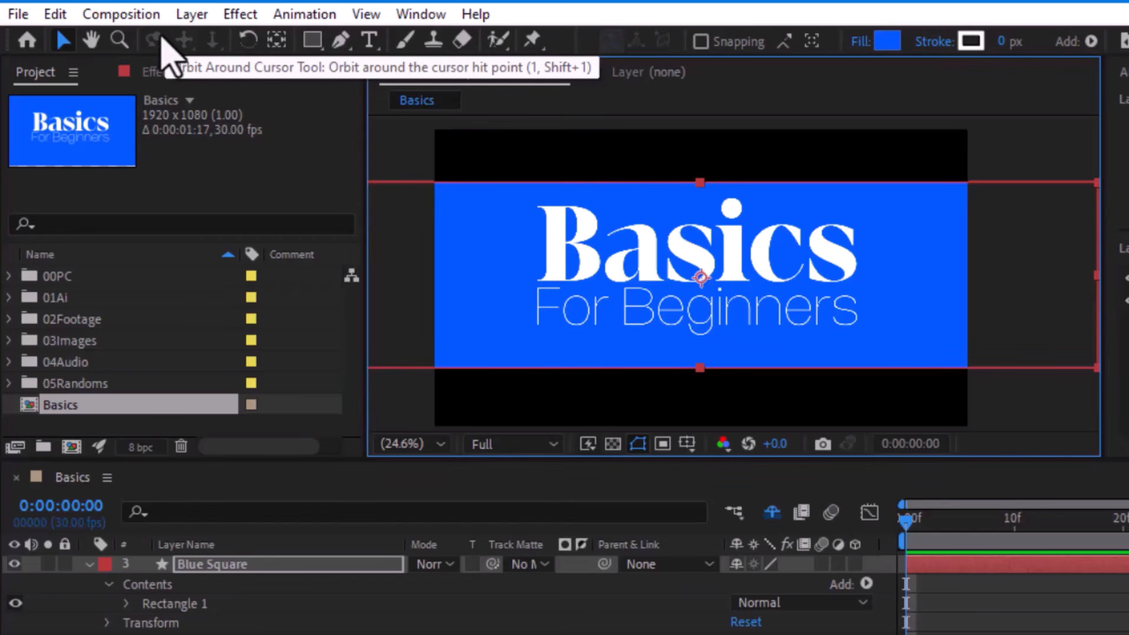
- Try rotating the Blue Square layer with the Rotation tool, and undo the rotation and the layer's height change
click(248, 40)
drag(992, 235, 1007, 210)
key(ctrl+z)
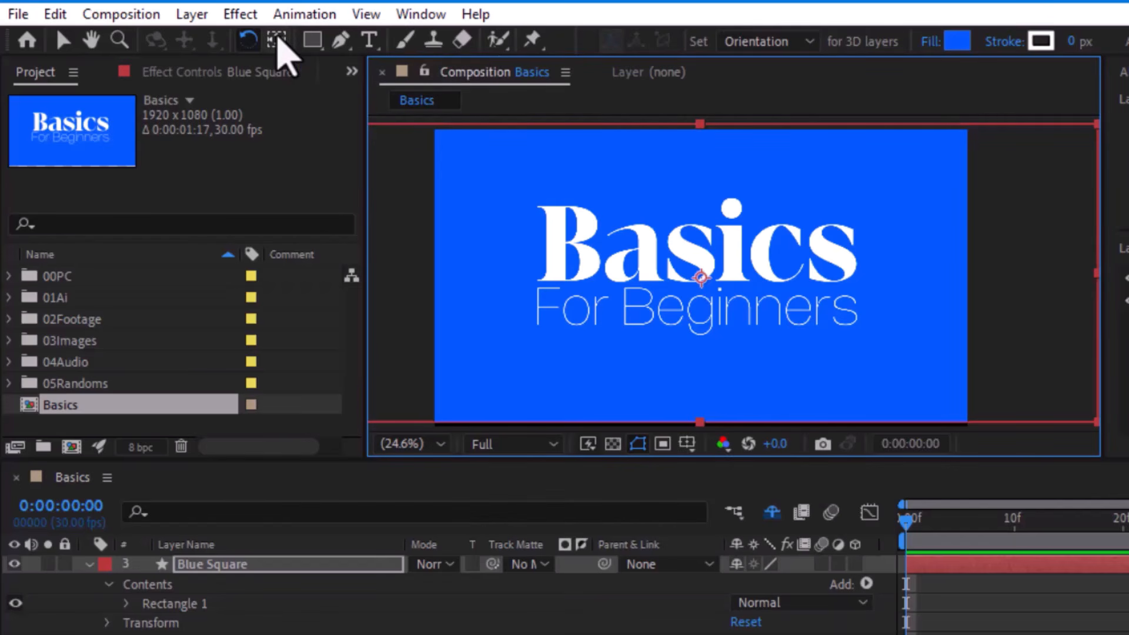
- Move the Blue Square layer's anchor point slightly to the left with the Pan Behind tool
click(277, 39)
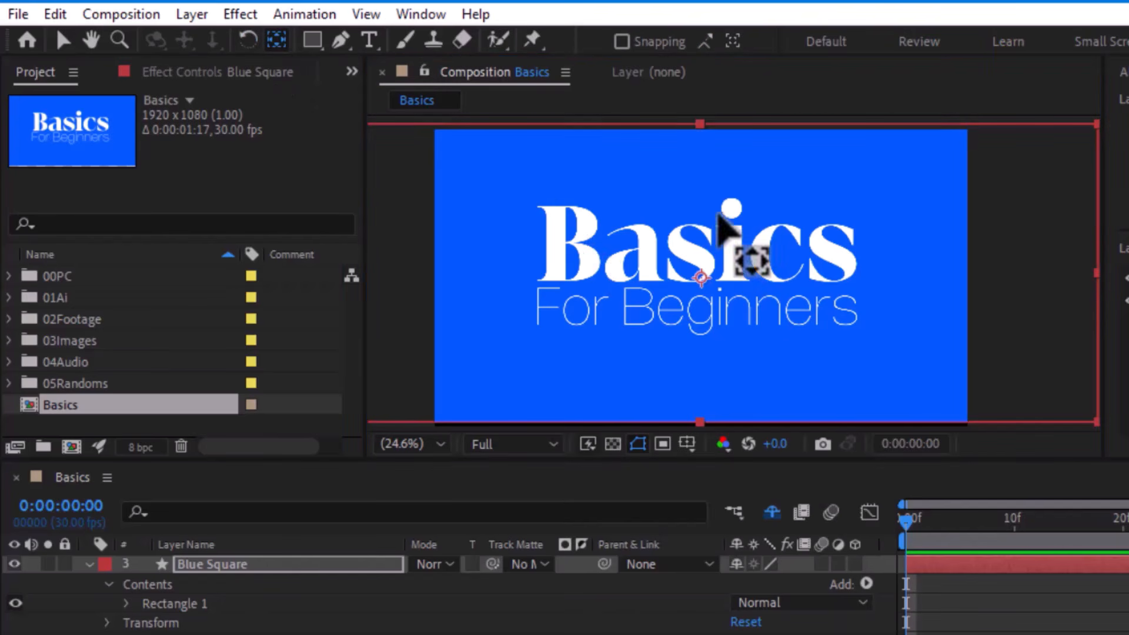
mouse_move(702, 276)
mouse_down()
mouse_move(723, 244)
mouse_move(735, 275)
mouse_move(686, 275)
mouse_up()
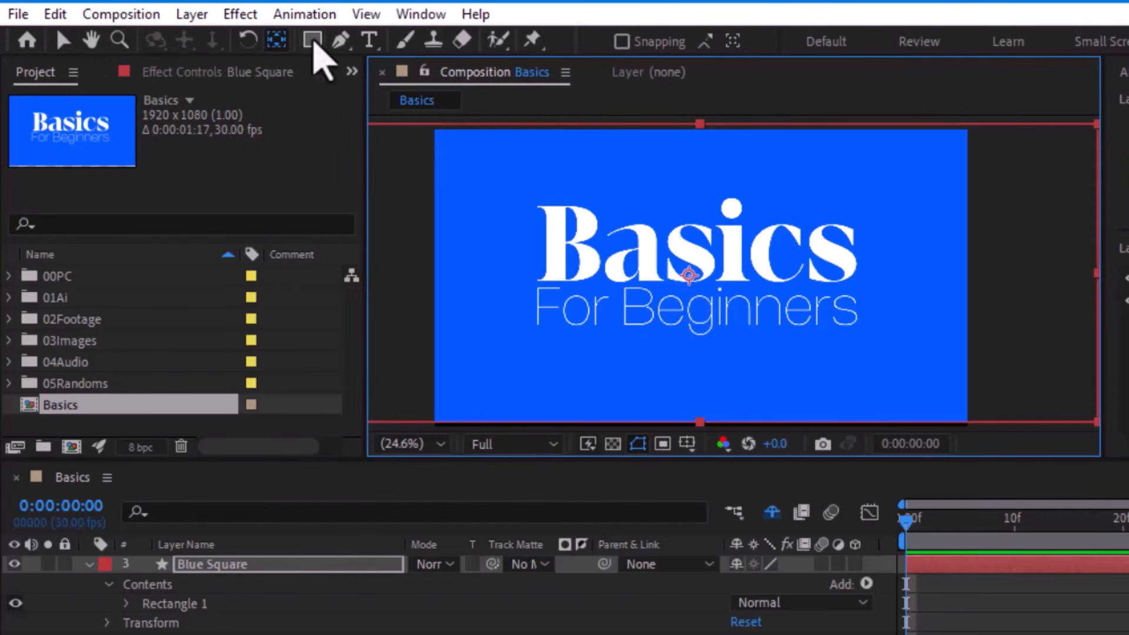
- Cycle through the shape tools from Rectangle to Polygon, review the available shapes and switch to the Pen tool
click(314, 42)
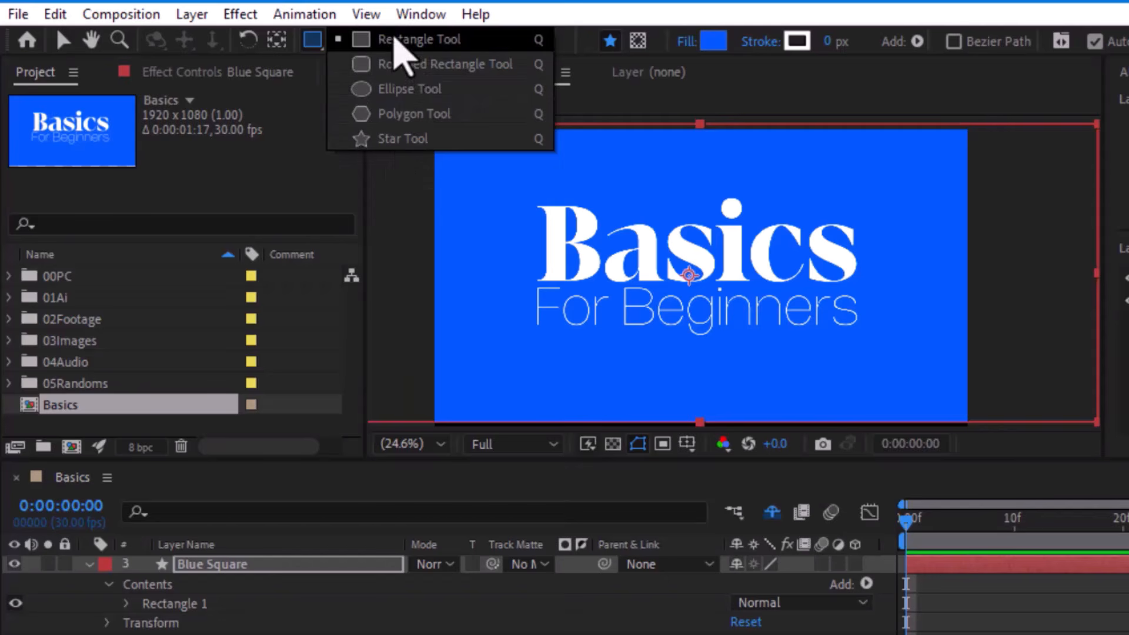
click(313, 48)
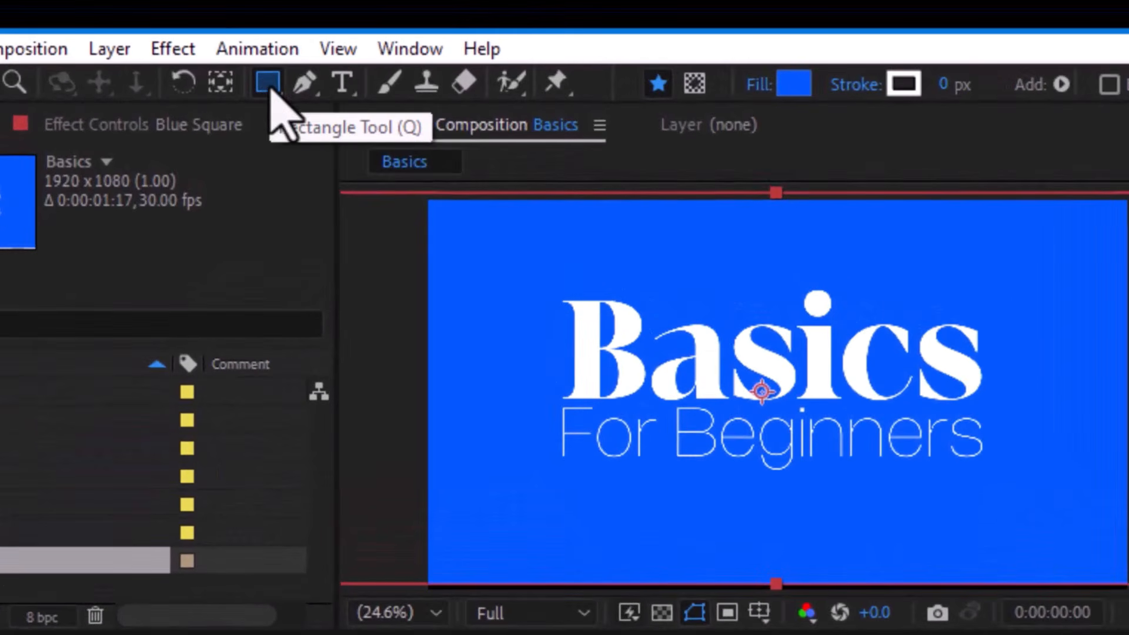
key(q)
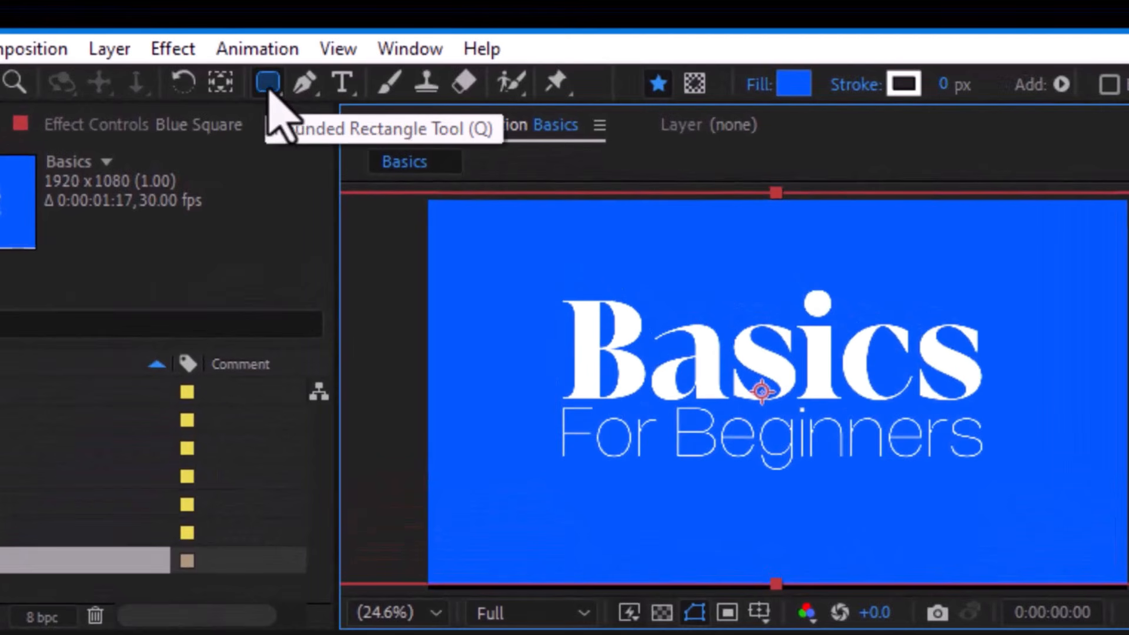
key(q)
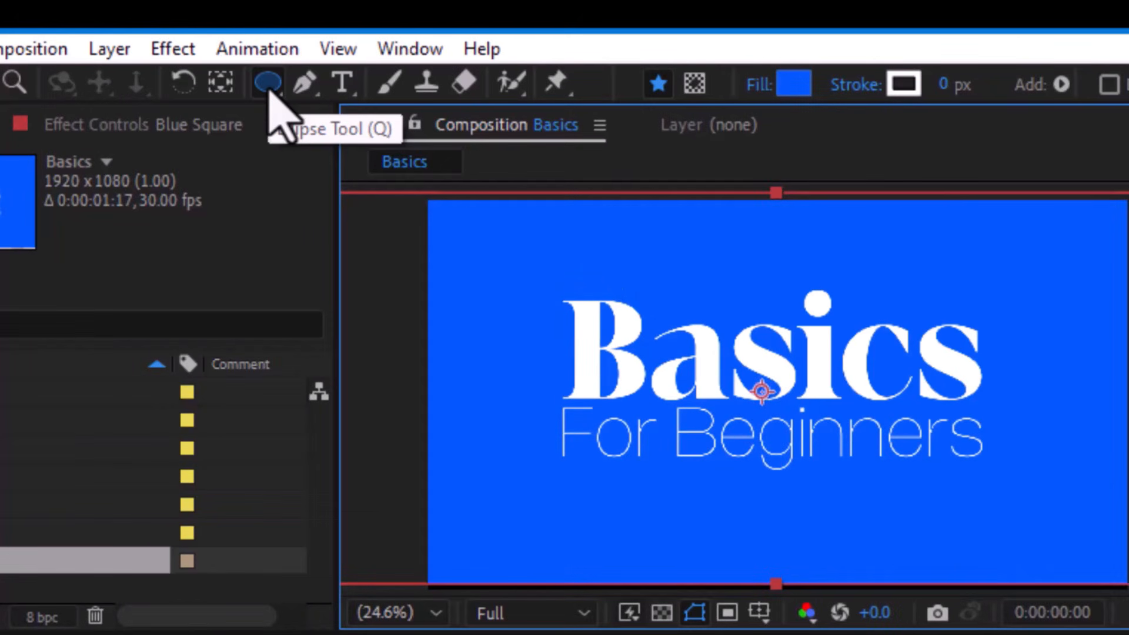
key(q)
drag(268, 88, 411, 176)
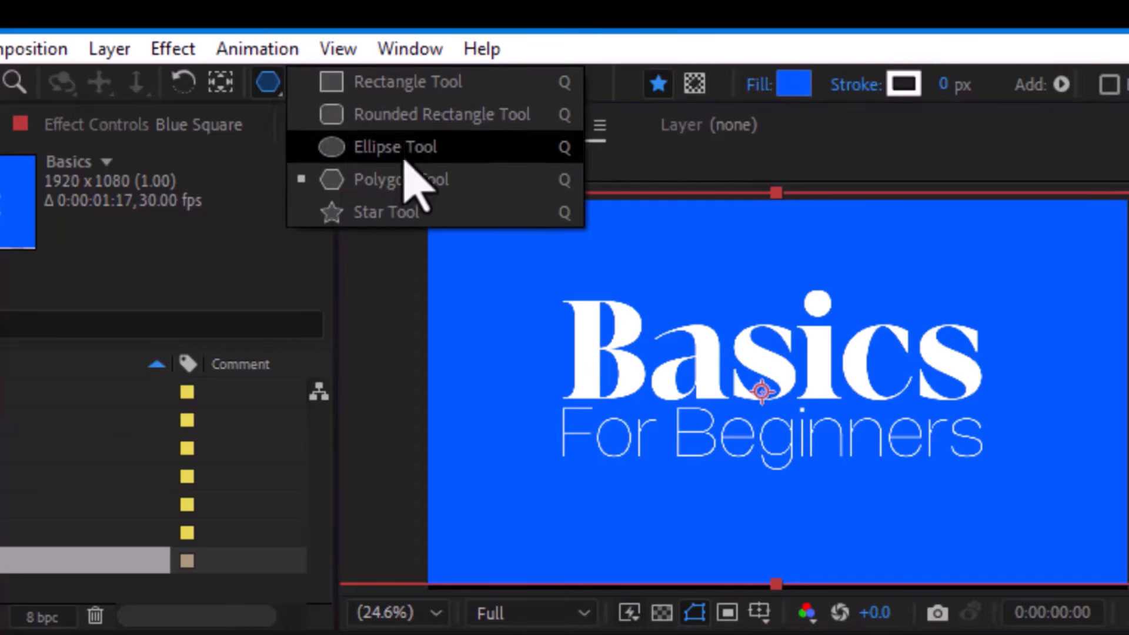
drag(783, 293, 916, 468)
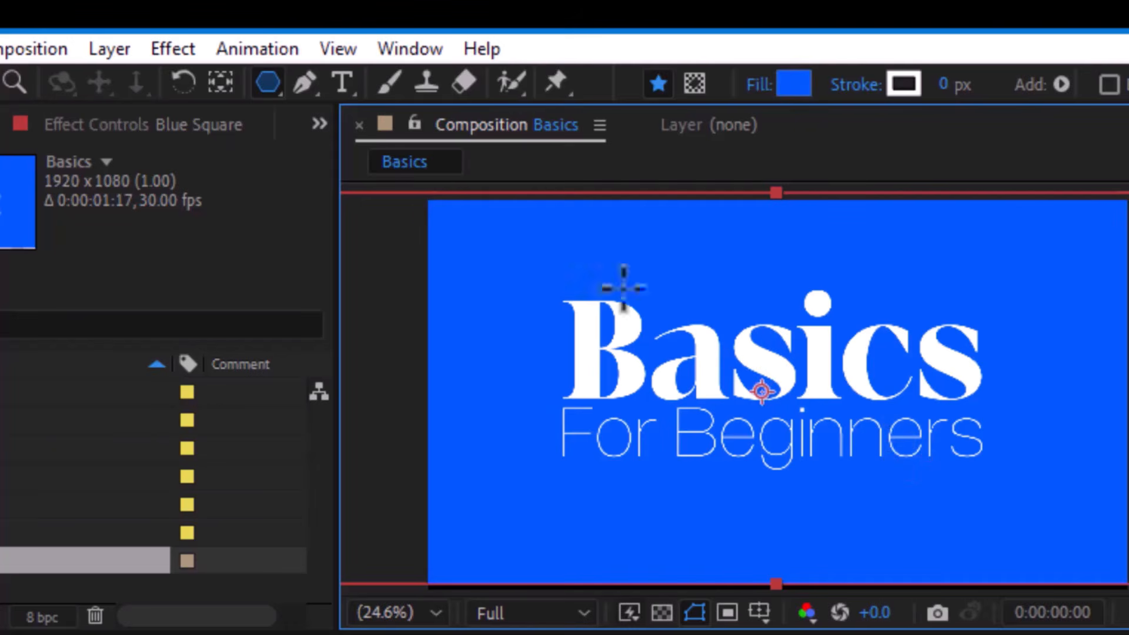
click(304, 82)
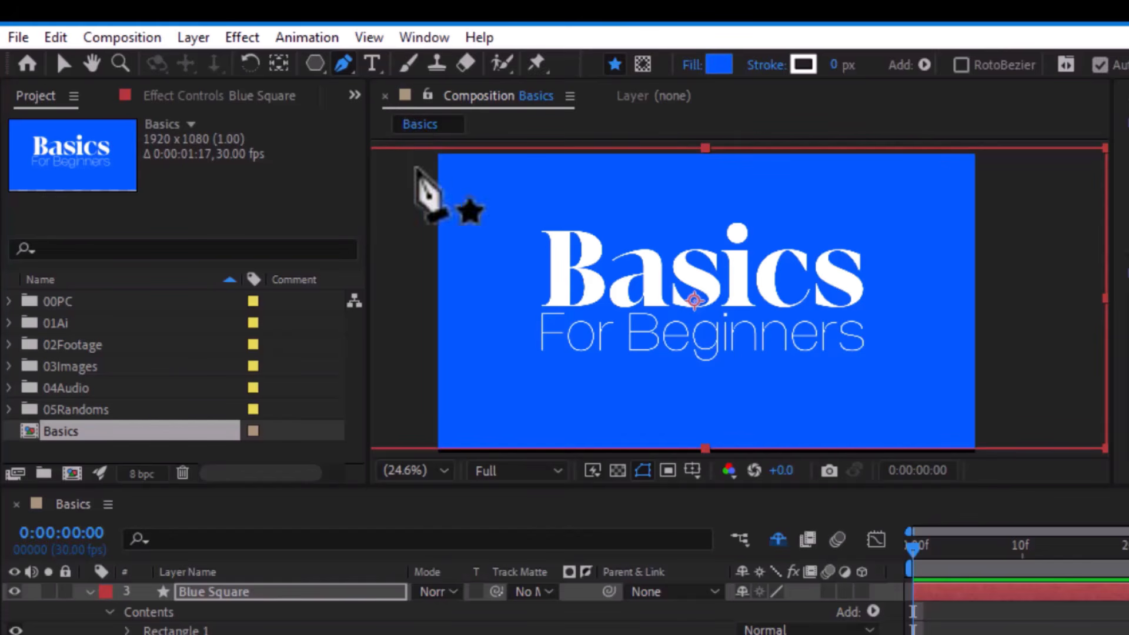
click(719, 64)
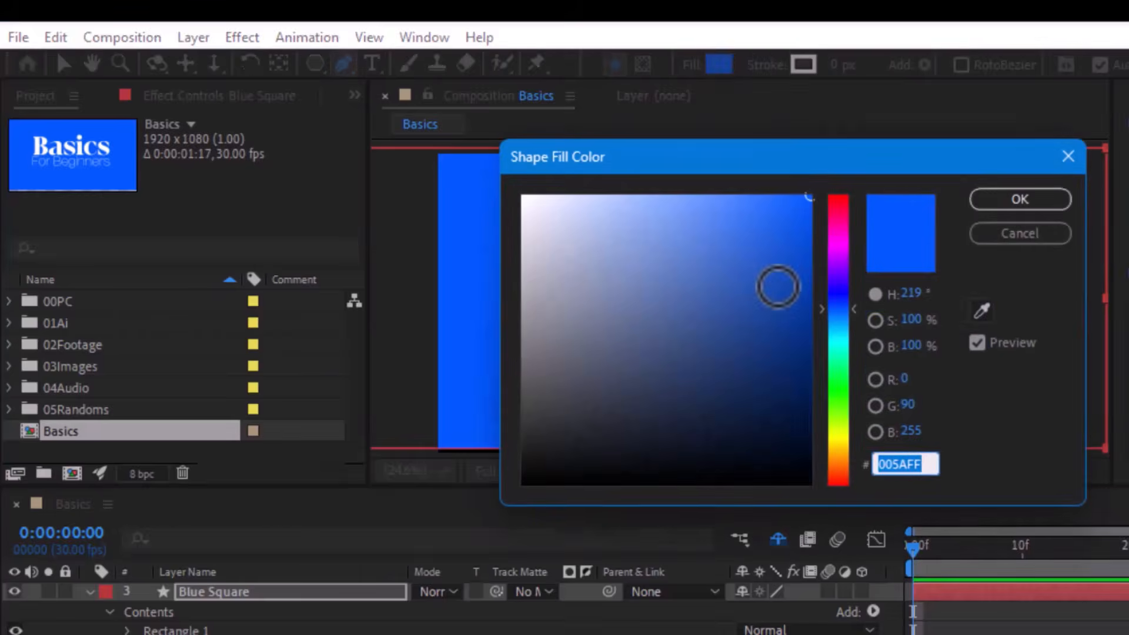
drag(778, 287, 284, 151)
click(1030, 244)
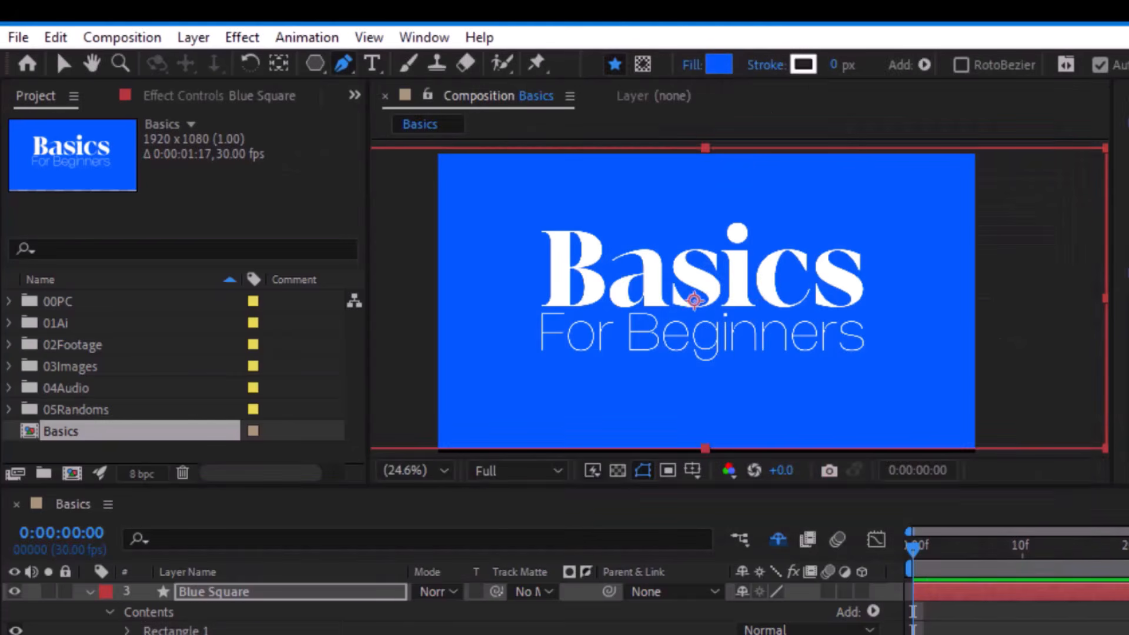
- Set the fill colour for new shapes to pink FF426E
click(720, 64)
drag(619, 242, 398, 111)
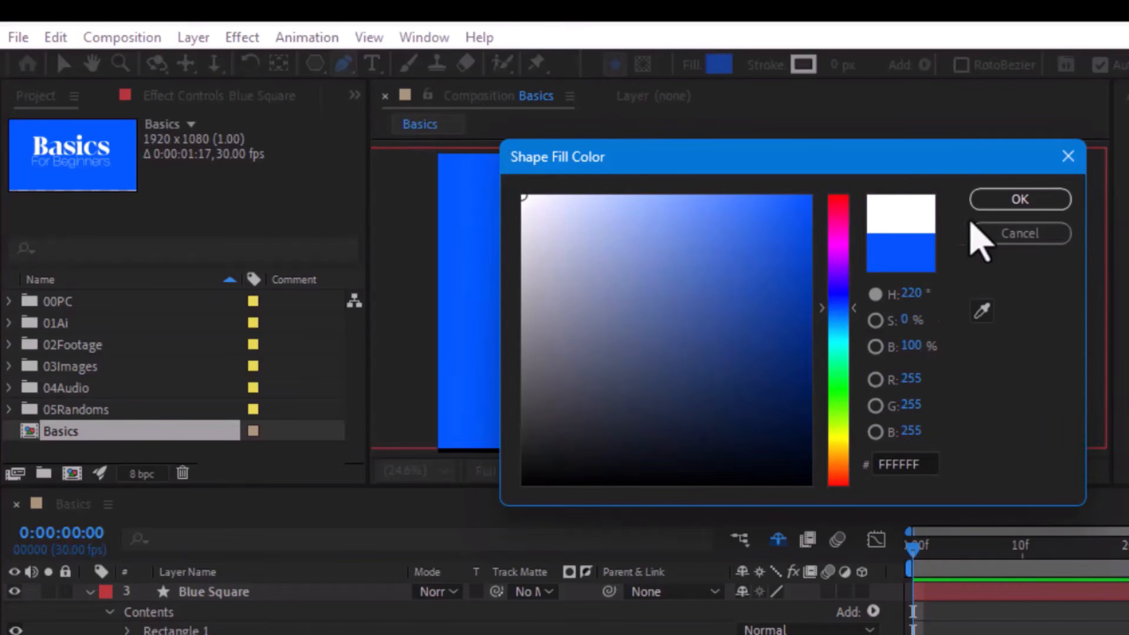
click(838, 209)
drag(749, 203, 745, 188)
click(1019, 199)
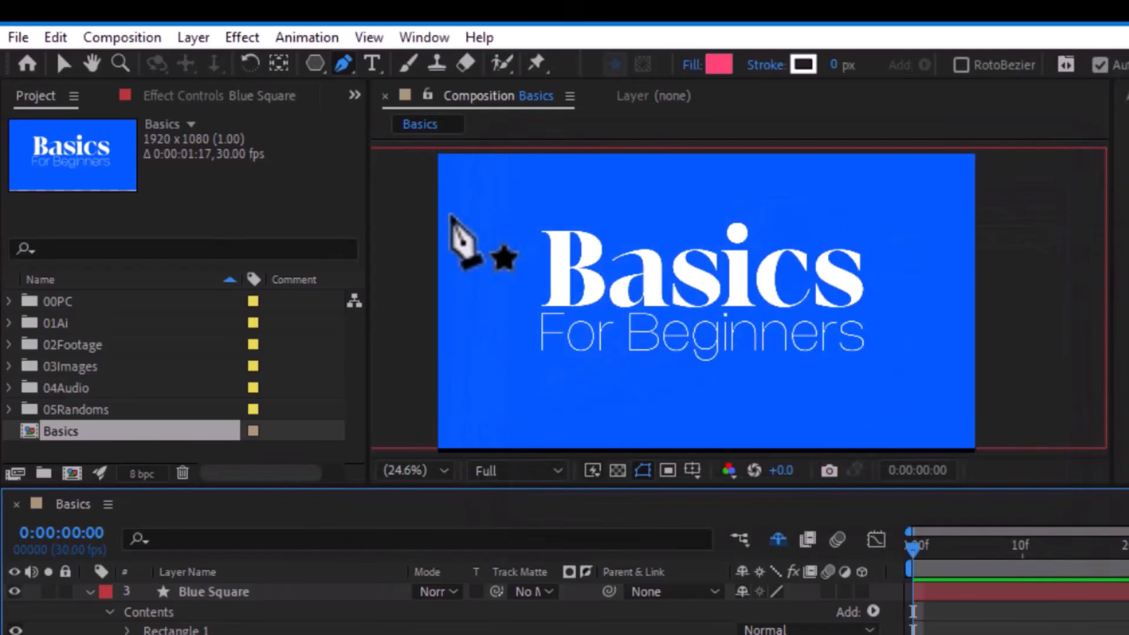
- Draw a wavy three-point path across the Basics title with the Pen tool and set its fill to None
drag(451, 214, 414, 197)
drag(700, 214, 761, 271)
drag(892, 254, 885, 328)
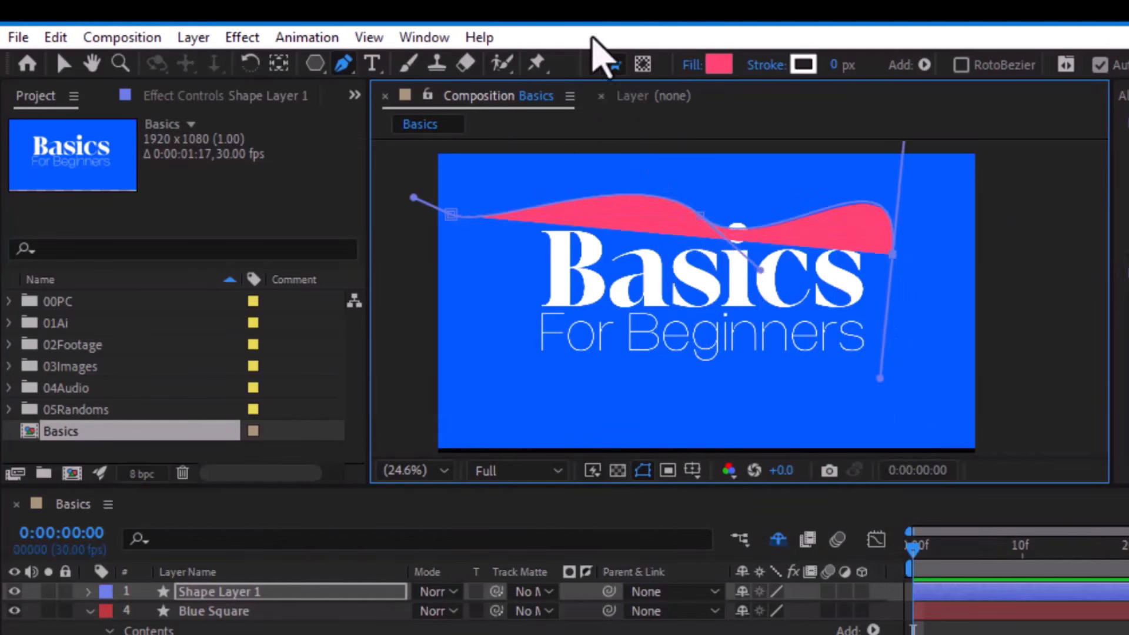
click(691, 65)
click(434, 269)
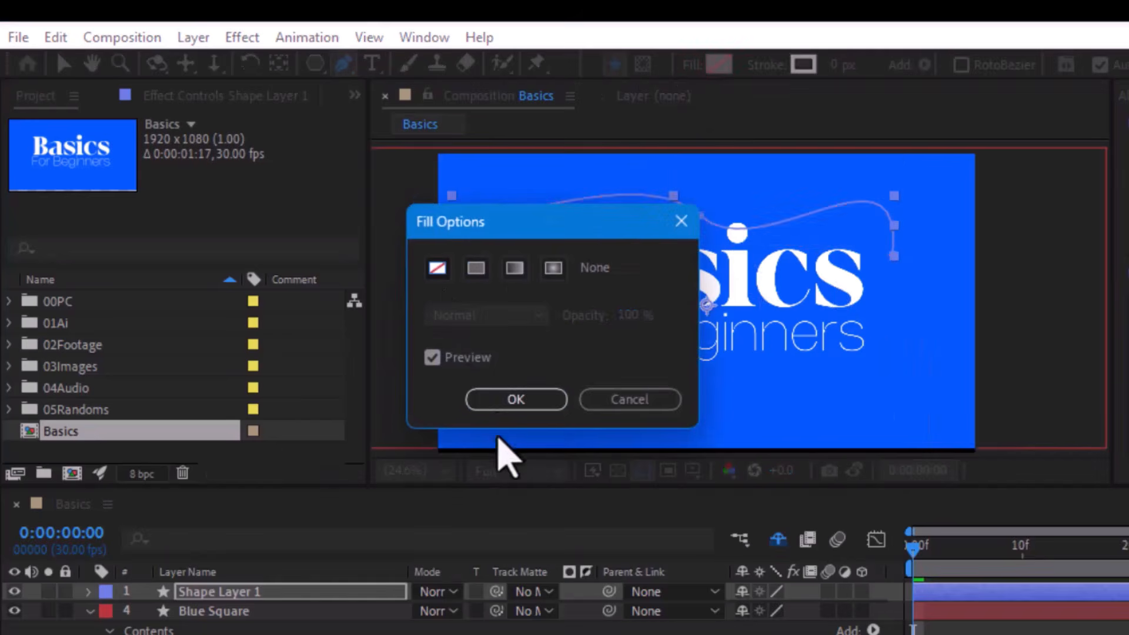
click(516, 399)
- Give the wavy path a pinkish-red stroke 17 px wide, and delete its shape layer
click(803, 65)
mouse_move(729, 203)
mouse_down()
mouse_move(733, 166)
mouse_move(711, 161)
mouse_up()
click(1028, 199)
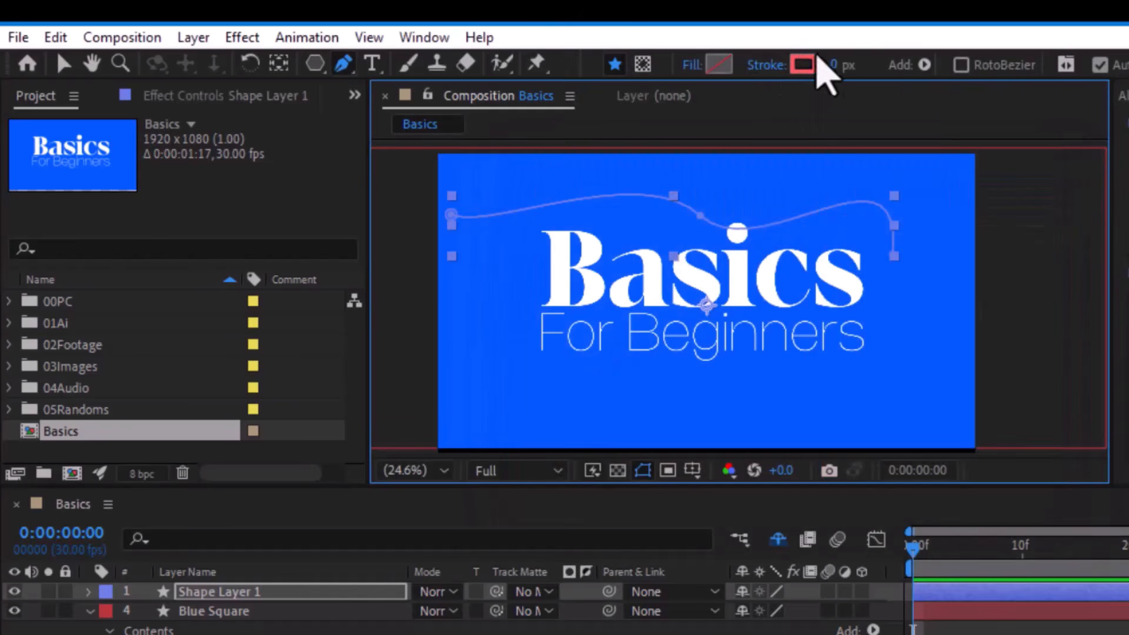
drag(820, 65, 858, 59)
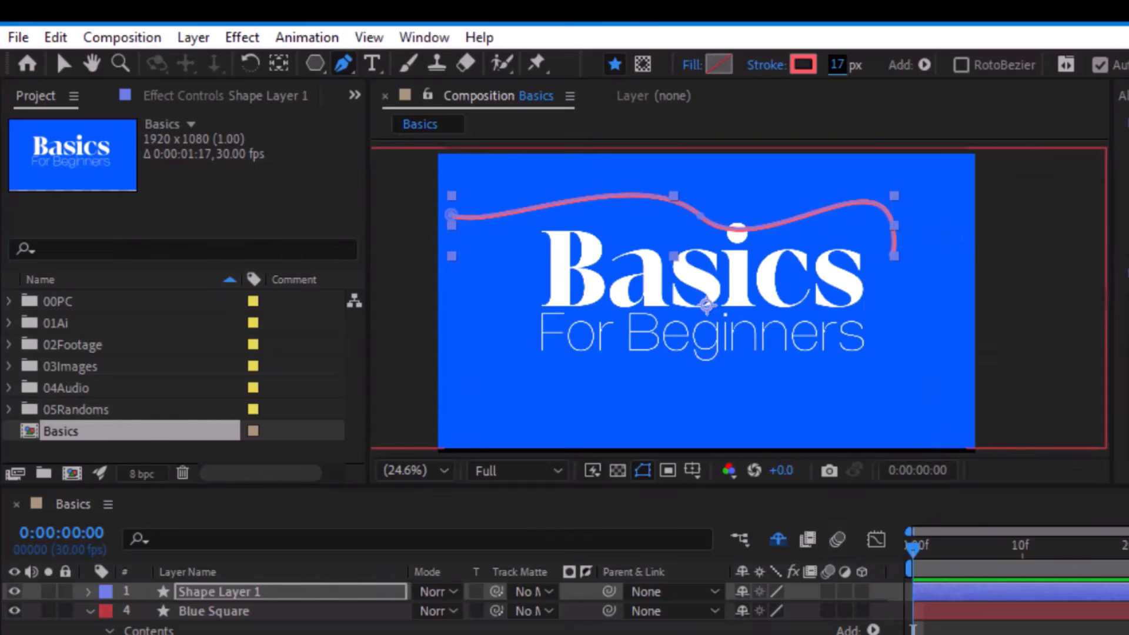
click(242, 592)
key(Delete)
- Draw a closed curved mask over the upper-left corner of the Blue Square layer with the Pen tool, and delete the mask
click(242, 592)
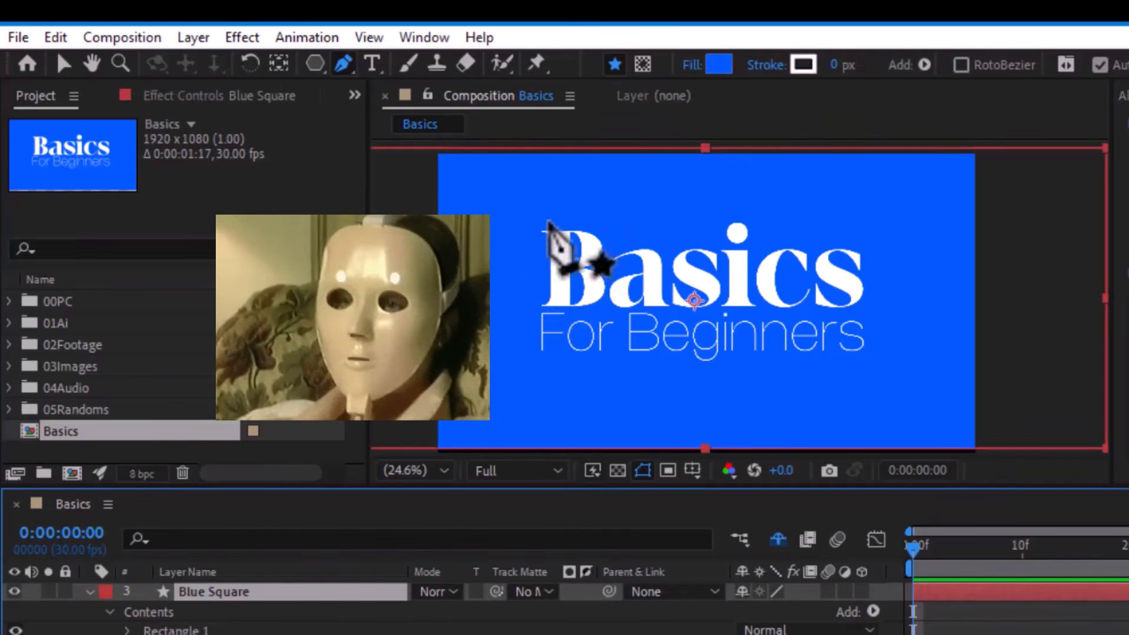
click(642, 65)
drag(404, 277, 497, 238)
drag(632, 163, 642, 147)
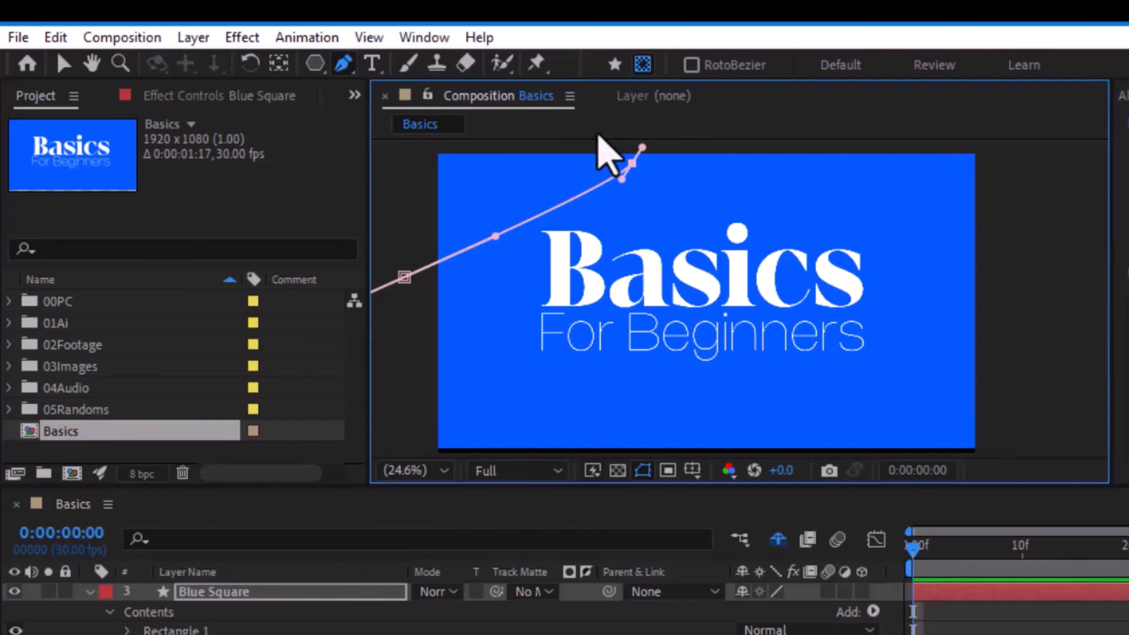
drag(420, 147, 400, 187)
click(403, 277)
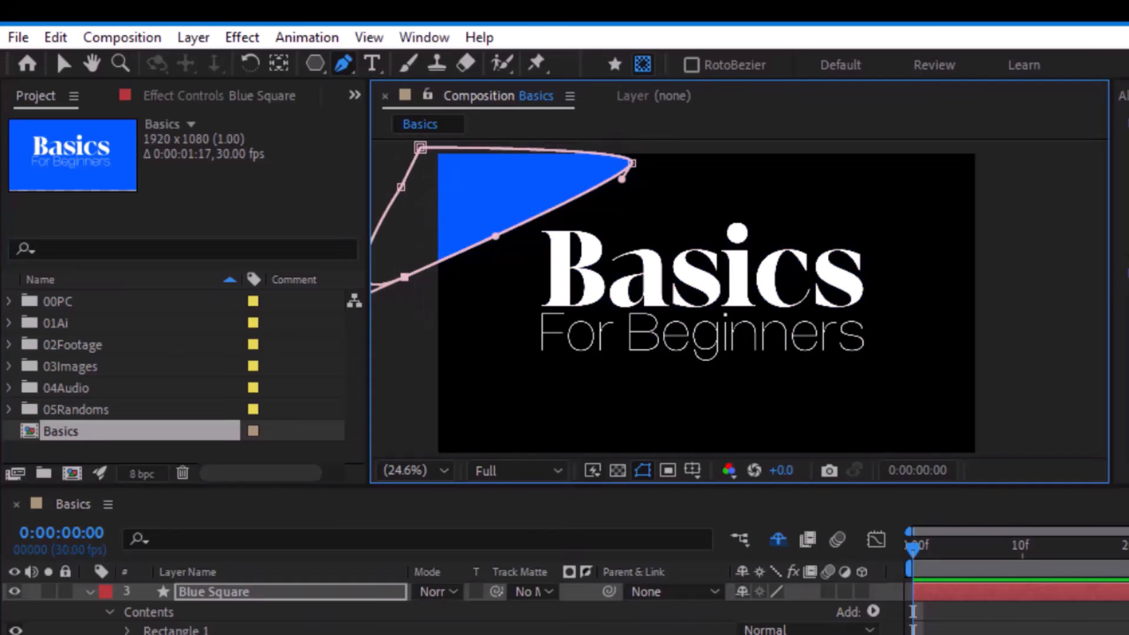
click(147, 633)
key(Delete)
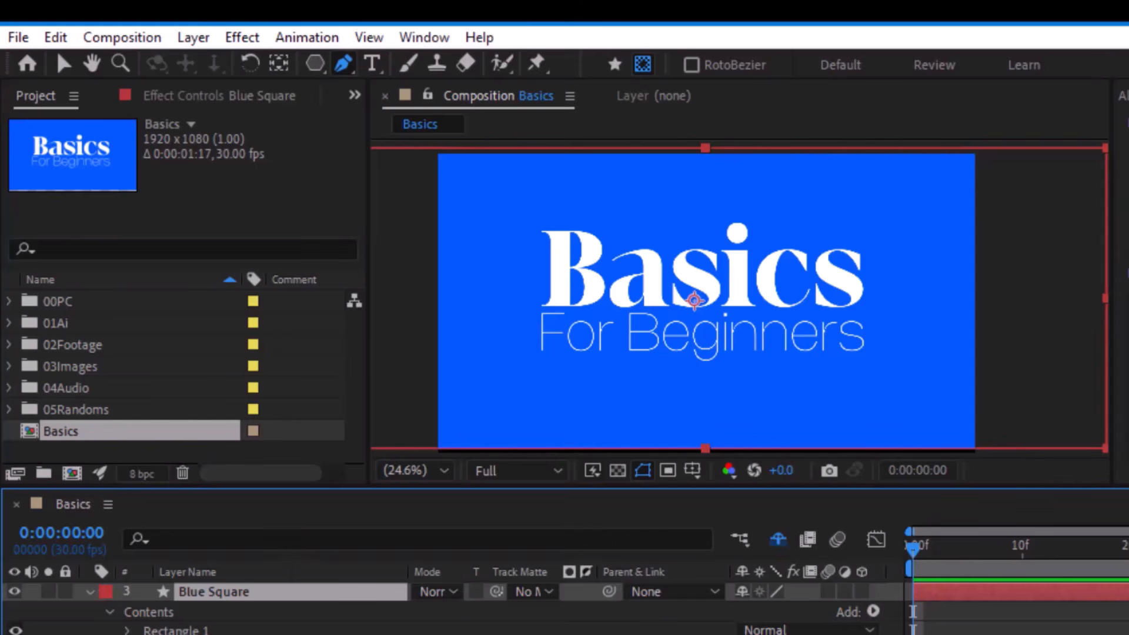
- Draw a narrow vertical rectangle with FF426E fill and 0 px stroke over the middle of the Basics title
click(371, 63)
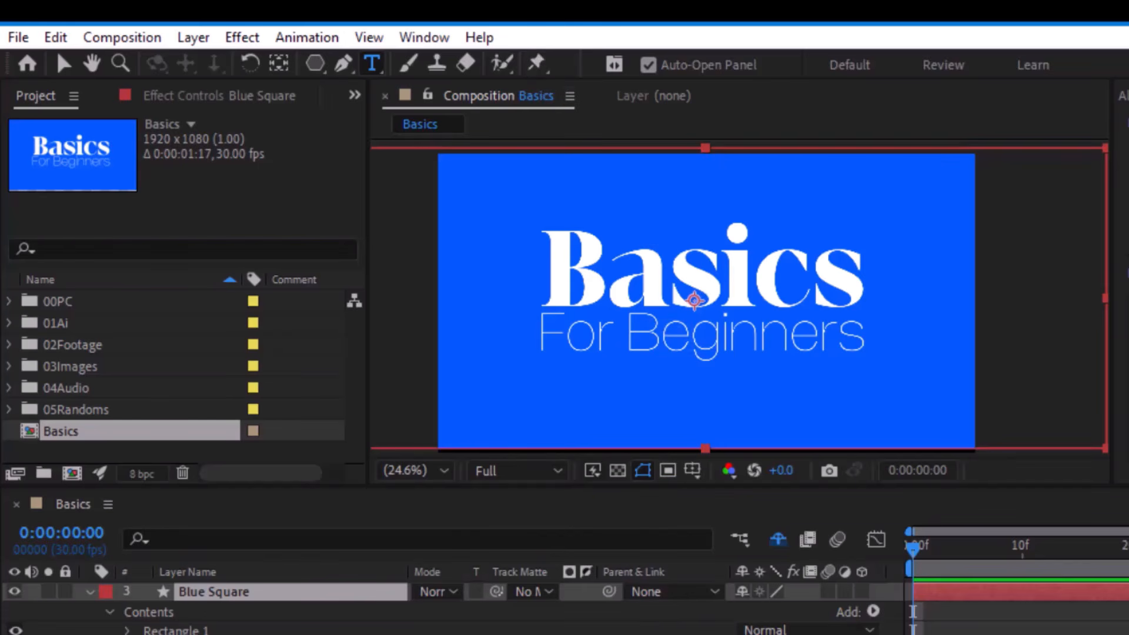
click(1011, 632)
mouse_move(318, 66)
mouse_down()
mouse_move(323, 77)
mouse_move(365, 61)
mouse_up()
click(718, 65)
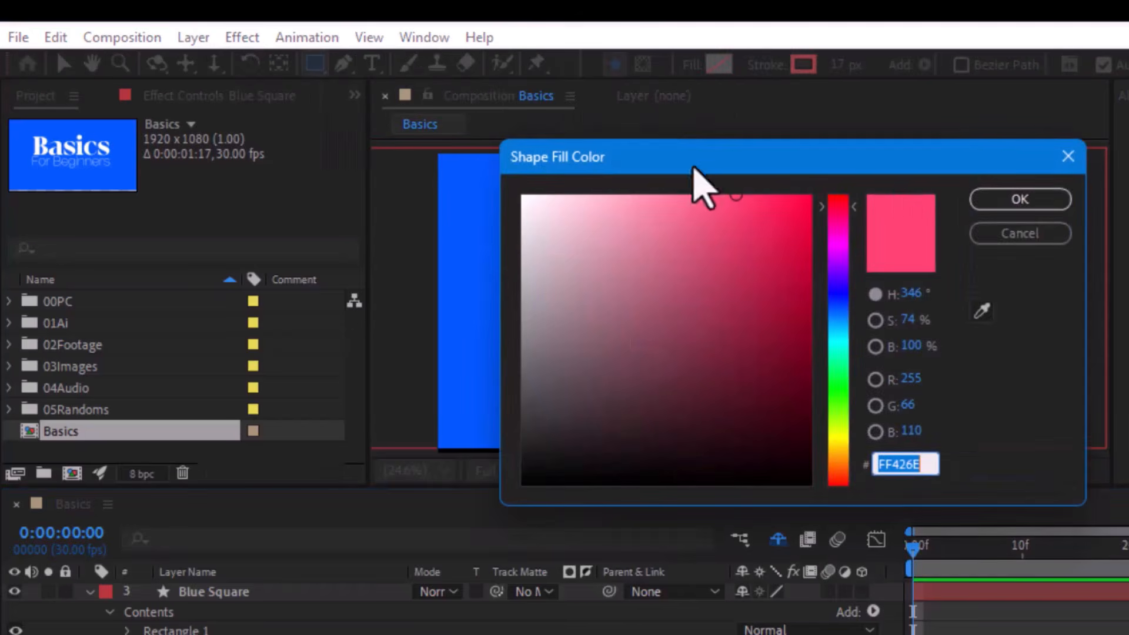
click(1036, 203)
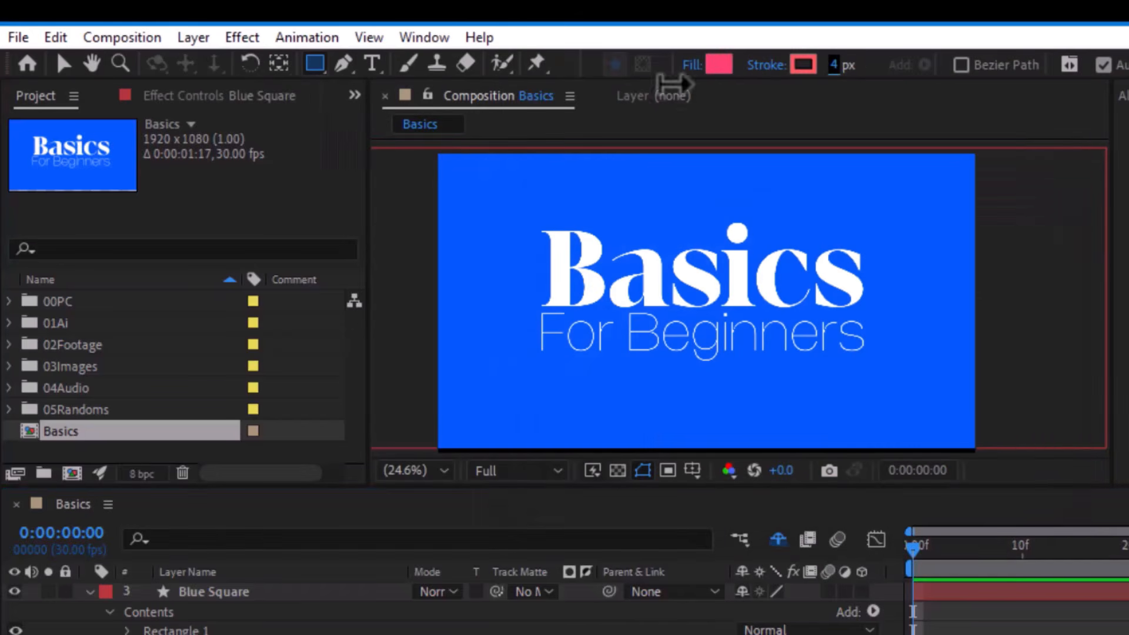
mouse_move(669, 226)
mouse_down()
mouse_move(698, 378)
mouse_move(716, 381)
mouse_up()
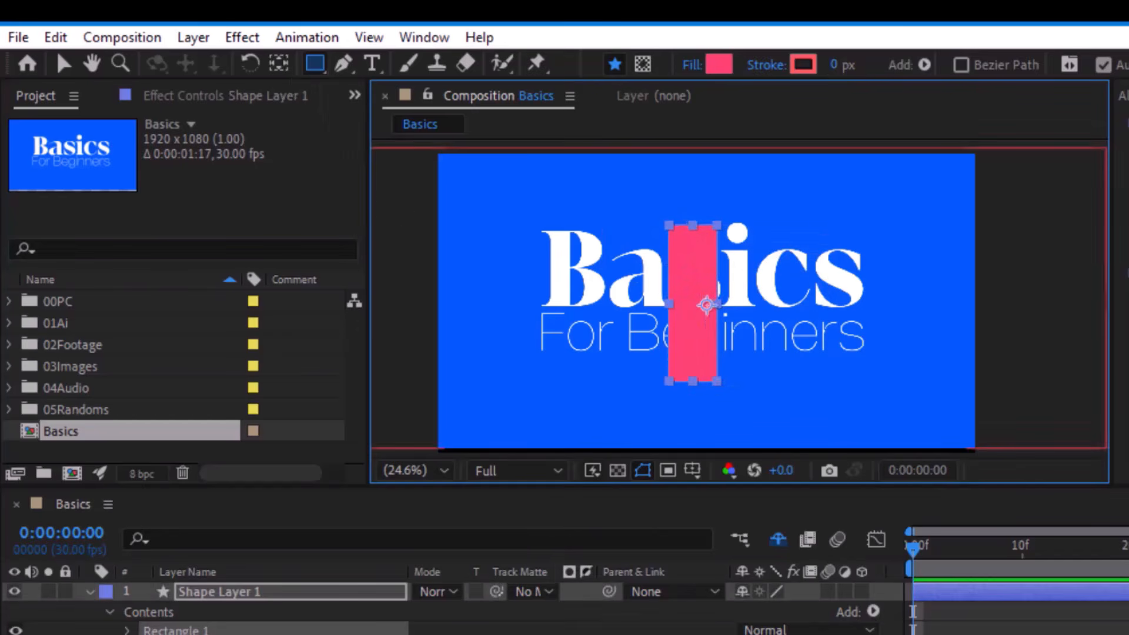
- Center the pink rectangle's anchor point and place puppet pins at its top, middle and bottom
click(219, 593)
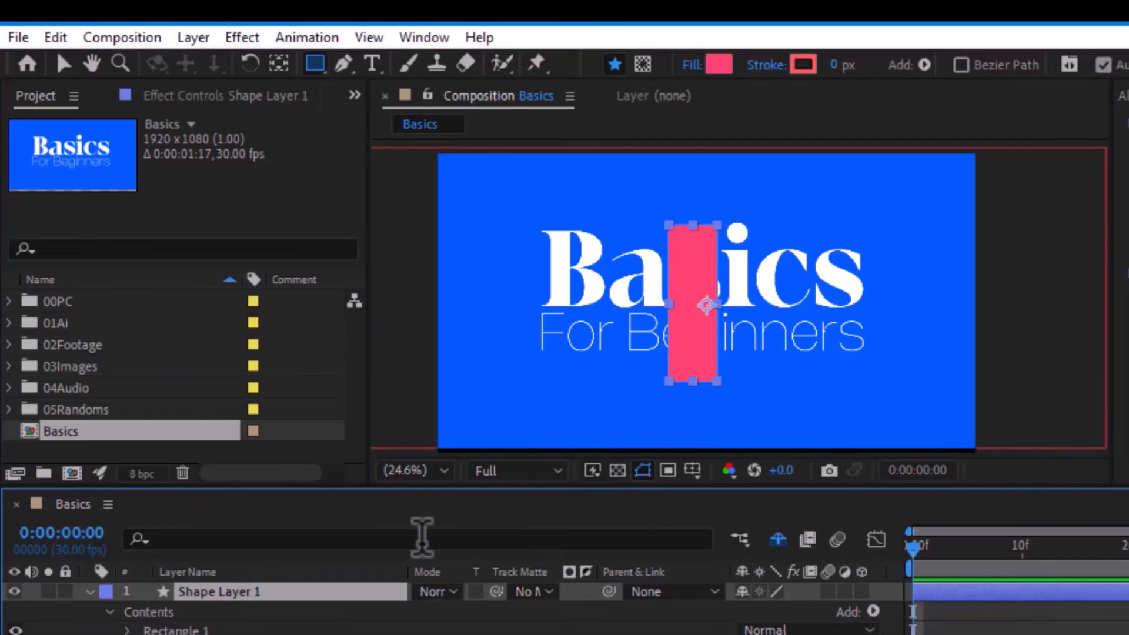
key(ctrl+alt+Home)
click(536, 62)
click(693, 231)
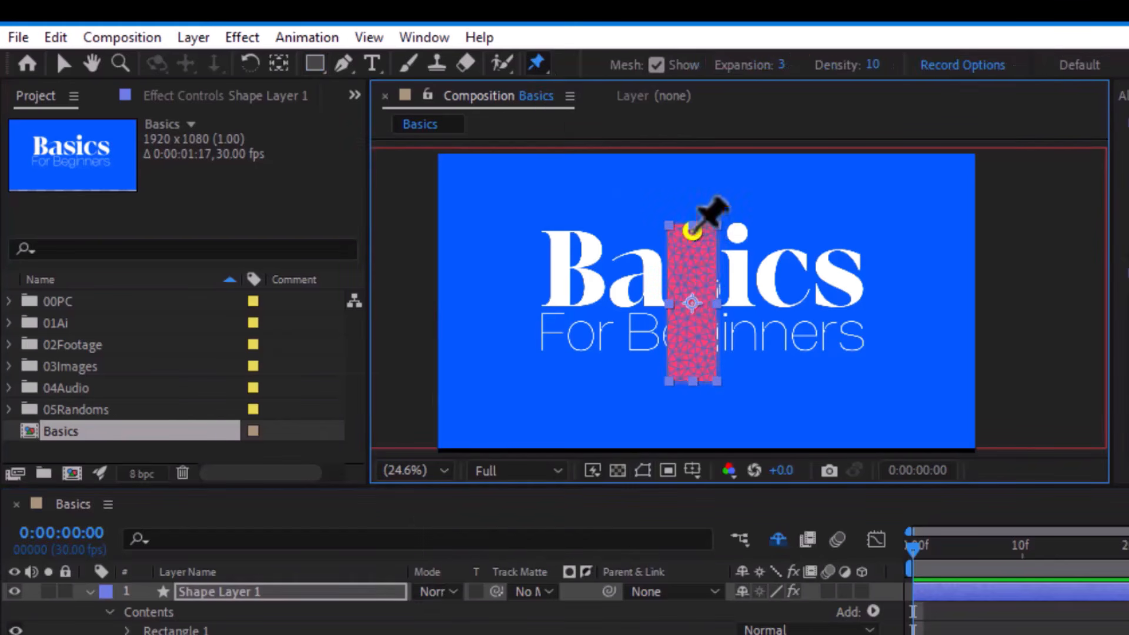
click(691, 296)
click(688, 359)
- Bend the pink rectangle into a C-shaped arc by moving its puppet pins
drag(693, 233, 767, 248)
drag(686, 362, 801, 382)
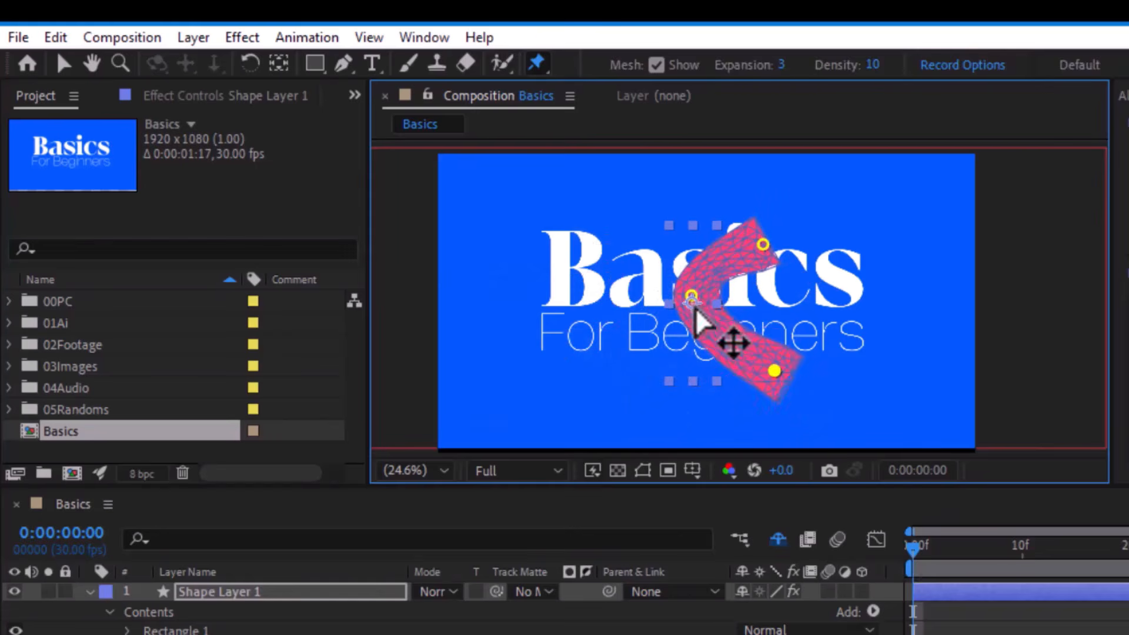
drag(692, 297, 807, 337)
- Delete the bent pink shape layer
click(231, 593)
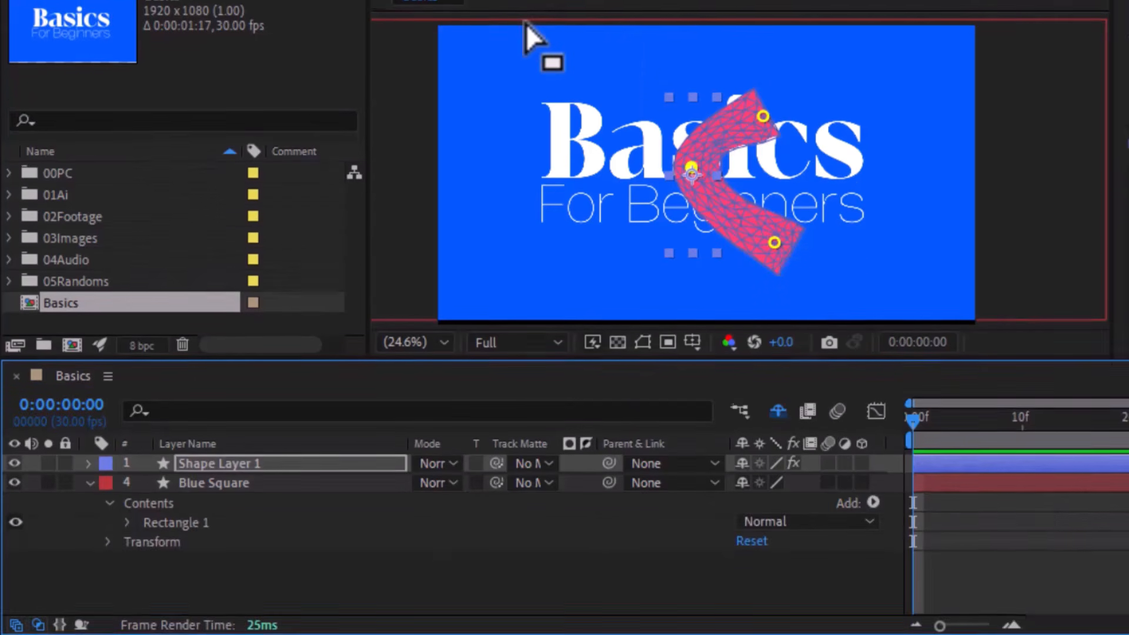
click(207, 460)
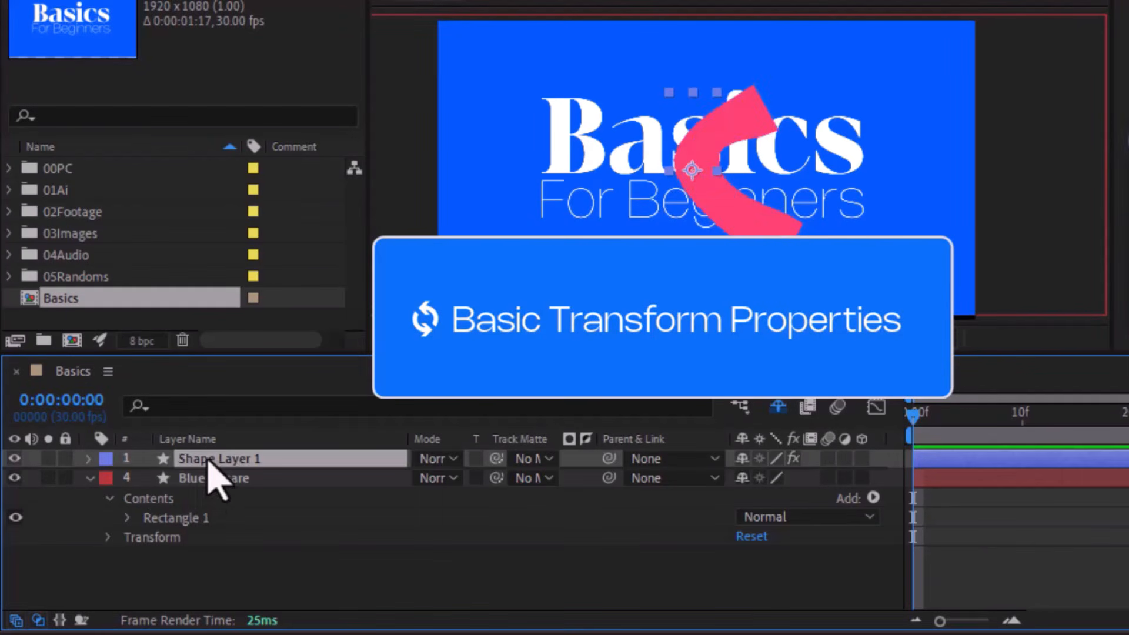
key(Delete)
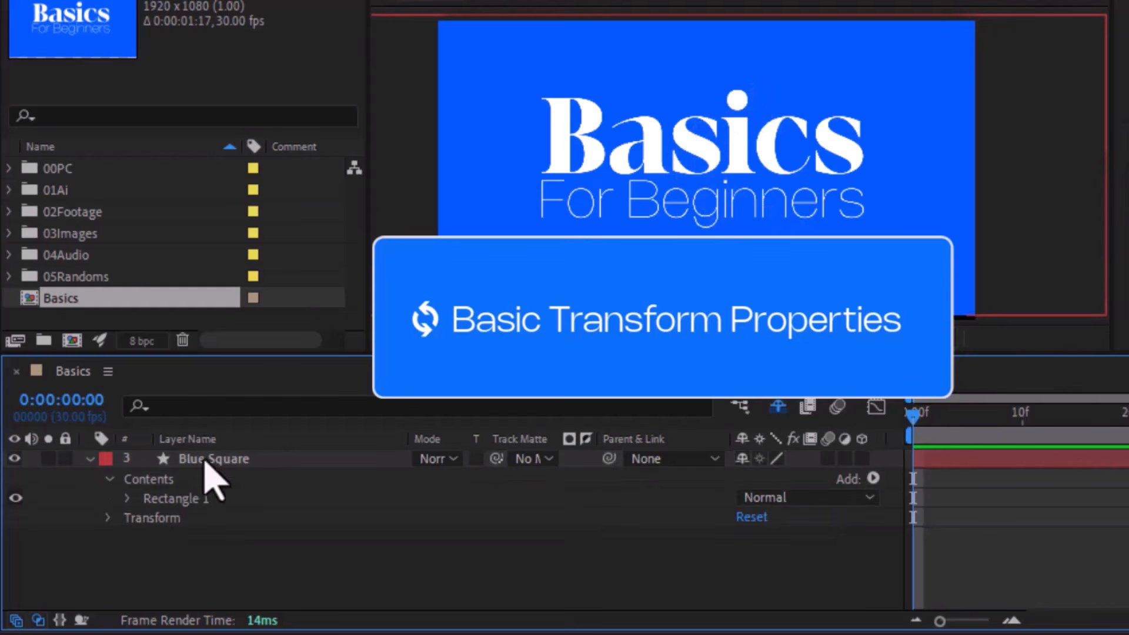
- Collapse the Blue Square layer's contents, expand its Transform properties and select Anchor Point
click(109, 479)
click(108, 499)
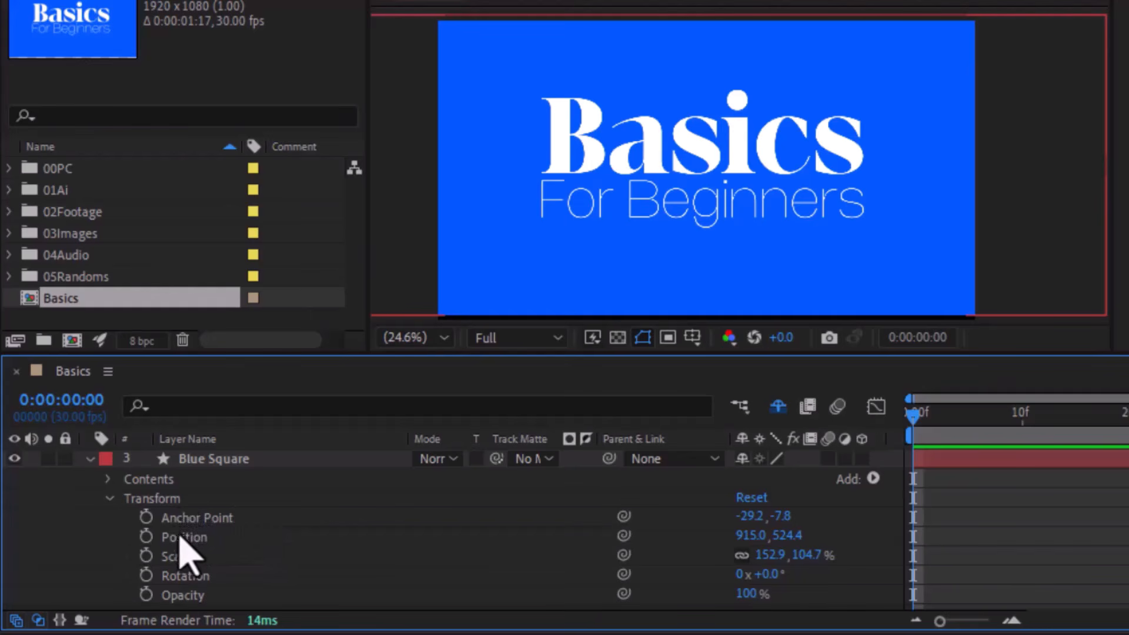
click(198, 517)
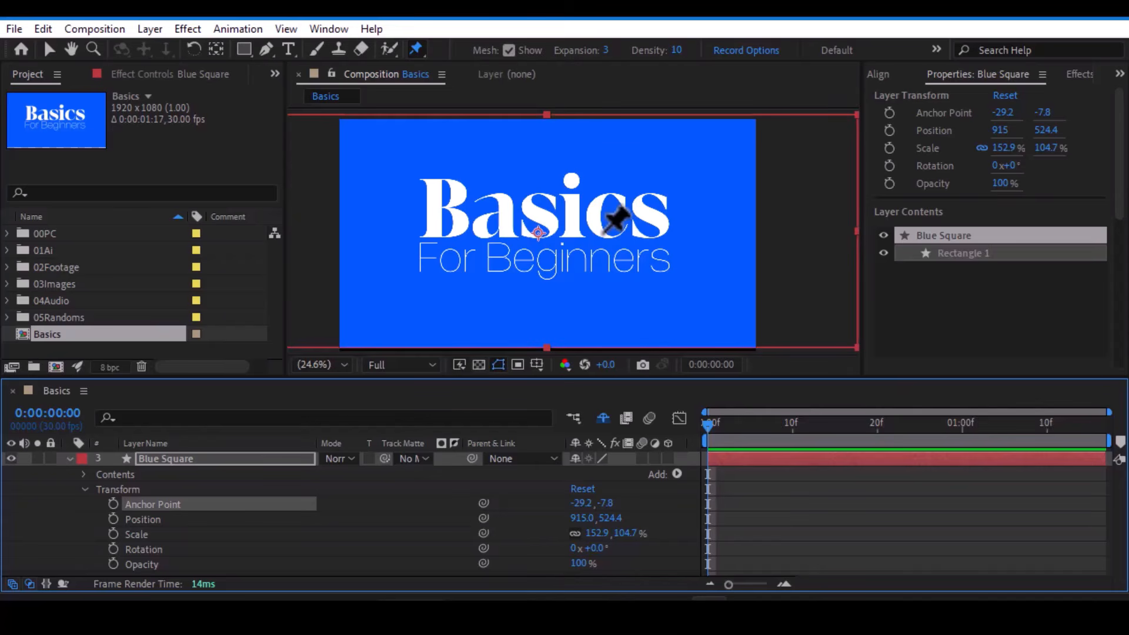
- Show only the Blue Square's Anchor Point property and move the anchor to the layer's bottom center, about -3.8, 495, with the Pan Behind tool
key(v)
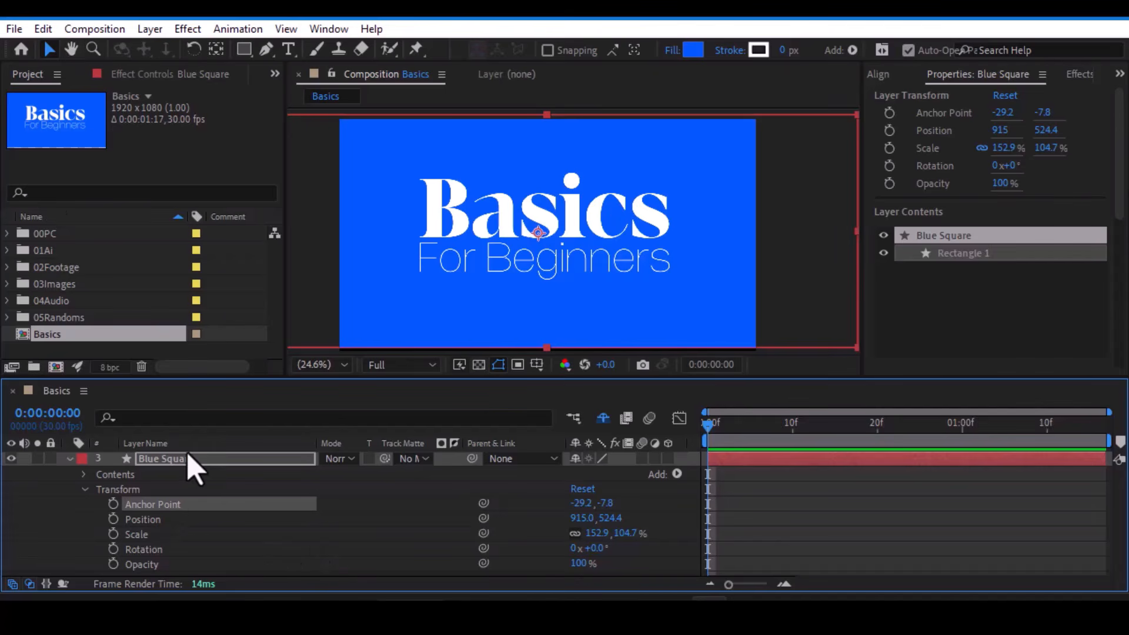
key(a)
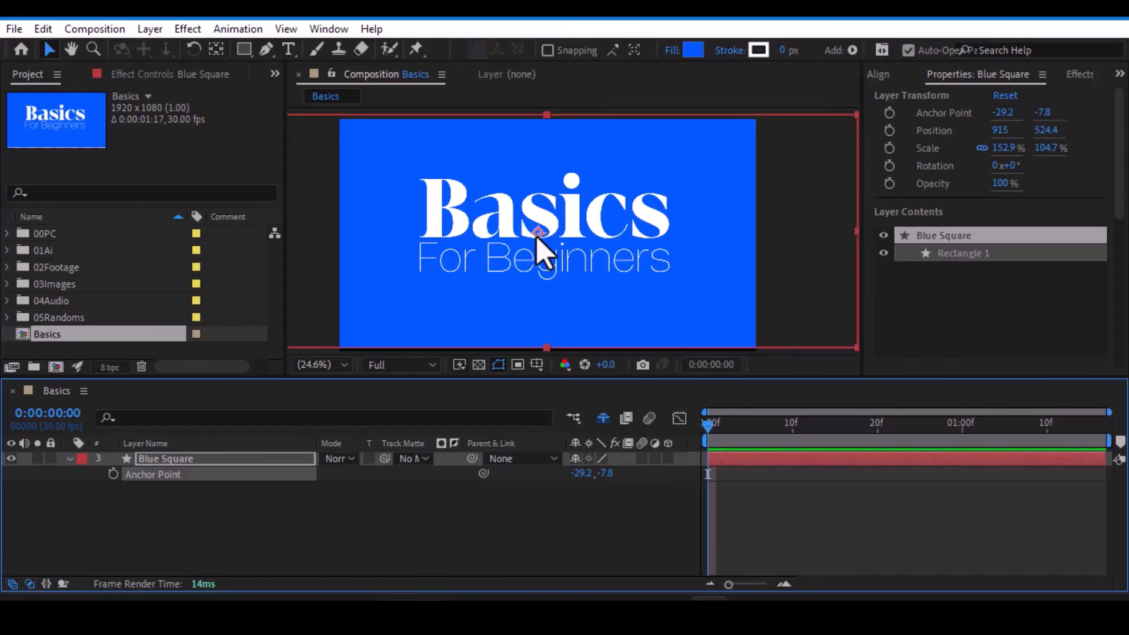
key(y)
drag(537, 235, 544, 347)
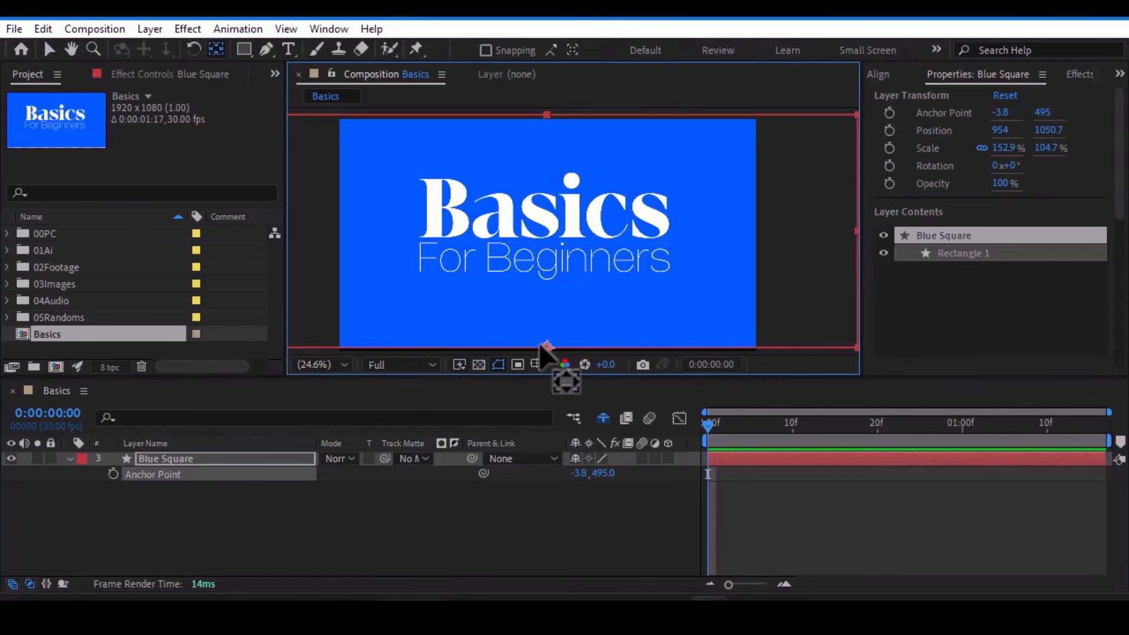
- Try rotating the Blue Square around its bottom anchor point through the Rotation property, and undo the rotation
click(216, 464)
key(r)
drag(593, 470, 580, 494)
key(ctrl+z)
key(ctrl+z)
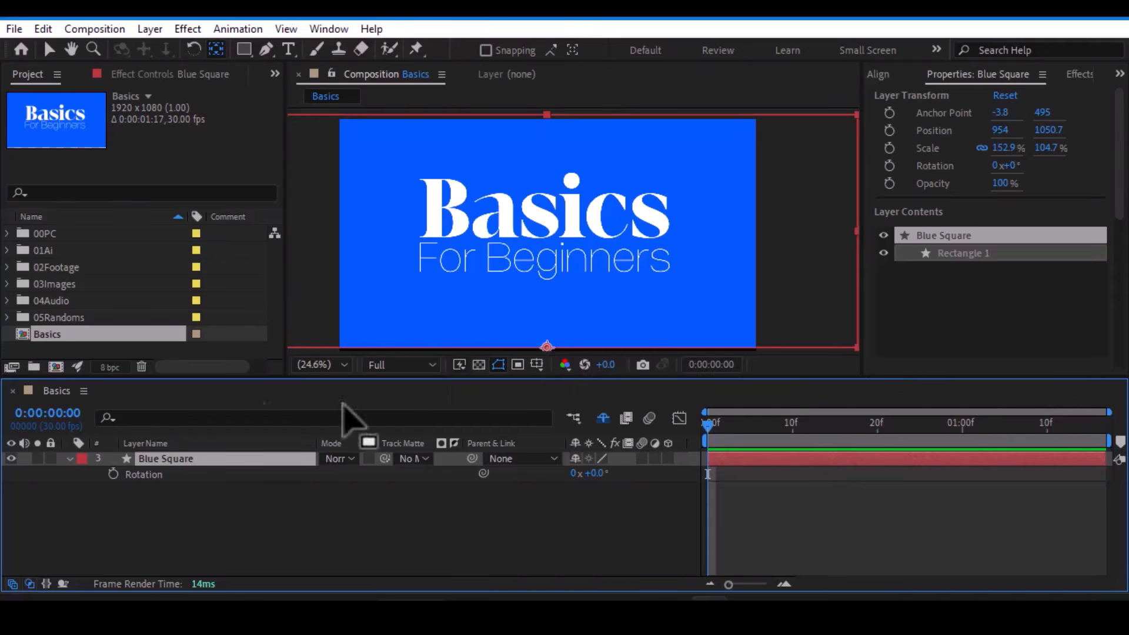
- Show the Blue Square's Position, try moving it to Z 63 as a 3D layer, and turn its 3D switch off
key(a)
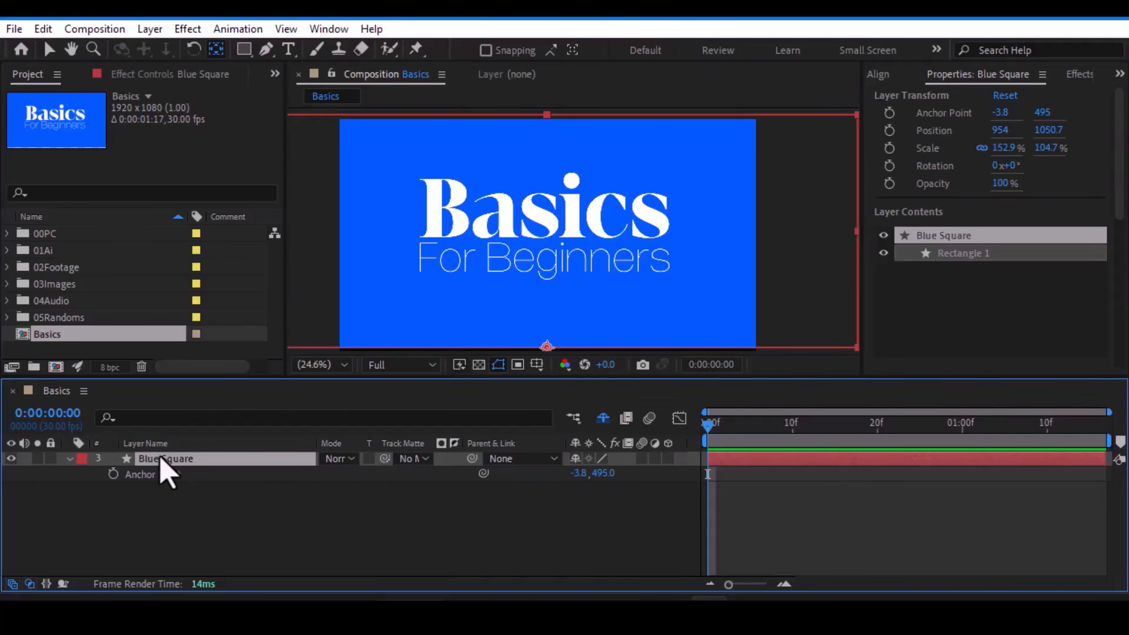
key(p)
click(668, 459)
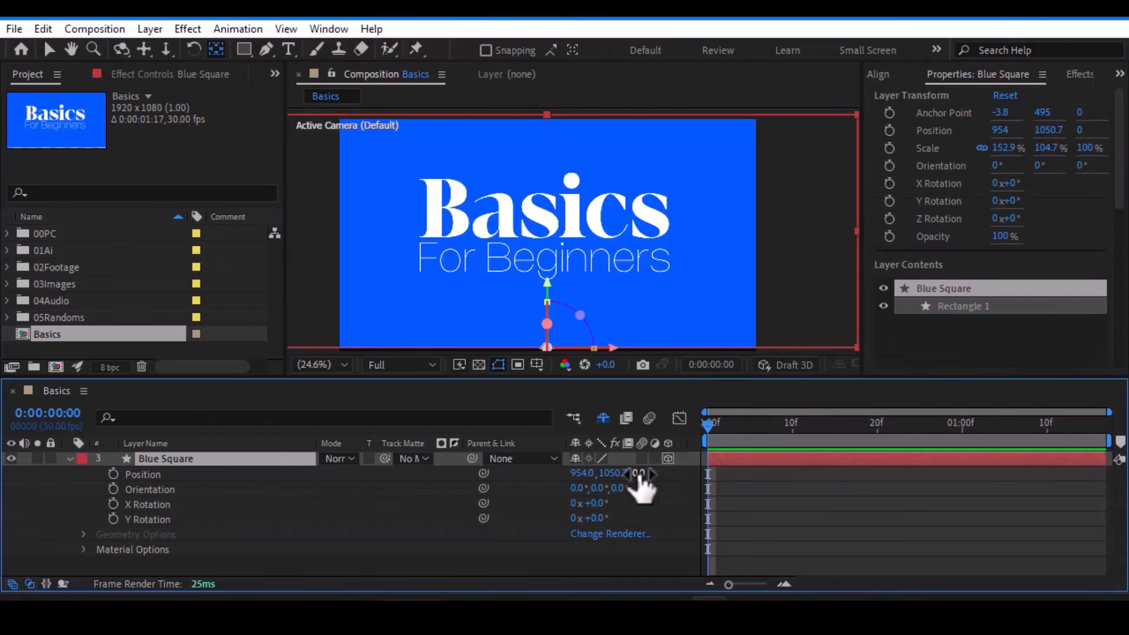
drag(641, 474, 694, 469)
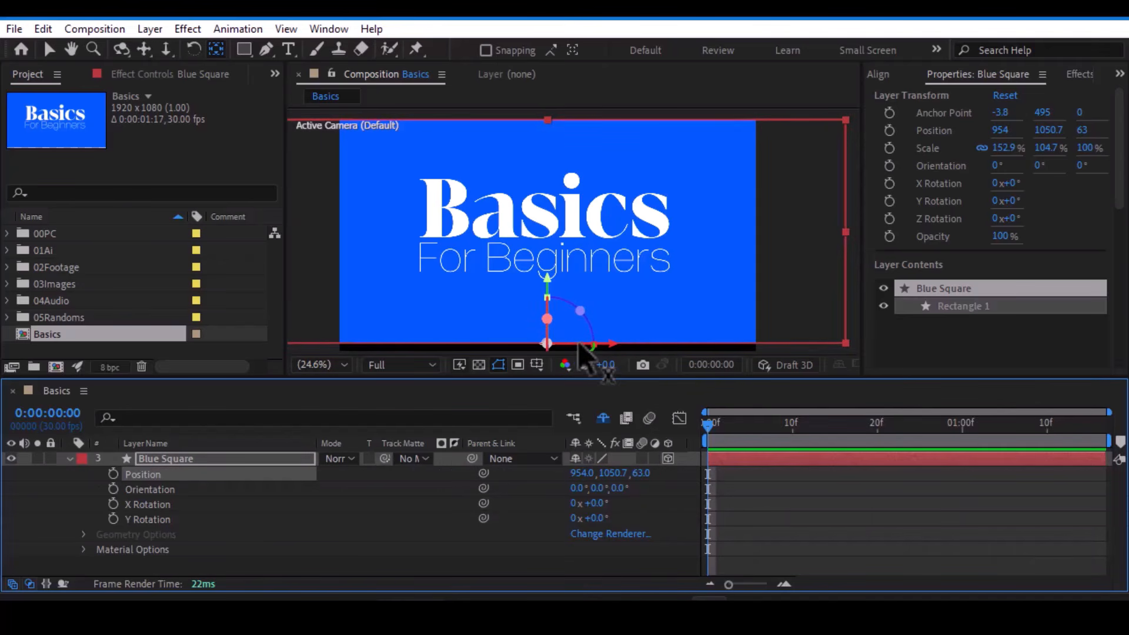
click(668, 458)
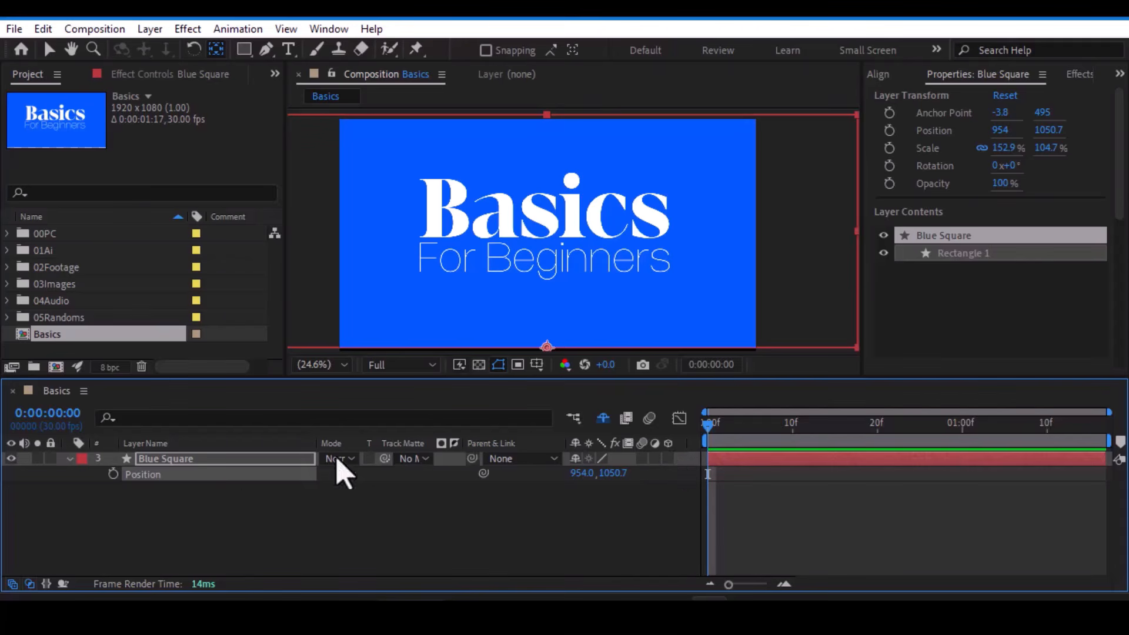
click(158, 464)
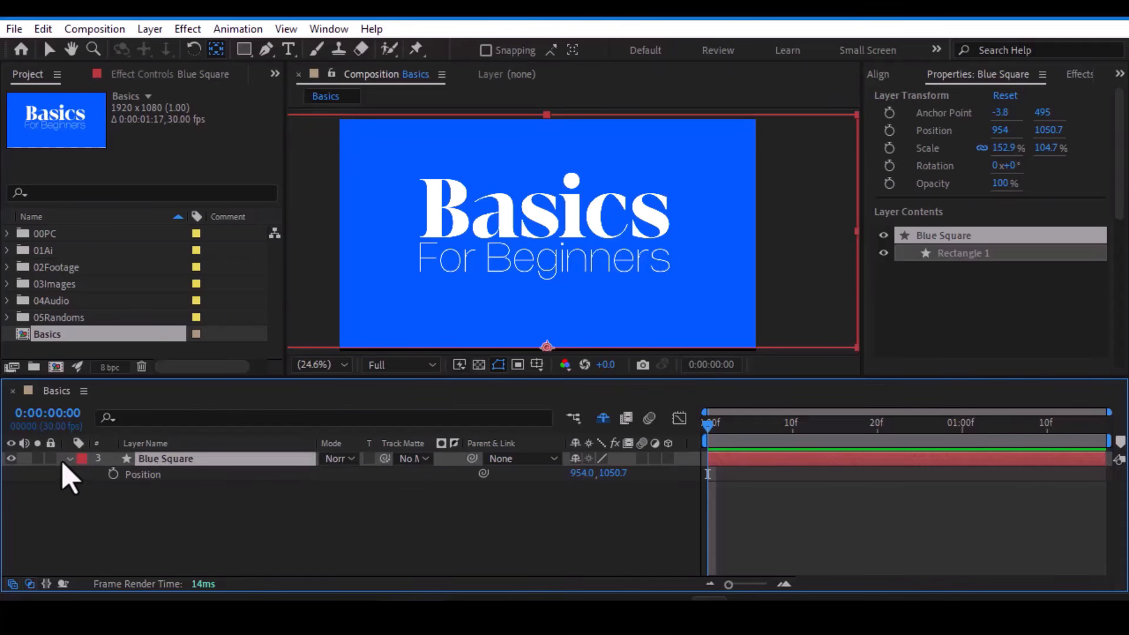
- Show only the Blue Square's Scale property and try linked scaling, entering 100% for the width and 100% for the height
key(s)
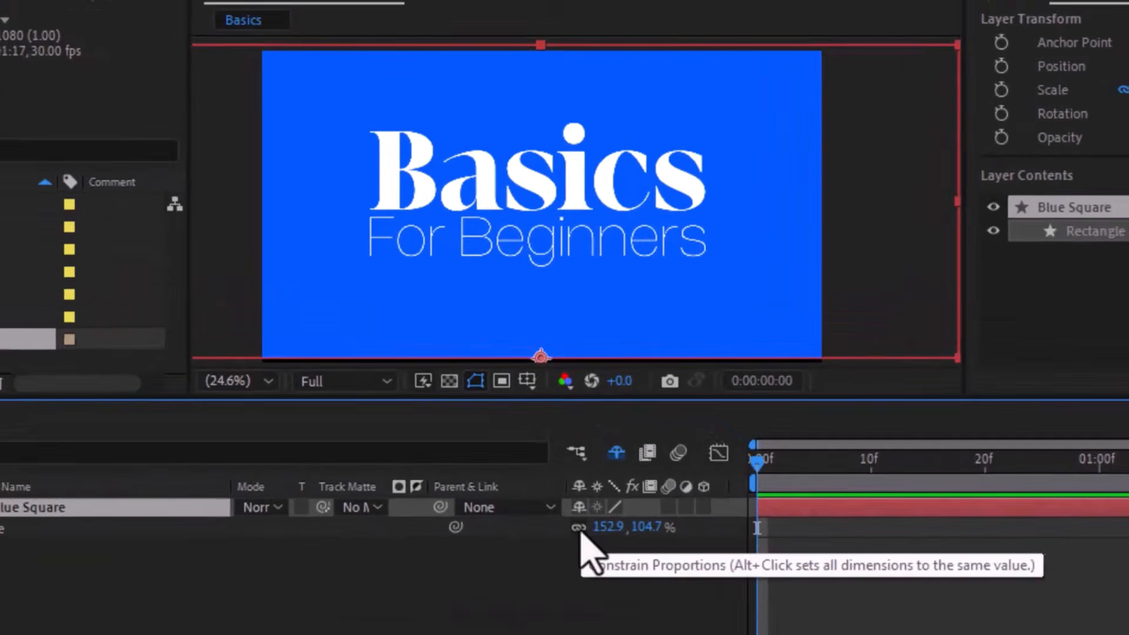
drag(595, 473, 606, 474)
drag(623, 538, 647, 539)
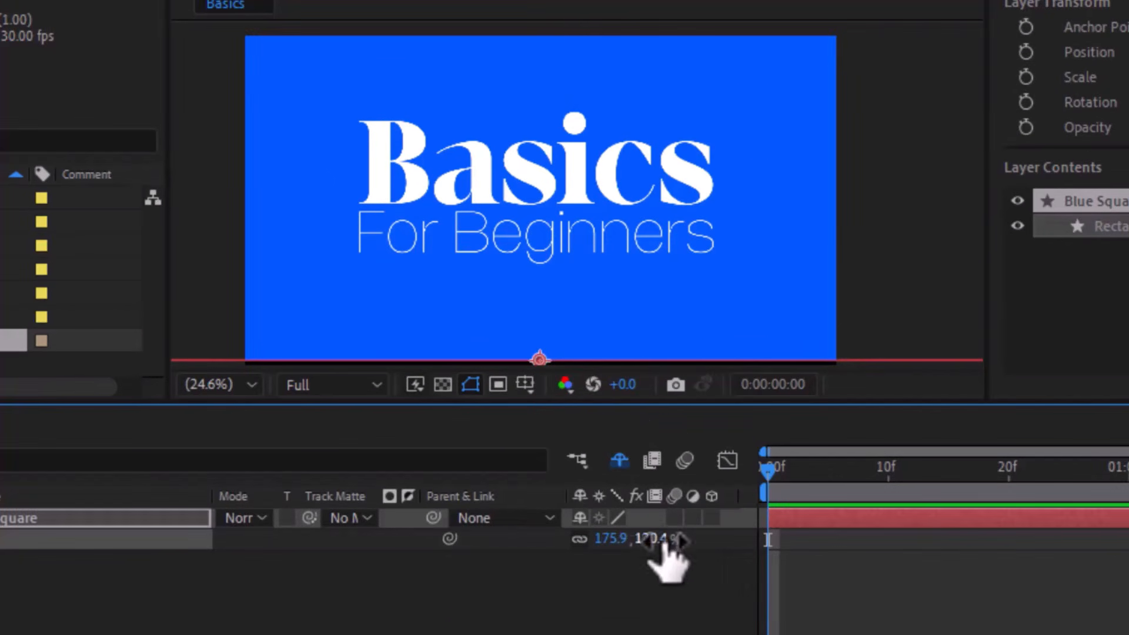
click(605, 538)
text(100)
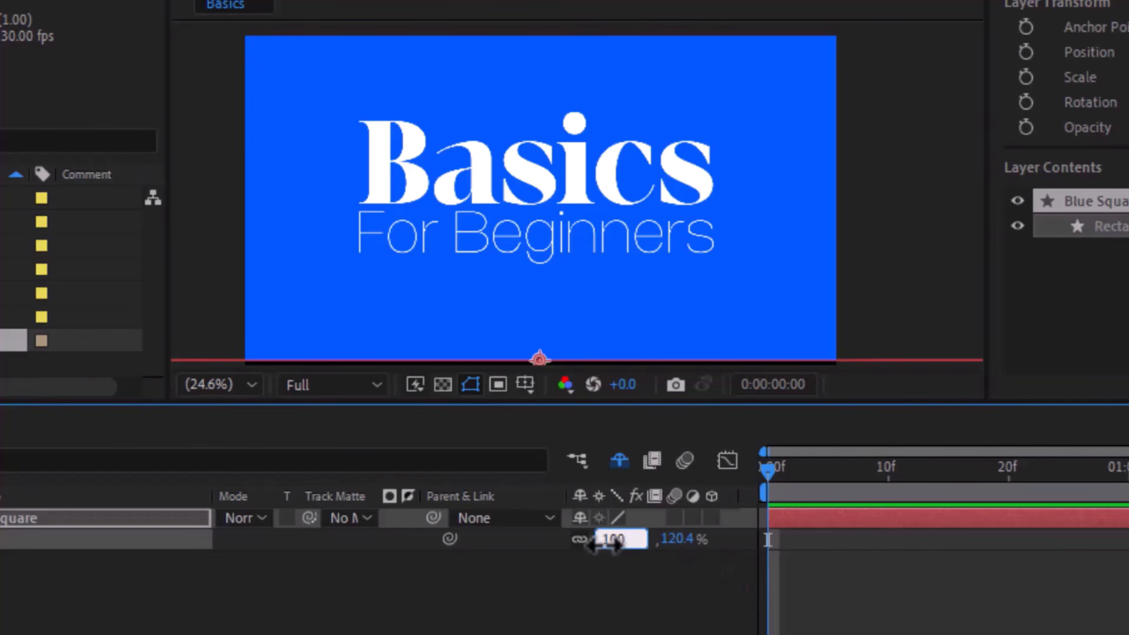
key(Return)
click(647, 539)
text(100)
key(Return)
- Unlink the Blue Square's scale proportions and set both its width and height scale to 400%
click(606, 538)
text(400)
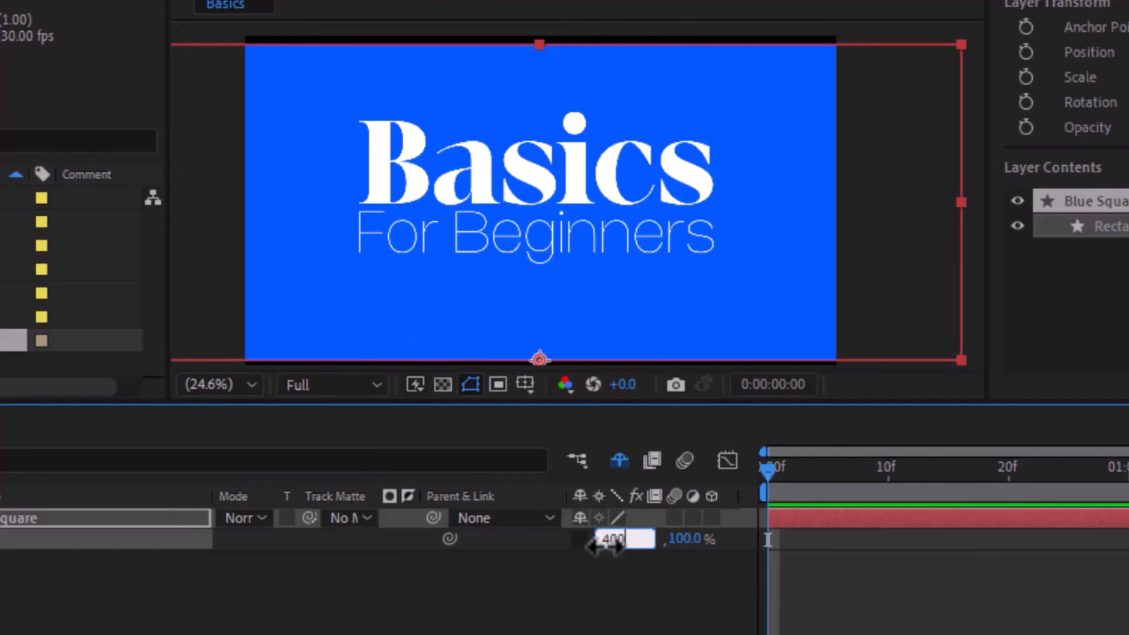
click(687, 564)
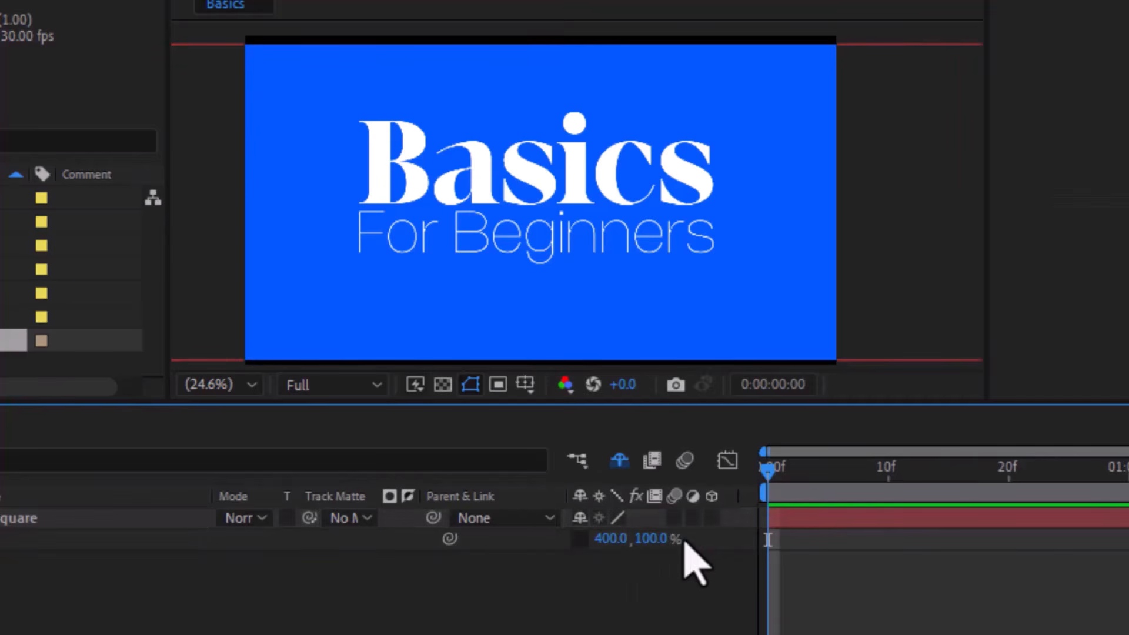
click(657, 539)
text(400)
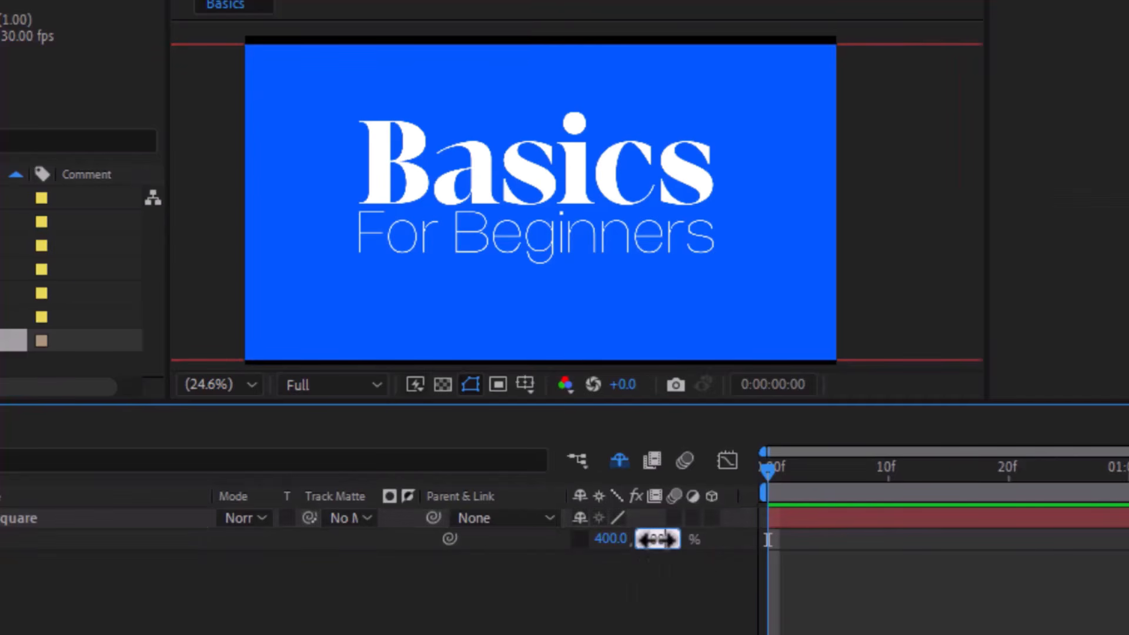
key(Return)
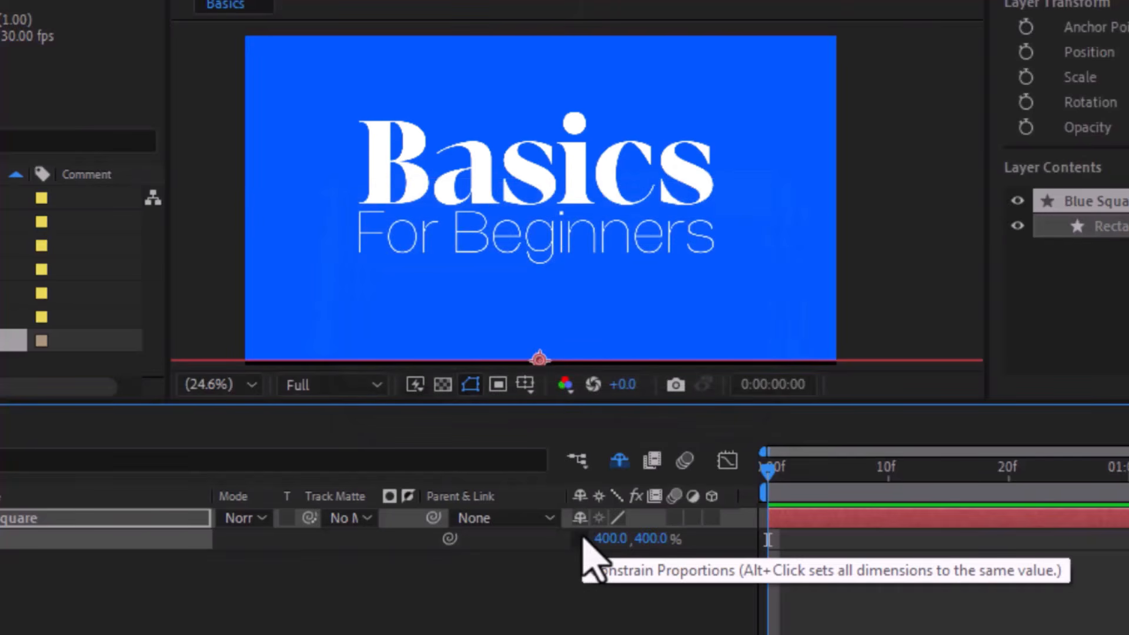
- Relink the Blue Square's scale proportions and scale it uniformly to 150%
drag(656, 538, 749, 536)
drag(647, 538, 168, 590)
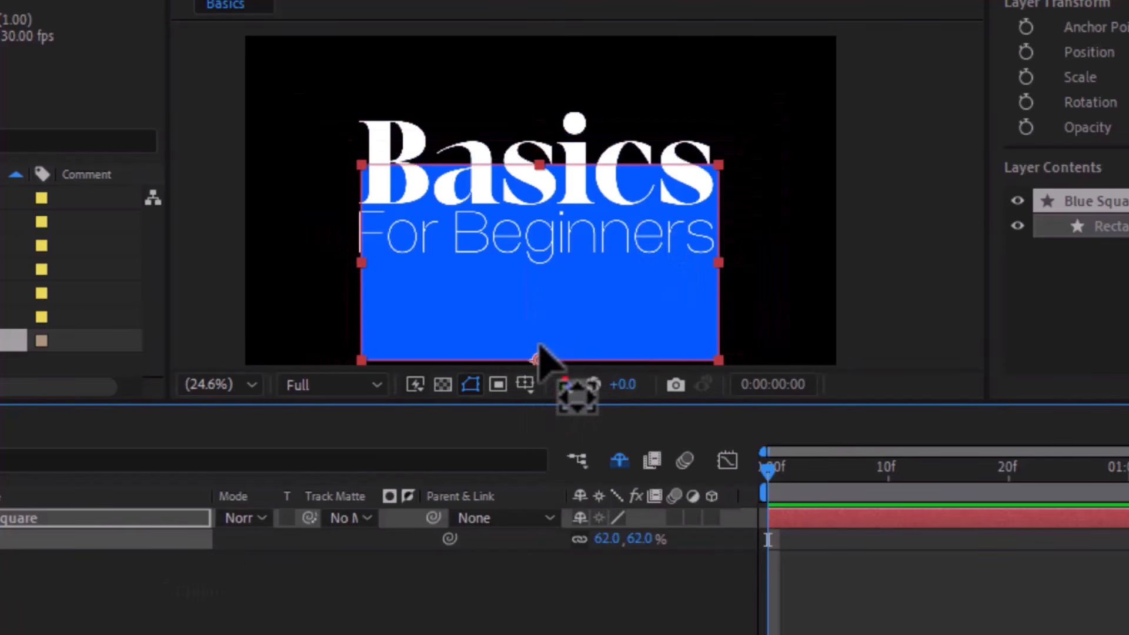
drag(631, 538, 734, 538)
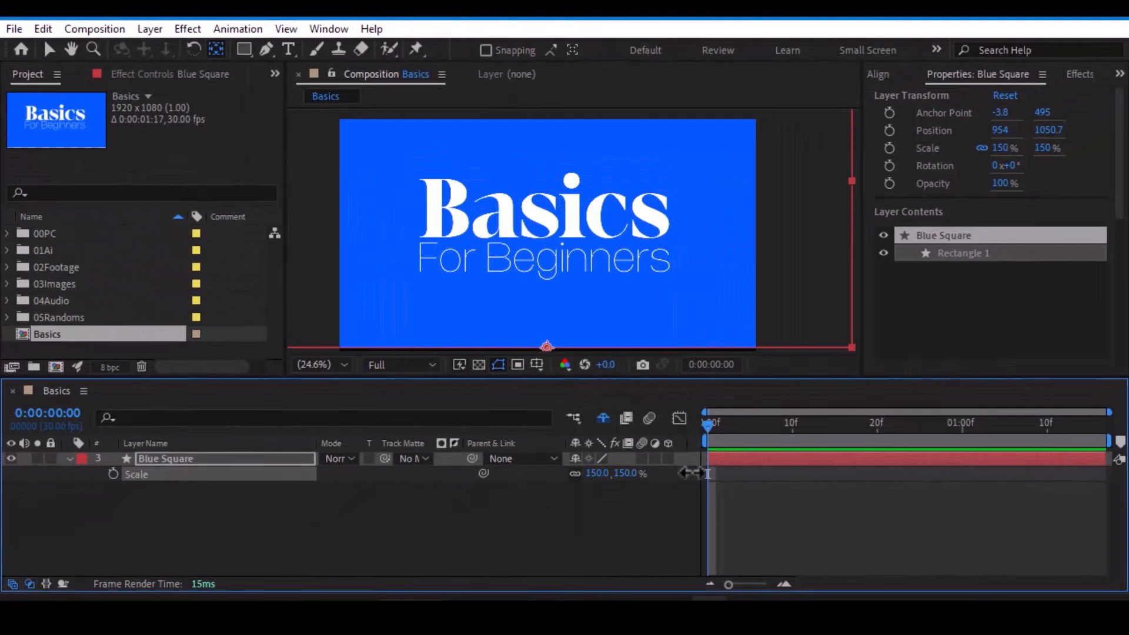
- Try scrubbing the Blue Square's Opacity property and expand the layer's full list of Transform properties
key(t)
click(175, 476)
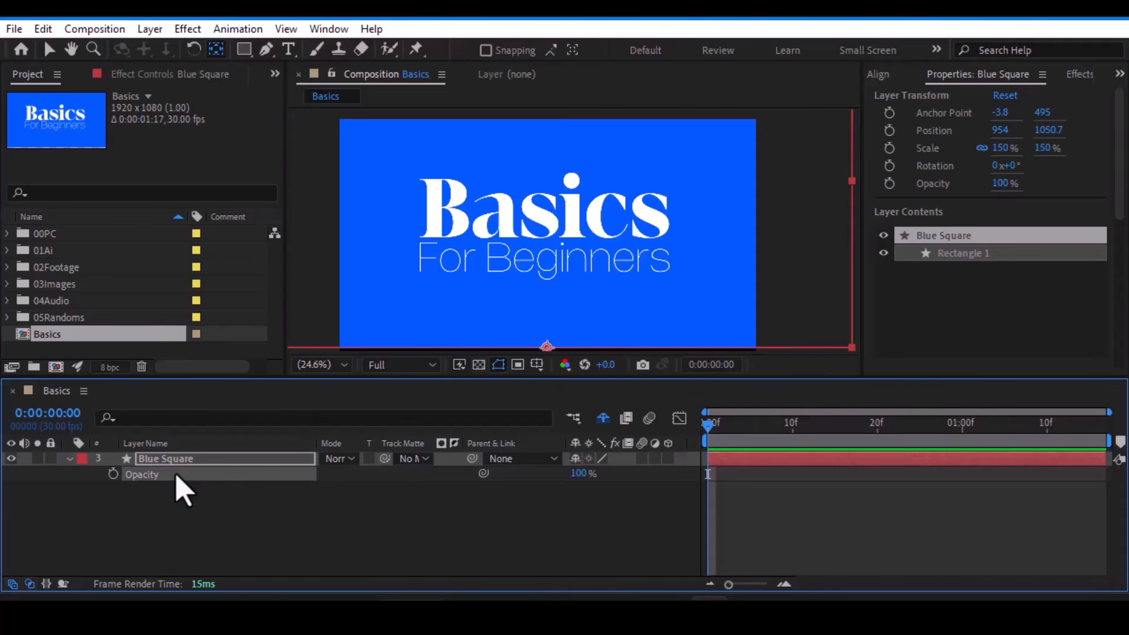
drag(586, 474, 861, 489)
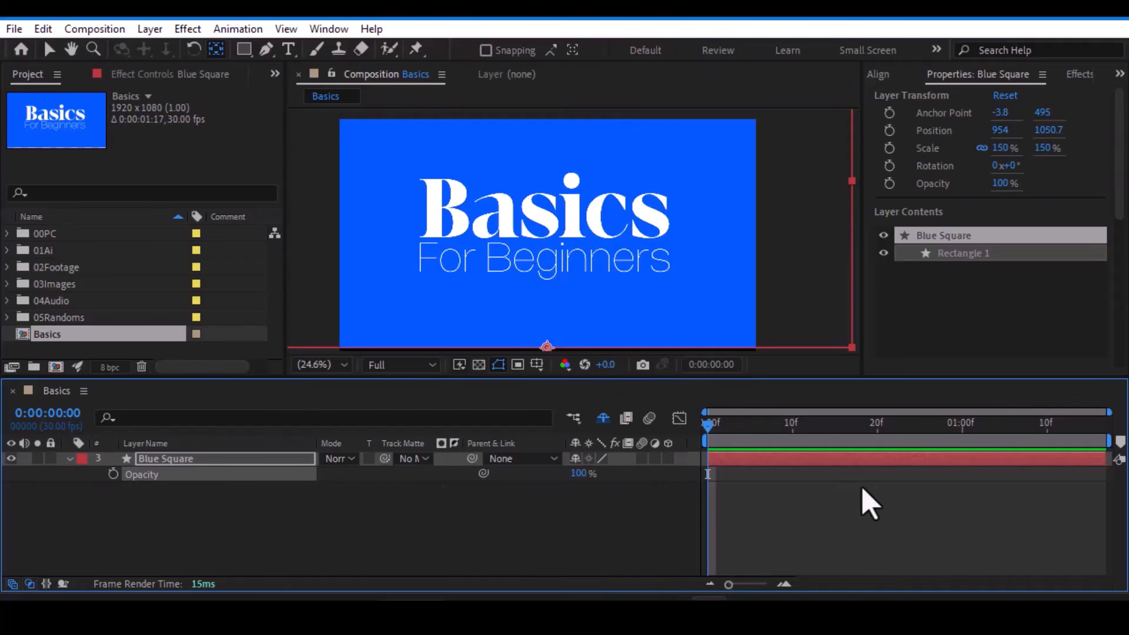
click(69, 459)
click(69, 458)
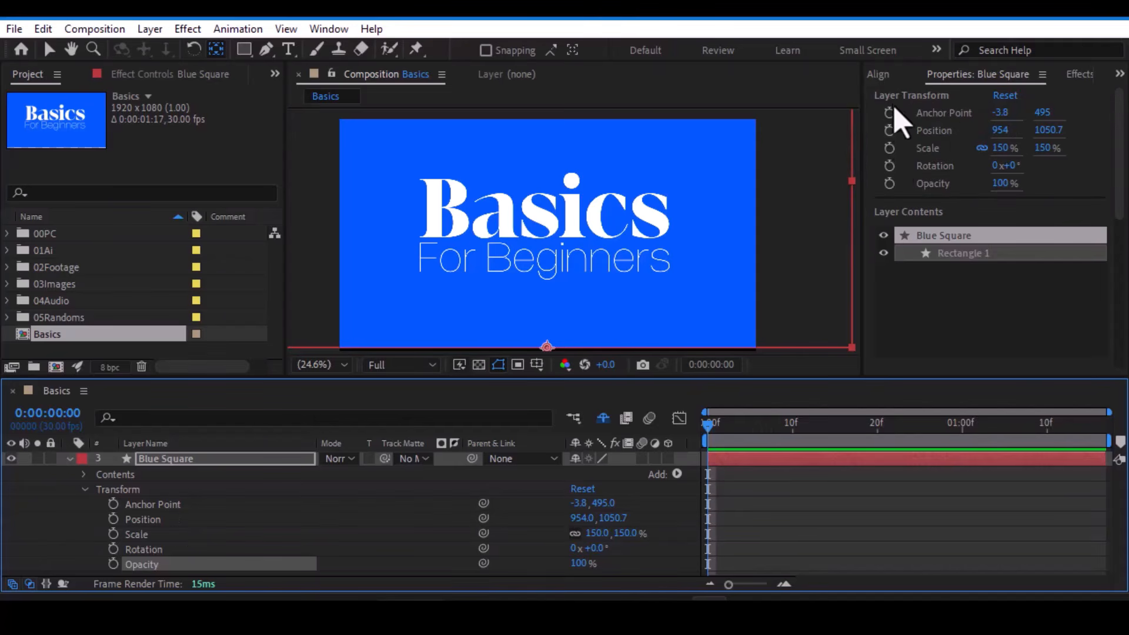
- Switch to the Selection tool, show only the Blue Square's Scale property and create a Scale keyframe at frame 0
key(v)
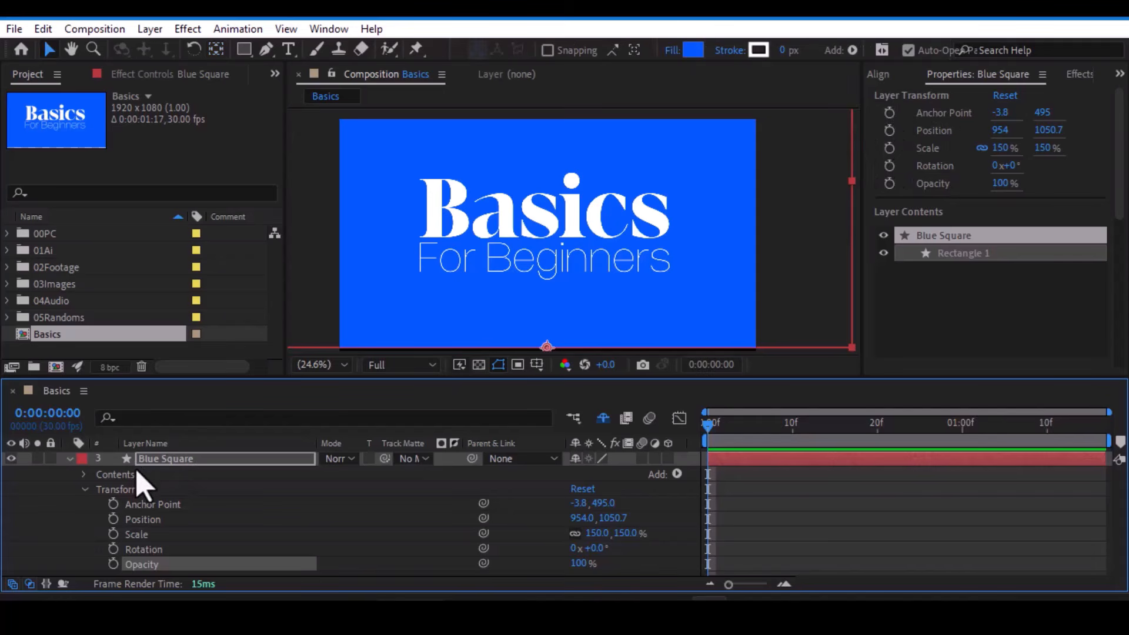
click(160, 459)
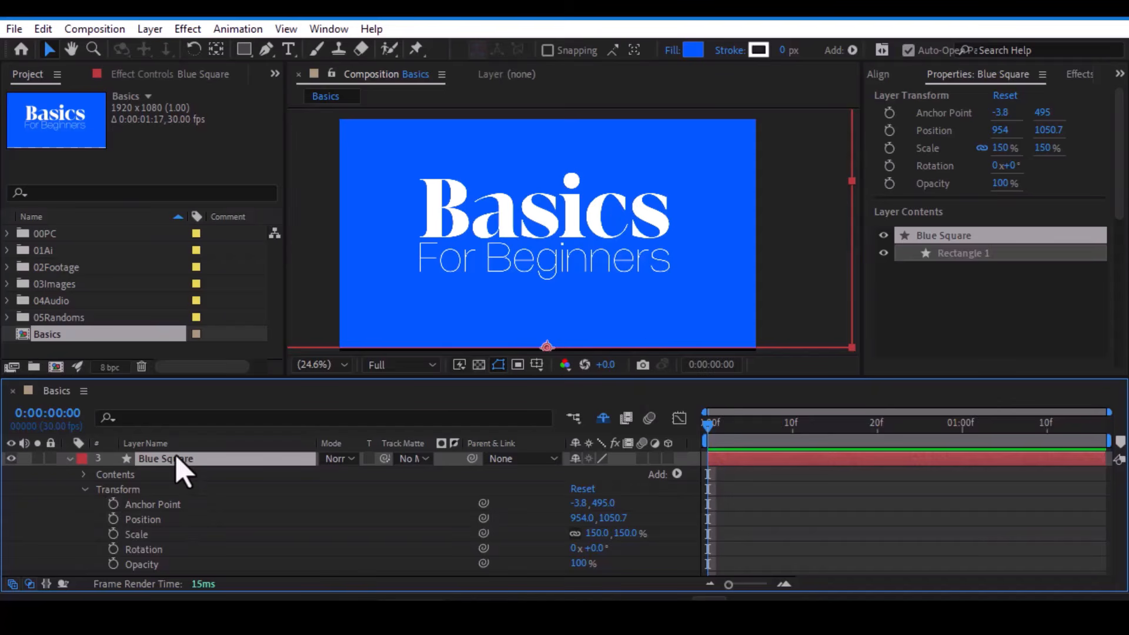
key(s)
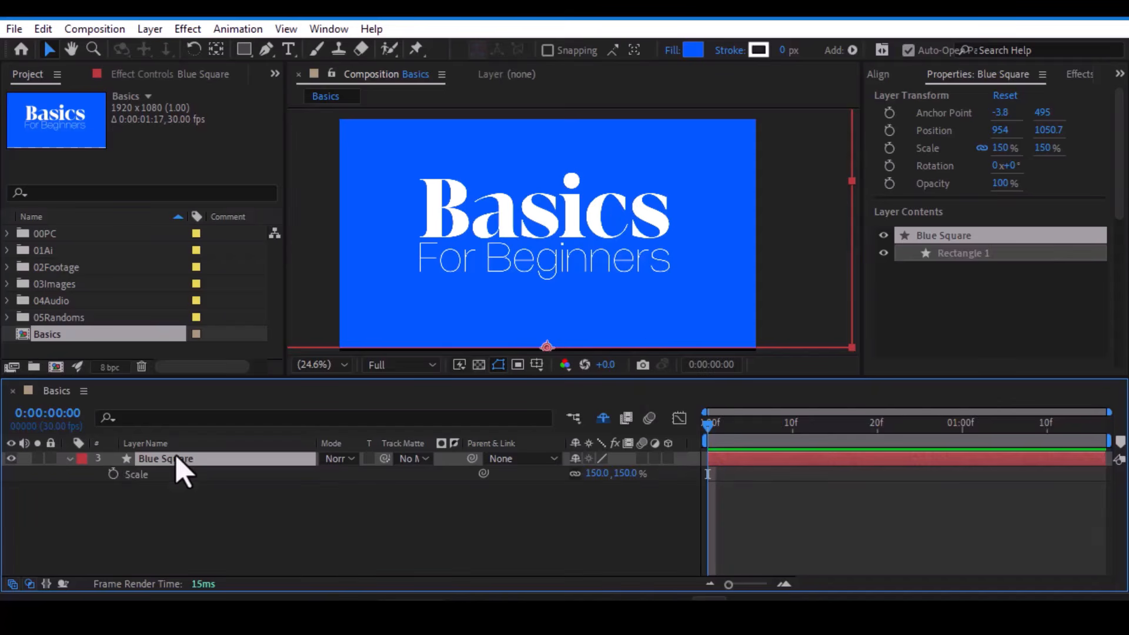
click(112, 475)
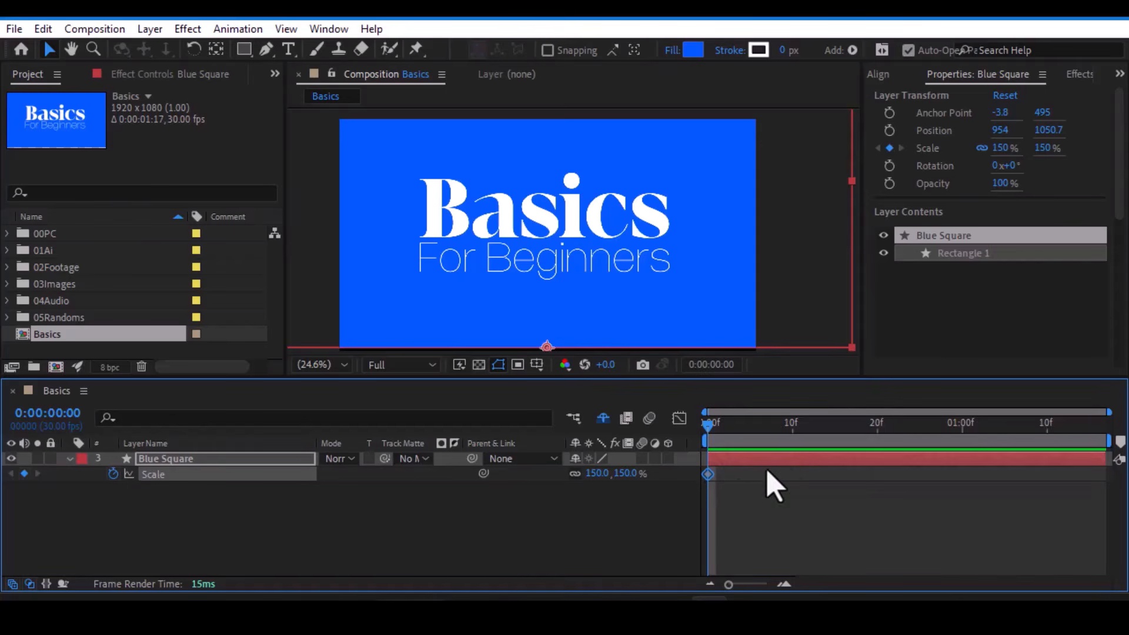
- Add a second Scale keyframe to the Blue Square at frame 10, keeping the 150% value
click(793, 424)
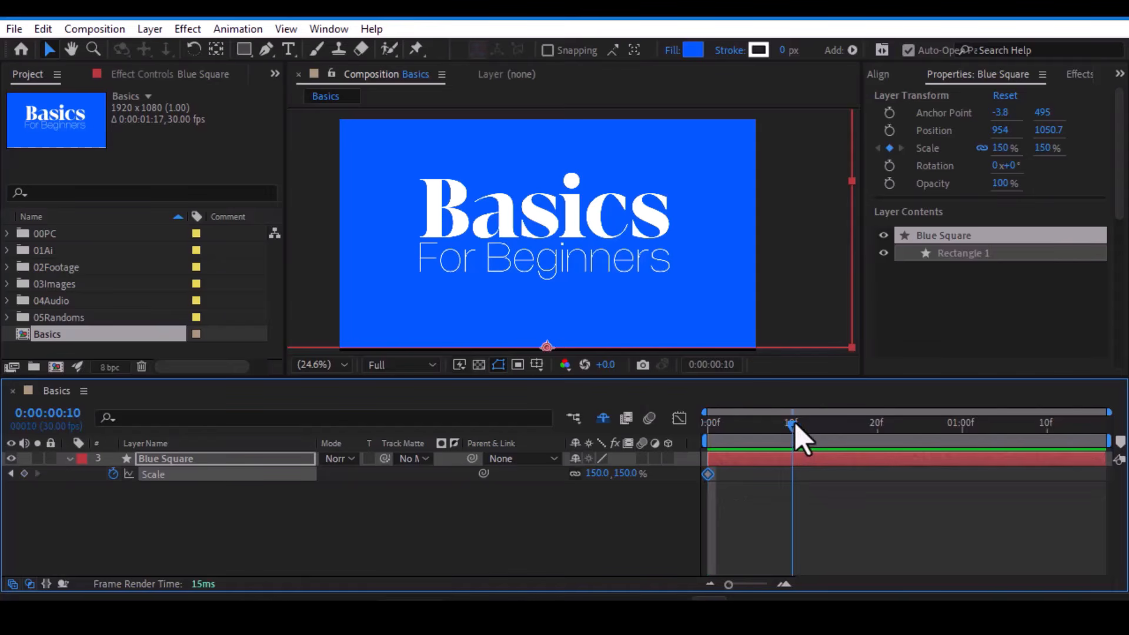
click(709, 427)
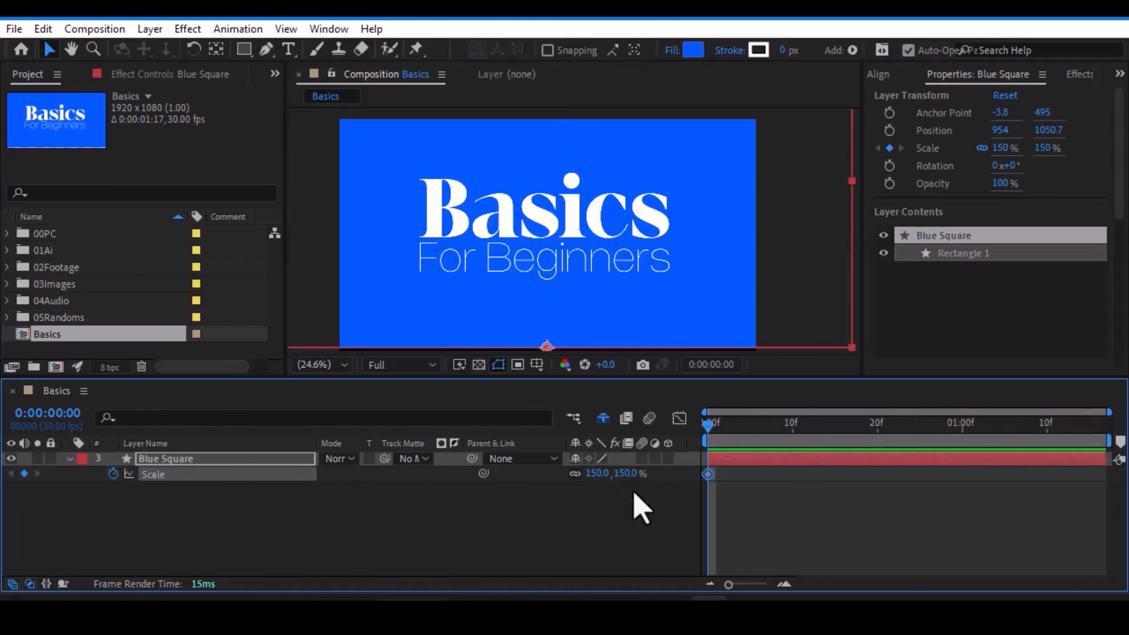
drag(711, 429, 800, 432)
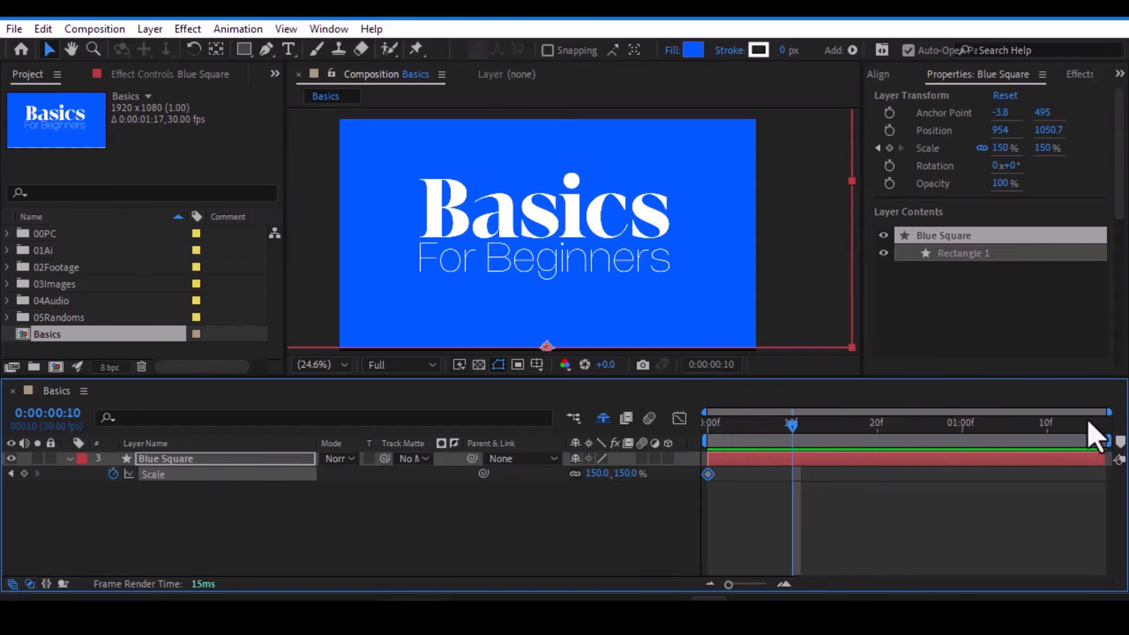
click(24, 473)
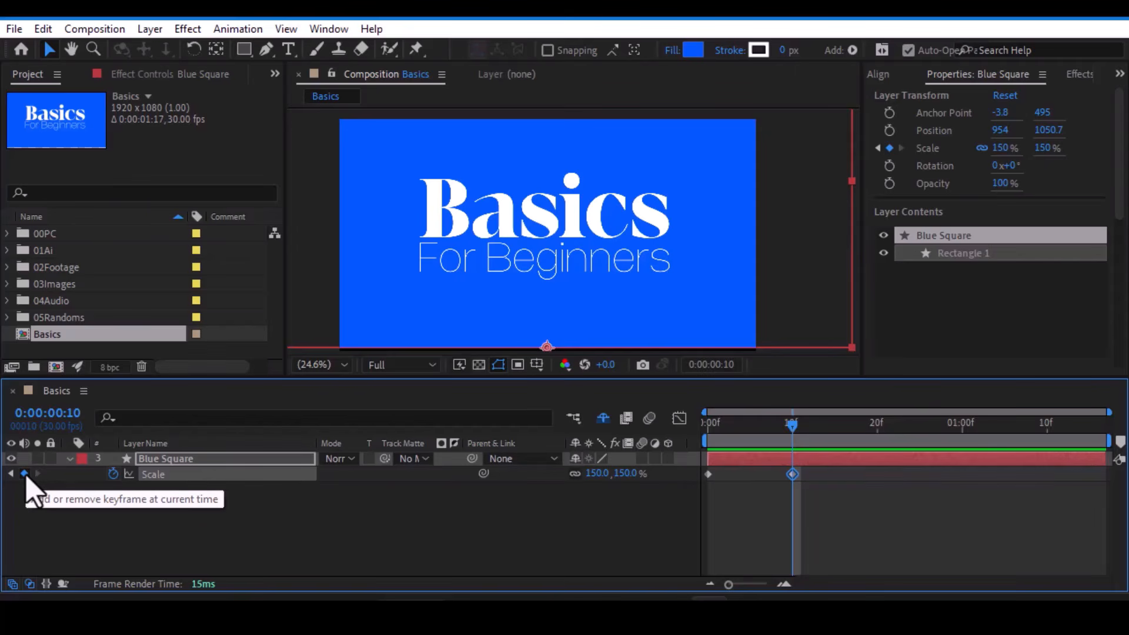
- Set the Blue Square's Scale to 0% at frame 0 and preview the animation
key(Home)
click(626, 474)
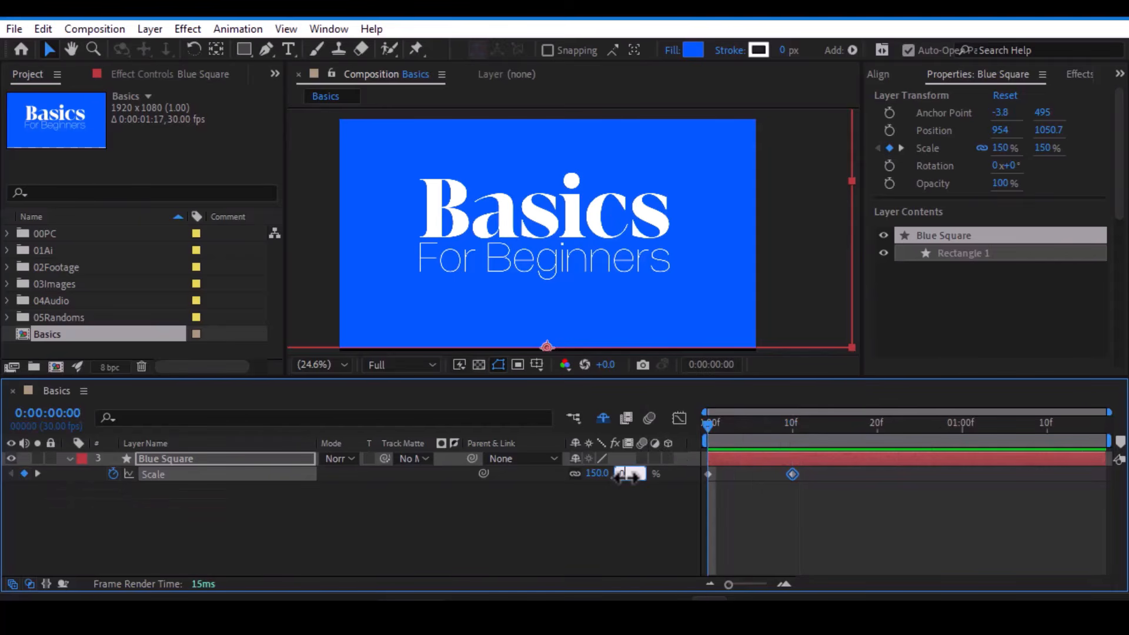
text(0)
key(Return)
click(846, 524)
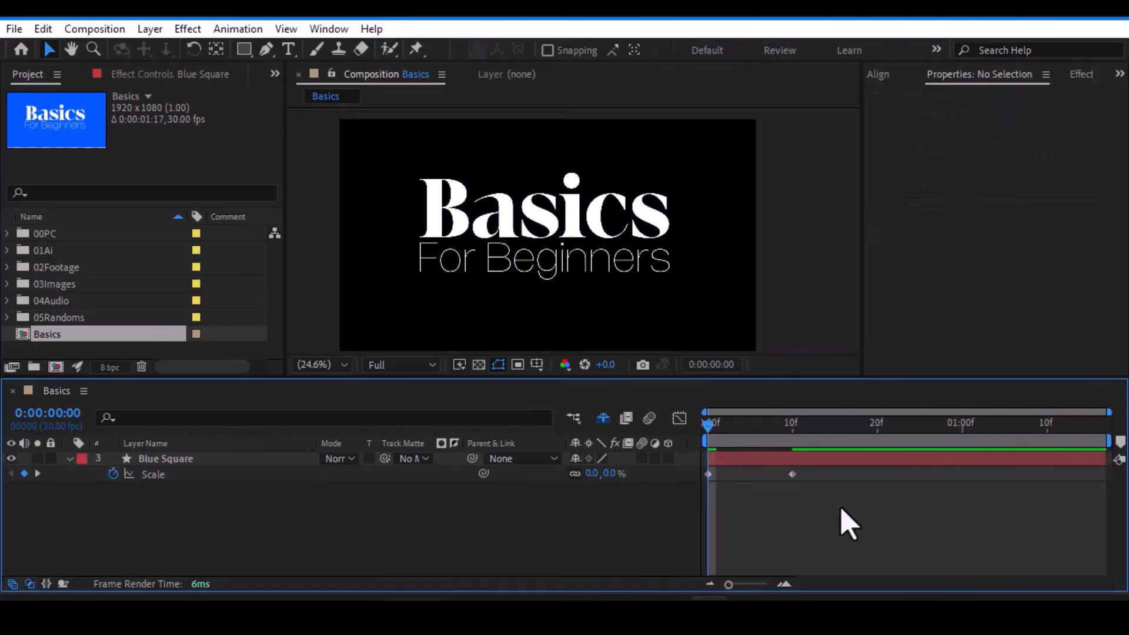
key(space)
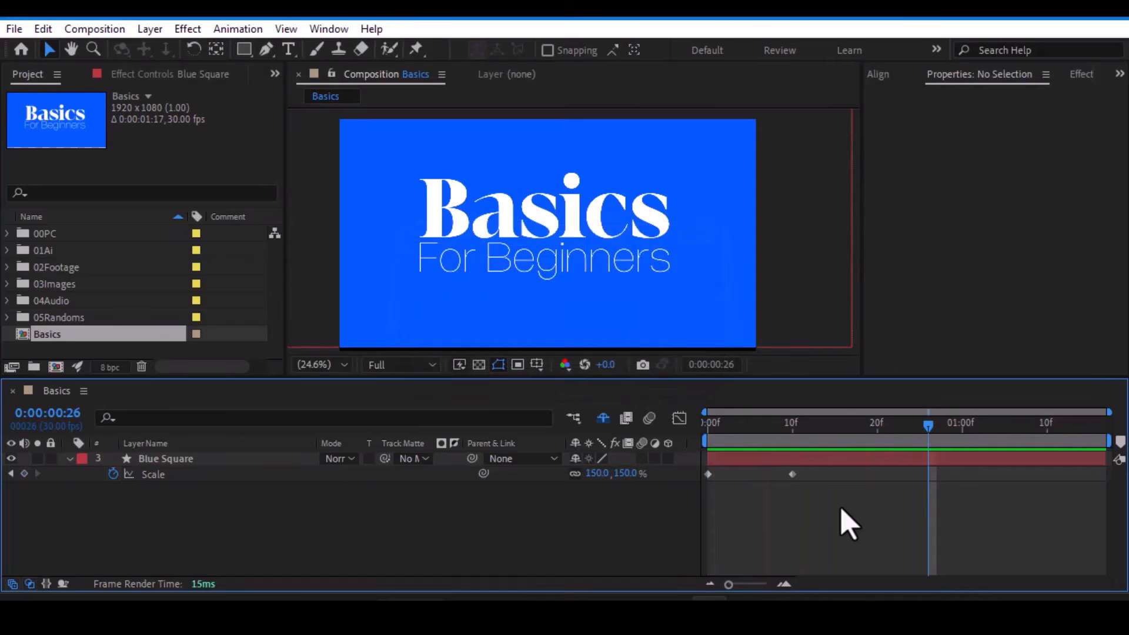
- Scrub between the Scale keyframes at frames 0 and 10 to examine how the Blue Square's size changes
drag(842, 519, 652, 467)
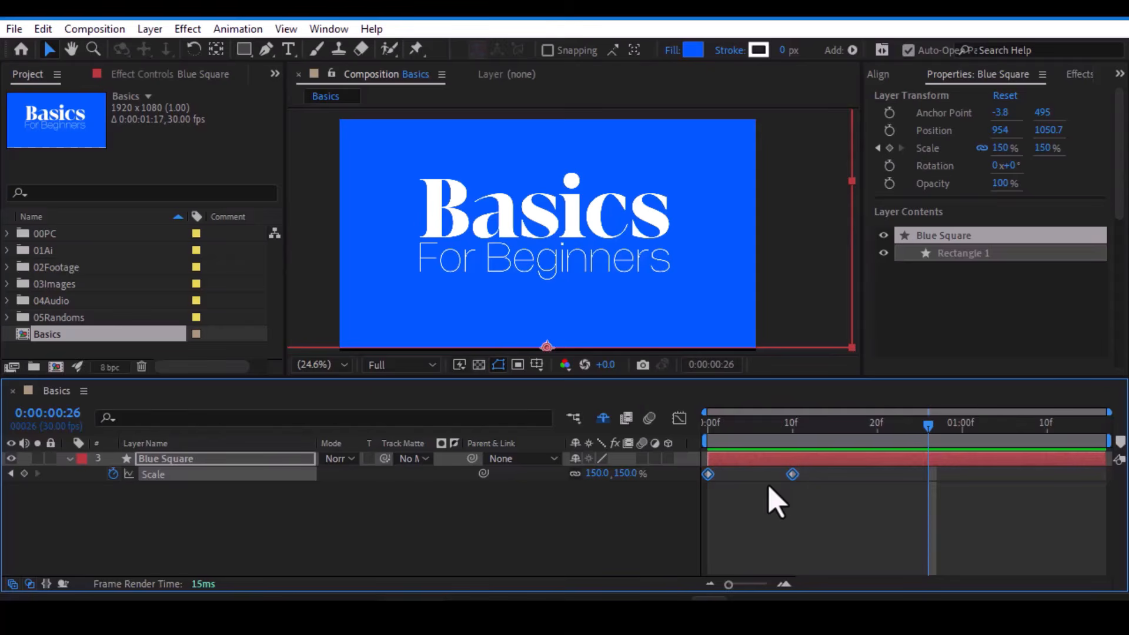
click(705, 442)
drag(704, 441, 786, 442)
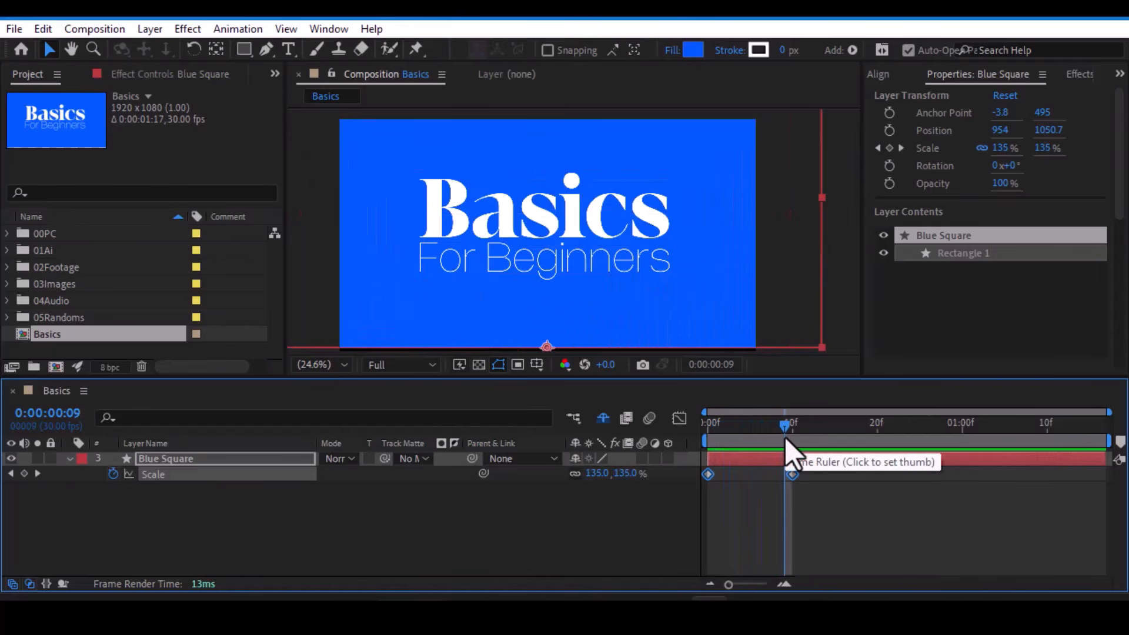
drag(786, 439, 710, 442)
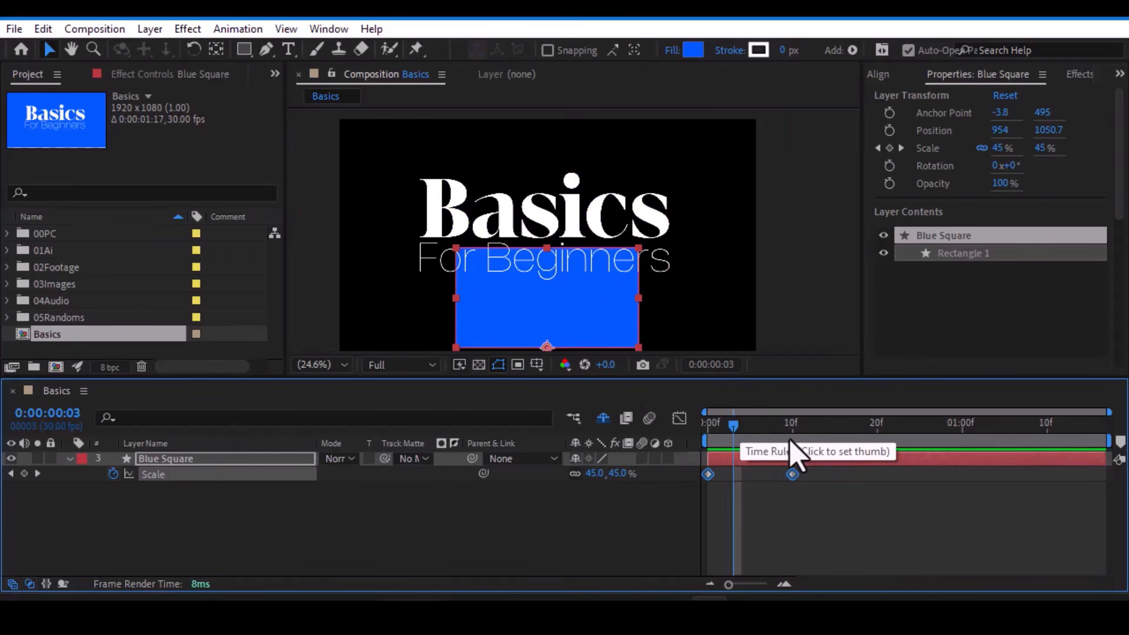
drag(738, 433, 792, 435)
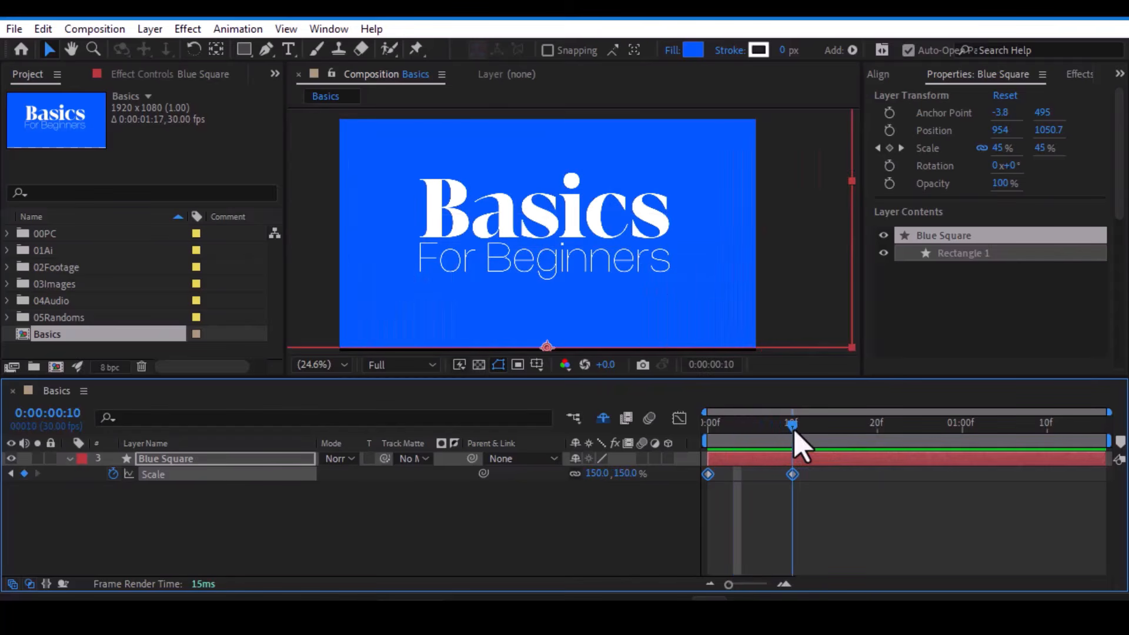
drag(719, 467, 698, 491)
drag(816, 483, 773, 472)
drag(765, 429, 713, 456)
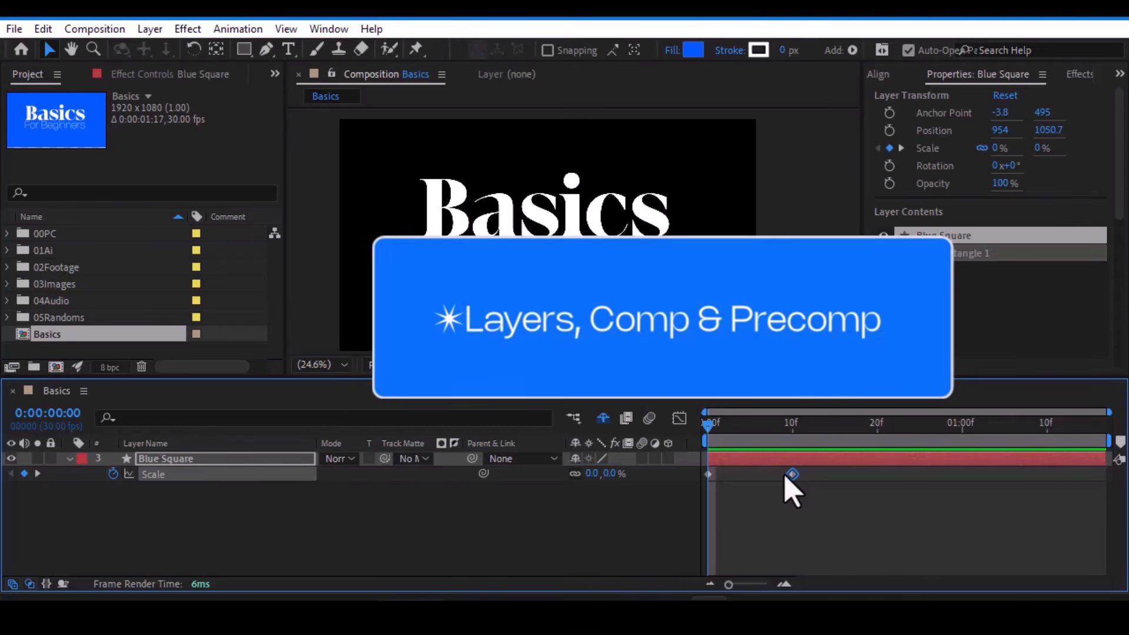
- Import Astronaut.png as footage from the textures & Elements folder into the project
click(277, 542)
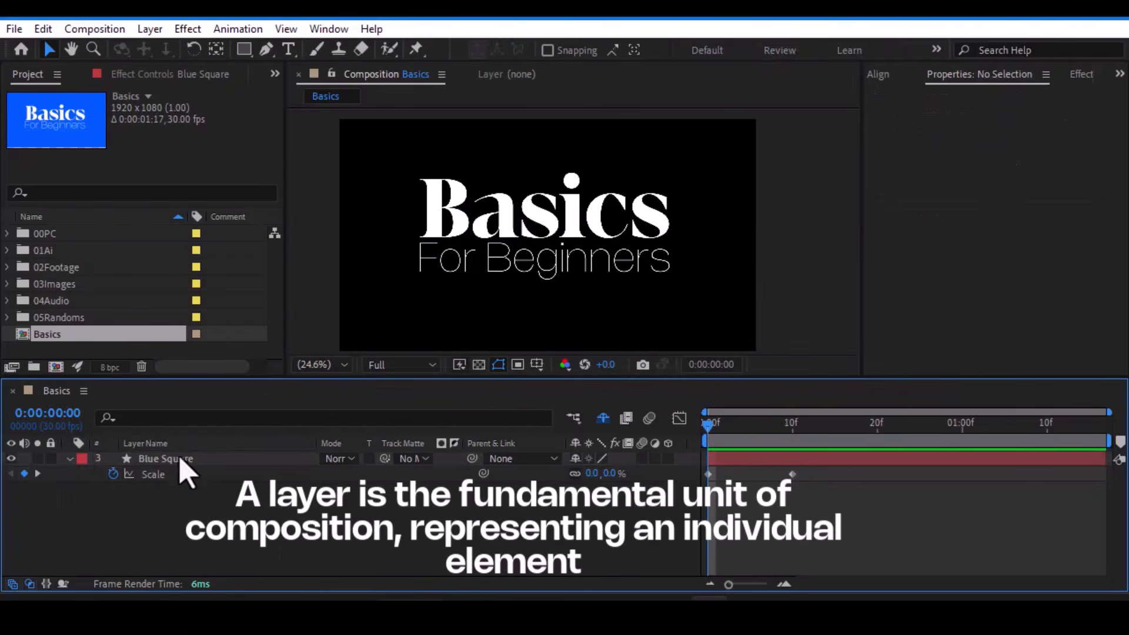
click(177, 460)
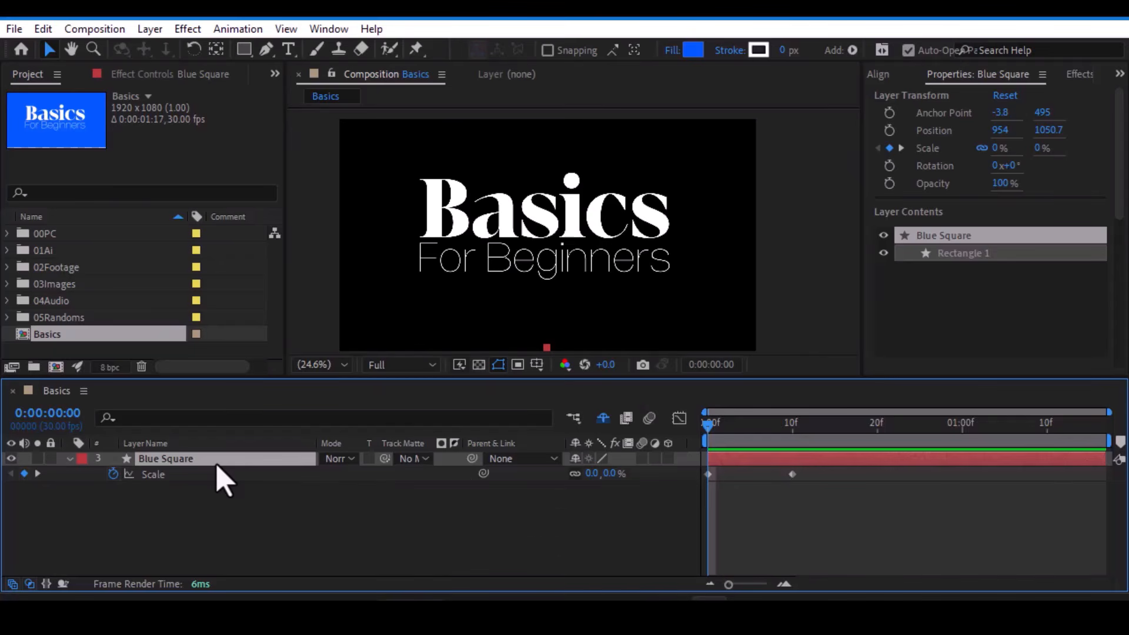
double_click(106, 349)
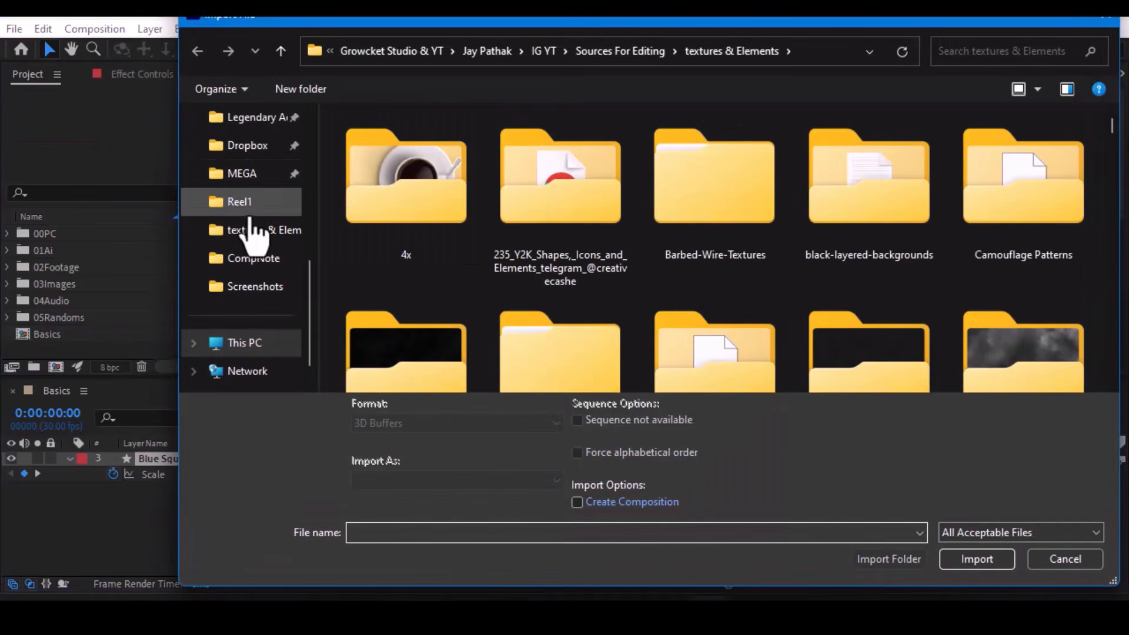
scroll(587, 291, down, 10)
scroll(595, 302, down, 15)
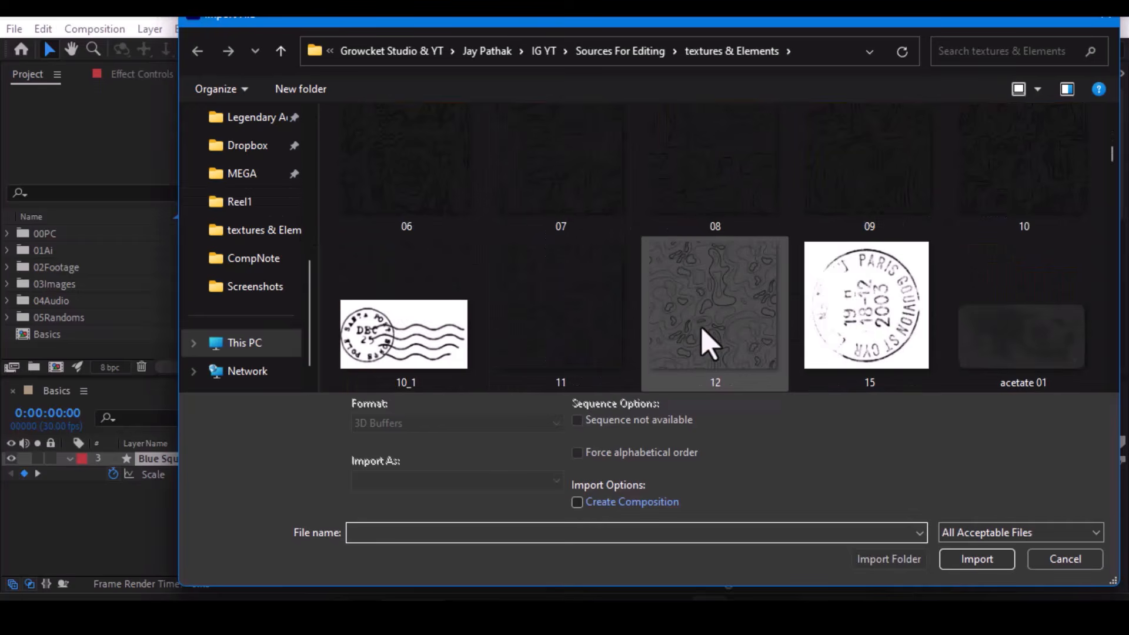
click(1052, 173)
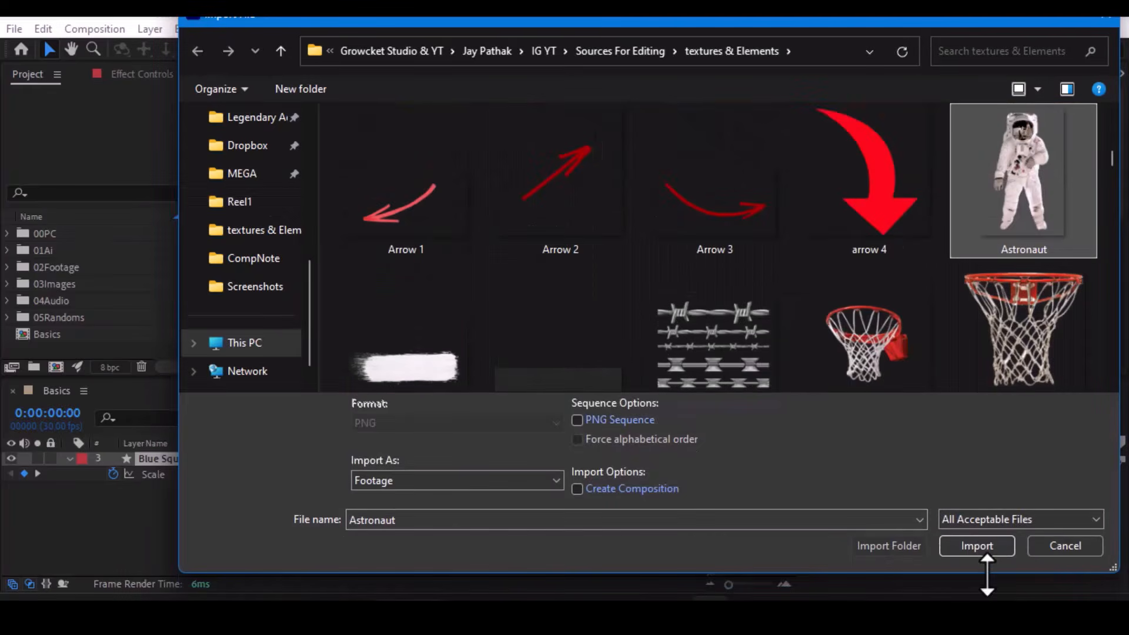
click(977, 558)
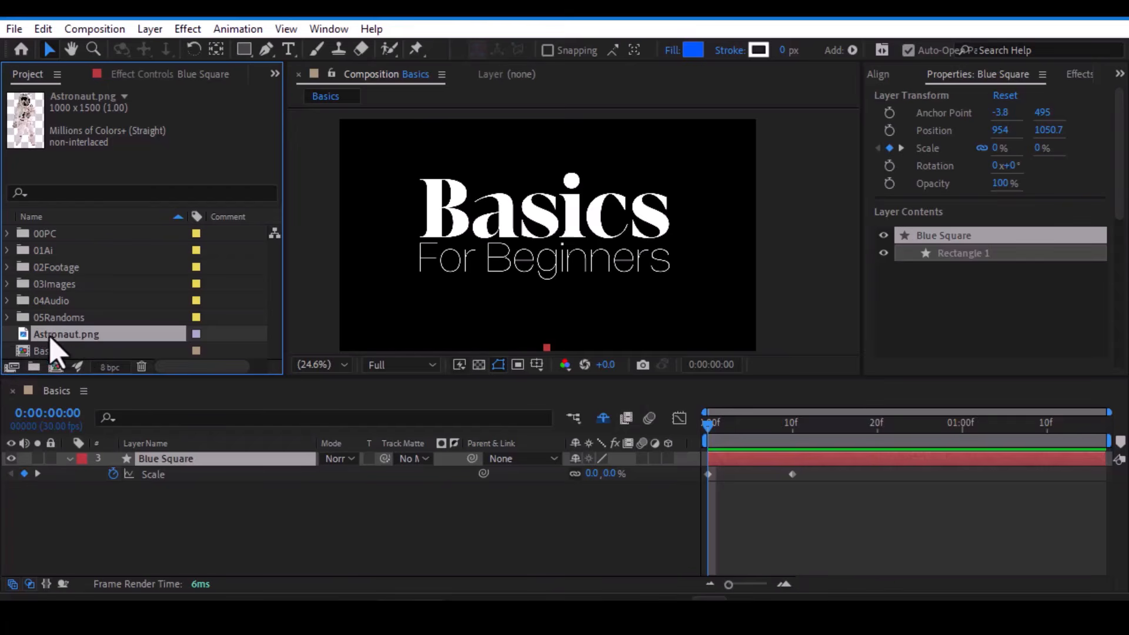
- Add Astronaut.png as a layer in the Basics composition, scaled to 54% and positioned at about 943.9, 548.3
drag(82, 340, 563, 235)
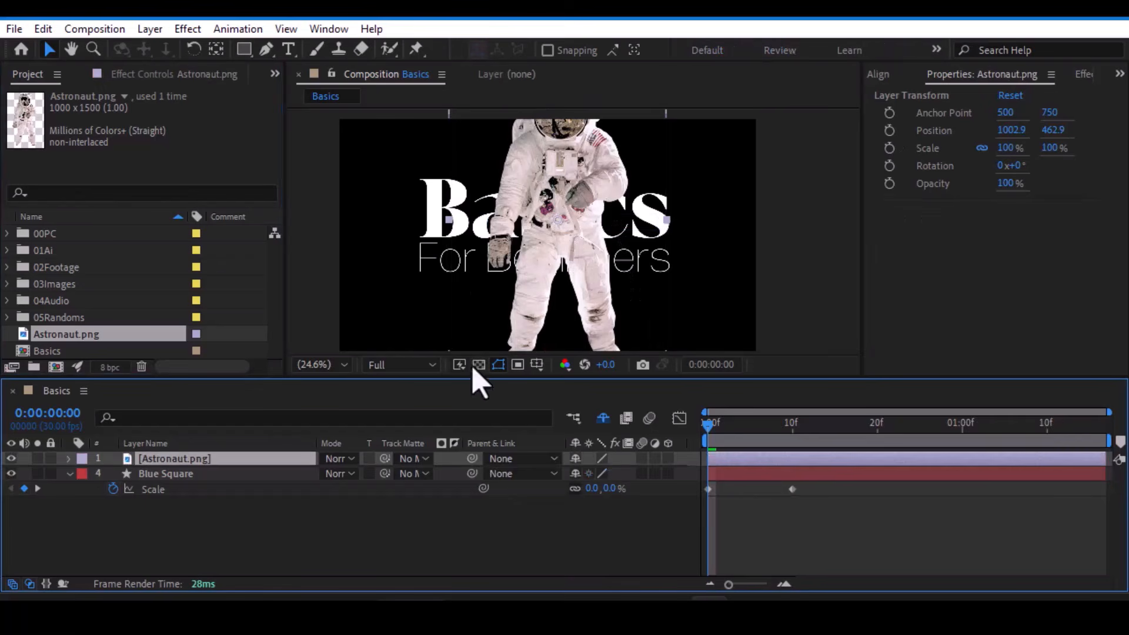
key(s)
drag(626, 474, 595, 477)
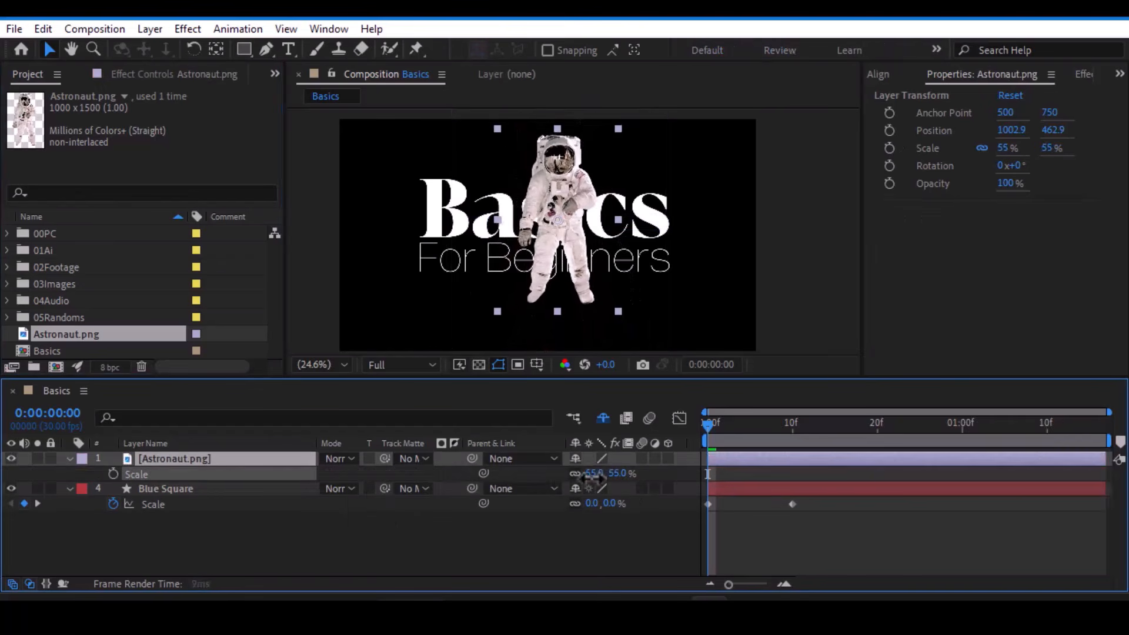
drag(561, 209, 553, 221)
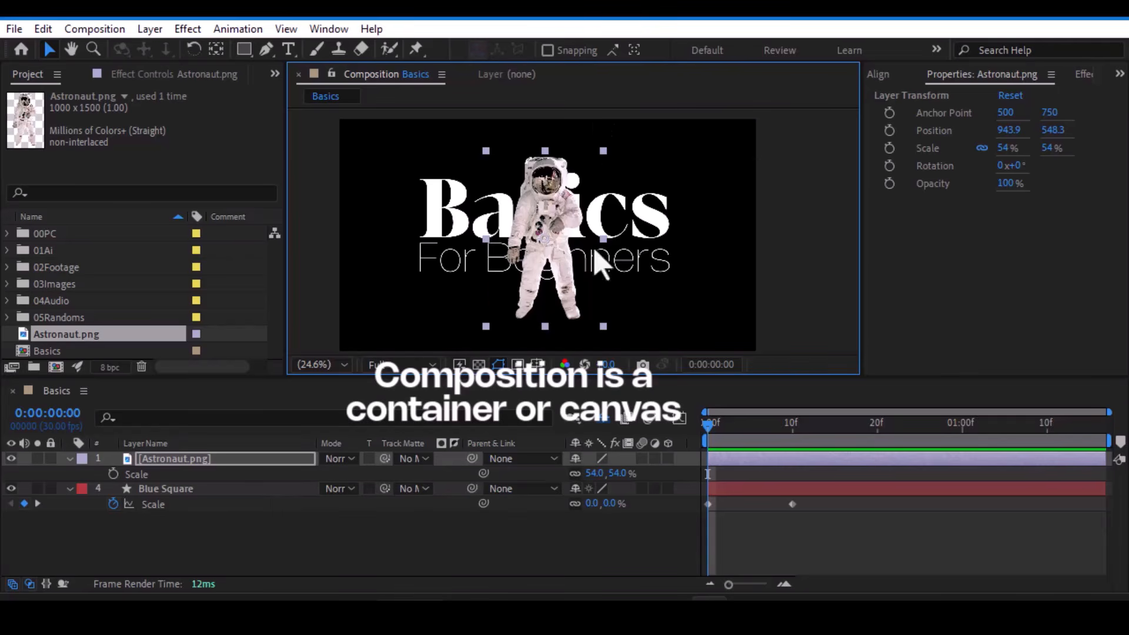
- Deselect all layers and examine the settings for a new composition without creating one
click(788, 212)
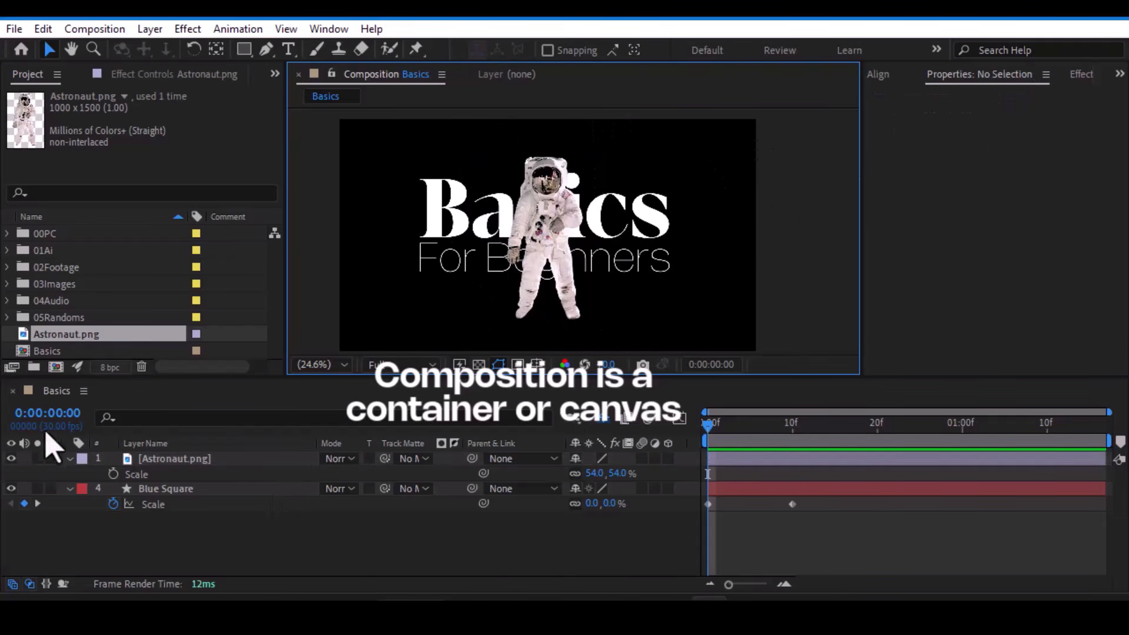
click(55, 368)
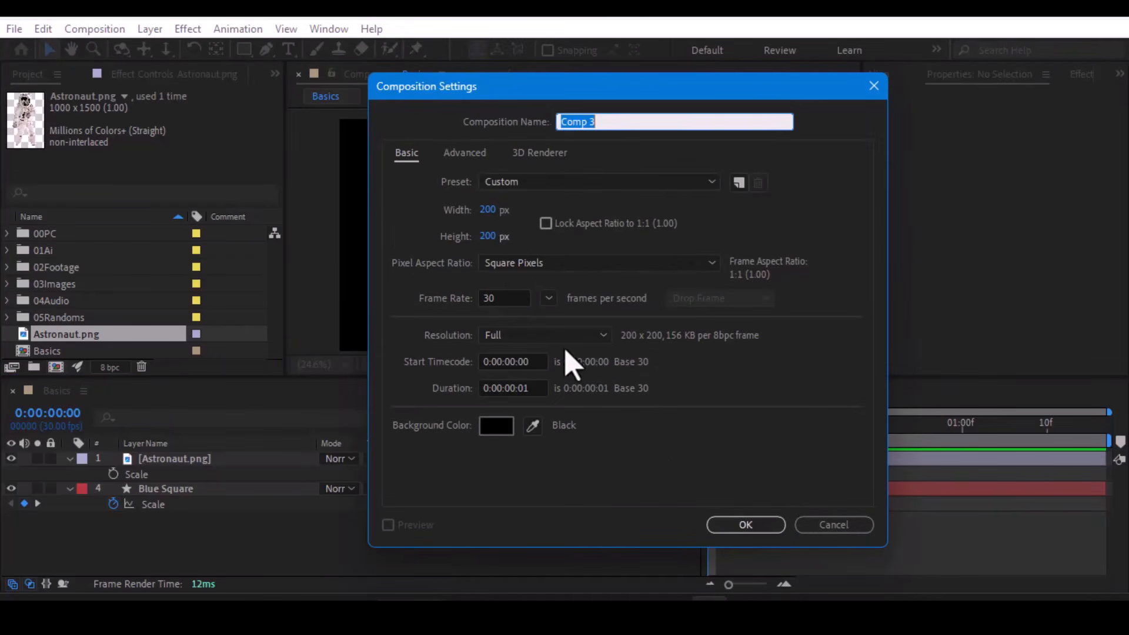
click(840, 529)
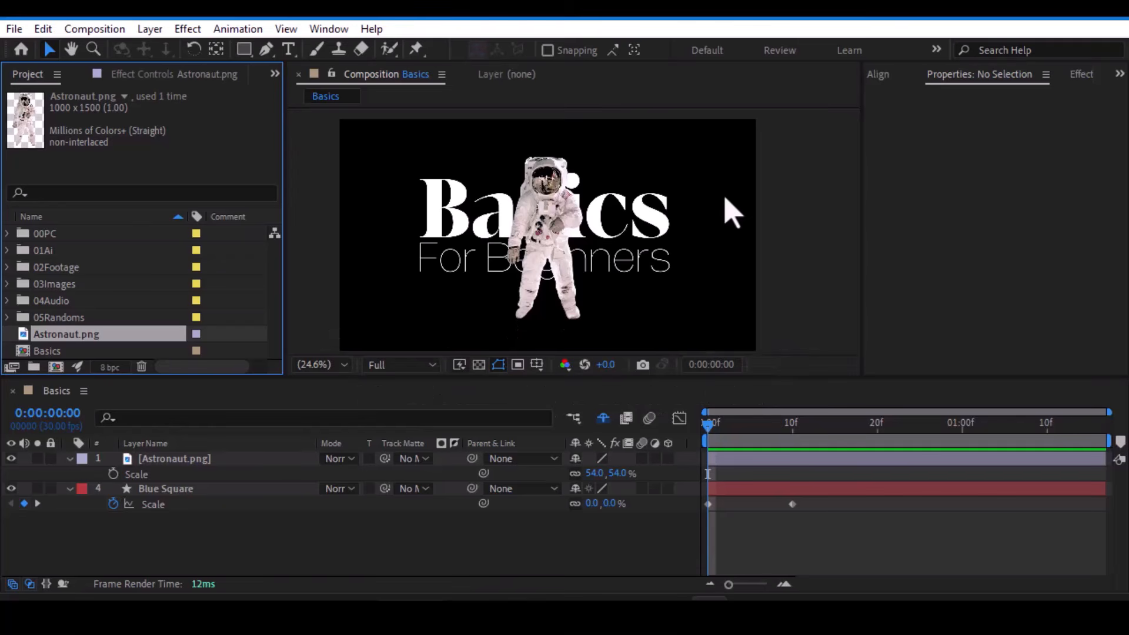
- Collapse the properties of both layers, select Astronaut.png and Blue Square together and move the playhead to frame 10
click(175, 460)
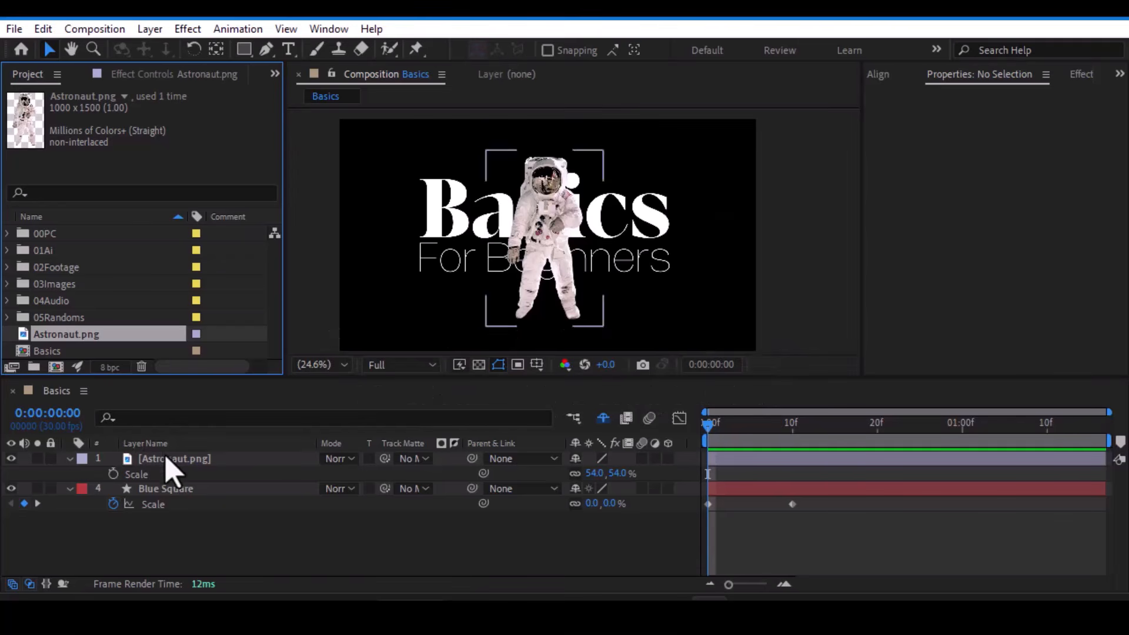
click(69, 458)
click(69, 473)
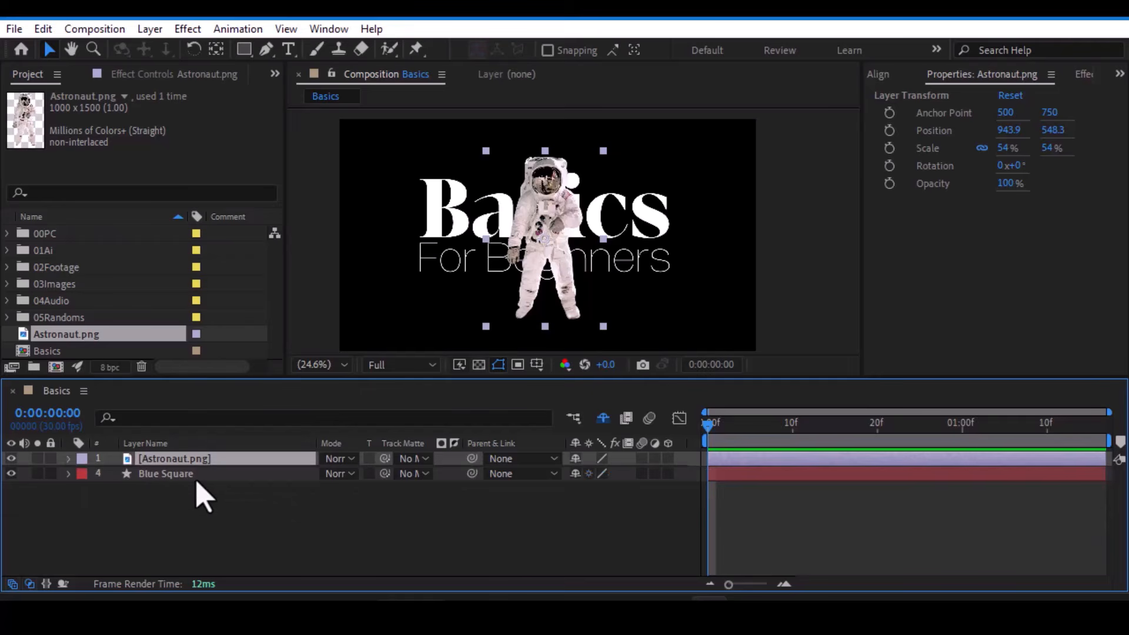
shift+click(196, 474)
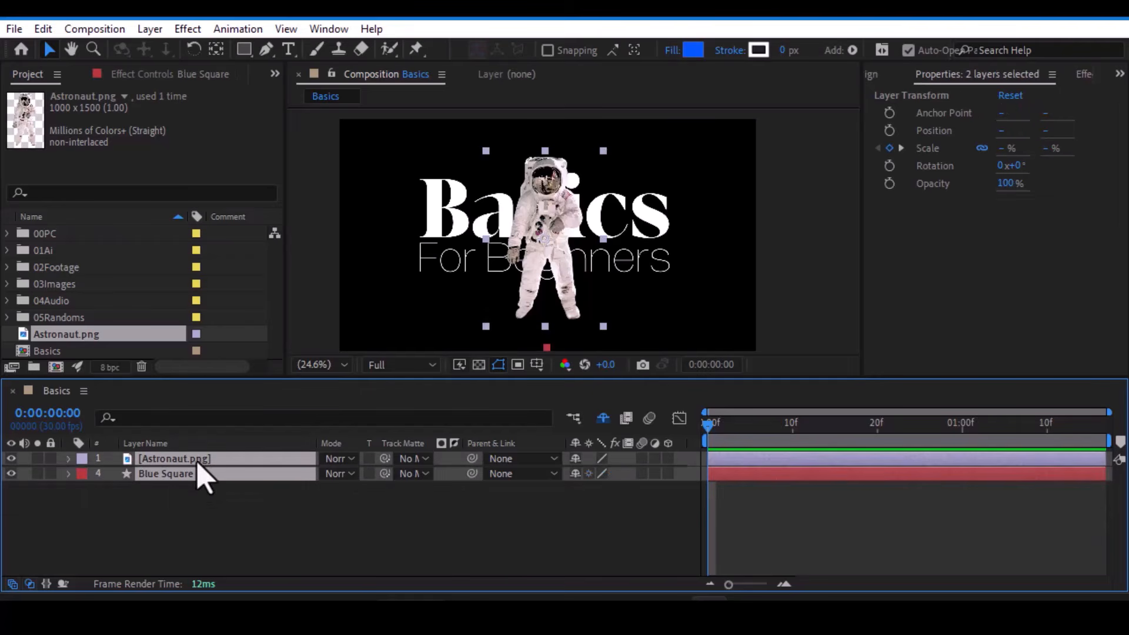
click(784, 426)
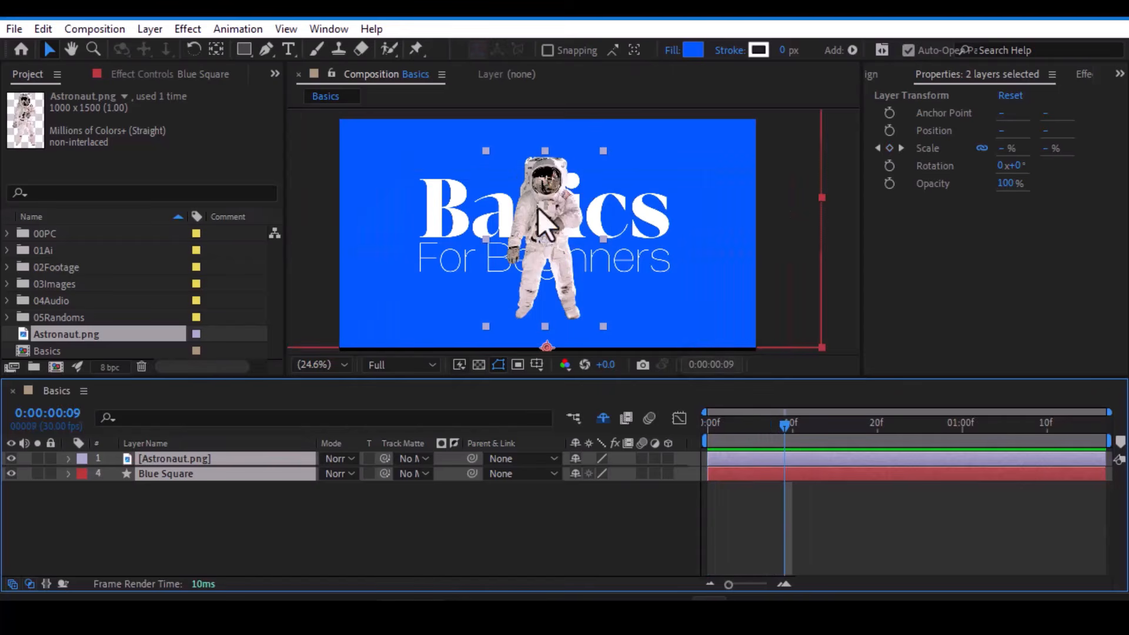
drag(770, 437, 794, 446)
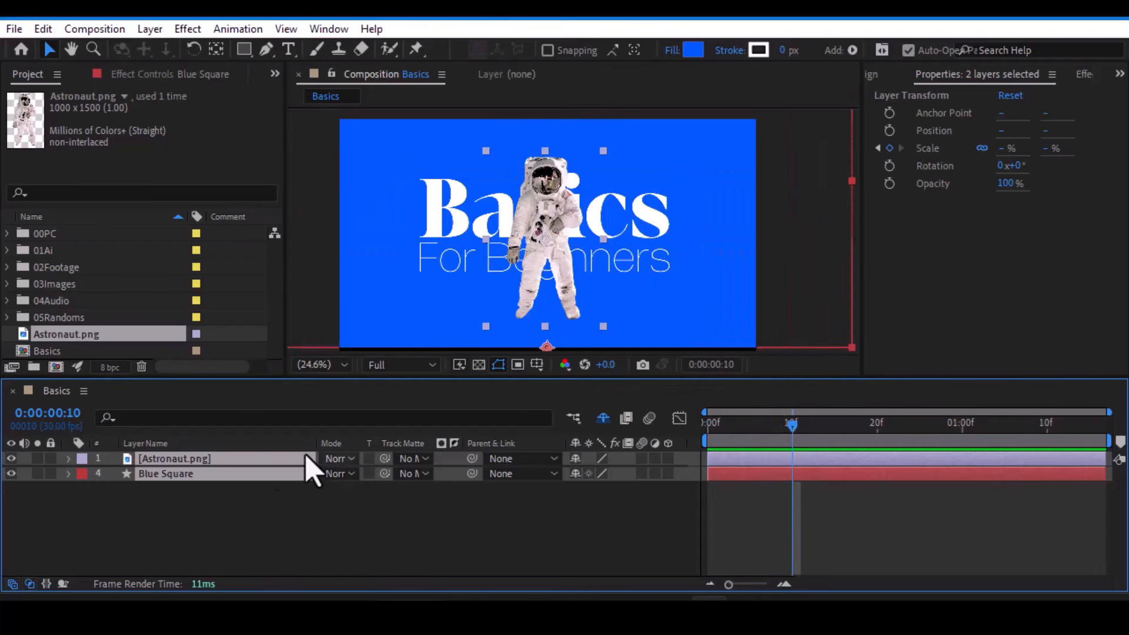
- Pre-compose the selected Astronaut.png and Blue Square layers under the default name, moving all attributes into the new composition
right_click(237, 473)
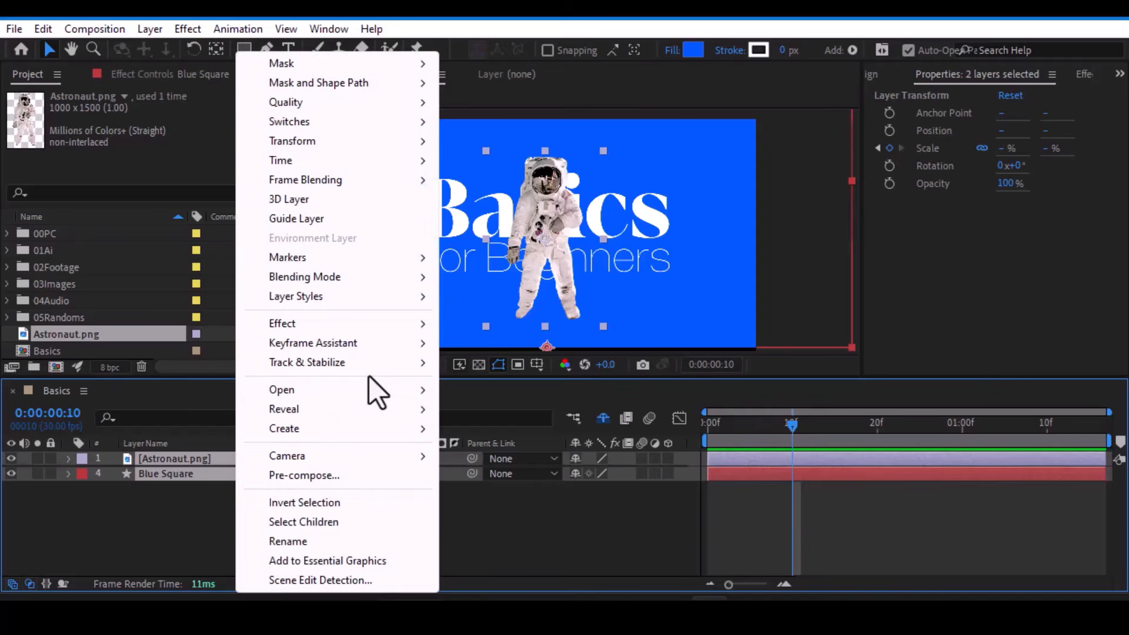
click(307, 474)
drag(468, 230, 654, 115)
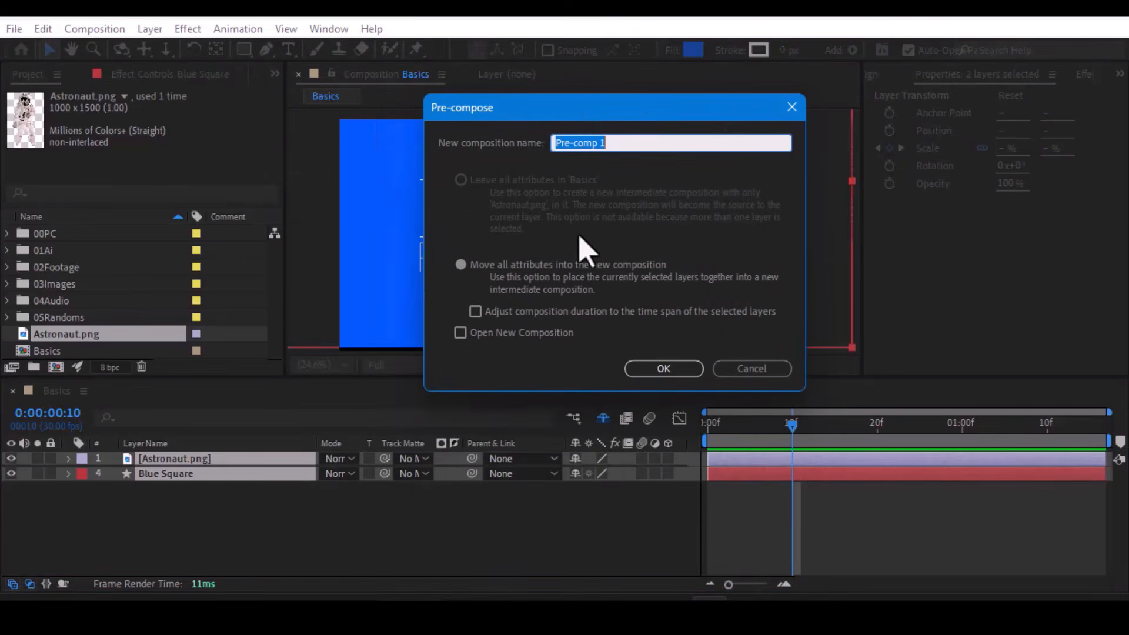
click(650, 370)
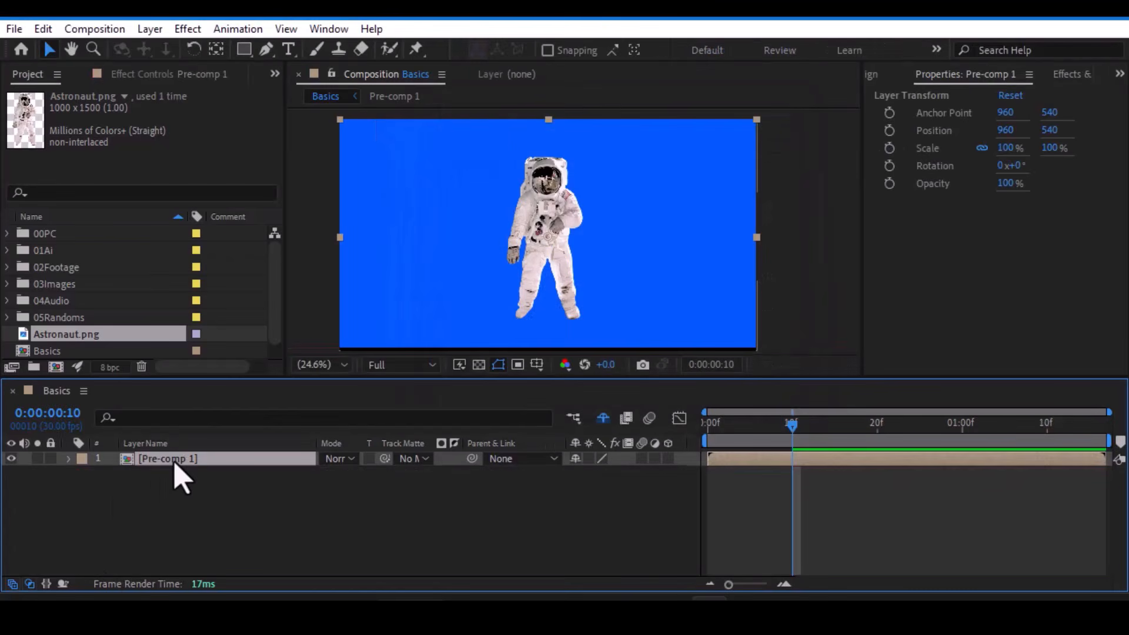
- Scrub through the animation and reposition the precomp in the frame to test moving both layers as one
mouse_move(767, 428)
mouse_down()
mouse_move(687, 434)
mouse_move(772, 441)
mouse_up()
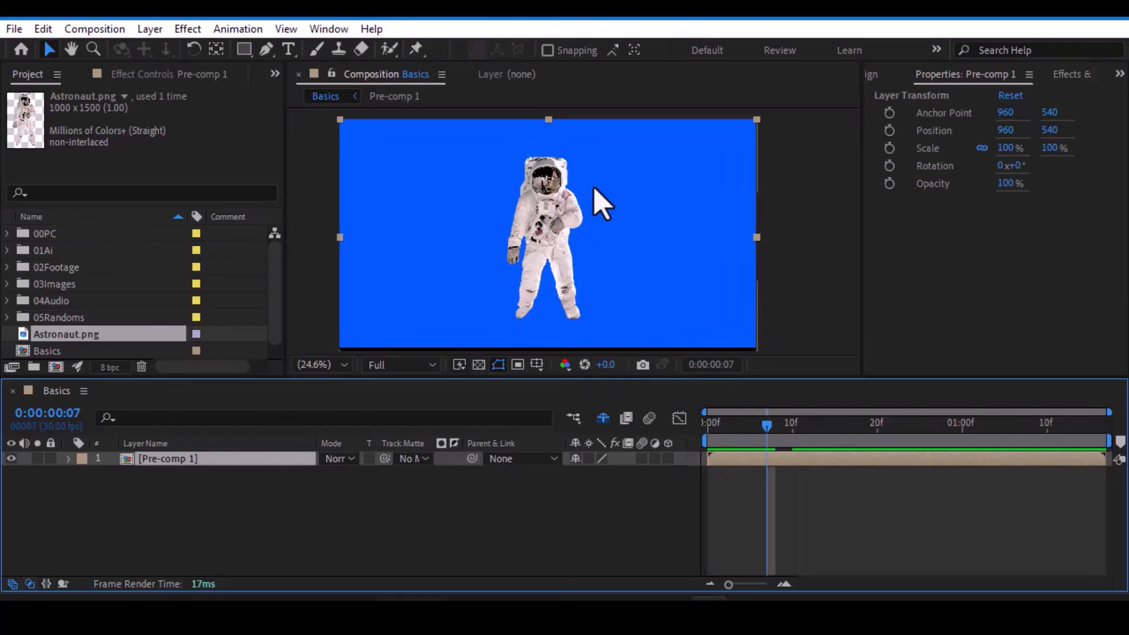
drag(574, 221, 579, 312)
mouse_move(757, 440)
mouse_down()
mouse_move(718, 442)
mouse_move(771, 441)
mouse_move(775, 453)
mouse_up()
drag(673, 277, 664, 176)
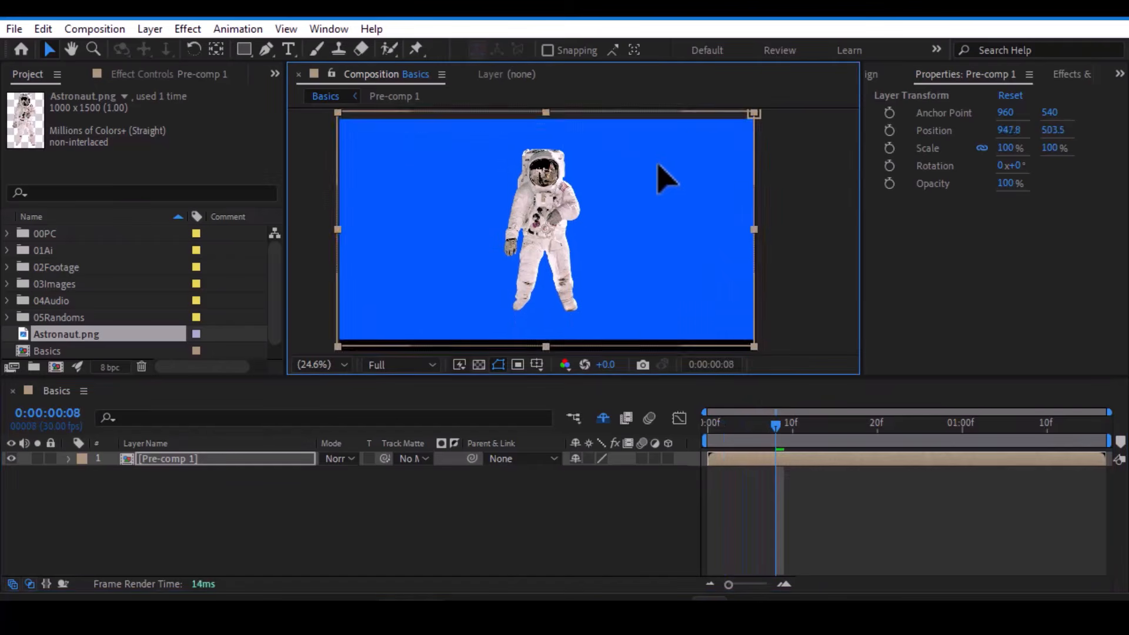
- Undo the precomp's moves and the pre-compose of the Astronaut.png and Blue Square layers
key(ctrl+z)
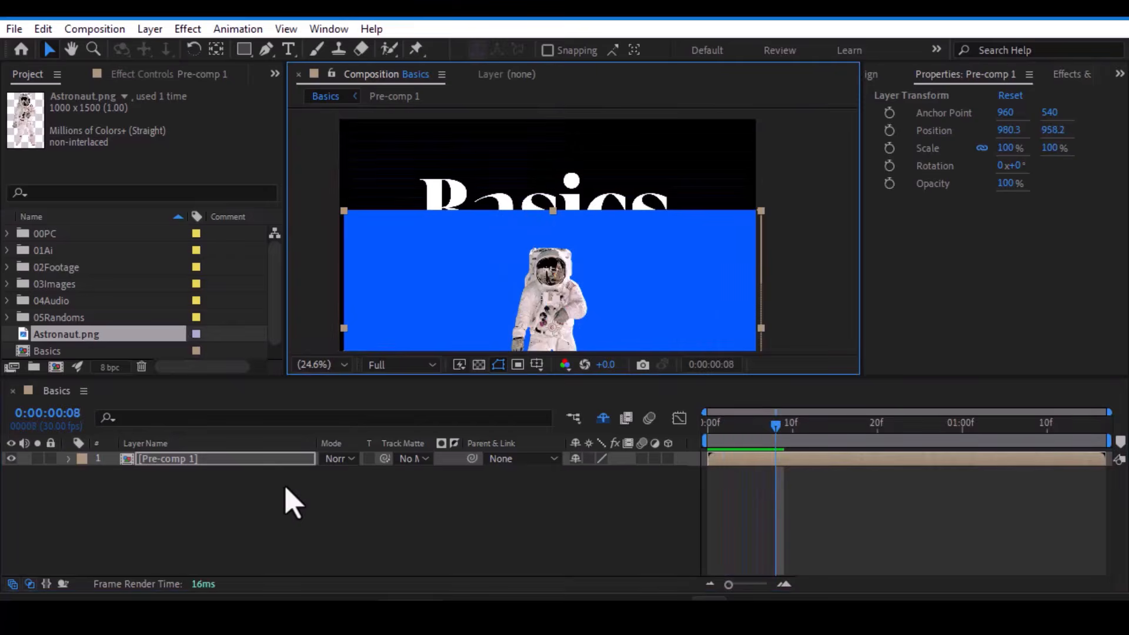
key(ctrl+z)
key(ctrl+z)
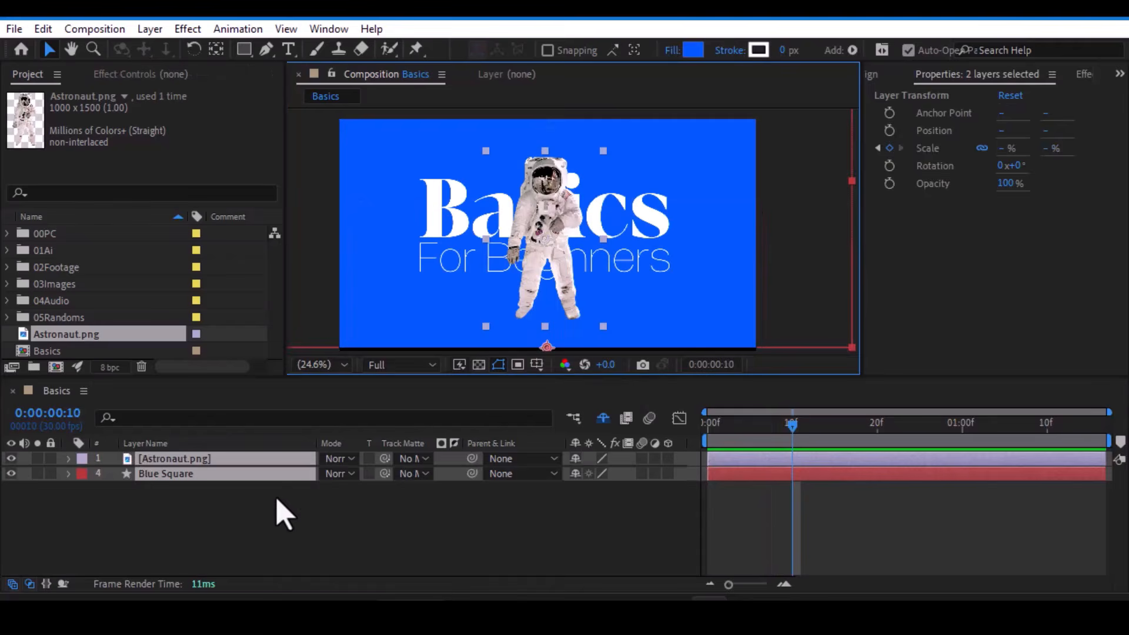
- Select only the Blue Square layer and browse the available effect and preset categories
click(282, 514)
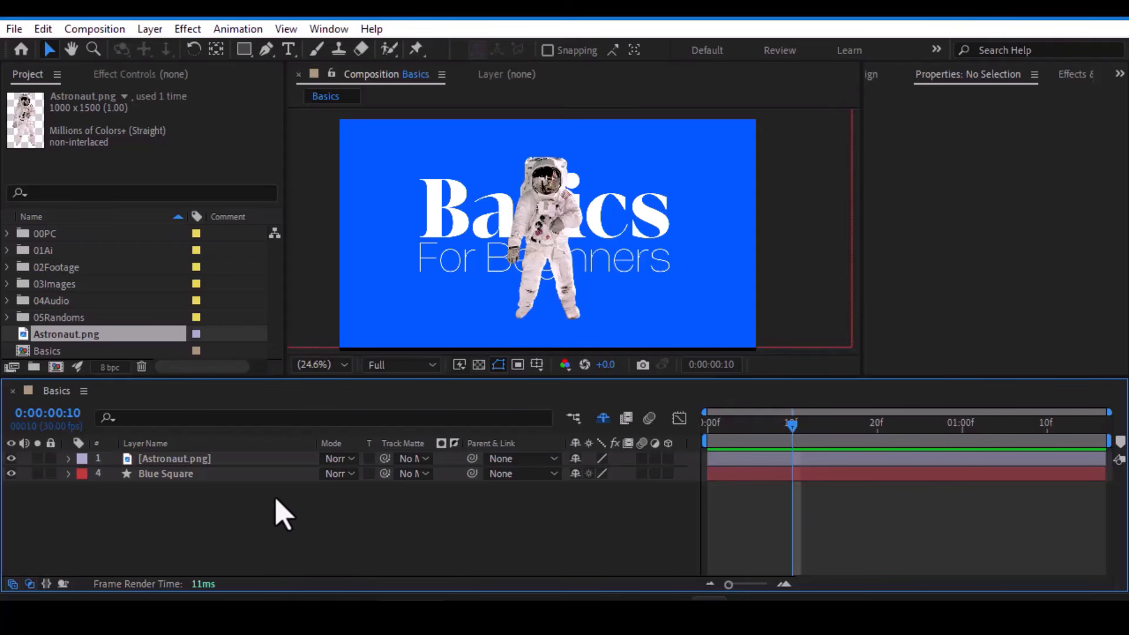
click(195, 463)
click(187, 473)
click(186, 464)
click(166, 474)
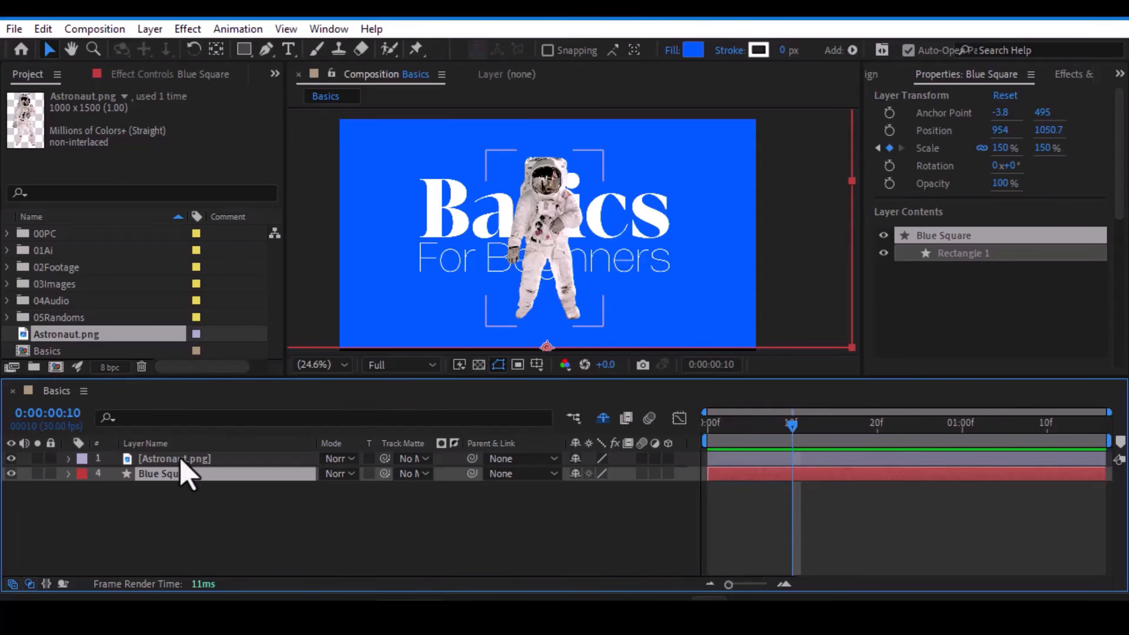
click(1073, 74)
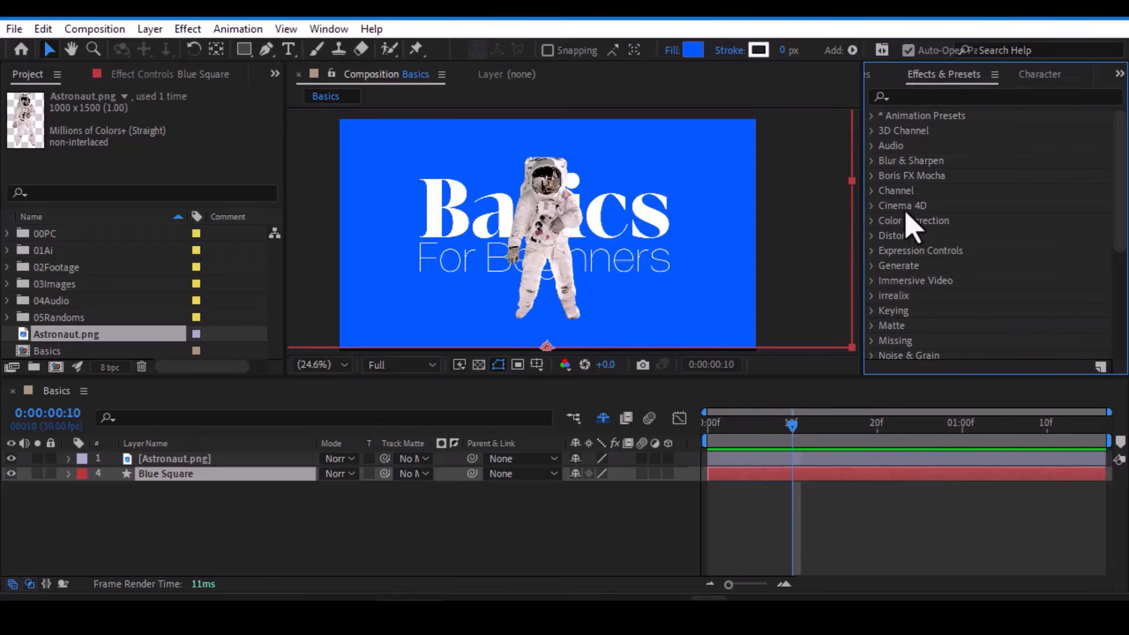
scroll(916, 250, down, 4)
scroll(916, 252, down, 2)
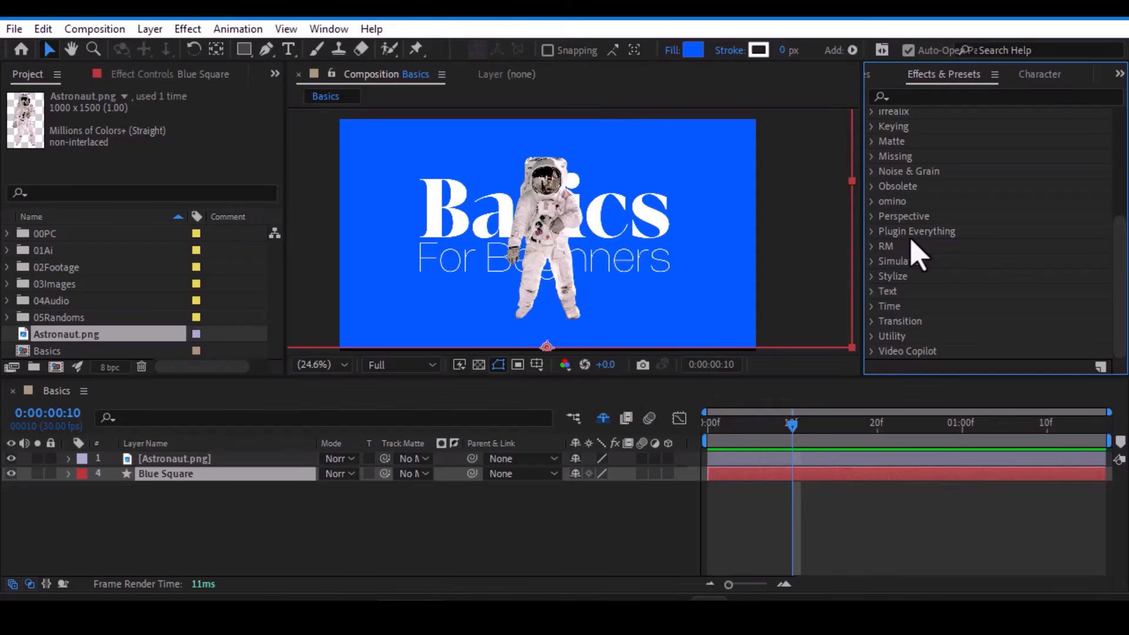
scroll(917, 253, up, 3)
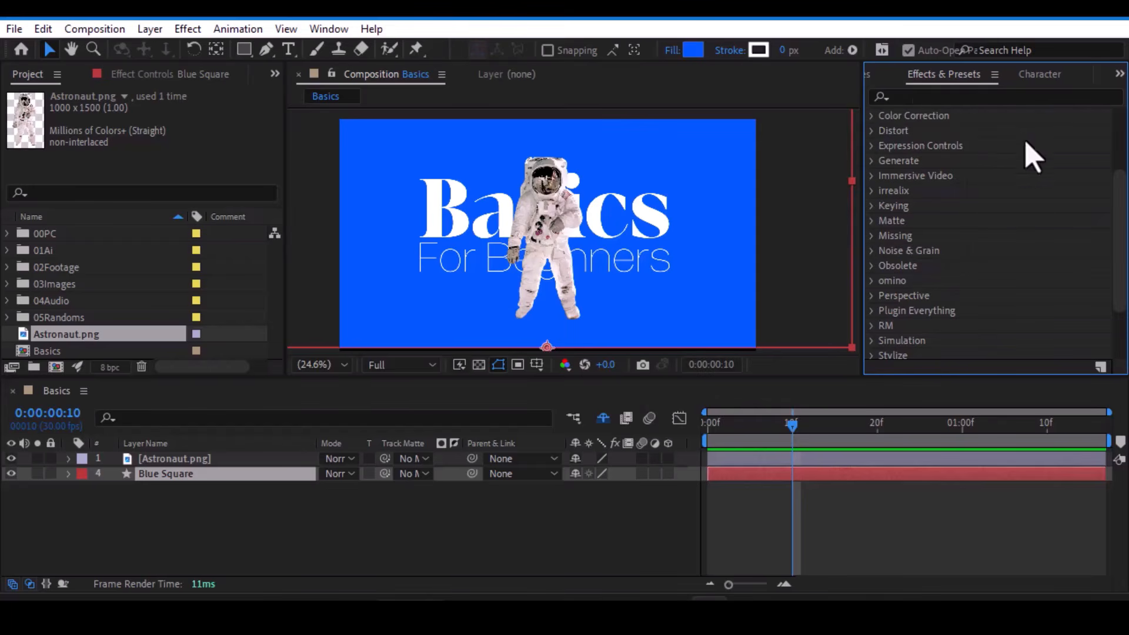
- Search the effects and presets for "fill" and select the Fill effect in the Generate category
click(931, 95)
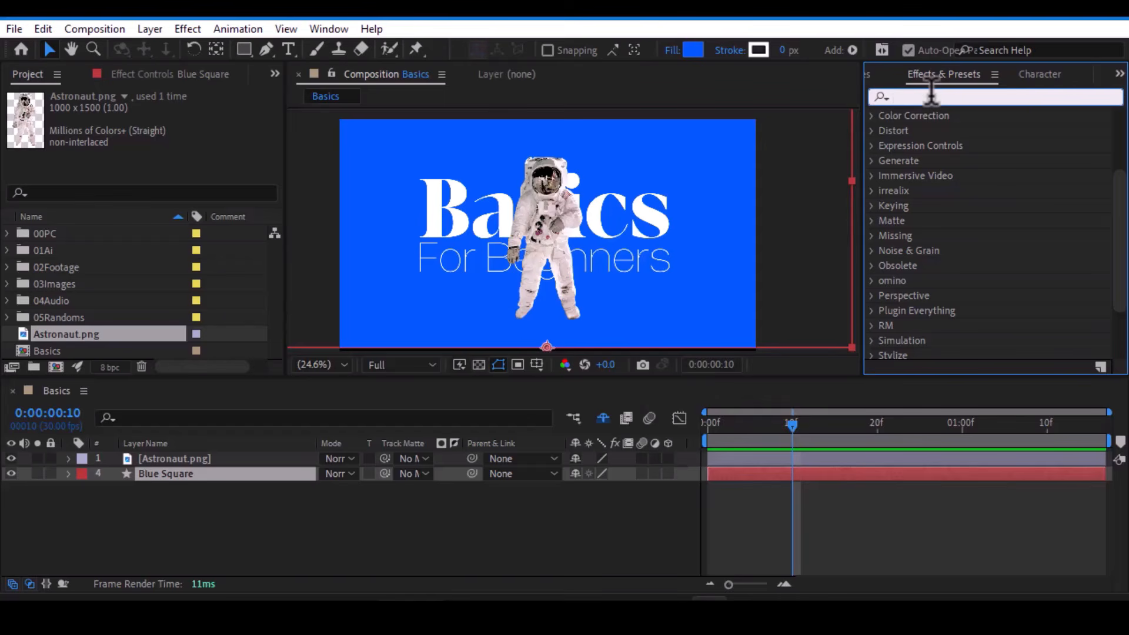
text(fill)
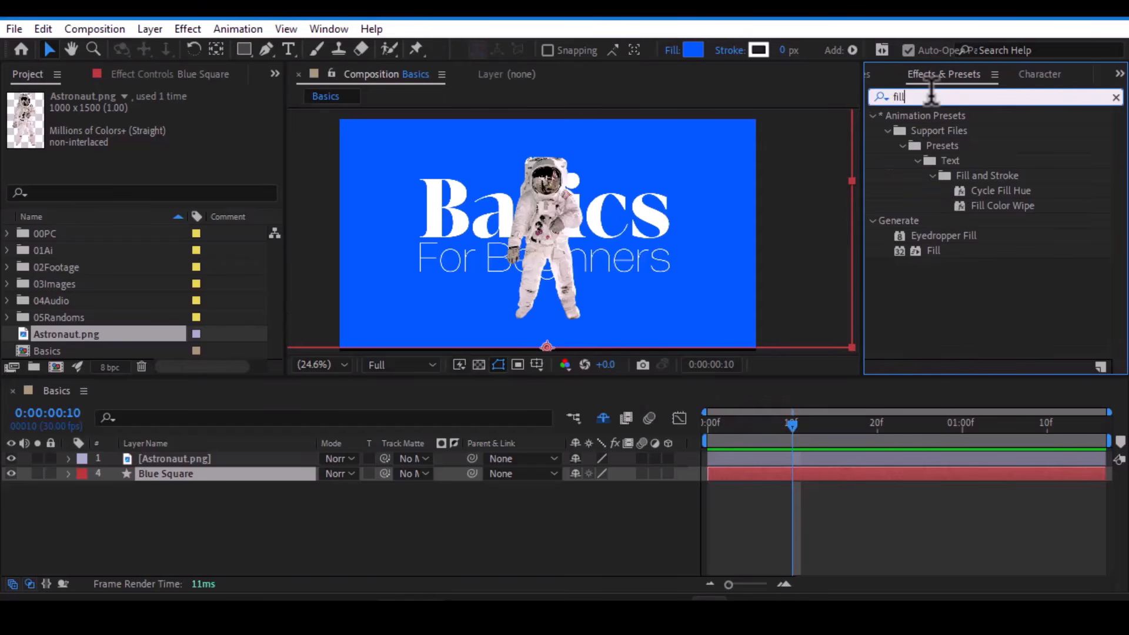
click(932, 252)
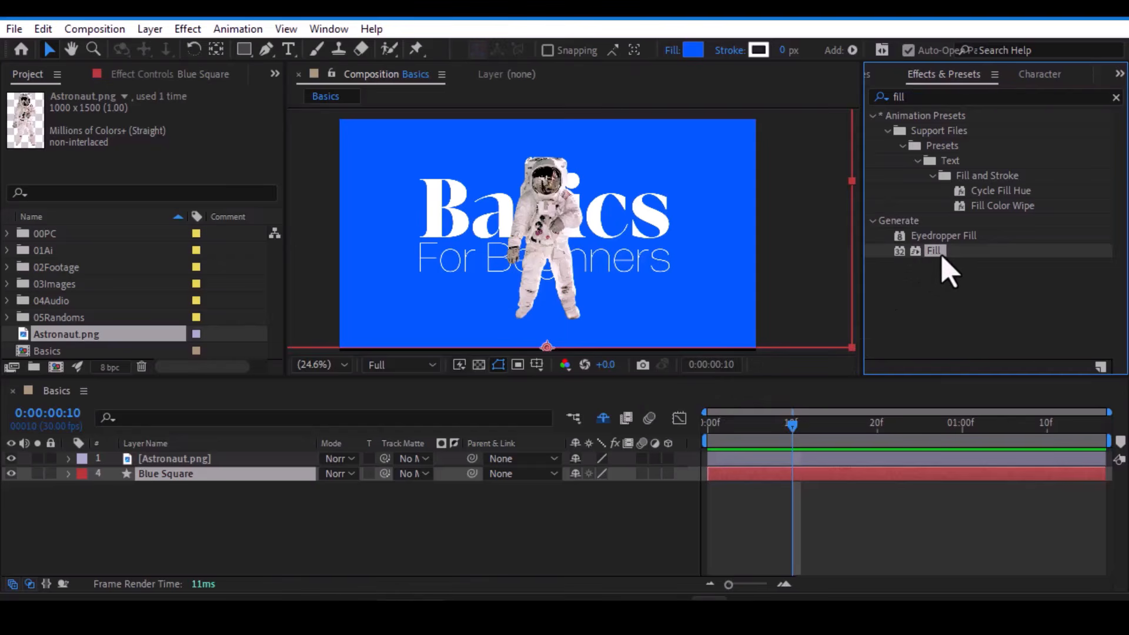
- Search the effects for "drop sha" and apply the Drop Shadow effect to the Astronaut.png layer
click(906, 96)
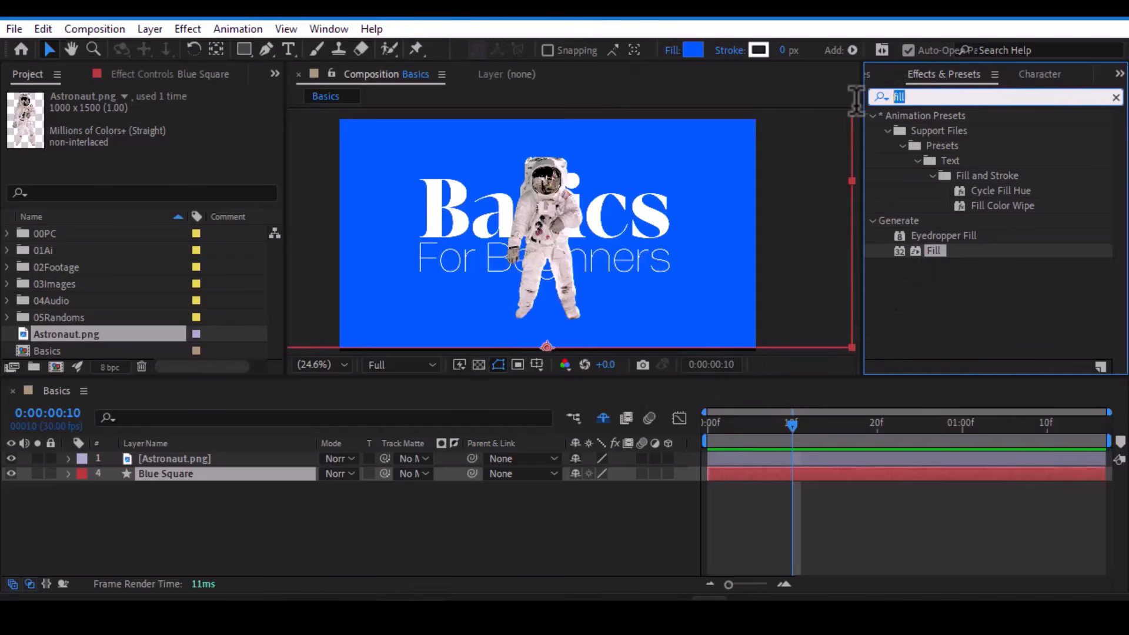
text(drop)
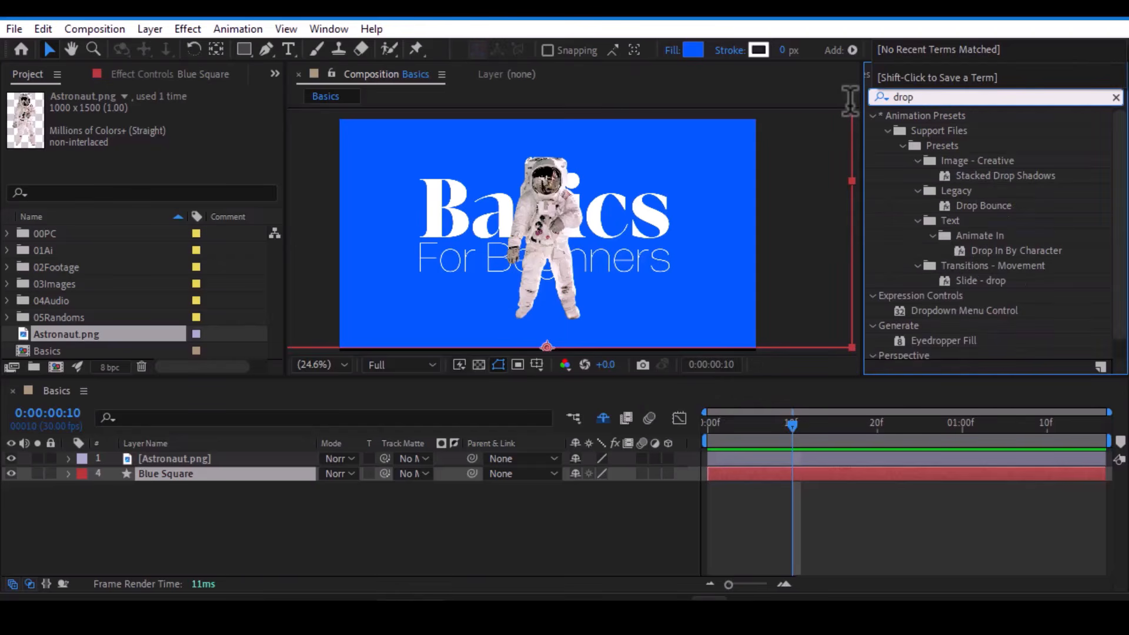
text( sha)
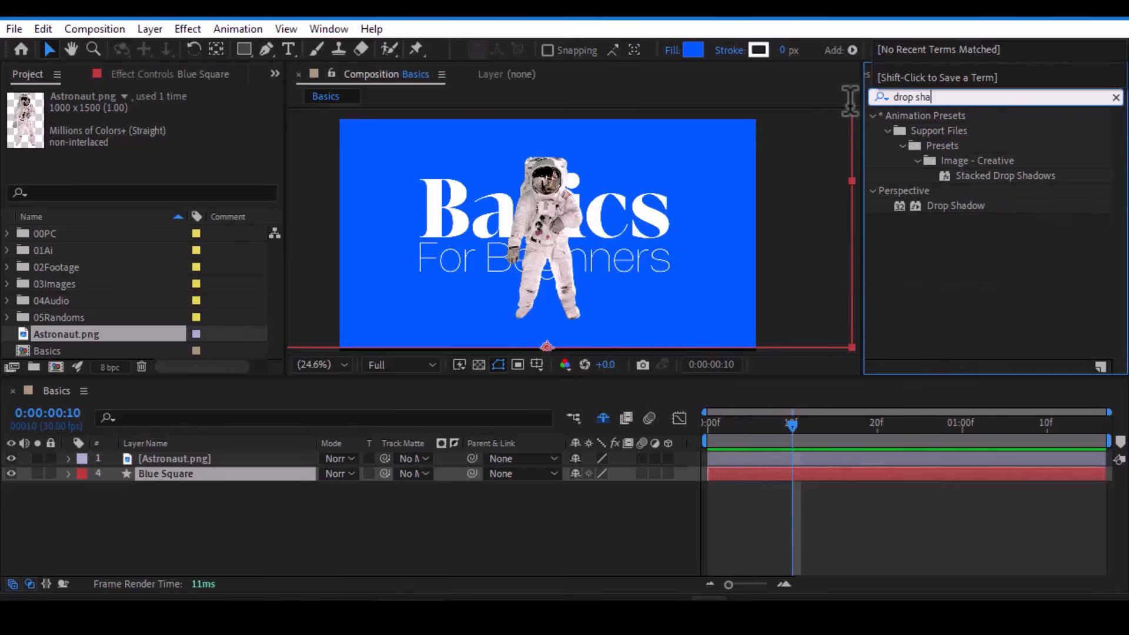
drag(927, 222, 171, 461)
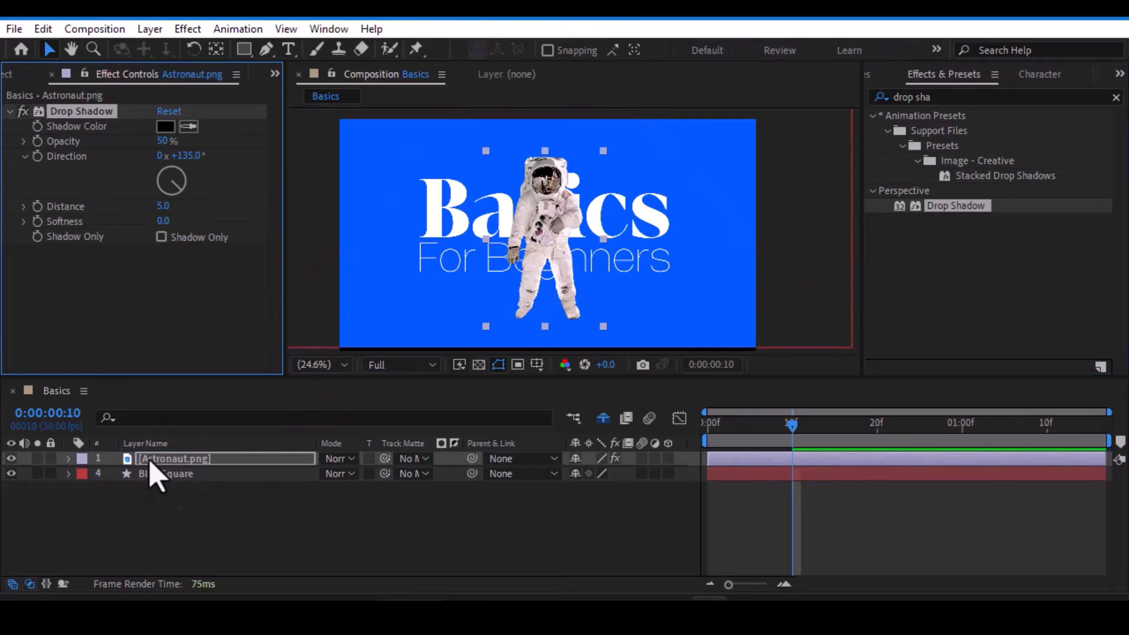
- Increase the Distance and Softness of the astronaut's Drop Shadow effect
drag(163, 205, 200, 211)
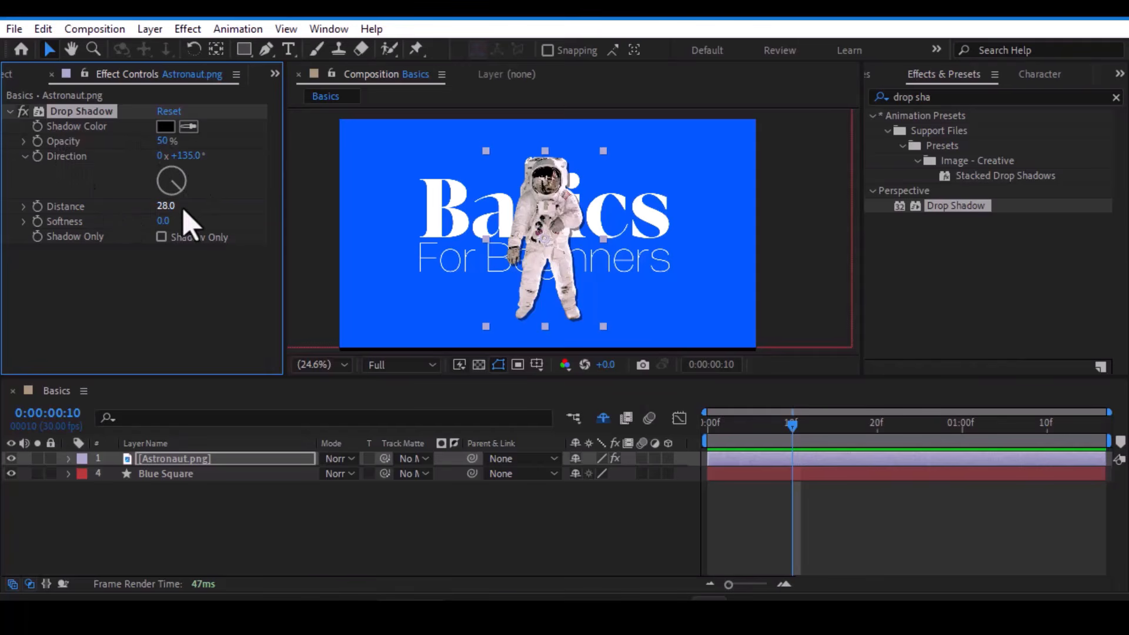
drag(166, 205, 251, 212)
drag(157, 223, 227, 225)
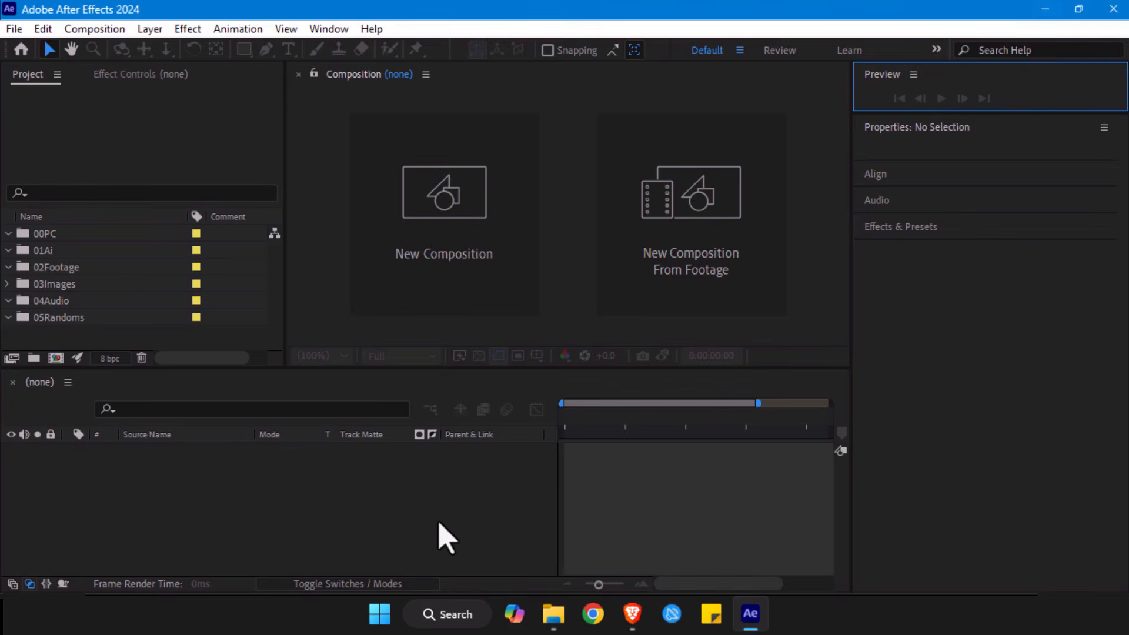
- Look through the project folders one by one, from 00PC to 05Randoms
click(51, 238)
click(41, 251)
click(41, 268)
click(40, 285)
click(38, 302)
click(41, 319)
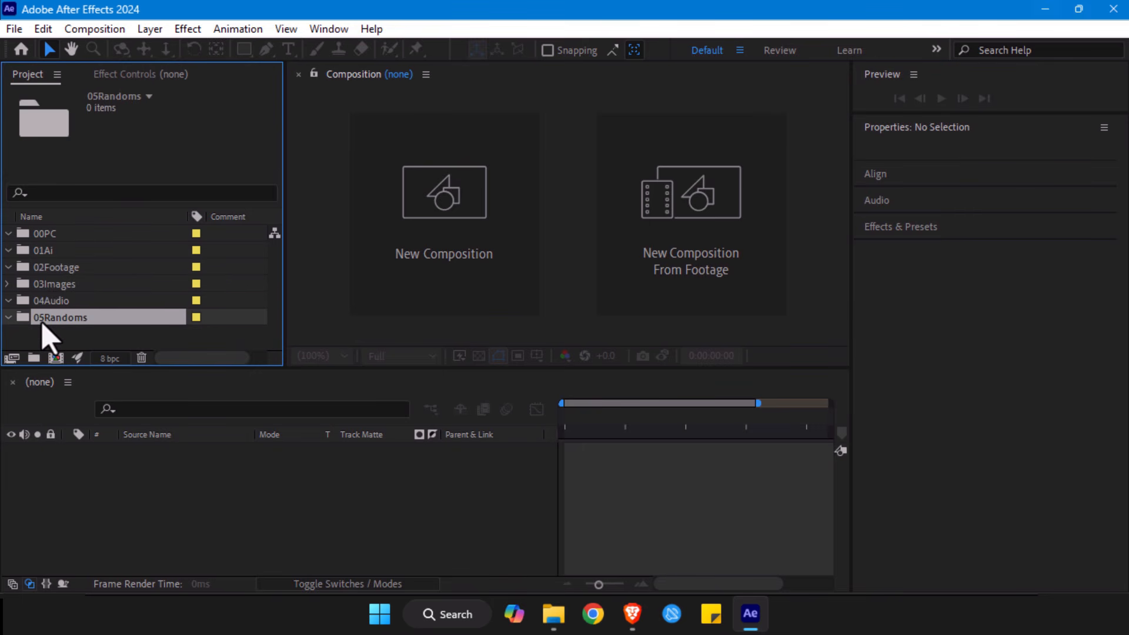
- Close the Properties and Preview panels to declutter the workspace
click(904, 128)
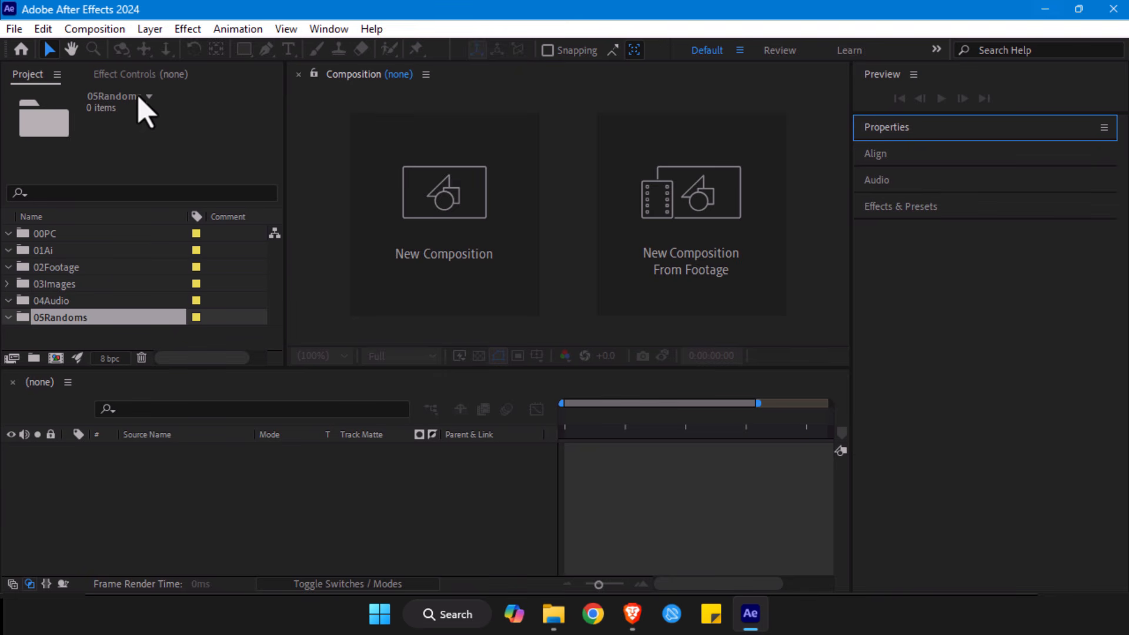
click(1104, 127)
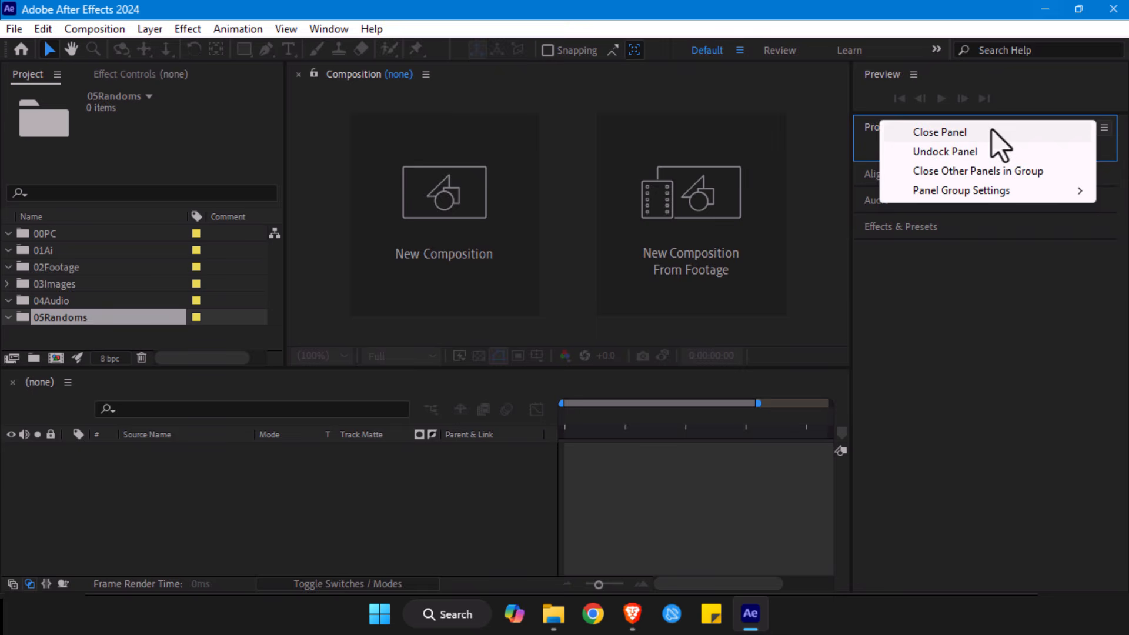
click(934, 134)
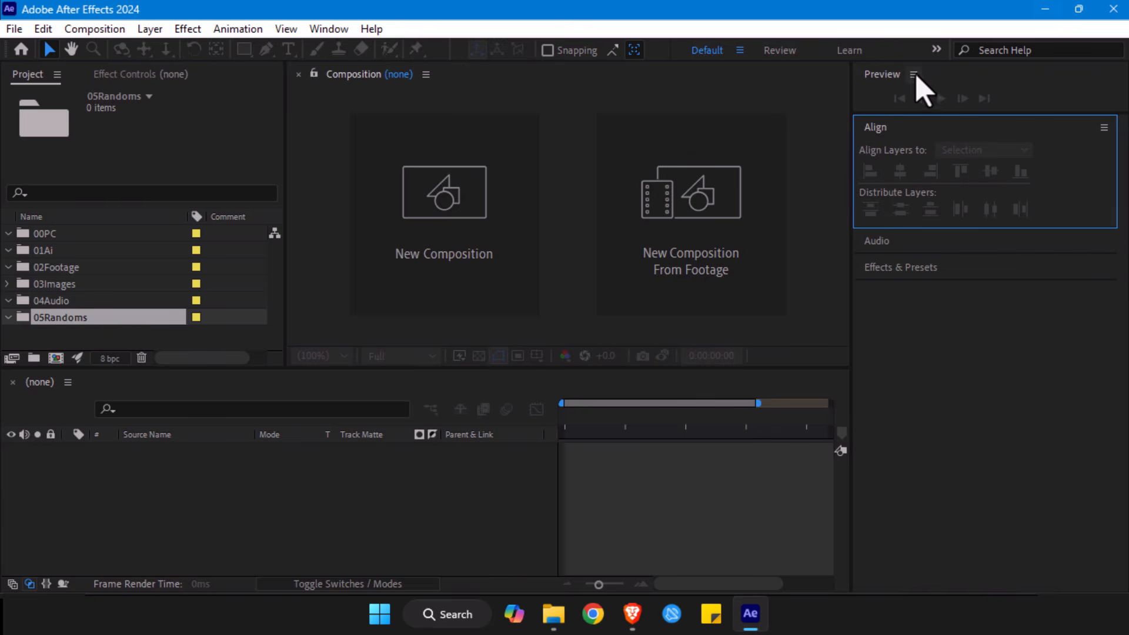
click(913, 75)
click(726, 79)
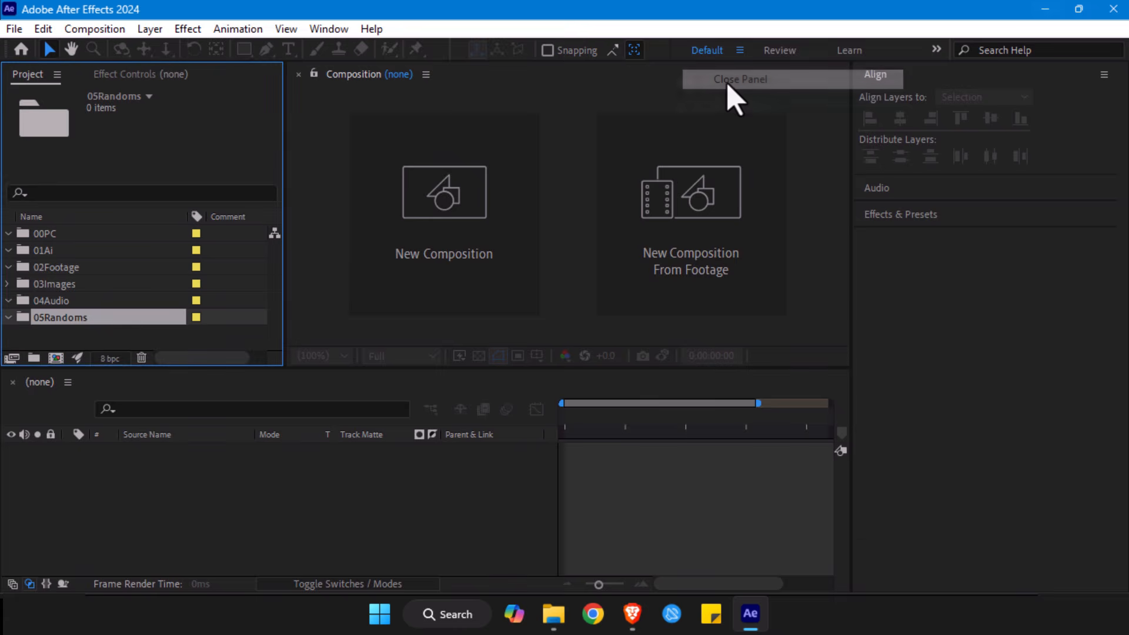
- Dock the Align panel as its own column between the Composition panel and the stacked panels
click(885, 76)
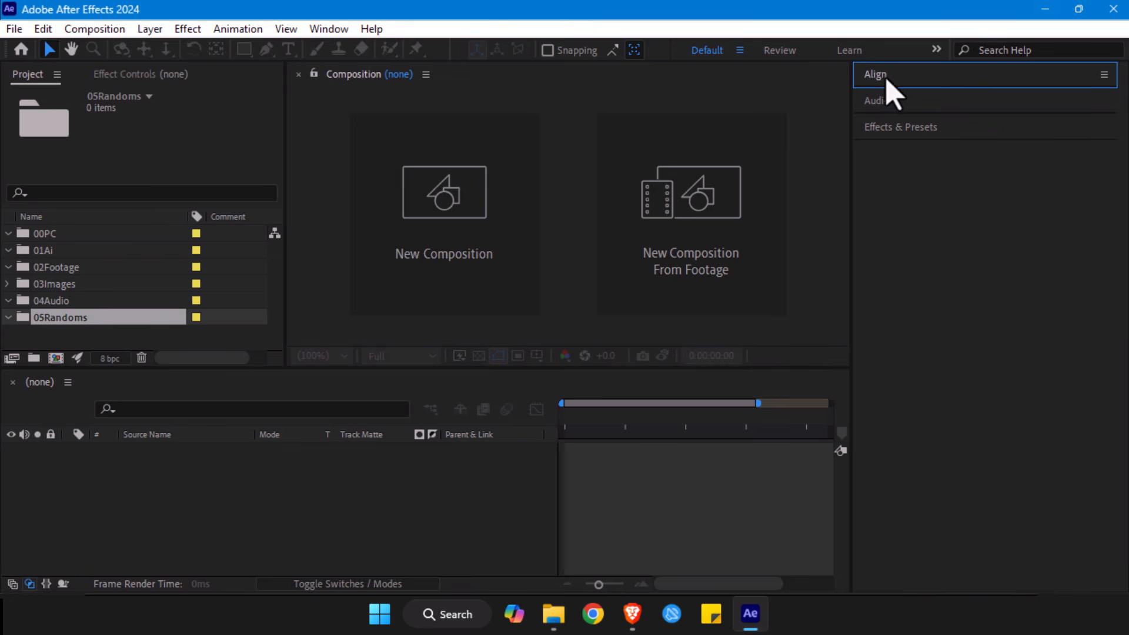
drag(880, 82, 829, 176)
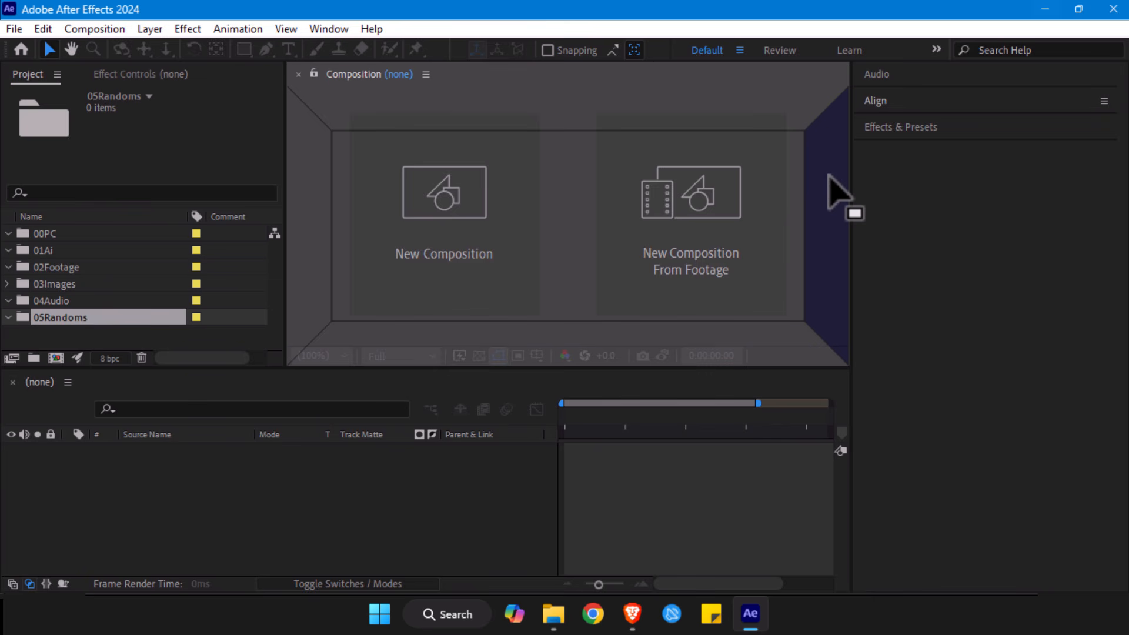
drag(829, 175, 5, 167)
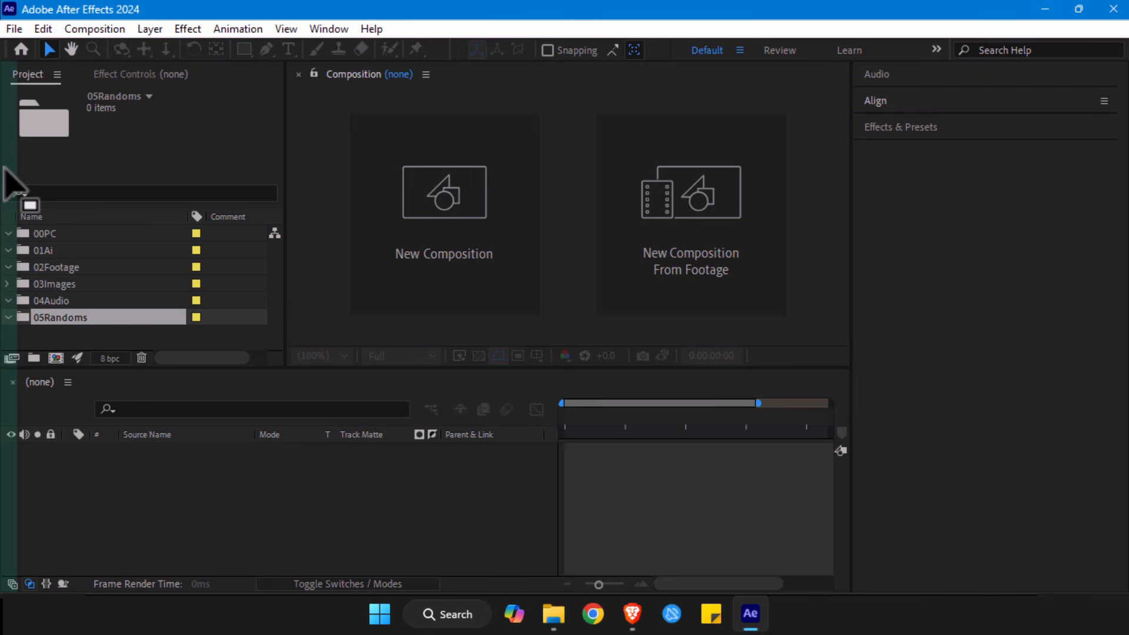
drag(5, 167, 845, 164)
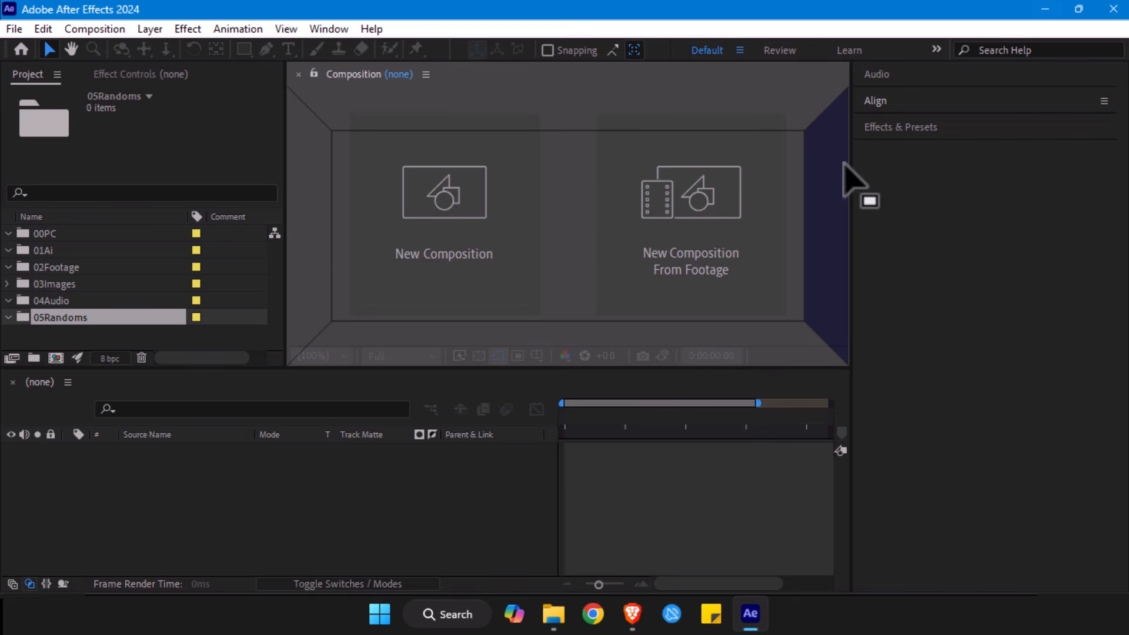
drag(844, 164, 845, 165)
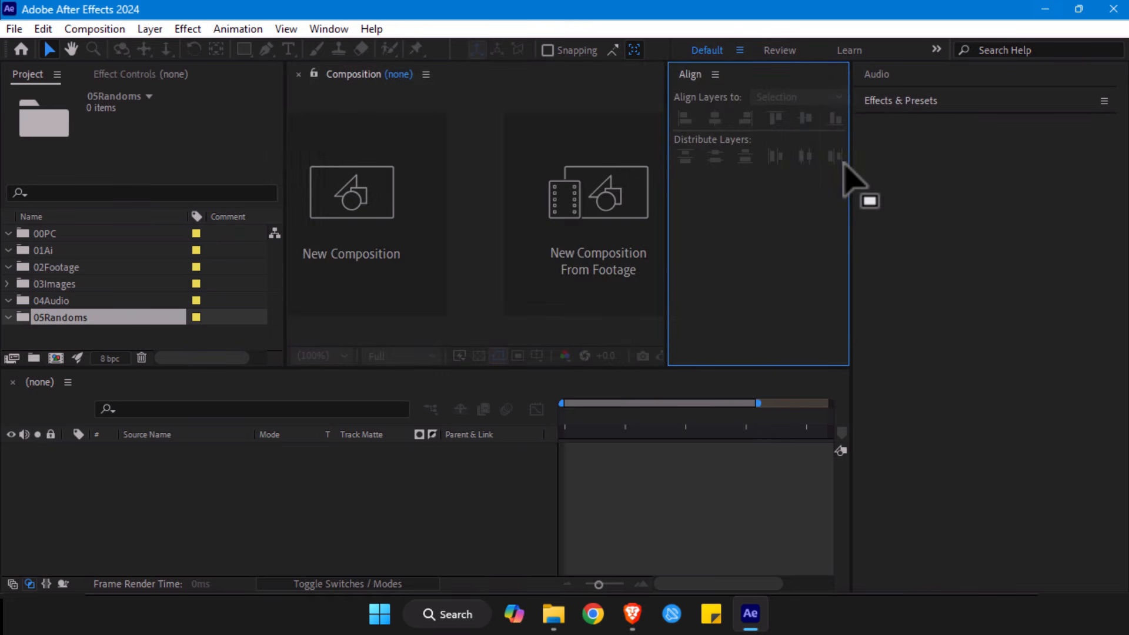
- Close the Audio panel and group Effects & Presets with the Align panel, showing Align
drag(876, 74, 742, 195)
click(778, 75)
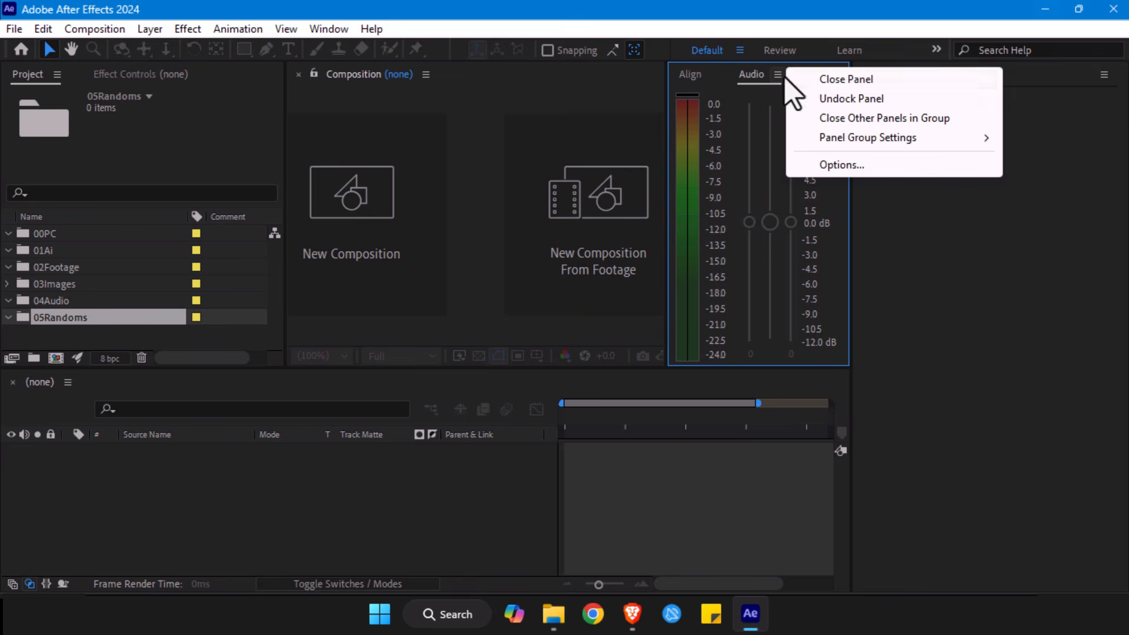
click(820, 78)
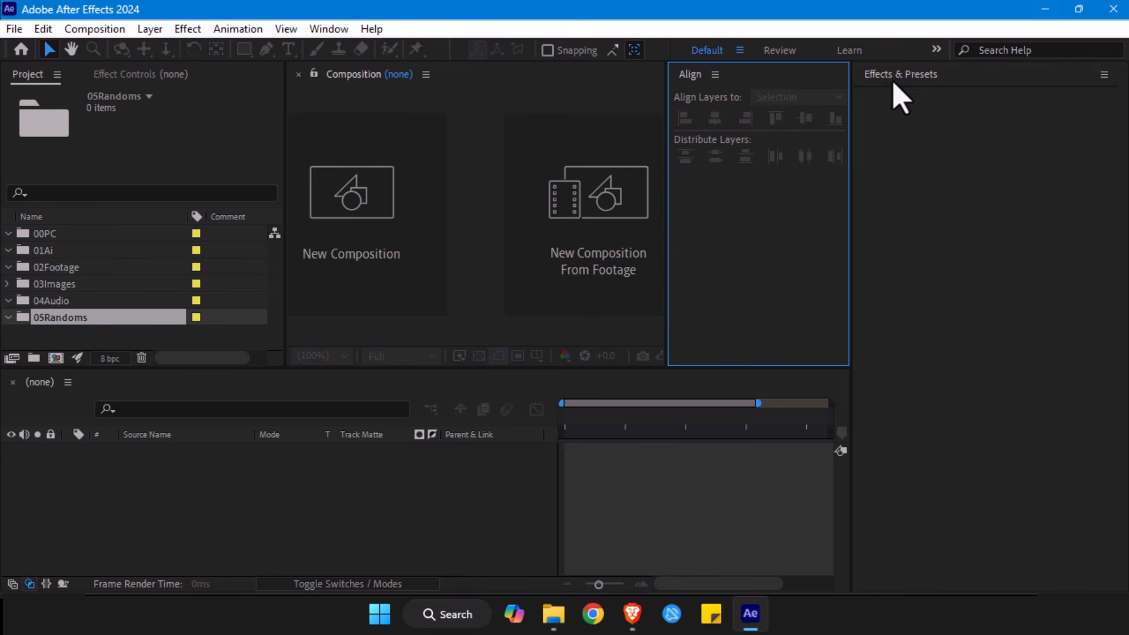
drag(900, 75, 735, 82)
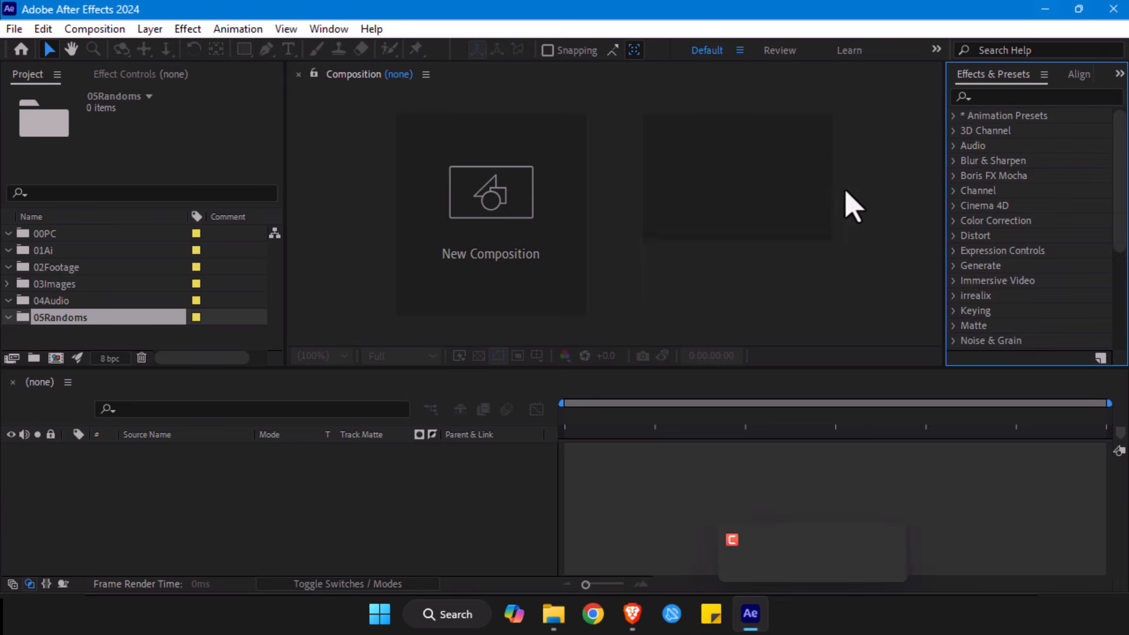
click(1079, 75)
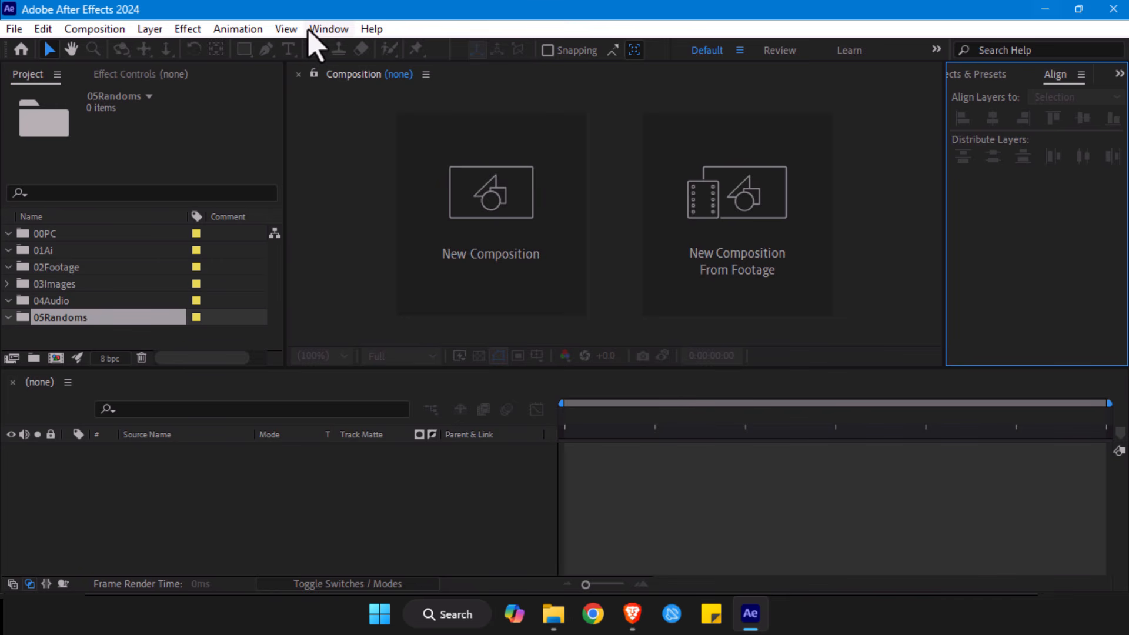
- Open the Character panel and dock it in the group with Effects & Presets and Align
click(329, 31)
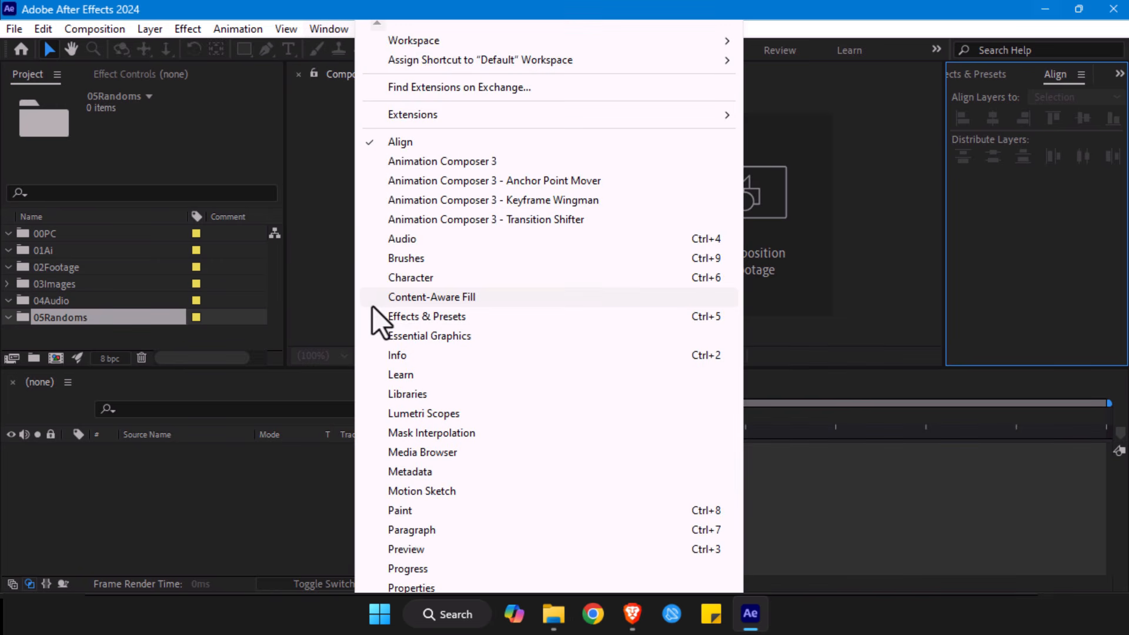
click(399, 278)
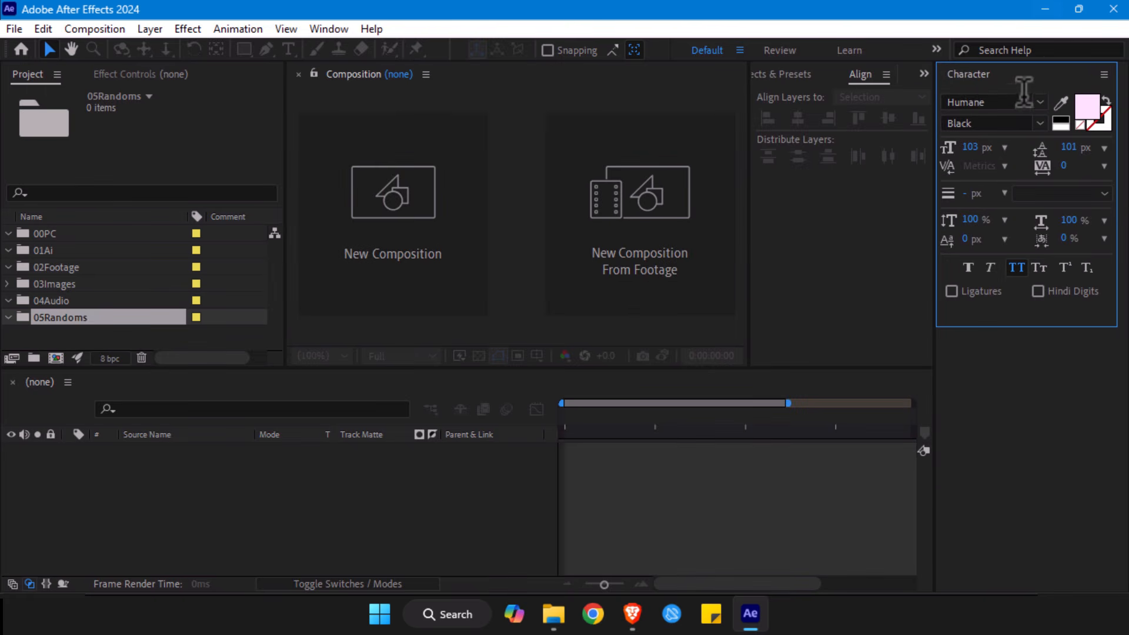
drag(969, 73, 837, 81)
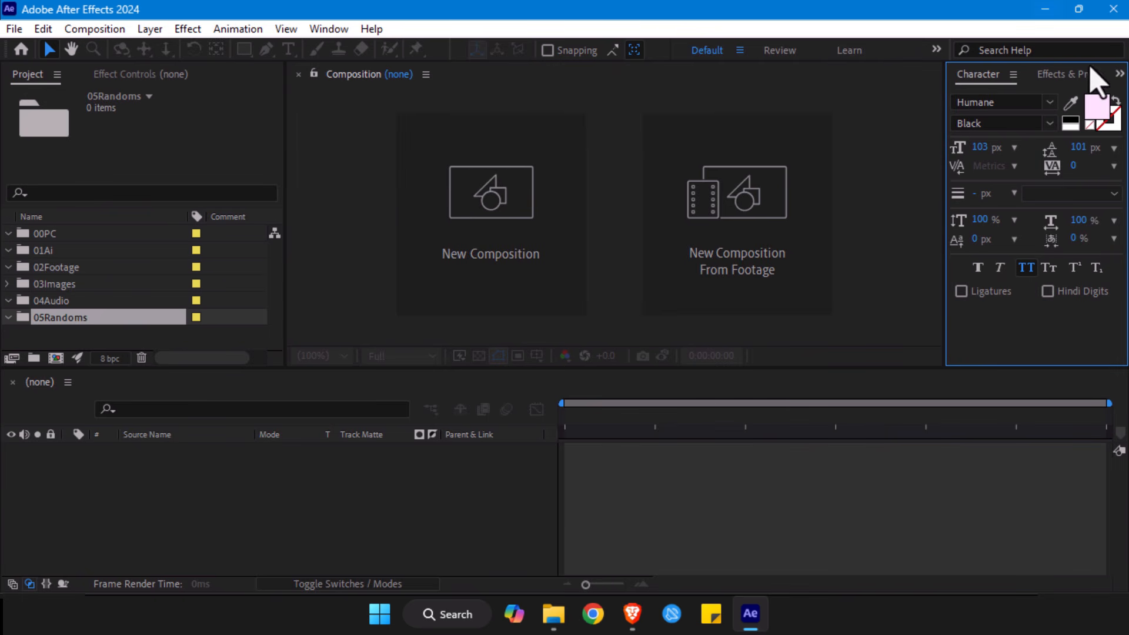
- Open the Paragraph panel, dock it in the group with Character, and list the group's panels
click(330, 29)
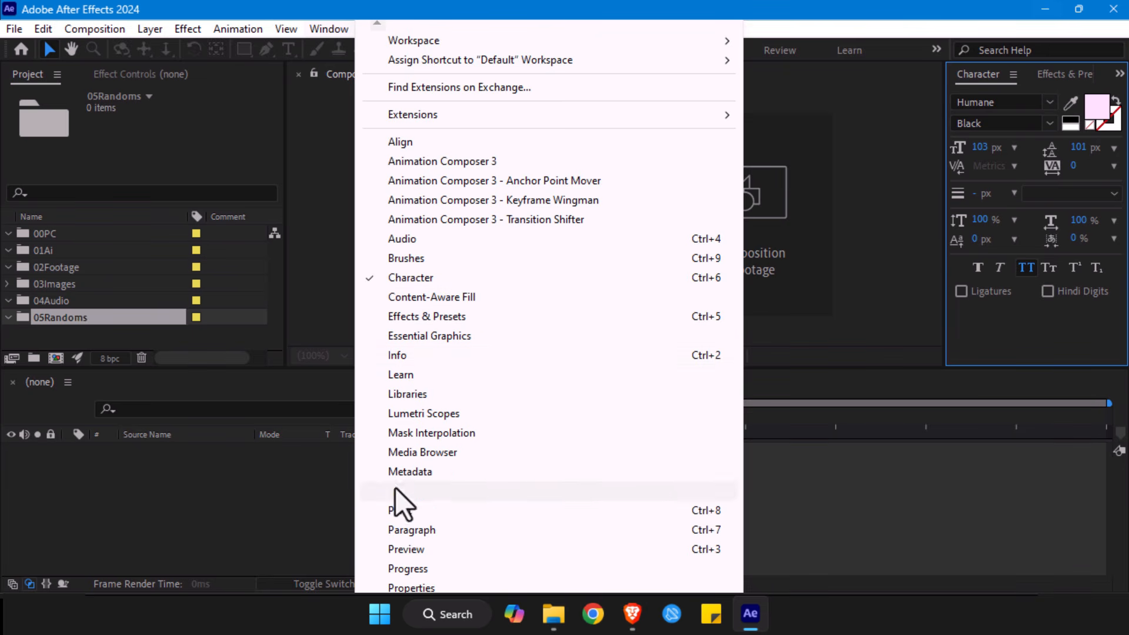
click(409, 530)
drag(932, 92, 864, 93)
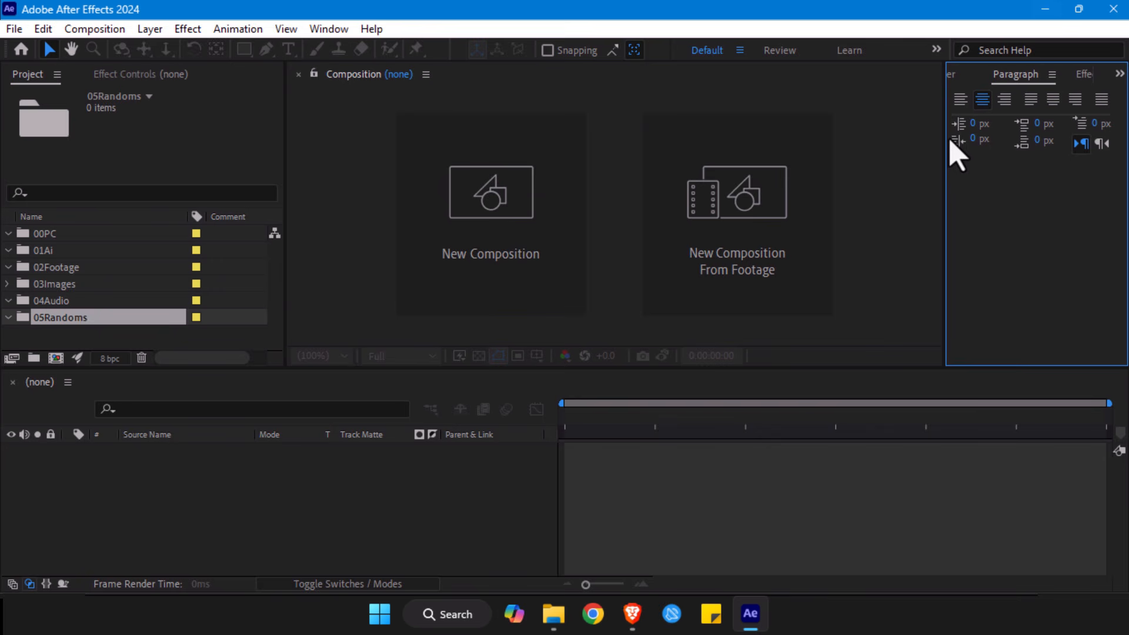
click(1118, 75)
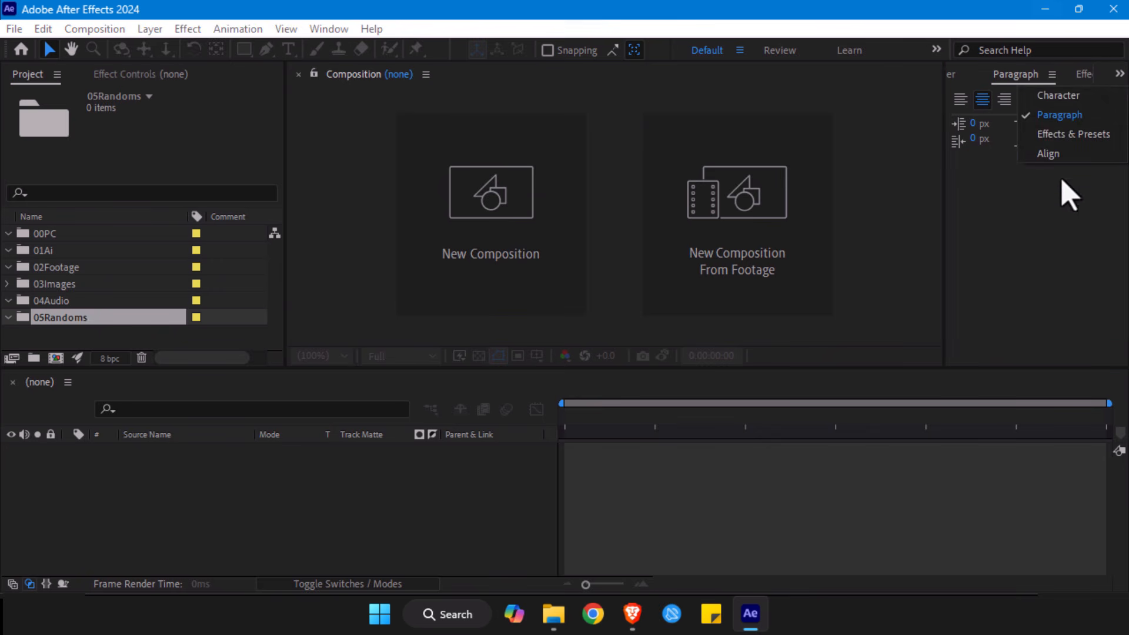
- Save the current panel layout as a new workspace named "IG Box"
click(739, 49)
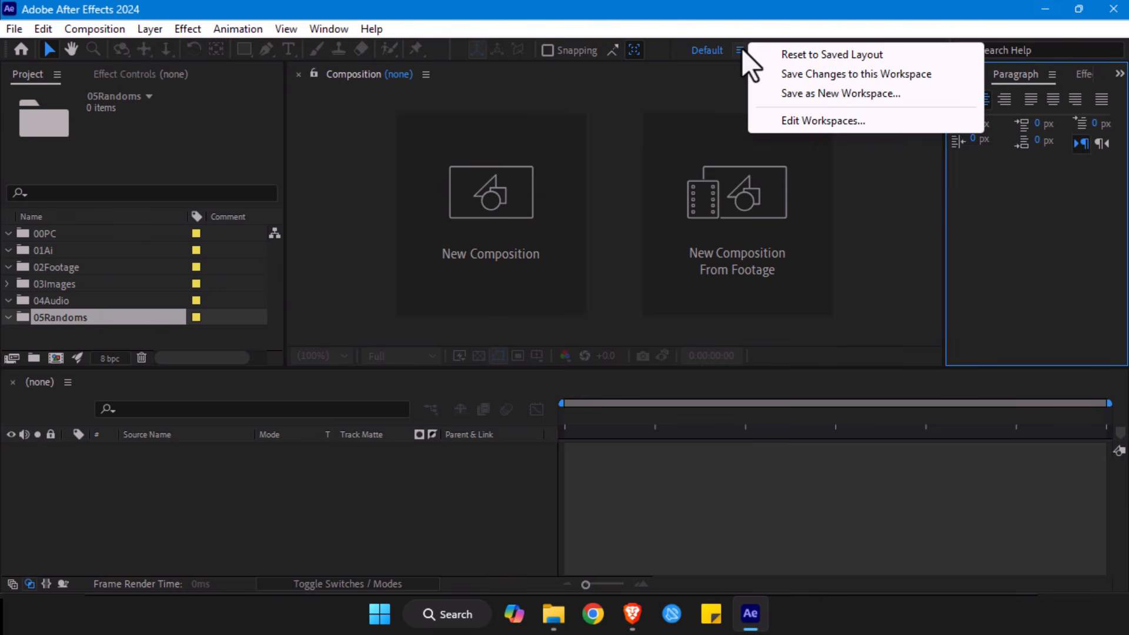
click(855, 95)
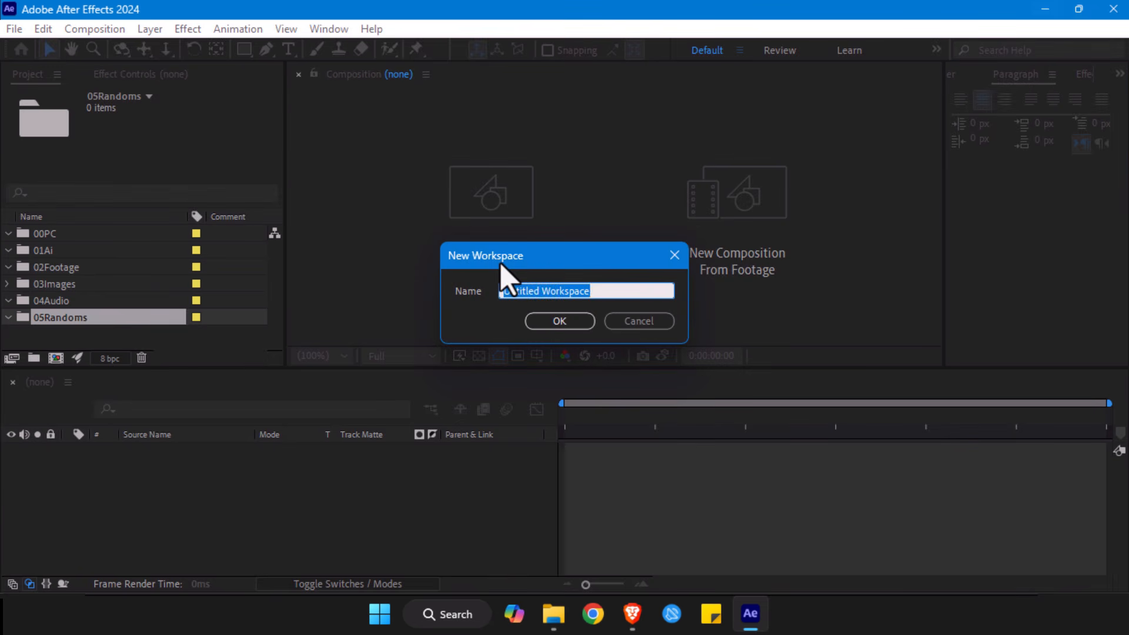
key(BackSpace)
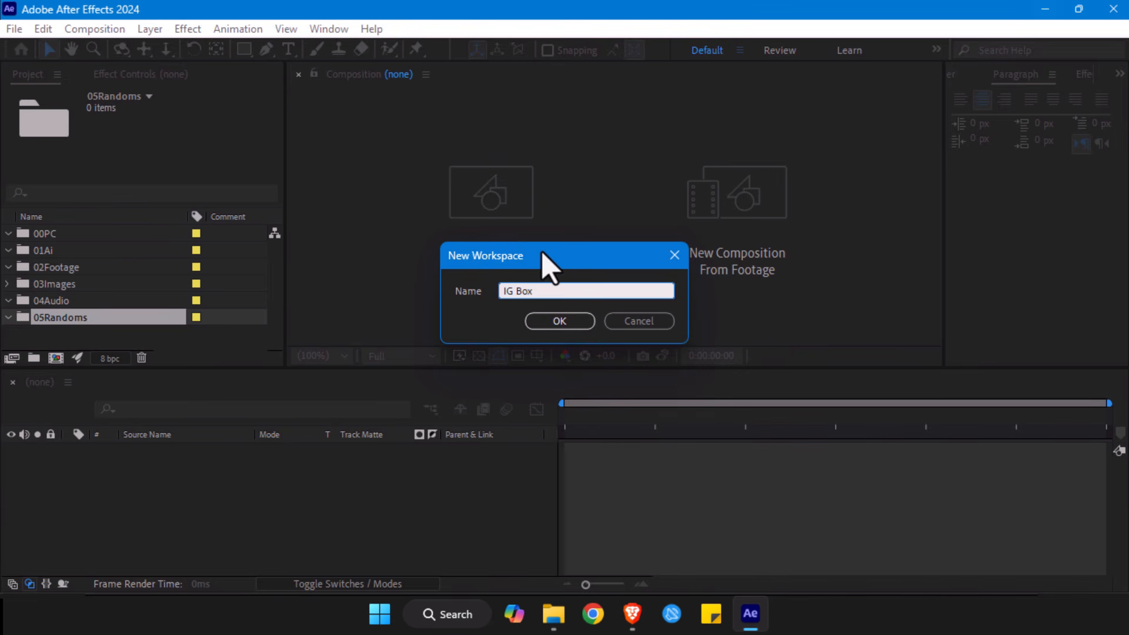
drag(543, 253, 438, 170)
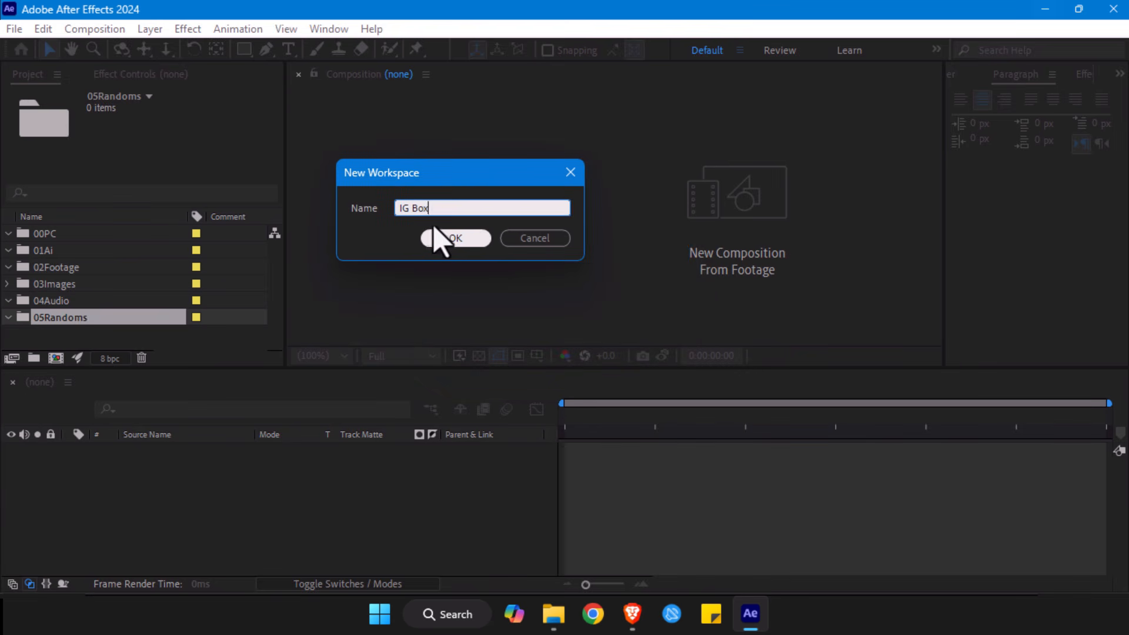
click(460, 241)
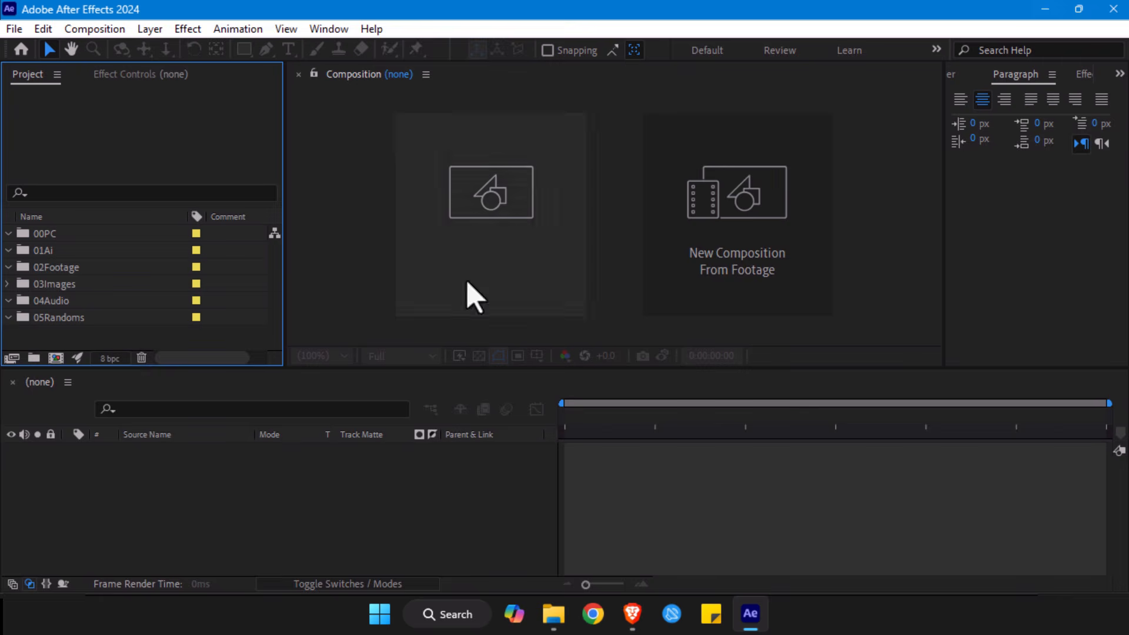
- Go through the 00PC, 01Ai, 02Footage, 03Images, 04Audio and 05Randoms folders to review the project's organization
click(52, 235)
click(65, 320)
click(41, 235)
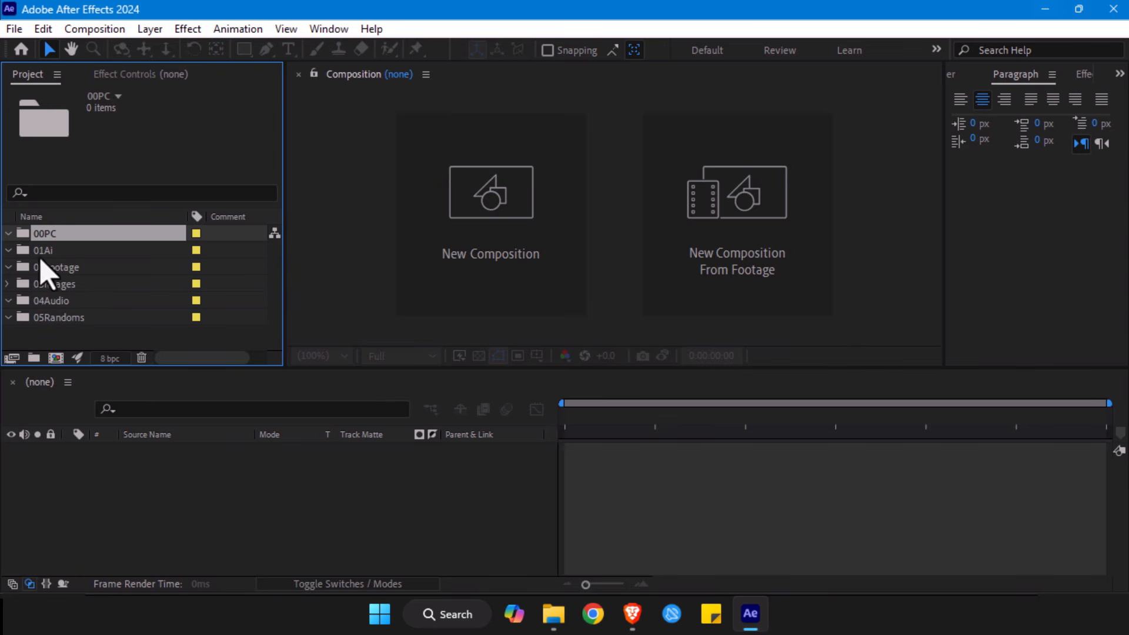
click(41, 254)
click(44, 269)
click(46, 286)
click(49, 302)
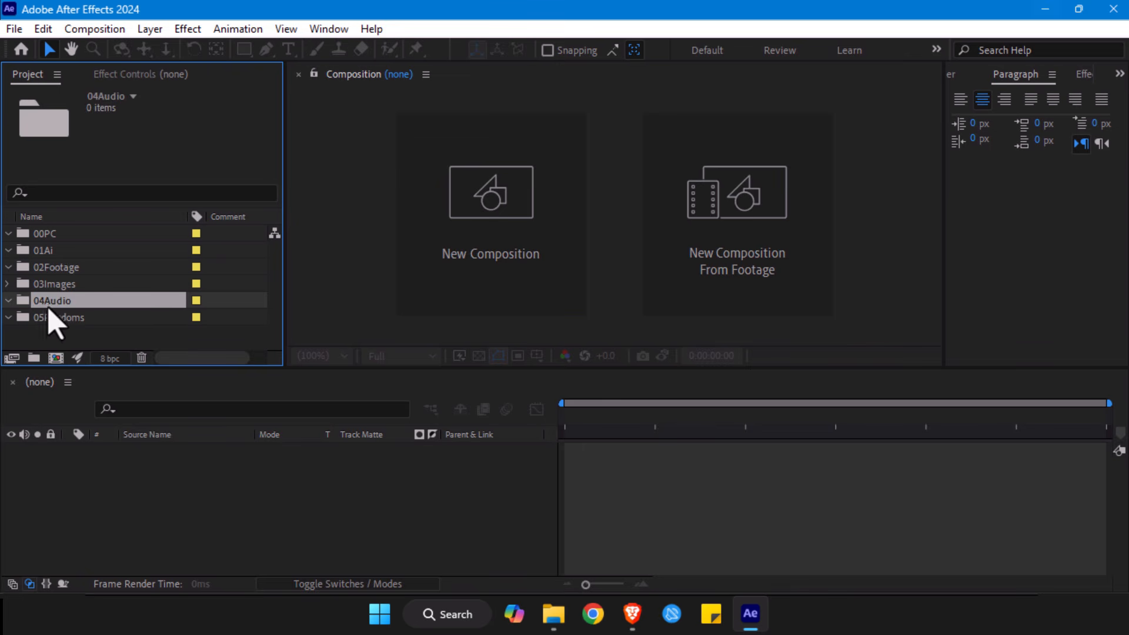
click(51, 320)
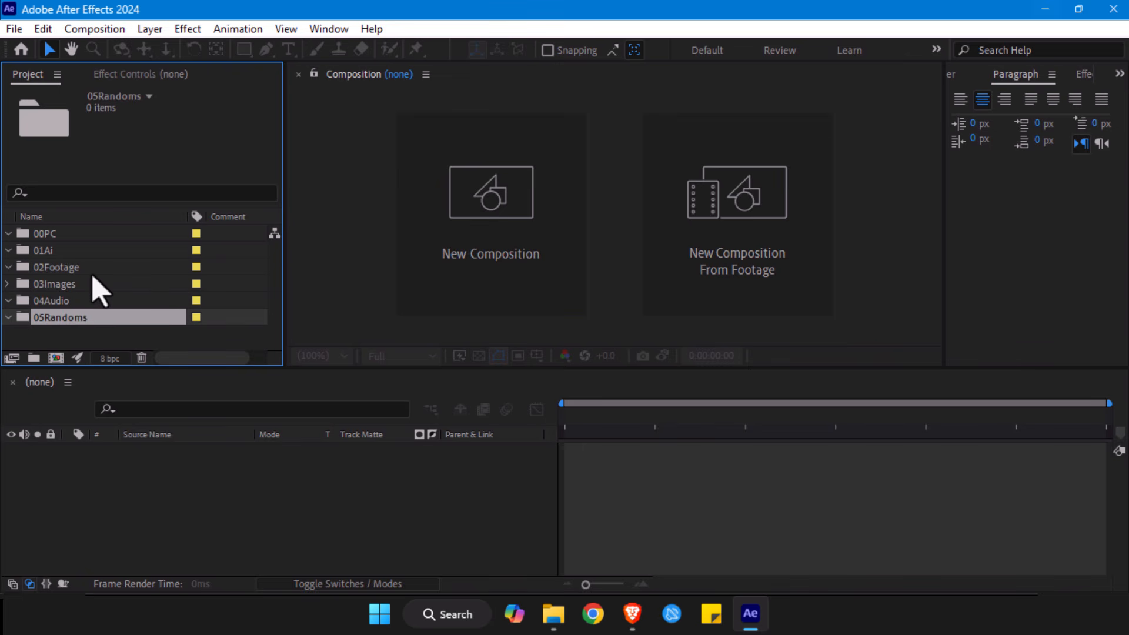
click(46, 234)
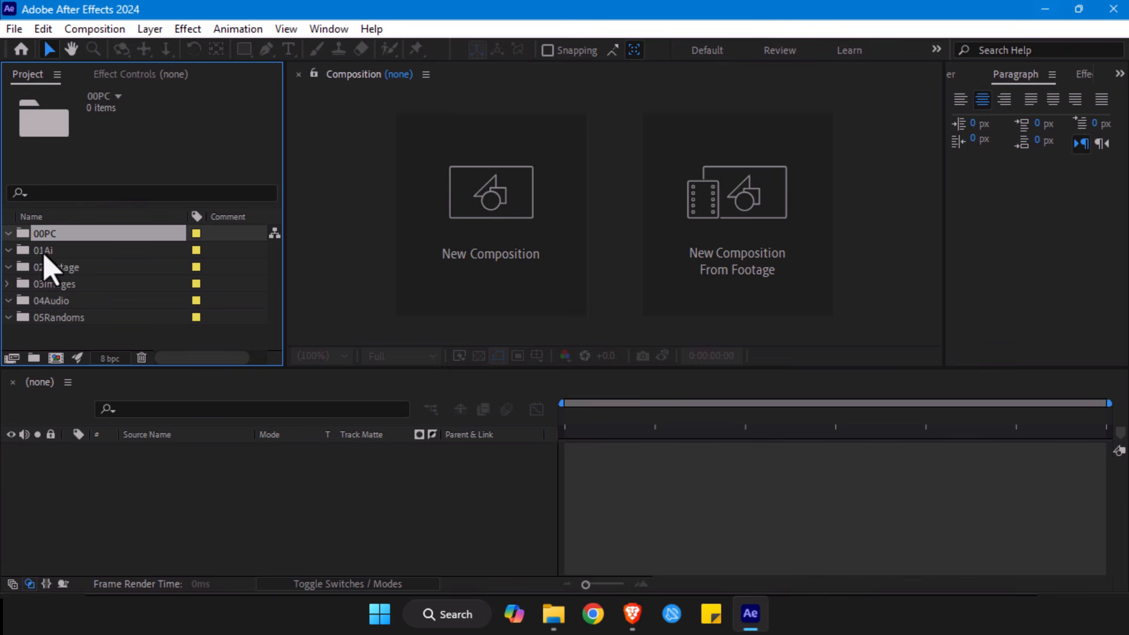
- Look through the 01Ai to 05Randoms folders one by one and collapse 04Audio and 05Randoms
click(47, 251)
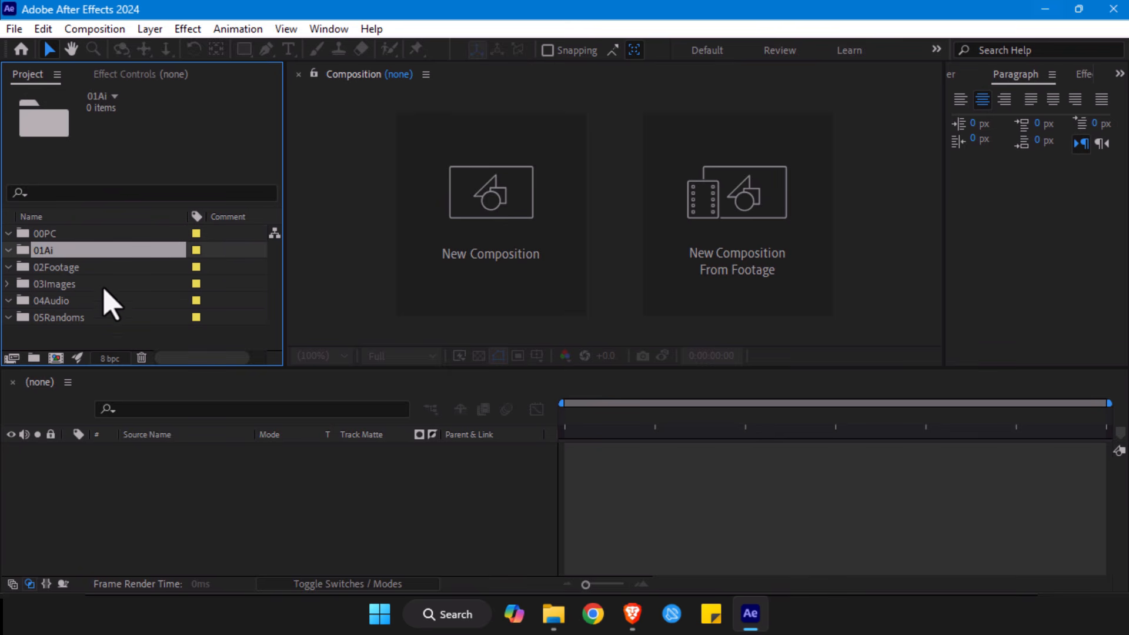
click(78, 269)
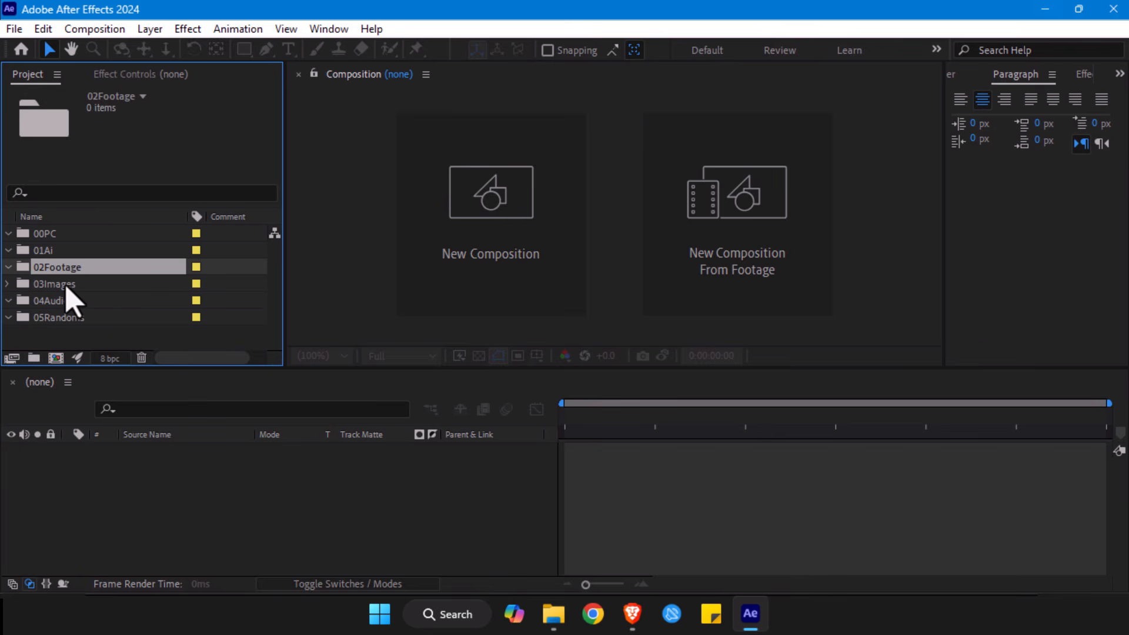
click(68, 285)
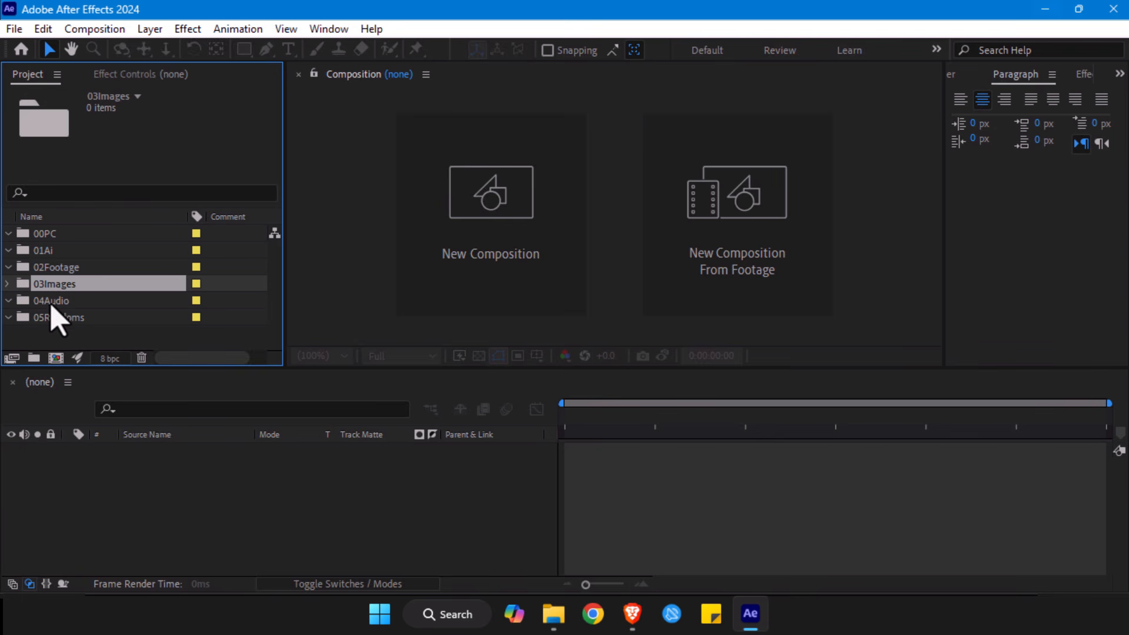
click(51, 303)
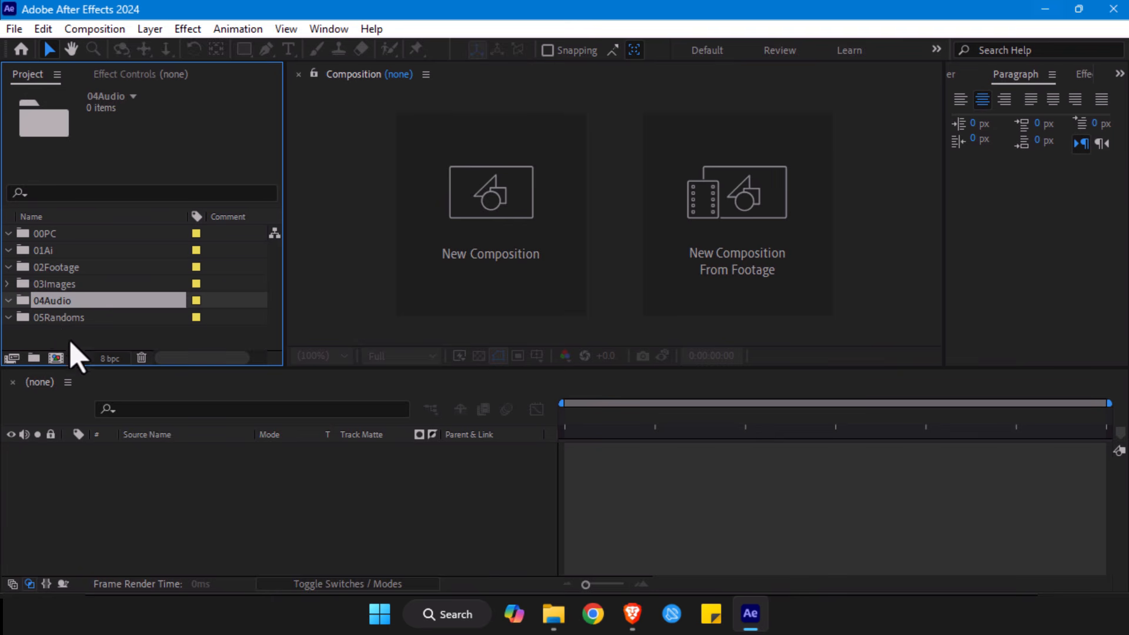
click(68, 319)
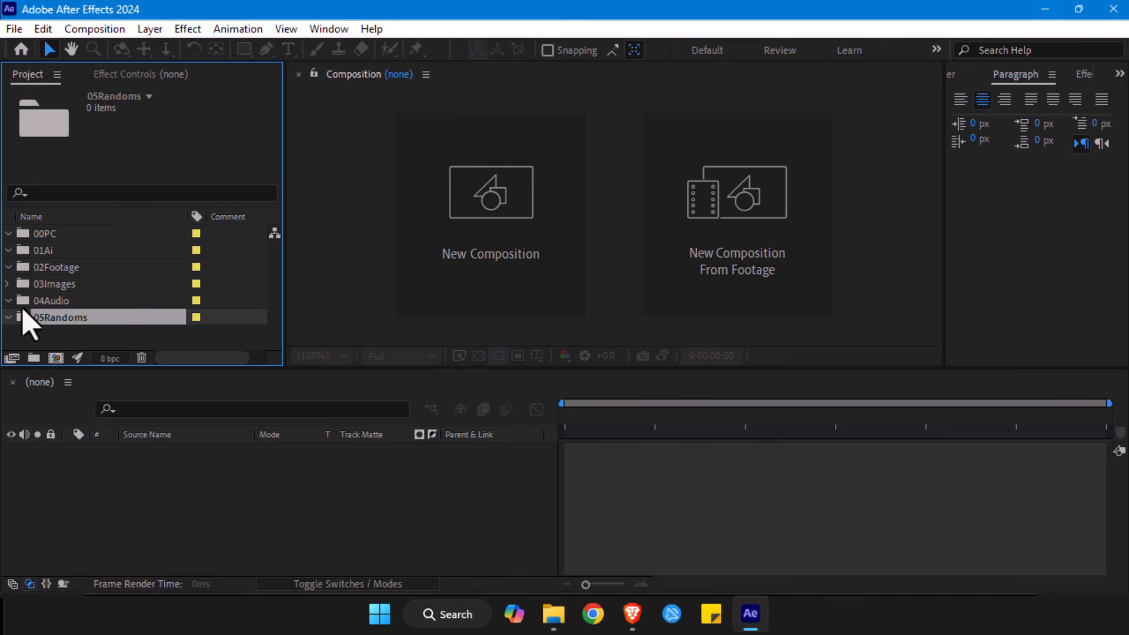
click(6, 301)
click(8, 320)
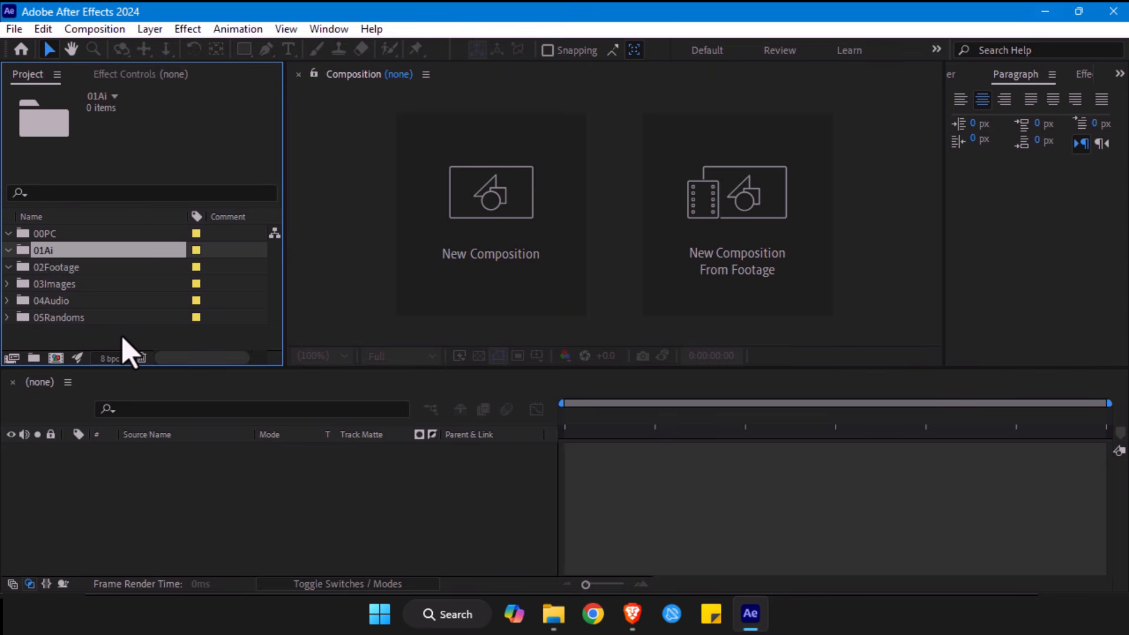
- Bring up the file import dialog, dismiss it without importing, and view the available import commands
double_click(81, 339)
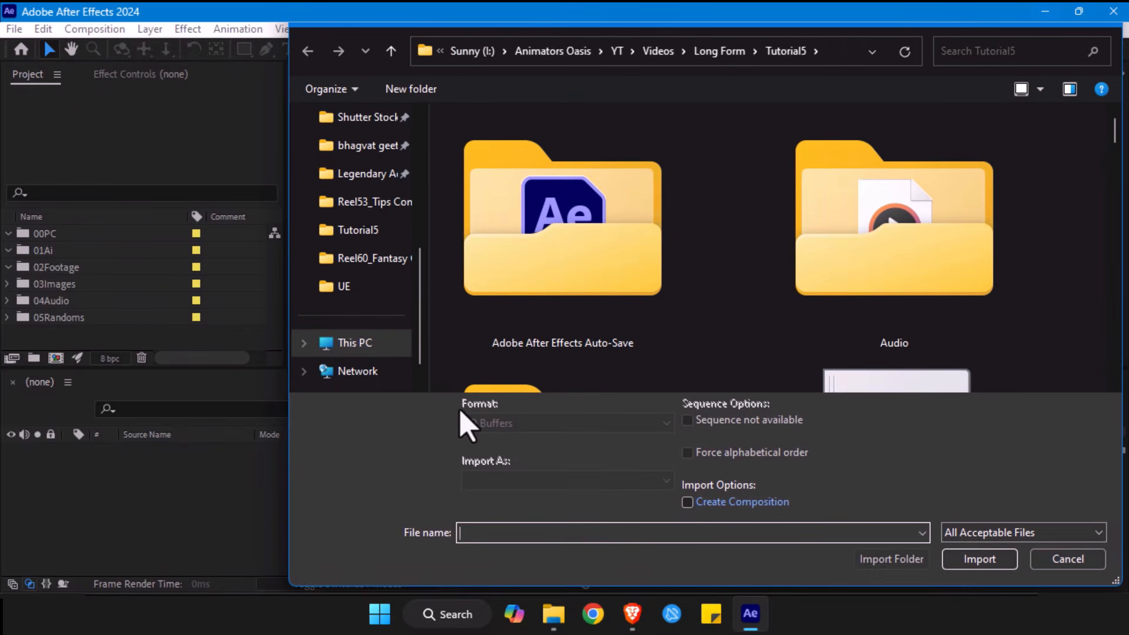
click(1067, 558)
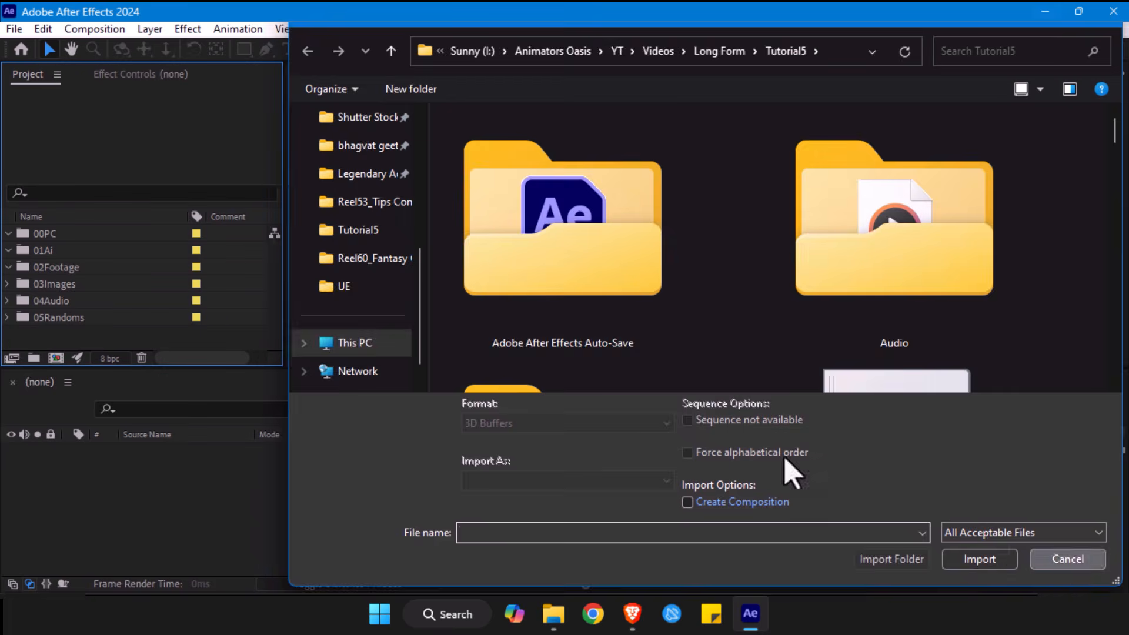
key(ctrl+i)
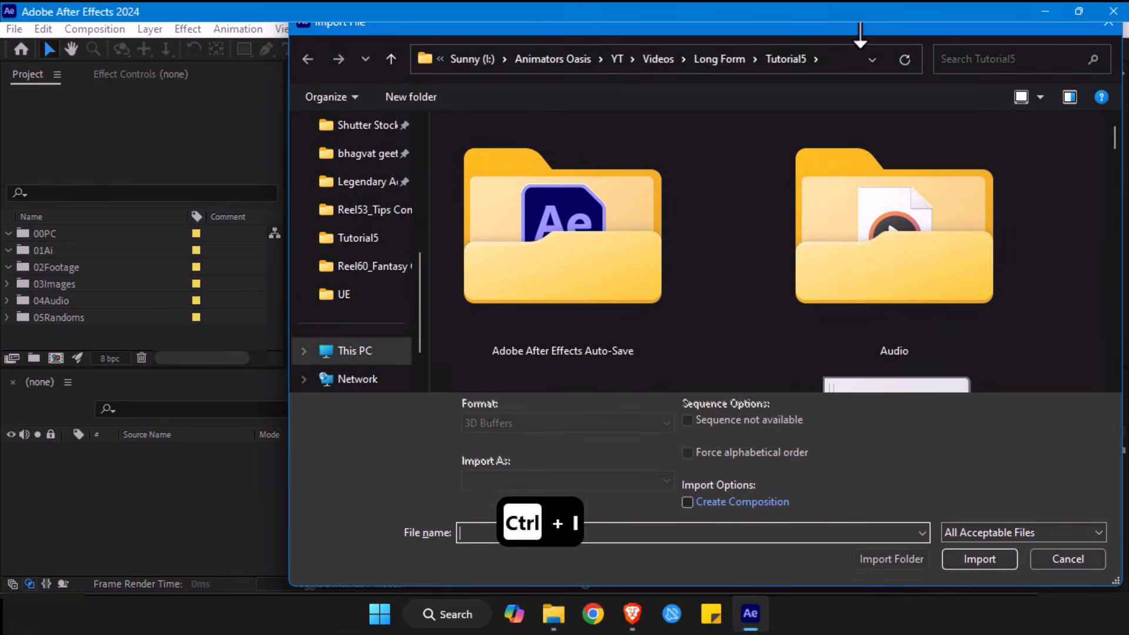
click(1105, 33)
click(44, 31)
click(12, 30)
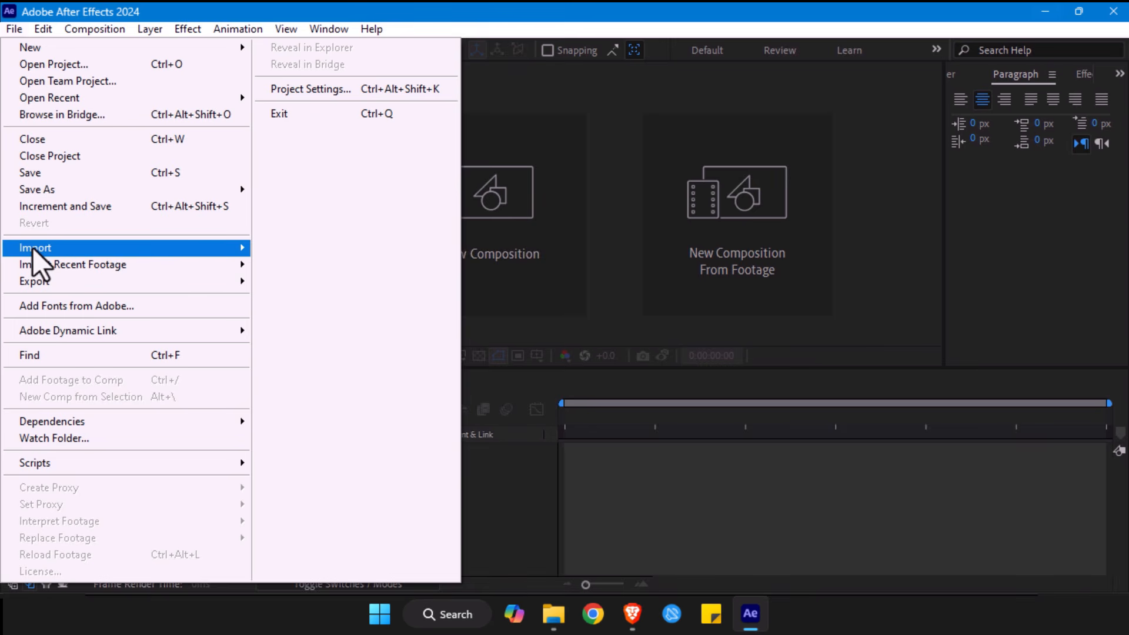
mouse_move(33, 249)
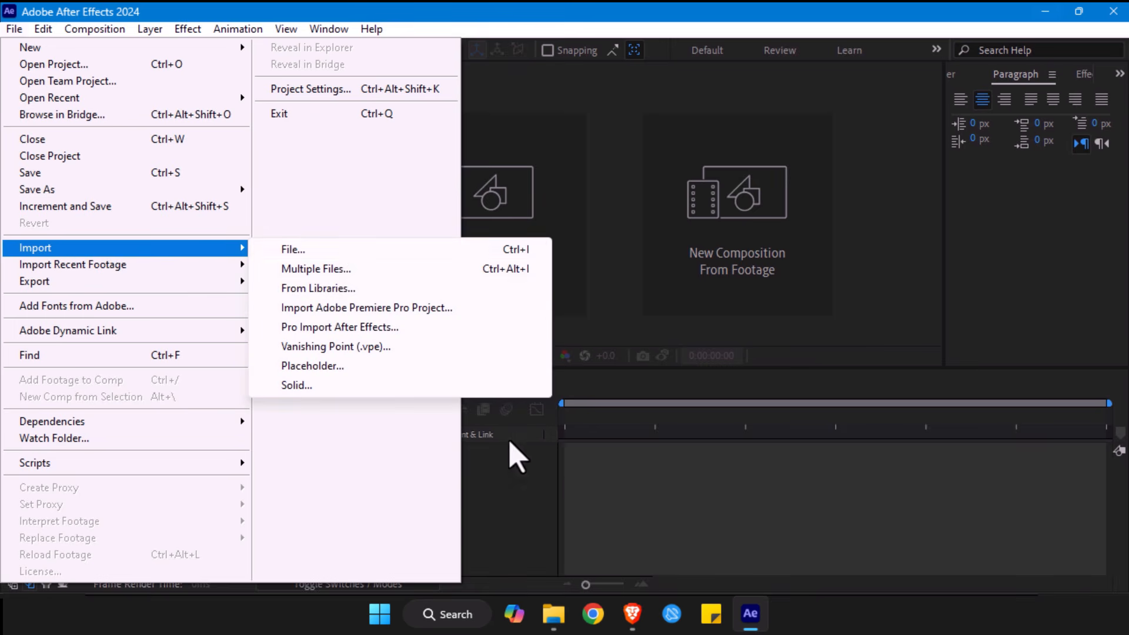
click(555, 477)
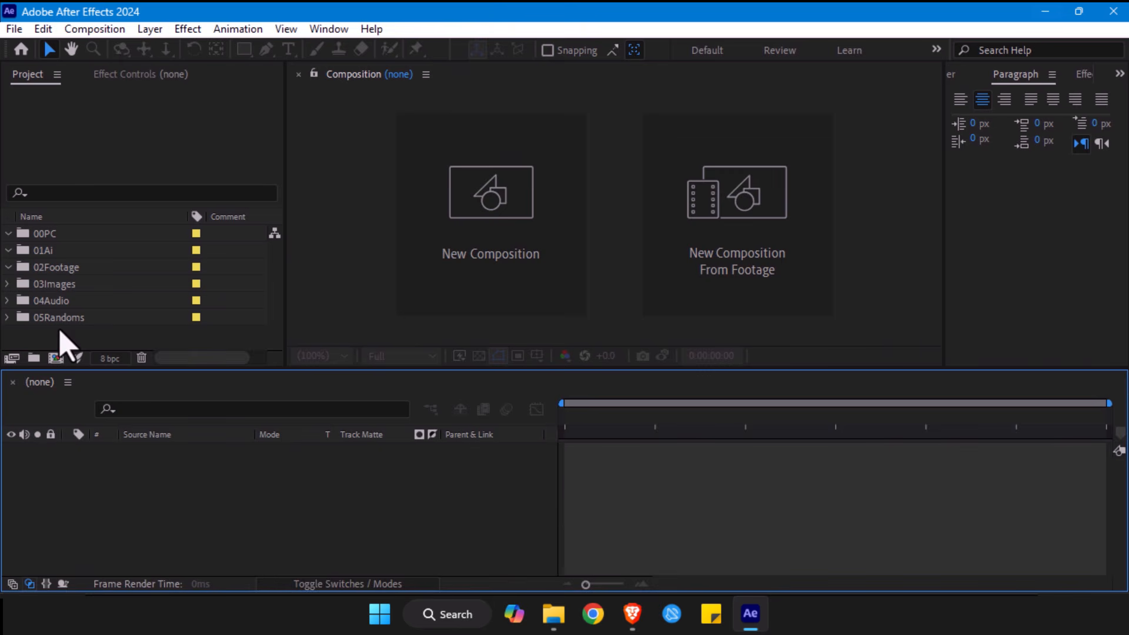
- Import the Illustrator file UFO as a Composition with footage dimensions set to Document Size
key(ctrl+i)
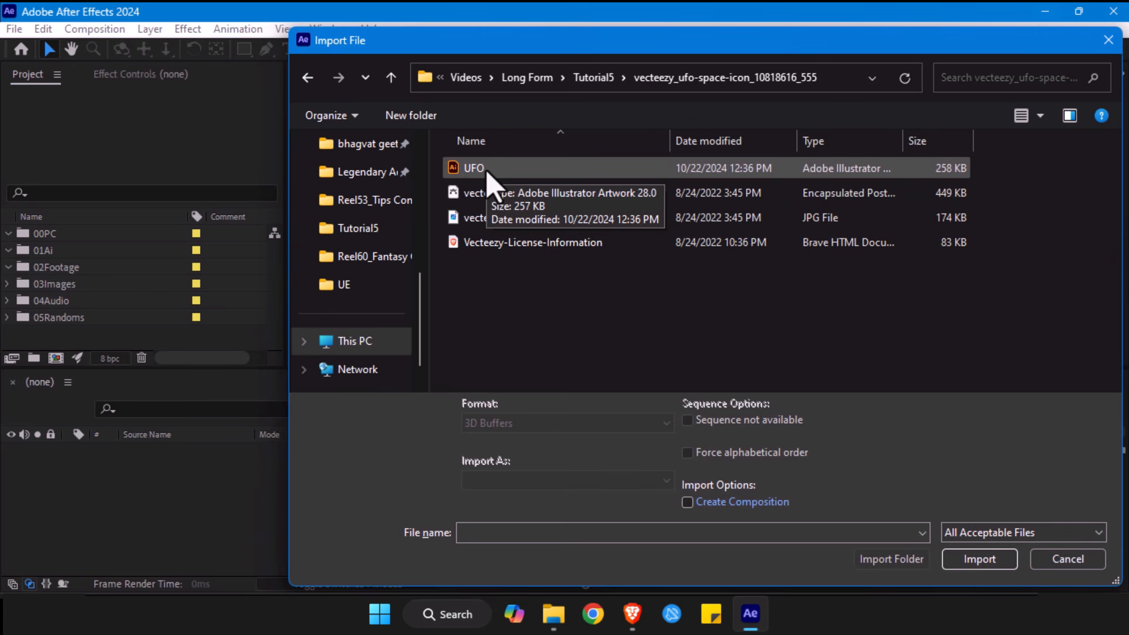
click(478, 172)
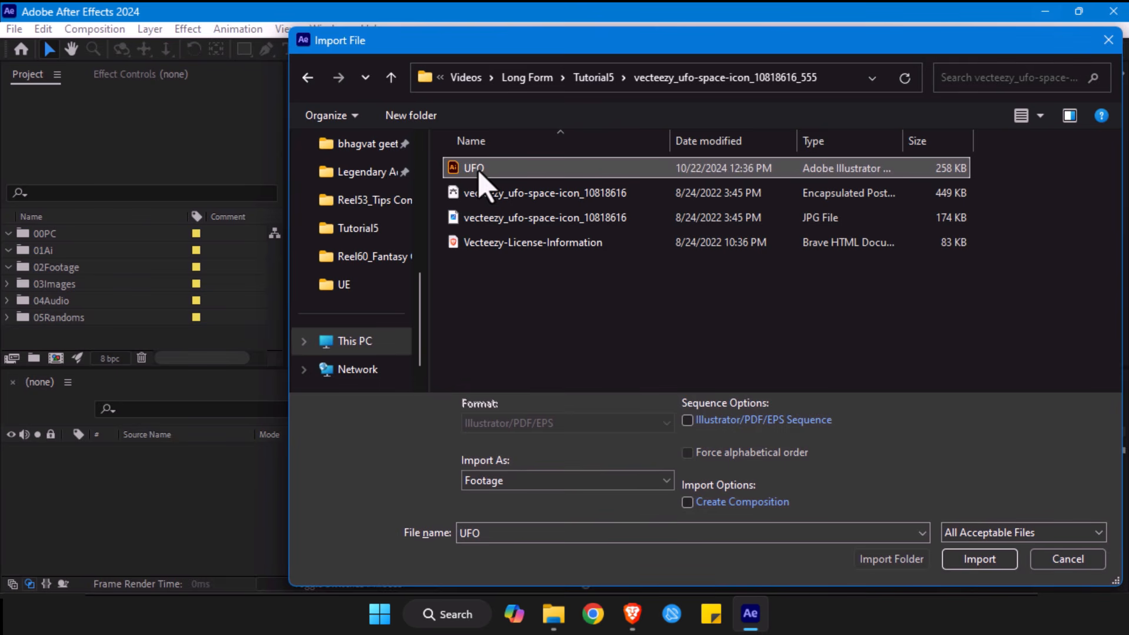
drag(557, 47, 313, 43)
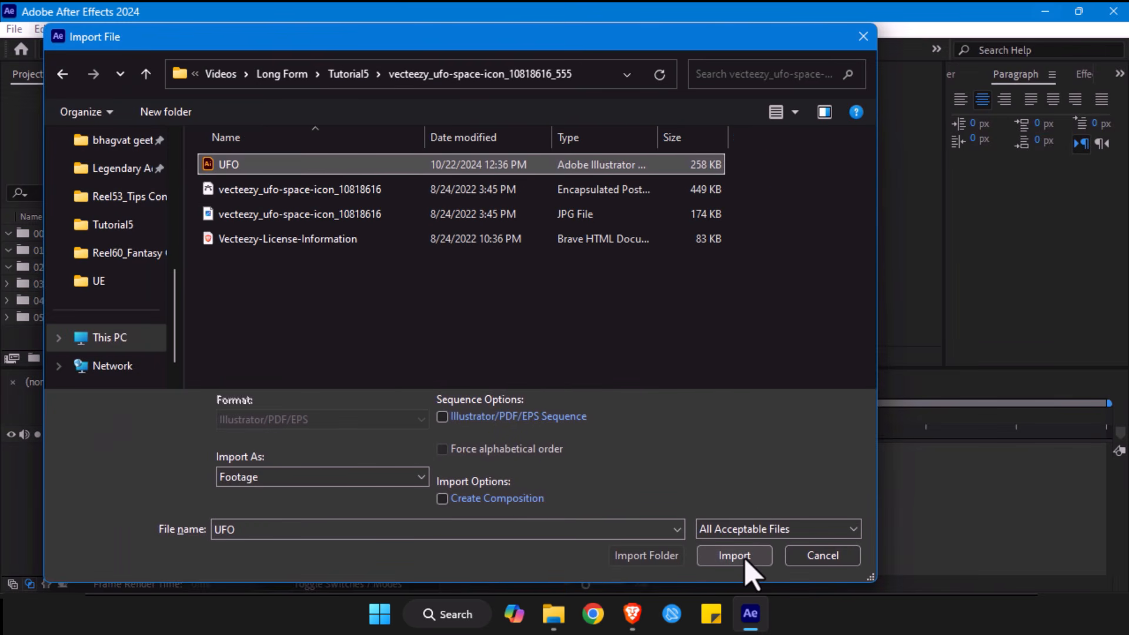
click(746, 556)
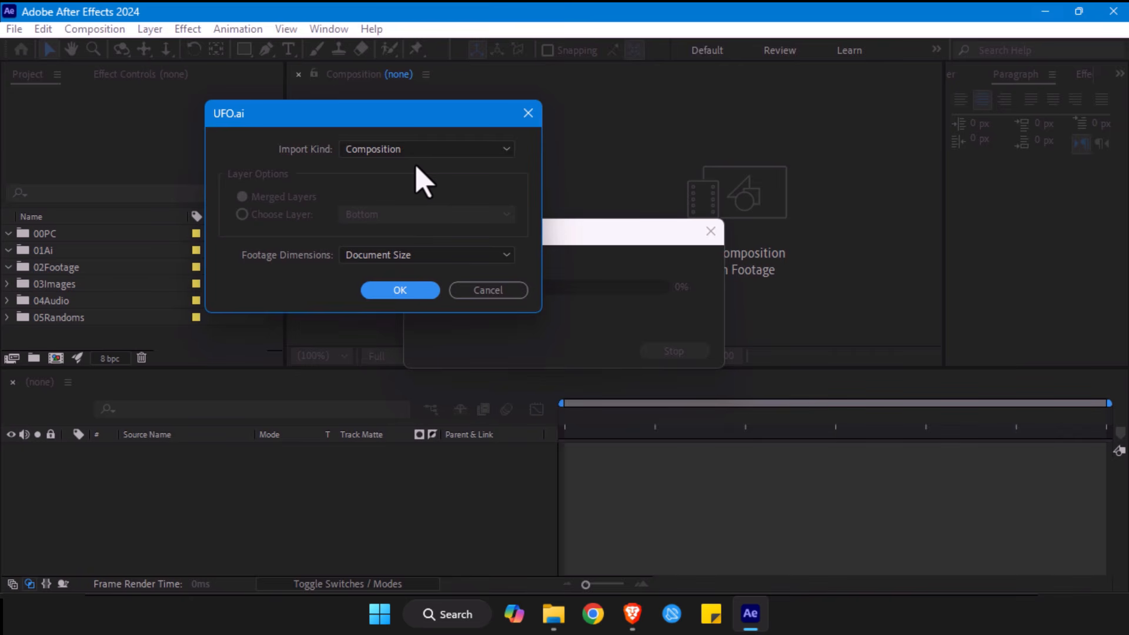
click(364, 150)
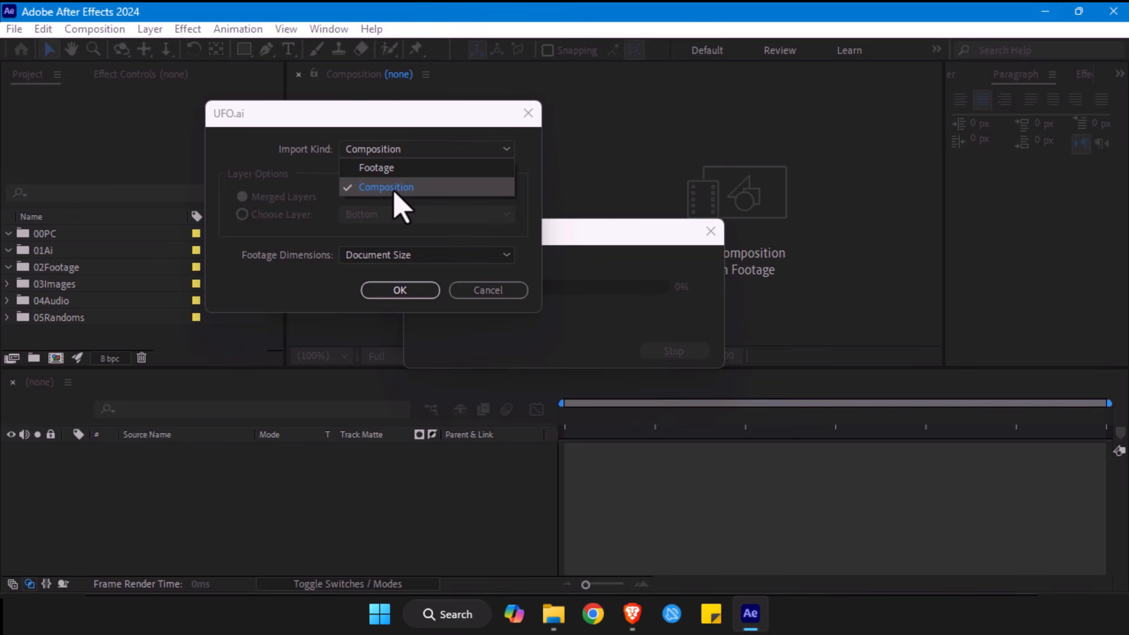
click(394, 188)
click(394, 255)
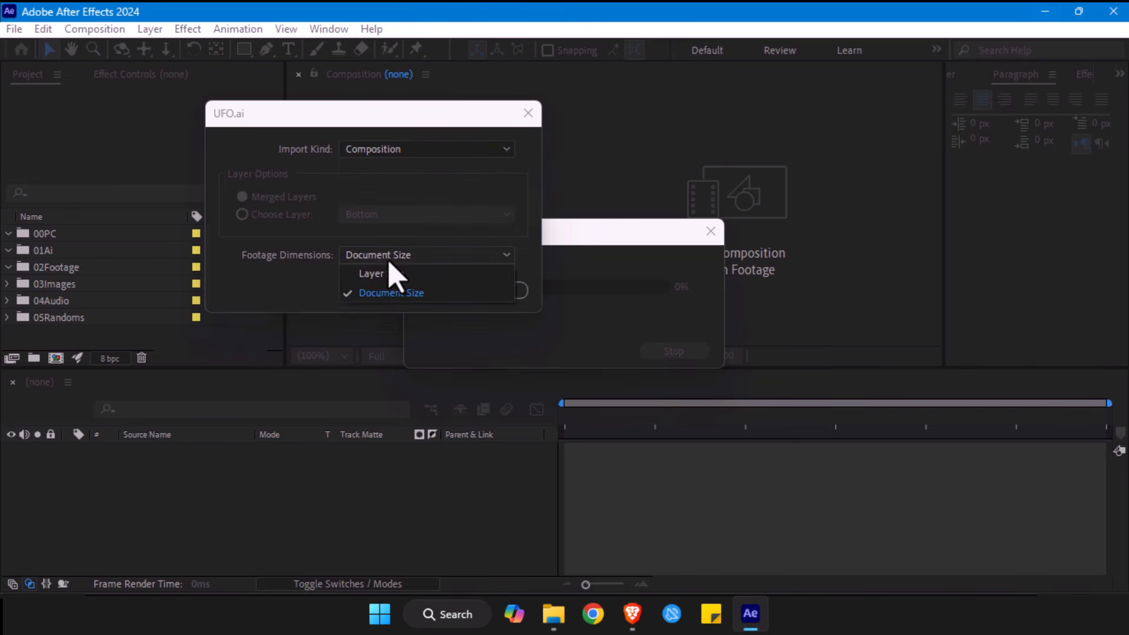
click(363, 294)
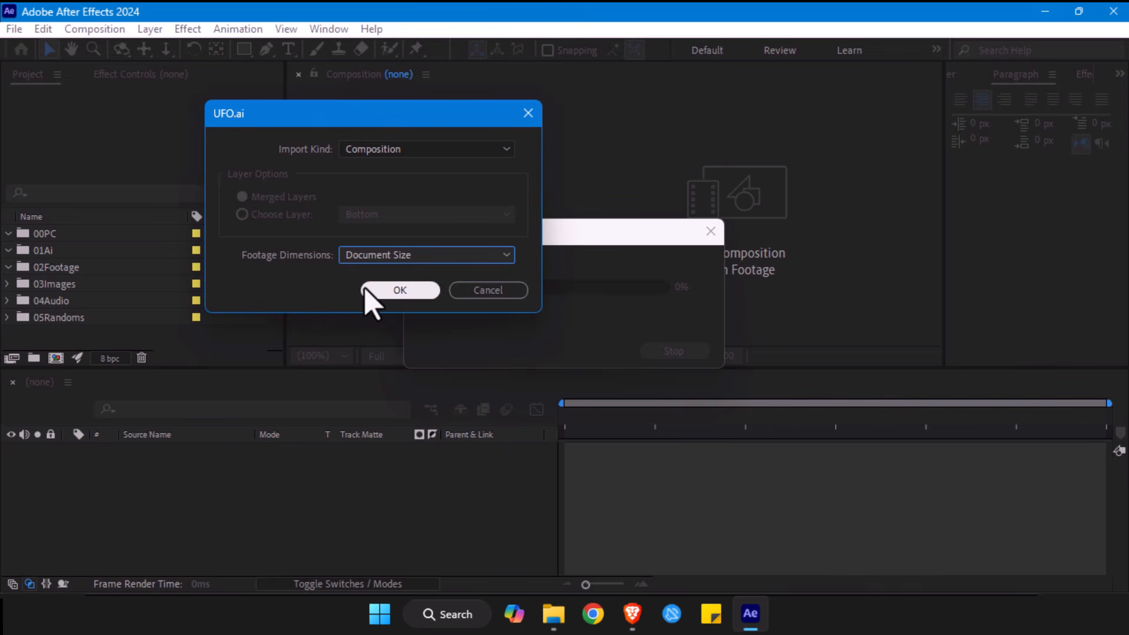
click(364, 292)
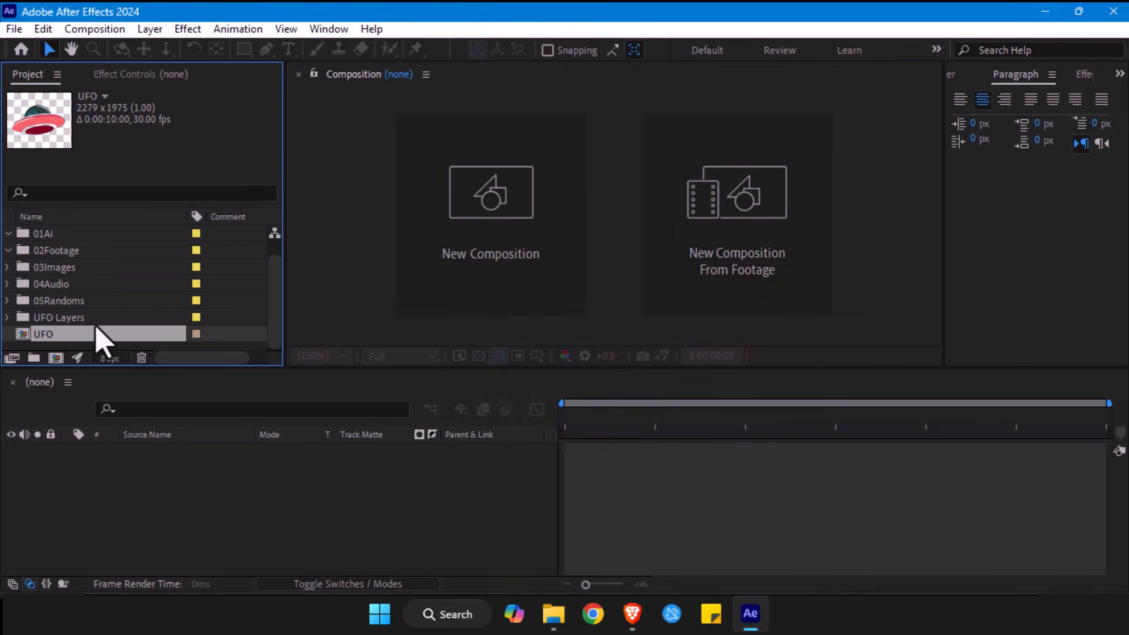
- Expand the UFO Layers folder and open the UFO composition
click(21, 318)
click(9, 318)
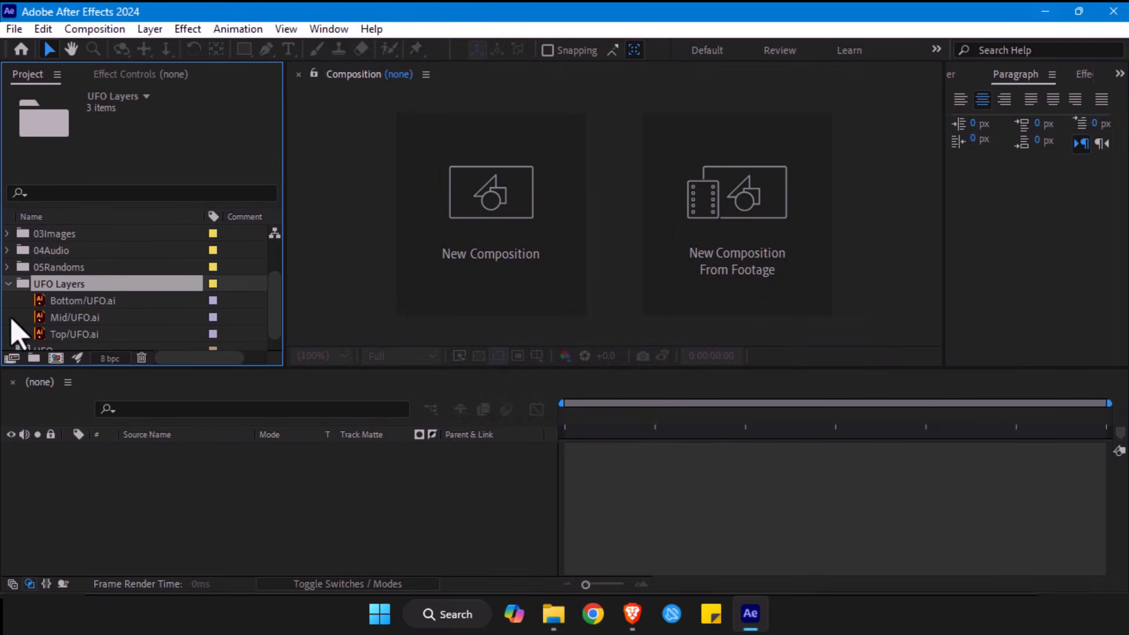
scroll(75, 319, down, 1)
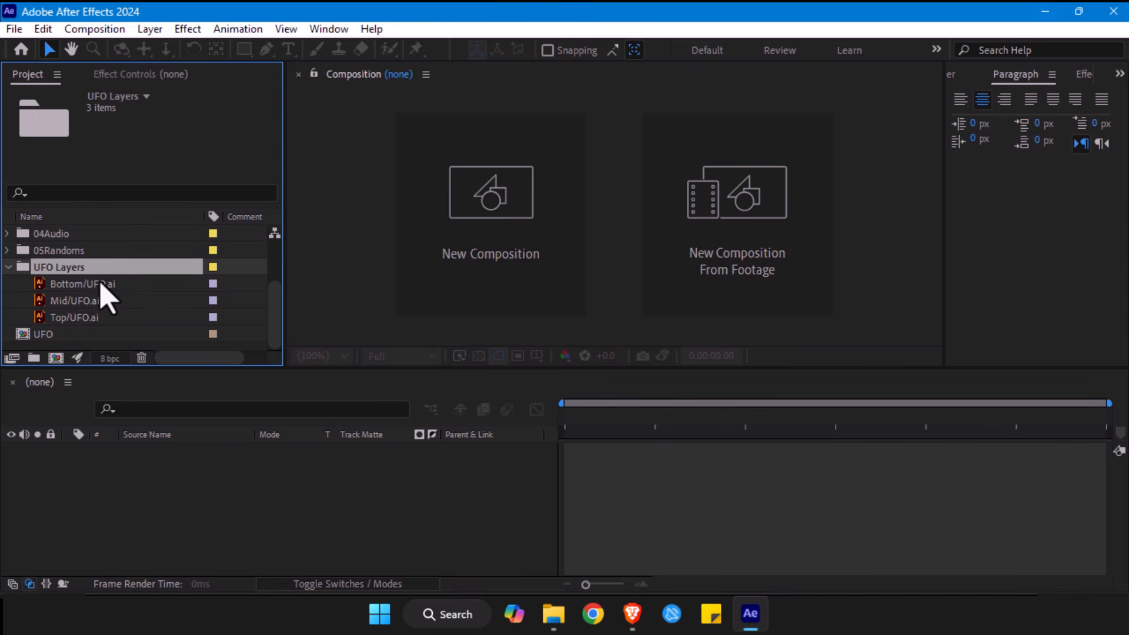
click(47, 336)
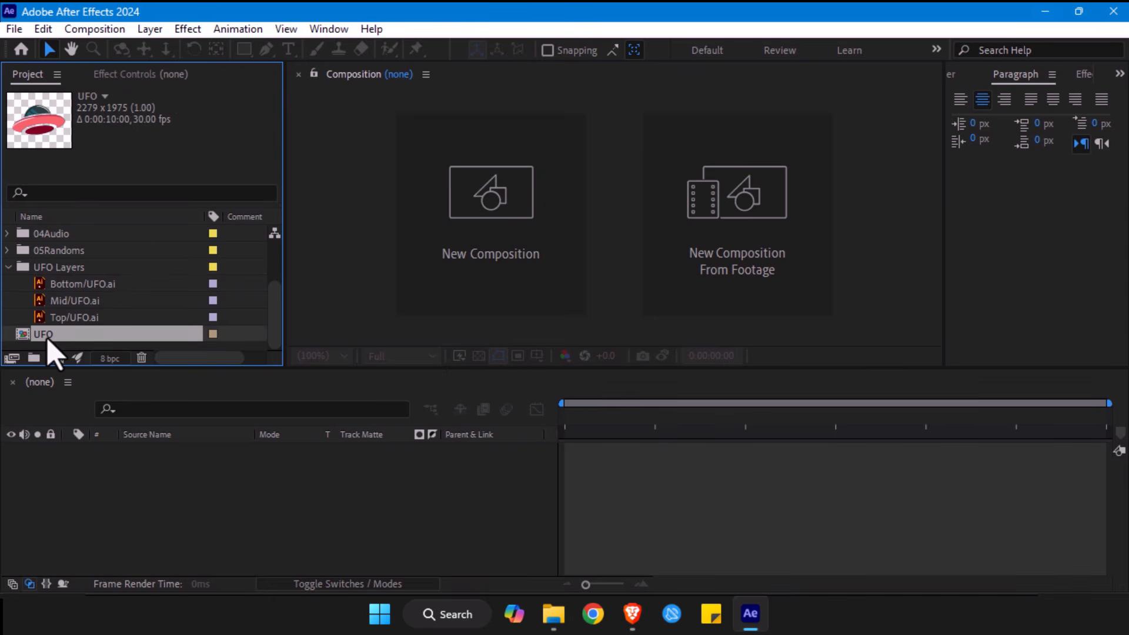
double_click(47, 337)
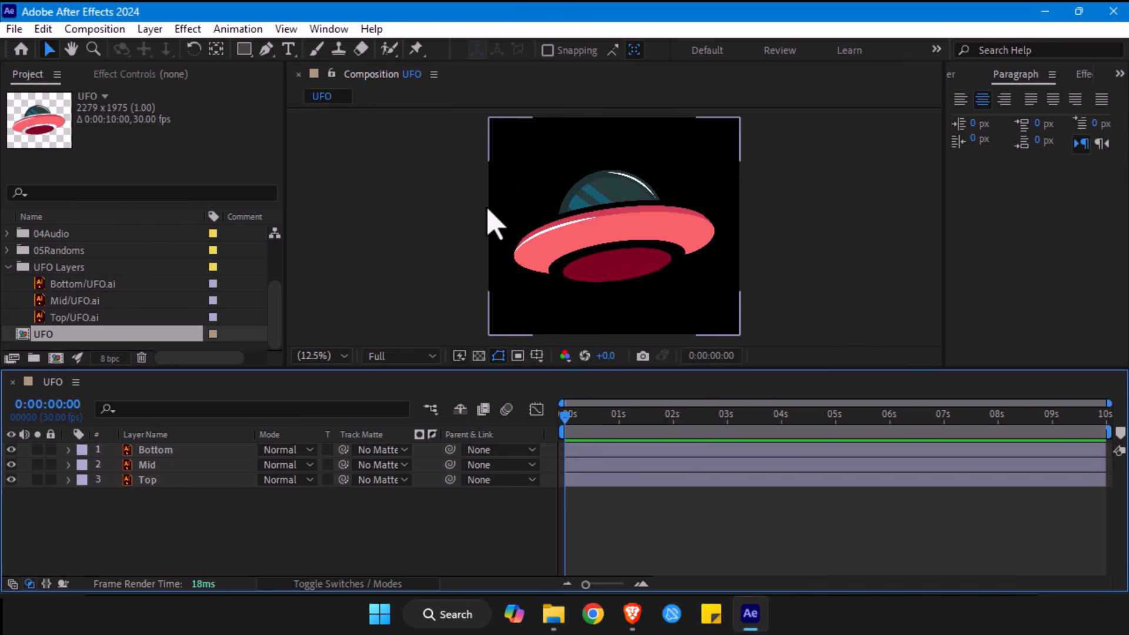
- Delete the Mid/UFO.ai artwork from the UFO Layers folder and undo the deletion
click(70, 284)
click(68, 301)
click(65, 317)
click(88, 301)
key(Delete)
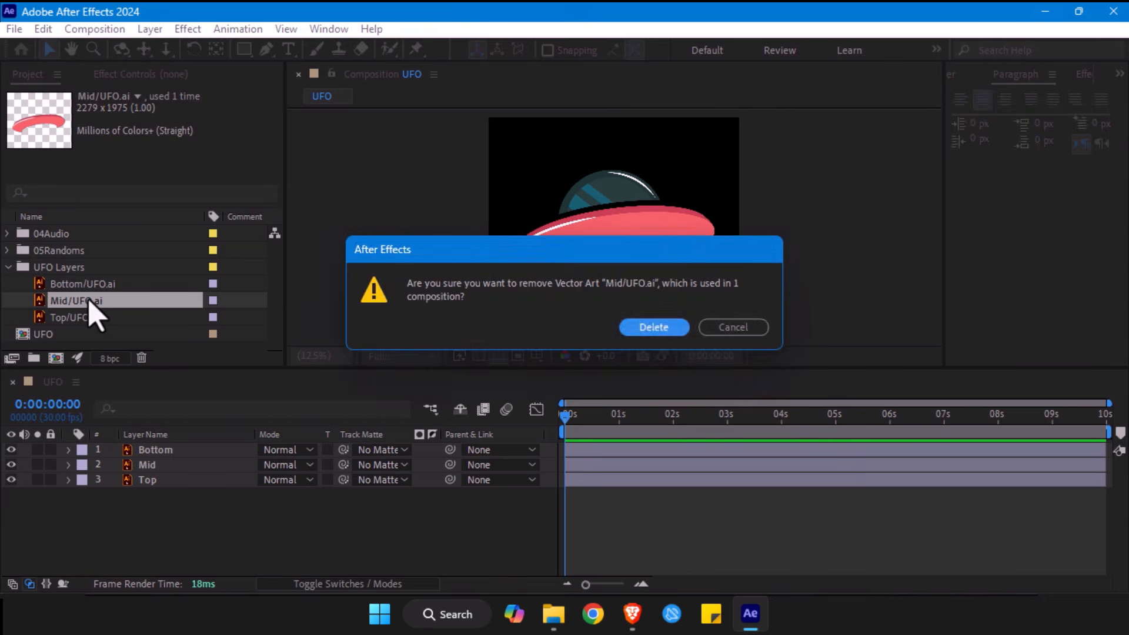
key(Return)
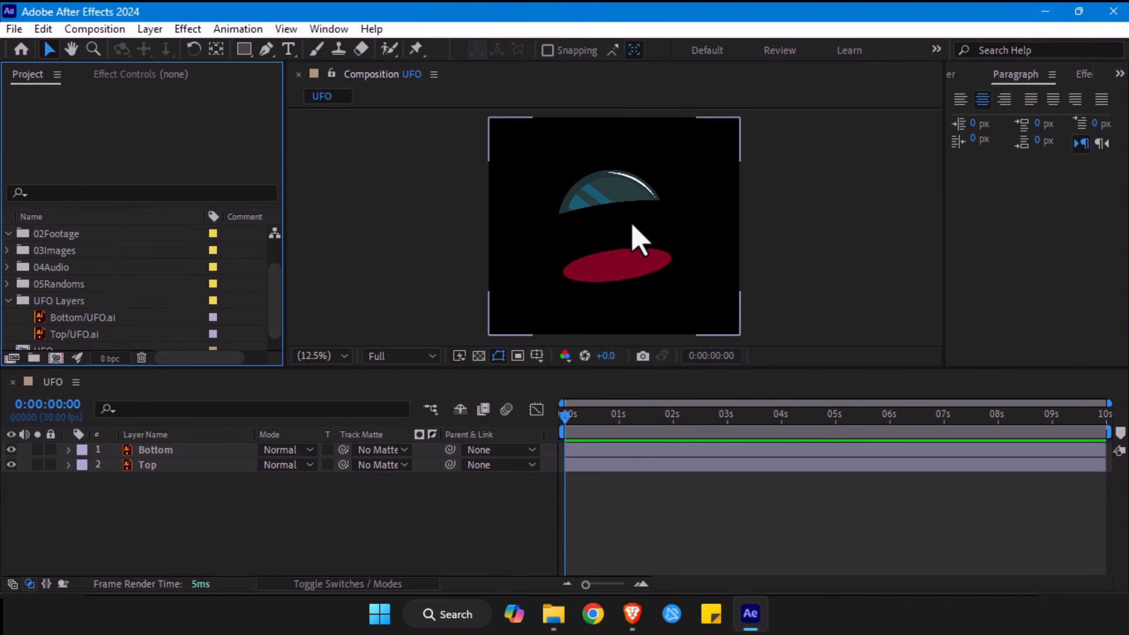
key(ctrl+z)
scroll(77, 312, down, 1)
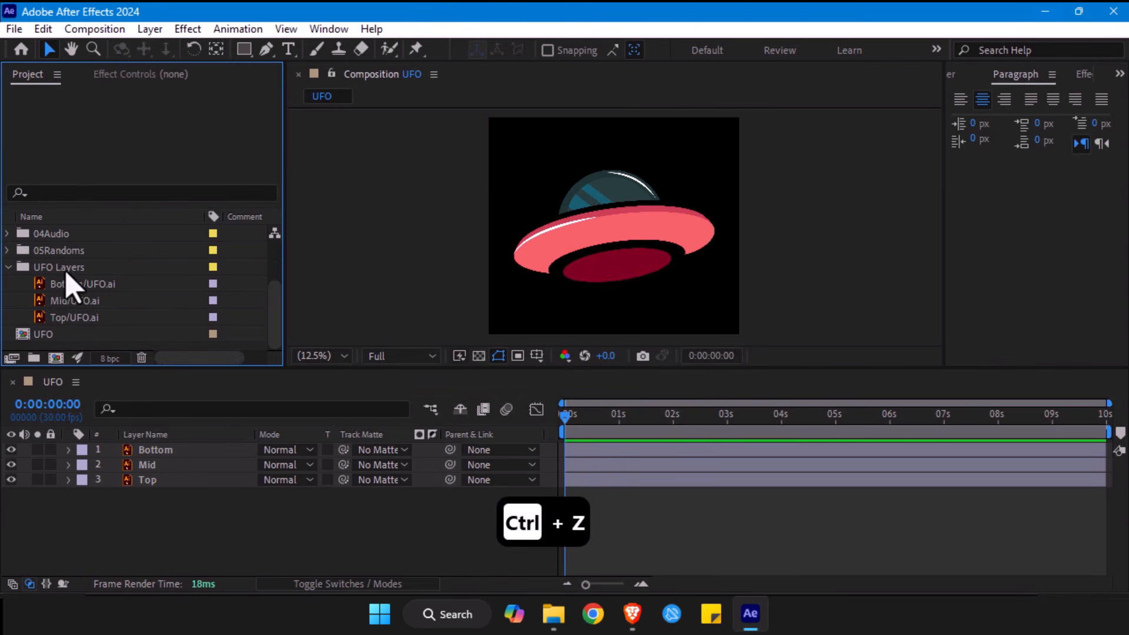
- Collapse the UFO Layers folder and move it into the 01Ai folder
click(64, 269)
click(46, 338)
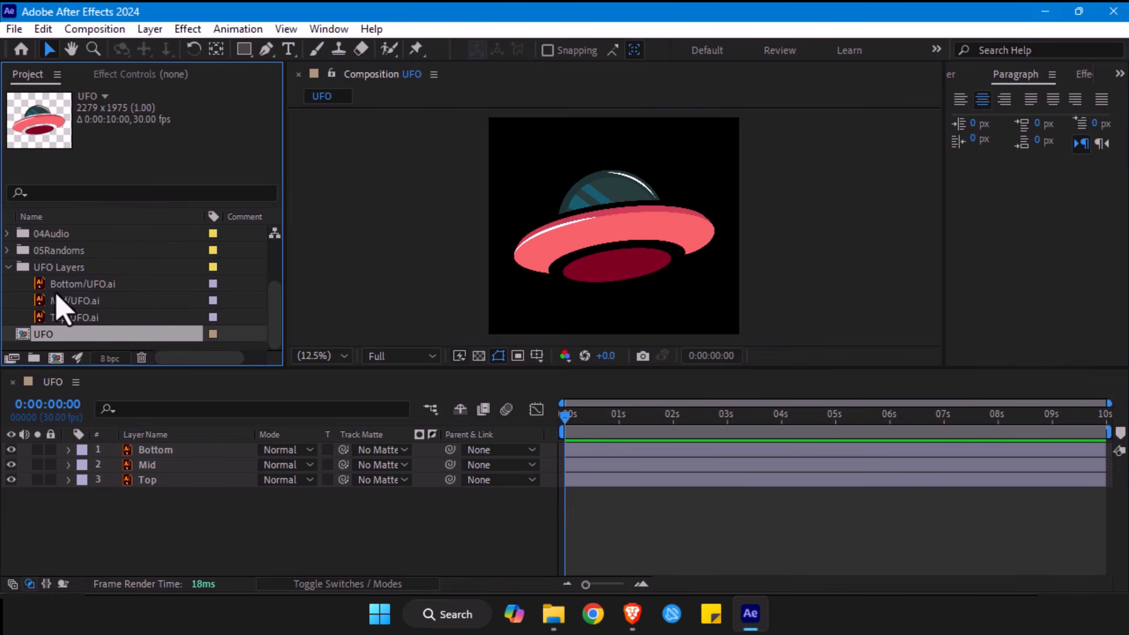
click(72, 272)
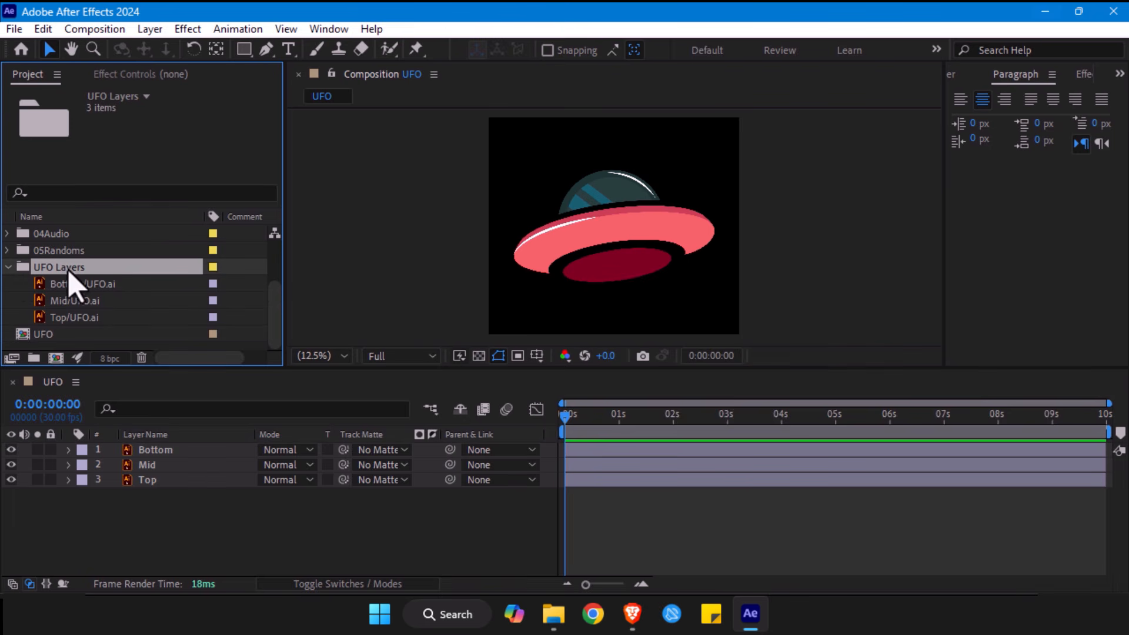
click(8, 268)
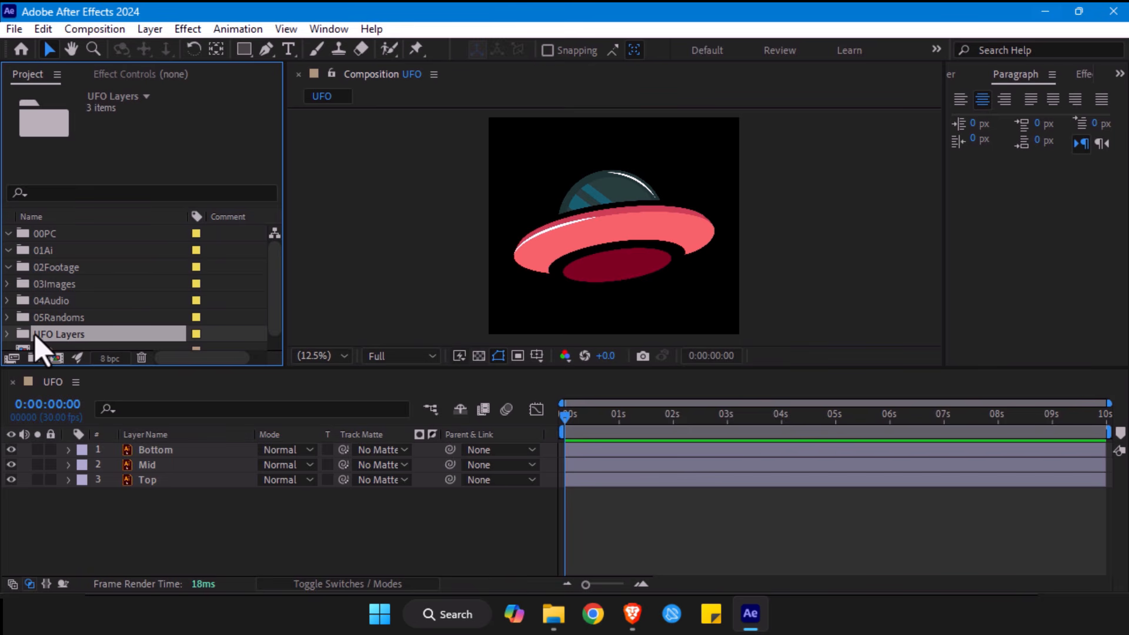
scroll(35, 336, down, 1)
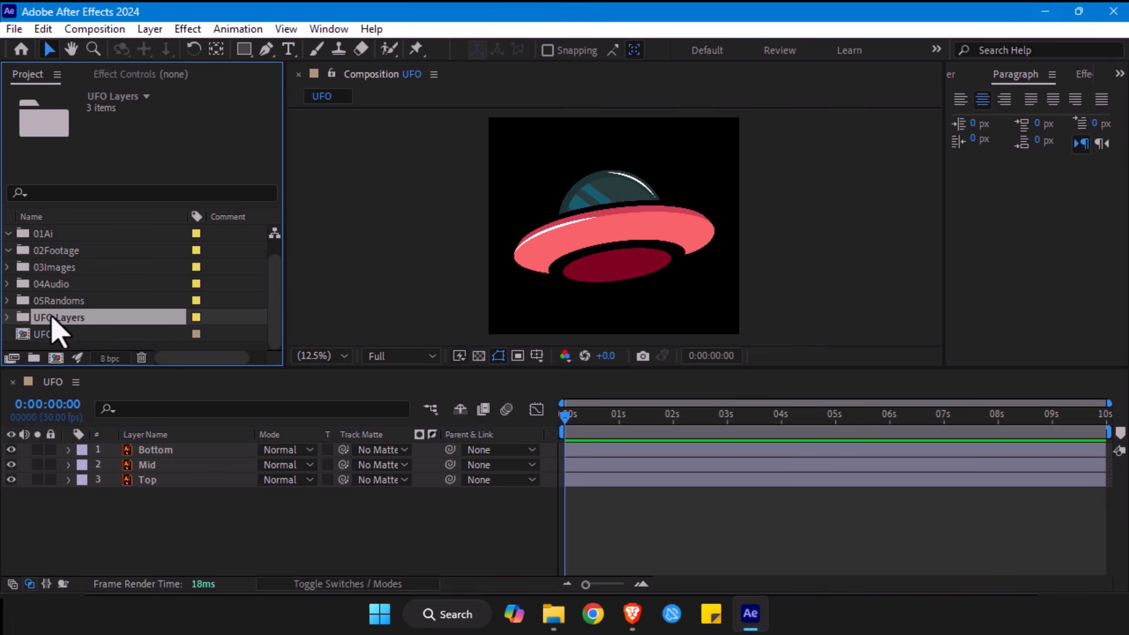
drag(59, 321, 66, 233)
drag(64, 252, 63, 256)
click(9, 250)
- Open the composition settings of the UFO composition and move the dialog clear of the artwork
click(24, 334)
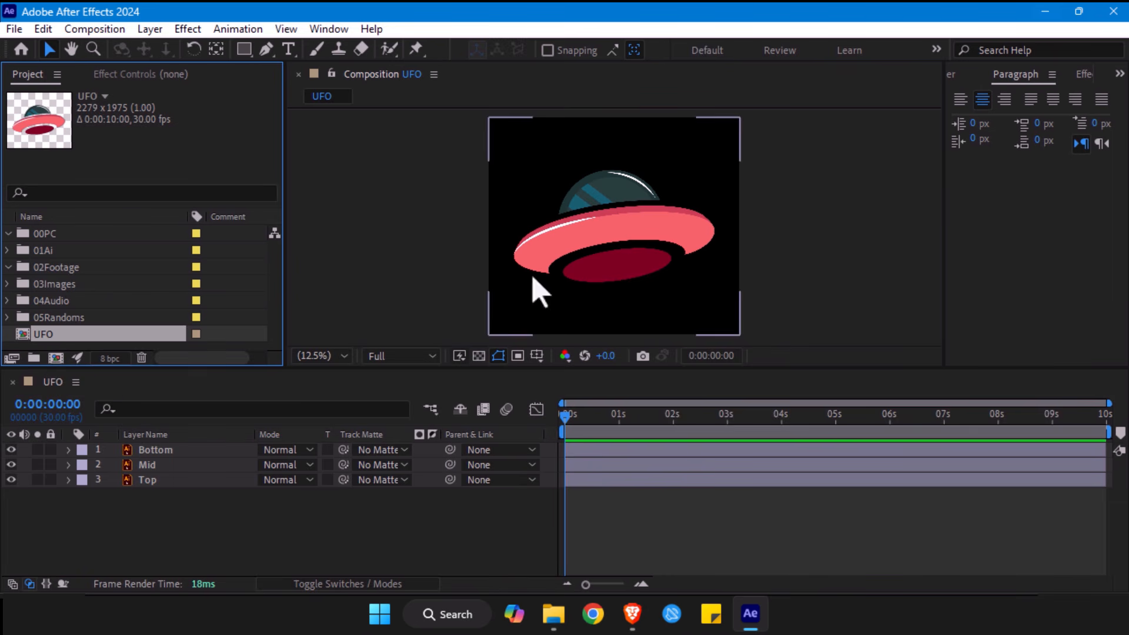
click(76, 382)
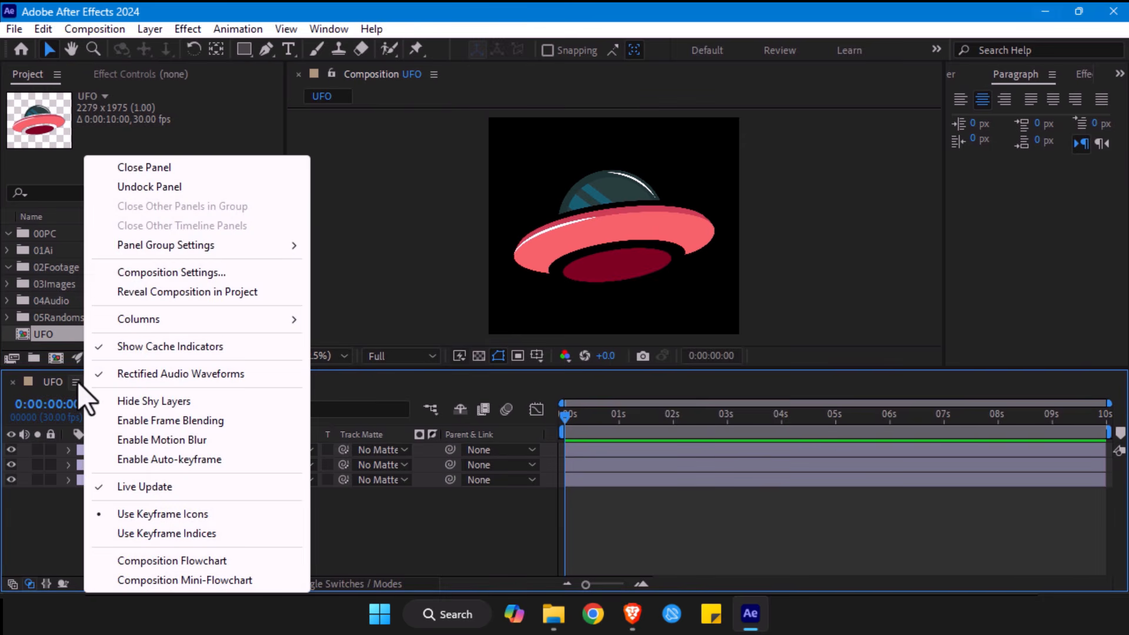
click(565, 186)
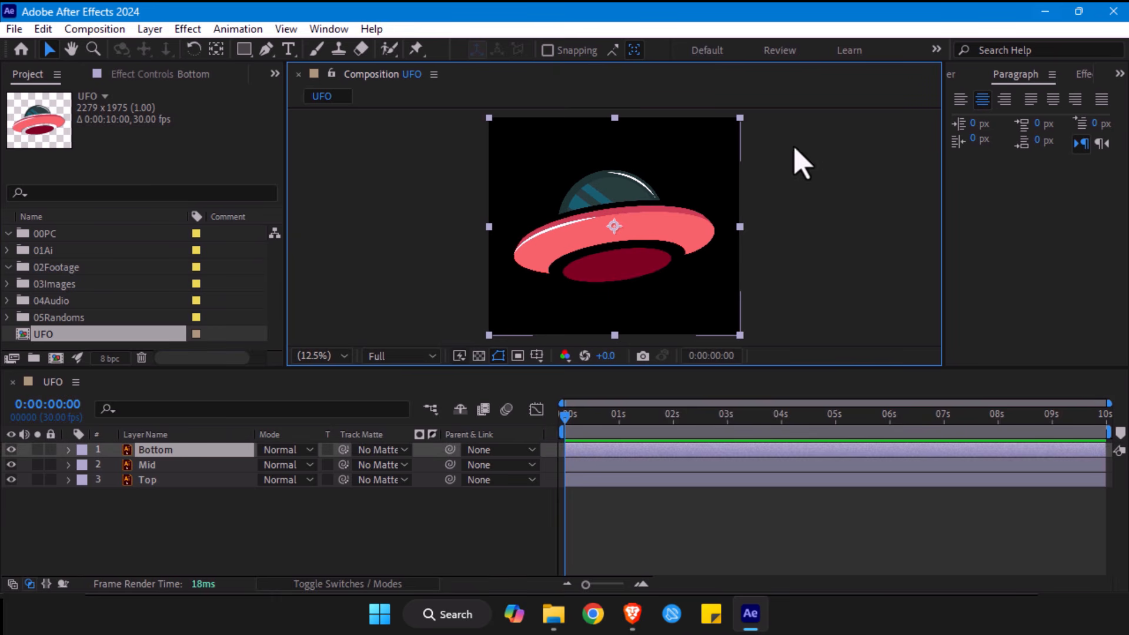
key(alt+slash)
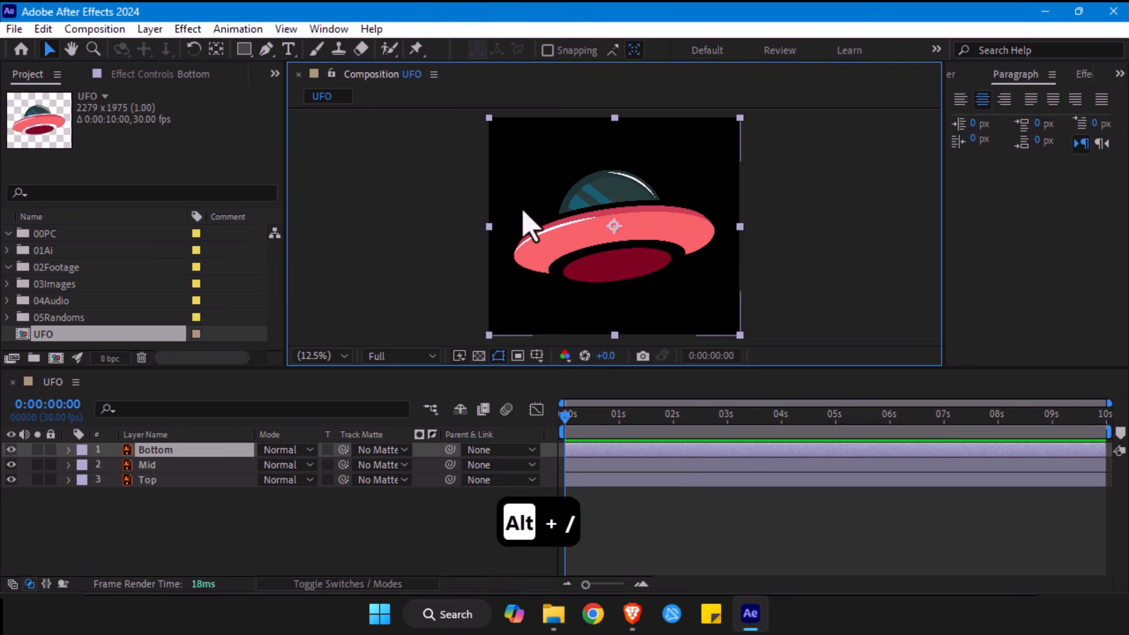
click(76, 382)
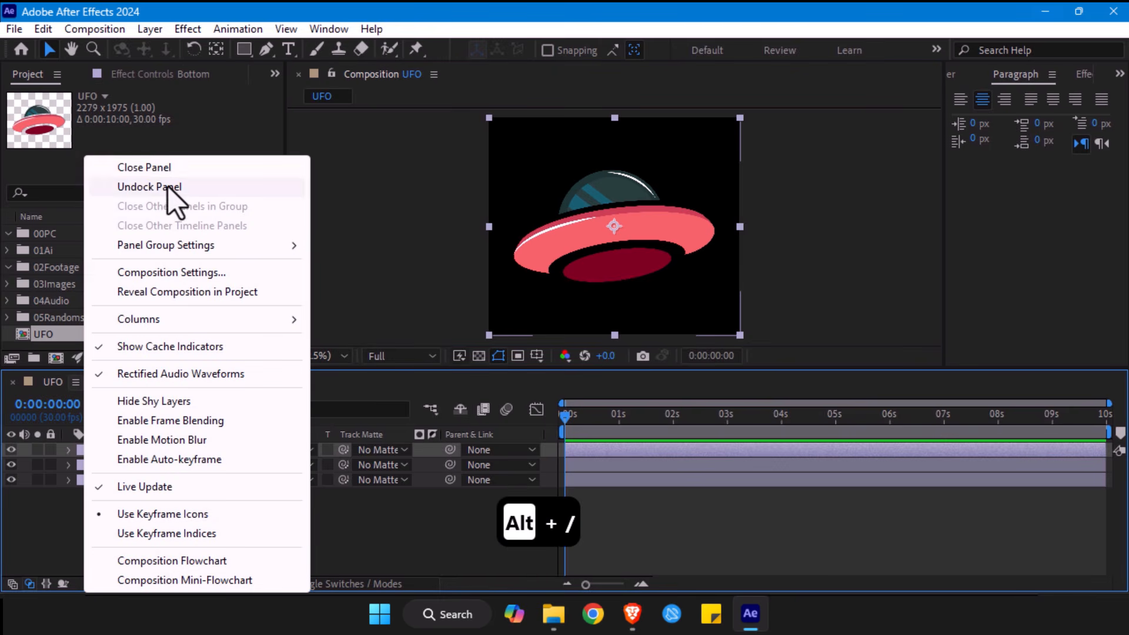
click(176, 275)
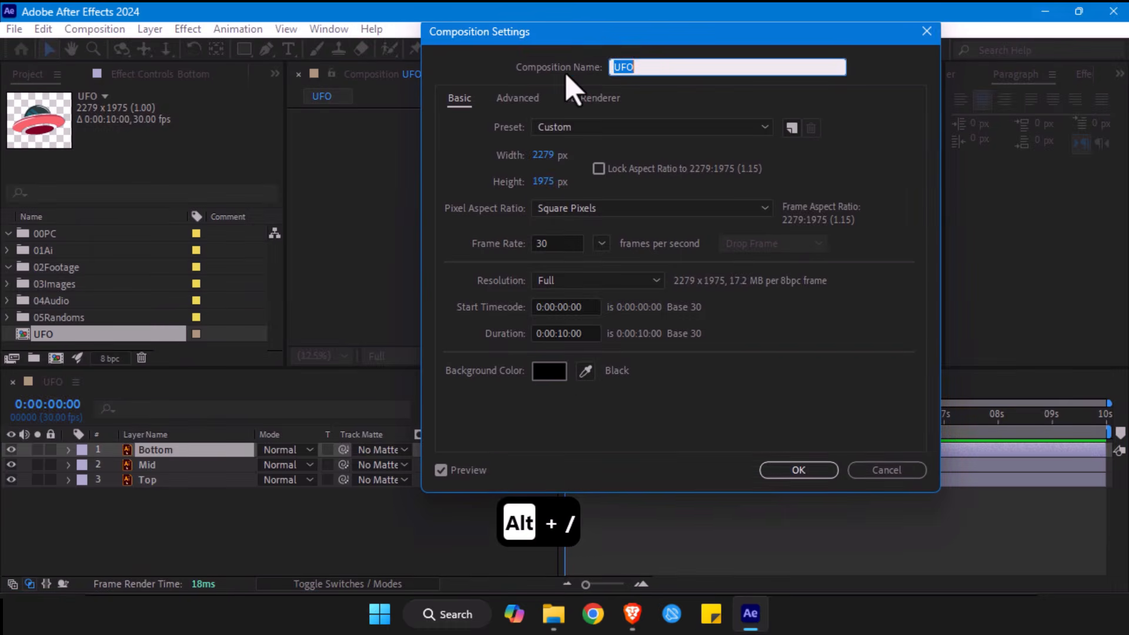
drag(605, 40, 199, 47)
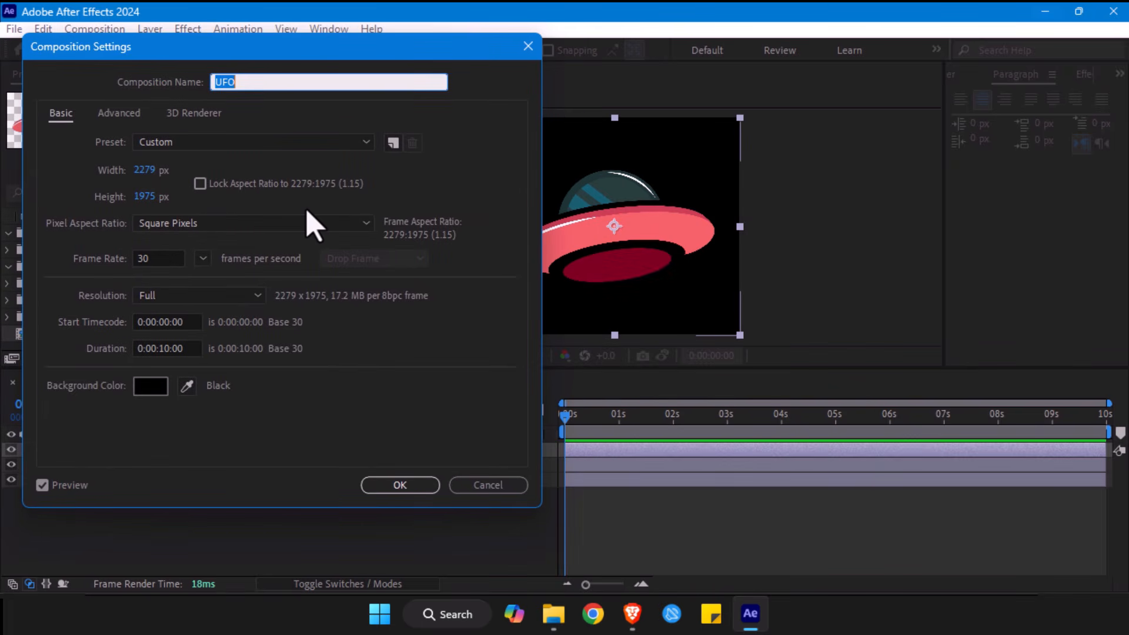
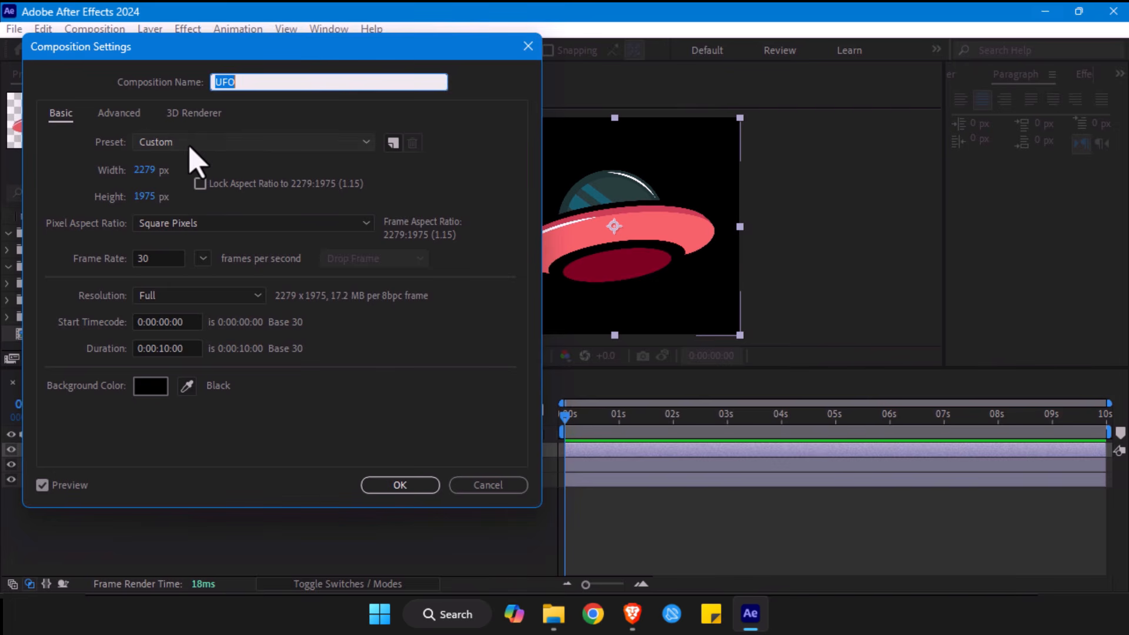
- Apply the Social Media Square 1080x1080 30 fps preset to the composition and rename it UFO_Main
click(229, 142)
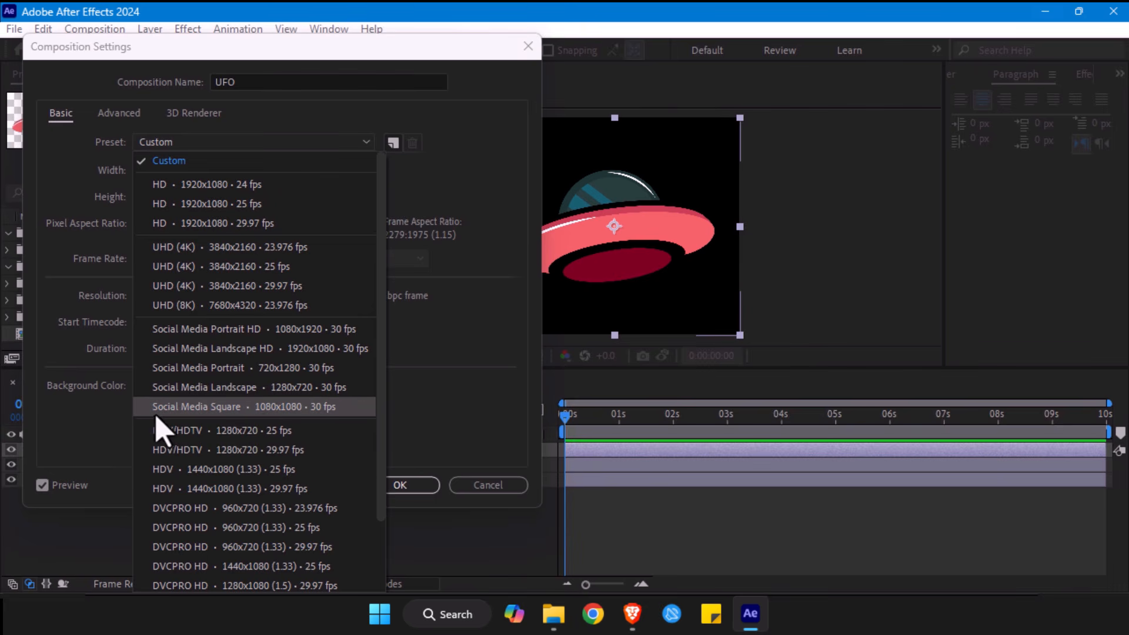
click(247, 408)
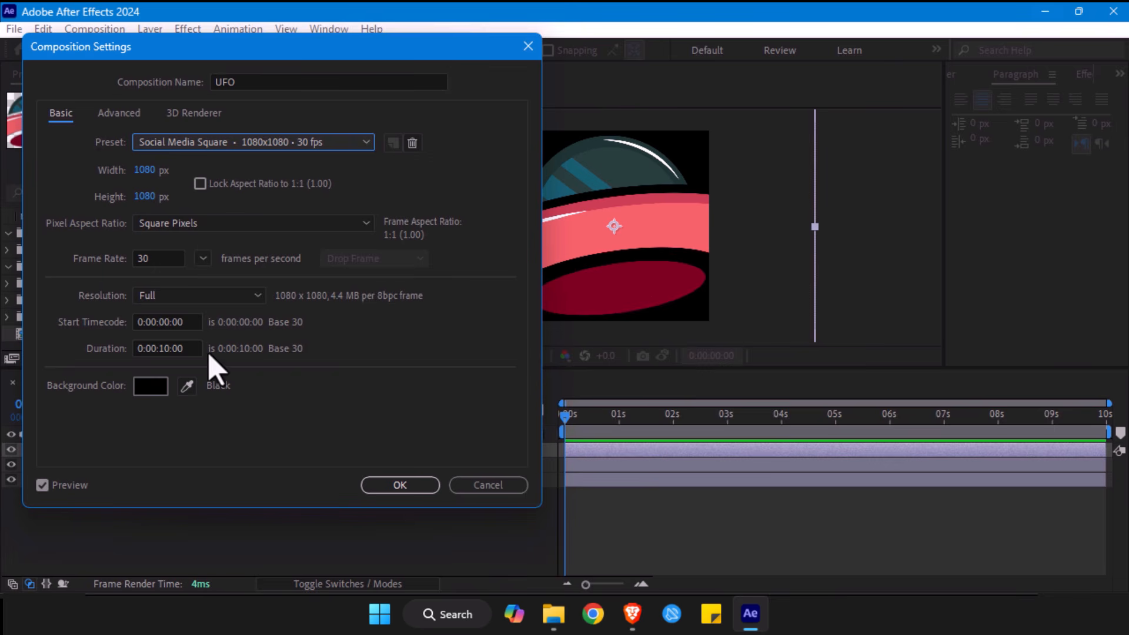
click(114, 112)
click(194, 113)
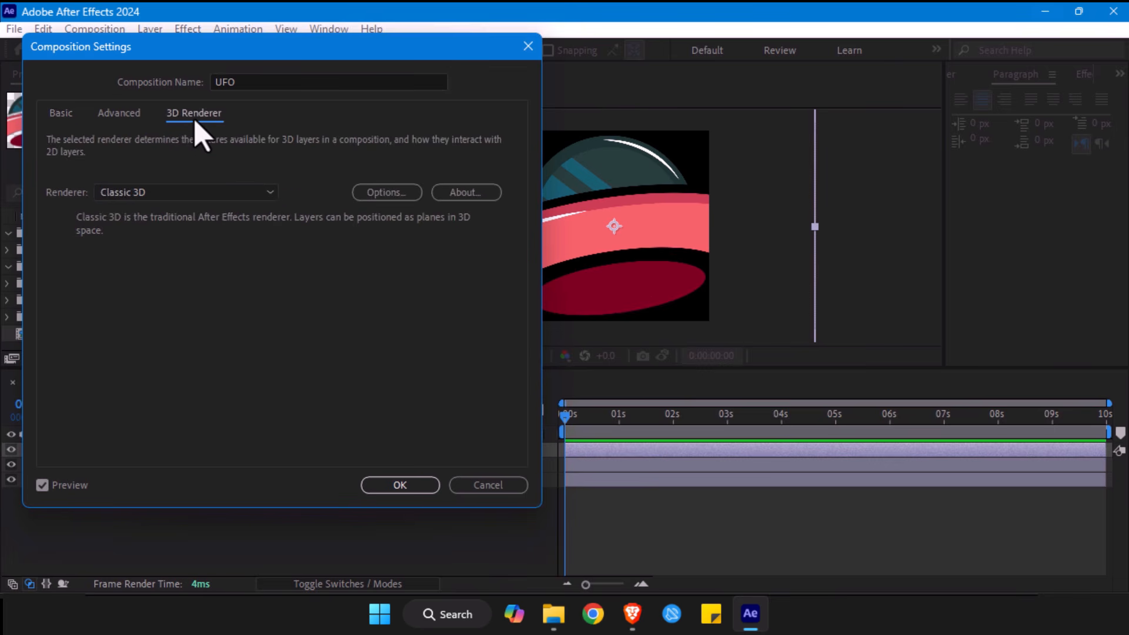
click(60, 118)
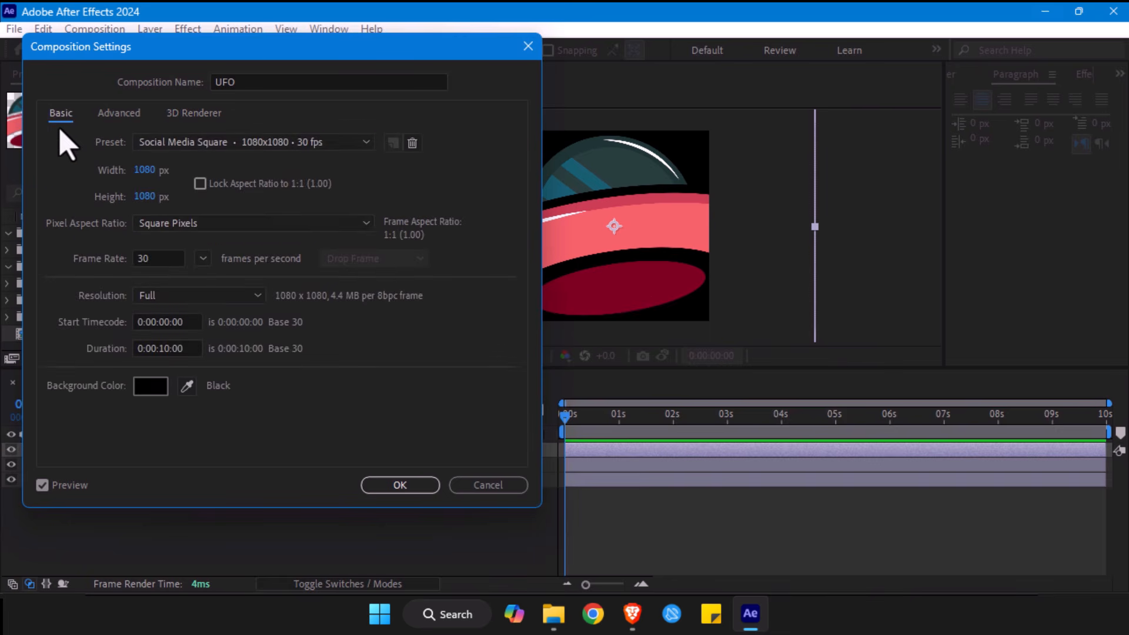
click(250, 82)
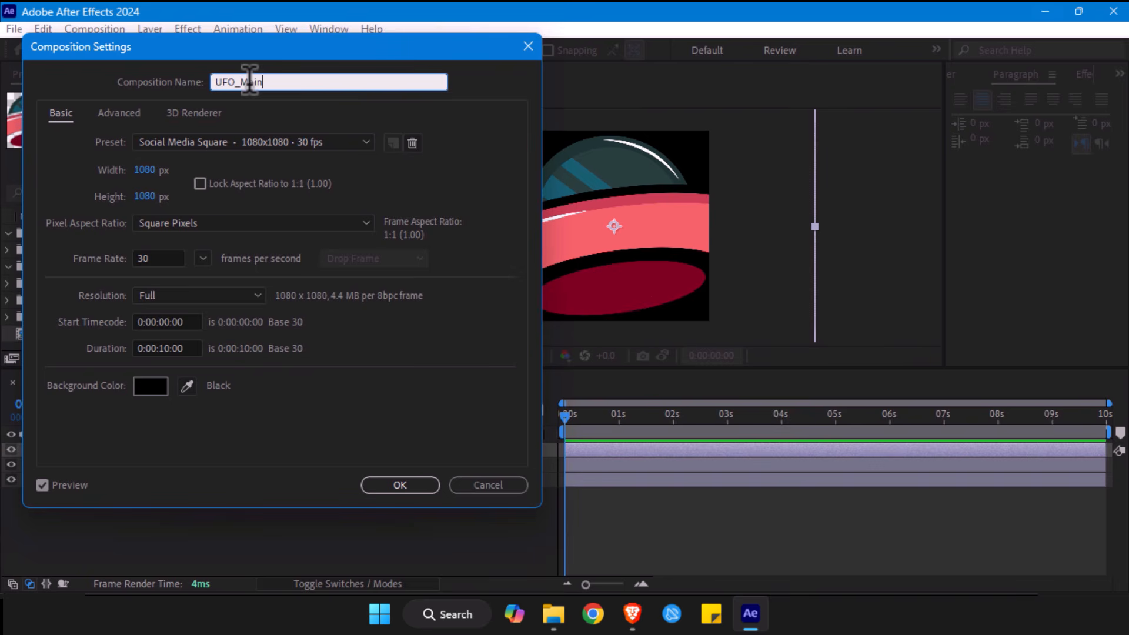
key(Return)
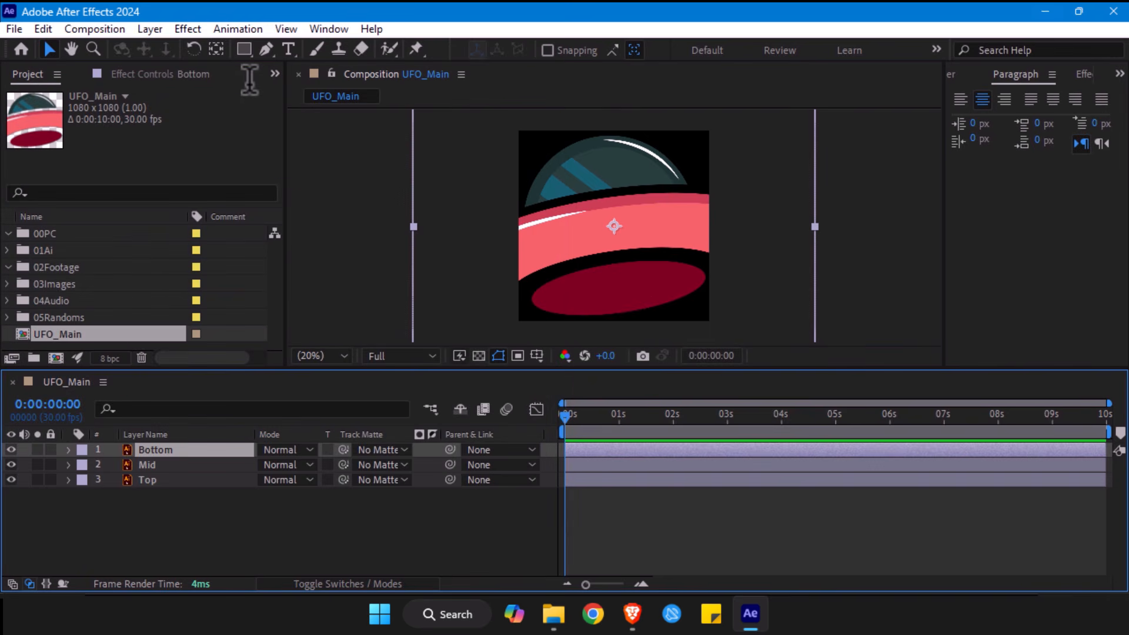
- Parent the Bottom and Mid layers to the Top layer
click(150, 480)
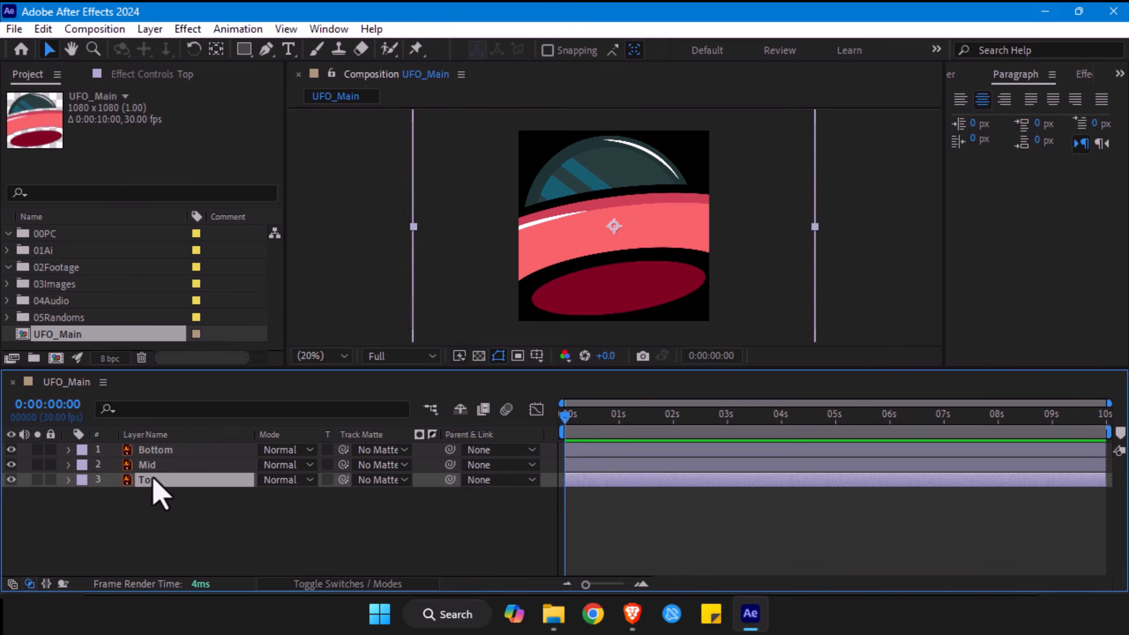
click(163, 454)
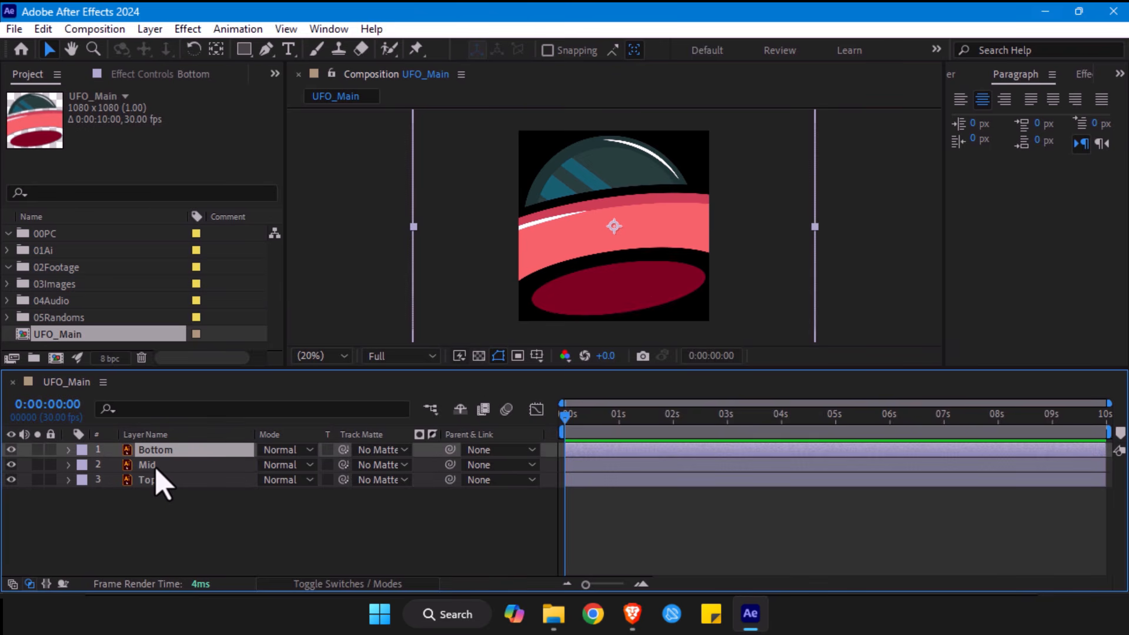
shift+click(154, 466)
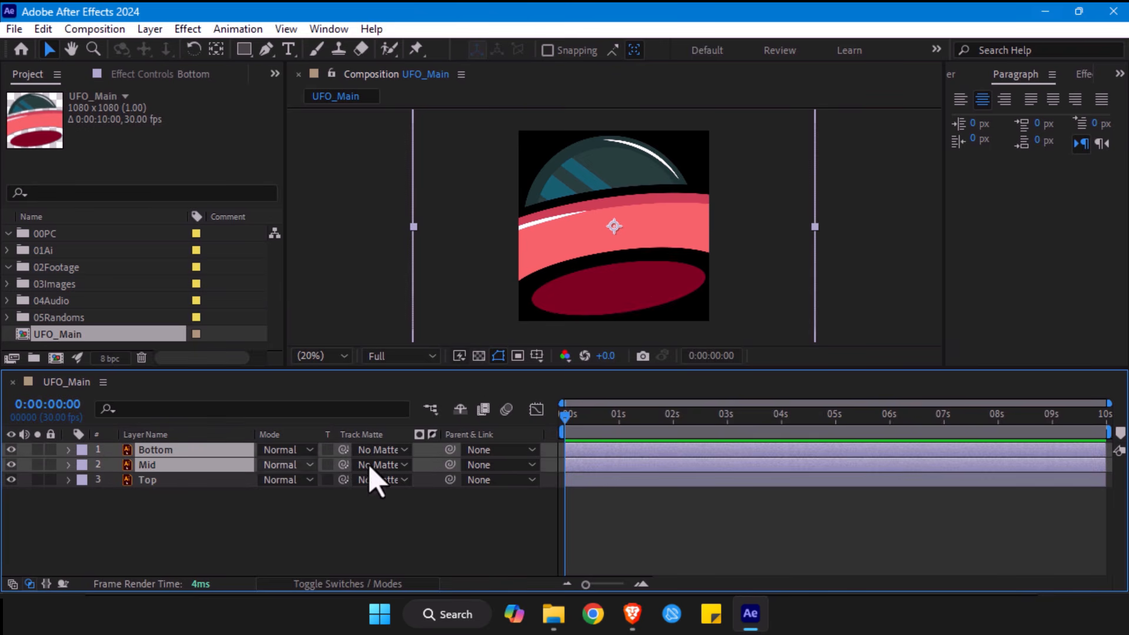
drag(450, 464, 142, 487)
- Scale the Top layer down to 42.3% so that the whole UFO fits inside the square frame
click(147, 481)
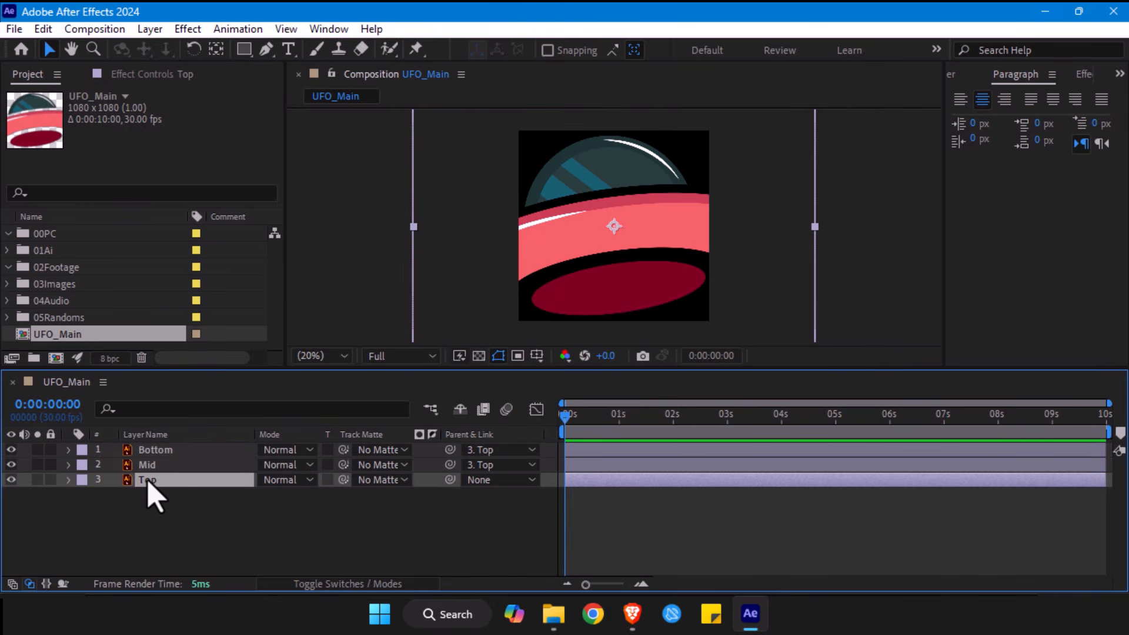
key(s)
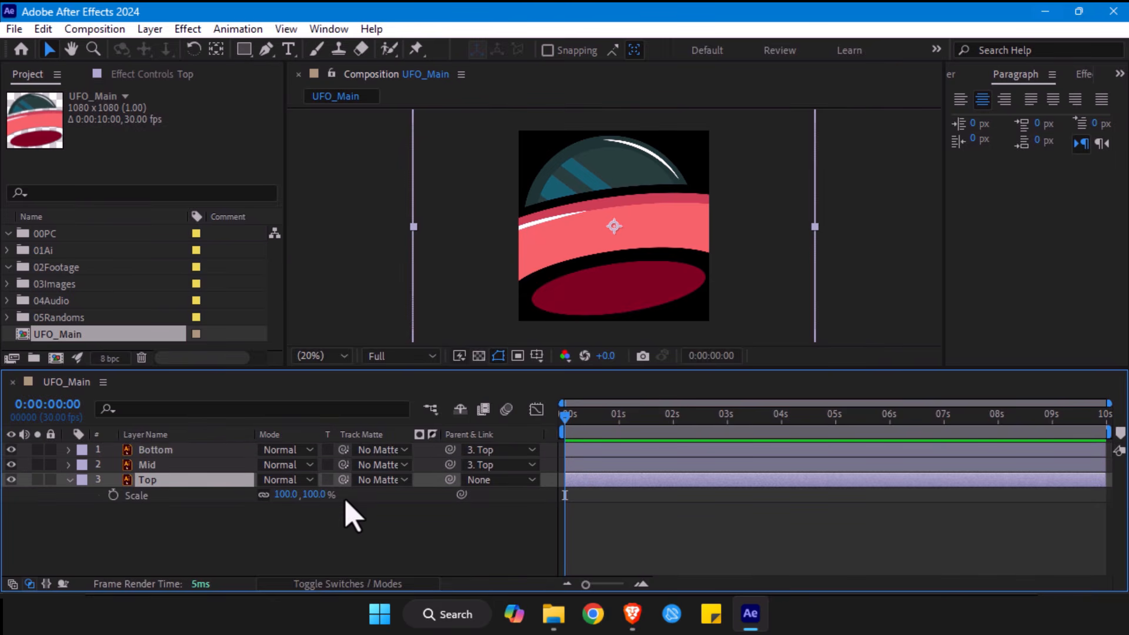
drag(322, 500, 141, 504)
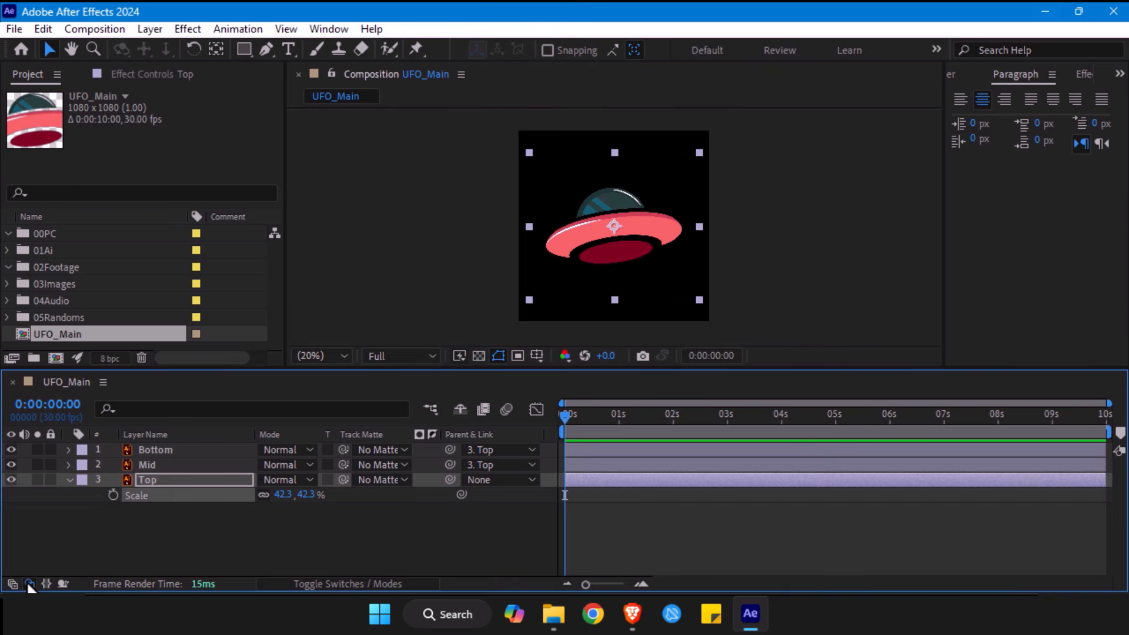
- Look through the available timeline columns, including Modes, Switches and Parent & Link, without changing them
right_click(210, 437)
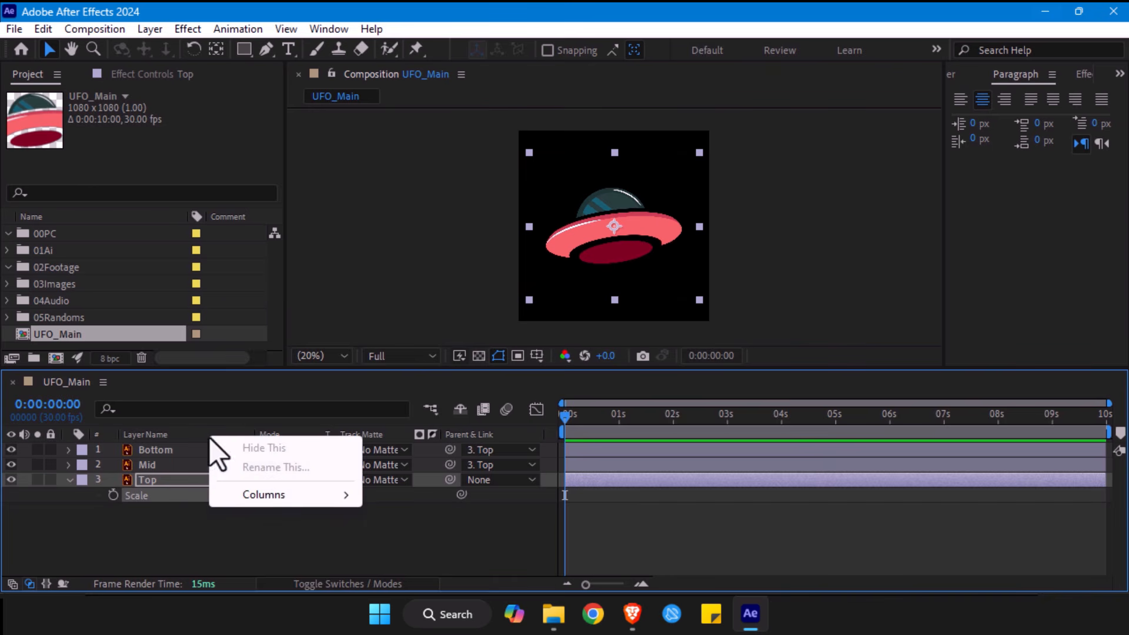
mouse_move(270, 503)
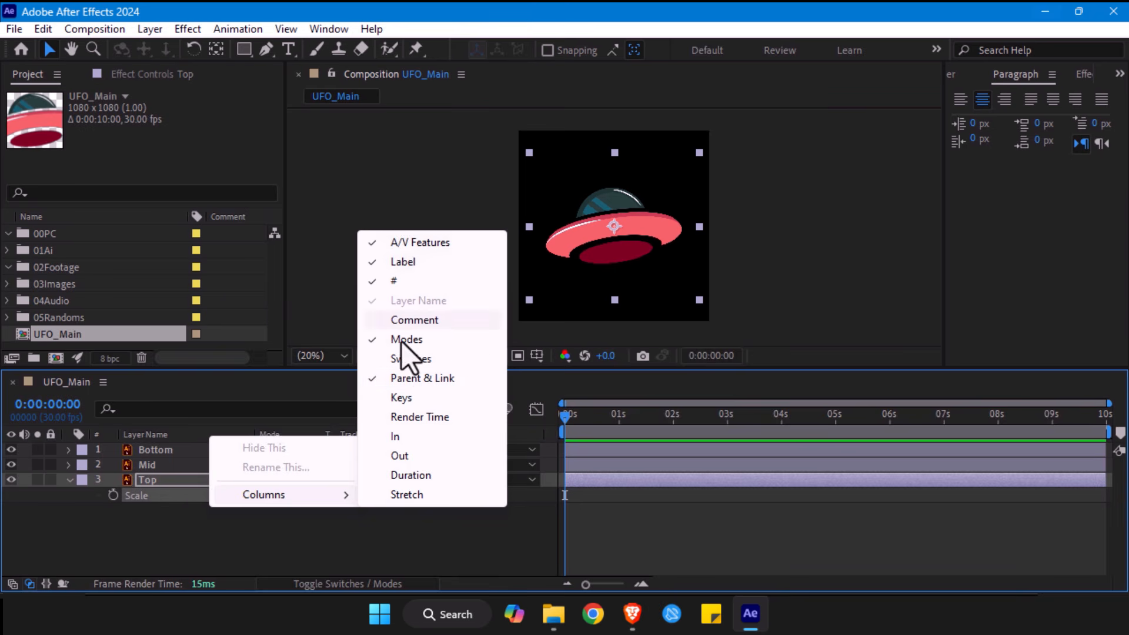
click(226, 579)
right_click(184, 435)
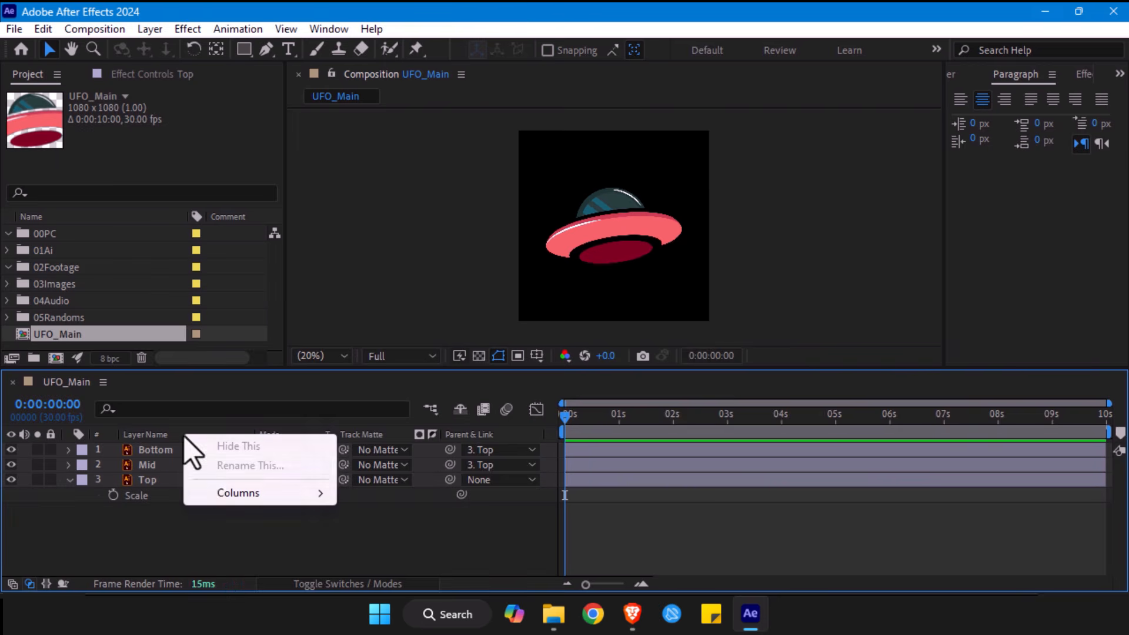
mouse_move(224, 495)
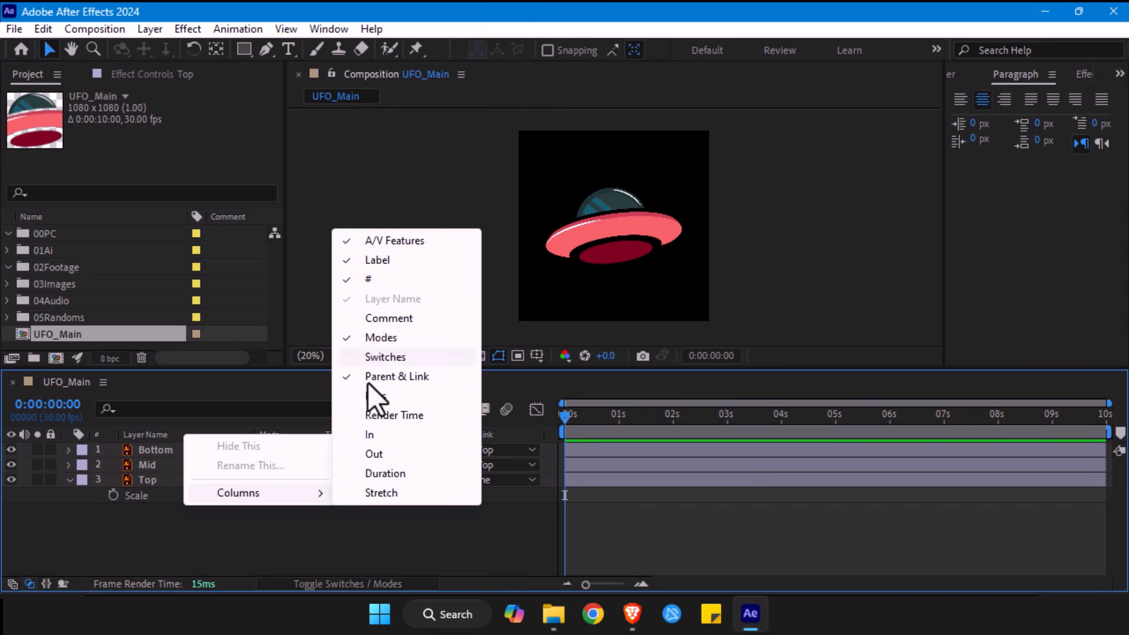
click(509, 532)
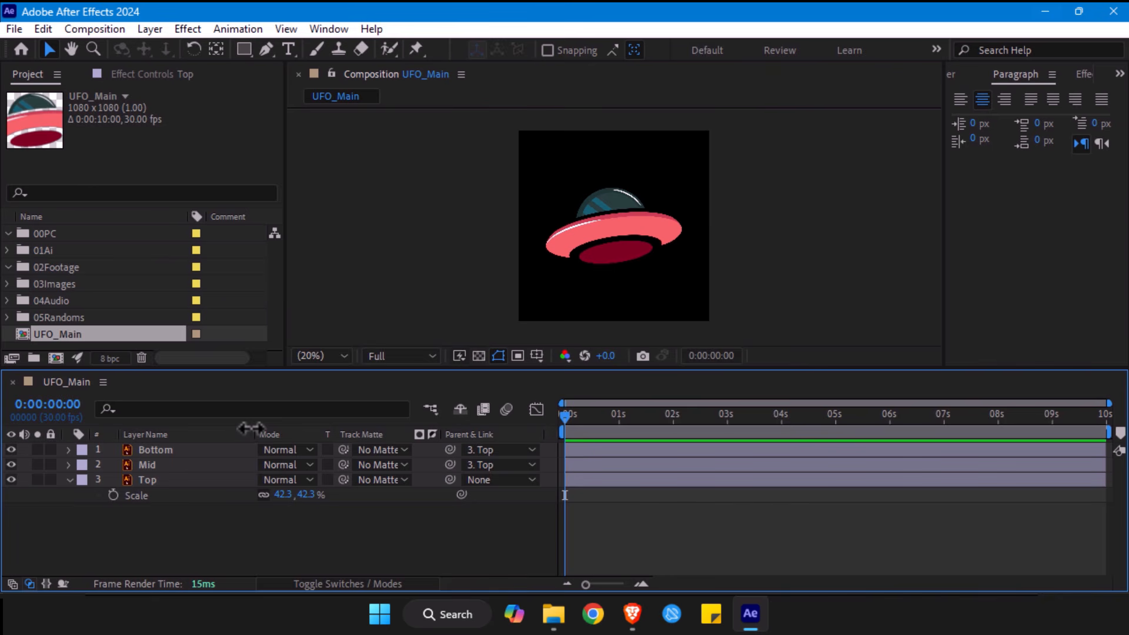
click(154, 451)
click(148, 465)
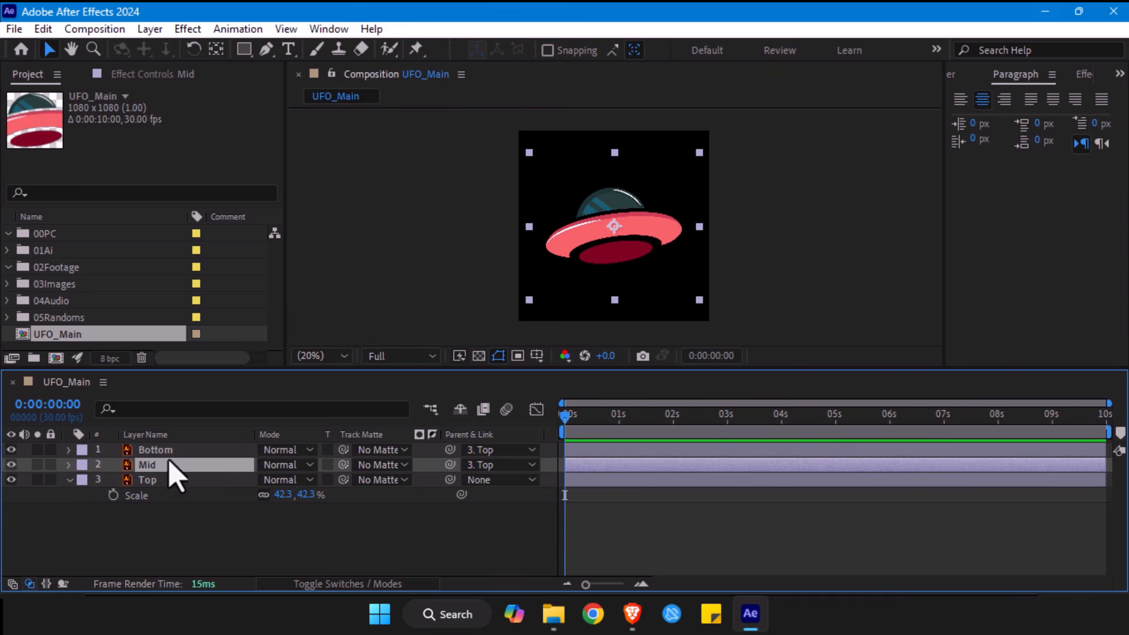
click(165, 451)
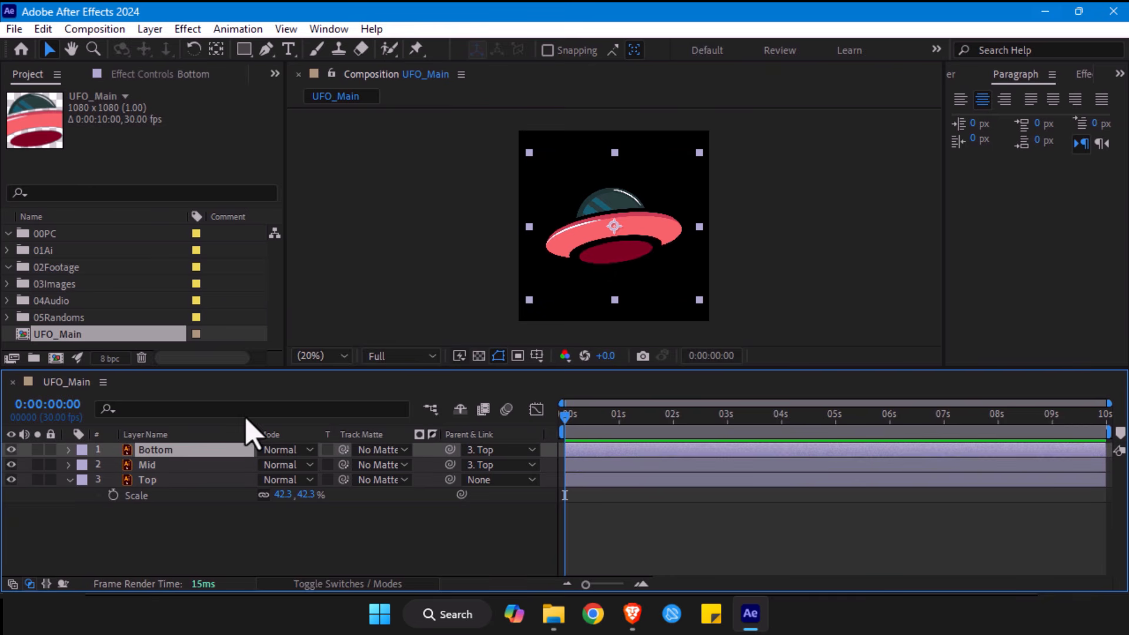
click(151, 480)
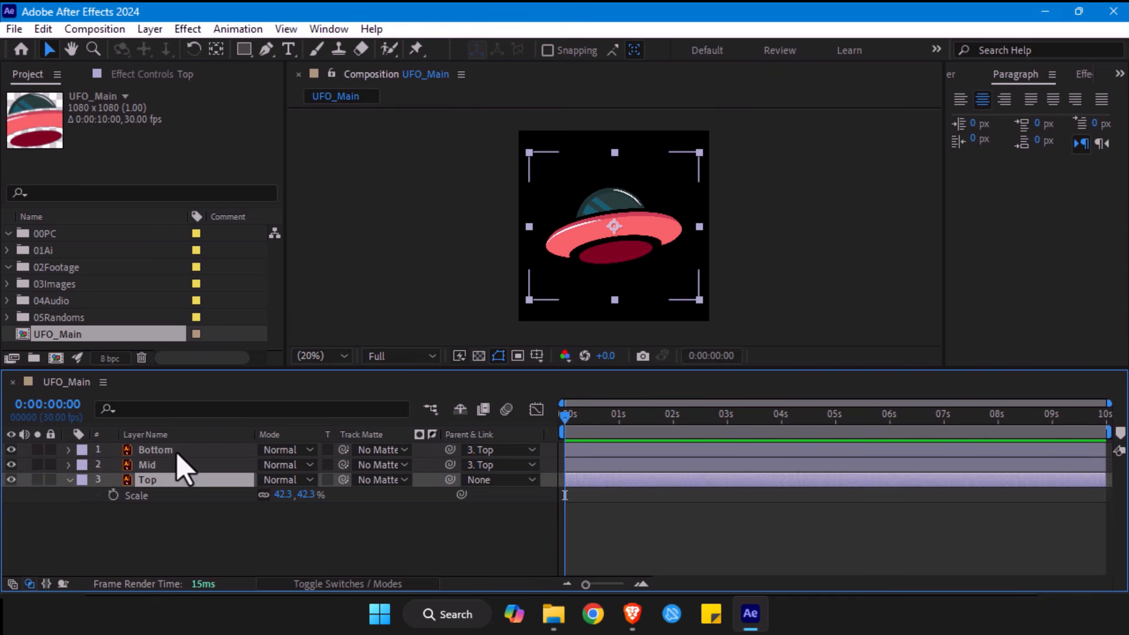
click(166, 452)
click(152, 465)
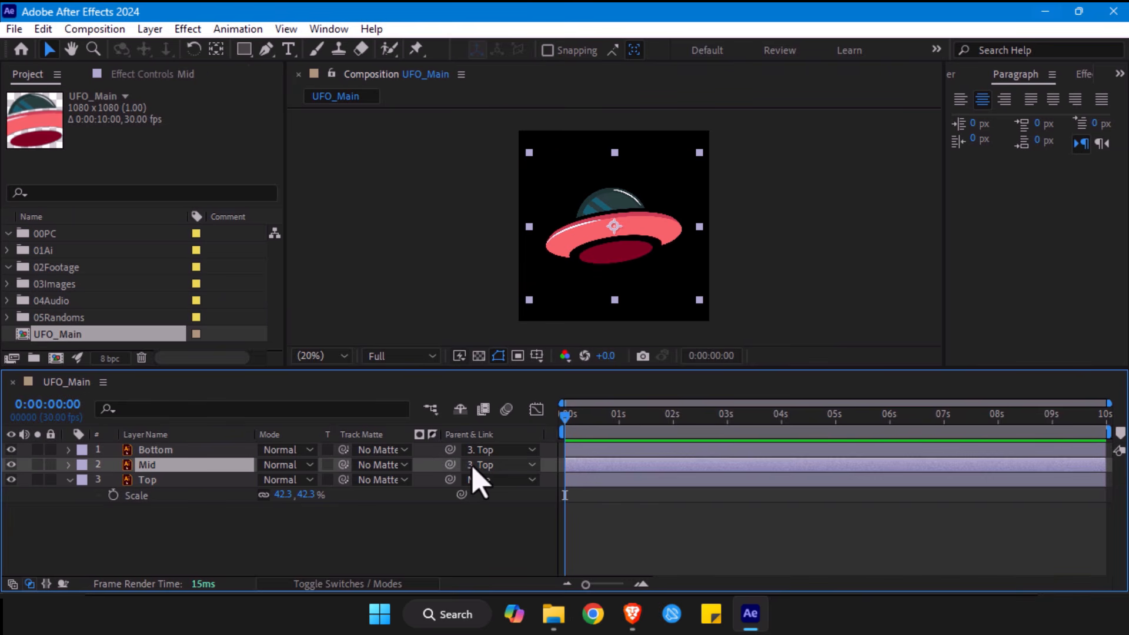
- Move the parent Top layer around the composition several times, leaving the UFO slightly above the frame's centre
click(158, 480)
mouse_move(620, 235)
mouse_down()
mouse_move(615, 221)
mouse_move(627, 213)
mouse_up()
click(154, 452)
click(150, 467)
click(144, 482)
mouse_move(617, 222)
mouse_down()
mouse_move(590, 226)
mouse_move(607, 237)
mouse_up()
click(147, 481)
click(151, 466)
click(152, 453)
click(150, 466)
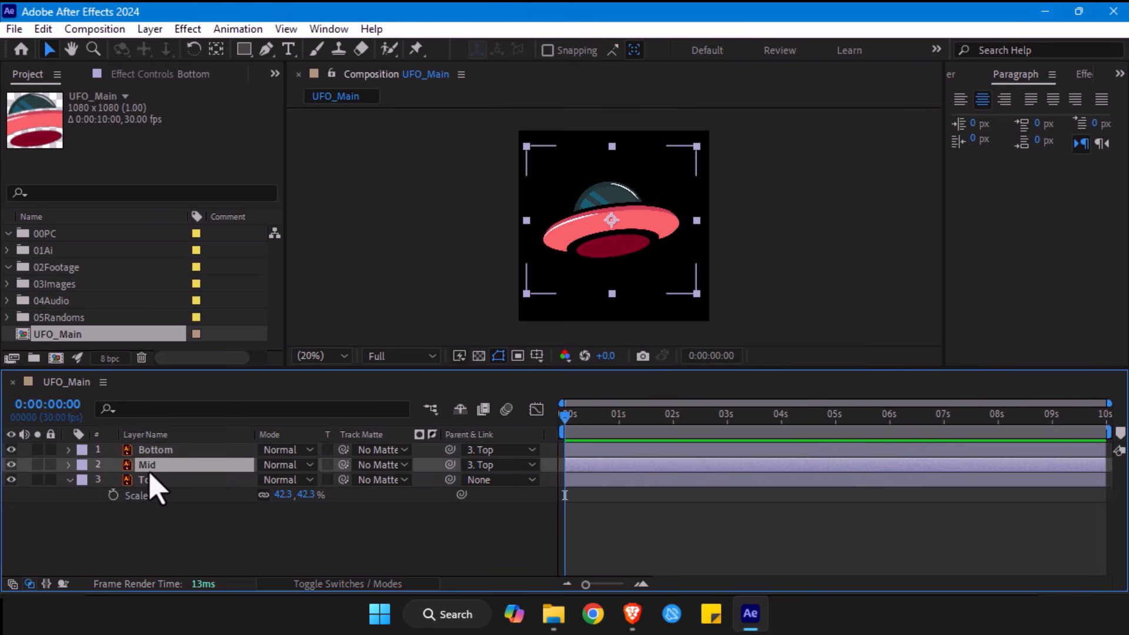
click(152, 481)
drag(608, 253, 618, 238)
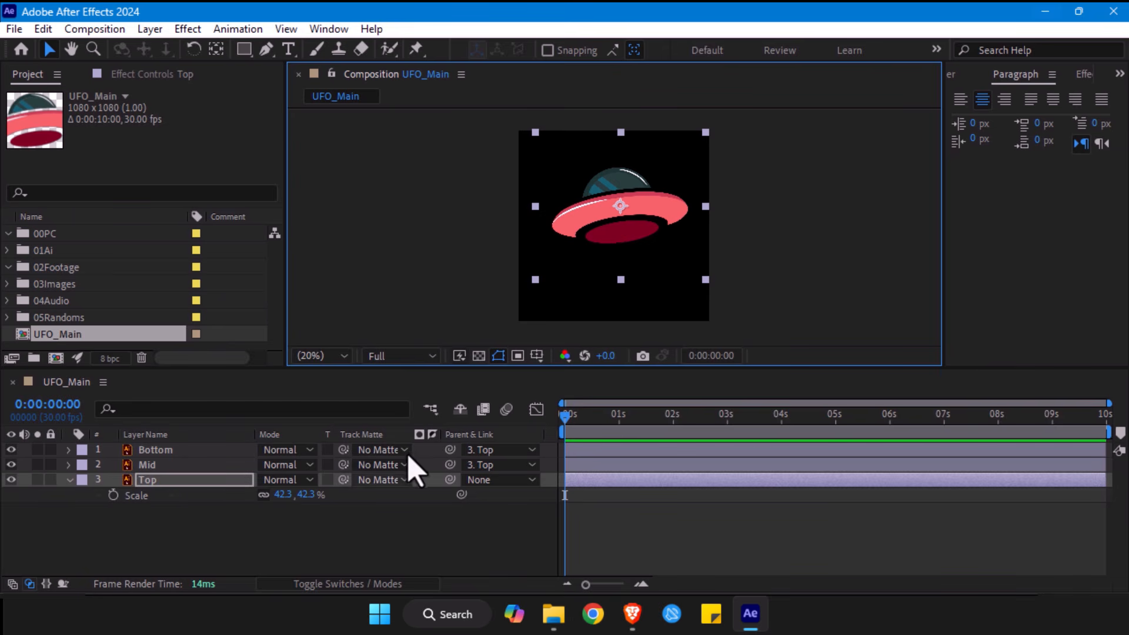
- Select the Bottom and Mid layers, link them to the Top layer again, and check Bottom's parent options
click(180, 452)
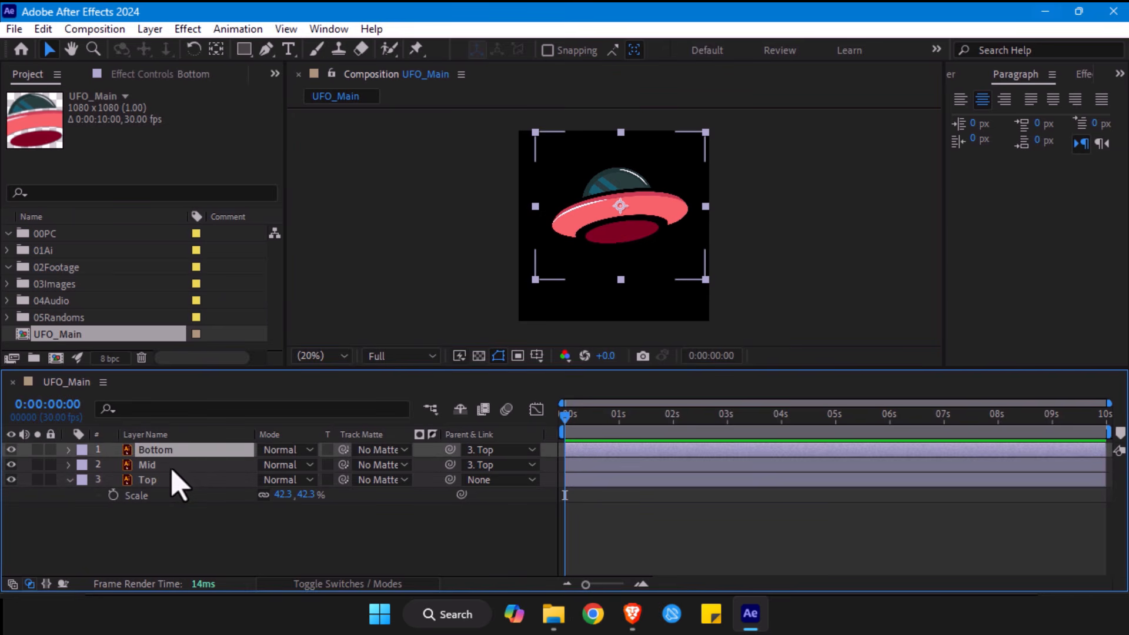
shift+click(172, 467)
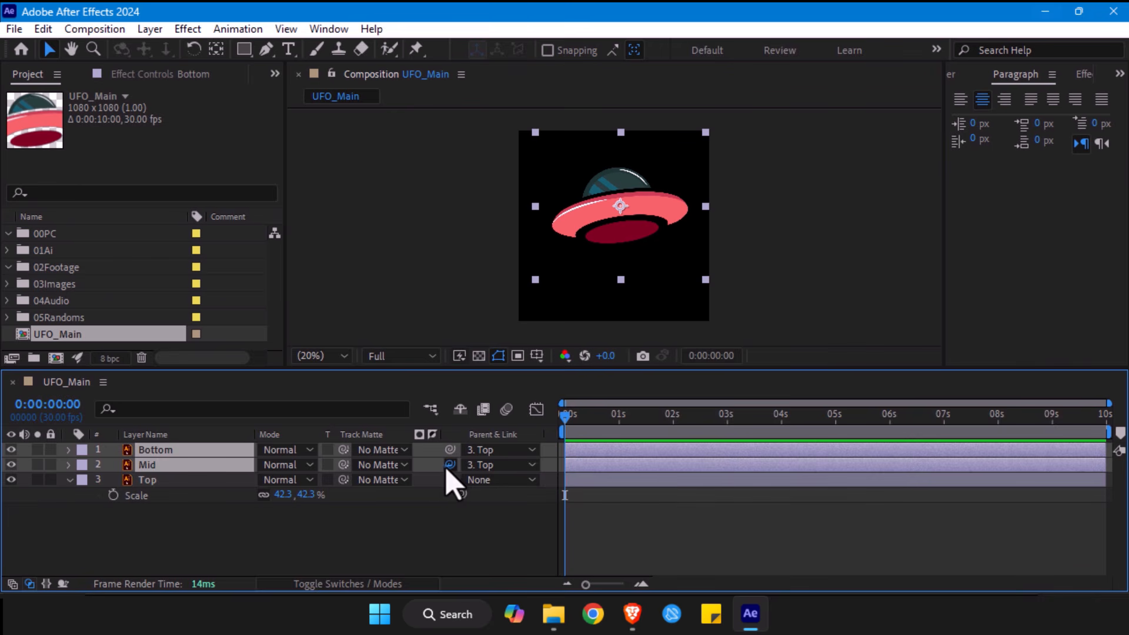
drag(436, 487, 144, 496)
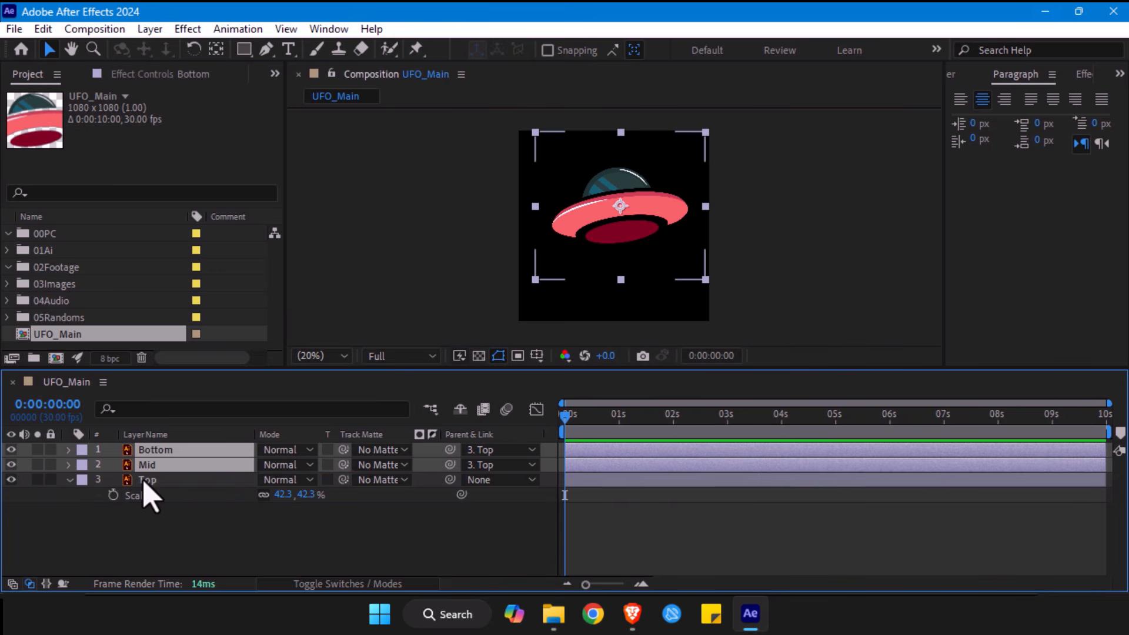
click(485, 452)
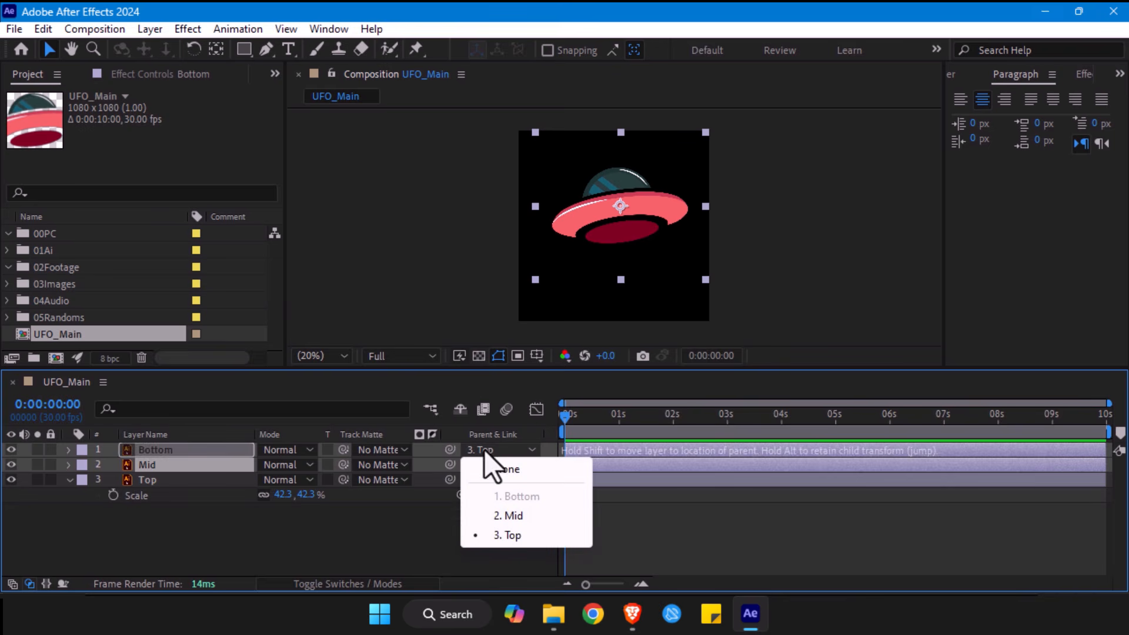
click(415, 529)
click(151, 454)
ctrl+click(152, 465)
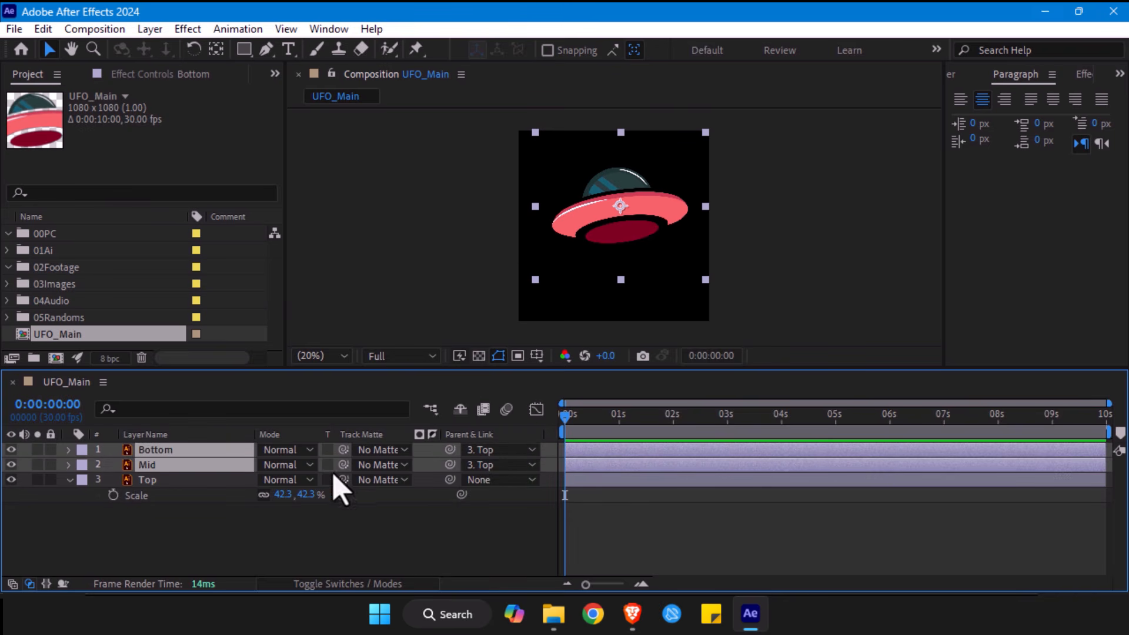
click(182, 535)
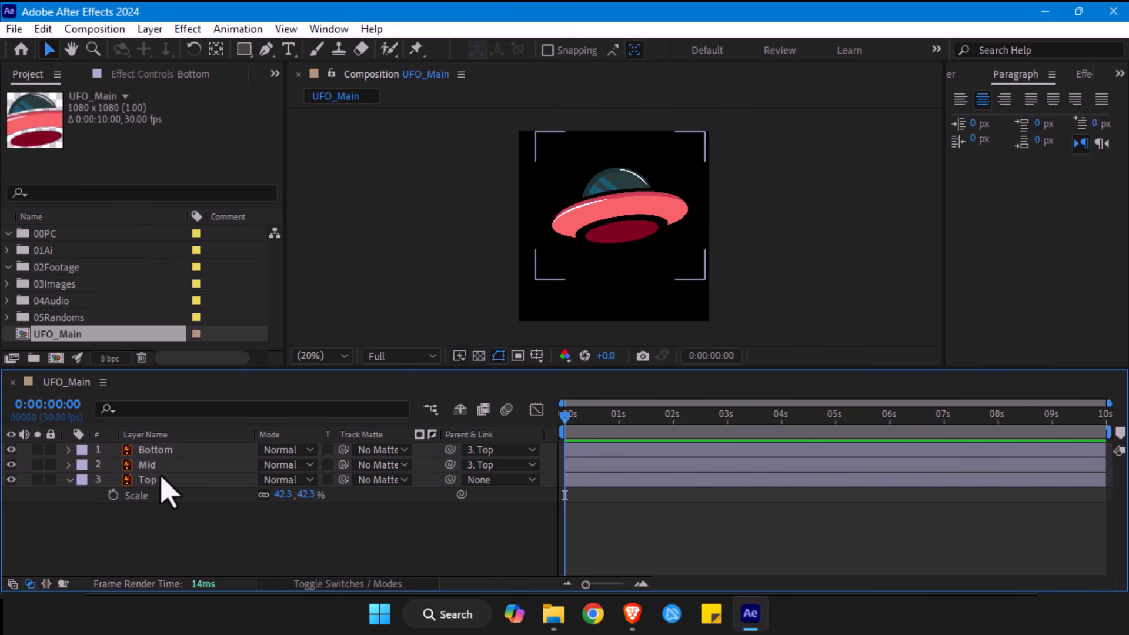
- Select the Top, Mid and Bottom layers and try to change their scale together
click(161, 480)
shift+click(161, 449)
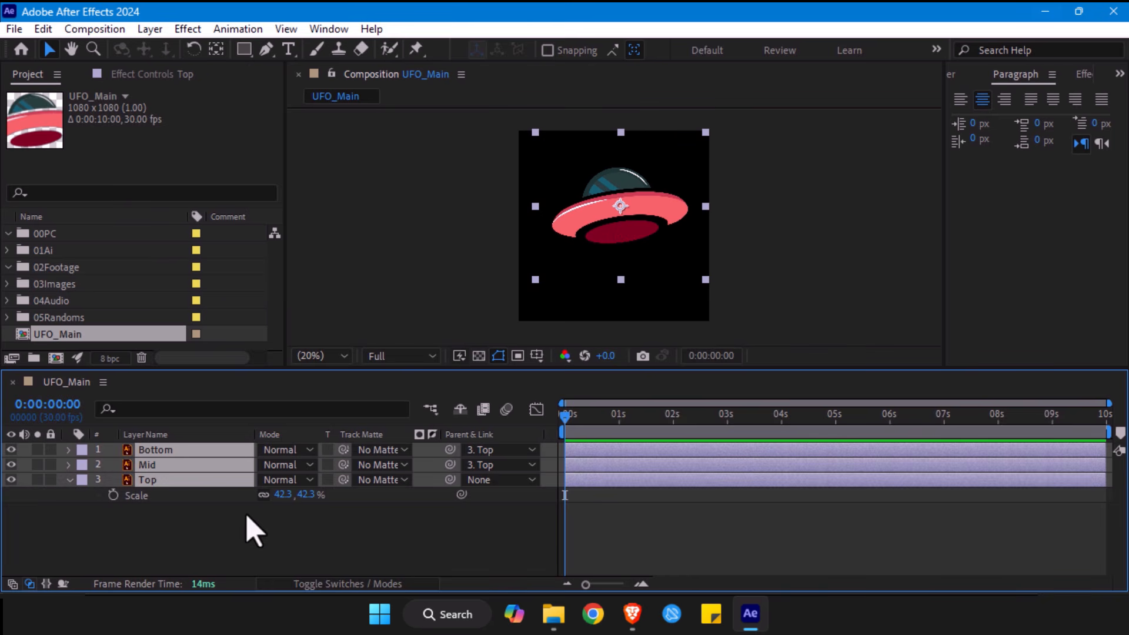
drag(302, 495, 276, 496)
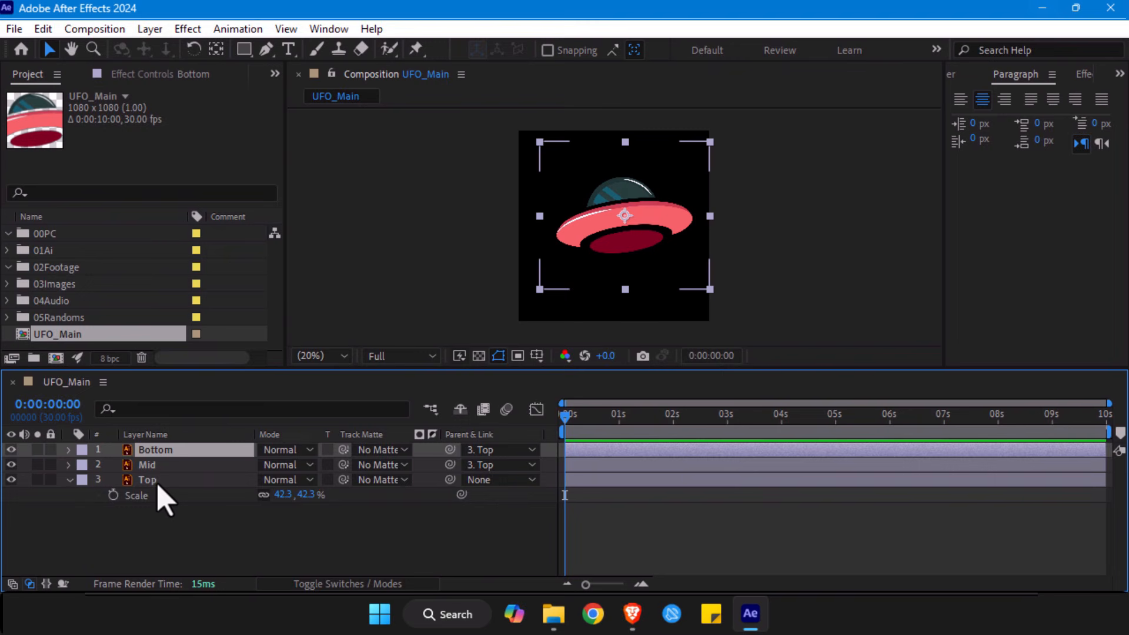
- Set the parent of all three UFO layers to None and move the layers together slightly to the left
key(ctrl+a)
click(501, 450)
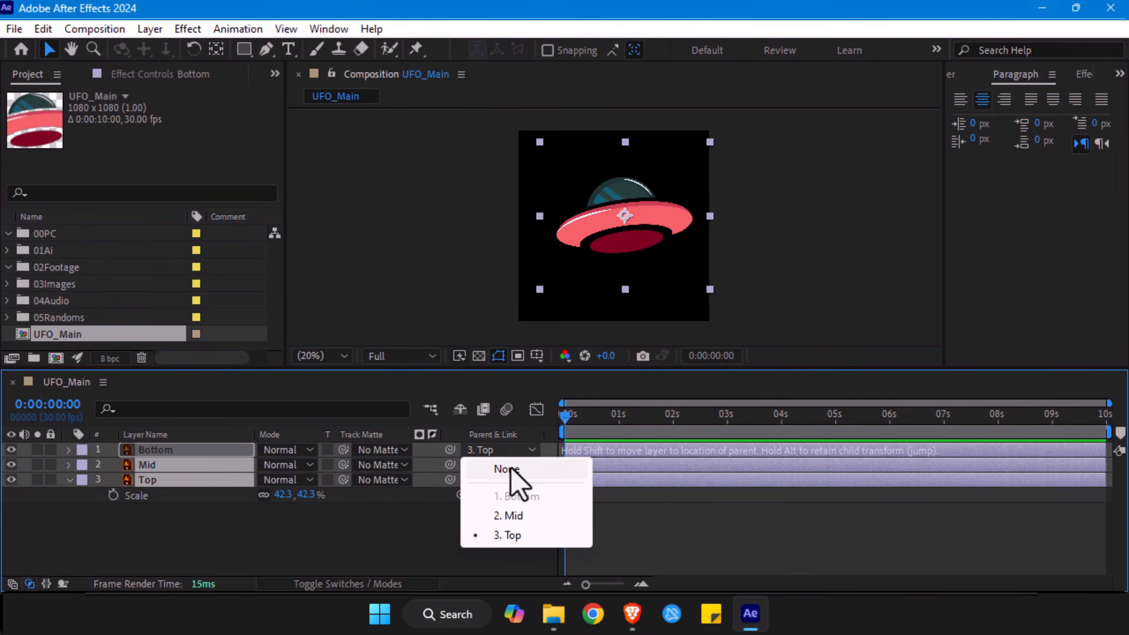
click(506, 469)
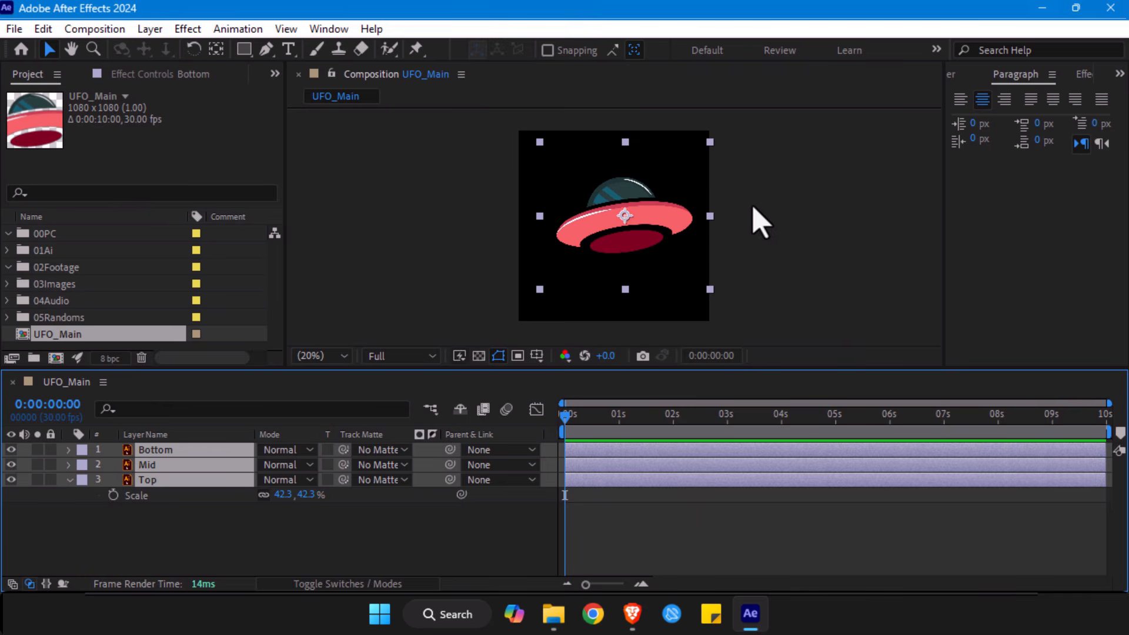
mouse_move(622, 217)
mouse_down()
mouse_move(611, 226)
mouse_move(611, 203)
mouse_move(608, 222)
mouse_move(622, 218)
mouse_up()
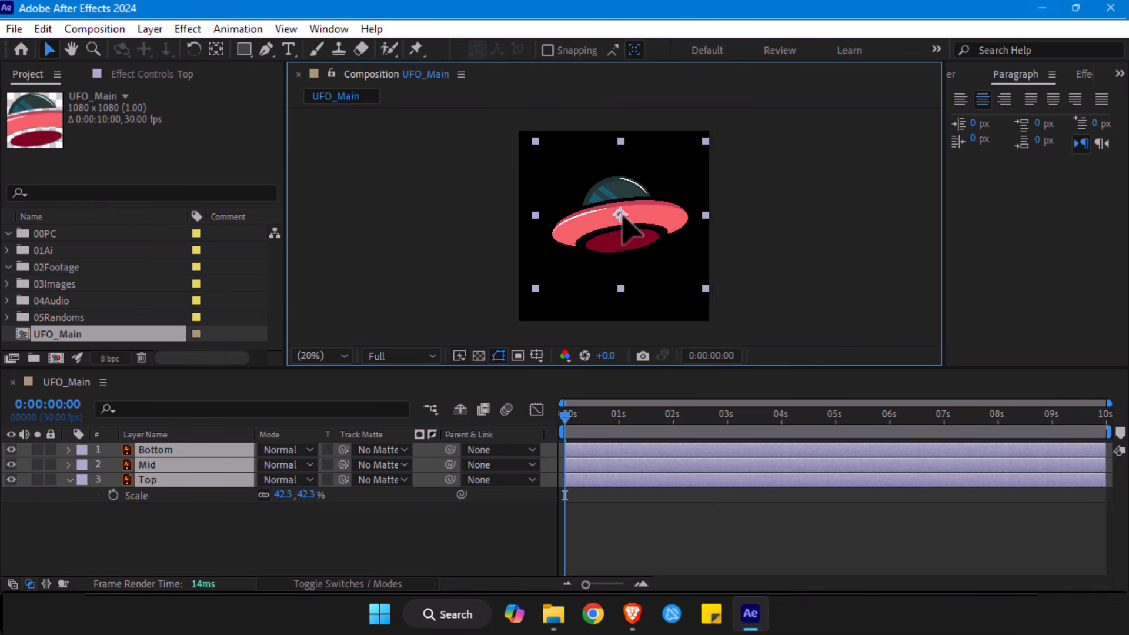
click(168, 451)
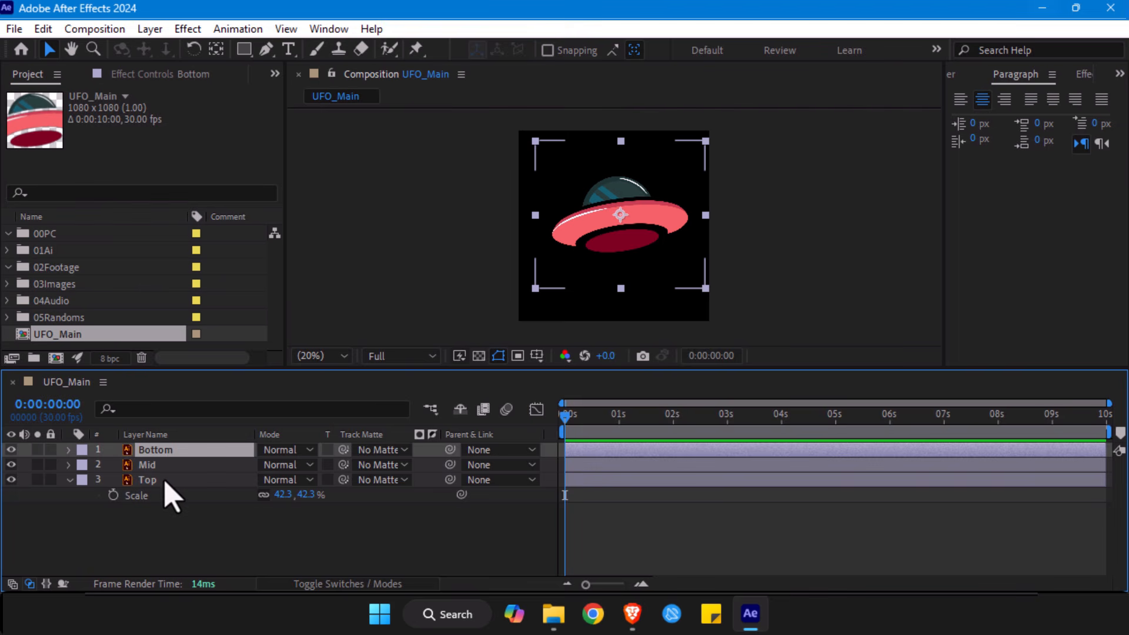
- Select the Bottom, Mid and Top layers and create shapes from their vector artwork
shift+click(165, 481)
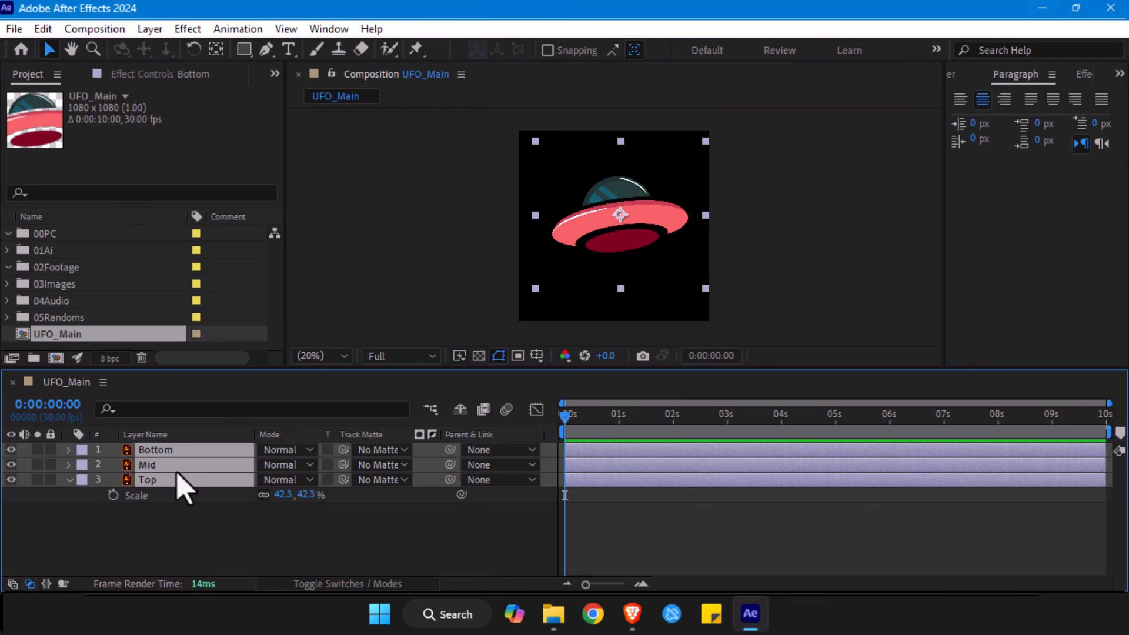
right_click(177, 479)
mouse_move(305, 430)
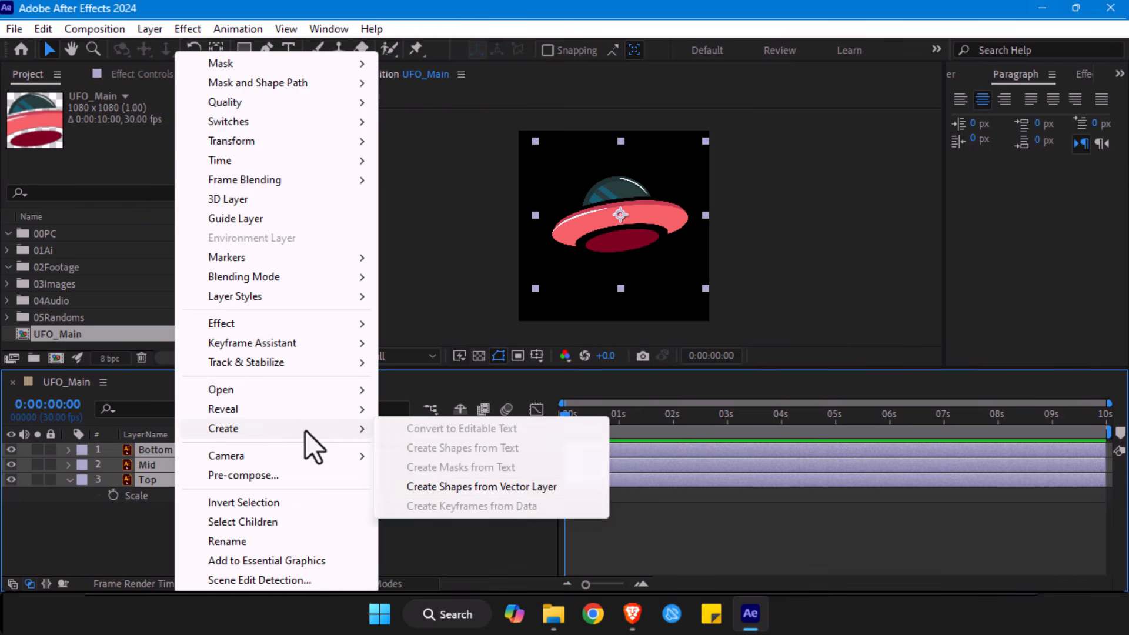
click(497, 488)
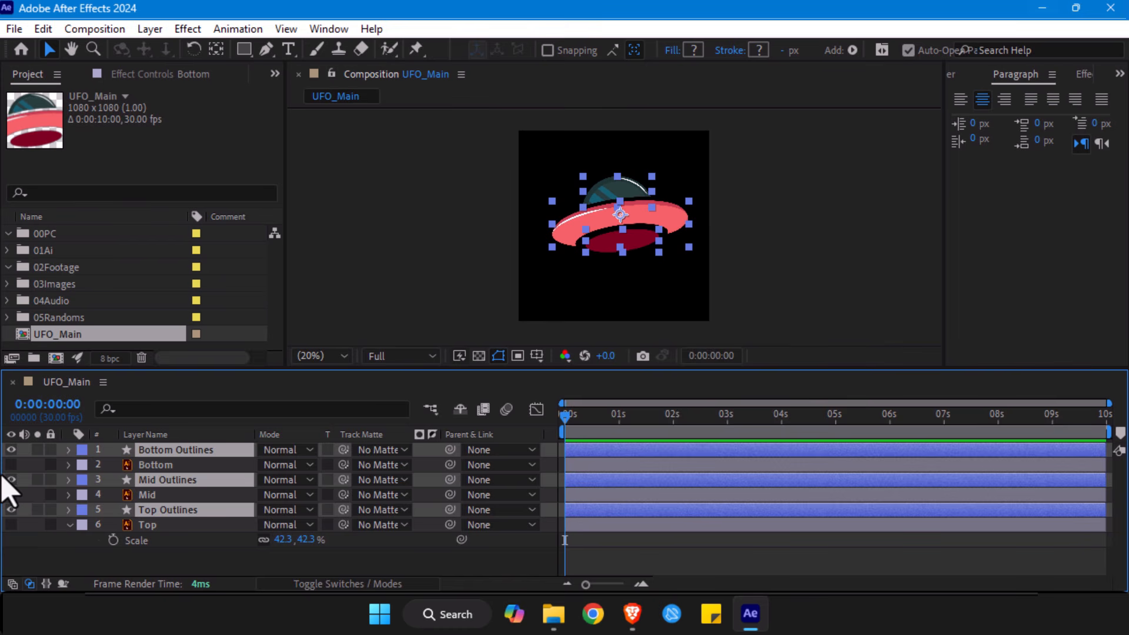
- Group the three outline shape layers above the original Illustrator layers and delete the originals Bottom, Mid and Top
drag(183, 510, 183, 468)
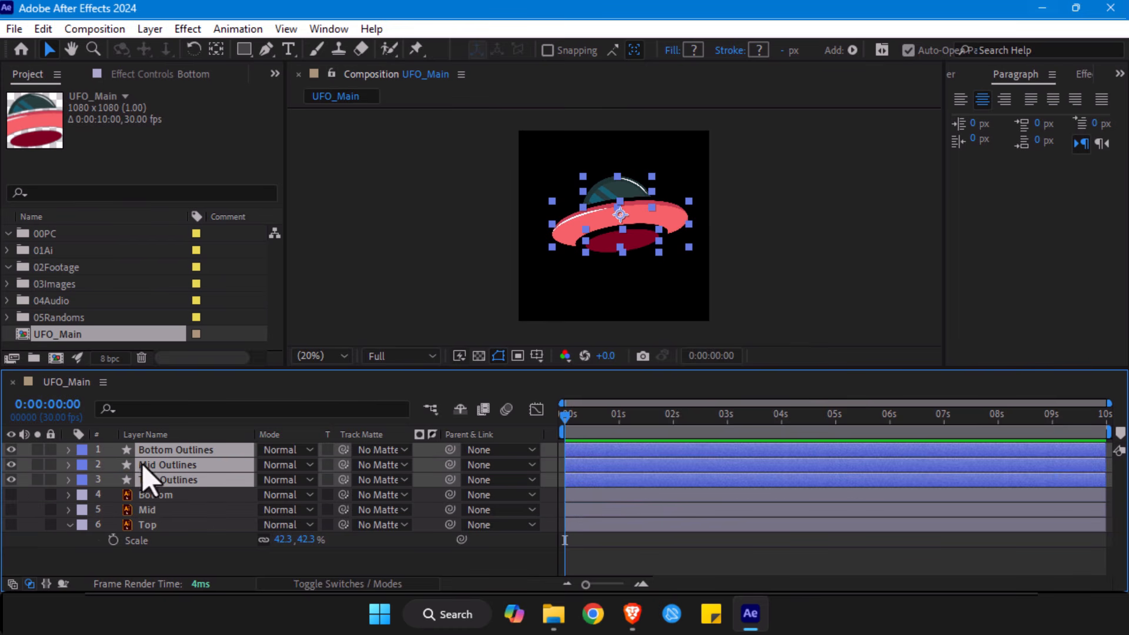
click(151, 495)
shift+click(149, 525)
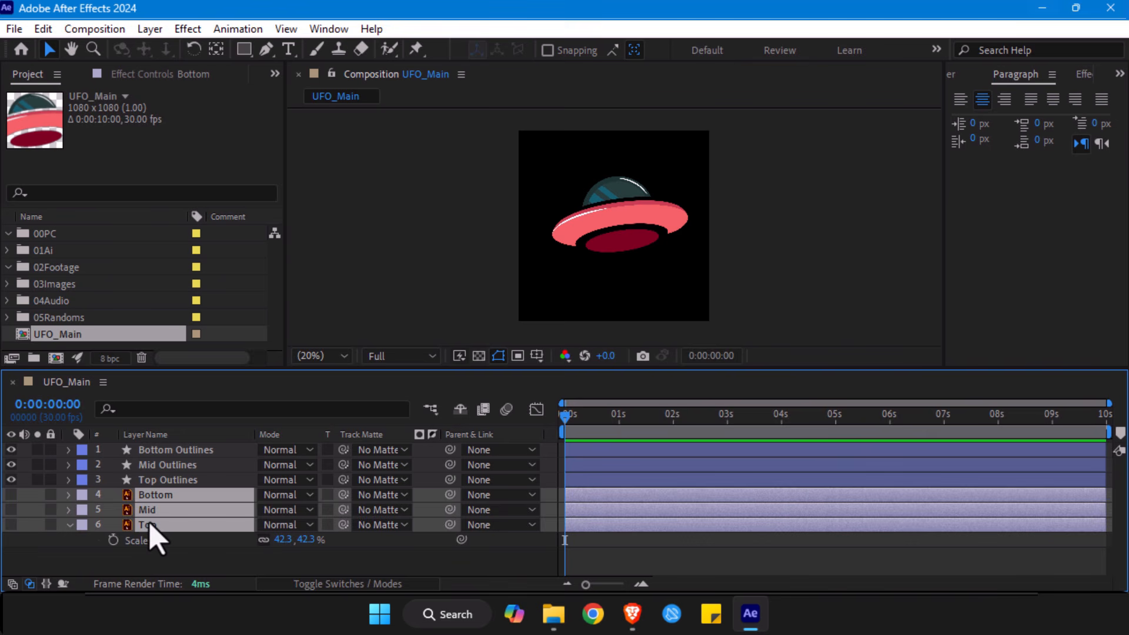
key(Delete)
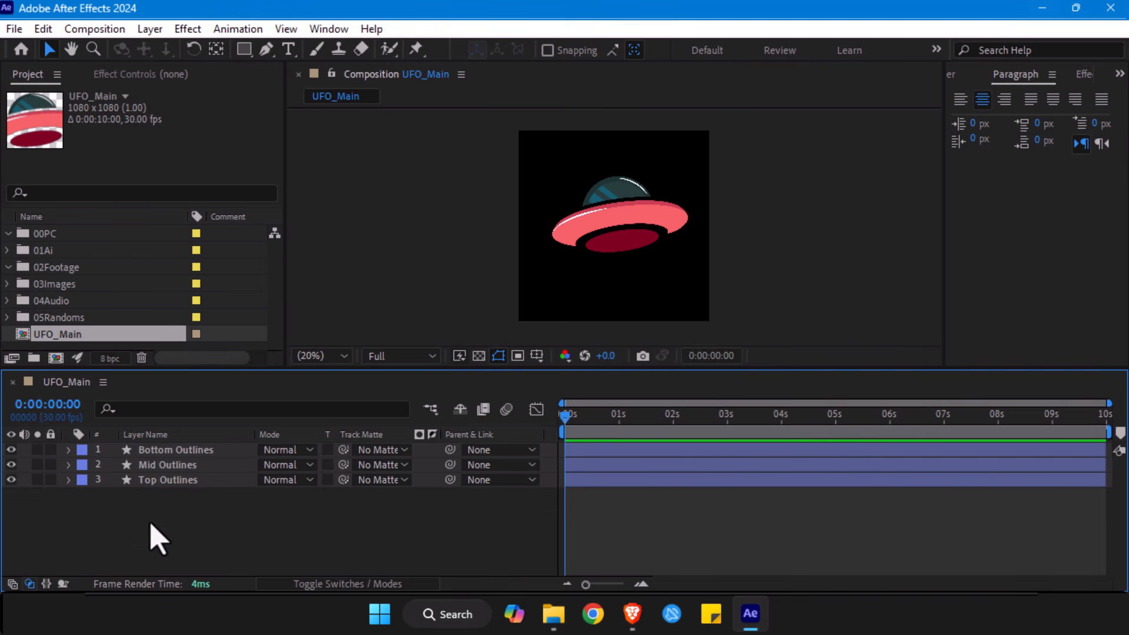
- Examine the vector outlines of the Bottom, Mid and Top shape layers up close in the composition
click(179, 451)
key(slash)
drag(686, 167, 540, 108)
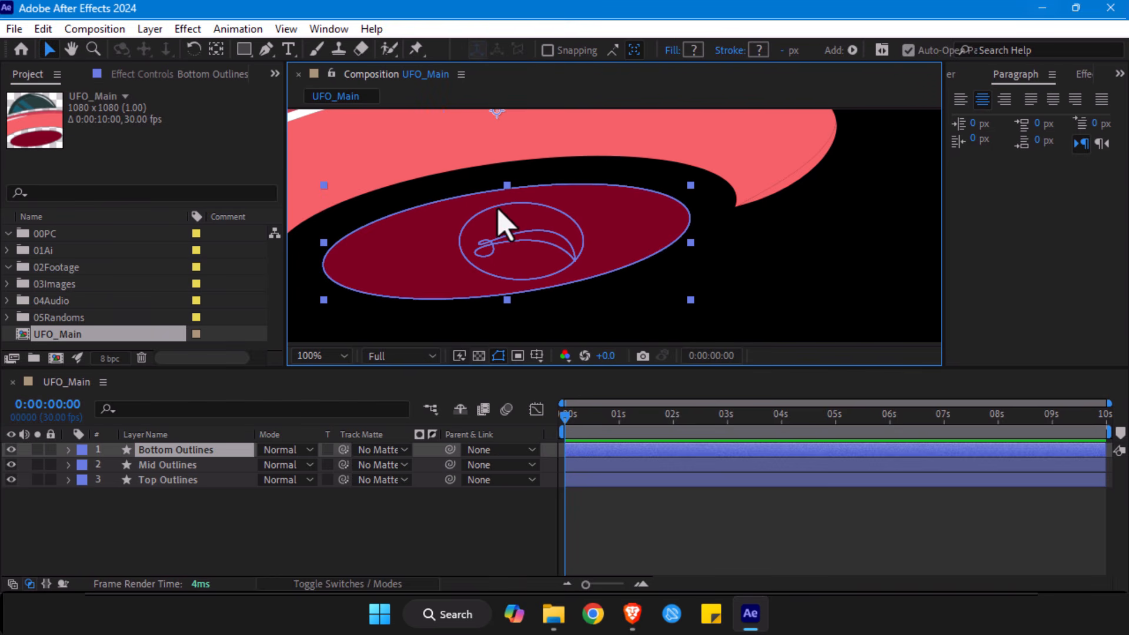
drag(498, 210, 554, 340)
click(560, 285)
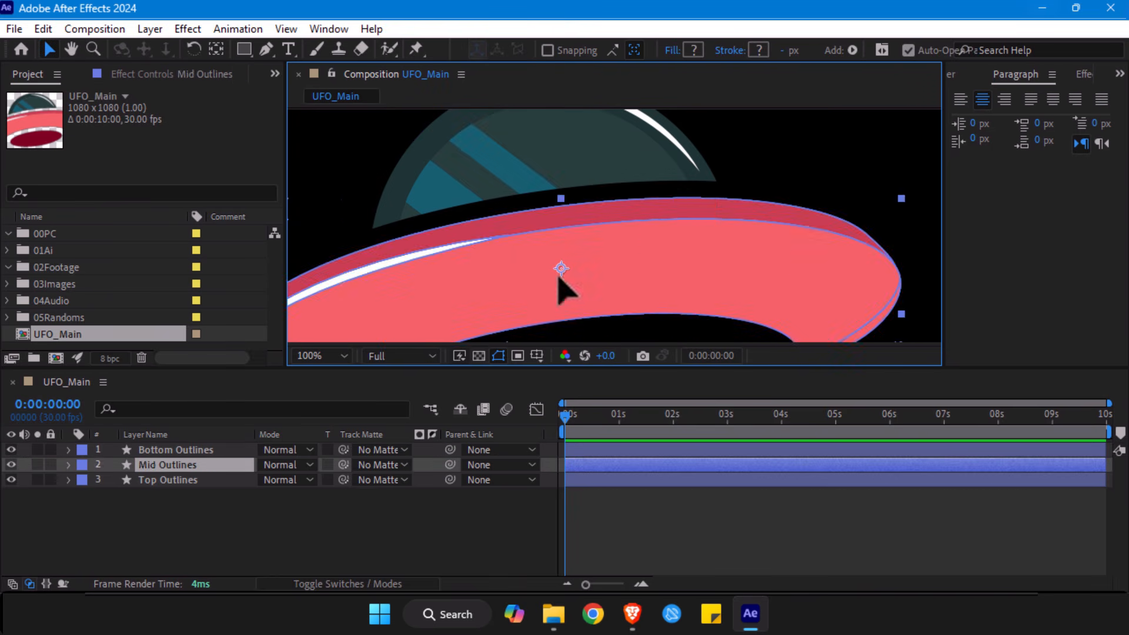
click(474, 159)
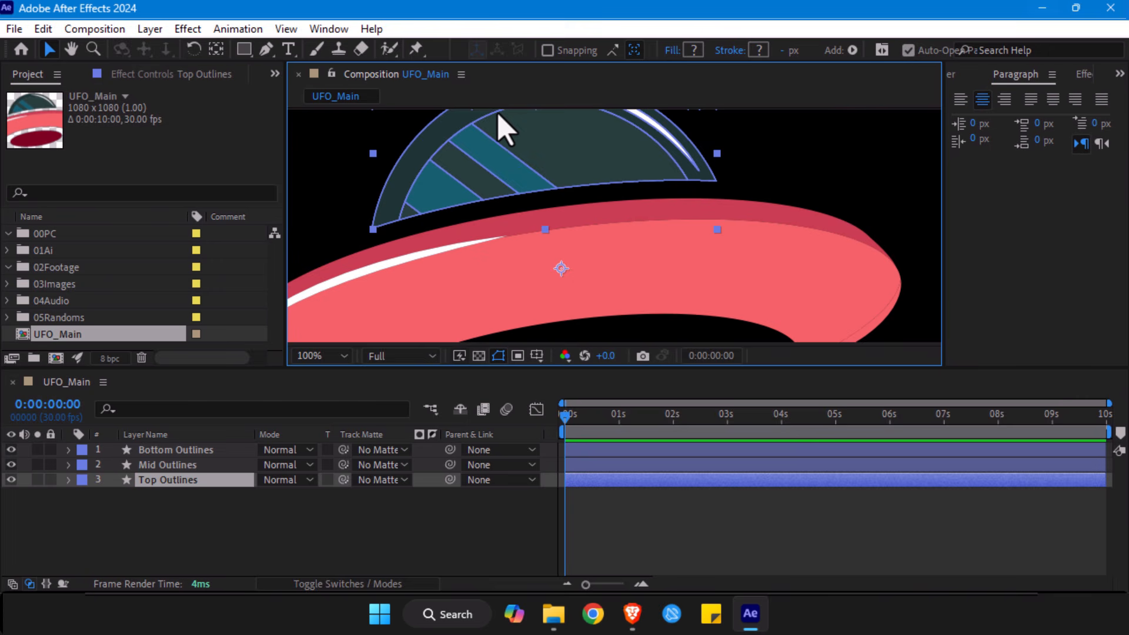
key(alt+slash)
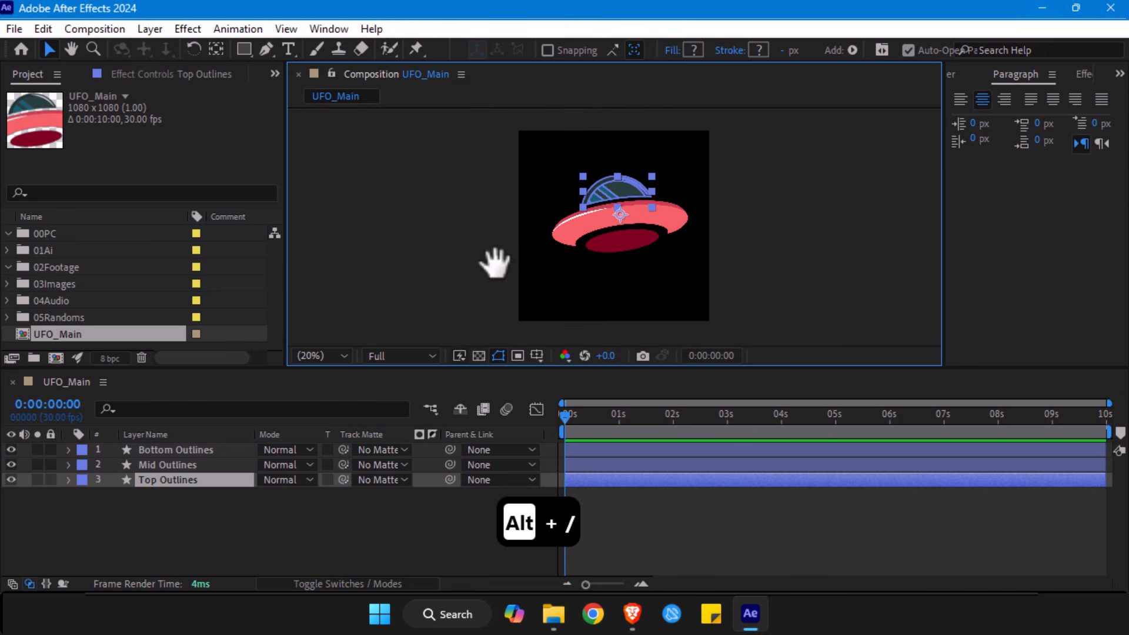
drag(494, 257, 424, 245)
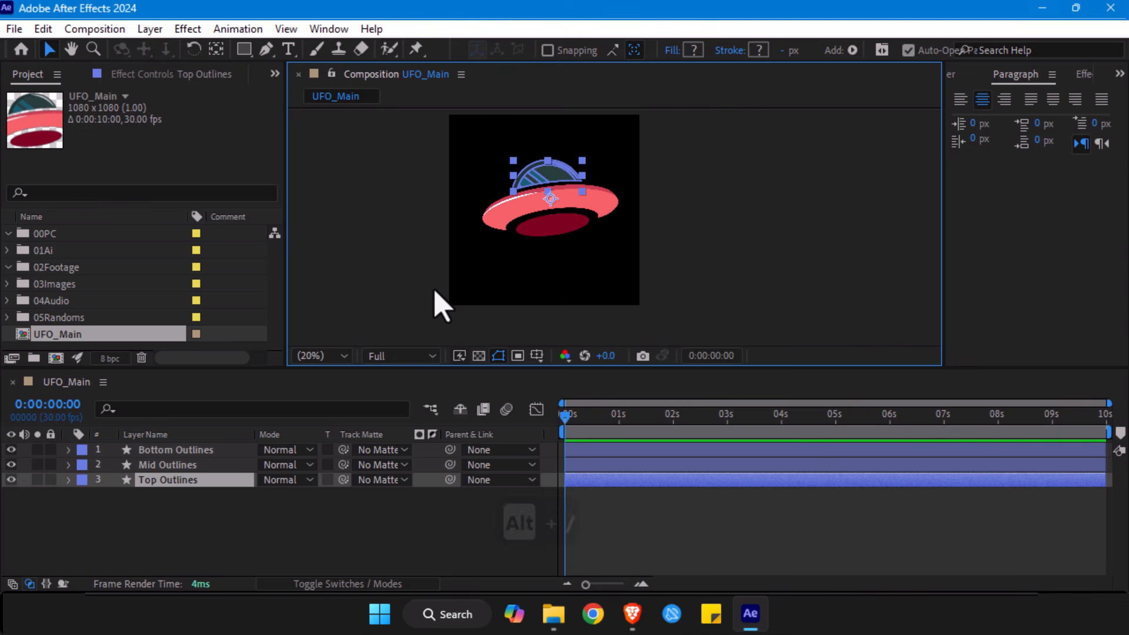
key(period)
key(period)
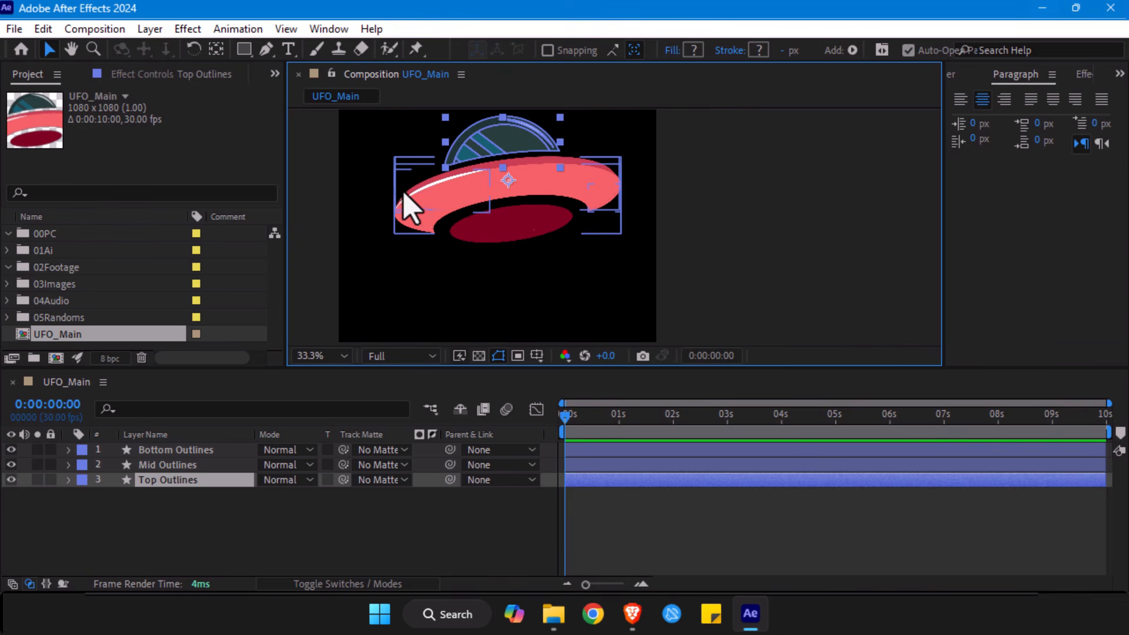
click(421, 194)
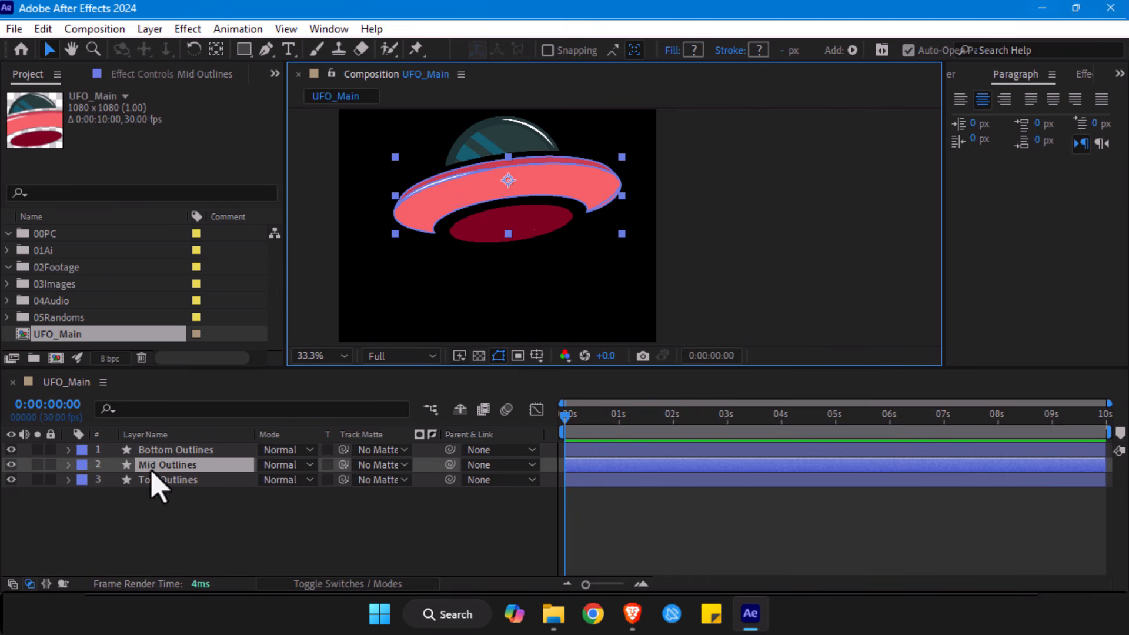
click(161, 453)
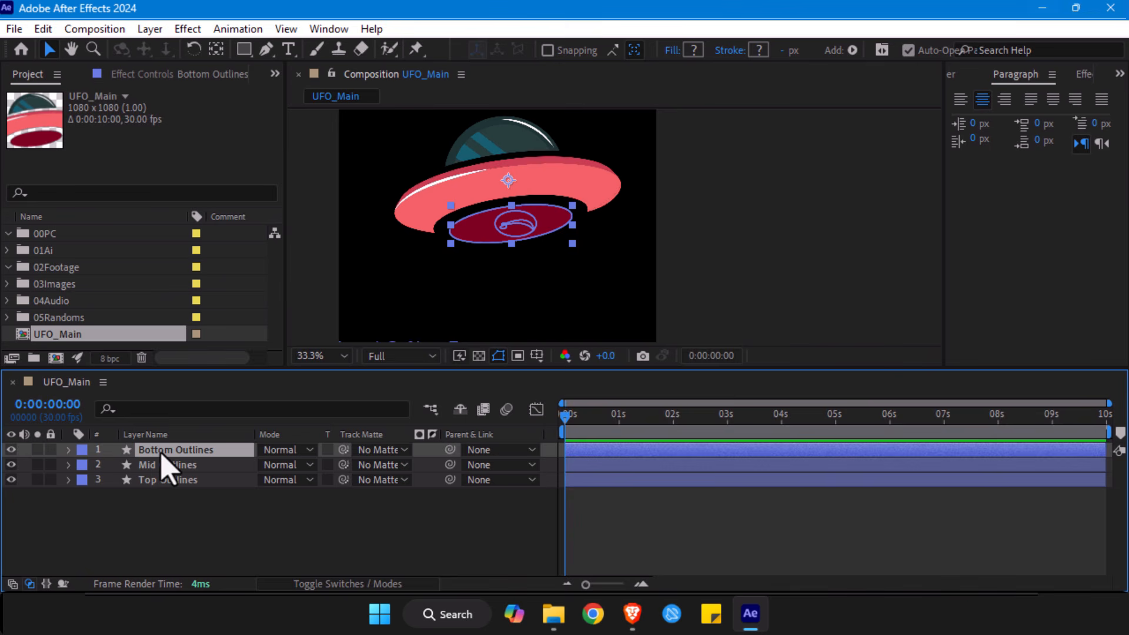
- Reveal the Bottom Outlines layer's Anchor Point and move it with the Pan Behind tool to about 1023.7, 1089.5
scroll(522, 188, up, 2)
key(space)
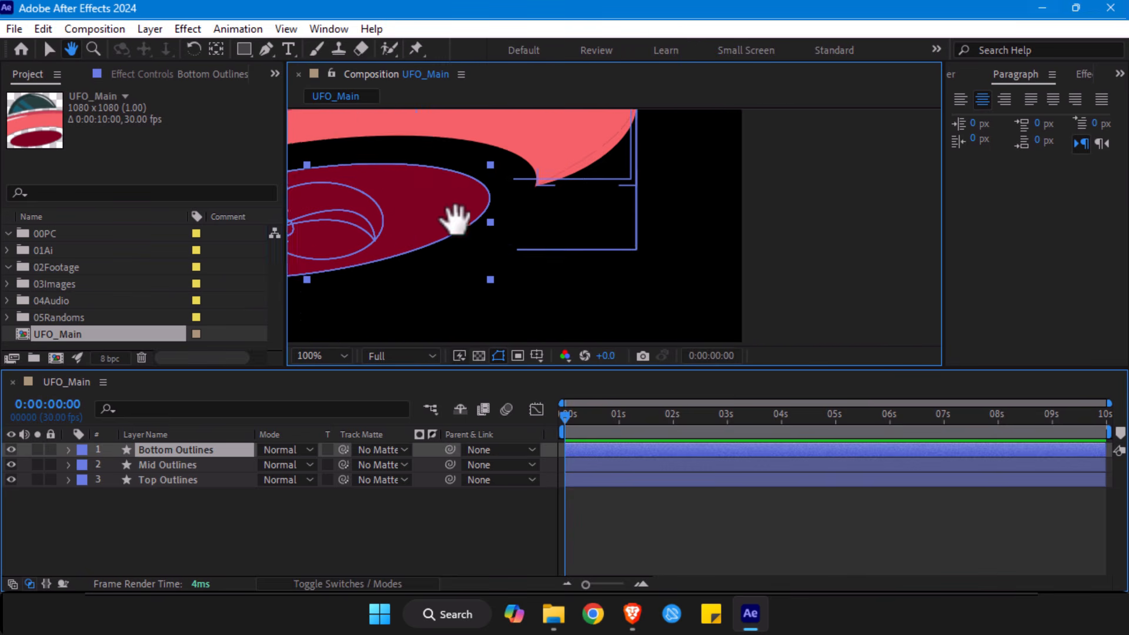
drag(454, 221, 613, 238)
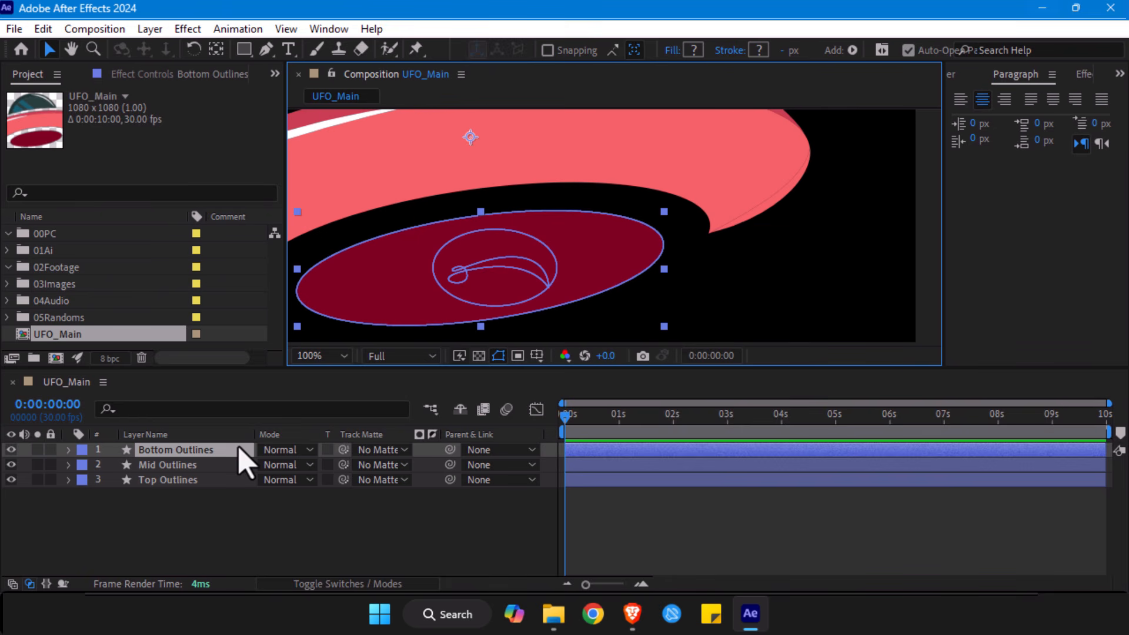
key(a)
click(151, 466)
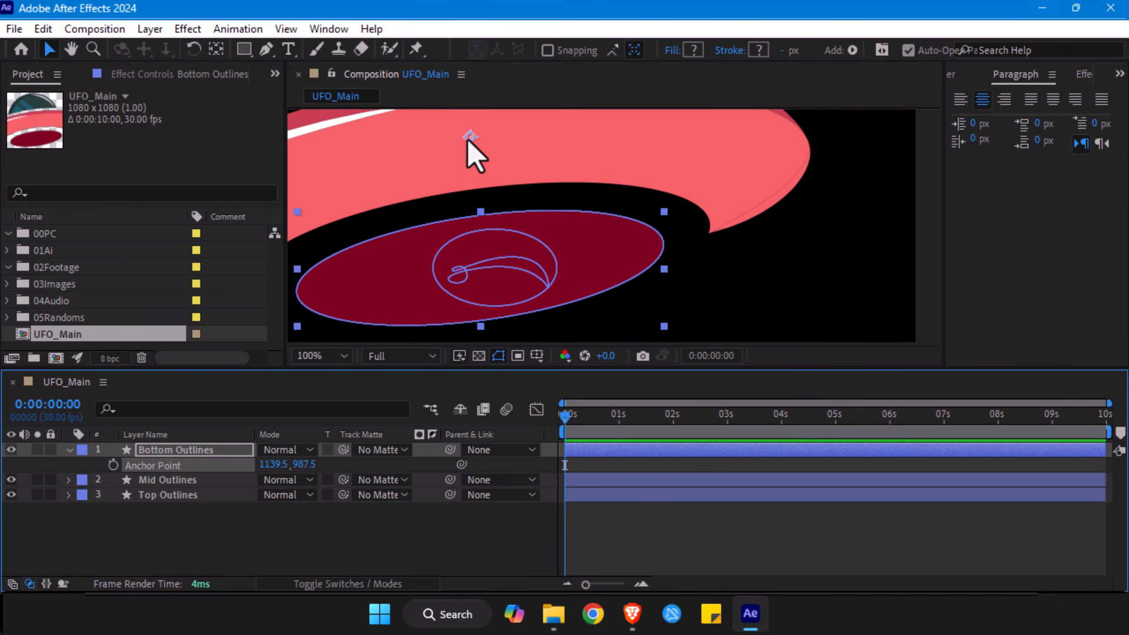
key(y)
drag(470, 141, 427, 175)
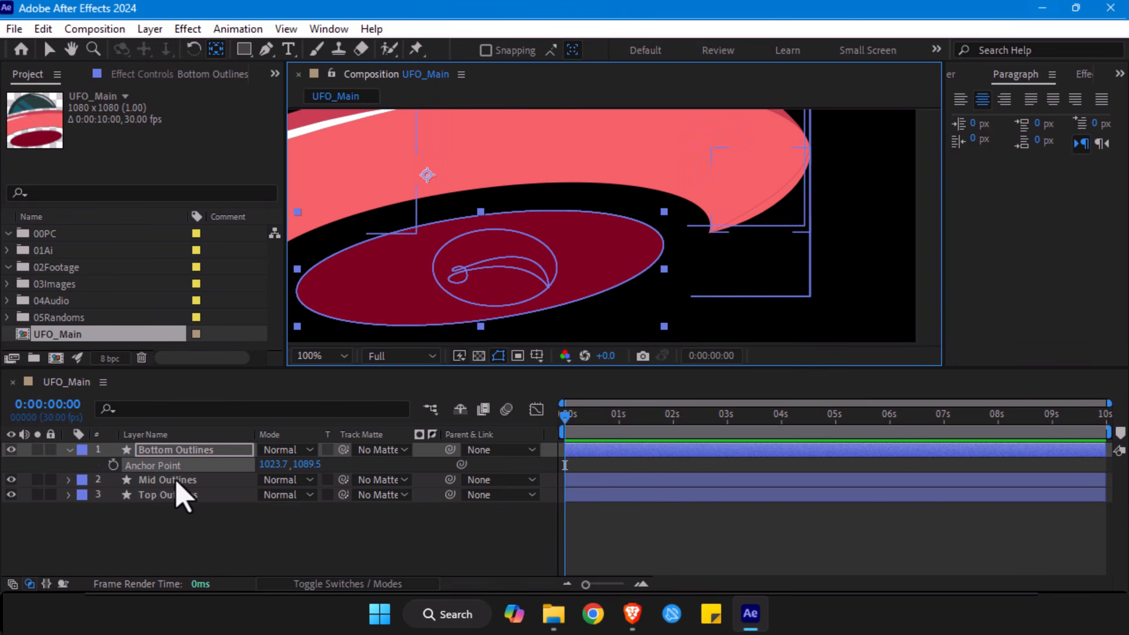
- Try rotating the Bottom Outlines layer around its off-centre anchor point and undo the rotation
key(r)
mouse_move(286, 465)
mouse_down()
mouse_move(309, 465)
mouse_move(288, 466)
mouse_up()
key(ctrl+z)
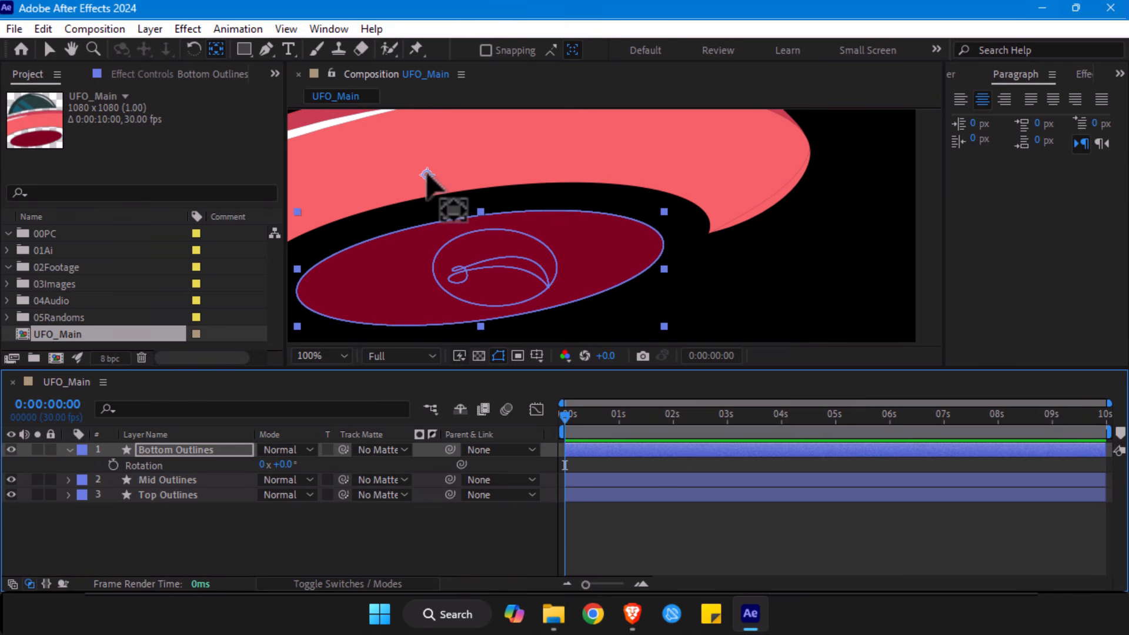
- Move the Bottom Outlines anchor point onto the dark red ellipse, centre it in the layer content, and return to the Selection tool
drag(427, 174, 434, 268)
scroll(418, 155, down, 1)
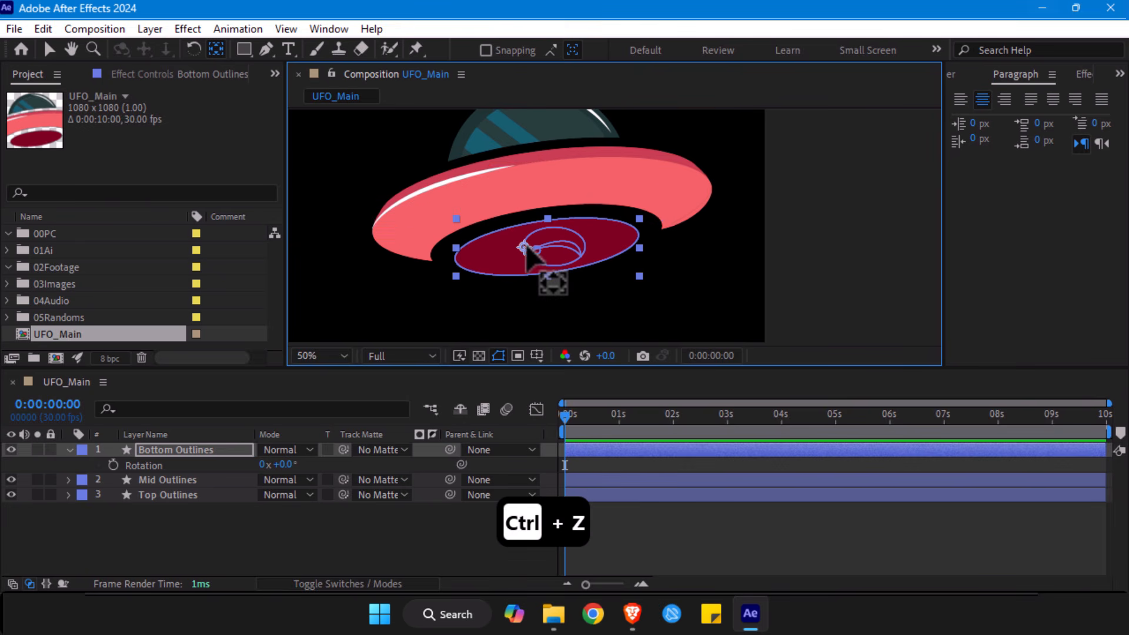
key(ctrl+alt+Home)
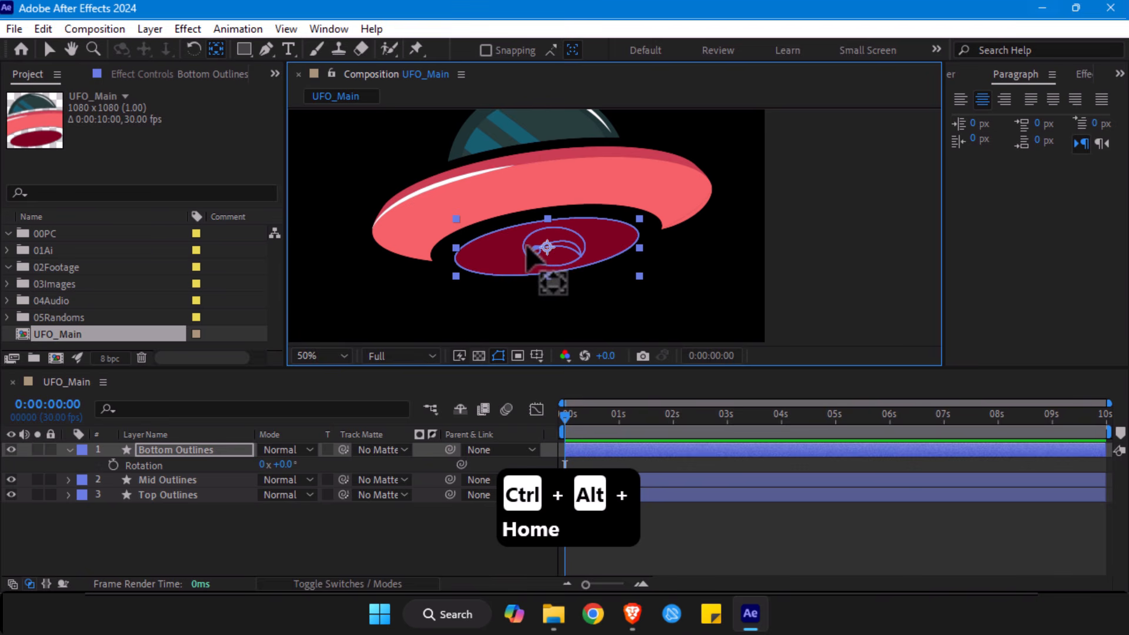
click(167, 454)
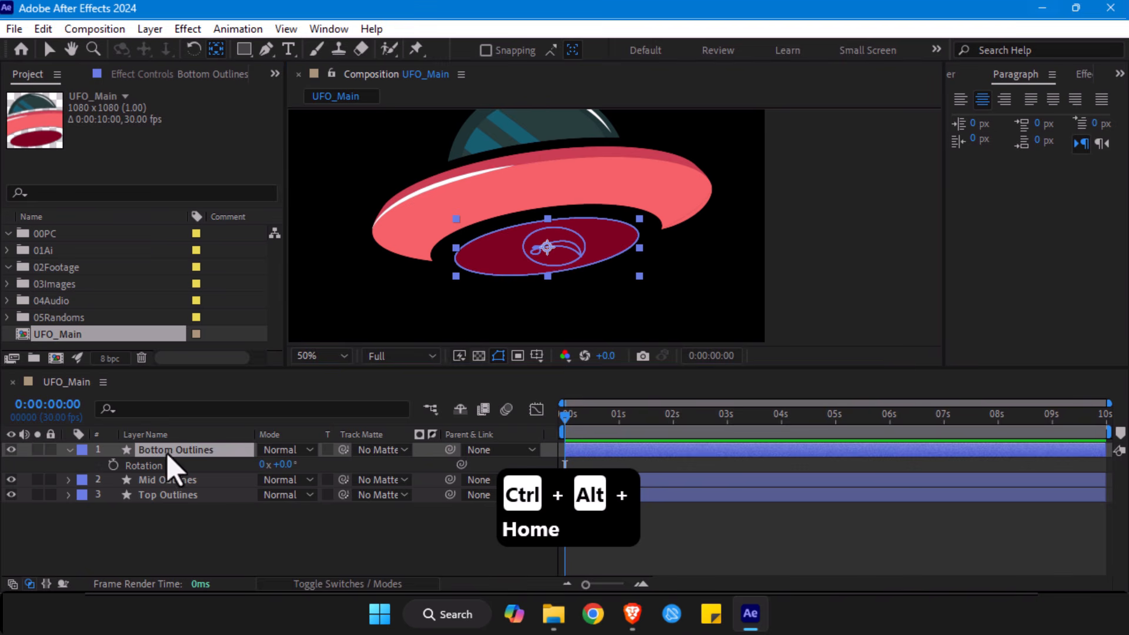
scroll(576, 253, up, 2)
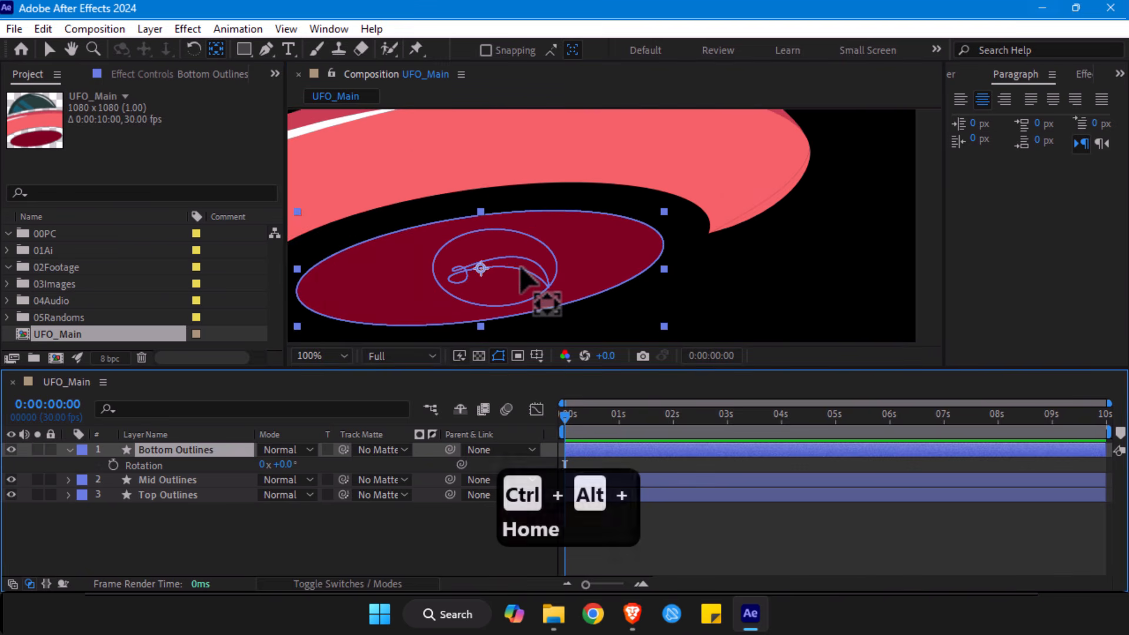
key(v)
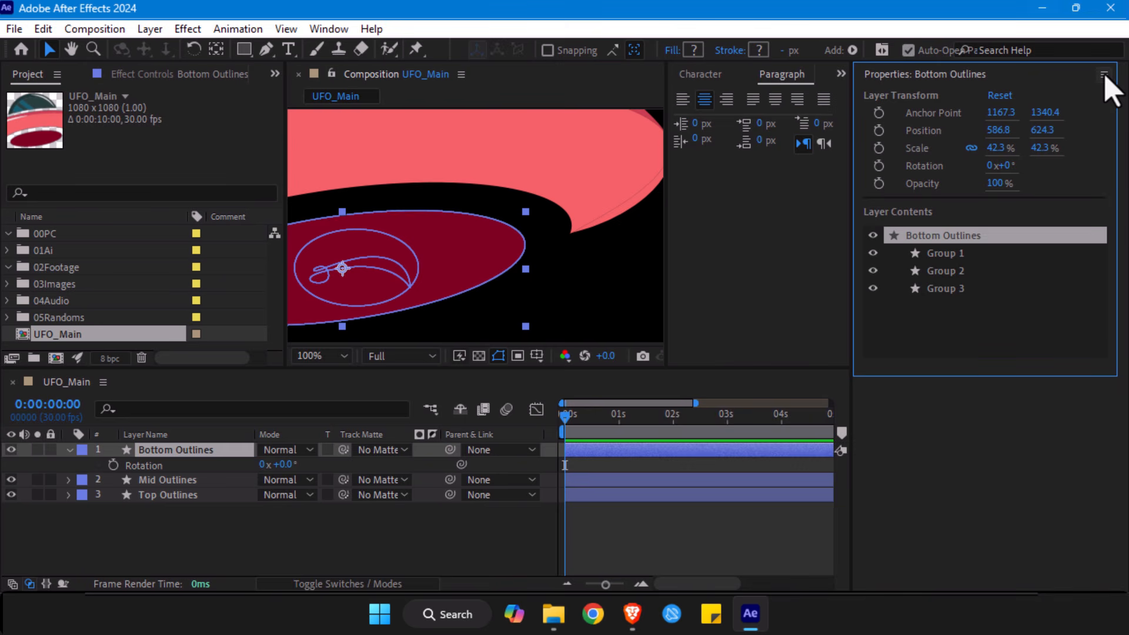
- Dock the Properties panel beside the Project panel, adjust the group's width, and expand the Bottom Outlines transform properties in the timeline
drag(910, 80, 197, 83)
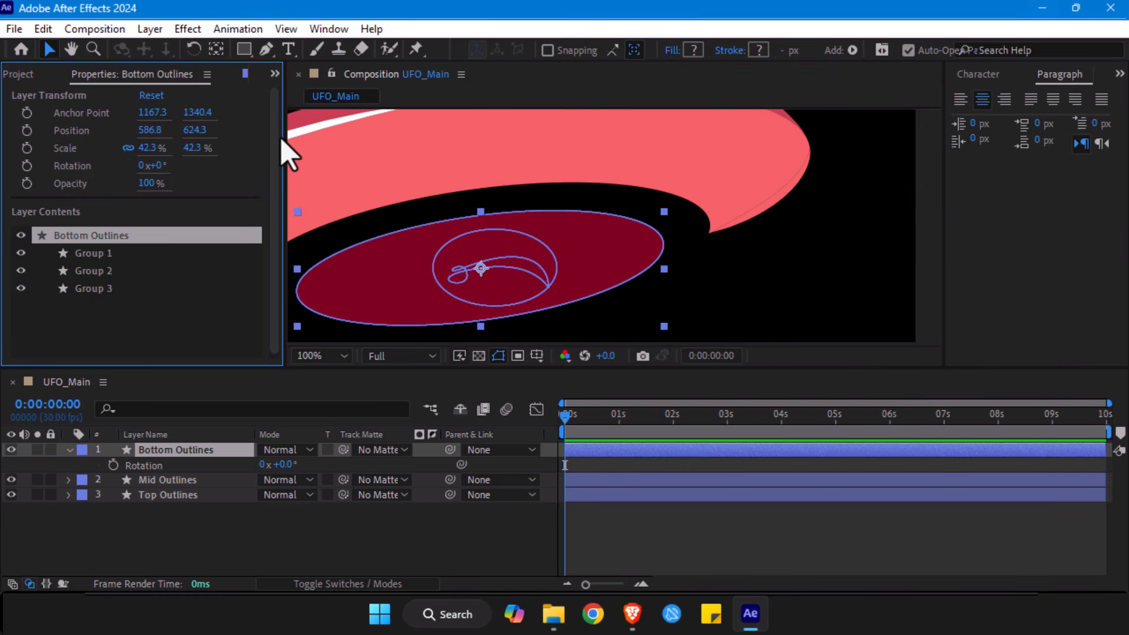
drag(284, 138, 304, 139)
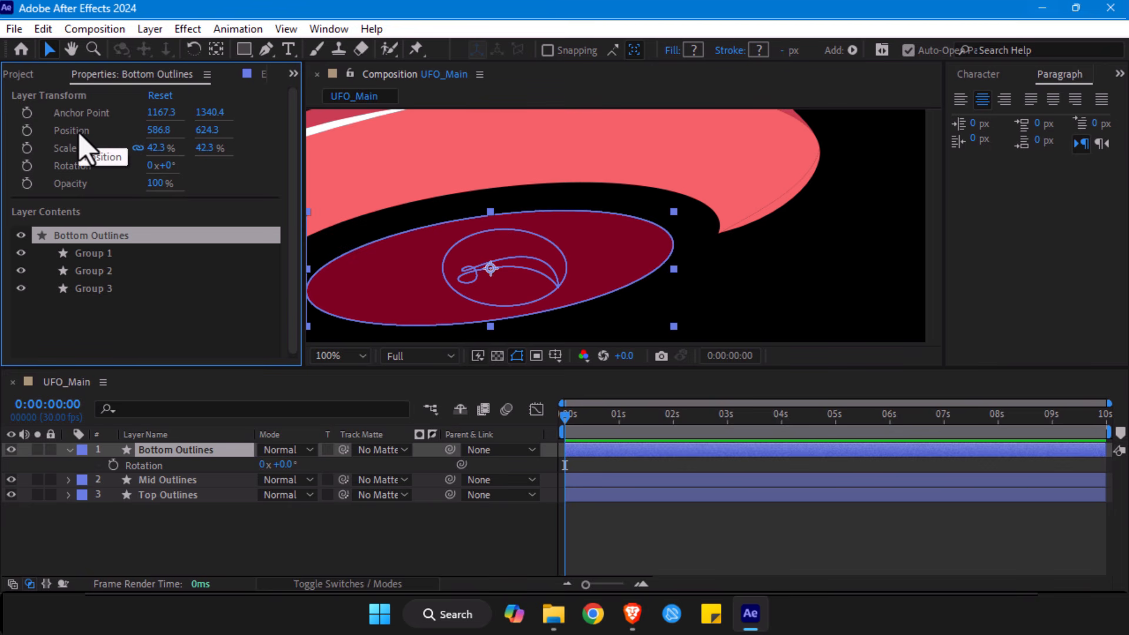
drag(302, 229, 265, 230)
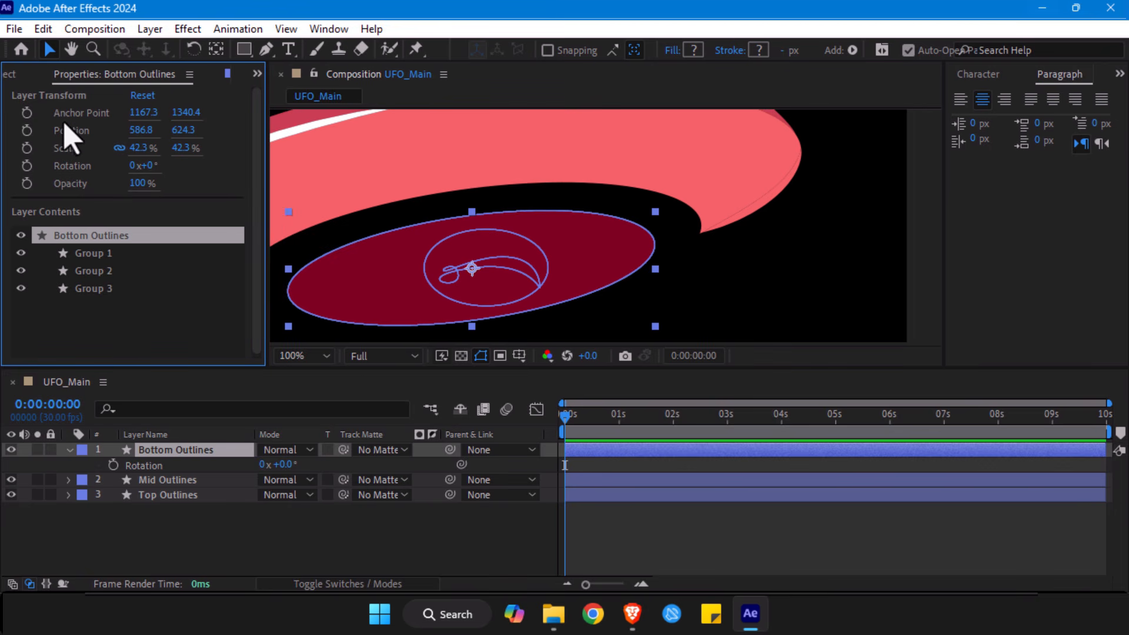
click(69, 449)
click(69, 449)
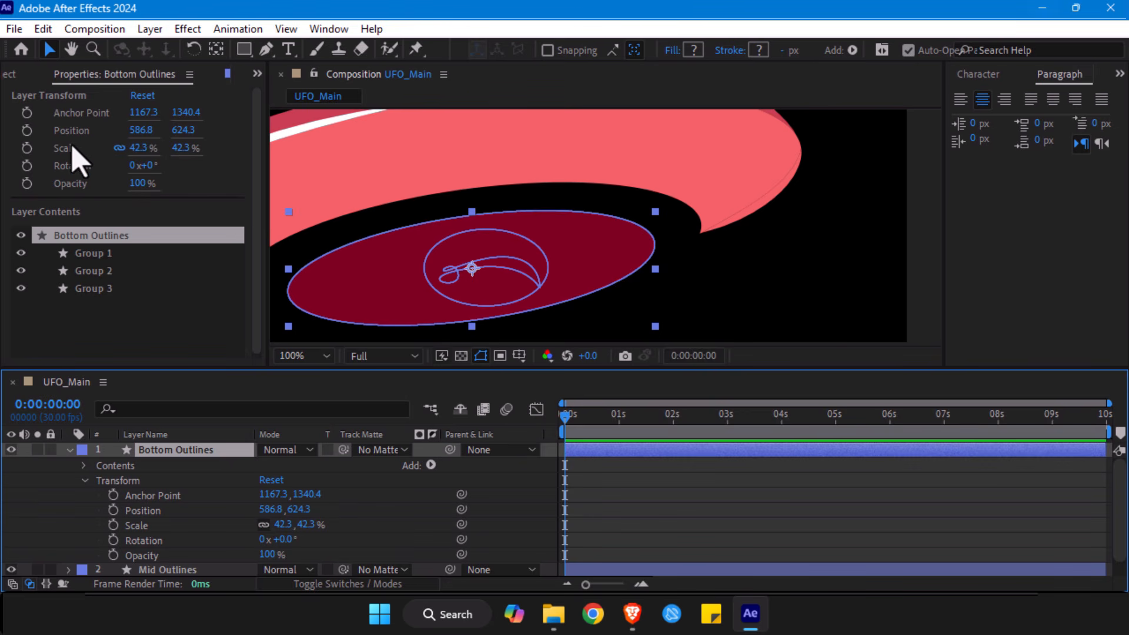
- Check the preview resolution and magnification options, and view the Bottom Outlines layer both close up and fitted to the viewer
key(alt+slash)
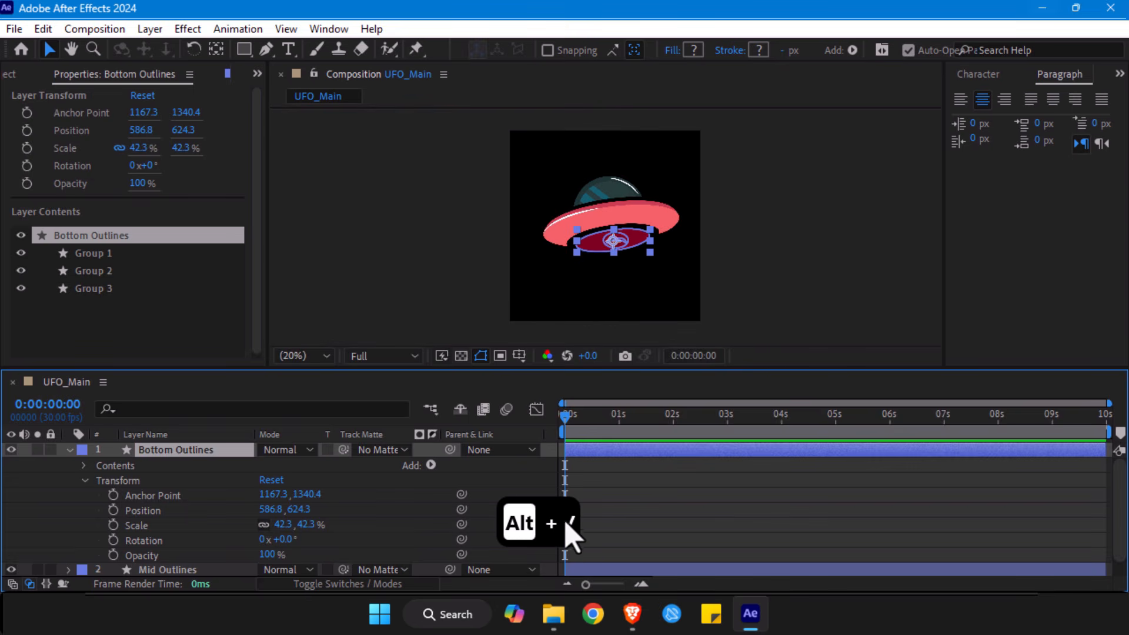
click(376, 357)
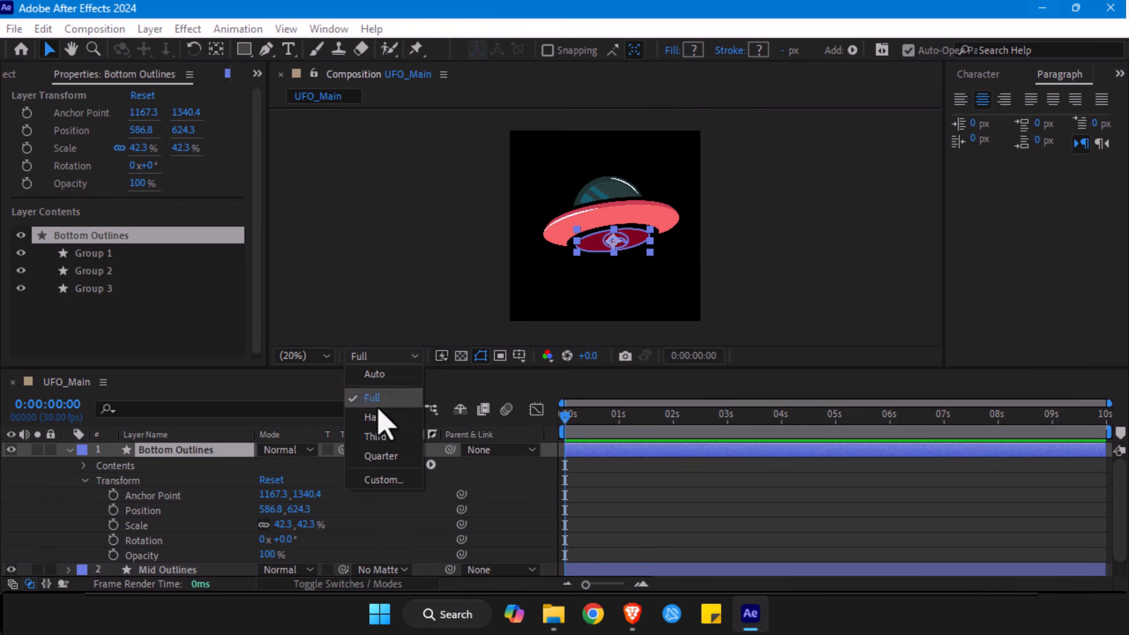
click(321, 353)
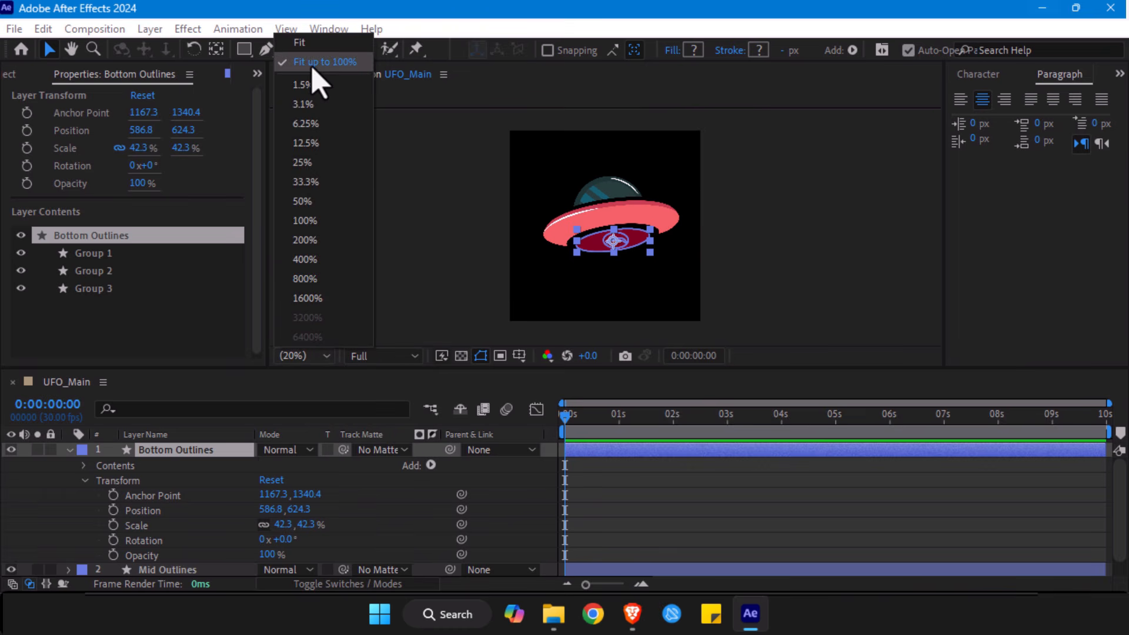
click(429, 264)
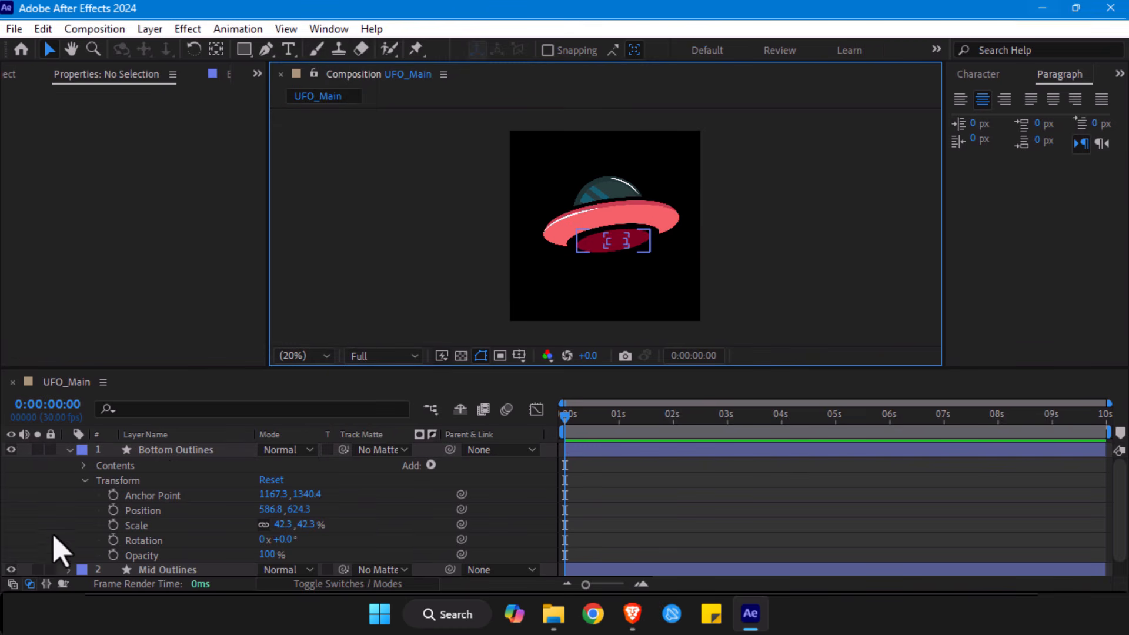
click(158, 451)
scroll(781, 168, up, 4)
drag(659, 219, 644, 165)
key(alt+slash)
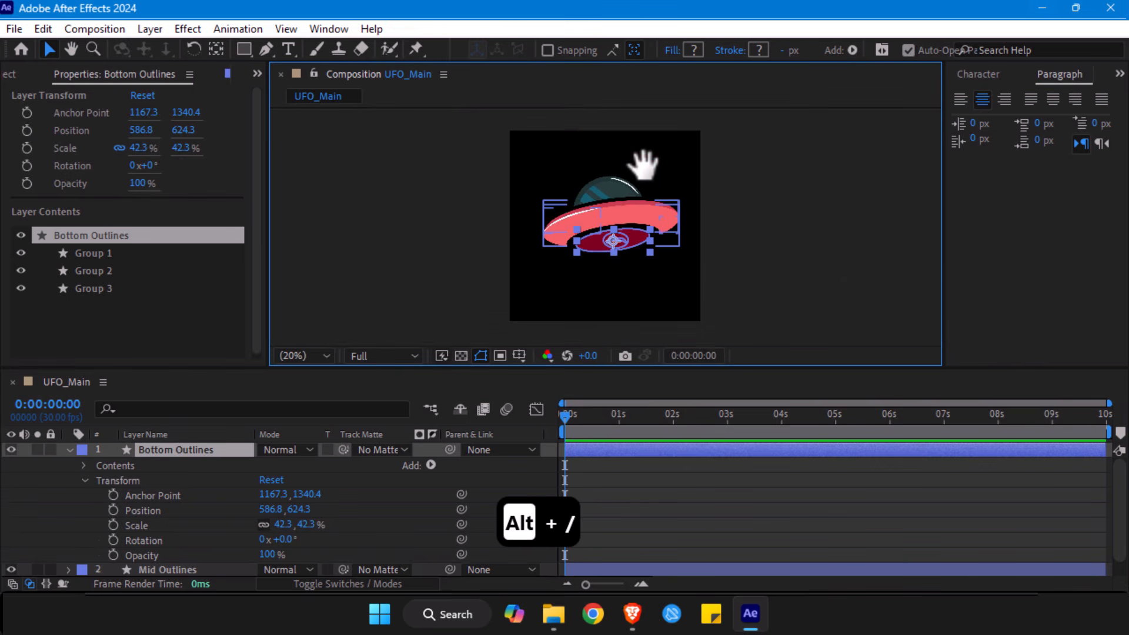
- Import the Color Palette image from the Animators Oasis folder into the project
click(257, 73)
click(283, 96)
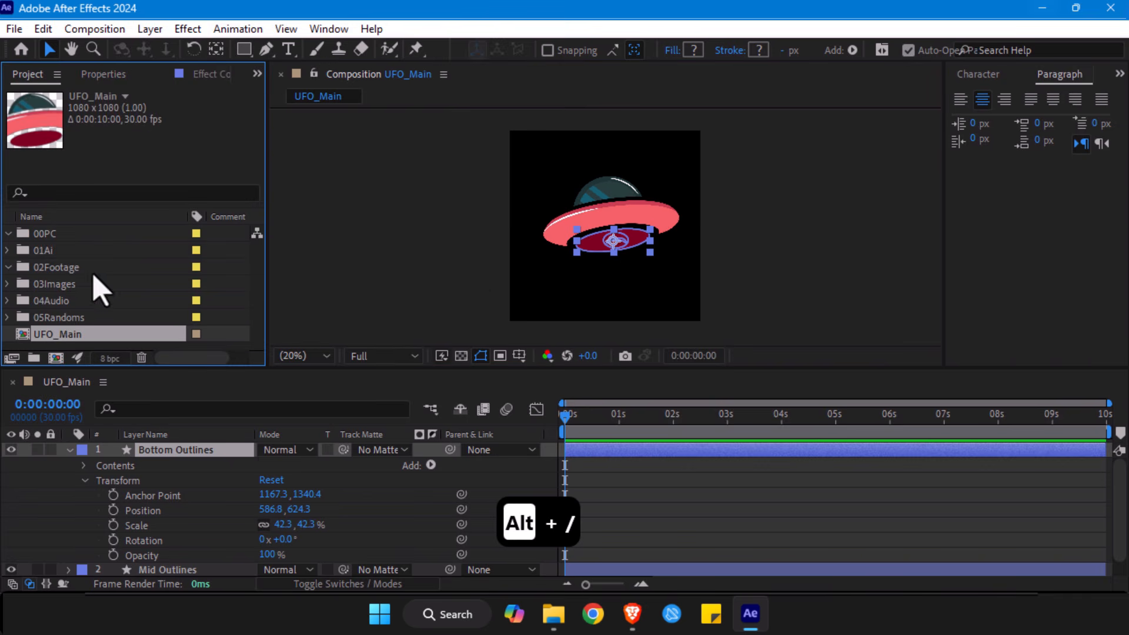
key(ctrl+i)
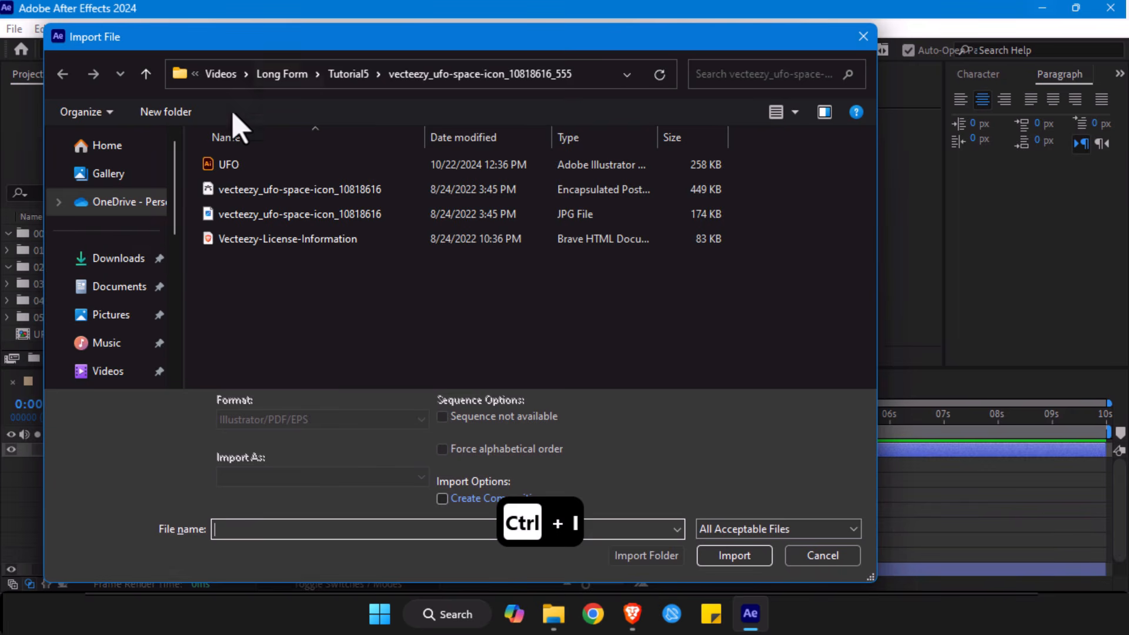
click(227, 74)
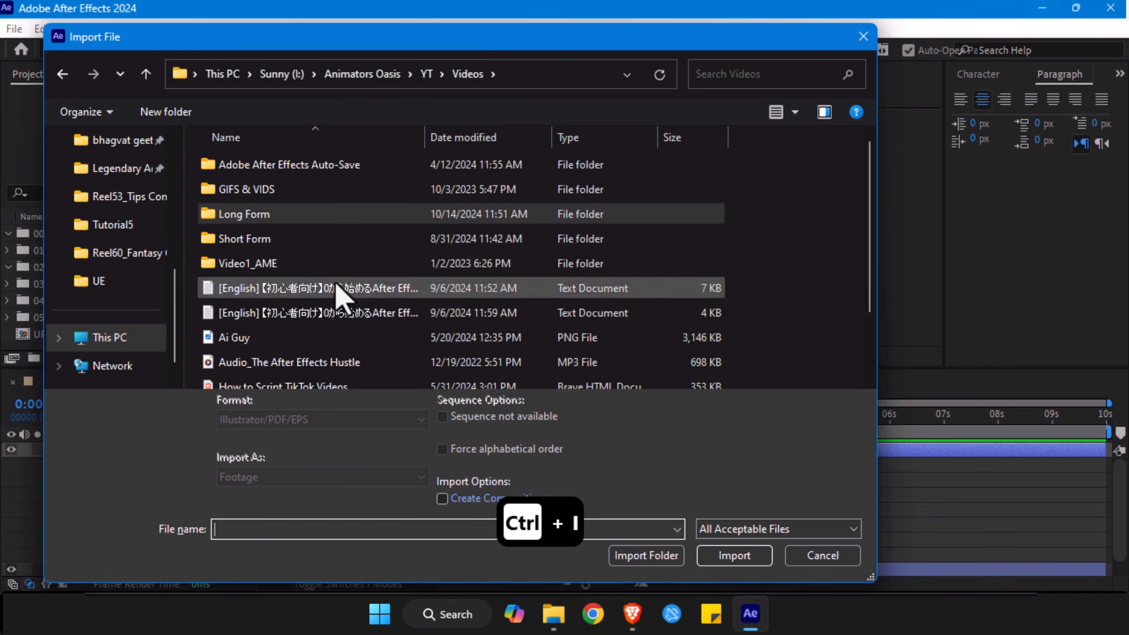
scroll(294, 288, down, 1)
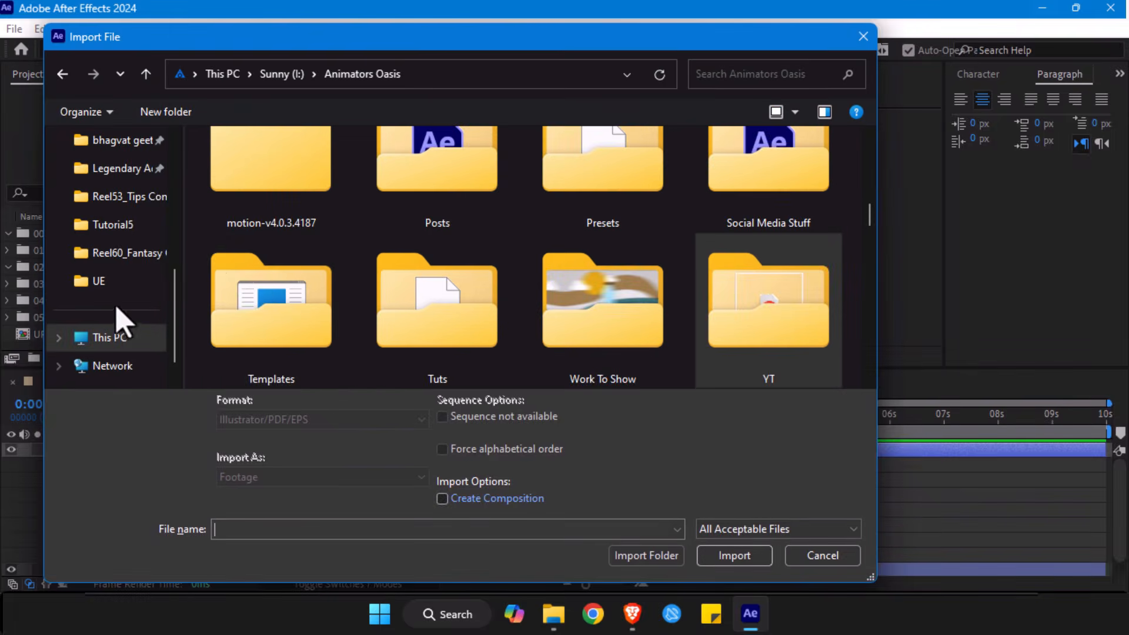
scroll(374, 307, down, 10)
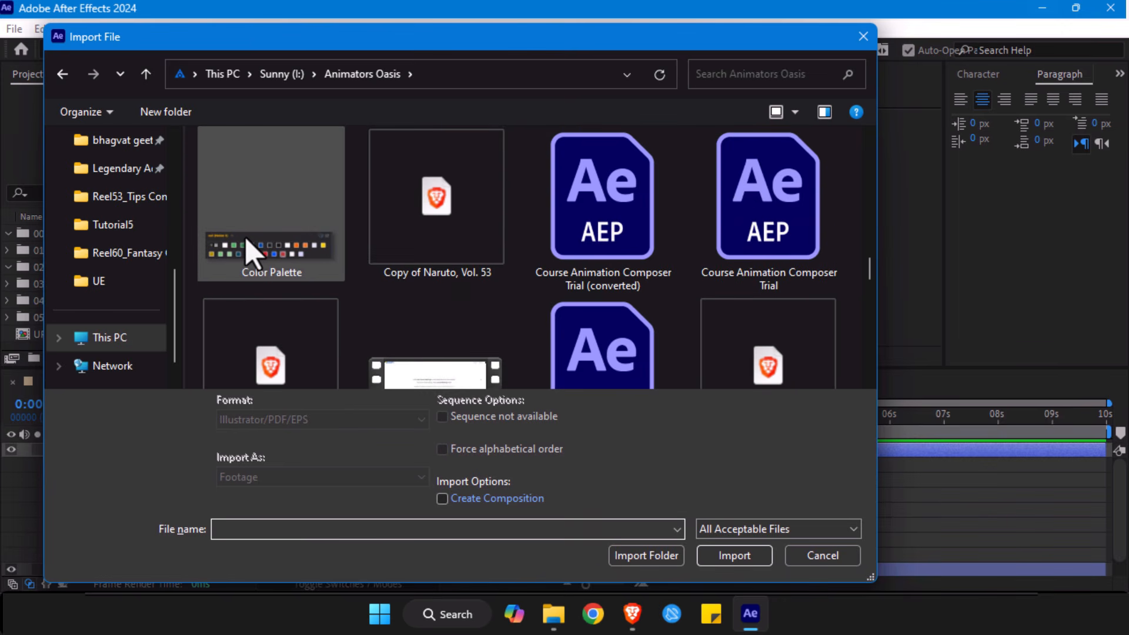
click(248, 250)
click(732, 544)
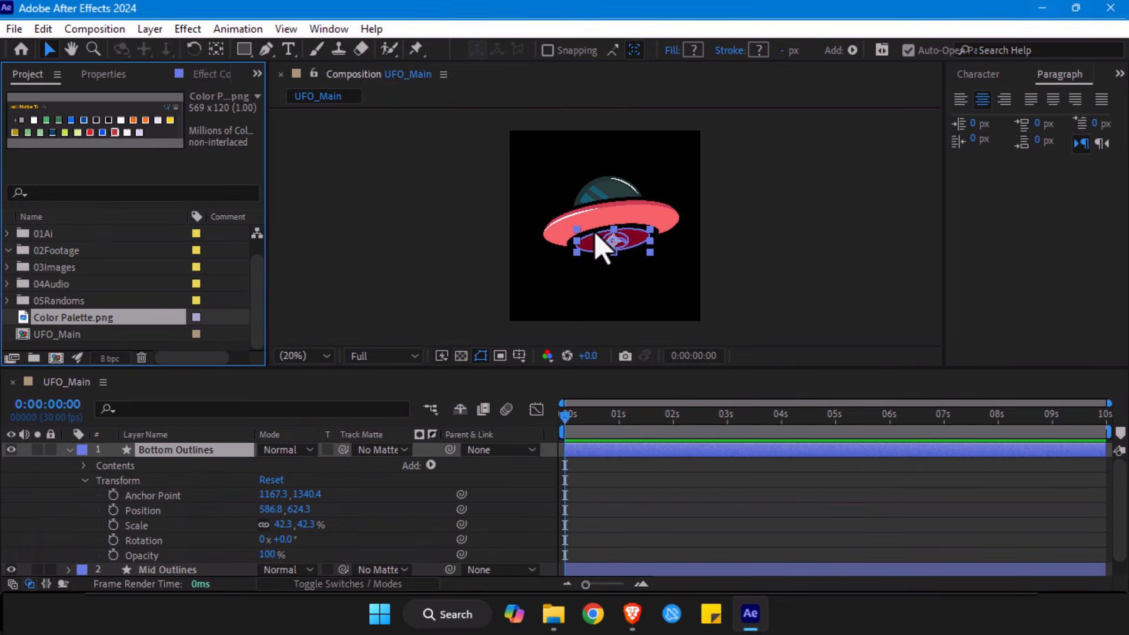
- Scale the Bottom Outlines layer down uniformly to 23.8% and keep it selected
scroll(609, 219, up, 2)
drag(591, 193, 402, 195)
scroll(456, 282, up, 2)
drag(360, 266, 535, 212)
key(alt+/)
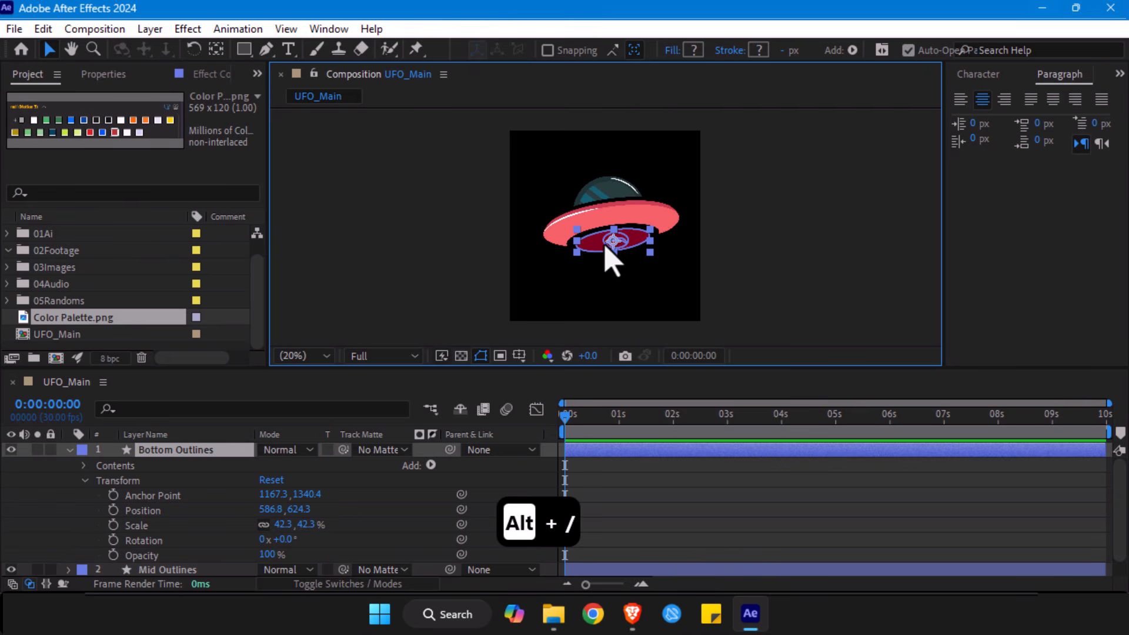
key(s)
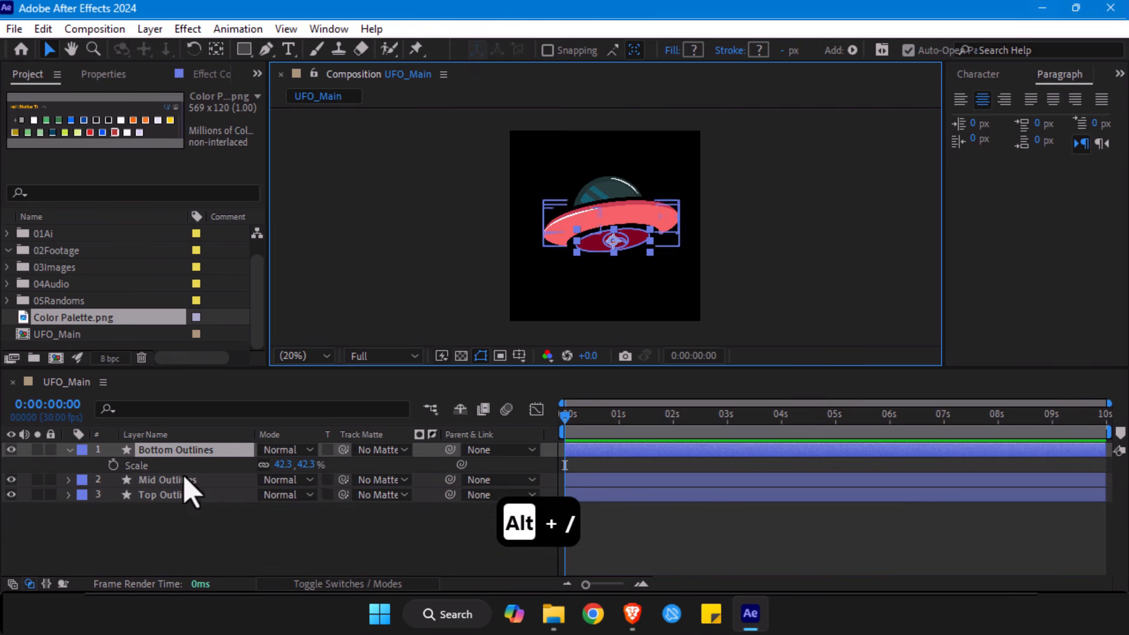
drag(300, 464, 189, 566)
scroll(637, 239, up, 2)
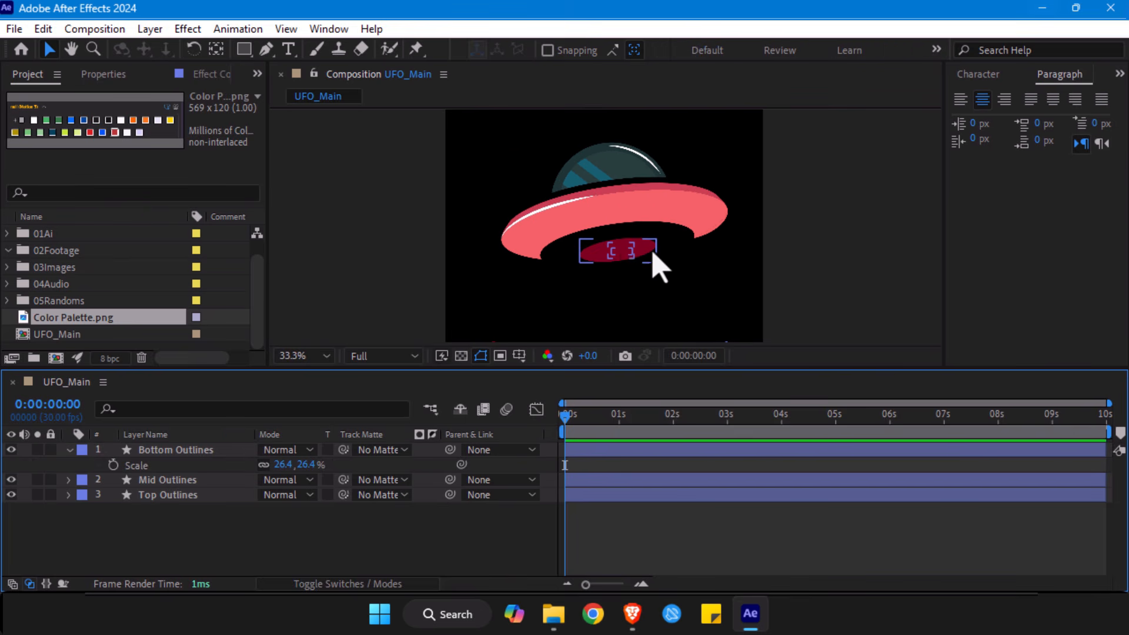
click(622, 262)
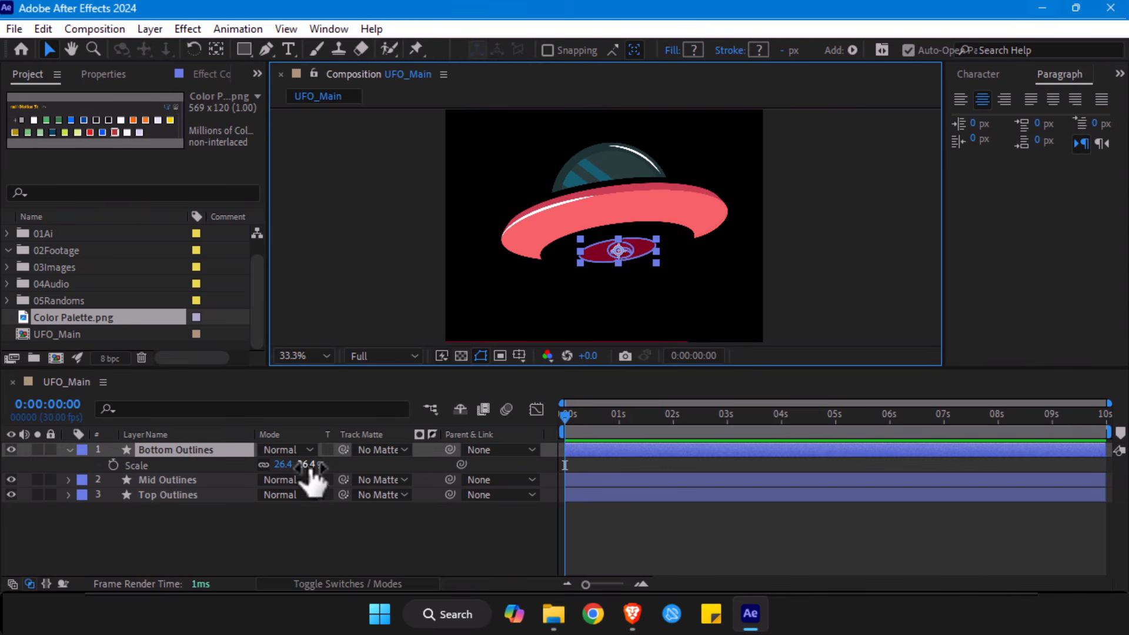
drag(307, 467, 283, 469)
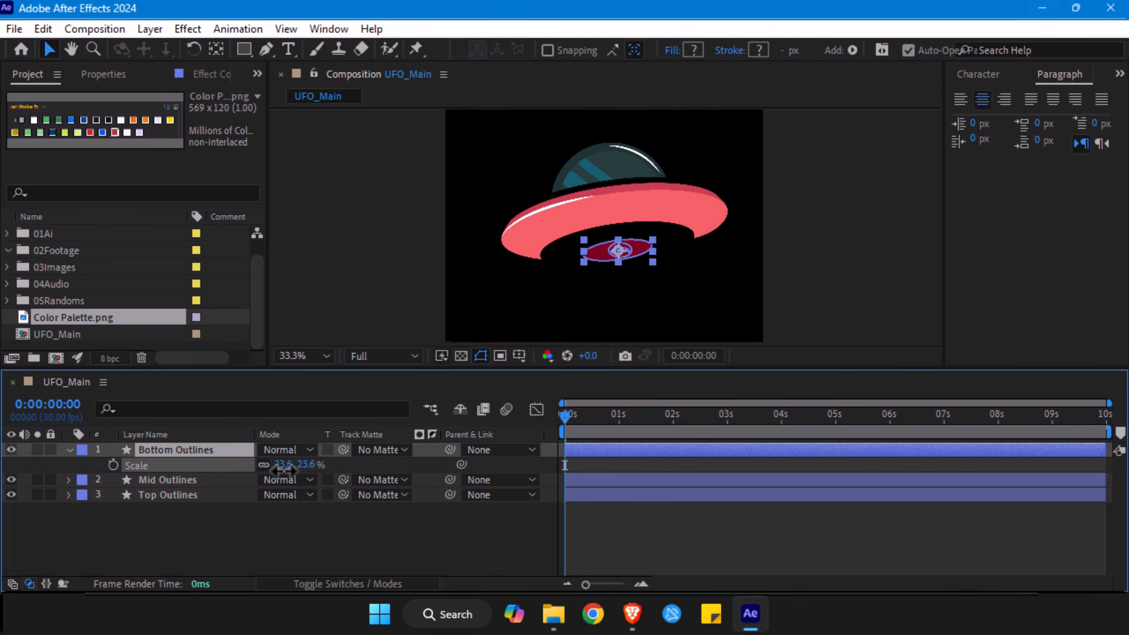
click(234, 559)
click(624, 260)
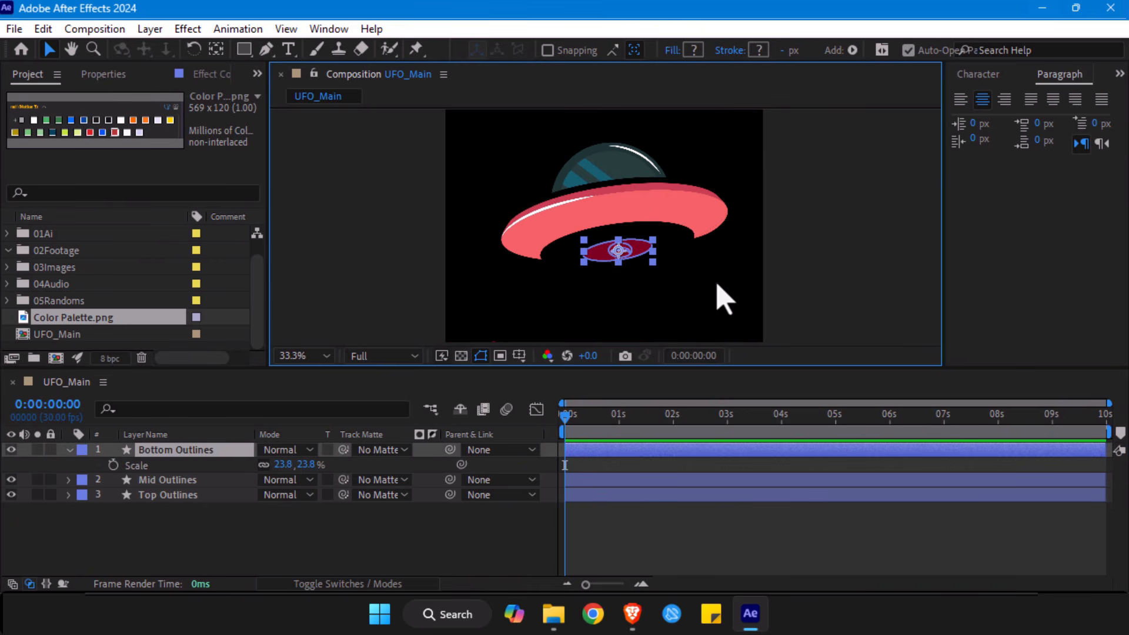
- Expand the Bottom Outlines contents and examine which shape and fill each of Groups 1, 2 and 3 holds
click(69, 451)
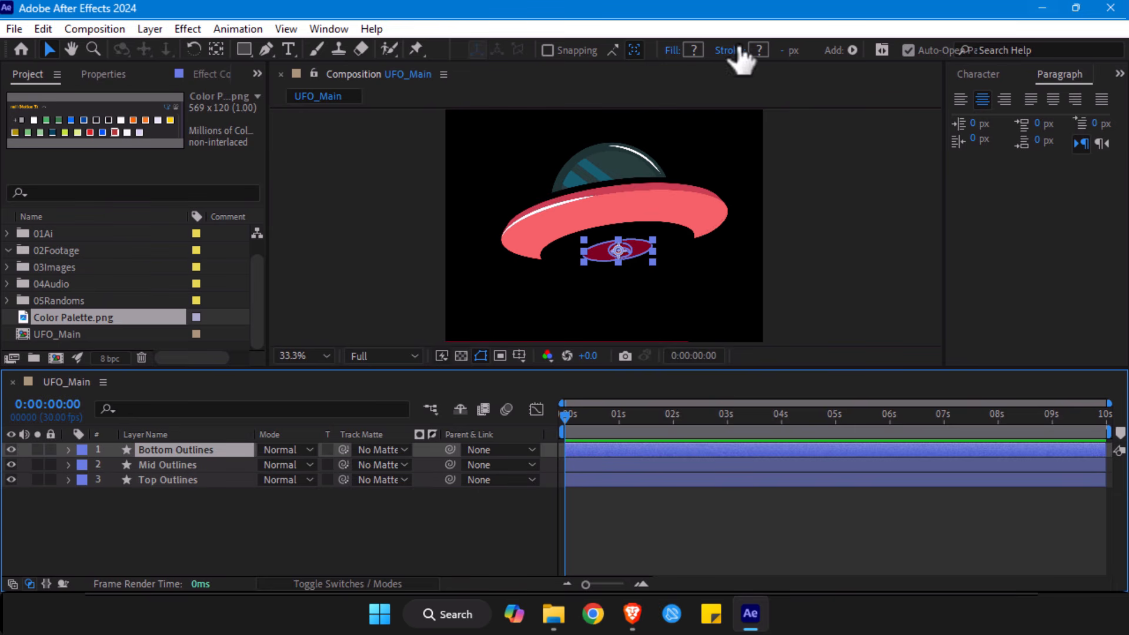
click(69, 451)
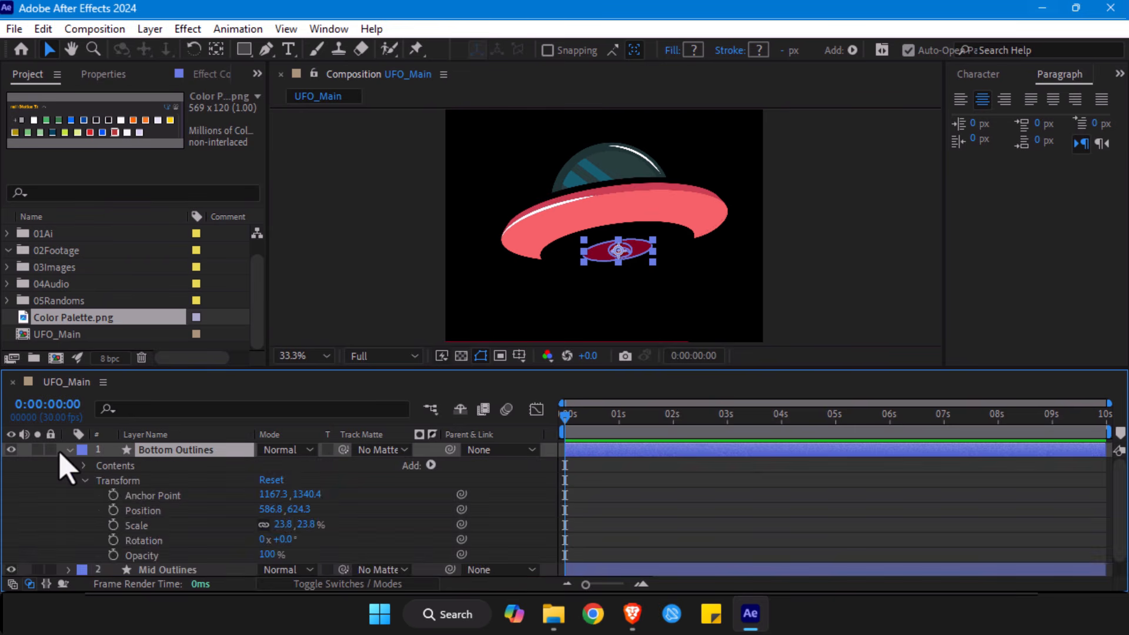
click(84, 480)
click(84, 466)
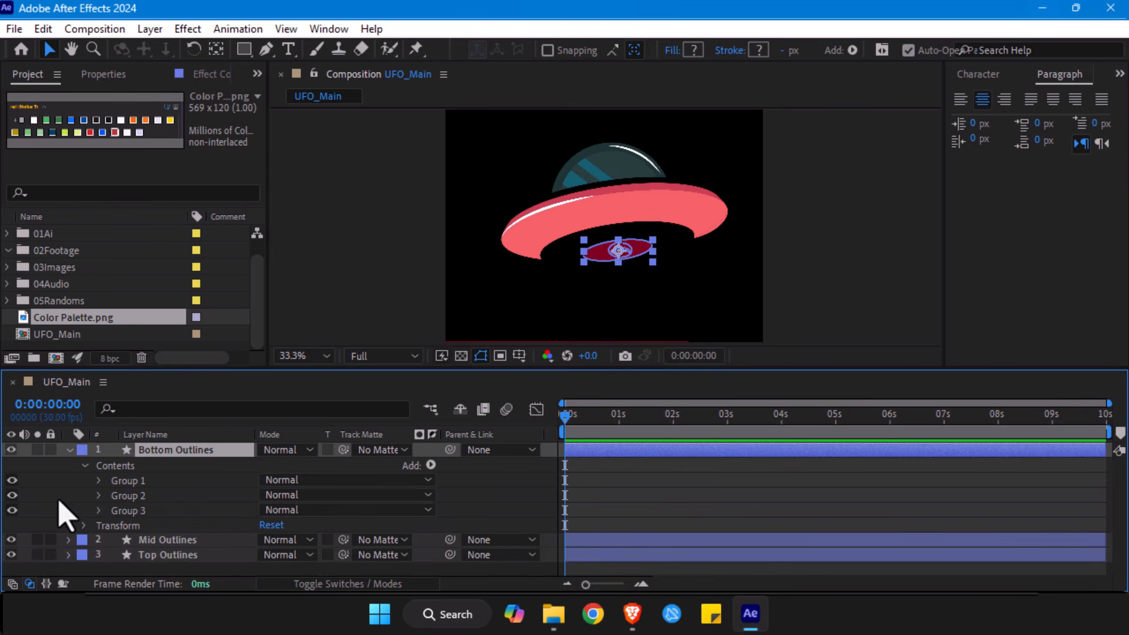
click(152, 481)
click(144, 498)
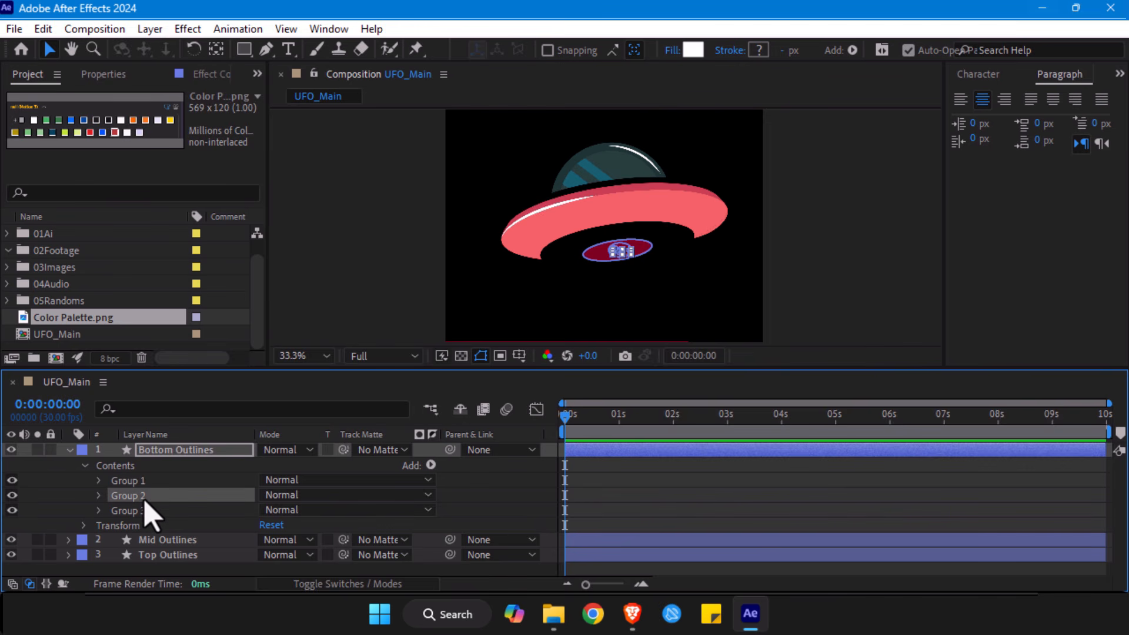
click(141, 511)
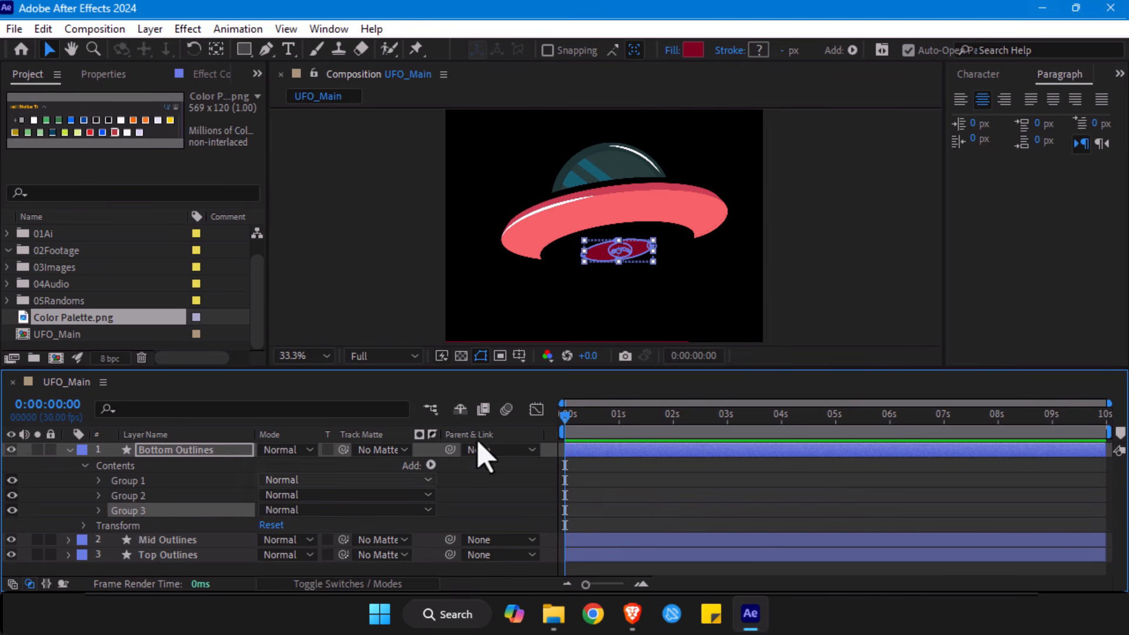
key(period)
key(period)
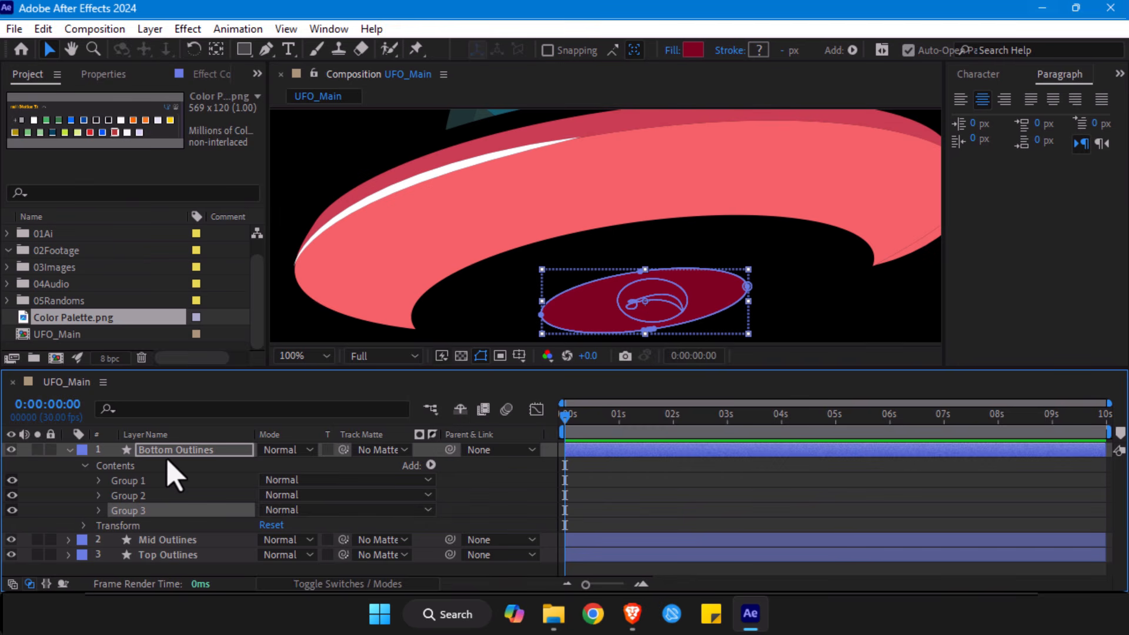
click(141, 496)
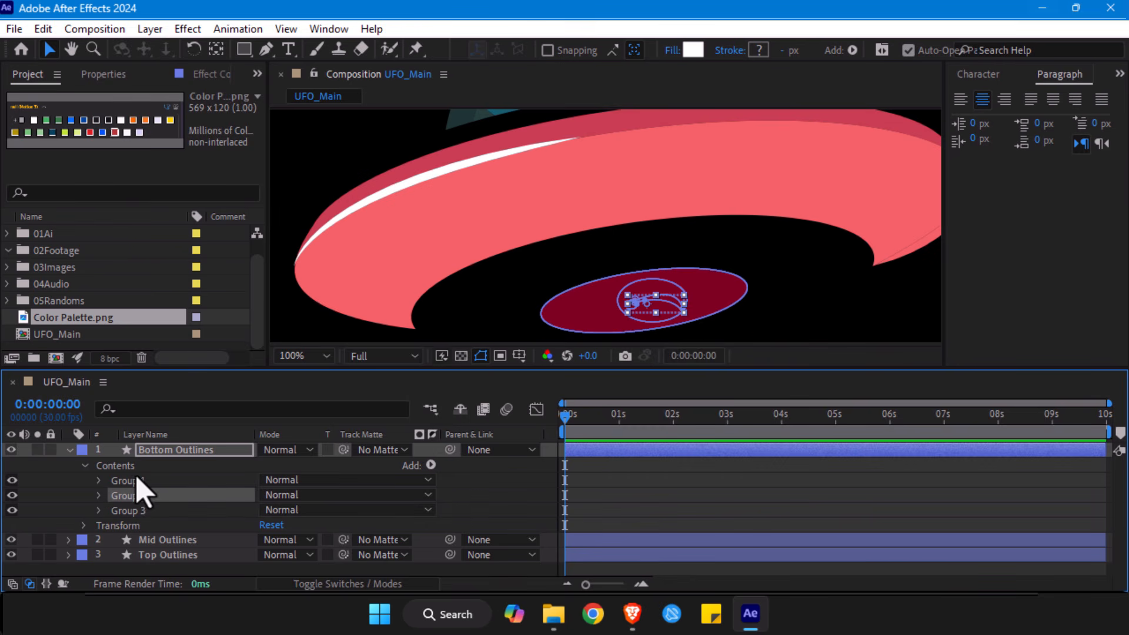
click(137, 481)
click(116, 465)
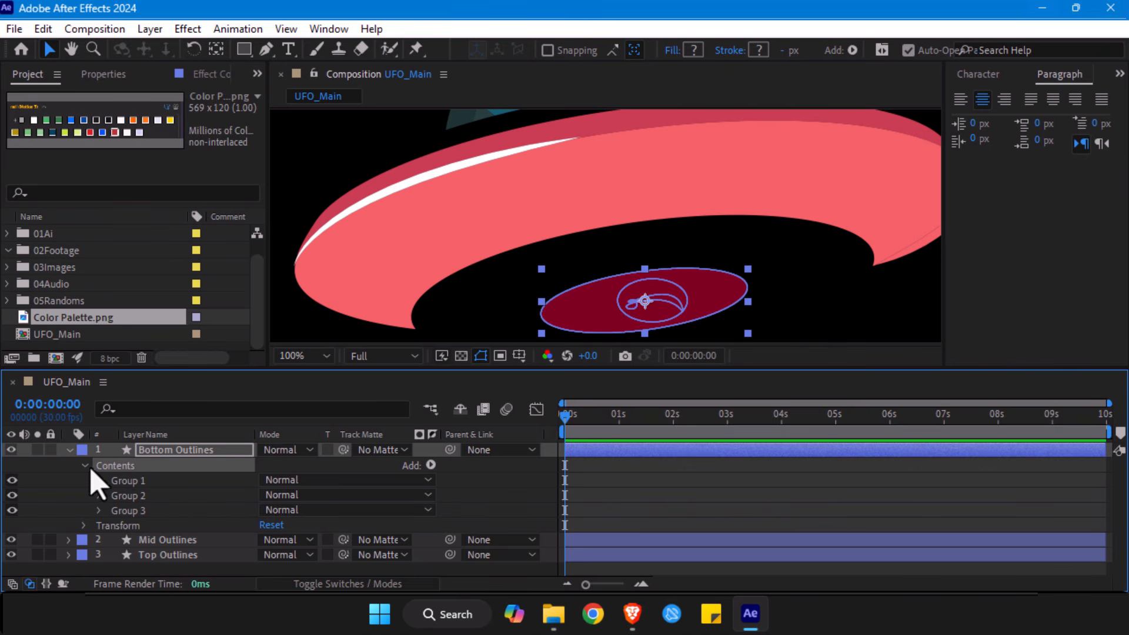
- Set the fill of the whole Bottom Outlines layer to white and deselect it
click(163, 451)
click(694, 50)
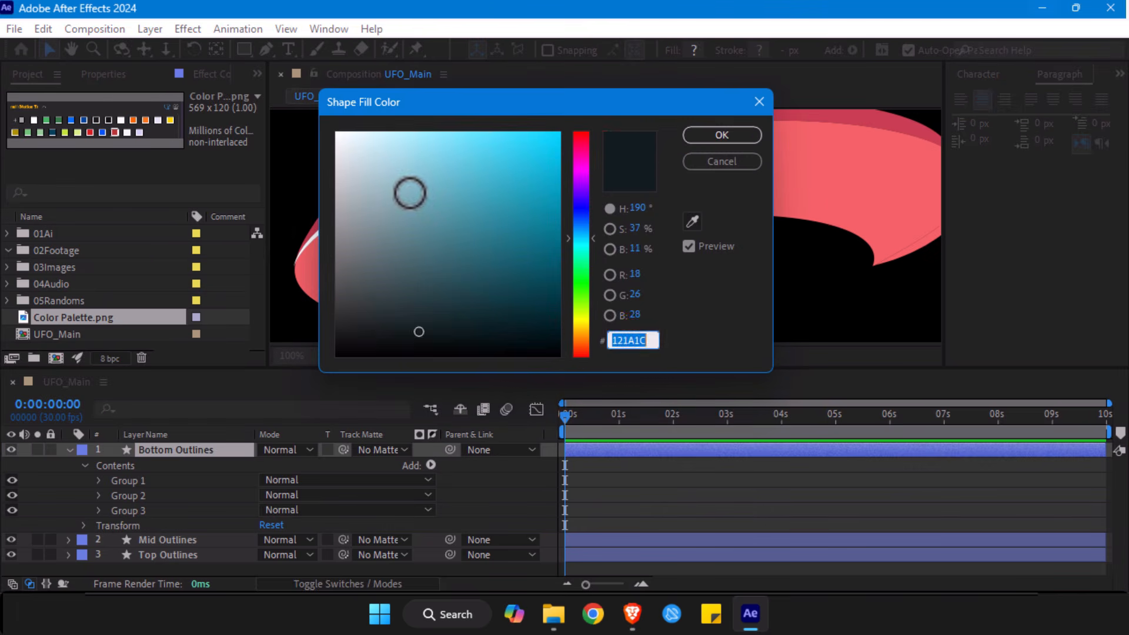
drag(408, 192, 336, 133)
click(744, 137)
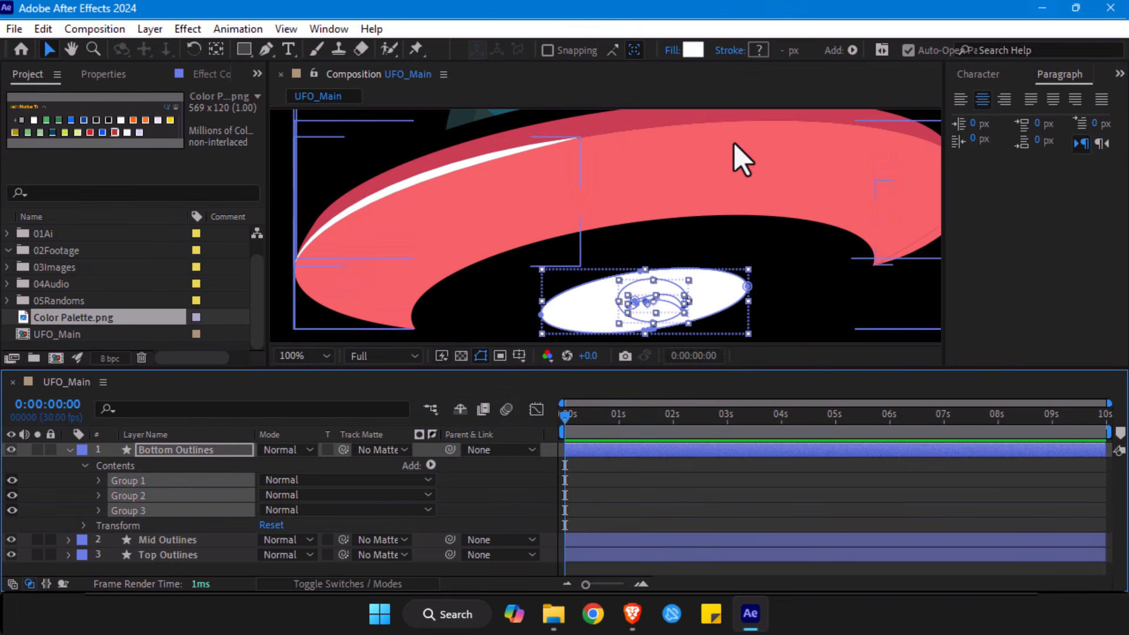
click(662, 506)
drag(547, 273, 478, 211)
key(comma)
key(comma)
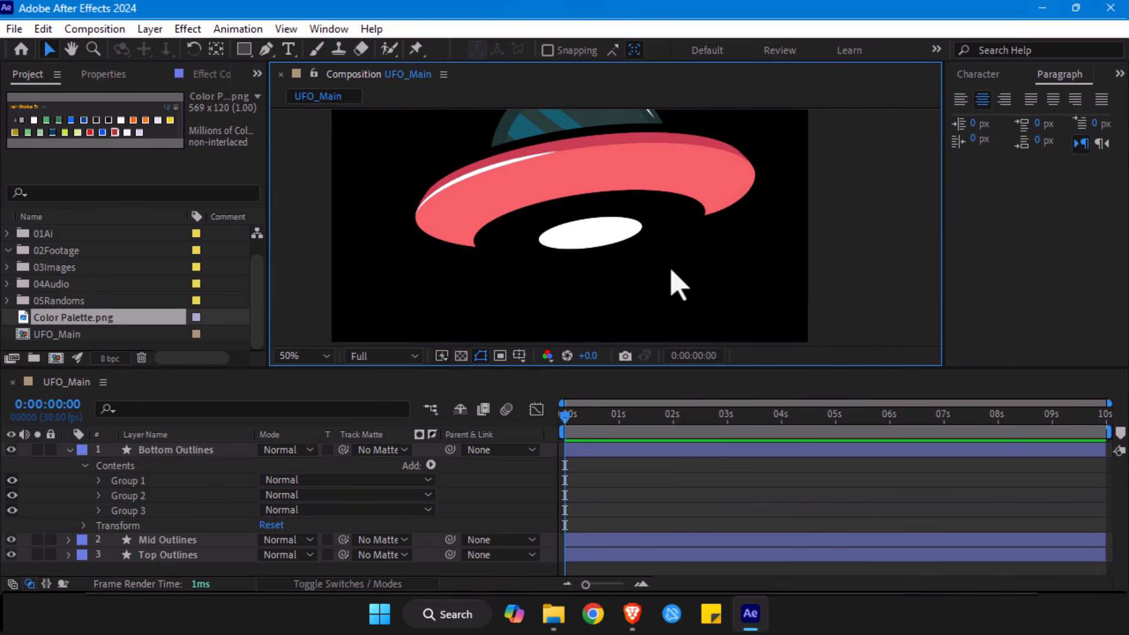
- Collapse the Bottom Outlines layer and rename it Exhaust
click(614, 241)
click(157, 453)
click(69, 450)
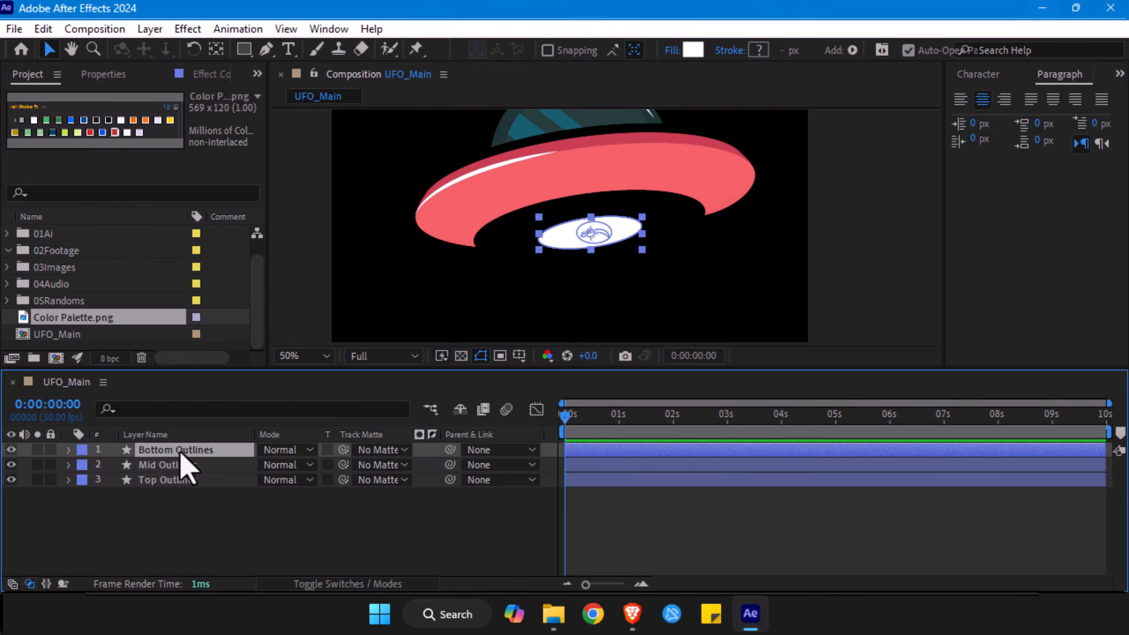
key(Return)
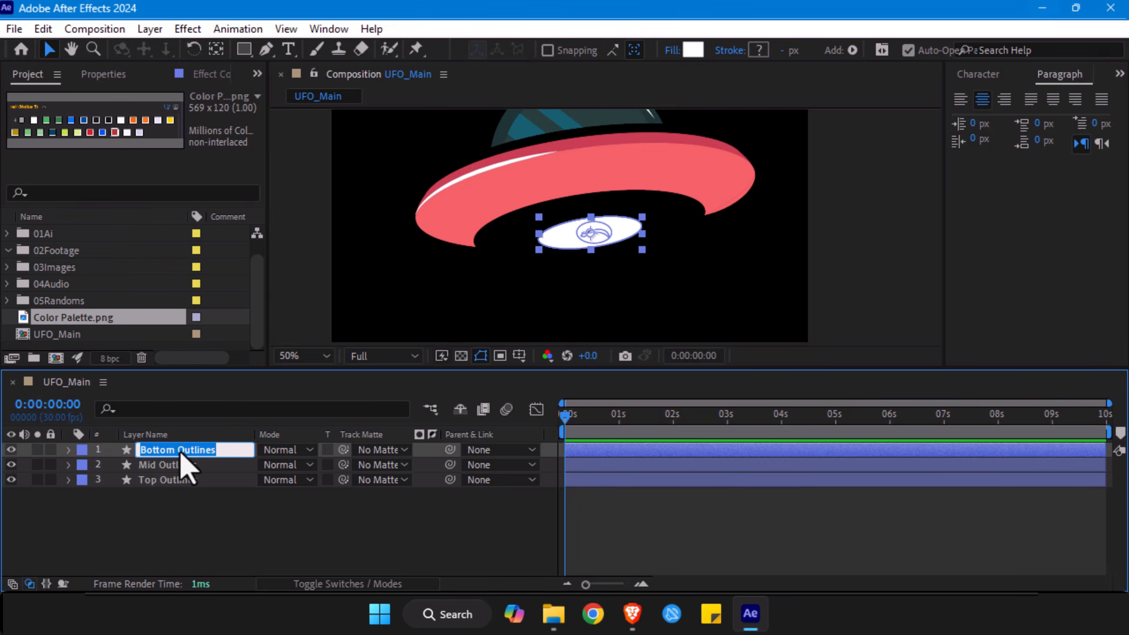
text(Exhaust)
key(Return)
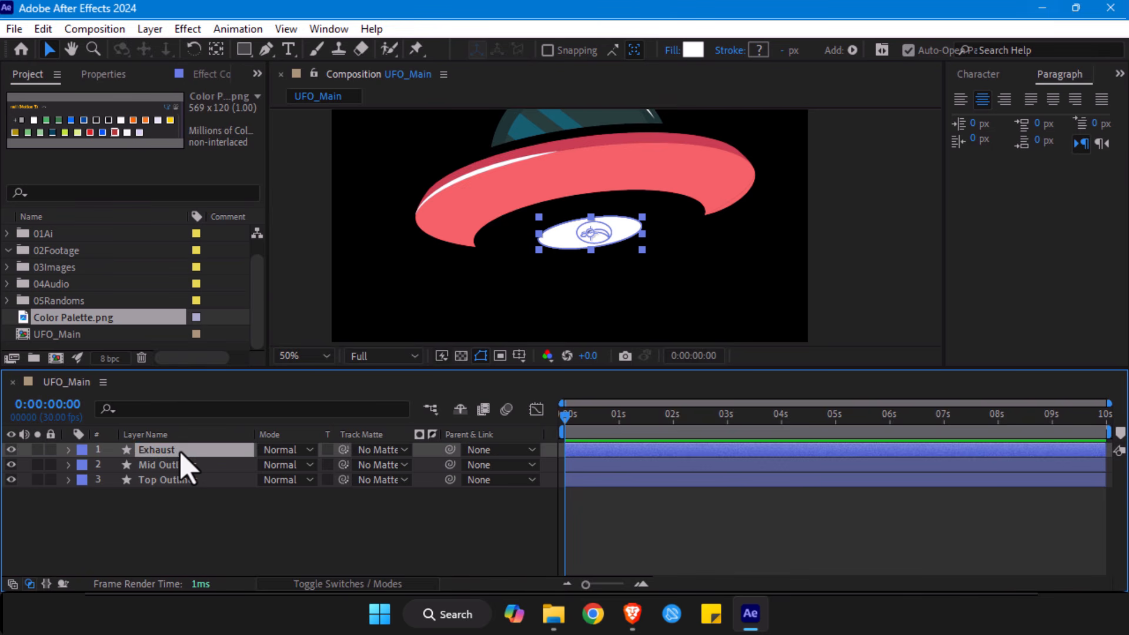
- Expand the contents of the Mid Outlines layer and examine Group 1's shape close up at the saucer's right tip
click(187, 467)
key(h)
mouse_move(394, 188)
mouse_down()
mouse_move(382, 212)
mouse_move(380, 203)
mouse_up()
key(v)
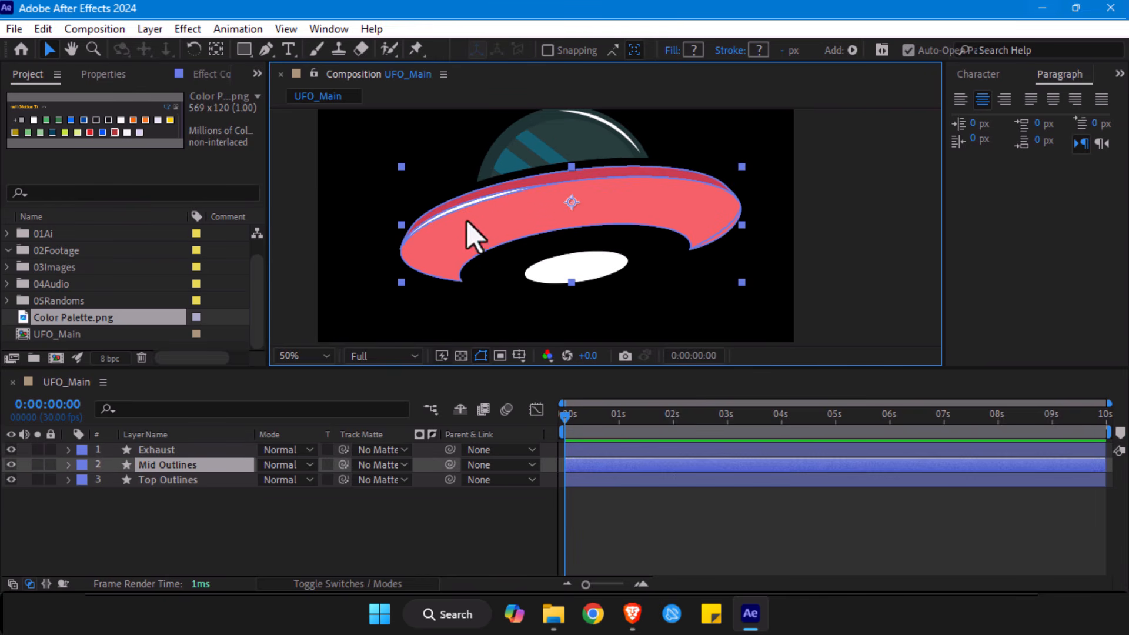
click(69, 464)
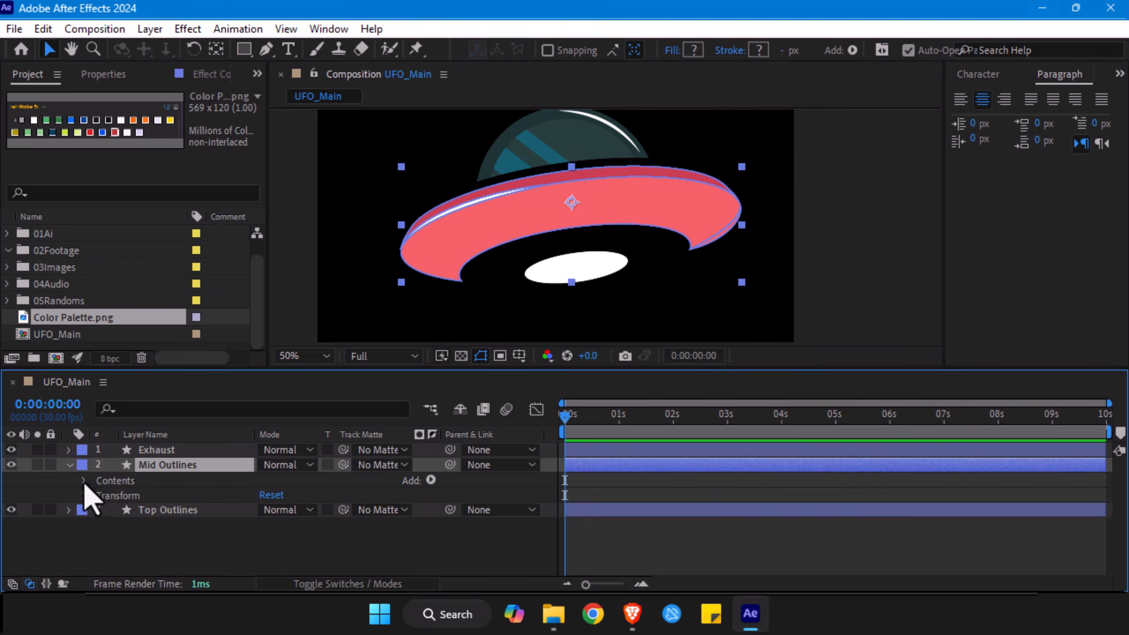
click(133, 497)
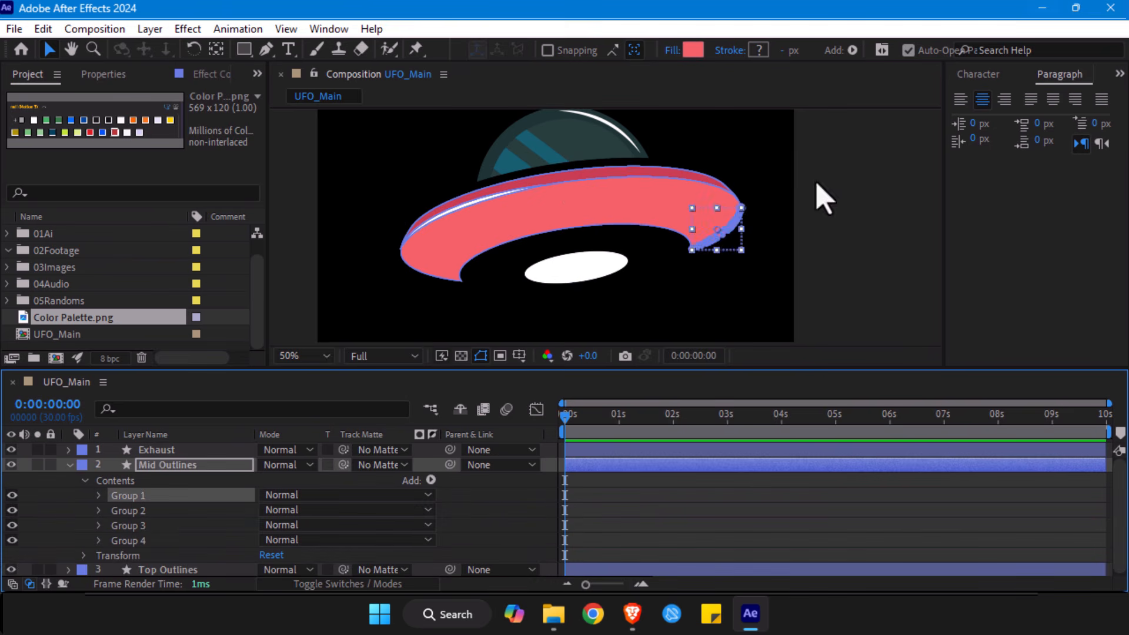
key(h)
drag(786, 197, 752, 186)
scroll(612, 214, up, 2)
drag(521, 232, 645, 211)
key(v)
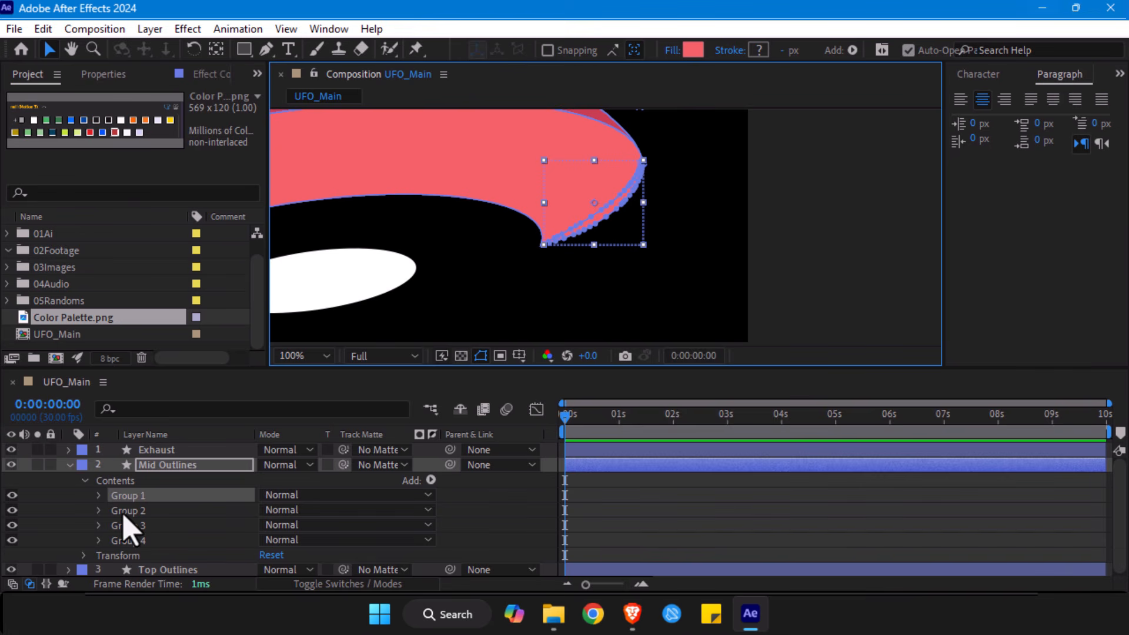
- Set the fill of Group 2, the white highlight sliver in the Mid Outlines layer, to black (000000)
key(space)
drag(450, 183, 638, 209)
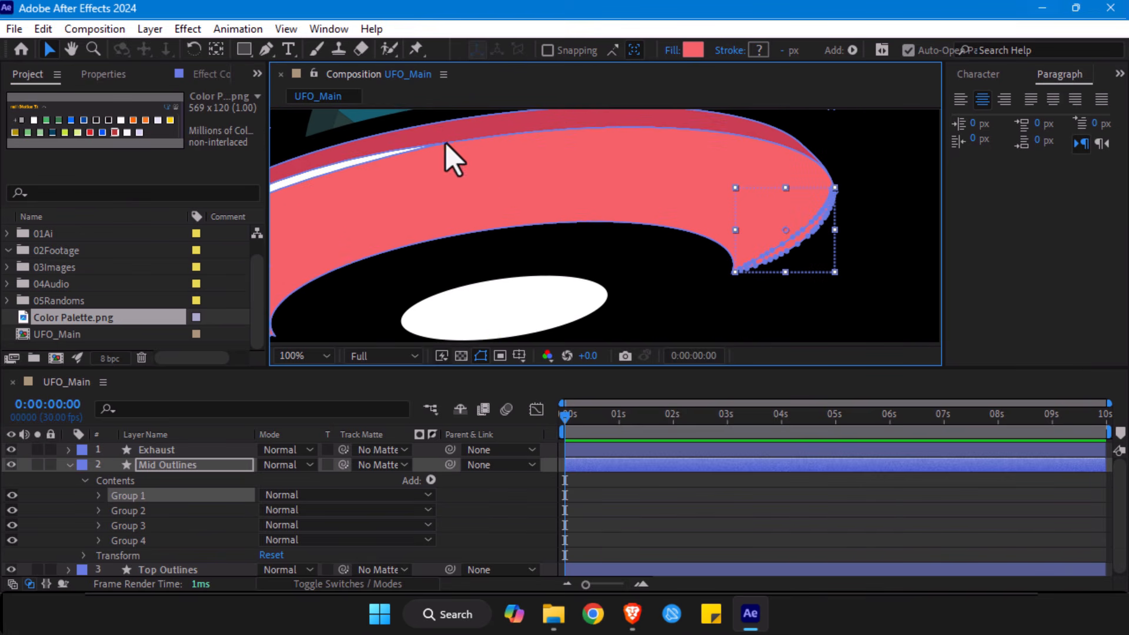
click(143, 511)
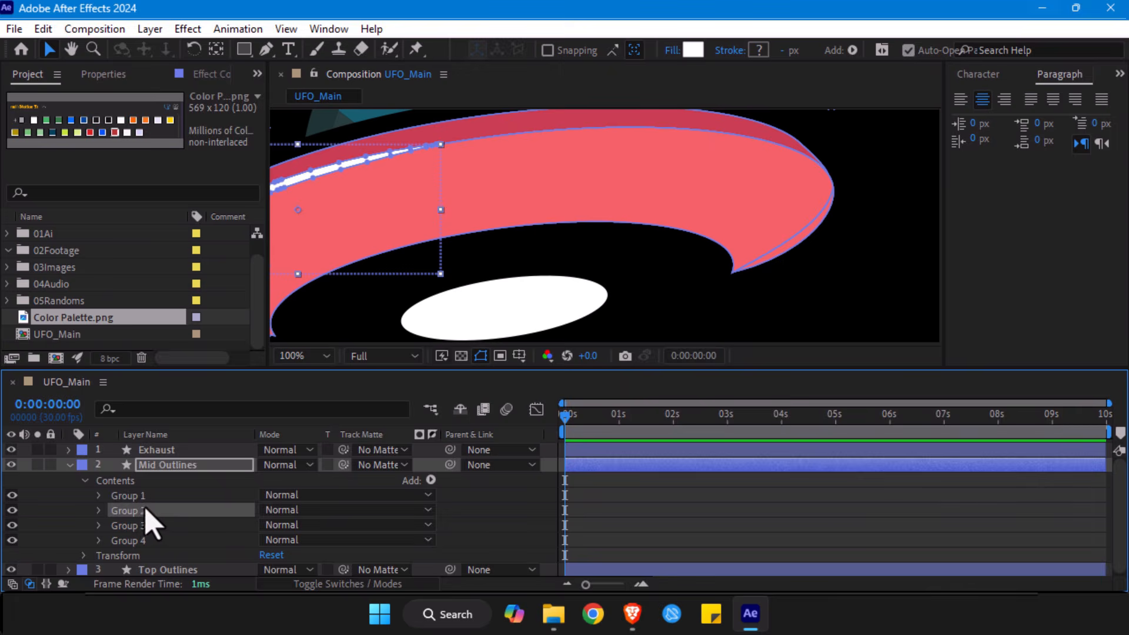
key(space)
drag(464, 120, 620, 114)
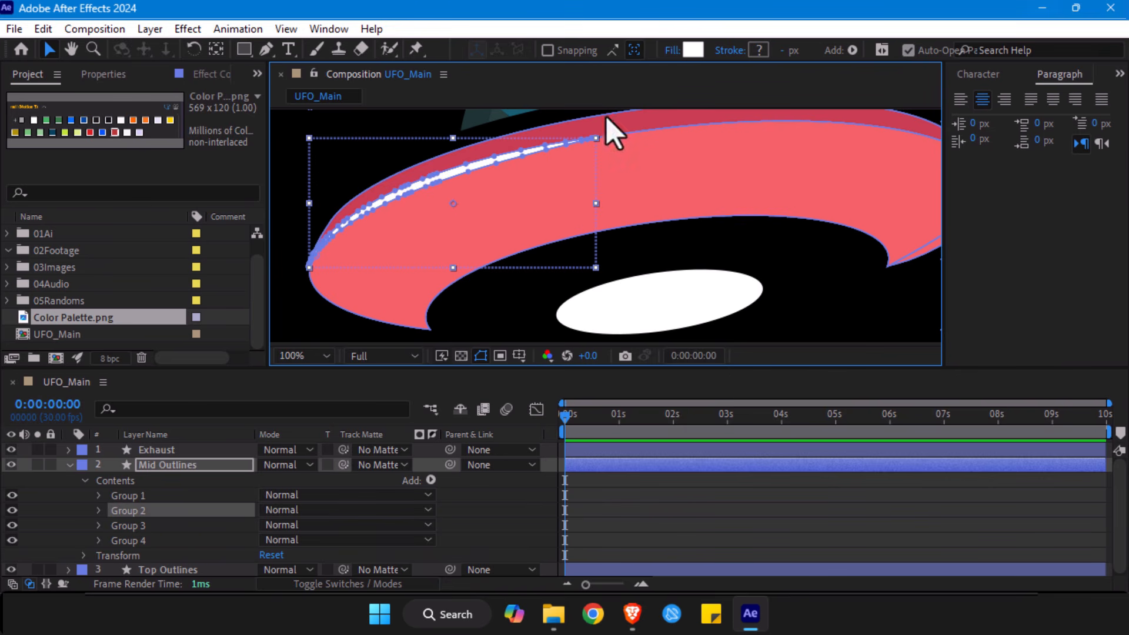
click(694, 50)
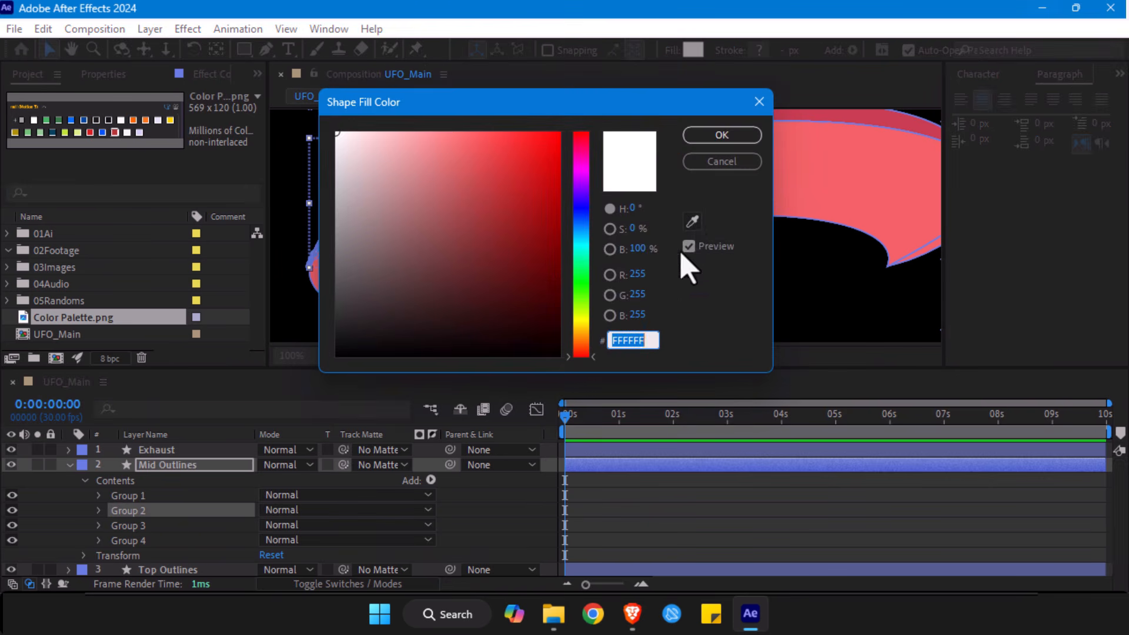
text(000000)
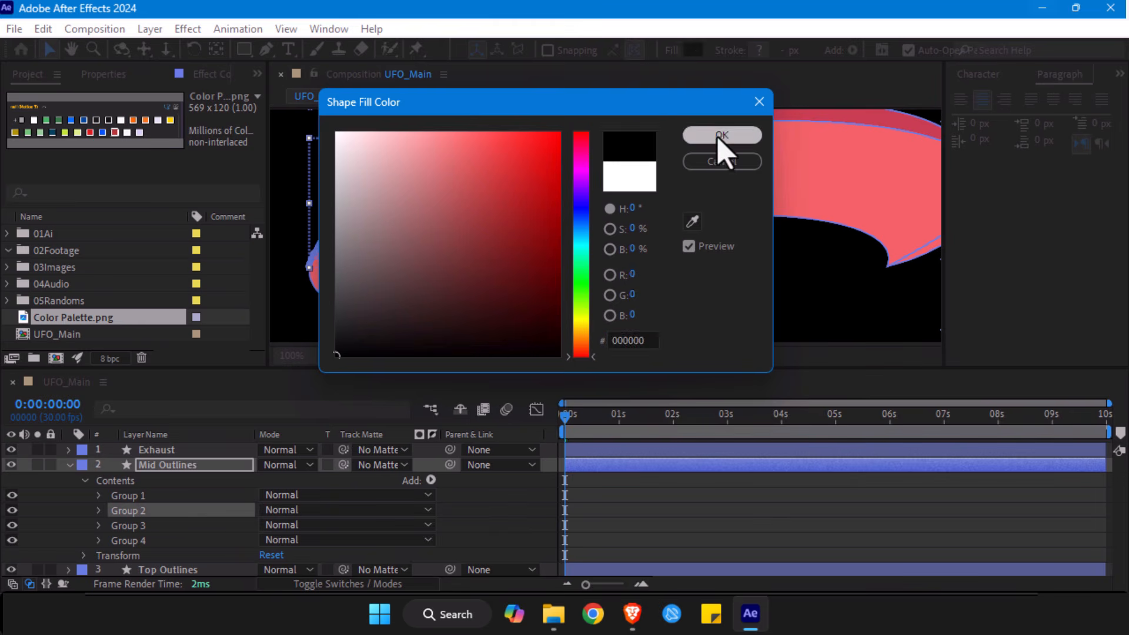
click(722, 135)
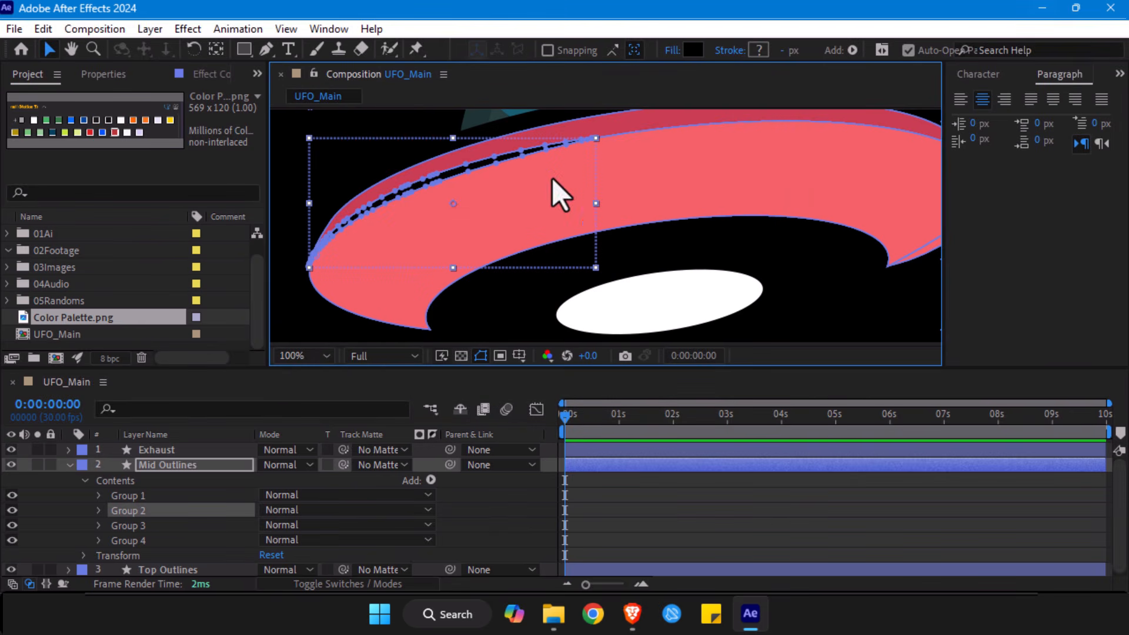
- Fill Groups 1, 3 and 4 of the Mid Outlines layer with the bright blue sampled from the colour palette (066EF5), then deselect them
click(131, 525)
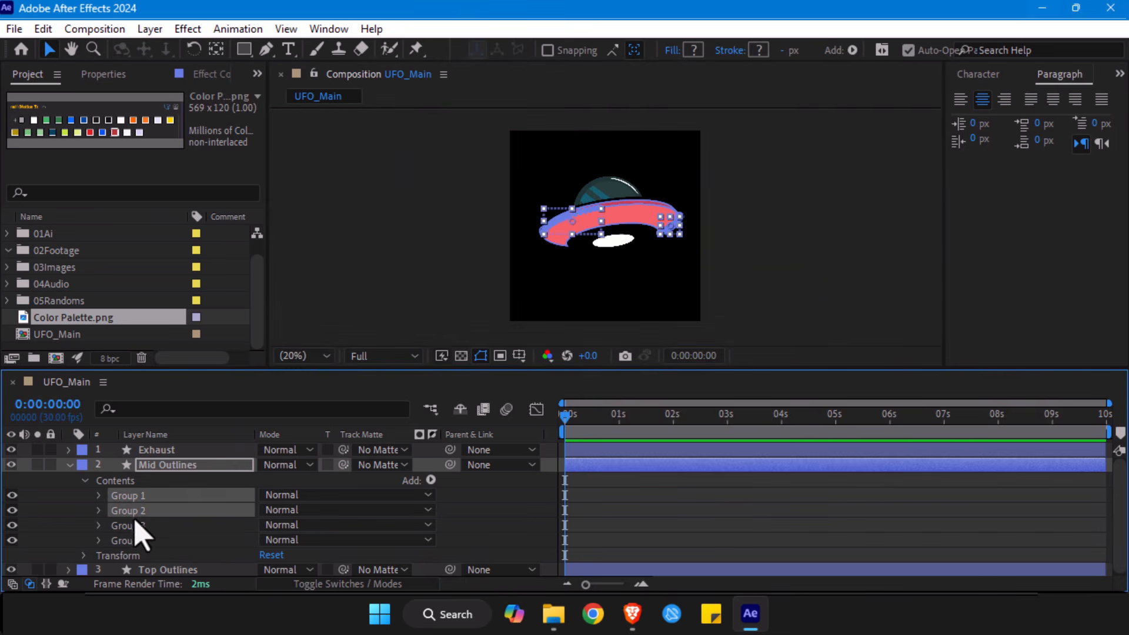
click(135, 525)
scroll(567, 122, up, 2)
scroll(566, 122, up, 3)
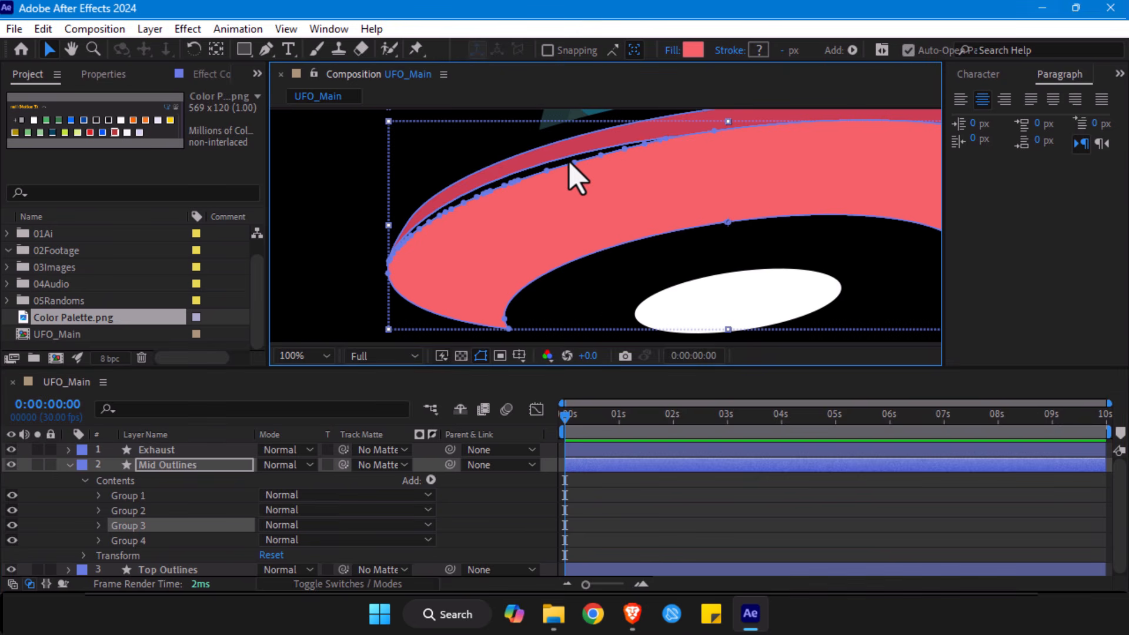
click(133, 512)
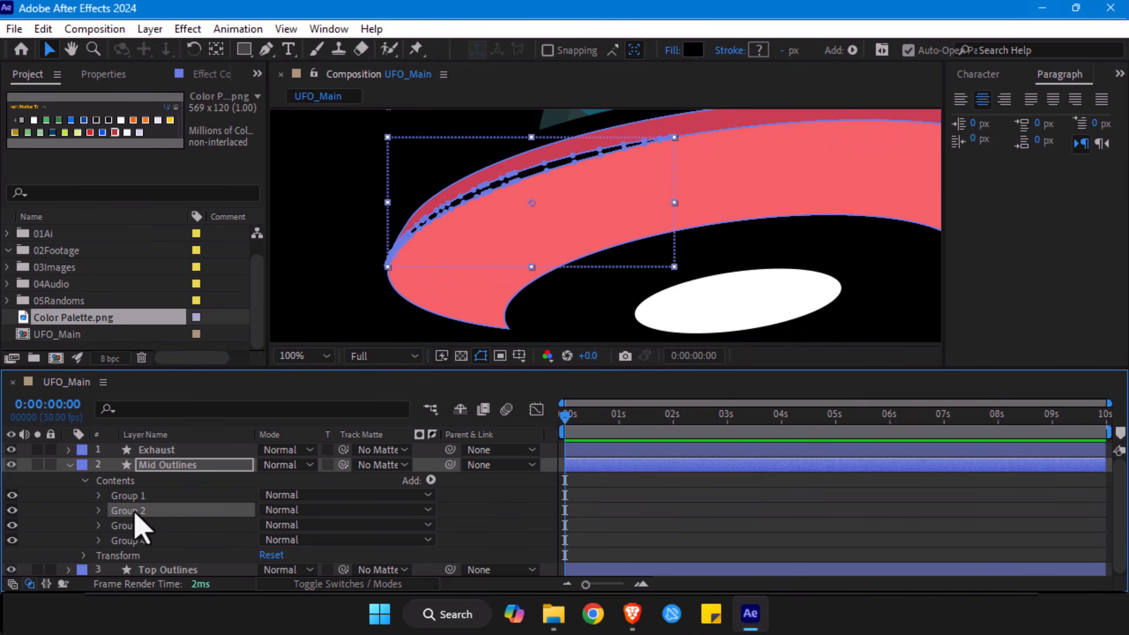
click(137, 499)
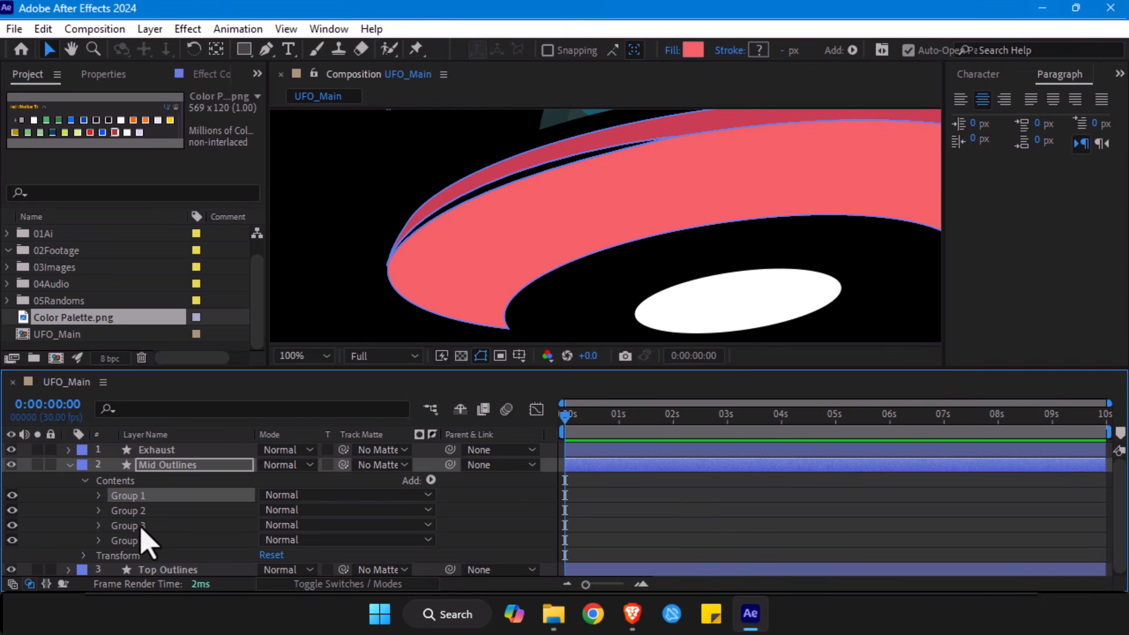
ctrl+click(141, 527)
ctrl+click(139, 541)
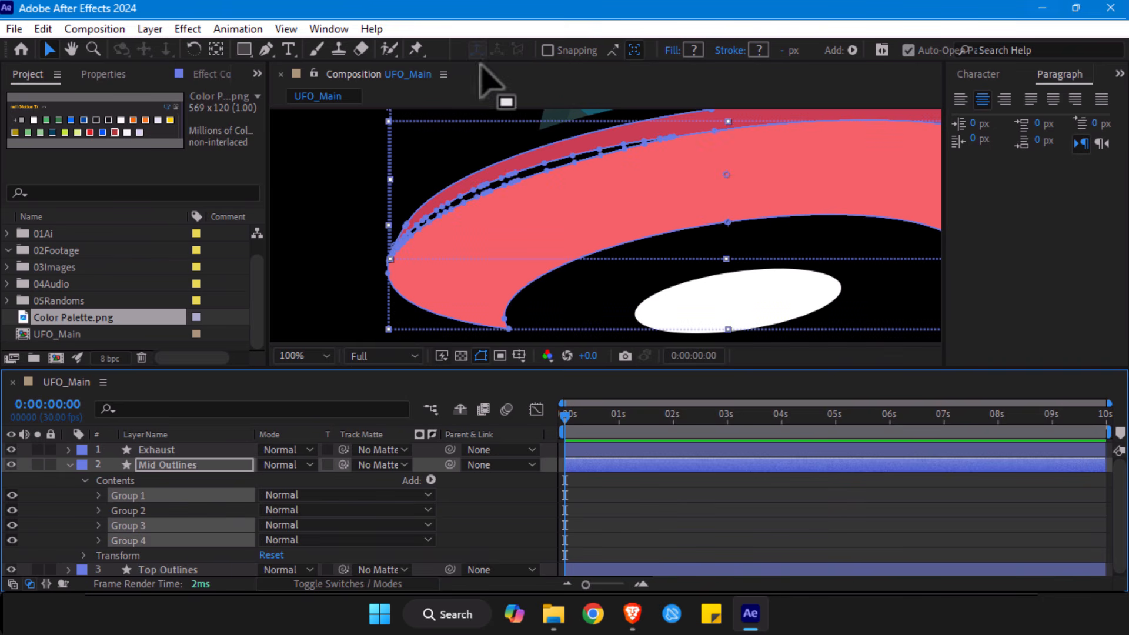
click(693, 47)
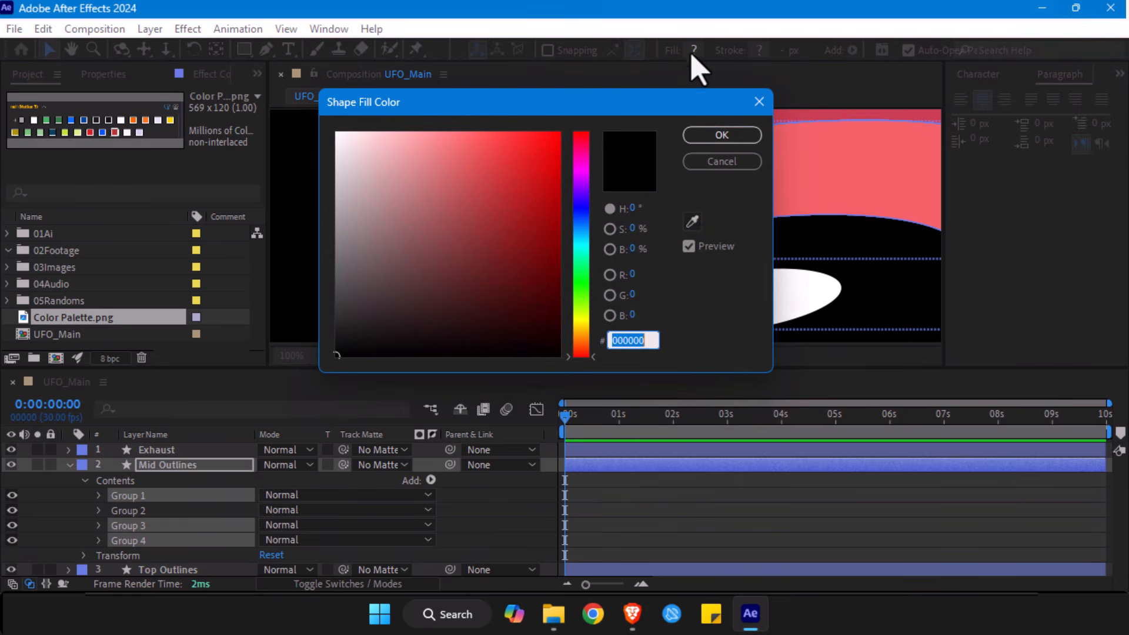
click(692, 221)
click(71, 118)
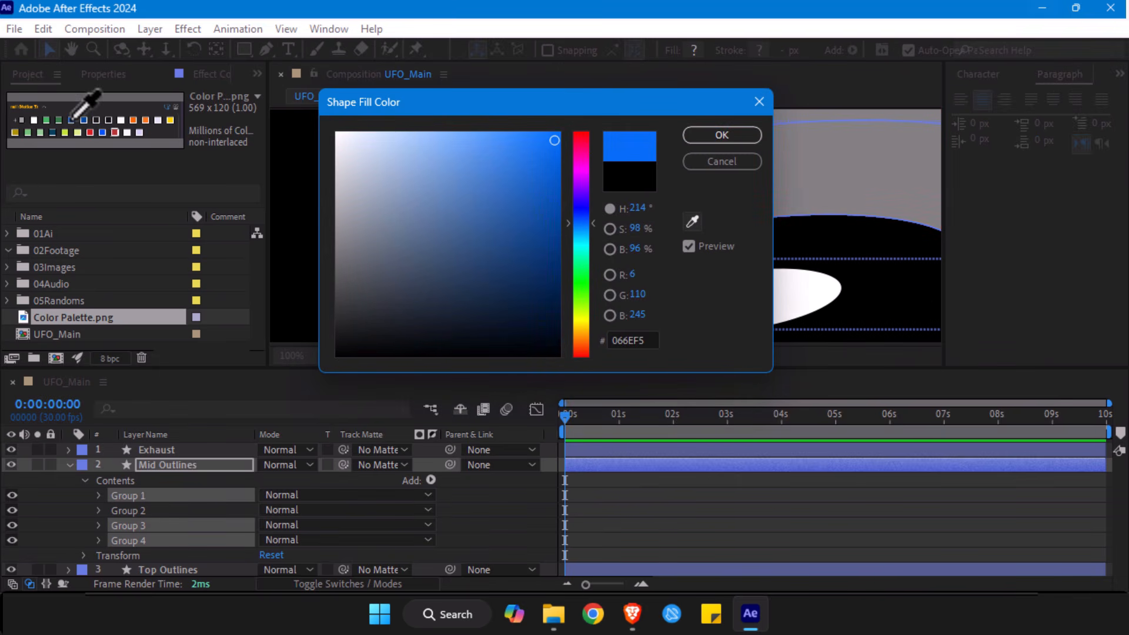
click(724, 138)
click(647, 517)
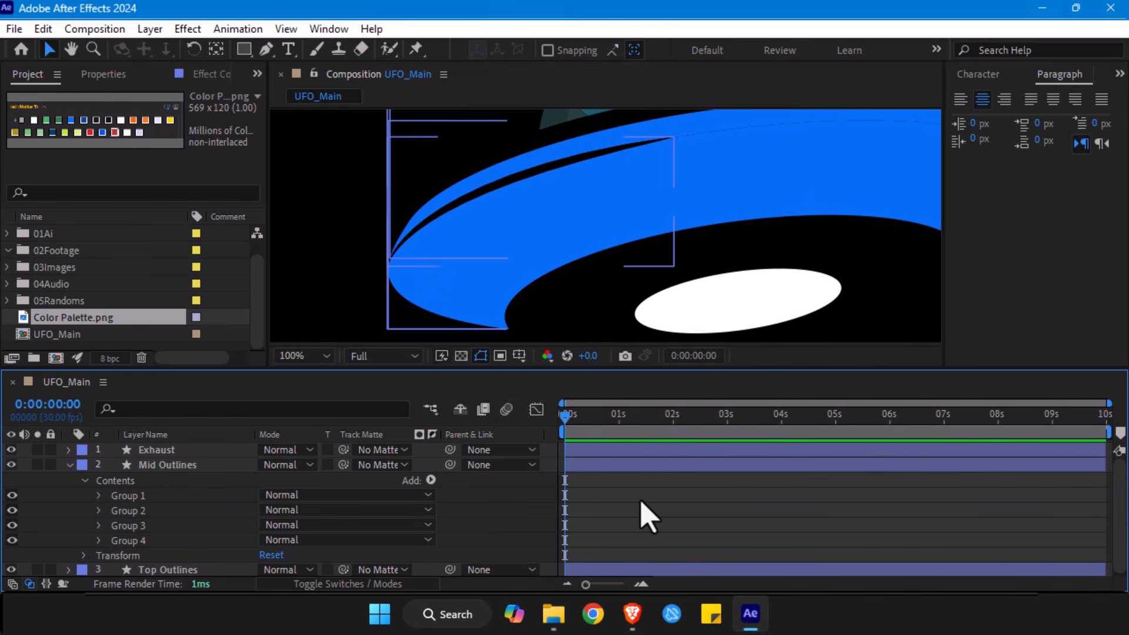
- Collapse the Mid Outlines layer and rename it UFO_Body
key(alt+slash)
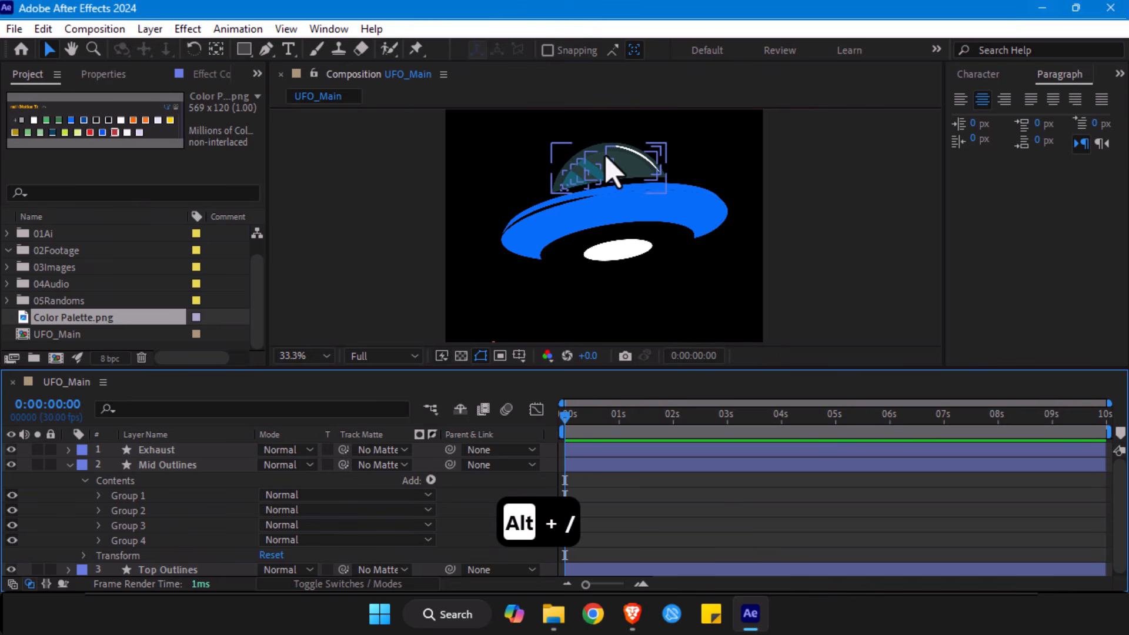
click(68, 464)
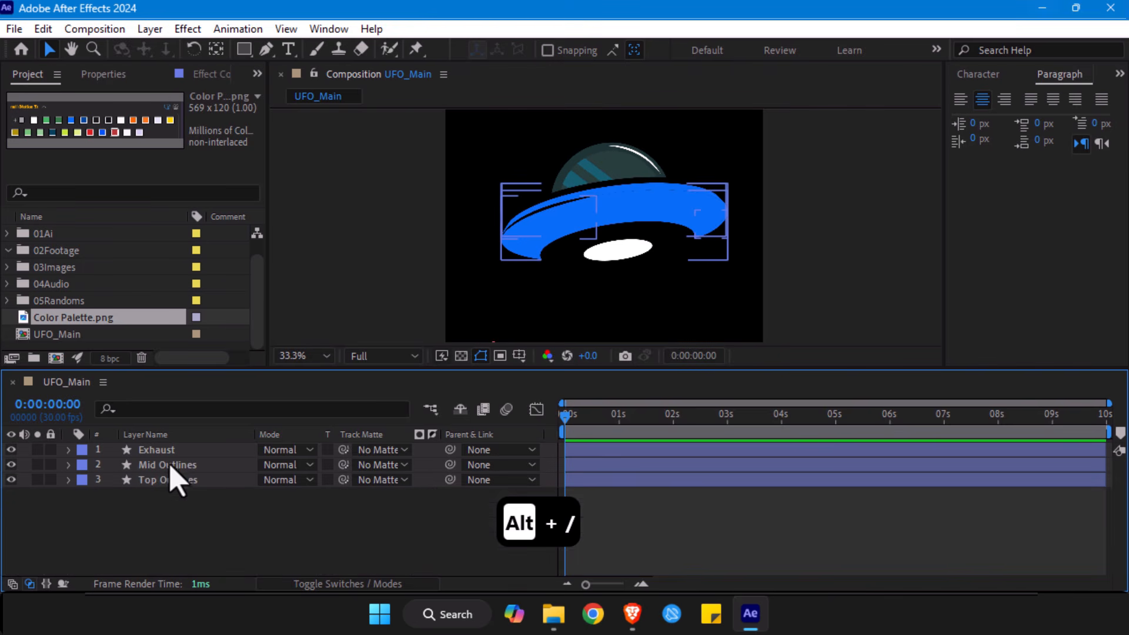
click(165, 466)
key(Return)
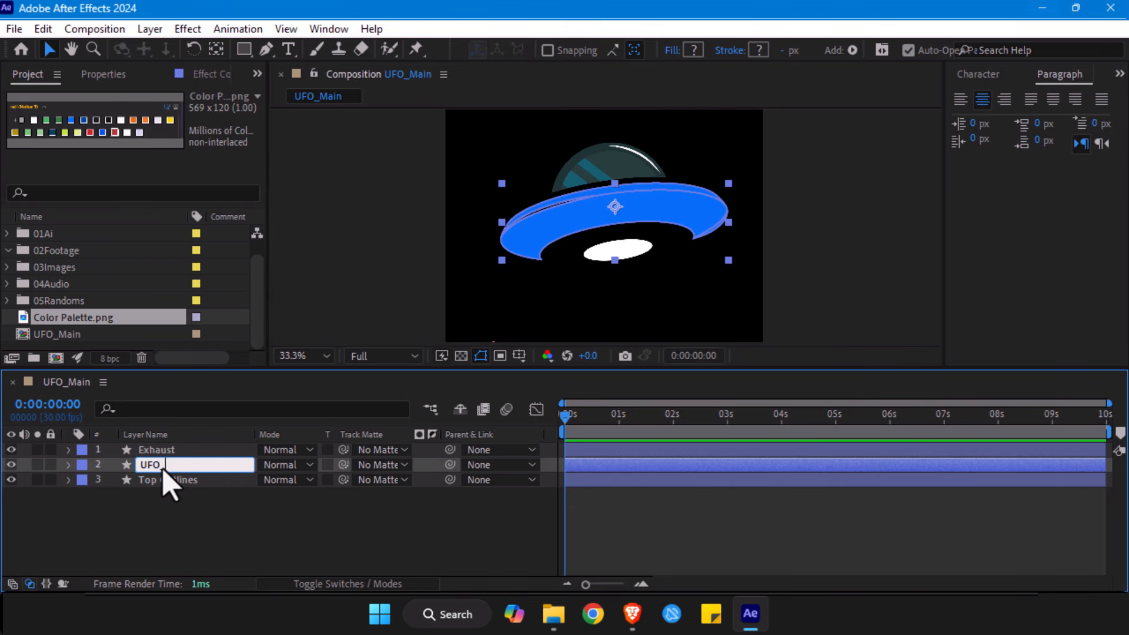
key(Return)
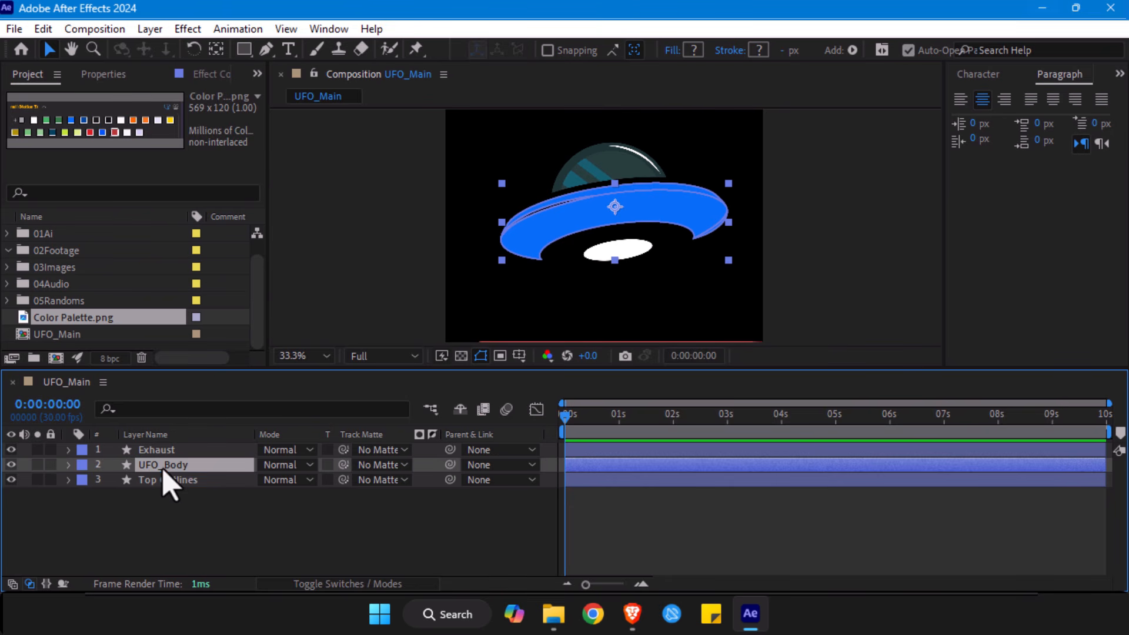
- Select the Top Outlines layer and examine the glass dome and where it meets the saucer close up
click(169, 481)
scroll(609, 168, up, 2)
drag(602, 159, 507, 274)
key(v)
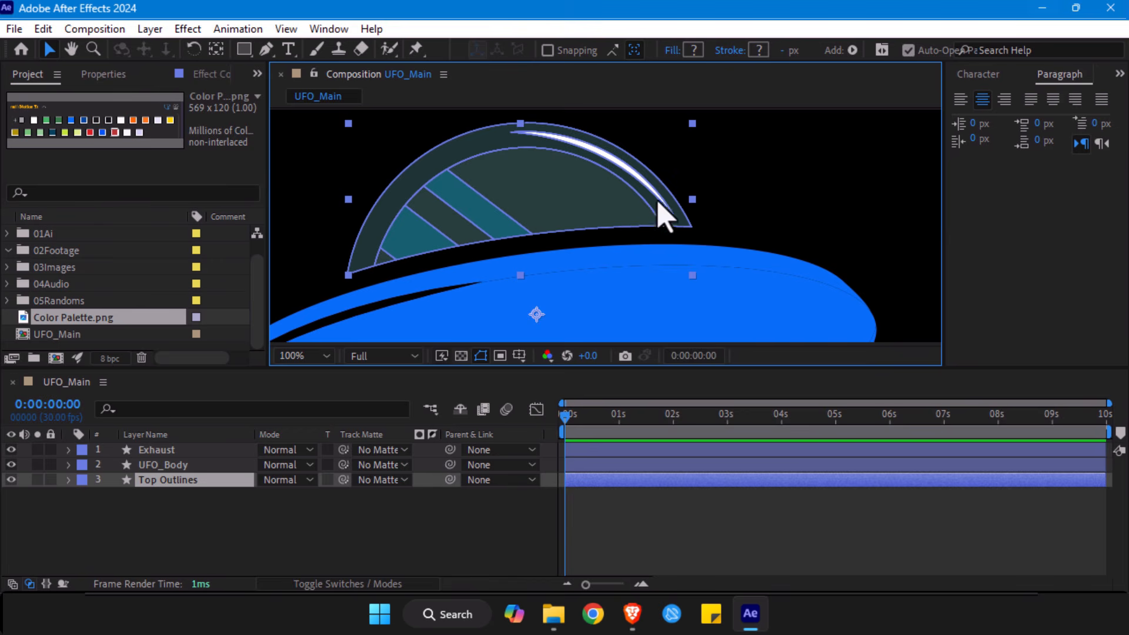
key(h)
drag(363, 315, 445, 257)
key(v)
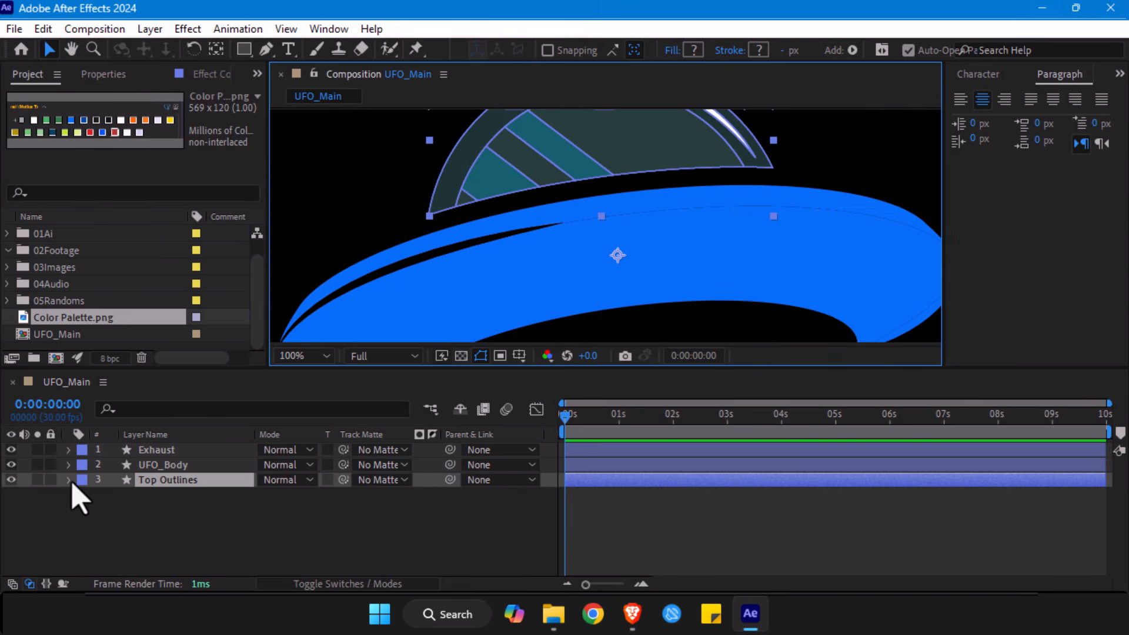
drag(594, 157, 584, 171)
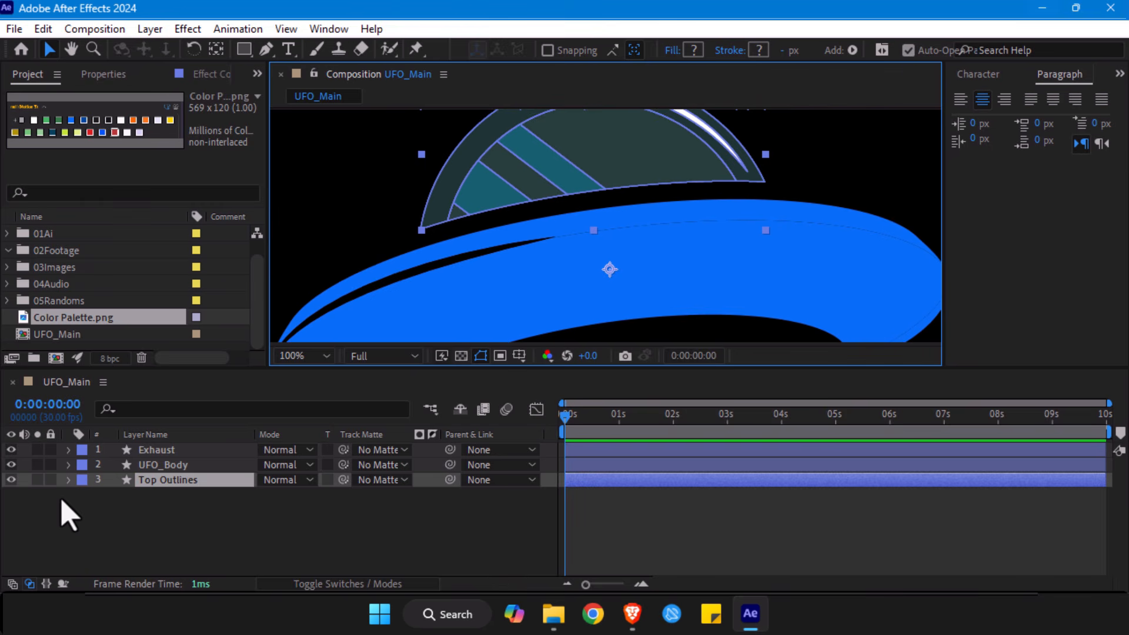
- Expand the contents of the Top Outlines layer and examine which dome shapes Groups 1, 2 and 3 hold
click(68, 480)
click(85, 495)
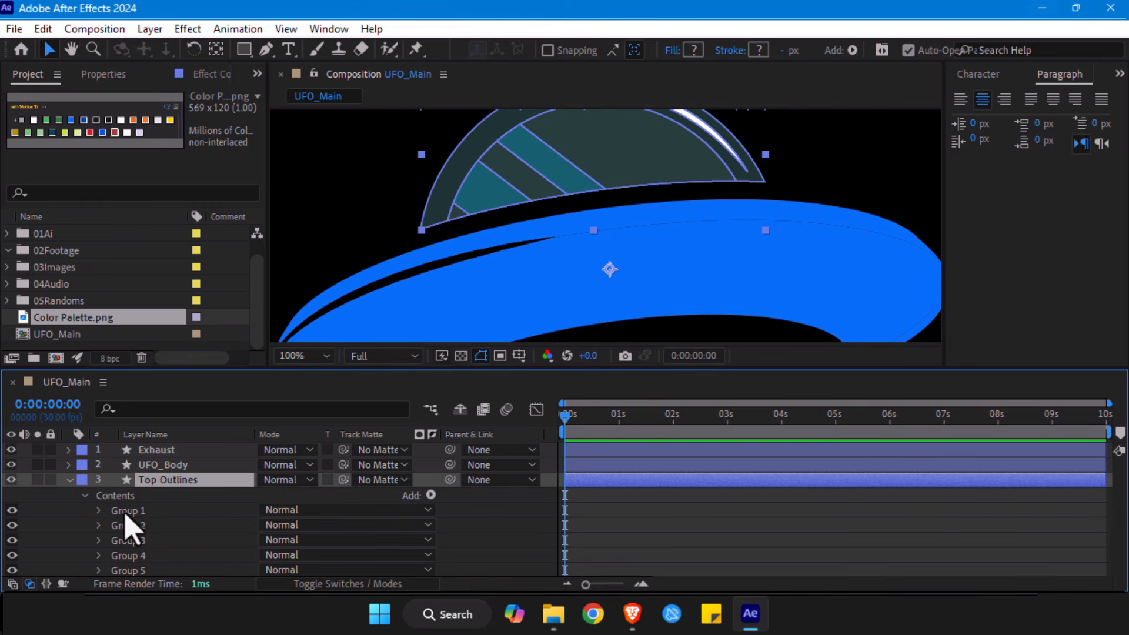
click(138, 511)
drag(537, 172, 522, 239)
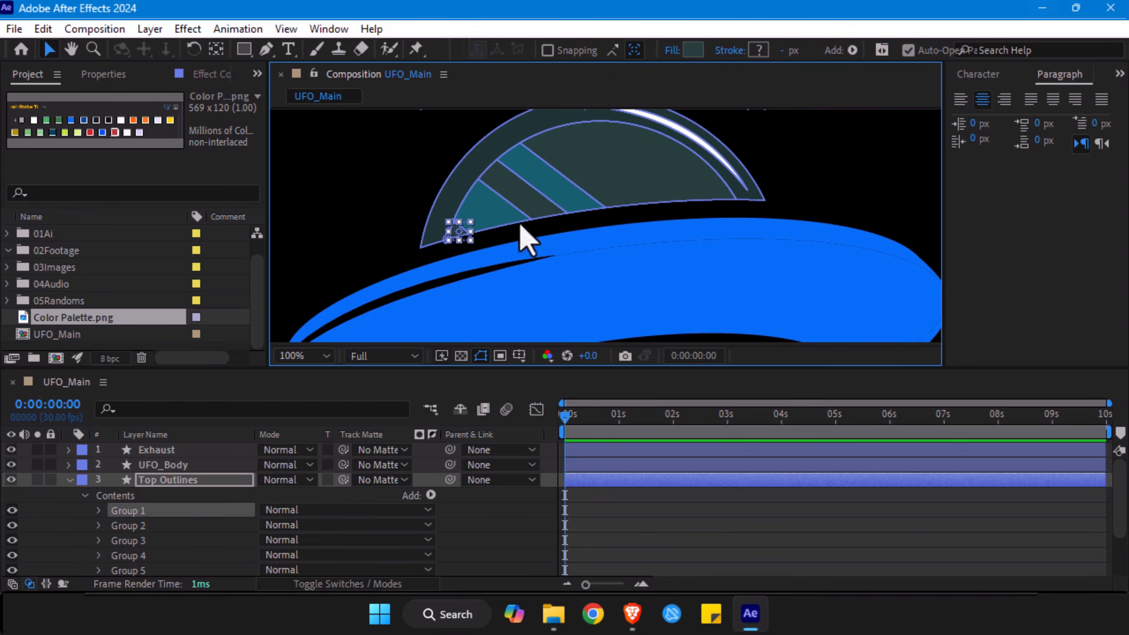
click(135, 528)
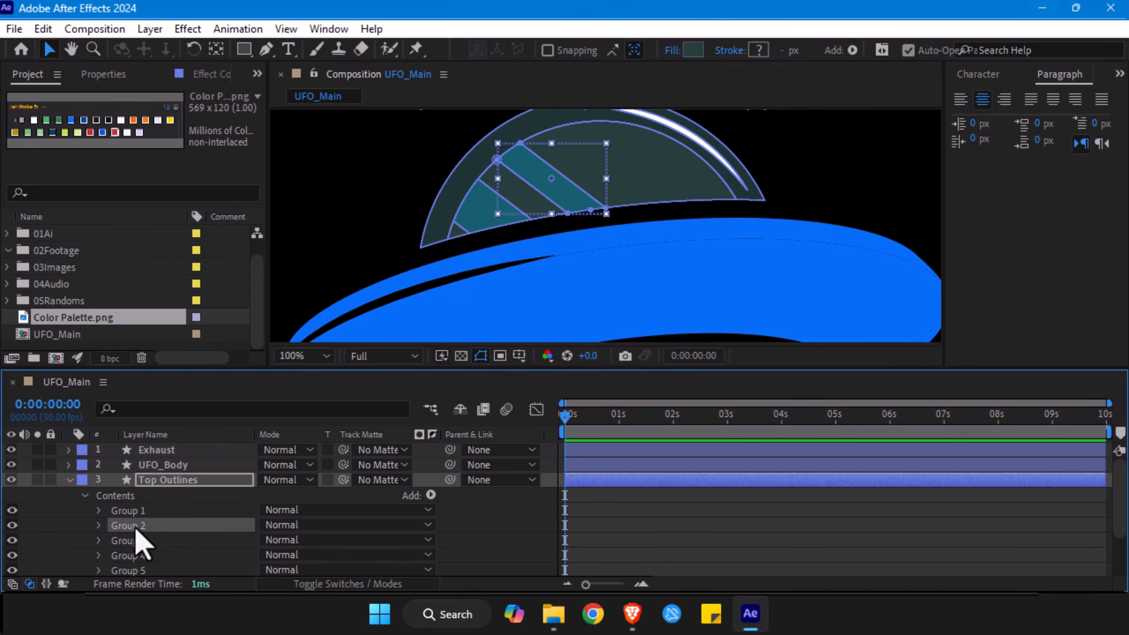
click(141, 541)
- Set the fill of Group 4, the dome's curved white highlight, to black sampled from the composition background
click(136, 556)
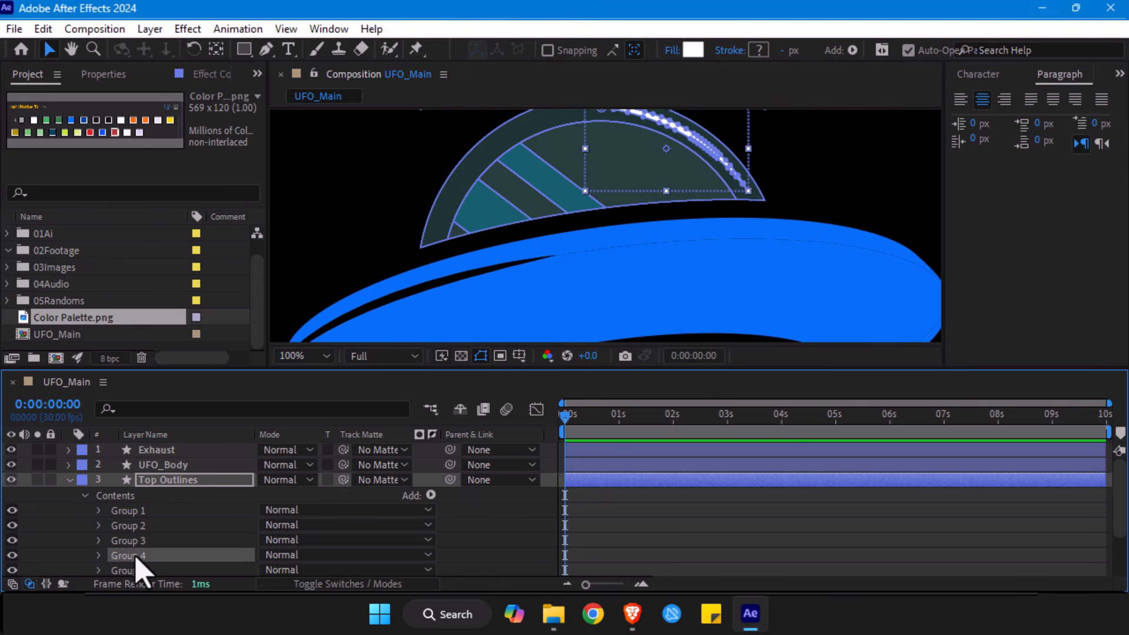
click(693, 50)
click(692, 221)
click(843, 156)
click(740, 141)
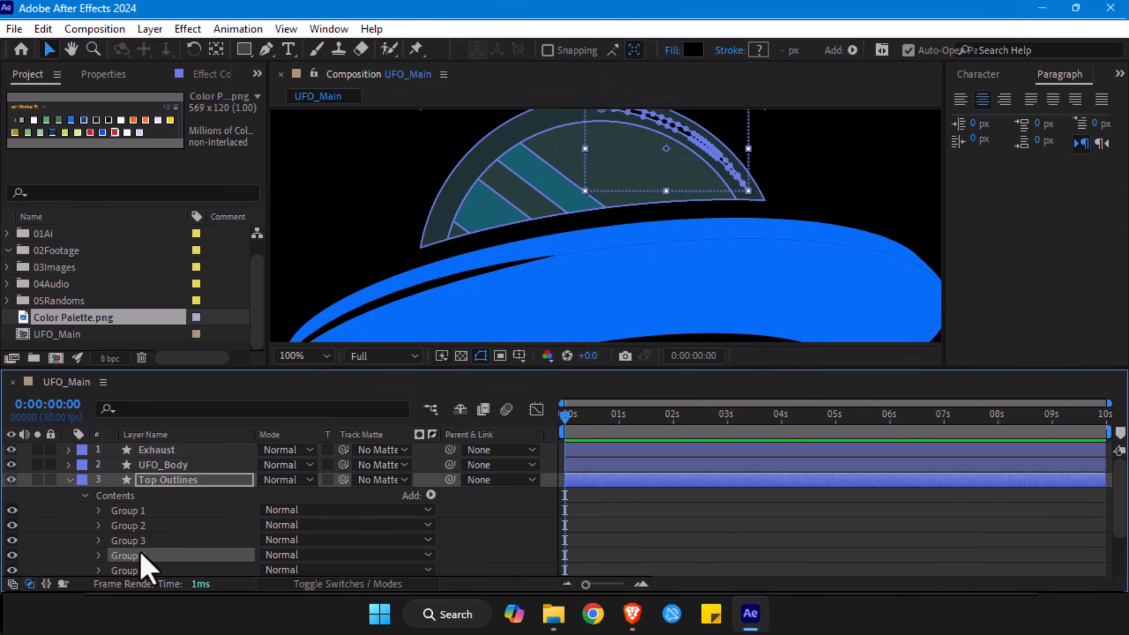
- Set the fill of Groups 1, 2, 3 and 5 to 8 of the Top Outlines layer to white (FFFFFF), leaving out Group 4
scroll(146, 553, down, 2)
click(142, 500)
scroll(142, 500, up, 2)
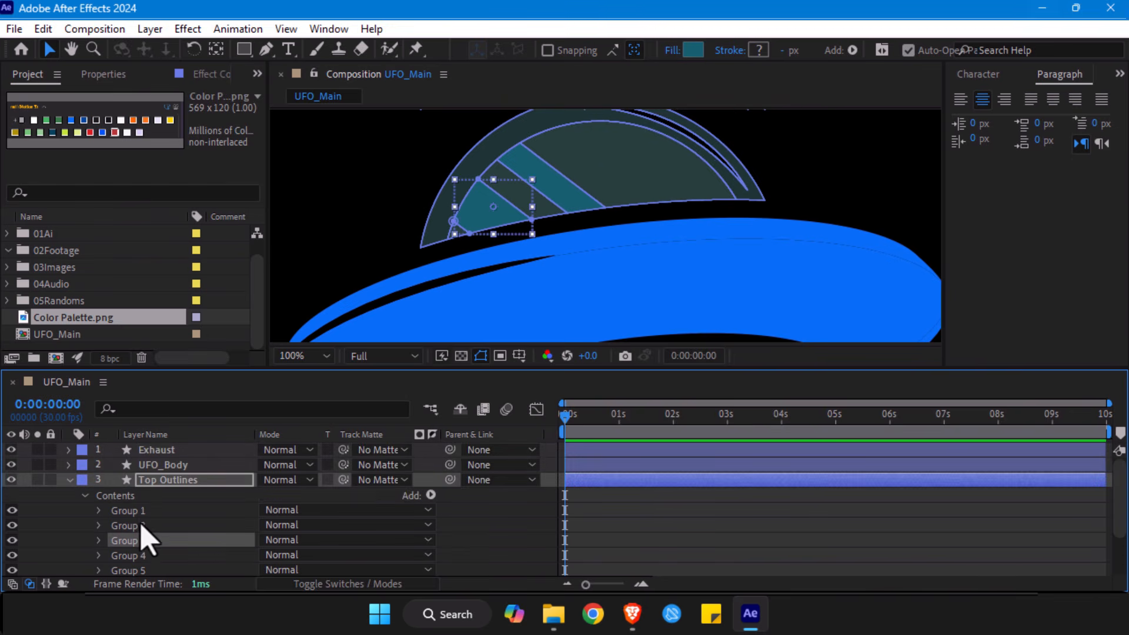
shift+click(139, 513)
scroll(139, 513, down, 2)
ctrl+click(145, 510)
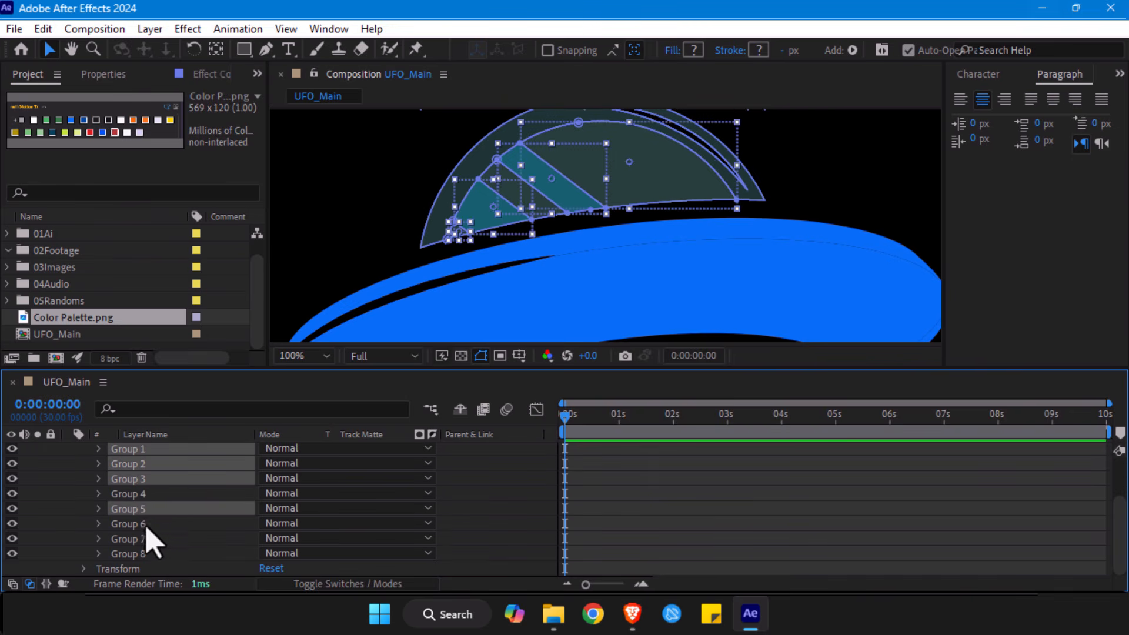
ctrl+click(146, 525)
ctrl+click(143, 537)
ctrl+click(140, 552)
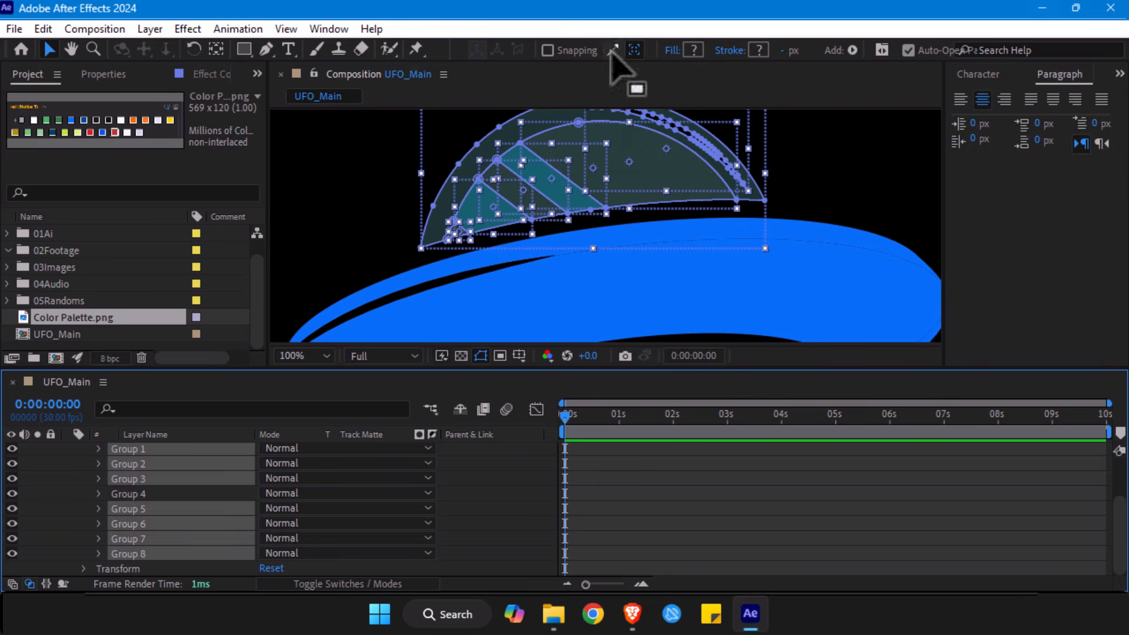
click(694, 50)
text(FFFFFF)
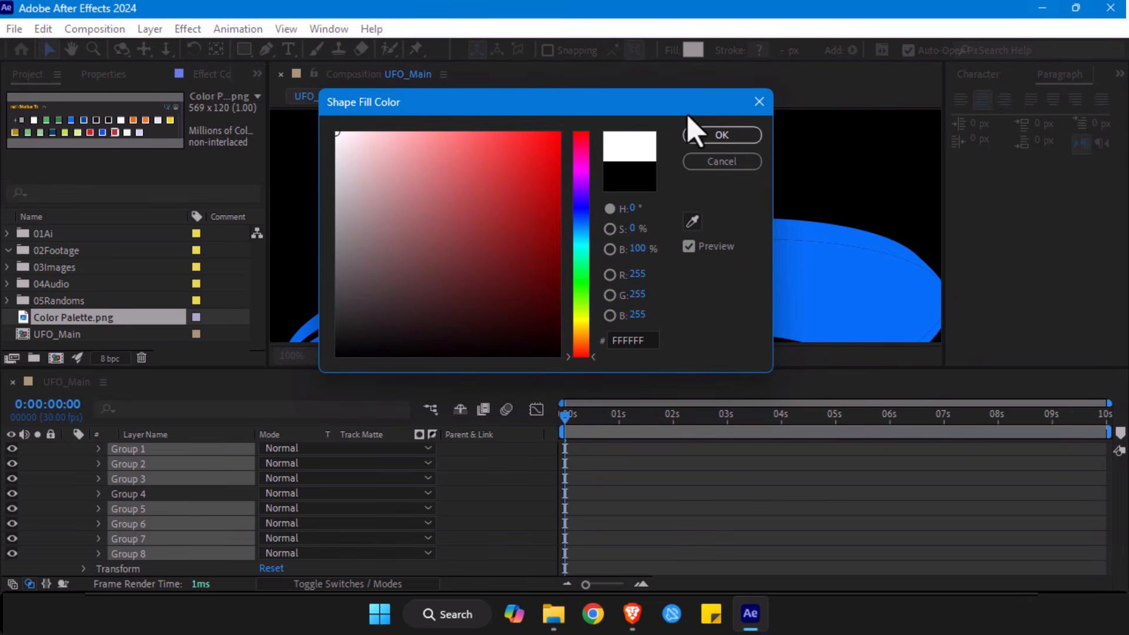
click(721, 136)
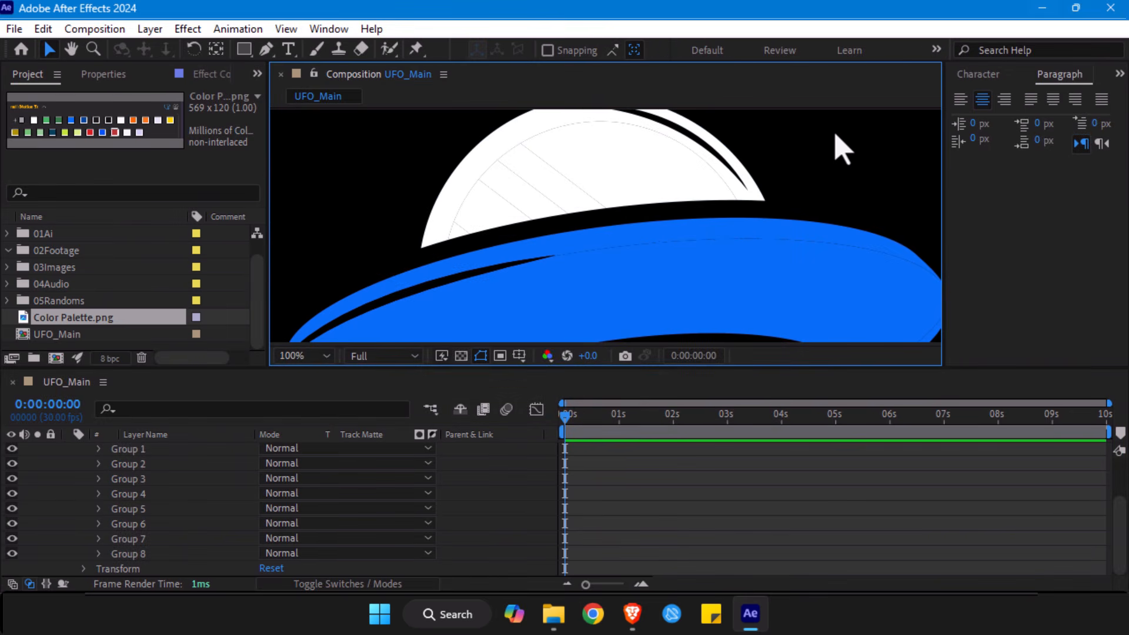
key(alt+slash)
- Save the project as UFO_Main in the Tutorial5 folder
key(ctrl+s)
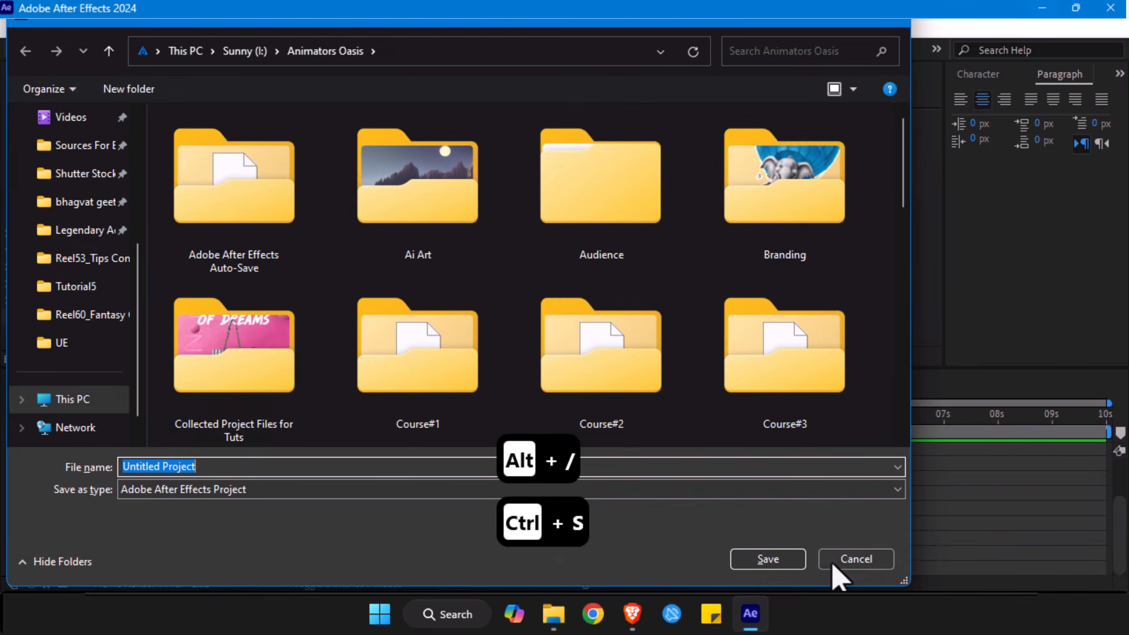
click(850, 562)
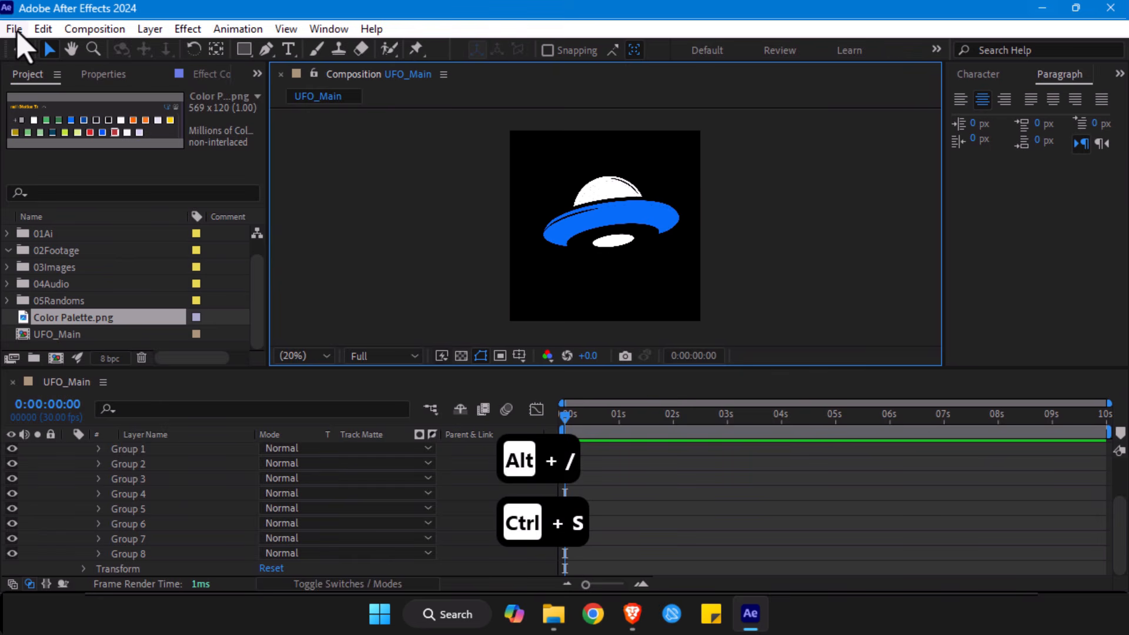
click(16, 32)
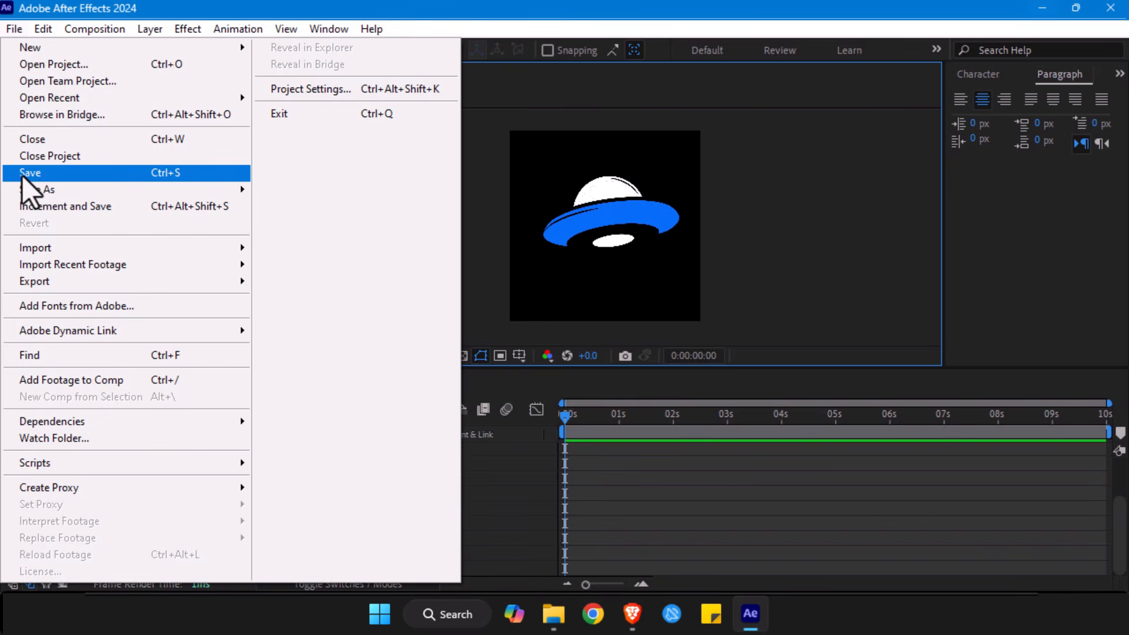
click(26, 172)
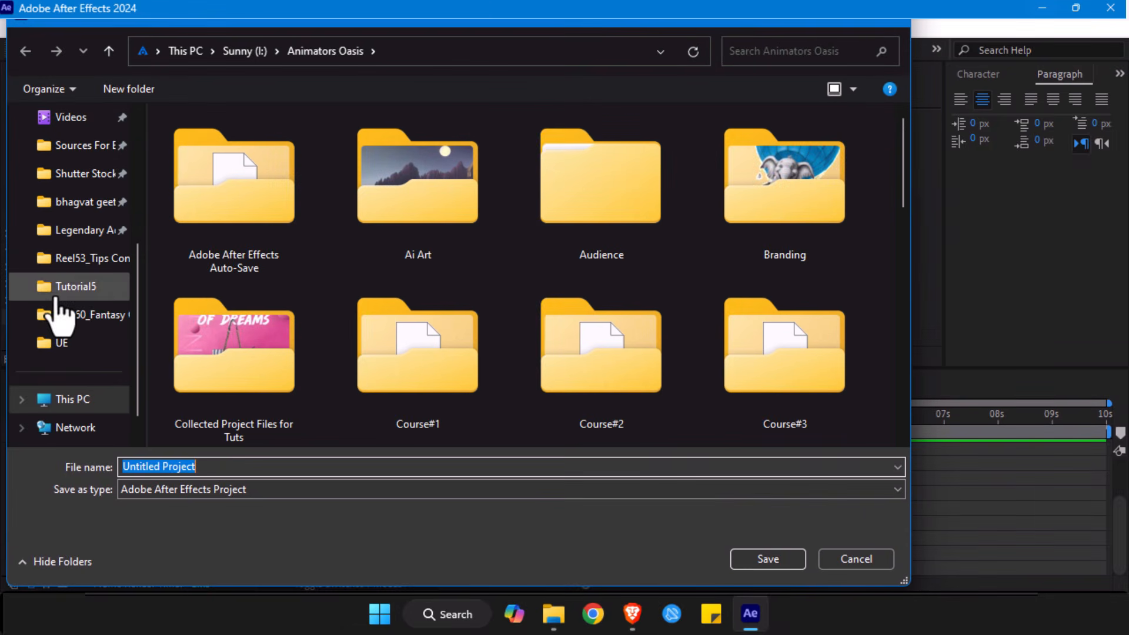
click(74, 294)
click(194, 468)
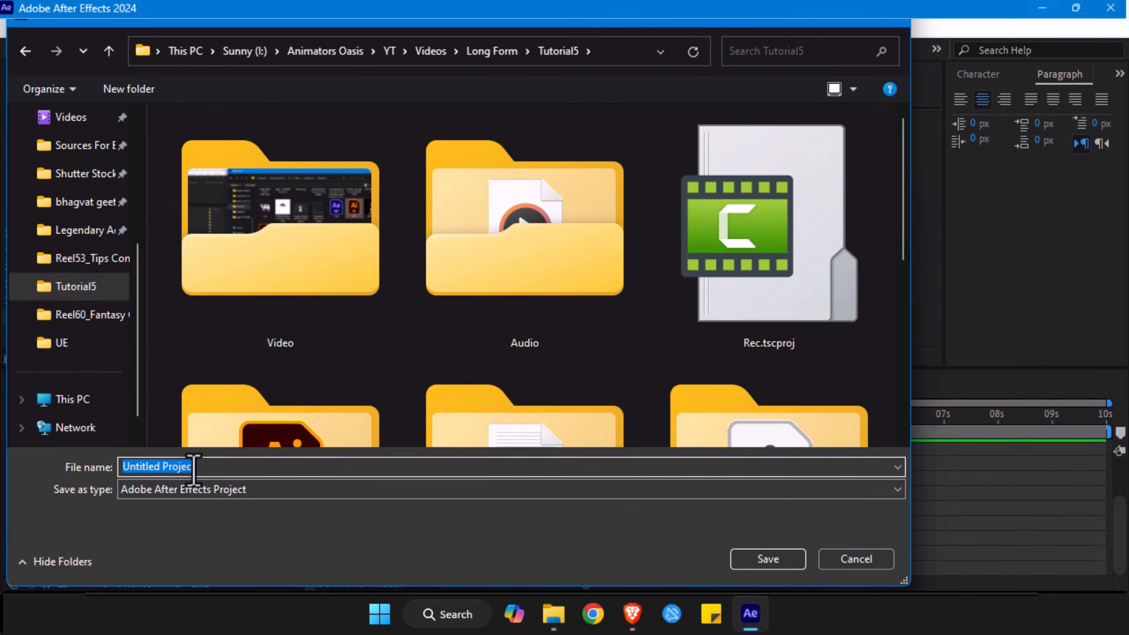
text(UFO)
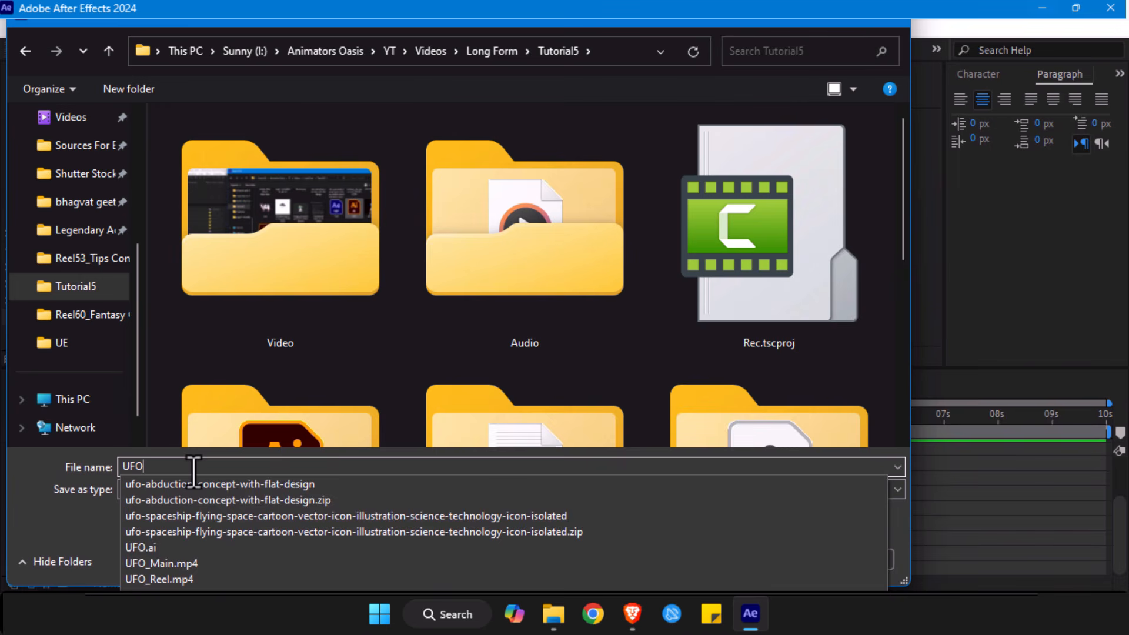
text(_Mai)
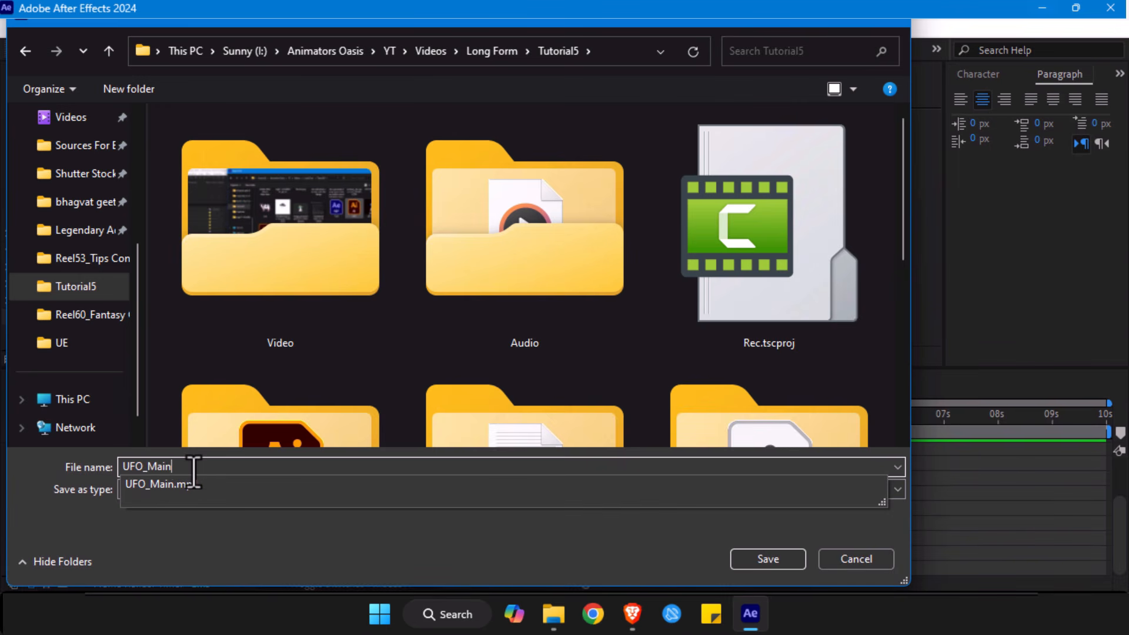
text(n)
key(Return)
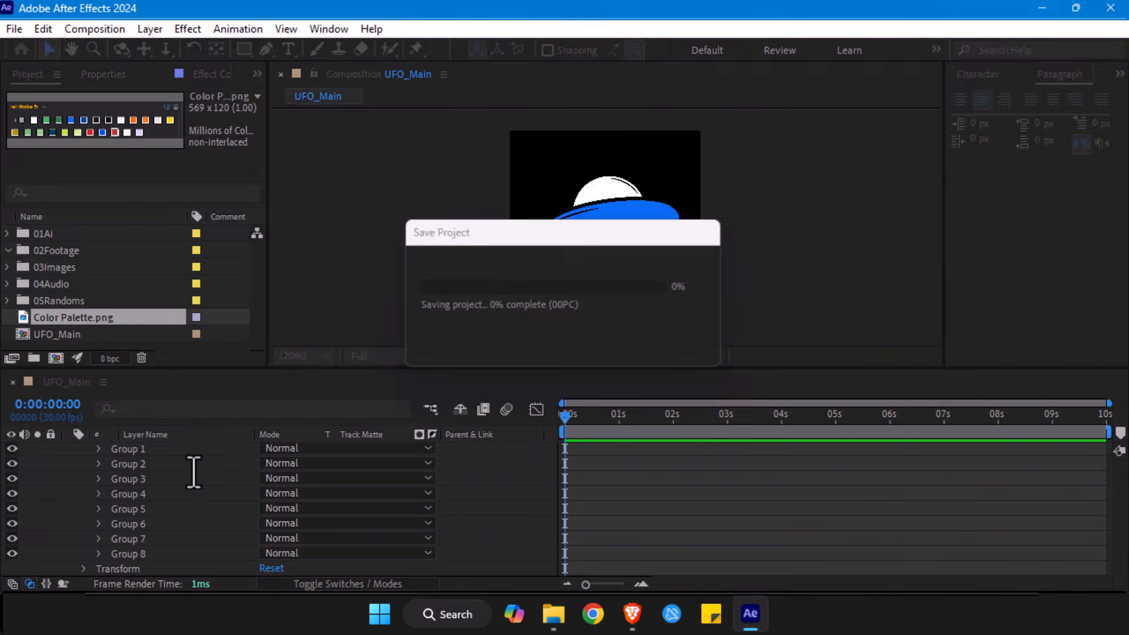
- Collapse the Top Outlines layer and move Color Palette.png into the 03Images folder of the project
scroll(139, 529, up, 4)
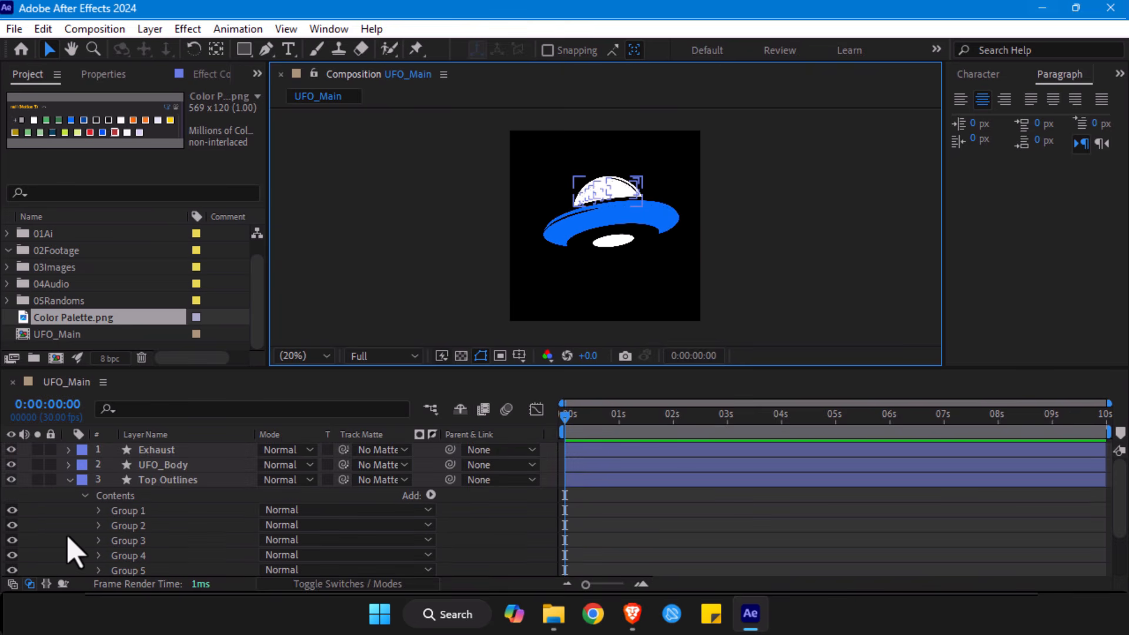
click(68, 480)
click(67, 496)
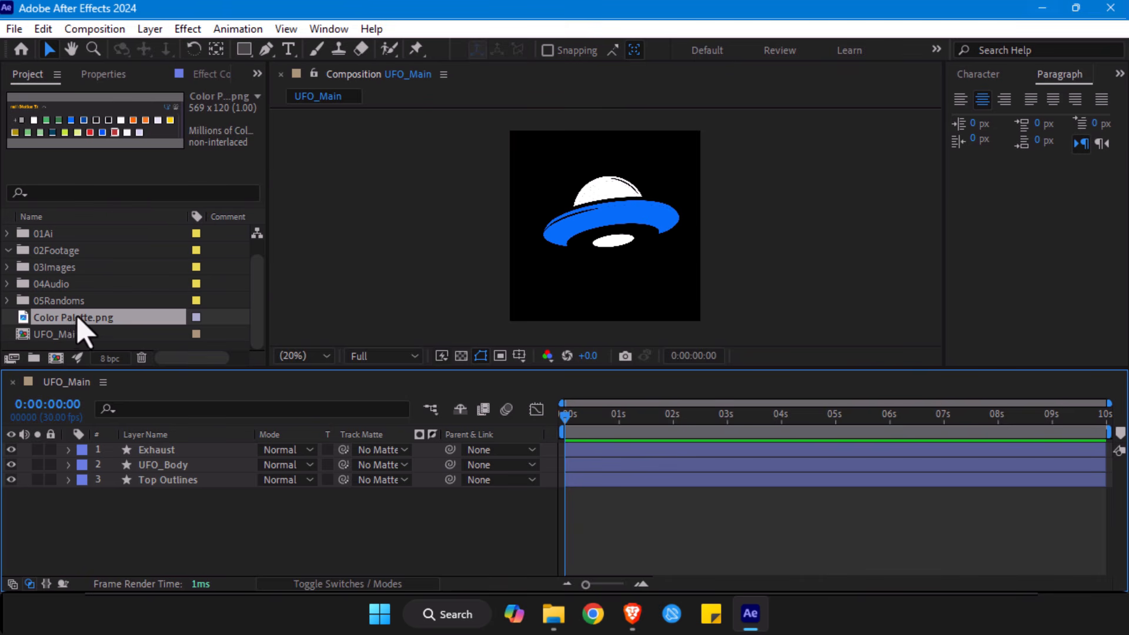
drag(67, 320, 68, 269)
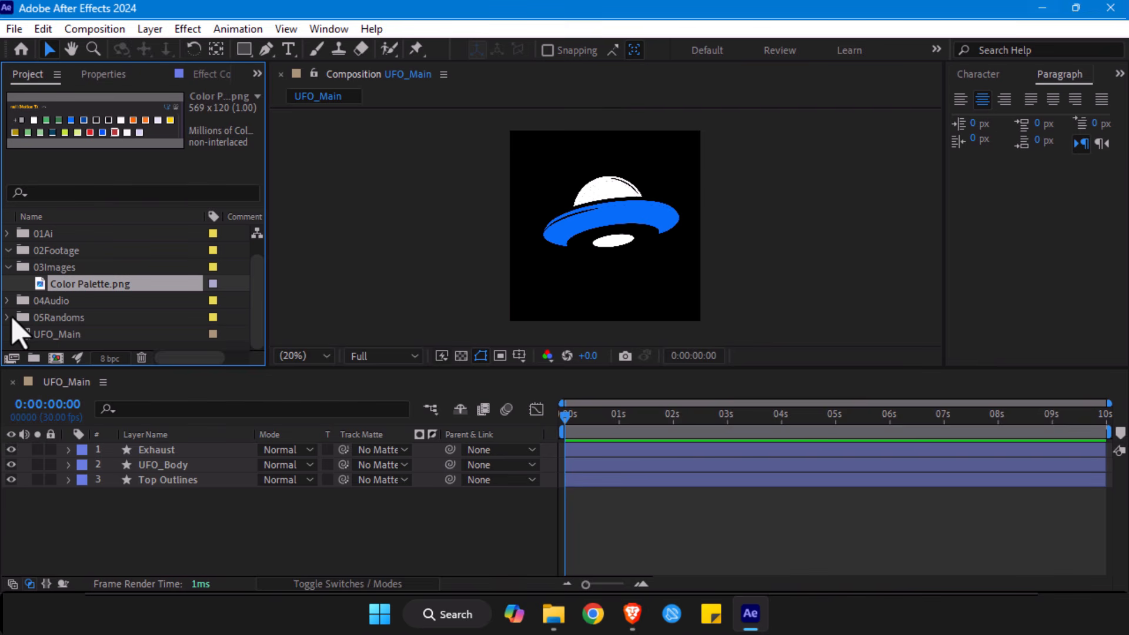
click(8, 267)
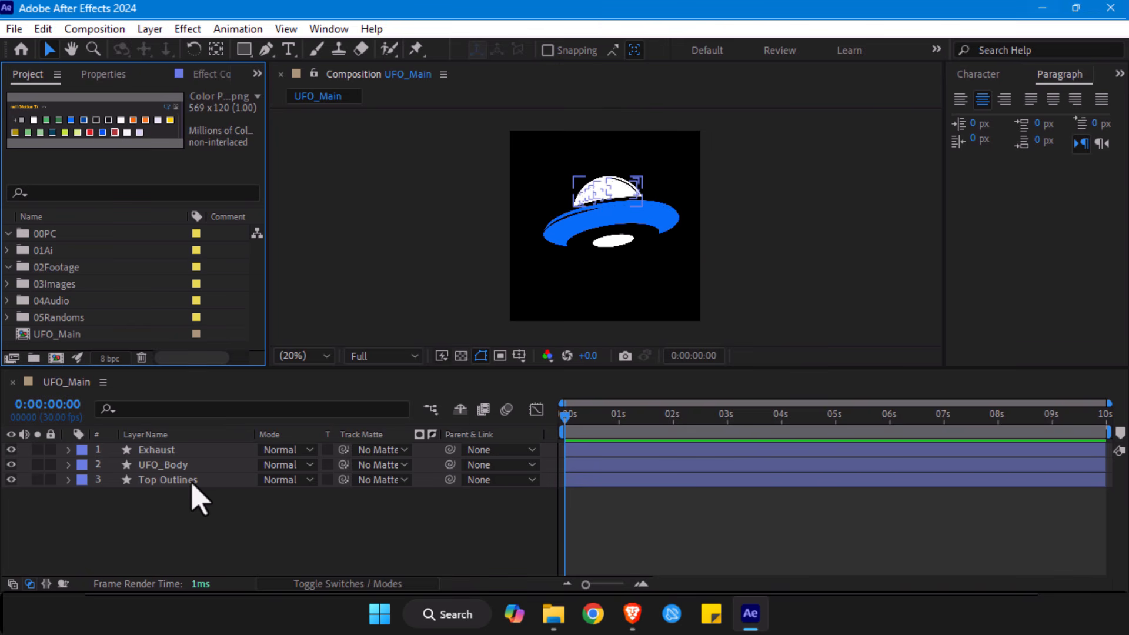
- Rename the Top Outlines layer as Window
click(619, 243)
click(238, 480)
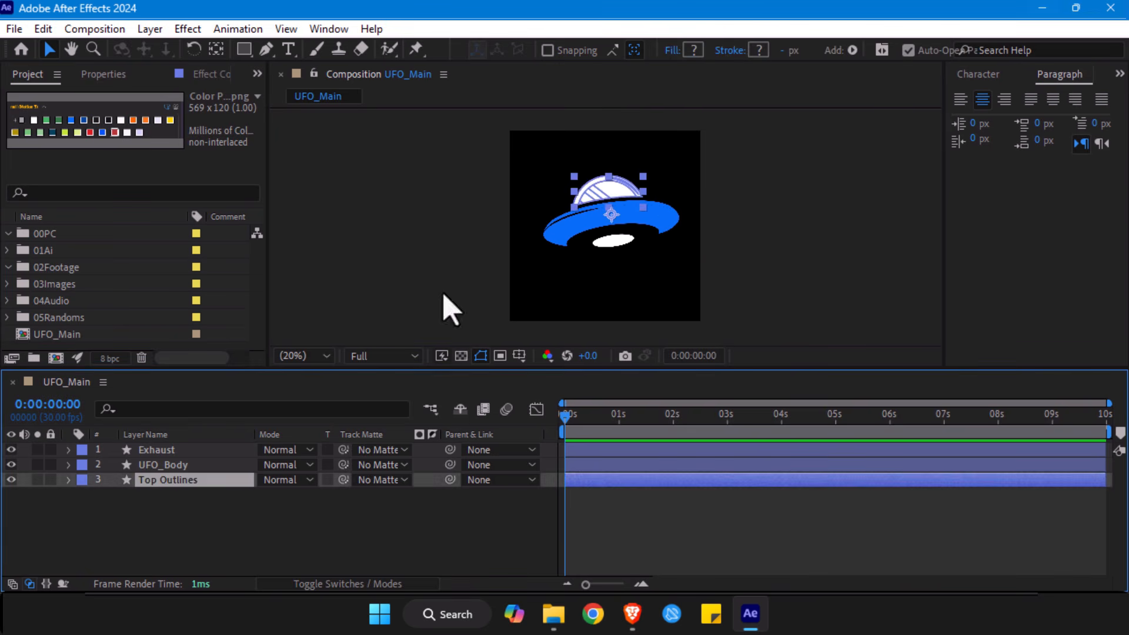
key(Return)
text(Window)
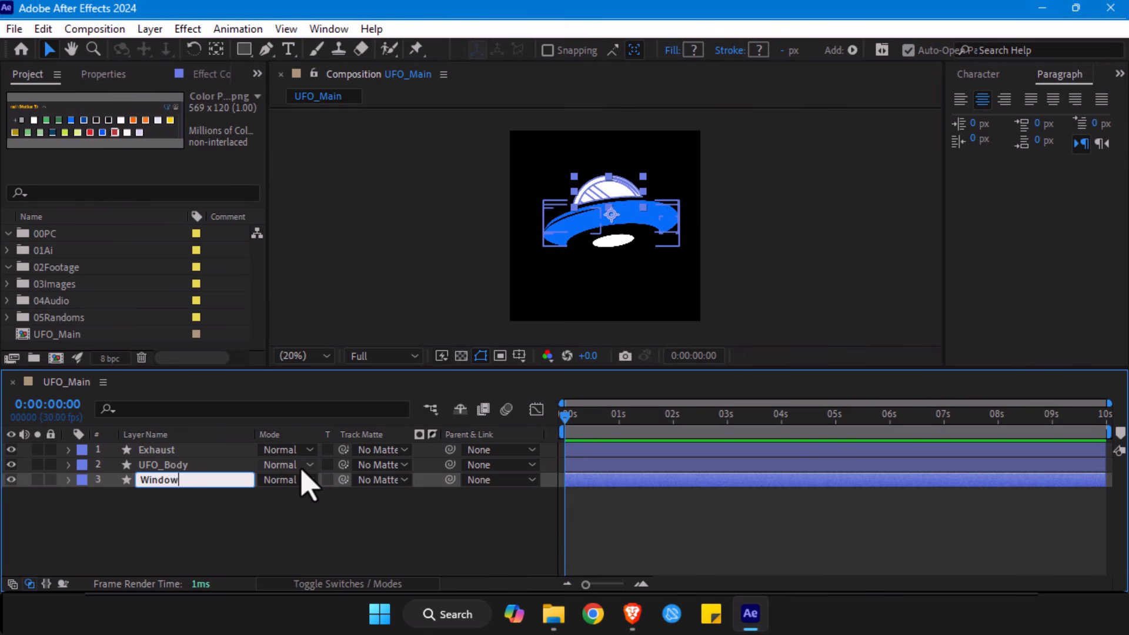
key(Return)
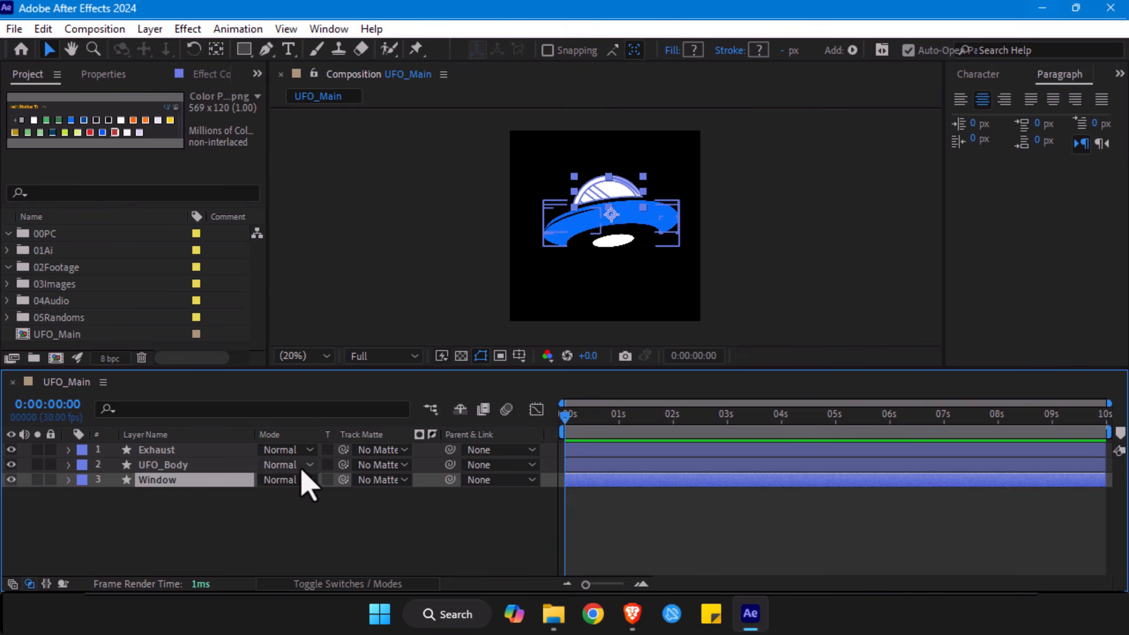
- Try to move the Window layer's anchor point from the saucer up to the base of the dome
scroll(876, 173, up, 4)
key(space)
drag(698, 198, 668, 307)
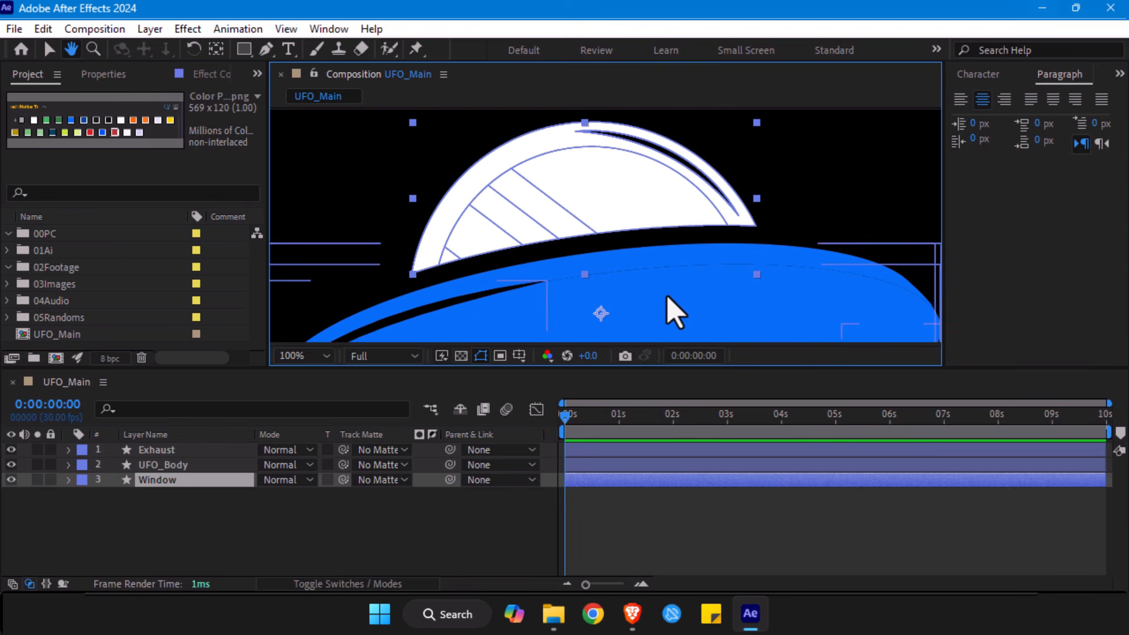
key(y)
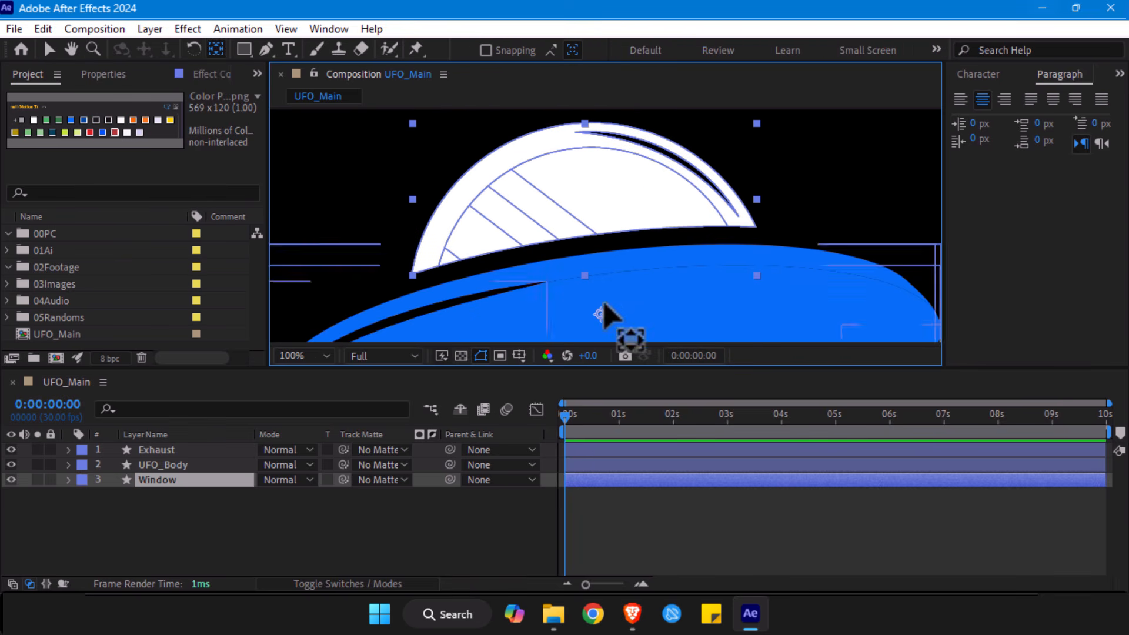
drag(601, 314, 599, 244)
key(ctrl+z)
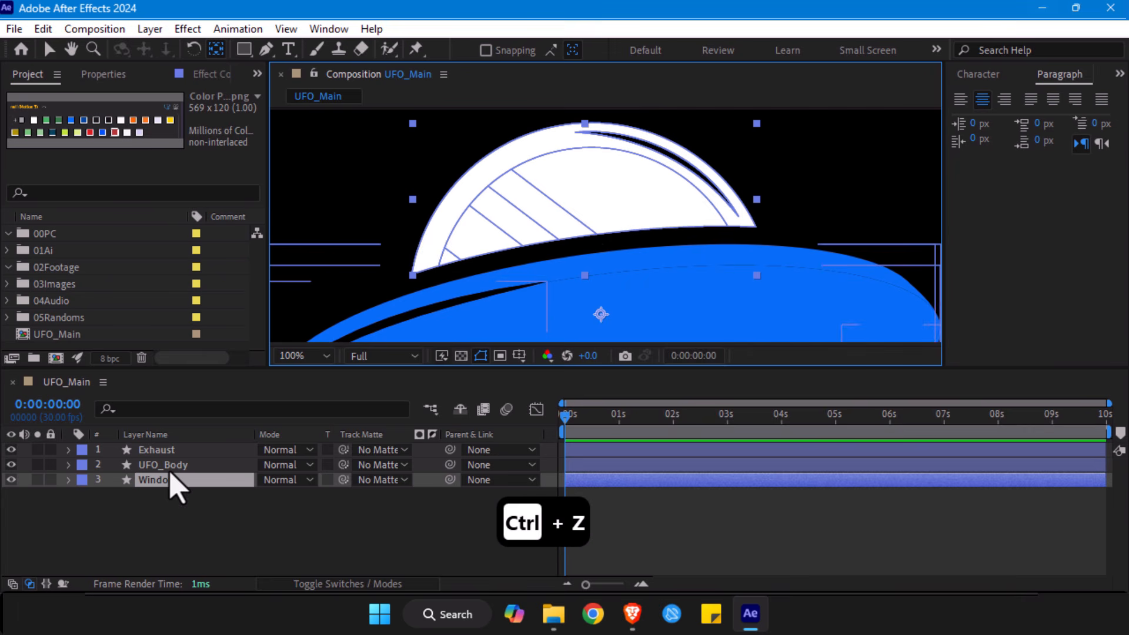
key(alt+slash)
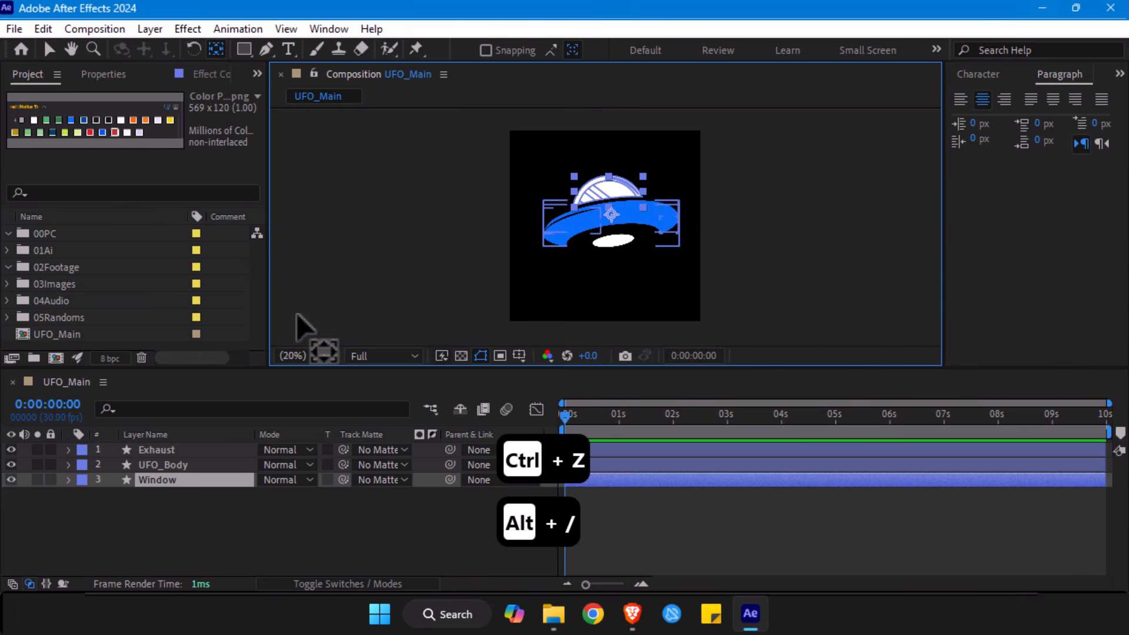
key(v)
- Centre the anchor point of the UFO_Body layer on its shapes
click(604, 250)
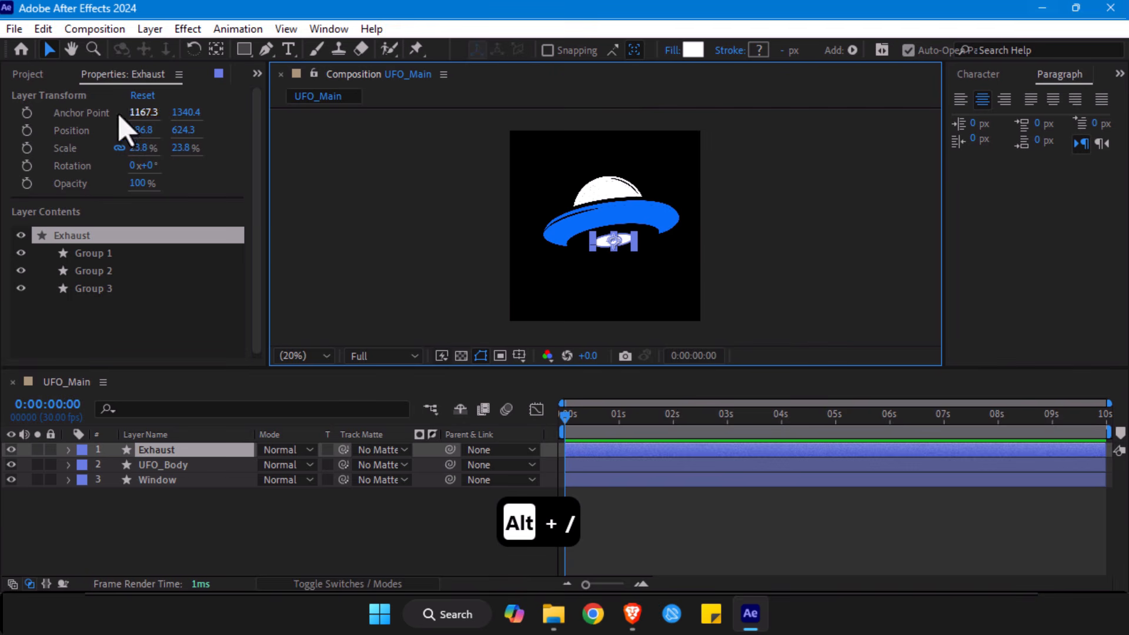
key(period)
key(period)
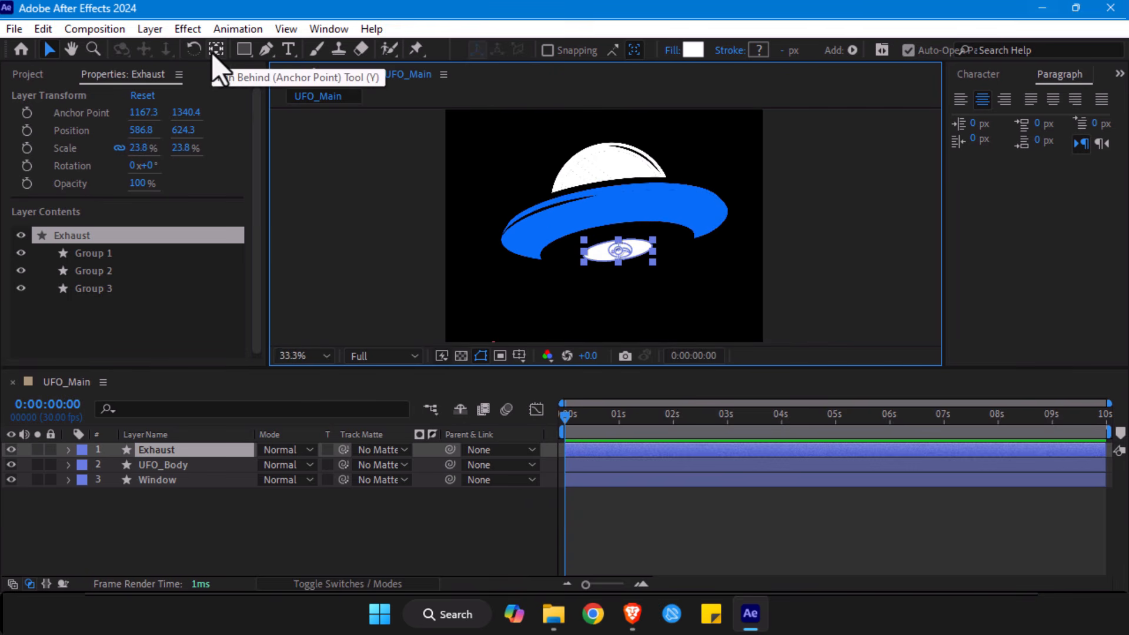
click(213, 55)
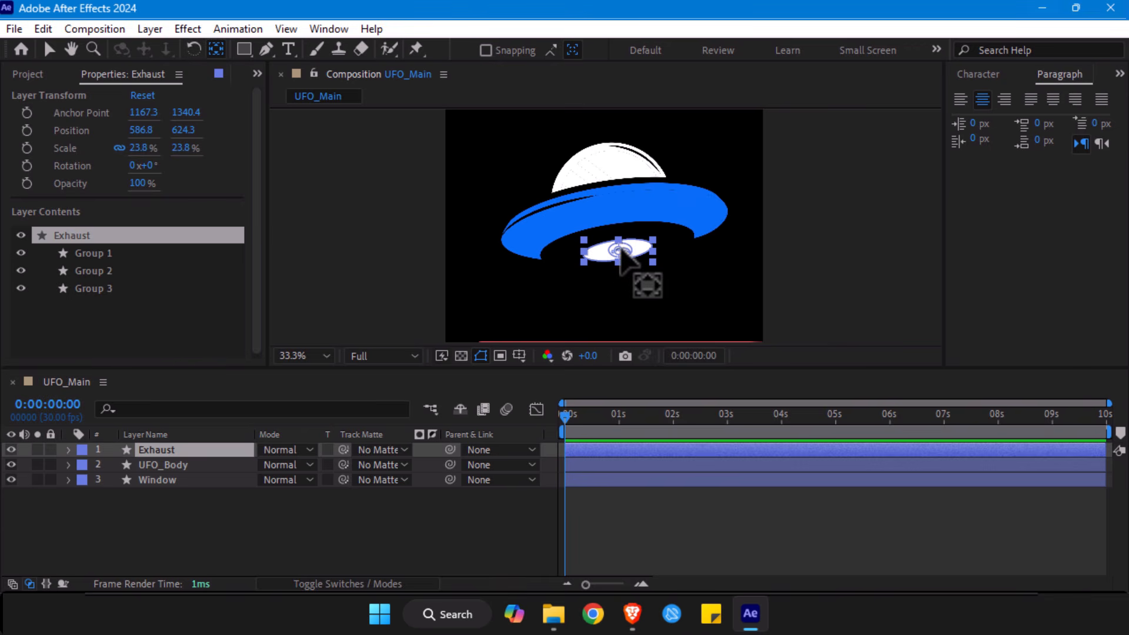
click(564, 188)
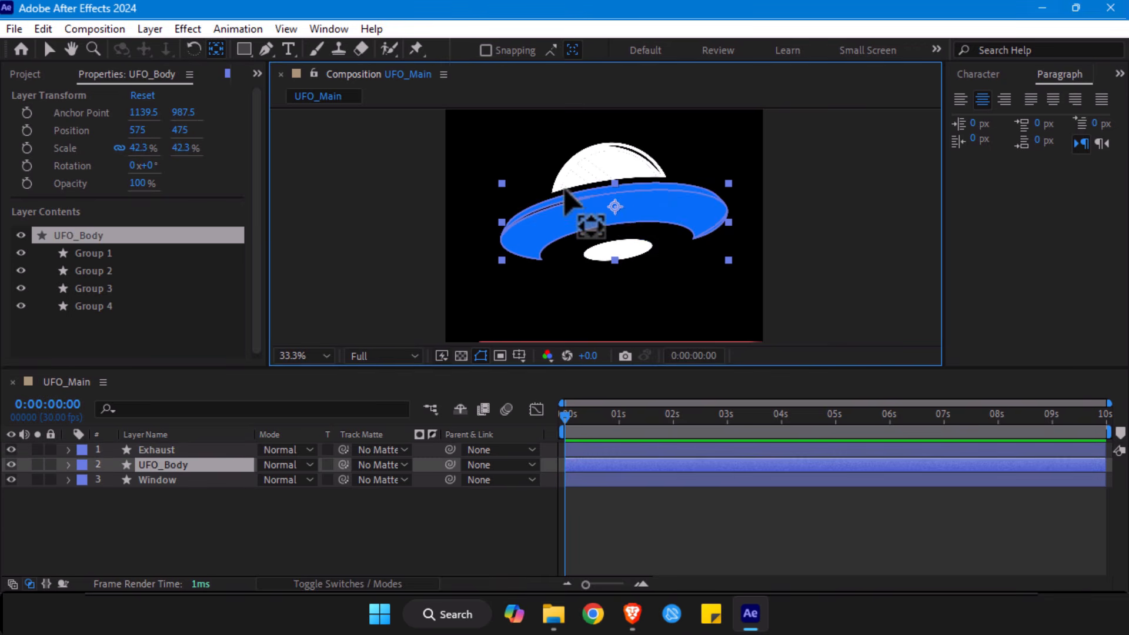
mouse_move(617, 209)
mouse_down()
mouse_move(625, 215)
mouse_move(615, 201)
mouse_up()
key(ctrl+alt+Home)
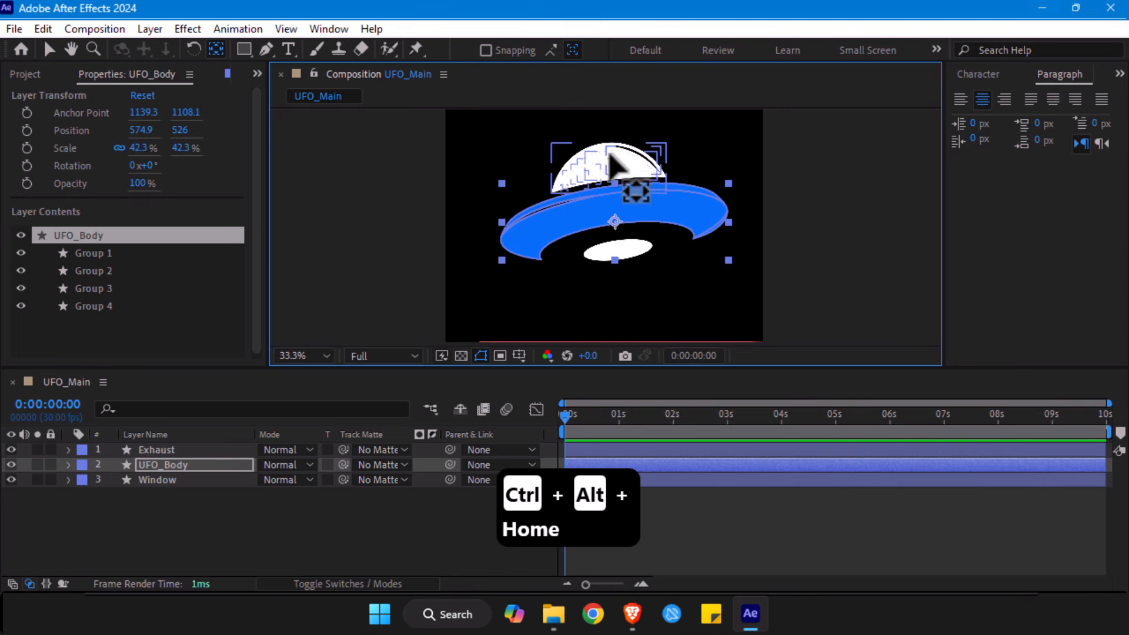
- Examine the anchor points of the Window and UFO_Body layers, leaving no layer selected
click(609, 156)
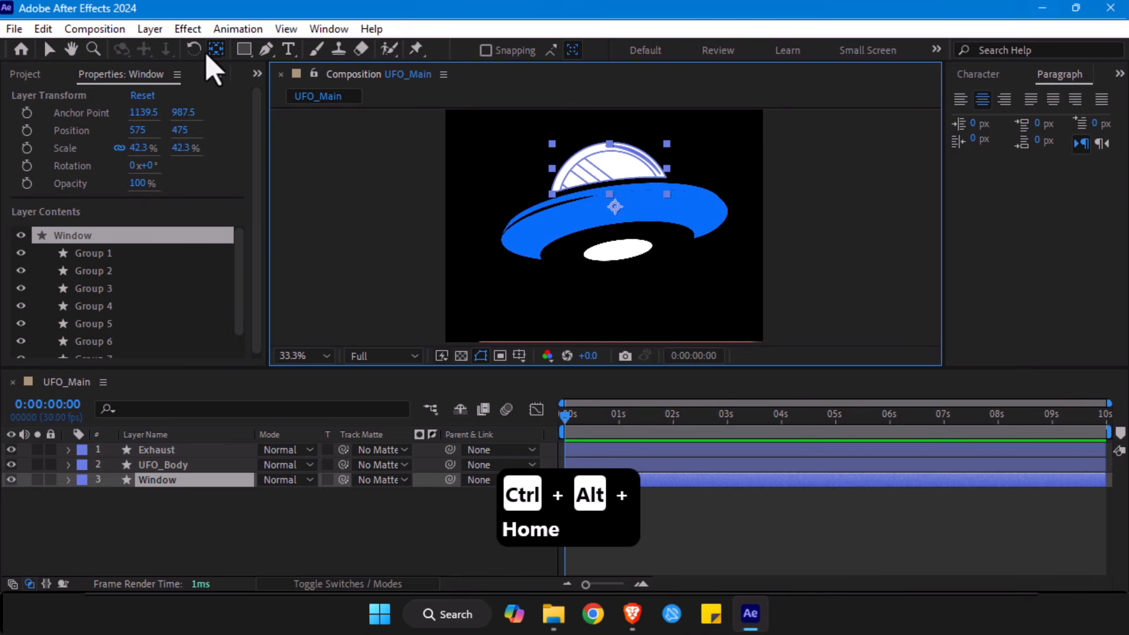
click(49, 49)
click(404, 277)
click(637, 192)
click(683, 231)
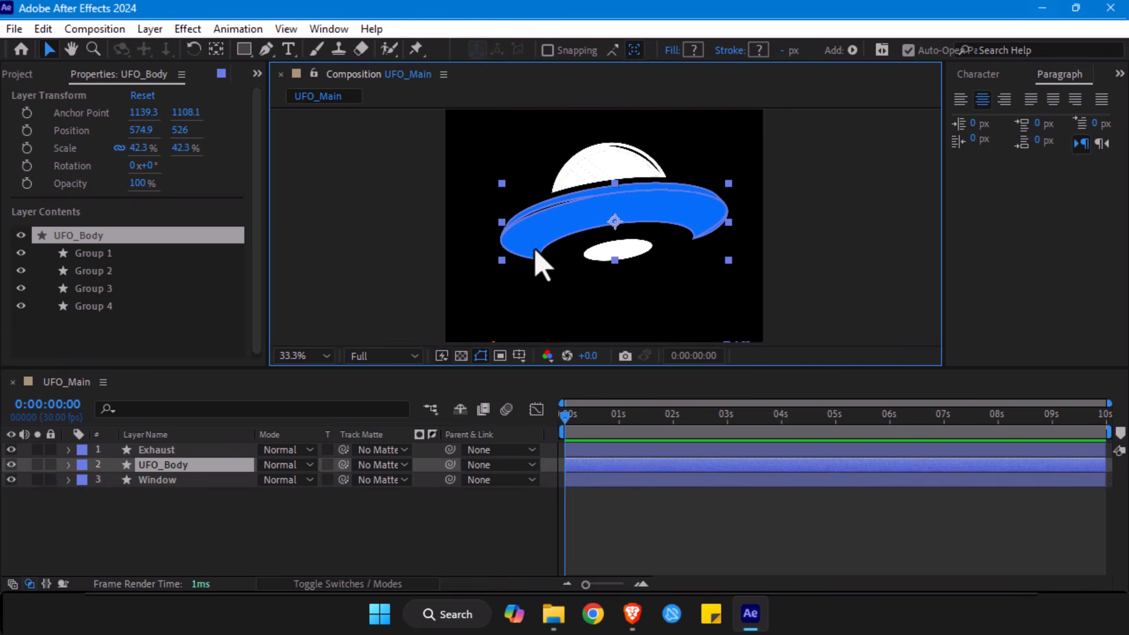
click(146, 553)
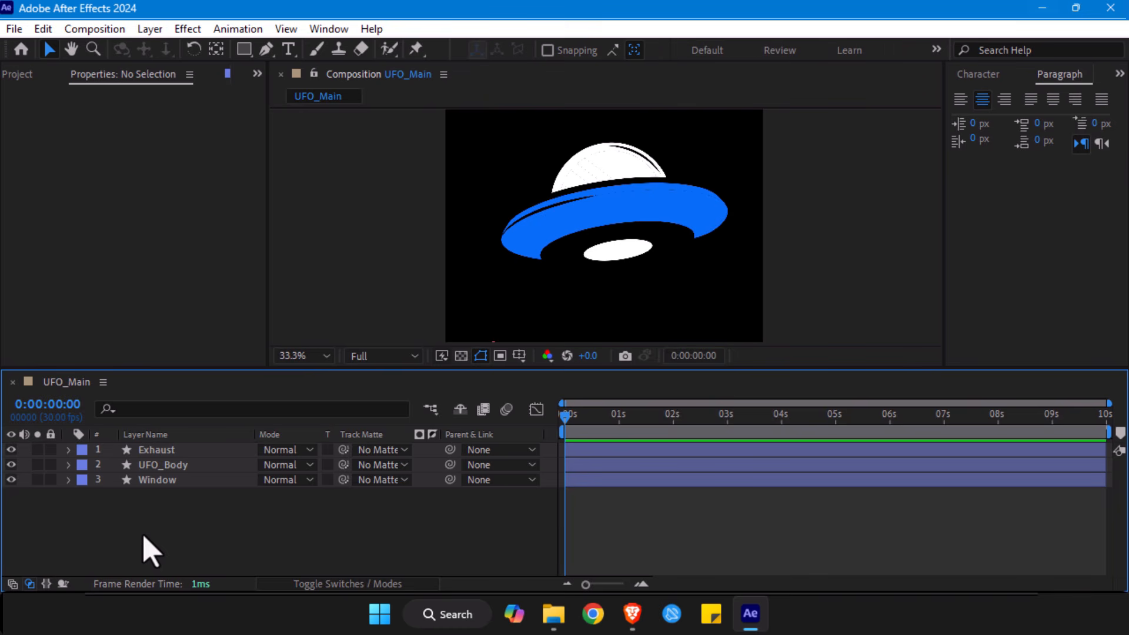
key(alt+slash)
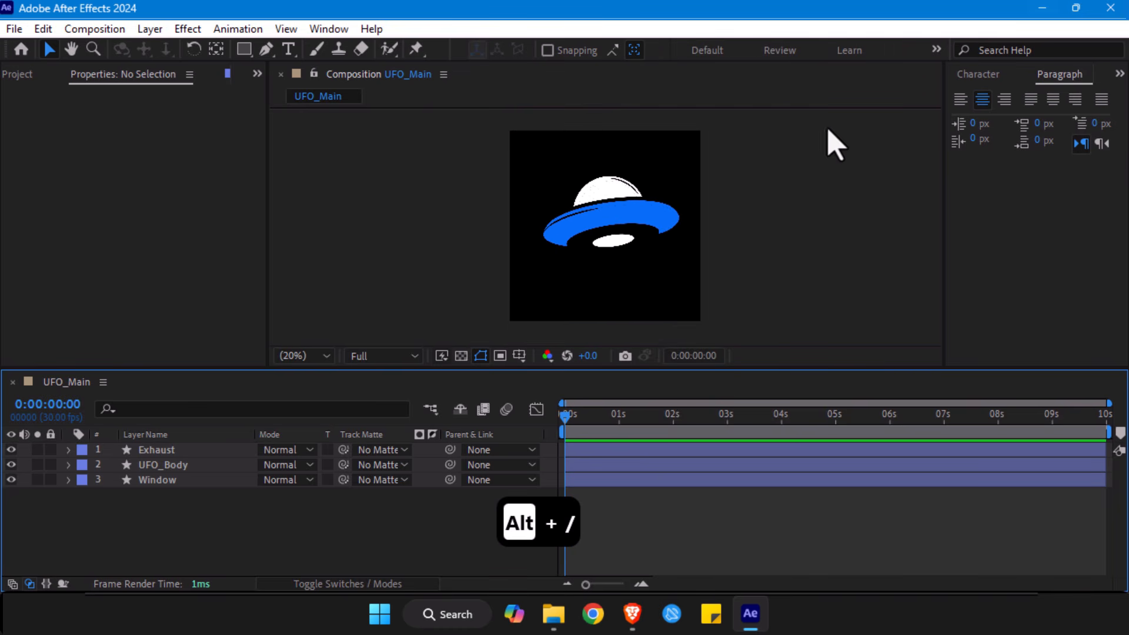
- Add a null object to the UFO_Main composition
right_click(256, 529)
right_click(159, 529)
mouse_move(254, 294)
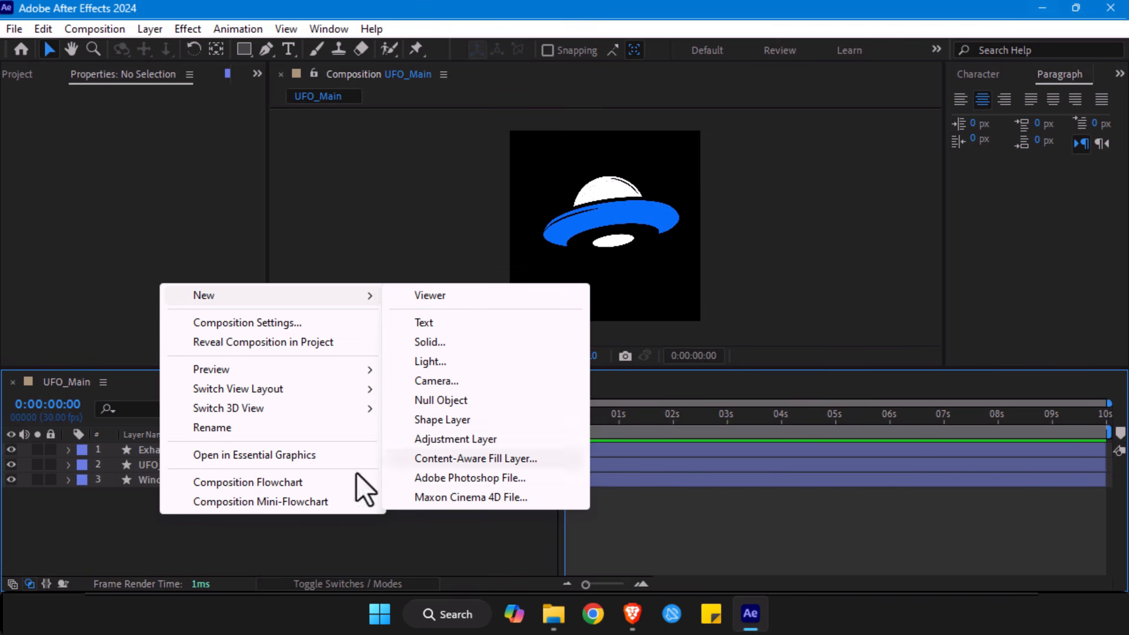
click(137, 561)
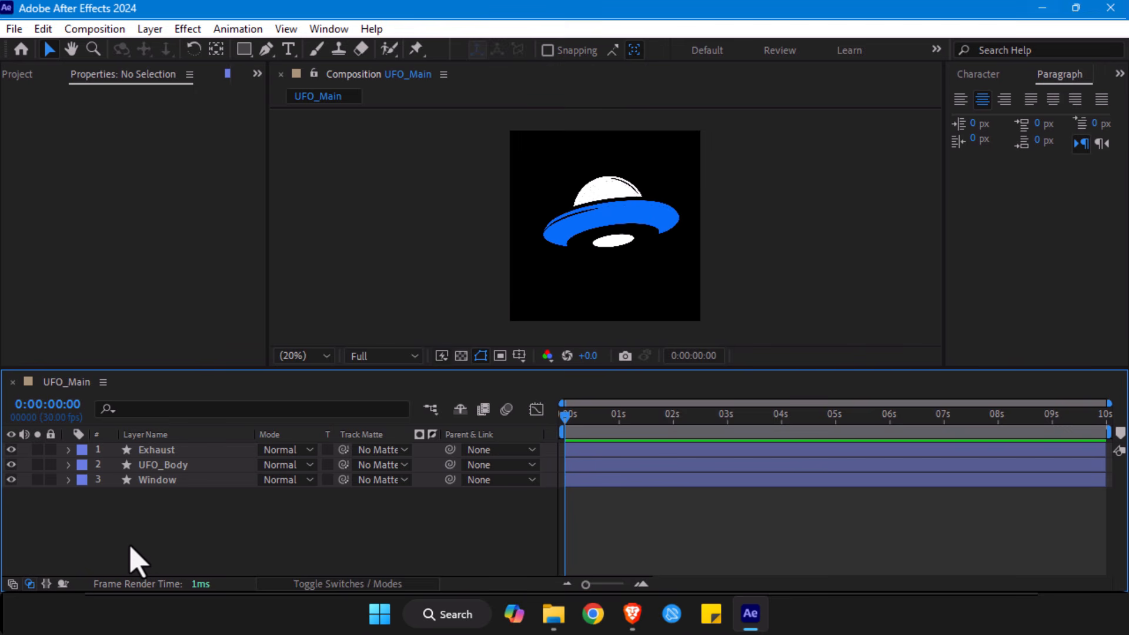
key(ctrl+alt+shift+y)
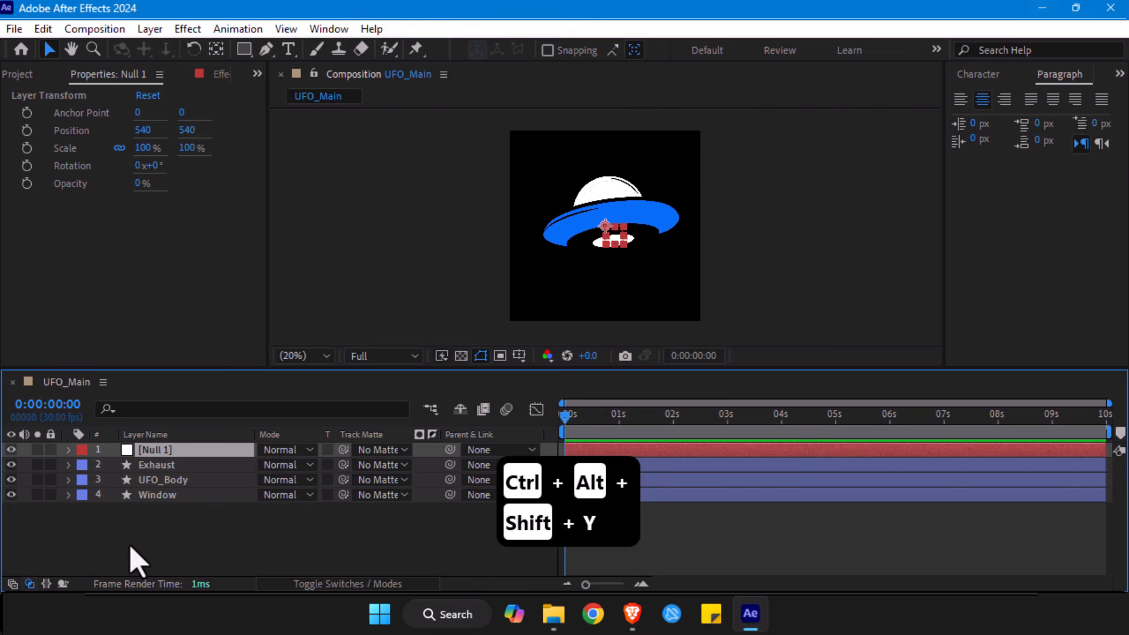
- Shift the Null 1 layer to X position 481 and try scaling it down slightly, undoing the scale change
scroll(617, 241, up, 2)
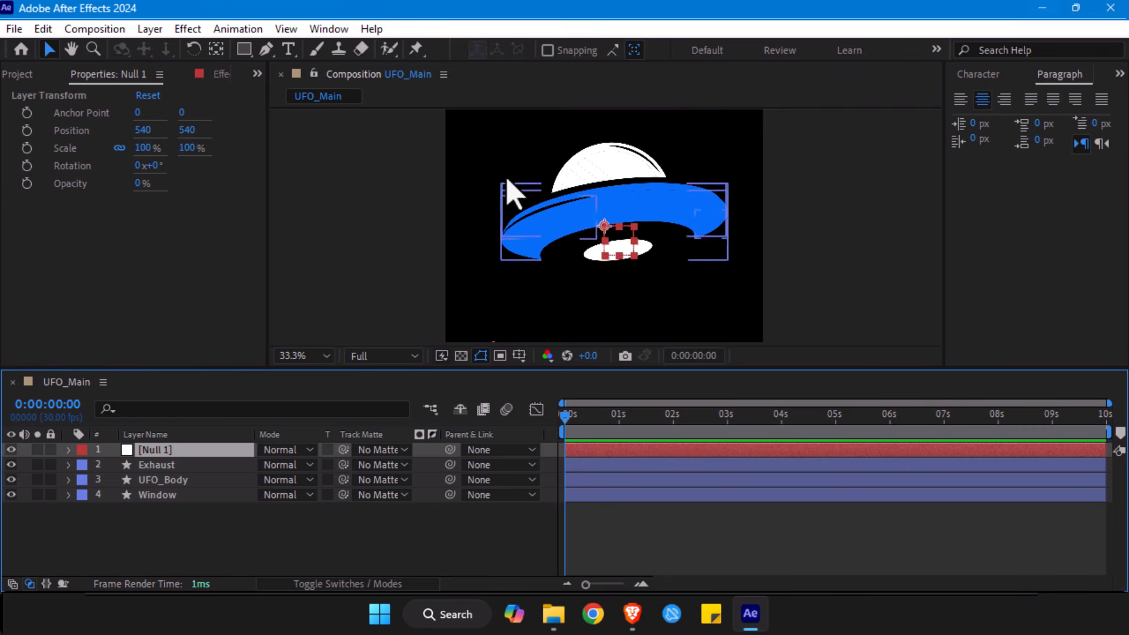
key(p)
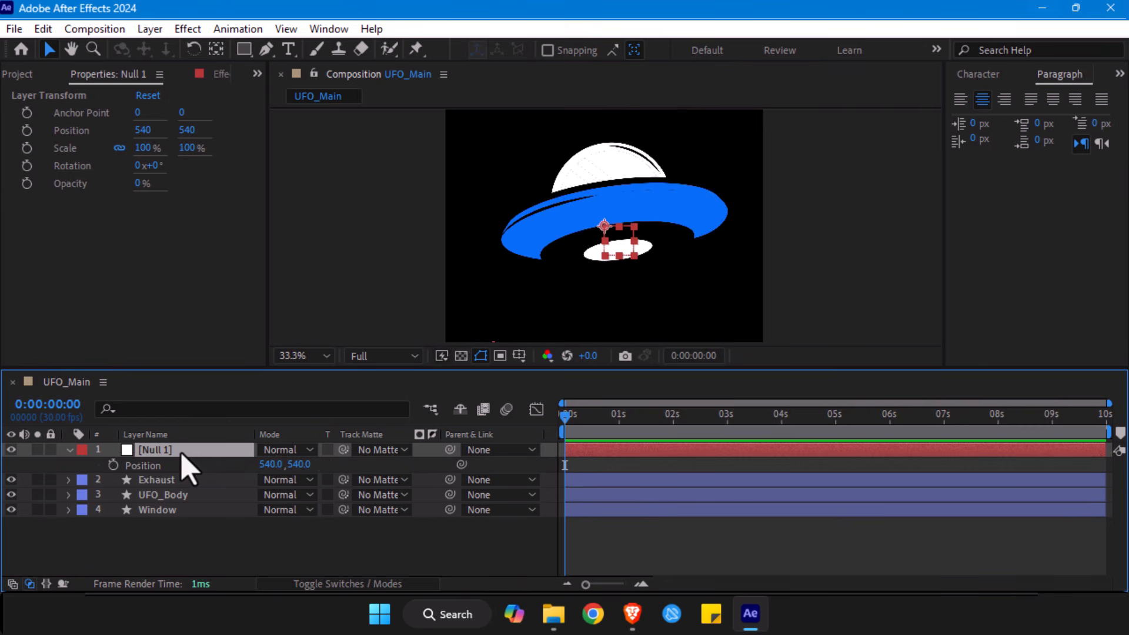
drag(271, 464, 238, 468)
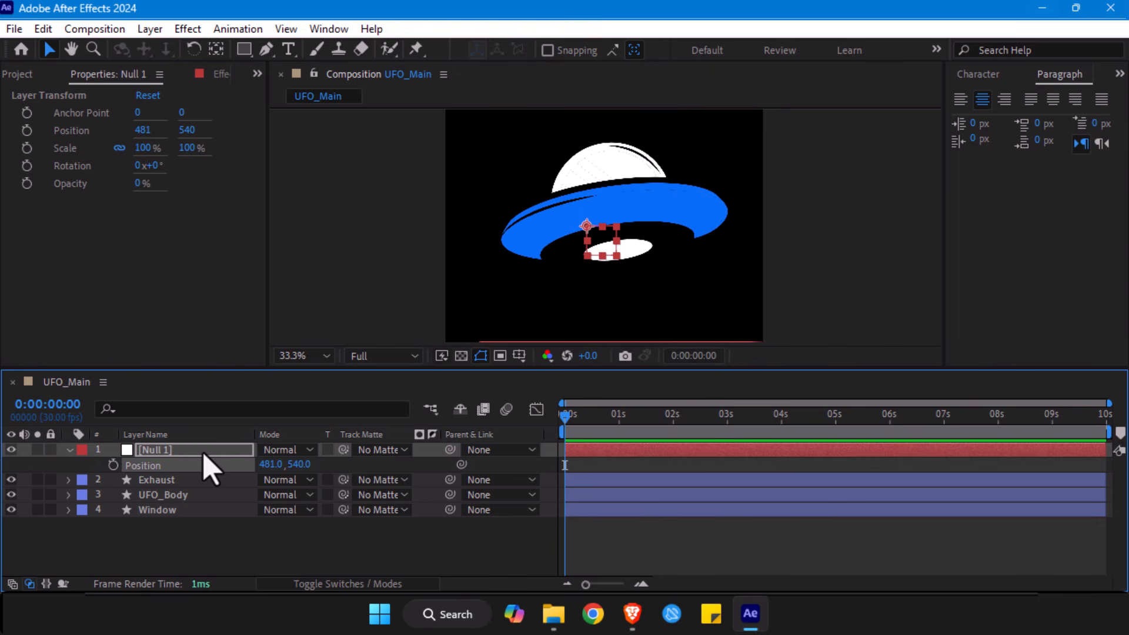
mouse_move(147, 148)
mouse_down()
mouse_move(164, 147)
mouse_move(147, 146)
mouse_up()
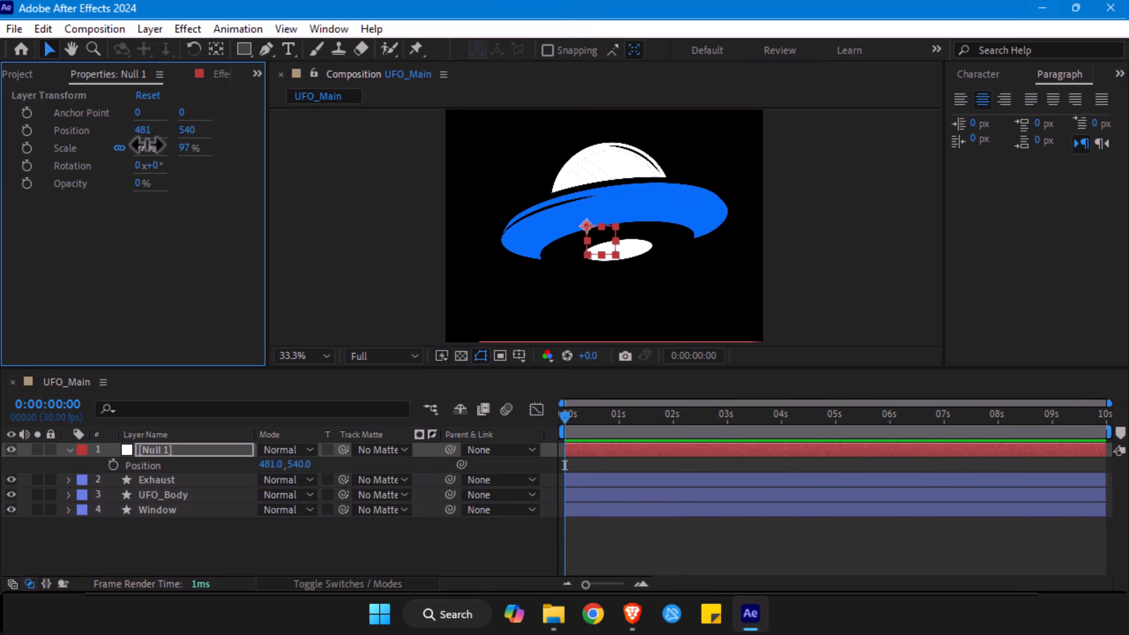
key(ctrl+z)
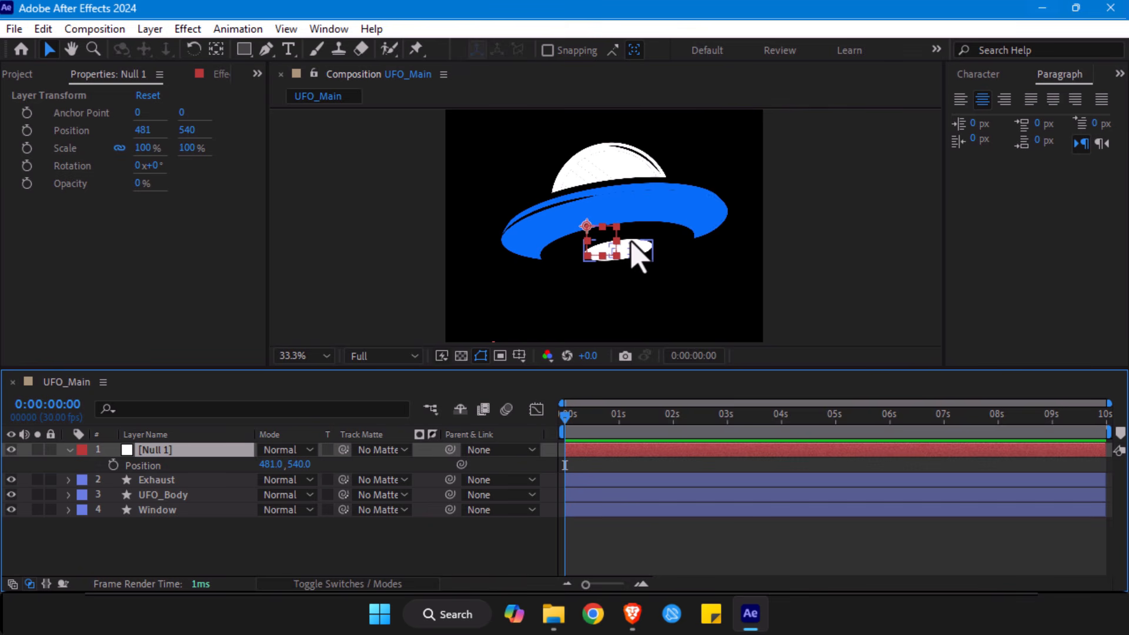
- Add Position keyframes at 0:00:00:00 to the Exhaust, UFO_Body and Window layers, and set the current time to 0:00:00:15
click(152, 480)
shift+click(157, 513)
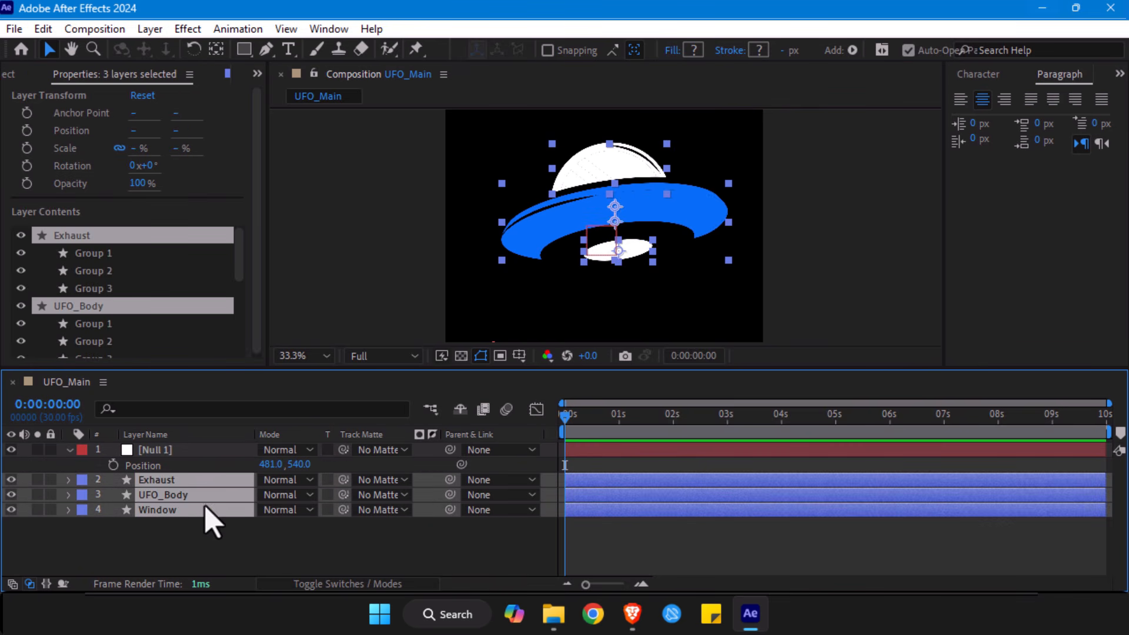
click(176, 542)
click(157, 481)
shift+click(166, 511)
key(p)
click(113, 494)
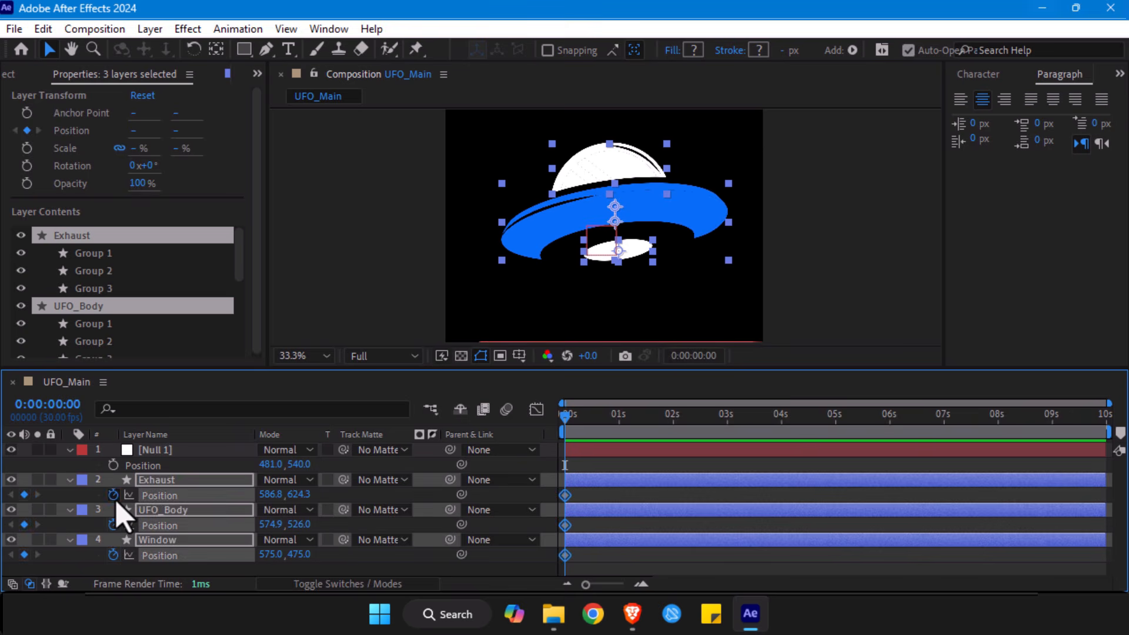
click(572, 417)
drag(577, 417, 594, 421)
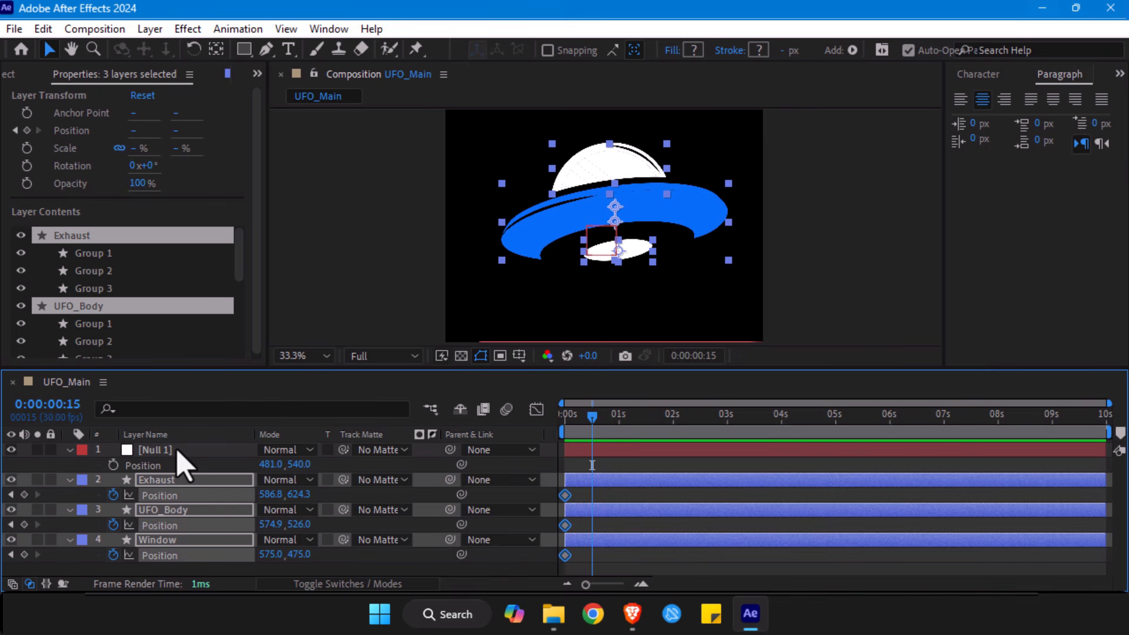
- Collapse the revealed properties of all four layers and clear the selection
click(176, 451)
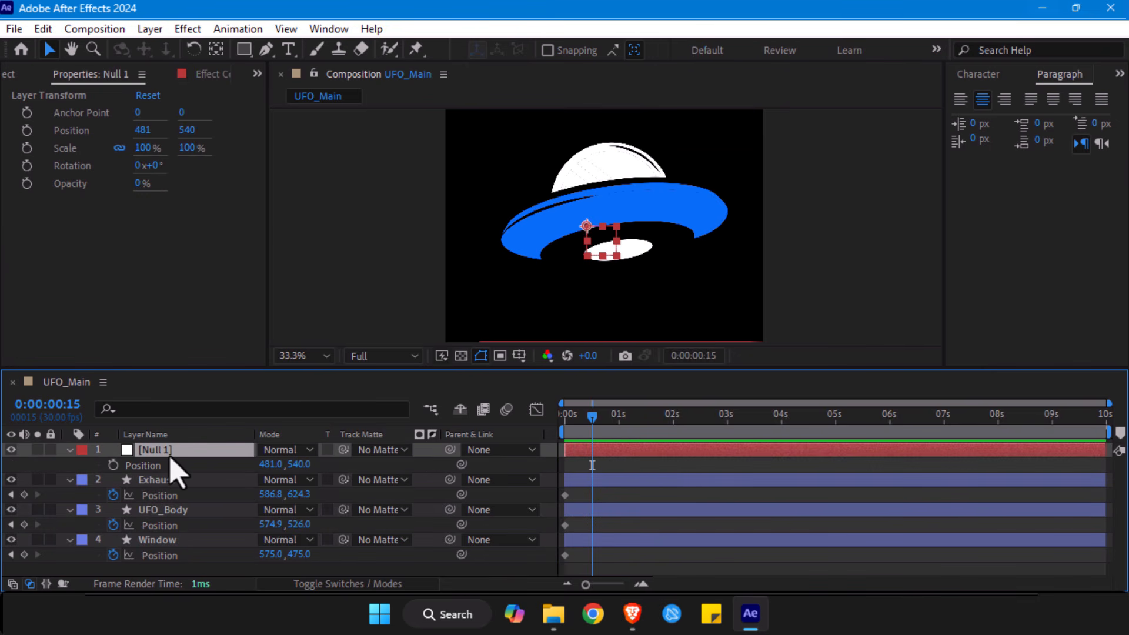
key(ctrl+a)
click(69, 482)
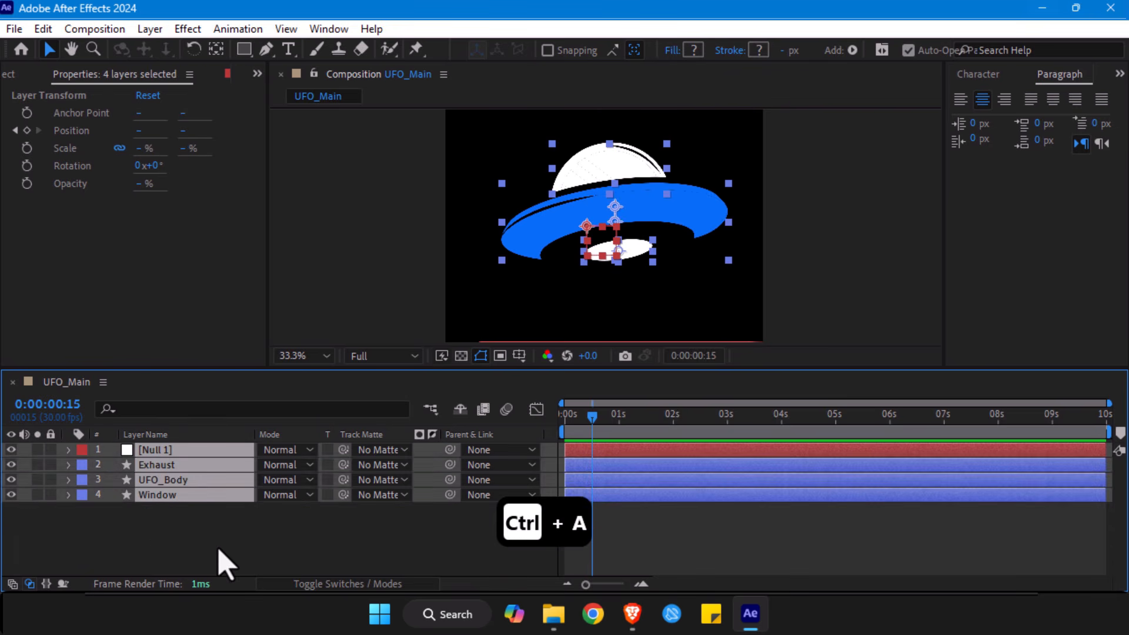
click(217, 547)
- Try centring the Null 1 layer's anchor point and moving the null across the saucer, undoing both changes
click(174, 452)
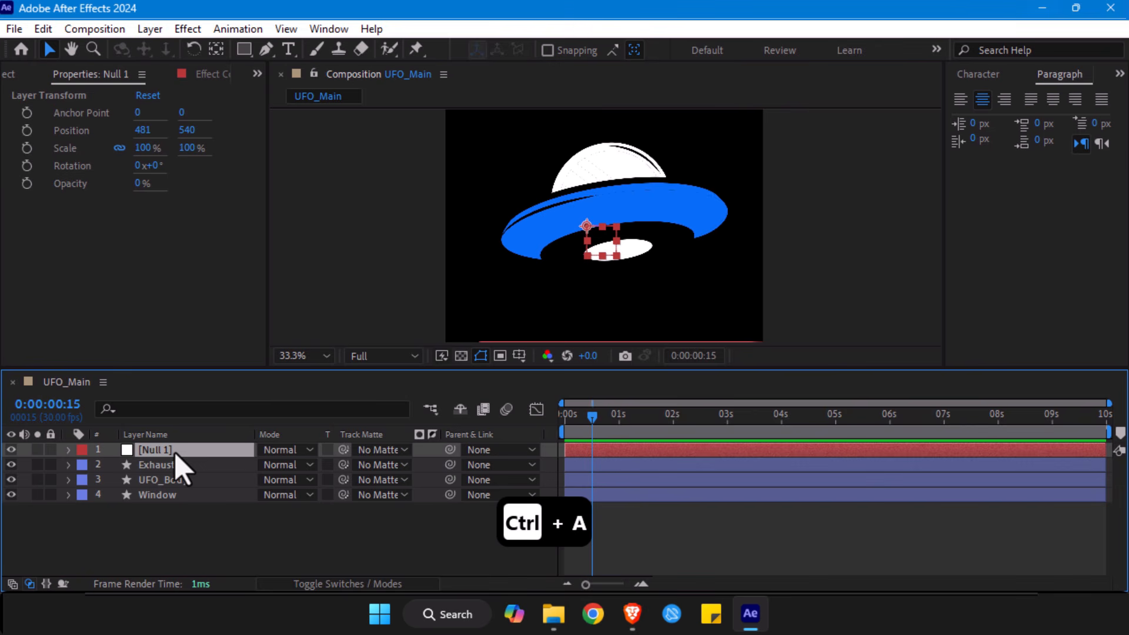
key(ctrl+alt+Home)
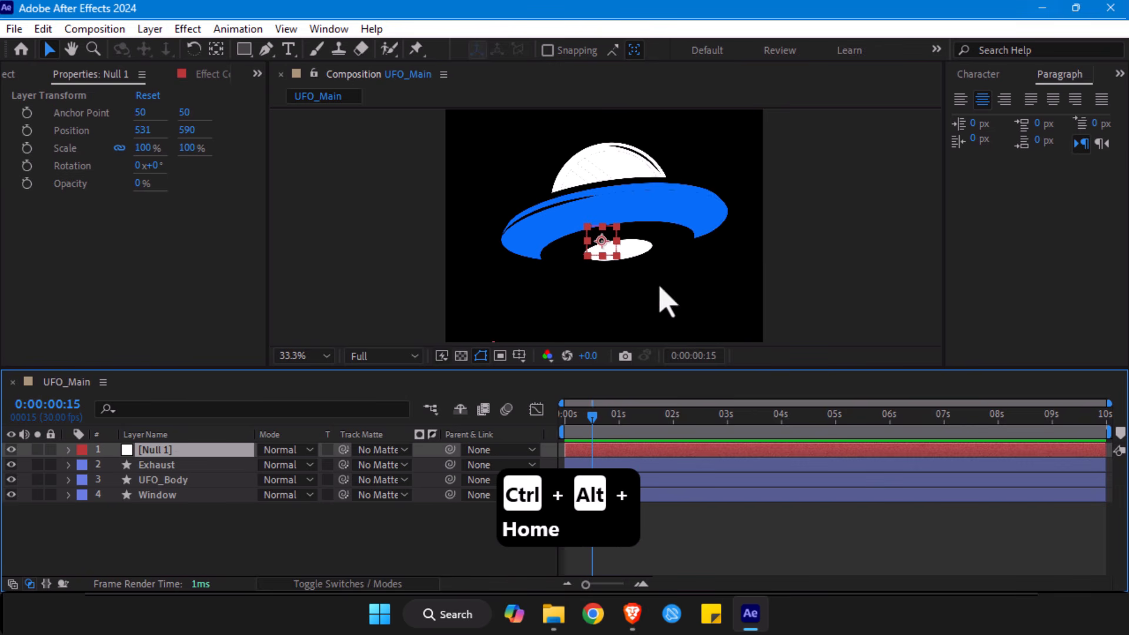
click(602, 240)
drag(601, 240, 550, 227)
key(ctrl+z)
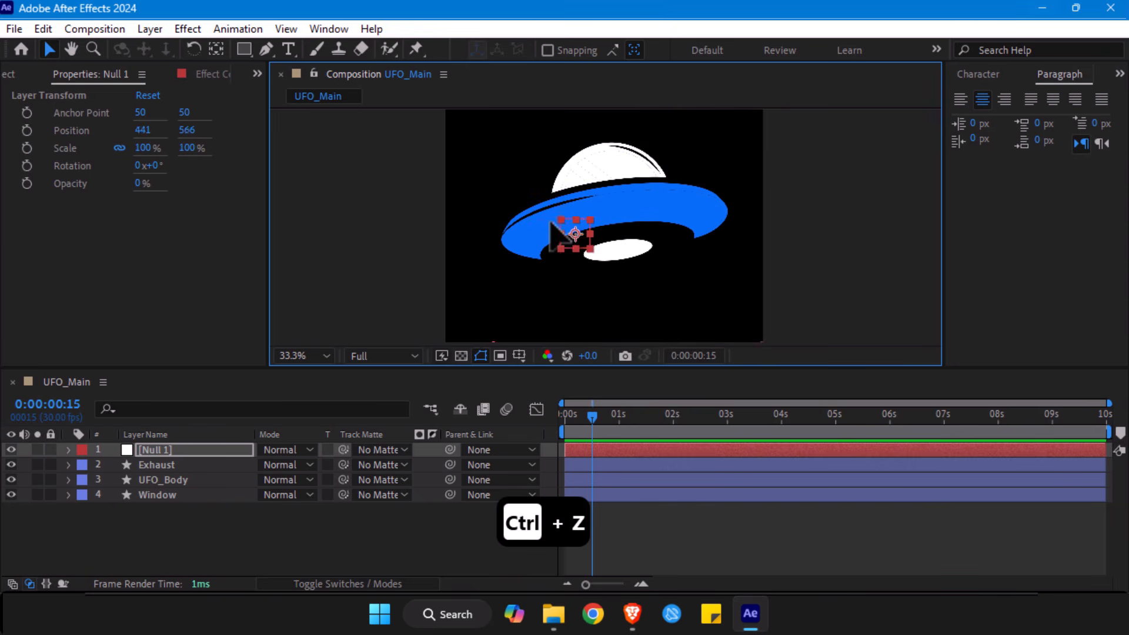
key(ctrl+z)
key(ctrl+z)
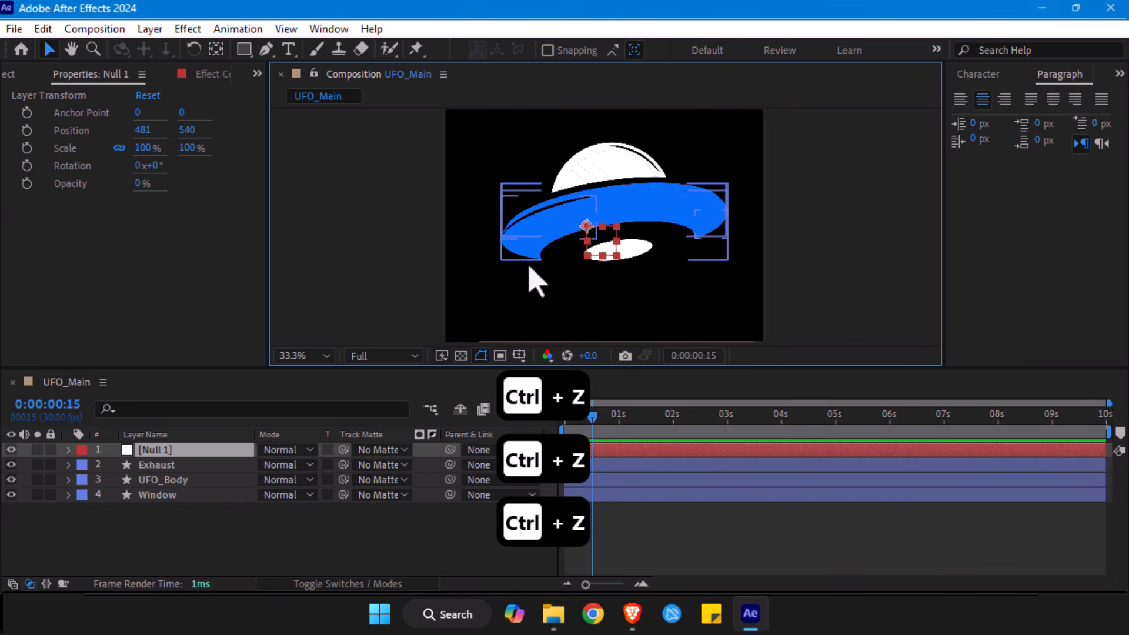
- Centre the Null 1 layer's anchor point and move the null onto the saucer's middle at about X 573, Y 486
key(ctrl+alt+Home)
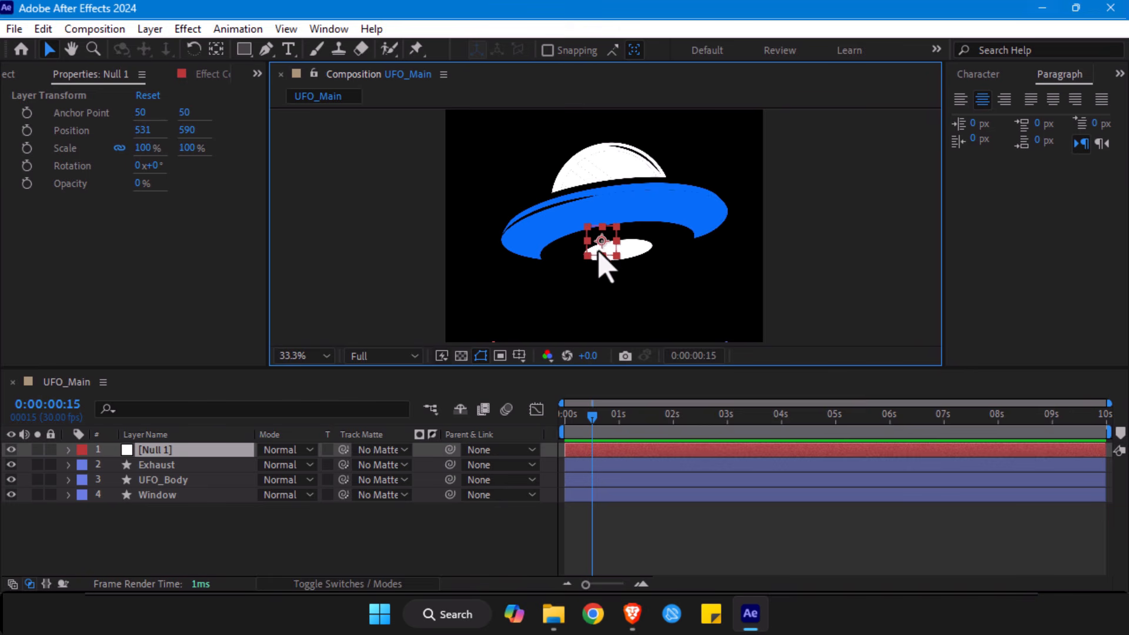
drag(601, 241, 613, 210)
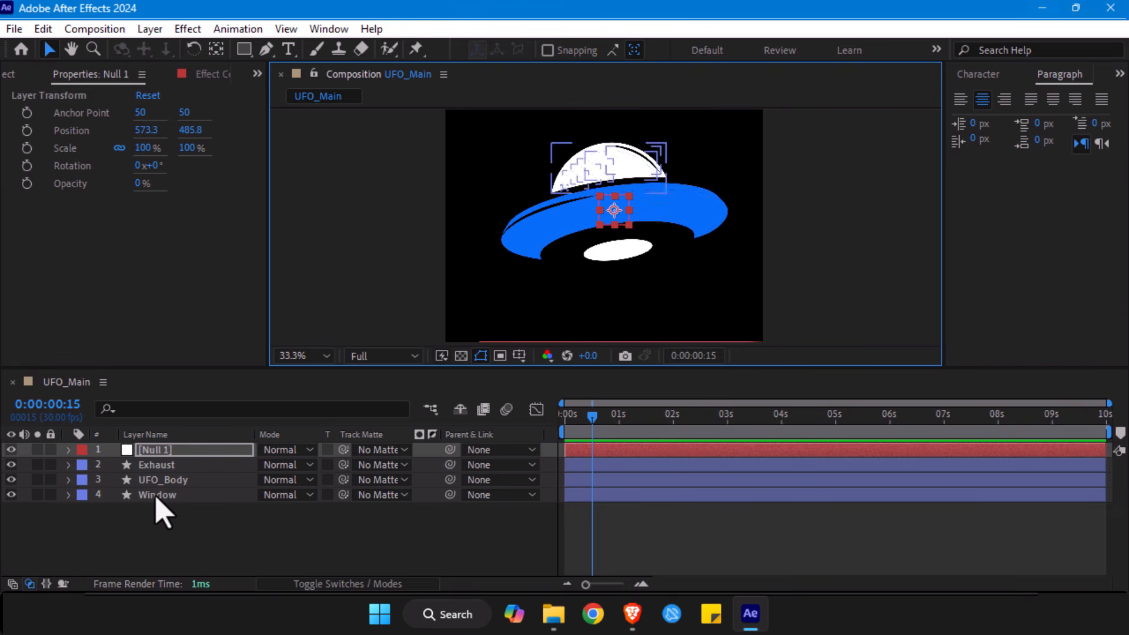
- Rename the Null 1 layer as UFO_CTRL and save the project
click(171, 454)
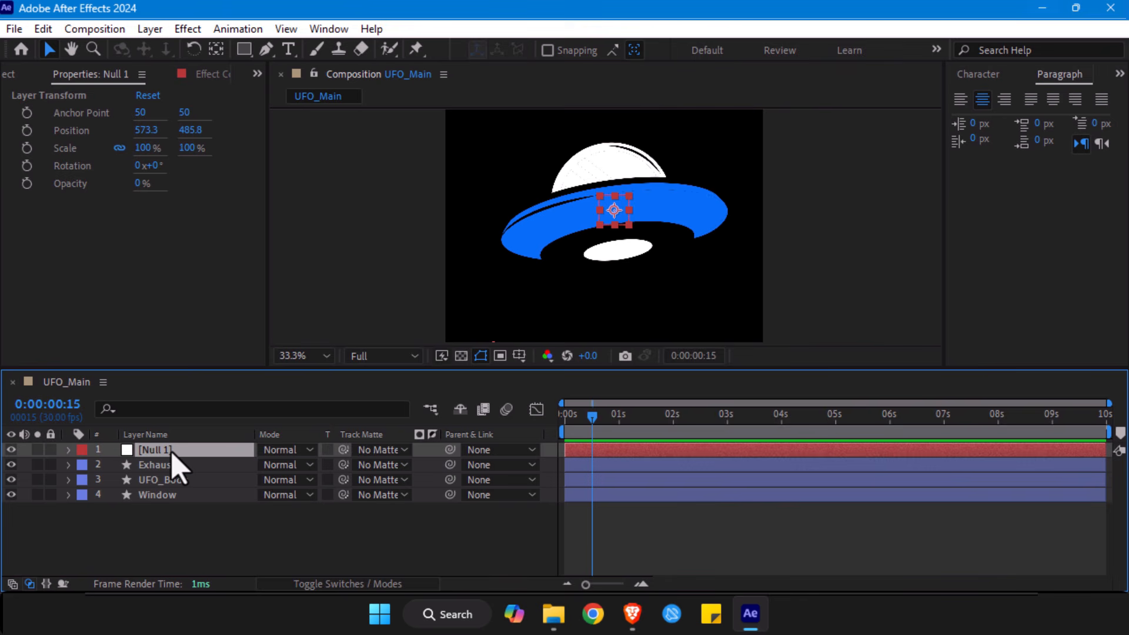
key(Return)
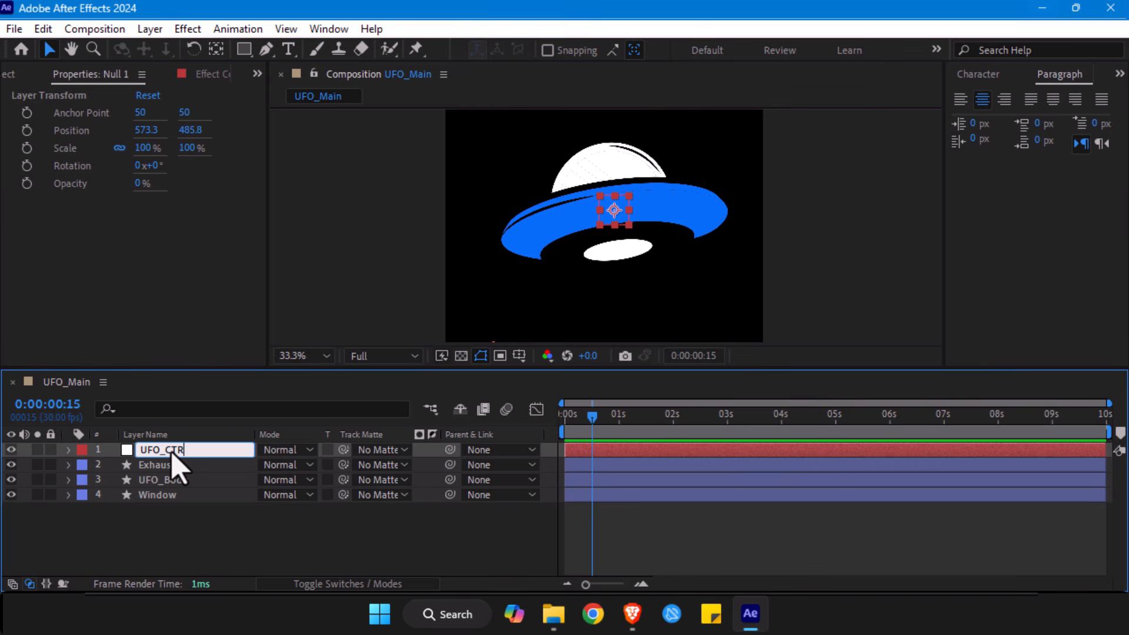
text(UFO_CTRL)
key(Return)
key(ctrl+s)
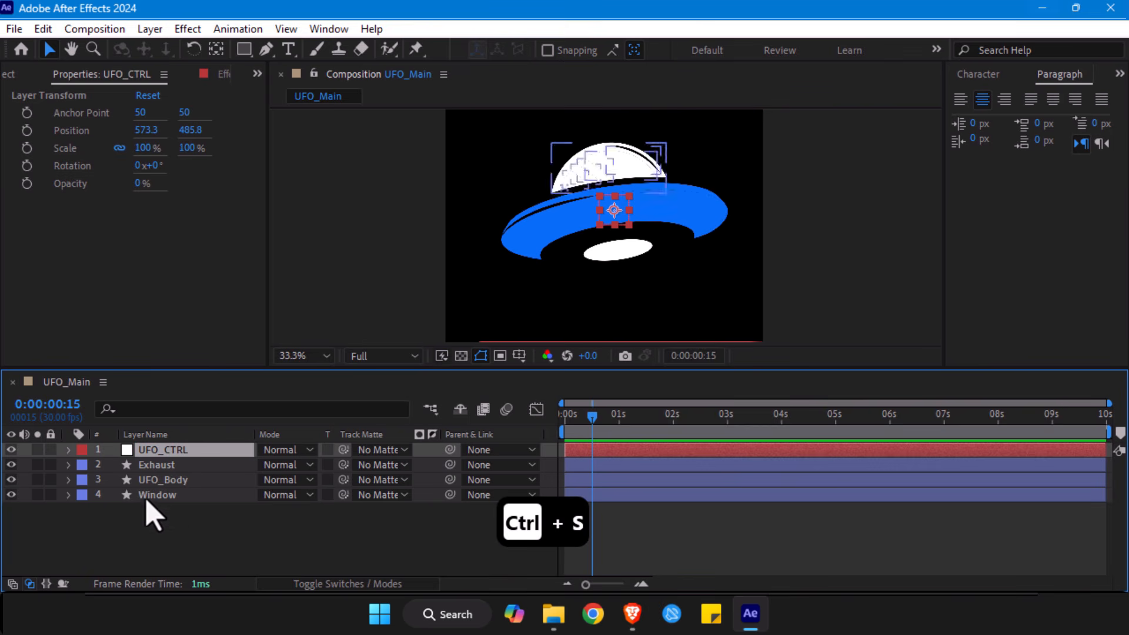
- Try selecting the Exhaust, UFO_Body and Window layers individually and together, leaving no layer selected
click(171, 465)
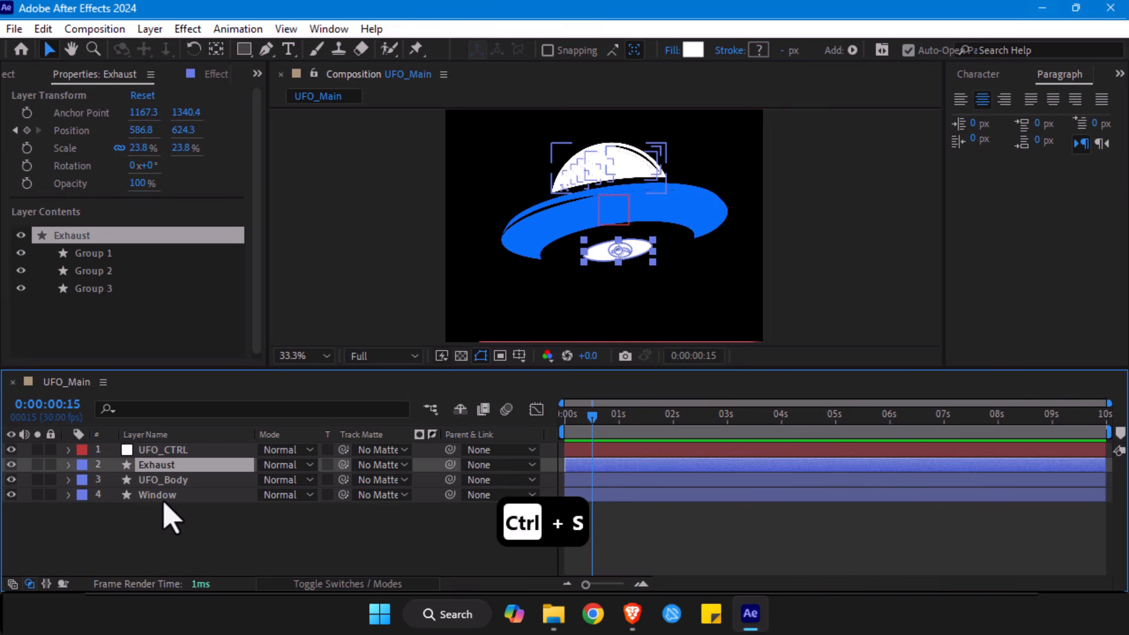
click(170, 494)
click(166, 479)
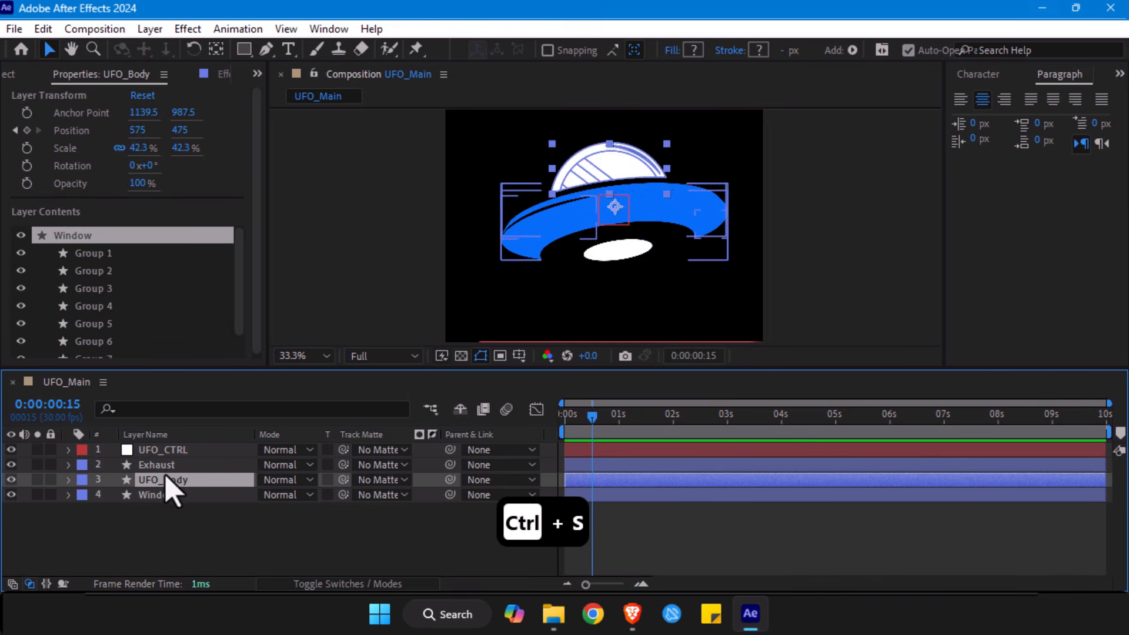
click(168, 465)
click(164, 494)
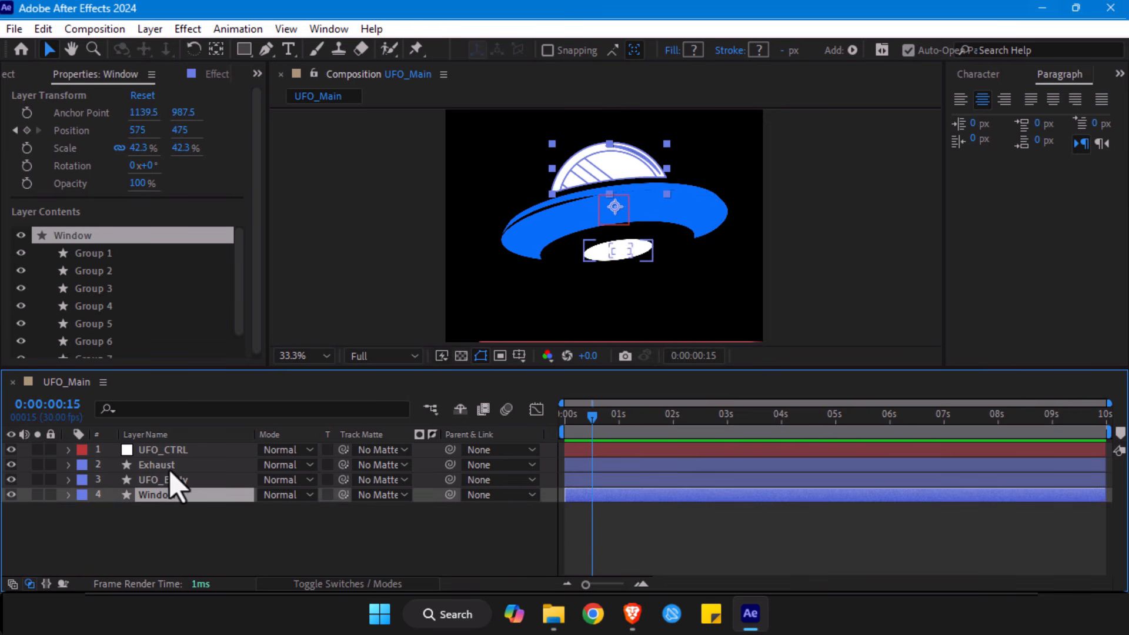
shift+click(164, 466)
click(179, 538)
click(156, 465)
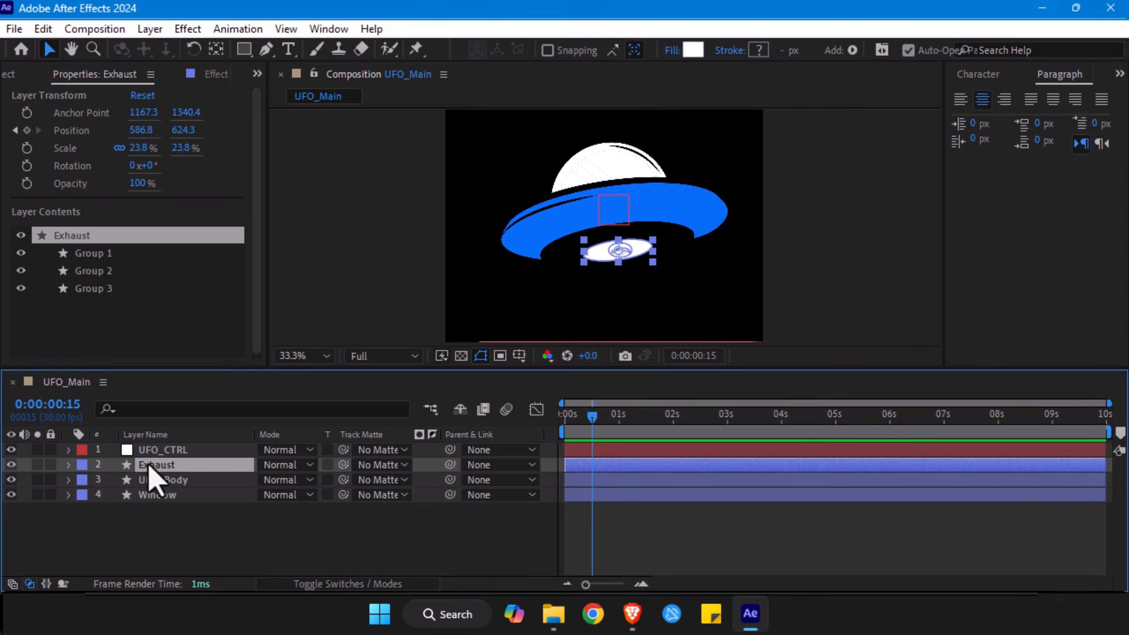
click(194, 544)
click(154, 495)
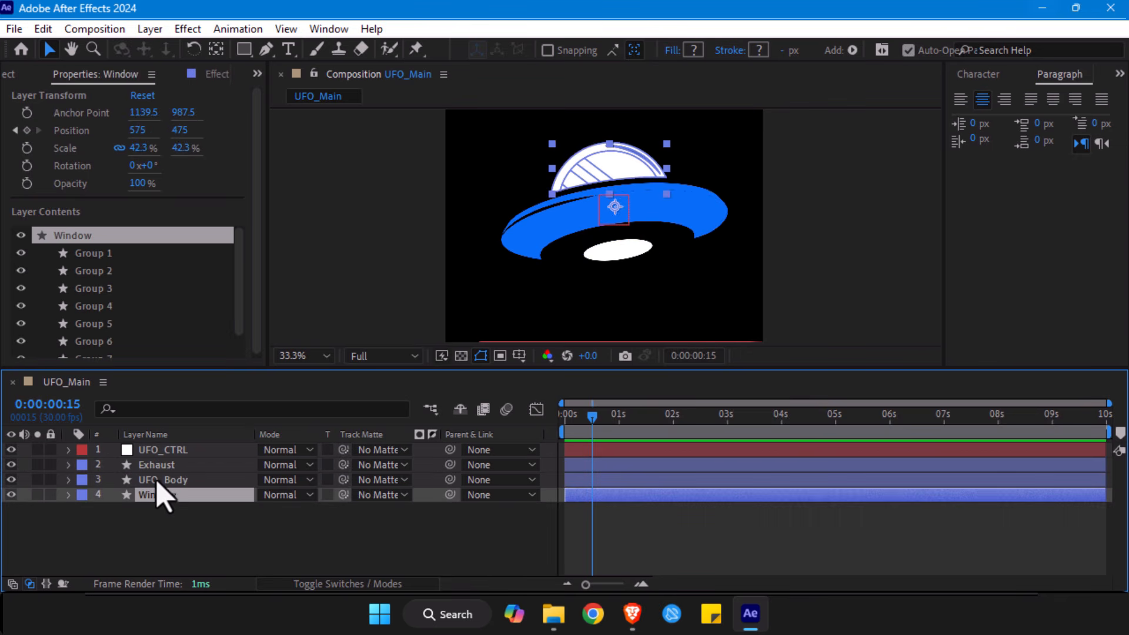
shift+click(159, 468)
click(190, 520)
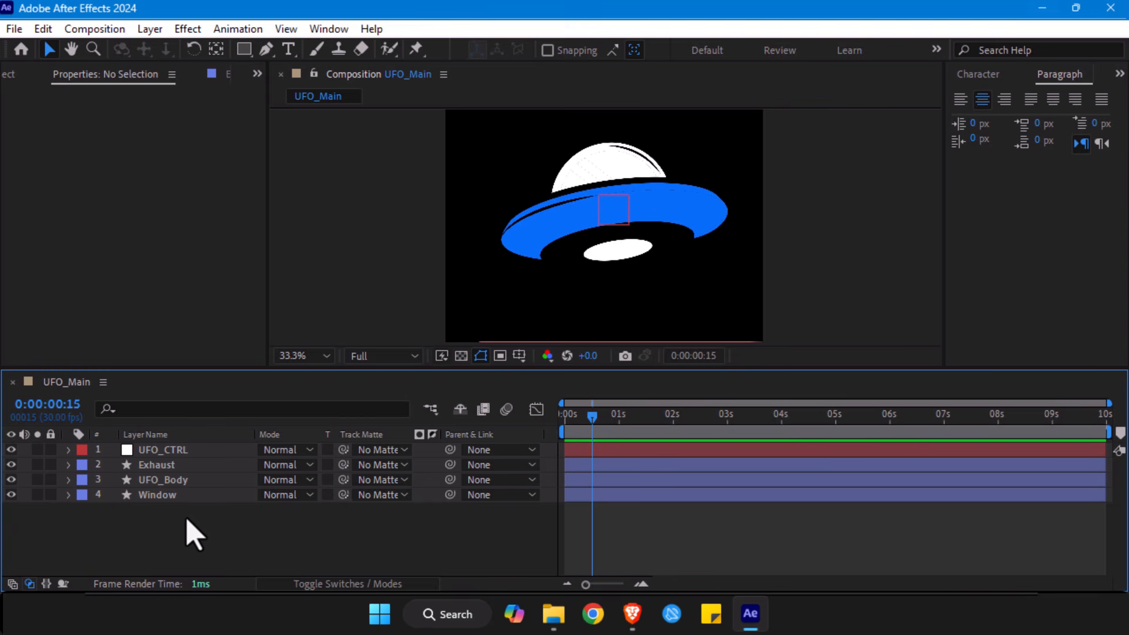
- Parent the Exhaust, UFO_Body and Window layers to the UFO_CTRL null
click(176, 498)
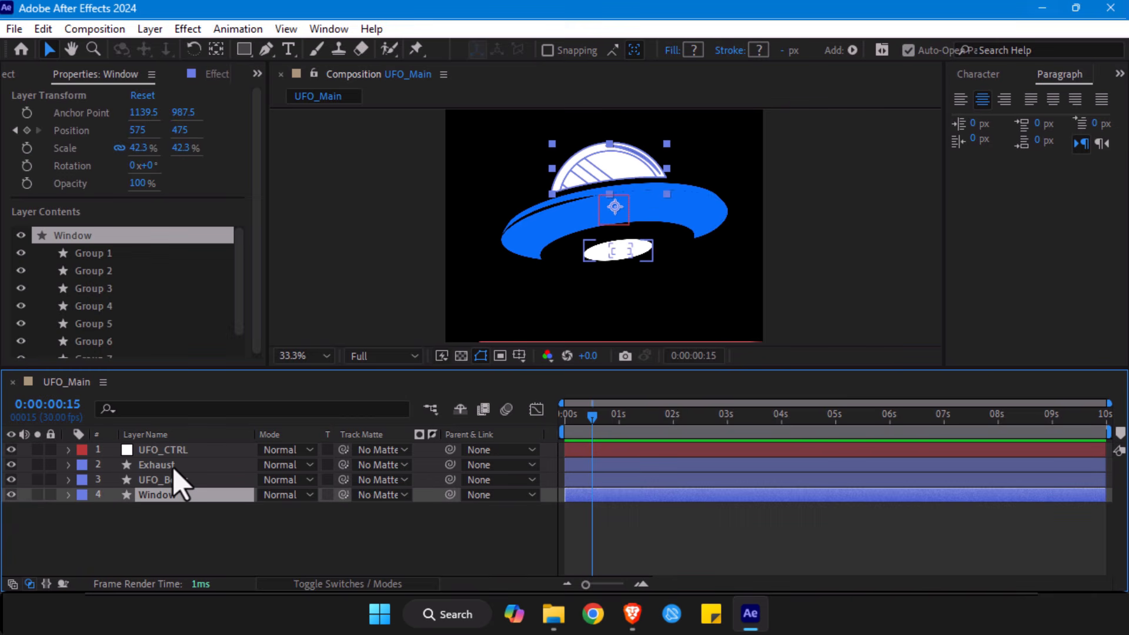
shift+click(173, 469)
drag(450, 464, 145, 455)
- Move the UFO_CTRL null with its parented UFO layers to about X 542, Y 359 in the composition
click(162, 452)
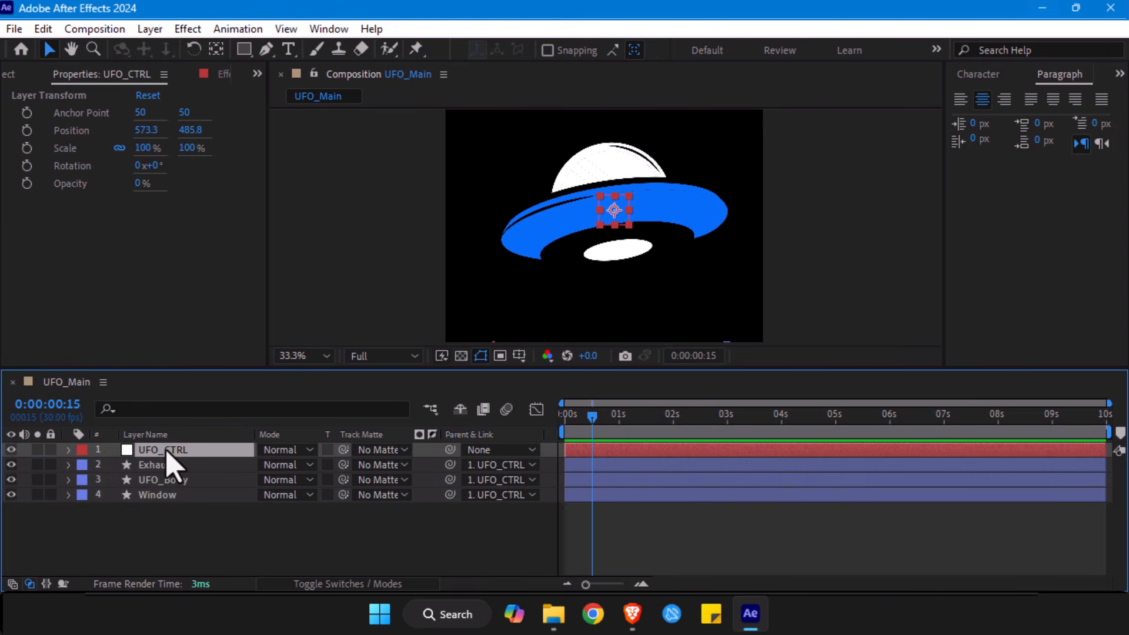
drag(615, 227, 582, 203)
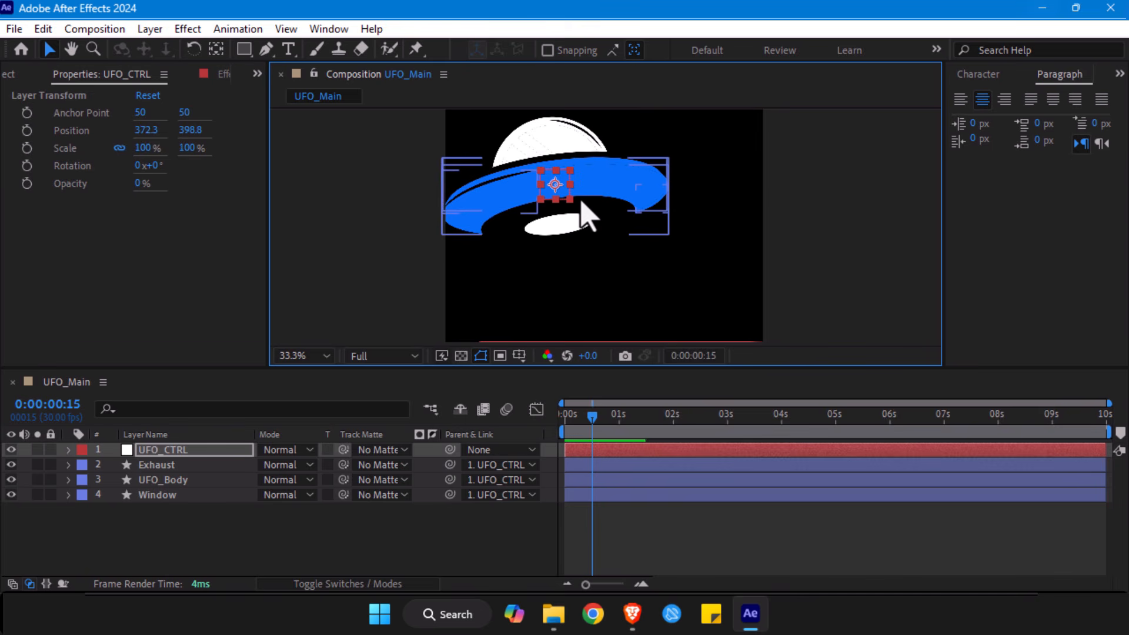
key(alt+slash)
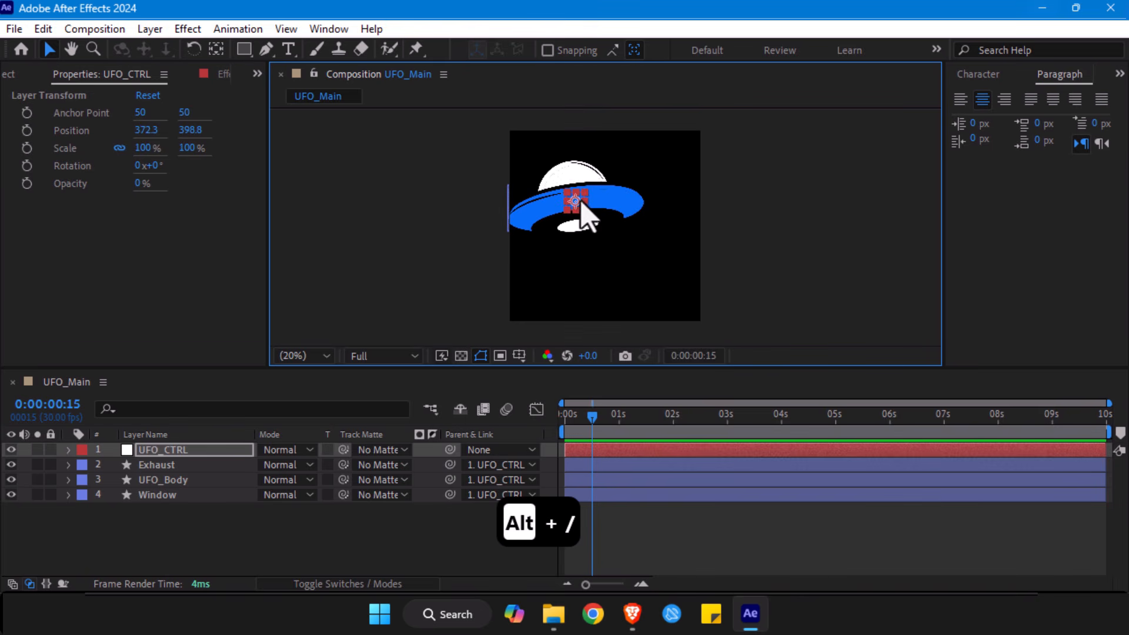
drag(577, 206, 603, 197)
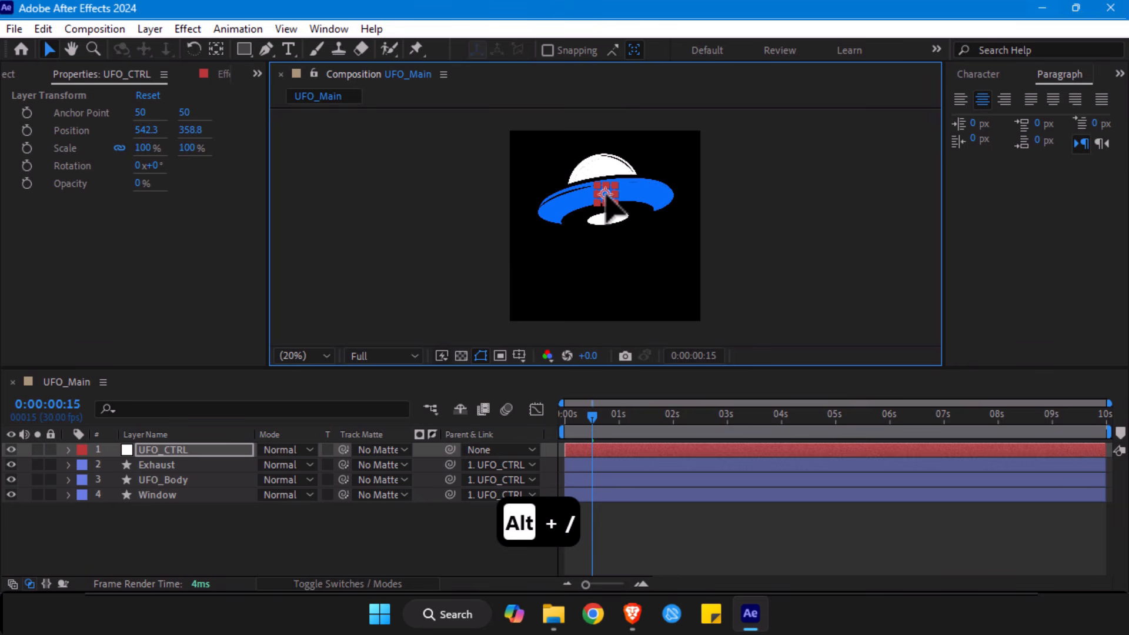
- Toggle the UFO_CTRL layer's visibility off and on, and preview the composition from the start
click(10, 451)
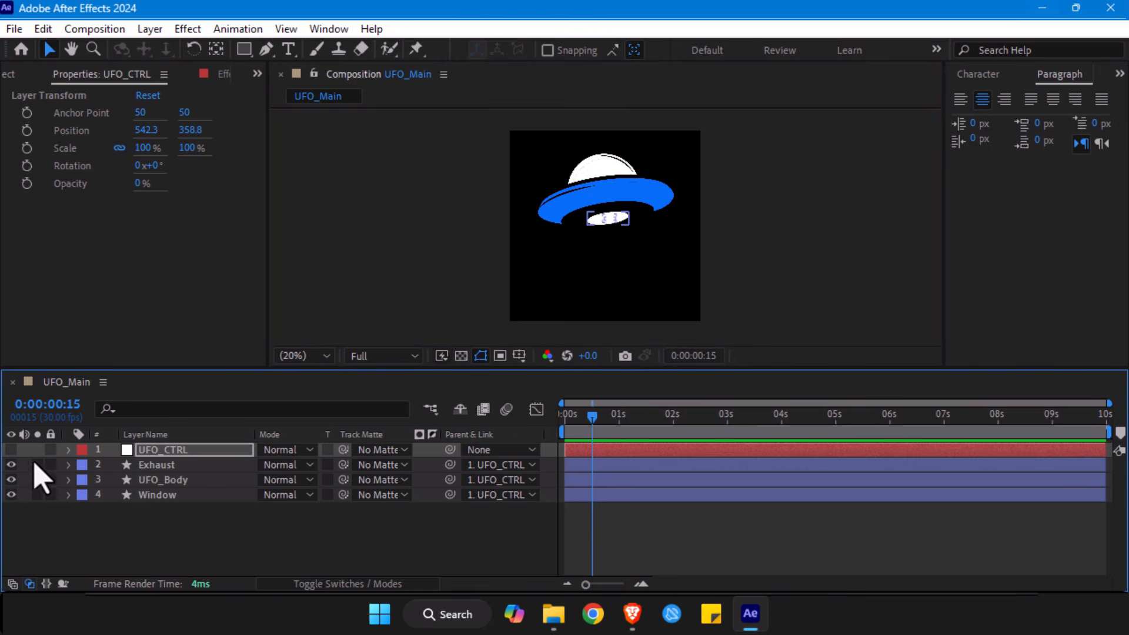
click(11, 449)
drag(592, 416, 523, 441)
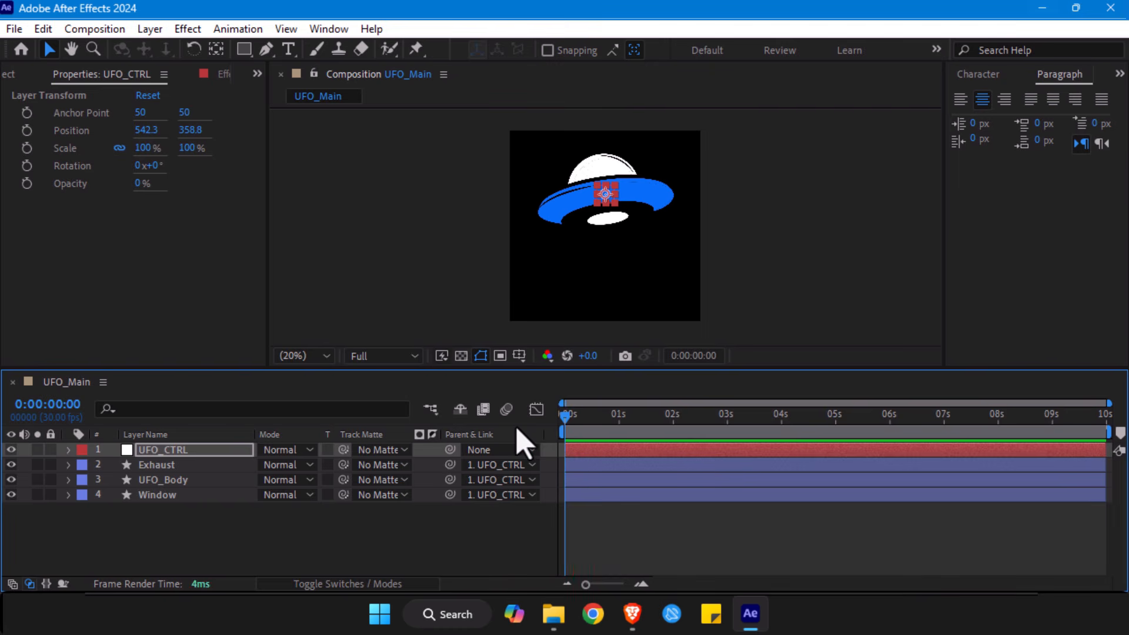
key(space)
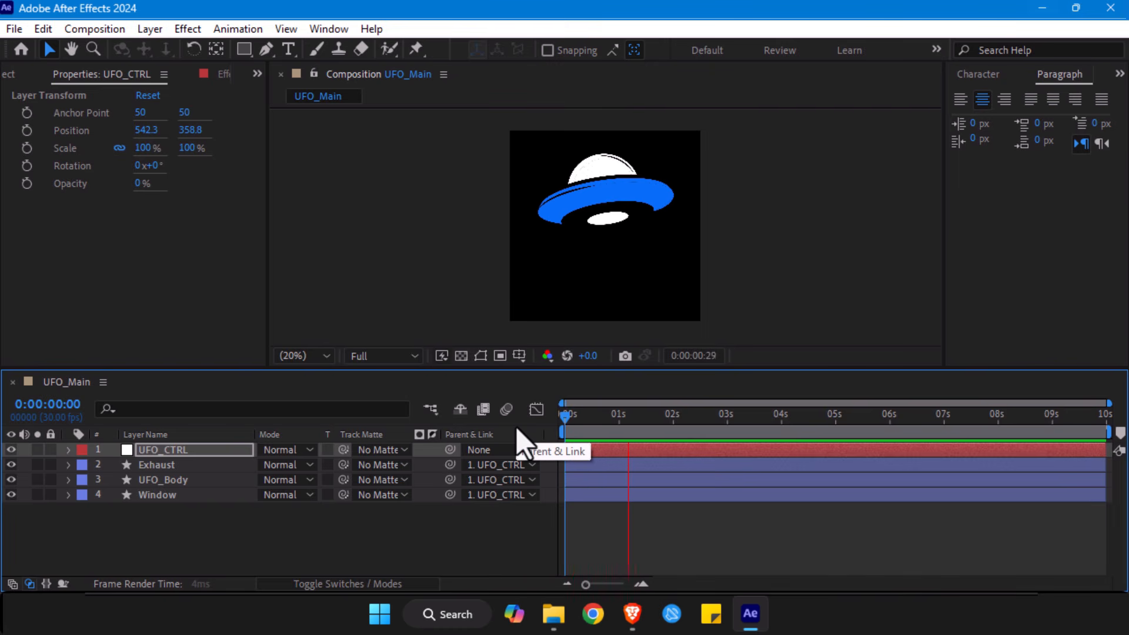
key(space)
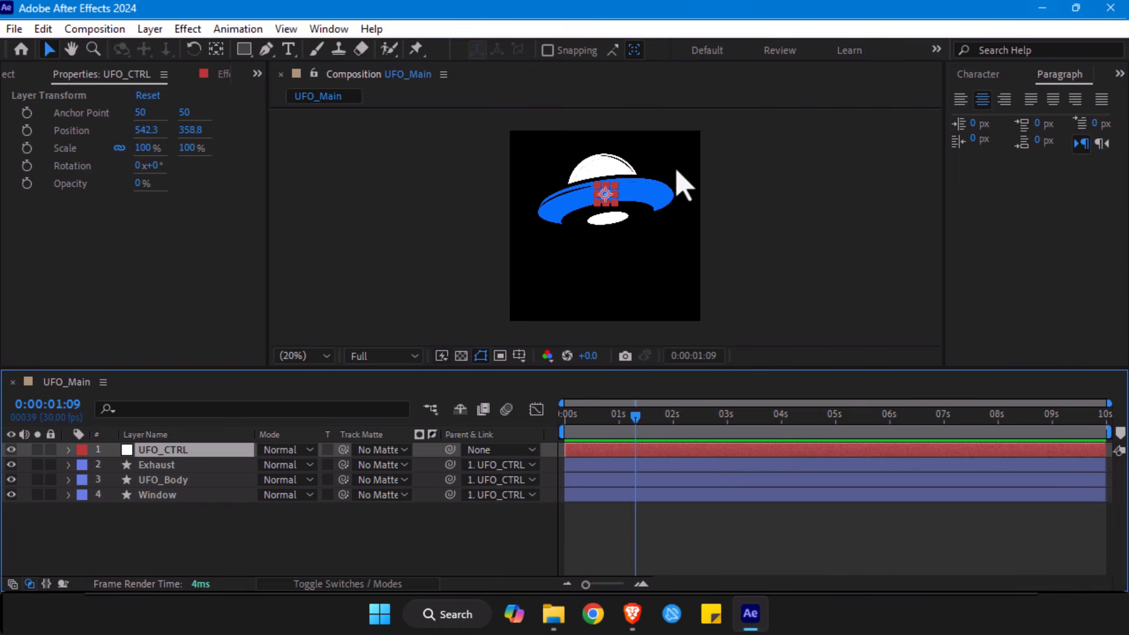
scroll(676, 172, up, 2)
key(space)
drag(663, 172, 569, 178)
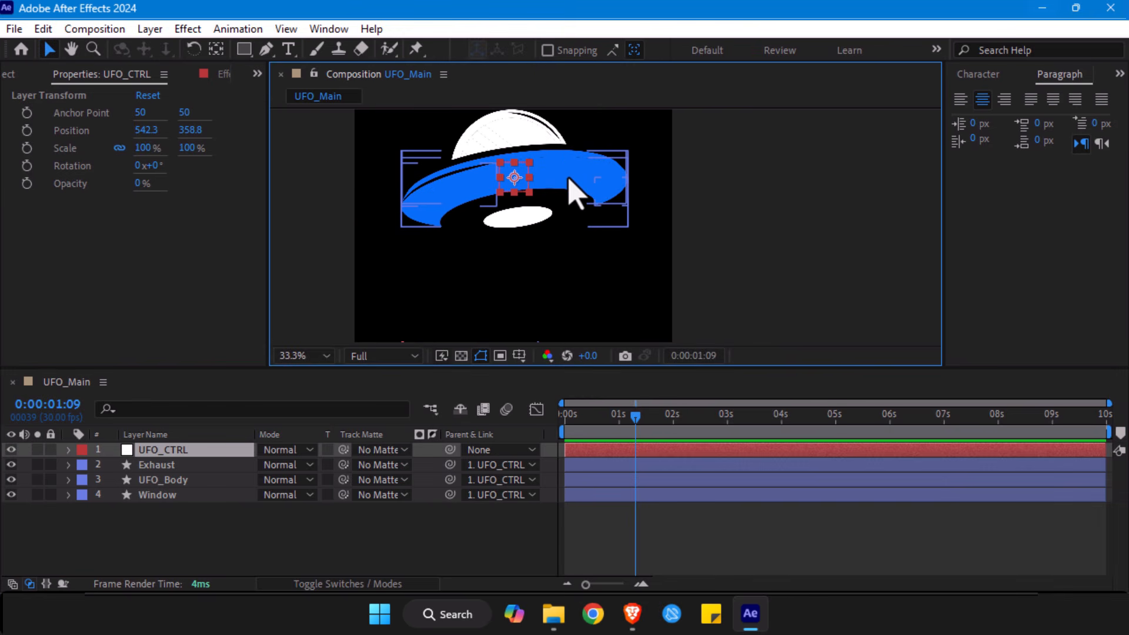
- Fit the whole composition in view and reveal the UFO_CTRL layer's Scale, Anchor Point, Position and Opacity properties in turn
key(alt+slash)
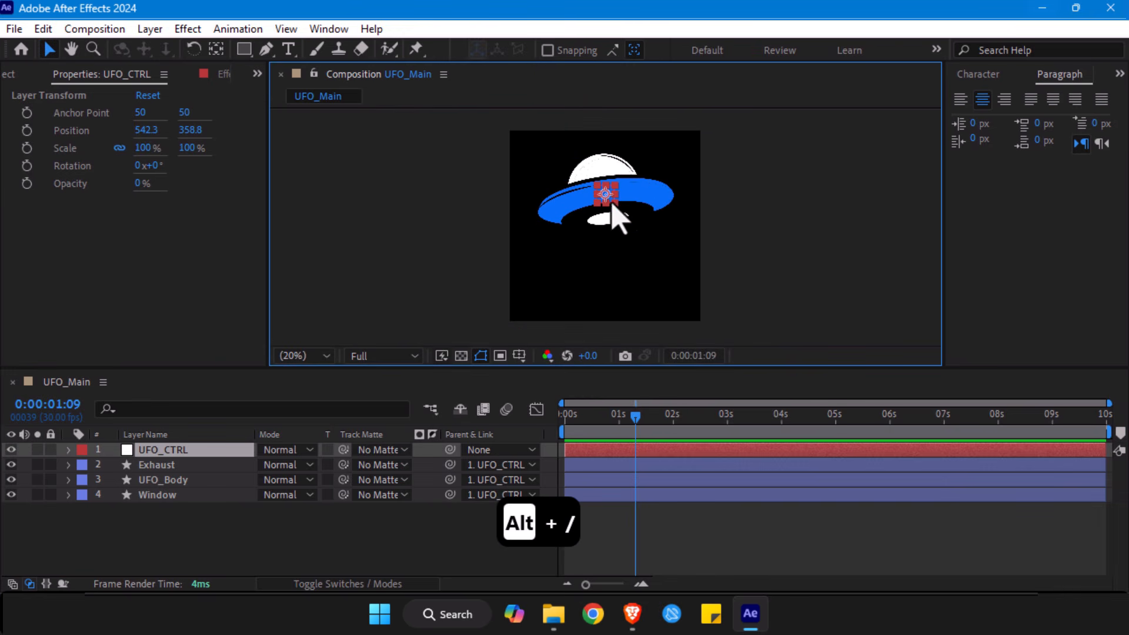
key(s)
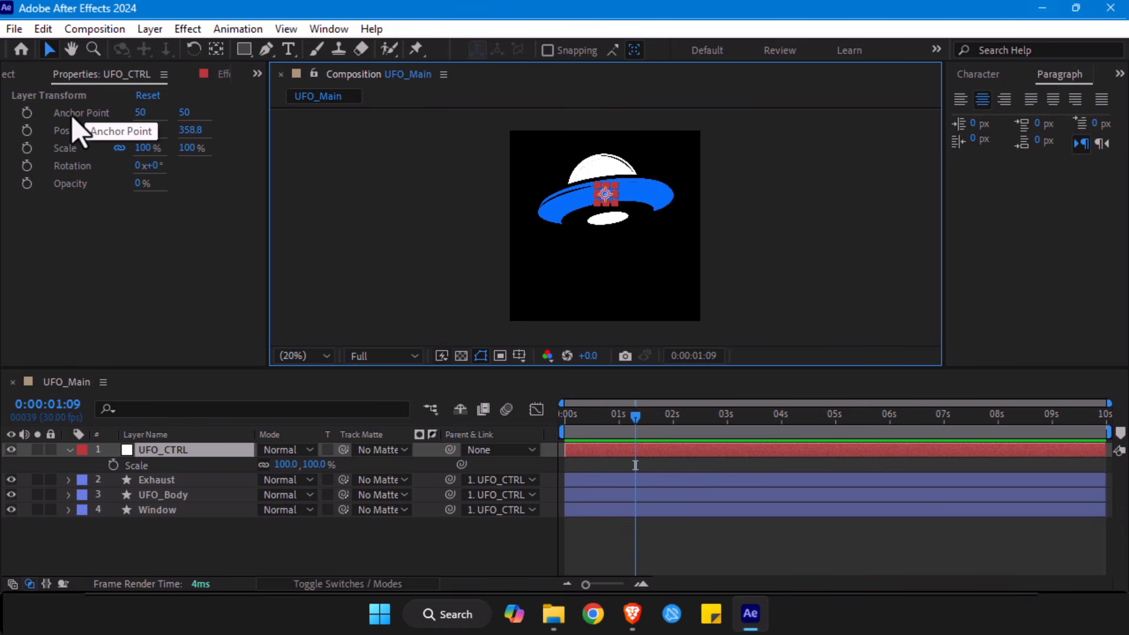
key(a)
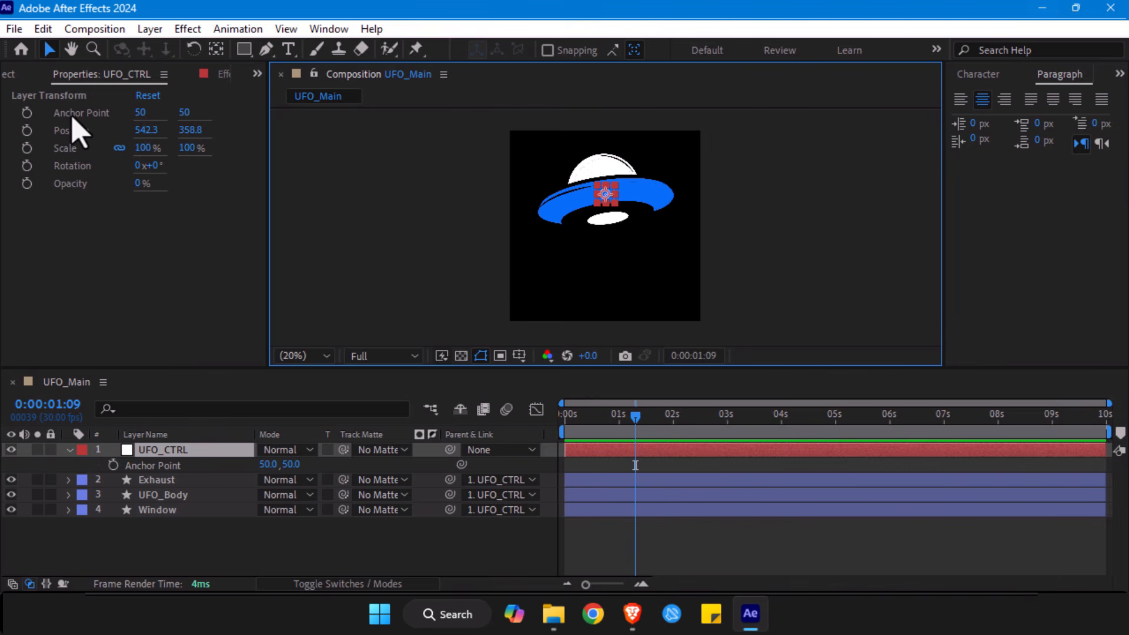
click(88, 150)
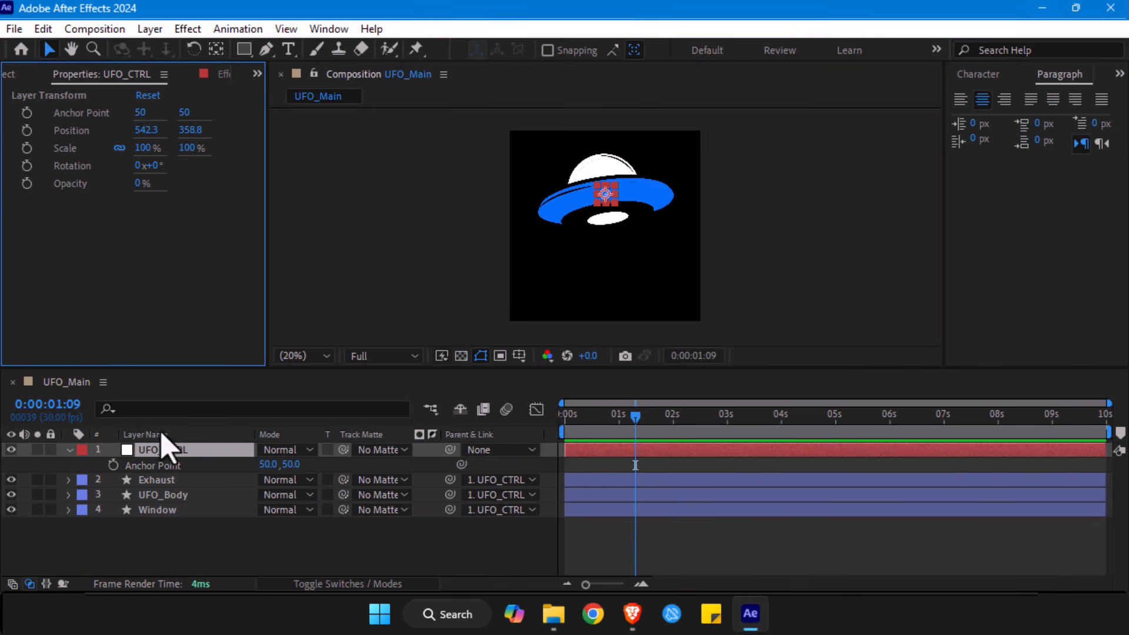
key(p)
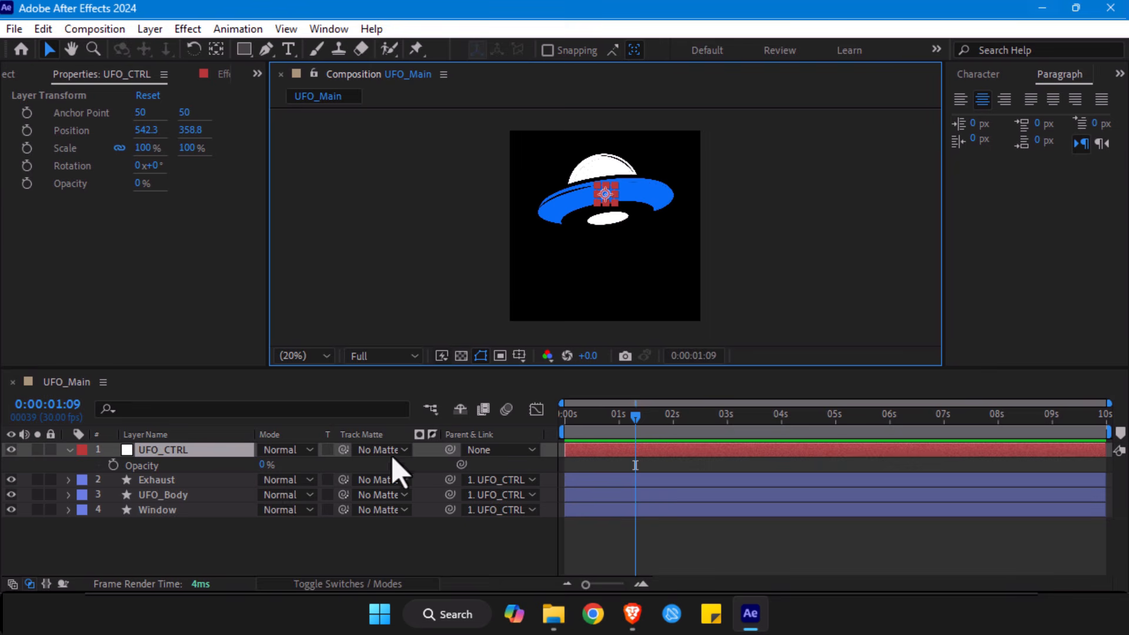
- Return to time 0:00:00:00 and scale the UFO_CTRL null with its parented layers down to about 43.1%
click(622, 421)
drag(622, 421, 527, 422)
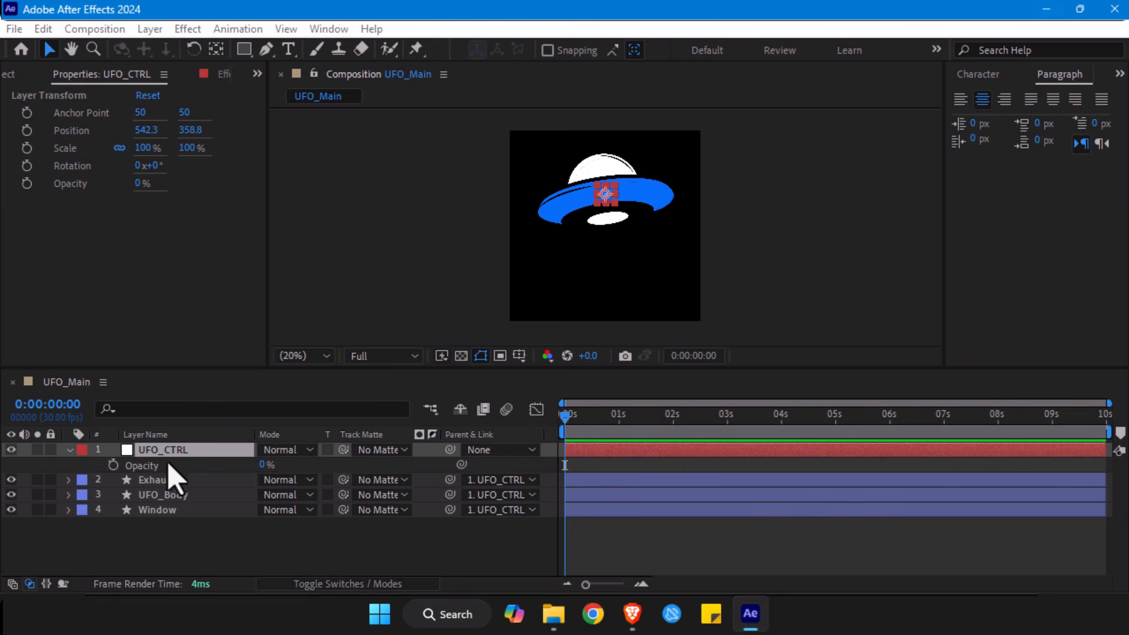
click(189, 451)
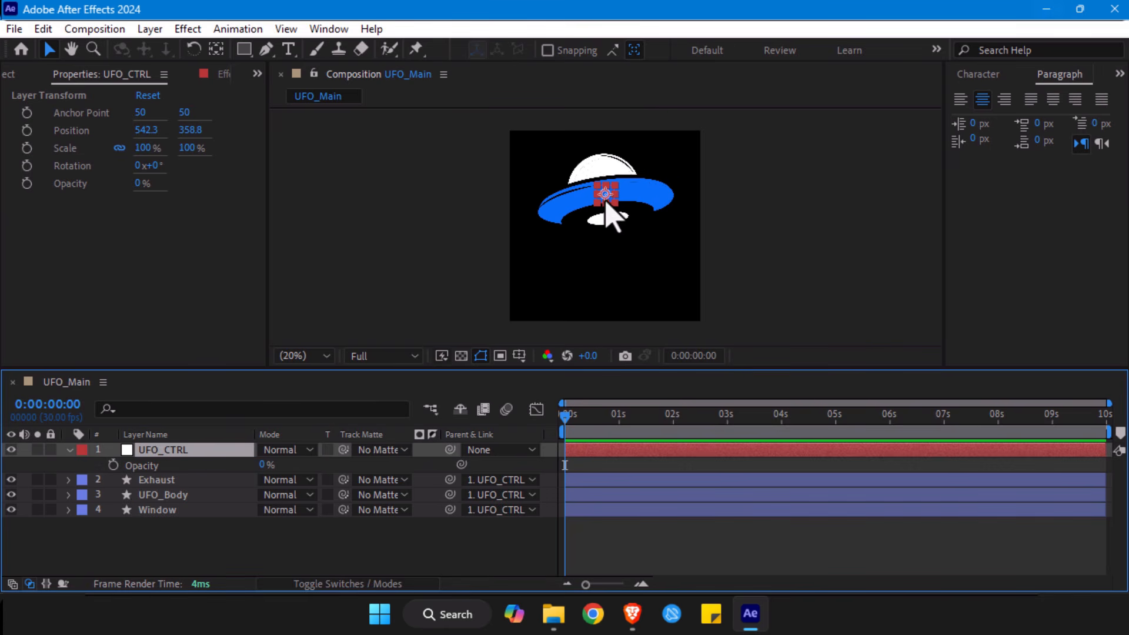
click(69, 450)
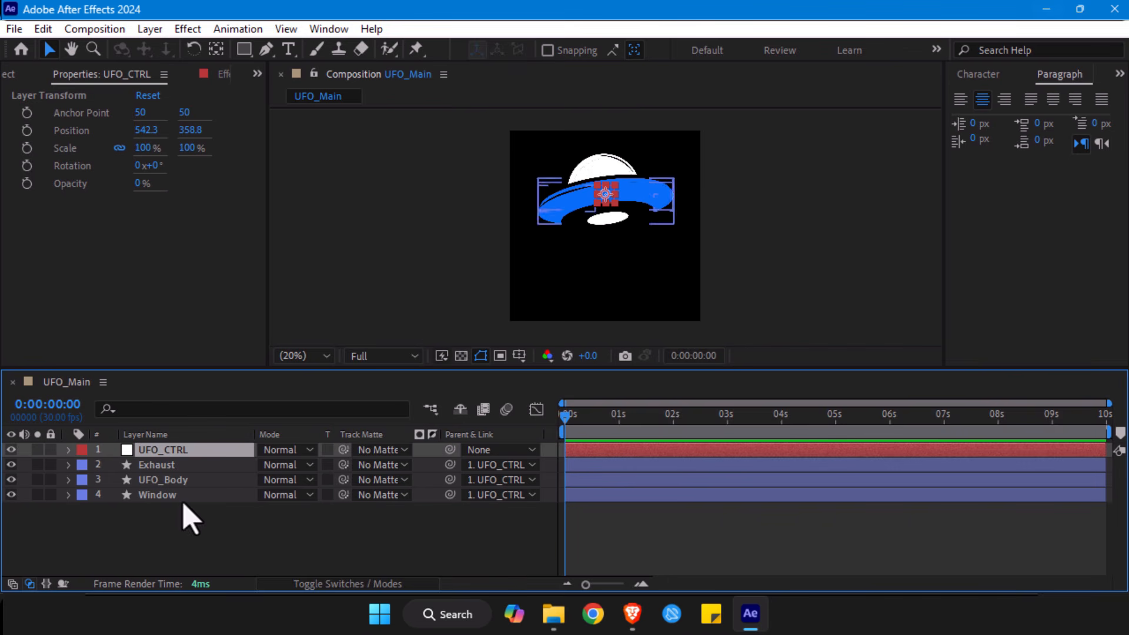
key(s)
drag(283, 465, 123, 470)
- Remove the Position keyframes from the Exhaust, UFO_Body and Window layers by turning off their Position animation
scroll(814, 209, up, 2)
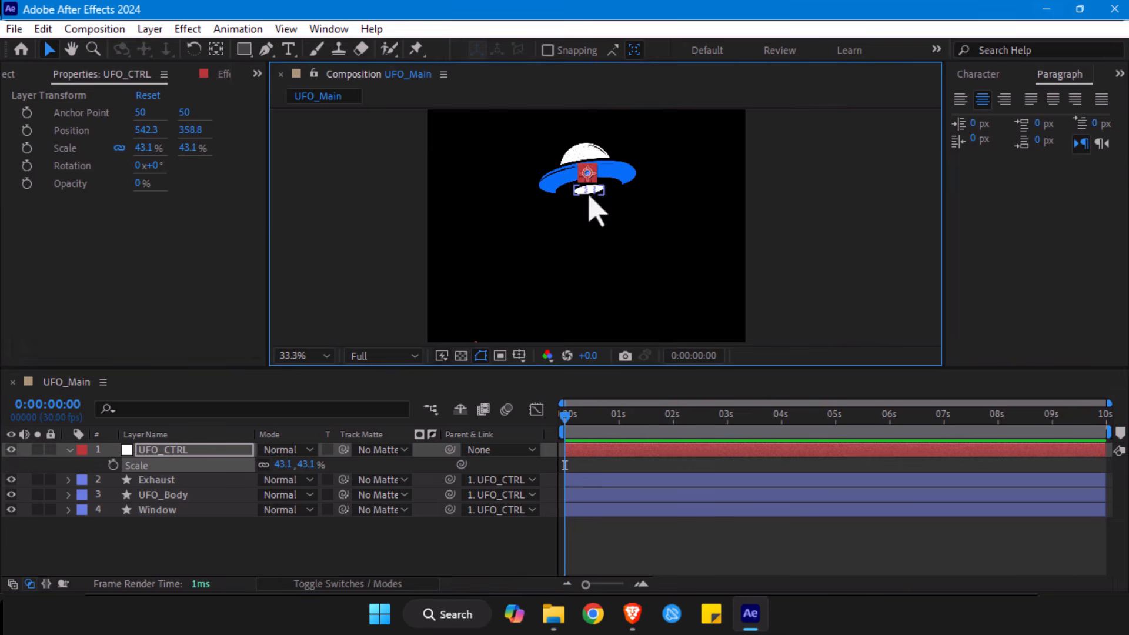
click(587, 192)
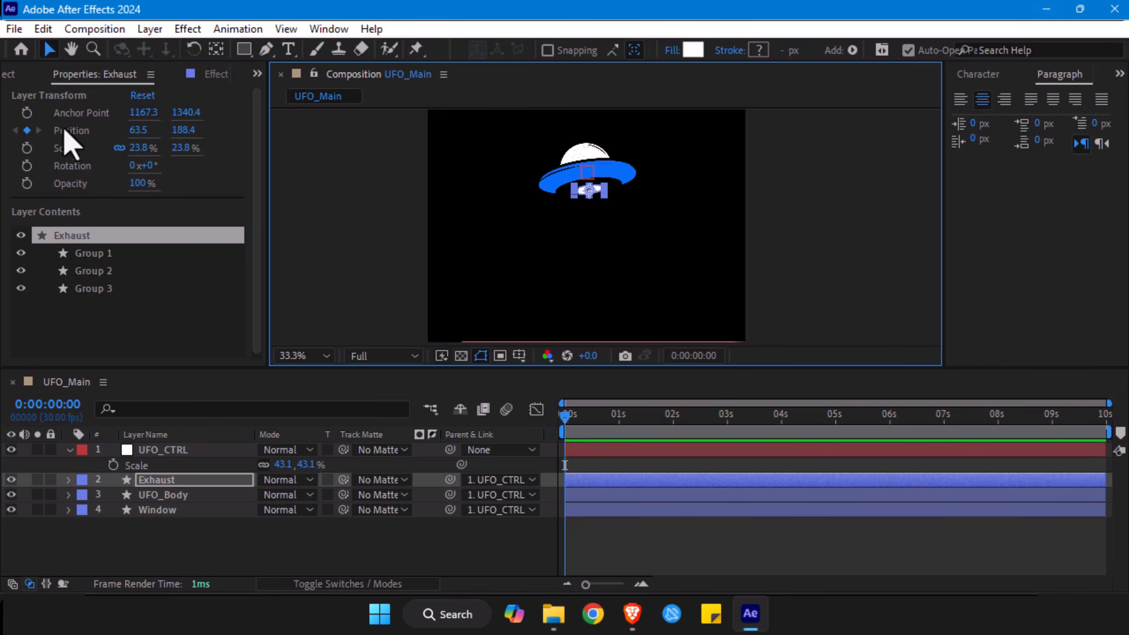
shift+click(158, 509)
key(p)
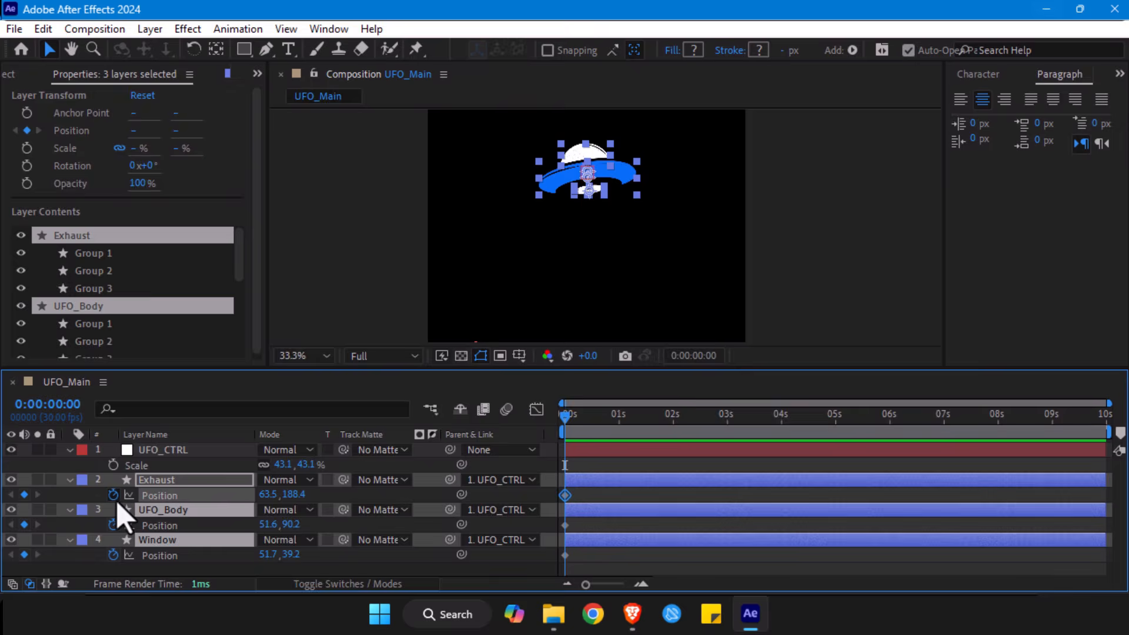
click(113, 495)
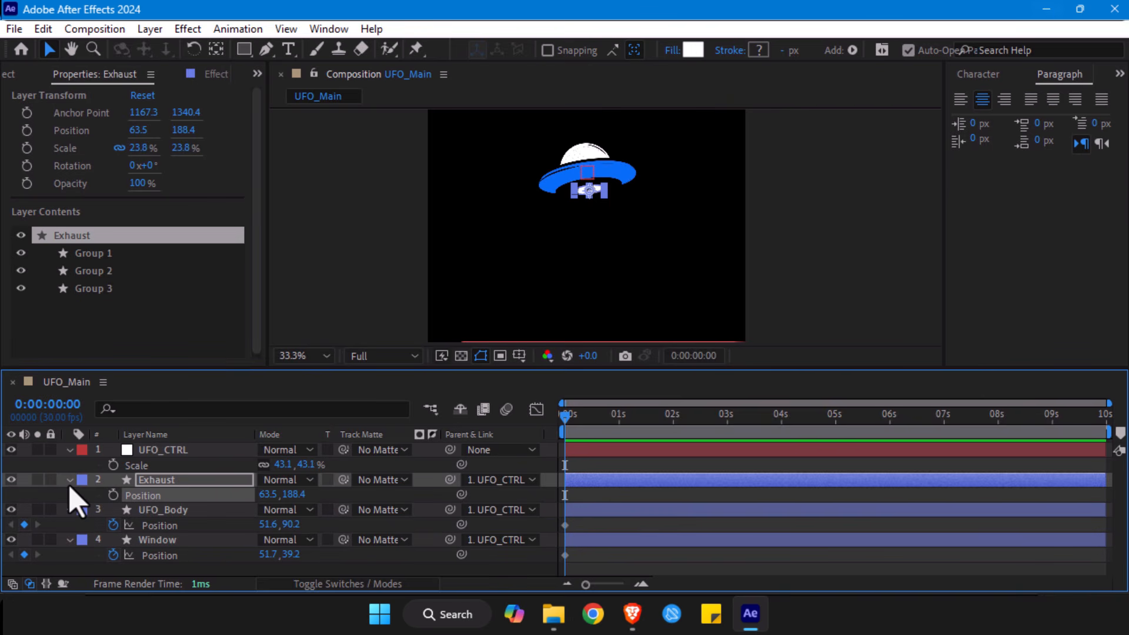
click(114, 524)
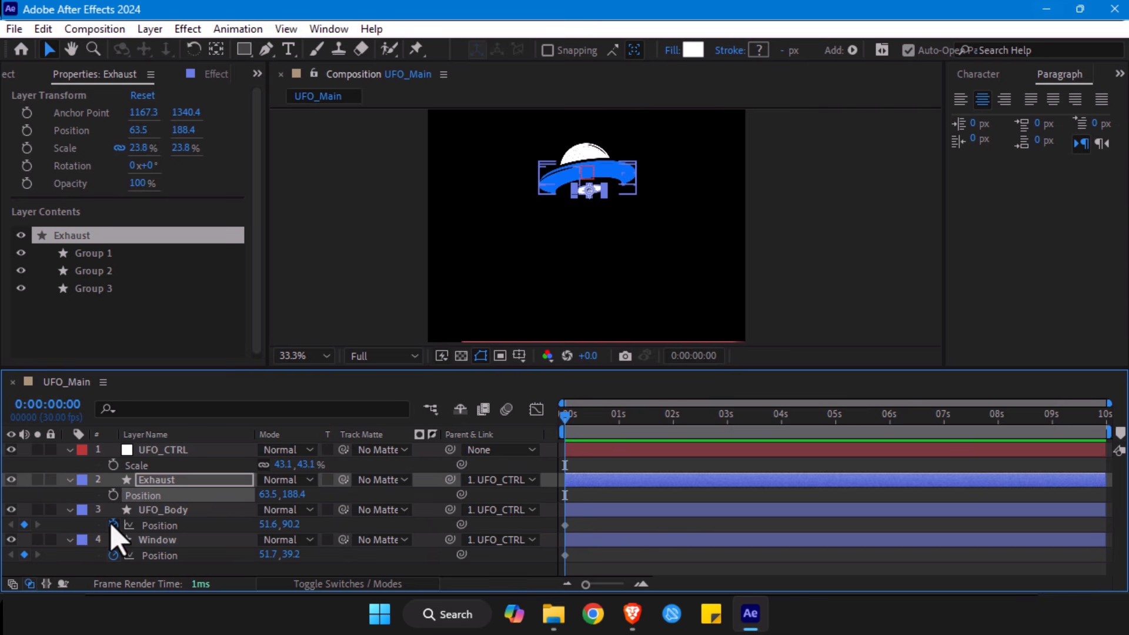
click(113, 554)
click(68, 481)
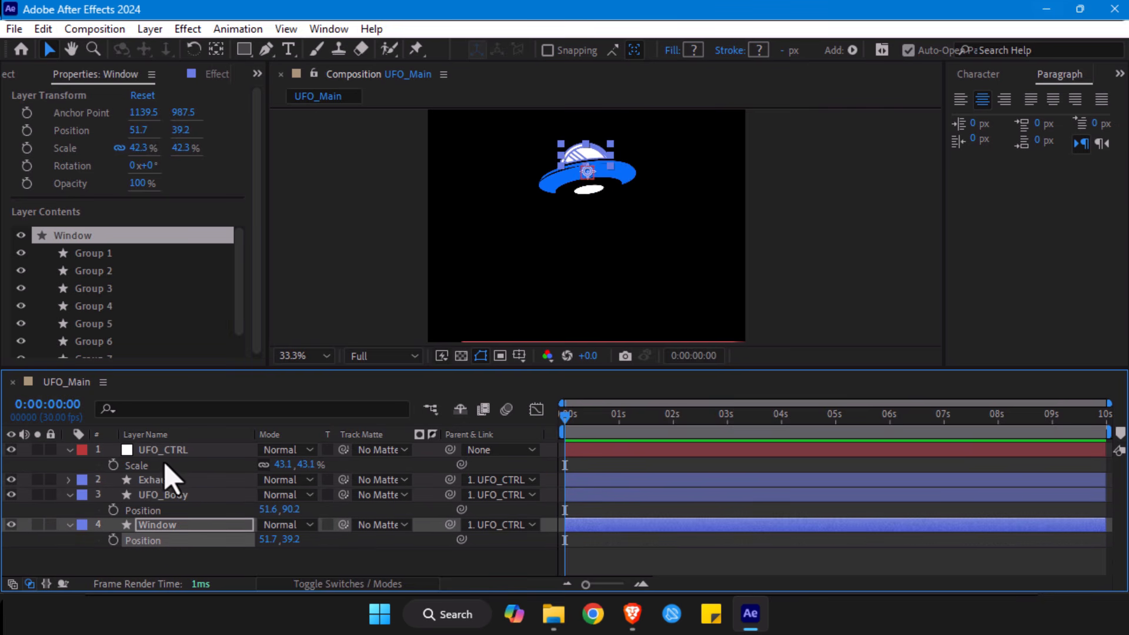
- Enlarge the Exhaust layer beneath the UFO body to a scale of about 32.7%
click(164, 450)
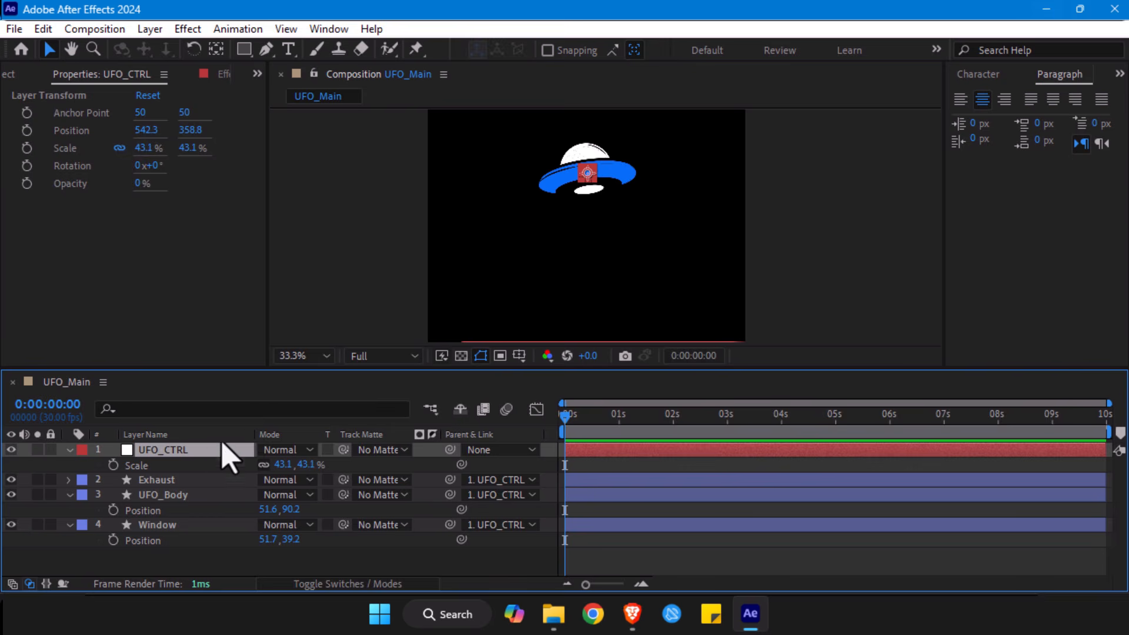
click(194, 479)
key(/)
drag(595, 177, 567, 235)
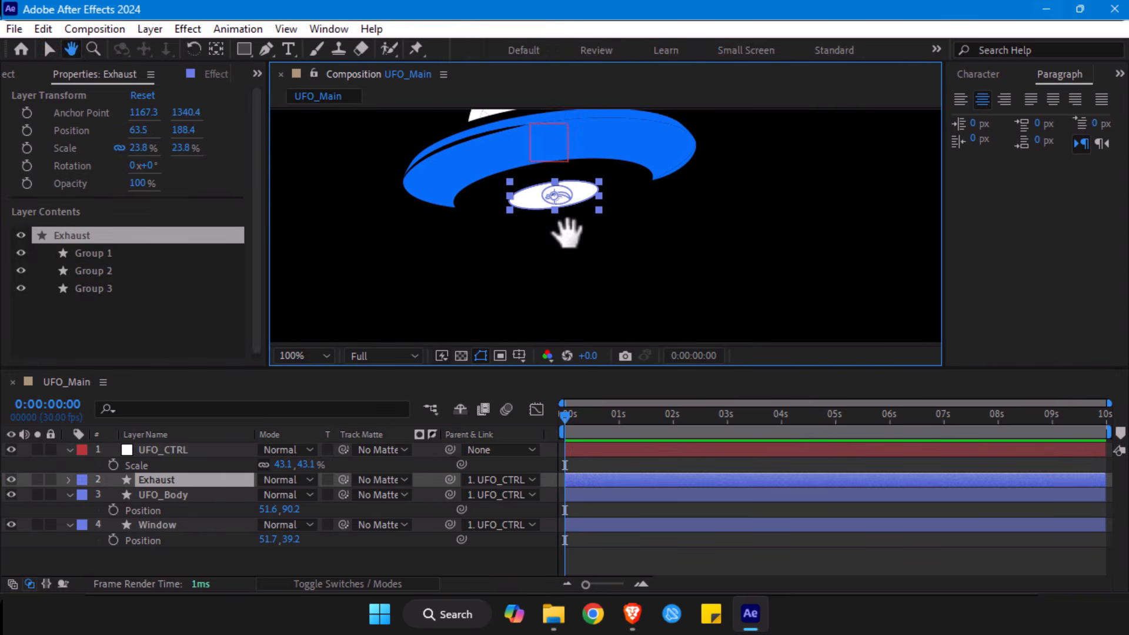
key(s)
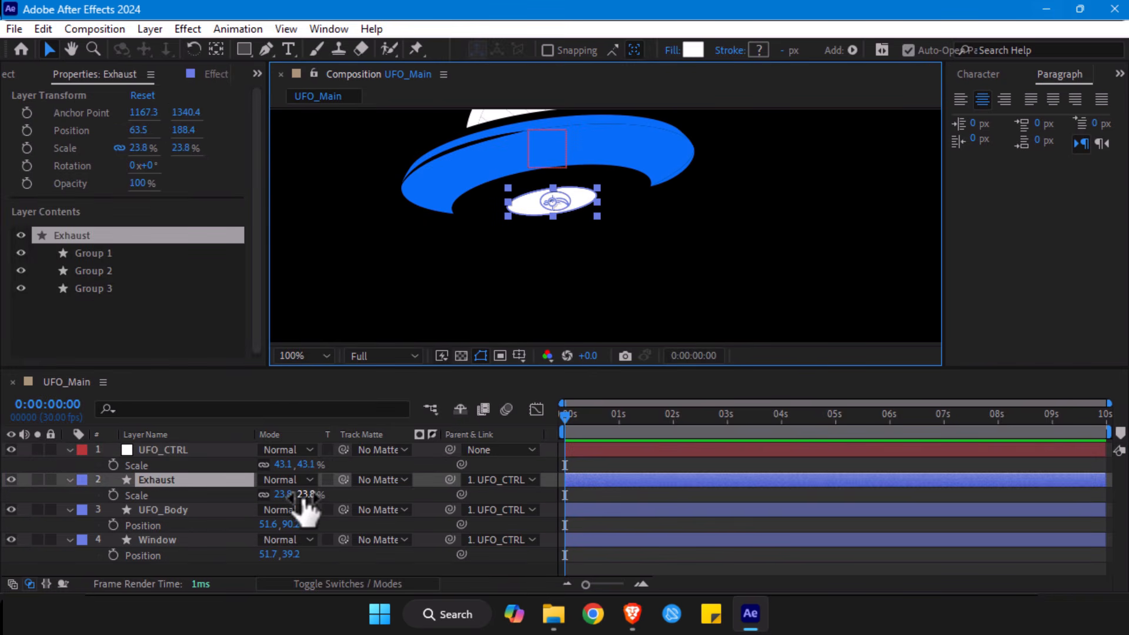
drag(304, 496, 337, 497)
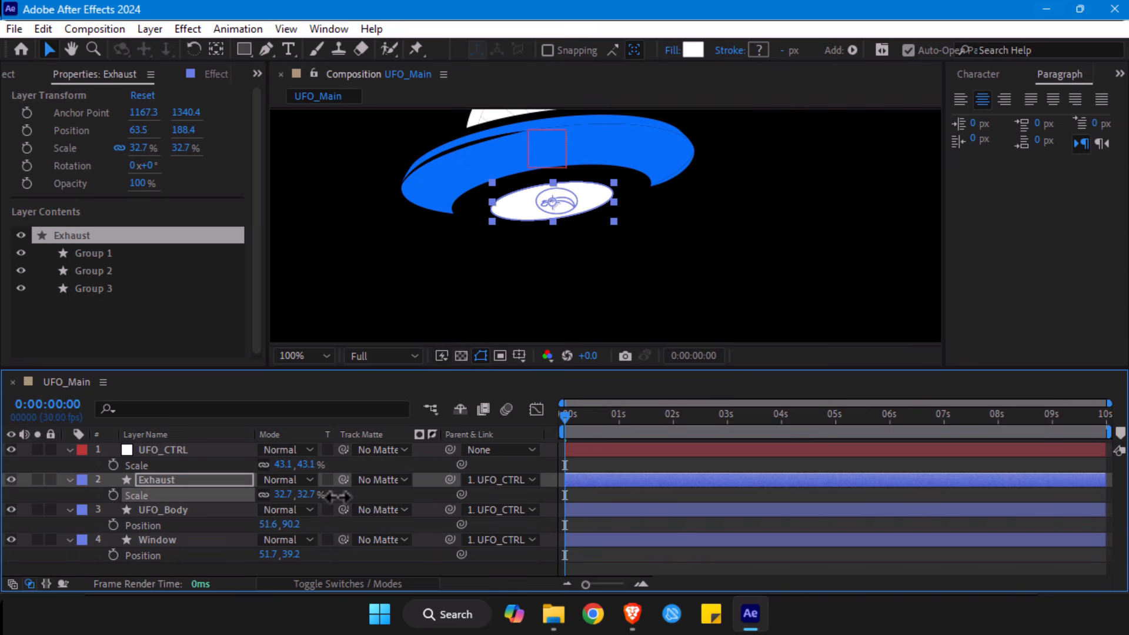
- Rotate the UFO_CTRL null by about 2.6° and fit the whole composition in view
click(635, 451)
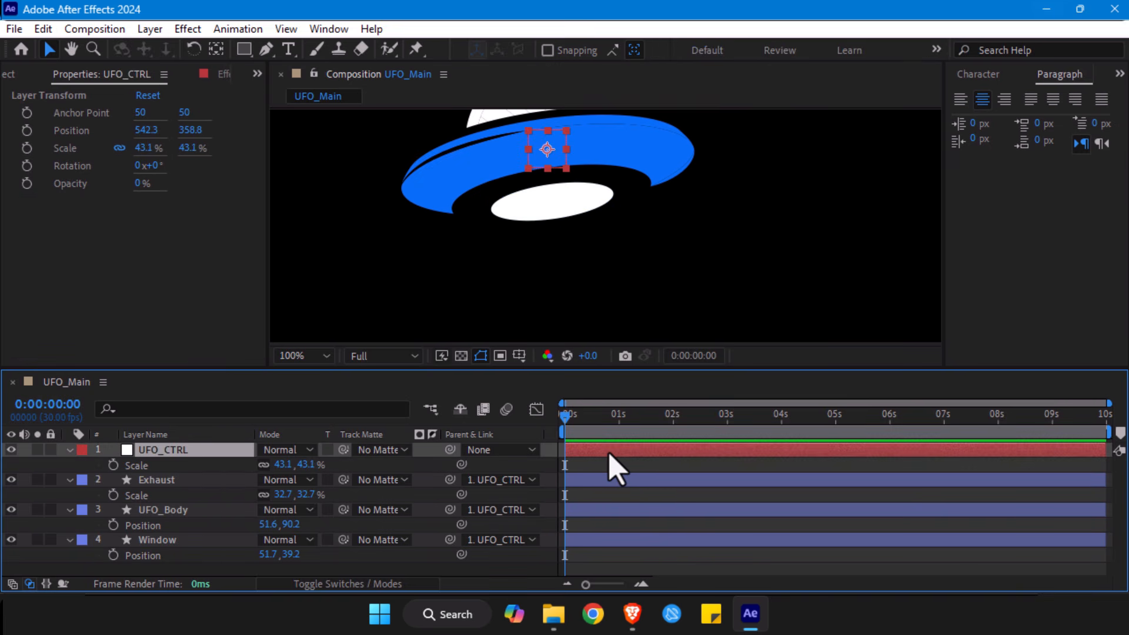
key(alt+slash)
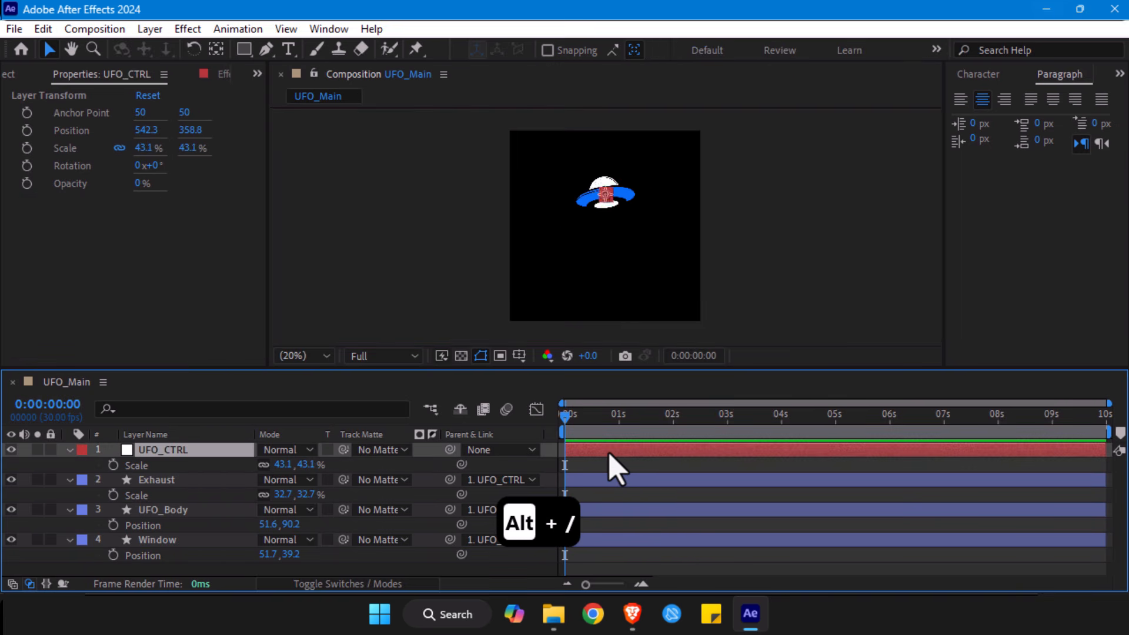
click(757, 136)
key(slash)
drag(752, 191, 654, 300)
key(alt+slash)
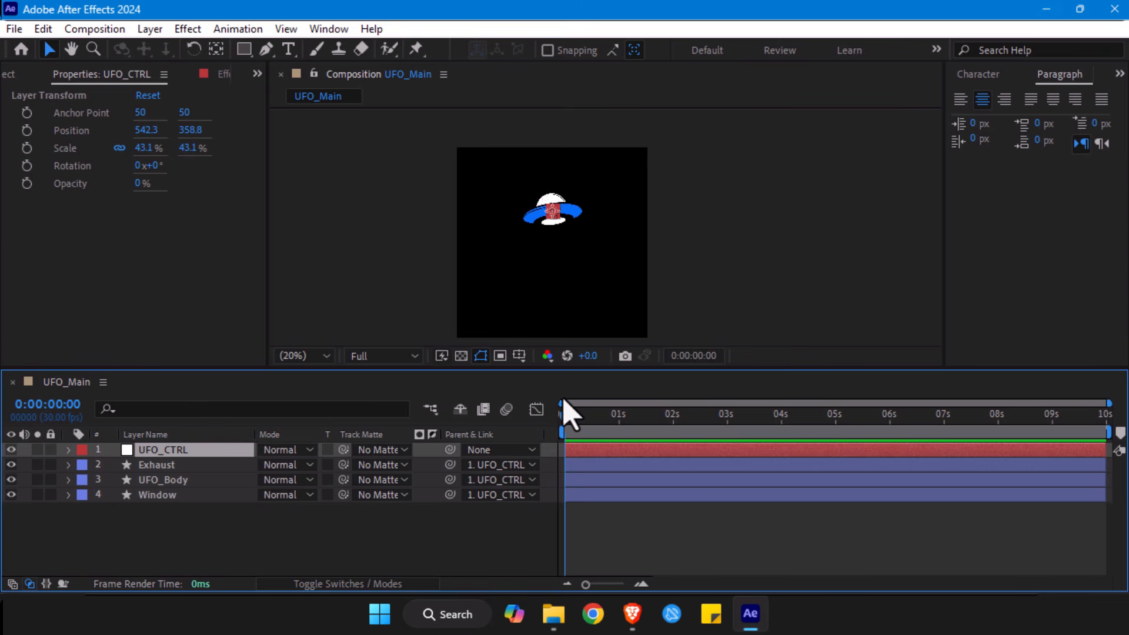
key(r)
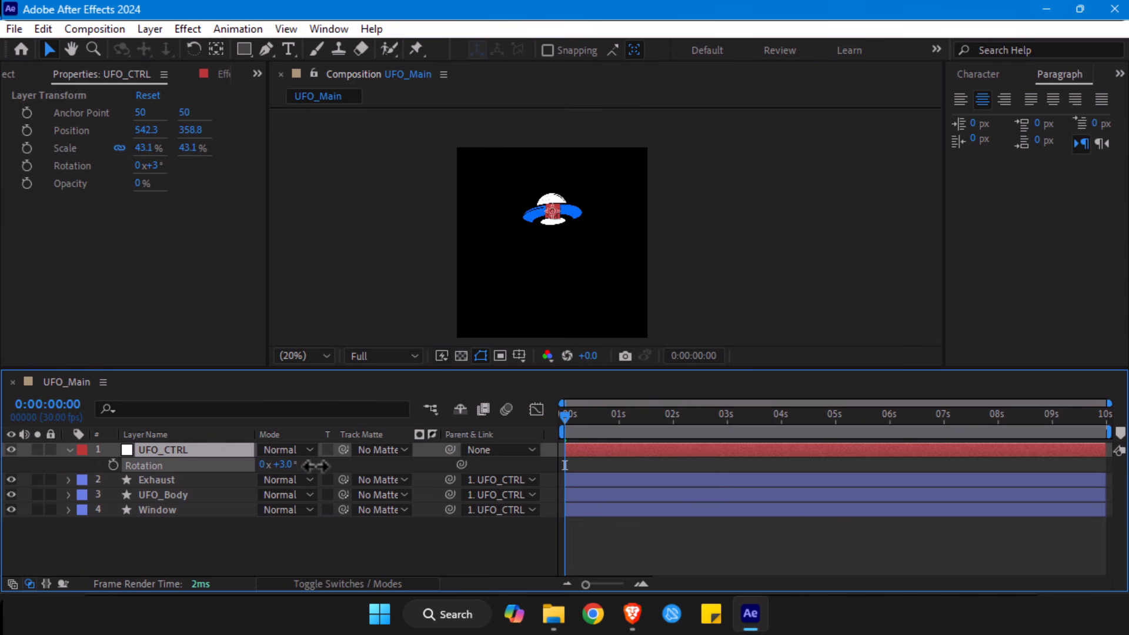
drag(560, 257, 528, 235)
key(alt+slash)
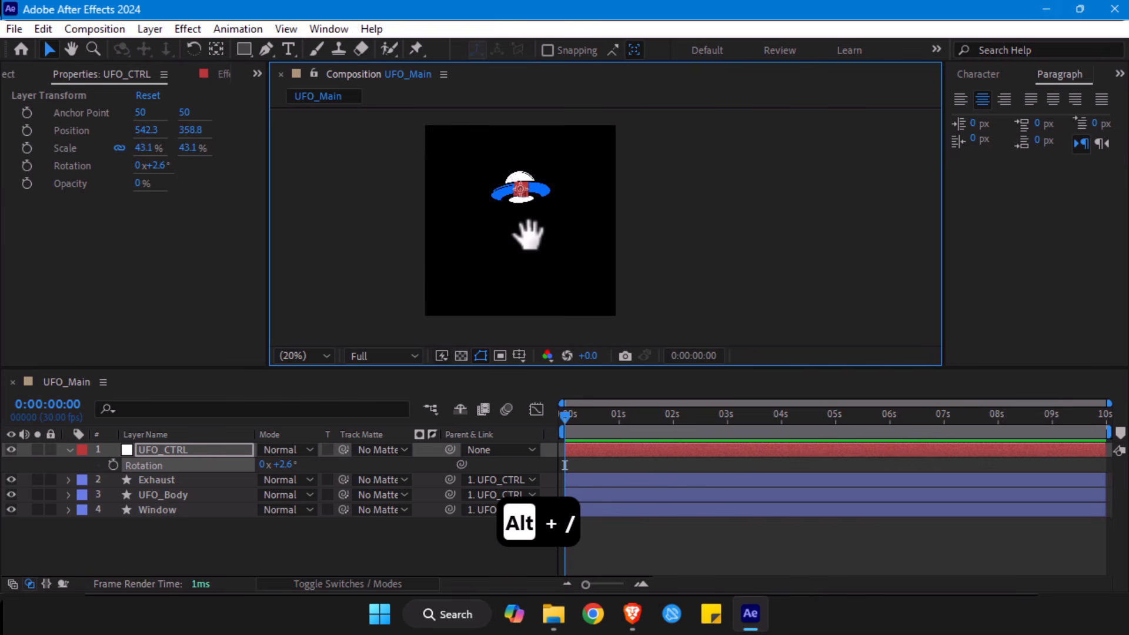
- Dock the composition viewer as a full-height column along the left side of the workspace and narrow it to widen the timeline
drag(253, 285, 166, 283)
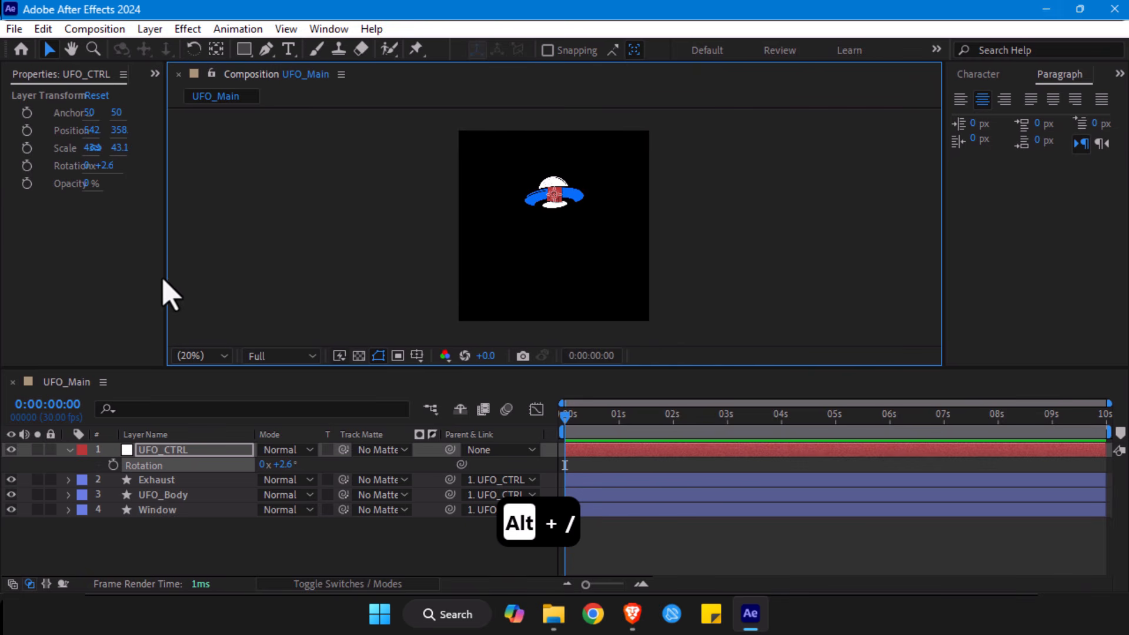
drag(167, 262, 361, 254)
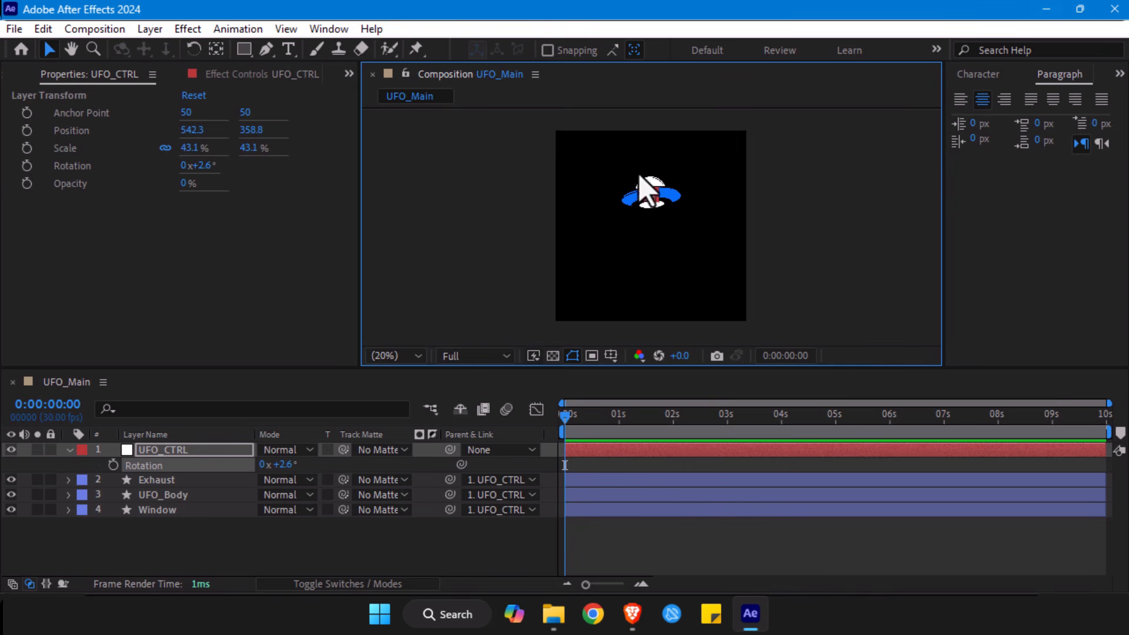
drag(442, 77, 8, 243)
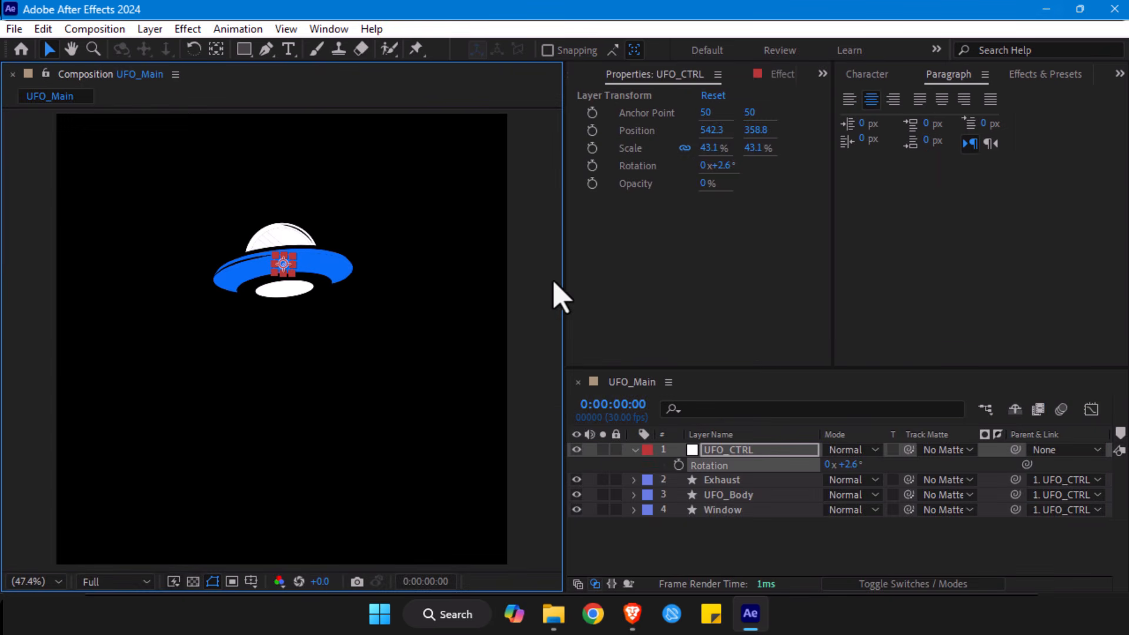
drag(564, 269, 431, 270)
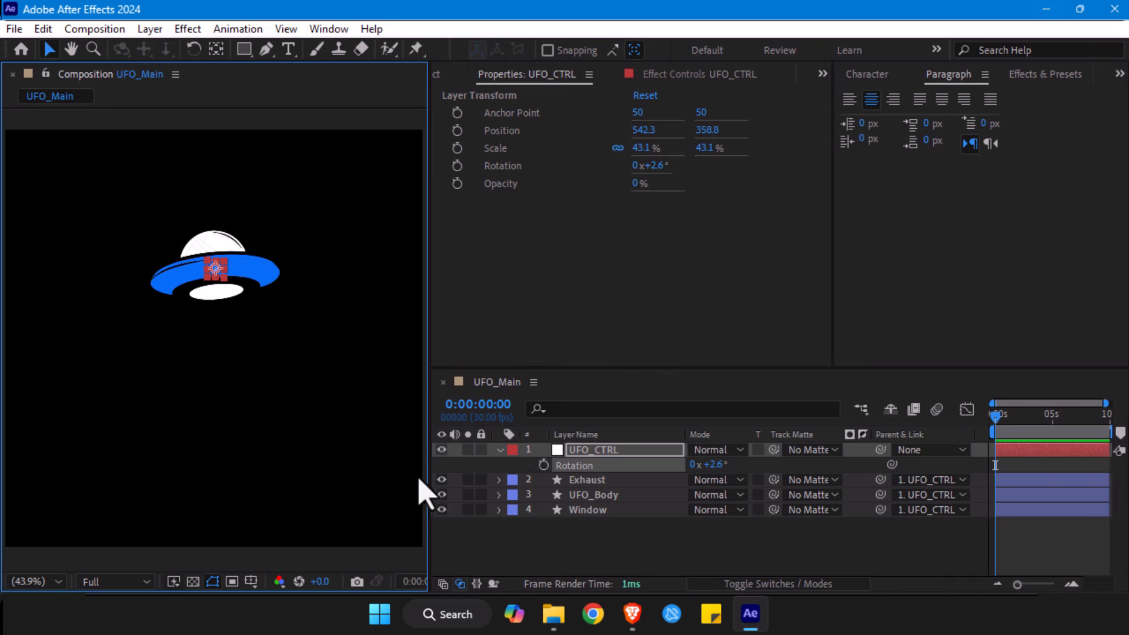
drag(430, 478, 366, 478)
drag(367, 478, 395, 478)
- Start a Pen path at the composition's upper edge while the UFO_CTRL layer is selected
click(560, 452)
key(r)
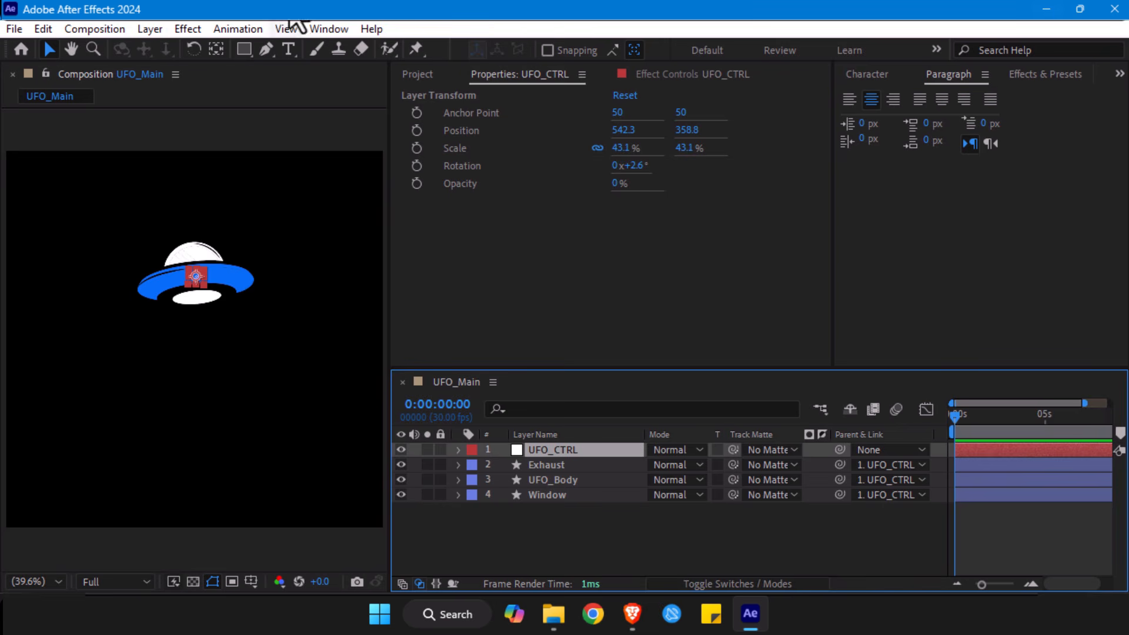
click(268, 53)
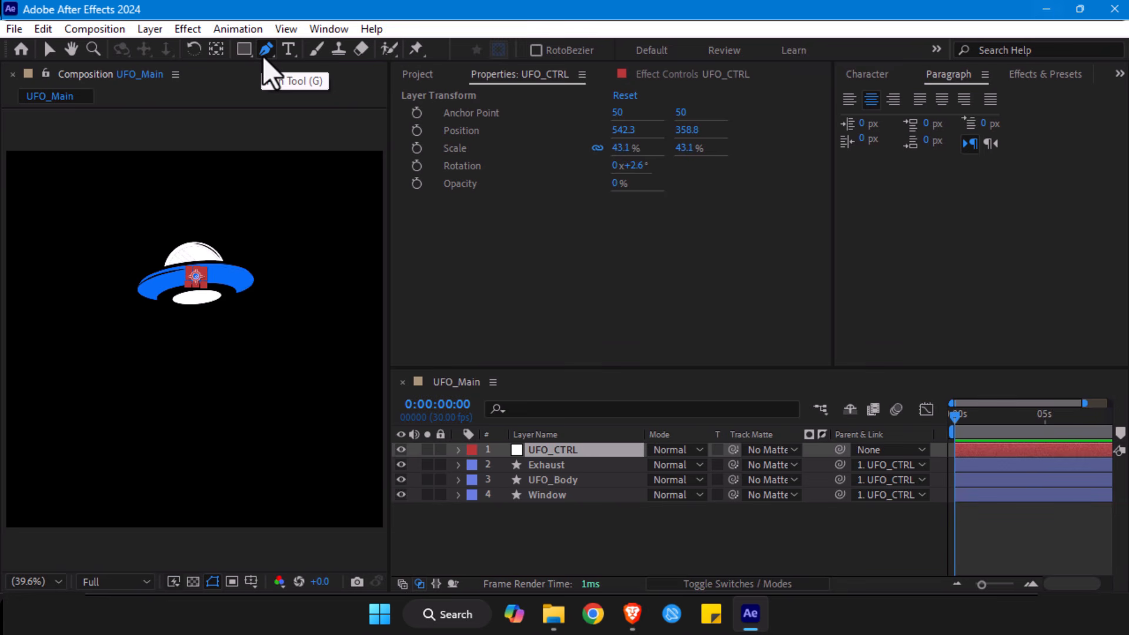
click(168, 153)
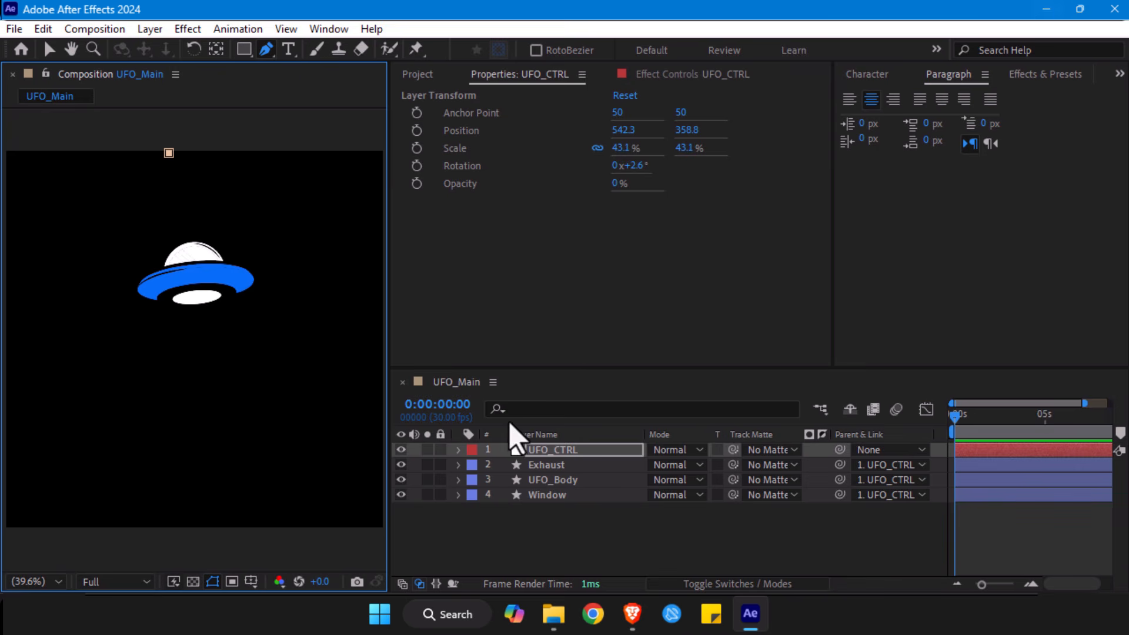
- Delete the mask from the UFO_CTRL layer, collapse its properties and leave no layer selected
key(m)
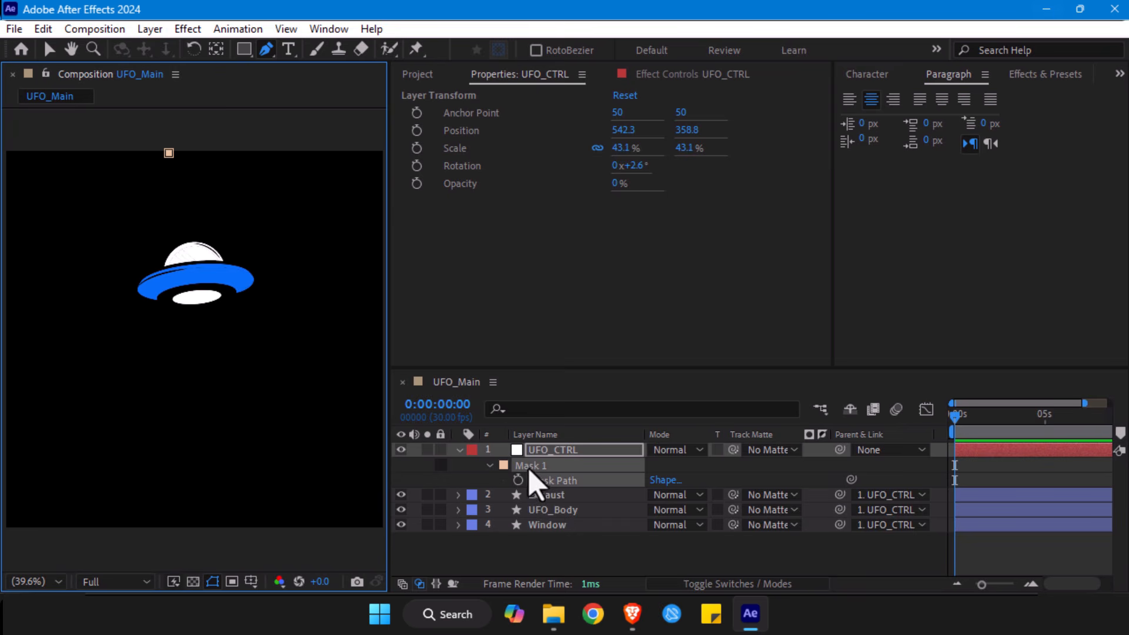
click(456, 454)
click(457, 452)
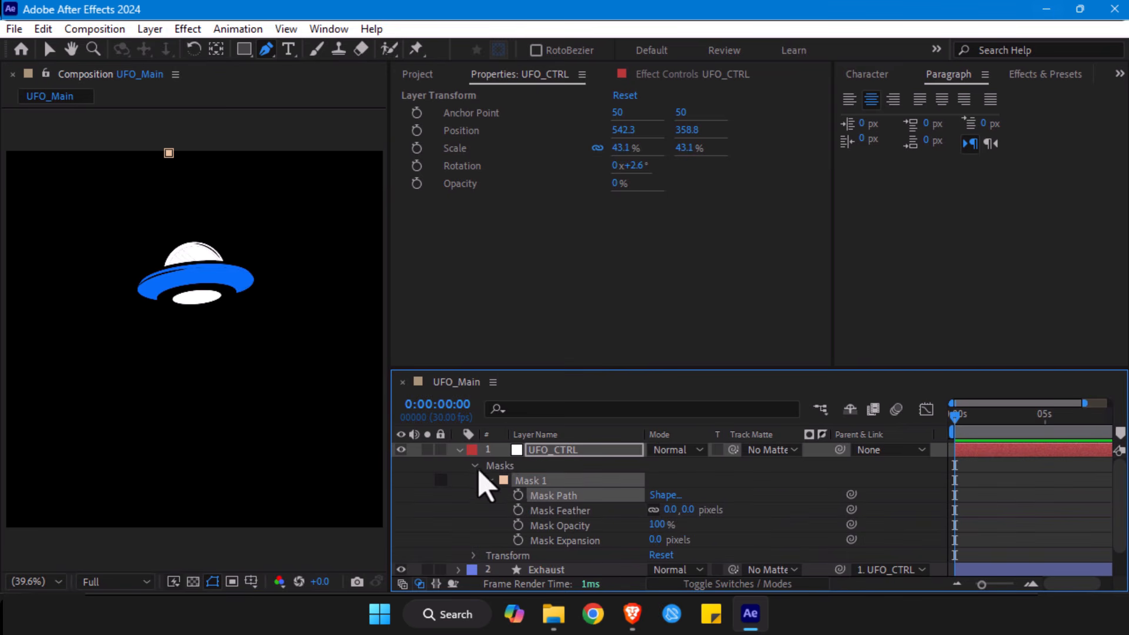
click(510, 469)
key(Delete)
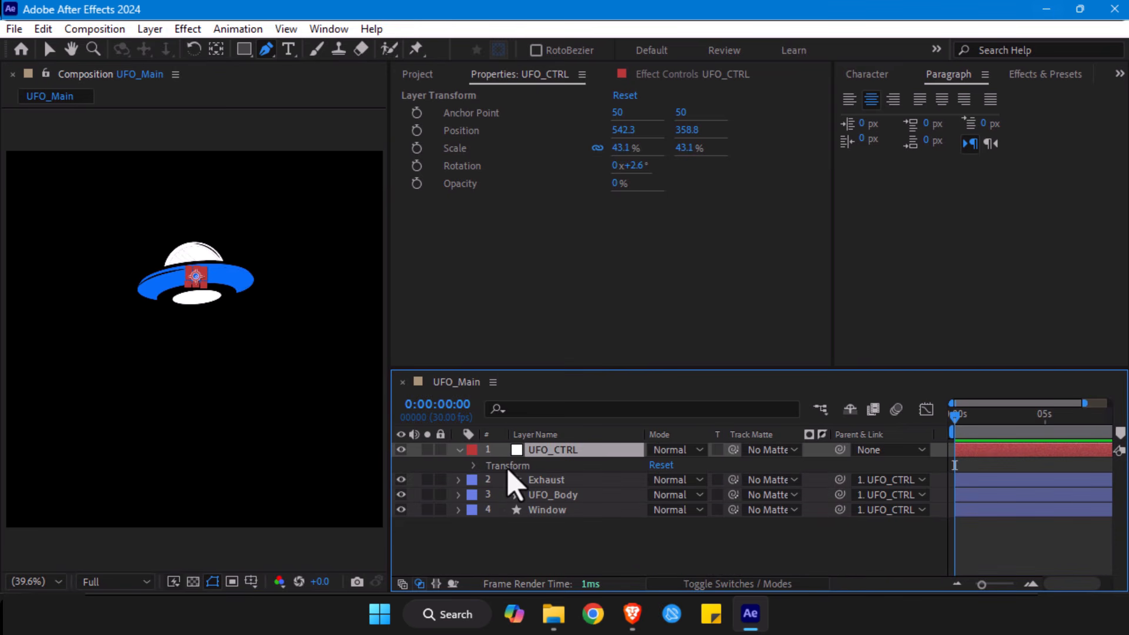
click(458, 450)
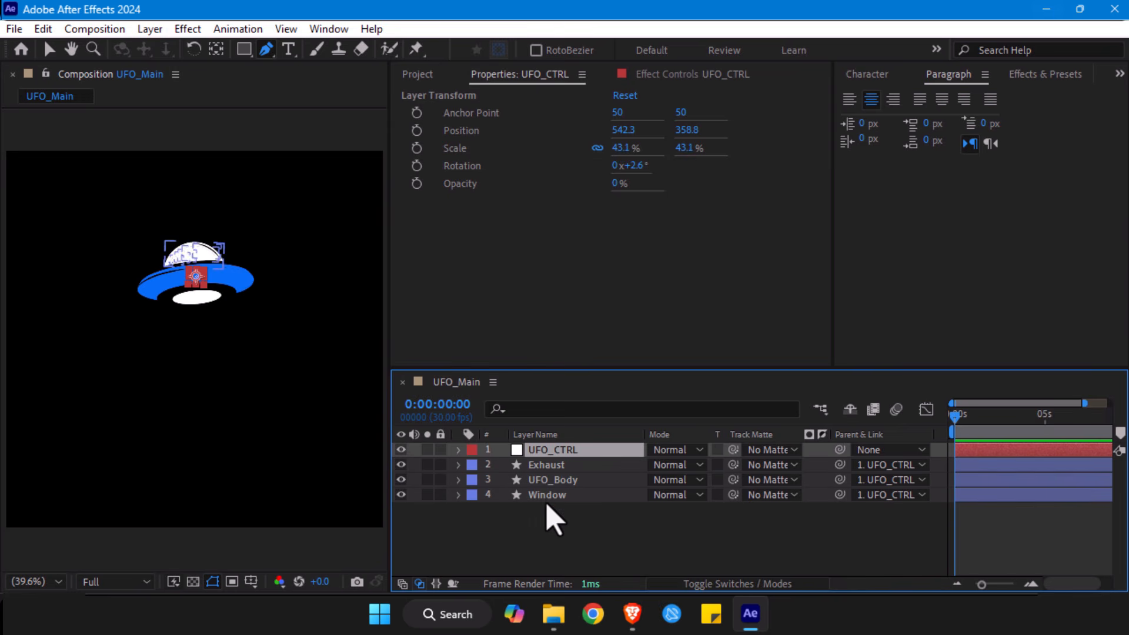
click(529, 546)
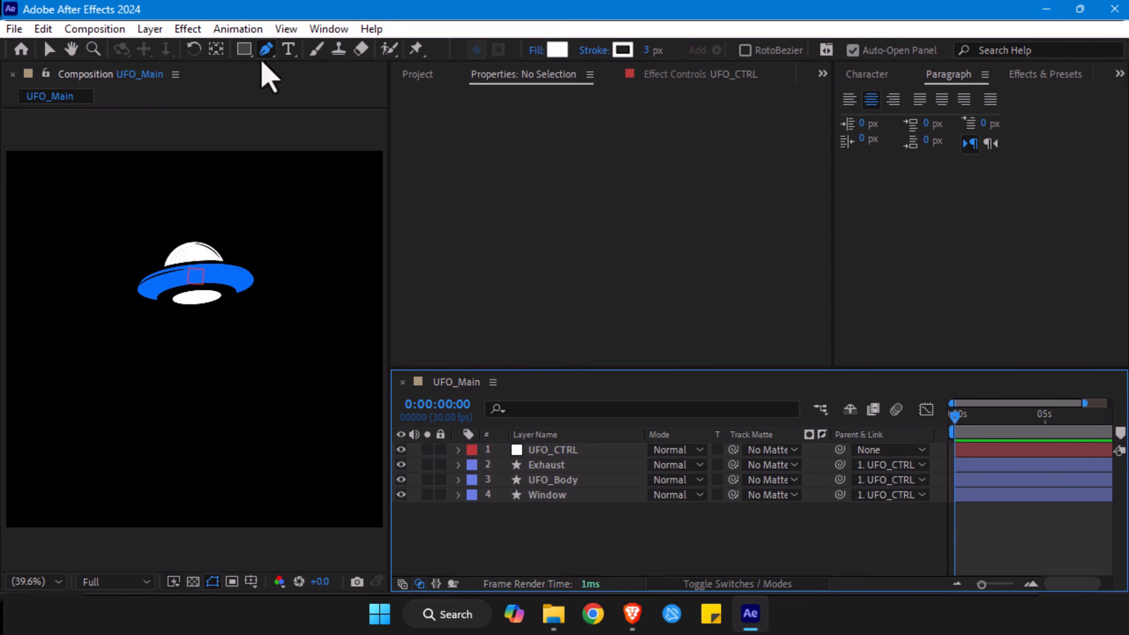
- Draw a two-point curved Pen path as a new shape layer, from the composition's upper edge down toward the UFO's left side
click(181, 156)
drag(53, 322, 315, 233)
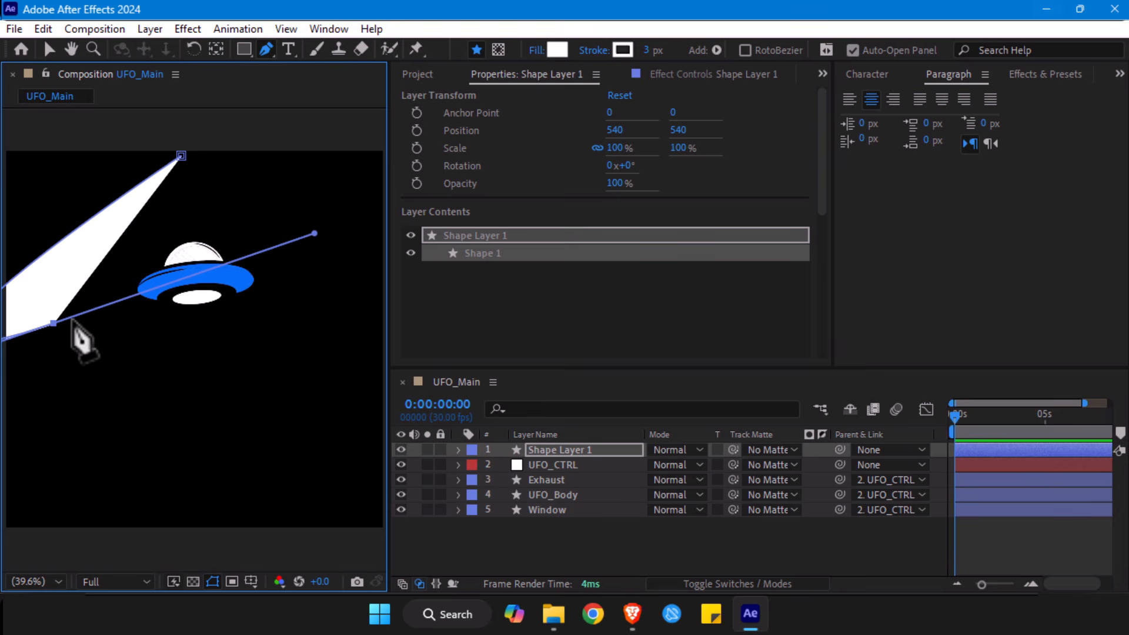
drag(54, 323, 100, 310)
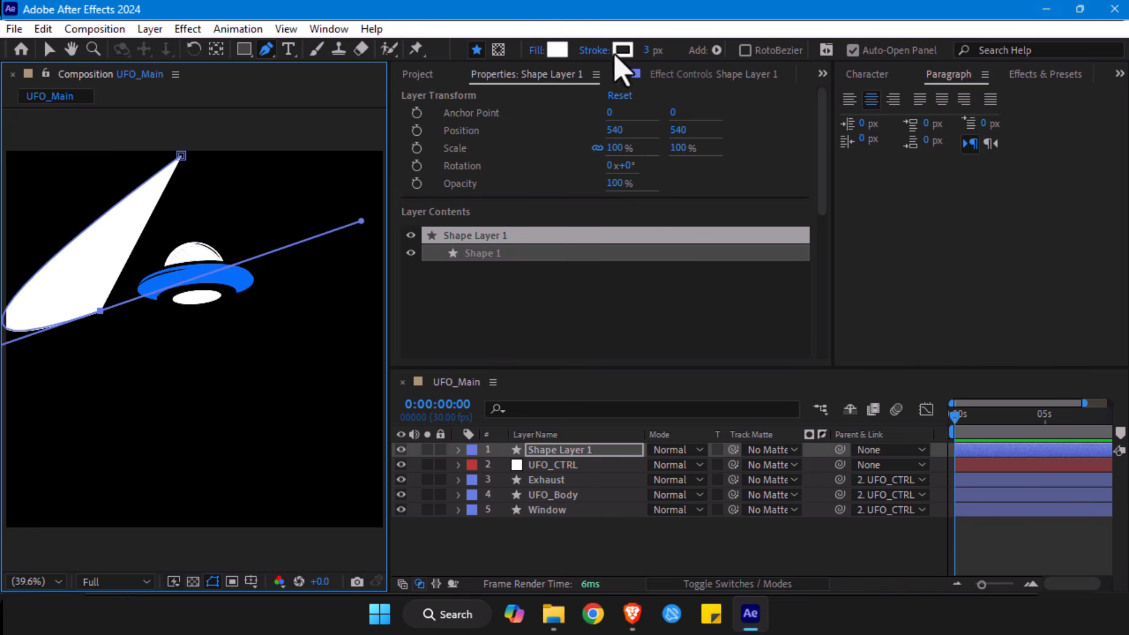
- Set the new path's fill to None and move its end point closer to the UFO's left edge
click(540, 51)
drag(771, 378, 412, 178)
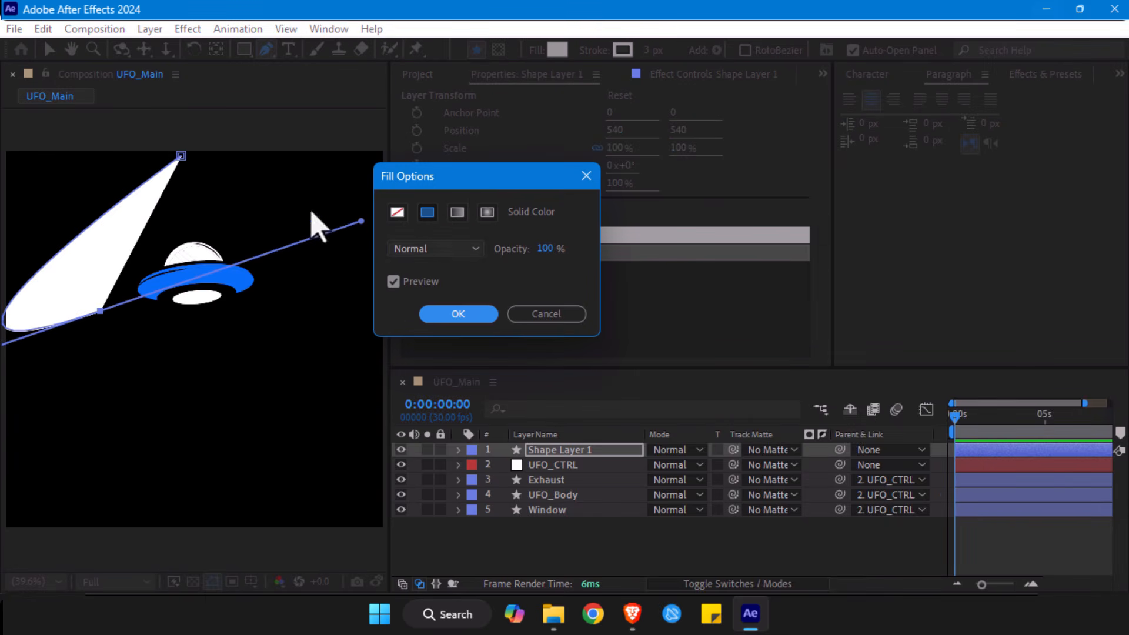
click(397, 212)
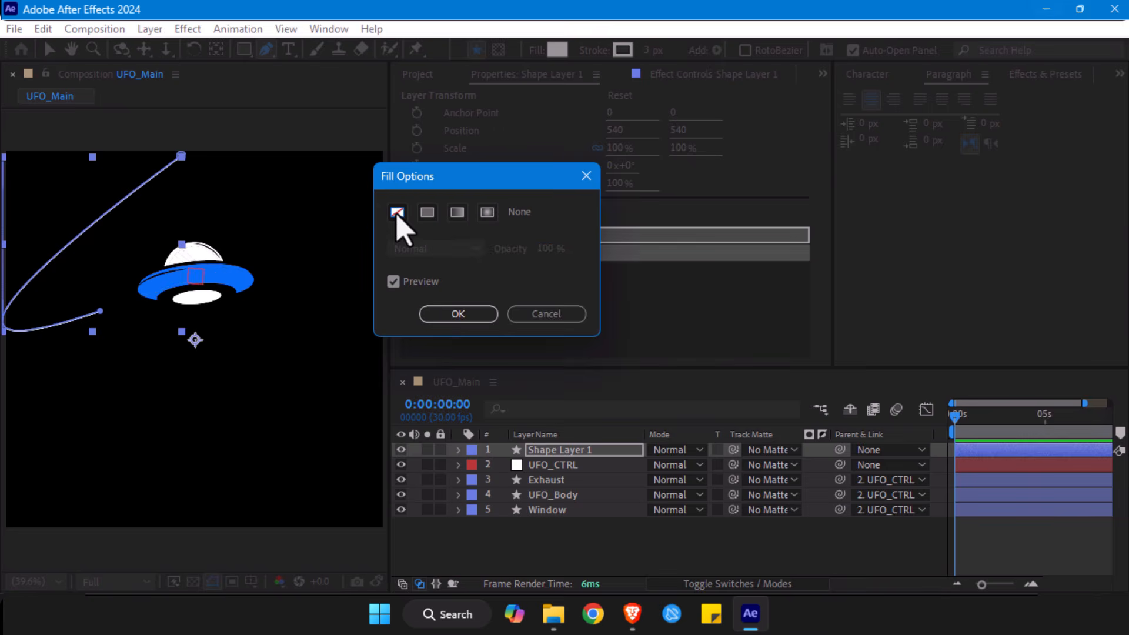
click(464, 315)
drag(100, 311, 125, 302)
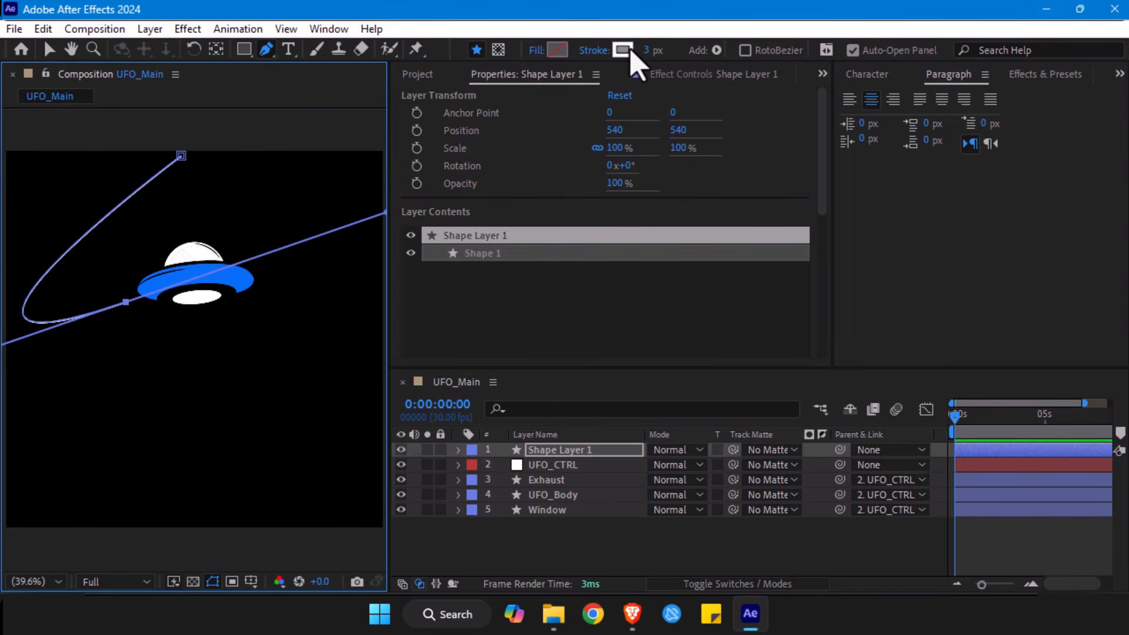
- Set the path's stroke colour to blue 066EF5, sampled from the UFO's body
click(622, 50)
click(692, 222)
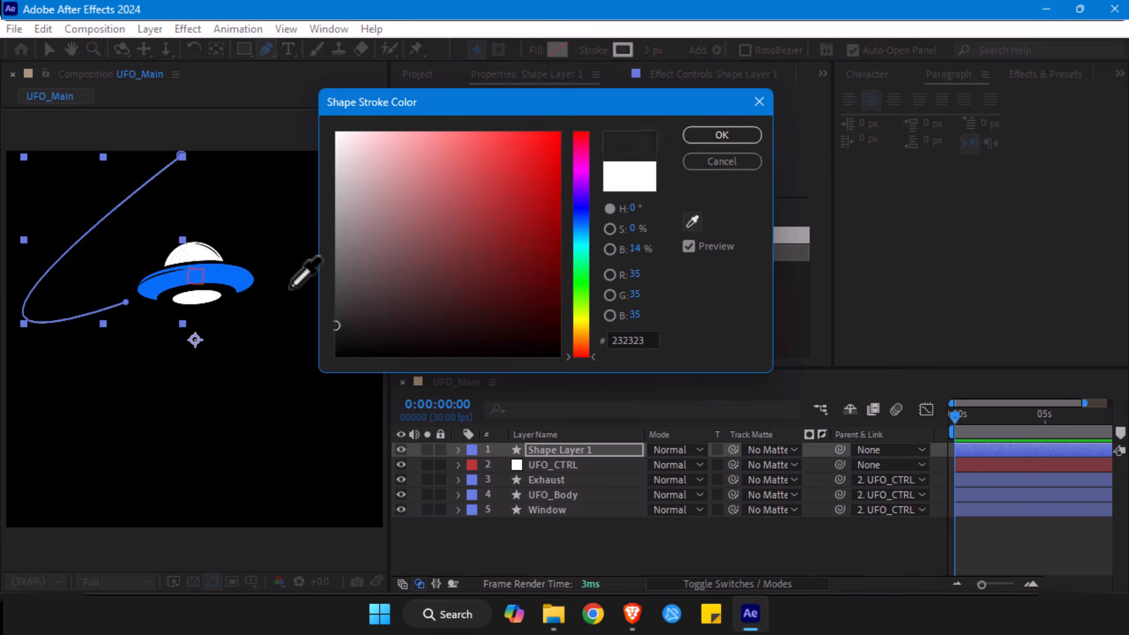
click(235, 274)
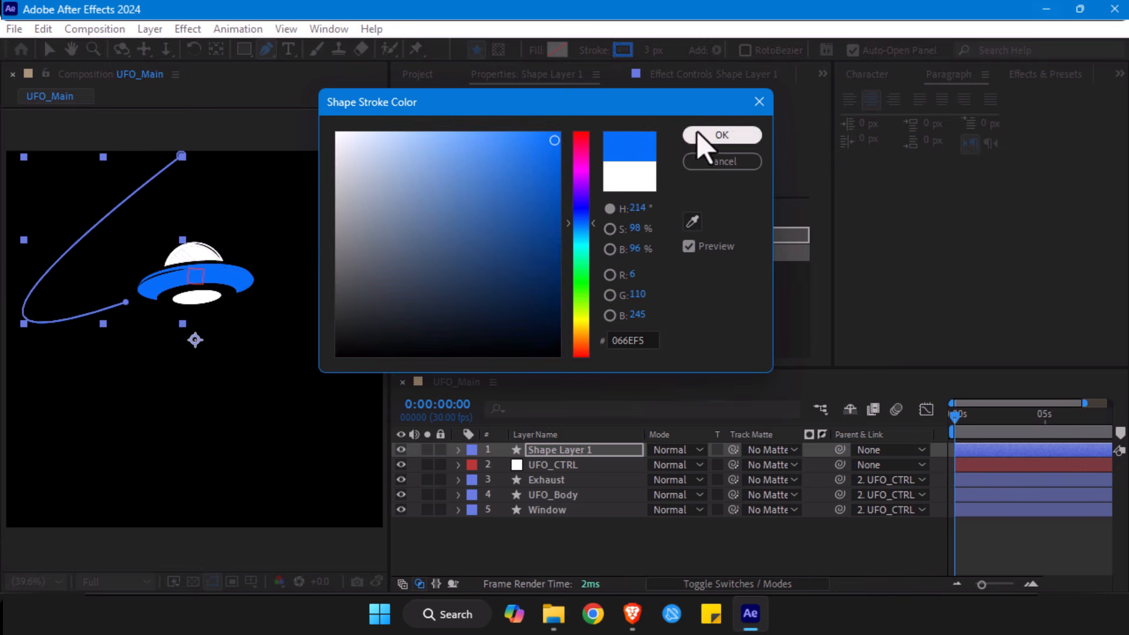
click(714, 135)
- Refine the path by ending it on the UFO's left edge with a steeper handle and shifting its start point slightly left, and deselect it
drag(126, 302, 243, 246)
scroll(69, 318, down, 1)
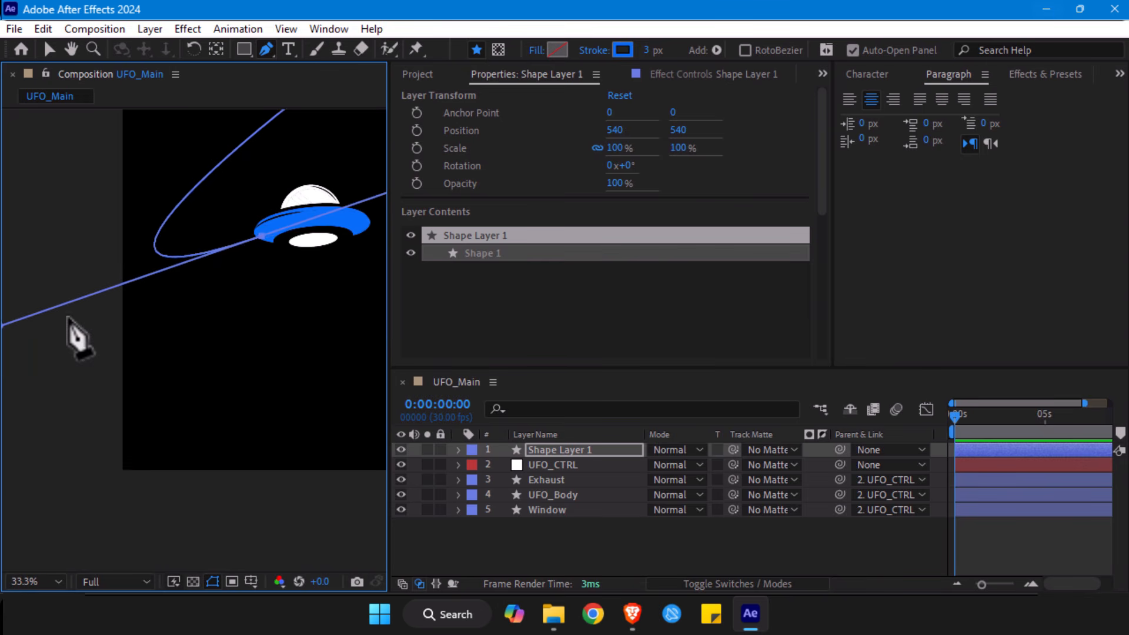
drag(31, 327, 20, 383)
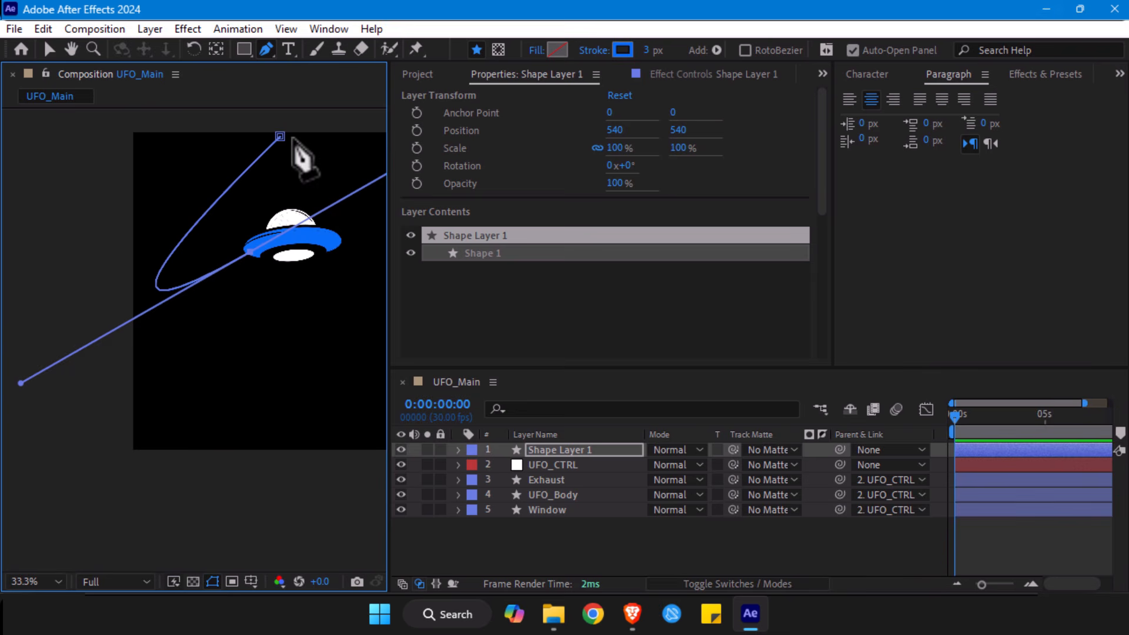
key(v)
drag(281, 137, 269, 140)
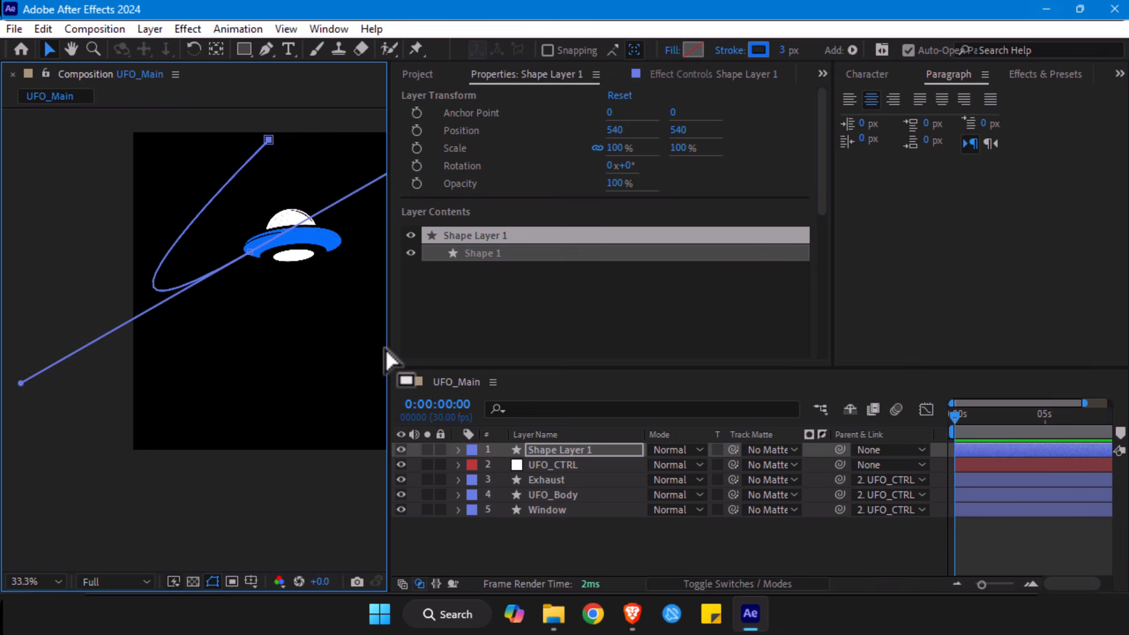
key(alt+slash)
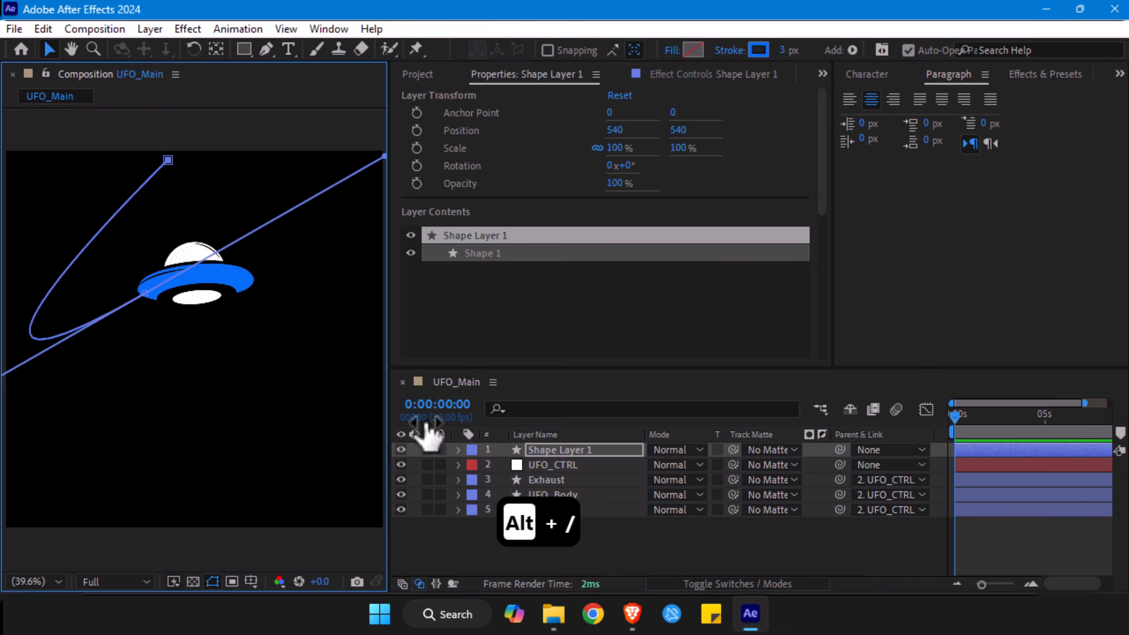
click(651, 552)
- Set the curved path's stroke width to 54 px and check how its end meets the UFO's body
click(97, 283)
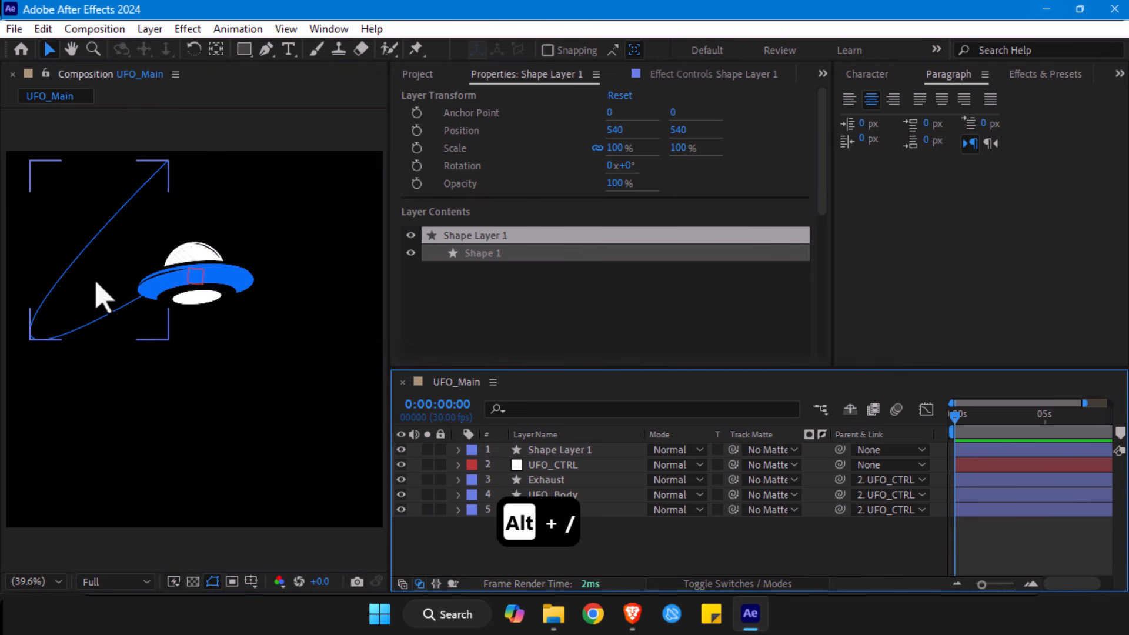
mouse_move(784, 50)
mouse_down()
mouse_move(852, 42)
mouse_move(835, 49)
mouse_up()
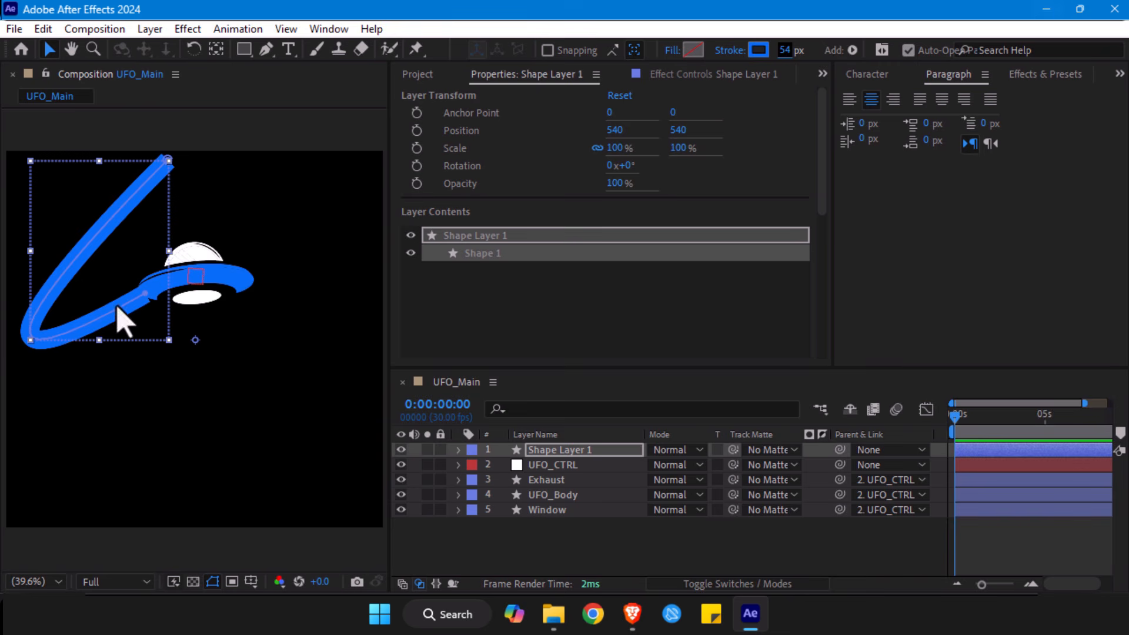
key(slash)
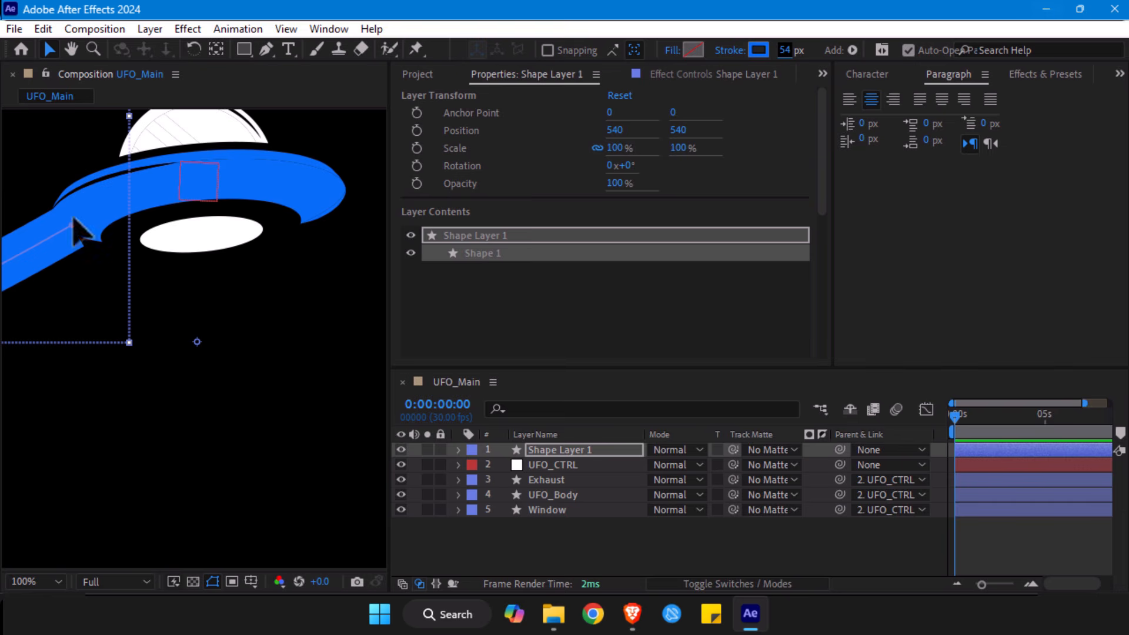
drag(88, 241, 289, 220)
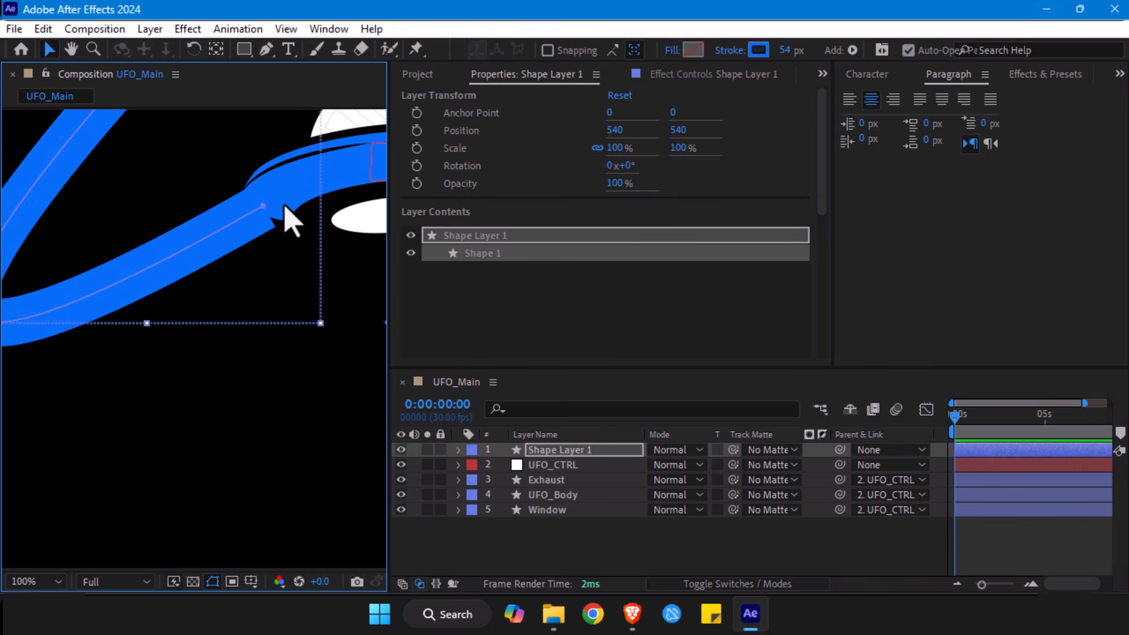
key(comma)
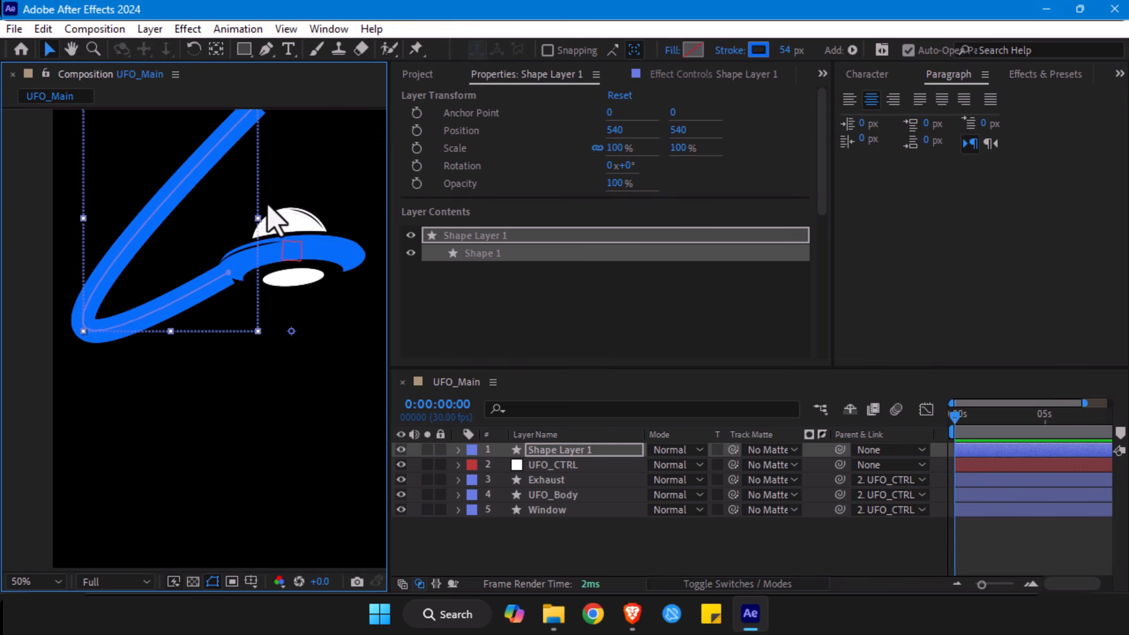
key(alt+slash)
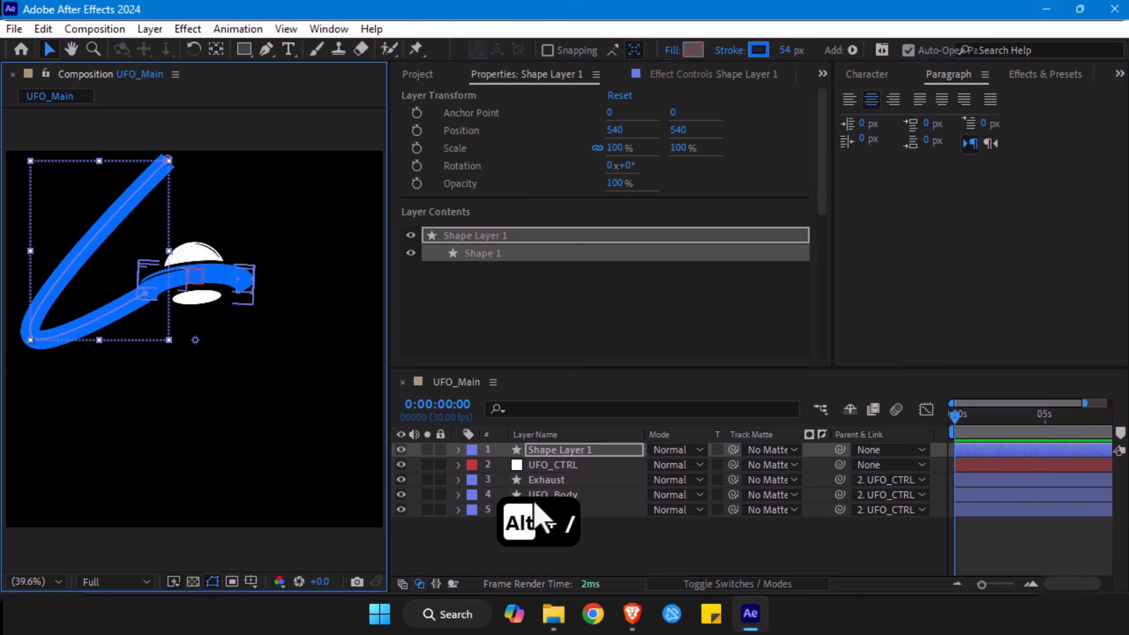
- Rename the curved path's shape layer as UFO_IN
click(563, 452)
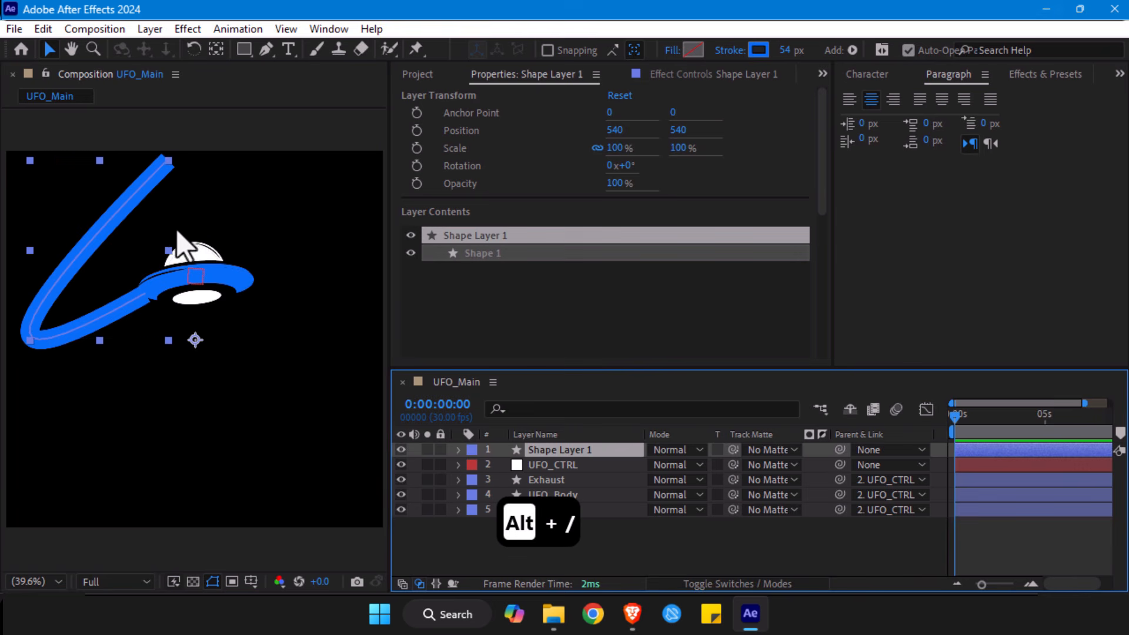
click(169, 180)
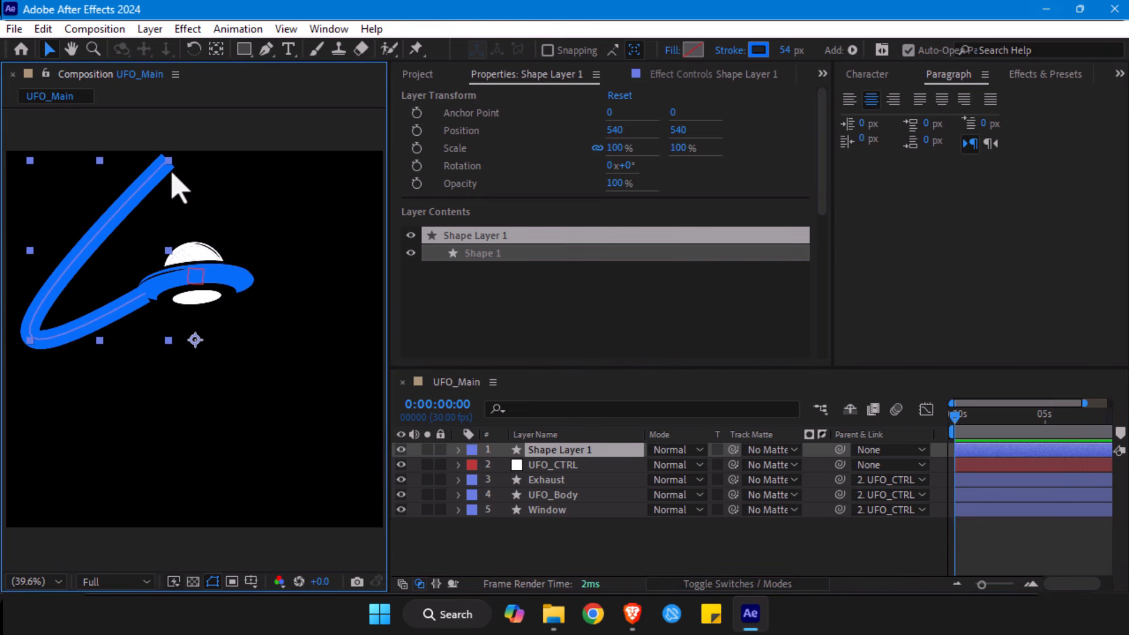
key(g)
click(168, 161)
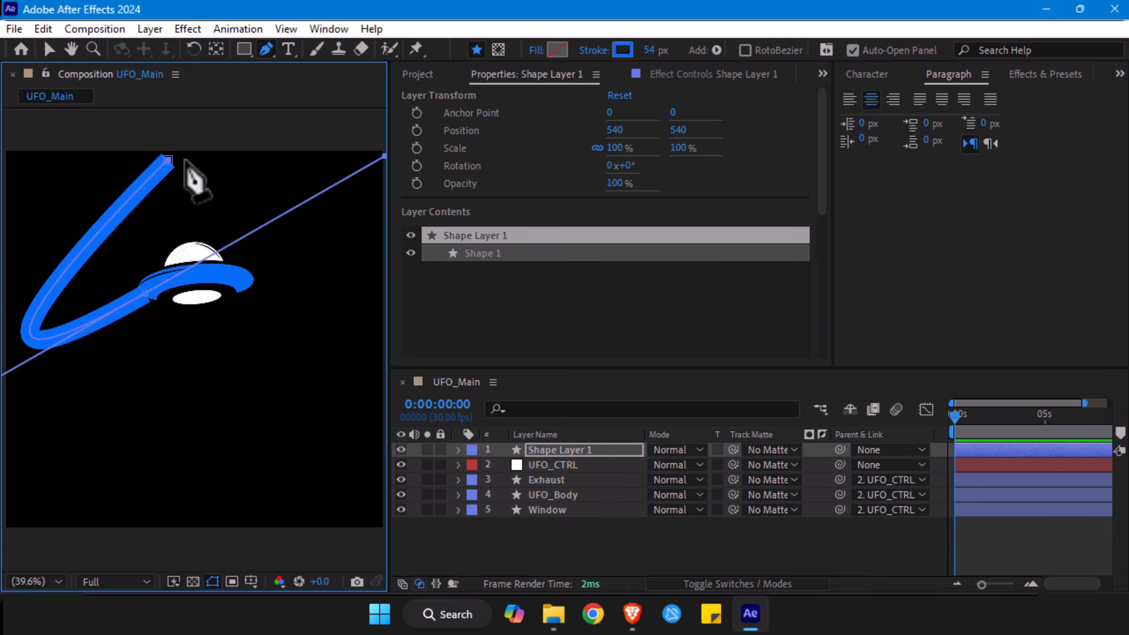
click(537, 450)
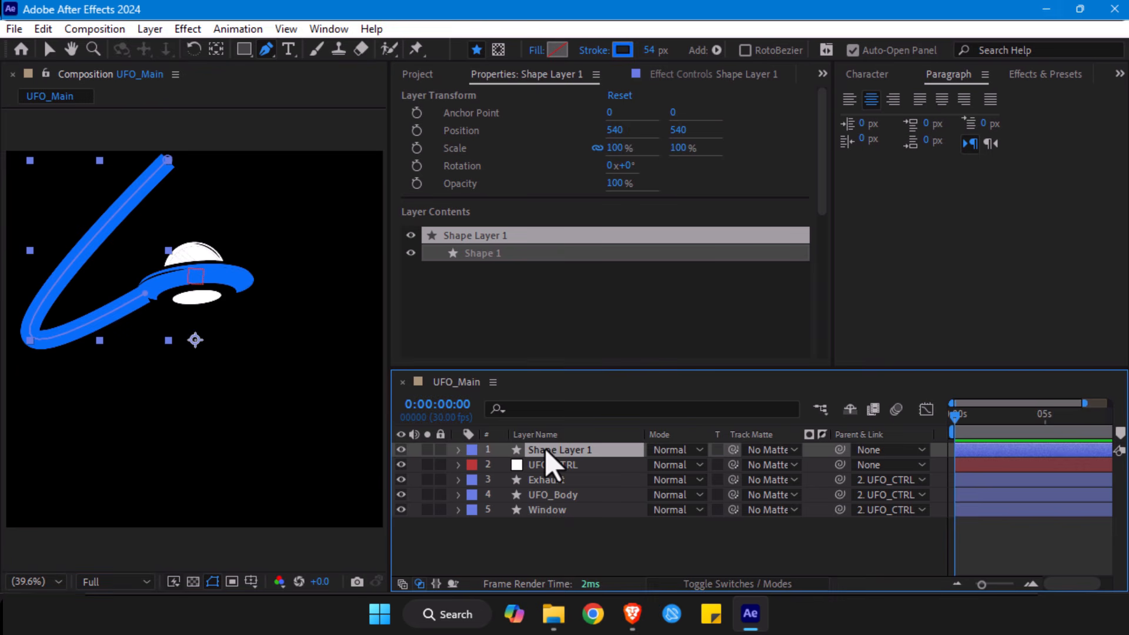
key(Return)
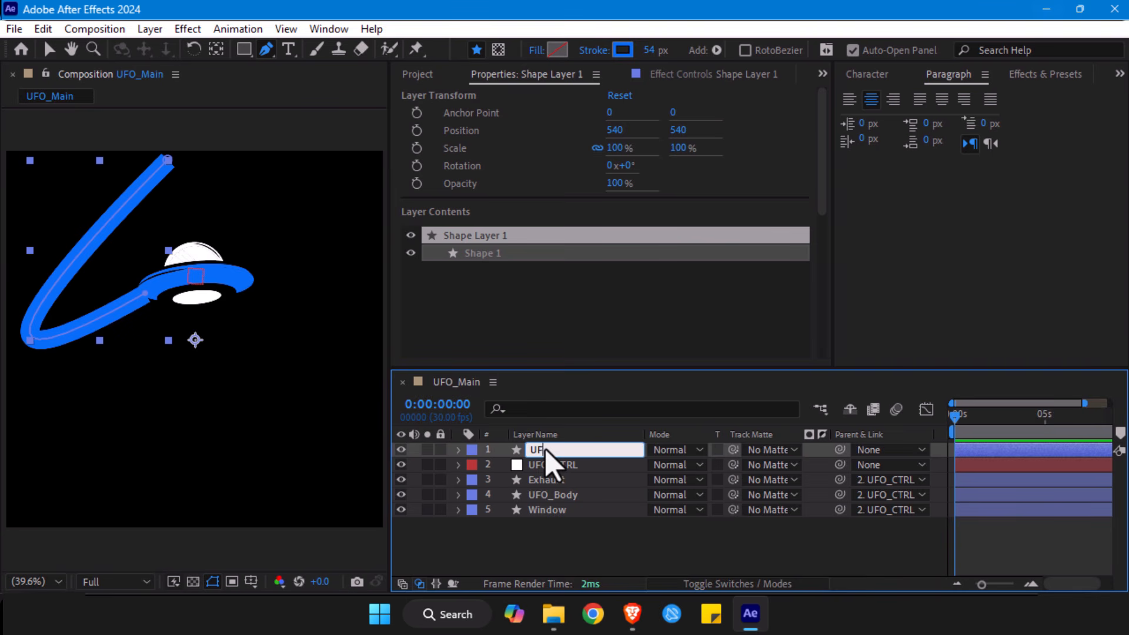
text(UFO_IN)
key(Return)
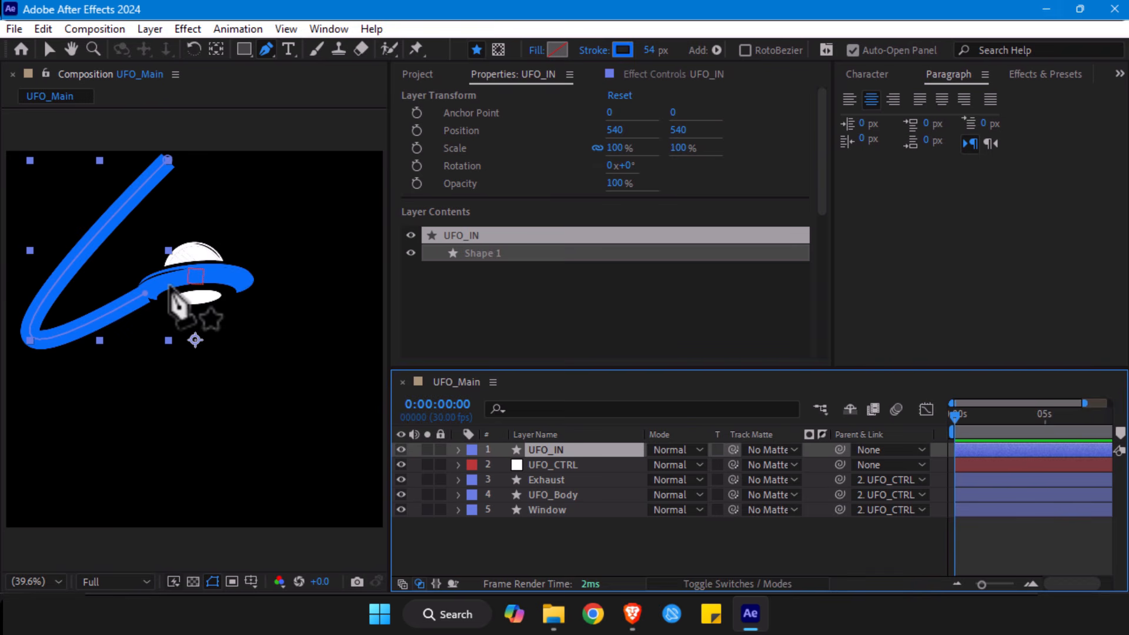
- Expand the UFO_IN layer's Stroke 1 properties and set the line cap to Round Cap
key(space)
drag(249, 276, 229, 278)
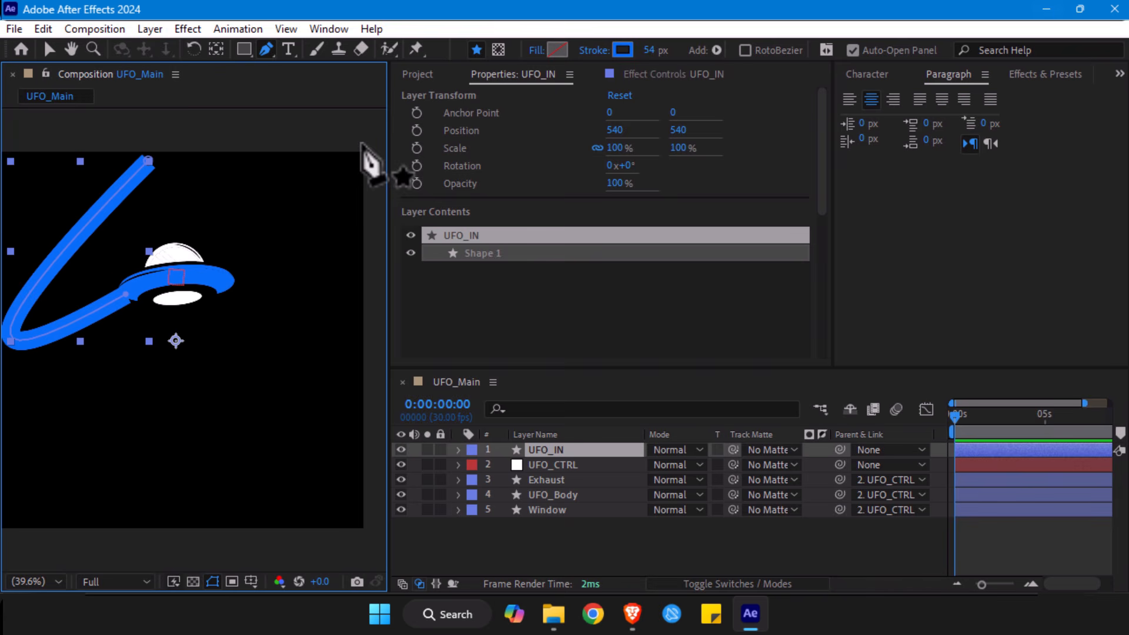
click(459, 451)
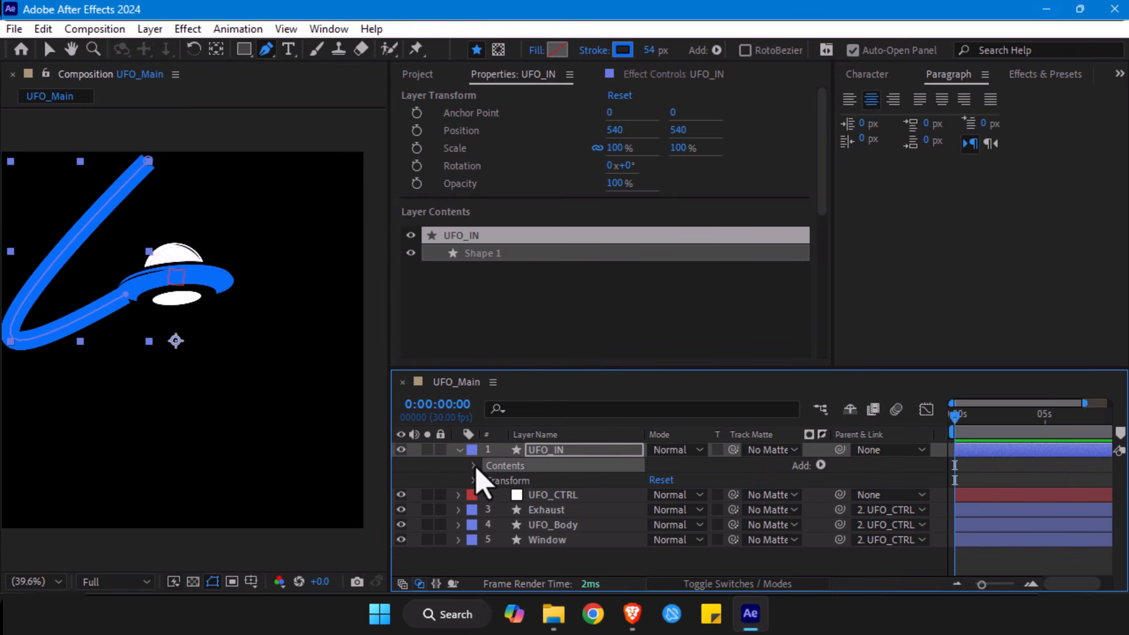
click(474, 465)
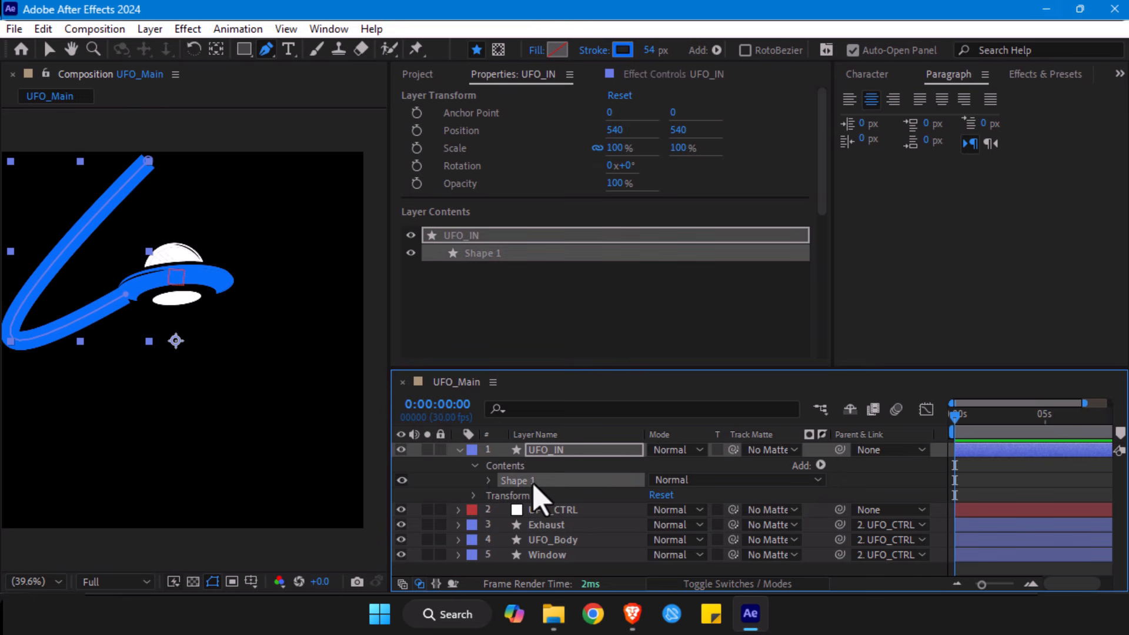
click(489, 480)
click(503, 510)
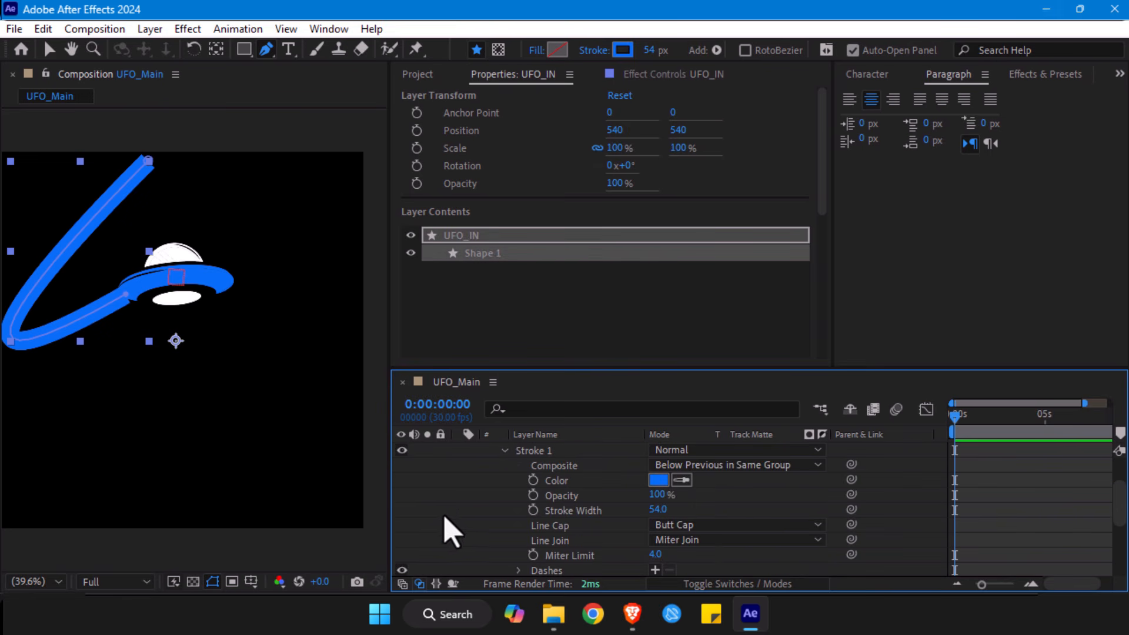
click(704, 524)
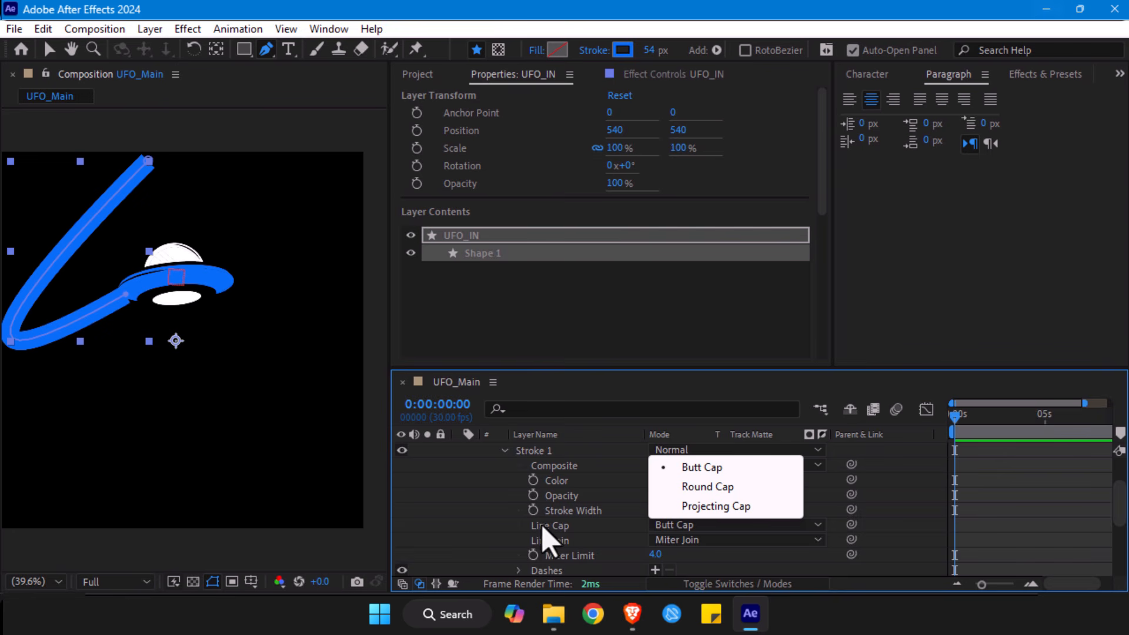
click(702, 489)
scroll(438, 491, up, 2)
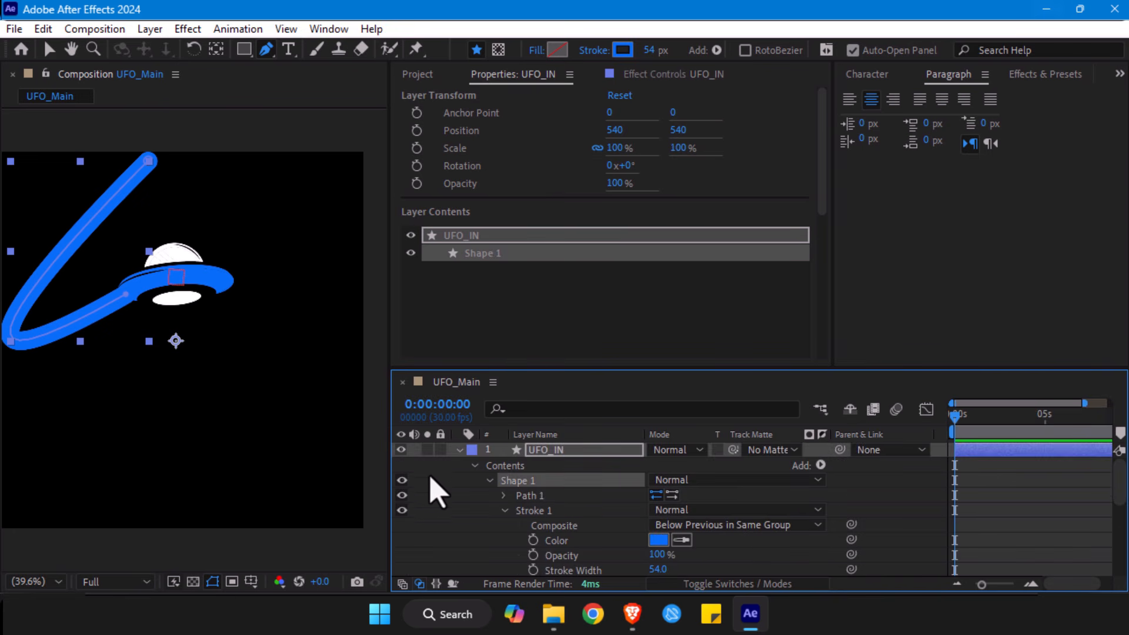
- Solo the UFO_IN layer and compare the Butt, Projecting and Round caps on its stroke, keeping Round Cap
click(426, 450)
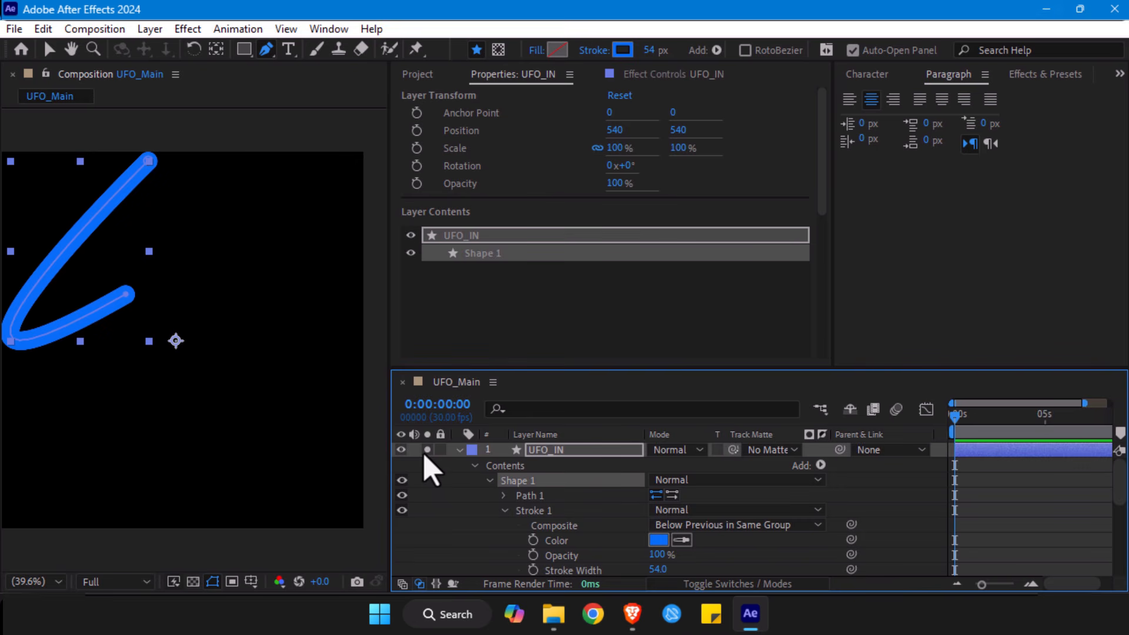
scroll(687, 544, down, 2)
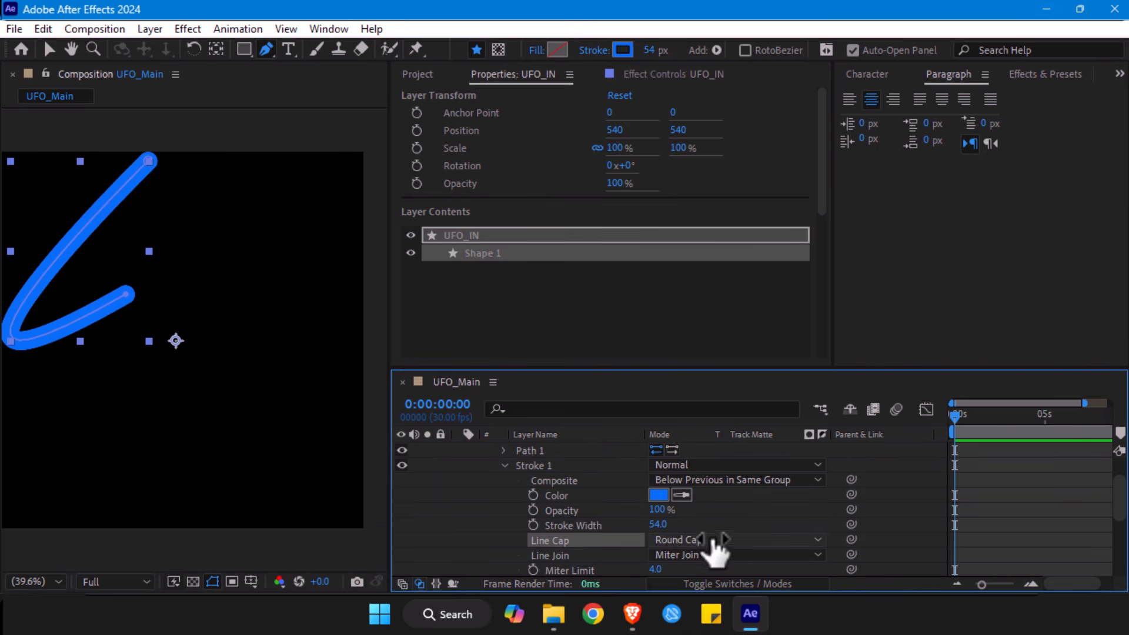
click(682, 541)
click(701, 484)
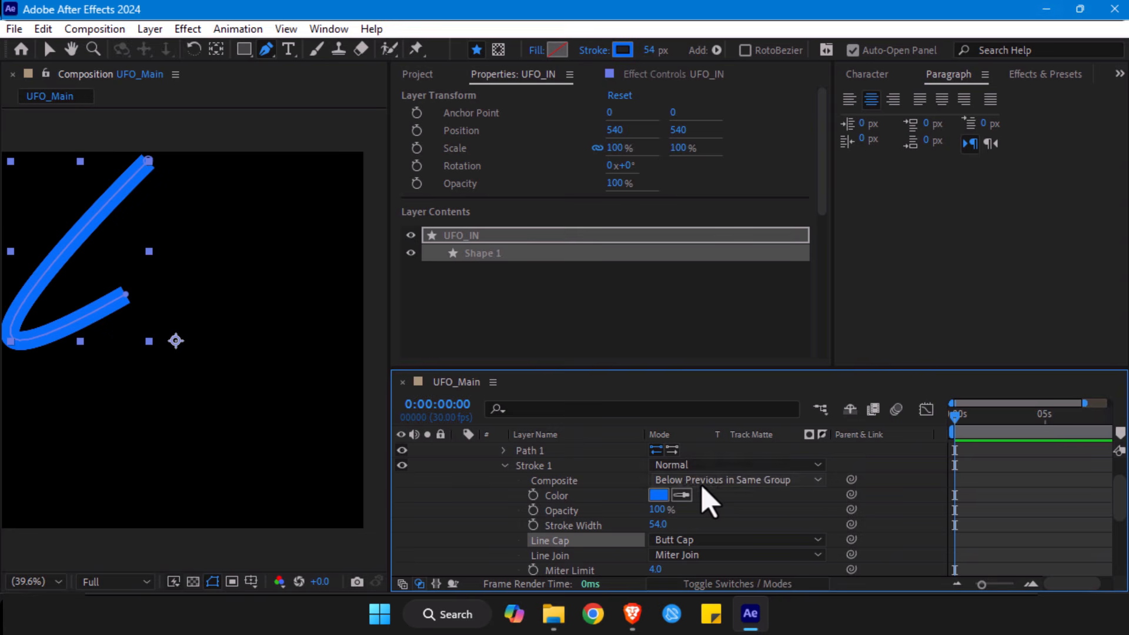
click(694, 540)
click(705, 501)
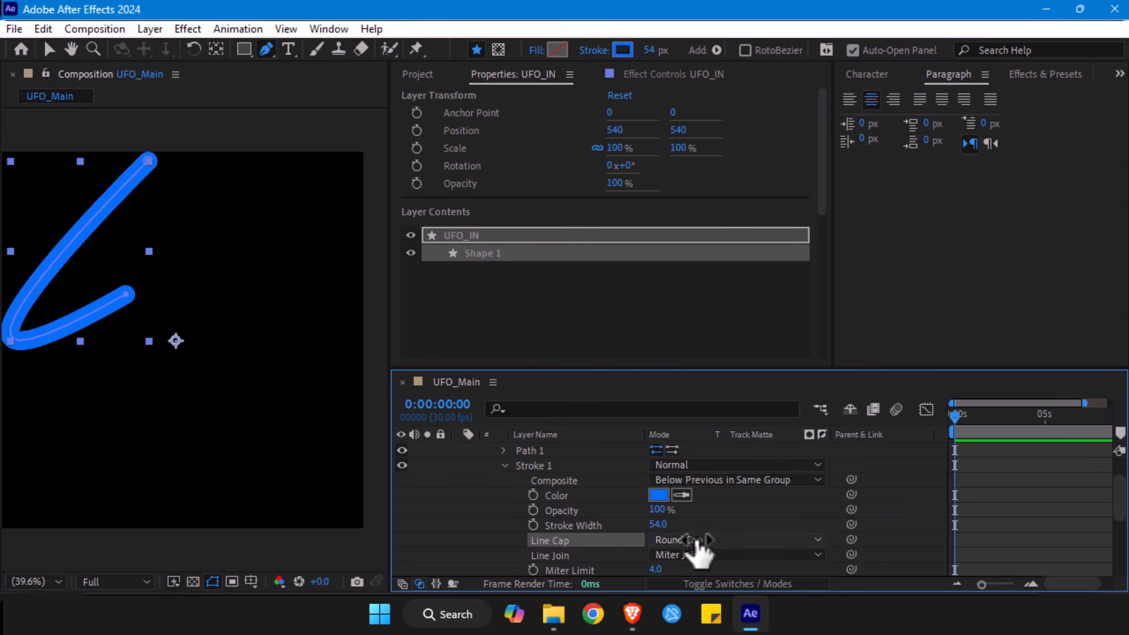
click(697, 539)
click(713, 521)
click(704, 540)
click(710, 501)
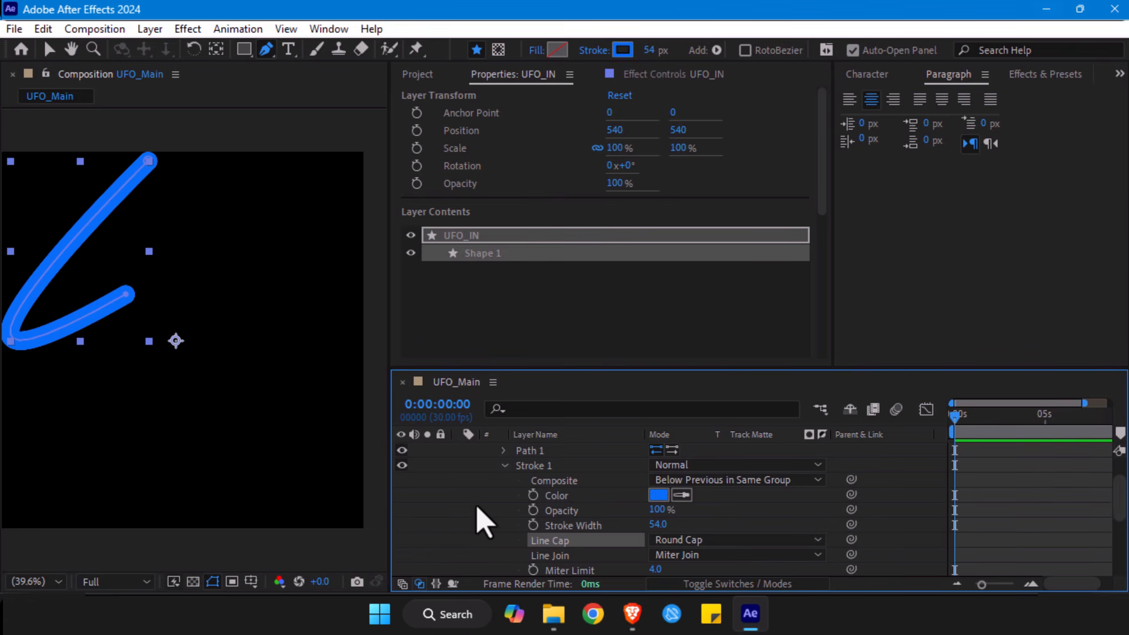
scroll(490, 511, up, 1)
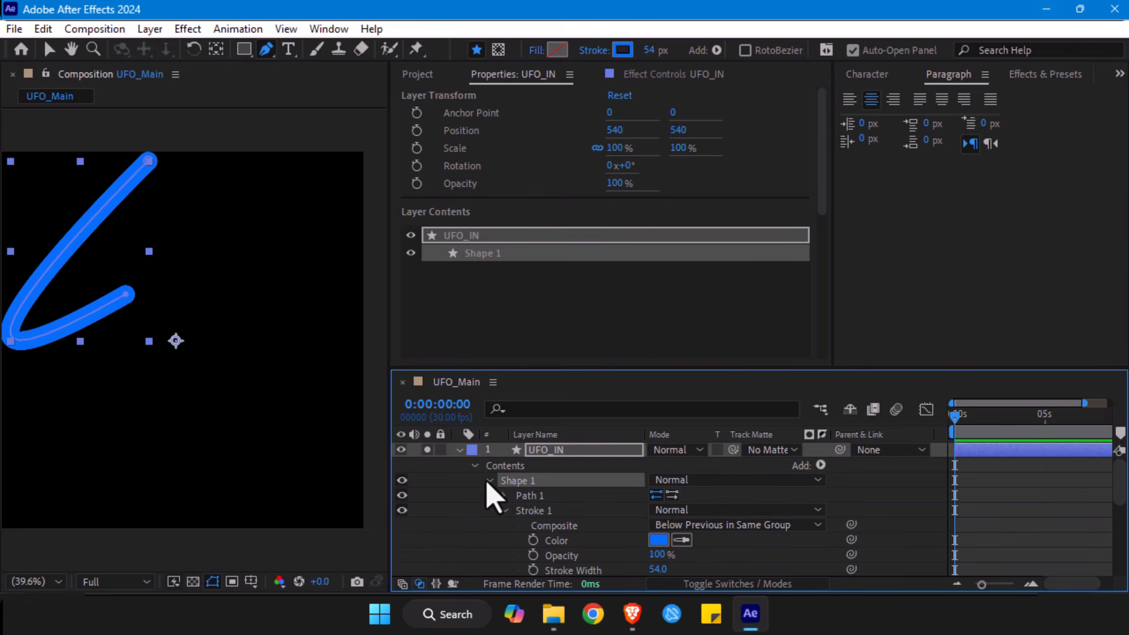
- Expand the Taper properties of UFO_IN's Stroke 1 and set the taper's Start Length to 100%
click(509, 517)
click(503, 512)
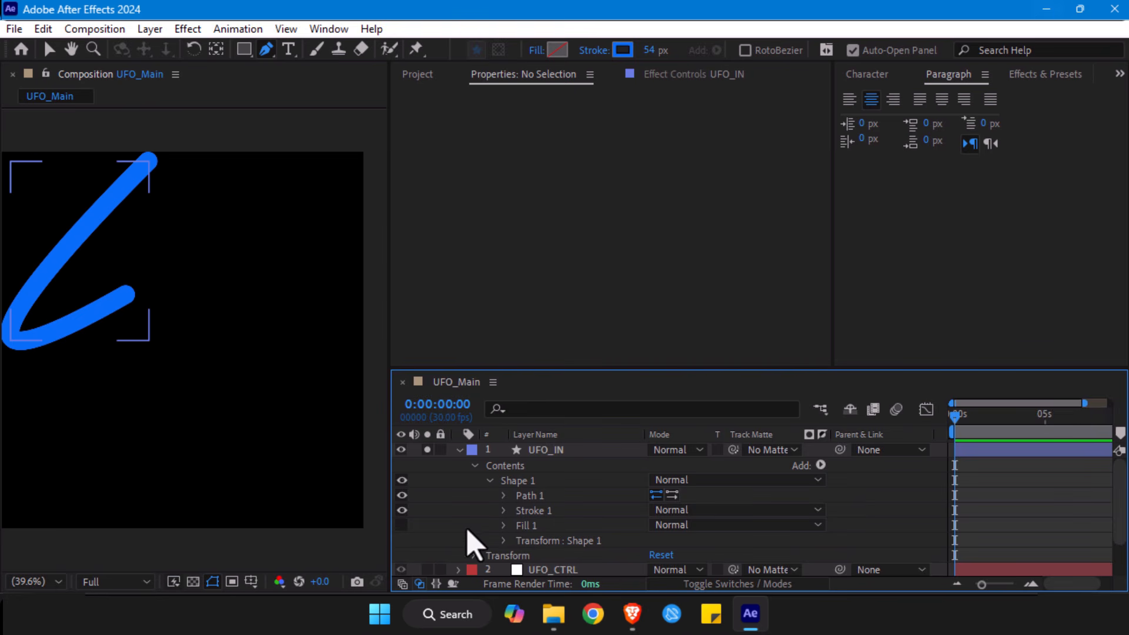
click(503, 511)
scroll(446, 532, down, 5)
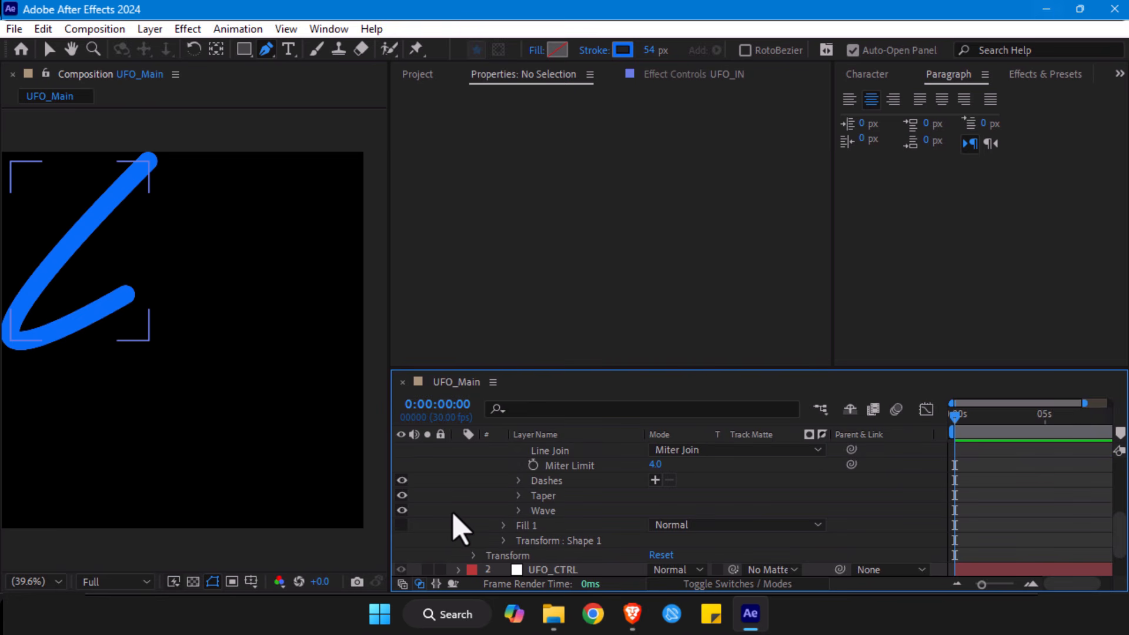
click(519, 496)
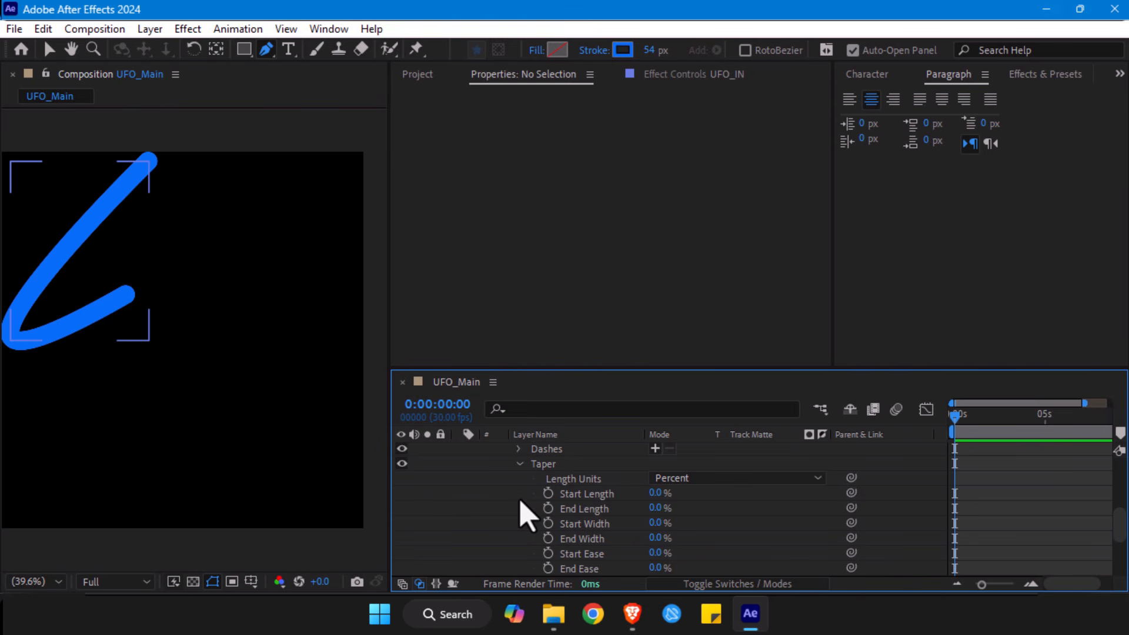
drag(655, 493, 762, 480)
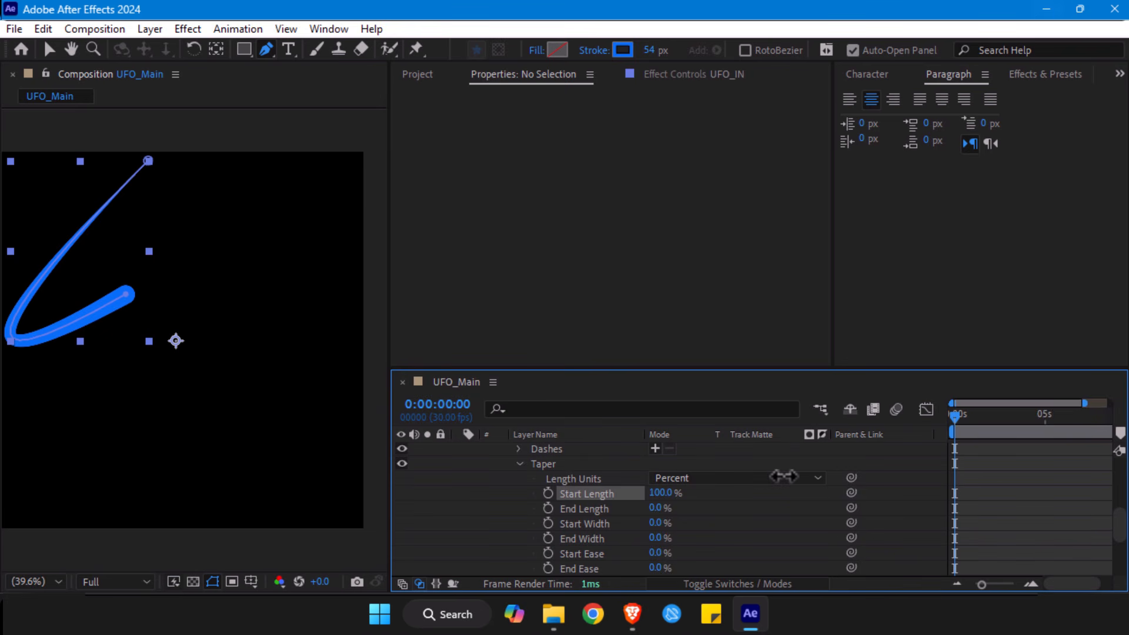
mouse_move(784, 476)
mouse_down()
mouse_move(673, 493)
mouse_move(738, 491)
mouse_up()
- Try out the End Length, End Width and End Ease values of the stroke's taper, leaving them at 0%
mouse_move(655, 507)
mouse_down()
mouse_move(691, 506)
mouse_move(655, 508)
mouse_up()
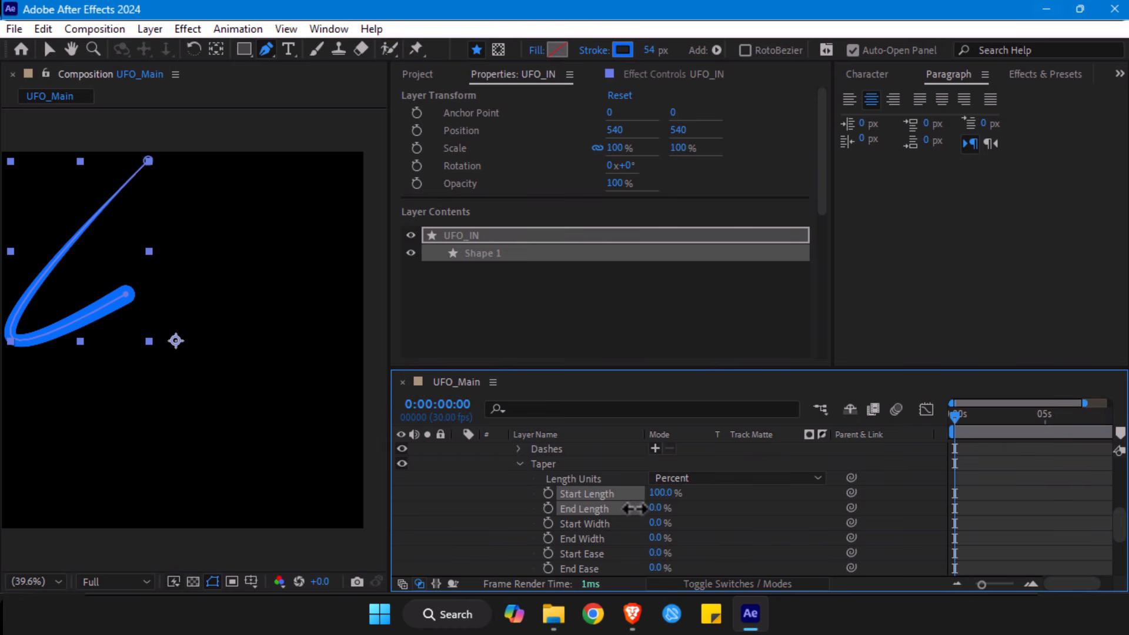
scroll(653, 535, down, 1)
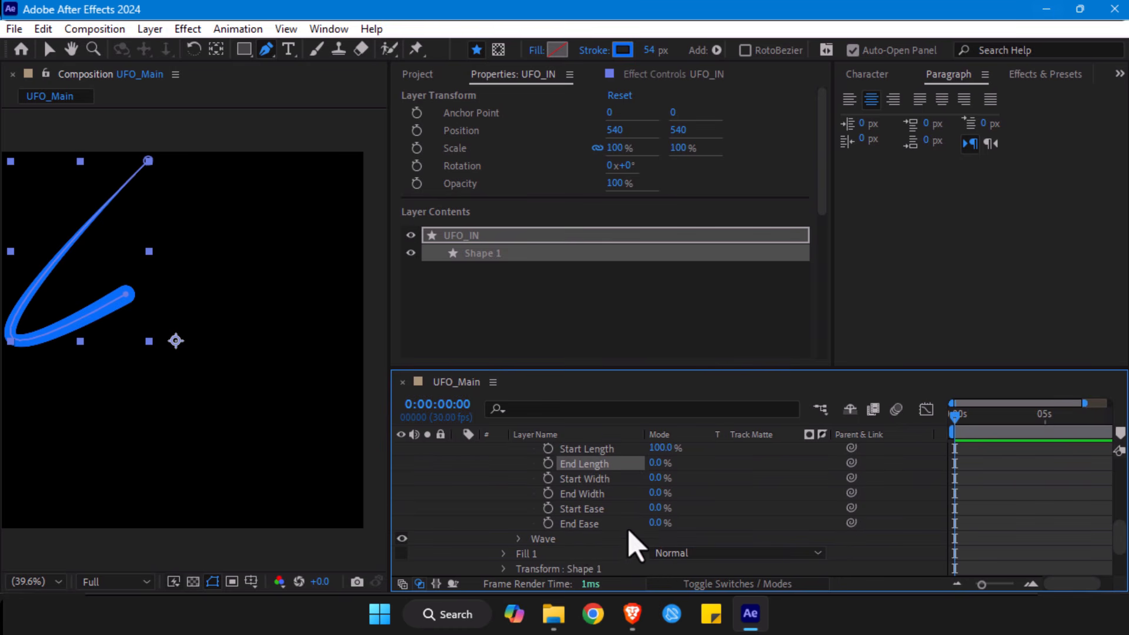
drag(654, 523, 769, 498)
mouse_move(670, 517)
mouse_down()
mouse_move(623, 527)
mouse_move(726, 499)
mouse_move(616, 506)
mouse_move(697, 484)
mouse_up()
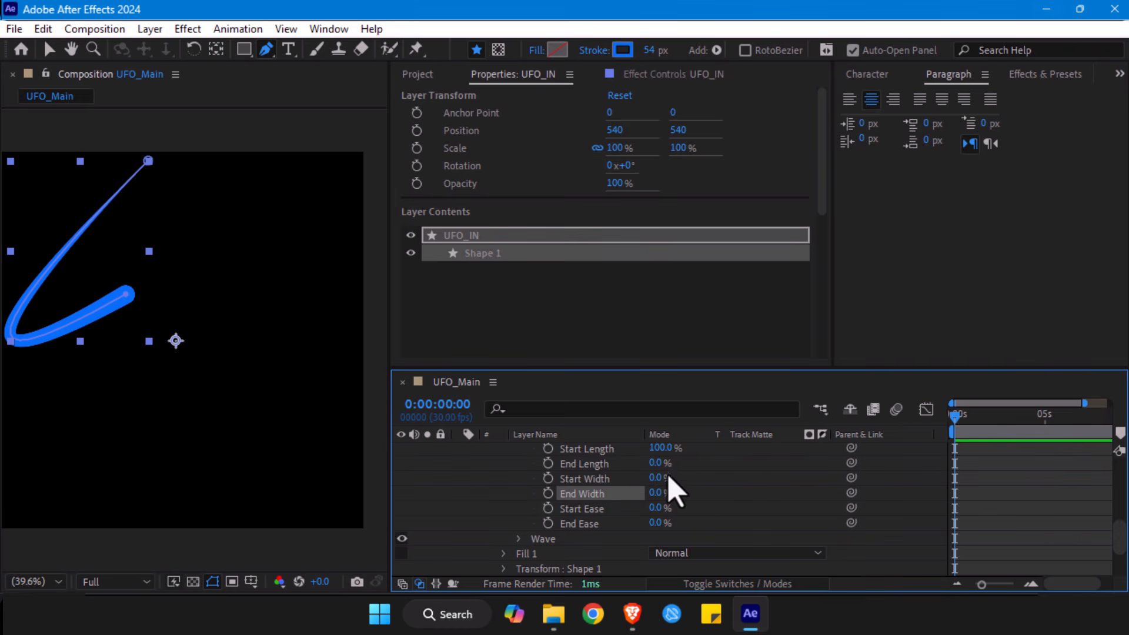
scroll(687, 500, up, 3)
drag(660, 494, 706, 493)
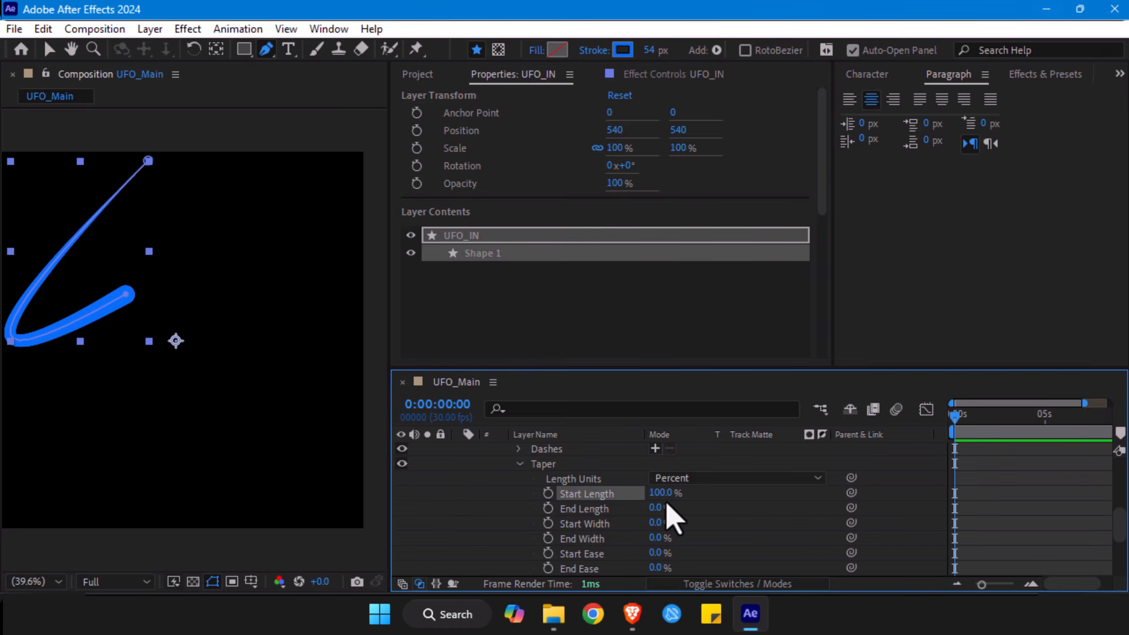
- Deselect the taper properties and collapse the UFO_IN layer's properties
click(579, 506)
click(653, 524)
scroll(611, 524, up, 3)
scroll(594, 526, down, 3)
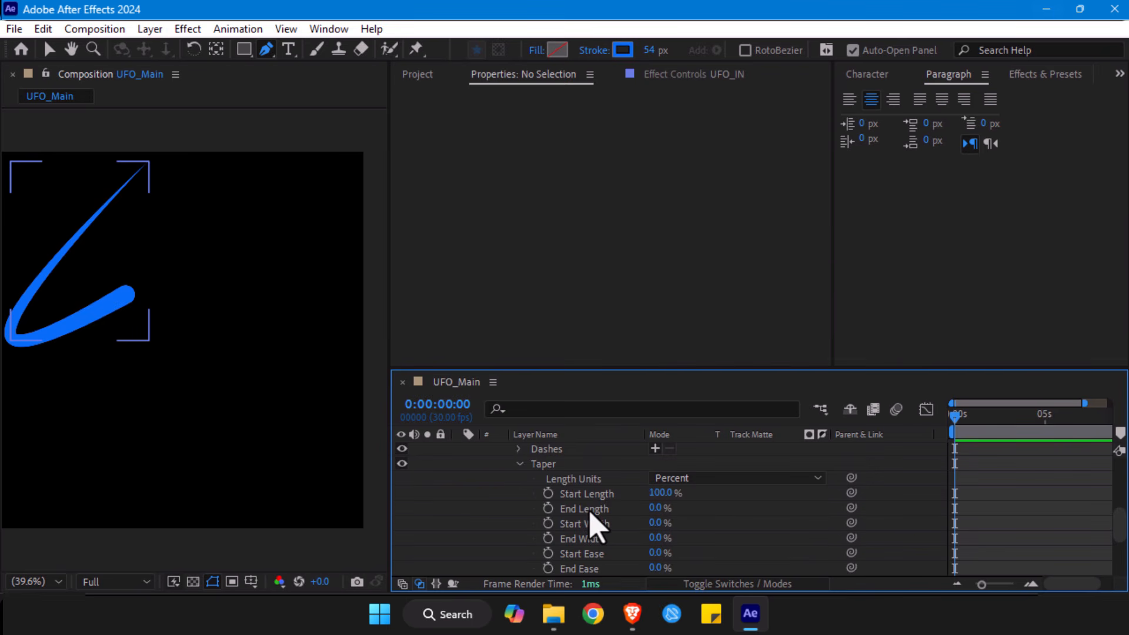
scroll(593, 523, up, 6)
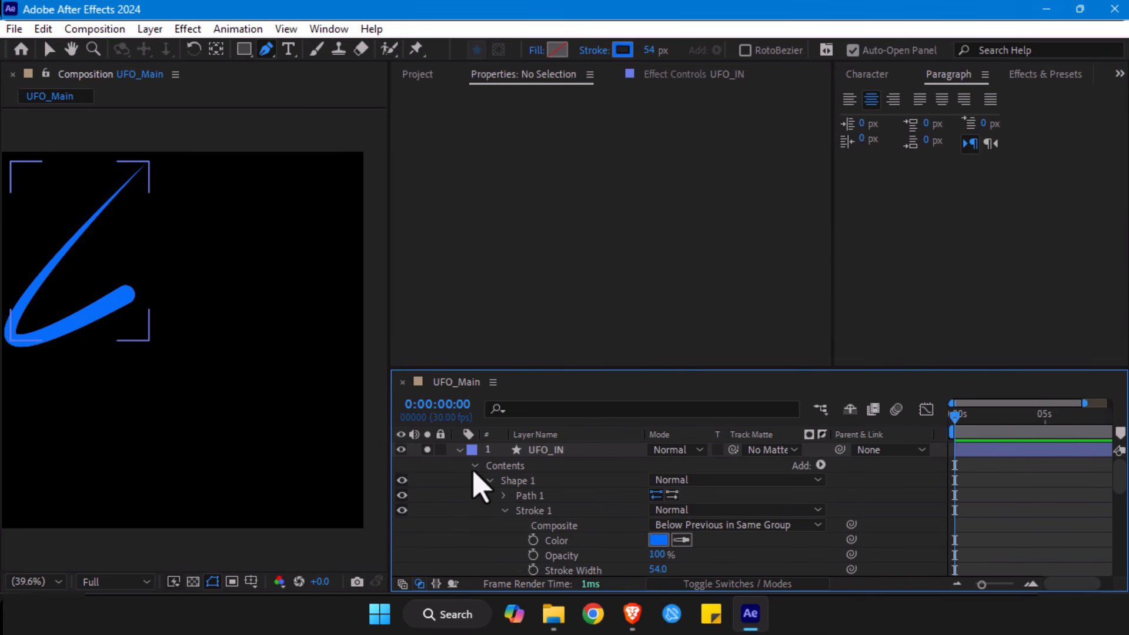
scroll(554, 486, down, 3)
scroll(555, 486, up, 3)
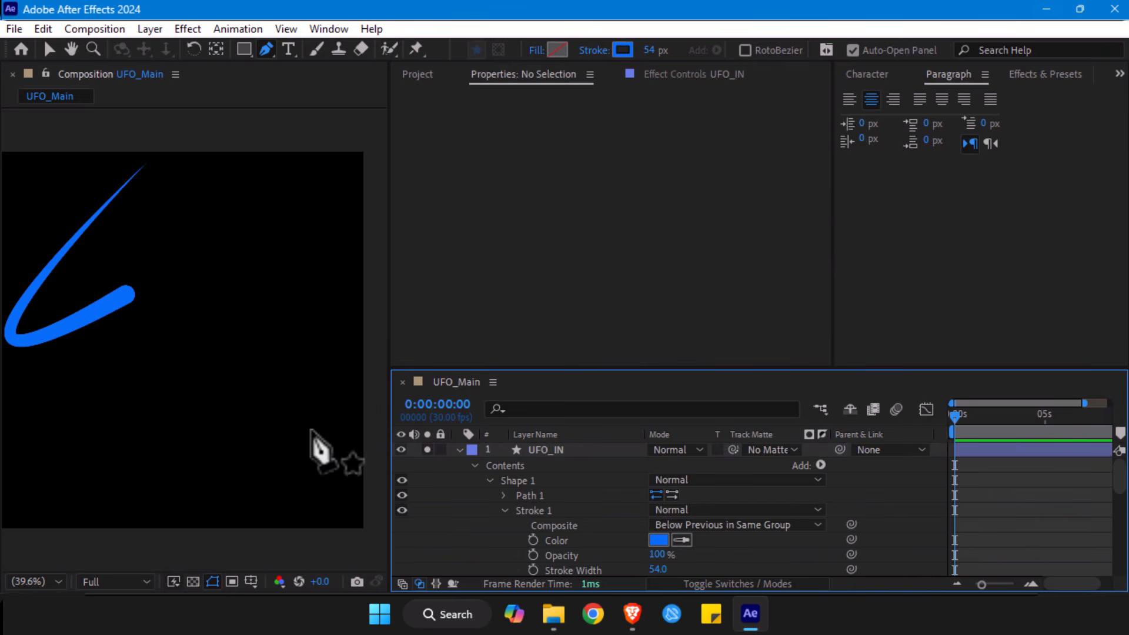
click(460, 449)
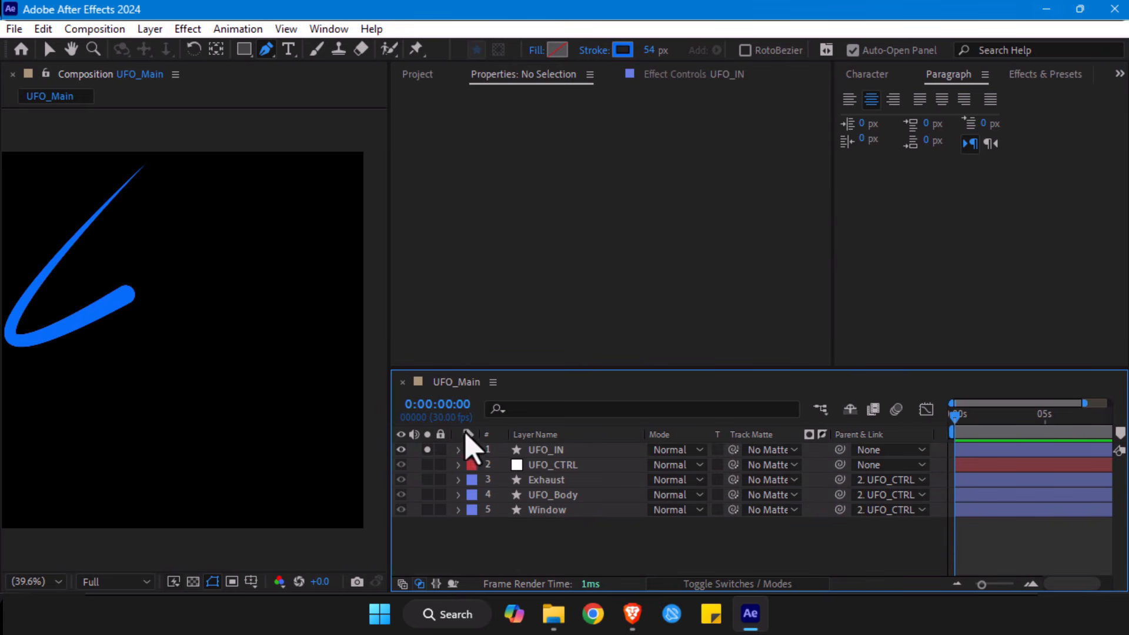
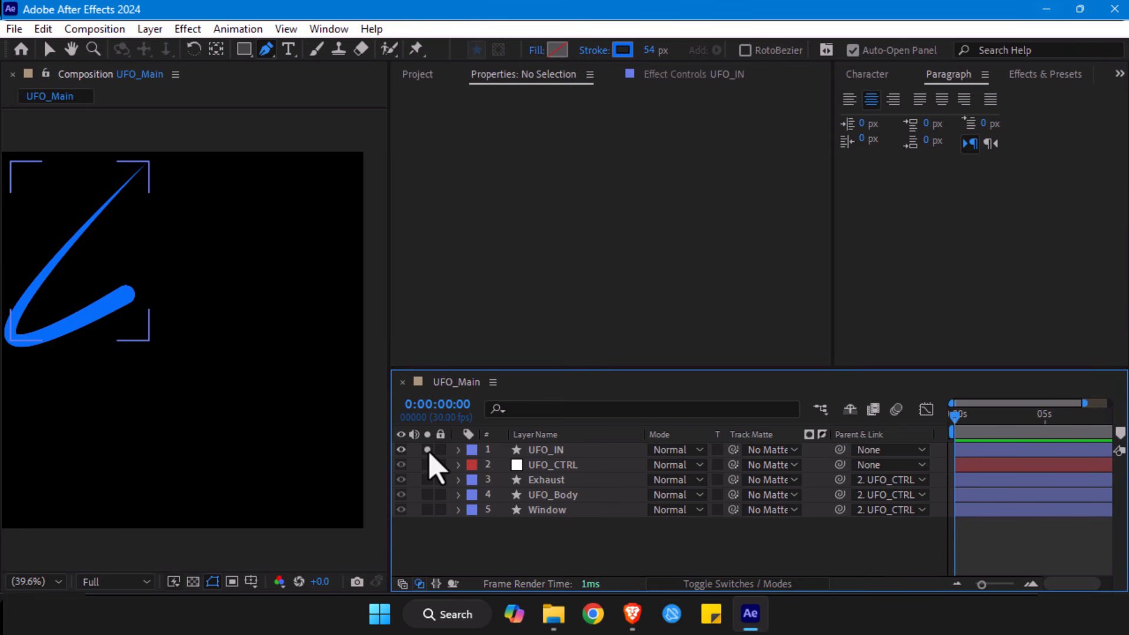
- Compare the soloed UFO_IN and UFO_CTRL layers with the full composition, leaving all layers unsoloed and the Selection tool active
click(427, 450)
click(427, 450)
click(428, 464)
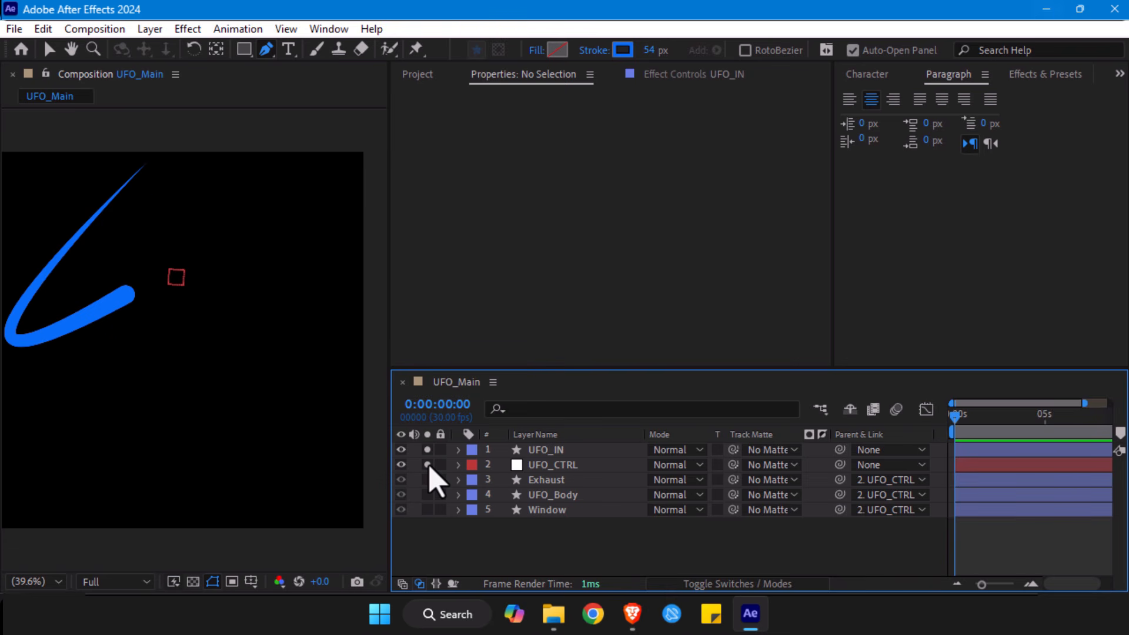
click(428, 465)
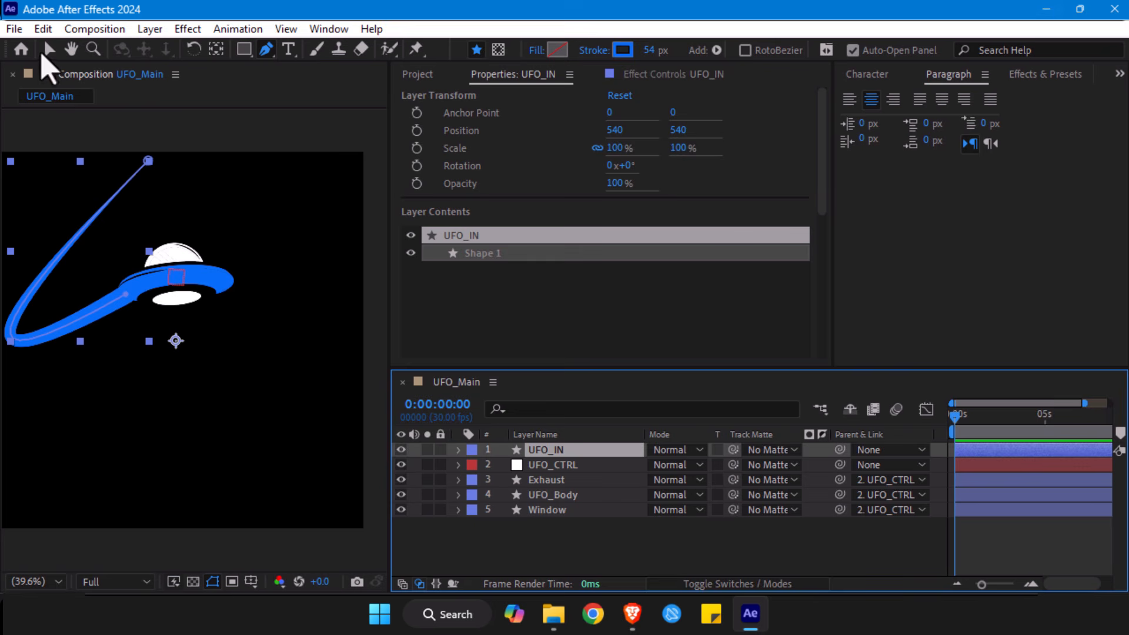
click(50, 50)
drag(399, 480, 398, 453)
click(401, 510)
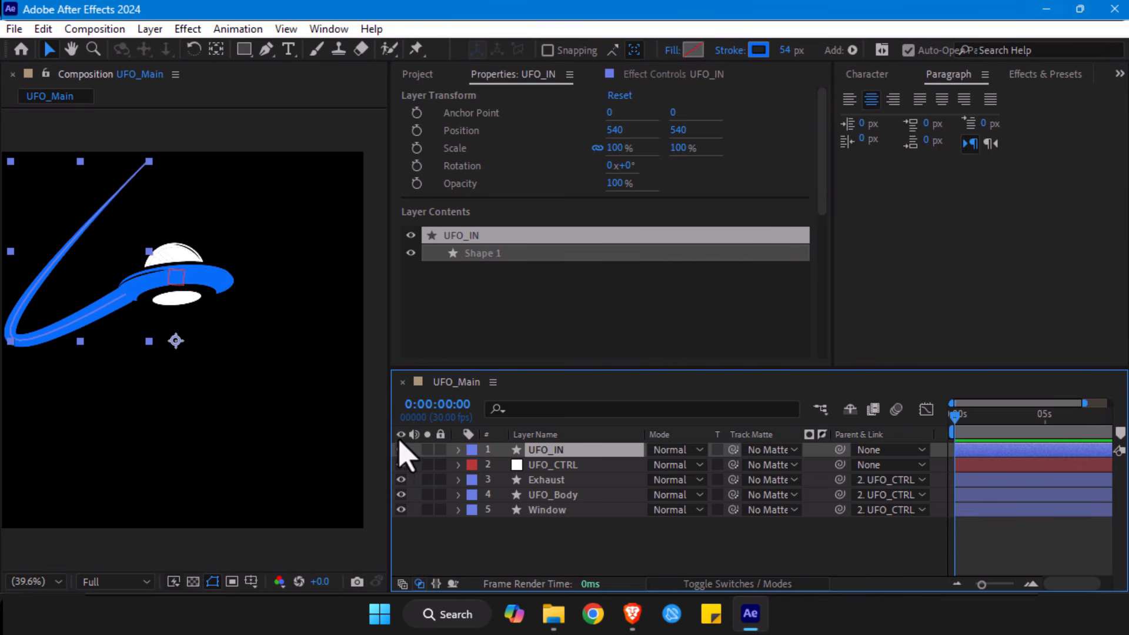
click(427, 449)
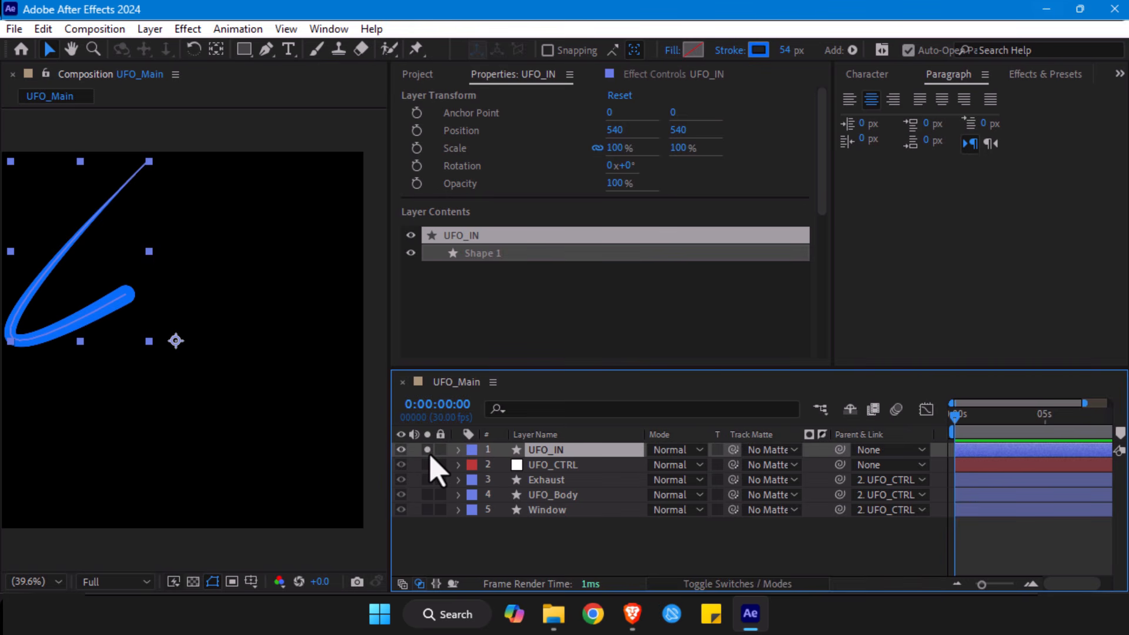
click(428, 449)
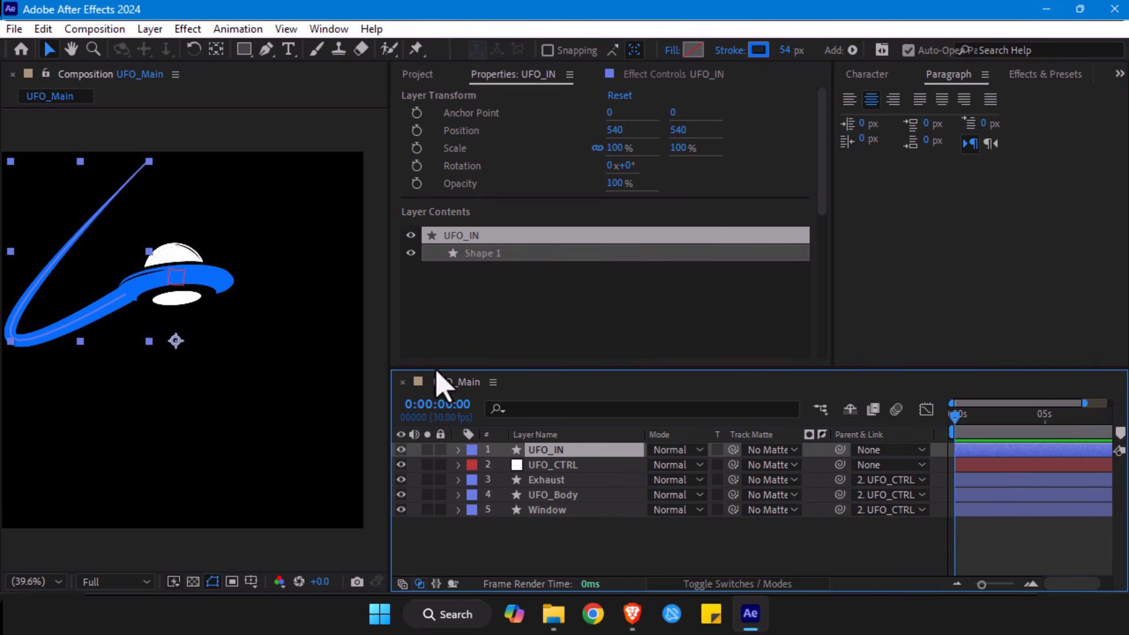
- Add a Trim Paths operator to the contents of the UFO_IN layer and expand its properties
key(comma)
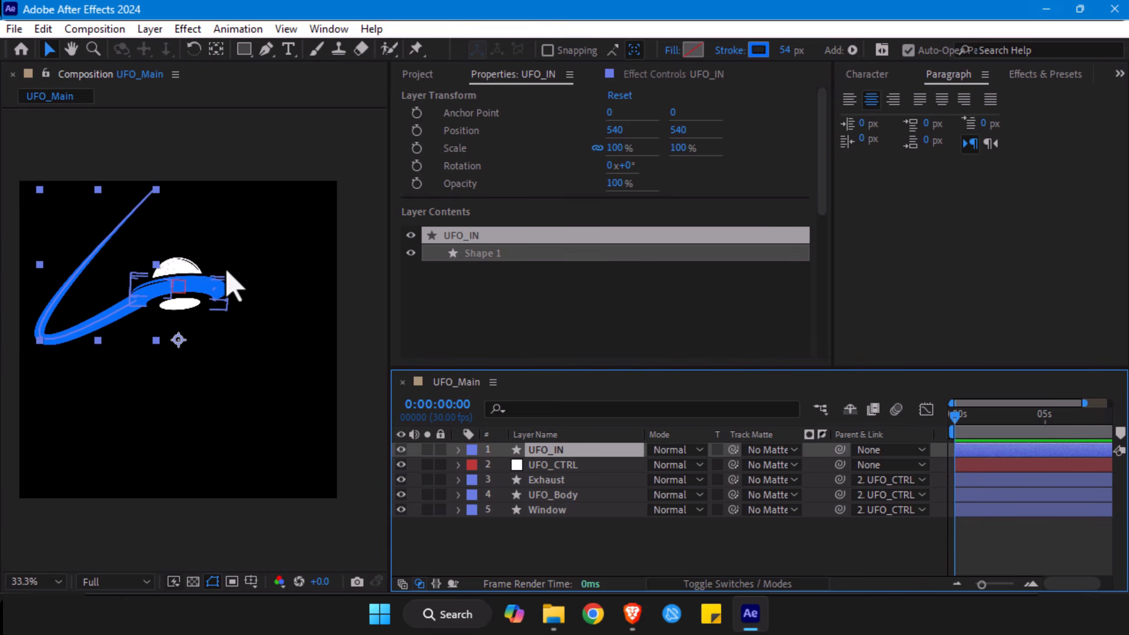
click(459, 450)
click(488, 480)
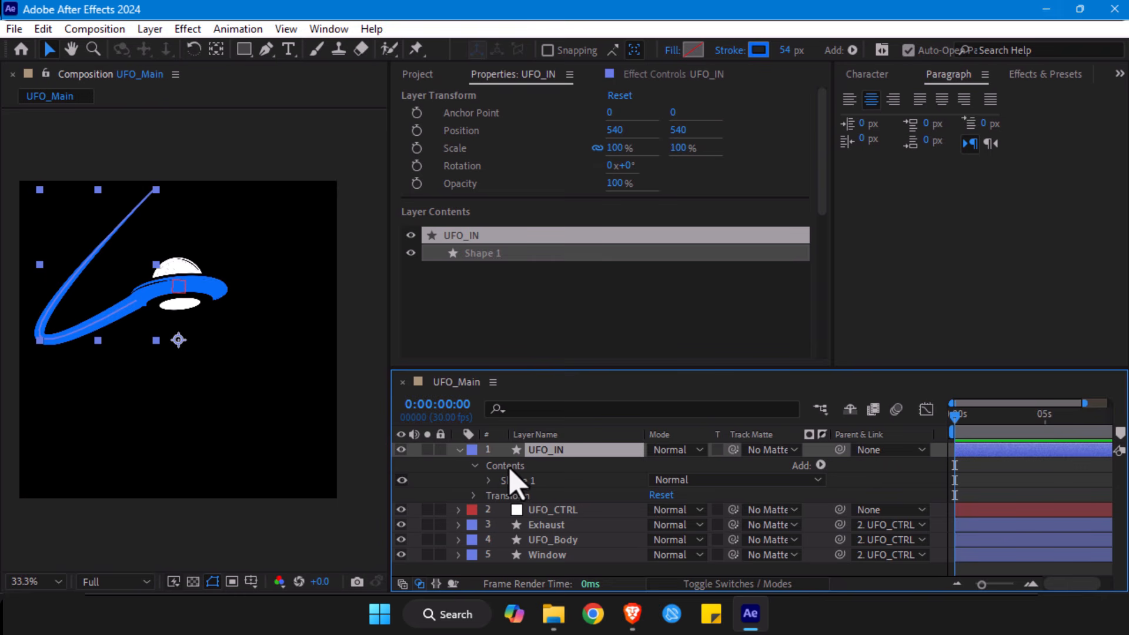
click(507, 467)
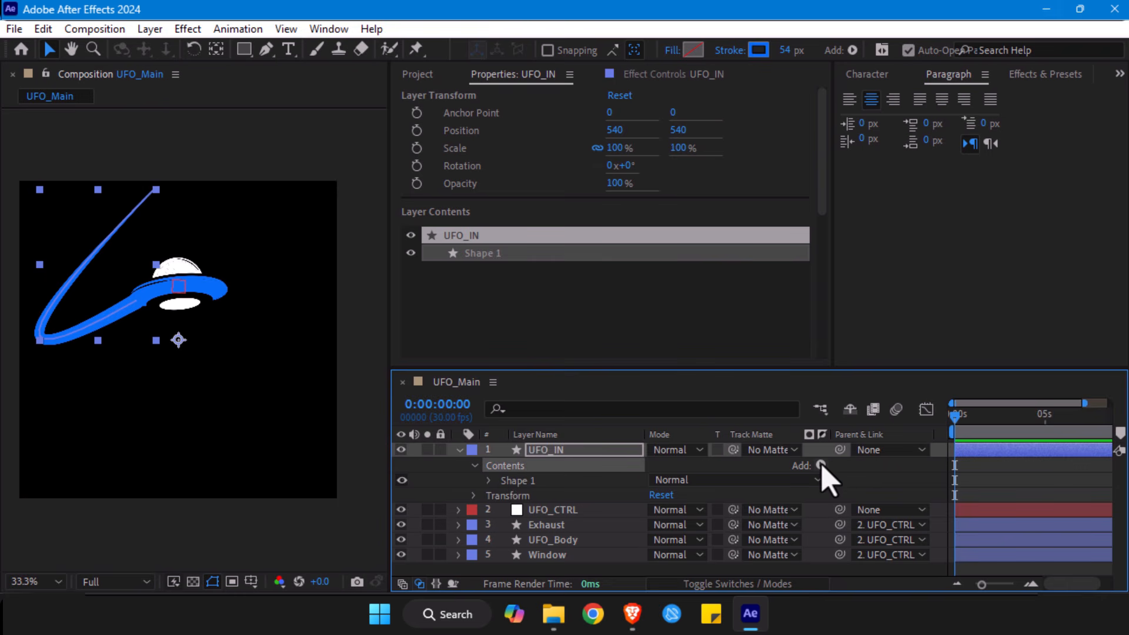
click(821, 465)
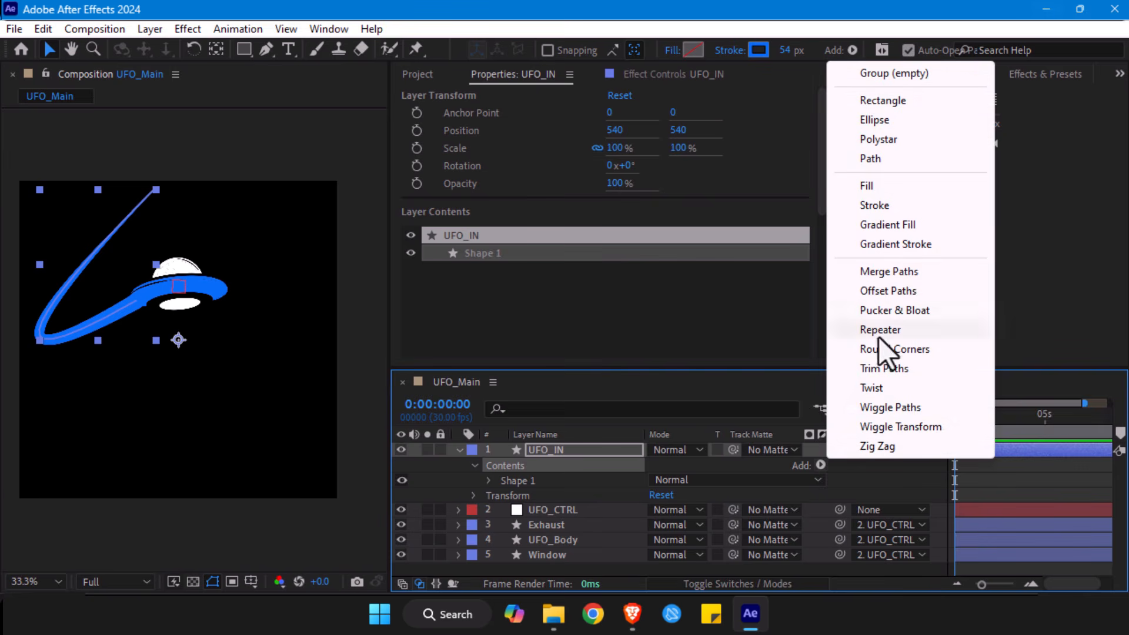
click(871, 369)
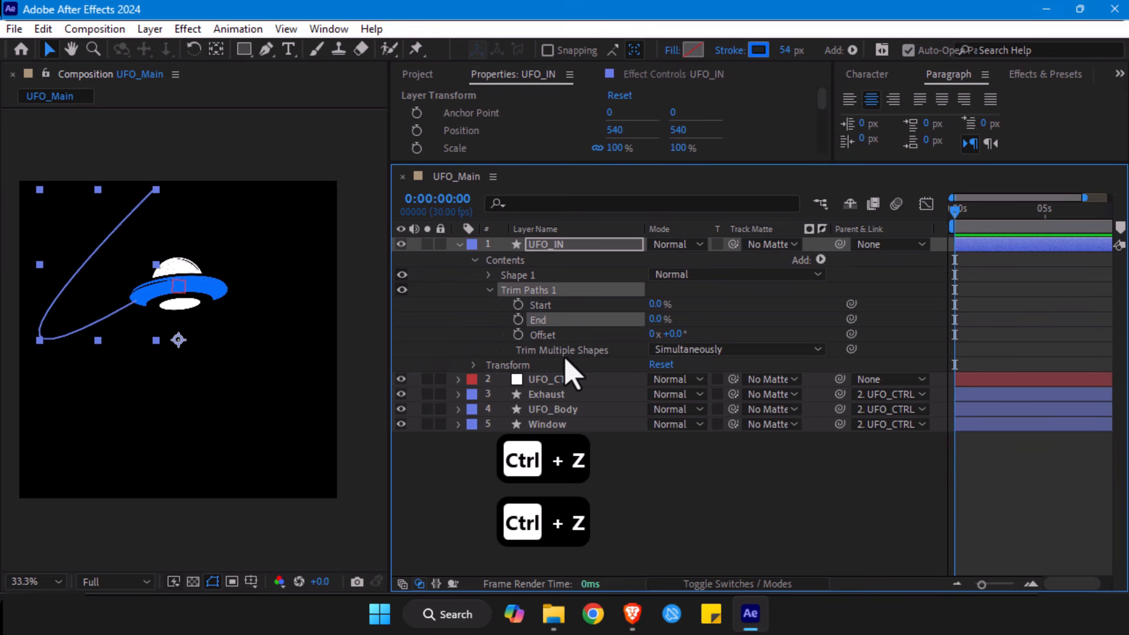
key(ctrl+z)
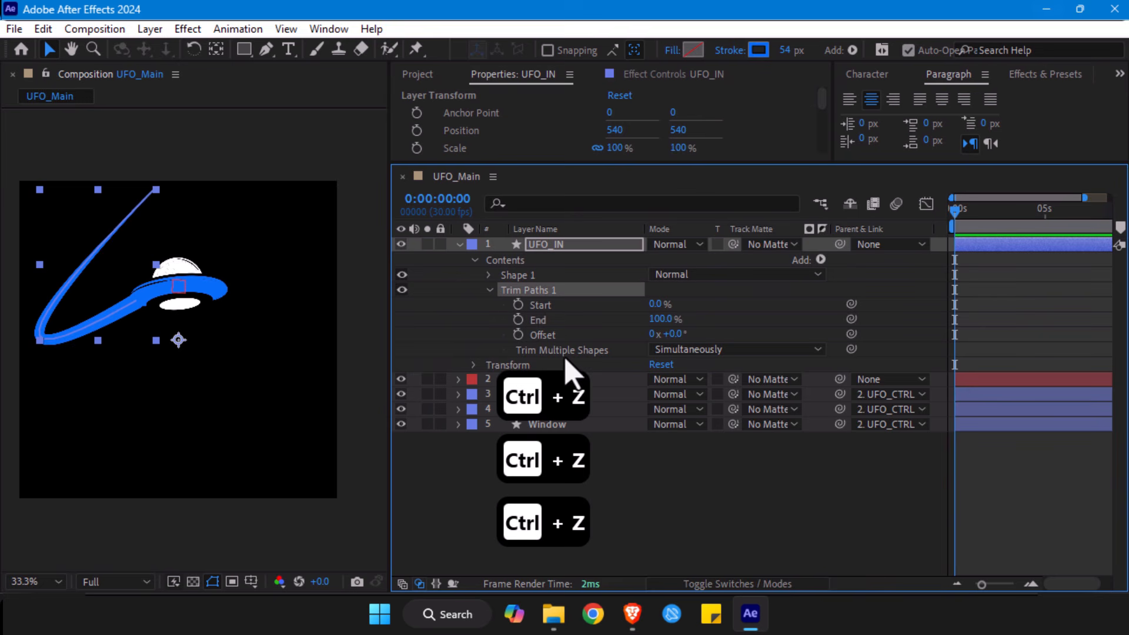
- Examine the Start, End, Offset and Trim Multiple Shapes properties of UFO_IN's Trim Paths, including the trimming mode options
click(538, 305)
click(538, 319)
click(541, 336)
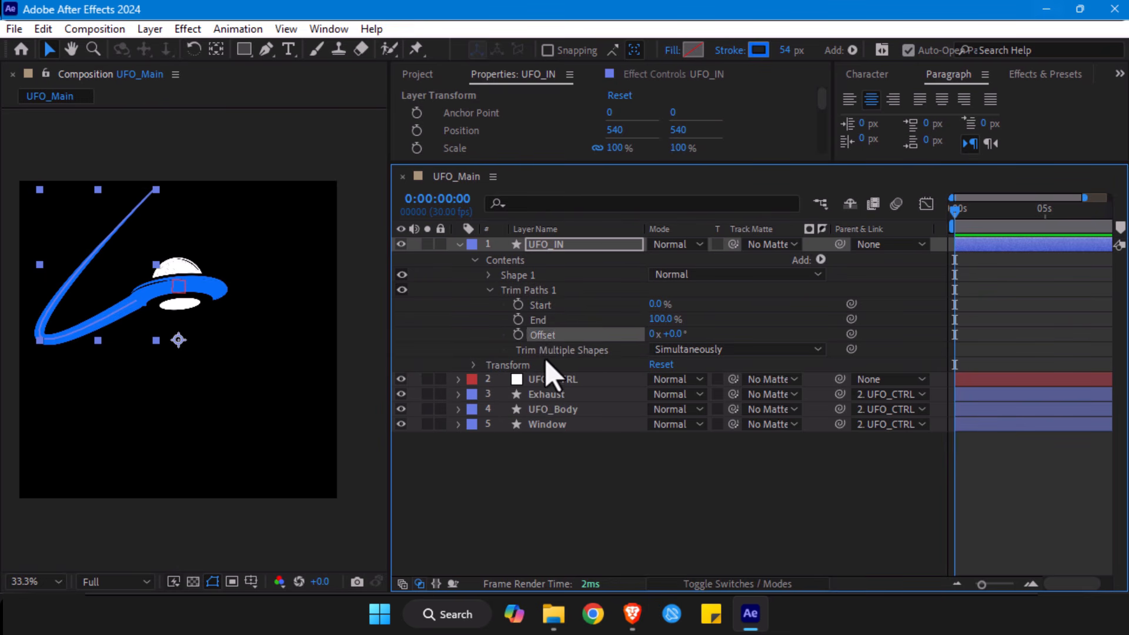
click(561, 351)
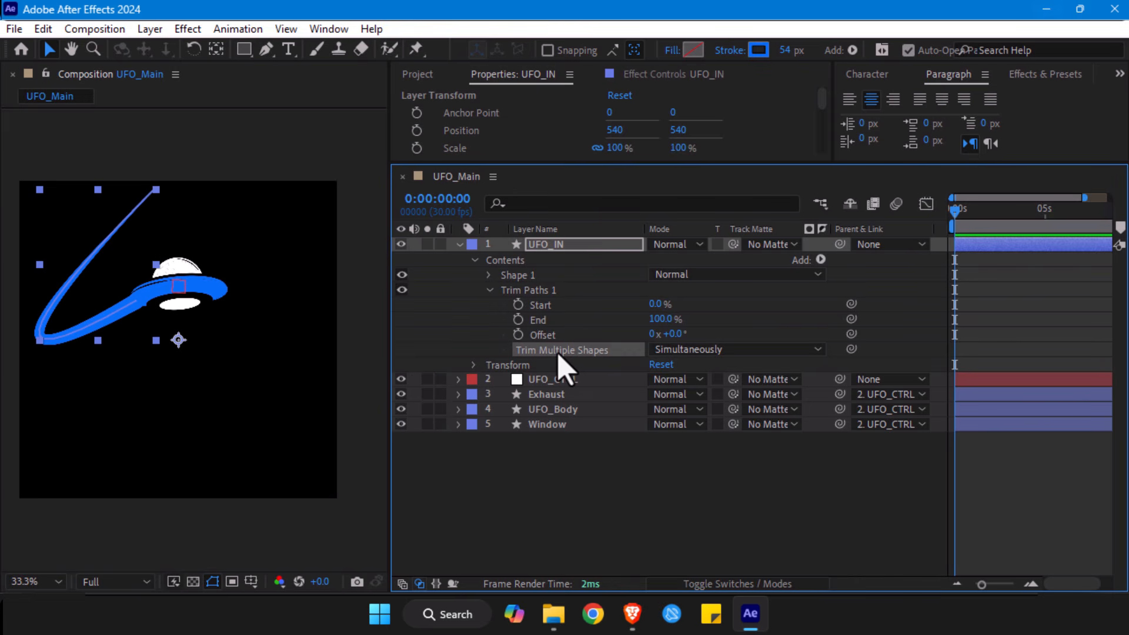
click(697, 349)
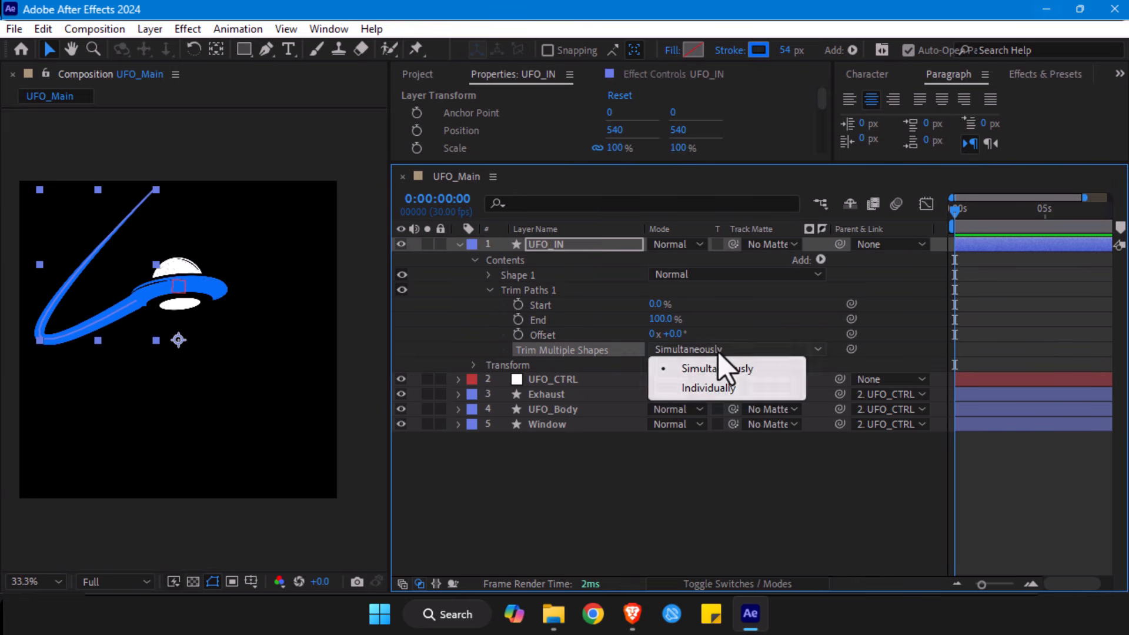
click(588, 364)
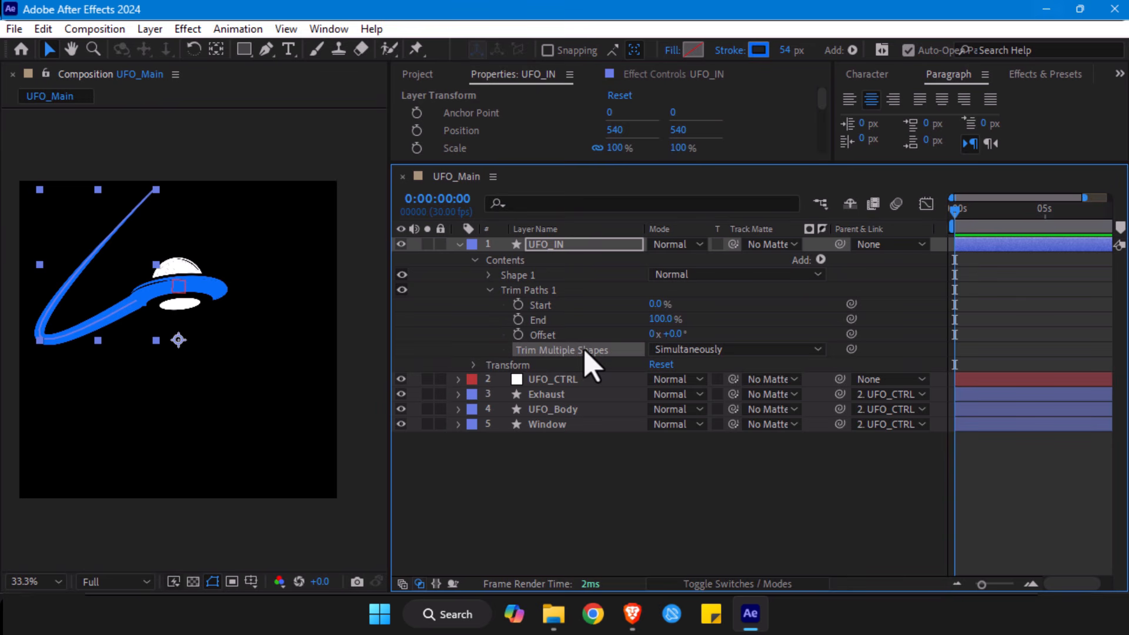
- Try out the Start value of UFO_IN's Trim Paths, leaving it at 0%, and set End to 0%
click(539, 304)
mouse_move(662, 305)
mouse_down()
mouse_move(674, 303)
mouse_move(646, 303)
mouse_move(664, 318)
mouse_up()
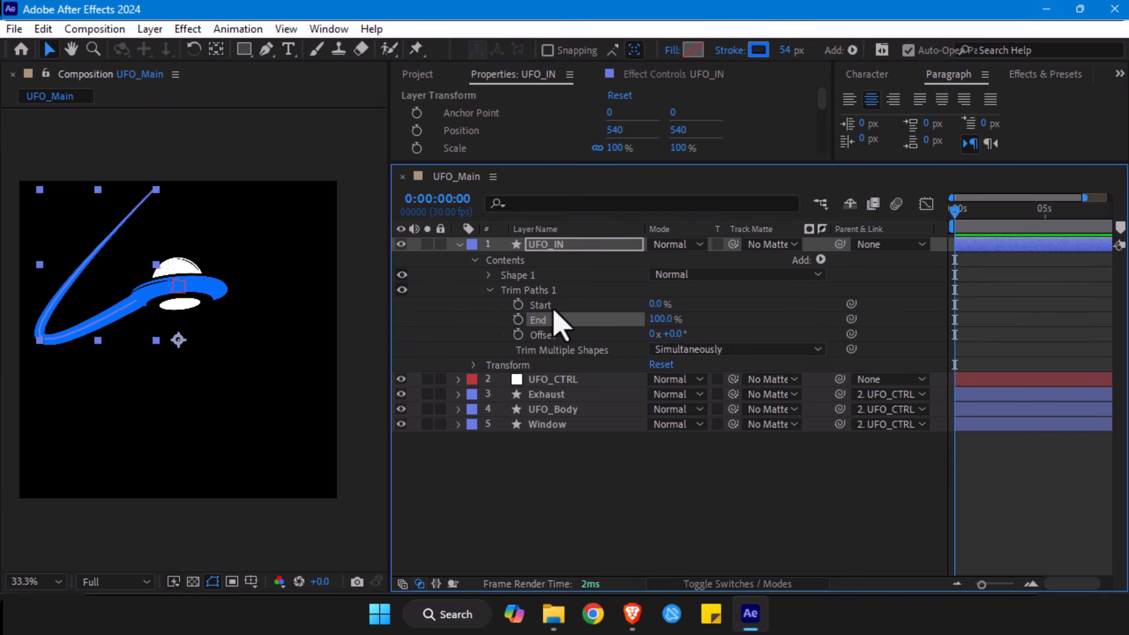
drag(663, 319, 558, 320)
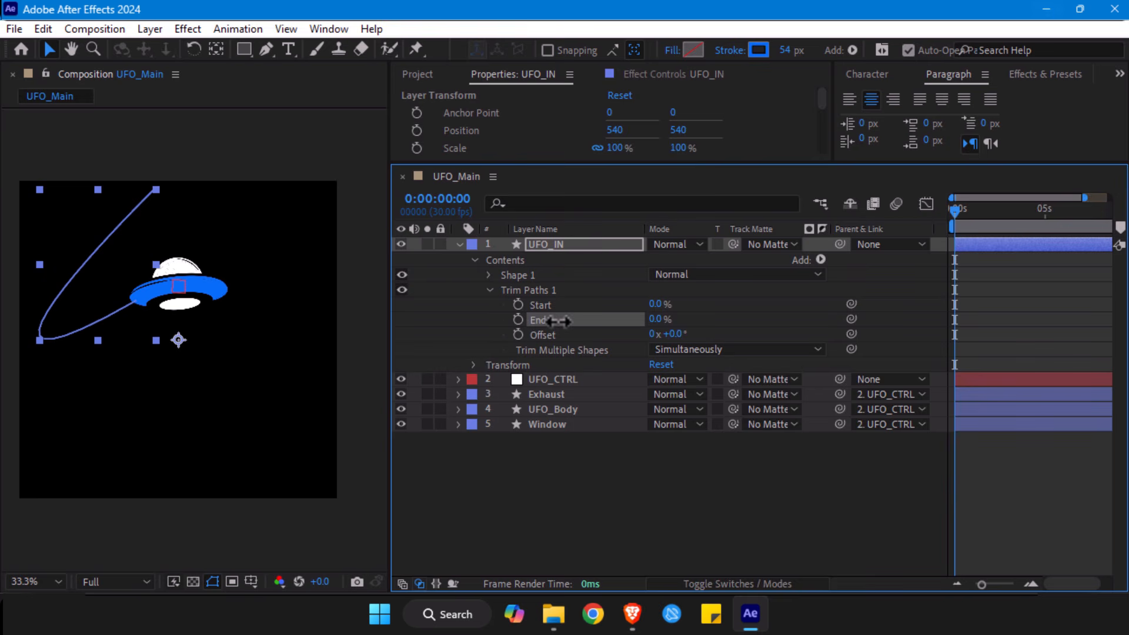
- Enable keyframing for the trim's Start and End at the first frame and show only UFO_IN's keyframed properties
click(517, 319)
click(518, 305)
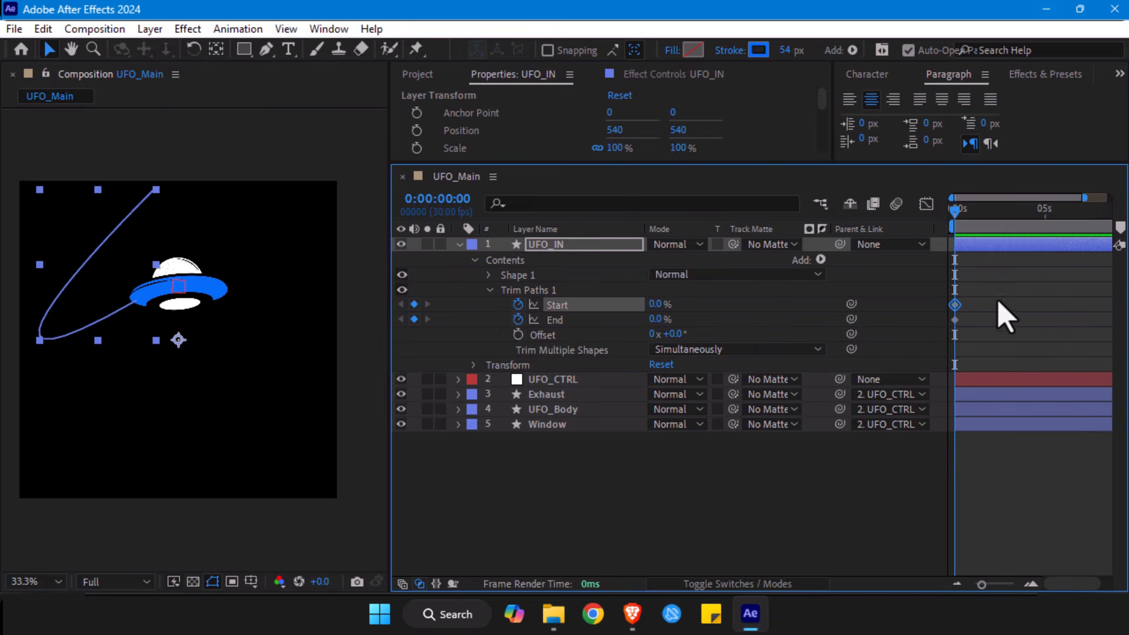
click(579, 243)
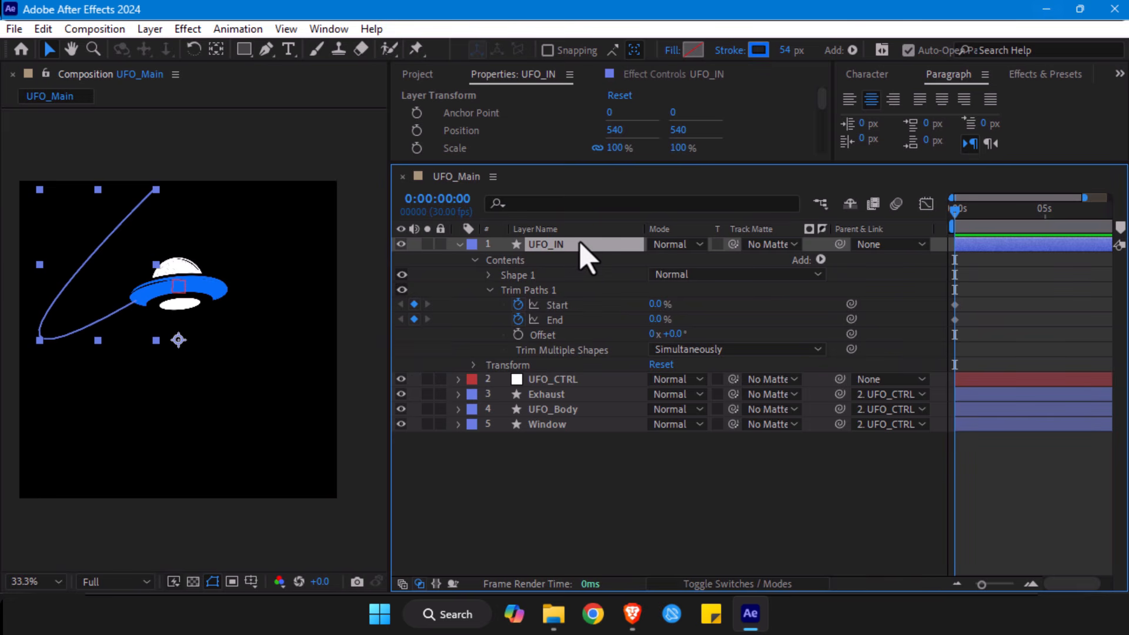
key(u)
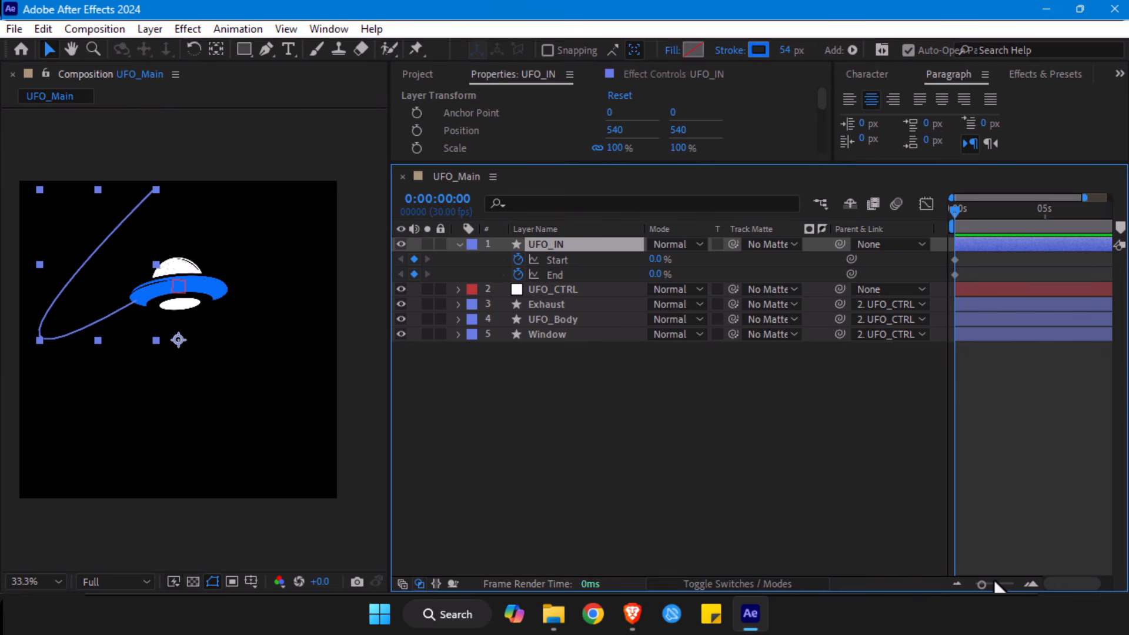
- Add Start and End keyframes to UFO_IN's trim at 0:00:00:15 and set both values to 100%
key(shift+Page_Down)
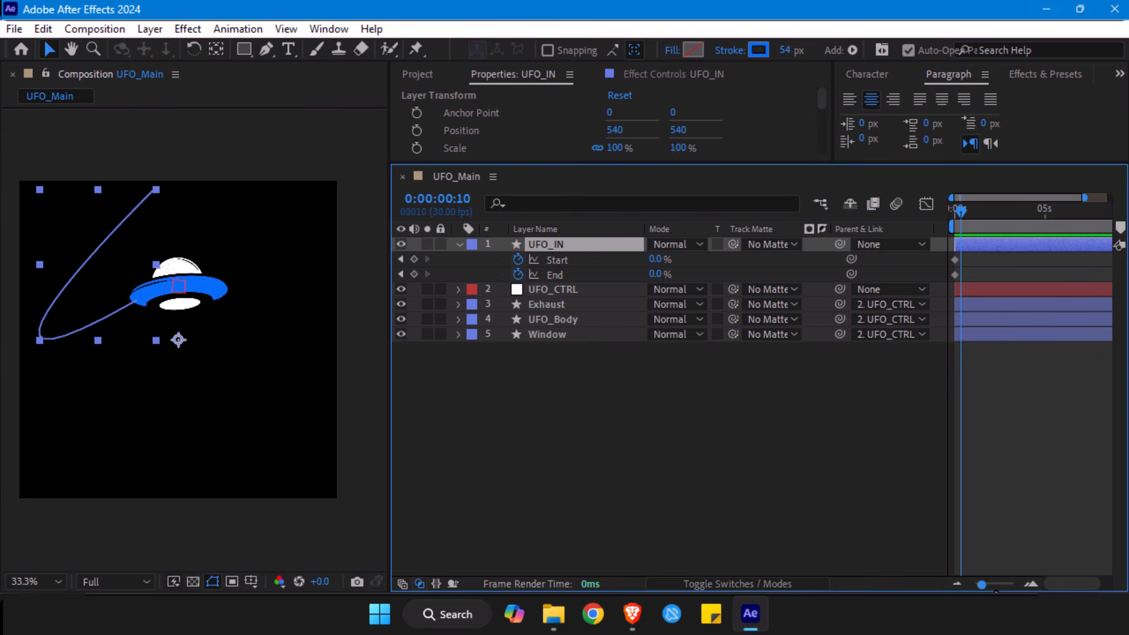
drag(994, 582, 1004, 584)
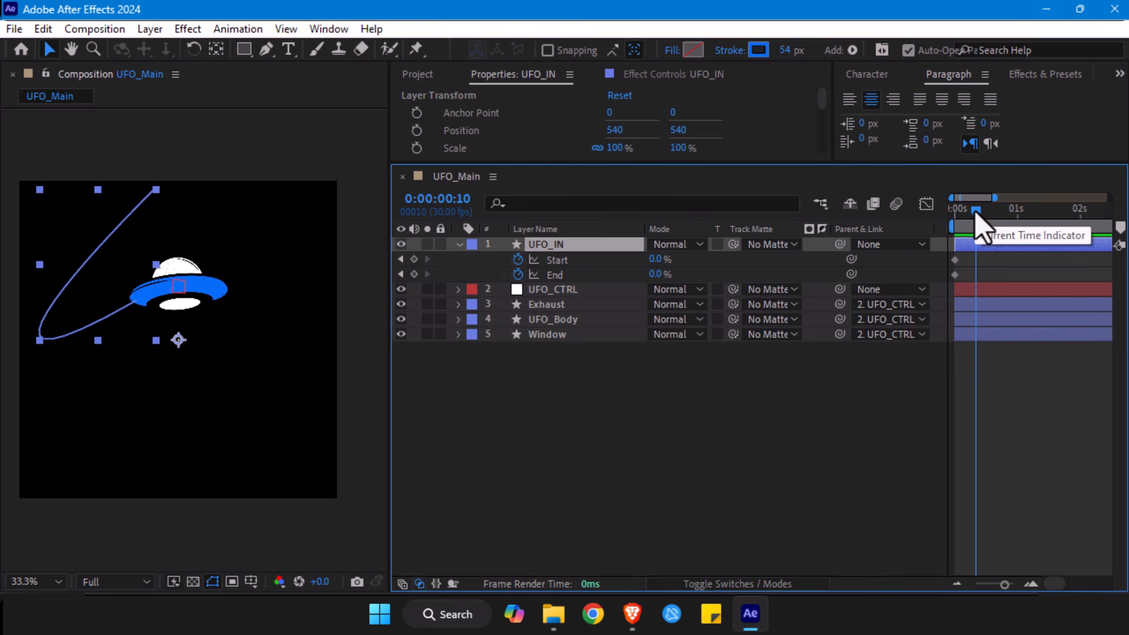
drag(975, 210, 960, 217)
key(shift+Page_Down)
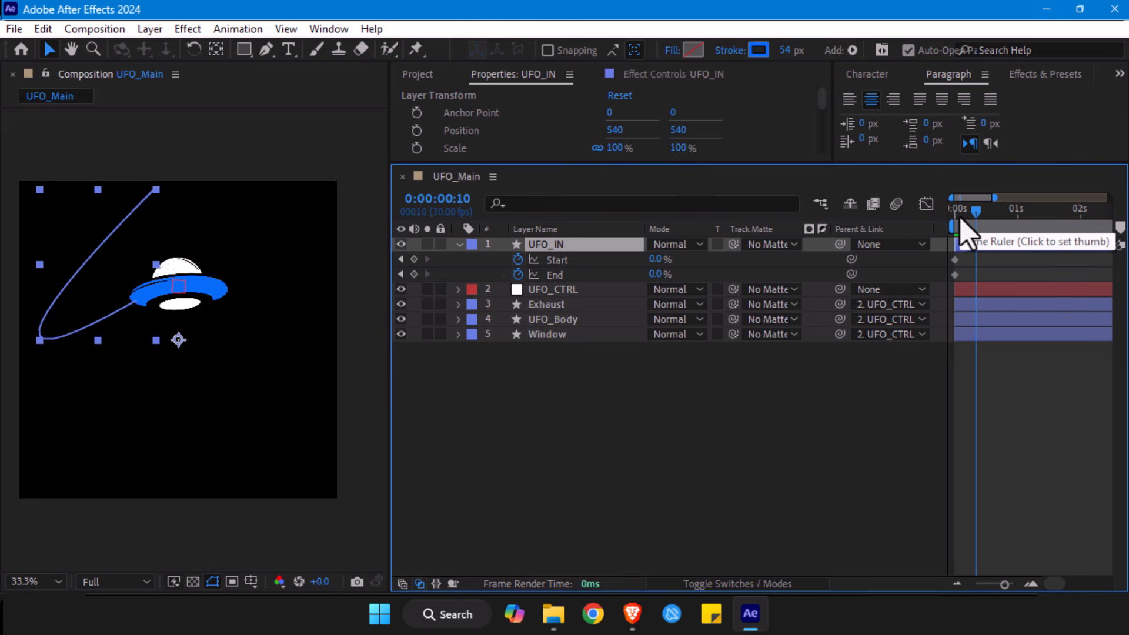
key(Page_Down)
key(Page_Down)
key(Page_Down)
key(Page_Down)
key(Page_Down)
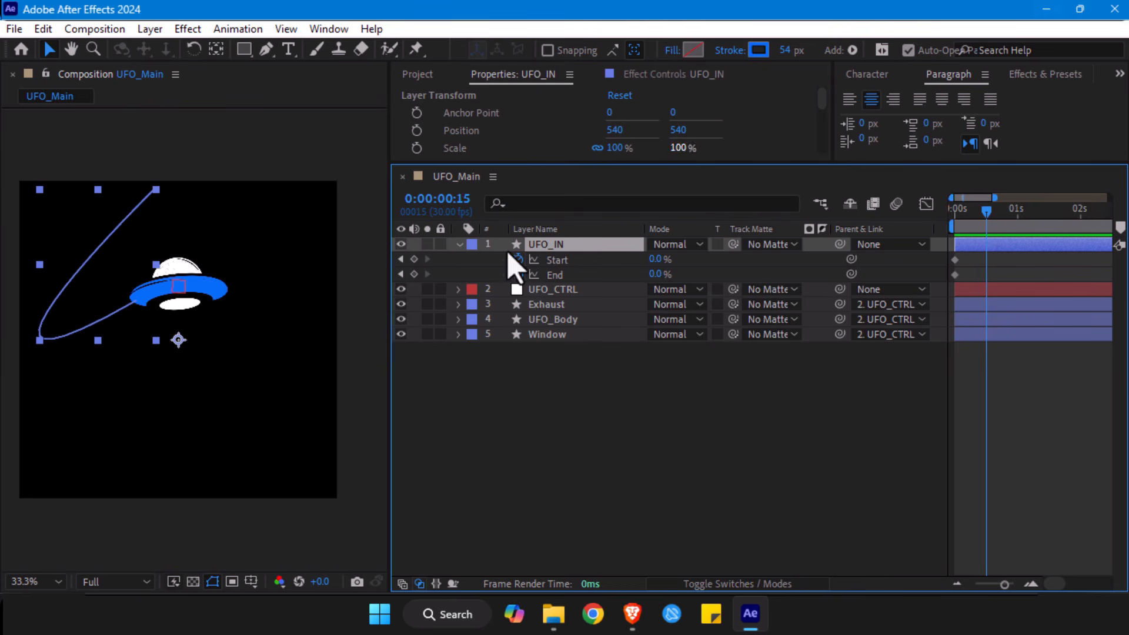
click(414, 259)
click(414, 274)
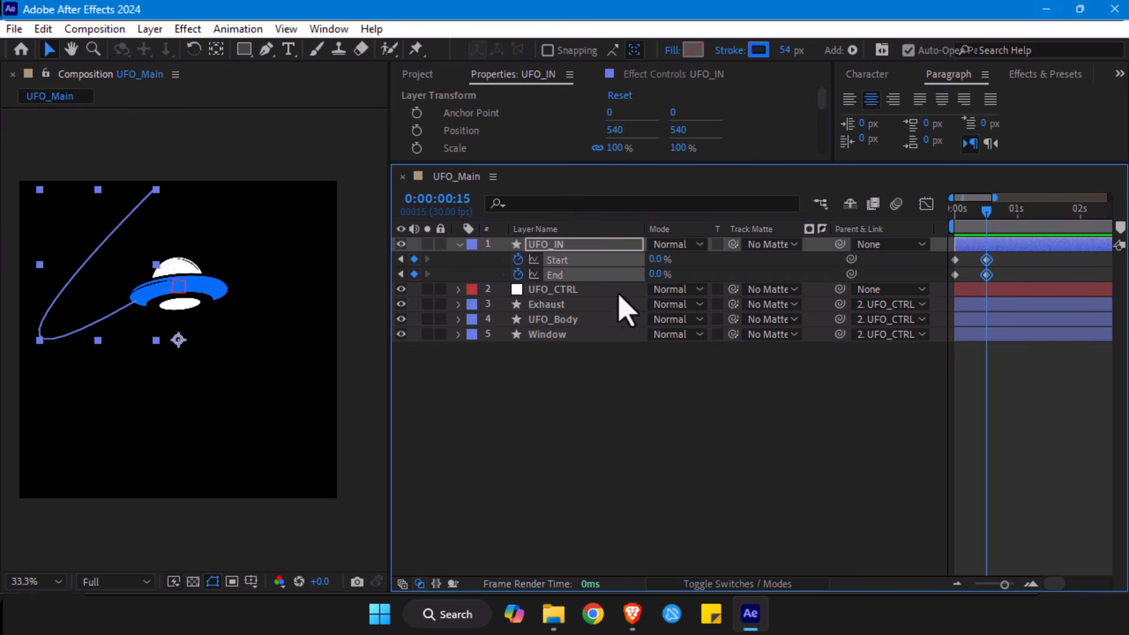
drag(654, 259, 852, 262)
drag(658, 274, 781, 274)
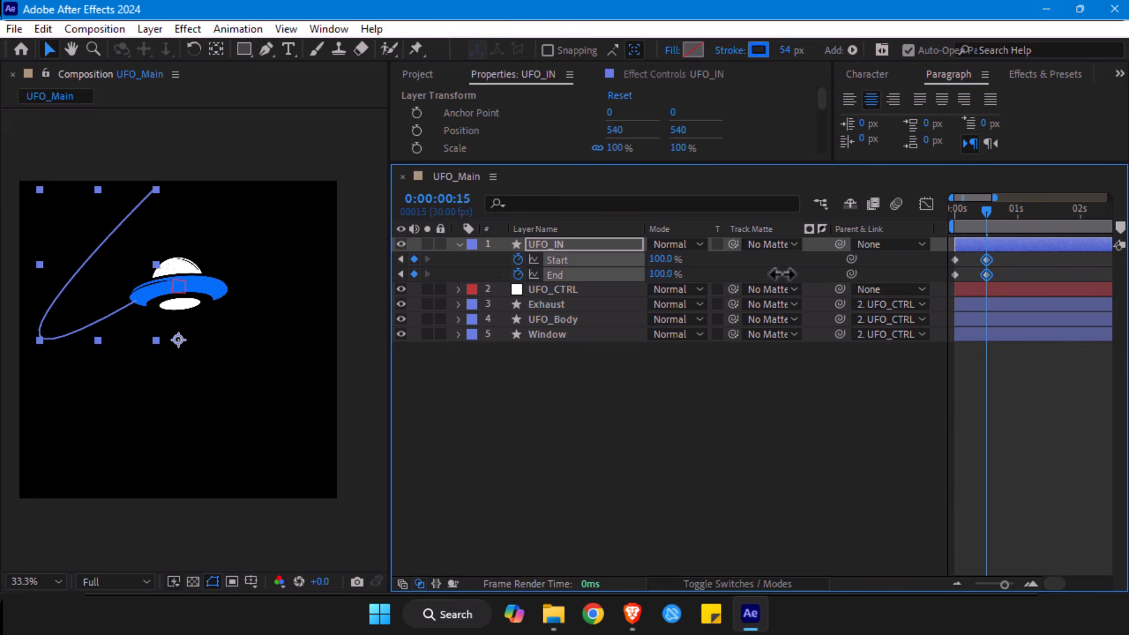
- Offset UFO_IN's Start keyframes four frames after the End keyframes and preview the stroke animation
mouse_move(981, 217)
mouse_down()
mouse_move(945, 221)
mouse_move(986, 222)
mouse_up()
drag(1013, 271, 963, 264)
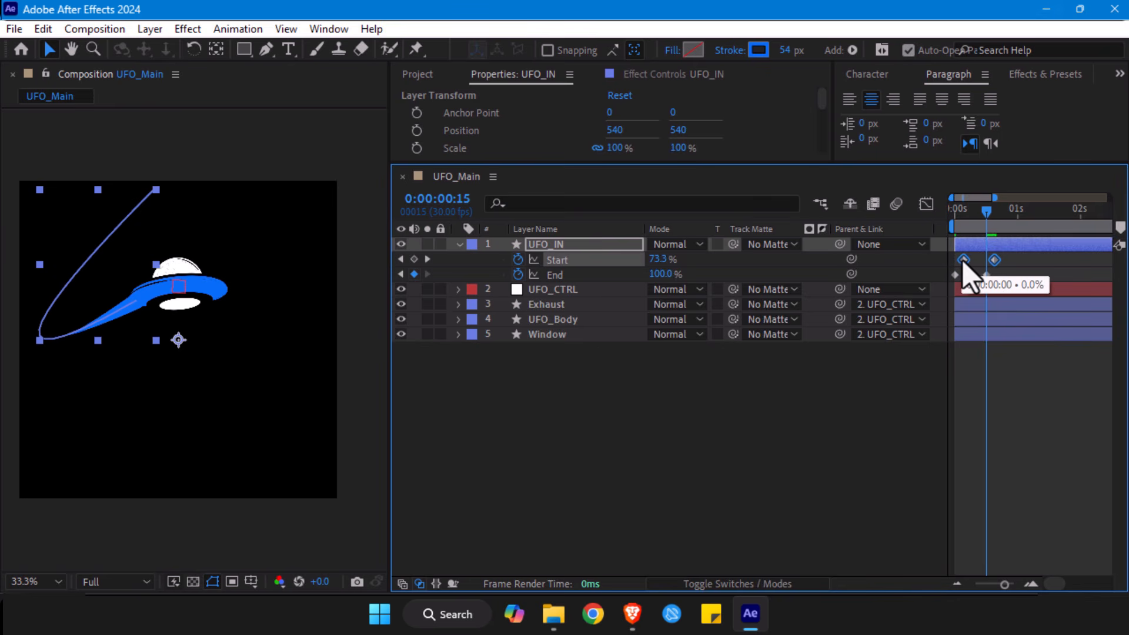
drag(974, 219, 935, 221)
click(1019, 431)
key(space)
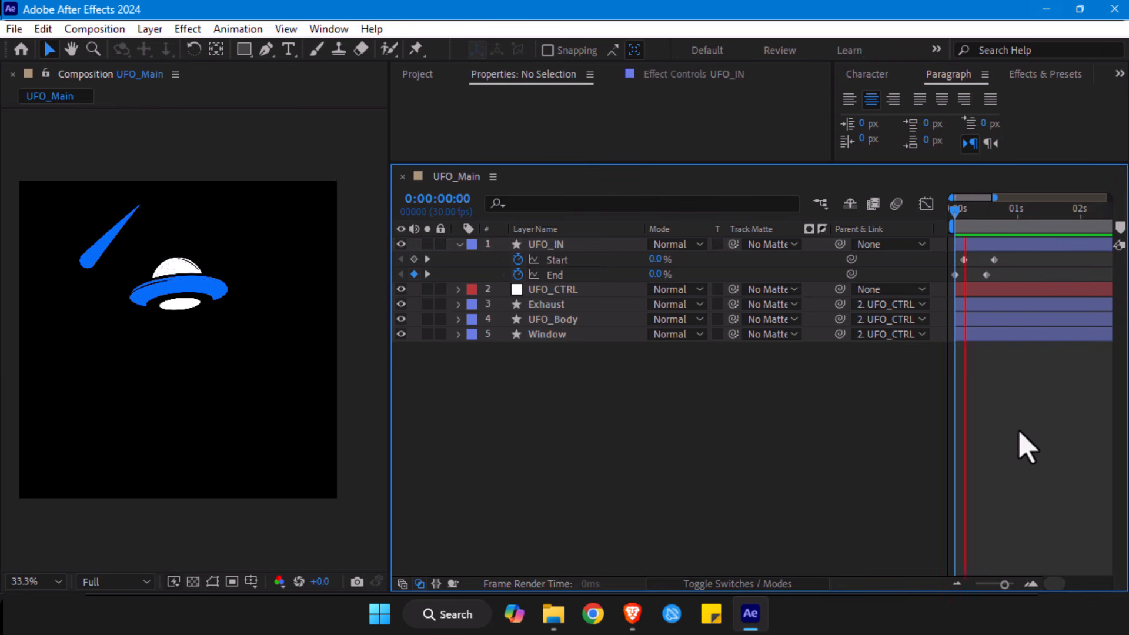
key(space)
drag(982, 219, 943, 218)
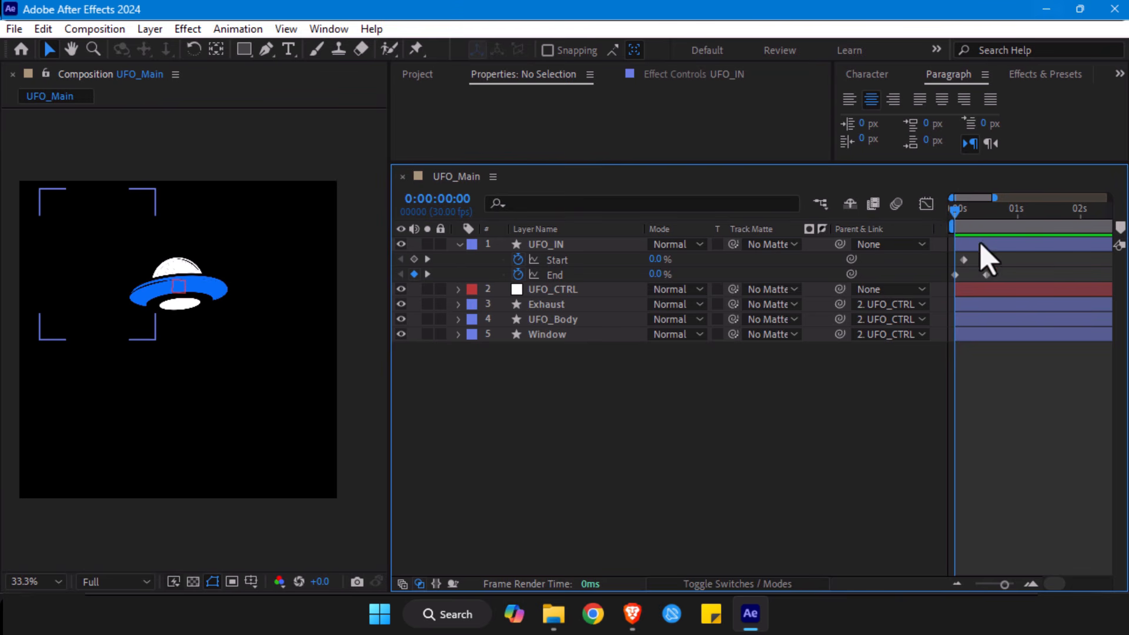
- Realign the Start keyframes with the End keyframes and check both properties at the first frame and at frame 15
drag(1011, 254, 956, 257)
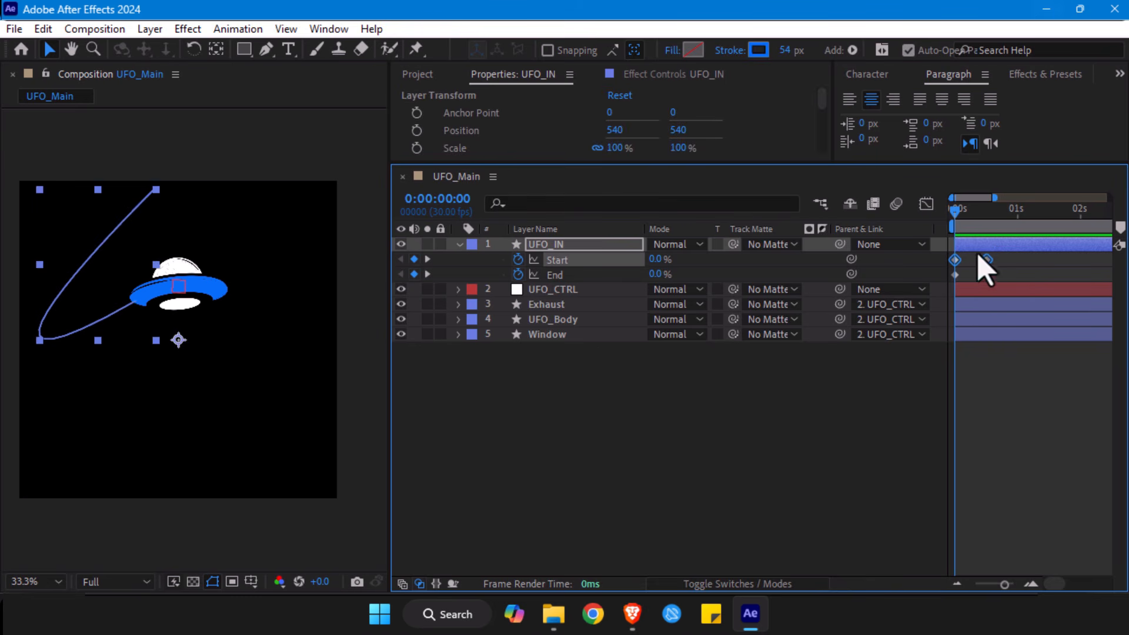
click(977, 335)
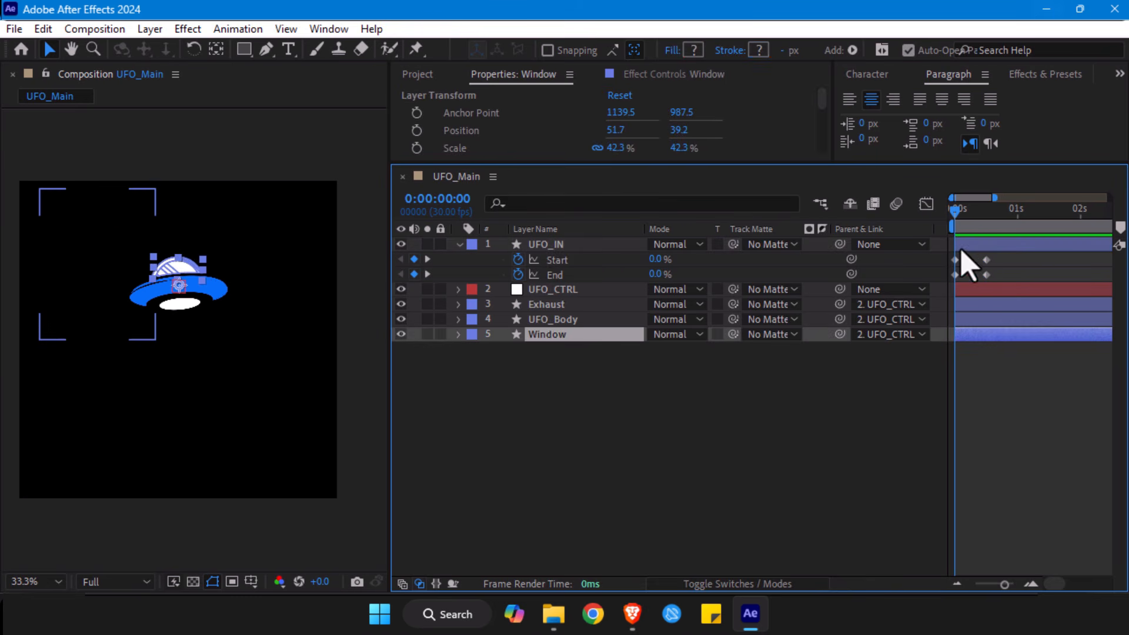
click(562, 261)
click(555, 275)
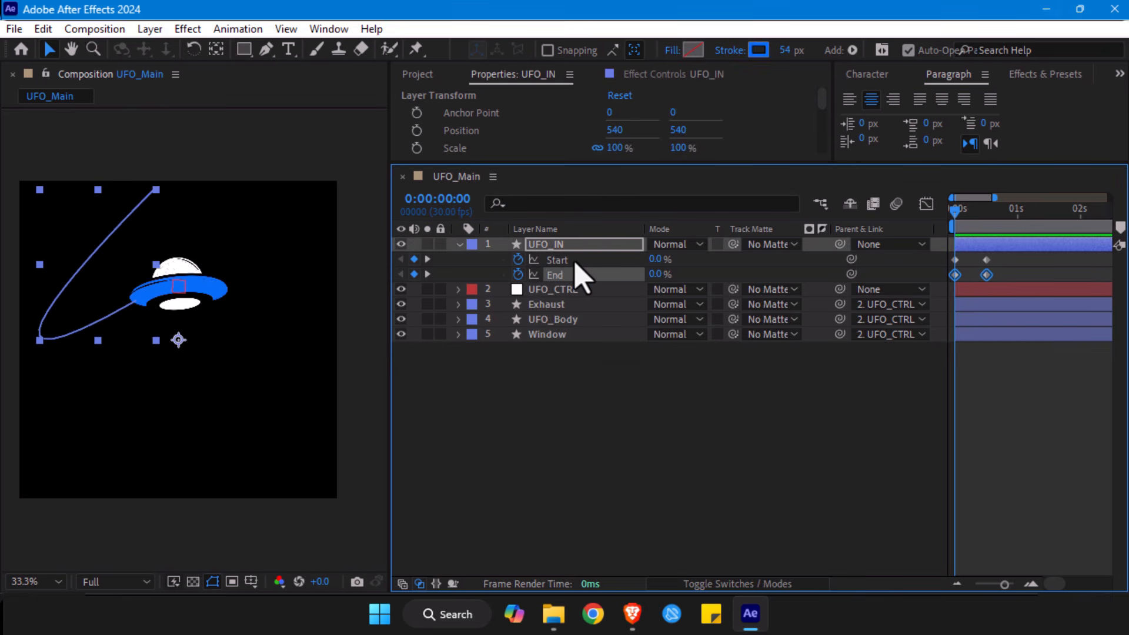
click(566, 261)
click(560, 275)
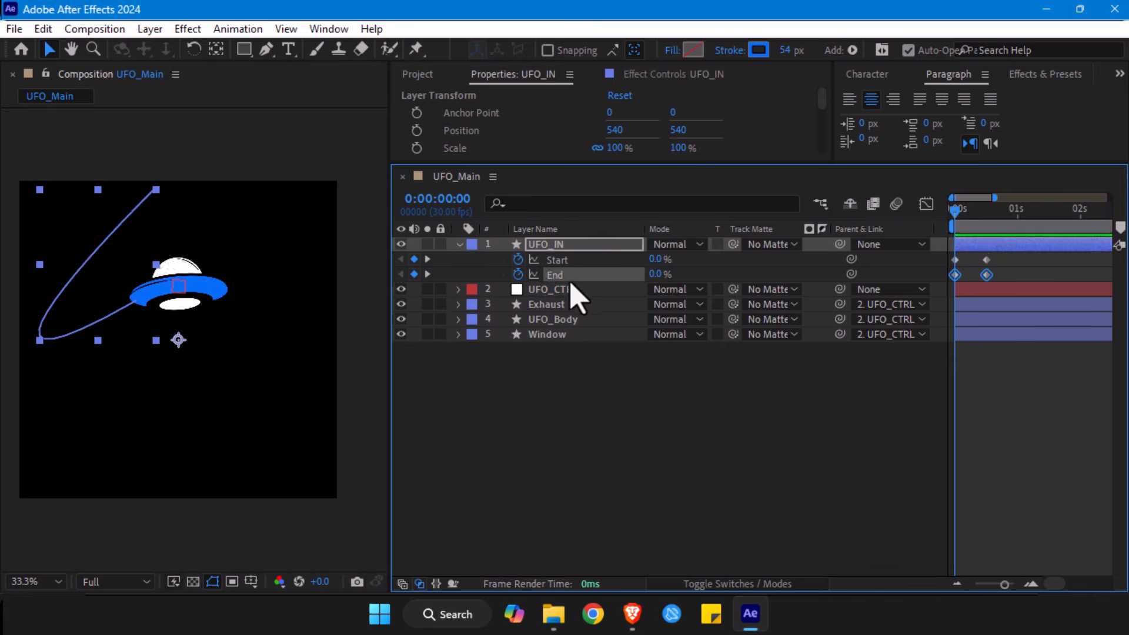
click(986, 226)
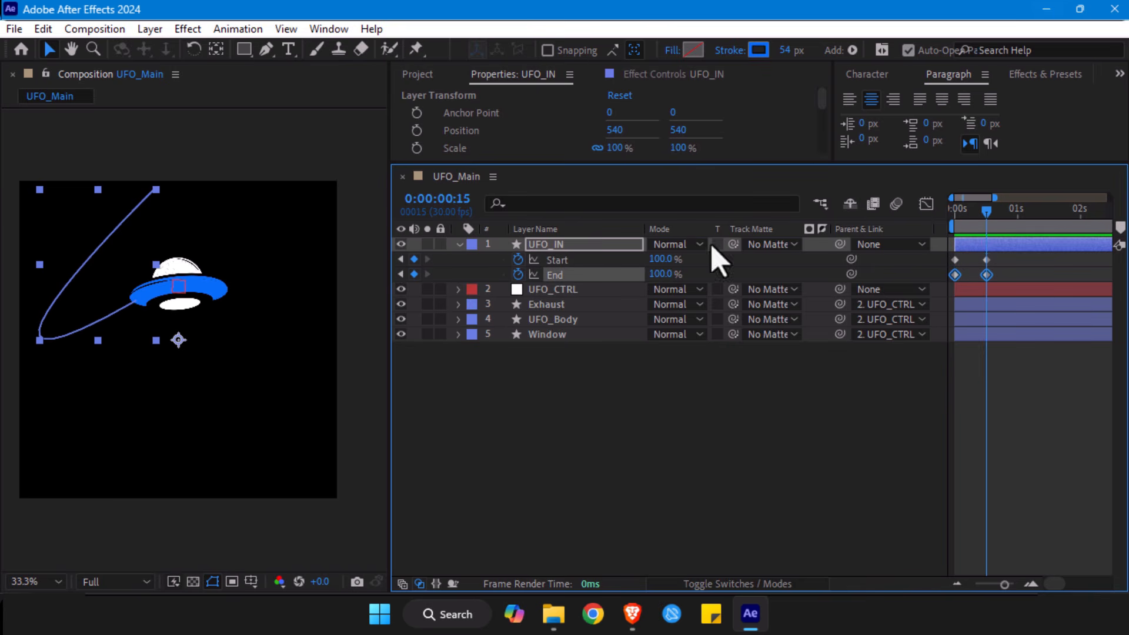
- Shift both Start keyframes of UFO_IN's Trim Paths four frames later, leaving the End keyframes in place
click(579, 260)
click(578, 276)
click(860, 412)
click(977, 212)
drag(978, 213, 958, 218)
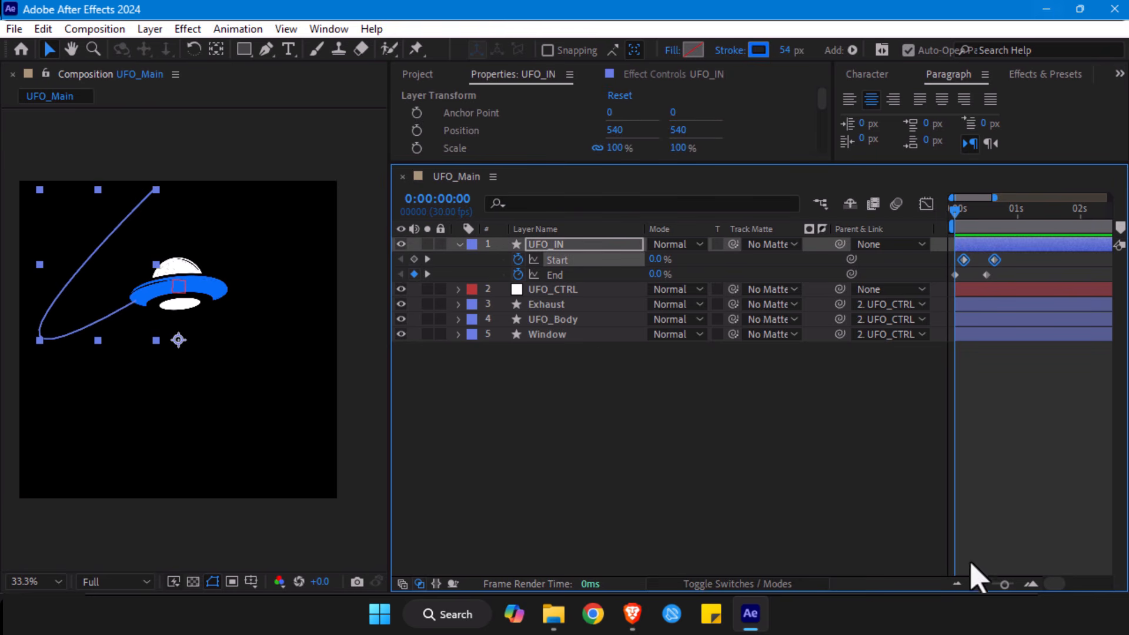
- Scrub through the first seven frames to examine how the offset Start and End keyframes shape the stroke
drag(1000, 582, 1010, 583)
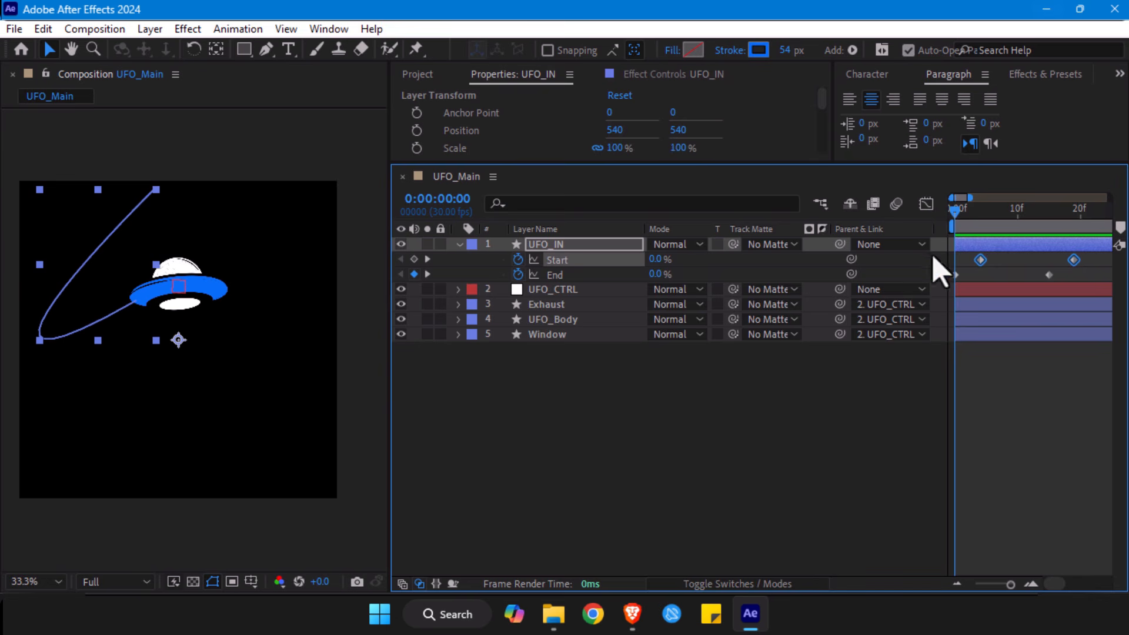
drag(958, 211, 961, 213)
drag(976, 211, 999, 226)
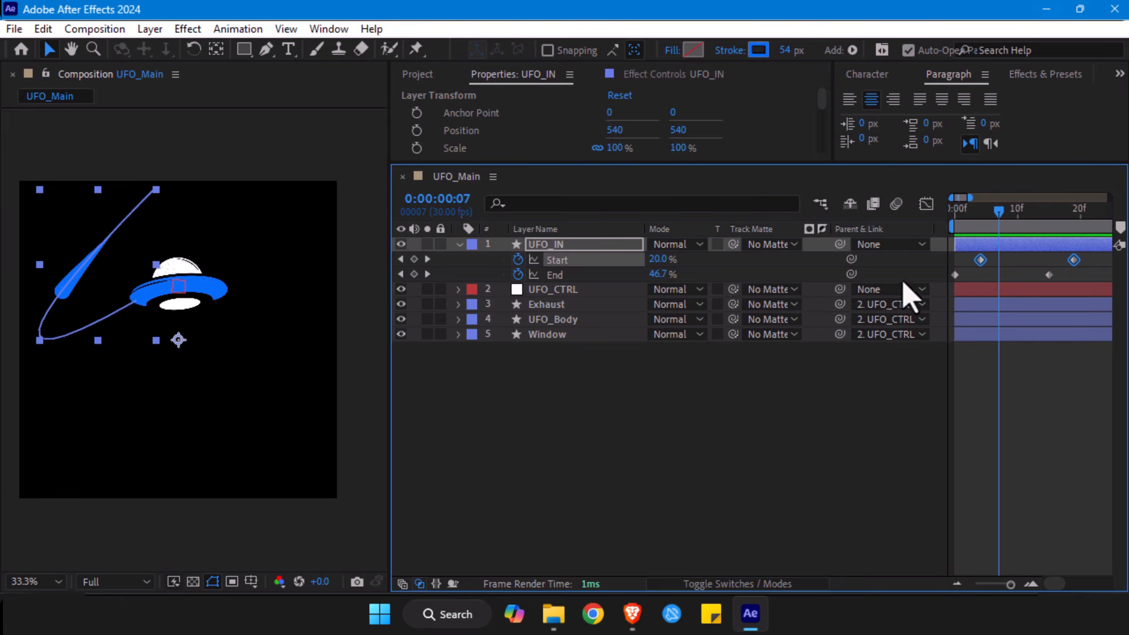
- Hide the Mode and Track Matte columns in the UFO_Main timeline
mouse_move(1003, 221)
mouse_down()
mouse_move(1056, 224)
mouse_move(986, 225)
mouse_up()
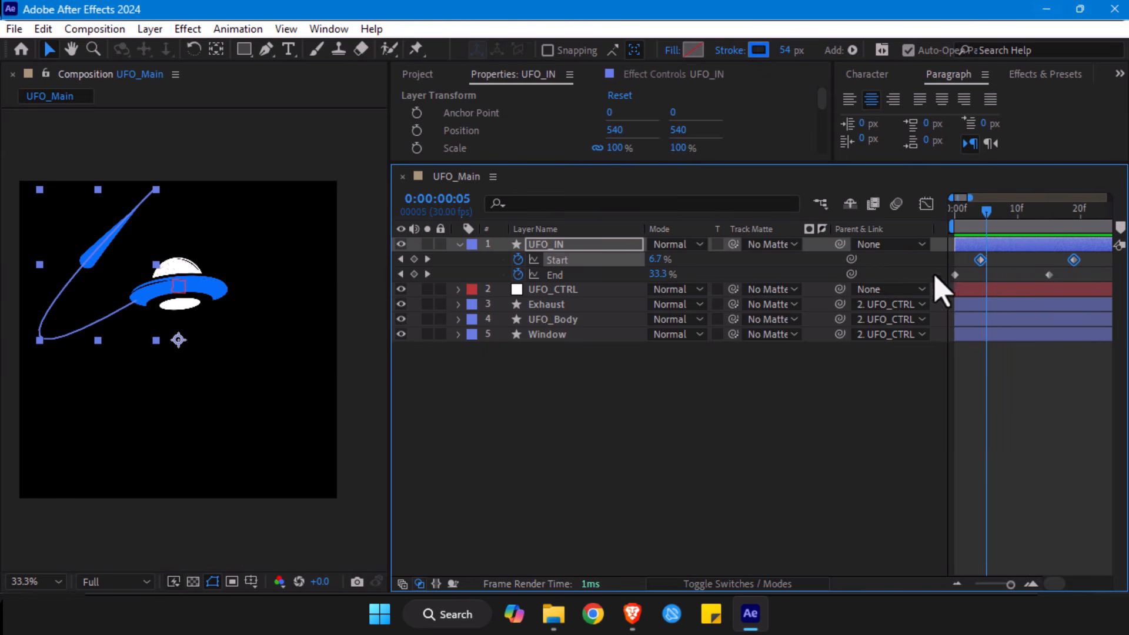
right_click(760, 230)
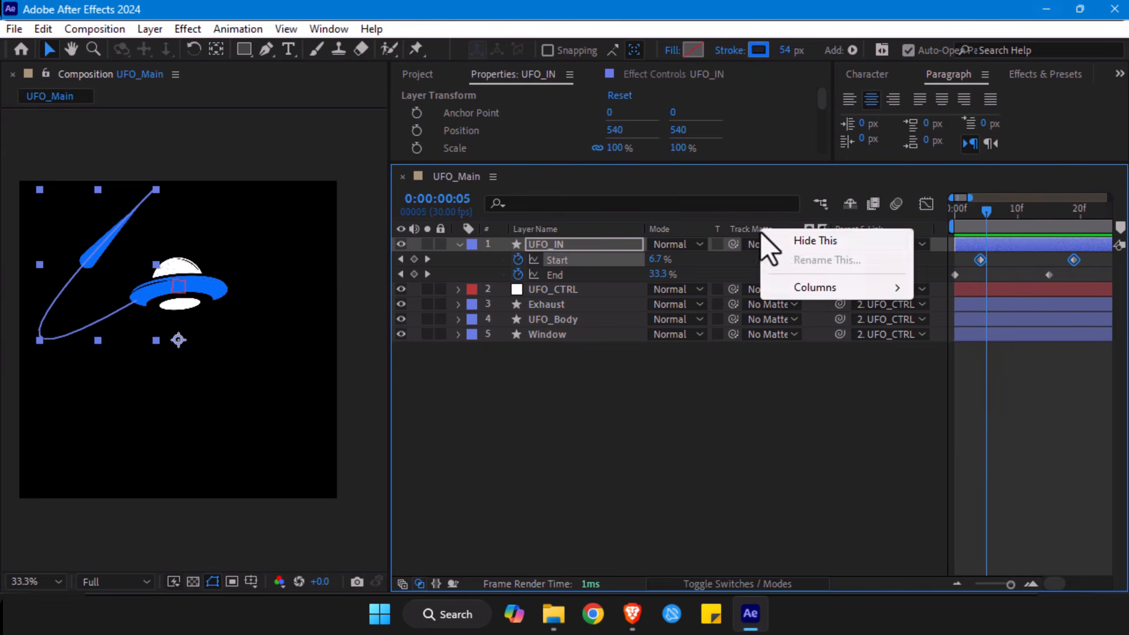
click(788, 238)
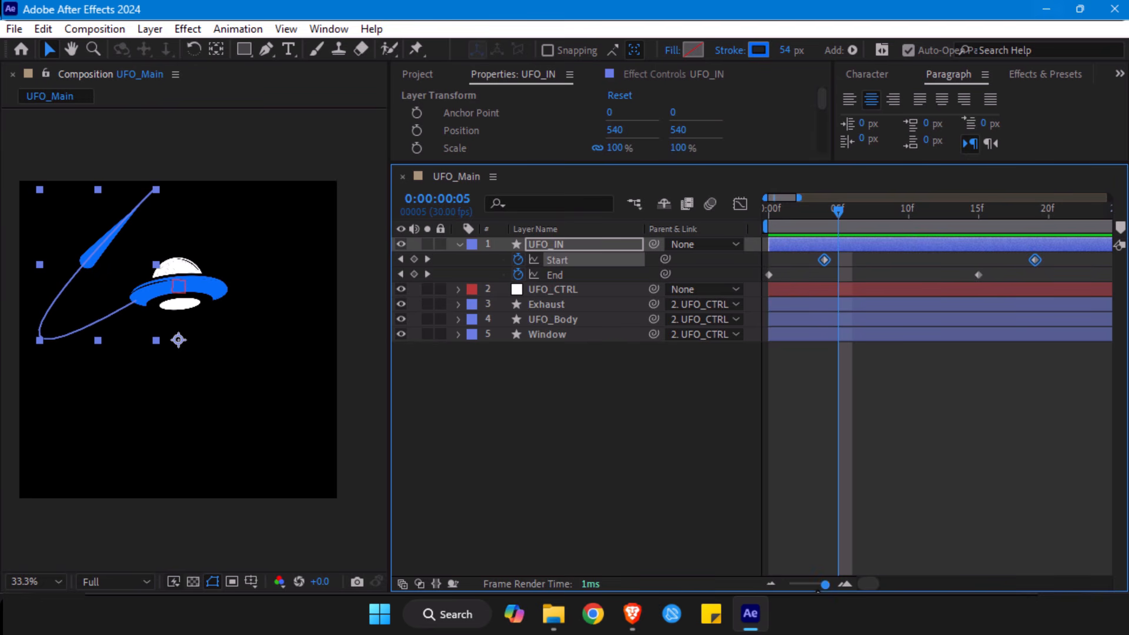
- Preview UFO_IN's stroke animation from the first frame to judge its movement
drag(824, 585, 811, 584)
drag(779, 210, 749, 221)
click(841, 402)
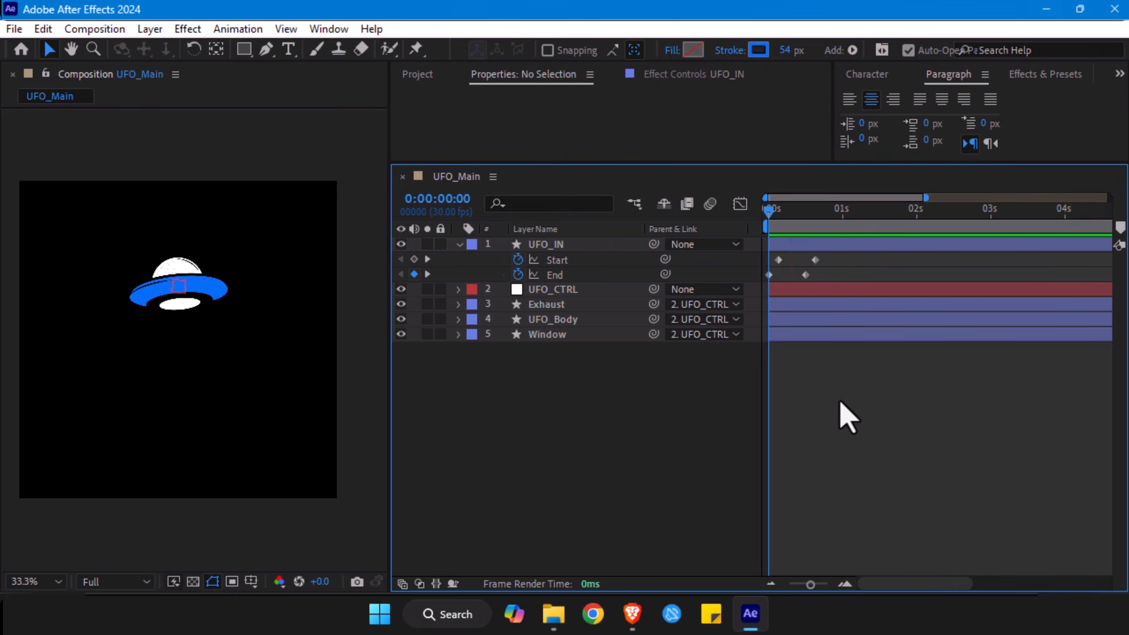
key(space)
key(space)
key(space)
key(space)
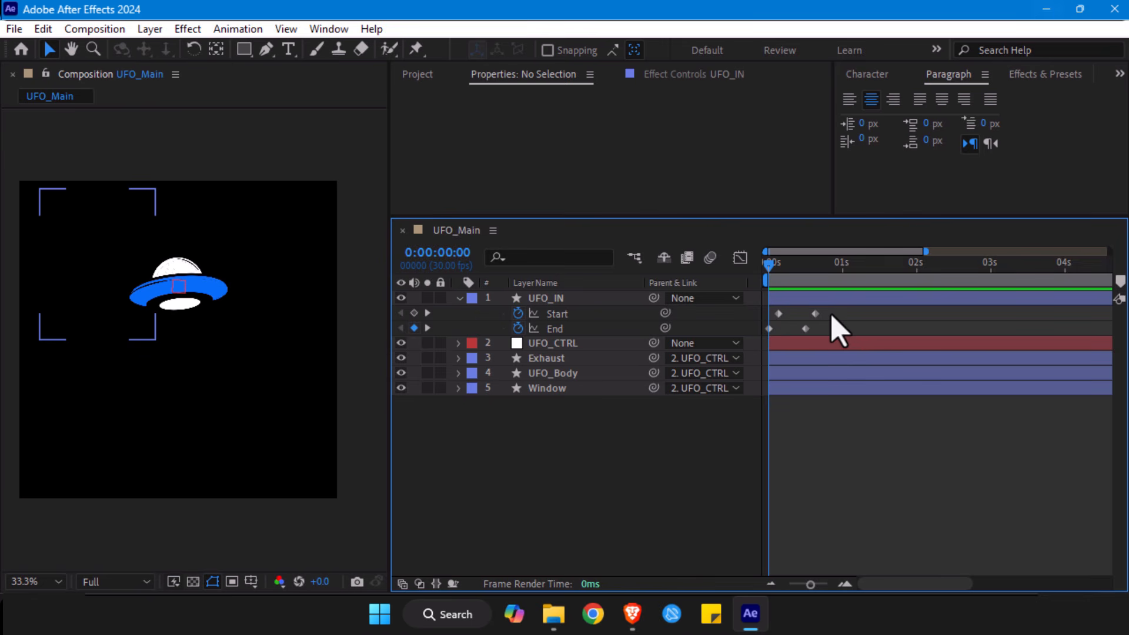
- Examine the speed graphs of UFO_IN's Start and End keyframes together in the Graph Editor
drag(831, 309, 768, 340)
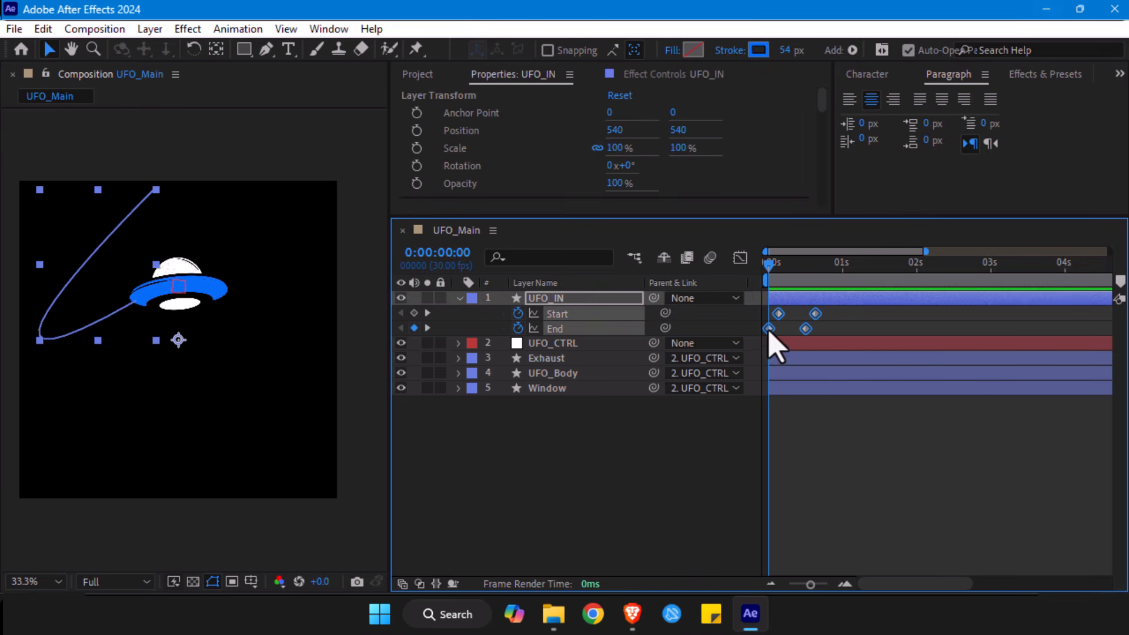
click(740, 260)
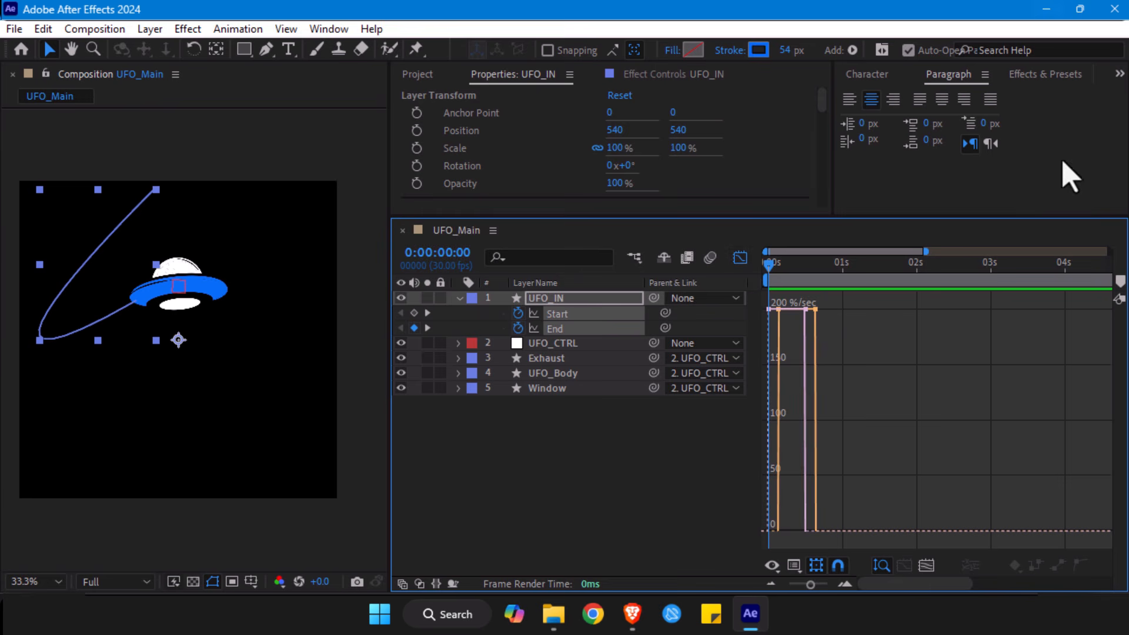
drag(846, 298, 734, 558)
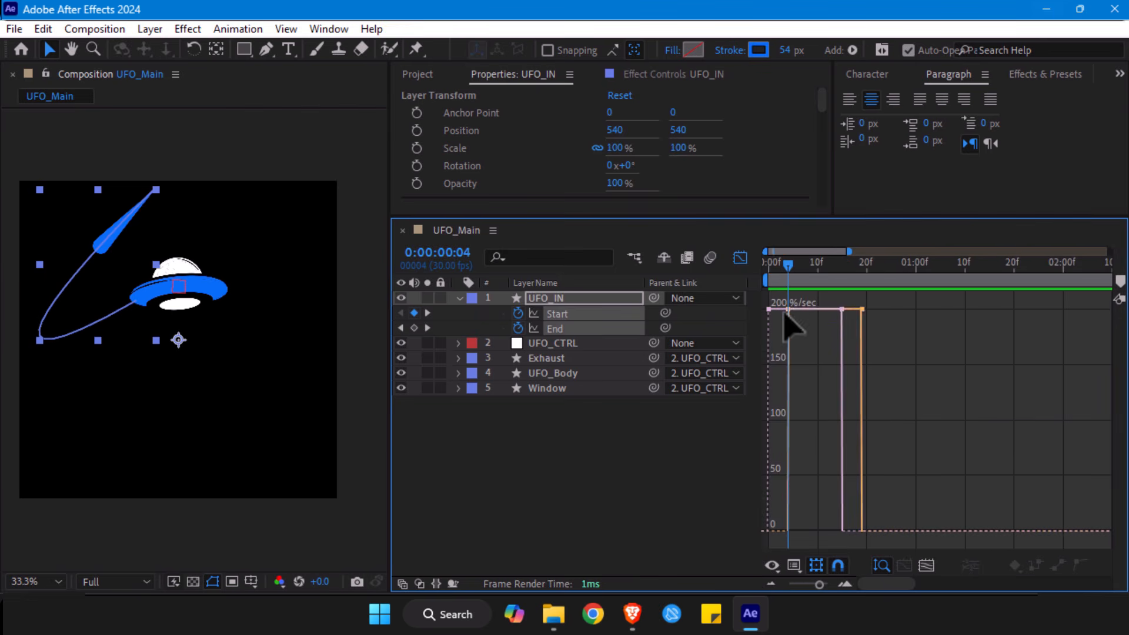
click(788, 310)
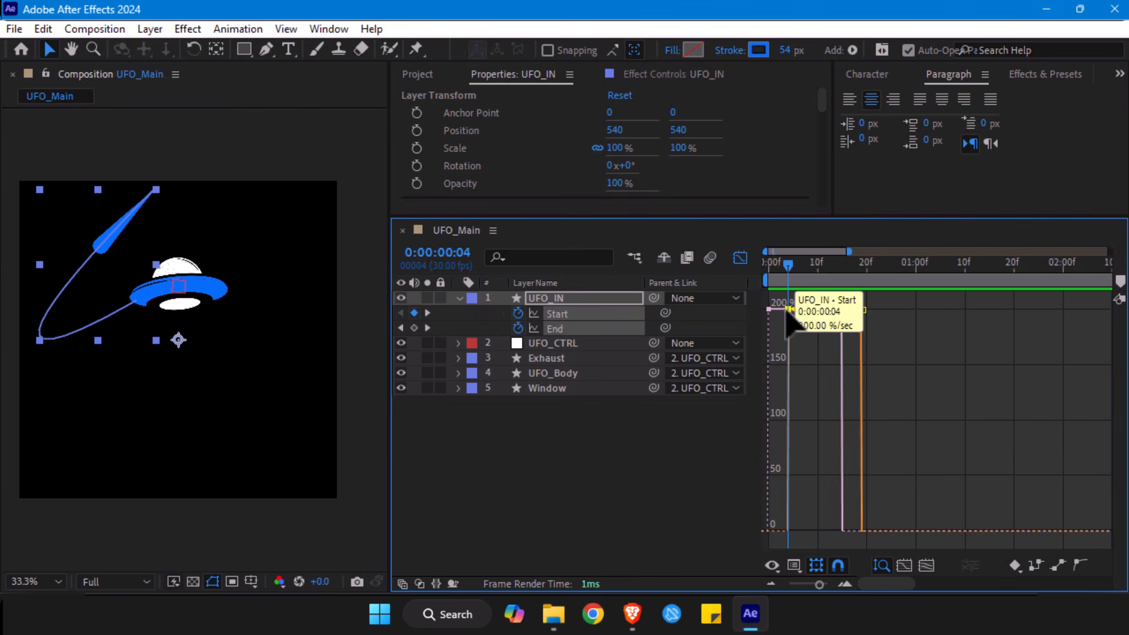
click(740, 259)
click(740, 259)
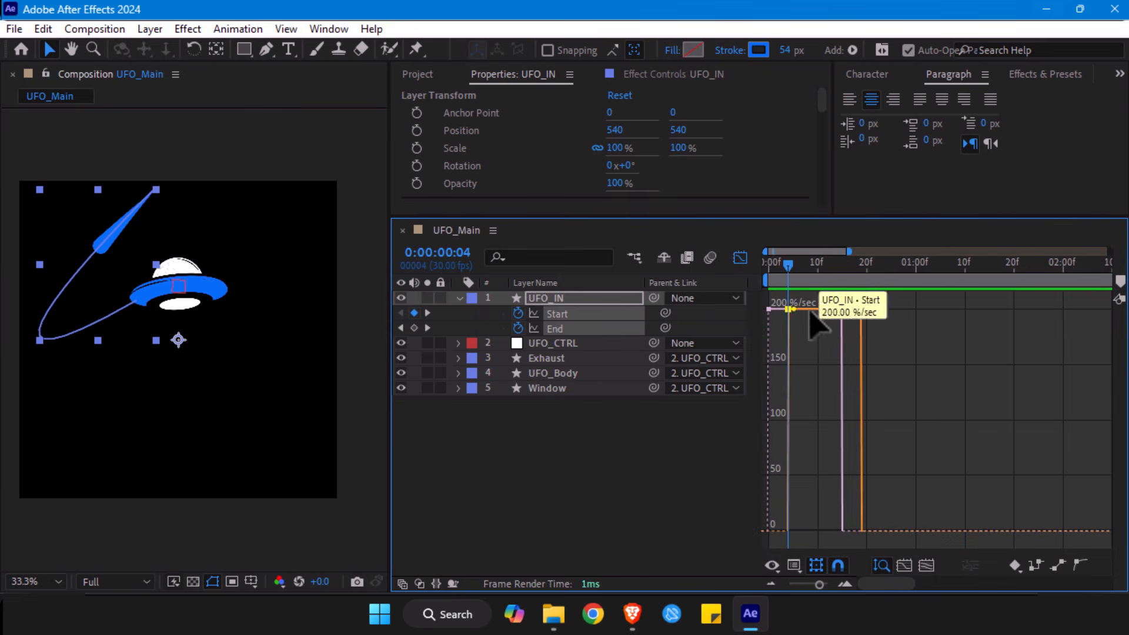
- Isolate the speed graph of UFO_IN's End property and examine it from the first frame
click(549, 328)
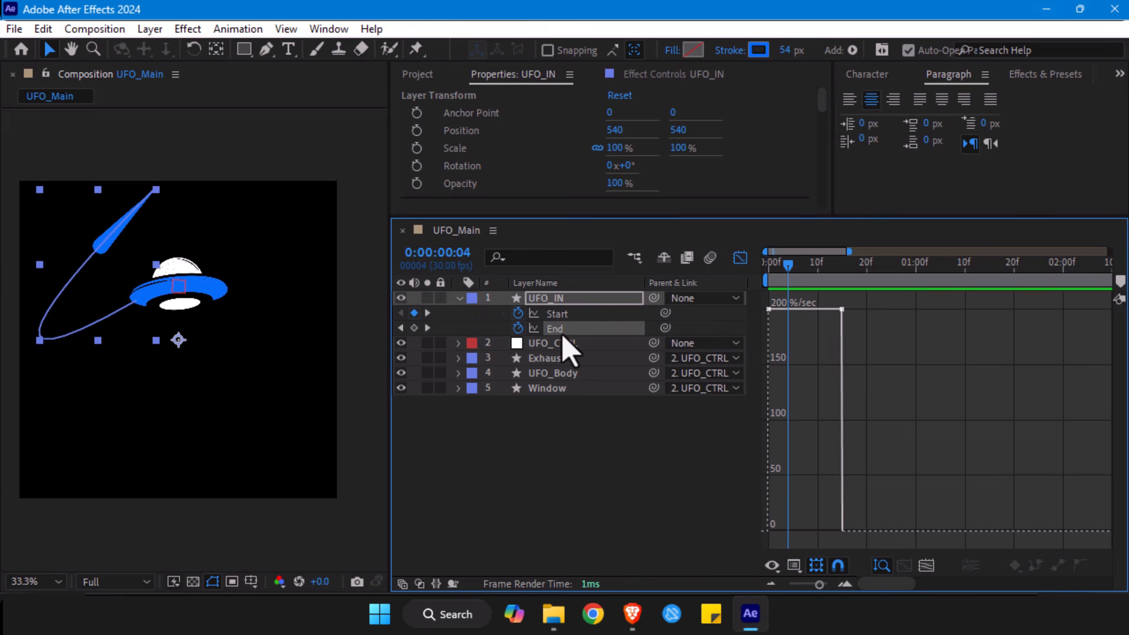
mouse_move(770, 308)
mouse_move(786, 277)
mouse_down()
mouse_move(759, 281)
mouse_move(841, 276)
mouse_move(766, 278)
mouse_up()
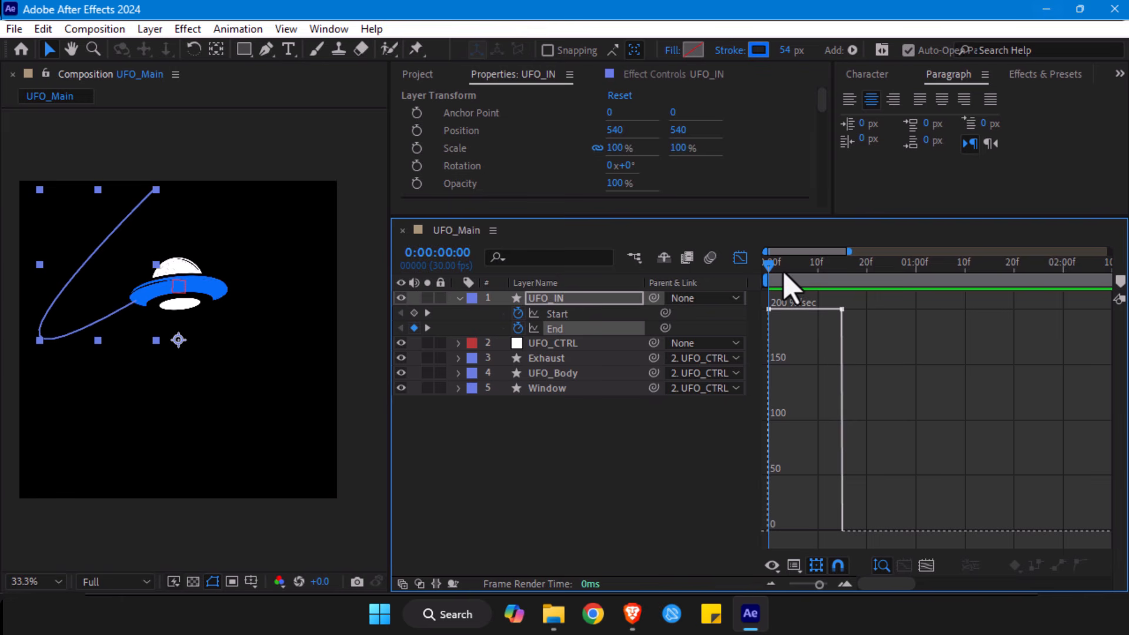
mouse_move(769, 263)
mouse_down()
mouse_move(844, 273)
mouse_move(766, 264)
mouse_up()
drag(887, 297, 708, 365)
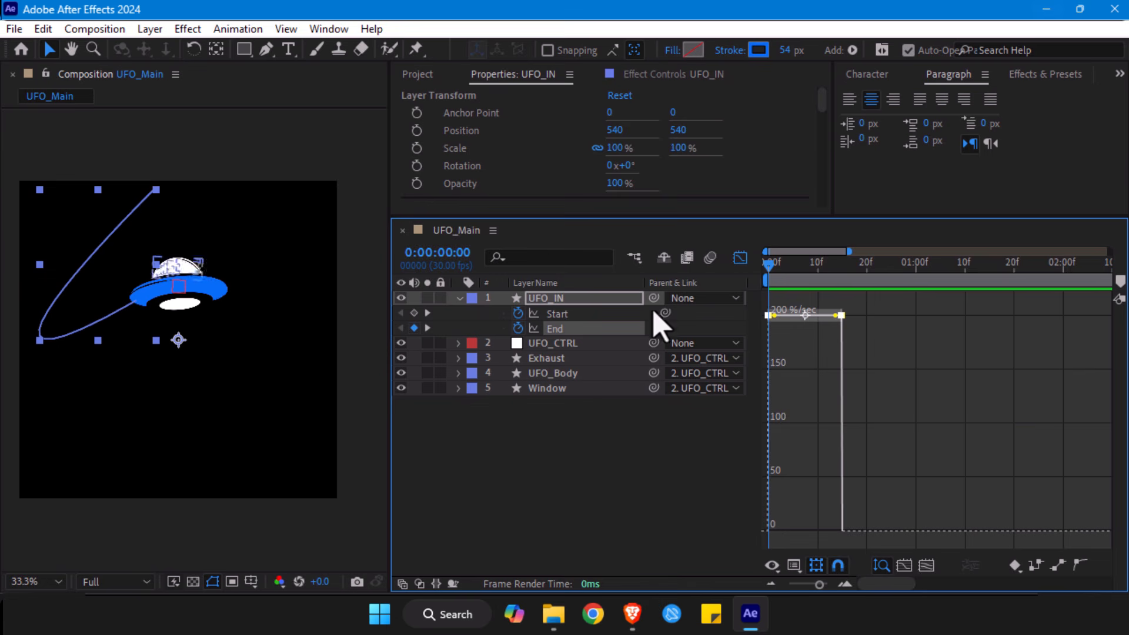
- Return to the layer timeline and apply Easy Ease to all four Start and End keyframes of UFO_IN
click(741, 258)
drag(876, 308, 769, 341)
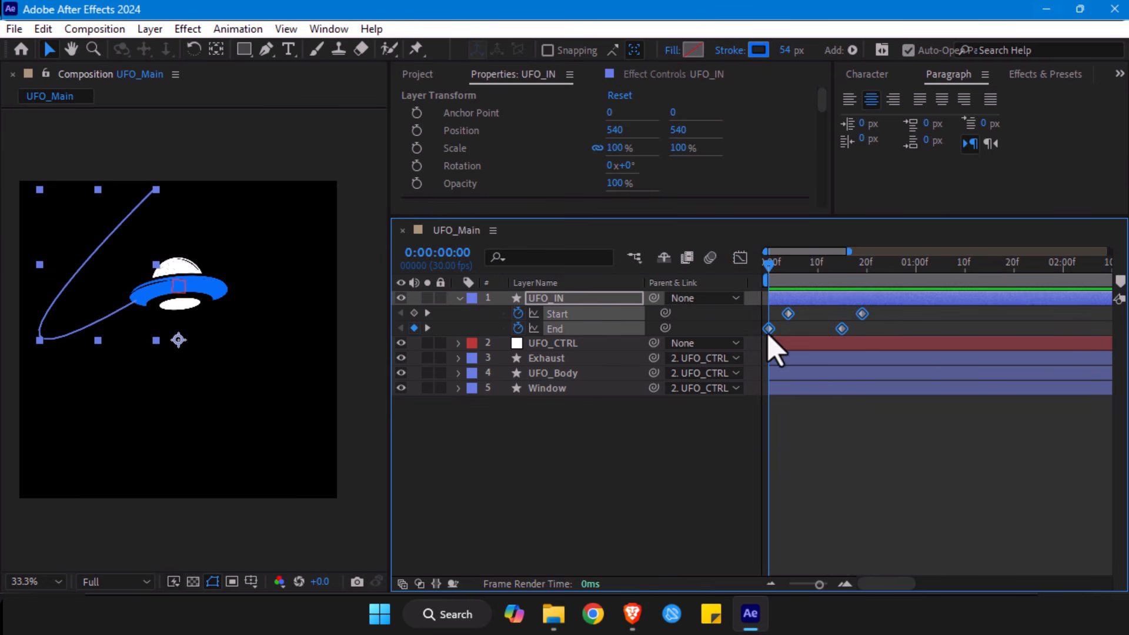
right_click(769, 329)
mouse_move(821, 312)
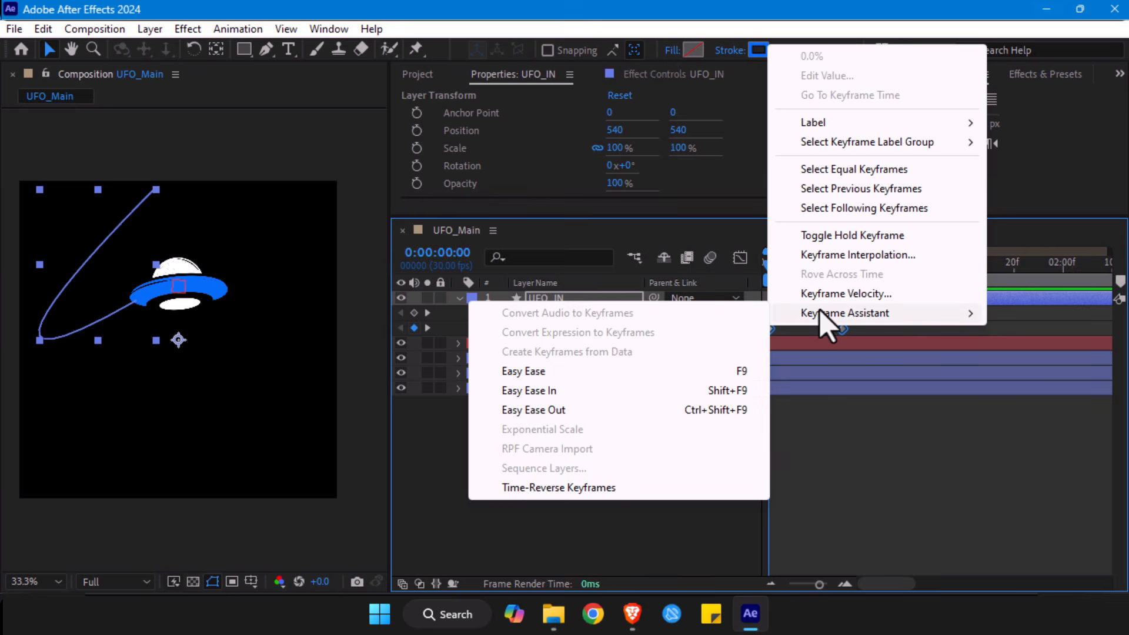
click(523, 372)
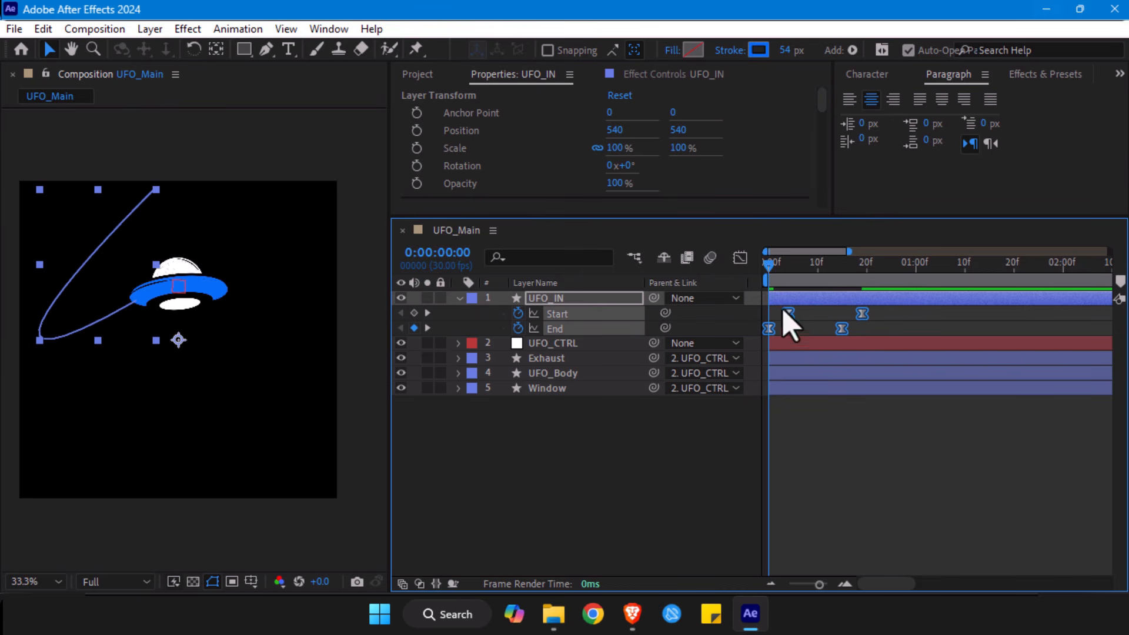
click(801, 318)
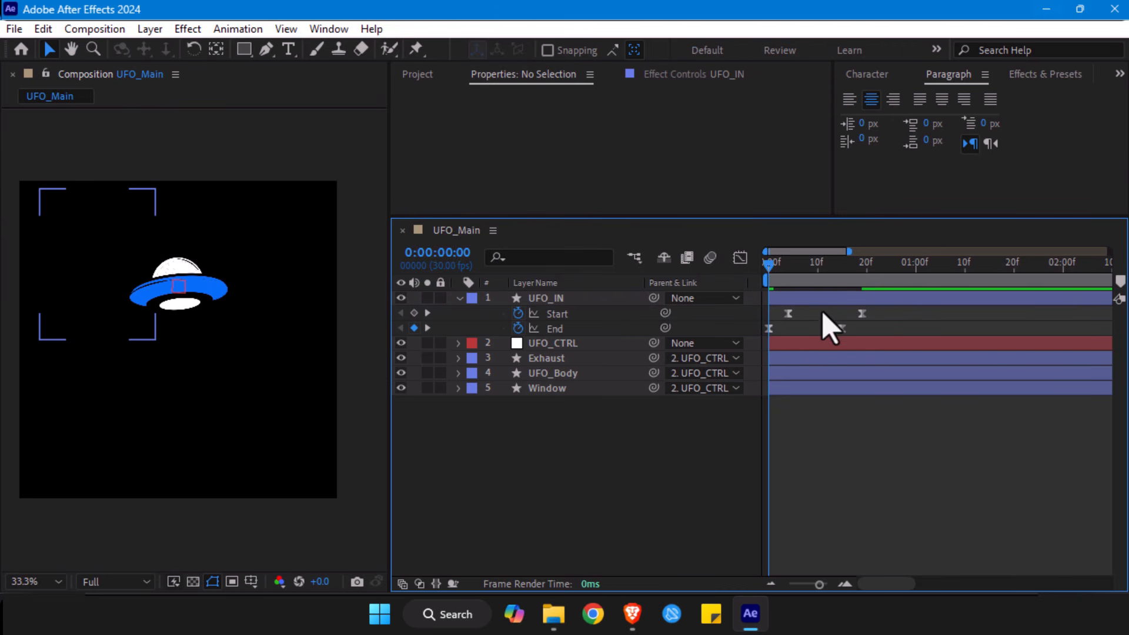
- Examine the eased speed curves of UFO_IN's Start and End keyframes in the Graph Editor and preview the animation
drag(872, 306, 714, 335)
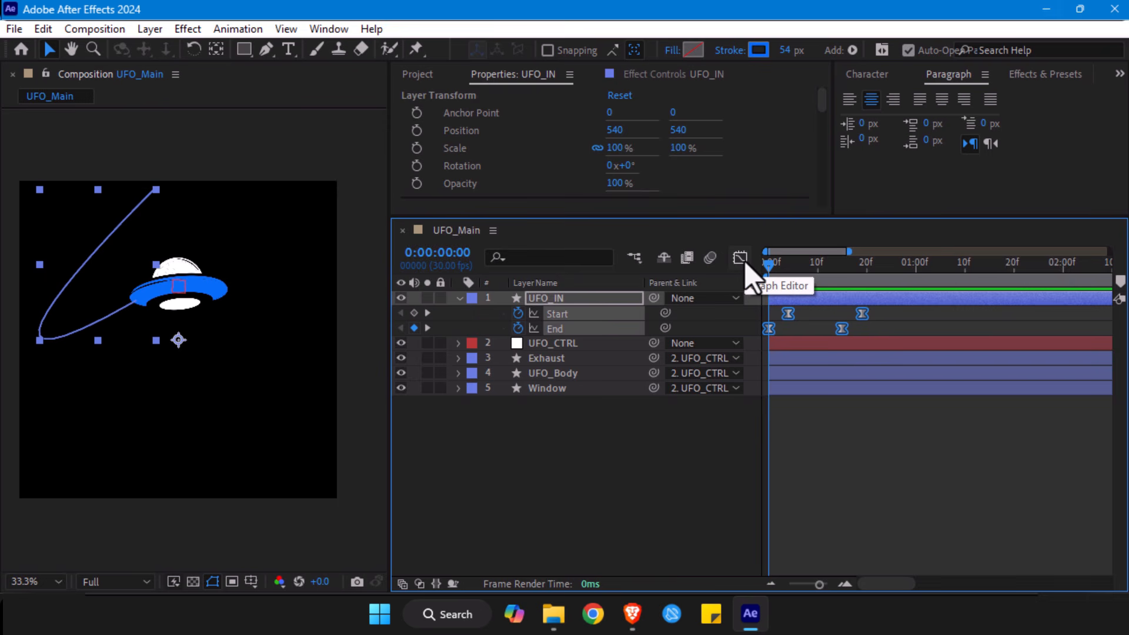
click(740, 259)
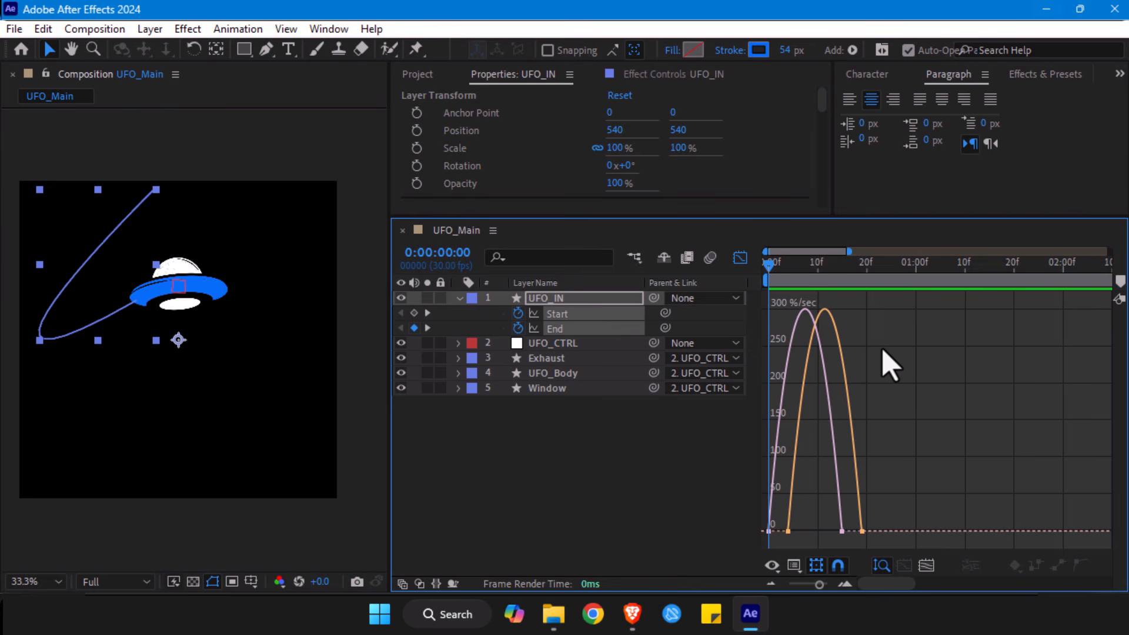
key(space)
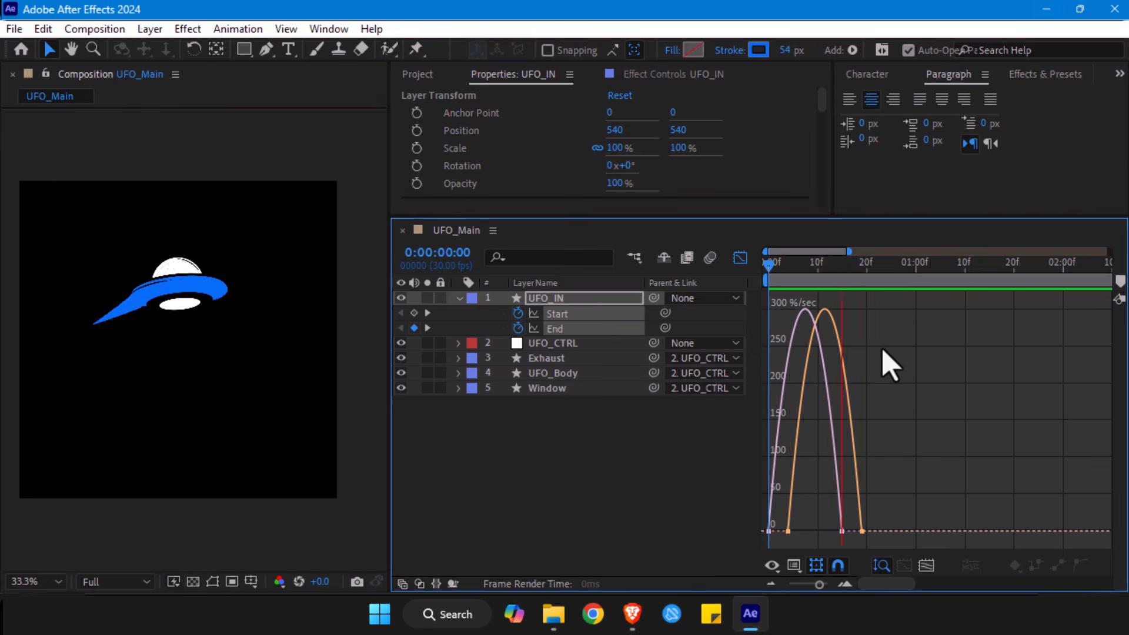
key(space)
- Leave the Graph Editor, duplicate the UFO_IN layer, and convert the copy's Start and End keyframes to linear
click(585, 301)
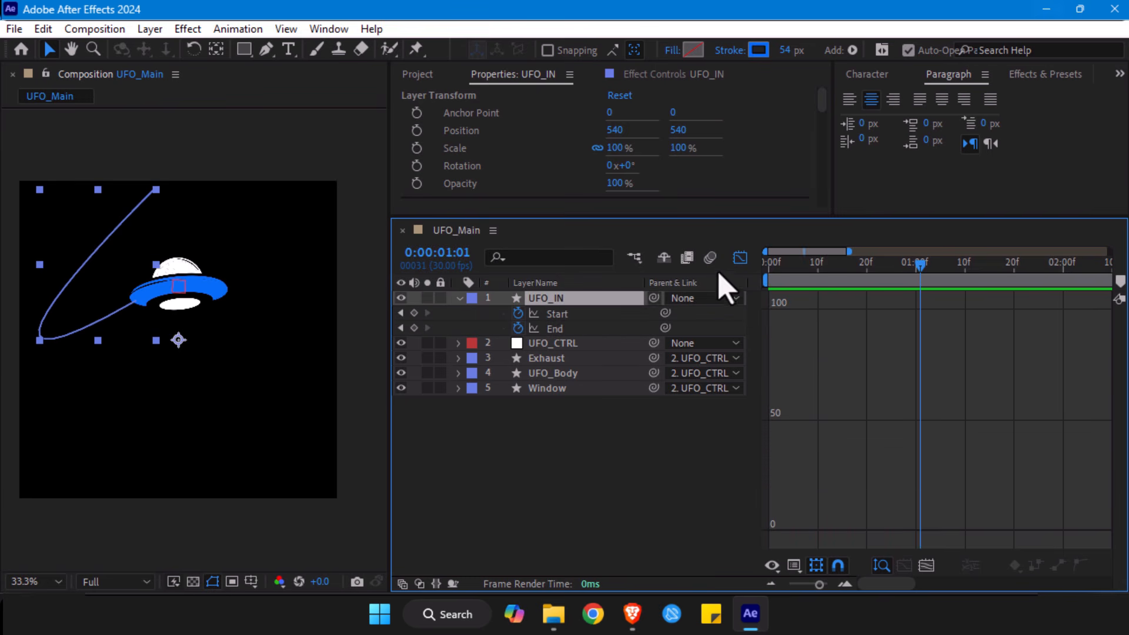
click(738, 262)
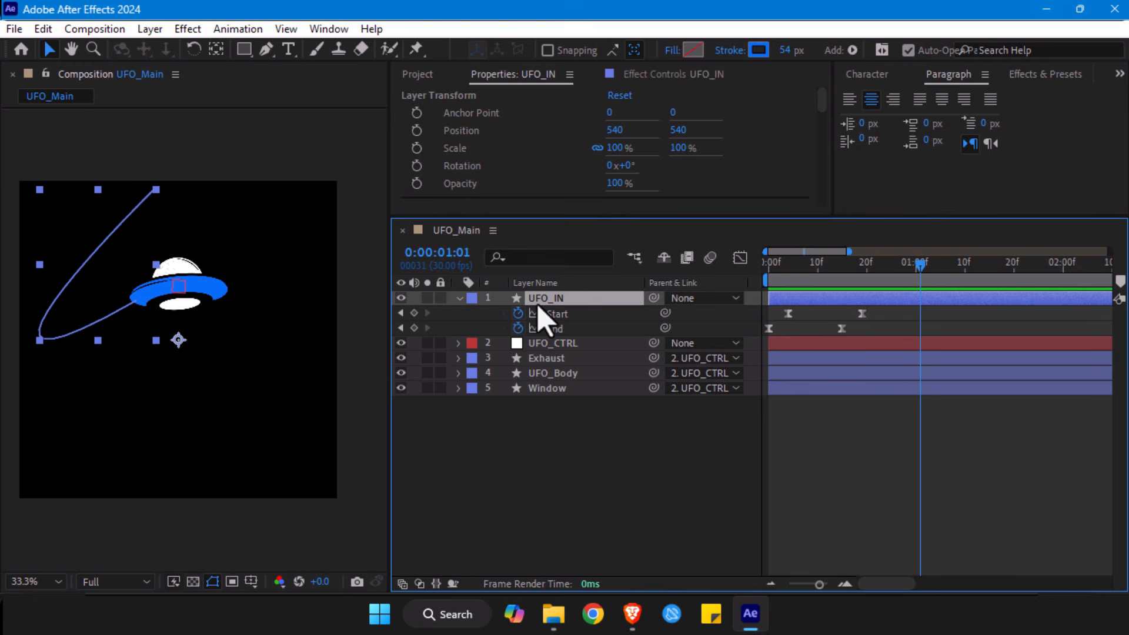
key(ctrl+d)
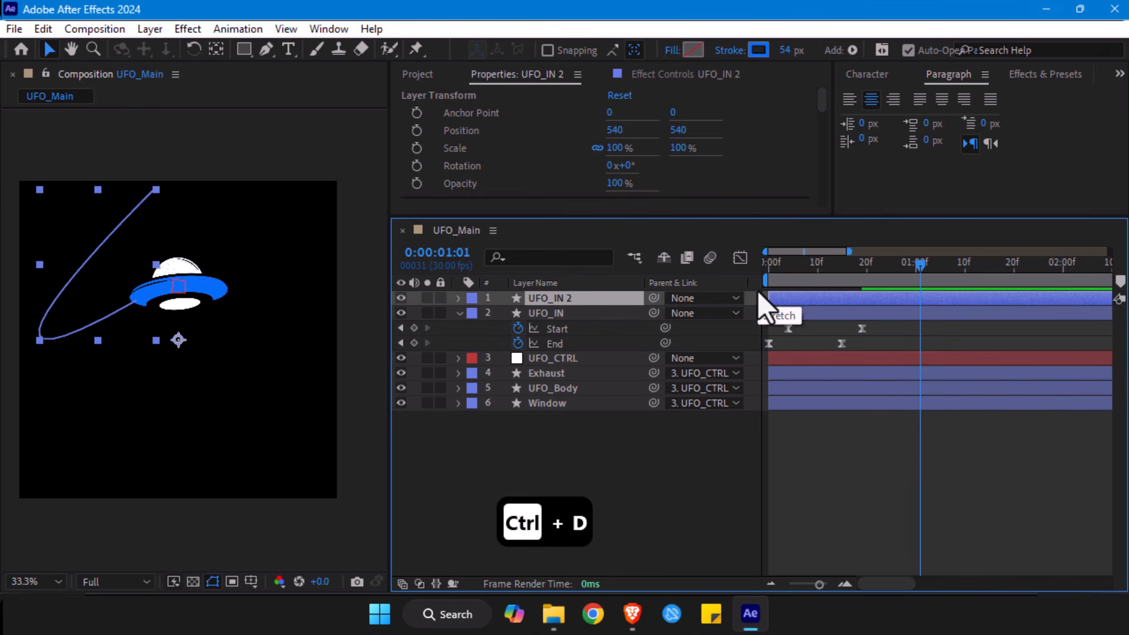
key(u)
drag(886, 310, 744, 359)
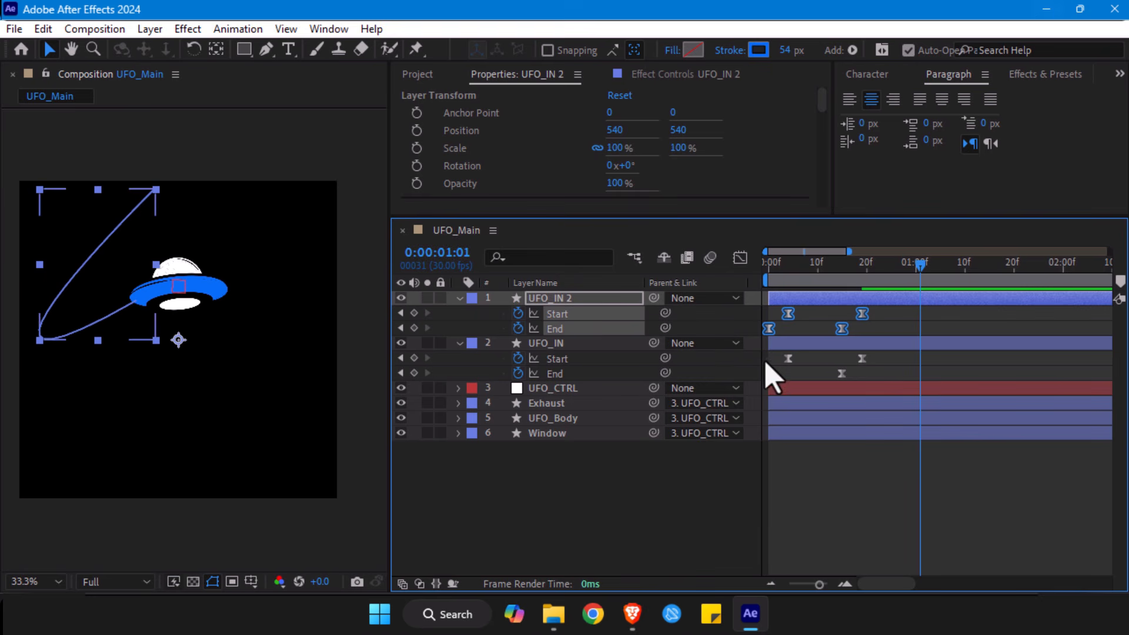
drag(907, 312, 758, 345)
ctrl+click(768, 328)
- Preview the eased stroke and its linear copy from the first frame
drag(783, 272, 757, 267)
click(877, 512)
key(space)
key(space)
- Change the stroke color of UFO_IN 2 to red and preview it against the blue original
click(540, 283)
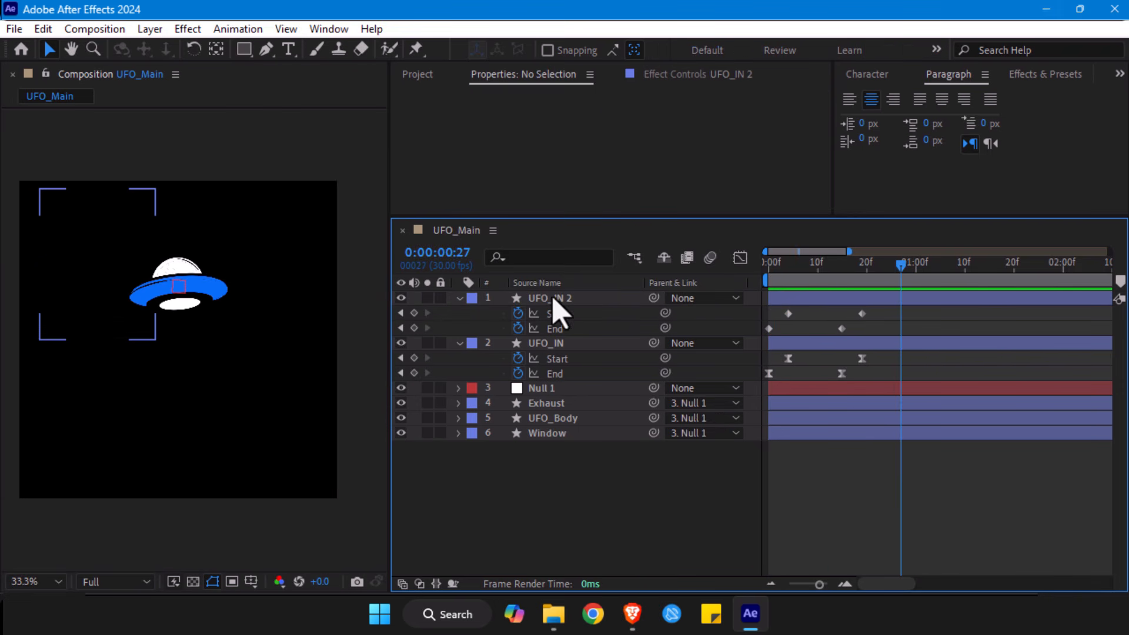
click(552, 298)
click(759, 51)
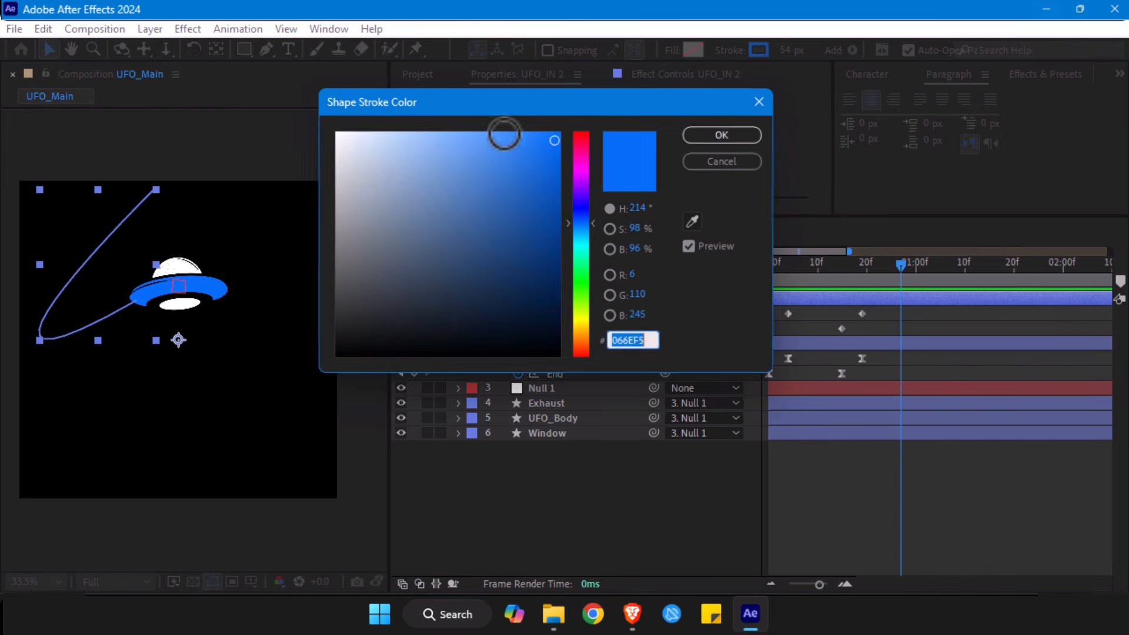
click(588, 138)
click(721, 134)
click(764, 262)
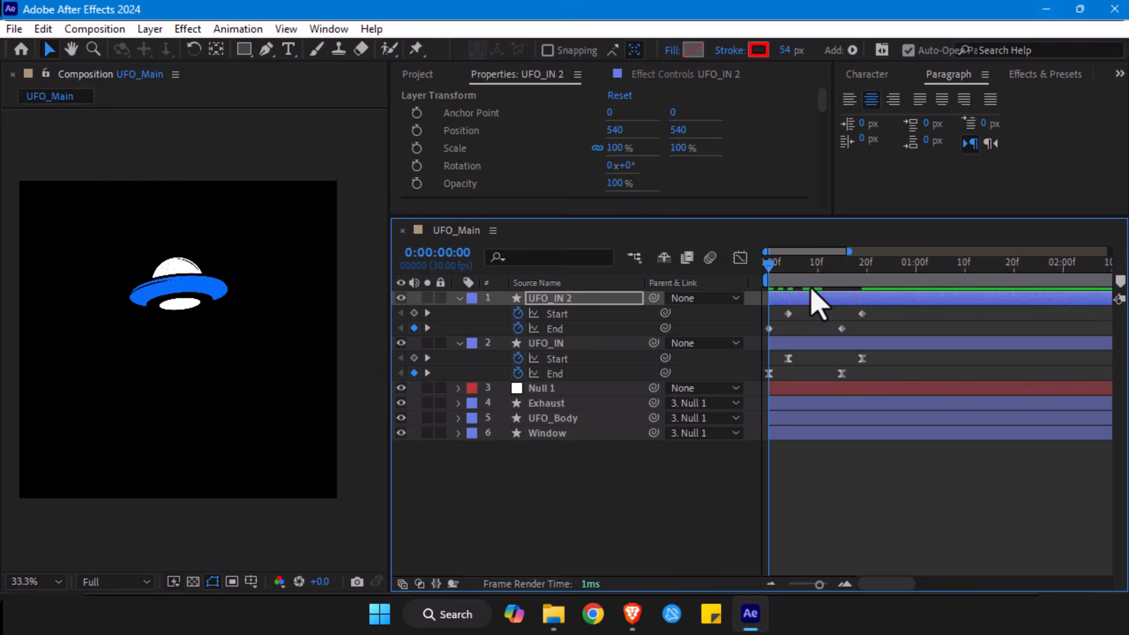
mouse_move(810, 288)
mouse_down()
mouse_move(842, 289)
mouse_move(756, 290)
mouse_up()
key(space)
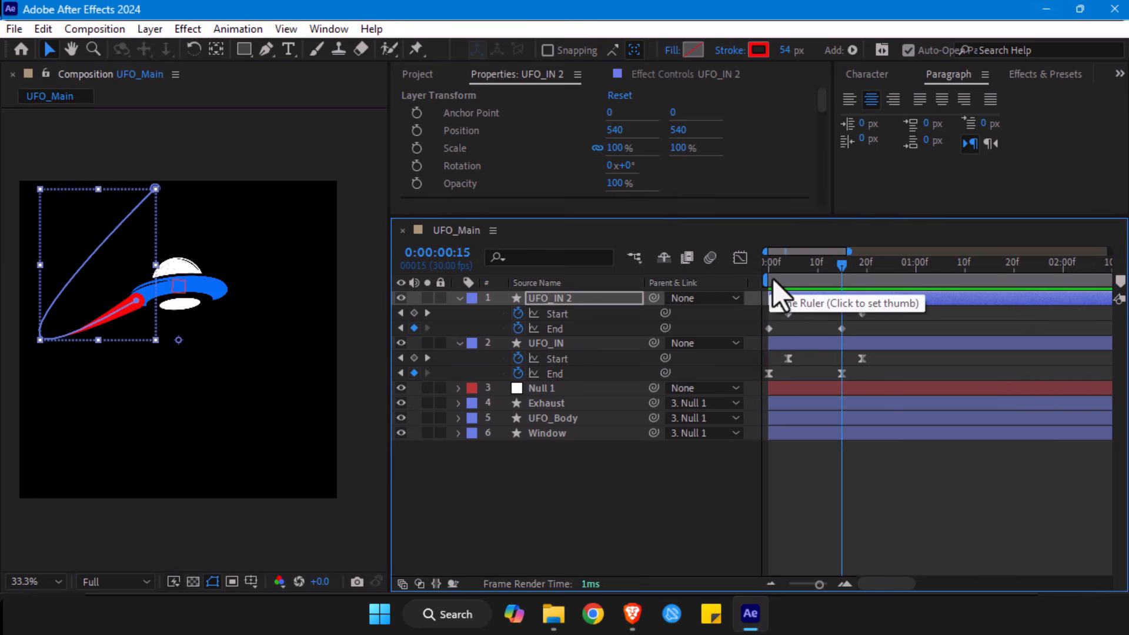
- Solo both UFO_IN layers and move UFO_IN 2 to the right of the original, at position 960, 522
click(426, 298)
click(428, 344)
click(802, 302)
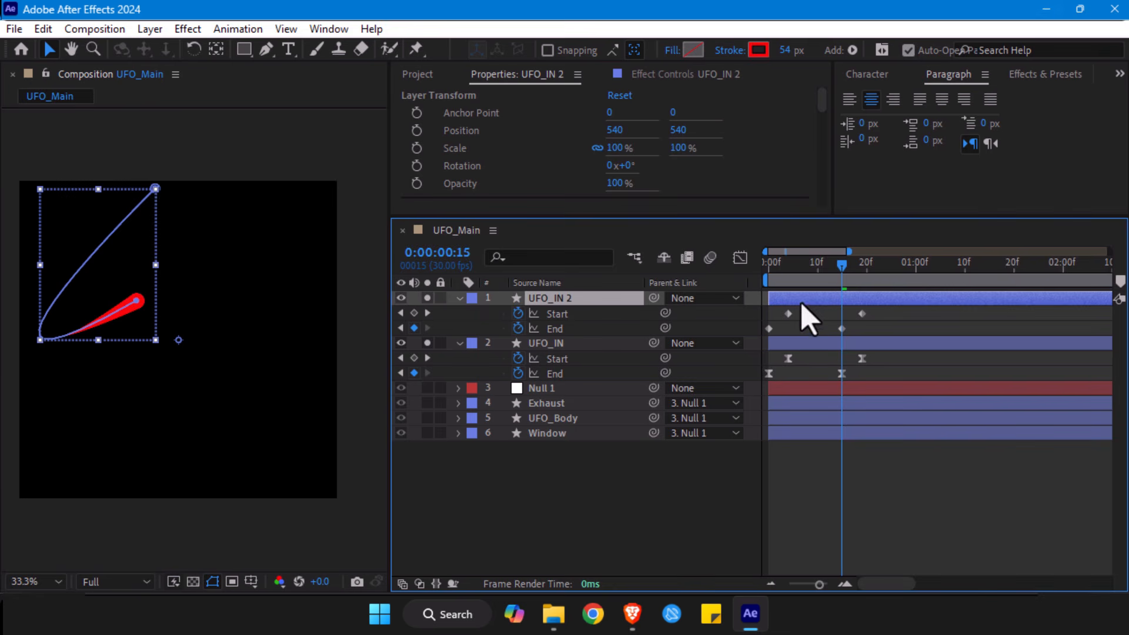
drag(179, 340, 305, 340)
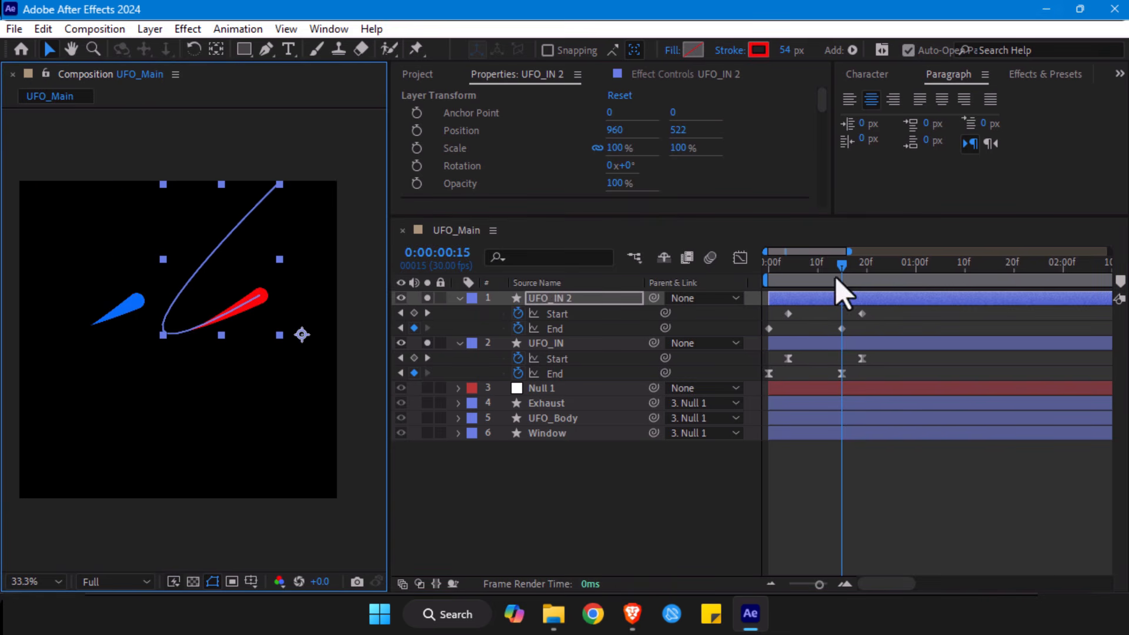
- End the work area at about frame 20 and preview the eased and linear strokes side by side
click(842, 294)
key(space)
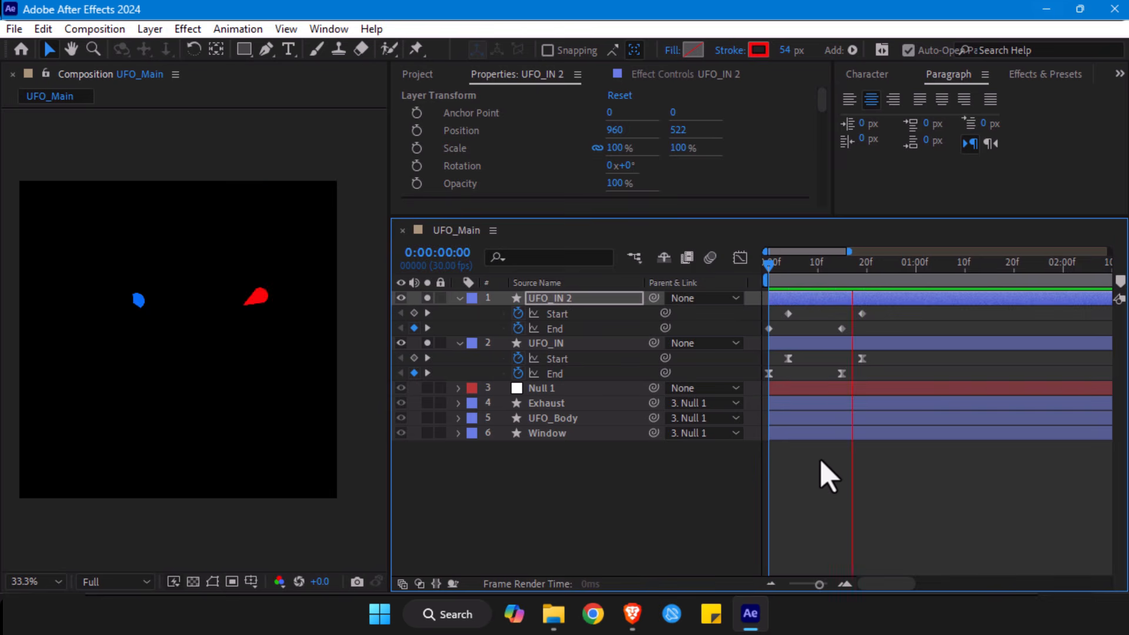
click(867, 280)
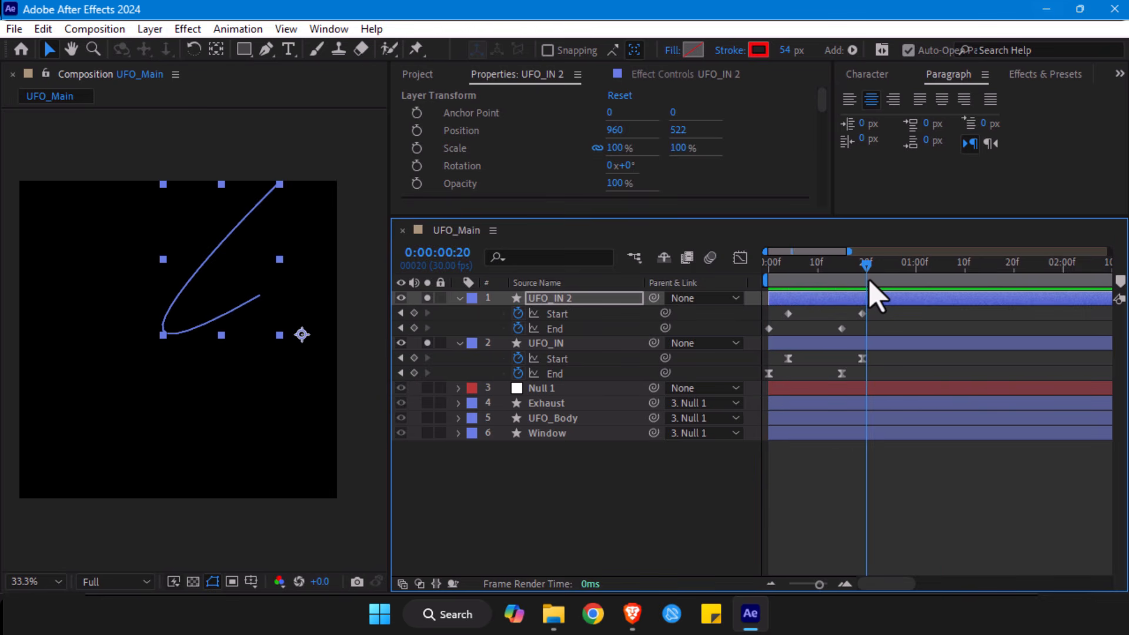
key(space)
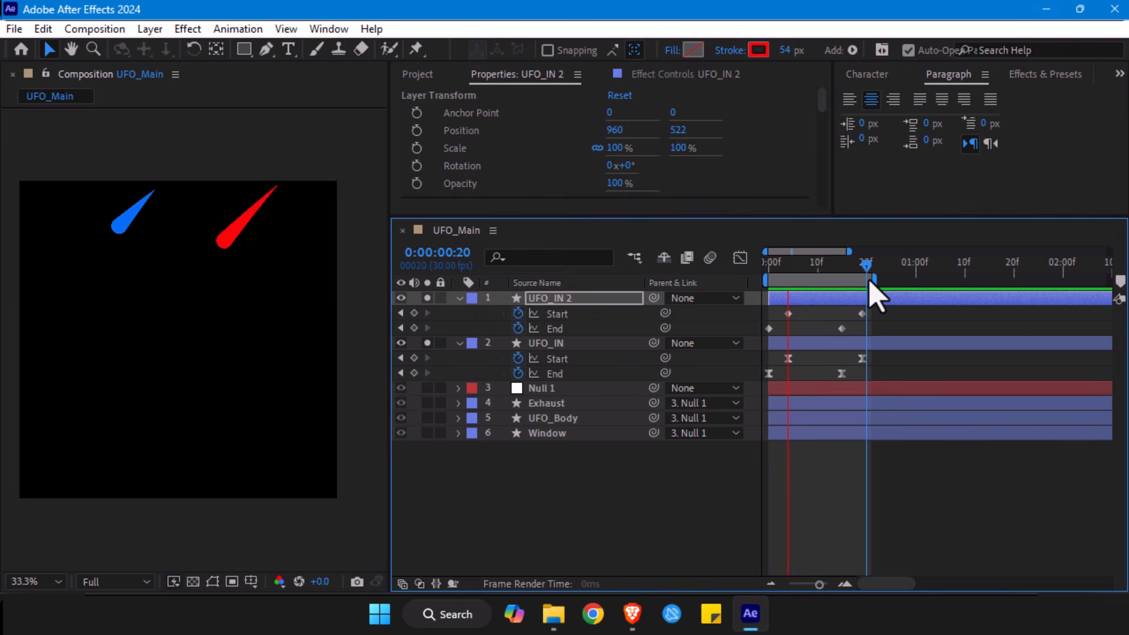
key(space)
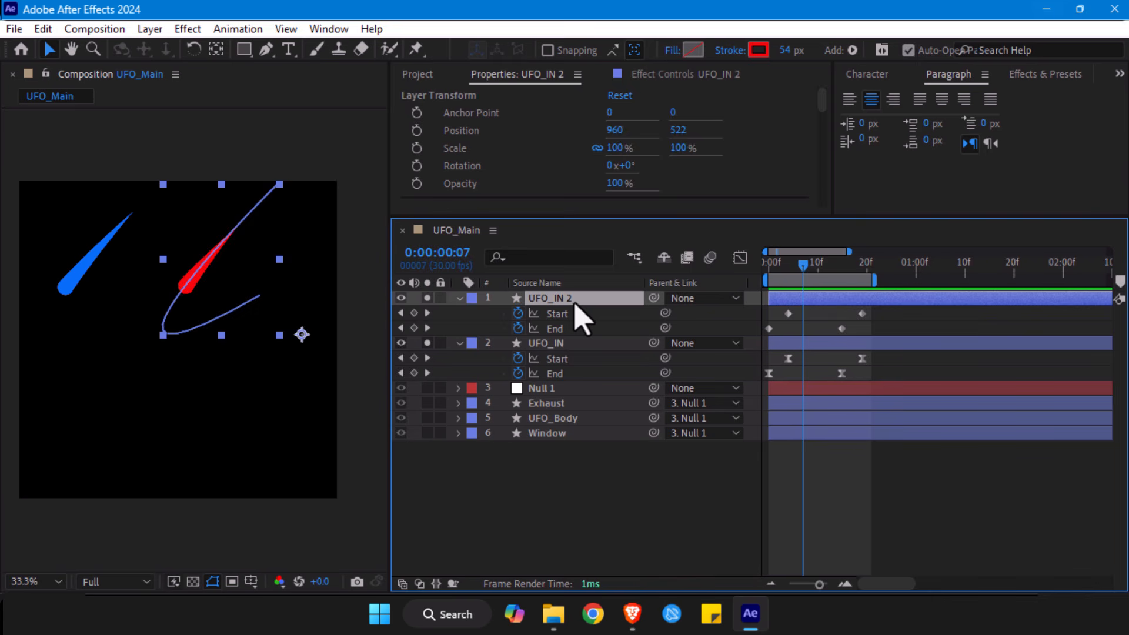
- Delete the UFO_IN 2 layer and extend the work area over the full 10-second composition
key(Delete)
drag(882, 307, 775, 350)
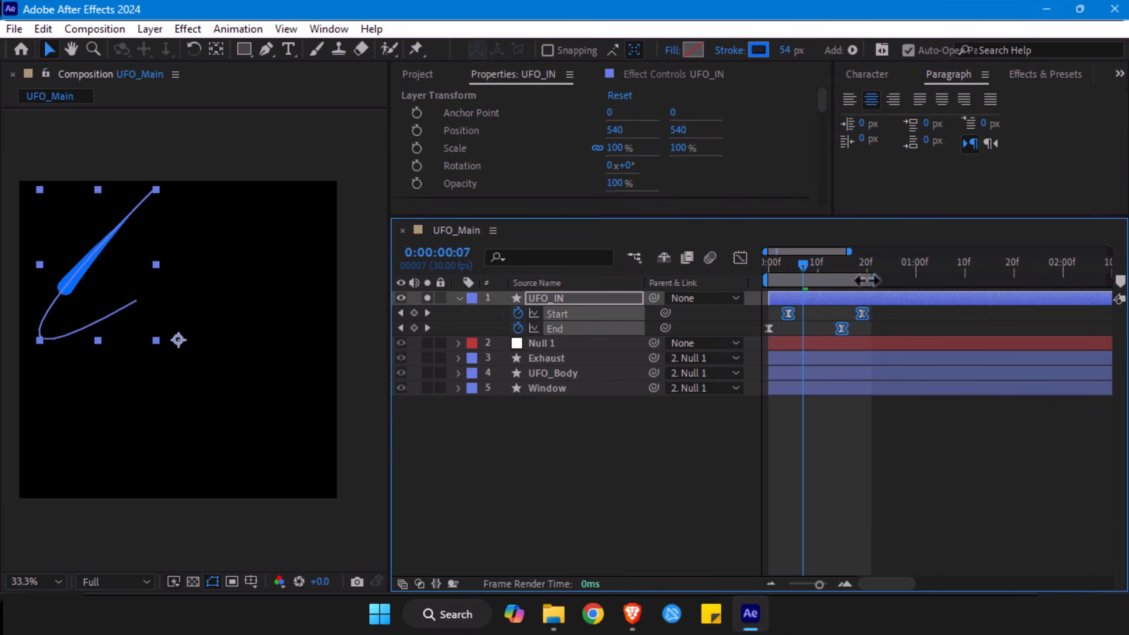
drag(876, 280, 1126, 280)
drag(819, 584, 789, 583)
drag(776, 268, 761, 275)
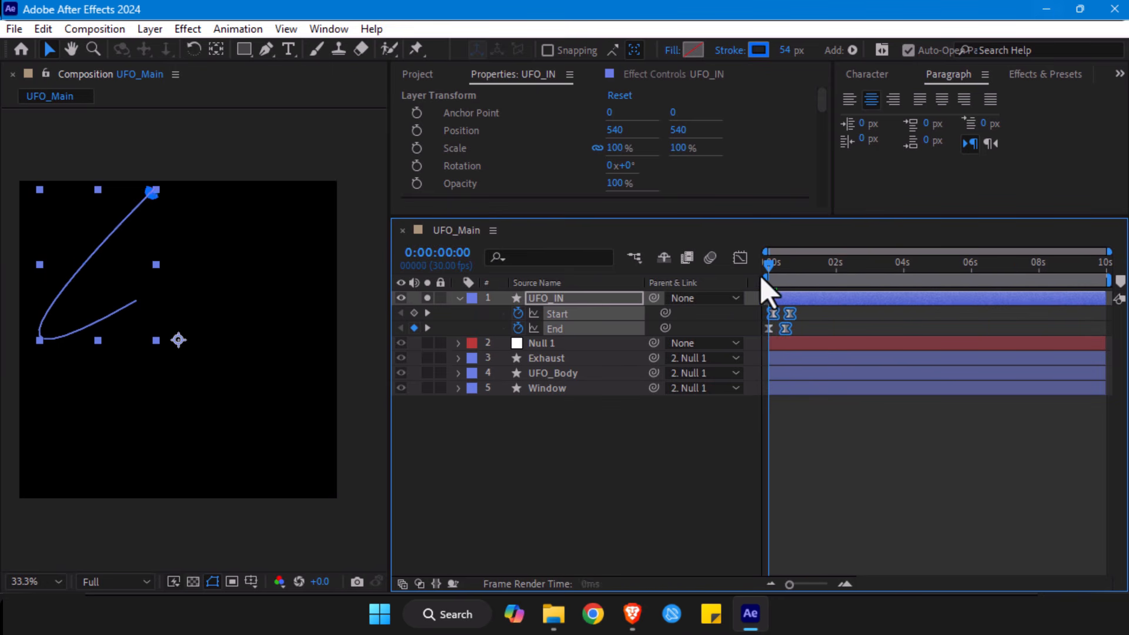
- Go to frame 11, then turn off solo for the UFO_IN layer and collapse its properties
drag(802, 312, 752, 348)
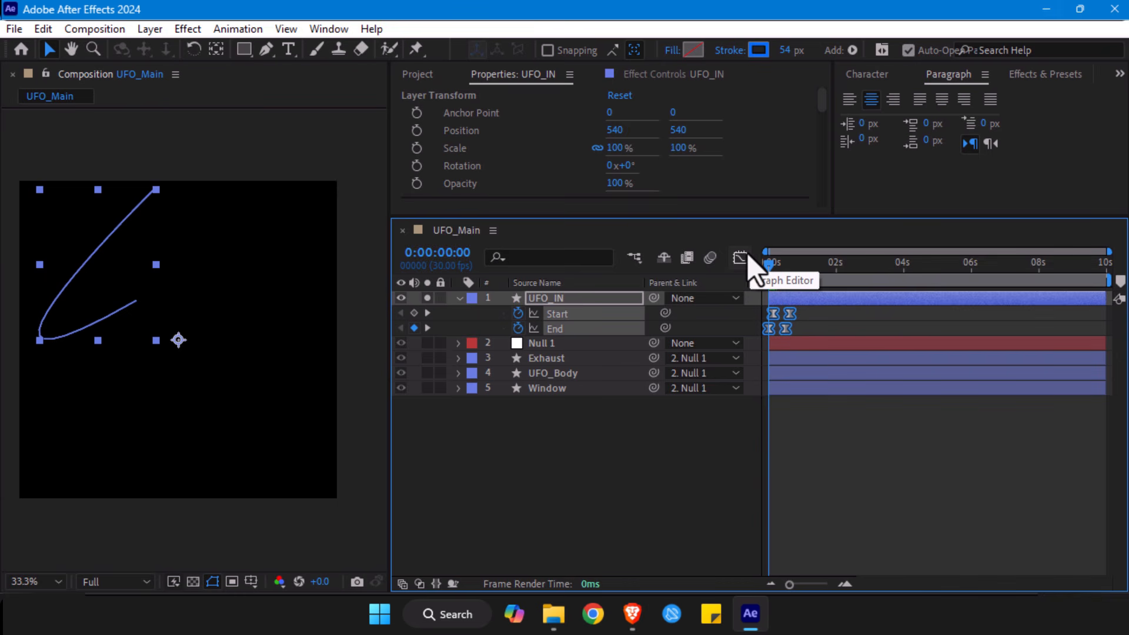
drag(768, 266, 781, 272)
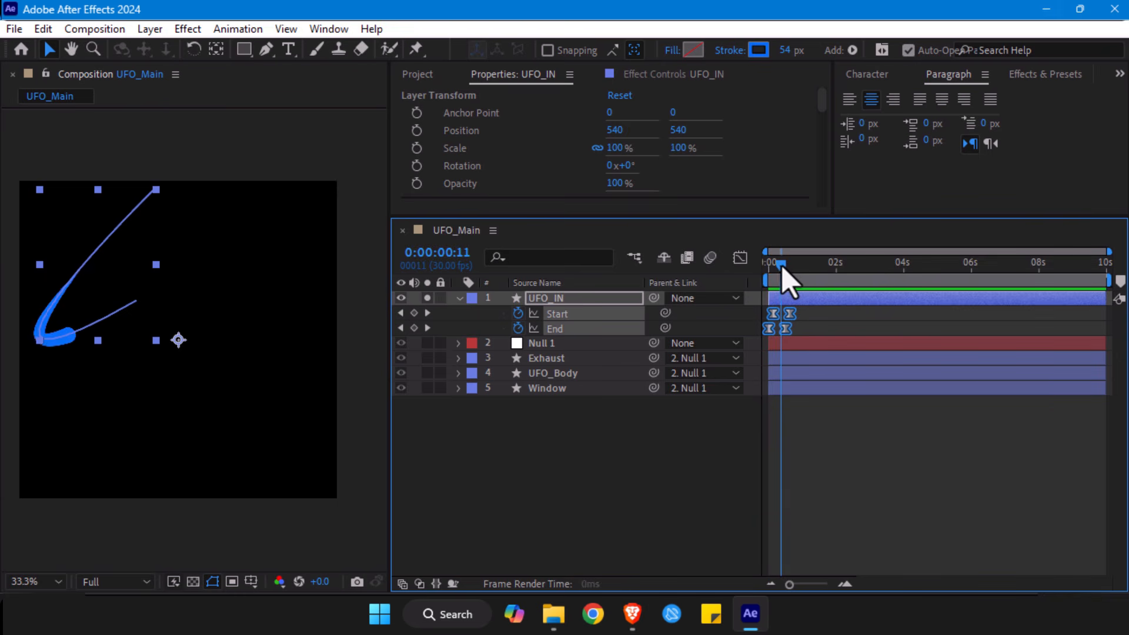
click(427, 298)
click(458, 298)
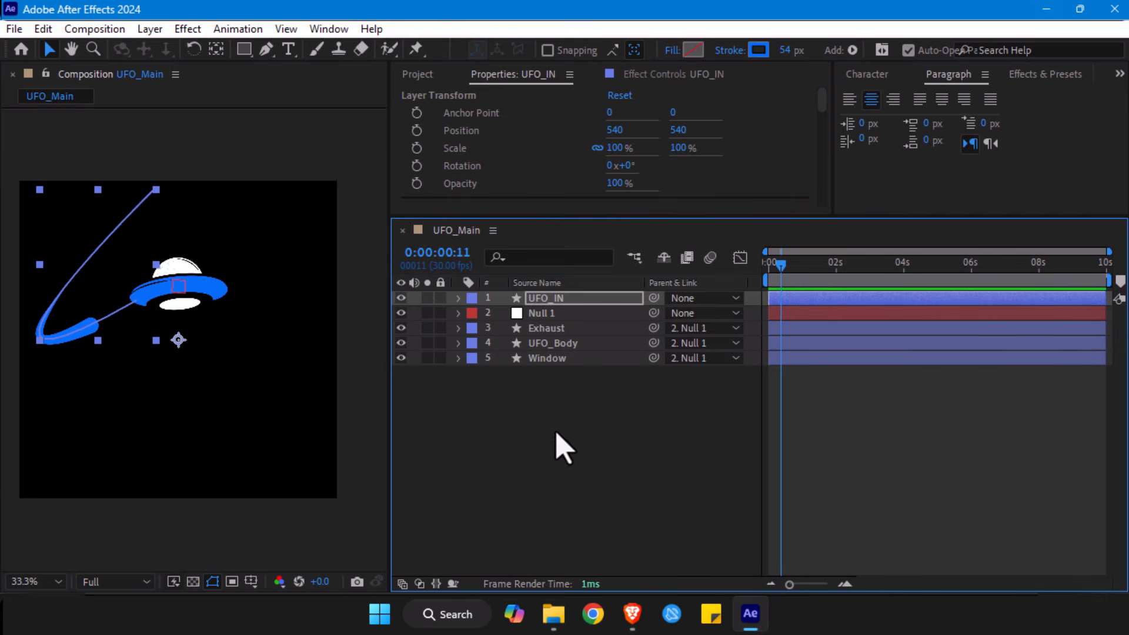
- Select the Null 1 control layer and display layer names instead of source names in the timeline
click(537, 314)
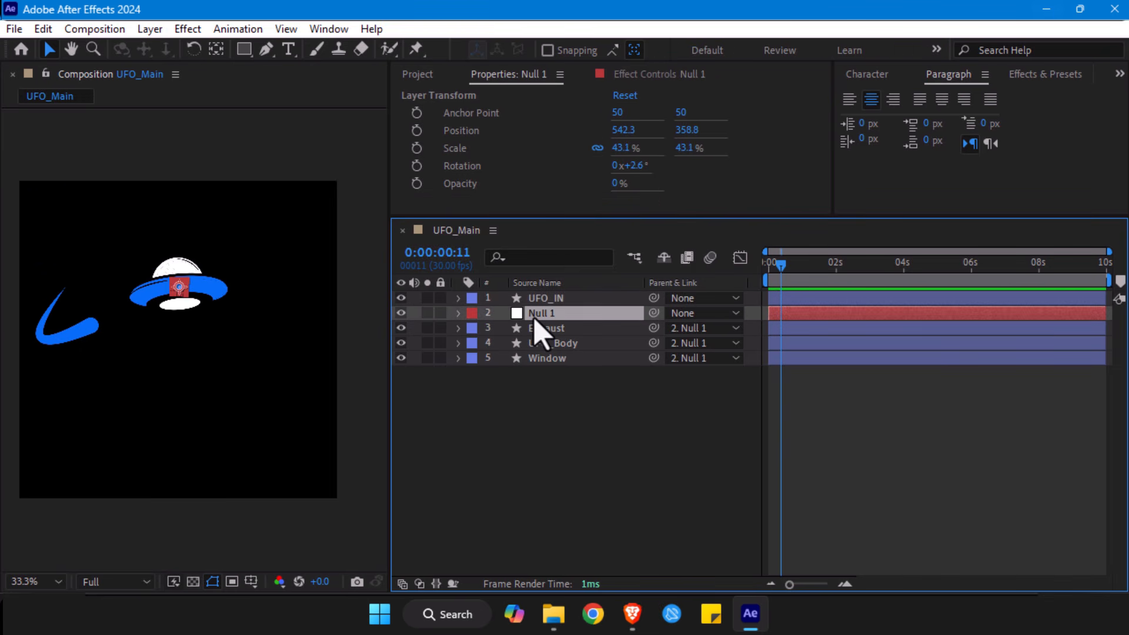
click(542, 284)
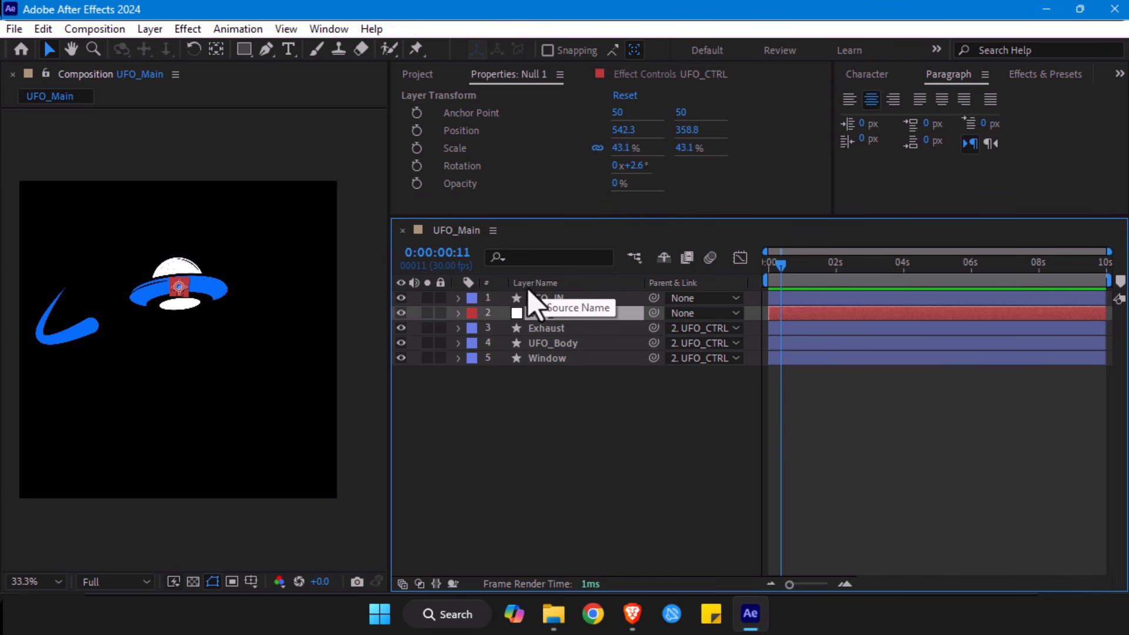
click(543, 285)
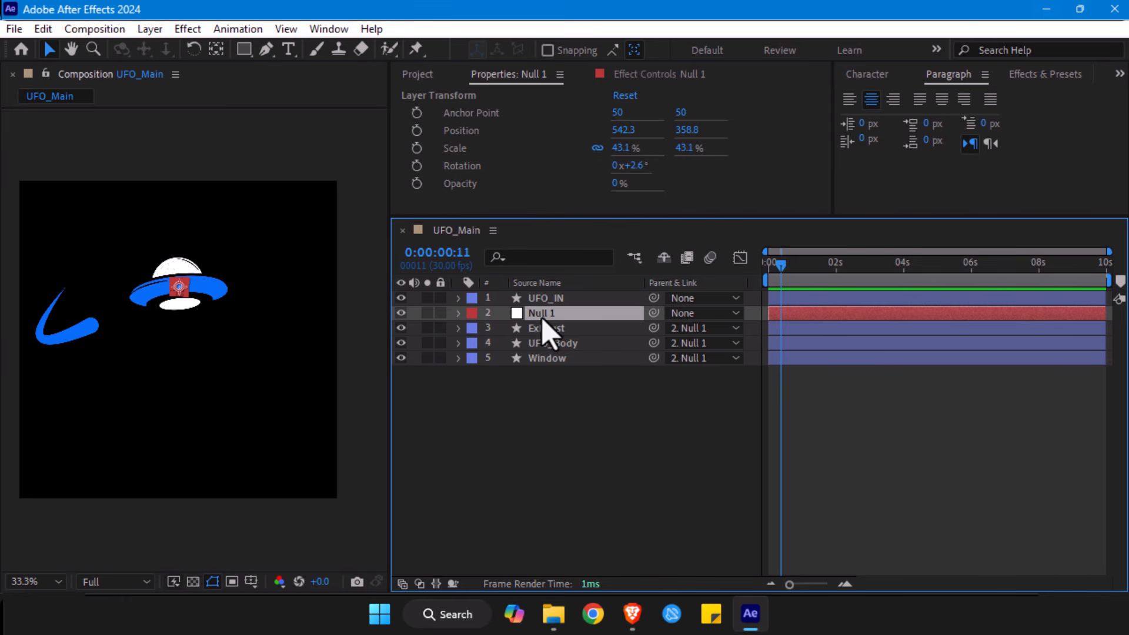
click(538, 285)
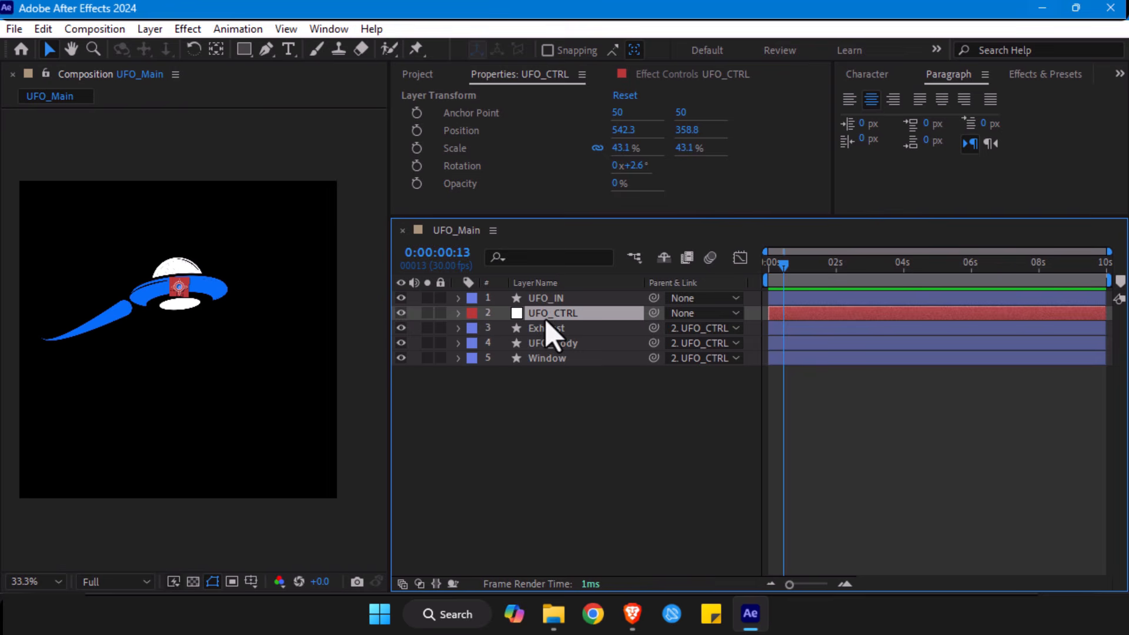
- Reveal UFO_CTRL's Scale with the layer switches columns shown and scale the UFO down to 35.1%
key(s)
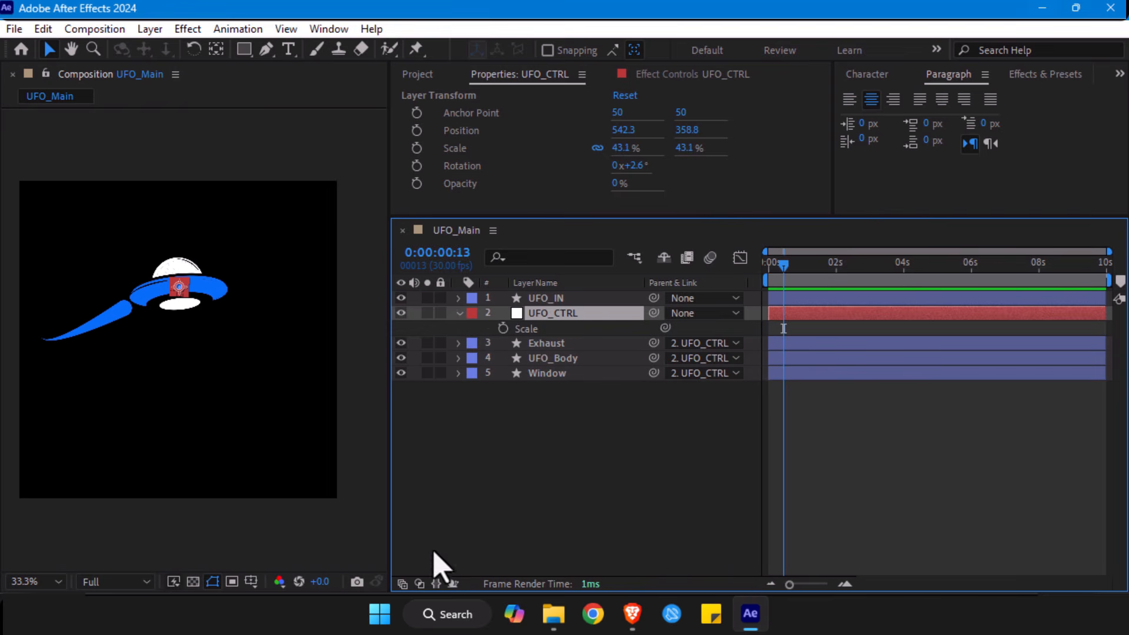
click(402, 583)
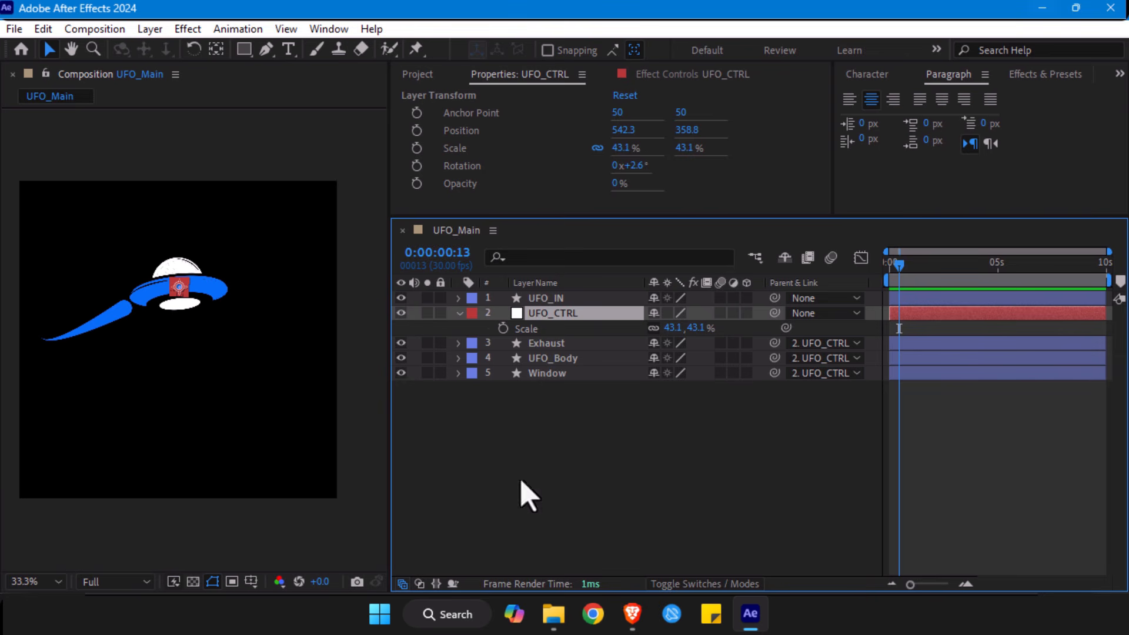
click(561, 330)
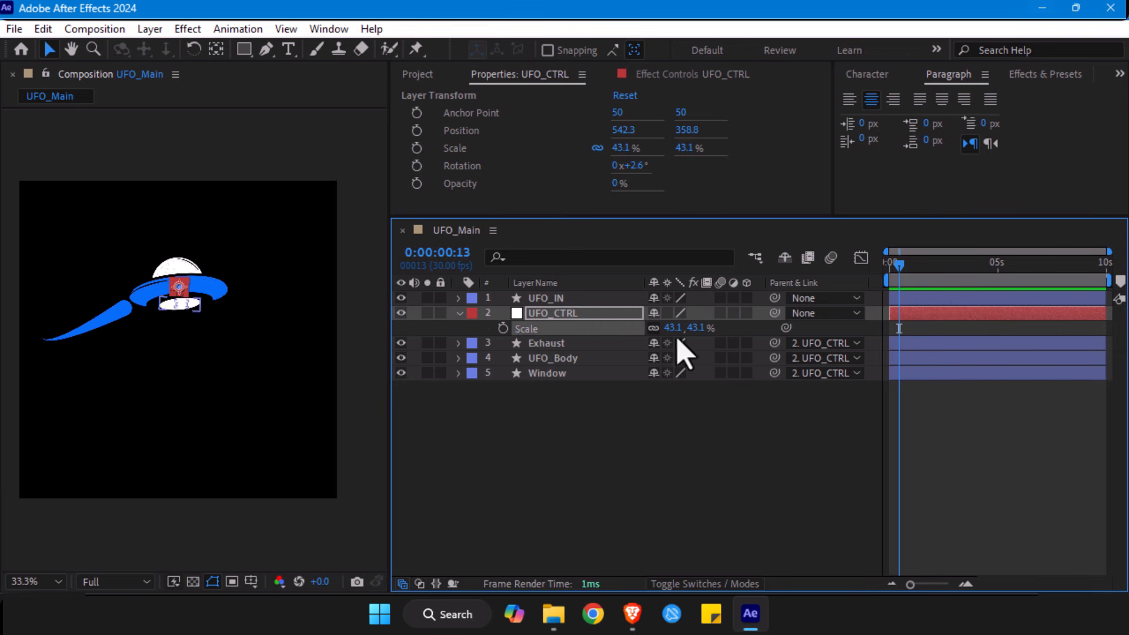
mouse_move(687, 327)
mouse_down()
mouse_move(668, 327)
mouse_move(690, 328)
mouse_up()
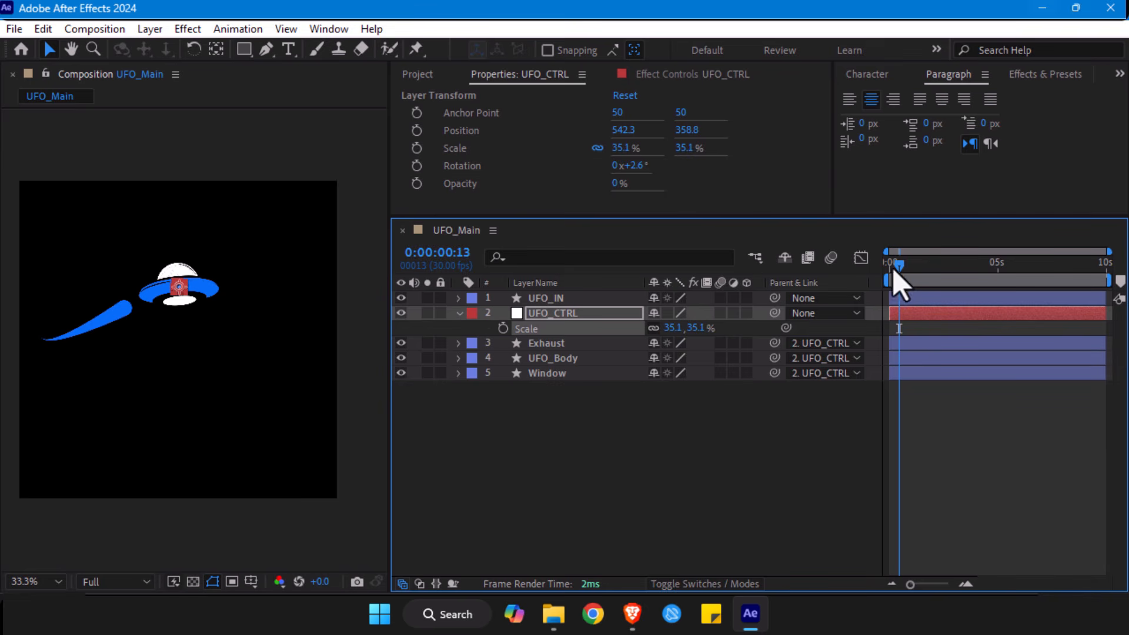
- Reveal UFO_IN's keyframed Start and End properties, go to frame 11 and compare the stroke with UFO_CTRL
click(533, 303)
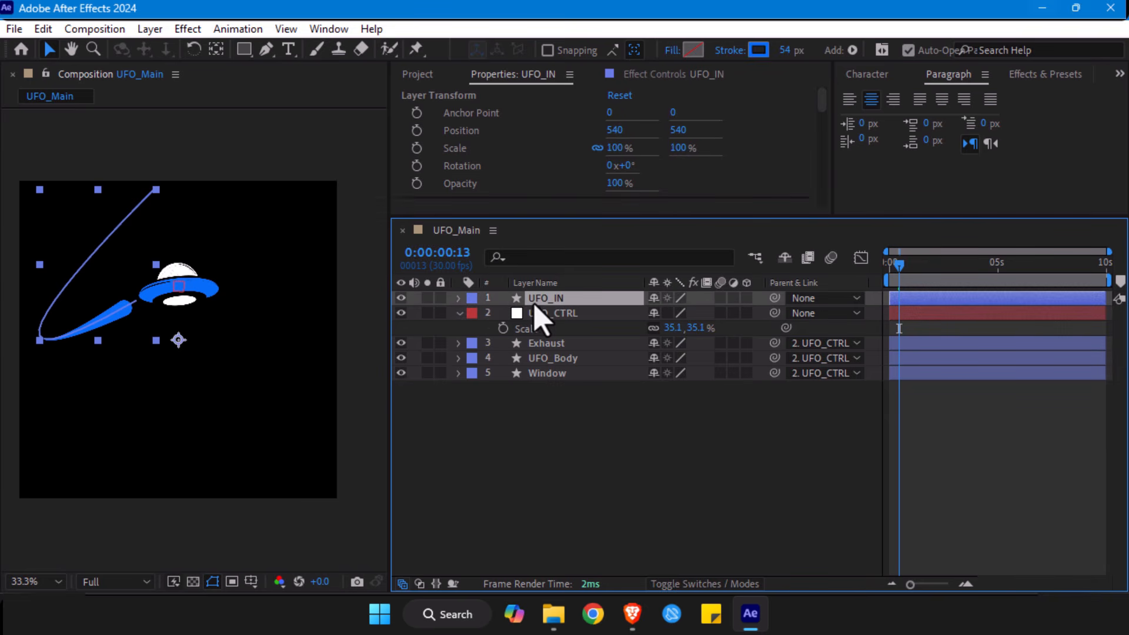
key(u)
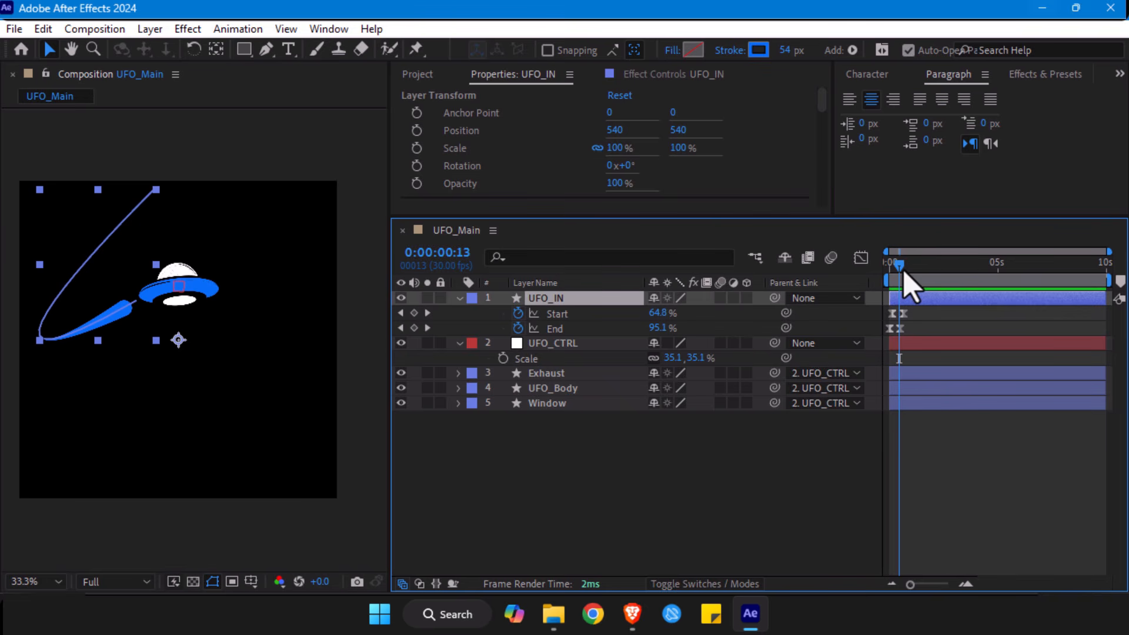
key(Page_Down)
key(Page_Down)
drag(895, 269, 898, 270)
key(equal)
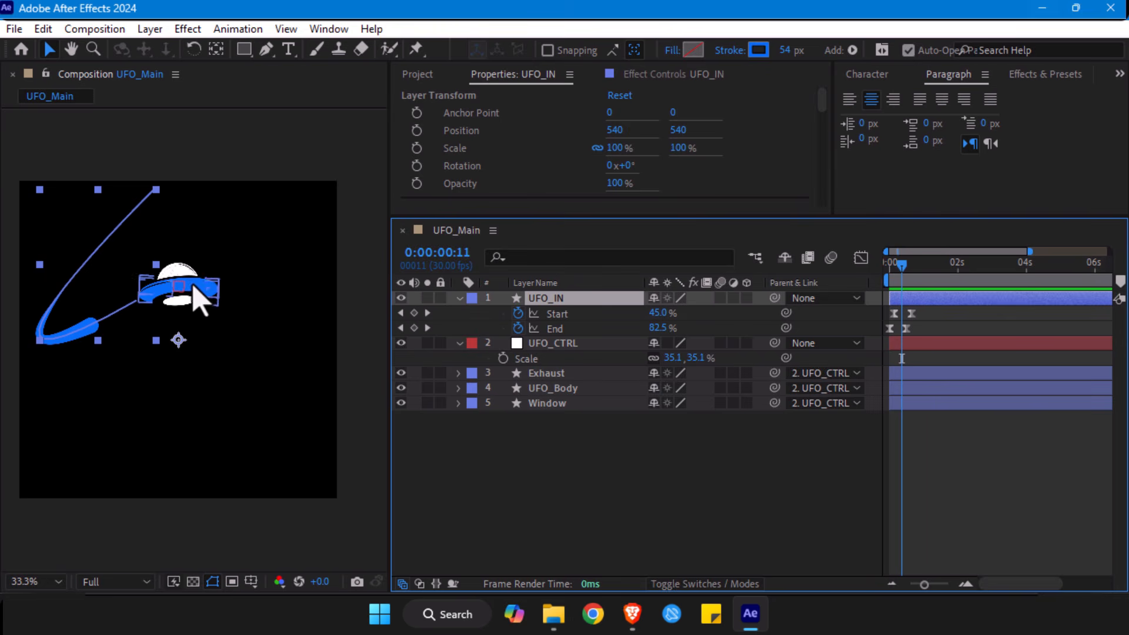
click(559, 344)
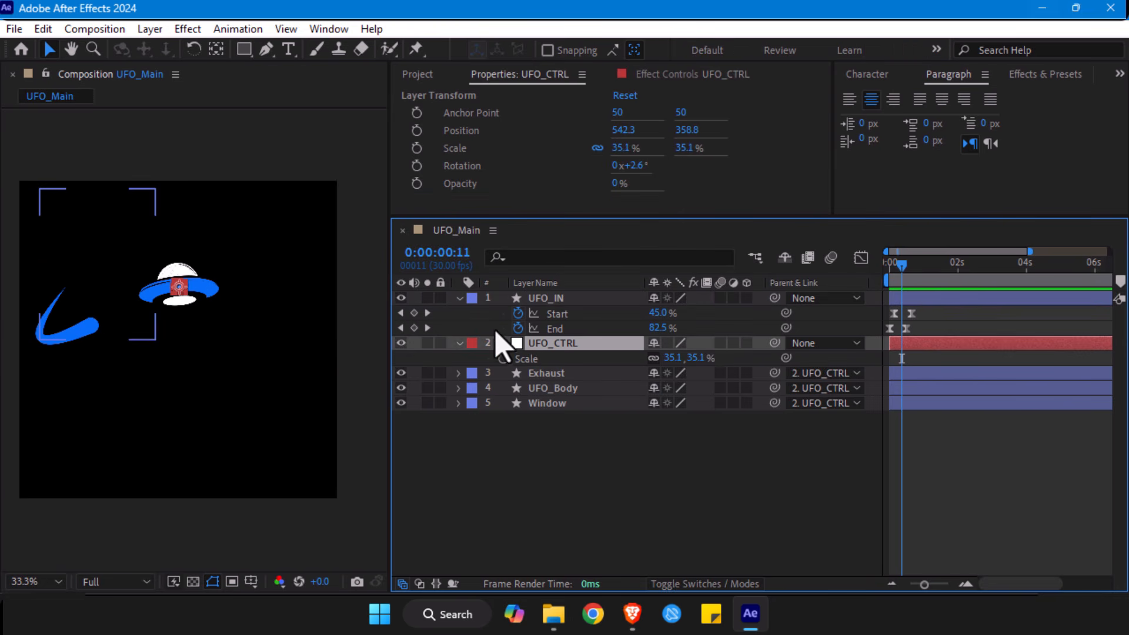
click(560, 301)
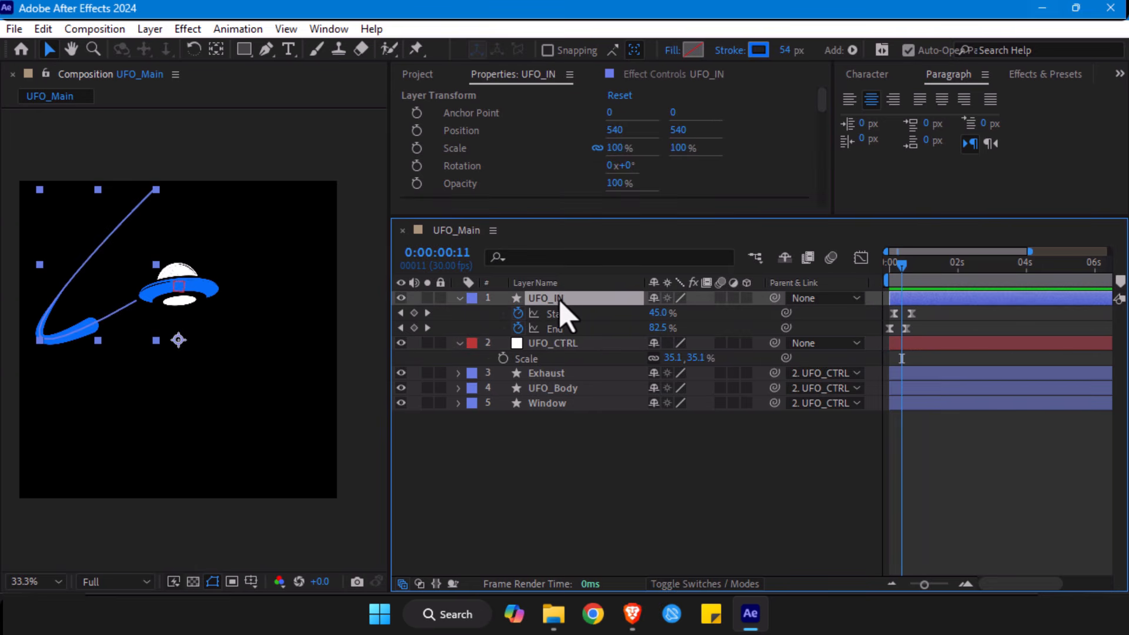
click(562, 342)
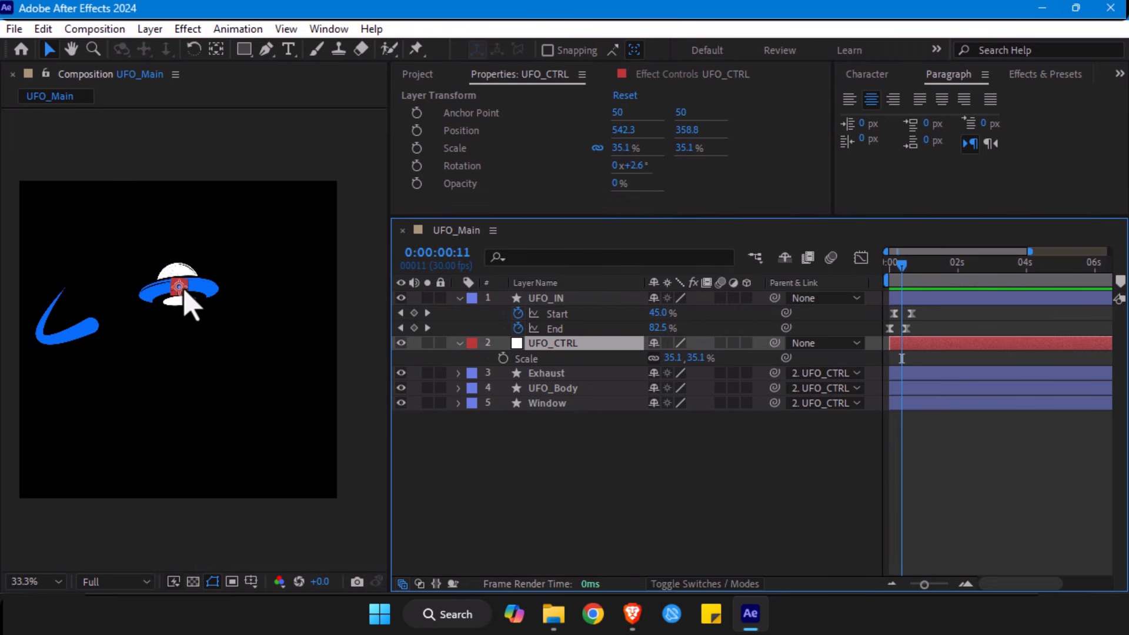
- Add a Position keyframe to UFO_CTRL at frame 19, on the stroke's last Start keyframe
drag(900, 266, 911, 266)
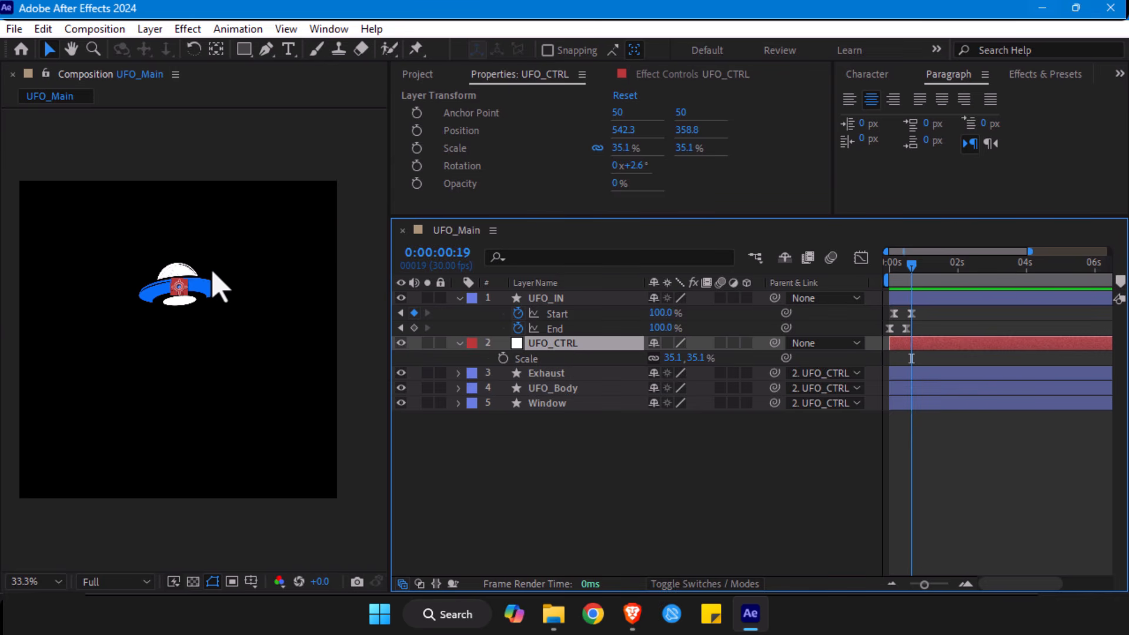
key(p)
click(502, 359)
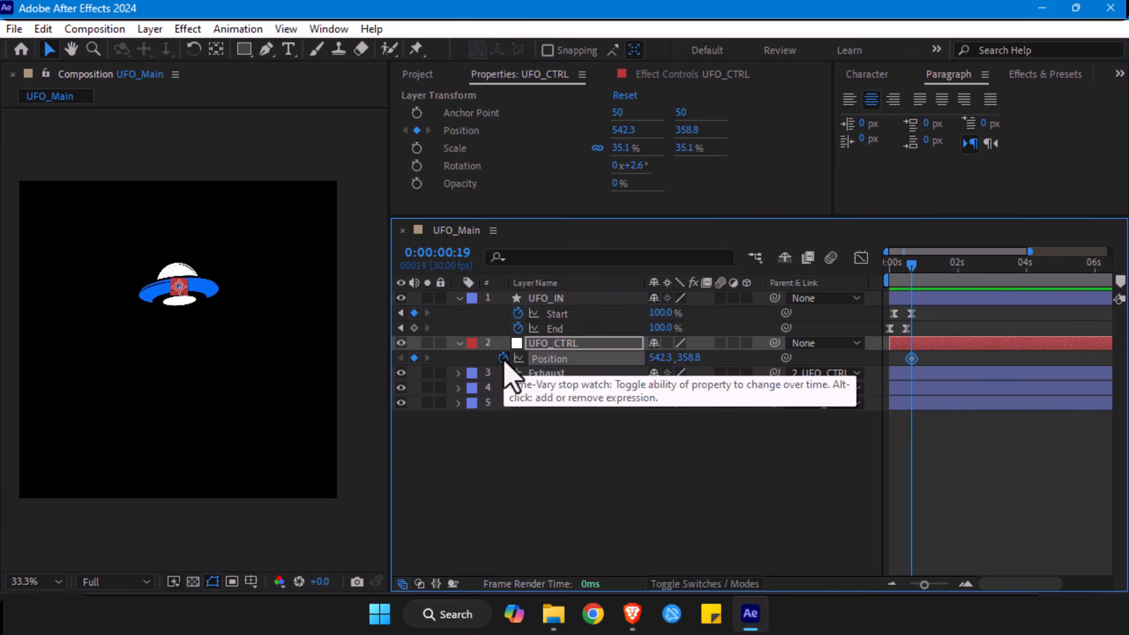
- Shift UFO_CTRL's Position keyframe to 0:00:01:09 and place the playhead at frame 12
drag(913, 272, 875, 272)
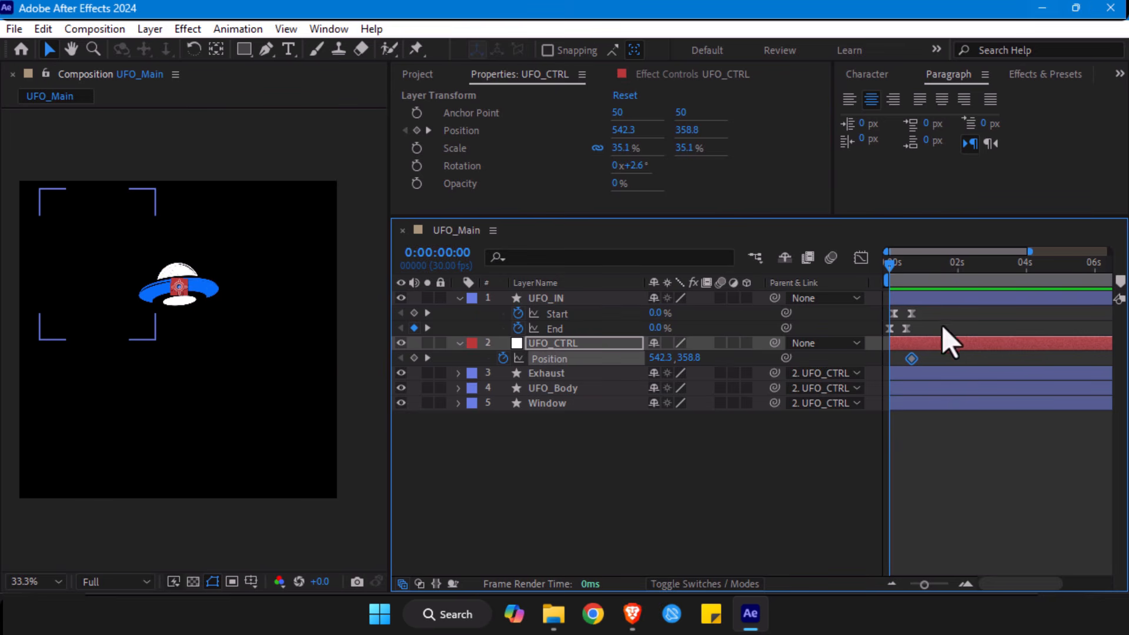
drag(892, 274, 904, 274)
drag(912, 358, 933, 358)
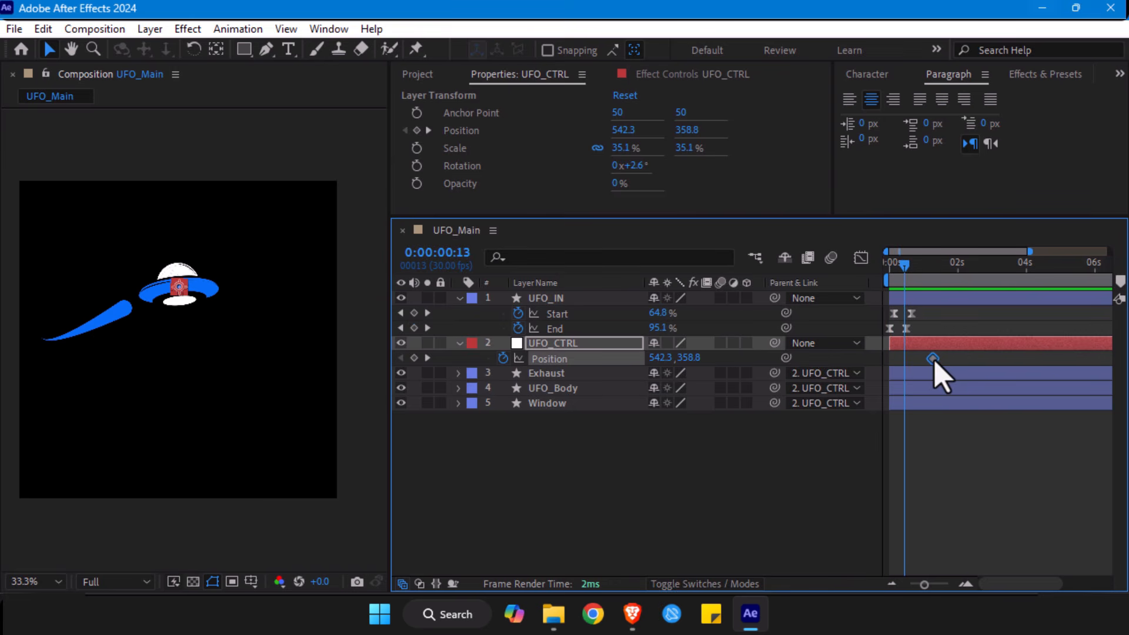
click(901, 274)
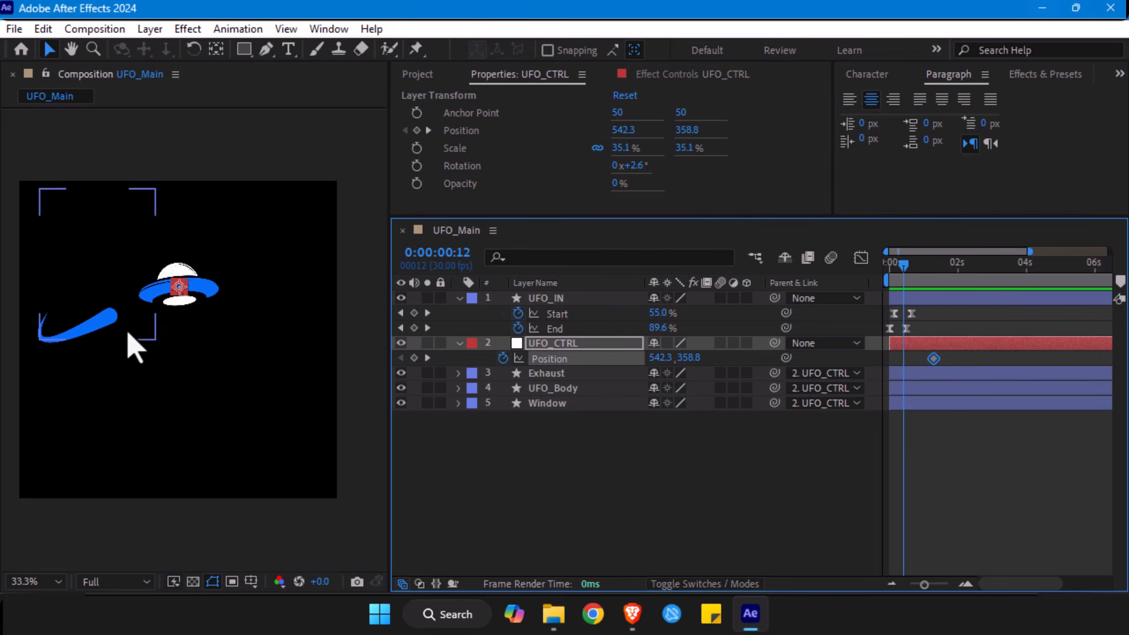
- Add Rotation and Scale keyframes to UFO_CTRL at 0:00:01:09 and reveal all its keyframed properties
click(564, 345)
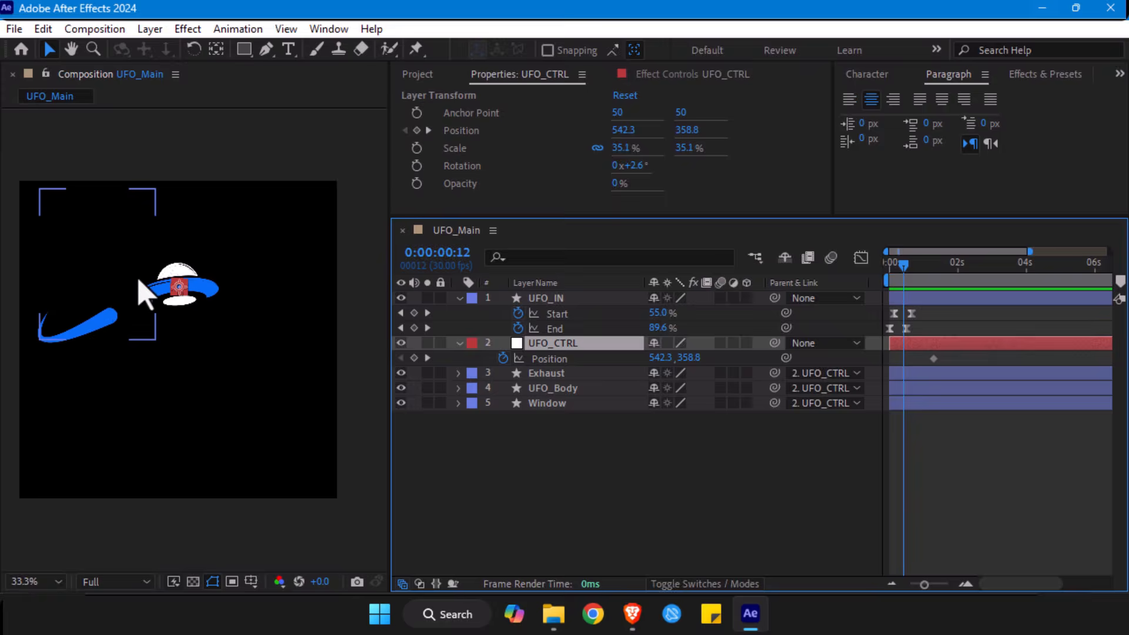
scroll(138, 280, up, 2)
key(space)
drag(124, 269, 285, 320)
scroll(285, 315, down, 2)
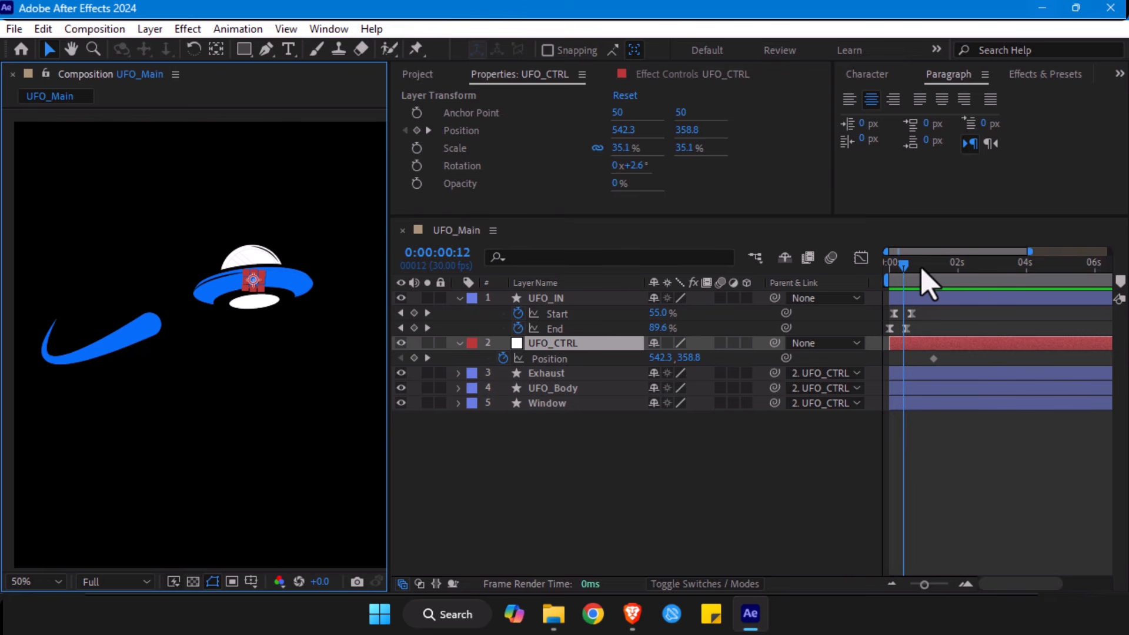
click(935, 273)
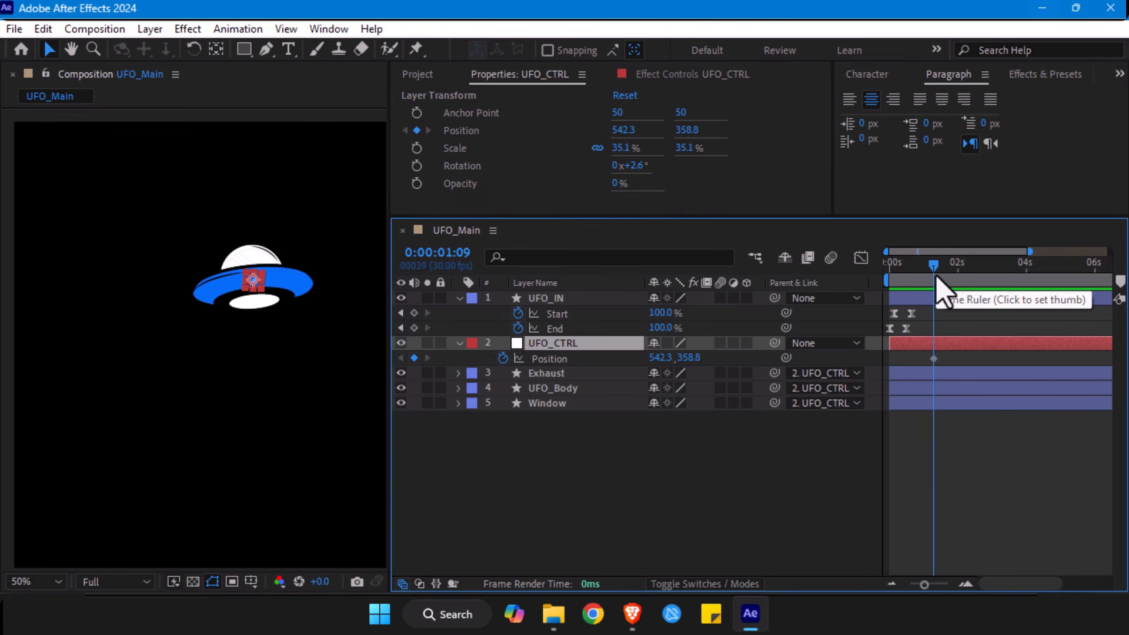
key(r)
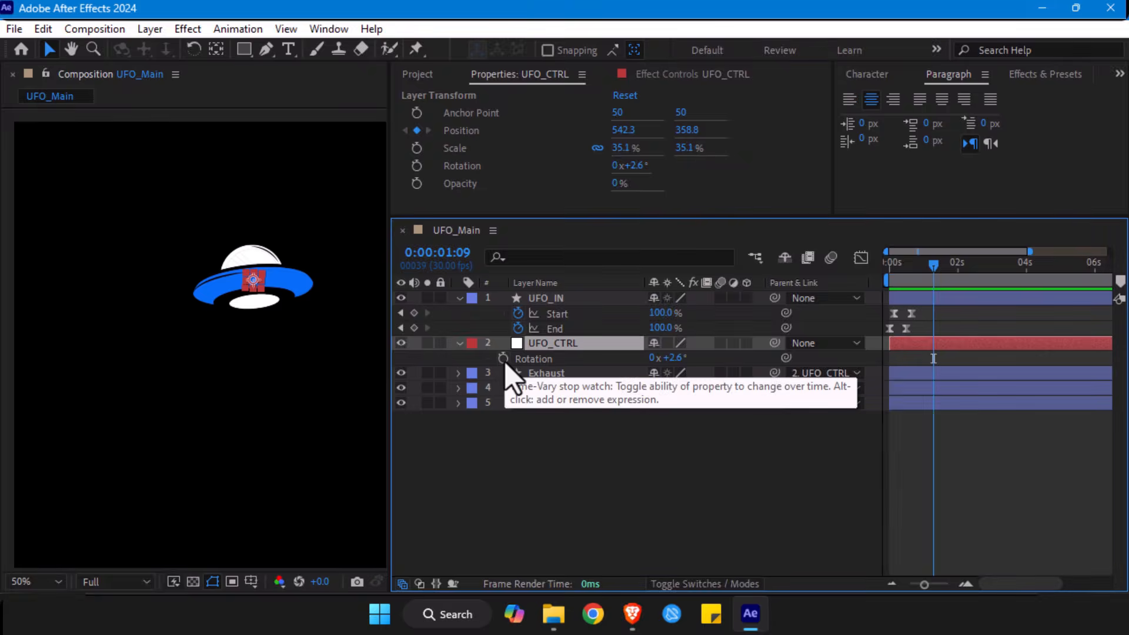
click(503, 359)
key(s)
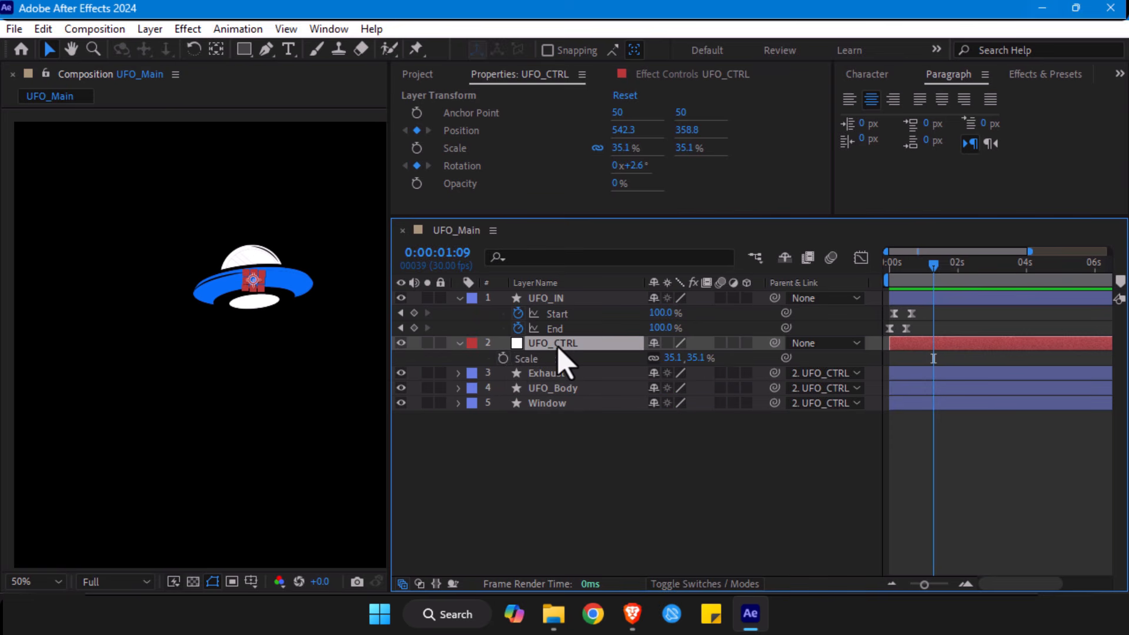
click(503, 358)
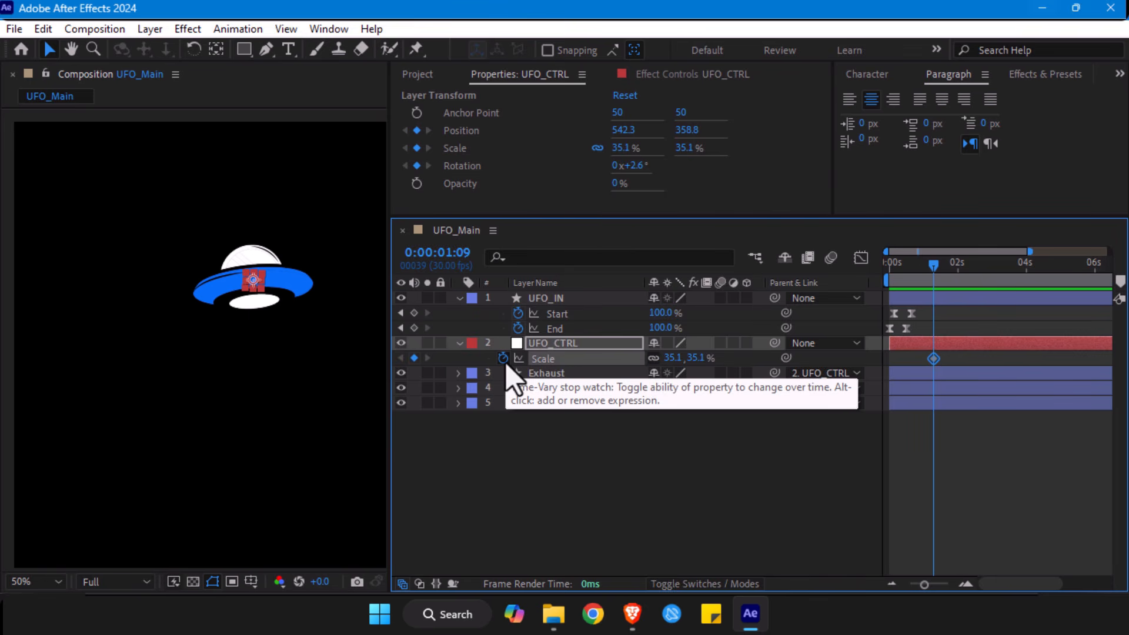
key(u)
- At frame 12, reshape the end of the UFO_IN path with the Pen tool by extending the end vertex's lower Bezier handle
click(929, 269)
drag(929, 271, 903, 274)
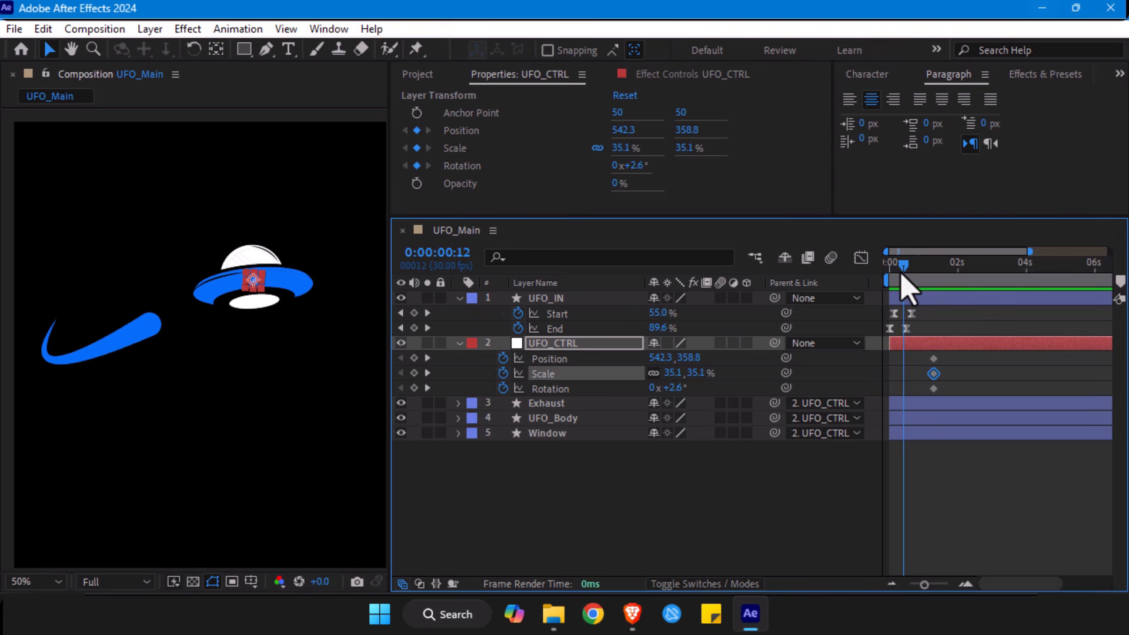
click(544, 345)
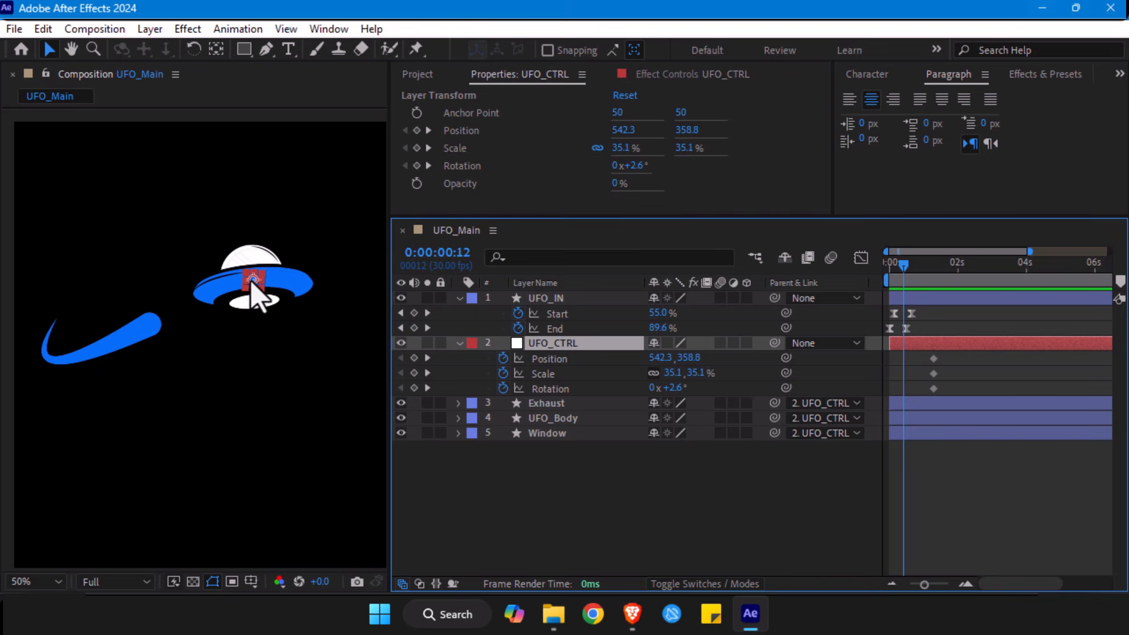
click(114, 339)
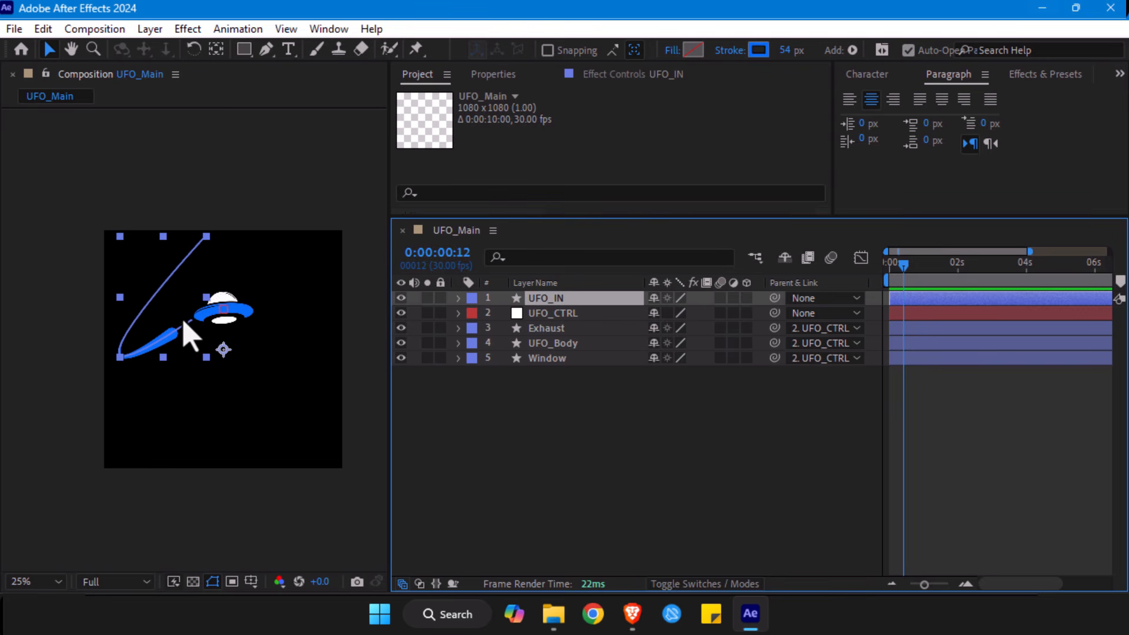
key(g)
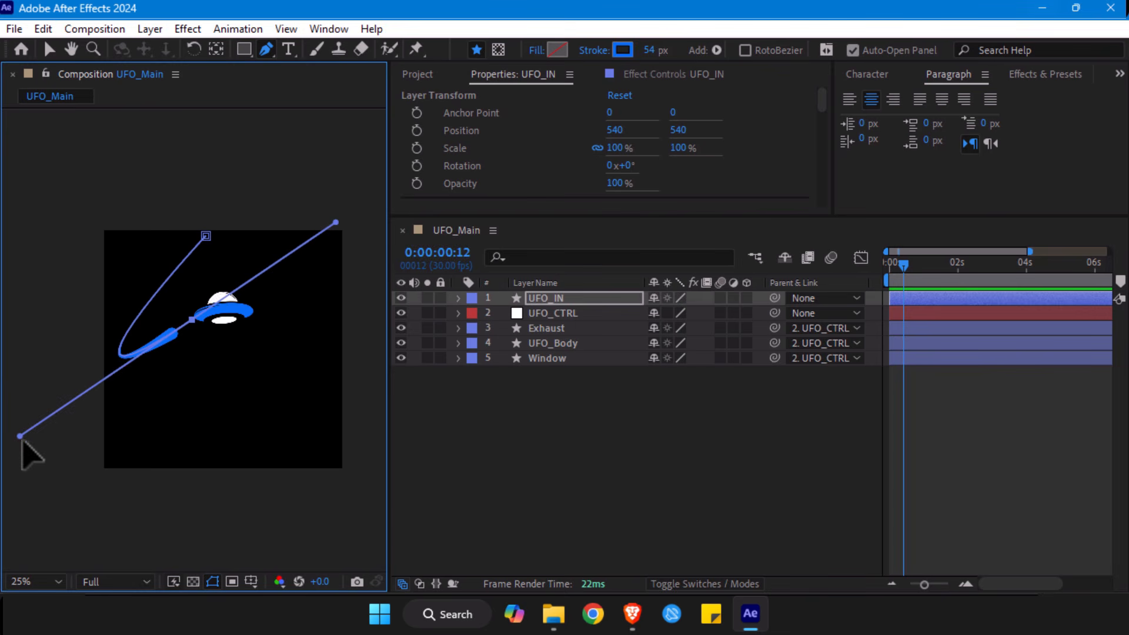
drag(20, 437, 14, 440)
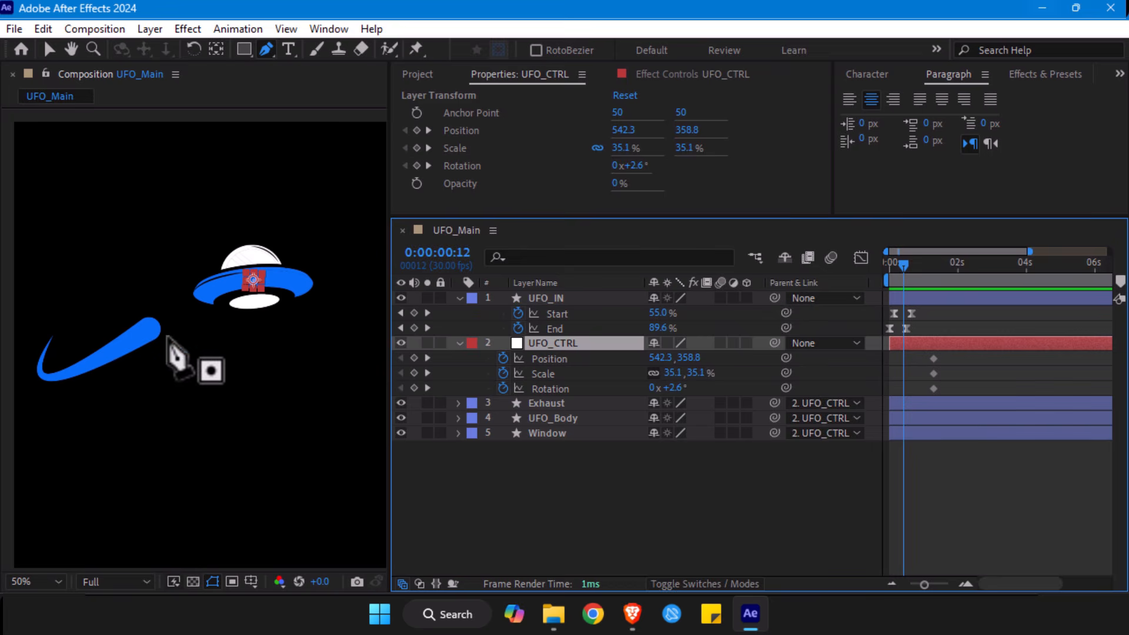
- Return to the Selection tool and unlink the Scale proportions of UFO_CTRL
key(v)
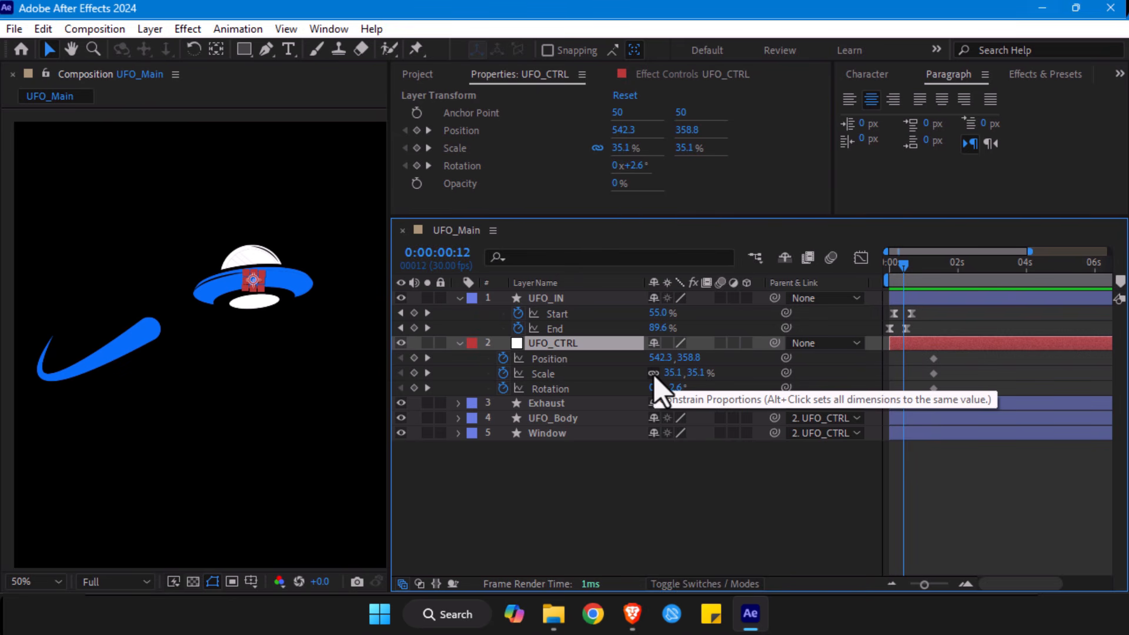
click(654, 373)
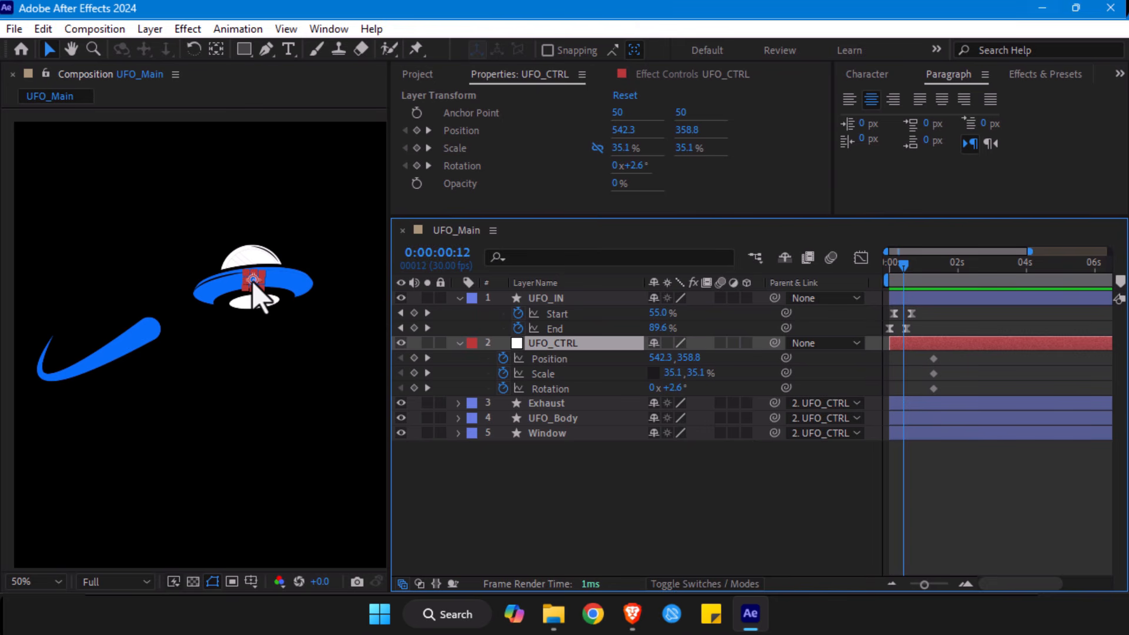
- At frame 12, keyframe UFO_CTRL over the UFO_IN stroke at Position 228.3, 510.8, Scale 35.1, 17.1% and Rotation -24.4°
drag(254, 282, 137, 343)
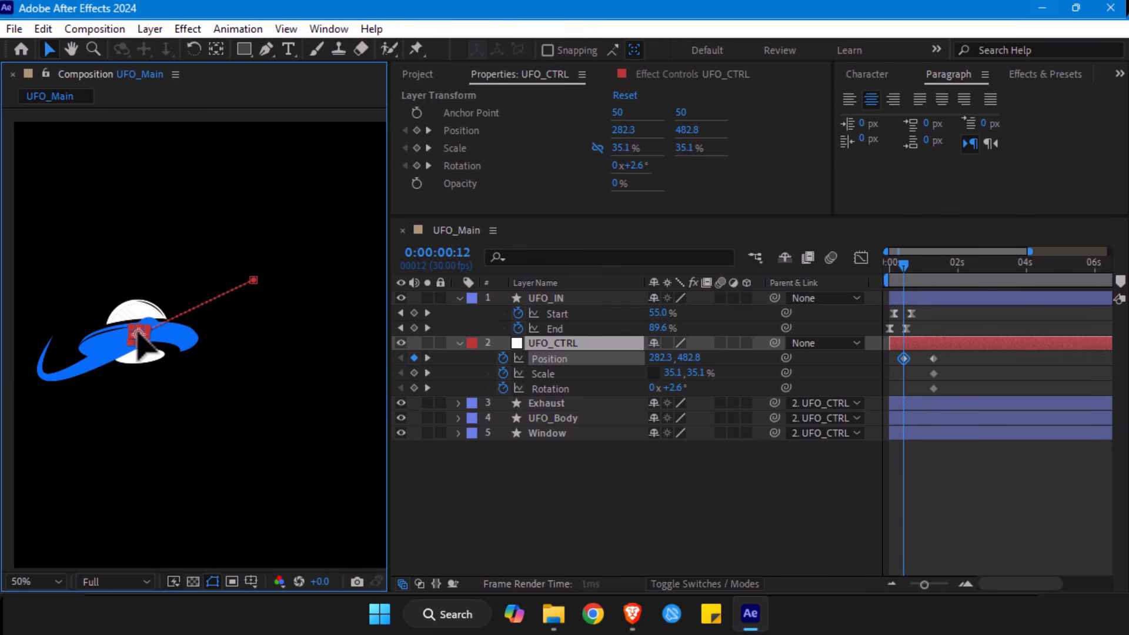
mouse_move(672, 388)
mouse_down()
mouse_move(656, 388)
mouse_move(694, 373)
mouse_move(678, 389)
mouse_up()
drag(139, 349, 114, 349)
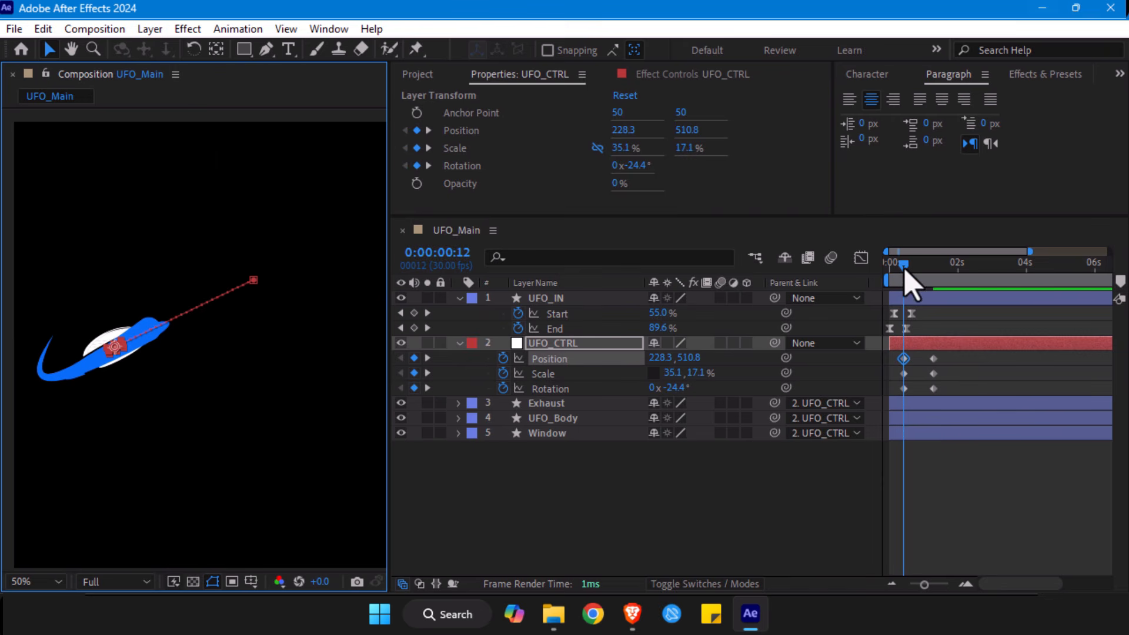
- Move UFO_CTRL's last Position, Scale and Rotation keyframes to frame 24 and deselect everything
drag(904, 271, 923, 271)
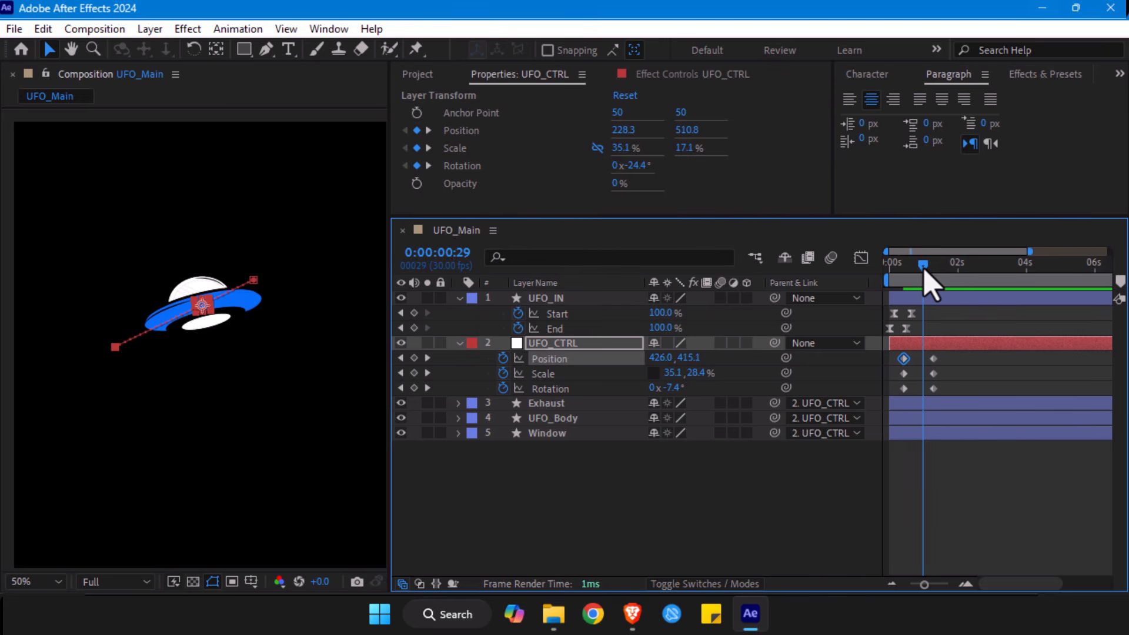
drag(945, 354, 925, 398)
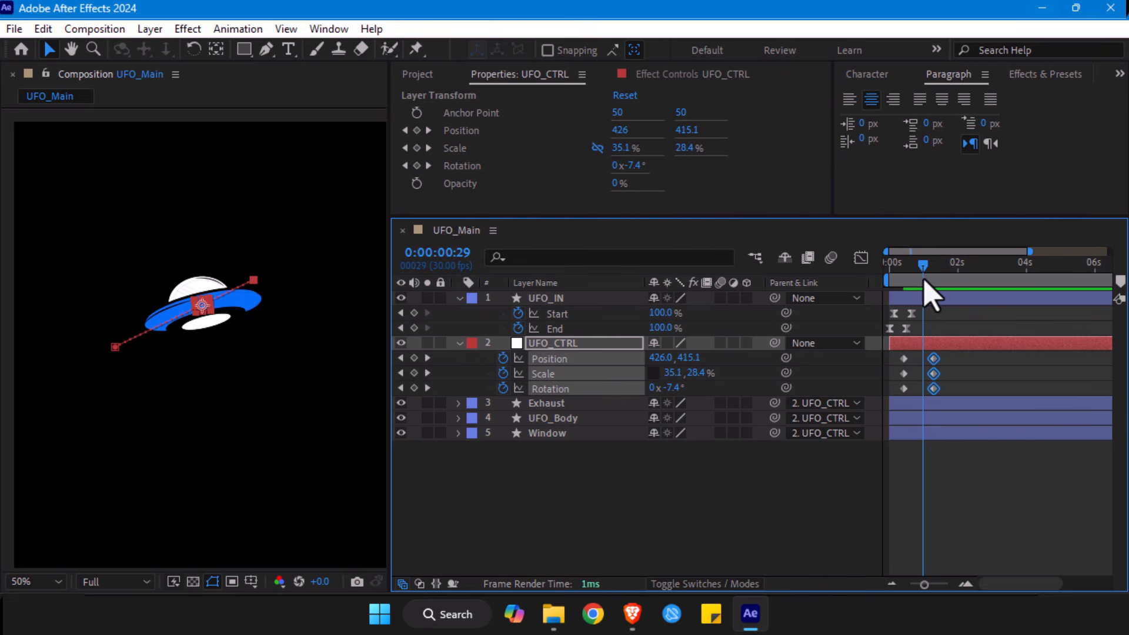
drag(924, 281, 905, 282)
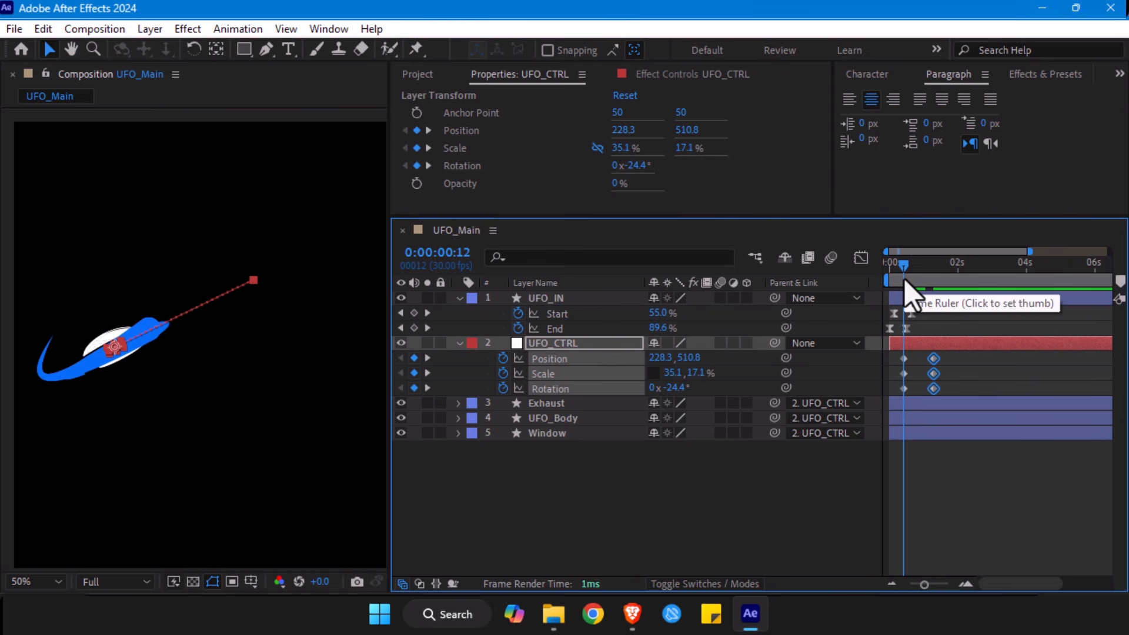
key(space)
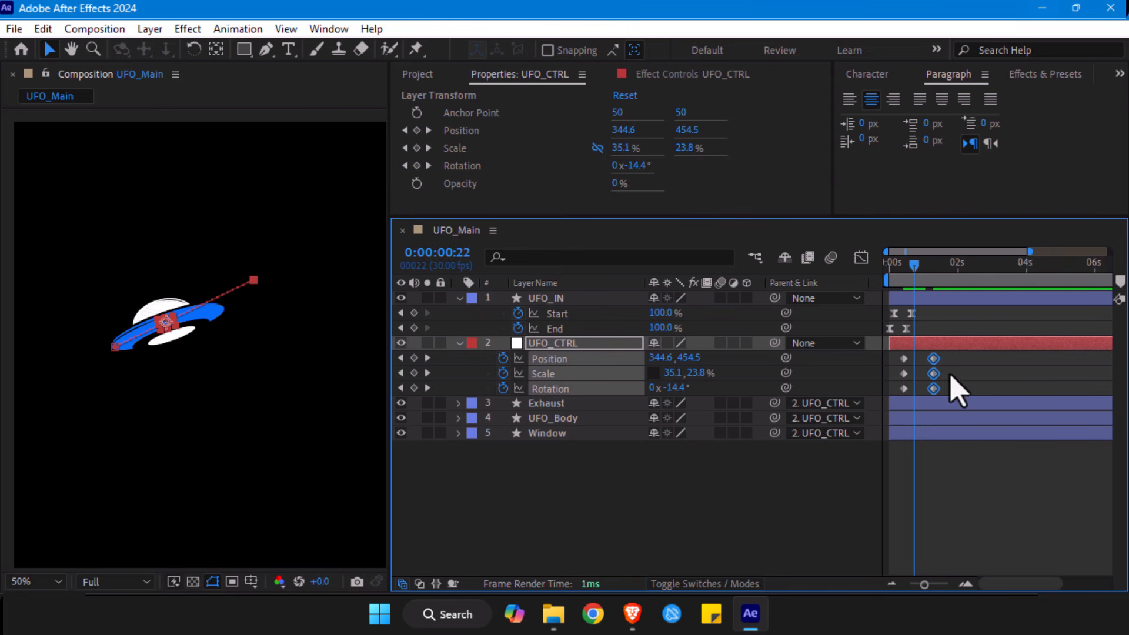
drag(942, 353, 933, 393)
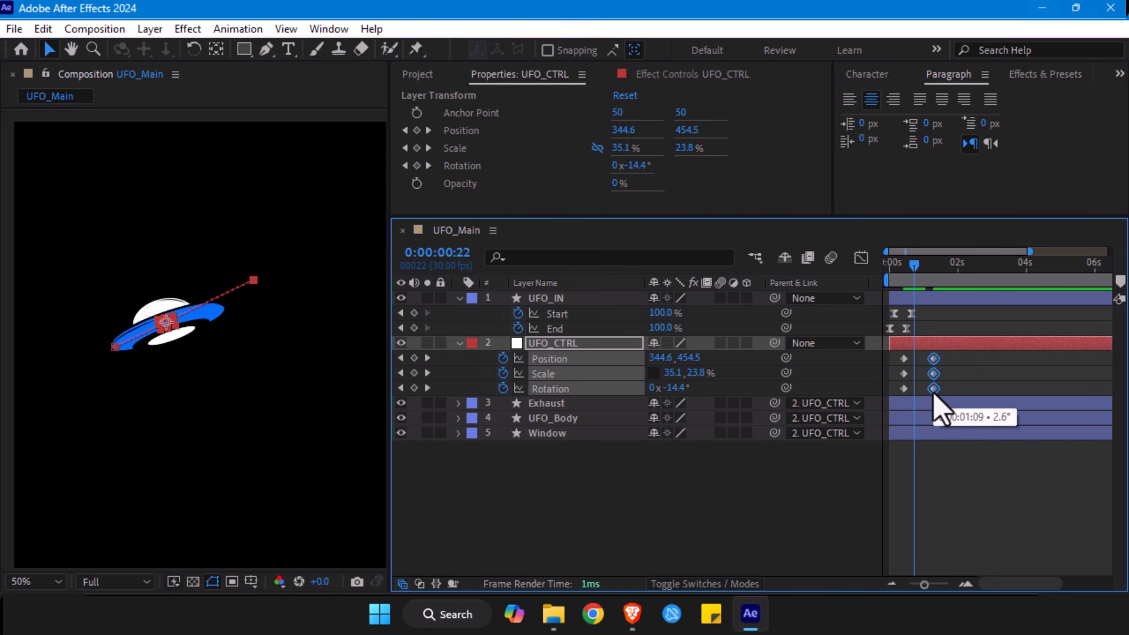
key(Page_Down)
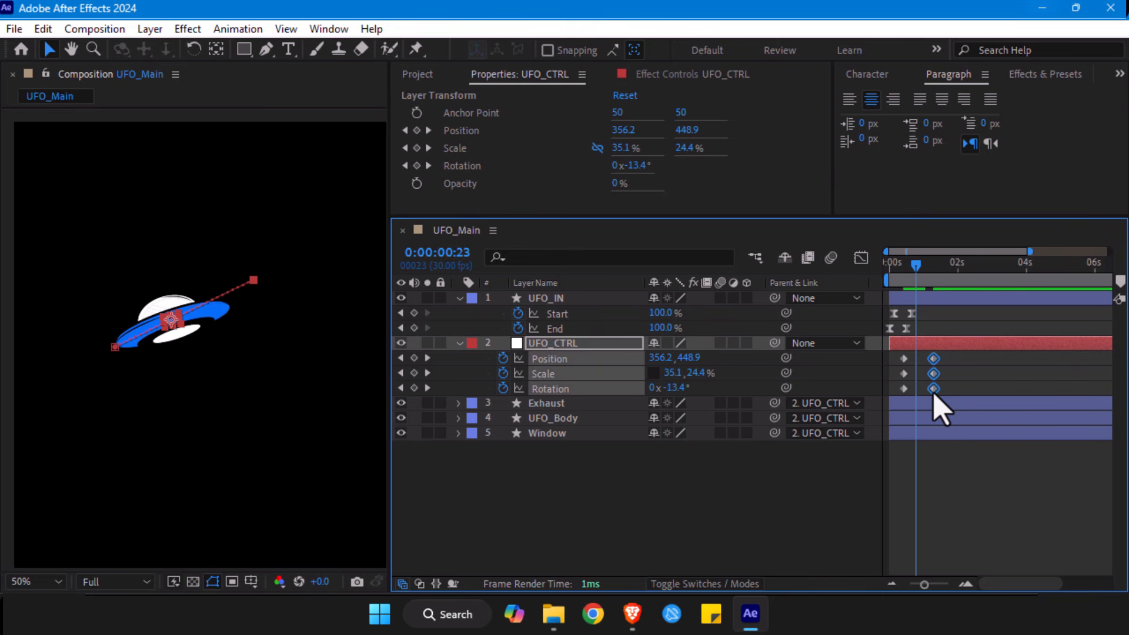
key(Page_Down)
drag(933, 389, 917, 390)
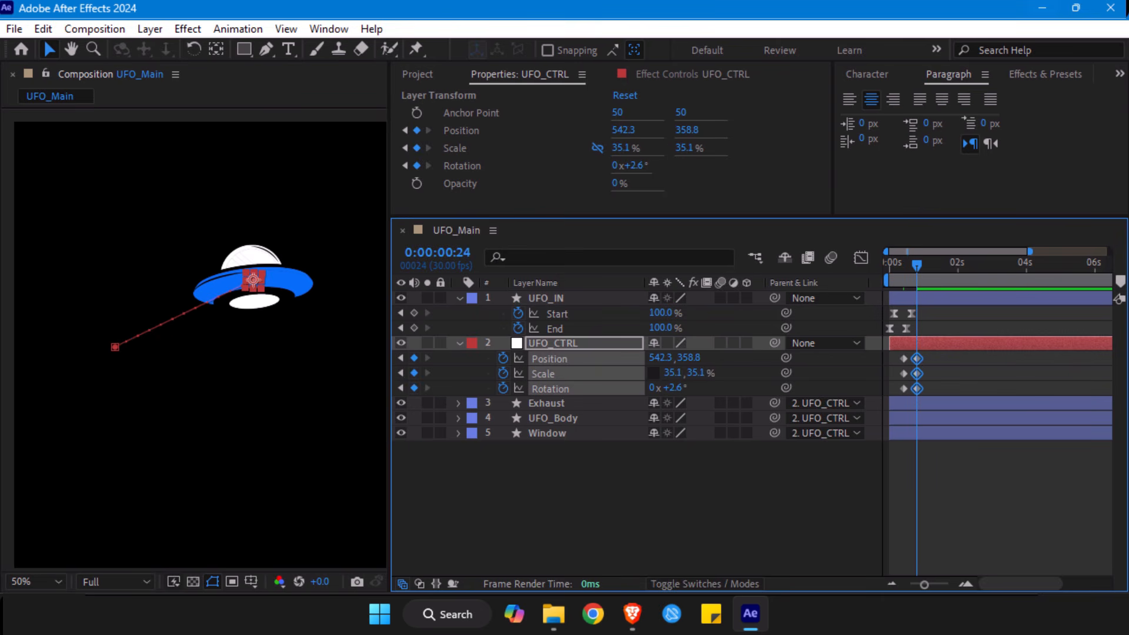
key(super)
click(924, 313)
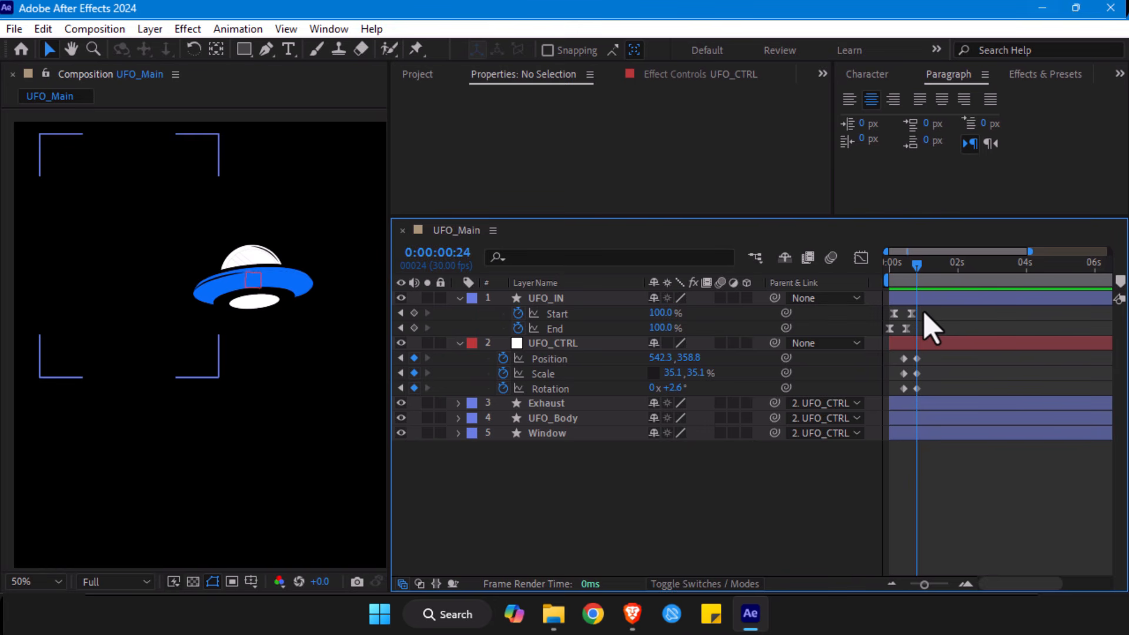
- Preview the entrance from the start and apply Easy Ease to all Position, Scale and Rotation keyframes of UFO_CTRL
drag(915, 266, 881, 269)
key(space)
key(space)
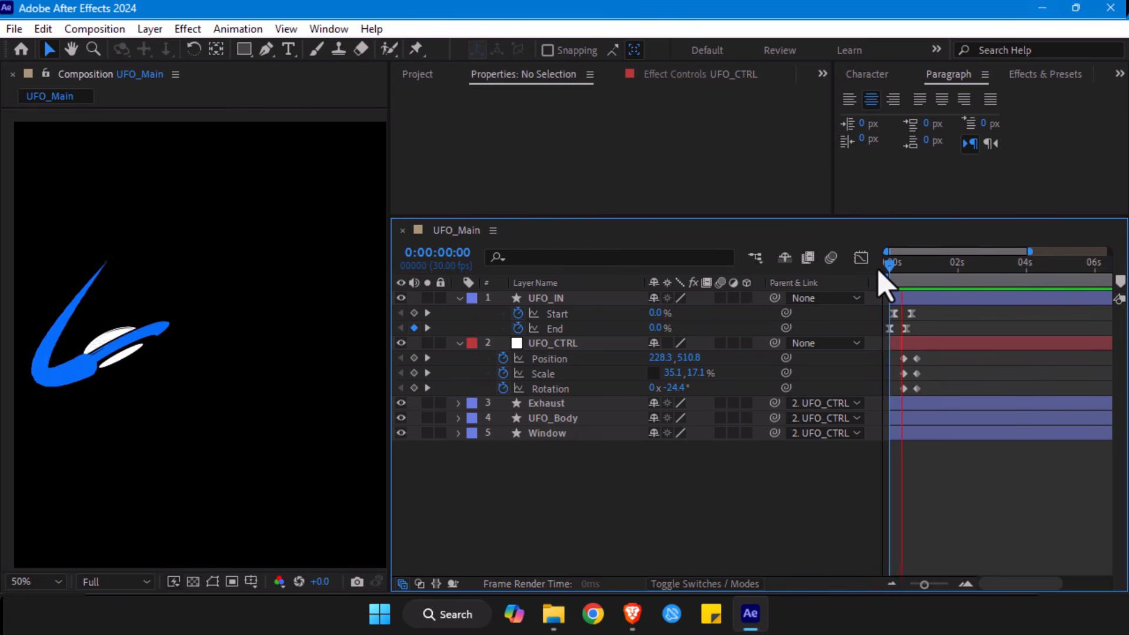
key(space)
drag(904, 274, 918, 276)
drag(927, 355, 887, 395)
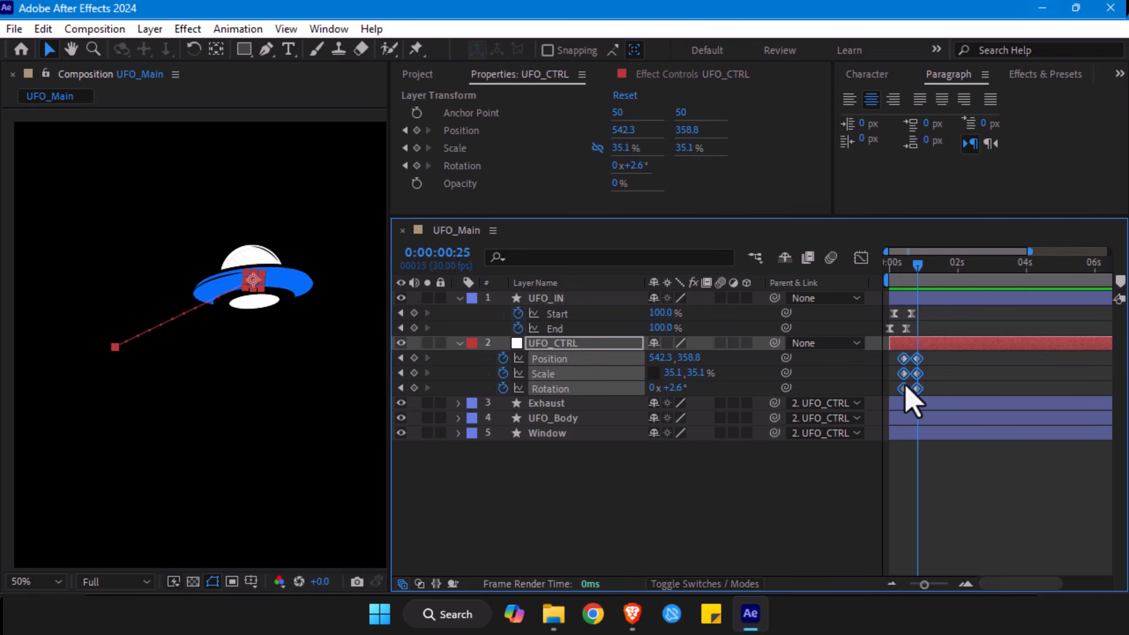
right_click(904, 390)
mouse_move(959, 372)
click(668, 429)
- At frame 15, nudge the end vertex of the UFO_IN path slightly downward with the Pen tool and adjust its lower Bezier handle
drag(918, 276, 906, 275)
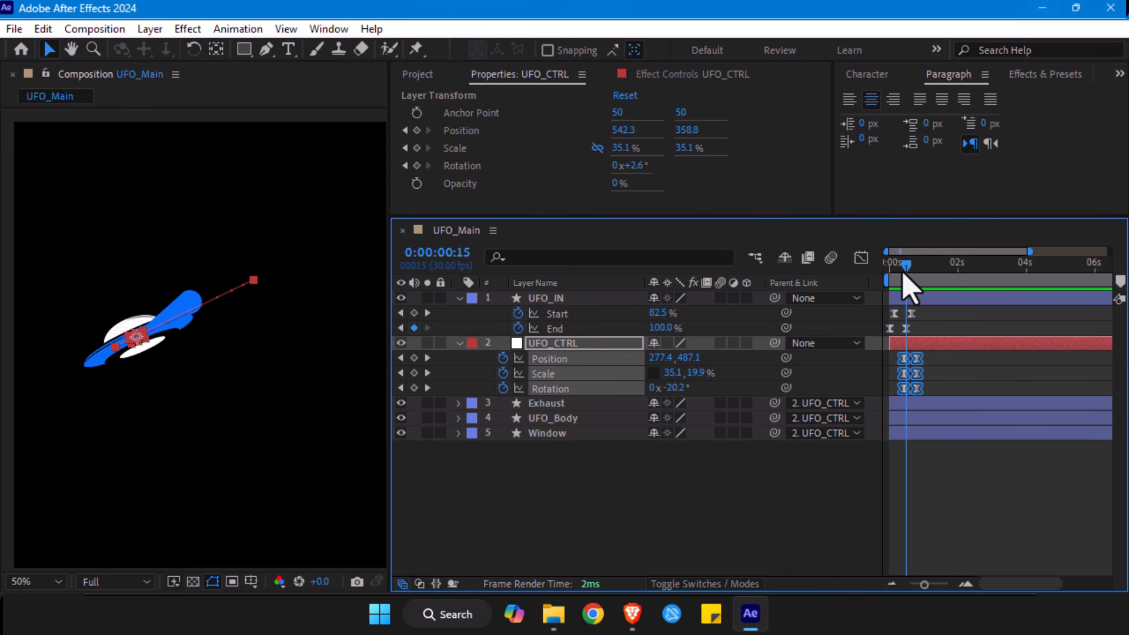
click(570, 300)
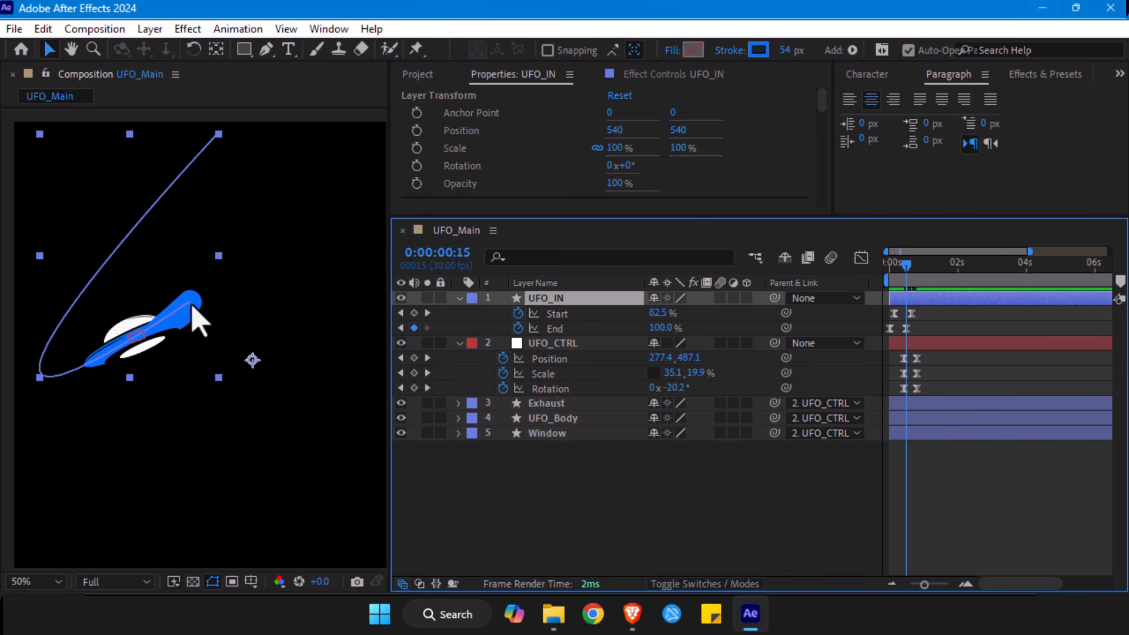
key(g)
drag(189, 302, 190, 309)
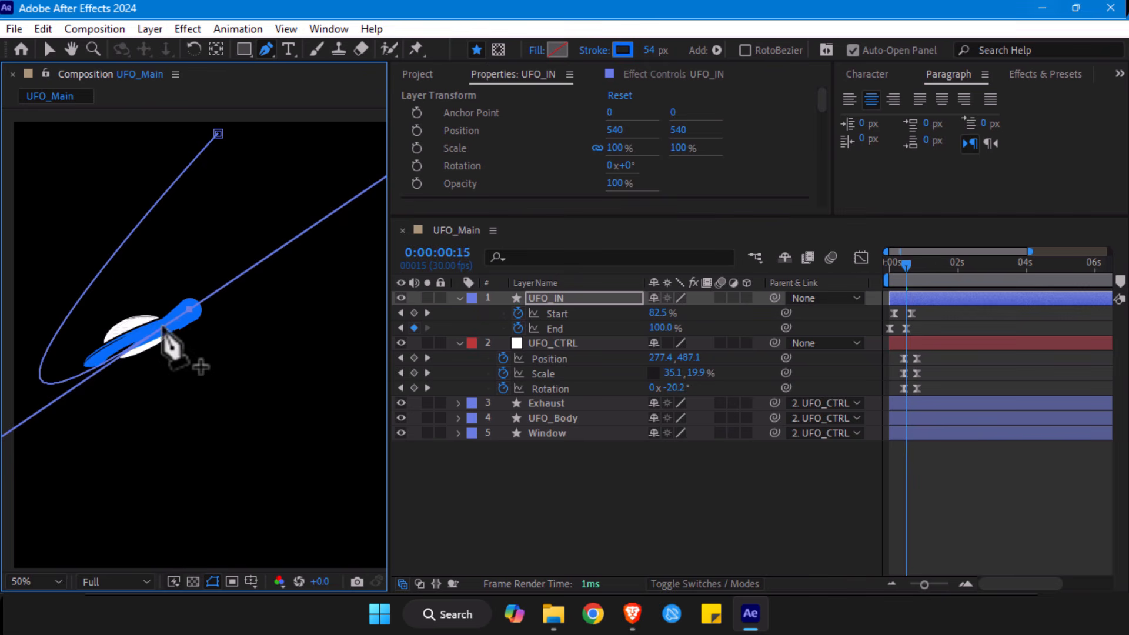
scroll(171, 346, down, 2)
drag(10, 423, 8, 435)
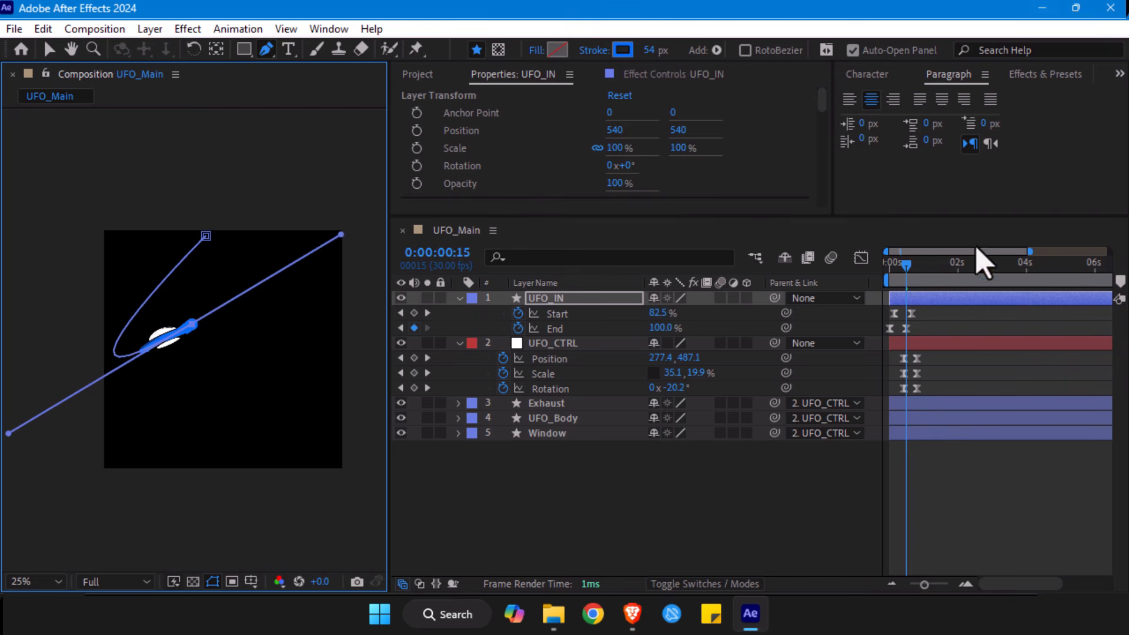
- Place the playhead at frame 17 and try trimming the end of the UFO_IN layer there
click(906, 271)
drag(906, 270, 908, 271)
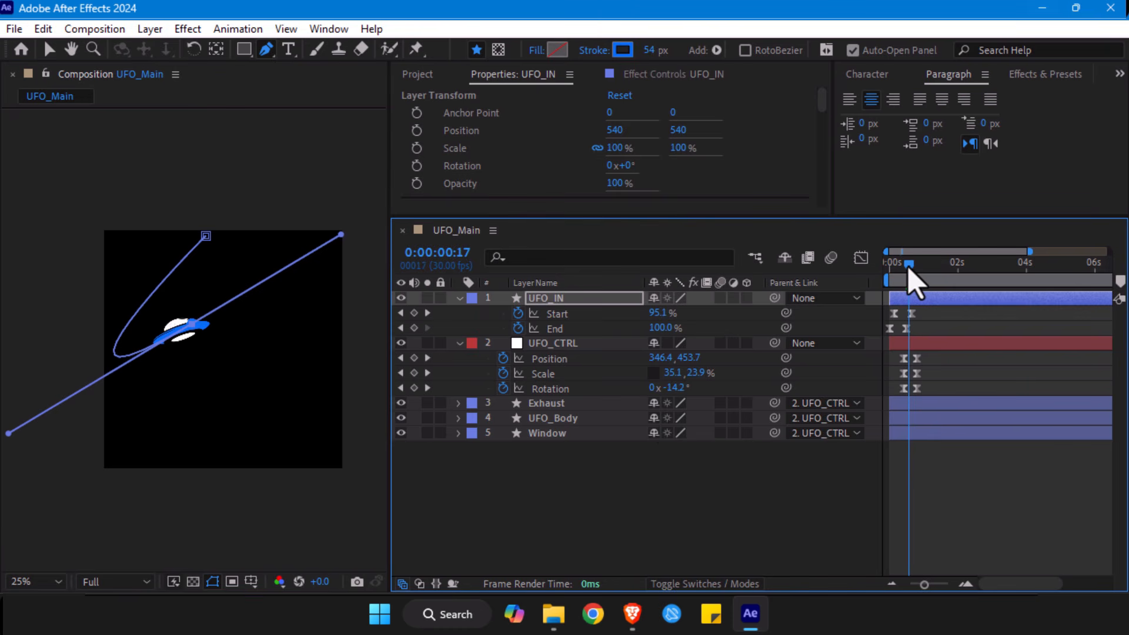
click(914, 300)
key(alt+bracketright)
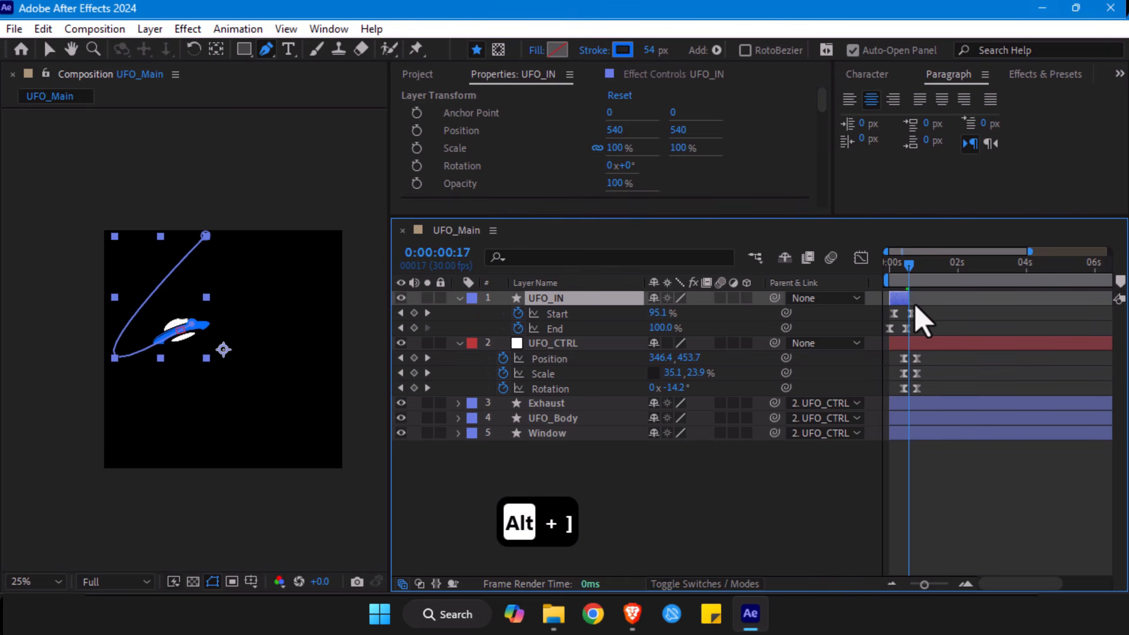
- Try shortening the UFO_IN layer bar manually to frame 17 and restore its full 10-second length
click(918, 404)
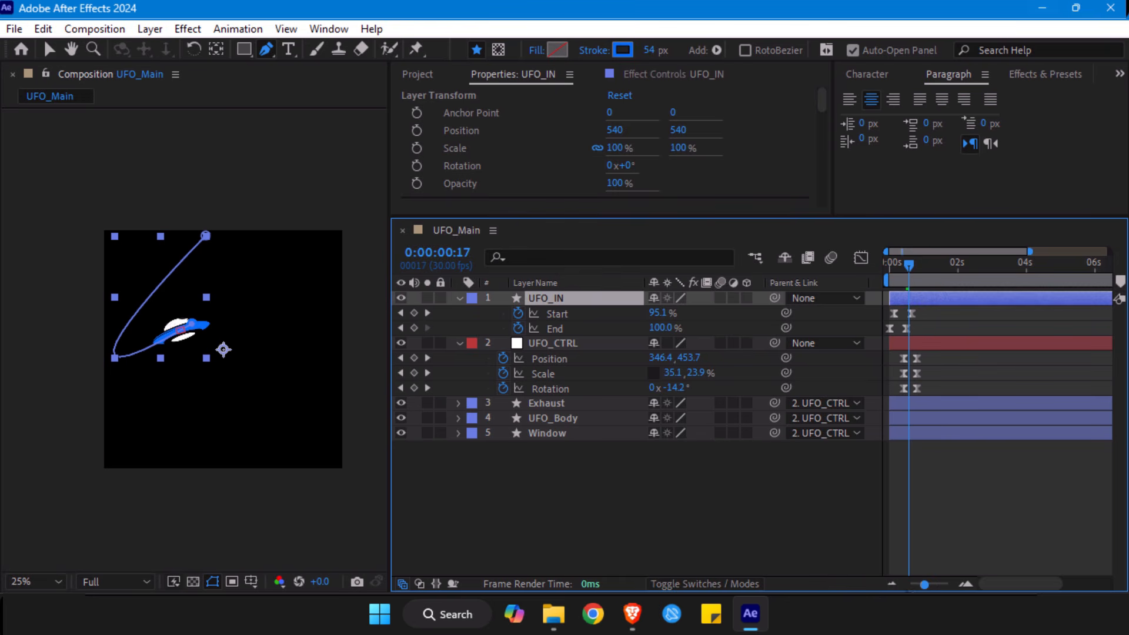
drag(924, 588, 867, 588)
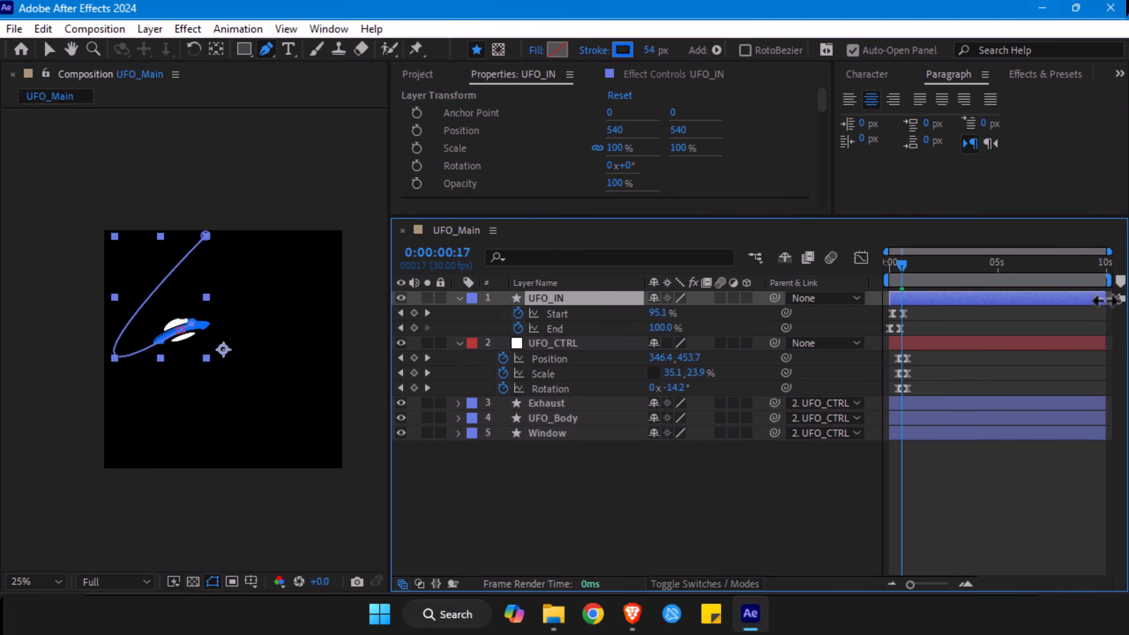
drag(1098, 301, 905, 320)
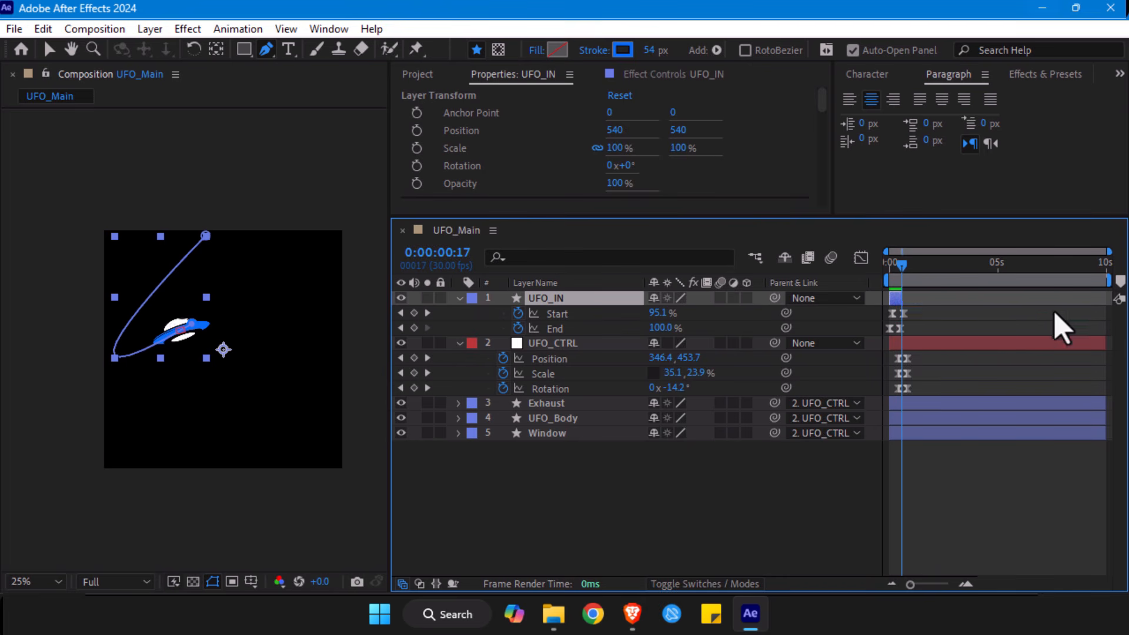
key(ctrl+z)
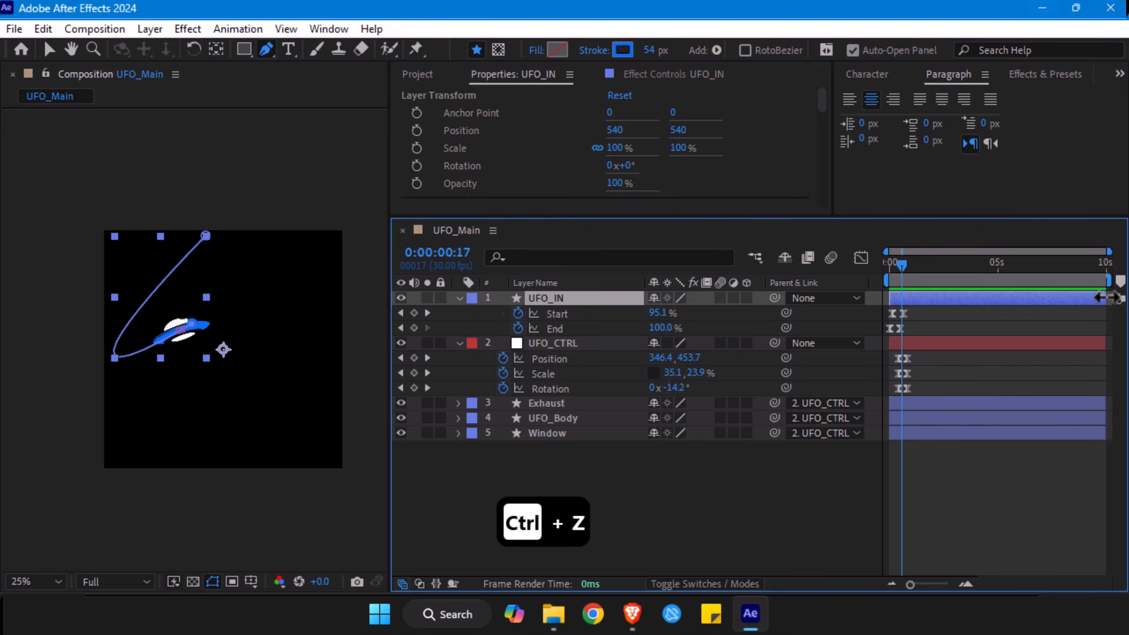
drag(1098, 301, 898, 302)
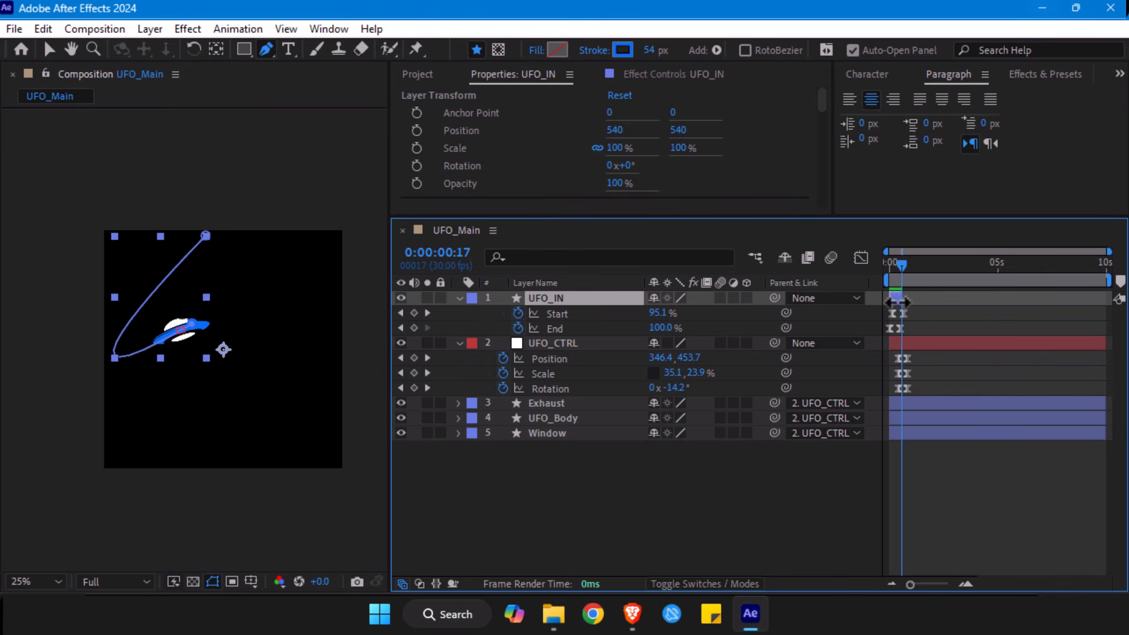
drag(899, 299, 1105, 300)
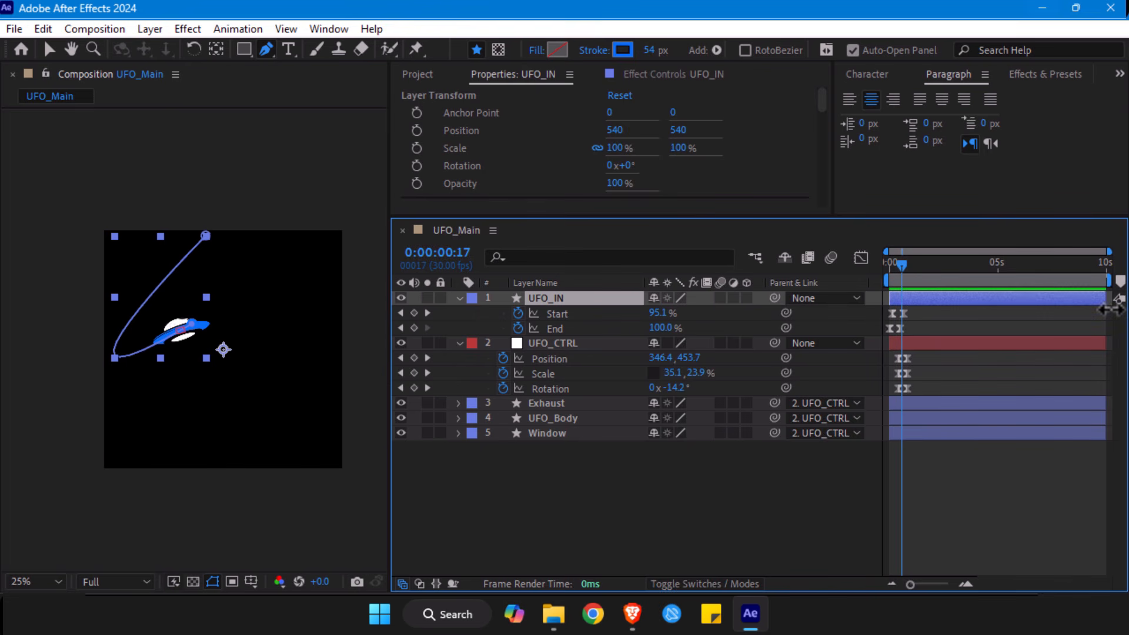
- At frame 17, trim the end of UFO_IN and the starts of the Exhaust, UFO_Body and Window layers
key(alt+bracketright)
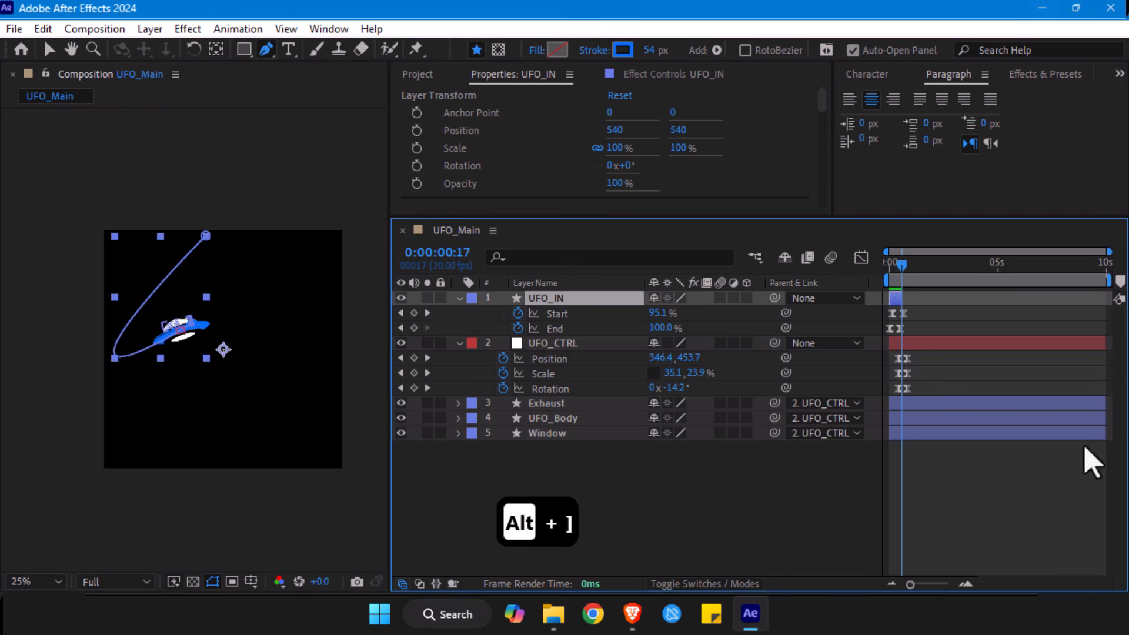
click(912, 404)
shift+click(908, 435)
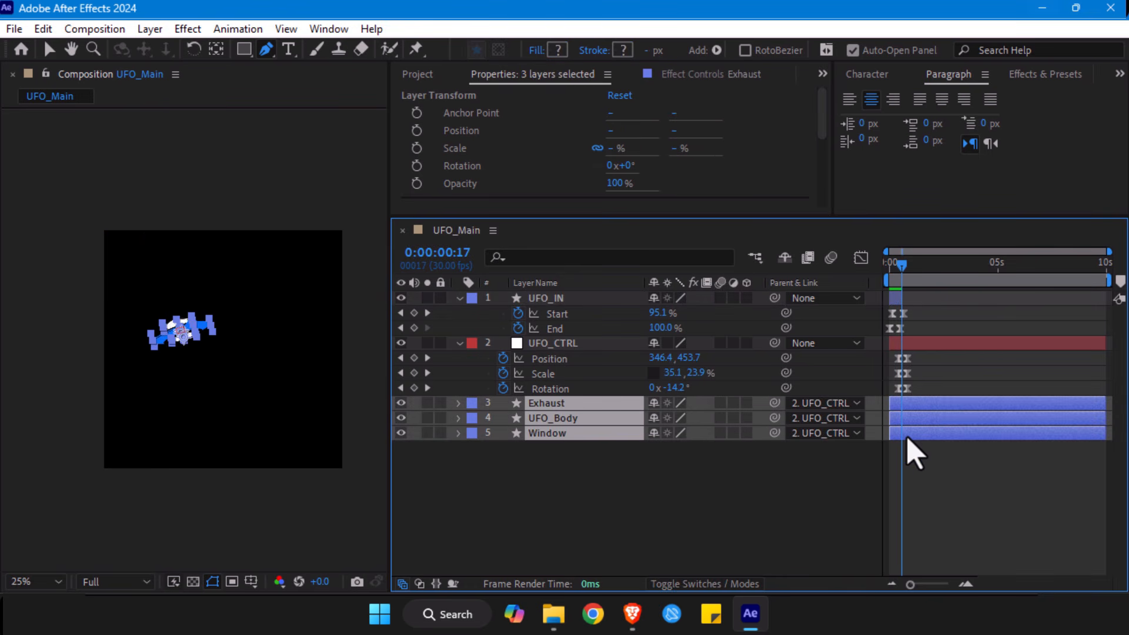
key(alt+bracketleft)
key(ctrl+z)
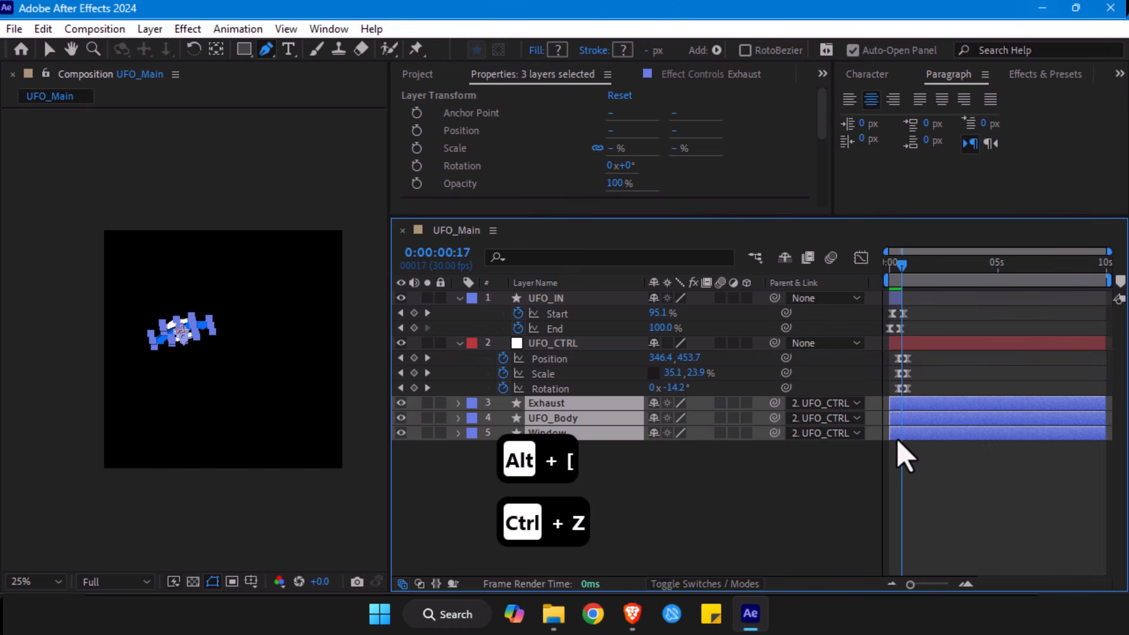
click(927, 498)
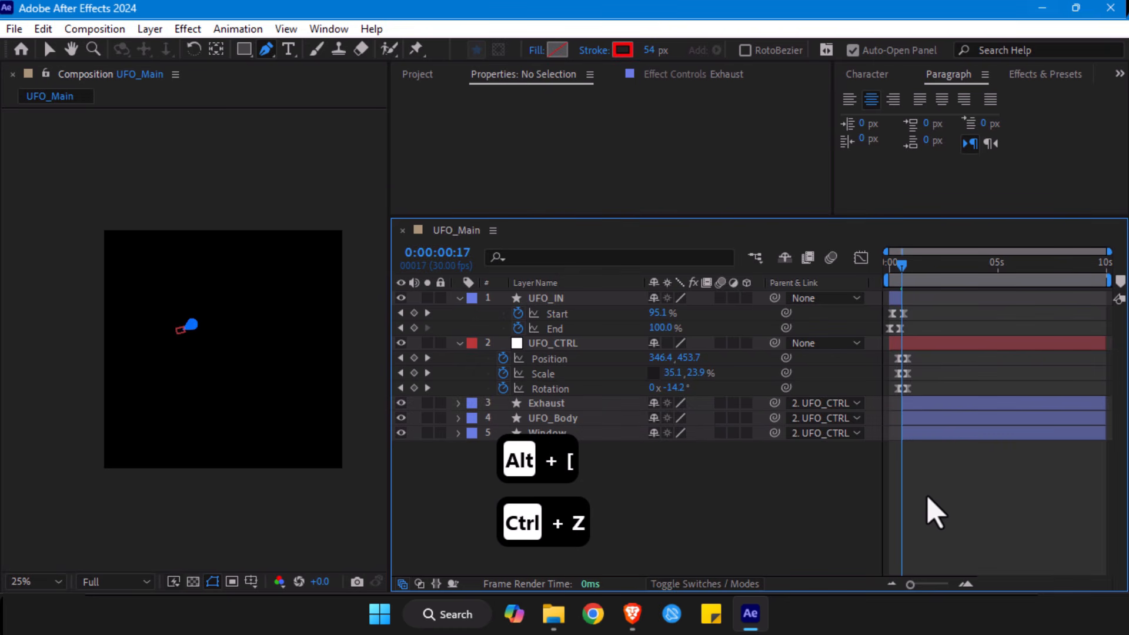
- Review the stroke-to-UFO transition, shift all UFO_CTRL keyframes three frames earlier with the Selection tool, and replay the animation from the start
key(space)
key(space)
drag(910, 584, 940, 583)
key(Page_Down)
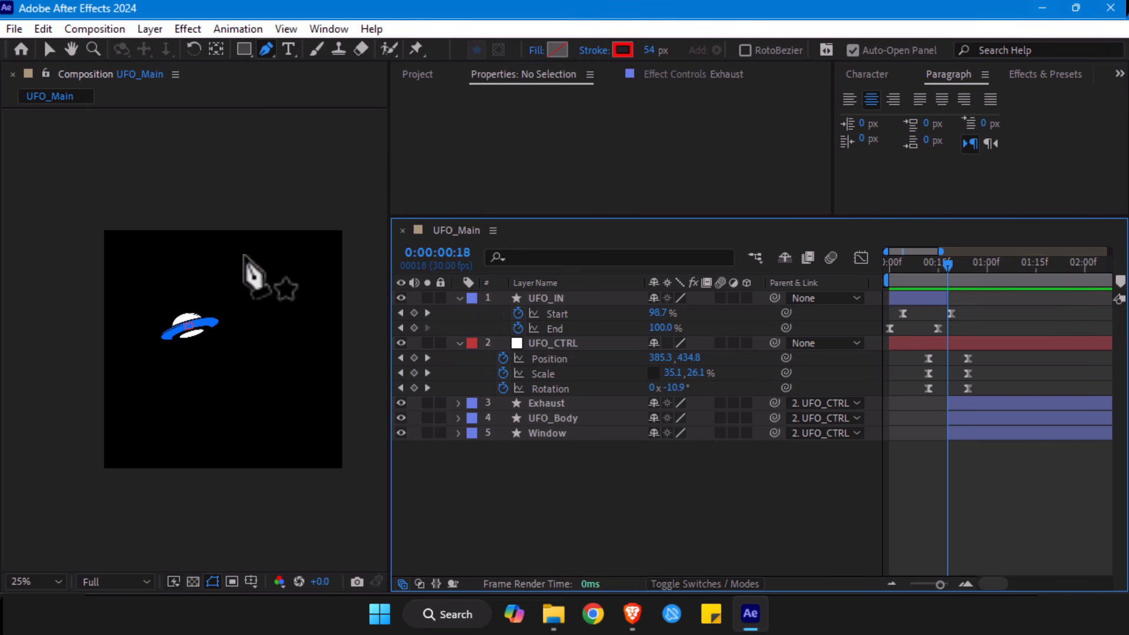
key(v)
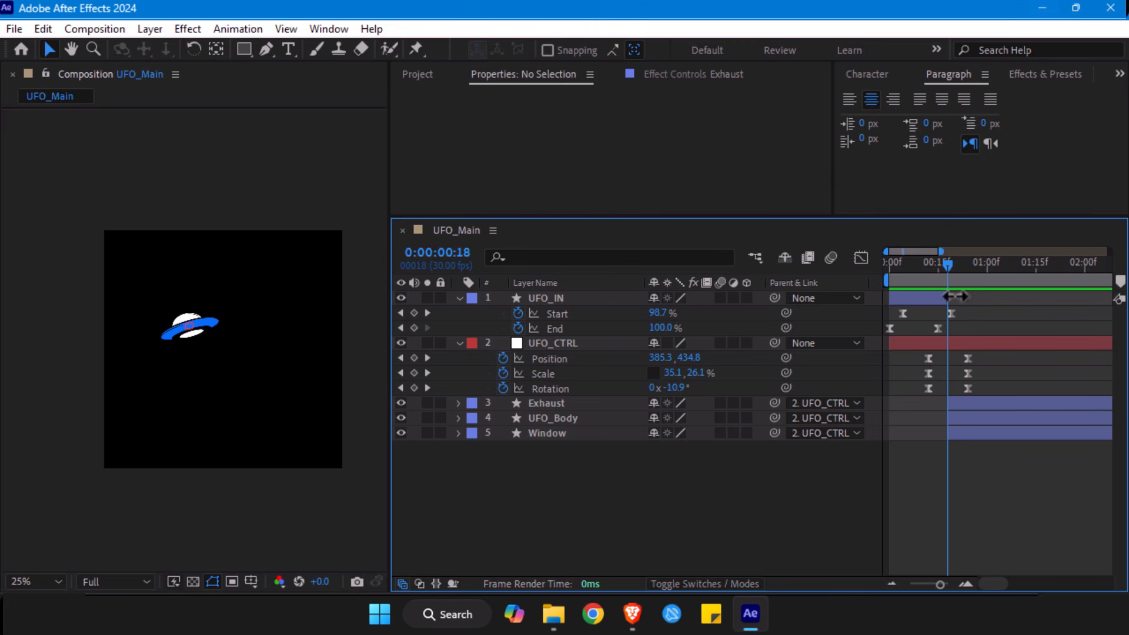
drag(902, 269, 943, 282)
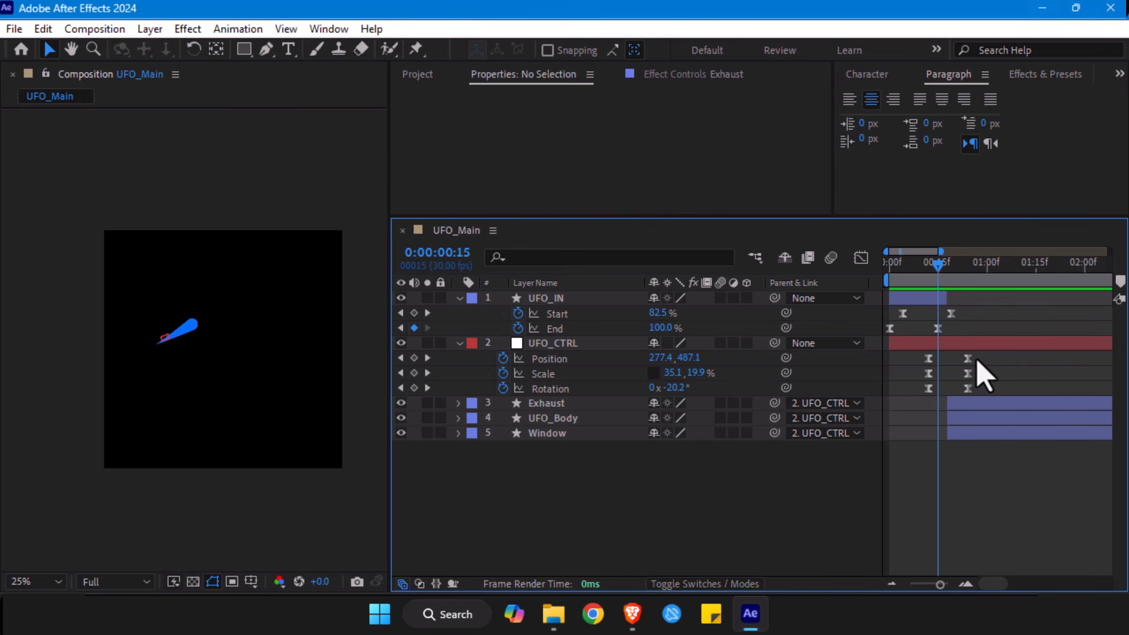
drag(981, 355, 911, 394)
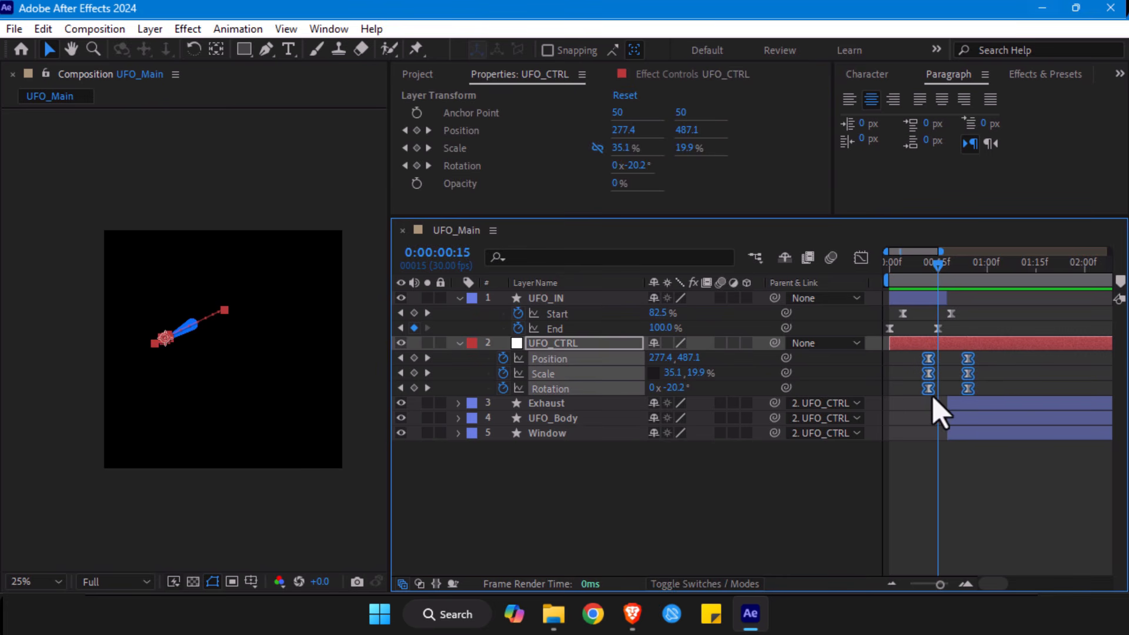
drag(929, 395, 919, 397)
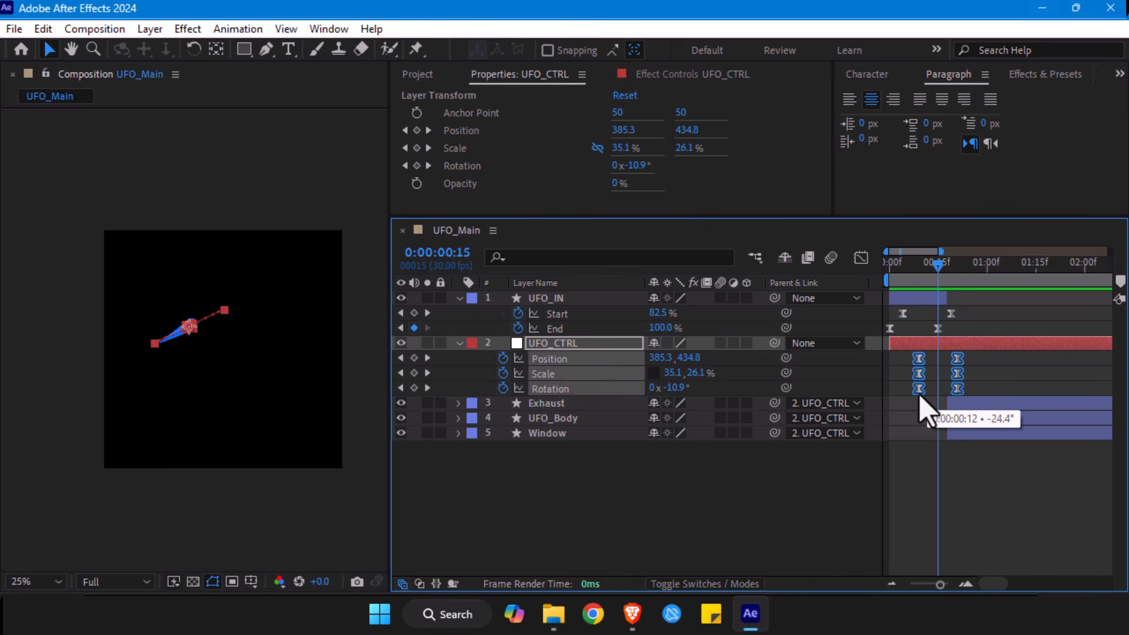
drag(920, 397, 920, 398)
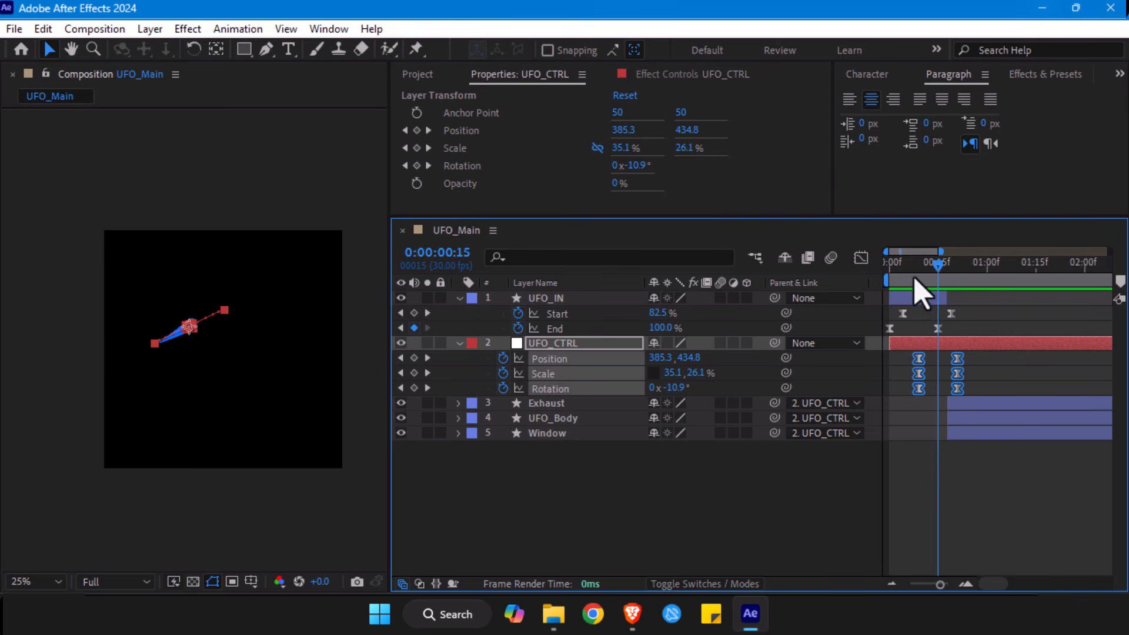
drag(914, 275, 892, 275)
key(space)
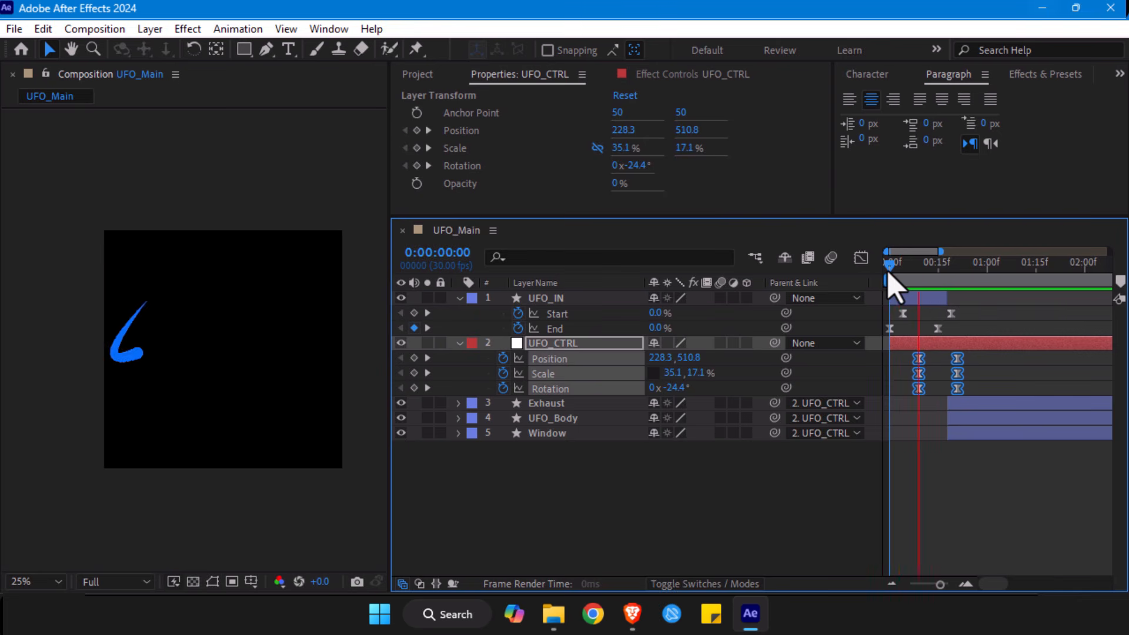
- Scrub between frames 9 and 15 to examine how the stroke and UFO_CTRL motion overlap
click(957, 405)
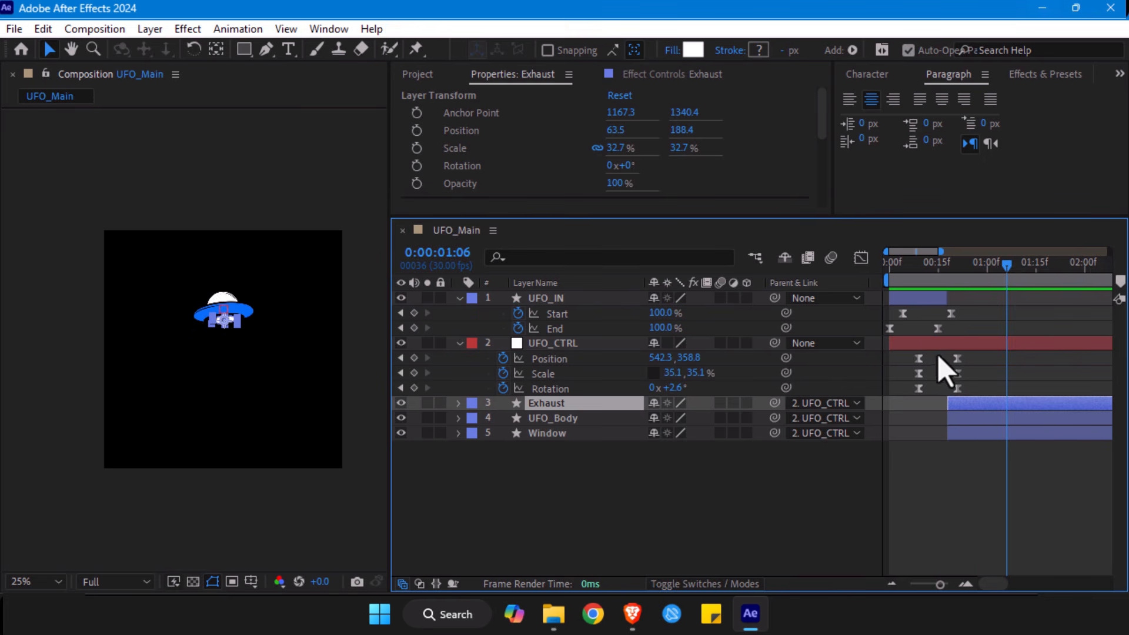
click(920, 272)
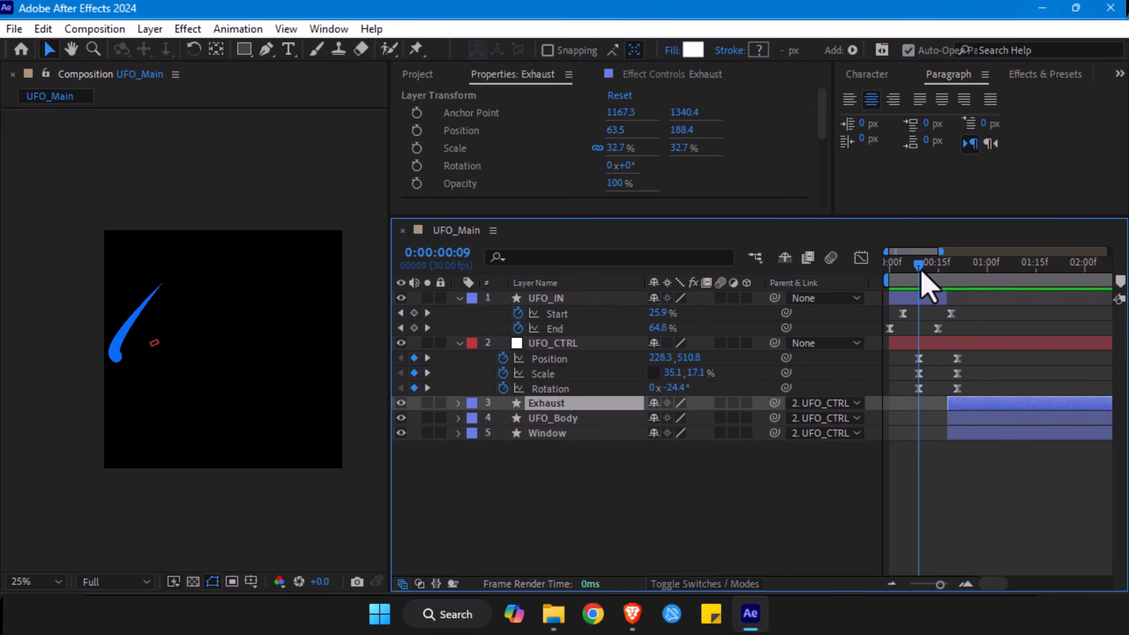
drag(920, 269, 937, 270)
mouse_move(946, 276)
mouse_down()
mouse_move(956, 272)
mouse_move(938, 273)
mouse_up()
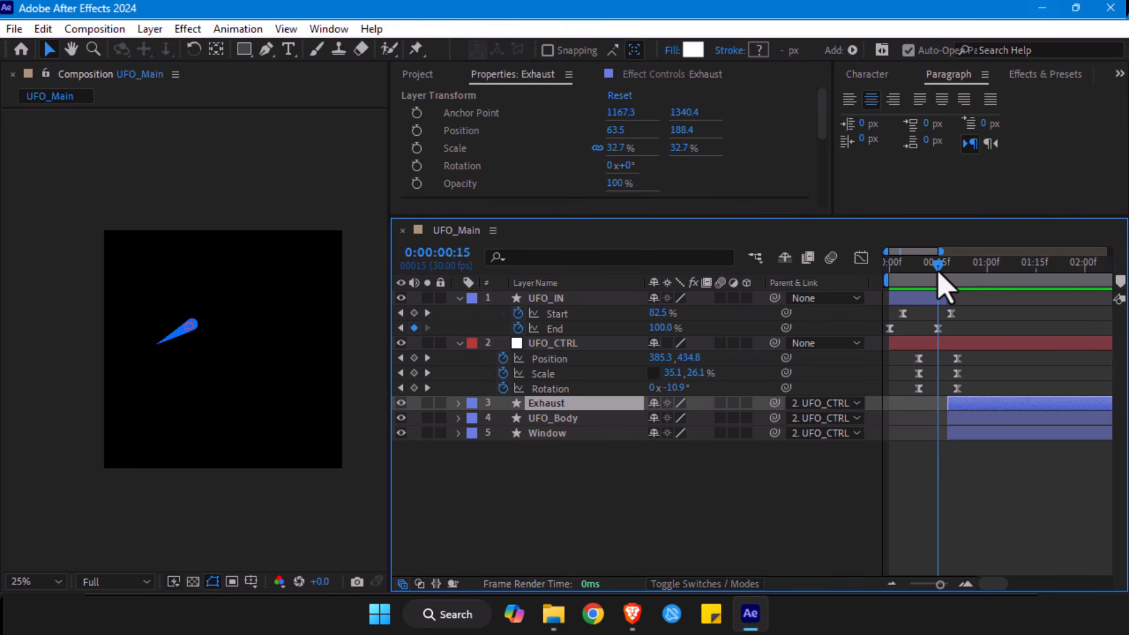
mouse_move(933, 273)
mouse_down()
mouse_move(908, 269)
mouse_move(926, 276)
mouse_move(931, 262)
mouse_up()
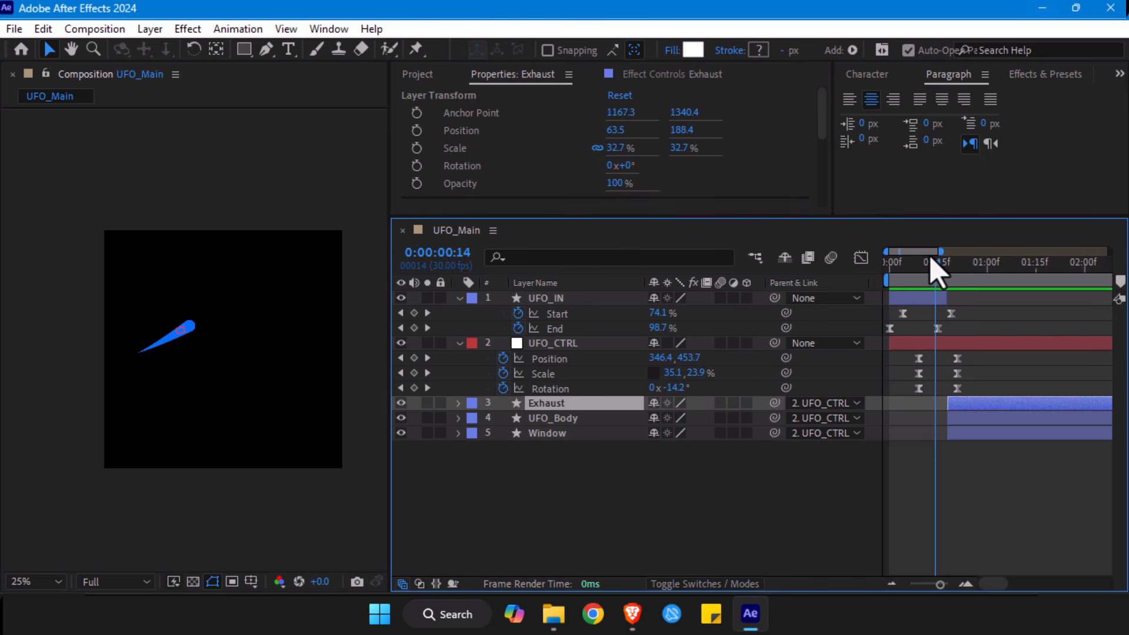
drag(932, 261, 935, 262)
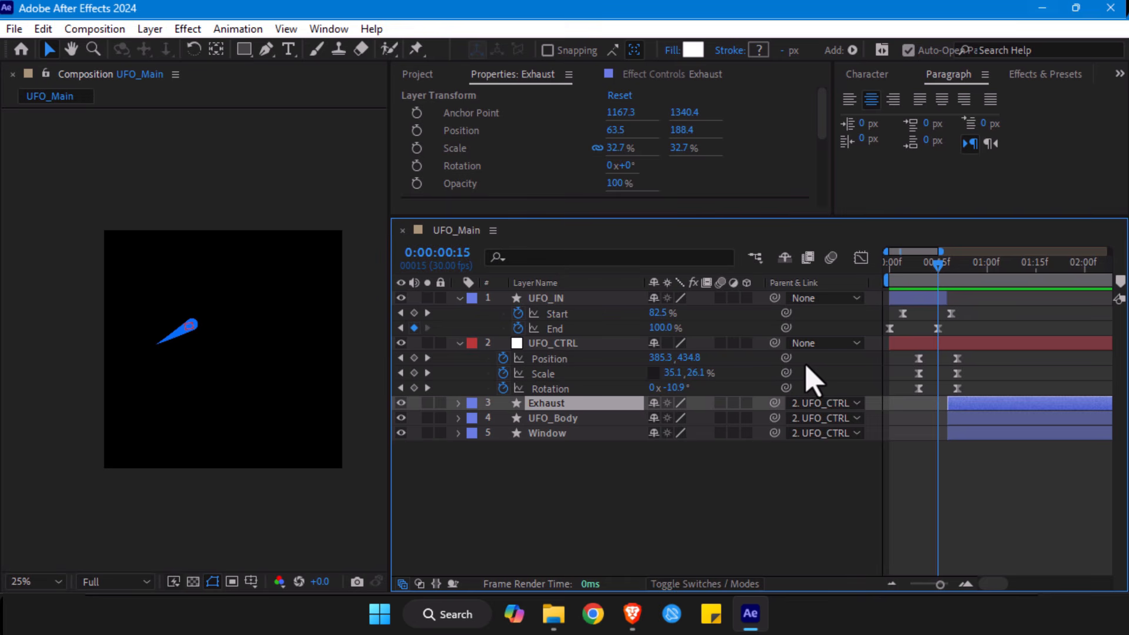
- Select all Start and End keyframes of UFO_IN and show their curves in the Graph Editor
click(556, 299)
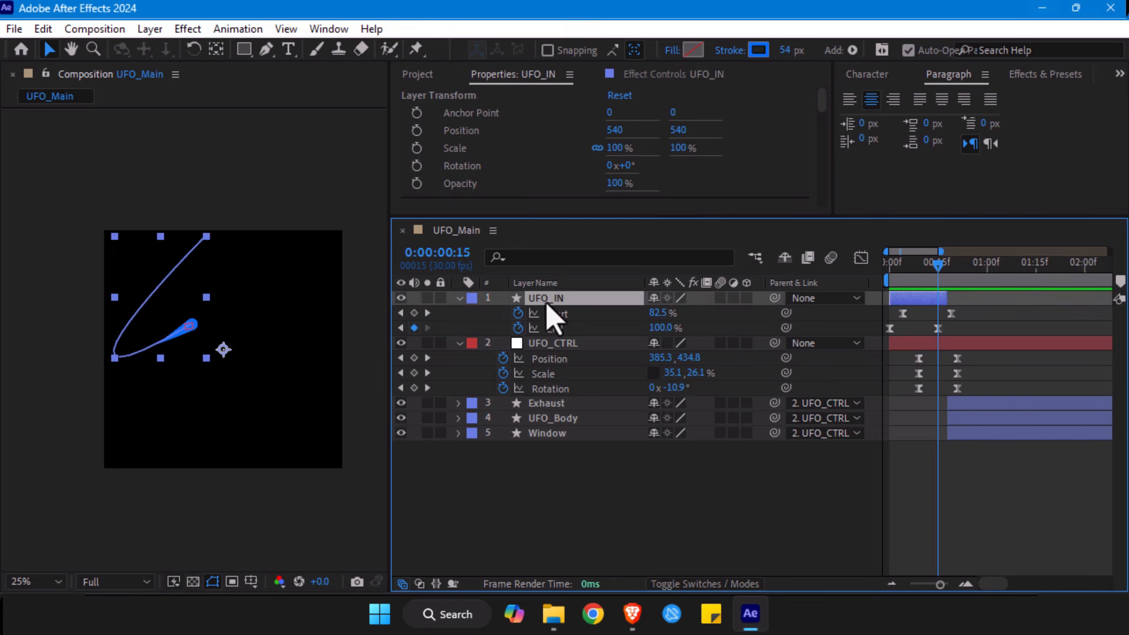
click(567, 346)
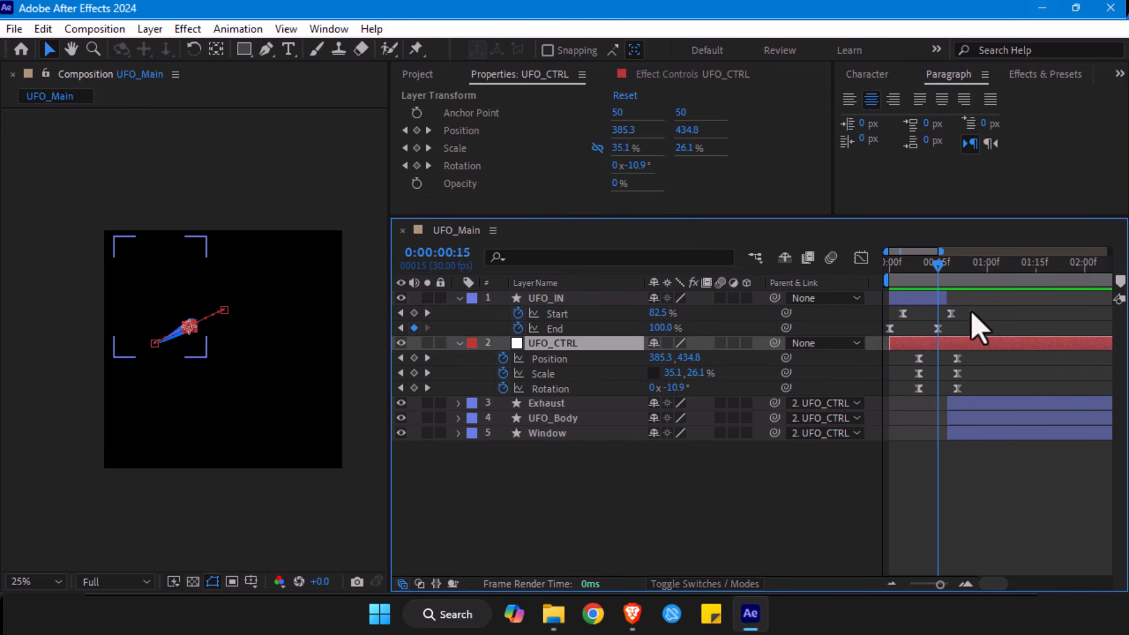
drag(971, 307, 863, 336)
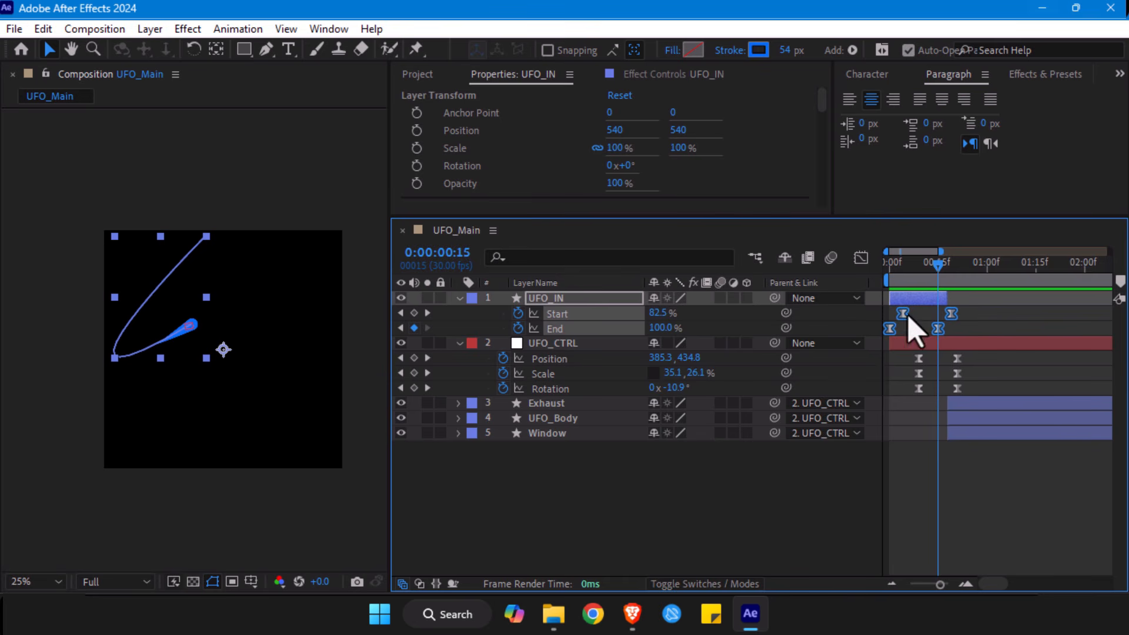
drag(970, 351, 911, 406)
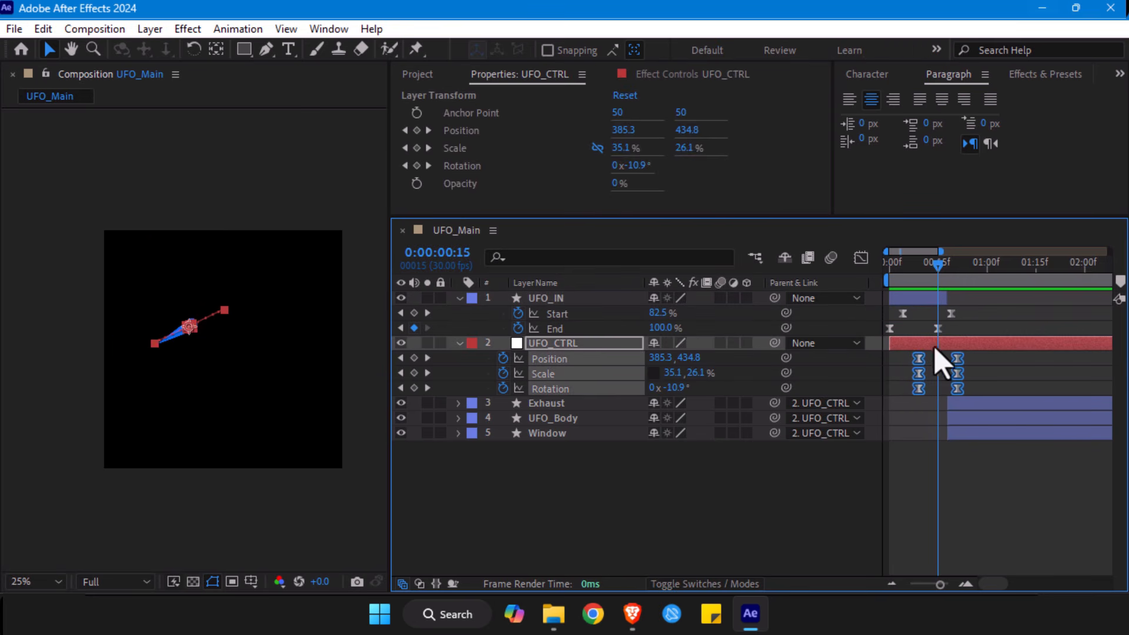
drag(958, 312, 858, 338)
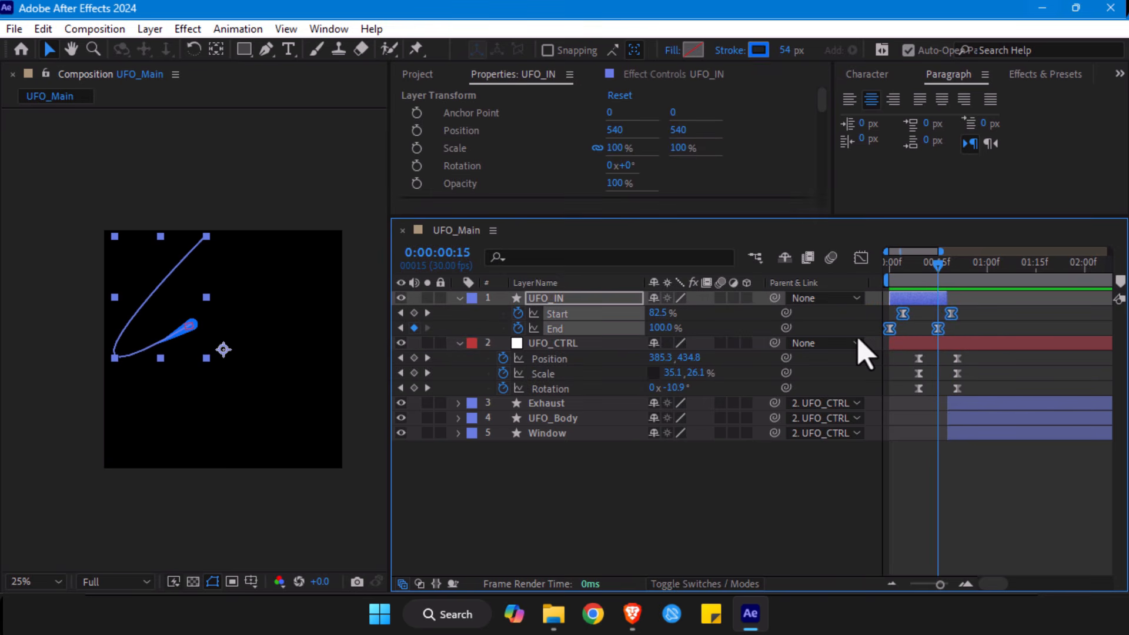
click(861, 259)
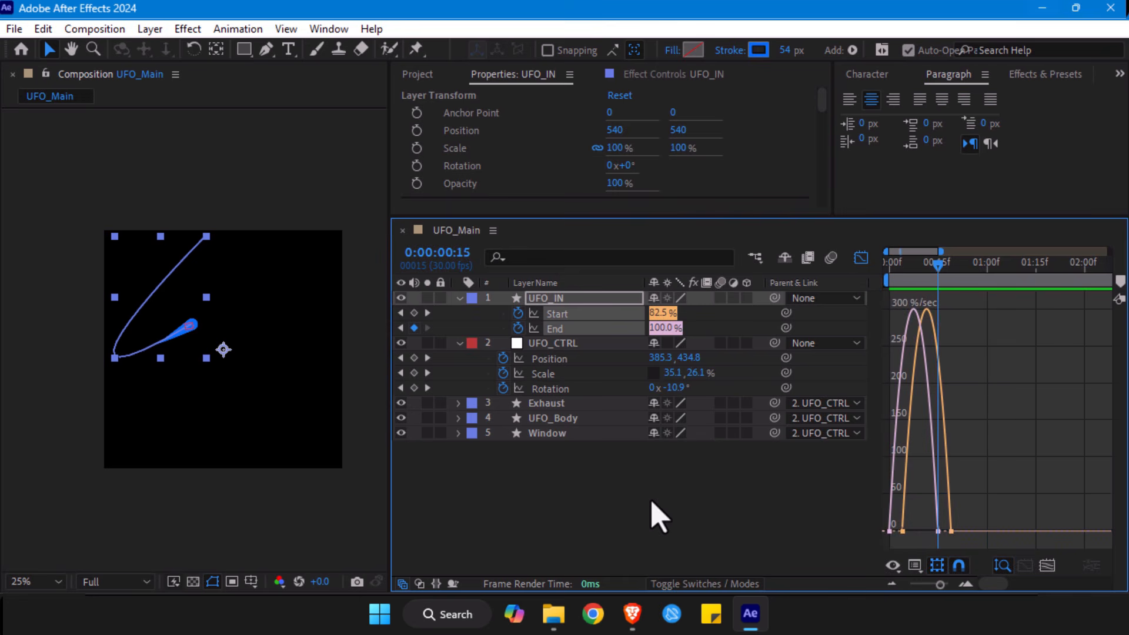
- Isolate the UFO_IN Start curve, fit it to the graph view and check the available graph types
click(664, 538)
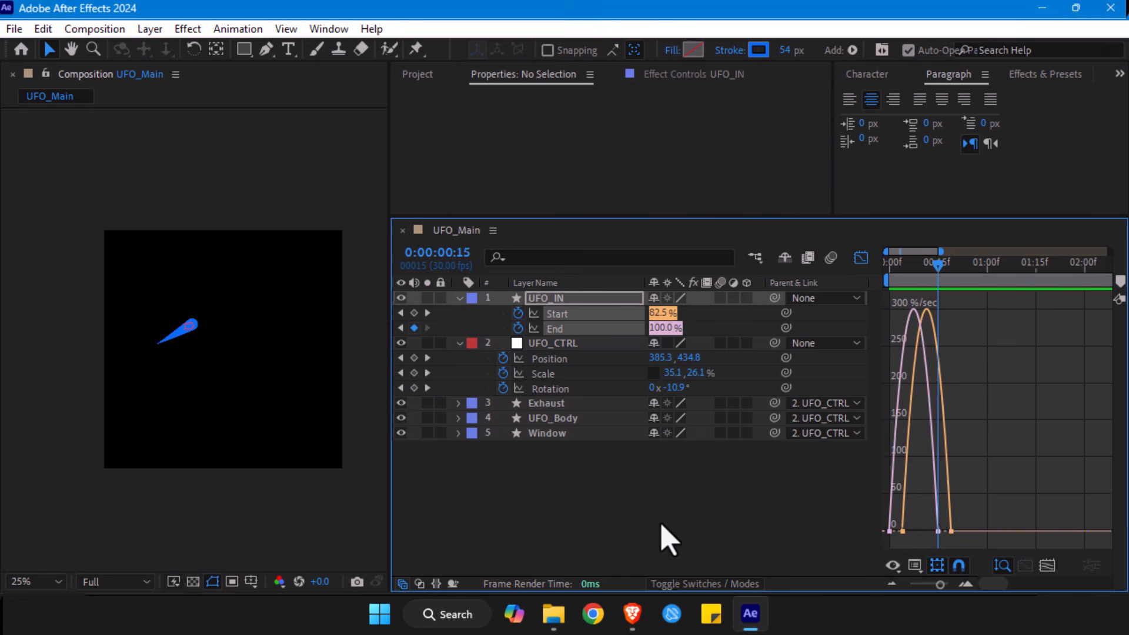
click(563, 316)
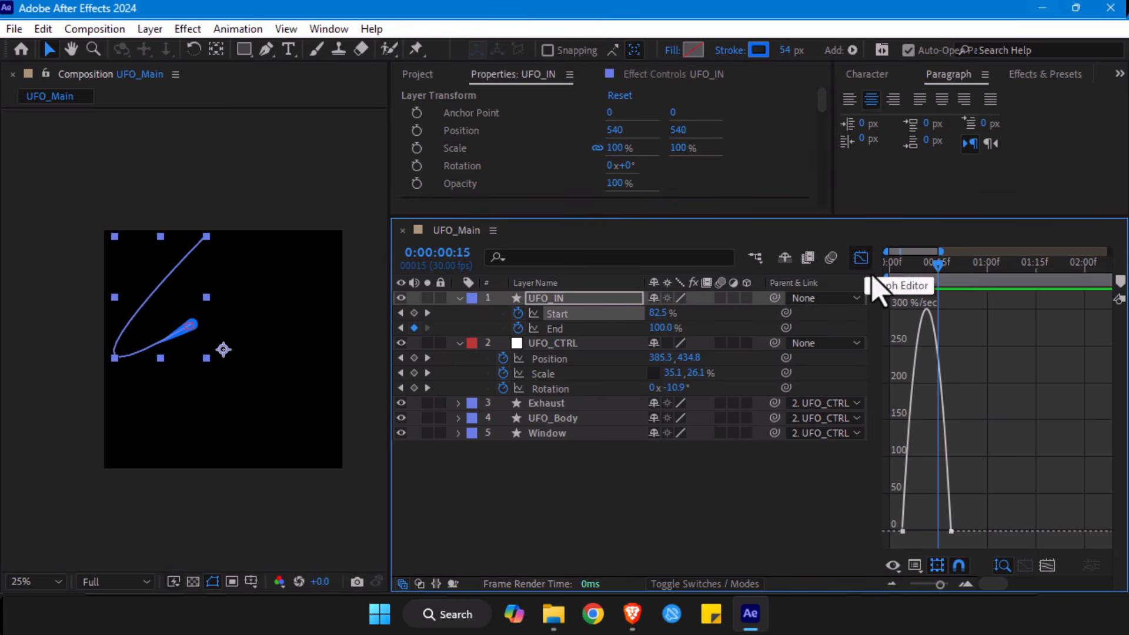
click(1044, 567)
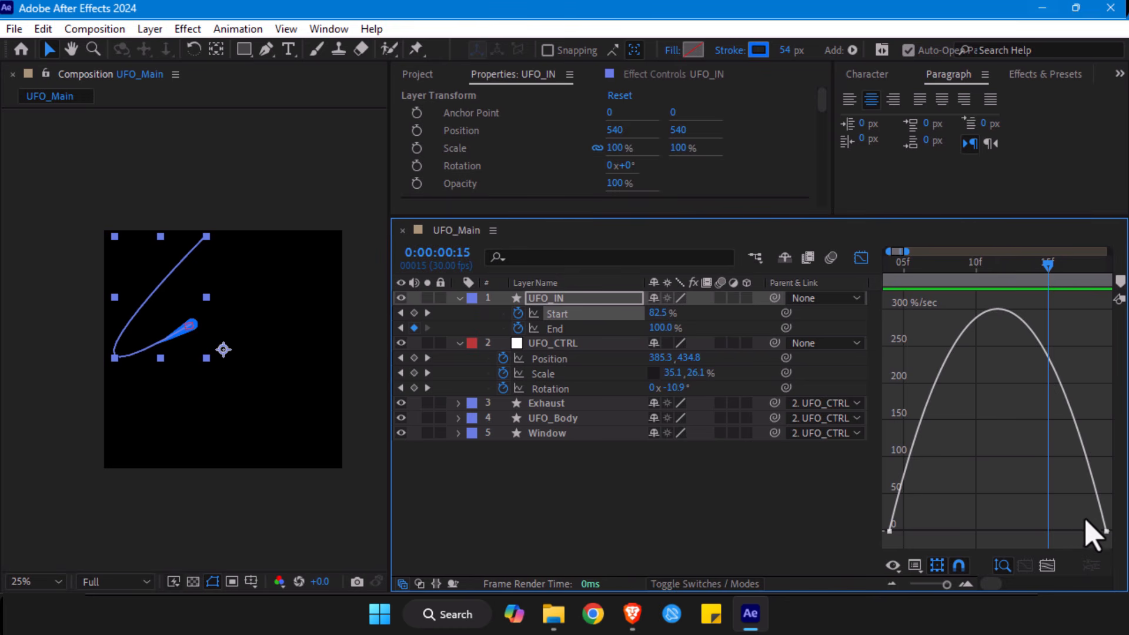
click(1106, 530)
click(915, 566)
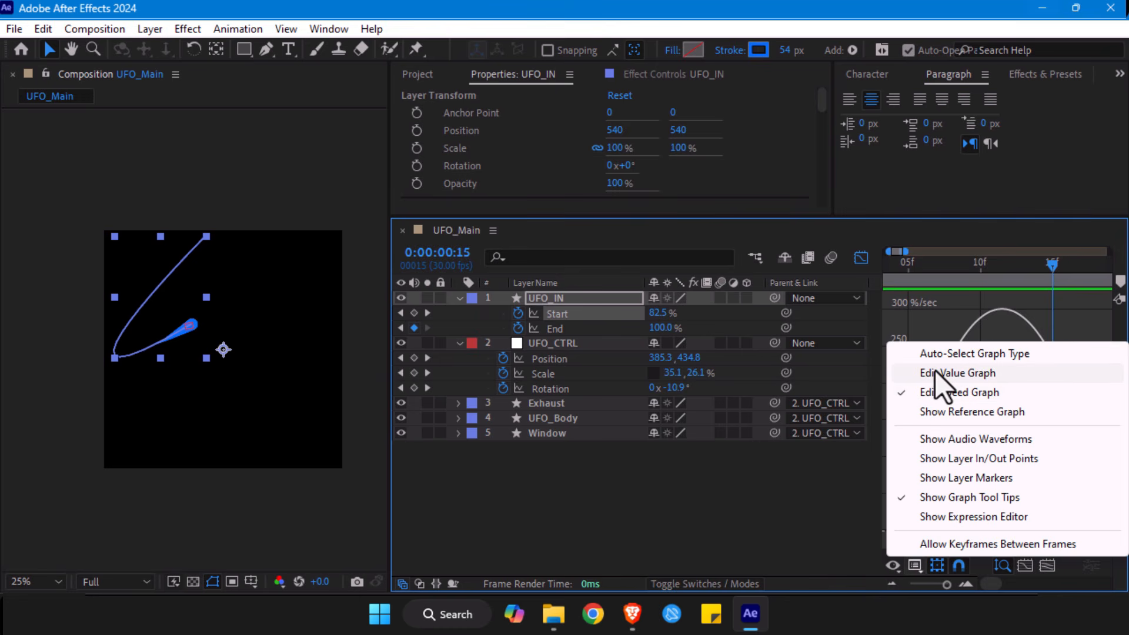
click(770, 516)
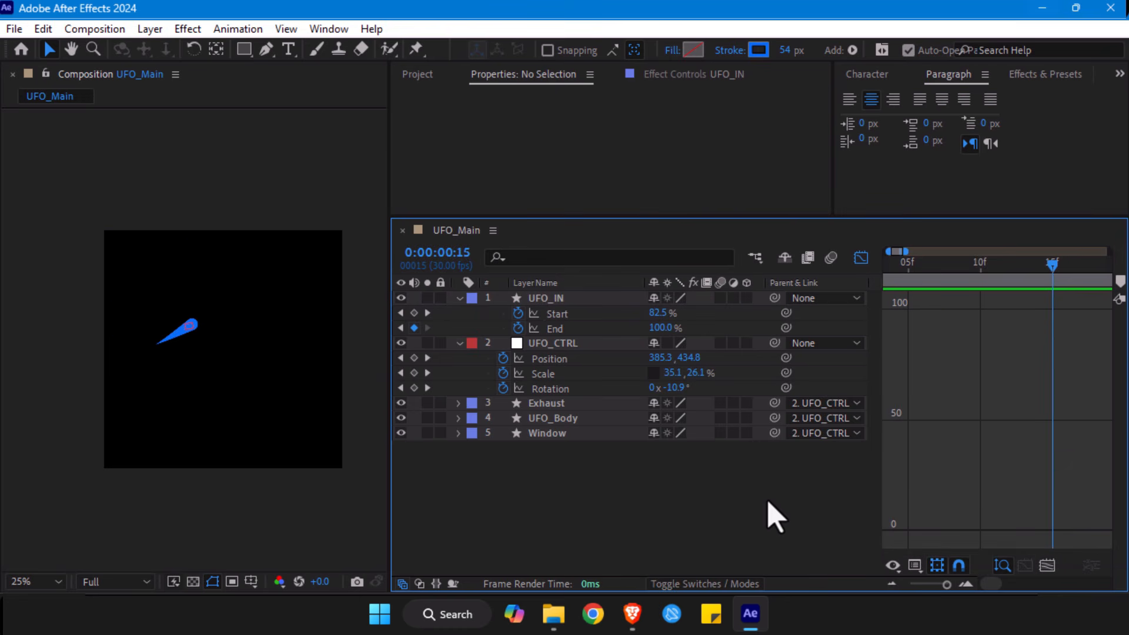
click(556, 314)
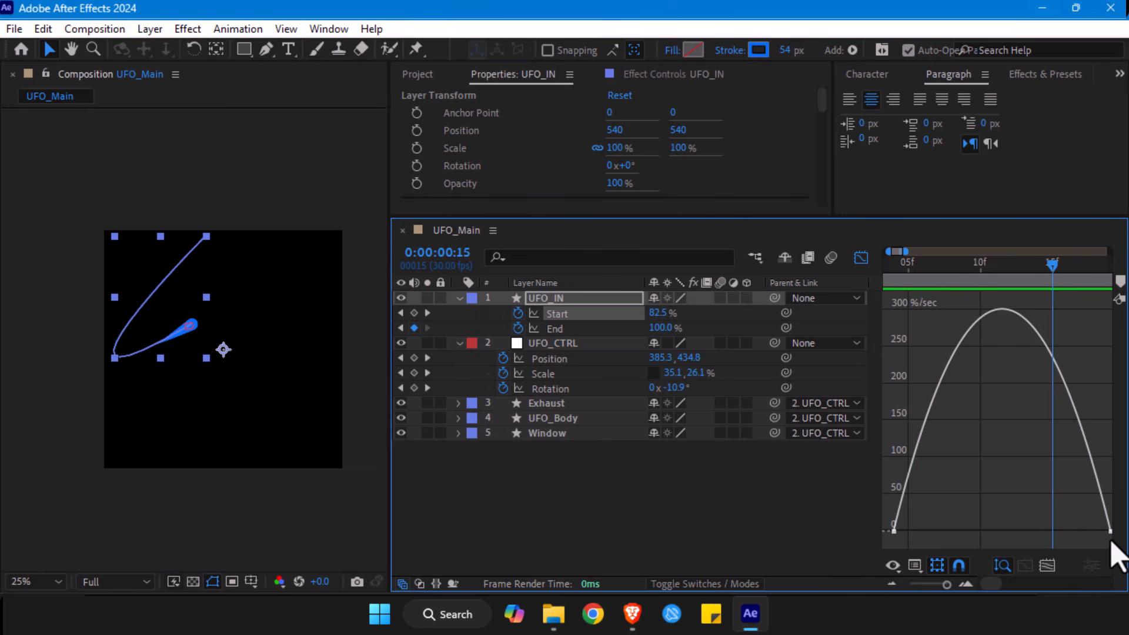
- Display the UFO_IN Start curve as a value graph and examine its shape
click(915, 566)
click(939, 374)
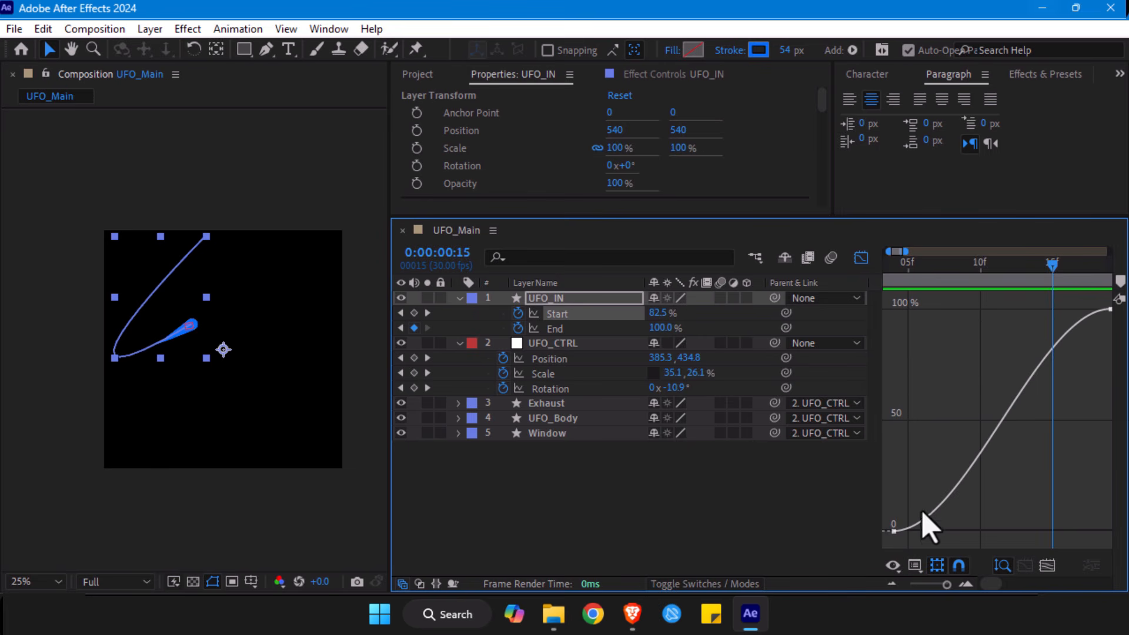
click(1026, 566)
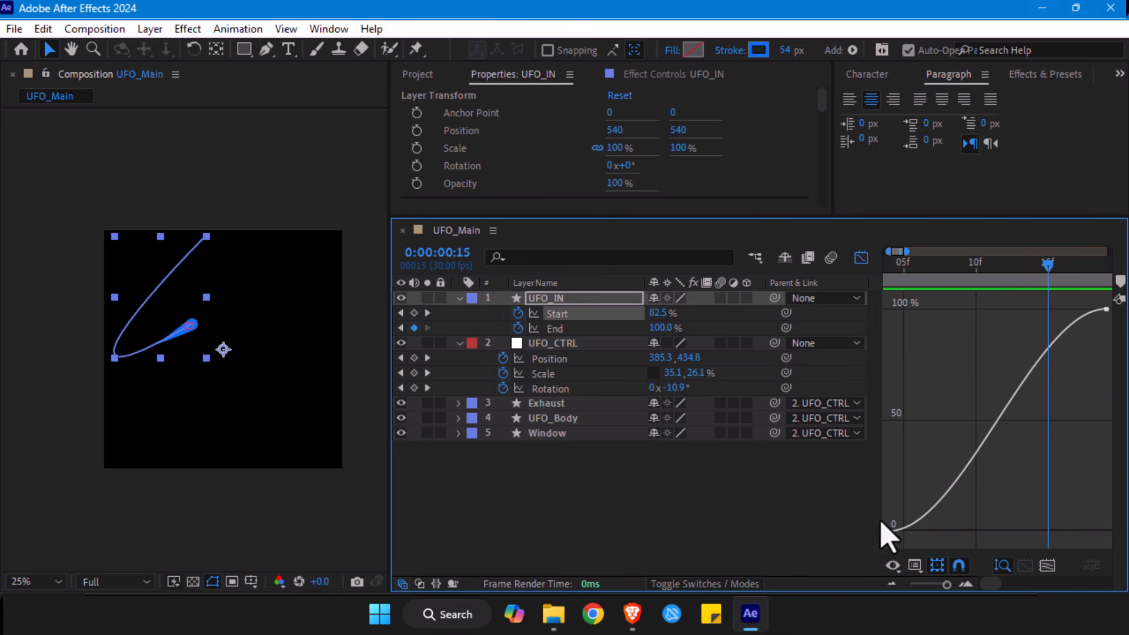
mouse_move(1106, 309)
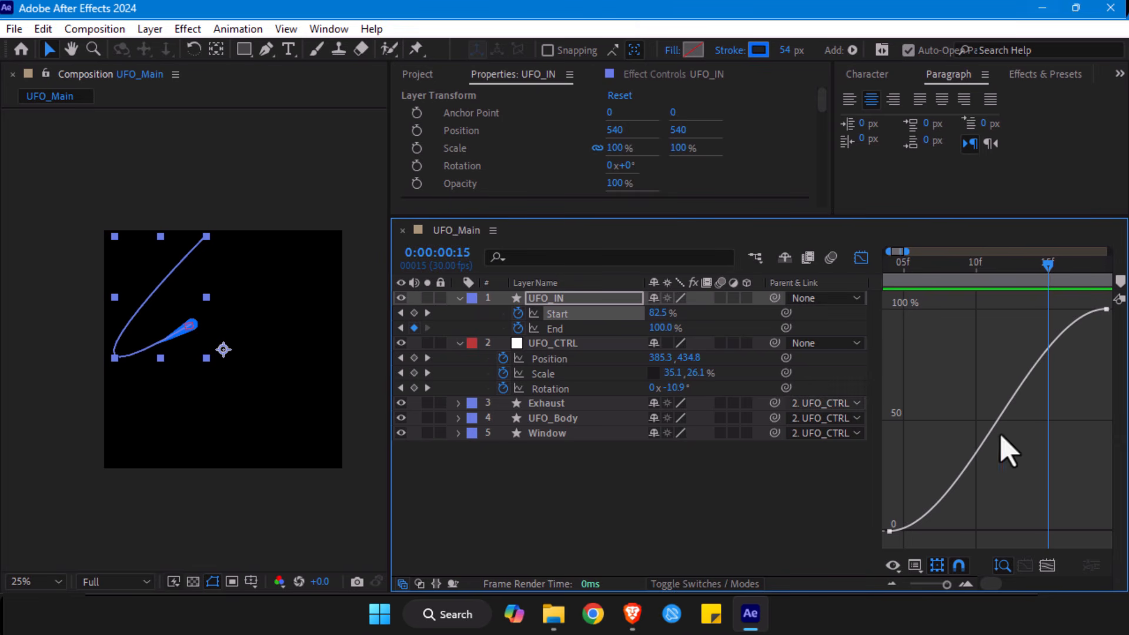
- Return to the speed graph and pull both Start keyframe handles inward to form a sharp central speed peak
click(913, 566)
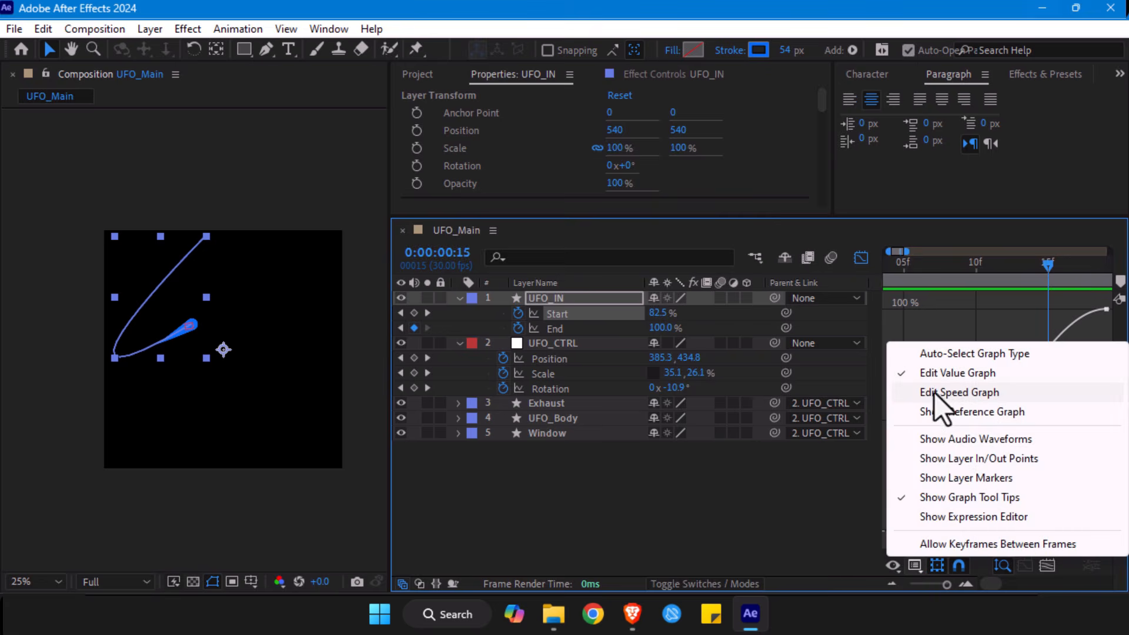
click(934, 393)
click(1106, 533)
drag(1065, 532, 991, 536)
drag(920, 531, 992, 536)
- Place the playhead at frame 21 and end the work area there
drag(889, 265, 947, 275)
drag(943, 590, 940, 587)
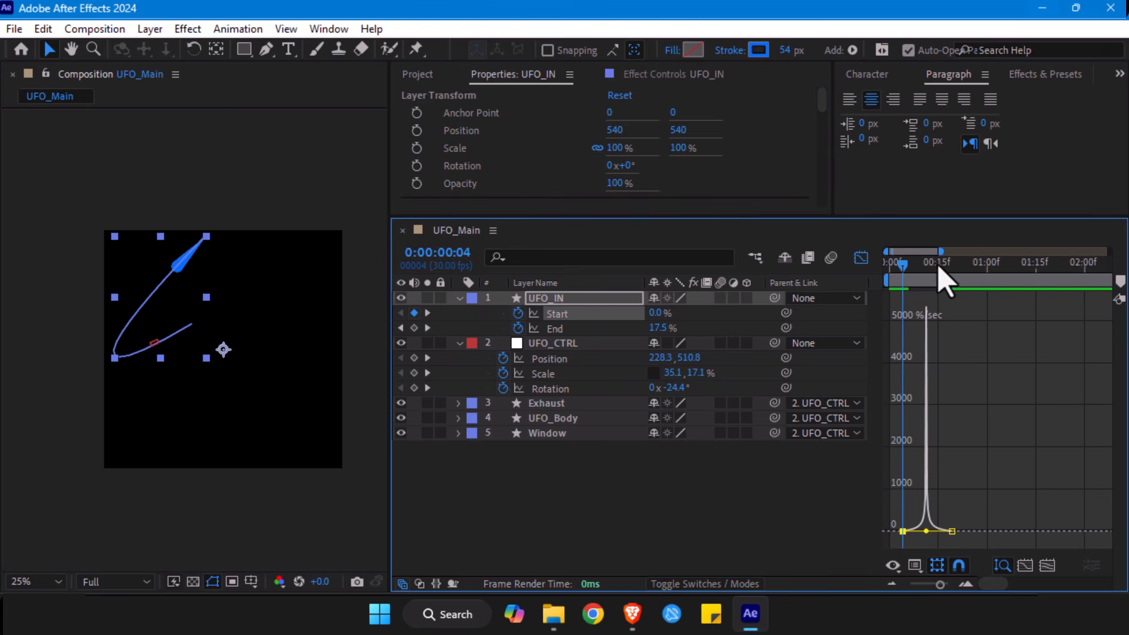
drag(944, 272, 959, 276)
key(n)
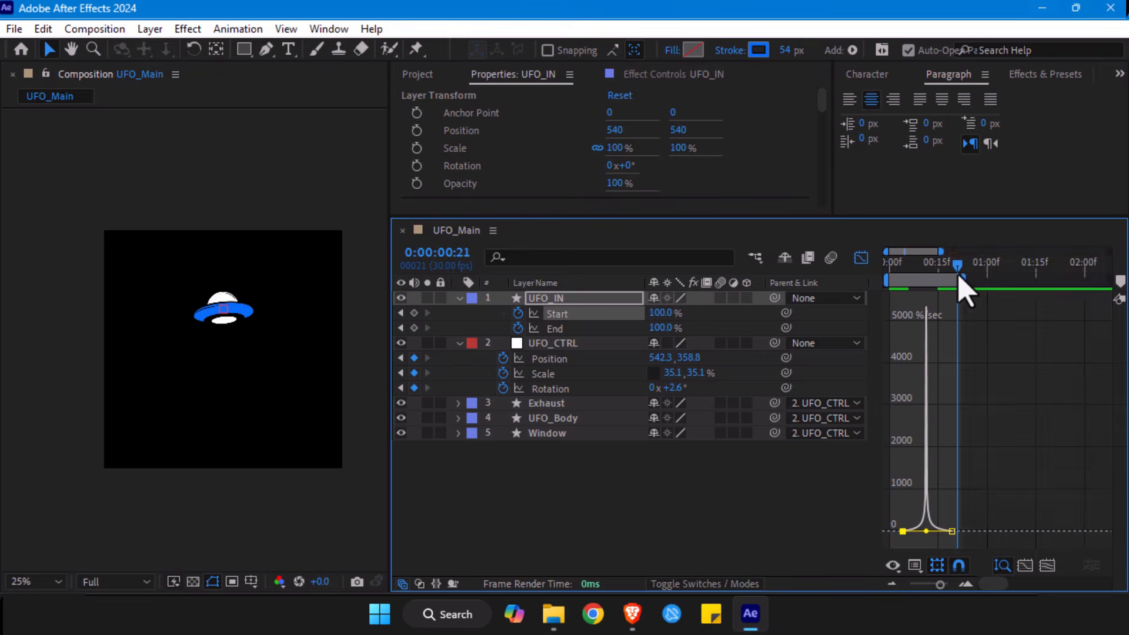
- Solo the UFO_IN layer and preview the stroke animation from the start, stopping at frame 7
click(417, 300)
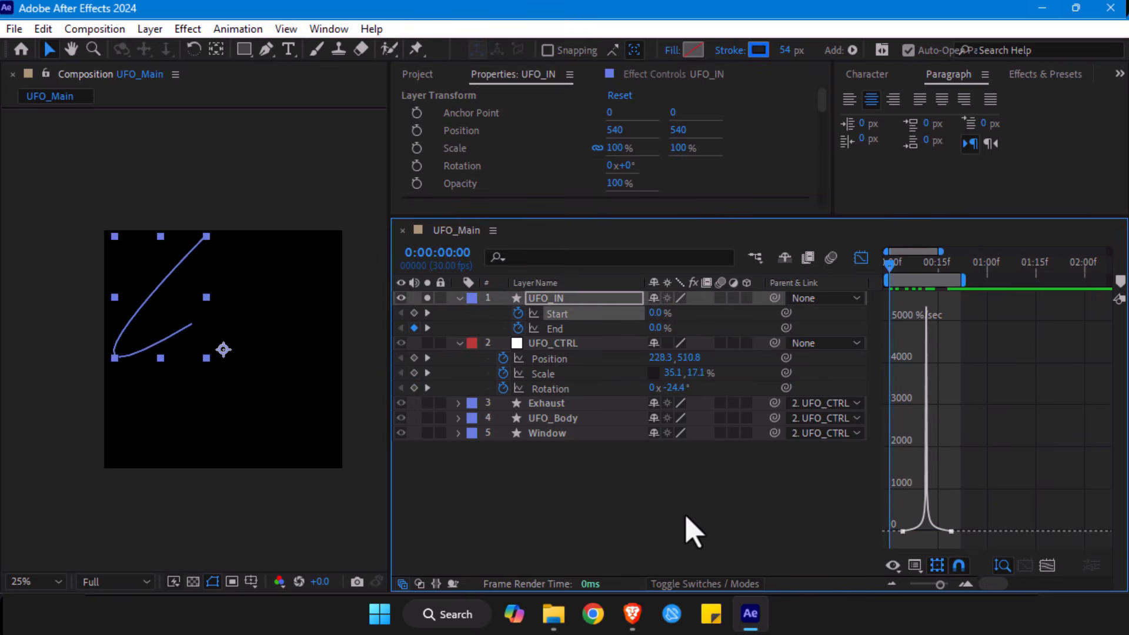
key(space)
key(space)
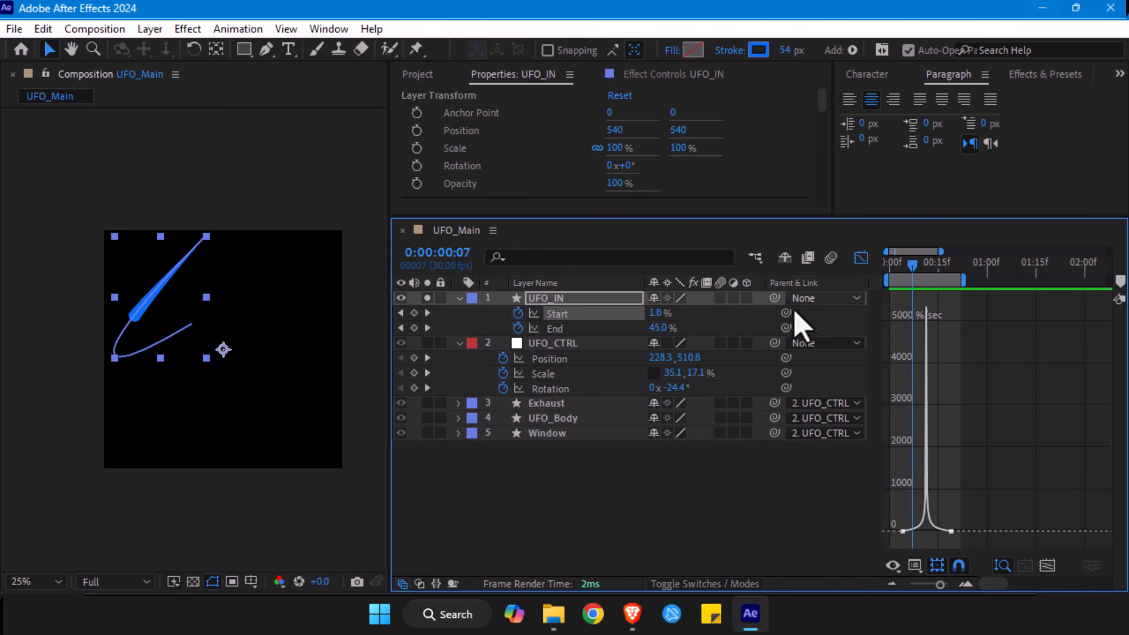
- Compare the End and Start speed curves of UFO_IN, checking the stroke at frame 11
click(588, 328)
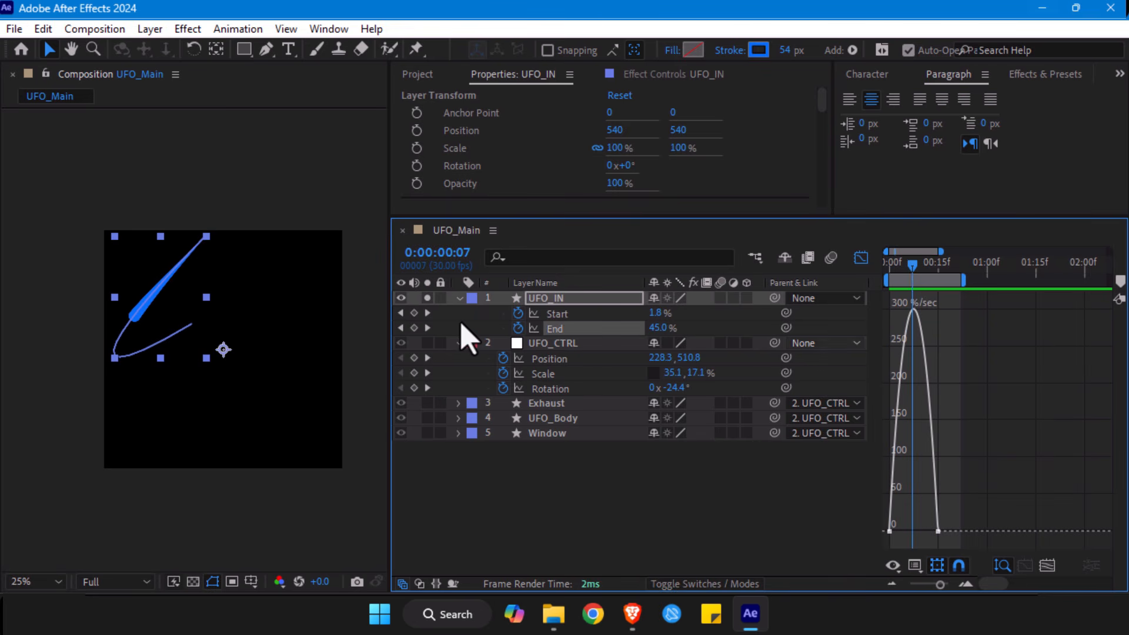
click(565, 313)
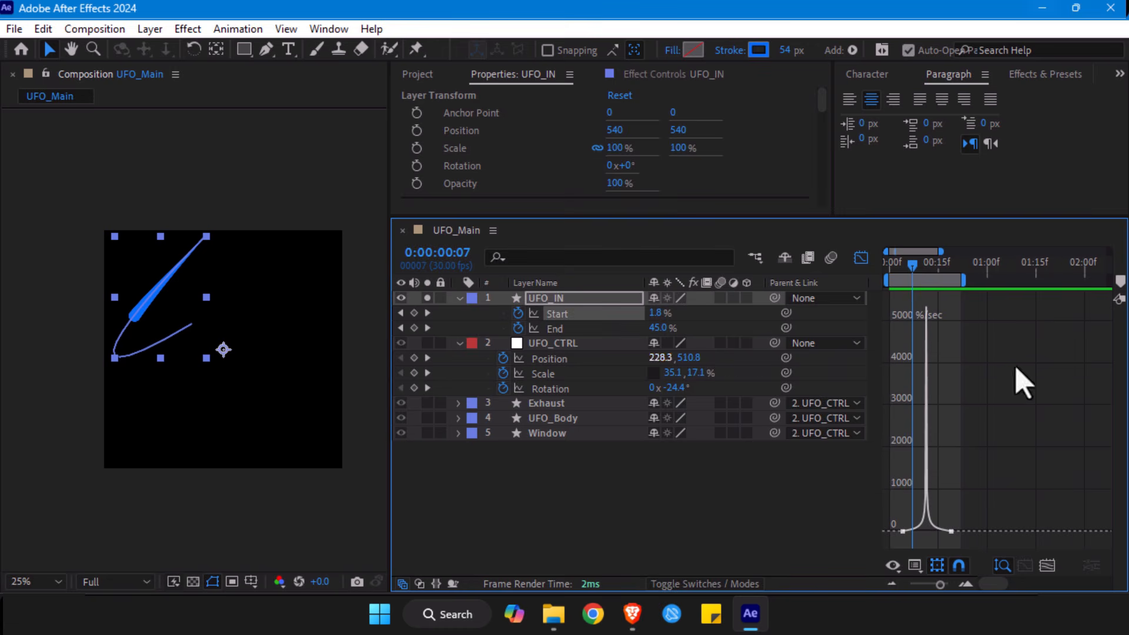
click(925, 263)
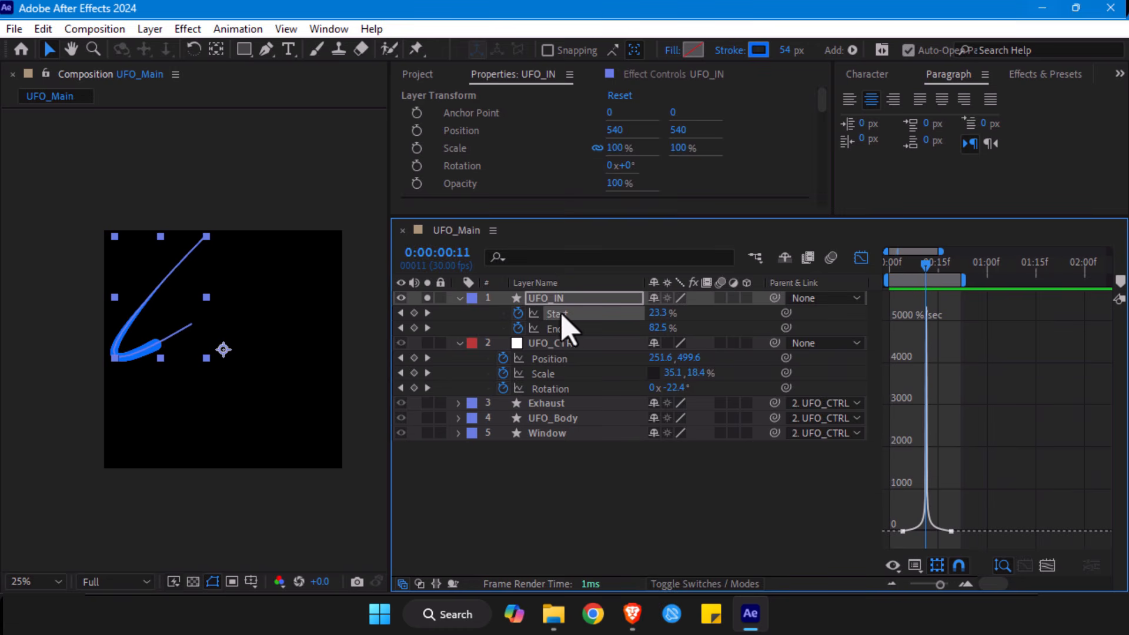
click(558, 329)
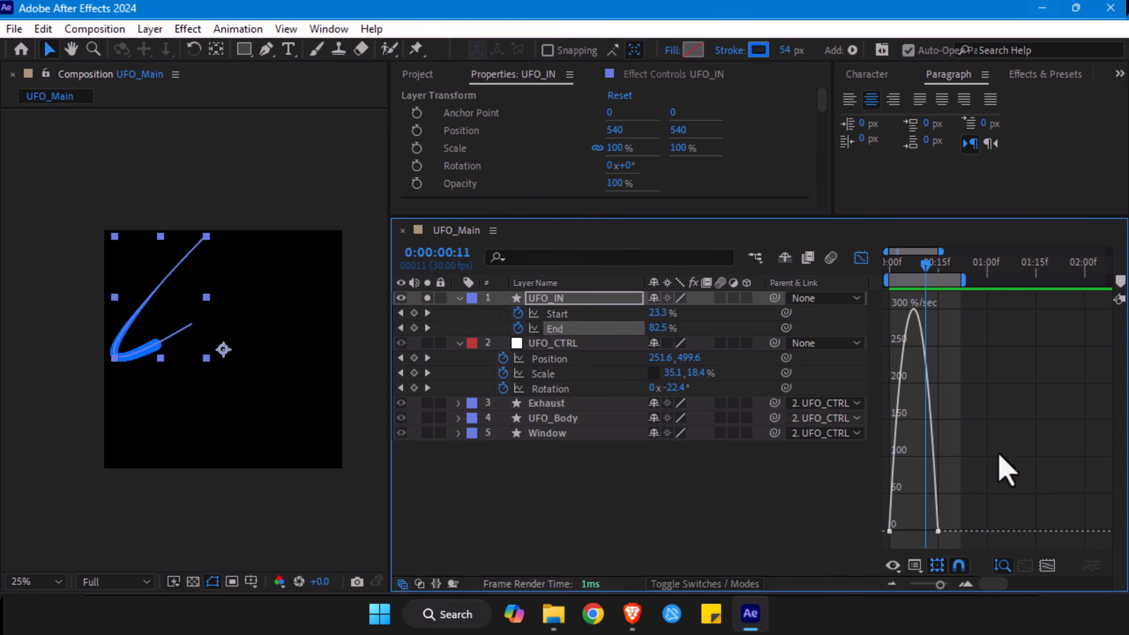
- Open the EaseCopy.jsxbin script panel for transferring easing between the UFO_IN keyframes
drag(955, 517, 877, 556)
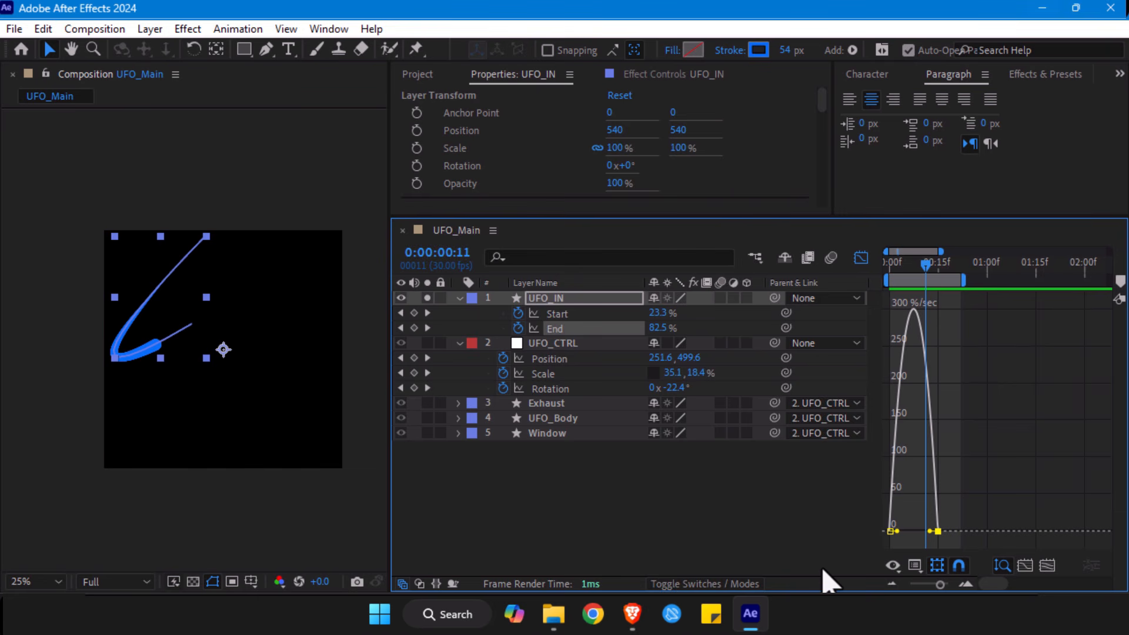
click(325, 30)
click(325, 29)
click(329, 29)
scroll(320, 575, down, 3)
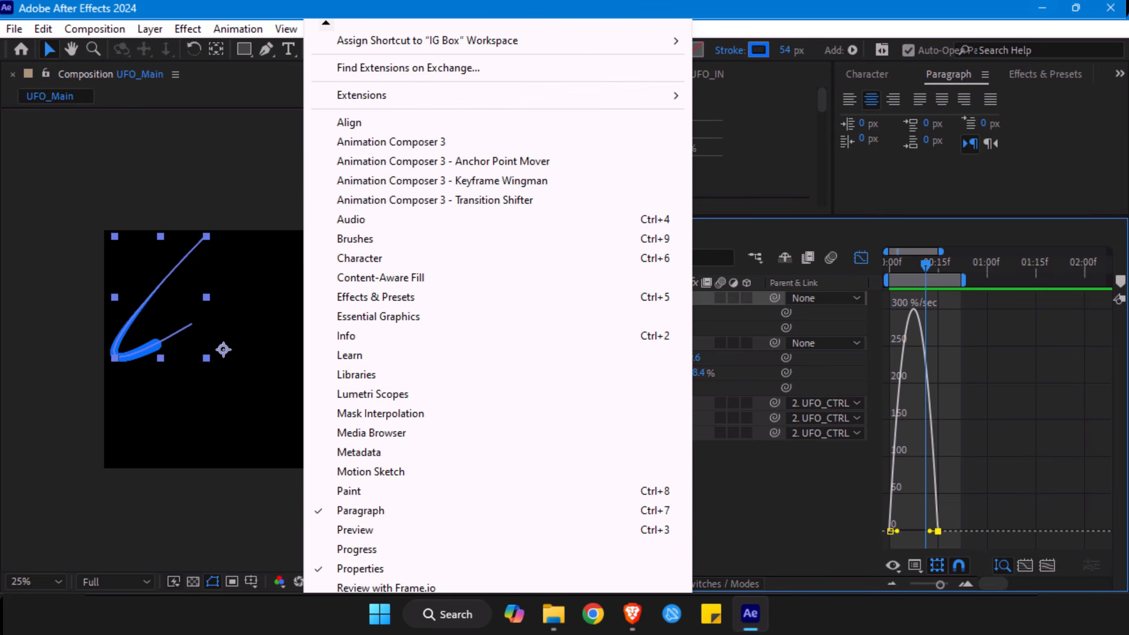
scroll(320, 574, down, 5)
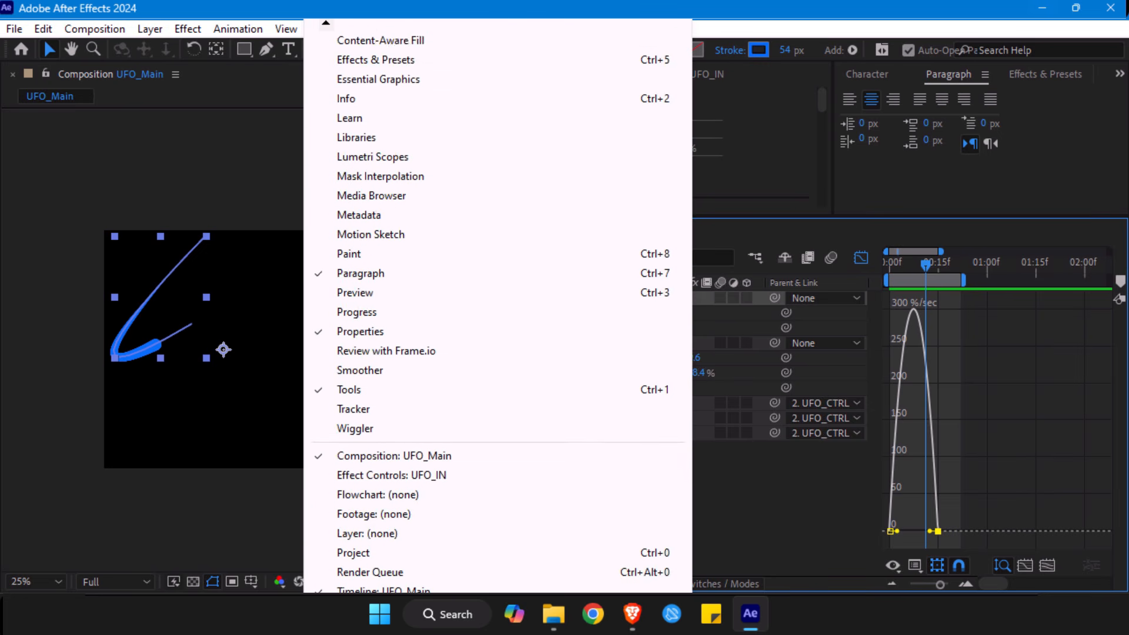
scroll(320, 574, down, 5)
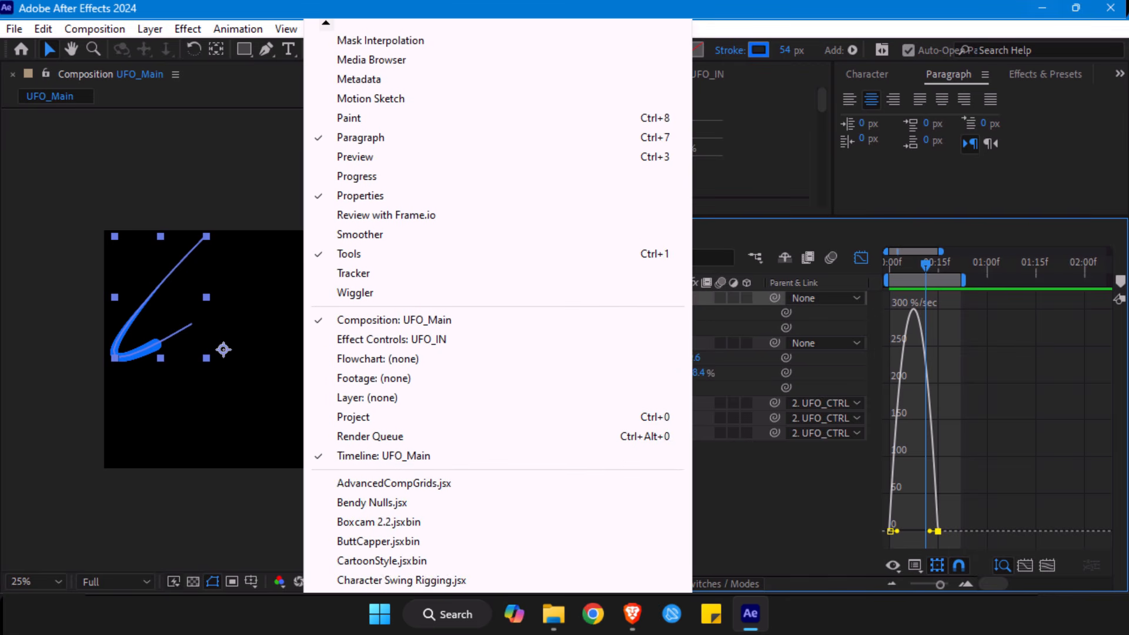
scroll(320, 574, down, 5)
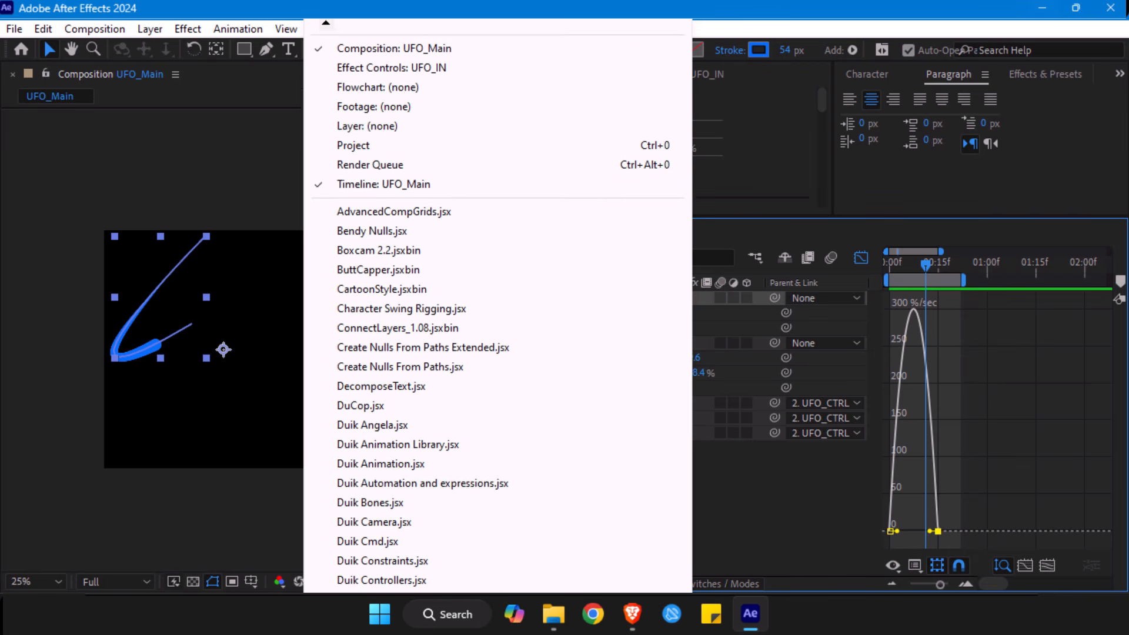
scroll(369, 535, down, 3)
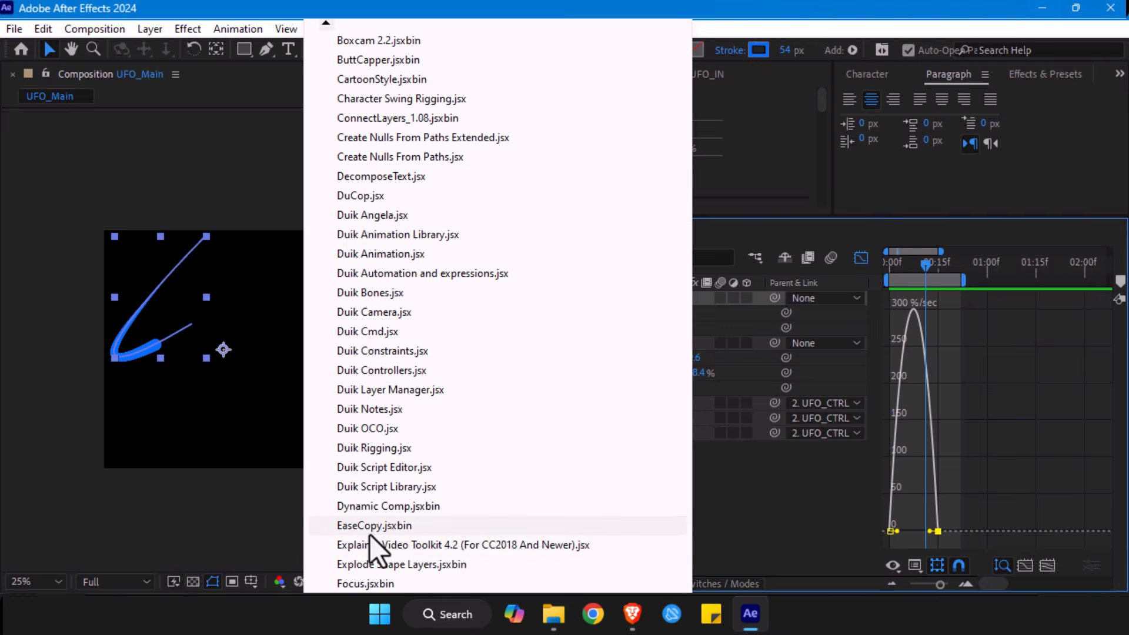
click(370, 526)
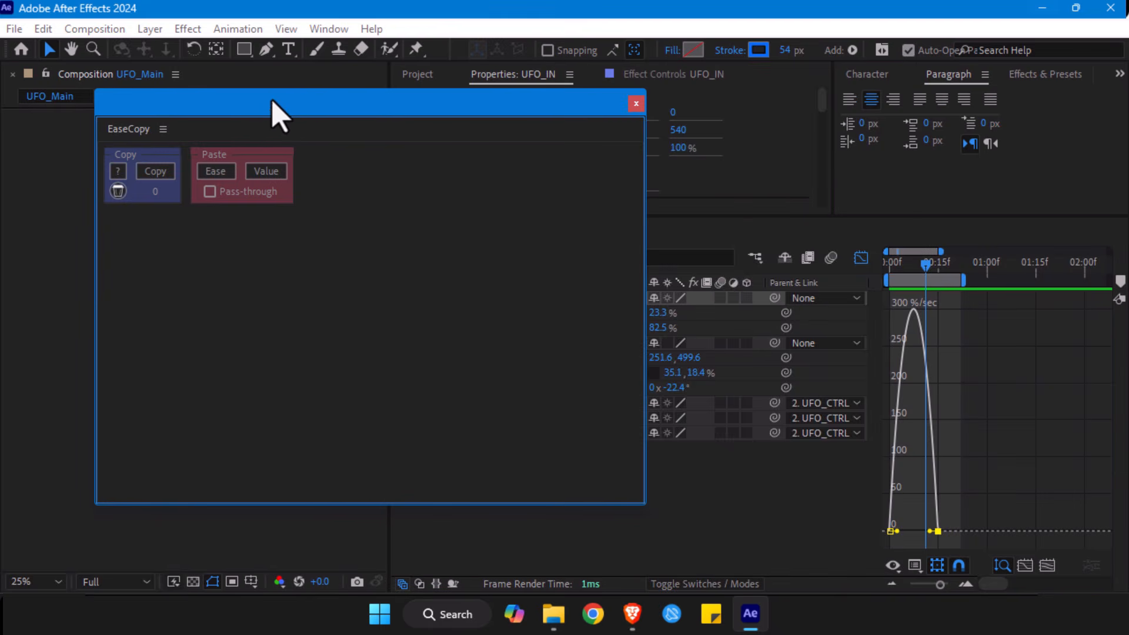
- Dock the floating EaseCopy panel in the group with Properties and Effect Controls
drag(264, 109, 554, 117)
drag(936, 512, 586, 290)
drag(441, 136, 747, 77)
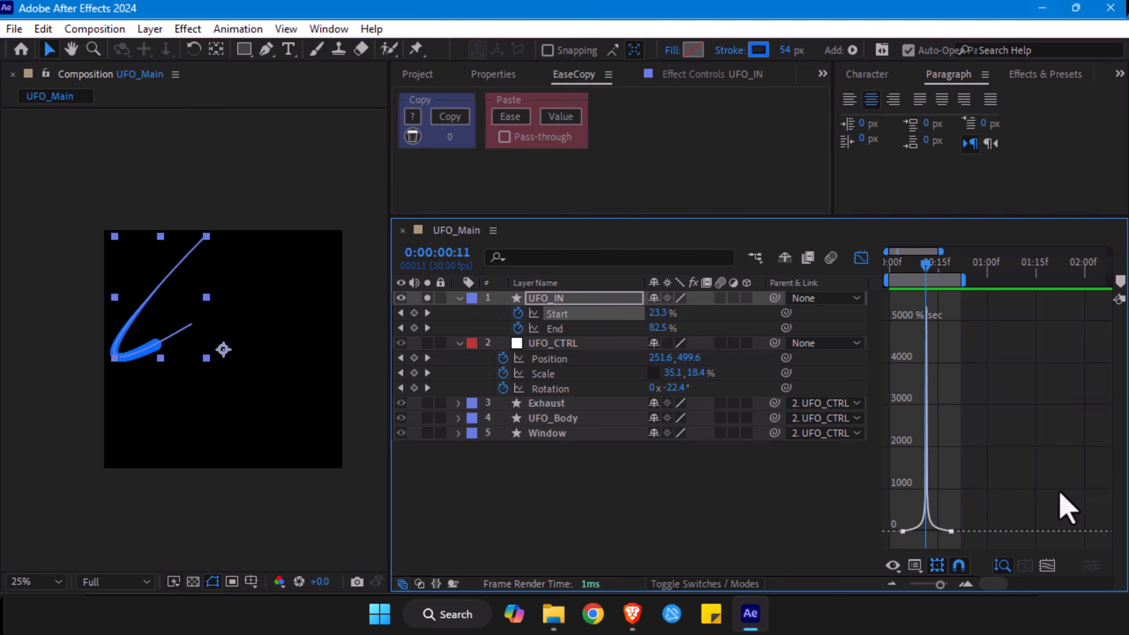
- Copy the easing of both UFO_IN Start keyframes with EaseCopy and paste only the ease onto both End keyframes
drag(1054, 472, 885, 551)
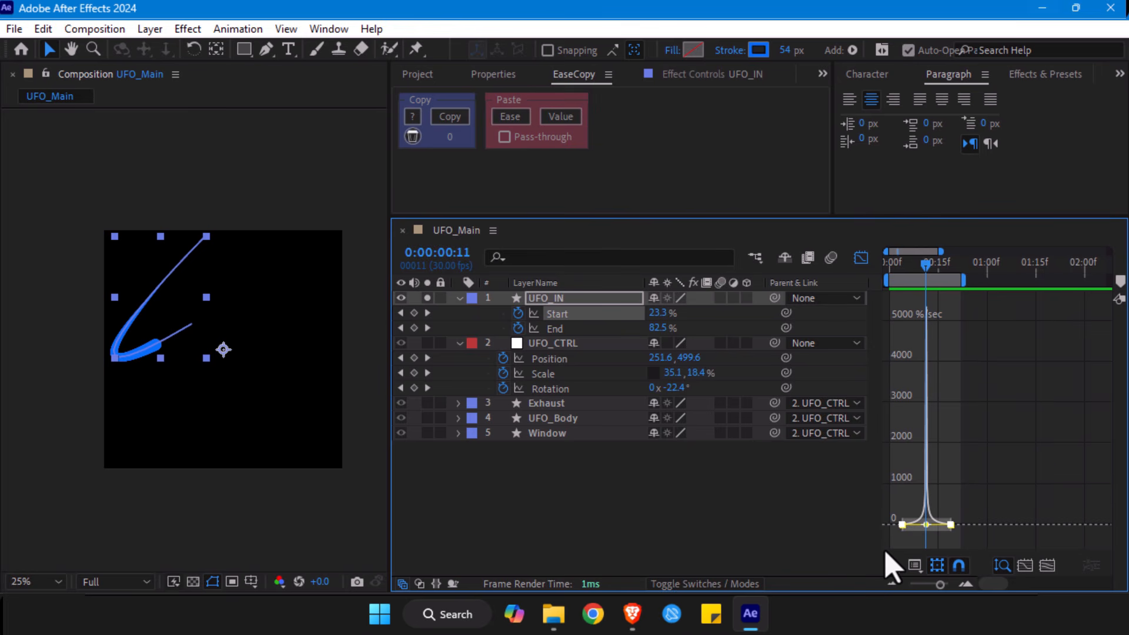
click(447, 120)
click(562, 329)
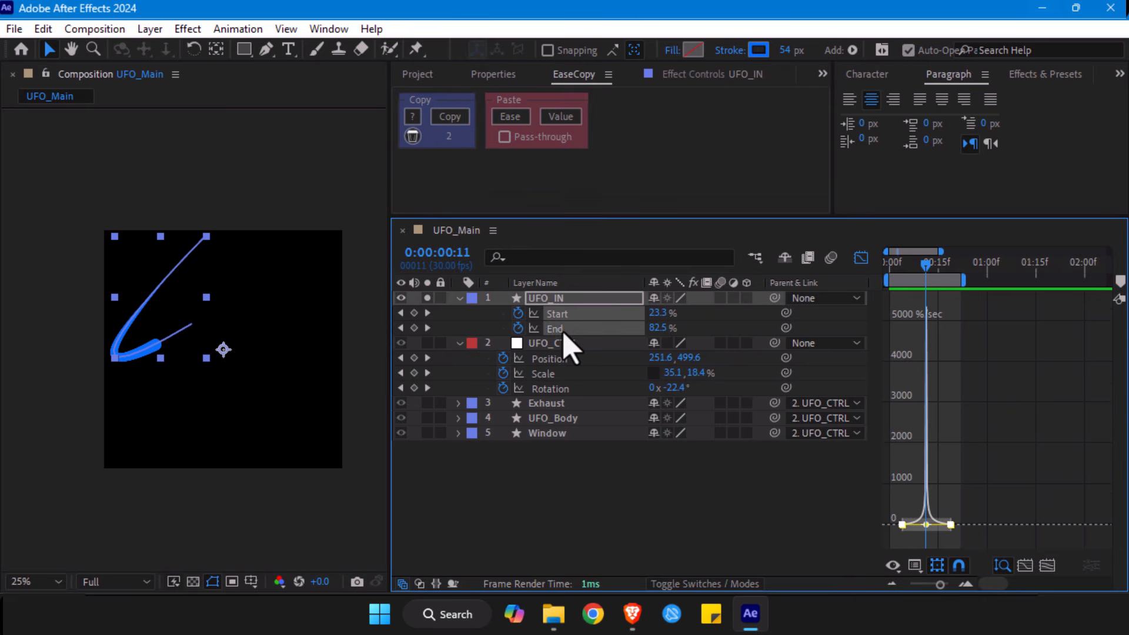
drag(1020, 517, 848, 554)
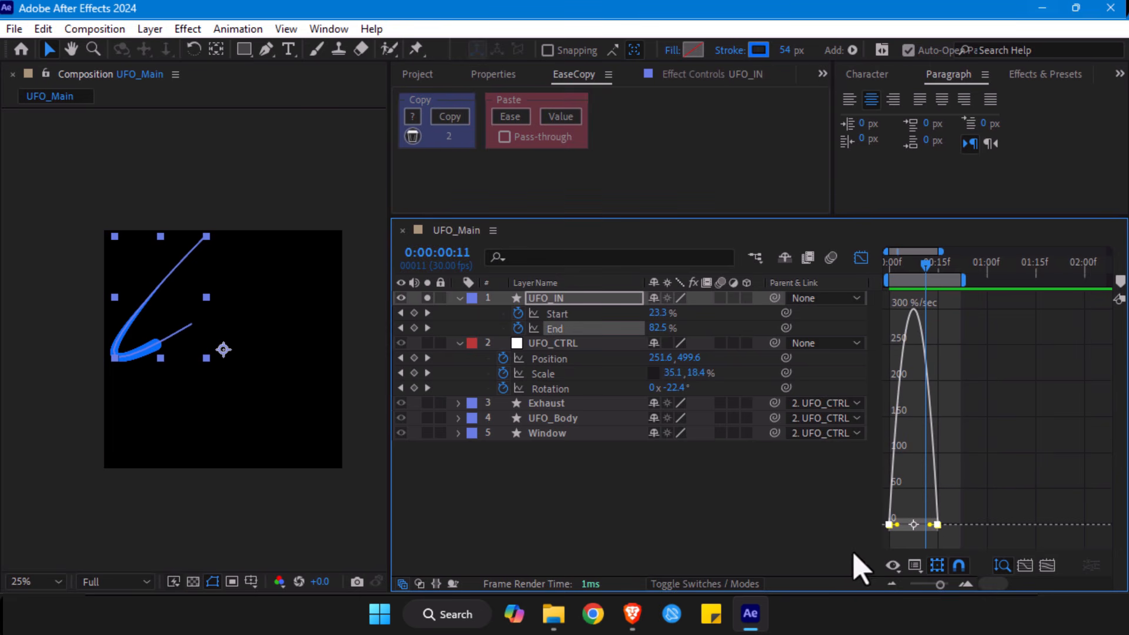
click(512, 121)
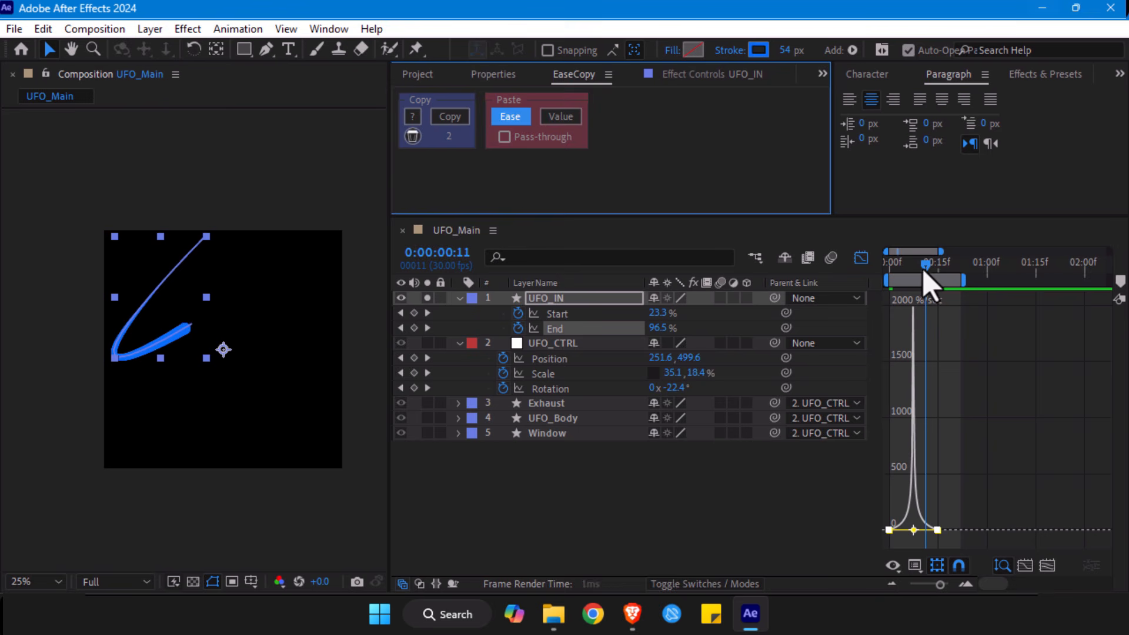
- Preview the UFO_IN stroke animation from frame 0 and park the playhead at frame 4
drag(927, 271, 879, 272)
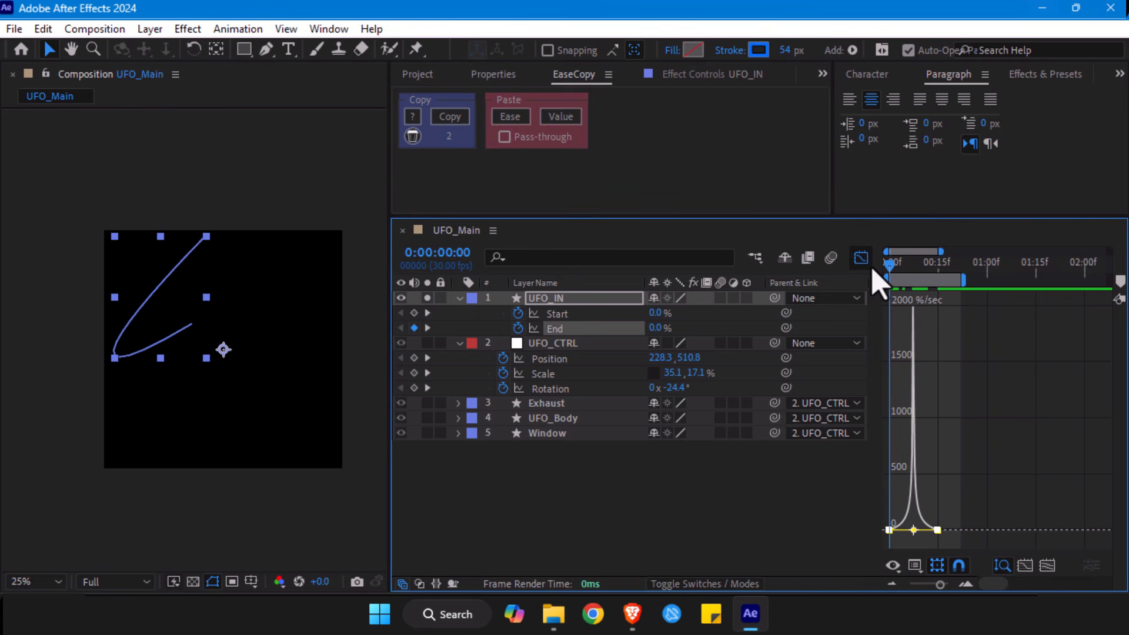
key(space)
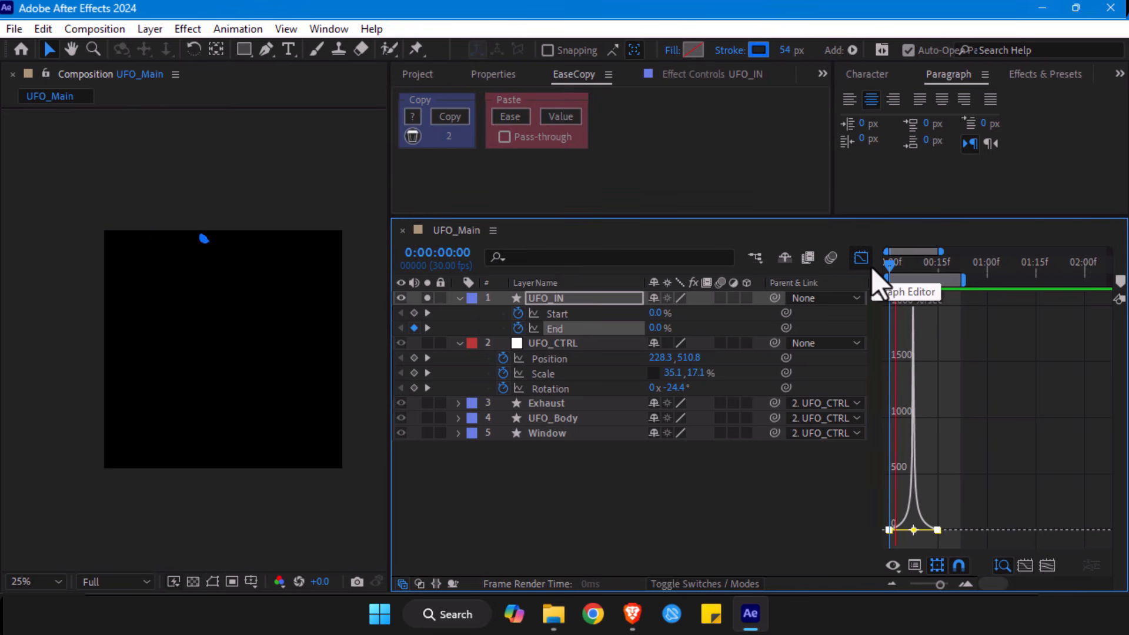
key(space)
key(space)
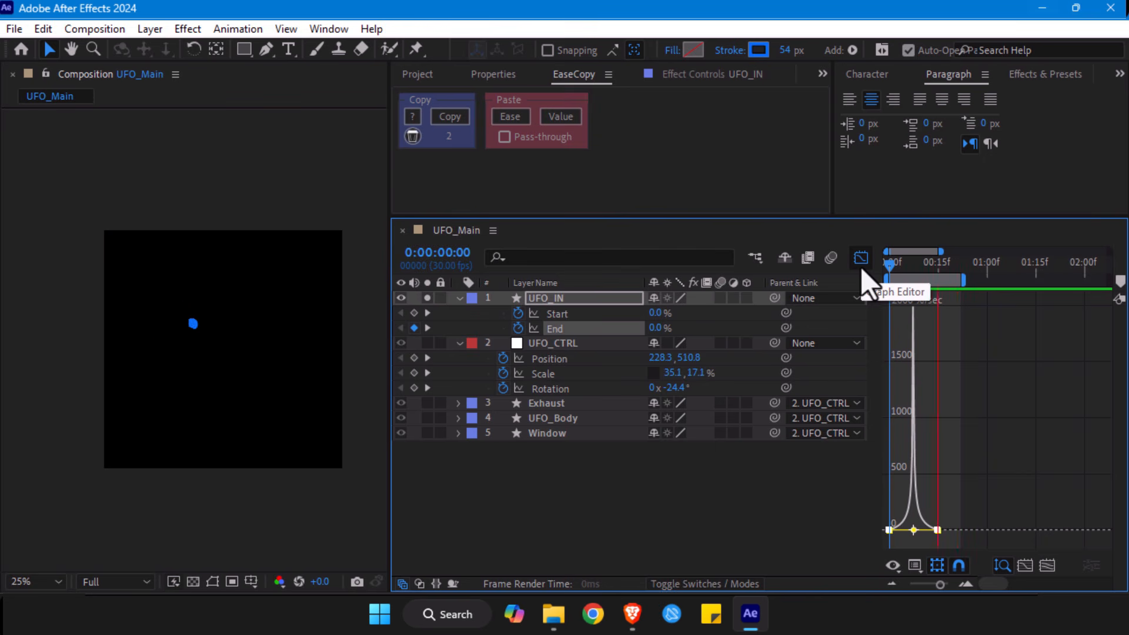
key(space)
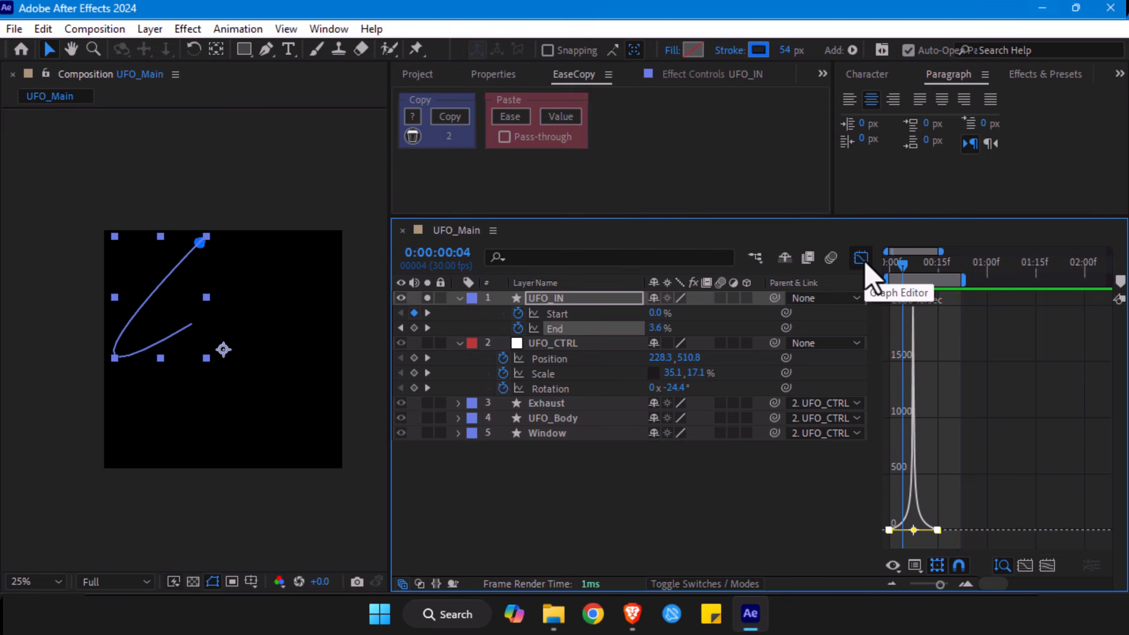
- Compare the Start and End speed curves of UFO_IN together, ending with only Start selected
shift+click(580, 316)
drag(1072, 370, 815, 538)
click(1052, 448)
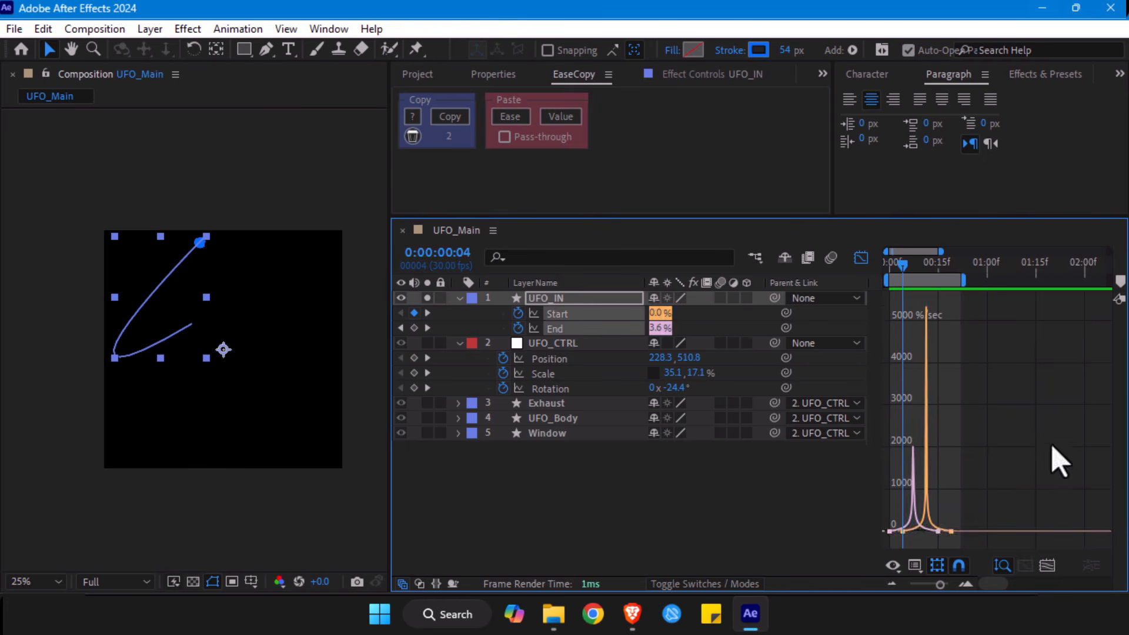
click(648, 456)
click(575, 318)
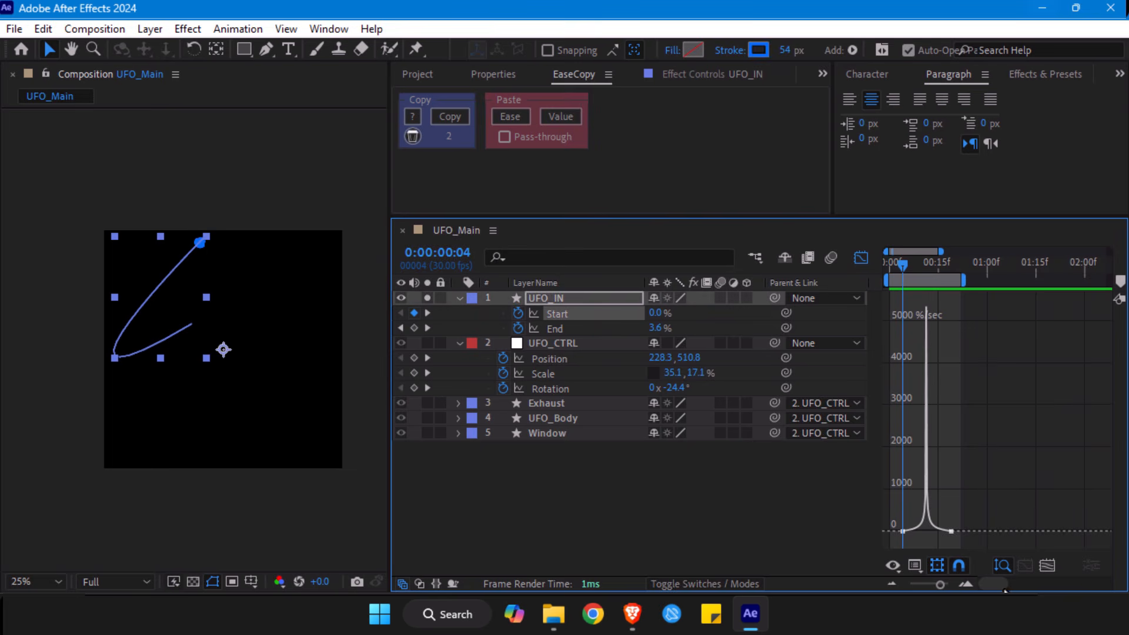
- Switch to the value graph and pull both Start keyframe handles inward and off horizontal to form a gentler S-curve
click(915, 569)
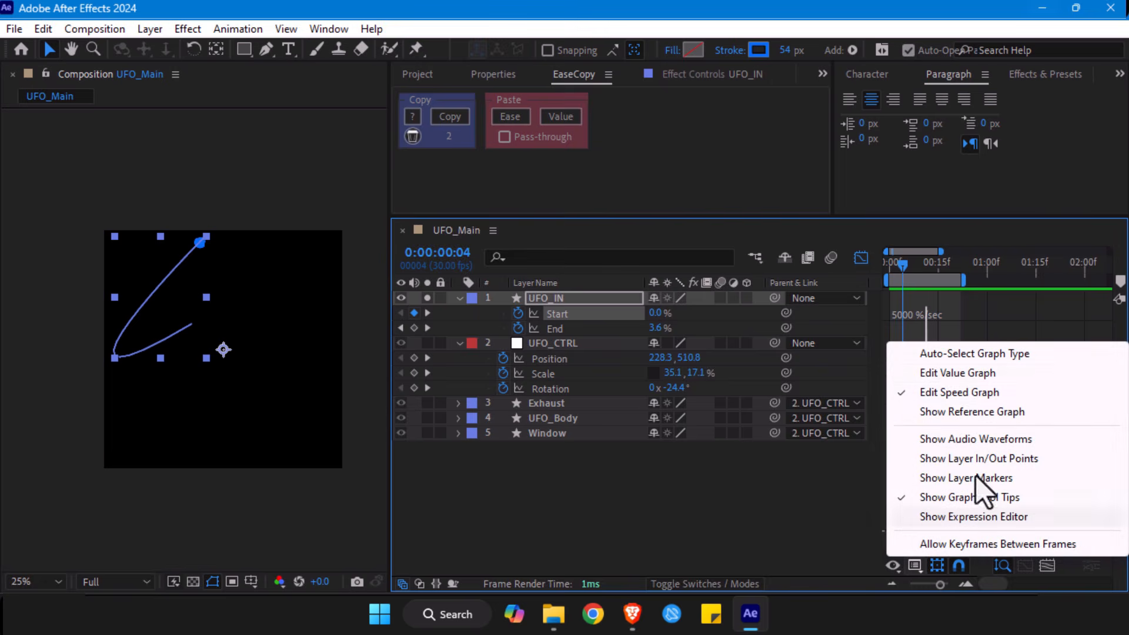
click(951, 376)
click(928, 341)
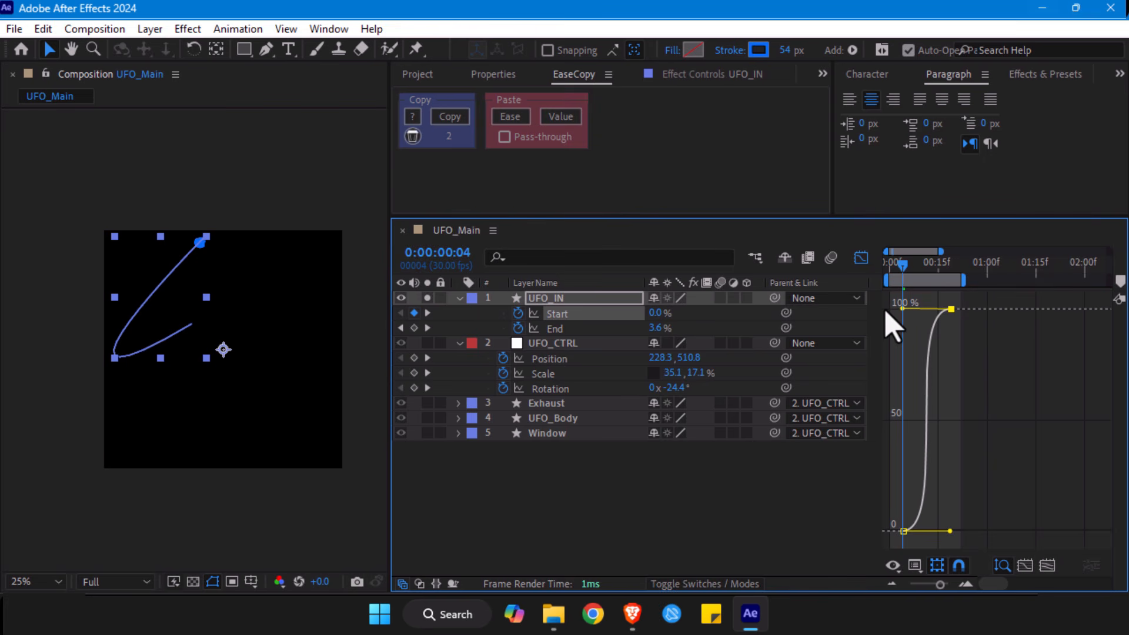
click(1046, 566)
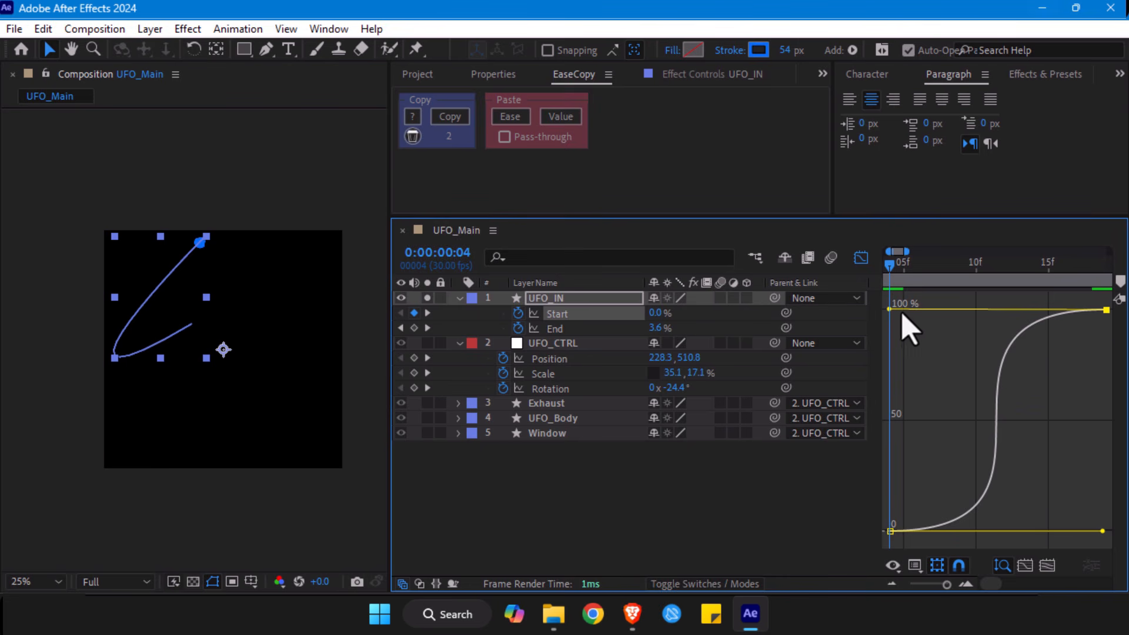
drag(889, 309, 957, 383)
drag(1104, 532, 1033, 483)
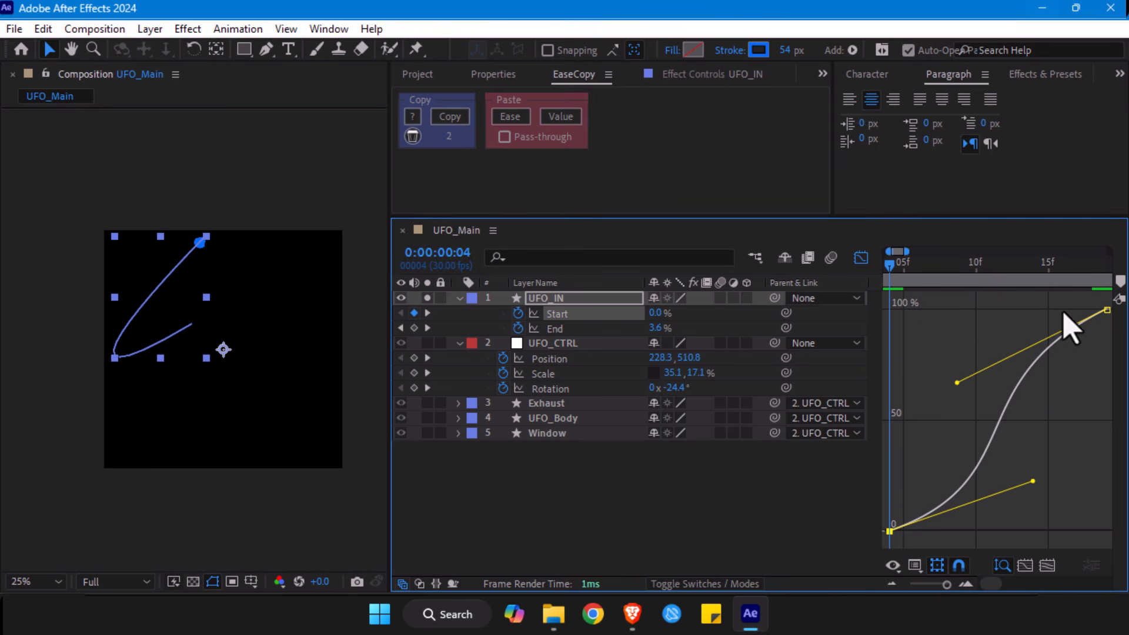
drag(928, 585, 940, 588)
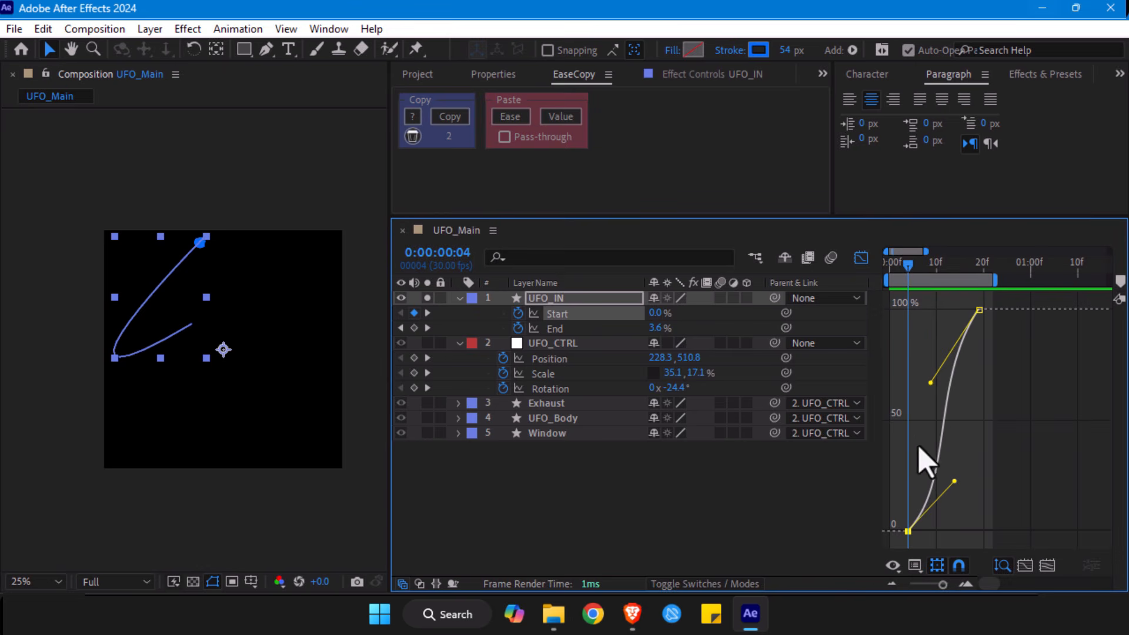
- Examine the reshaped Start easing in the speed graph, the keyframe layout and the value graph
click(918, 570)
click(948, 393)
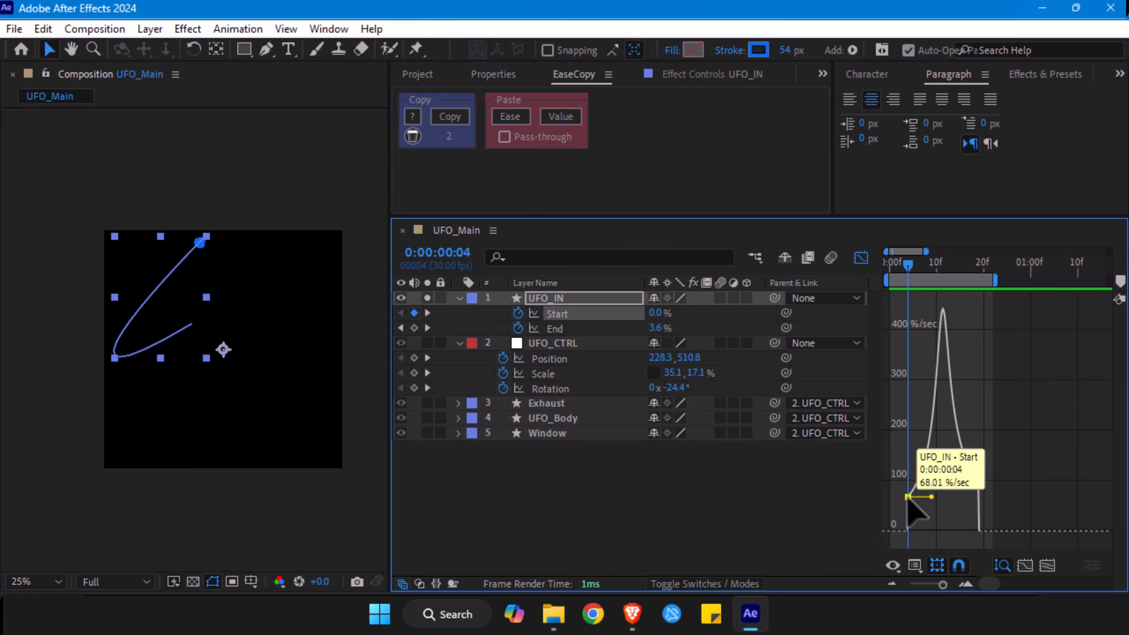
click(860, 258)
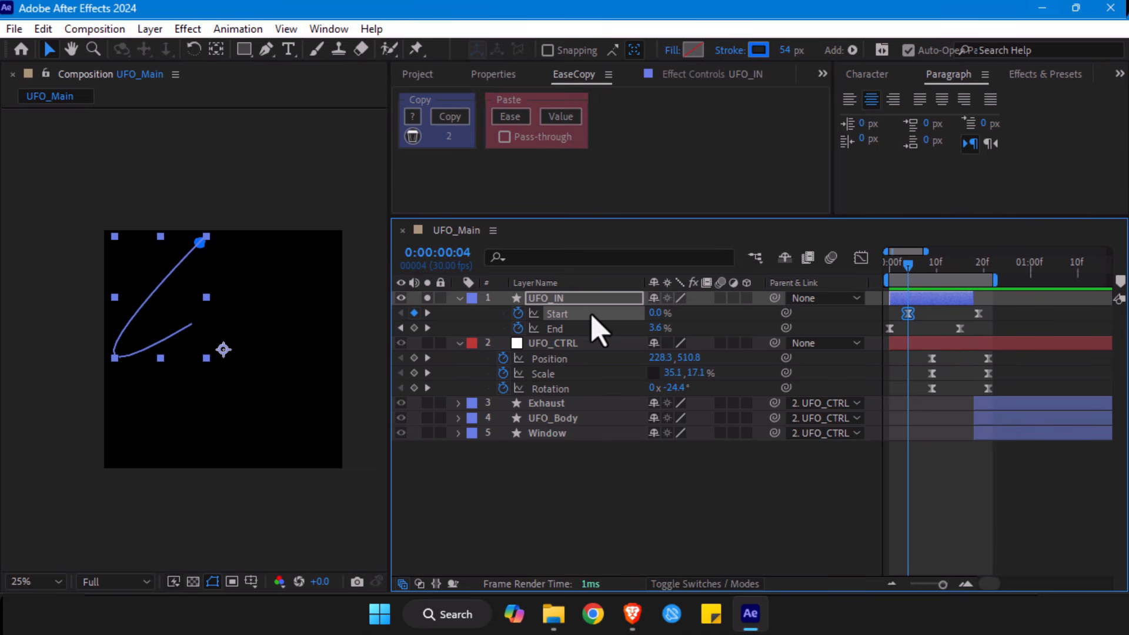
click(861, 258)
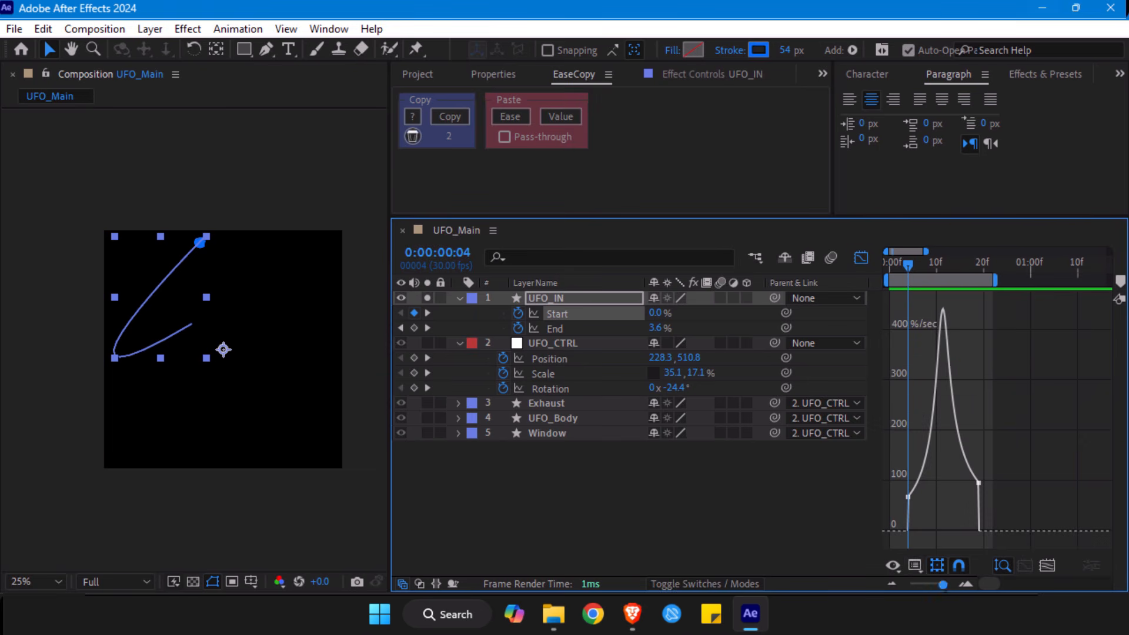
click(914, 566)
click(944, 373)
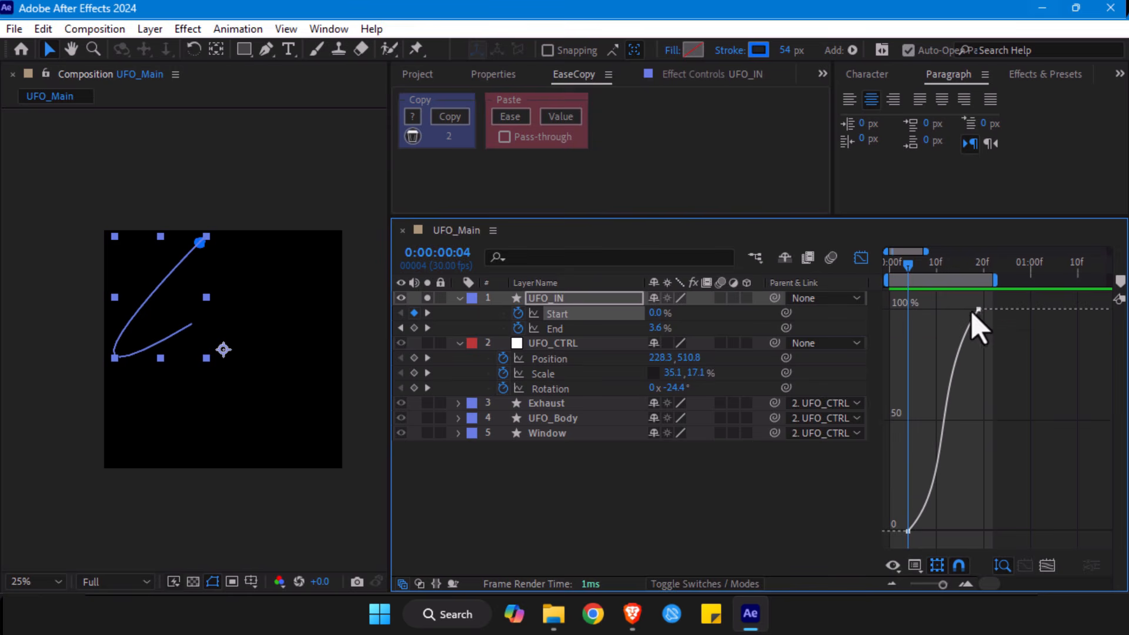
- Select both UFO_IN Start keyframes in the layer timeline and show their curve in the speed graph
click(861, 258)
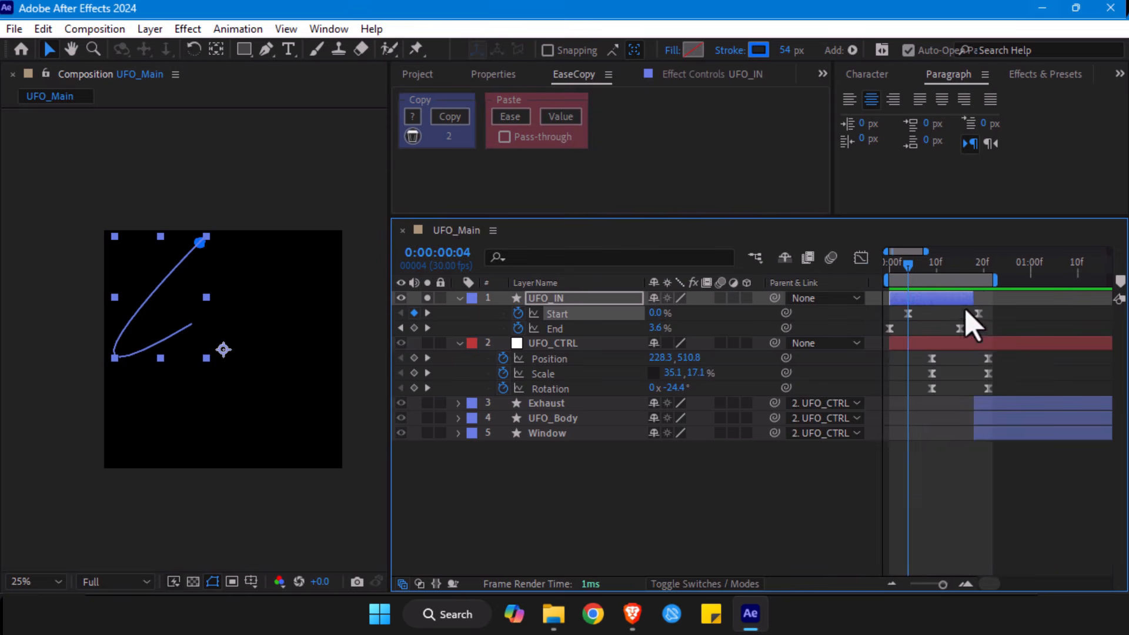
drag(989, 311, 878, 313)
click(860, 258)
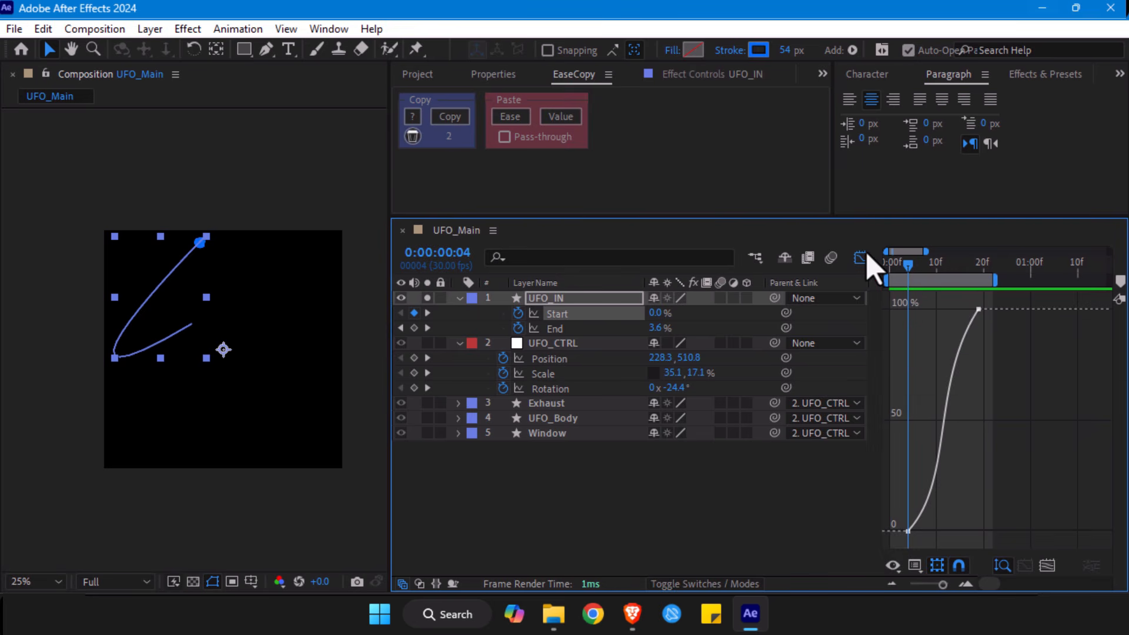
click(914, 566)
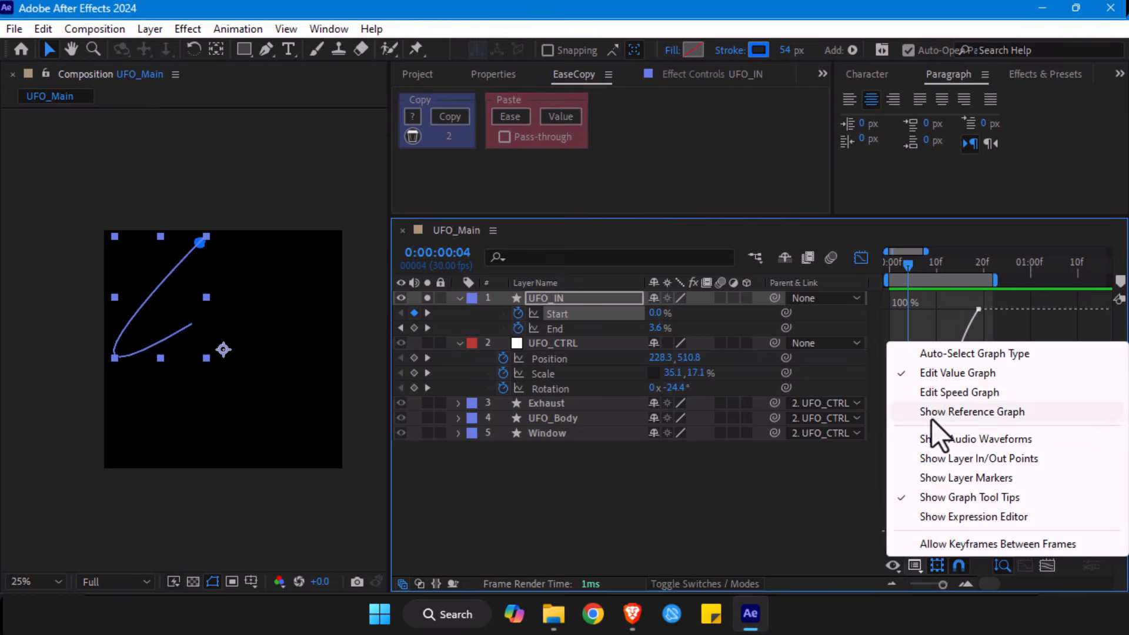
click(936, 393)
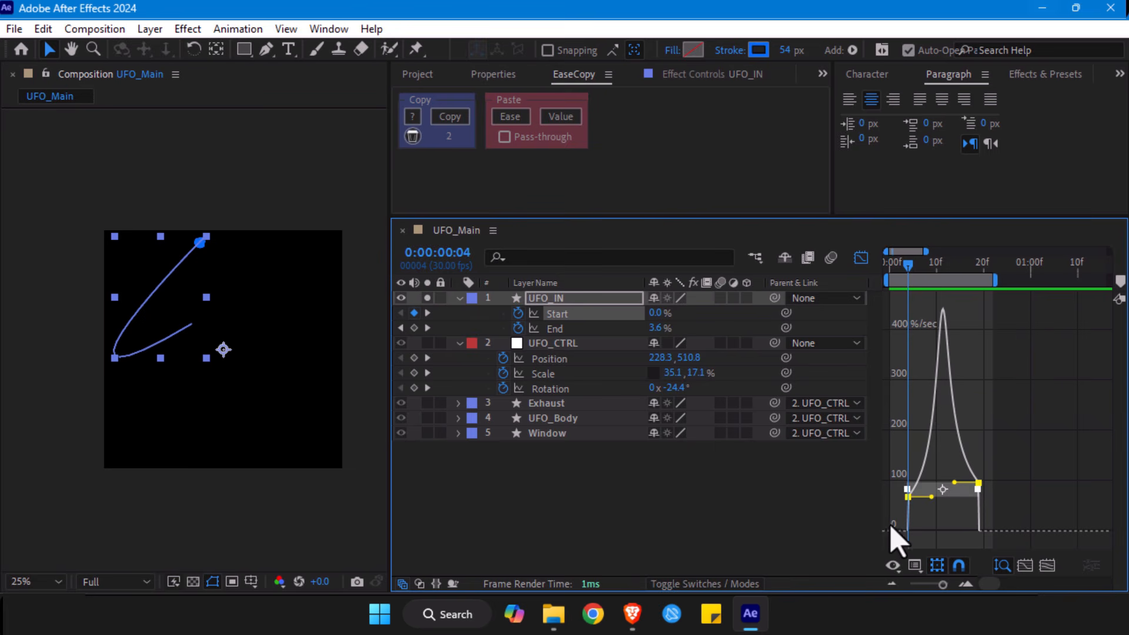
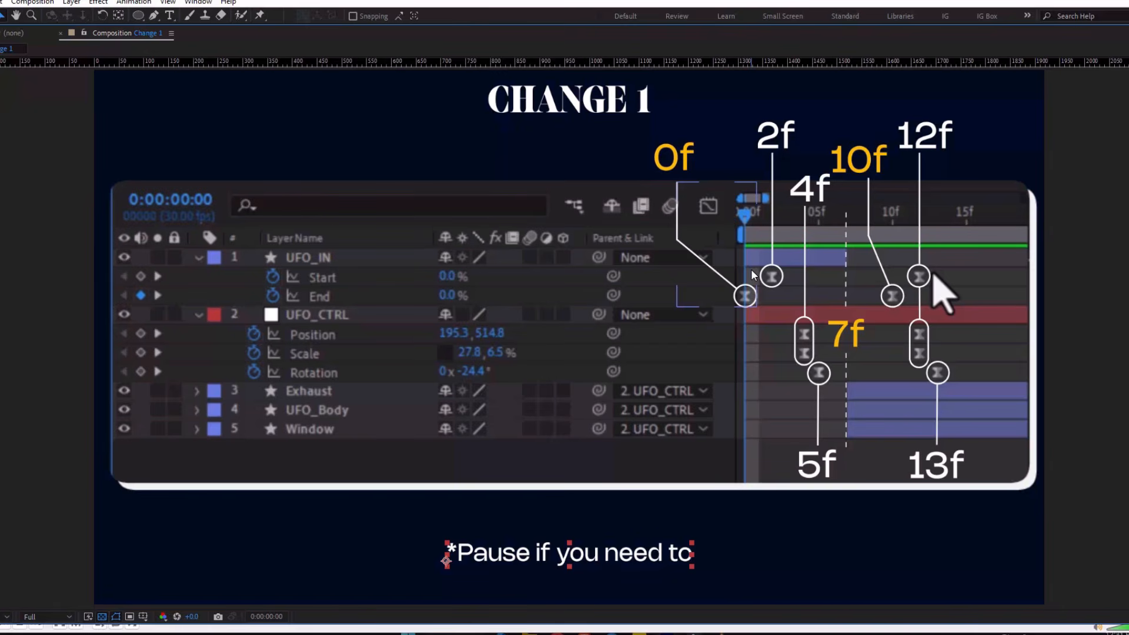
- Review the Change 1, Change 2 and Change 3 reference compositions for keyframe timing and speed-curve shapes
click(788, 329)
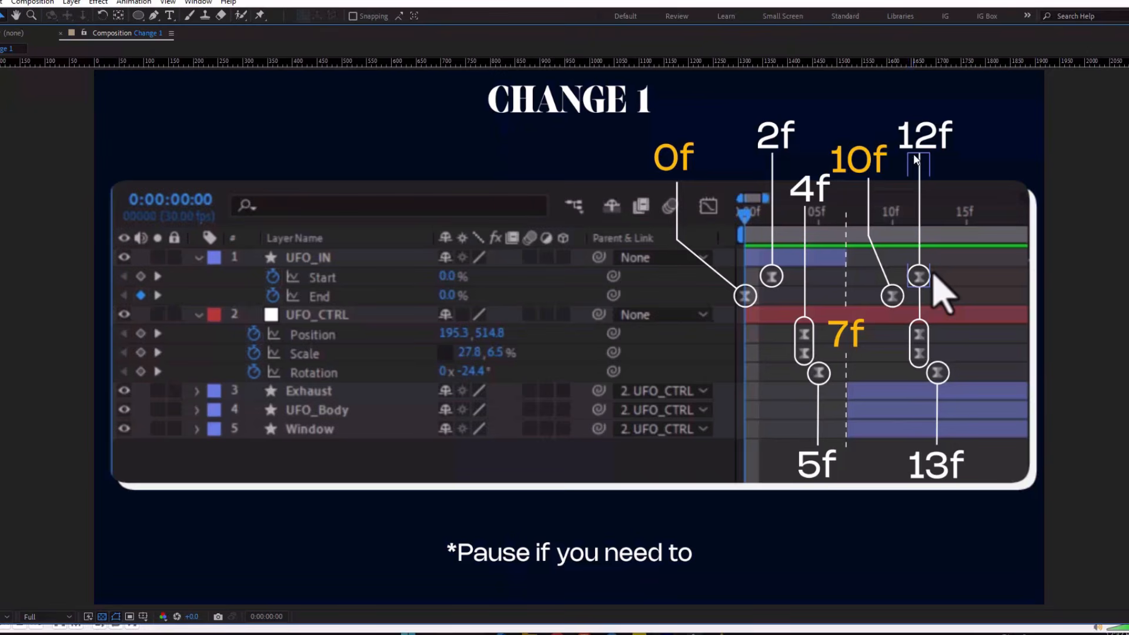
key(grave)
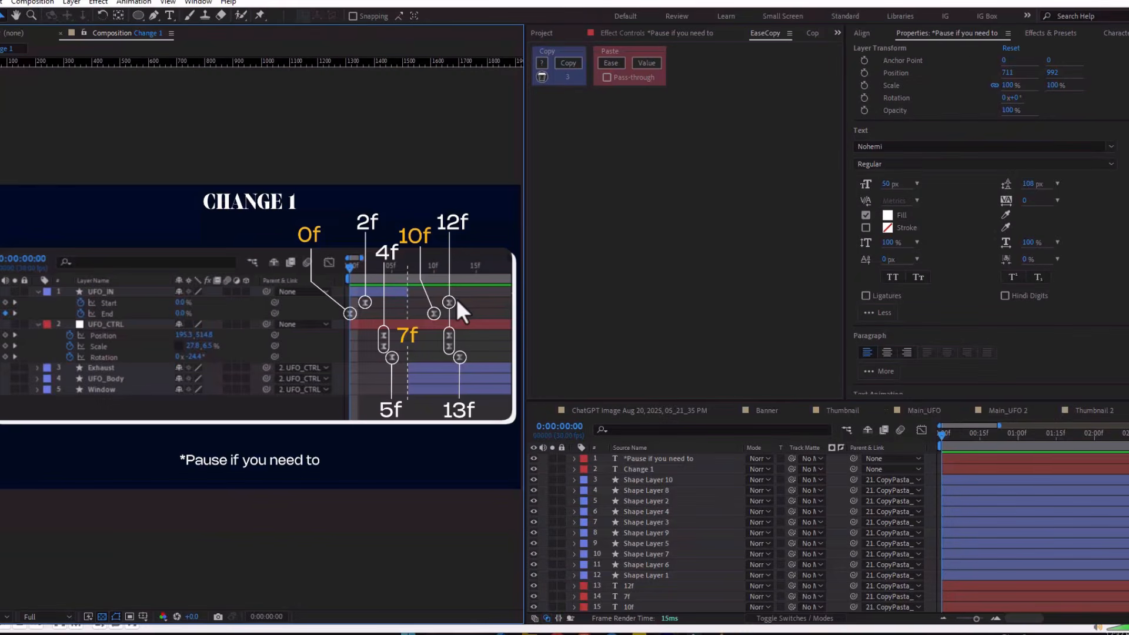
click(1120, 419)
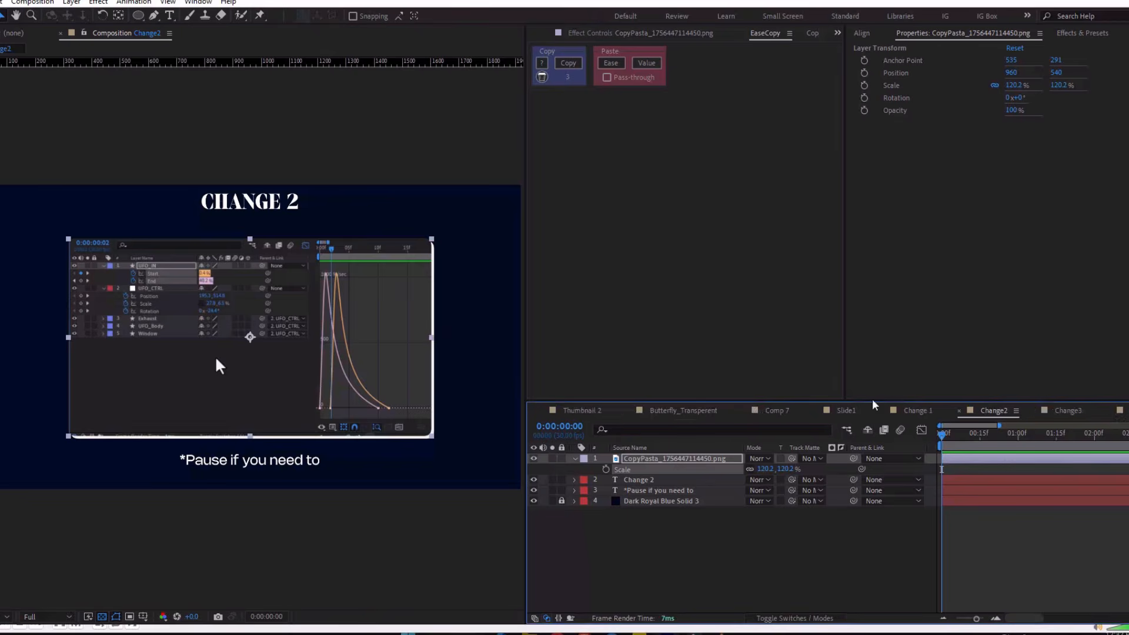
key(grave)
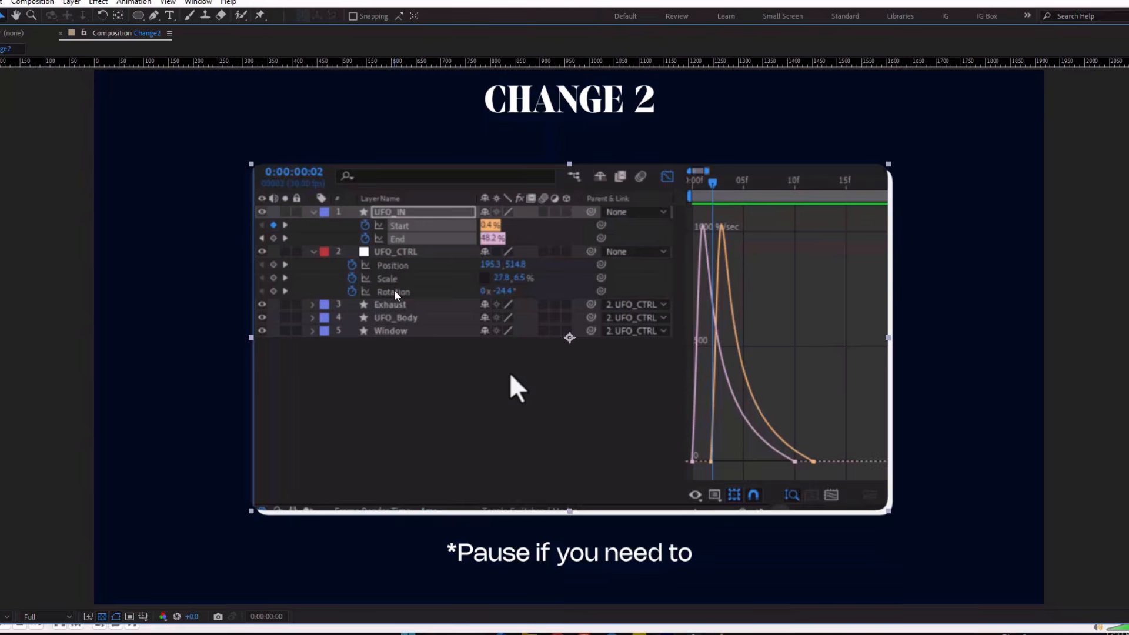
key(grave)
click(1062, 411)
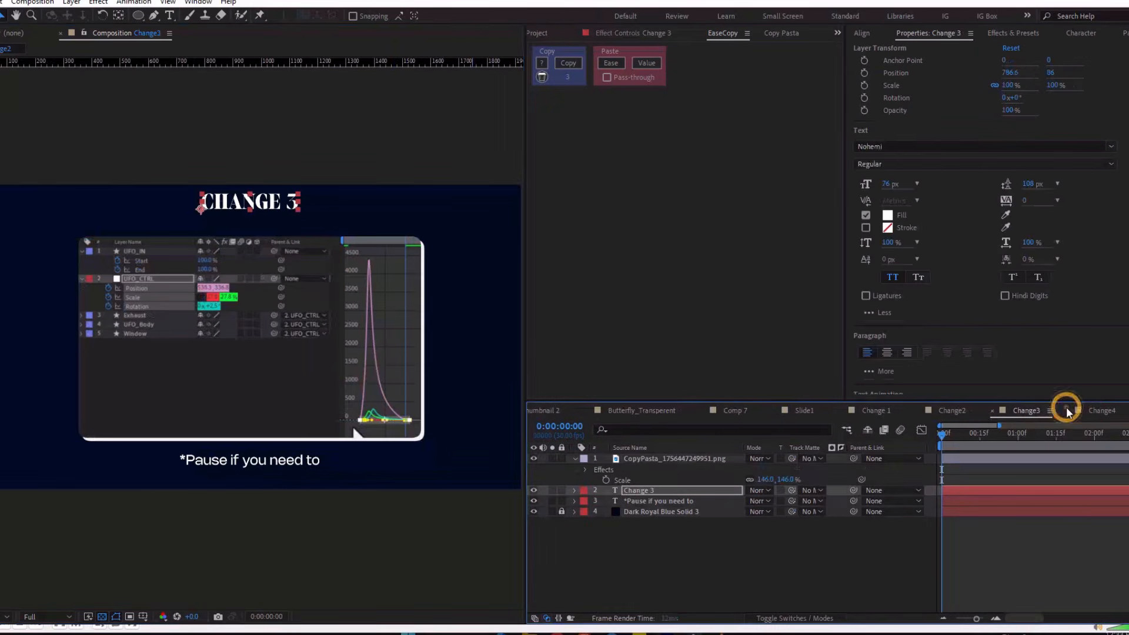
key(grave)
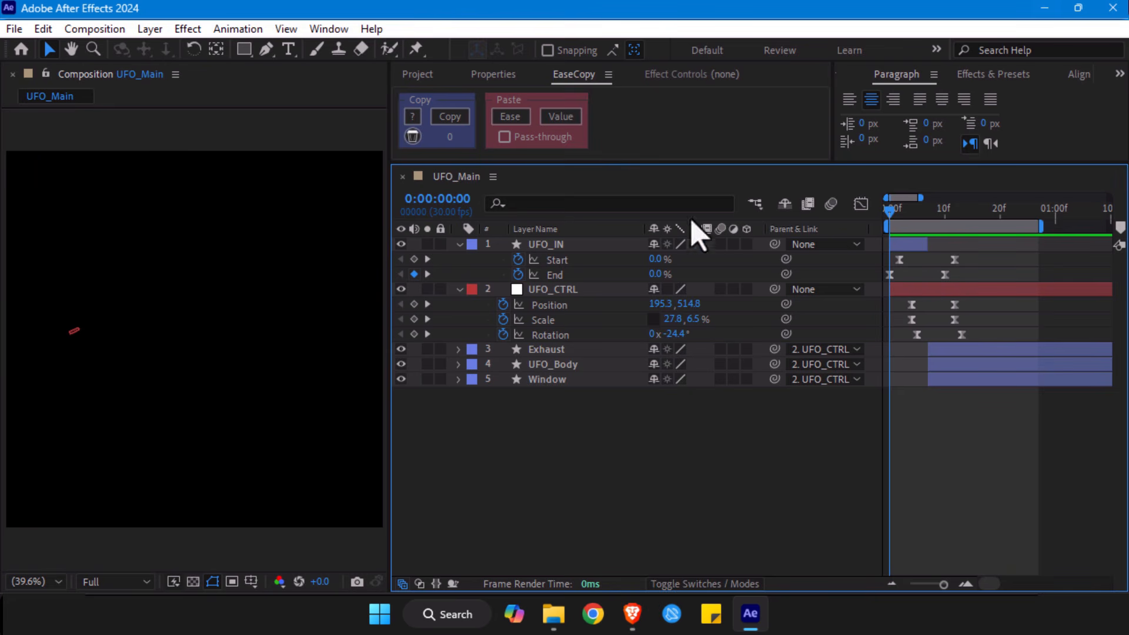
- Examine the UFO_IN Start and End keyframes around frames 1 and 2, comparing both speed curves in the Graph Editor
drag(939, 589, 948, 590)
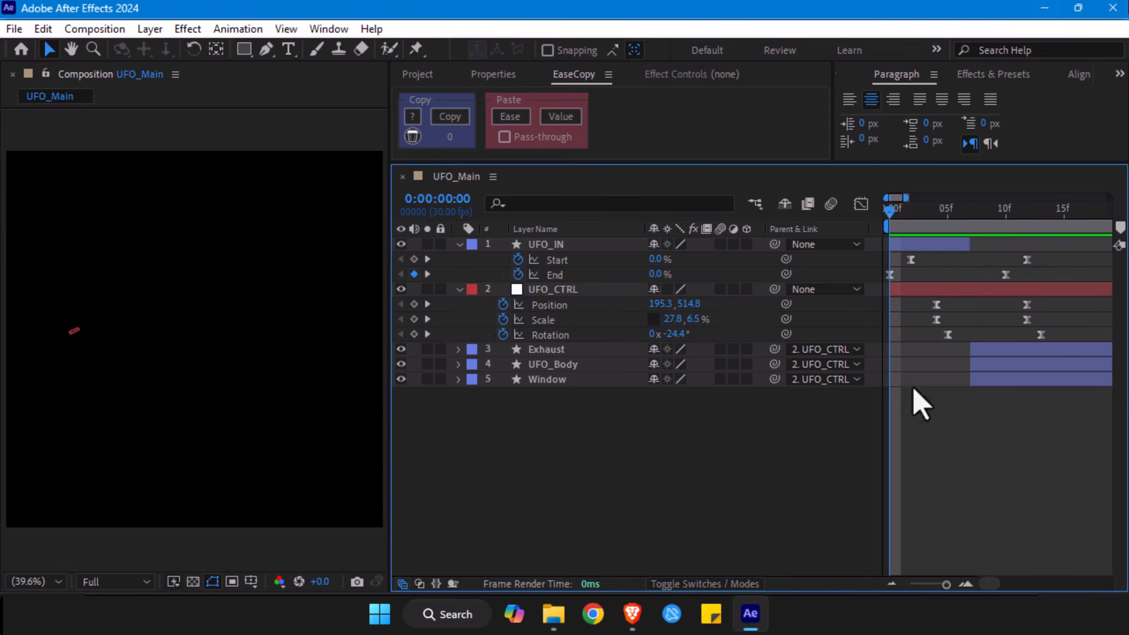
drag(1040, 258, 845, 292)
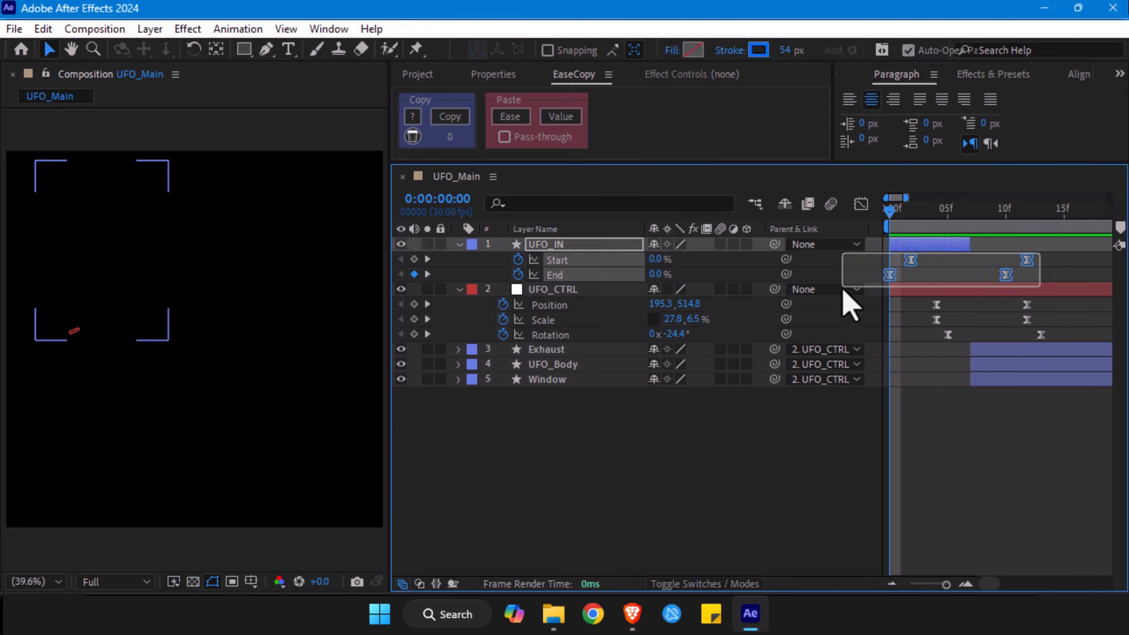
mouse_move(893, 213)
mouse_down()
mouse_move(940, 215)
mouse_move(919, 222)
mouse_up()
drag(1044, 254, 864, 276)
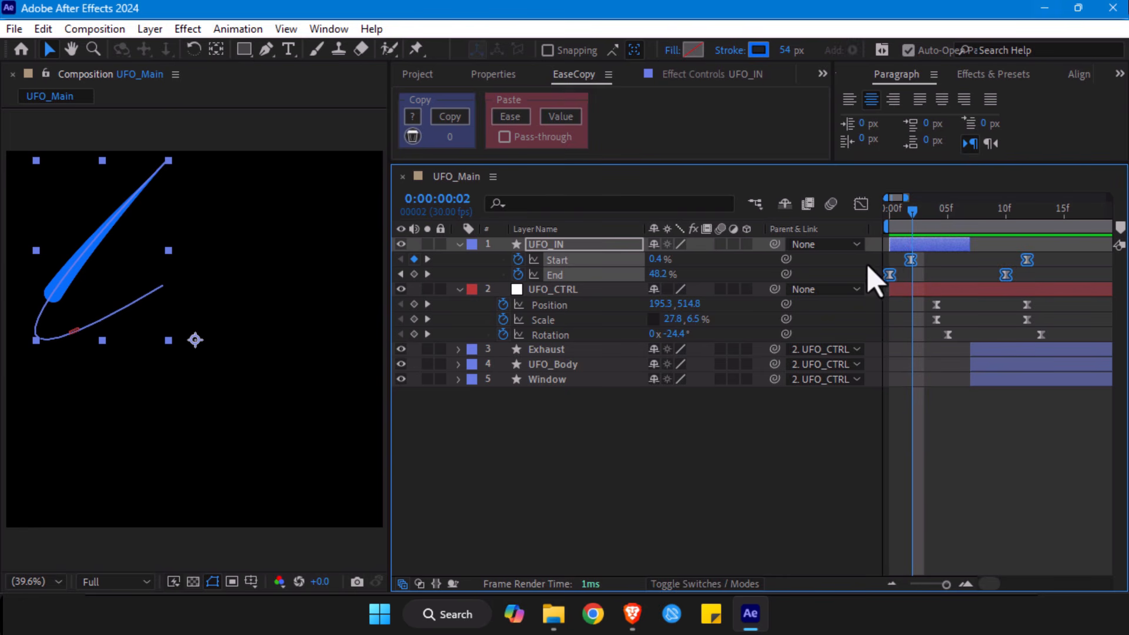
click(861, 205)
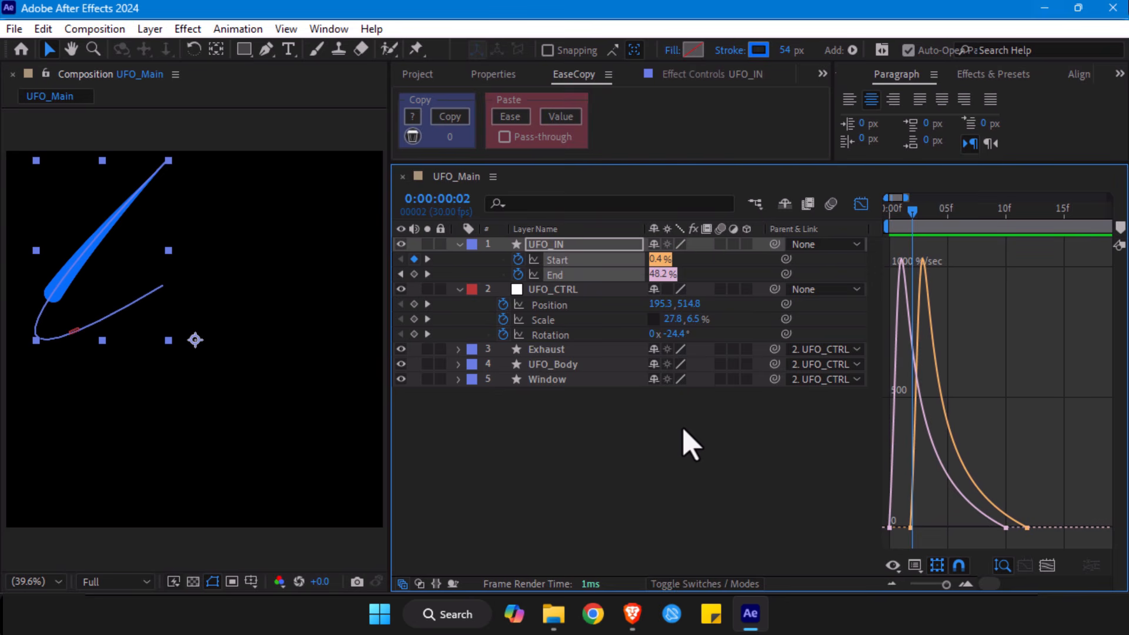
click(1047, 565)
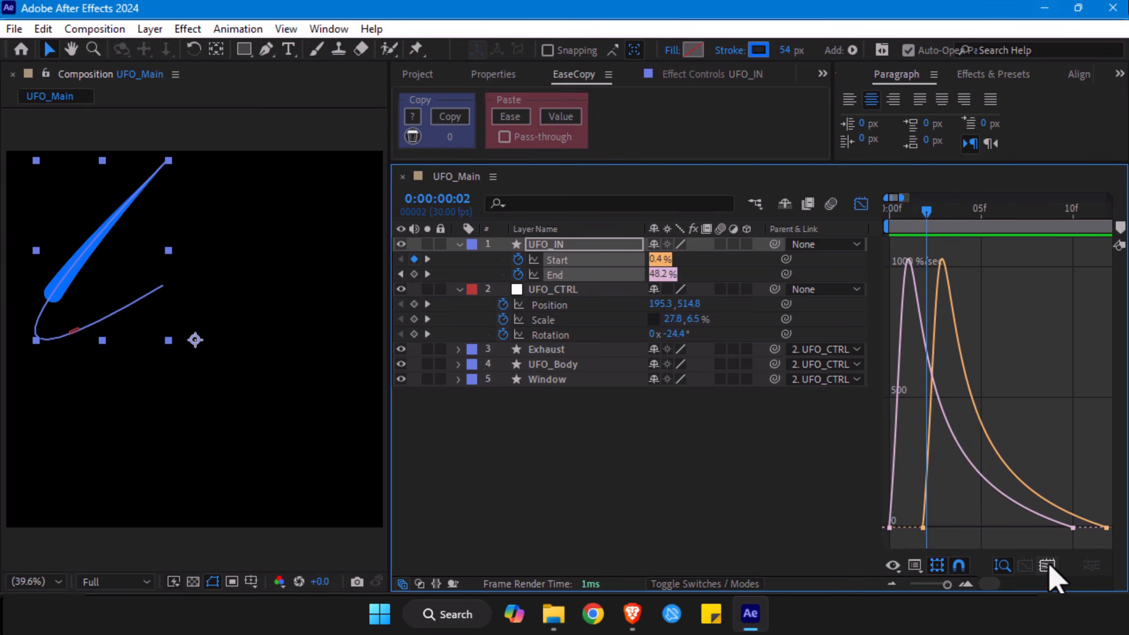
click(910, 217)
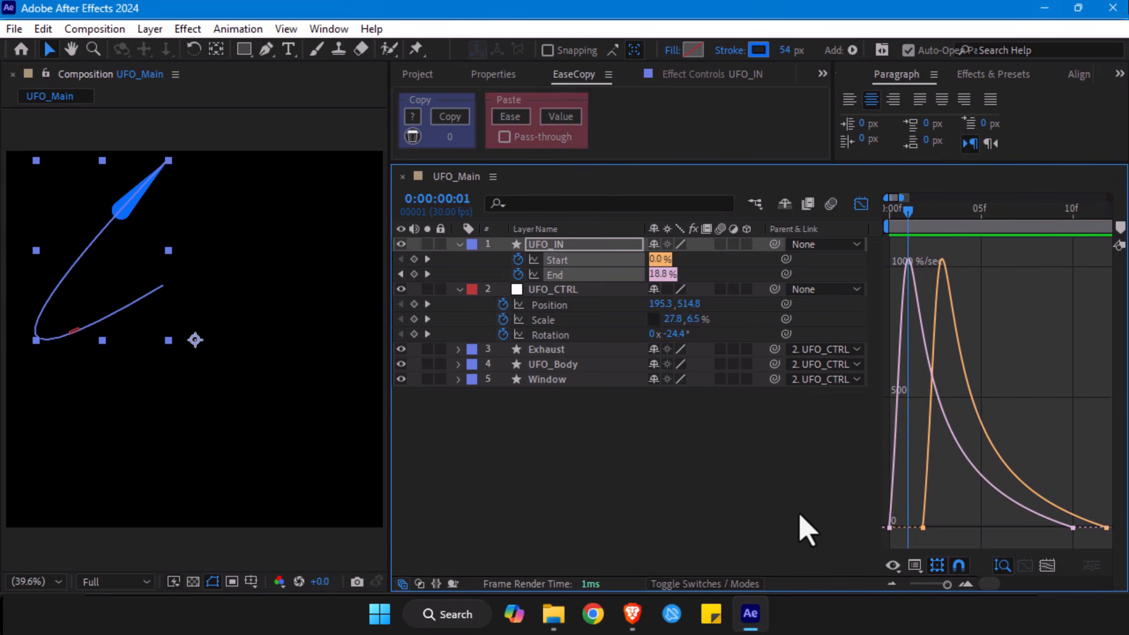
- Reshape the UFO_IN Start speed curve so the speed builds slowly and peaks near the end of the move
click(715, 518)
click(556, 261)
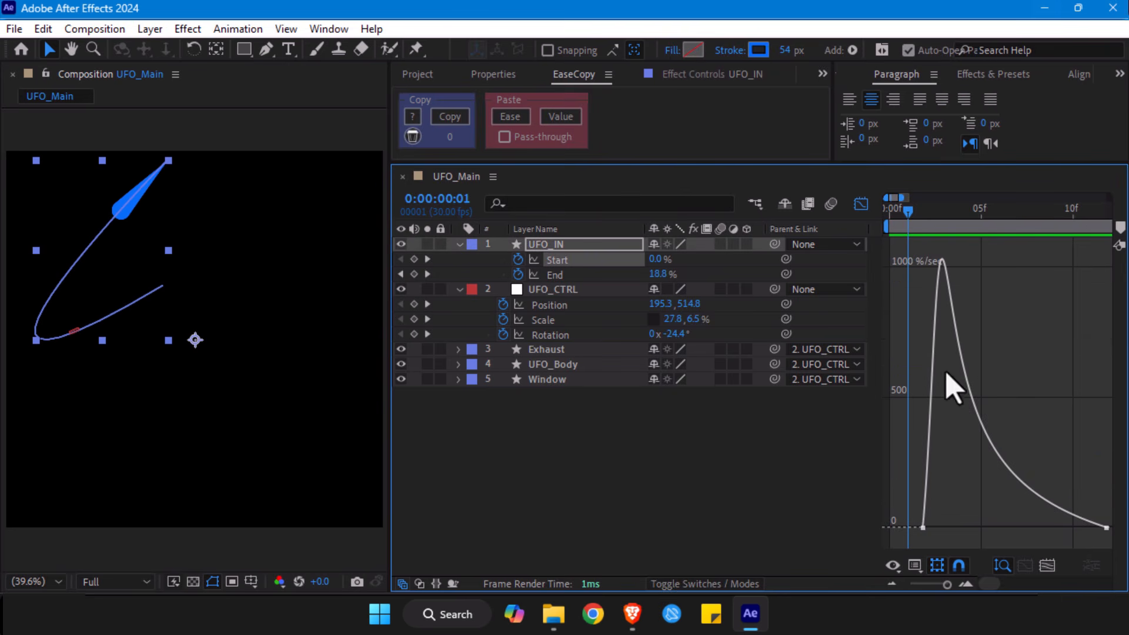
mouse_move(970, 513)
mouse_down()
mouse_move(856, 557)
mouse_move(852, 545)
mouse_up()
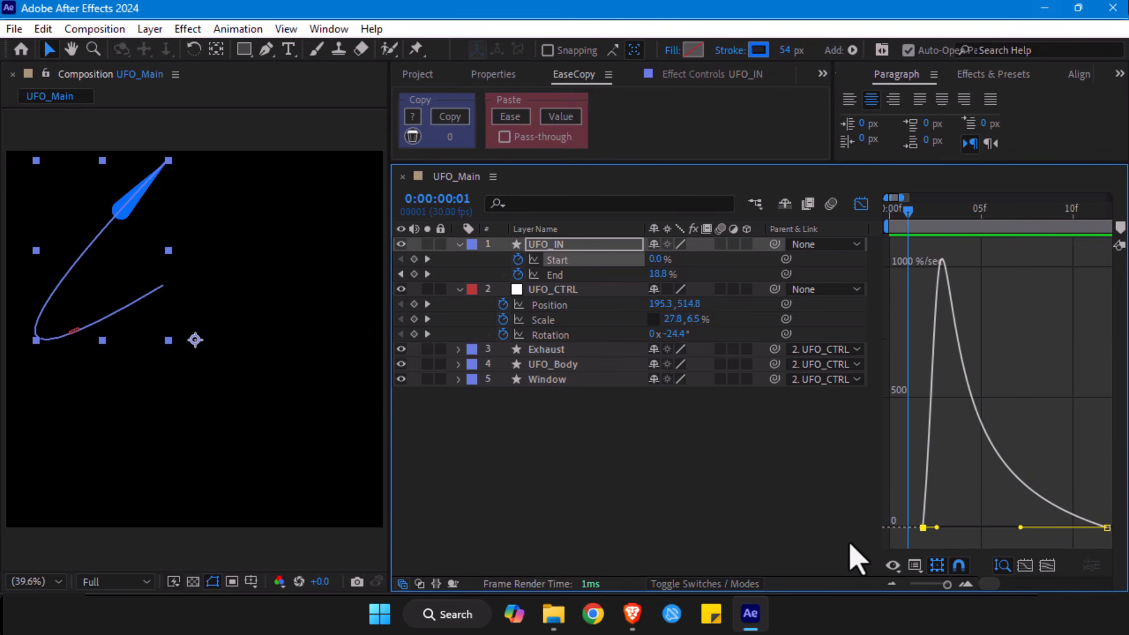
mouse_move(909, 214)
mouse_down()
mouse_move(1013, 229)
mouse_move(970, 252)
mouse_move(982, 247)
mouse_up()
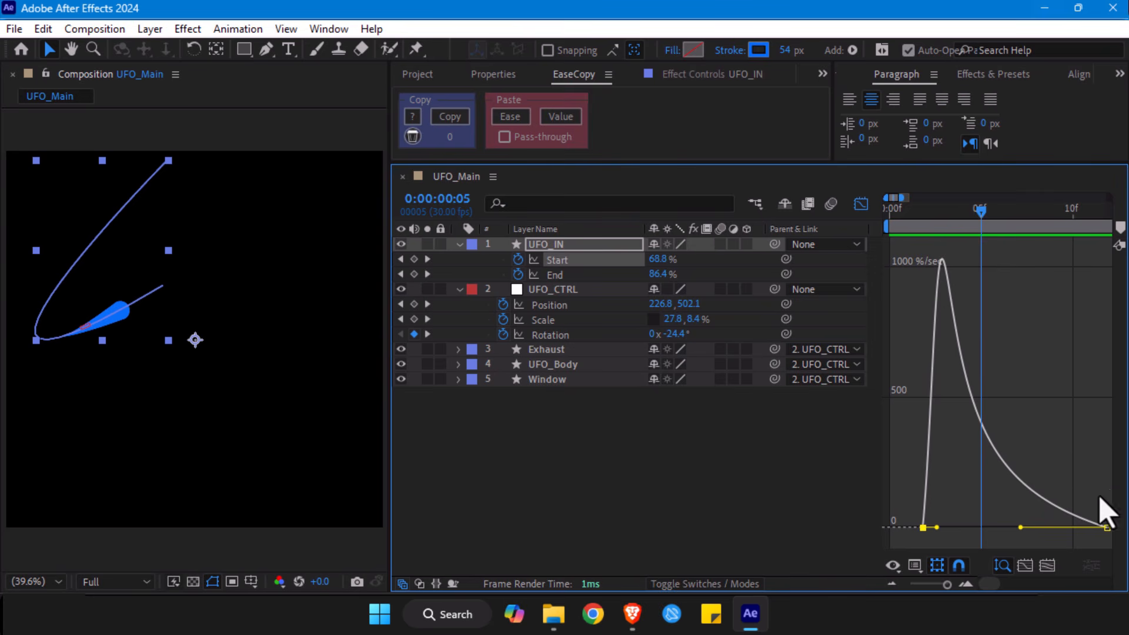
mouse_move(984, 424)
drag(1020, 528, 1095, 530)
drag(939, 527, 1020, 529)
click(1085, 530)
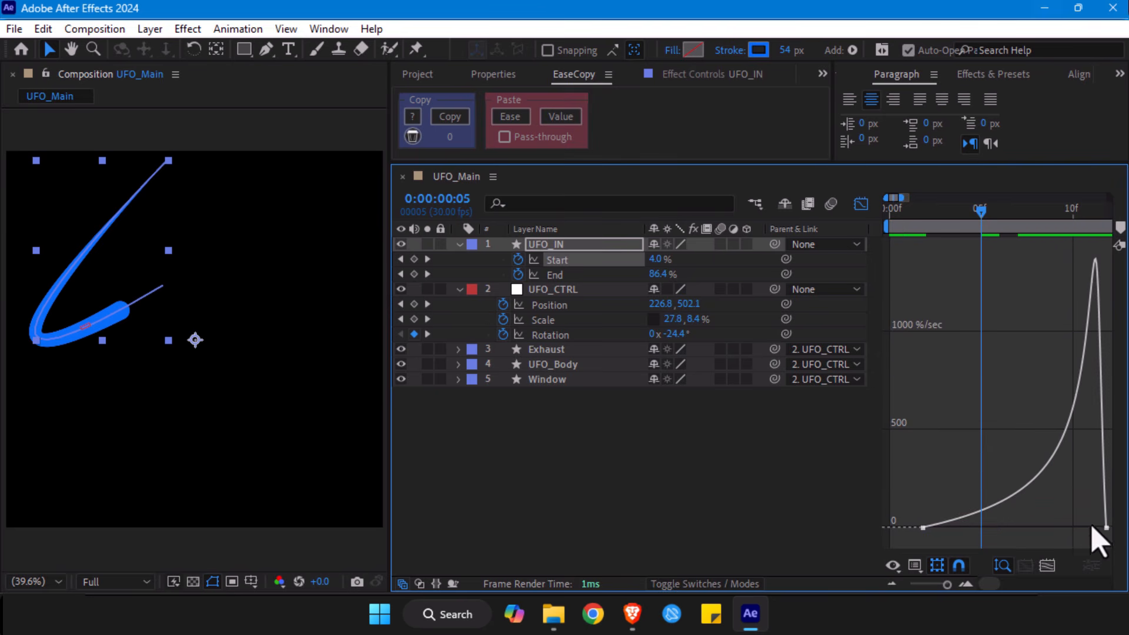
click(1104, 528)
drag(1086, 529, 900, 549)
- Copy the easing of UFO_IN's Start keyframes with EaseCopy and paste only the ease onto its End keyframes
click(450, 116)
click(561, 275)
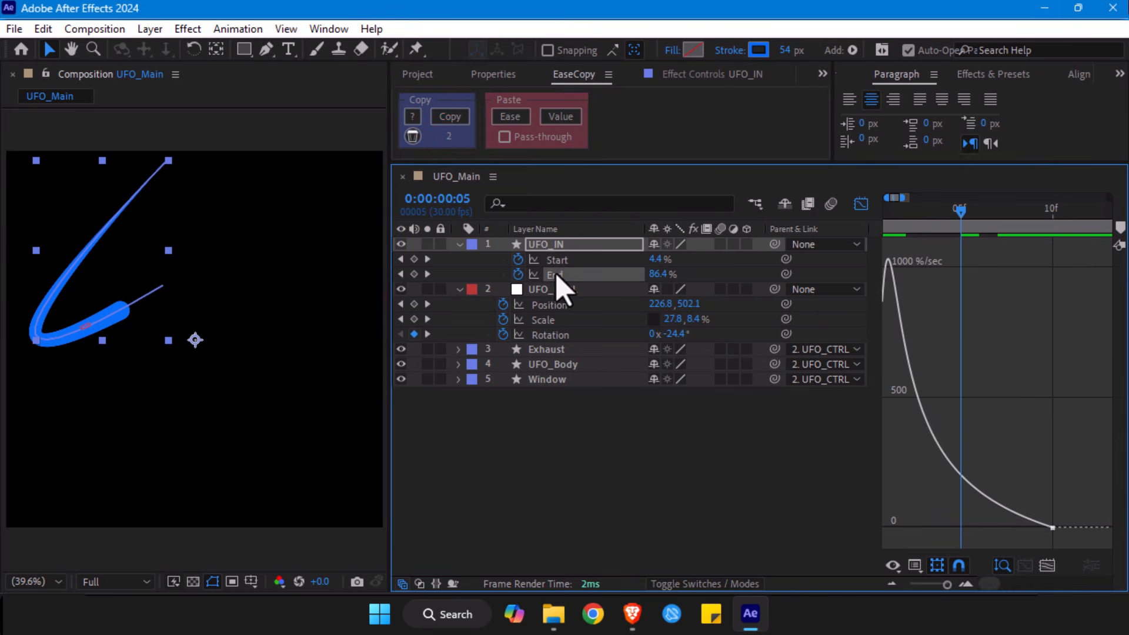
click(1045, 567)
click(512, 117)
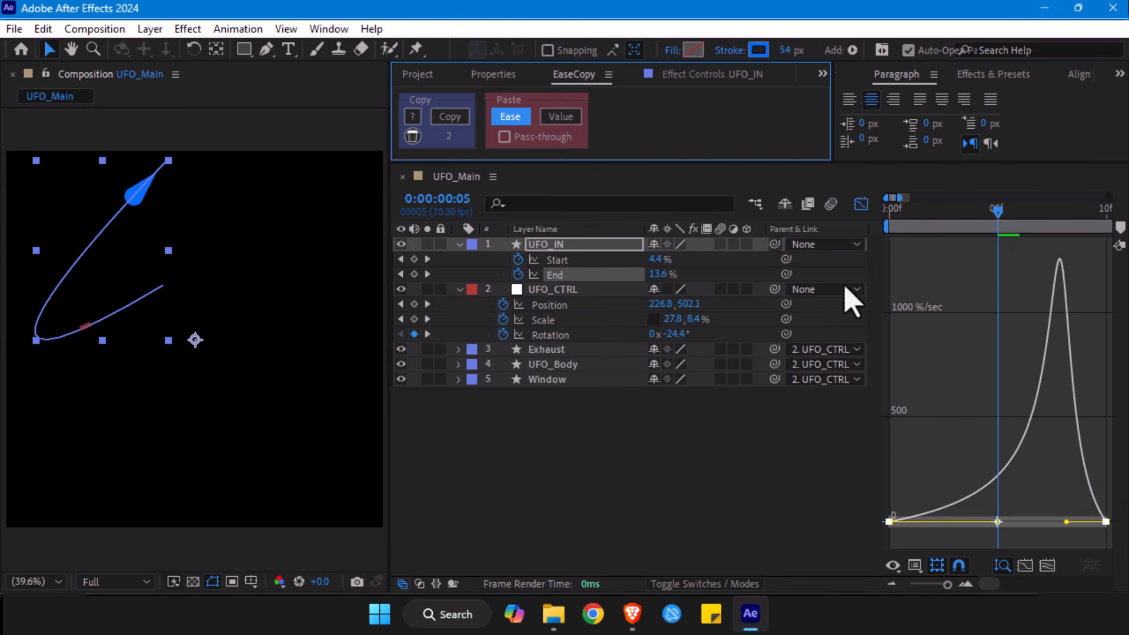
- Return to the keyframe timeline and extend the UFO_IN layer's out point to frame 12
mouse_move(1003, 222)
mouse_down()
mouse_move(1042, 214)
mouse_move(1020, 218)
mouse_up()
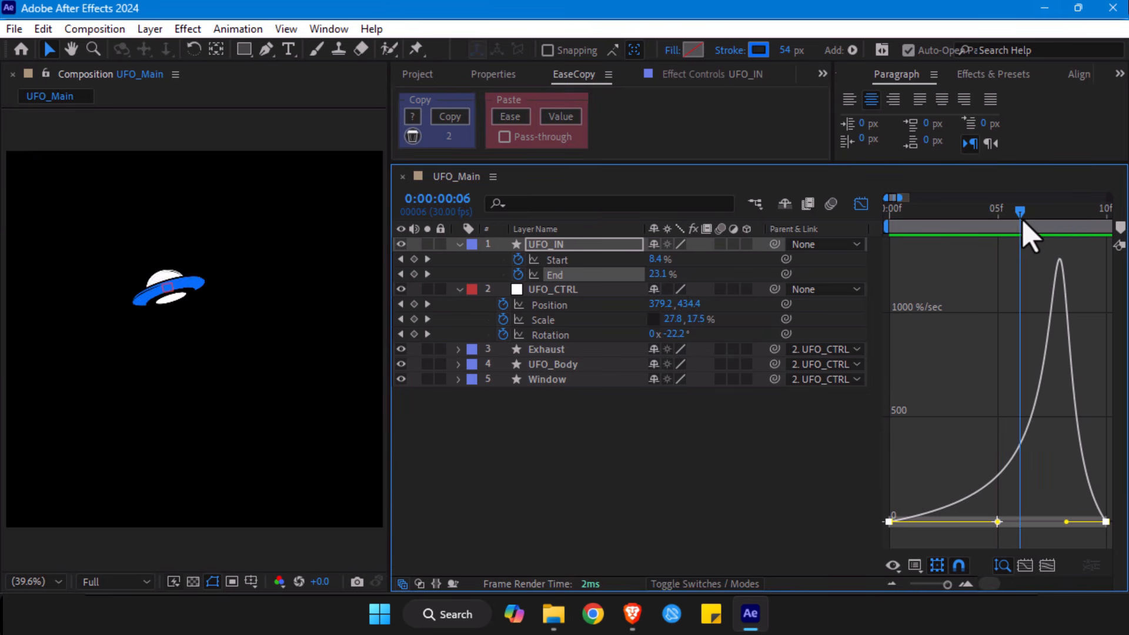
click(861, 204)
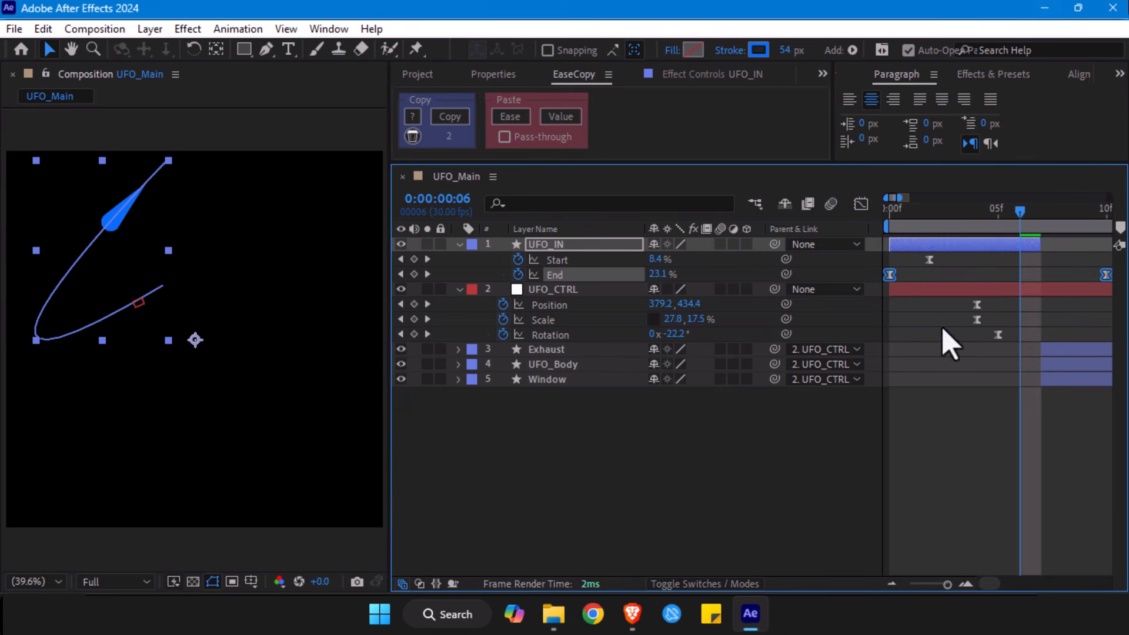
drag(946, 586, 944, 586)
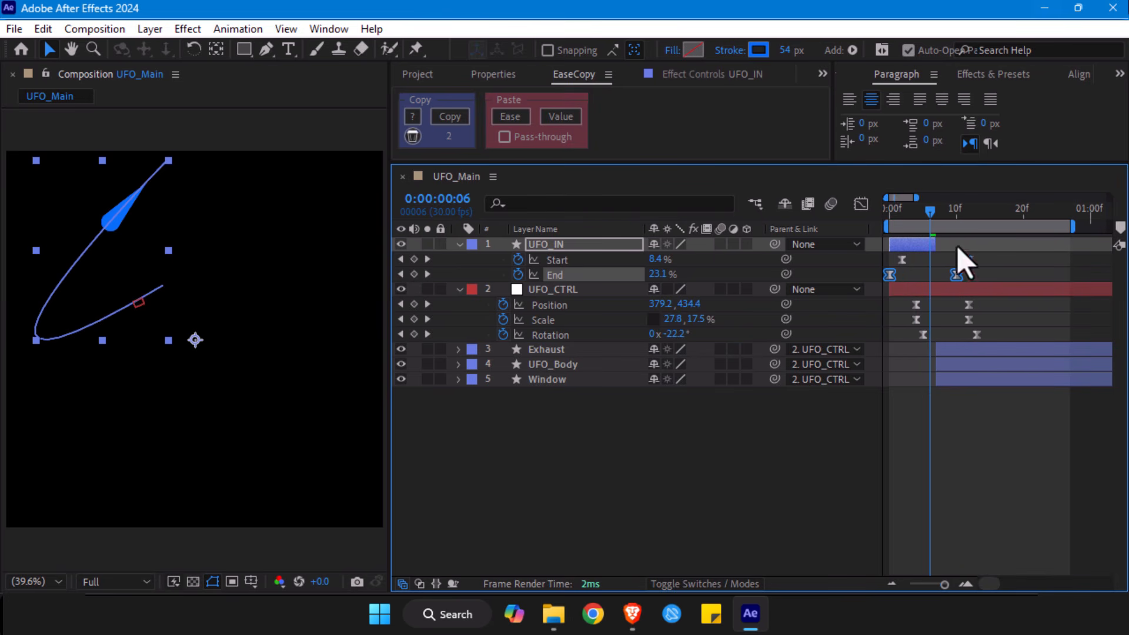
drag(935, 244, 948, 244)
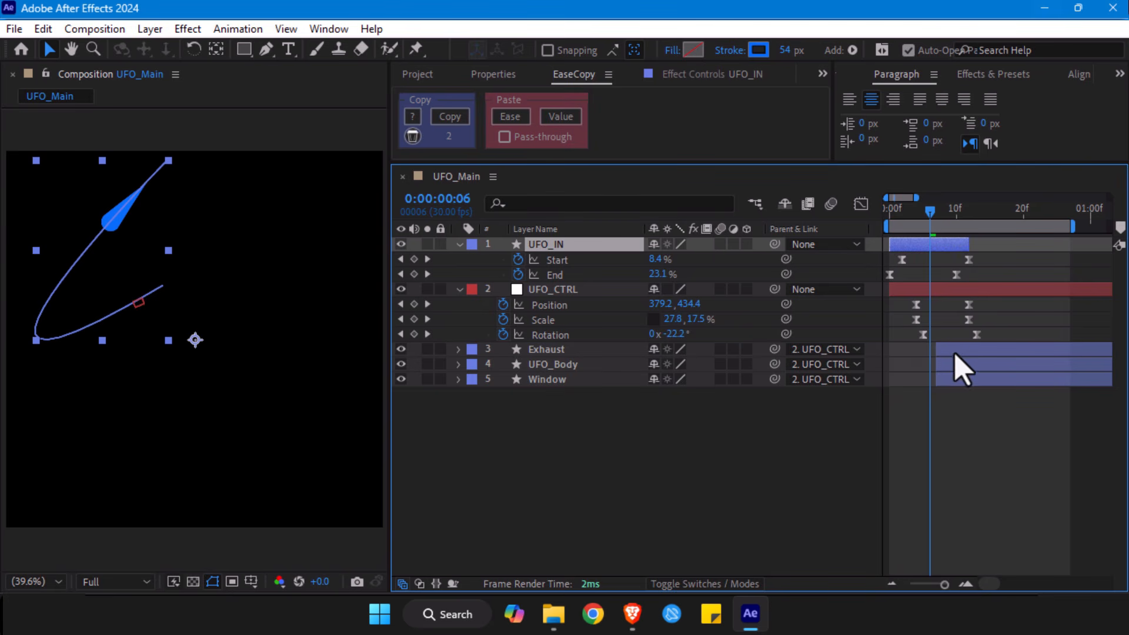
- Check the UFO and stroke motion around frame 9, and play back the UFO_IN layer soloed
drag(983, 300, 902, 372)
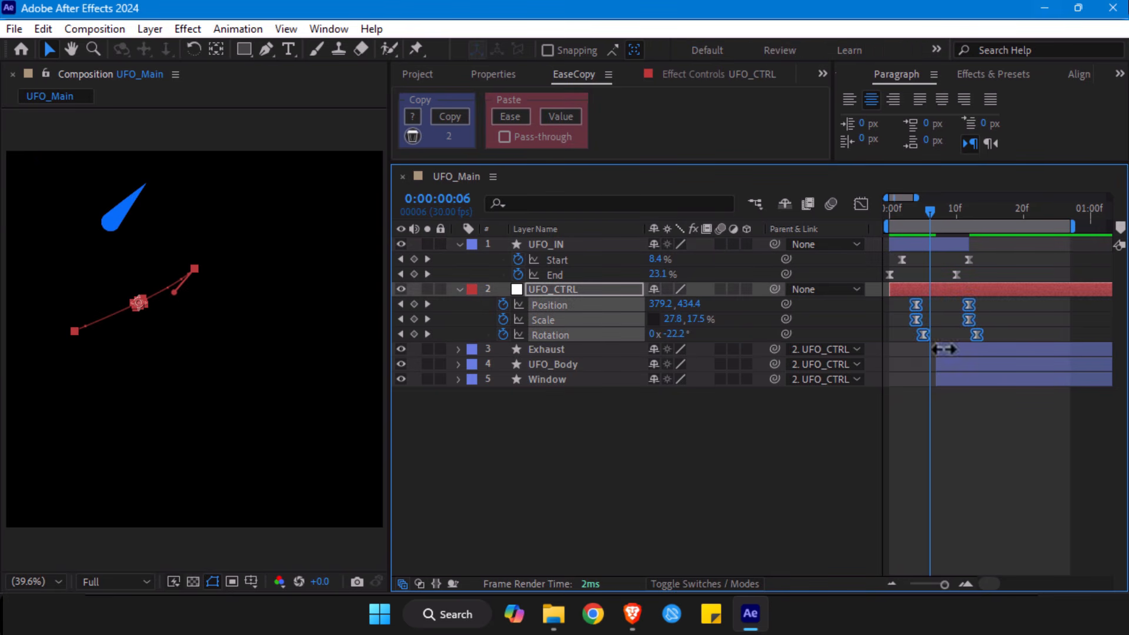
drag(932, 216, 949, 215)
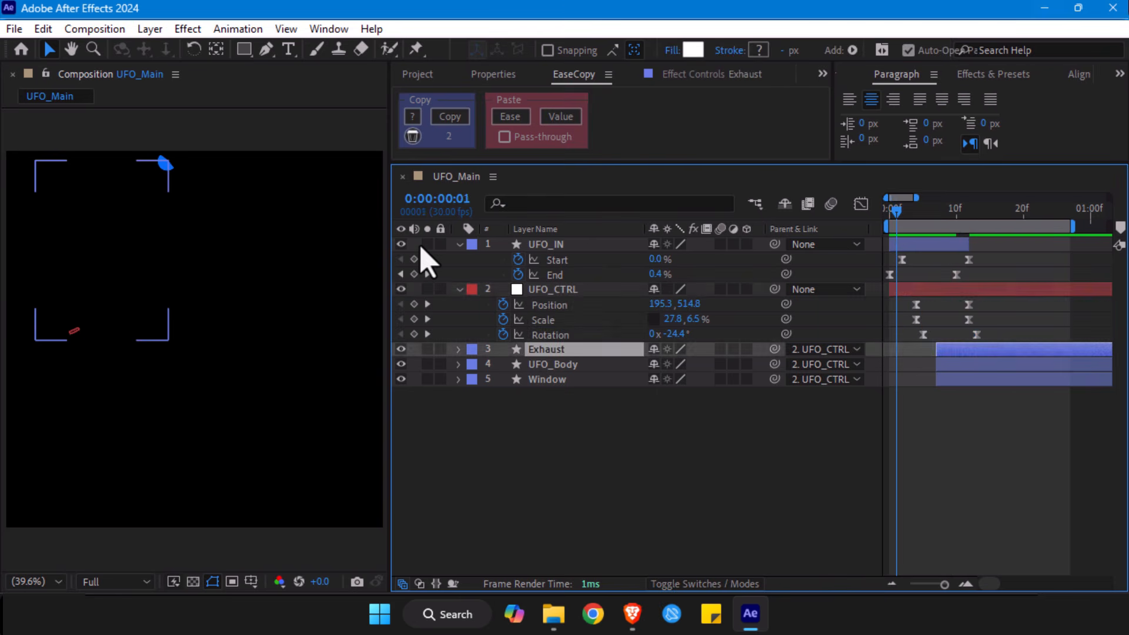
key(F2)
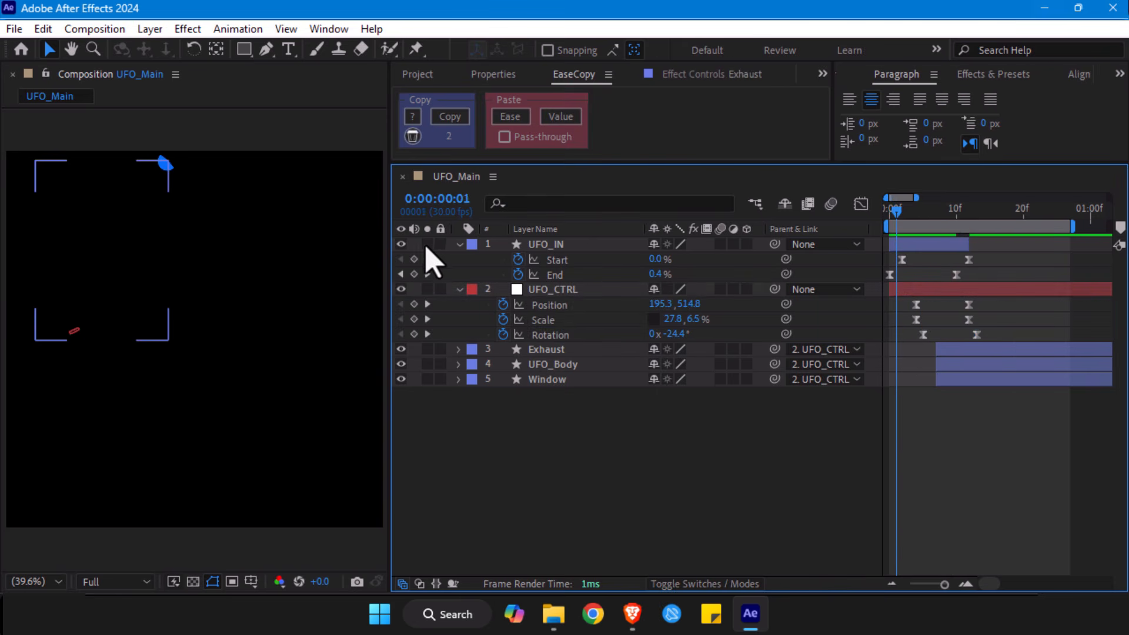
key(space)
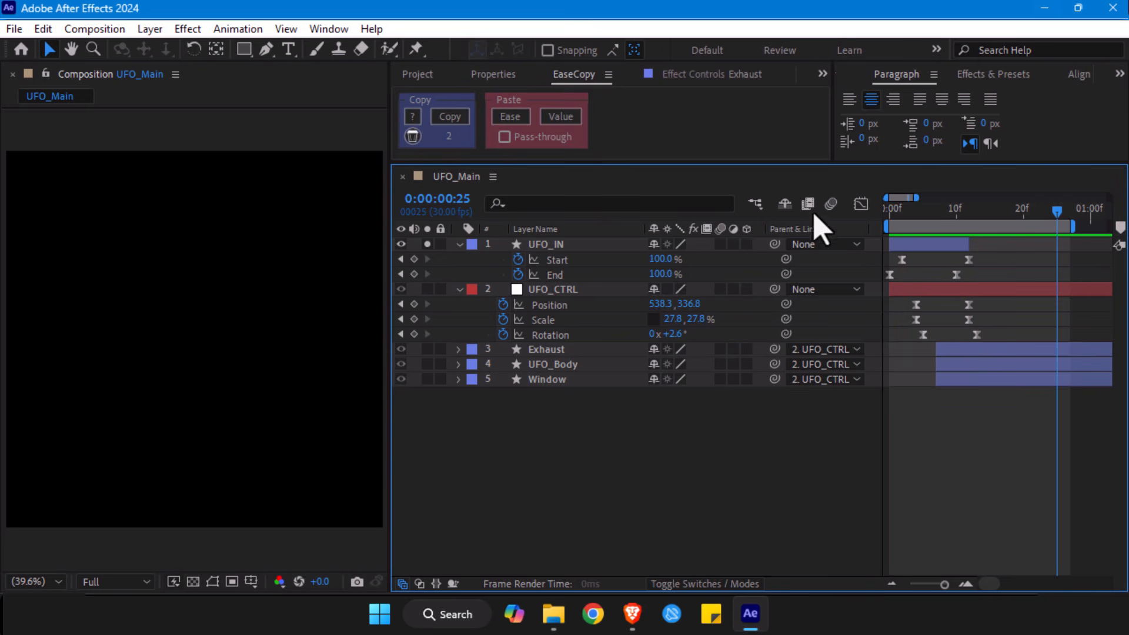
- Delay the final UFO_IN and UFO_CTRL keyframes by three frames and extend the UFO_IN layer to frame 15
click(991, 219)
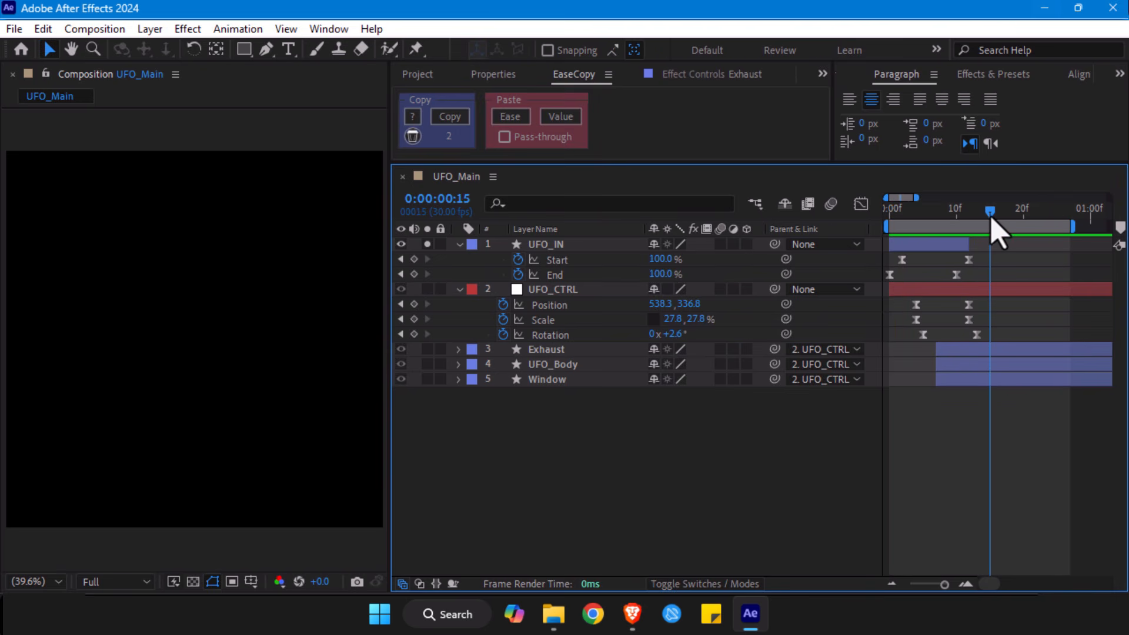
mouse_move(989, 256)
mouse_down()
mouse_move(937, 284)
mouse_move(977, 285)
mouse_move(985, 247)
mouse_up()
- Show the speed curves of UFO_CTRL's Position, Scale and Rotation and apply Easy Ease to all their keyframes
drag(987, 299, 887, 347)
click(860, 204)
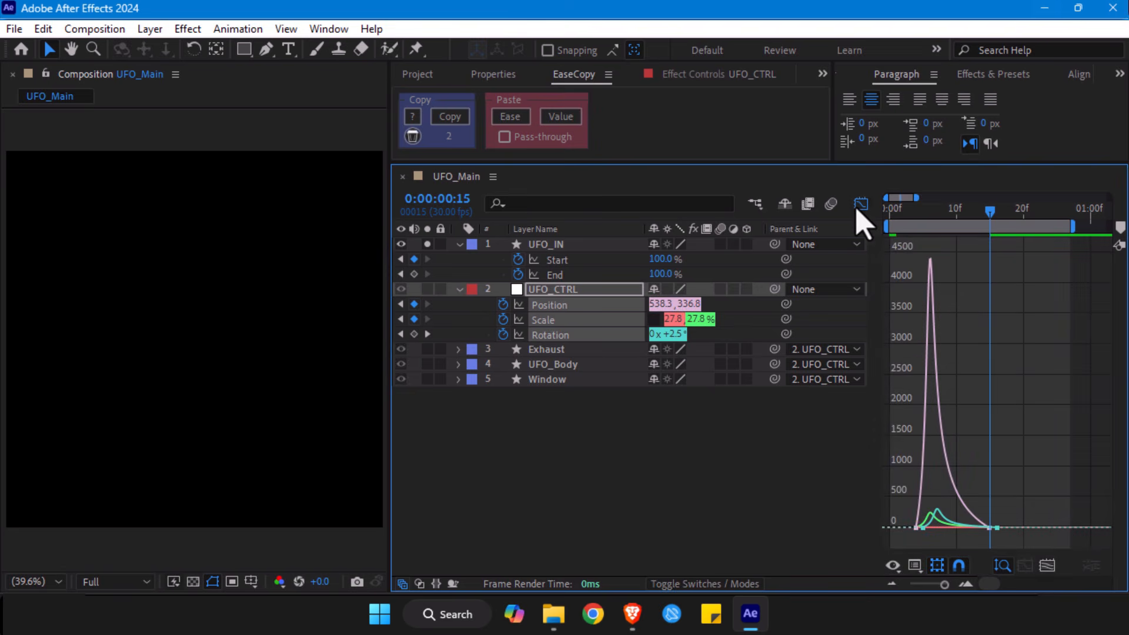
drag(1046, 512, 906, 547)
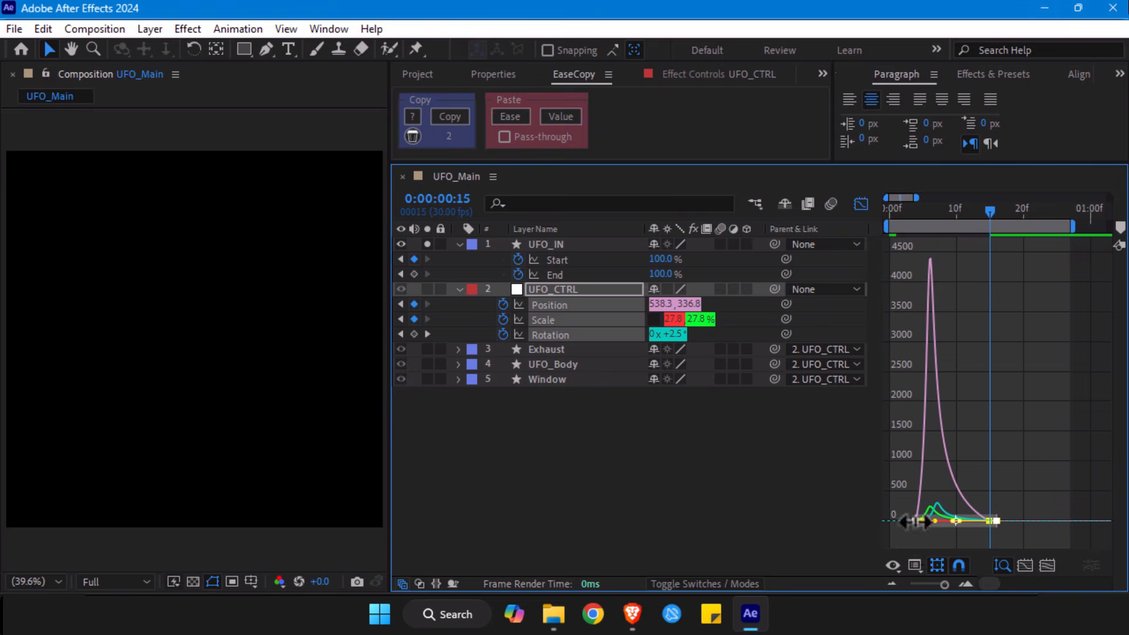
right_click(914, 521)
mouse_move(964, 509)
click(708, 392)
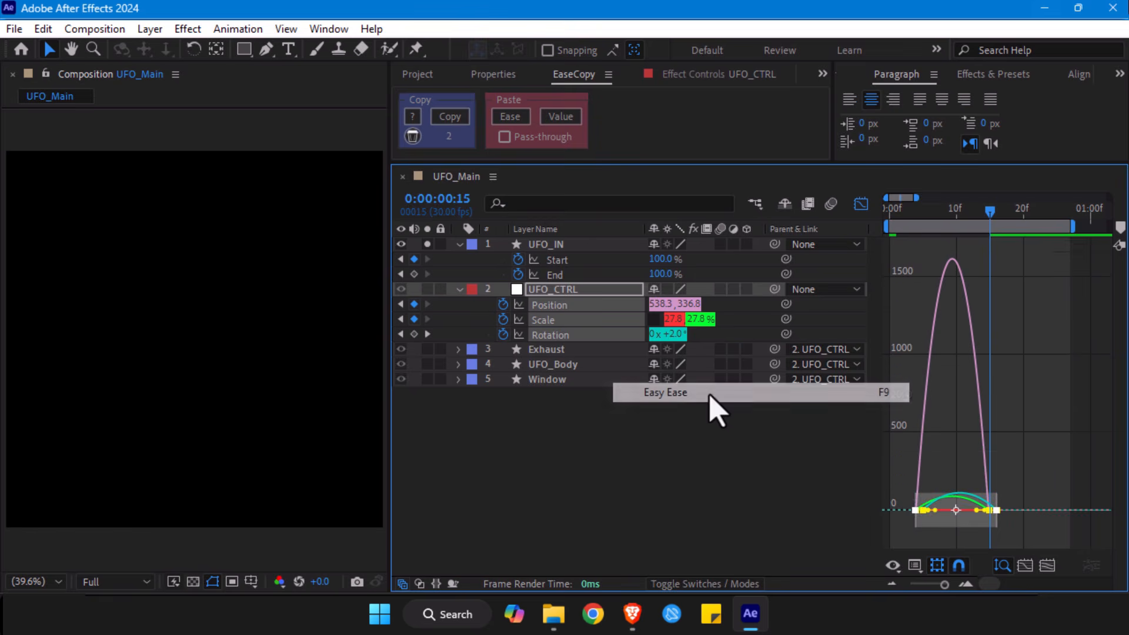
- Lengthen the UFO_CTRL keyframe handles into a sharp mid-move speed peak, and check the motion at frame 11 in the keyframe timeline
drag(926, 511, 938, 513)
key(ctrl+z)
drag(1053, 506, 950, 531)
drag(895, 508, 978, 535)
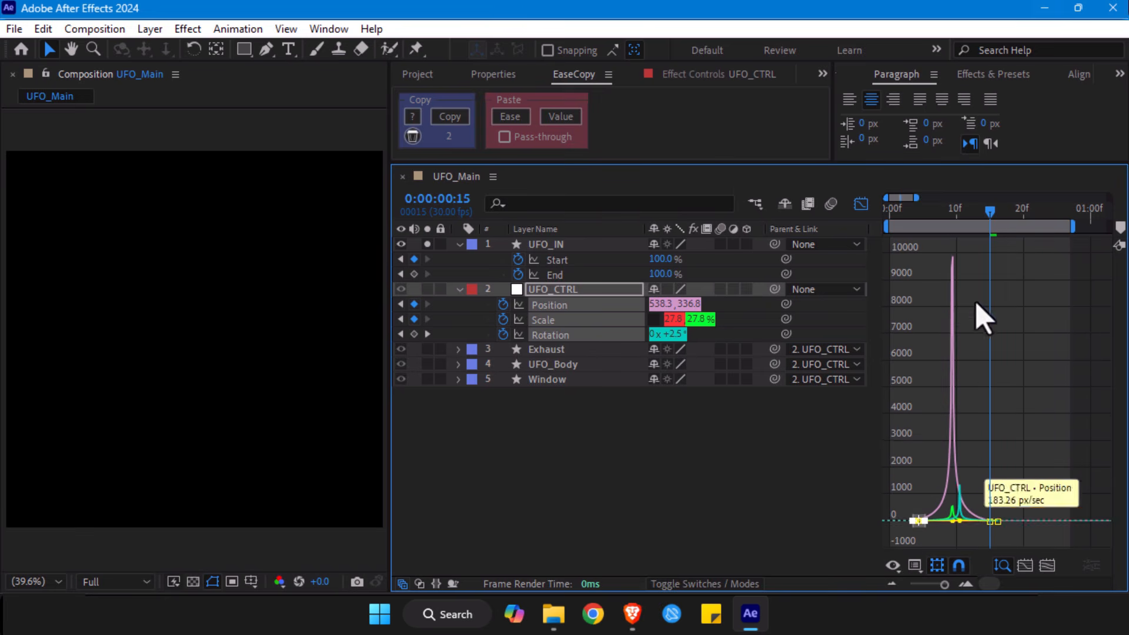
click(861, 206)
drag(925, 227, 965, 244)
drag(1004, 300, 912, 344)
click(908, 316)
drag(910, 288, 939, 361)
key(ctrl+z)
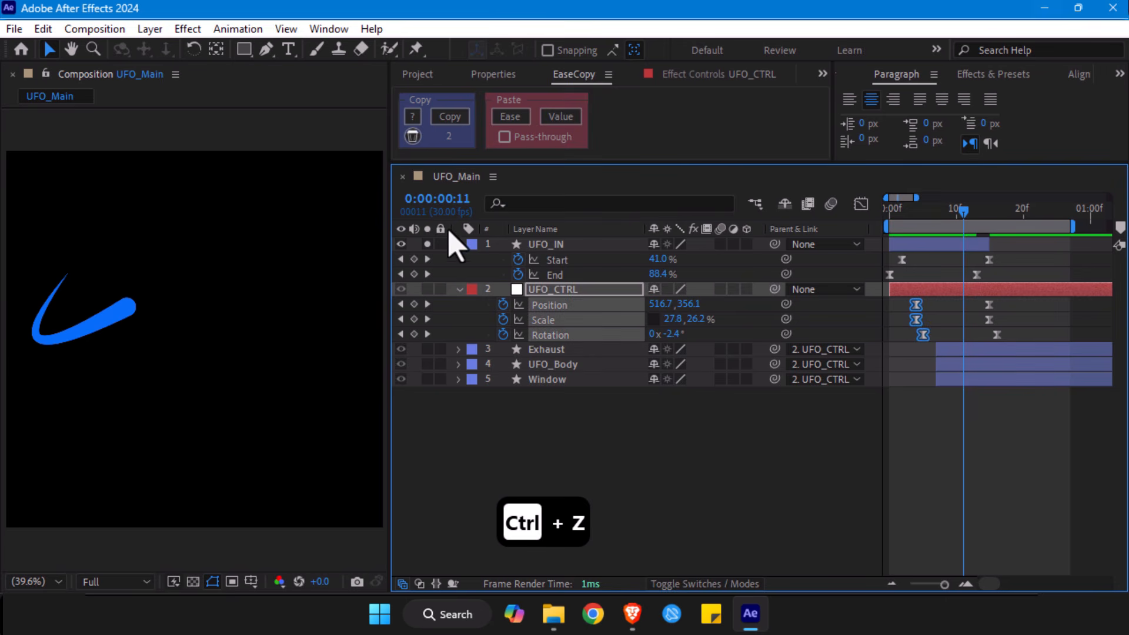
- Unsolo UFO_IN and shift all UFO_CTRL Position, Scale and Rotation keyframes two frames later, starting Position and Scale at frame 6
click(428, 244)
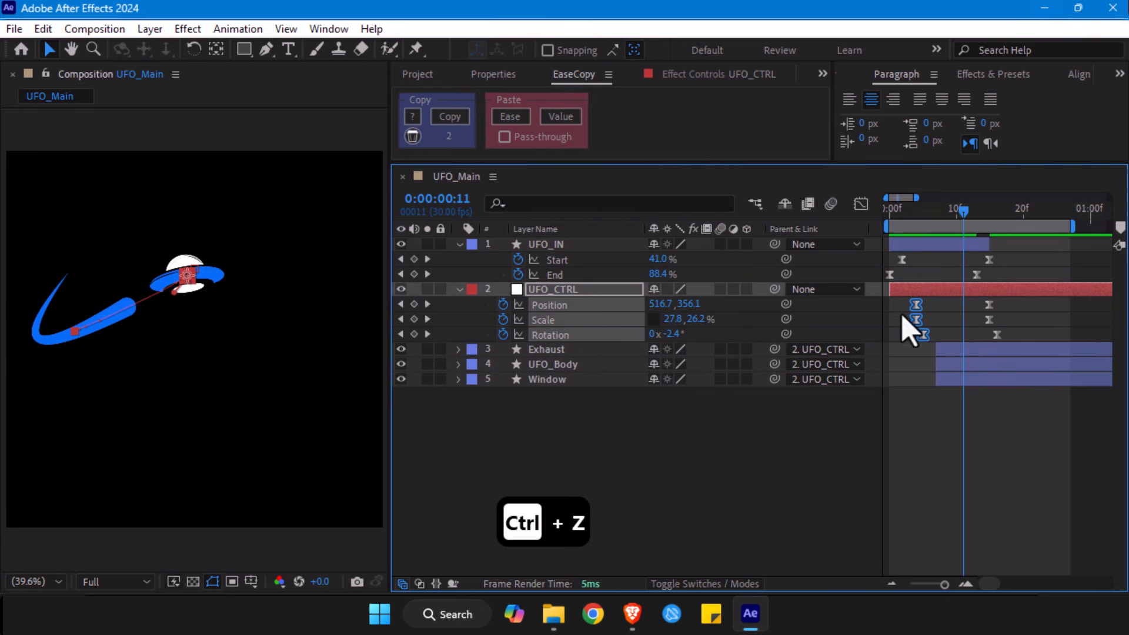
drag(907, 300, 1029, 353)
drag(922, 335, 937, 336)
mouse_move(935, 337)
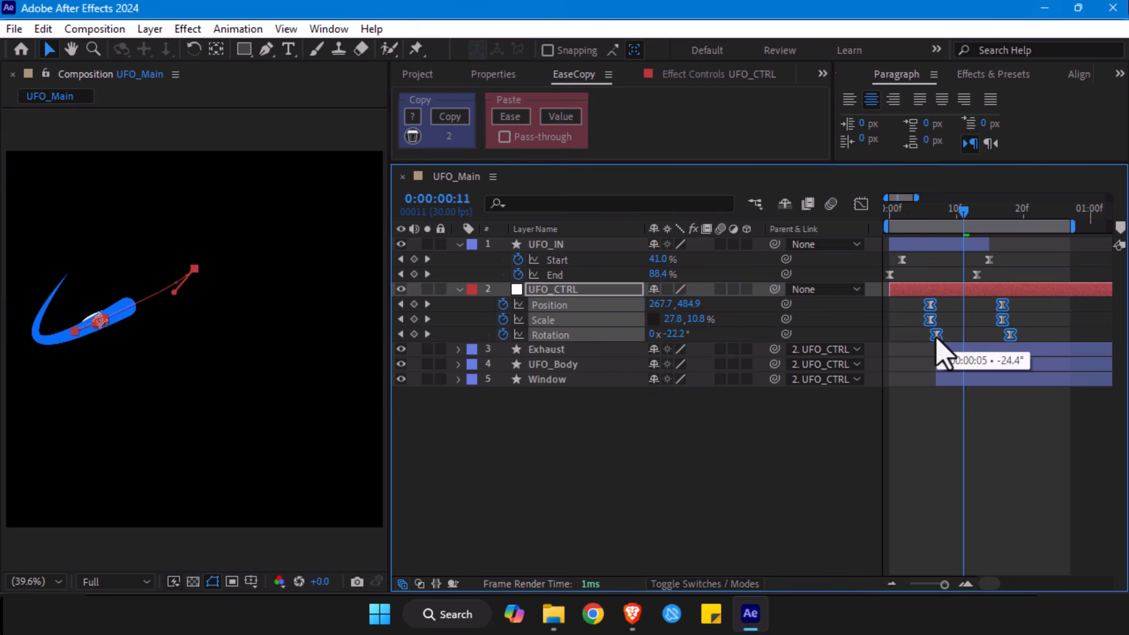
- Trim the Exhaust, UFO_Body and Window layers to start at frame 11, preview the entrance, and shorten the UFO_IN layer by one frame
click(951, 351)
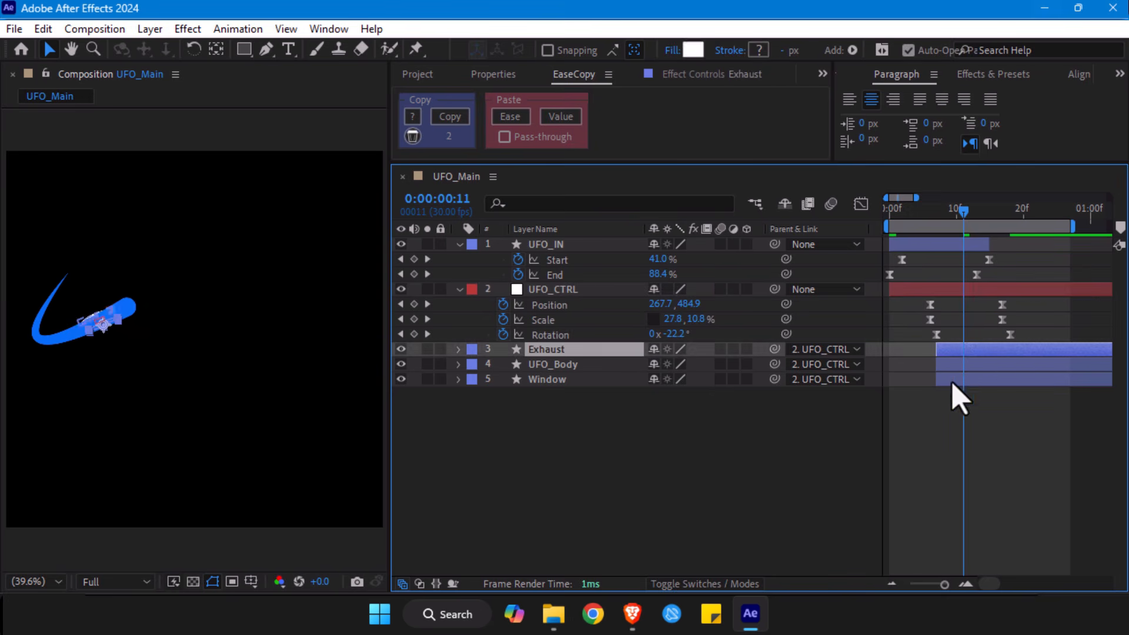
shift+click(952, 382)
drag(937, 382, 955, 383)
drag(953, 213, 877, 216)
key(space)
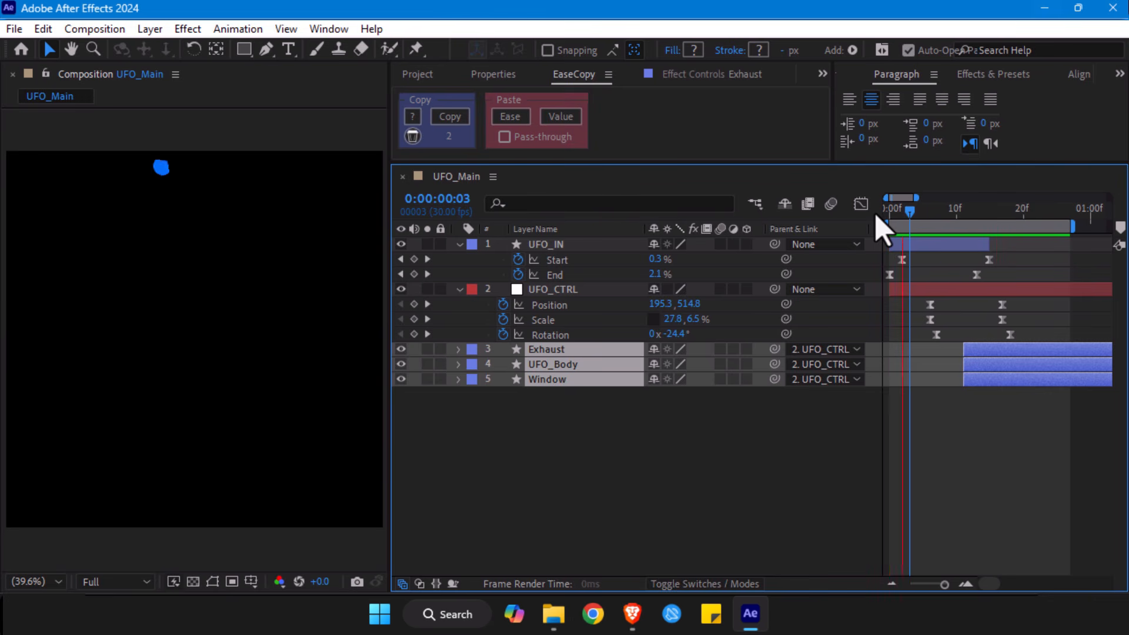
key(space)
mouse_move(969, 226)
mouse_down()
mouse_move(988, 233)
mouse_move(975, 222)
mouse_up()
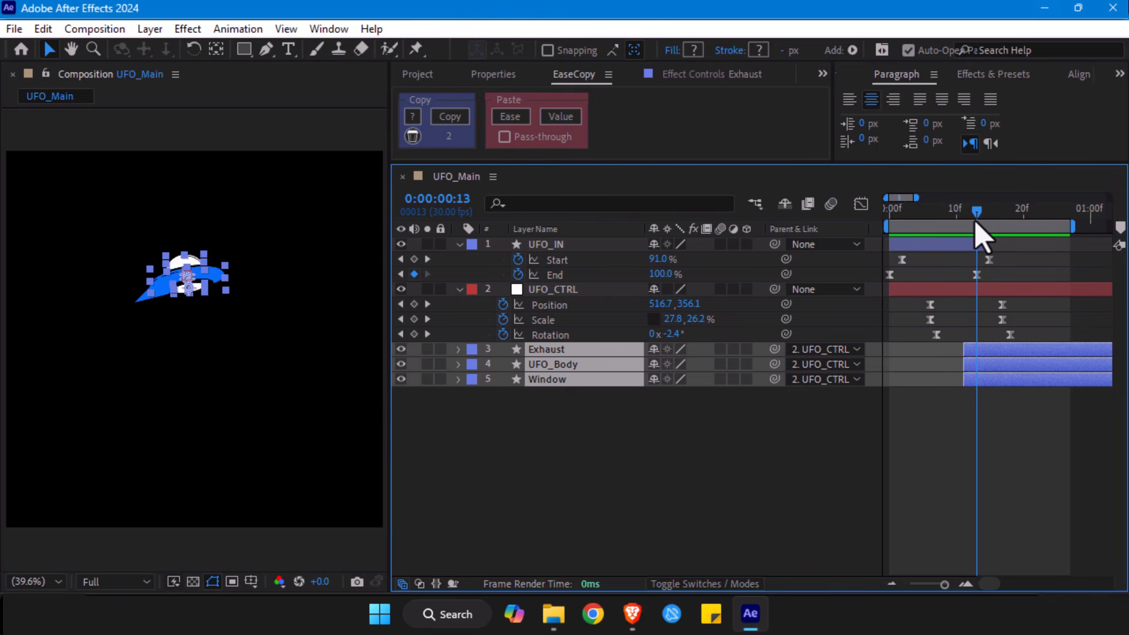
click(979, 244)
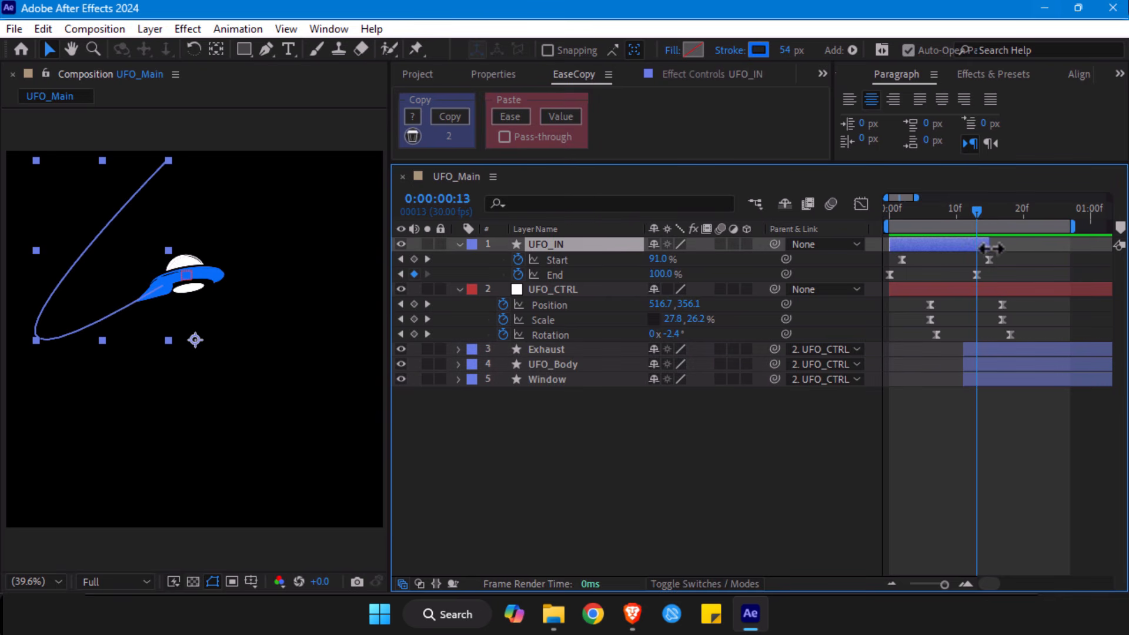
- Try starting the Exhaust, UFO_Body and Window layers at frame 13, and return their start to frame 11
click(974, 353)
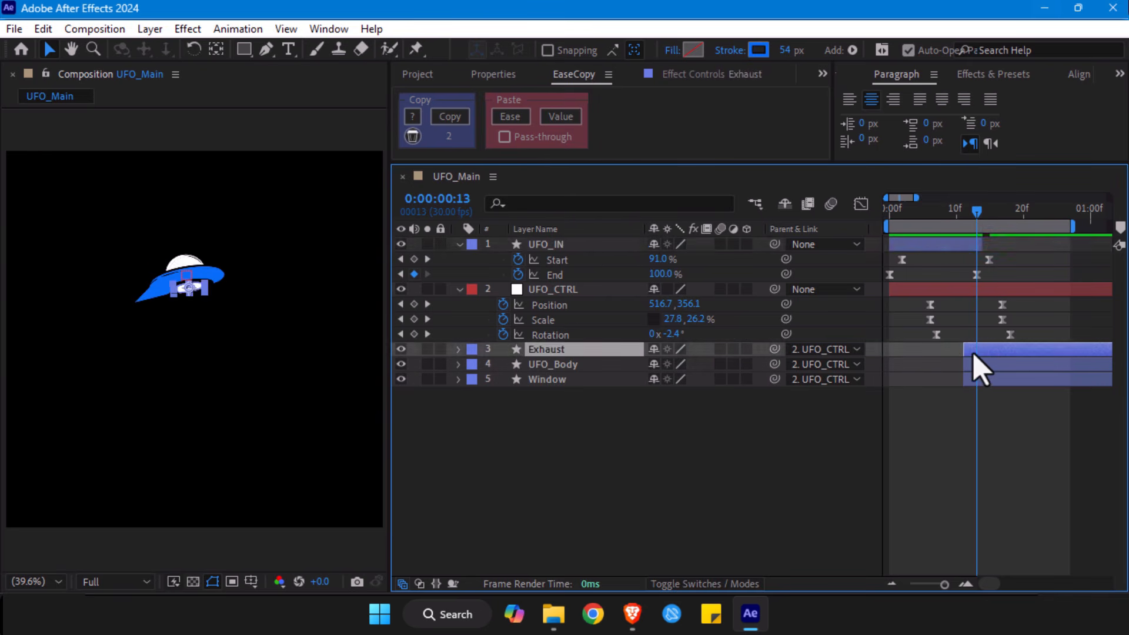
shift+click(973, 382)
drag(965, 381, 978, 382)
drag(978, 221, 862, 221)
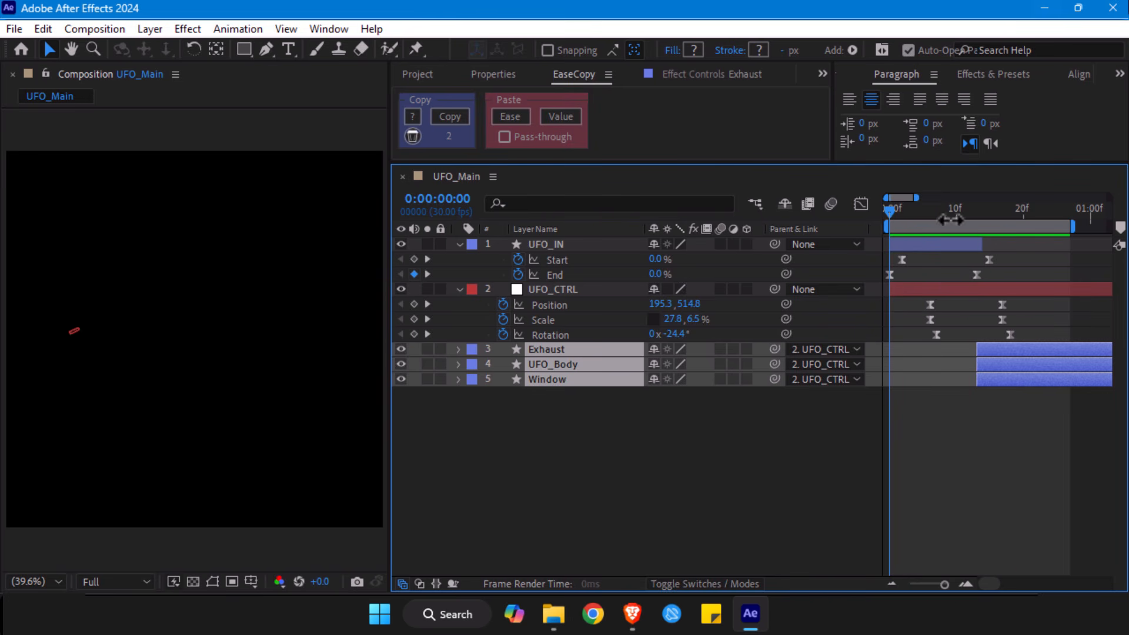
drag(978, 349, 962, 348)
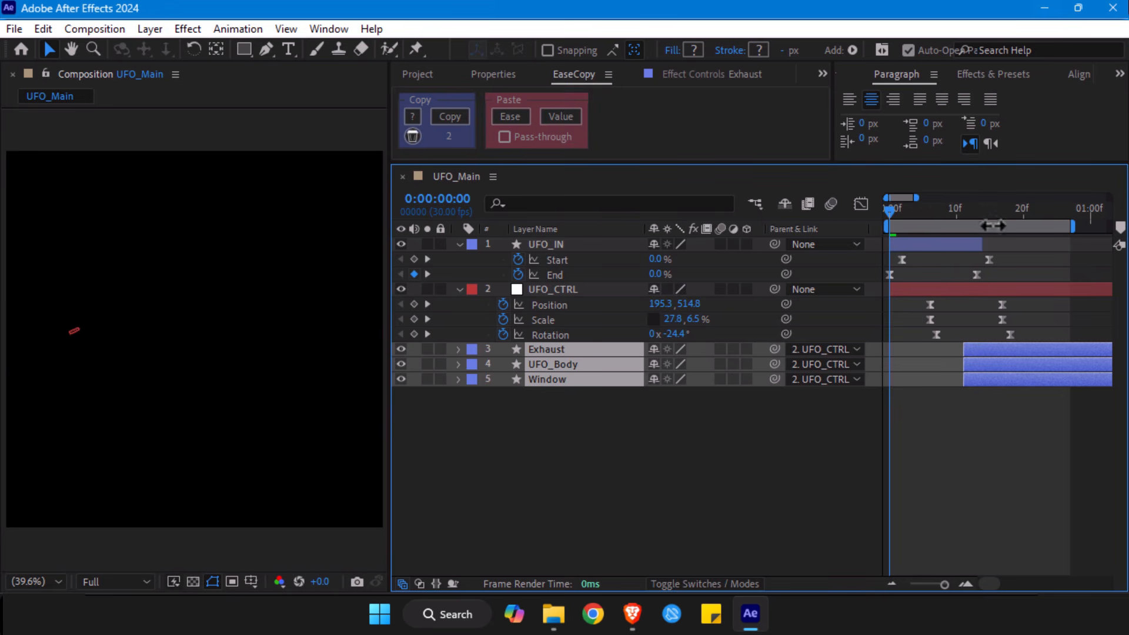
- Show the speed graphs of UFO_CTRL's Position, Scale and Rotation and reset all their keyframes to Easy Ease
drag(943, 215, 970, 224)
drag(1015, 298, 900, 355)
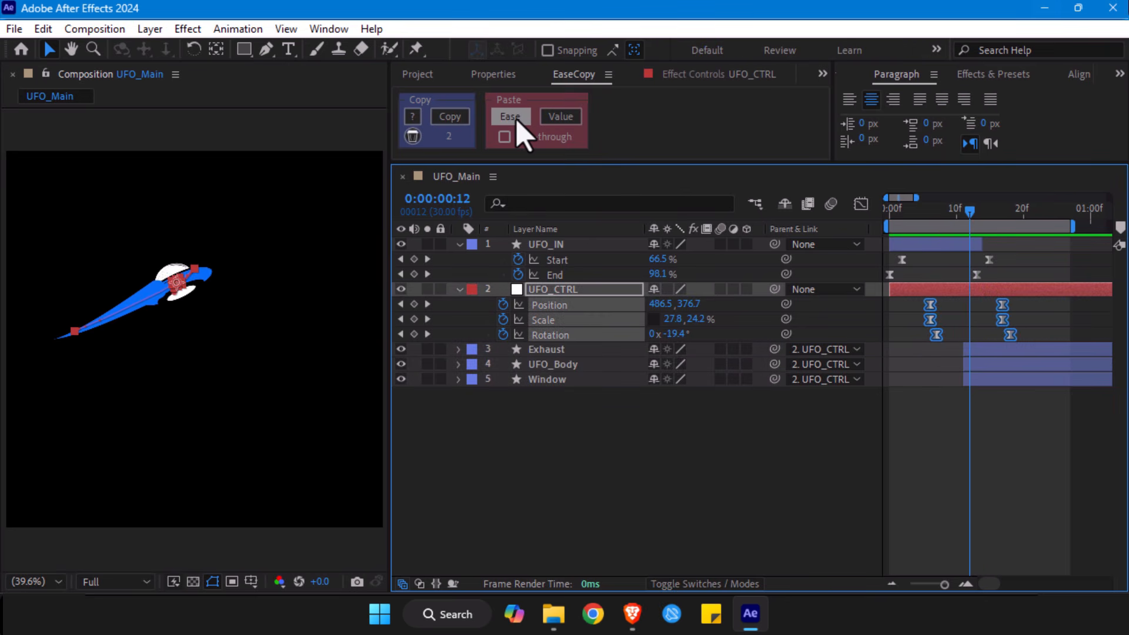
click(861, 205)
drag(1049, 542, 888, 470)
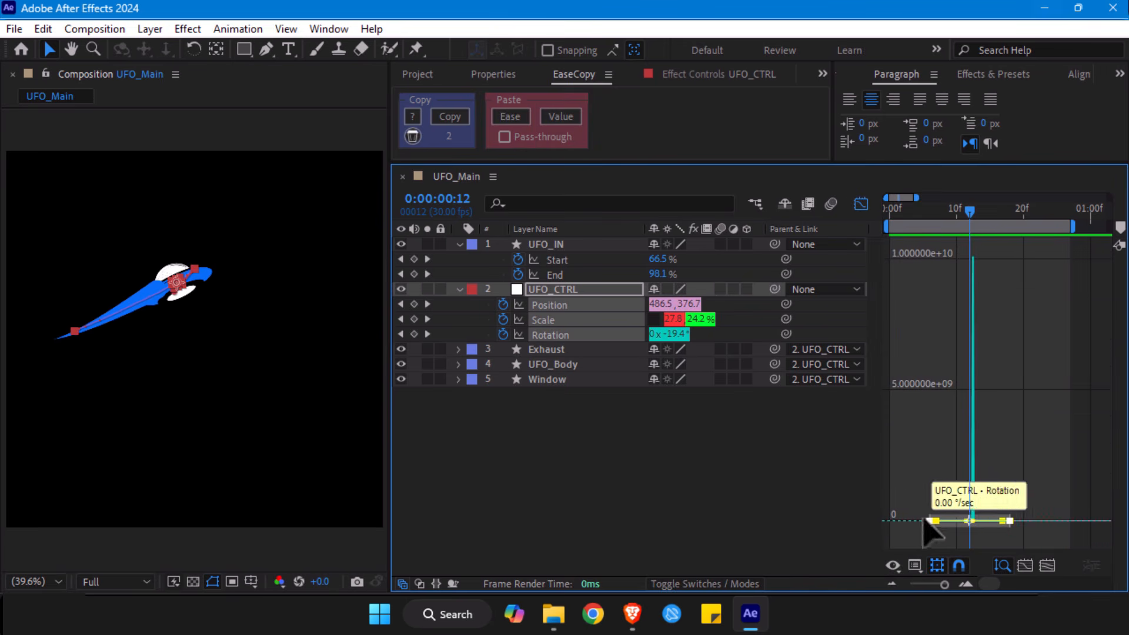
right_click(1010, 520)
mouse_move(1007, 509)
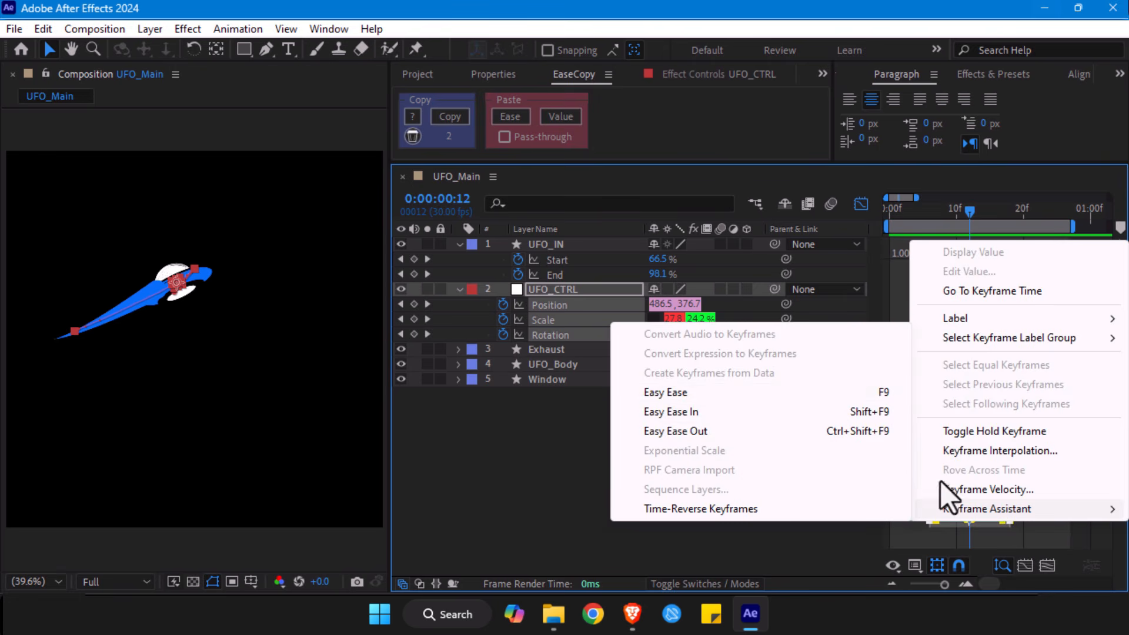
click(664, 394)
- Lengthen the keyframe handles of UFO_CTRL's Position into a sharp, narrow speed peak near frame 12
click(568, 306)
drag(988, 484, 1038, 575)
mouse_move(989, 528)
mouse_down()
mouse_move(939, 529)
mouse_move(970, 532)
mouse_up()
- Copy the easing of UFO_CTRL's Position keyframes with EaseCopy and paste it onto the Scale and Rotation keyframes
drag(1053, 501, 880, 533)
click(450, 117)
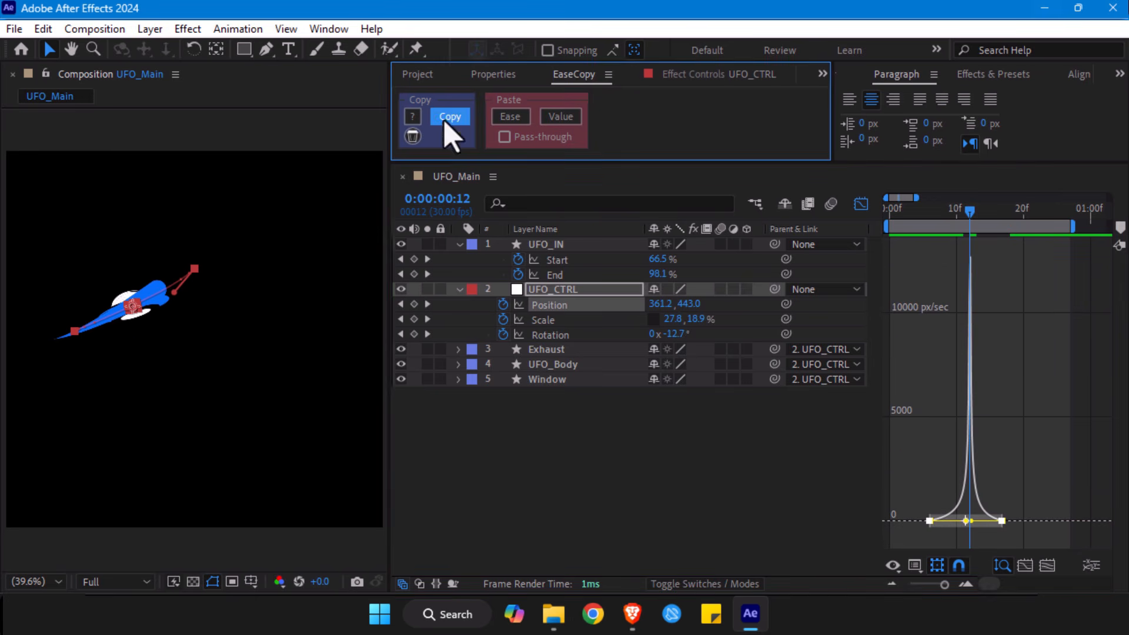
click(552, 320)
drag(1058, 481, 882, 544)
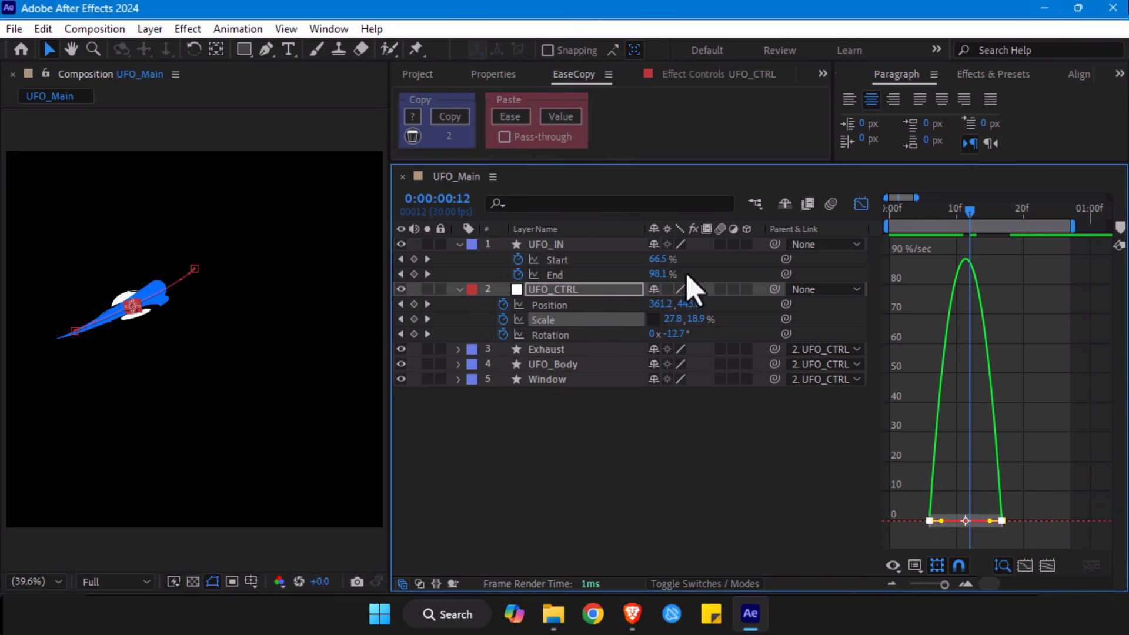
click(509, 117)
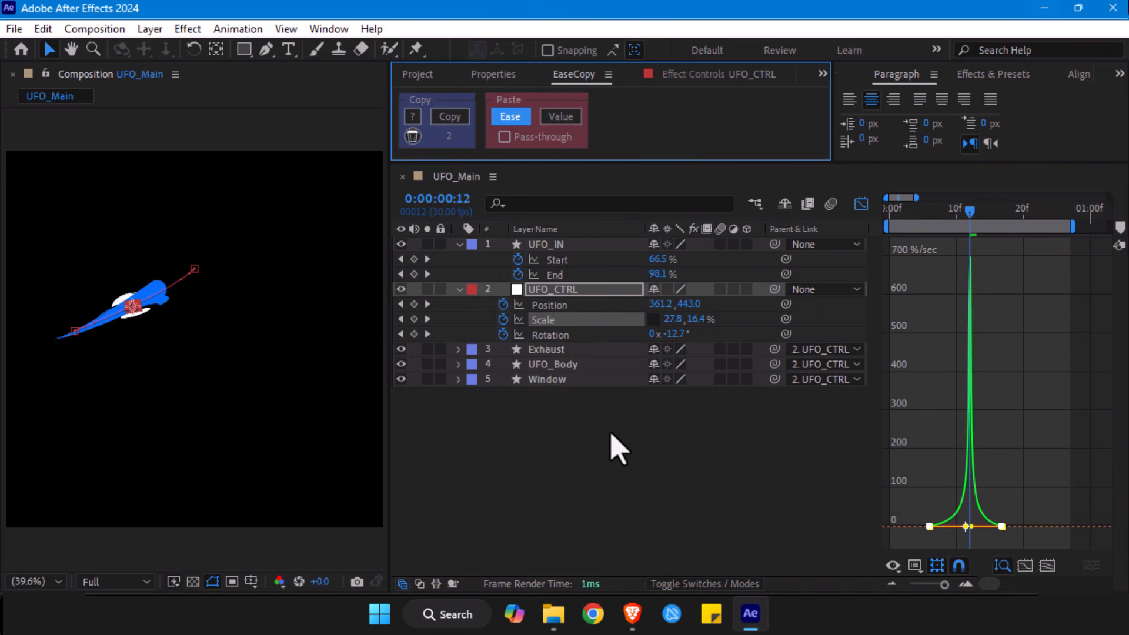
click(556, 336)
drag(1078, 517, 881, 524)
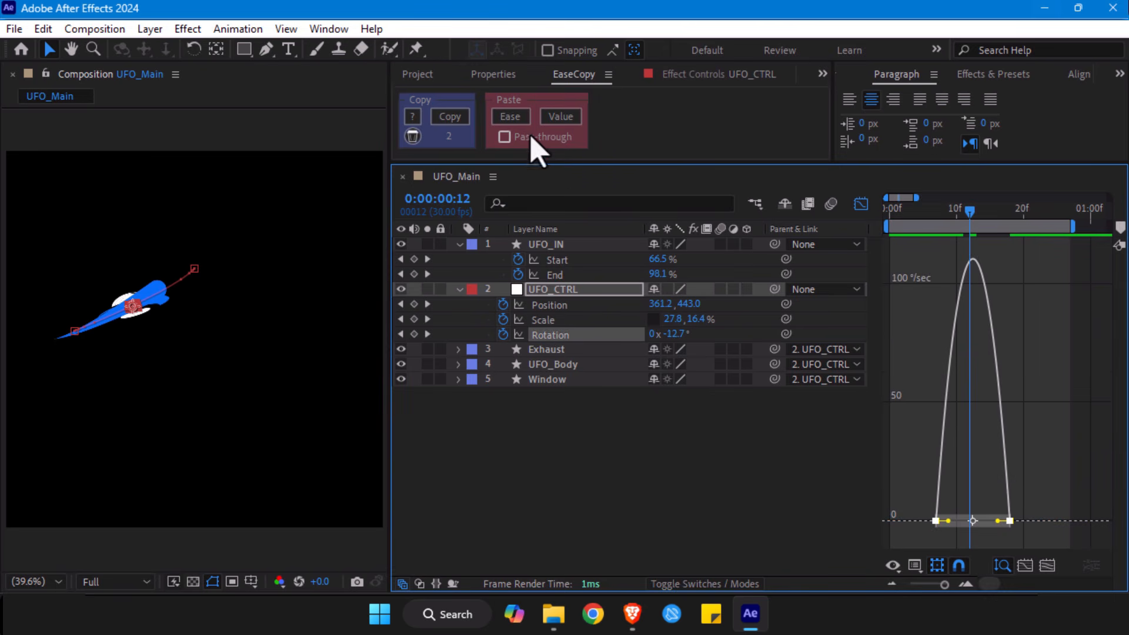
click(520, 121)
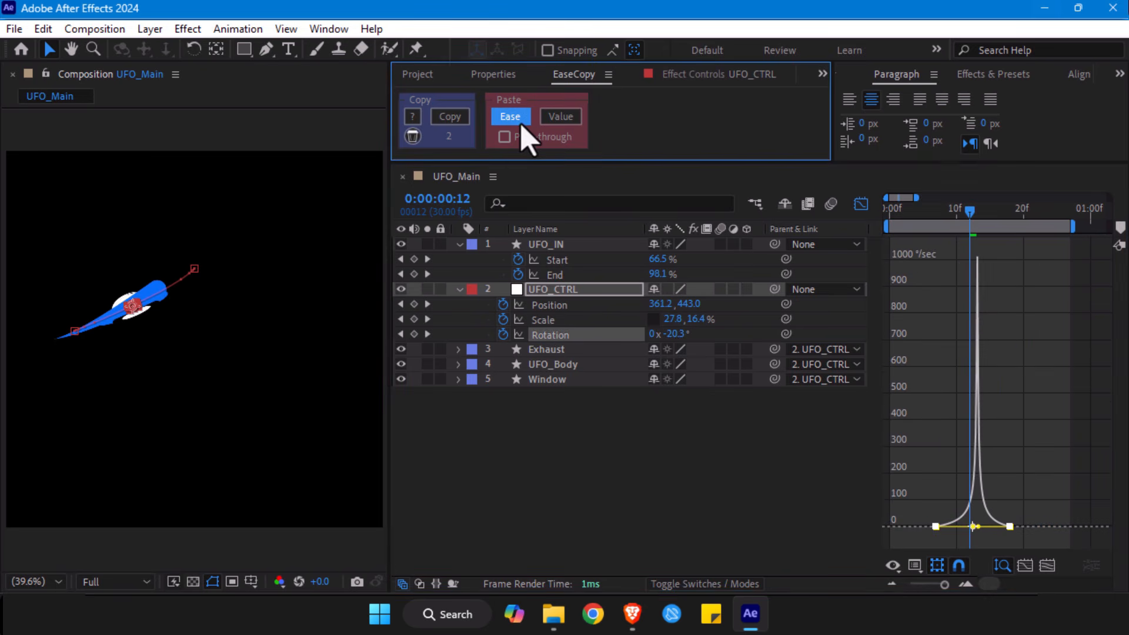
- Shift UFO_CTRL's first Position, Scale and Rotation keyframes two frames later in the keyframe timeline and preview the entrance
click(574, 291)
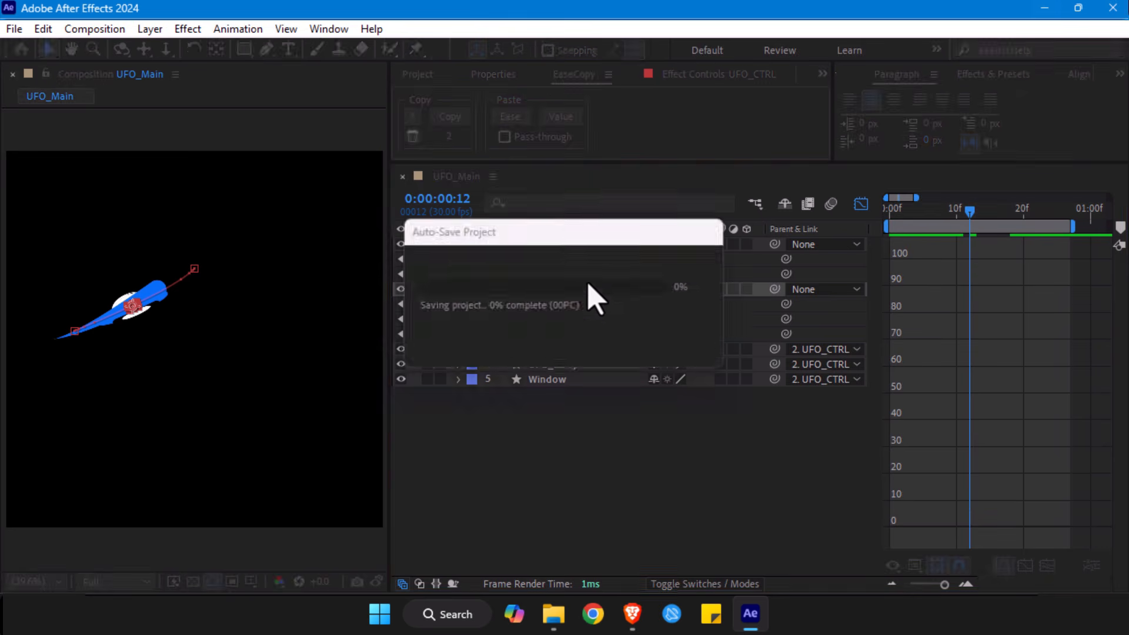
click(860, 203)
drag(912, 298, 947, 341)
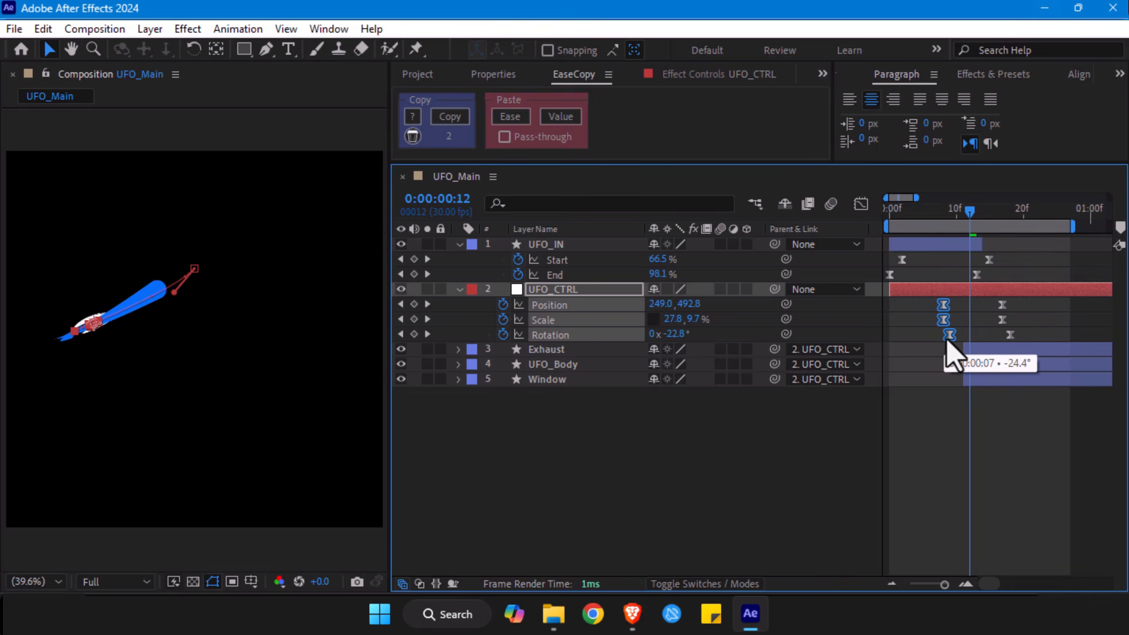
key(alt+Left)
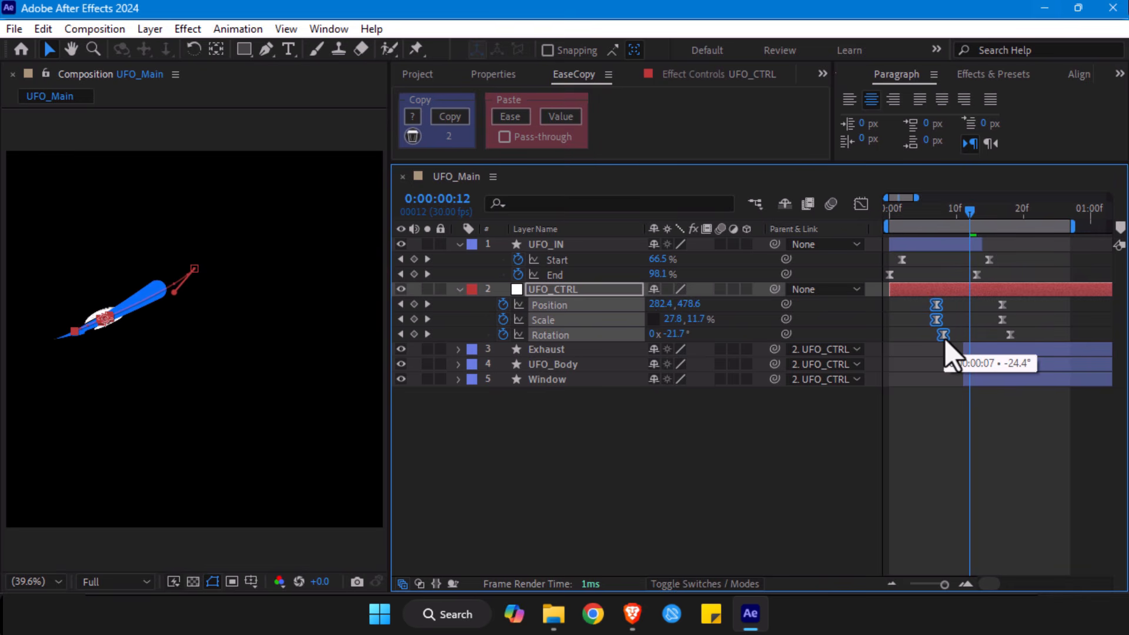
key(alt+Right)
drag(969, 214, 896, 222)
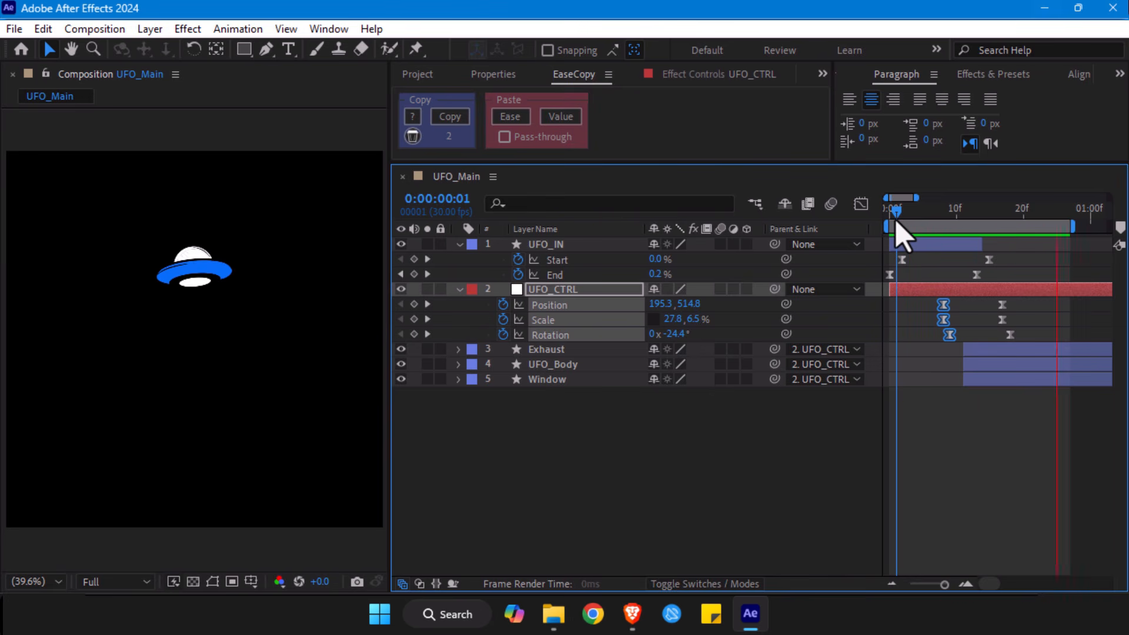
key(space)
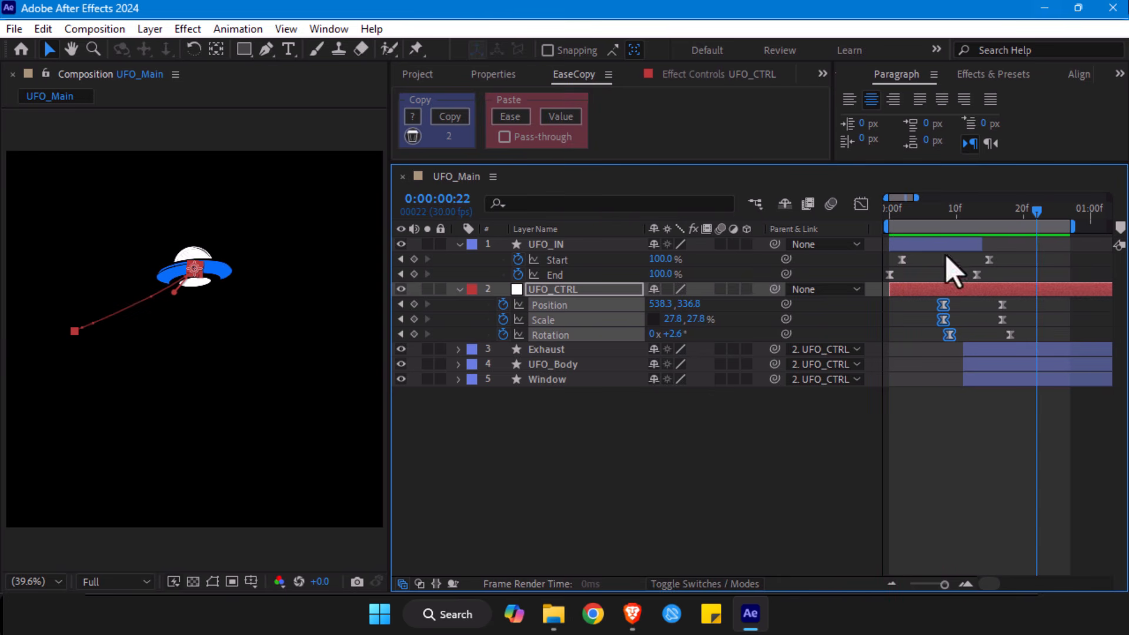
- Collapse the UFO_CTRL and UFO_IN properties and give the Exhaust, UFO_Body and Window layers a Purple label
click(458, 289)
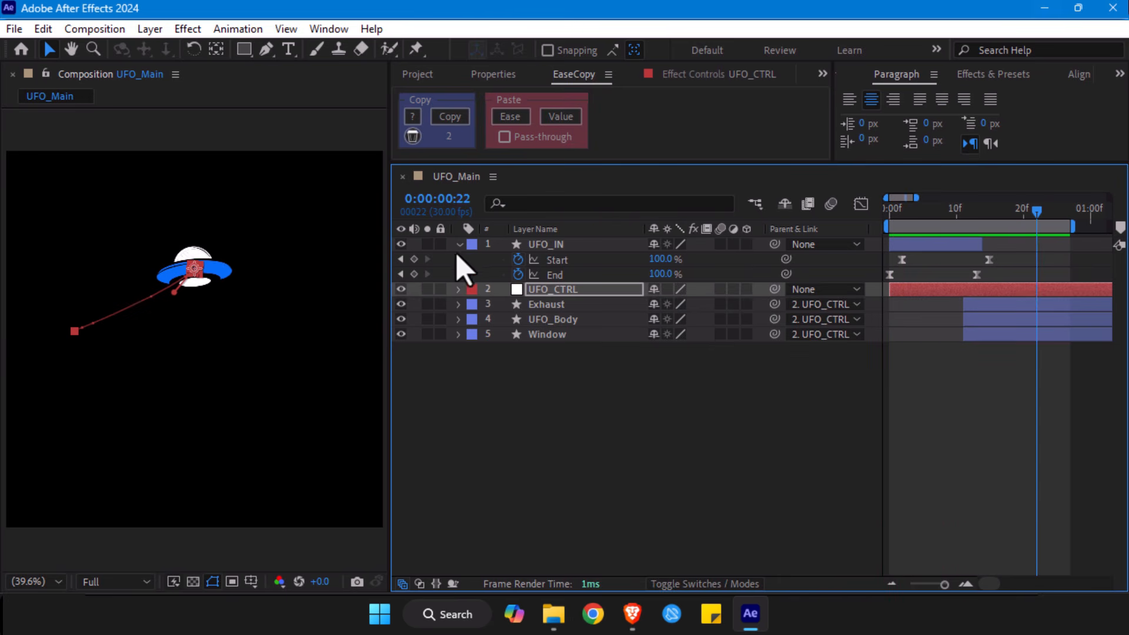
click(458, 245)
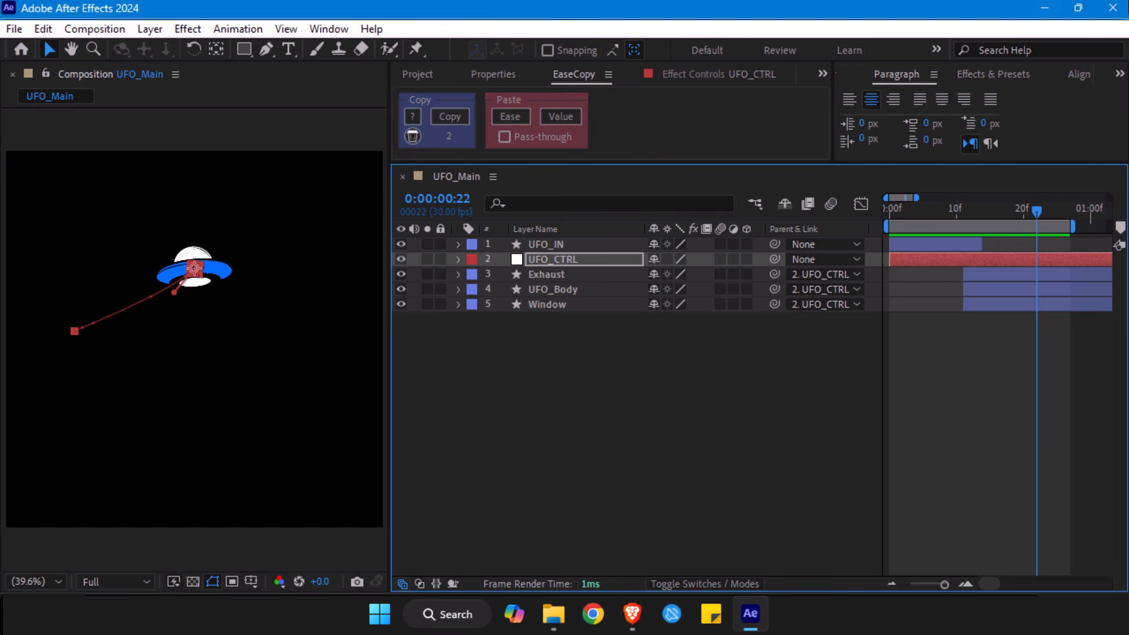
click(547, 275)
shift+click(545, 304)
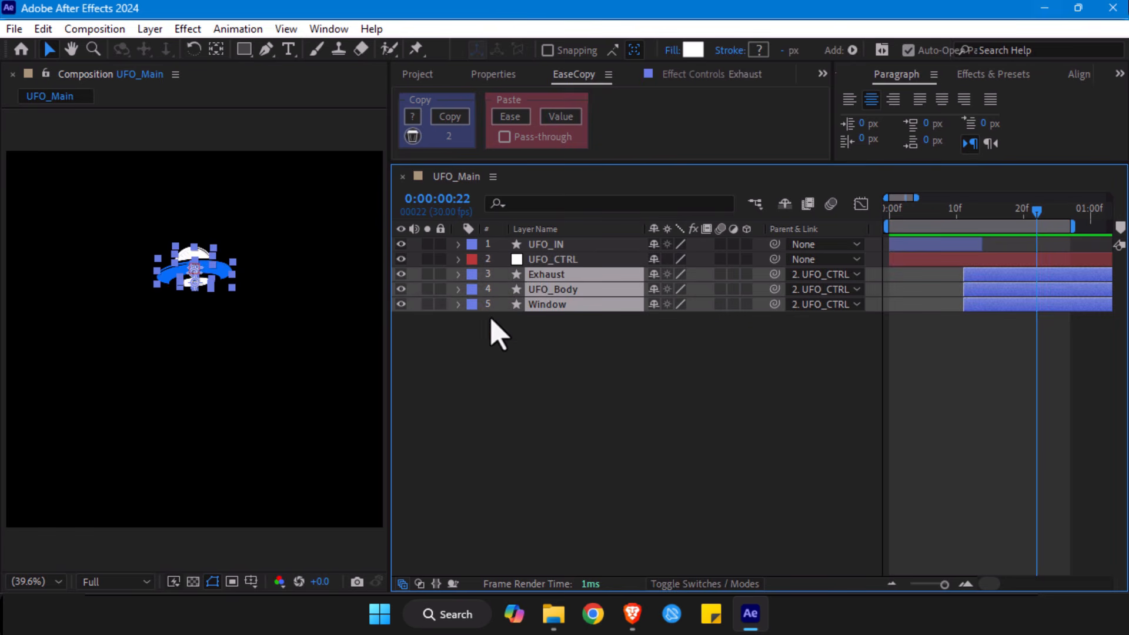
click(470, 305)
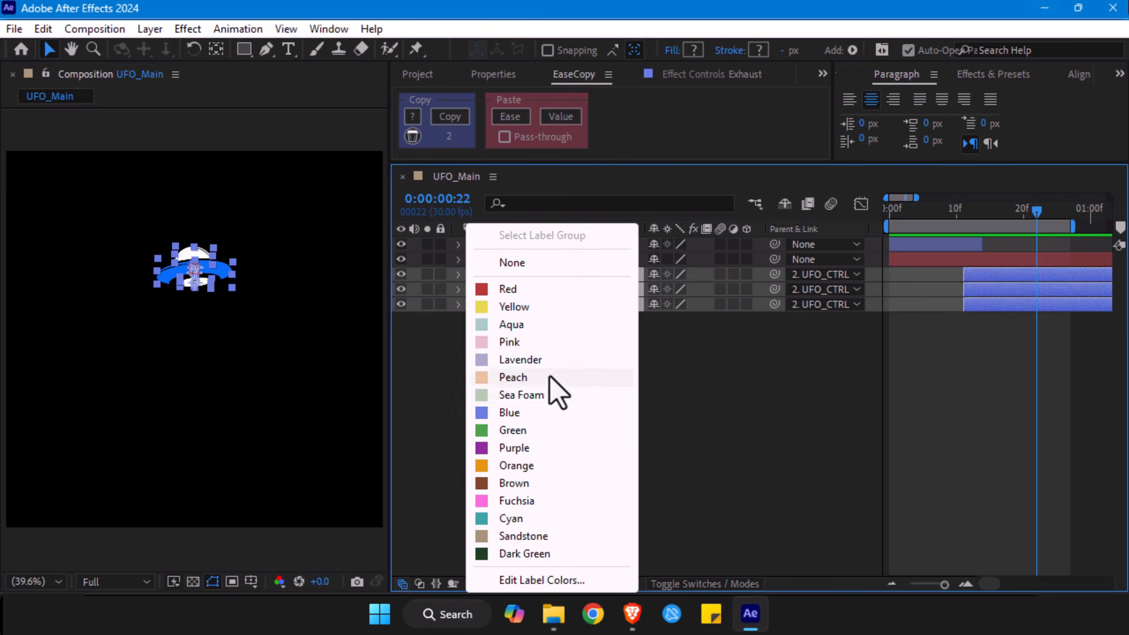
click(520, 448)
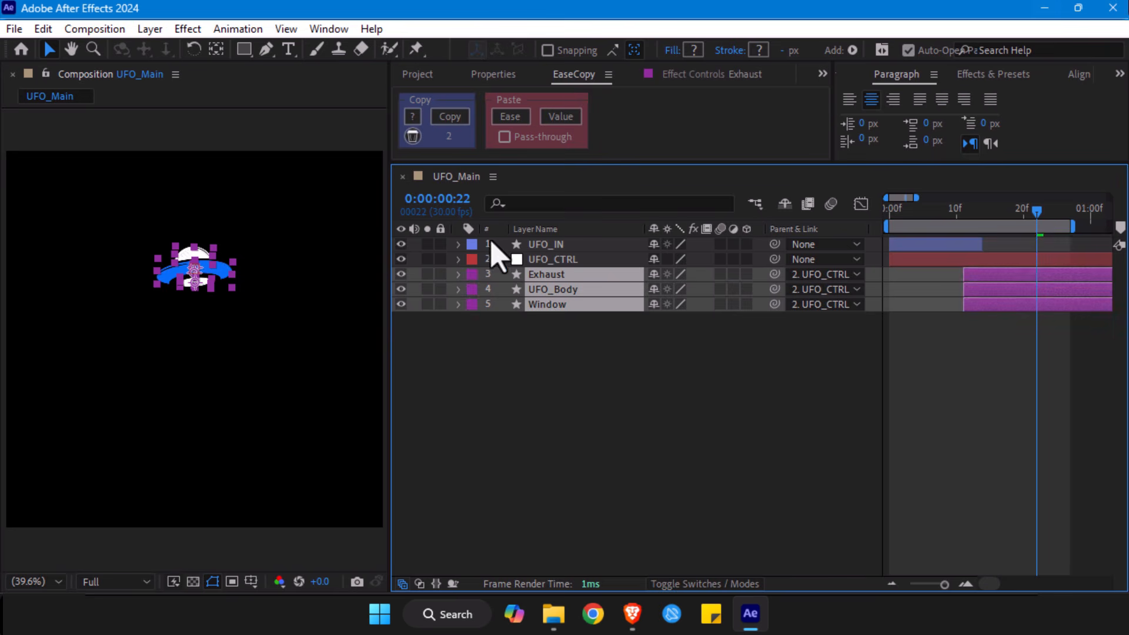
- Set the label colour of UFO_IN to Red and of UFO_CTRL to Green
click(545, 245)
click(471, 245)
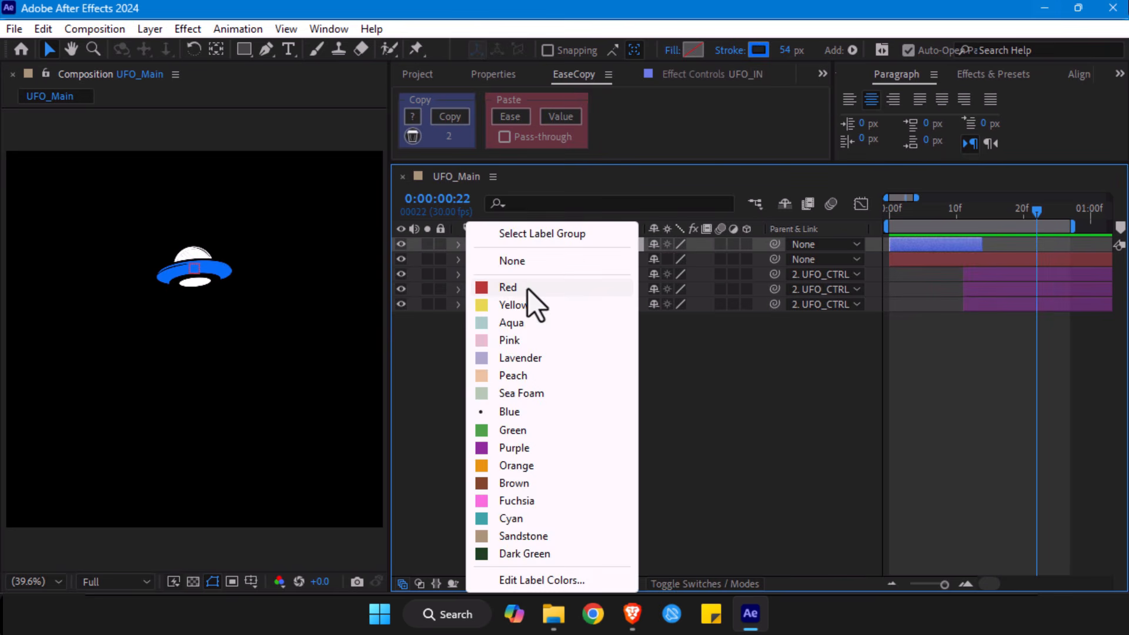
click(527, 288)
click(471, 260)
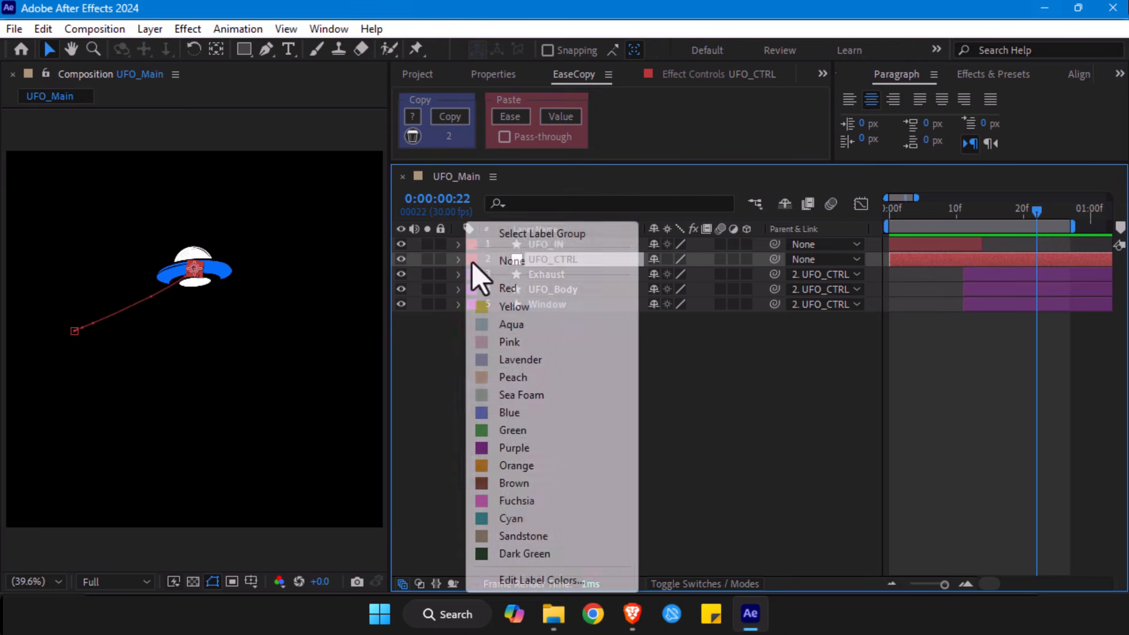
click(509, 429)
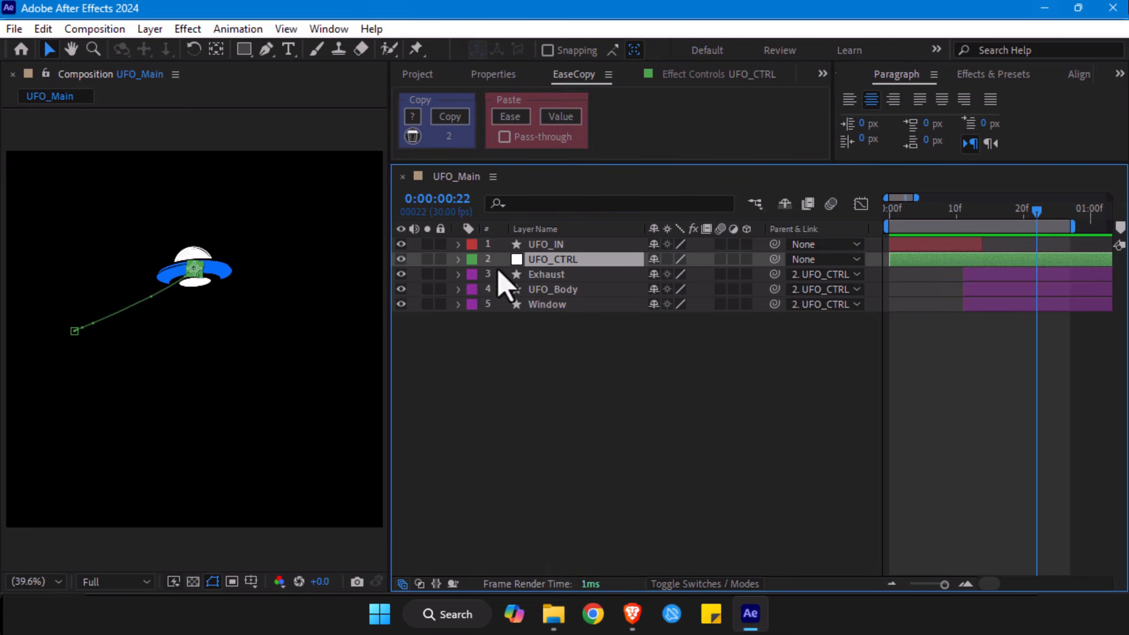
- Extend the end of the work area well beyond one second and preview the entrance from the start
drag(944, 584, 937, 583)
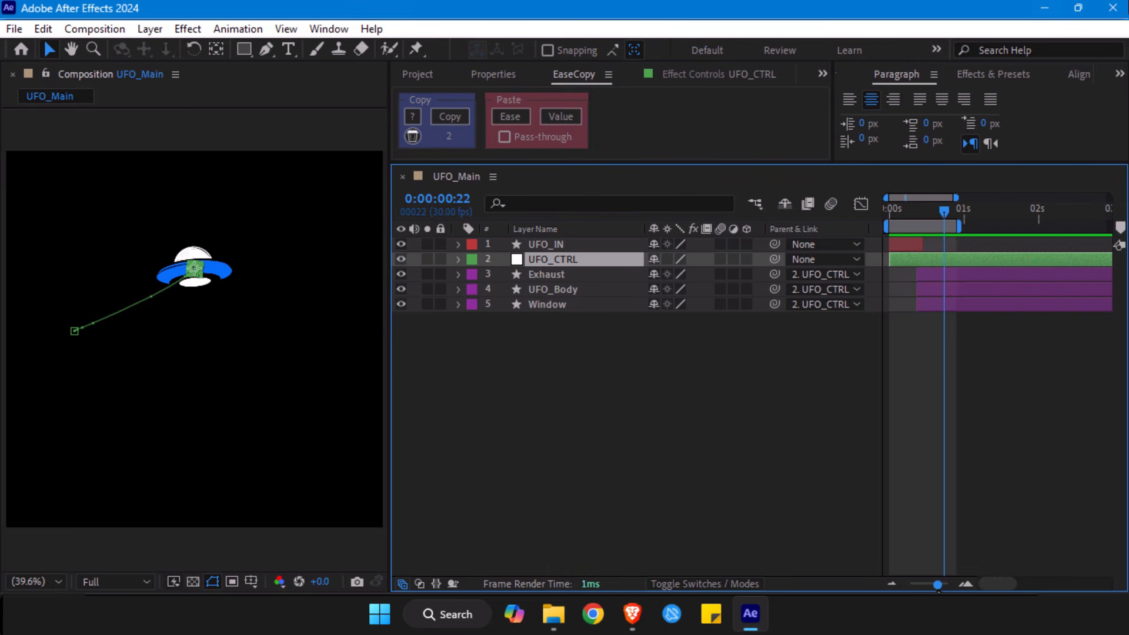
drag(958, 226, 1124, 258)
drag(899, 213, 880, 213)
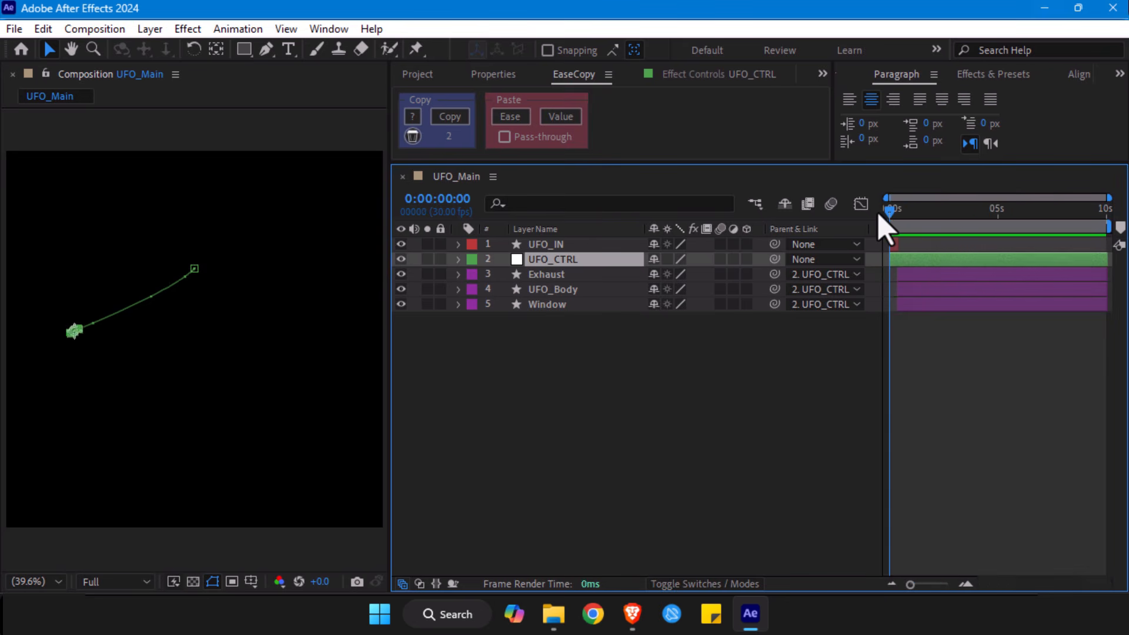
key(space)
- Align UFO_CTRL's final Position, Scale and Rotation keyframes on frame 17 and compare the UFO's pose at frames 16 and 17
drag(941, 584, 959, 589)
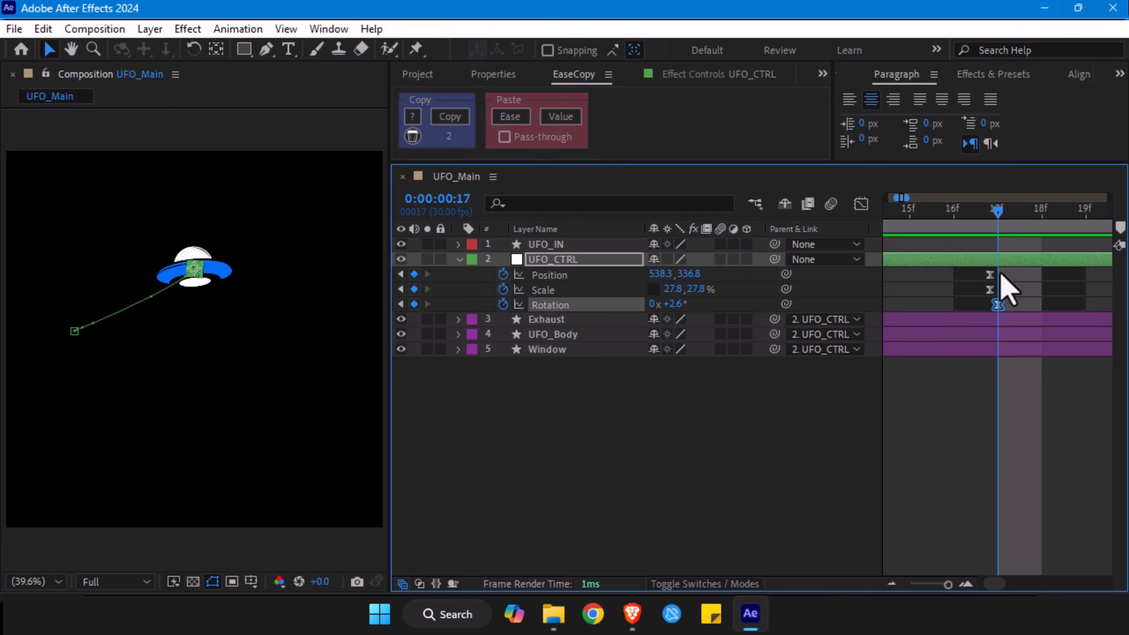
drag(999, 270, 993, 296)
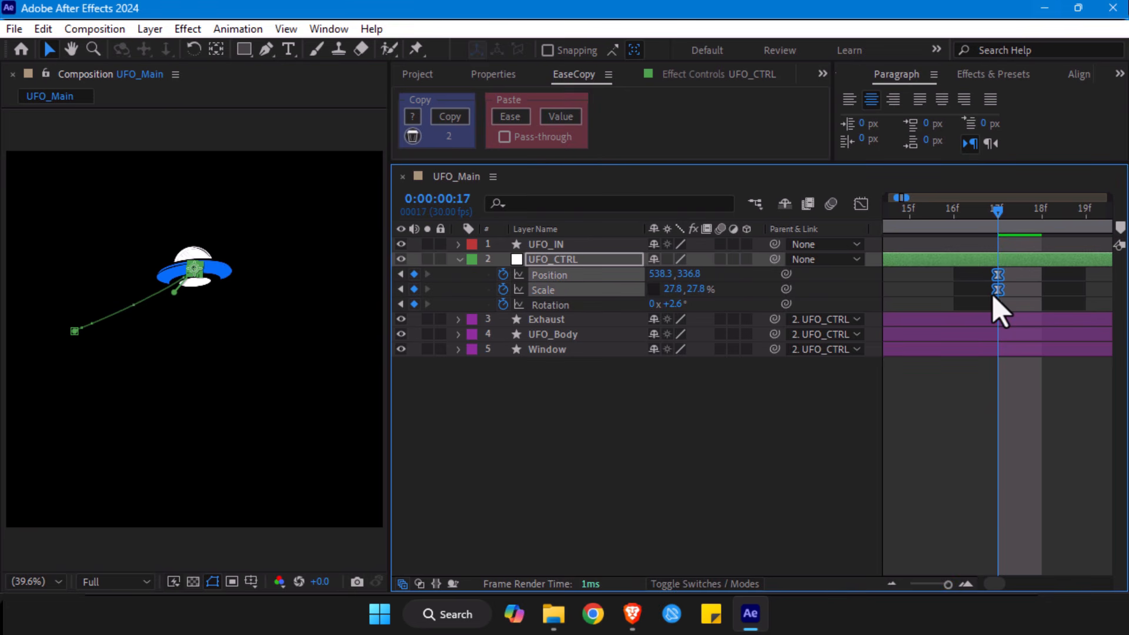
click(953, 218)
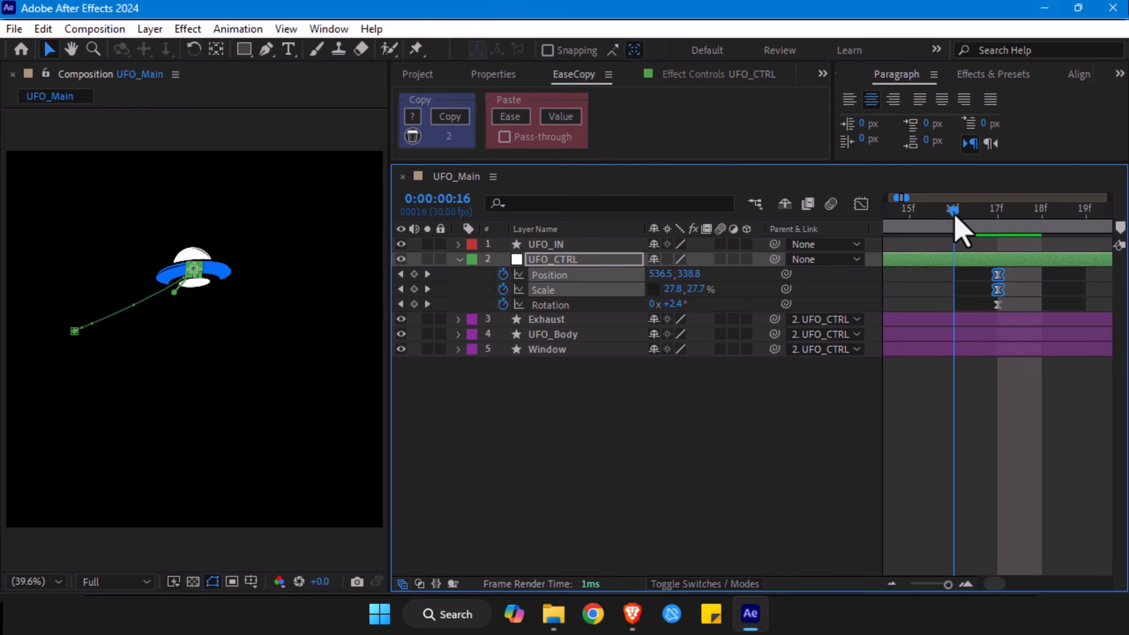
click(985, 218)
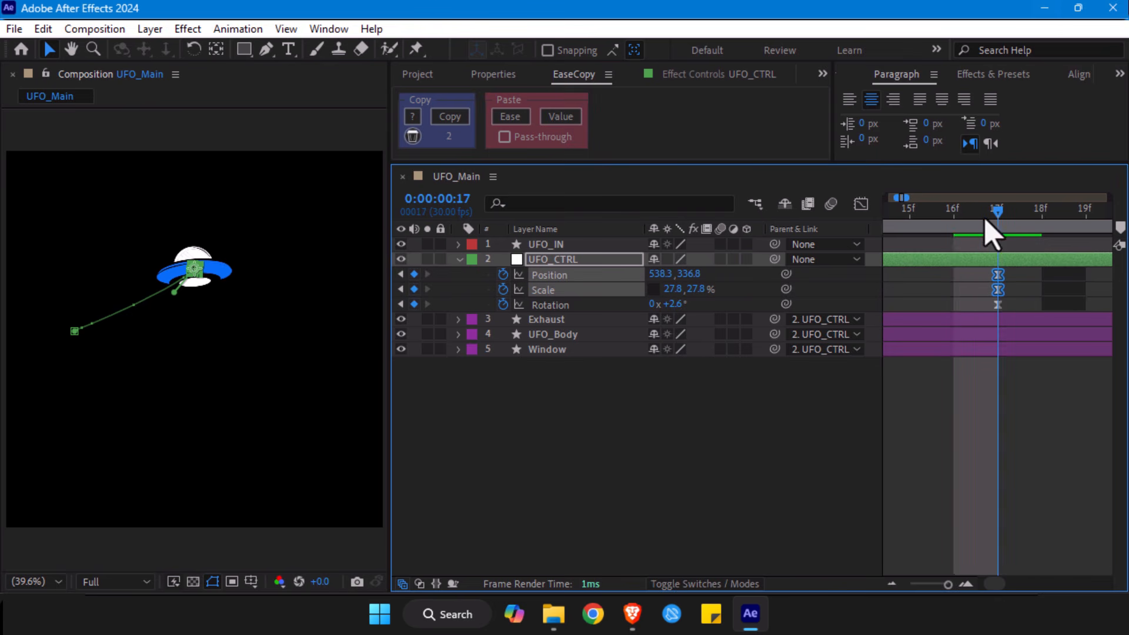
click(953, 217)
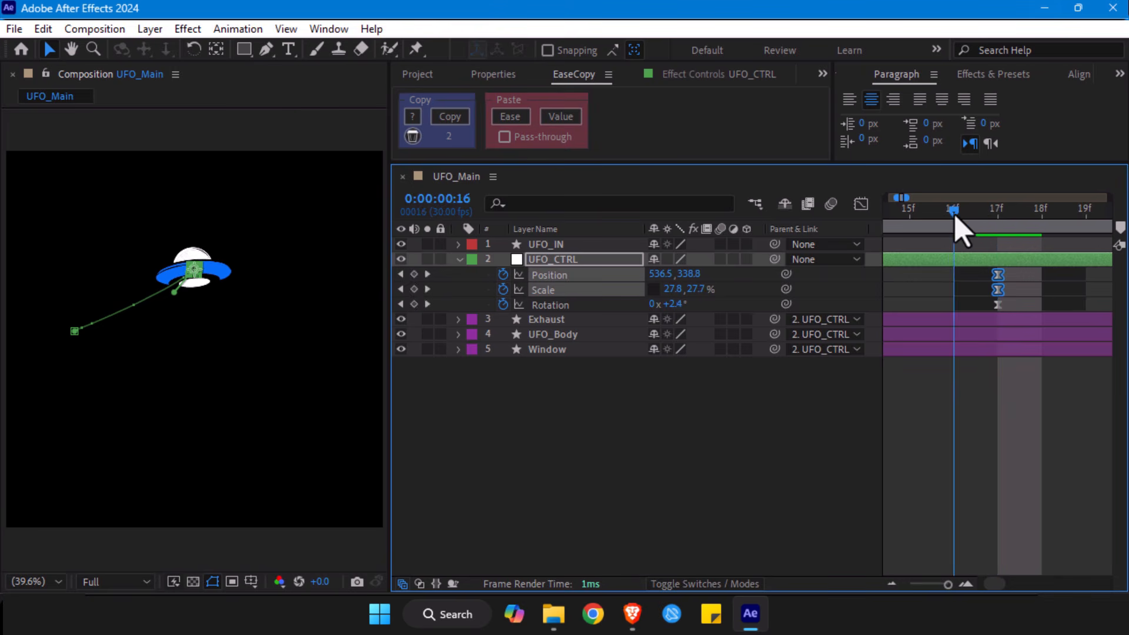
click(982, 221)
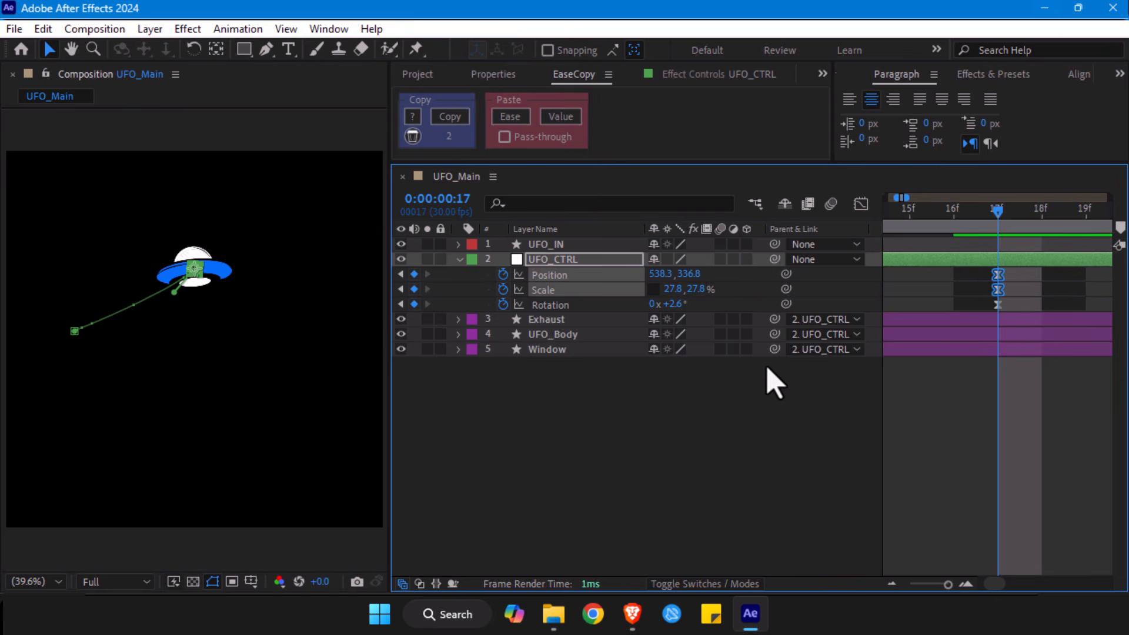
- Add Position and Rotation keyframes holding UFO_CTRL's current pose at 0:00:00:27
drag(944, 588, 918, 588)
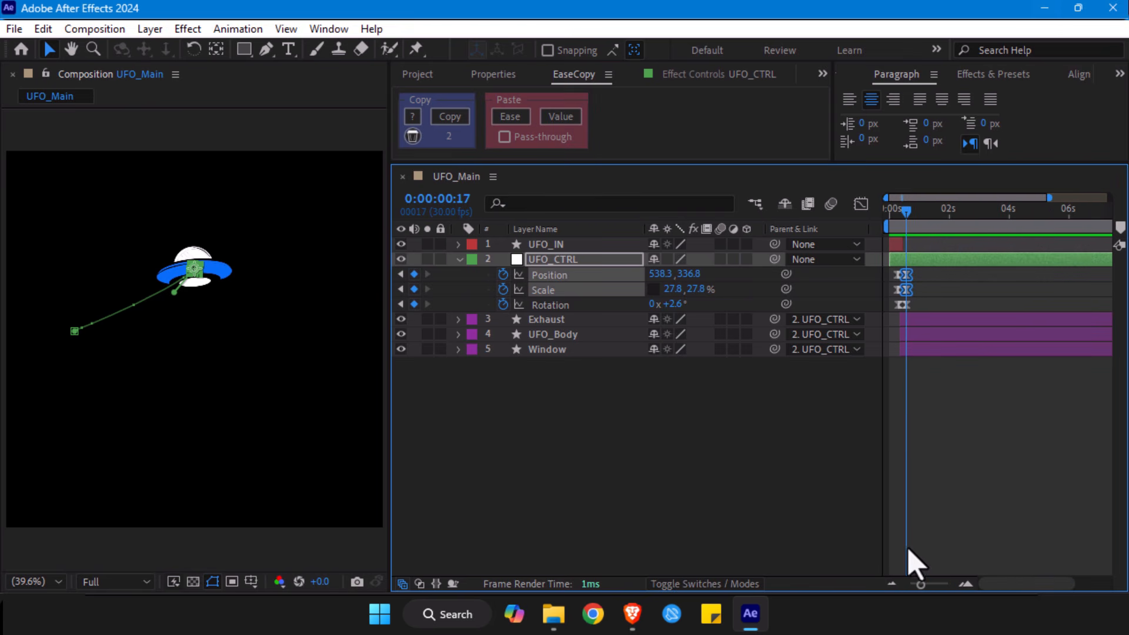
drag(921, 586, 937, 588)
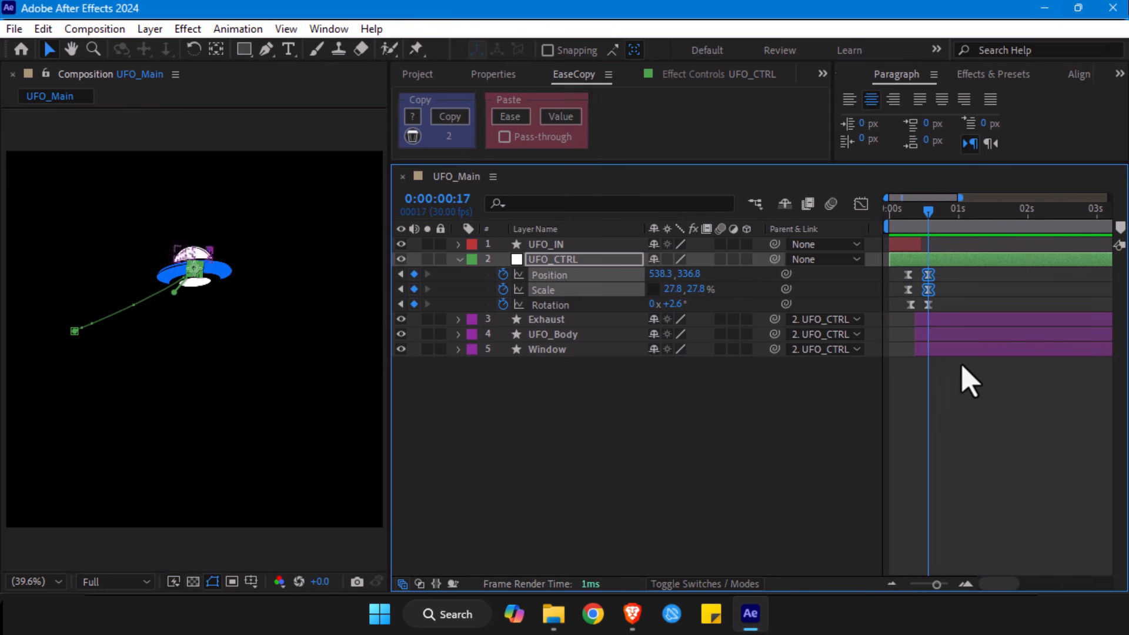
click(971, 400)
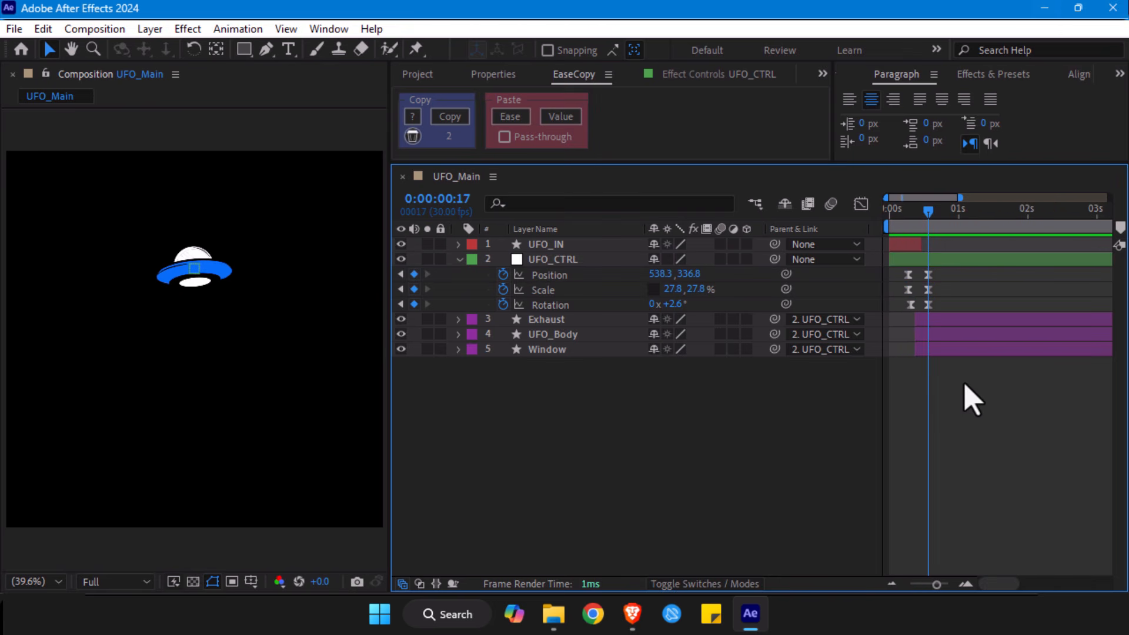
key(shift+Page_Down)
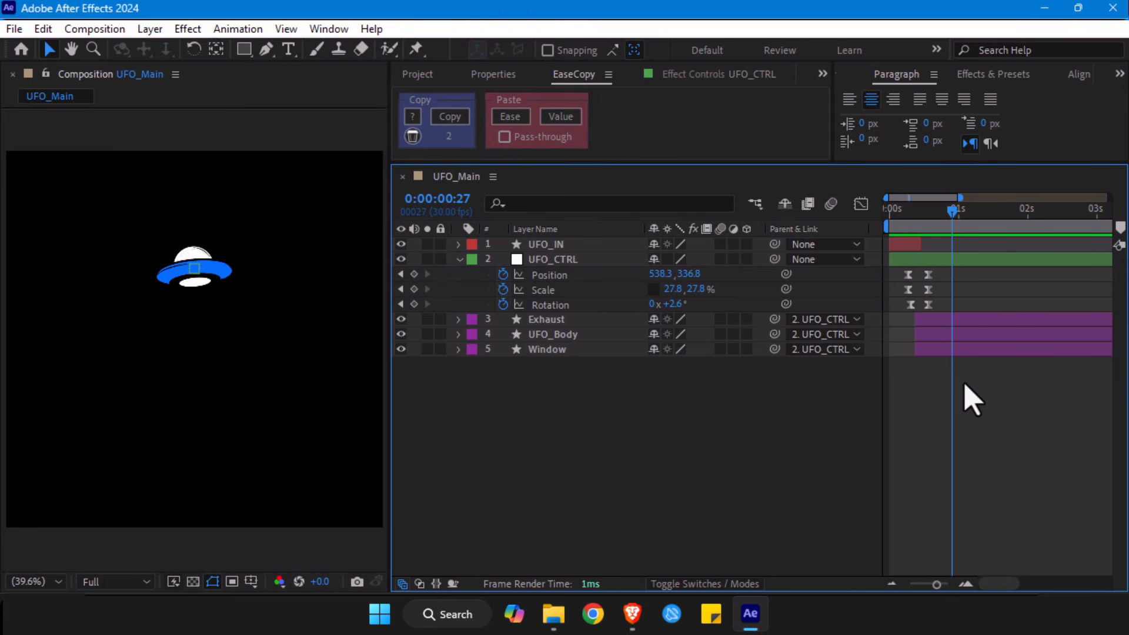
click(414, 275)
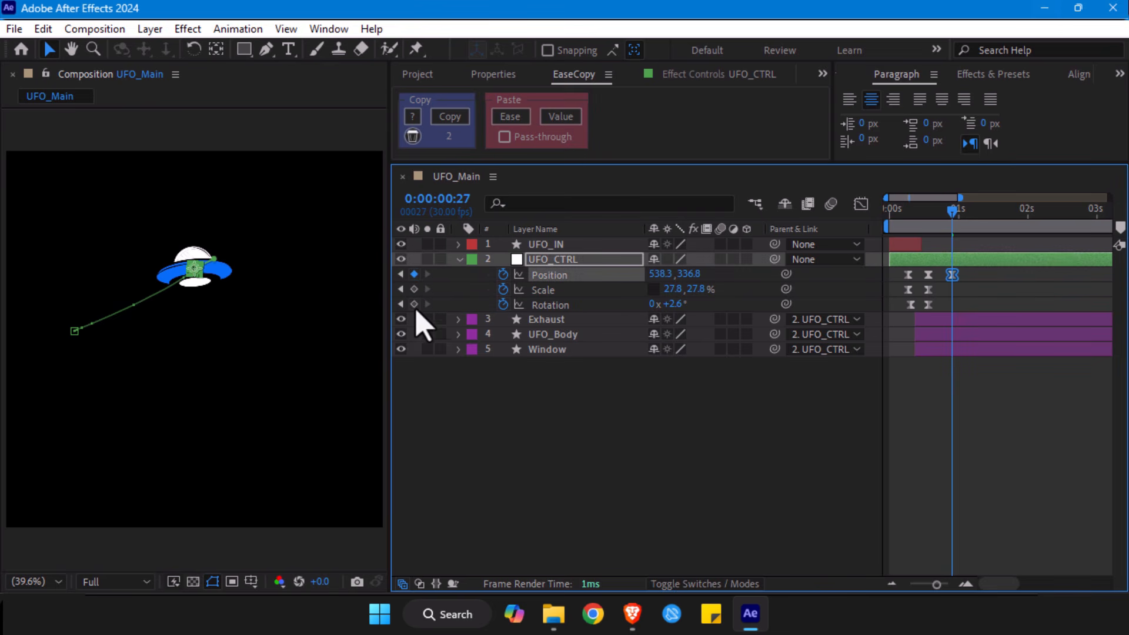
click(413, 305)
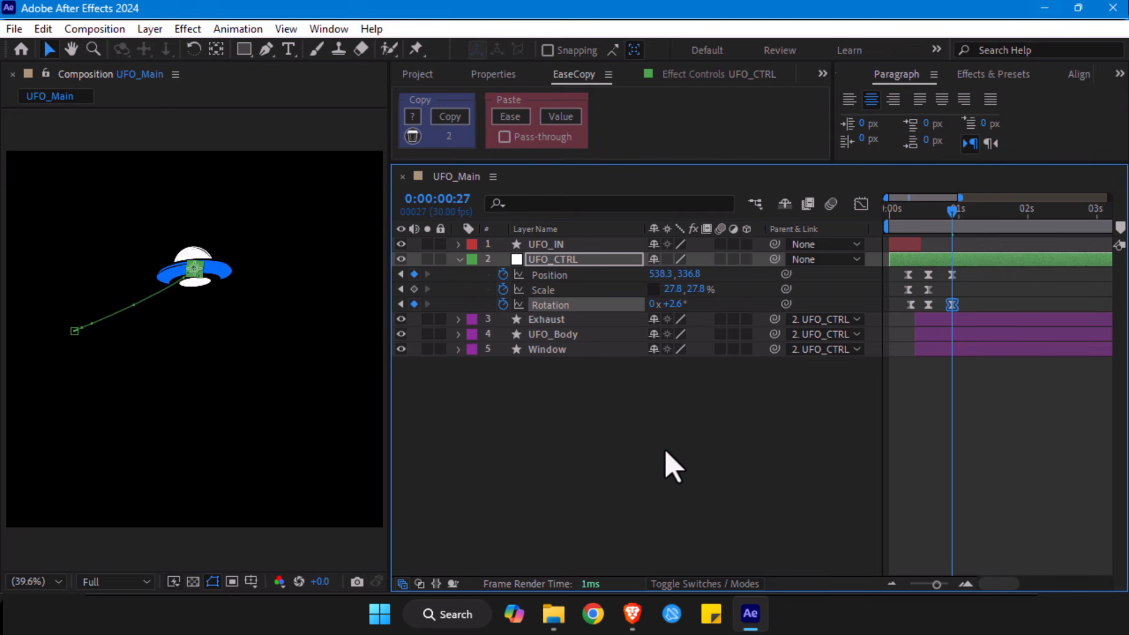
- Keyframe UFO_CTRL at 0:00:01:07 with Position nudged to 540.8, 340.3 and Rotation set to 5.9°
key(shift+Page_Down)
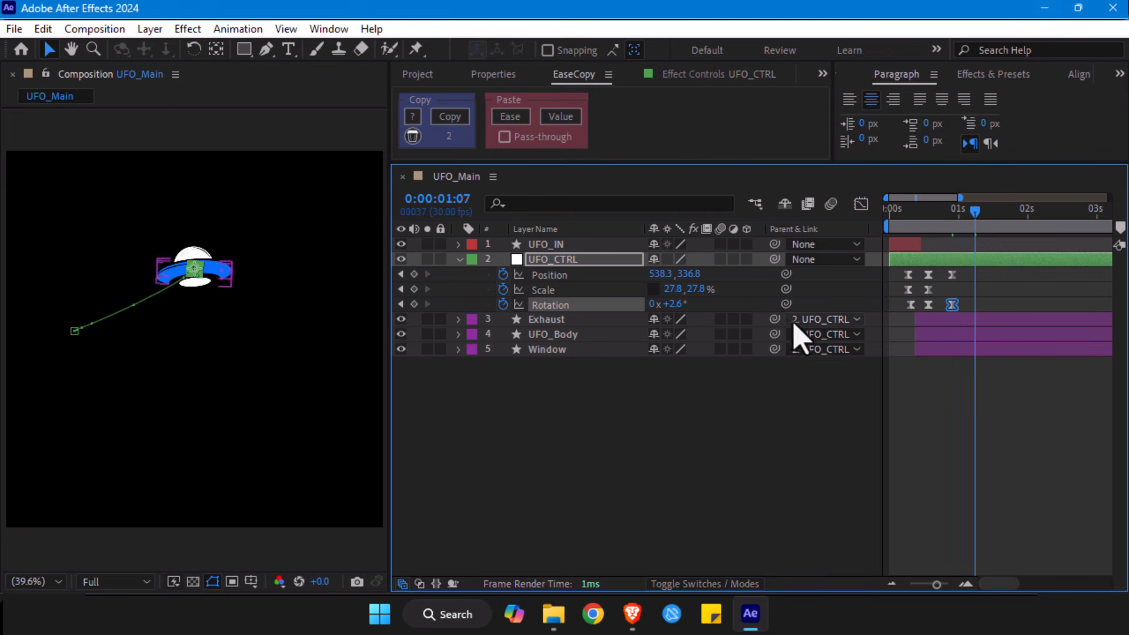
scroll(220, 274, up, 2)
drag(186, 239, 207, 522)
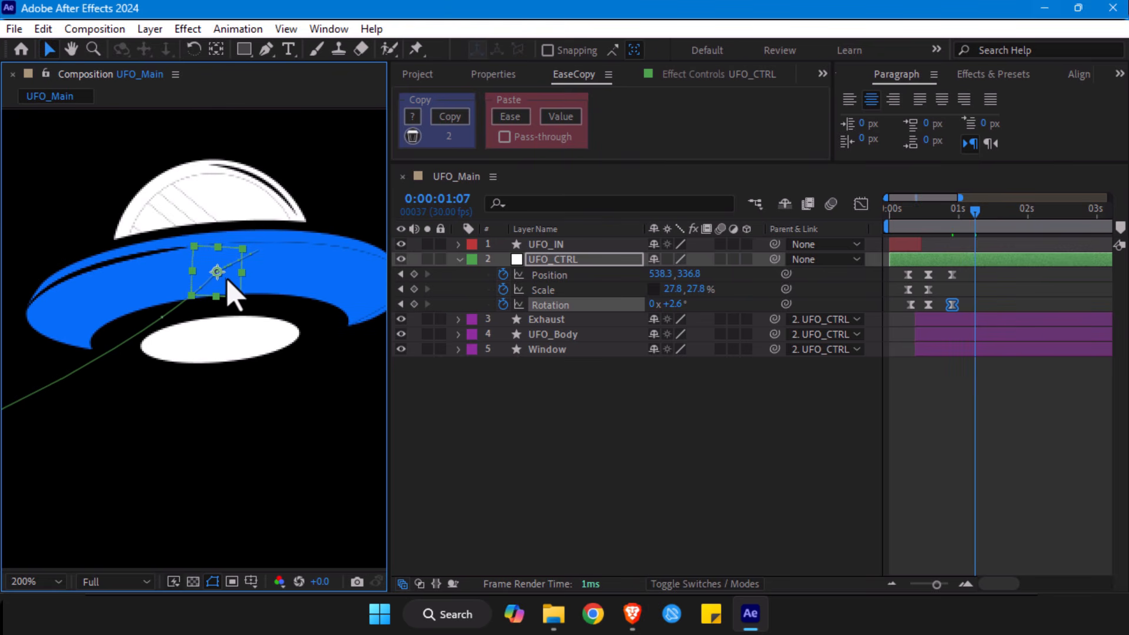
drag(228, 284, 231, 281)
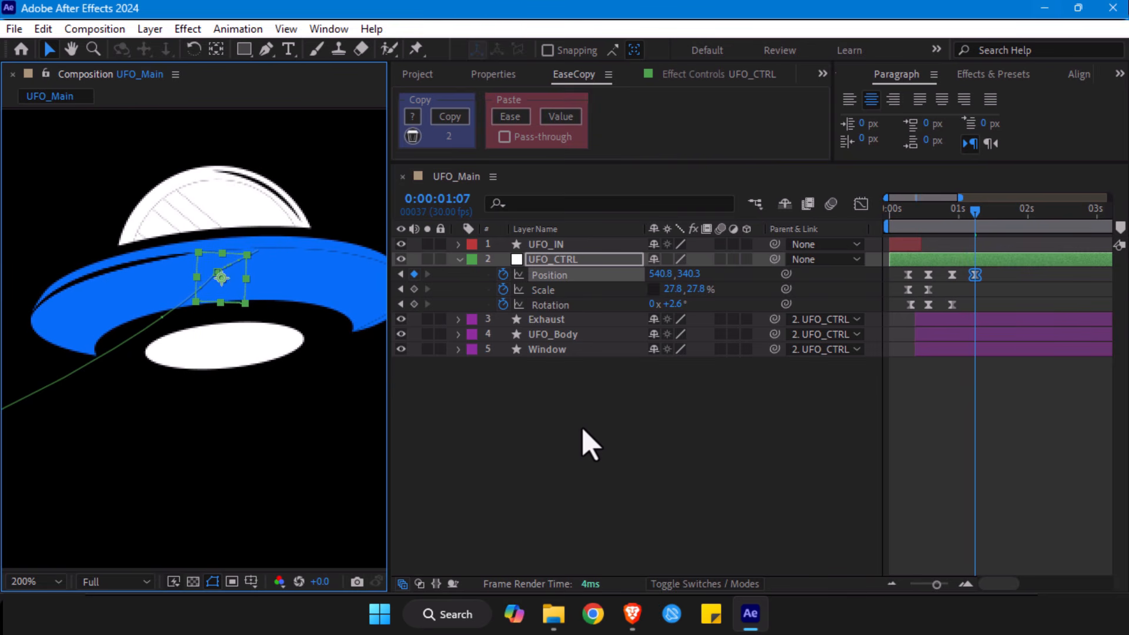
key(alt+slash)
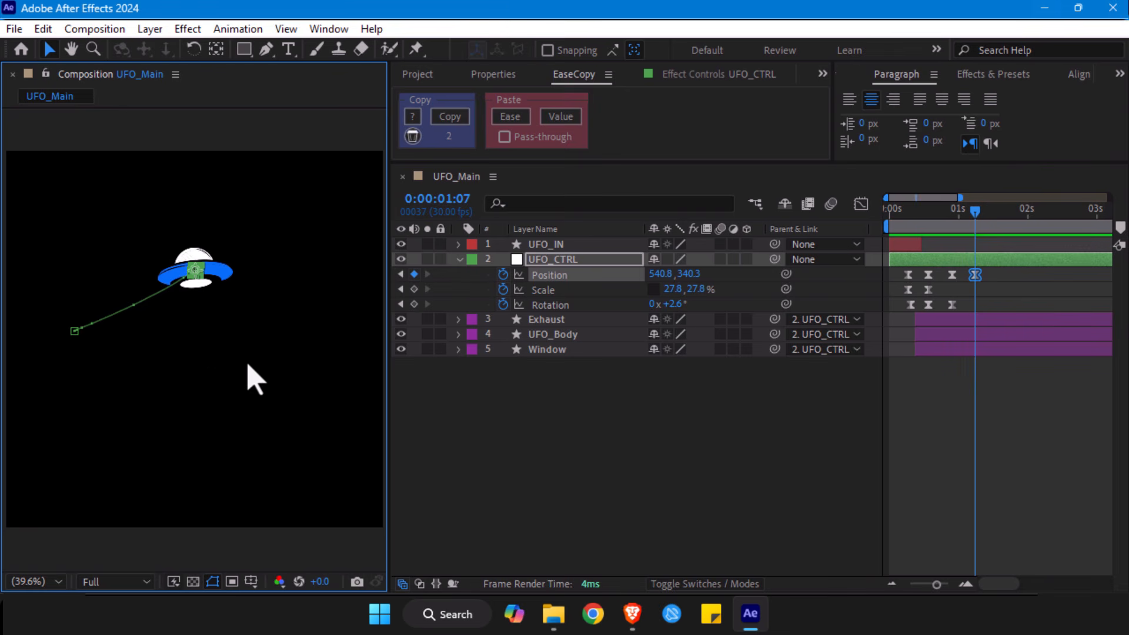
drag(676, 304, 679, 304)
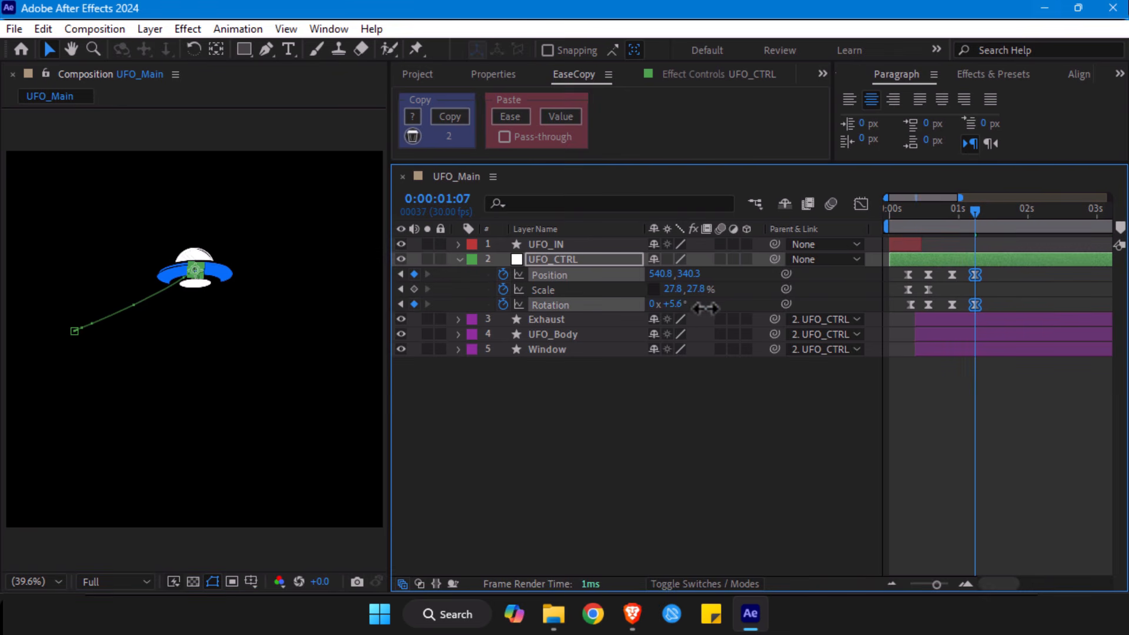
drag(709, 309, 708, 309)
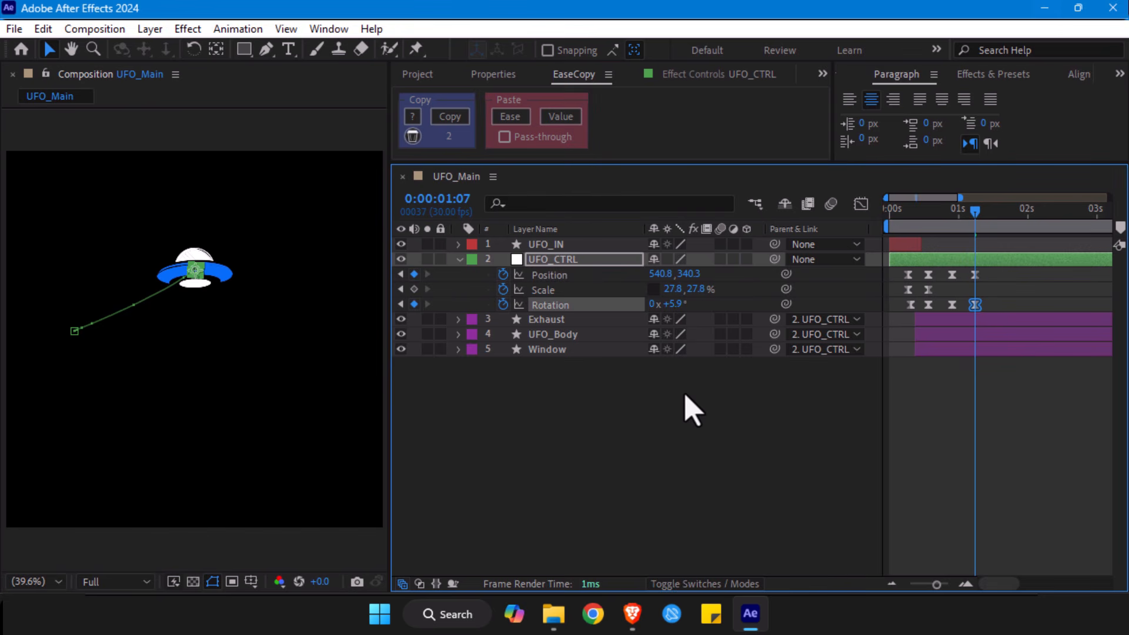
- Copy UFO_CTRL's Position and Rotation keyframes from 0:00:00:27 to 0:00:01:17 and from 0:00:01:07 to 0:00:01:27
key(shift+Page_Down)
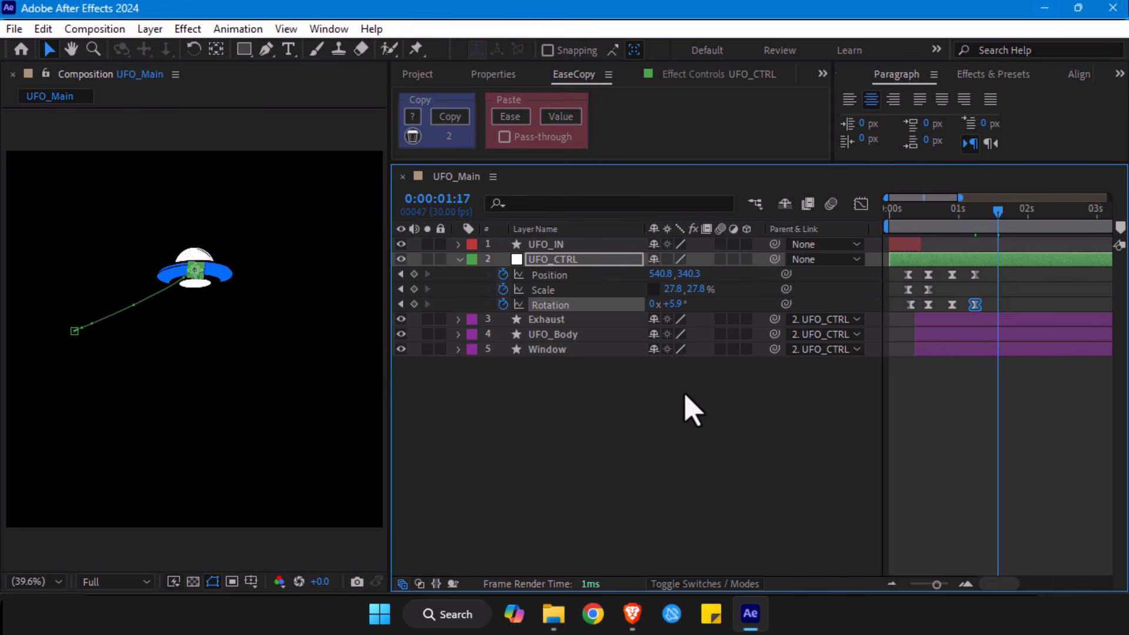
drag(939, 278, 947, 324)
key(ctrl+c)
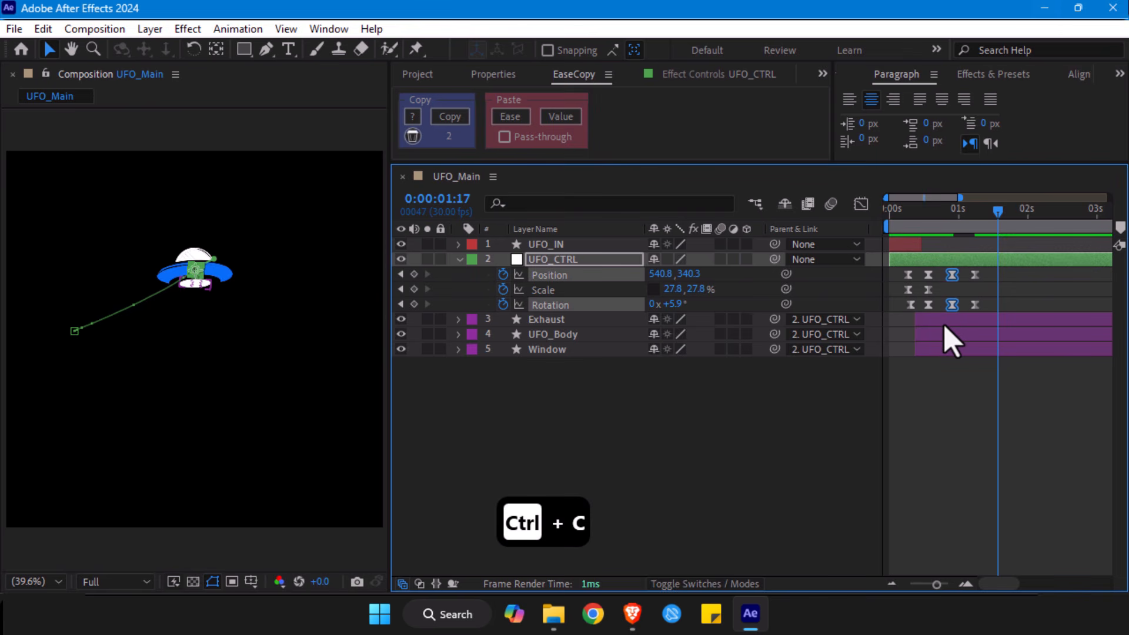
key(ctrl+v)
key(shift+Page_Down)
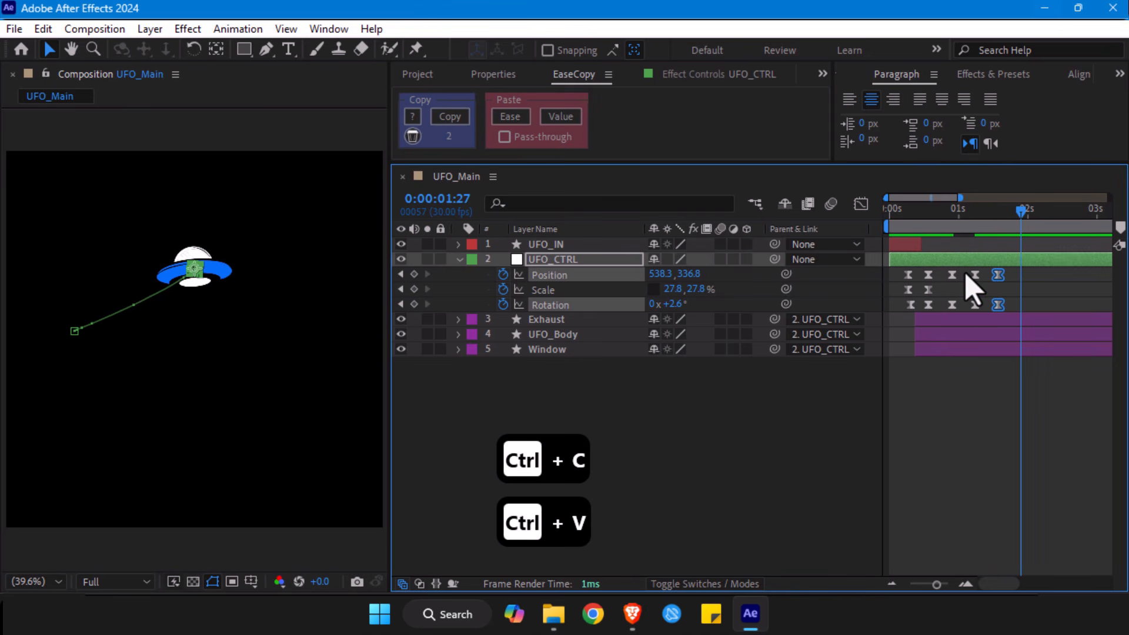
drag(964, 271, 980, 315)
key(ctrl+c)
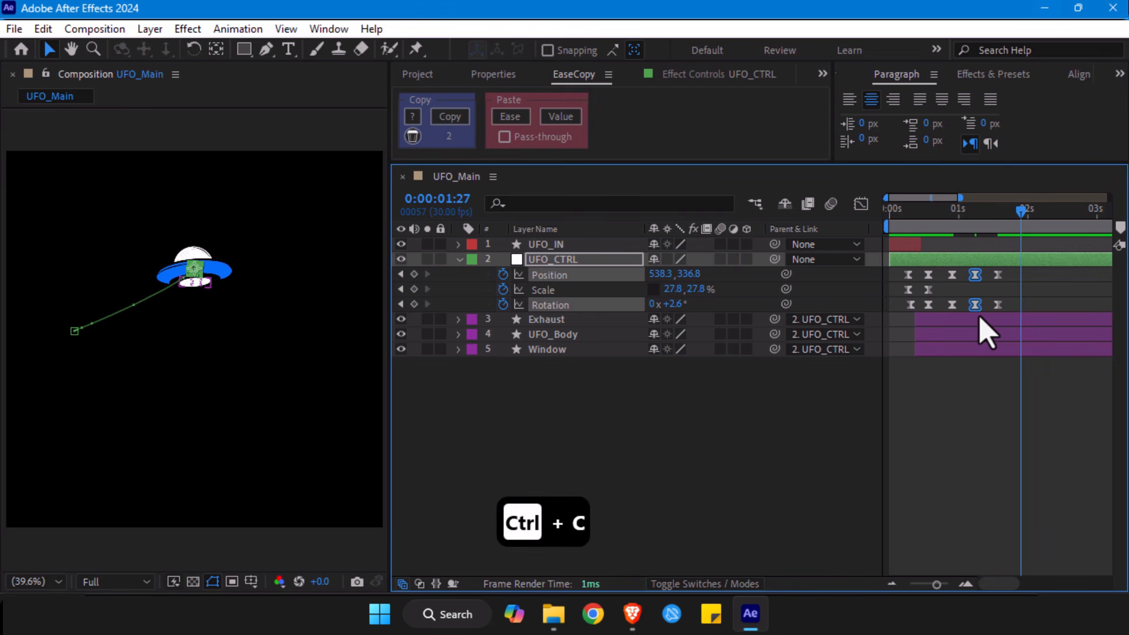
key(ctrl+v)
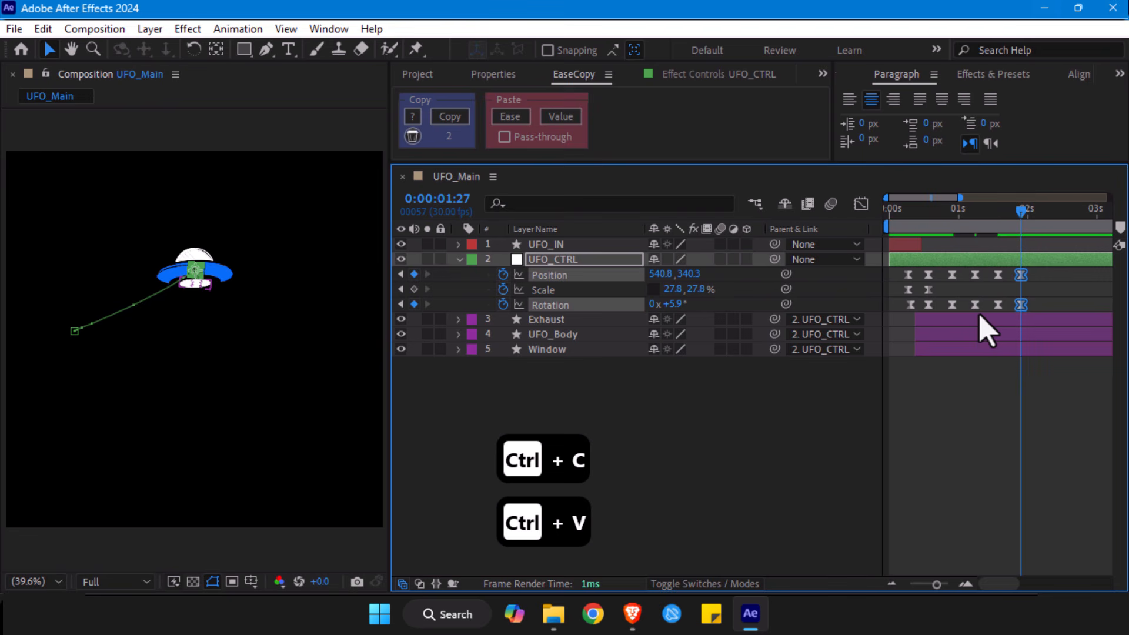
- Keyframe UFO_CTRL at 0:00:02:07 with Position 537.0, 340.3 and Rotation 2.2°
key(shift+Page_Down)
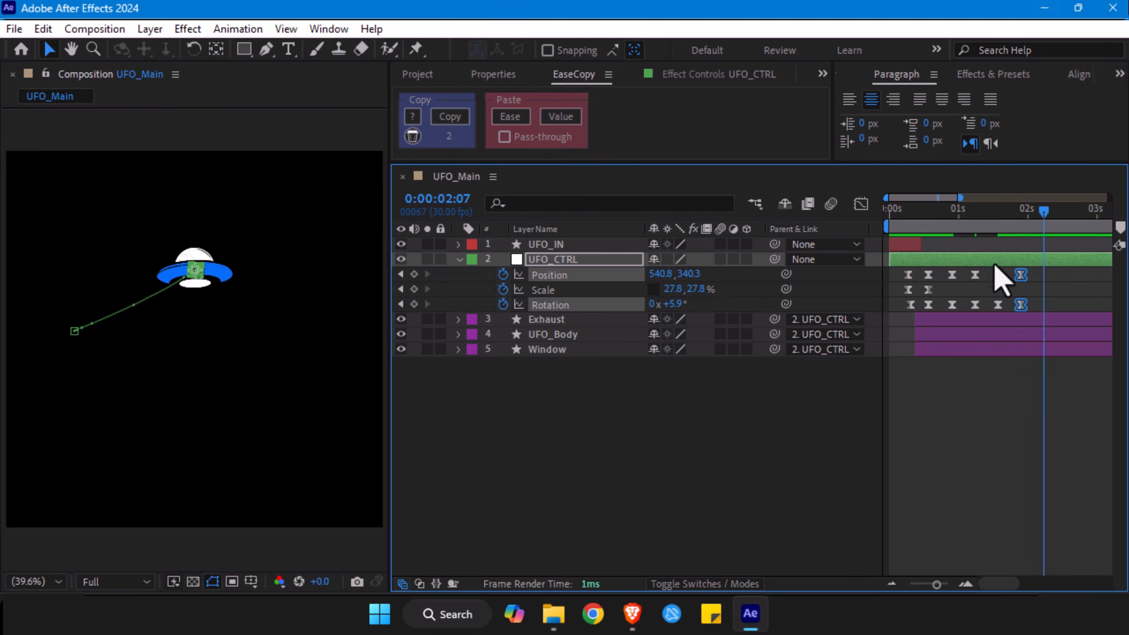
drag(670, 274, 650, 274)
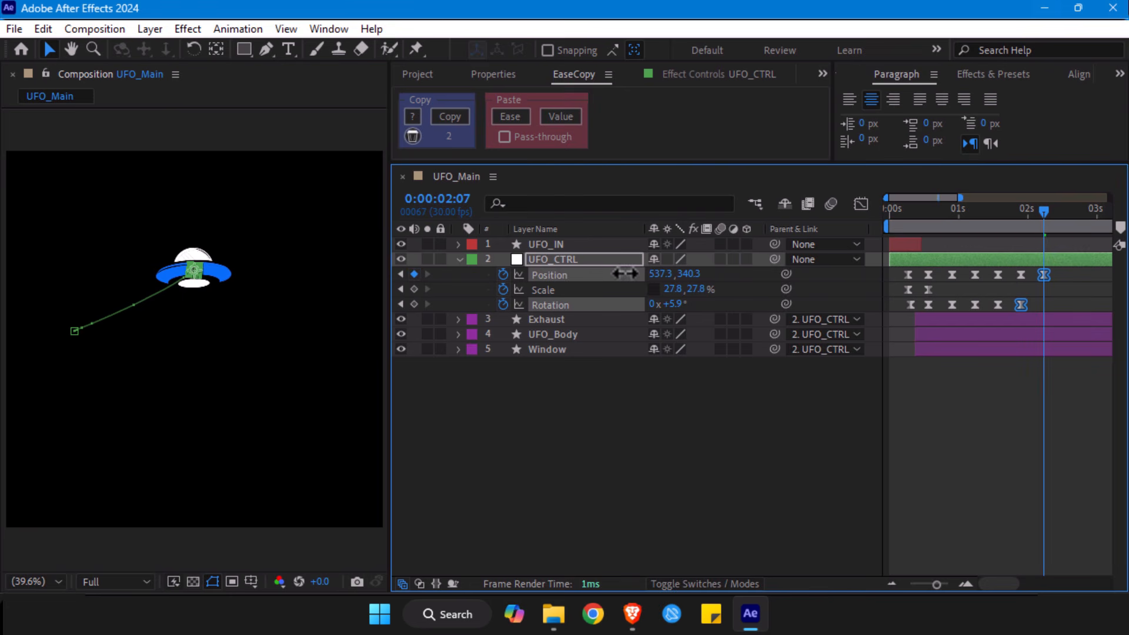
drag(661, 303, 664, 304)
click(632, 298)
- Duplicate UFO_CTRL's Position and Rotation keyframes from 0:00:00:27 through 0:00:02:07, starting the copies at 0:00:02:17
drag(933, 585, 928, 584)
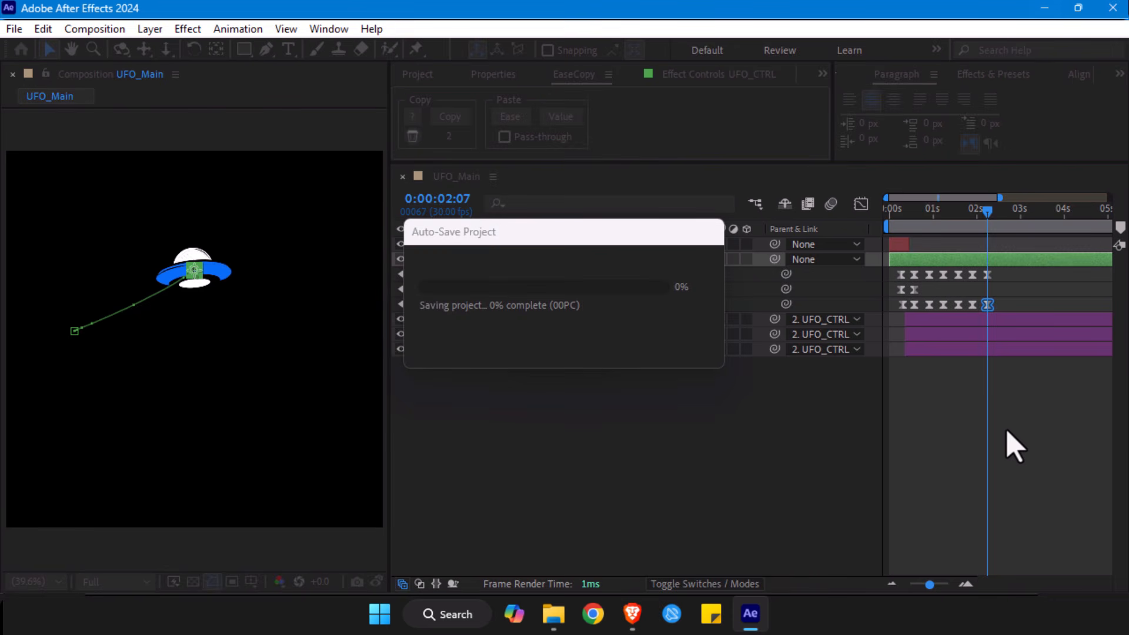
key(shift+Page_Down)
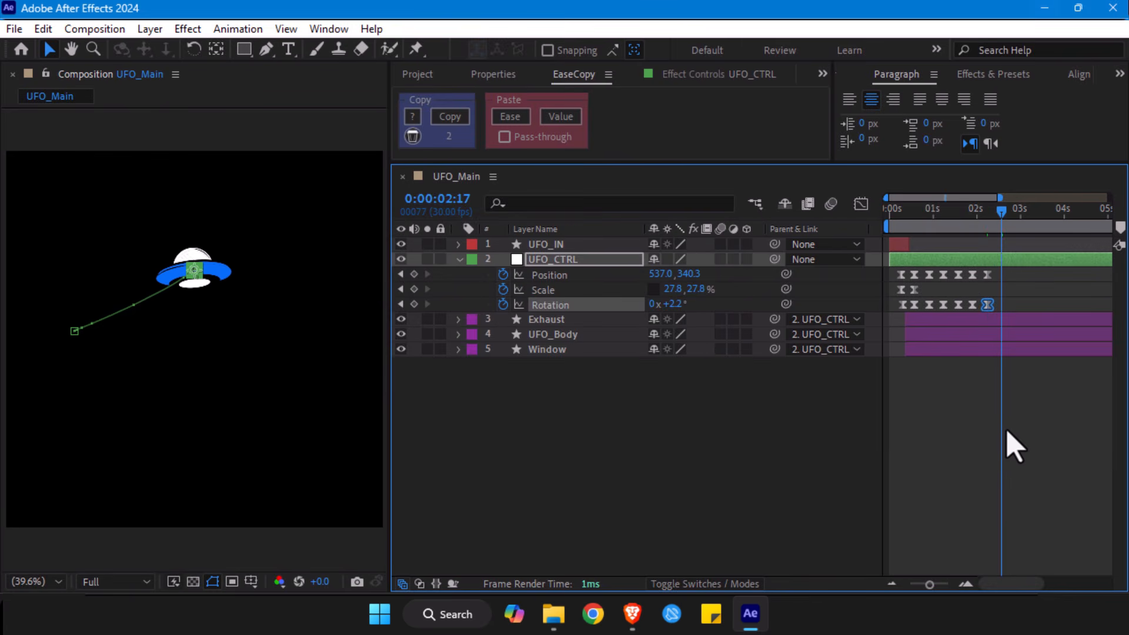
drag(1003, 281, 935, 335)
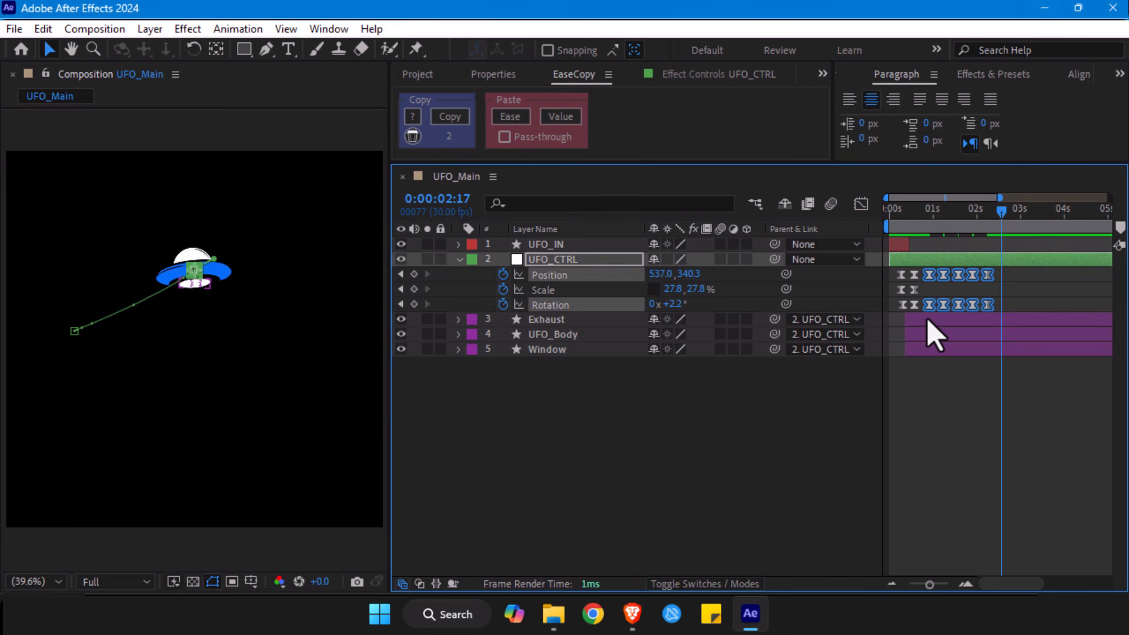
key(ctrl+c)
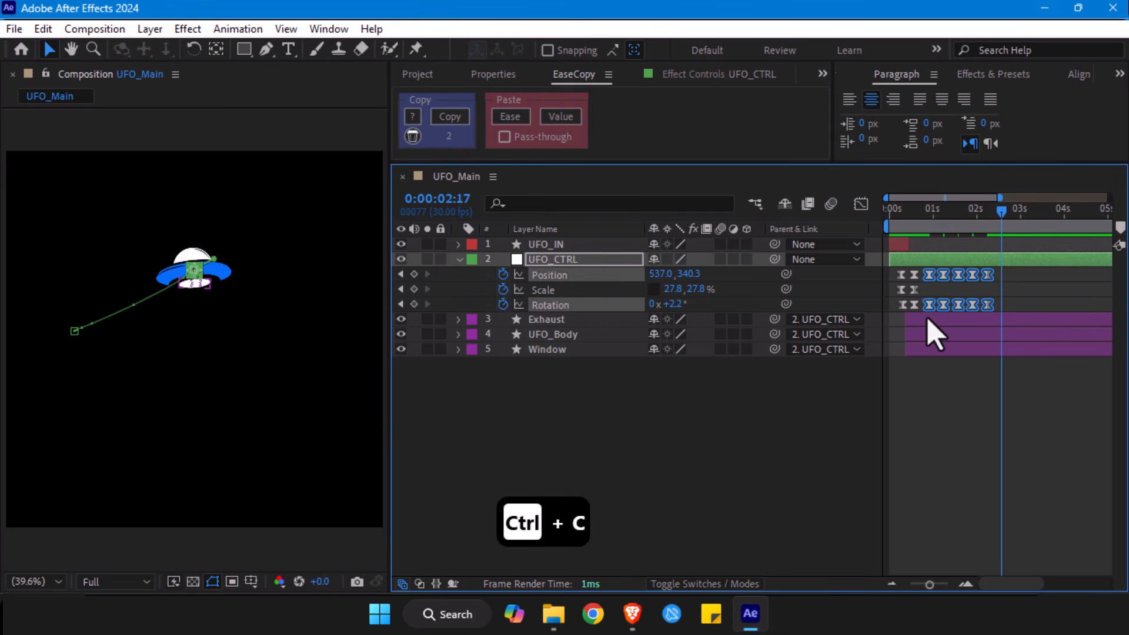
key(ctrl+v)
drag(929, 584, 928, 587)
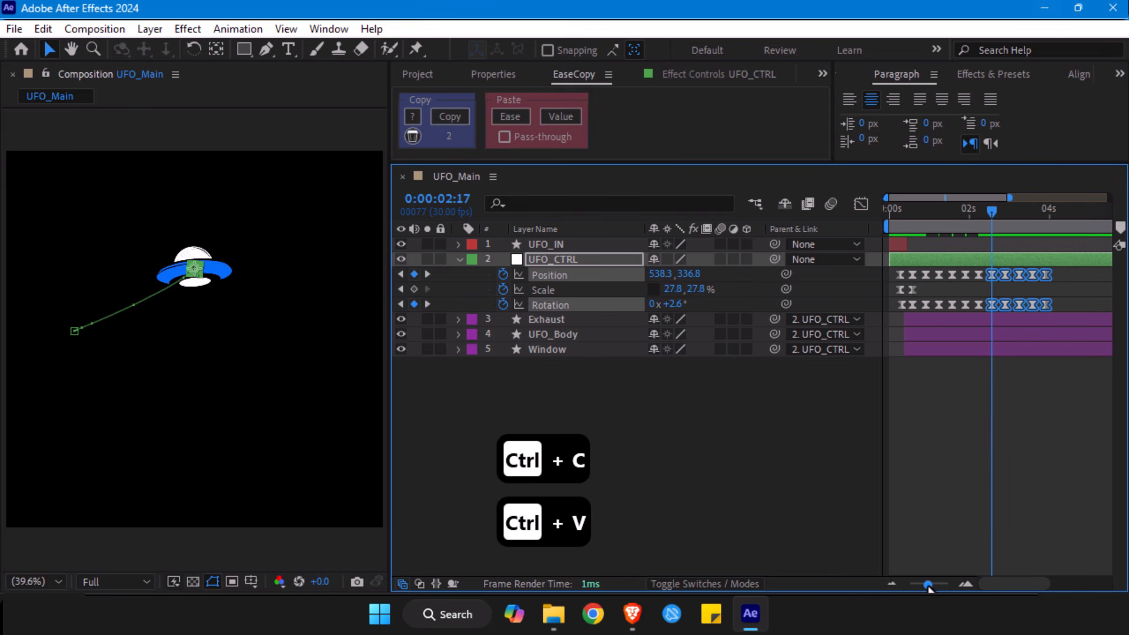
- Give all of UFO_CTRL's hovering Position and Rotation keyframes from 0:00:00:27 onward an Orange label
drag(1060, 271, 923, 317)
right_click(923, 308)
mouse_move(954, 385)
click(782, 275)
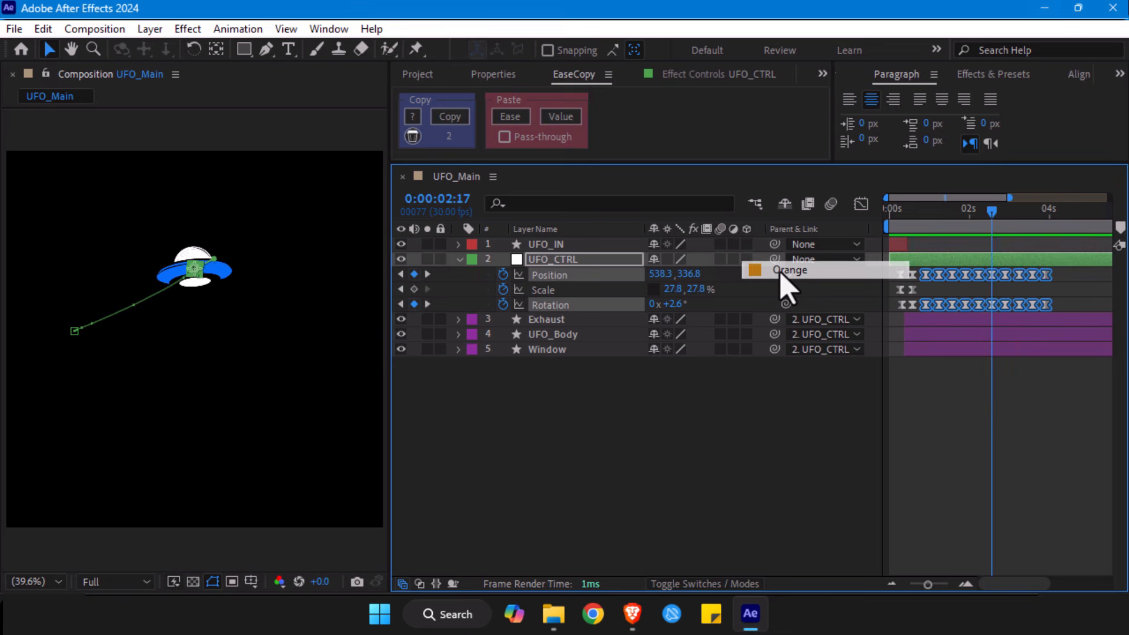
click(990, 411)
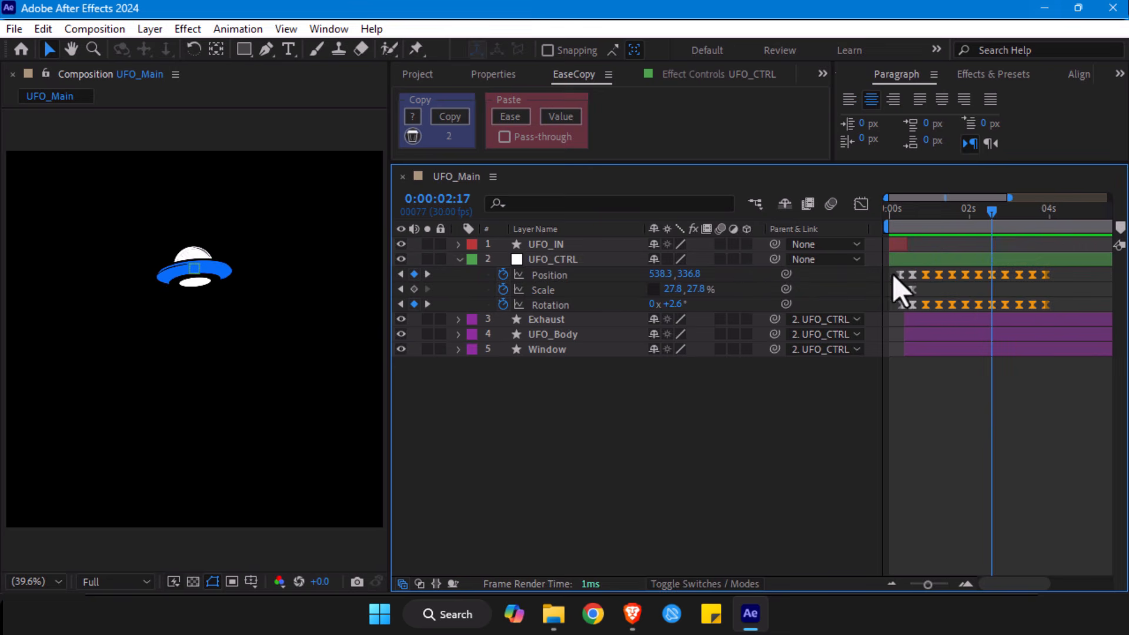
- Compare UFO_CTRL's entrance and hovering keyframe groups and preview the animation from the start
drag(893, 276, 918, 318)
drag(1062, 273, 922, 310)
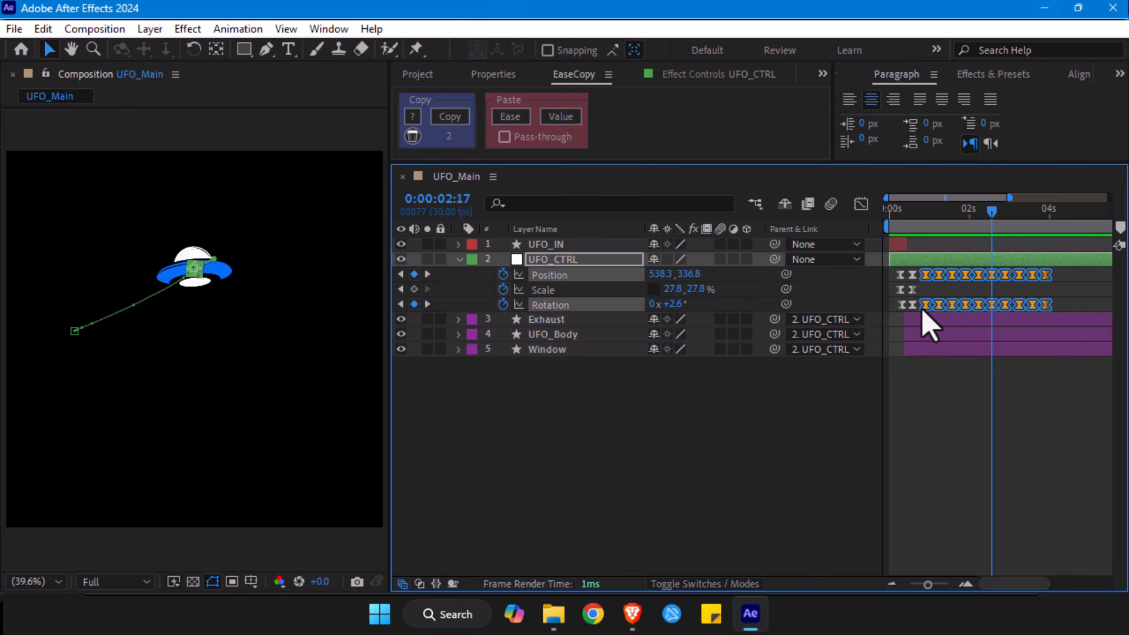
click(885, 210)
key(space)
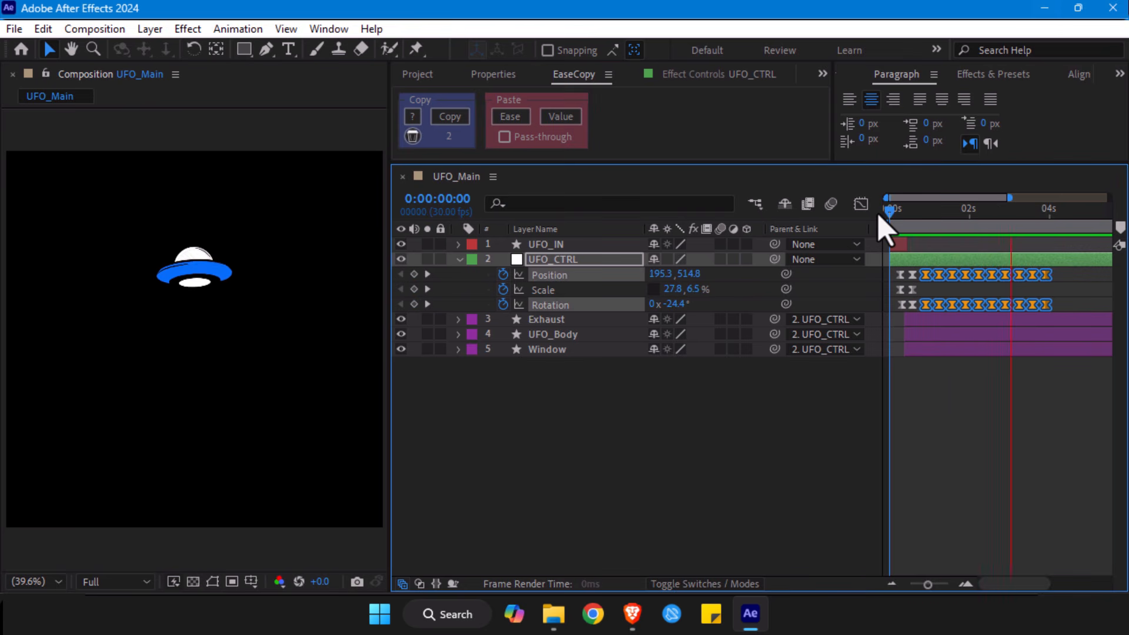
- Examine UFO_CTRL's Position motion path around the UFO at 0:00:00:27
drag(879, 215, 925, 226)
drag(928, 584, 938, 587)
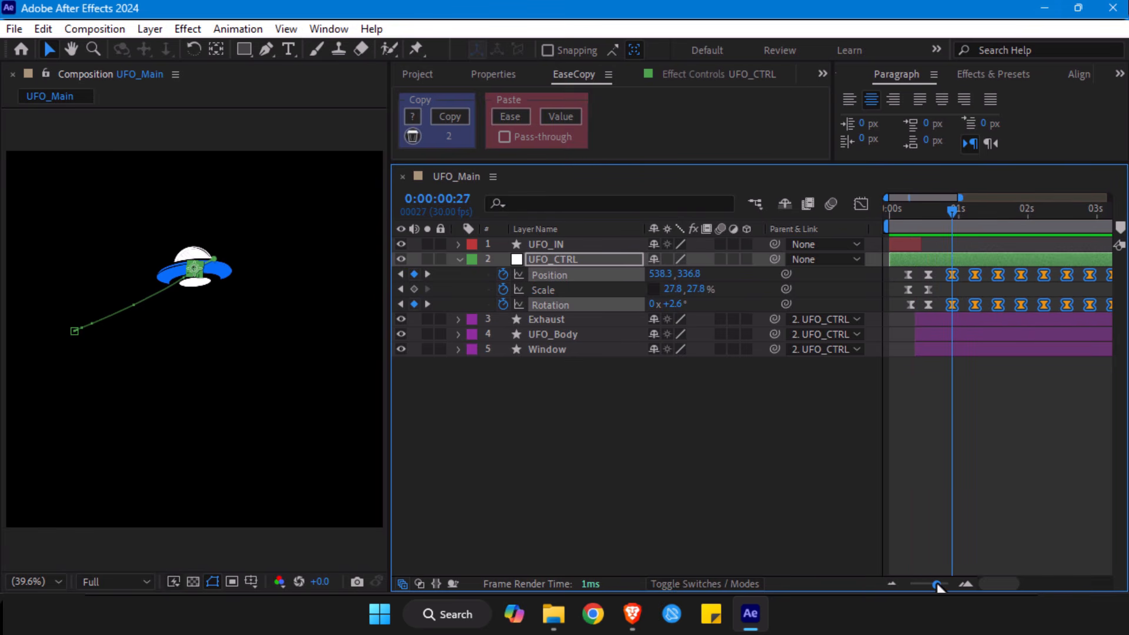
click(541, 394)
click(558, 275)
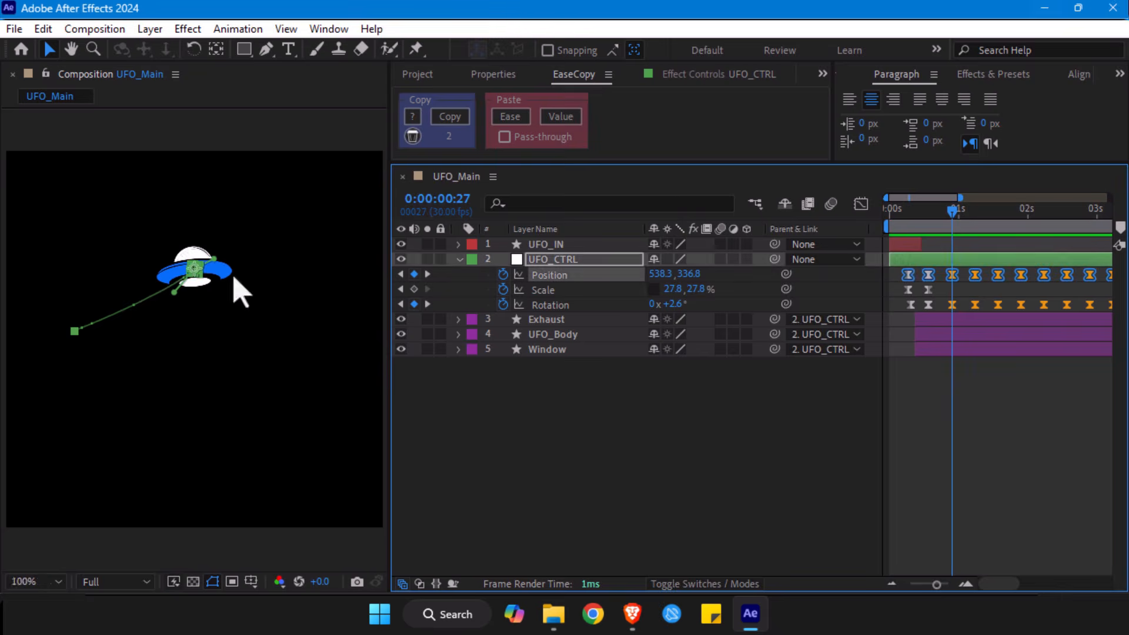
scroll(233, 281, up, 3)
drag(189, 221, 207, 282)
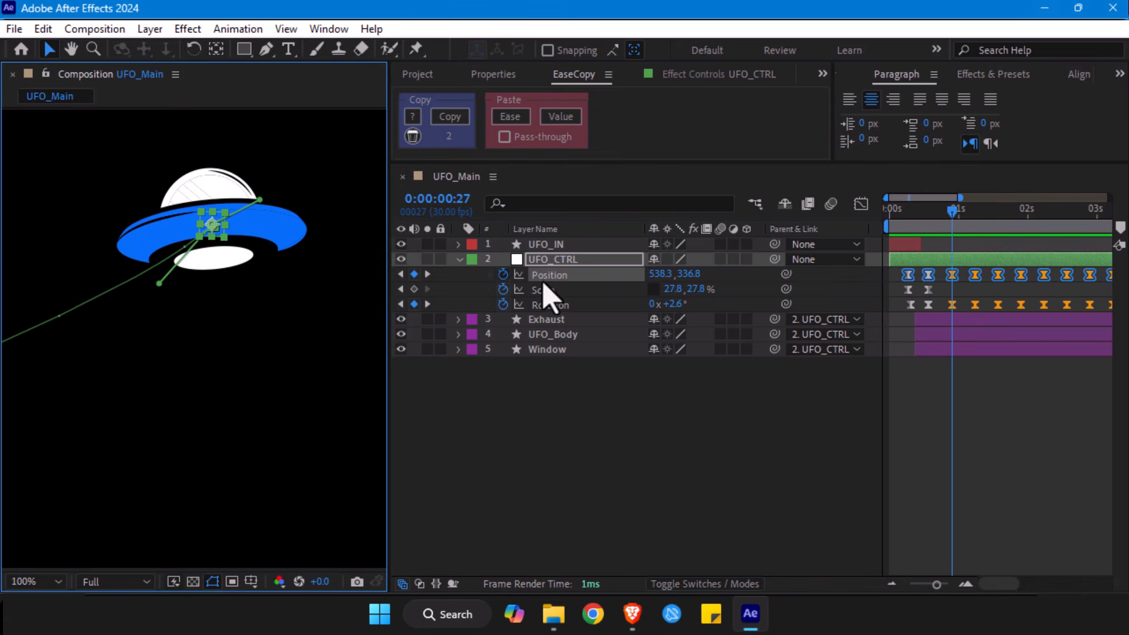
click(956, 294)
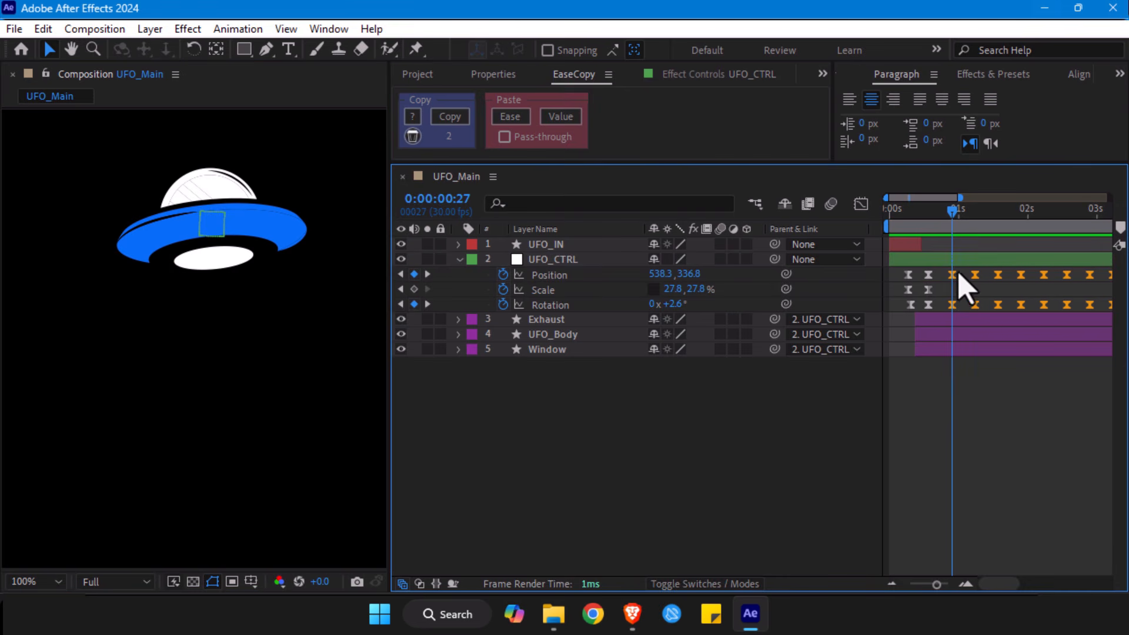
- Set the Spatial Interpolation of all UFO_CTRL Position keyframes to Linear
click(550, 275)
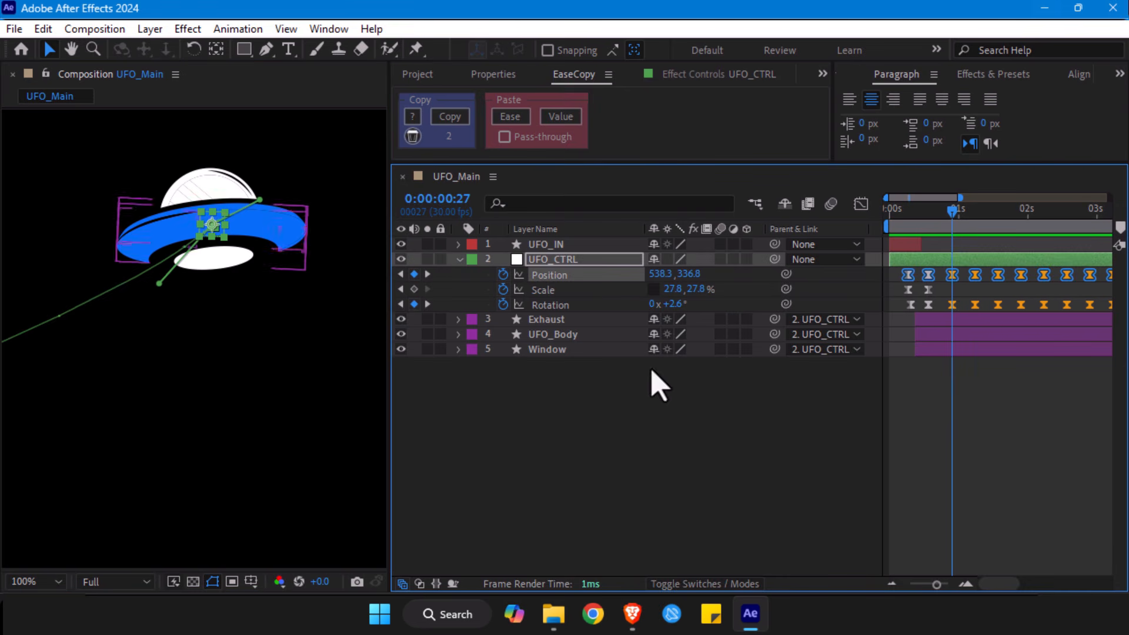
right_click(909, 274)
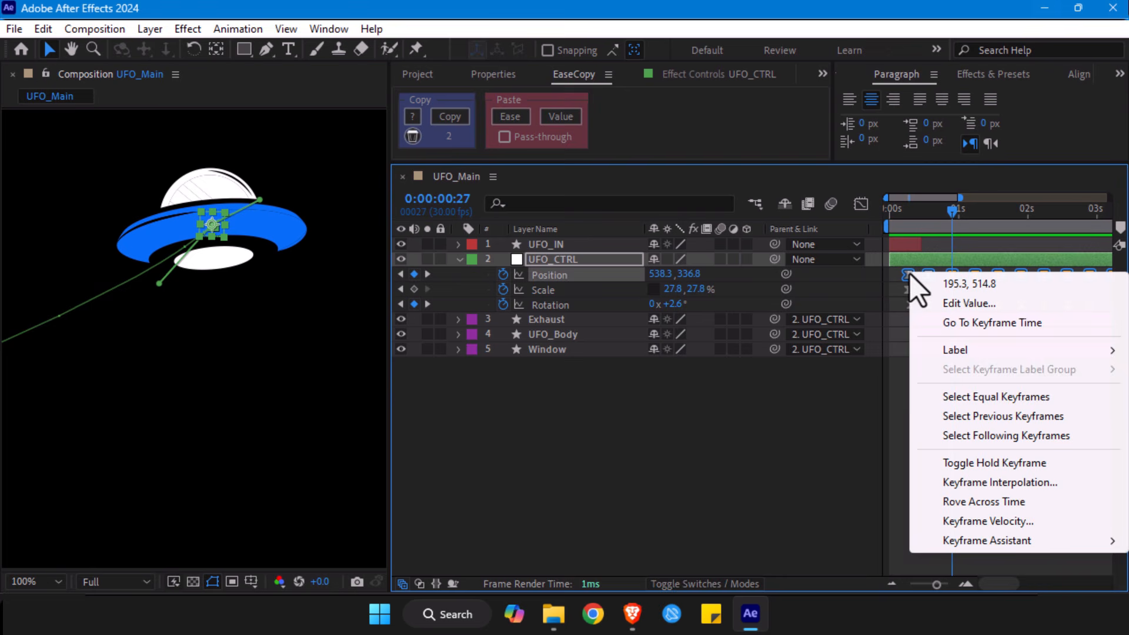
click(992, 482)
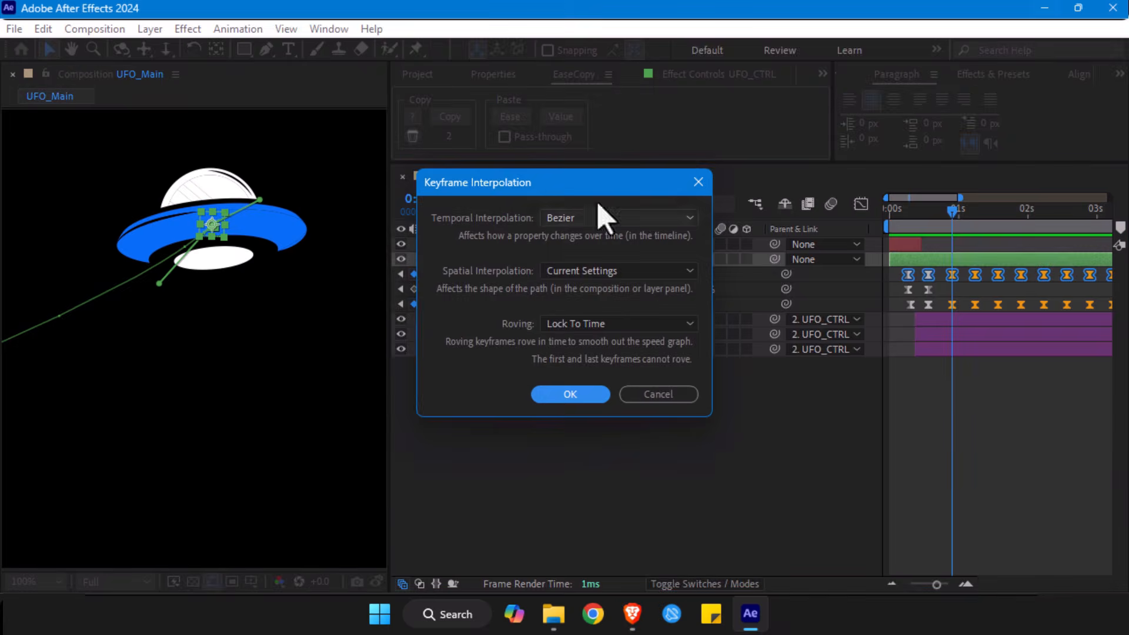
click(566, 272)
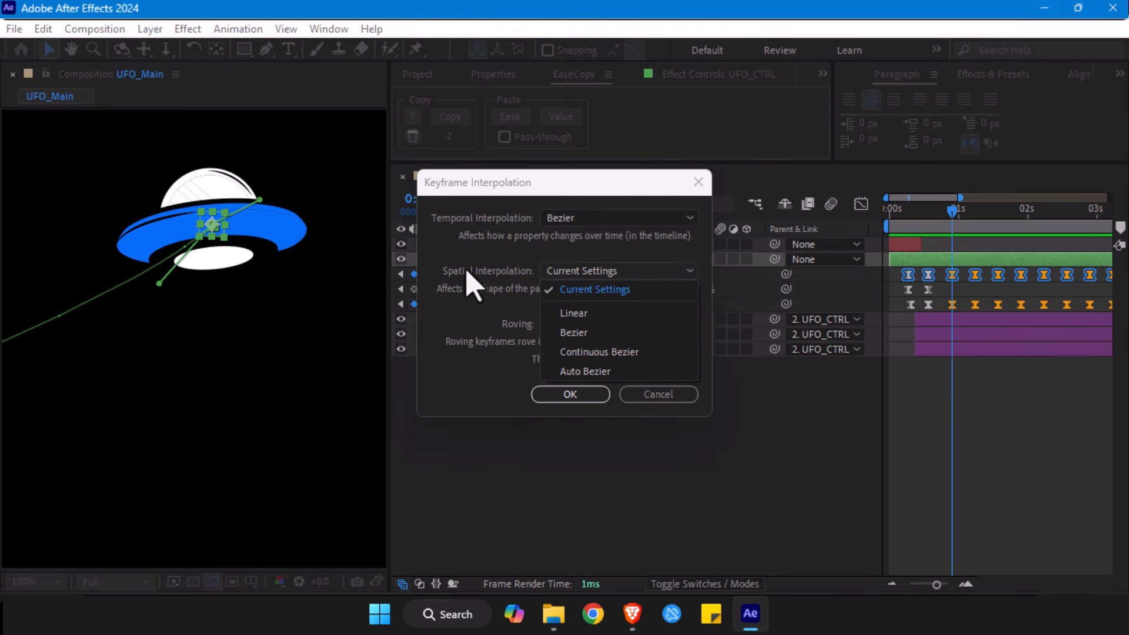
drag(518, 189, 454, 151)
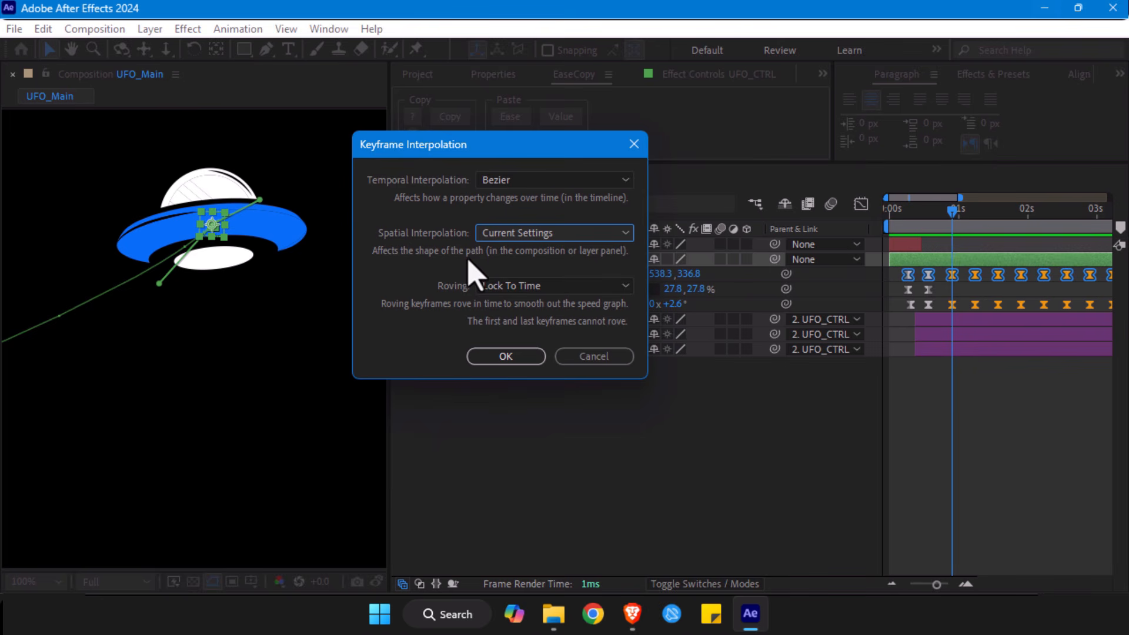
click(521, 235)
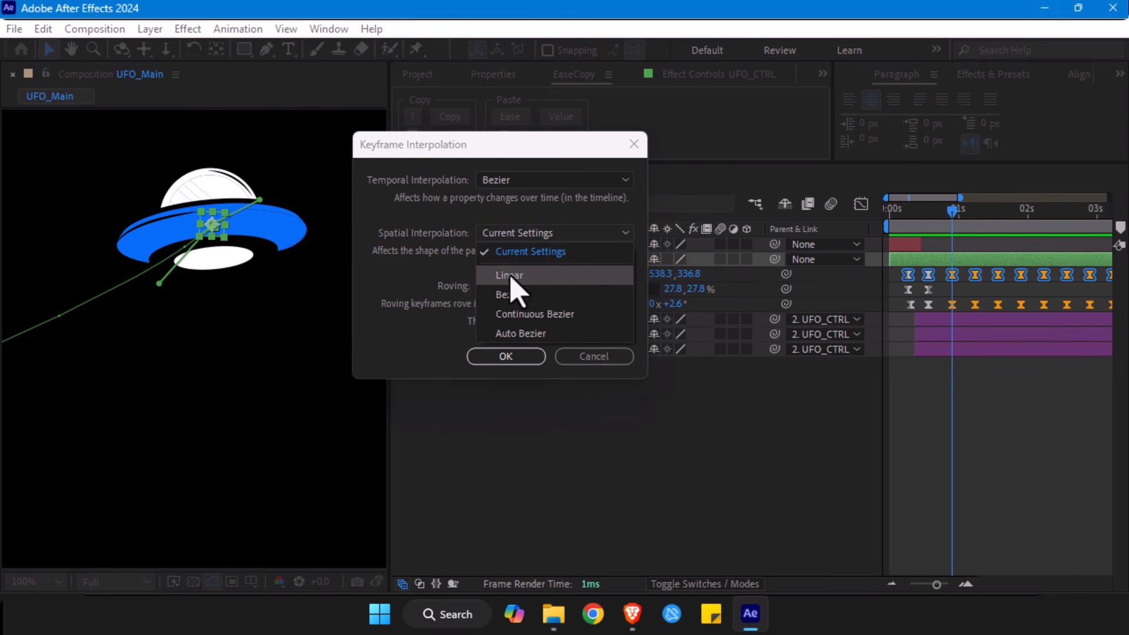
click(510, 274)
click(505, 357)
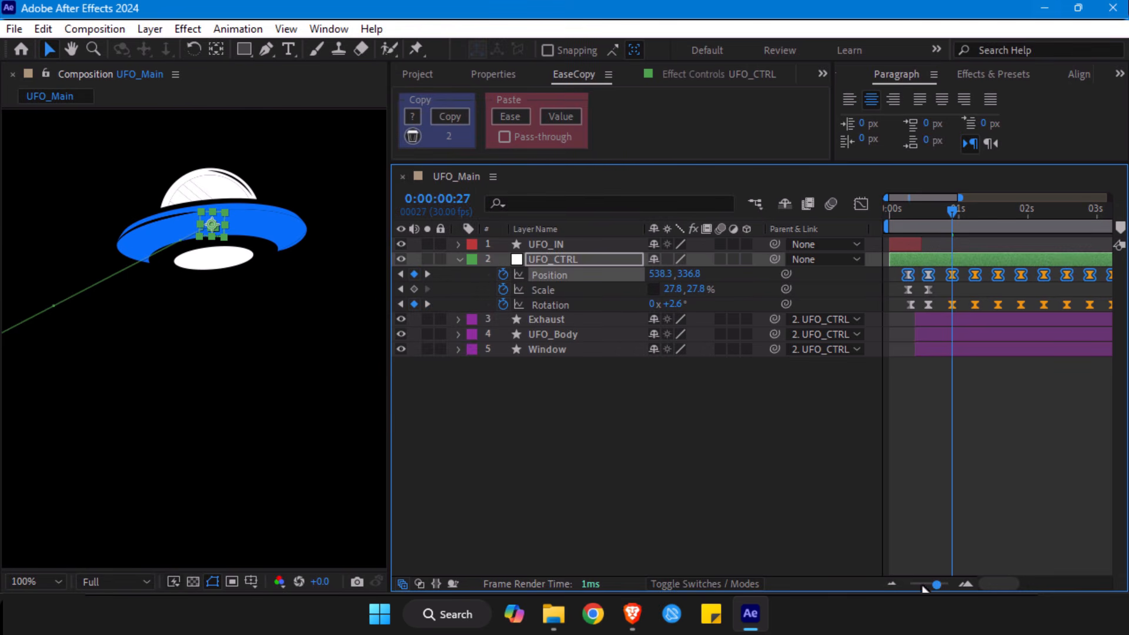
- Fit the composition in the viewer and preview the UFO animation with its straightened motion path
drag(923, 586, 916, 584)
key(space)
drag(165, 337, 173, 336)
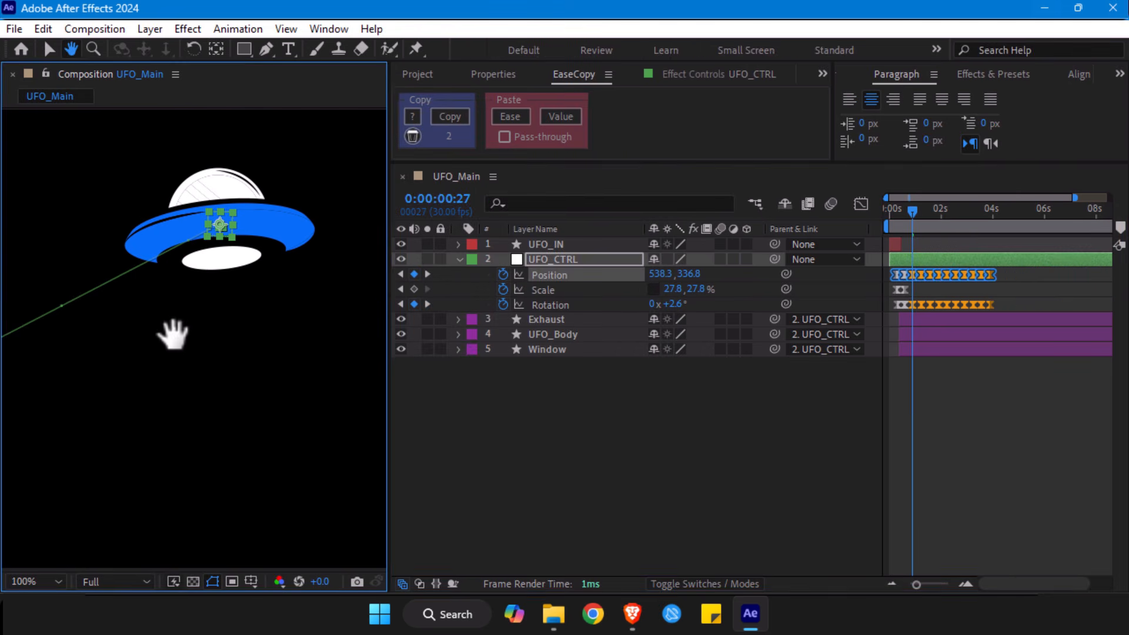
key(alt+slash)
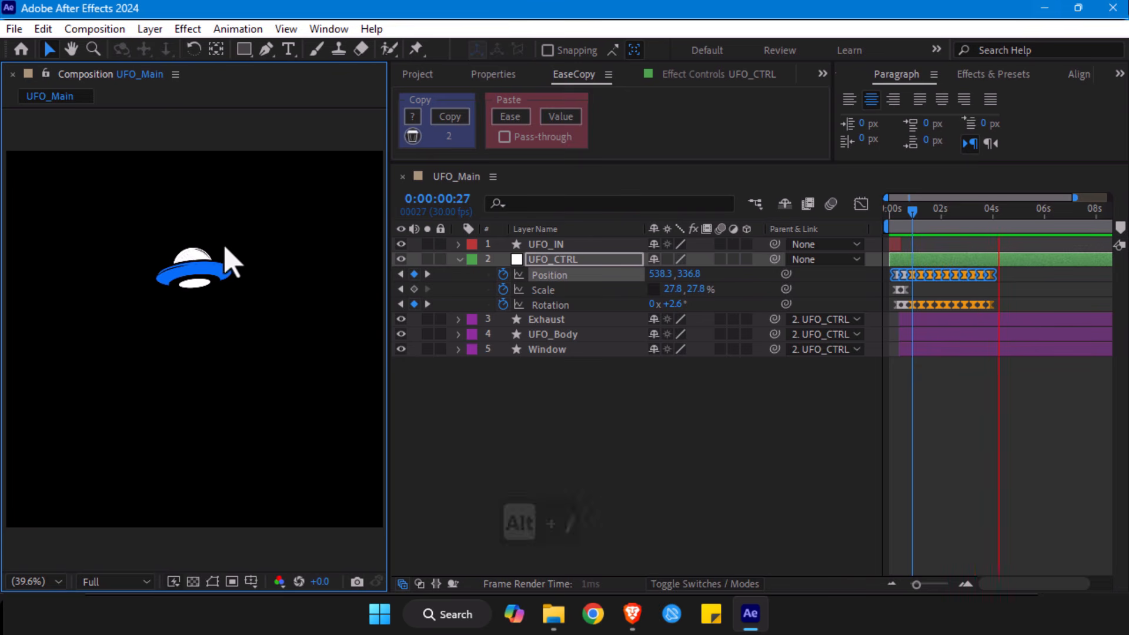
key(space)
- Compress UFO_CTRL's orange Position and Rotation keyframes in time to end at about 2.6 seconds and preview from the start
drag(1008, 272, 910, 312)
drag(988, 307, 958, 308)
click(893, 213)
key(space)
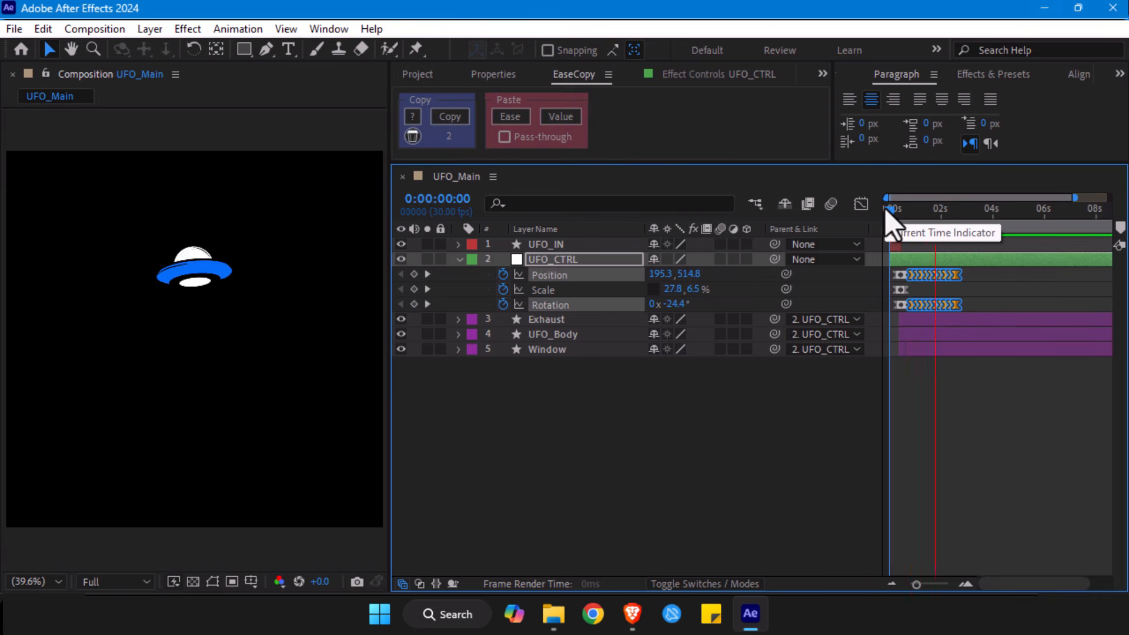
key(space)
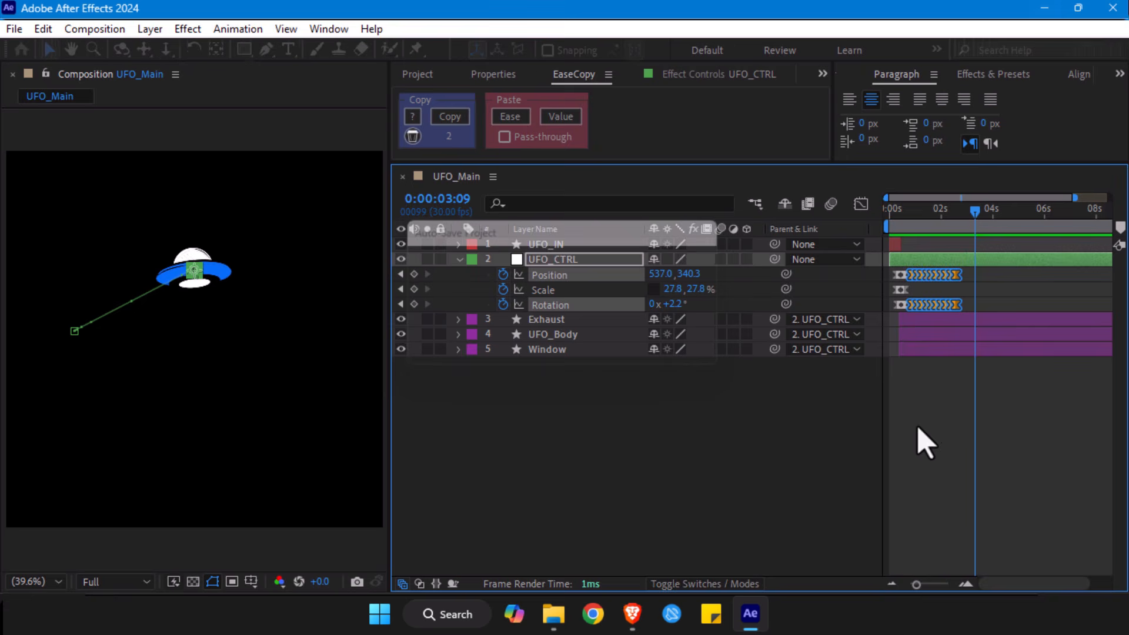
- Compress UFO_CTRL's hovering keyframes further so they run from 0:00:00:27 to 0:00:02:10, and preview the faster hover
drag(916, 584, 935, 587)
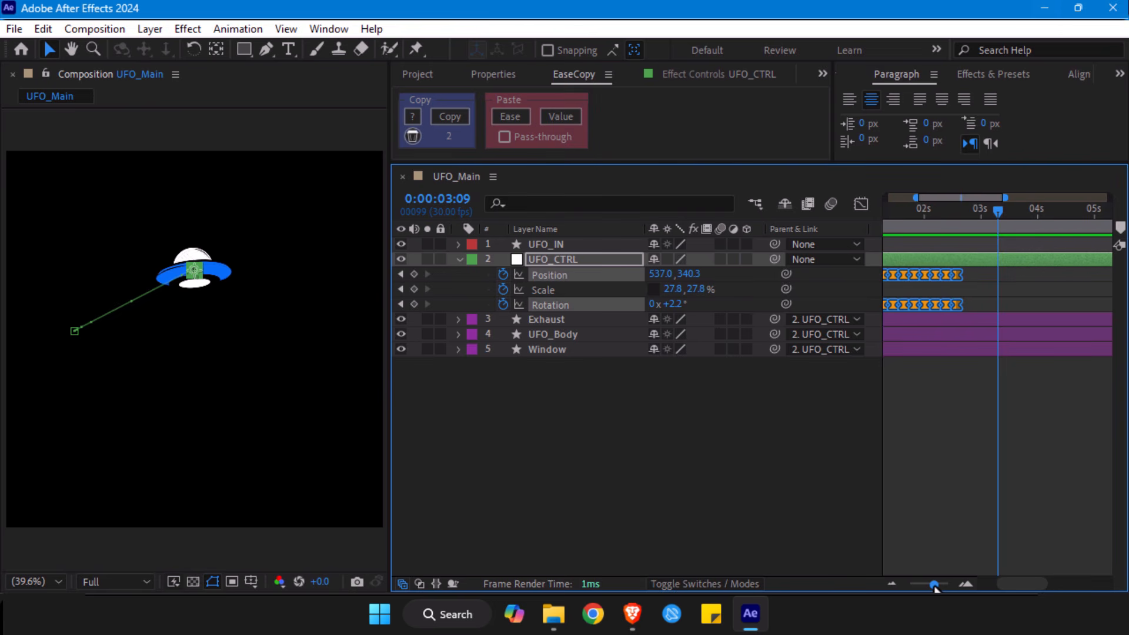
key(space)
drag(922, 297, 985, 288)
drag(930, 231, 940, 232)
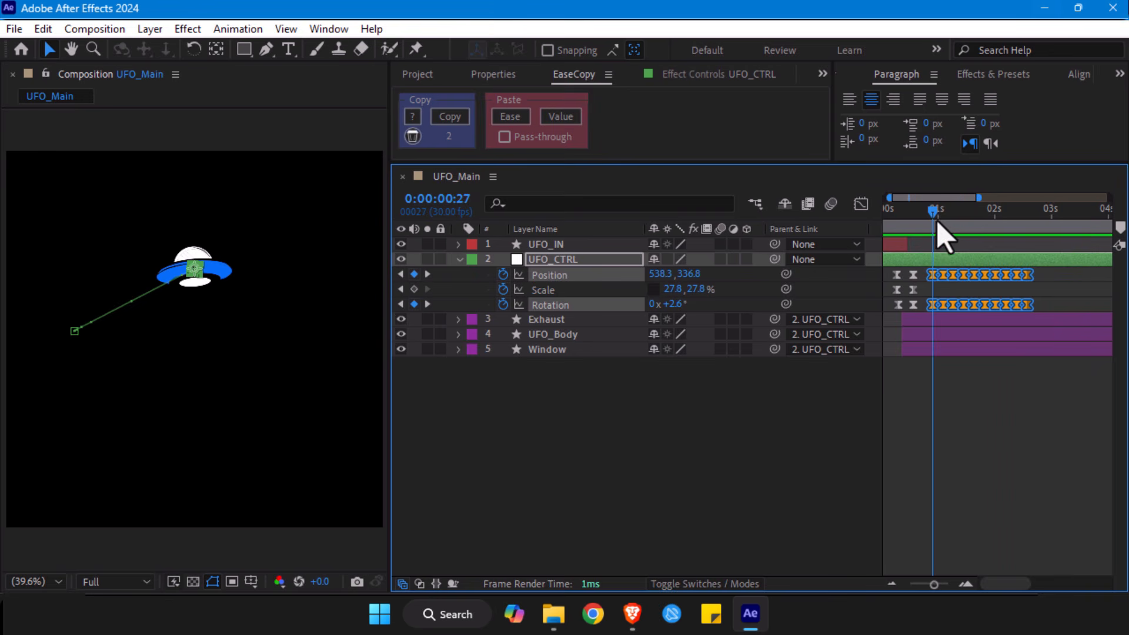
drag(1029, 308, 1017, 309)
key(space)
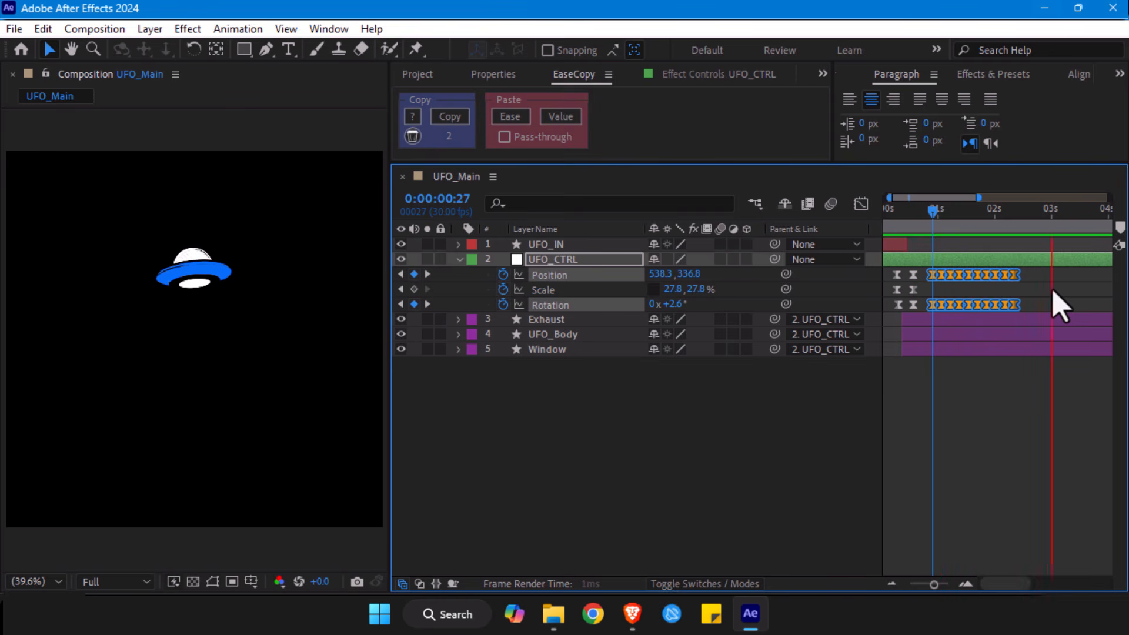
click(1014, 215)
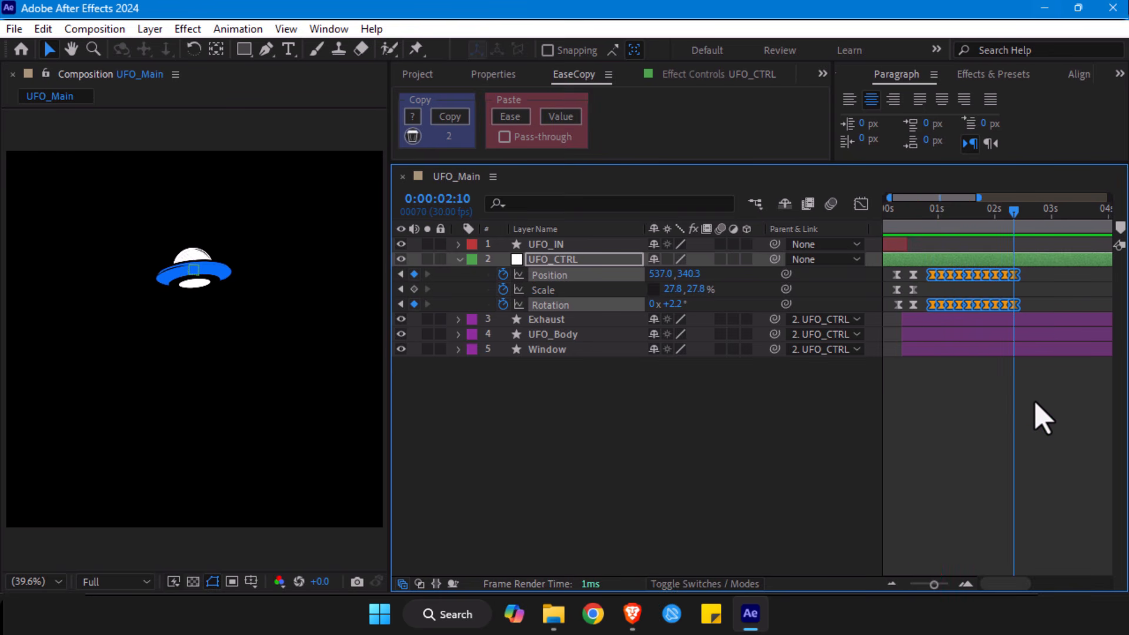
click(1043, 418)
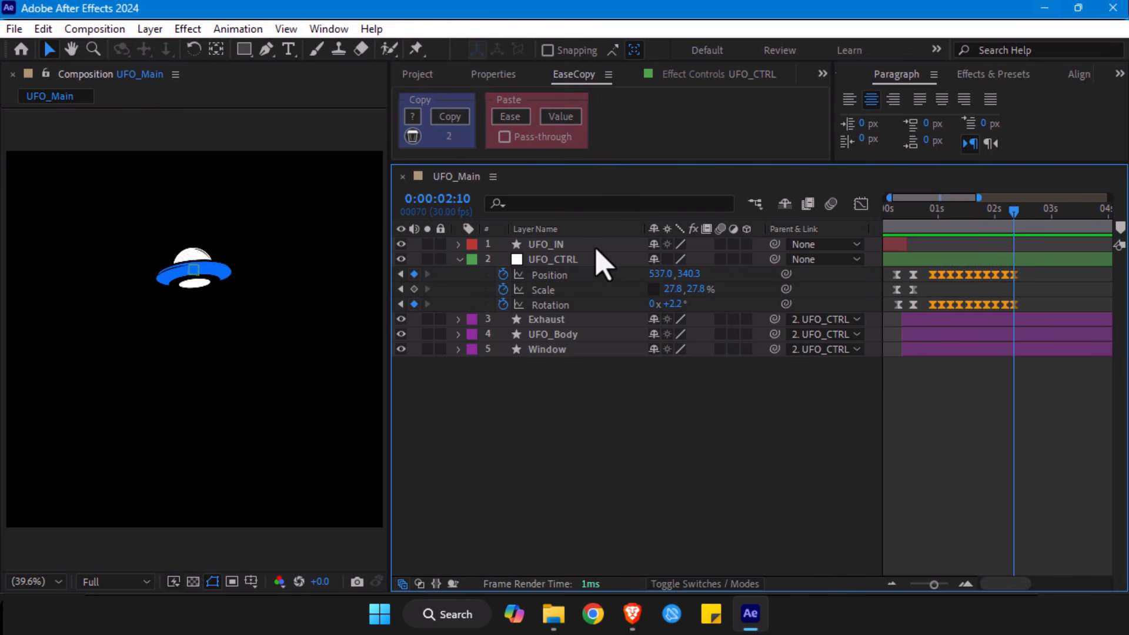
- Compare the timing of UFO_CTRL's entrance keyframes with that of its orange hovering keyframes
drag(934, 585, 920, 588)
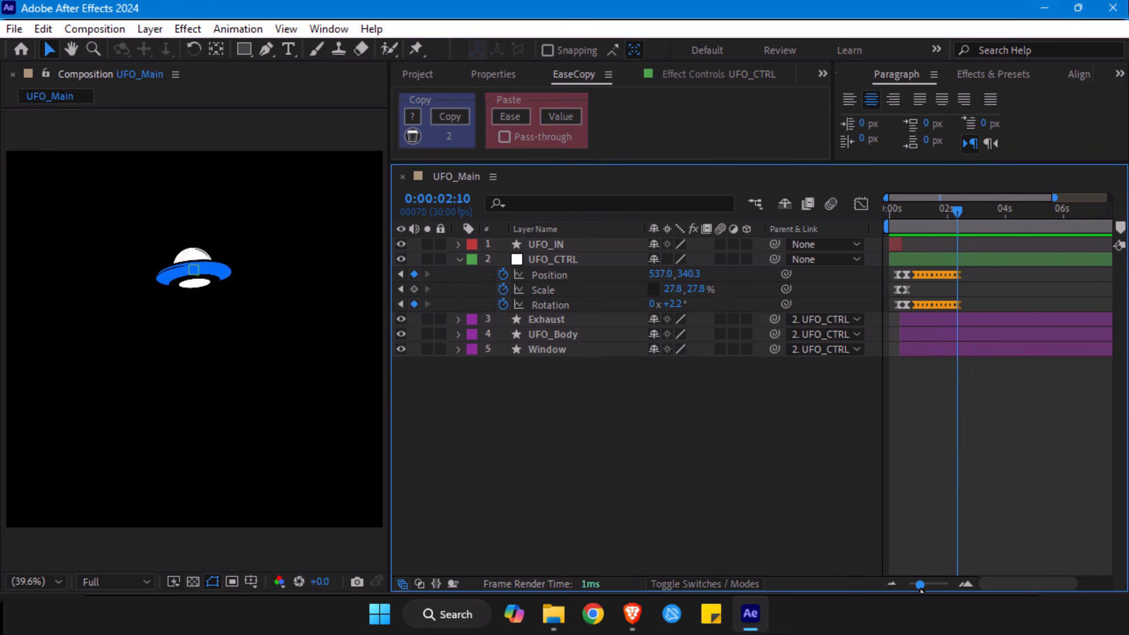
drag(891, 281, 909, 321)
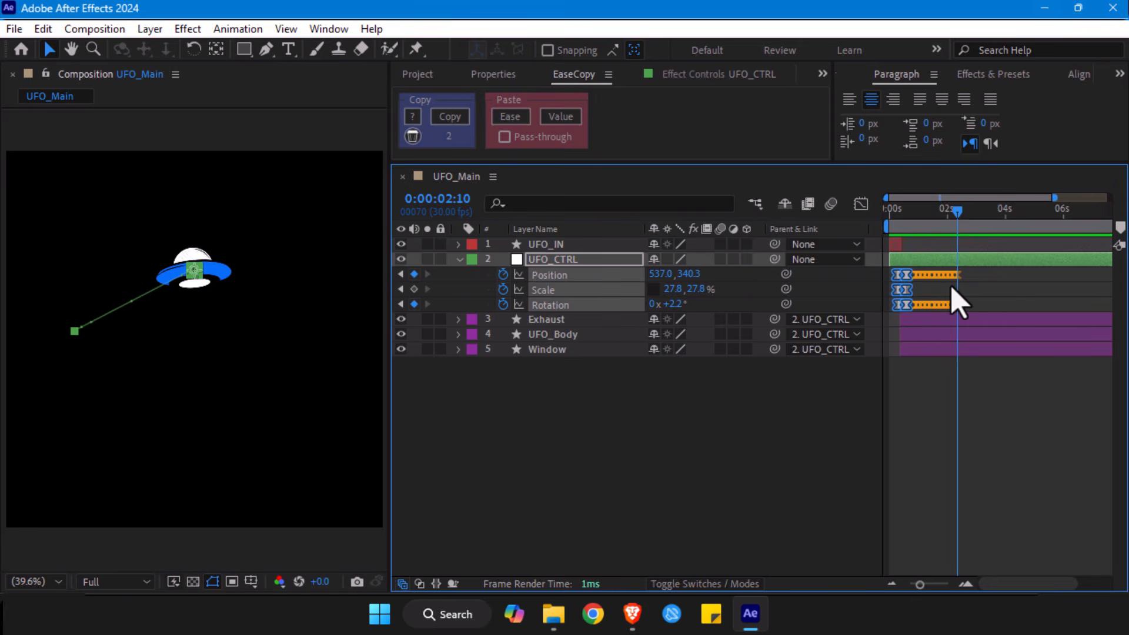
drag(965, 269, 911, 320)
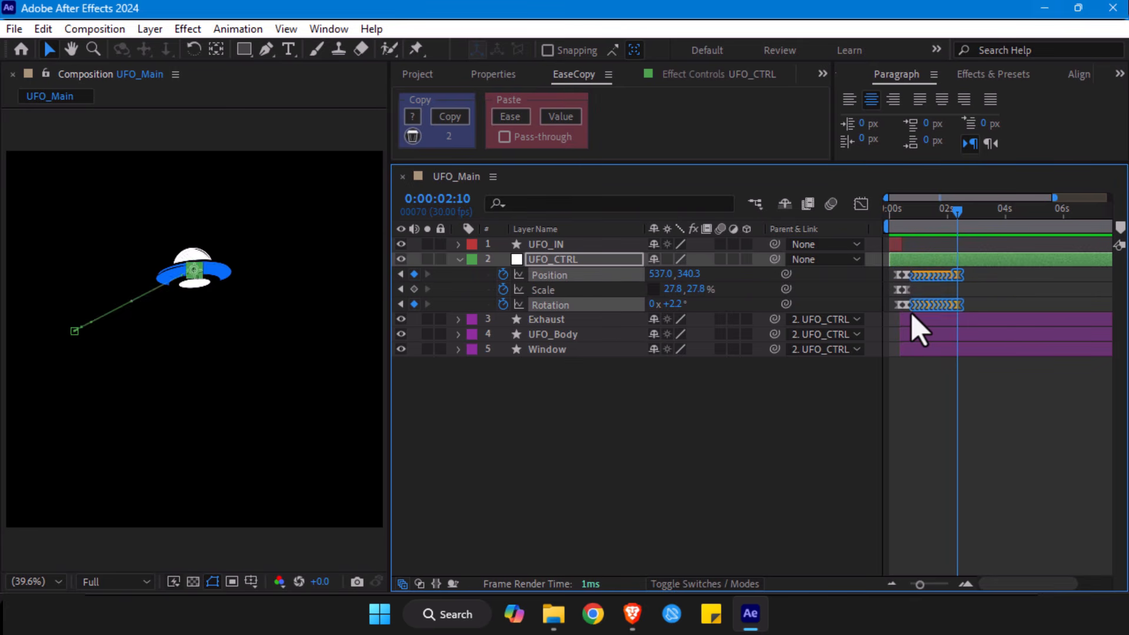
drag(888, 271, 911, 327)
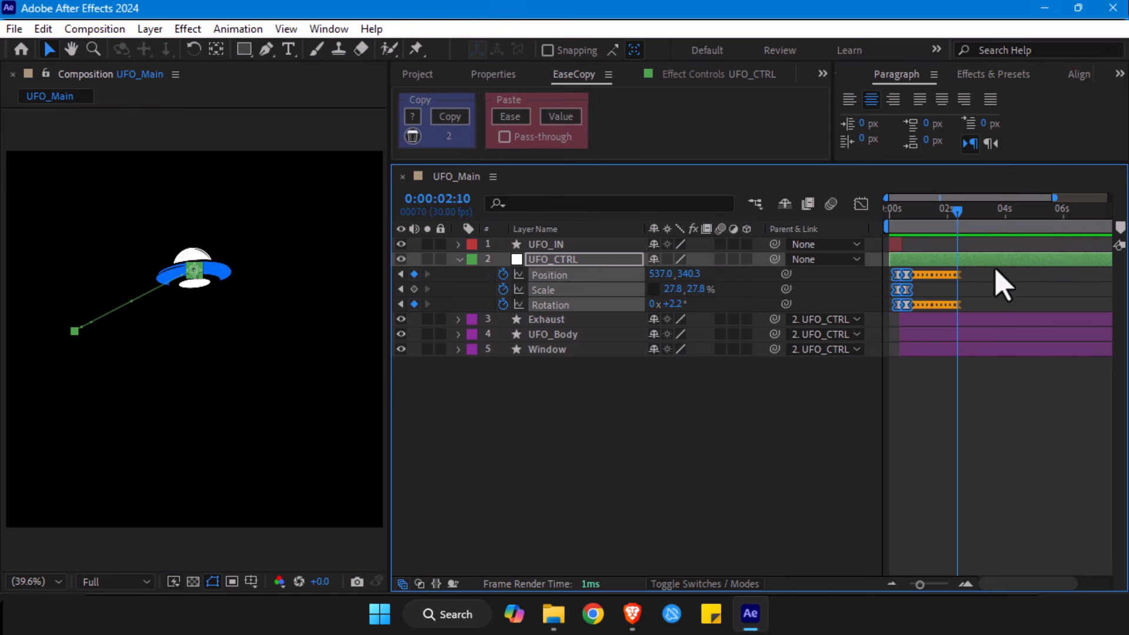
drag(965, 270, 911, 315)
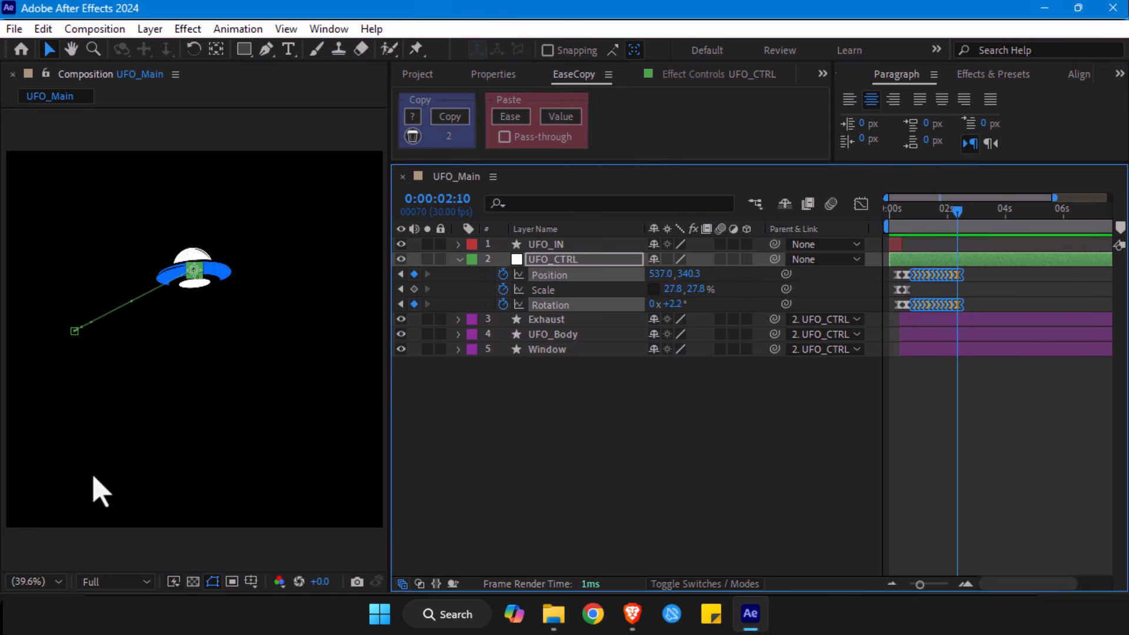
click(1012, 301)
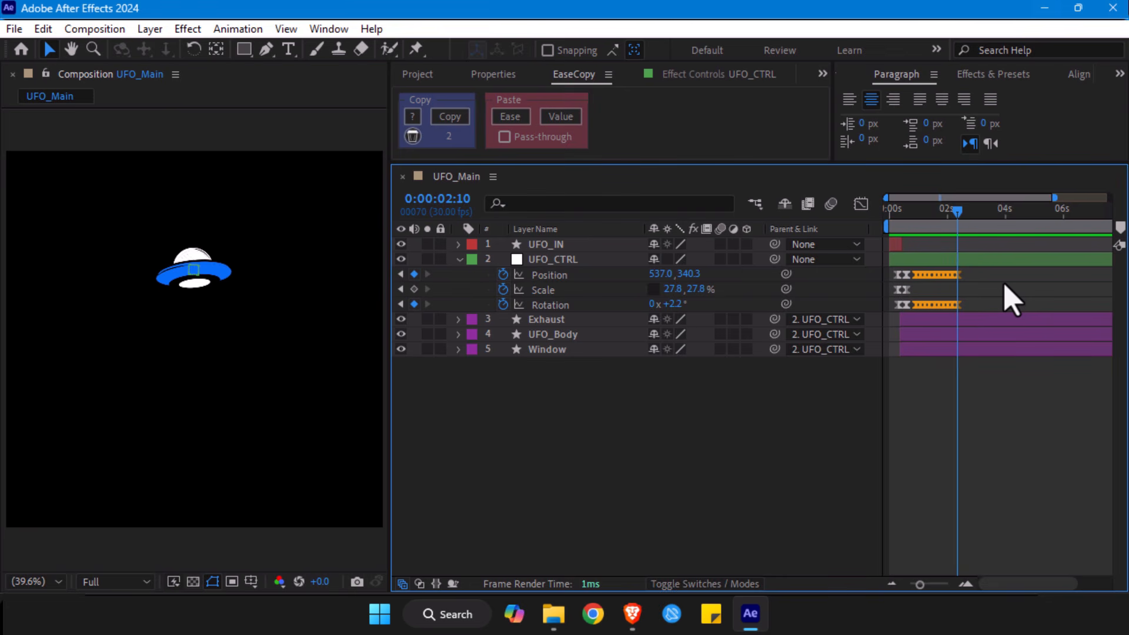
- Add Position, Scale and Rotation keyframes to UFO_CTRL at 0:00:02:20, keeping the current values
drag(920, 584, 938, 586)
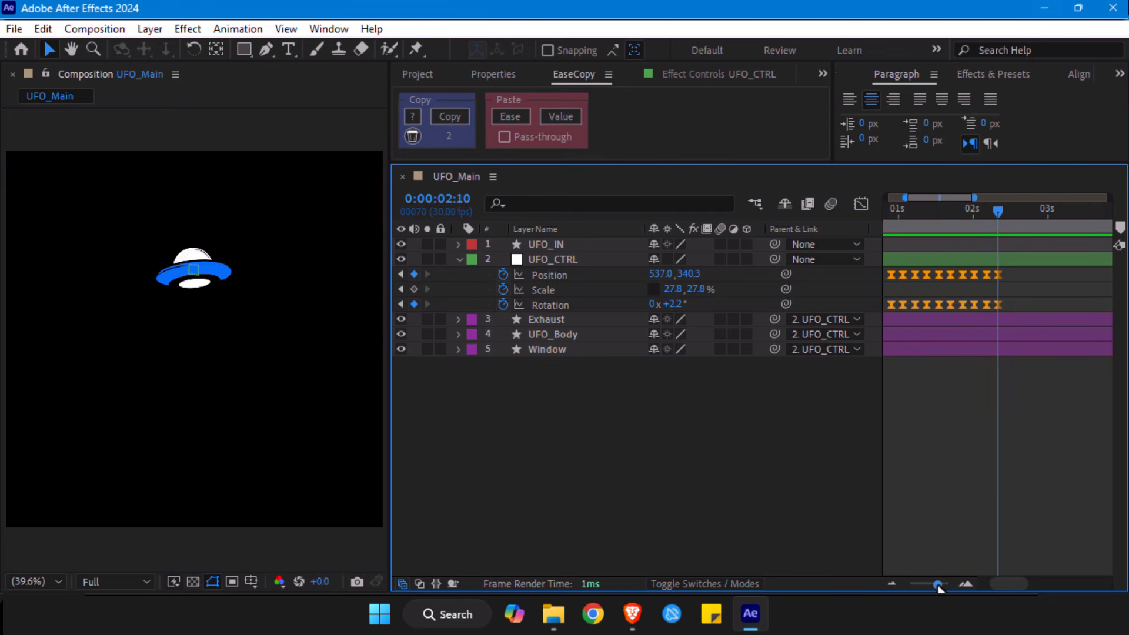
key(shift+Page_Down)
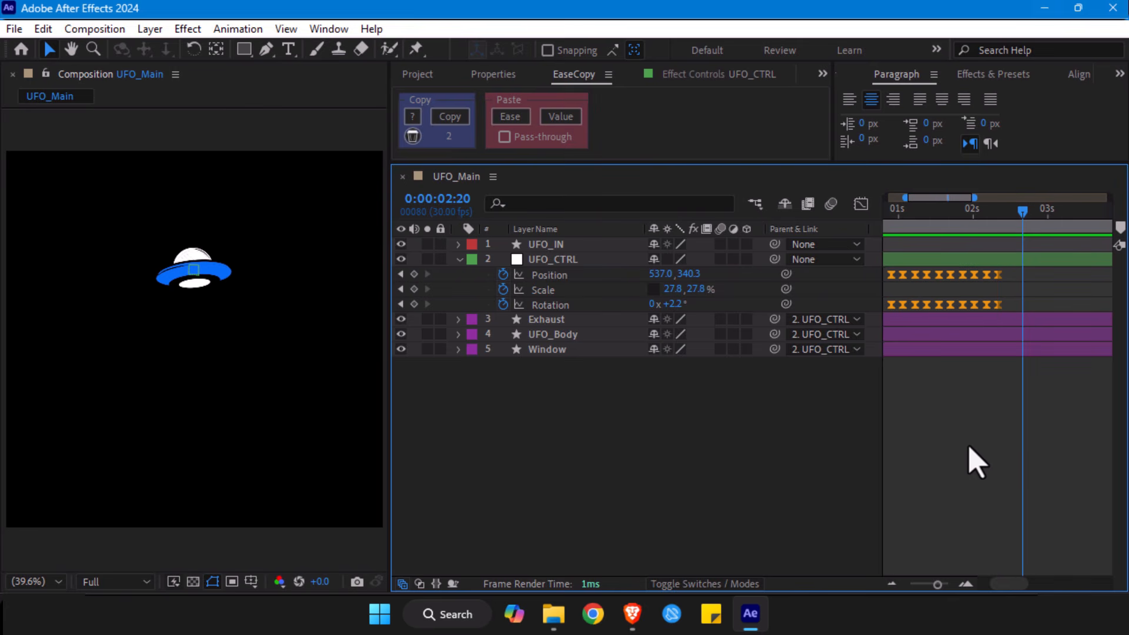
click(415, 275)
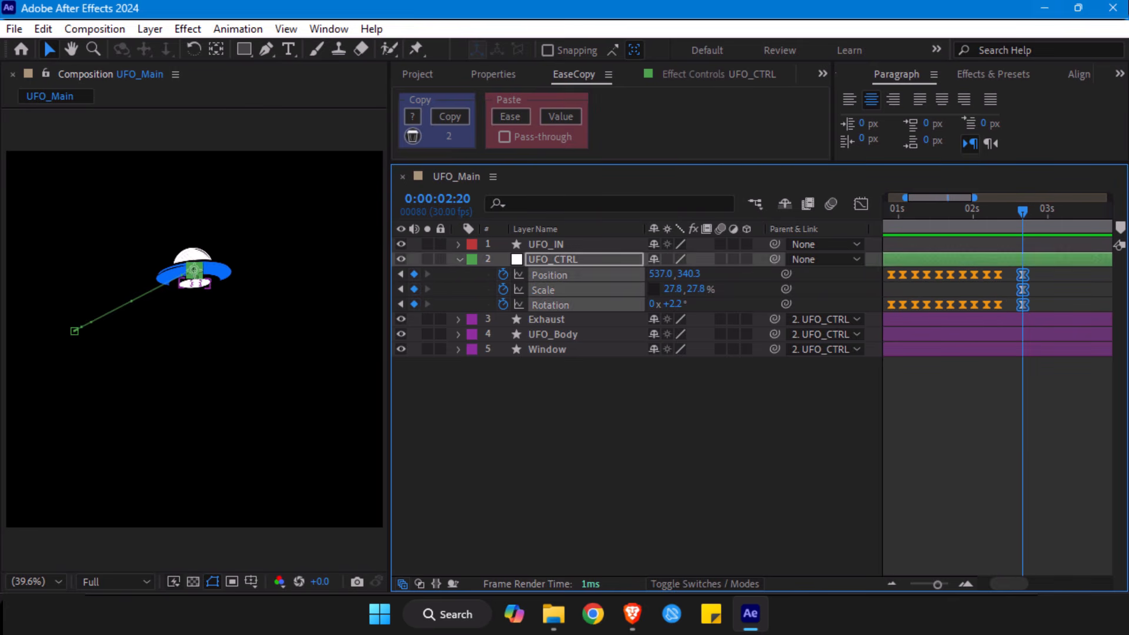
click(1018, 402)
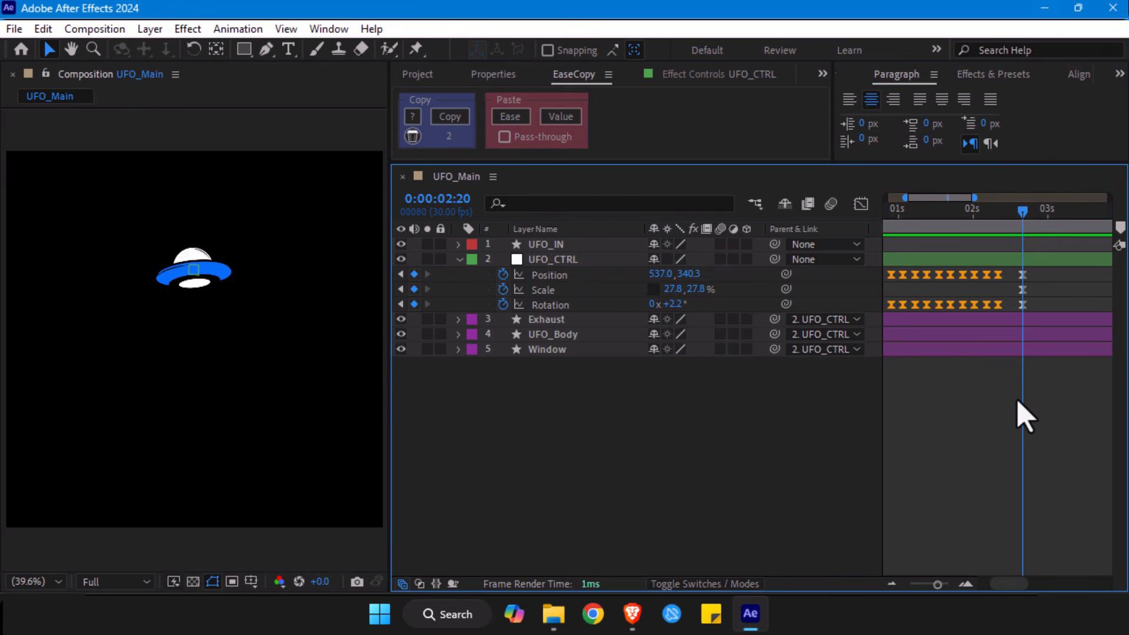
- Duplicate the UFO_IN shape layer
click(523, 259)
click(540, 246)
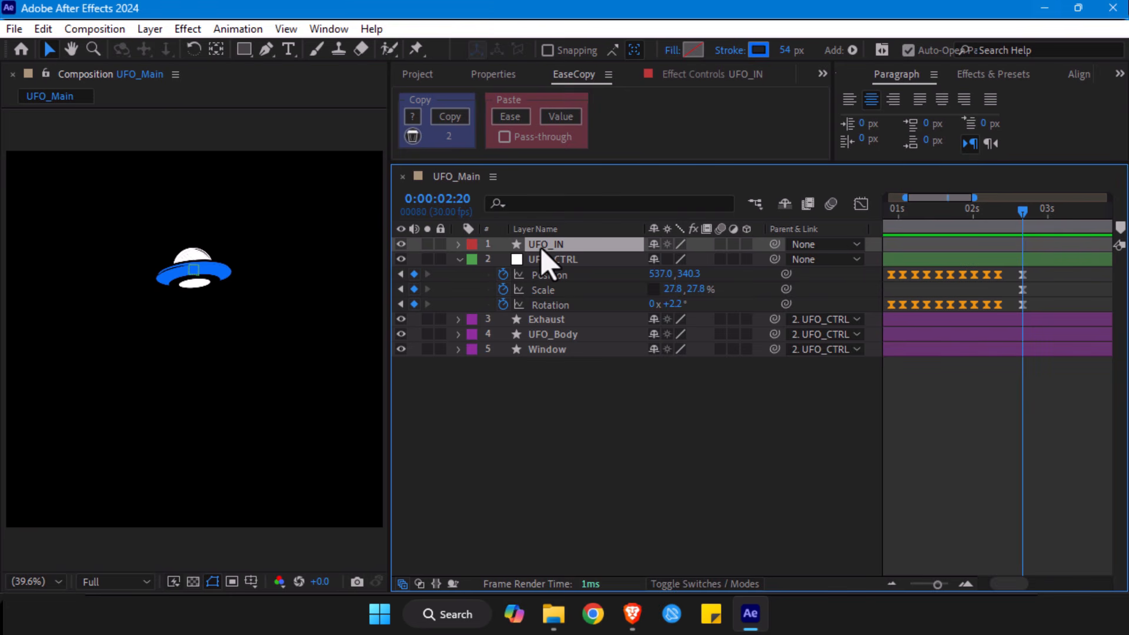
drag(937, 584, 910, 584)
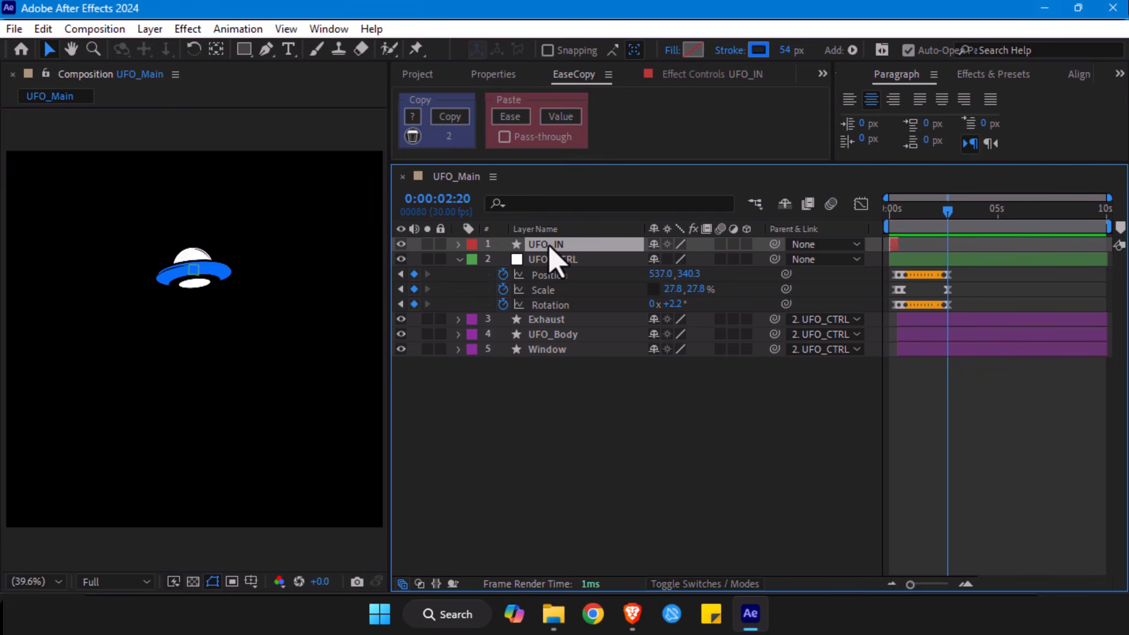
key(ctrl+d)
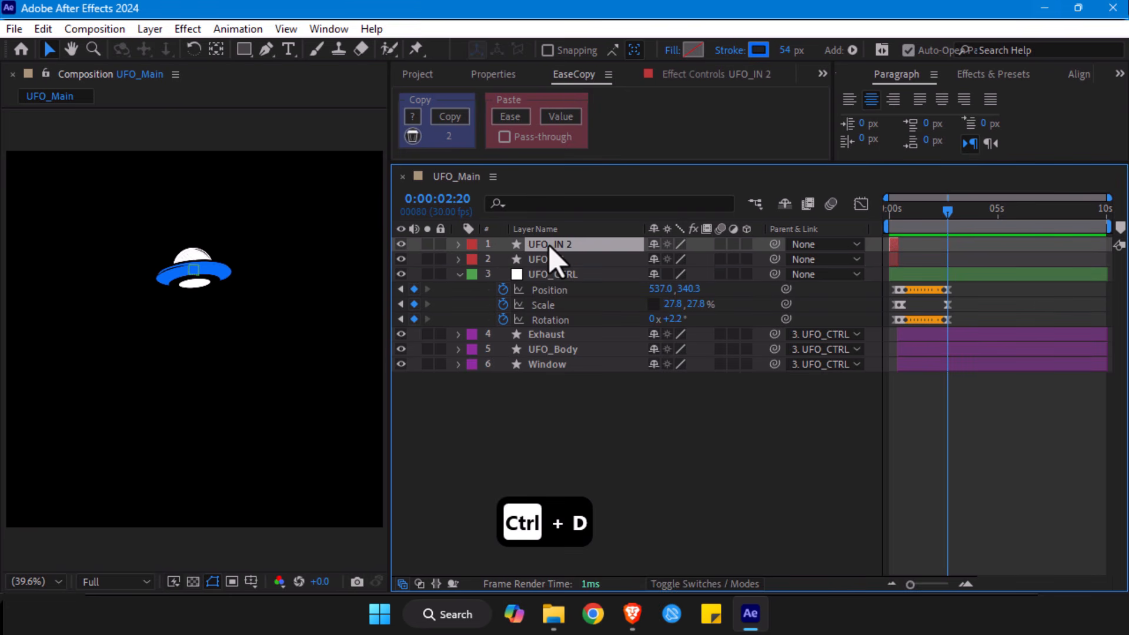
- Try moving the UFO_IN 2 layer to start at 0:00:02:20, and undo the move
drag(916, 587, 937, 588)
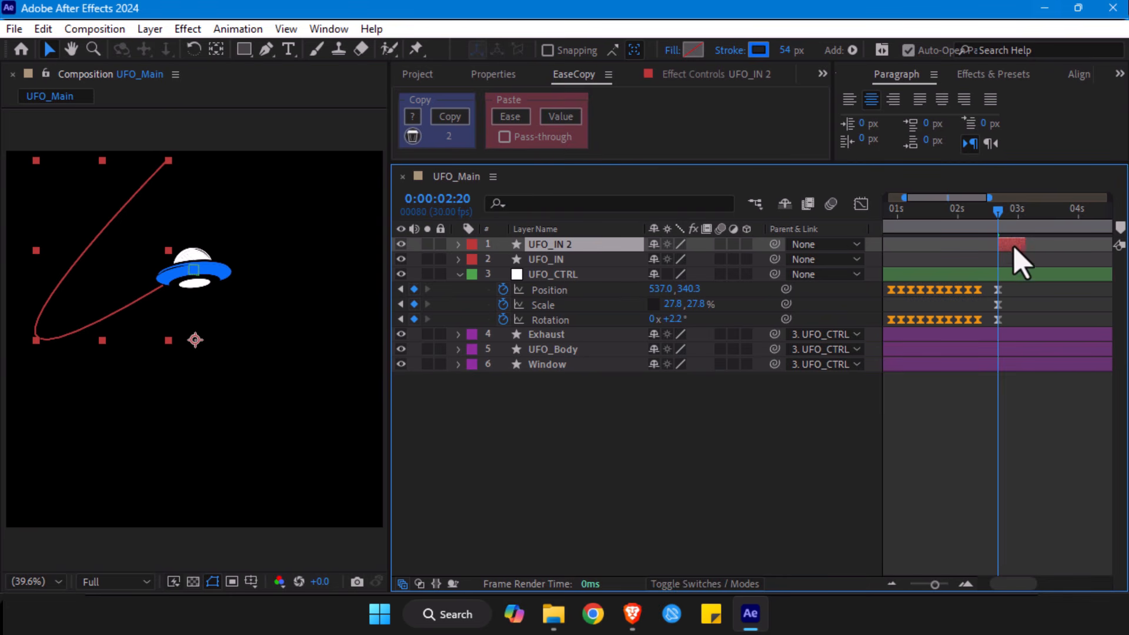
key(ctrl+z)
drag(935, 584, 910, 584)
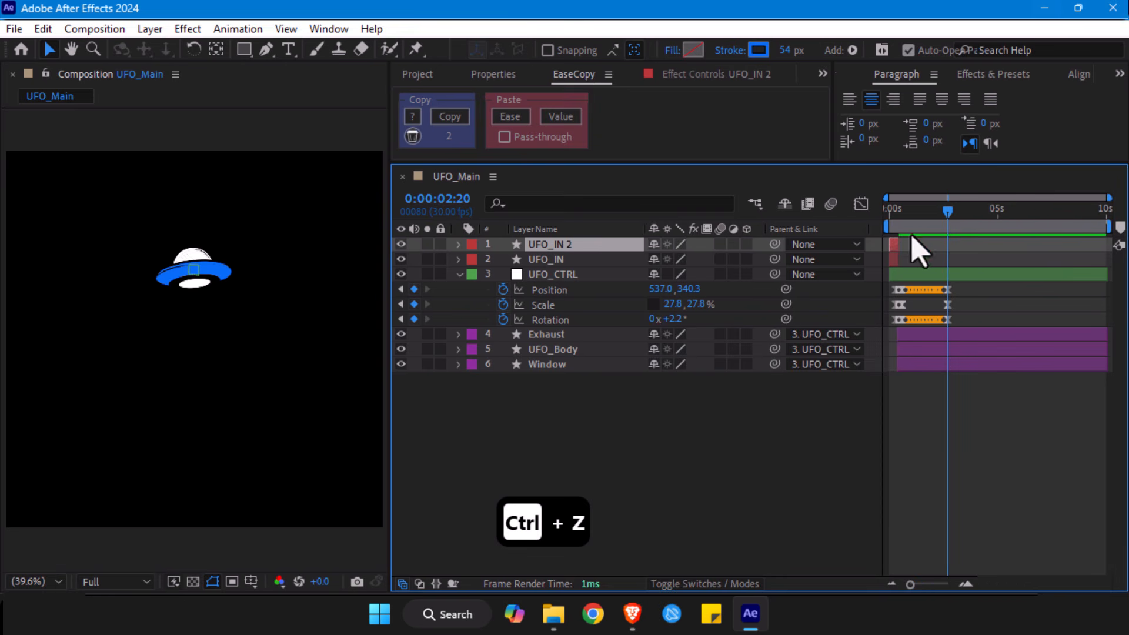
- Shift the UFO_IN 2 layer to start at 0:00:02:20 and check its trail over the following frames
drag(891, 244, 943, 247)
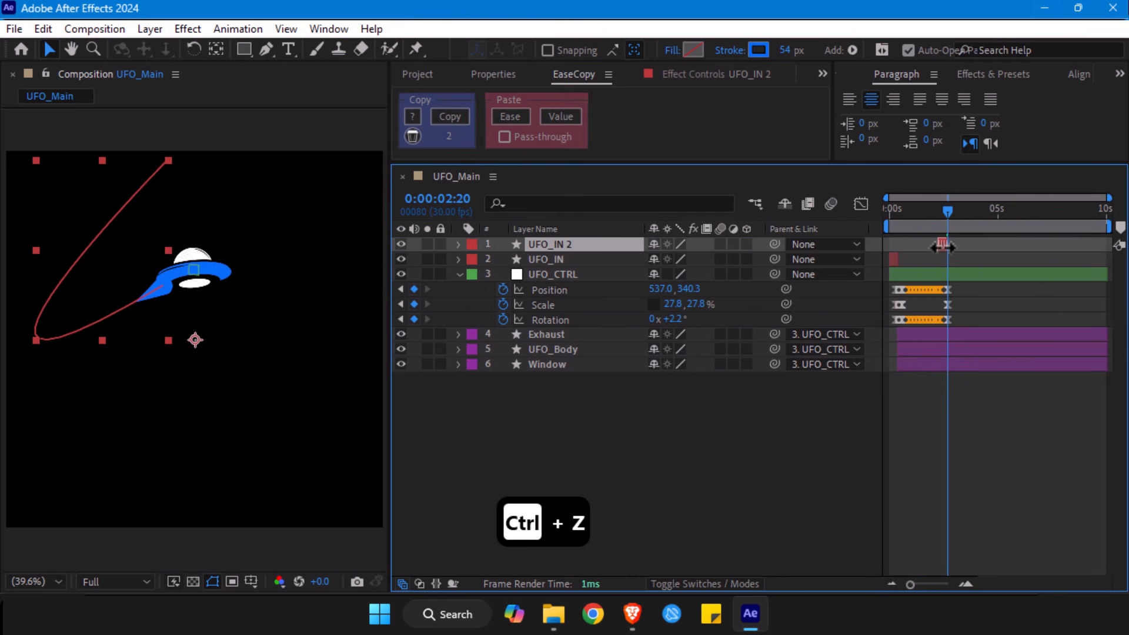
drag(913, 584, 941, 583)
drag(958, 247, 1013, 251)
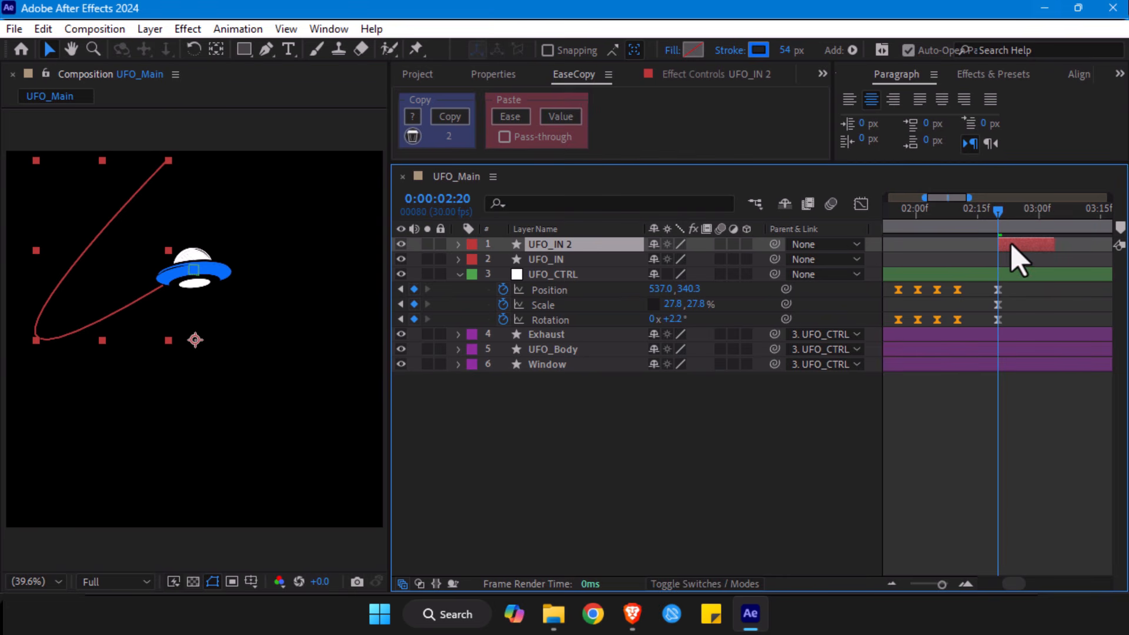
drag(1002, 224, 1027, 224)
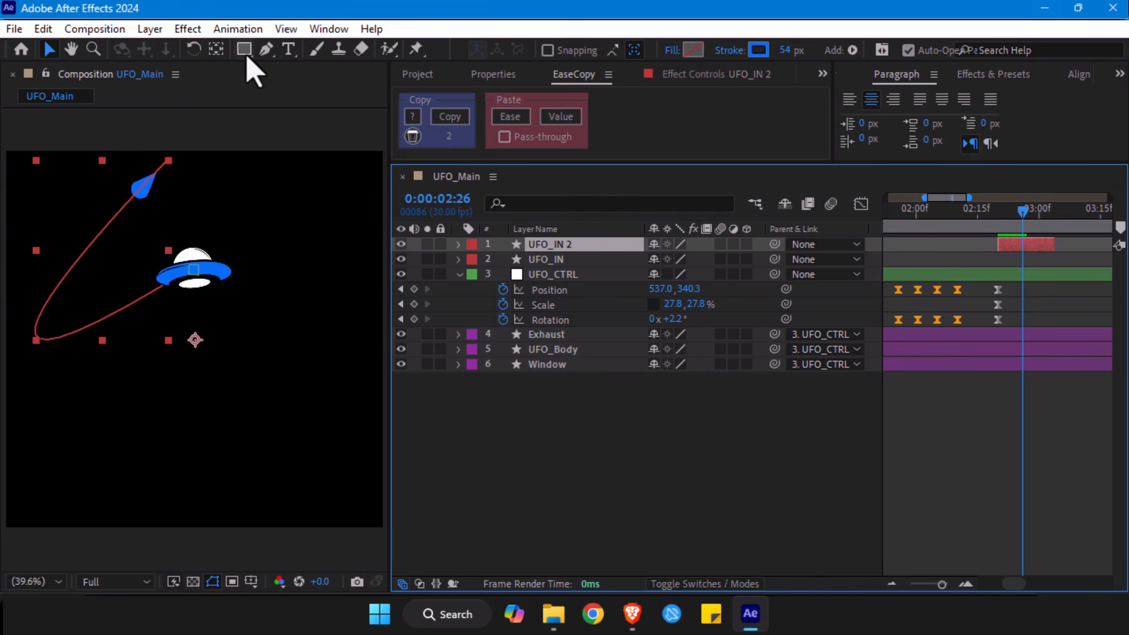
- Adjust the Bezier handle at the UFO end of the UFO_IN 2 path so the curve bulges to the right
click(266, 49)
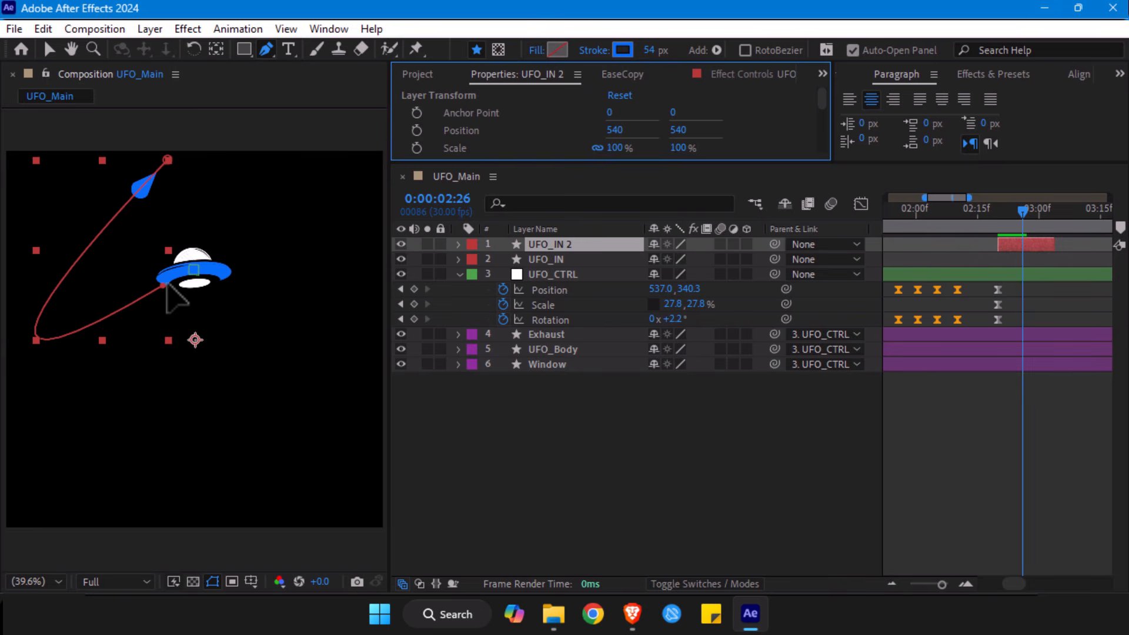
click(163, 285)
scroll(123, 283, down, 1)
scroll(69, 364, down, 2)
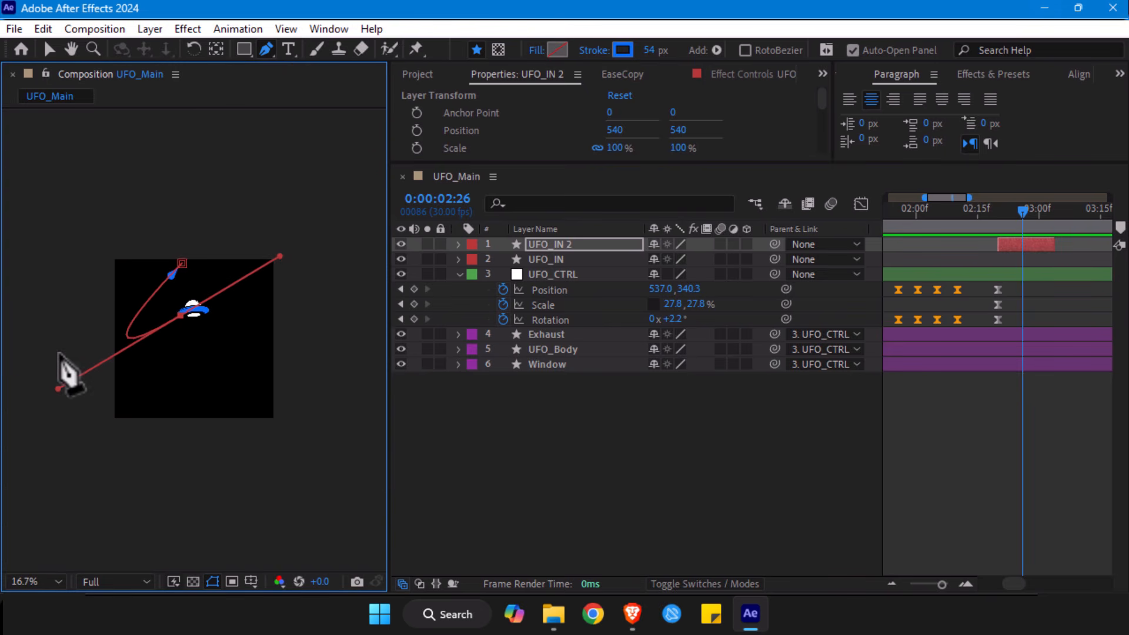
drag(59, 389, 279, 303)
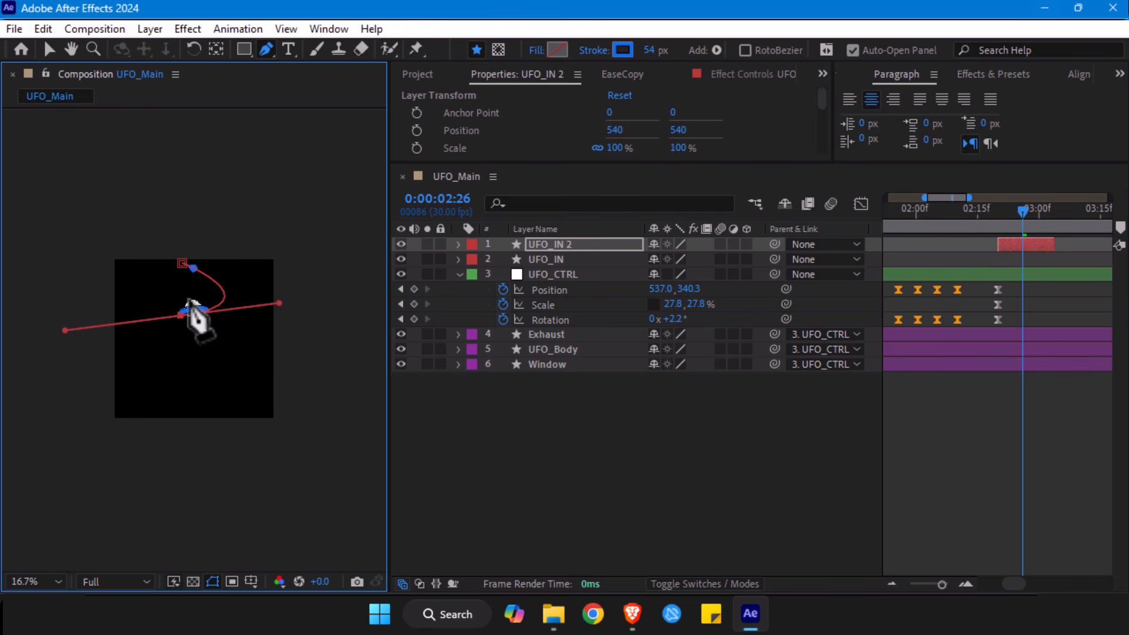
- Reposition the UFO_IN 2 path's top point further right and its lower point at the UFO's right edge, steepening the curve's handle
scroll(189, 320, up, 2)
key(v)
drag(181, 265, 290, 259)
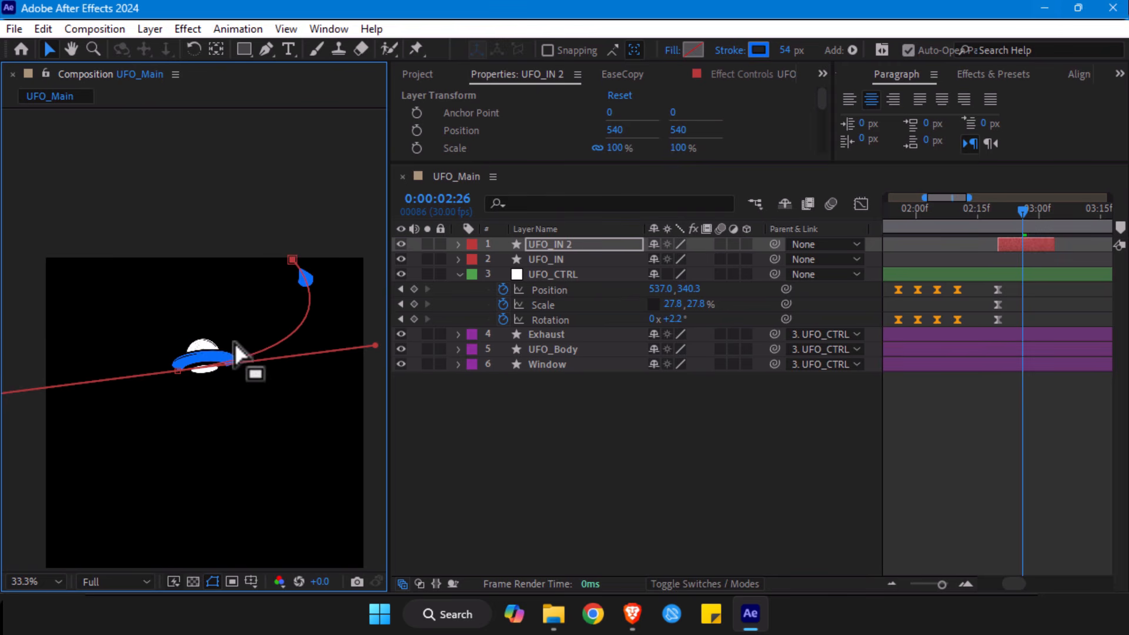
mouse_move(178, 370)
mouse_down()
mouse_move(238, 379)
mouse_move(211, 351)
mouse_move(186, 359)
mouse_up()
scroll(227, 364, down, 1)
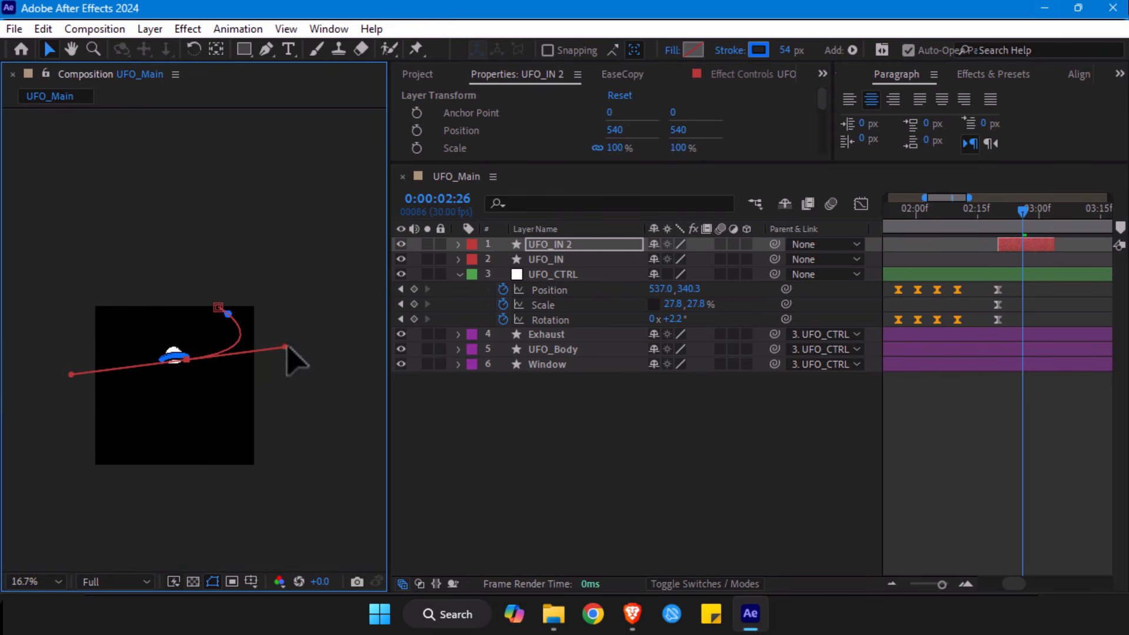
scroll(291, 337, up, 1)
drag(65, 315, 193, 264)
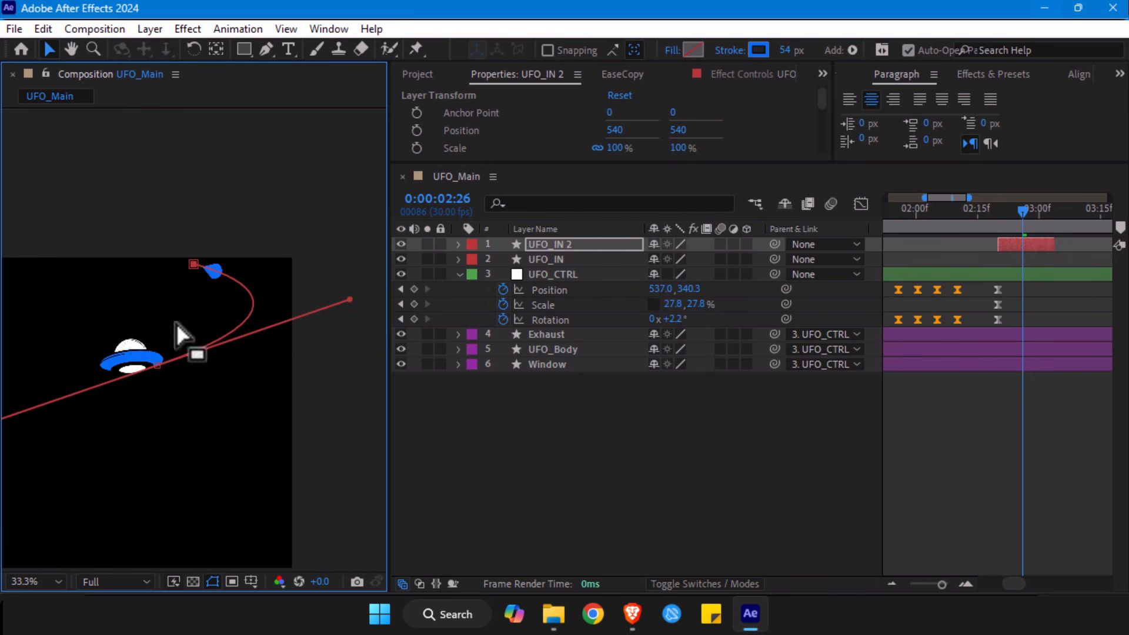
drag(157, 365, 158, 360)
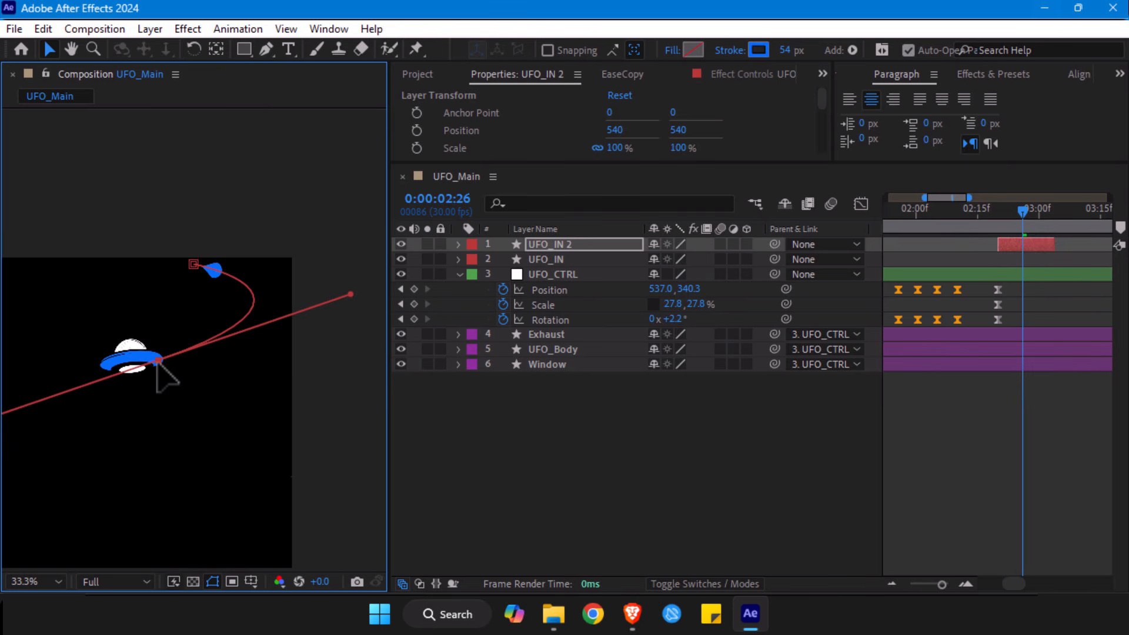
- Reveal UFO_IN 2's Start and End keyframes and check the trail's direction along the reshaped path
click(1038, 246)
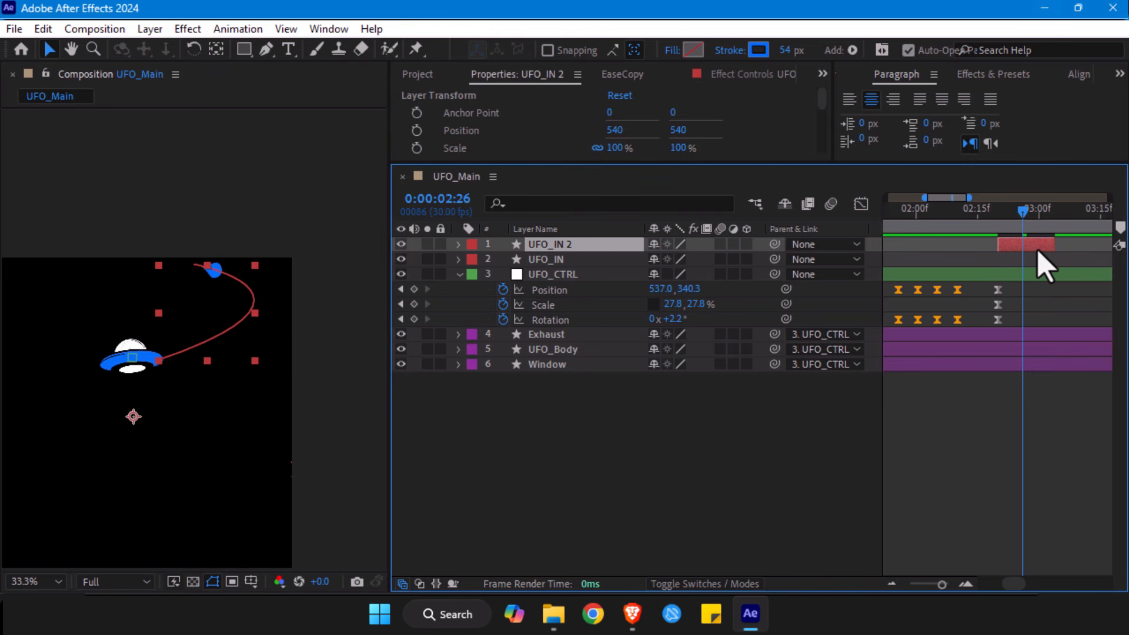
key(u)
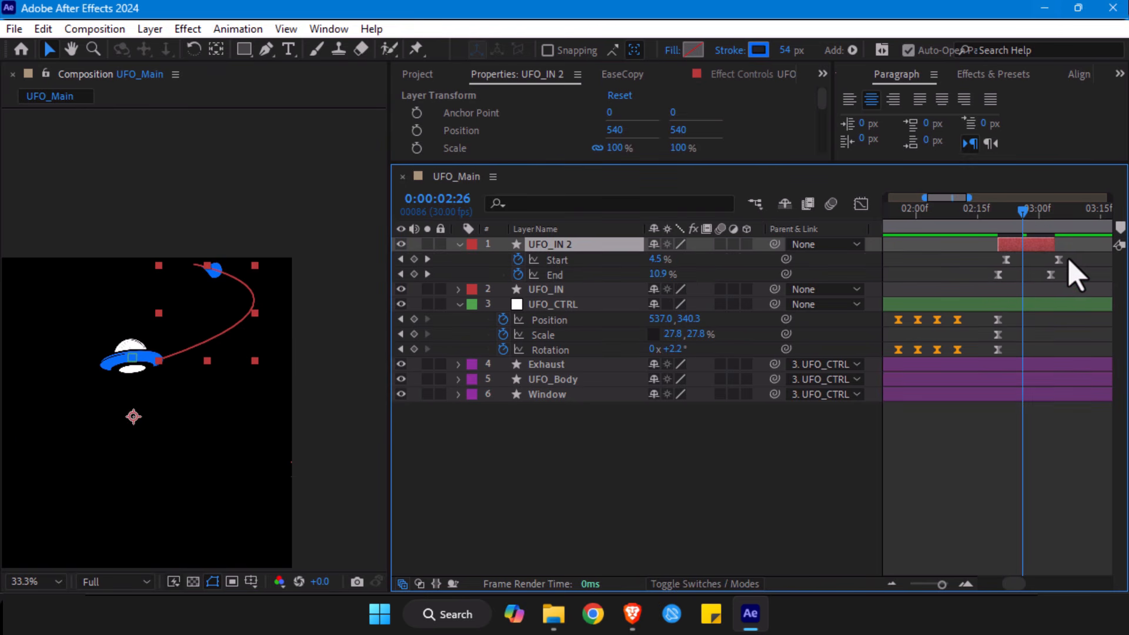
mouse_move(1015, 222)
mouse_down()
mouse_move(998, 222)
mouse_move(1048, 230)
mouse_up()
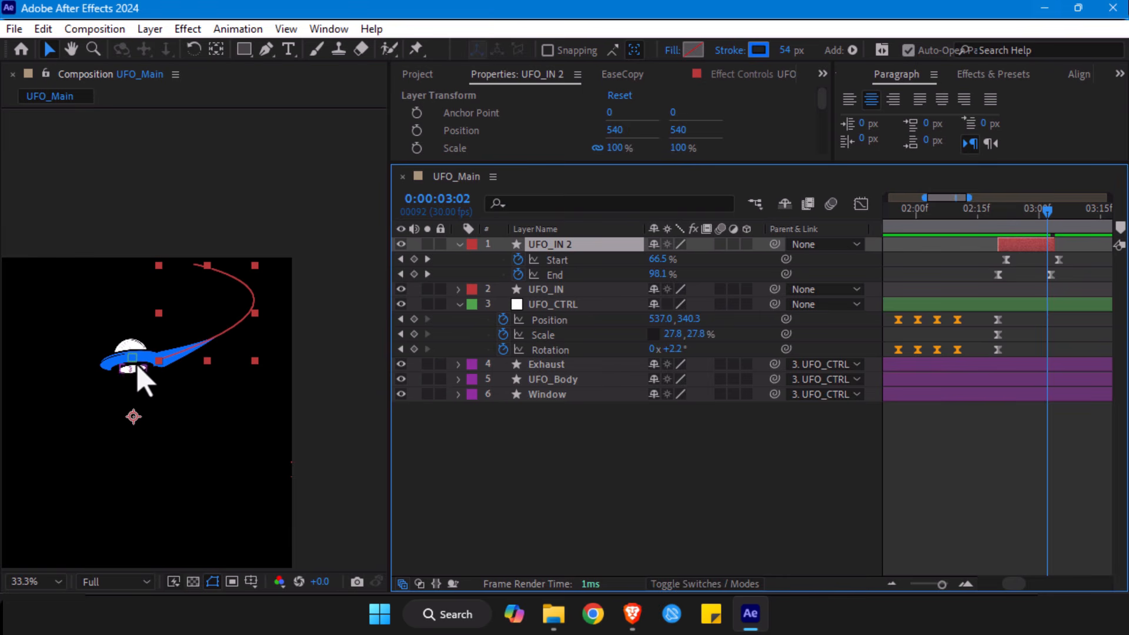
- Rename the UFO_IN 2 layer as UFO_OUT
key(Return)
click(568, 245)
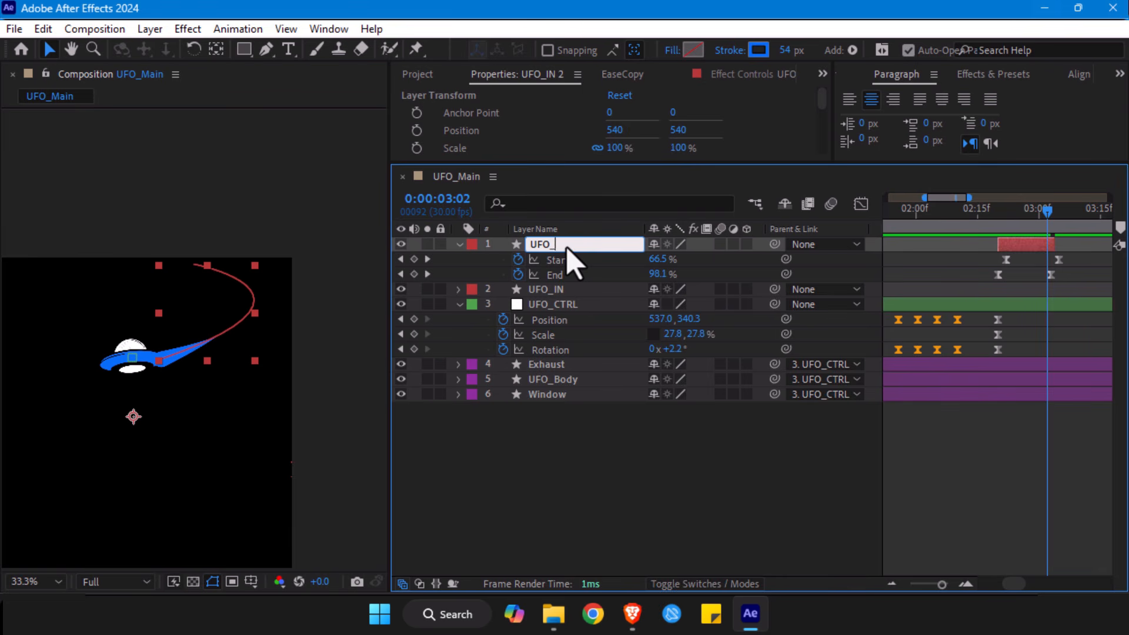
key(Return)
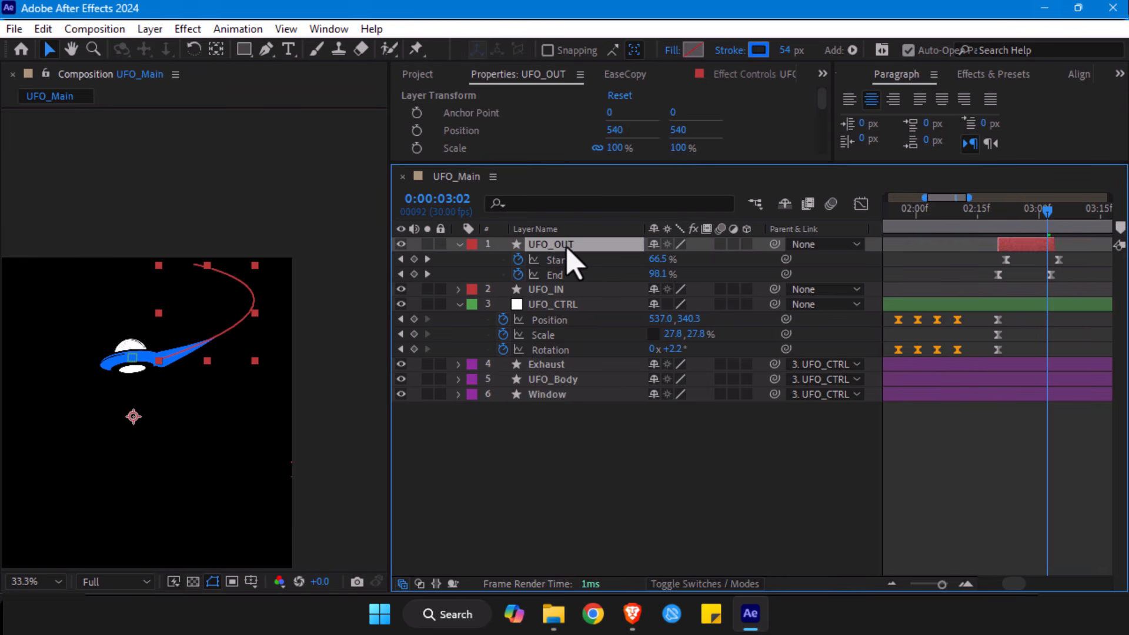
- Time-reverse UFO_OUT's Start and End keyframes and check the trail leaving the UFO
drag(1072, 255, 967, 289)
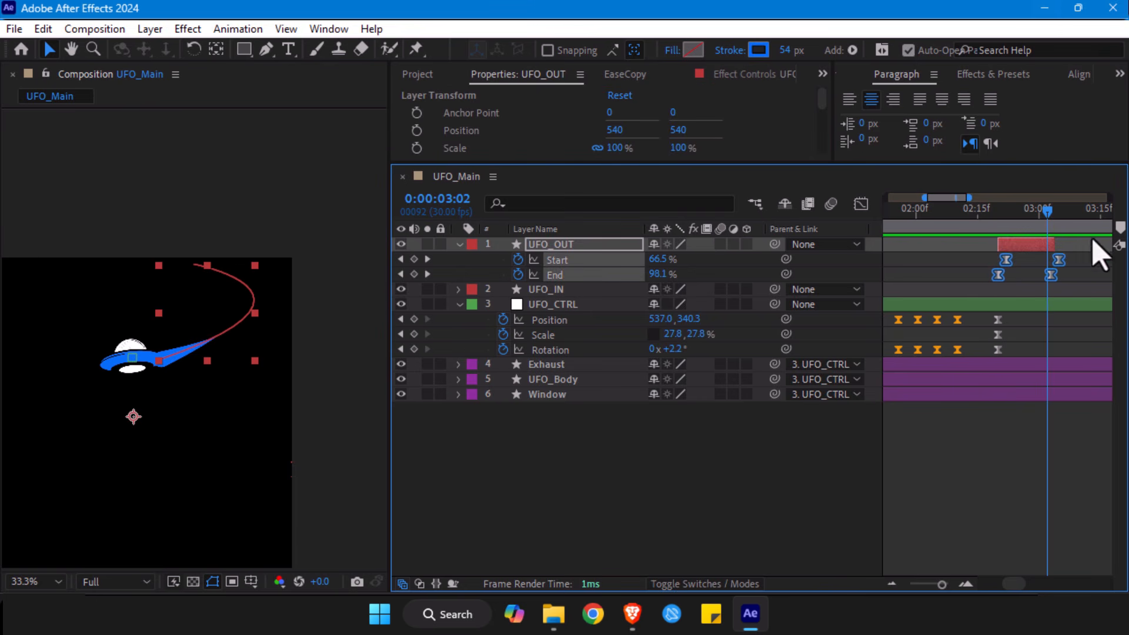
right_click(998, 274)
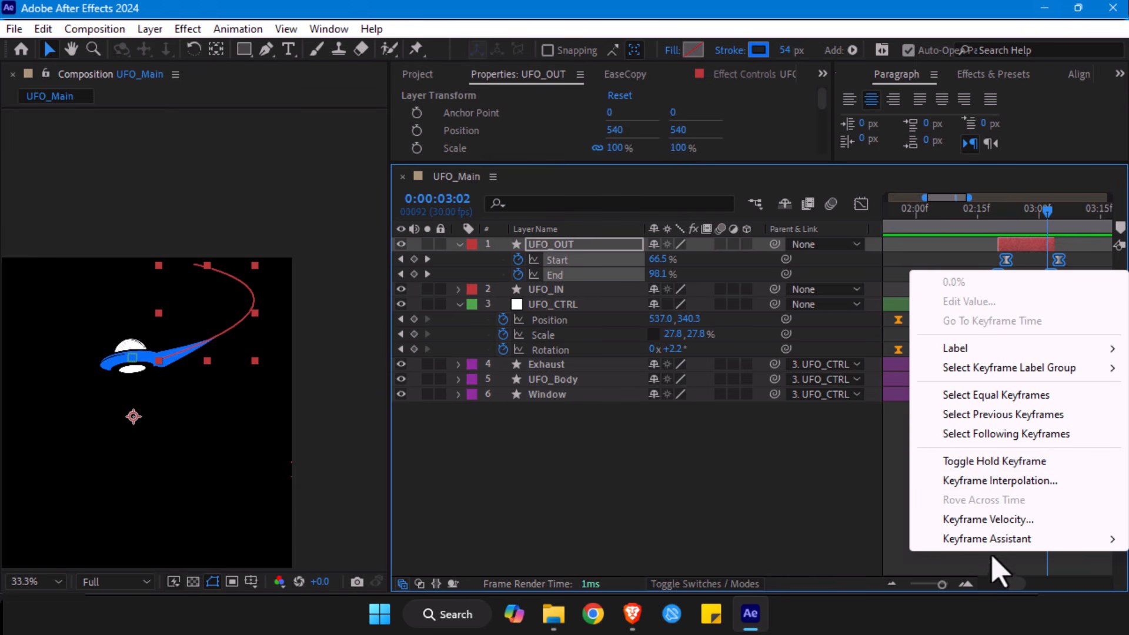
mouse_move(995, 539)
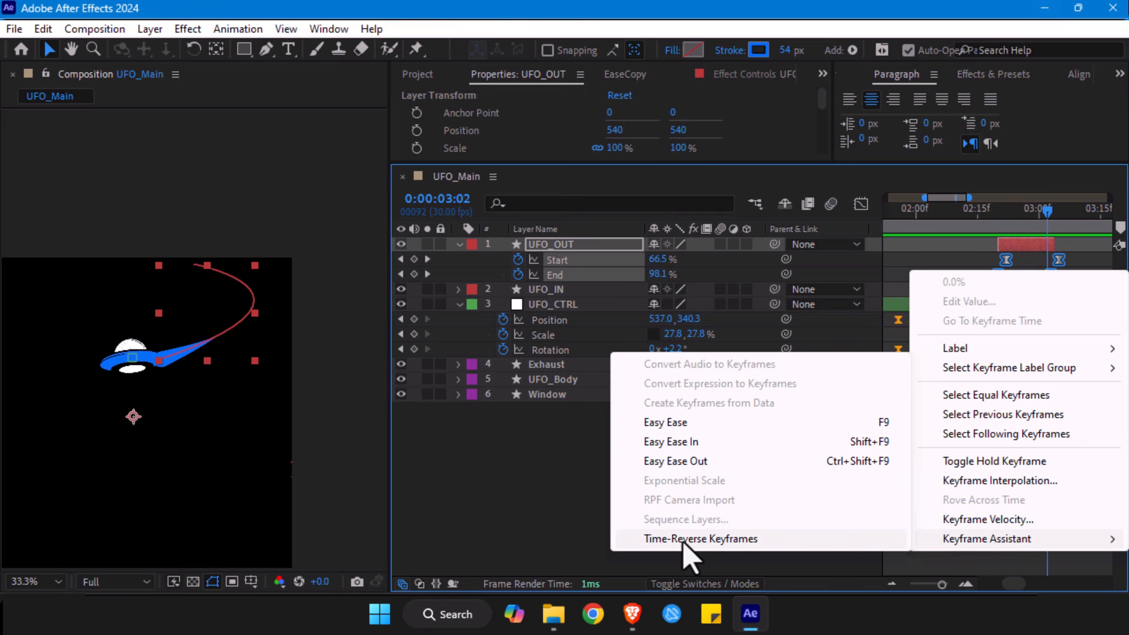
click(714, 541)
drag(995, 212, 1005, 213)
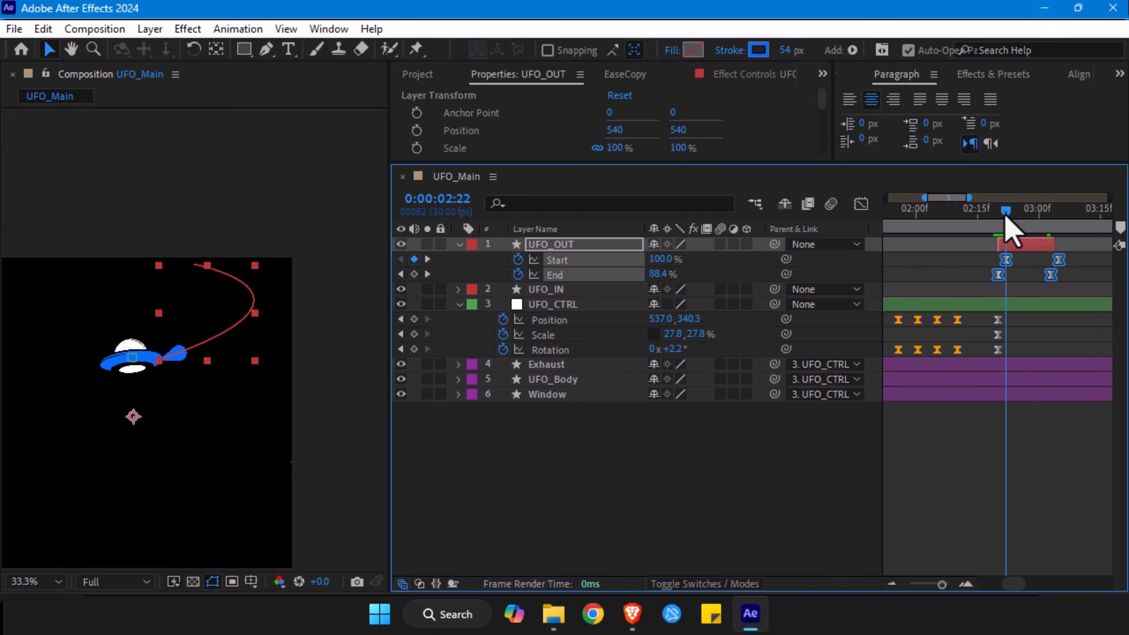
drag(1006, 226, 1011, 227)
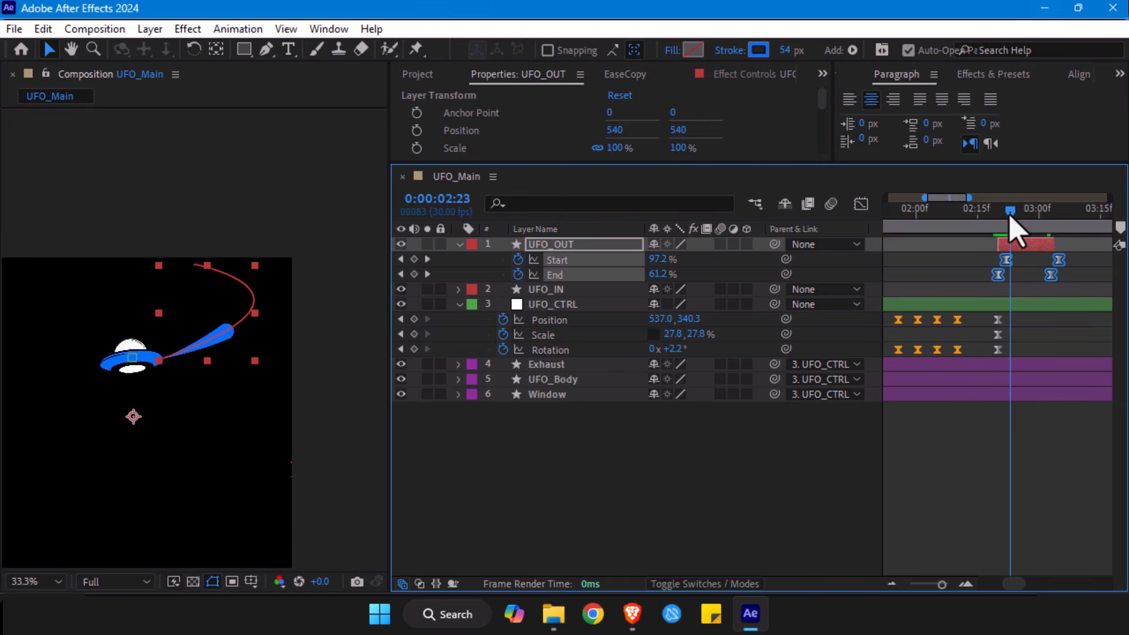
drag(1073, 261, 929, 288)
right_click(1000, 275)
mouse_move(951, 544)
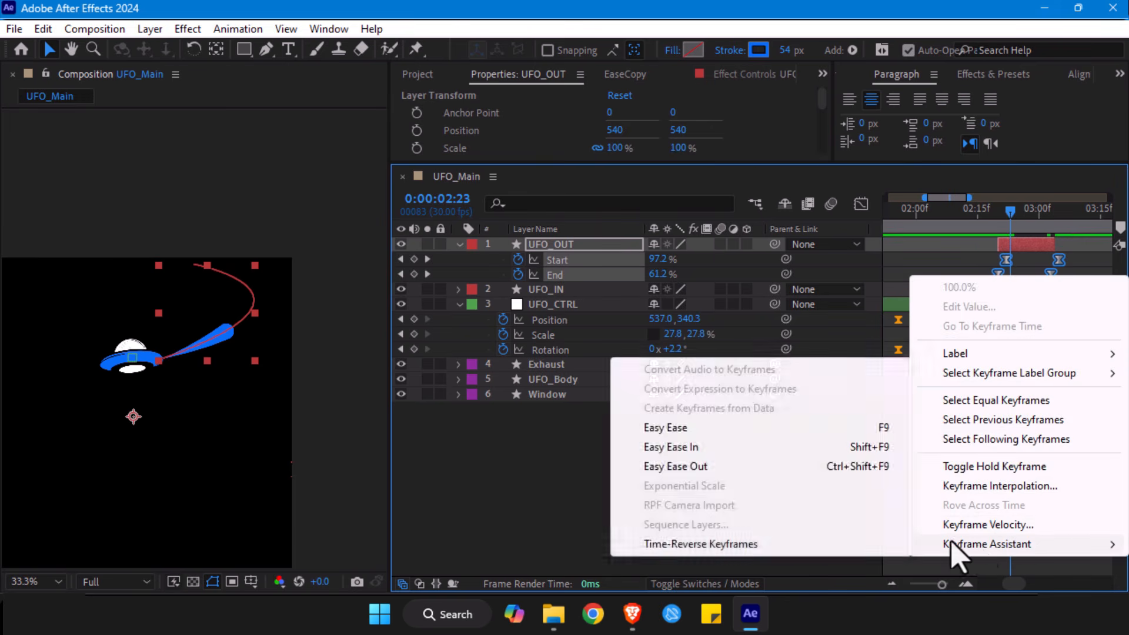
click(585, 541)
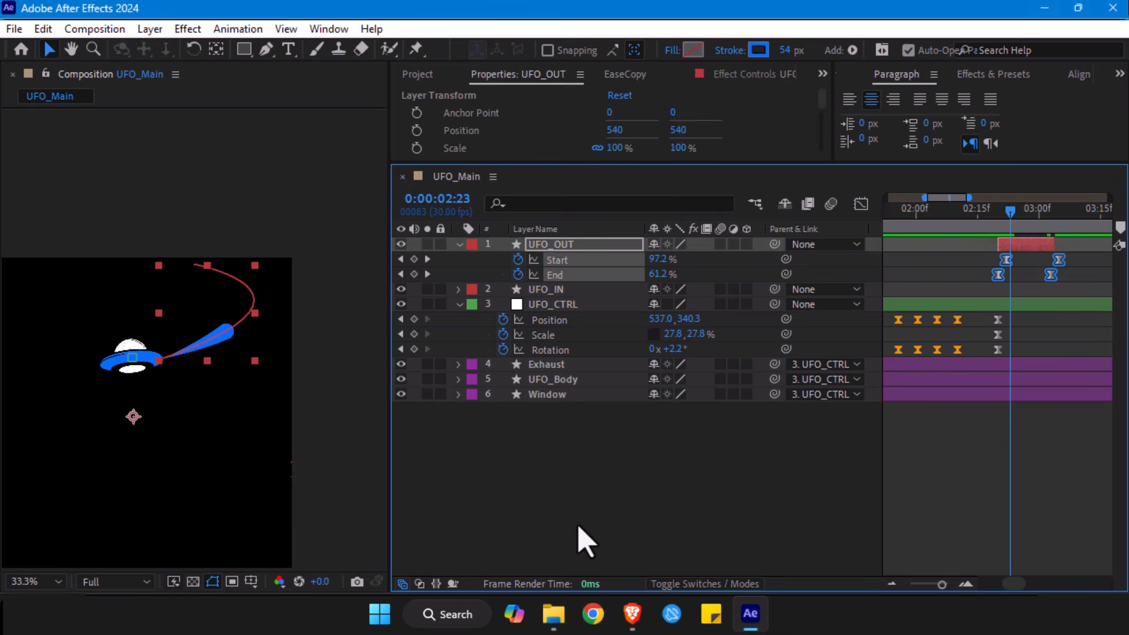
click(585, 541)
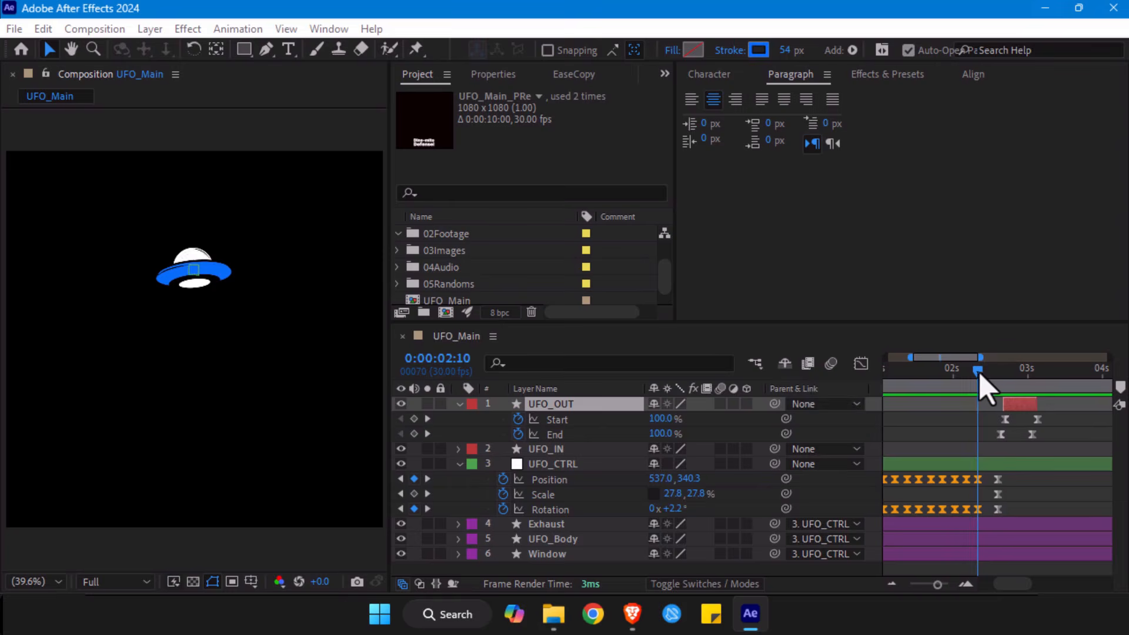
- Tilt UFO_CTRL counter-clockwise at its last hover Rotation keyframe, at 0:00:02:10
mouse_move(980, 381)
mouse_down()
mouse_move(1021, 381)
mouse_move(998, 385)
mouse_up()
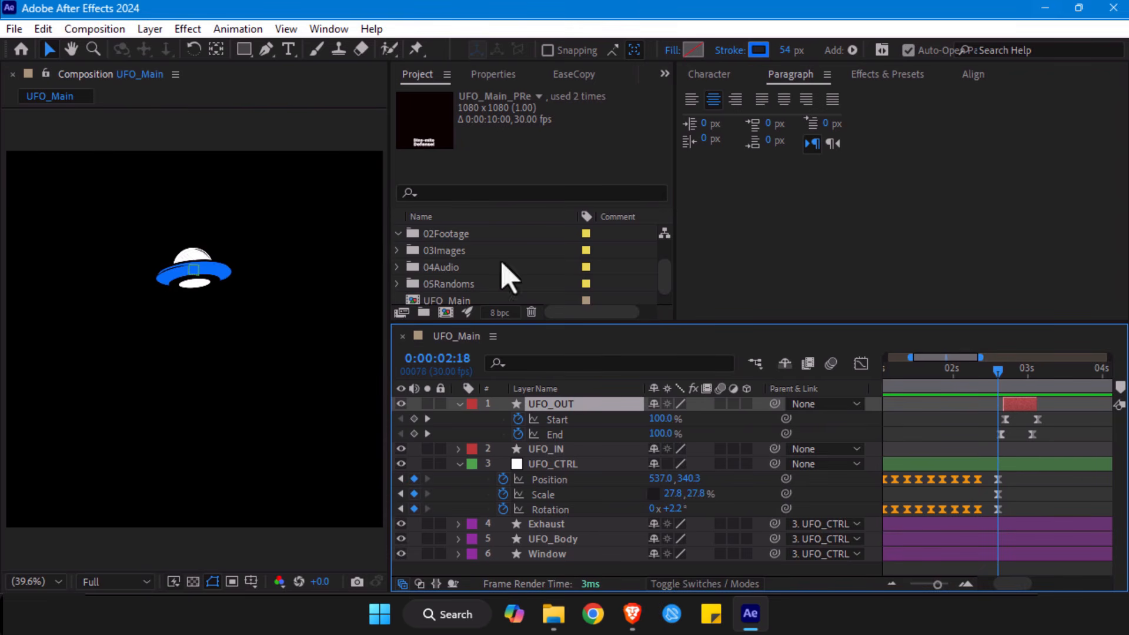
click(556, 465)
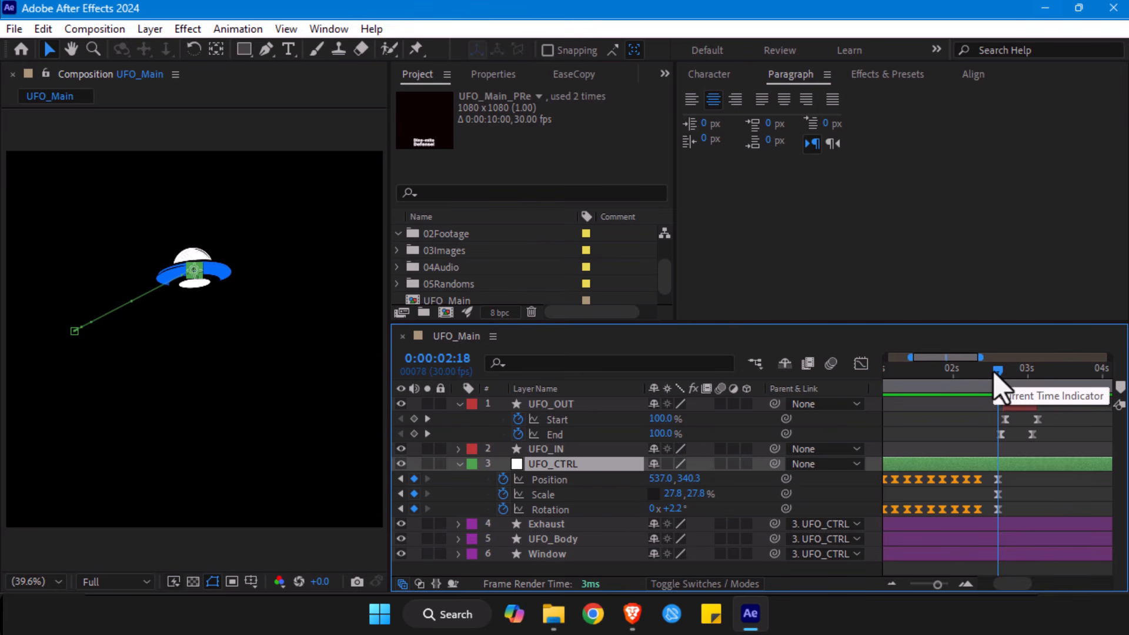
drag(995, 374, 973, 376)
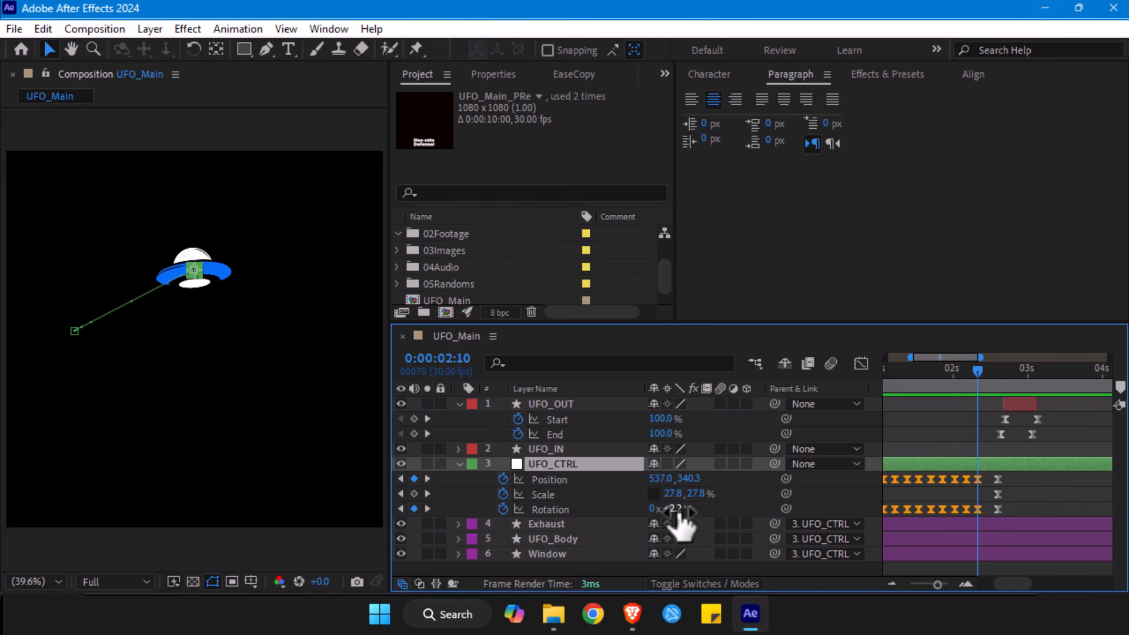
drag(674, 510, 624, 521)
- Paste -5.3° into UFO_CTRL's Rotation keyframe at 0:00:02:18, and increase the tilt to -9.4°
click(982, 372)
drag(983, 379, 998, 374)
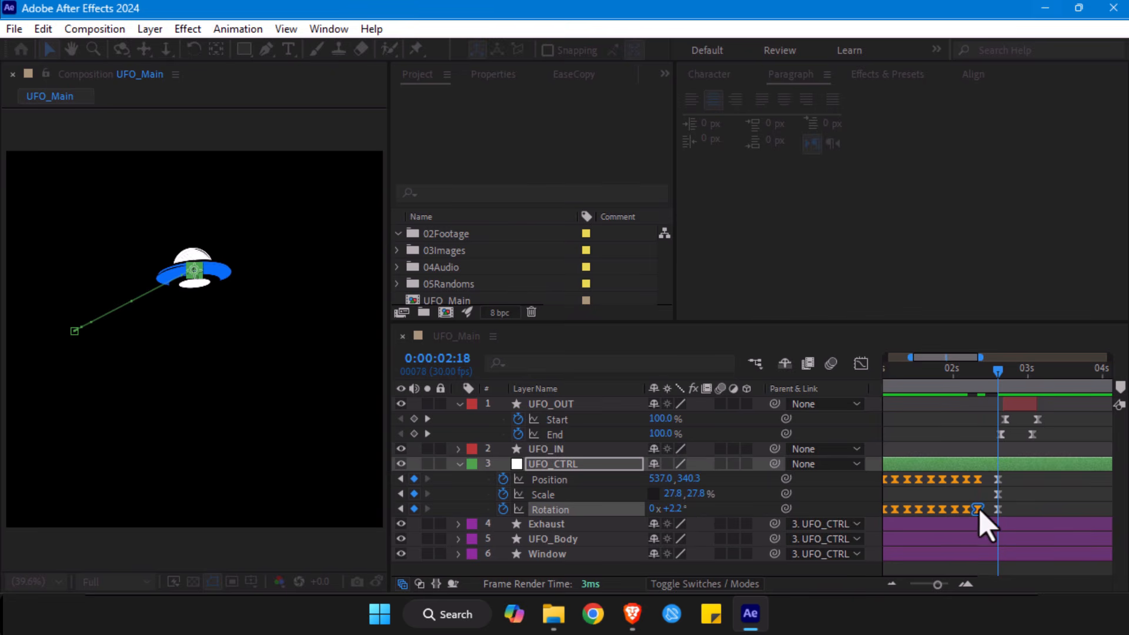
click(674, 508)
text(-5.3)
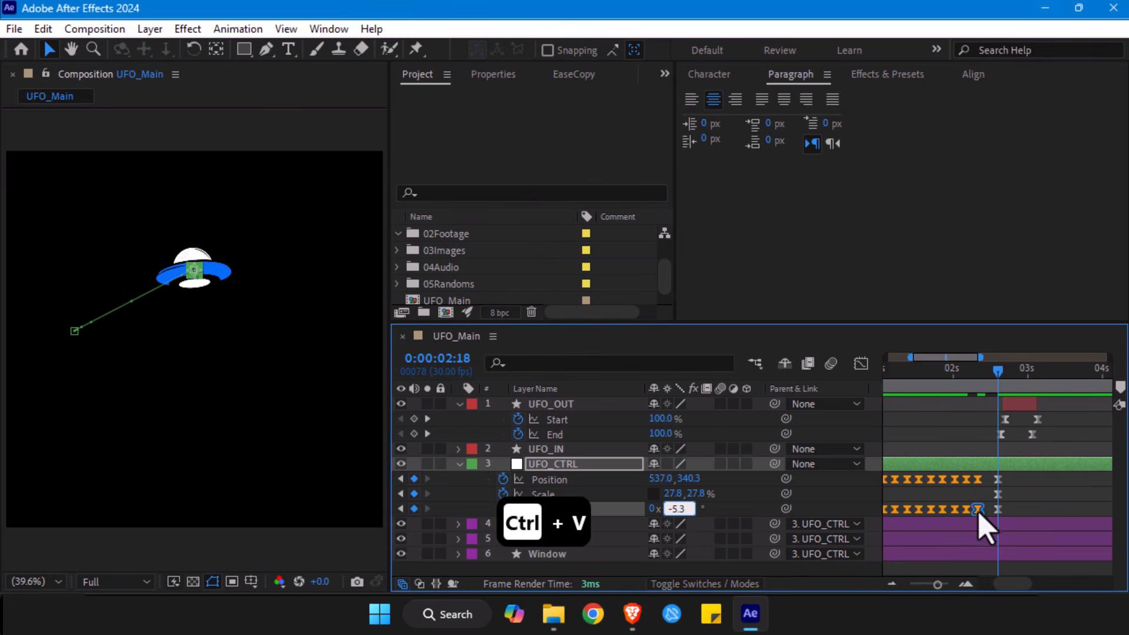
click(1016, 510)
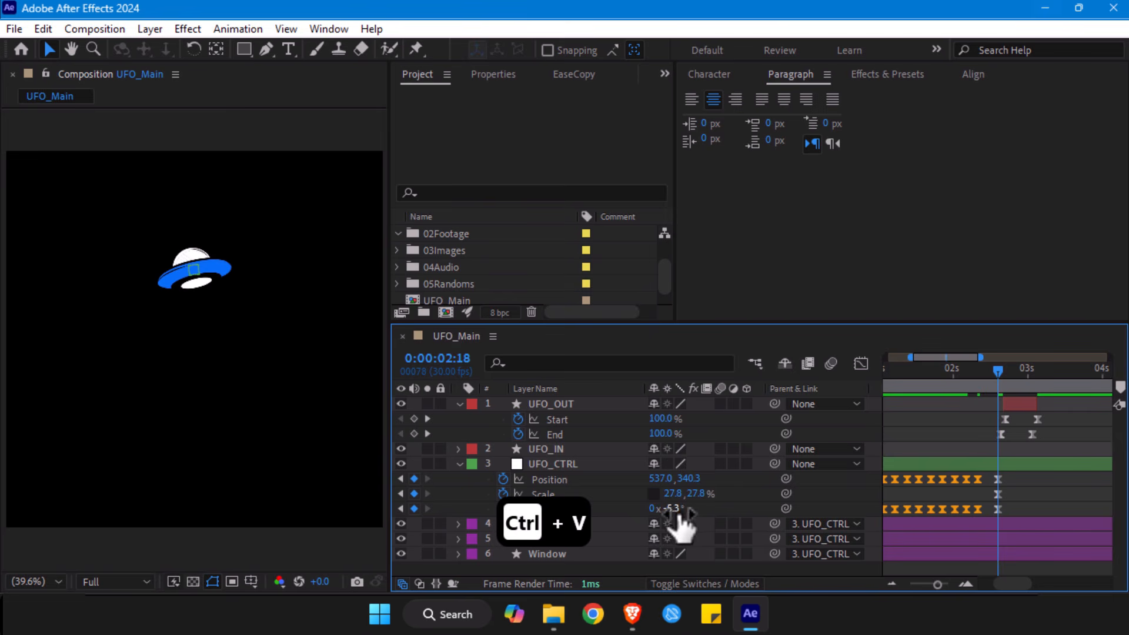
drag(672, 510, 641, 516)
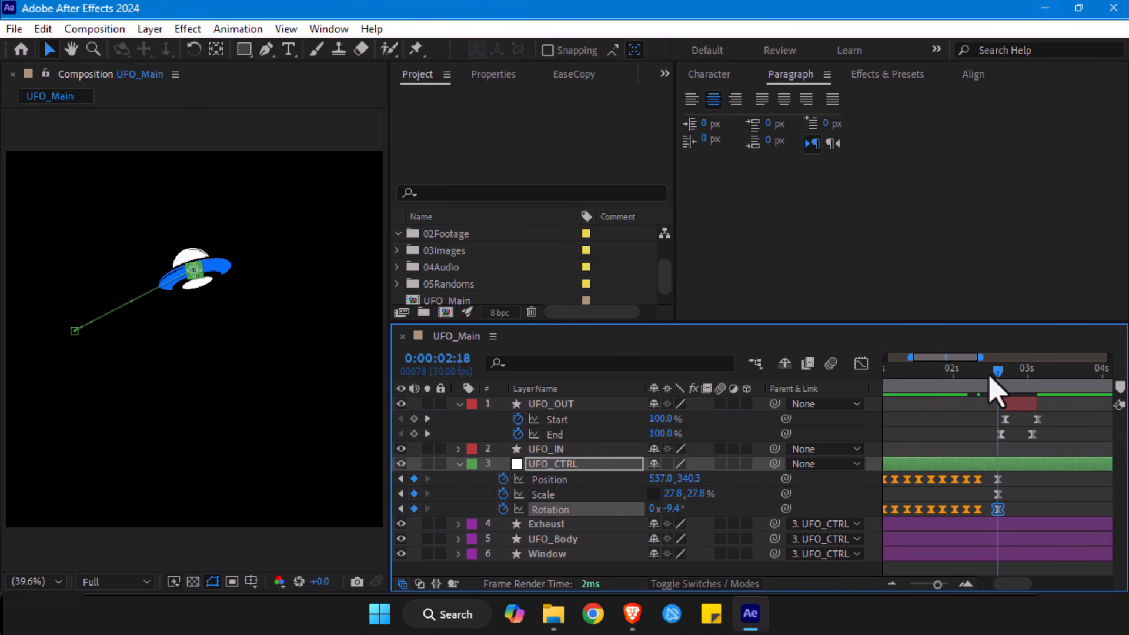
- Readjust UFO_CTRL's Rotation clockwise at 0:00:02:10 and preview the animation from 0:00:02:18
drag(990, 377, 979, 379)
drag(676, 522, 709, 511)
drag(978, 378, 997, 381)
key(space)
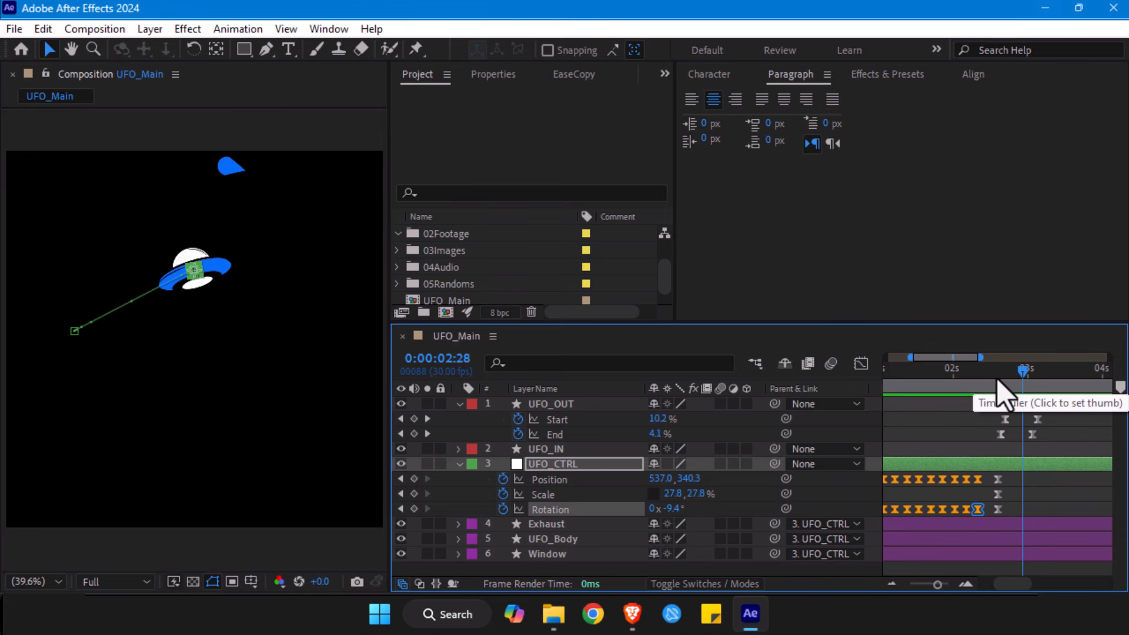
- Add Position, Scale and Rotation keyframes to UFO_CTRL at 0:00:03:01, and return to 0:00:02:18
key(Page_Down)
key(Page_Down)
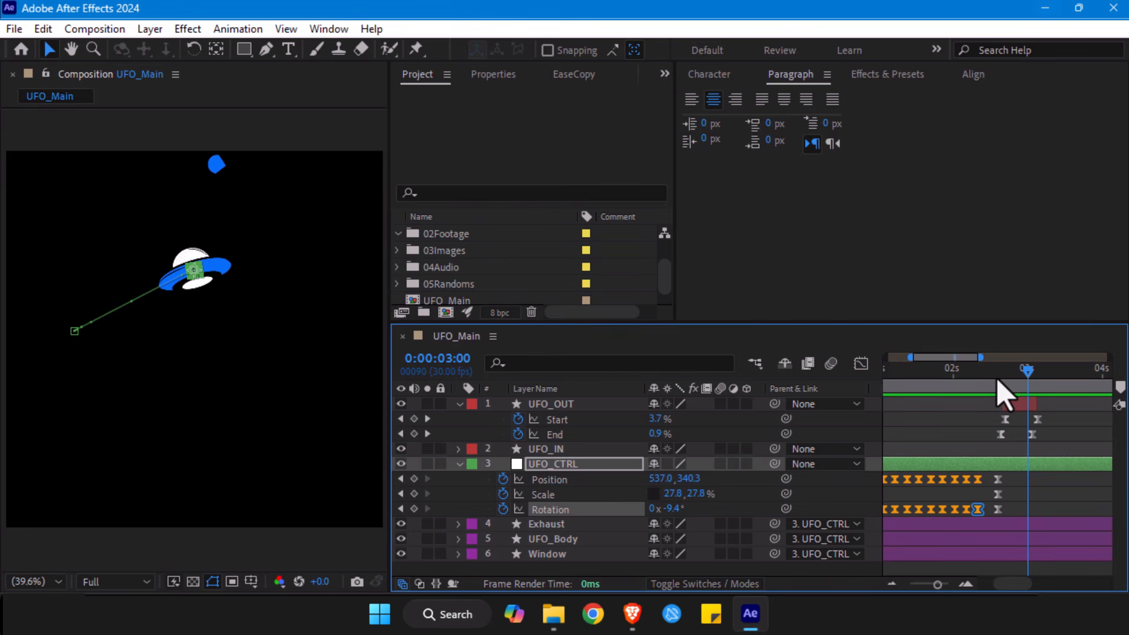
key(Page_Down)
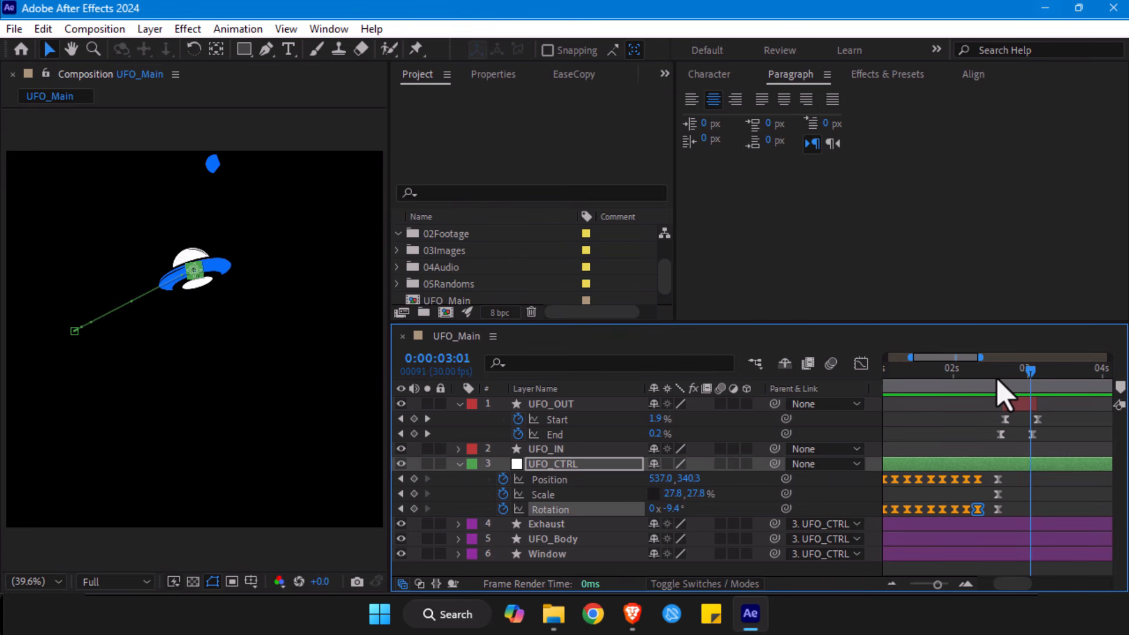
click(414, 480)
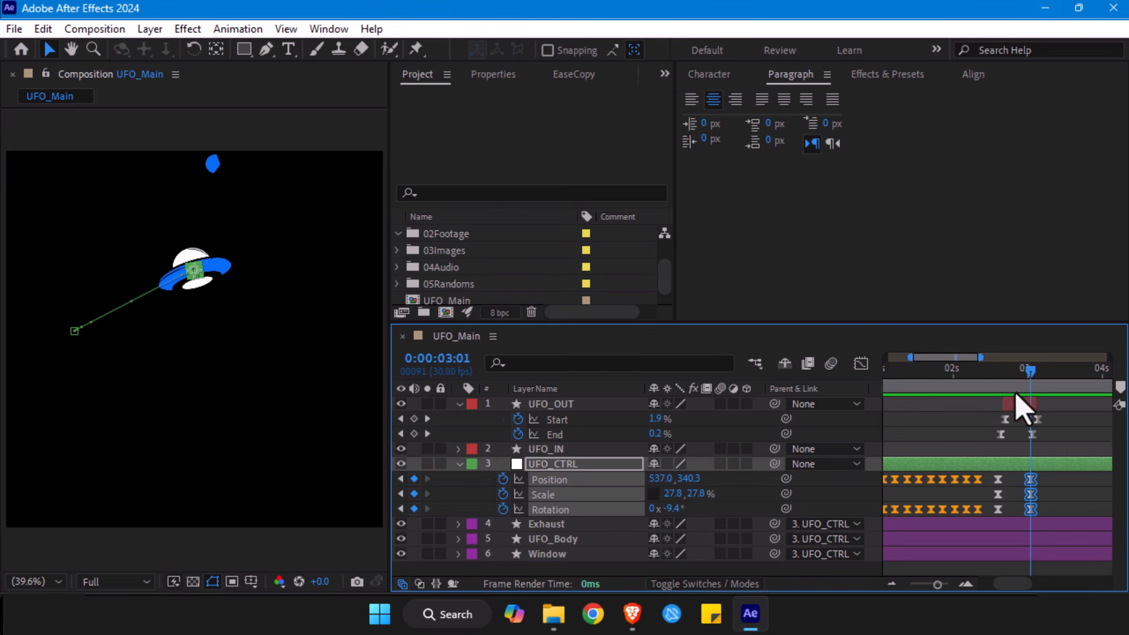
drag(1031, 381, 999, 379)
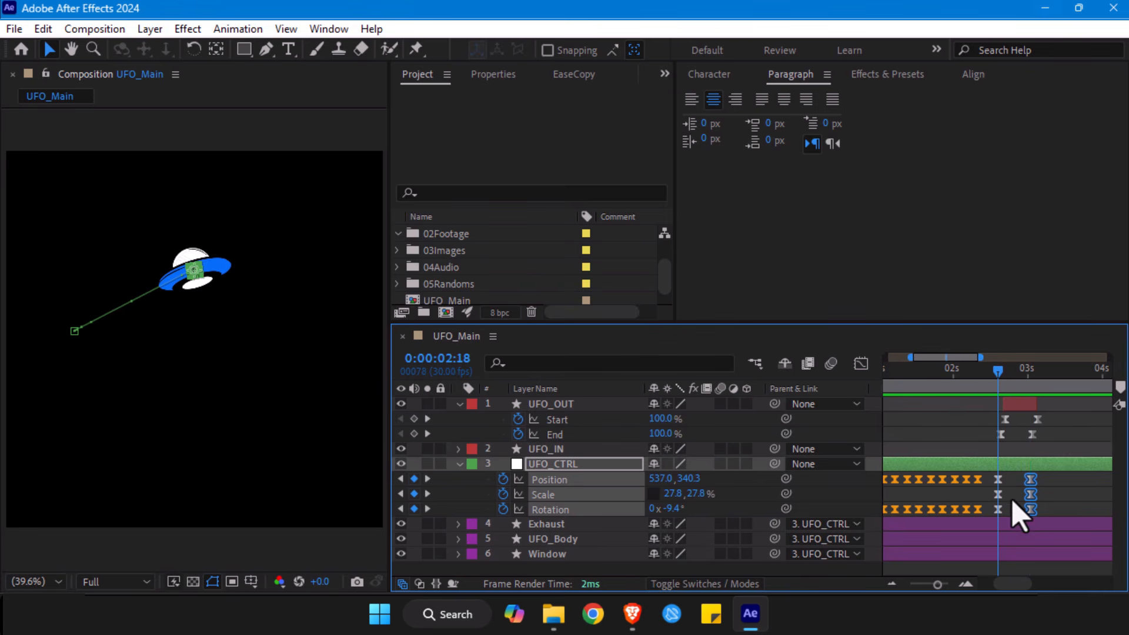
- Advance the playhead from 0:00:02:18 to 0:00:02:22 and hide the UFO_OUT layer
key(Page_Down)
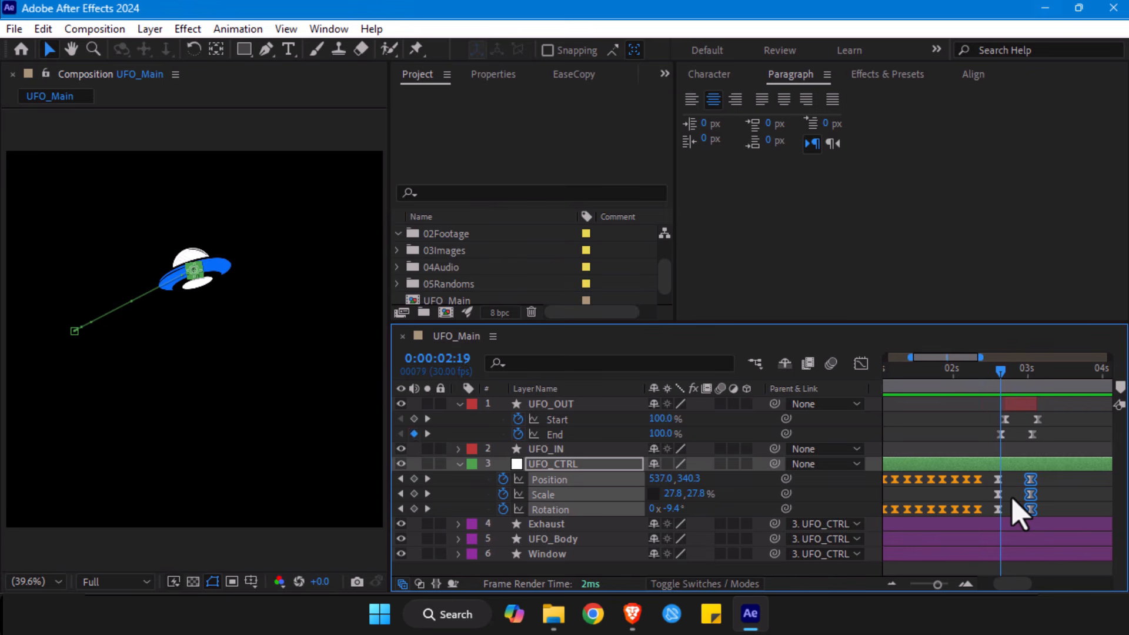
key(Page_Down)
key(Page_Down)
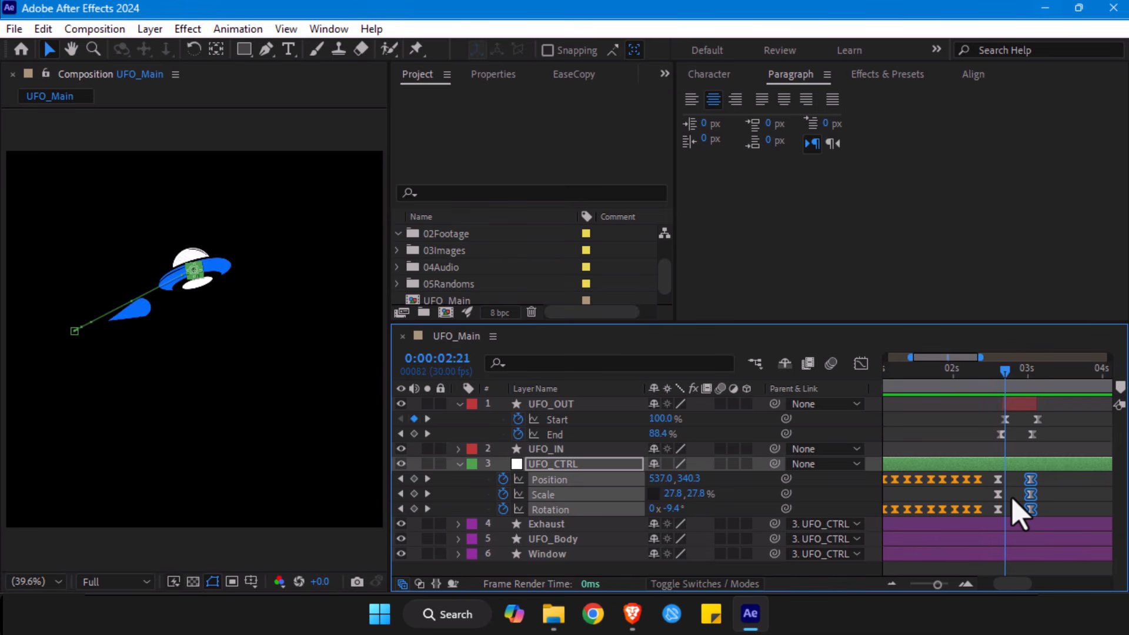
key(Page_Down)
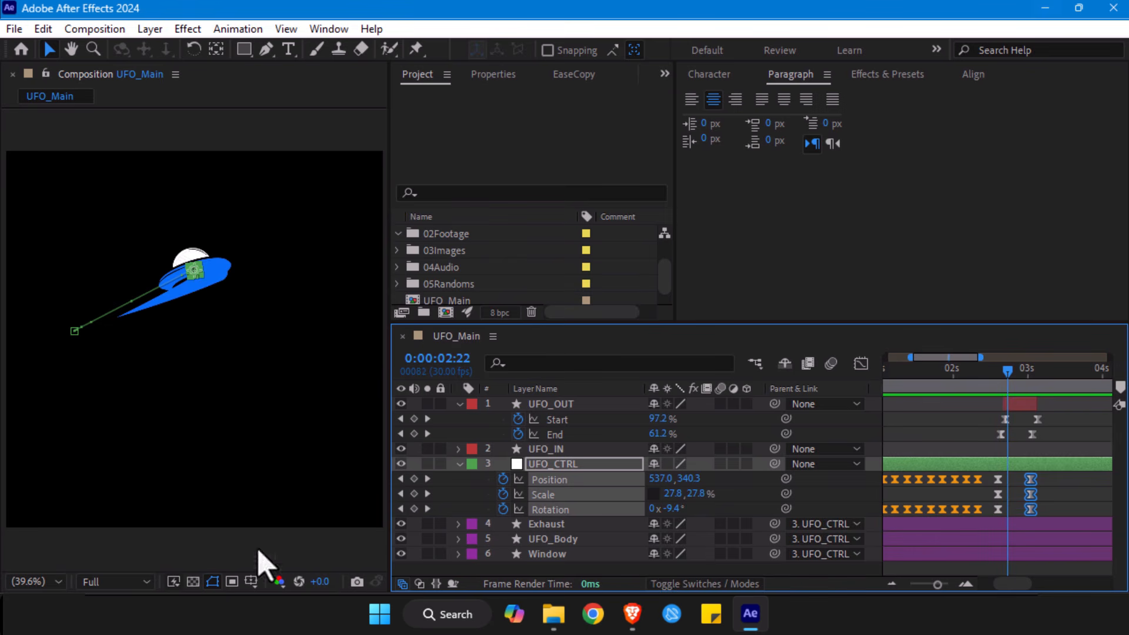
click(400, 403)
click(205, 282)
key(ctrl+z)
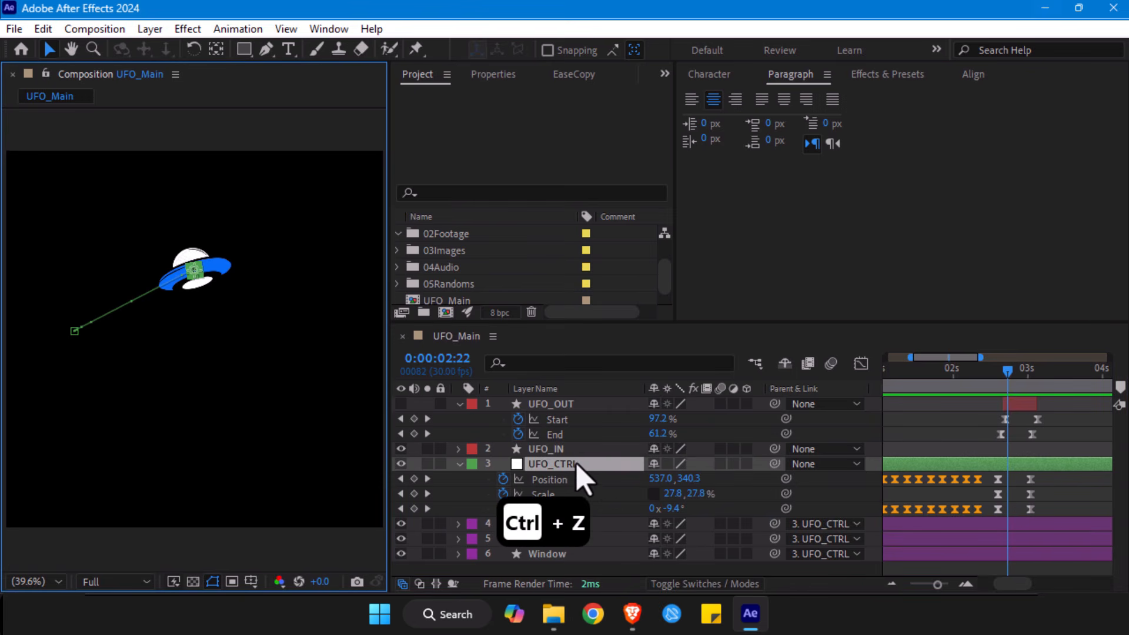
- At 0:00:02:22, move UFO_CTRL down along the exit path to about 311.4, 453.9 and tilt it to about -15.9°
click(574, 464)
drag(665, 488, 547, 523)
drag(147, 285, 113, 308)
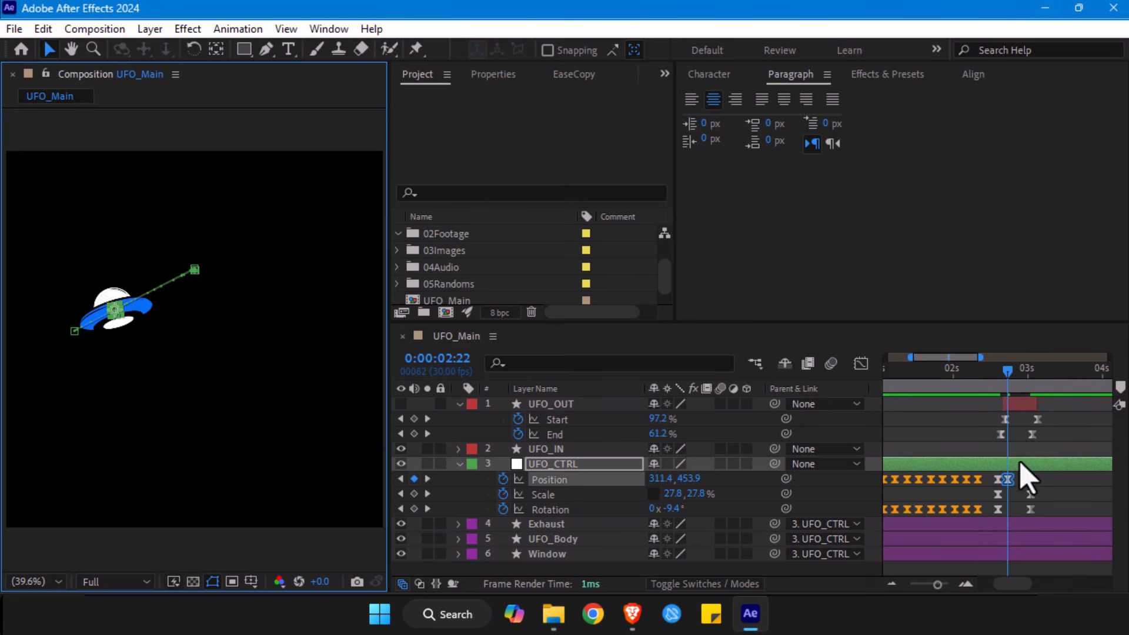
drag(670, 509, 635, 517)
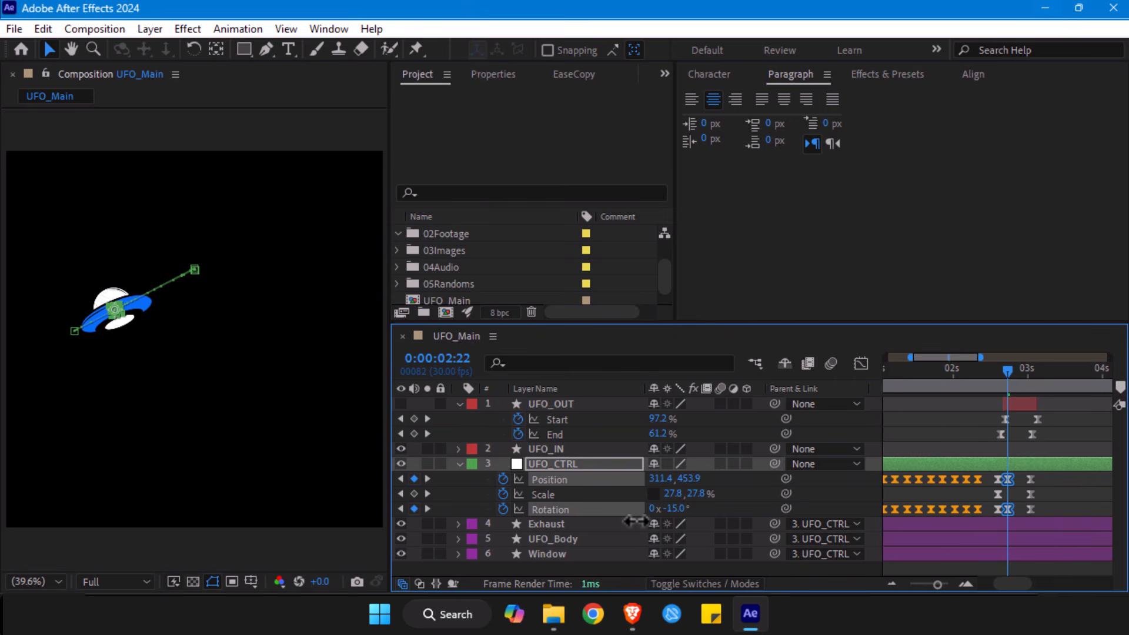
mouse_move(1009, 380)
mouse_down()
mouse_move(973, 382)
mouse_move(999, 394)
mouse_move(1006, 381)
mouse_up()
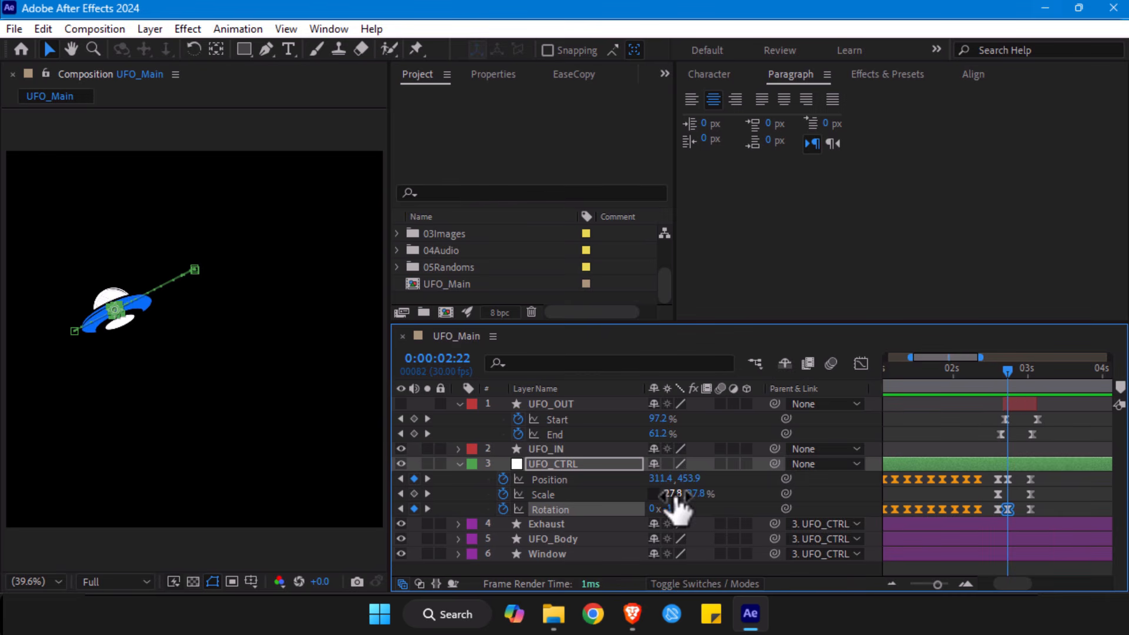
- Stretch UFO_CTRL's Scale to 44.8, 16.8% and set its Rotation to -24.9° at 0:00:02:22
drag(675, 498, 684, 494)
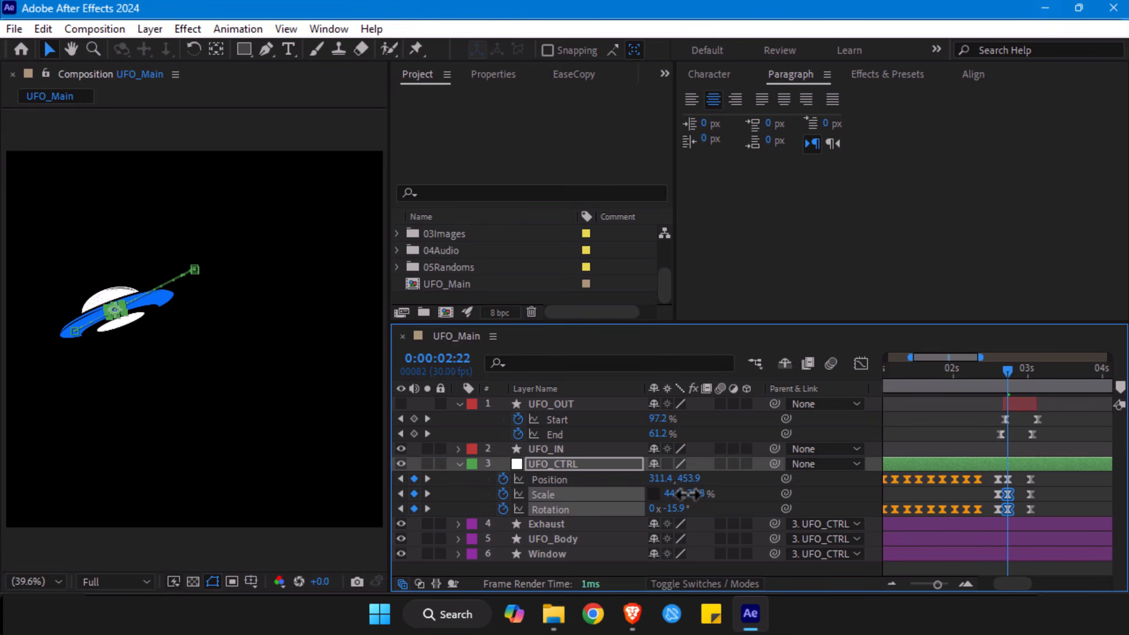
drag(687, 494, 691, 494)
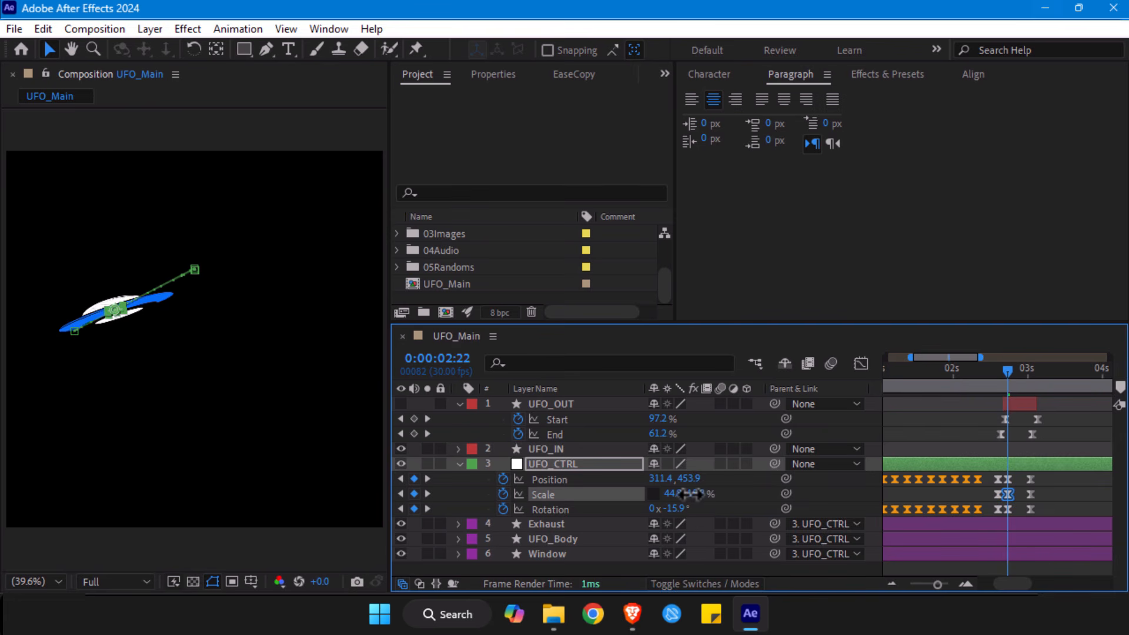
drag(682, 509, 676, 509)
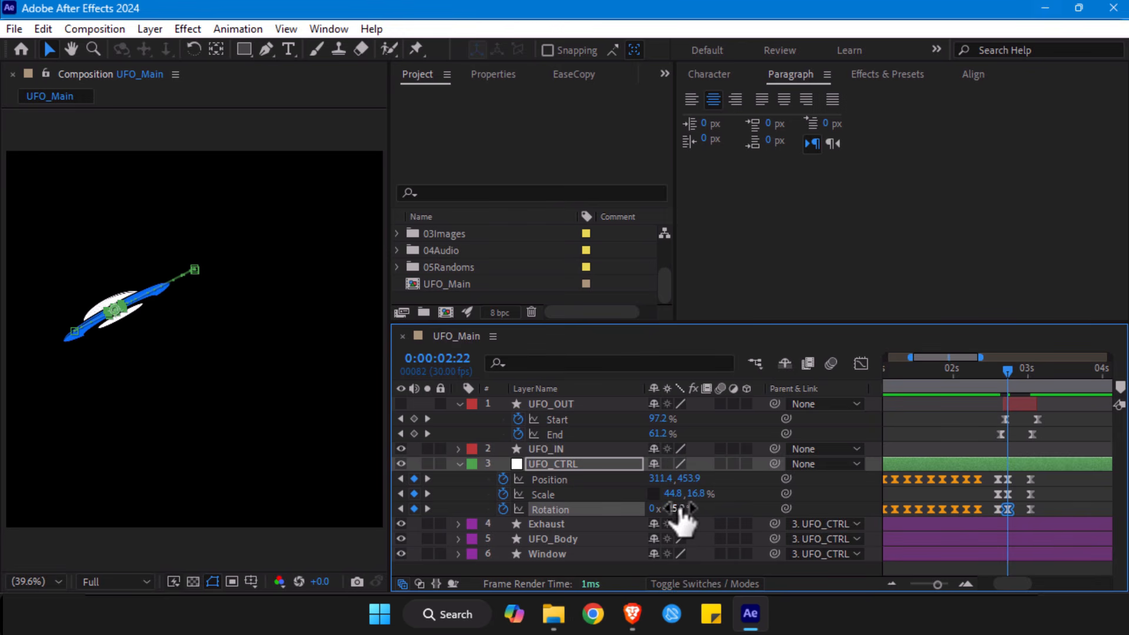
drag(679, 508, 682, 508)
- At 0:00:03:01, move UFO_CTRL up and to the right to about 694.7, 279.8
drag(1014, 372, 1035, 389)
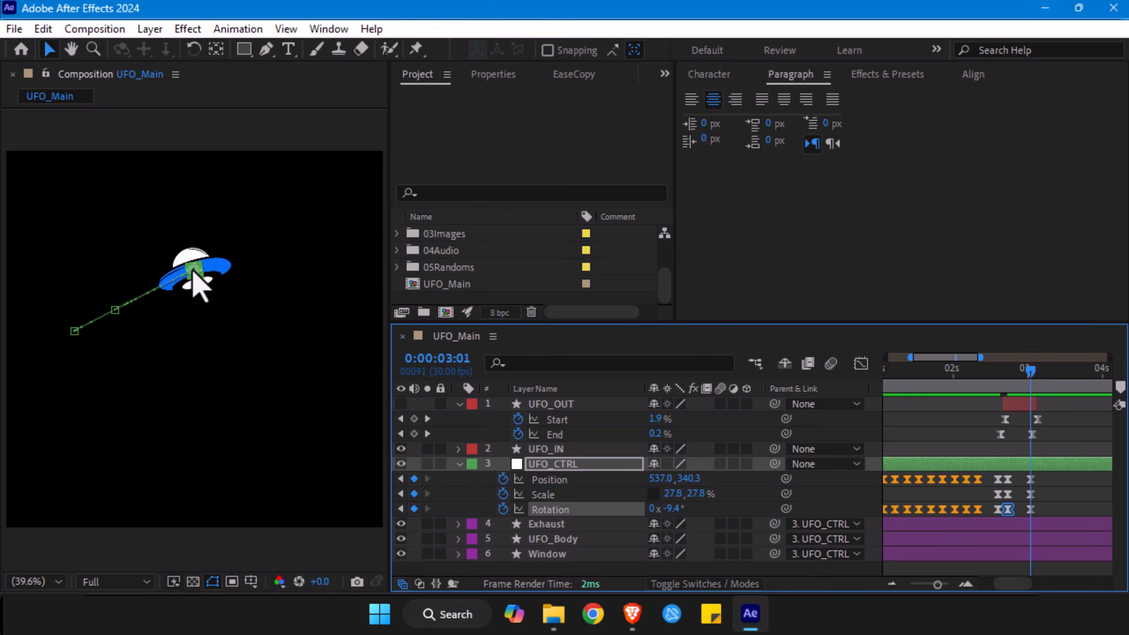
click(1033, 470)
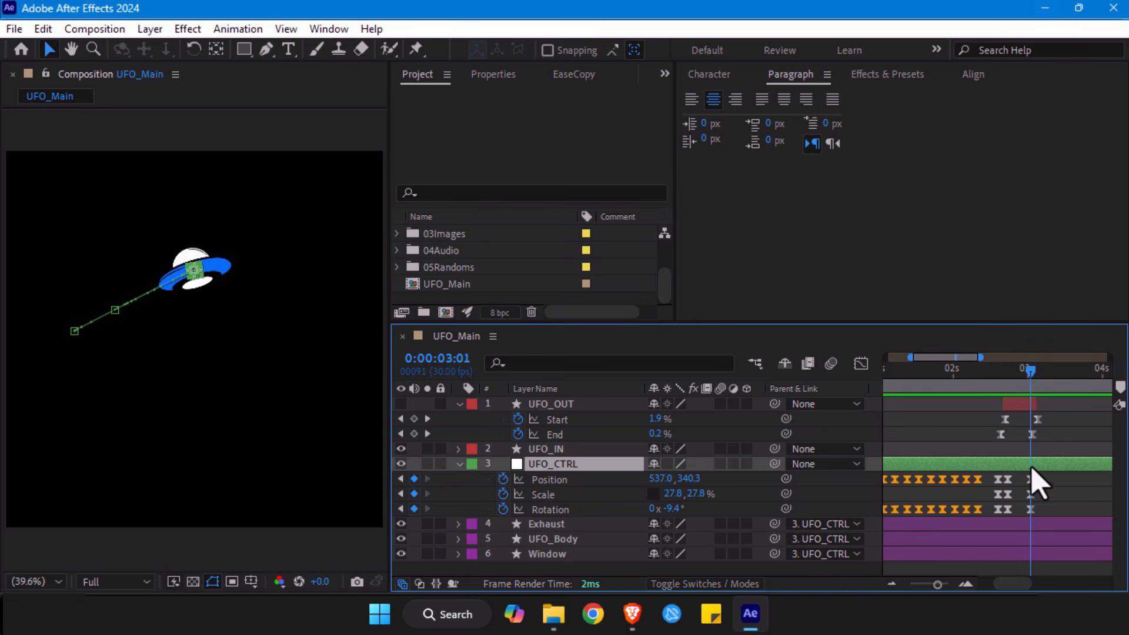
click(200, 285)
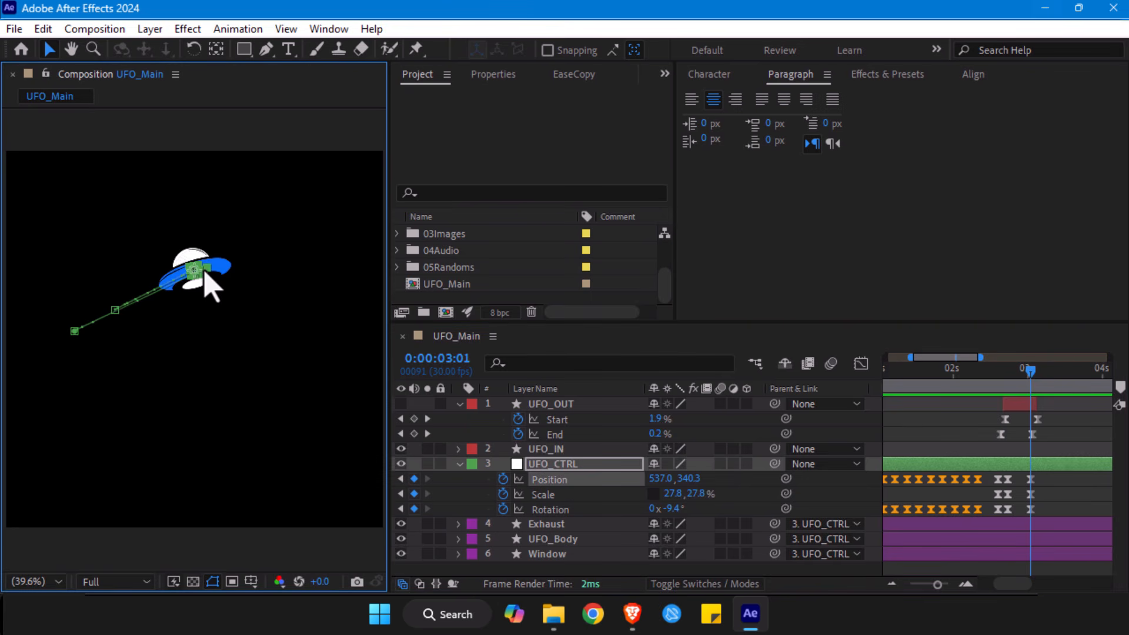
key(ctrl+z)
drag(657, 478, 717, 478)
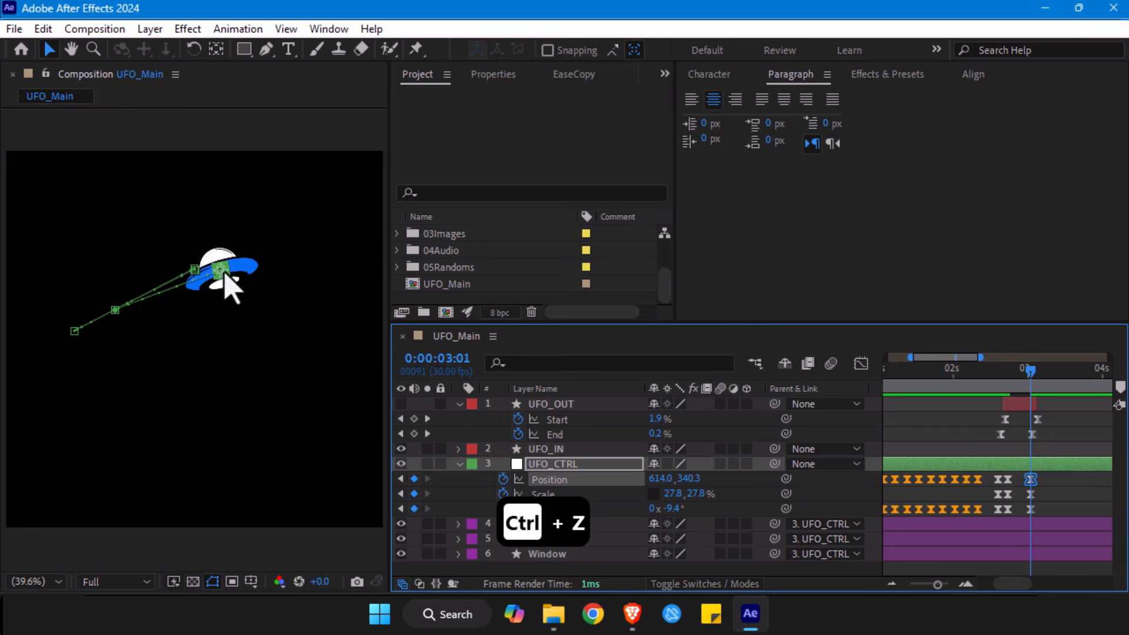
drag(219, 275, 247, 250)
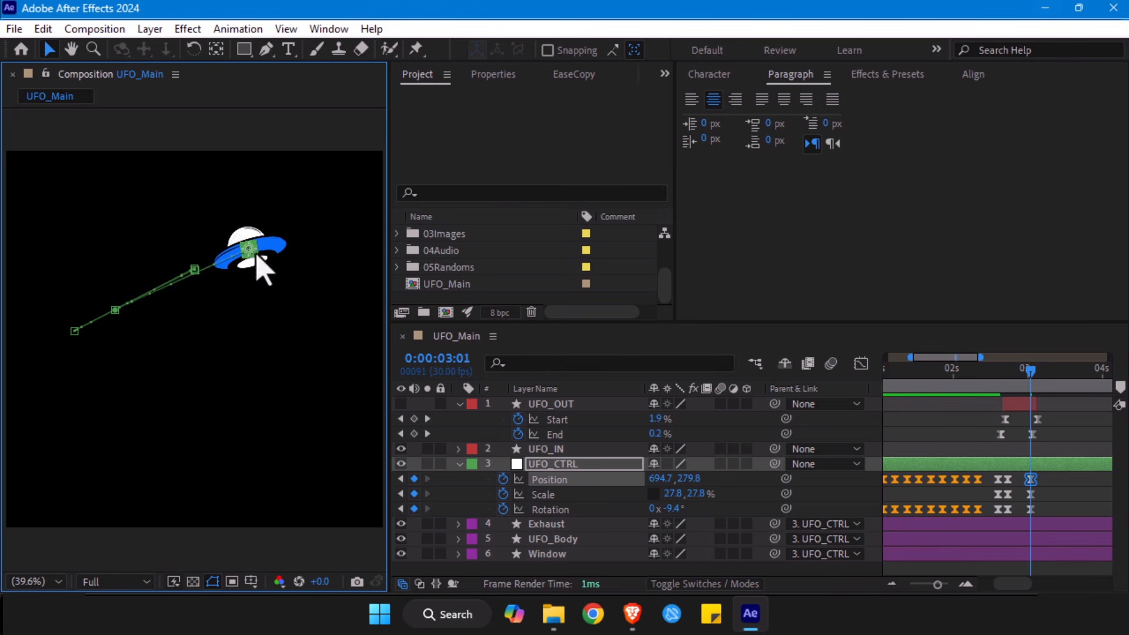
- Copy UFO_CTRL's Scale keyframe from 0:00:02:22 to 0:00:03:01 and set Rotation there to -20.0°
click(1008, 494)
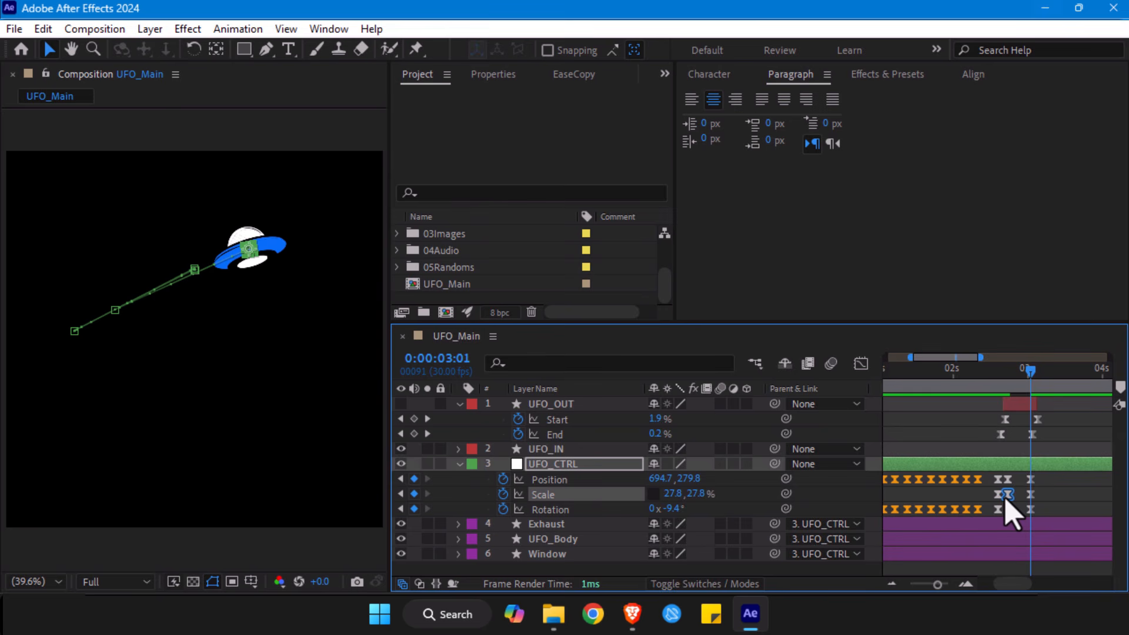
key(ctrl+c)
key(ctrl+v)
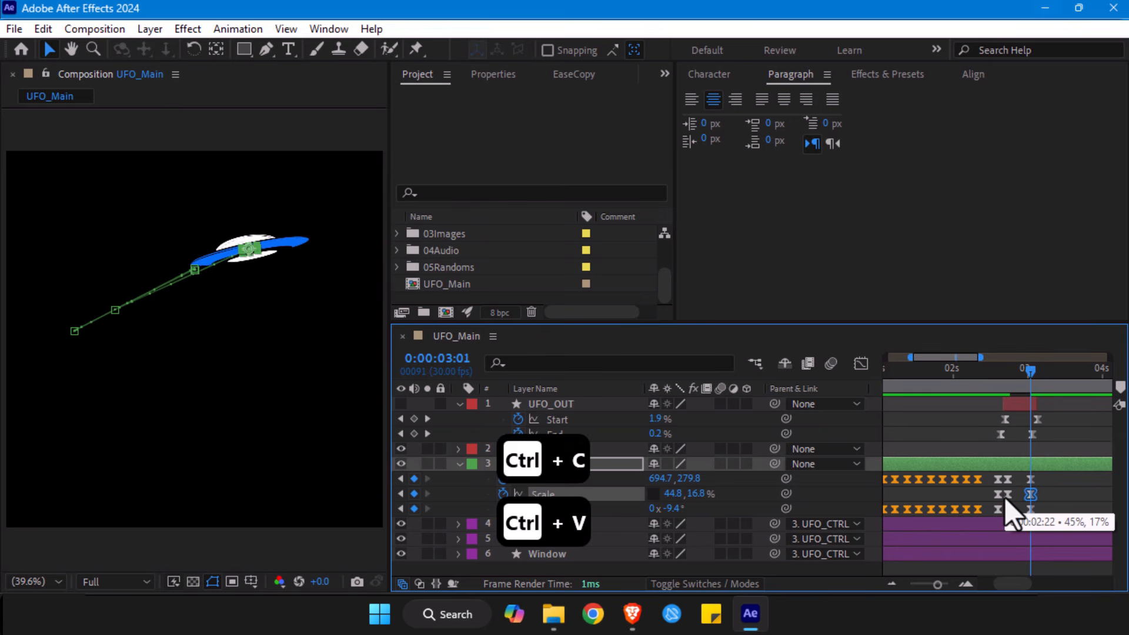
drag(675, 510, 597, 525)
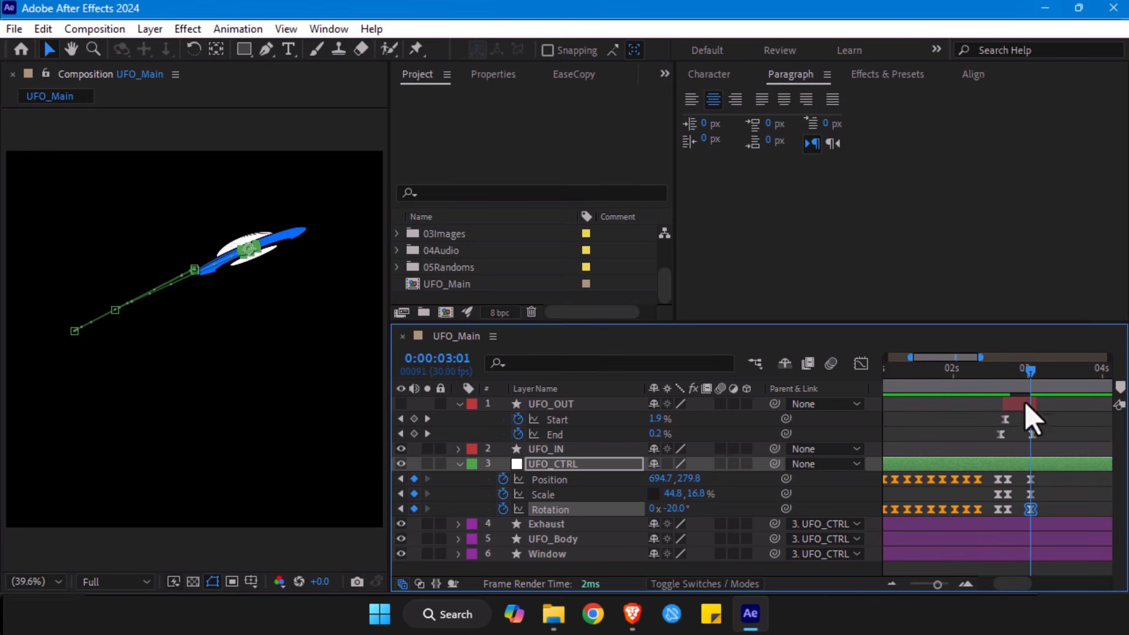
- Preview the exit from 0:00:02:14, show the UFO_OUT layer again, and return to 0:00:02:22
click(989, 384)
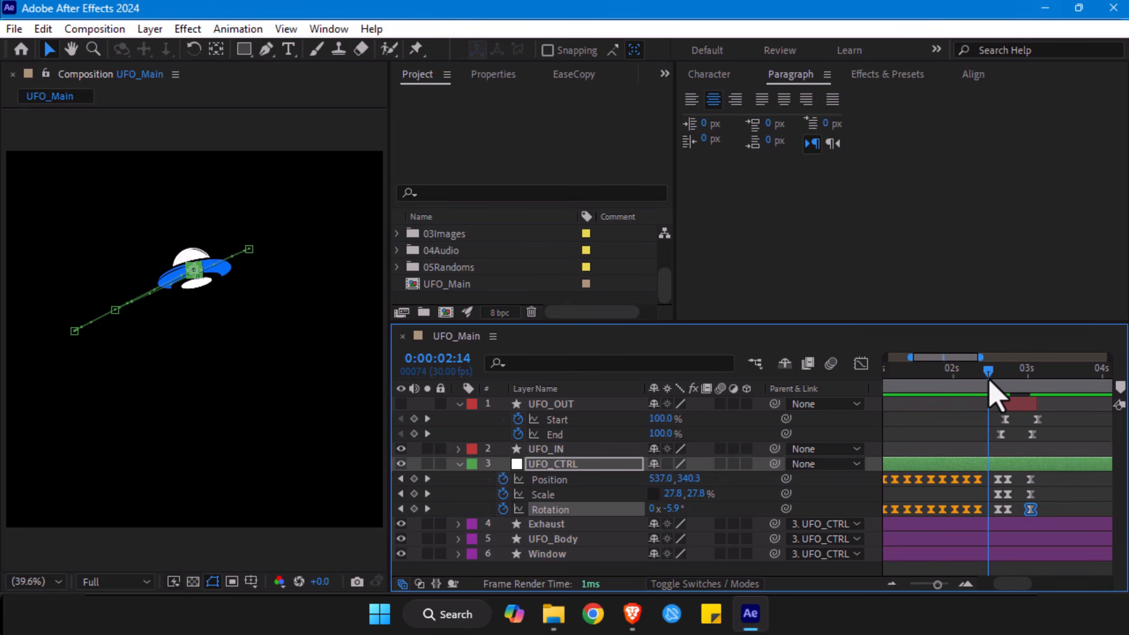
key(space)
mouse_move(1022, 388)
mouse_down()
mouse_move(1006, 378)
mouse_move(978, 388)
mouse_move(983, 374)
mouse_move(1030, 379)
mouse_up()
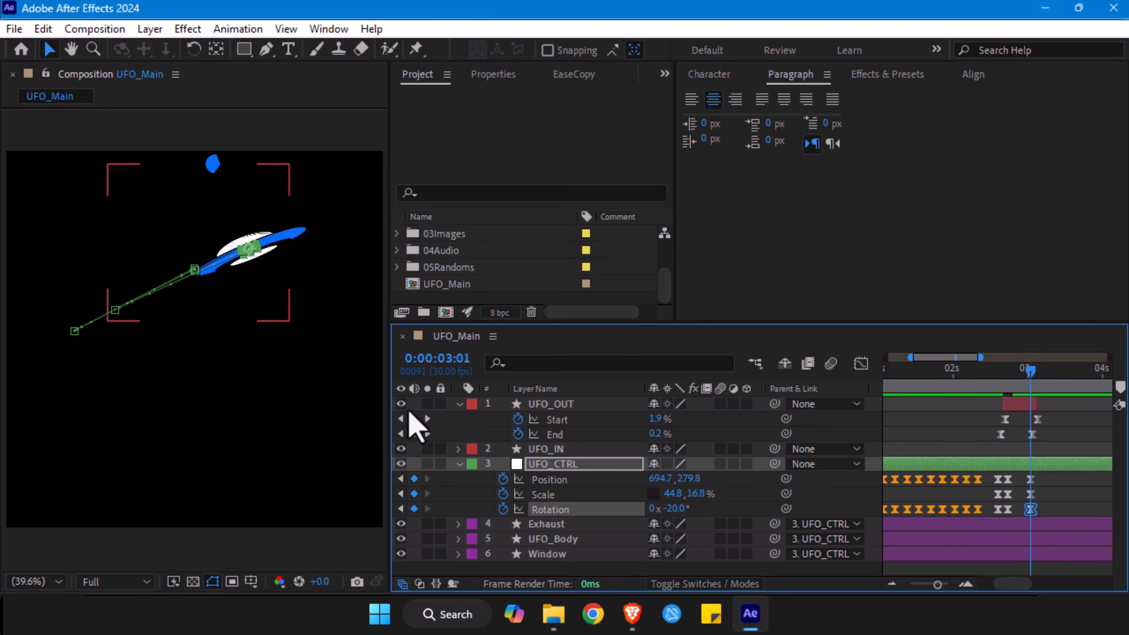
drag(1022, 378, 1008, 381)
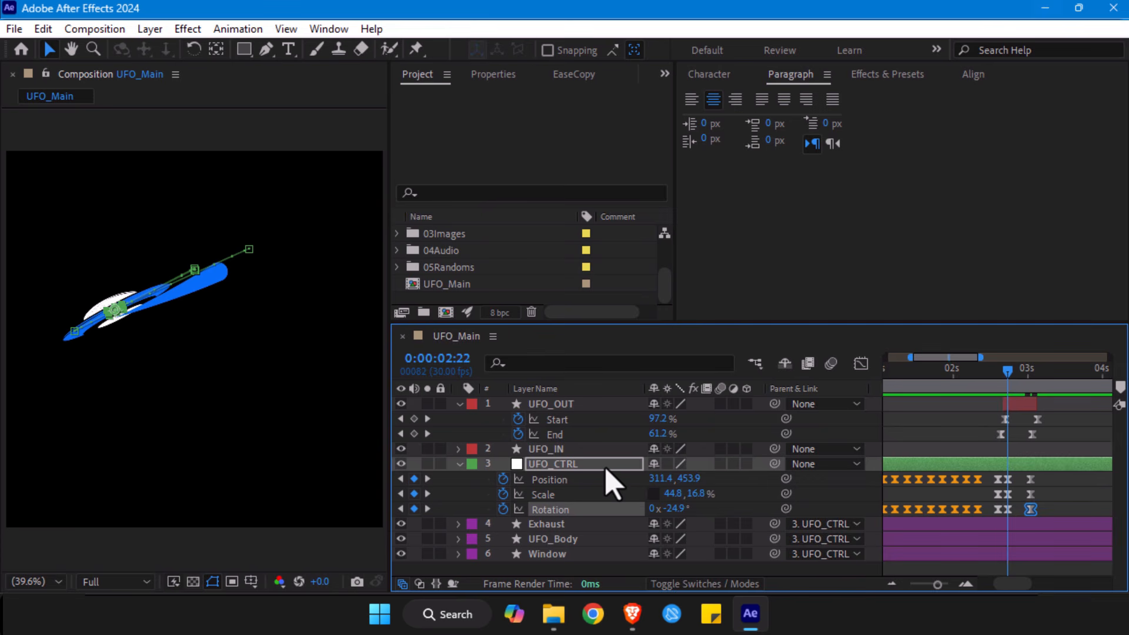
- Compare UFO_OUT's curved trail path with UFO_IN and UFO_CTRL's motion path between 0:00:02:18 and 0:00:02:22
click(532, 404)
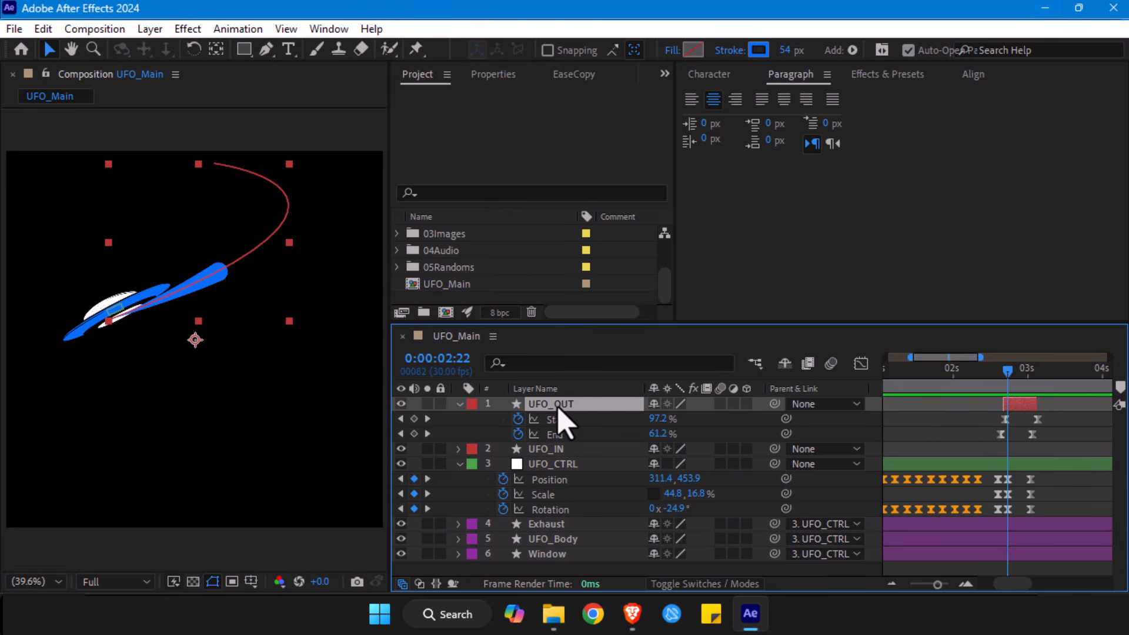
click(550, 449)
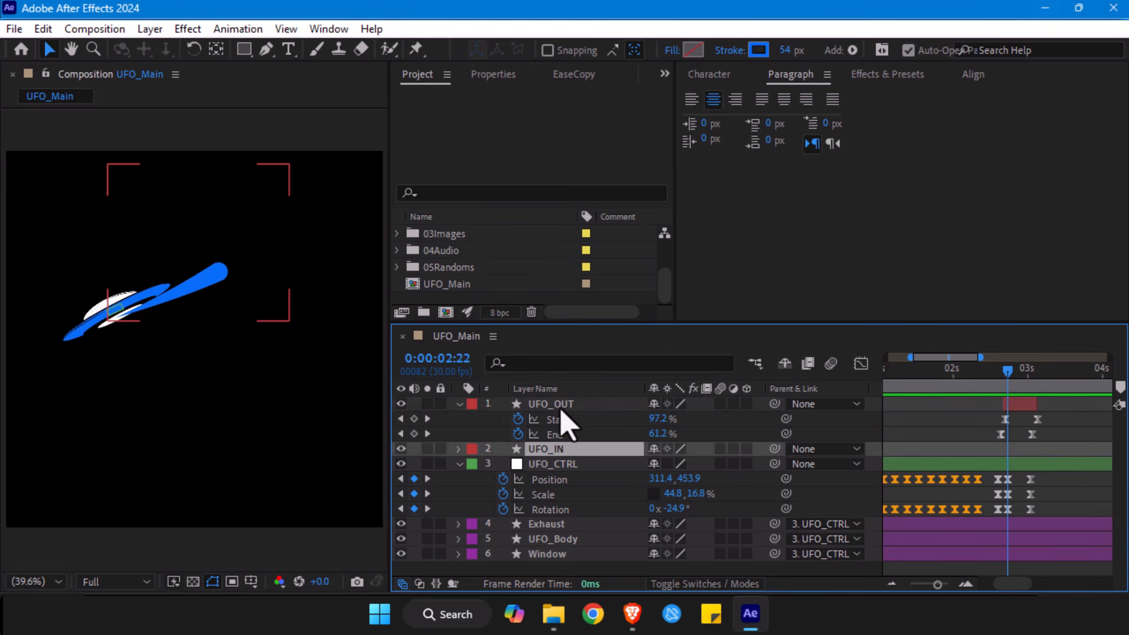
click(562, 413)
click(555, 449)
click(565, 405)
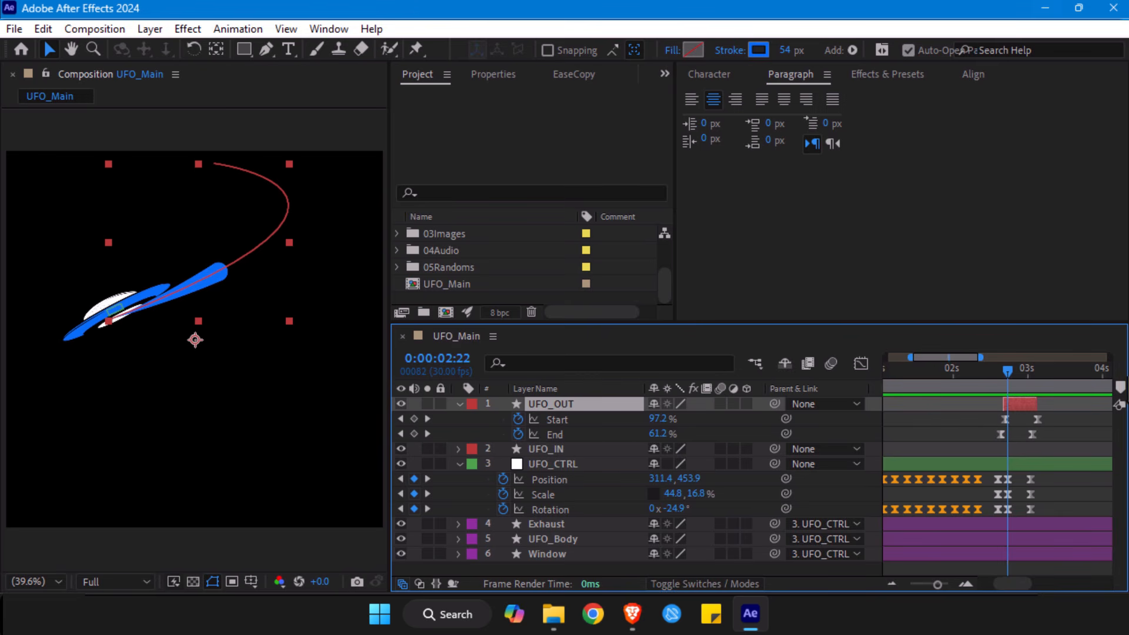
click(998, 379)
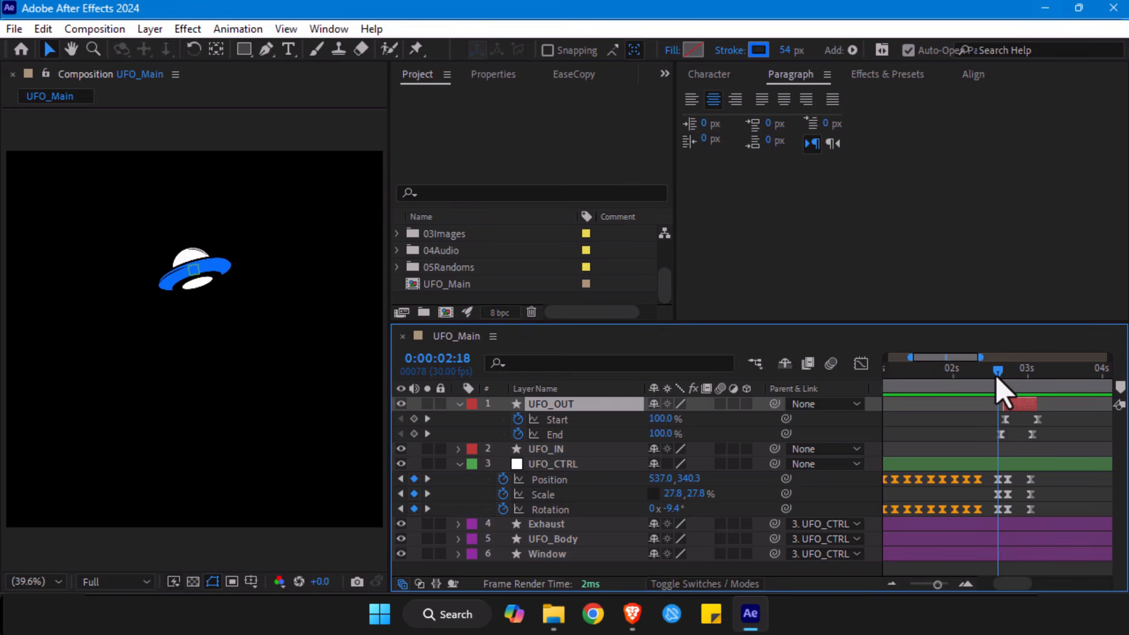
drag(992, 379, 1003, 379)
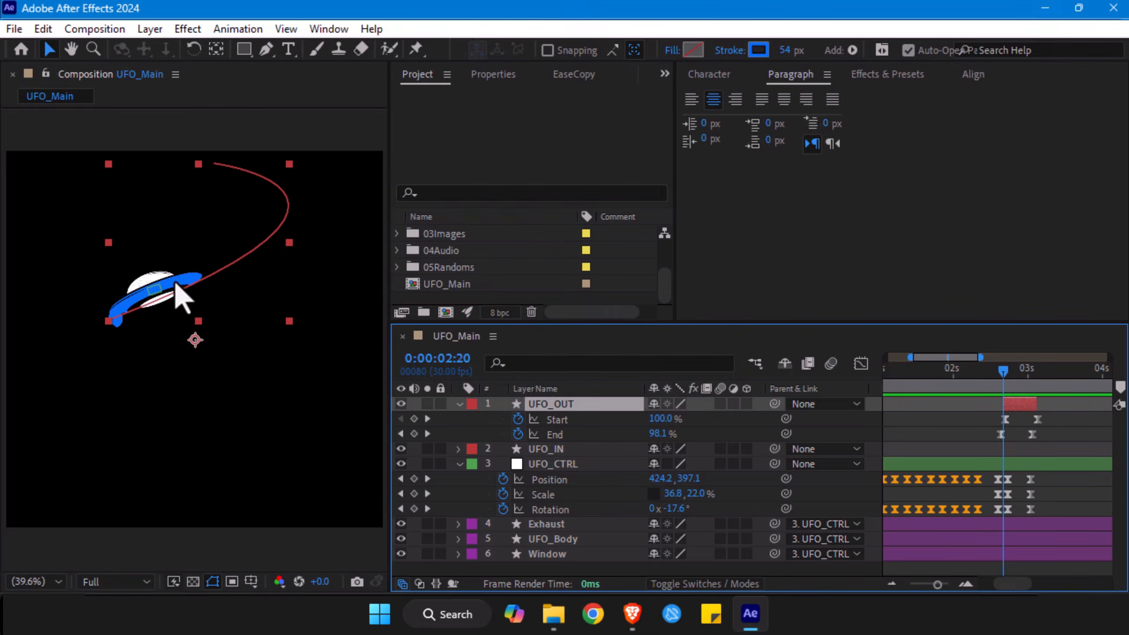
click(562, 449)
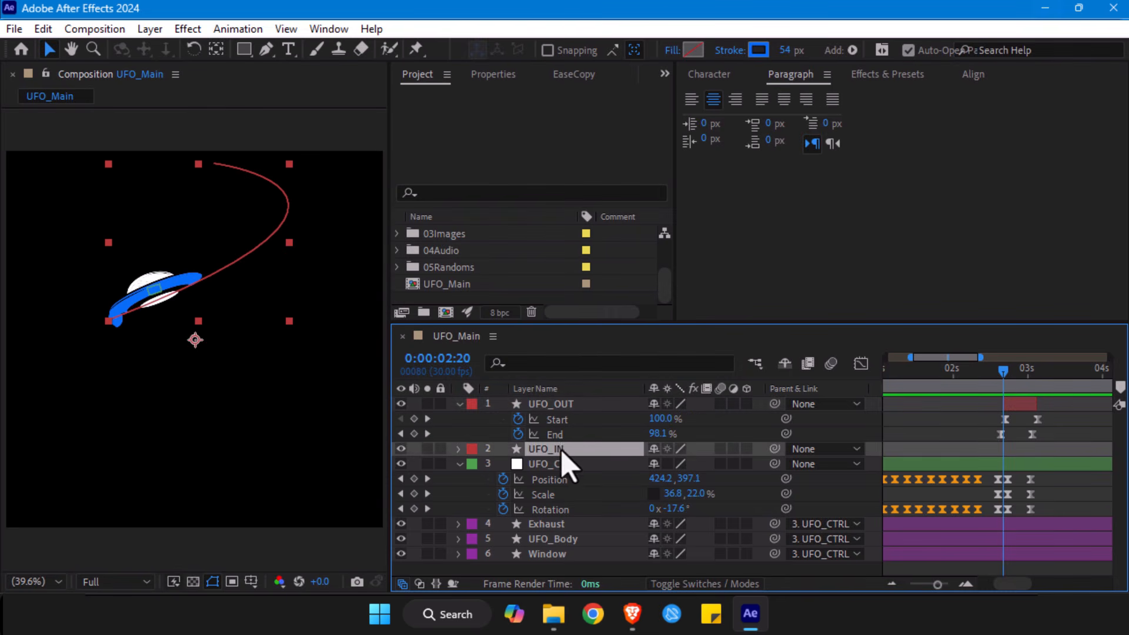
click(556, 405)
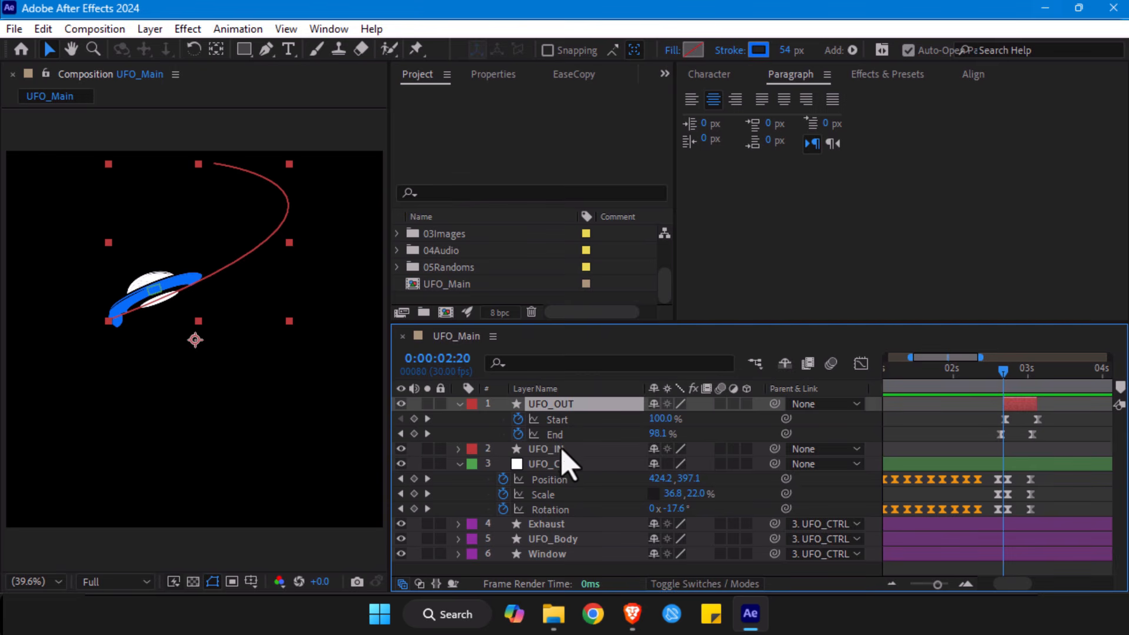
click(561, 465)
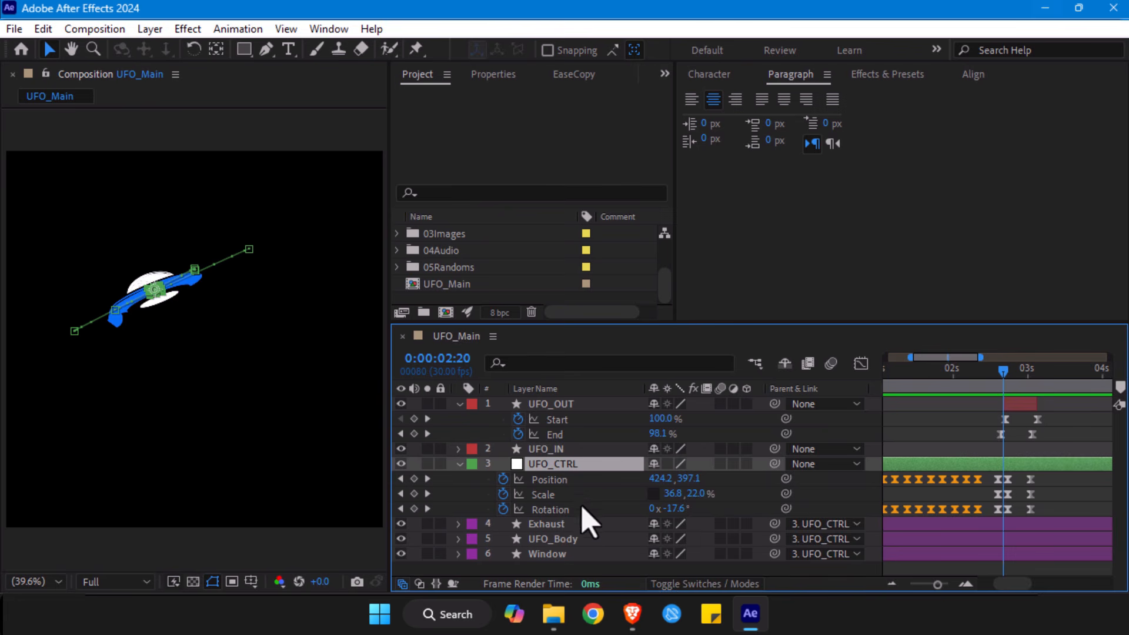
click(561, 404)
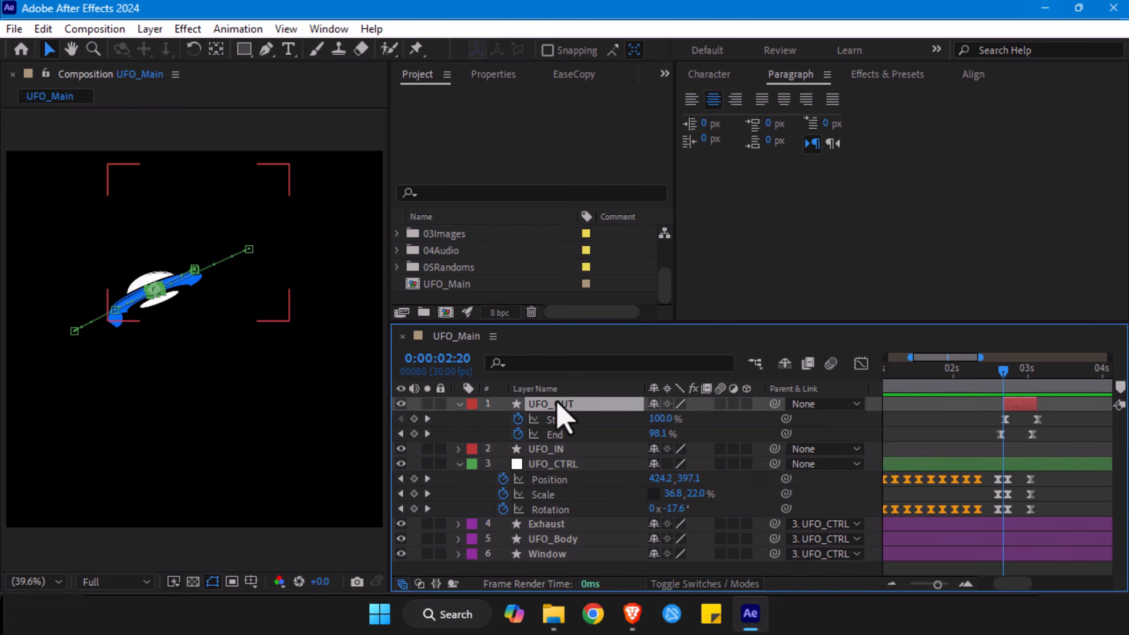
click(549, 449)
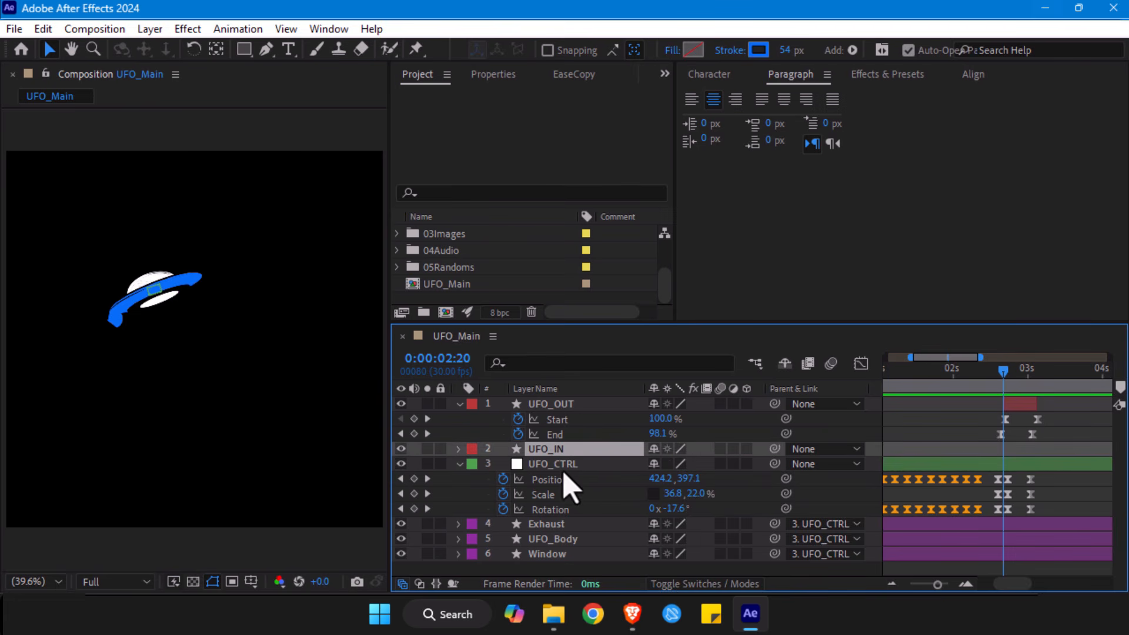
click(564, 466)
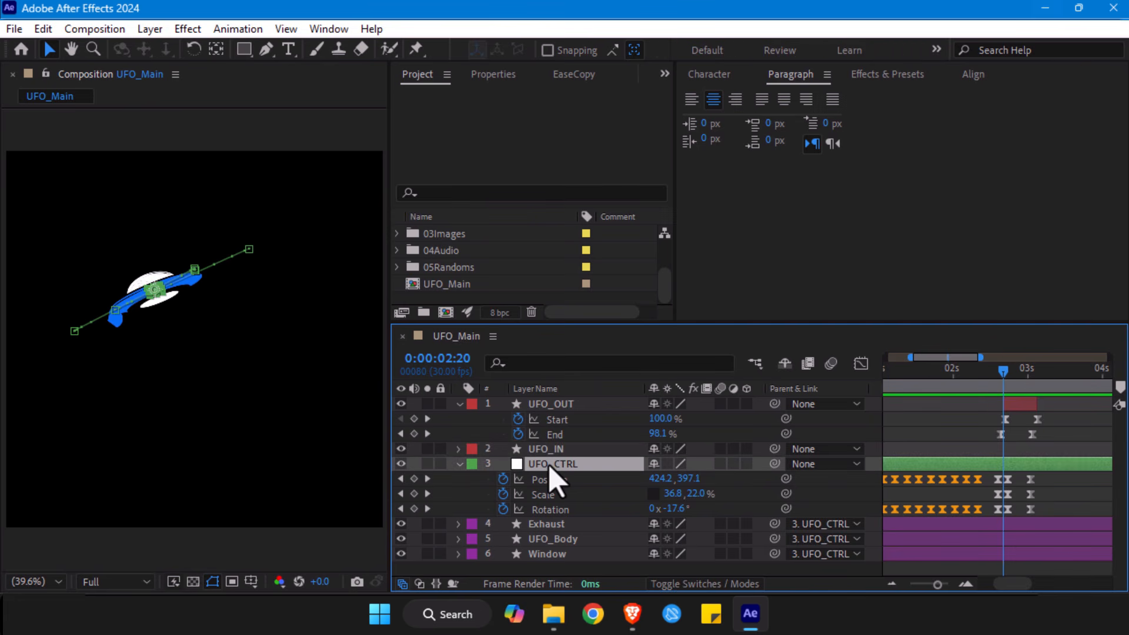
click(566, 405)
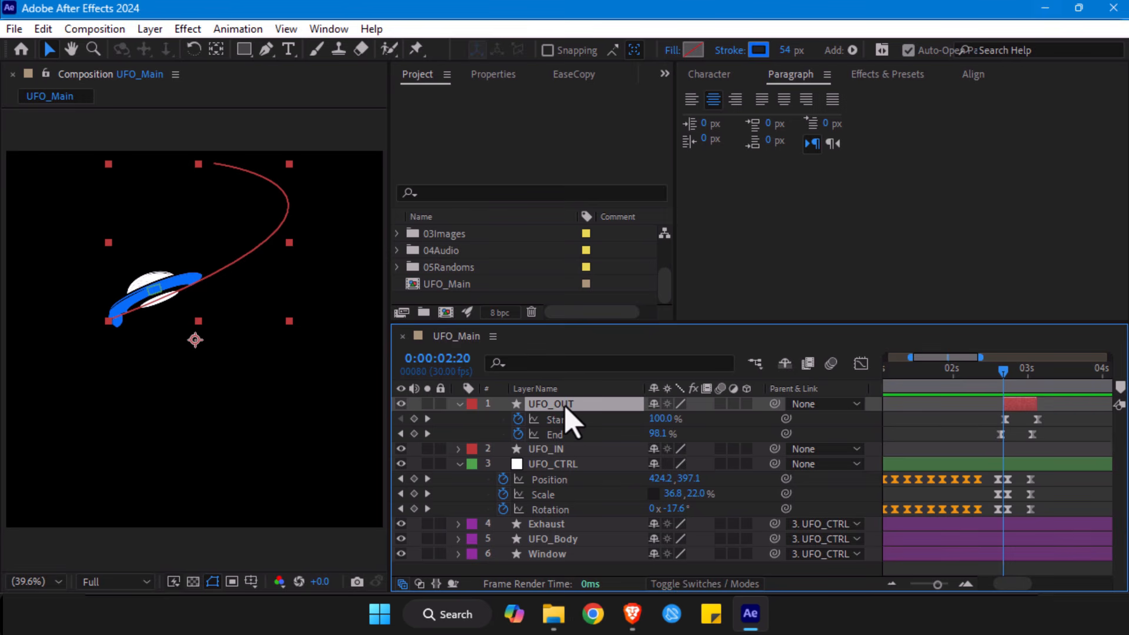
click(567, 464)
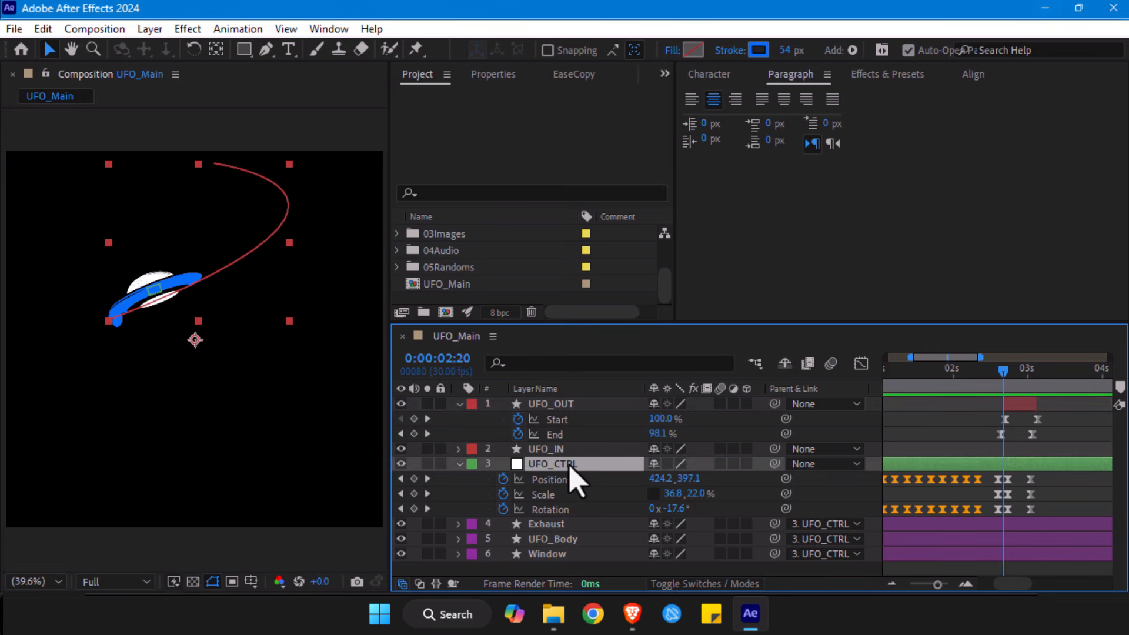
click(569, 404)
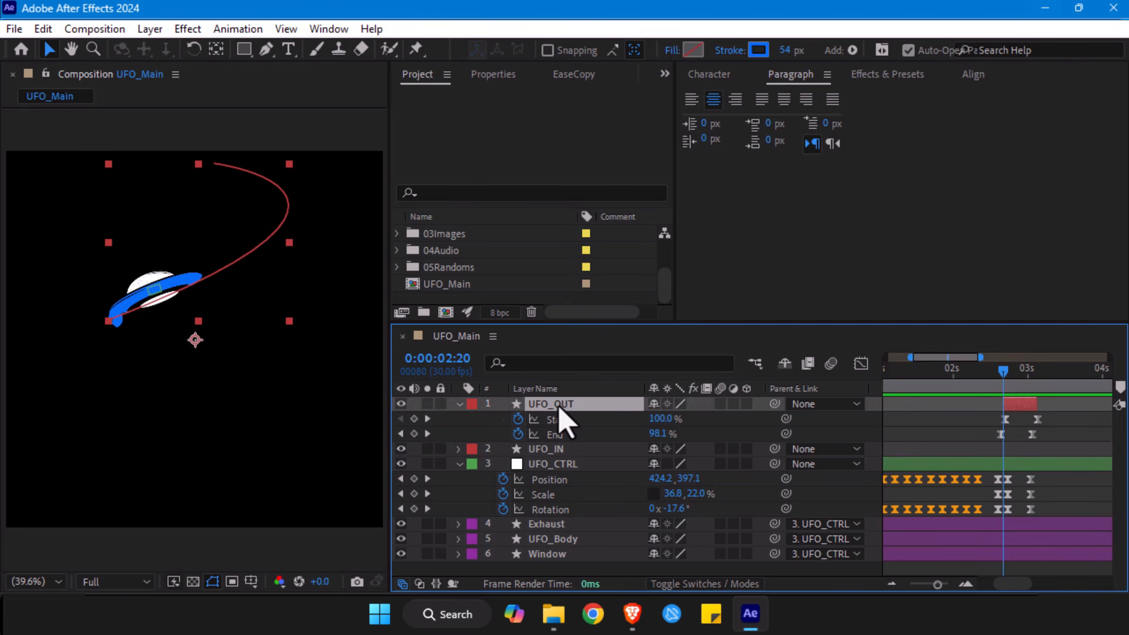
- At 0:00:02:22, move the lower start point of UFO_OUT's path onto the UFO and angle its curve handle along UFO_CTRL's motion path
click(560, 465)
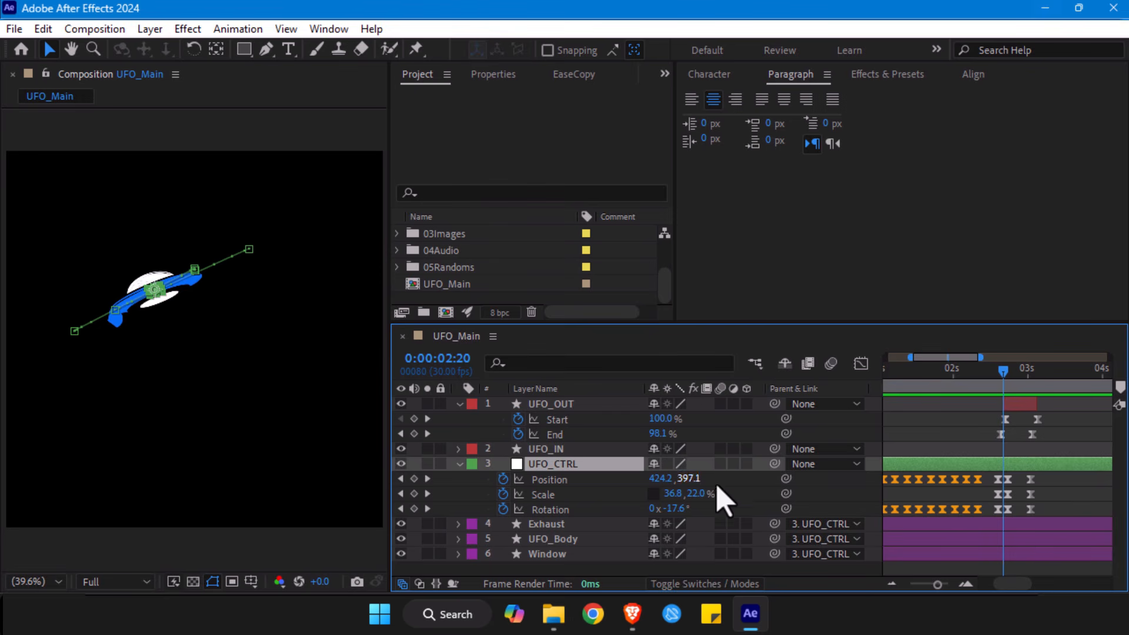
drag(999, 370, 1005, 376)
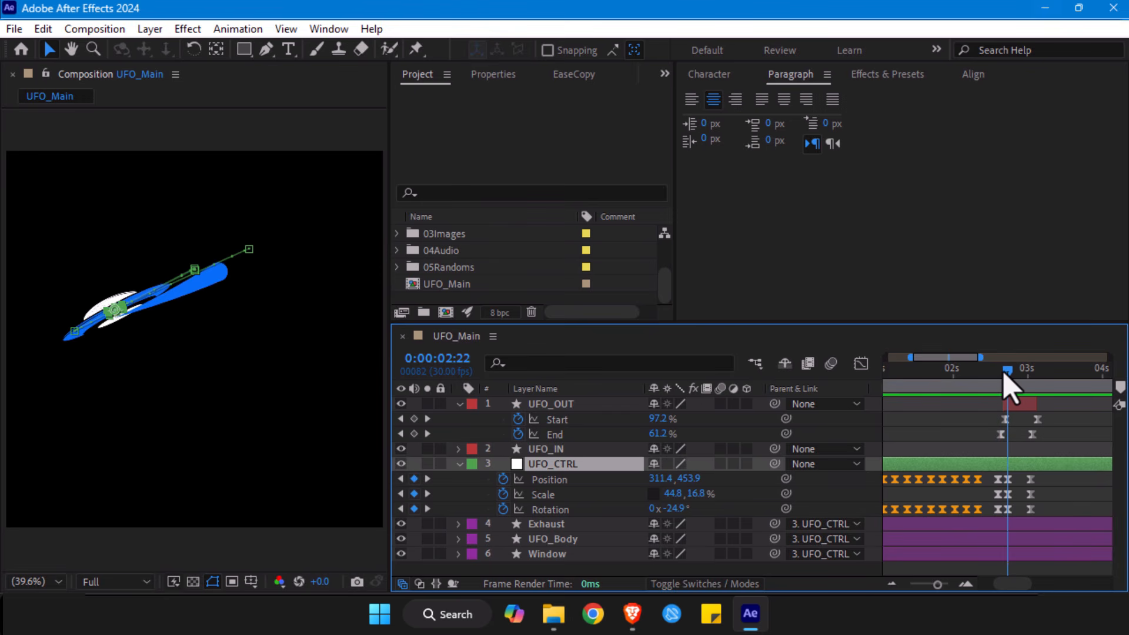
click(1016, 404)
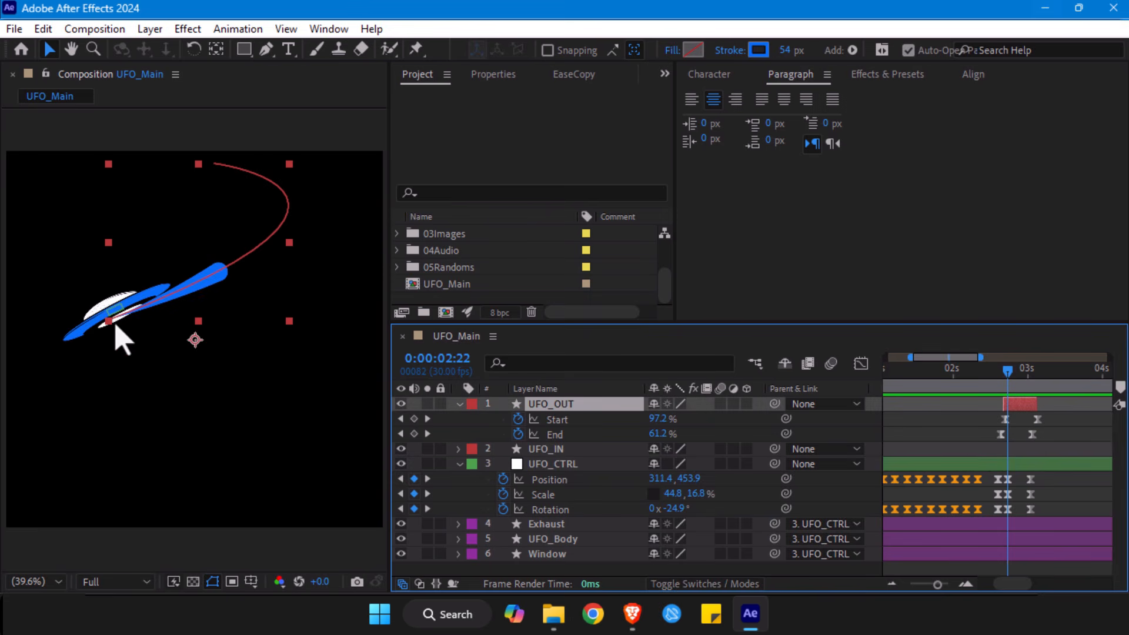
click(266, 49)
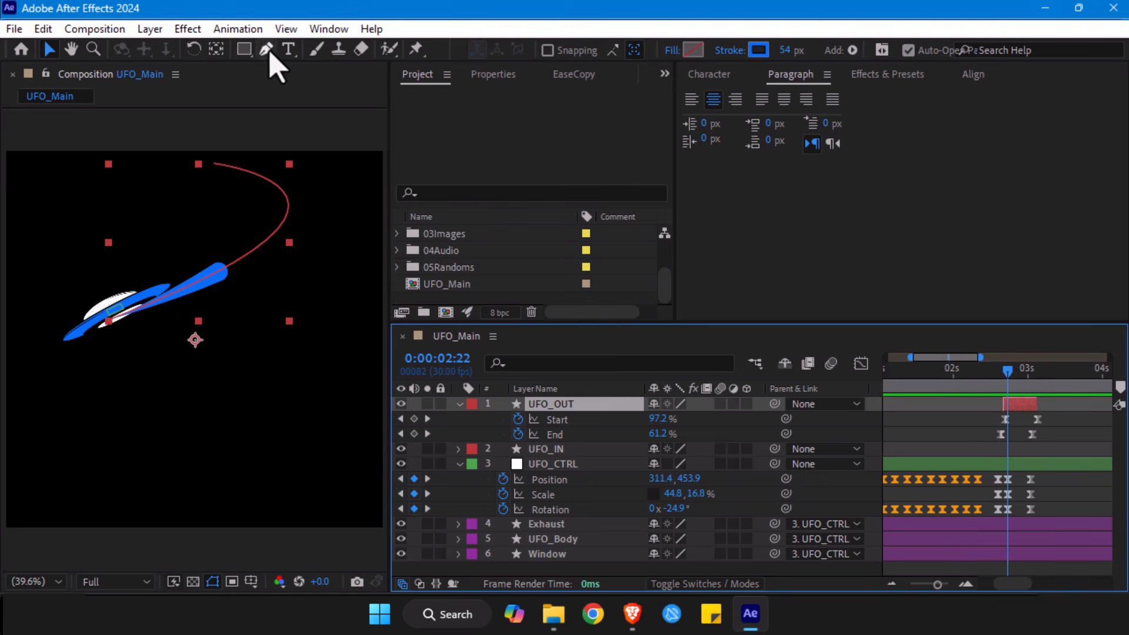
click(109, 322)
drag(108, 322, 114, 311)
drag(246, 253, 168, 254)
key(v)
drag(137, 193, 168, 186)
mouse_move(367, 211)
mouse_down()
mouse_move(378, 184)
mouse_move(364, 194)
mouse_up()
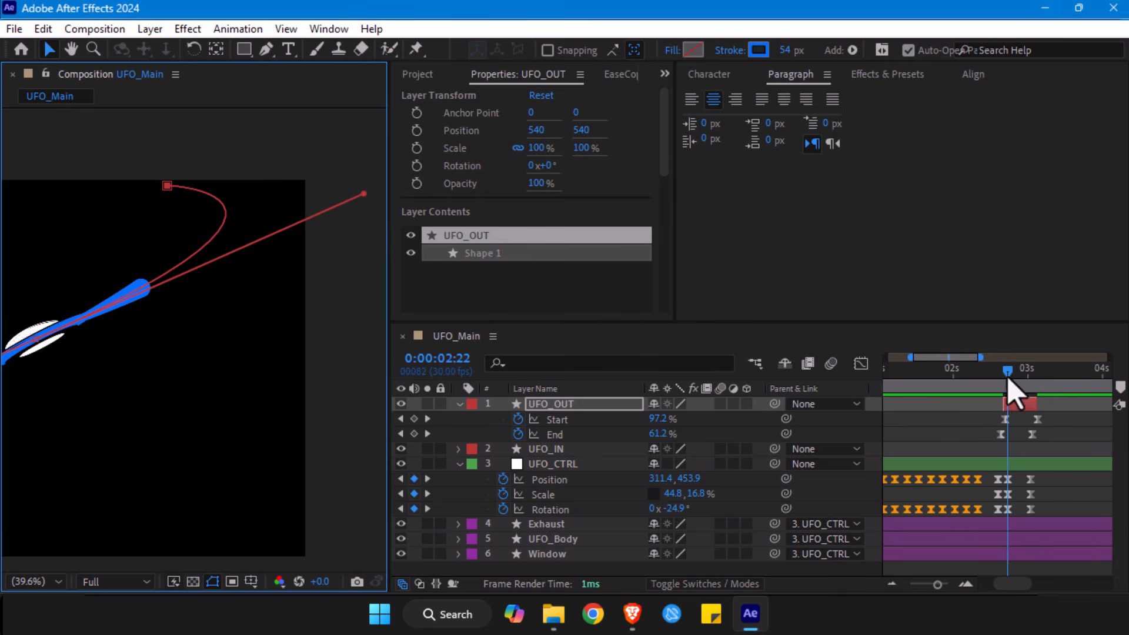
- Shift the UFO_OUT layer slightly later so its first Start keyframe falls at 0:00:02:22
drag(1008, 371, 1019, 388)
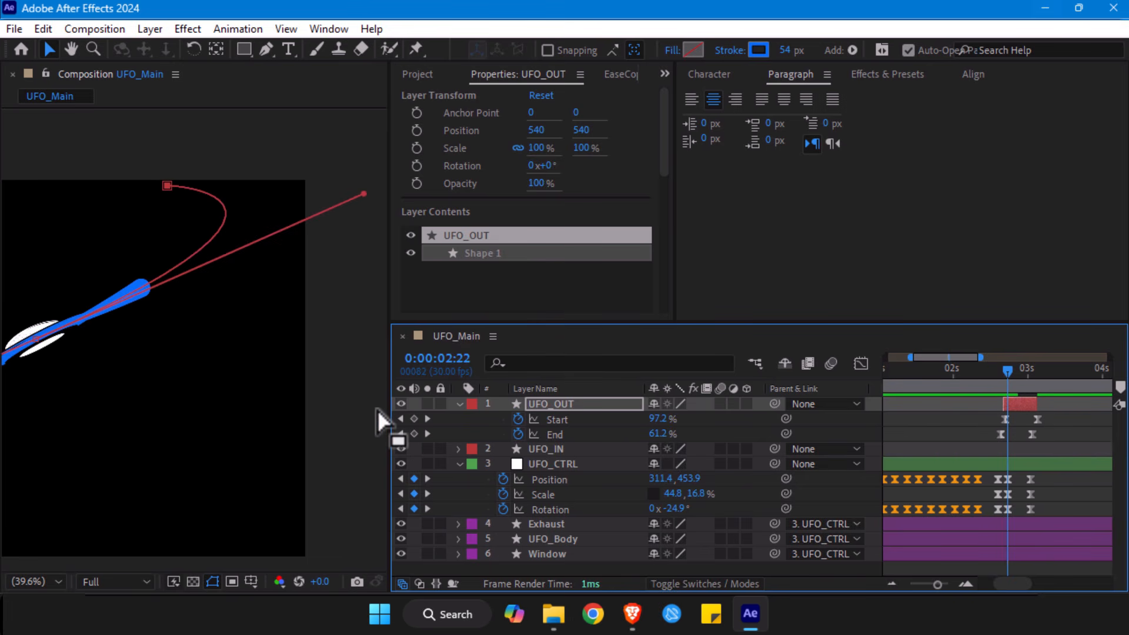
key(alt+/)
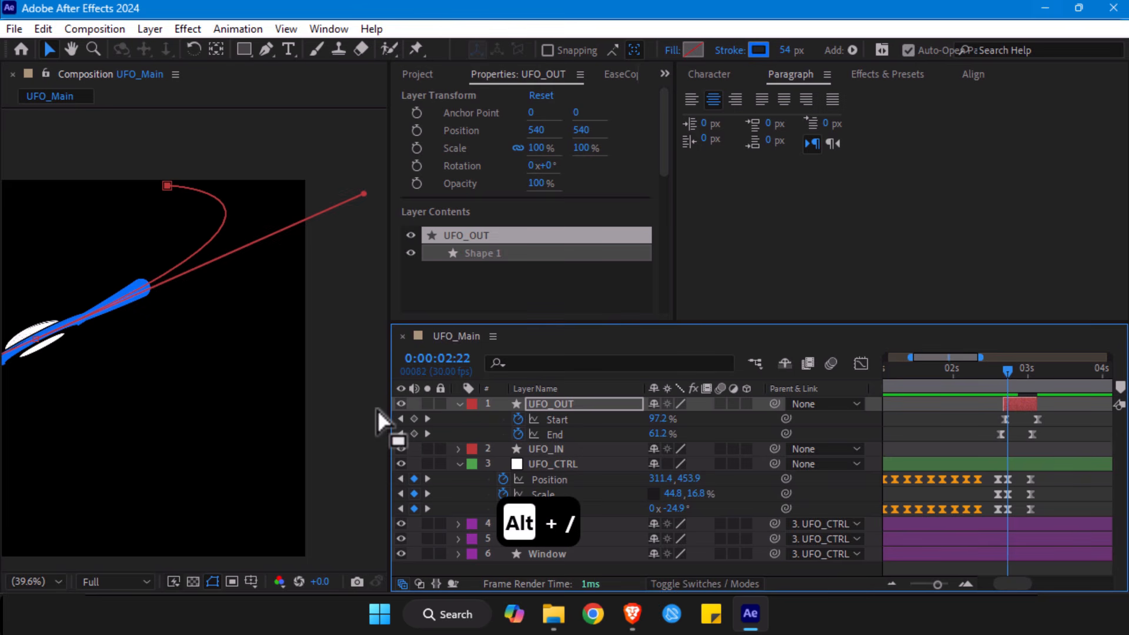
key(h)
drag(205, 295, 277, 270)
key(v)
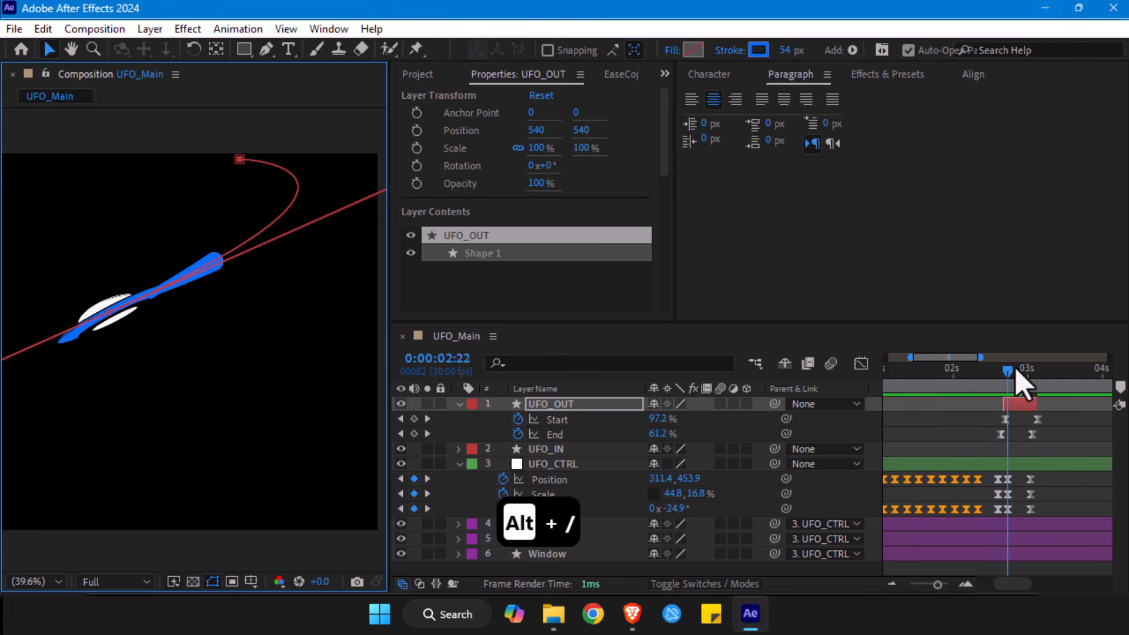
click(1022, 407)
drag(1021, 409, 1023, 410)
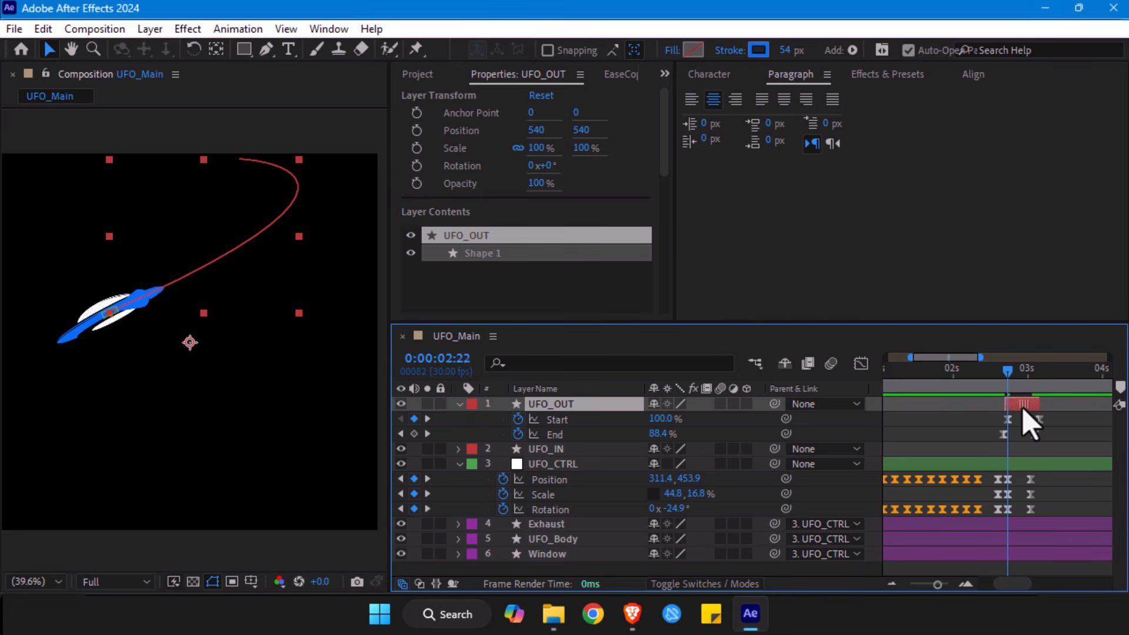
- Check the UFO_OUT trail's timing around 0:00:02:22 and inspect the graphs of its Start and End keyframes
mouse_move(1008, 374)
mouse_down()
mouse_move(1019, 376)
mouse_move(1012, 389)
mouse_move(1012, 379)
mouse_up()
drag(1055, 419, 964, 450)
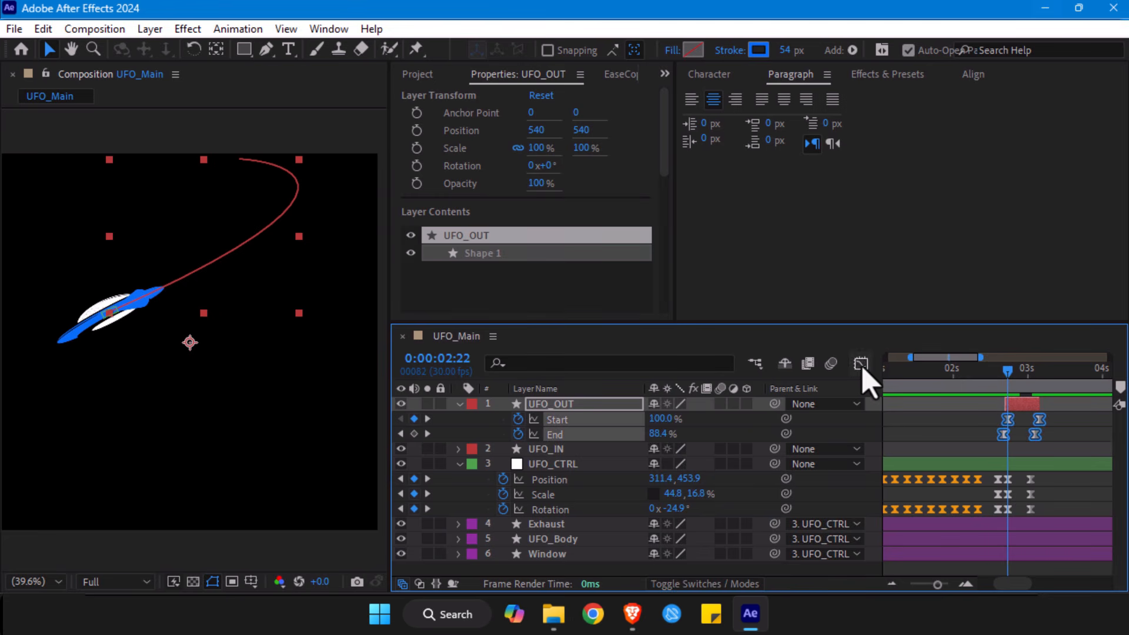
click(861, 365)
click(861, 364)
- Show UFO_CTRL's Position, Scale and Rotation exit keyframes in the Graph Editor, framed around 0:00:02:18 to 0:00:03:01
drag(1054, 475, 1007, 514)
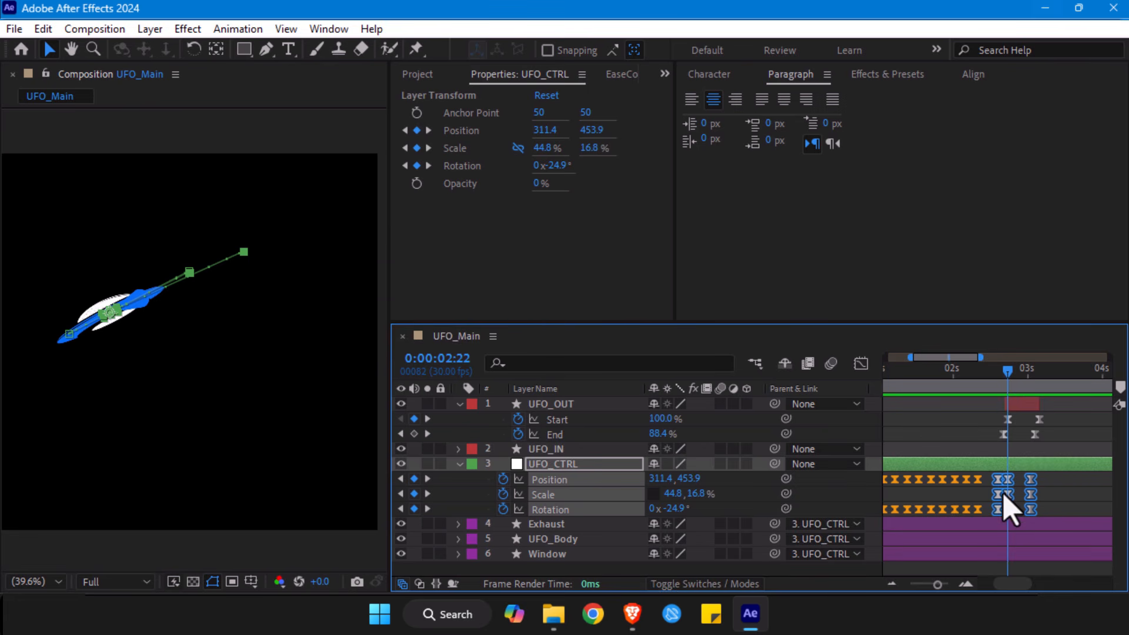
click(861, 364)
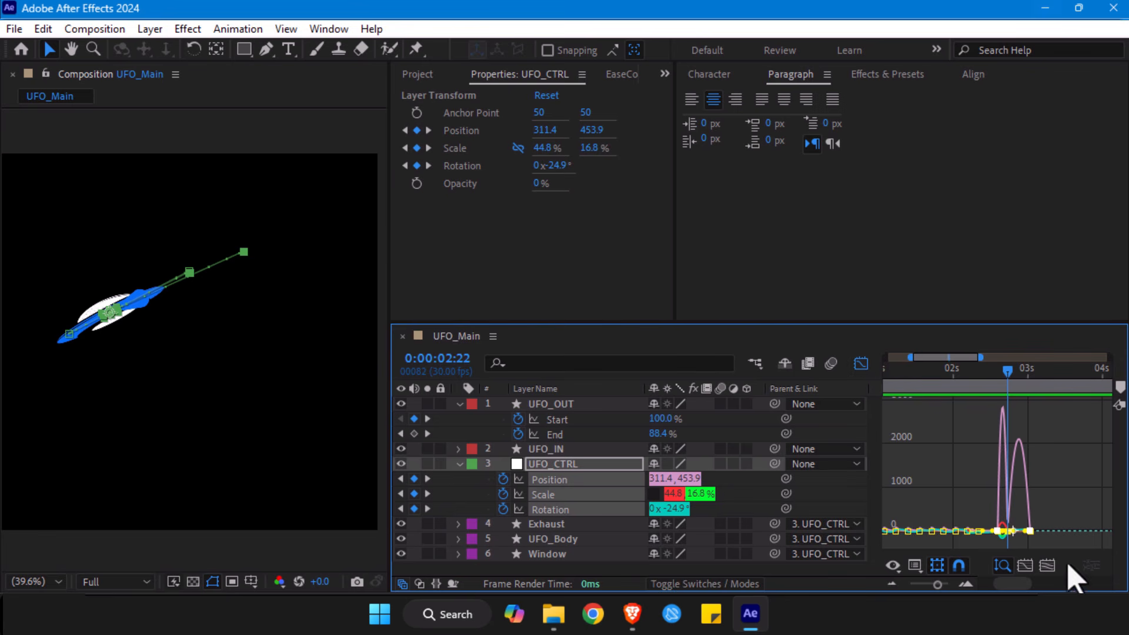
click(1047, 566)
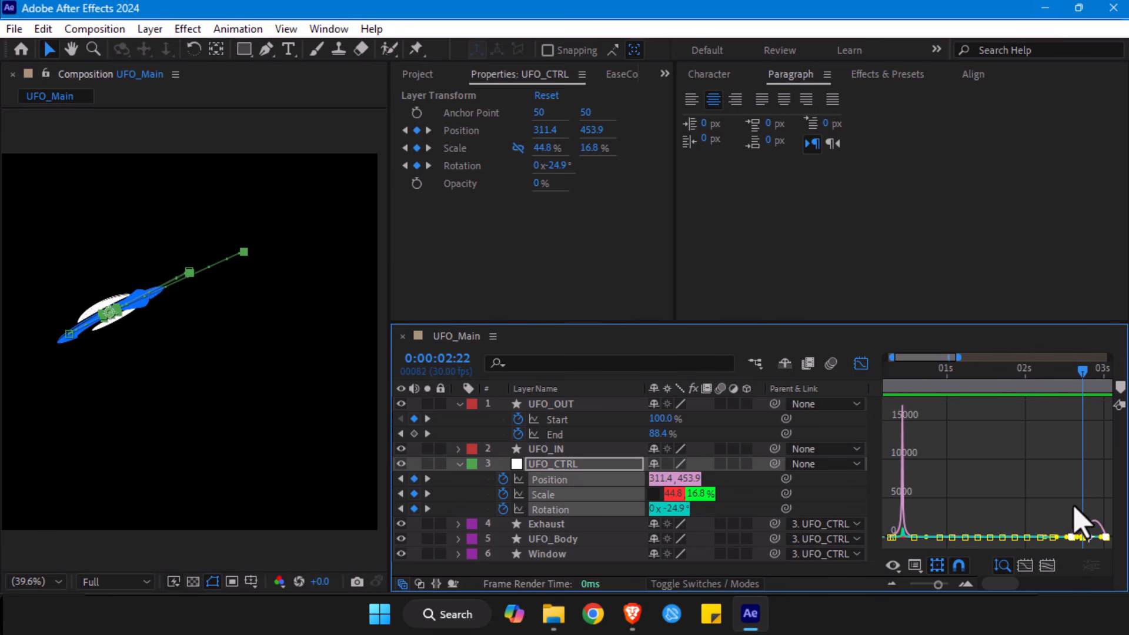
key(z)
click(1088, 525)
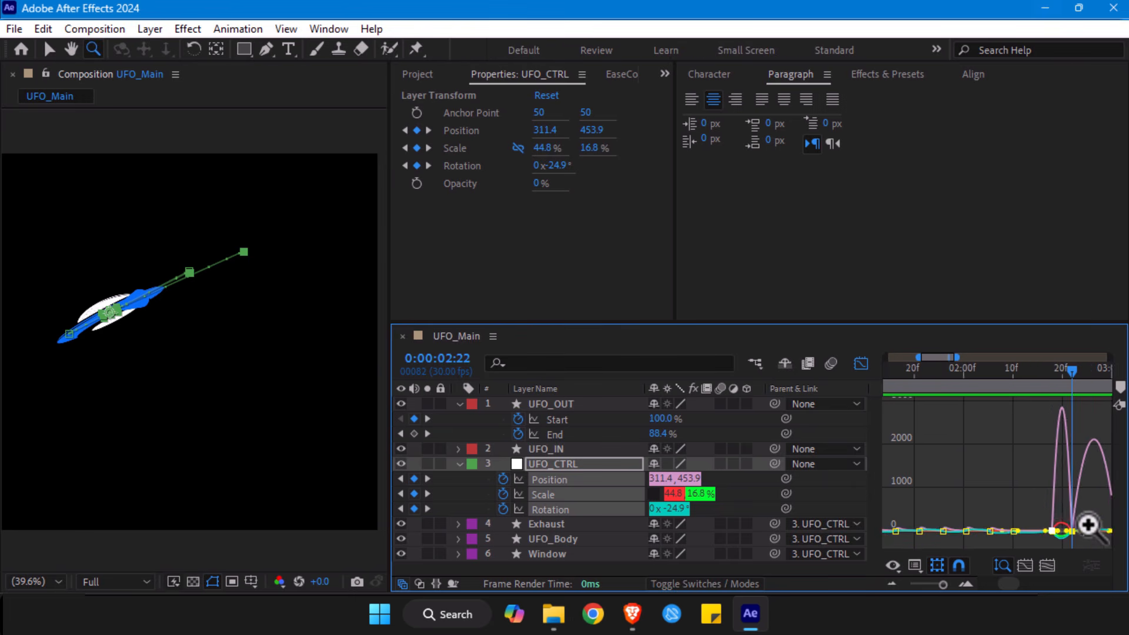
click(1053, 505)
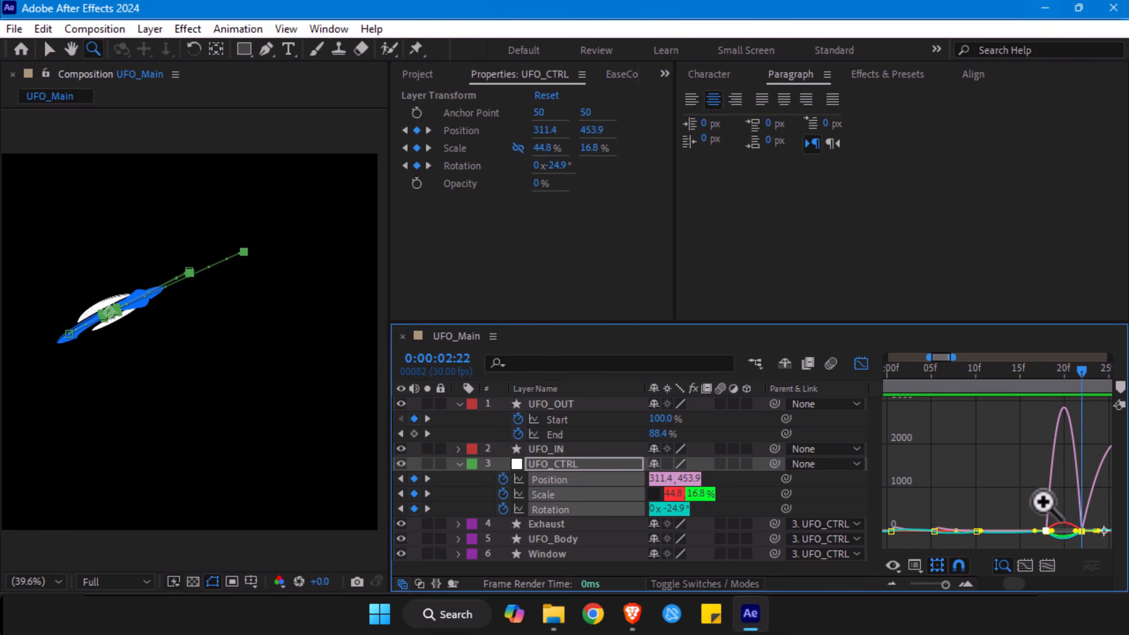
drag(1033, 494, 927, 506)
key(v)
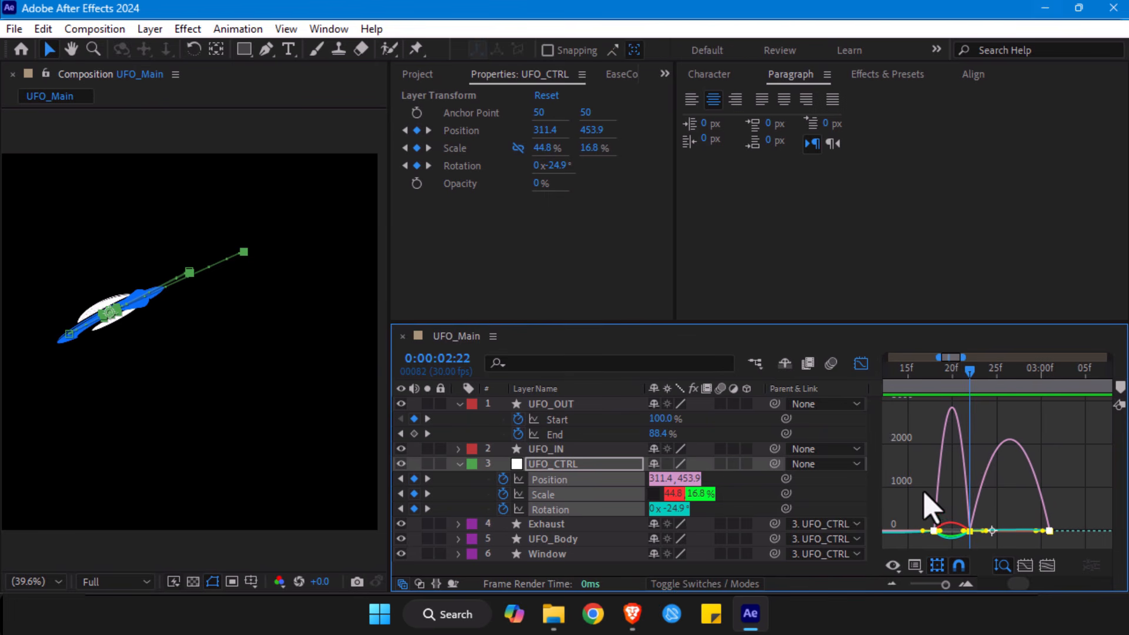
- Examine the individual speed graphs of UFO_CTRL's Position, Scale and Rotation, leaving only Position displayed
click(927, 500)
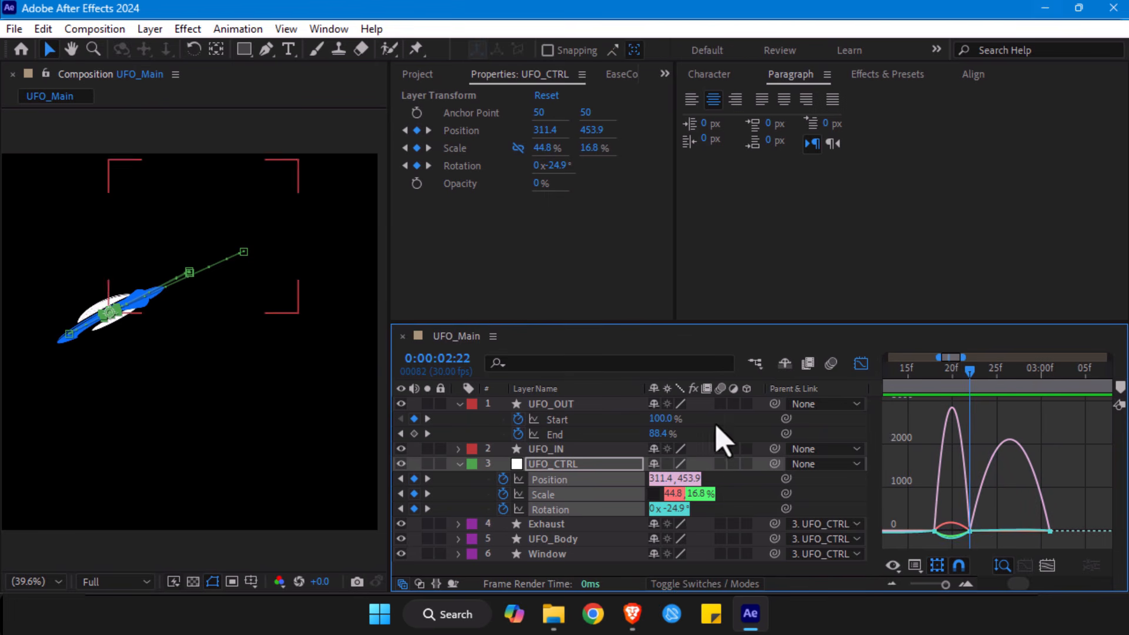
click(481, 510)
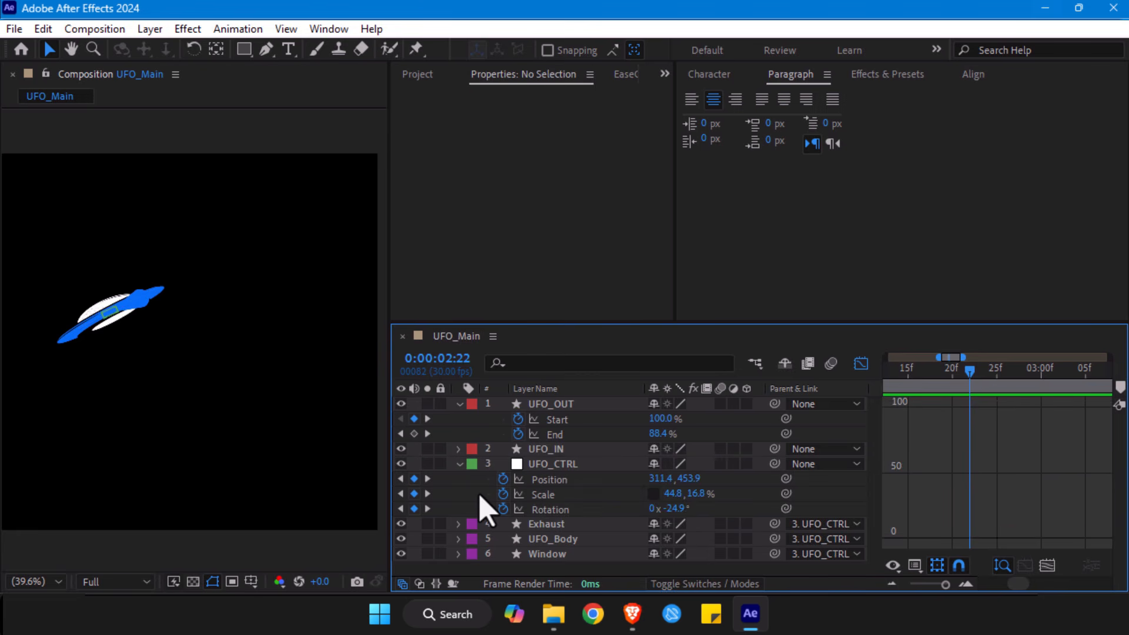
click(558, 481)
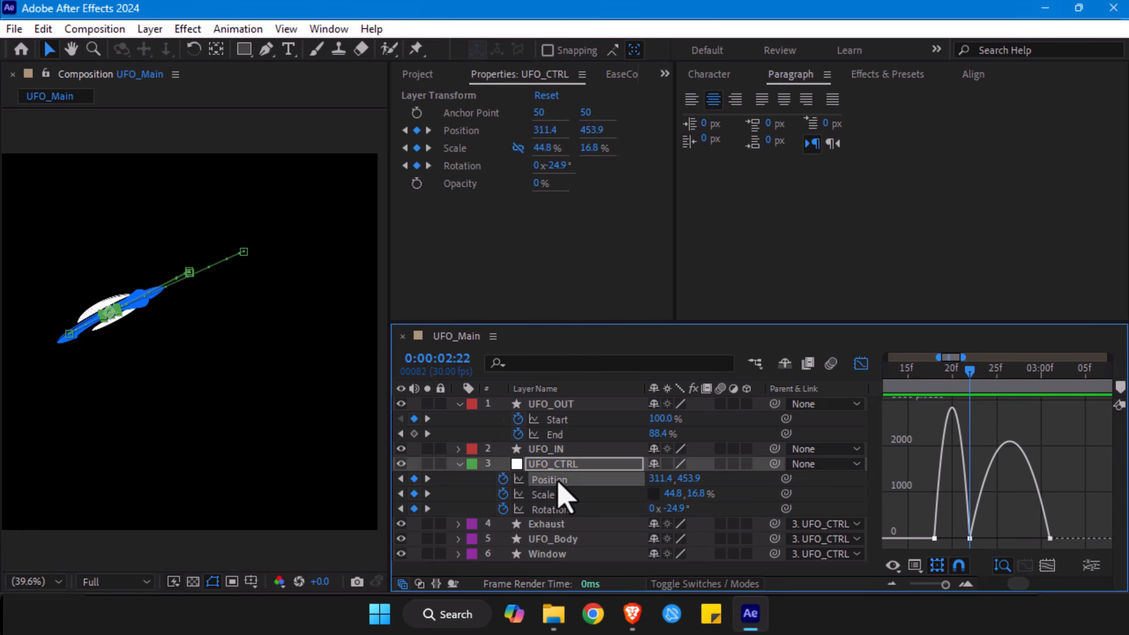
click(556, 494)
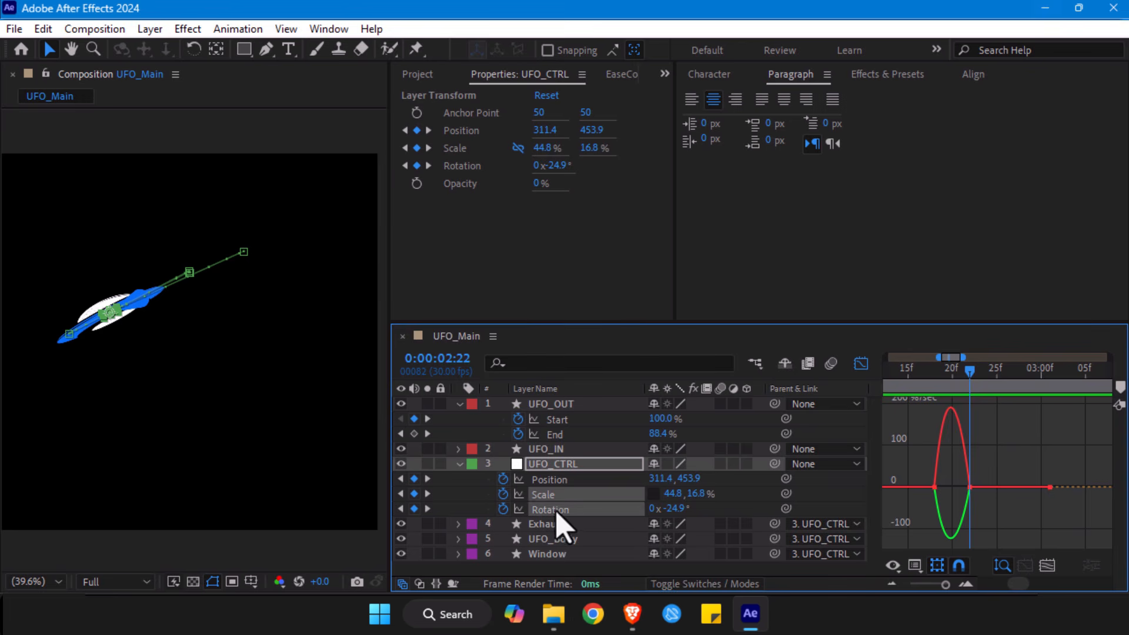
click(557, 510)
click(558, 483)
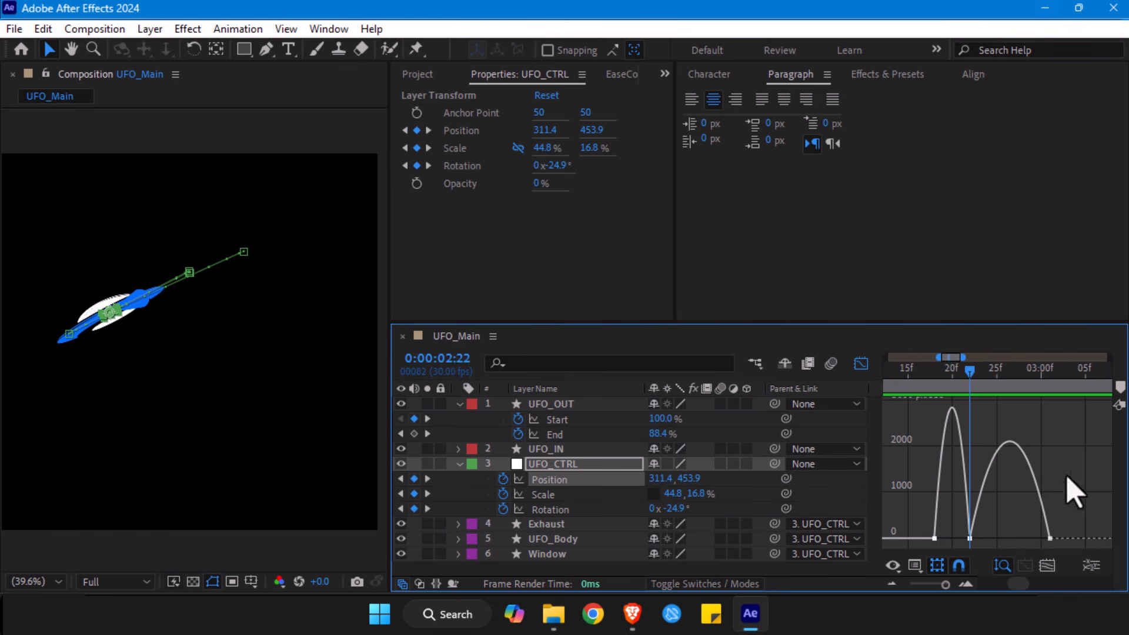
mouse_move(971, 539)
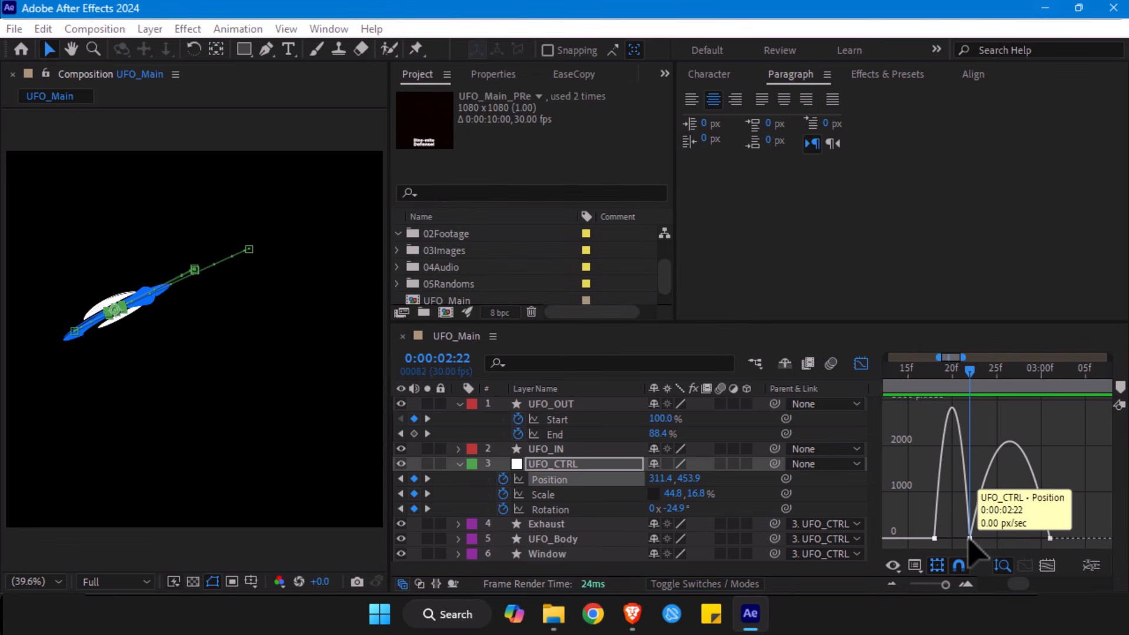
click(970, 538)
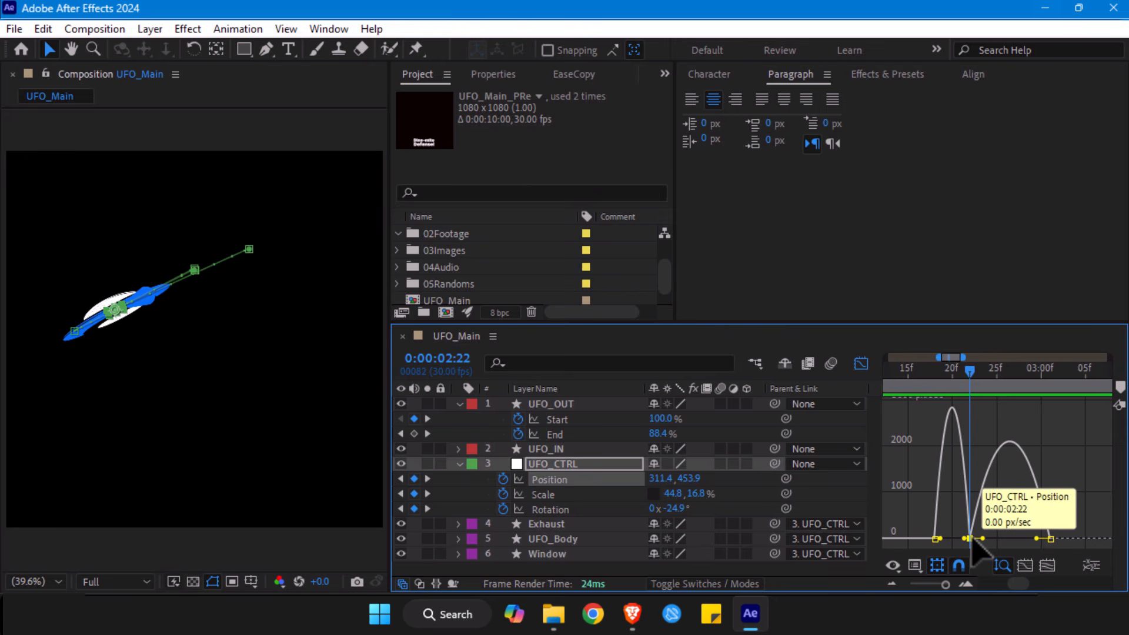
key(ctrl+shift+k)
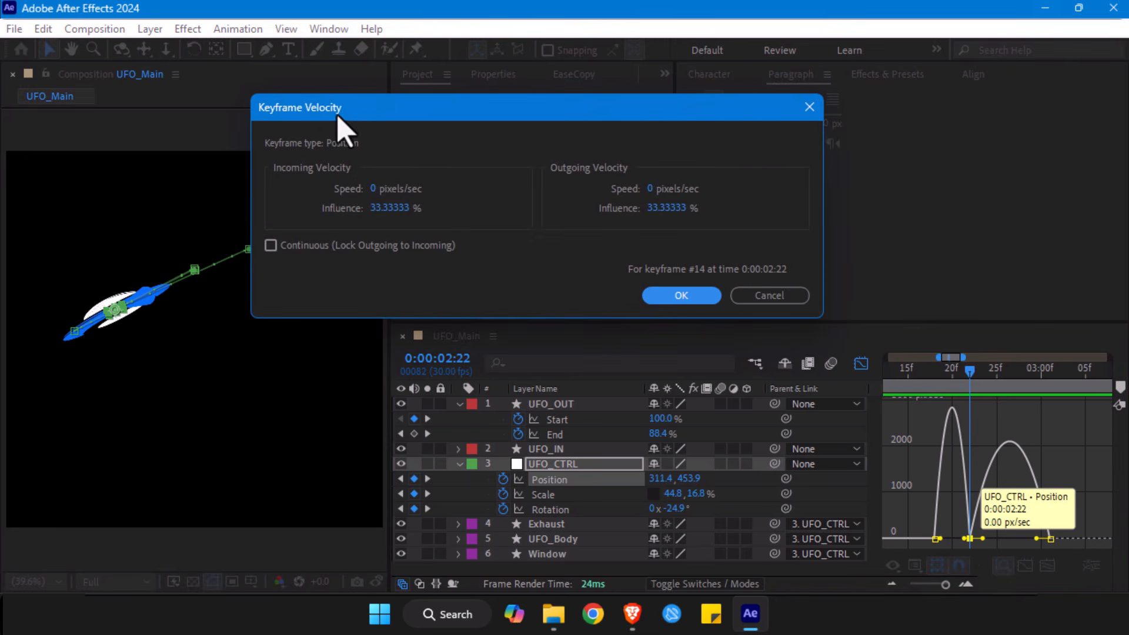
drag(337, 111, 325, 151)
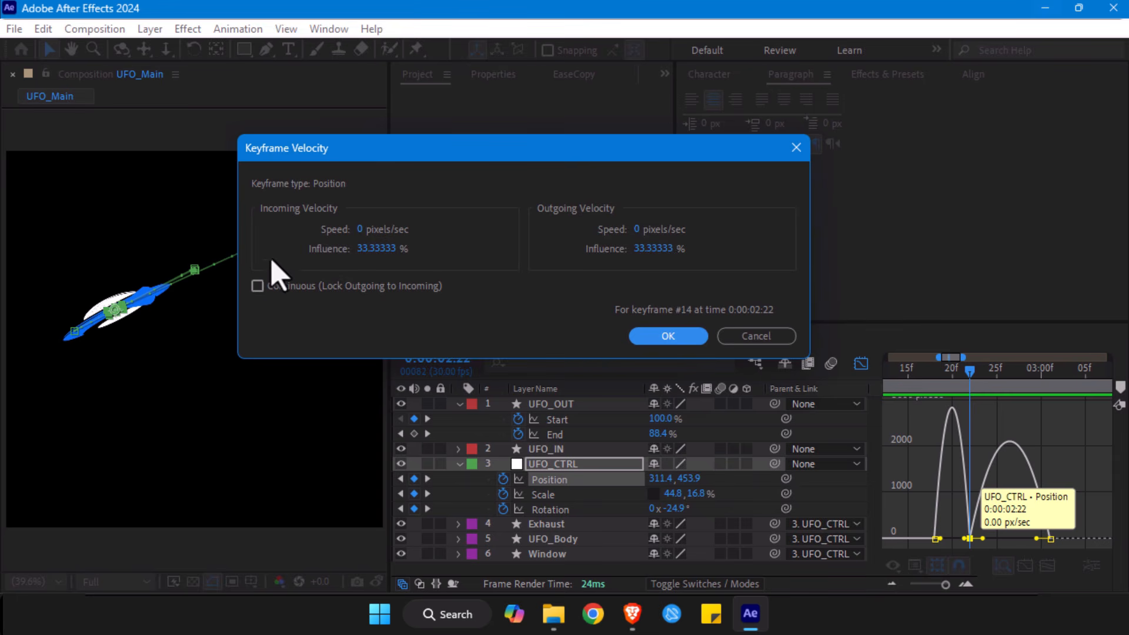
click(258, 286)
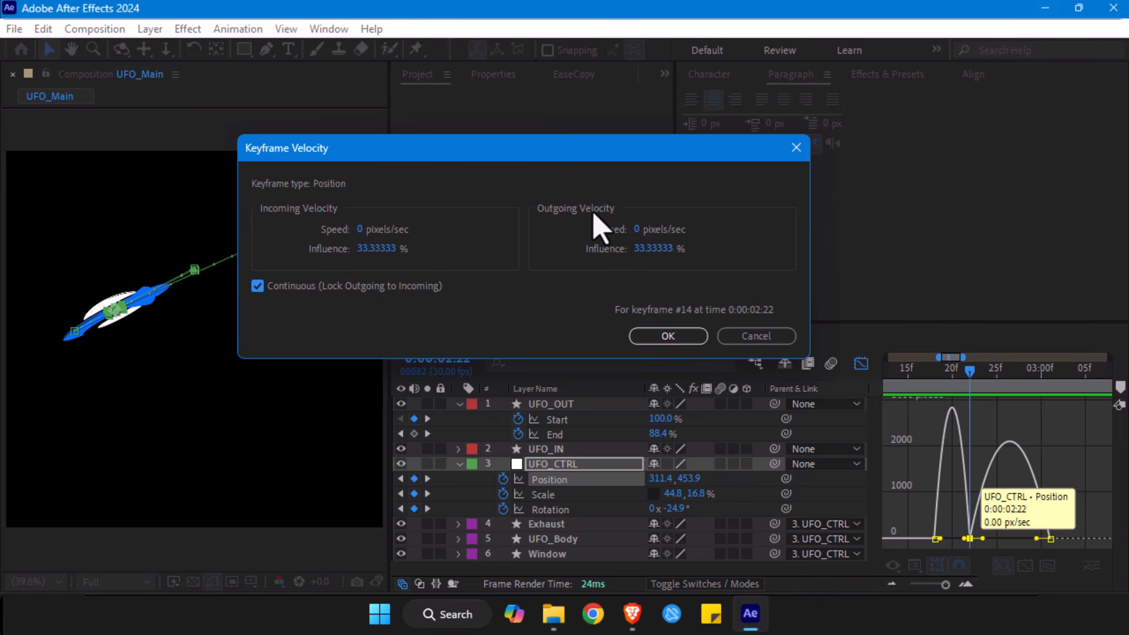
click(257, 286)
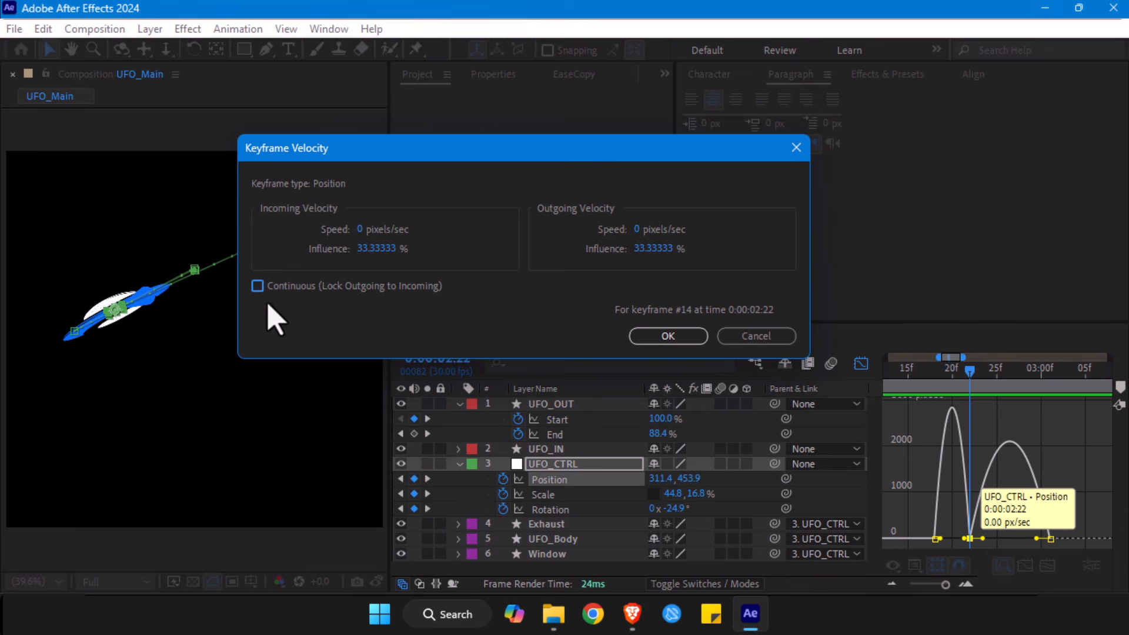
click(770, 338)
drag(969, 538, 970, 520)
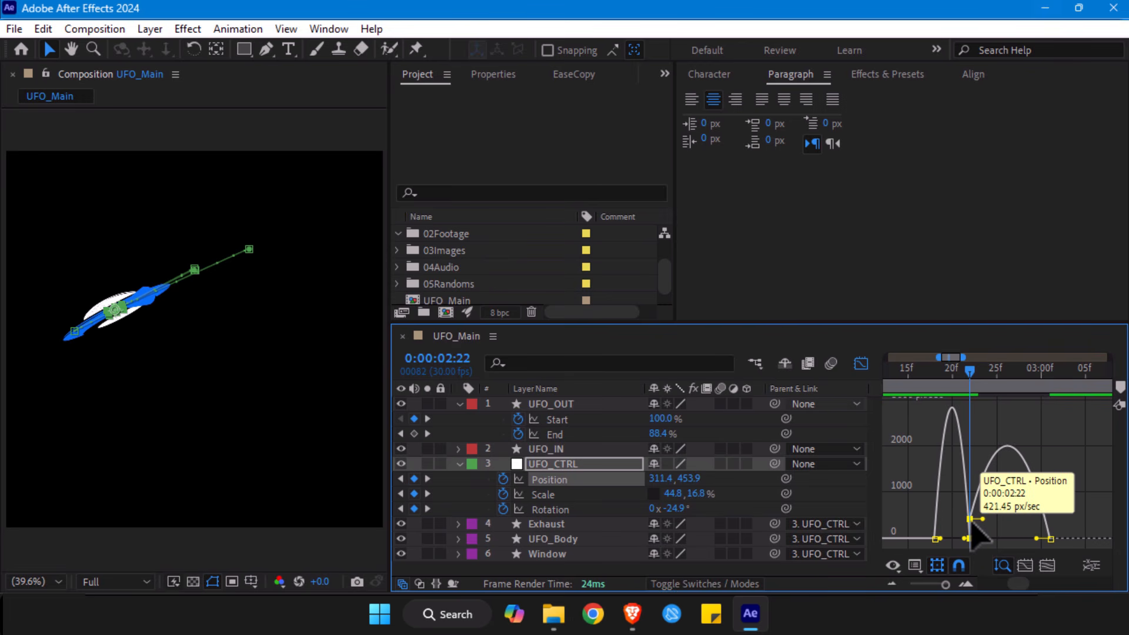
key(ctrl+z)
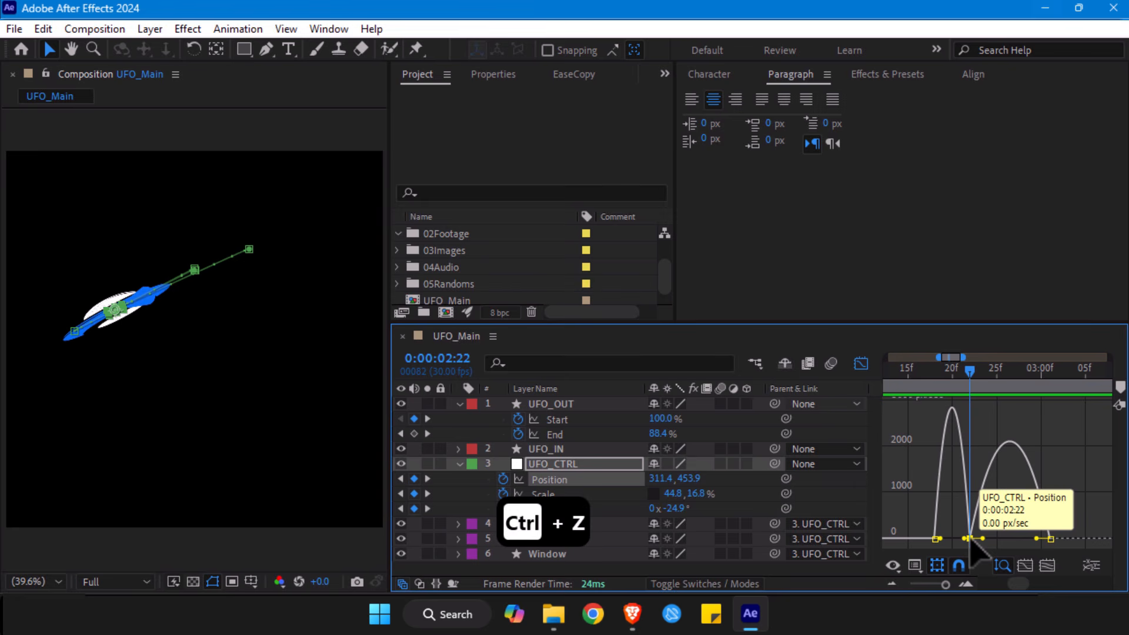
- Turn on Continuous velocity for UFO_CTRL's Position keyframe at 0:00:02:22 and raise its speed slightly above zero
double_click(969, 539)
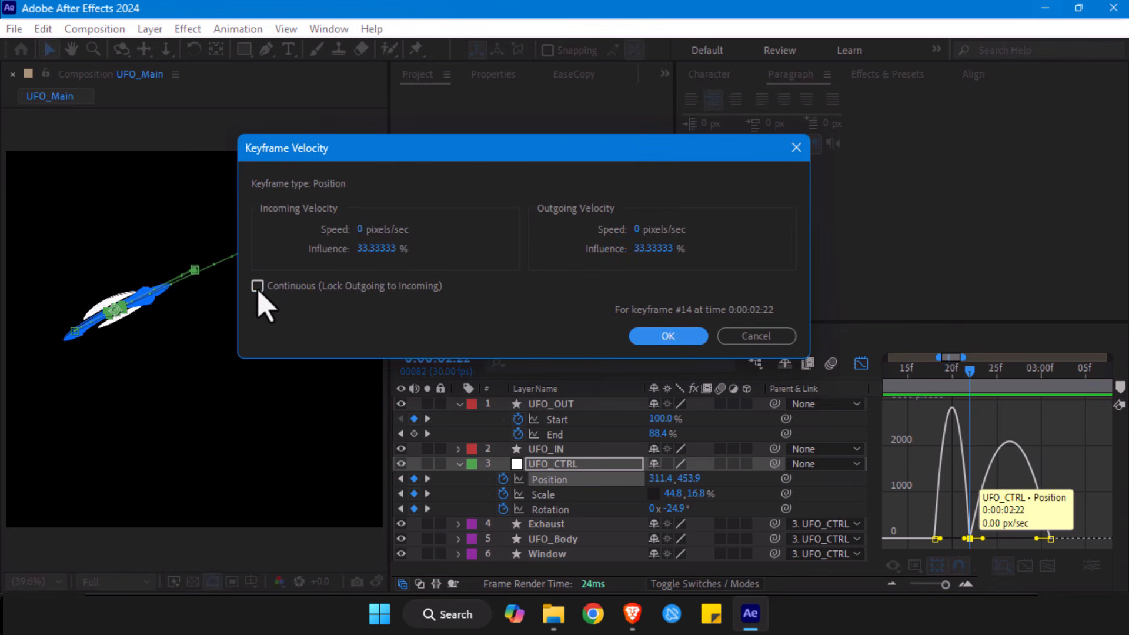
click(258, 286)
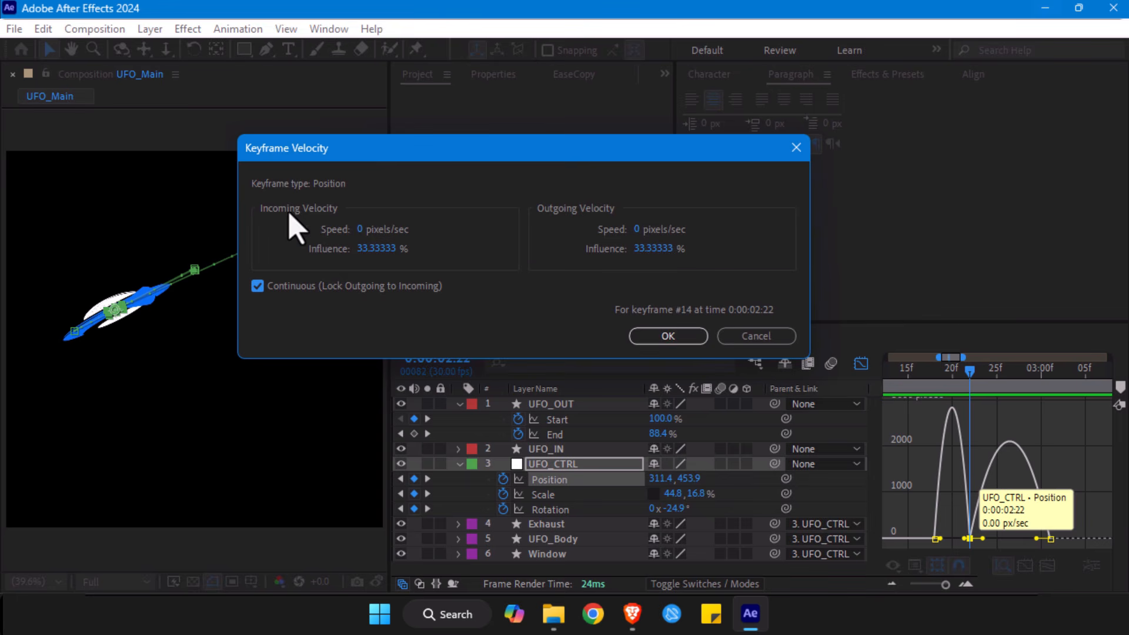
click(667, 336)
mouse_move(969, 538)
mouse_down()
mouse_move(974, 521)
mouse_move(962, 526)
mouse_up()
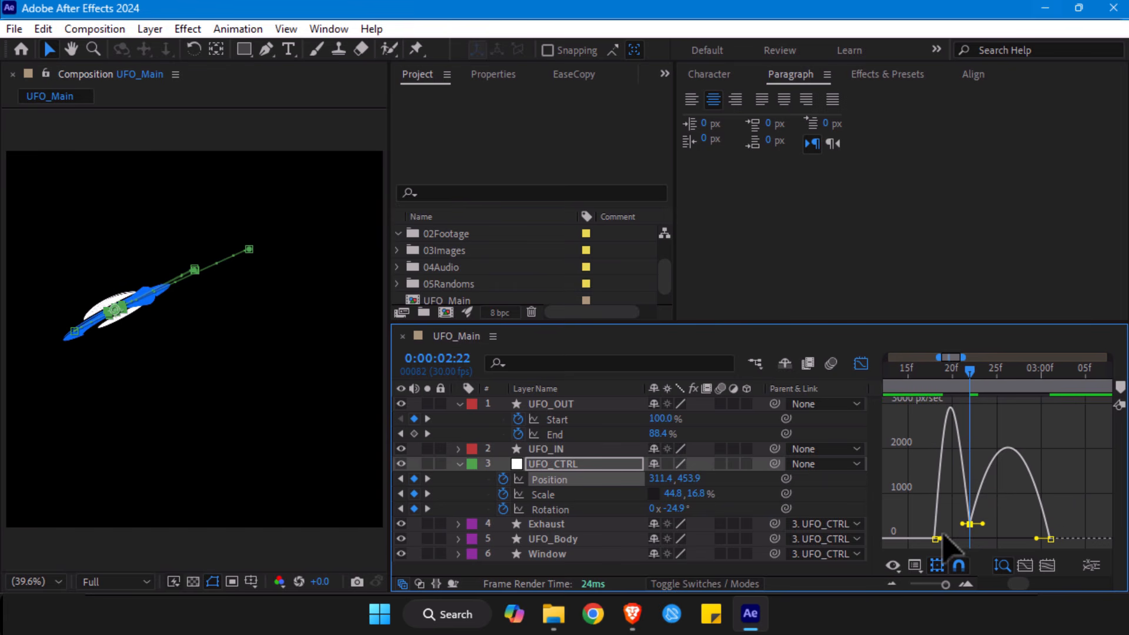
- Lengthen the incoming influence of UFO_CTRL's Position keyframes at 0:00:02:22 and 0:00:03:01 so each move peaks early
mouse_move(932, 383)
mouse_down()
mouse_move(982, 382)
mouse_move(936, 382)
mouse_up()
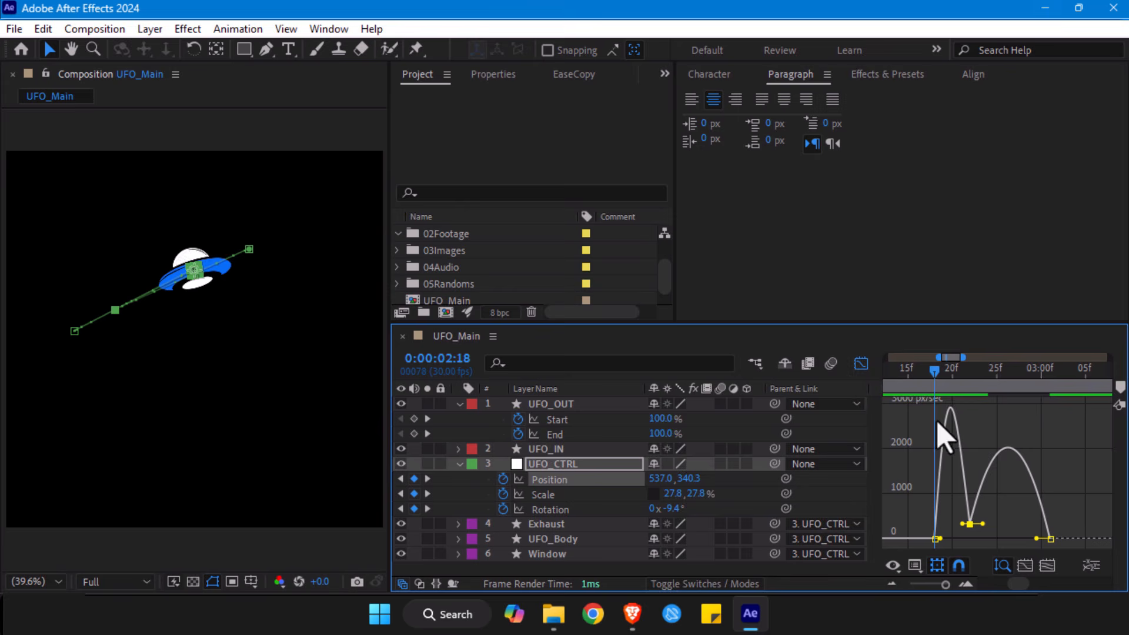
drag(963, 523, 959, 527)
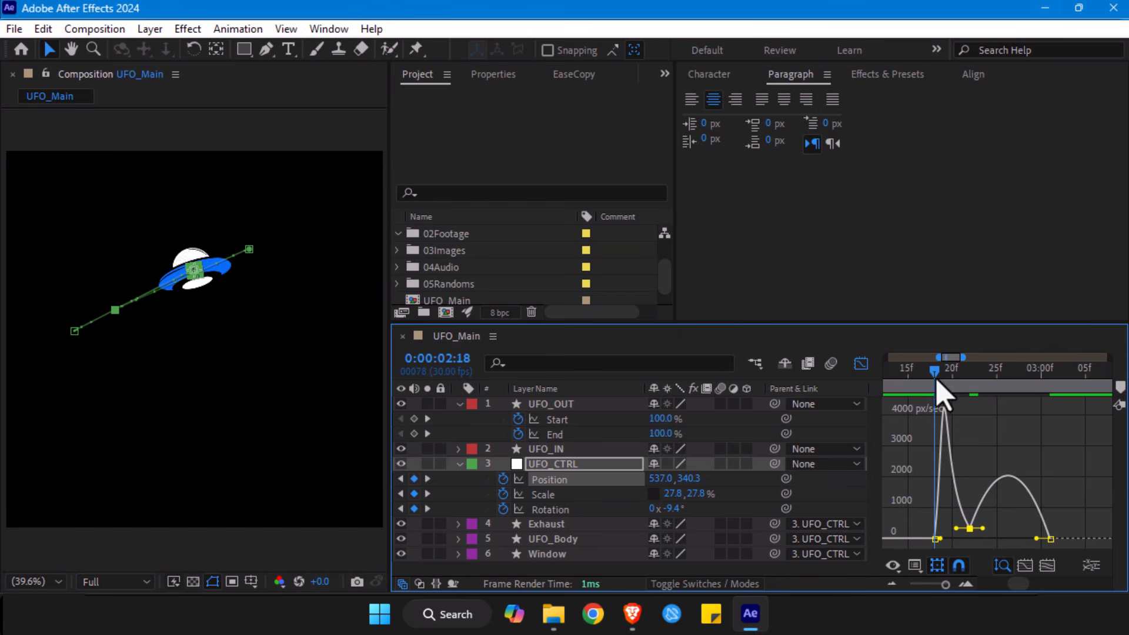
drag(941, 372, 976, 378)
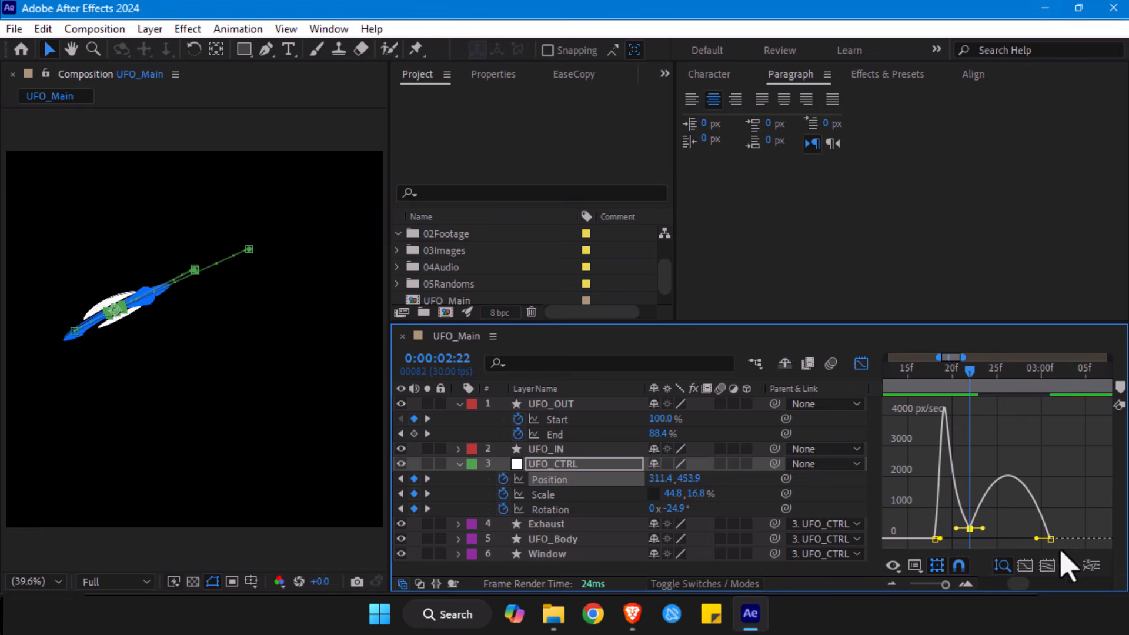
drag(1036, 539, 1008, 548)
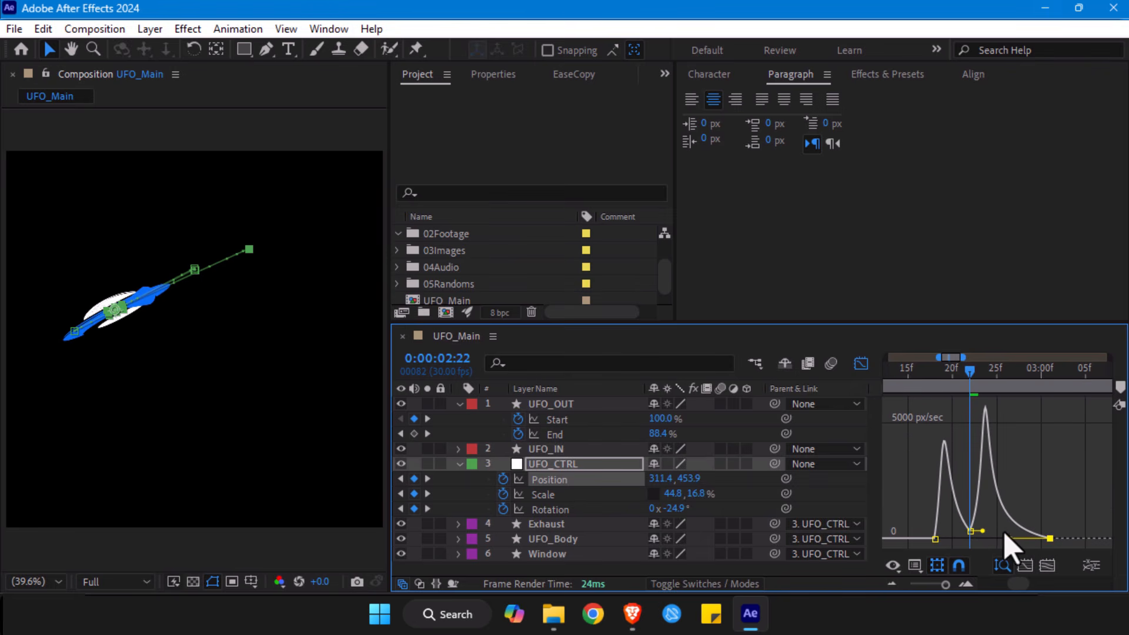
- Lengthen the outgoing influence of UFO_CTRL's Position keyframe at 0:00:02:22 so the final exit move peaks slightly later
click(970, 531)
drag(985, 525, 1000, 534)
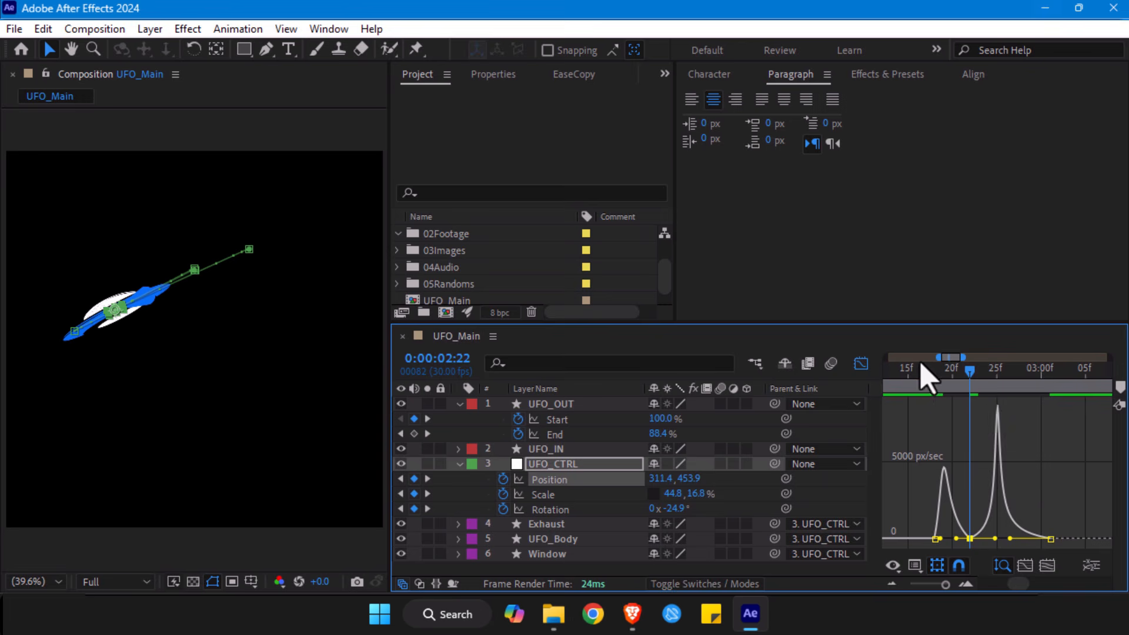
click(862, 364)
mouse_move(970, 379)
mouse_down()
mouse_move(925, 376)
mouse_move(961, 381)
mouse_move(950, 381)
mouse_up()
- Raise UFO_CTRL's Rotation keyframe at 0:00:02:10 slightly above 0° so the UFO tilts clockwise before its exit
click(935, 585)
drag(937, 586, 938, 585)
drag(977, 372, 976, 391)
key(ctrl+z)
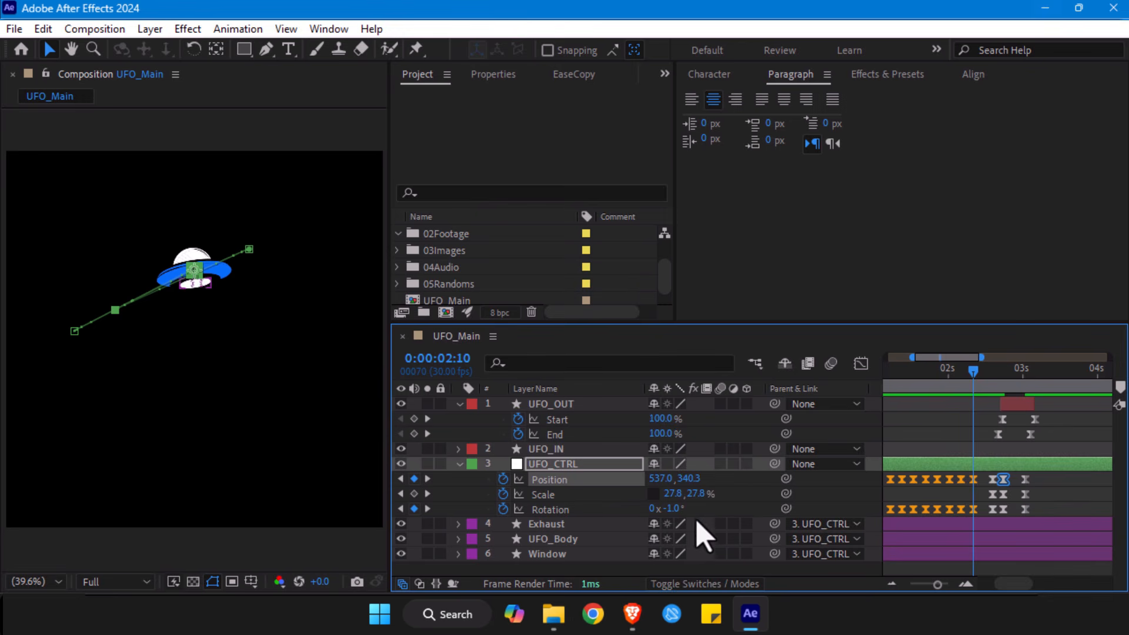
drag(673, 509, 682, 508)
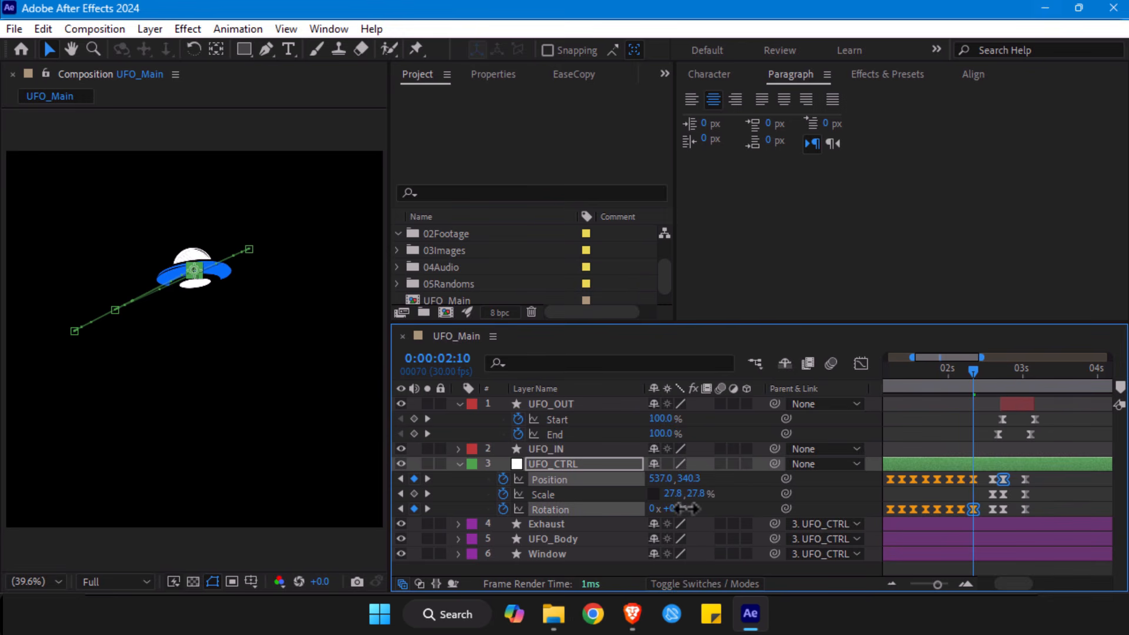
- Review UFO_CTRL's exit between 0:00:02:18 and 0:00:03:02 with the UFO_OUT trail layer hidden
drag(965, 378, 992, 386)
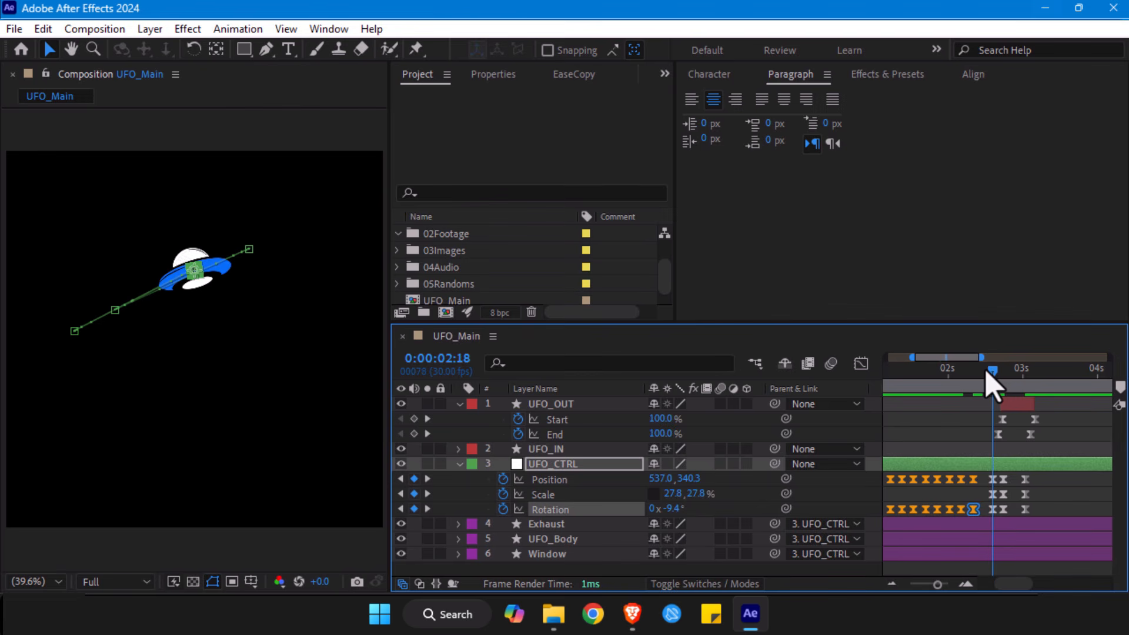
drag(993, 385, 1028, 377)
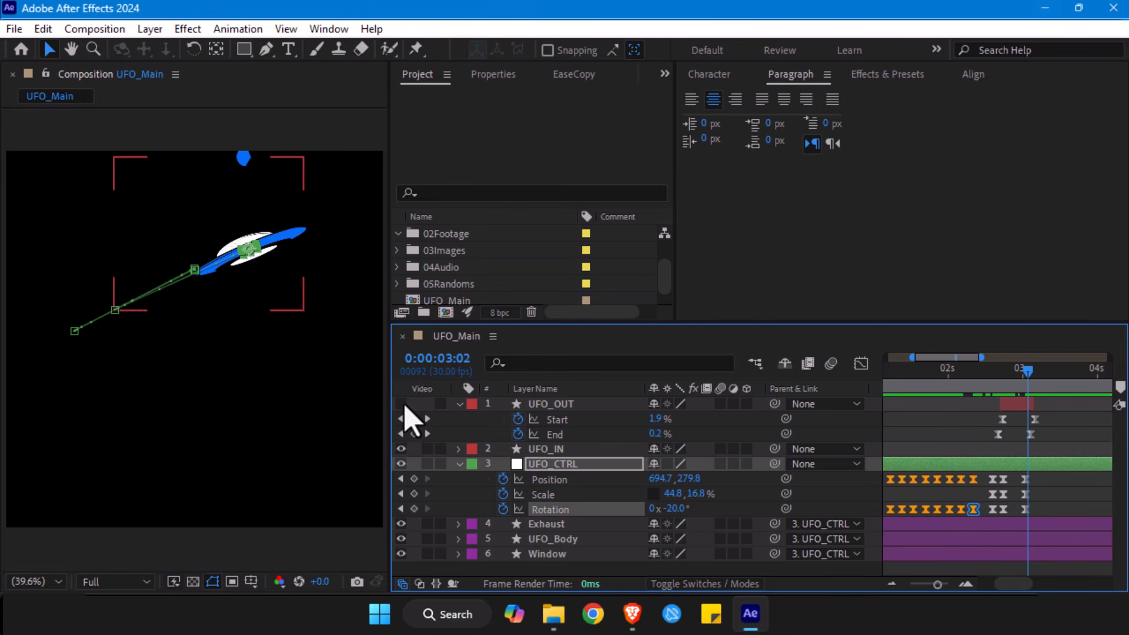
click(1016, 371)
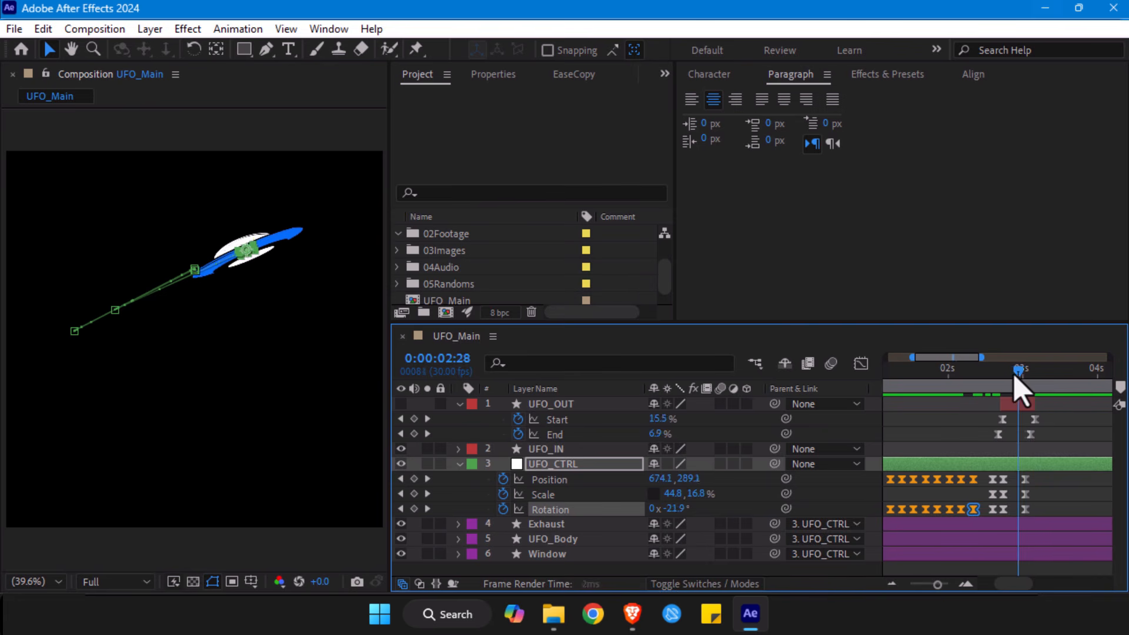
drag(1014, 375, 1000, 372)
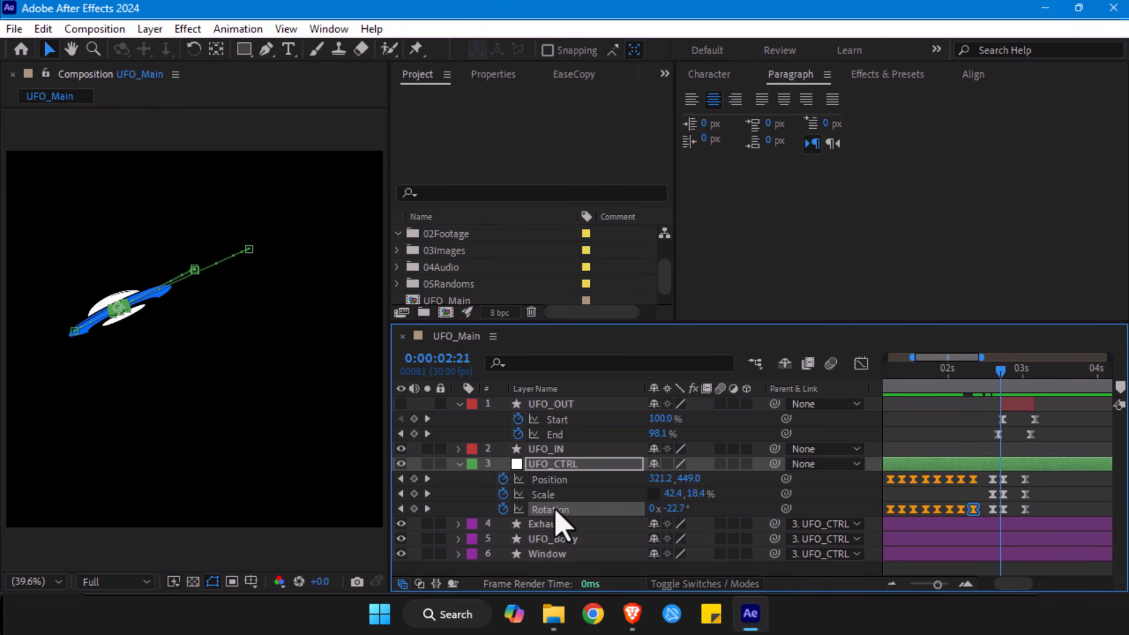
- Make the velocity of UFO_CTRL's Rotation keyframe at 0:00:02:22 Continuous and lower its speed to -26.54 °/sec
click(860, 365)
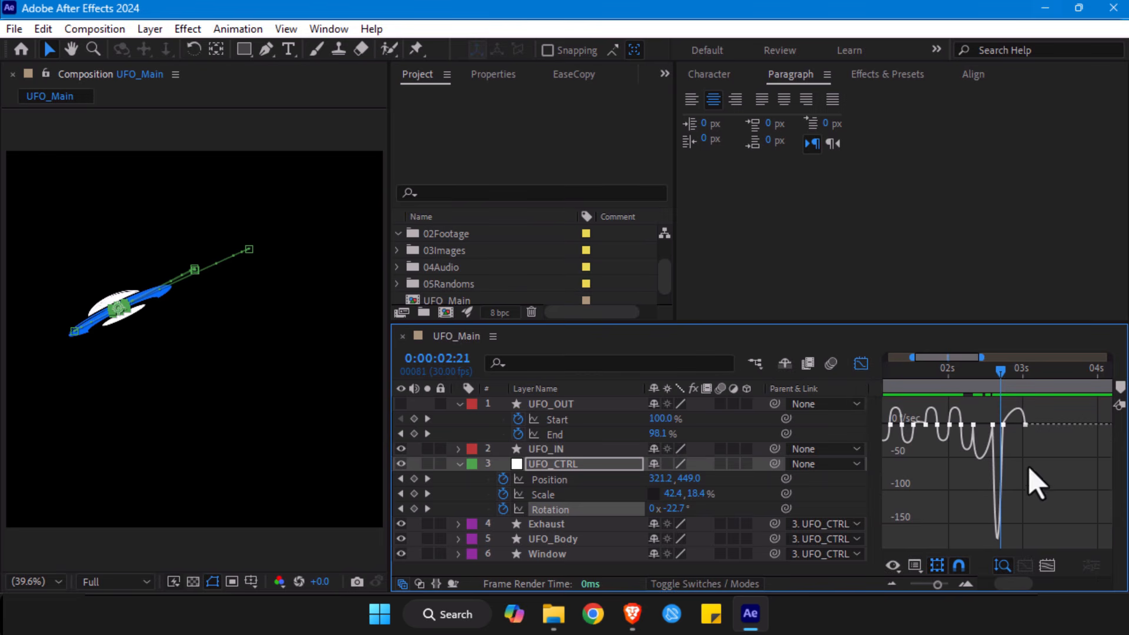
key(z)
click(1014, 446)
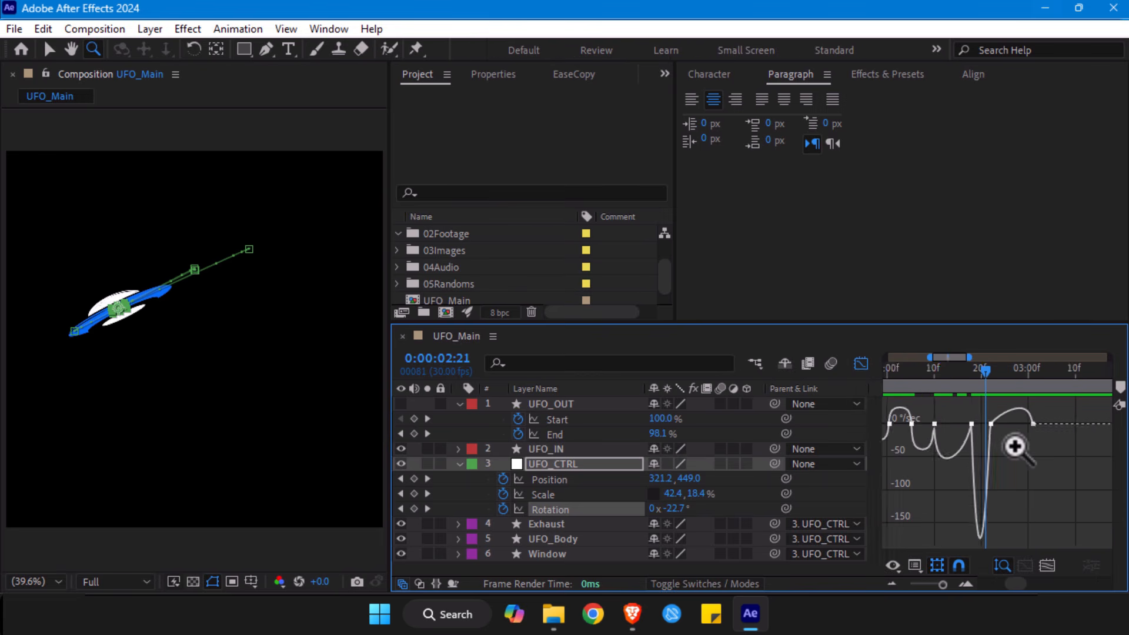
click(1014, 447)
key(v)
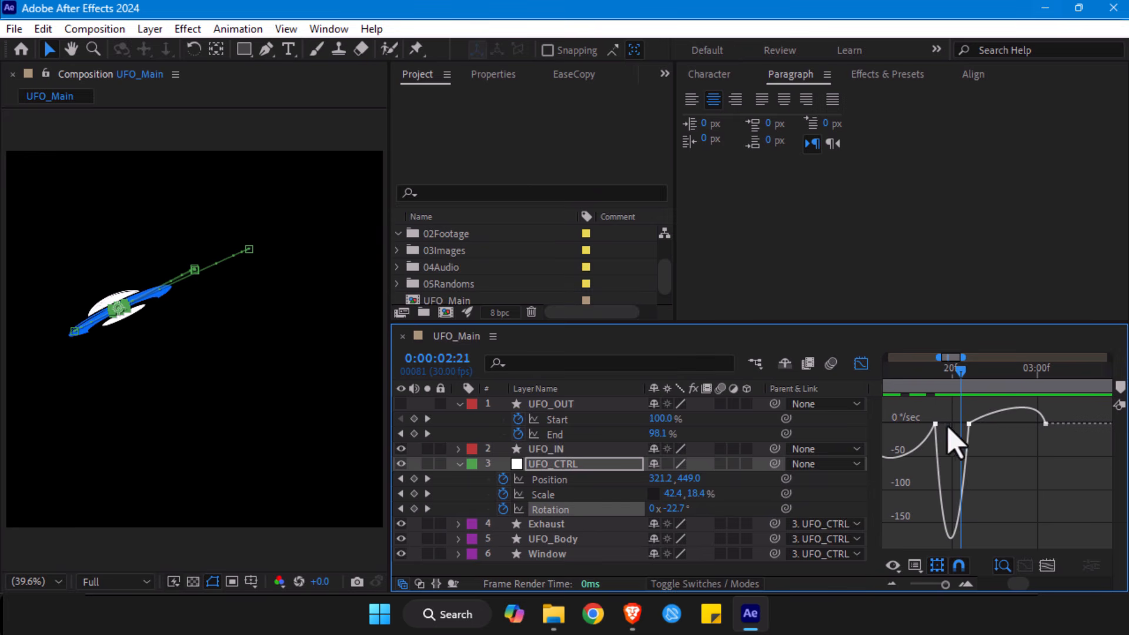
click(967, 424)
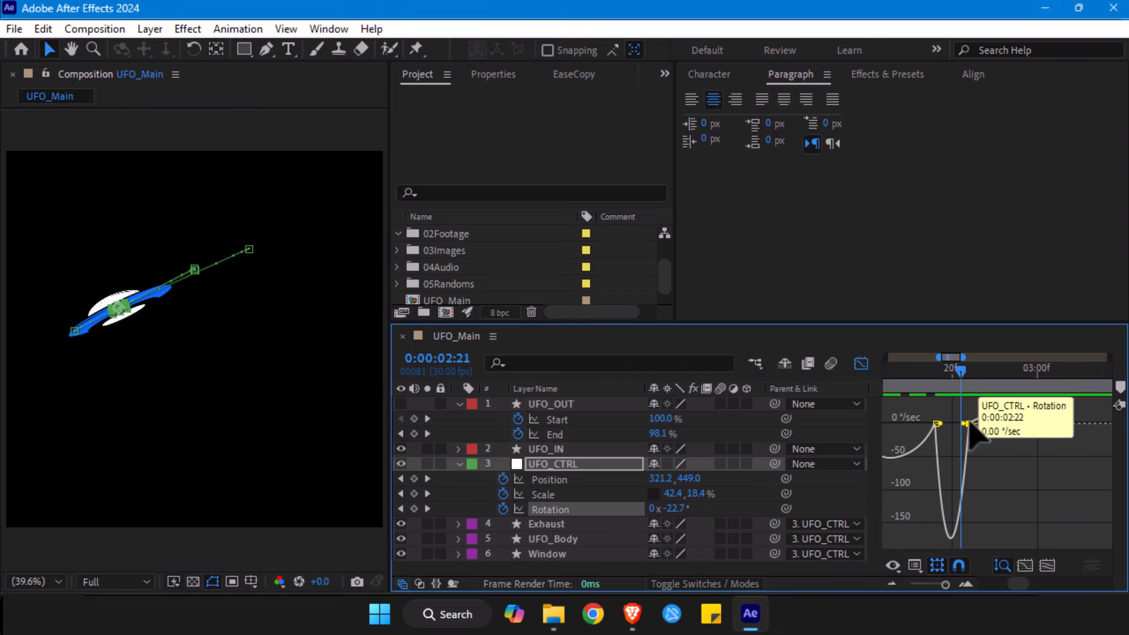
double_click(967, 424)
click(300, 289)
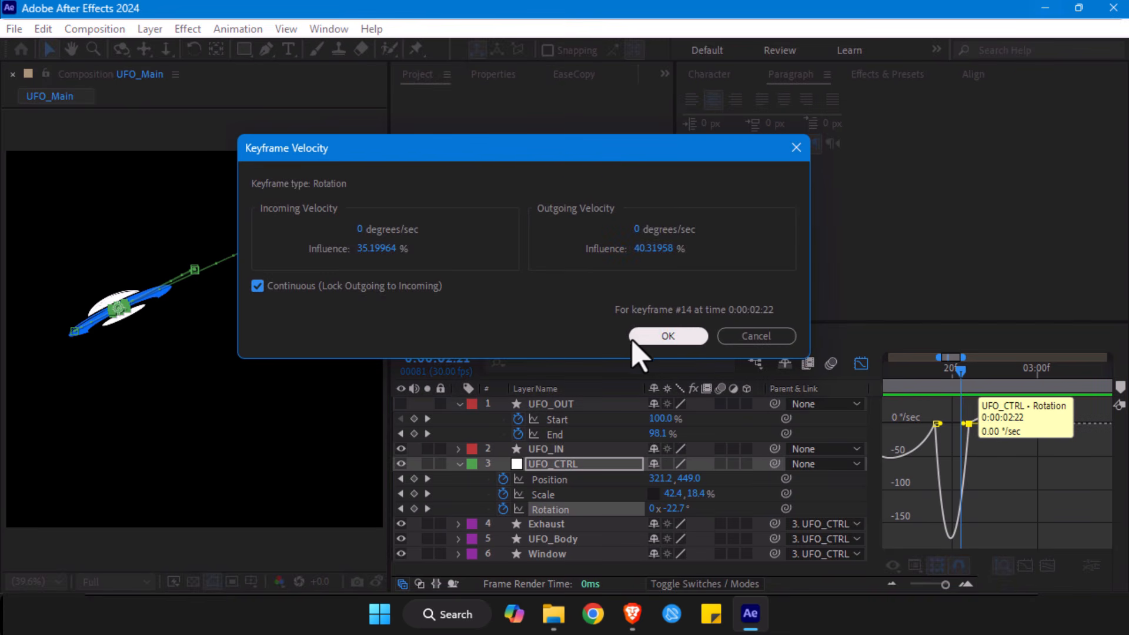
click(643, 347)
drag(969, 426, 967, 446)
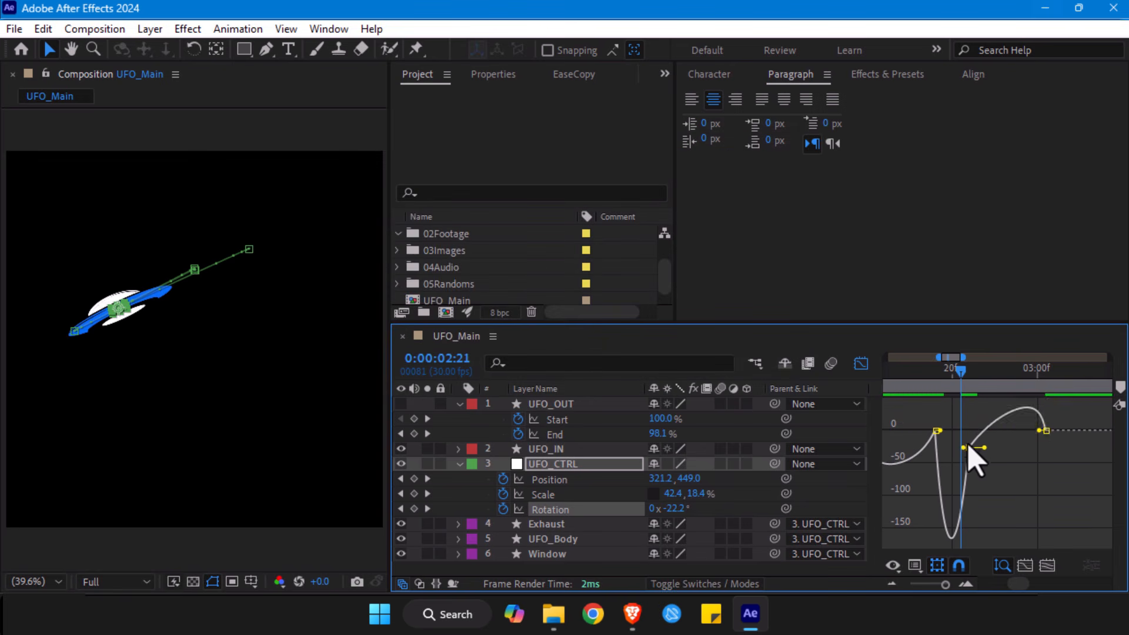
- Lengthen the outgoing influence of UFO_CTRL's Rotation keyframe at 0:00:02:22 and check the exit around 0:00:02:25
drag(933, 383, 954, 389)
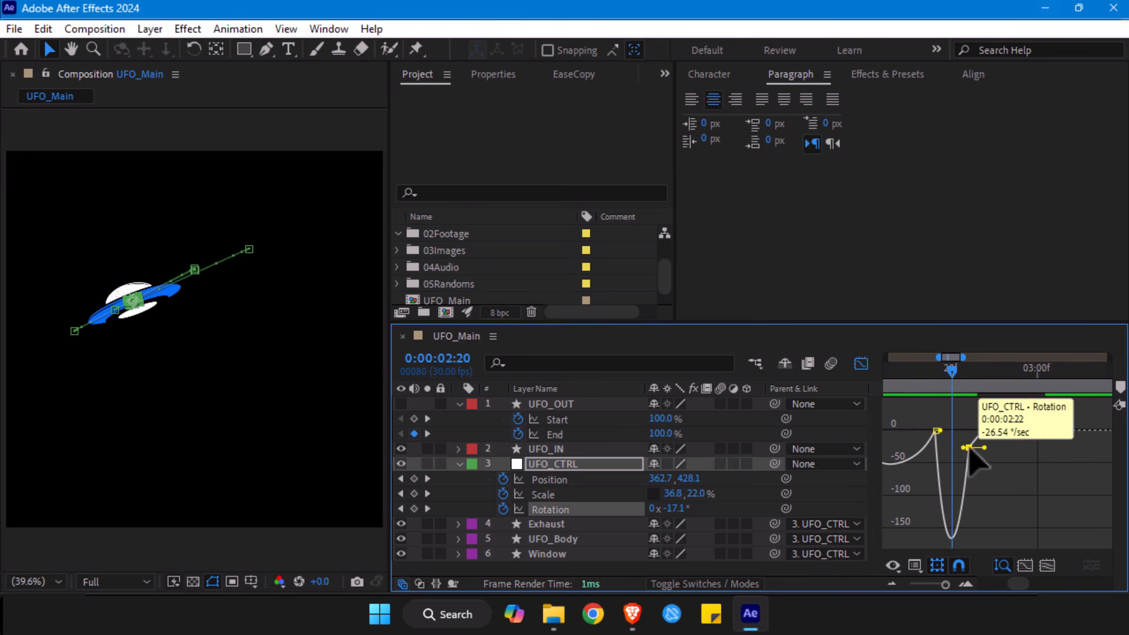
drag(963, 447, 1007, 448)
drag(954, 376, 994, 377)
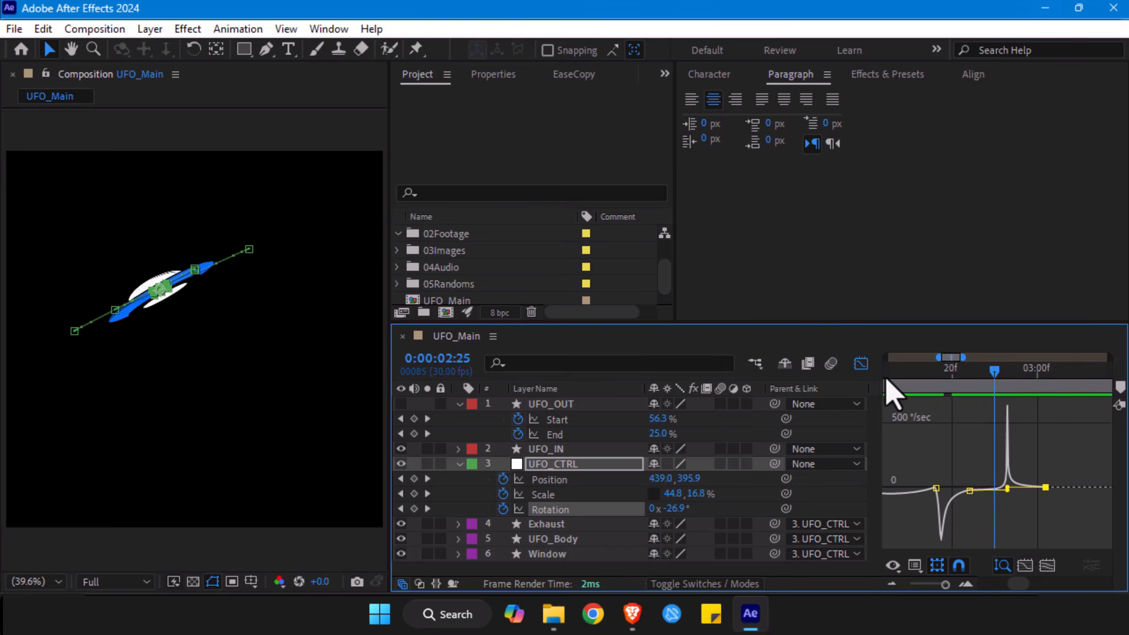
- Show UFO_CTRL's Scale speed graph, framed closely around the keyframes at 0:00:02:18 and 0:00:02:22
click(569, 496)
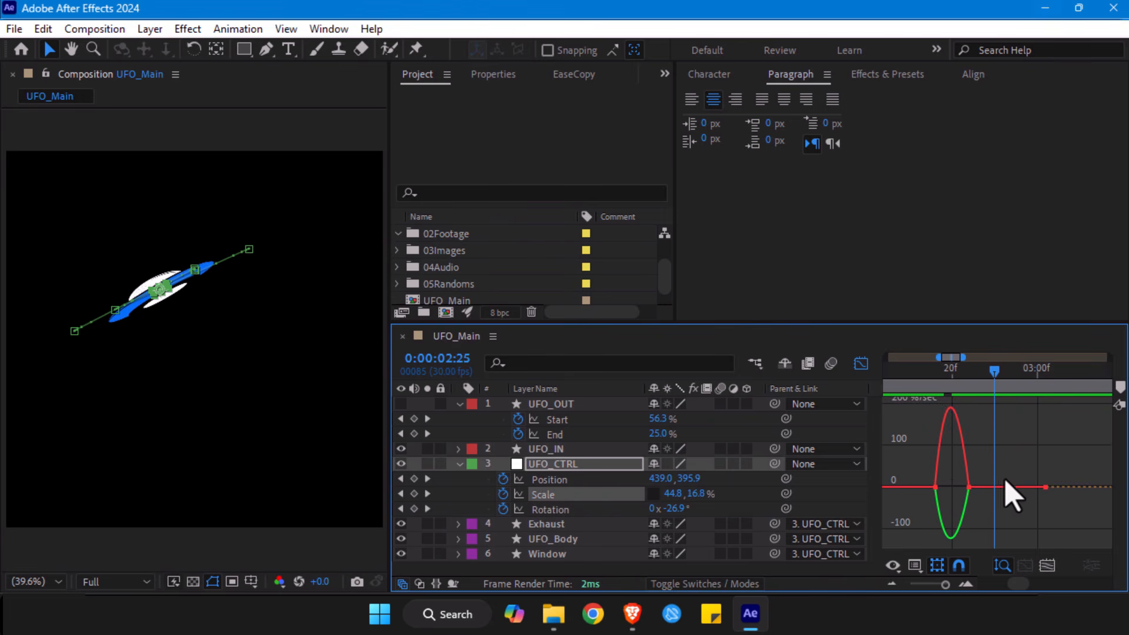
mouse_move(962, 442)
mouse_move(999, 468)
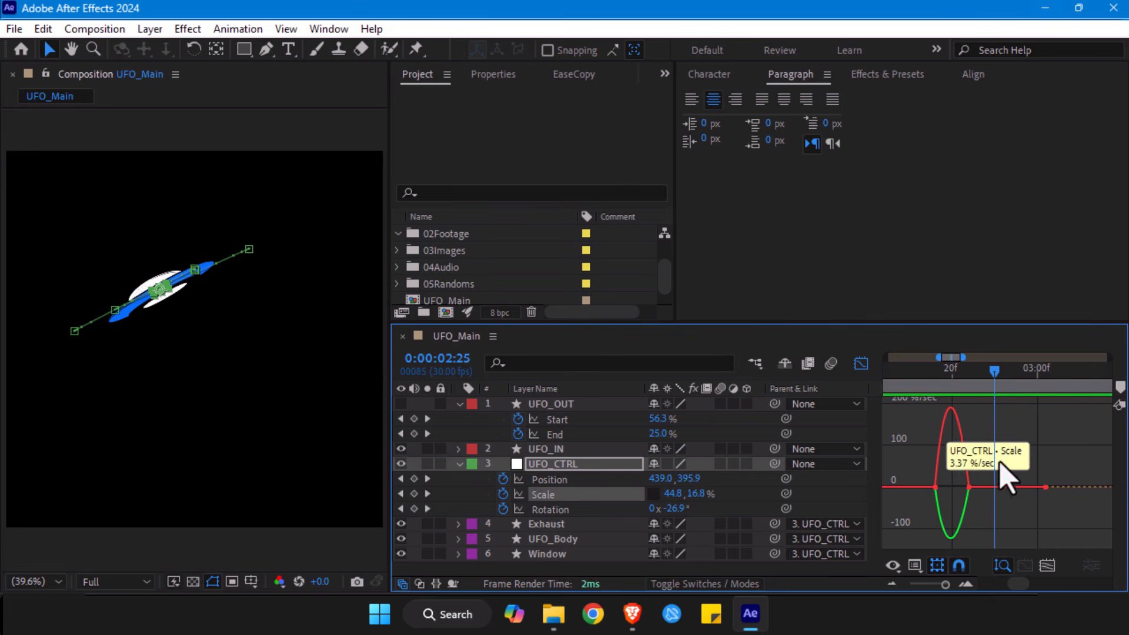
click(1048, 566)
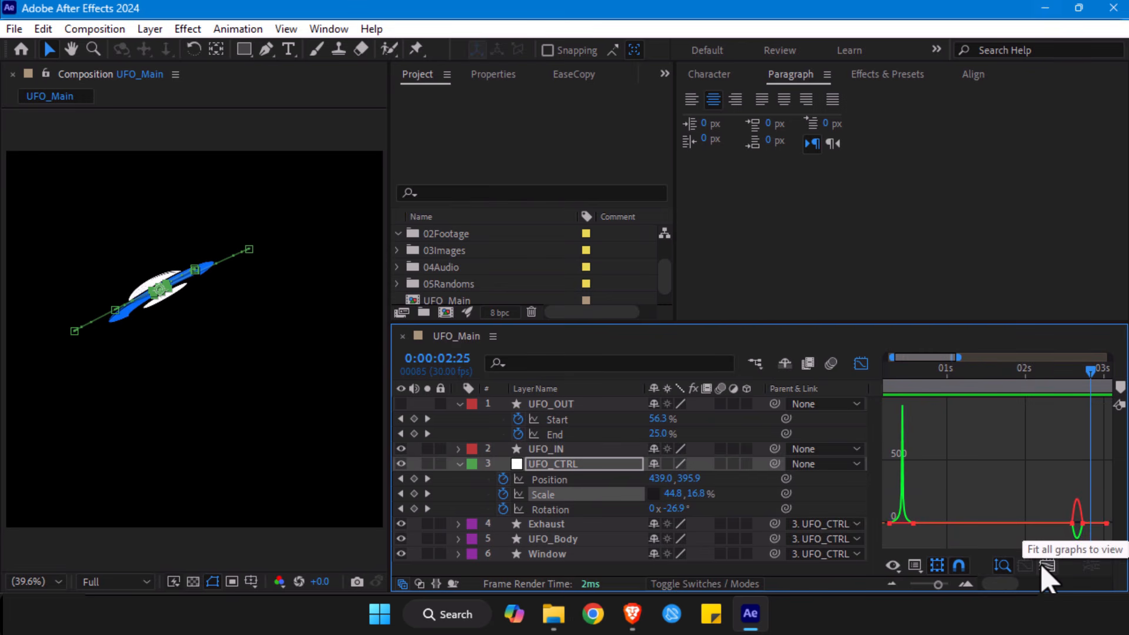
key(z)
click(1078, 534)
click(1046, 492)
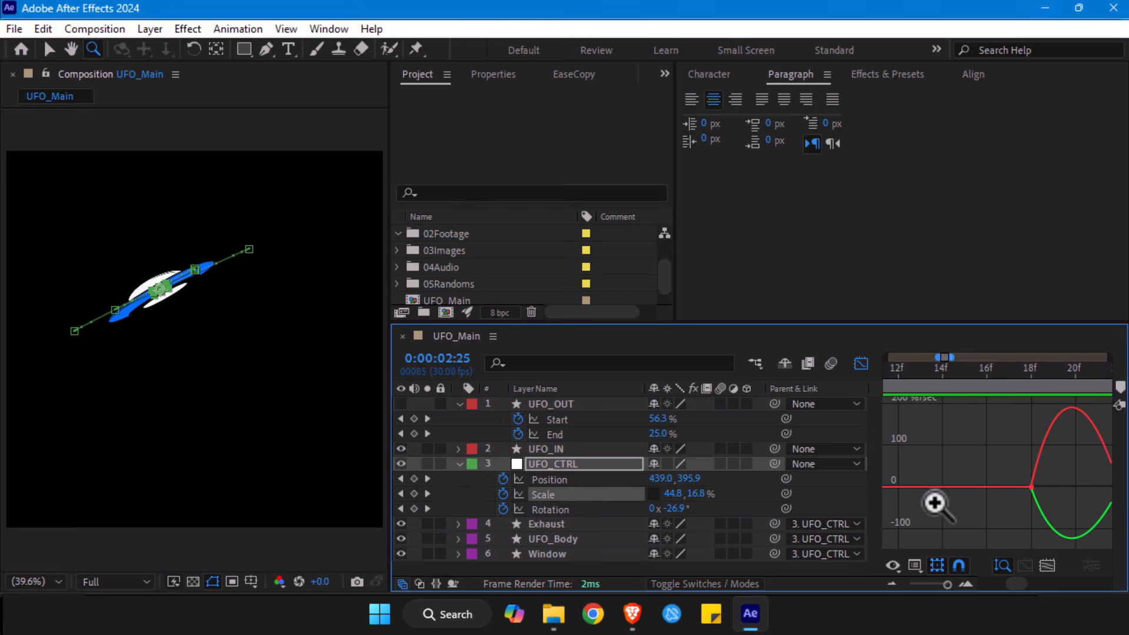
drag(1063, 514, 993, 505)
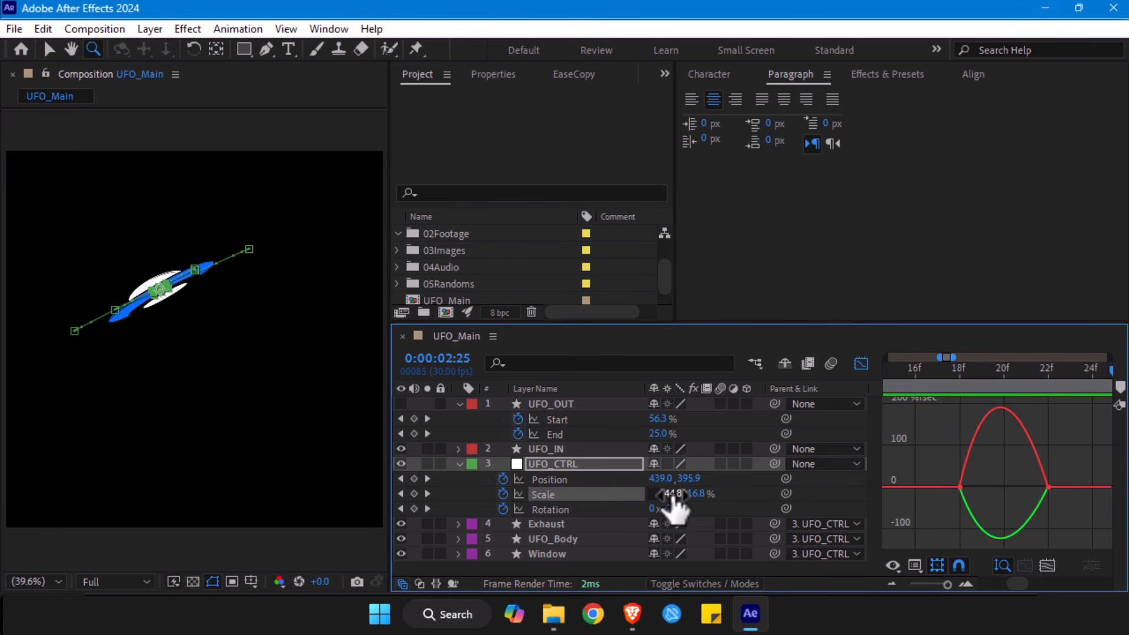
- Turn on Continuous velocity for UFO_CTRL's Scale keyframe at 0:00:02:22
key(v)
click(1001, 415)
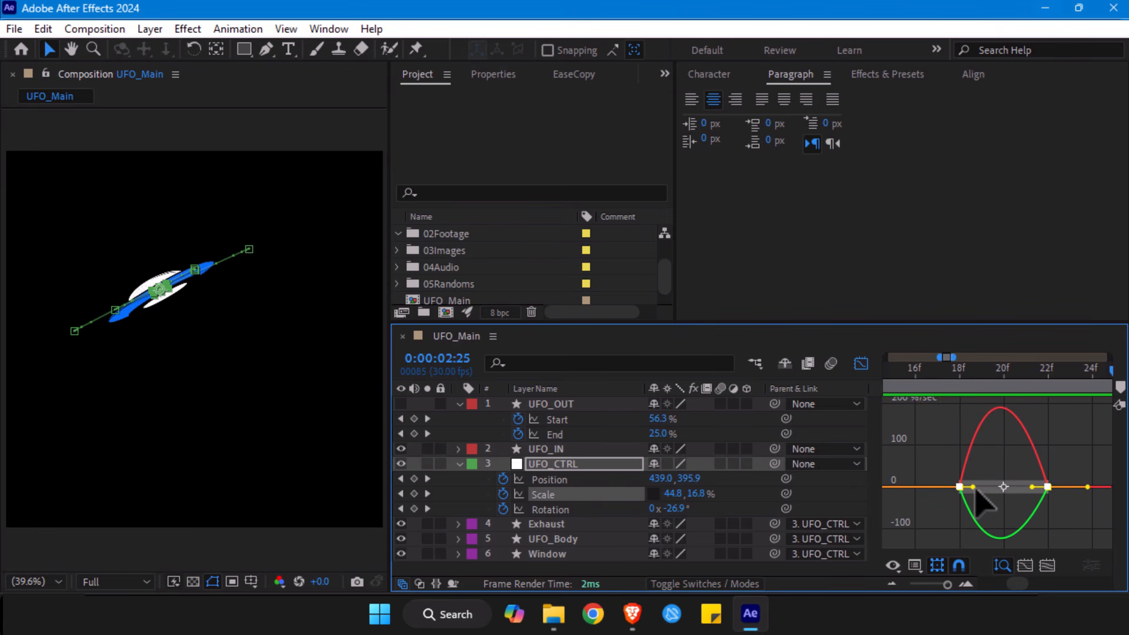
click(1071, 517)
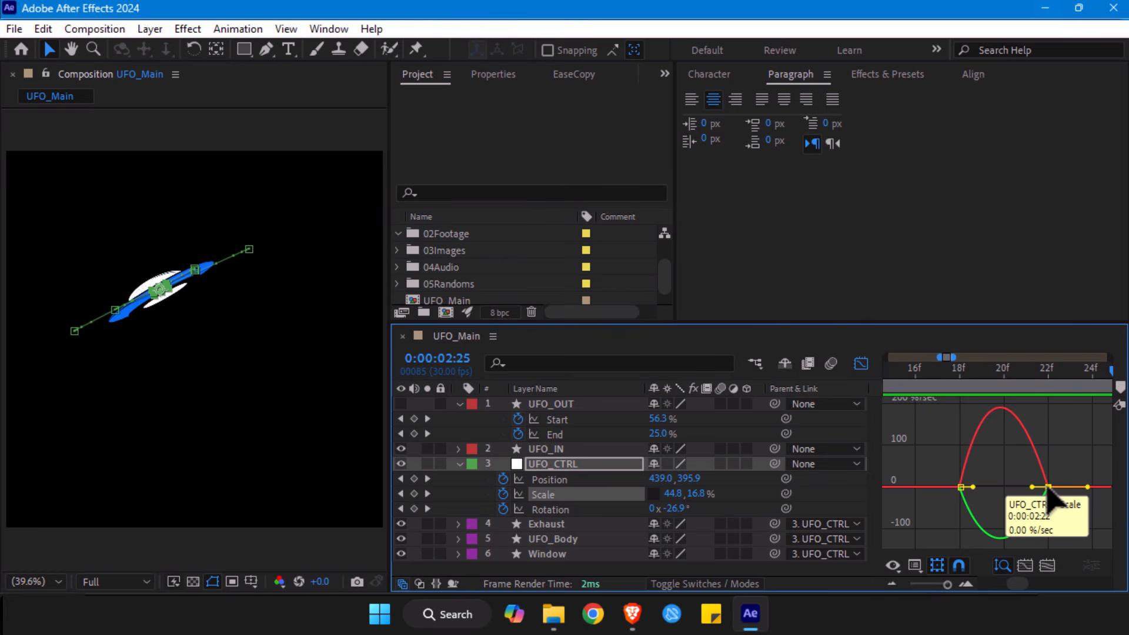
double_click(1048, 487)
click(335, 354)
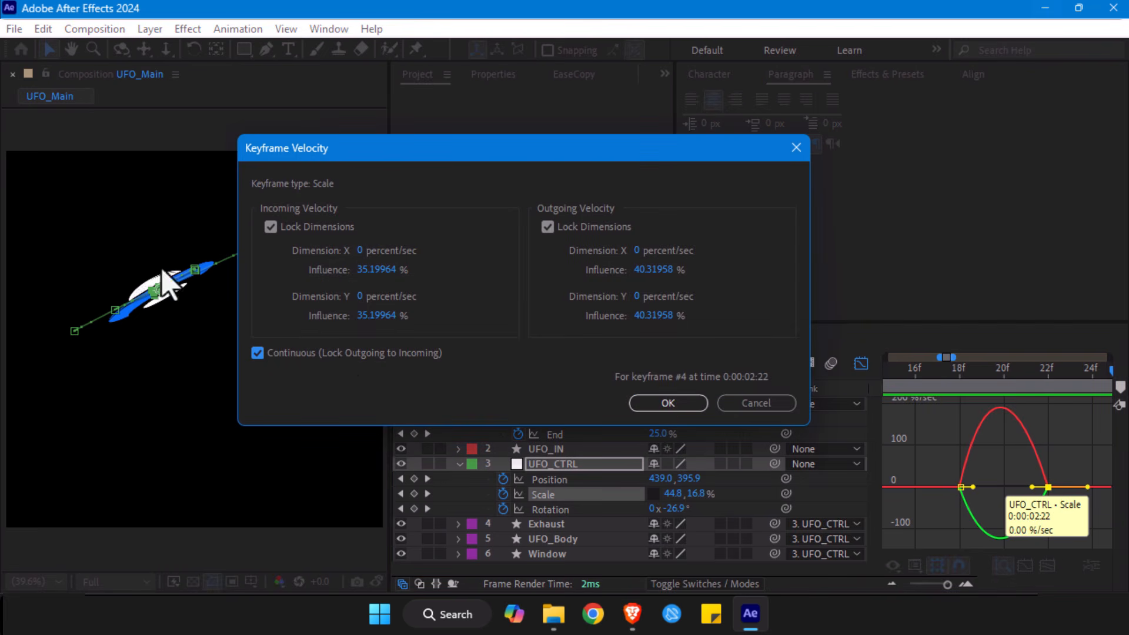
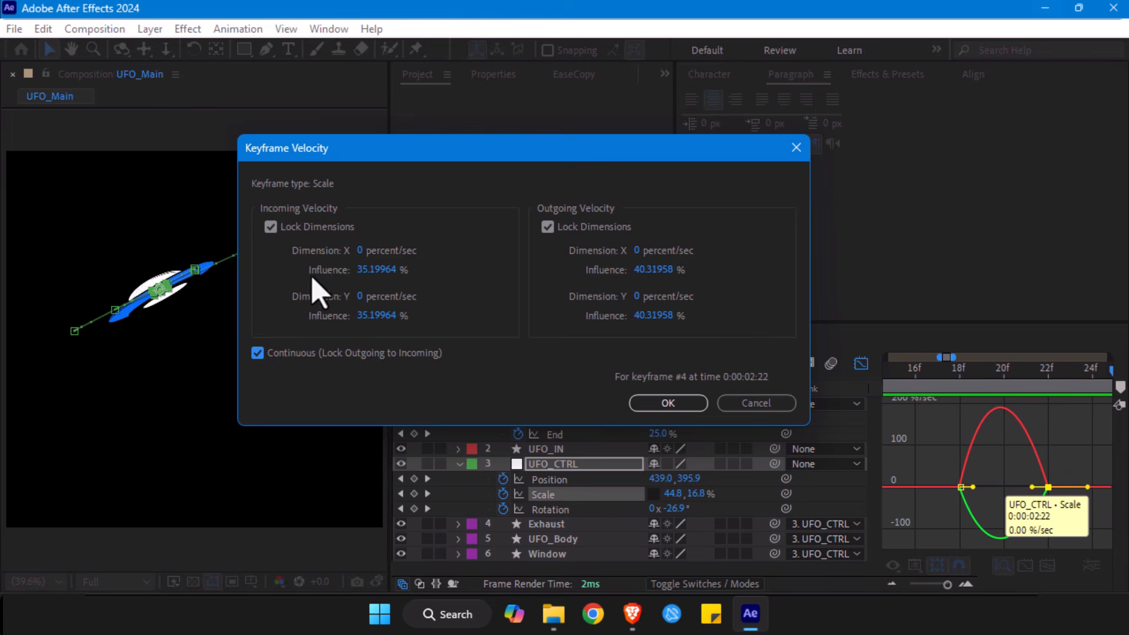
- Lengthen the incoming ease of UFO_CTRL's Scale keyframe at 0:00:02:22 so its speed peaks just after 0:00:02:18, and leave the graph editor
click(671, 405)
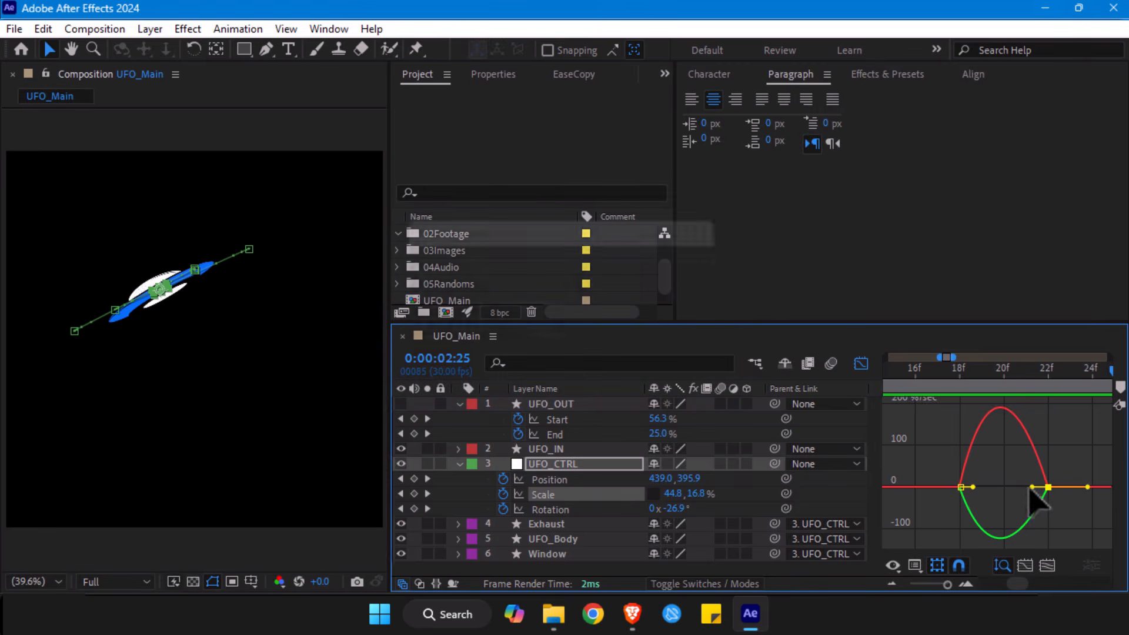
drag(1028, 499, 998, 519)
click(959, 382)
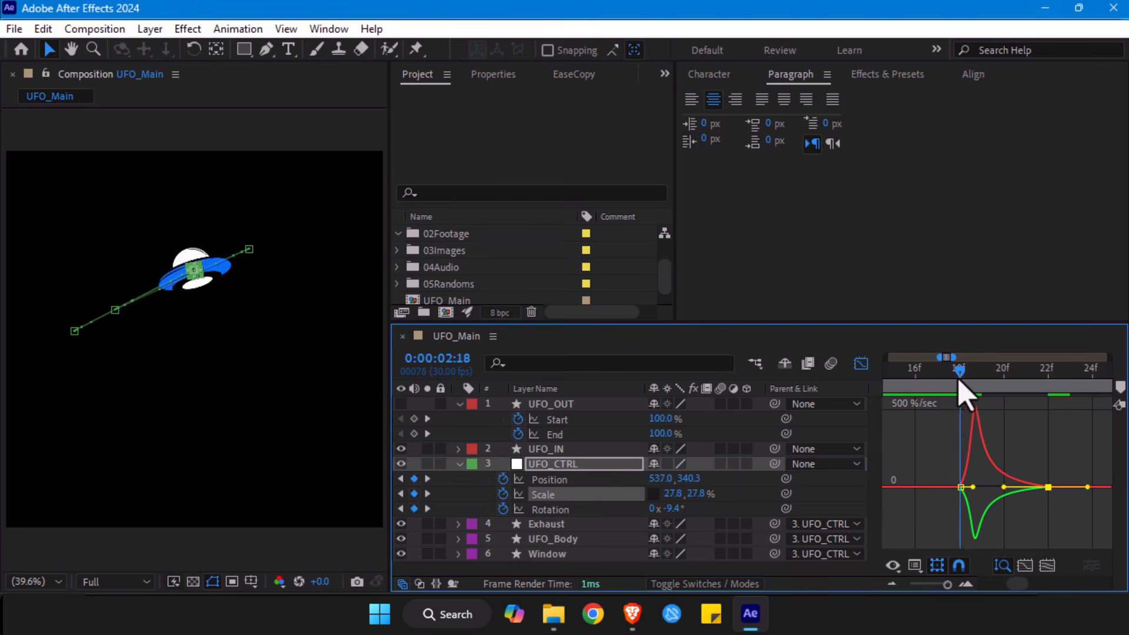
drag(970, 393, 1047, 399)
click(941, 585)
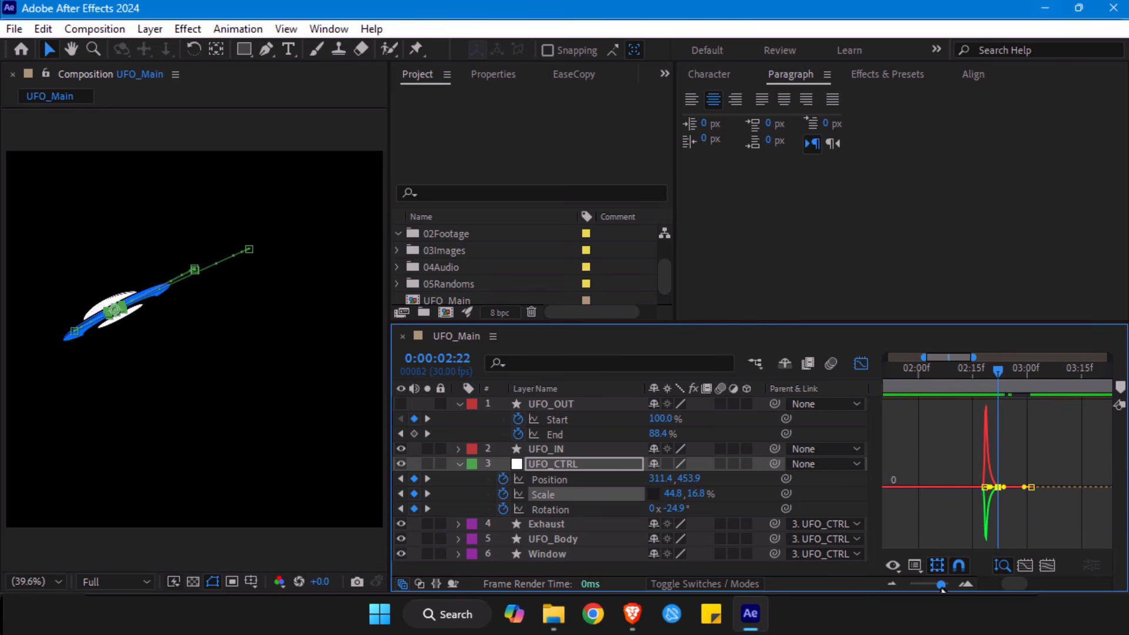
click(861, 363)
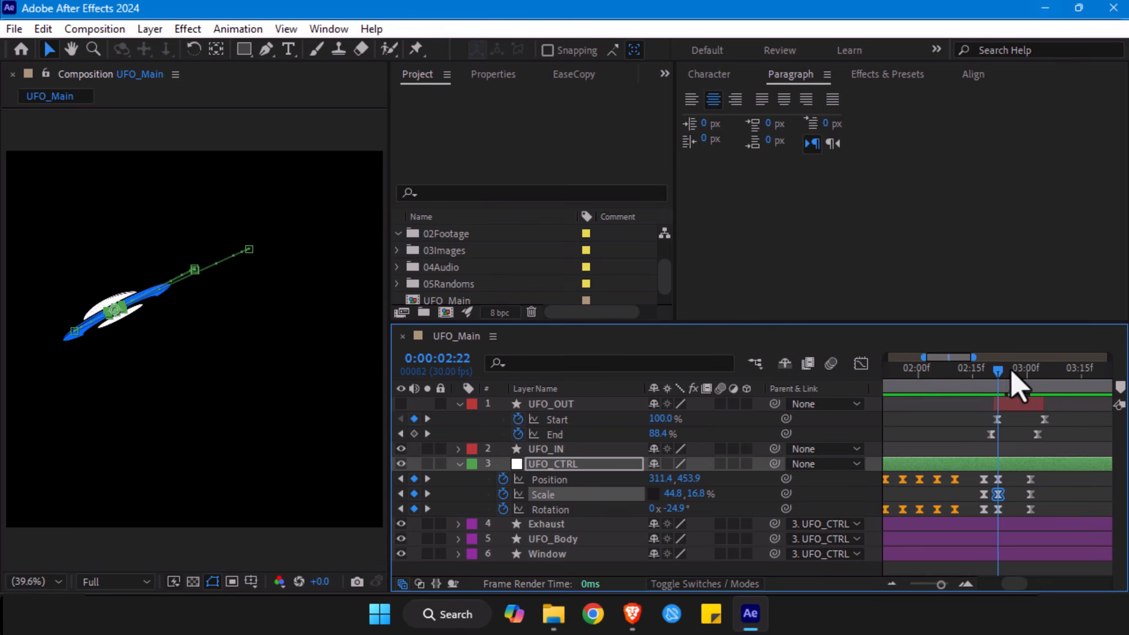
- Go to 0:00:03:01, make the UFO_OUT layer visible and select it
drag(999, 376, 1030, 377)
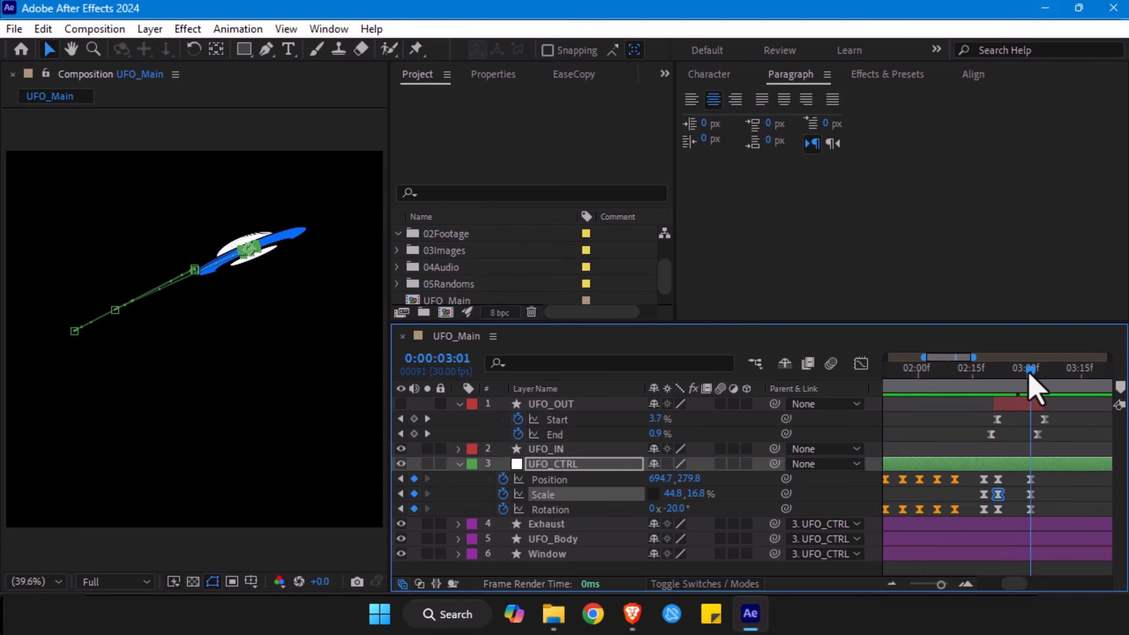
click(401, 404)
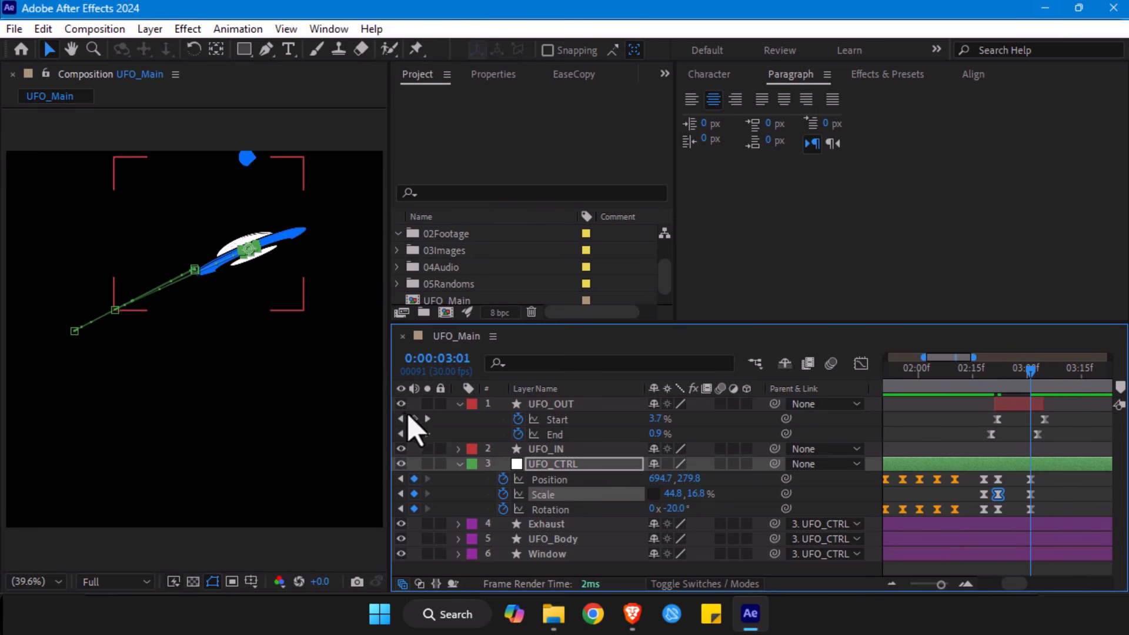
click(1017, 405)
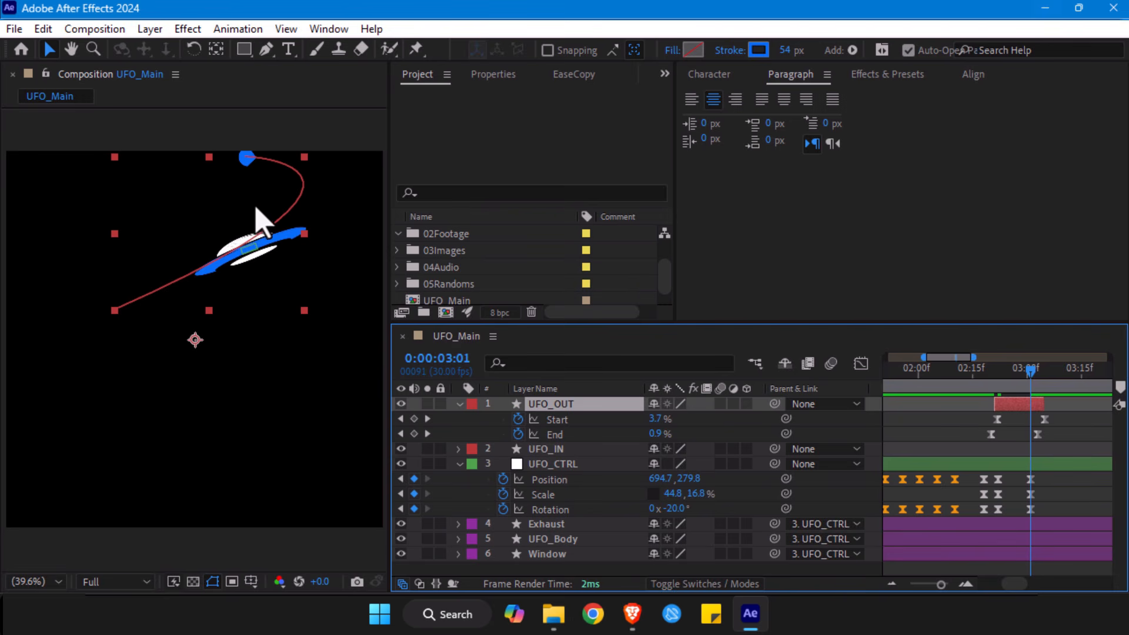
- Widen the UFO_OUT path by extending its lower point's curve handle outward and moving its upper end point to the right
key(g)
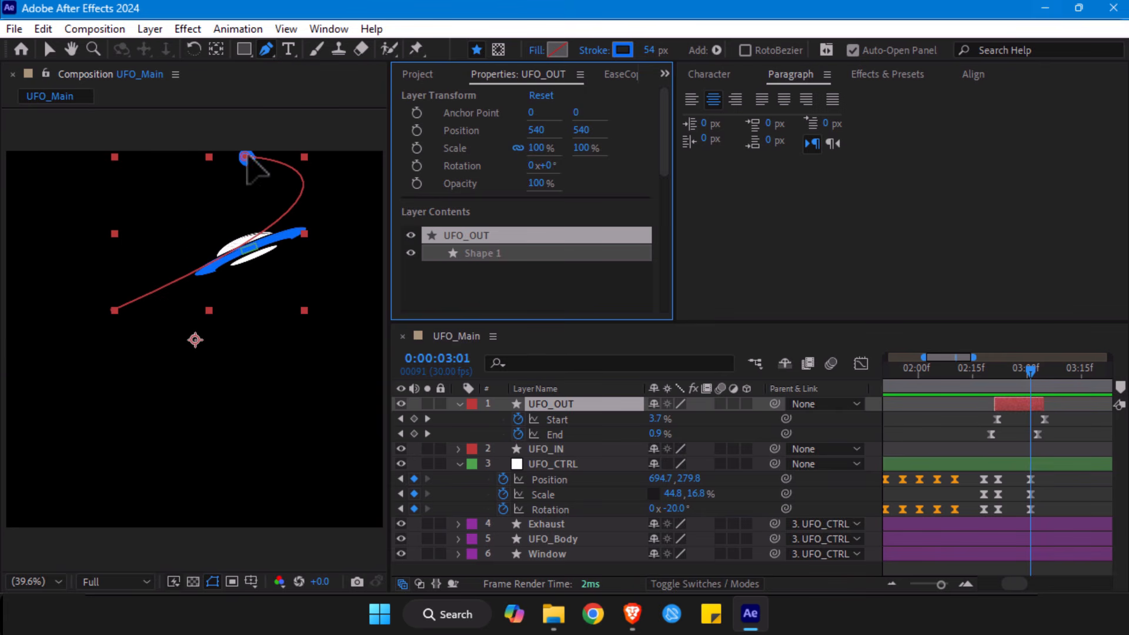
click(246, 157)
key(space)
drag(312, 221, 240, 237)
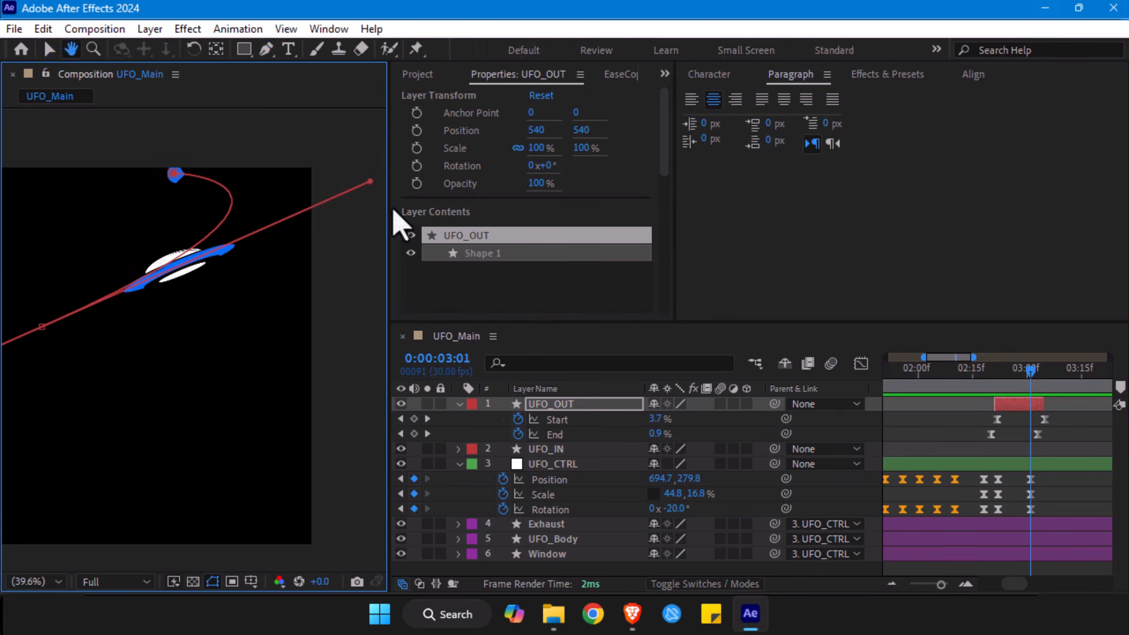
drag(369, 181, 395, 186)
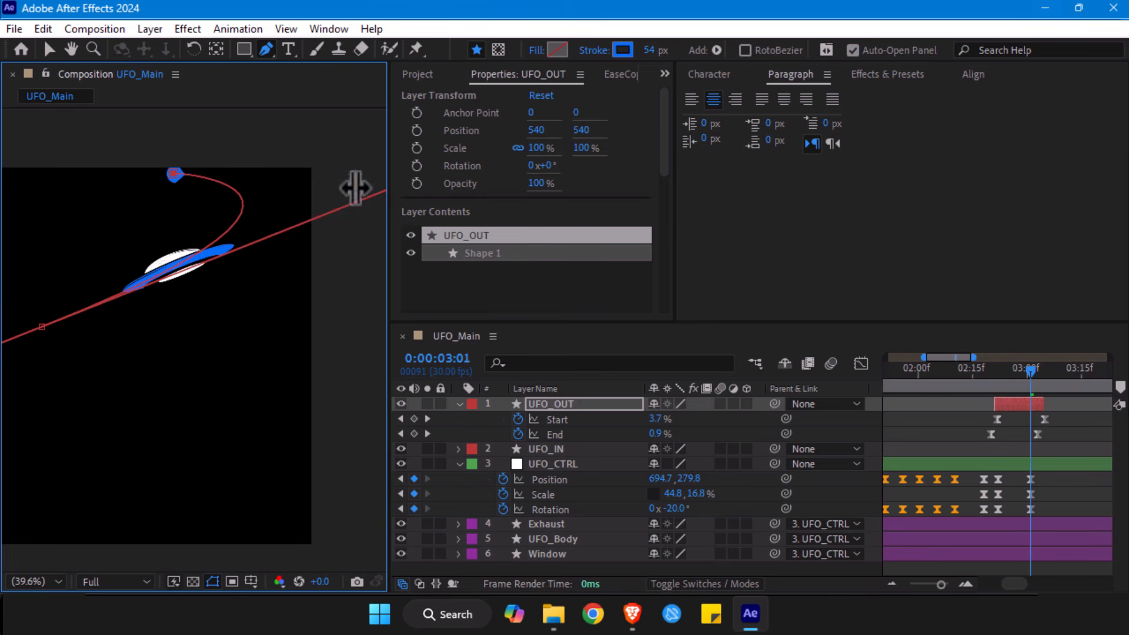
key(v)
drag(172, 175, 206, 174)
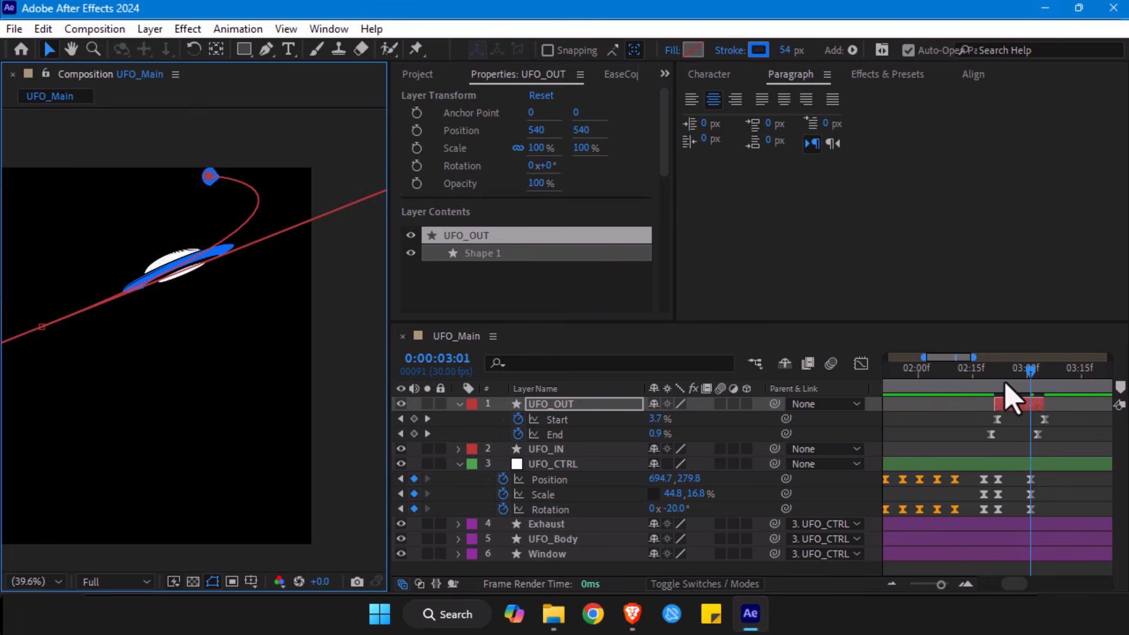
click(983, 383)
drag(983, 385, 1003, 385)
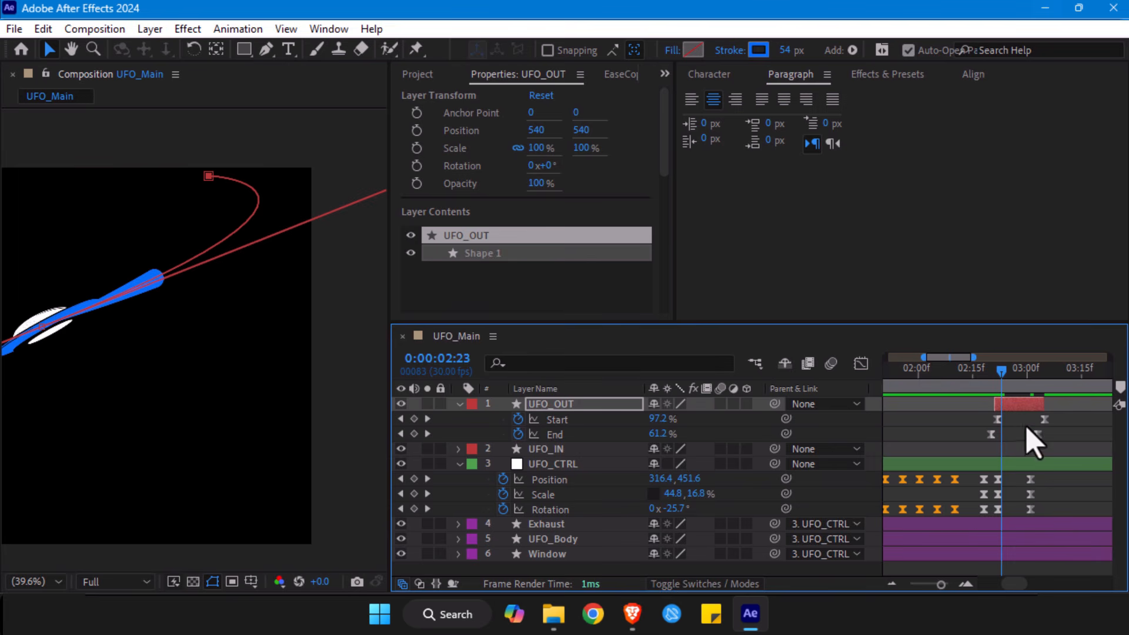
- Try shifting the last Start and End keyframes of UFO_OUT slightly earlier in time
click(545, 404)
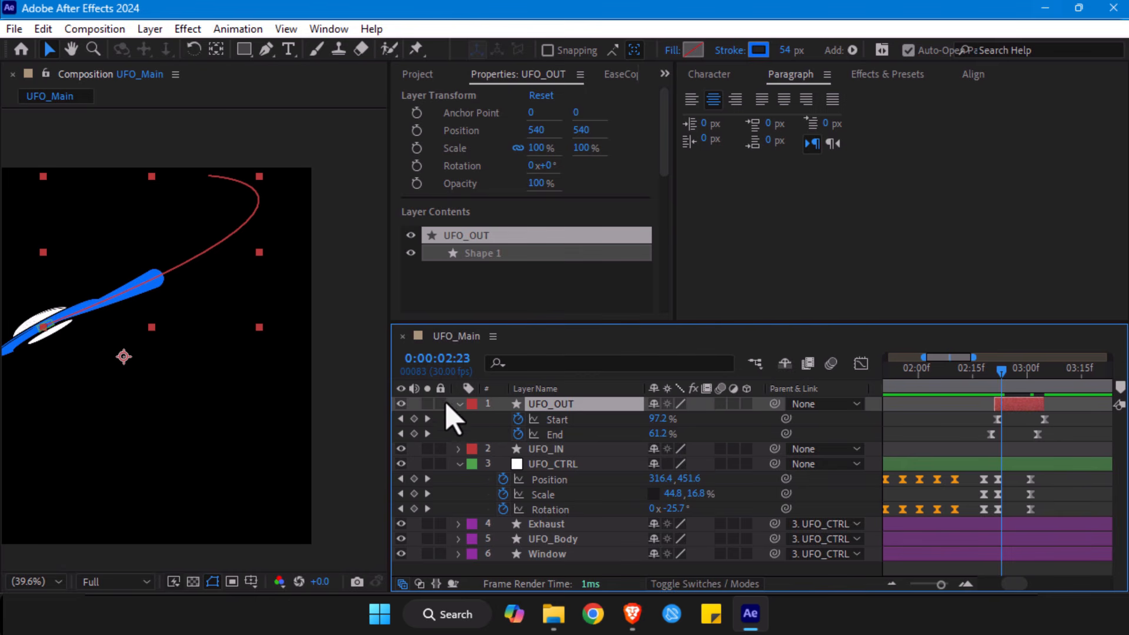
mouse_move(1055, 413)
mouse_down()
mouse_move(1028, 448)
mouse_move(1041, 442)
mouse_move(991, 426)
mouse_up()
key(ctrl+z)
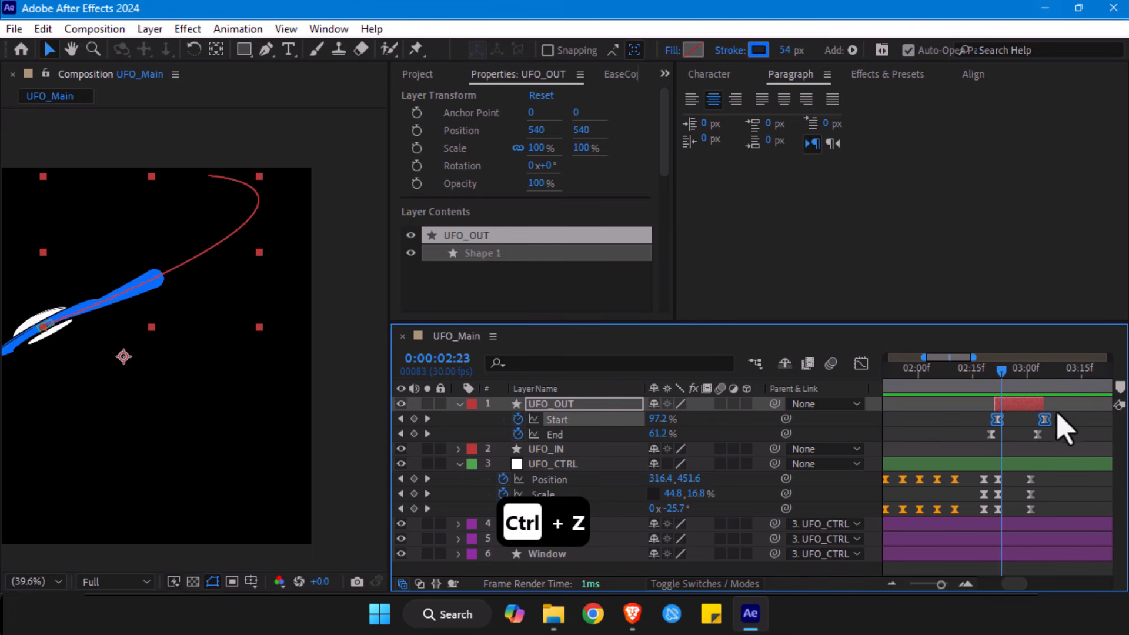
key(ctrl+z)
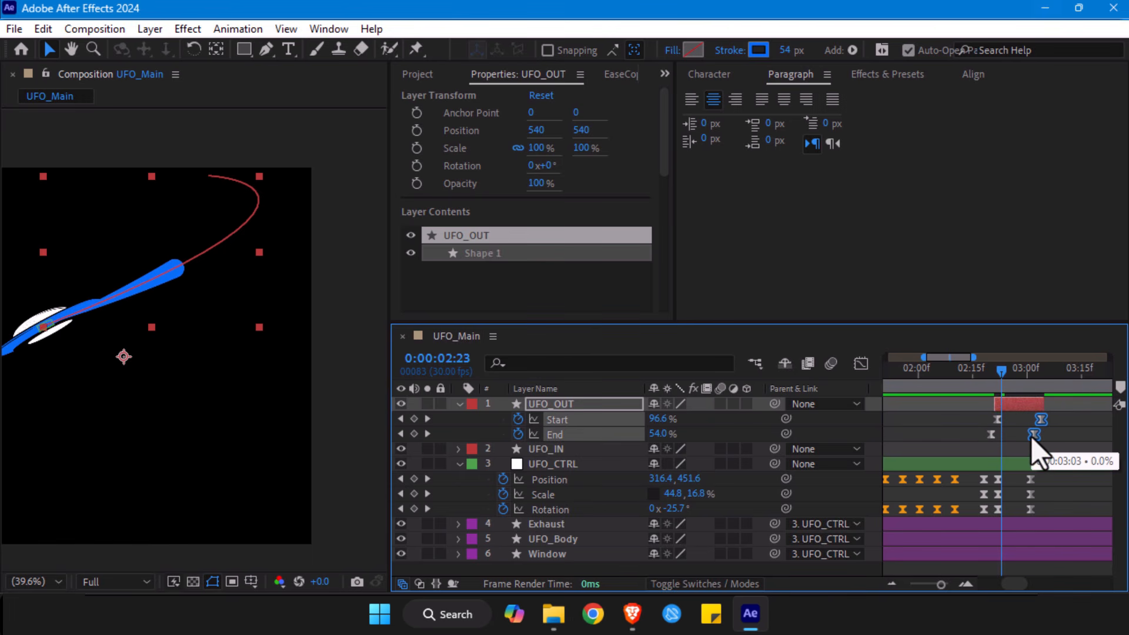
key(ctrl+shift+z)
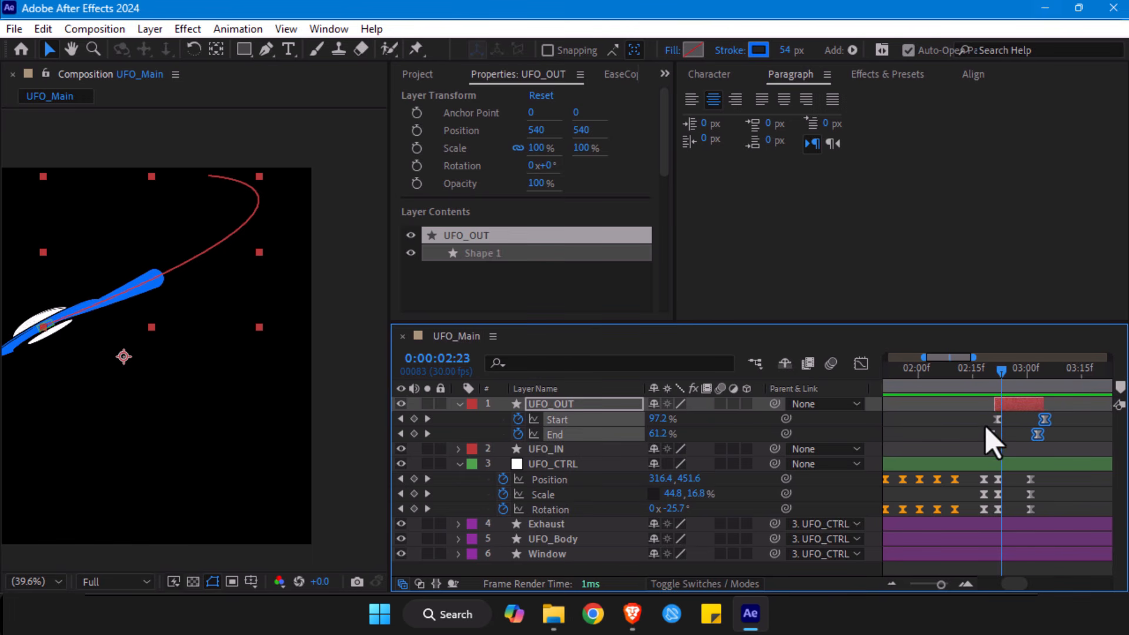
click(1020, 425)
- Preview the UFO's exit animation and trail from 0:00:02:17 to 0:00:03:01
drag(995, 380, 979, 382)
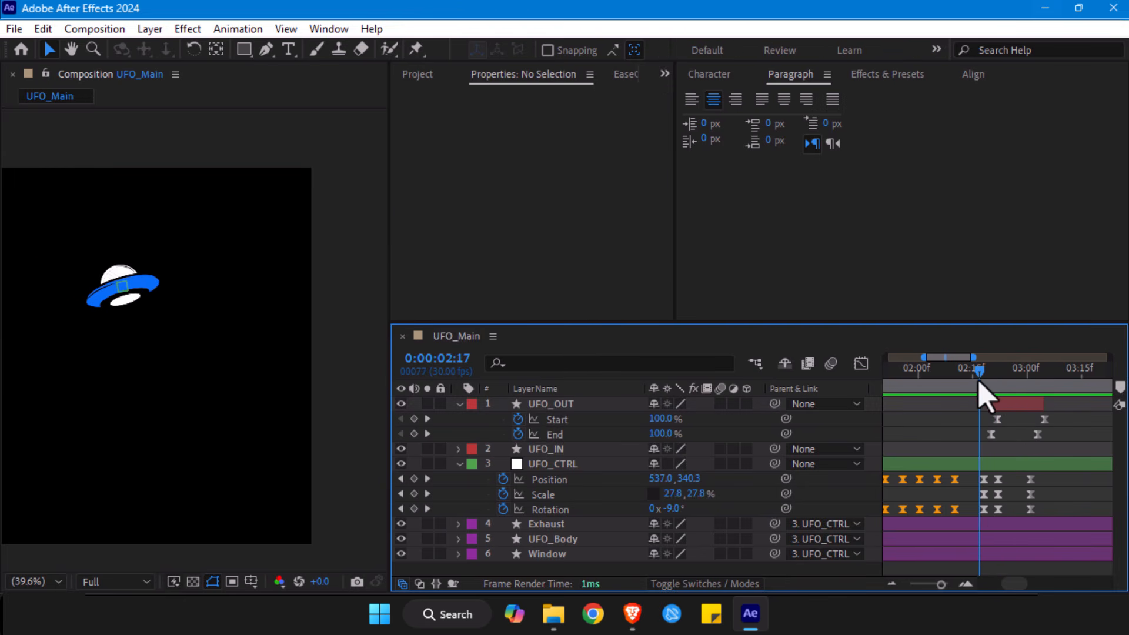
drag(947, 587, 926, 587)
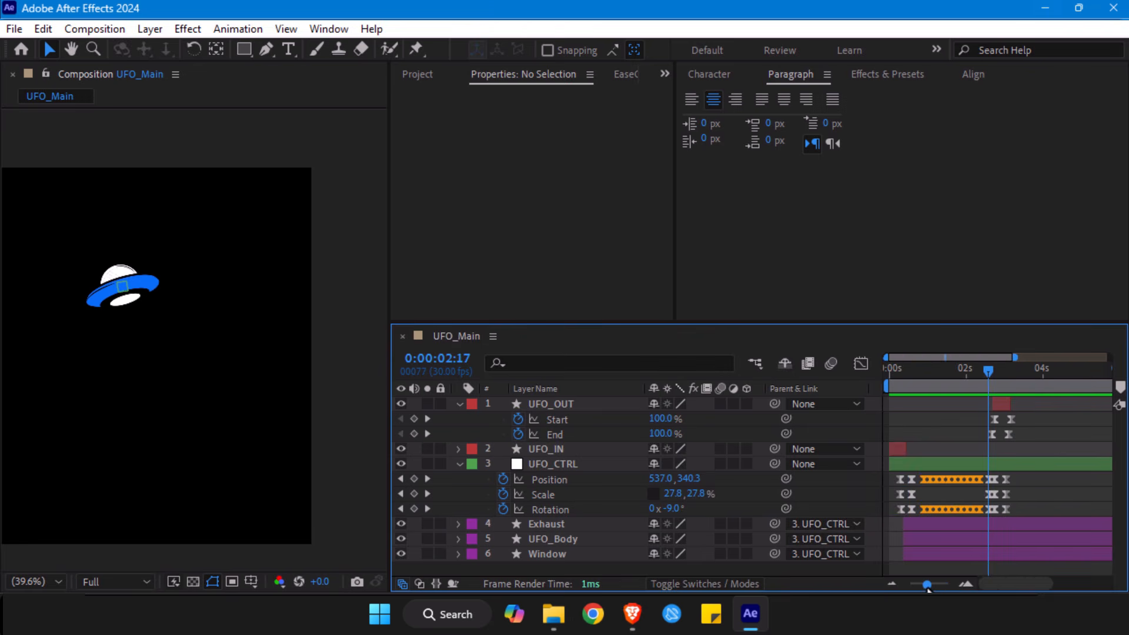
key(space)
drag(992, 377, 1007, 403)
drag(986, 390, 1000, 390)
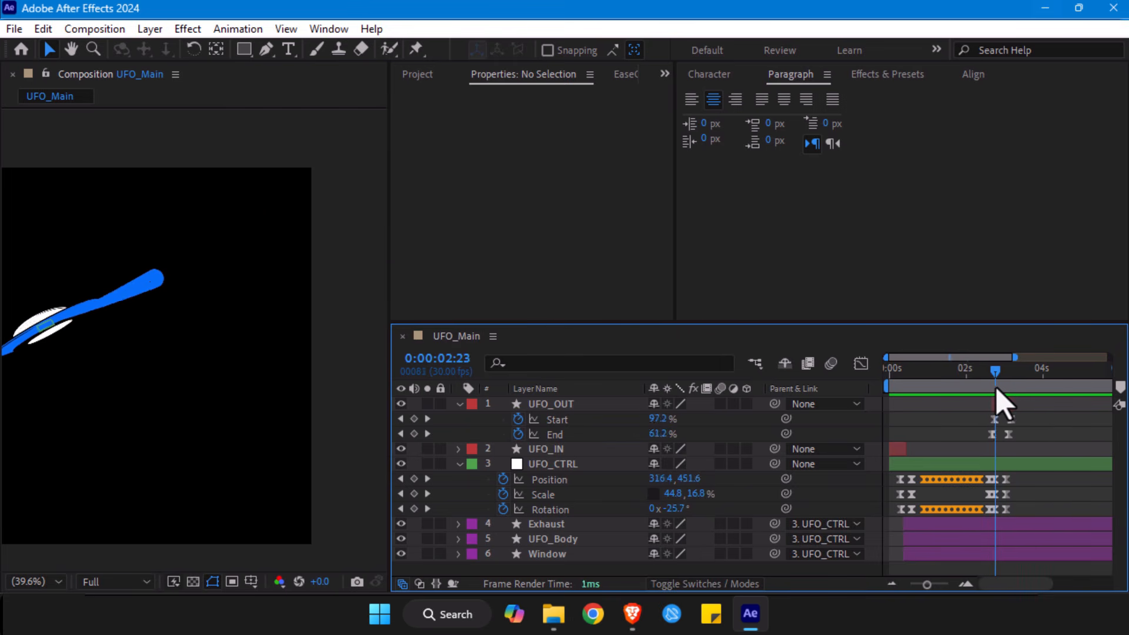
drag(926, 584, 941, 585)
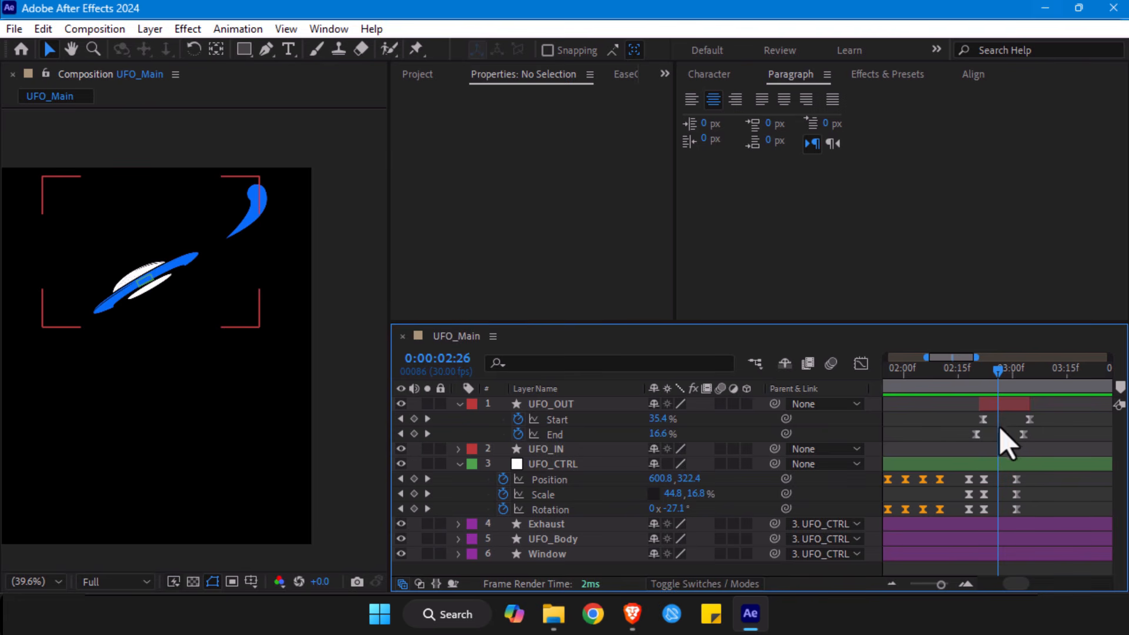
mouse_move(983, 389)
mouse_down()
mouse_move(967, 385)
mouse_move(989, 407)
mouse_move(984, 379)
mouse_move(997, 407)
mouse_move(1008, 374)
mouse_move(979, 381)
mouse_move(1000, 407)
mouse_move(1017, 371)
mouse_up()
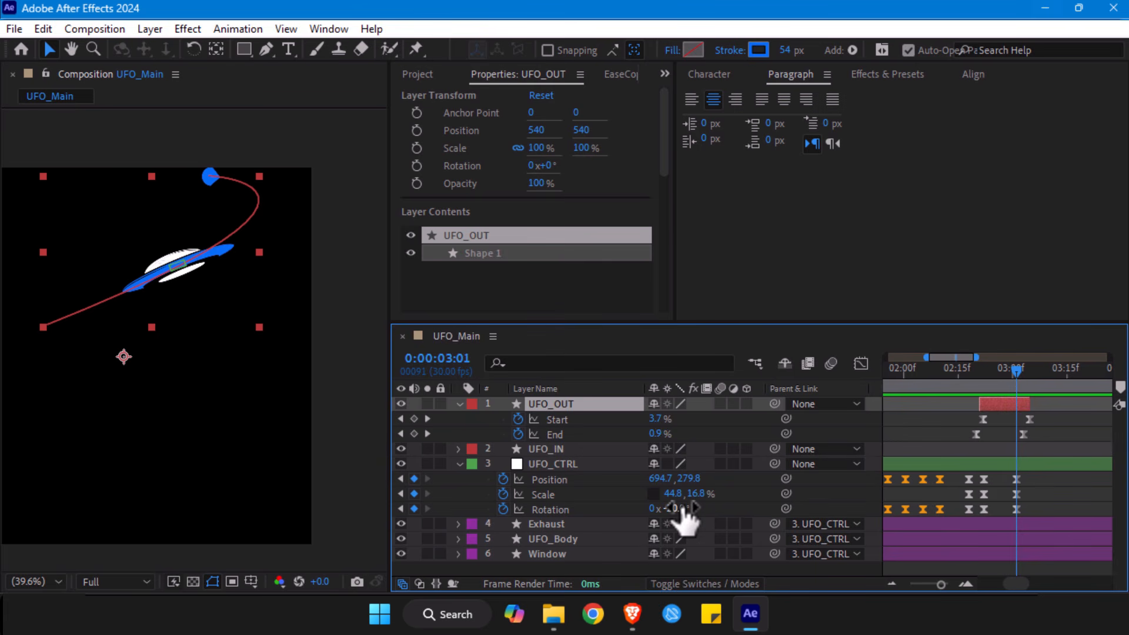
- Apply Easy Ease to all of UFO_OUT's Start and End keyframes in the graph editor
drag(1045, 415, 899, 447)
drag(1084, 419, 939, 439)
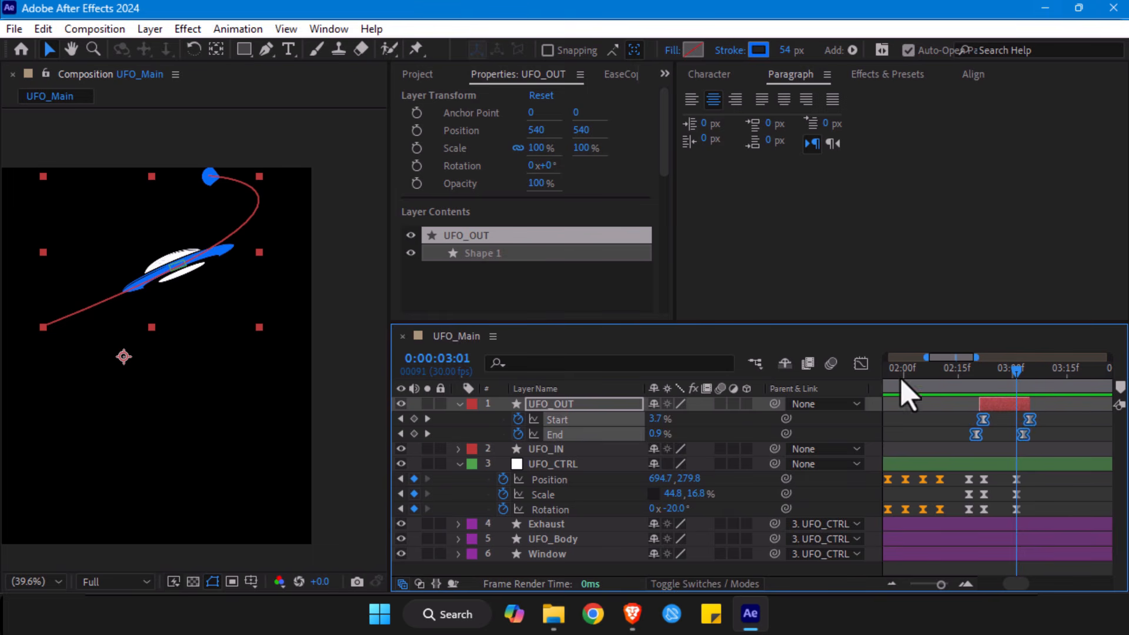
click(860, 363)
click(978, 383)
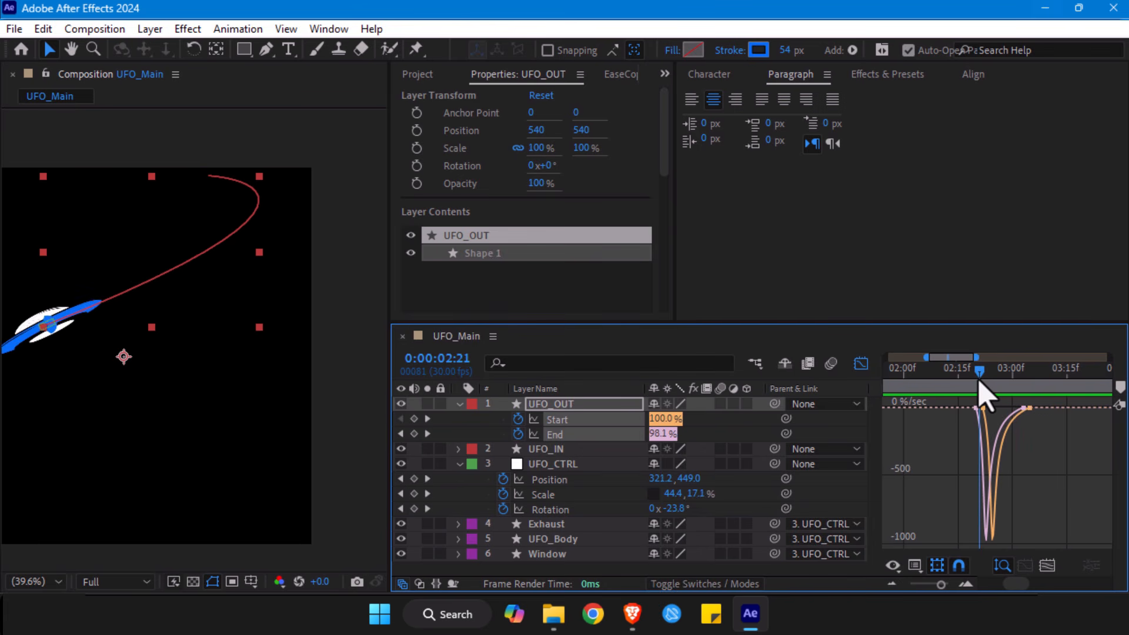
mouse_move(983, 383)
mouse_down()
mouse_move(1021, 383)
mouse_move(978, 376)
mouse_up()
drag(1050, 474, 907, 403)
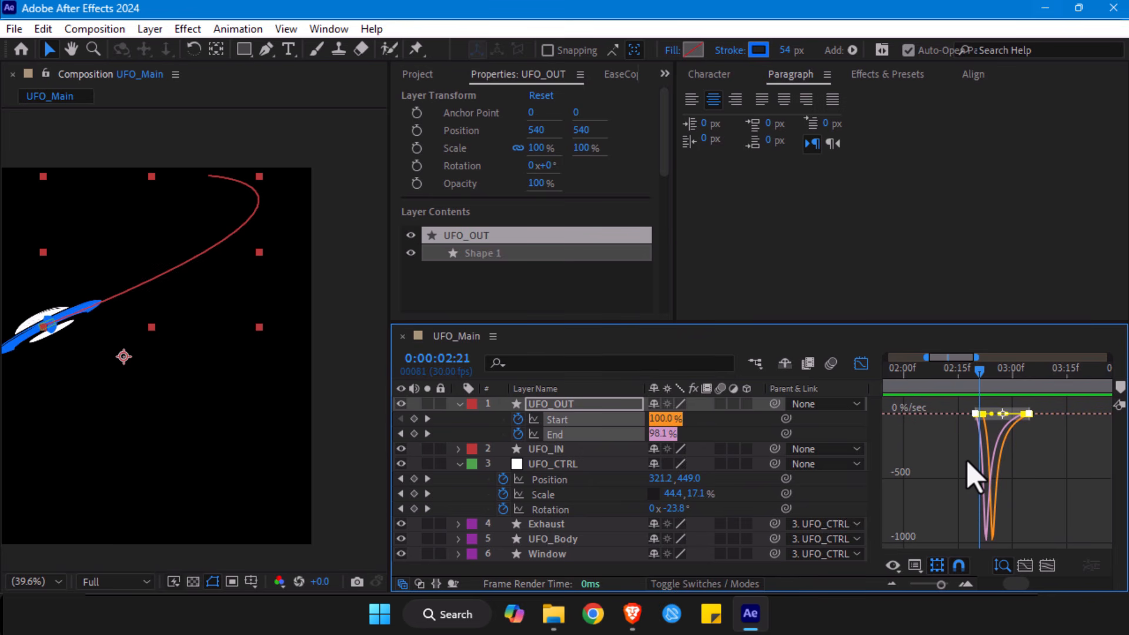
right_click(989, 427)
mouse_move(988, 400)
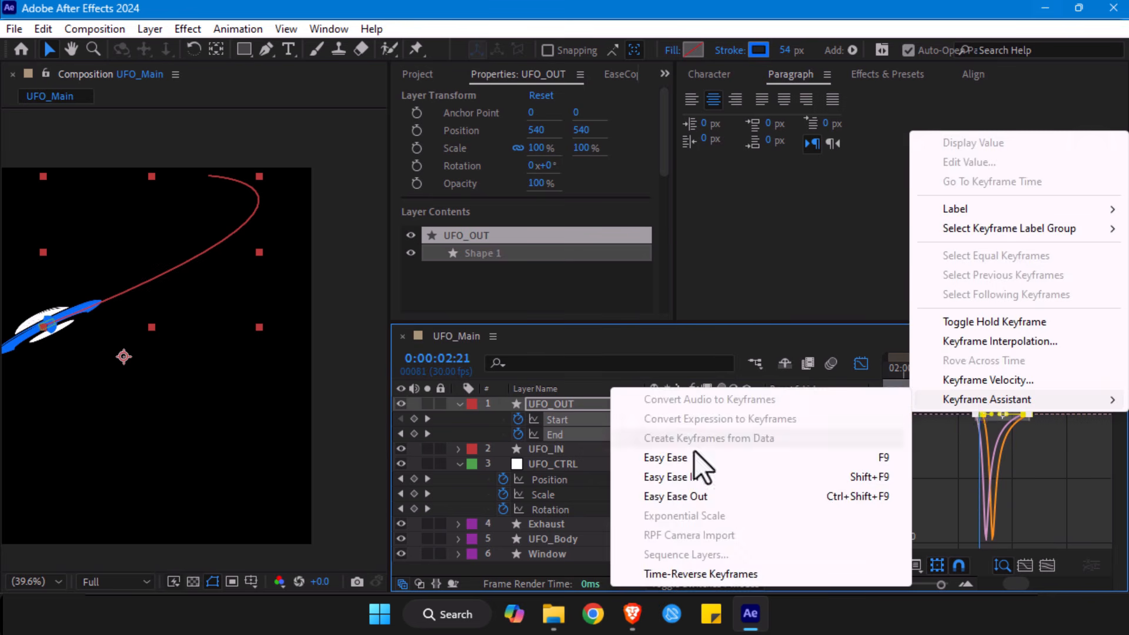
click(656, 458)
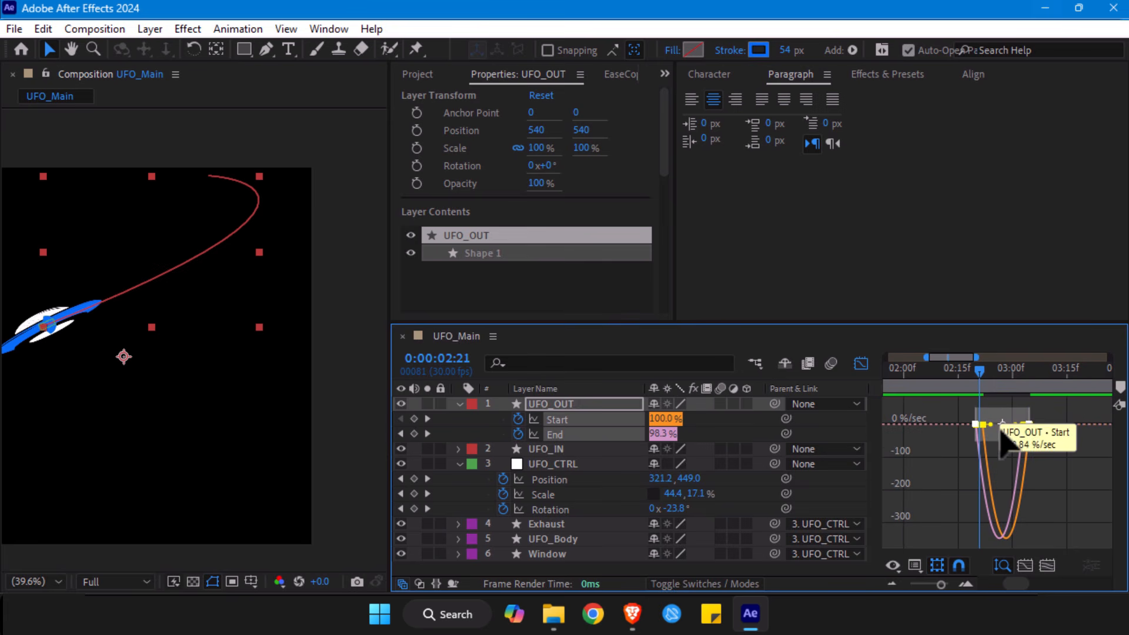
- Stretch the outgoing ease of UFO_OUT's first Start and End keyframes so speed peaks near the end, and check the trail at 0:00:02:28
click(947, 466)
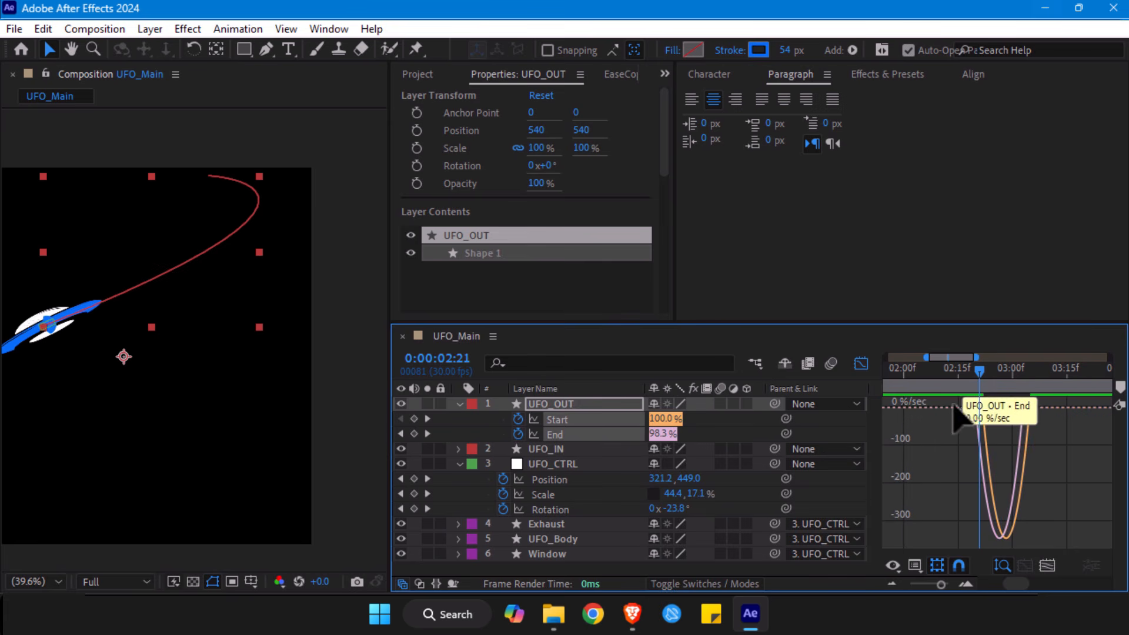
drag(996, 431, 935, 393)
drag(991, 415, 1015, 421)
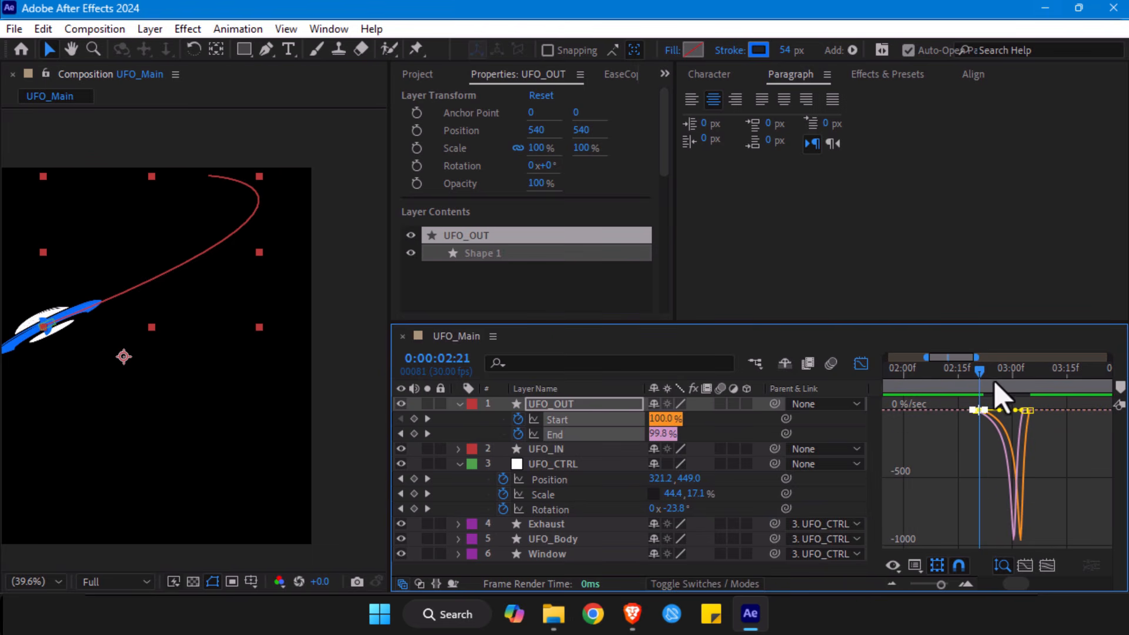
drag(986, 378, 1019, 379)
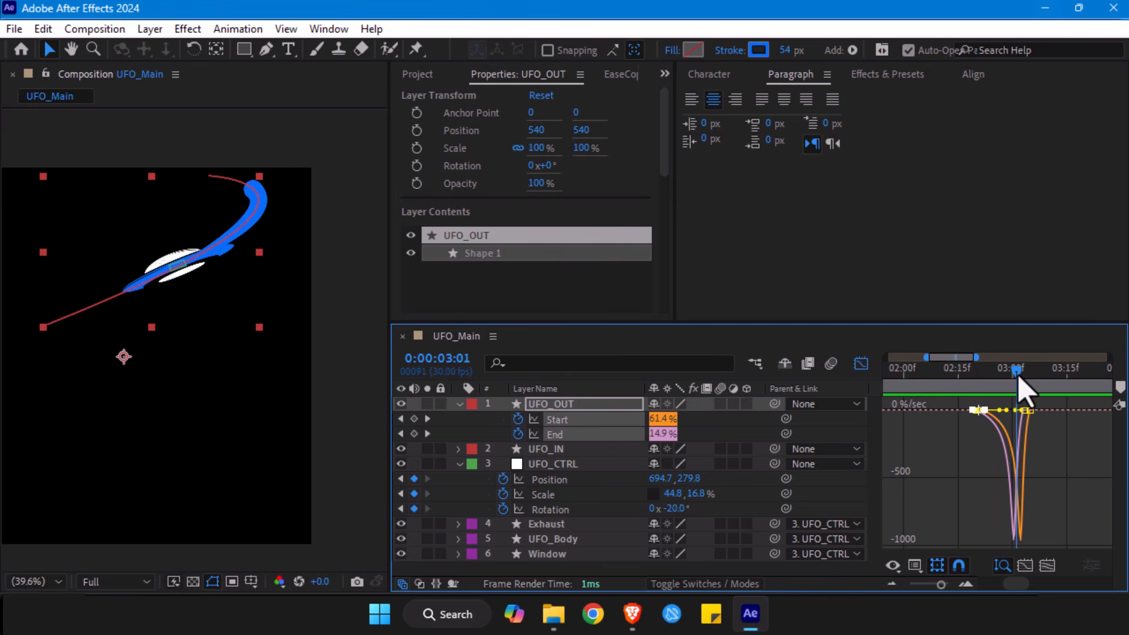
click(860, 363)
mouse_move(996, 383)
mouse_down()
mouse_move(978, 383)
mouse_move(1018, 383)
mouse_move(1006, 383)
mouse_up()
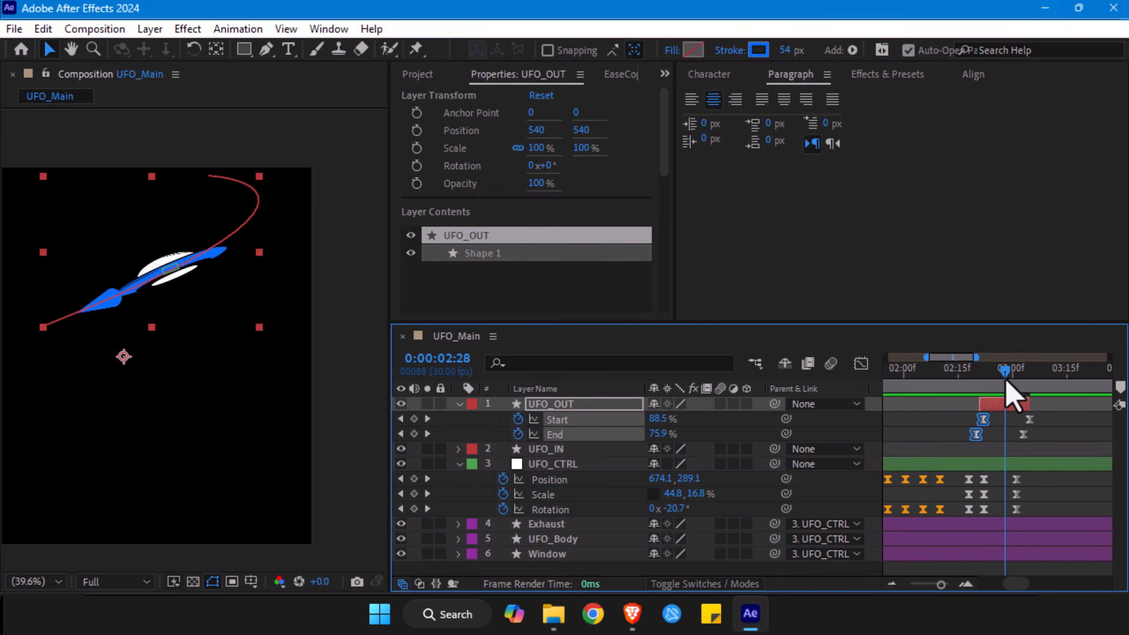
- Undo the ease stretch and the Easy Ease applied to UFO_OUT's Start and End keyframes
click(861, 364)
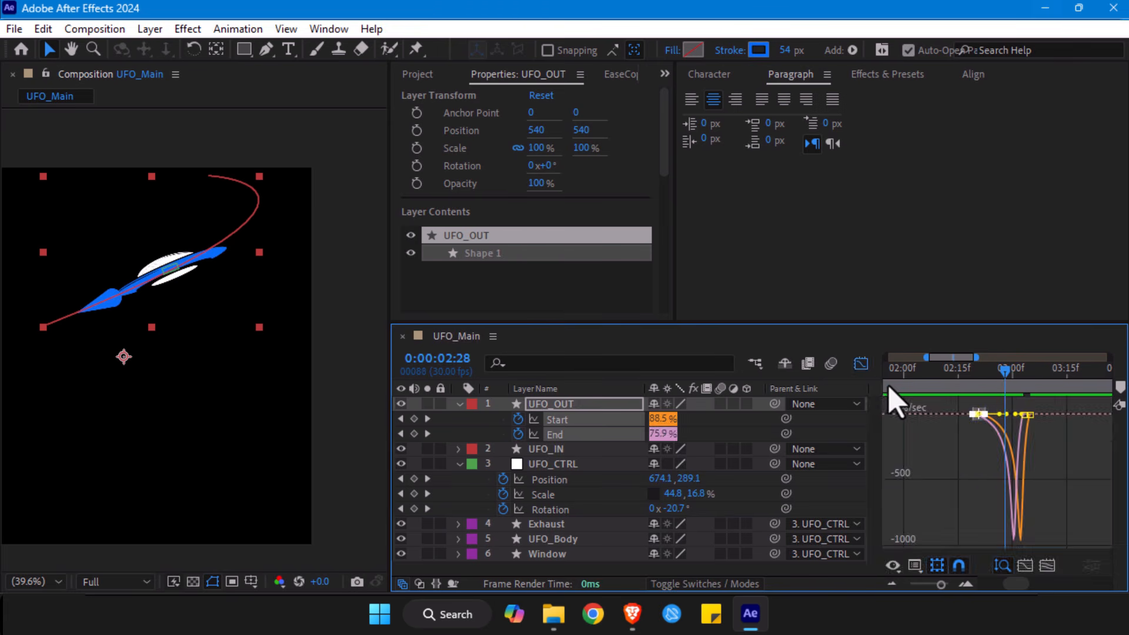
key(ctrl+z)
key(ctrl+z)
key(ctrl+z)
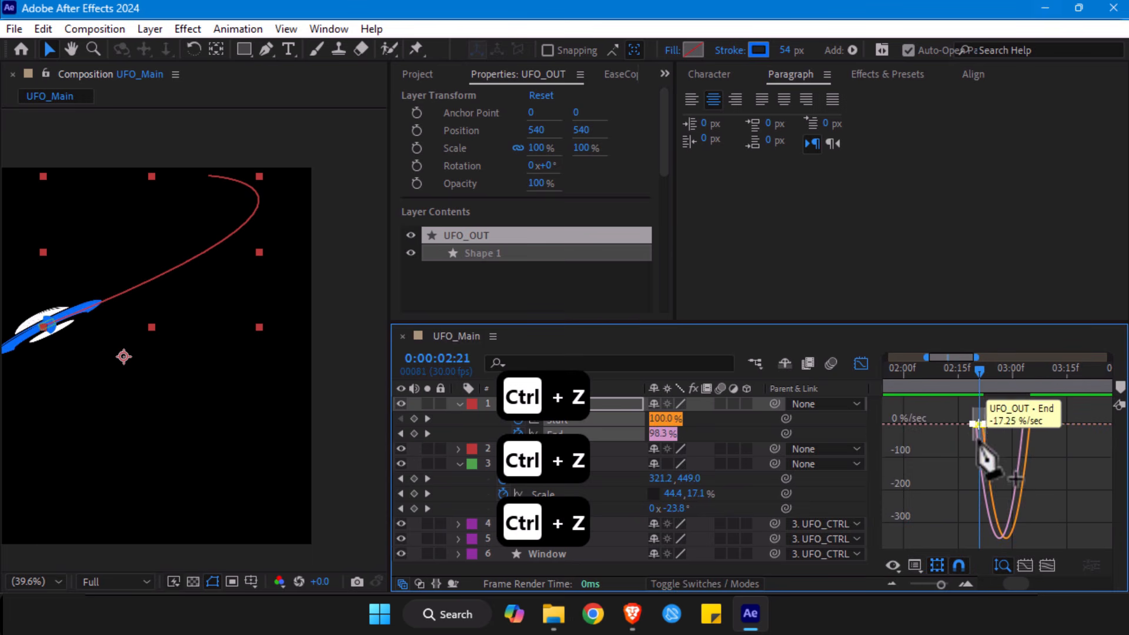
key(ctrl+z)
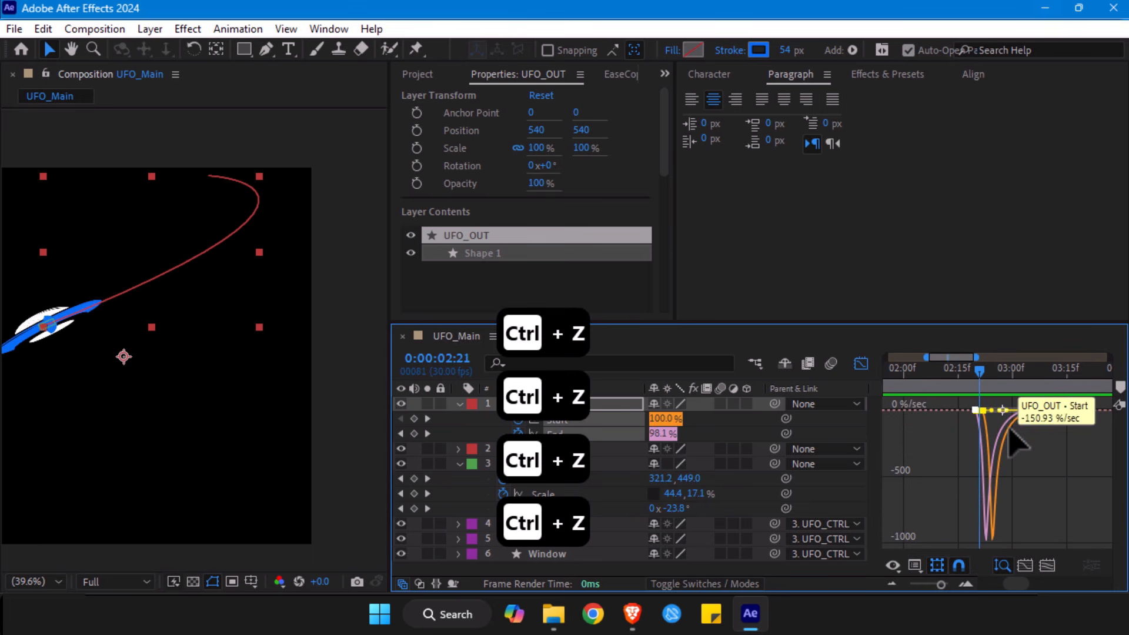
- Reshape the ease of UFO_OUT's Start keyframes alone in the graph editor so the speed peak is softer and slightly later
click(1036, 488)
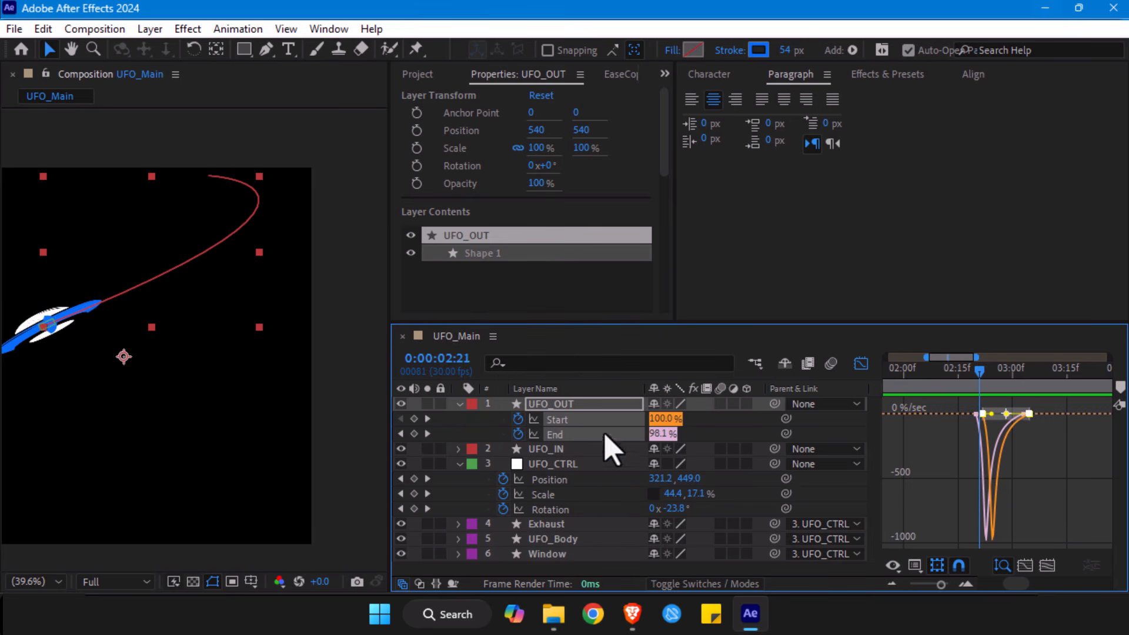
click(749, 436)
click(574, 419)
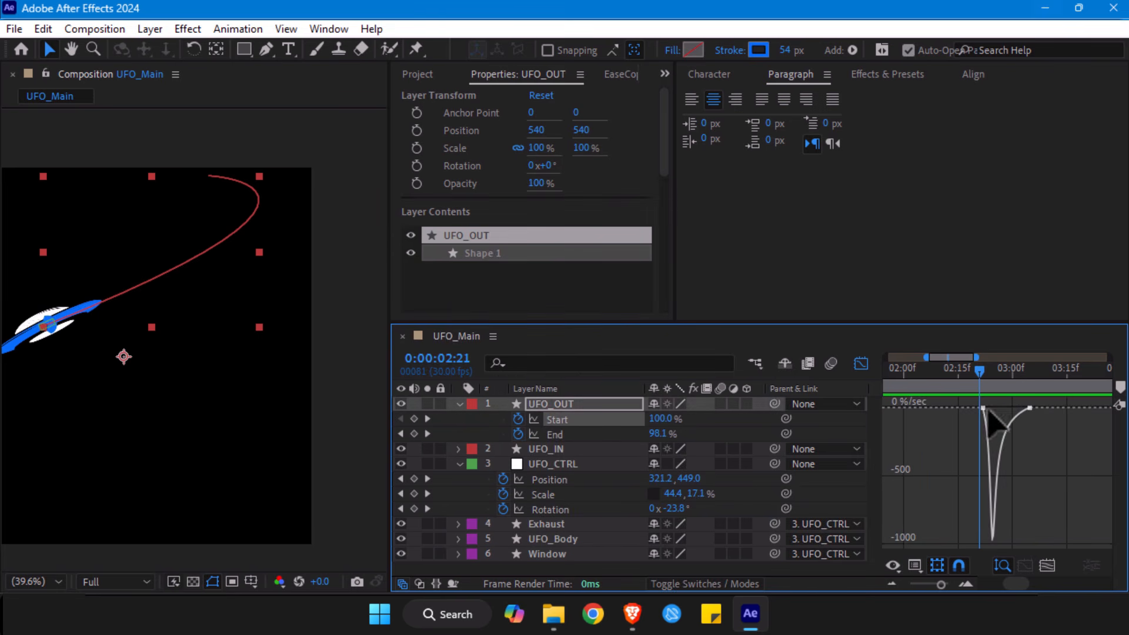
click(976, 415)
drag(995, 407, 939, 385)
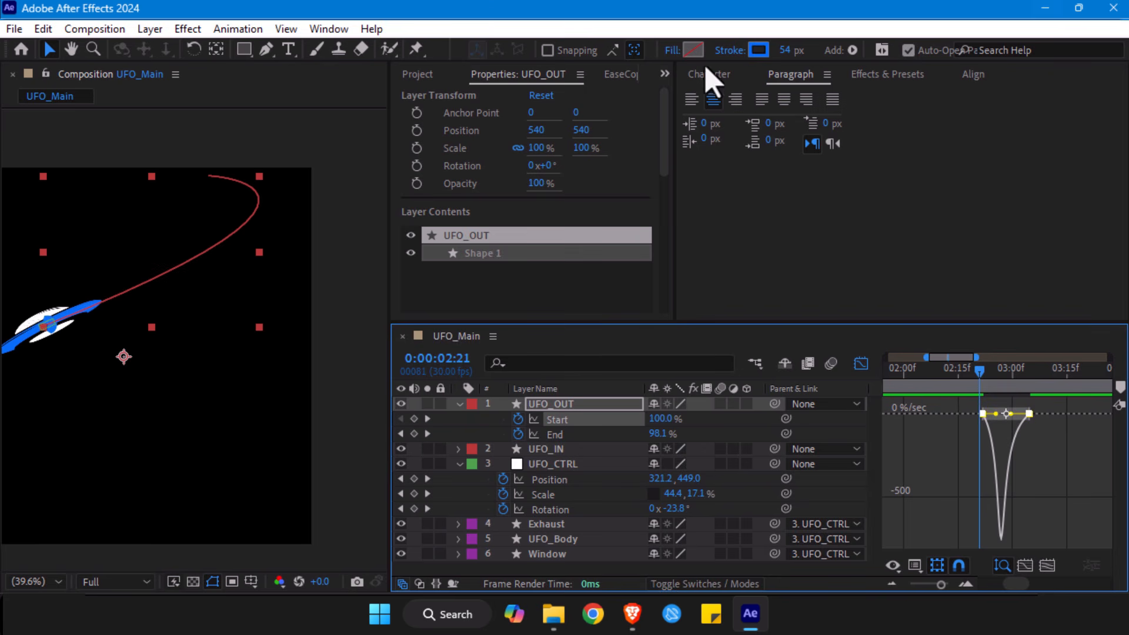
- Copy the ease of UFO_OUT's Start keyframes with EaseCopy, paste it onto the End keyframes, and return to the layer-bar view
click(623, 75)
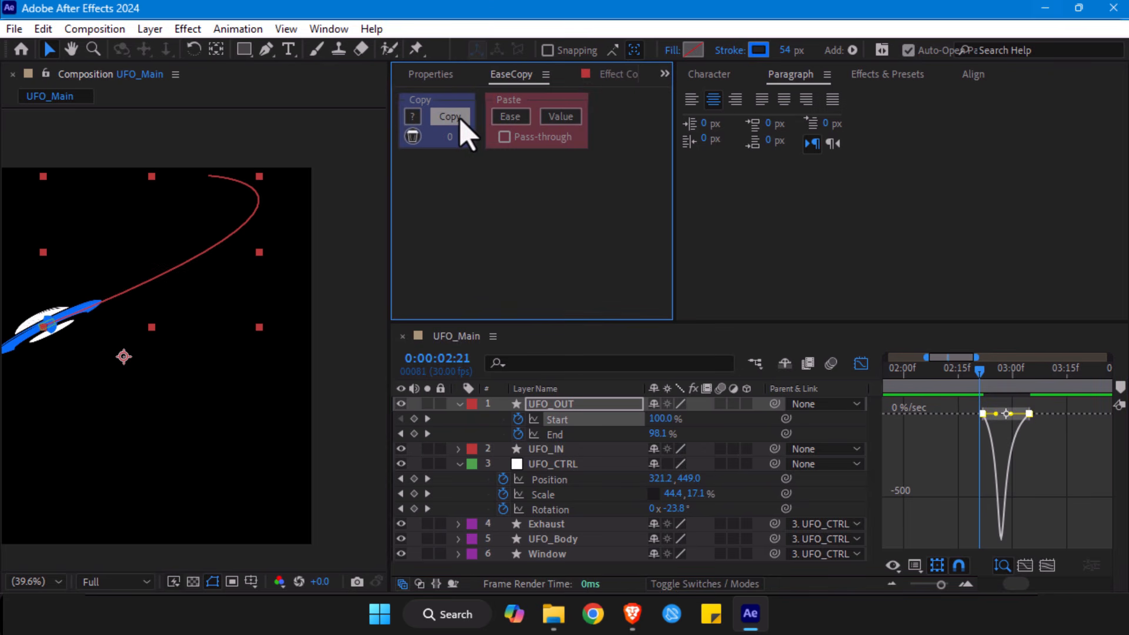
click(579, 434)
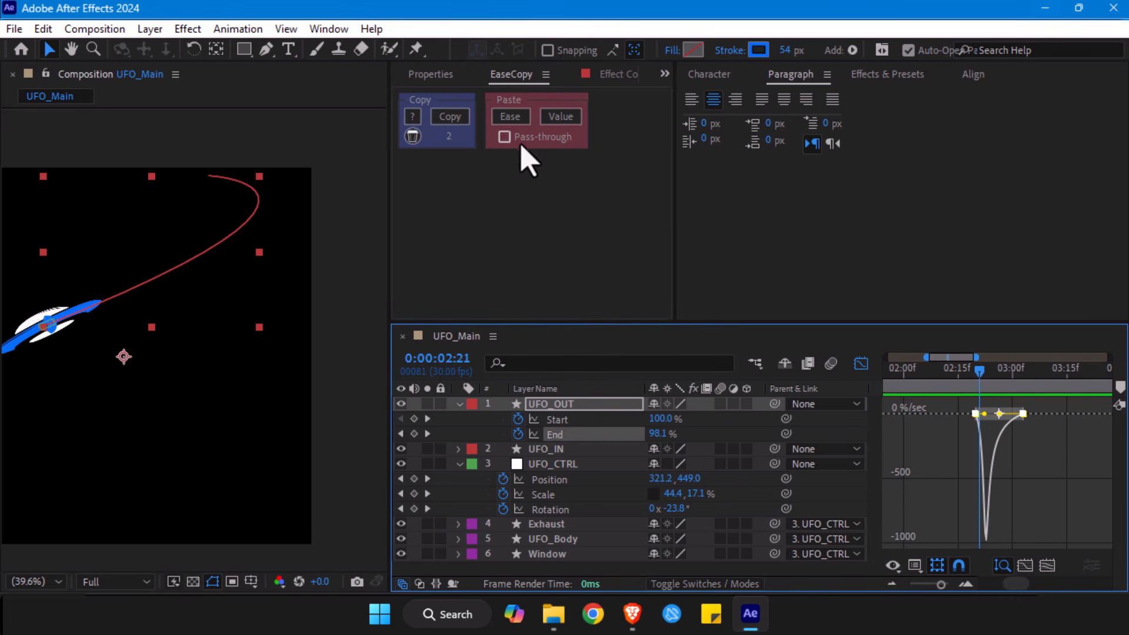
click(510, 118)
click(860, 364)
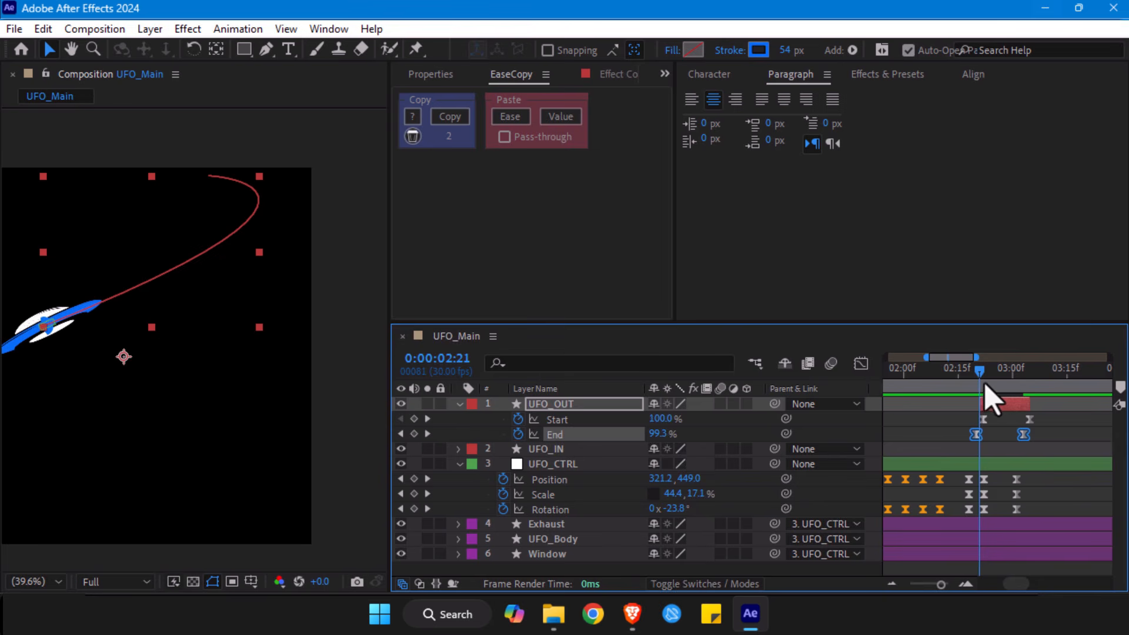
- Preview the trail's first frames around 0:00:02:20 and 0:00:02:21 against the UFO
key(j)
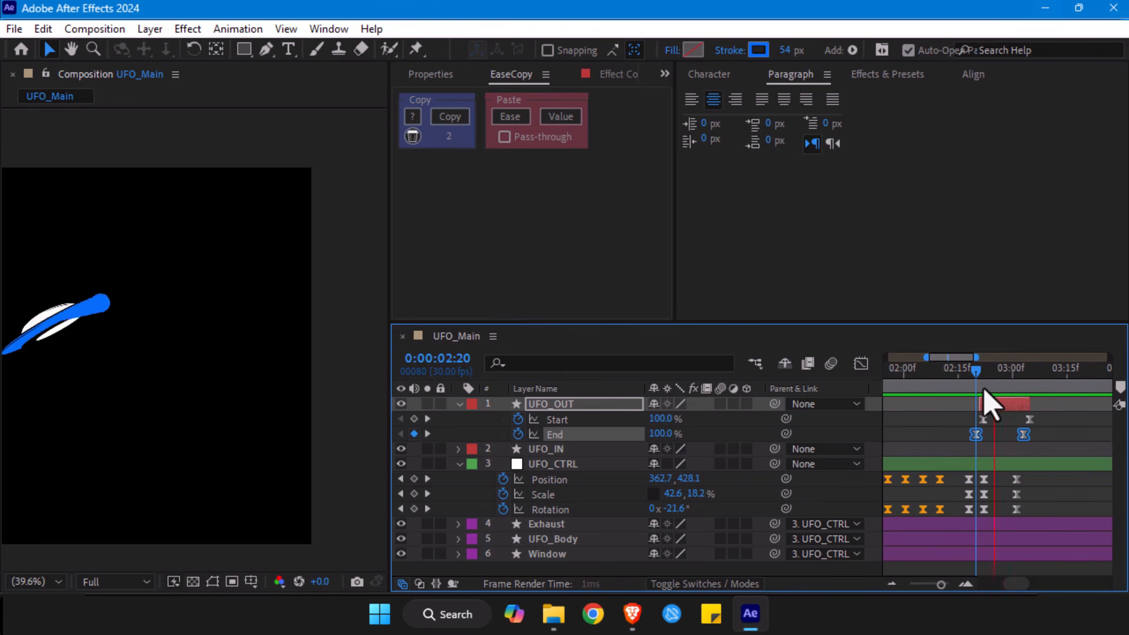
key(k)
mouse_move(981, 389)
mouse_down()
mouse_move(1005, 386)
mouse_move(981, 390)
mouse_up()
click(1009, 466)
- Move the lower end point of UFO_OUT's path up along the trail to the front tip of the UFO at 0:00:02:21
click(984, 405)
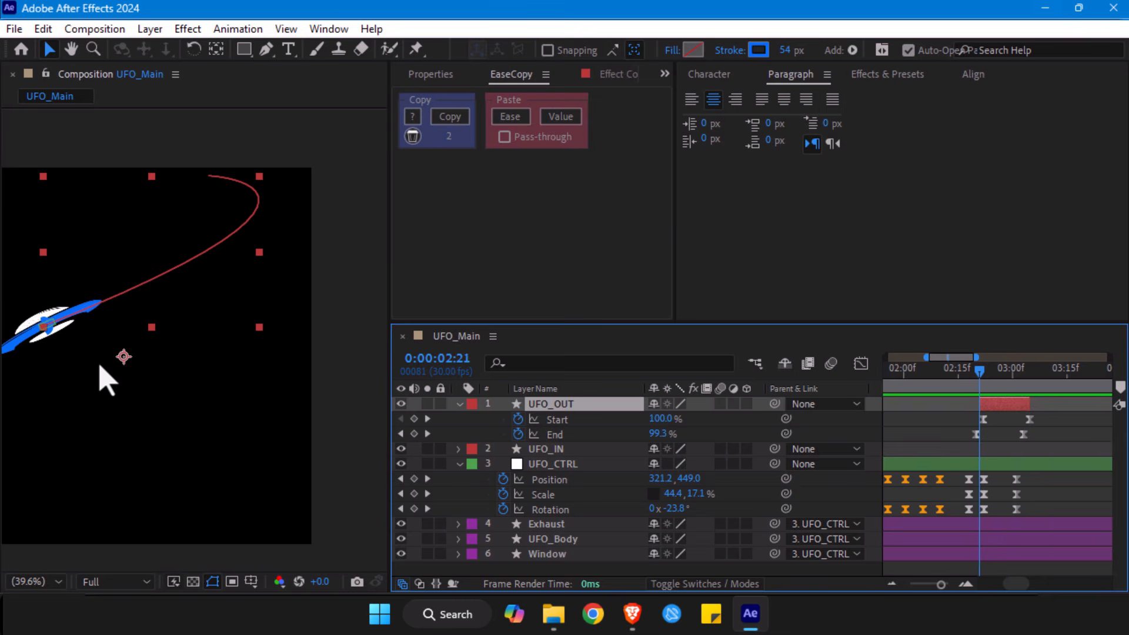
key(g)
drag(44, 326, 92, 303)
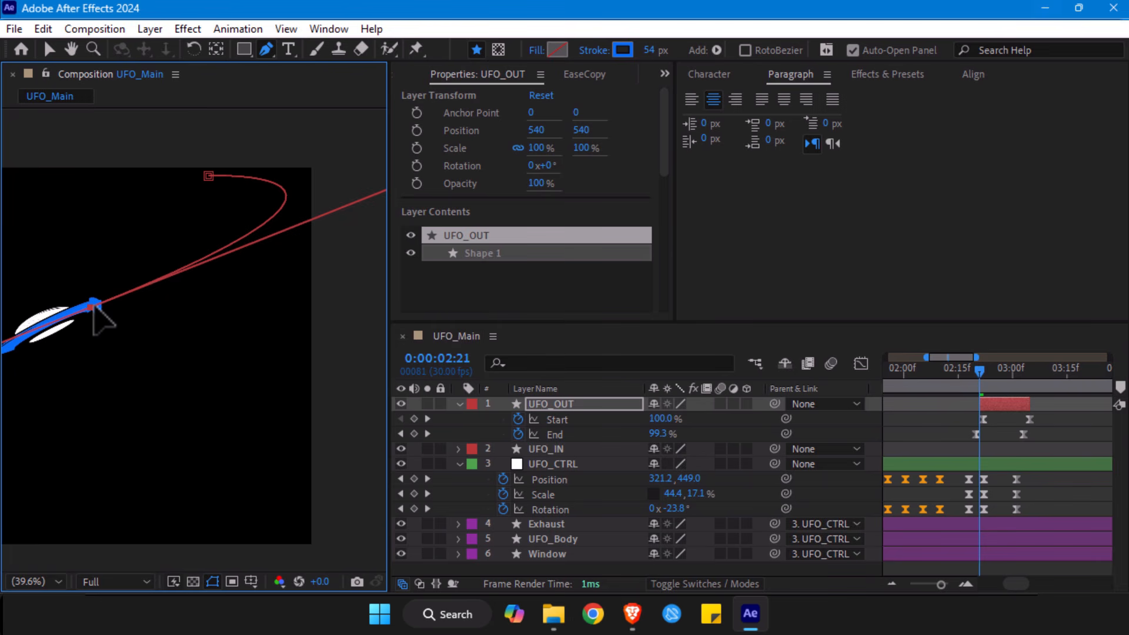
drag(94, 306, 93, 306)
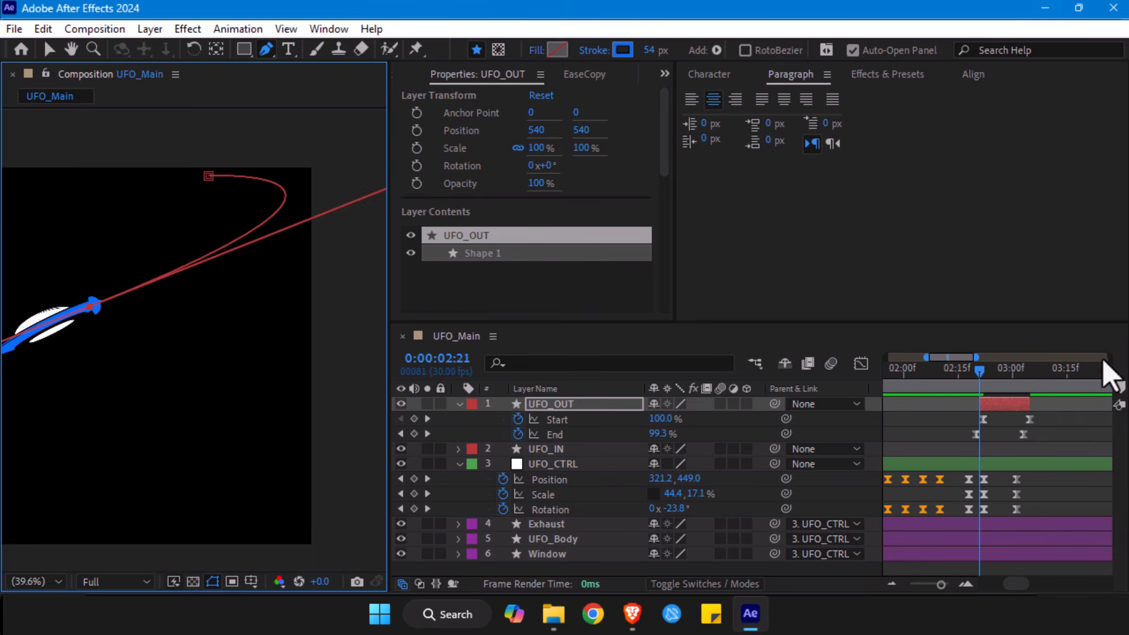
- Replace UFO_CTRL's last Scale keyframe with one set to 28.1, 16.0%, aligned with the final Position and Rotation keyframes
drag(987, 369, 1002, 369)
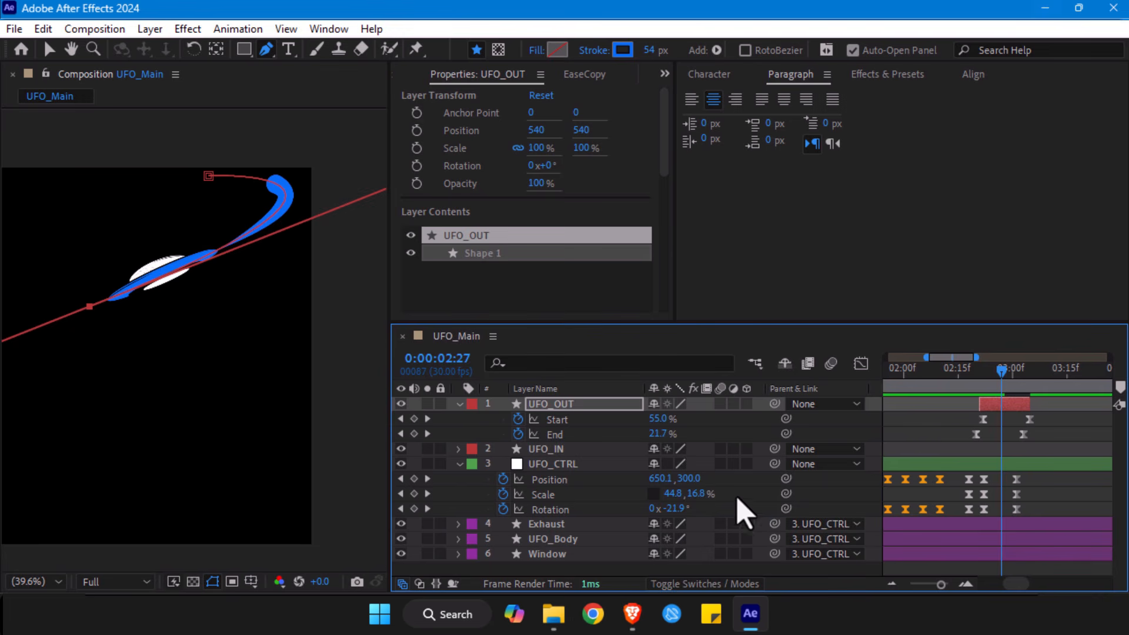
drag(700, 494, 598, 501)
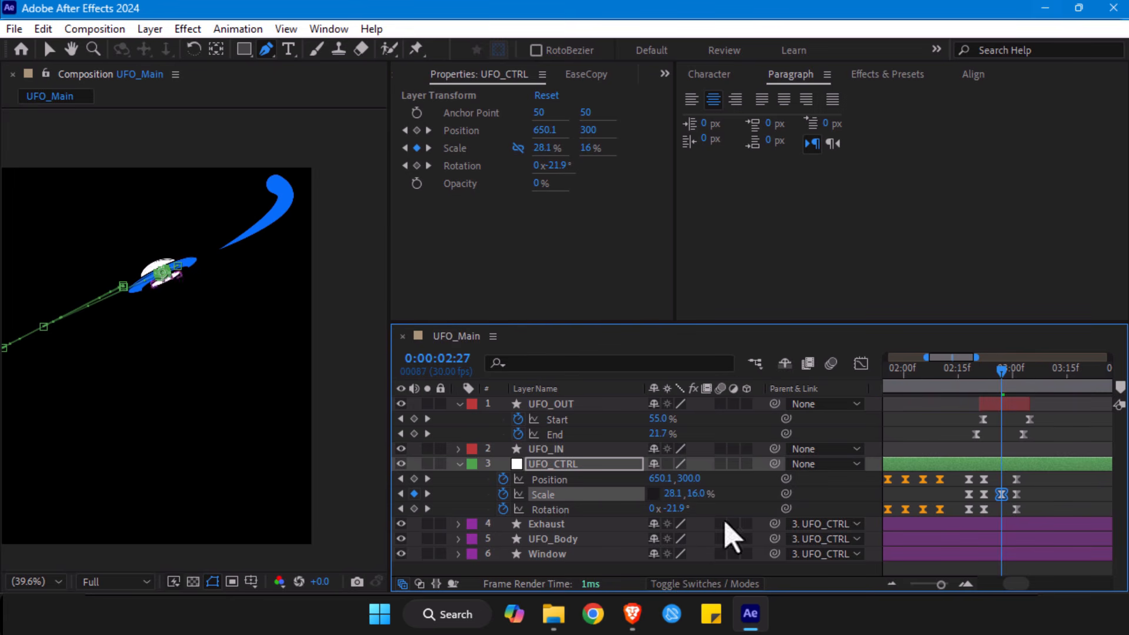
click(1016, 494)
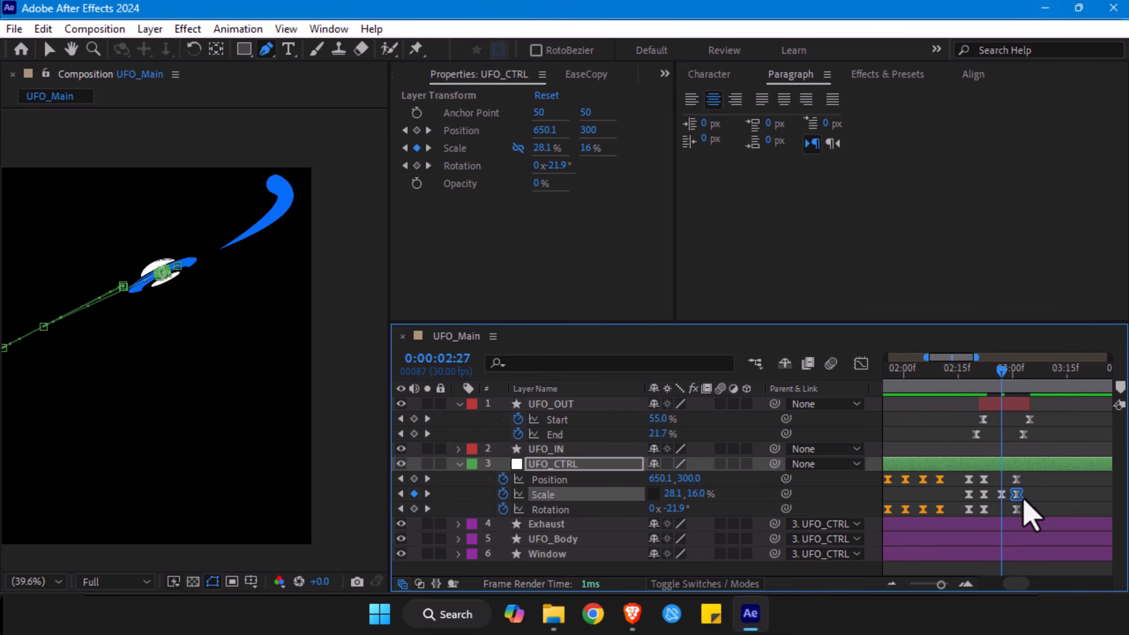
key(Delete)
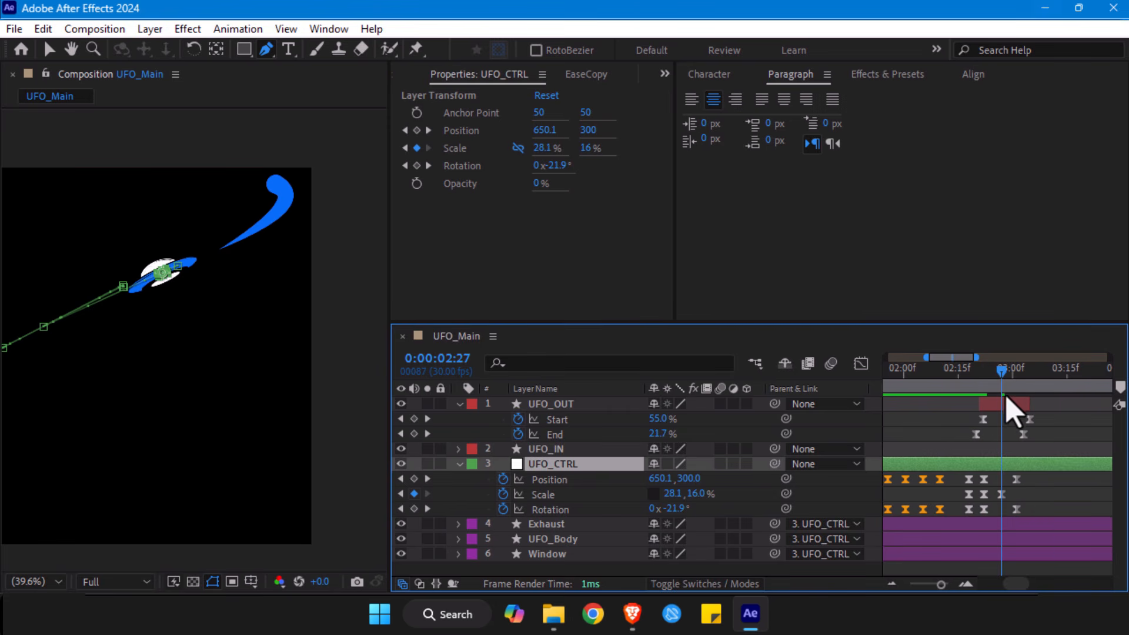
mouse_move(1001, 375)
mouse_down()
mouse_move(1019, 382)
mouse_move(975, 396)
mouse_move(1002, 387)
mouse_up()
click(1002, 494)
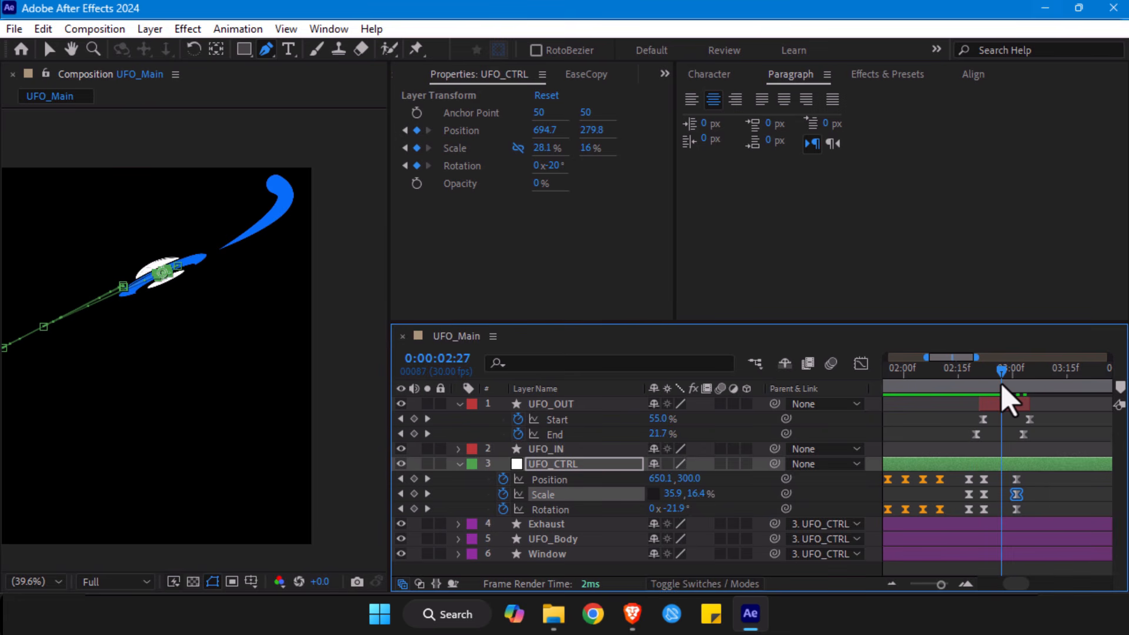
- Shift the UFO_OUT layer with its keyframes one frame later and check the trail at 0:00:02:26 and 0:00:02:27
click(1009, 405)
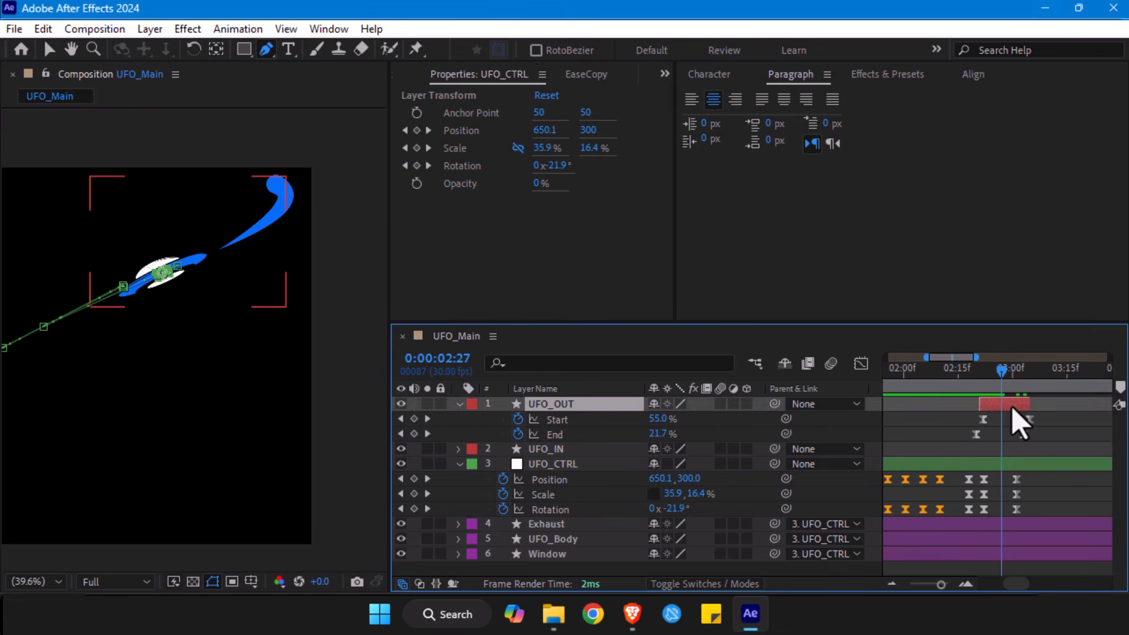
drag(980, 403, 1000, 385)
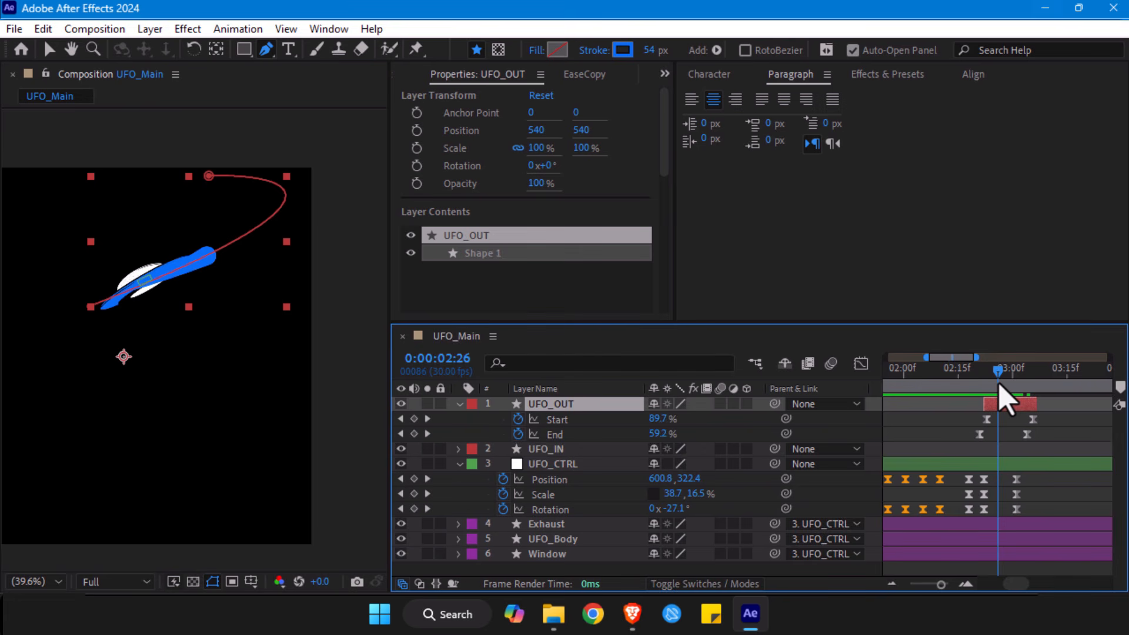
drag(999, 384, 1002, 384)
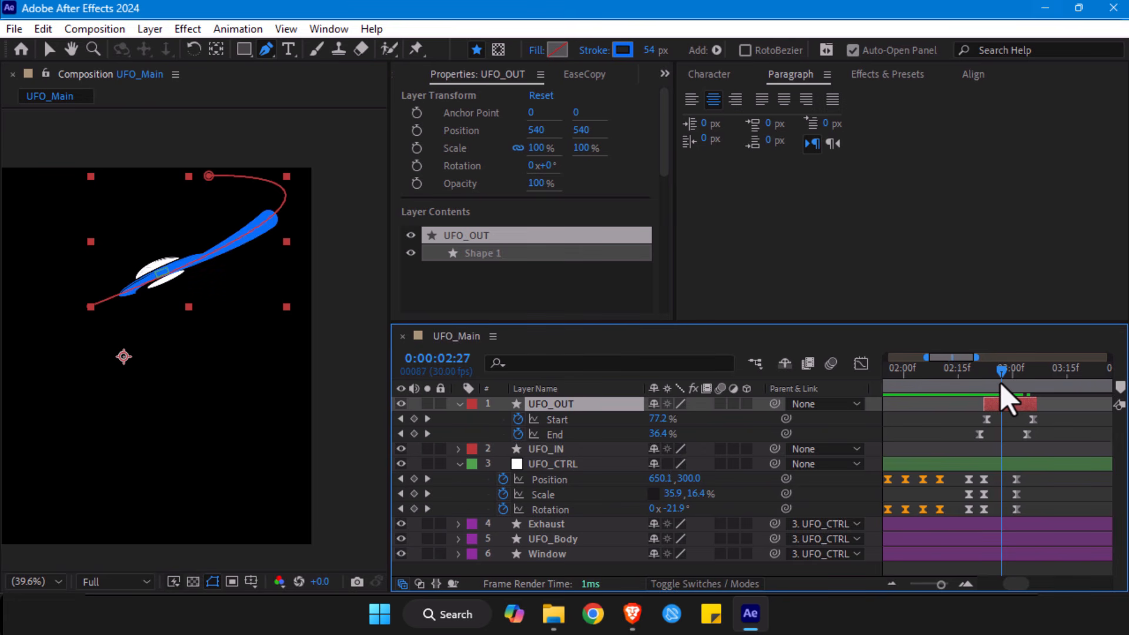
- Trim the ends of the Exhaust, UFO_Body and Window layers to 0:00:02:27
click(1003, 524)
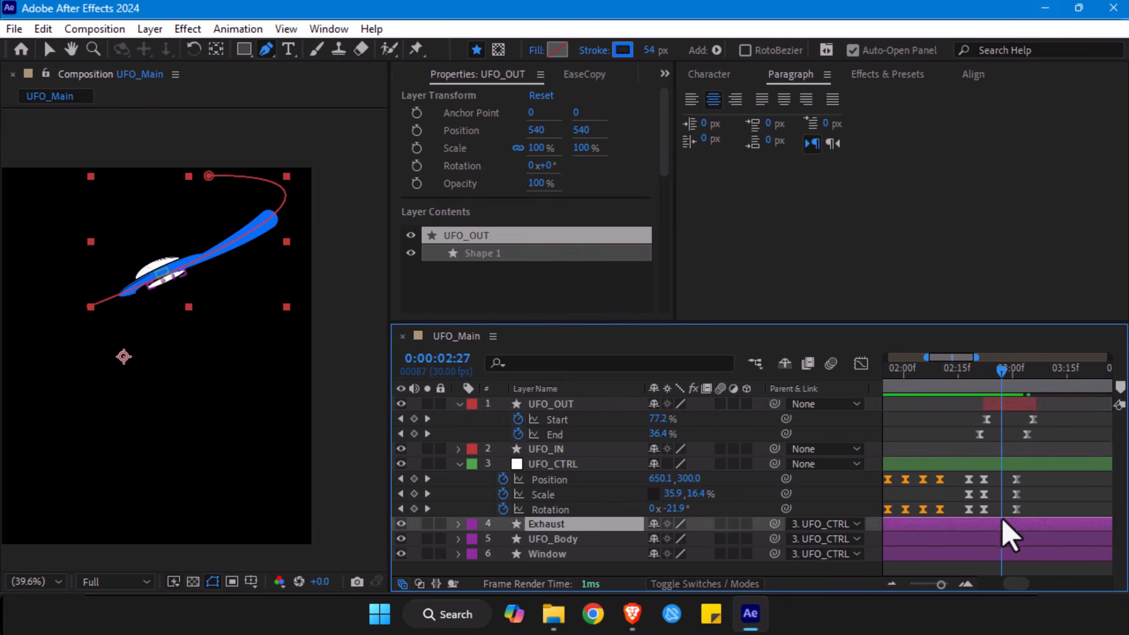
shift+click(1001, 556)
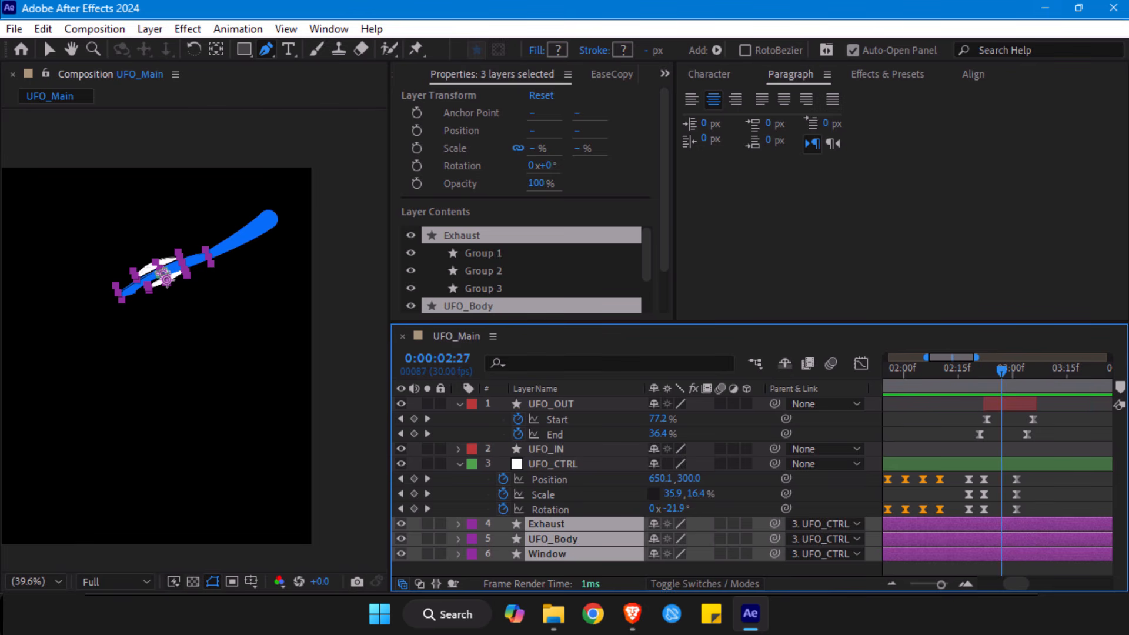
drag(942, 585, 871, 590)
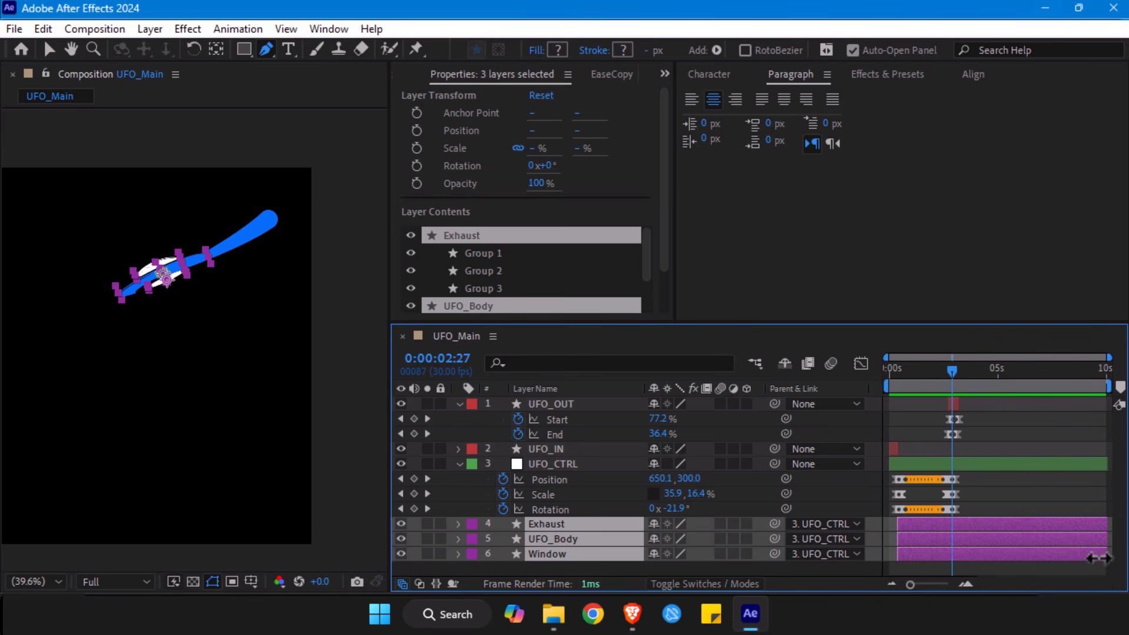
drag(1097, 557, 952, 547)
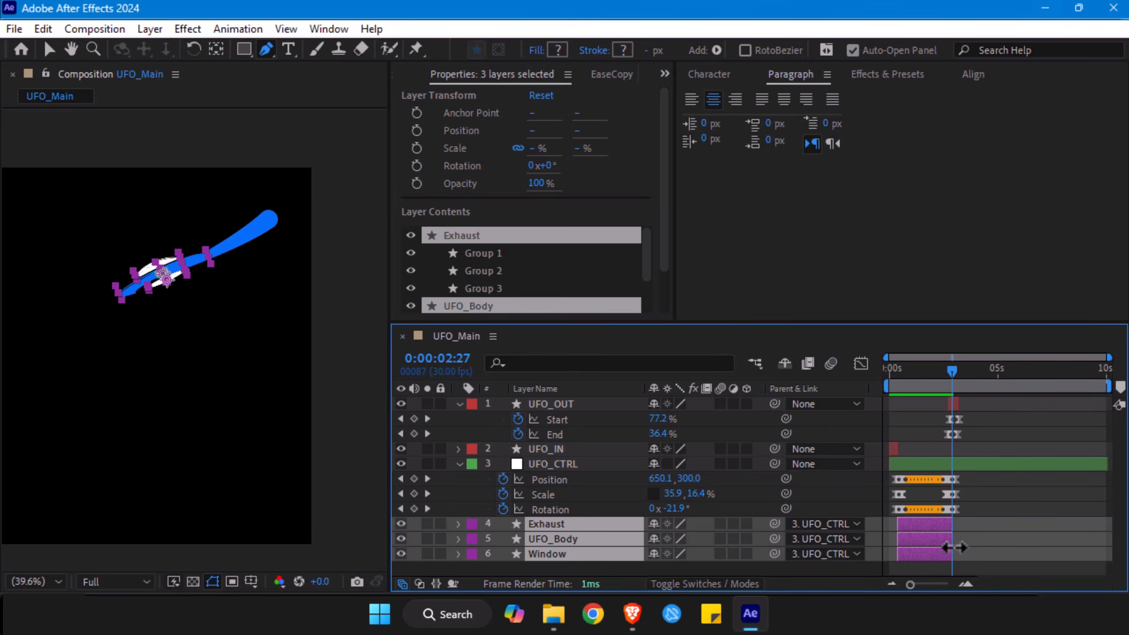
- Trim the start of the UFO_OUT layer to 0:00:02:27
drag(911, 584, 943, 588)
click(993, 405)
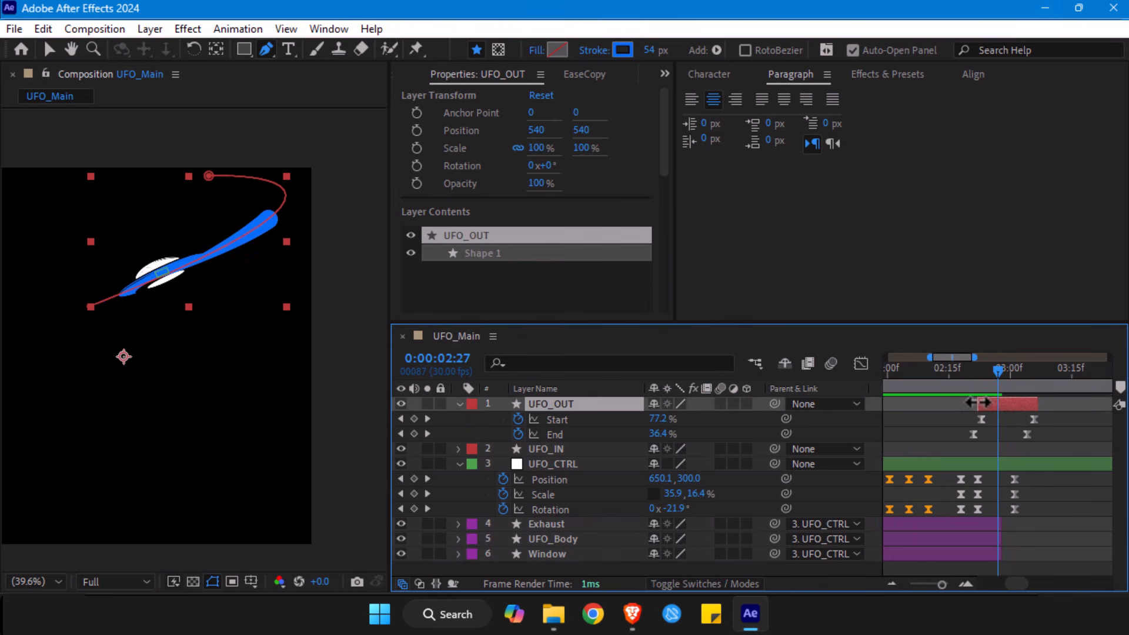
mouse_move(1003, 375)
mouse_down()
mouse_move(968, 375)
mouse_move(998, 375)
mouse_up()
- Set the incoming ease influence of UFO_OUT's last Start and End keyframes to about 53.10%, and preview the exit from 0:00:02:17
drag(1040, 413, 970, 446)
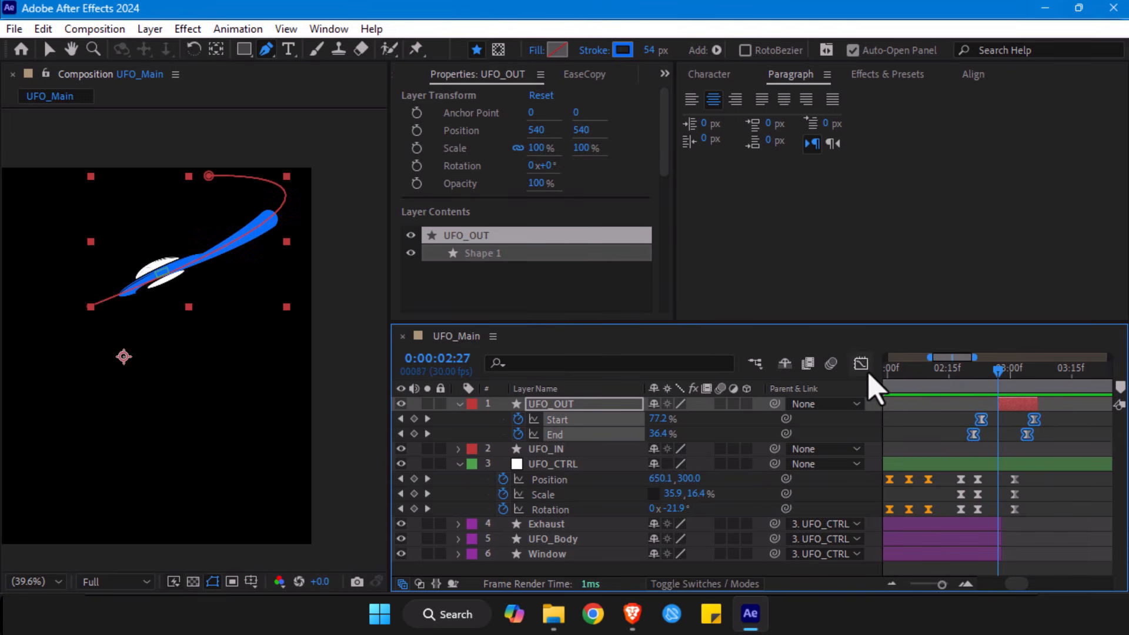
click(860, 363)
key(v)
drag(1041, 401, 1019, 415)
drag(1019, 415, 1023, 420)
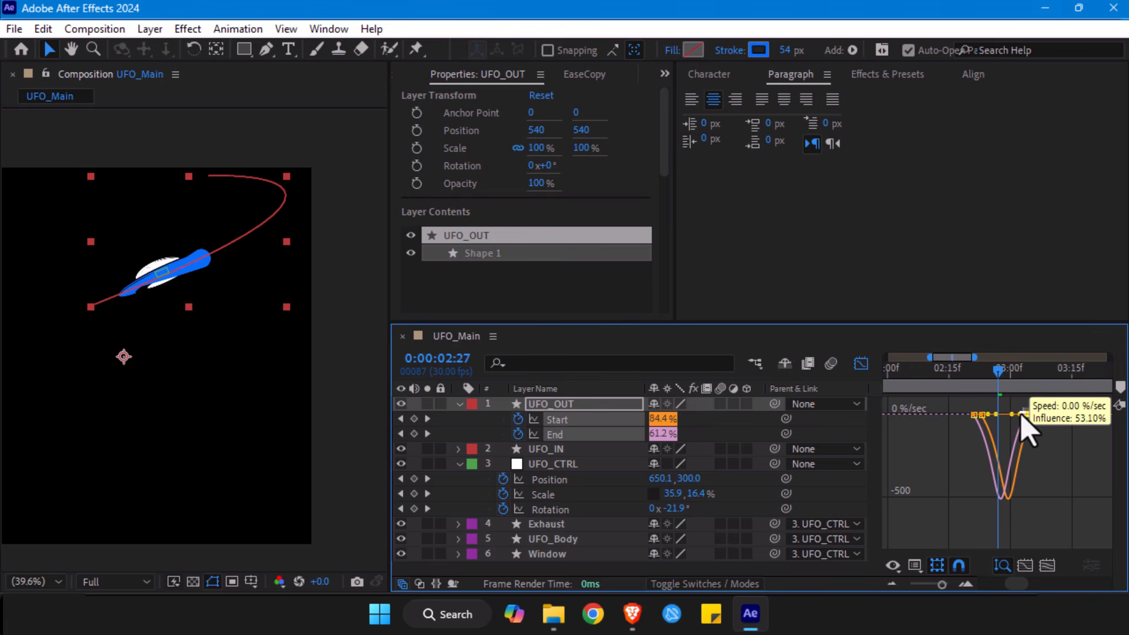
drag(982, 377, 957, 379)
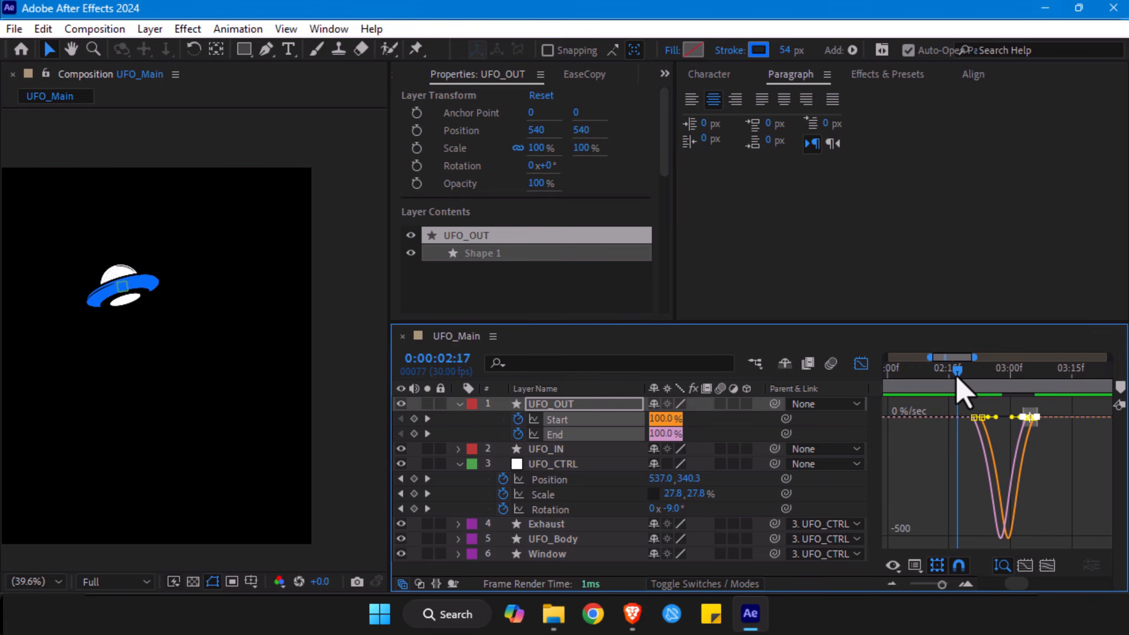
key(space)
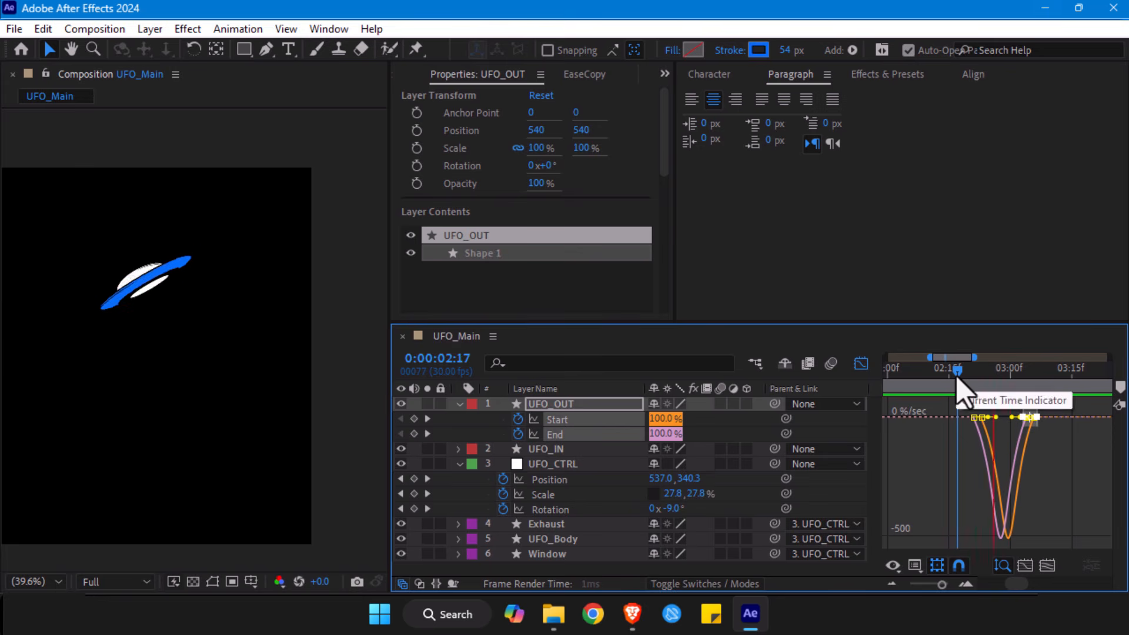
- Try shifting UFO_CTRL's last Position, Scale and Rotation keyframes one frame later, and undo the move
click(861, 364)
drag(1034, 472, 1021, 535)
click(1018, 522)
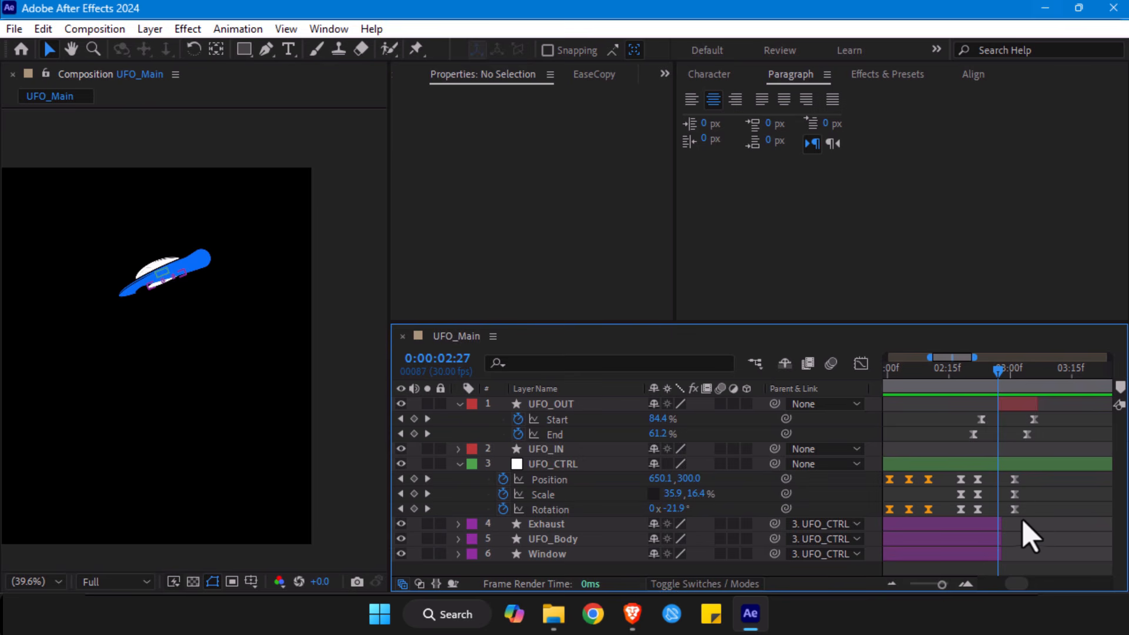
drag(1028, 478, 1019, 511)
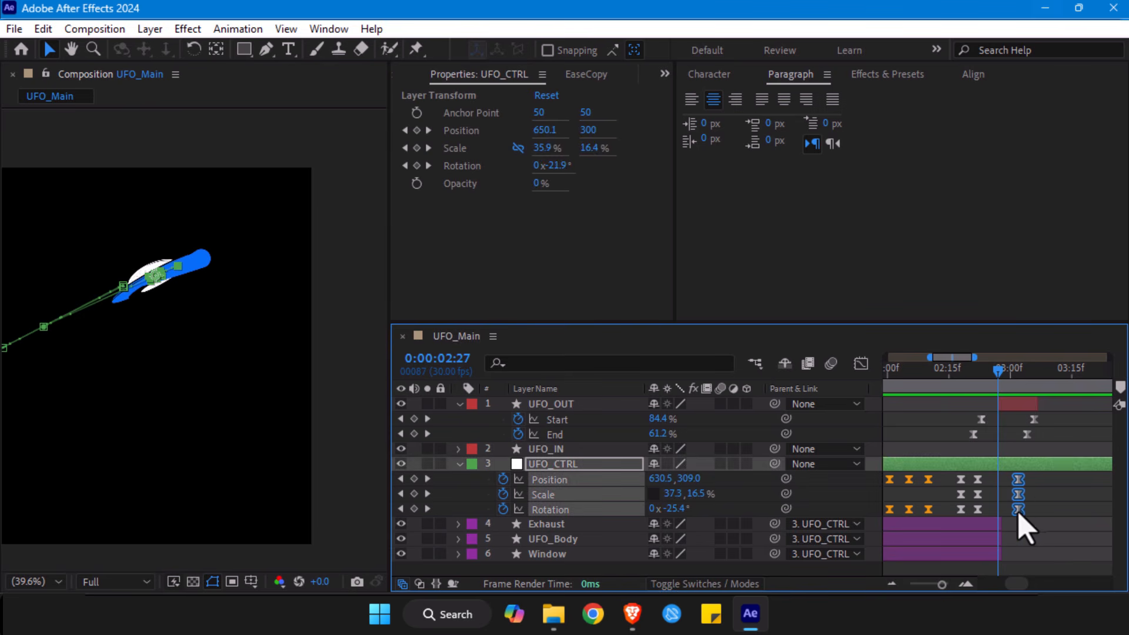
key(ctrl+z)
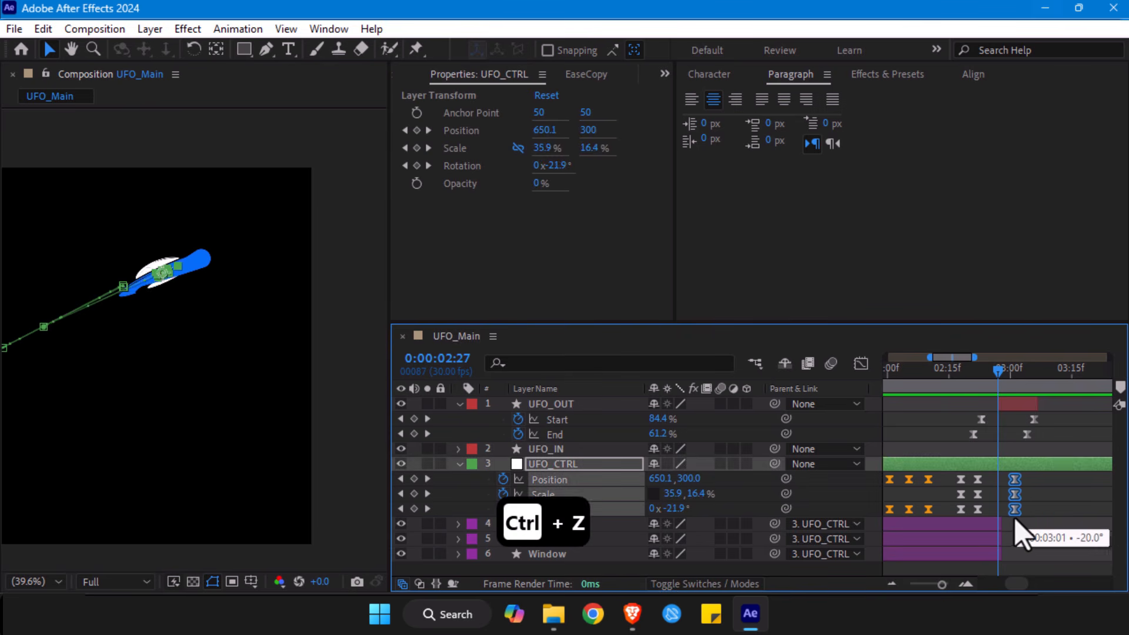
- Move UFO_CTRL's last Position, Scale and Rotation keyframes earlier to about 0:00:02:28
click(1015, 523)
drag(1024, 544, 997, 473)
drag(1013, 516, 1004, 515)
- Check the UFO's exit movement between 0:00:02:17 and 0:00:02:27
click(956, 375)
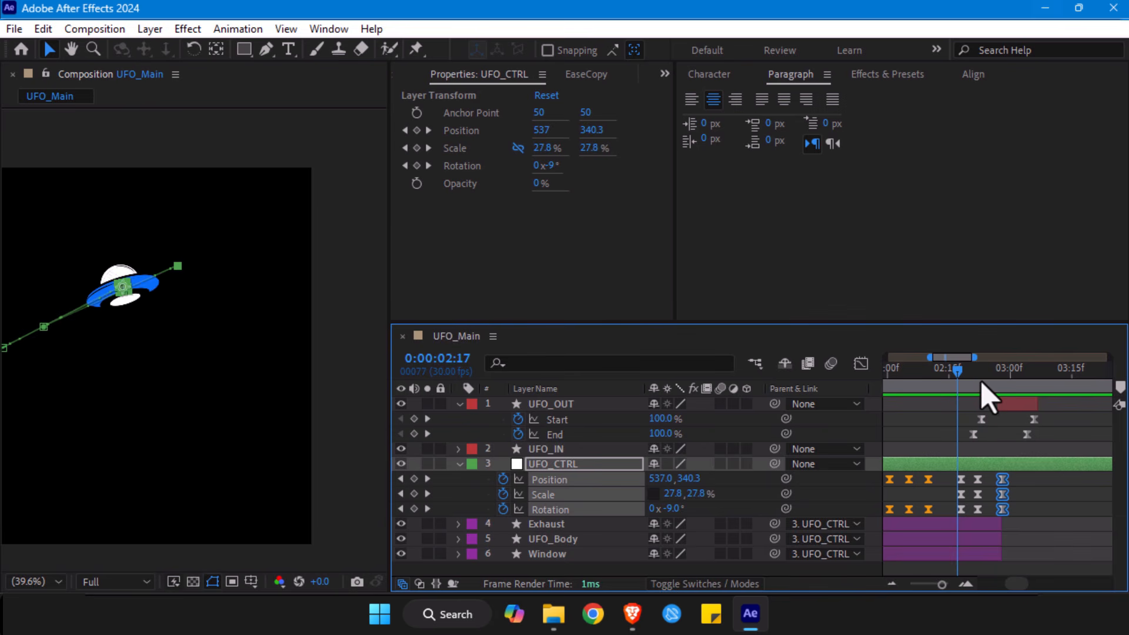
drag(981, 382, 999, 388)
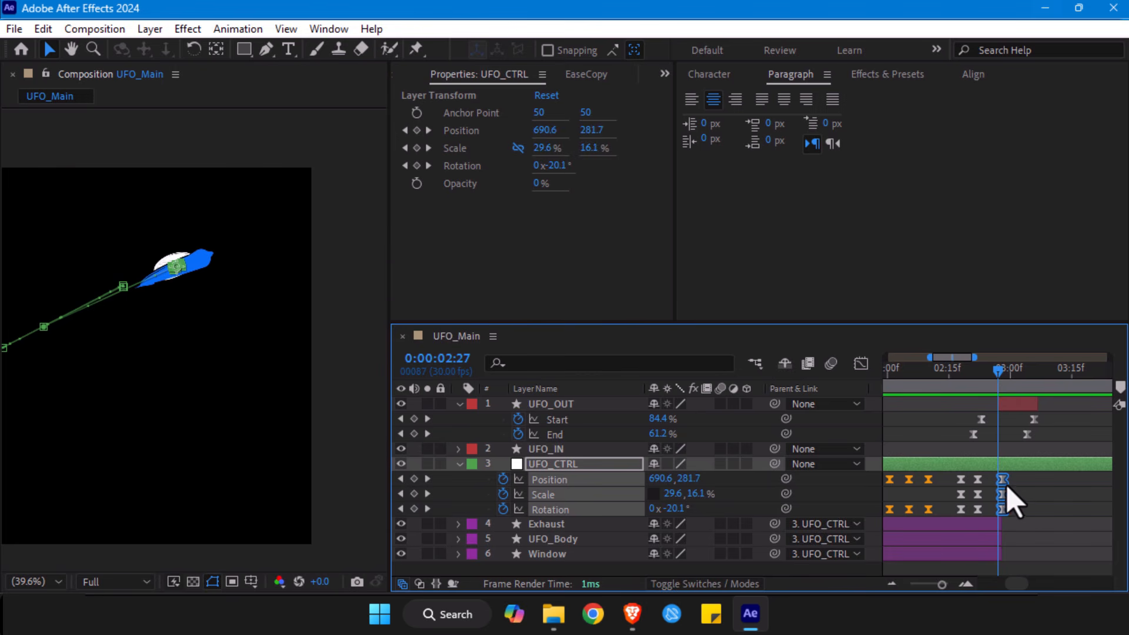
drag(1000, 378, 966, 378)
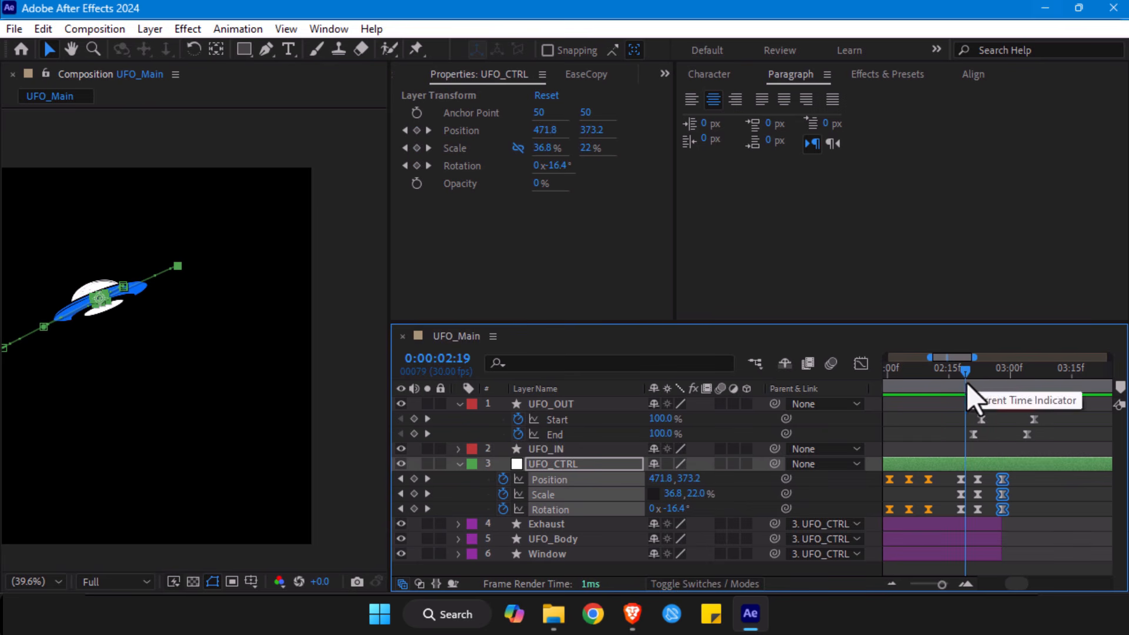
drag(942, 584, 872, 590)
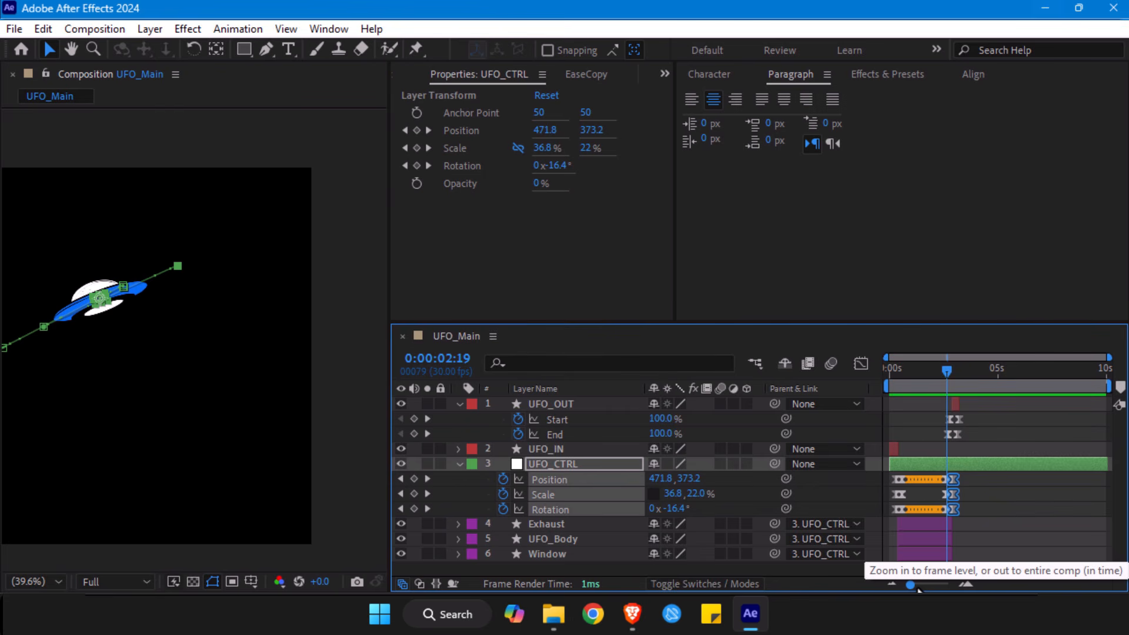
drag(926, 576, 941, 580)
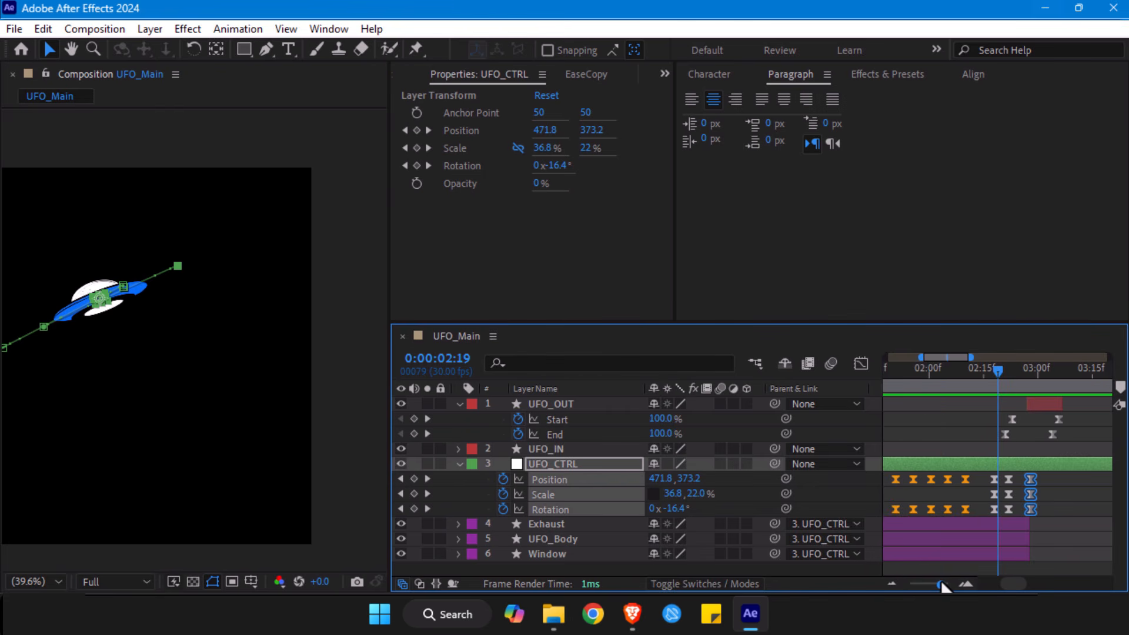
- Set the work area from about 0:00:02:18 to 0:00:03:15, and preview the UFO's exit
key(b)
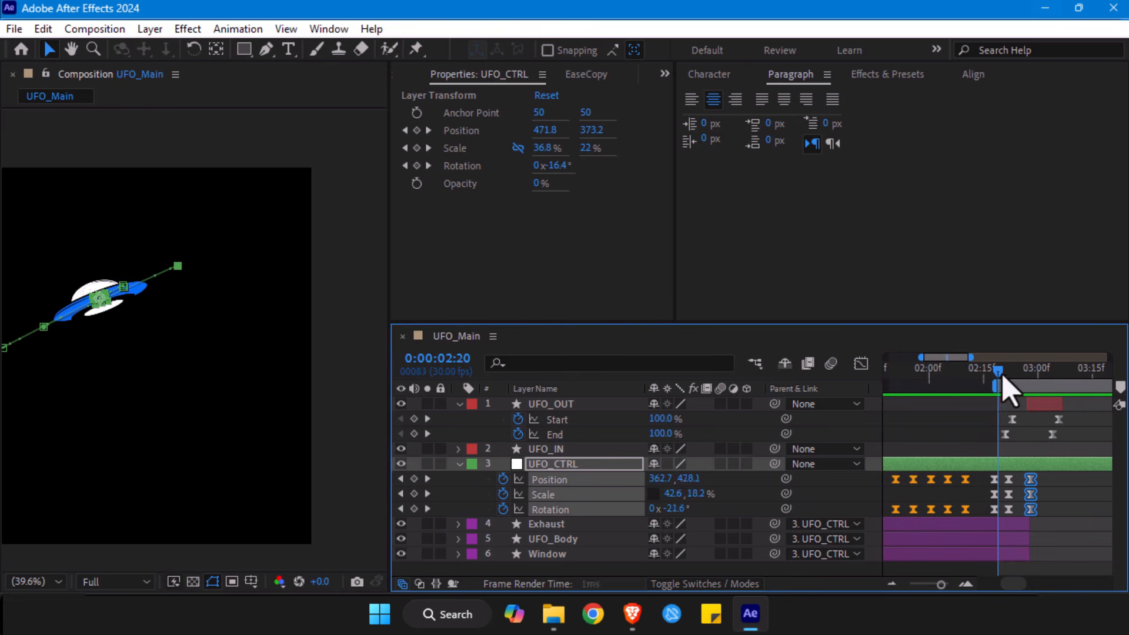
drag(998, 371, 1088, 374)
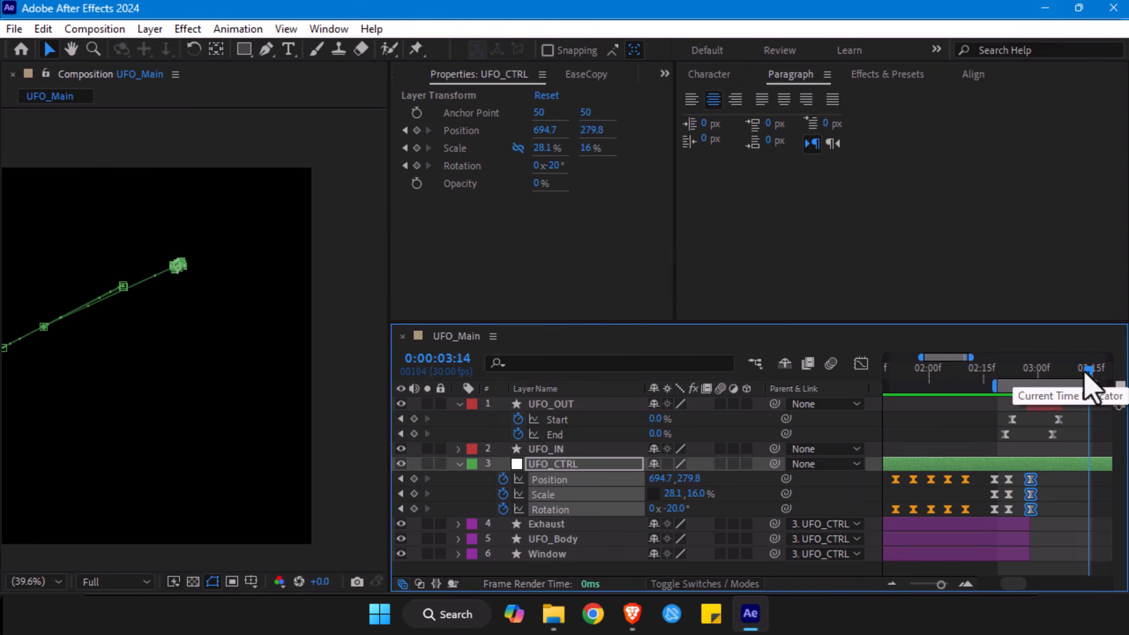
drag(1087, 379, 996, 382)
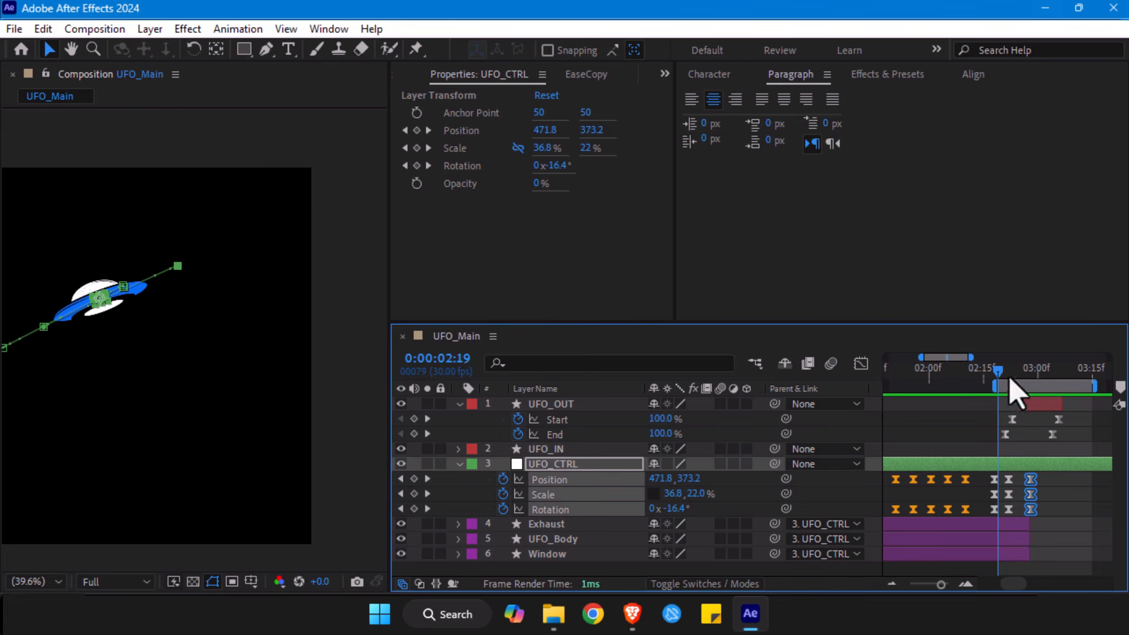
key(space)
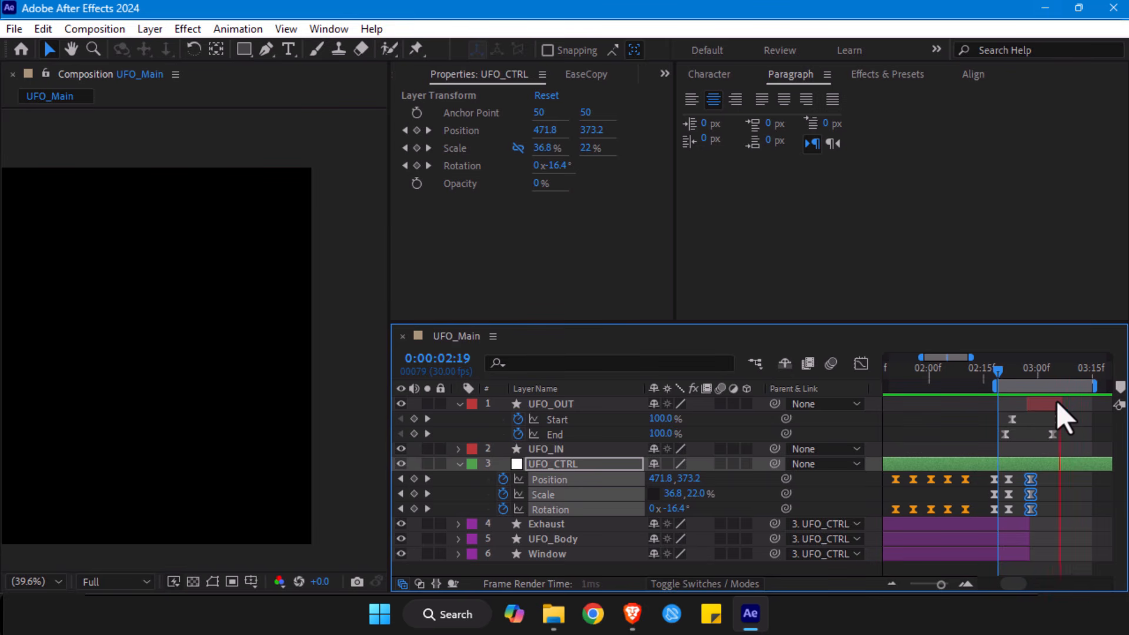
key(space)
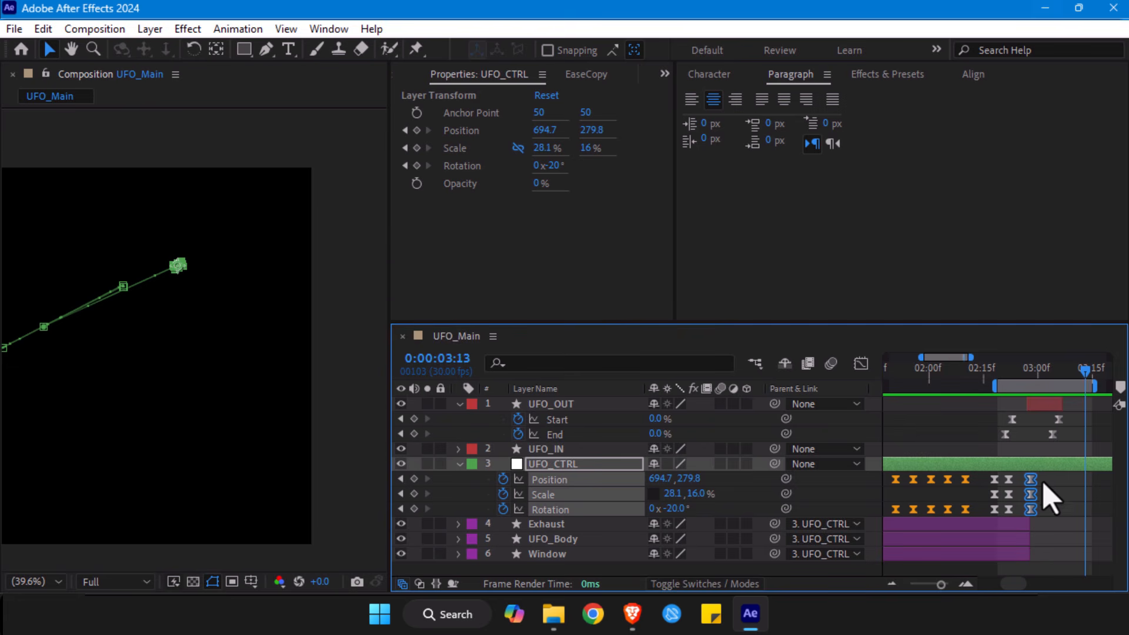
- Move UFO_CTRL's last Position, Scale and Rotation keyframes to 0:00:03:00, and undo the accidental shift of the work area
drag(1034, 515, 1042, 516)
drag(1020, 379, 1012, 380)
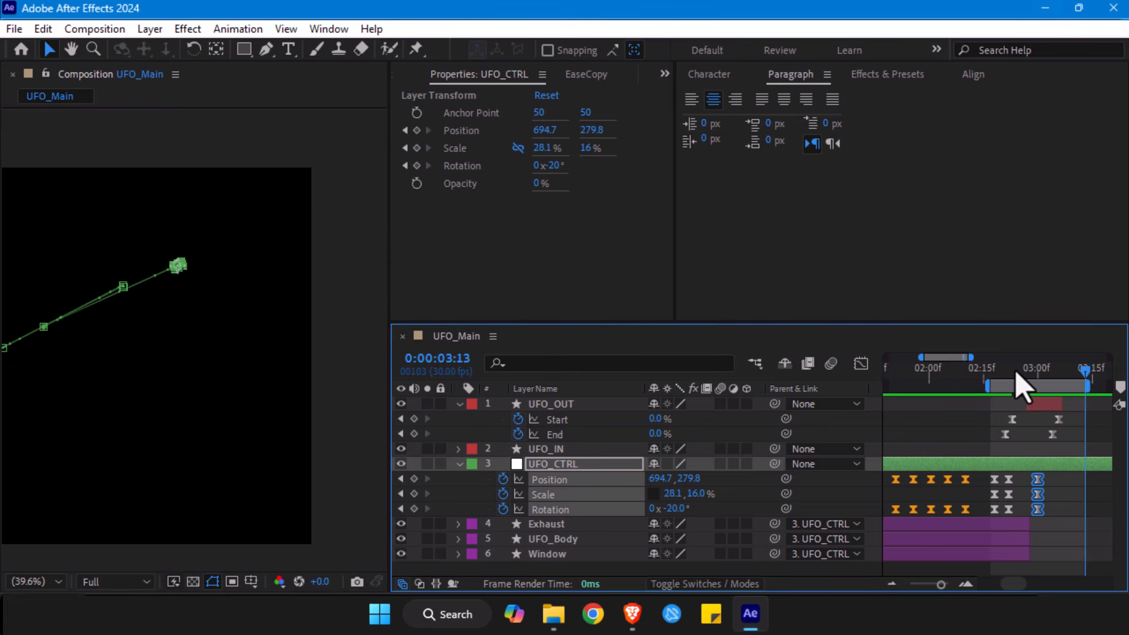
key(ctrl+z)
click(1012, 369)
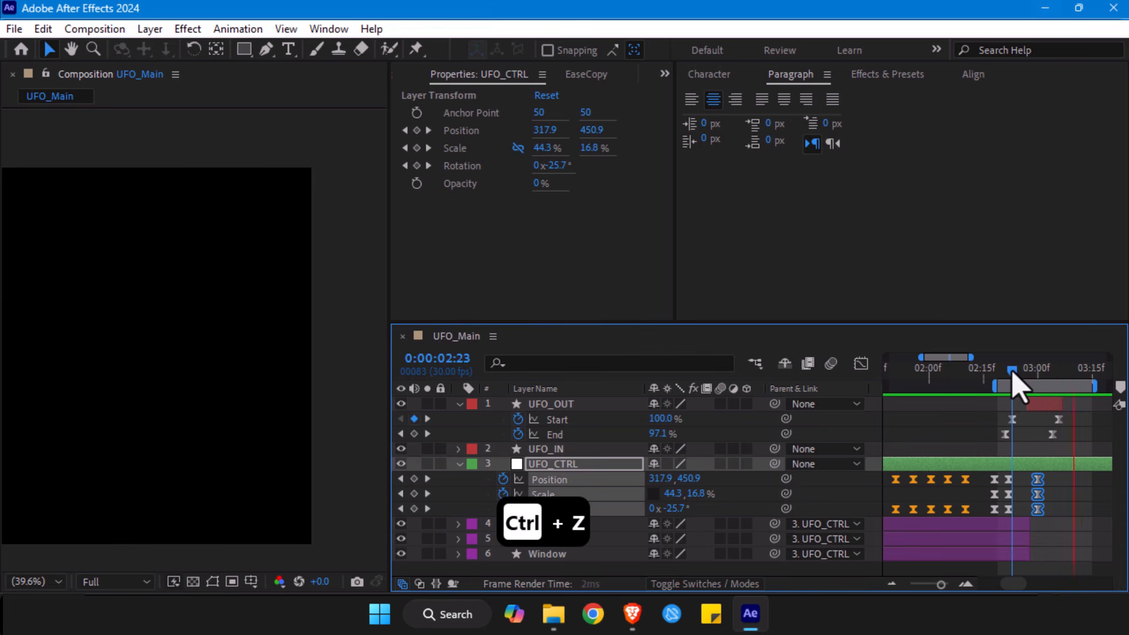
- Check the overlap at 0:00:02:27, and extend UFO_OUT's start back to about 0:00:02:22
drag(1012, 372, 1033, 389)
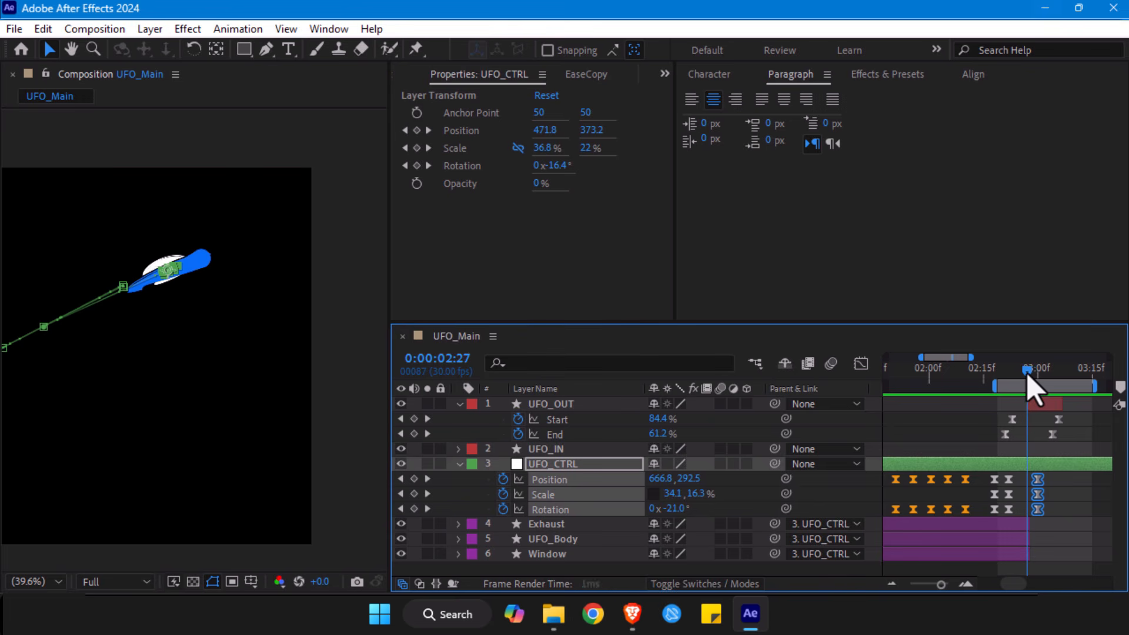
click(1023, 403)
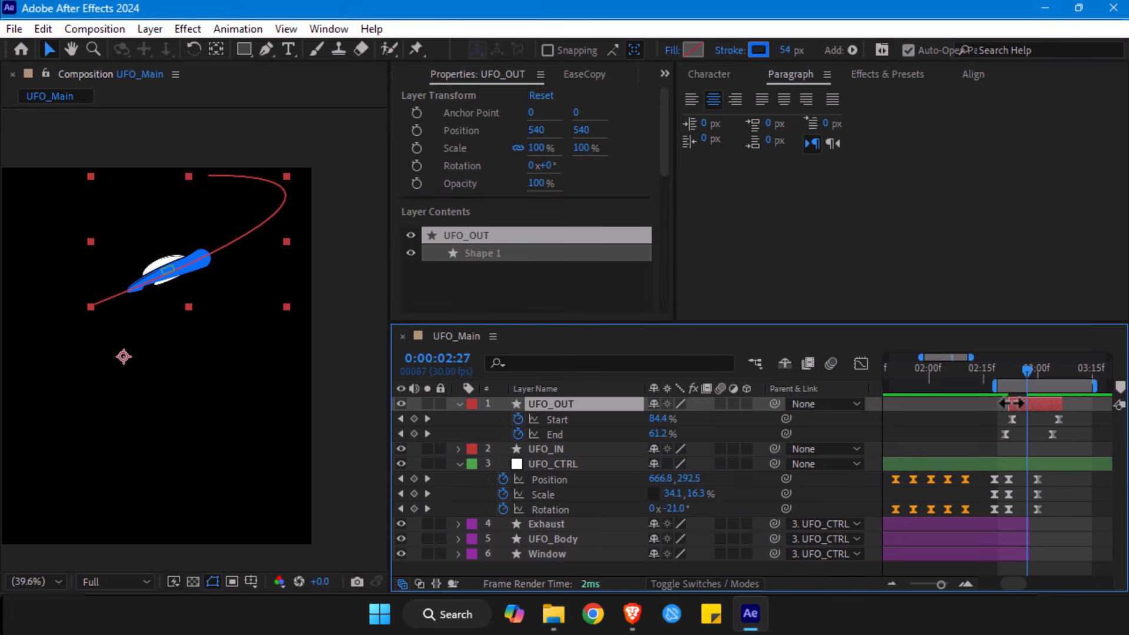
drag(1011, 403, 1007, 403)
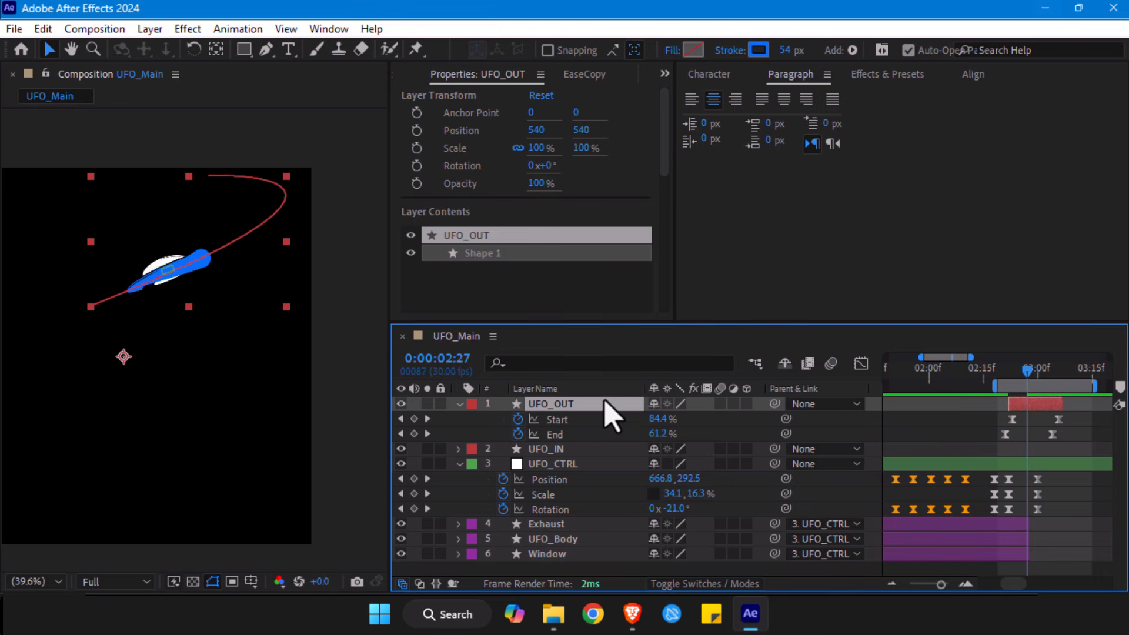
- At 0:00:02:27, flatten and shift UFO_CTRL onto the trail, with Scale 29.3, 5.3% and Position 682.8, 296.5
key(slash)
drag(151, 246, 171, 329)
click(556, 464)
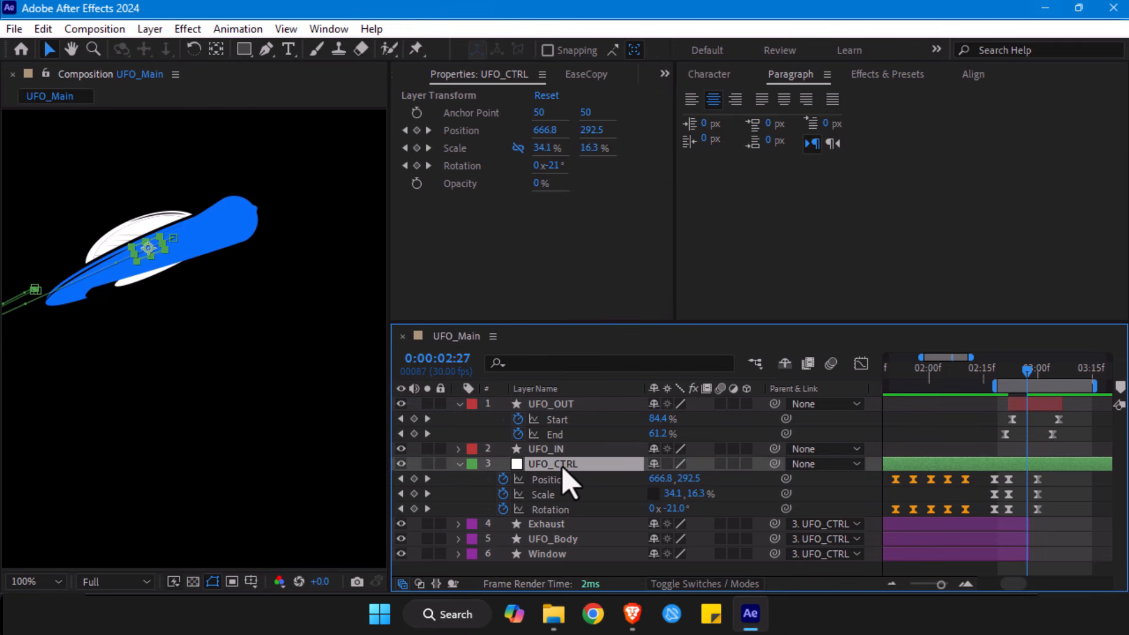
drag(144, 243, 132, 256)
key(ctrl+z)
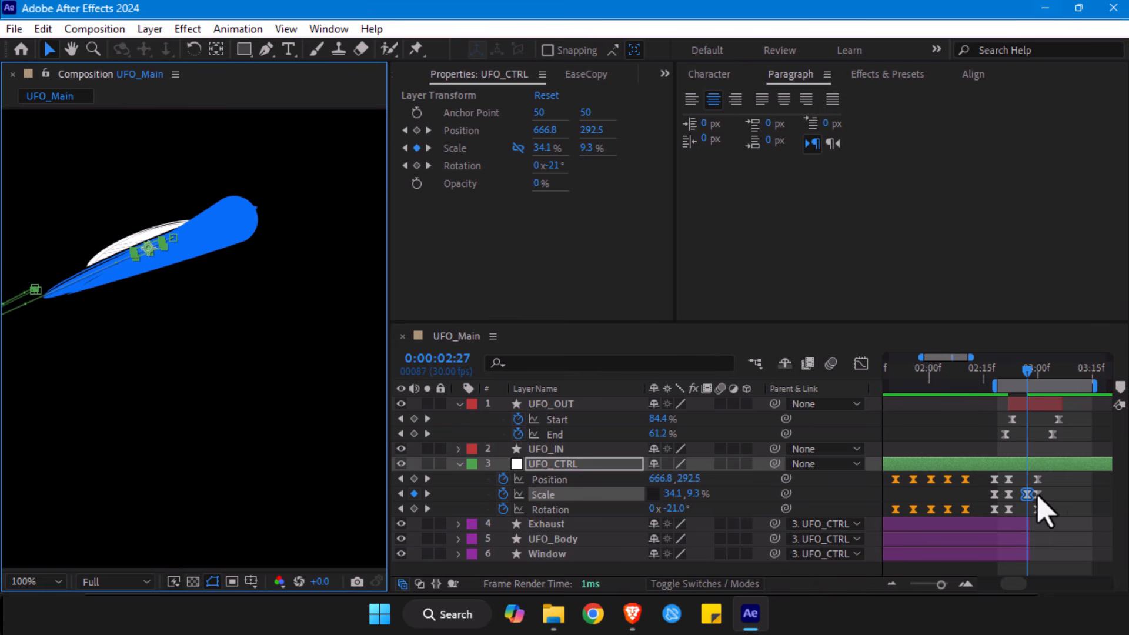
mouse_move(147, 252)
mouse_down()
mouse_move(179, 245)
mouse_move(160, 249)
mouse_move(180, 260)
mouse_move(144, 254)
mouse_move(149, 262)
mouse_up()
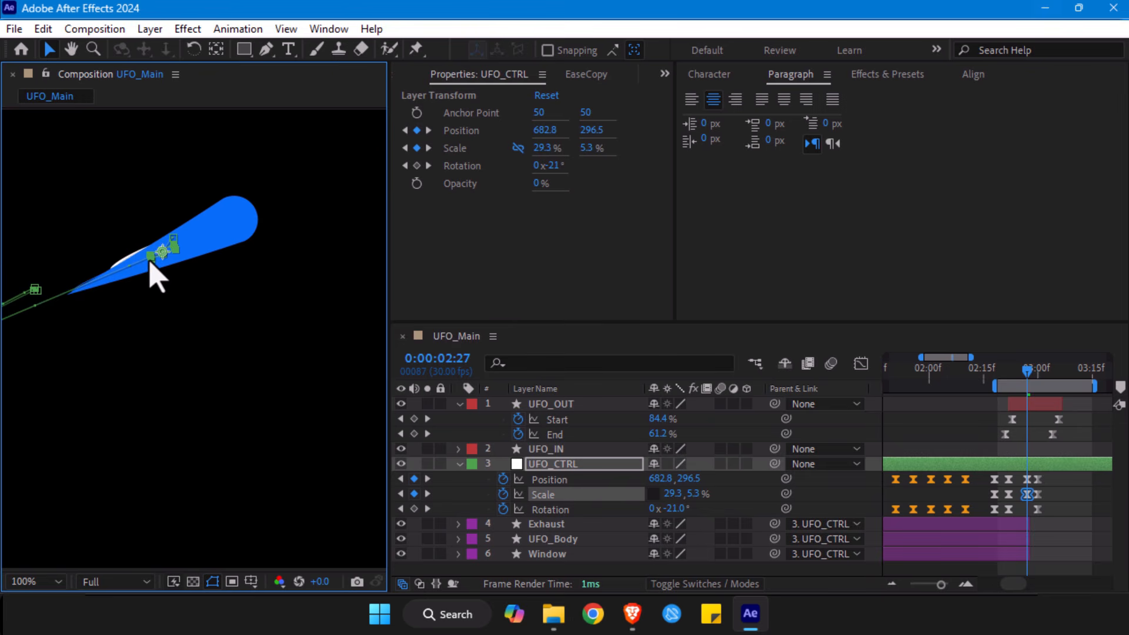
- Replace UFO_CTRL's Position and Scale keyframes at 0:00:03:00 with the ones from 0:00:02:27
drag(1048, 478, 1036, 499)
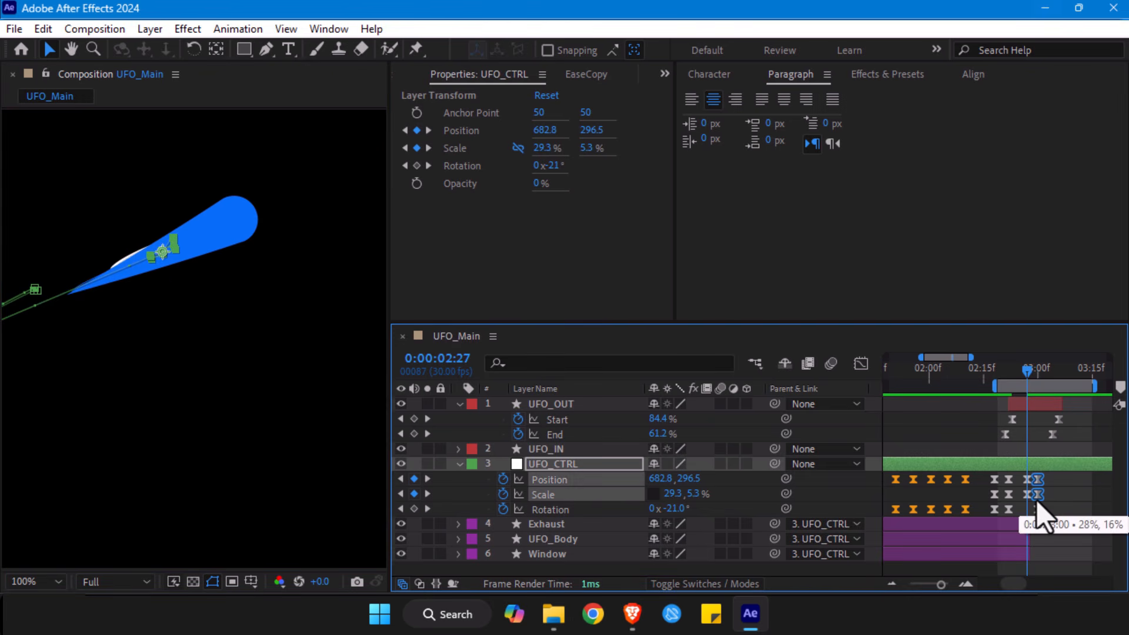
click(1037, 370)
mouse_move(1038, 477)
mouse_down()
mouse_move(1025, 498)
mouse_move(1035, 498)
mouse_up()
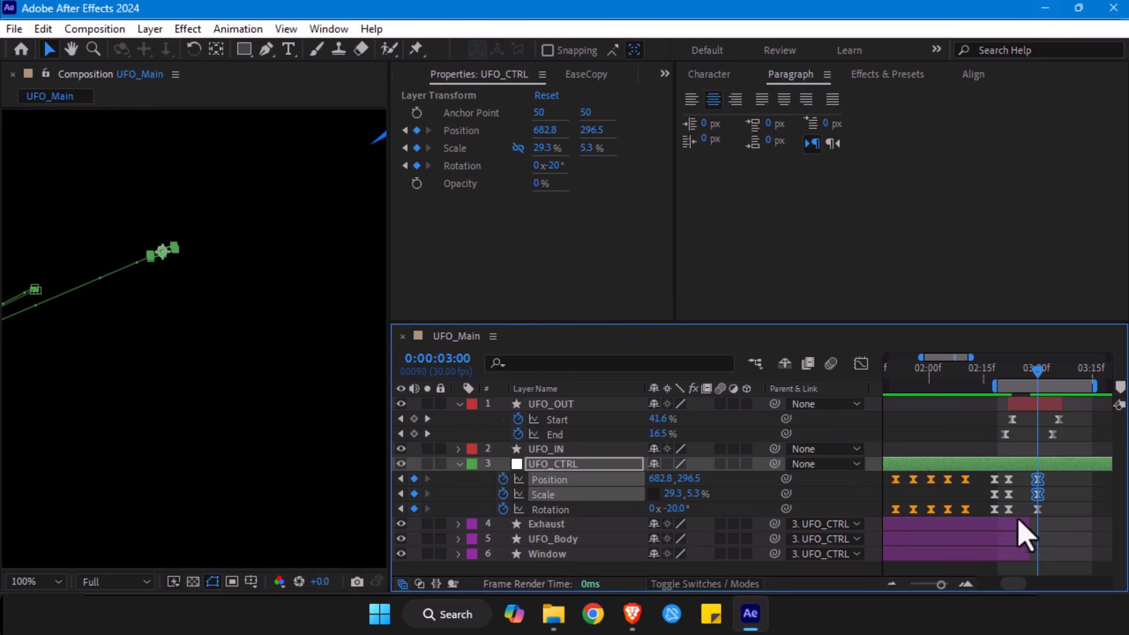
- Preview the whole exit from 0:00:02:18, and check the trail handover at 0:00:02:26 and 0:00:02:27
drag(1036, 376, 999, 379)
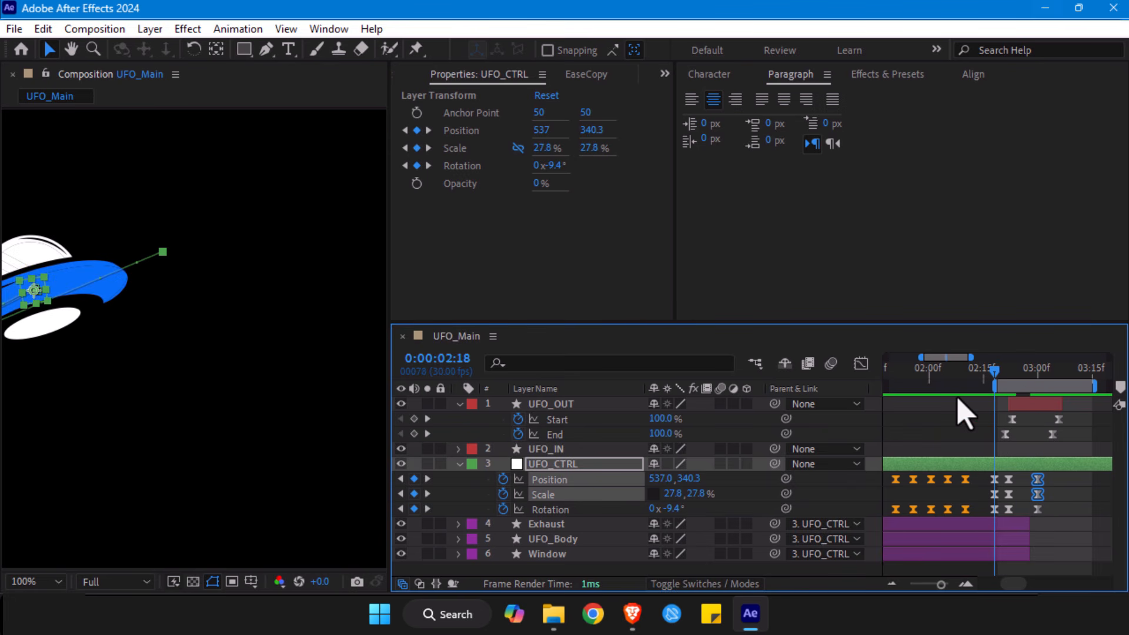
key(alt+slash)
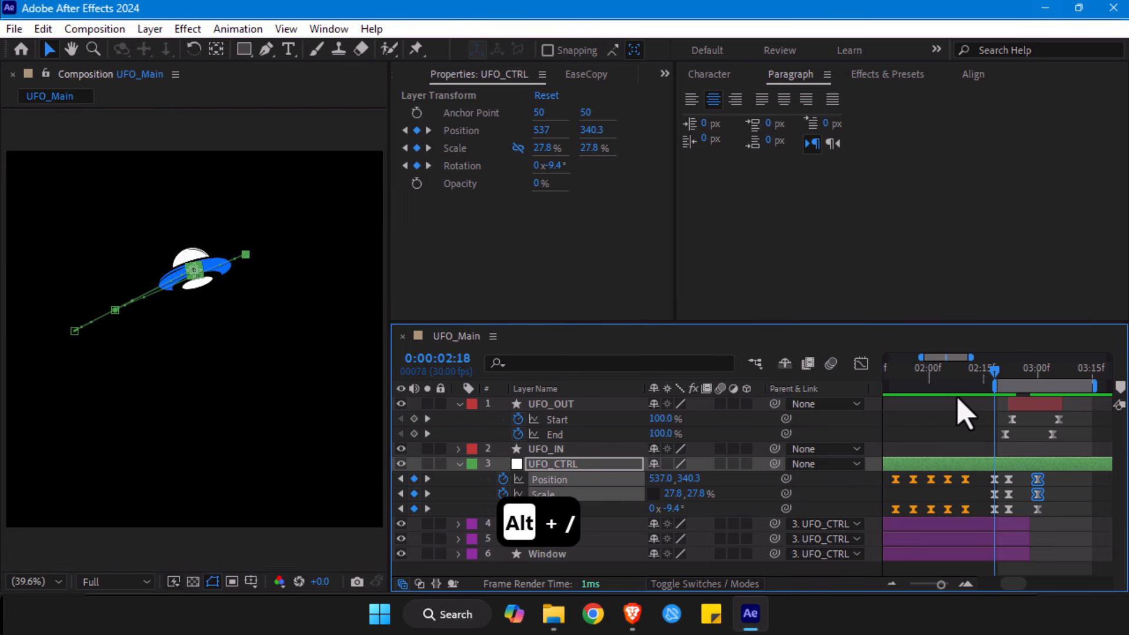
click(1094, 509)
key(space)
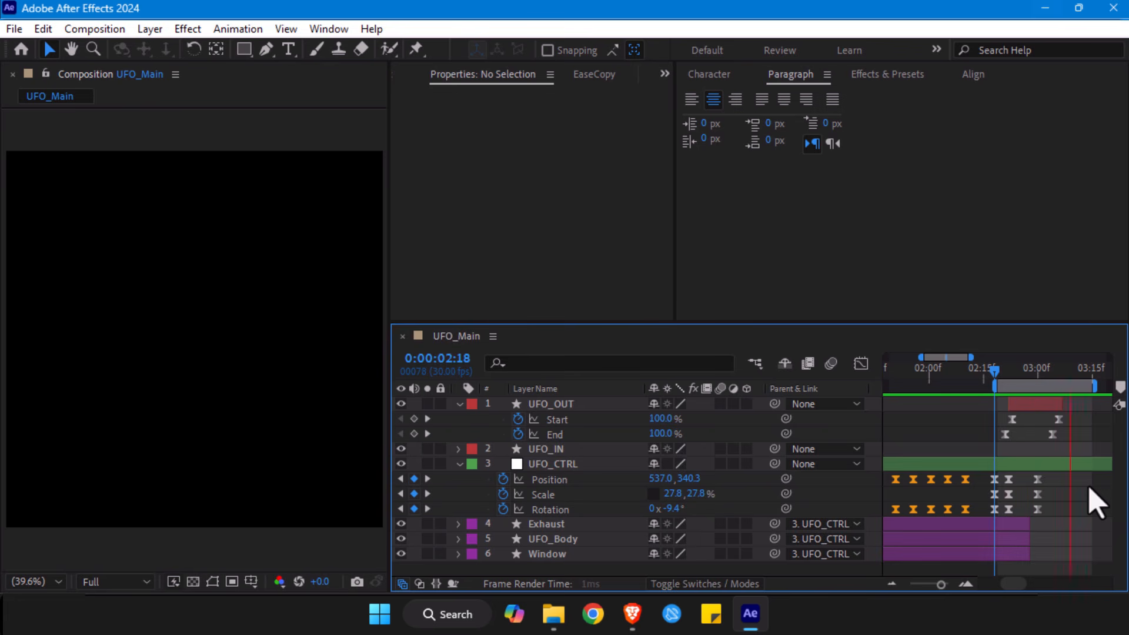
drag(1001, 374, 1030, 376)
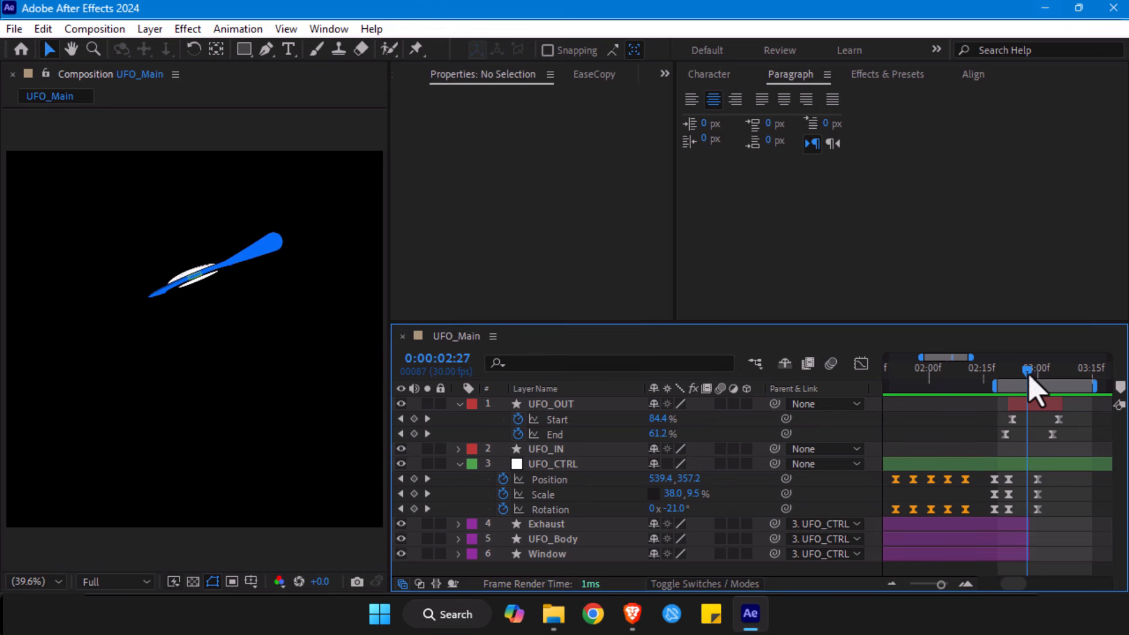
mouse_move(1029, 376)
mouse_down()
mouse_move(1016, 381)
mouse_move(1027, 381)
mouse_up()
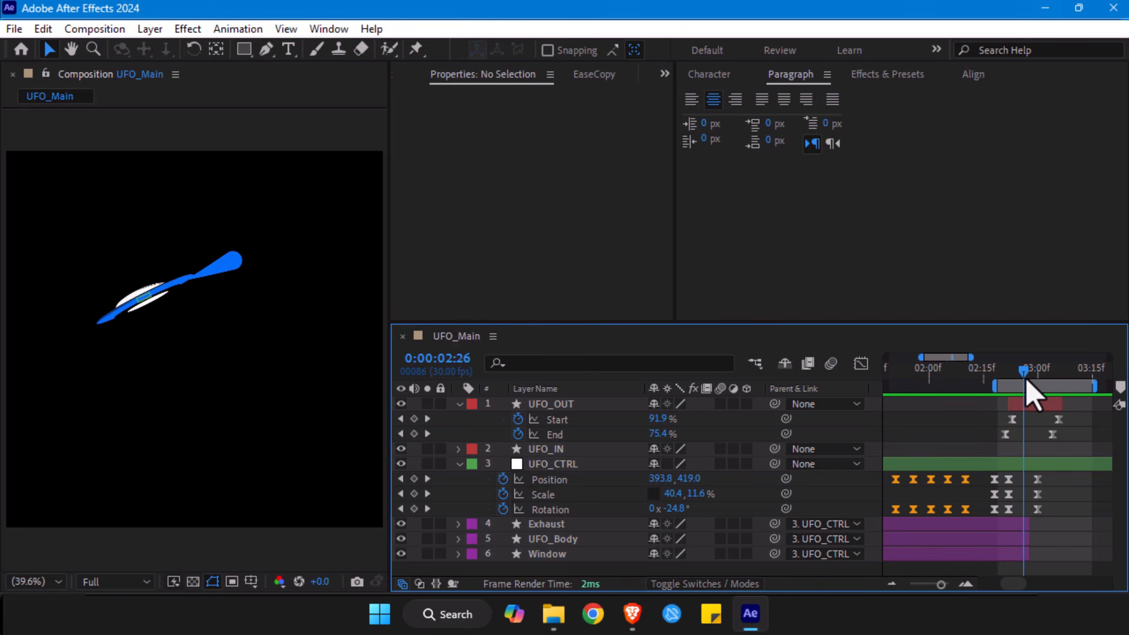
- Trim UFO_OUT's start to 0:00:02:26, and check the overlap with the UFO there
click(1023, 405)
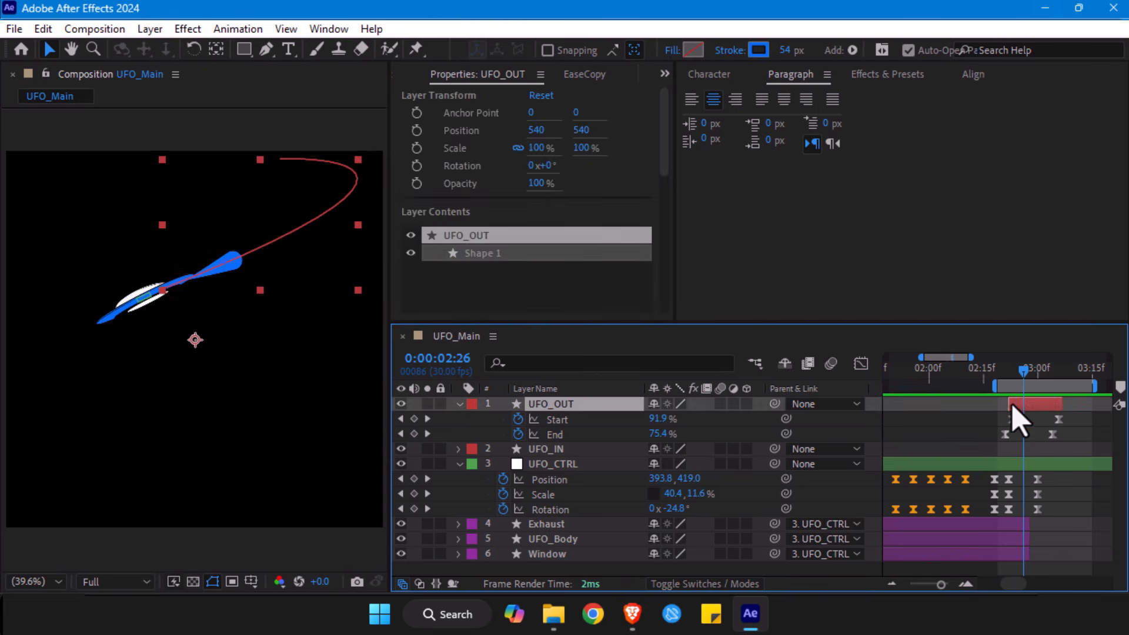
drag(1024, 376, 1019, 406)
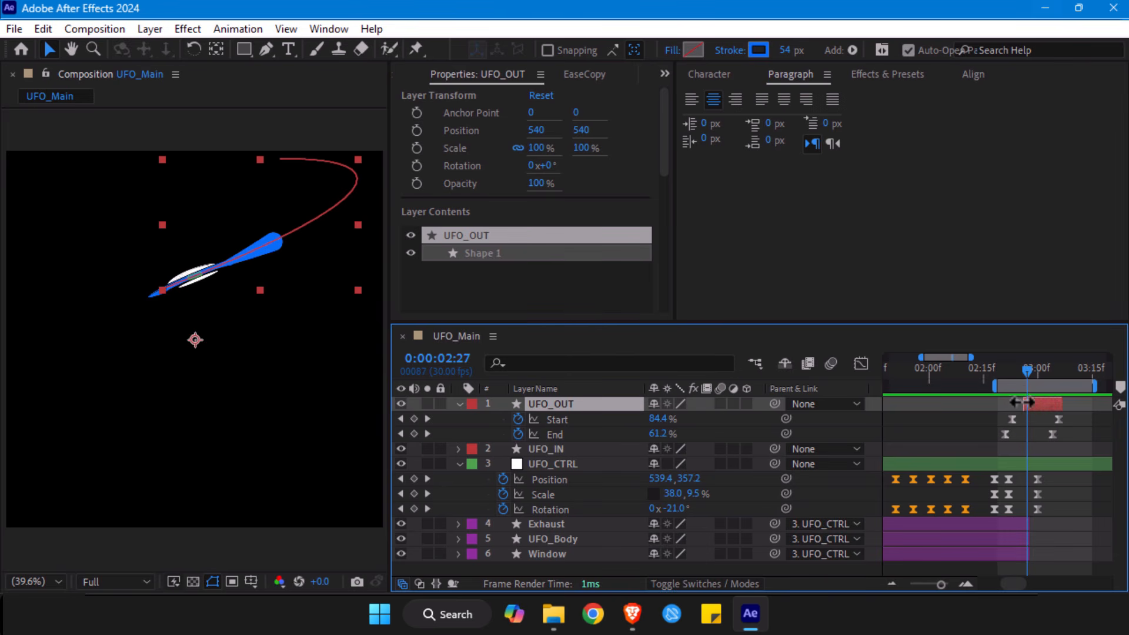
drag(1028, 370, 1024, 369)
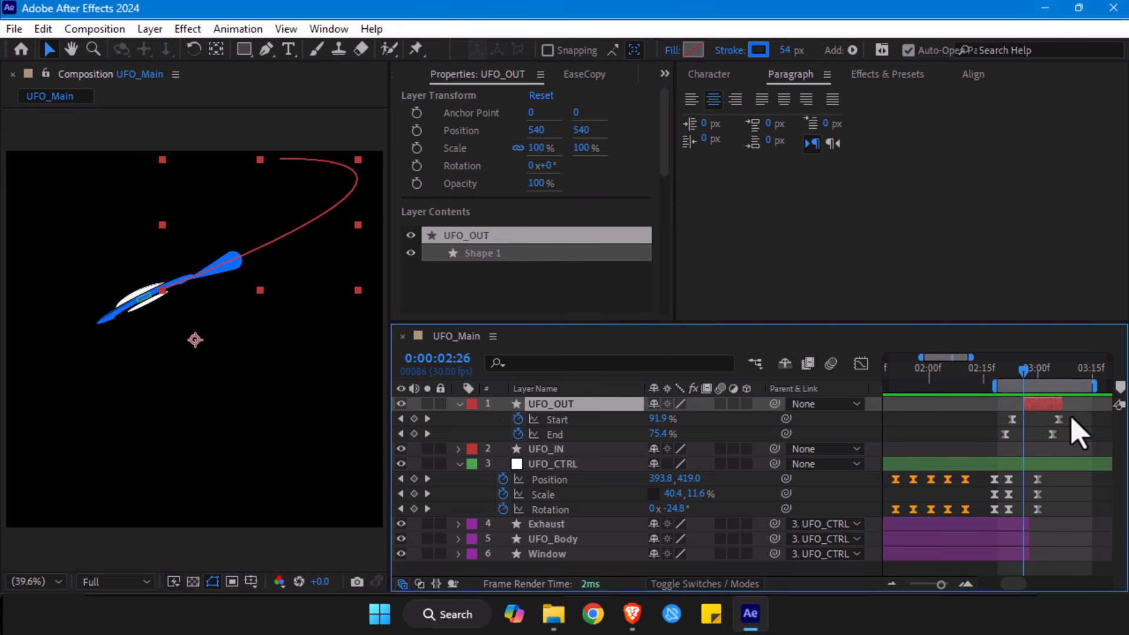
- Show the speed graph of UFO_CTRL's Position in the Graph Editor, zoomed in around 0:00:02:26
drag(1050, 475, 994, 532)
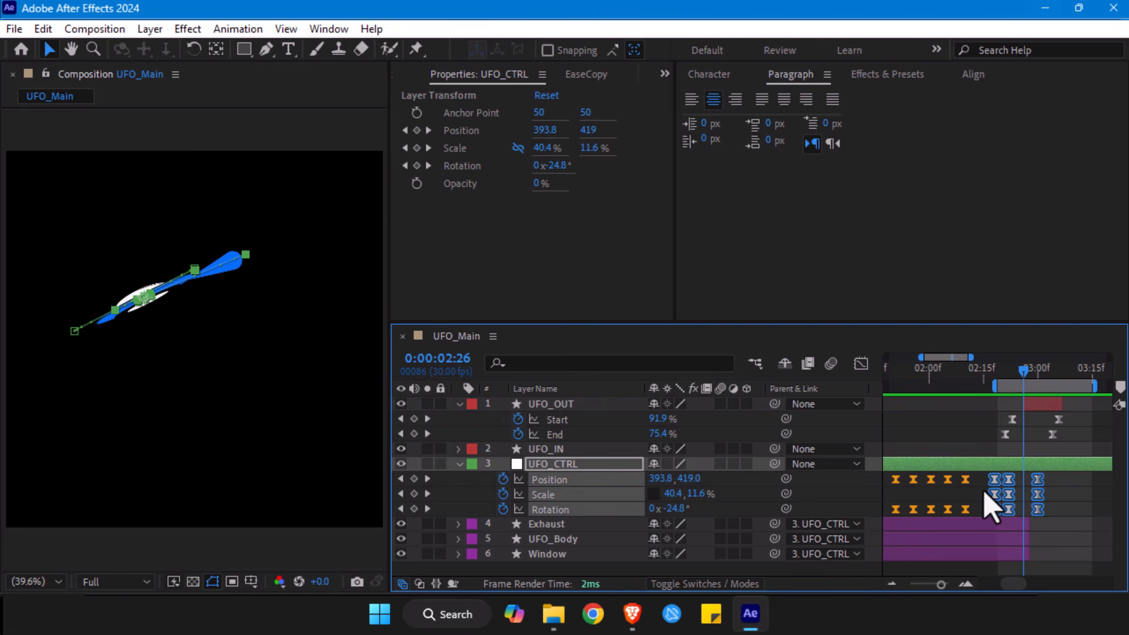
key(shift+F3)
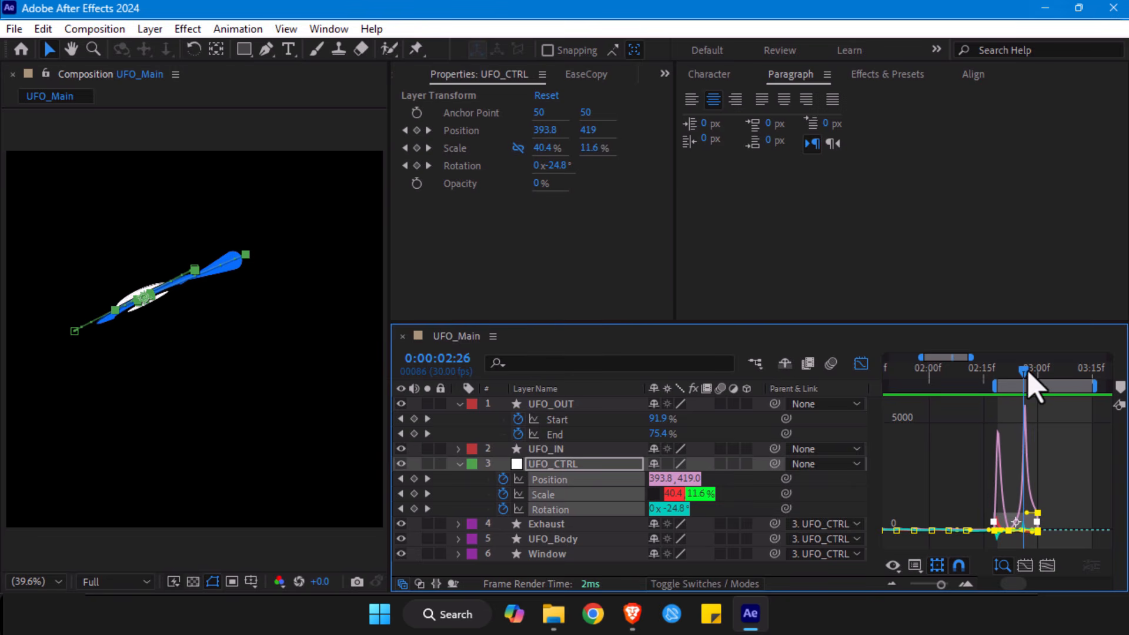
drag(942, 585, 949, 586)
click(466, 510)
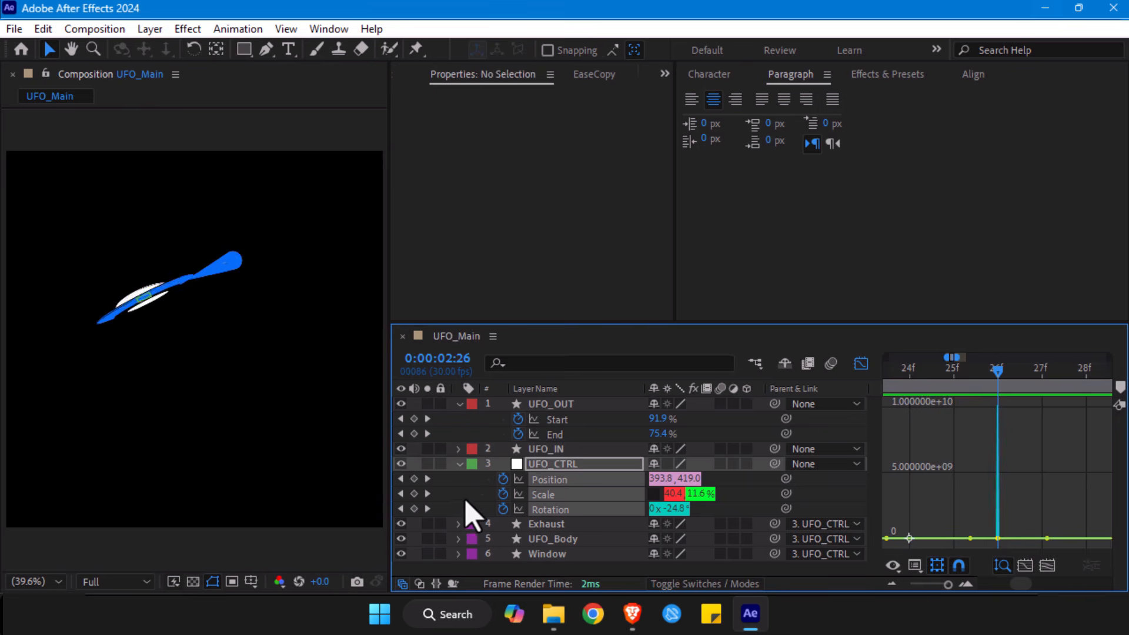
click(551, 481)
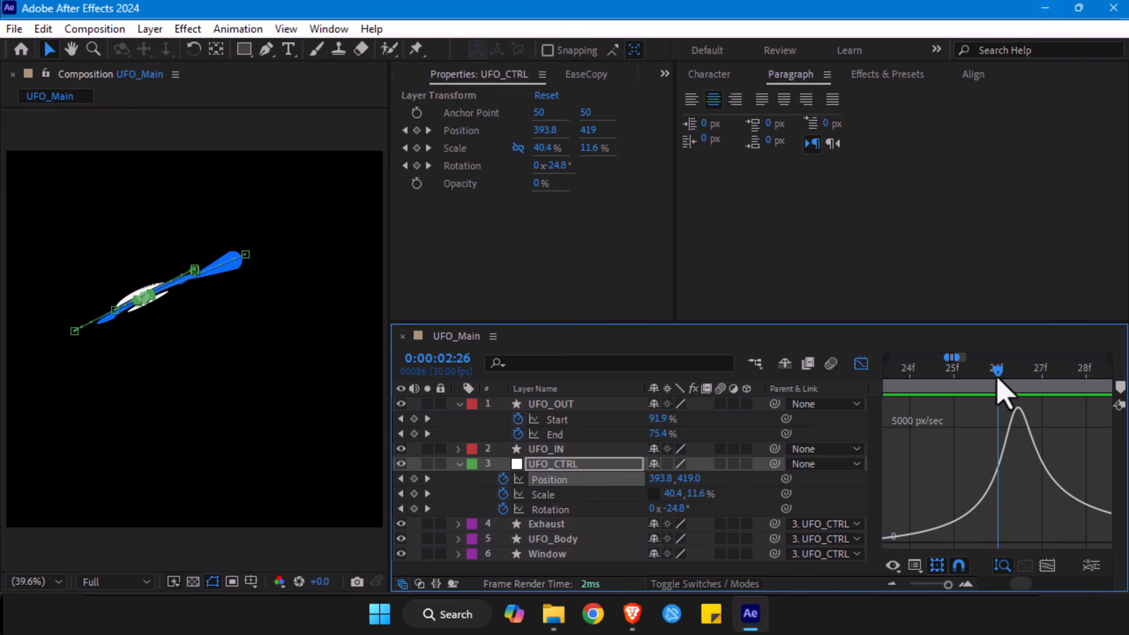
- Compare the UFO's position on the frames around UFO_CTRL's Position speed peaks, especially between 0:00:02:26 and 0:00:02:27
click(1033, 387)
click(1015, 383)
click(1029, 384)
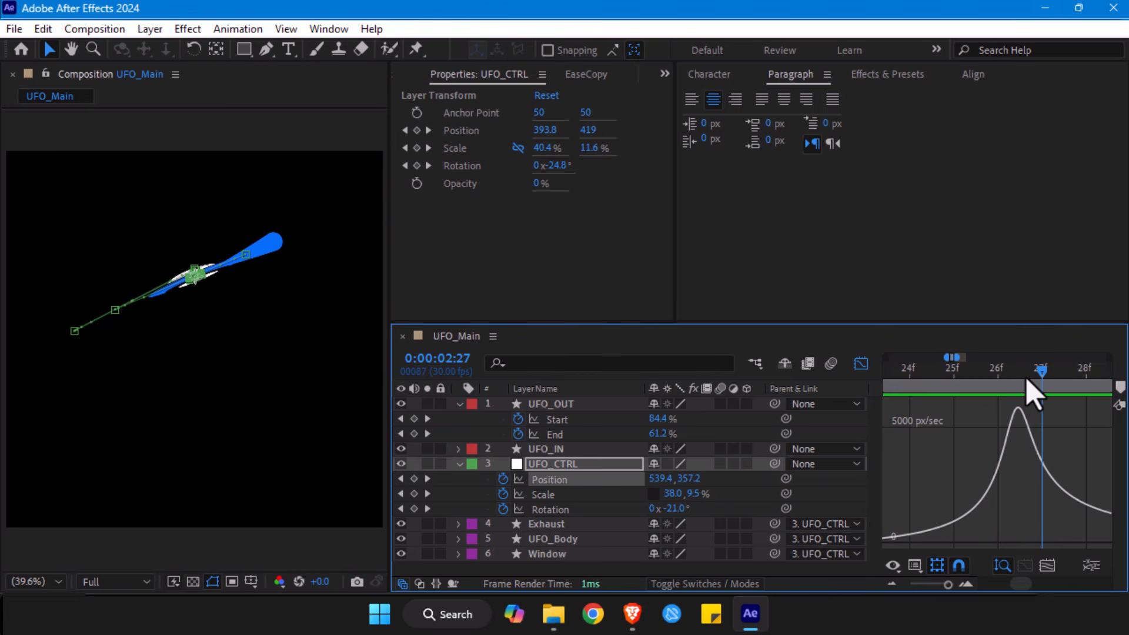
click(1017, 384)
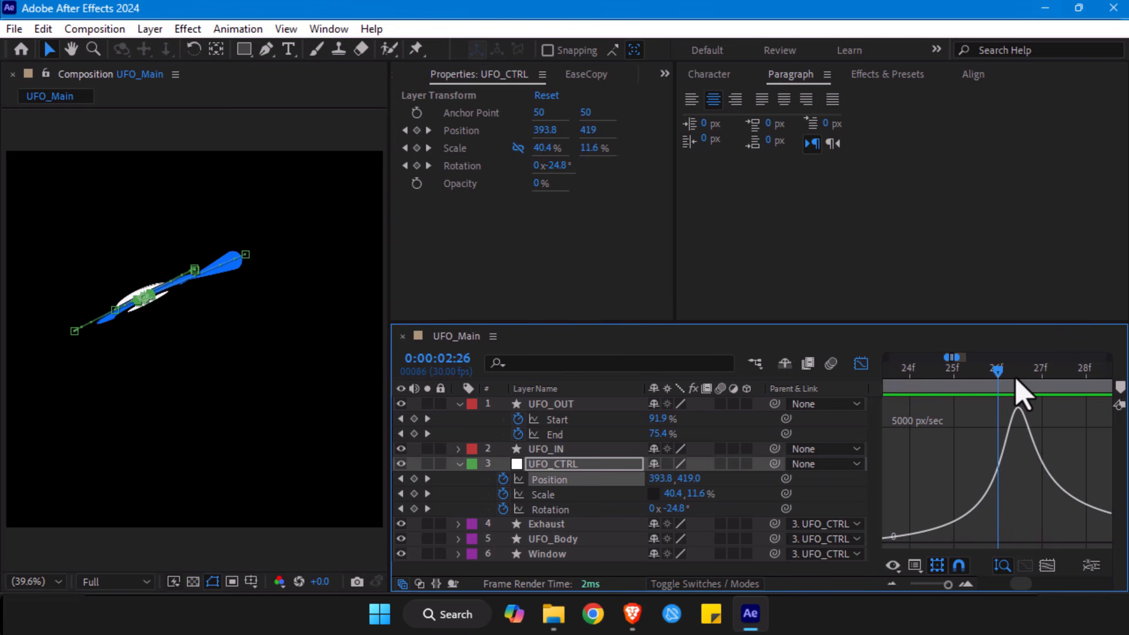
drag(948, 585, 945, 585)
mouse_move(1003, 413)
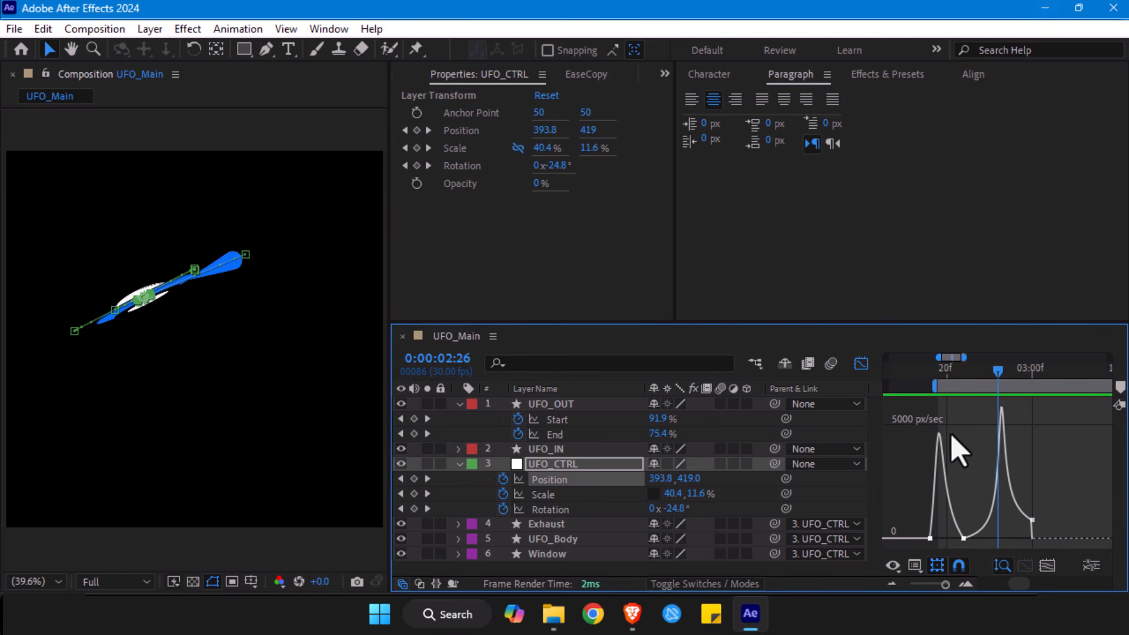
click(938, 371)
drag(991, 381, 1006, 398)
drag(944, 585, 947, 586)
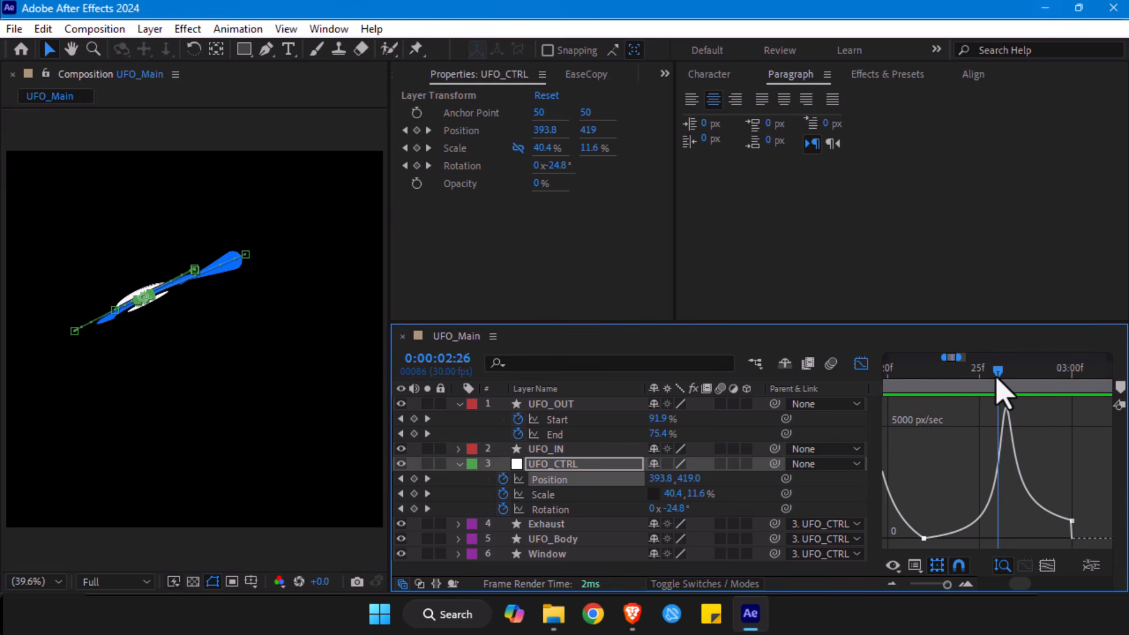
drag(1007, 387, 1010, 388)
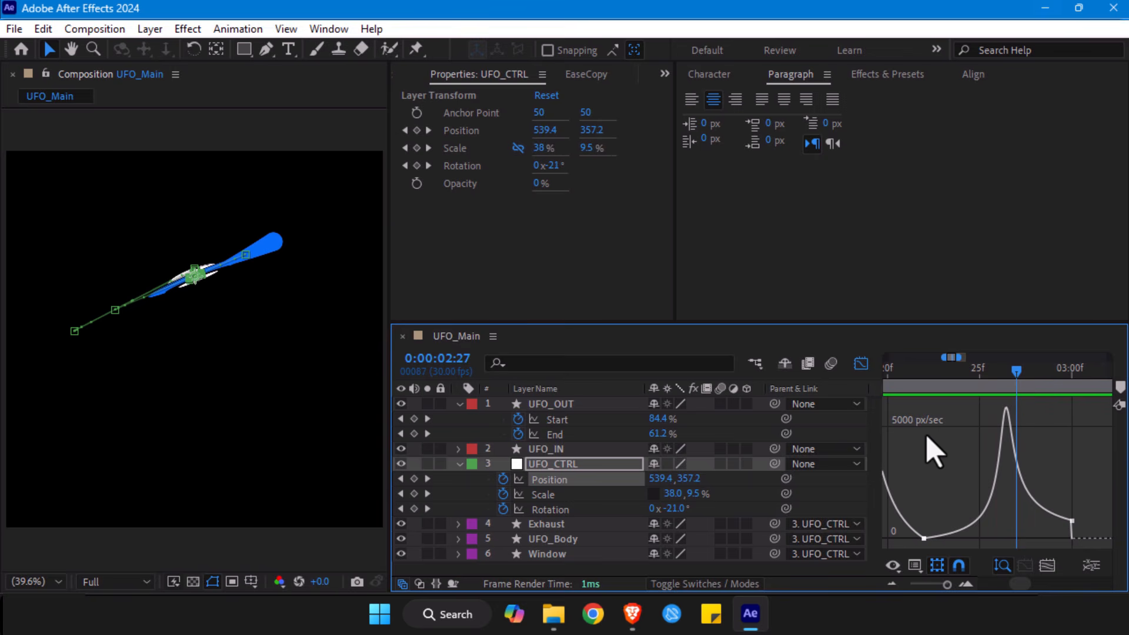
- Lower the incoming speed of UFO_CTRL's Position keyframe at 0:00:03:00 almost to 0 px/sec, leaving the velocity locking off
mouse_move(1075, 520)
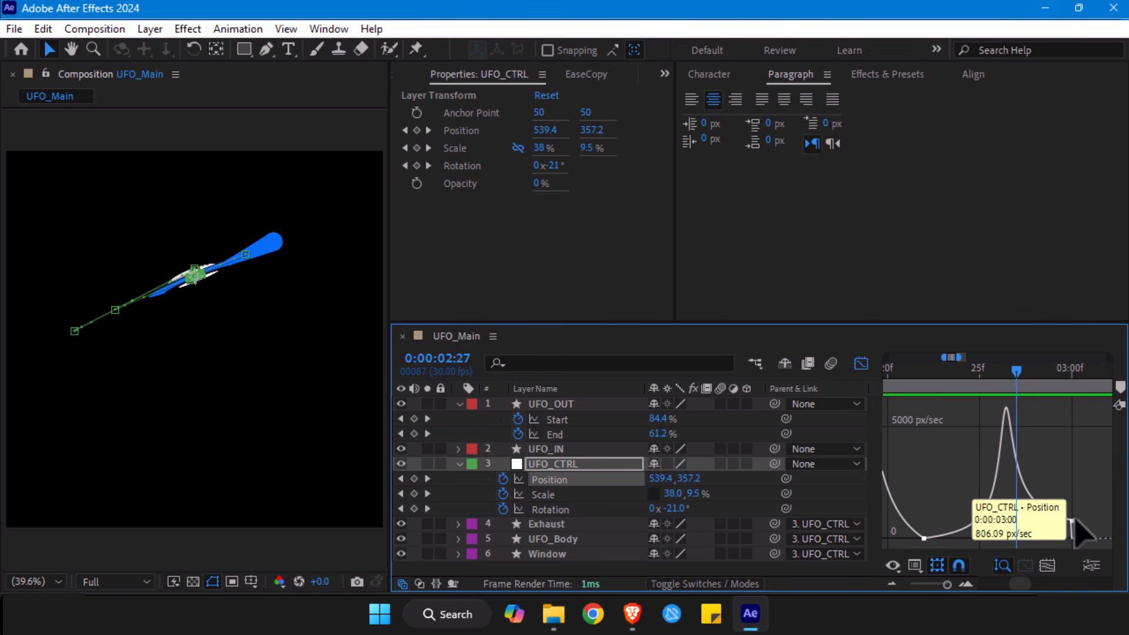
double_click(1073, 521)
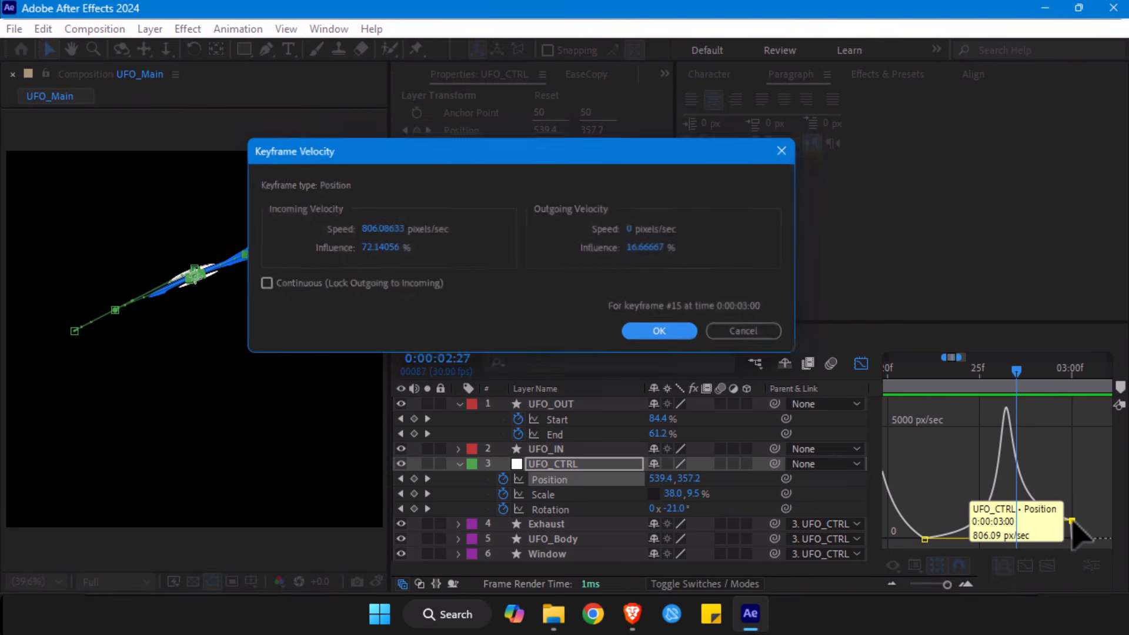
click(286, 289)
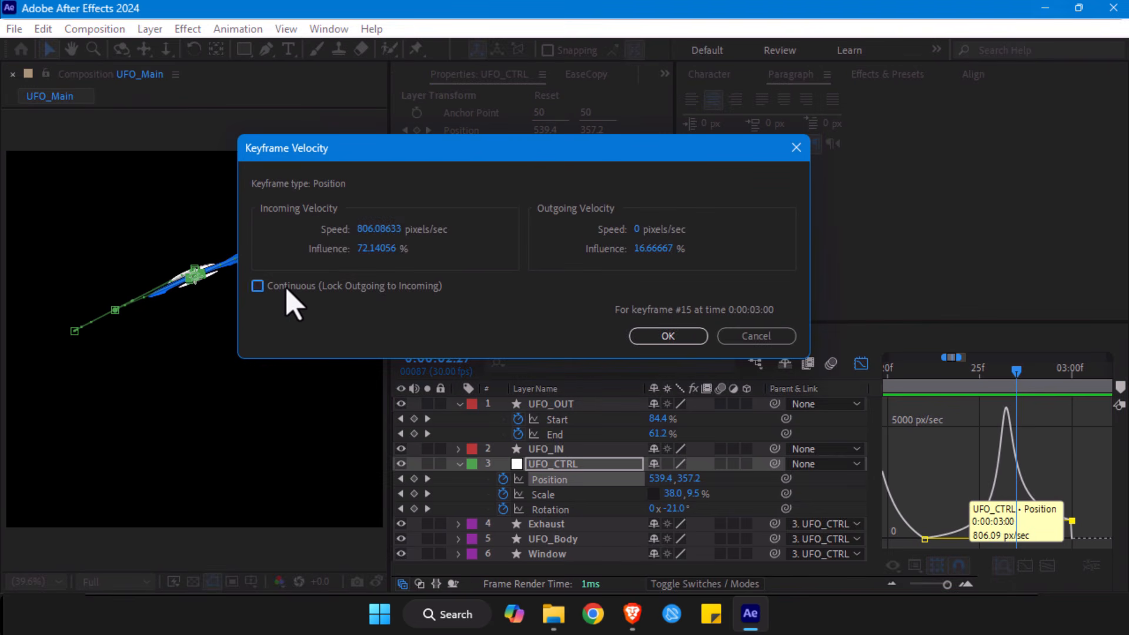
click(668, 336)
drag(1074, 522, 1080, 539)
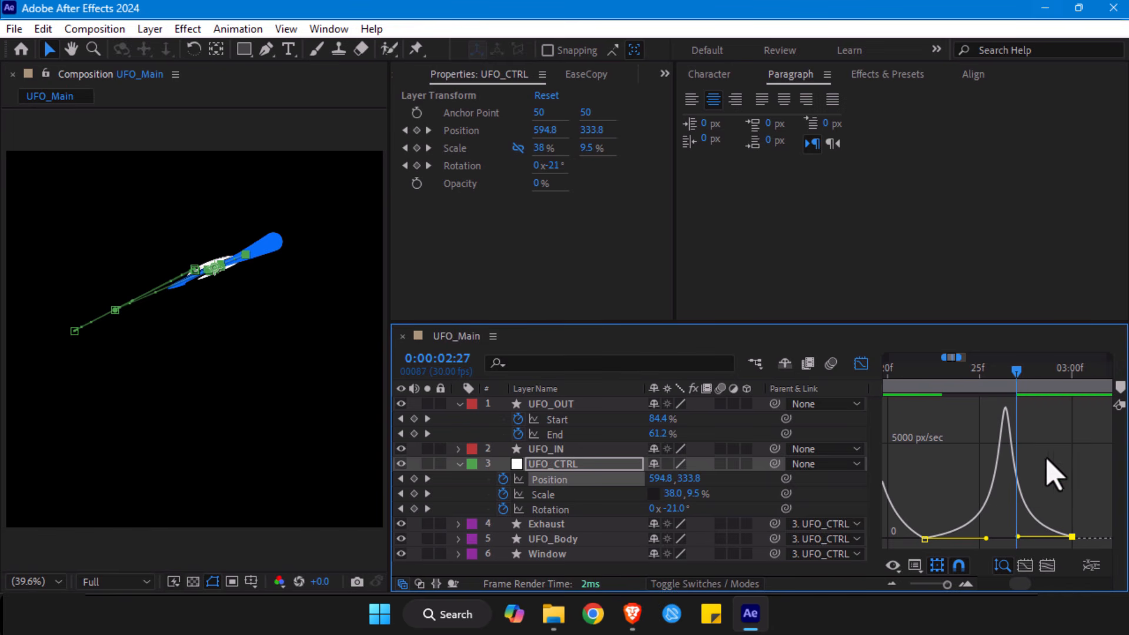
- Compare UFO_CTRL's Position speed peak with the speed graphs of UFO_OUT's Start and End around 0:00:02:28
mouse_move(1020, 388)
mouse_down()
mouse_move(1008, 391)
mouse_move(1020, 388)
mouse_move(1012, 376)
mouse_up()
mouse_move(1007, 410)
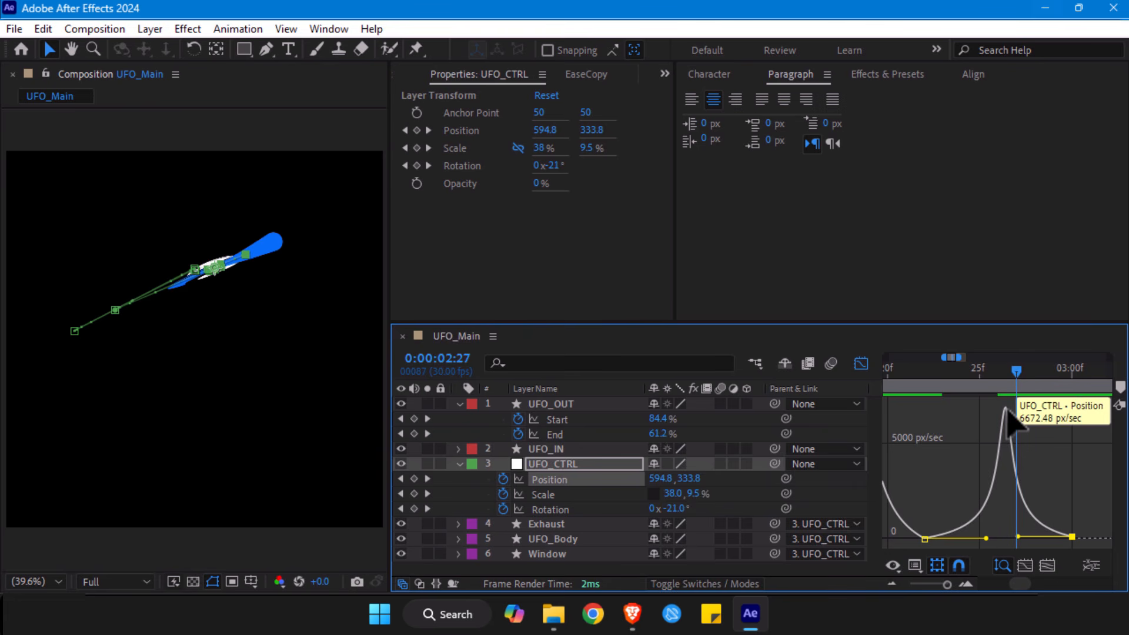
click(863, 363)
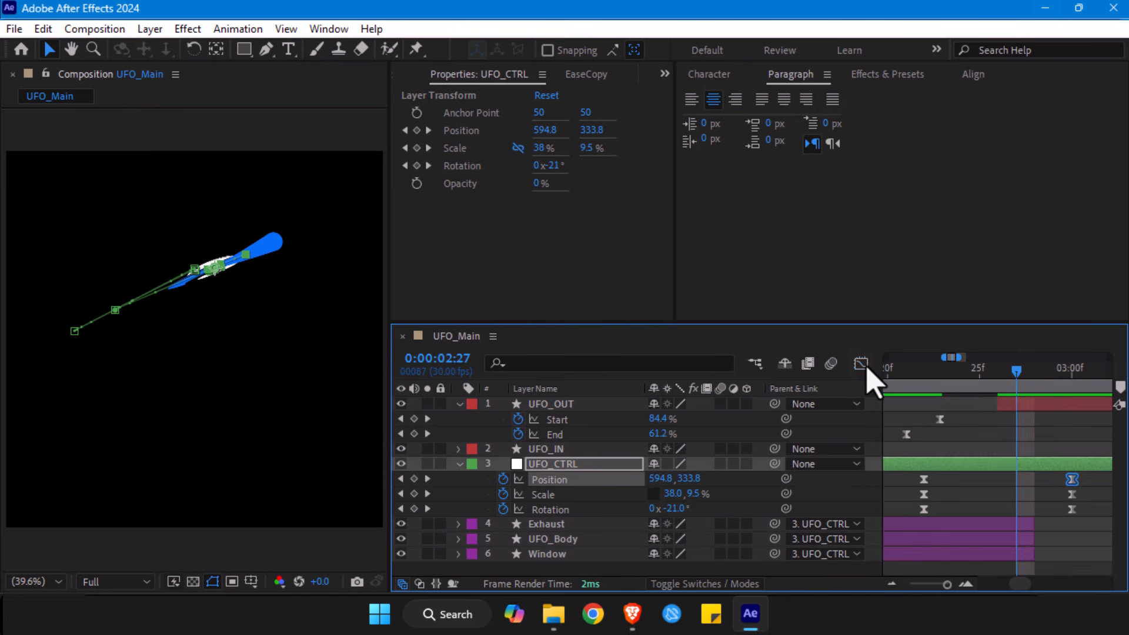
click(862, 364)
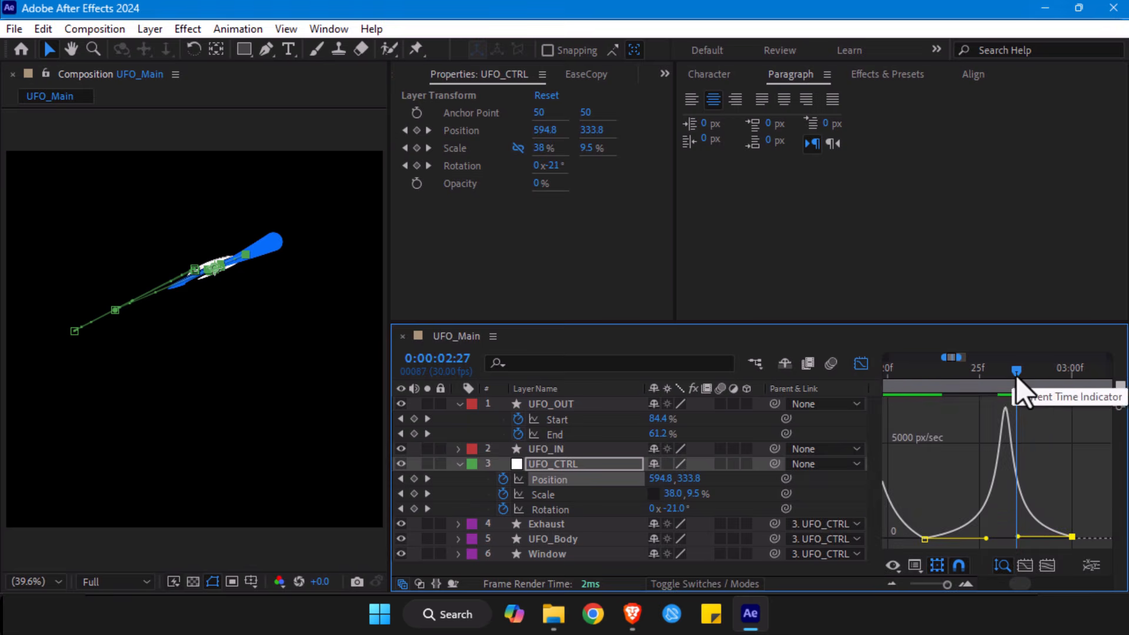
click(862, 364)
click(1017, 525)
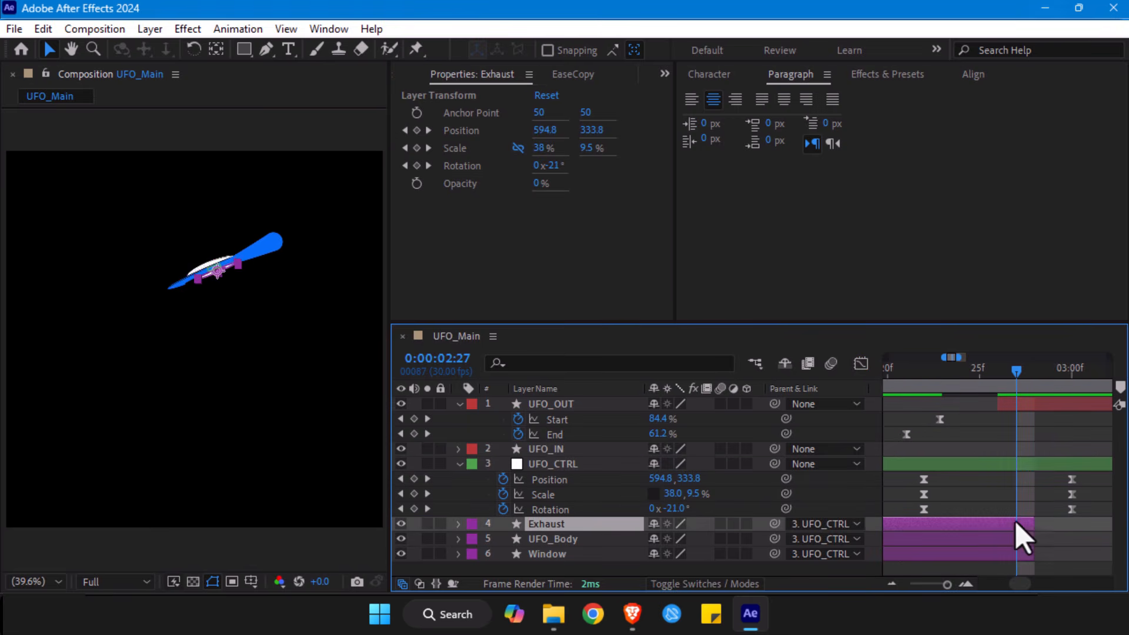
click(939, 419)
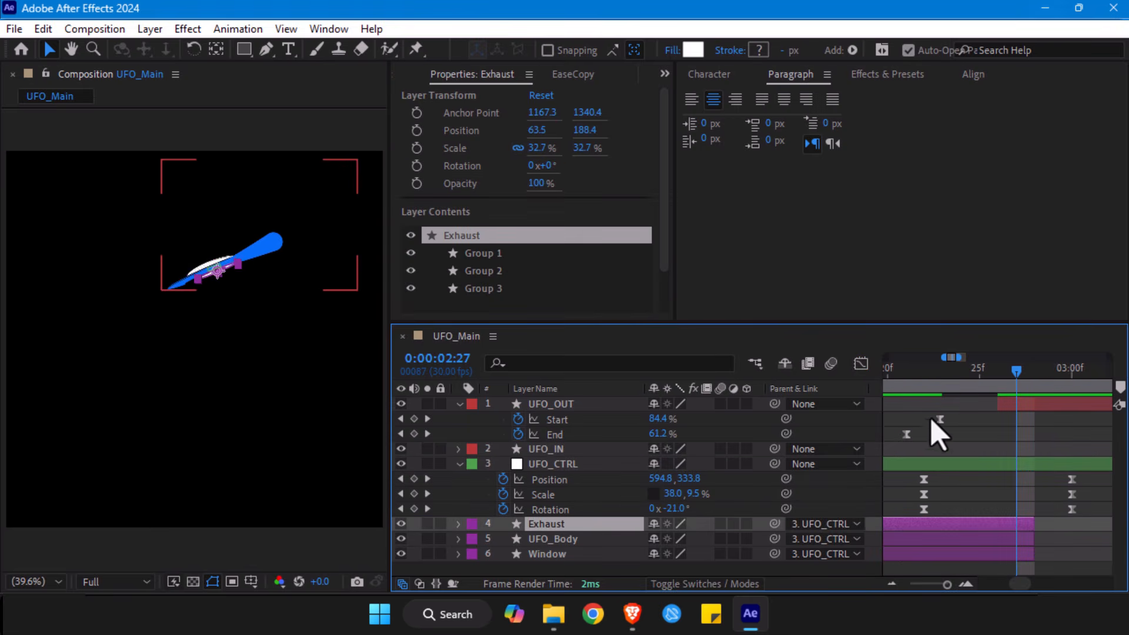
shift+click(558, 434)
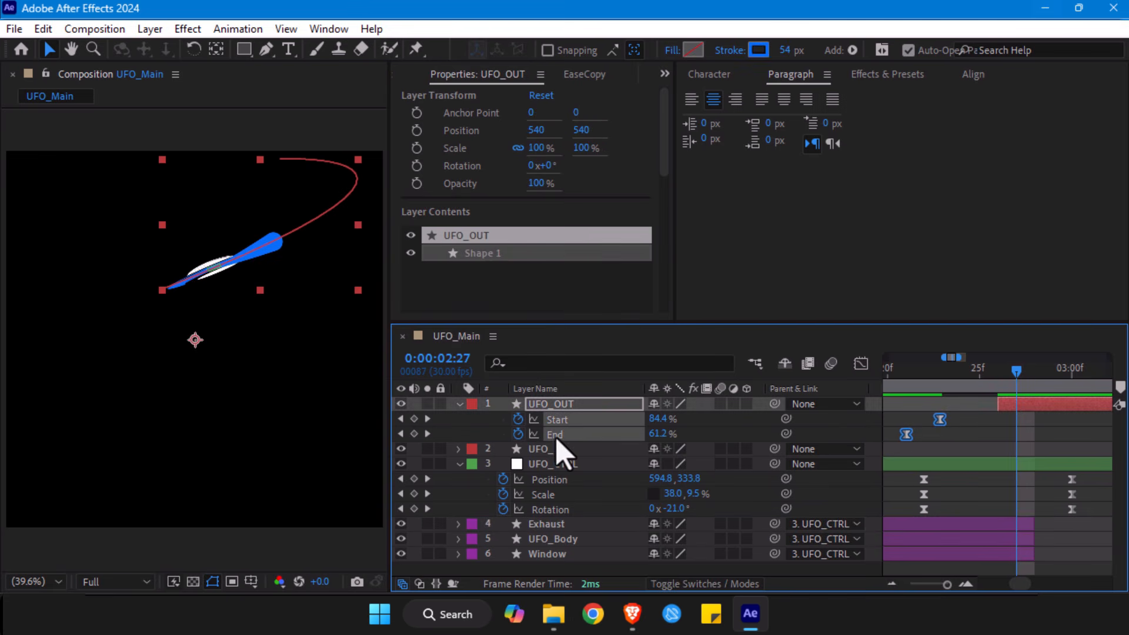
click(861, 364)
click(1033, 376)
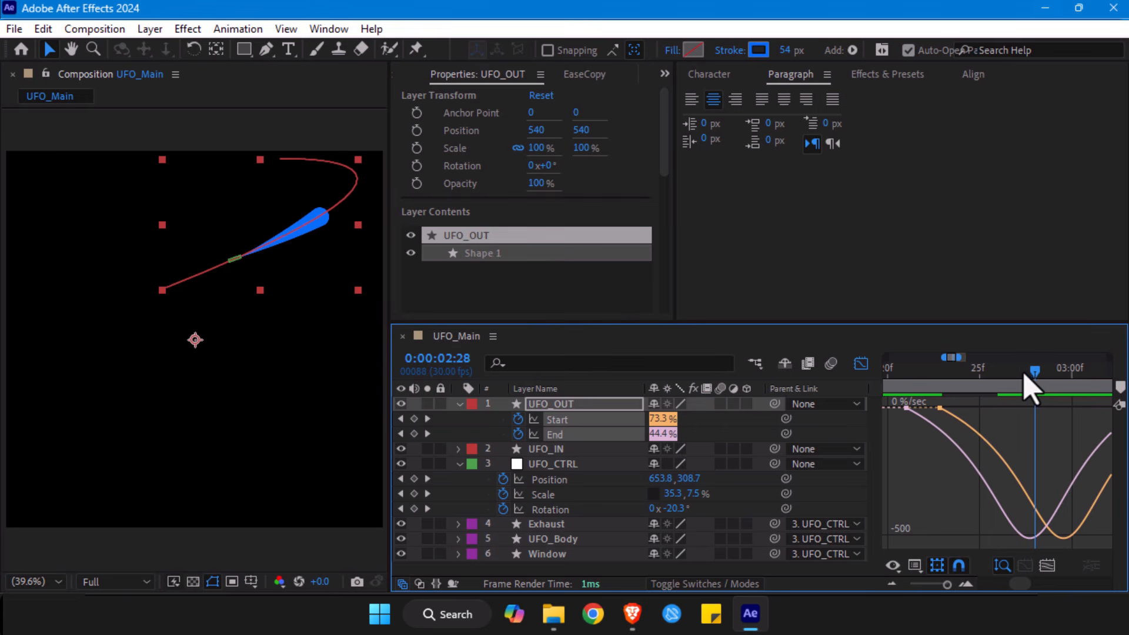
- Trim UFO_OUT's start to 0:00:02:28, and check the UFO on the frame before it
click(861, 364)
click(1024, 403)
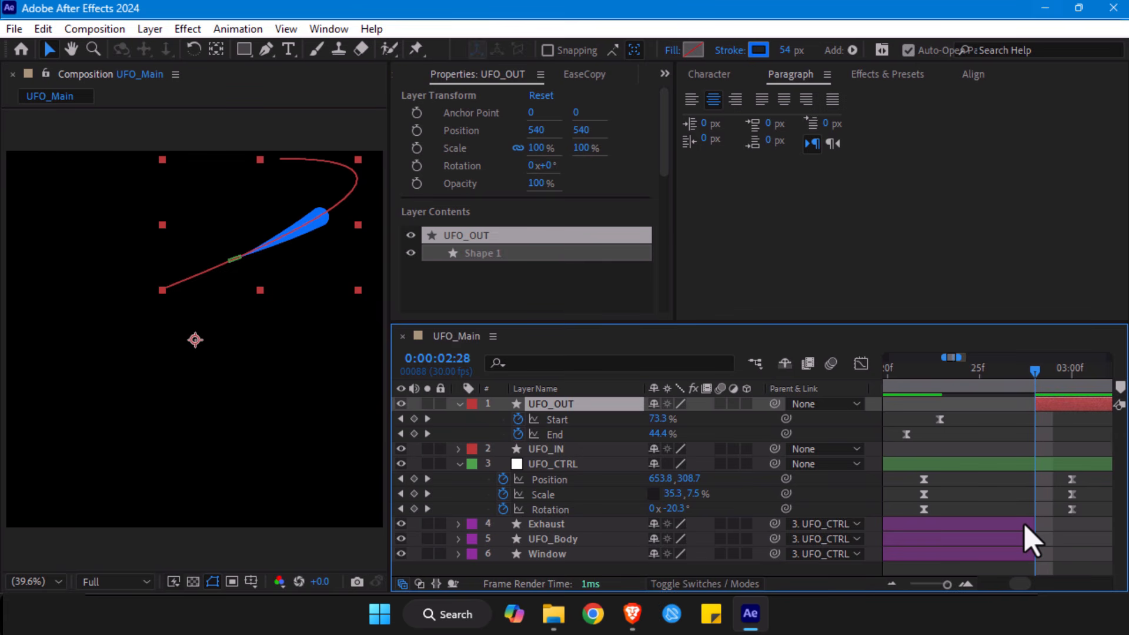
drag(928, 380, 1022, 391)
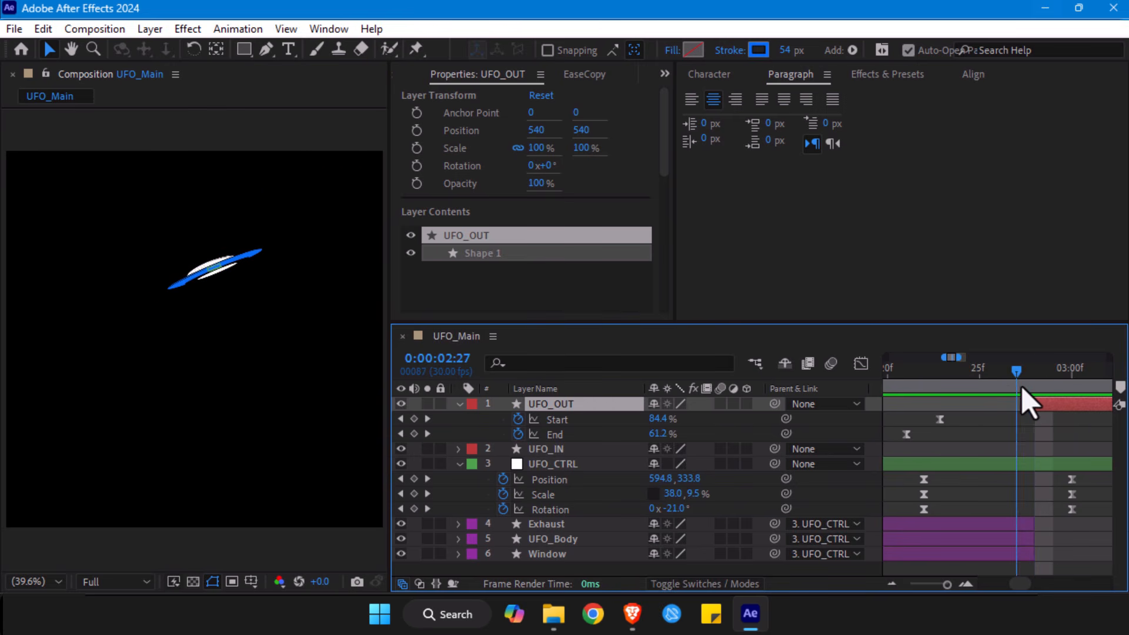
- Keyframe UFO_CTRL's vertical scale at 17.5% and its rotation at -18.8° at 0:00:02:27
click(1071, 494)
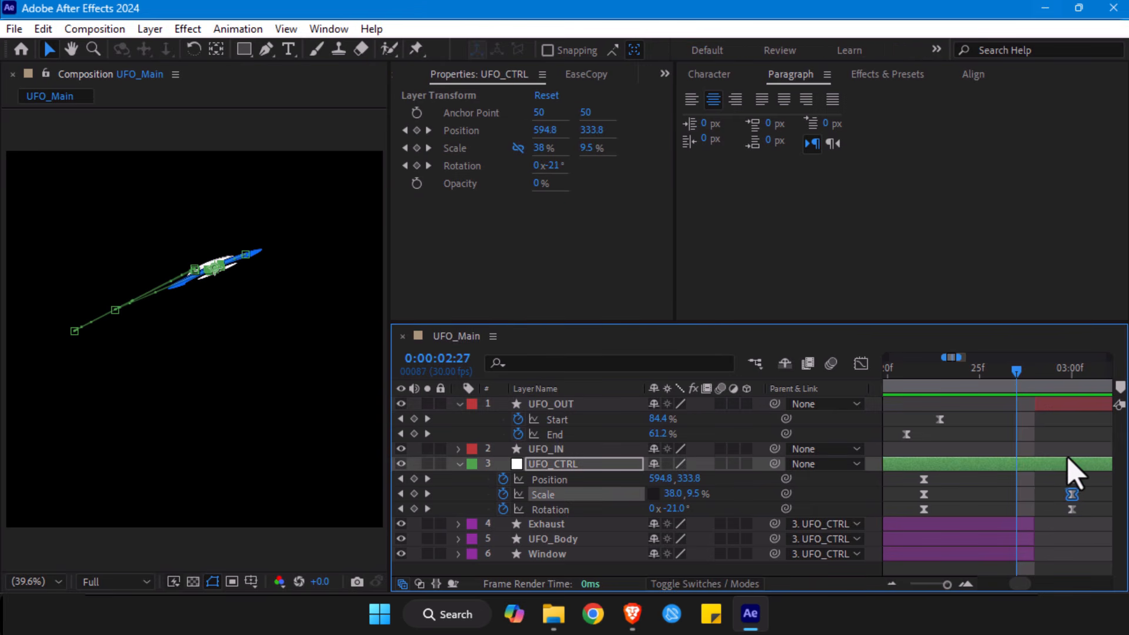
drag(698, 494, 705, 517)
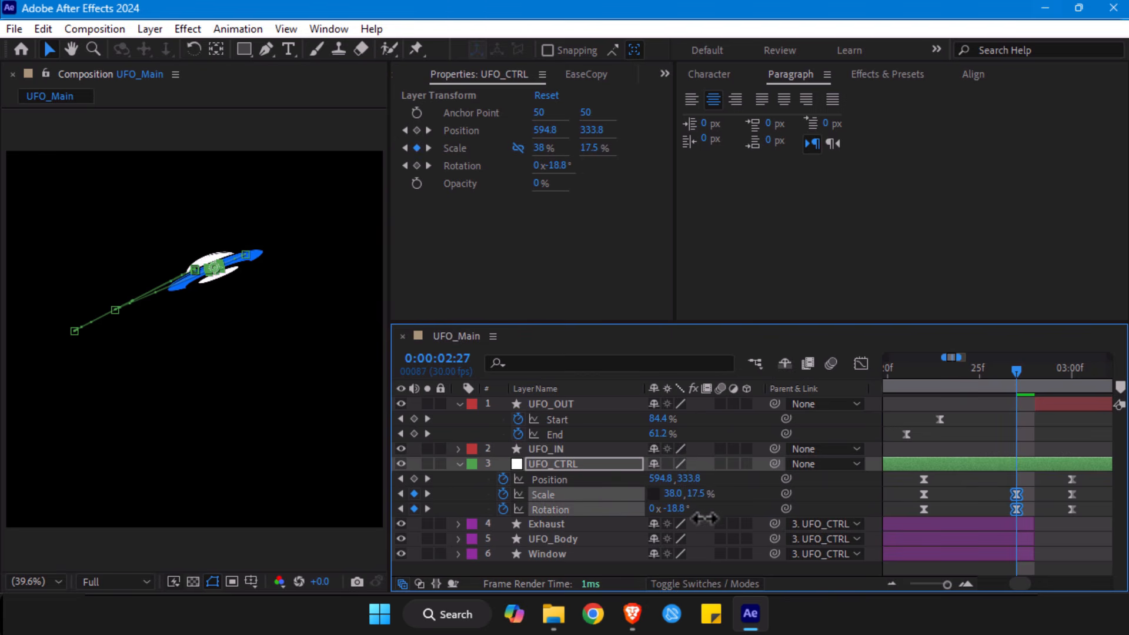
drag(1003, 487, 1027, 515)
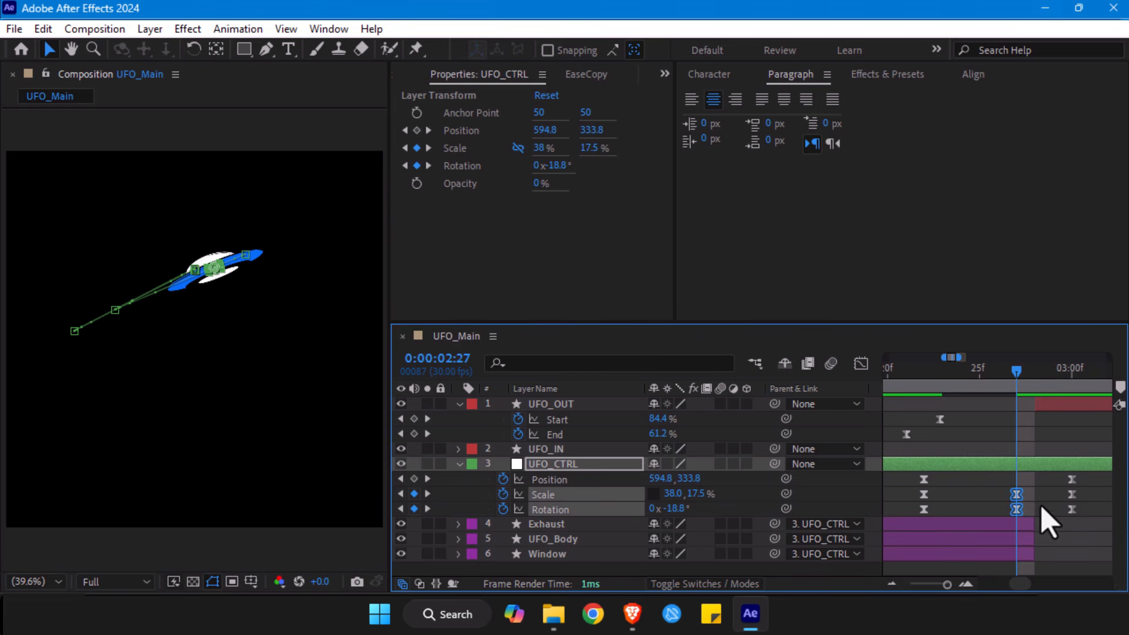
- Delete UFO_CTRL's old Scale and Rotation keyframes at 0:00:03:00, and move the ones at 0:00:02:27 there
drag(1092, 488, 1067, 532)
key(Delete)
click(1071, 377)
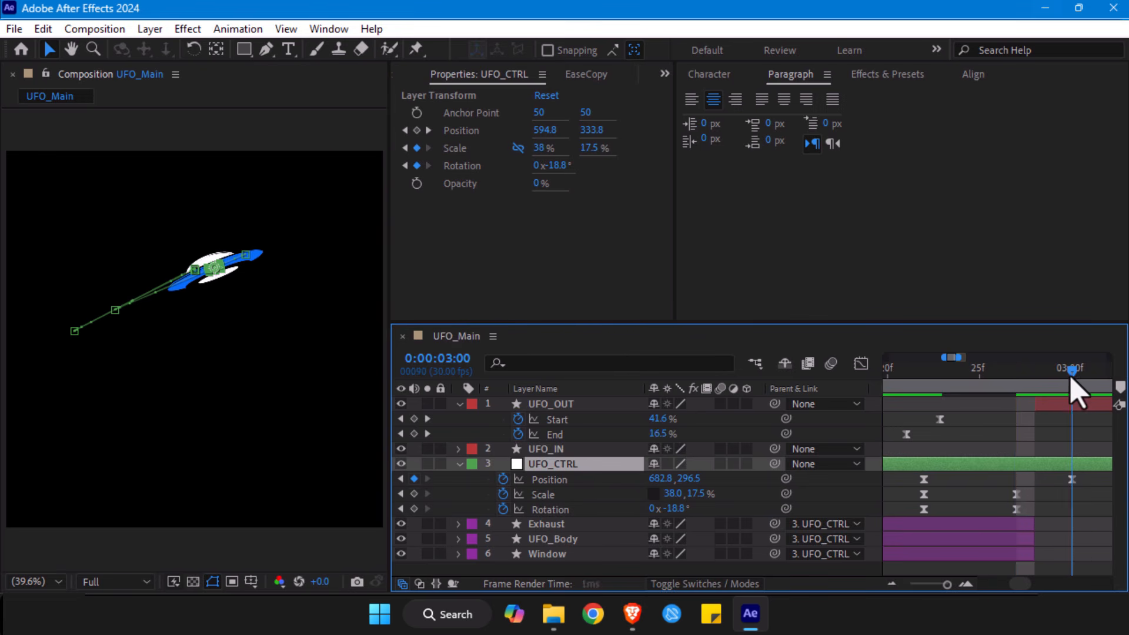
drag(1035, 485, 1067, 517)
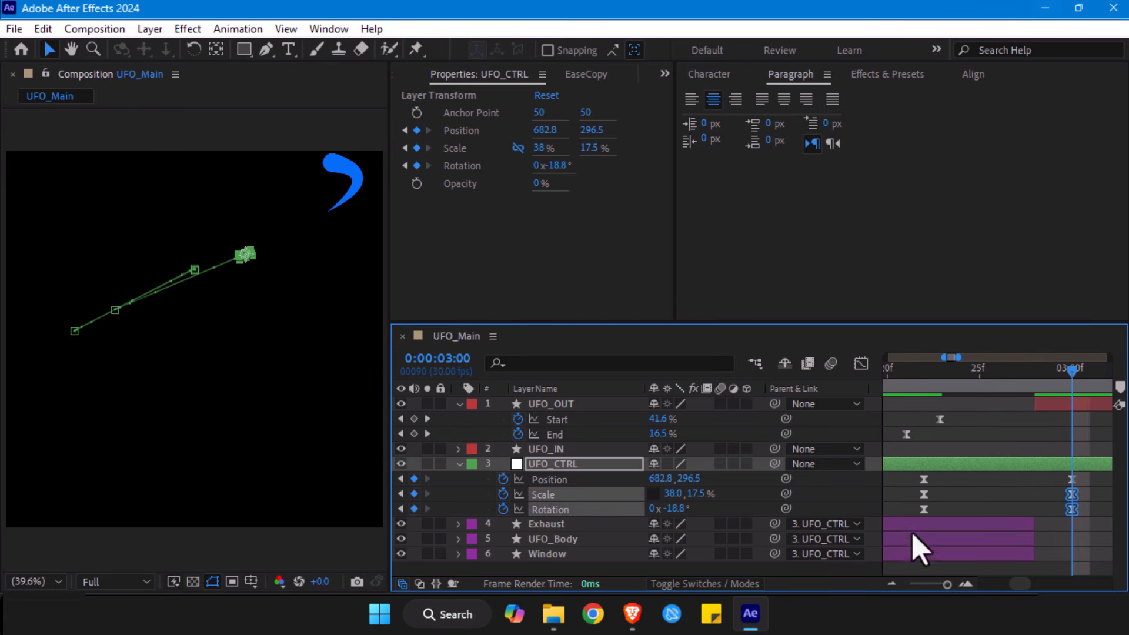
- Set the work area to run from 0:00:02:12 to 0:00:03:16
drag(947, 584, 910, 584)
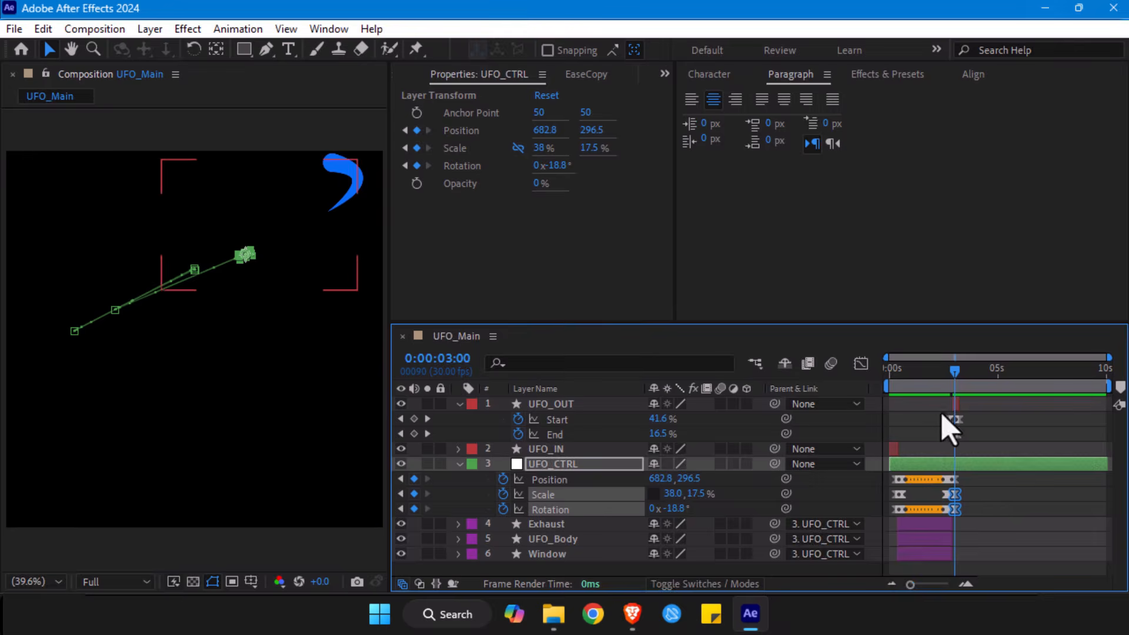
drag(954, 375, 940, 381)
key(b)
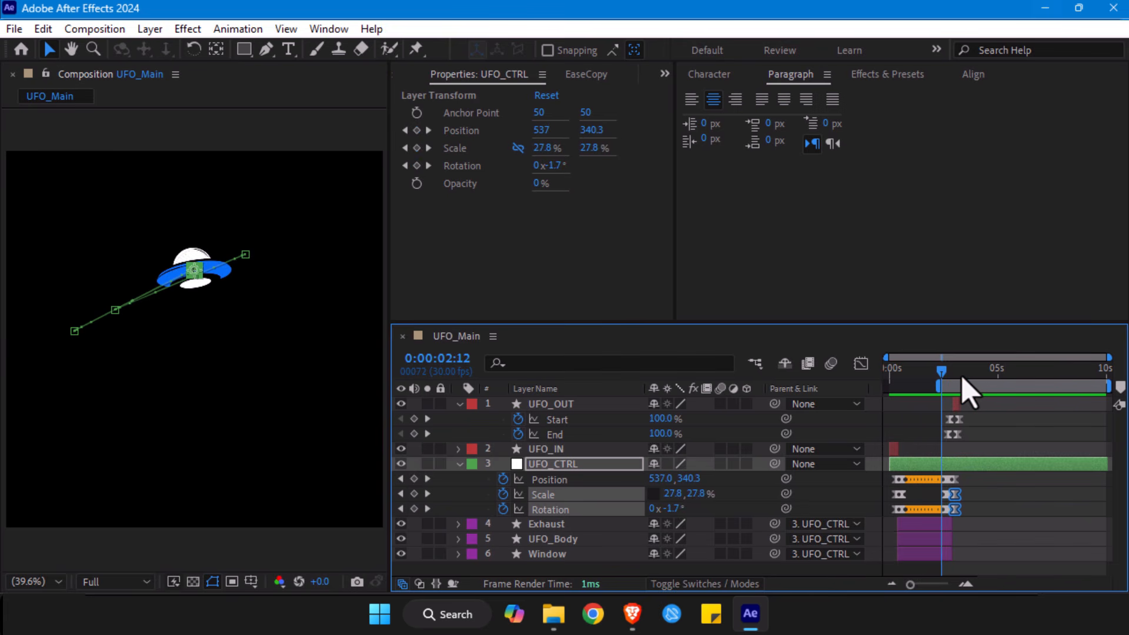
click(965, 377)
key(n)
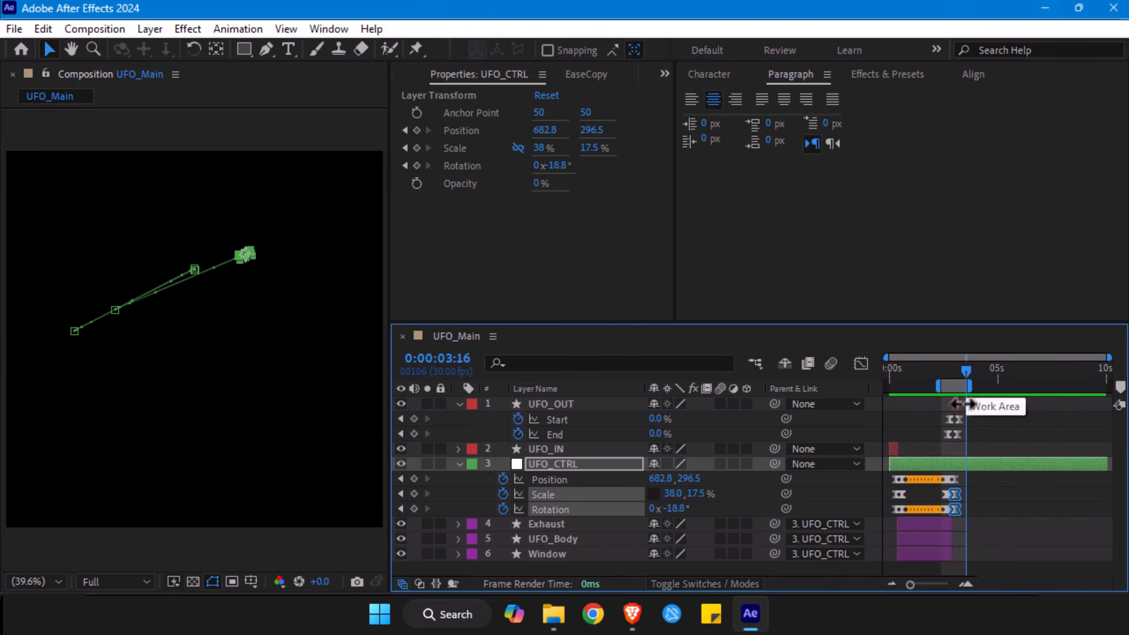
- Preview the exit from 0:00:02:15, and check the trail handover at 0:00:02:27 and 0:00:02:28
drag(932, 584, 941, 586)
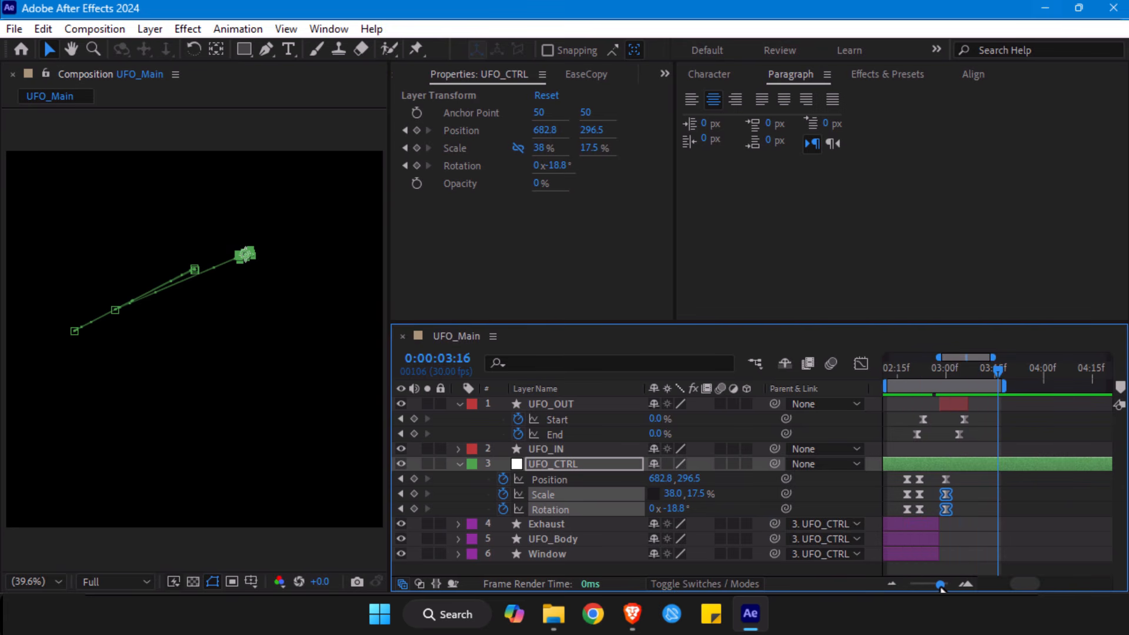
drag(920, 384, 900, 387)
key(space)
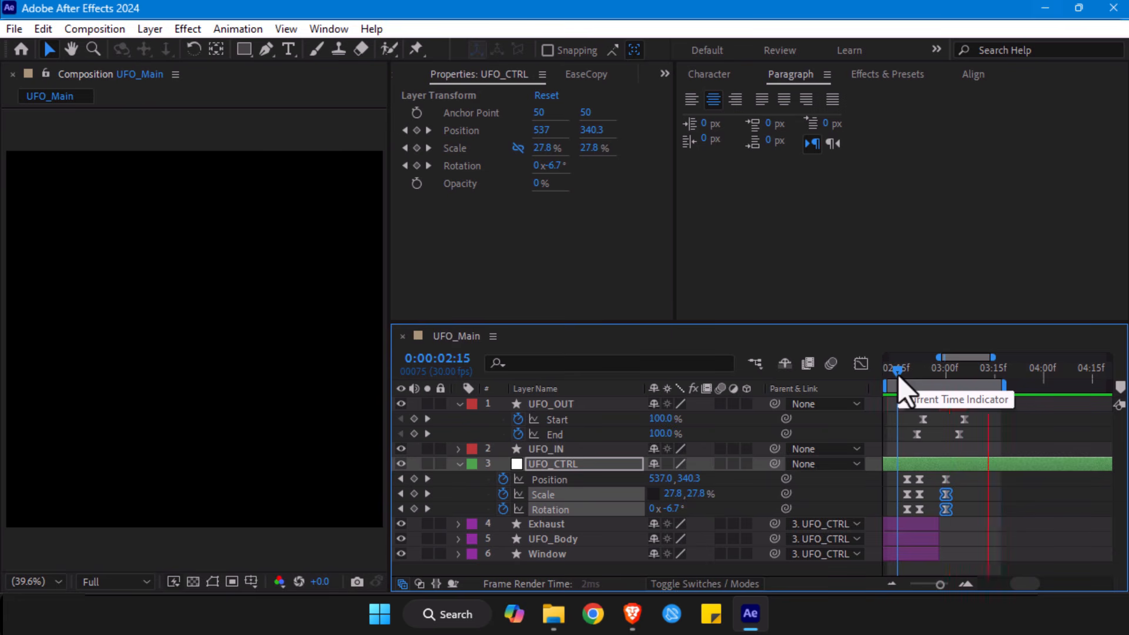
key(space)
mouse_move(939, 376)
mouse_down()
mouse_move(928, 377)
mouse_move(937, 376)
mouse_up()
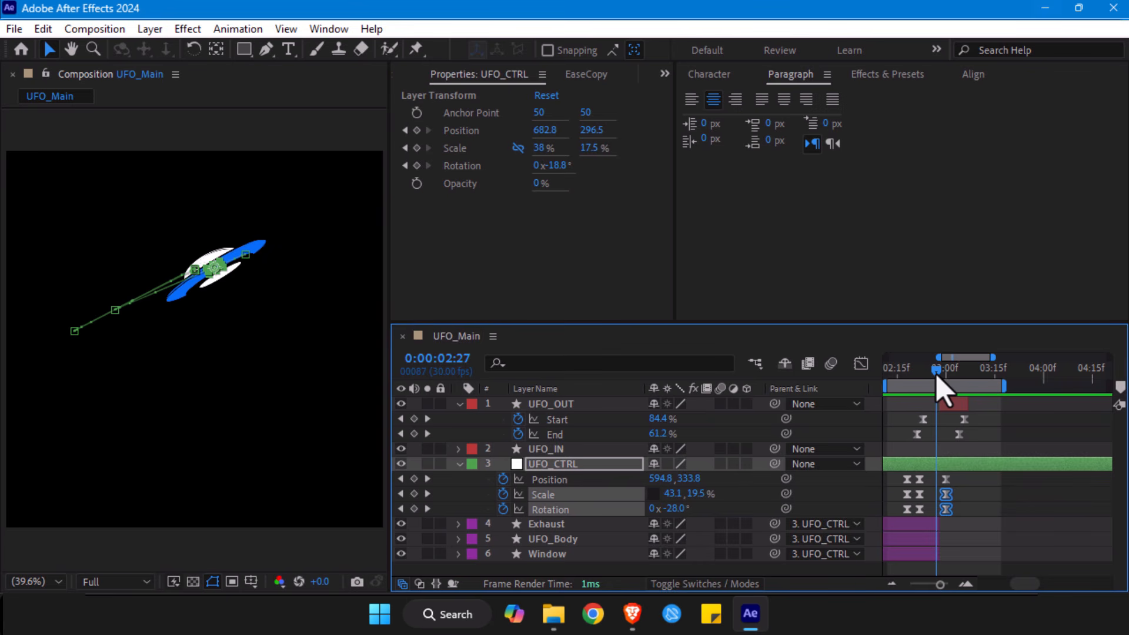
drag(937, 376, 939, 378)
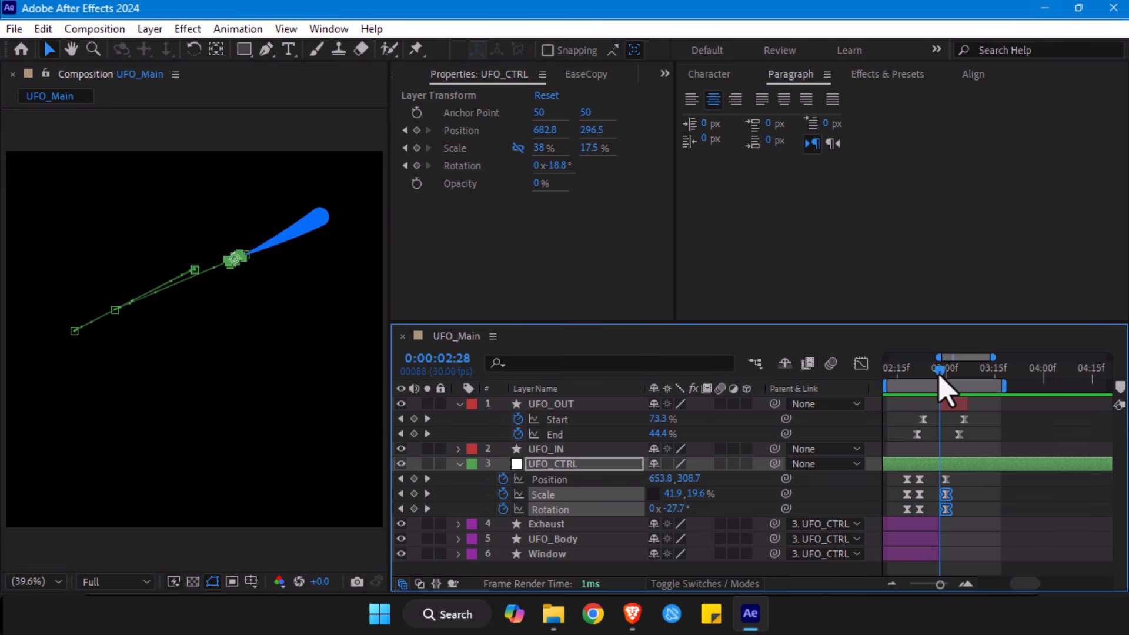
click(940, 400)
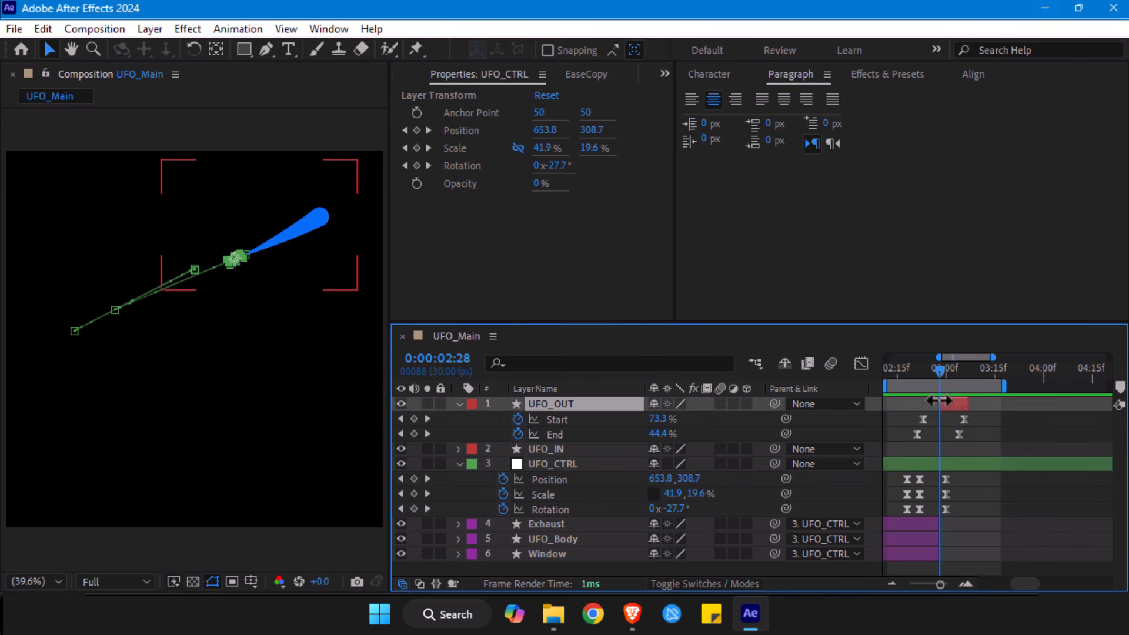
click(933, 525)
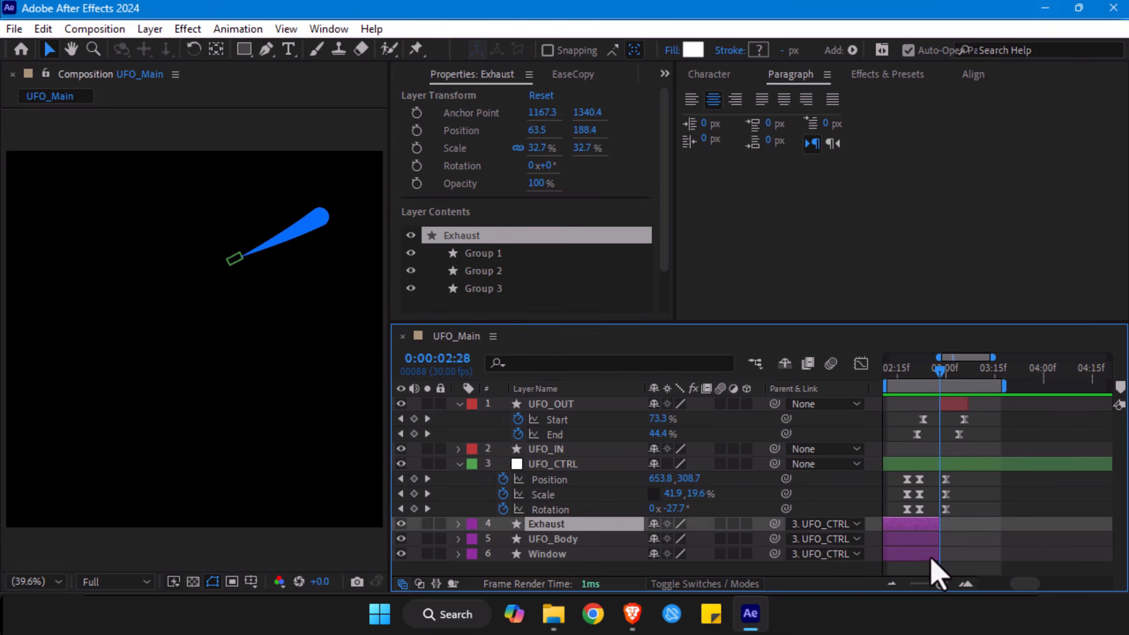
click(934, 539)
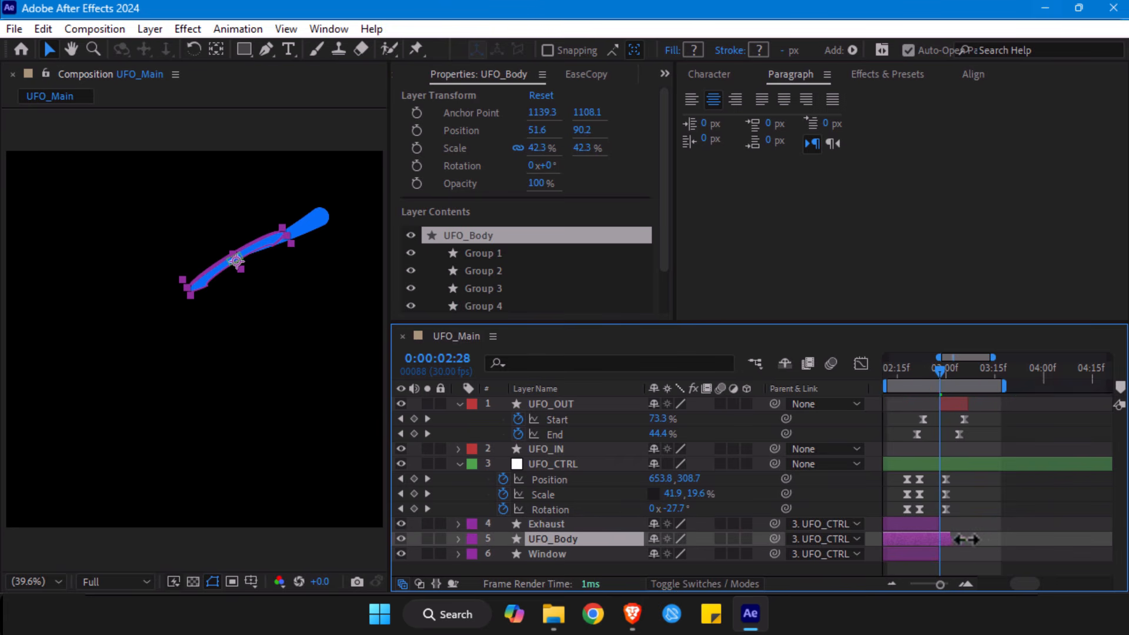
drag(1002, 535, 1013, 533)
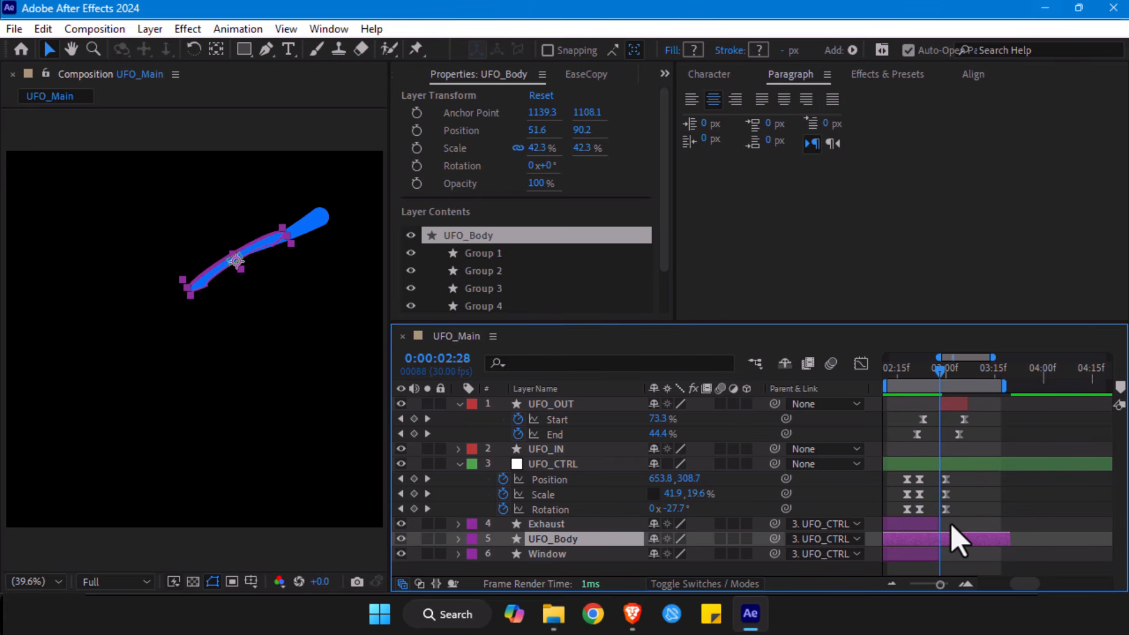
key(ctrl+z)
key(ctrl+z)
- Extend the ends of the Exhaust, UFO_Body and Window layers together past 0:00:03:00
shift+click(939, 554)
drag(940, 555, 977, 557)
click(975, 494)
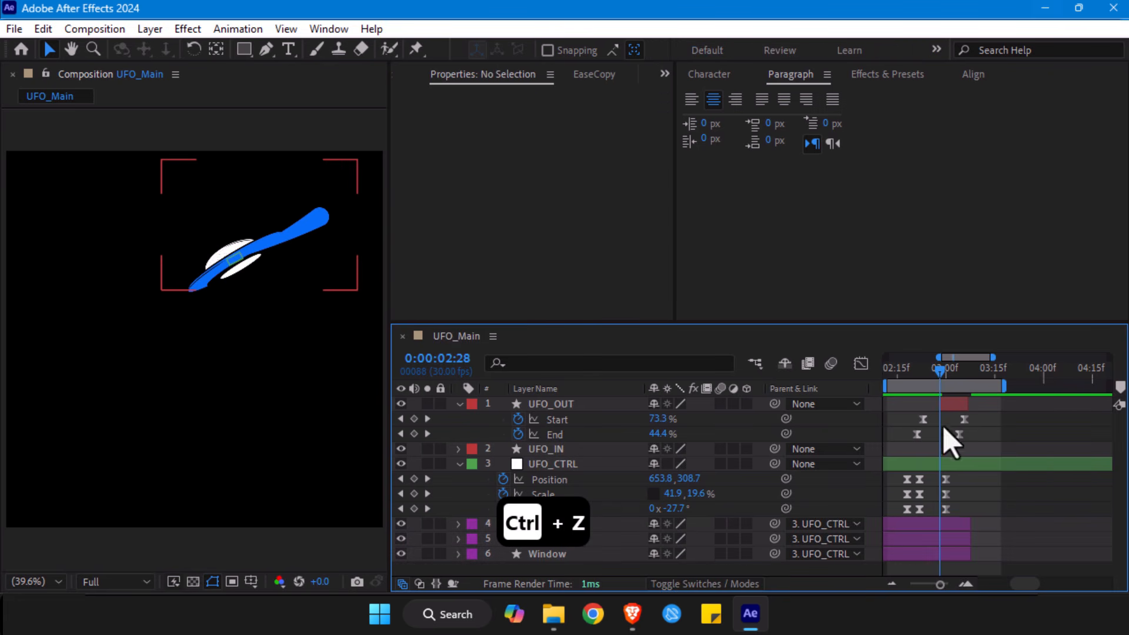
- Compare the UFO's tilt and shape at UFO_CTRL's keyframes at 0:00:02:22 and 0:00:03:00
drag(940, 367, 923, 372)
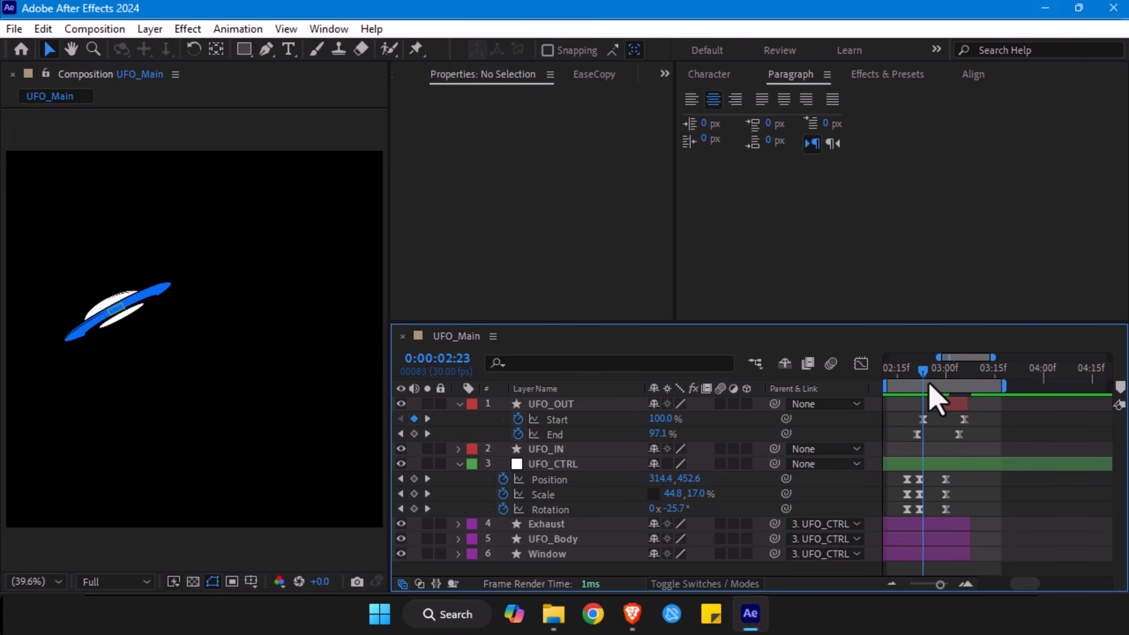
key(k)
key(k)
key(j)
key(k)
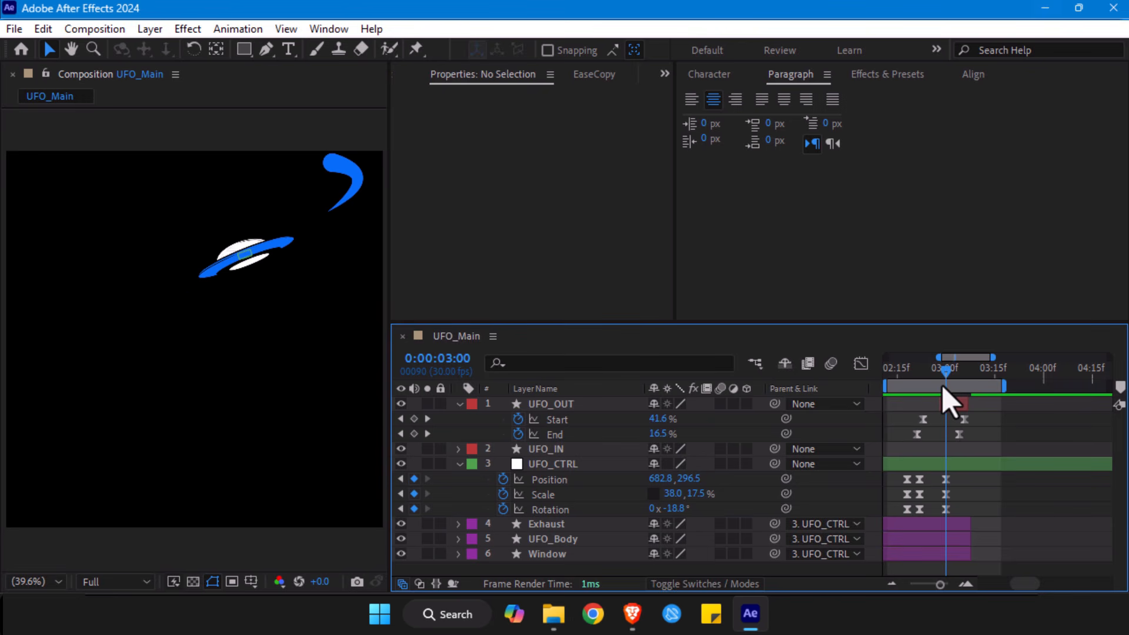
key(j)
key(j)
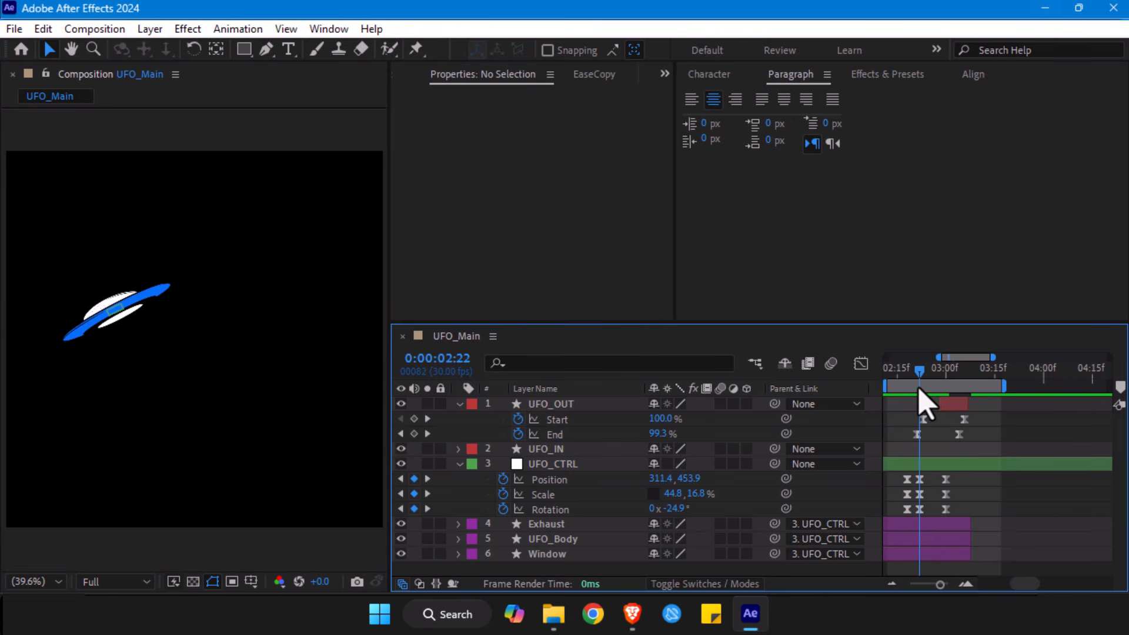
- Try copying UFO_CTRL's Rotation keyframe from 0:00:02:22 to 0:00:03:00 and changing its angle to -18.5°
click(919, 509)
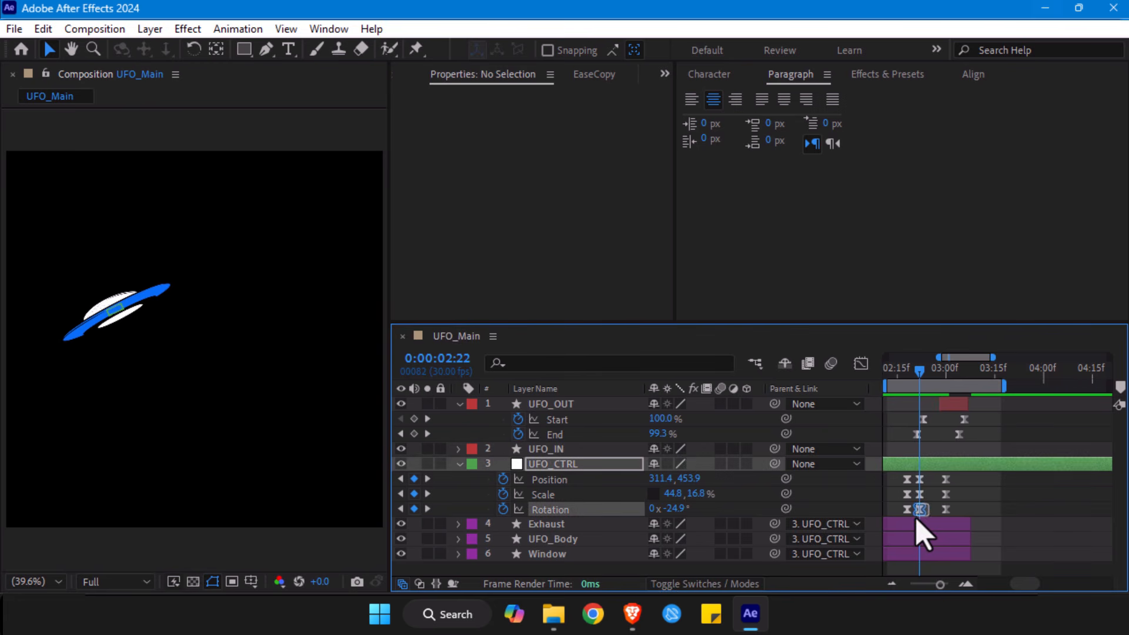
key(ctrl+c)
click(948, 377)
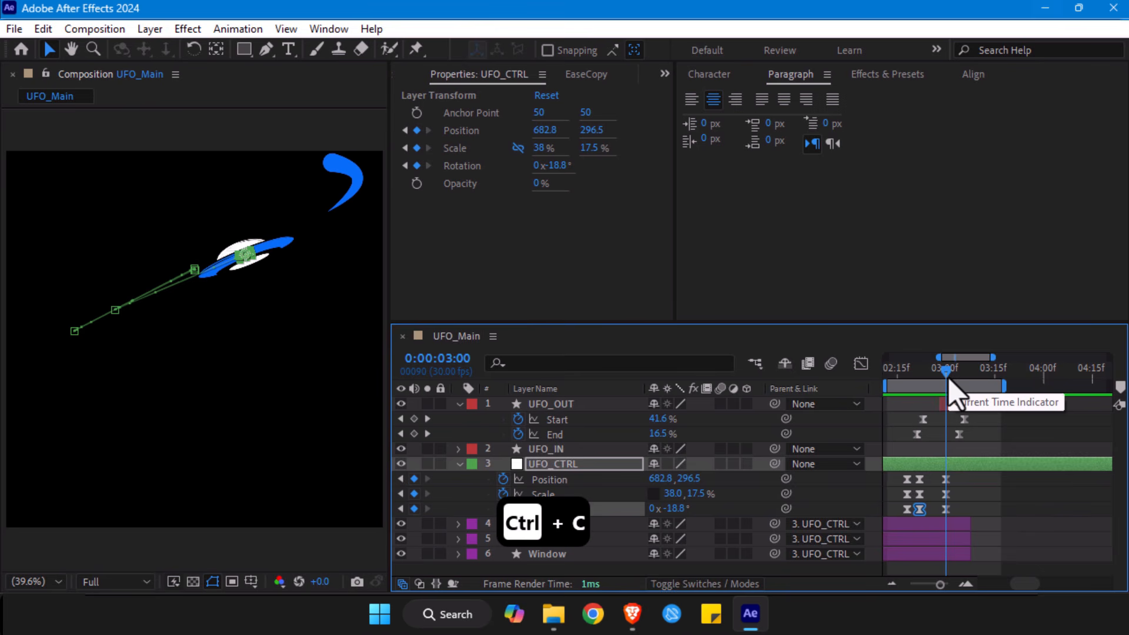
key(ctrl+v)
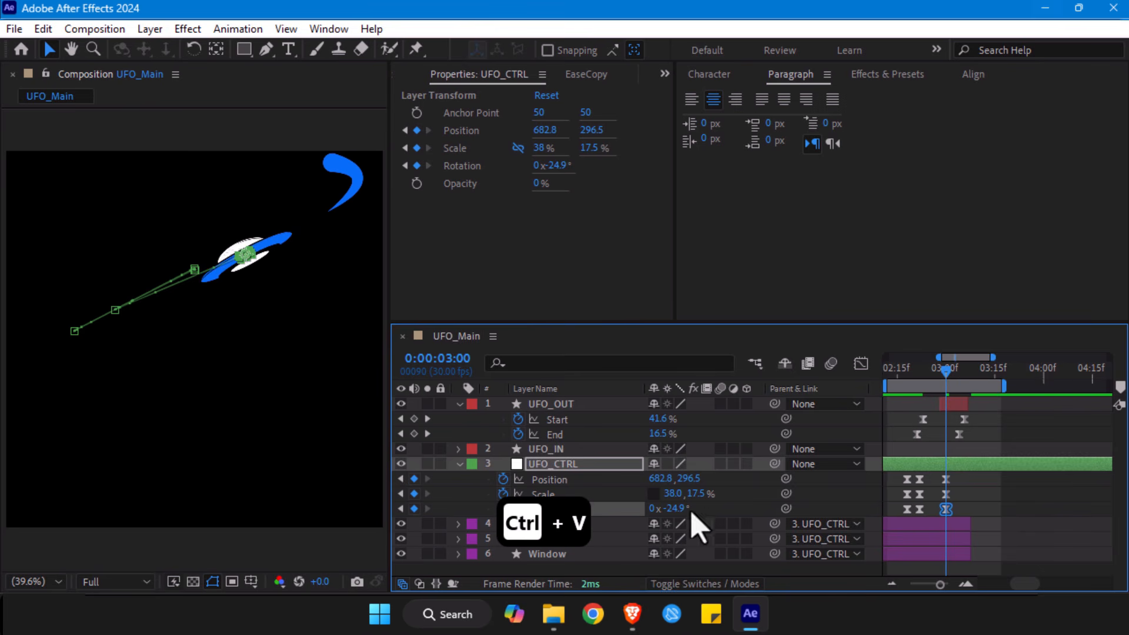
drag(673, 508, 722, 517)
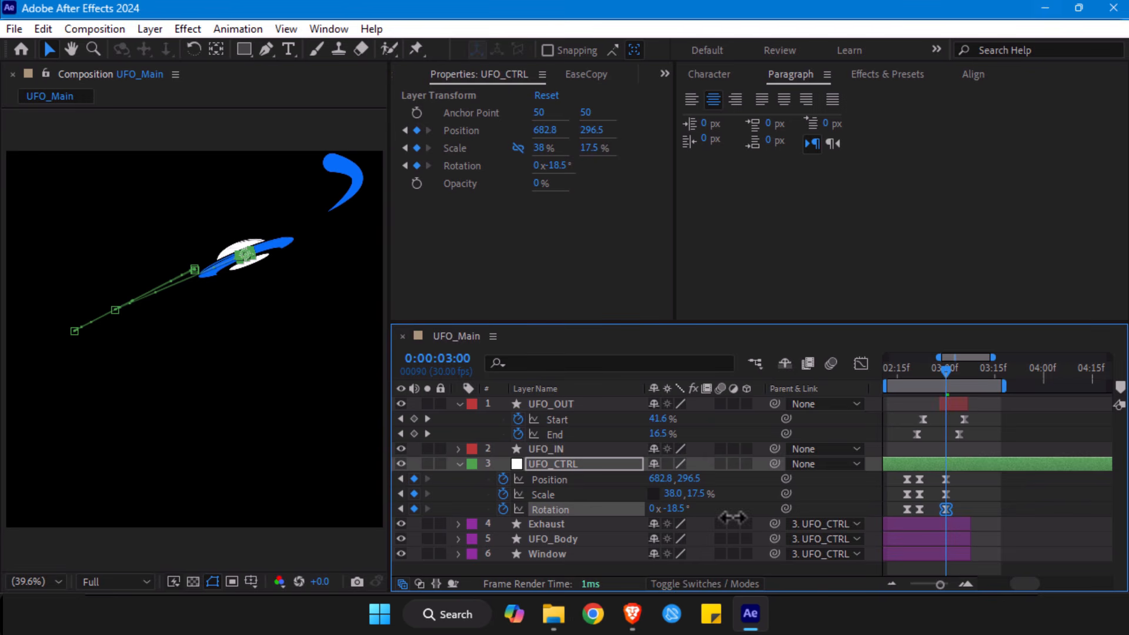
mouse_move(921, 389)
mouse_down()
mouse_move(904, 379)
mouse_move(934, 381)
mouse_move(946, 398)
mouse_move(915, 402)
mouse_up()
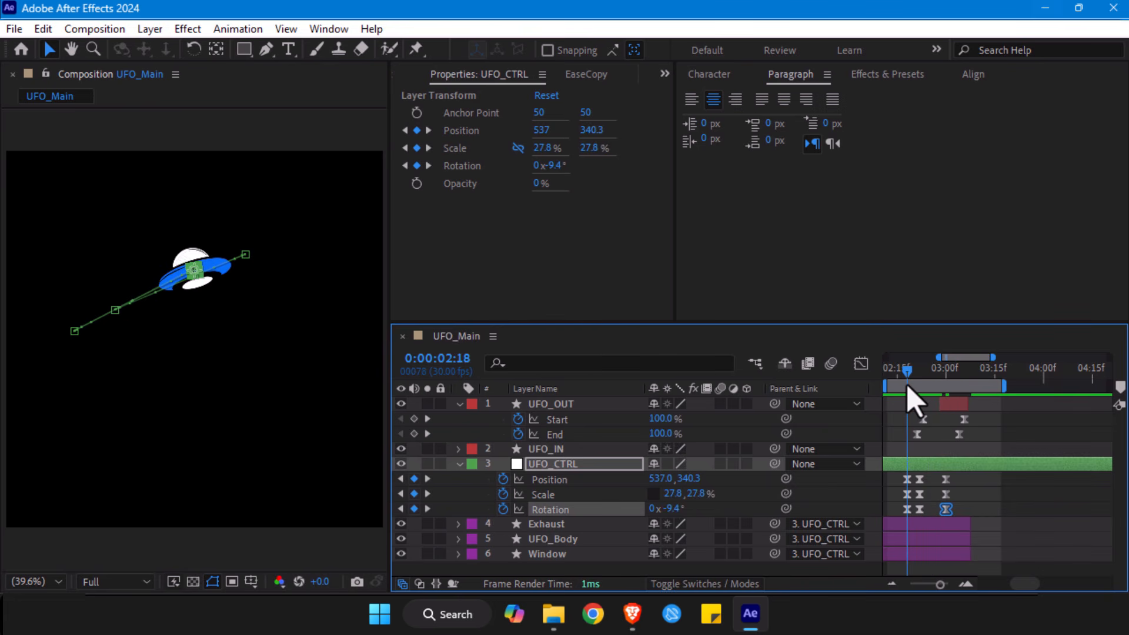
key(ctrl+z)
key(ctrl+z)
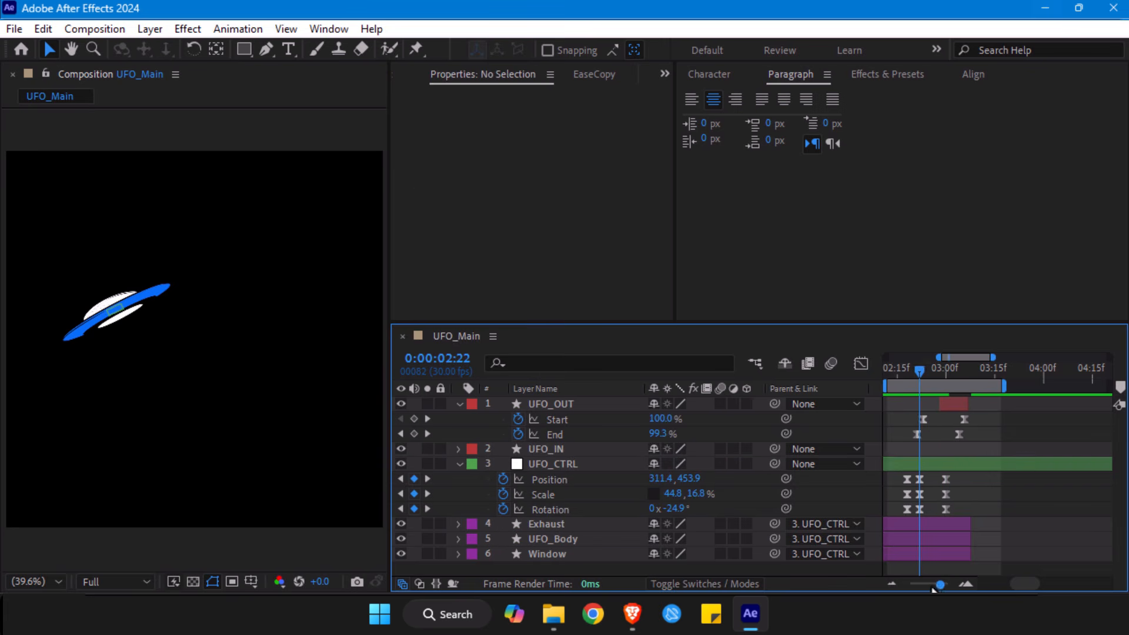
- Set UFO_CTRL's rotation at 0:00:02:22 to -21.9°
drag(940, 585, 942, 585)
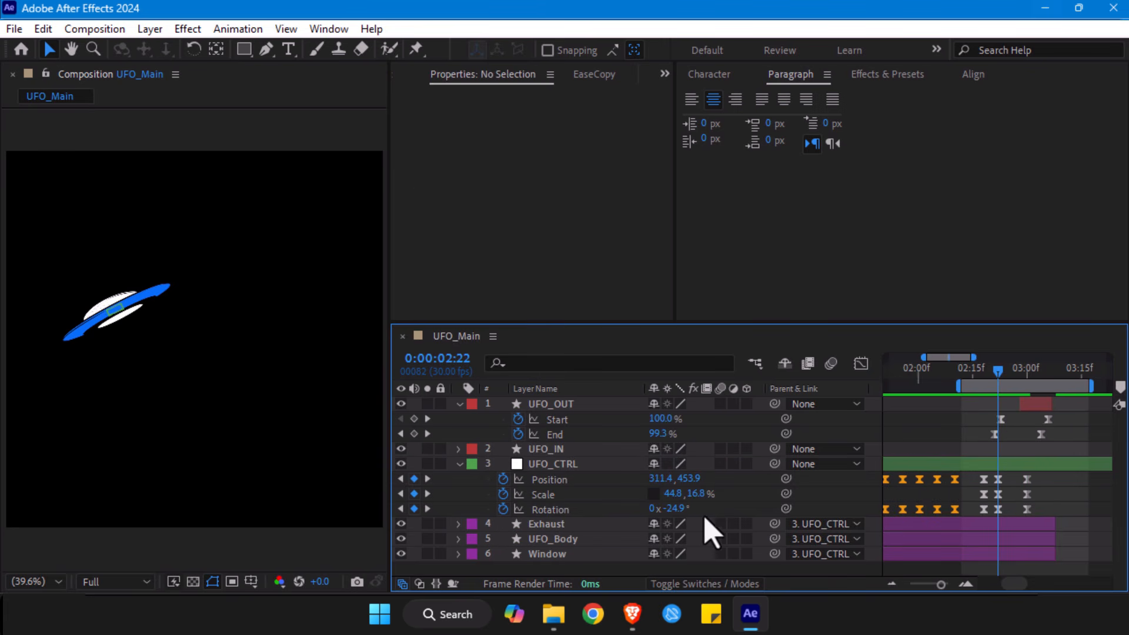
drag(670, 508, 701, 513)
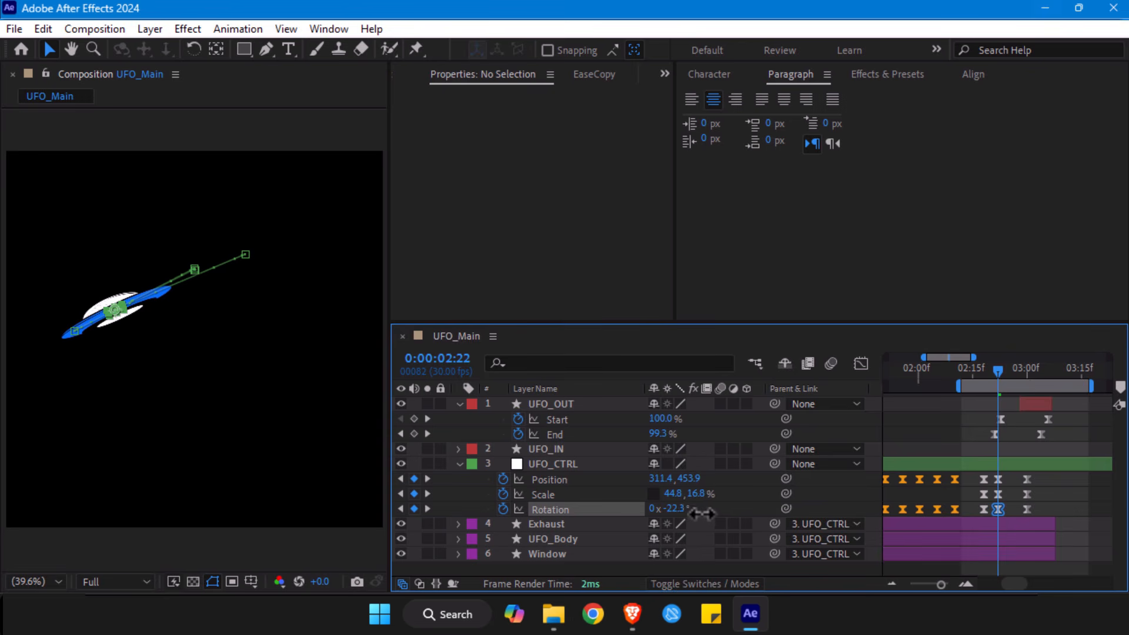
drag(706, 515, 707, 514)
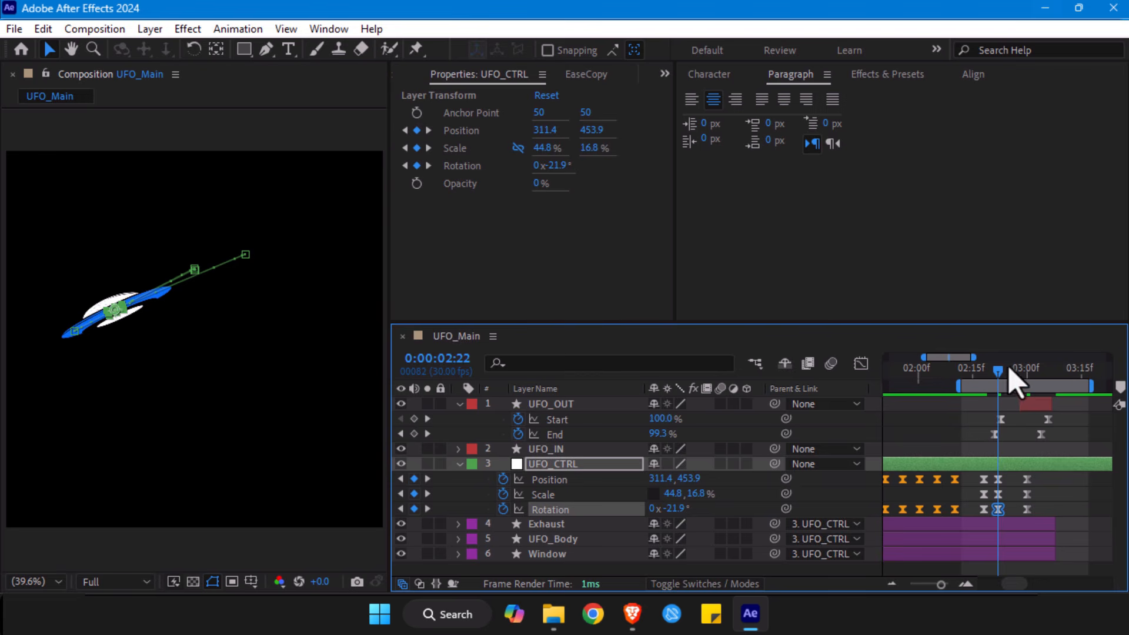
- Try narrowing all of UFO_CTRL's Scale keyframes together, with widths of 29% and 18% at 0:00:03:00
drag(1001, 372, 1030, 379)
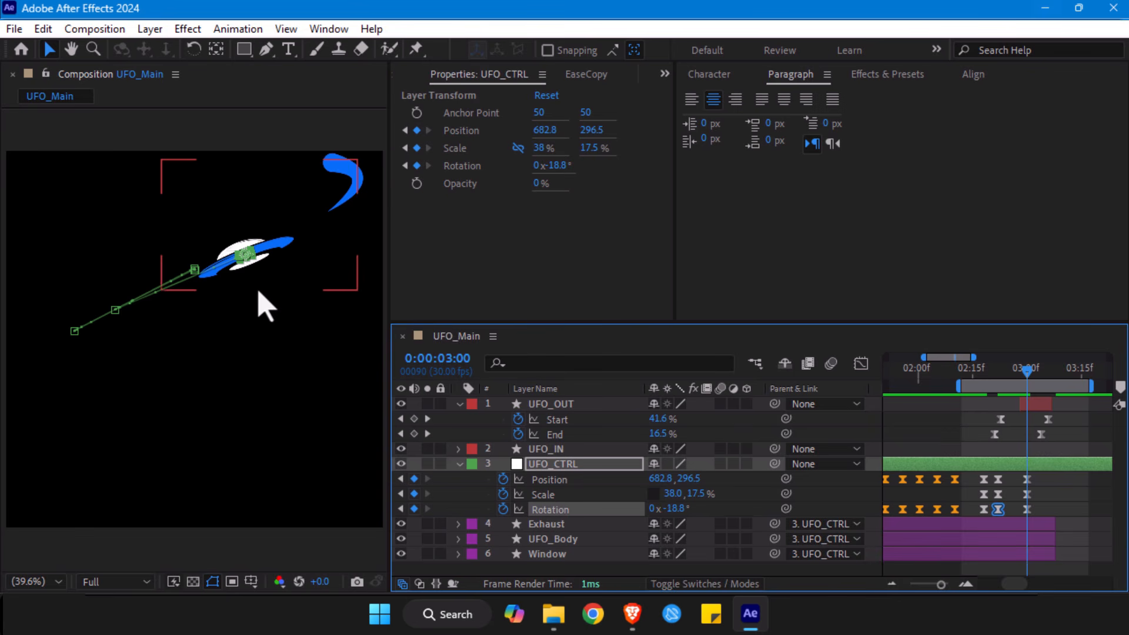
click(565, 494)
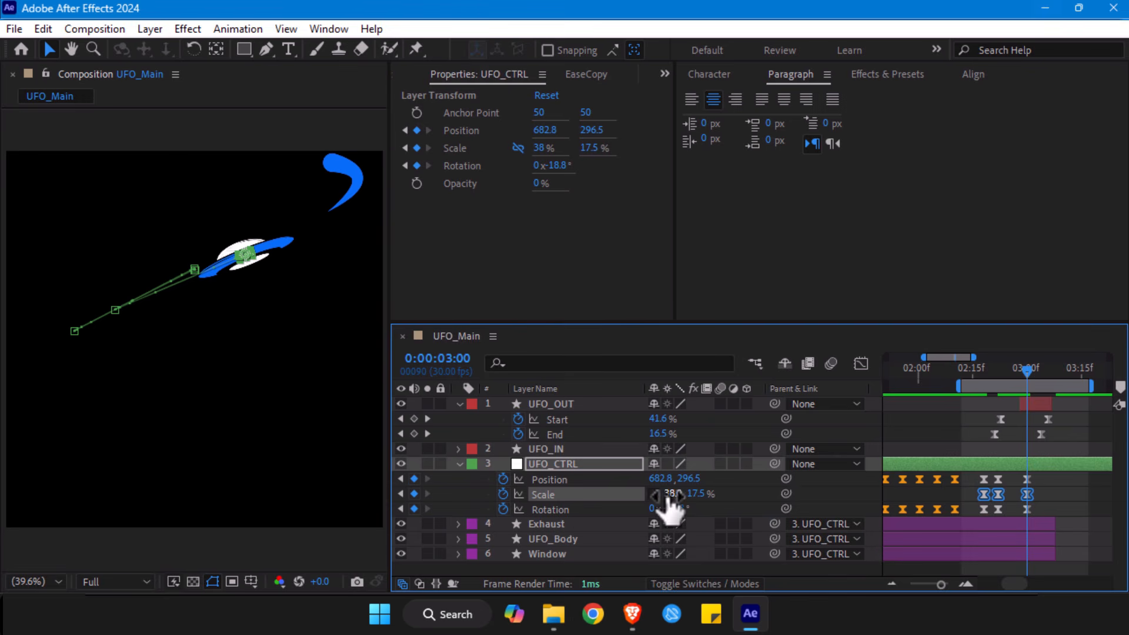
drag(669, 498, 668, 499)
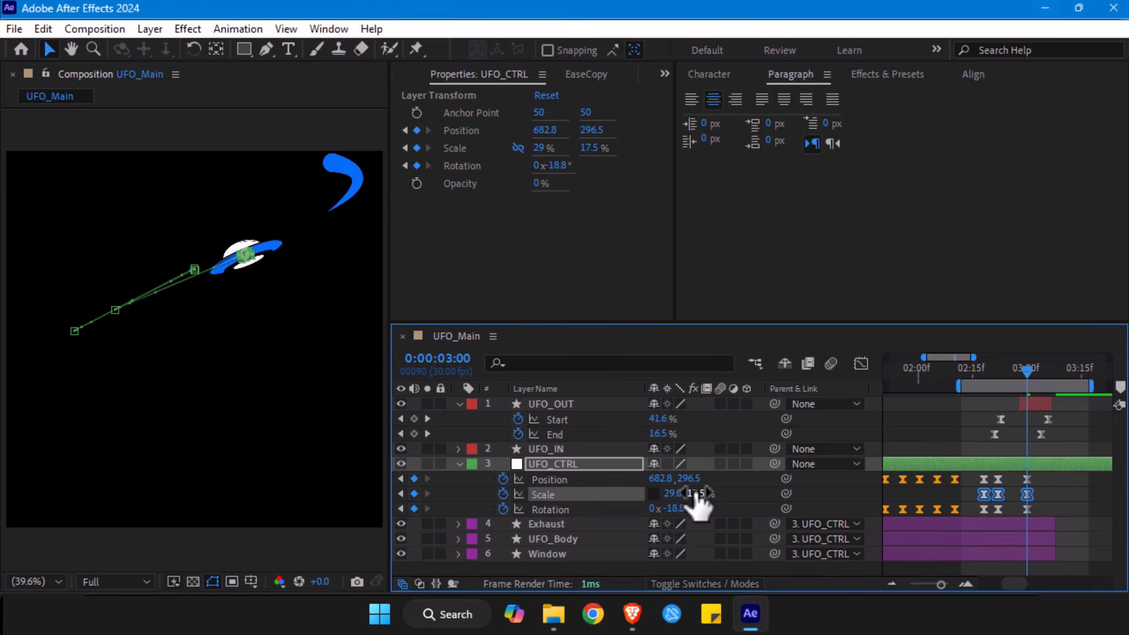
drag(670, 499, 659, 499)
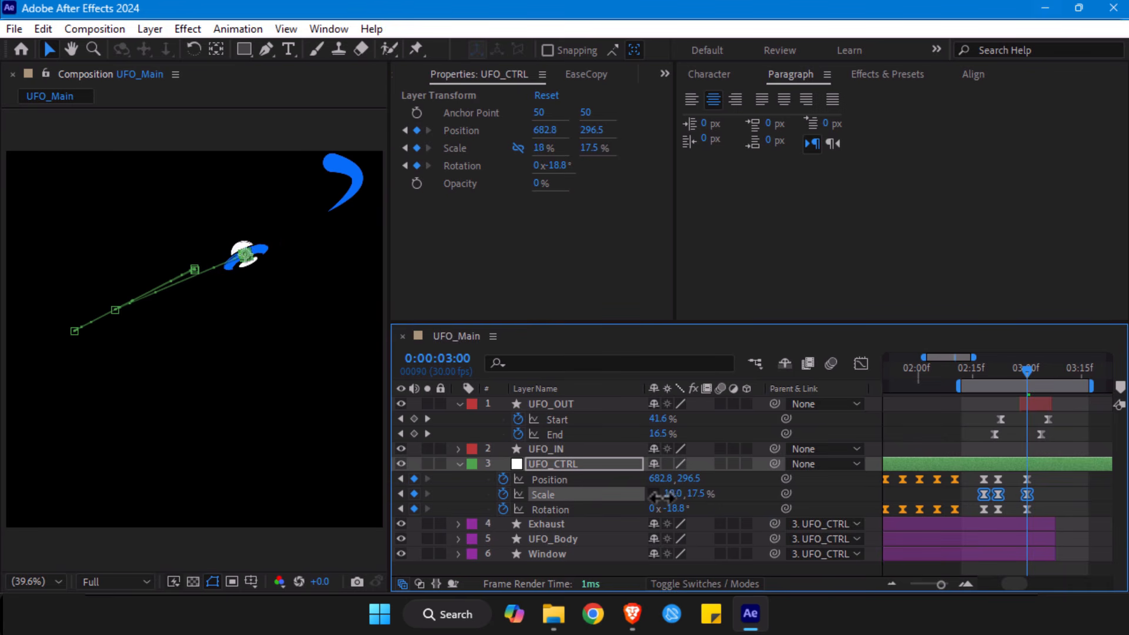
key(ctrl+z)
key(ctrl+z)
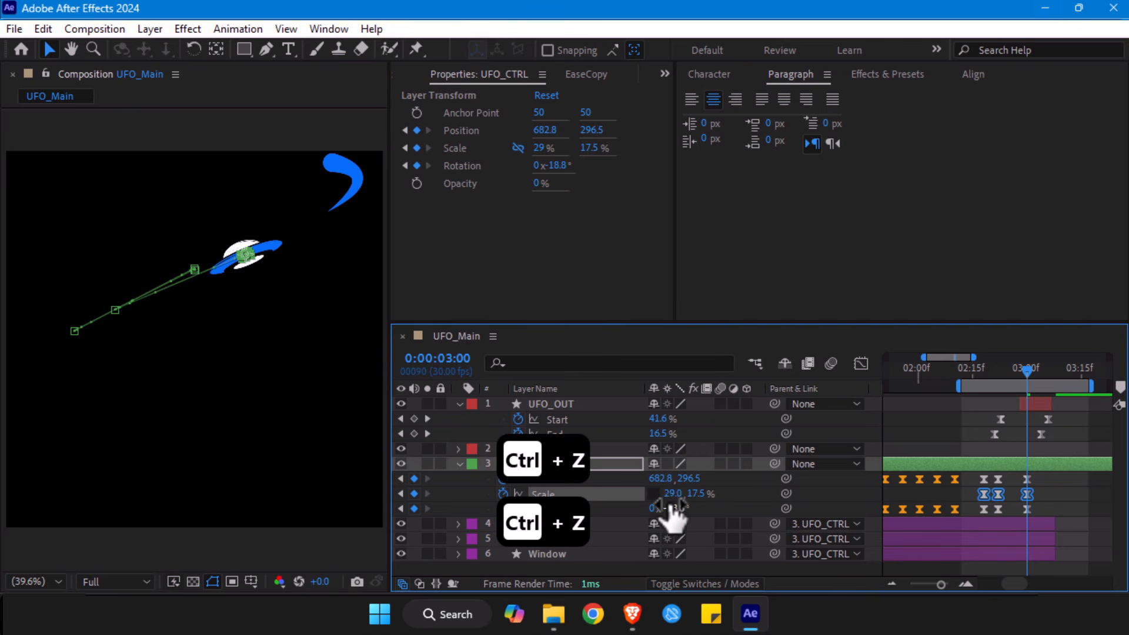
- Lower the height of all UFO_CTRL Scale keyframes together to 15.5% at 0:00:03:00, and set that keyframe alone to 14.3%
drag(705, 495, 703, 495)
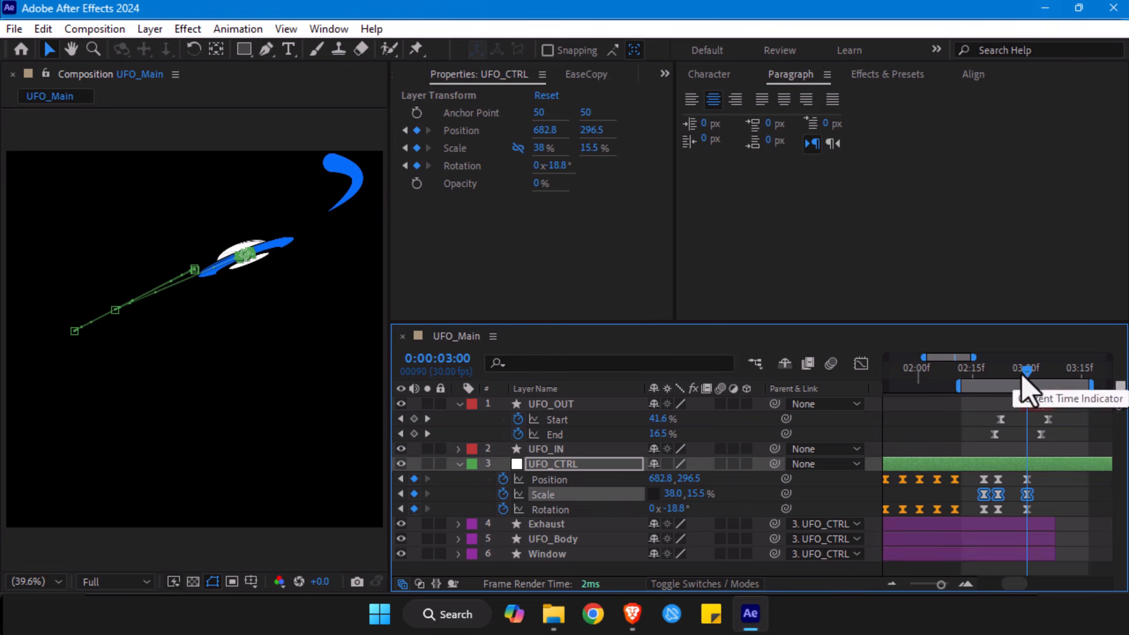
drag(1021, 374, 1019, 382)
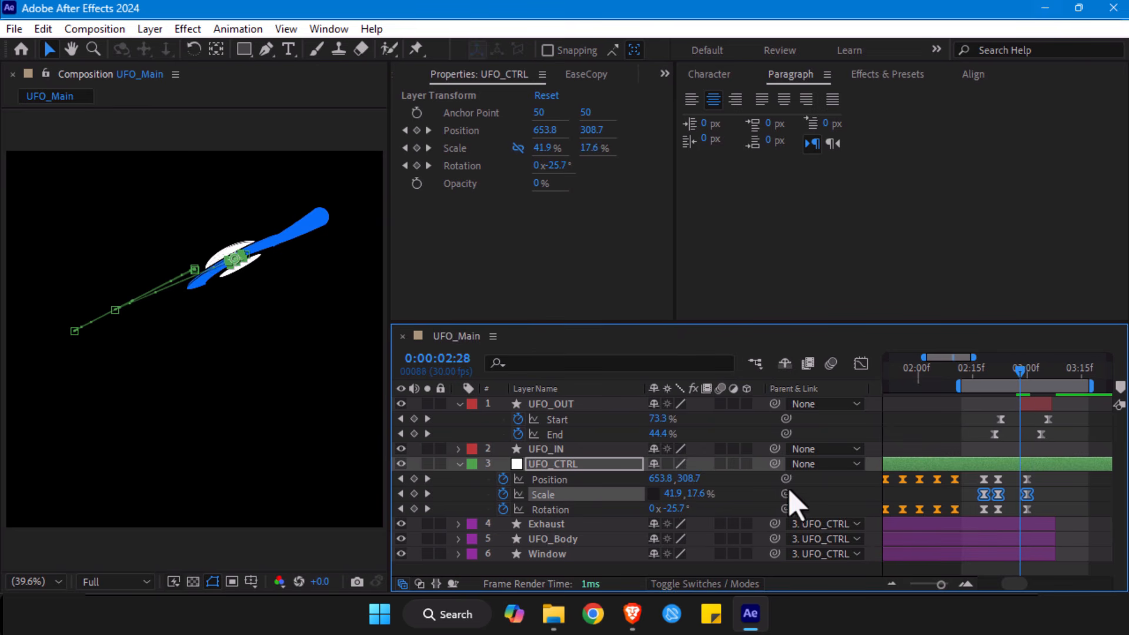
click(750, 504)
click(1026, 377)
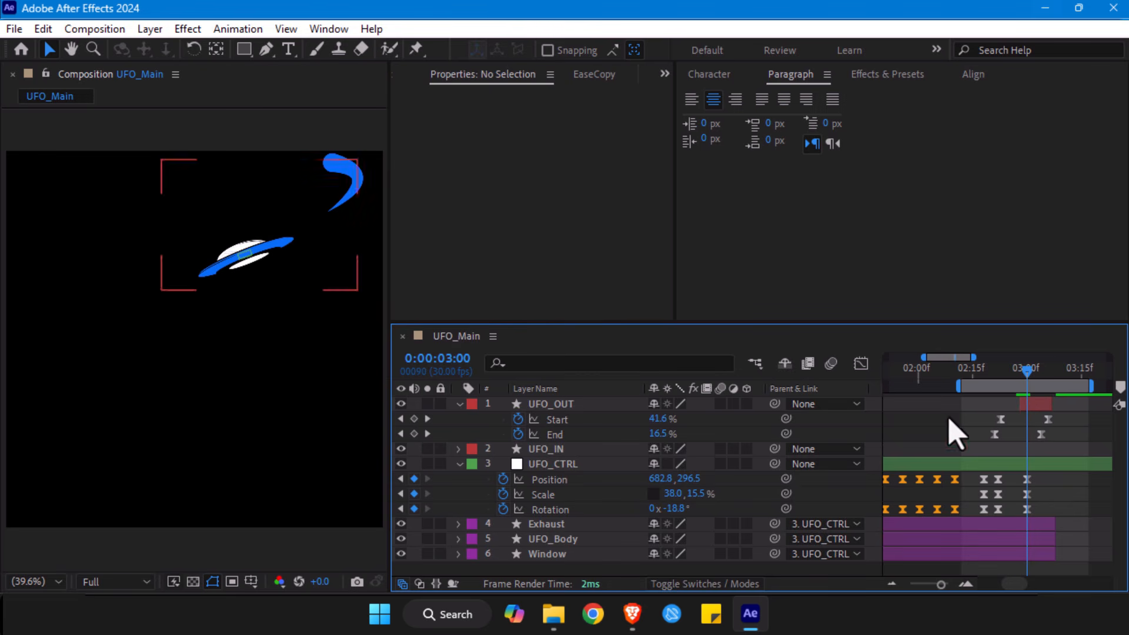
drag(701, 497, 694, 496)
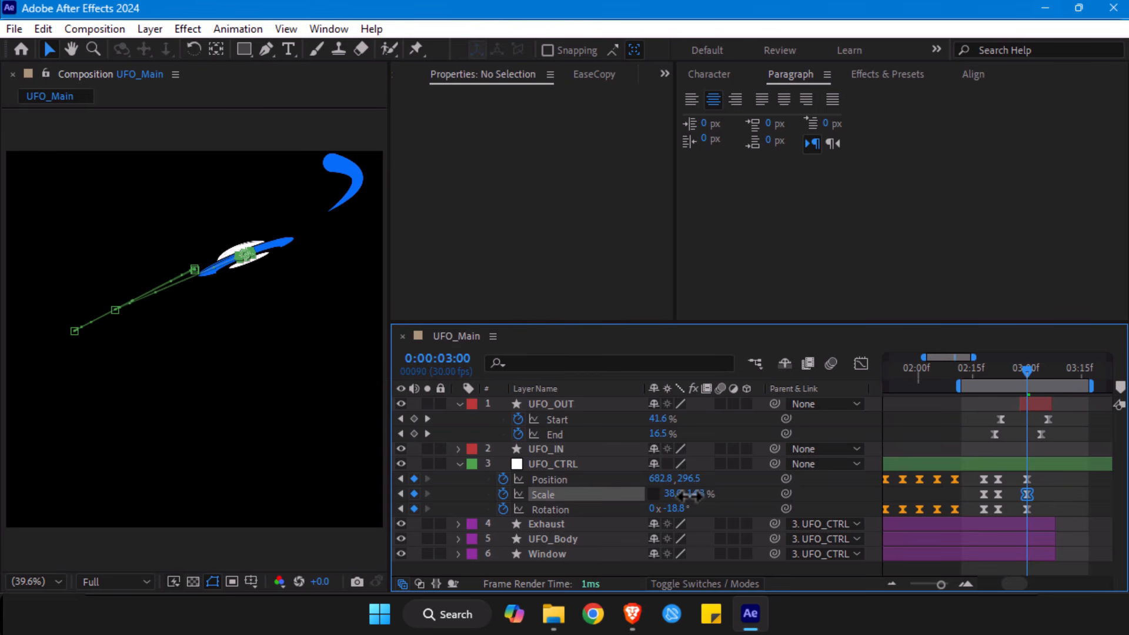
- Trim the ends of the Exhaust, UFO_Body and Window layers together back to the start of UFO_OUT at 0:00:02:28
click(1019, 384)
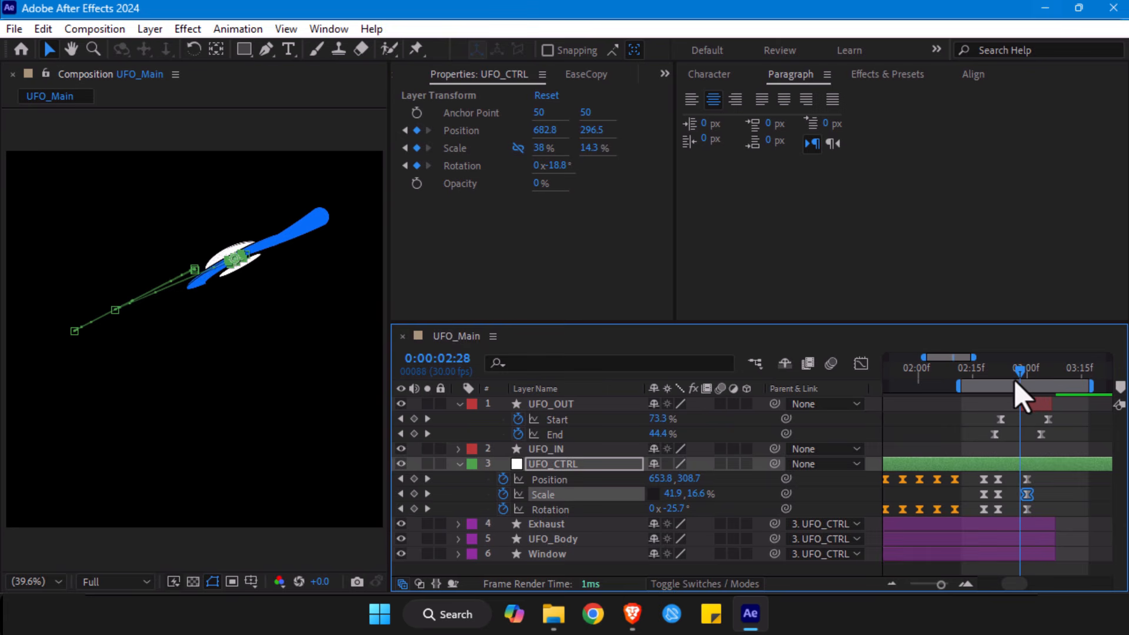
click(1014, 523)
shift+click(1022, 553)
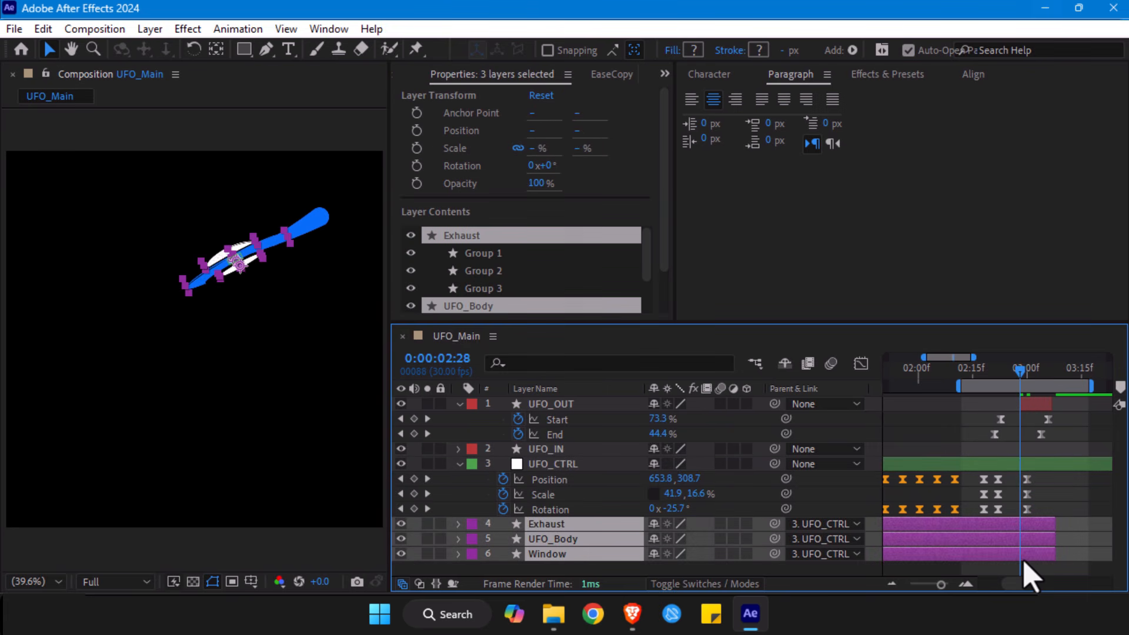
key(alt+bracketright)
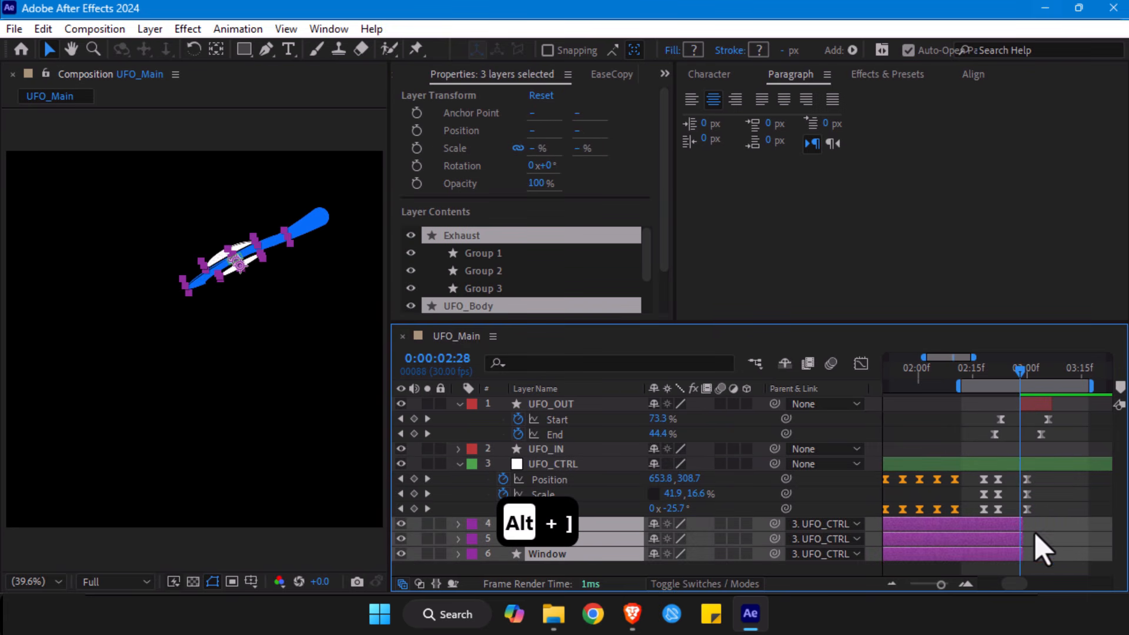
click(965, 585)
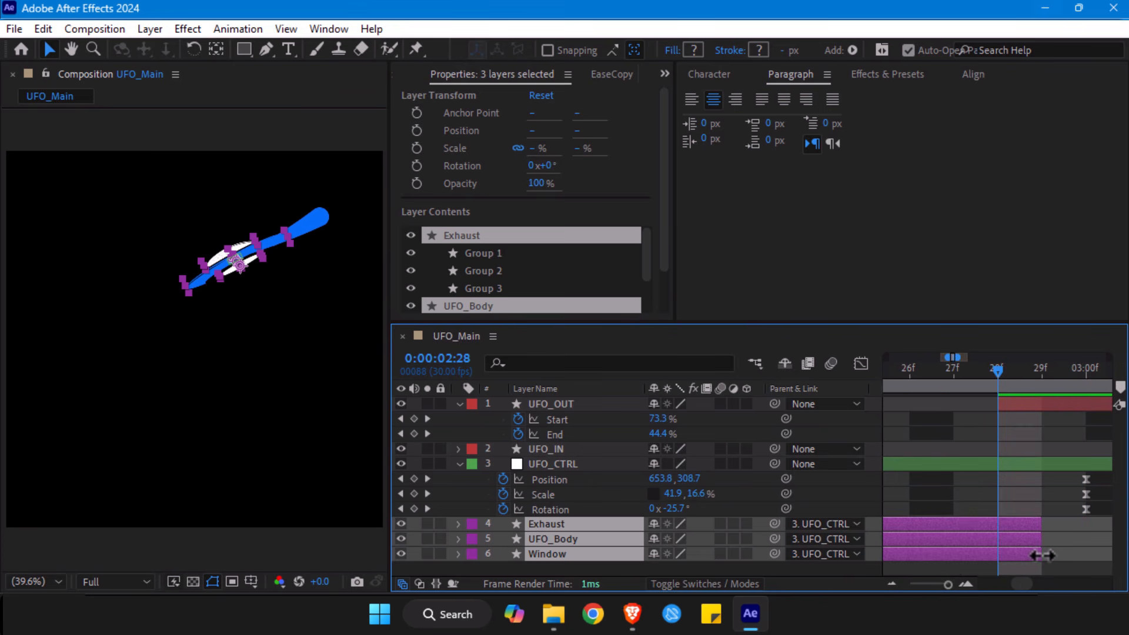
drag(1036, 555, 1002, 552)
- Preview the UFO's exit from 0:00:02:14
drag(948, 584, 935, 584)
click(970, 370)
drag(970, 372, 967, 370)
key(space)
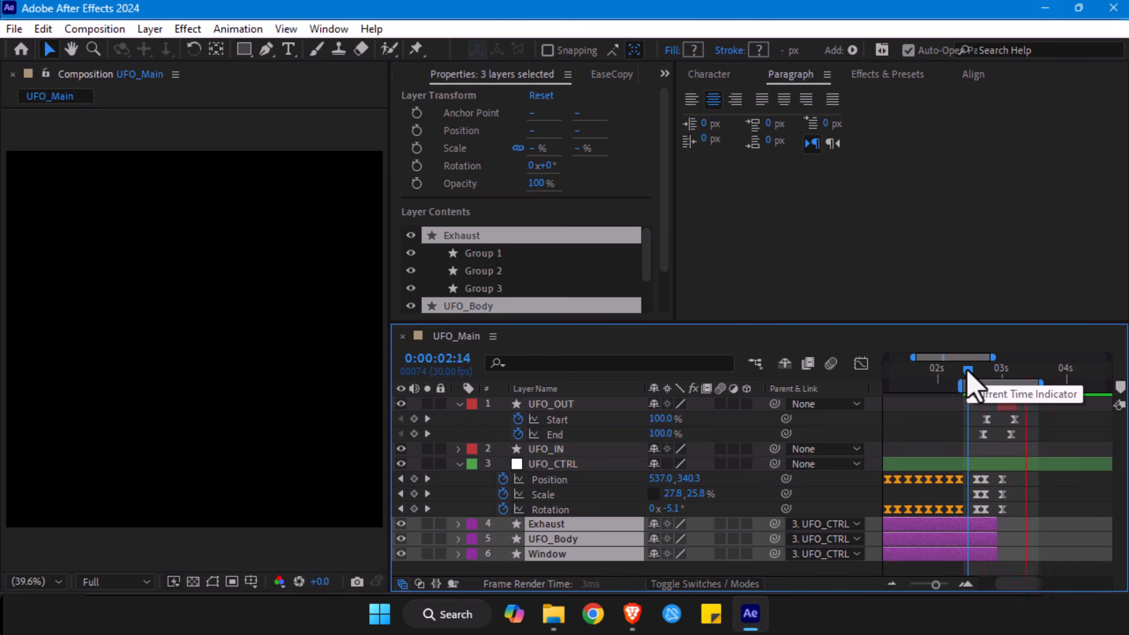
key(space)
- Move UFO_CTRL's Position, Scale and Rotation keyframes at 0:00:02:22 together to 0:00:02:24
click(974, 372)
drag(976, 376, 993, 379)
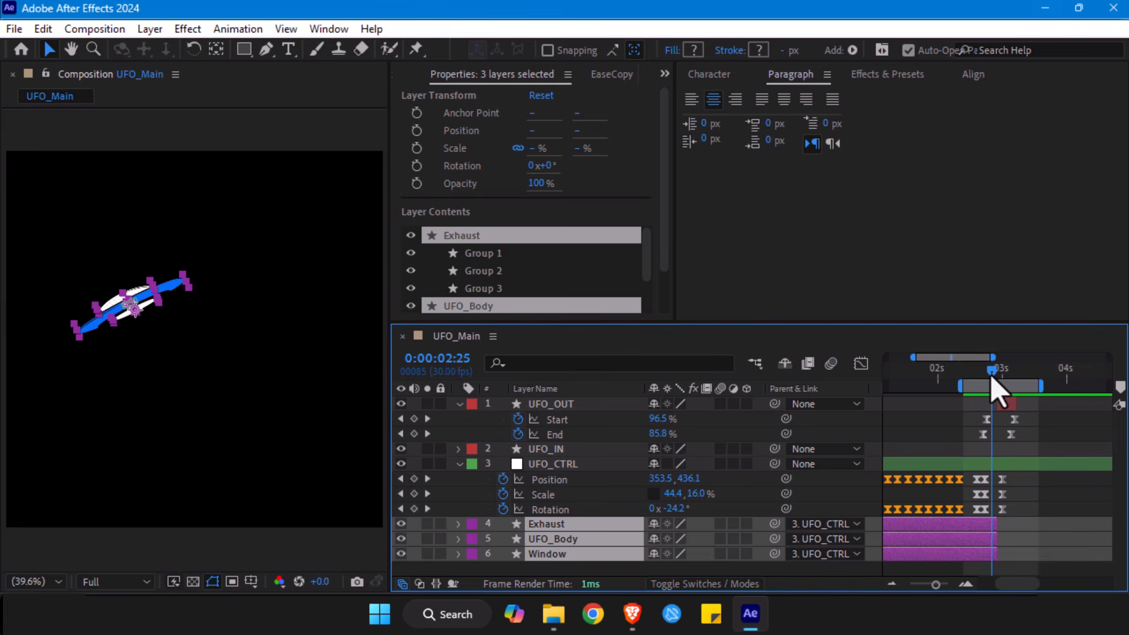
drag(995, 476, 990, 525)
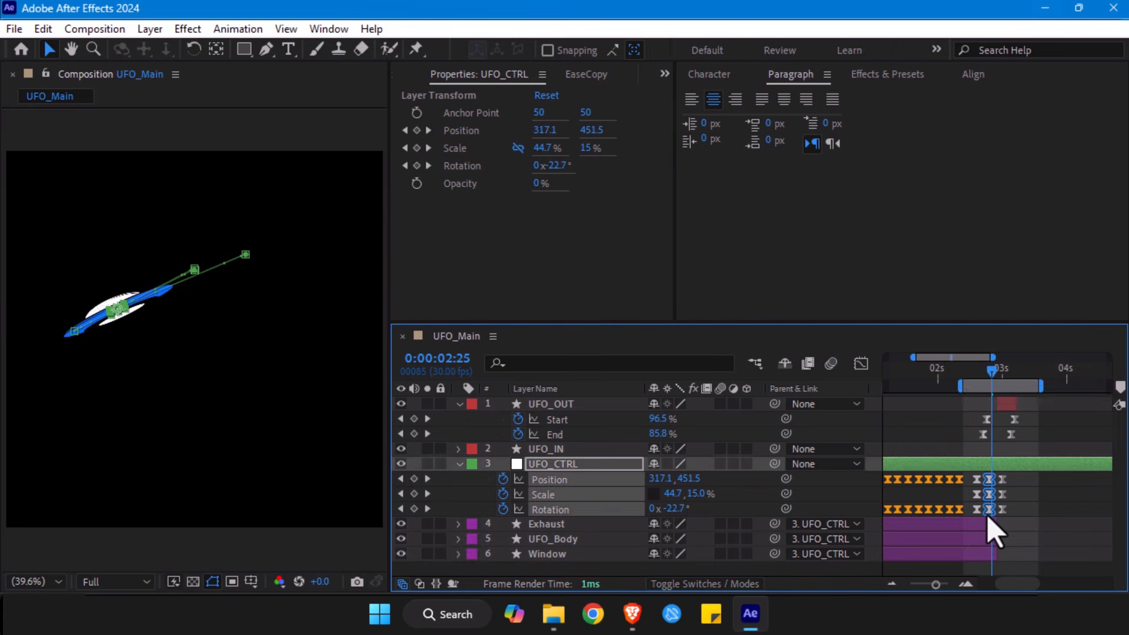
drag(988, 378, 965, 378)
click(1033, 529)
- Try a vertical scale of 27.8% at UFO_CTRL's 0:00:02:24 keyframe and preview the exit from 0:00:02:16
click(988, 370)
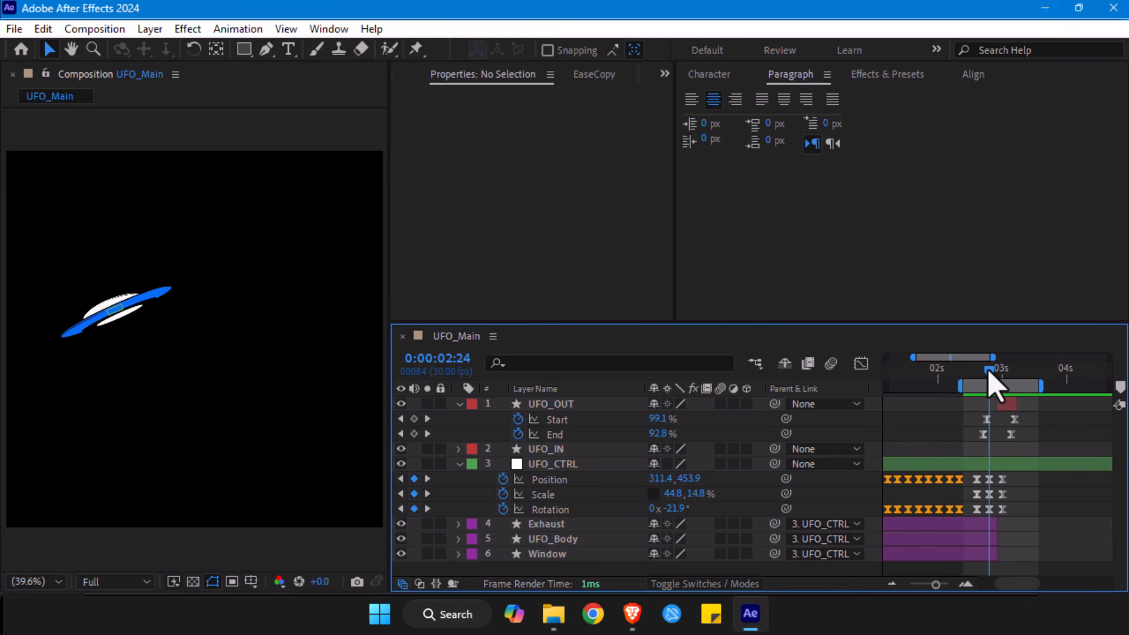
drag(698, 495, 704, 496)
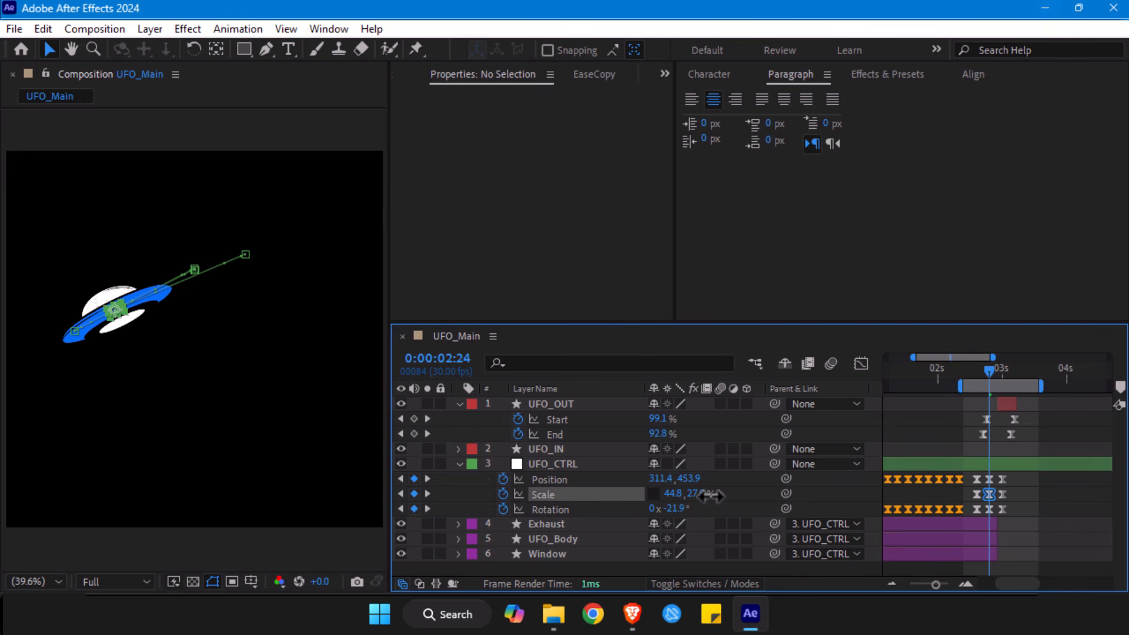
click(709, 495)
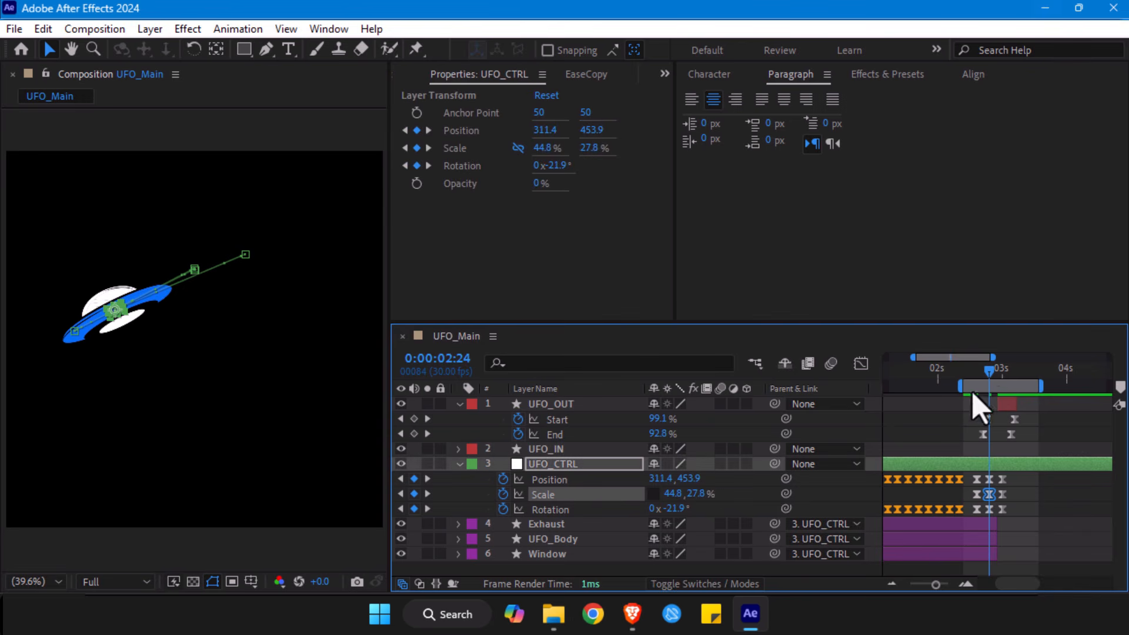
drag(990, 370, 971, 372)
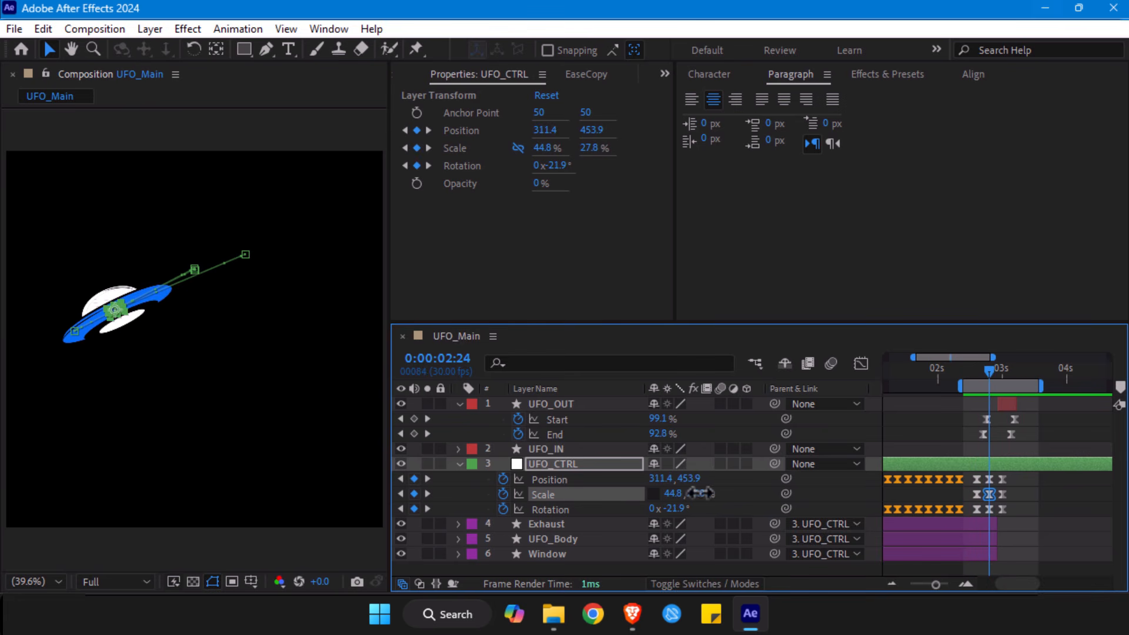
- Set UFO_CTRL's scale at 0:00:02:24 to 42.8% wide and 19.8% high, and review the motion from 0:00:02:10
drag(700, 492, 694, 492)
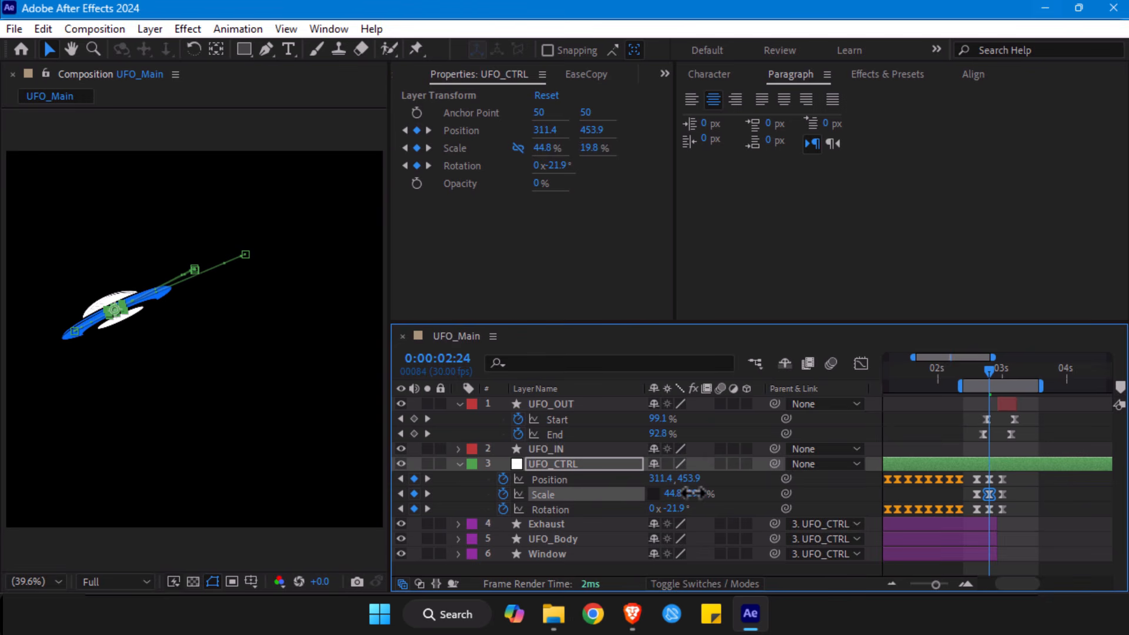
drag(673, 493, 670, 493)
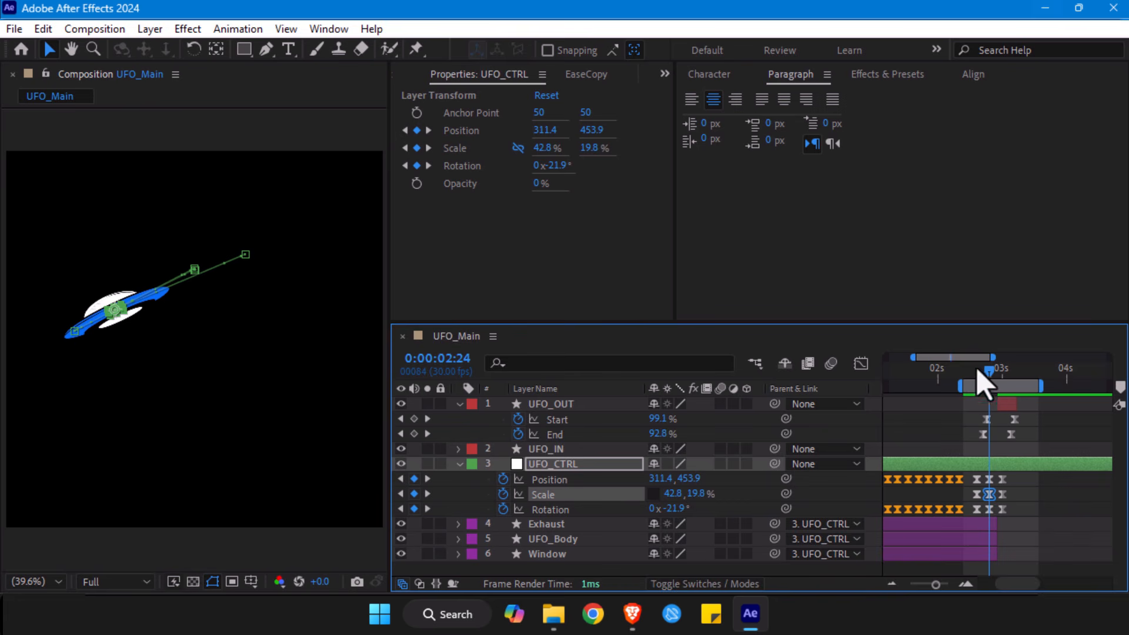
drag(990, 374, 959, 377)
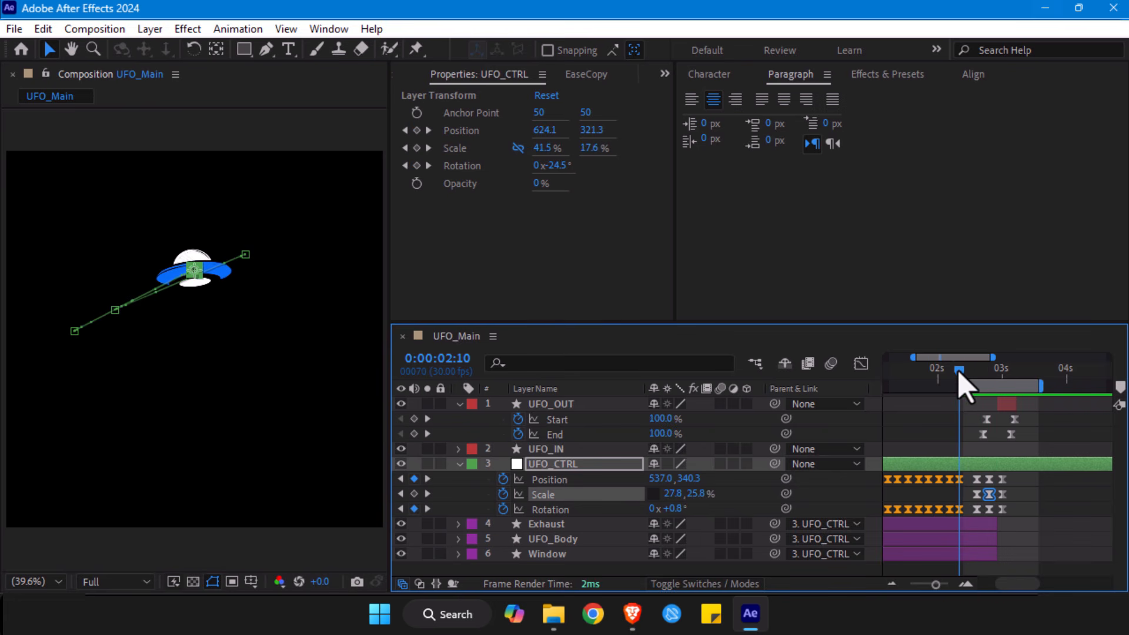
- Show the speed curve of UFO_CTRL's Rotation in the graph editor with all of its keyframes fitted
click(960, 507)
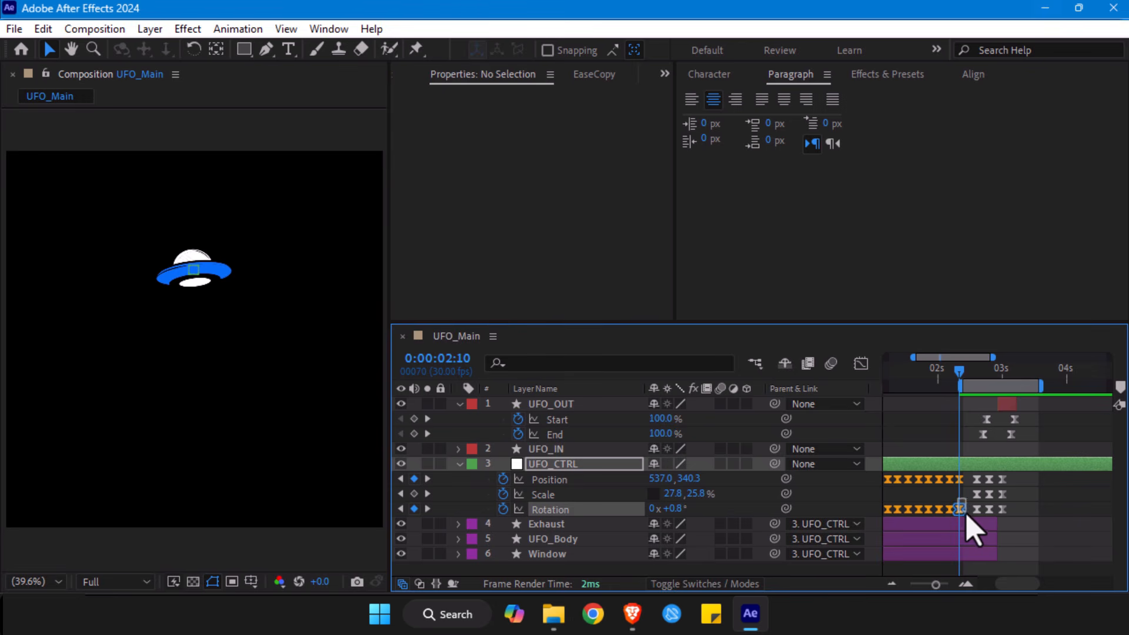
drag(974, 514, 976, 513)
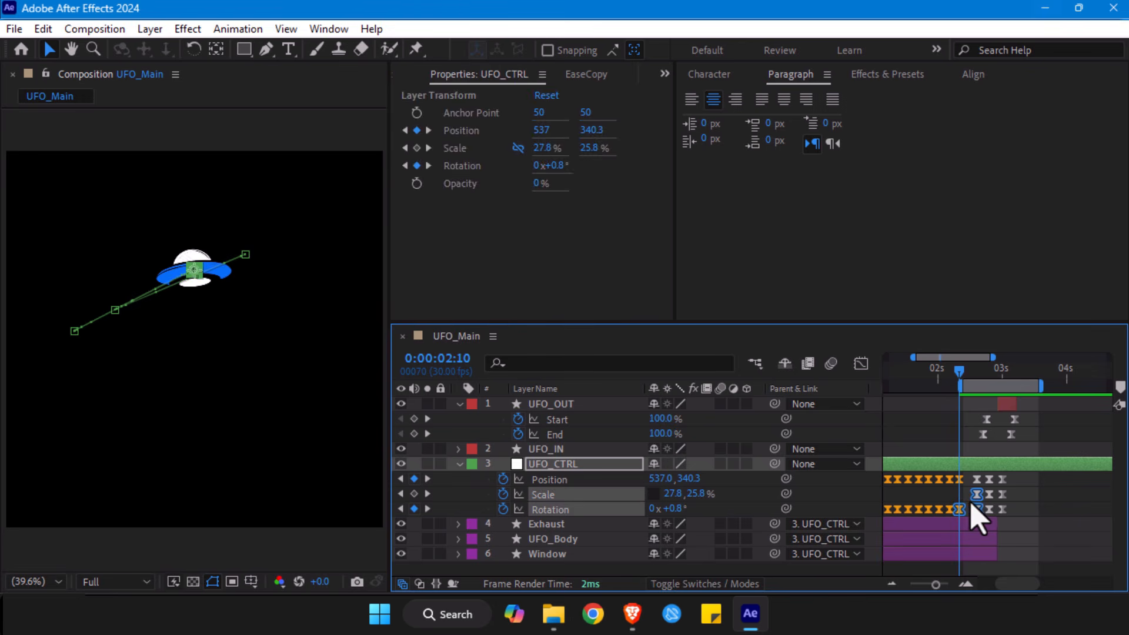
click(967, 501)
click(561, 508)
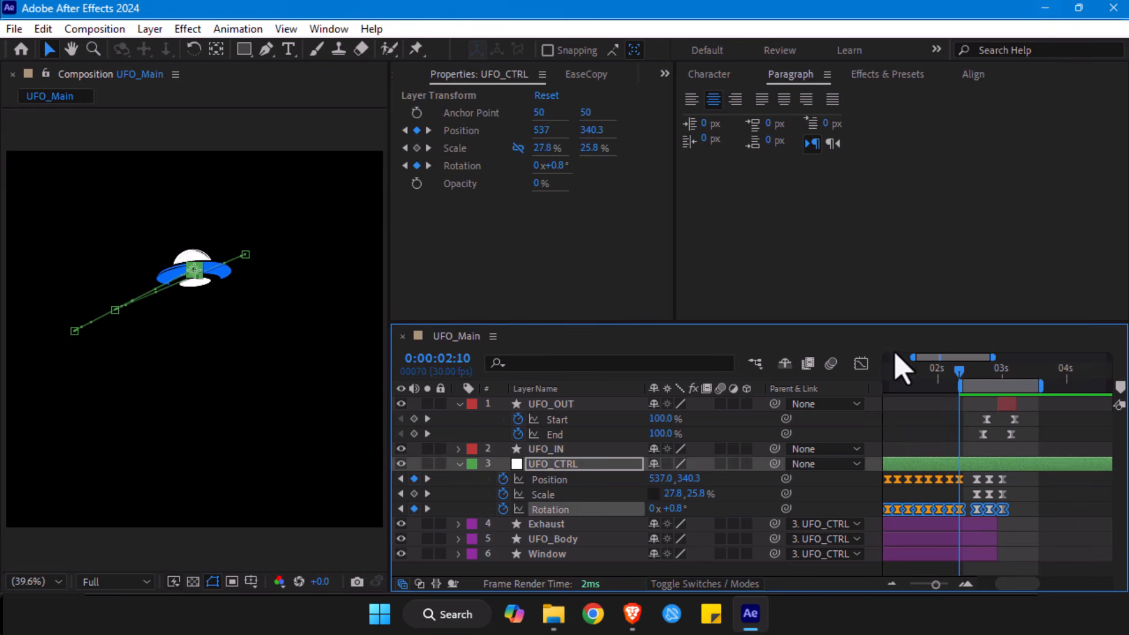
click(861, 363)
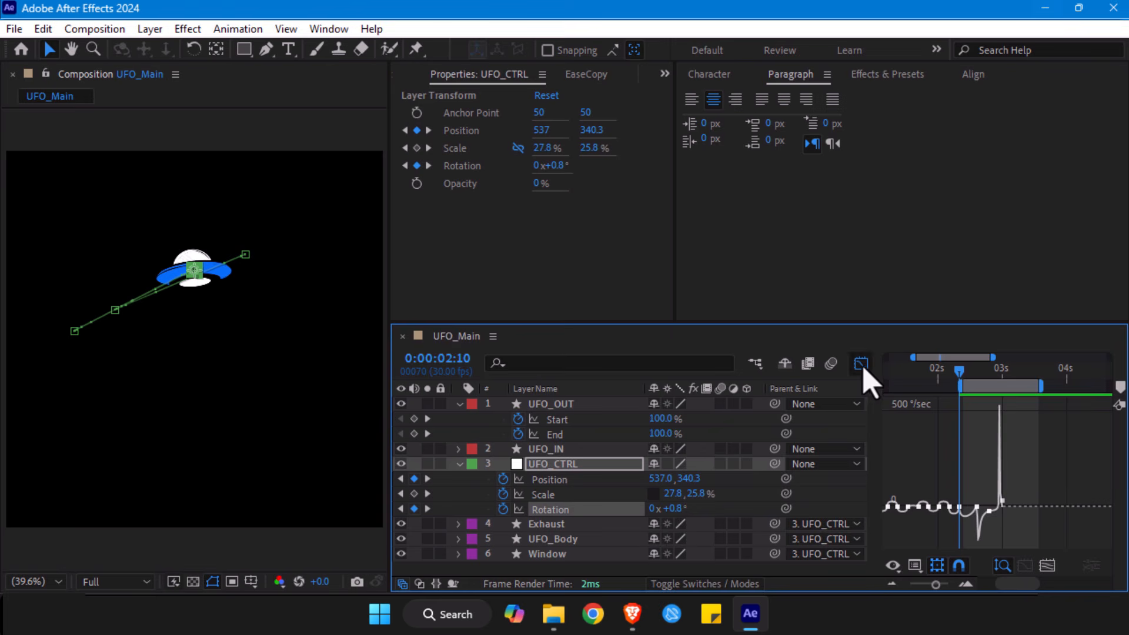
click(1047, 565)
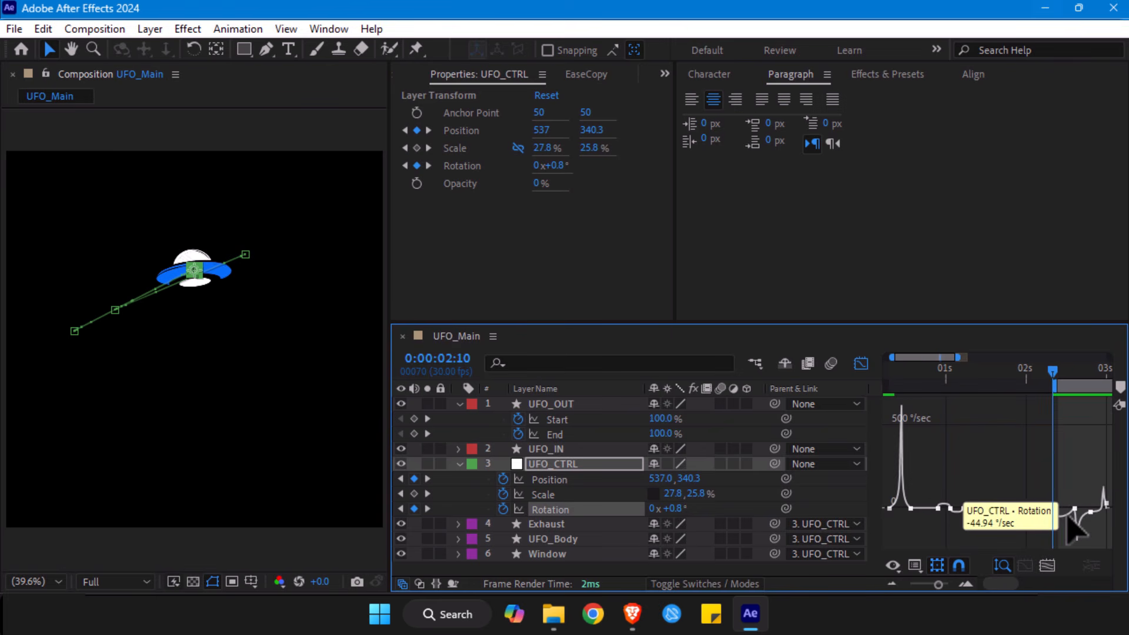
- Lengthen the Rotation curve's easing handles between 0:00:02:10 and 0:00:02:18 so that they meet midway between the two keyframes
mouse_move(1060, 525)
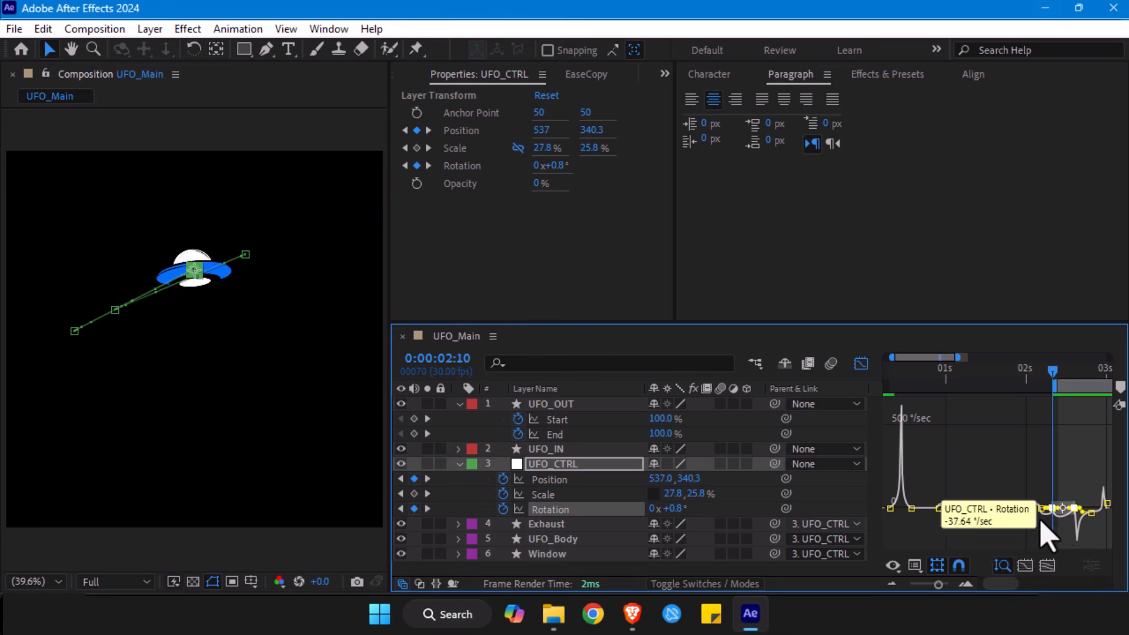
key(z)
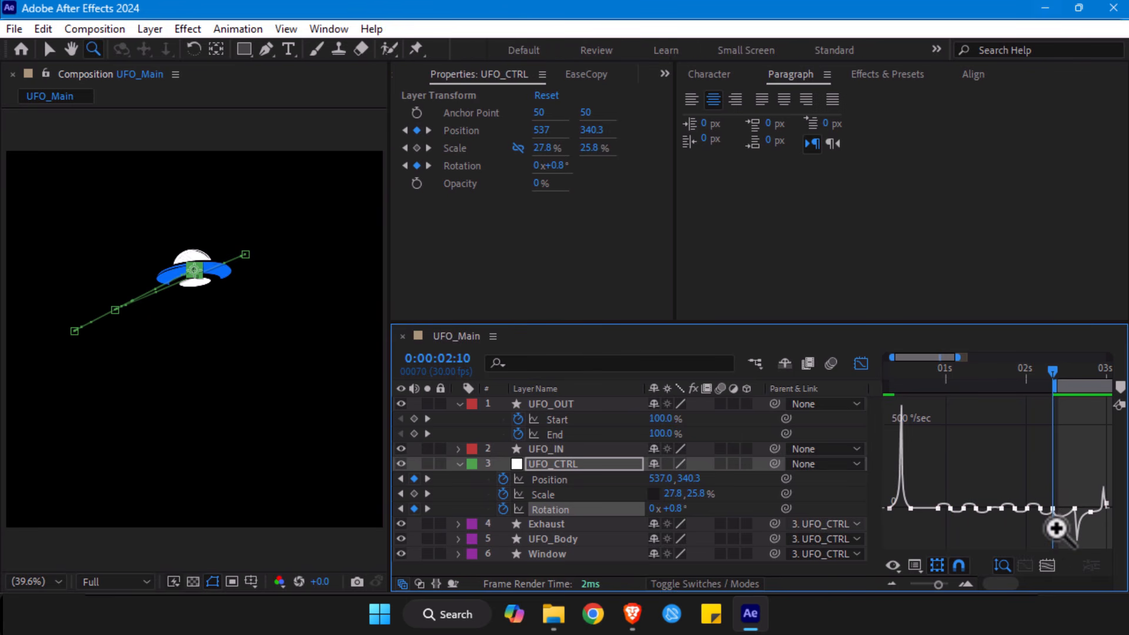
click(1056, 525)
click(1053, 512)
click(1046, 462)
key(h)
drag(1005, 438, 1058, 453)
key(z)
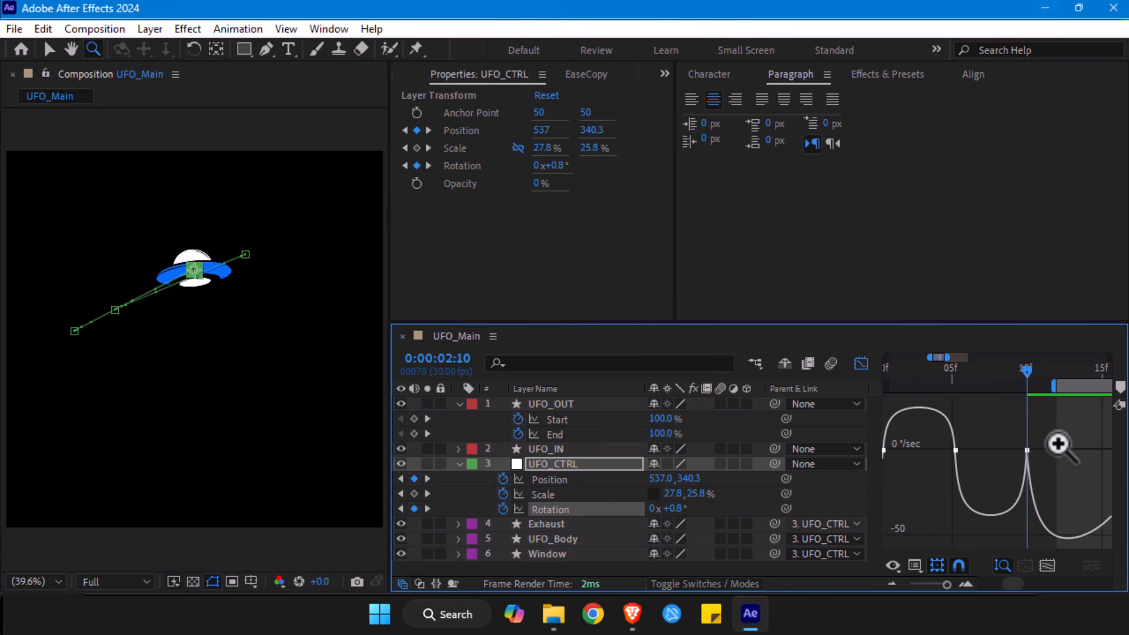
key(v)
drag(1011, 438, 1053, 450)
click(947, 585)
drag(946, 585, 944, 585)
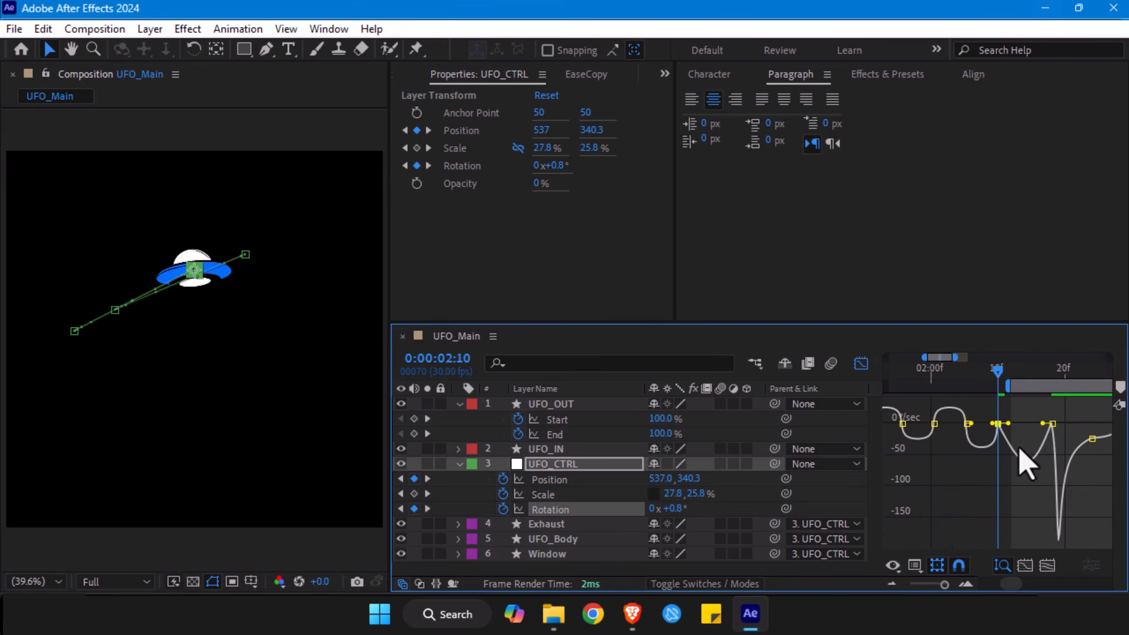
mouse_move(1035, 419)
mouse_down()
mouse_move(1057, 429)
mouse_move(1007, 428)
mouse_move(1027, 422)
mouse_up()
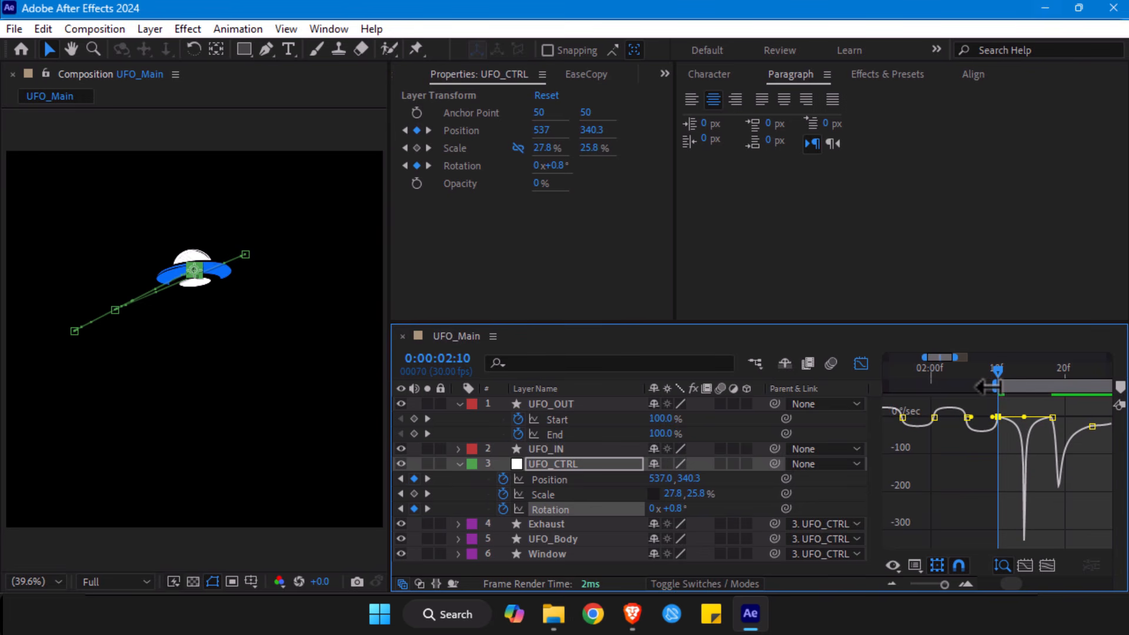
- Preview the UFO's exit from 0:00:02:08, and again with the work area starting at 0:00:01:18
key(space)
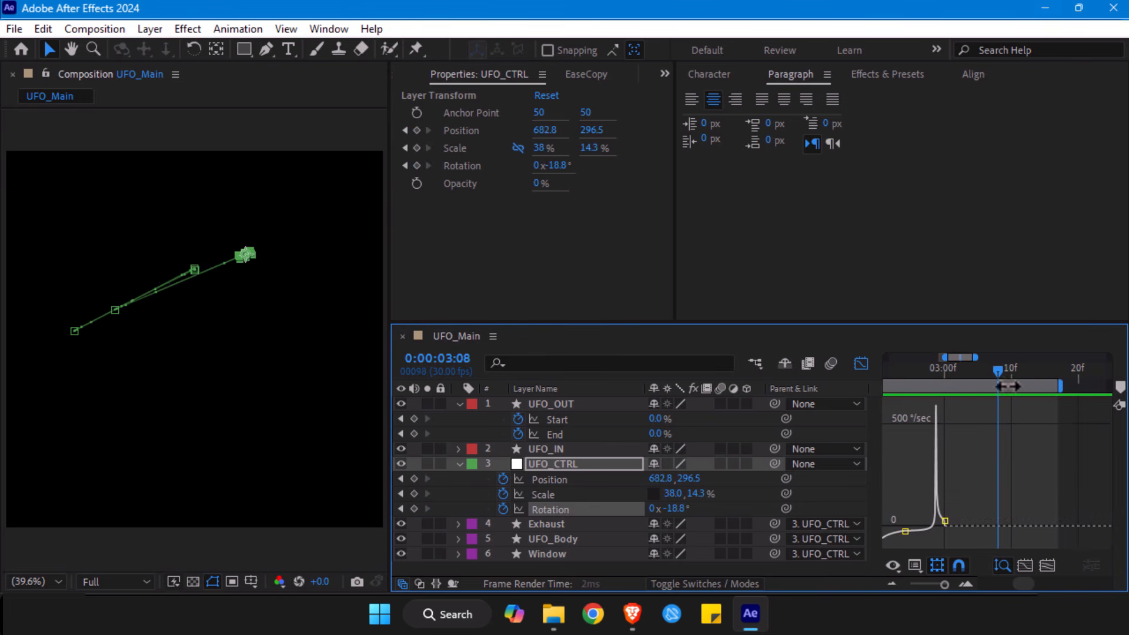
drag(935, 585, 934, 586)
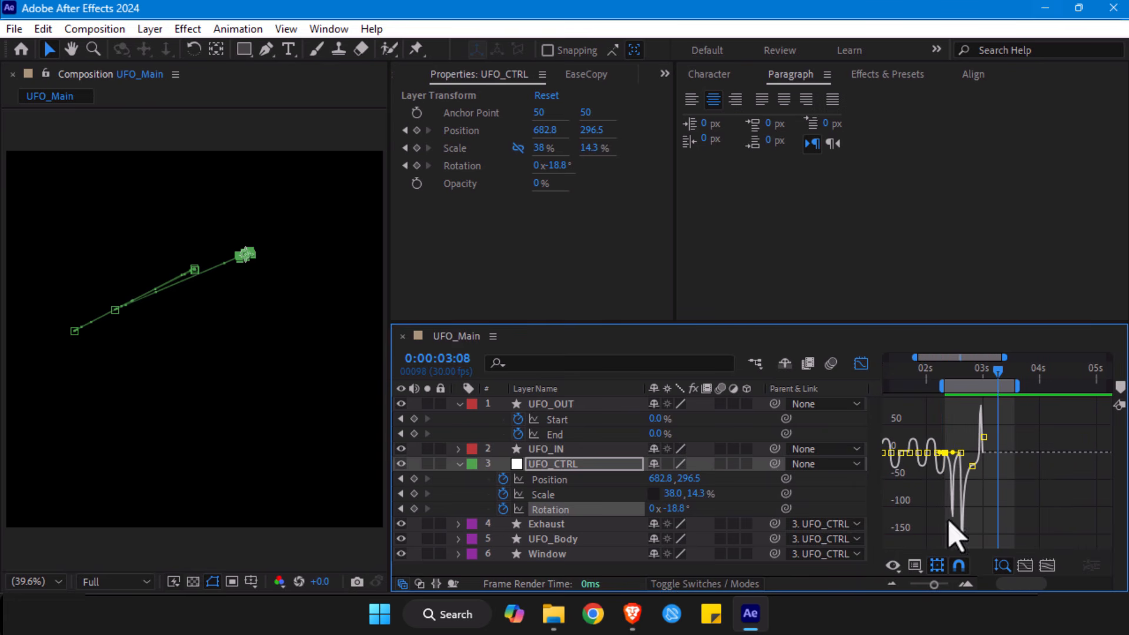
drag(944, 372, 942, 371)
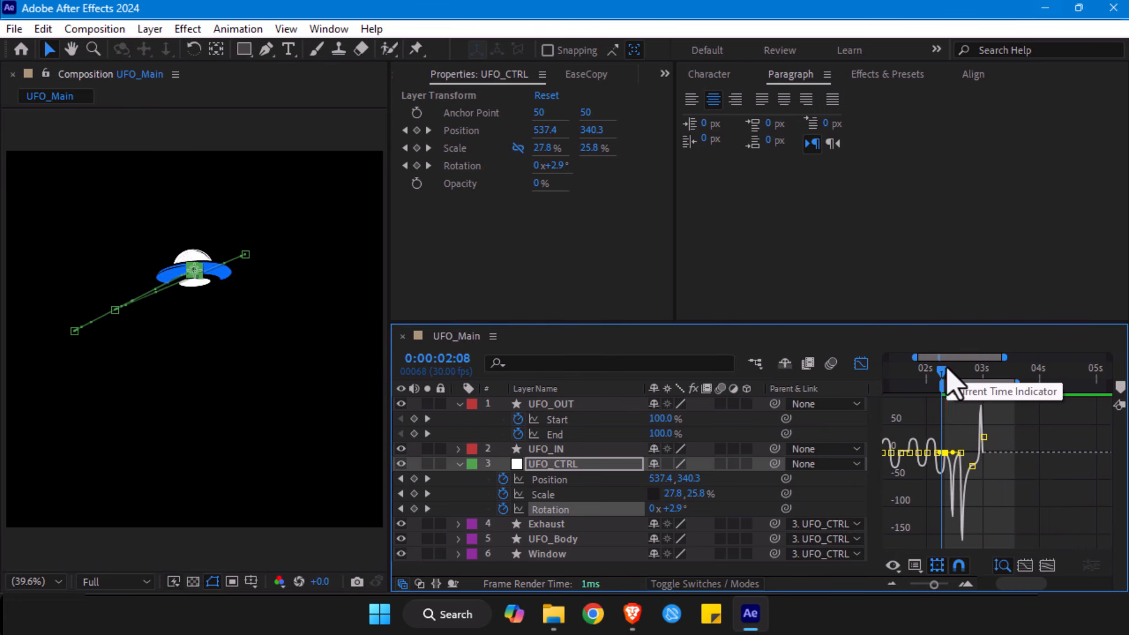
key(space)
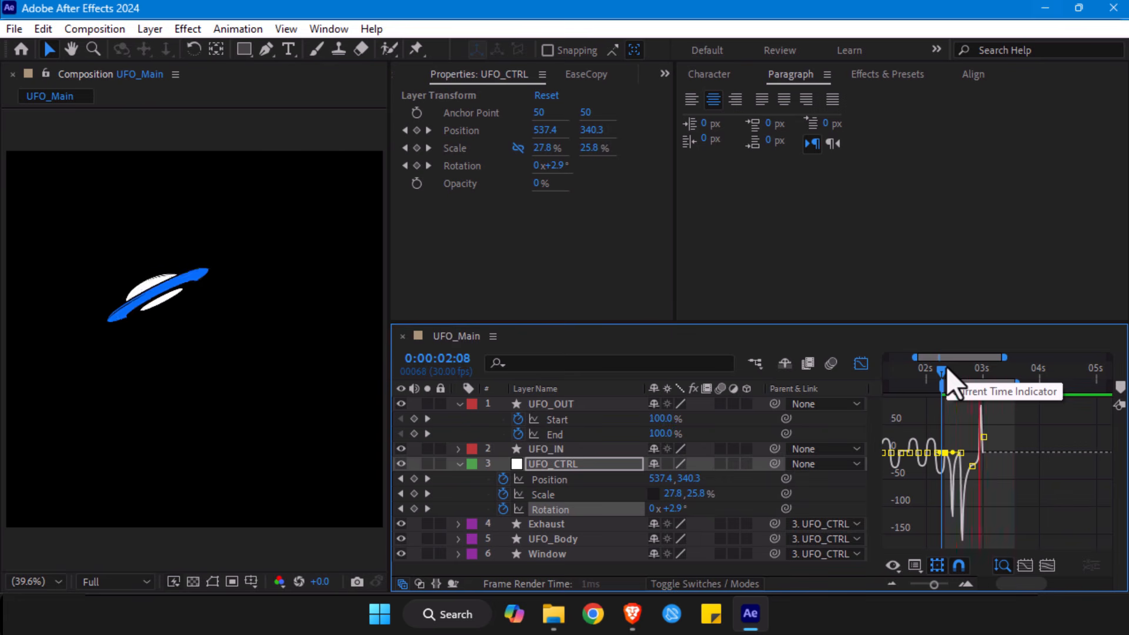
key(space)
drag(942, 386, 889, 386)
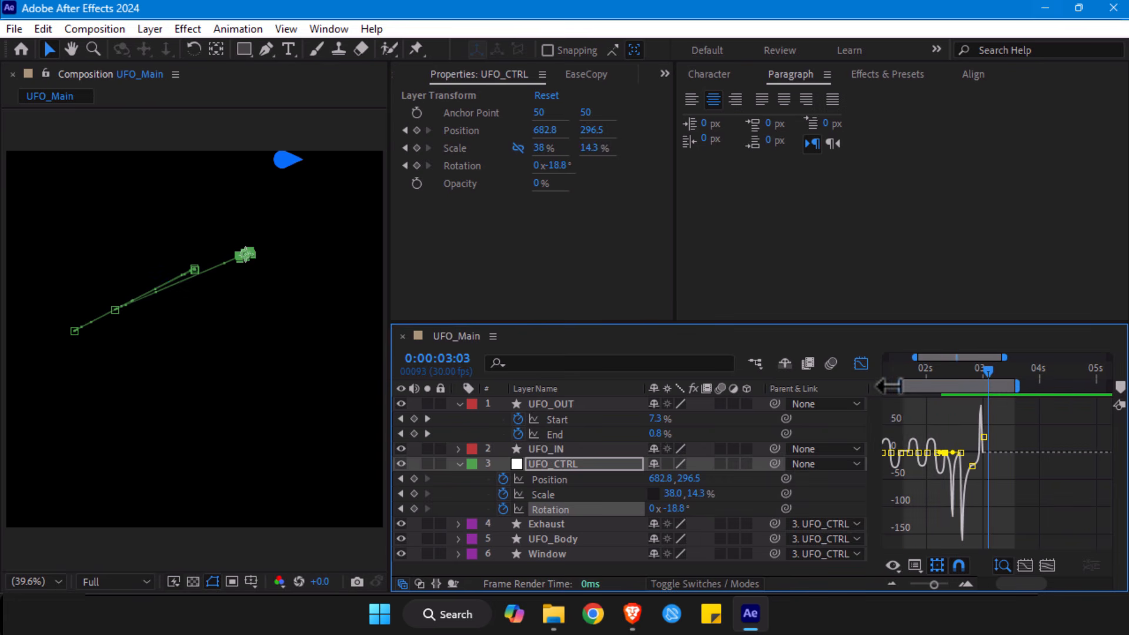
key(space)
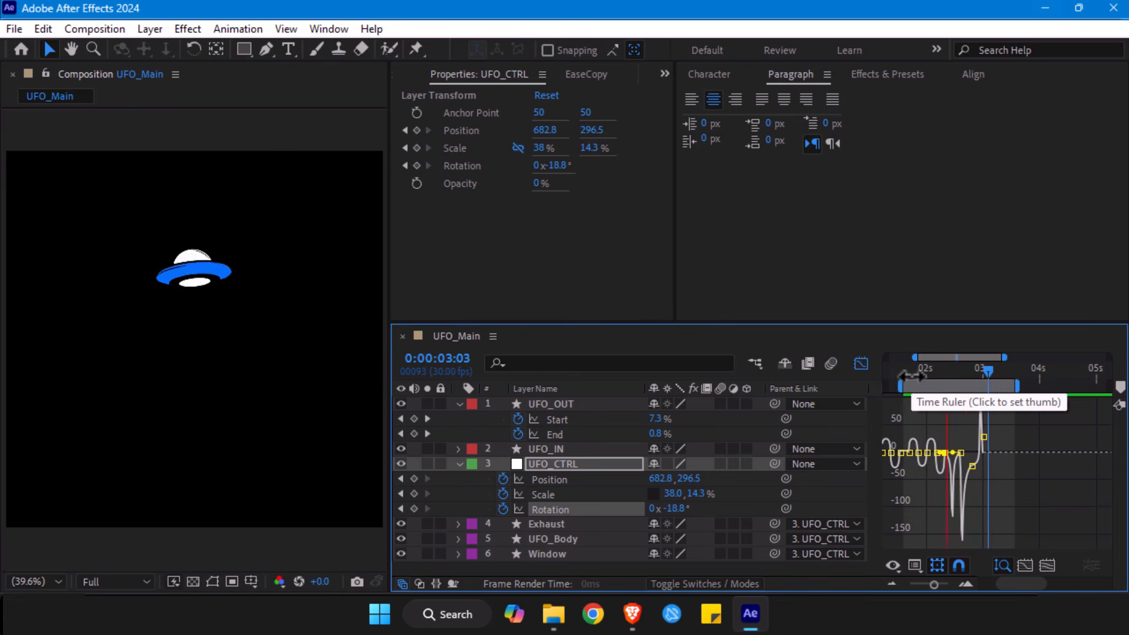
key(space)
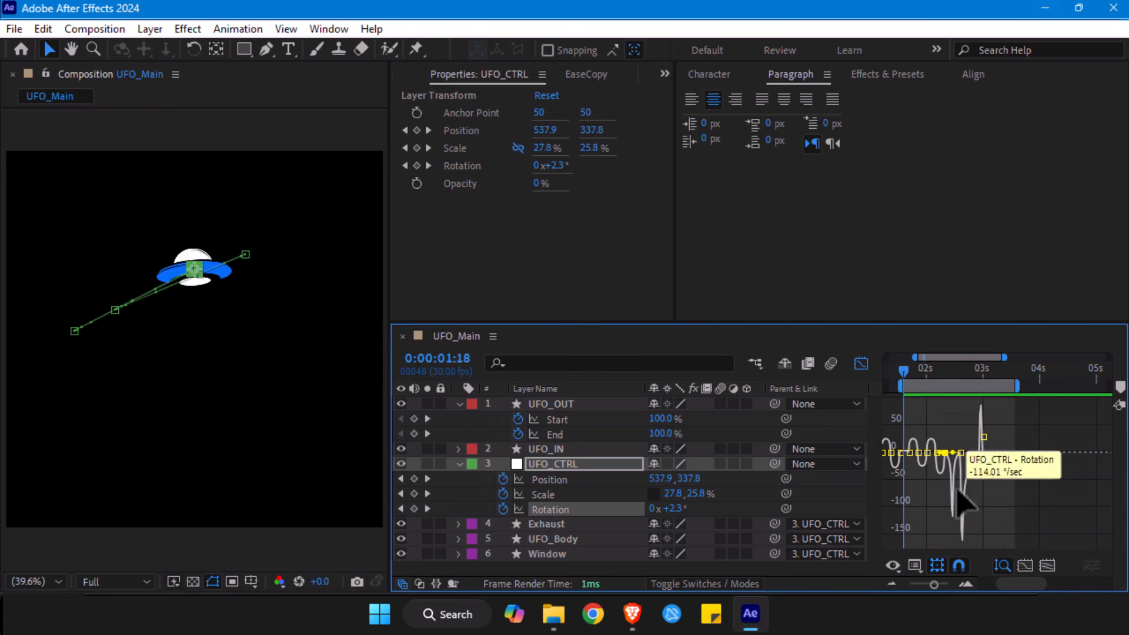
- Shorten the outgoing easing of UFO_CTRL's 0:00:02:10 Rotation keyframe so the speed peaks soon after it, and return to the keyframe view
drag(934, 585, 938, 585)
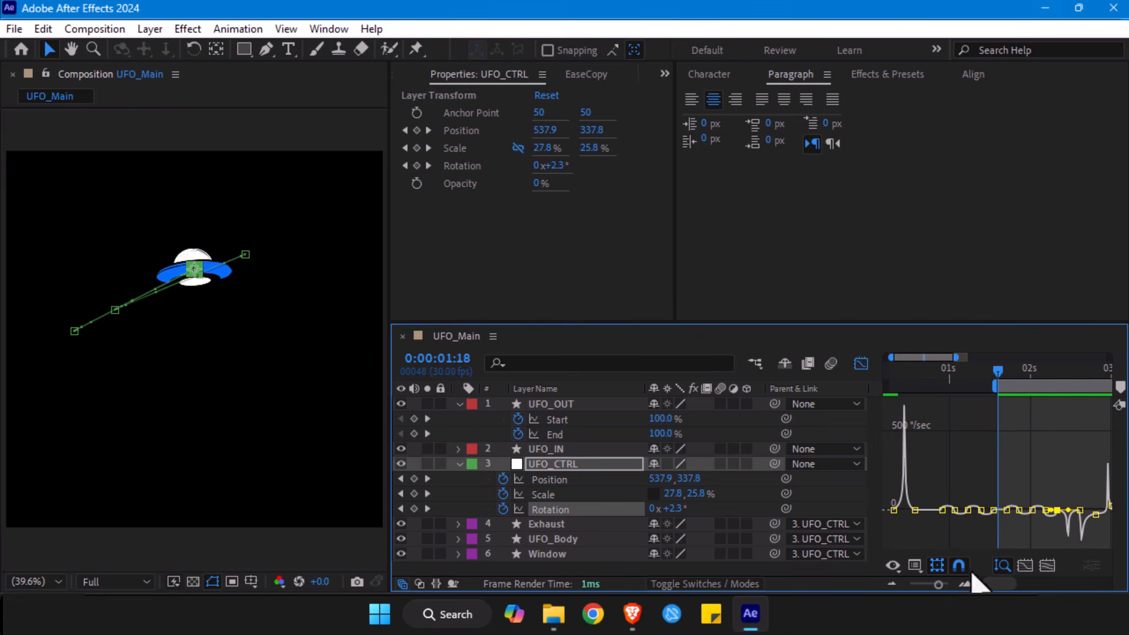
key(z)
click(1082, 525)
click(1083, 527)
click(1043, 464)
key(space)
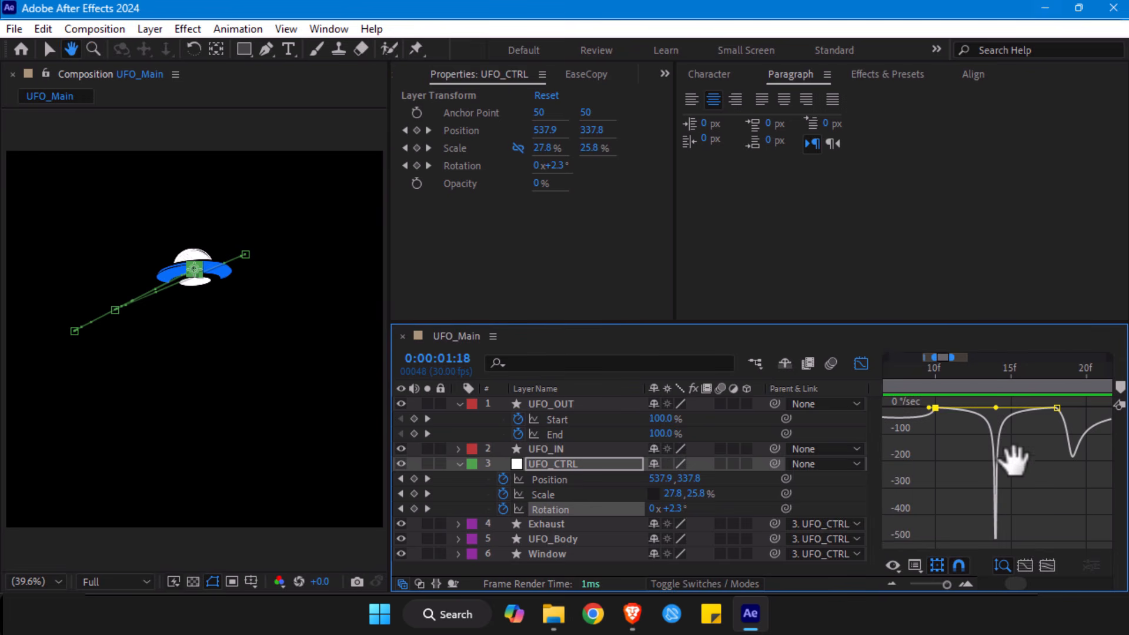
key(v)
click(1057, 408)
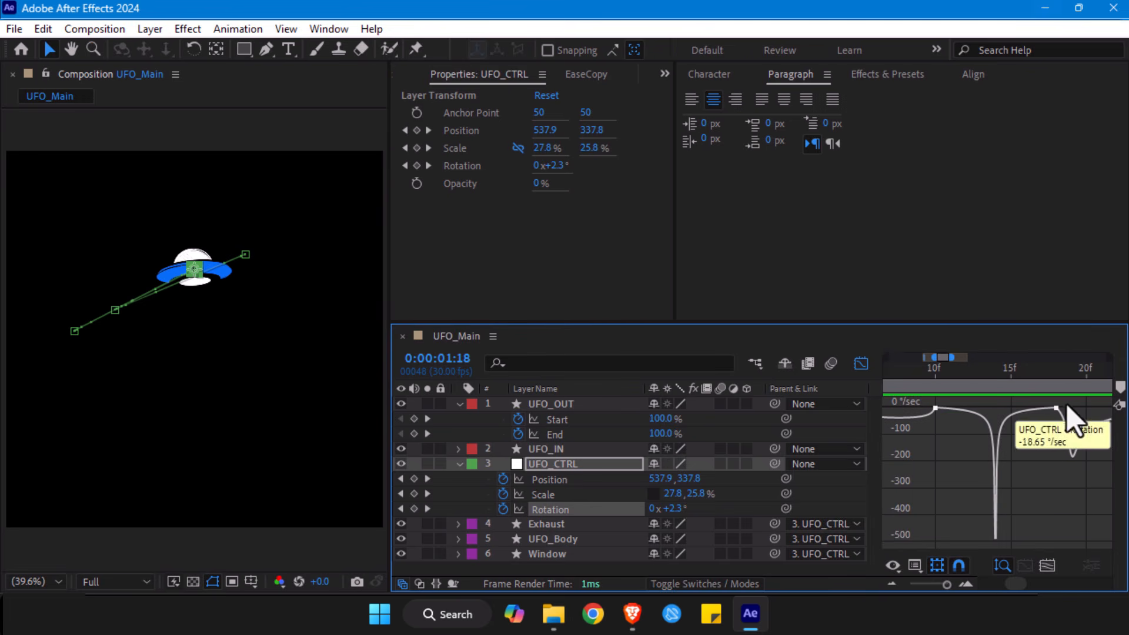
mouse_move(998, 408)
mouse_down()
mouse_move(958, 407)
mouse_move(983, 415)
mouse_up()
drag(936, 374, 955, 408)
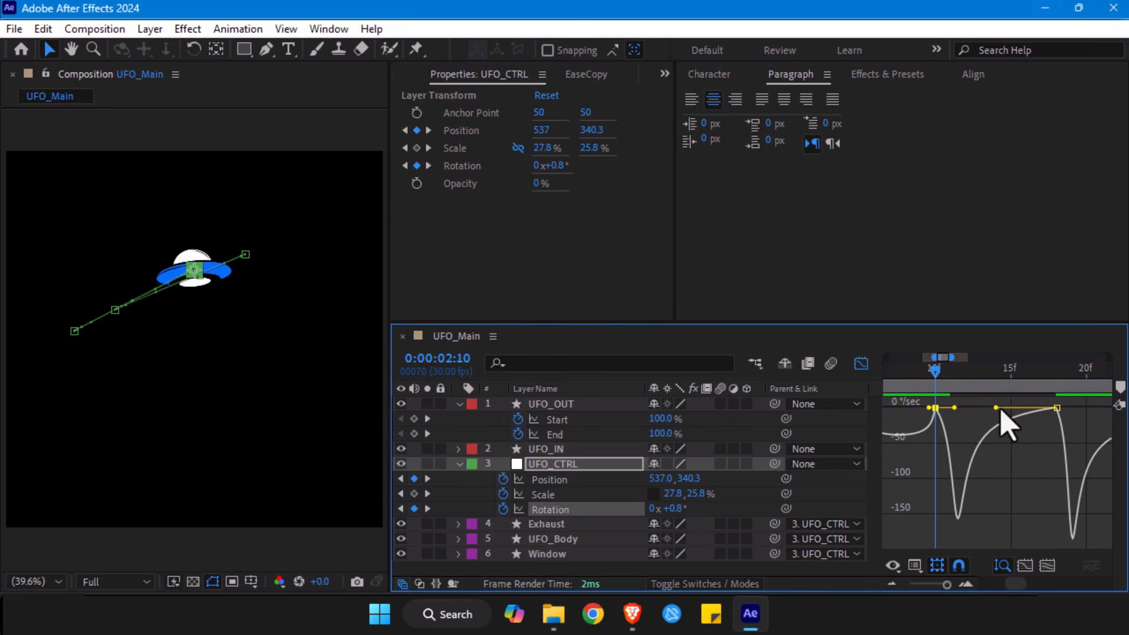
drag(946, 584, 940, 586)
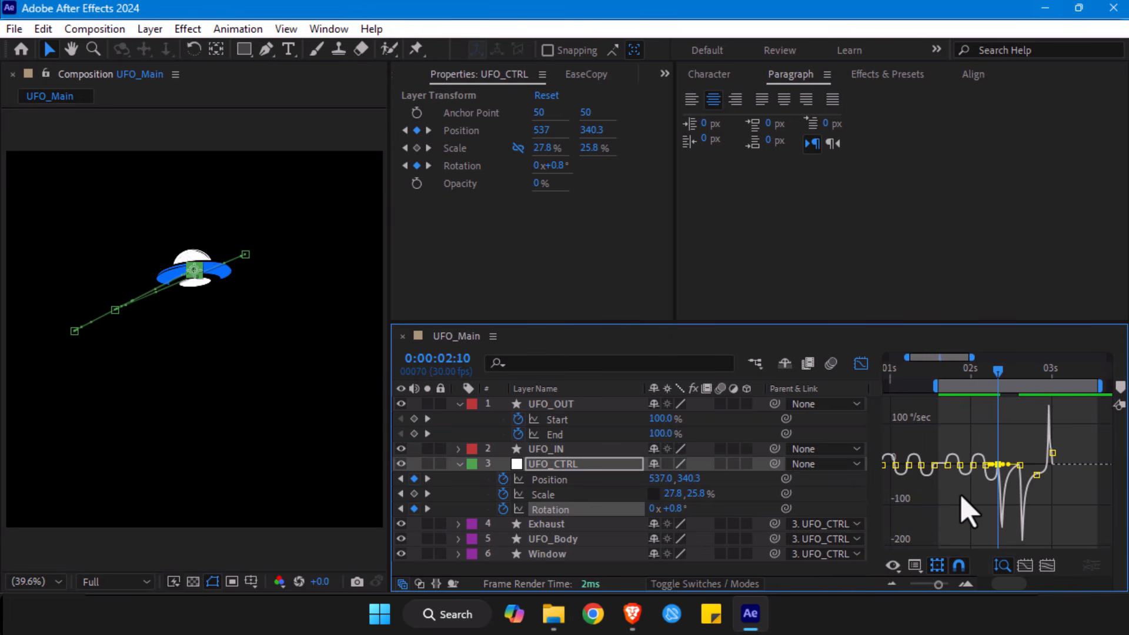
drag(942, 495, 1015, 499)
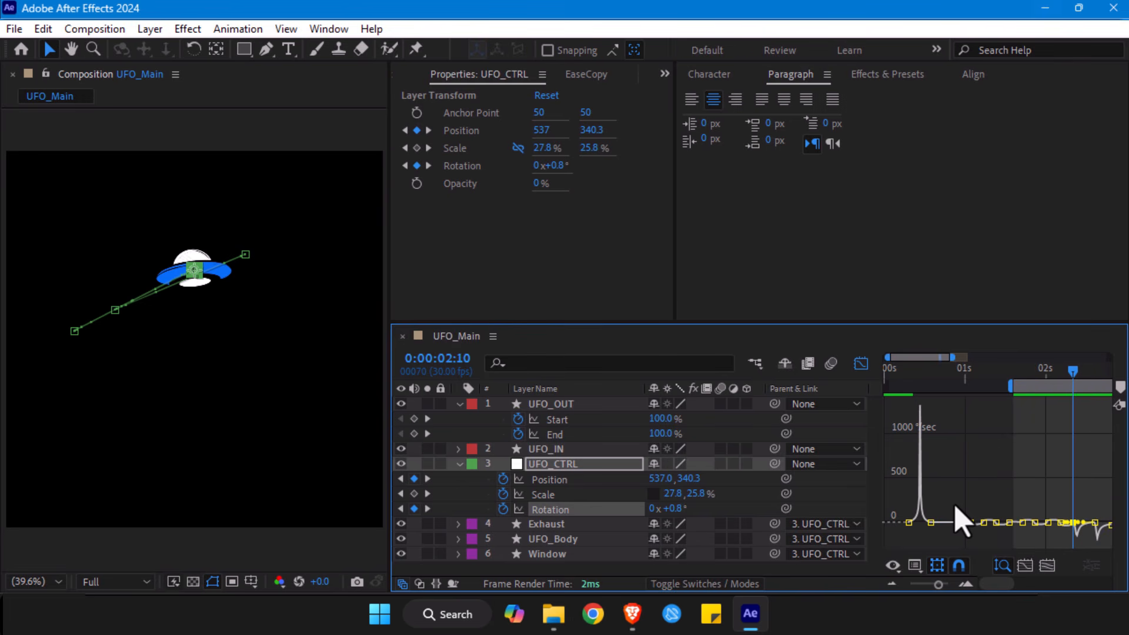
click(861, 364)
drag(945, 478, 1060, 512)
right_click(1060, 511)
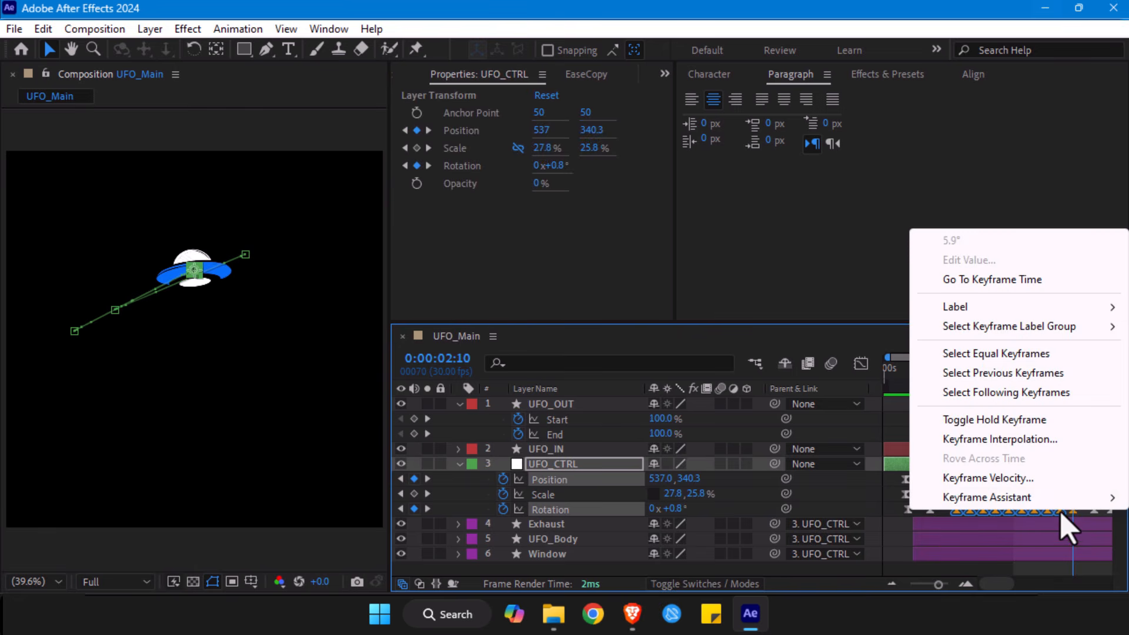
click(944, 528)
drag(947, 500, 1057, 514)
right_click(1057, 514)
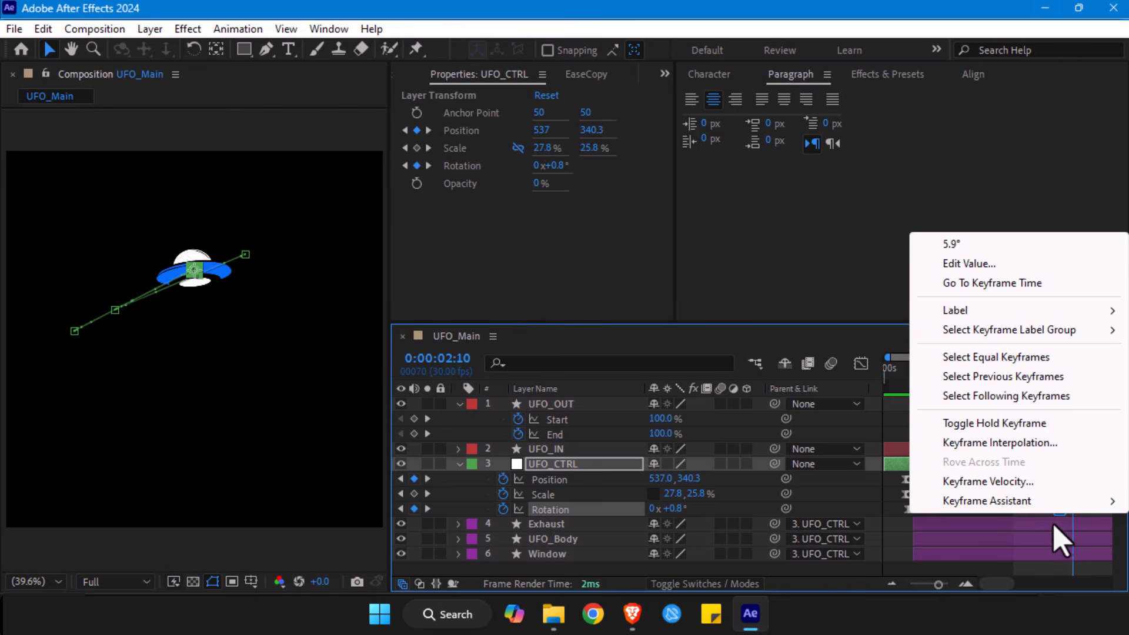
click(889, 523)
- Apply Easy Ease to UFO_CTRL's hovering Rotation keyframes preceding the one at 0:00:02:10
drag(952, 498, 1066, 518)
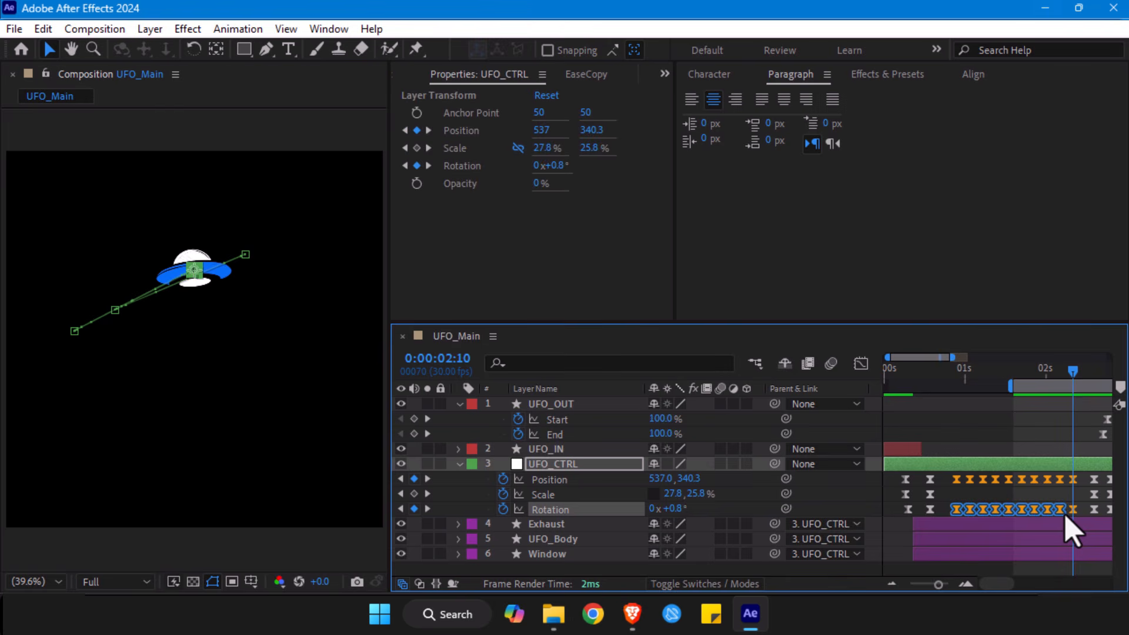
right_click(1061, 511)
mouse_move(1017, 496)
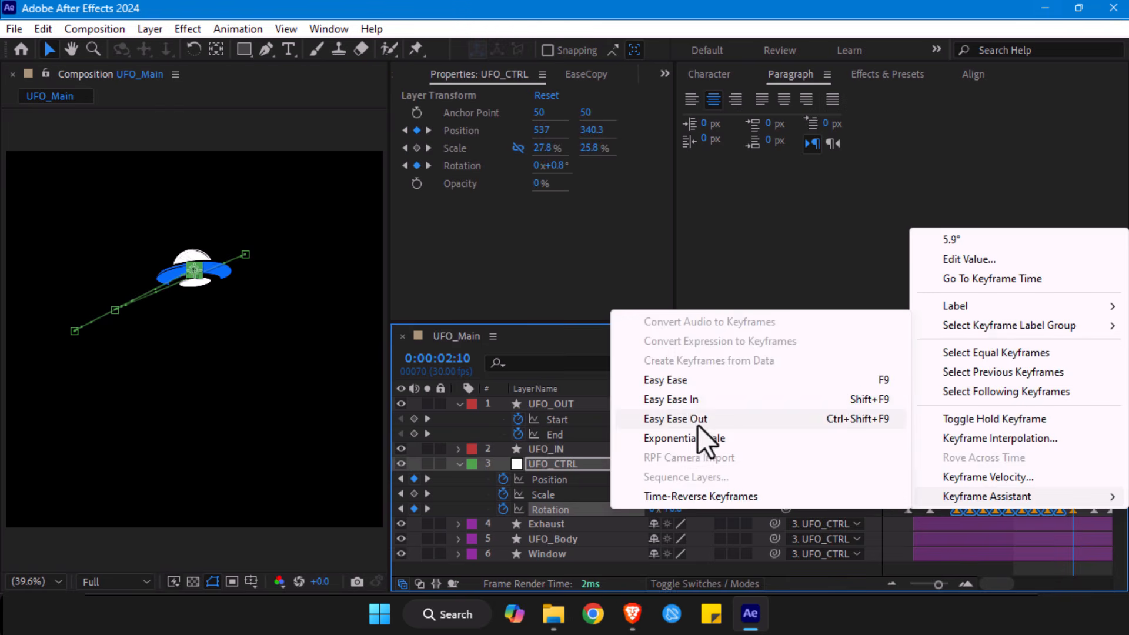
click(675, 383)
- Start the work area at the UFO's entrance and preview the hovering rotation
drag(1004, 382, 911, 385)
click(954, 372)
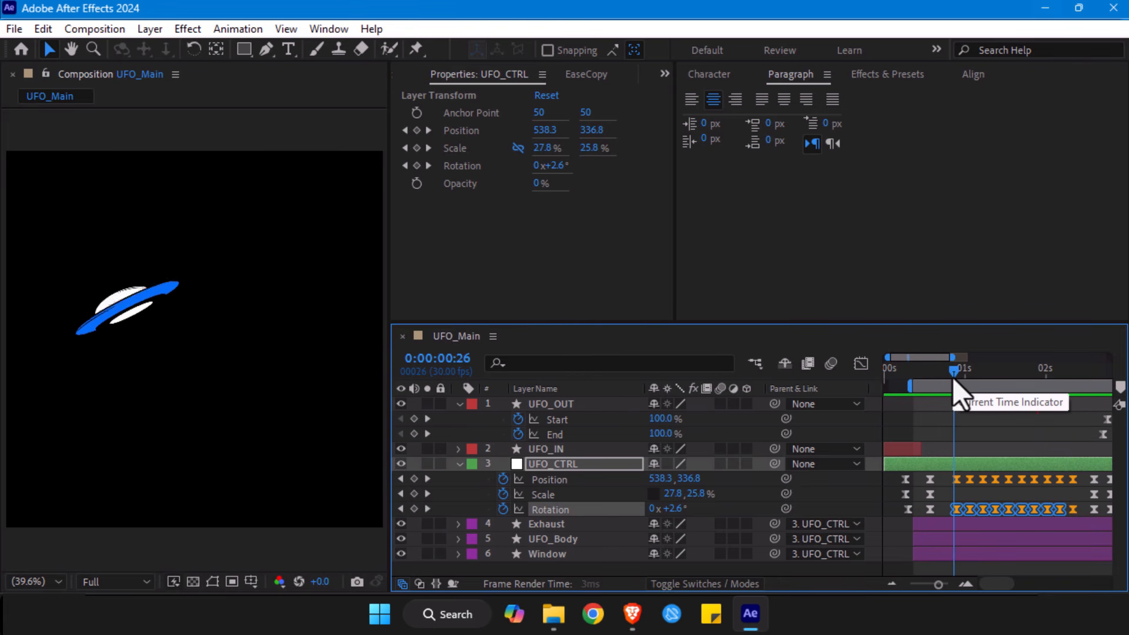
key(space)
click(920, 375)
- Try raising all of UFO_CTRL's Rotation keyframes together to about 13.7° at 0:00:02:05, and undo it
mouse_move(926, 378)
mouse_down()
mouse_move(950, 379)
mouse_move(910, 379)
mouse_up()
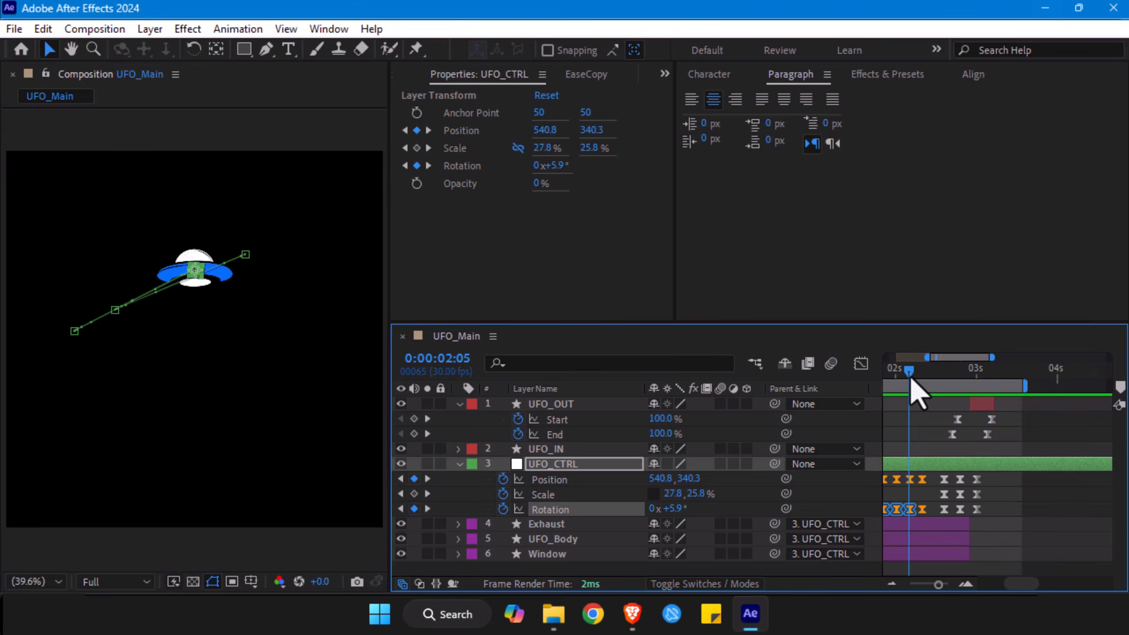
click(700, 511)
click(676, 509)
right_click(676, 510)
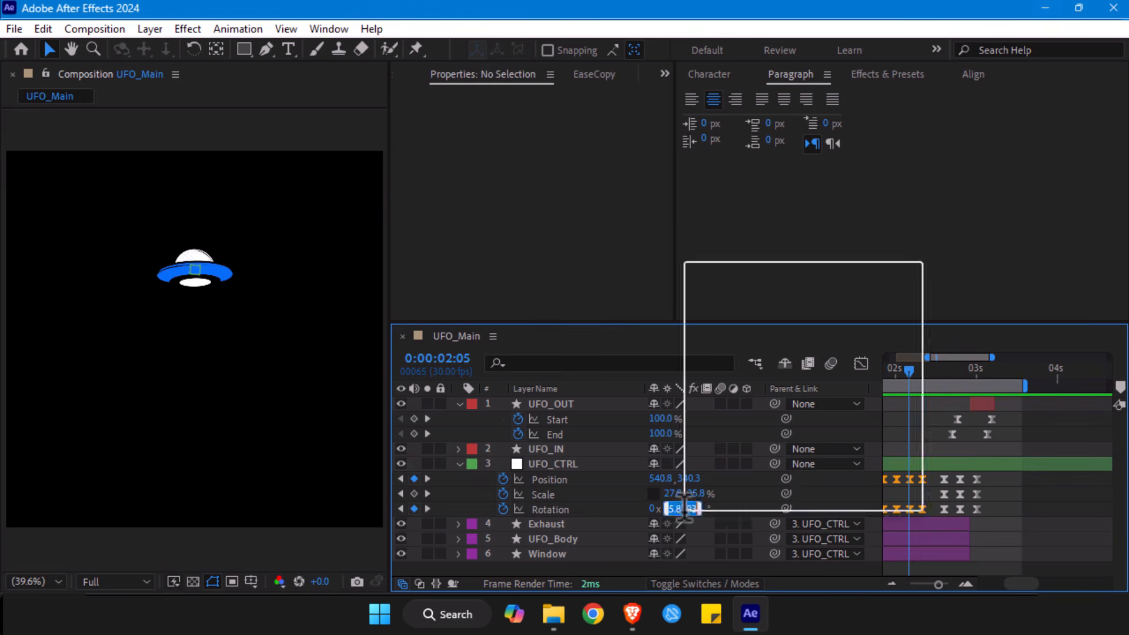
click(574, 524)
click(597, 510)
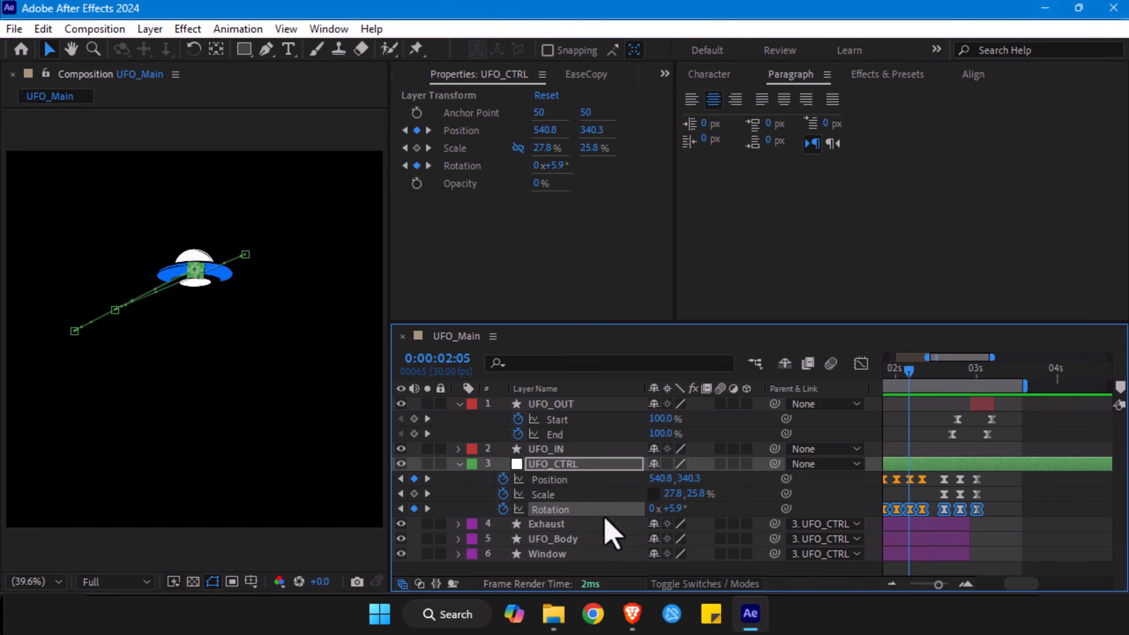
drag(682, 511, 737, 511)
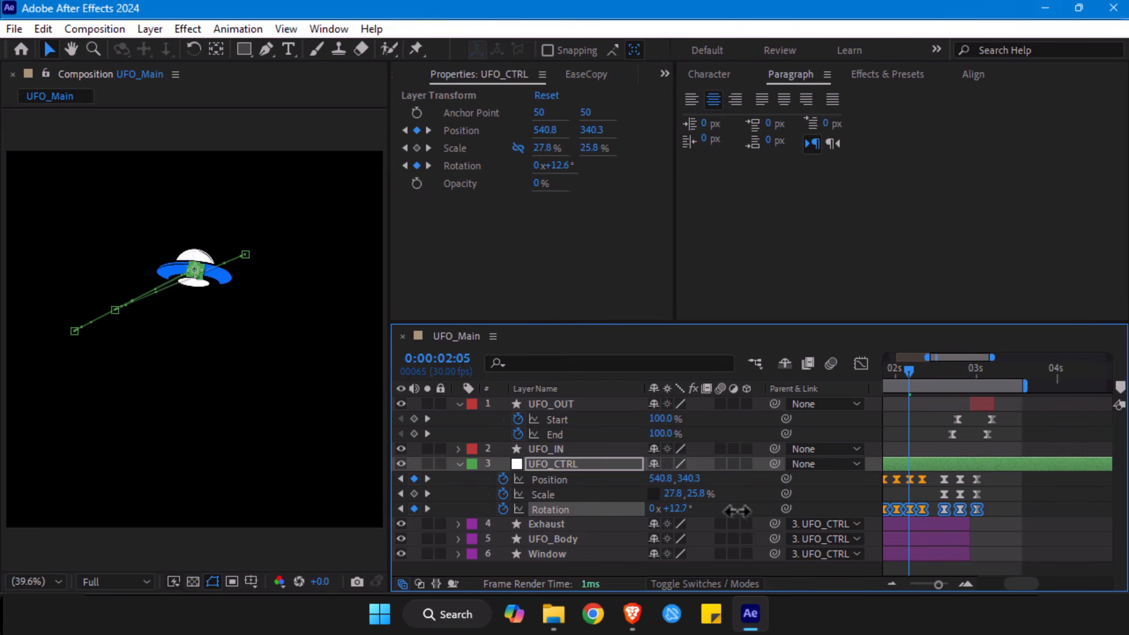
click(1033, 521)
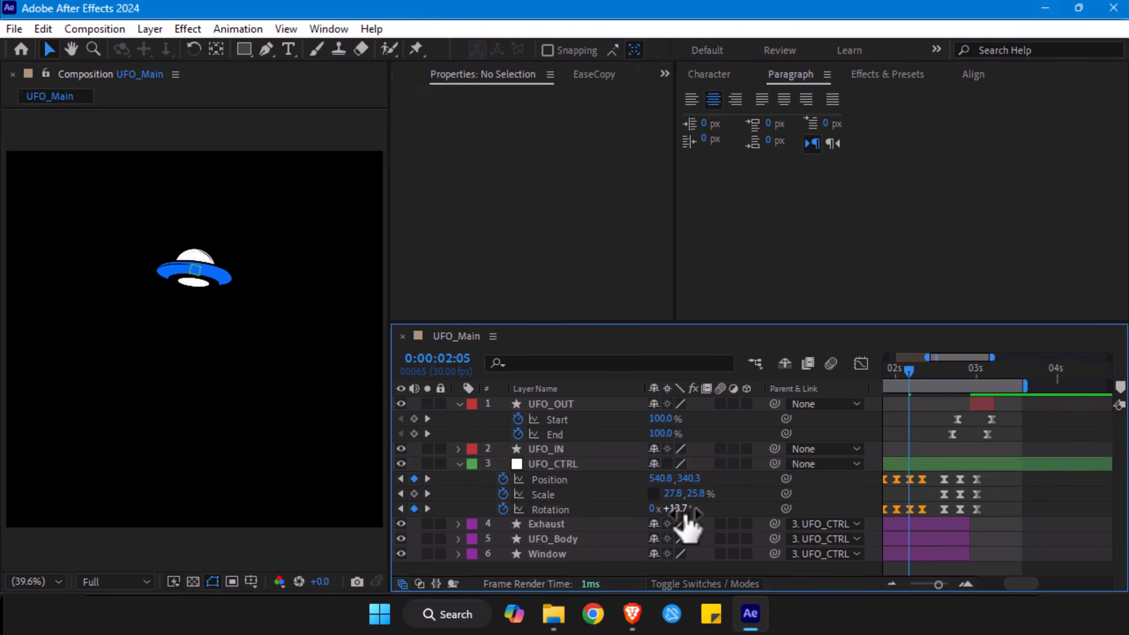
key(ctrl+z)
click(735, 511)
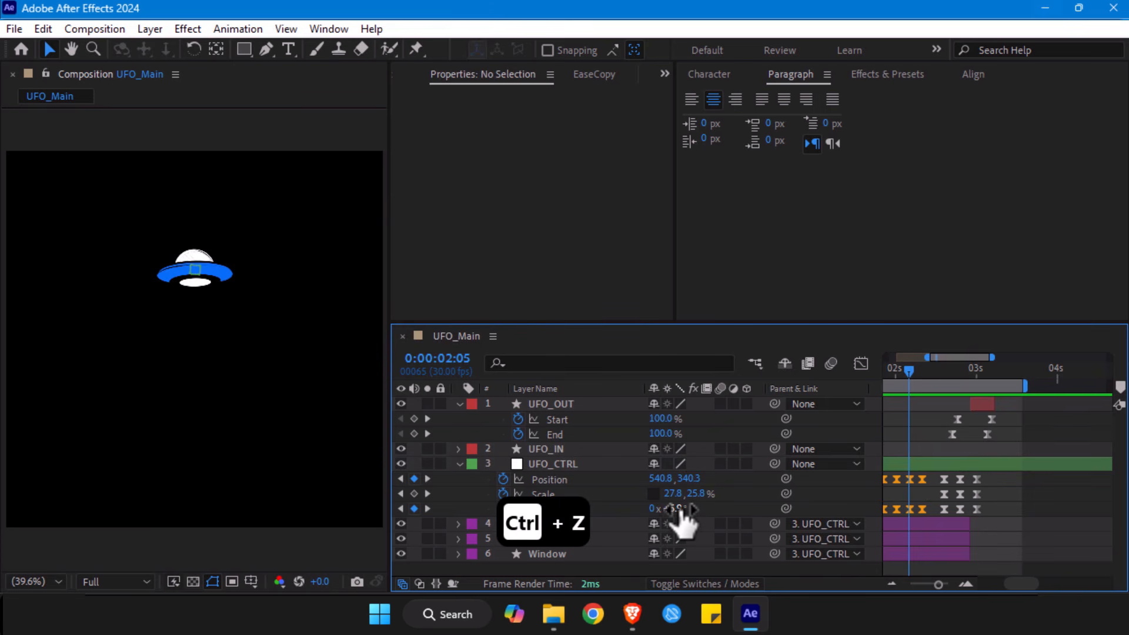
- Increase UFO_CTRL's rotation at the 0:00:02:05 keyframe alone, extend the work area to the composition's start and preview the animation
drag(682, 510, 737, 512)
drag(918, 368, 974, 397)
drag(981, 381, 803, 375)
key(space)
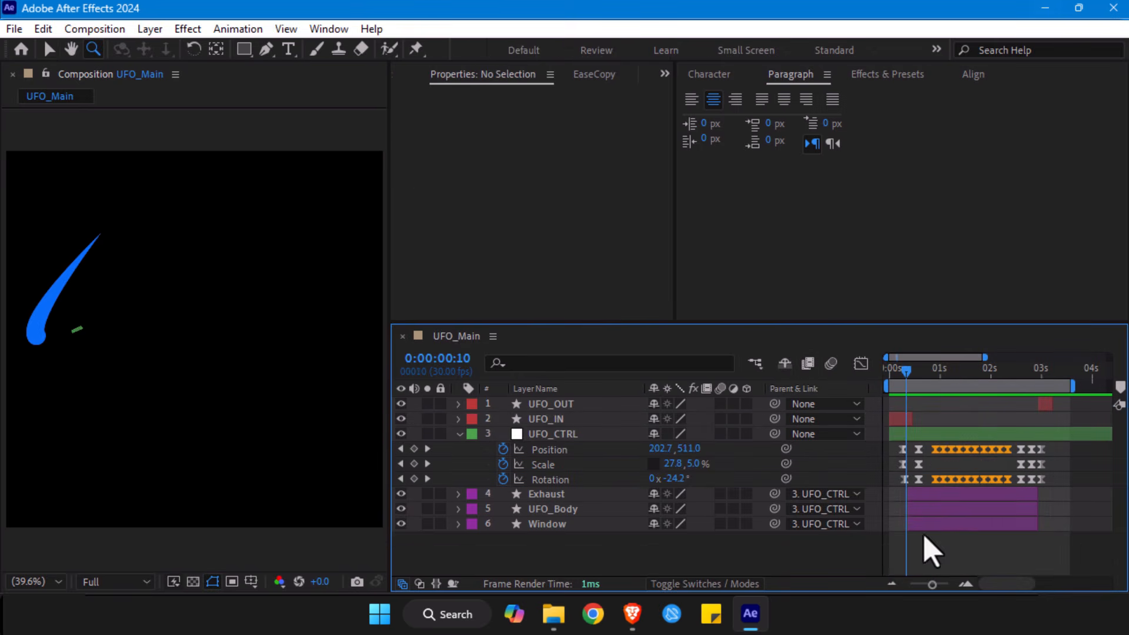
- Examine the handover from the UFO_IN trail to the UFO body layers around 0:00:00:11 at frame level
drag(912, 374, 913, 379)
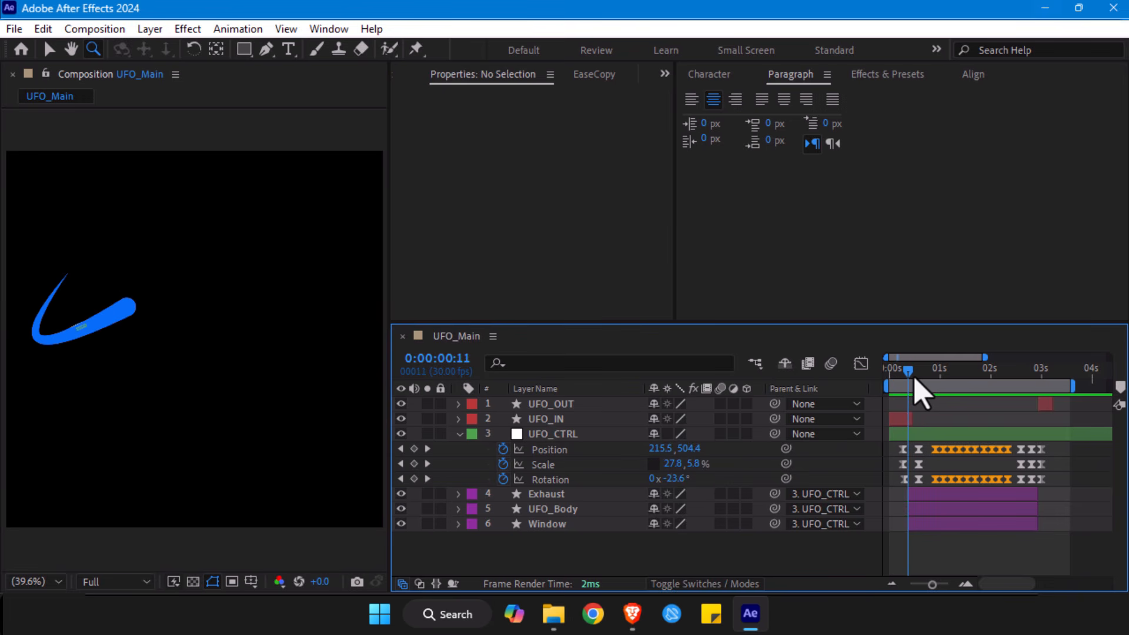
click(909, 418)
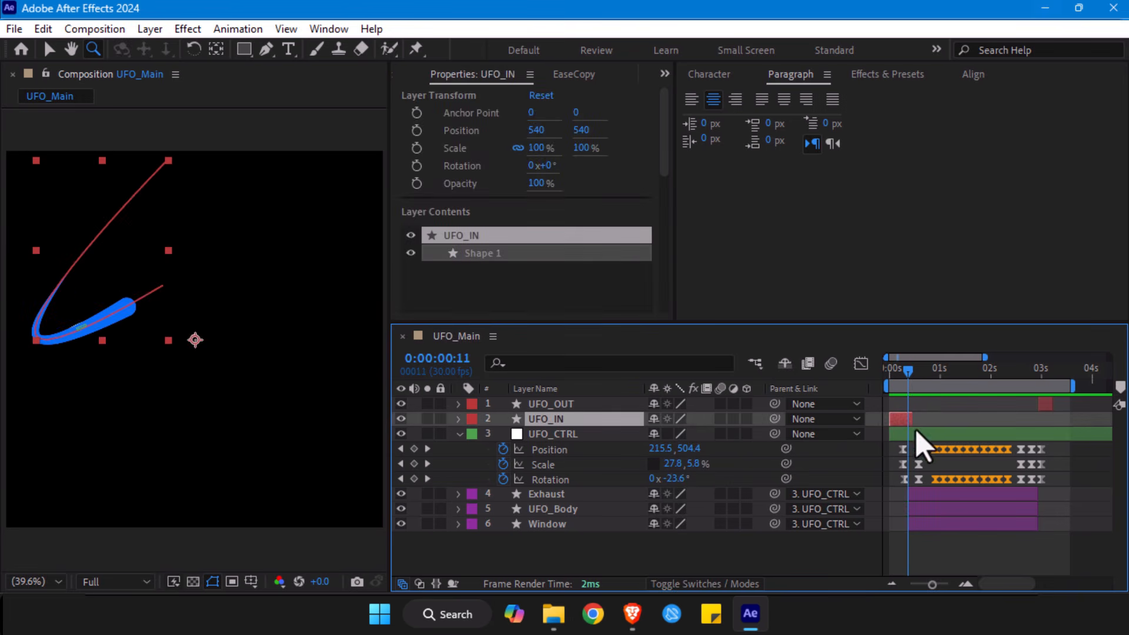
drag(931, 585, 948, 588)
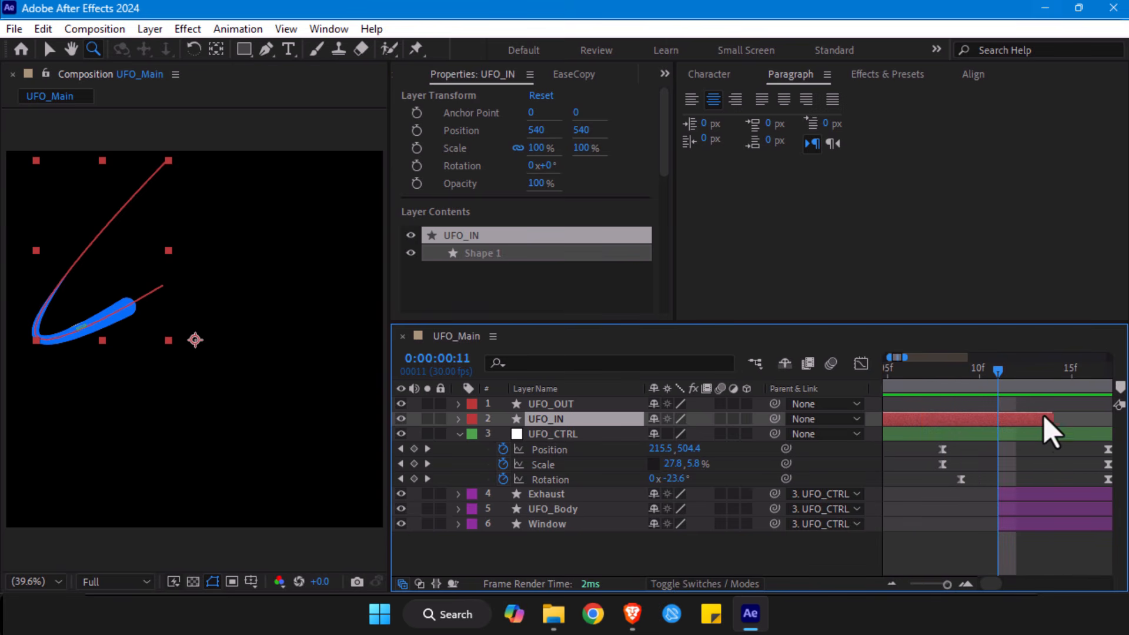
key(minus)
key(minus)
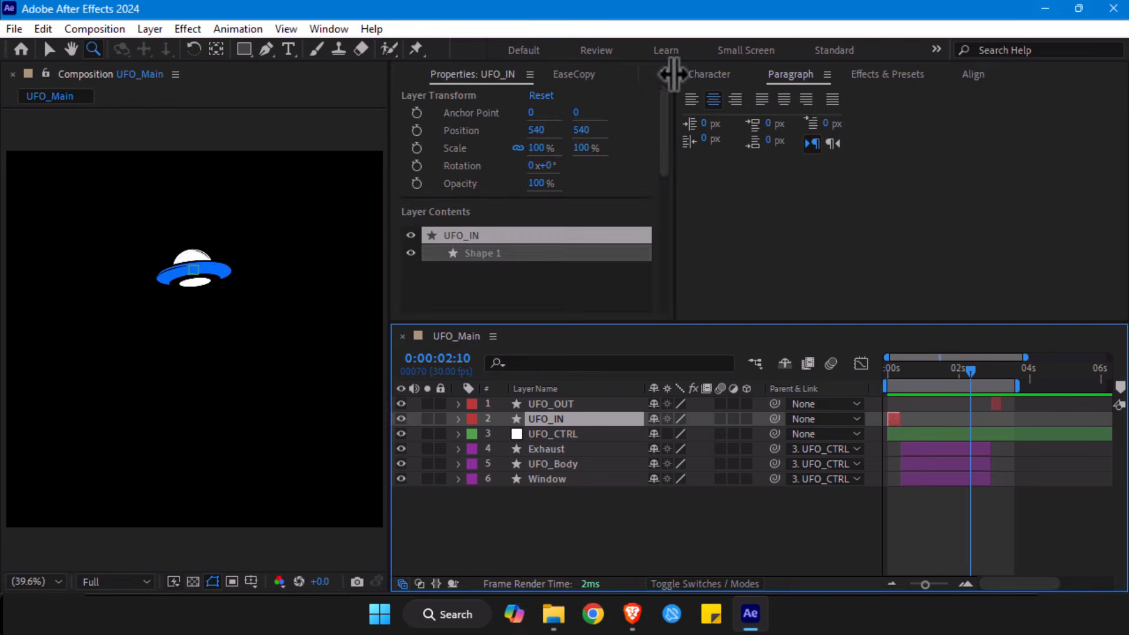
- Review UFO_CTRL's keyframes and the UFO's exit at 0:00:03:00, then collapse the layer's properties and clear the selection
key(ctrl+0)
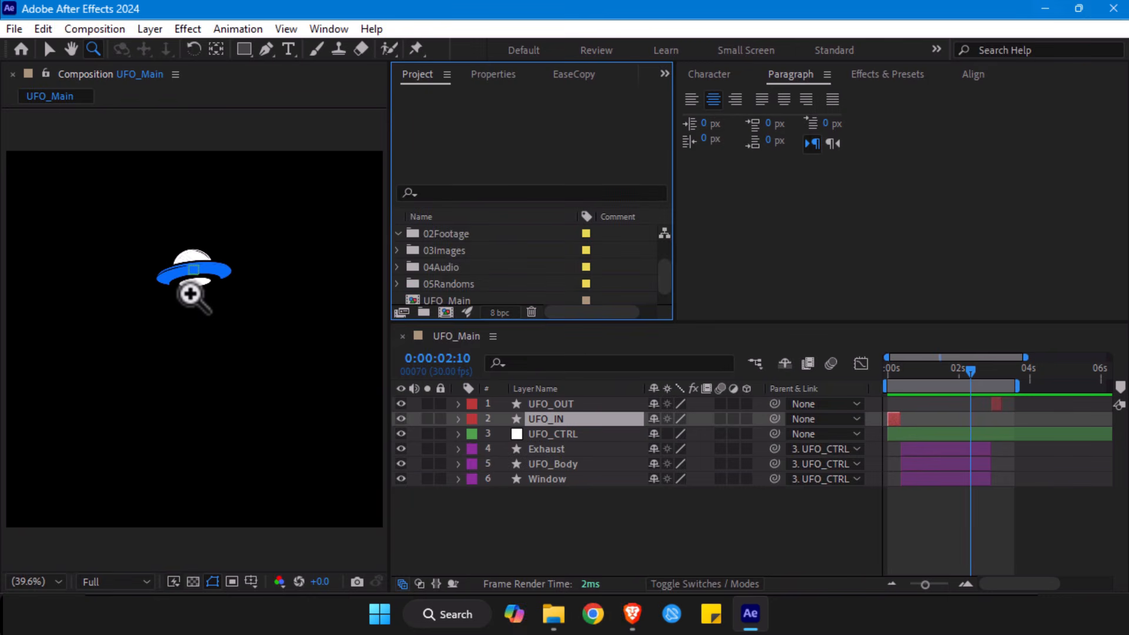
key(v)
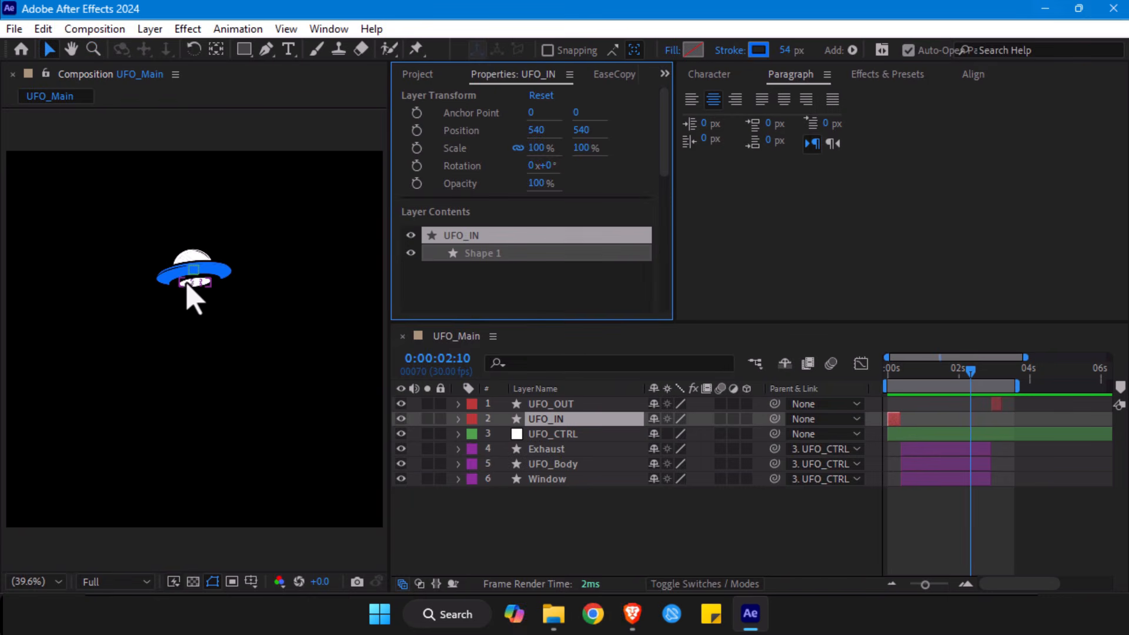
click(568, 448)
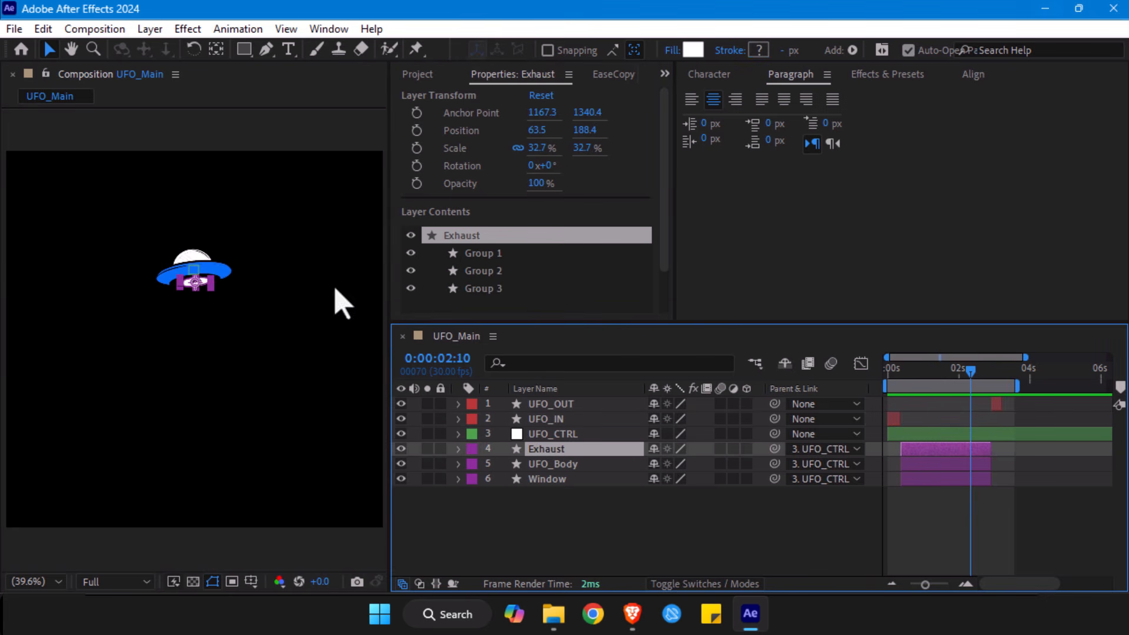
click(669, 503)
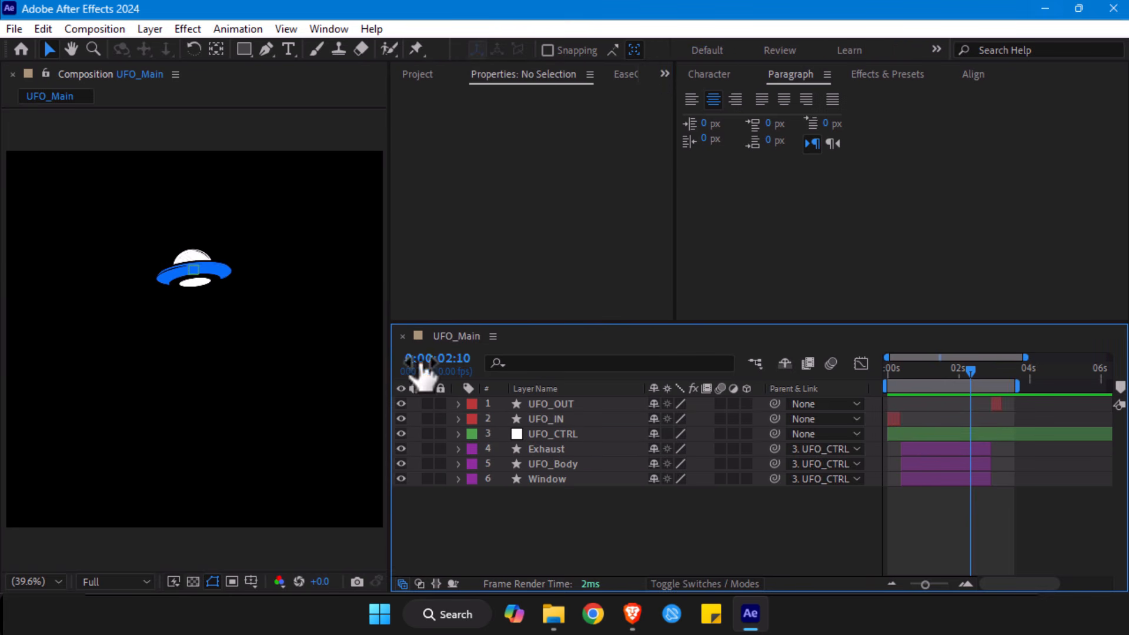
click(988, 435)
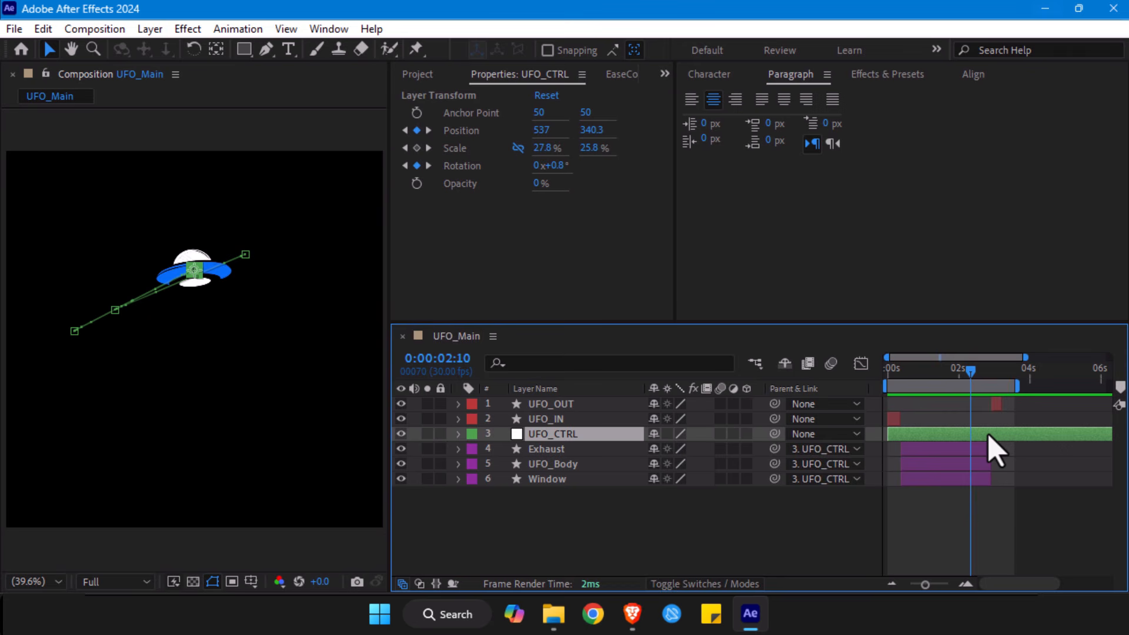
key(u)
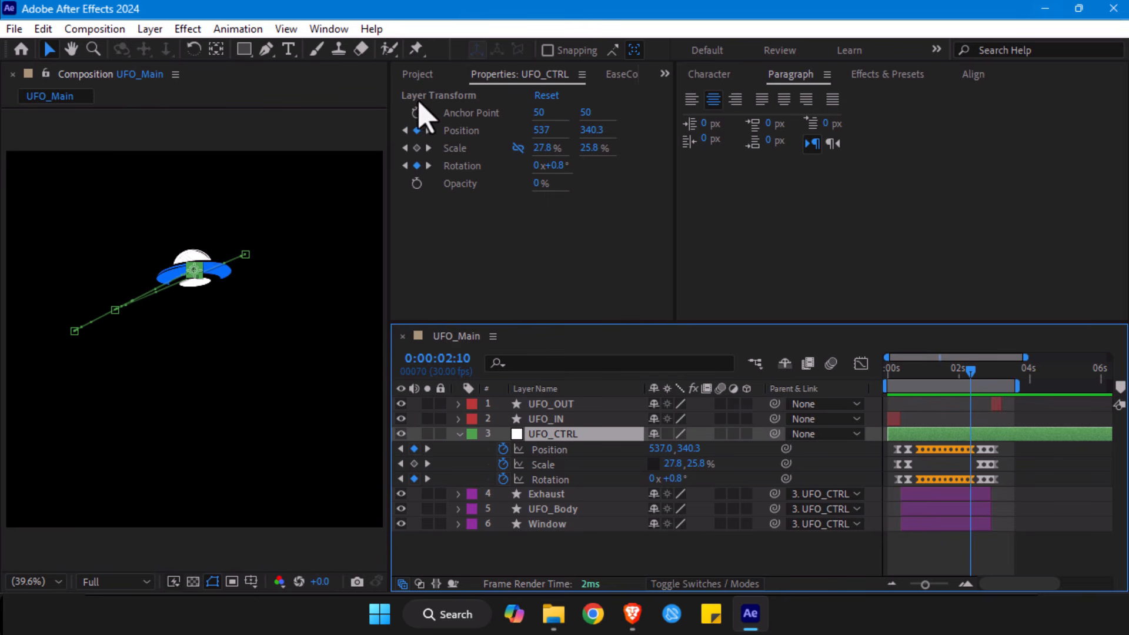
click(418, 75)
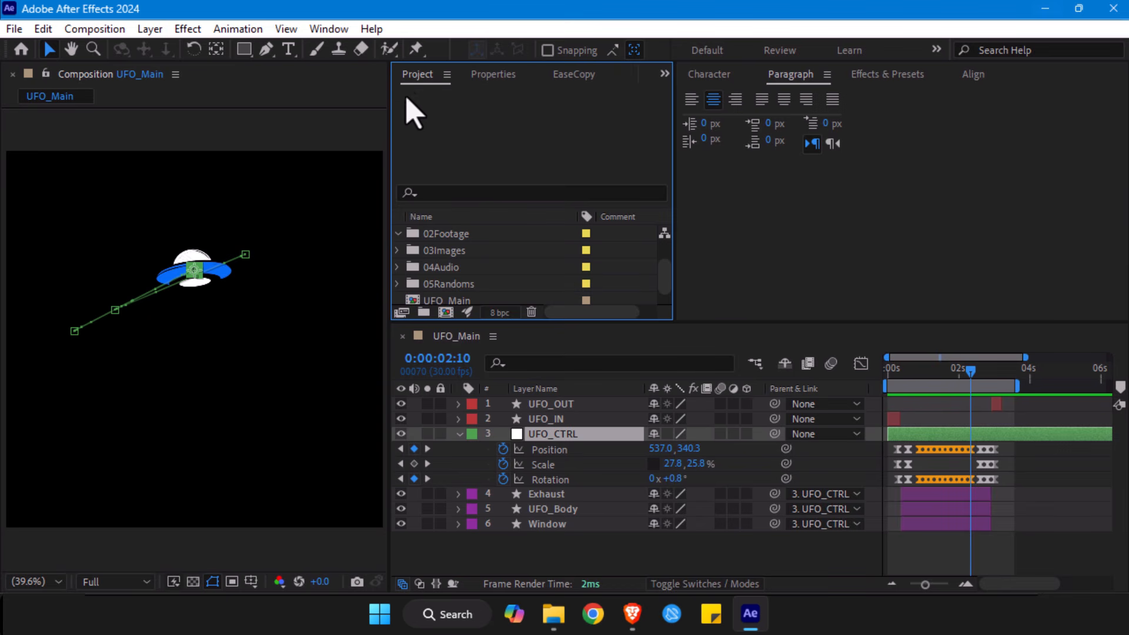
mouse_move(976, 373)
mouse_down()
mouse_move(1015, 382)
mouse_move(993, 376)
mouse_up()
scroll(483, 251, up, 2)
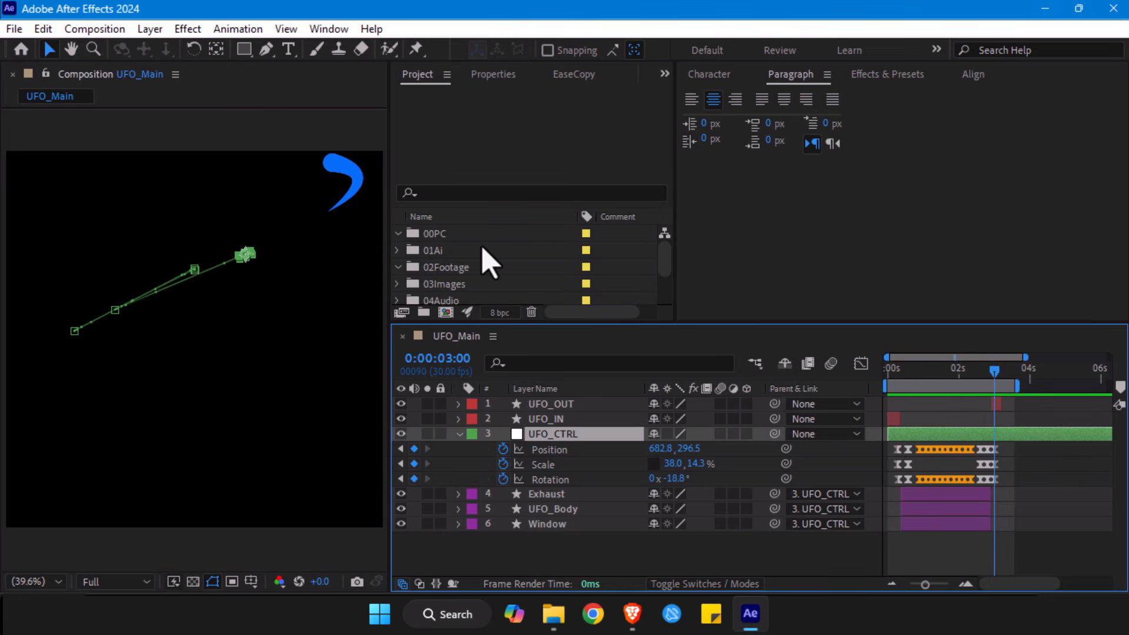
click(459, 434)
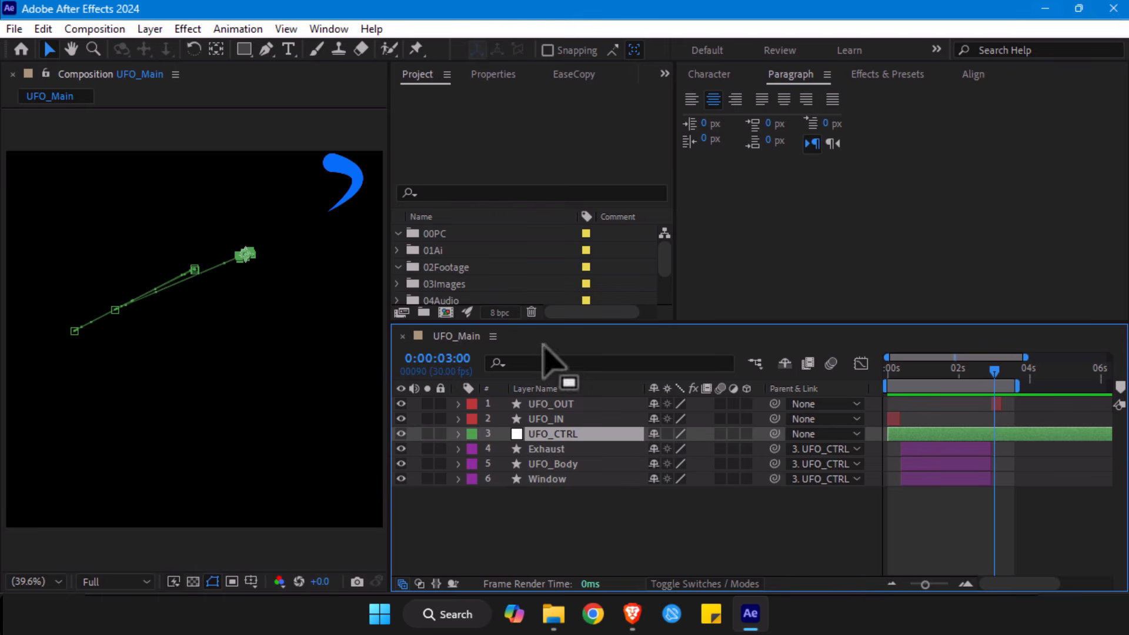
click(541, 520)
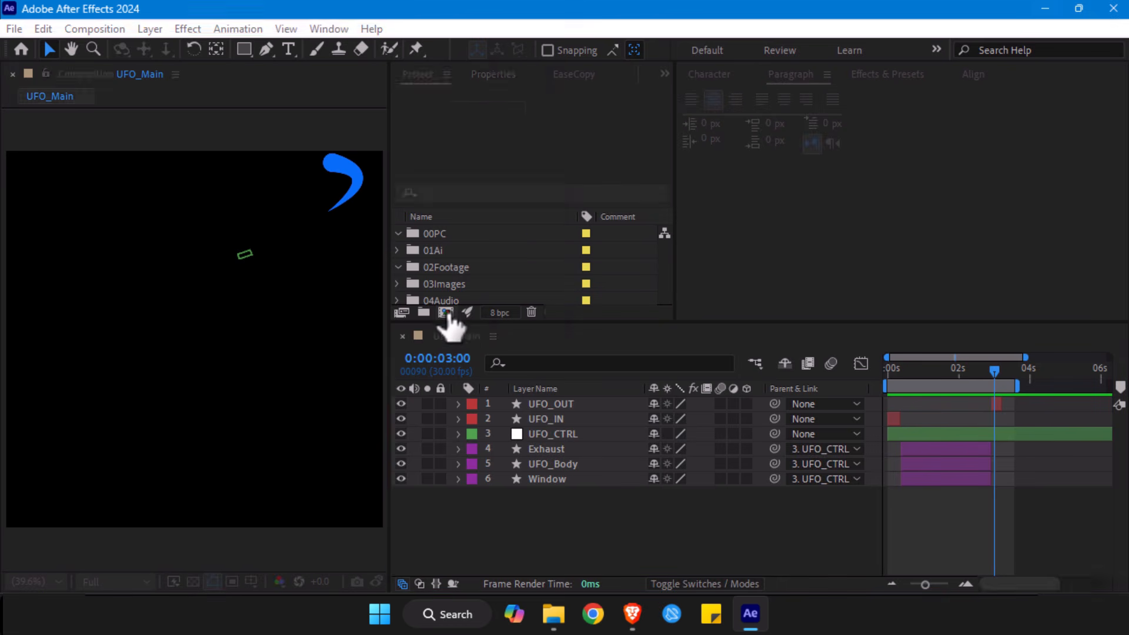
- Create a 1080x1080, 30 fps, 10-second composition named Wave and store it in the 00PC folder
click(445, 312)
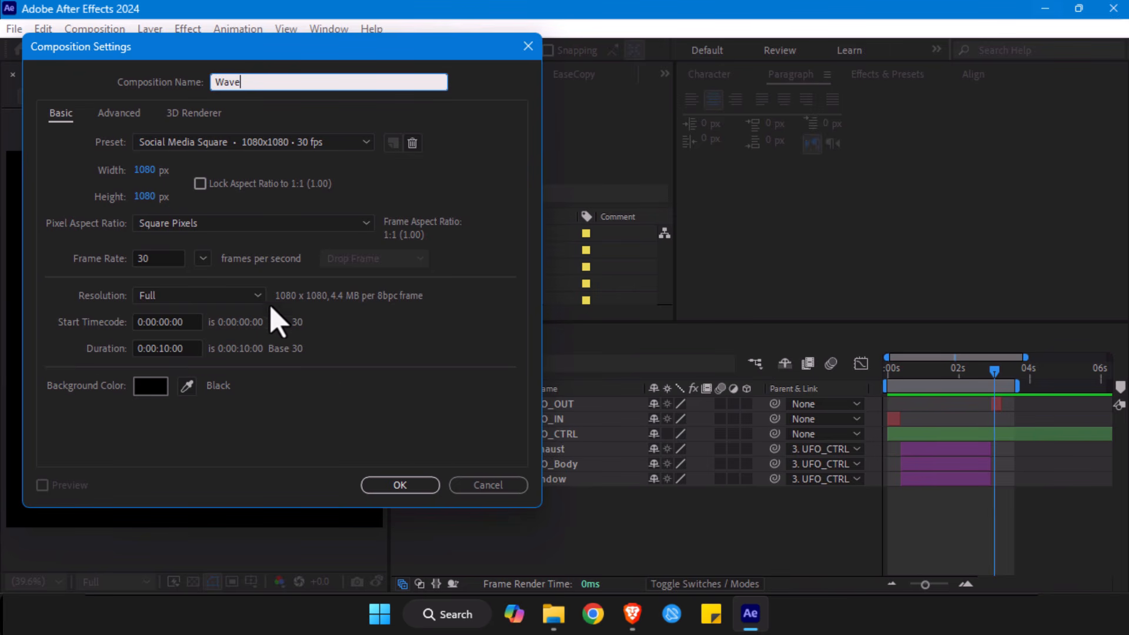
click(422, 489)
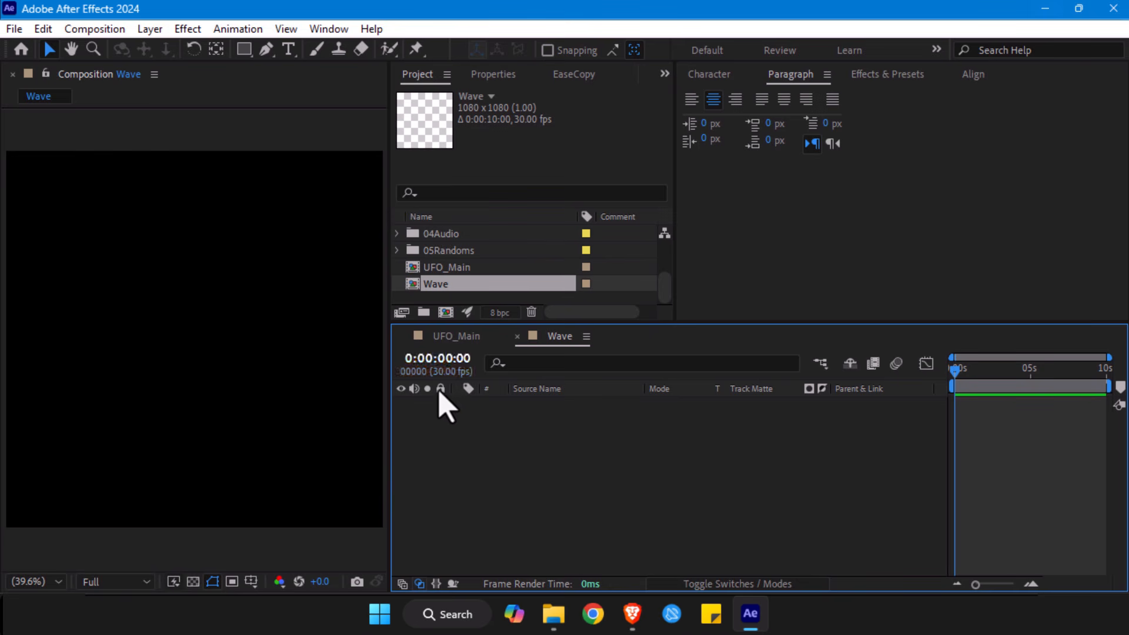
drag(448, 284, 453, 234)
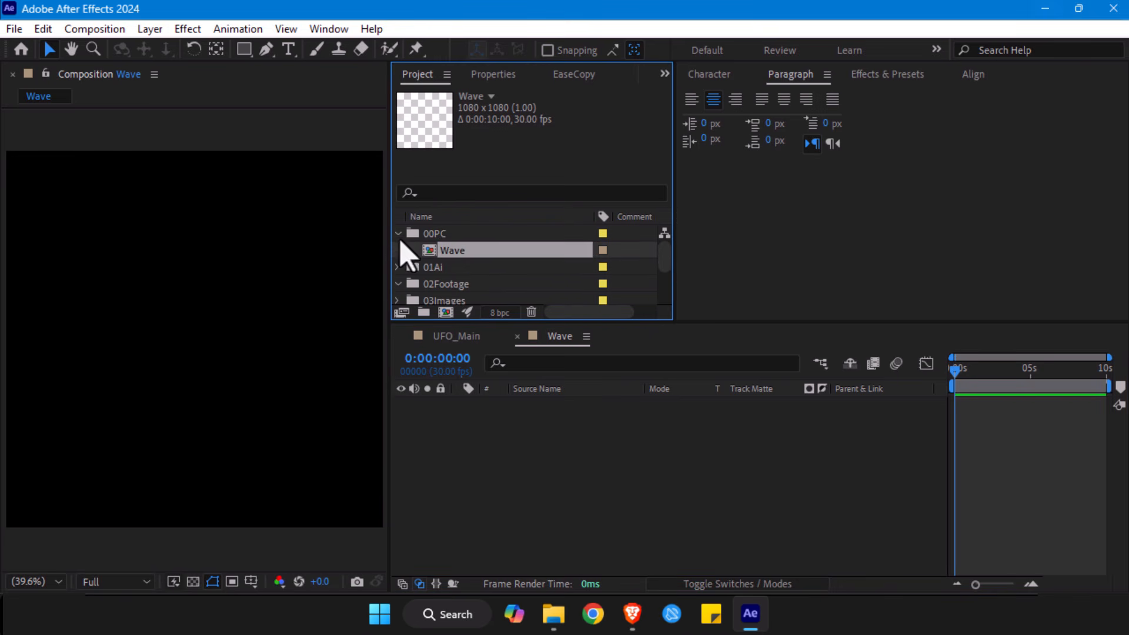
- Add an empty shape layer to the Wave composition, give it a Polystar path and expand the path's properties
right_click(447, 456)
mouse_move(575, 230)
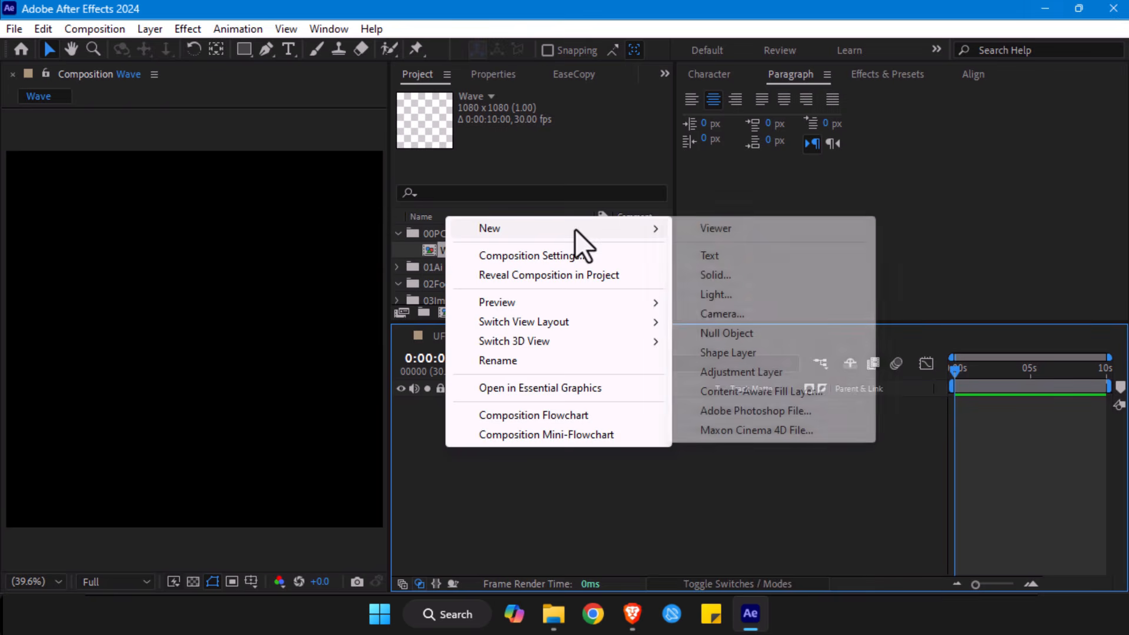
click(714, 351)
key(q)
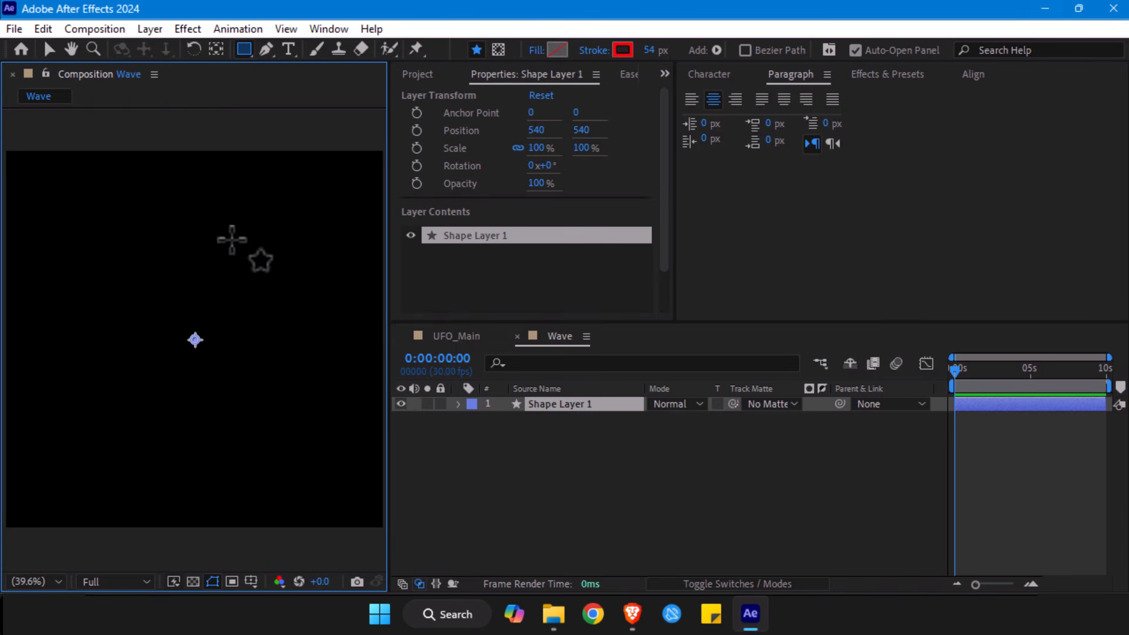
click(458, 404)
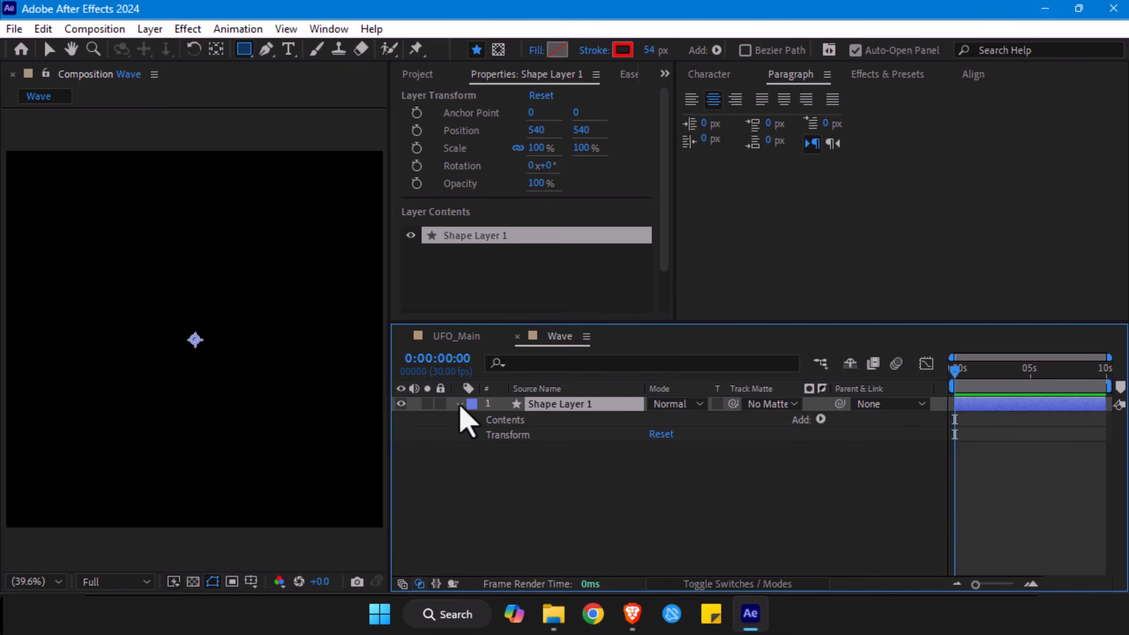
click(497, 421)
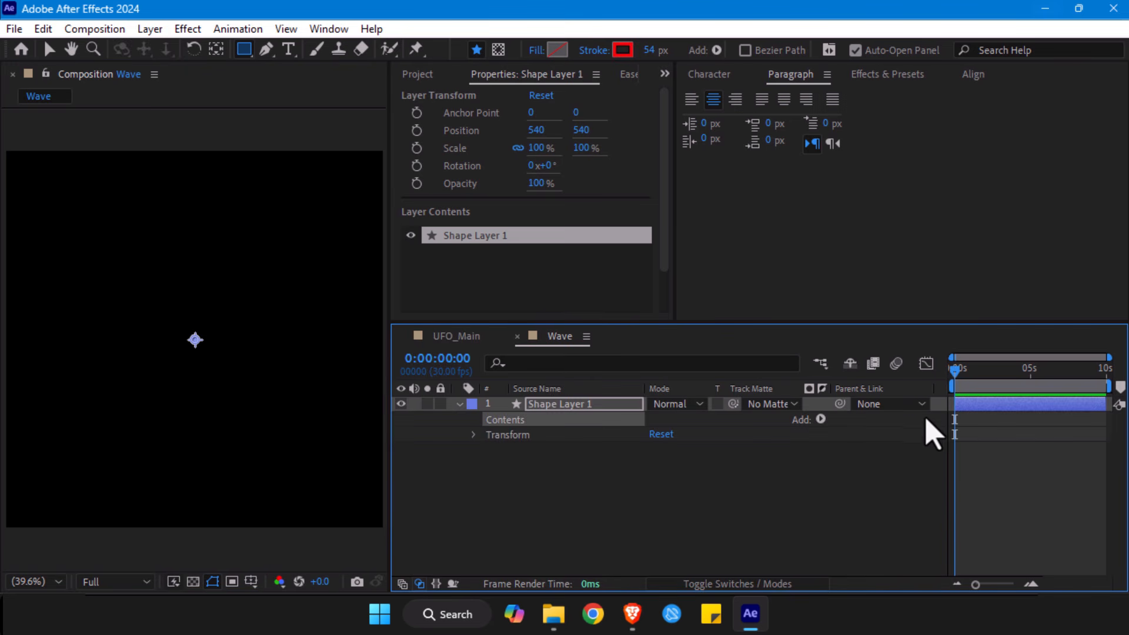
click(821, 419)
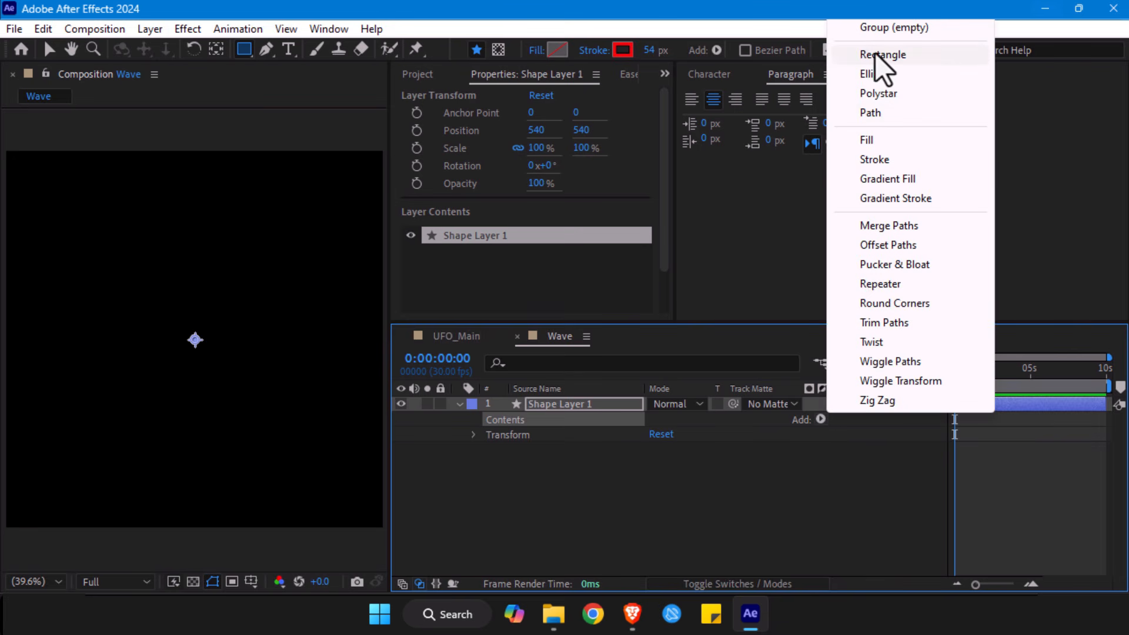
click(880, 94)
click(490, 435)
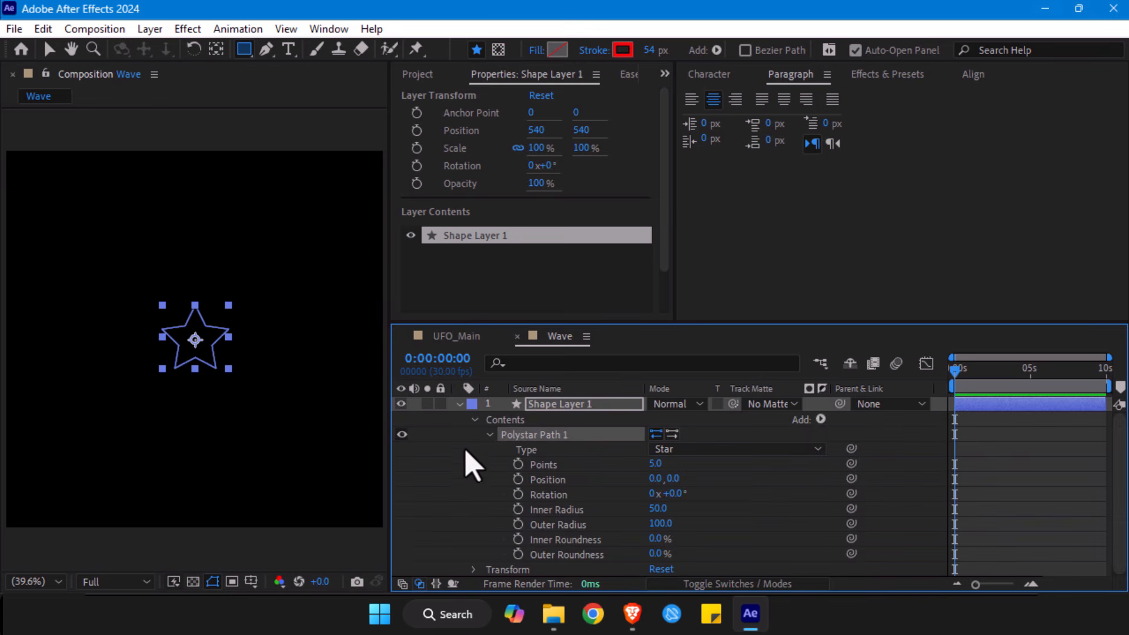
- Add a Gradient Fill to the star shape and return to the Selection tool
click(820, 420)
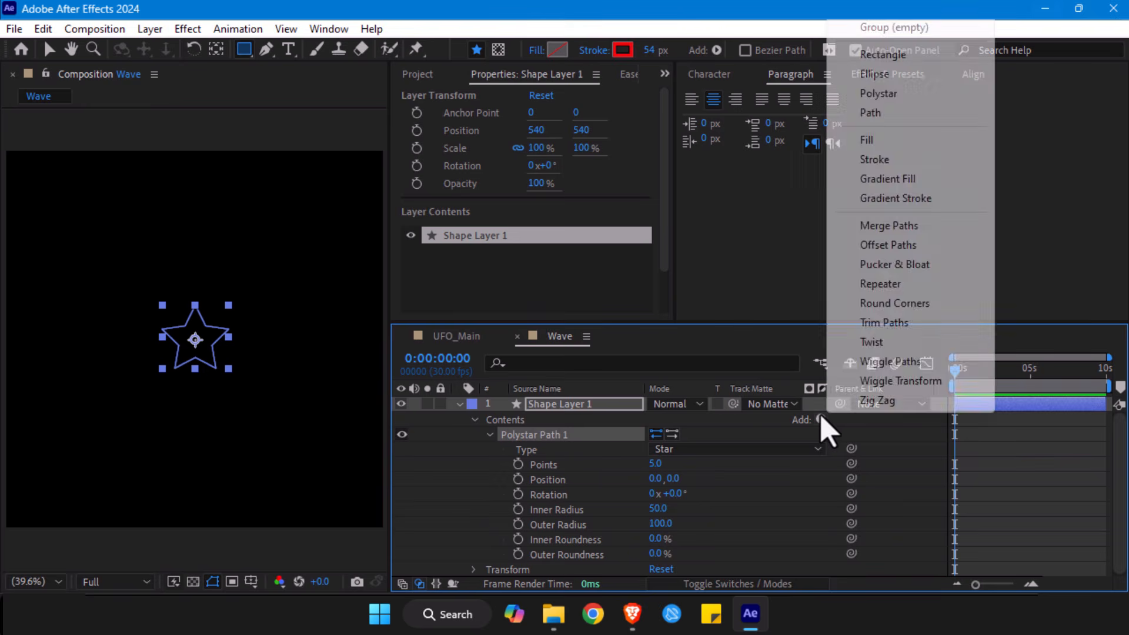
click(891, 177)
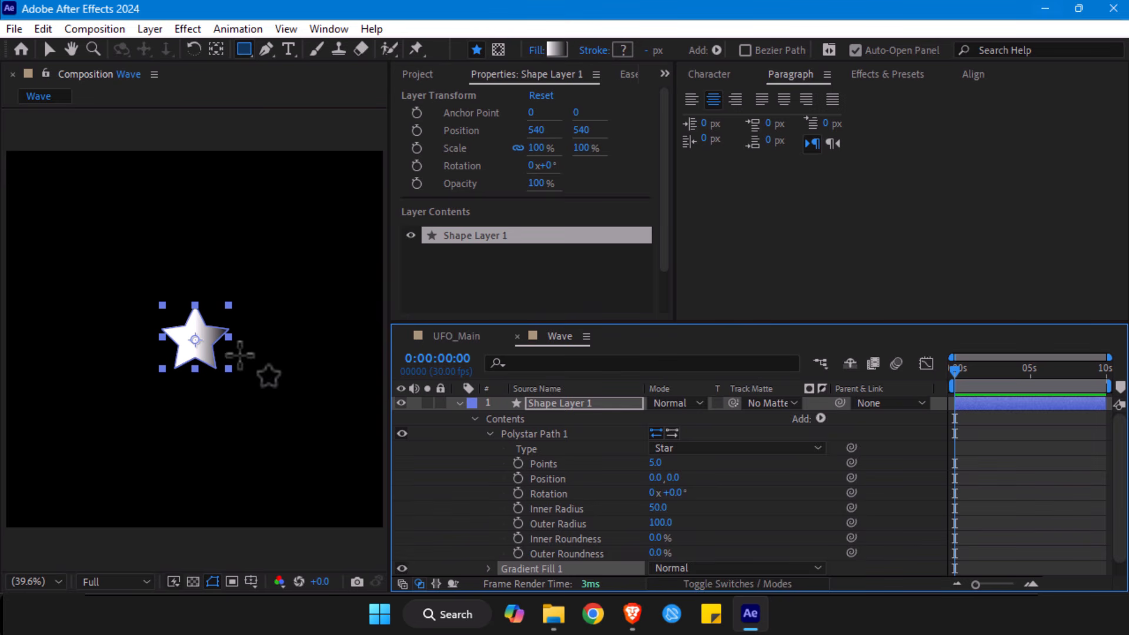
click(50, 53)
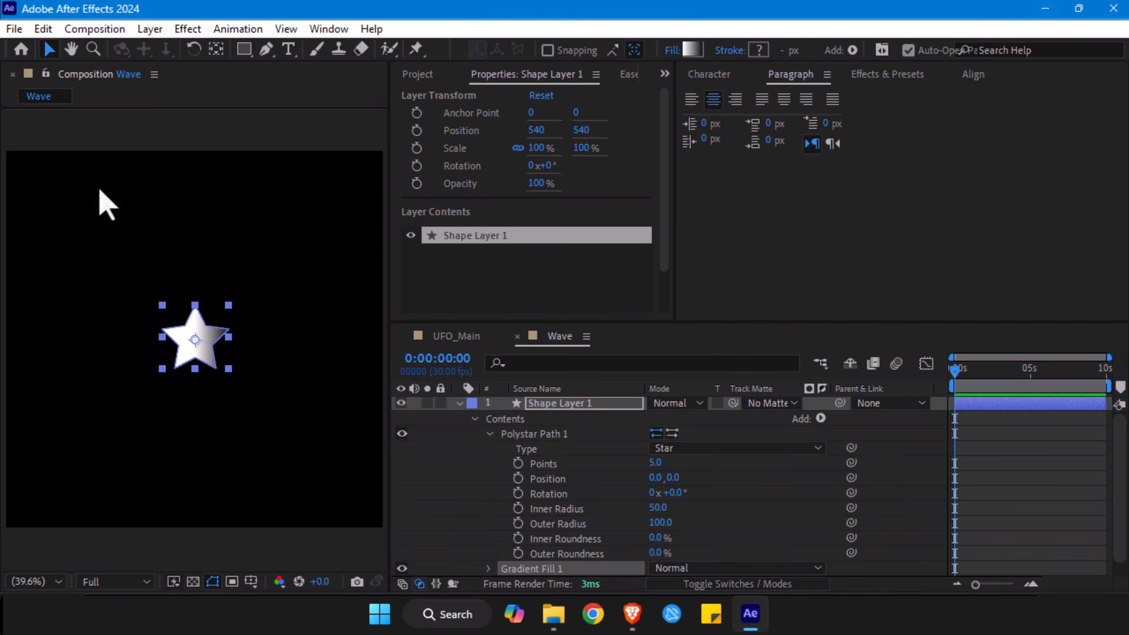
- Turn the star into a sideways triangle by setting the Polystar path to 3 points and its rotation to 90°
drag(655, 464, 611, 465)
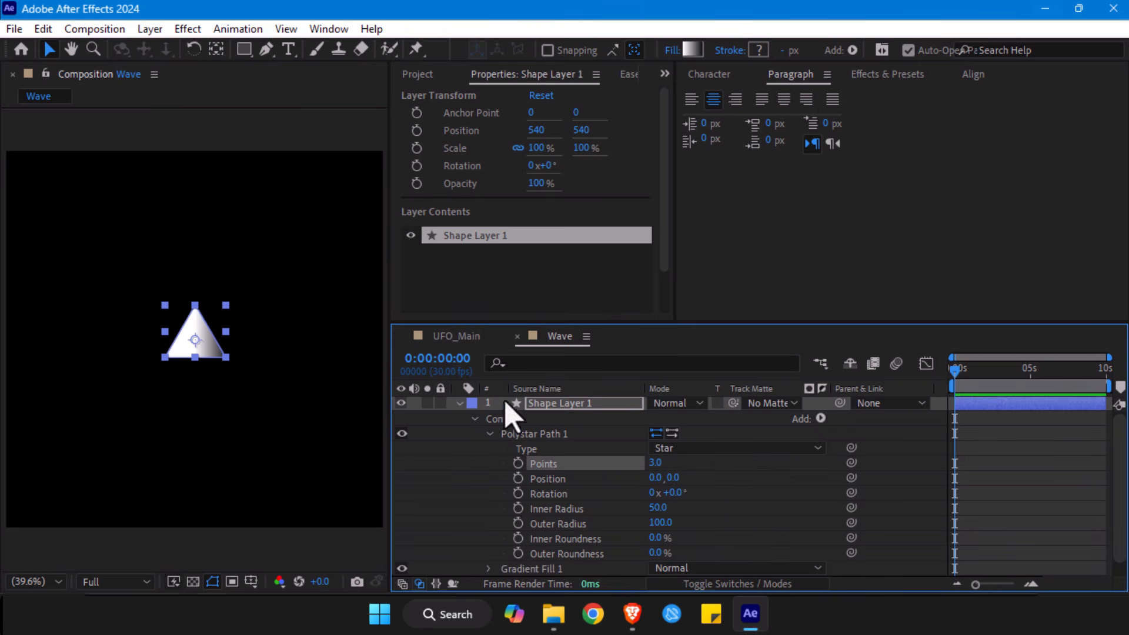
click(456, 407)
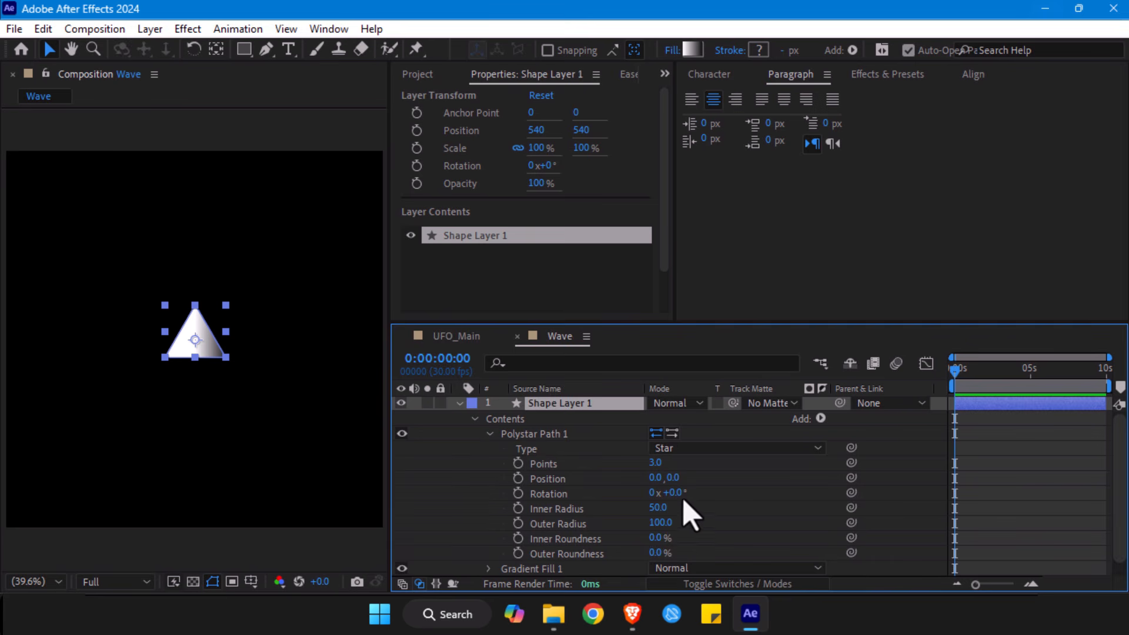
click(675, 493)
text(90)
key(Return)
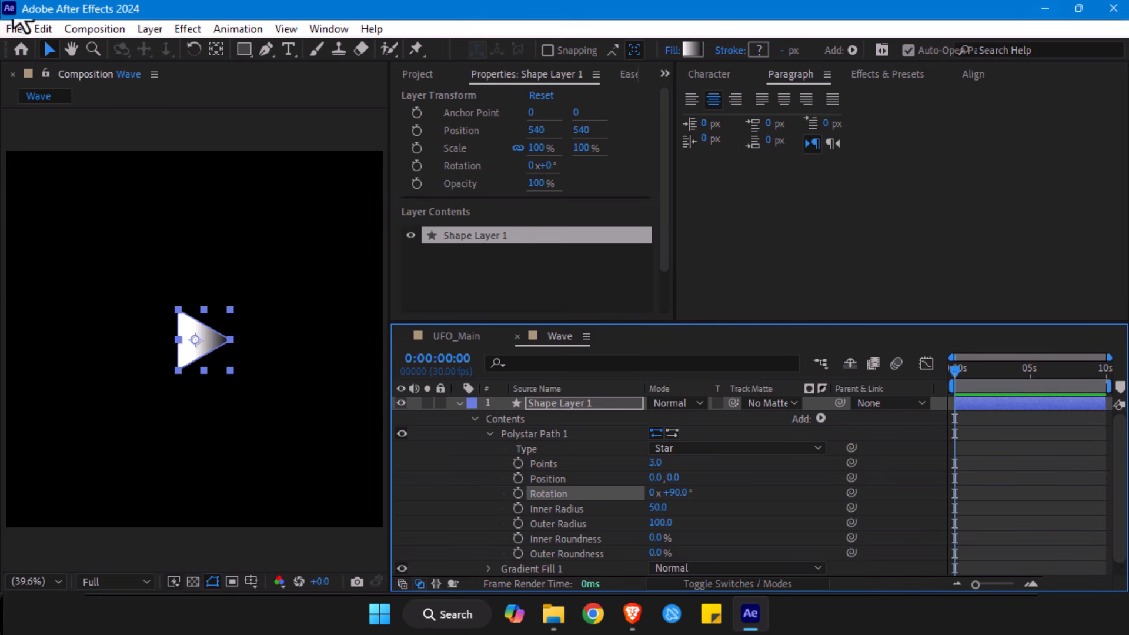
click(458, 404)
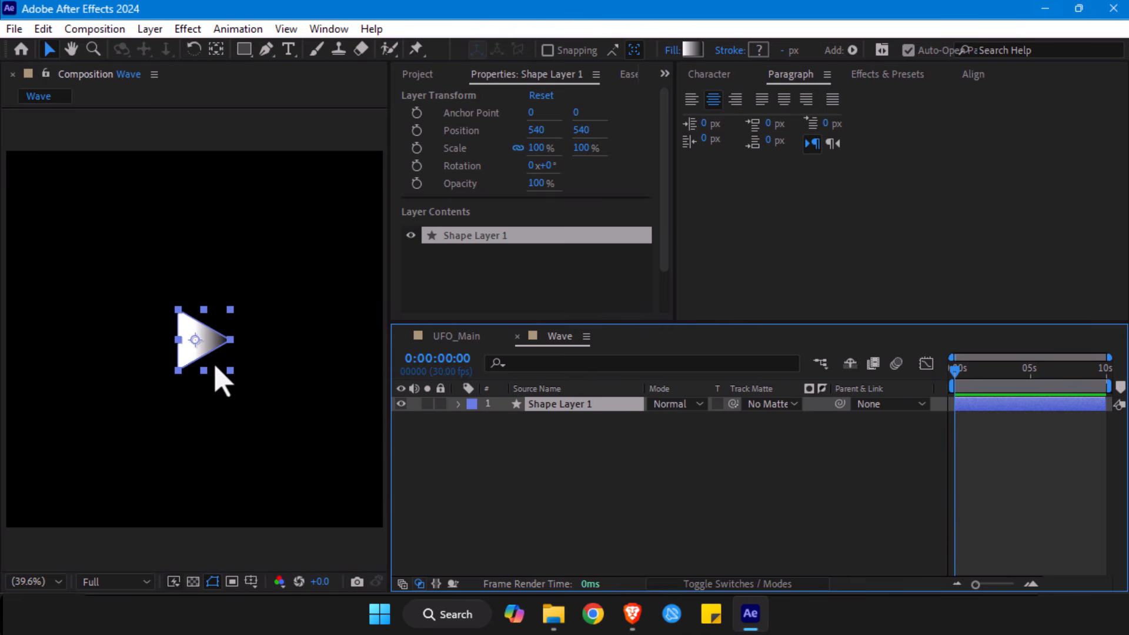
- Enlarge the triangle to about 504 x 458% against the composition's left edge and move its anchor point to its base's midpoint
drag(180, 341, 134, 482)
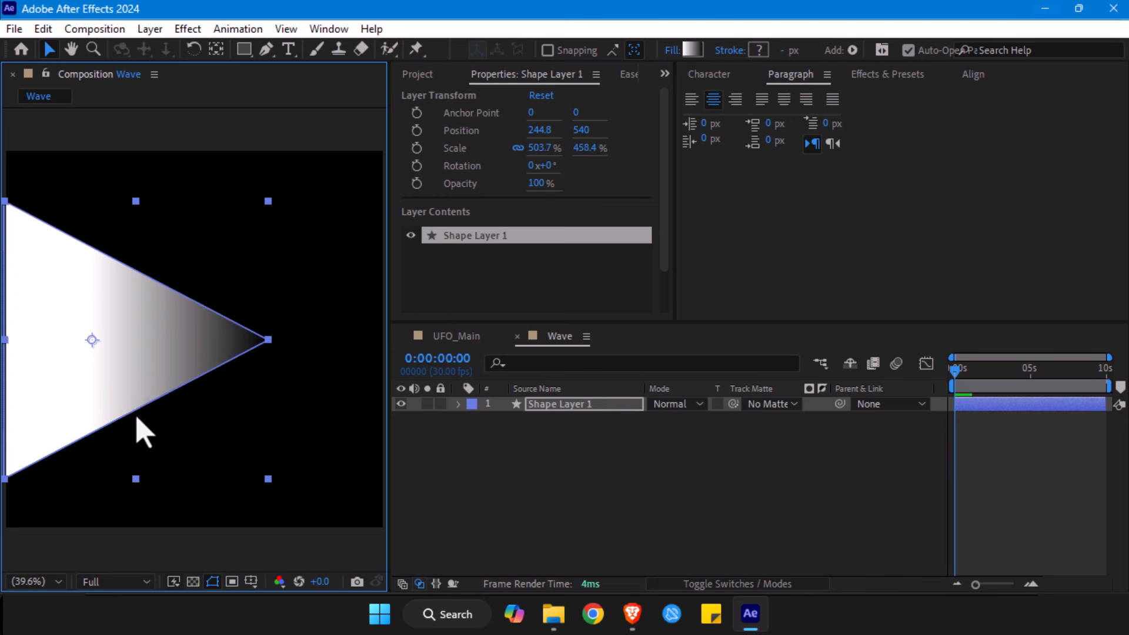
scroll(274, 354, down, 1)
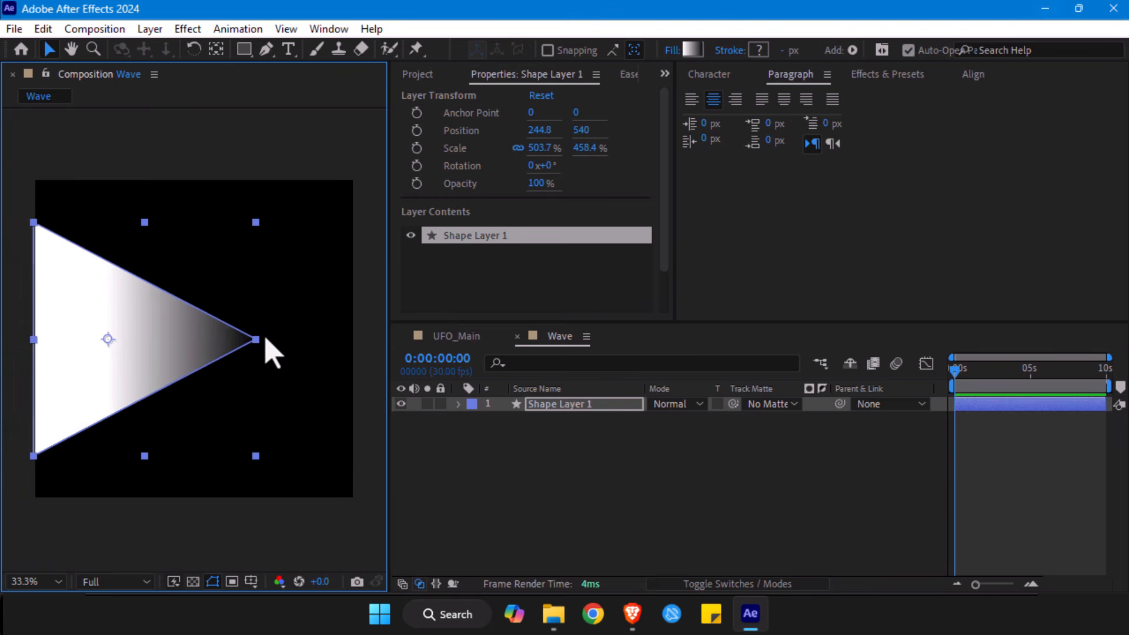
click(267, 50)
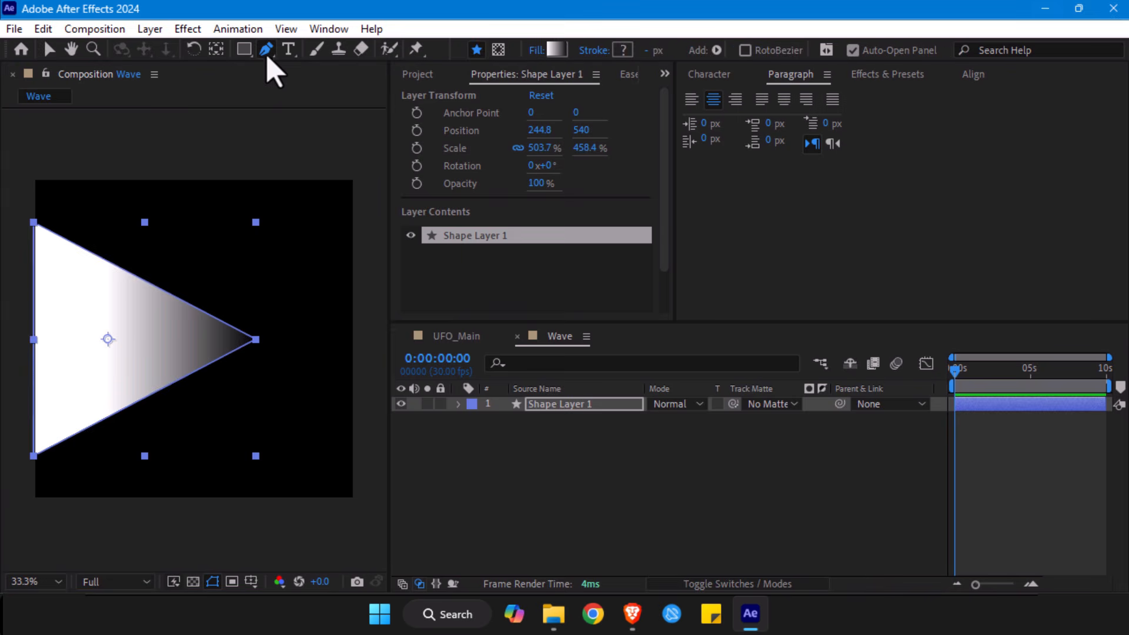
click(217, 49)
drag(108, 339, 33, 339)
- Stretch the triangle across the composition to a scale of about 701 x 472% and keep its layer selected
key(v)
drag(258, 344, 353, 352)
mouse_move(187, 457)
mouse_down()
mouse_move(189, 487)
mouse_move(193, 461)
mouse_up()
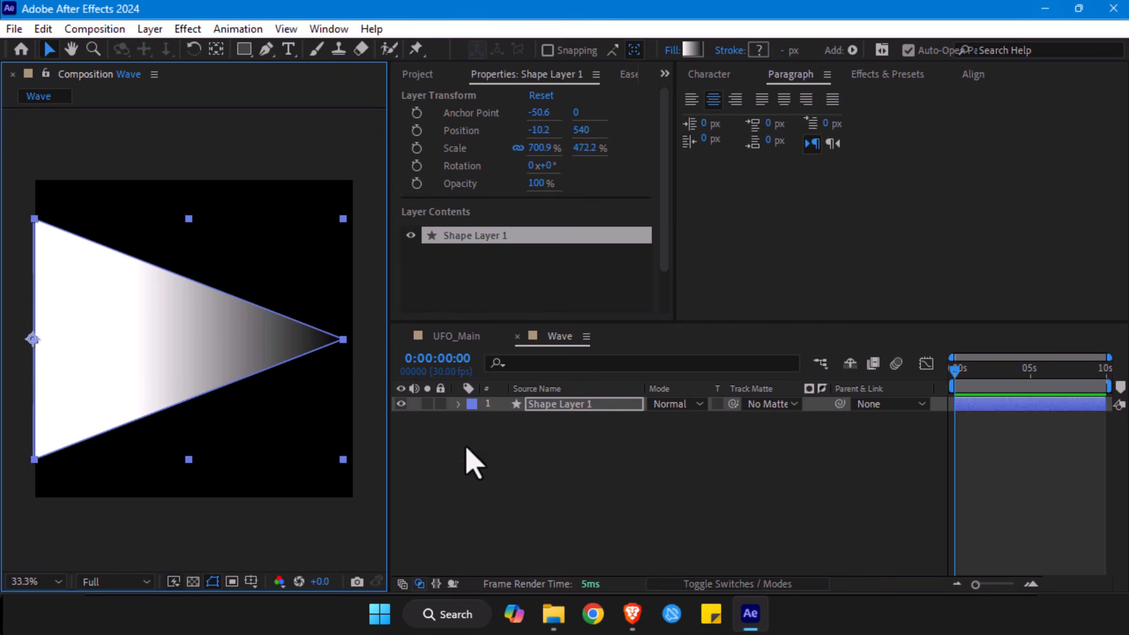
drag(543, 405, 651, 69)
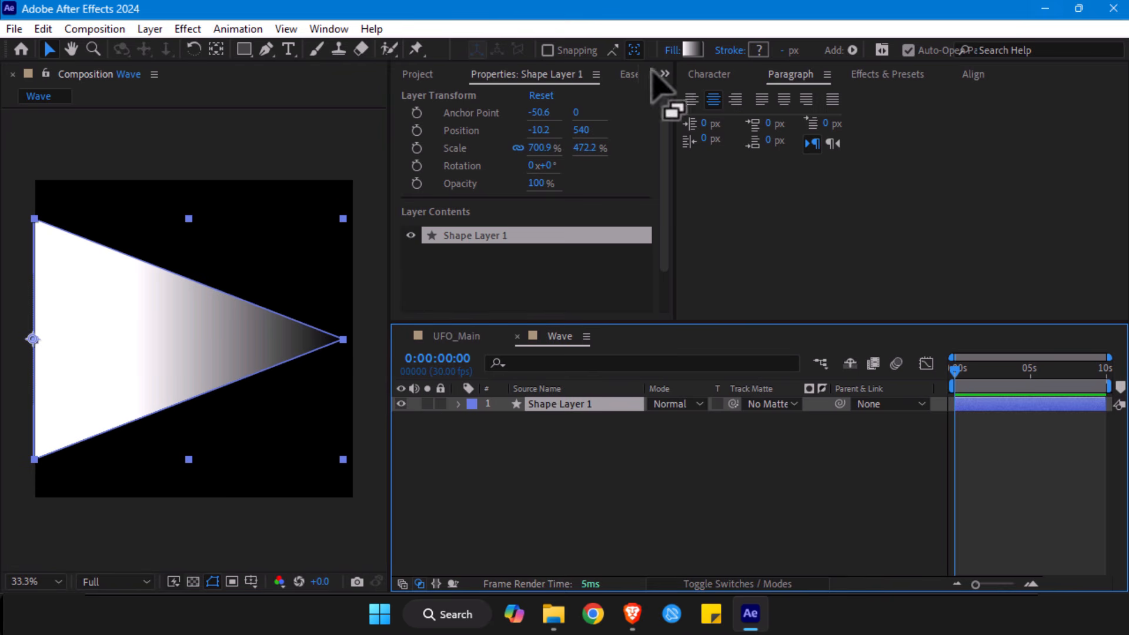
click(691, 50)
drag(516, 197, 466, 206)
click(763, 134)
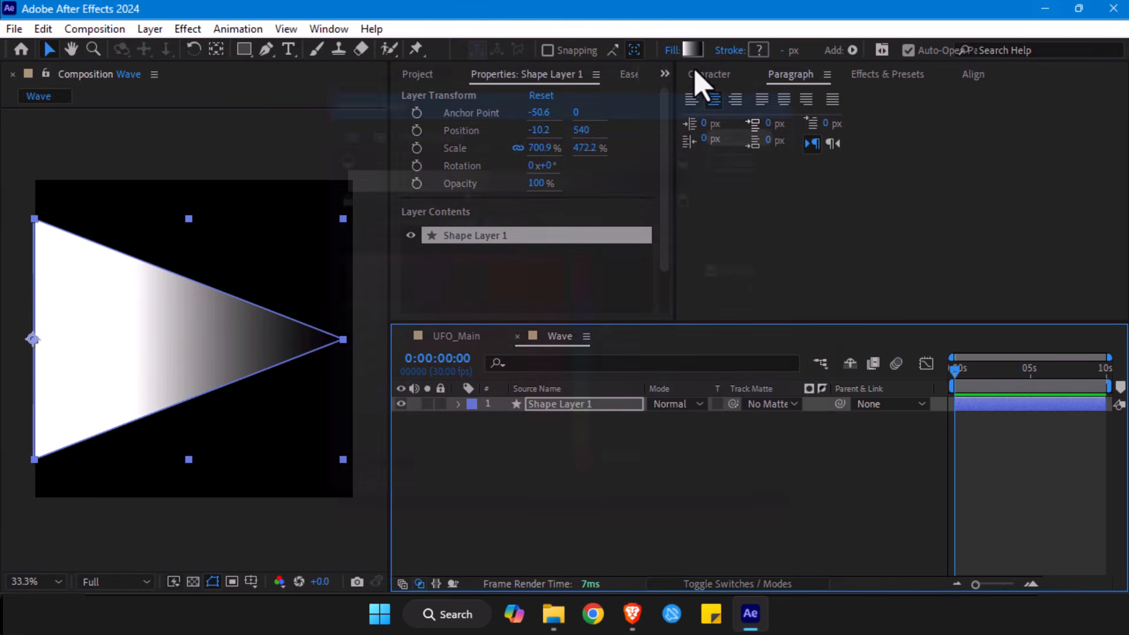
- Try a radial gradient on the triangle's fill, return it to Linear Gradient and collapse the shape layer's properties
click(673, 52)
drag(437, 175, 379, 170)
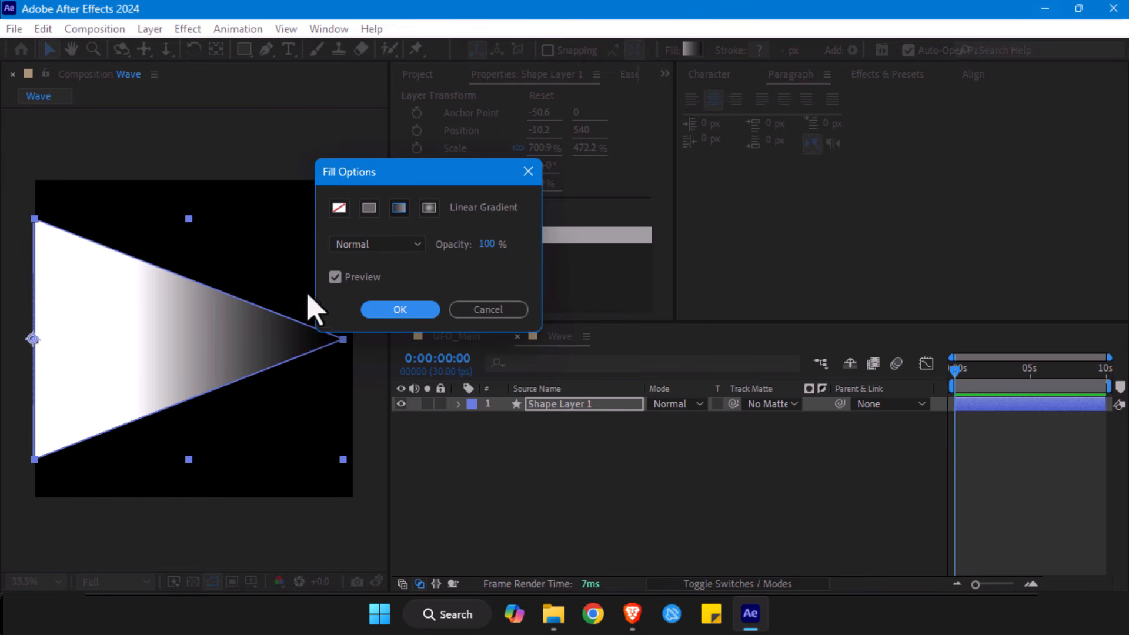
click(429, 208)
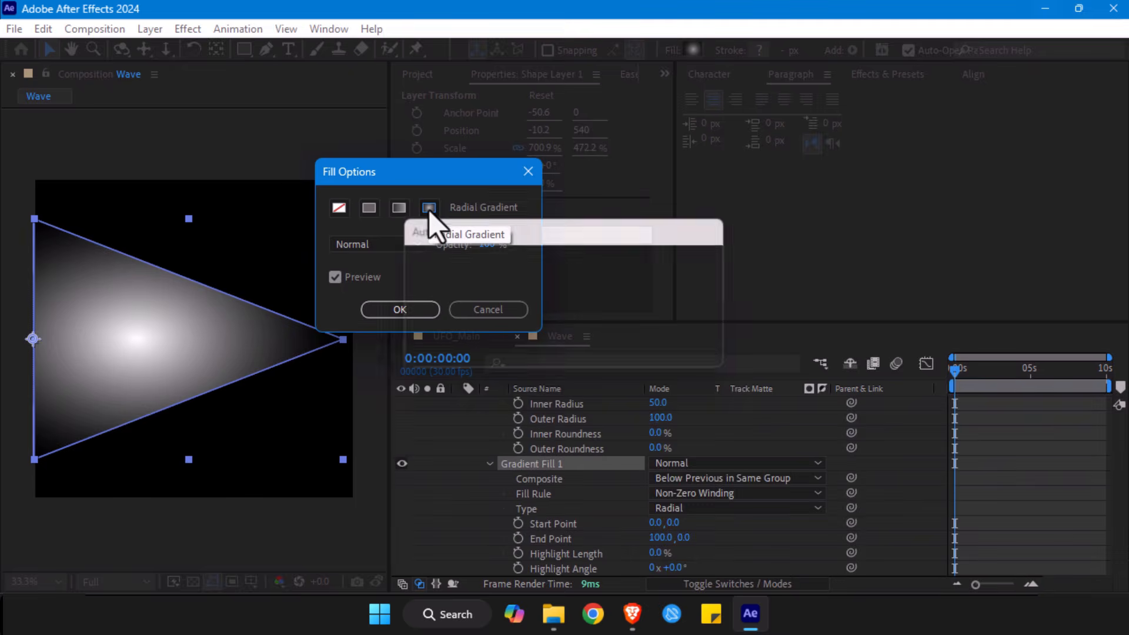
click(397, 210)
click(400, 310)
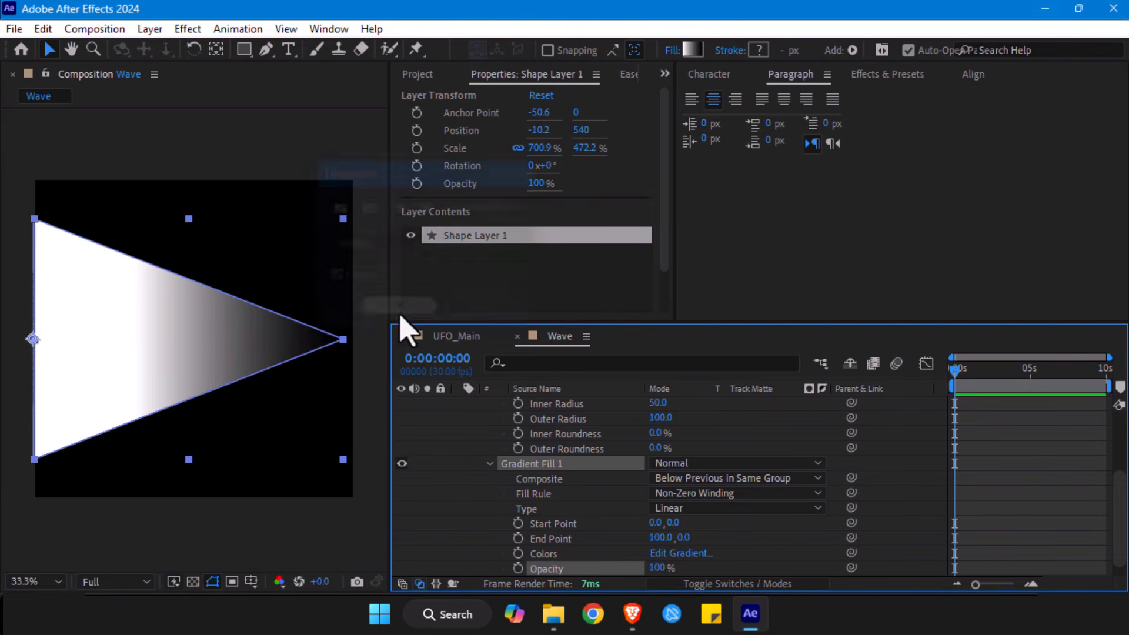
scroll(517, 440, up, 5)
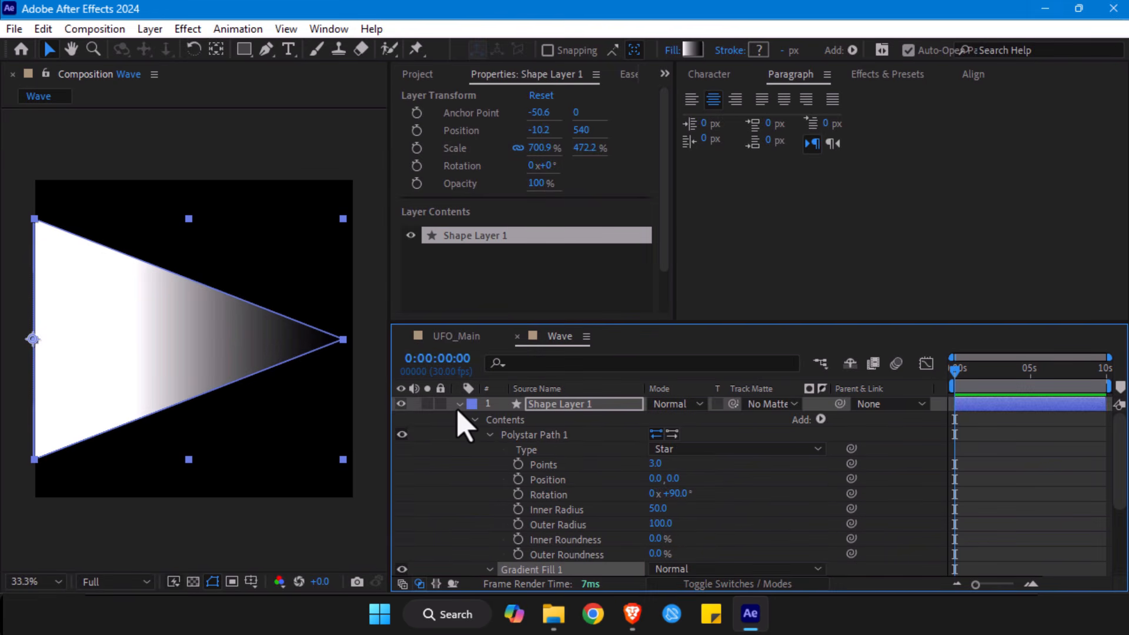
click(459, 404)
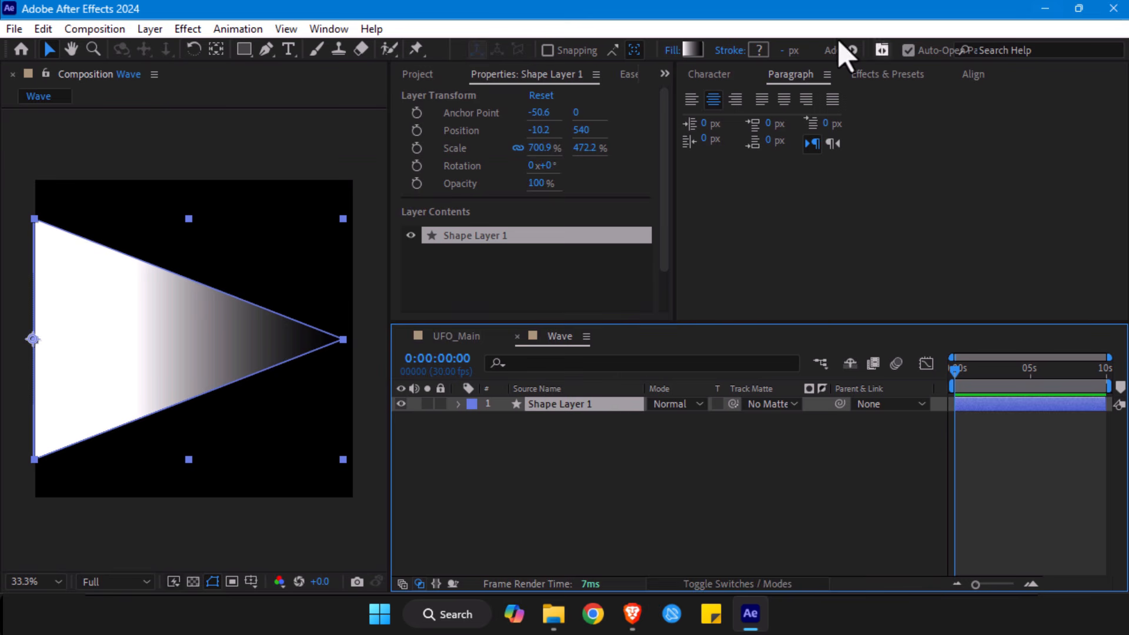
- Find the Wave Warp distortion effect by searching for "wave" and apply it to the triangle's shape layer
click(874, 77)
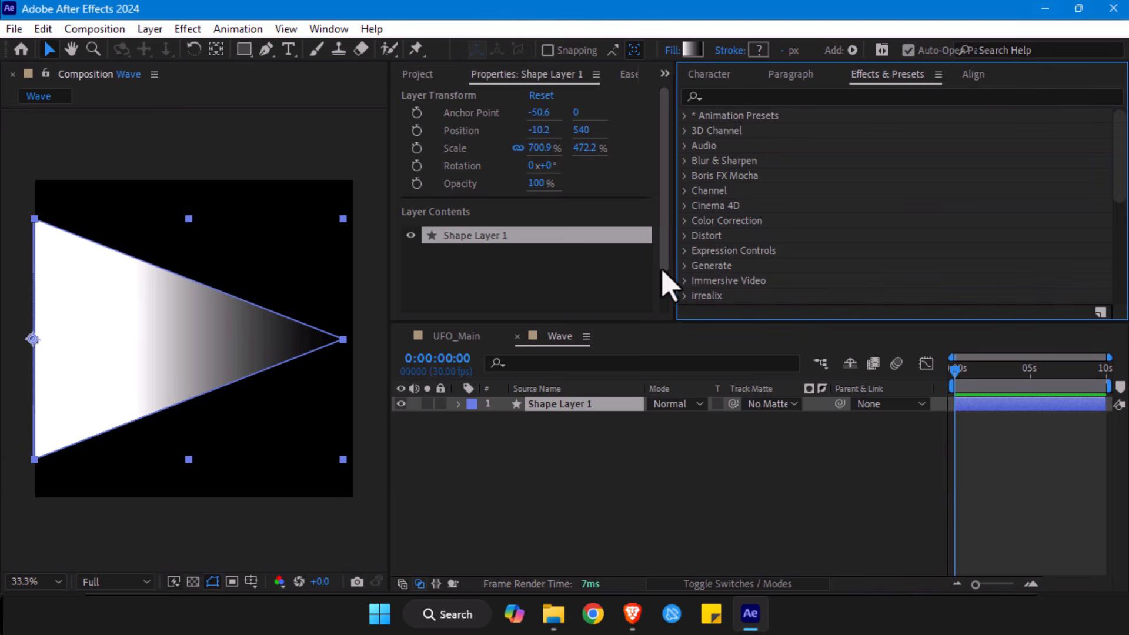
click(715, 88)
text(wav)
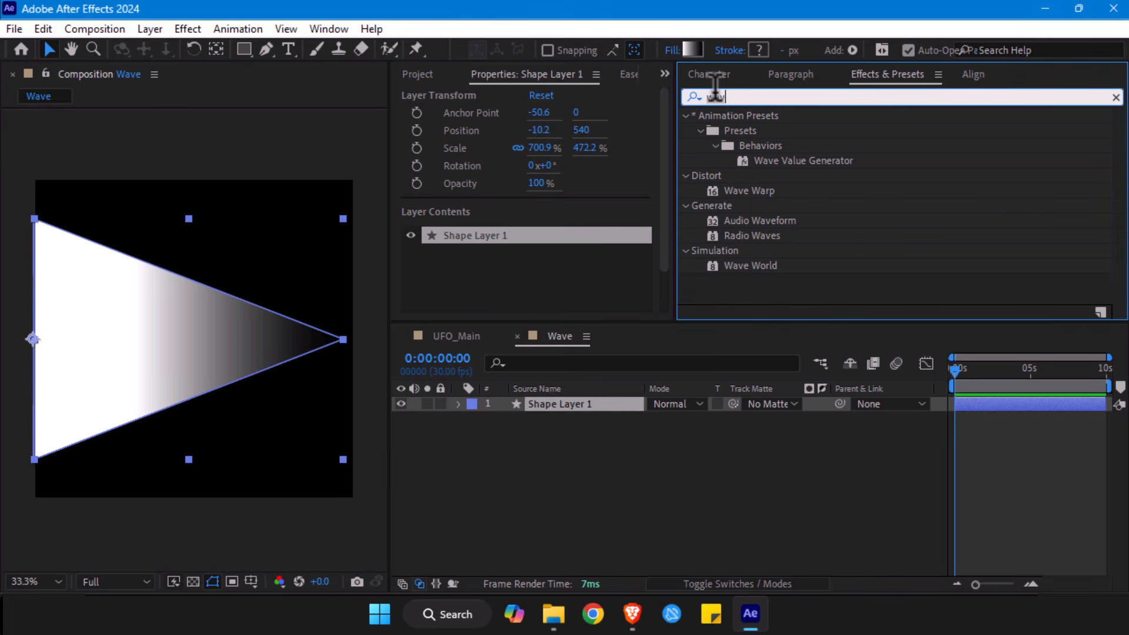
text(e)
click(749, 194)
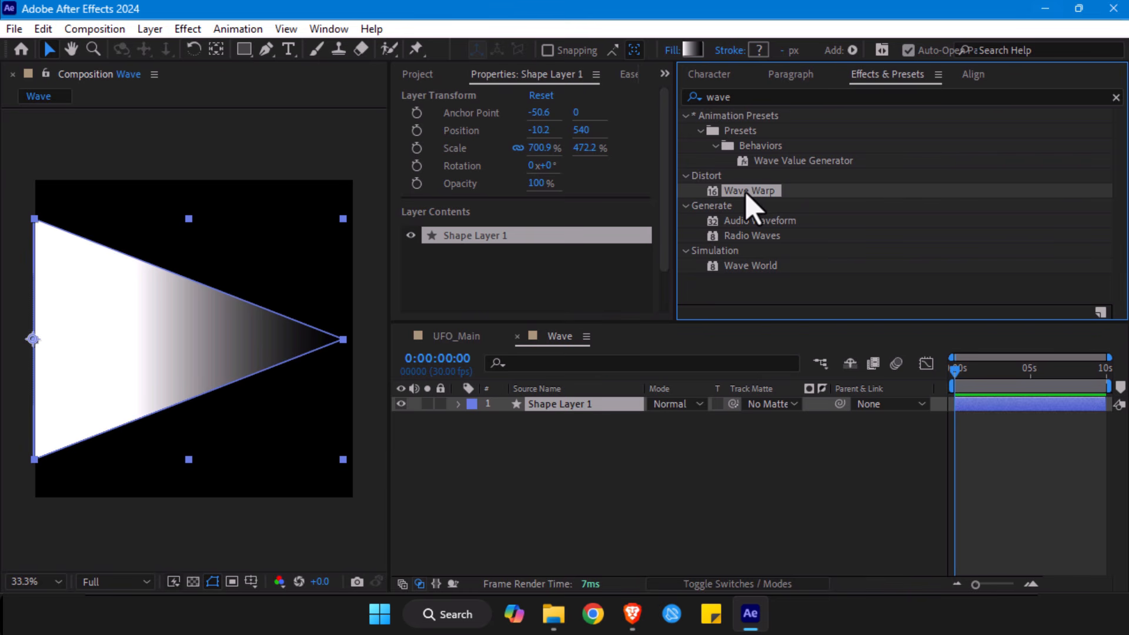
mouse_move(747, 194)
mouse_down()
mouse_move(596, 453)
mouse_move(584, 408)
mouse_up()
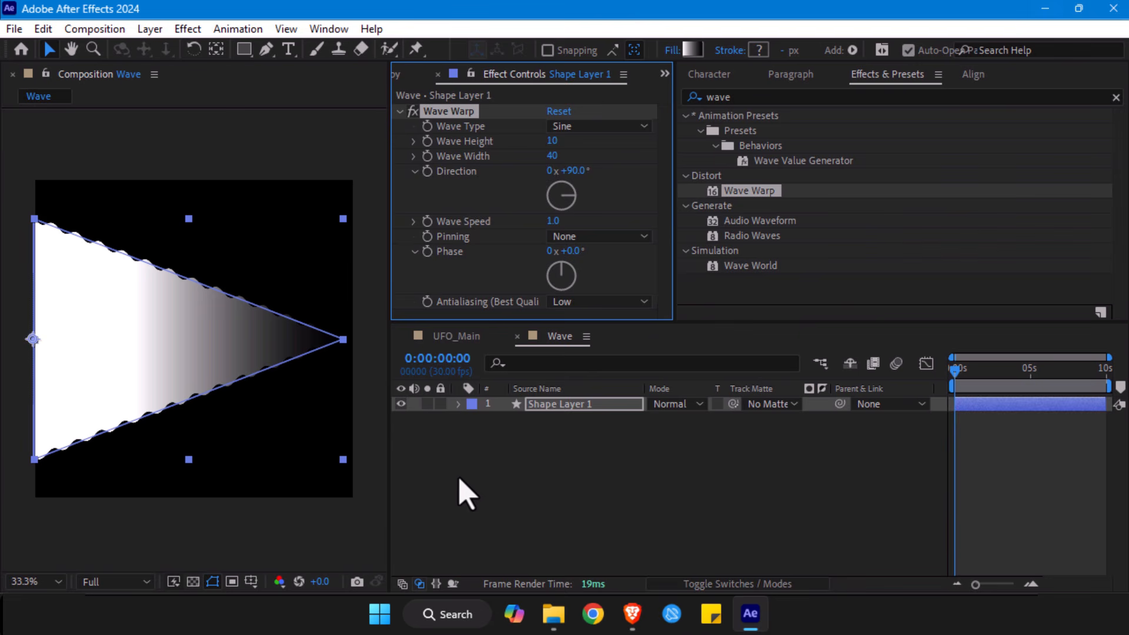
click(466, 494)
click(211, 331)
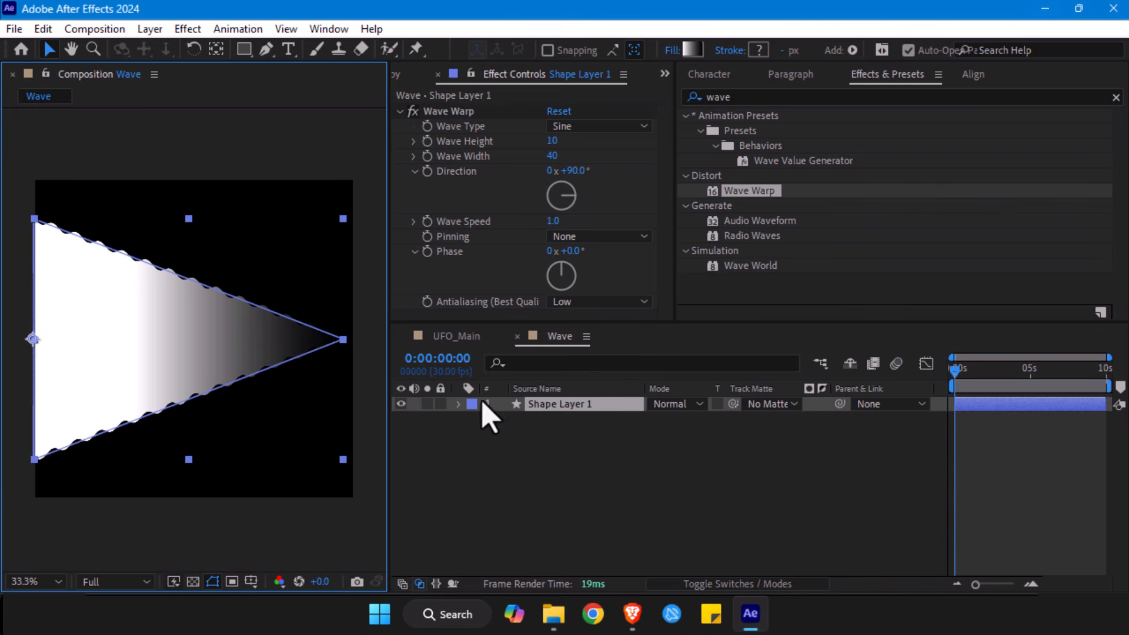
- Try alternative wave types such as Triangle for the Wave Warp and return it to Sine
click(465, 113)
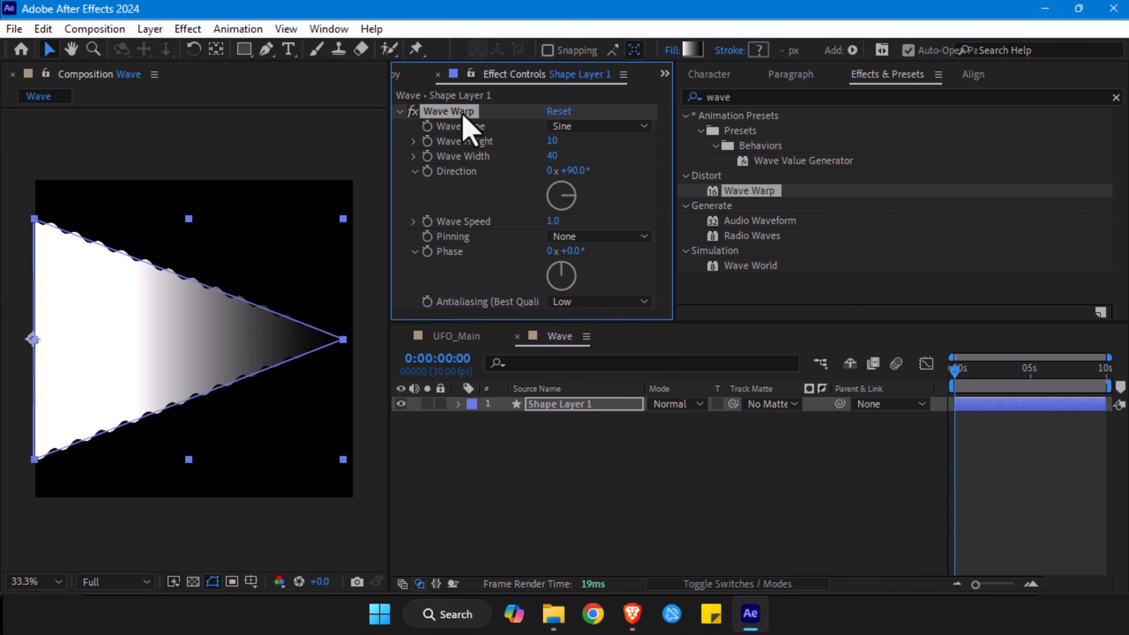
click(588, 126)
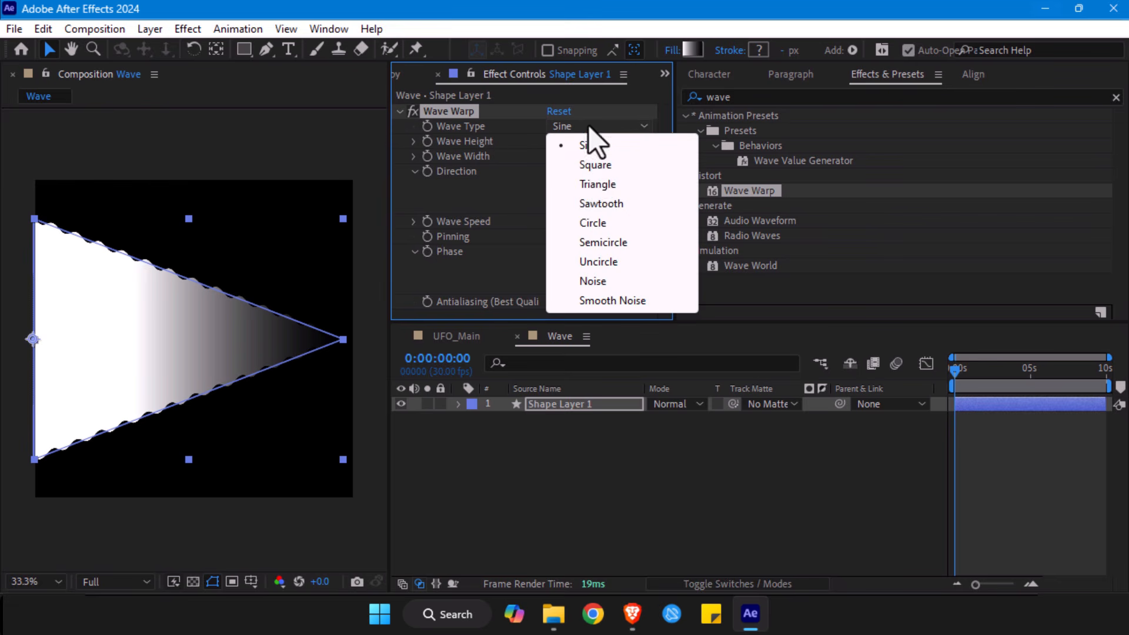
click(603, 183)
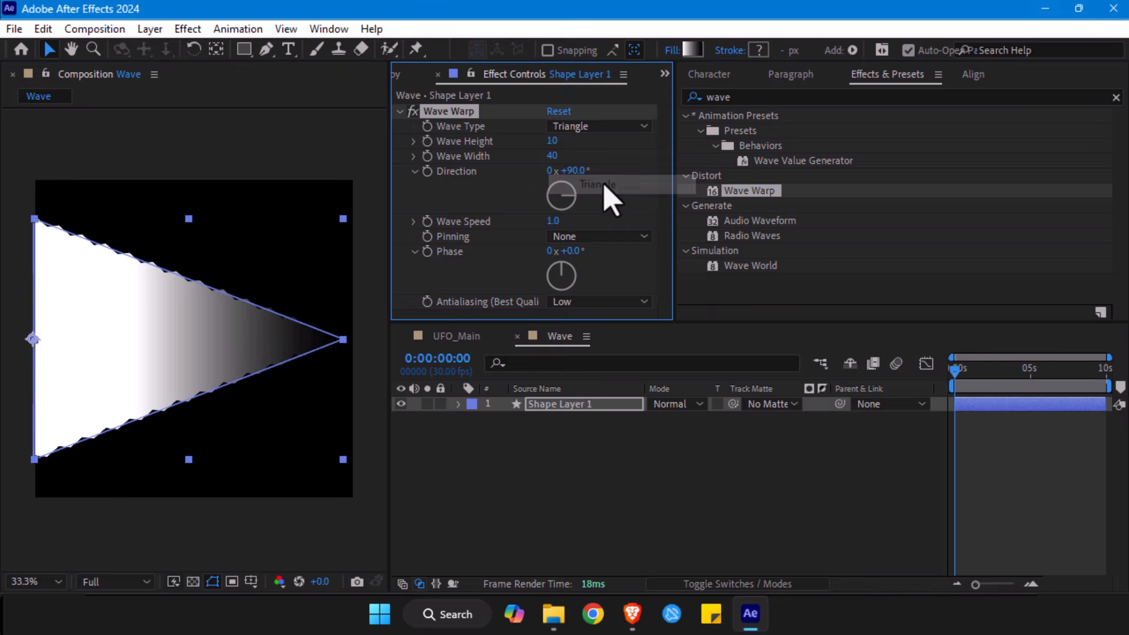
click(595, 127)
click(591, 160)
click(591, 131)
click(588, 121)
- Set the Wave Warp's wave height to 34 and its wave width to 124
drag(554, 143, 841, 157)
drag(556, 157, 755, 142)
drag(553, 156, 714, 145)
mouse_move(554, 143)
mouse_down()
mouse_move(522, 144)
mouse_move(552, 145)
mouse_up()
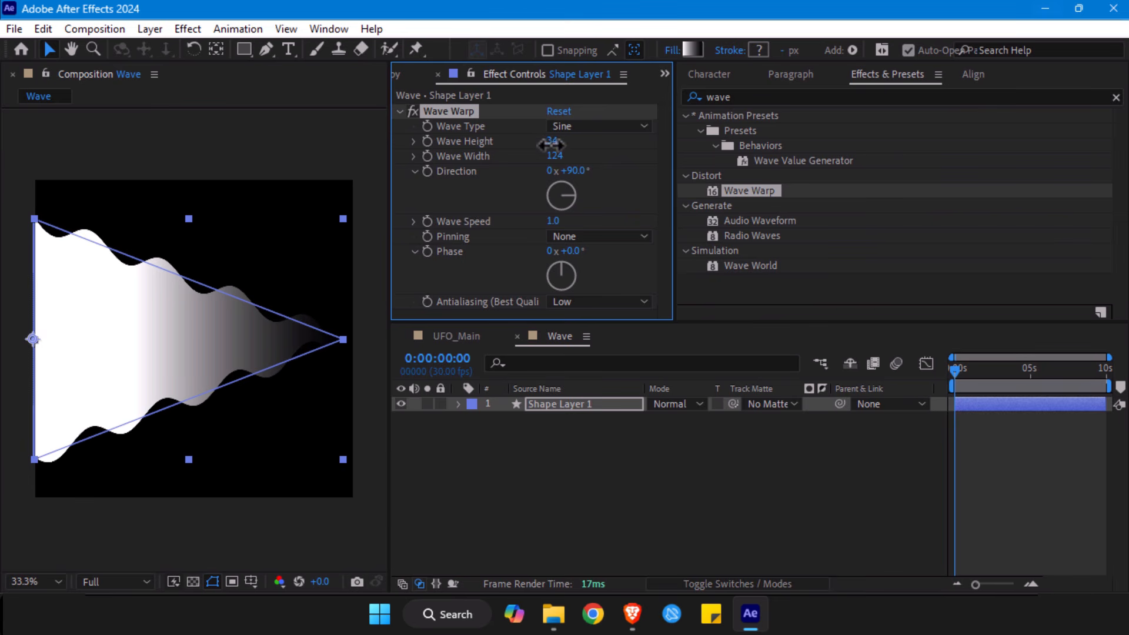
drag(555, 155, 591, 185)
- Try a Wave Warp direction of about 37° and return it to 90°
mouse_move(579, 194)
mouse_down()
mouse_move(573, 210)
mouse_move(567, 181)
mouse_move(577, 197)
mouse_up()
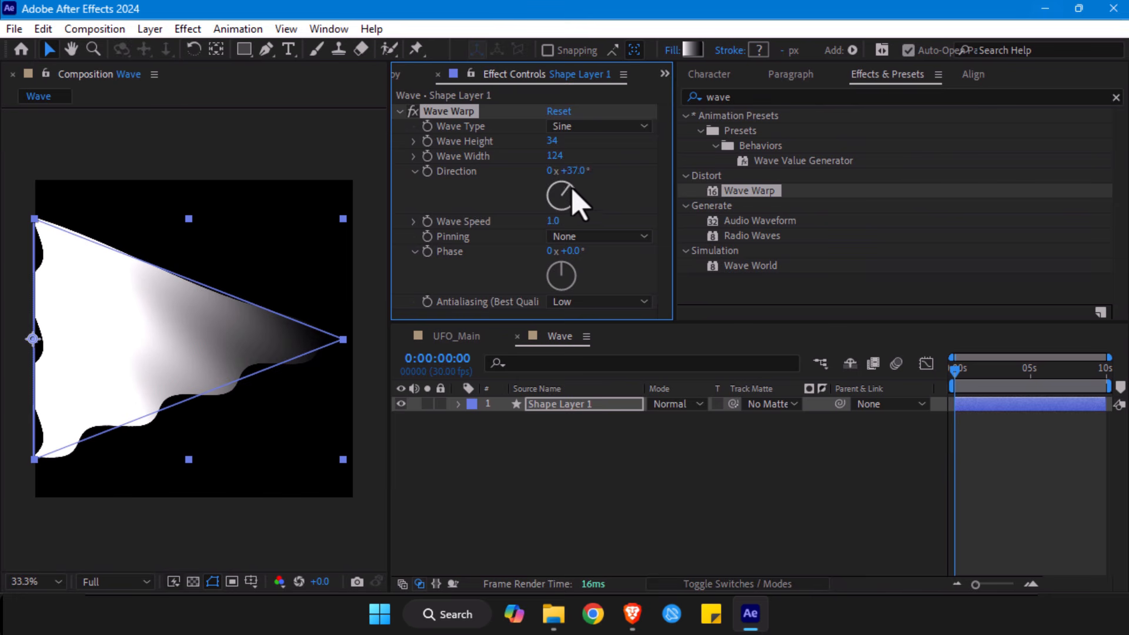
click(579, 172)
key(Return)
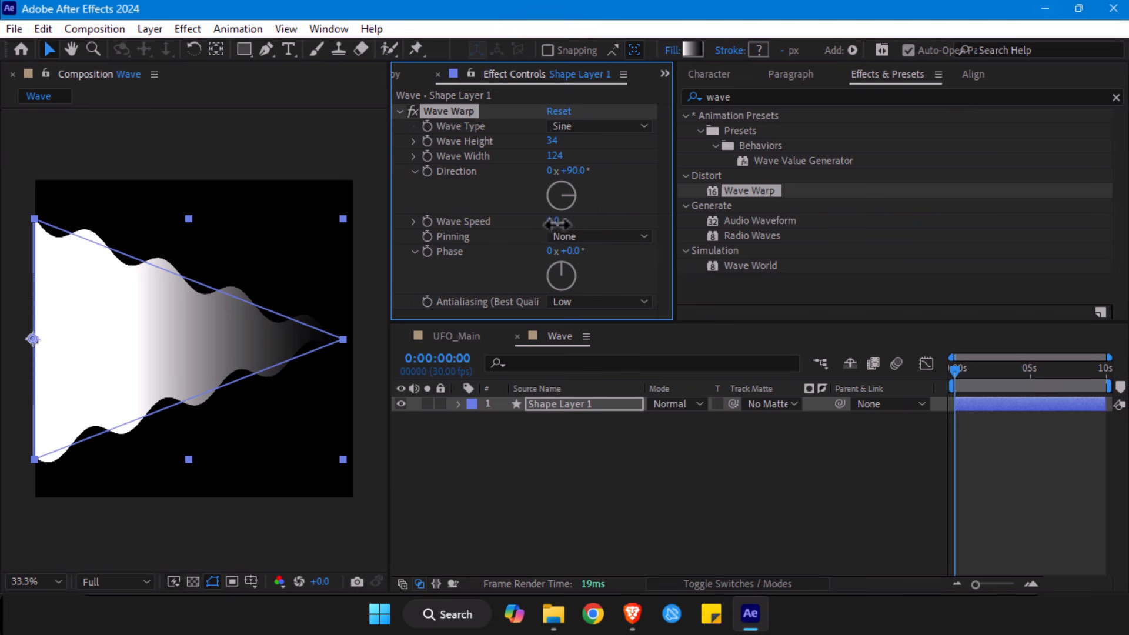
- Preview the wave animation with wave speeds of 1.4 and 0.5 and return the speed to 1.0
key(space)
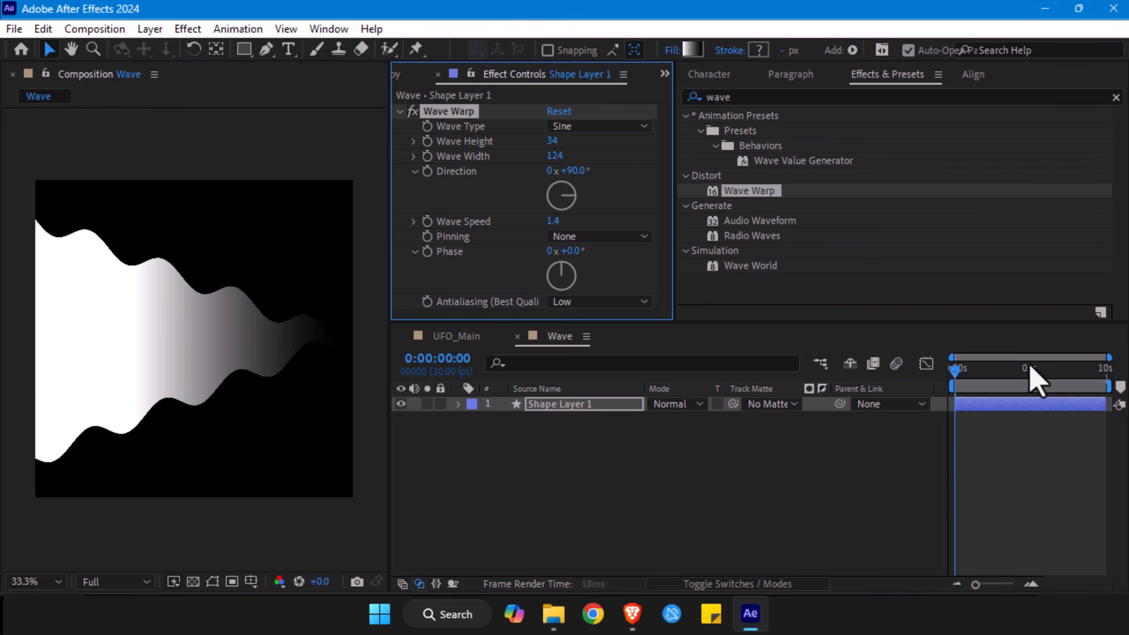
key(space)
click(559, 222)
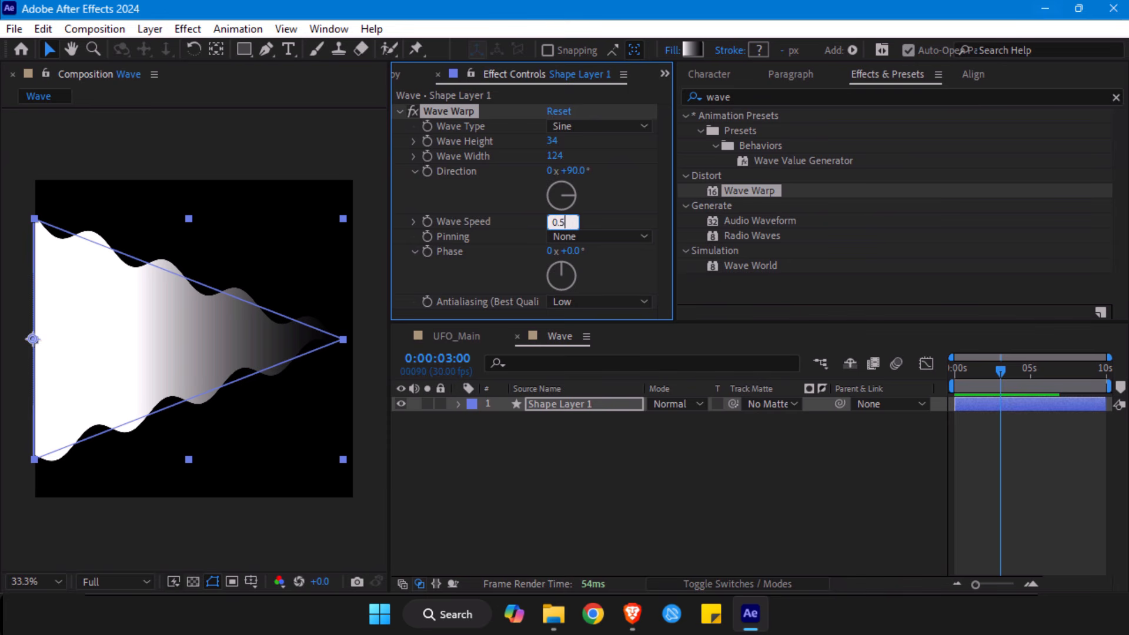
key(space)
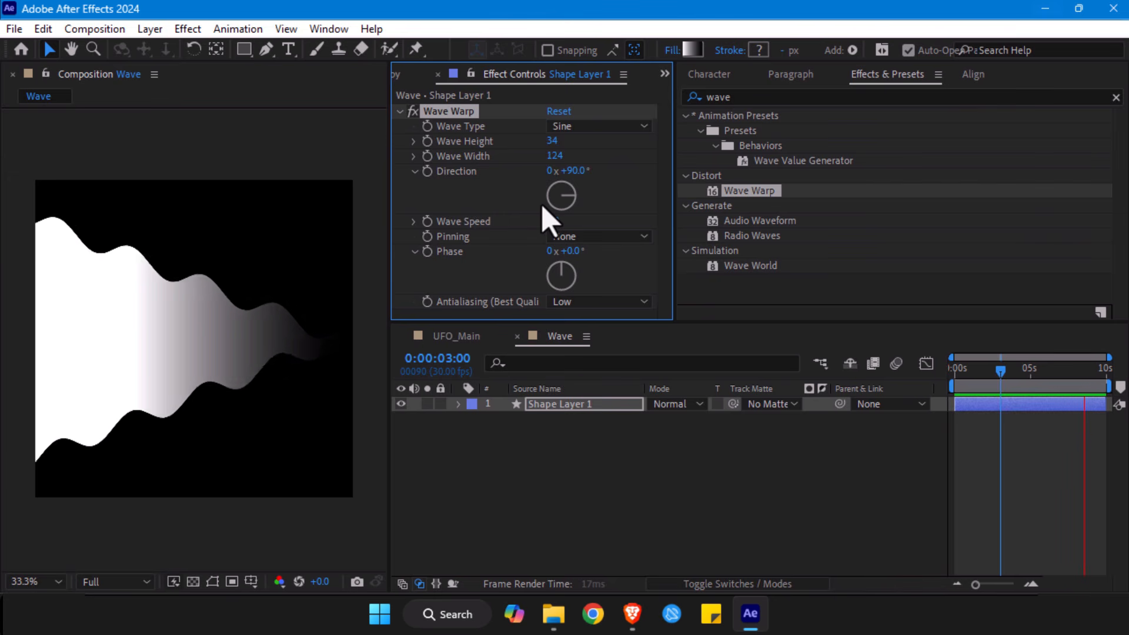
key(space)
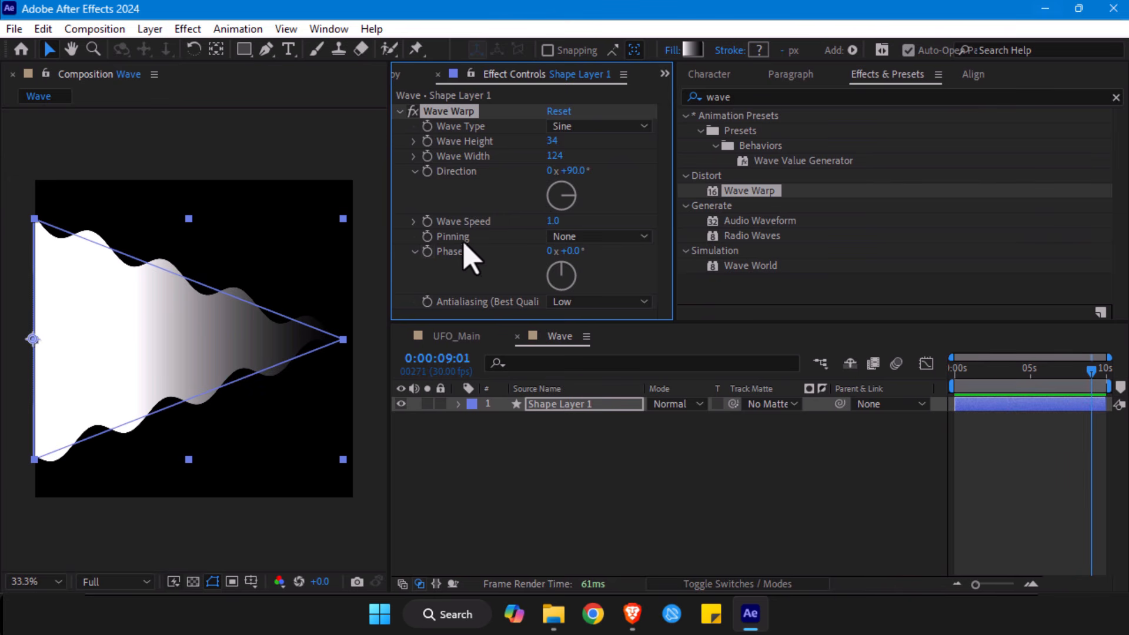
- Try pinning the Wave Warp to the Left Edge and return the pinning to None
click(587, 237)
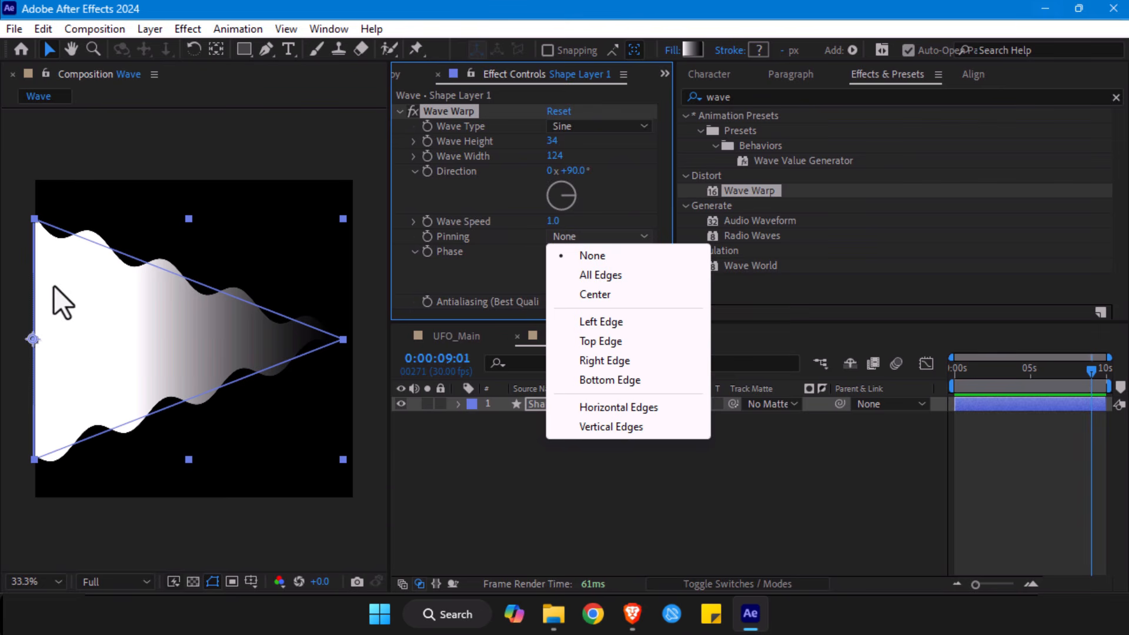
click(92, 298)
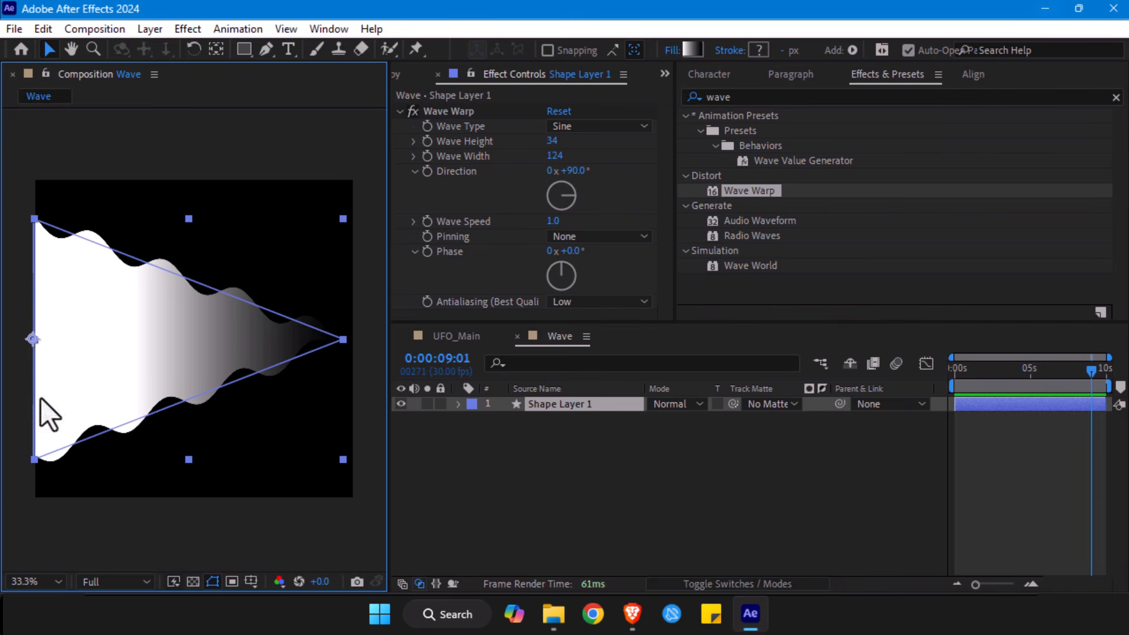
click(579, 235)
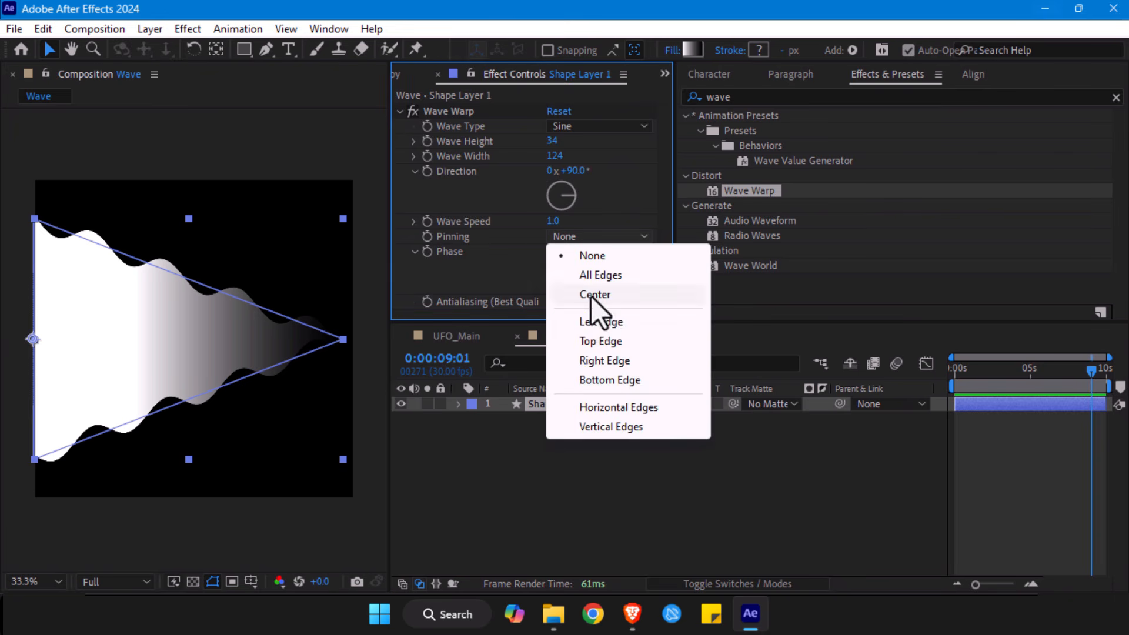
click(591, 322)
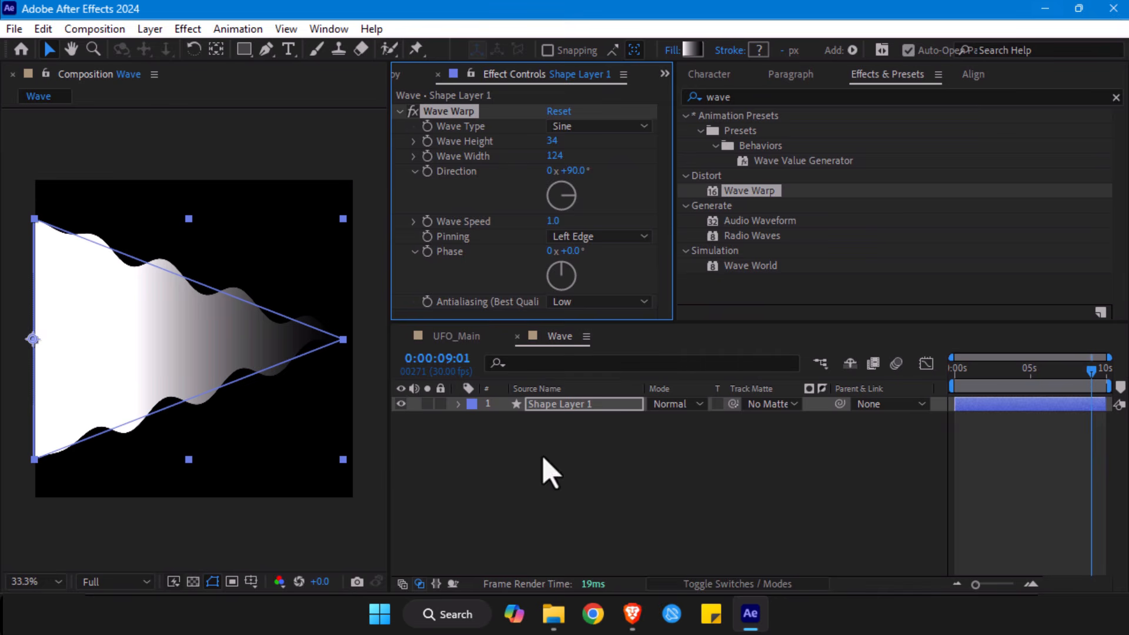
click(584, 238)
click(584, 253)
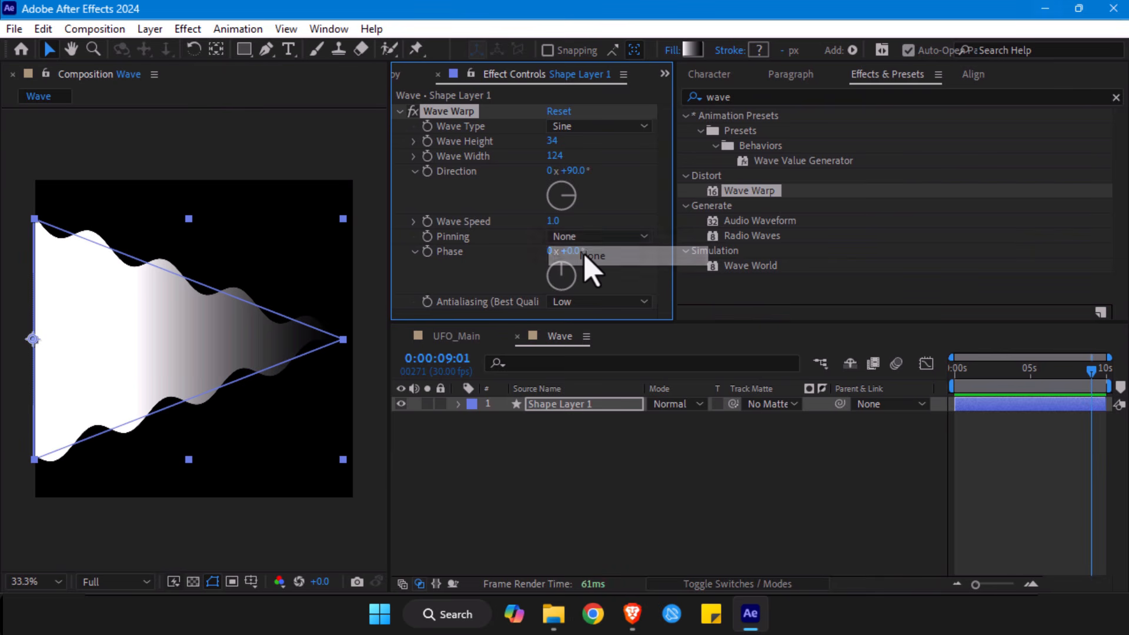
- Open the list of pinning options for the Wave Warp effect
click(588, 239)
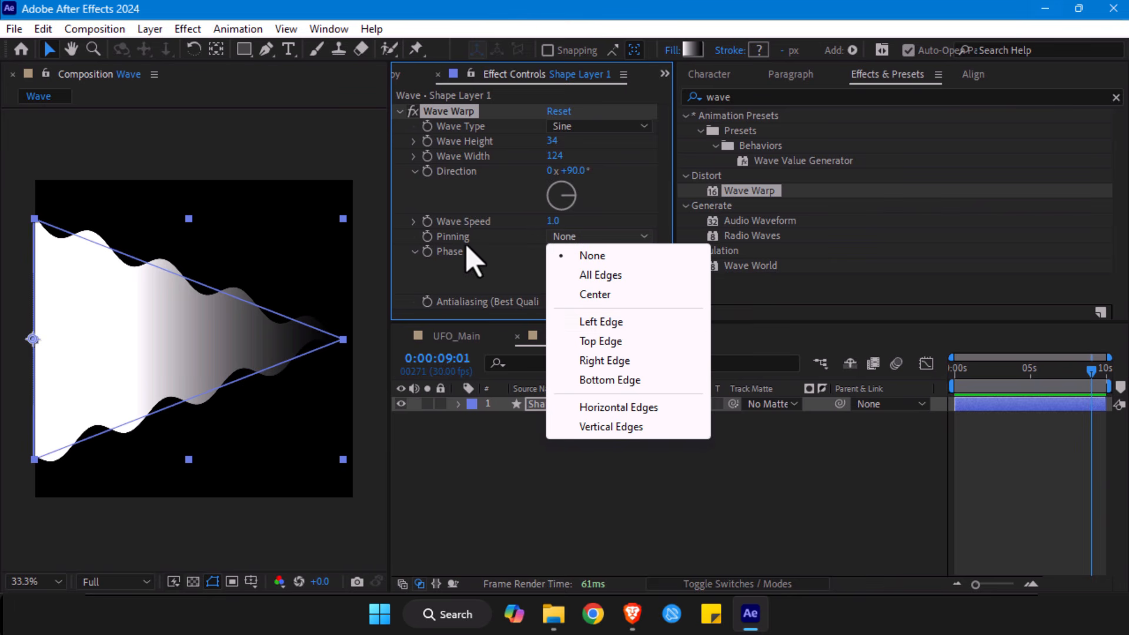
- Pin the Wave Warp effect to the Left Edge and preview the wave animation from the start
click(572, 325)
click(605, 504)
click(955, 370)
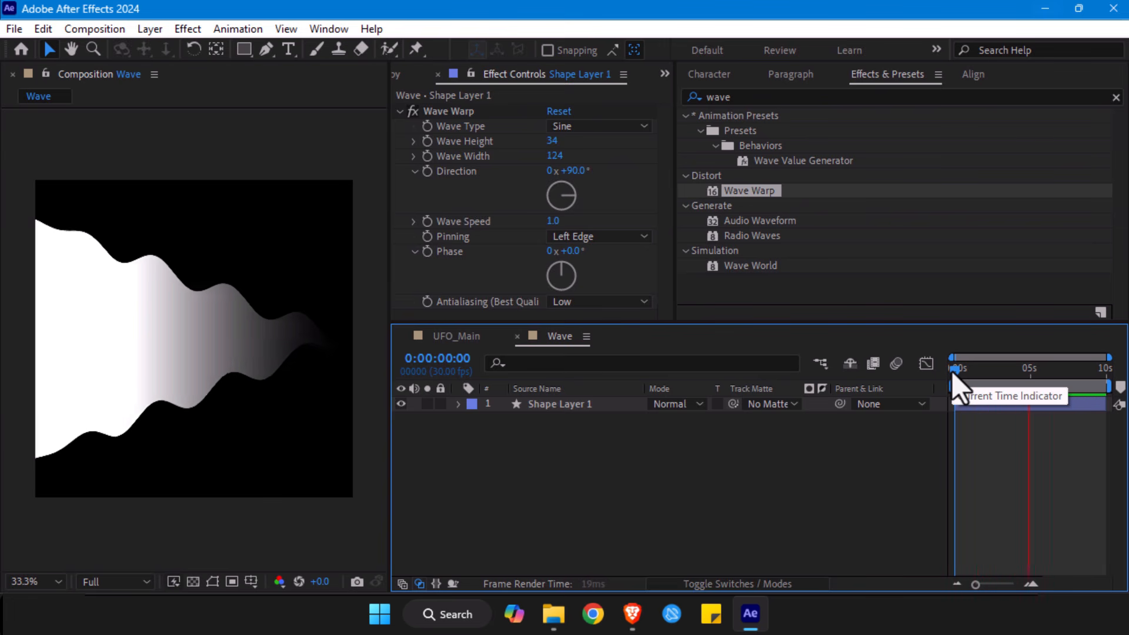
key(space)
key(space)
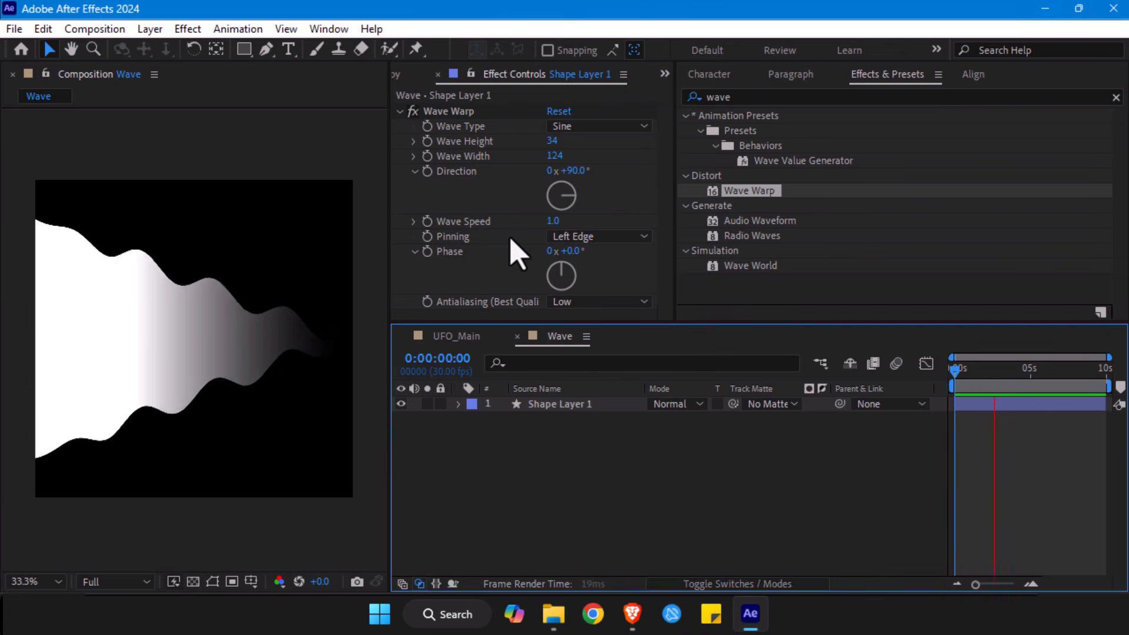
key(space)
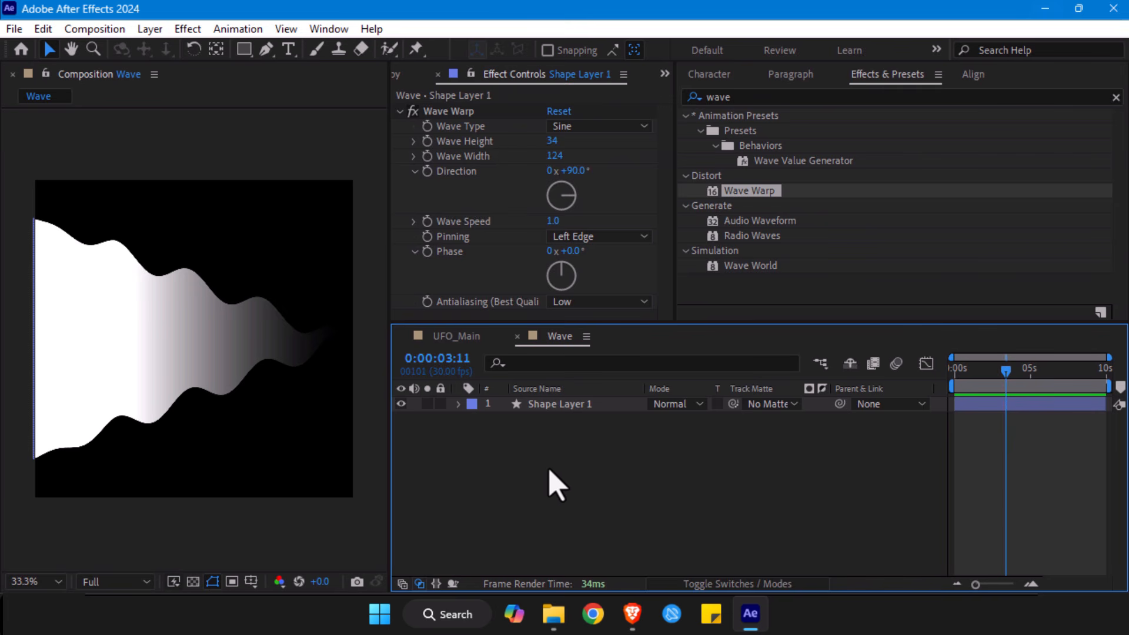
- Open the UFO_Main composition, reveal the UFO_CTRL layer's keyframes, and move the current time to 0:00:00:17
click(458, 337)
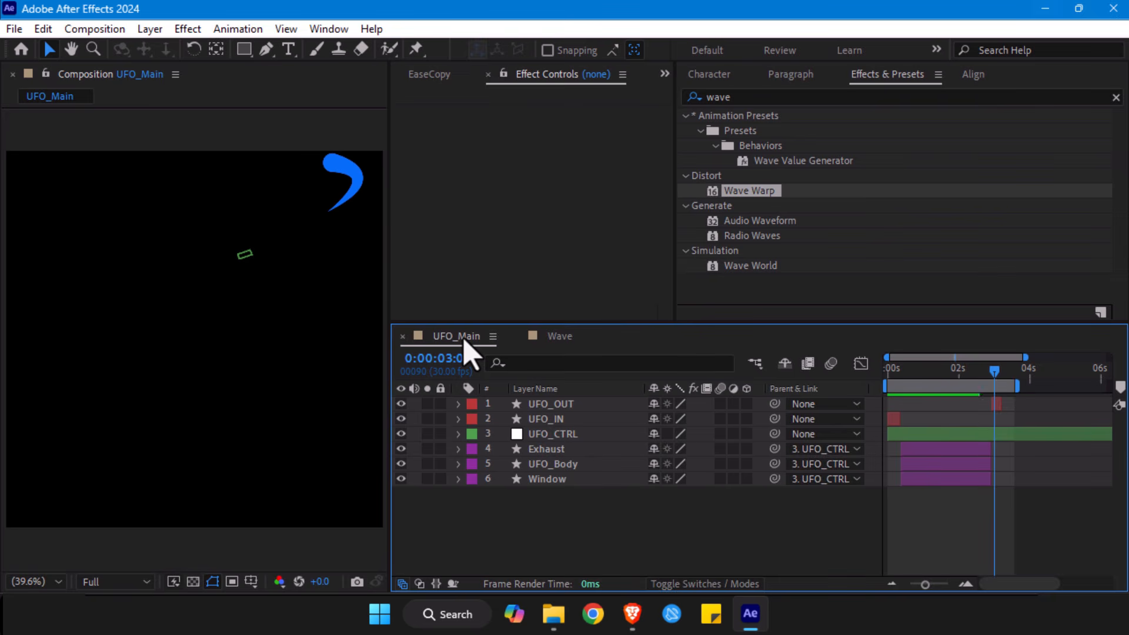
click(928, 370)
drag(927, 380, 908, 381)
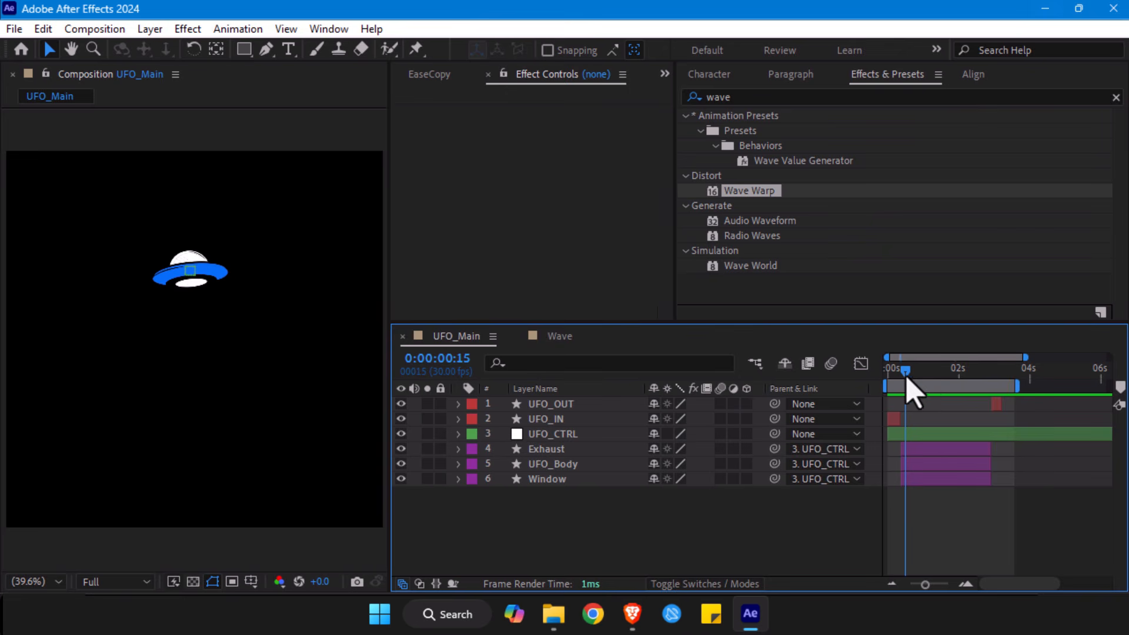
click(921, 435)
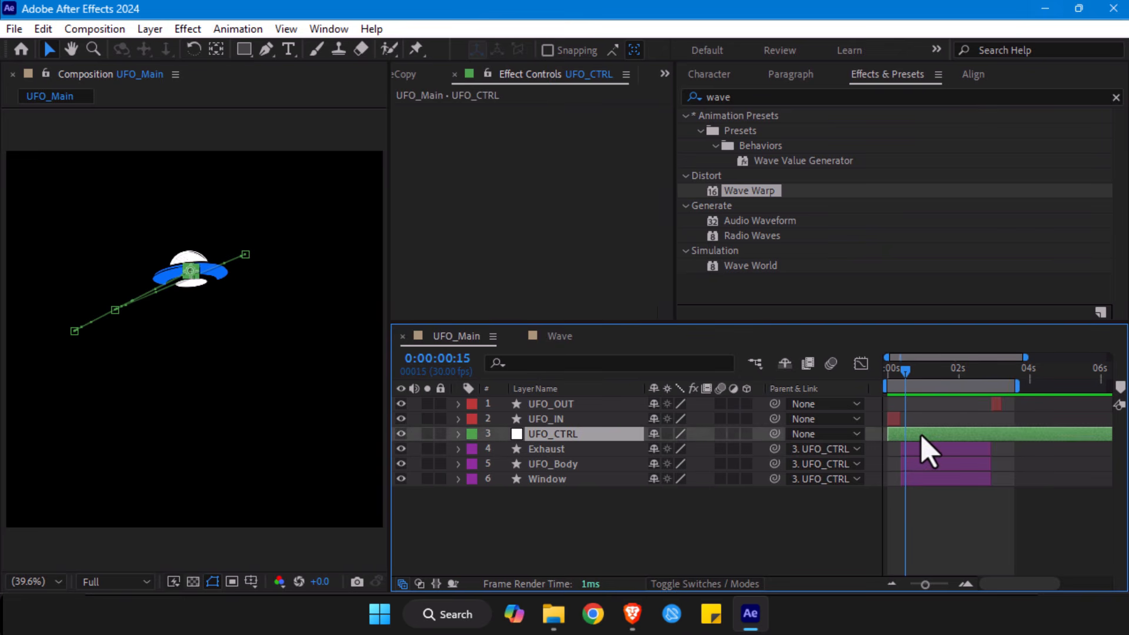
key(u)
drag(906, 370, 909, 371)
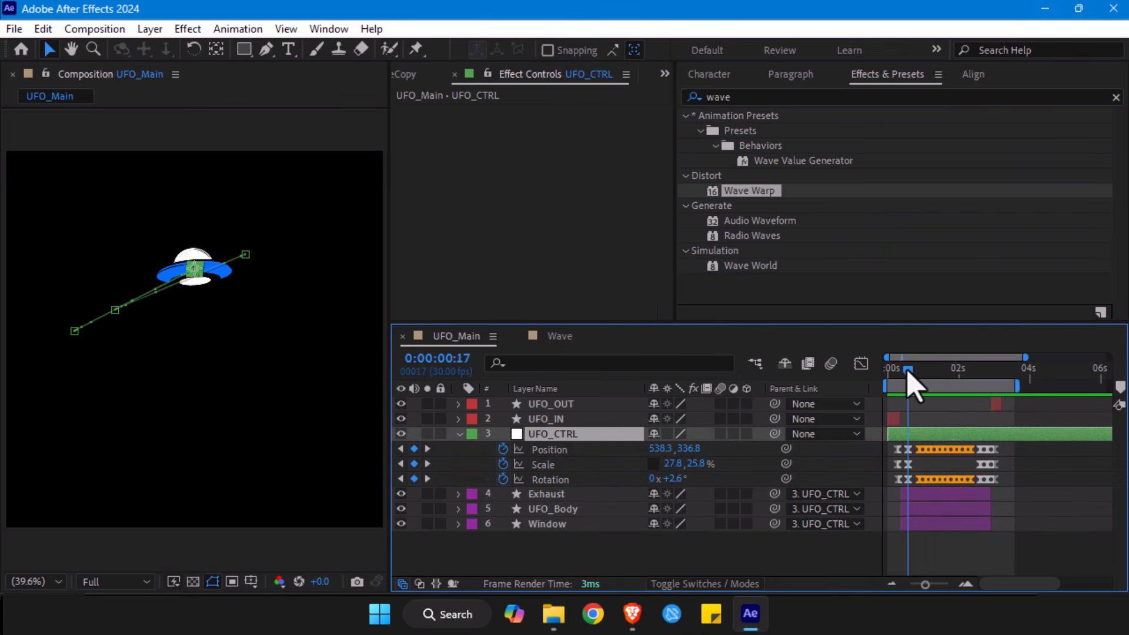
- Add the Wave composition to UFO_Main below UFO_CTRL and rotate it so its narrow tip points upward
click(664, 74)
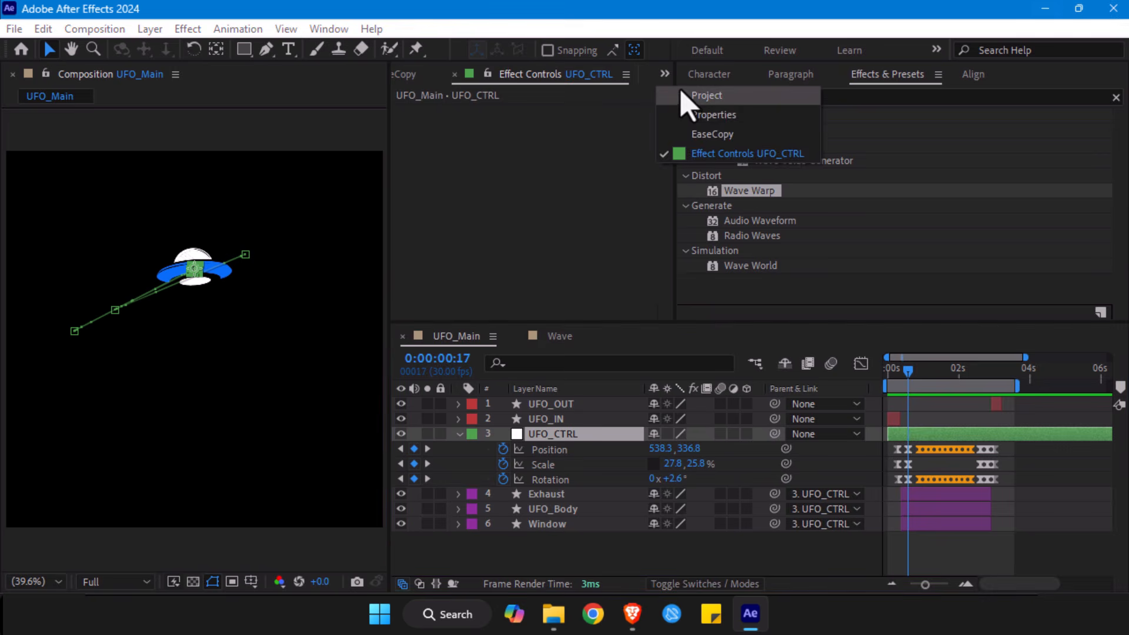
click(682, 92)
drag(458, 261, 529, 450)
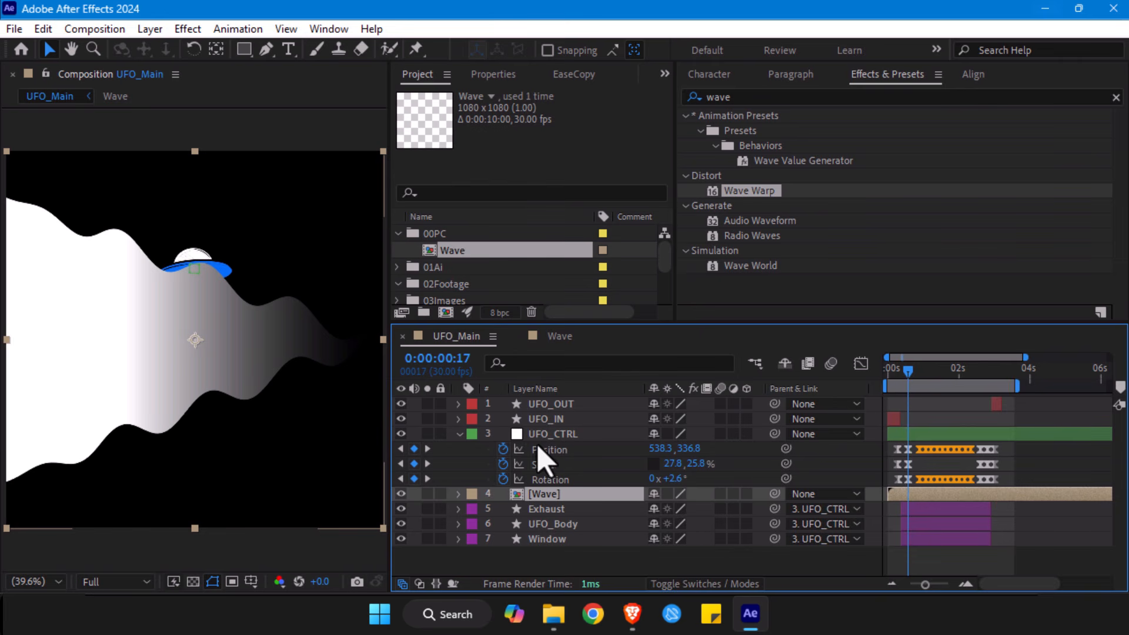
key(r)
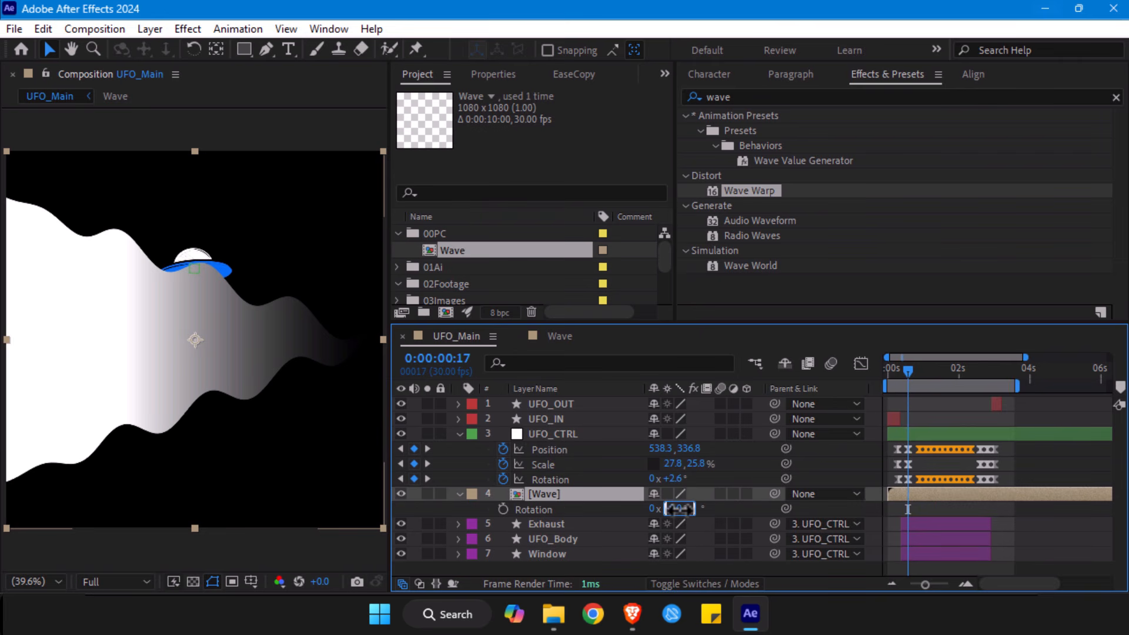
drag(679, 509, 659, 521)
- Scale the Wave layer to 47.1% and position it directly beneath the UFO as a beam
key(s)
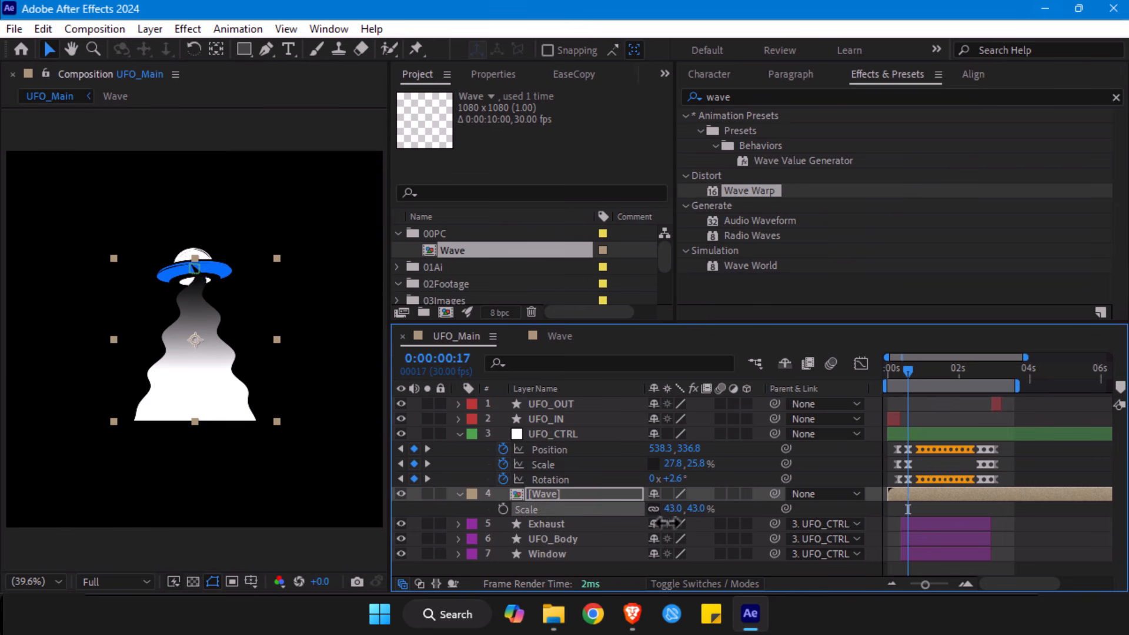
drag(179, 406, 194, 392)
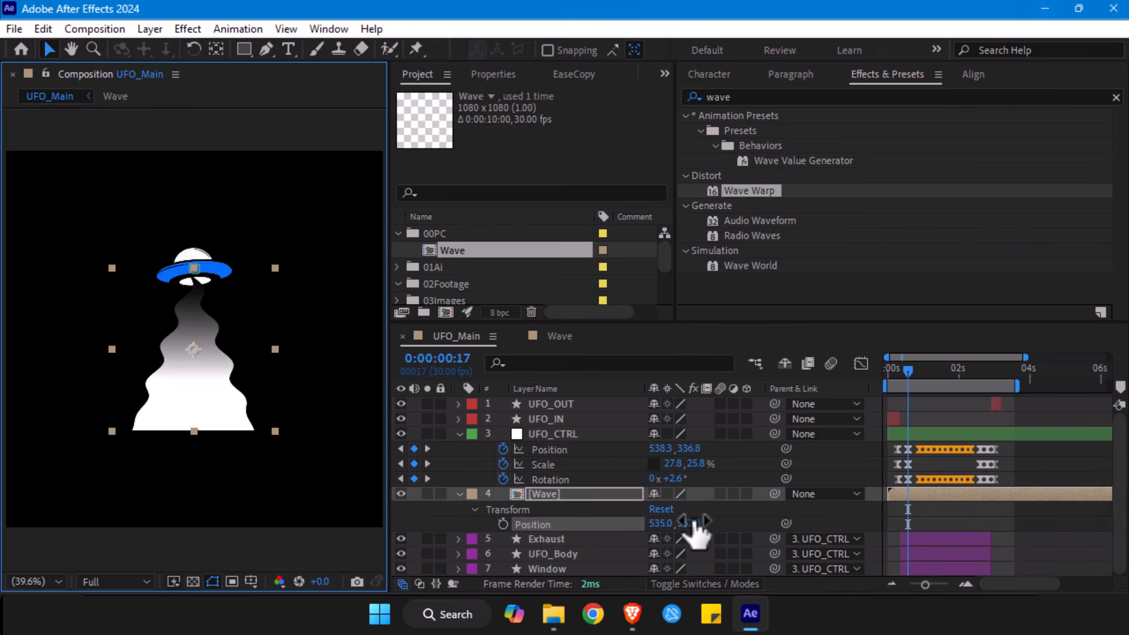
drag(703, 517, 214, 416)
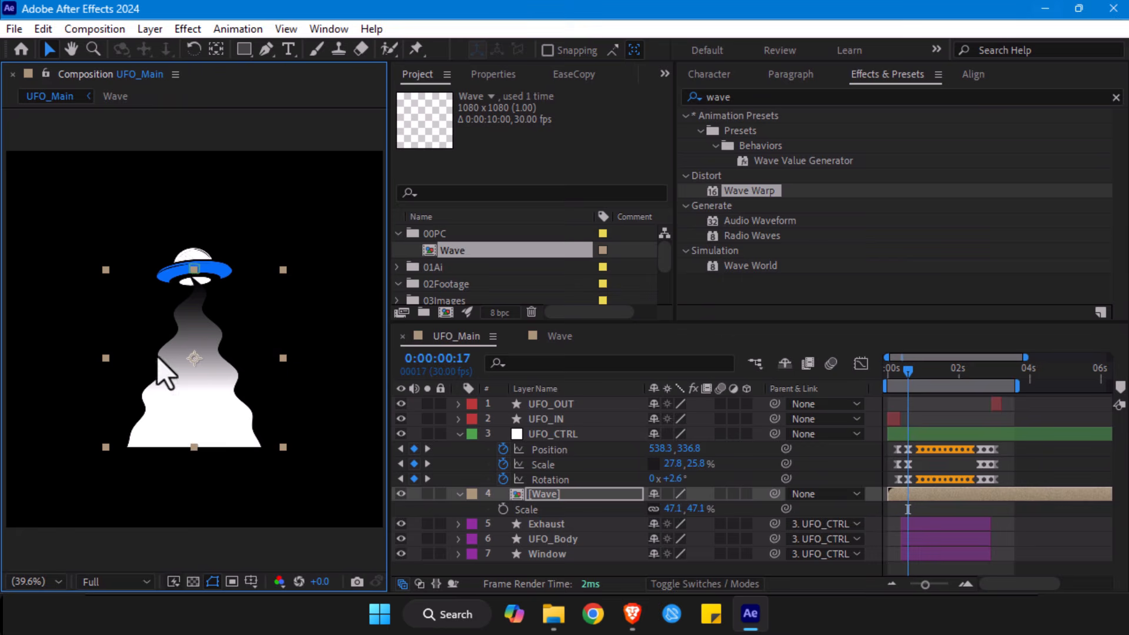
- Narrow the triangle's wide base symmetrically in the Wave composition and return to UFO_Main
click(570, 342)
click(94, 296)
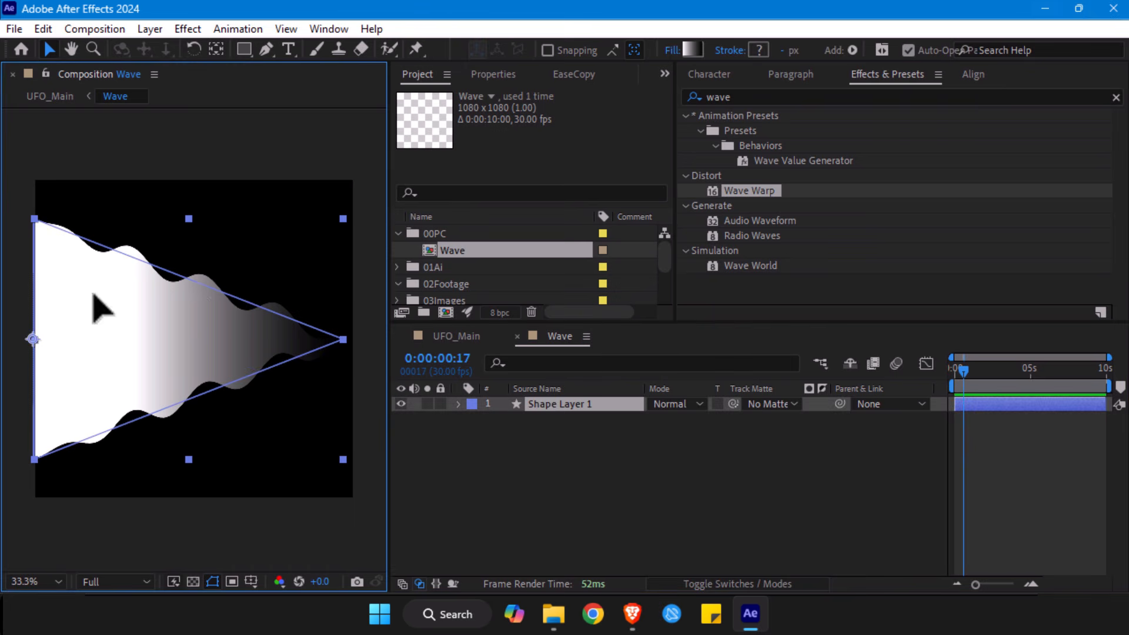
drag(189, 221, 190, 242)
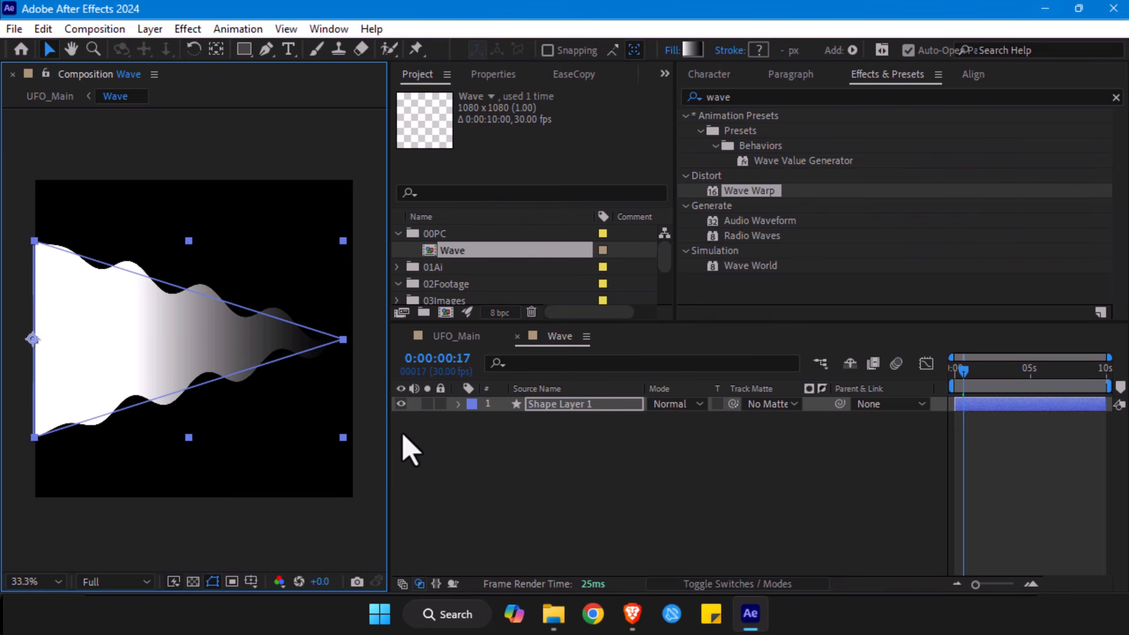
key(Tab)
click(371, 438)
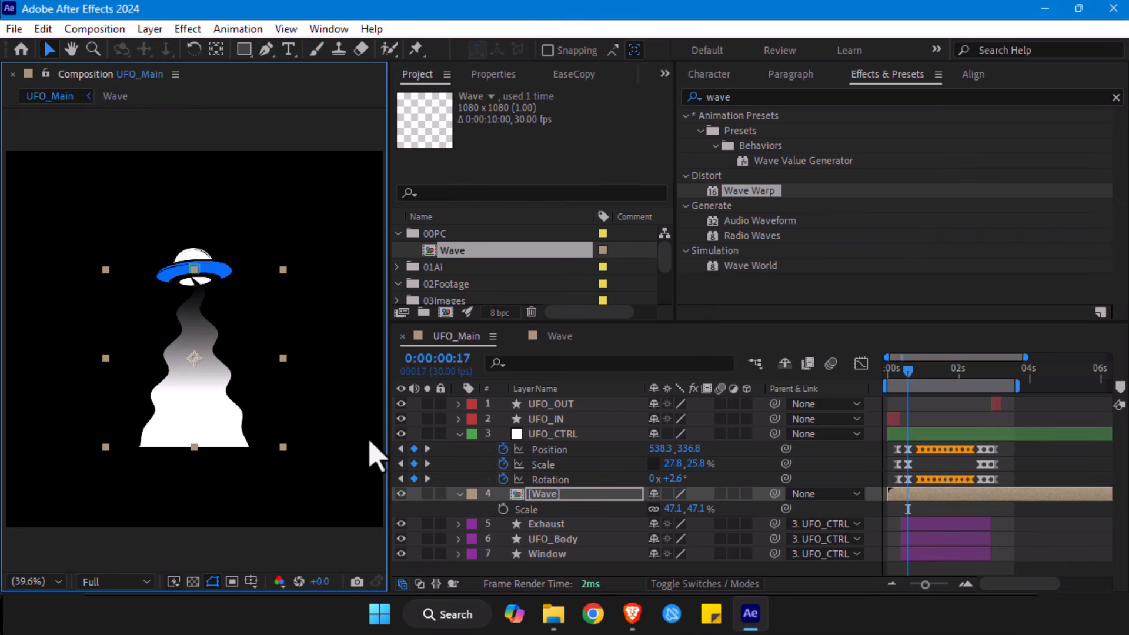
- Move the Wave layer to the bottom of the layer stack, below Window, and nudge the beam up slightly
click(460, 494)
drag(537, 495, 556, 548)
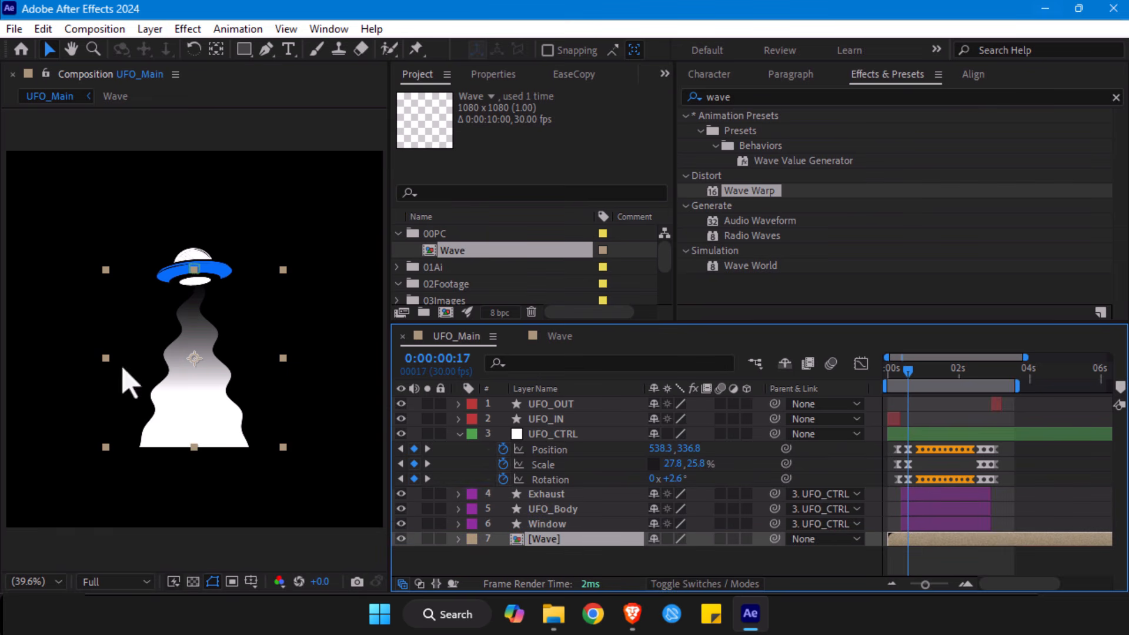
drag(183, 379, 184, 370)
- Preview the UFO_Main animation from the start with the wave beam in place
click(900, 377)
drag(898, 377, 863, 376)
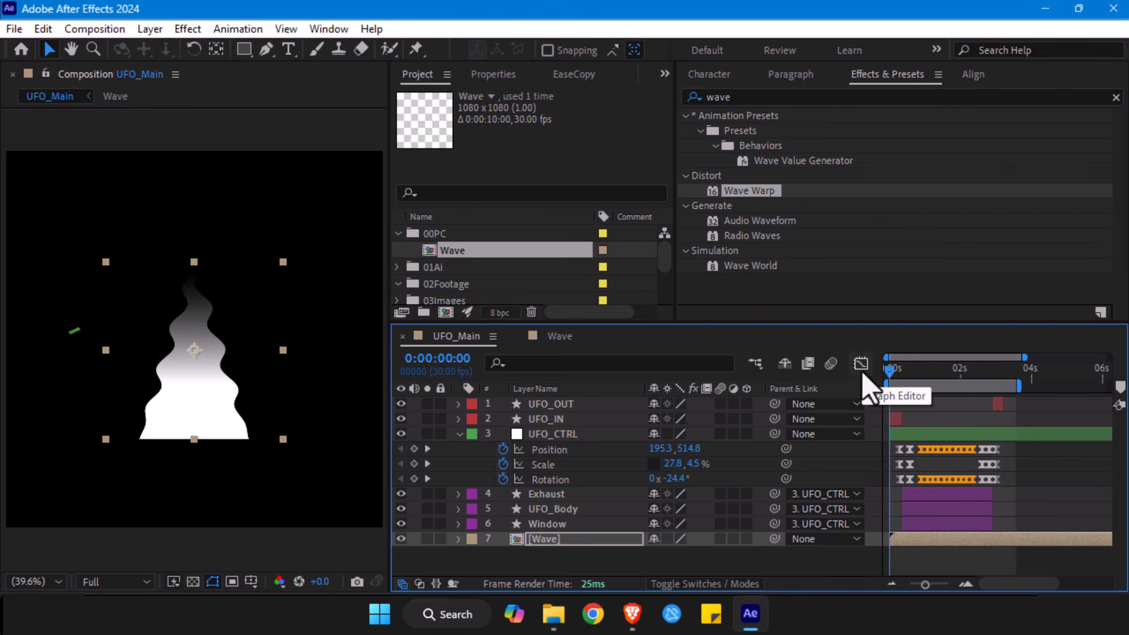
key(space)
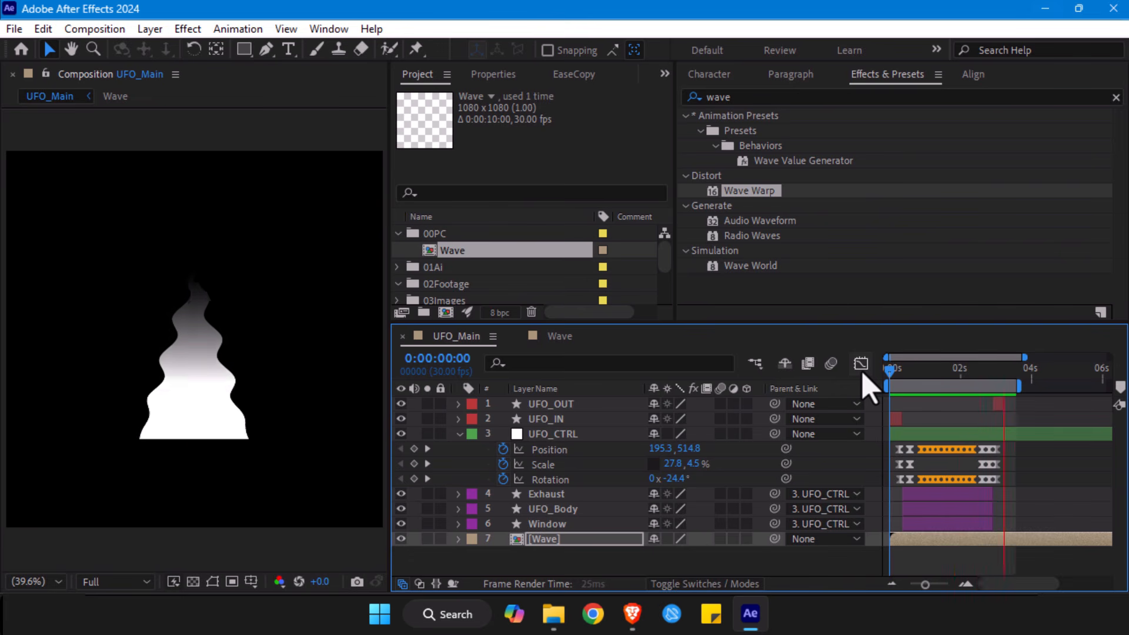
click(538, 540)
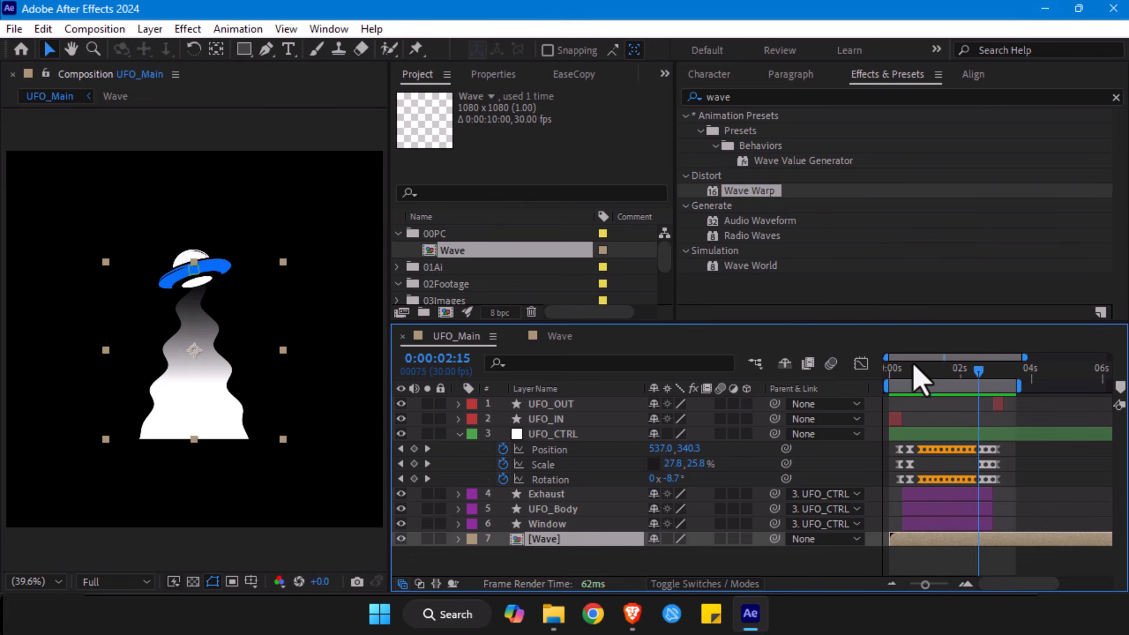
- At 0:00:00:17, move the Wave layer's anchor point up to the beam's tip at the UFO's body
drag(910, 369, 909, 373)
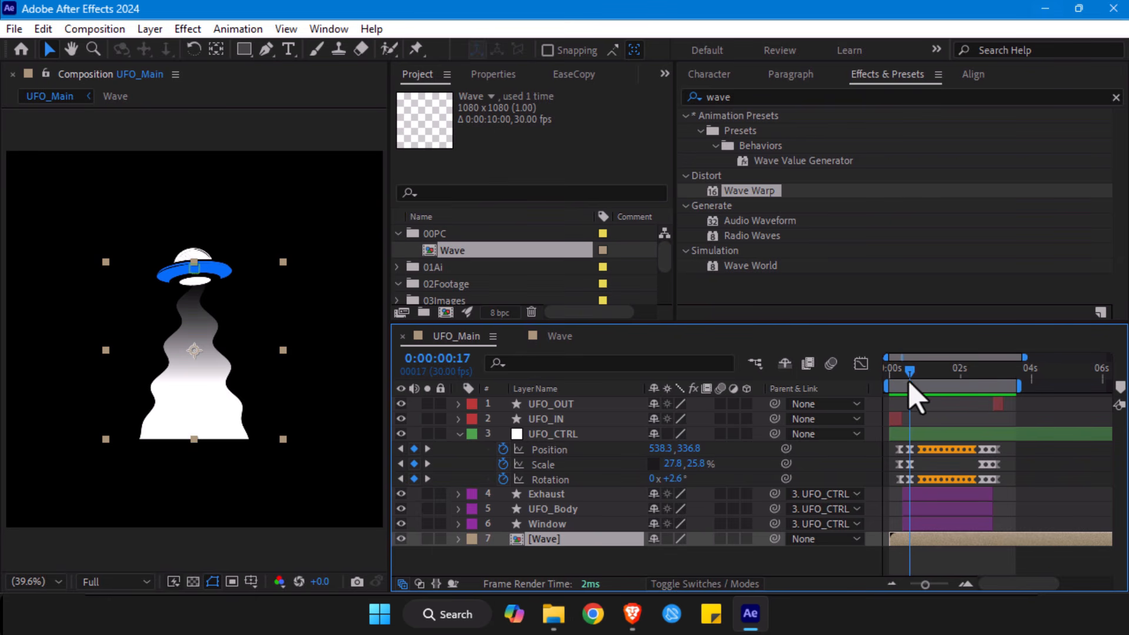
drag(925, 584, 934, 587)
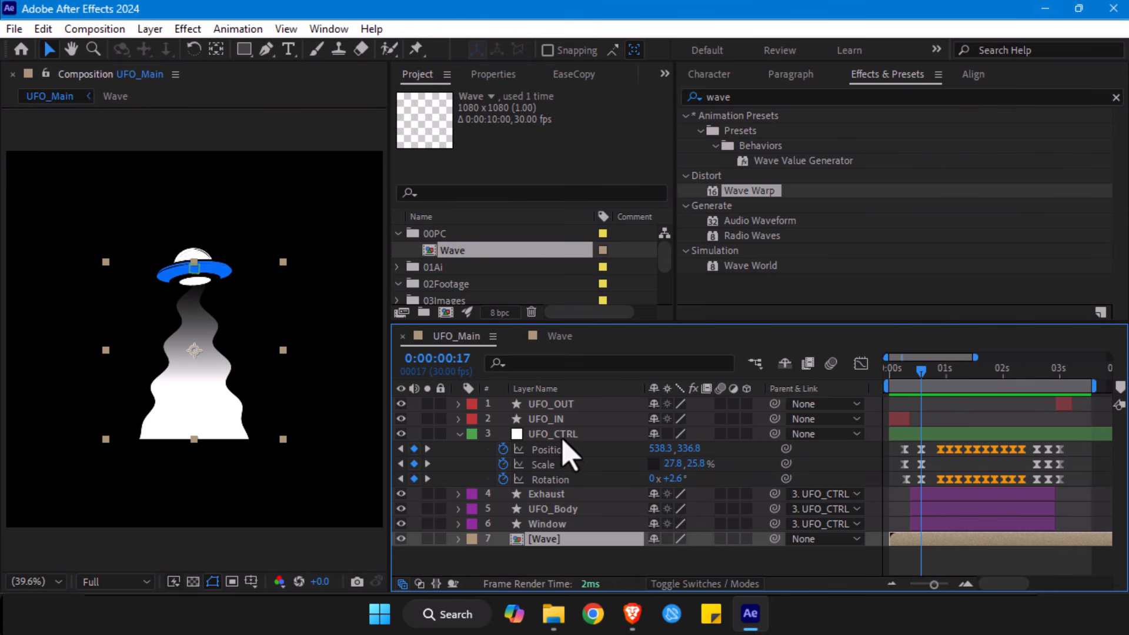
key(space)
key(space)
key(y)
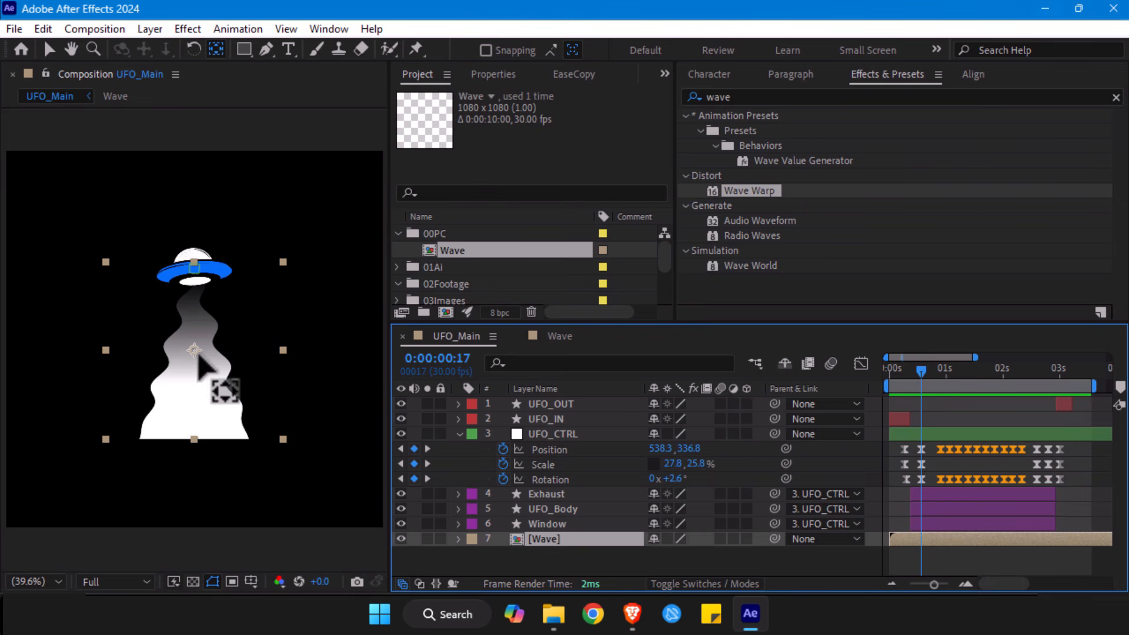
drag(195, 352, 196, 267)
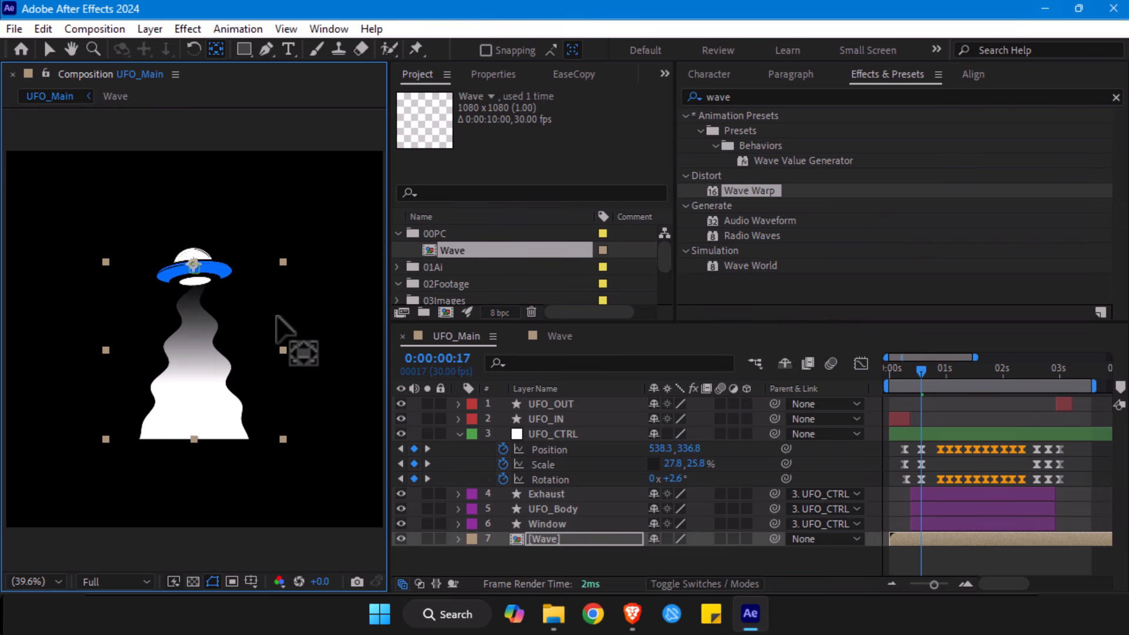
key(v)
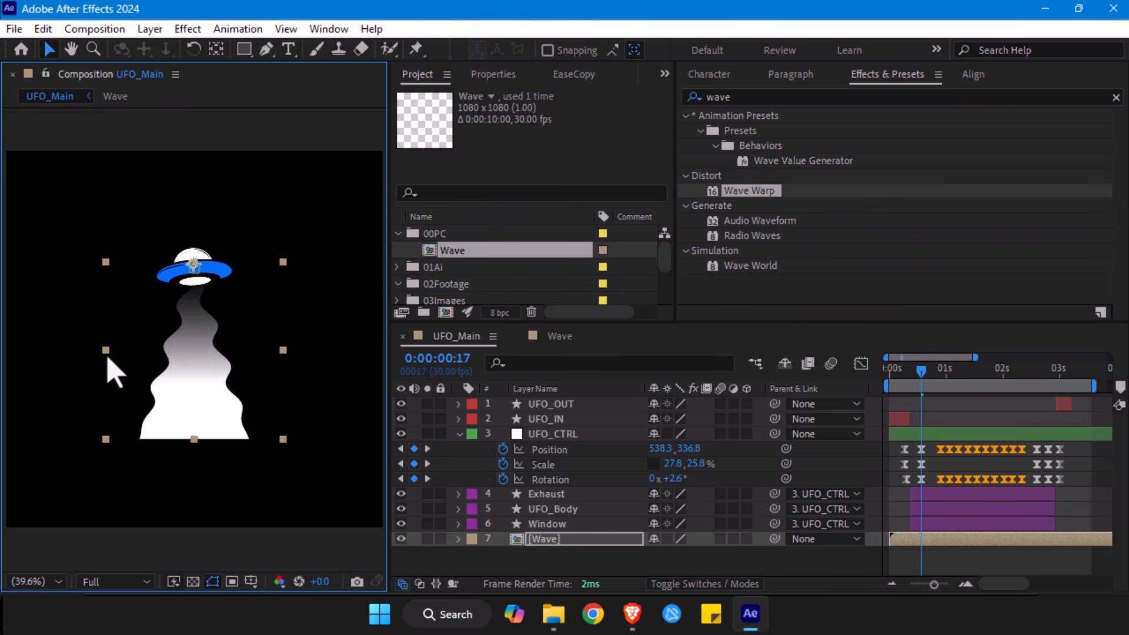
- Unlink the Wave layer's scale proportions and add scale keyframes of 47.1% at 0:00:00:17 and 0:00:00:23
key(s)
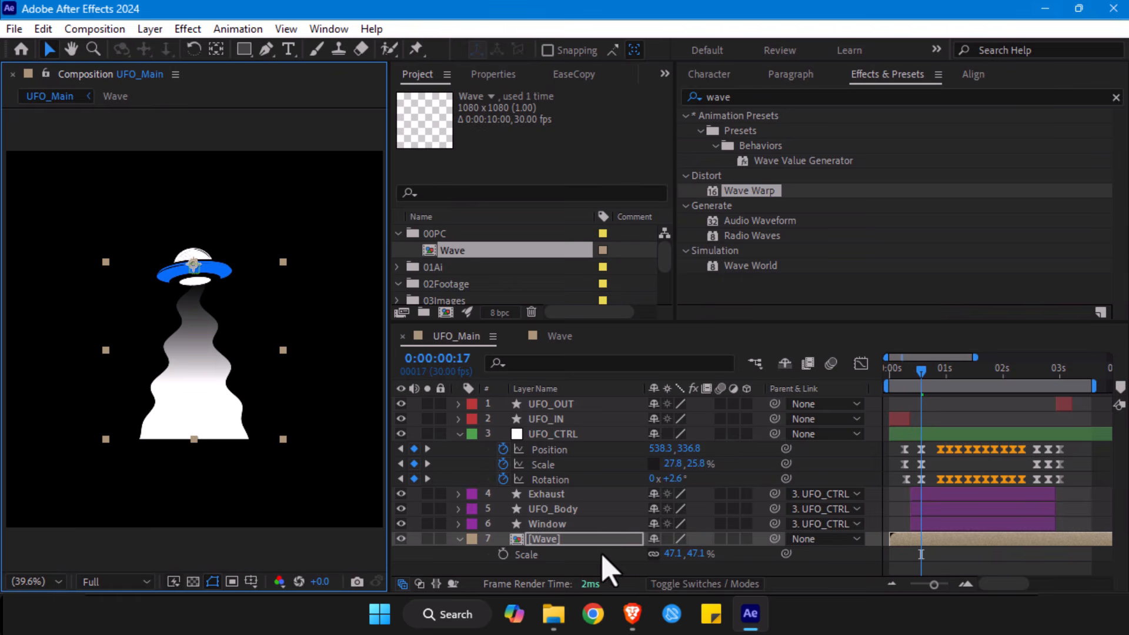
click(655, 557)
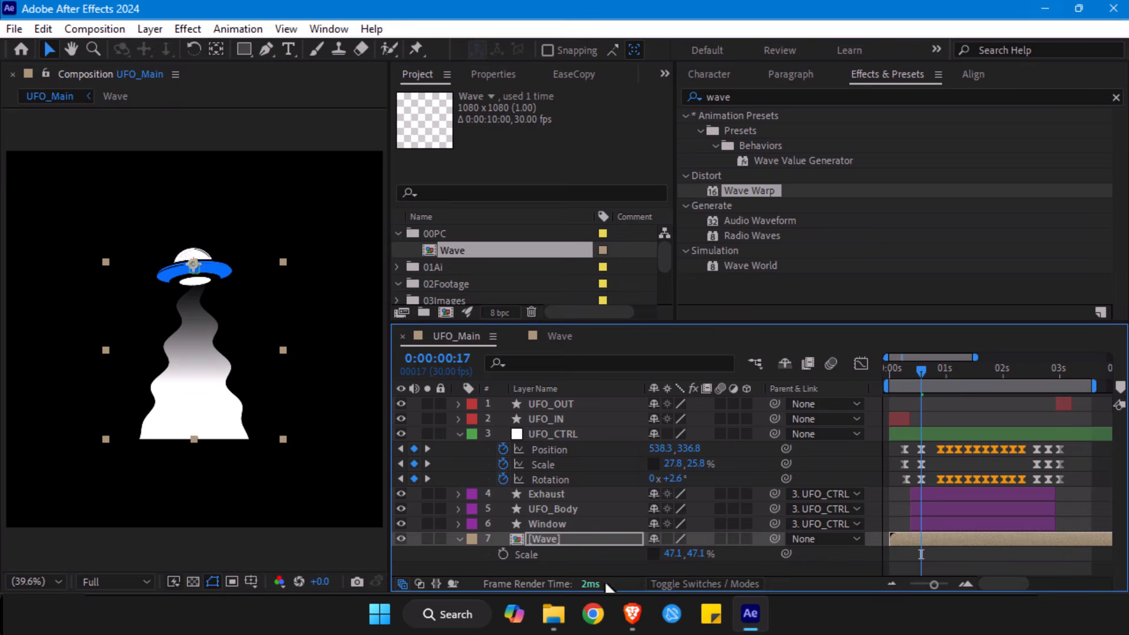
click(503, 554)
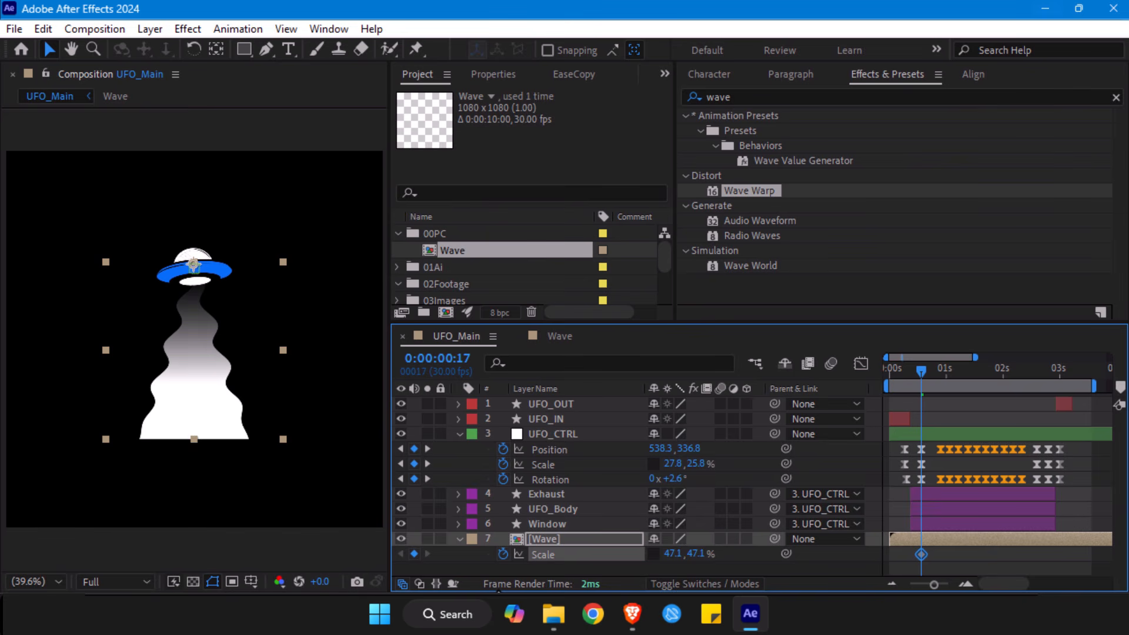
key(Page_Down)
key(Page_Down)
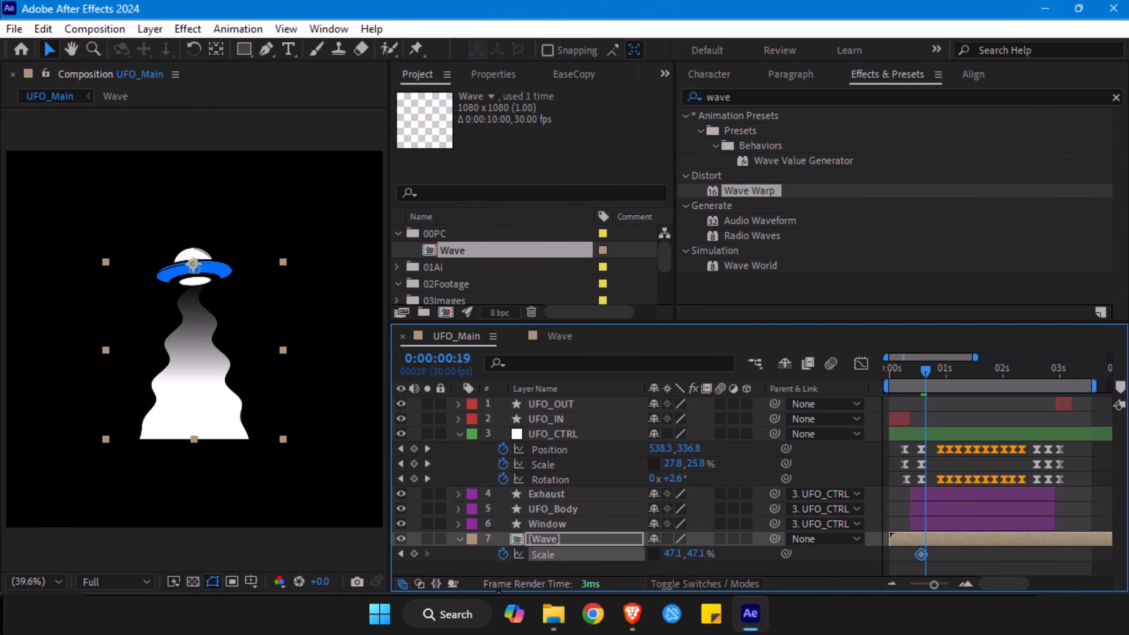
key(Page_Down)
key(Page_Down)
key(Page_Down)
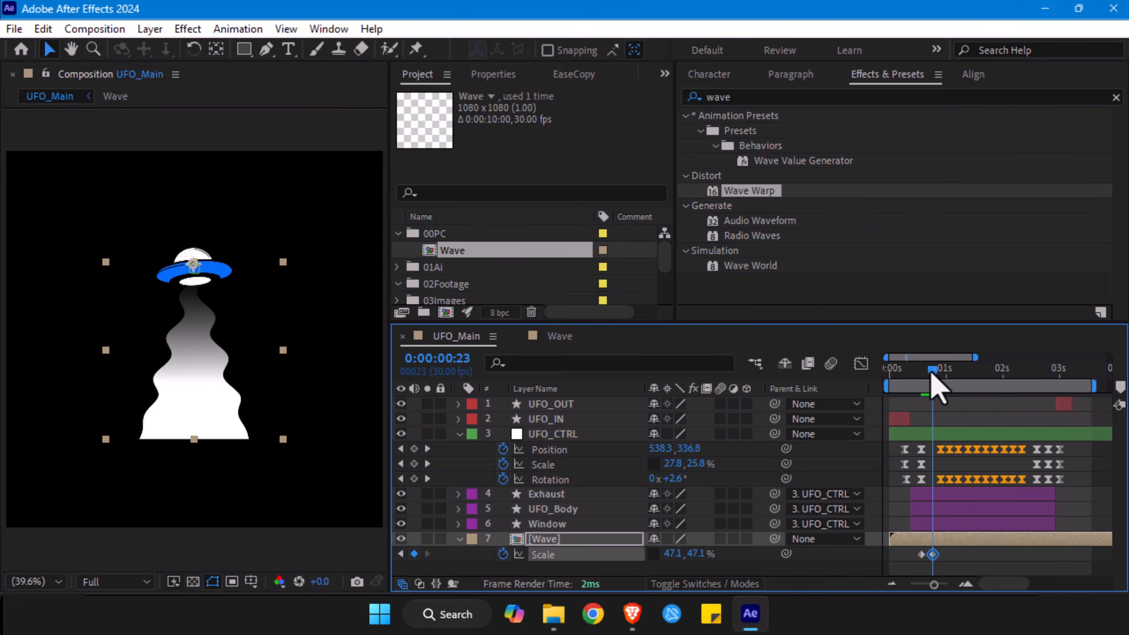
- Set the Wave layer's vertical scale to 0% at the 0:00:00:17 keyframe
drag(931, 372, 925, 374)
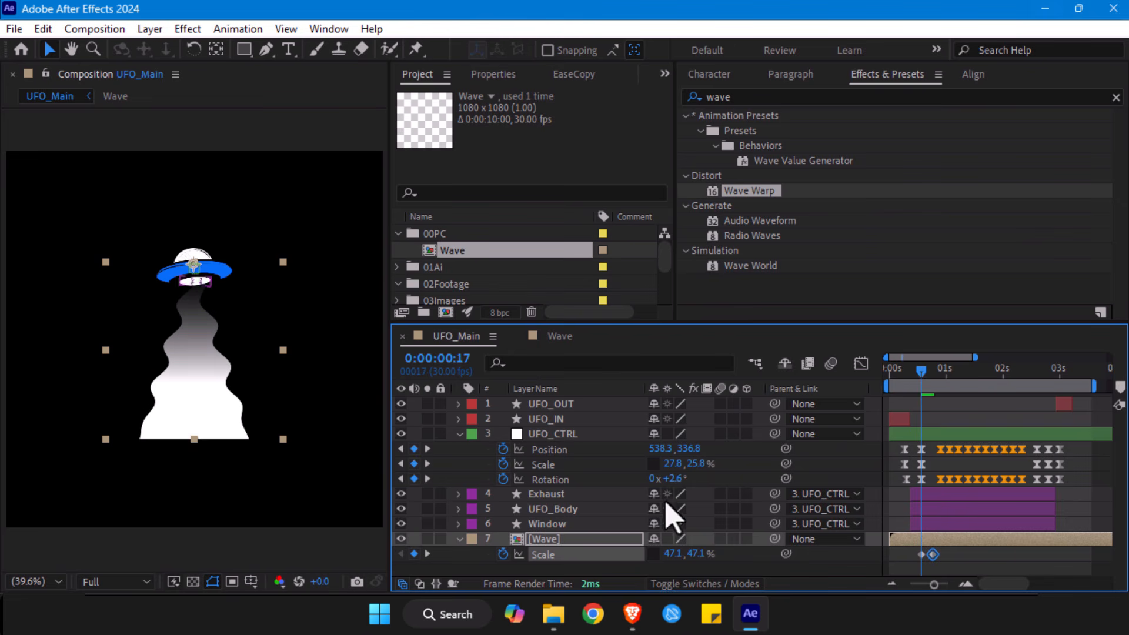
drag(699, 553, 693, 555)
click(699, 553)
text(0)
key(Return)
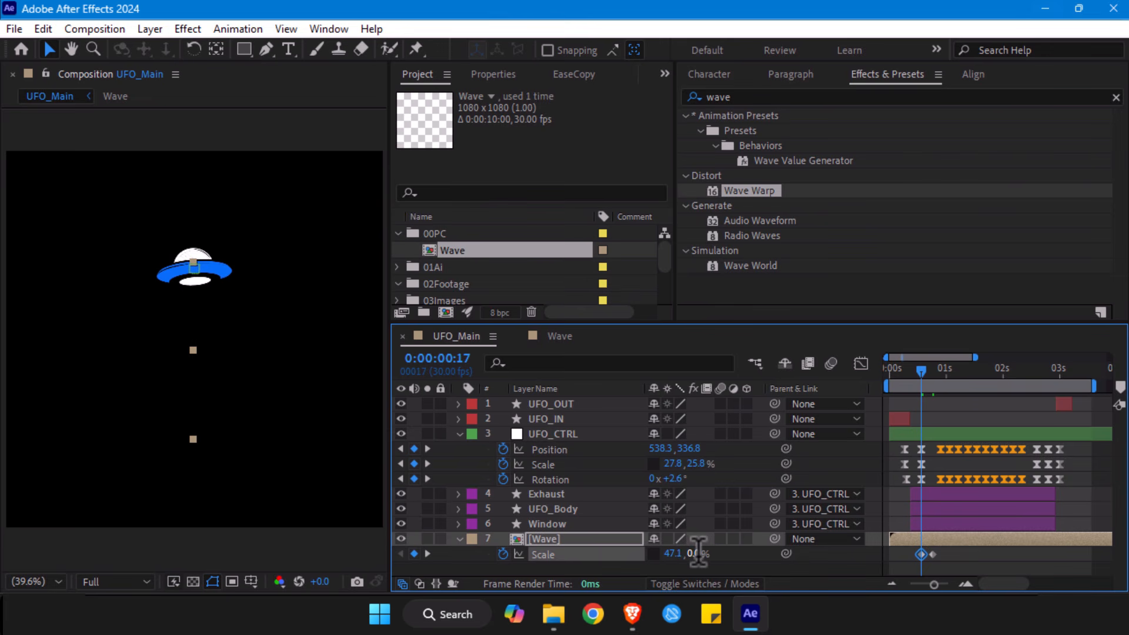
- Preview the beam's growth animation from the start and from 0:00:00:13
drag(922, 376, 879, 381)
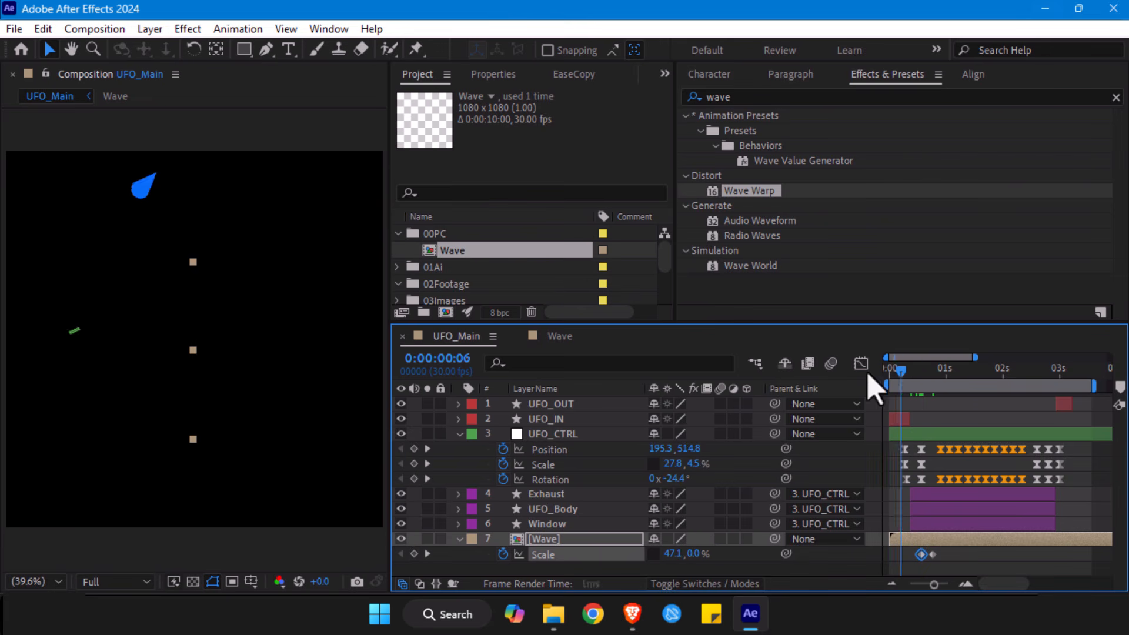
key(space)
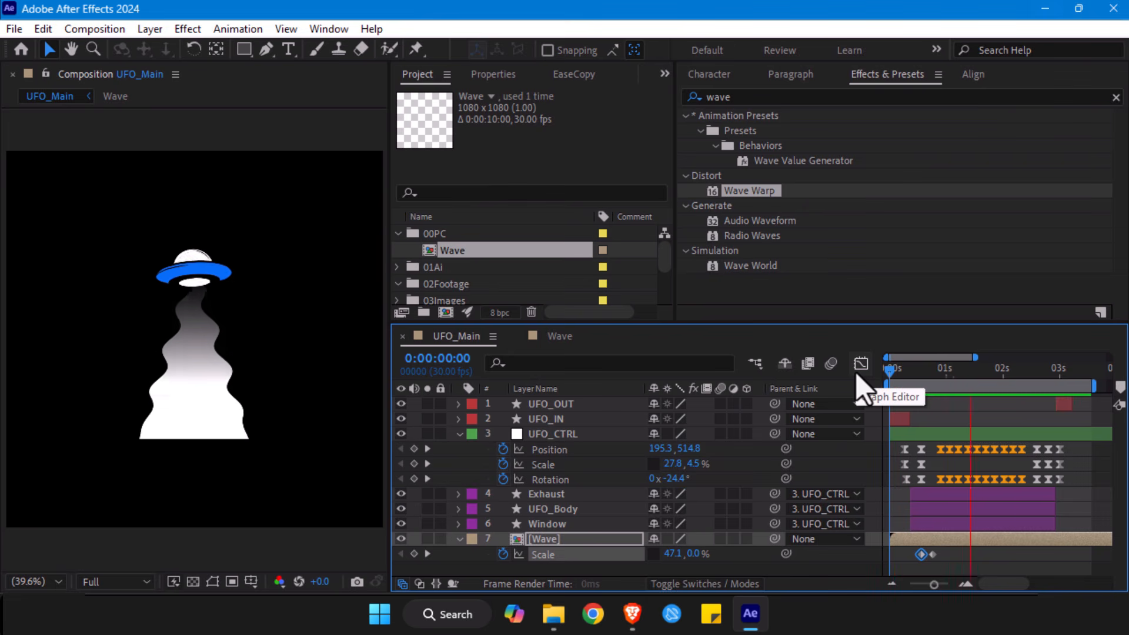
mouse_move(917, 380)
mouse_down()
mouse_move(934, 384)
mouse_move(914, 383)
mouse_up()
key(space)
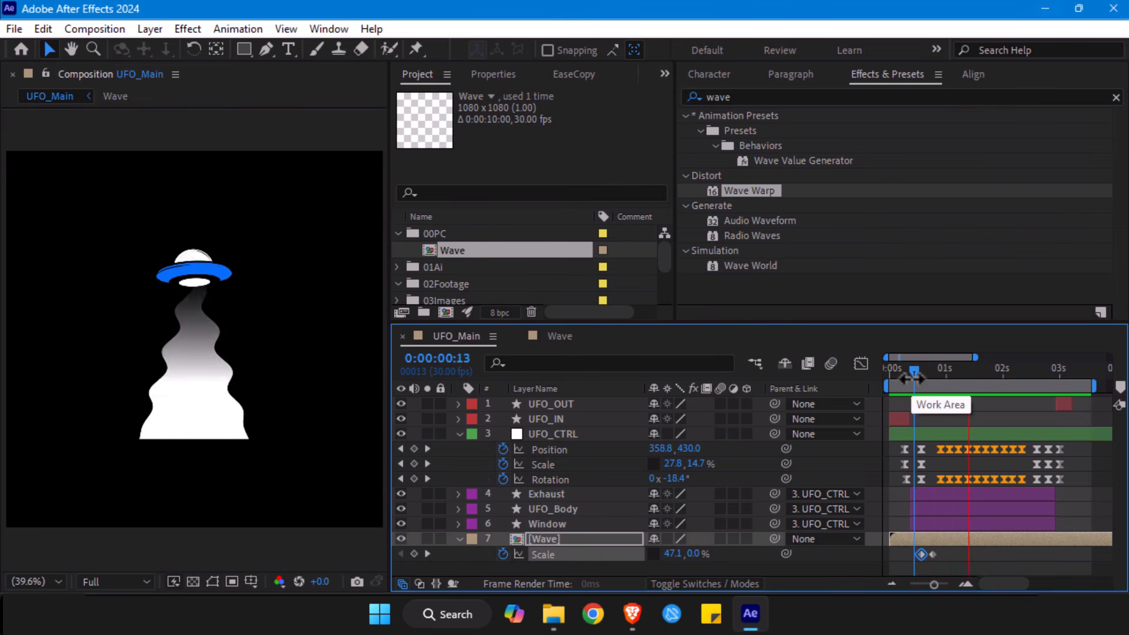
- Shift both Wave scale keyframes earlier so the beam's growth starts at 0:00:00:15, and scrub through it
click(923, 379)
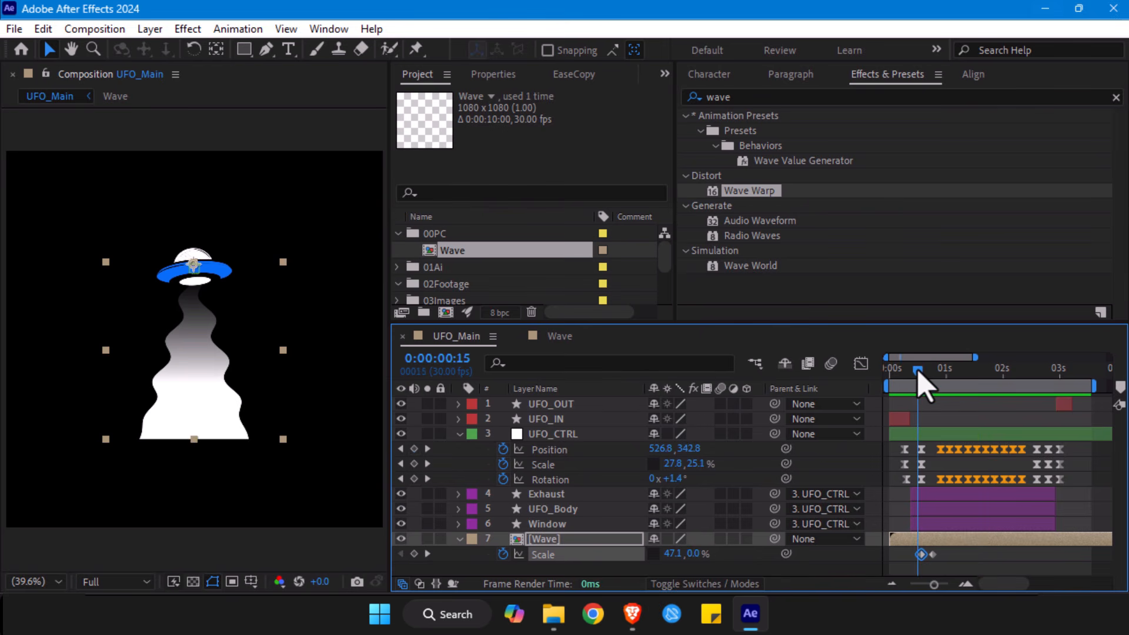
drag(944, 561, 919, 562)
drag(923, 371, 957, 372)
drag(934, 585, 940, 585)
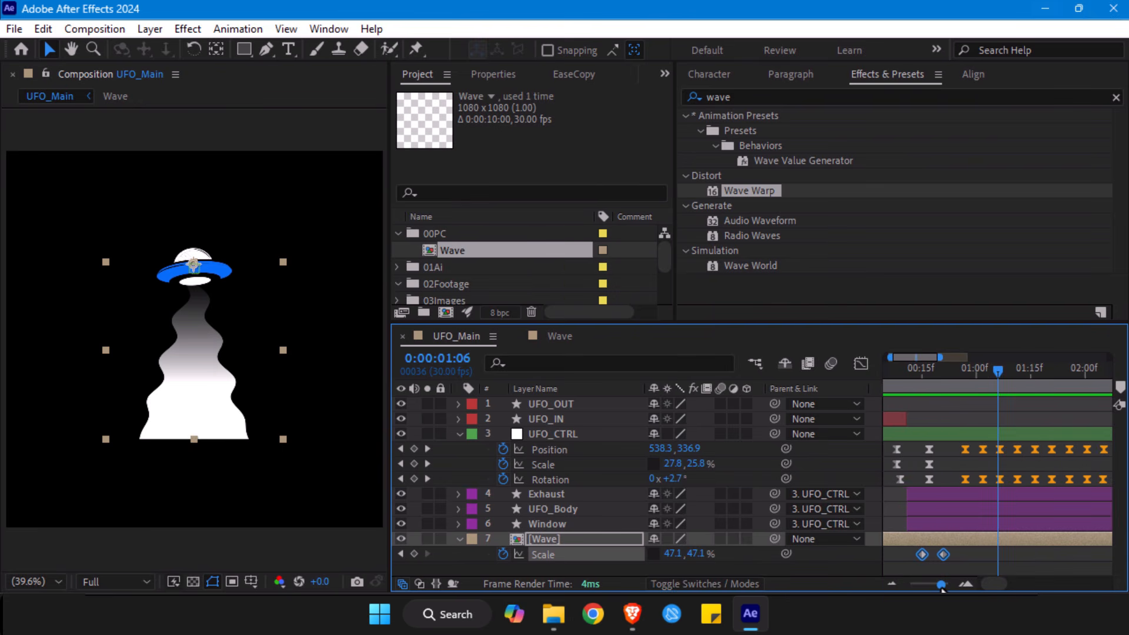
- Speed up the beam's growth by moving the Wave layer's second scale keyframe to 0:00:00:19
click(926, 372)
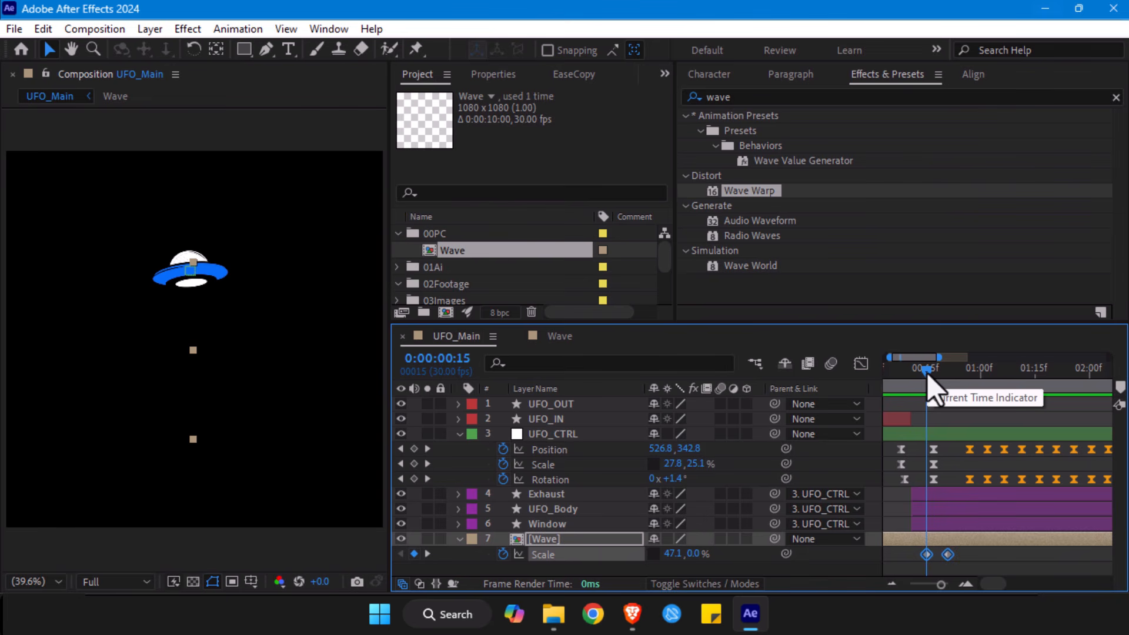
key(Page_Down)
key(Page_Down)
key(Page_Down)
key(Page_Down)
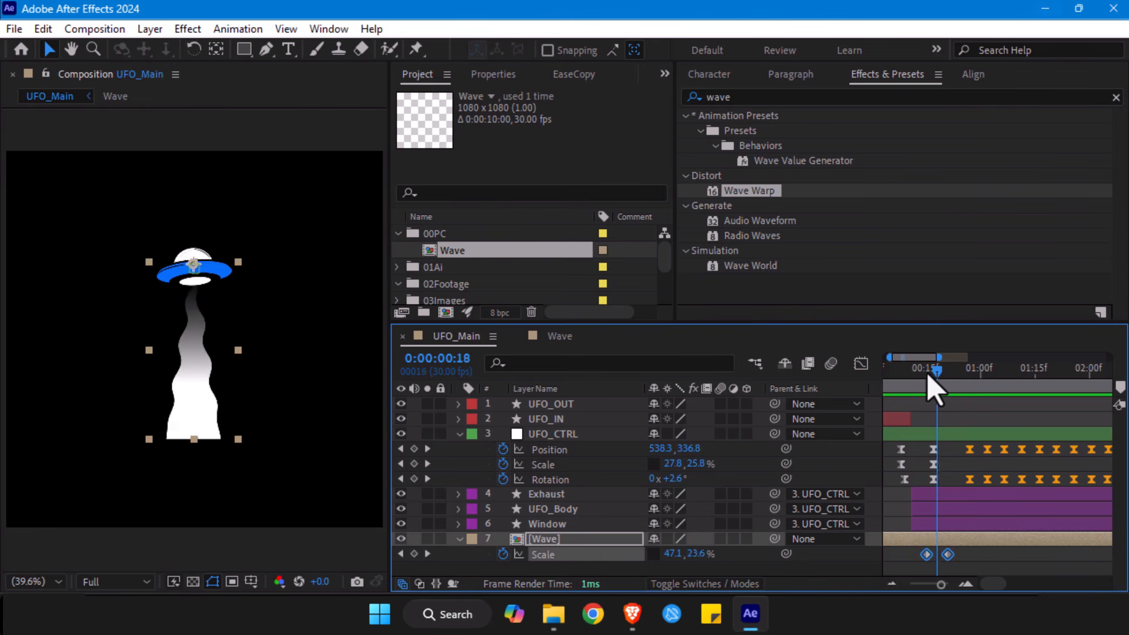
click(959, 561)
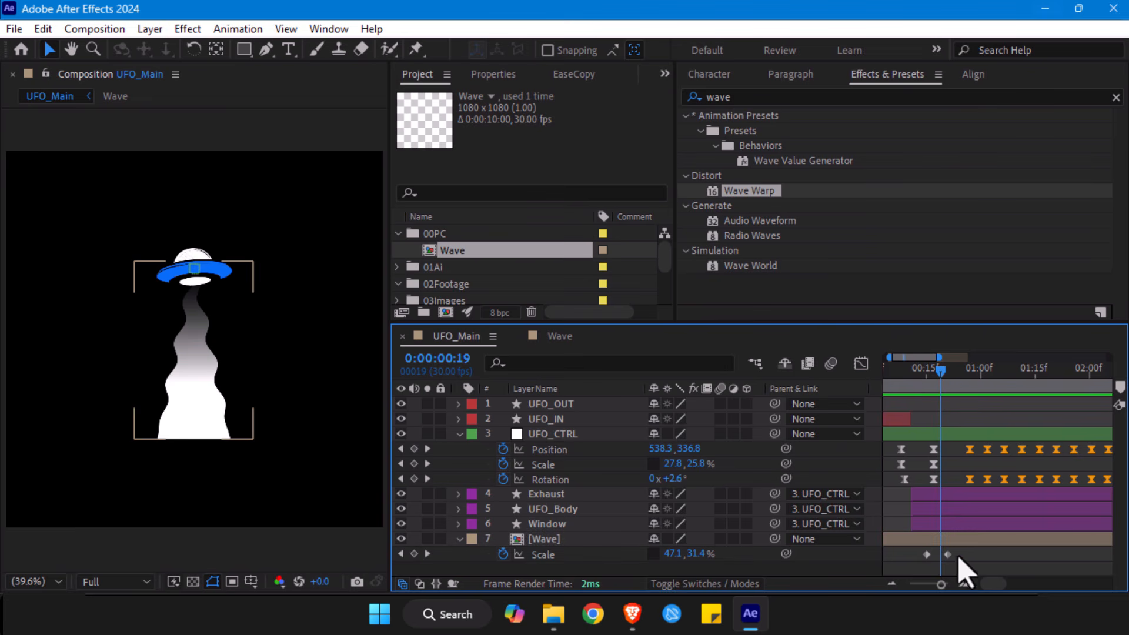
drag(947, 555, 916, 564)
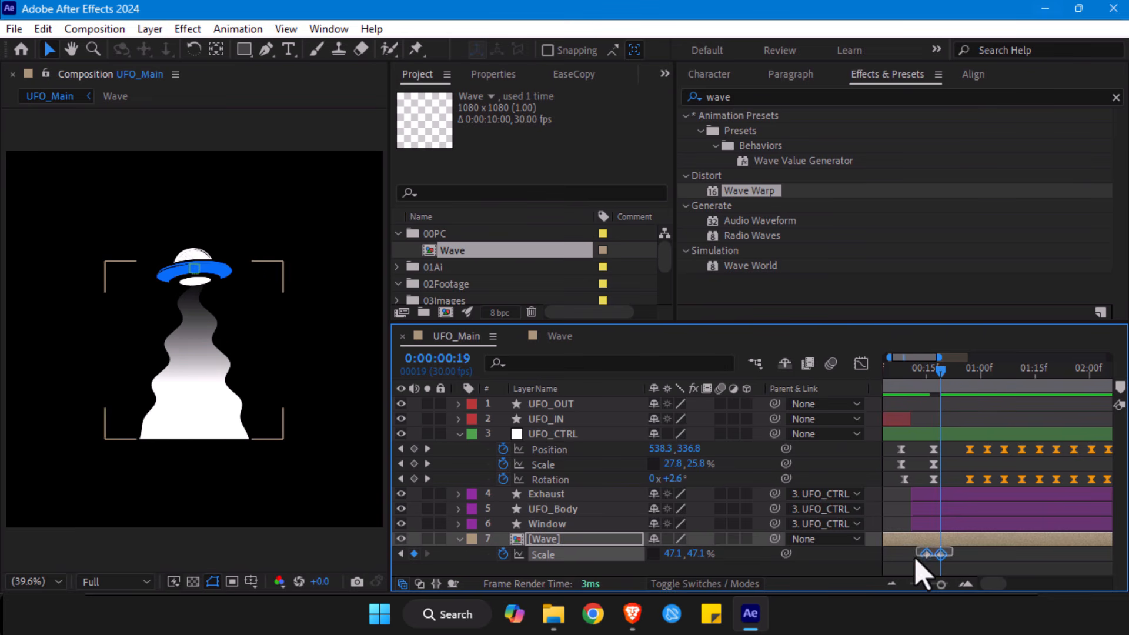
- Shift both Wave scale keyframes one frame later to start at 0:00:00:16, and preview the beam
drag(943, 383, 933, 378)
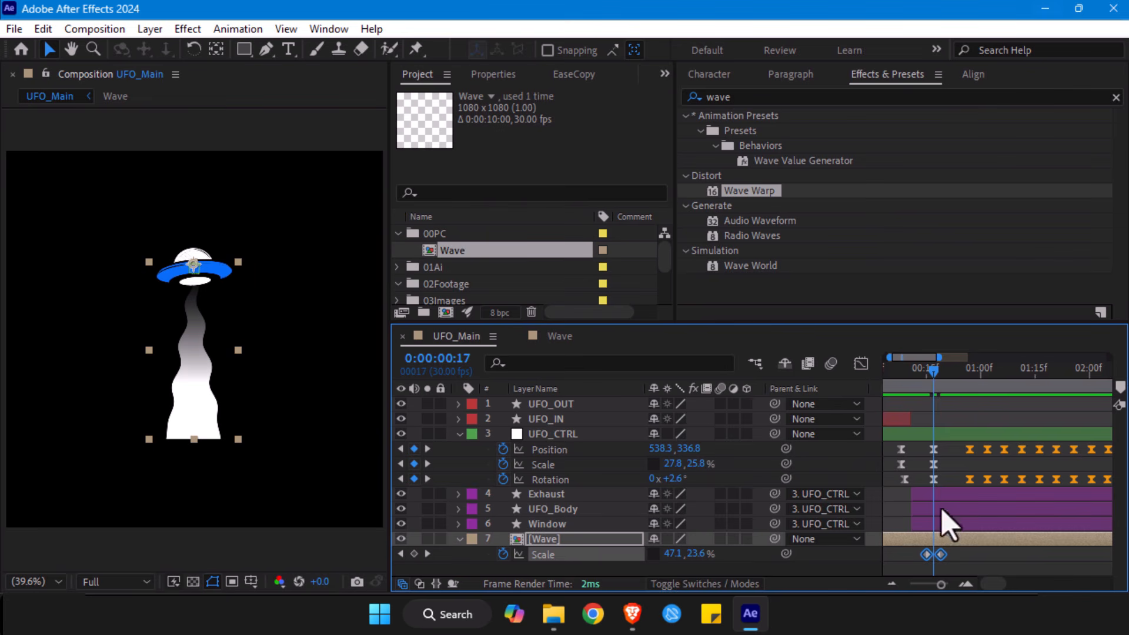
drag(925, 555, 929, 556)
key(space)
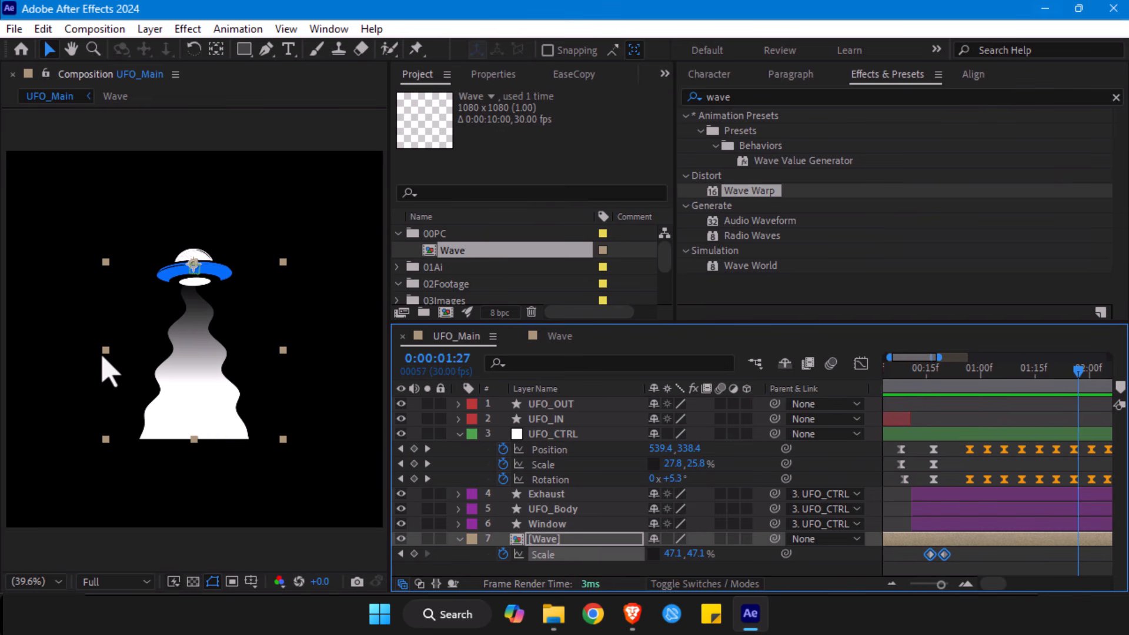
- In the Wave composition, reduce the height of Shape Layer 1 evenly about its centre, and return to UFO_Main
click(560, 337)
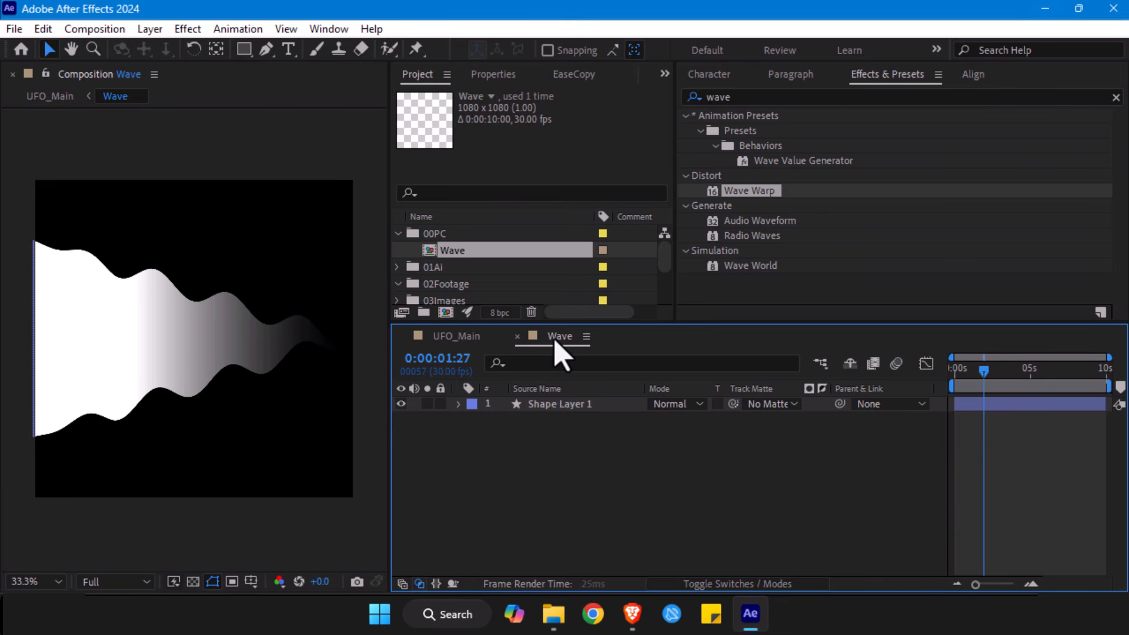
click(535, 405)
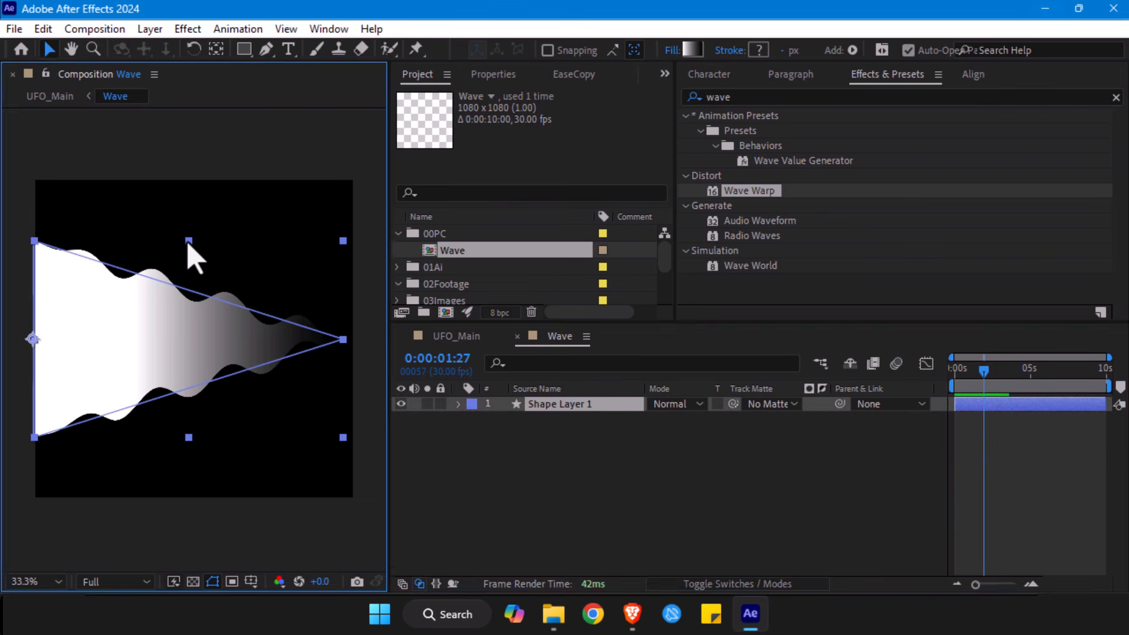
click(511, 463)
key(shift+Escape)
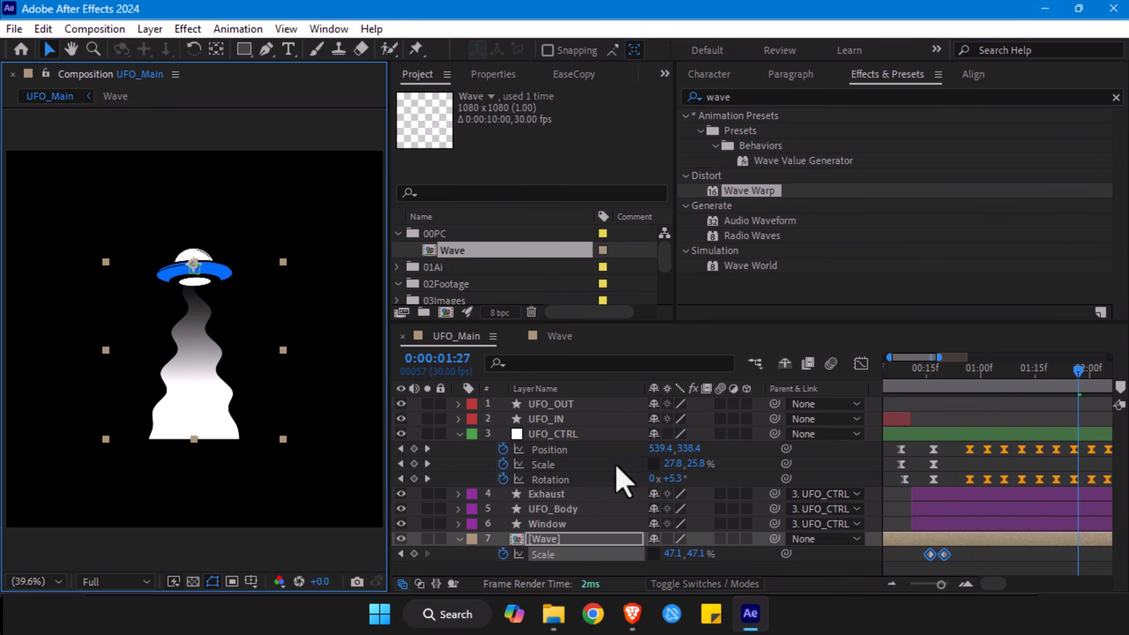
- Set Shape Layer 1's Wave Warp in the Wave composition to a wave width of 230 and a wave height of 41
double_click(558, 550)
click(113, 347)
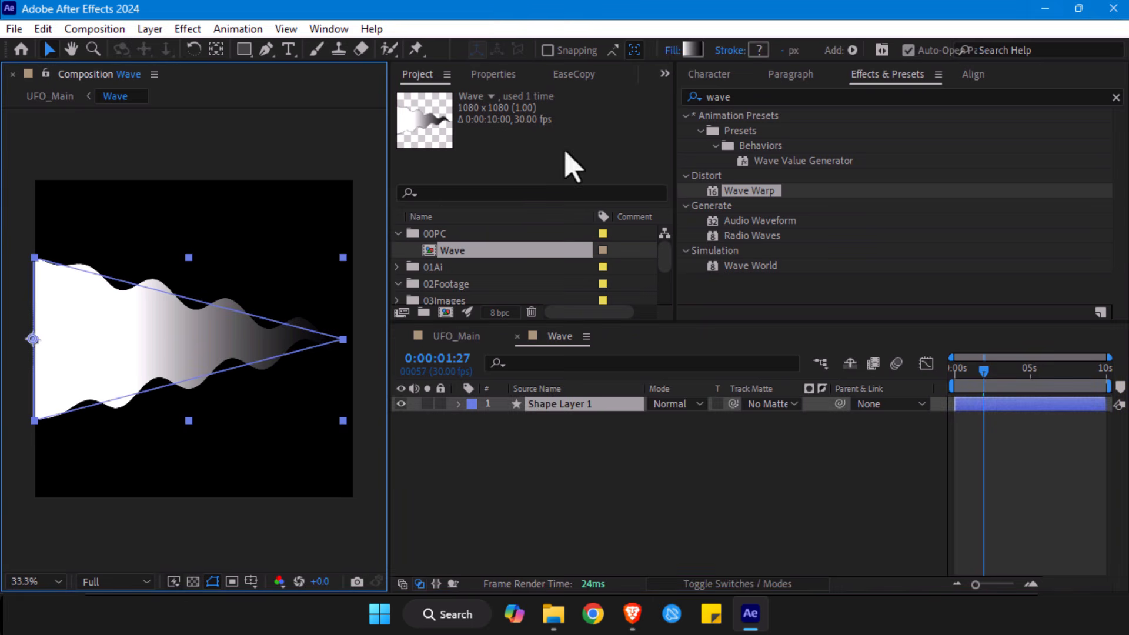
key(F3)
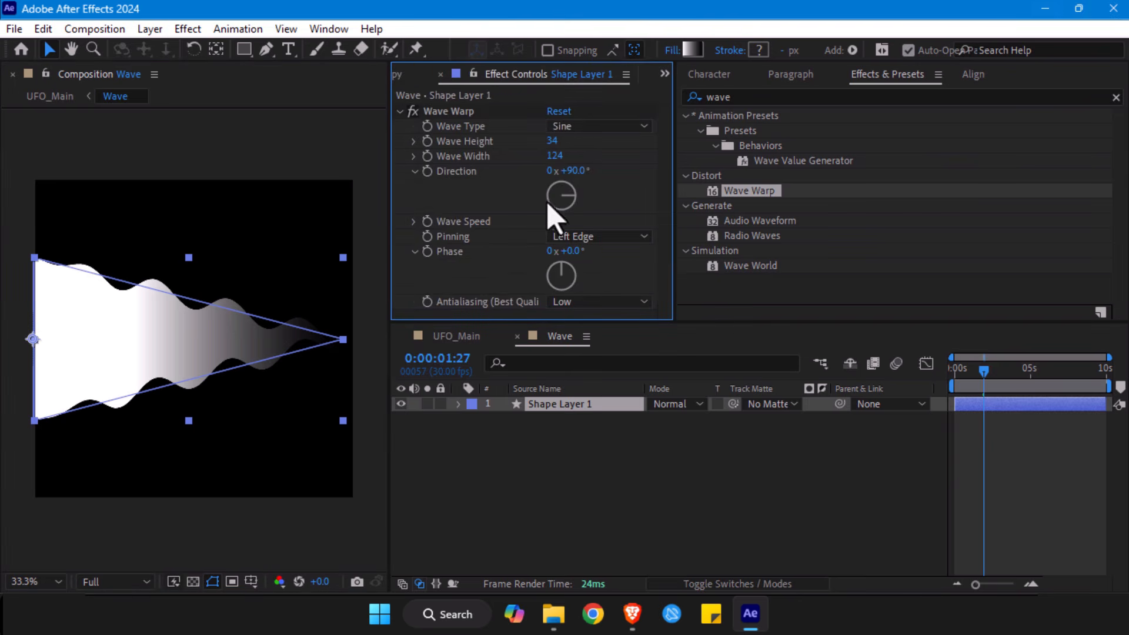
drag(557, 158, 709, 158)
drag(555, 156, 814, 158)
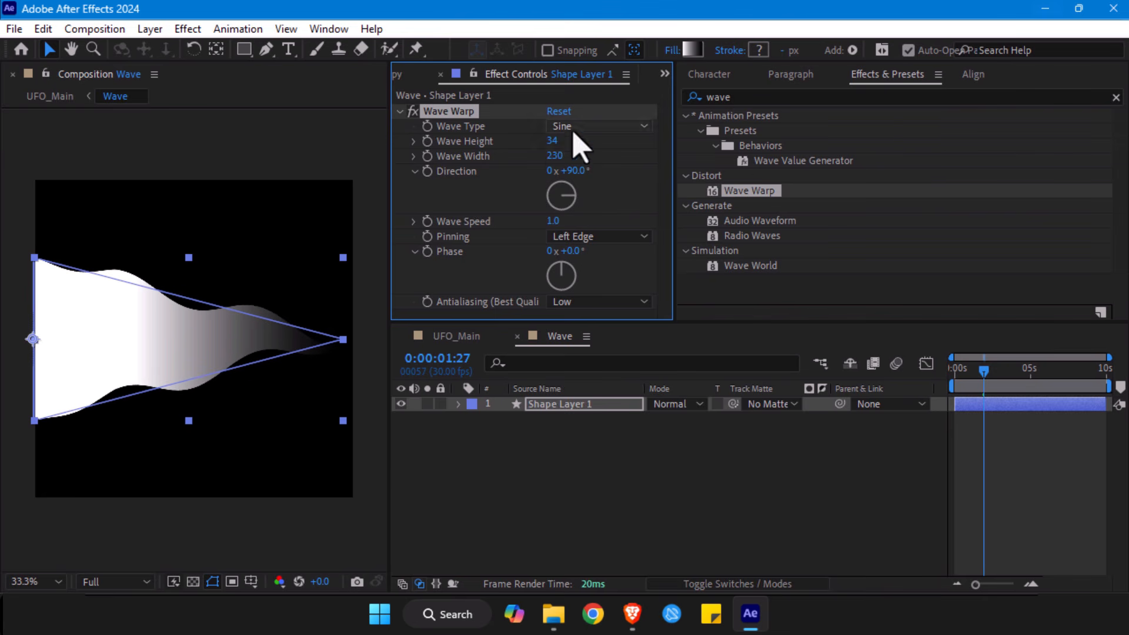
mouse_move(552, 143)
mouse_down()
mouse_move(605, 141)
mouse_move(559, 142)
mouse_up()
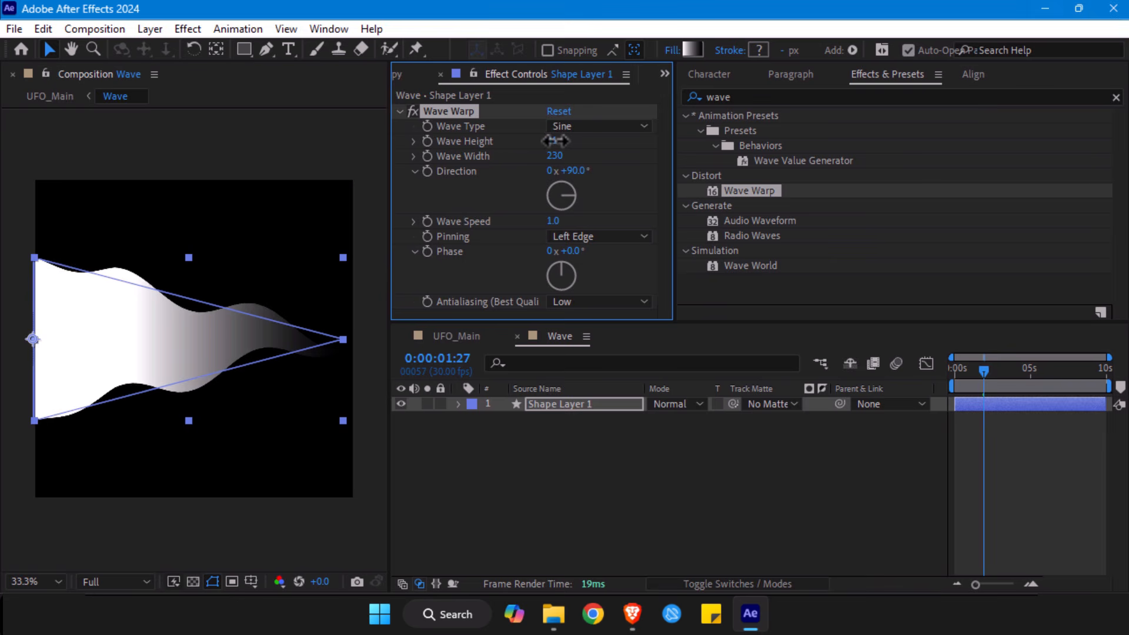
- Bring up the composition mini-flowchart in Wave and use it to switch to UFO_Main
key(Tab)
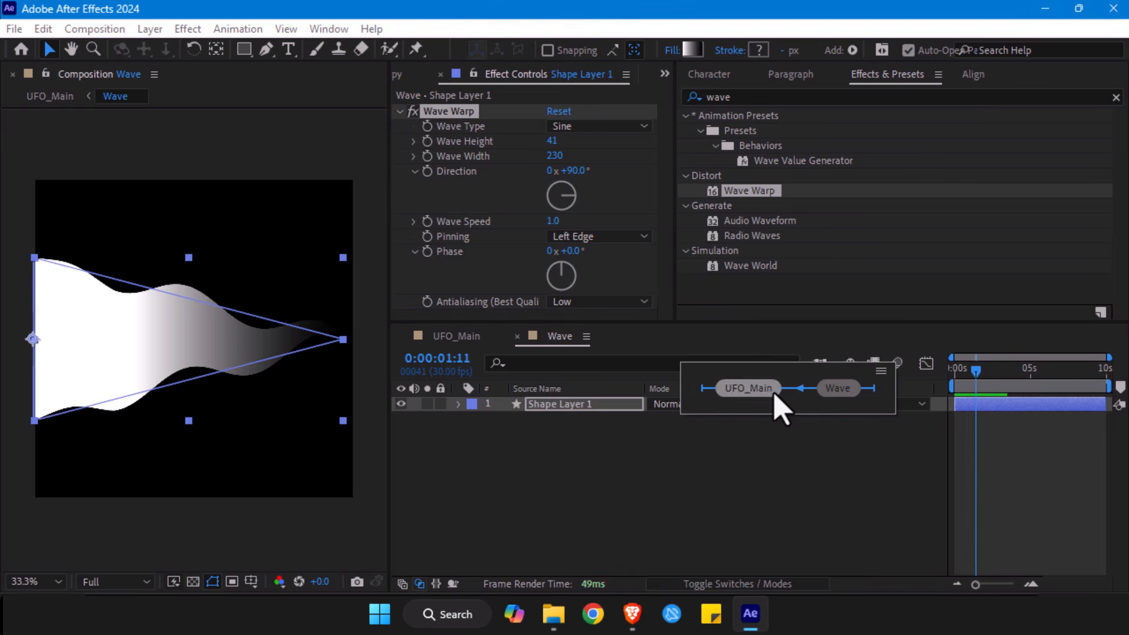
click(831, 466)
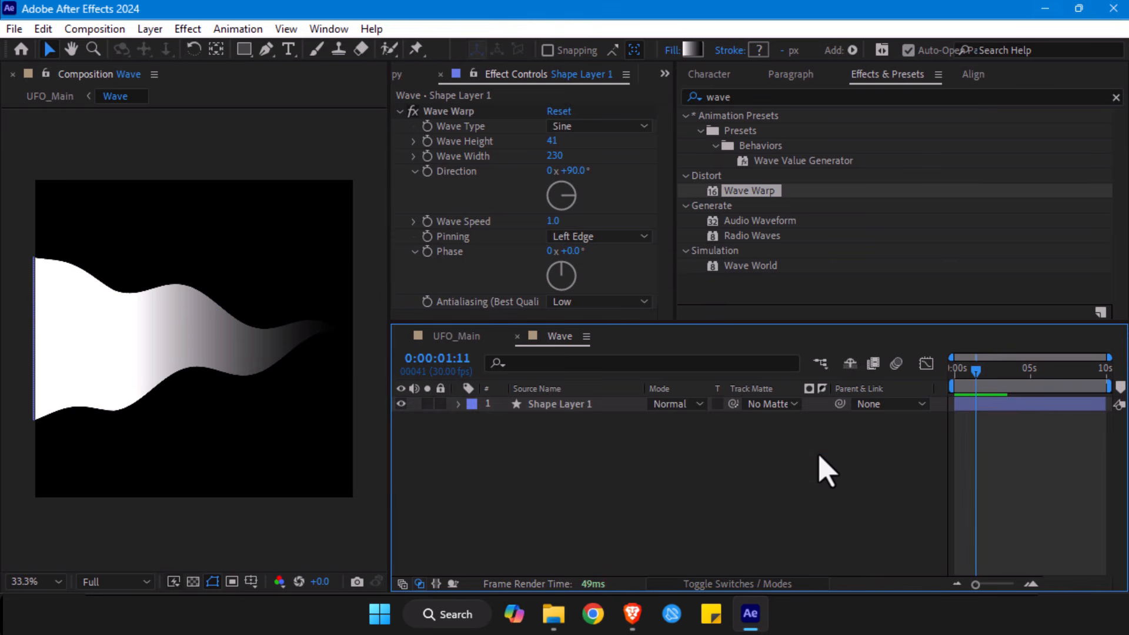
key(Tab)
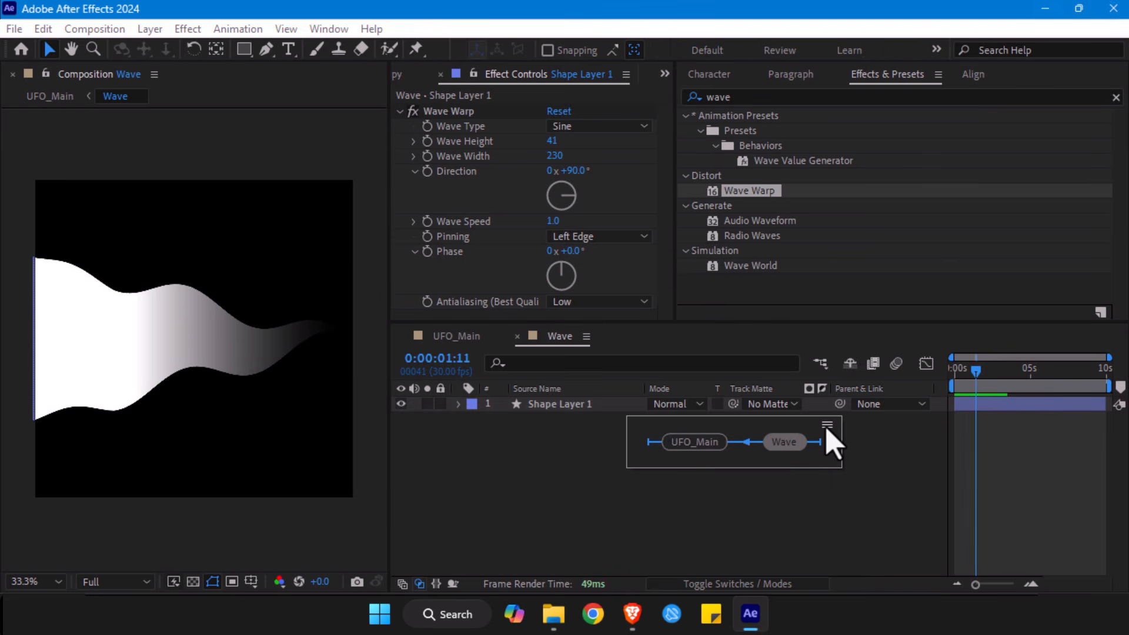
click(528, 488)
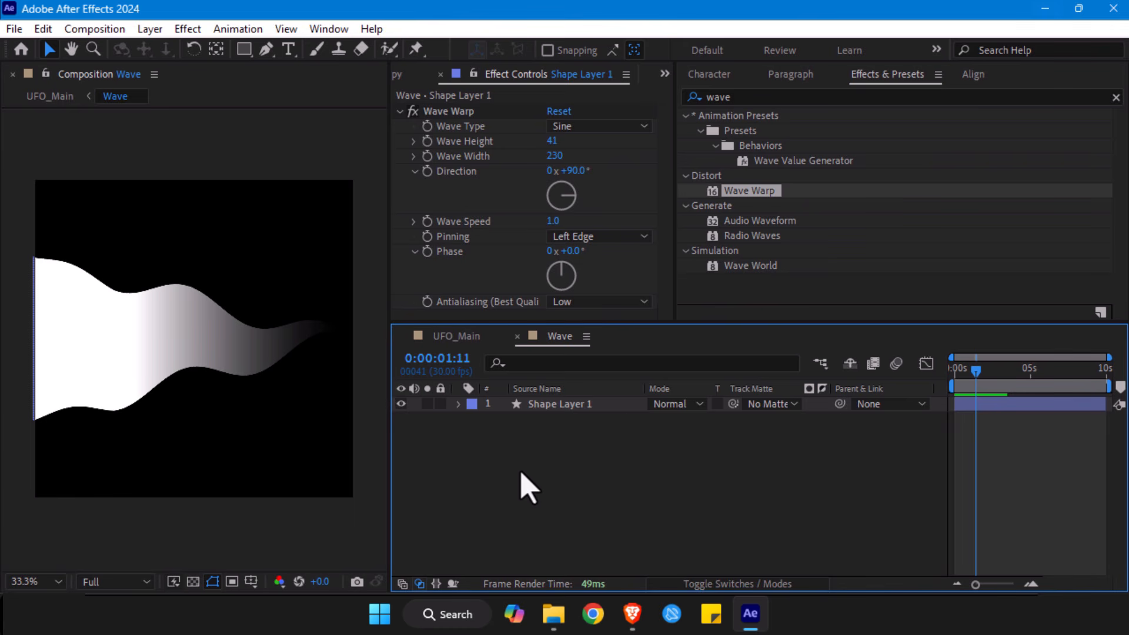
key(Tab)
click(652, 485)
key(Tab)
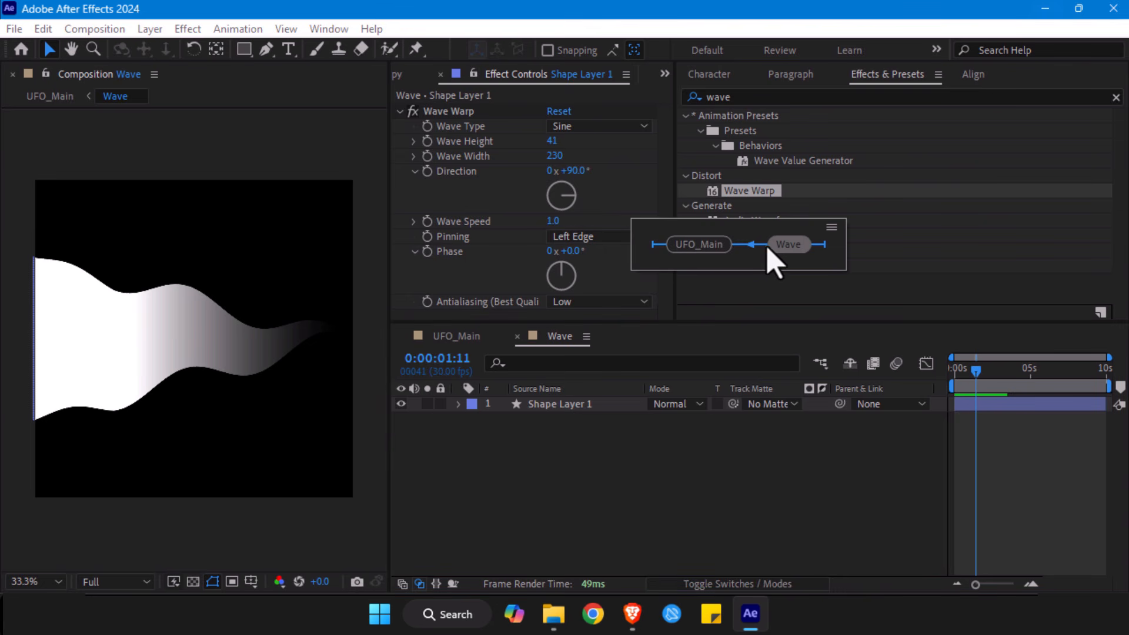
click(714, 248)
key(Tab)
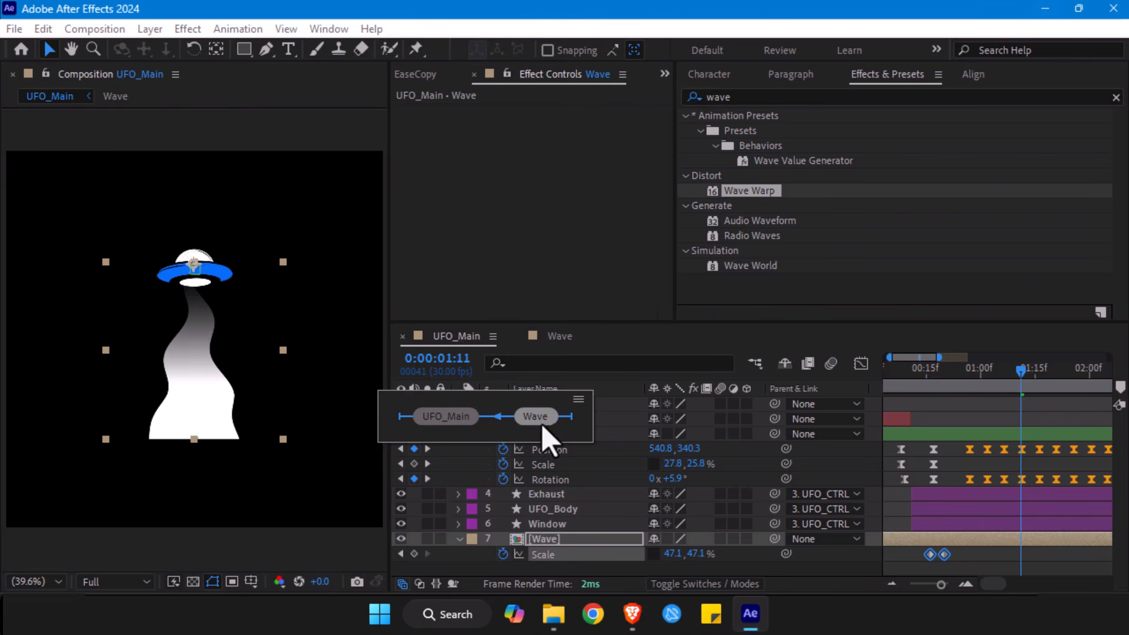
- Go back to the Wave composition, show the project's item list, and return to UFO_Main through the mini-flowchart
click(558, 334)
click(665, 74)
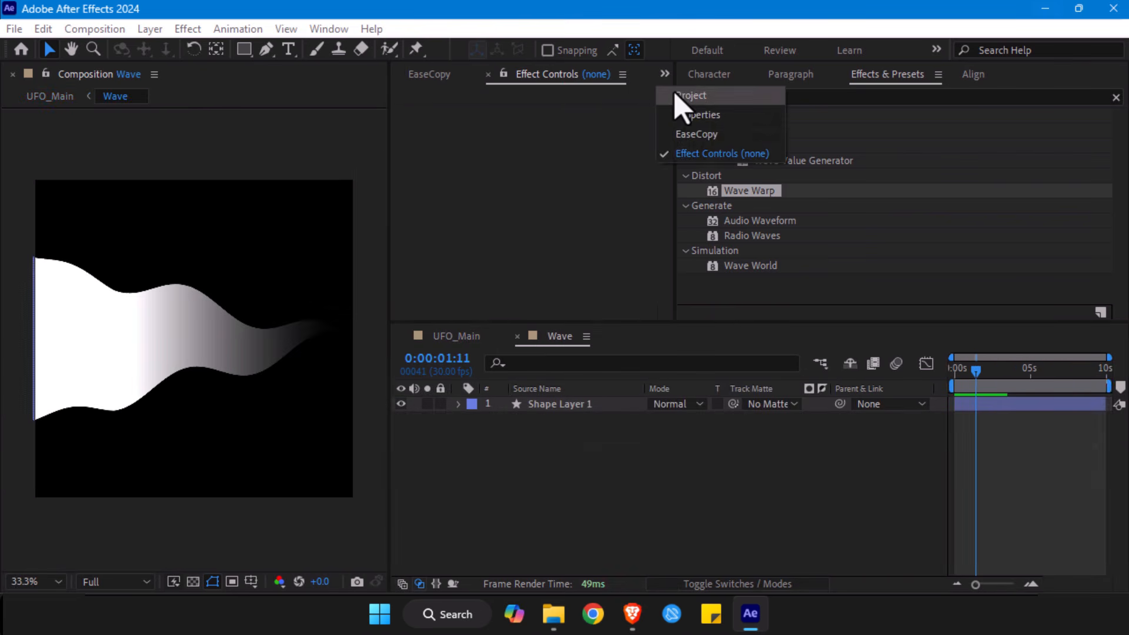
click(676, 96)
scroll(448, 271, down, 2)
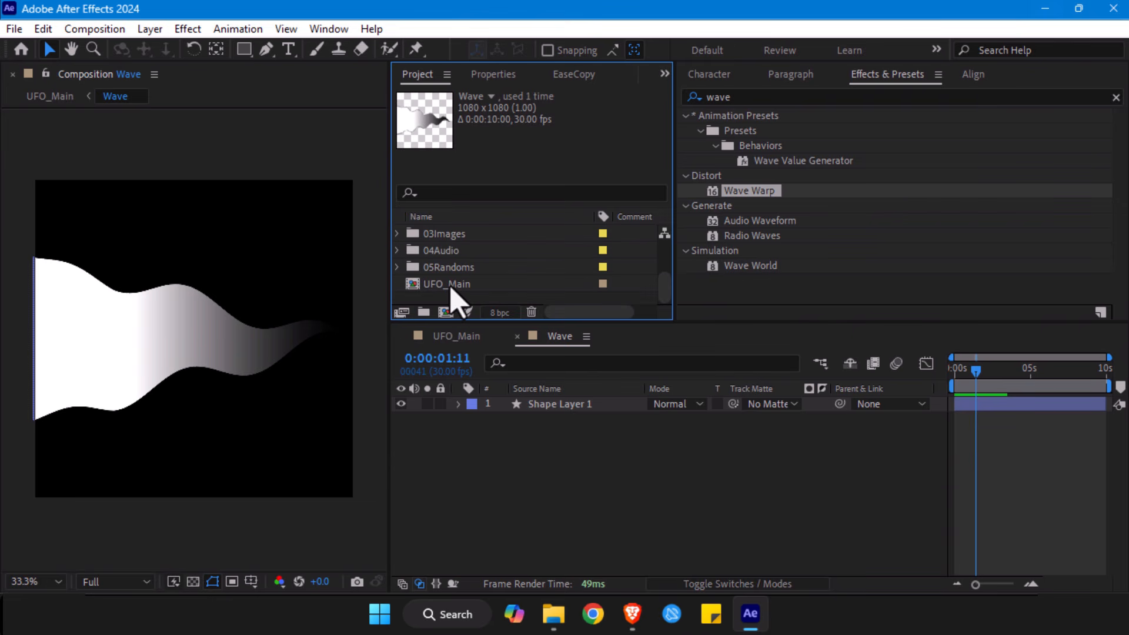
click(523, 461)
key(Tab)
click(448, 459)
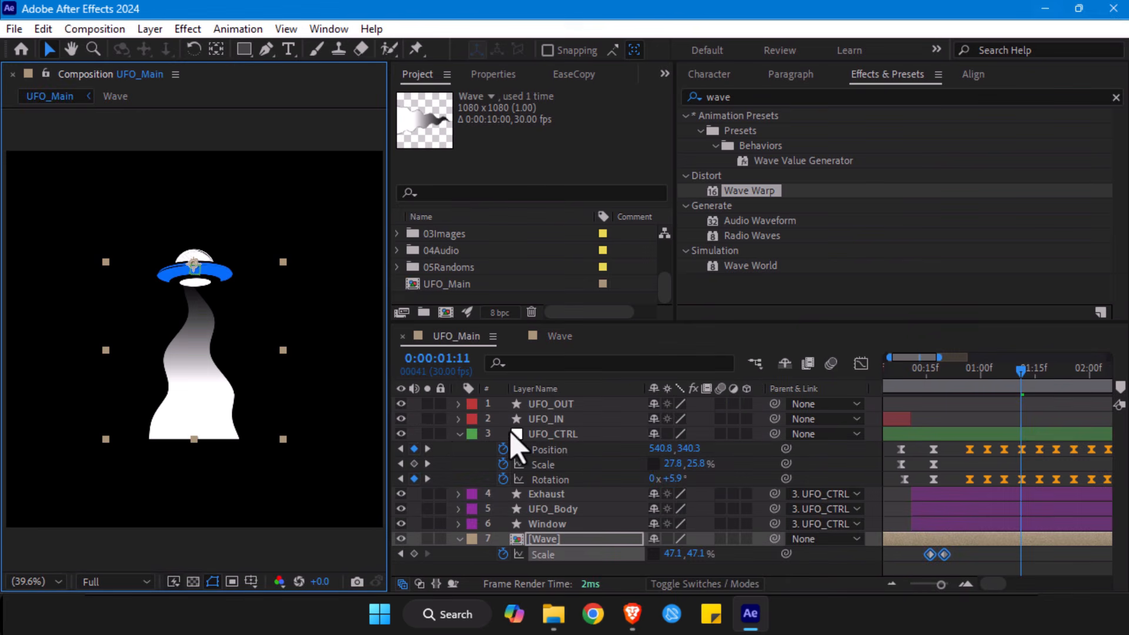
- Preview the reshaped beam's growth in UFO_Main from 0:00:00:16
drag(960, 369, 929, 373)
key(space)
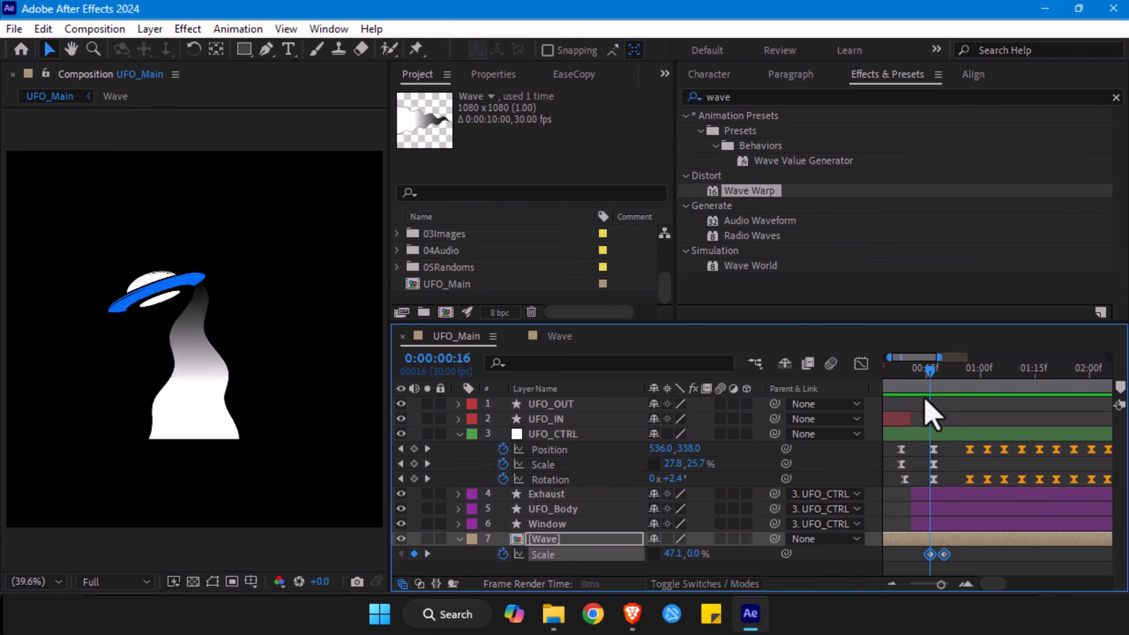
key(space)
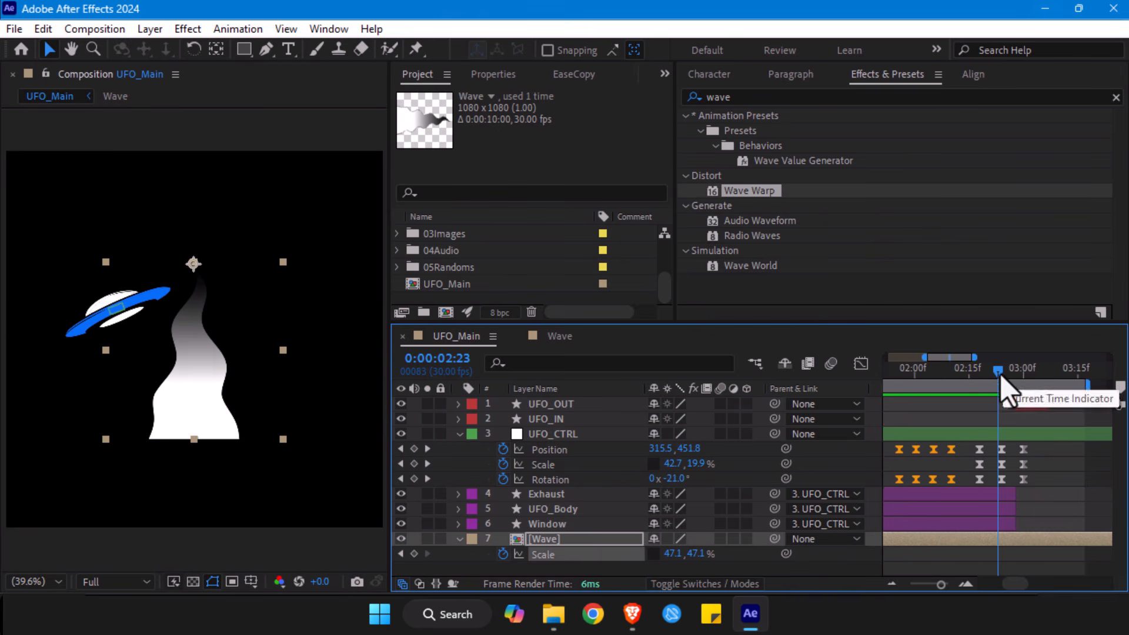
- Copy the Wave layer's two scale keyframes and paste them at 0:00:02:10, before the UFO leaves
drag(999, 374, 978, 376)
drag(941, 584, 940, 585)
drag(997, 374, 972, 368)
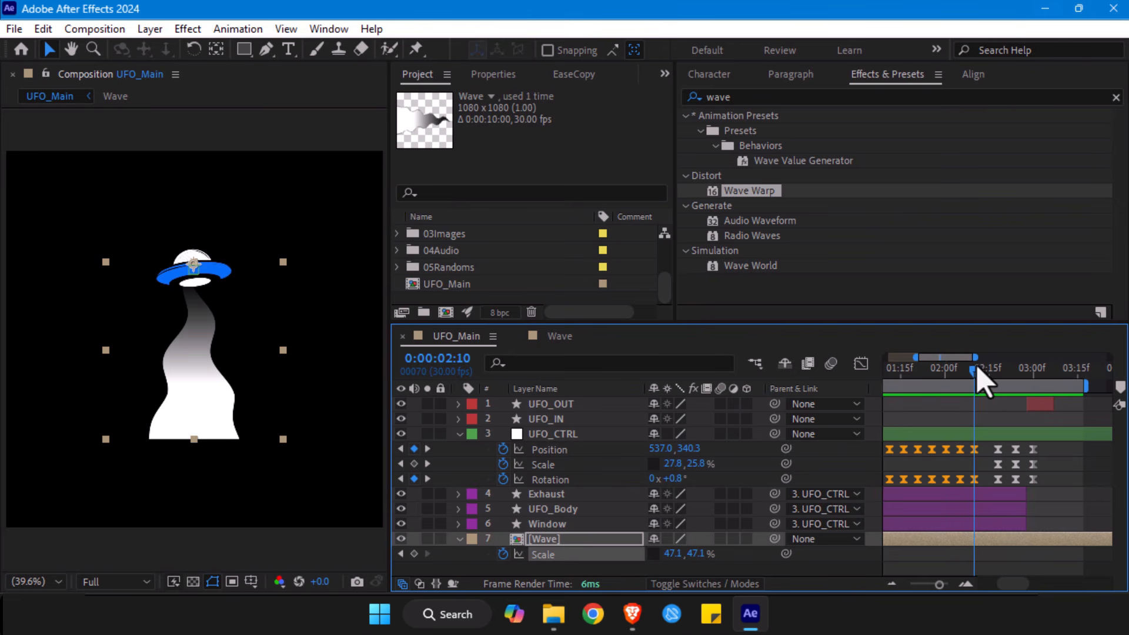
drag(978, 365, 974, 378)
drag(938, 585, 898, 560)
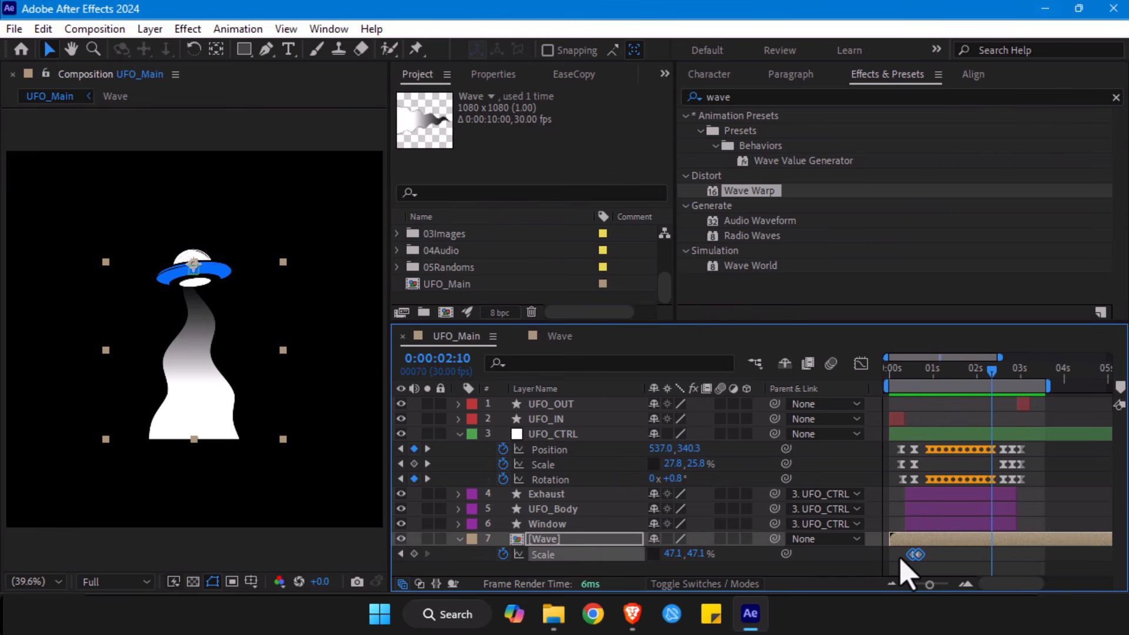
key(ctrl+c)
key(ctrl+v)
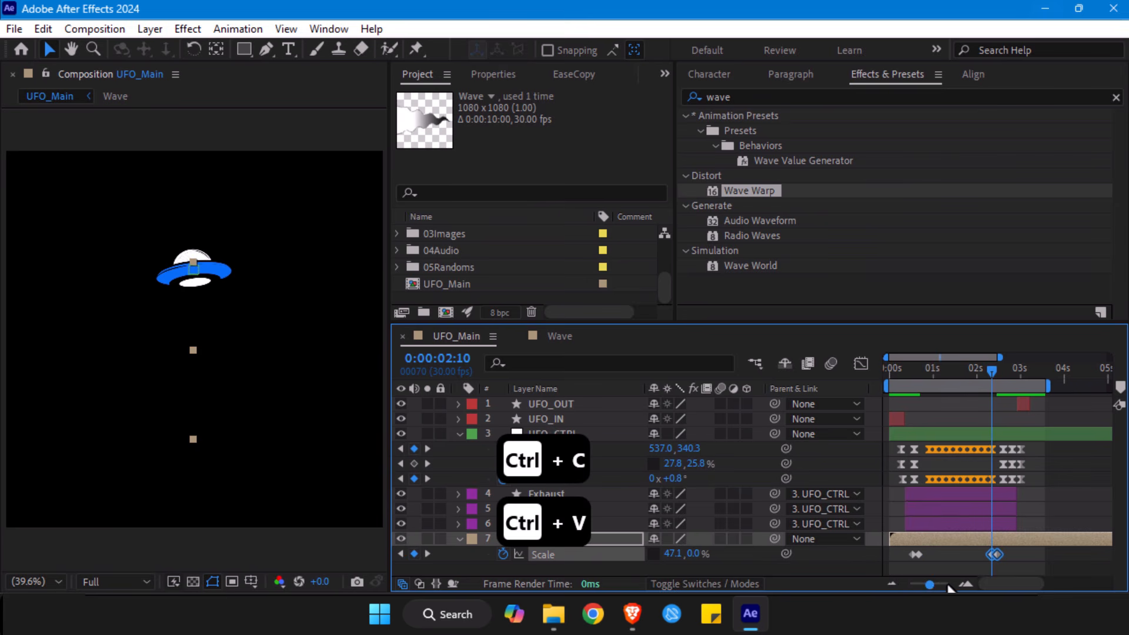
- Time-reverse the pasted Wave scale keyframes so the beam shrinks back into the UFO
drag(933, 585, 948, 584)
right_click(994, 559)
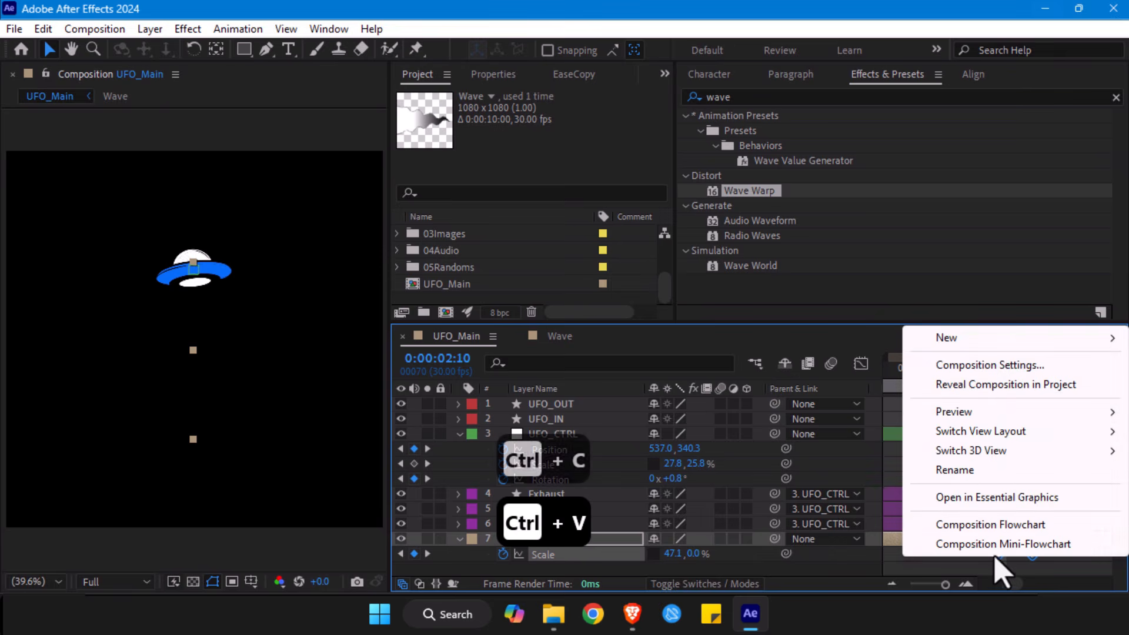
click(1054, 573)
drag(1054, 574, 965, 537)
right_click(998, 554)
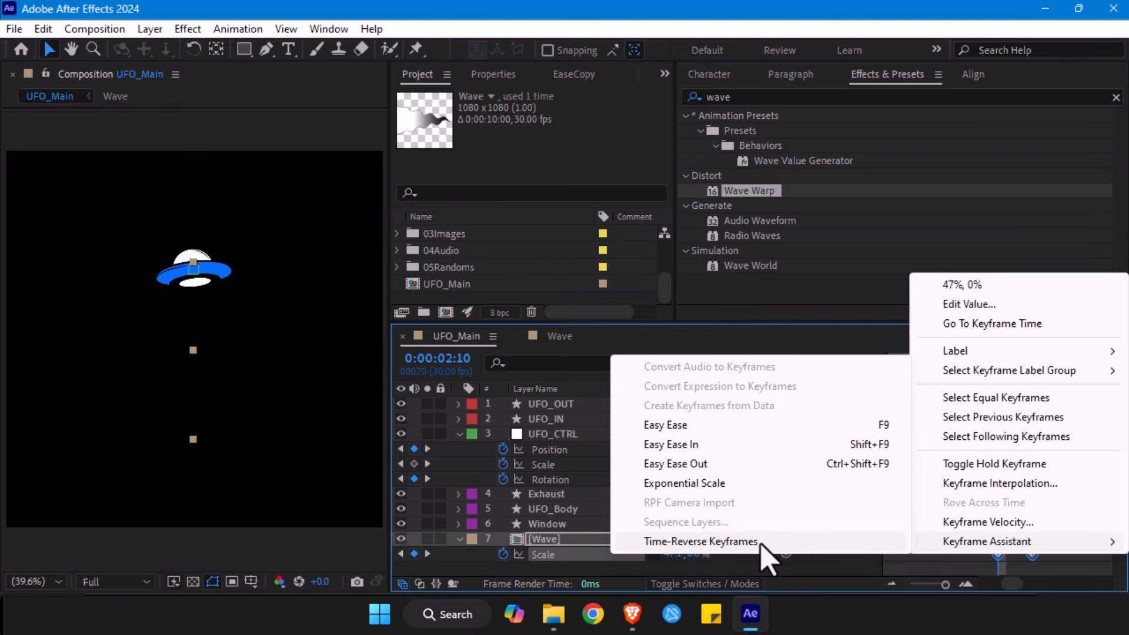
click(760, 542)
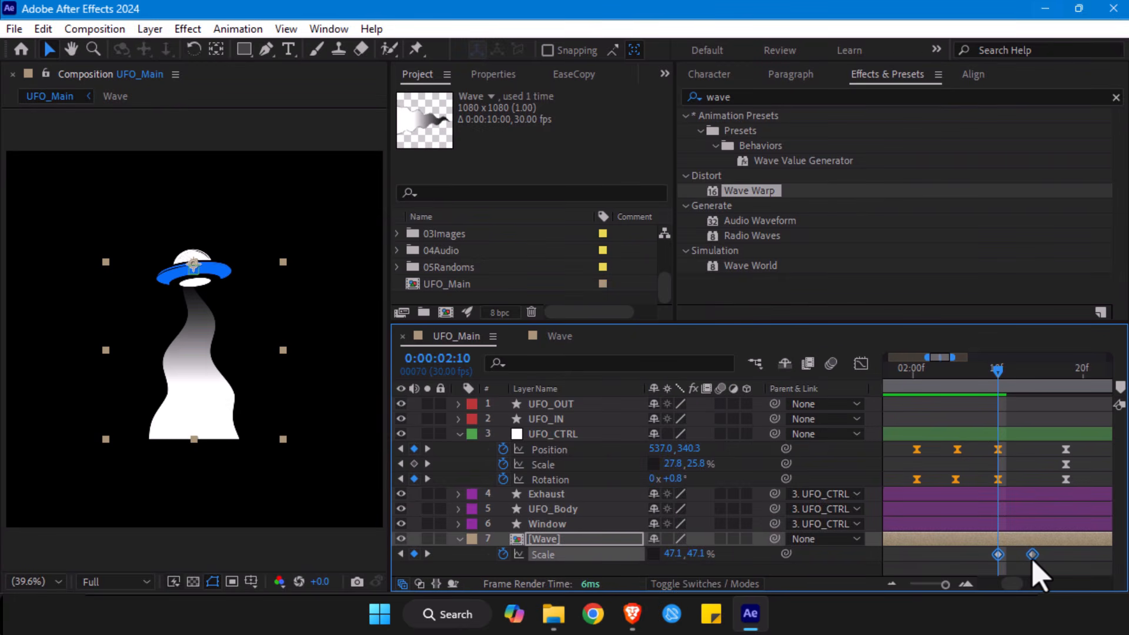
- Shift the reversed Wave scale keyframes about two frames earlier and preview the animation from the start
drag(1033, 554, 1019, 559)
drag(997, 369, 1066, 367)
drag(946, 584, 894, 585)
click(885, 374)
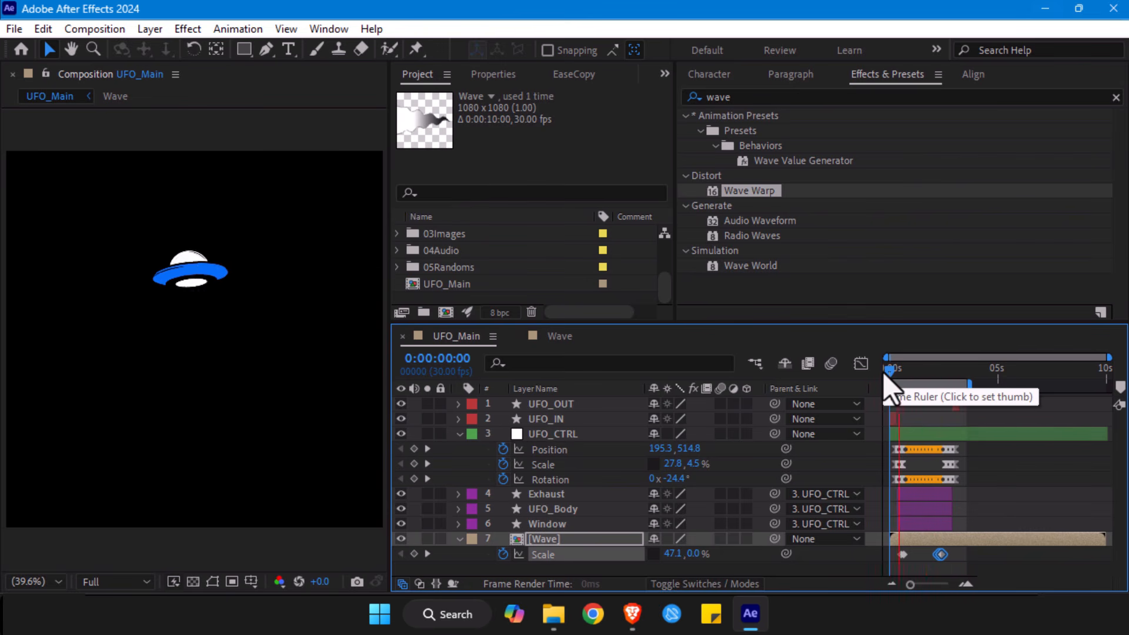
- Save the project and collapse the UFO_CTRL layer's keyframed properties
key(ctrl+s)
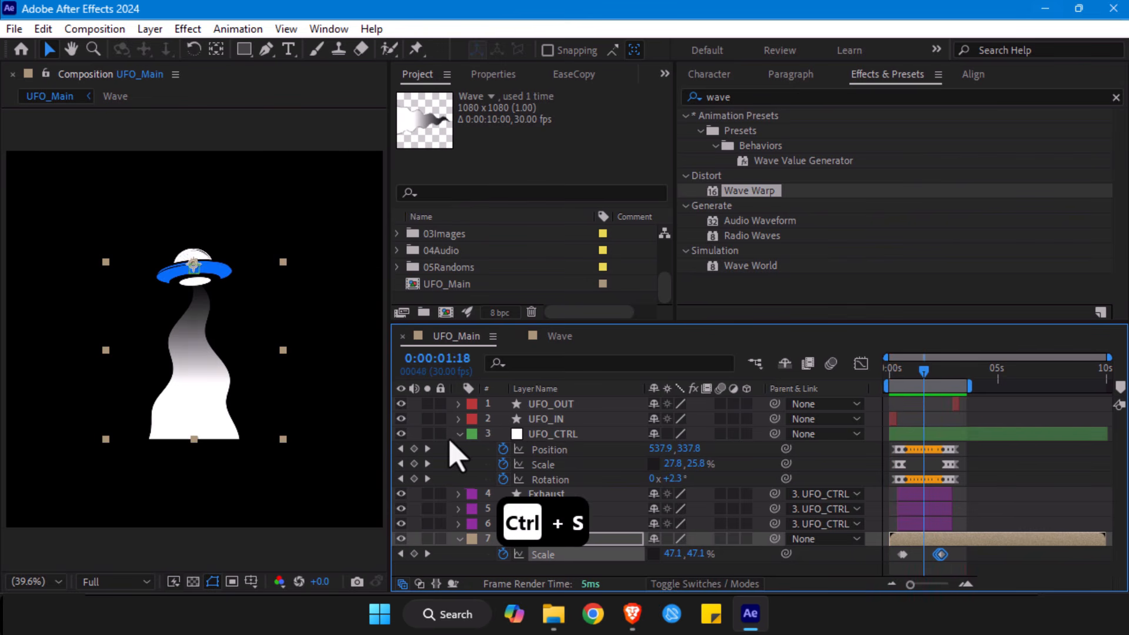
click(459, 434)
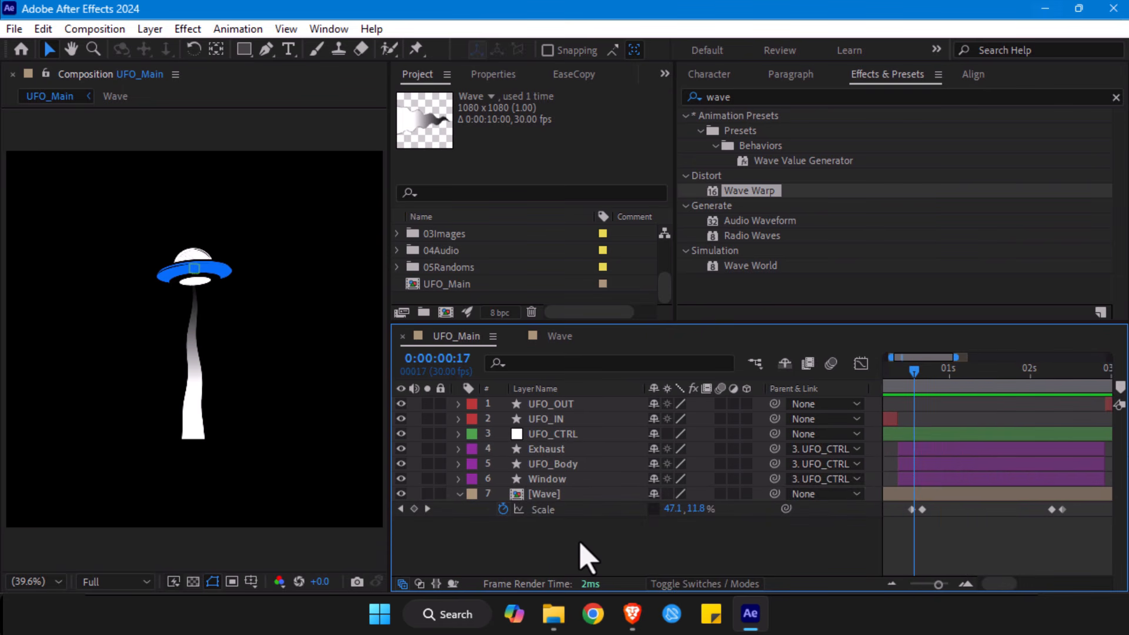
click(189, 285)
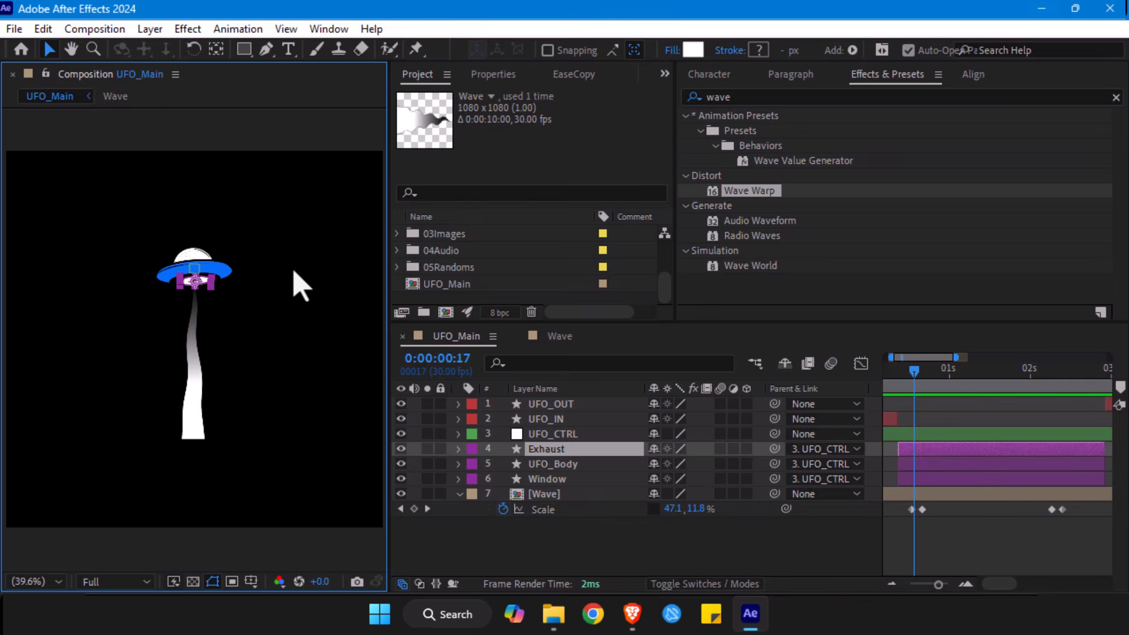
- Show the Exhaust layer's Position property, switch to Gemini in the browser and ask for an abrupt but subtle After Effects position wiggle expression
scroll(295, 282, up, 2)
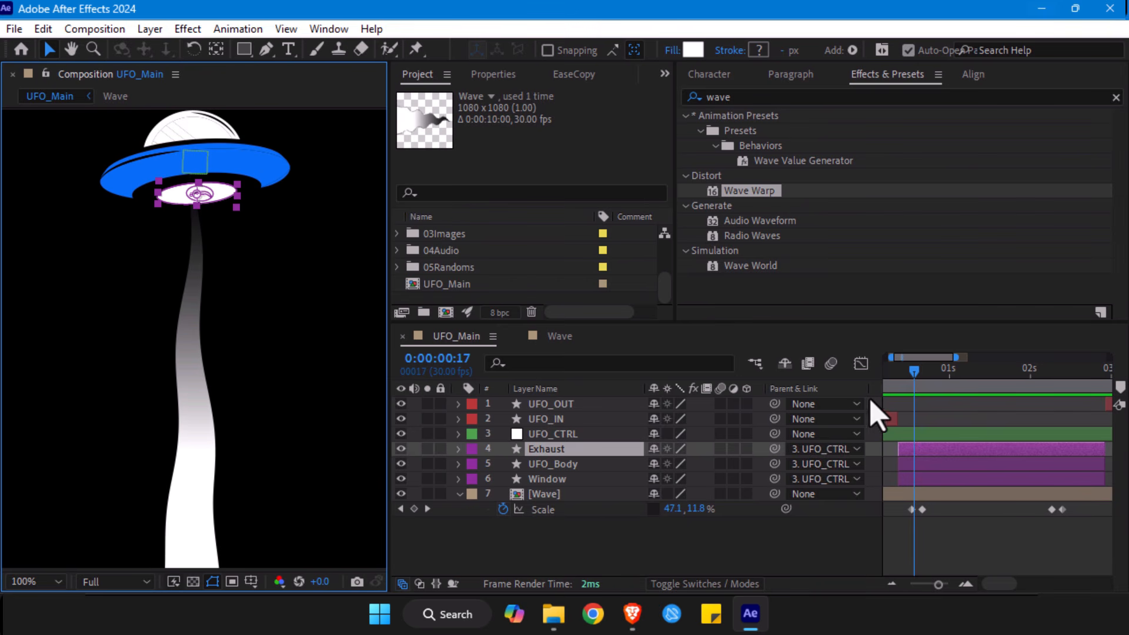
key(p)
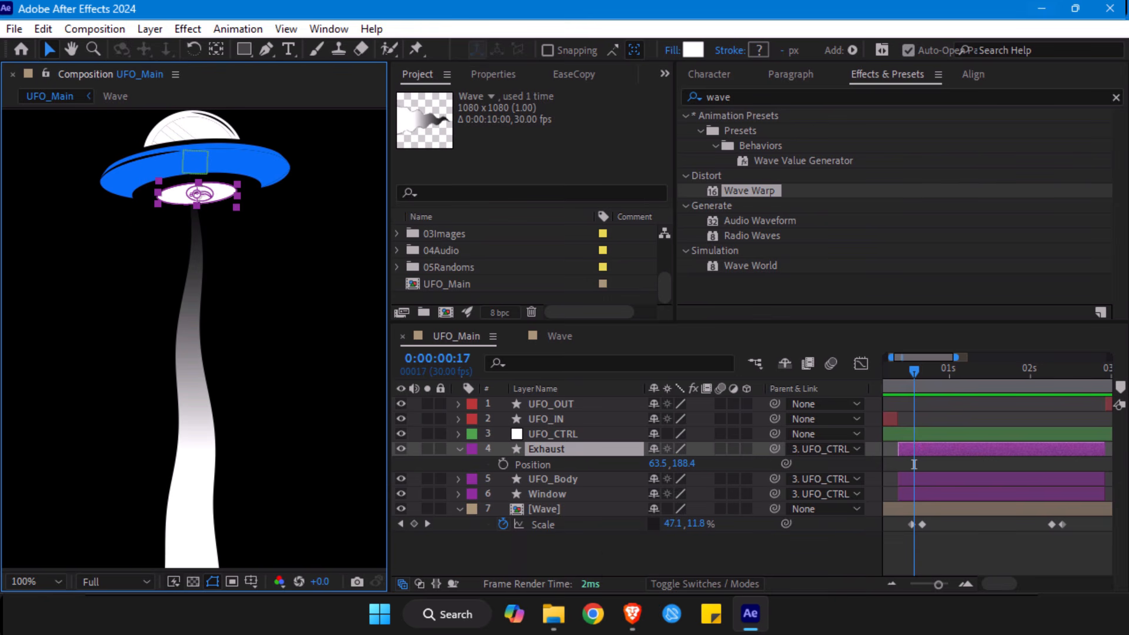
mouse_move(632, 613)
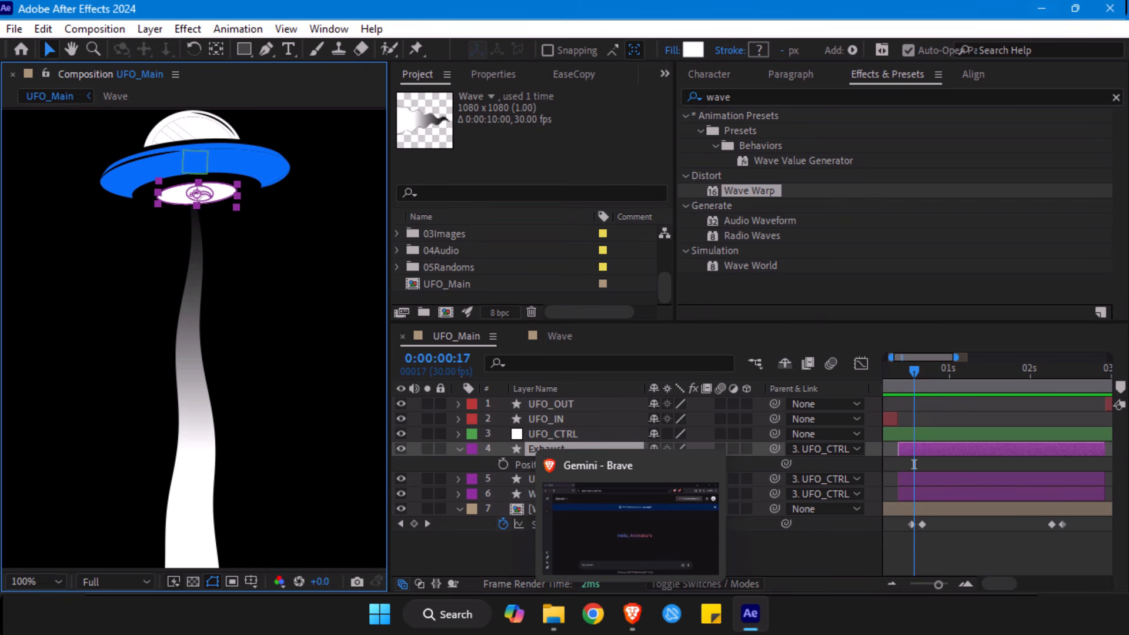
click(632, 614)
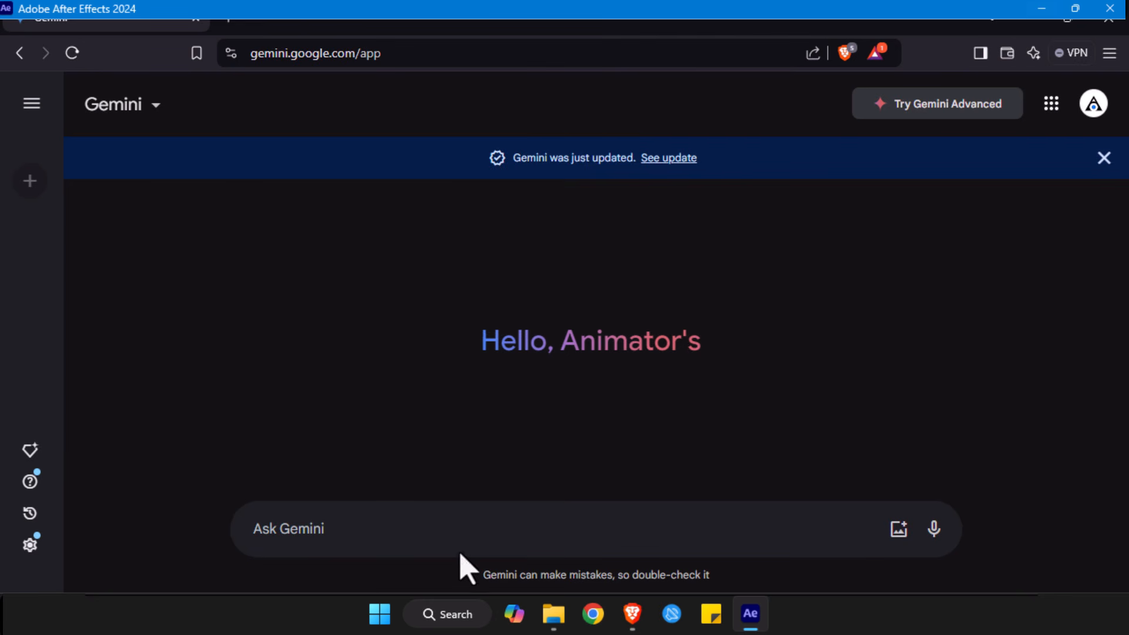
click(321, 533)
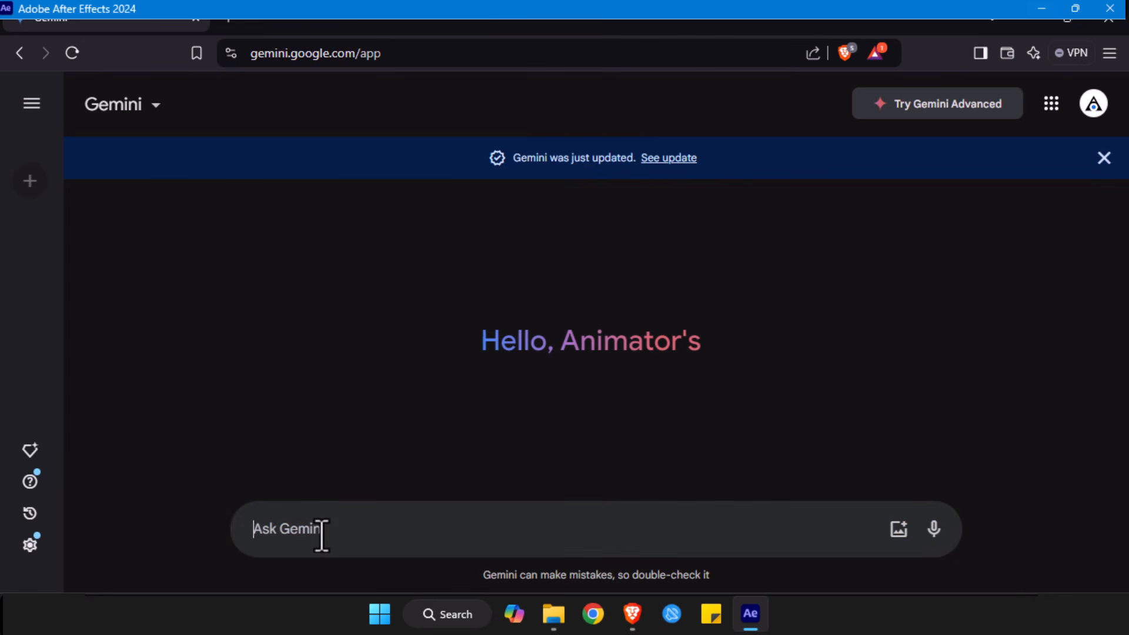
key(ctrl+v)
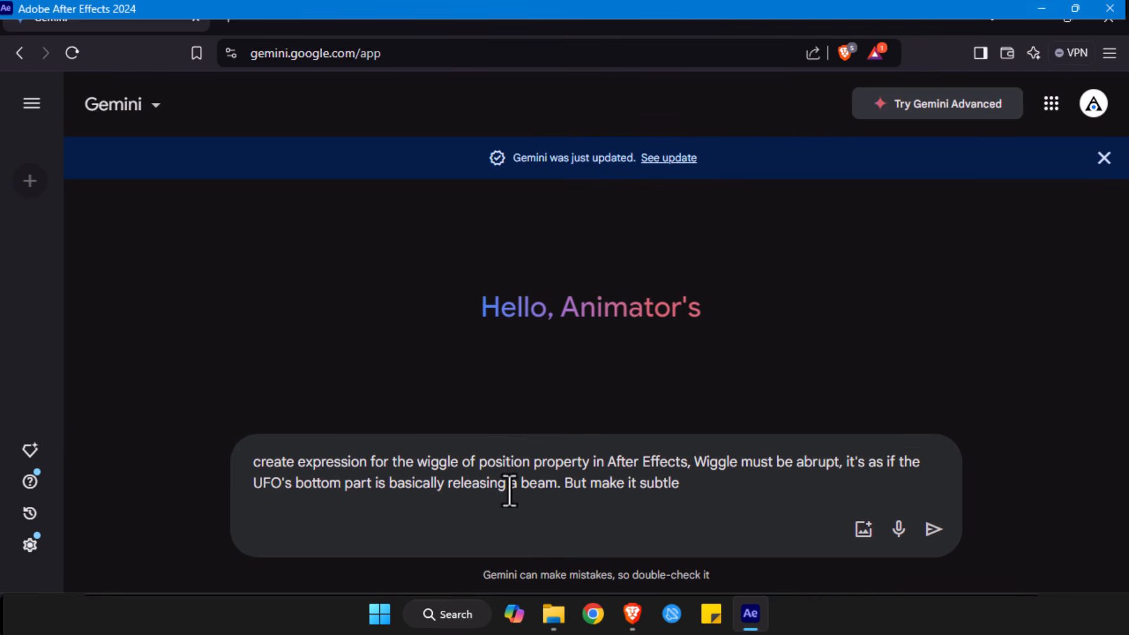
click(933, 530)
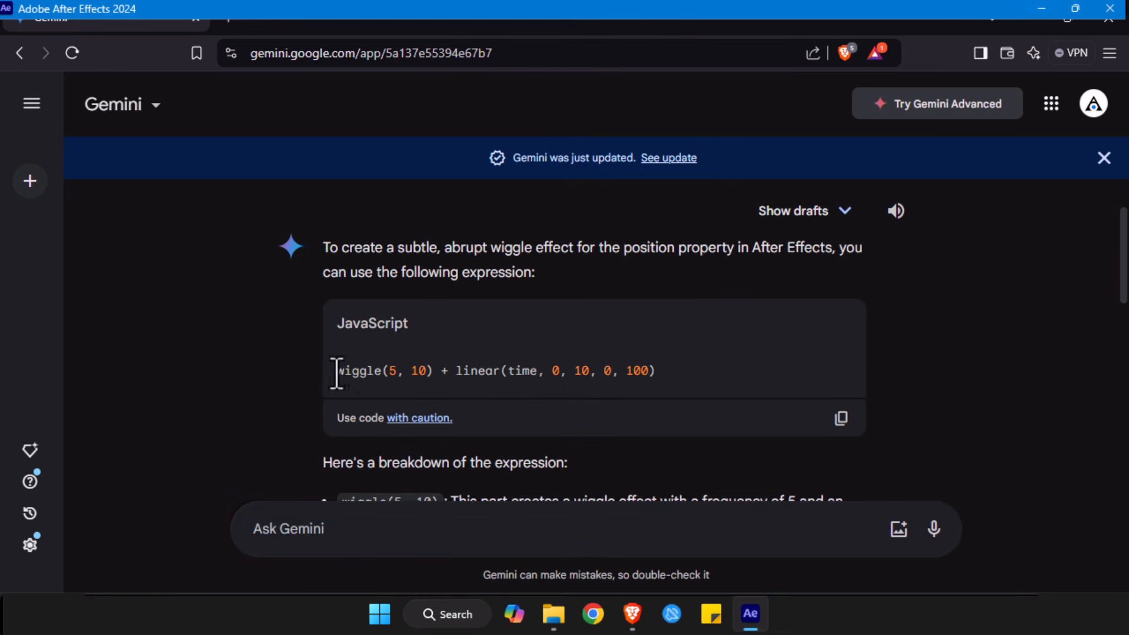
- Copy wiggle(5, 10) + linear(time, 0, 10, 0, 100) and apply it in After Effects as the expression on the Exhaust layer's Position
drag(338, 372, 673, 383)
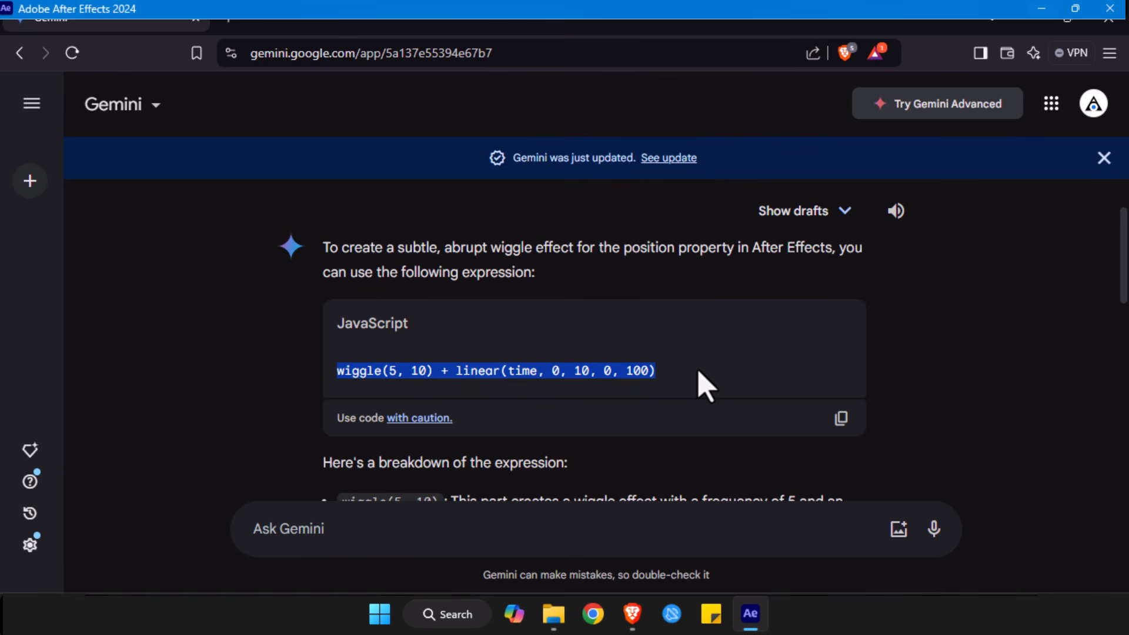
key(ctrl+c)
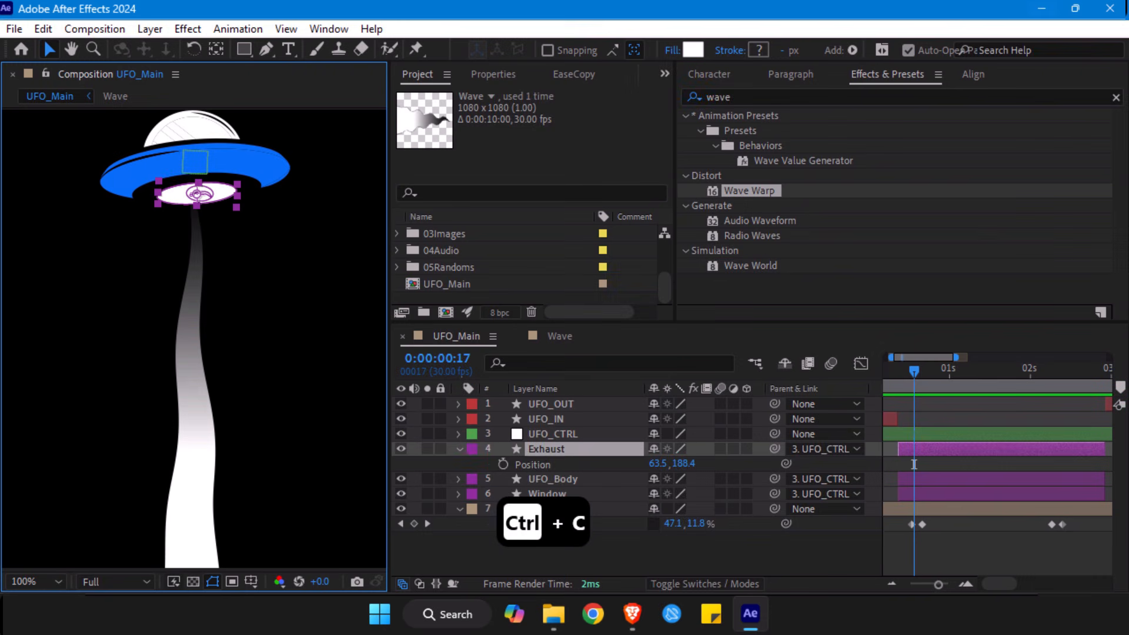
alt+click(503, 465)
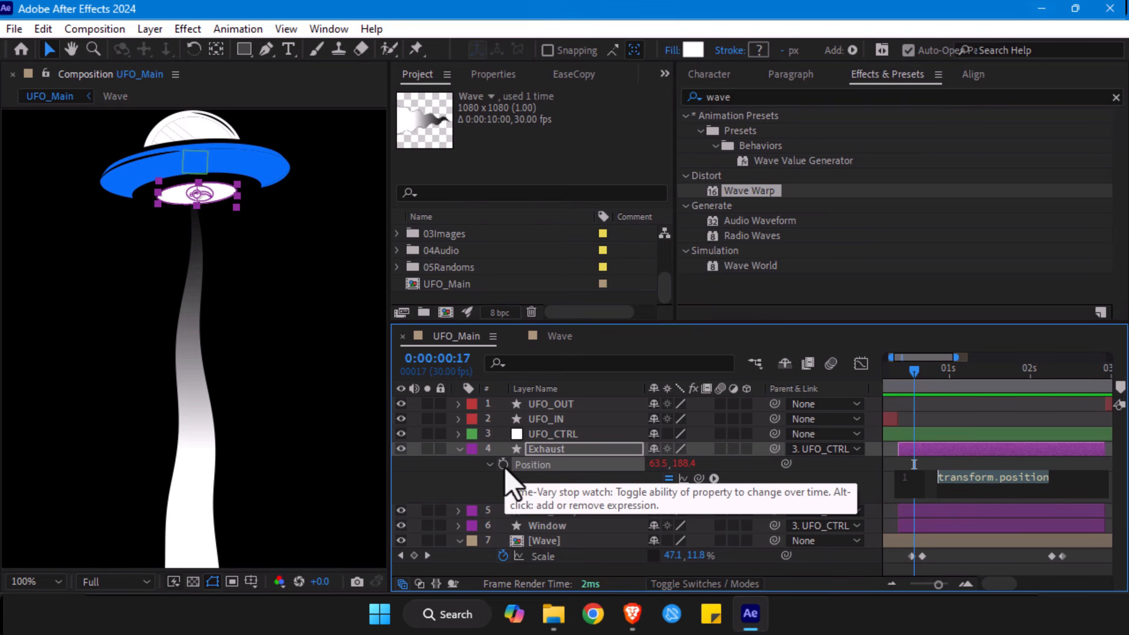
key(ctrl+v)
click(945, 576)
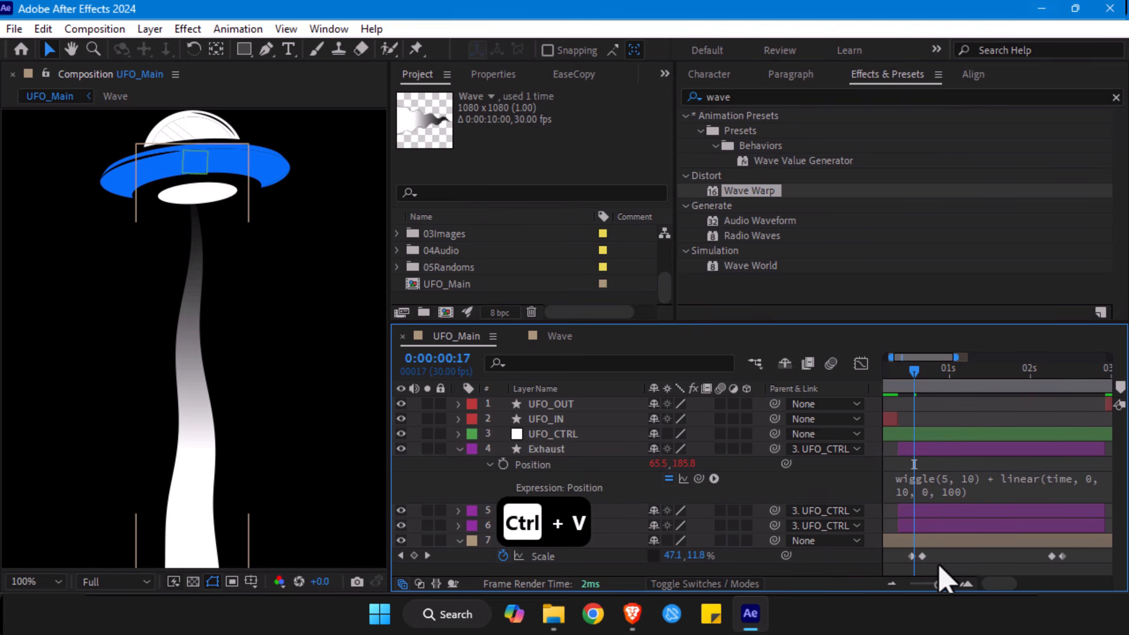
- Preview the Exhaust layer's wiggle and inspect the UFO around 0:00:01:14
key(space)
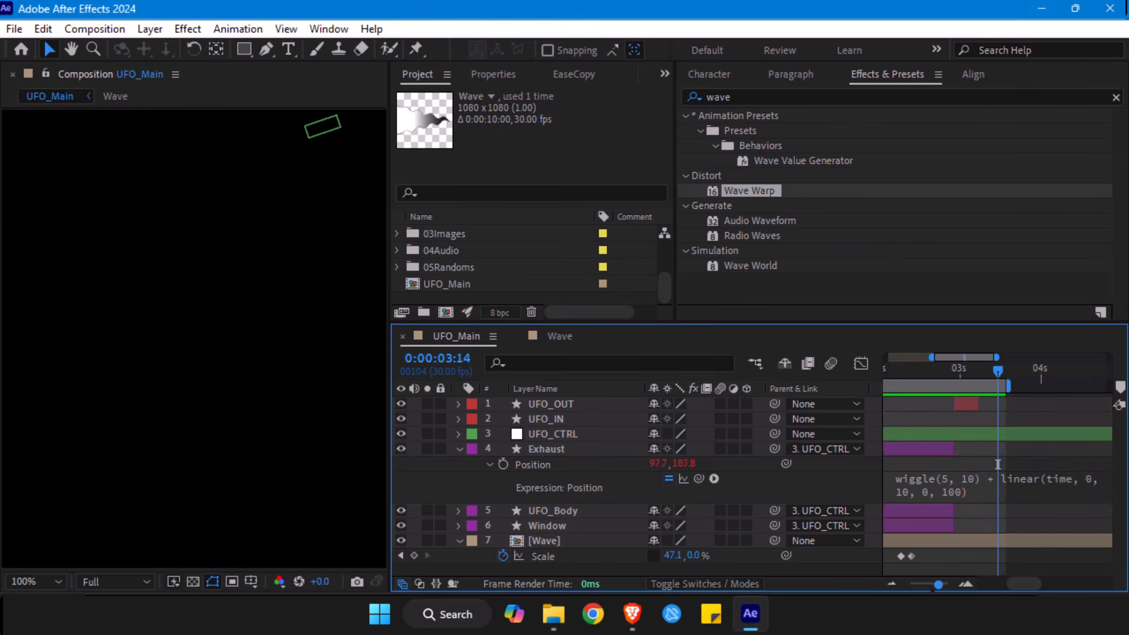
drag(939, 585, 910, 584)
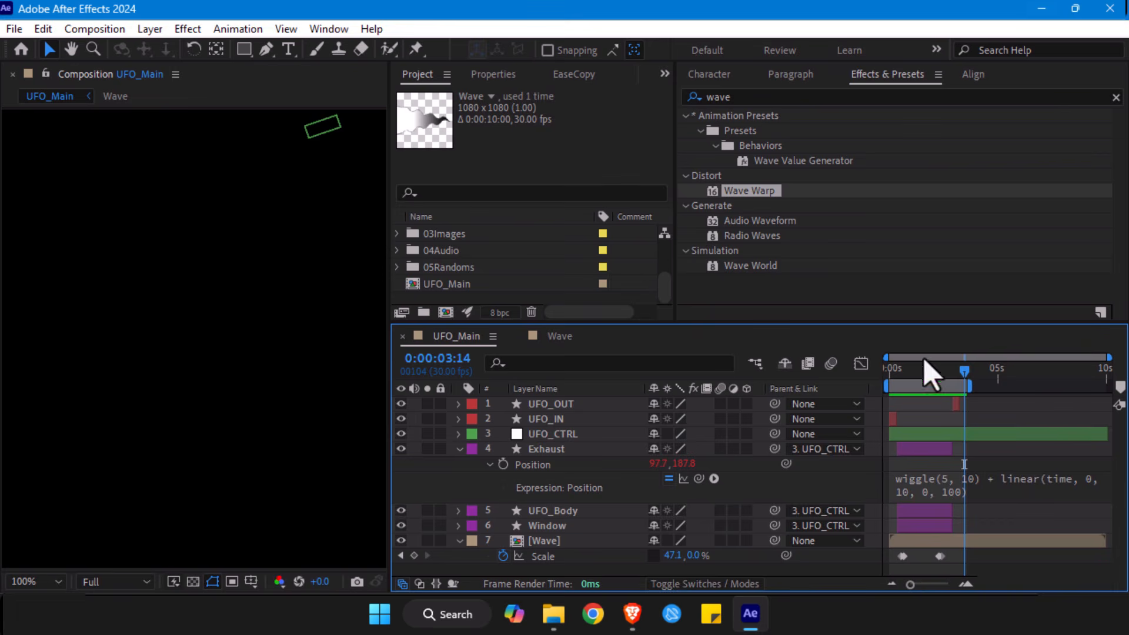
drag(910, 375, 922, 374)
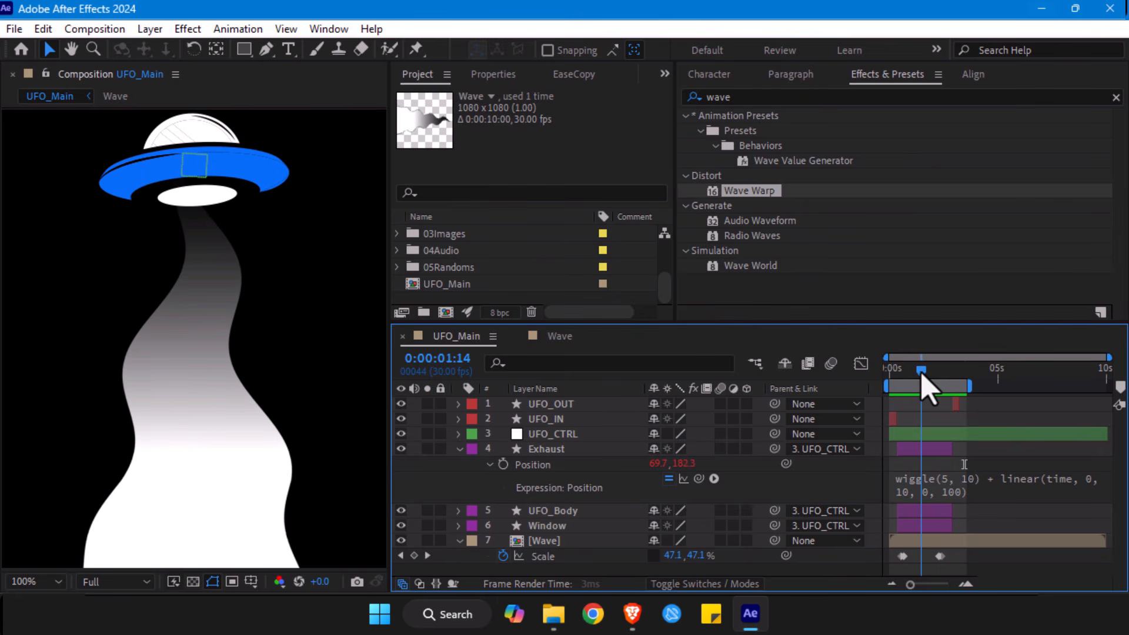
drag(928, 587, 947, 582)
- Return to the Gemini chat in the browser and ask for an expression that is "A bit more abrupt"
click(953, 488)
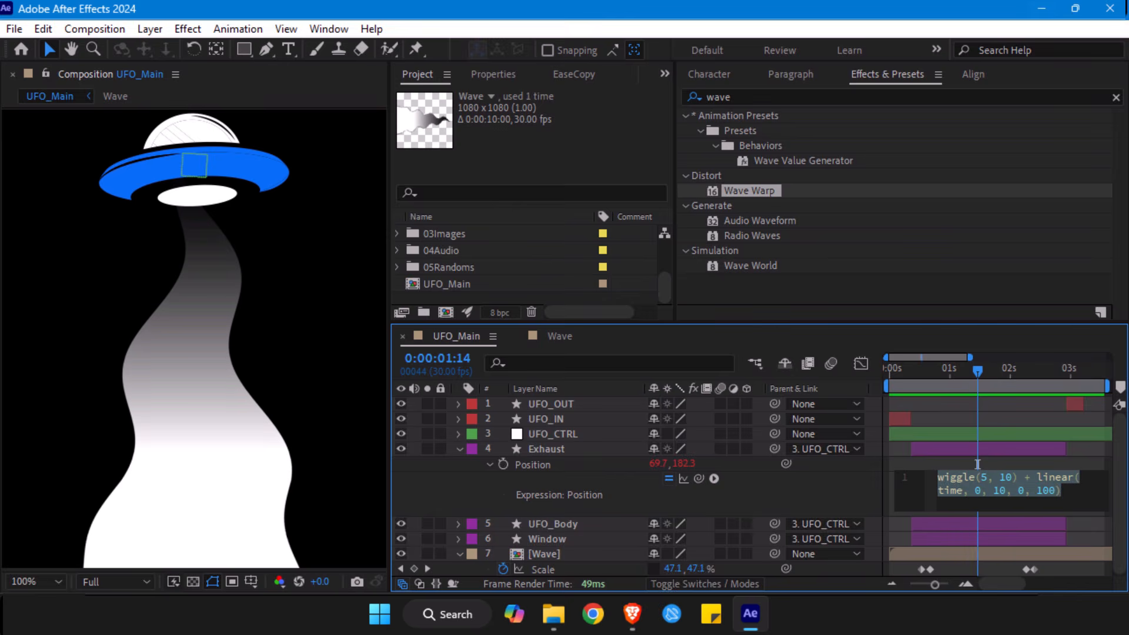
key(alt+Tab)
scroll(361, 450, down, 6)
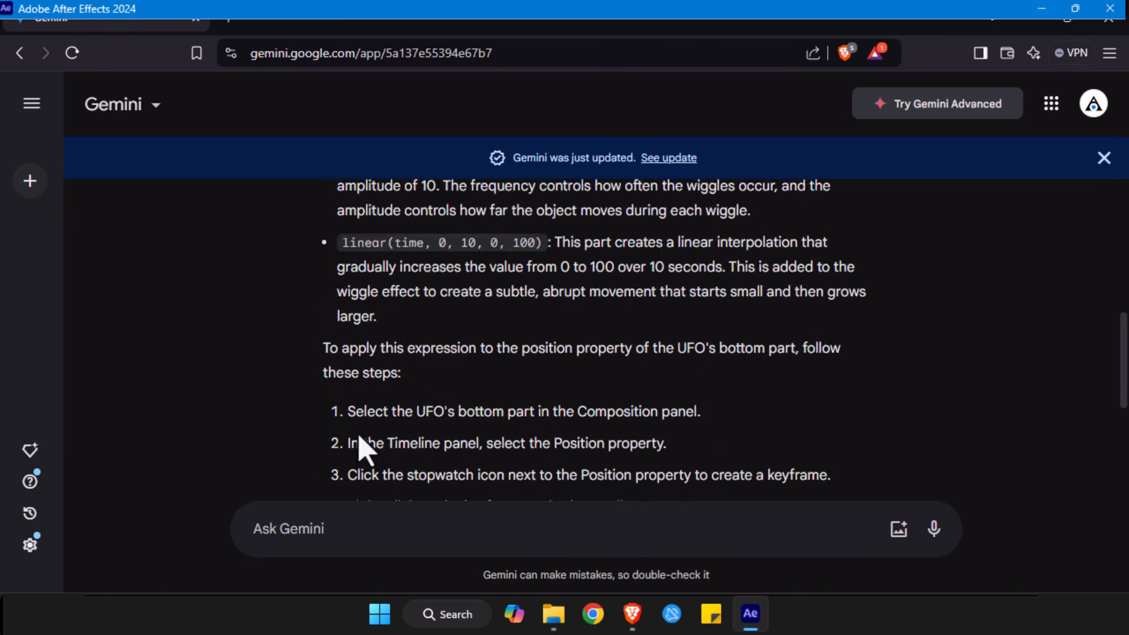
scroll(362, 450, down, 5)
click(301, 529)
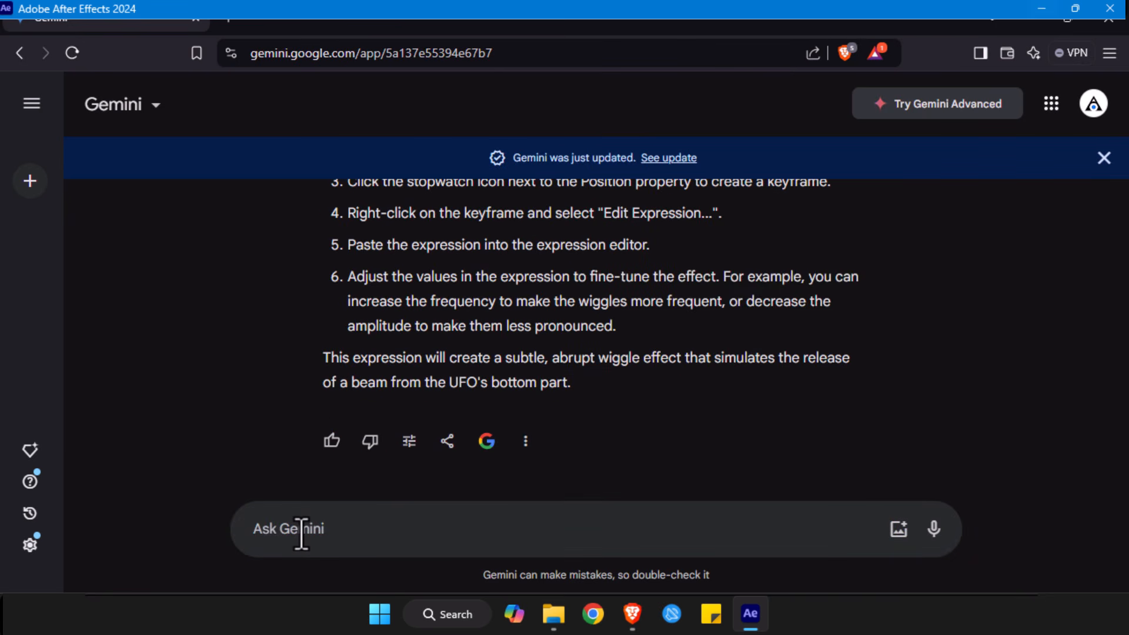
text(More)
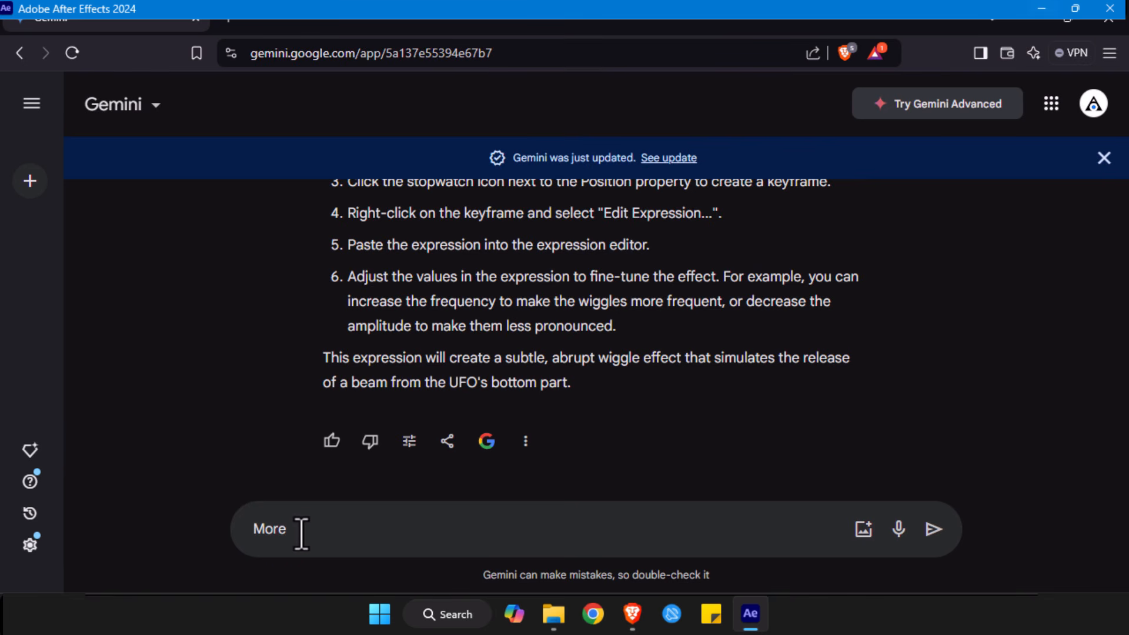
key(ctrl+a)
text(A bit more abrupt)
key(Return)
- Copy Gemini's revised expression and replace the Exhaust Position expression in After Effects with wiggle(10, 5) + linear(time, 0, 10, 0, 100)
drag(336, 423, 688, 442)
key(ctrl+c)
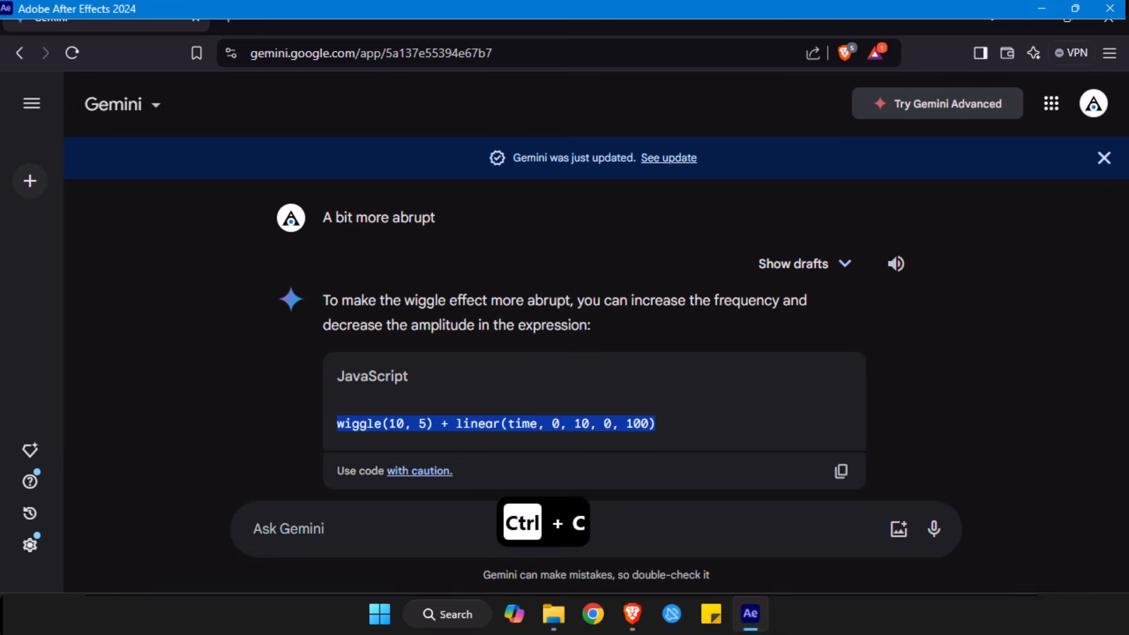
key(alt+Tab)
click(912, 493)
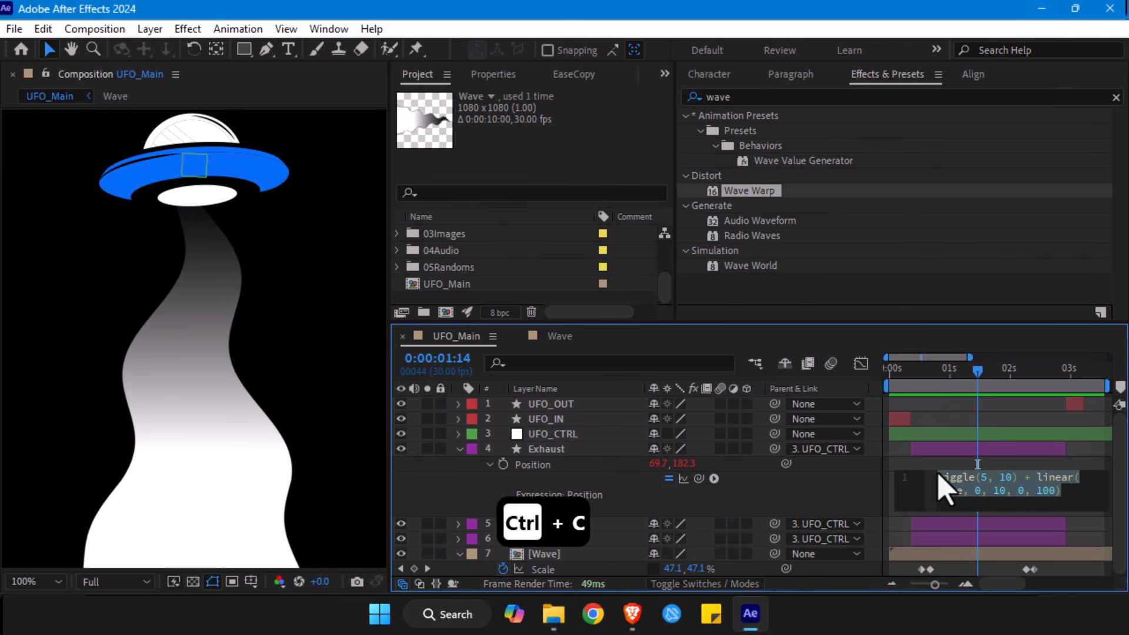
key(ctrl+v)
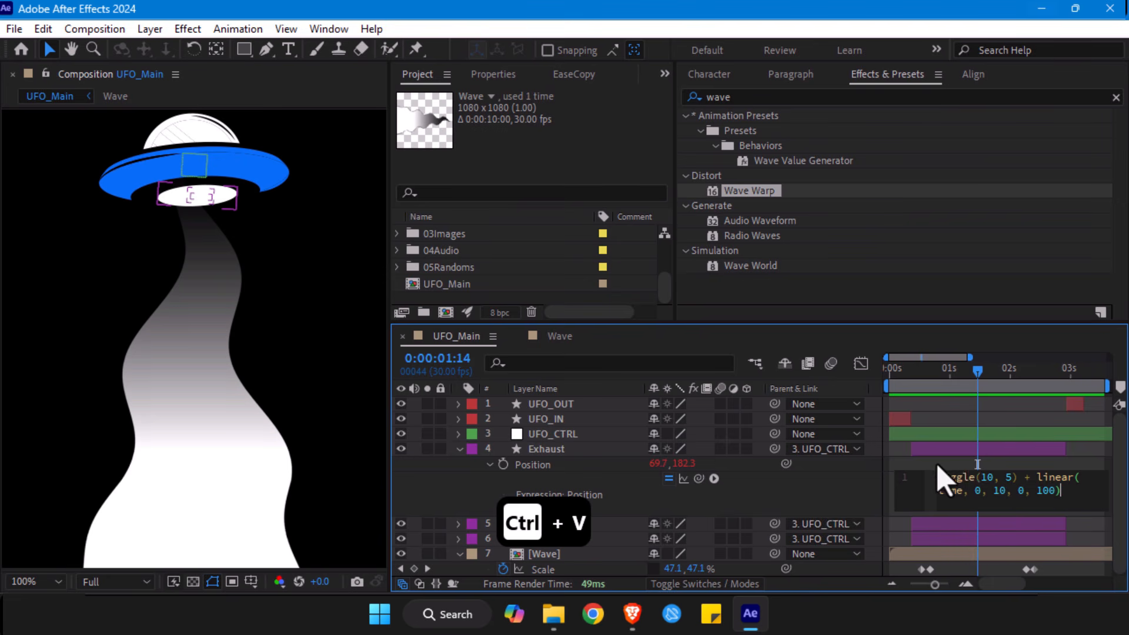
click(936, 463)
- Preview the revised exhaust wiggle from about 0:00:00:09, with the whole composition fitted in the viewer
click(912, 372)
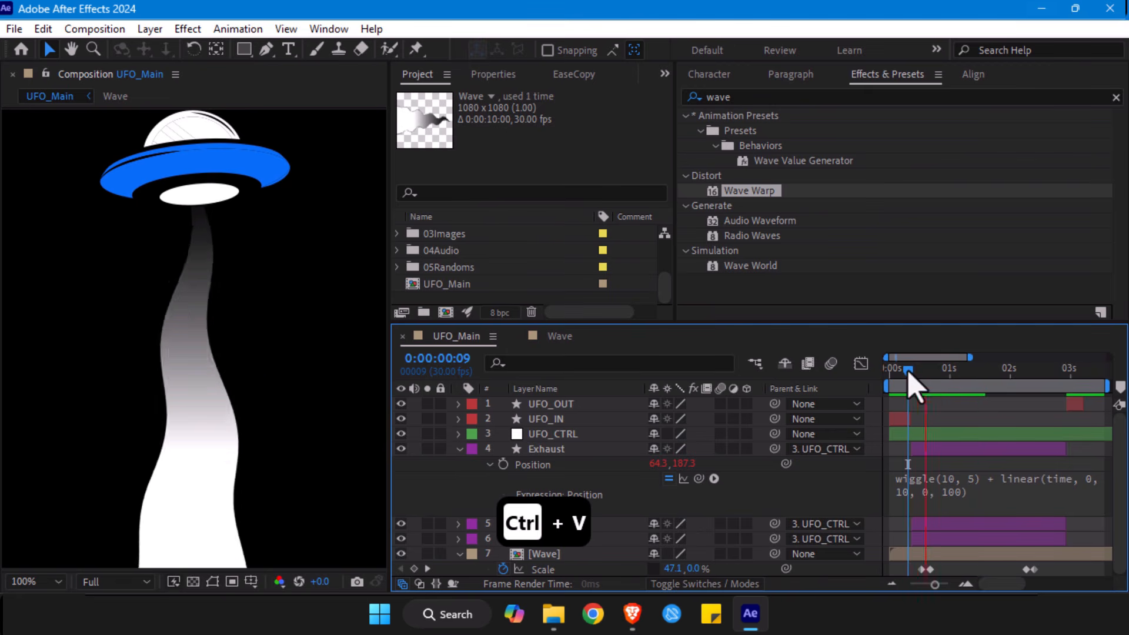
drag(912, 382, 908, 383)
key(space)
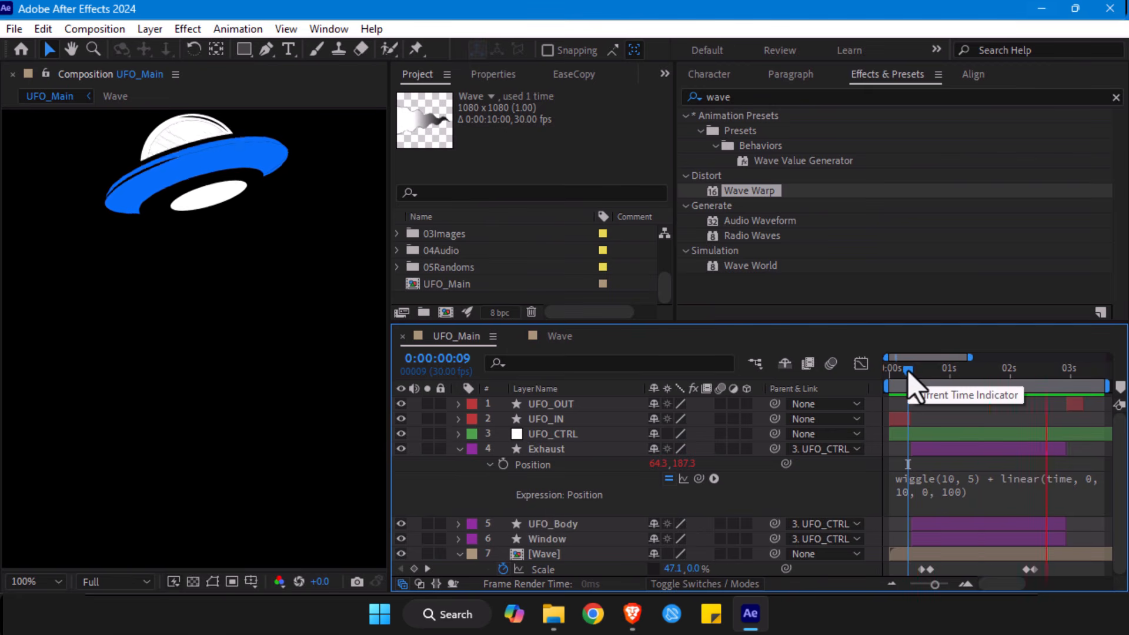
key(alt+slash)
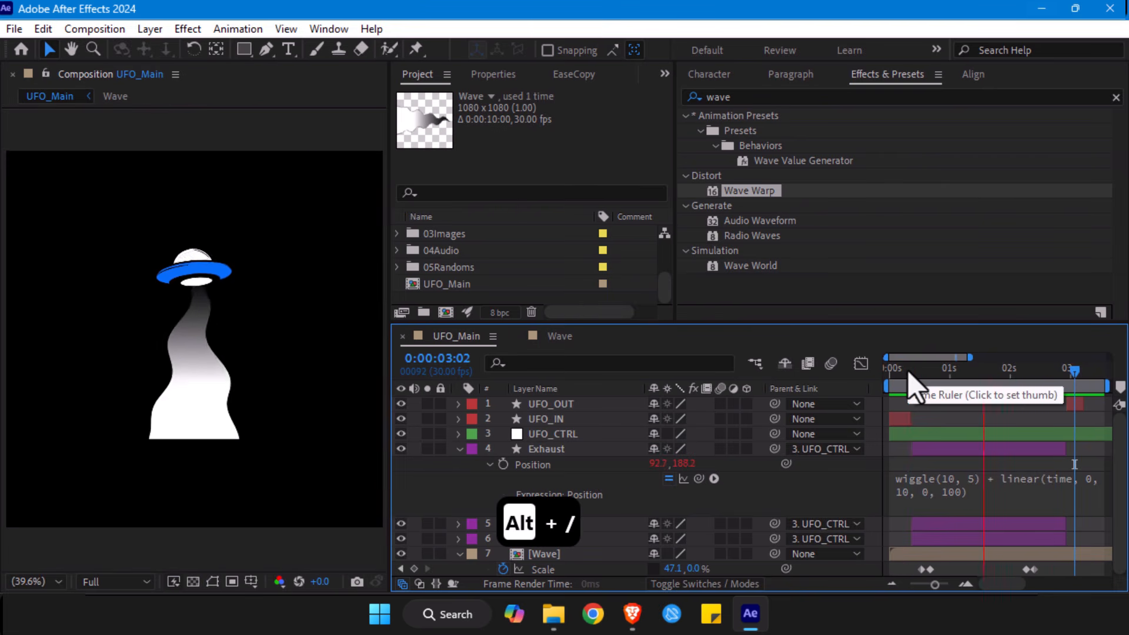
key(space)
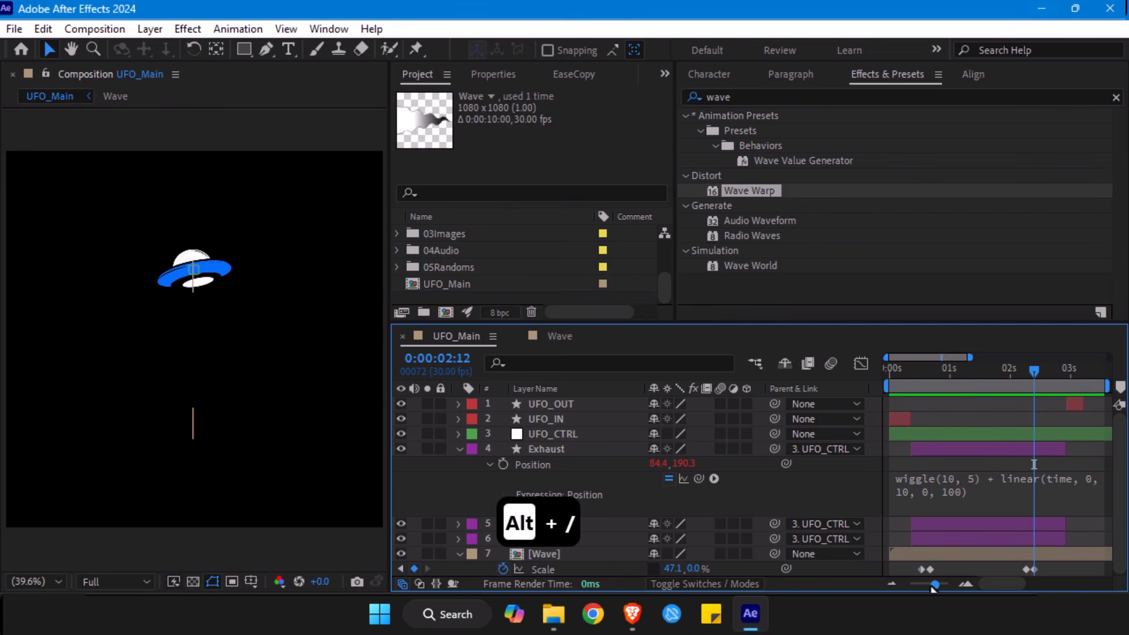
- Set the wiggle amplitude in the Exhaust Position expression to 10, giving wiggle(10, 10)
drag(935, 584, 944, 584)
click(1016, 493)
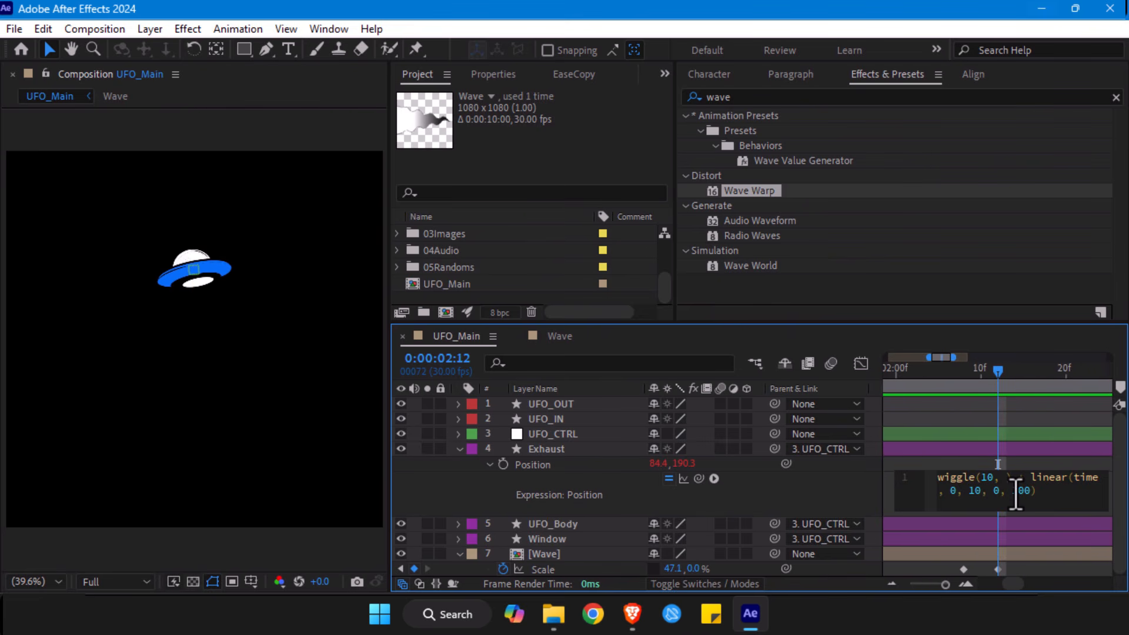
text(+)
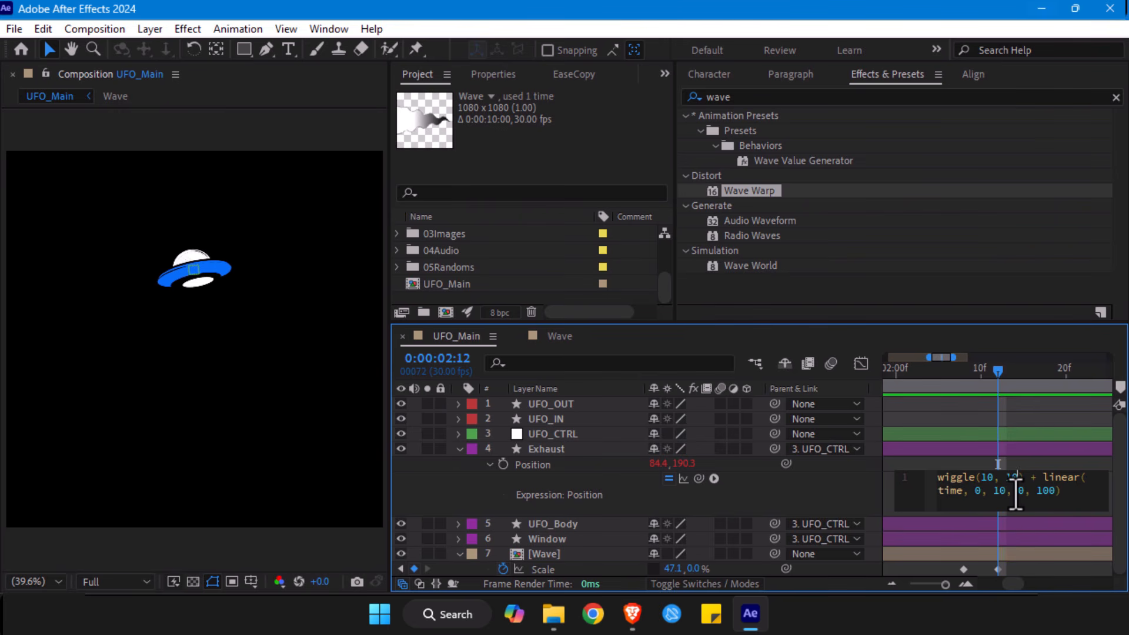
click(1008, 450)
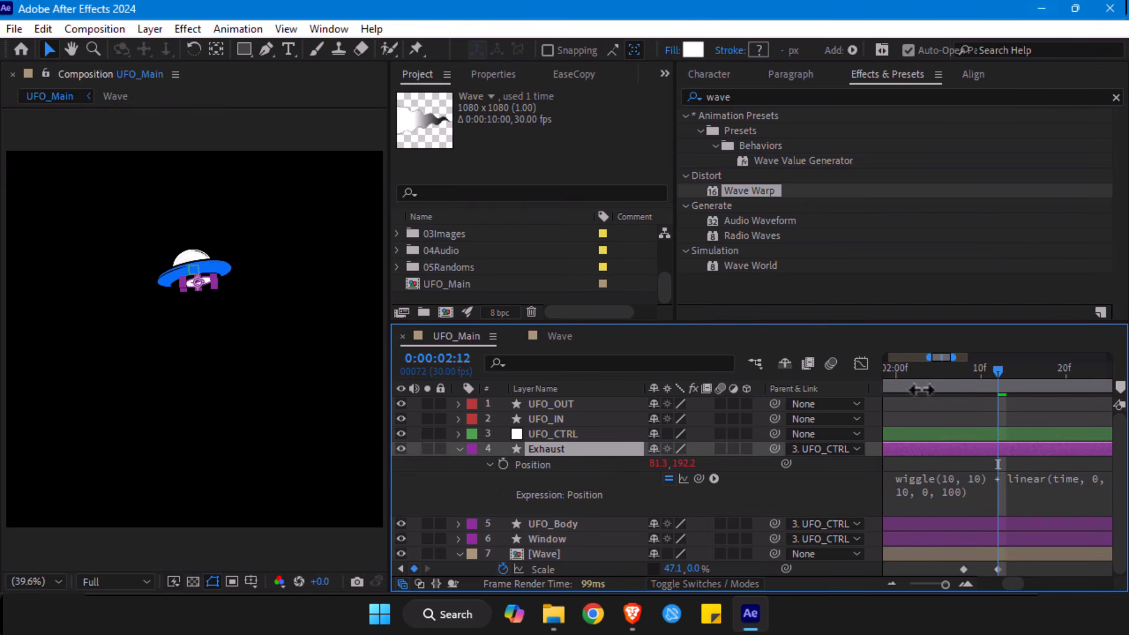
- Preview the stronger exhaust wiggle from 0:00:02:00 and move back to 0:00:01:05
click(896, 369)
key(space)
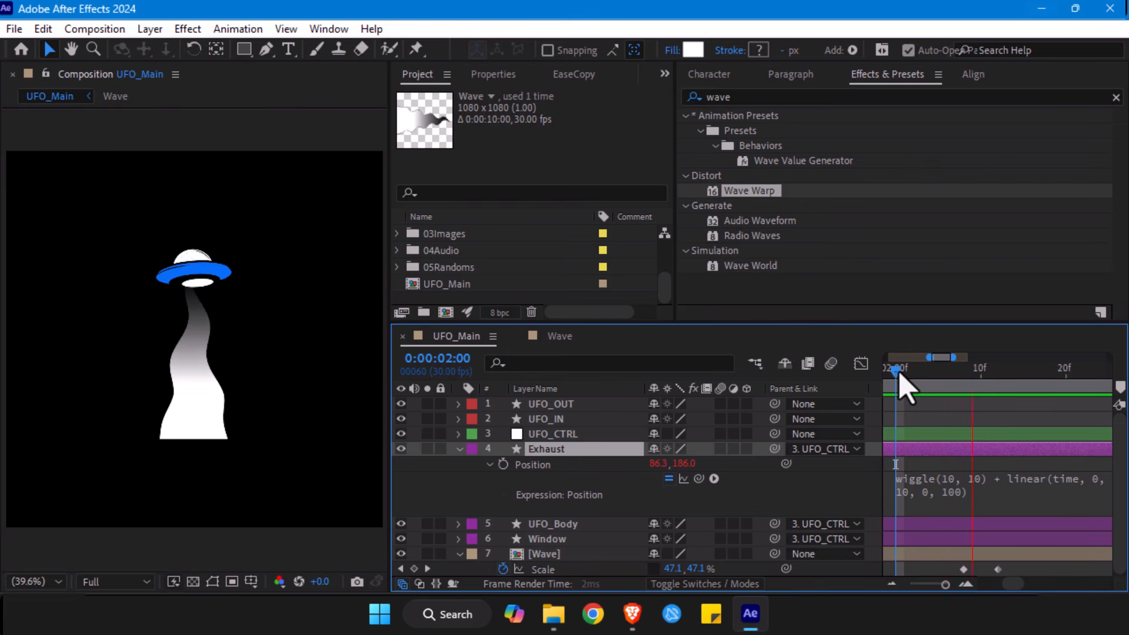
key(space)
drag(993, 371, 881, 404)
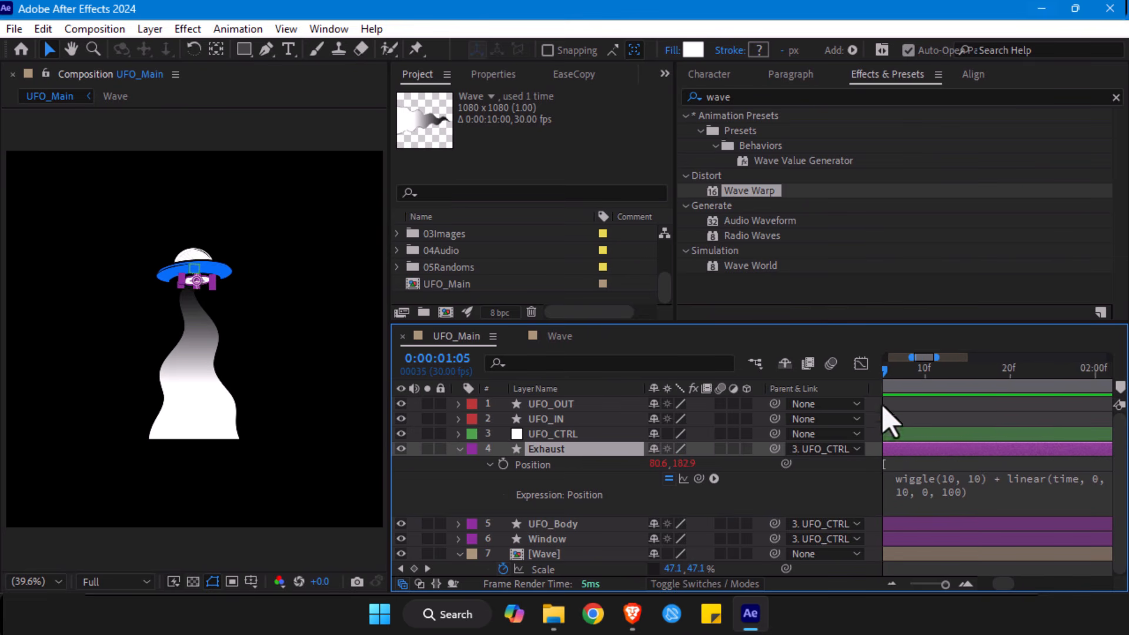
click(925, 413)
- Scale the Exhaust layer down to 27% and preview the animation from the start
scroll(237, 247, up, 2)
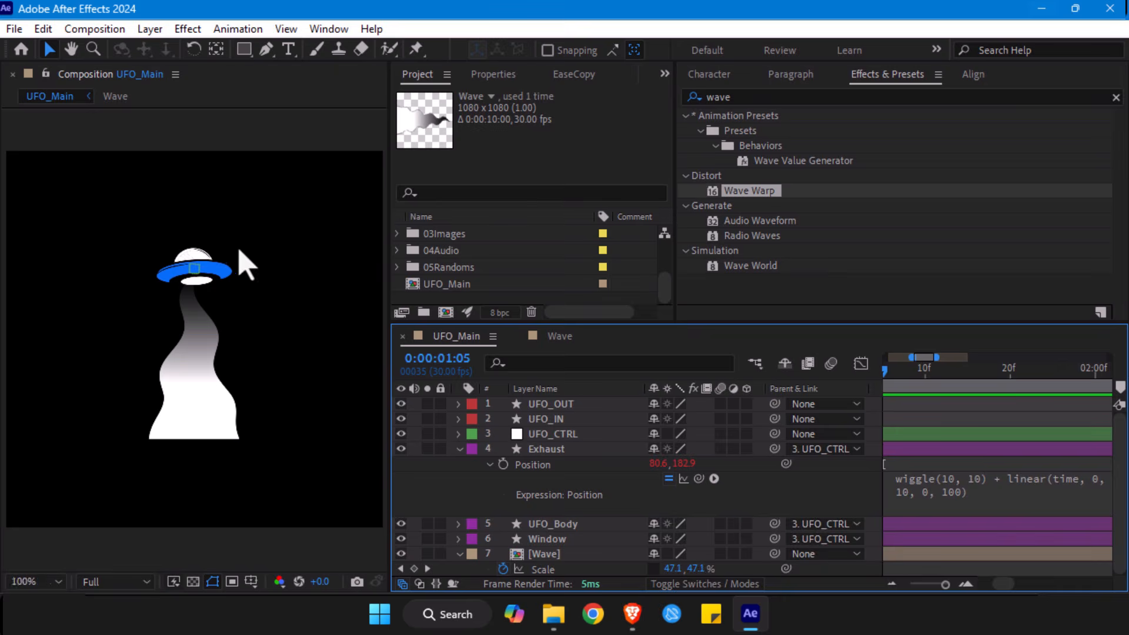
drag(202, 199, 198, 261)
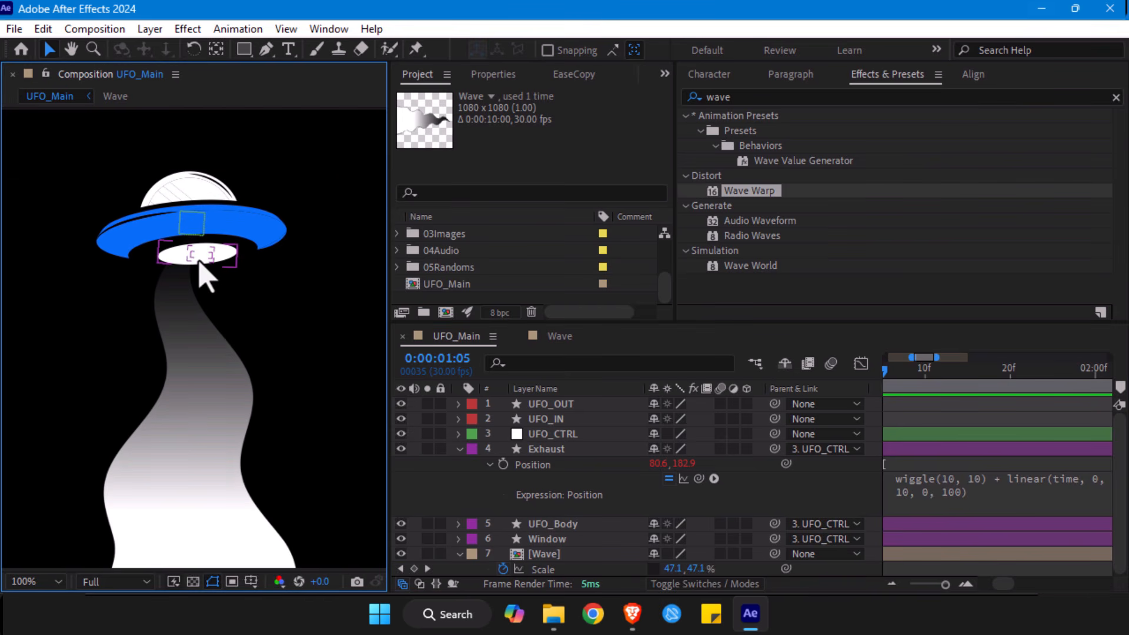
click(200, 263)
key(s)
drag(694, 464, 647, 470)
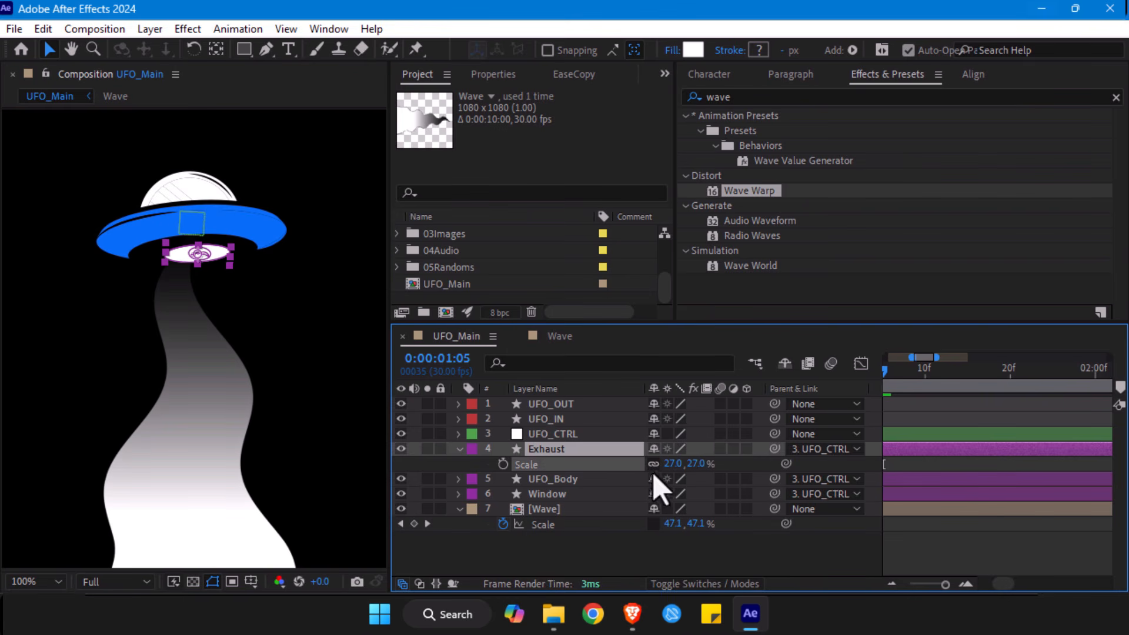
drag(945, 585, 920, 585)
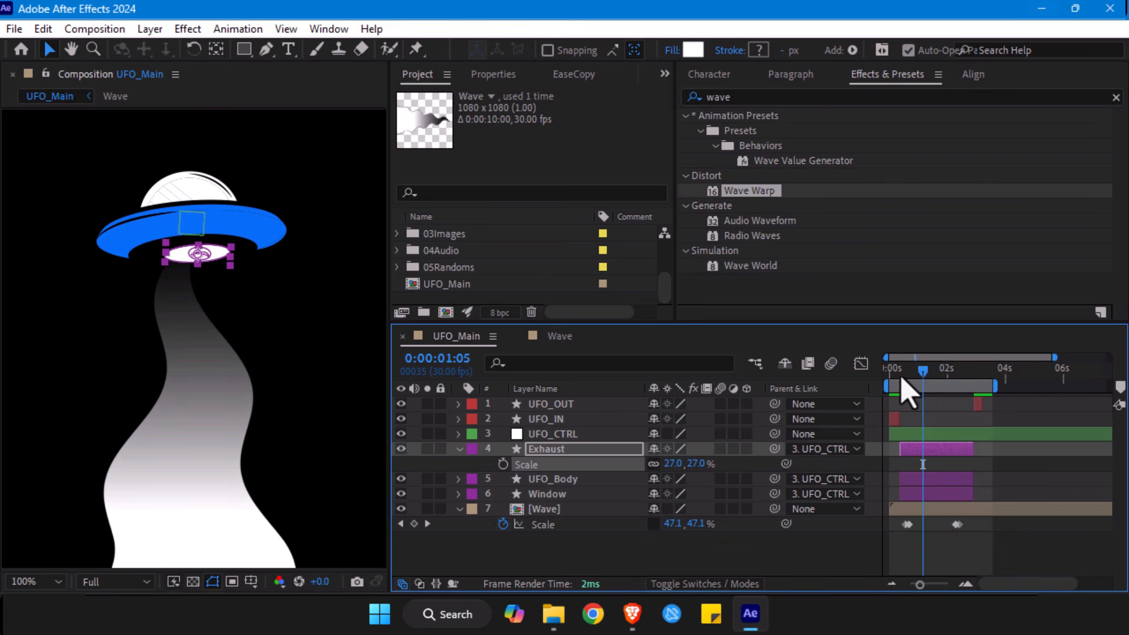
key(Home)
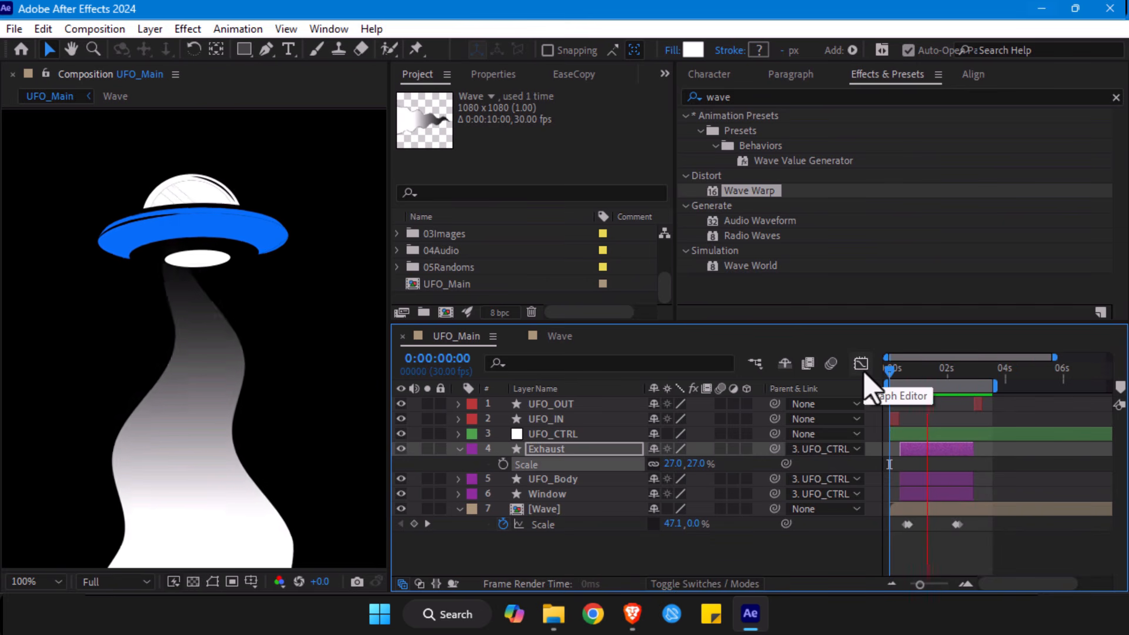
- Set the wiggle frequency in the Exhaust Position expression to 8, giving wiggle(8, 10), and preview from 0:00:00:10
key(space)
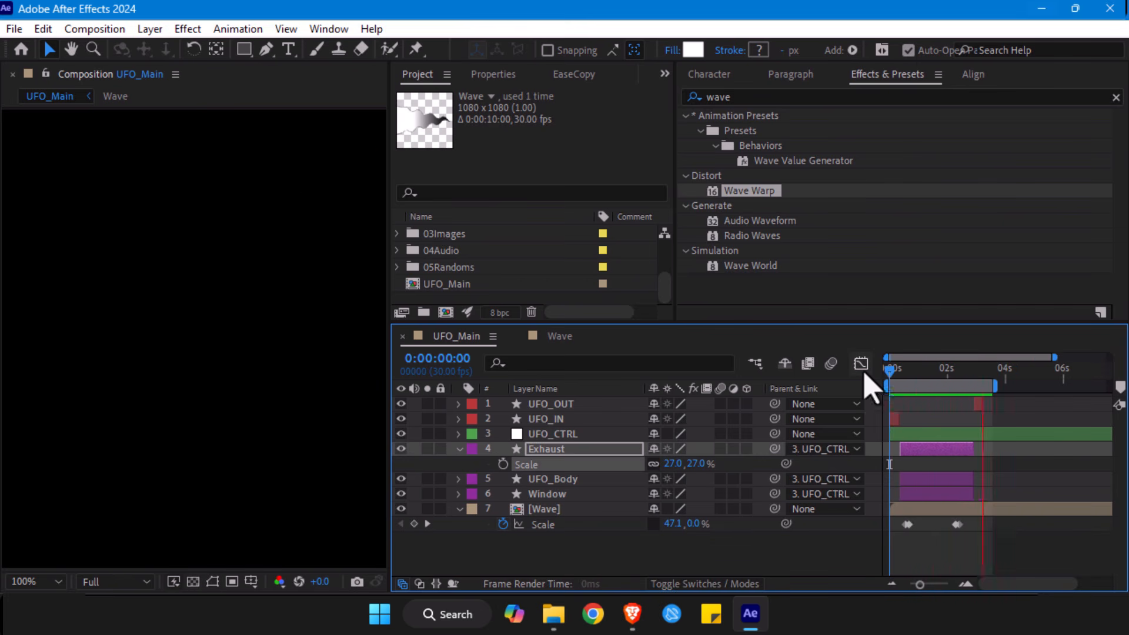
click(557, 451)
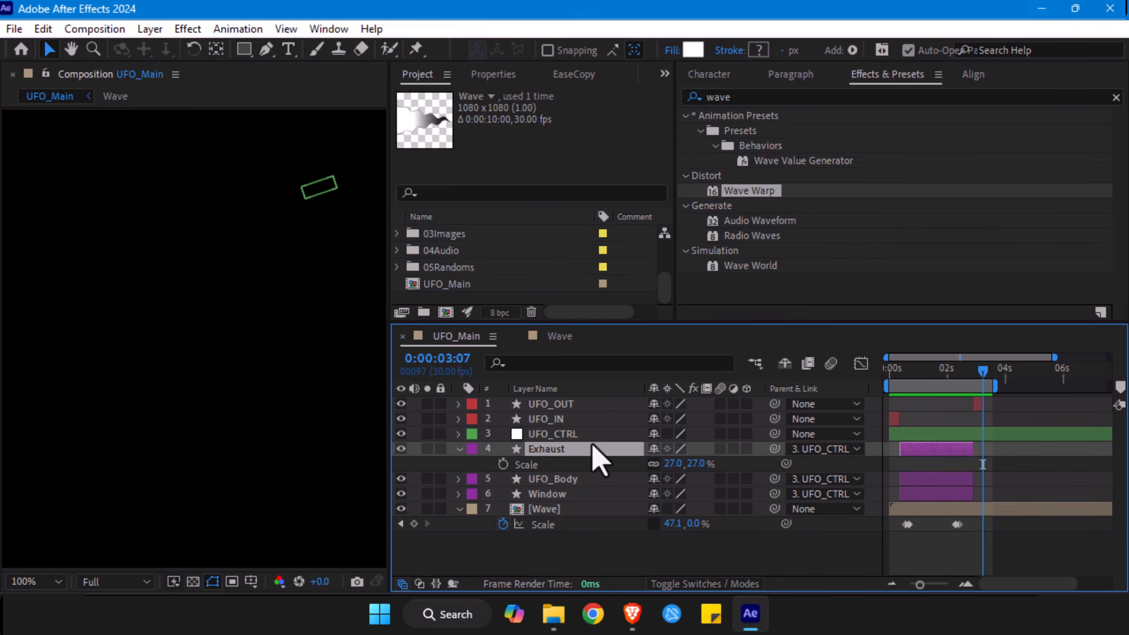
key(s)
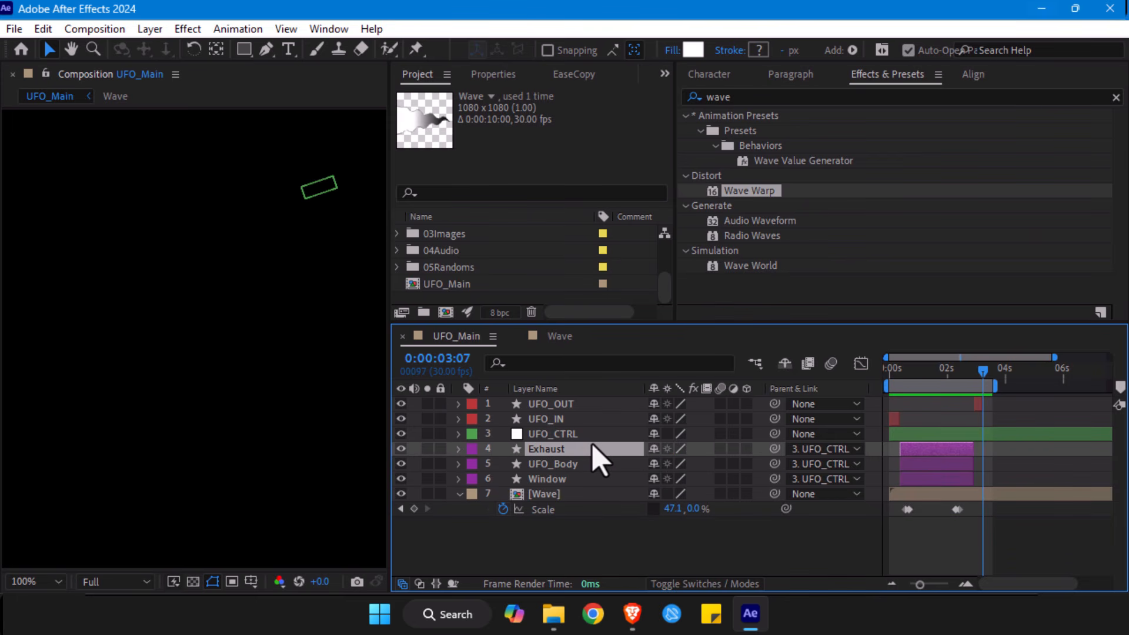
key(p)
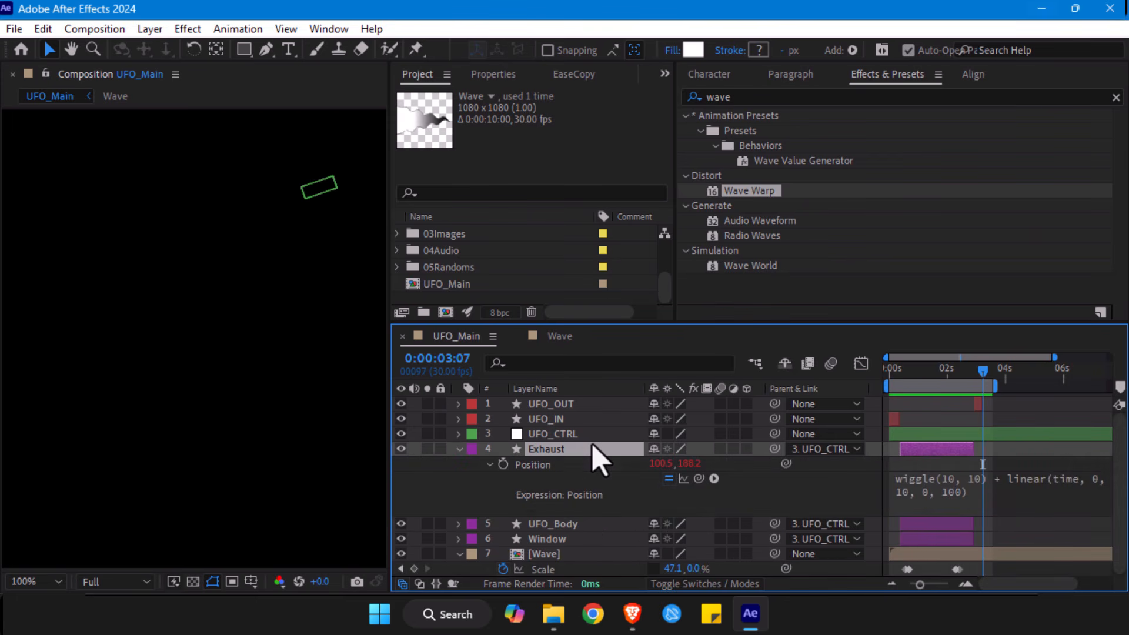
click(958, 494)
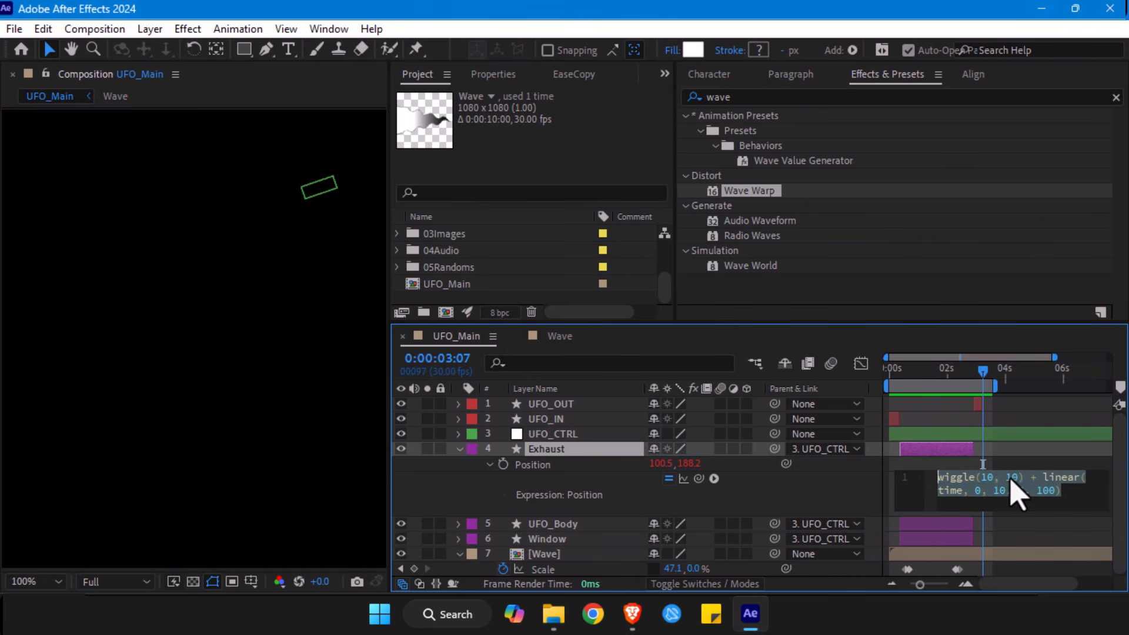
click(996, 478)
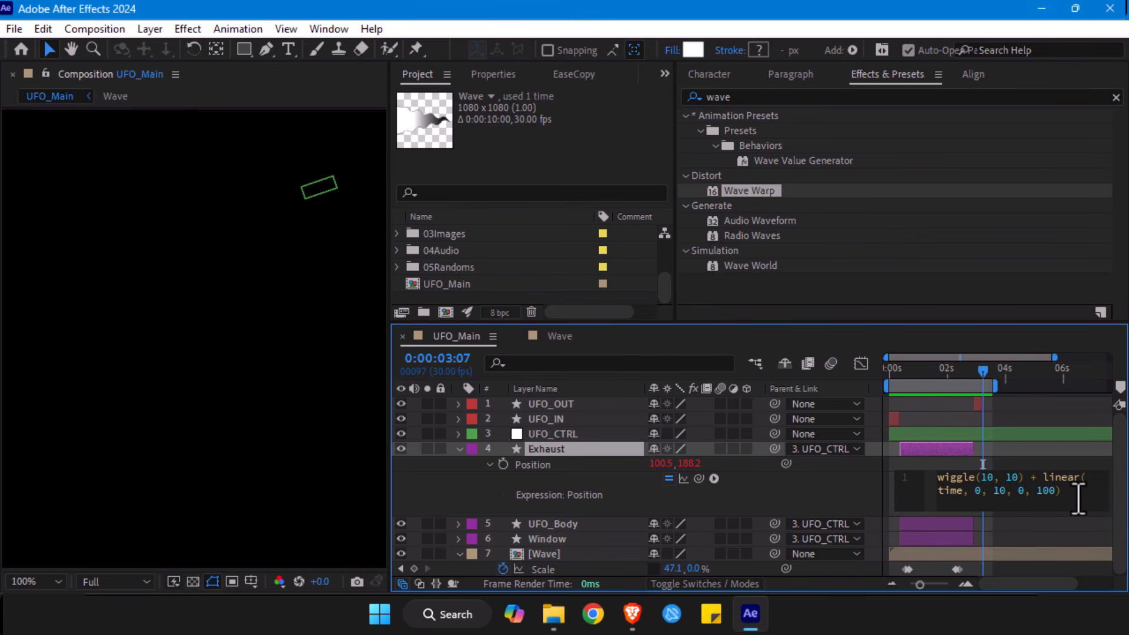
key(BackSpace)
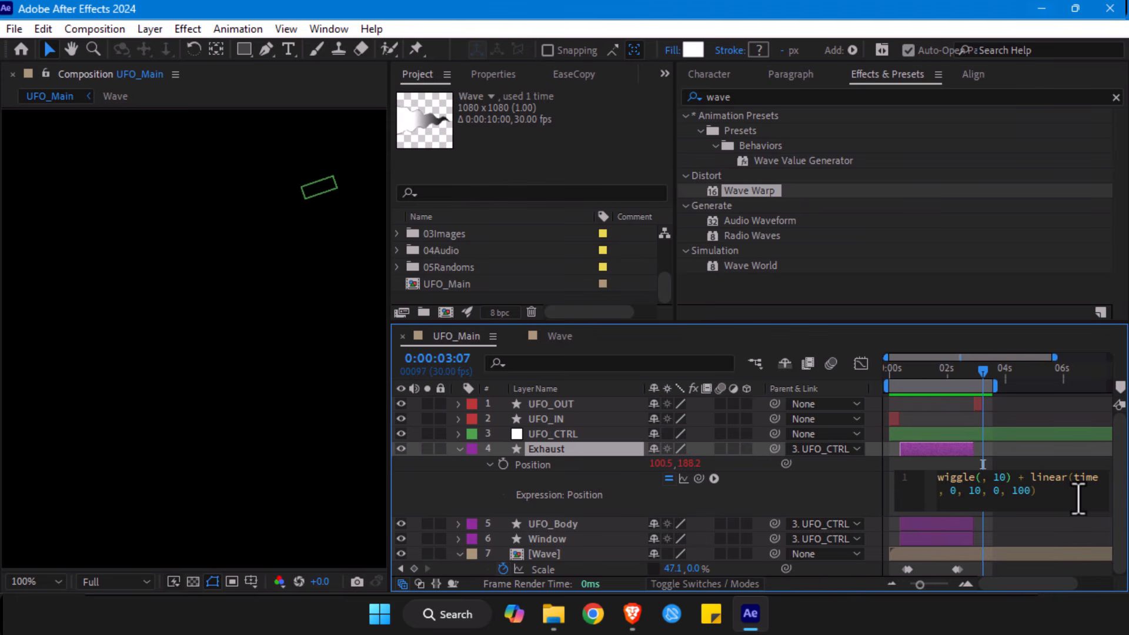
text(8)
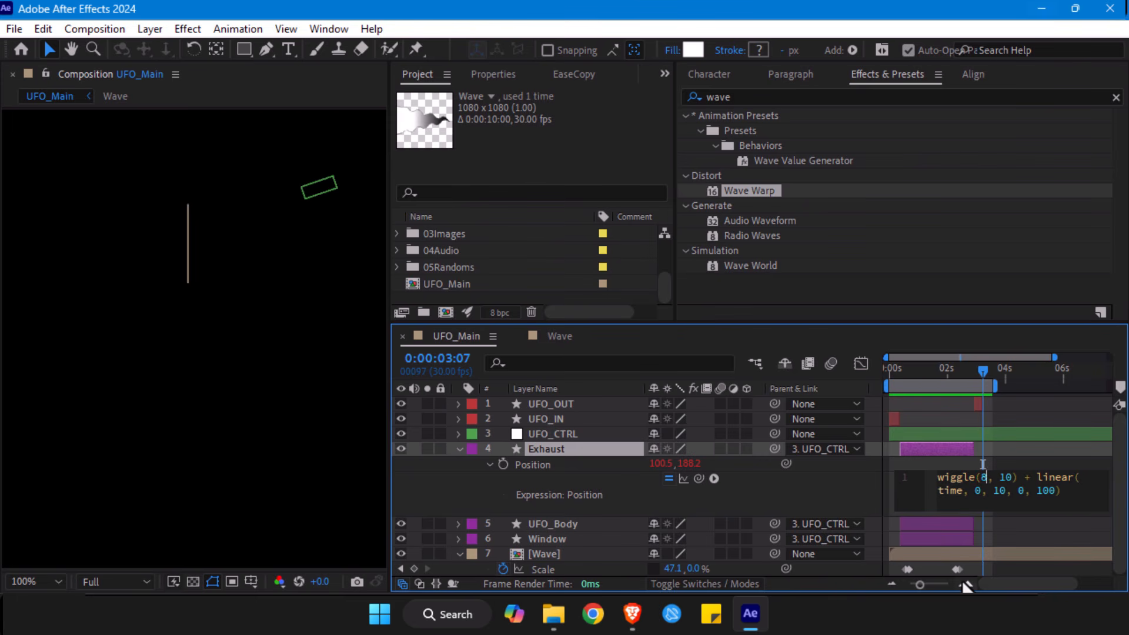
click(982, 463)
click(898, 374)
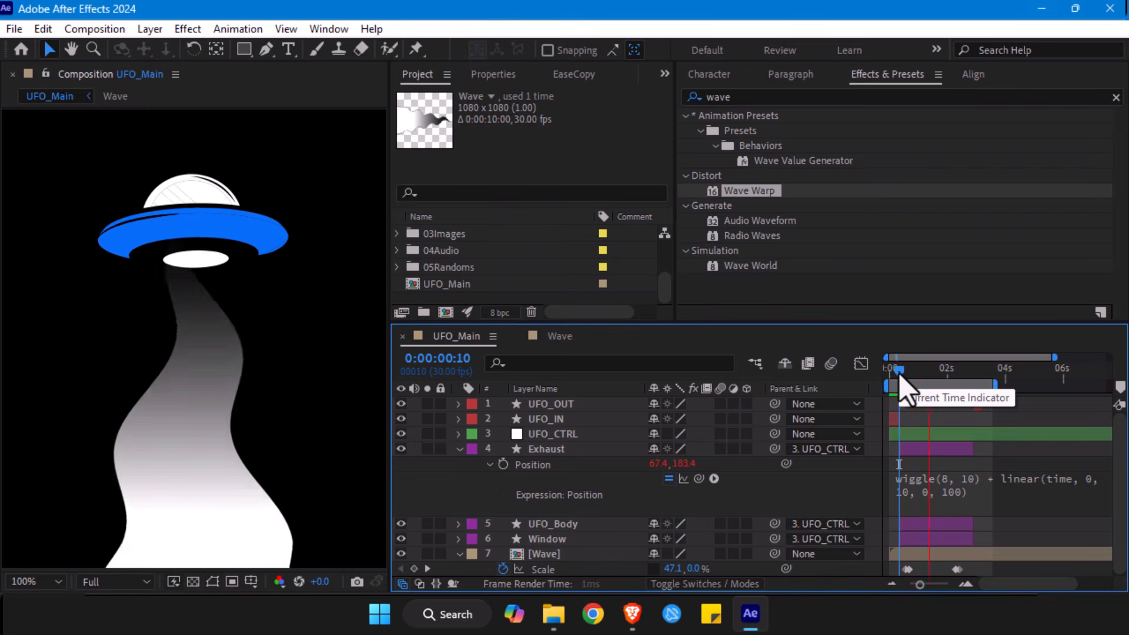
key(space)
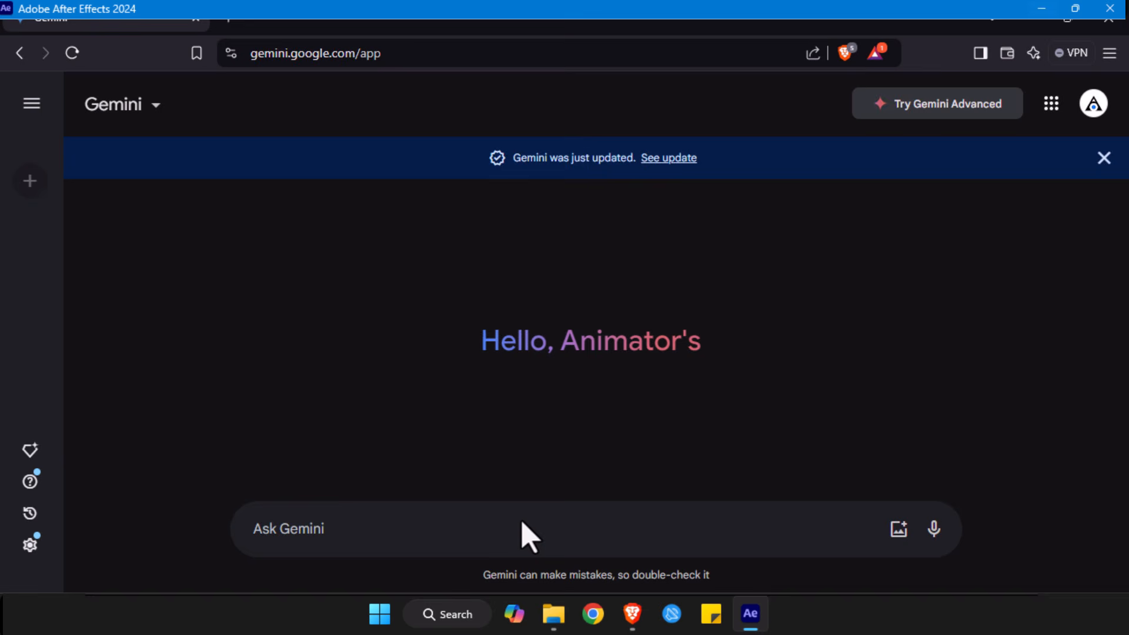
- Switch to Gemini and copy the abrupt UFO wiggle expression wiggle(5, 10) + [0, random(10, 30)] from its chat
key(ctrl+v)
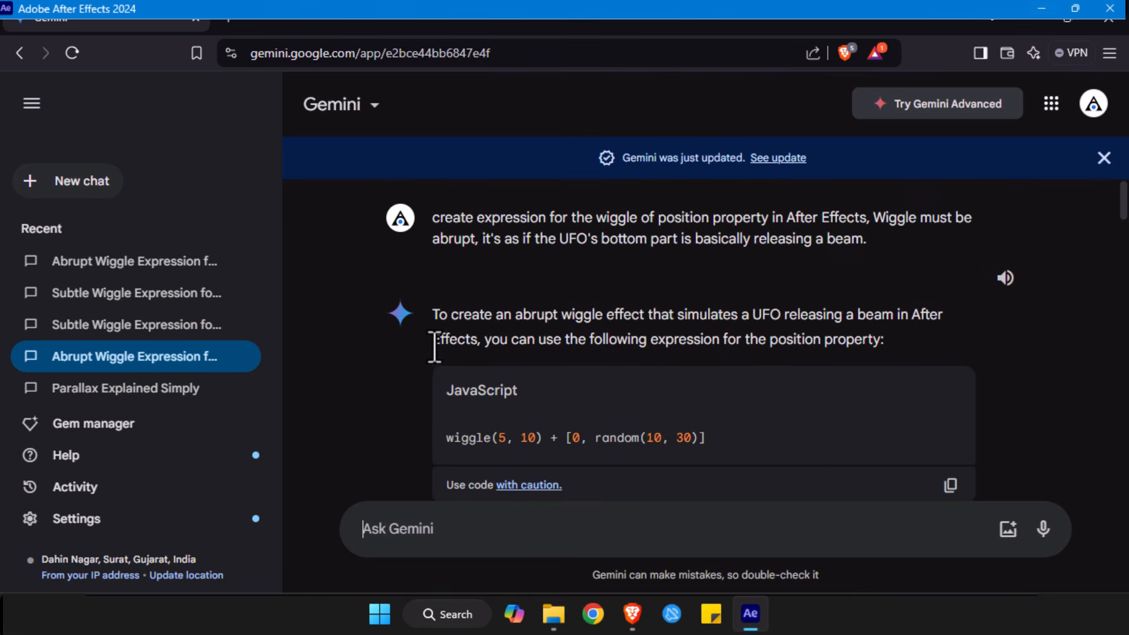
scroll(403, 229, down, 2)
scroll(464, 194, up, 2)
click(31, 104)
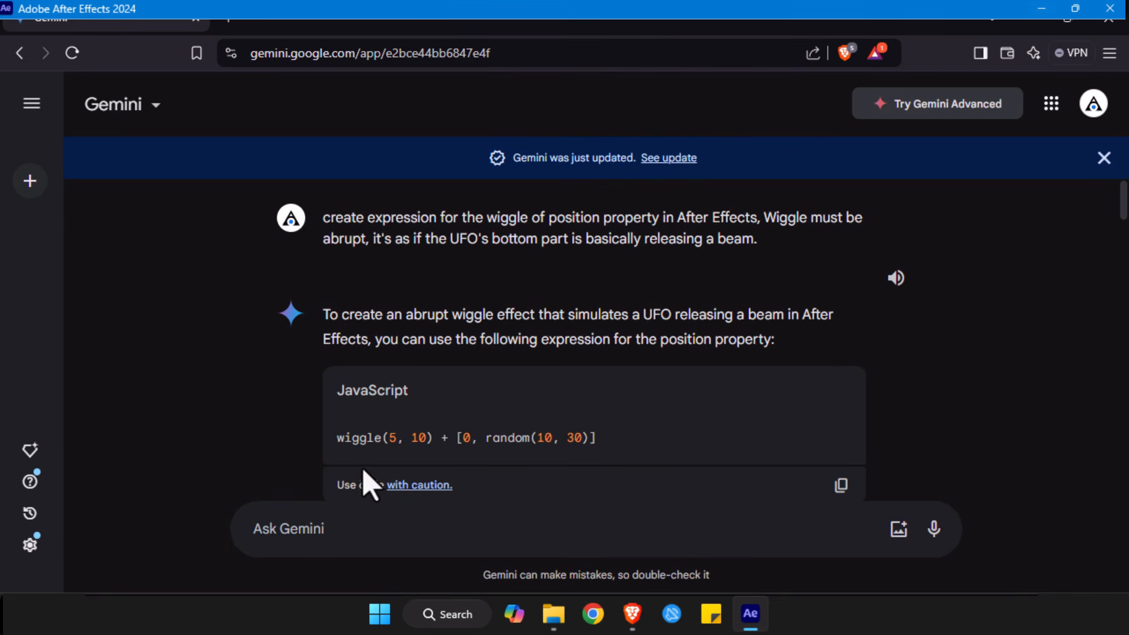
drag(337, 438, 605, 453)
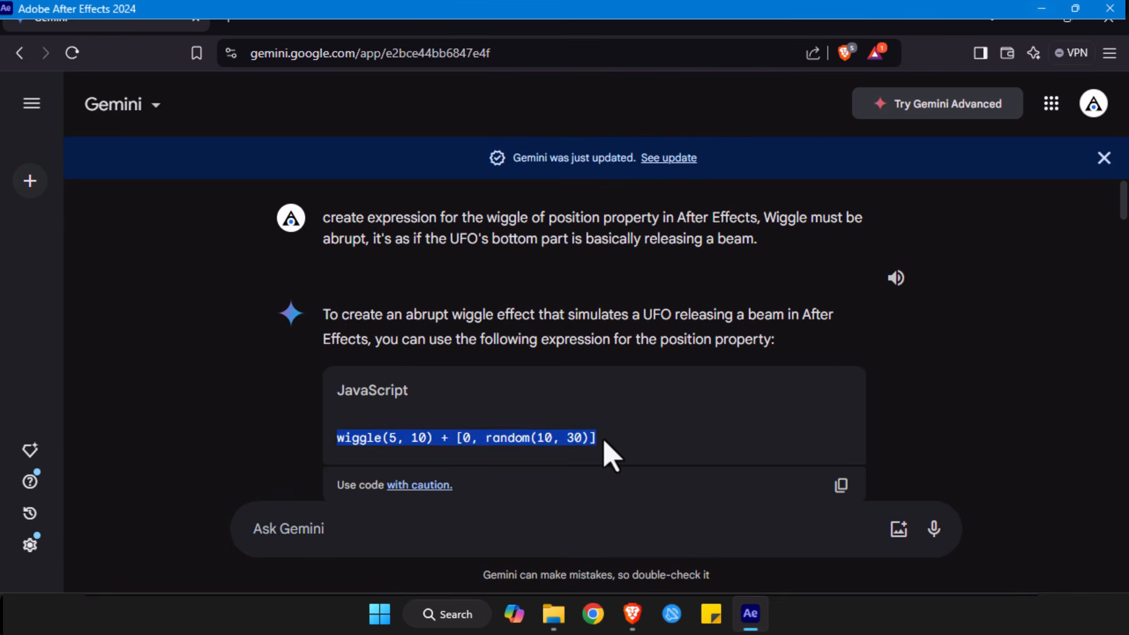
key(ctrl+c)
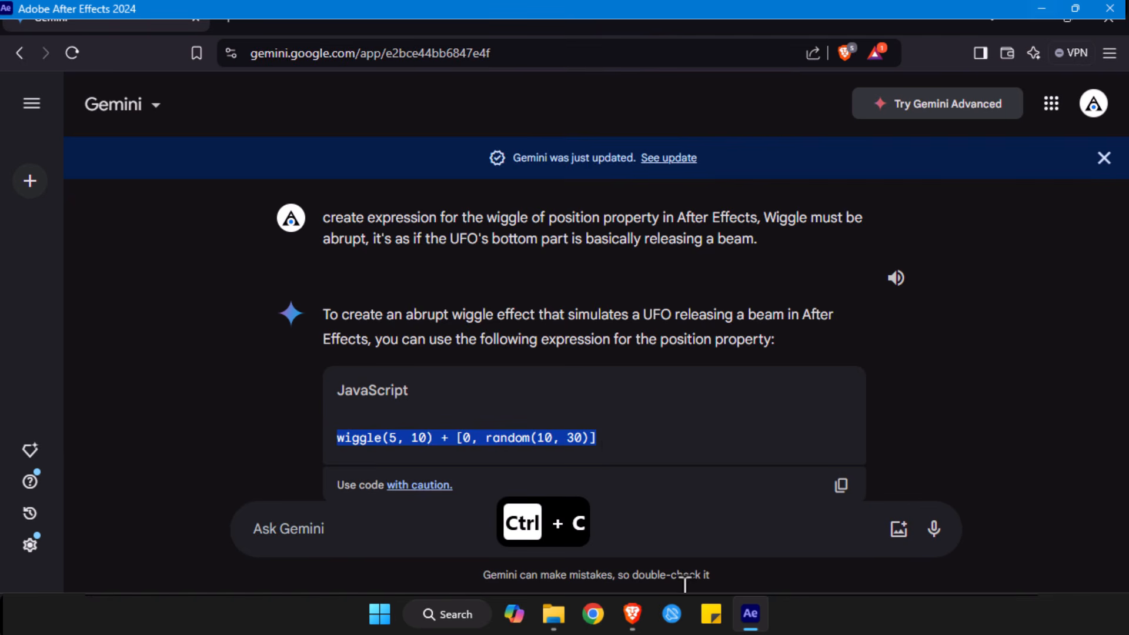
- Switch back to After Effects and replace the Exhaust Position expression with wiggle(5, 10) + [0, random(10, 30)]
click(750, 613)
alt+click(503, 465)
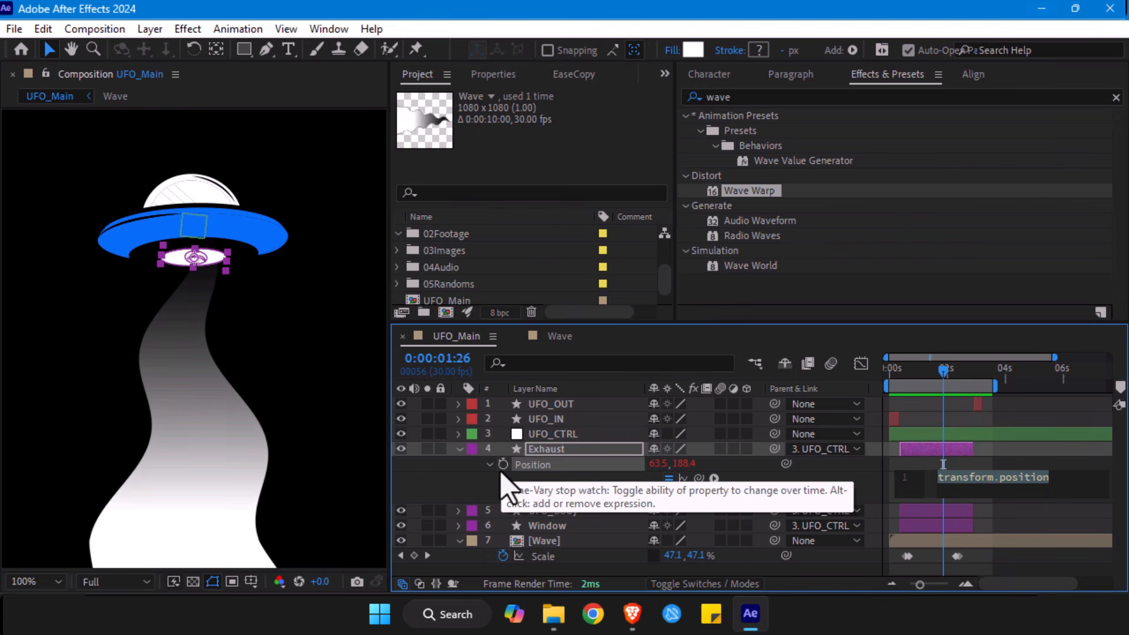
key(ctrl+v)
click(1017, 564)
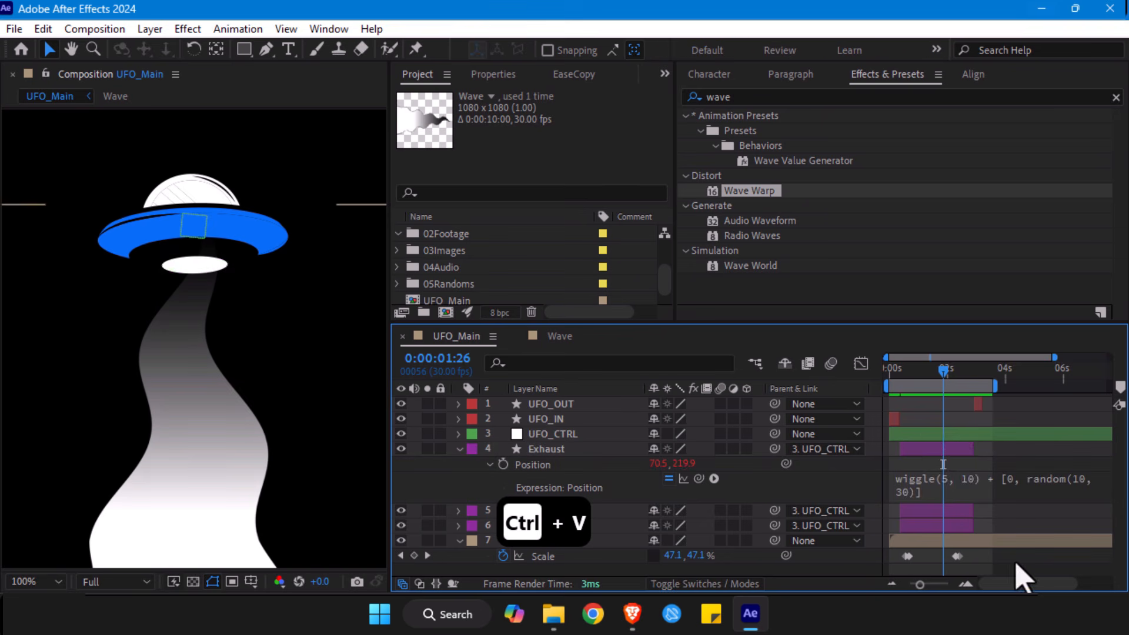
- Preview the new exhaust shake from 0:00:00:20 and move to 0:00:01:15 with the timeline magnified
drag(943, 371, 910, 376)
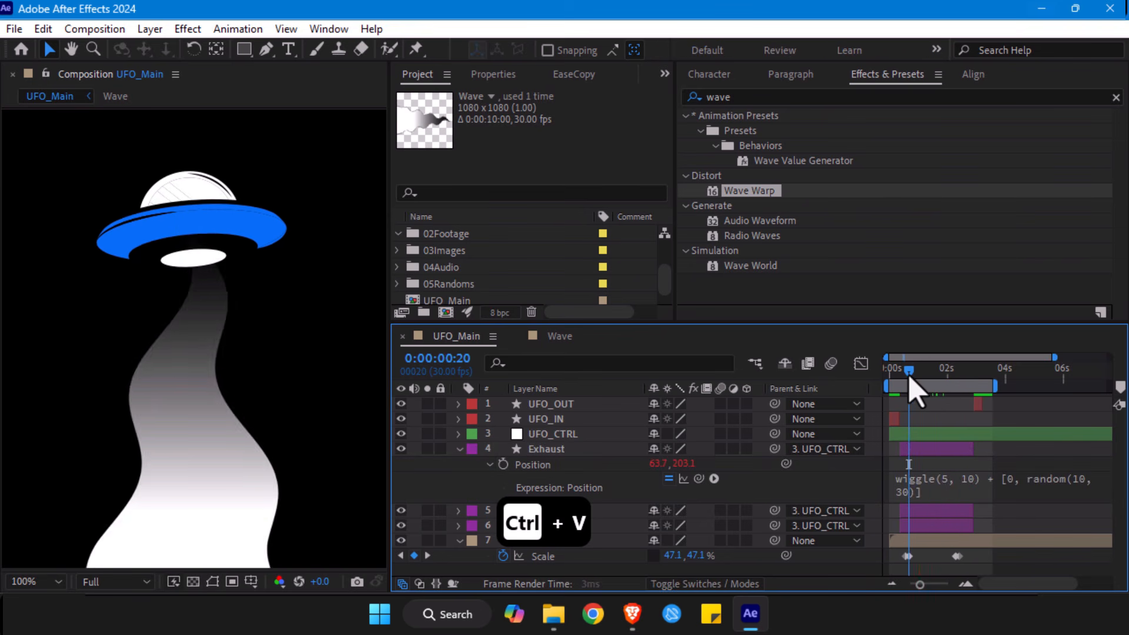
key(space)
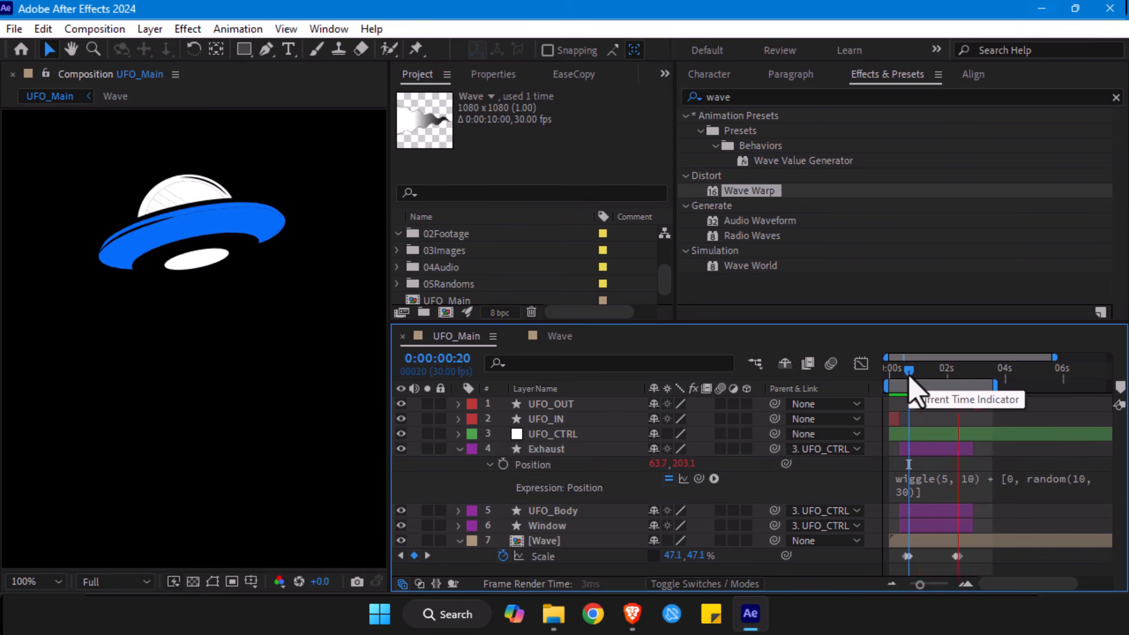
click(933, 379)
drag(934, 380, 932, 381)
drag(931, 587, 939, 584)
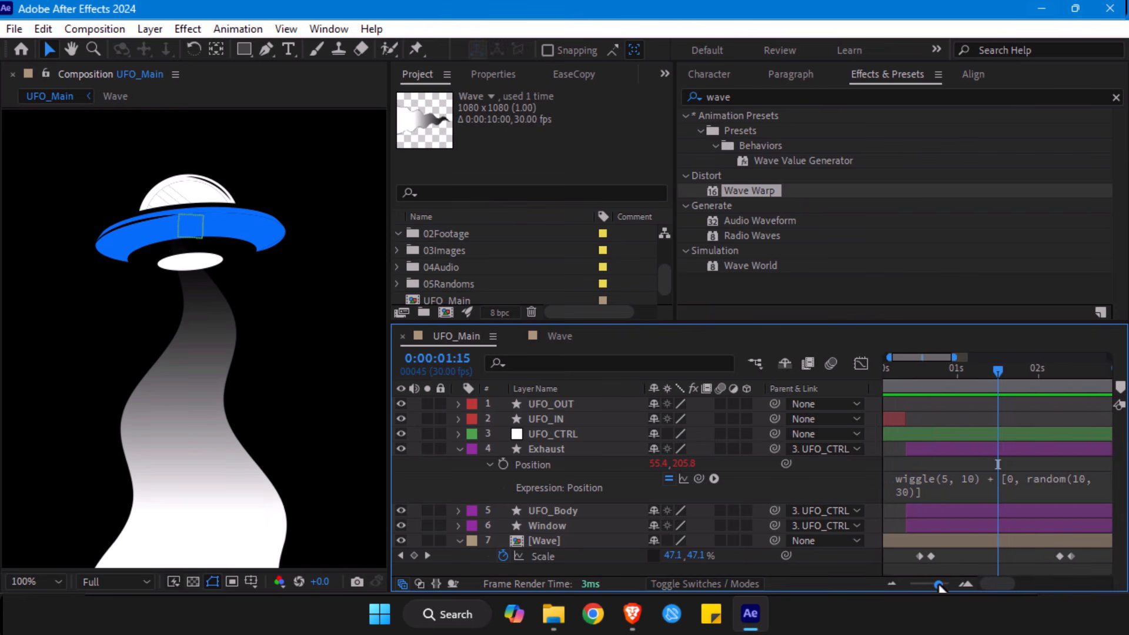
- Soften the Exhaust Position expression by changing its wiggle call to wiggle(3, 6)
click(951, 493)
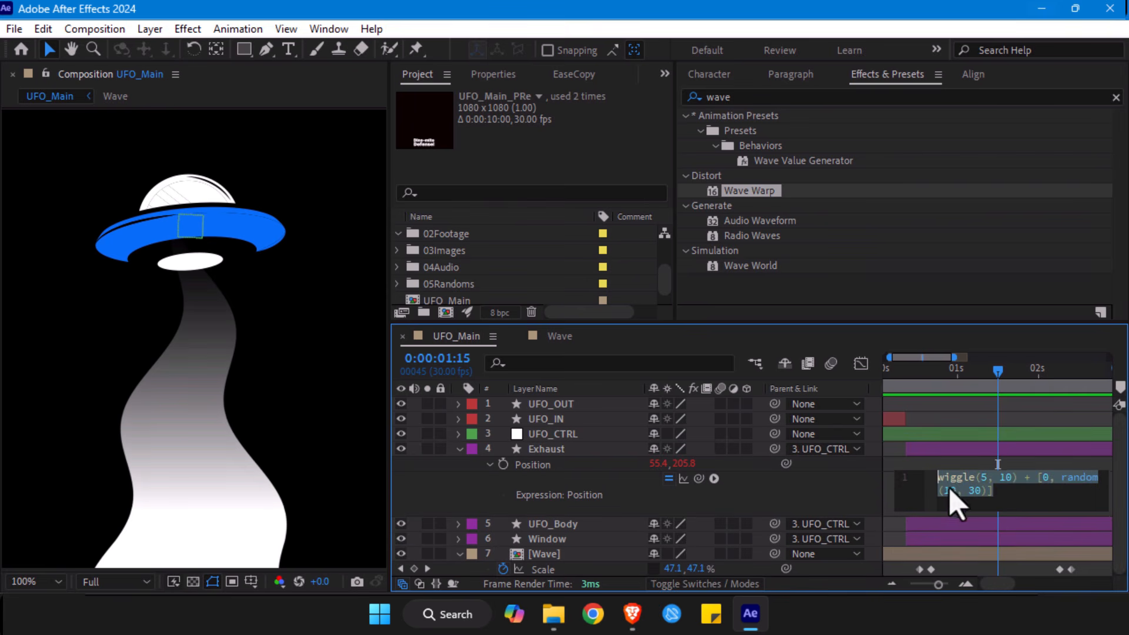
click(990, 494)
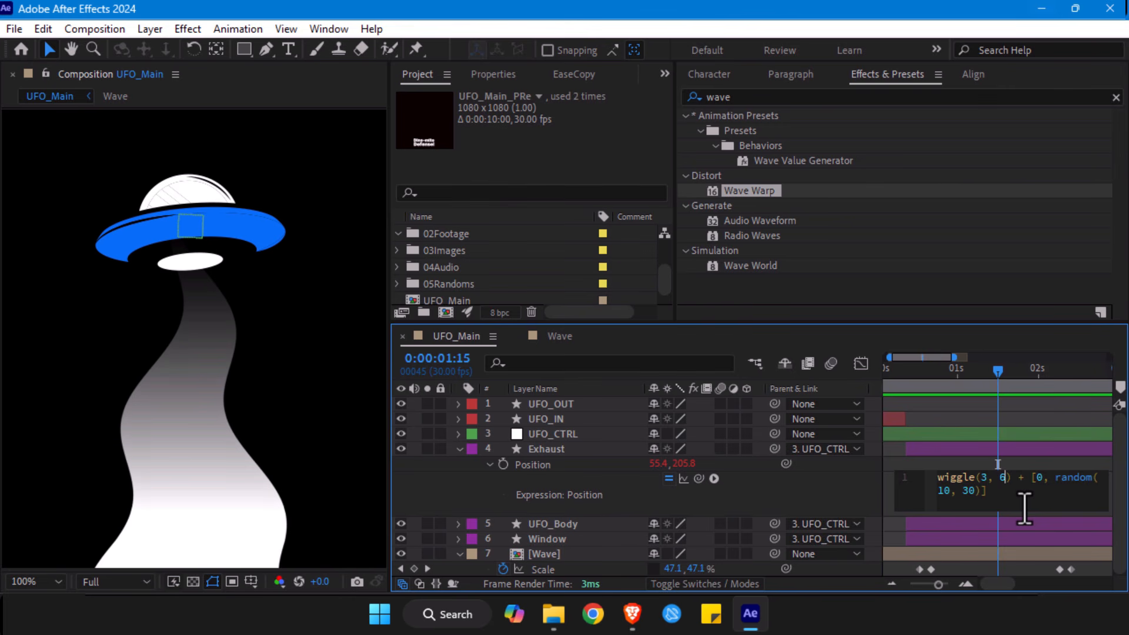
click(931, 416)
- Preview the softened exhaust shake from the start of the timeline, with the whole composition fitted in the viewer
drag(908, 374, 877, 390)
drag(935, 583, 900, 590)
key(space)
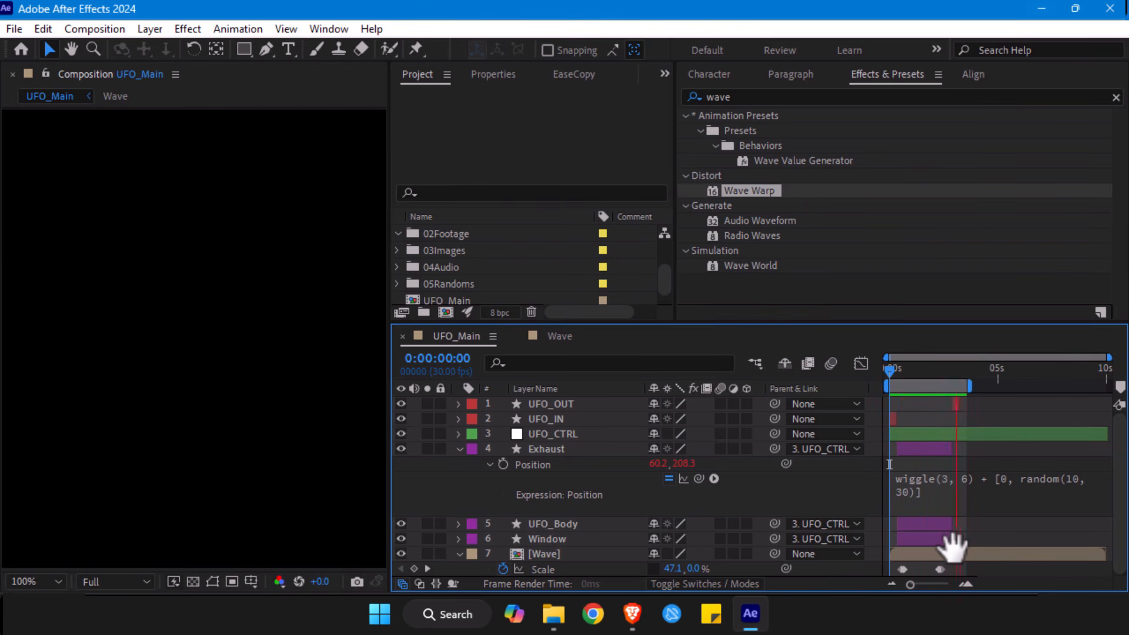
key(alt+slash)
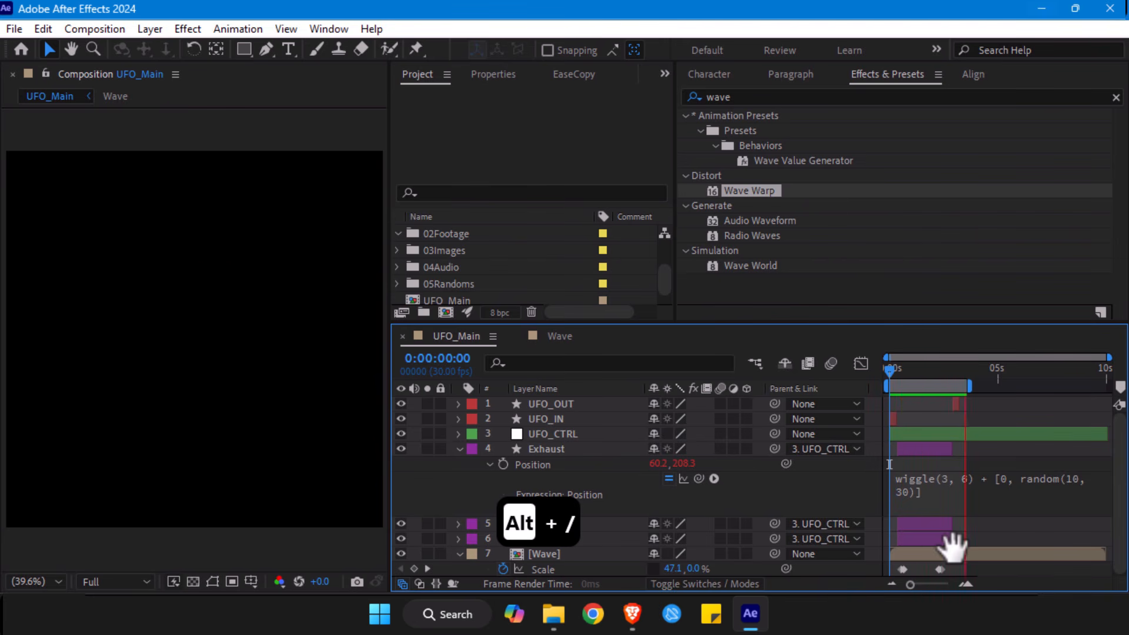
click(566, 450)
key(space)
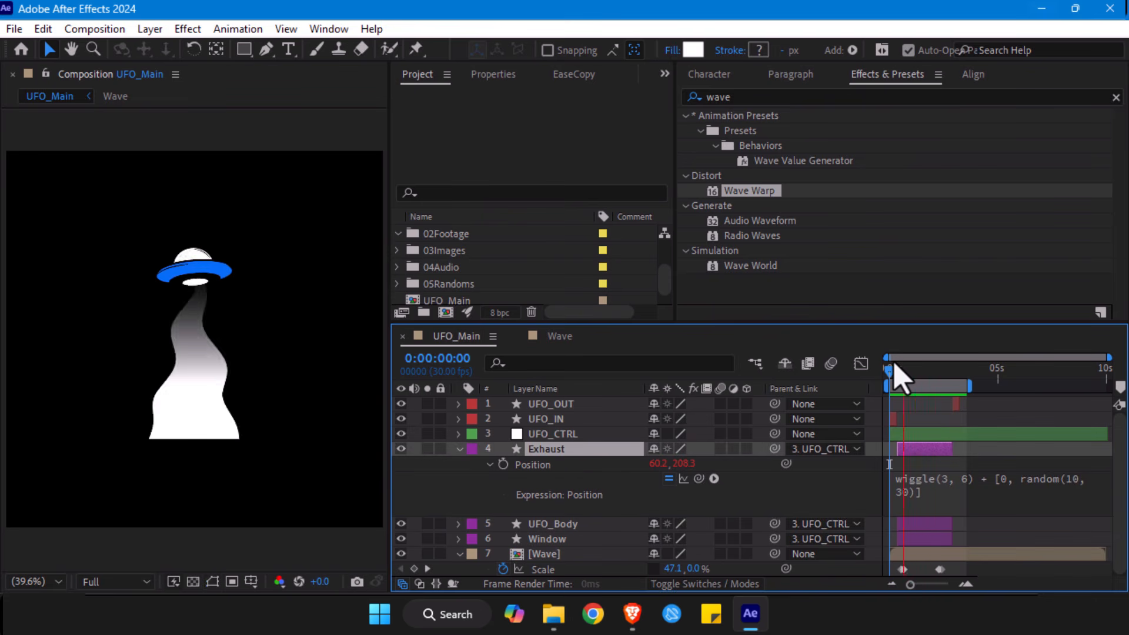
key(space)
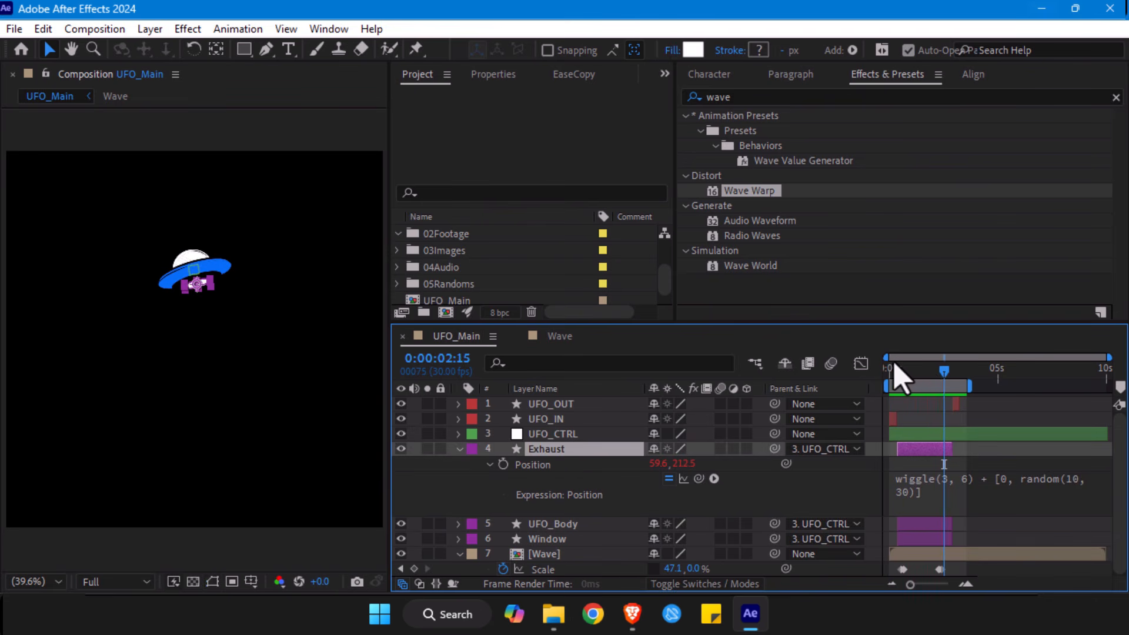
- Add the expression wiggle(5, 10) + [0, random(10, 30)] to the Wave layer's Position, with the playhead at 0:00:00:29
click(911, 379)
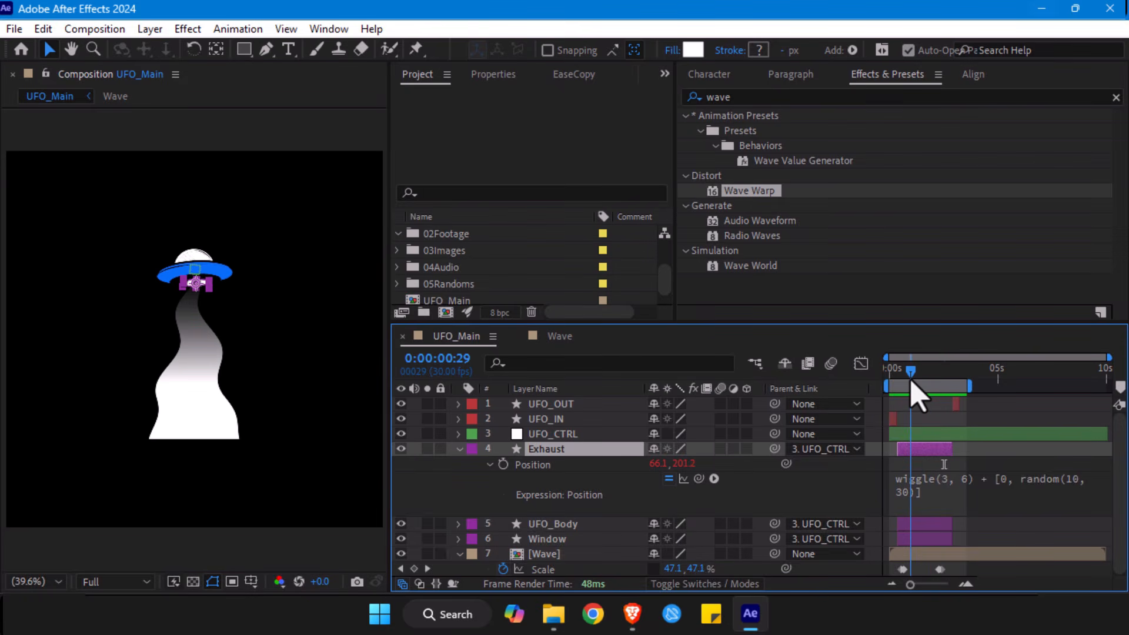
click(213, 432)
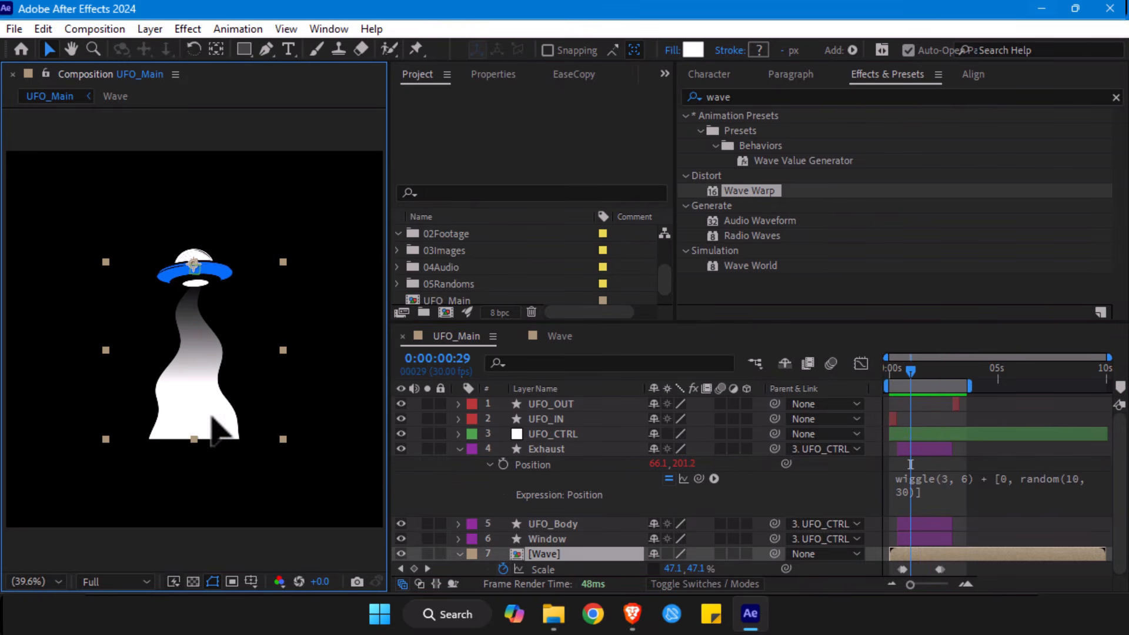
click(563, 451)
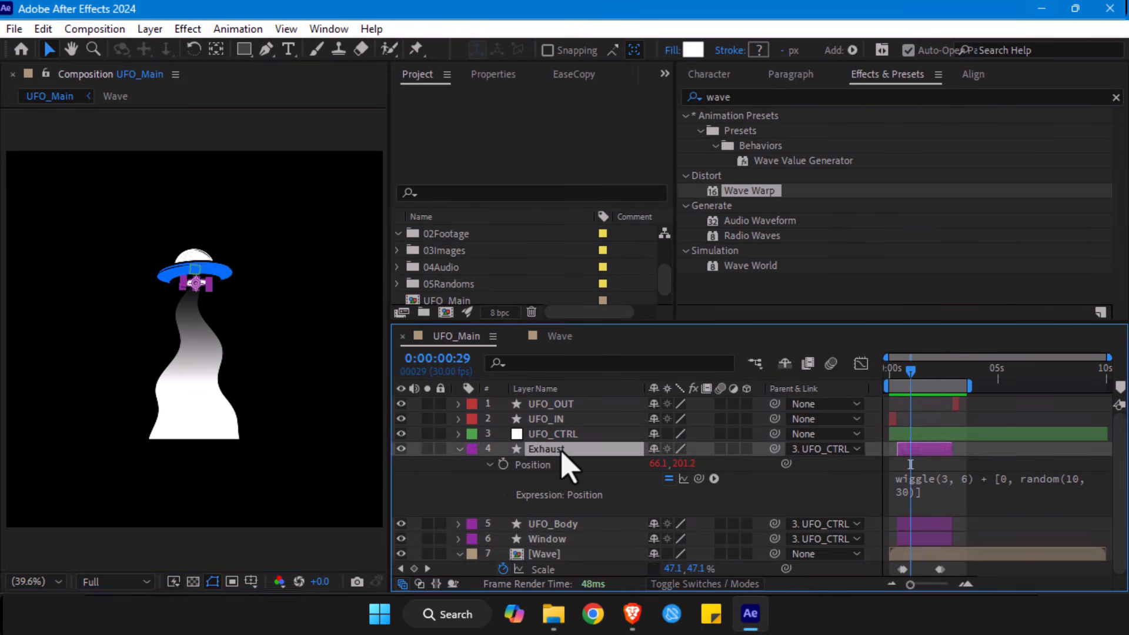
click(551, 554)
click(552, 452)
click(547, 556)
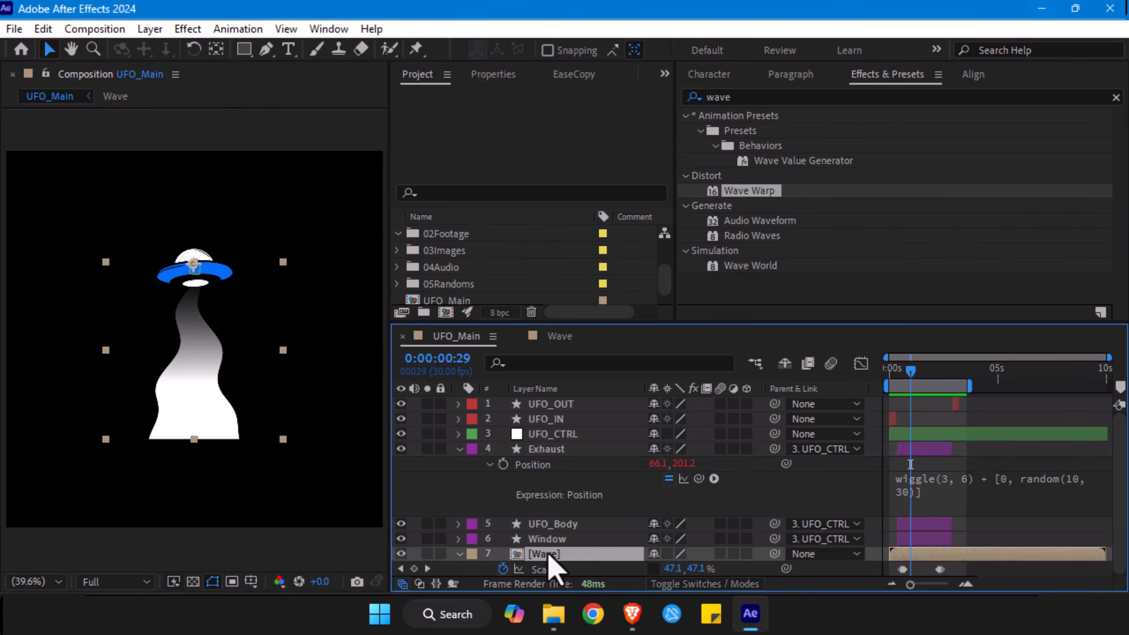
key(p)
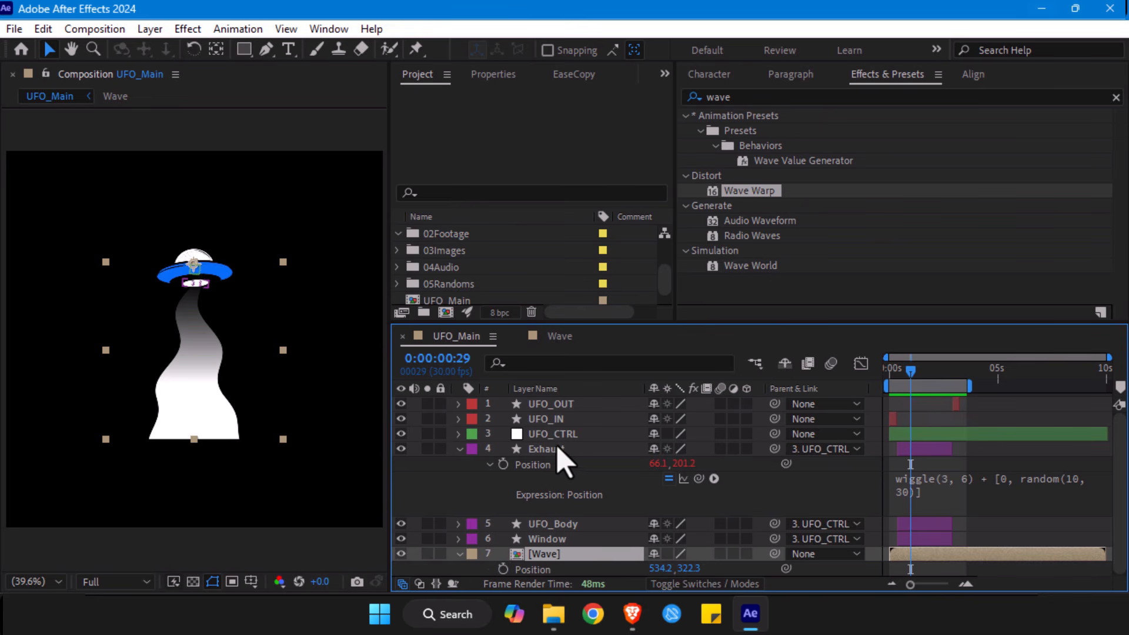
alt+click(503, 570)
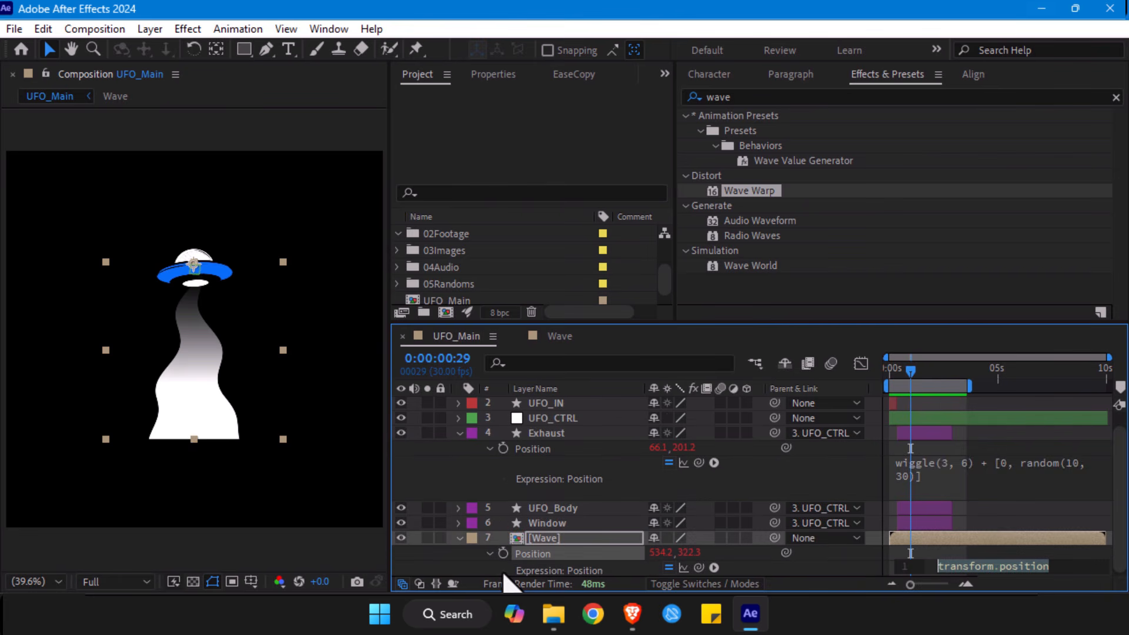
click(964, 476)
key(ctrl+a)
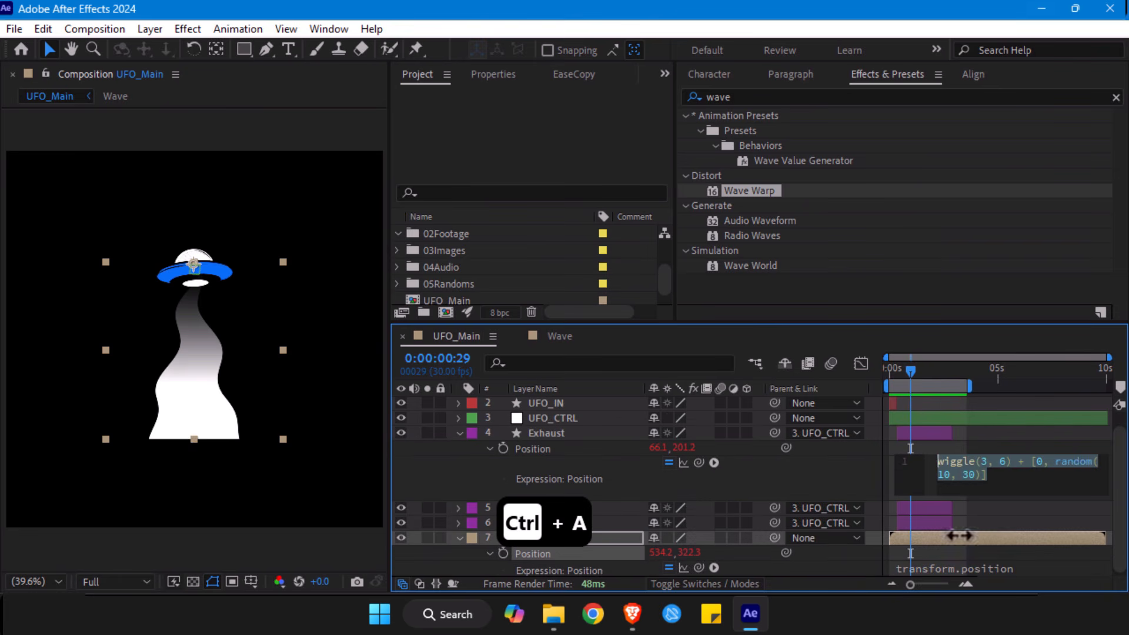
click(934, 570)
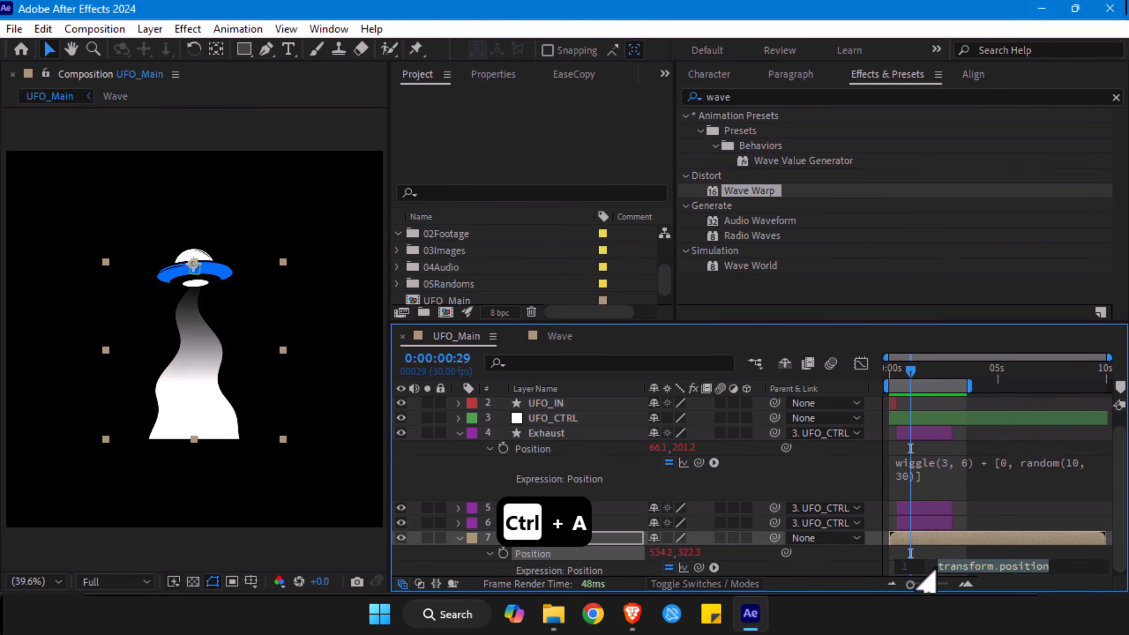
key(ctrl+v)
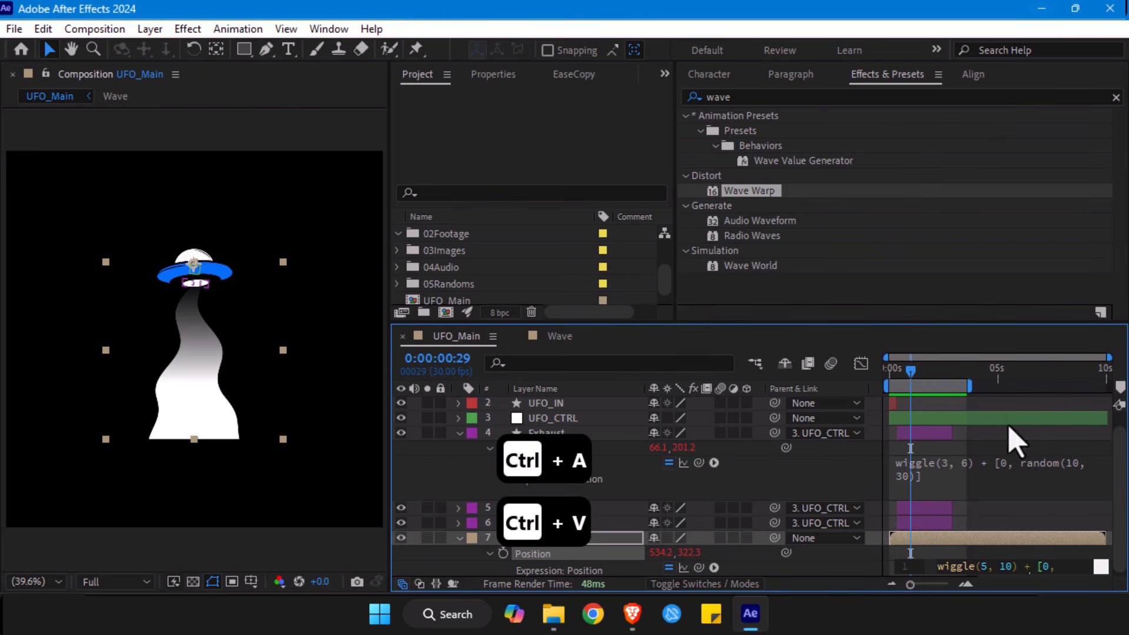
click(1008, 415)
- Preview the new beam shake from the start of the timeline
drag(914, 377, 889, 379)
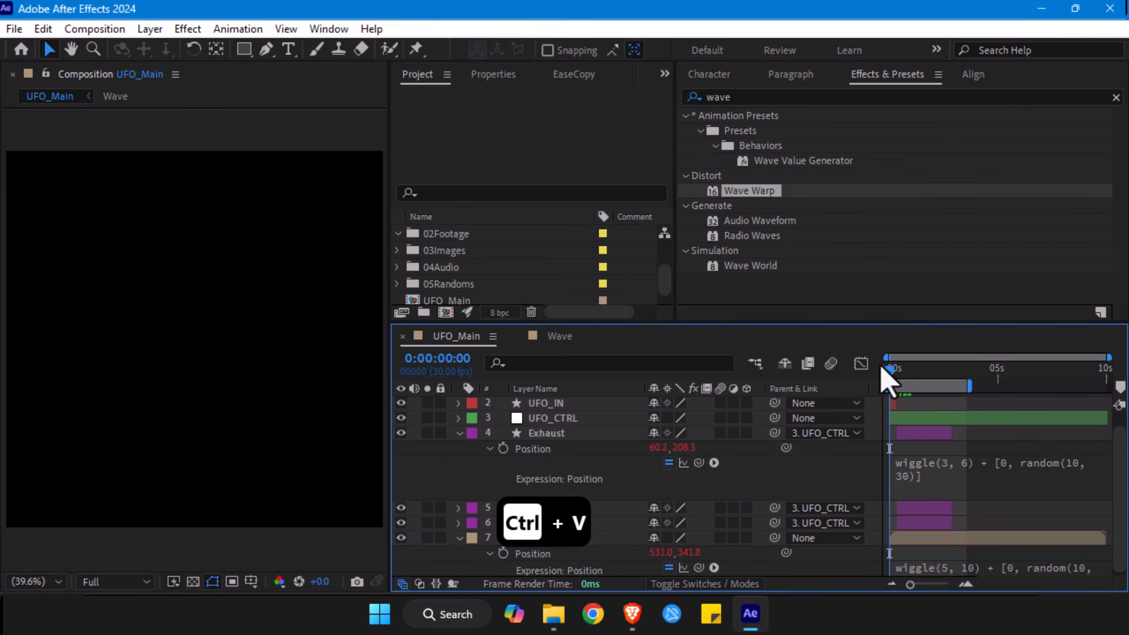
key(space)
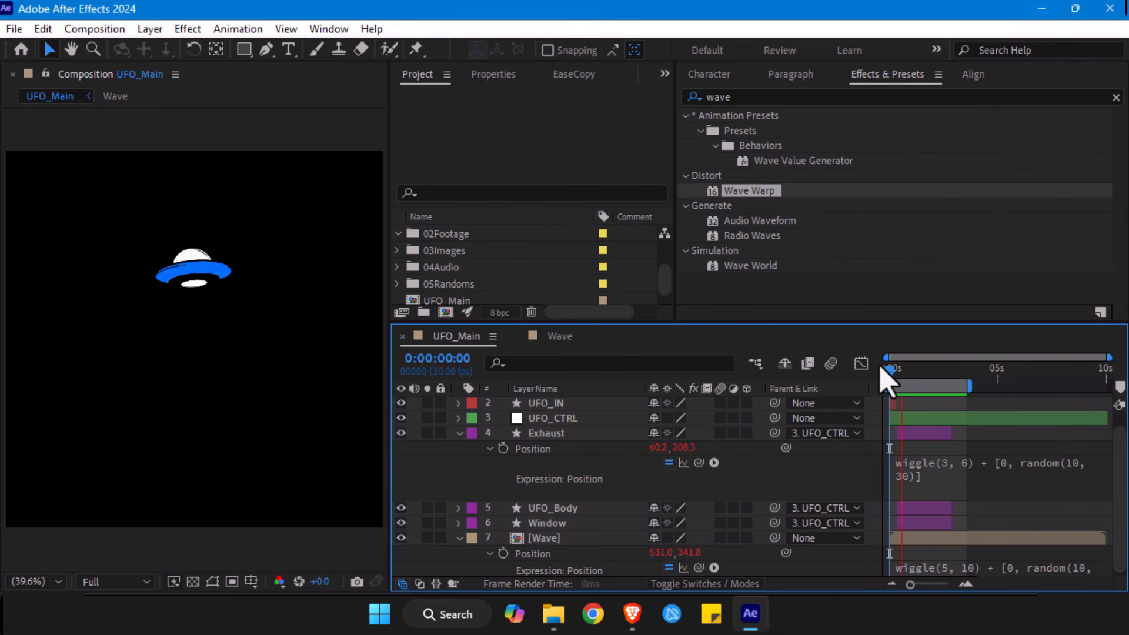
key(space)
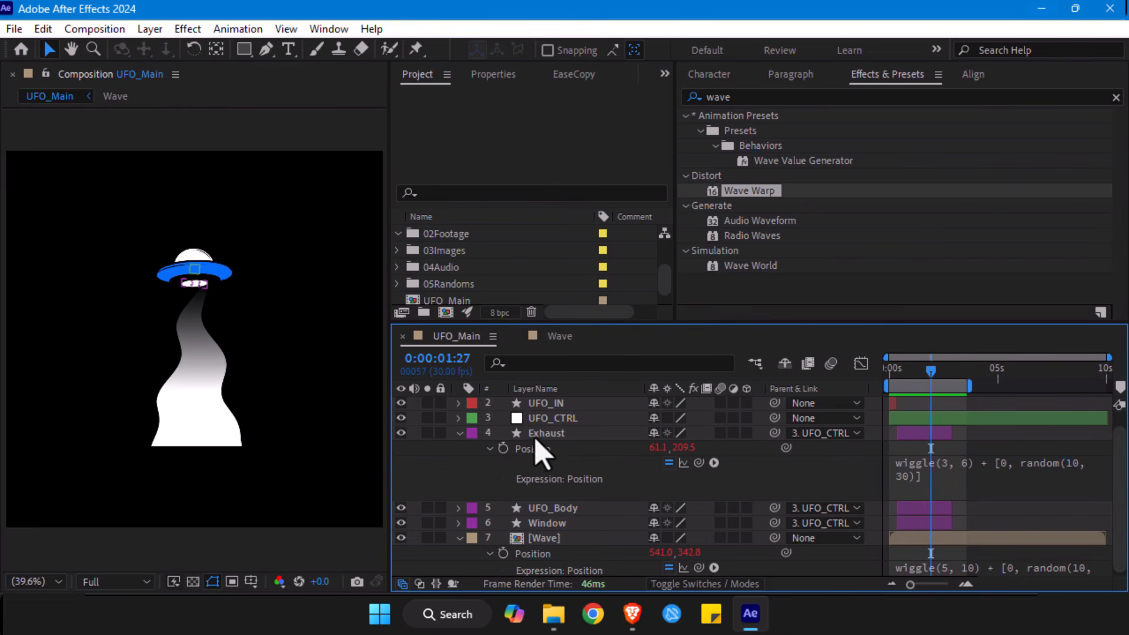
- Reveal the Exhaust layer's Scale and preview the UFO animation again
click(536, 437)
key(s)
drag(696, 464, 737, 464)
click(651, 562)
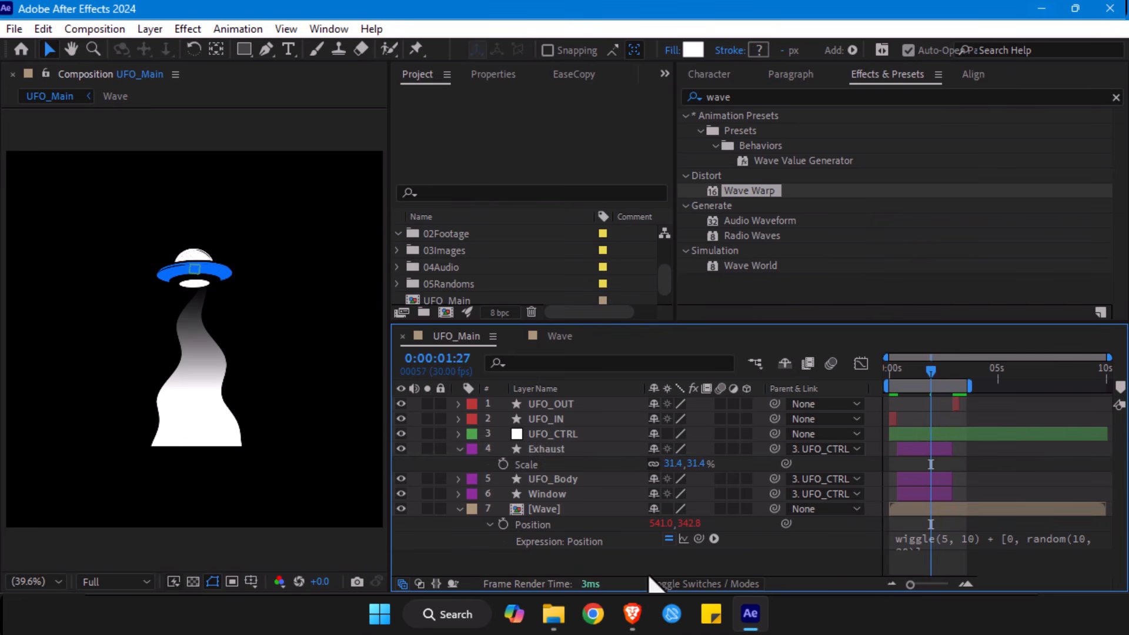
drag(912, 376, 858, 388)
key(space)
- Replace the Wave layer's Position expression with the Exhaust layer's softer wiggle(3, 6) + [0, random(10, 30)]
click(936, 540)
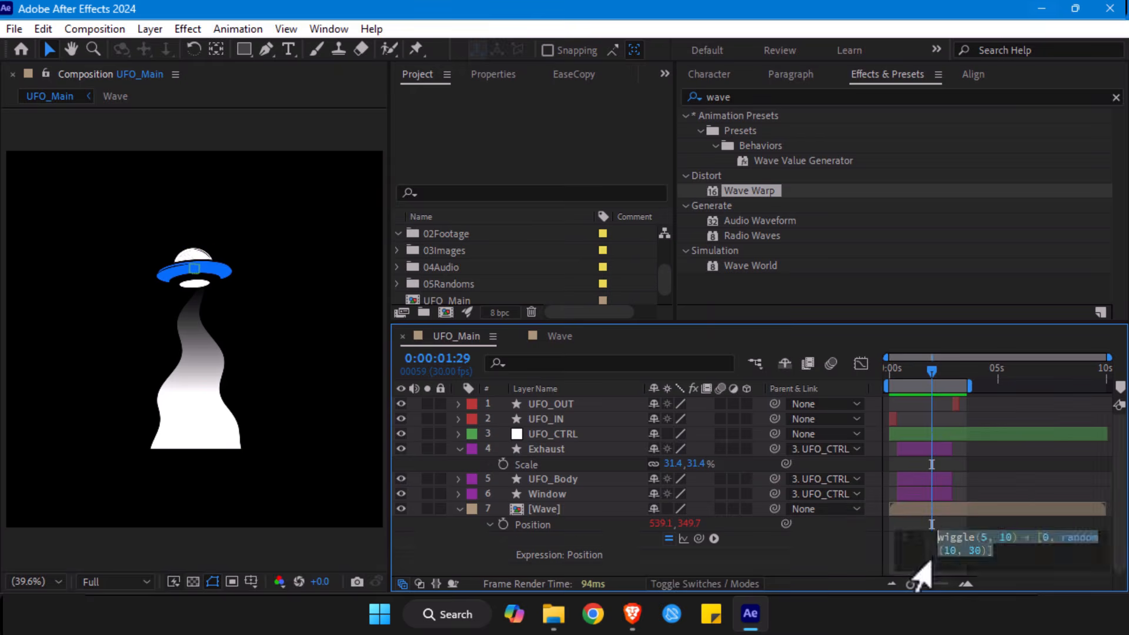
drag(911, 584, 942, 586)
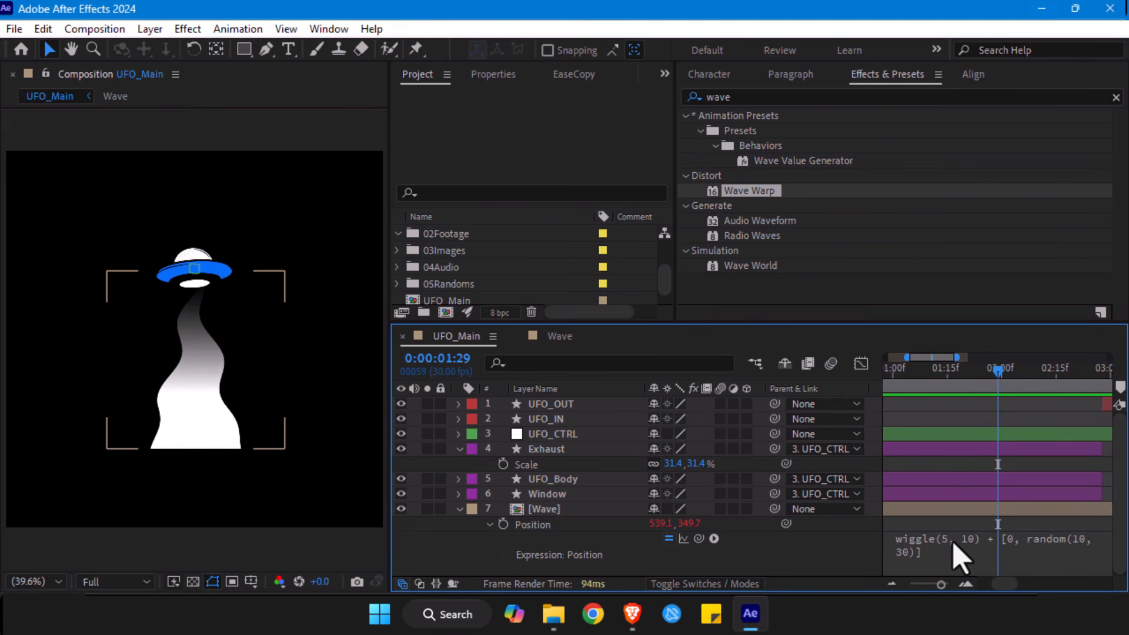
click(957, 559)
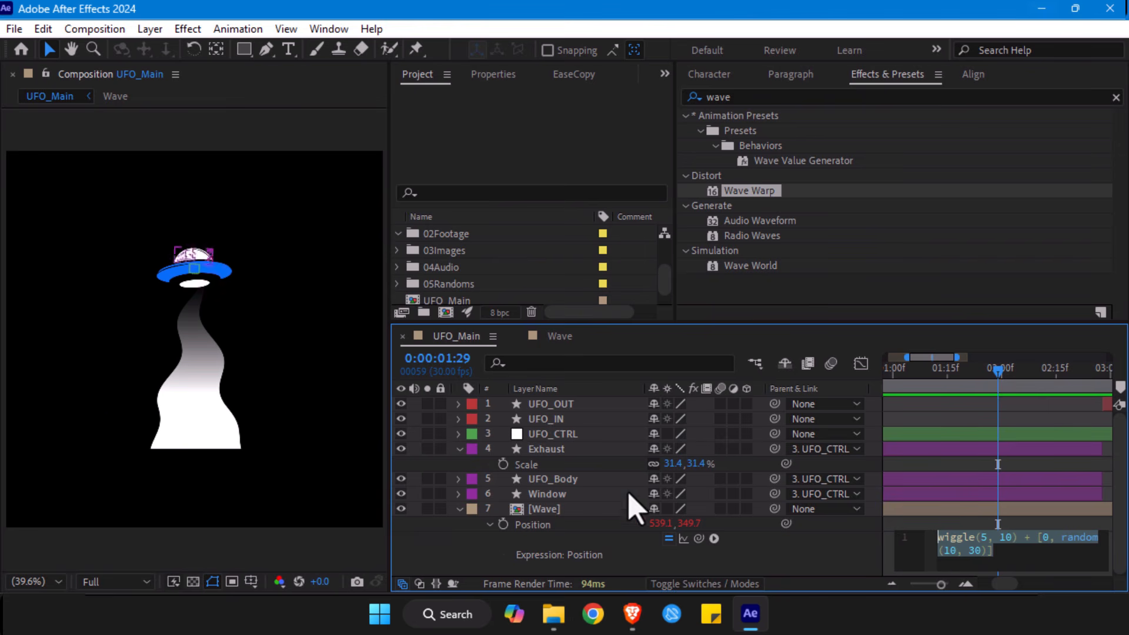
click(545, 451)
key(e)
key(e)
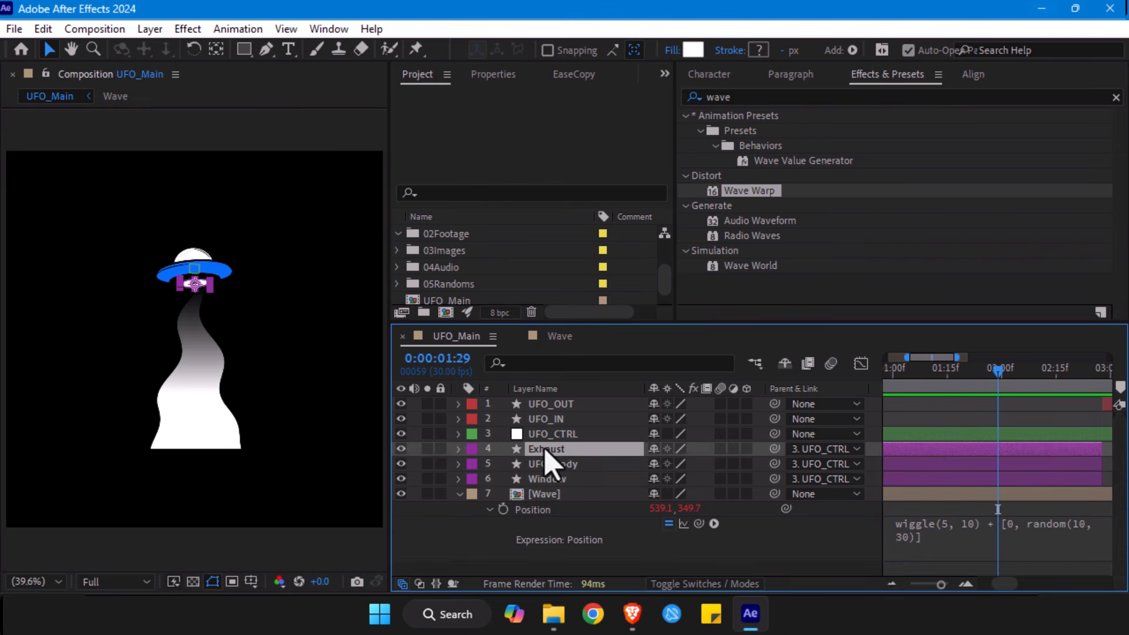
click(947, 496)
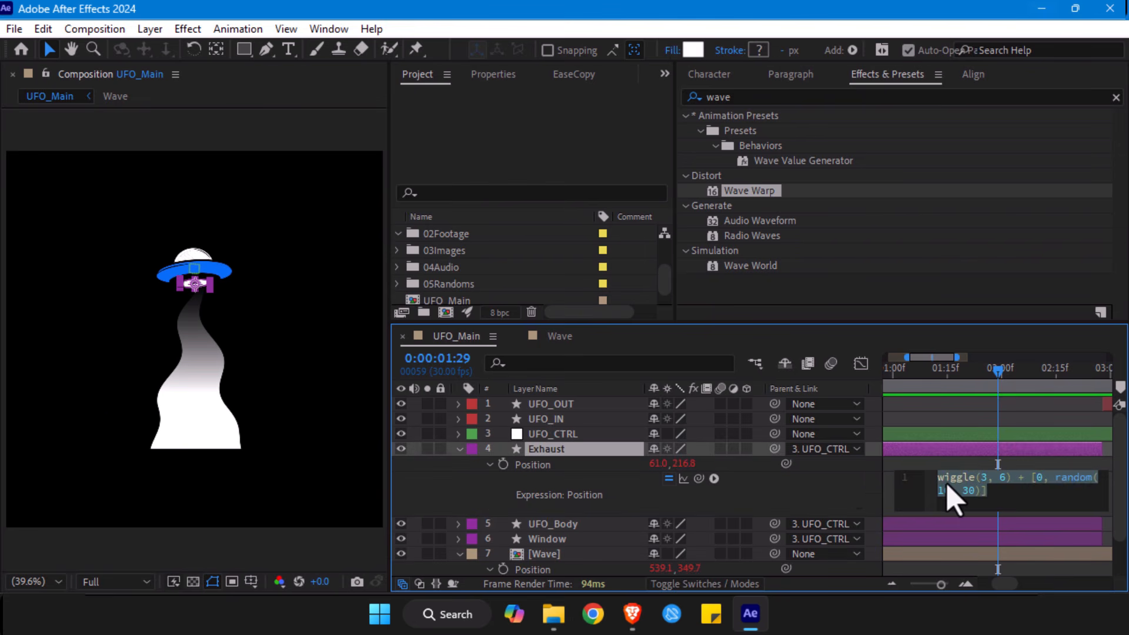
key(ctrl+c)
scroll(660, 522, down, 2)
click(981, 557)
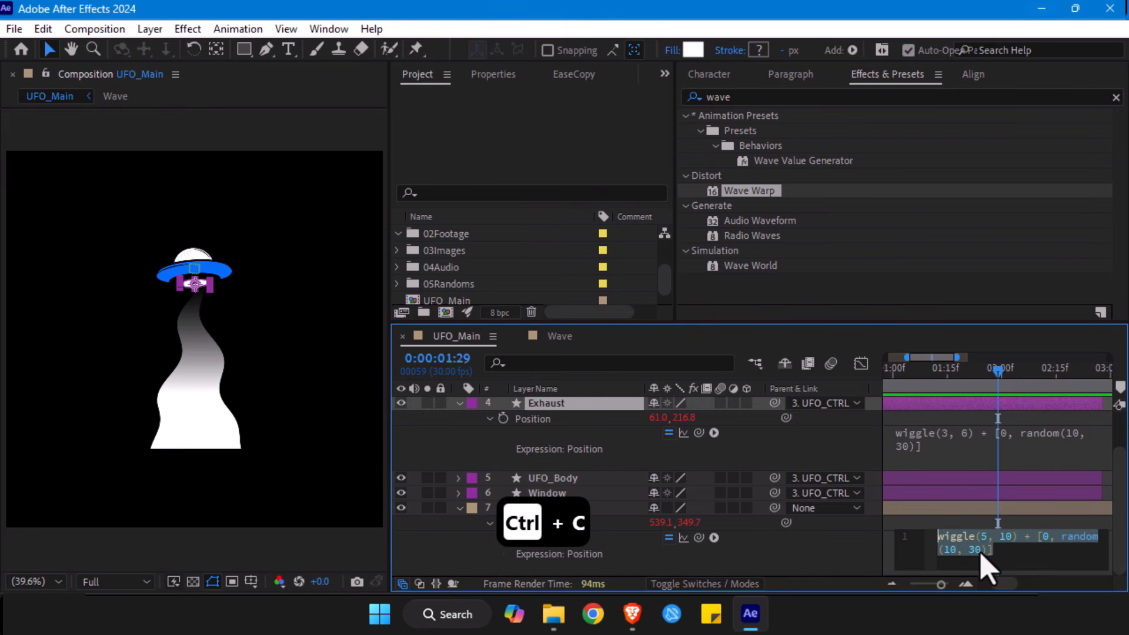
key(ctrl+v)
click(963, 494)
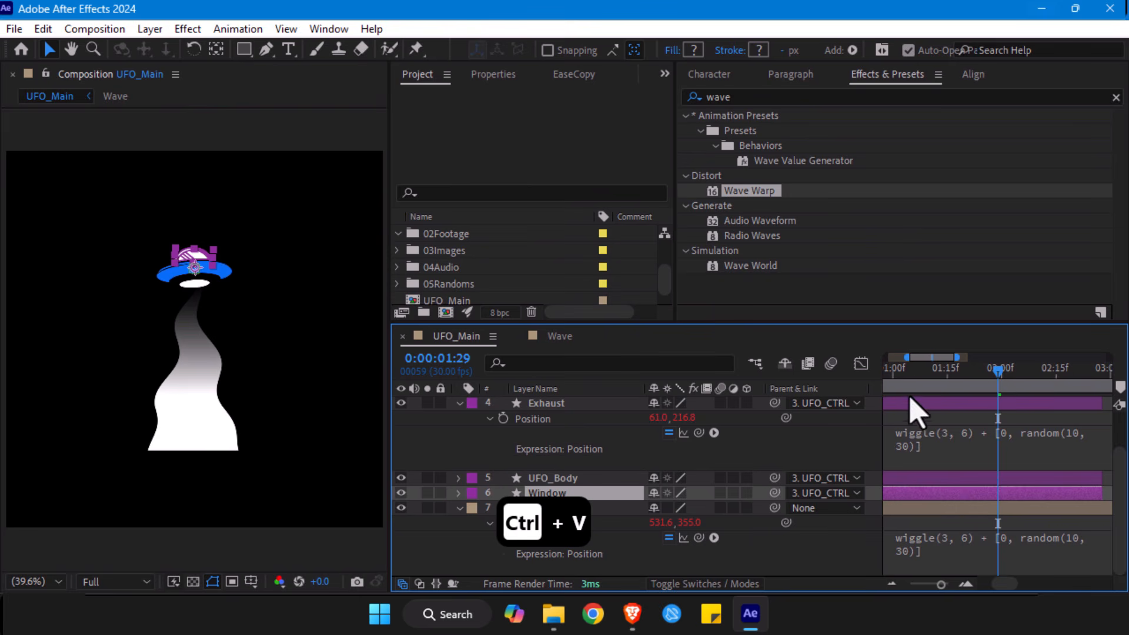
- Check the beam at several frames, then nudge the Wave layer slightly upward at 0:00:02:08
click(894, 370)
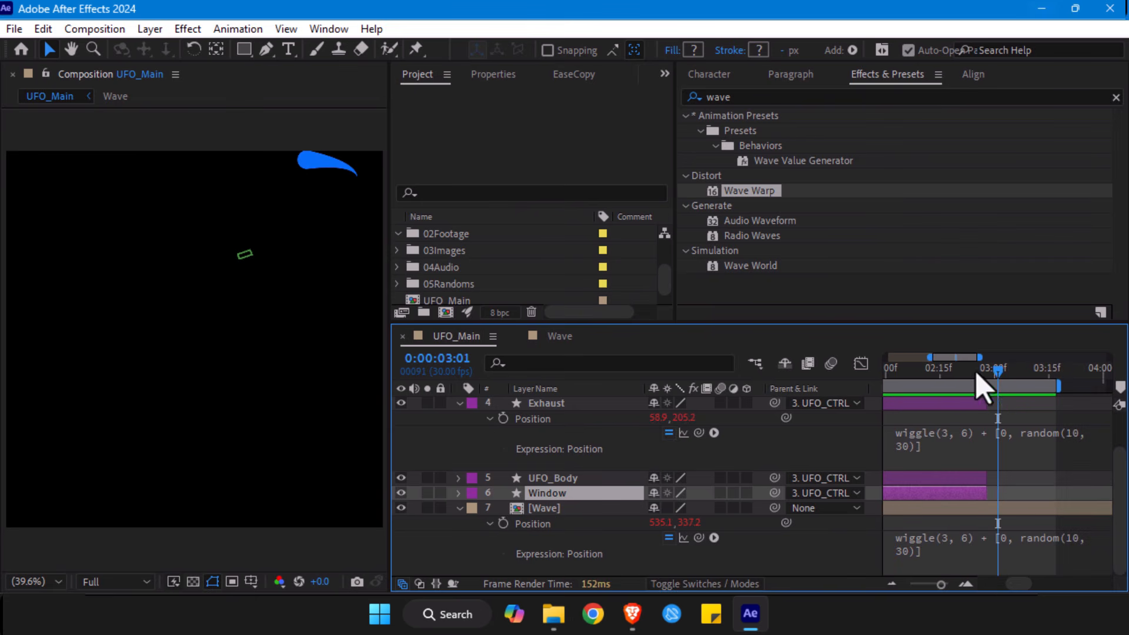
click(940, 378)
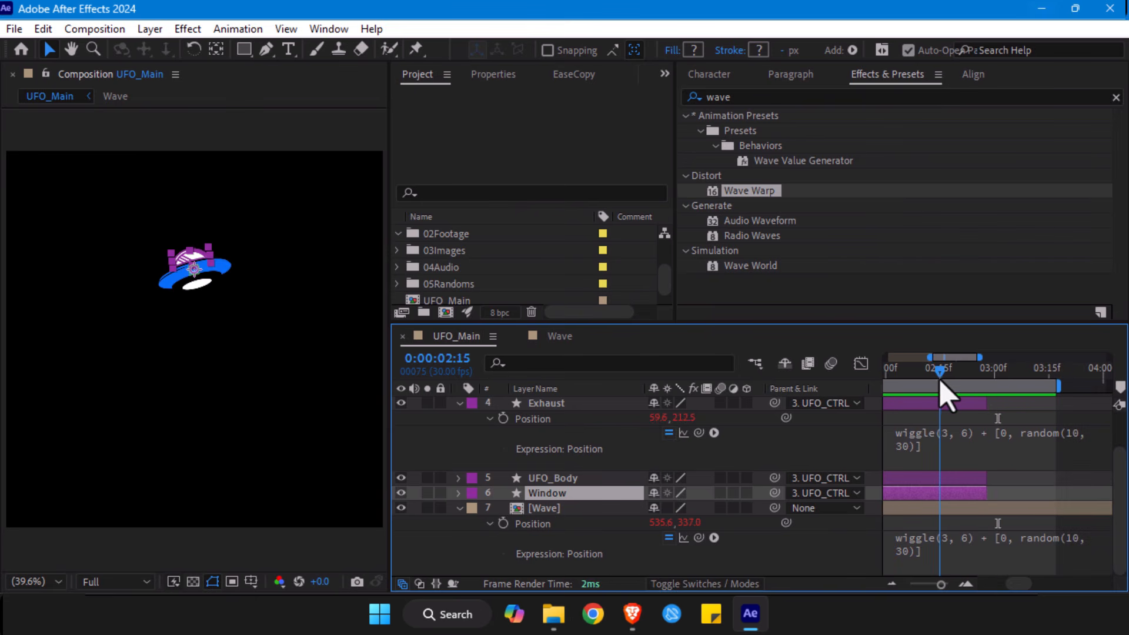
drag(940, 380, 913, 382)
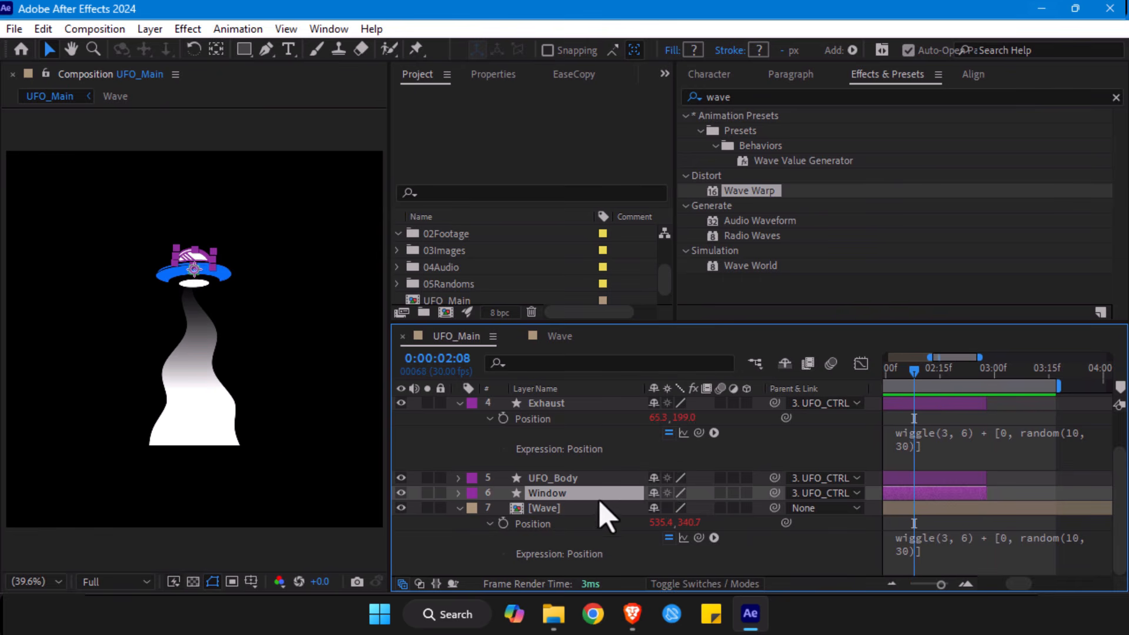
click(568, 509)
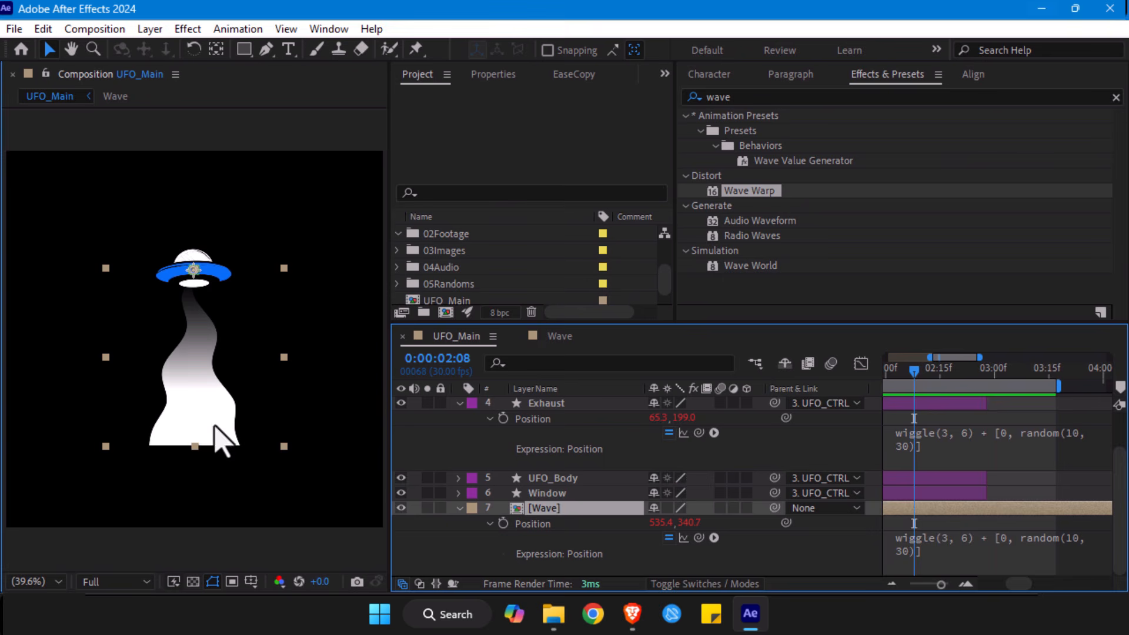
drag(215, 426, 213, 418)
- Reveal the UFO_CTRL keyframes, collapse the Exhaust properties and move to the UFO_CTRL keyframes at 0:00:00:27
drag(940, 585, 927, 584)
drag(927, 585, 912, 585)
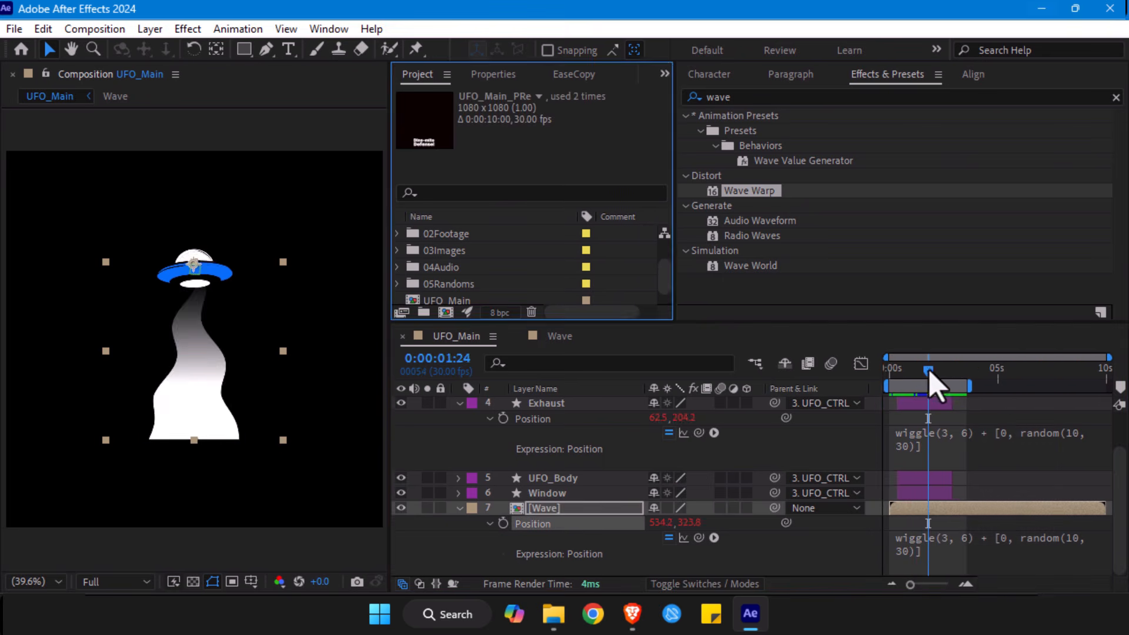
mouse_move(930, 375)
mouse_down()
mouse_move(939, 378)
mouse_move(911, 378)
mouse_up()
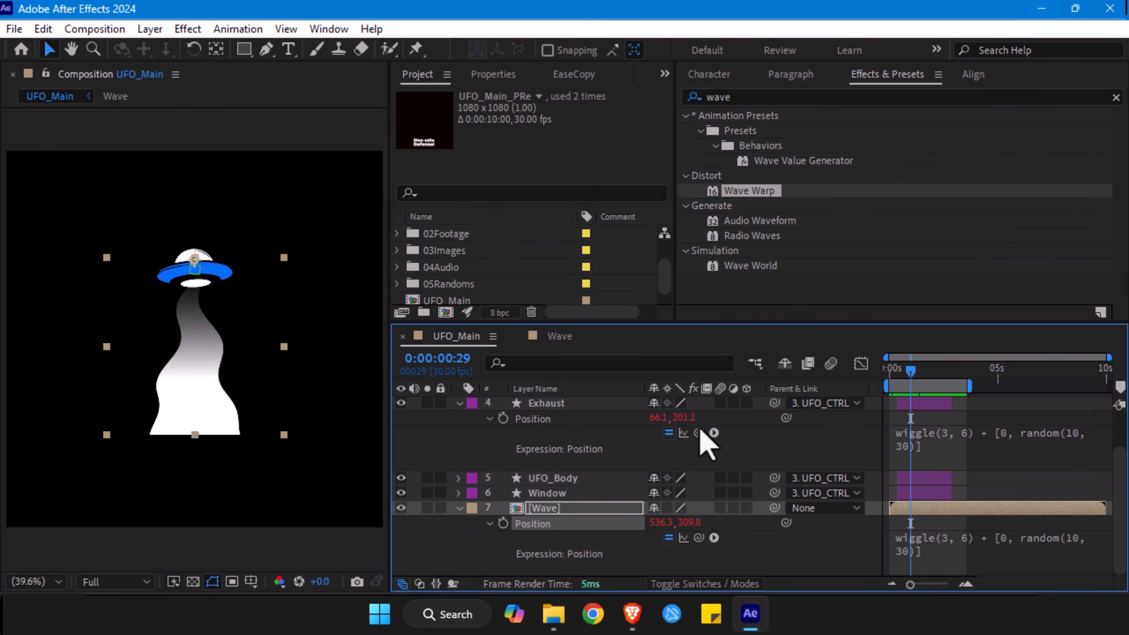
scroll(541, 464, up, 2)
click(552, 434)
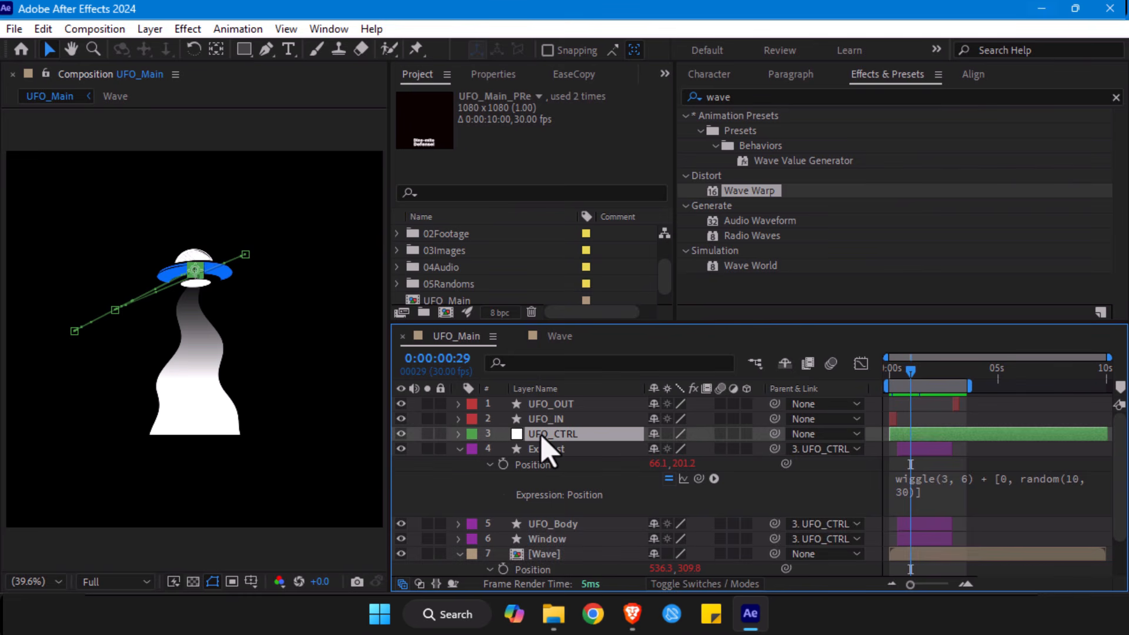
key(u)
drag(908, 586, 937, 585)
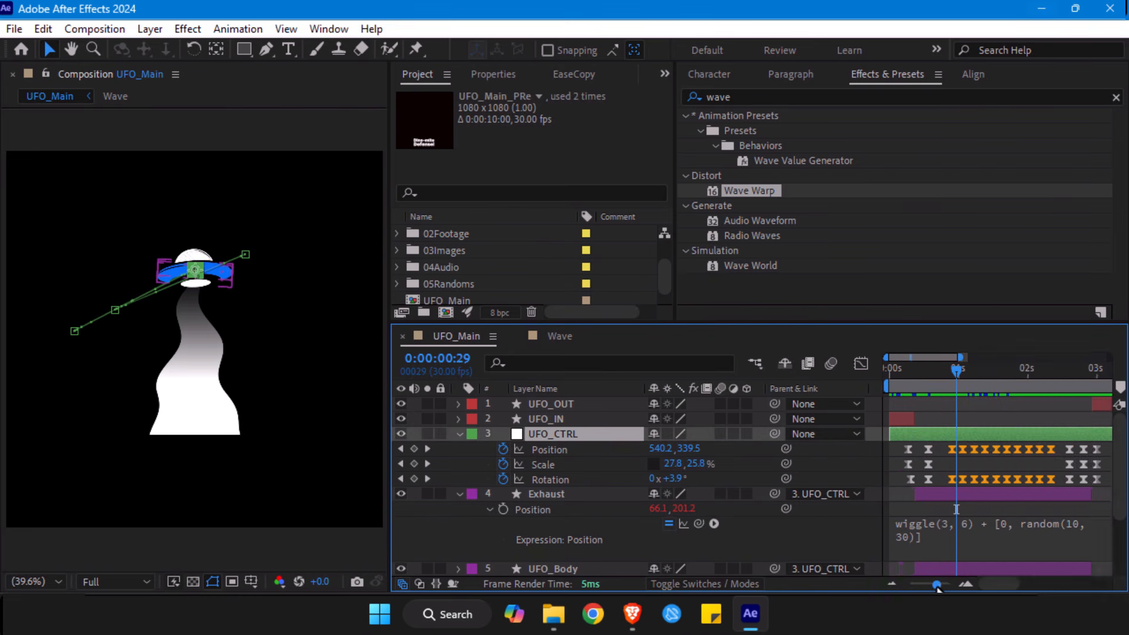
click(459, 434)
click(459, 449)
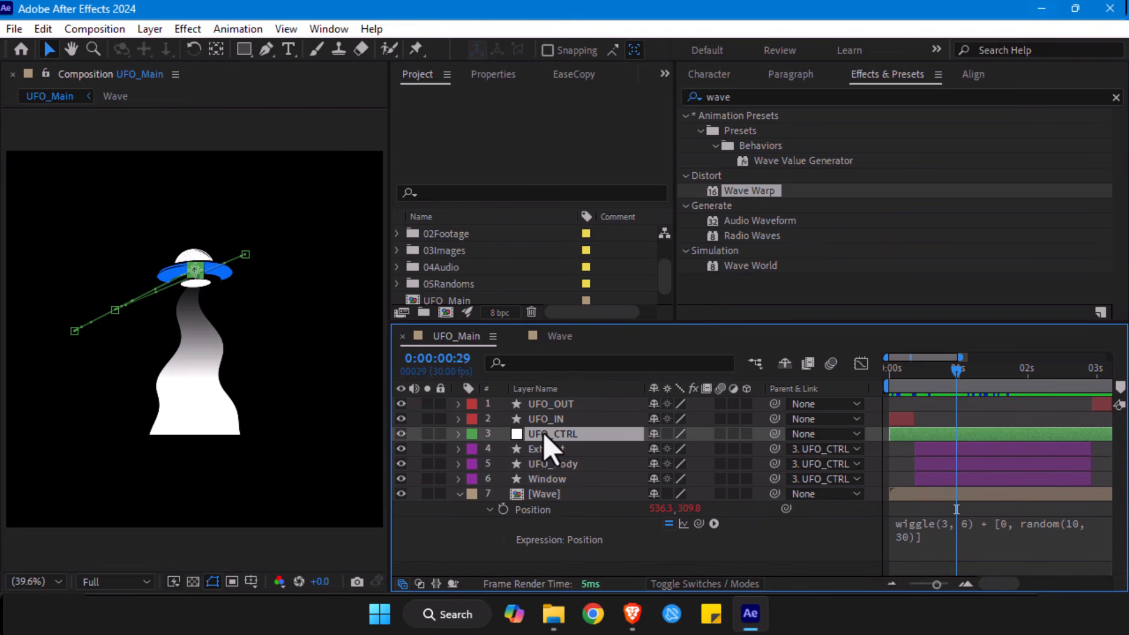
key(u)
click(953, 374)
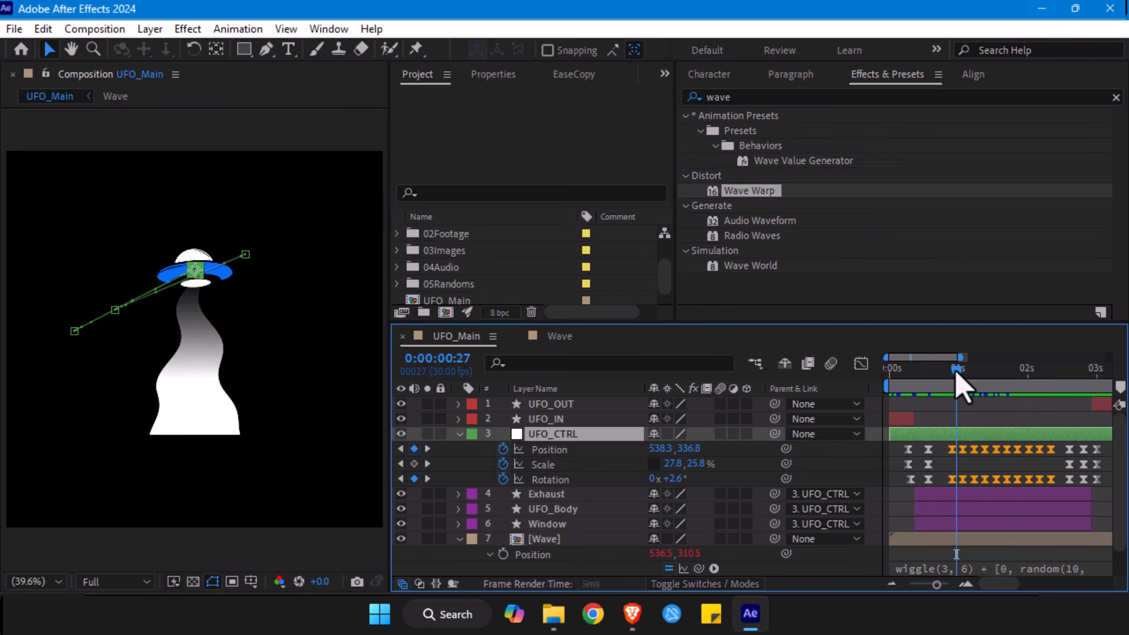
- Start Position keyframes on the Wave layer at 0:00:00:27 and shift the beam right to about 551.8, 311.4 at 0:00:01:02
scroll(611, 459, down, 1)
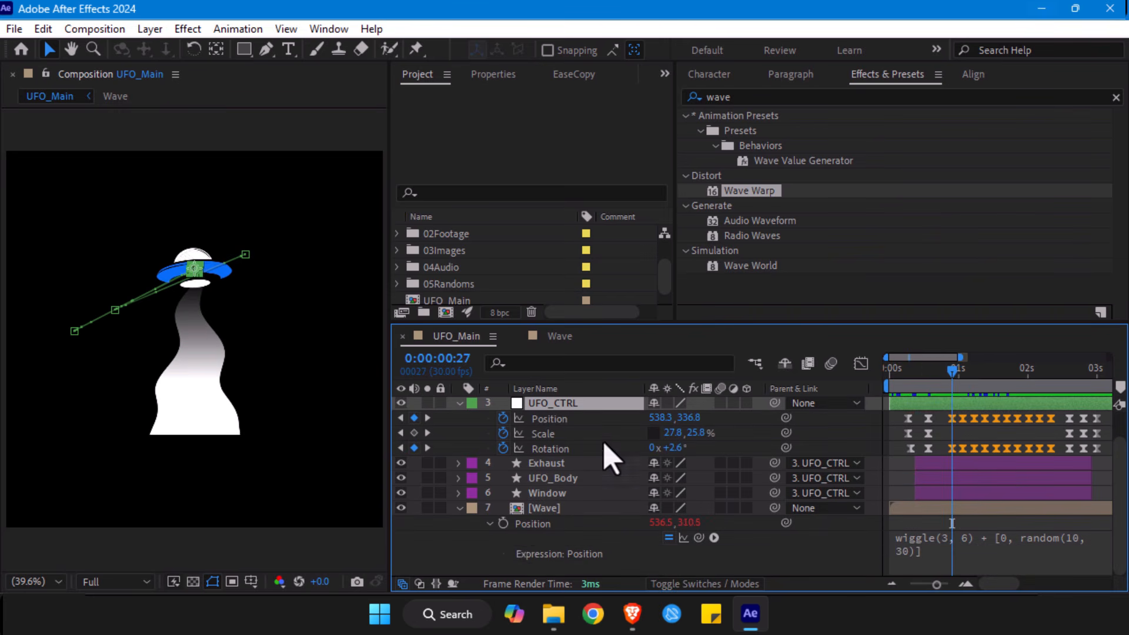
click(503, 523)
drag(951, 381, 962, 380)
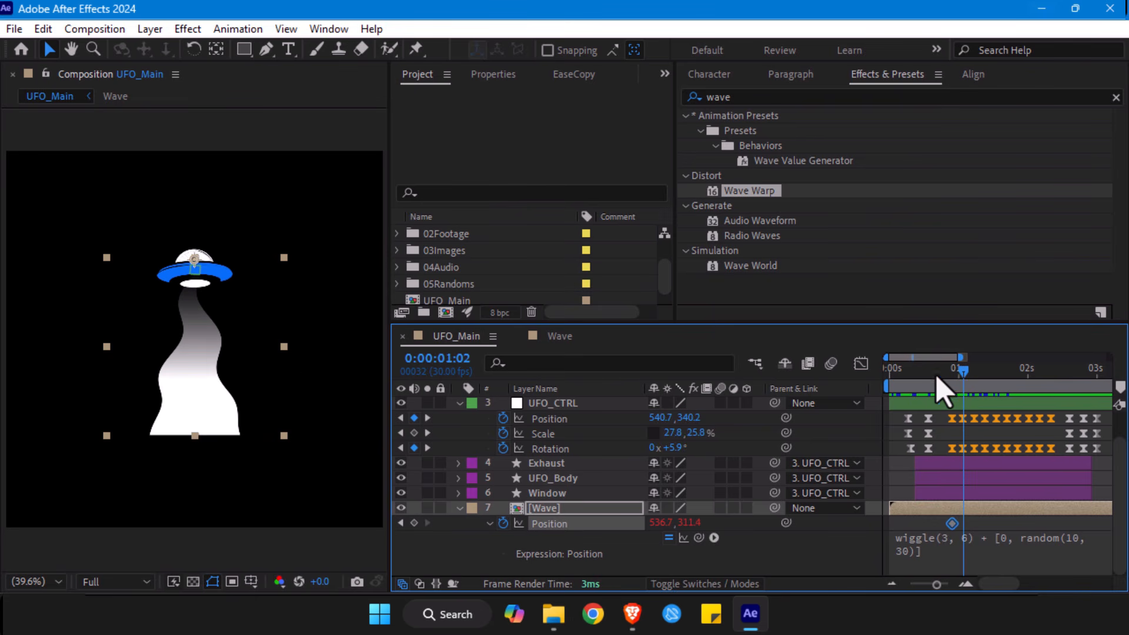
drag(197, 375, 197, 373)
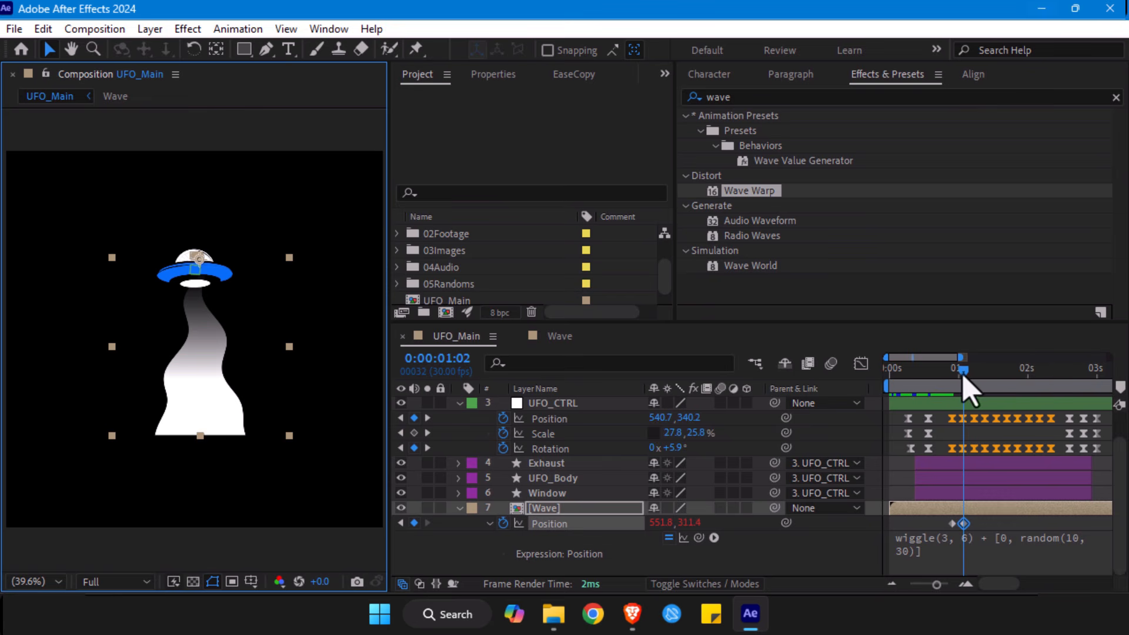
- Reposition the Wave beam at the next UFO_CTRL keyframes, adding Position keyframes at 0:00:01:07, 0:00:01:11 and on to 0:00:01:21
drag(963, 378, 973, 378)
drag(226, 412, 213, 394)
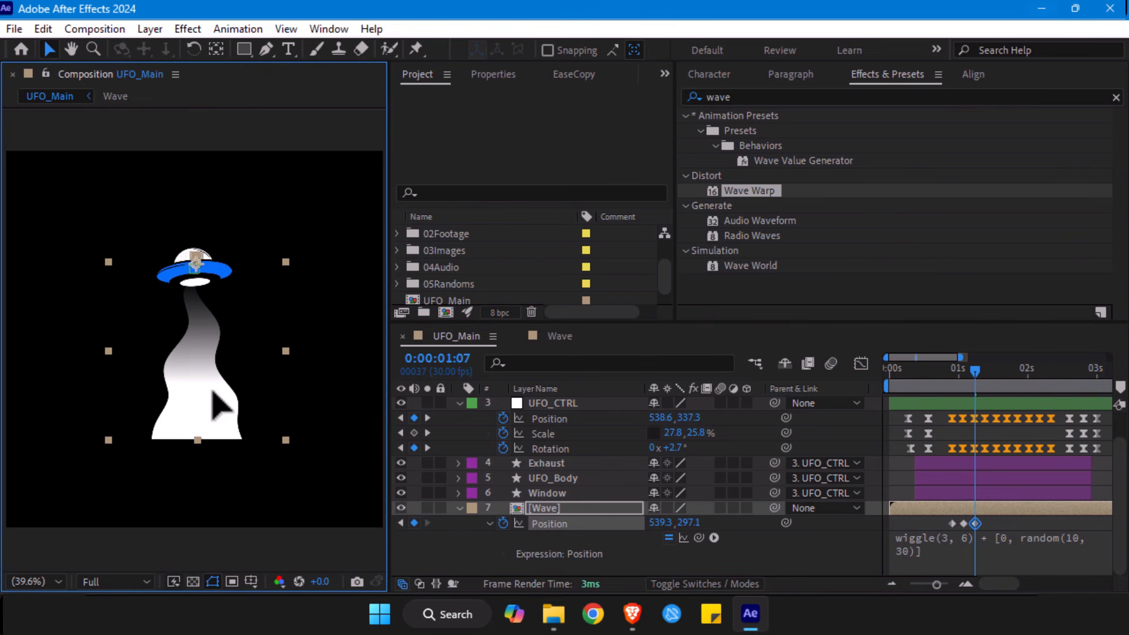
click(983, 372)
drag(223, 401, 217, 401)
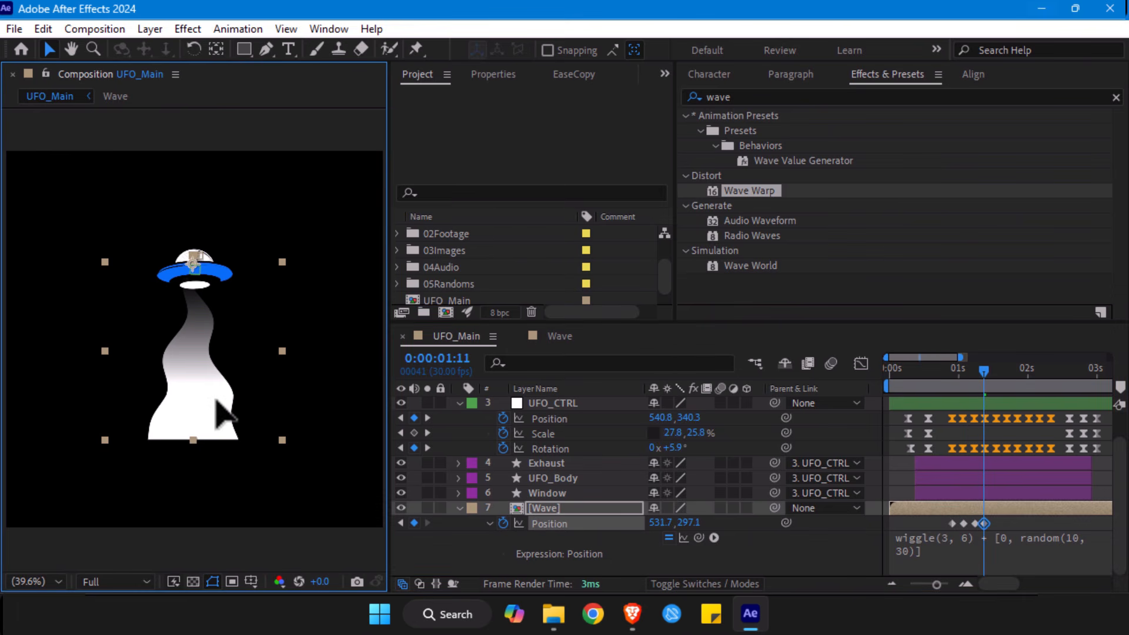
click(995, 379)
drag(237, 402, 206, 400)
key(space)
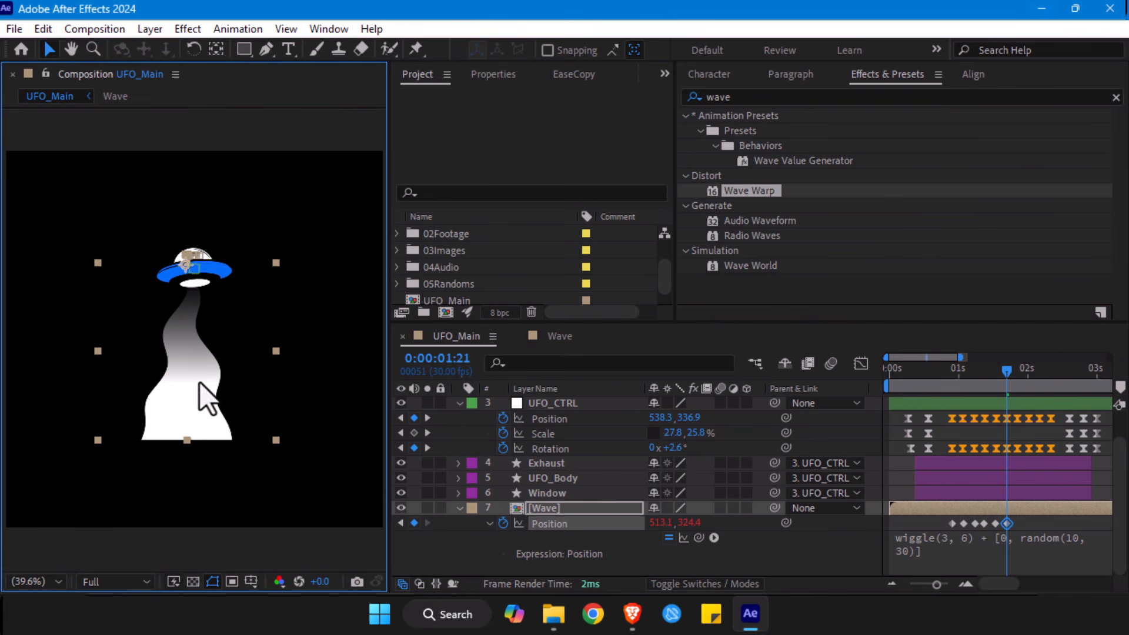
- Shift the Wave beam right under the UFO at 0:00:01:26 and to about 546.9, 294.6 at 0:00:02:00, adding Position keyframes
click(1018, 375)
drag(178, 373, 186, 372)
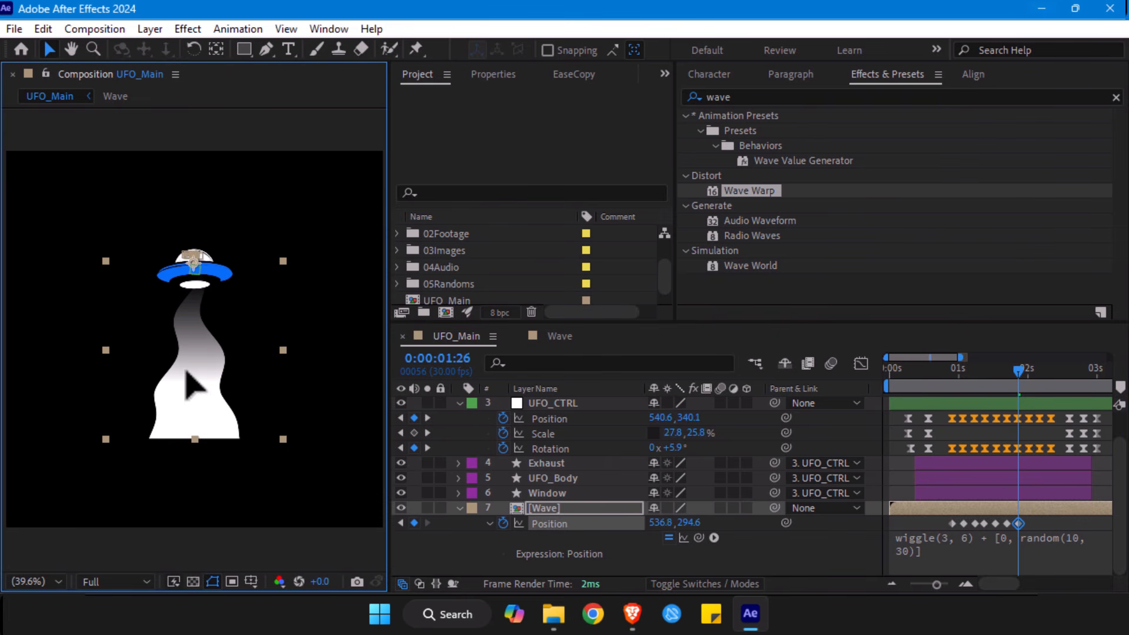
click(1027, 374)
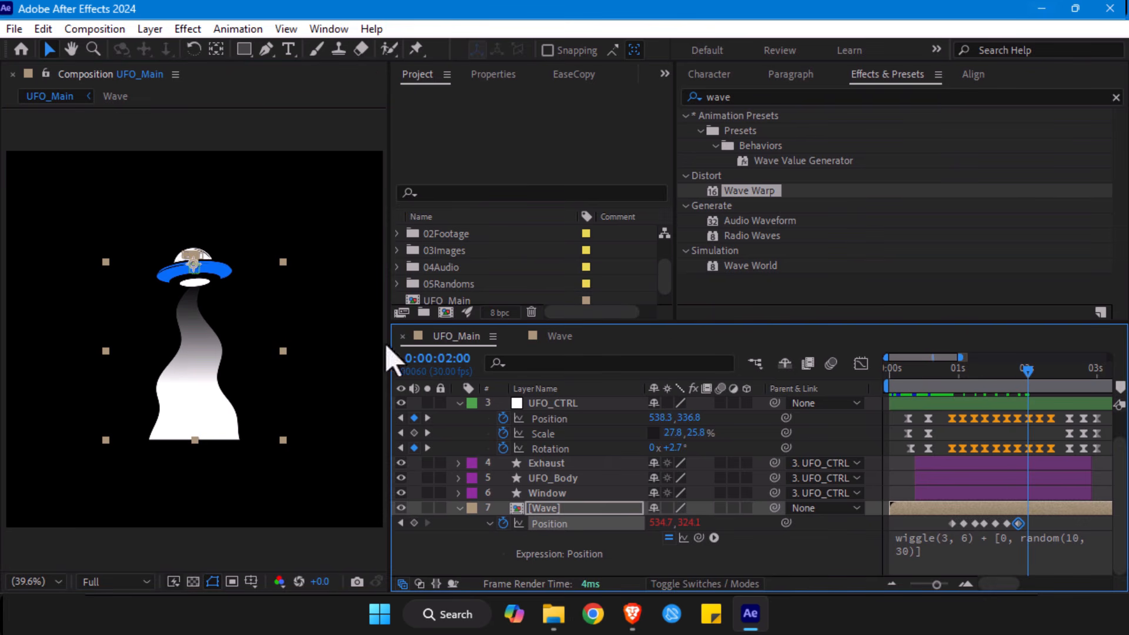
drag(168, 366, 187, 367)
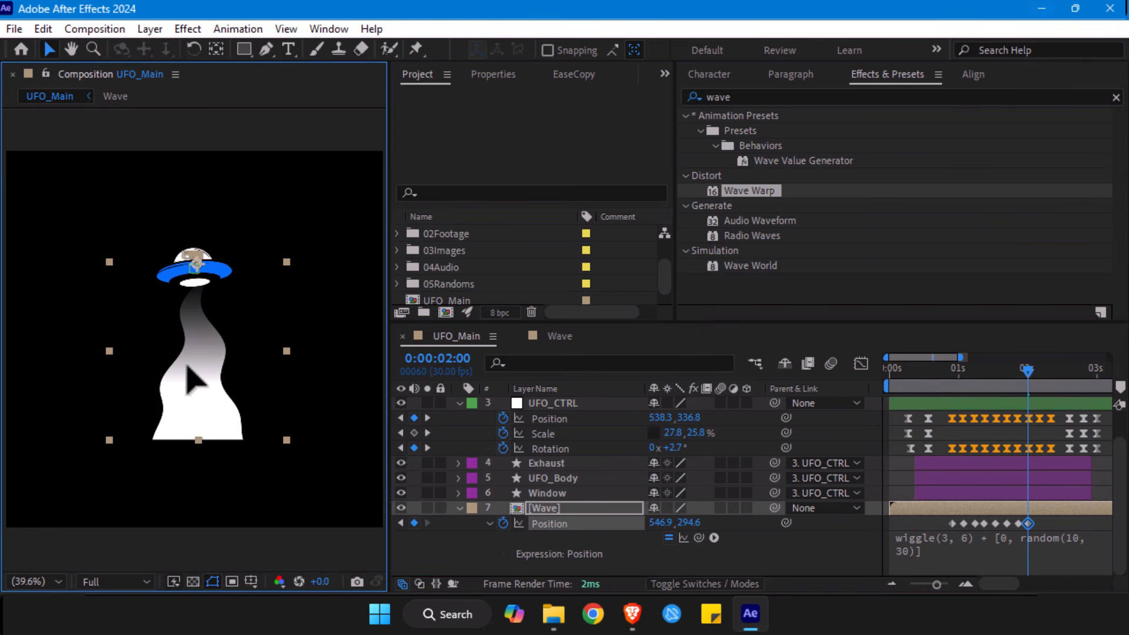
- Move the Wave beam left to about 539.3, 294.6 at 0:00:02:05 and about 534.2, 297.1 at 0:00:02:10, adding Position keyframes
drag(1028, 373, 1040, 374)
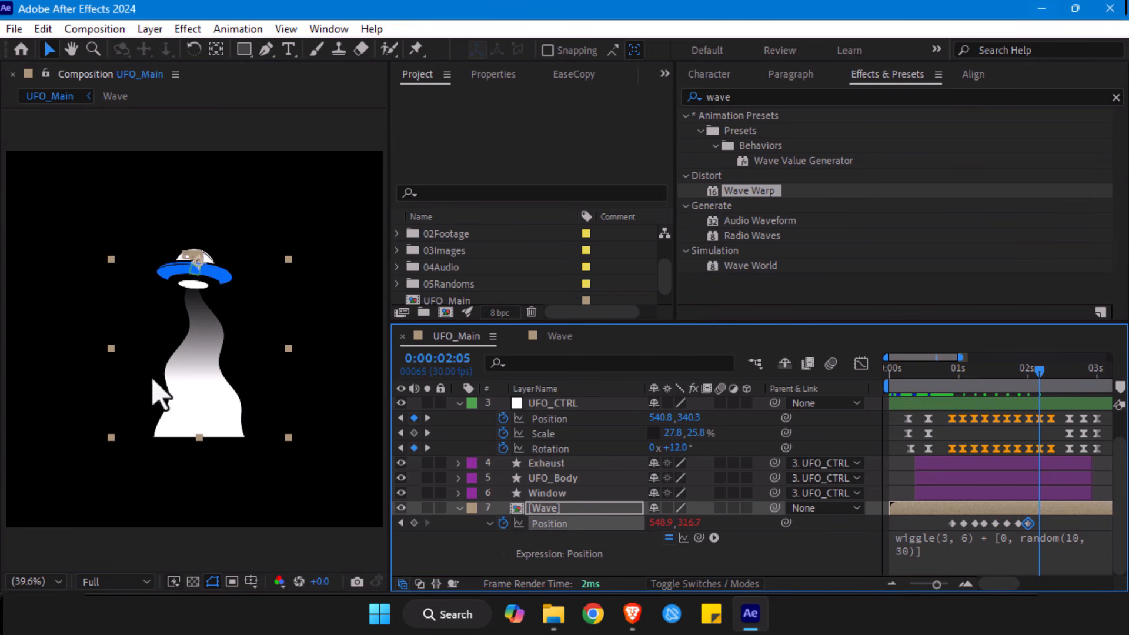
drag(239, 389, 219, 384)
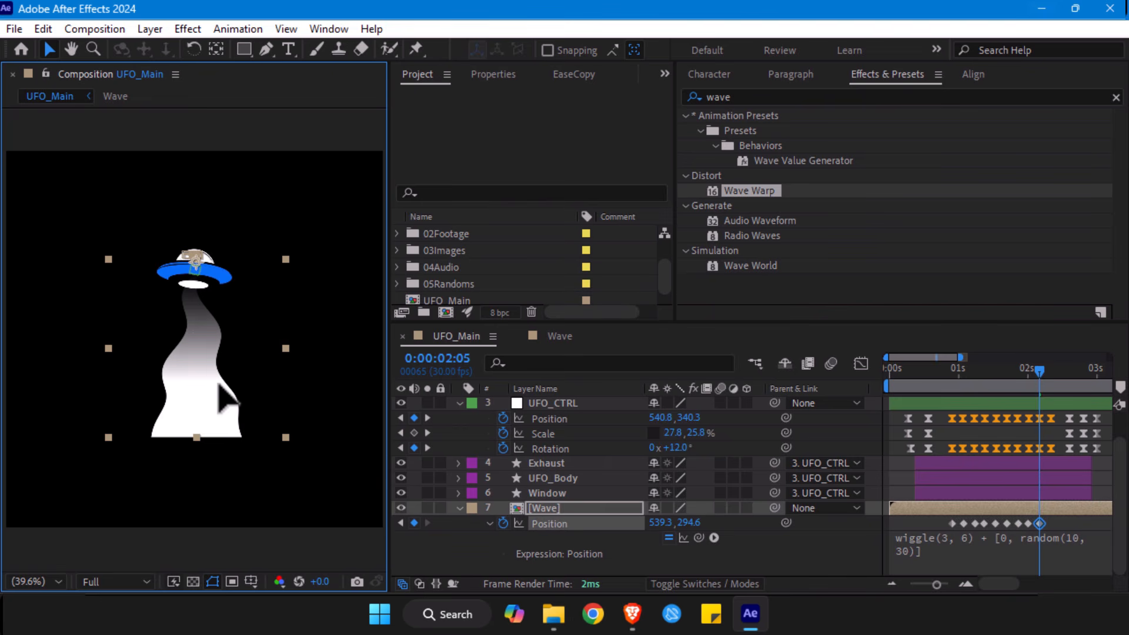
drag(1039, 371, 1053, 377)
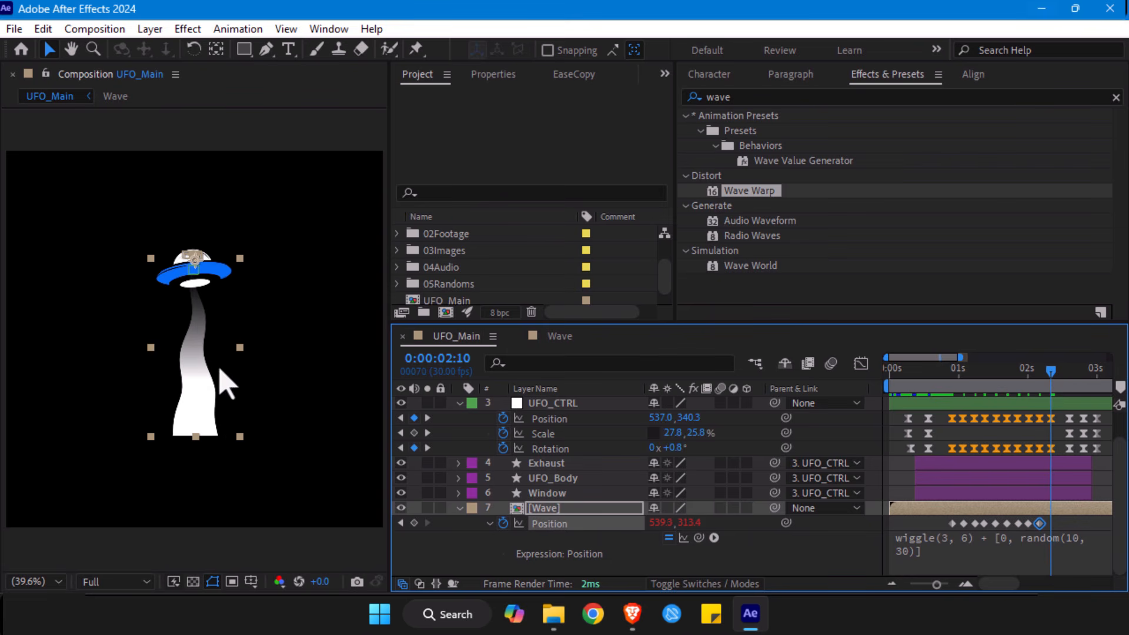
drag(223, 383, 212, 366)
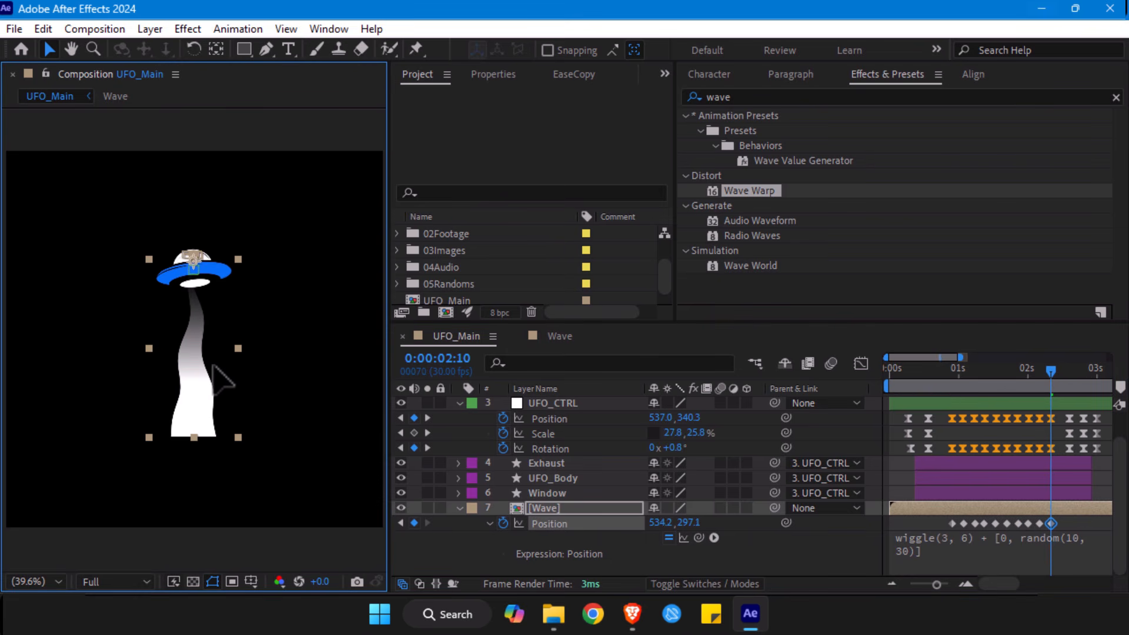
drag(1051, 371, 1062, 370)
key(alt+slash)
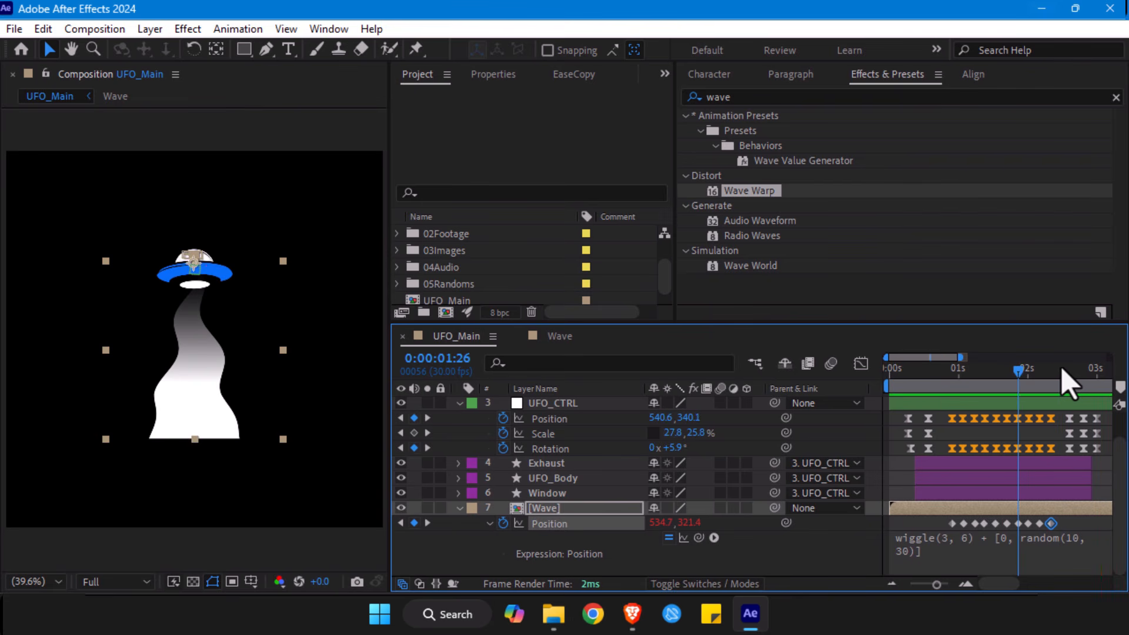
- Enter the Wave composition and open Shape Layer 1's gradient fill for editing
double_click(543, 509)
click(157, 383)
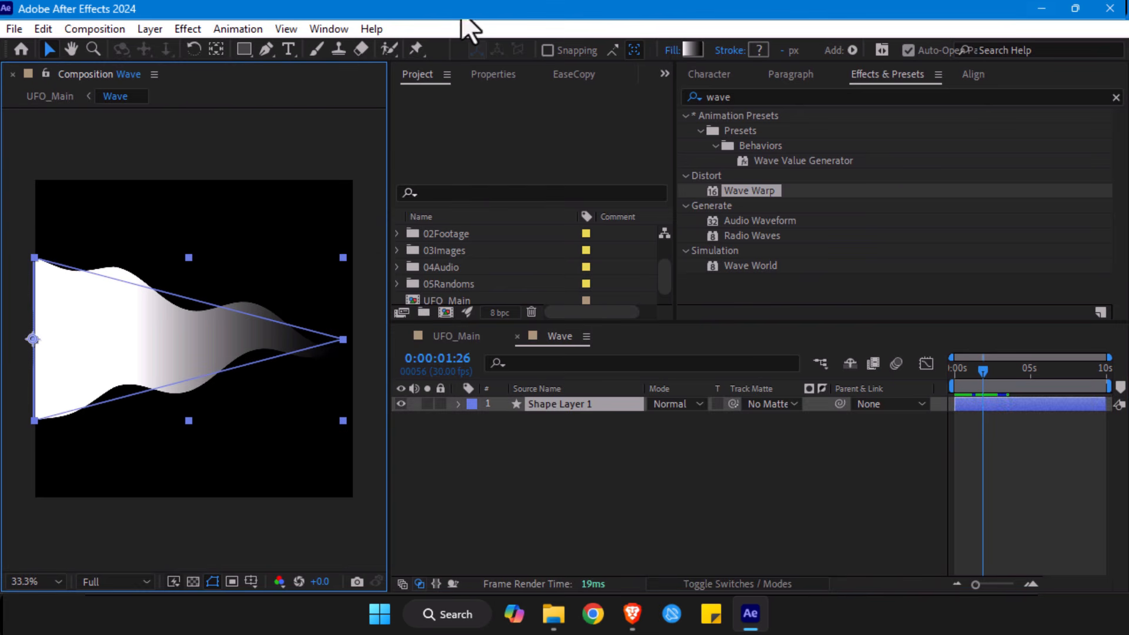
click(692, 50)
drag(465, 194, 535, 195)
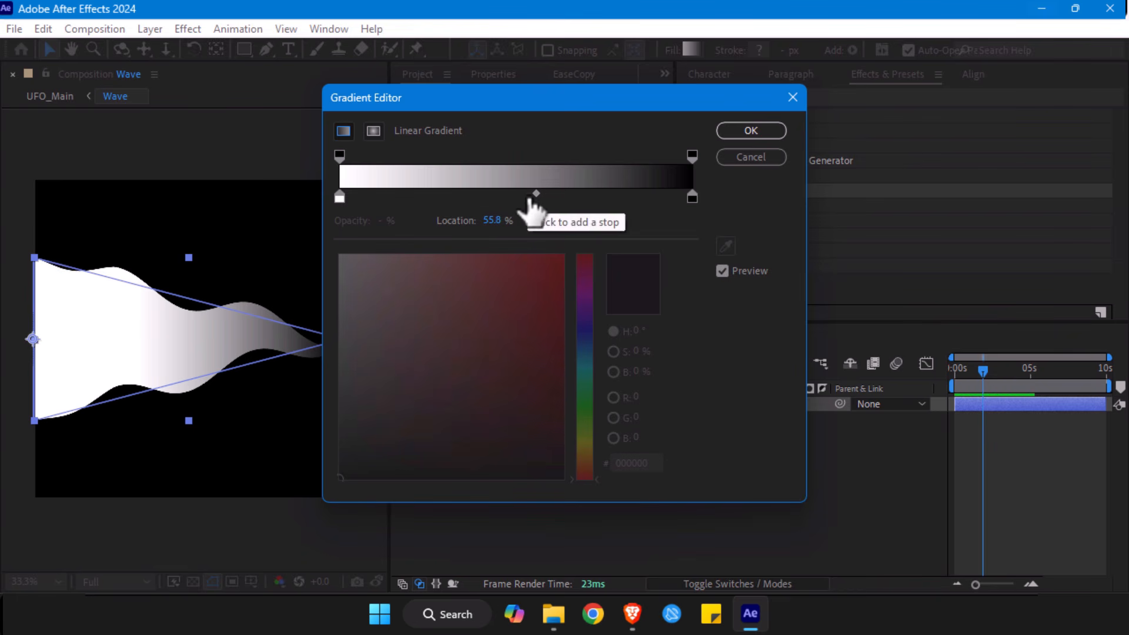
click(550, 199)
drag(550, 199, 516, 199)
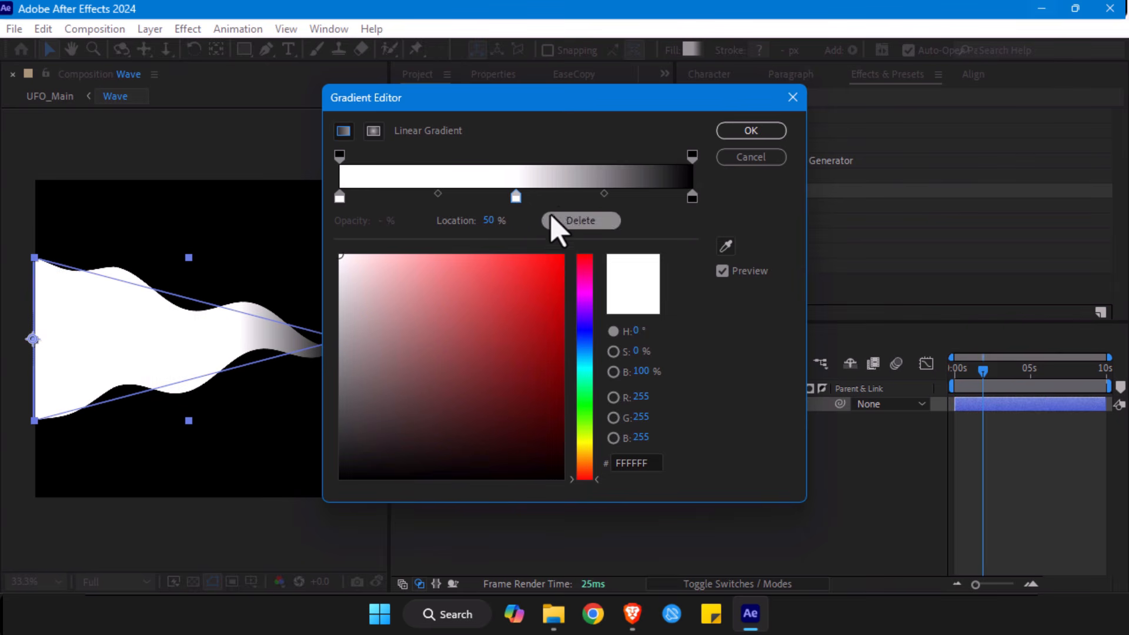
key(ctrl+z)
key(ctrl+z)
key(ctrl+z)
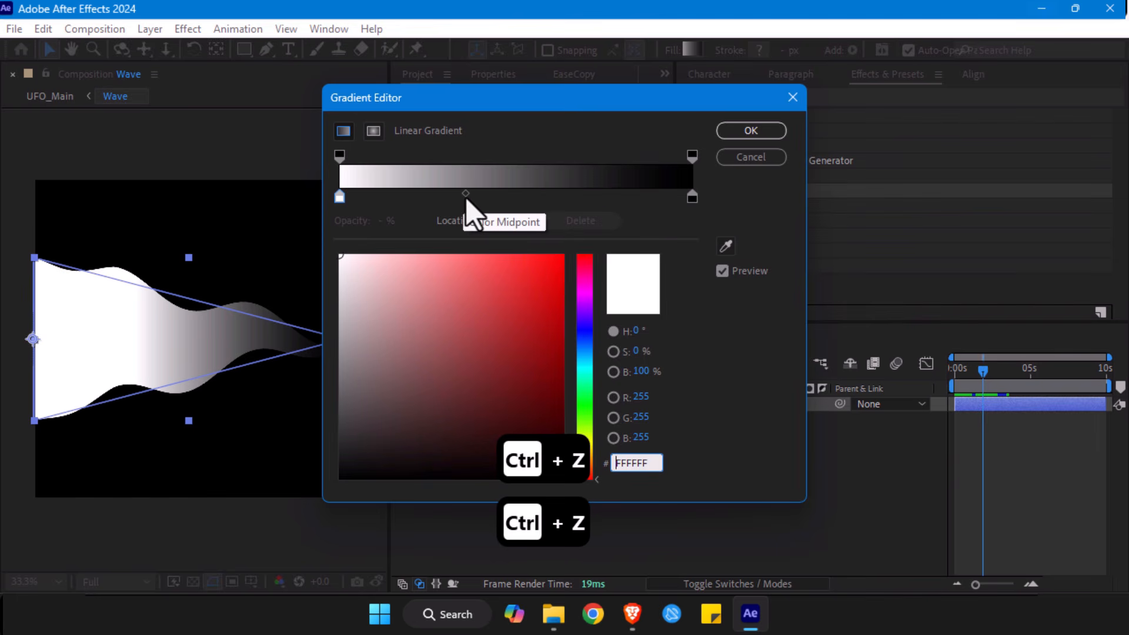
- Move the gradient's color midpoint to 57.2%, accept the change and return to the UFO_Main composition
drag(466, 199, 533, 200)
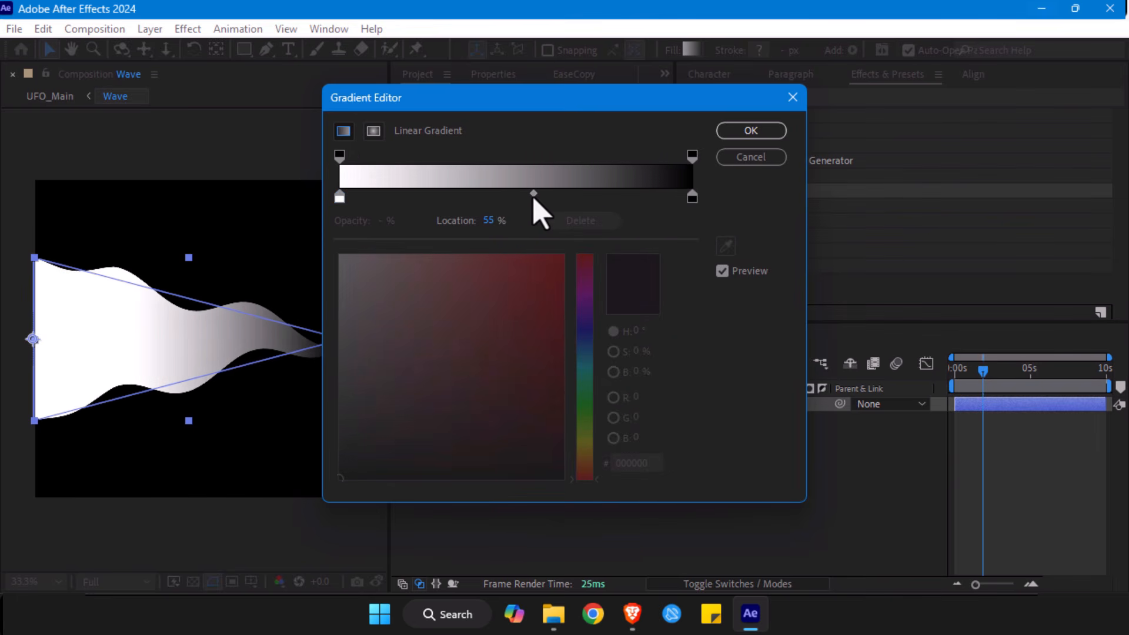
click(754, 132)
key(Tab)
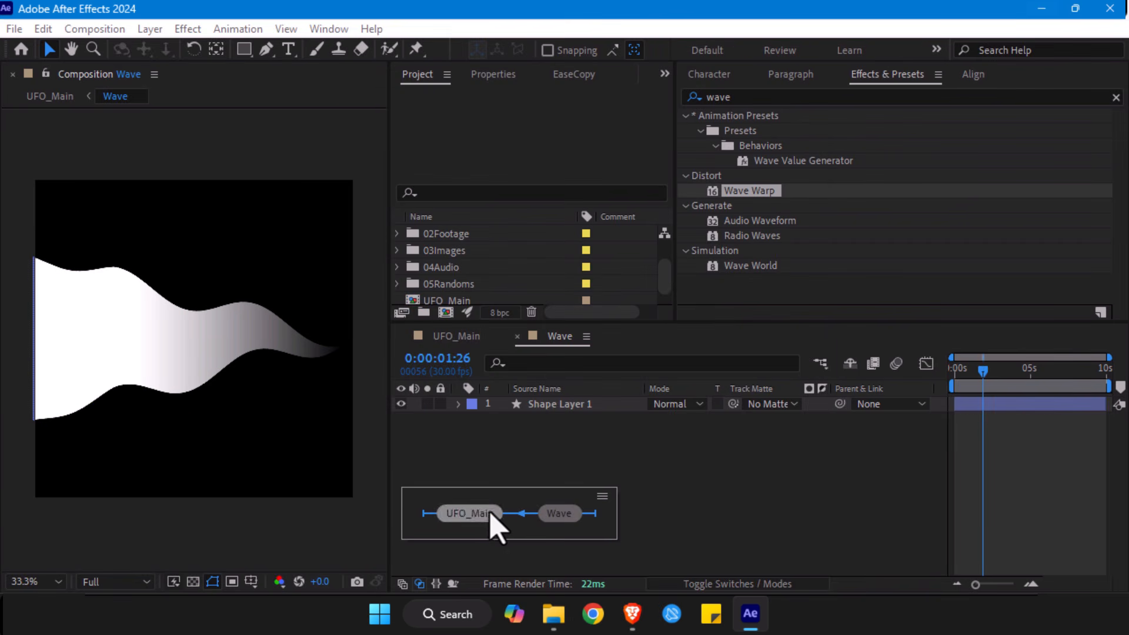
click(489, 509)
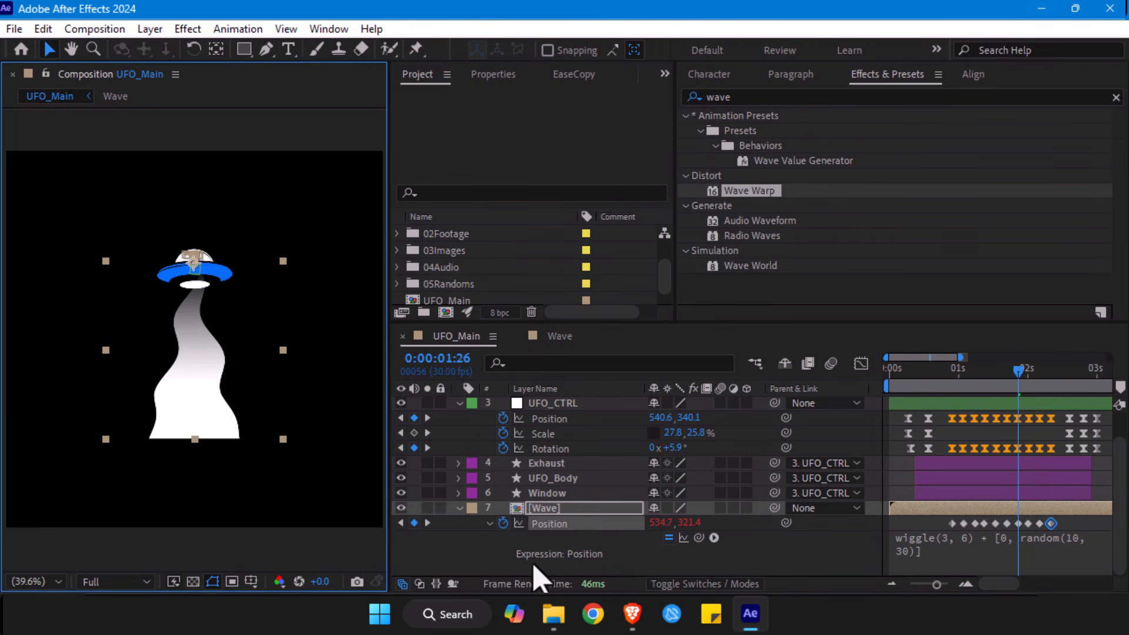
- Preview the animation from the start, then duplicate the Wave layer with the playhead at 0:00:00:27
click(887, 377)
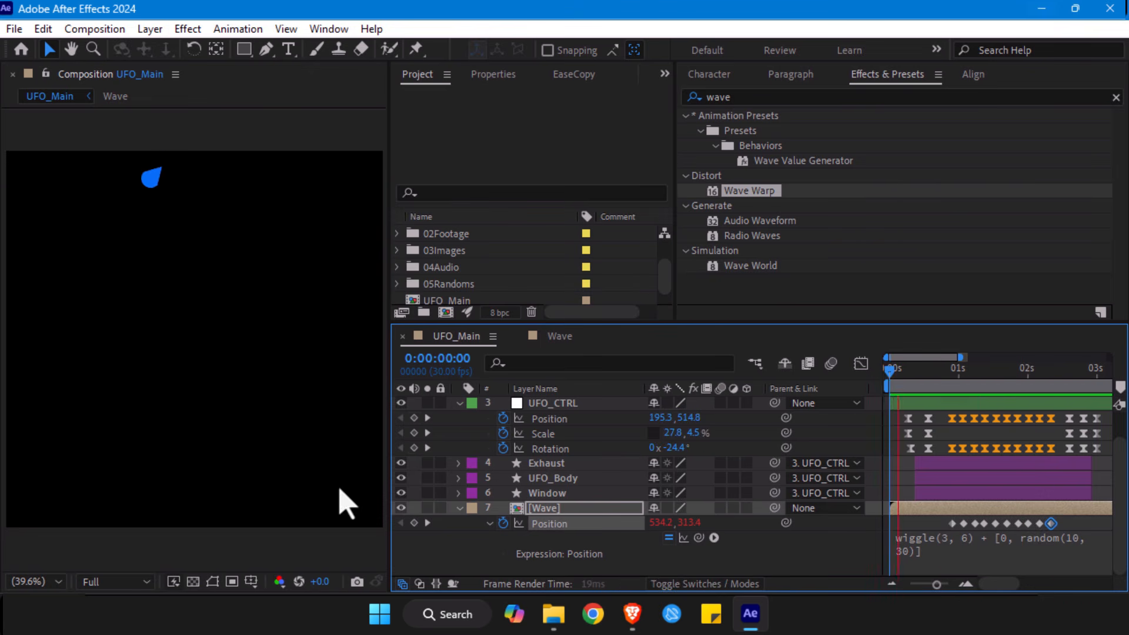
click(555, 509)
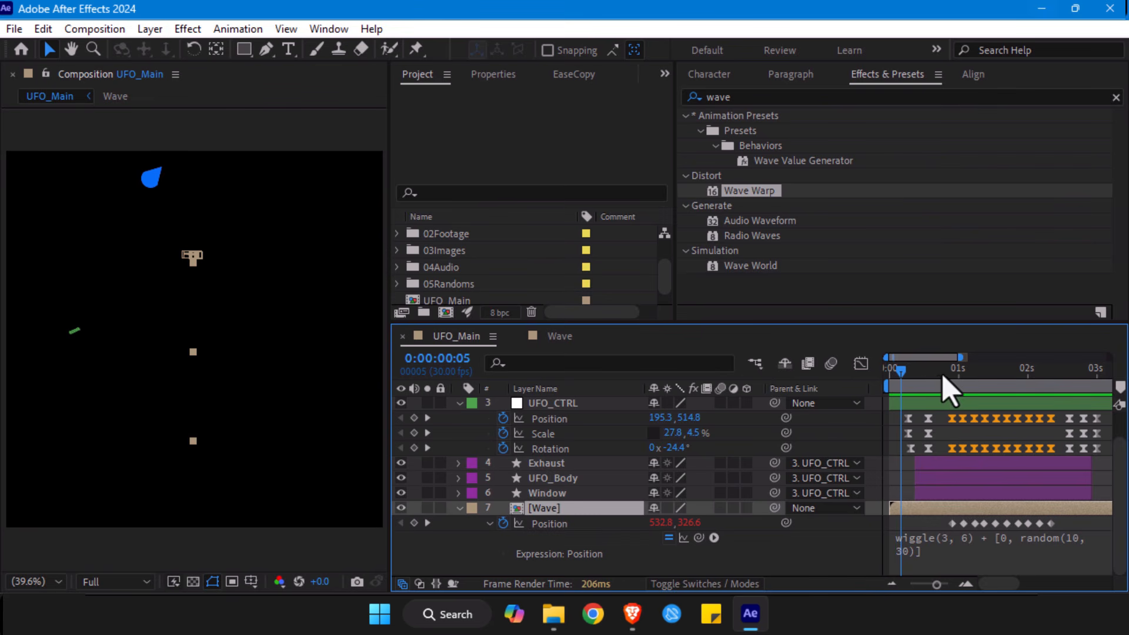
click(952, 379)
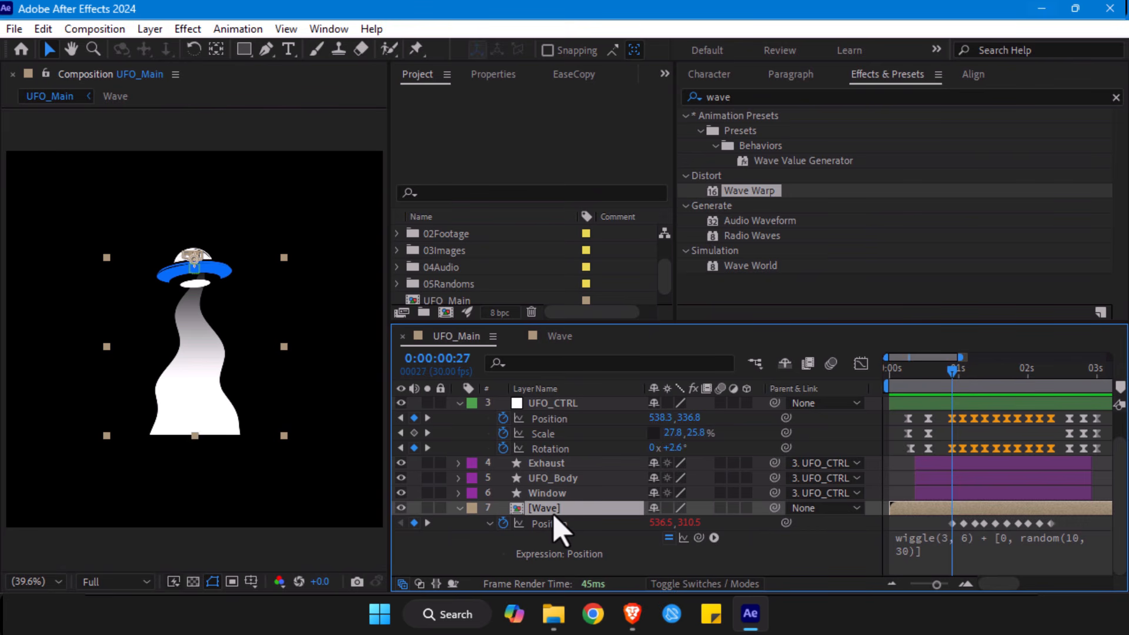
key(ctrl+d)
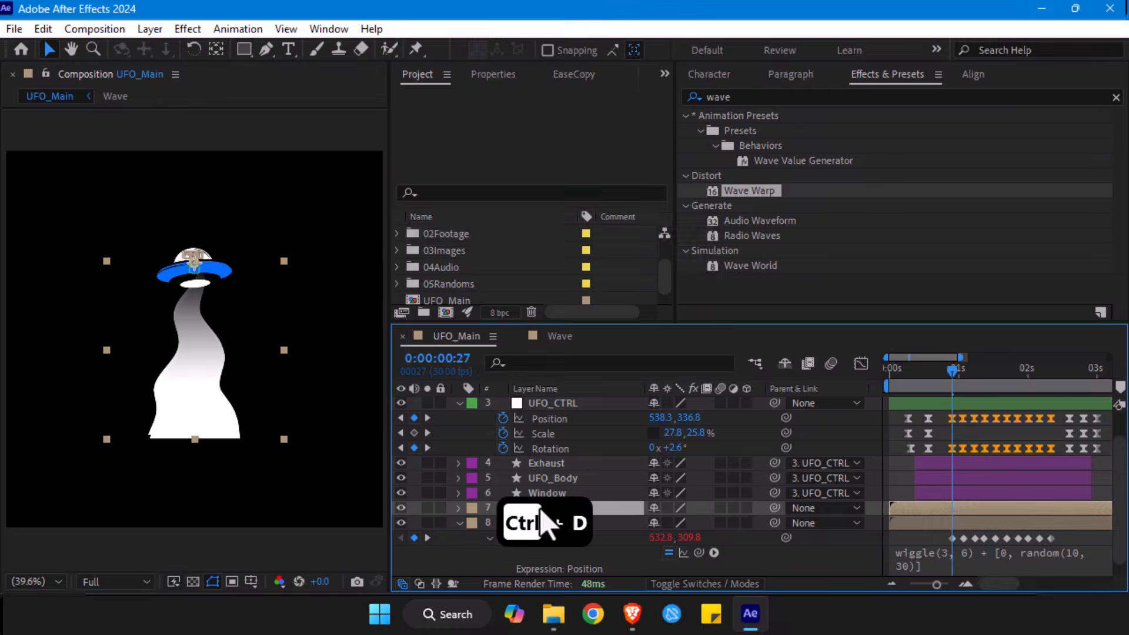
- Find the Transform distort effect and apply it to the upper Wave layer
click(742, 95)
key(ctrl+a)
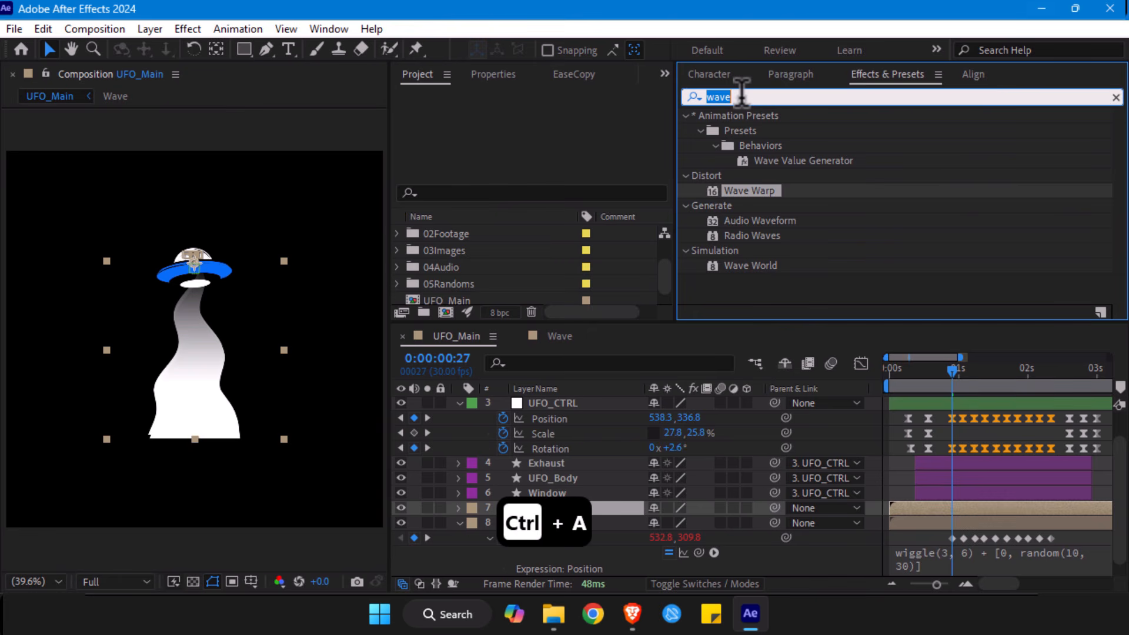
text(tra)
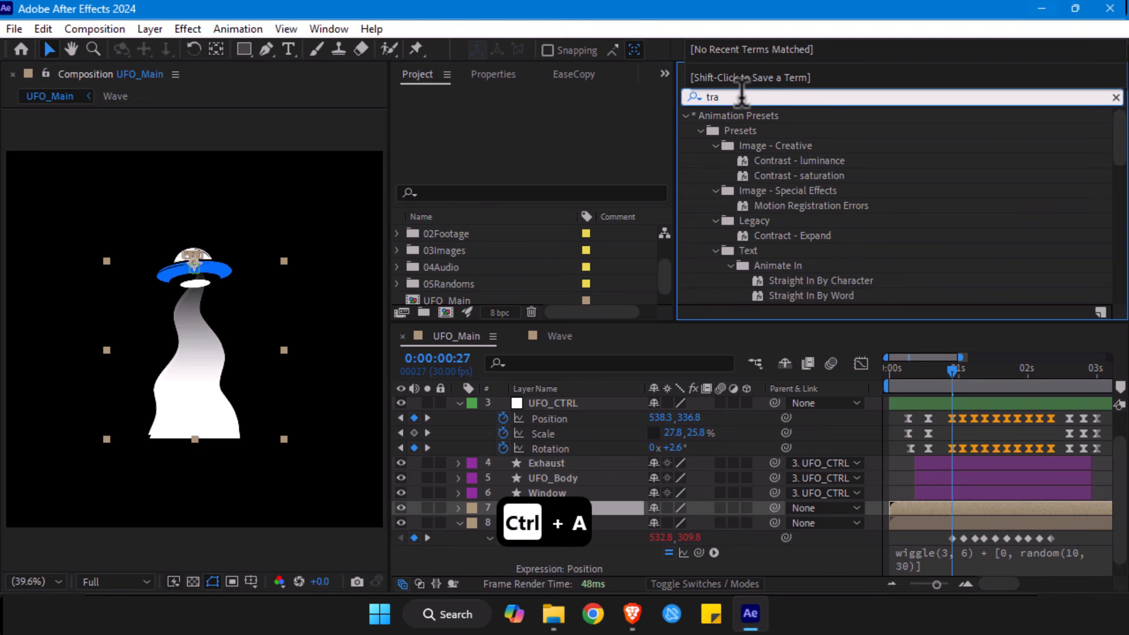
text(n)
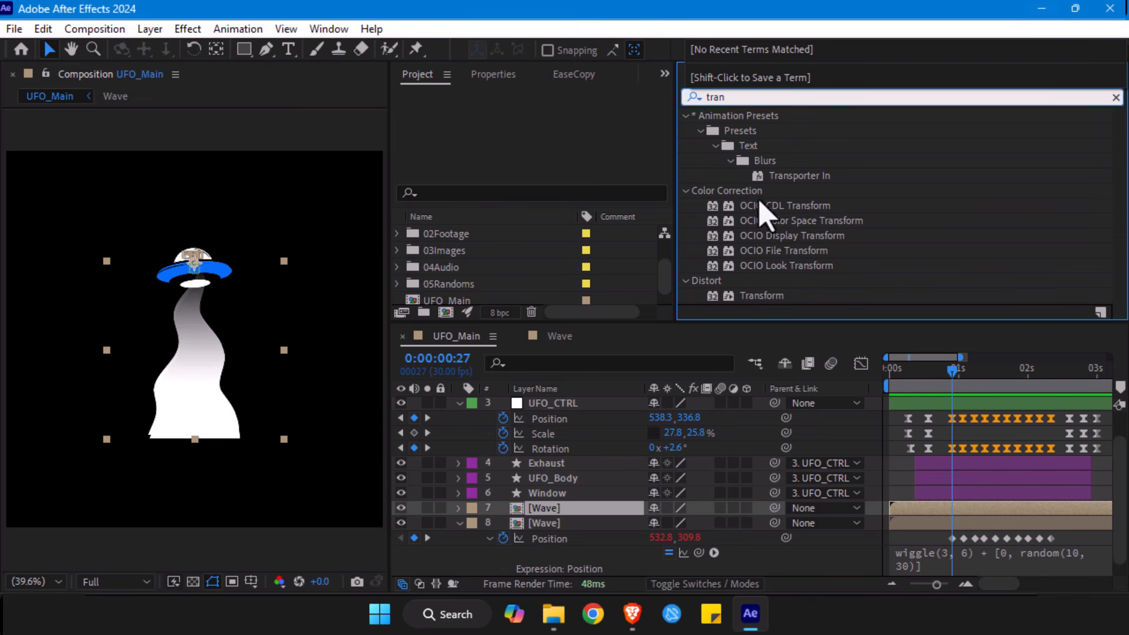
click(756, 295)
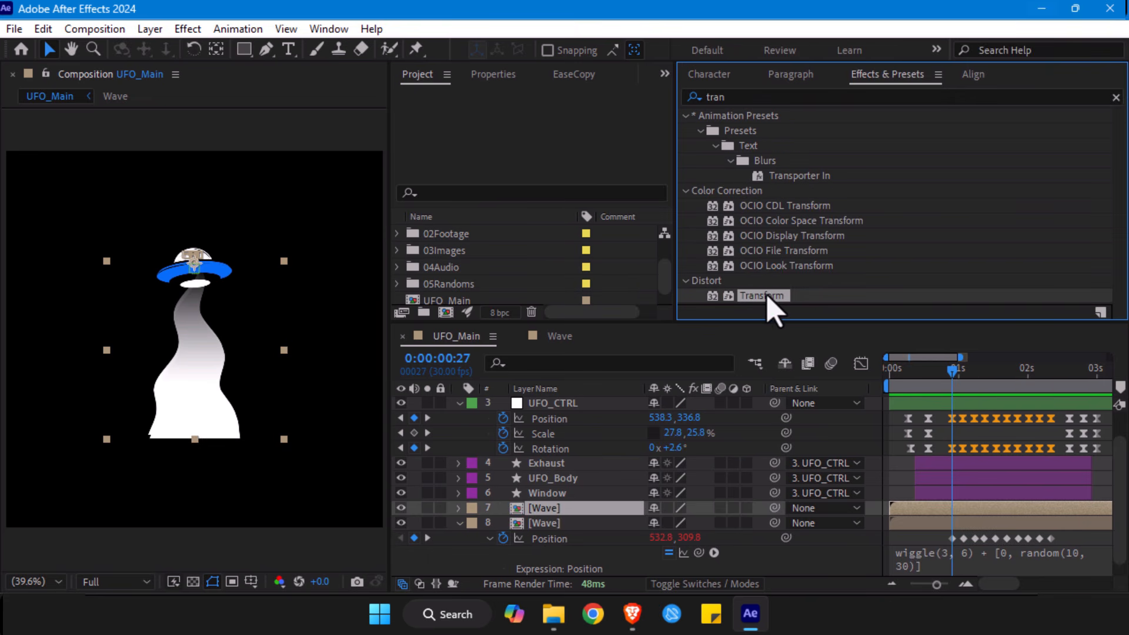
drag(765, 294, 555, 511)
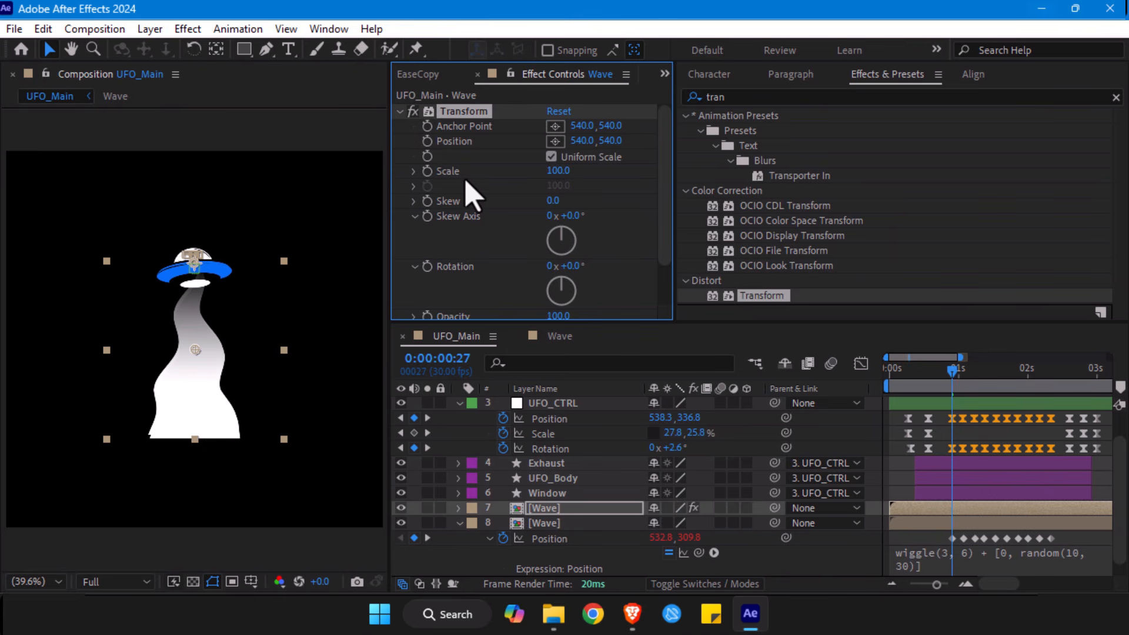
- Reveal the upper Wave layer's transform properties and move from its first Scale keyframe to the one at 0:00:00:20
scroll(473, 194, down, 2)
scroll(474, 194, up, 2)
click(459, 509)
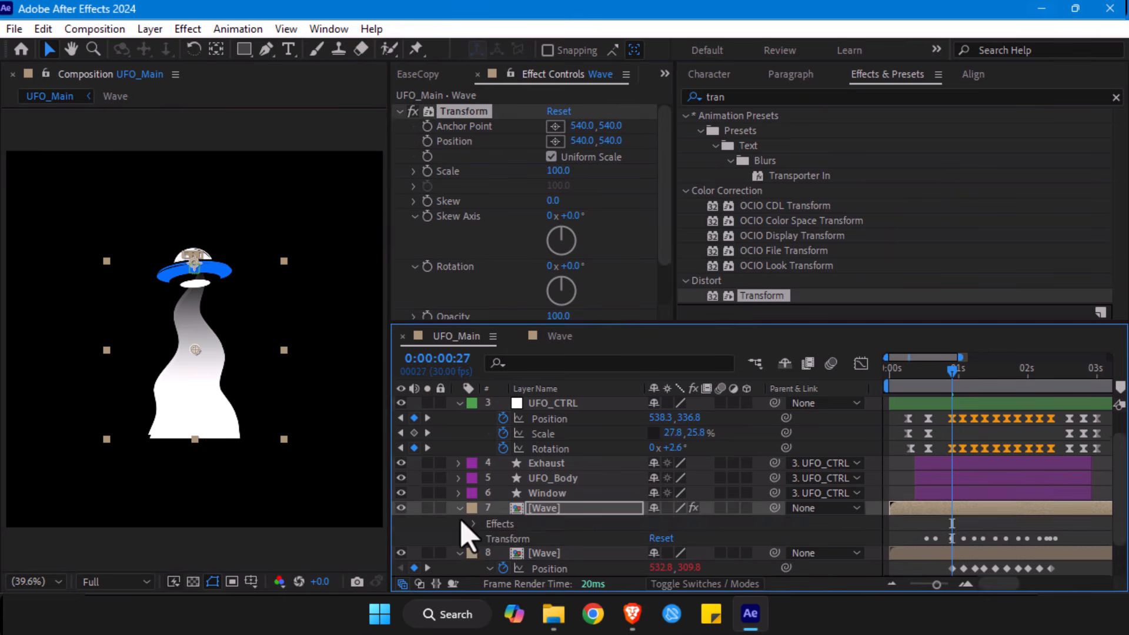
scroll(458, 514, down, 2)
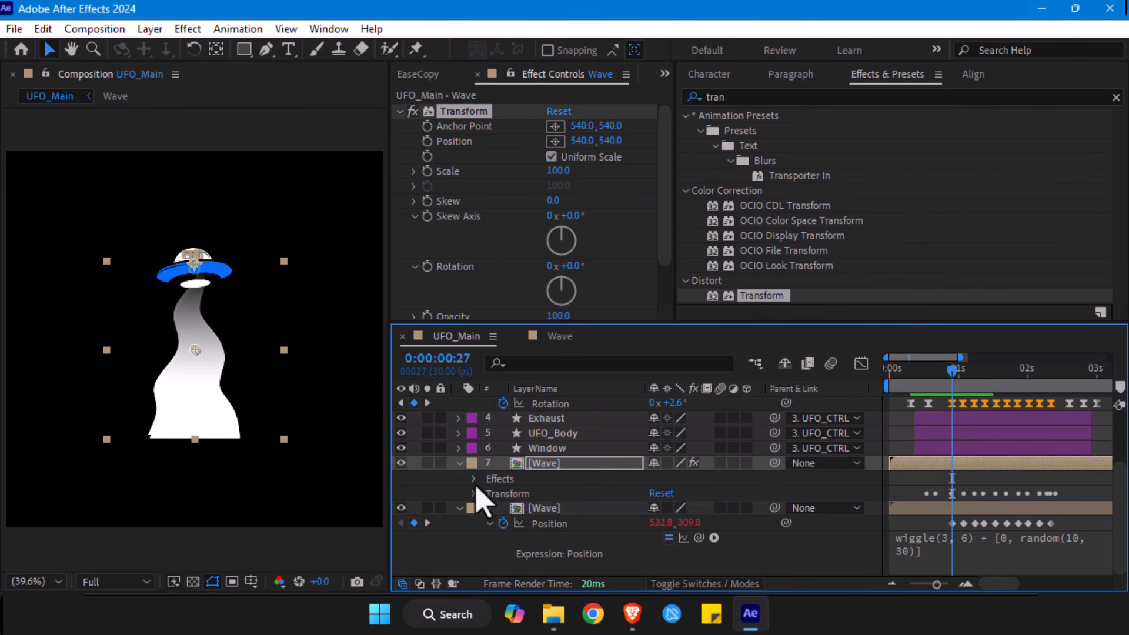
click(473, 494)
scroll(506, 497, down, 3)
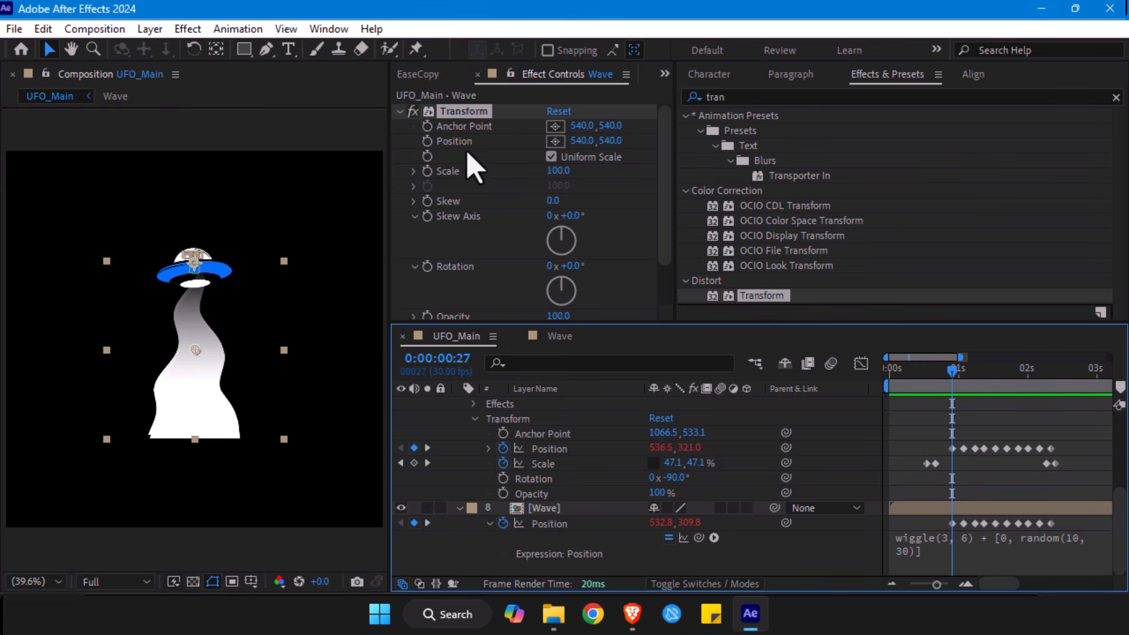
scroll(485, 452, up, 2)
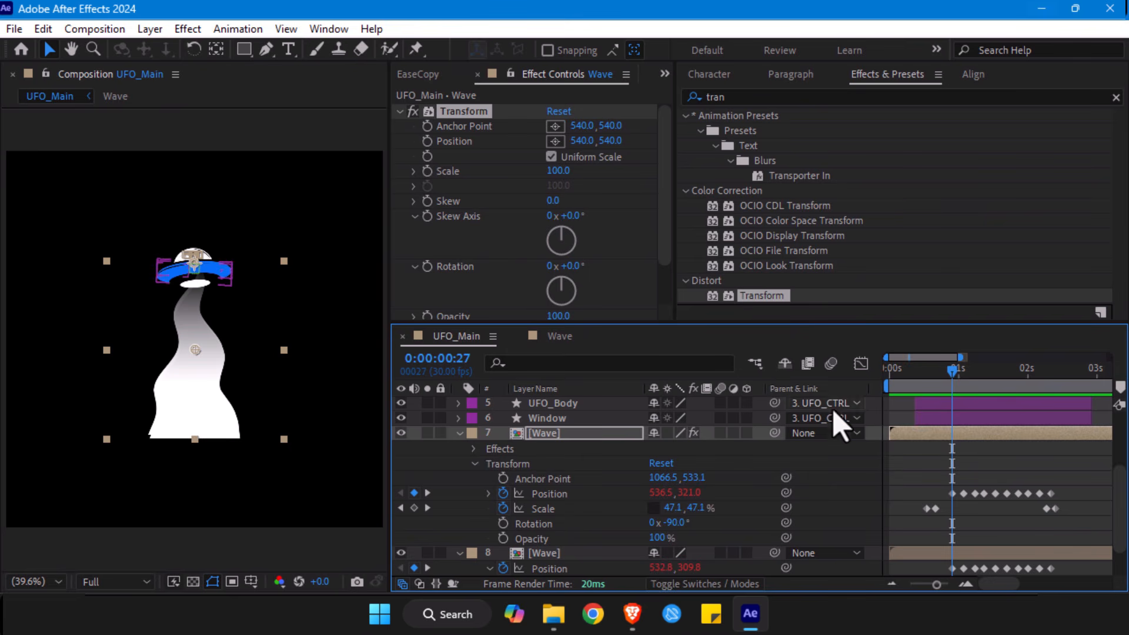
mouse_move(952, 379)
mouse_down()
mouse_move(928, 382)
mouse_move(939, 396)
mouse_move(952, 383)
mouse_move(932, 381)
mouse_up()
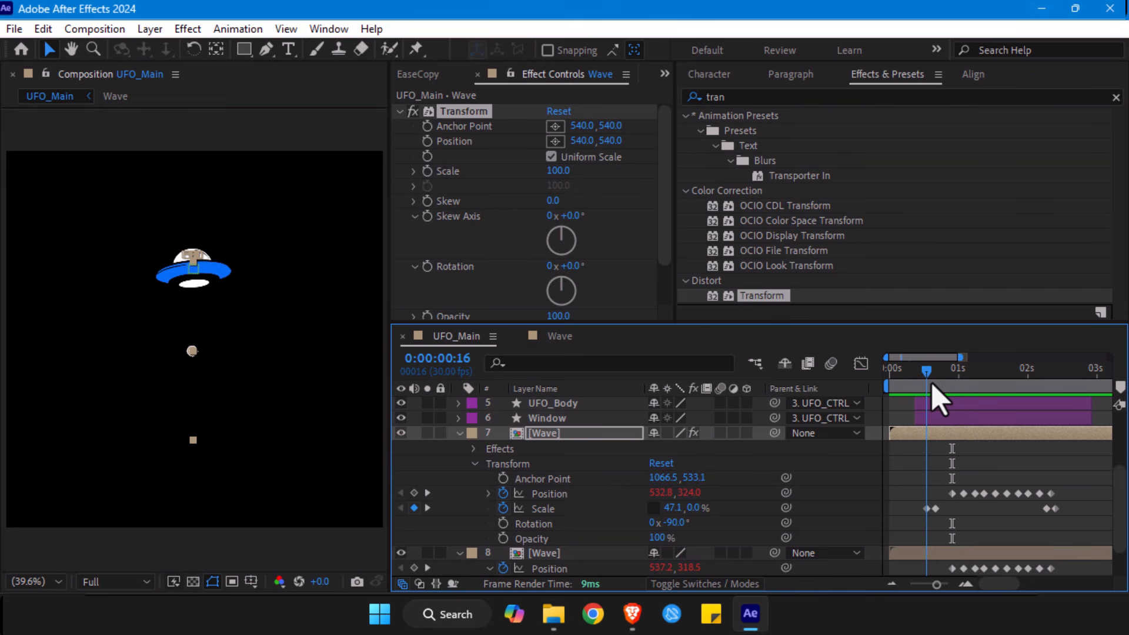
drag(939, 400, 943, 400)
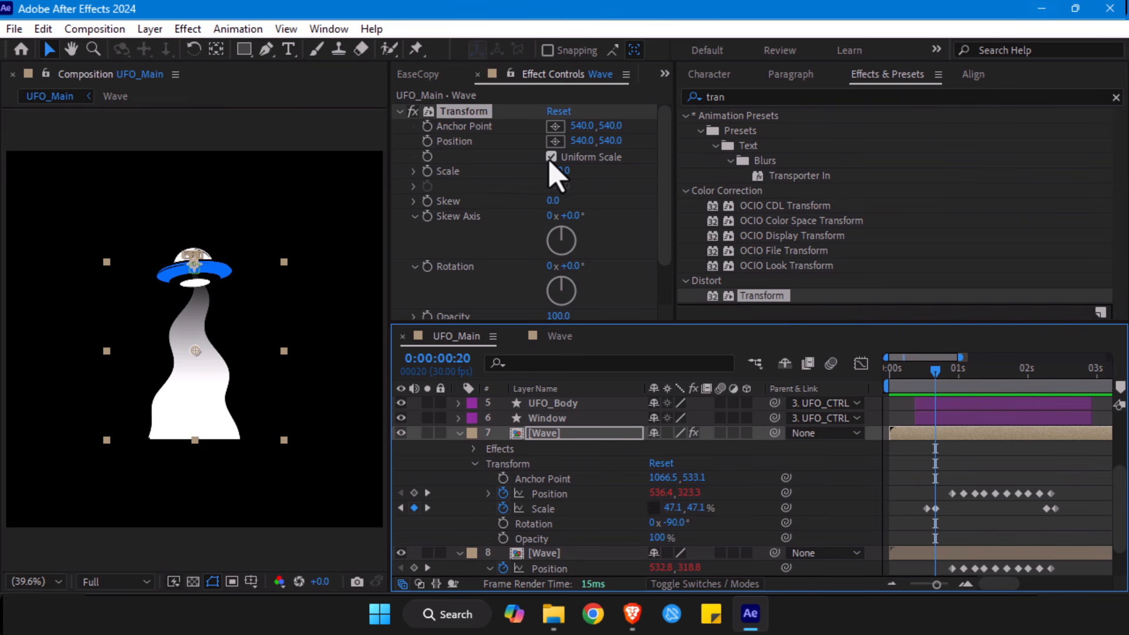
- Turn off Uniform Scale in the upper Wave layer's Transform effect and set its Scale Height to 86
click(454, 152)
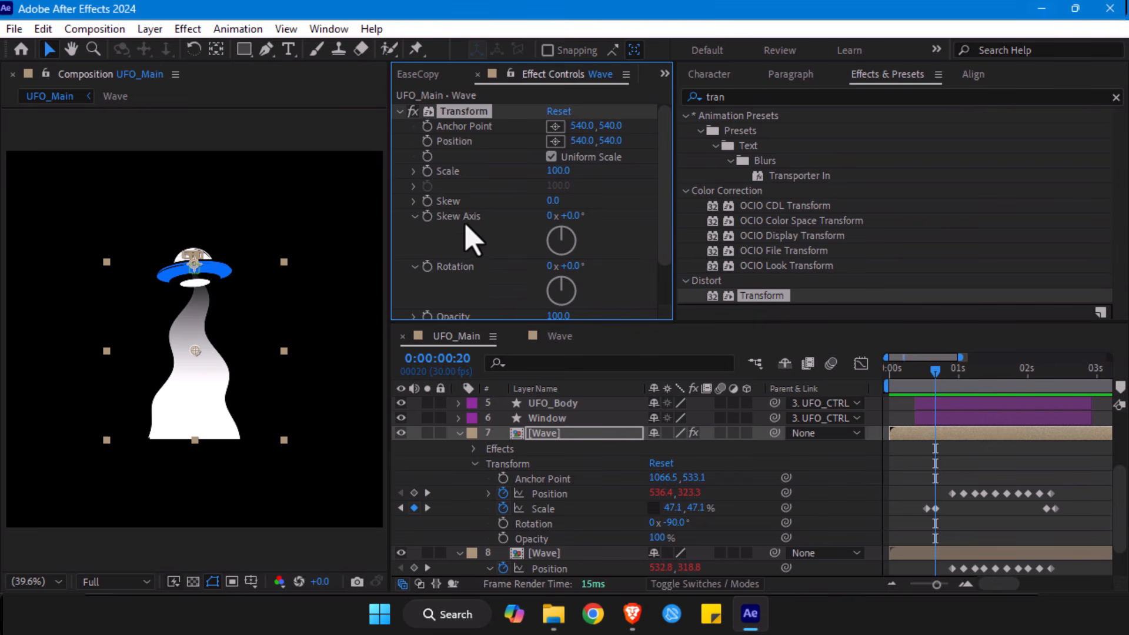
scroll(471, 238, down, 2)
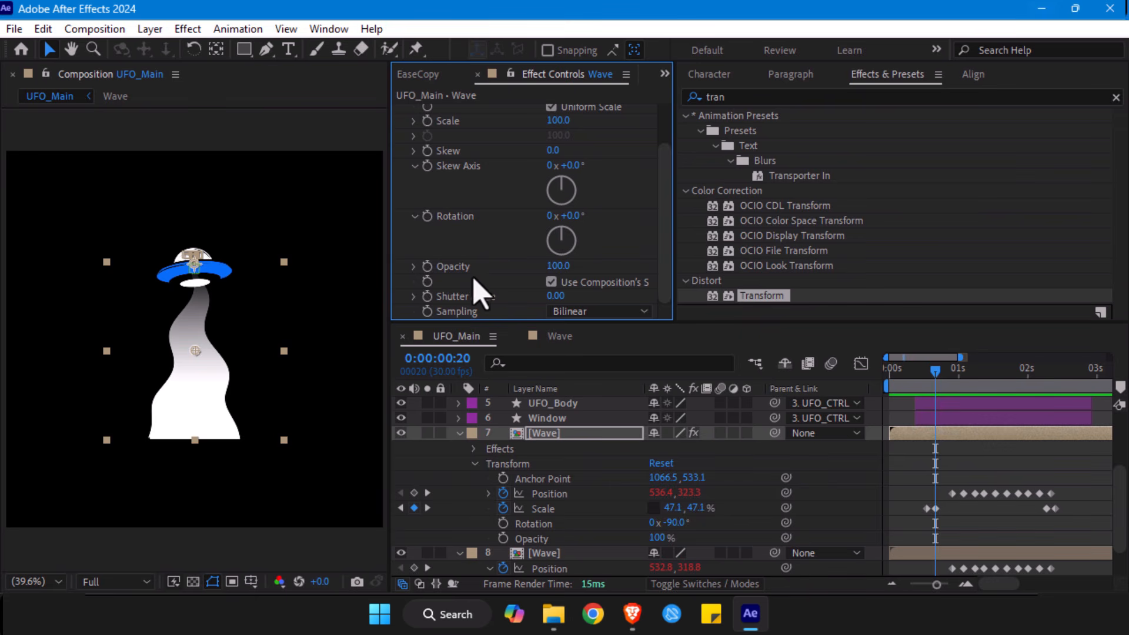
scroll(500, 253, up, 2)
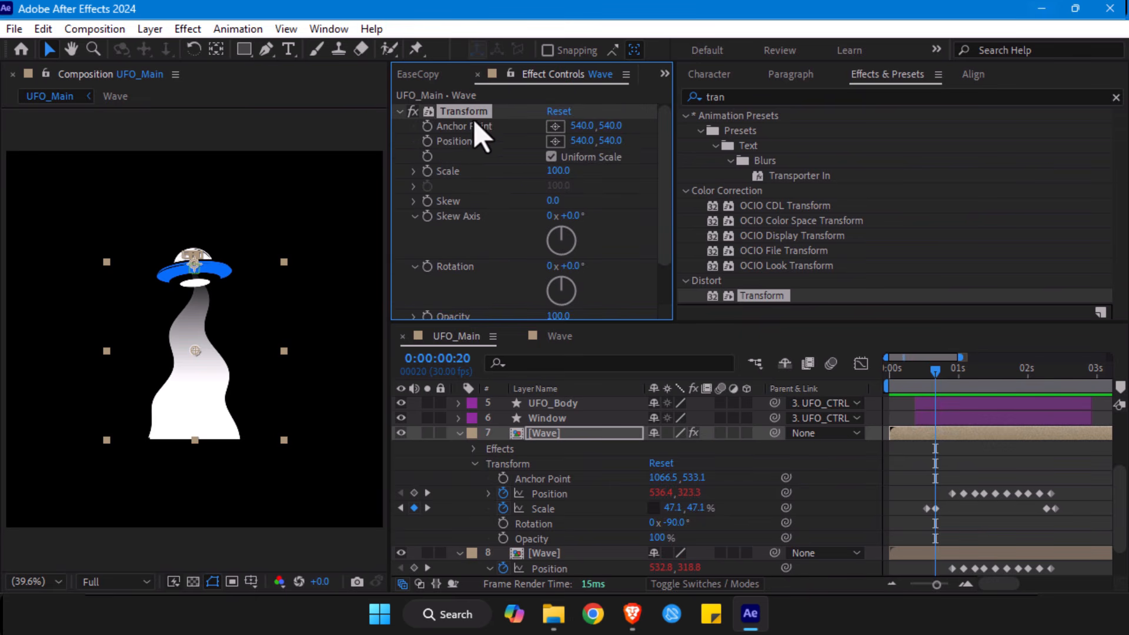
click(551, 157)
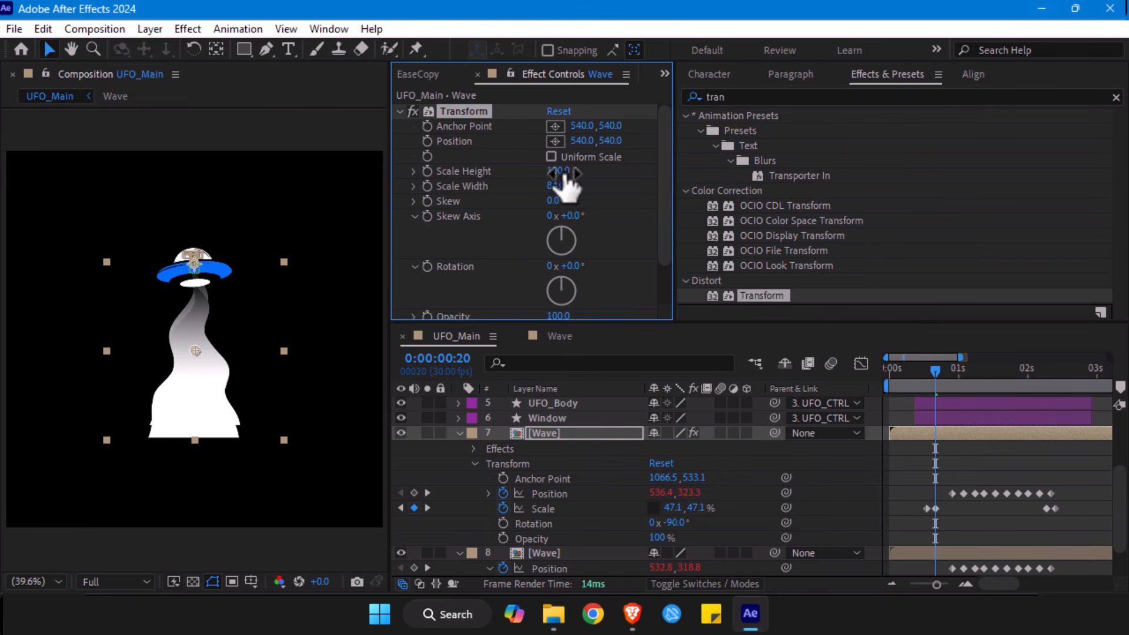
key(ctrl+z)
drag(563, 172, 540, 172)
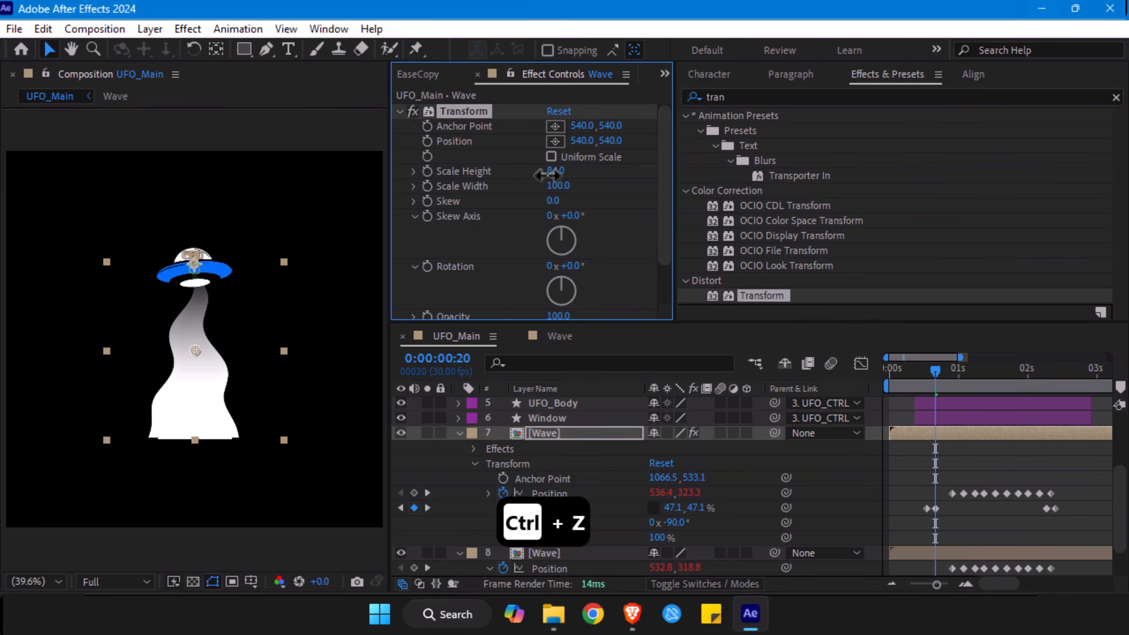
- Collapse the expanded properties of both Wave layers and the UFO_CTRL layer, and clear the layer selection
click(459, 434)
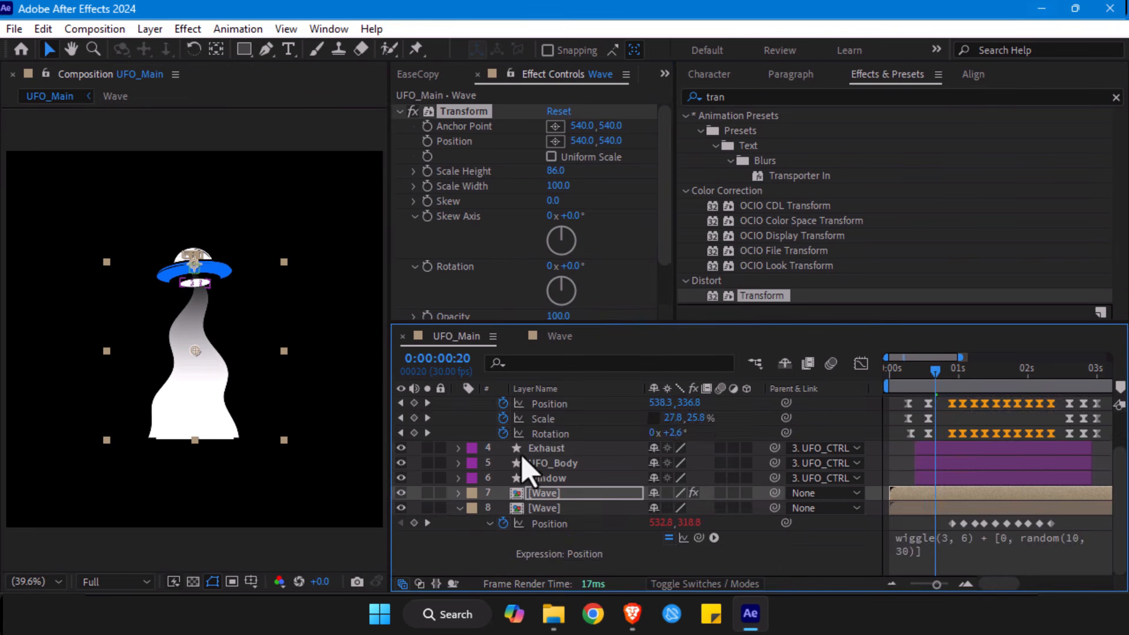
click(472, 509)
click(460, 509)
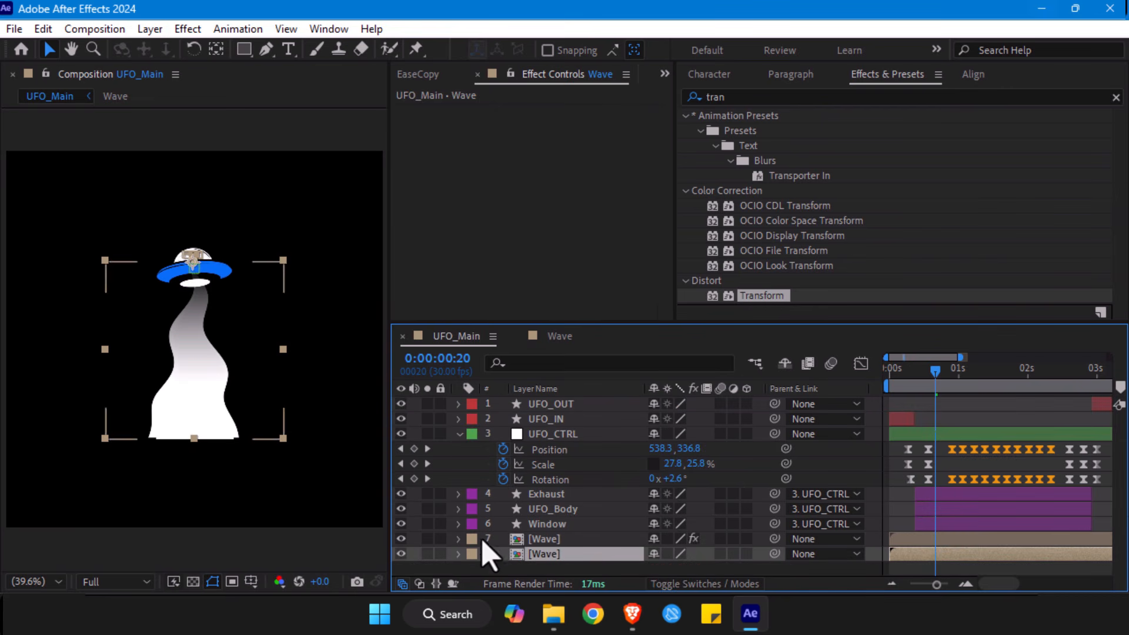
click(458, 434)
click(499, 536)
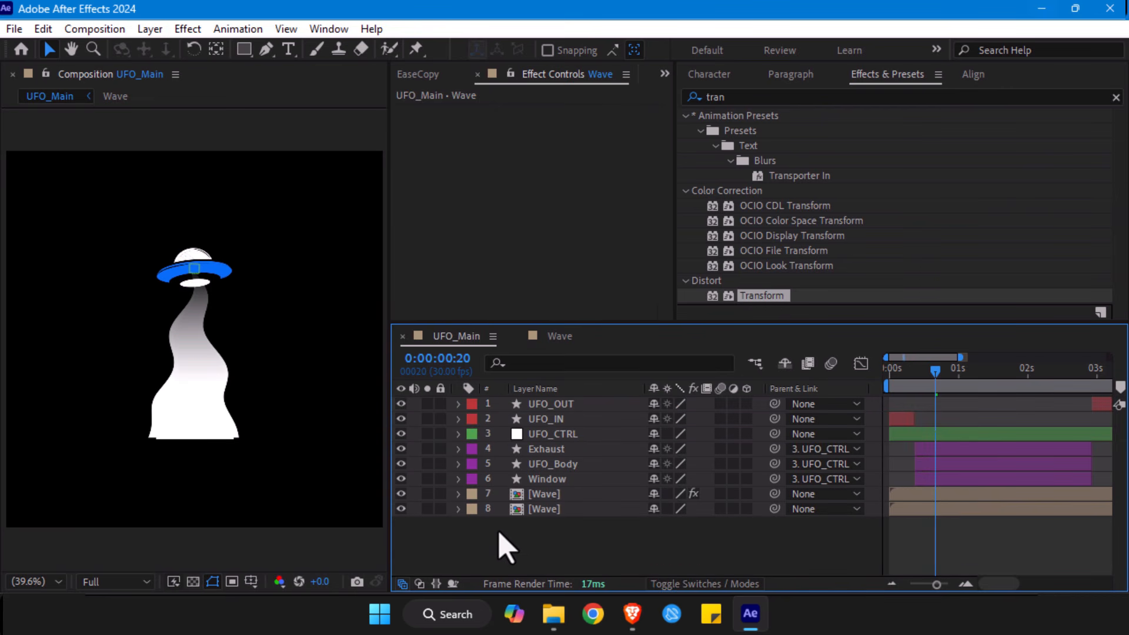
- Create a new solid layer in UFO_Main with the color black (000000)
right_click(499, 524)
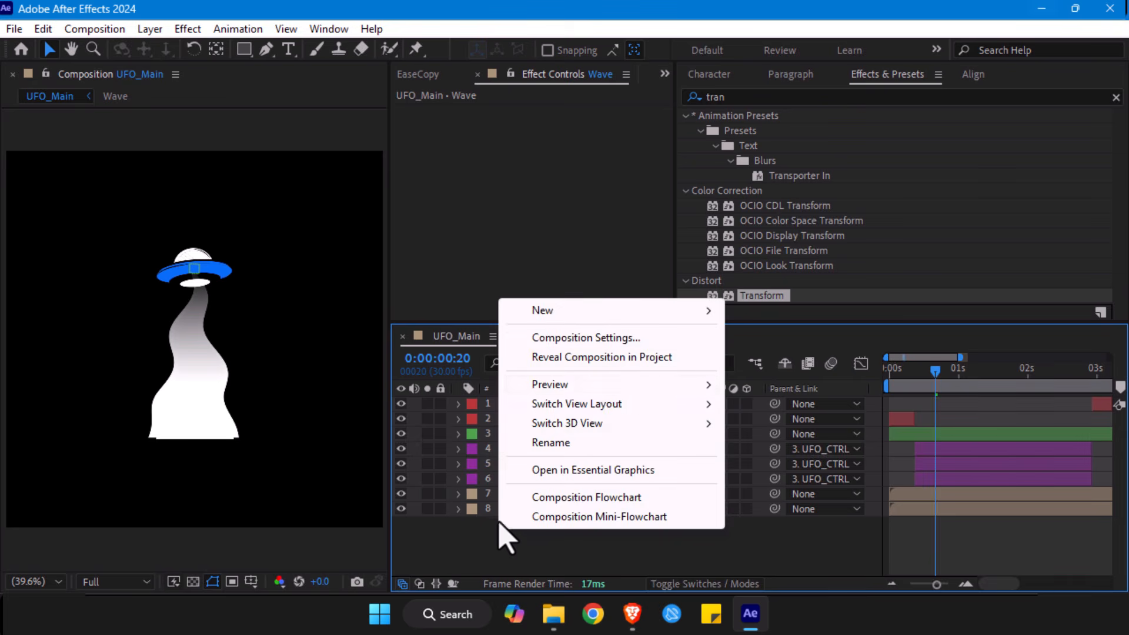
mouse_move(574, 315)
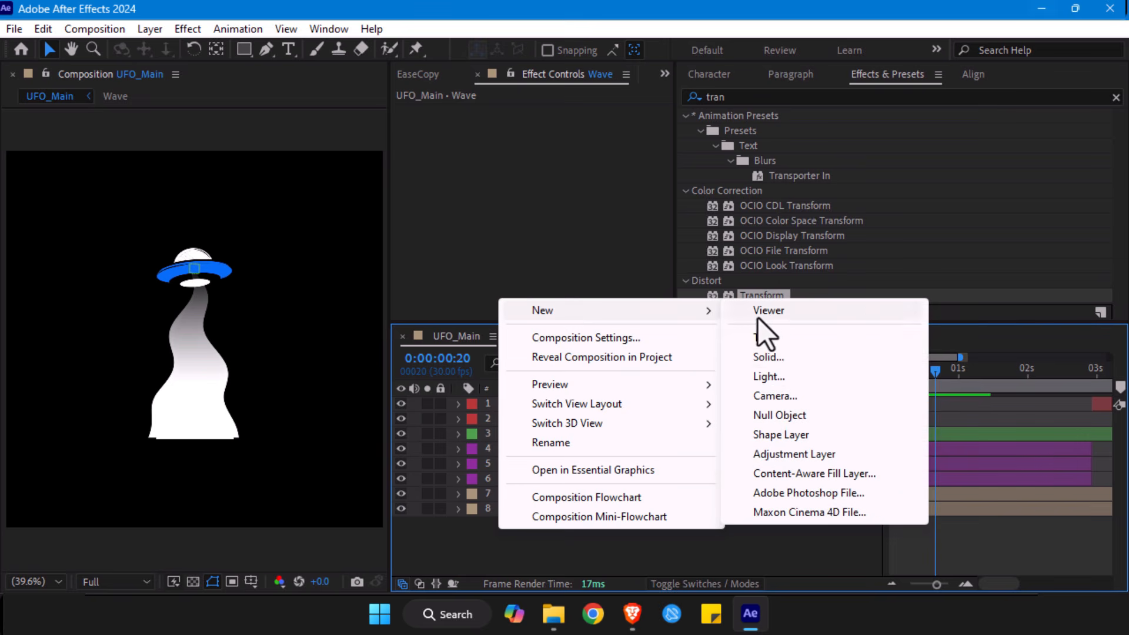
click(768, 356)
drag(419, 224, 364, 109)
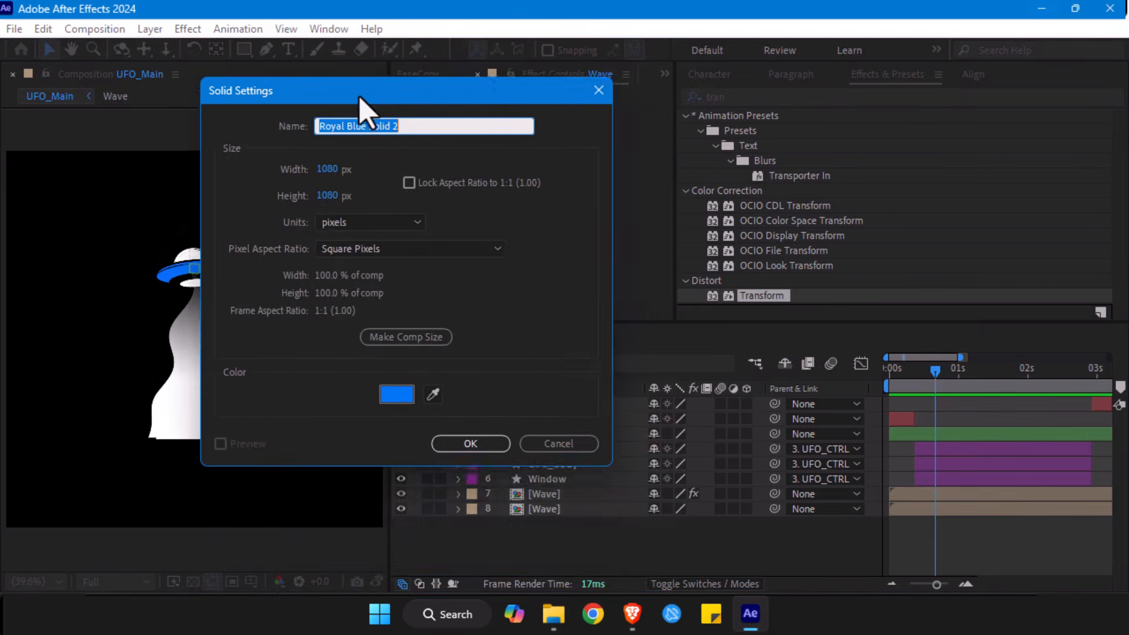
click(396, 392)
drag(368, 297, 294, 398)
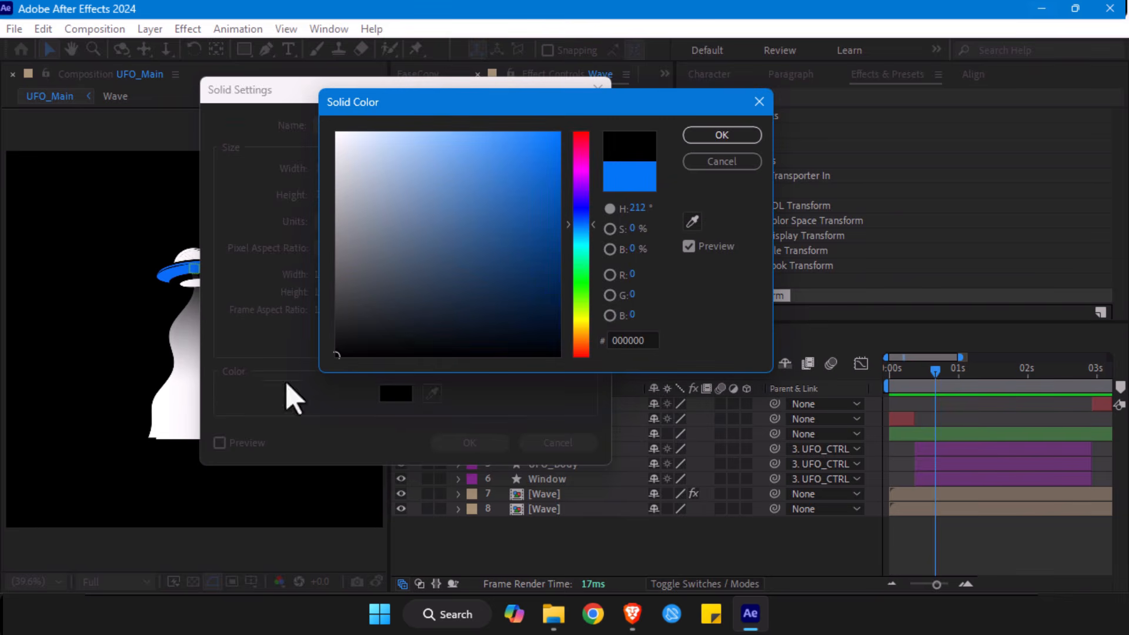
click(718, 137)
click(469, 442)
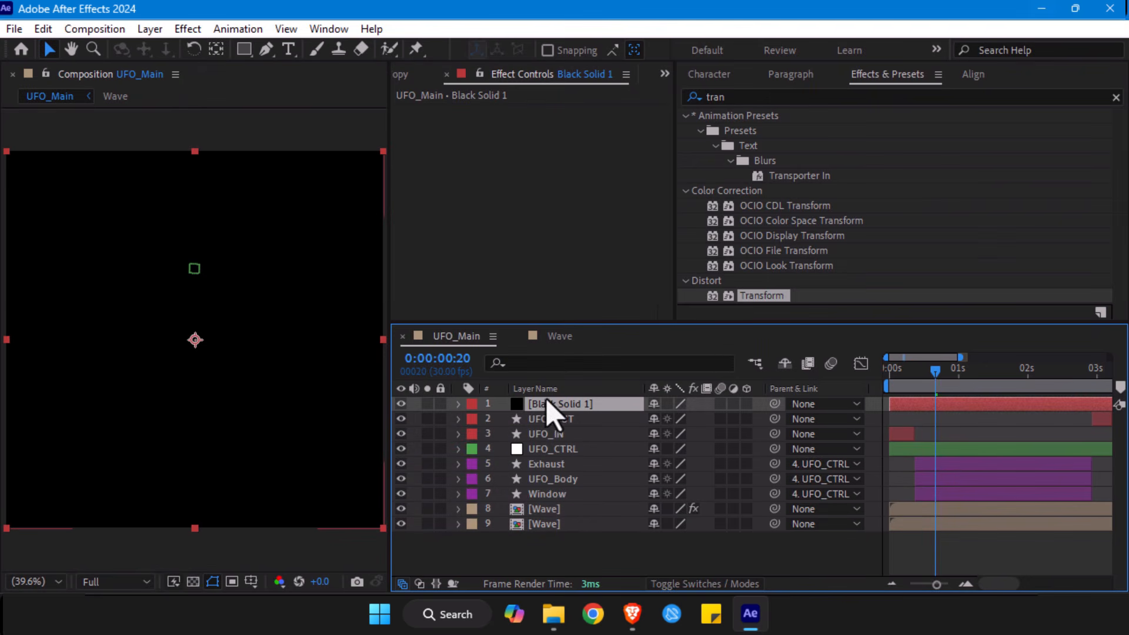
- Move the black solid below all other layers and rename it BG
drag(549, 406, 573, 544)
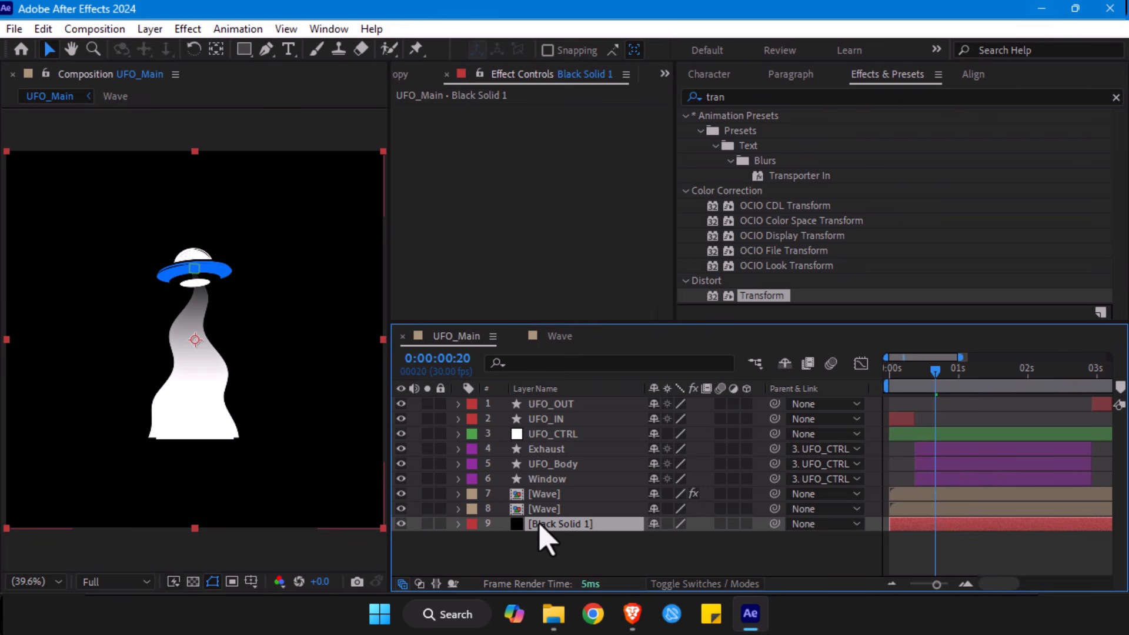
key(Return)
text(BG)
key(Return)
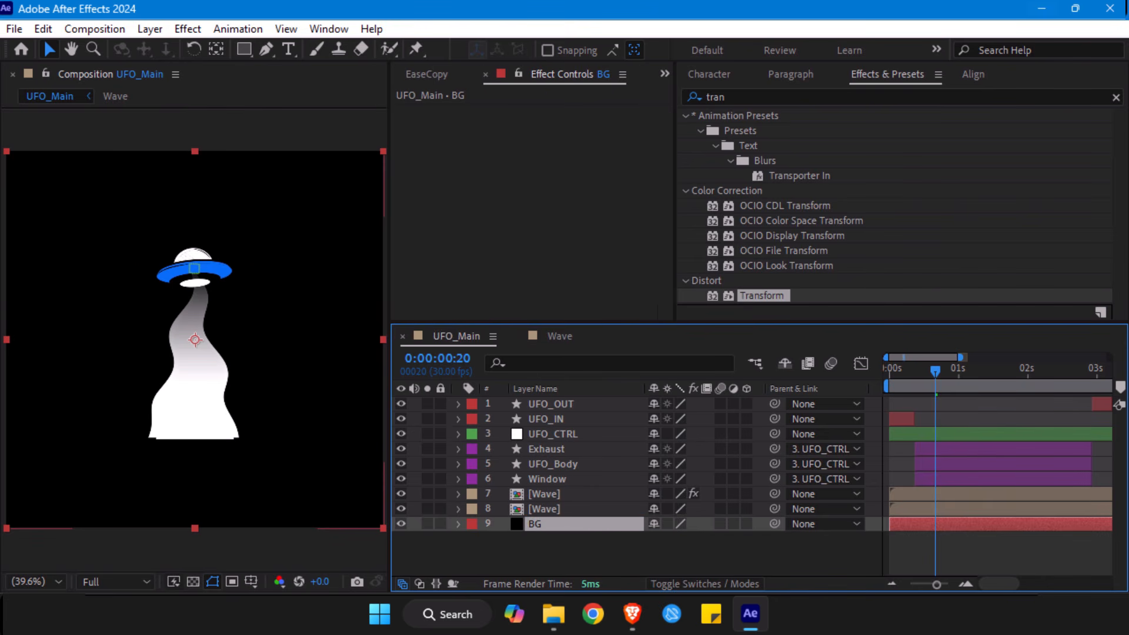
- Show the blending mode options and set both Wave layers to Add
click(705, 584)
click(544, 509)
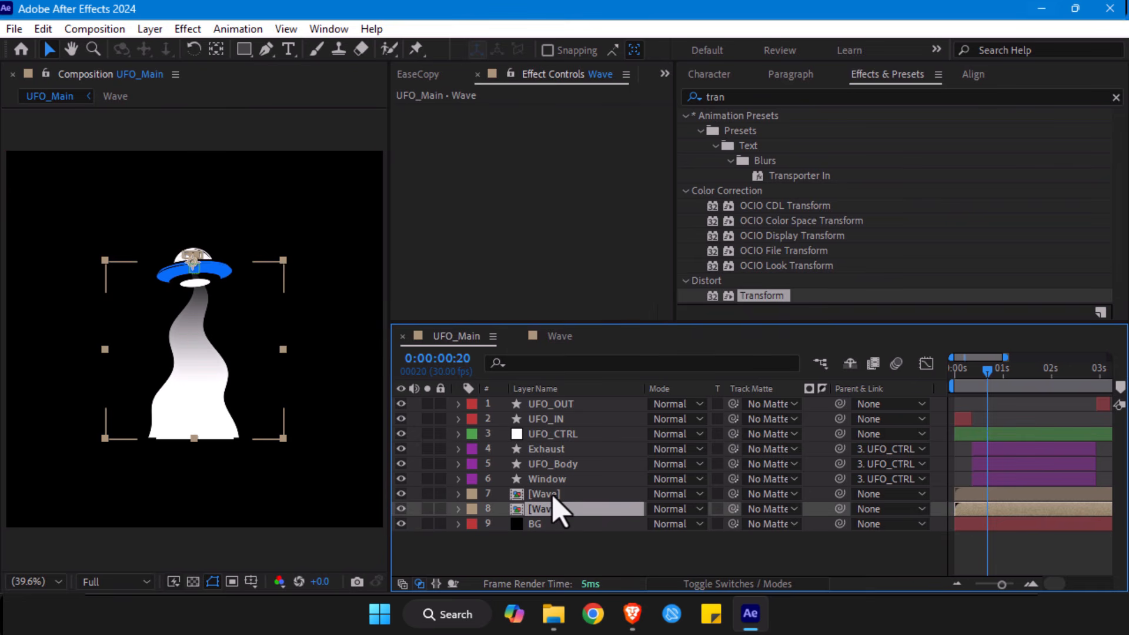
shift+click(550, 494)
click(659, 494)
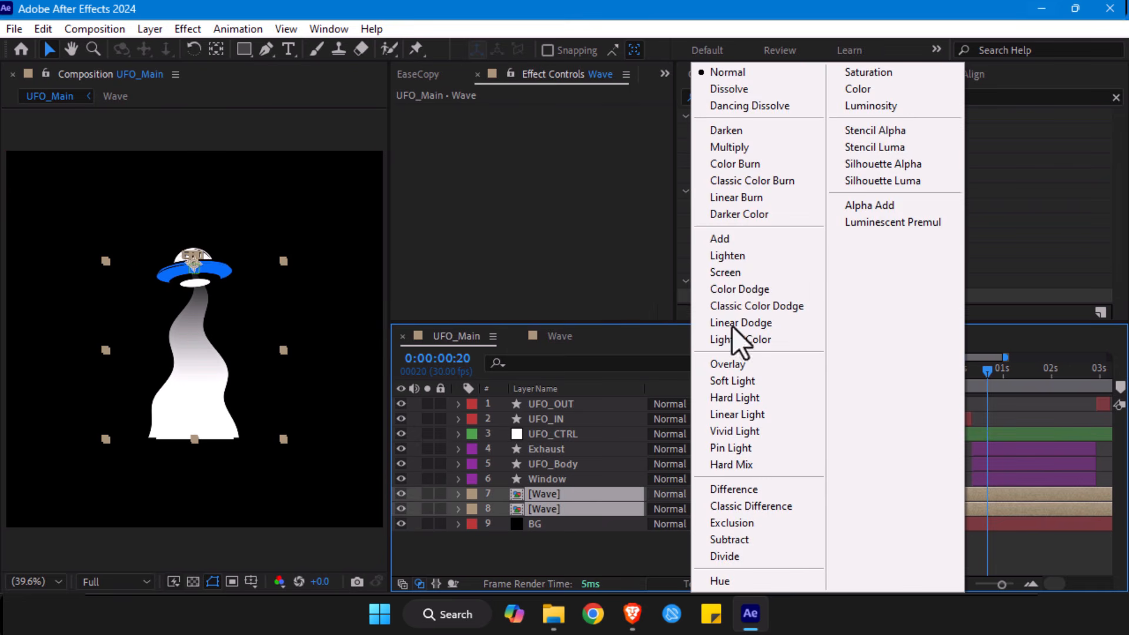
click(715, 241)
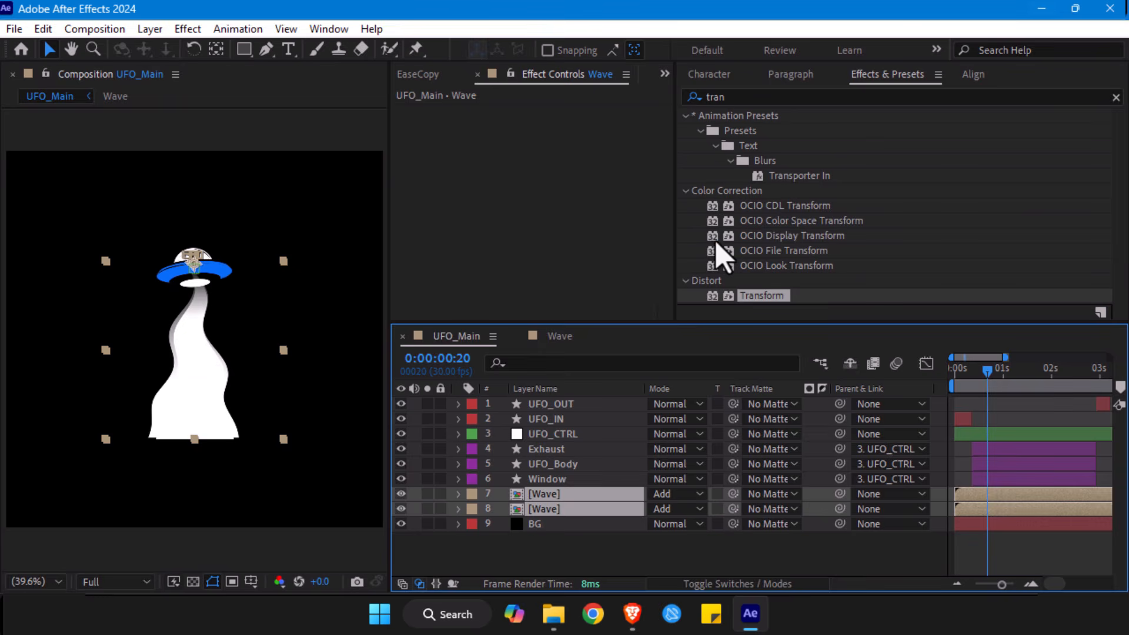
click(646, 566)
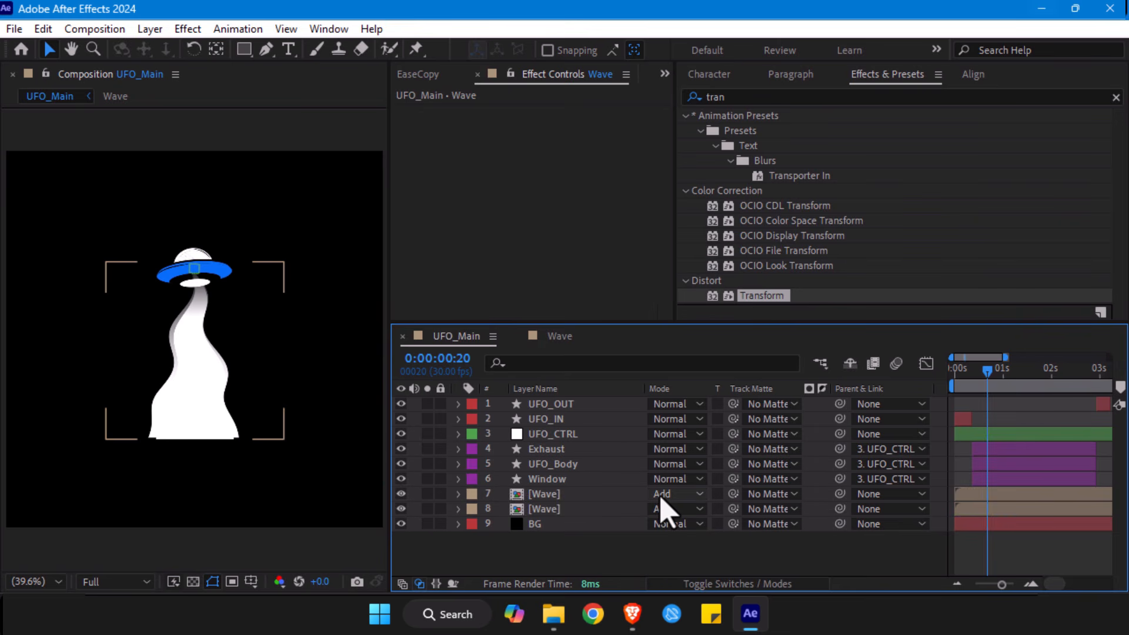
- Try the Multiply, Overlay and Lighten blending modes on the upper Wave layer, and return it to Add
click(660, 497)
click(709, 145)
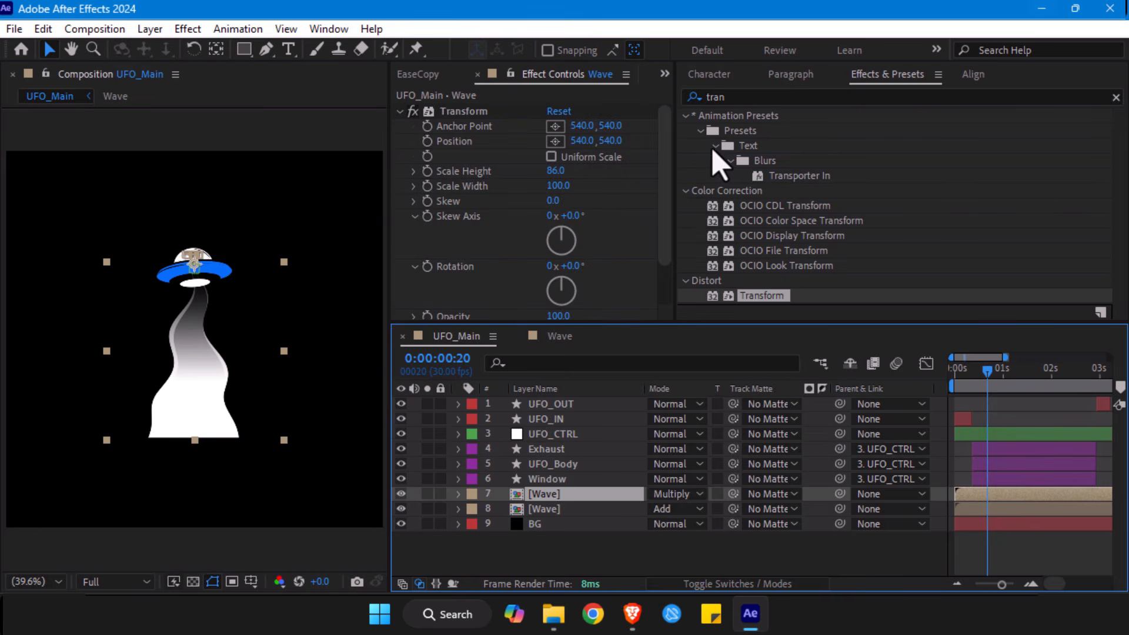
click(671, 496)
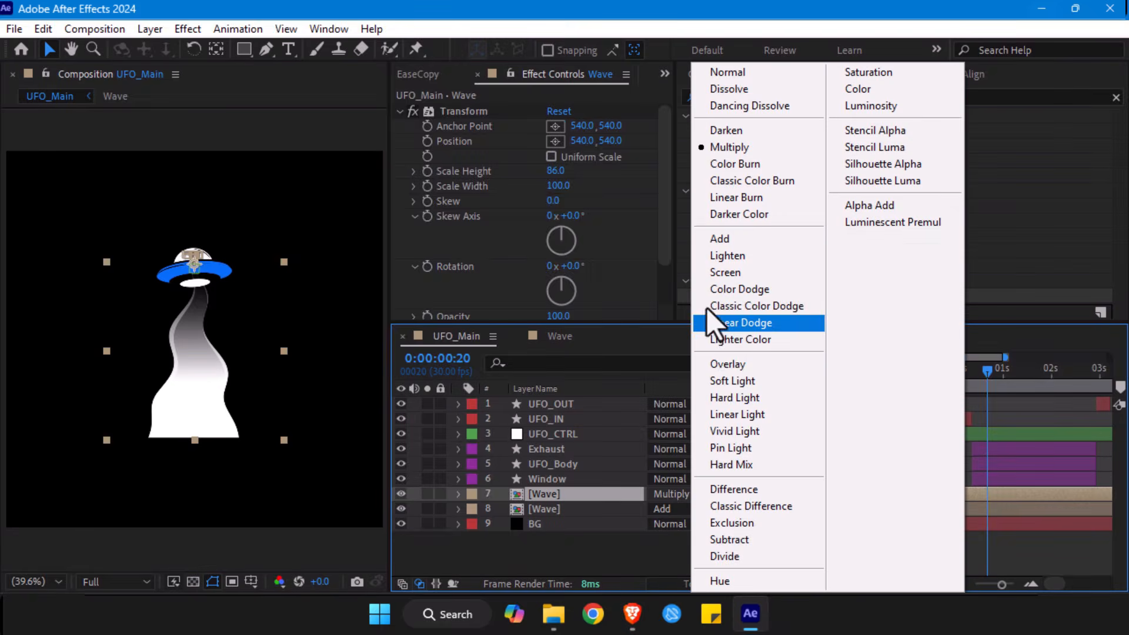
click(725, 367)
click(669, 508)
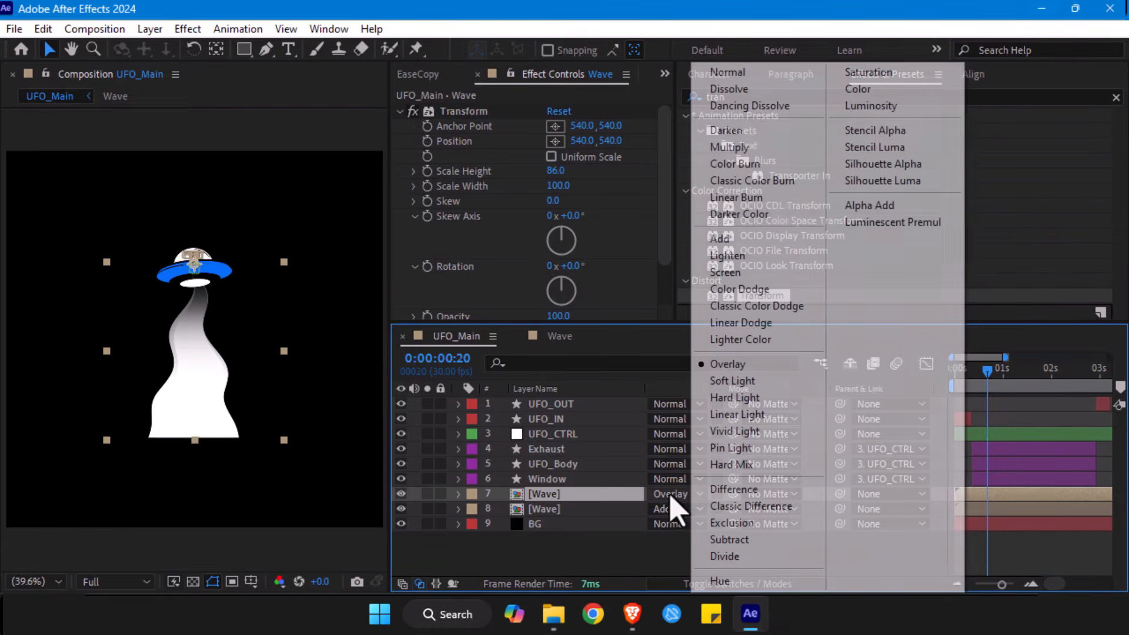
click(719, 254)
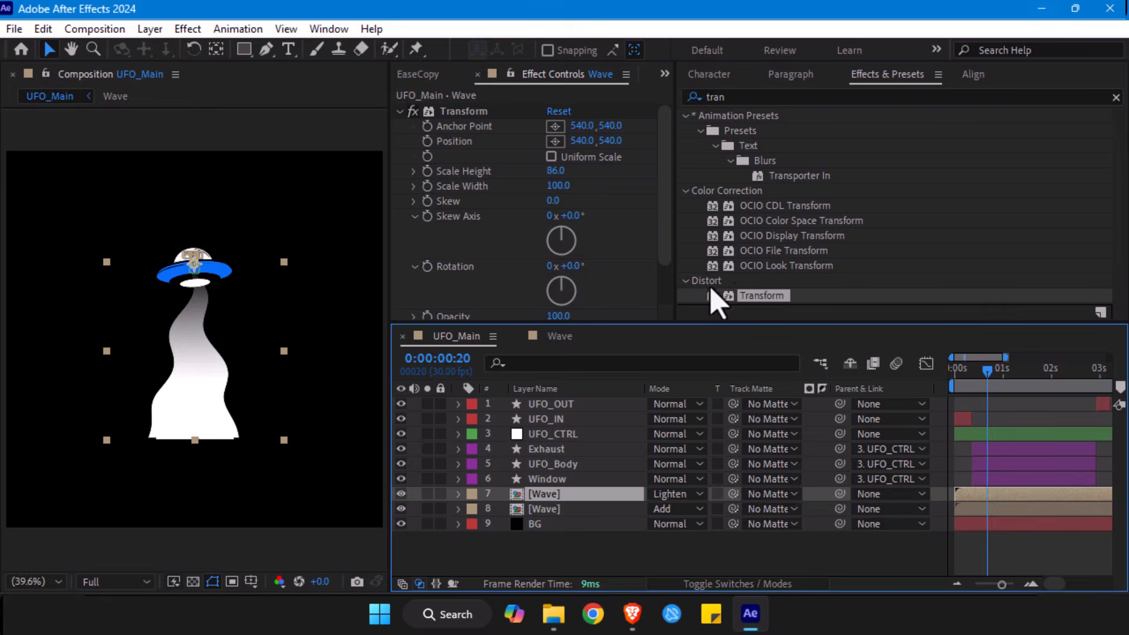
click(674, 495)
click(722, 238)
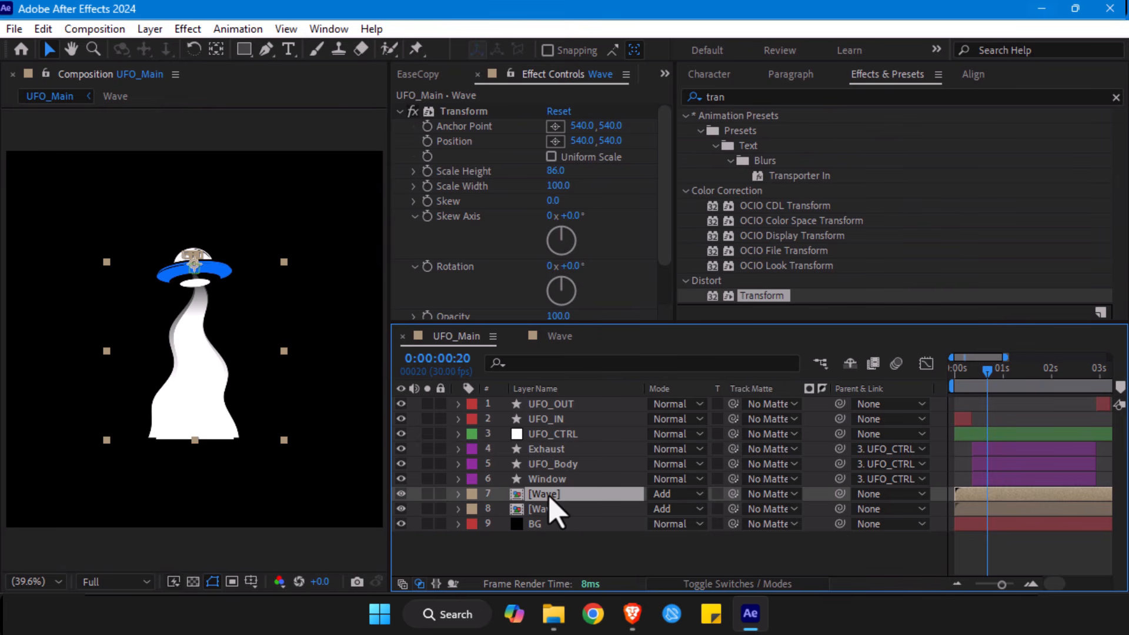
- Find the Fill effect, apply it to the upper Wave layer and set its Opacity to 25%
key(ctrl+space)
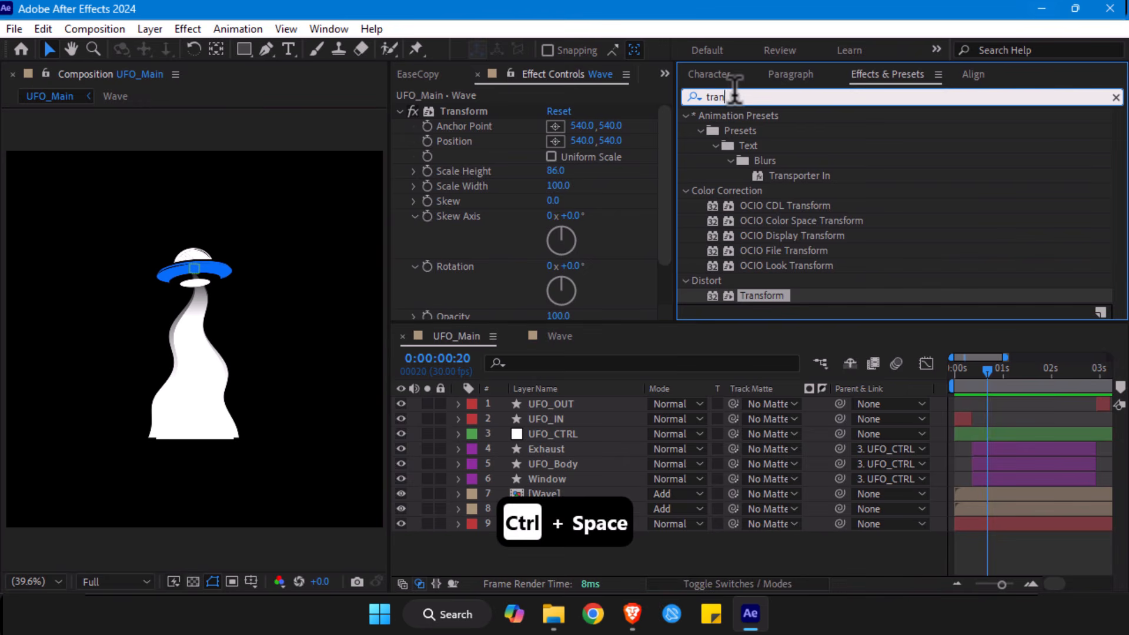
text(f)
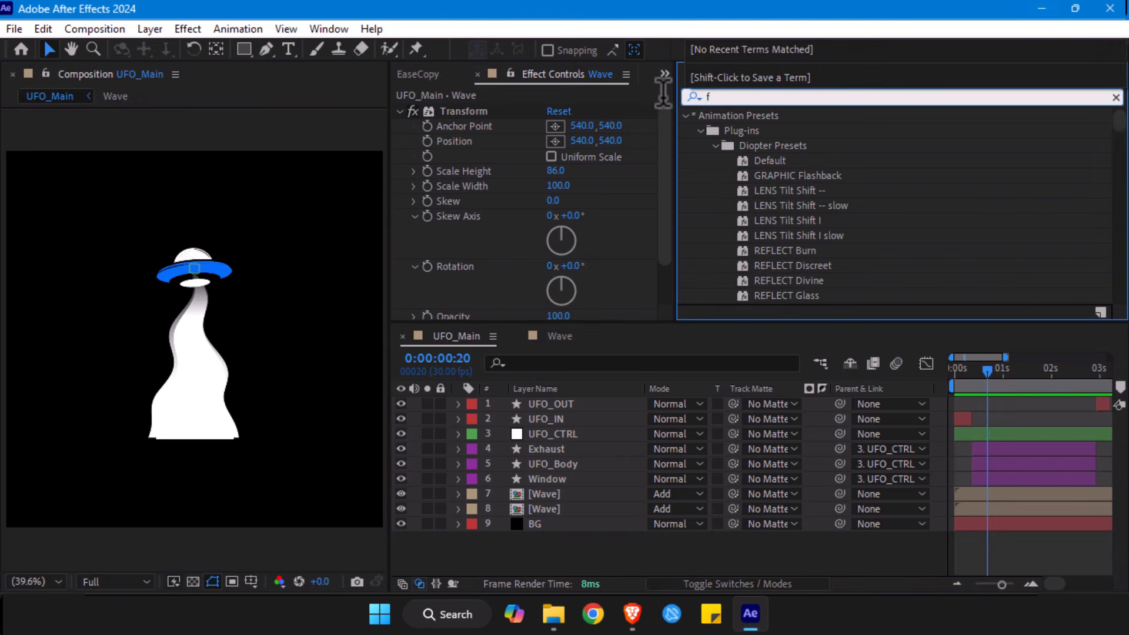
text(il)
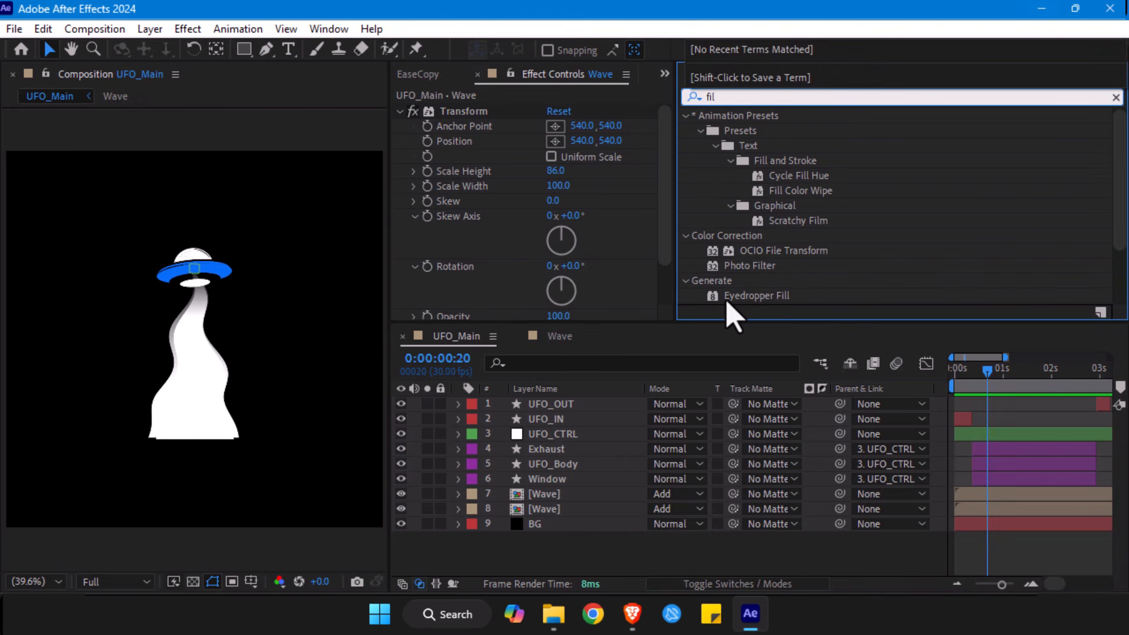
text(l)
click(747, 236)
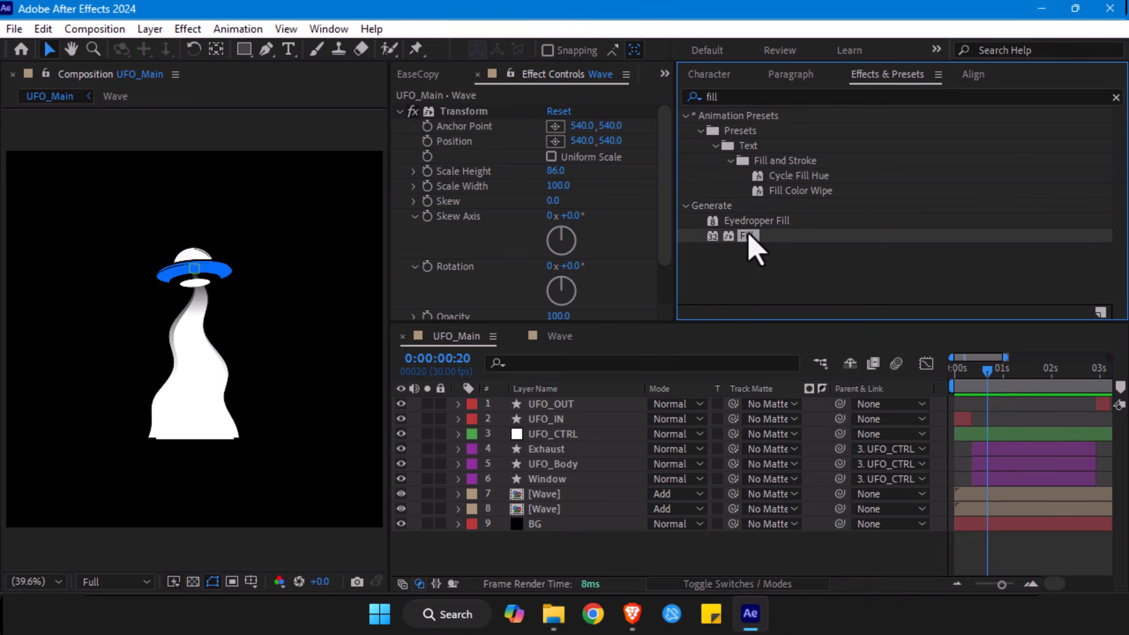
drag(745, 237, 550, 496)
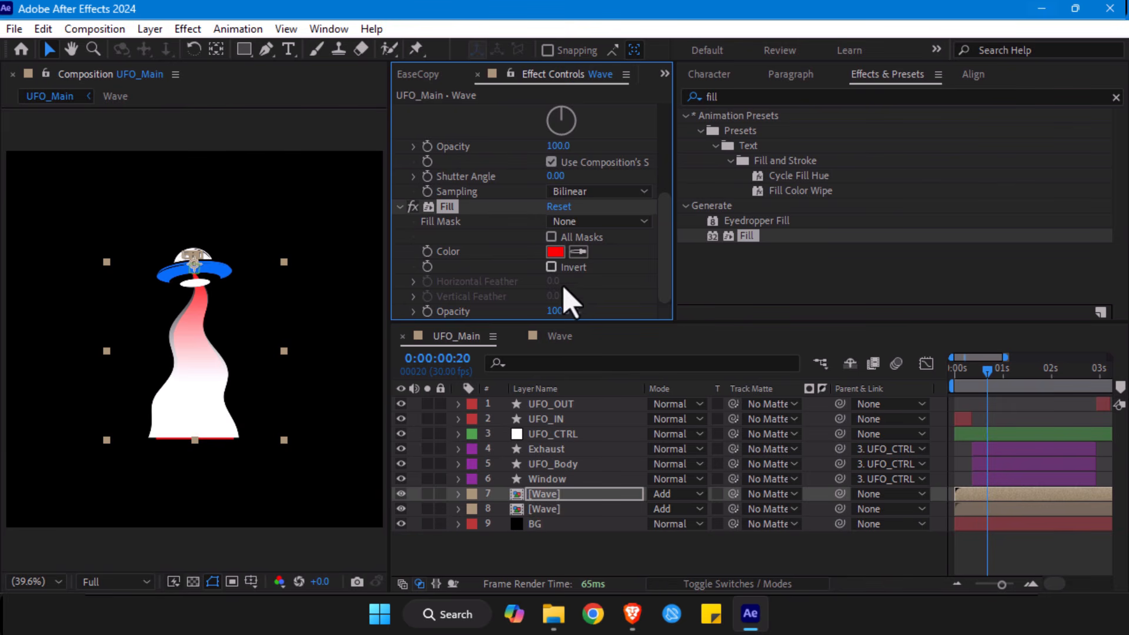
drag(526, 311, 502, 312)
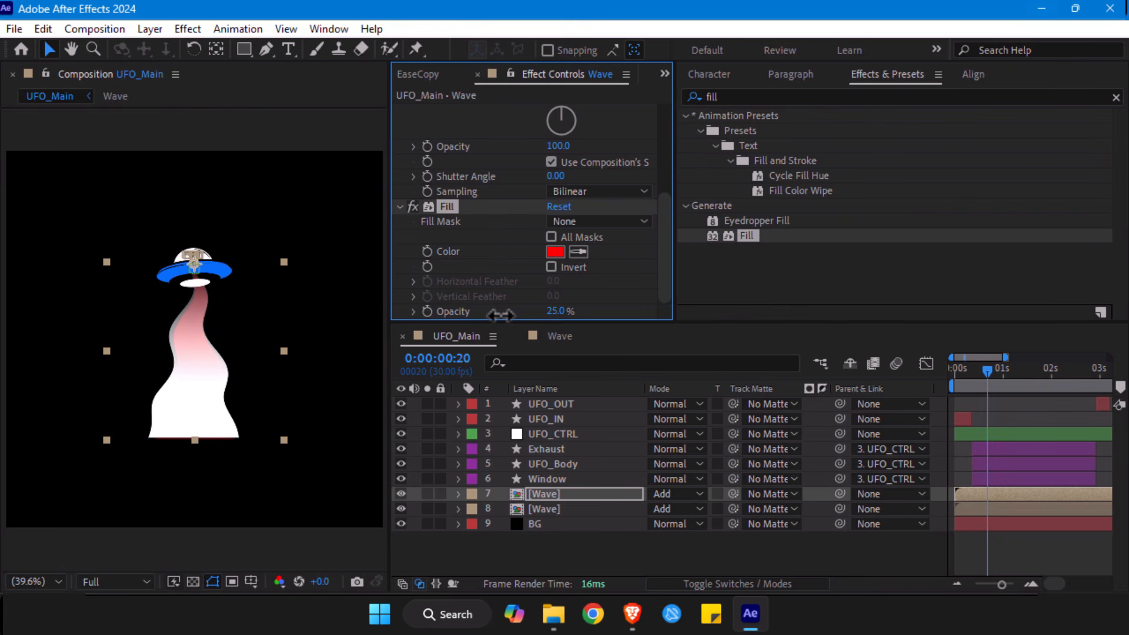
- Try sampling the UFO body's blue as the Fill color, and undo it
click(578, 252)
click(223, 270)
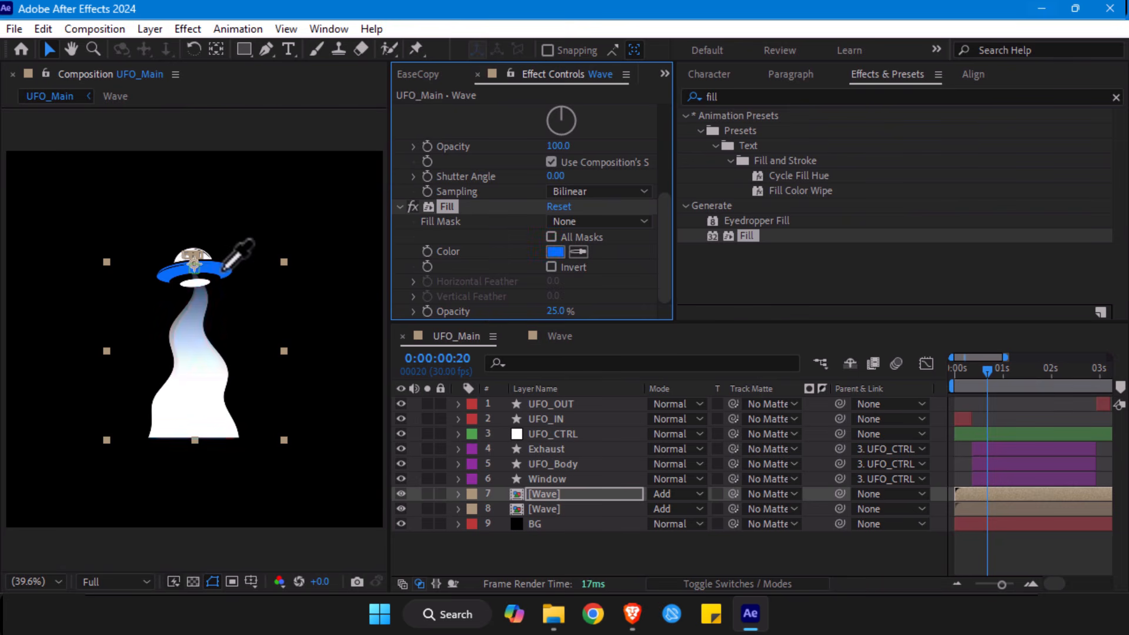
key(ctrl+z)
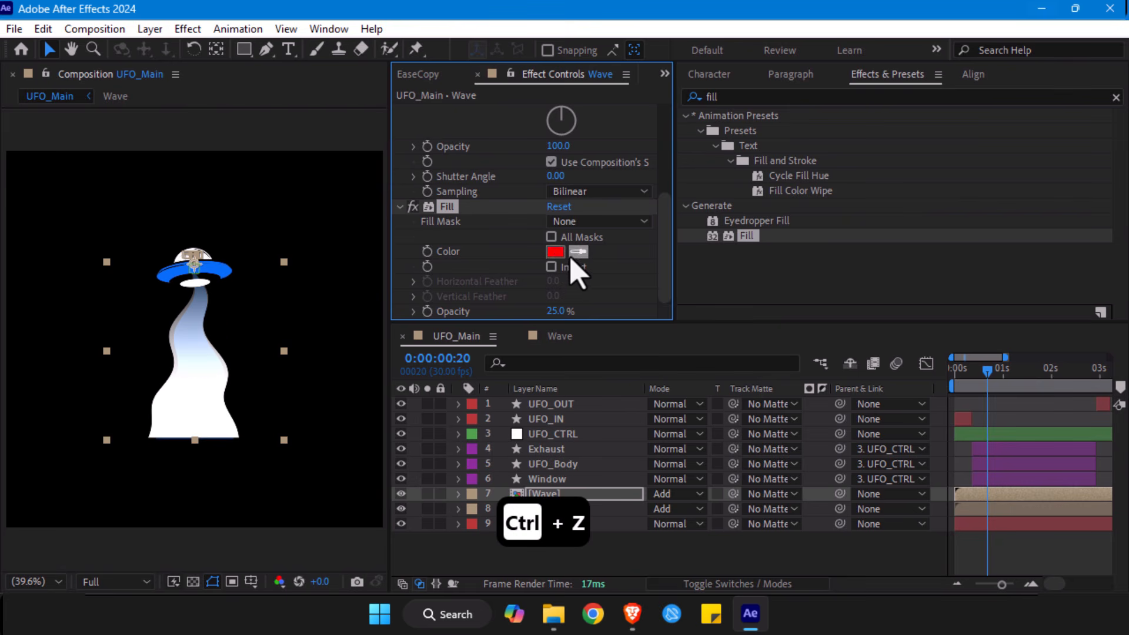
- Set the Wave layer's Fill color to light red FF7575 and accept it
click(555, 252)
mouse_move(453, 133)
mouse_down()
mouse_move(441, 129)
mouse_move(456, 132)
mouse_up()
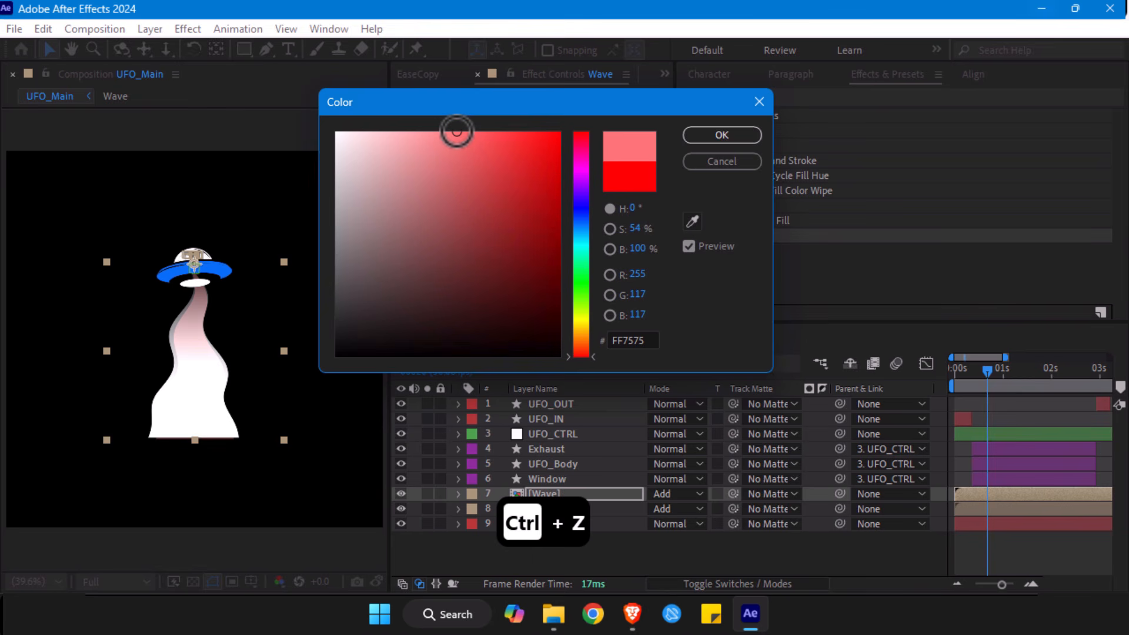
click(718, 136)
- Move the Wave layer with the Fill effect below the other Wave layer and return the playhead to 0:00:00:00
drag(549, 495, 552, 516)
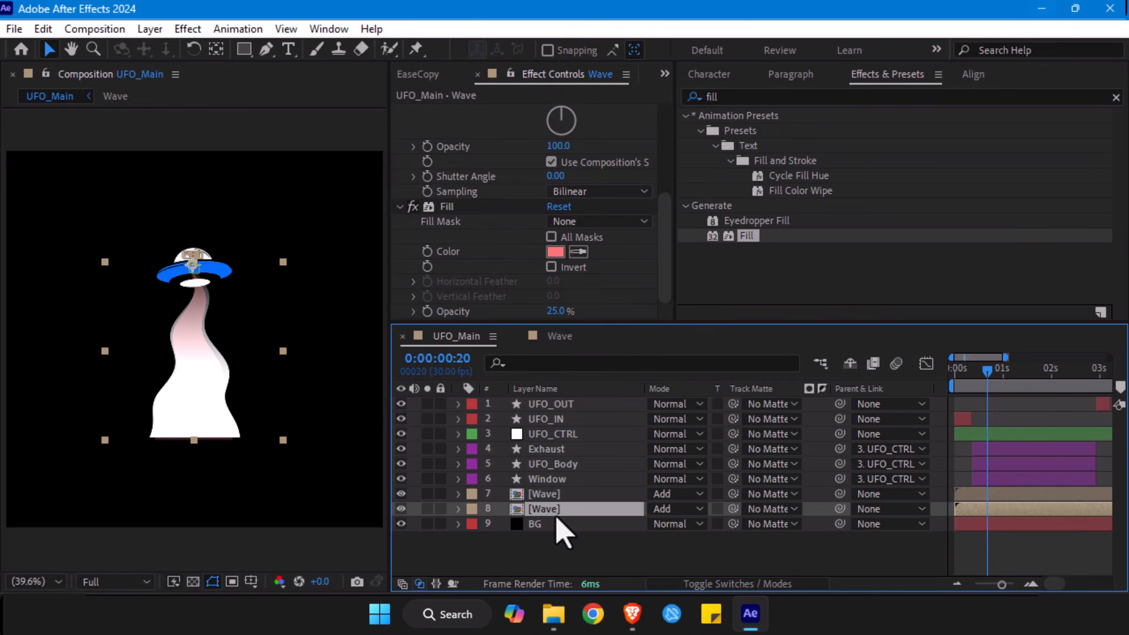
drag(991, 378, 958, 374)
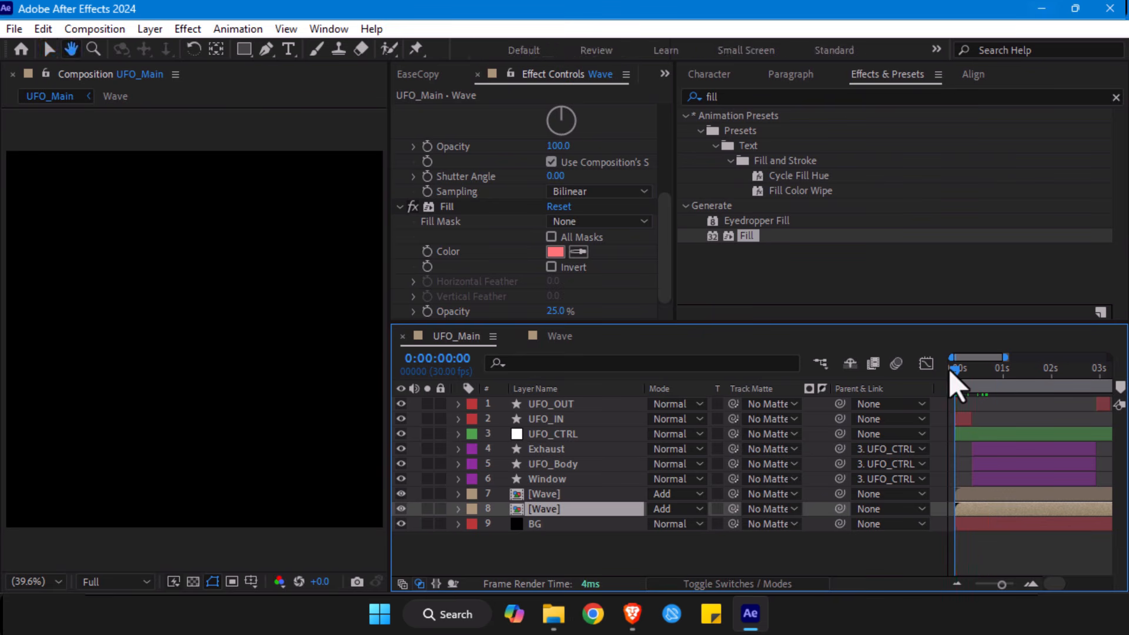
- Preview the UFO and beam animation from the start, and save the project
key(space)
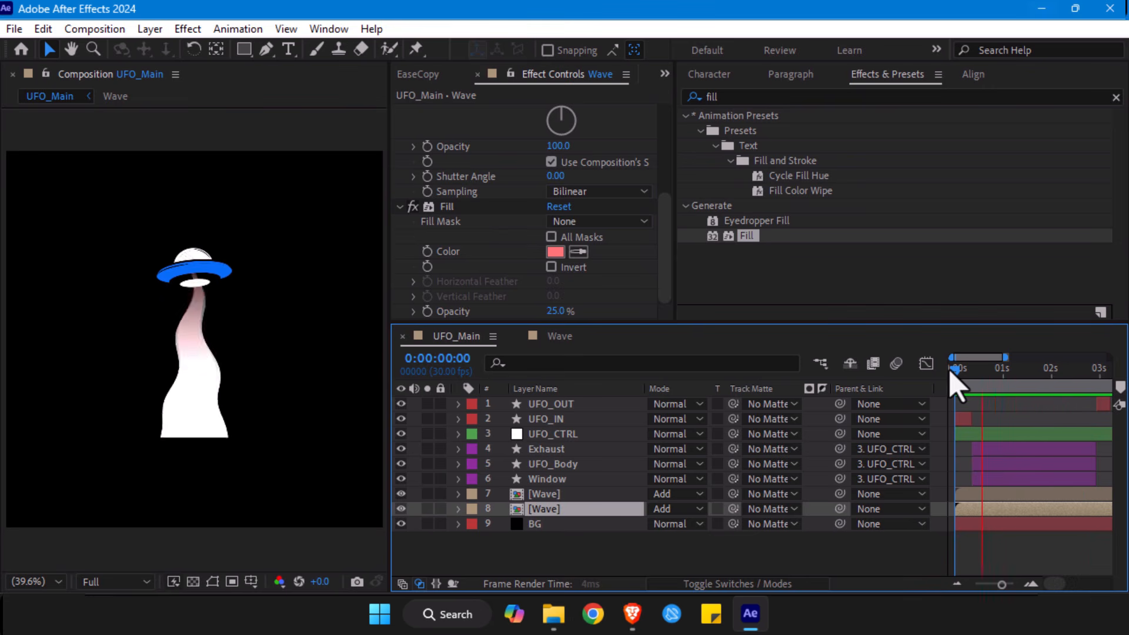
key(space)
key(ctrl+s)
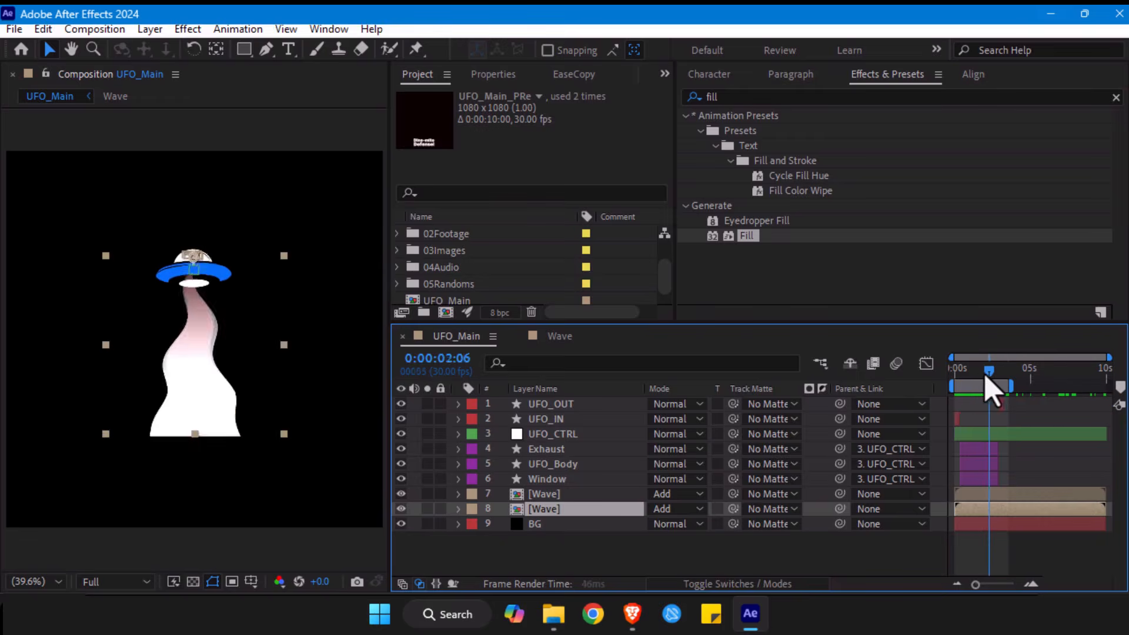
- Move the playhead to 0:00:00:24 and lock the BG, both Wave, Window, UFO_Body and Exhaust layers
drag(985, 374, 967, 377)
click(567, 558)
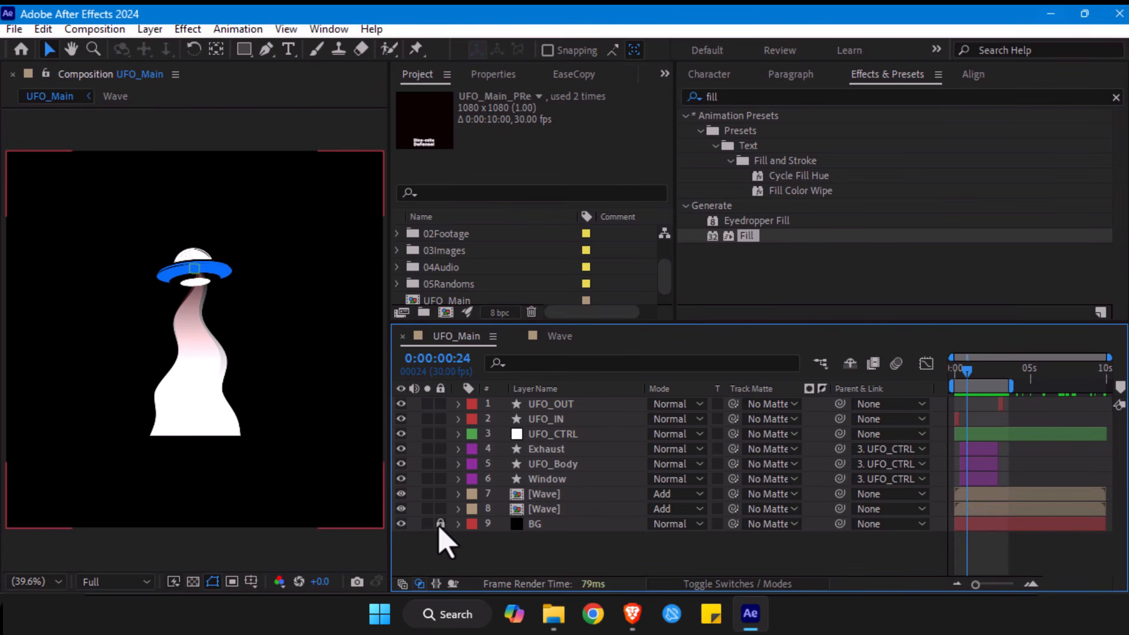
click(439, 508)
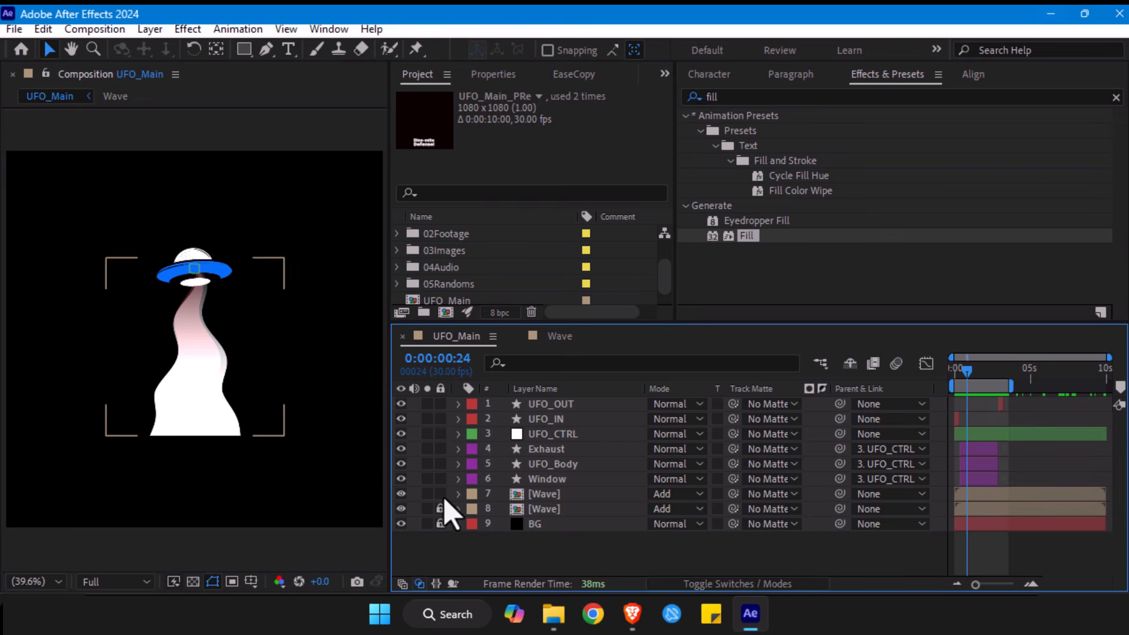
click(547, 450)
shift+click(544, 477)
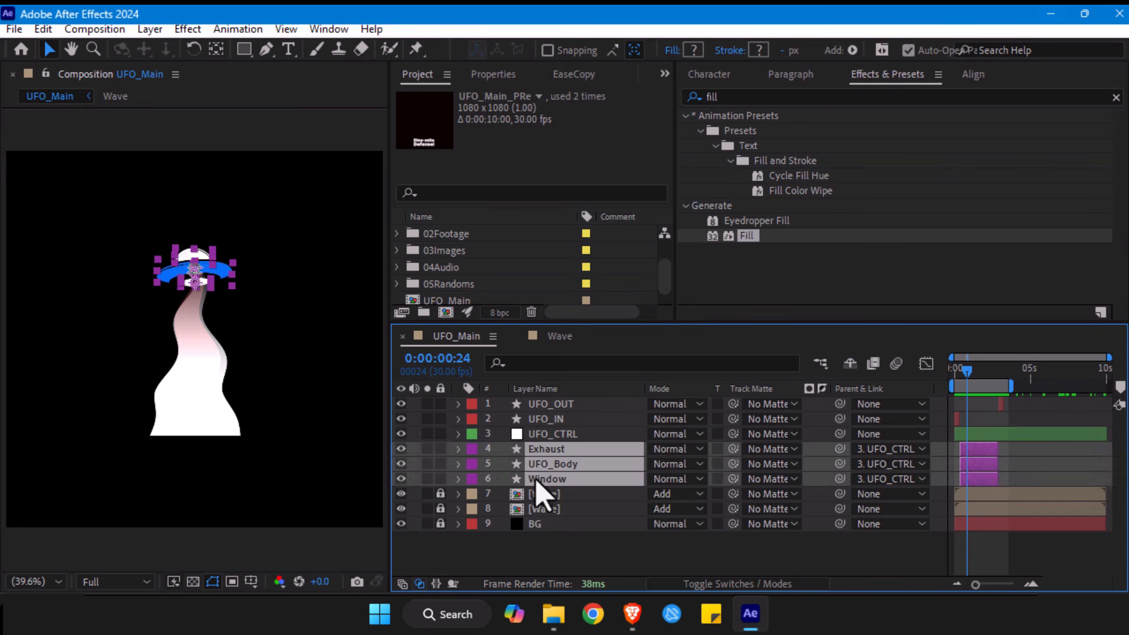
click(441, 479)
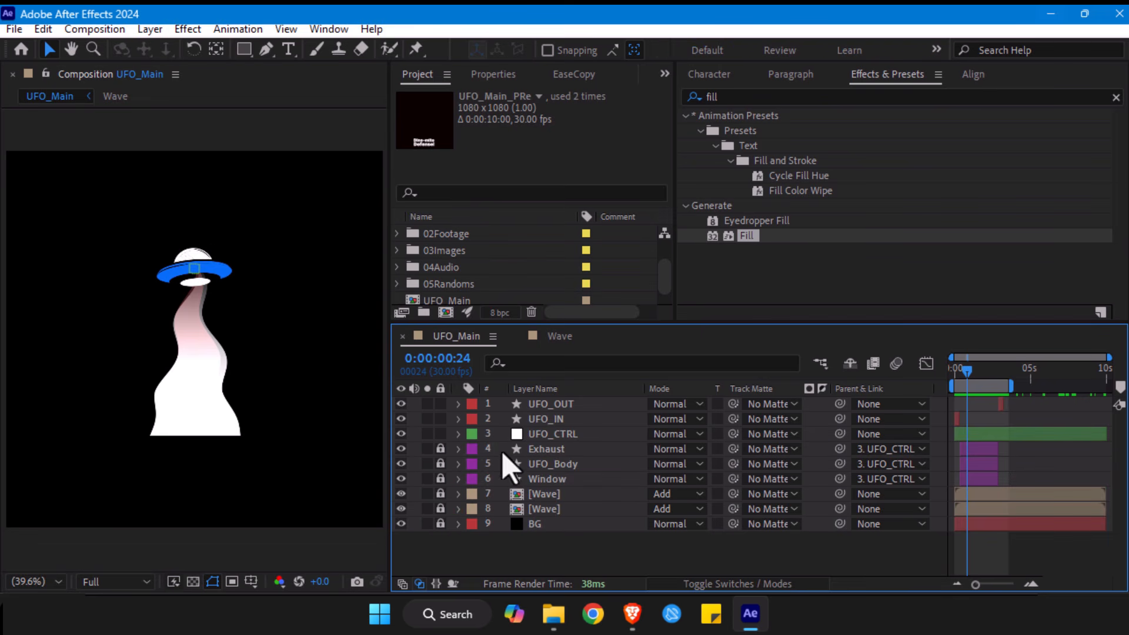
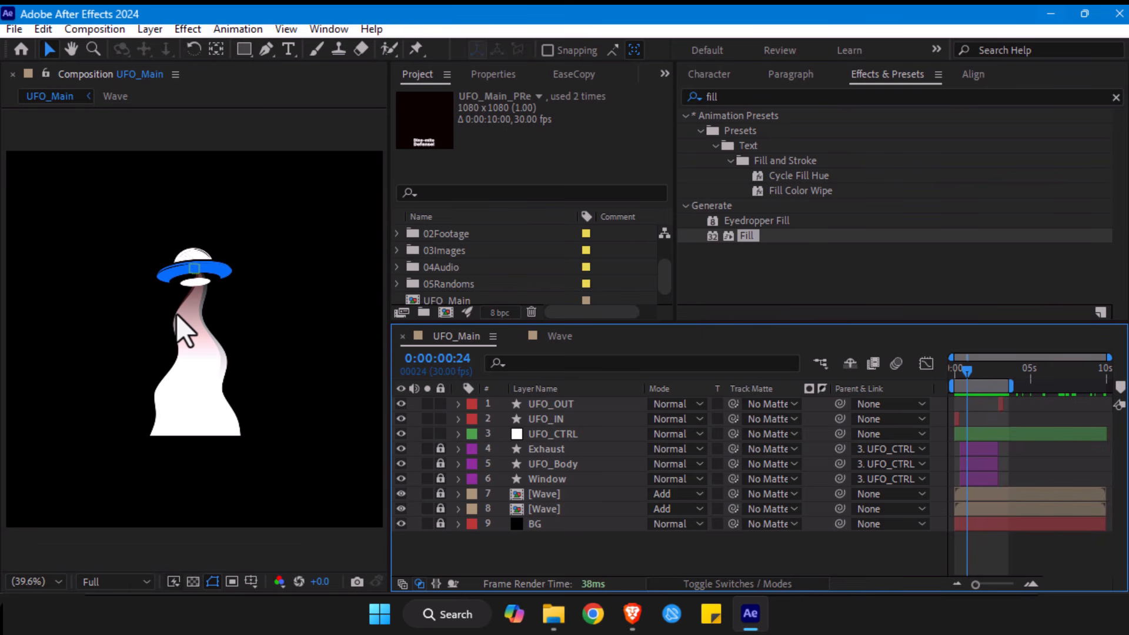
right_click(317, 463)
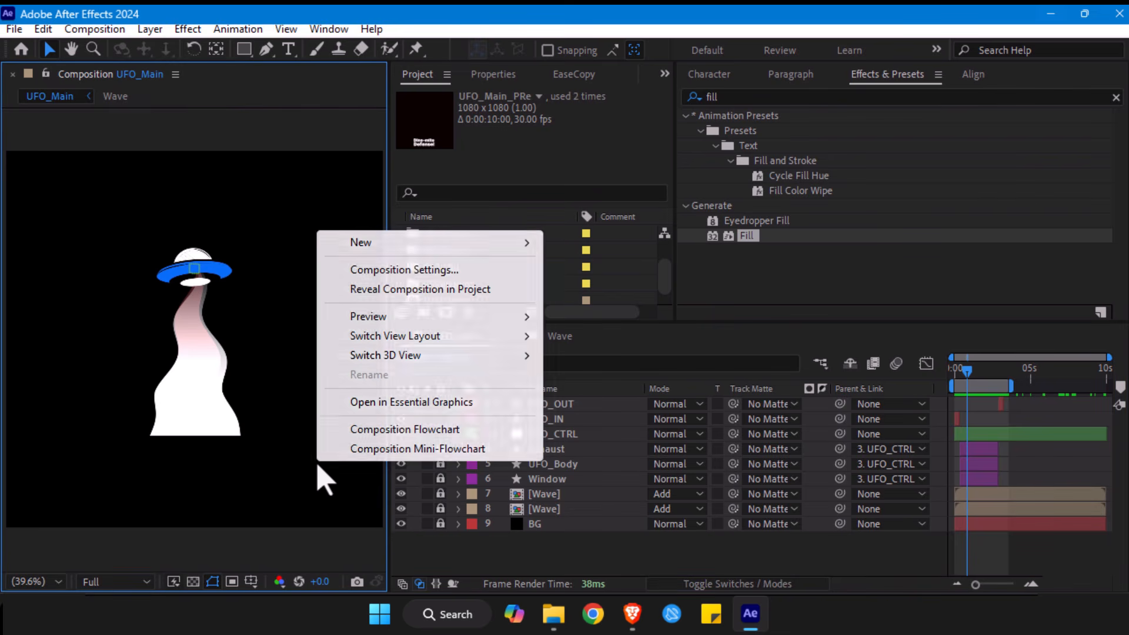
mouse_move(407, 242)
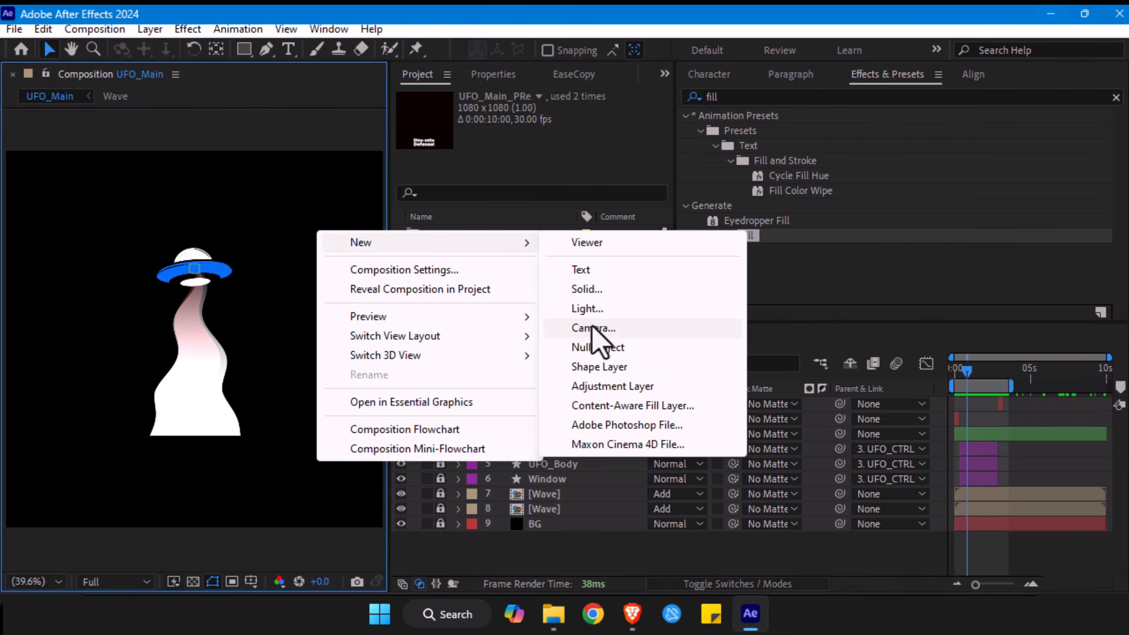
click(228, 530)
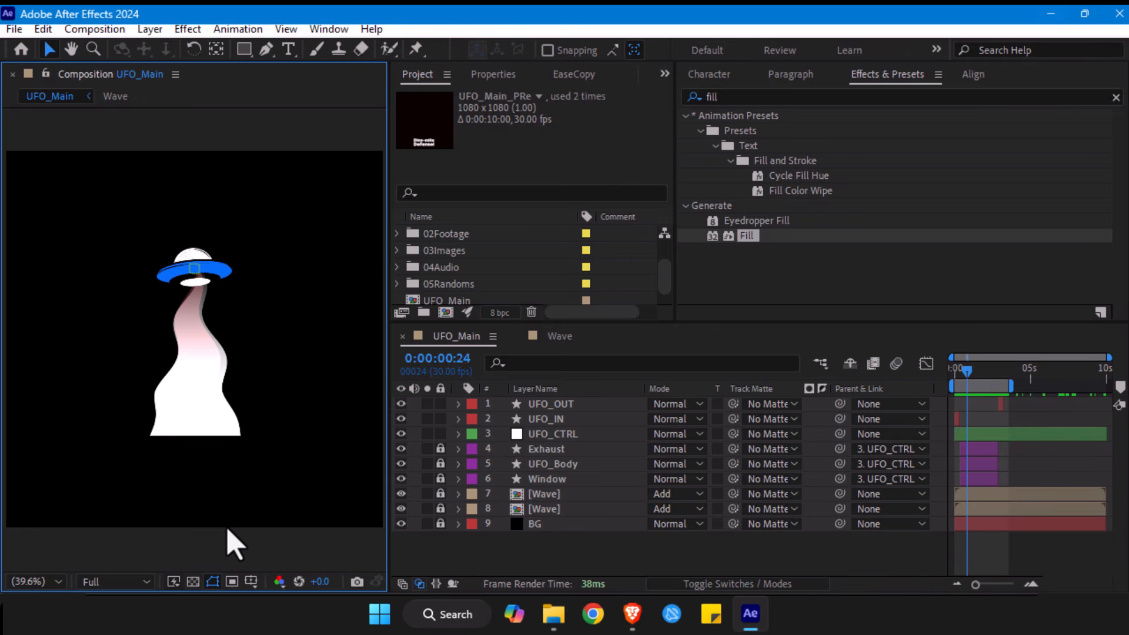
- Create a black 1080 x 1080 px solid named Ground and hide its layer
key(ctrl+y)
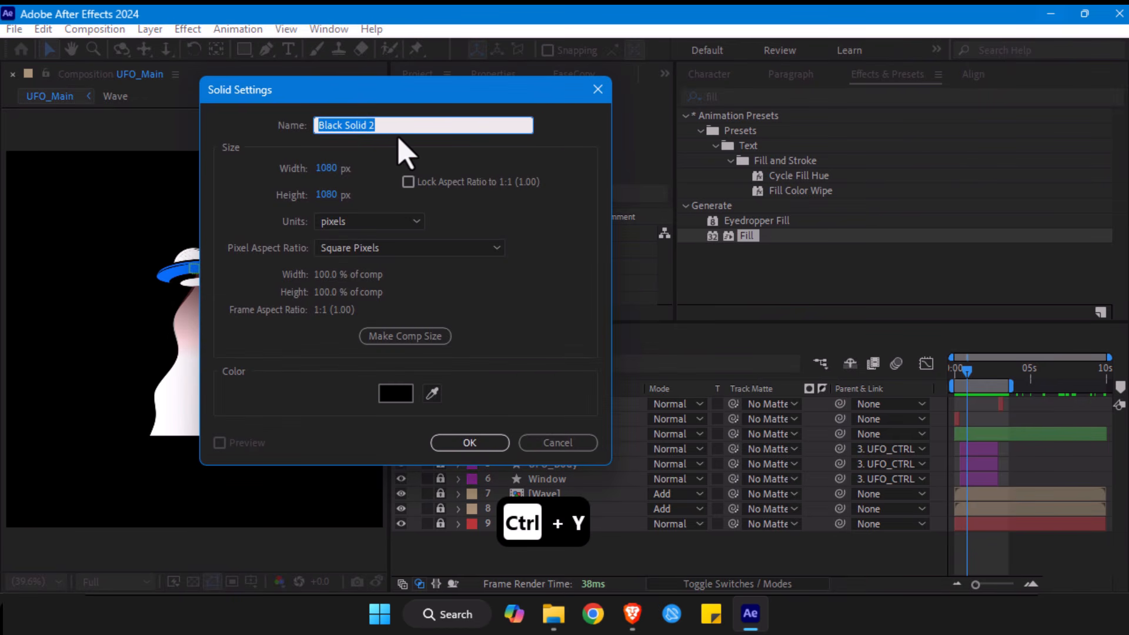
text(Ground)
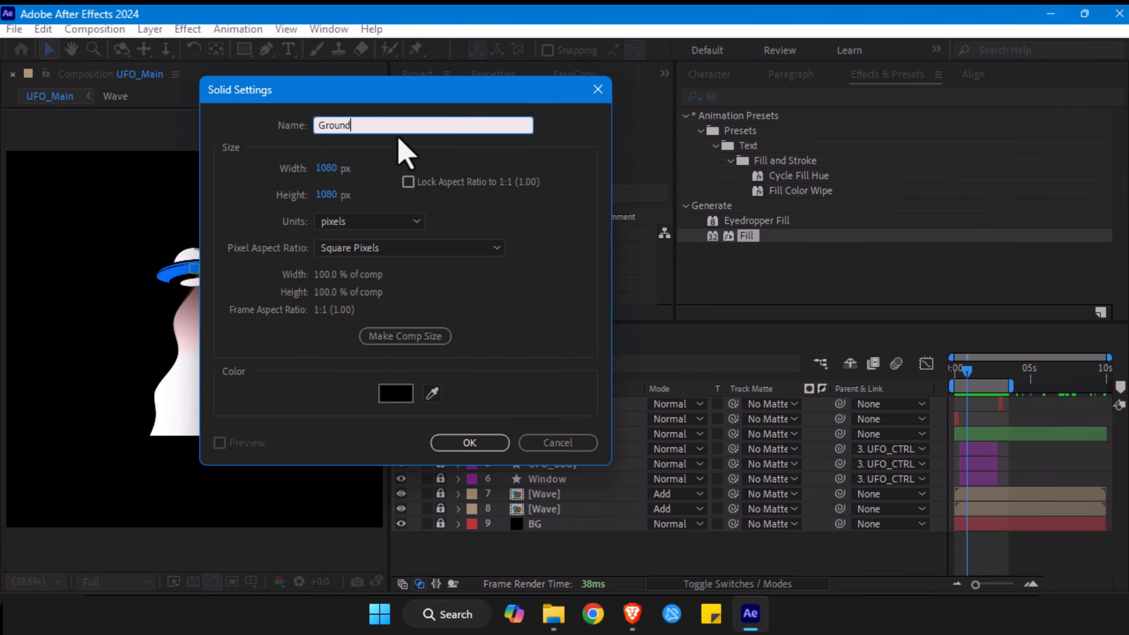
key(Return)
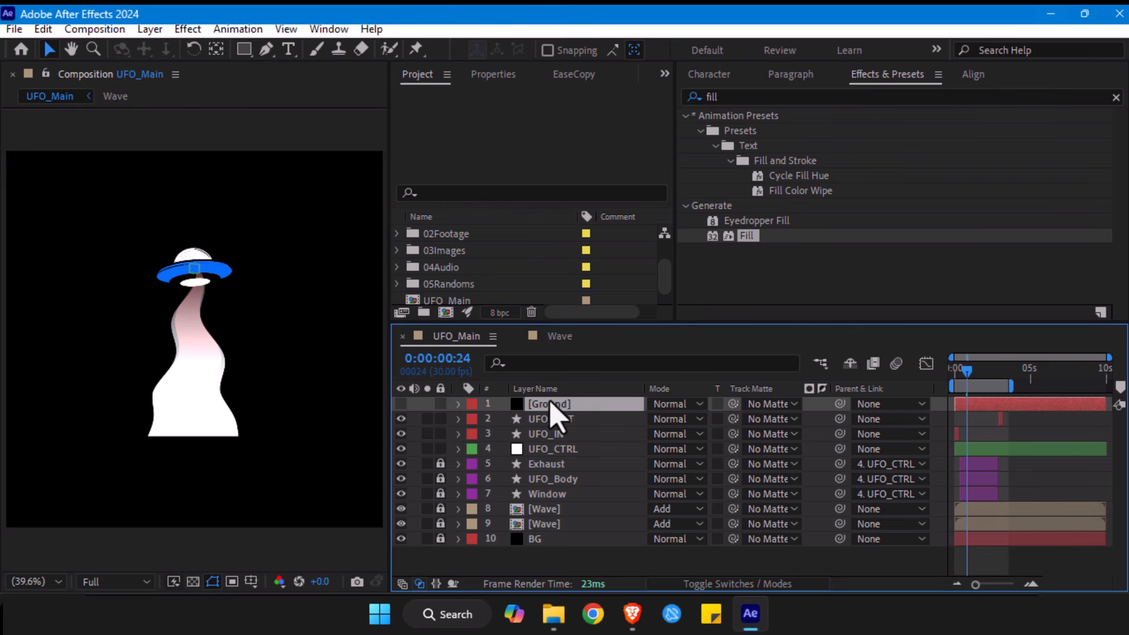
- Draw a closed mask on the Ground layer with the Pen tool, its jagged upper edge crossing the base of the beam
click(267, 50)
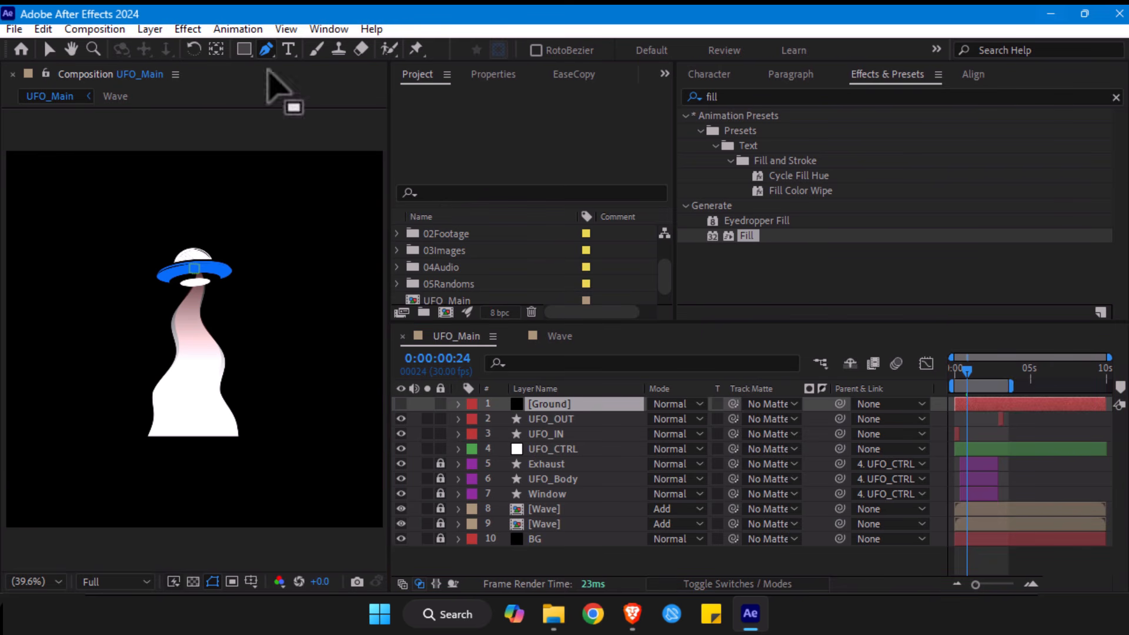
click(94, 443)
click(111, 432)
click(127, 445)
click(137, 423)
click(149, 427)
click(159, 438)
click(182, 429)
click(199, 424)
click(208, 432)
click(214, 443)
click(229, 431)
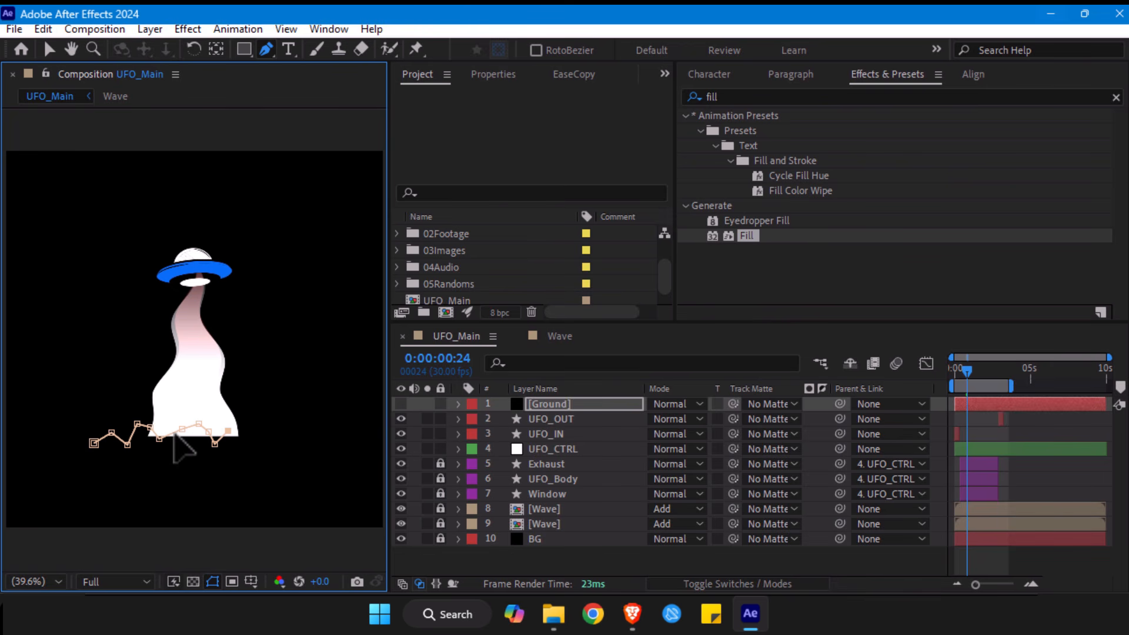
click(241, 422)
click(249, 434)
click(269, 443)
click(260, 461)
click(201, 476)
click(120, 482)
click(27, 482)
click(57, 450)
click(94, 442)
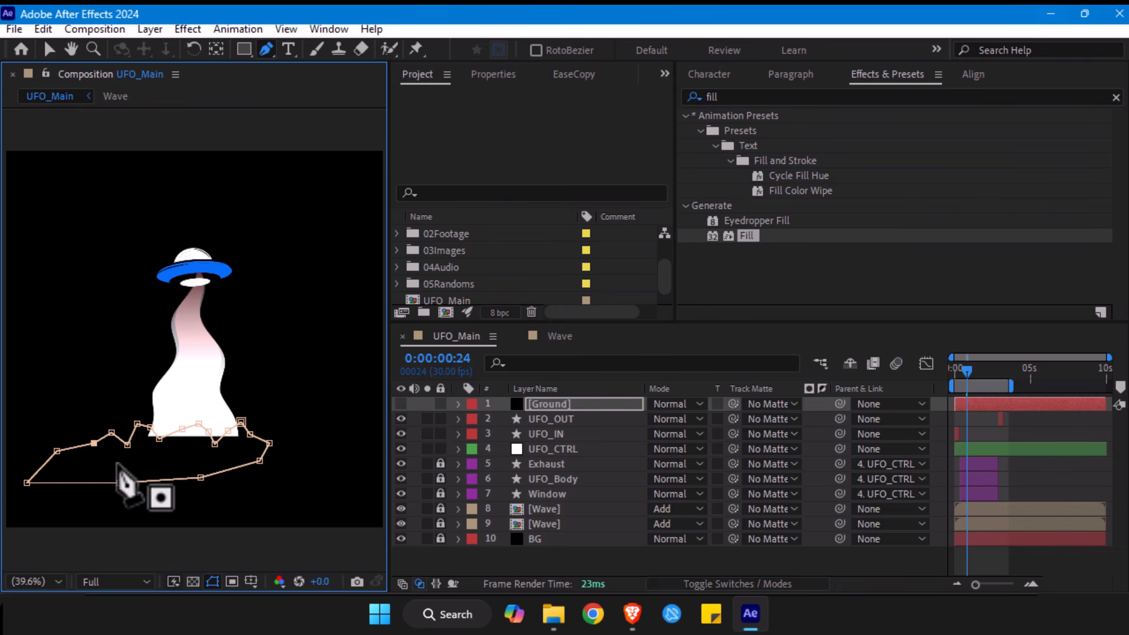
- Show the Ground layer and reposition the mask's points to form a more even zigzag across the beam's base
drag(27, 482, 90, 481)
click(400, 403)
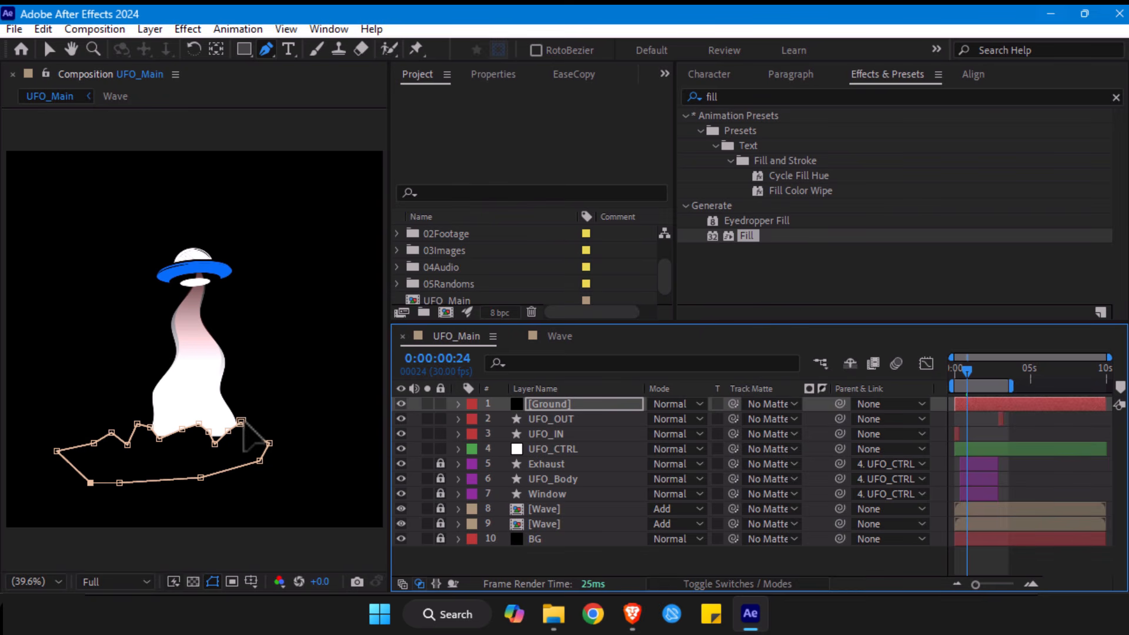
key(h)
scroll(197, 458, up, 4)
drag(197, 462, 206, 253)
key(v)
drag(139, 389, 90, 383)
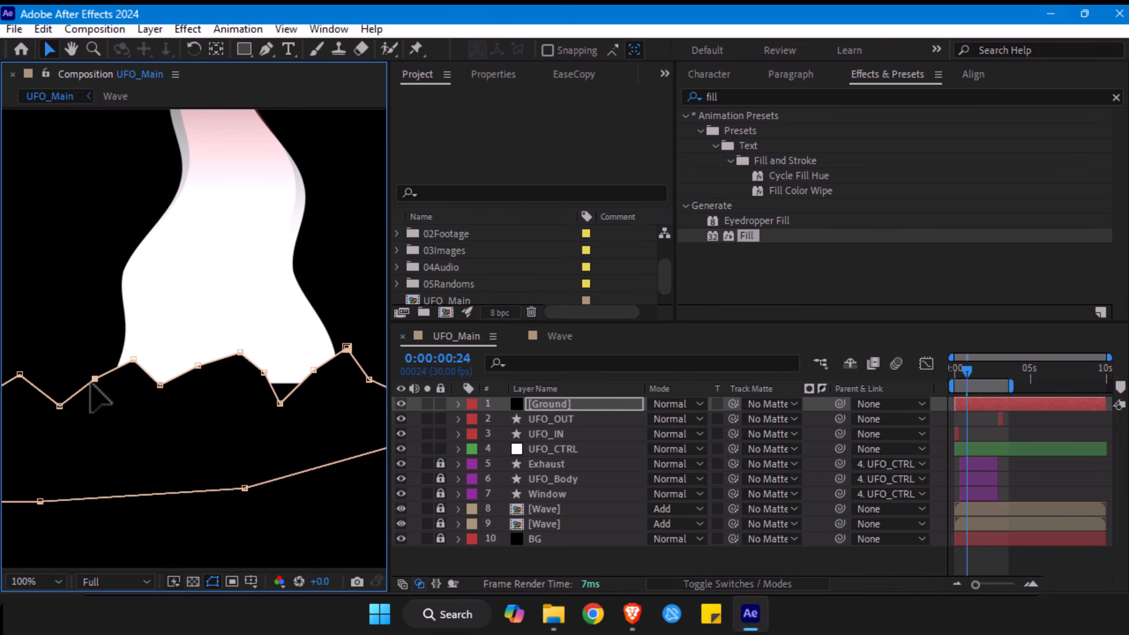
drag(197, 365, 282, 378)
drag(352, 348, 347, 335)
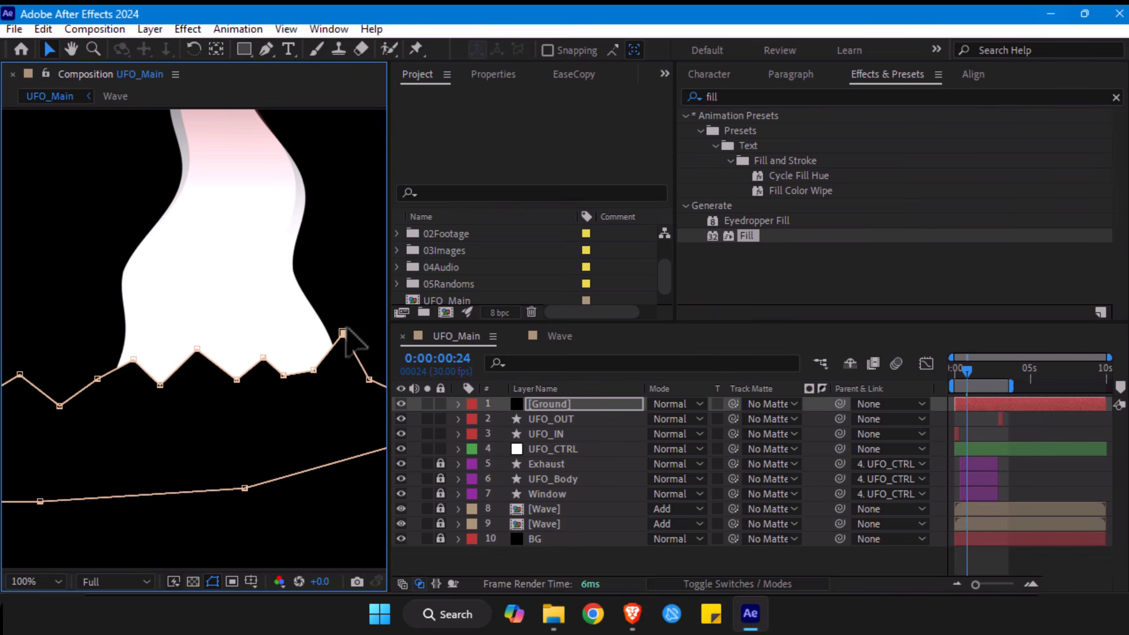
- Apply the Roughen Edges effect to the Ground layer
click(557, 405)
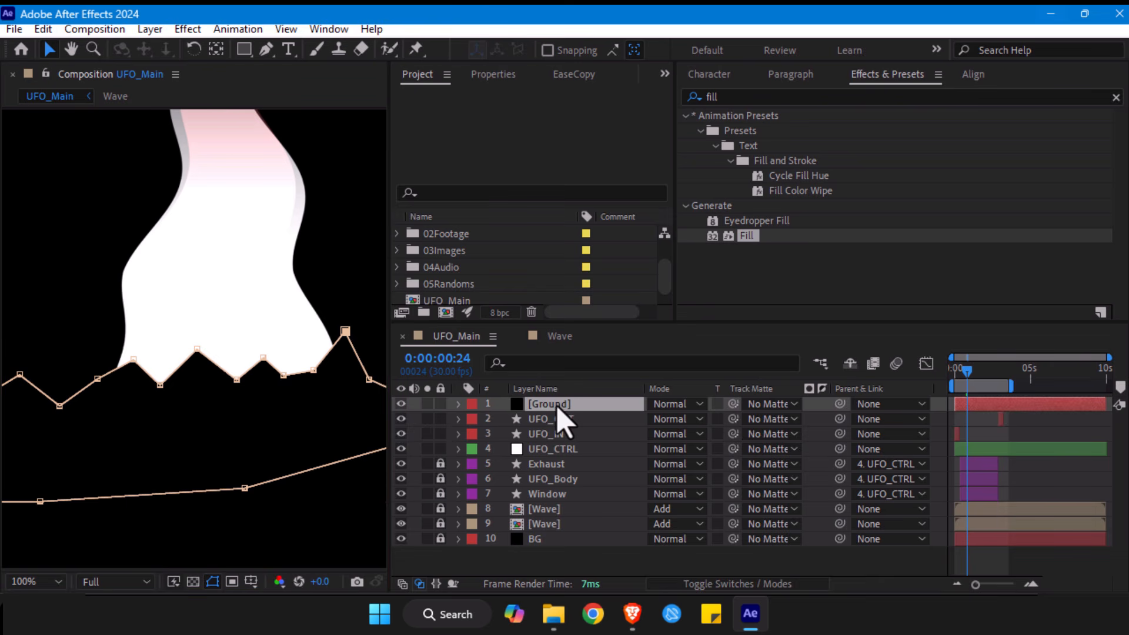
click(736, 94)
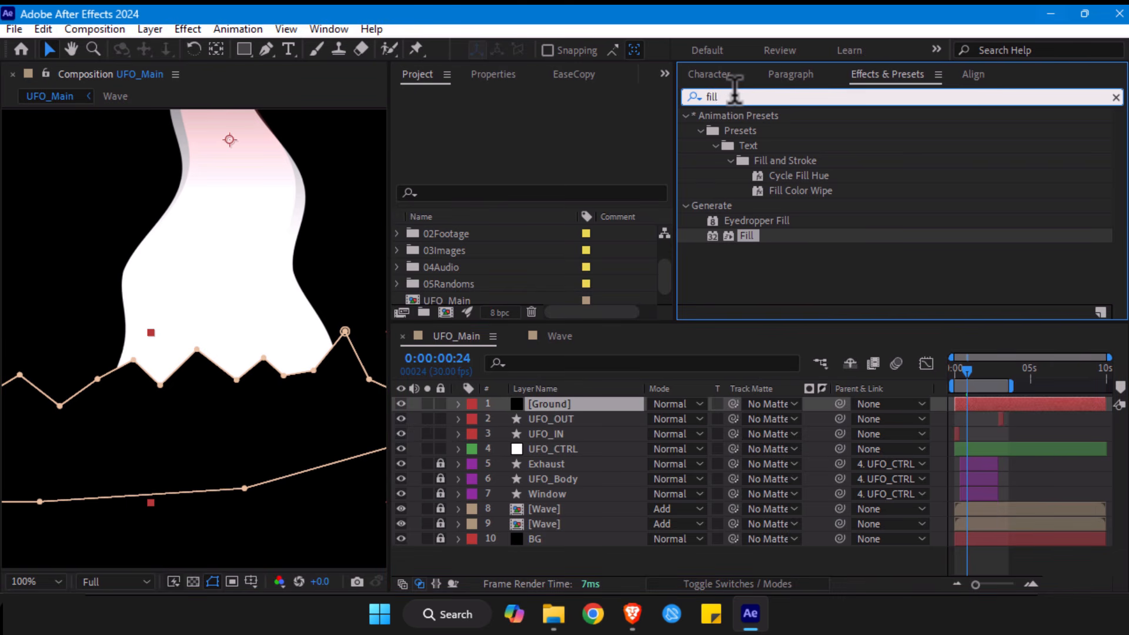
key(ctrl+a)
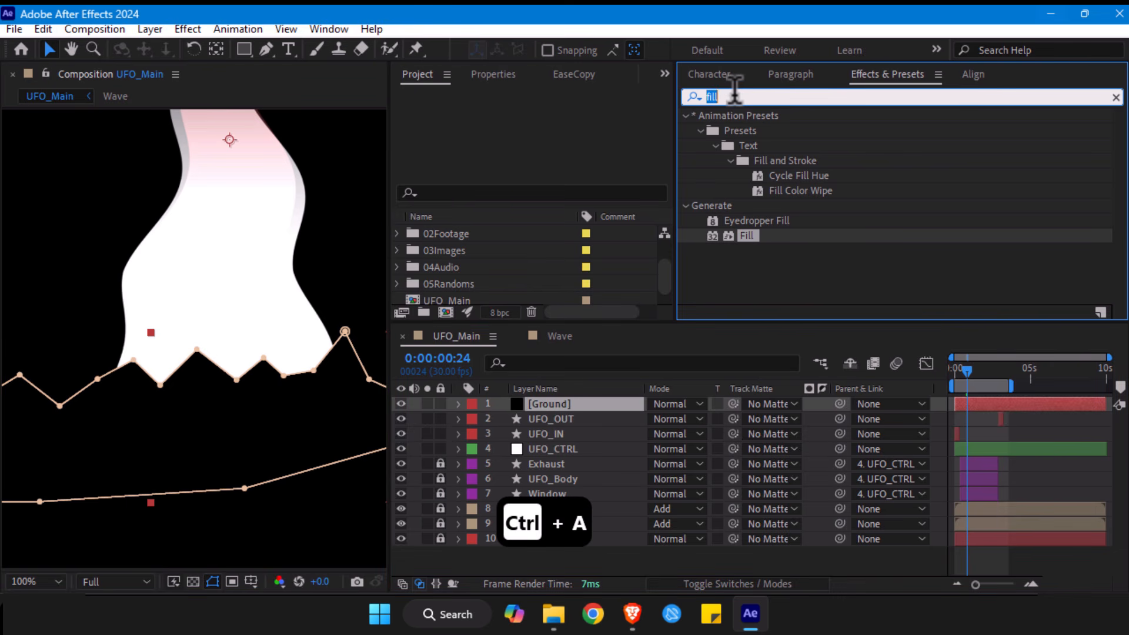
text(rough)
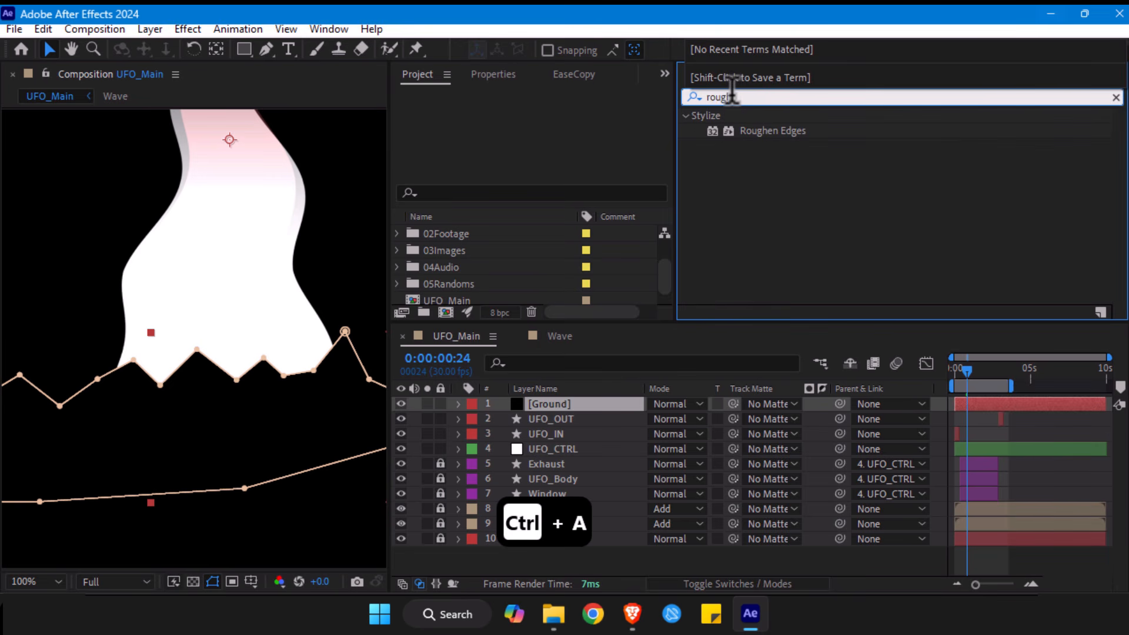
drag(765, 133, 551, 406)
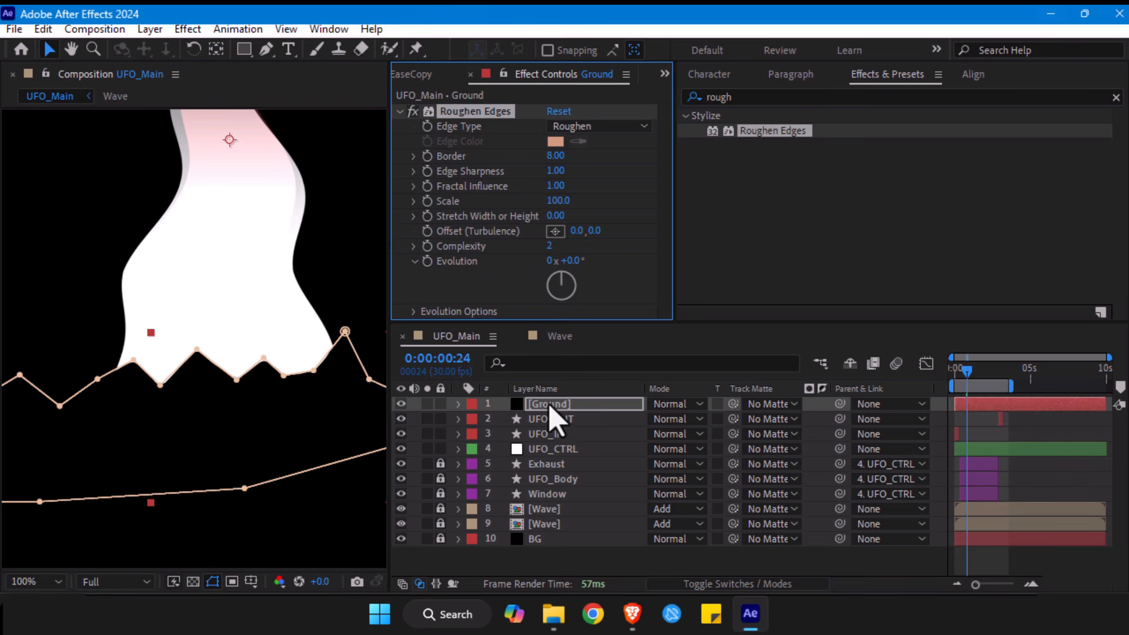
- Set the Ground layer's Roughen Edges to Border 21.60, Edge Sharpness 3.48 and Scale 120
drag(613, 153, 673, 158)
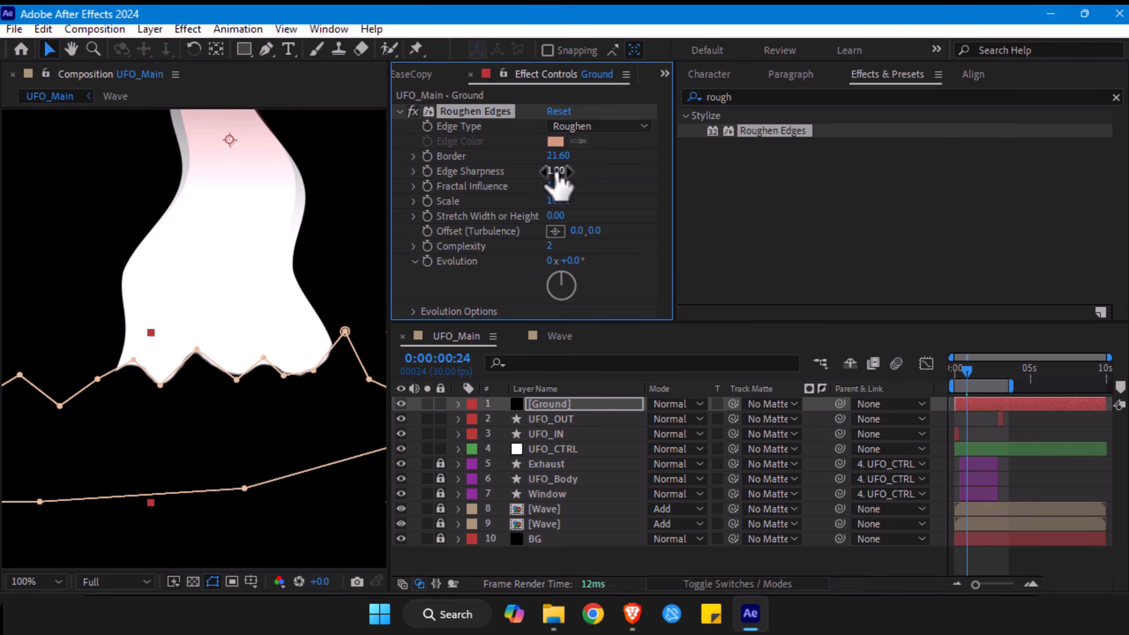
drag(632, 161, 536, 171)
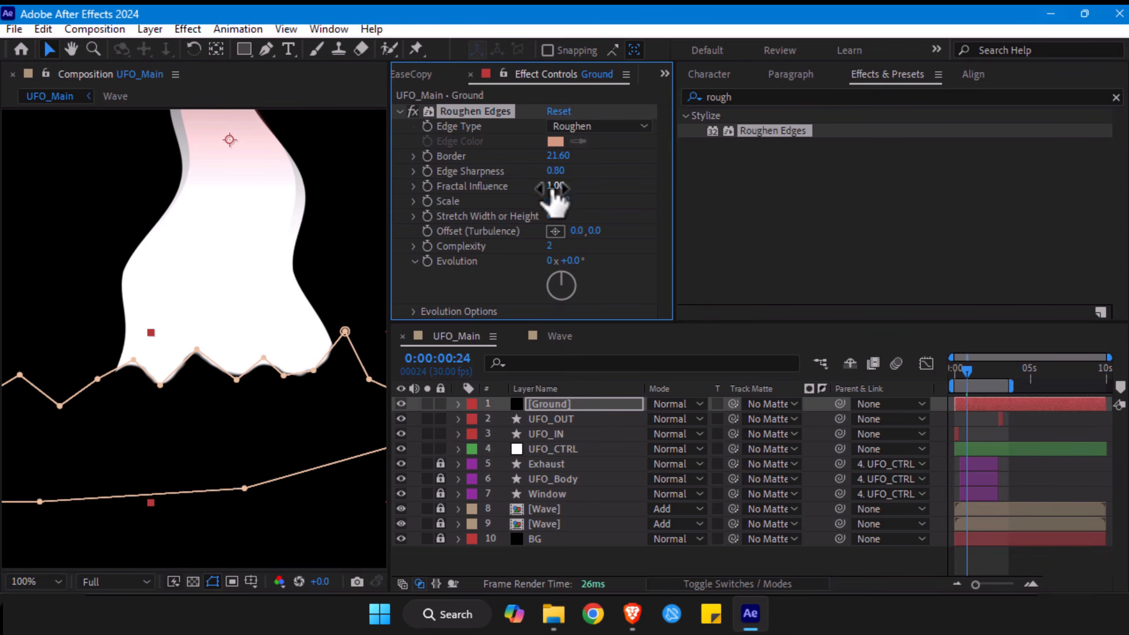
drag(556, 170, 649, 170)
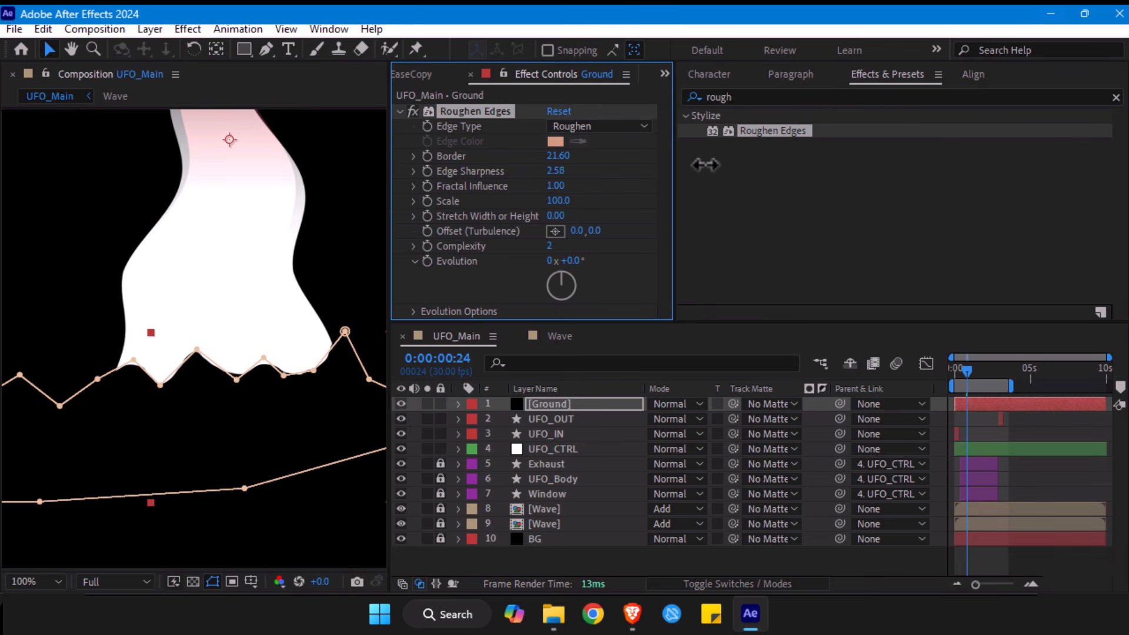
mouse_move(559, 201)
mouse_down()
mouse_move(588, 189)
mouse_move(556, 194)
mouse_move(571, 195)
mouse_up()
- Fine-tune the Ground mask's zigzag points along the base of the beam
click(156, 386)
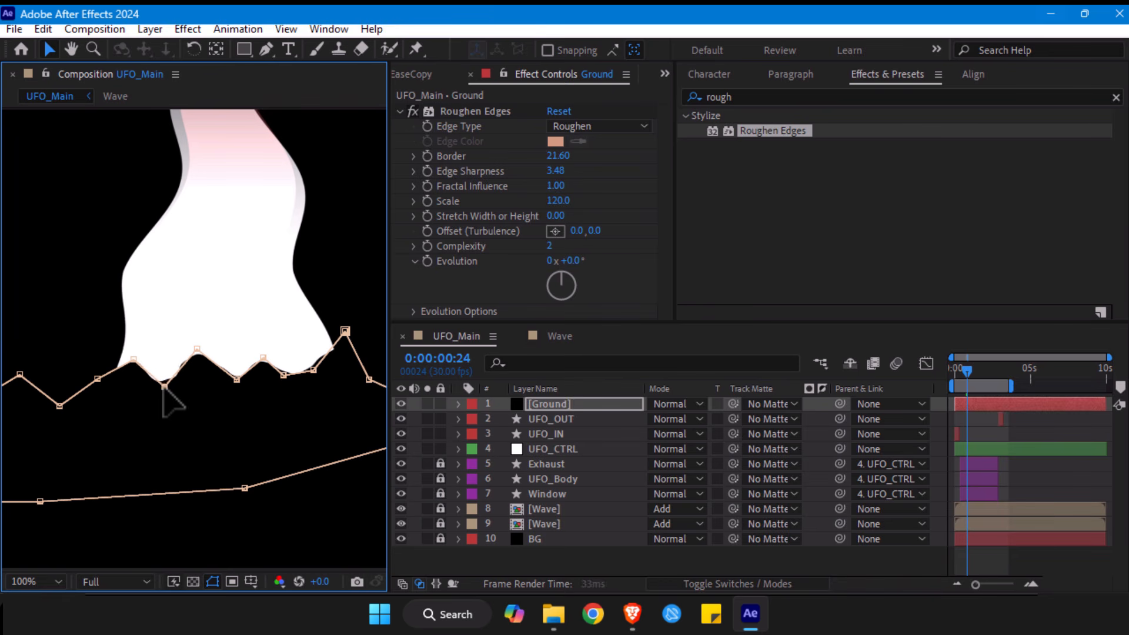
drag(263, 357, 312, 377)
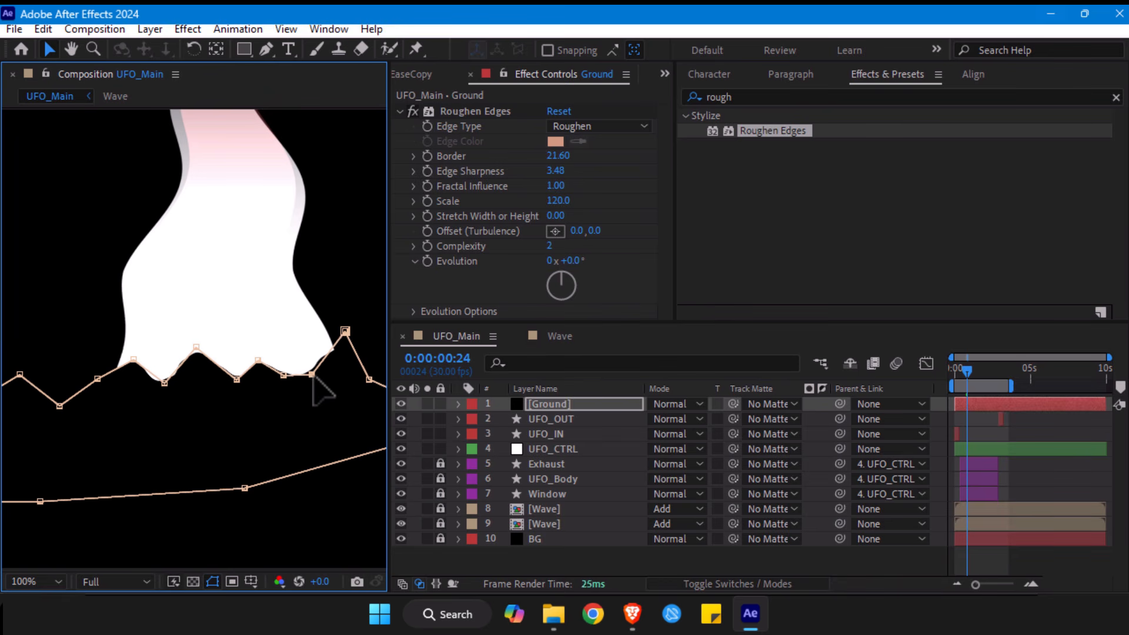
drag(345, 331, 332, 328)
drag(330, 327, 332, 322)
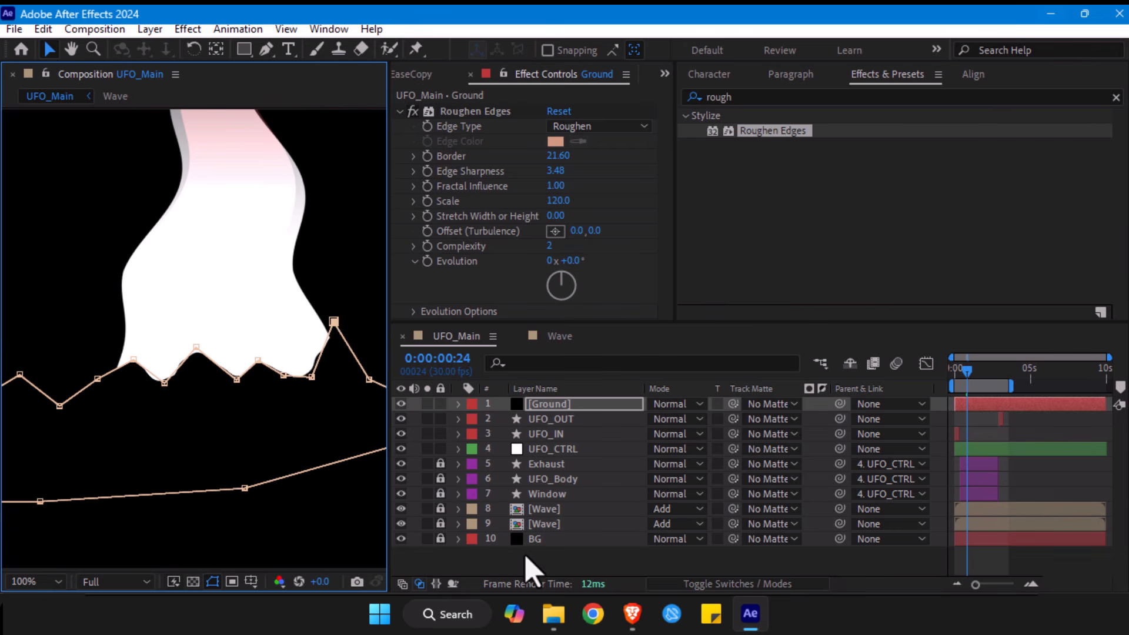
key(alt+slash)
click(499, 566)
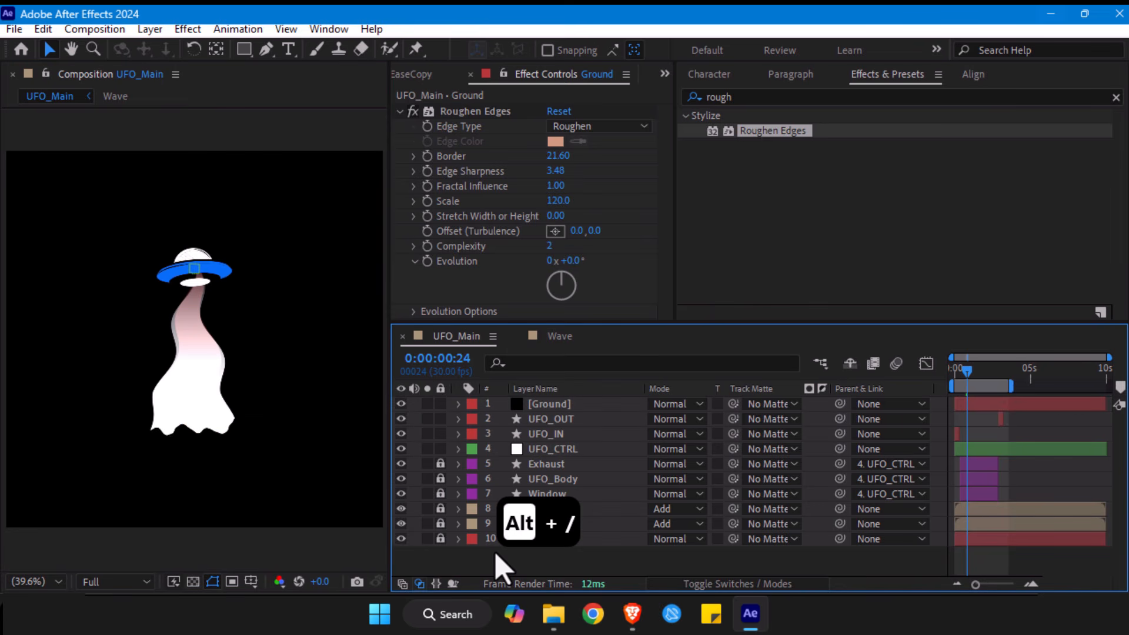
- Move the Ground mask's tall right-hand peak outward, clear of the beam's lower right corner
click(250, 437)
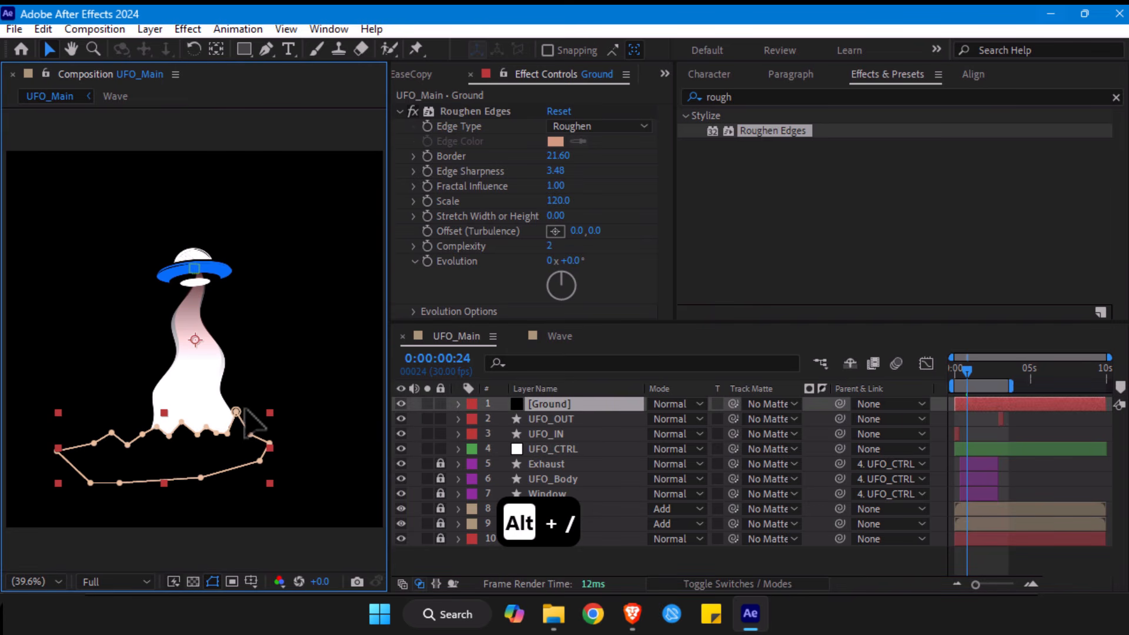
drag(247, 408, 267, 415)
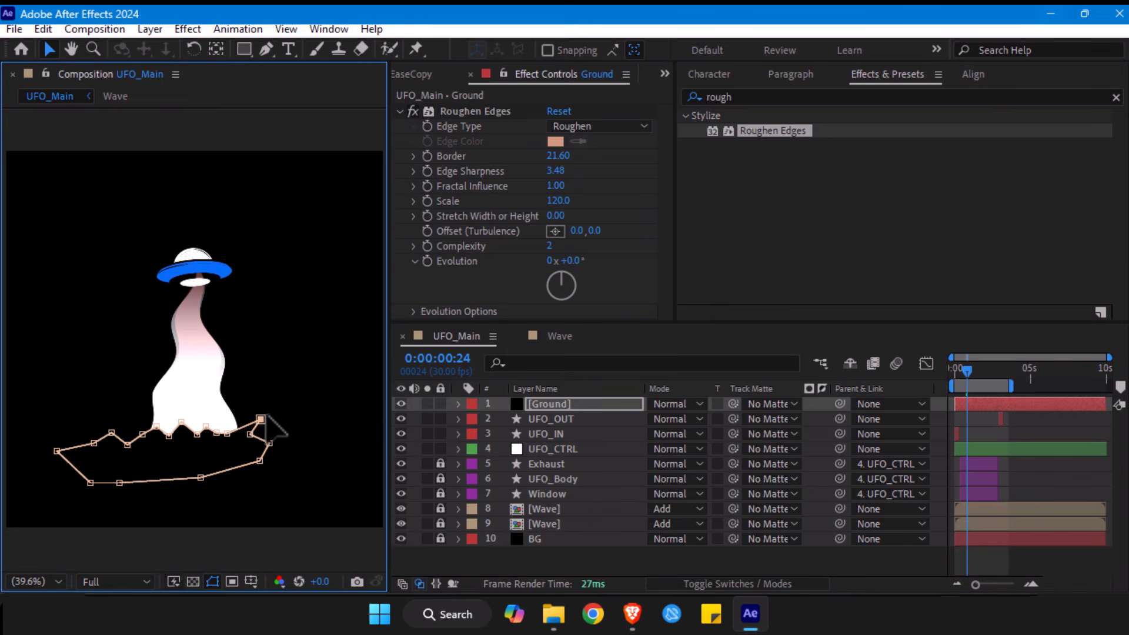
click(527, 559)
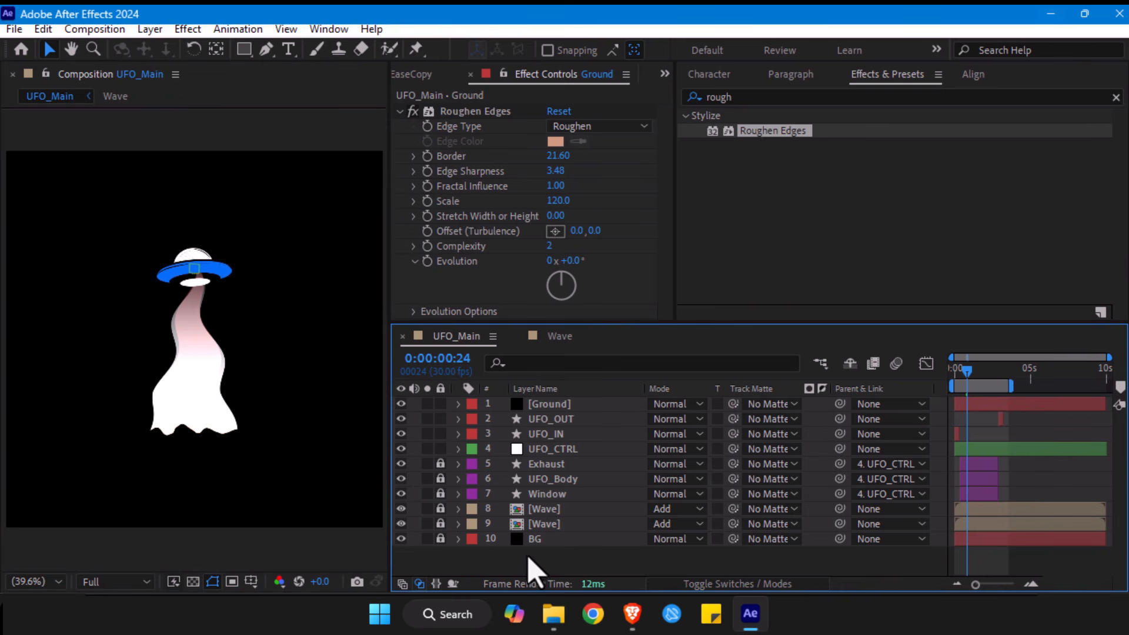
- Reveal the Ground layer's Scale property and select the layer
click(487, 121)
click(479, 110)
key(s)
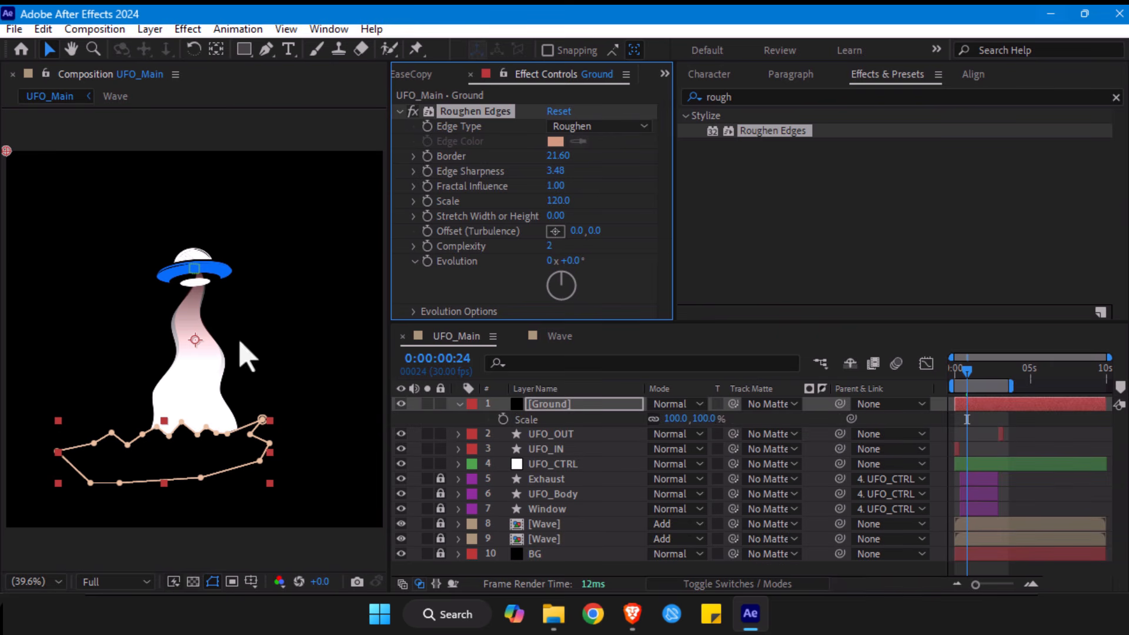
click(540, 404)
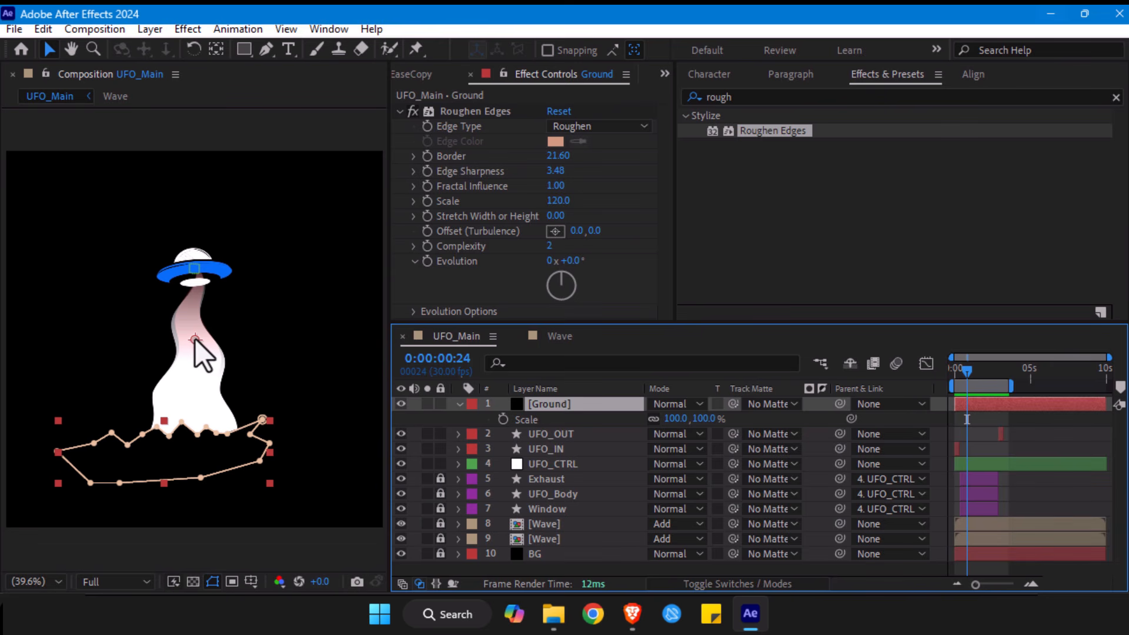
- Try to move the Ground layer's anchor point to the middle of the mask with the Pan Behind tool
key(y)
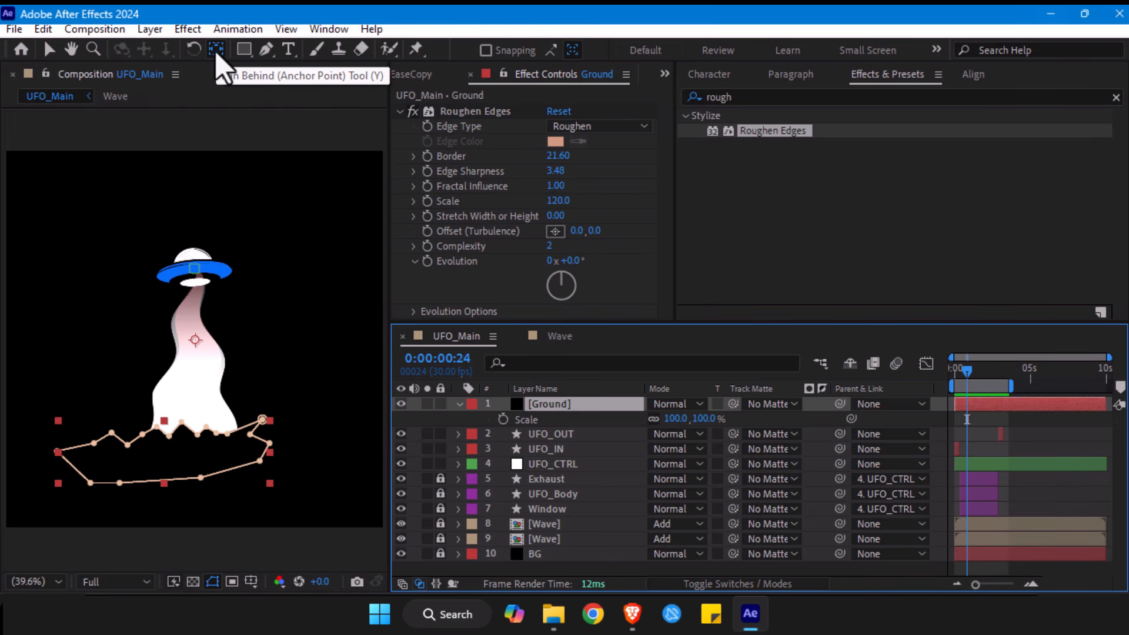
drag(200, 356, 169, 463)
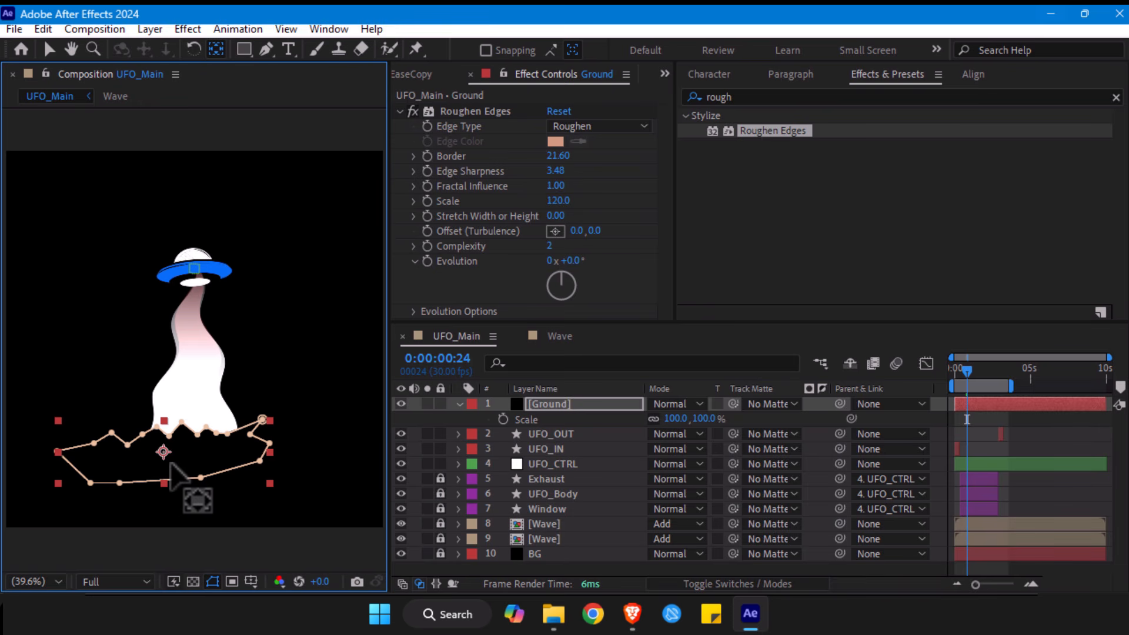
key(ctrl+z)
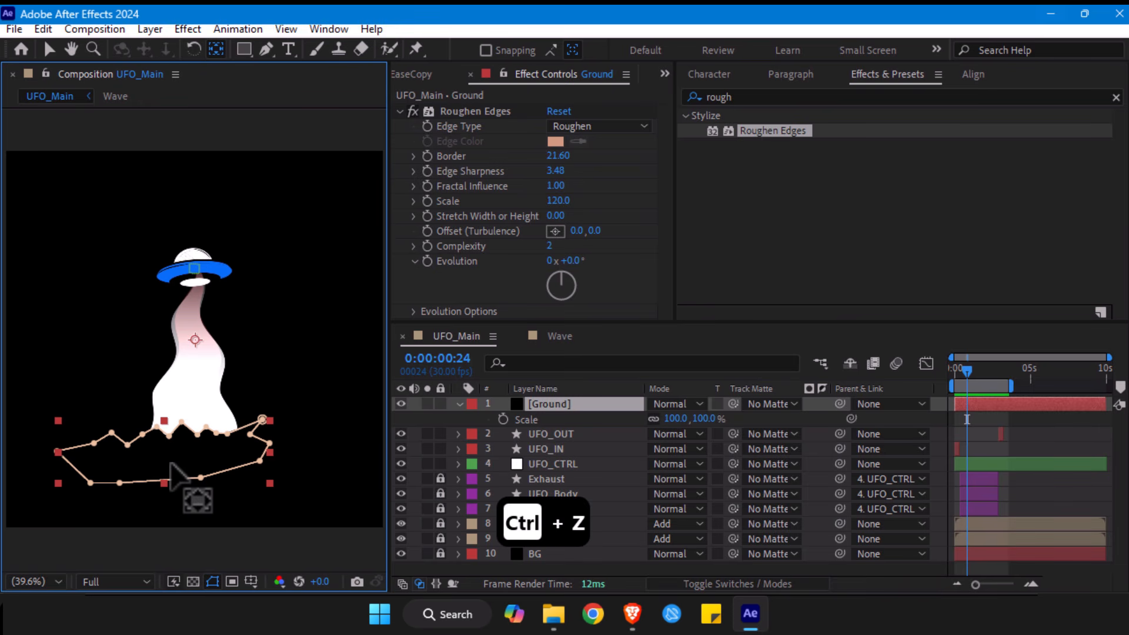
- Center the Ground layer's anchor point in its masked content and shift the layer slightly right beneath the beam
key(ctrl+alt+Home)
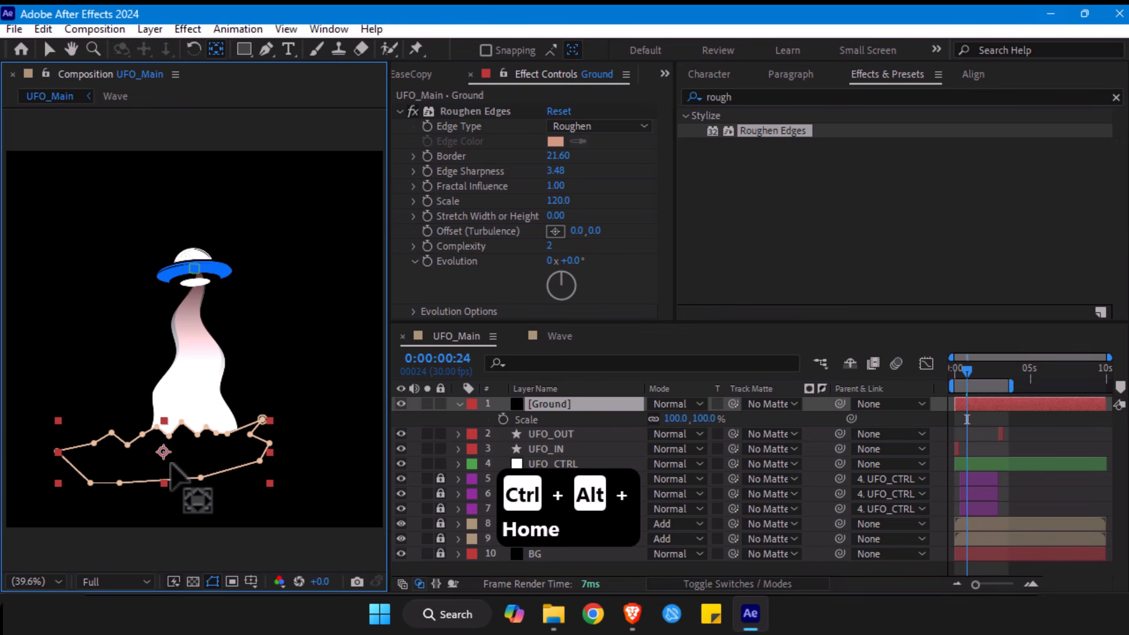
key(v)
mouse_move(194, 462)
mouse_down()
mouse_move(220, 464)
mouse_move(209, 459)
mouse_up()
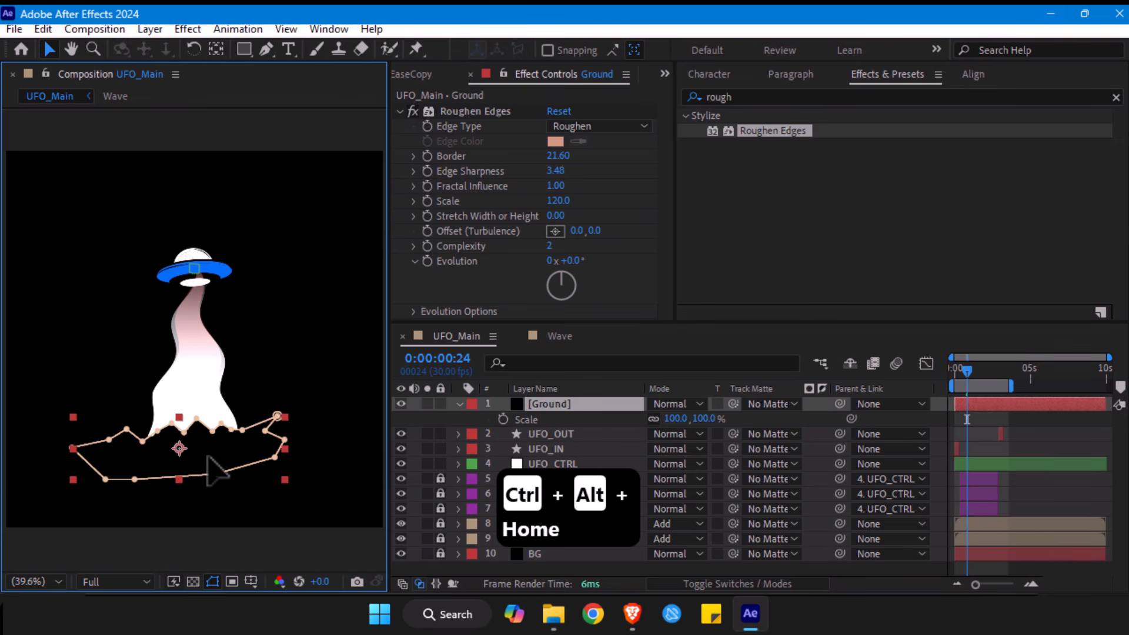
click(958, 441)
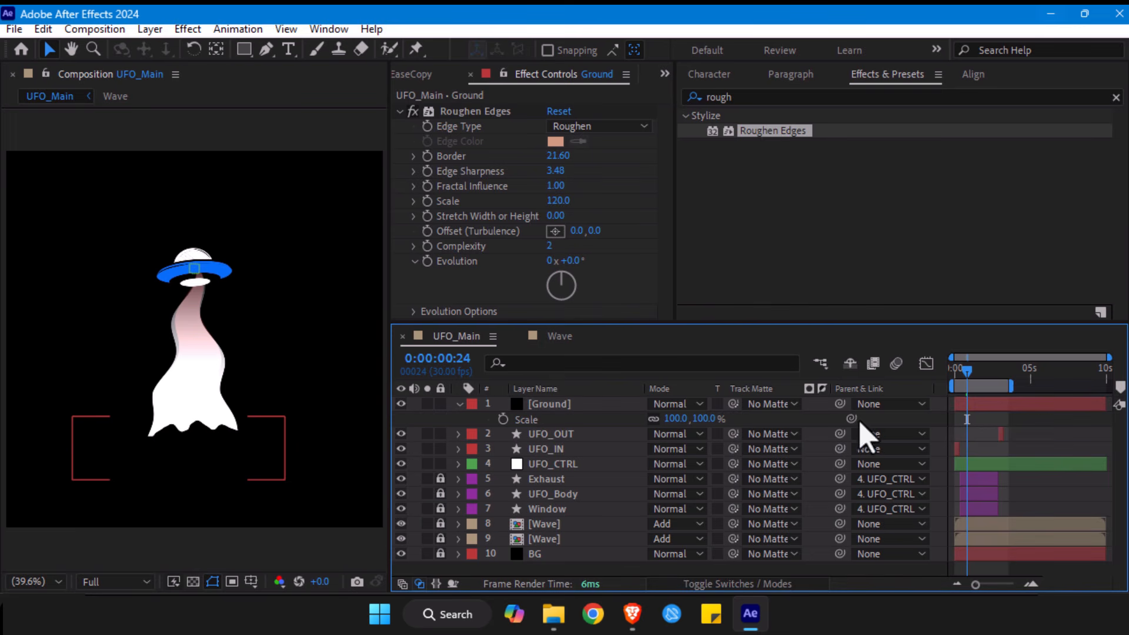
- Examine the Ground layer's roughened edge up close where it meets the base of the beam
click(194, 479)
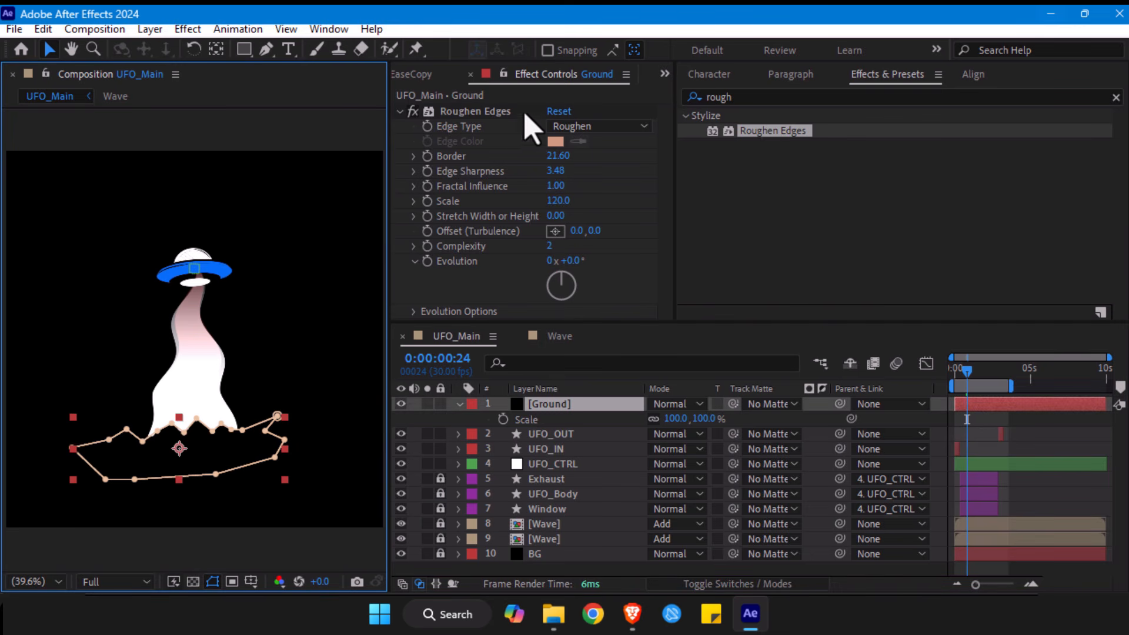
click(477, 112)
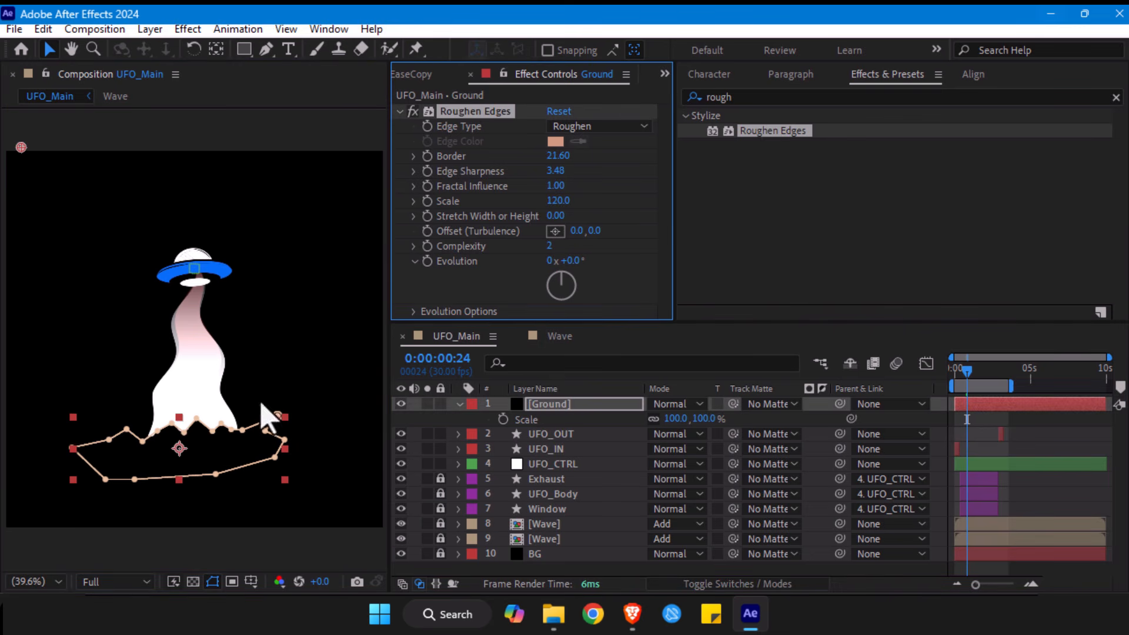
scroll(206, 467, up, 3)
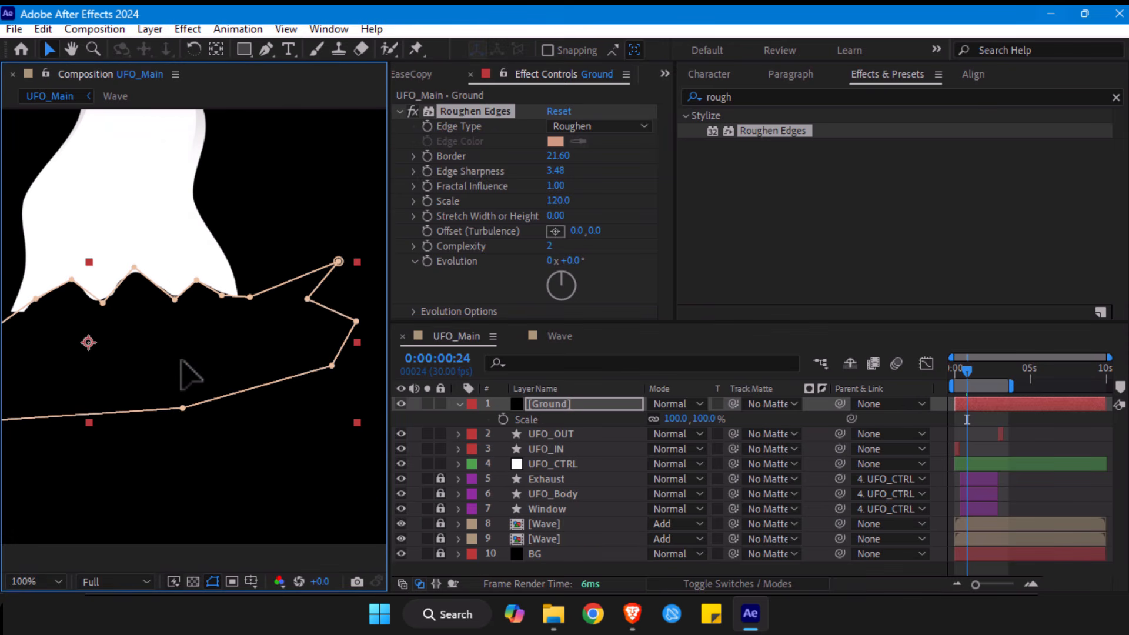
key(h)
drag(167, 312, 294, 315)
key(v)
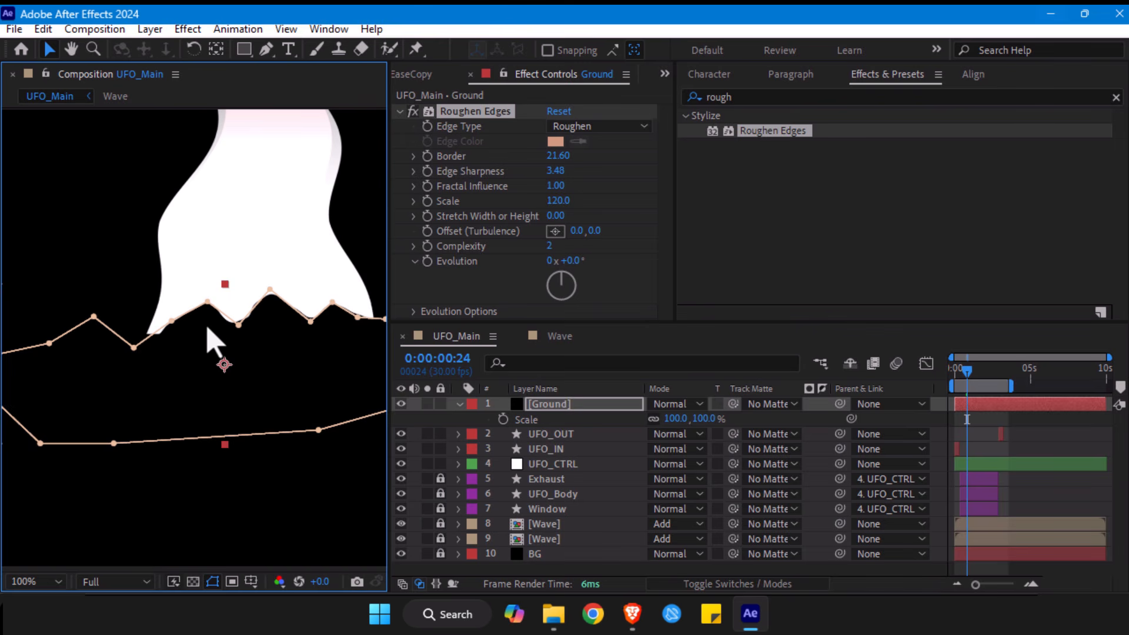
click(240, 529)
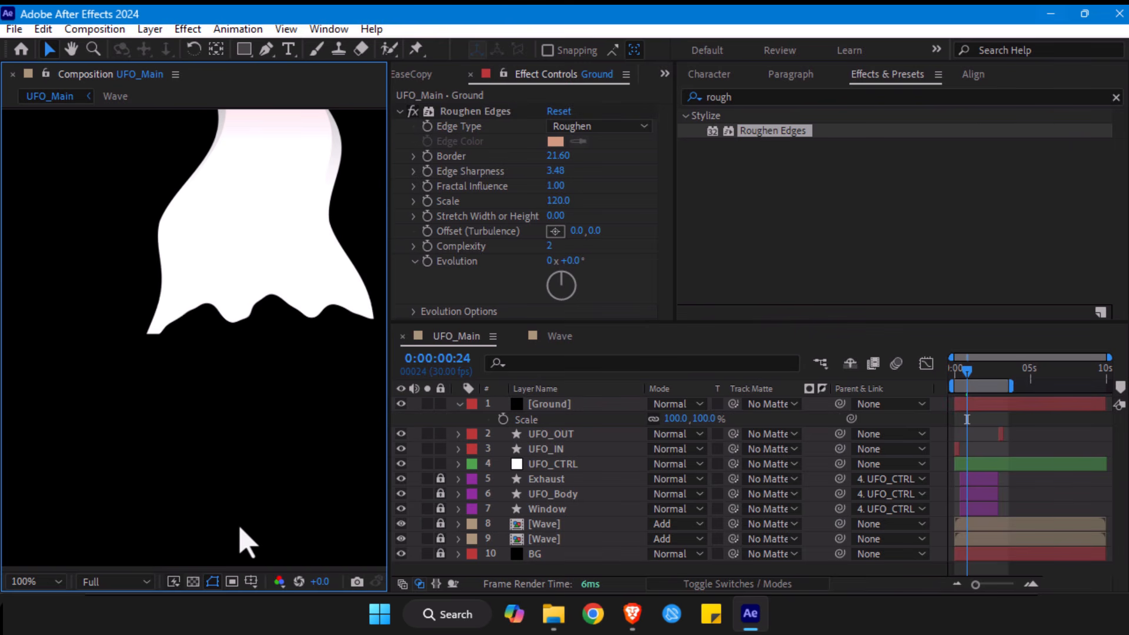
- Hide the layer controls and mask outlines in the composition view and fit the whole composition
click(257, 385)
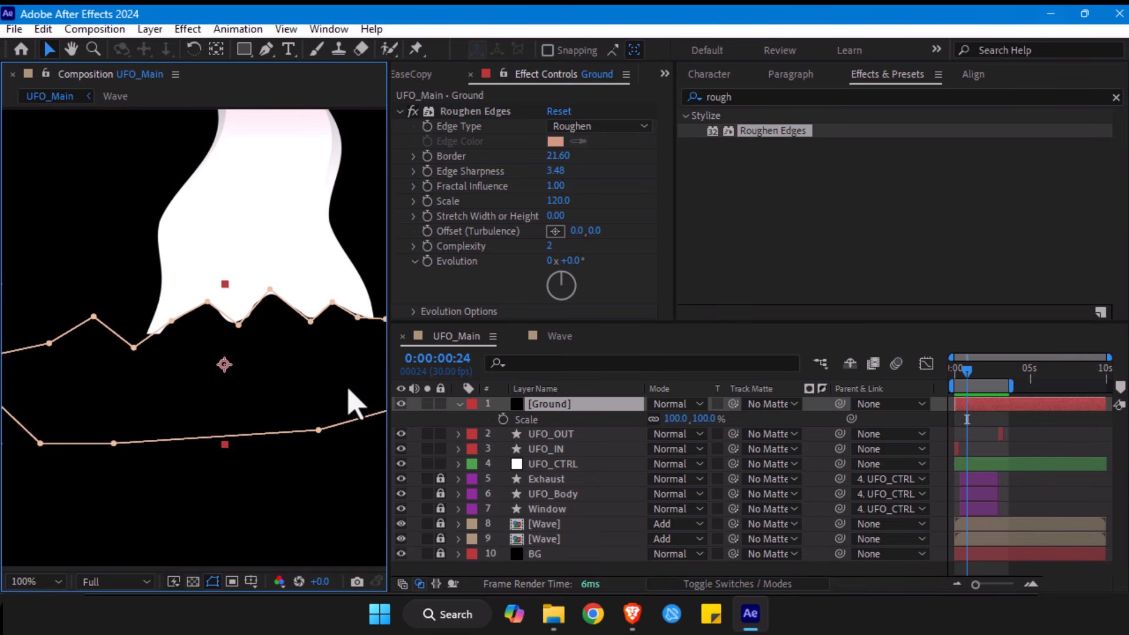
key(ctrl+shift+h)
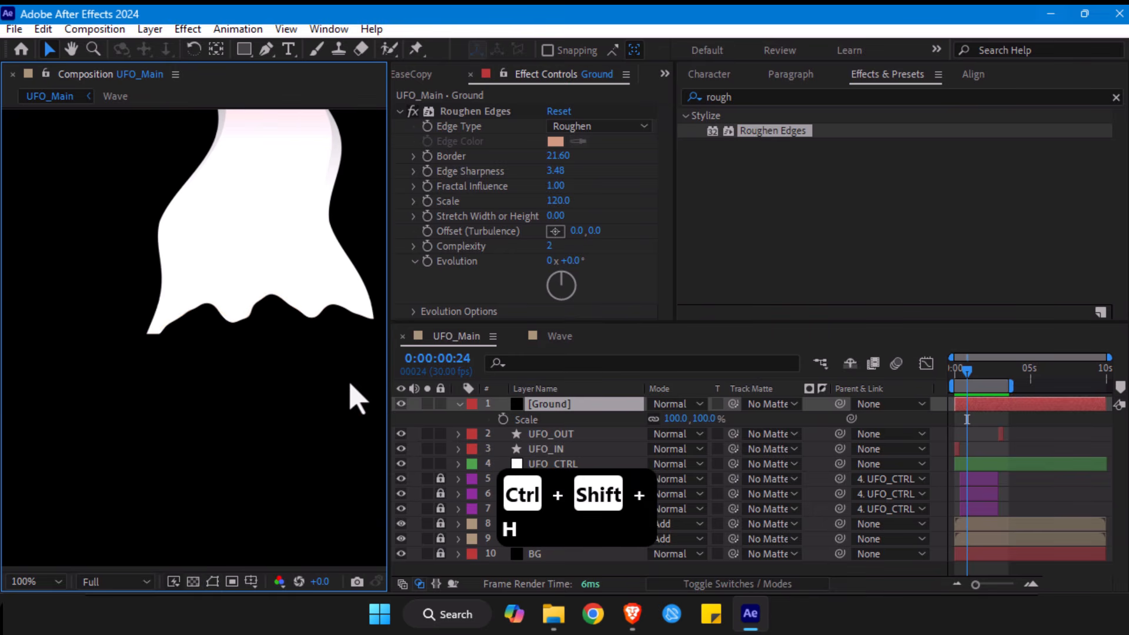
key(alt+slash)
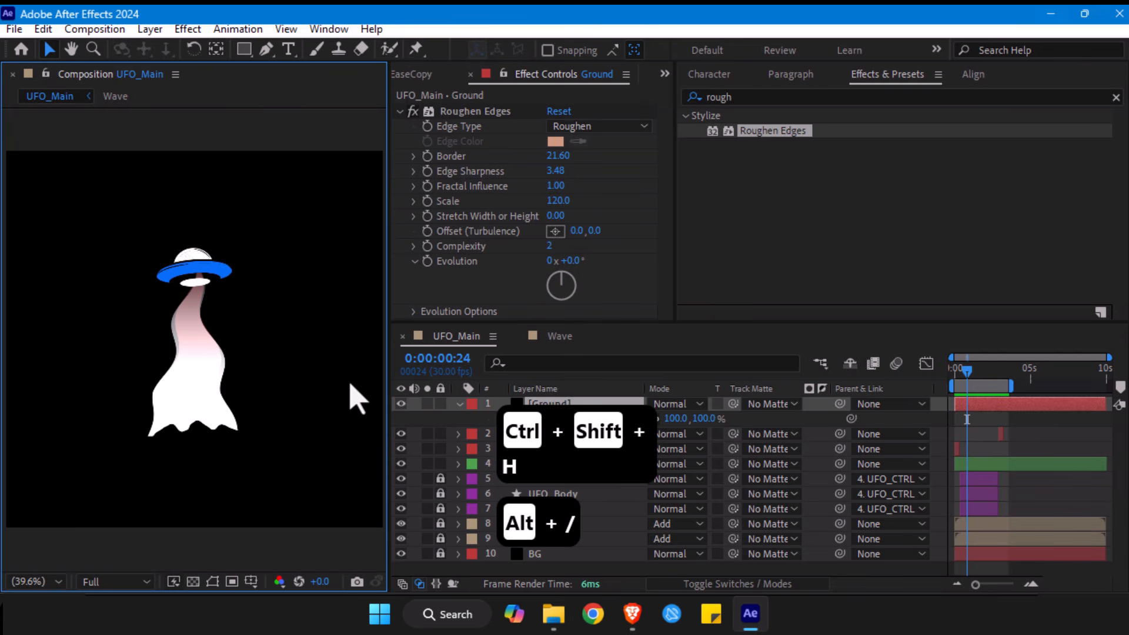
- Set the Ground layer's Roughen Edges Border to 48.20 and Edge Sharpness to 5.01
click(465, 112)
drag(557, 155, 844, 180)
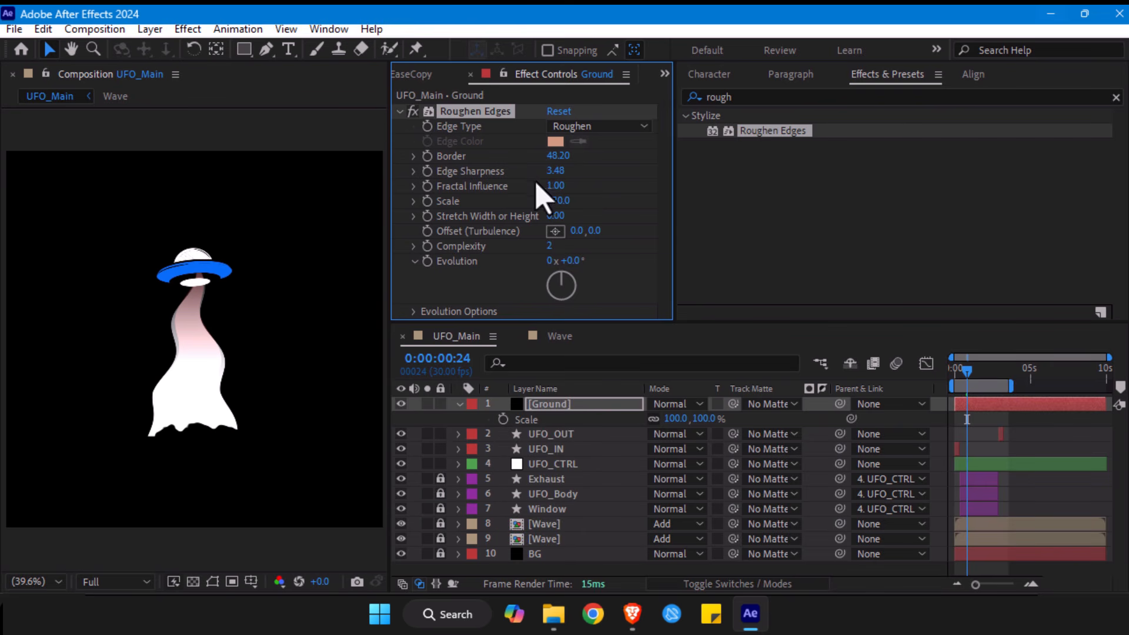
drag(699, 172, 700, 172)
- Scale the Ground layer to 76% and shift it slightly upward over the beam's base
click(543, 404)
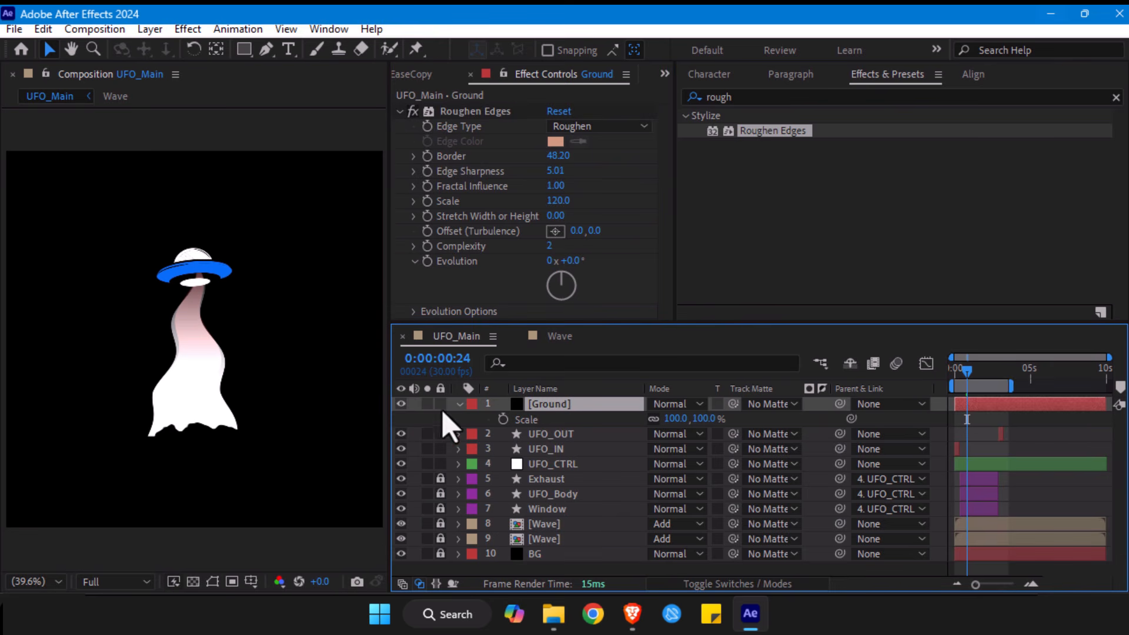
drag(676, 418, 657, 418)
drag(197, 448, 189, 441)
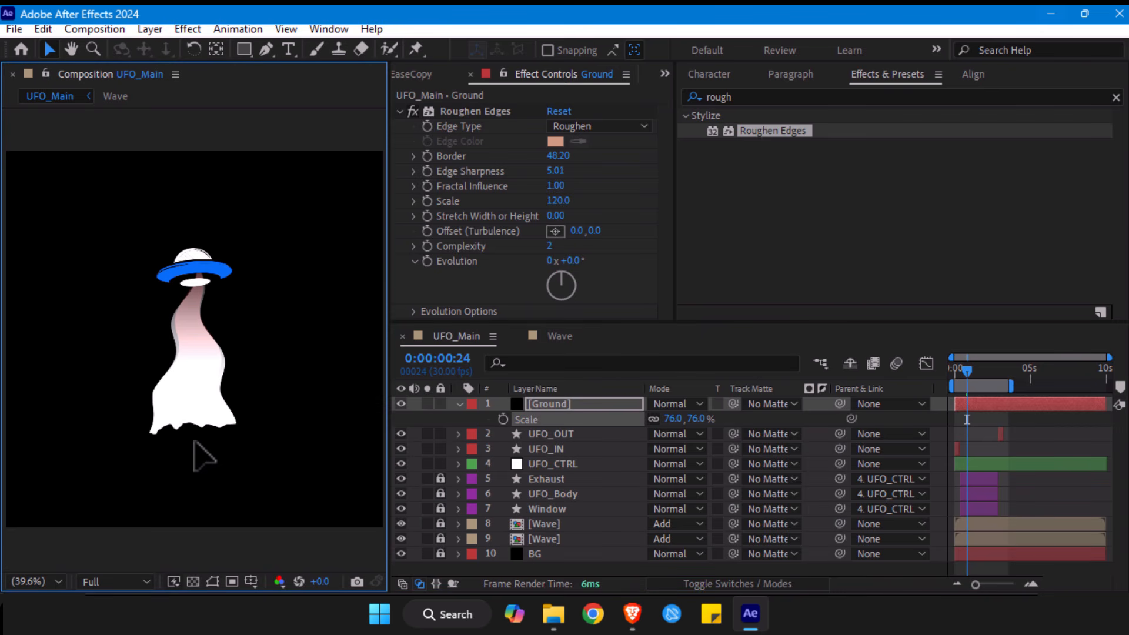
drag(196, 442, 195, 442)
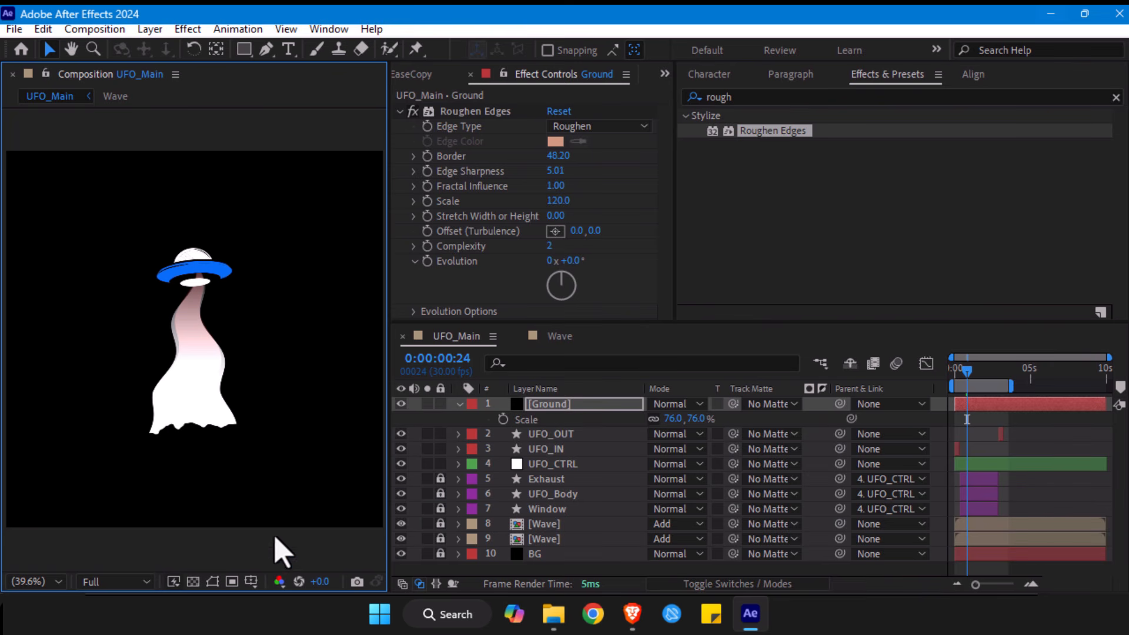
- Show the project items and preview the UFO animation from the first frame
click(950, 379)
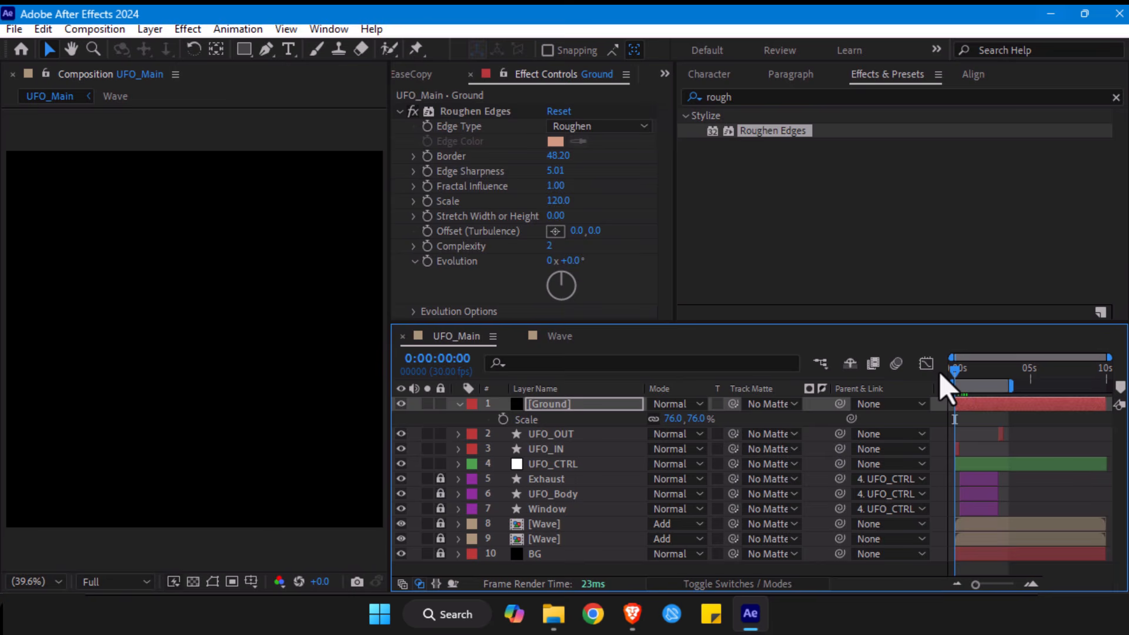
drag(941, 376, 960, 369)
click(665, 73)
click(687, 94)
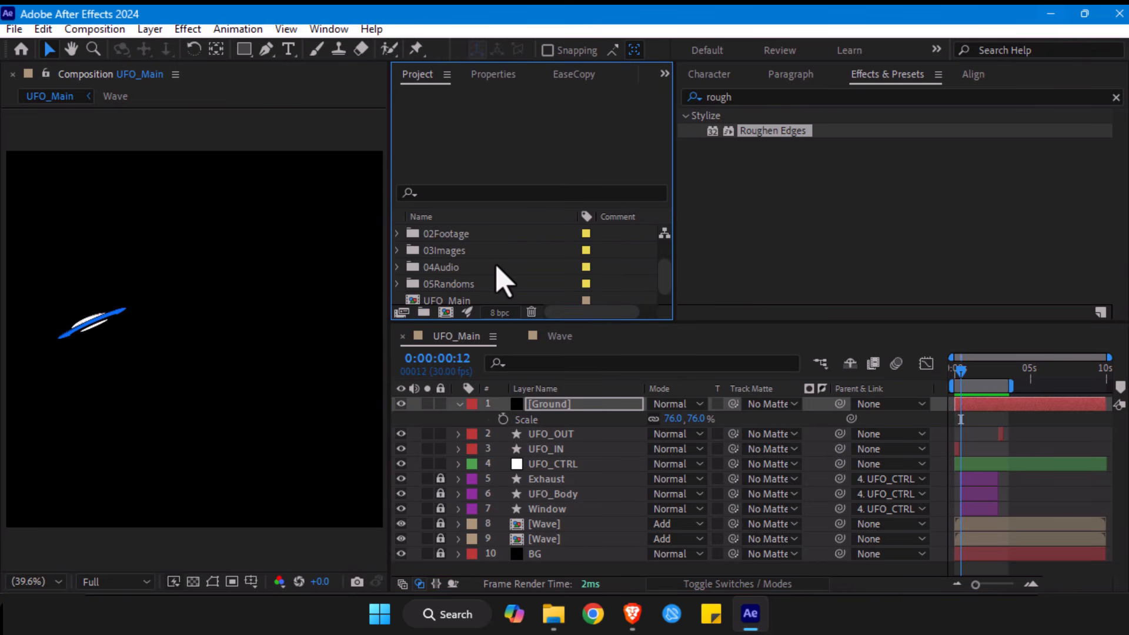
scroll(503, 281, down, 1)
drag(976, 377, 948, 373)
key(space)
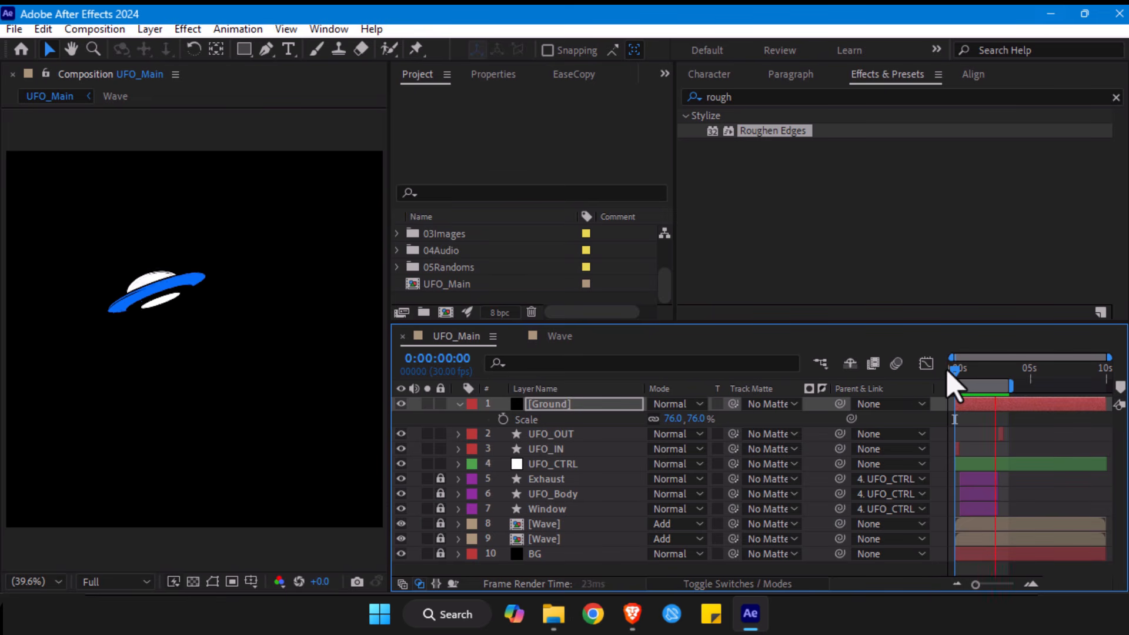
key(space)
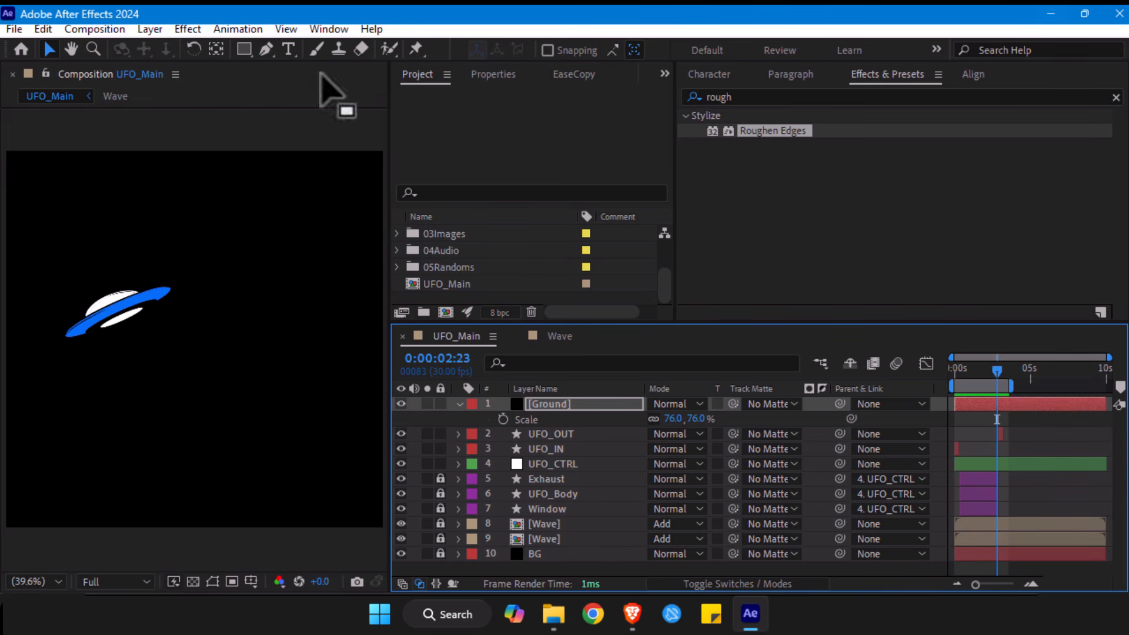
- Set the current time to 0:00:01:08 and turn the layer controls back on in the composition view
key(ctrl+y)
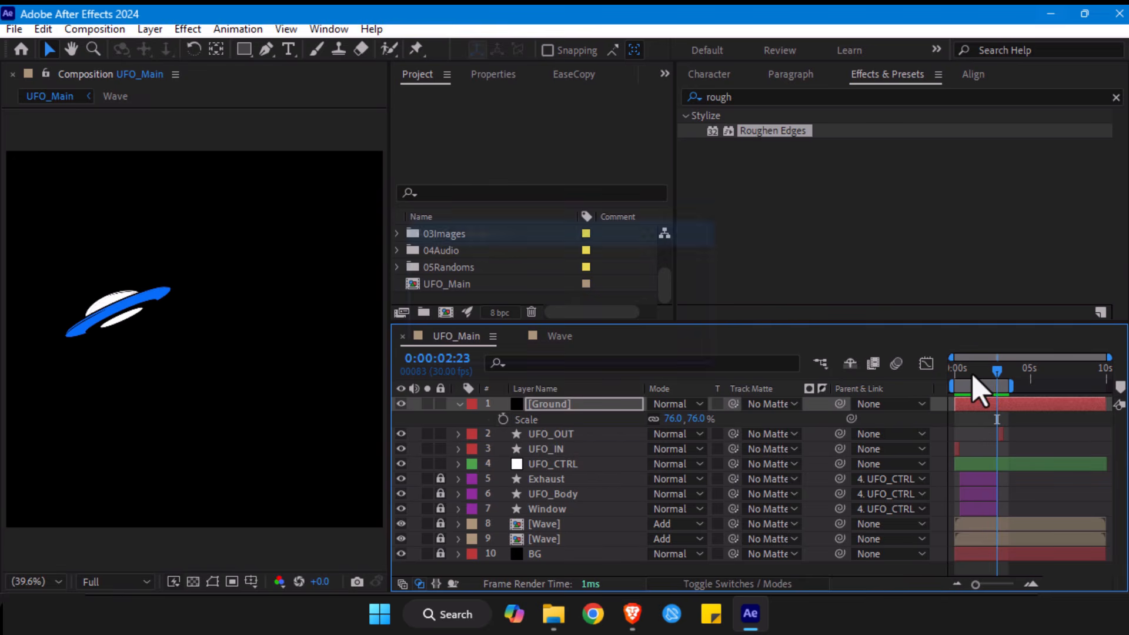
drag(998, 375, 973, 376)
click(564, 434)
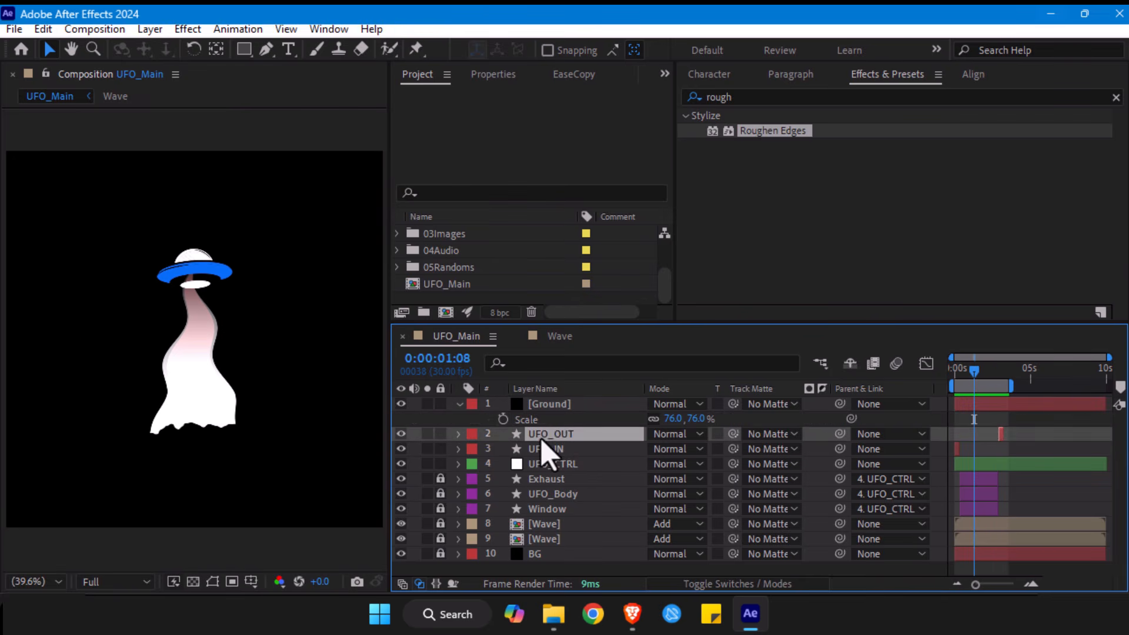
click(549, 450)
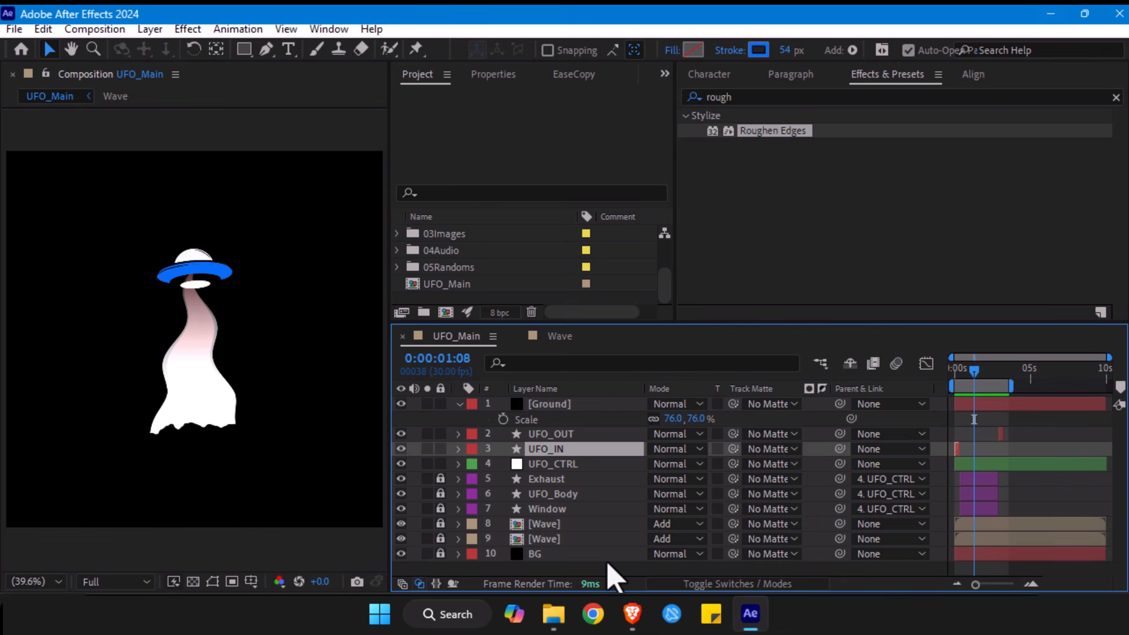
key(ctrl+shift+h)
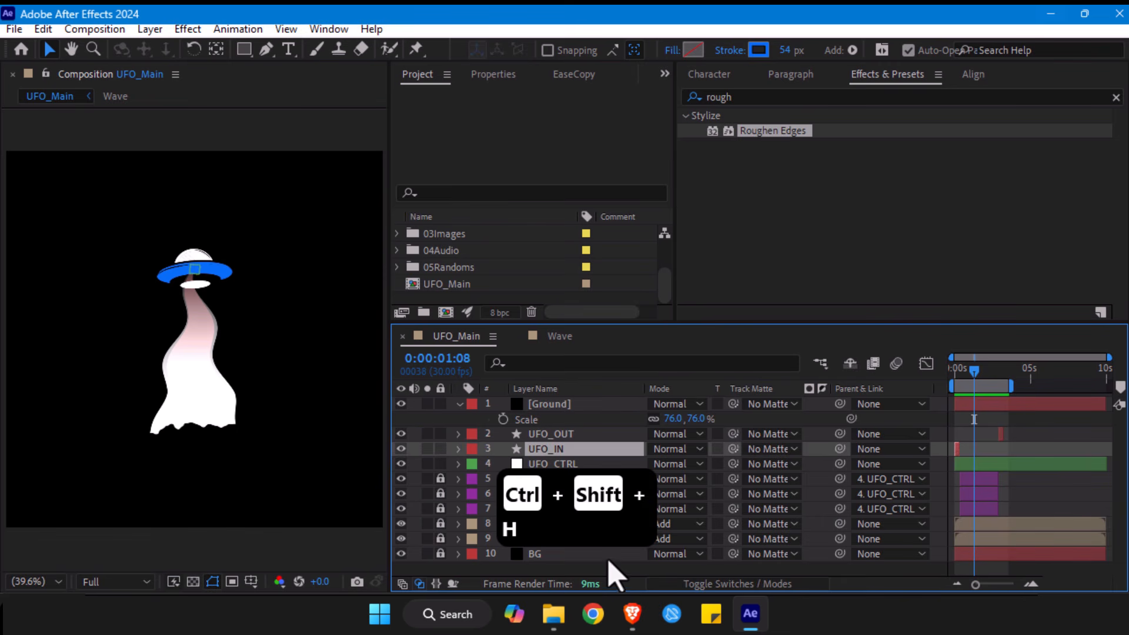
click(235, 32)
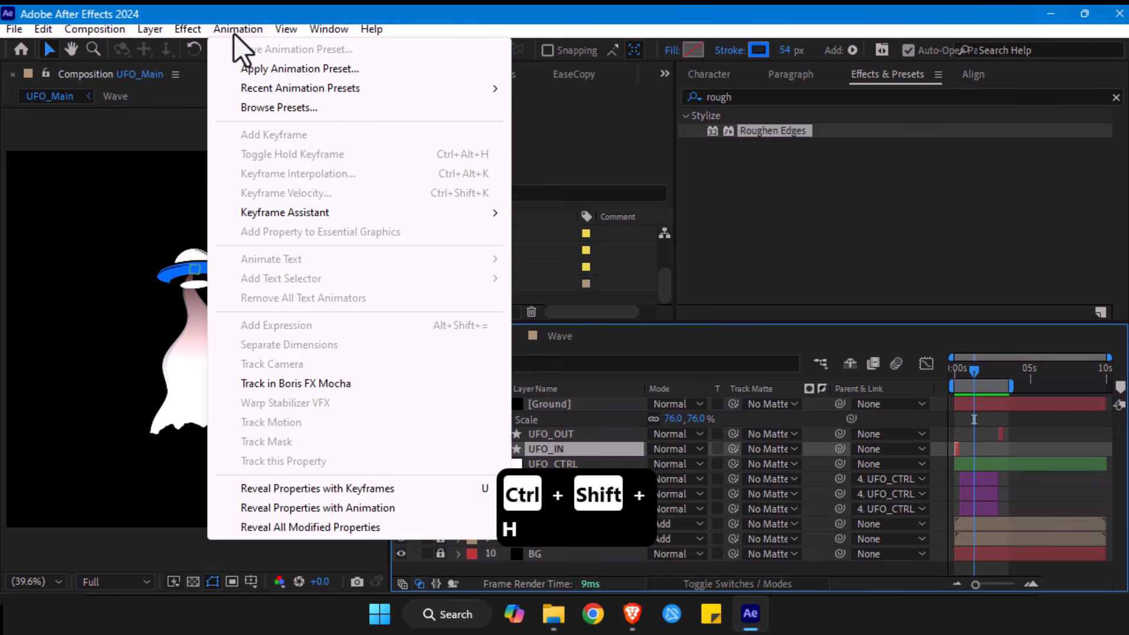
mouse_move(285, 29)
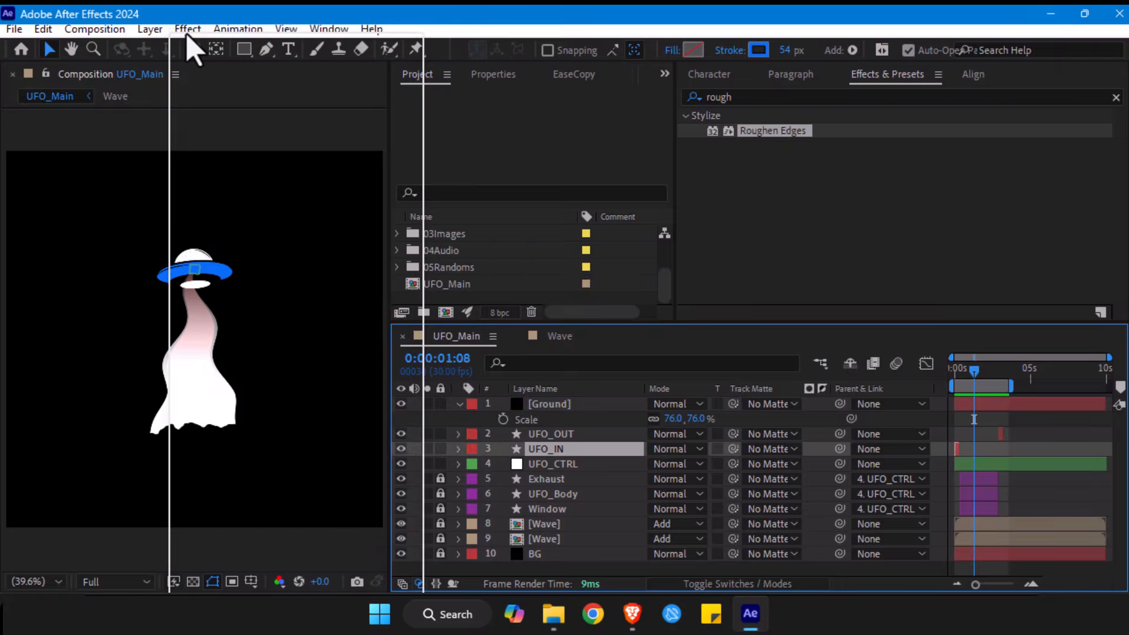
mouse_move(186, 33)
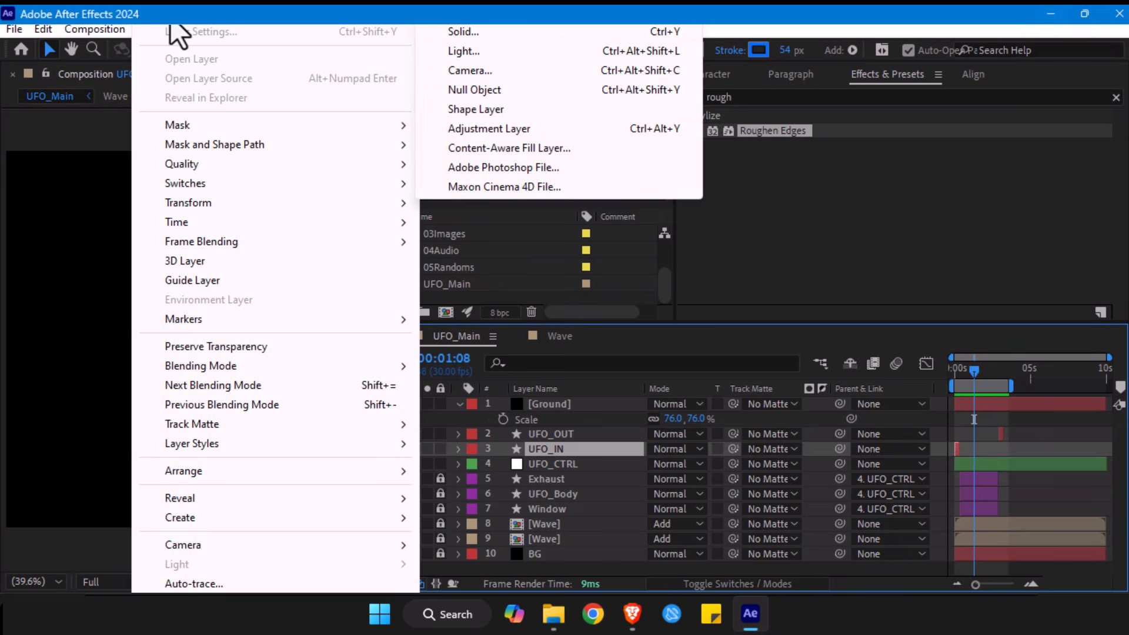
click(720, 268)
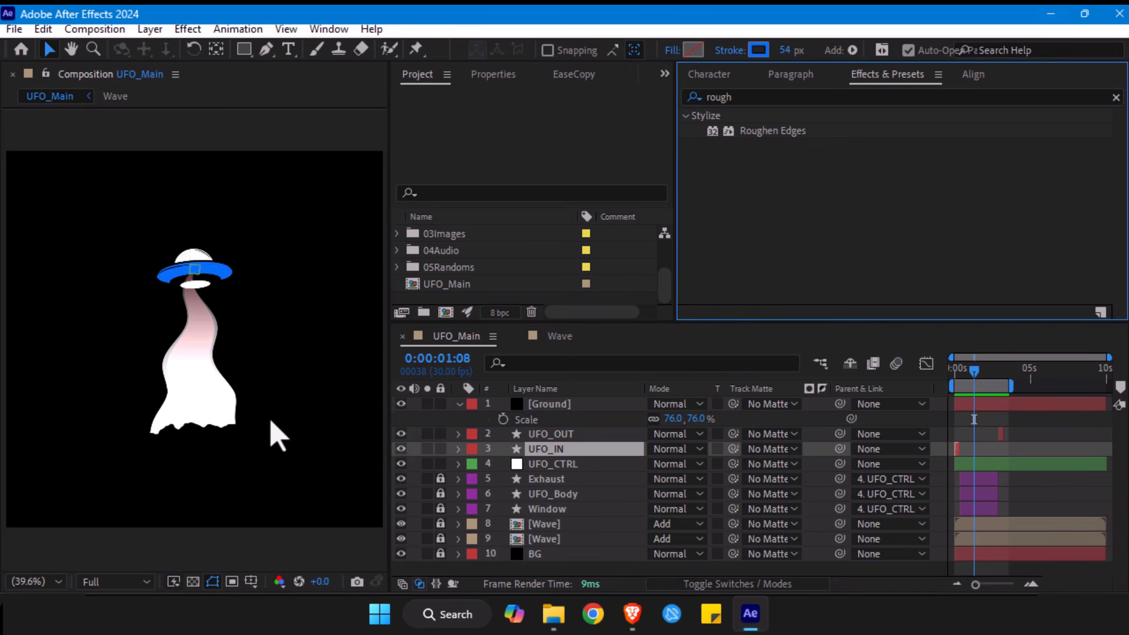
- Move the Ground layer slightly up against the beam's lower edge
click(549, 405)
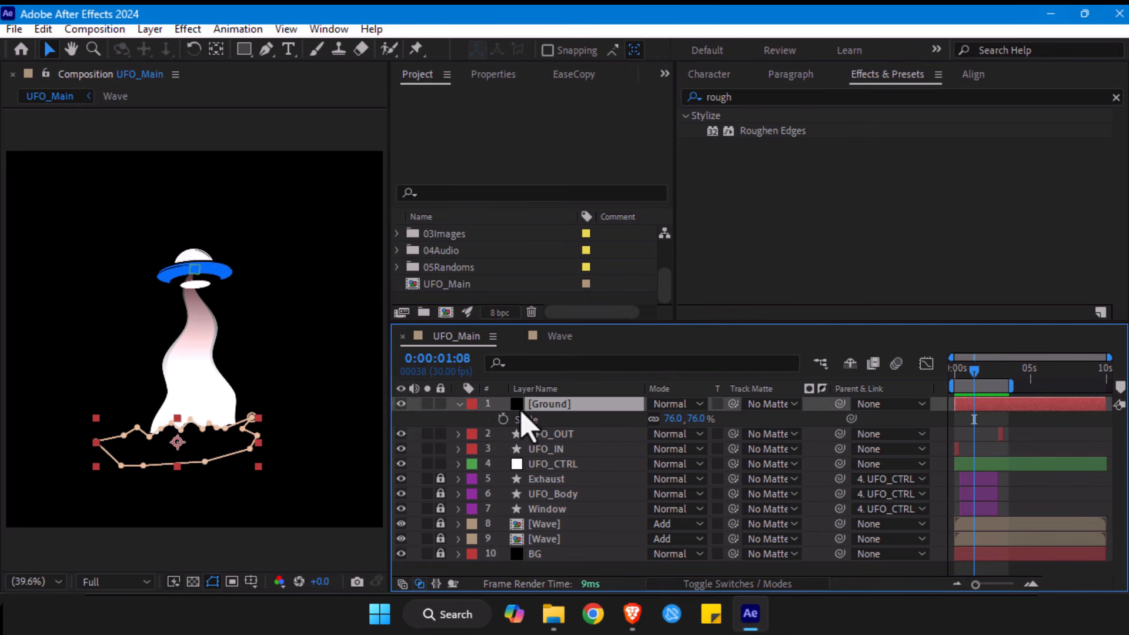
drag(209, 452, 209, 448)
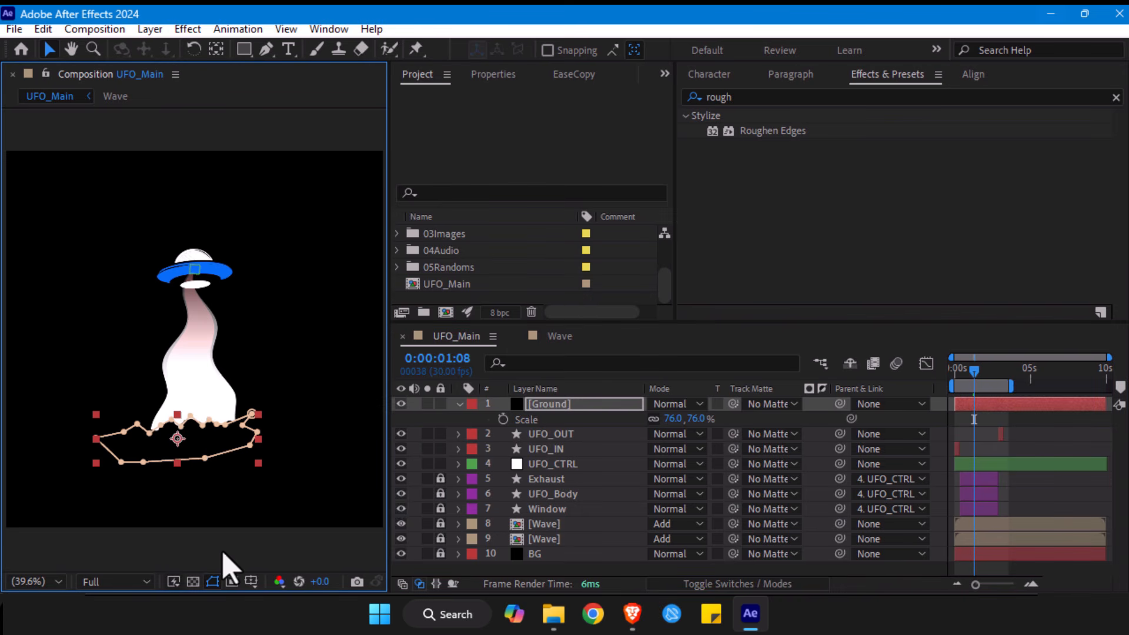
click(221, 551)
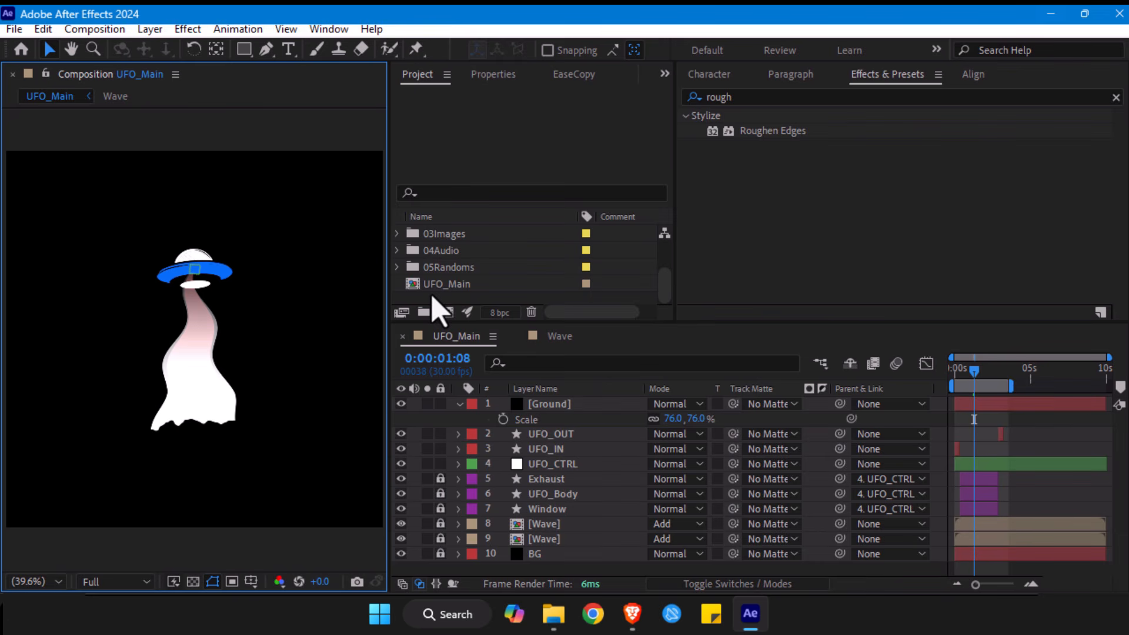
- Import the cow PNG from the Tutorial5 folder as footage and add it as a layer above Ground
key(ctrl+i)
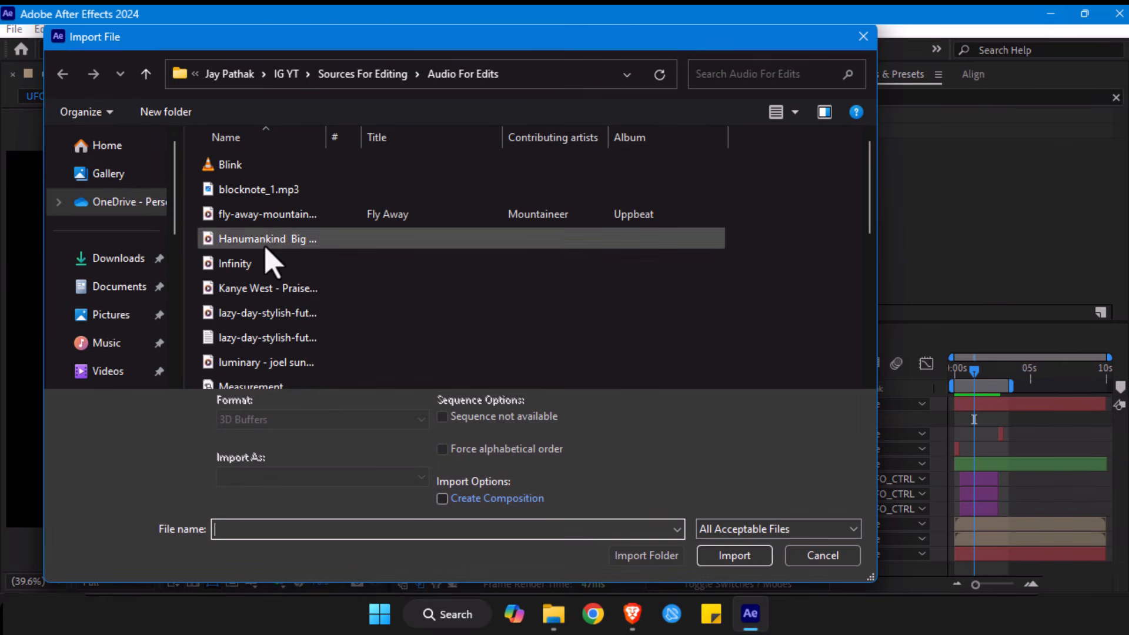
scroll(91, 318, down, 10)
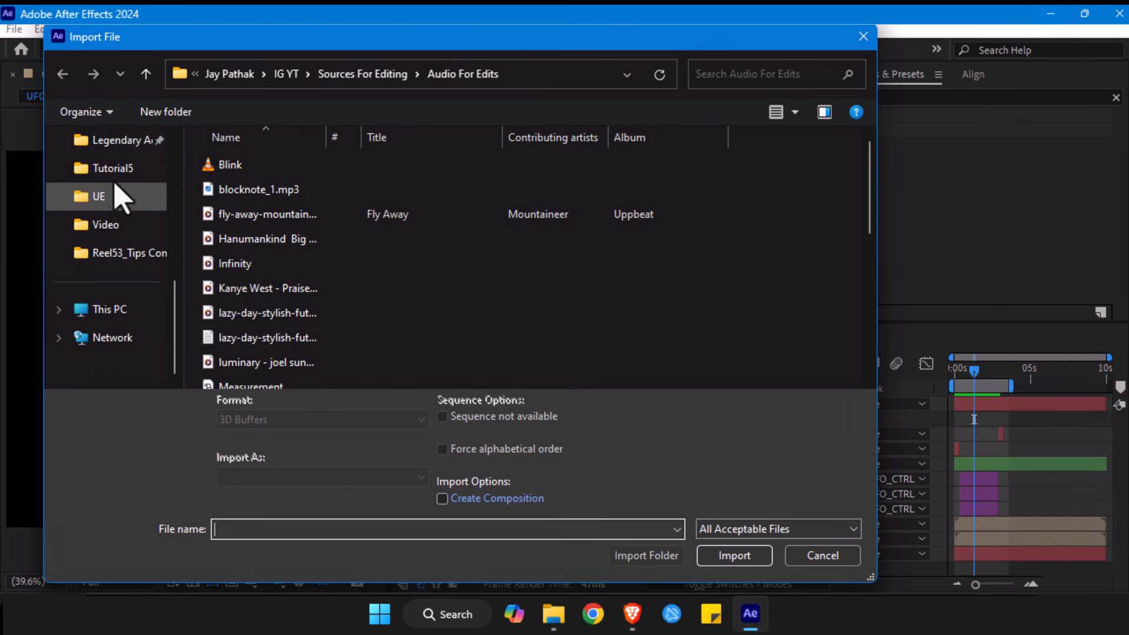
click(115, 170)
scroll(546, 300, down, 10)
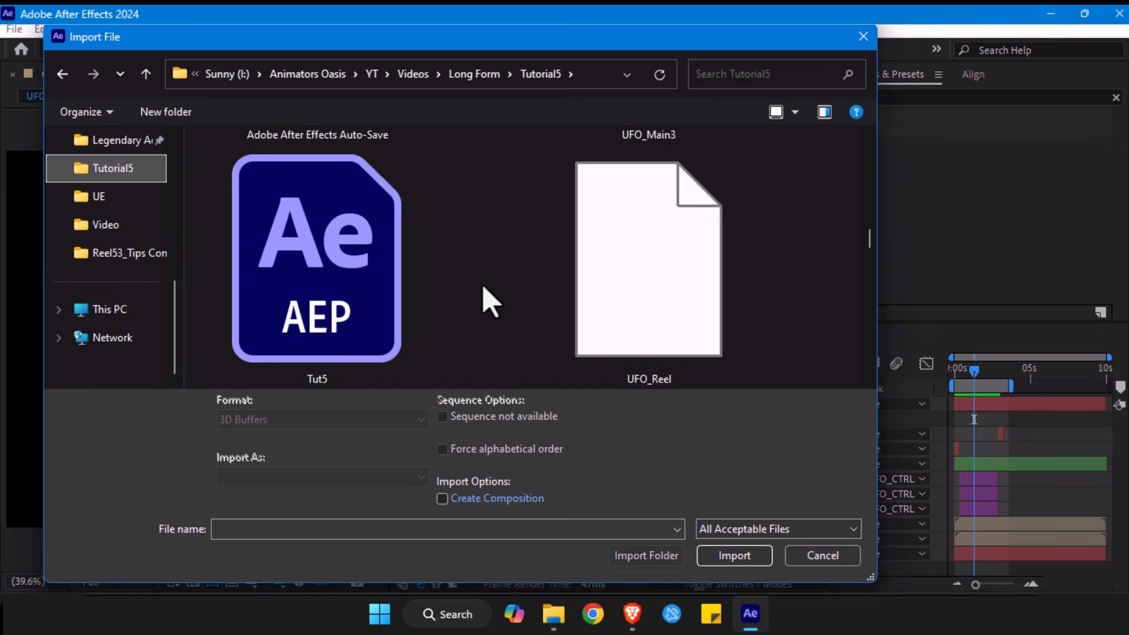
scroll(491, 303, down, 6)
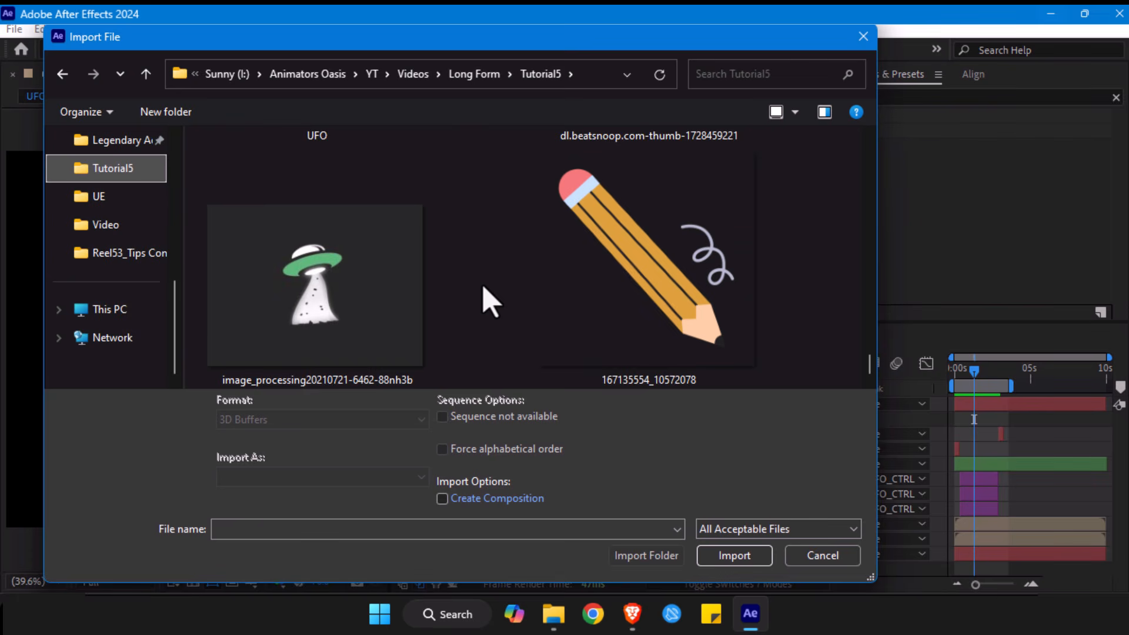
scroll(490, 303, up, 5)
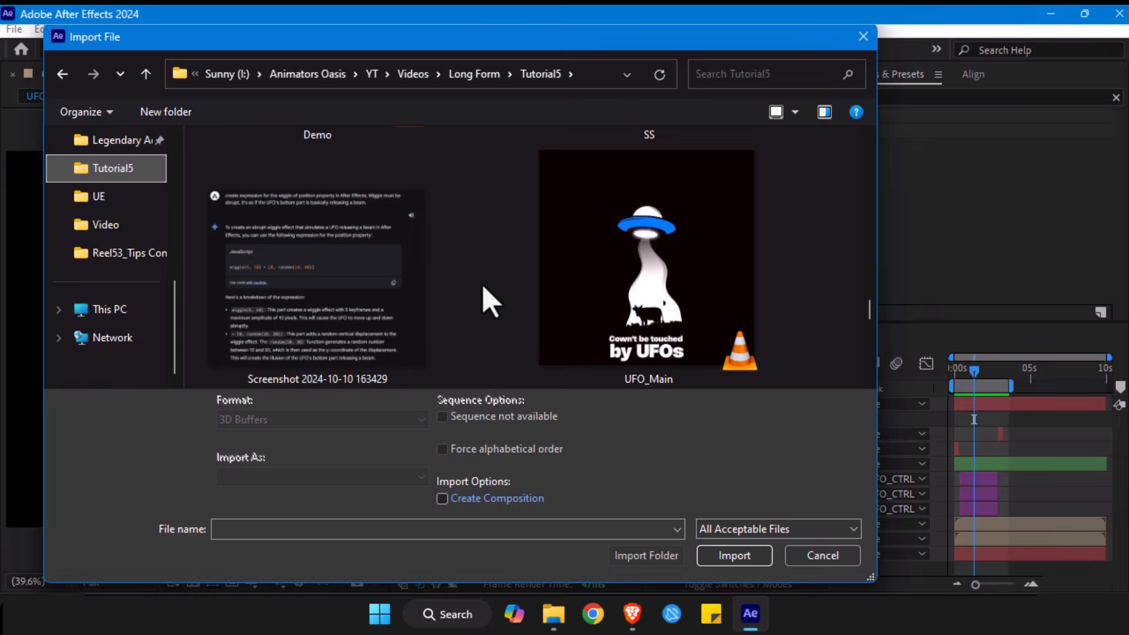
scroll(487, 304, down, 1)
click(335, 309)
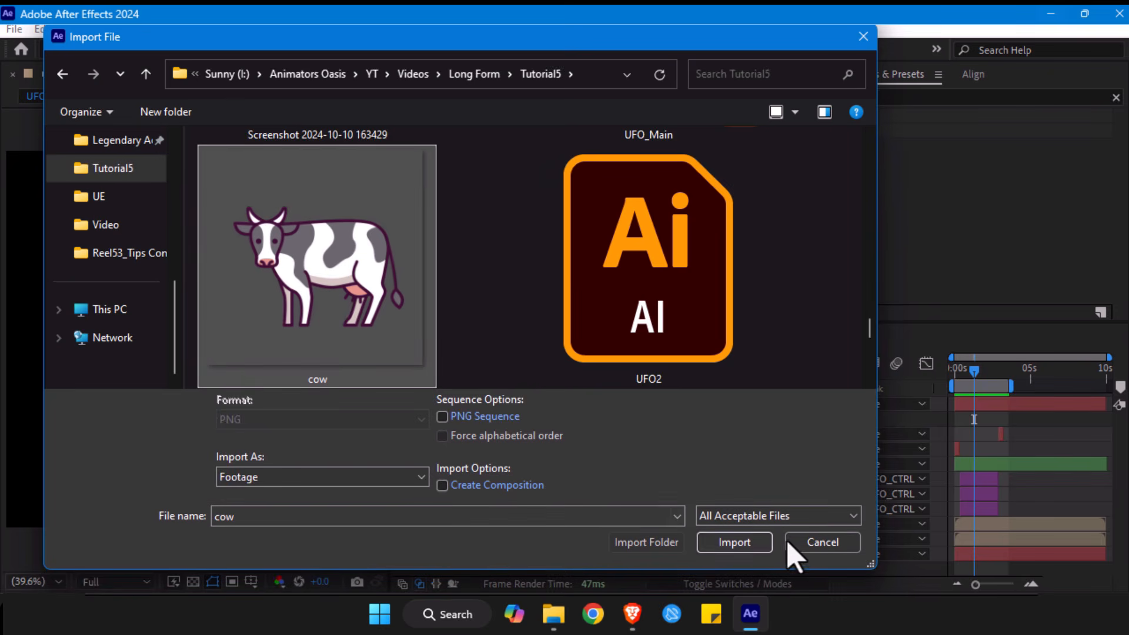
click(735, 542)
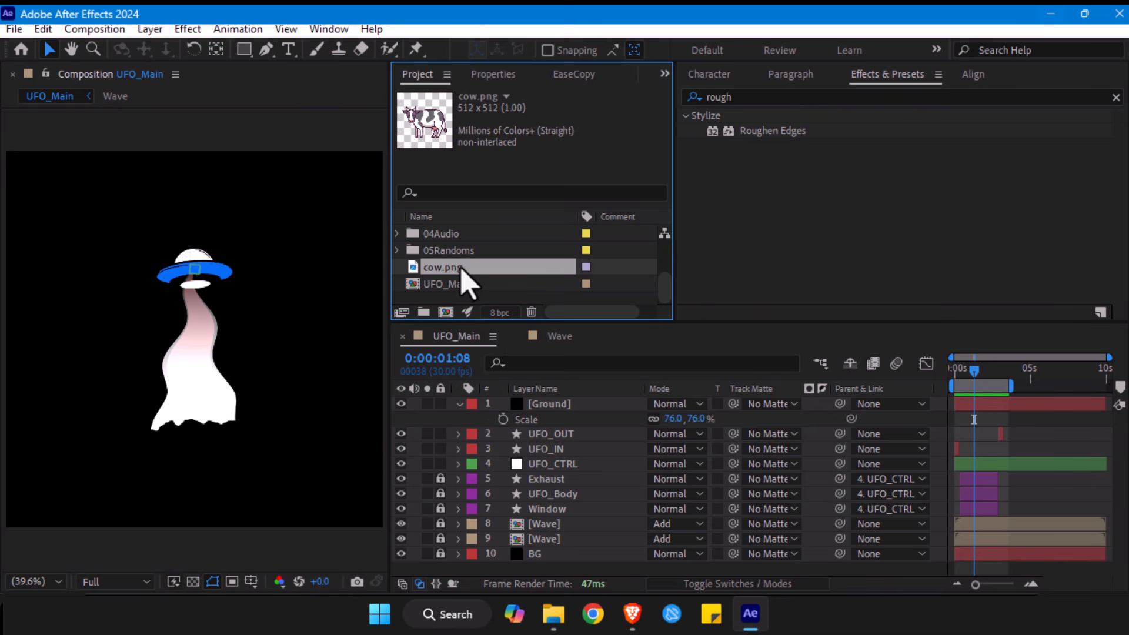
drag(461, 268, 569, 407)
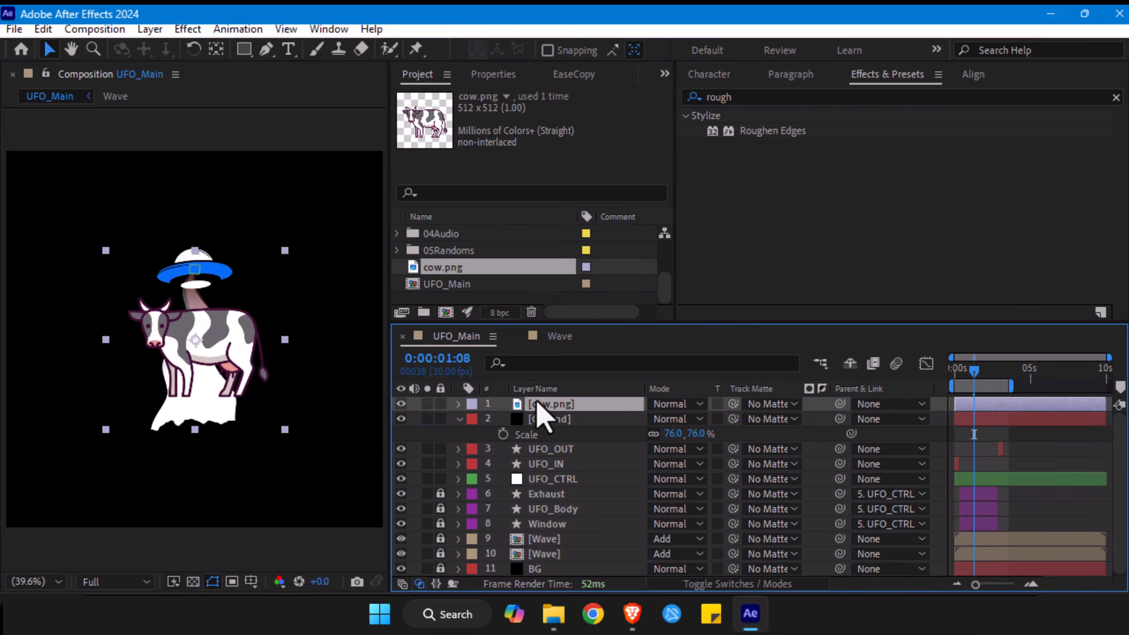
- Scale the cow layer down to 35.5% and position it at the base of the beam
key(s)
drag(703, 419, 651, 418)
drag(187, 349, 184, 412)
click(682, 424)
drag(682, 425, 677, 424)
click(191, 407)
drag(191, 407, 198, 407)
drag(696, 420, 650, 436)
drag(190, 399, 190, 404)
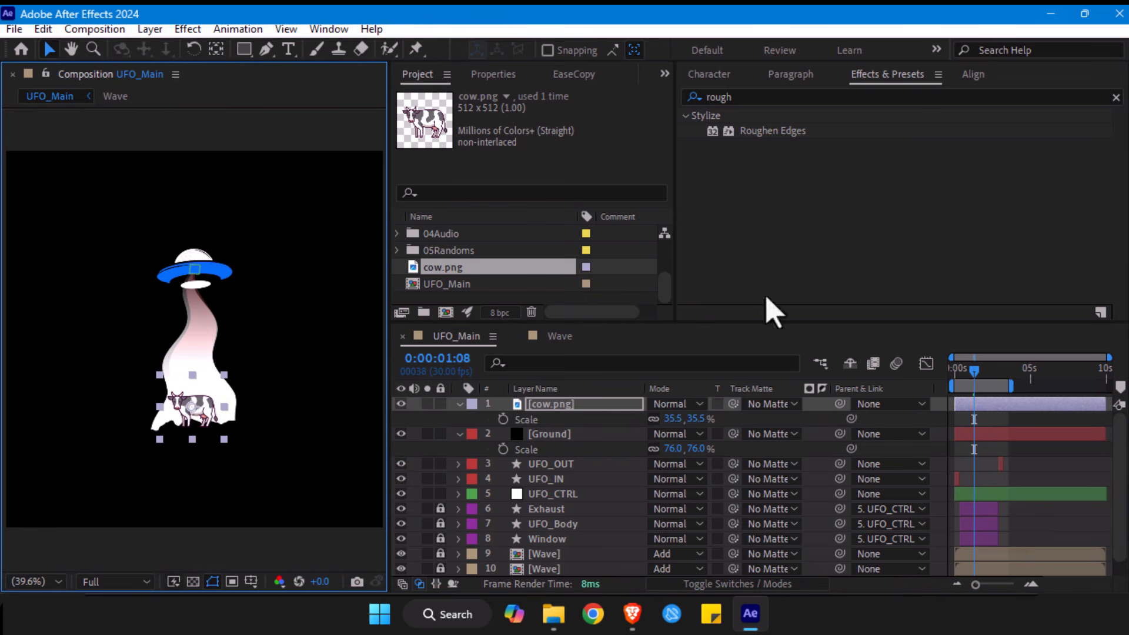
- Find the Fill effect by searching for "fill" and apply it to the cow.png layer
click(762, 96)
key(ctrl+a)
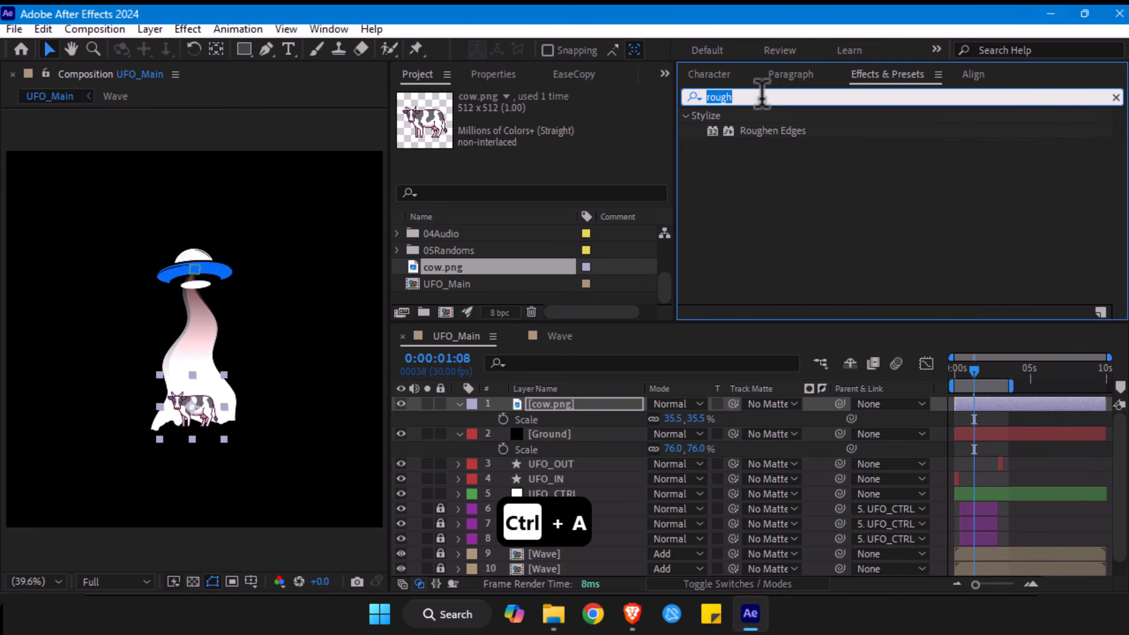
text(f)
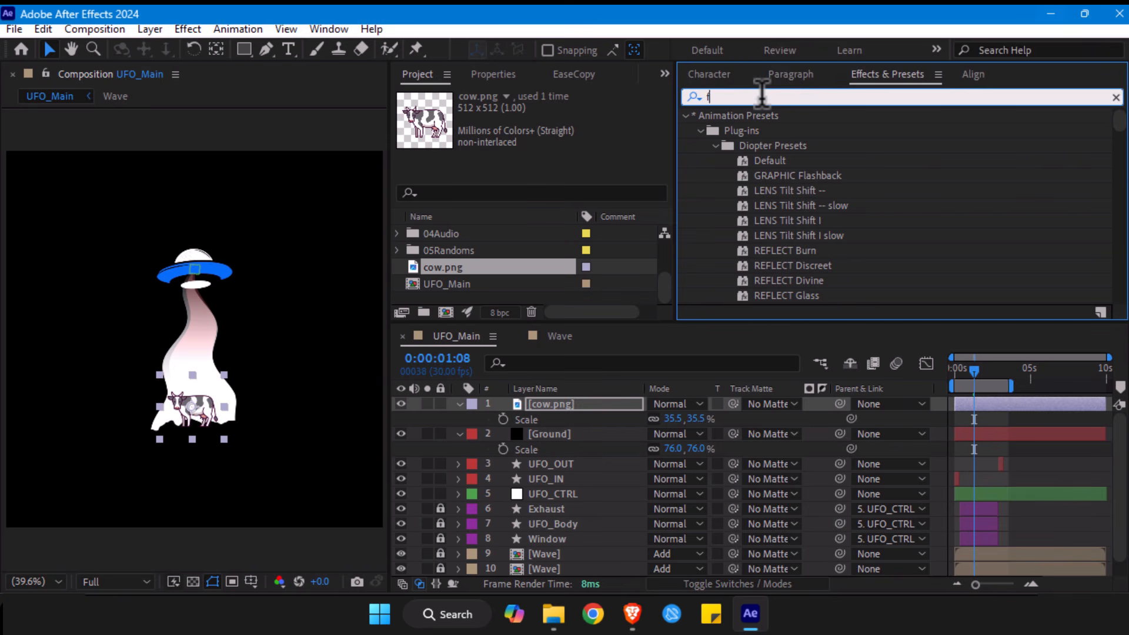
text(ill)
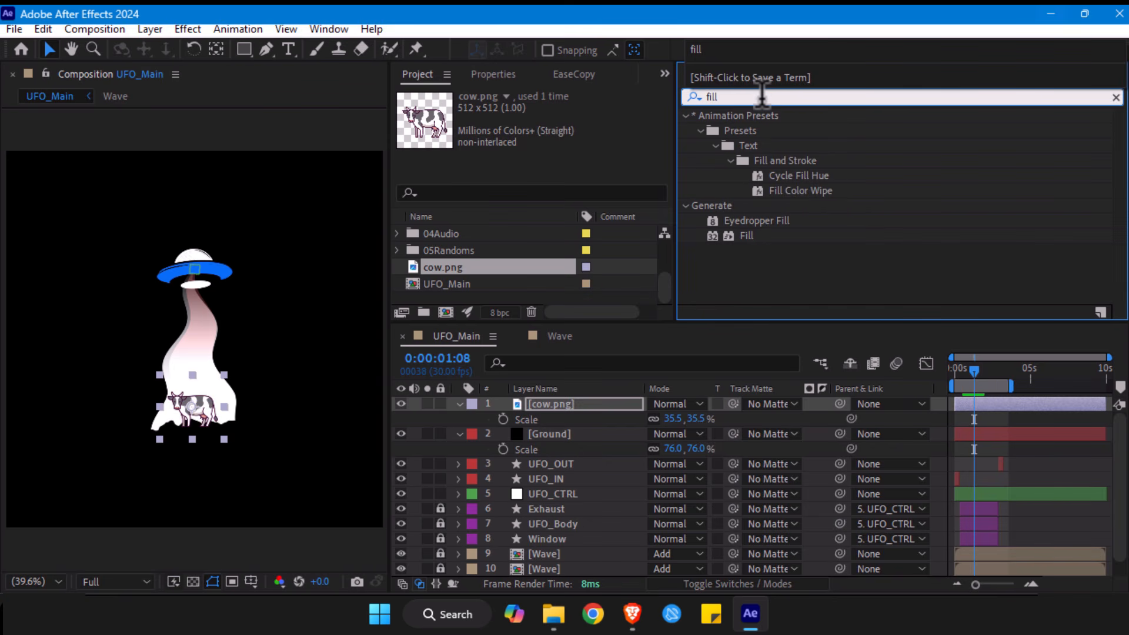
click(748, 236)
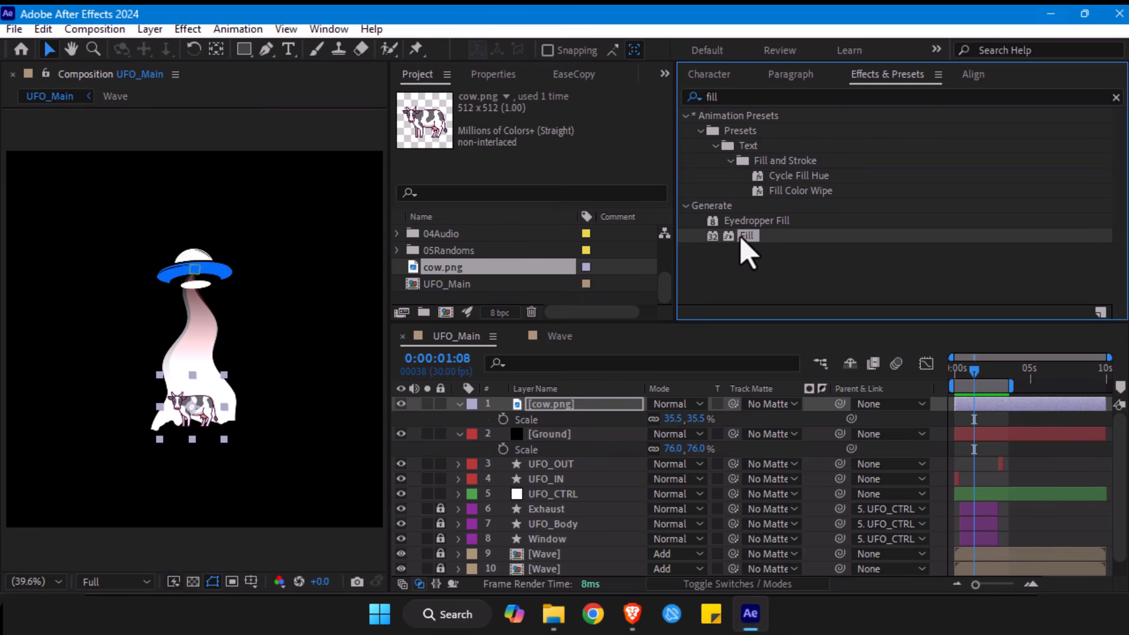
drag(751, 240, 573, 412)
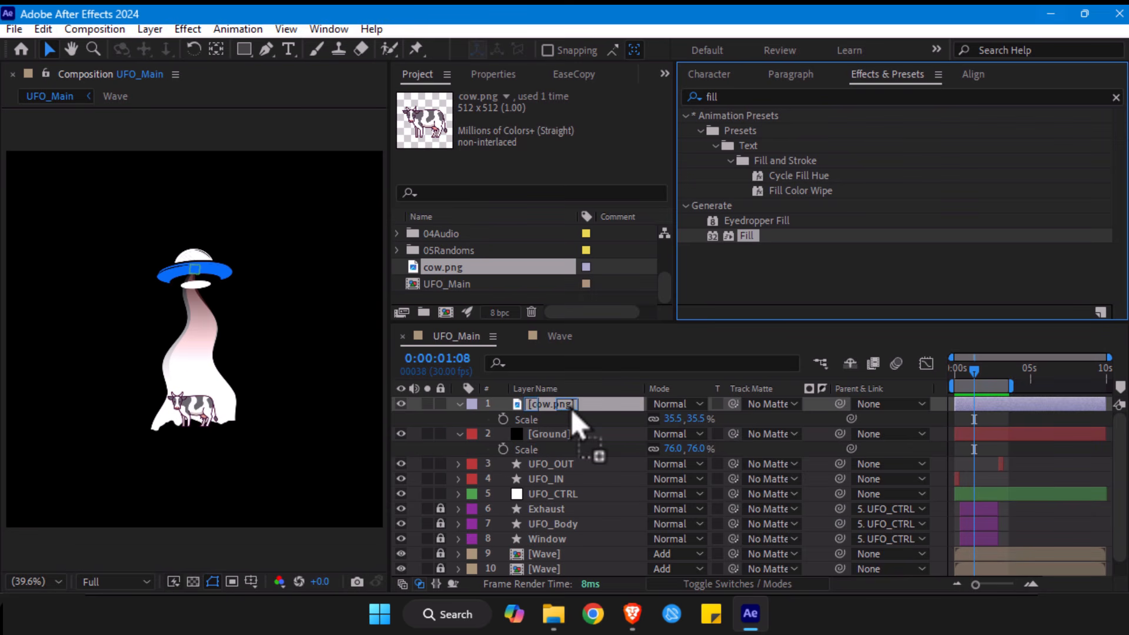
drag(570, 408, 570, 408)
- Sample the composition's black background as the cow's fill colour and preview the animation
click(578, 156)
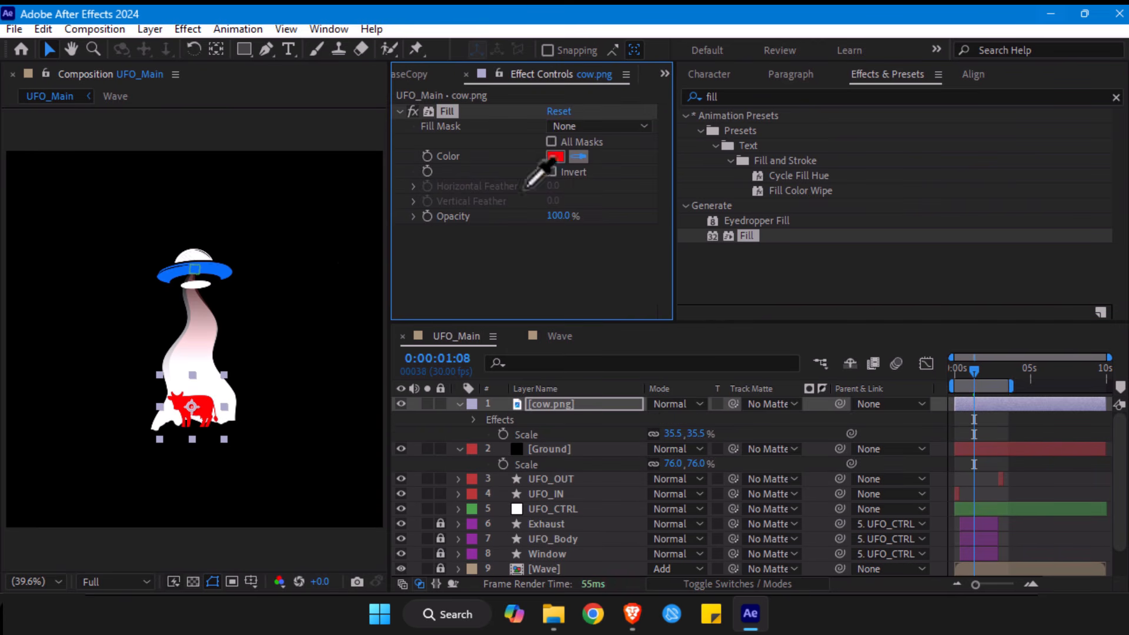
click(303, 302)
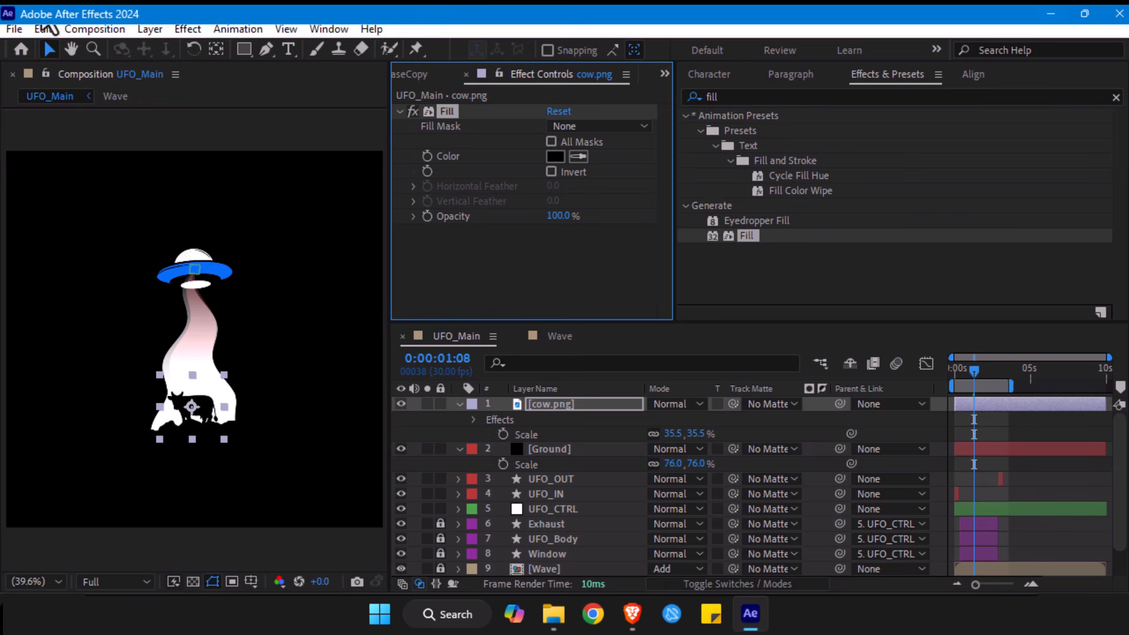
click(47, 54)
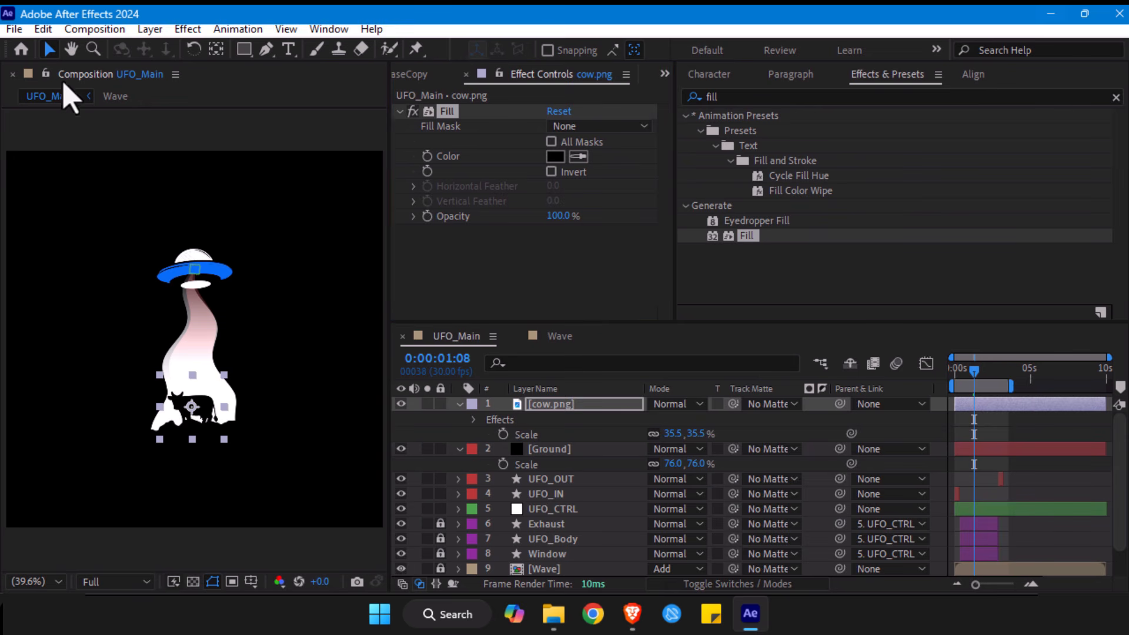
click(159, 129)
key(alt+slash)
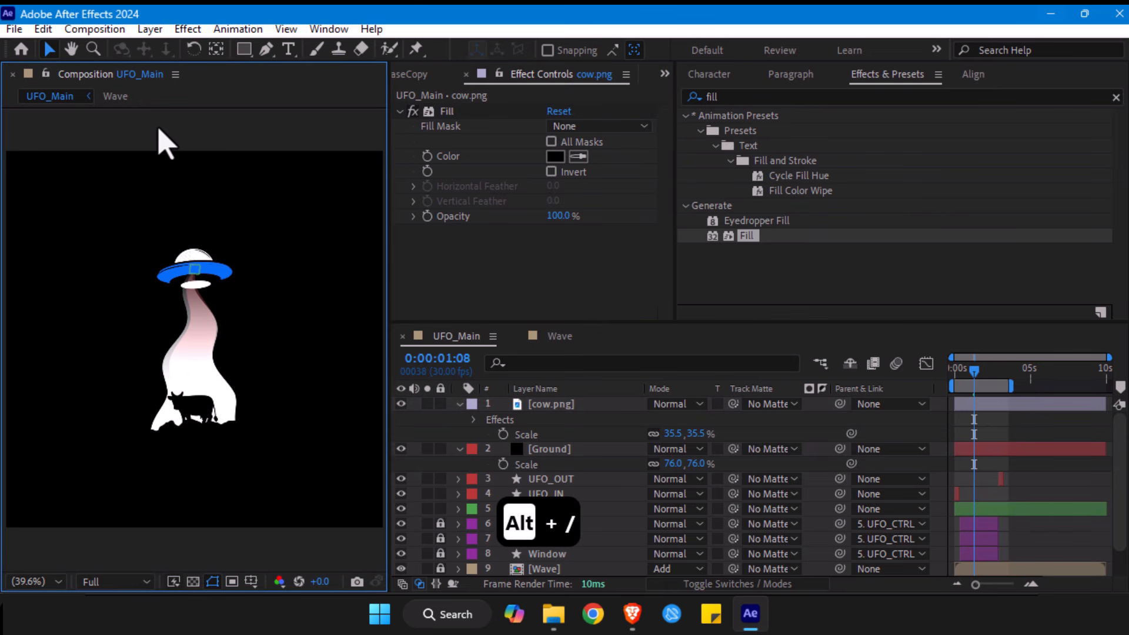
key(space)
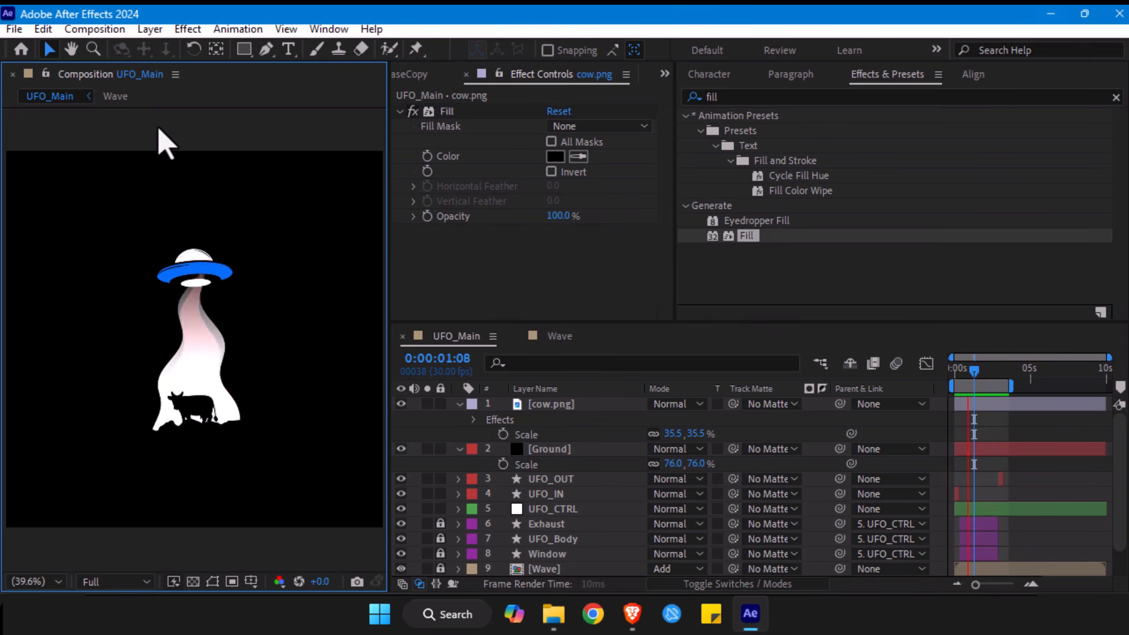
- Shift the Ground layer slightly to the right beneath the beam and preview the animation
click(546, 453)
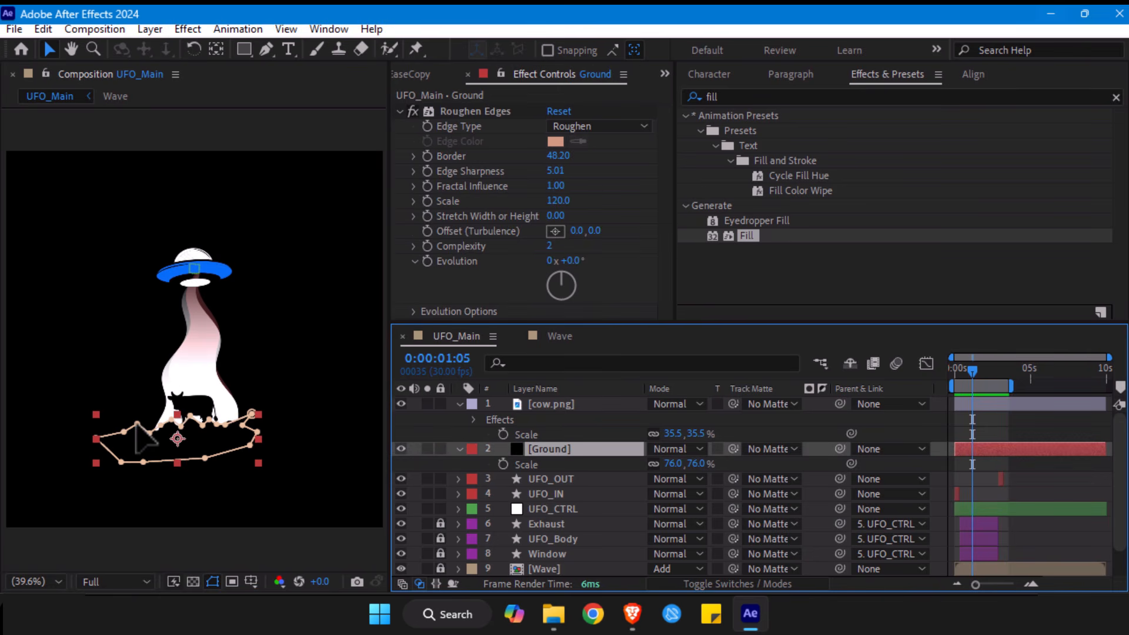
click(159, 435)
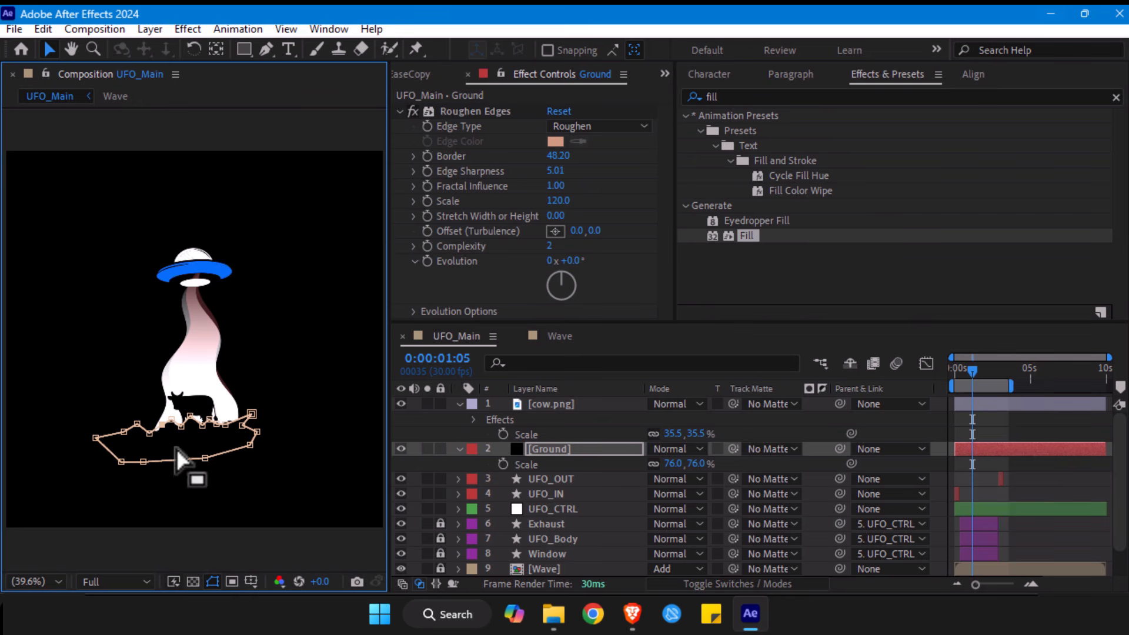
click(179, 451)
drag(181, 440, 192, 441)
click(1008, 434)
key(space)
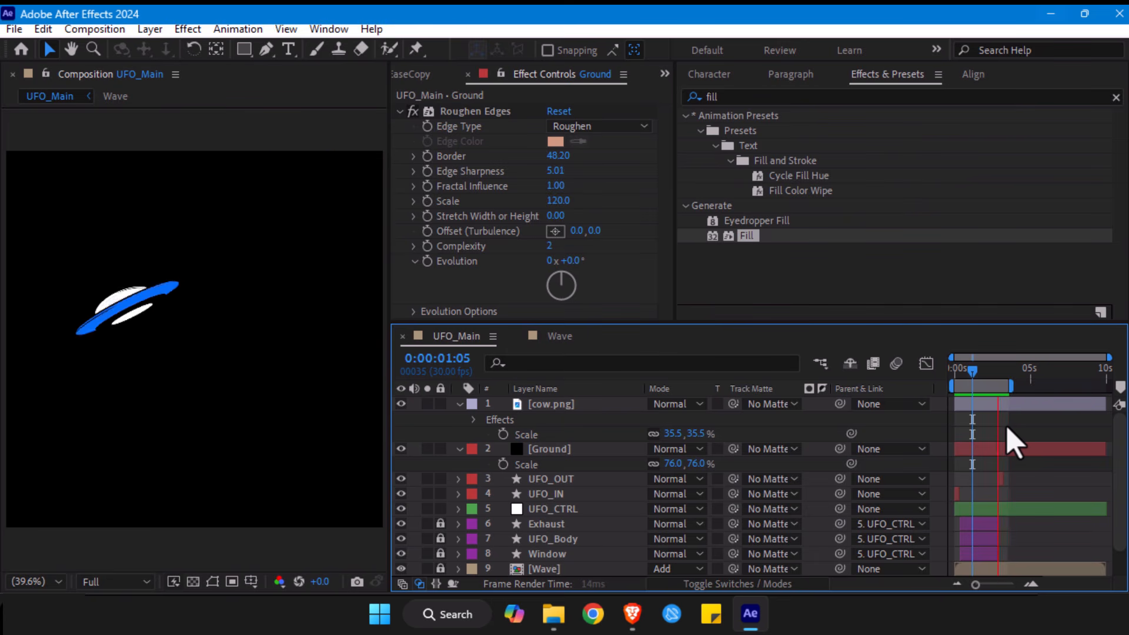
- Scale the cow down to 26% and reposition it on the ground edge at the beam's base
click(210, 411)
key(slash)
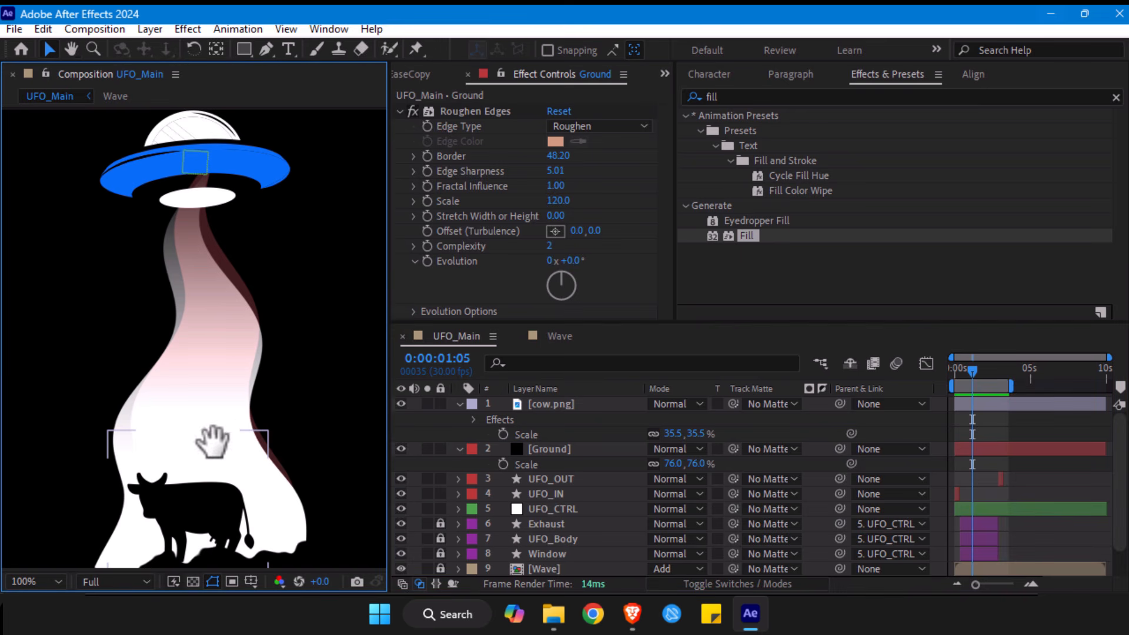
drag(224, 456, 164, 332)
click(143, 381)
drag(141, 373, 143, 383)
key(s)
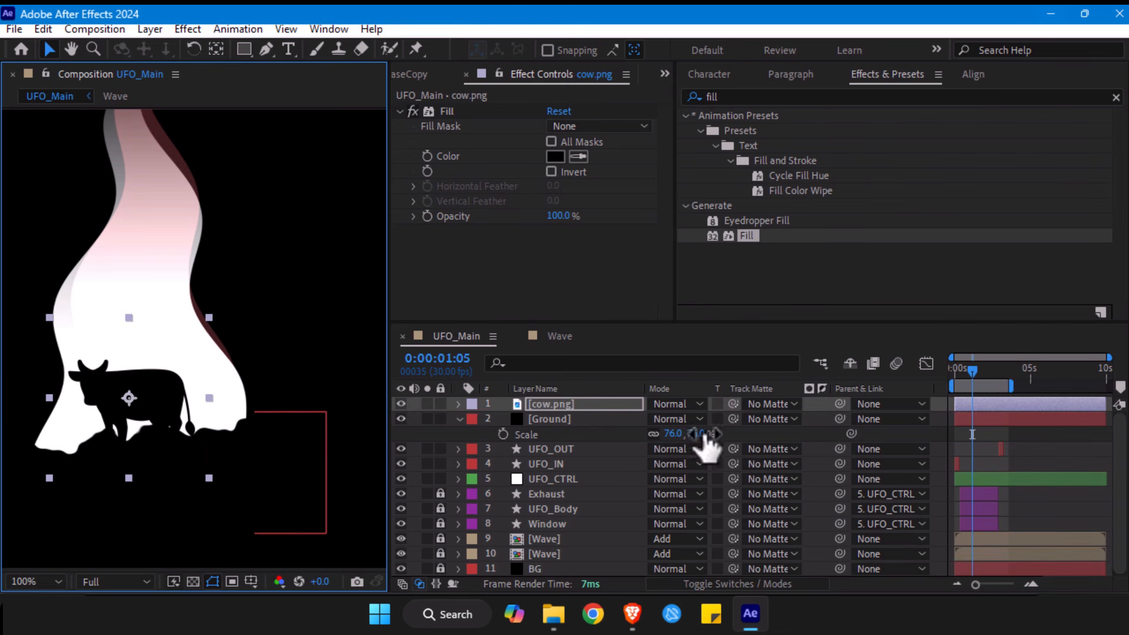
key(s)
drag(673, 418, 633, 440)
drag(152, 399, 139, 405)
click(1021, 435)
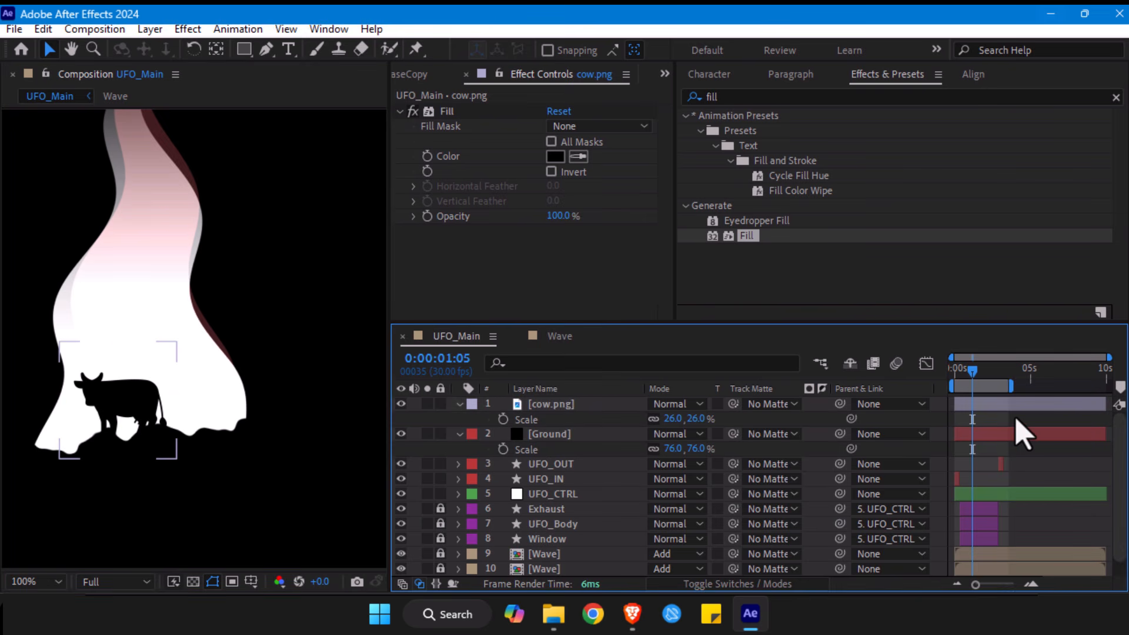
- Fit the composition in the view and play the animation, stopping at 0:00:01:24
key(alt+slash)
key(space)
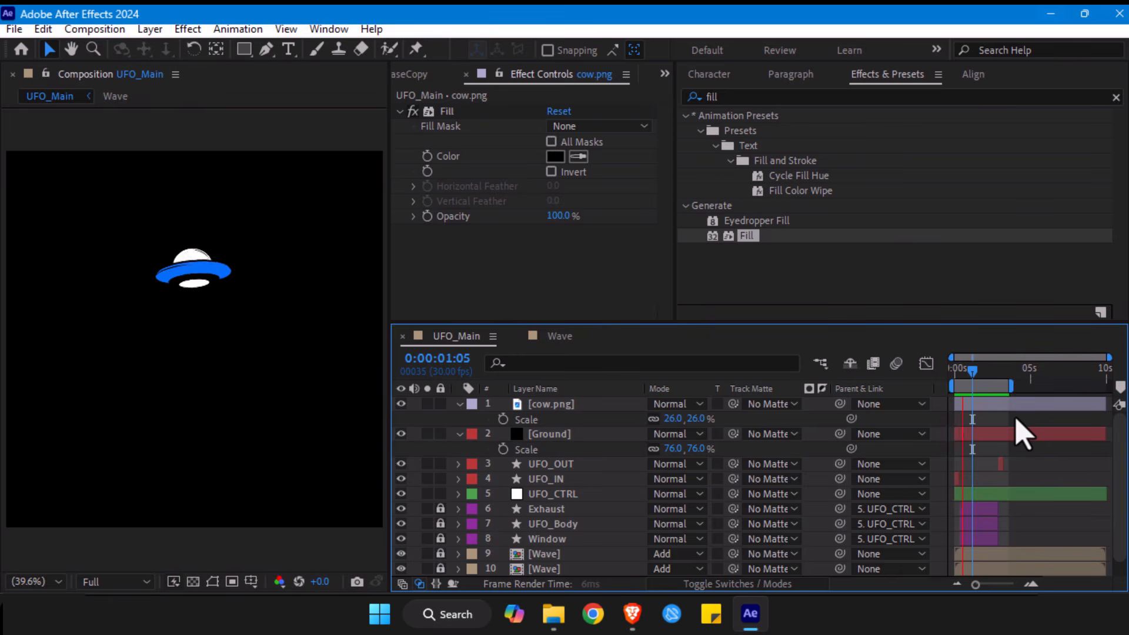
key(space)
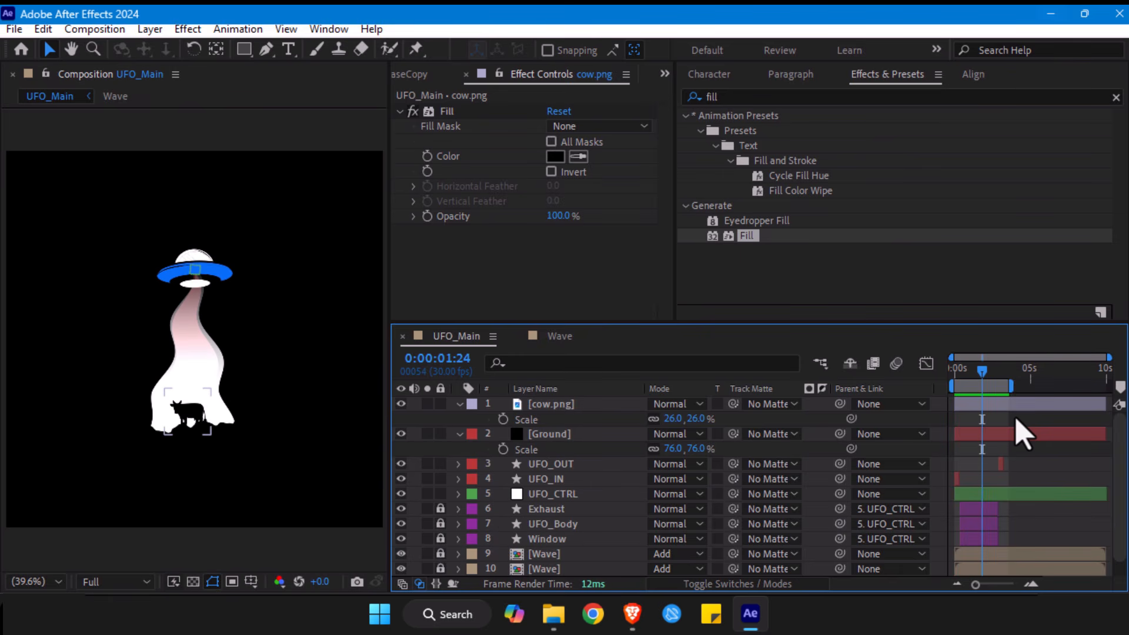
- Collapse the cow and Ground layers' properties and nudge the Ground layer slightly up
click(459, 404)
click(460, 418)
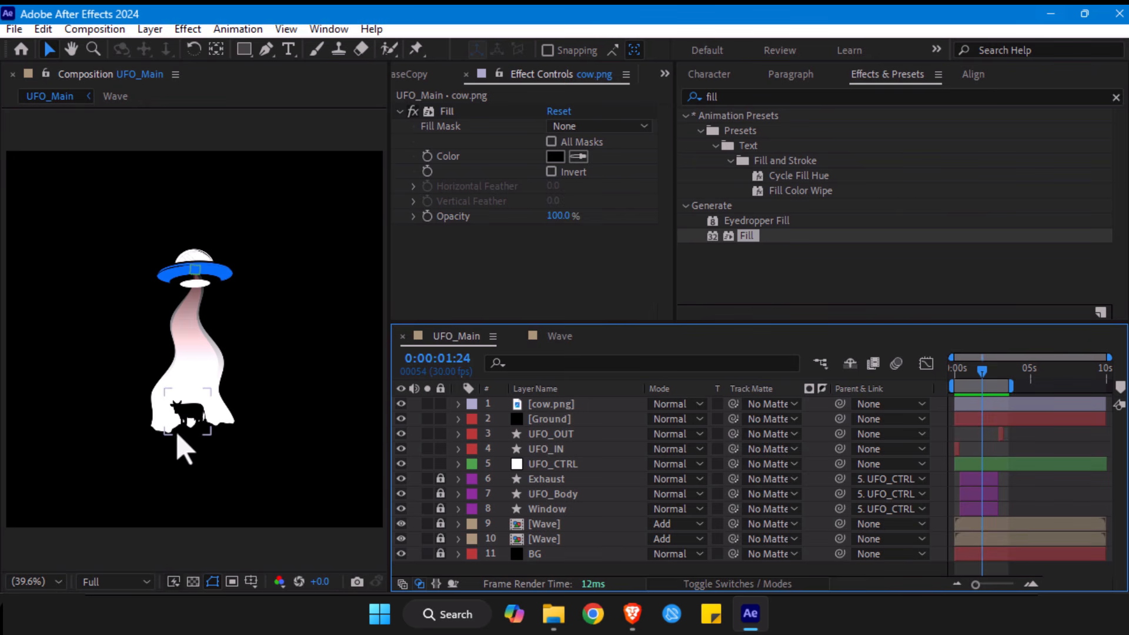
click(240, 456)
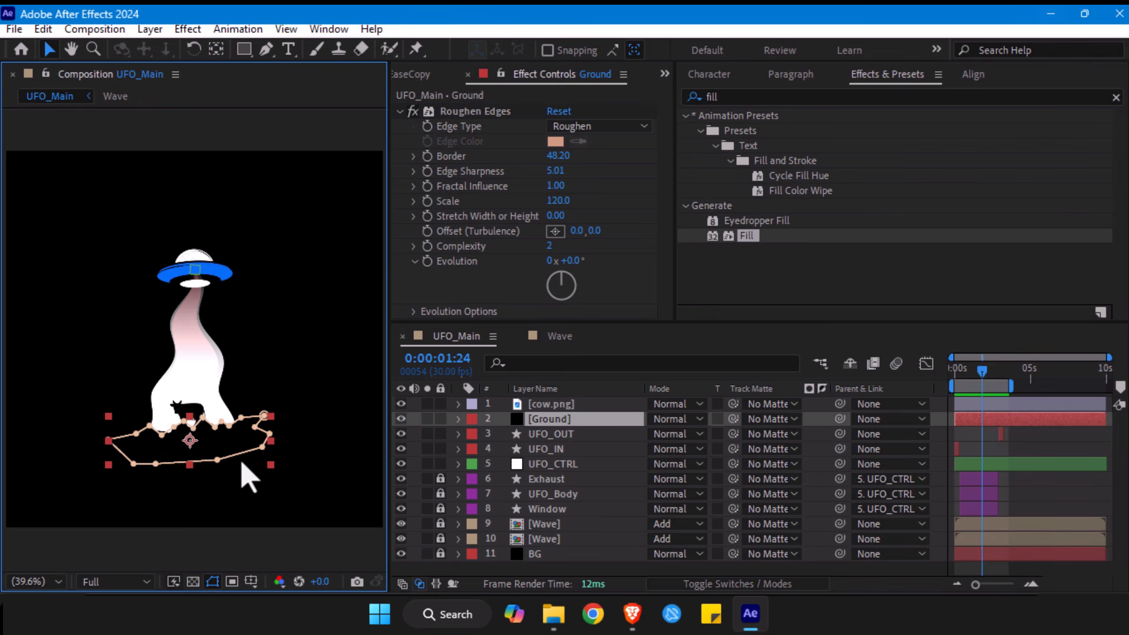
drag(237, 446, 236, 438)
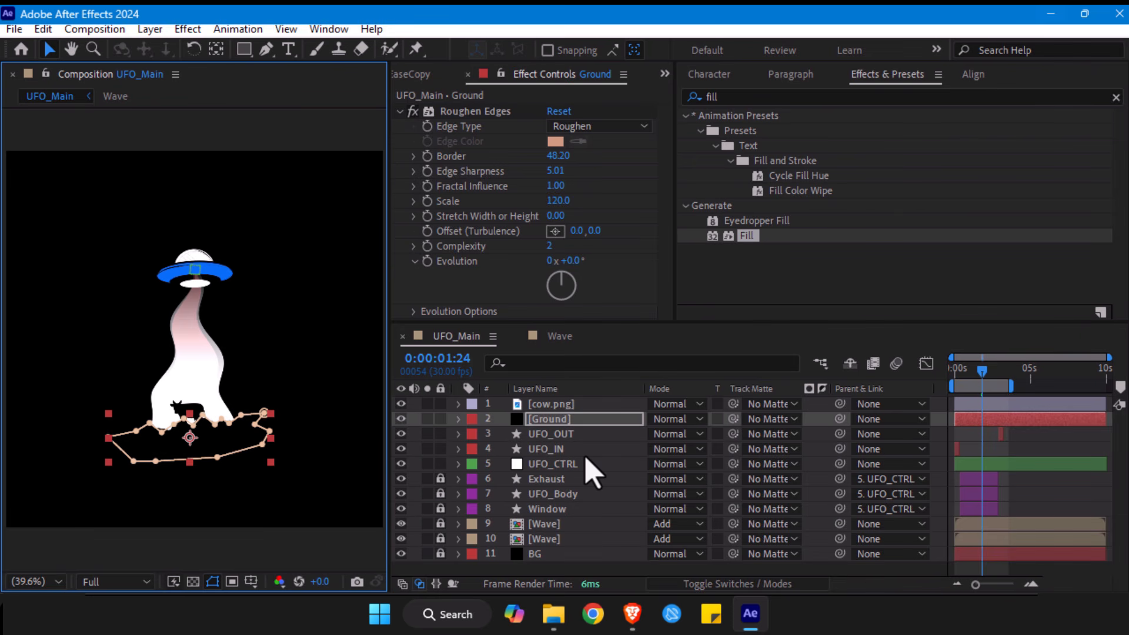
- Try a mask feather of 57 pixels on the Ground layer's Mask 1, then undo it
key(f)
drag(700, 451, 747, 445)
click(167, 574)
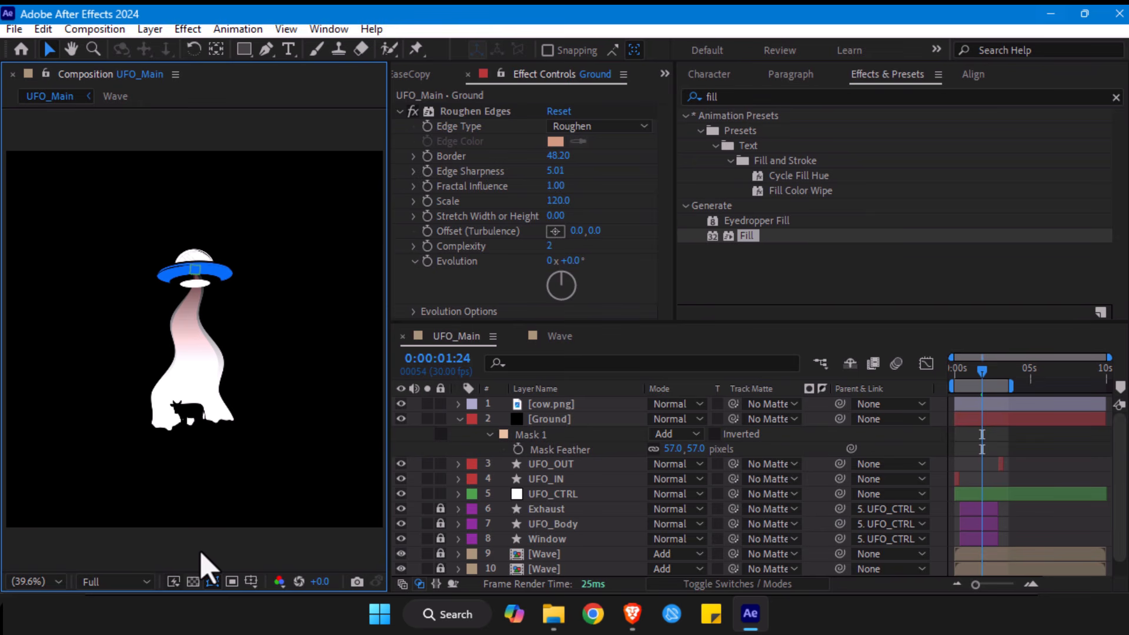
key(ctrl+z)
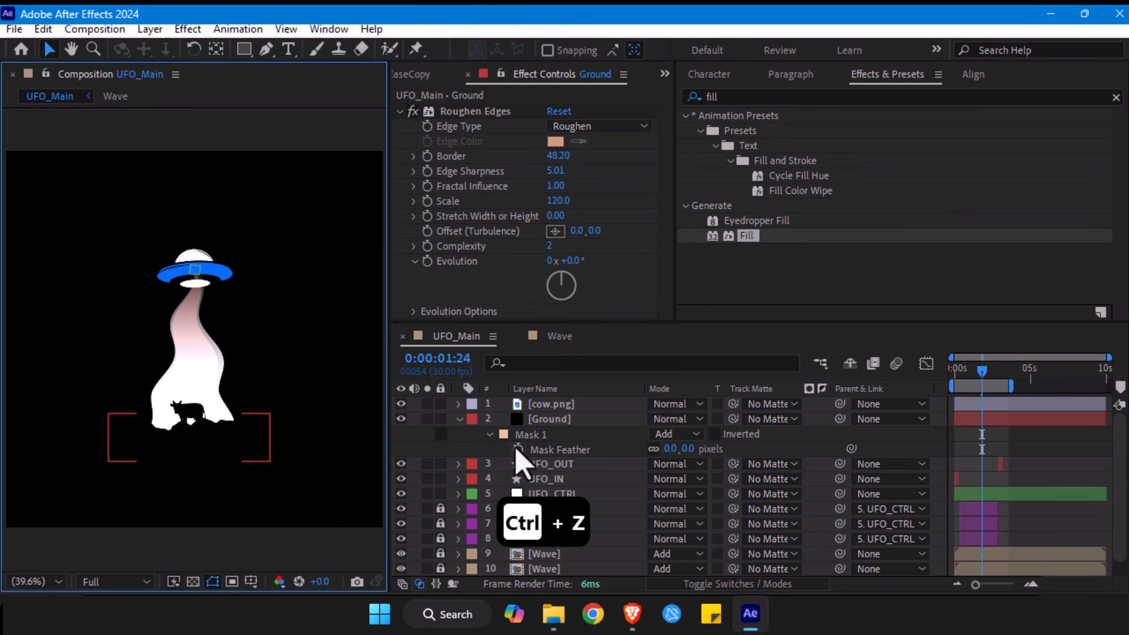
- Hide the layer controls and set the feather of the Ground layer's Mask 1 to 133 pixels
key(ctrl+shift+h)
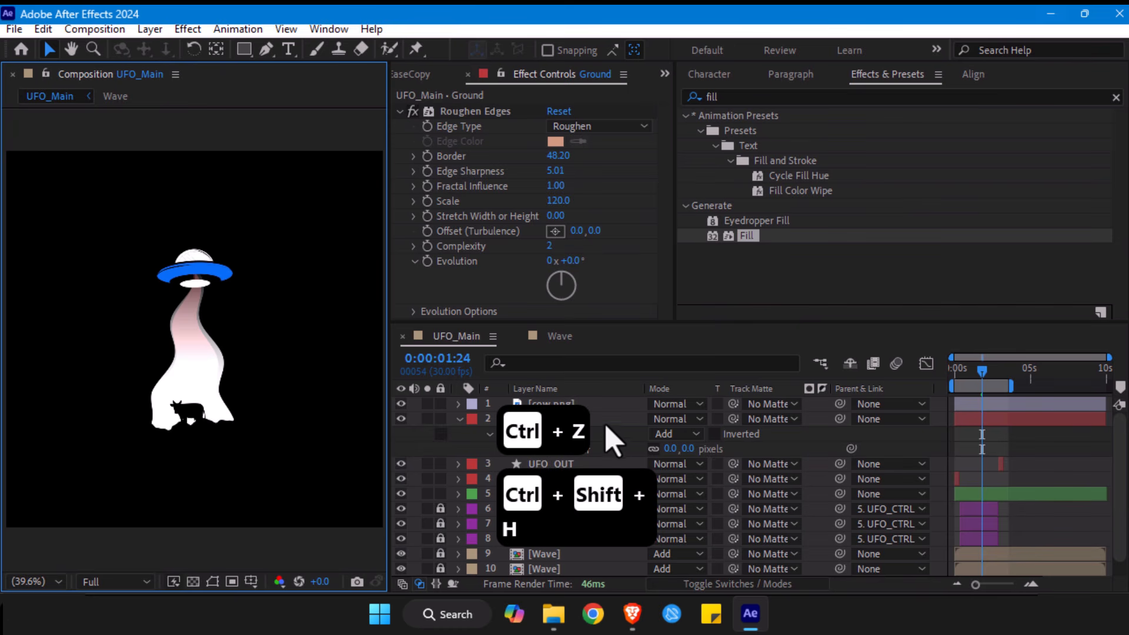
click(612, 441)
drag(670, 449, 803, 431)
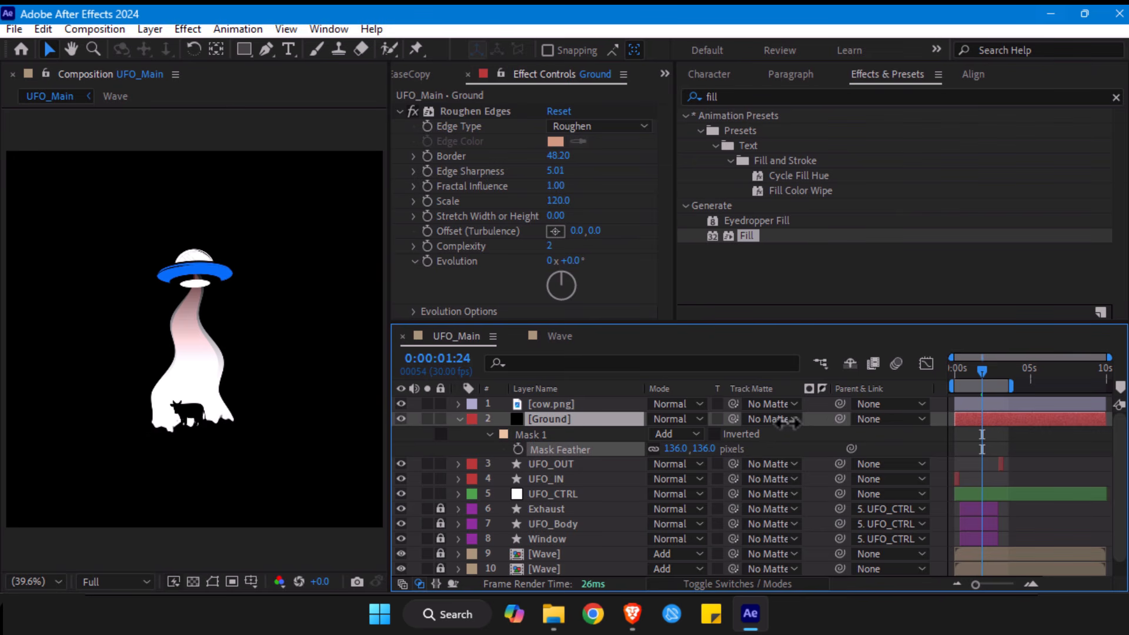
click(152, 551)
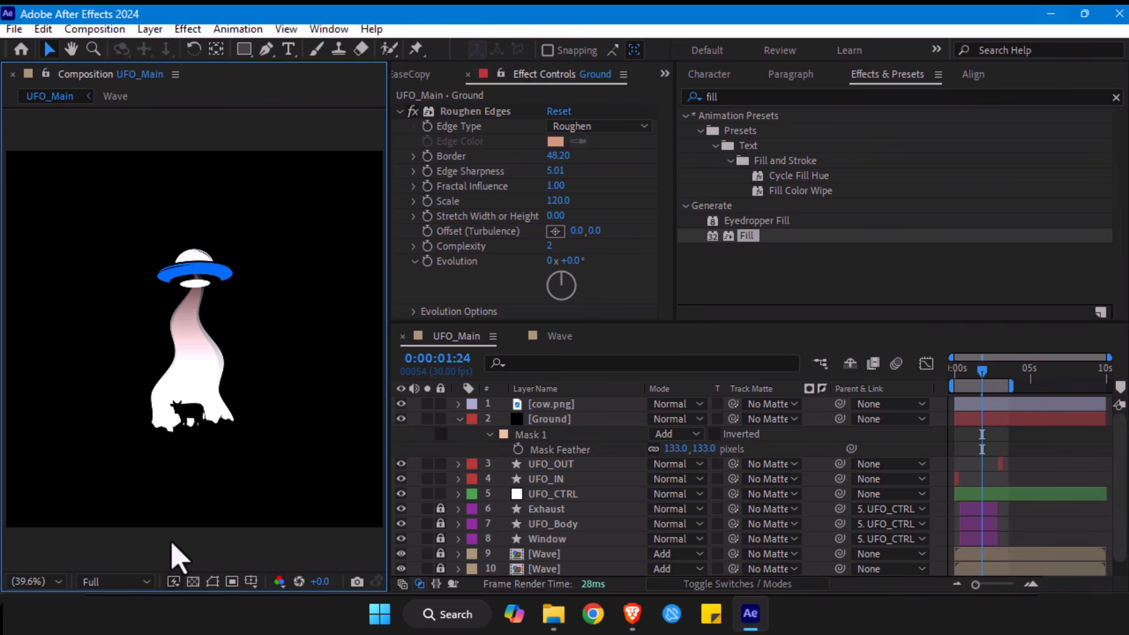
- Scale the cow up to 40.5% and reposition it at the beam's base
click(575, 406)
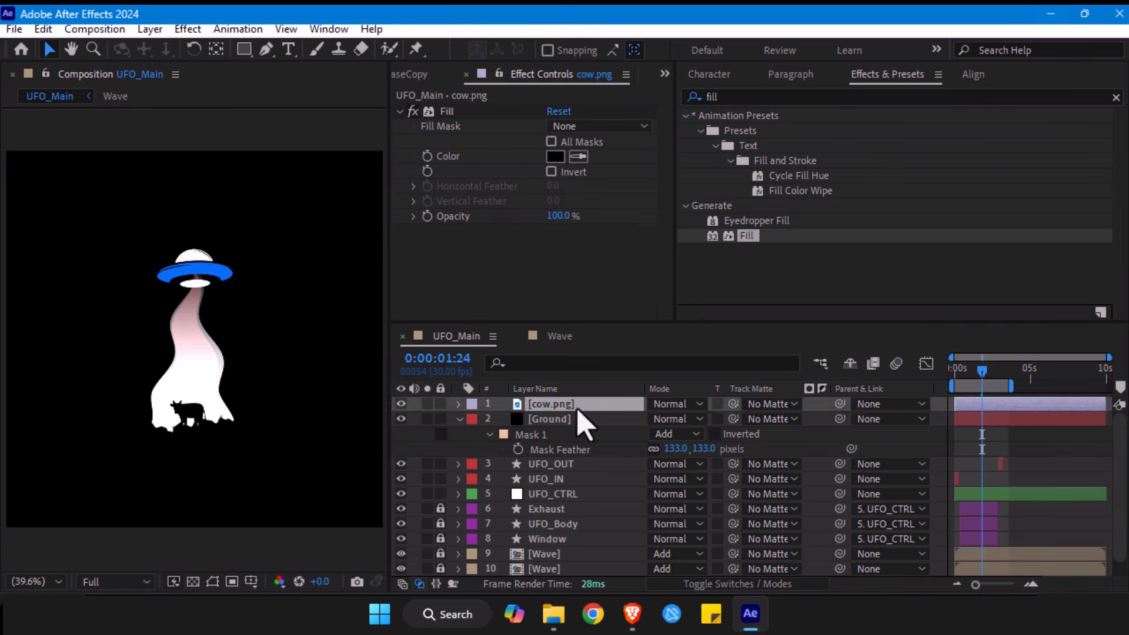
key(s)
drag(696, 418, 704, 418)
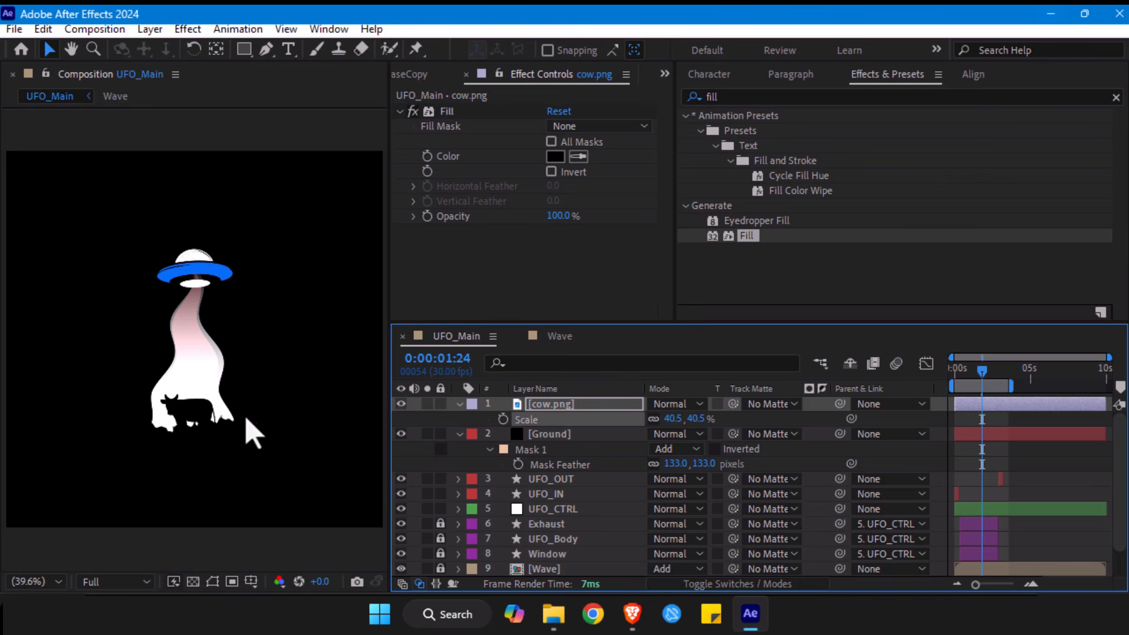
click(198, 414)
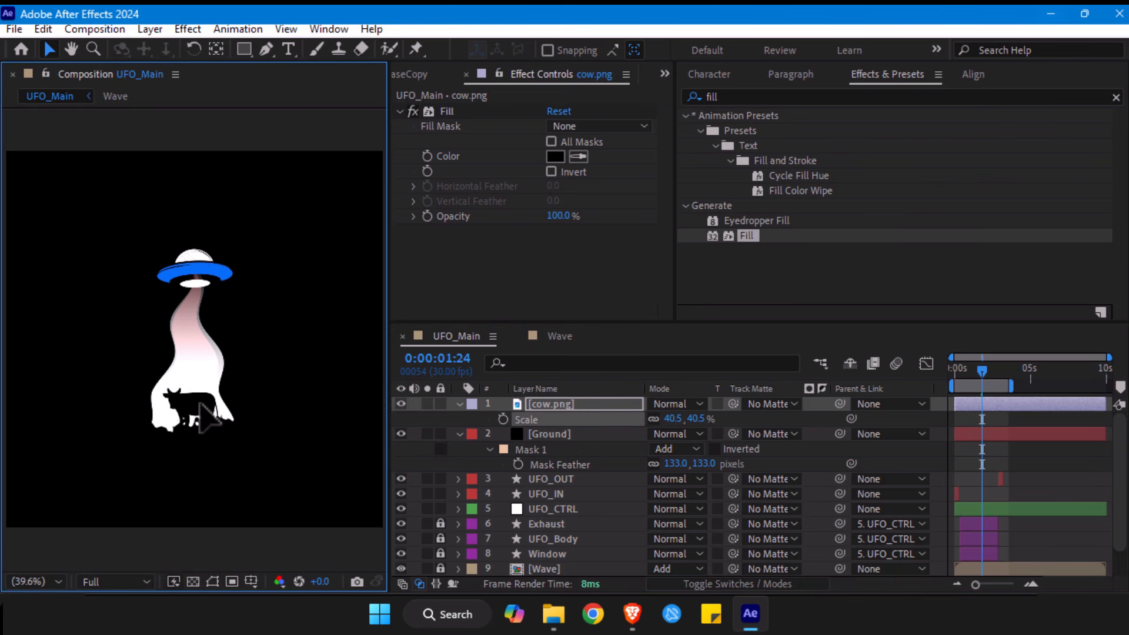
click(200, 405)
- Set the feather of the Ground layer's Mask 1 to 0 pixels
click(704, 458)
click(706, 463)
key(Return)
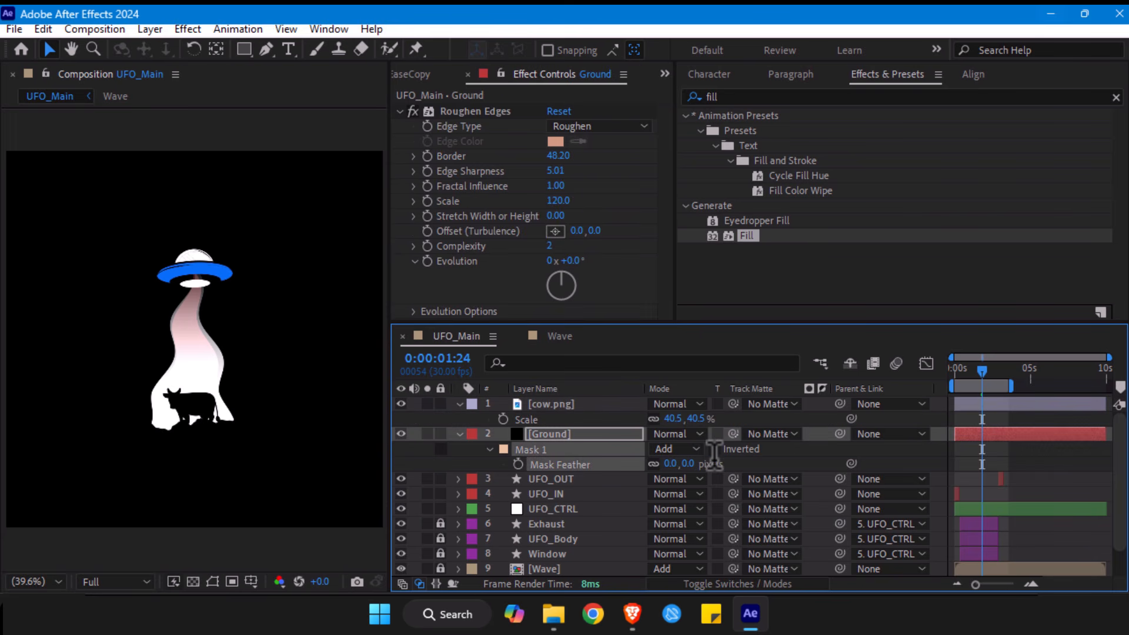
- Turn the layer controls back on and adjust the Ground mask point beneath the cow's head
click(546, 437)
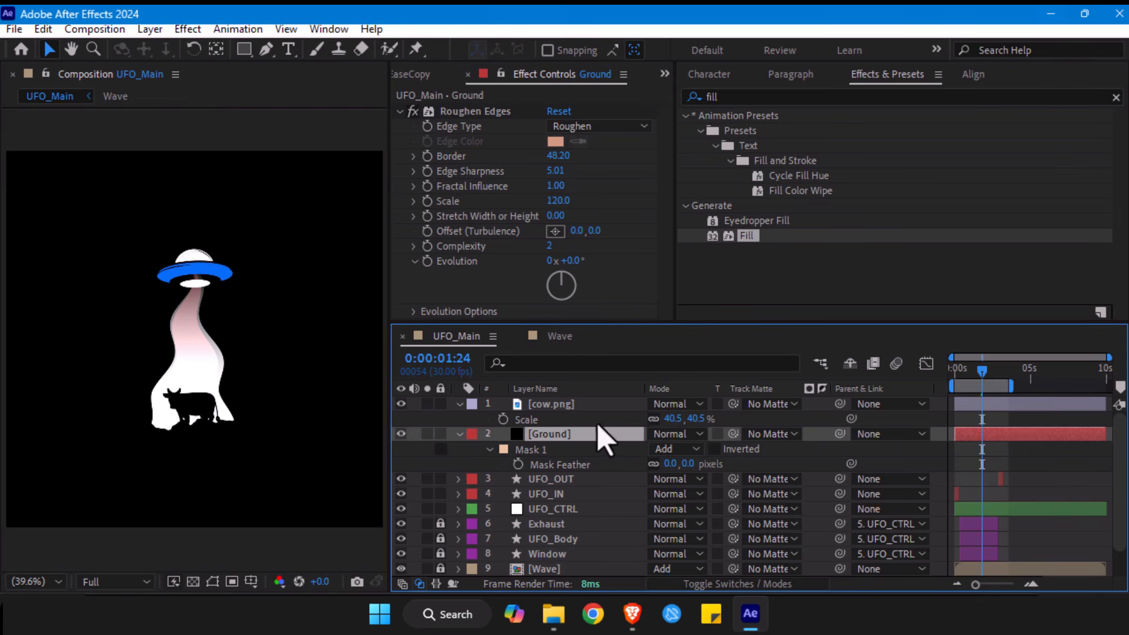
key(ctrl+shift+h)
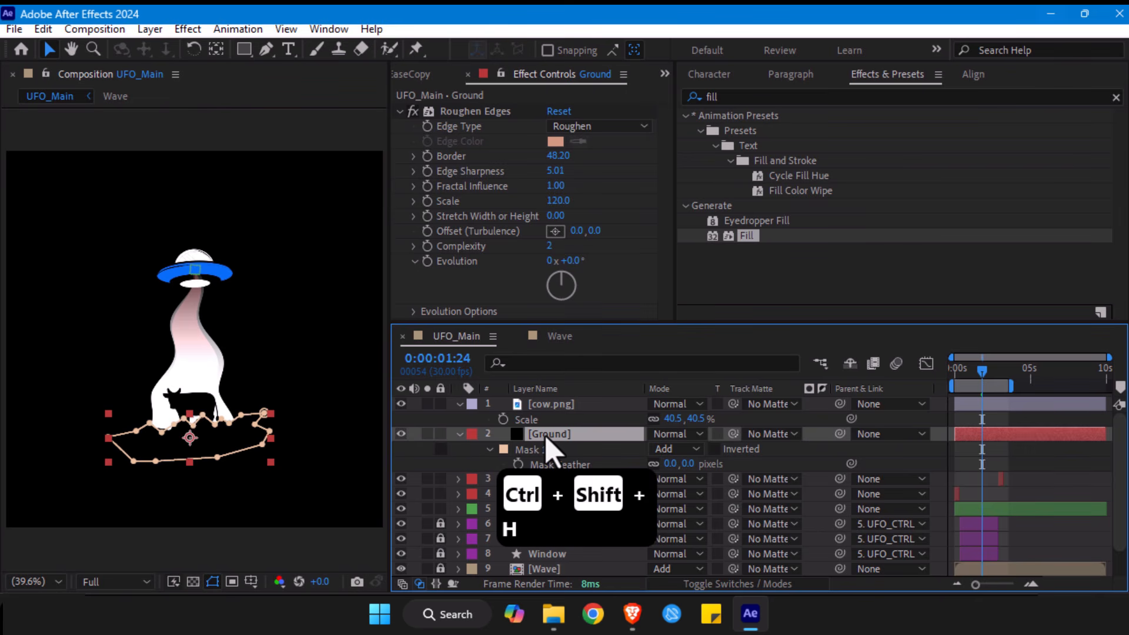
click(165, 427)
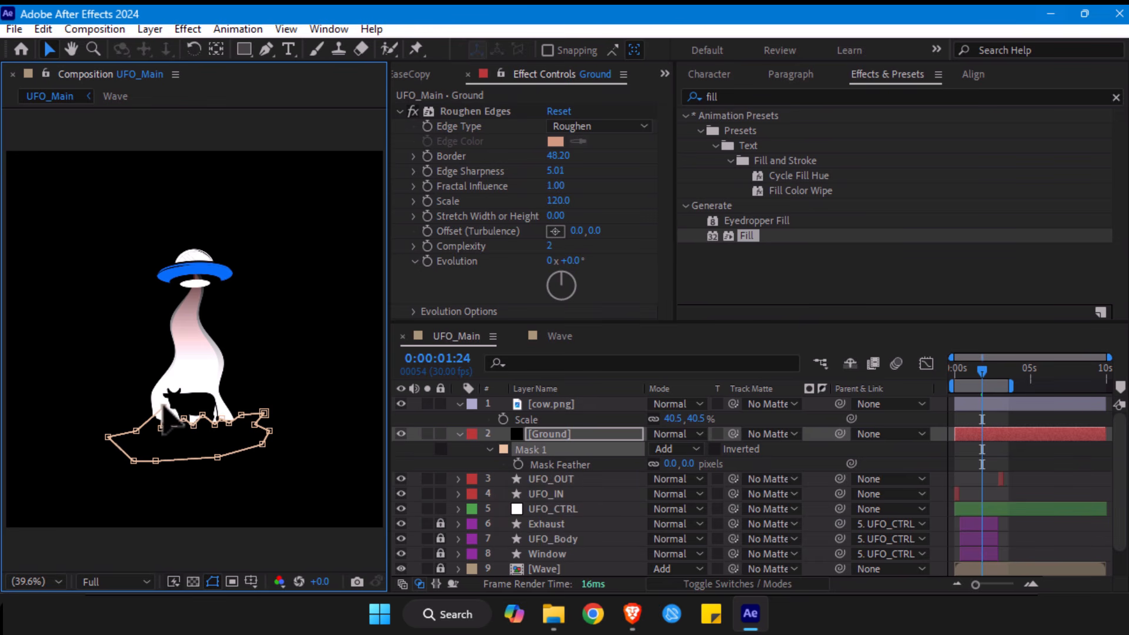
click(195, 552)
click(197, 546)
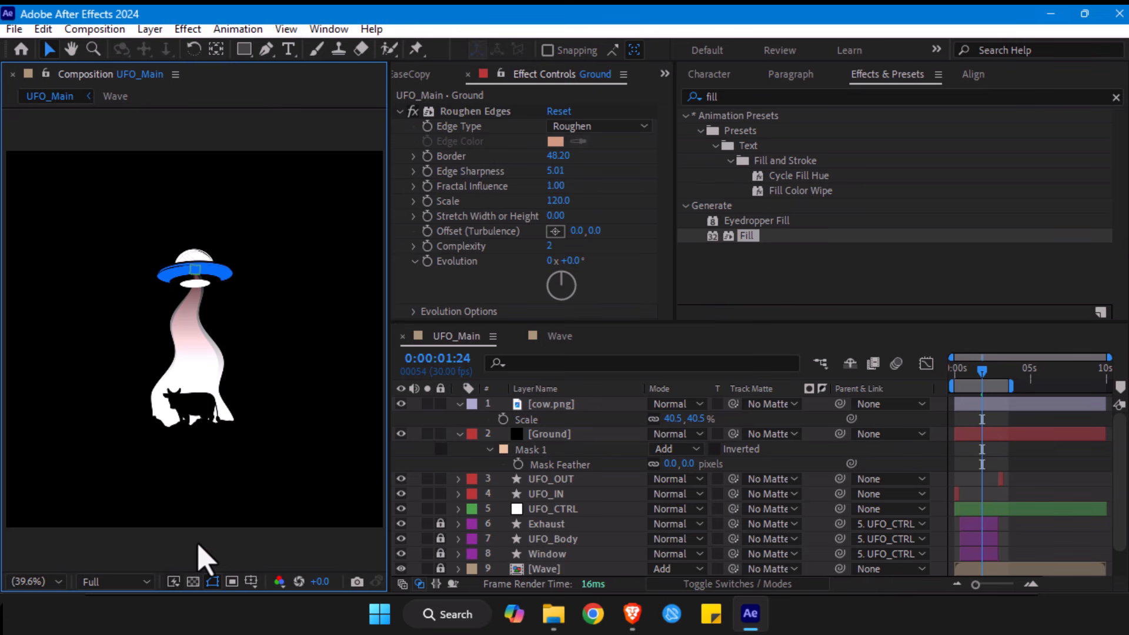
- Move the current time to 0:00:00:28 and lock the cow.png, Ground, UFO_OUT and UFO_IN layers
key(alt+slash)
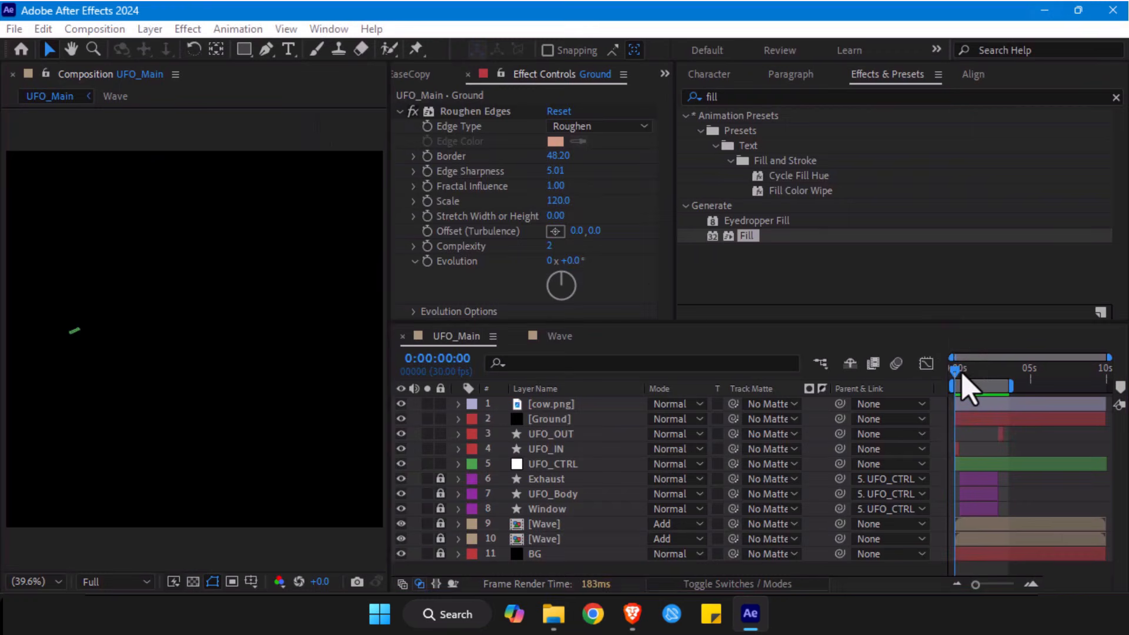
mouse_move(960, 369)
mouse_down()
mouse_move(1000, 379)
mouse_move(975, 376)
mouse_up()
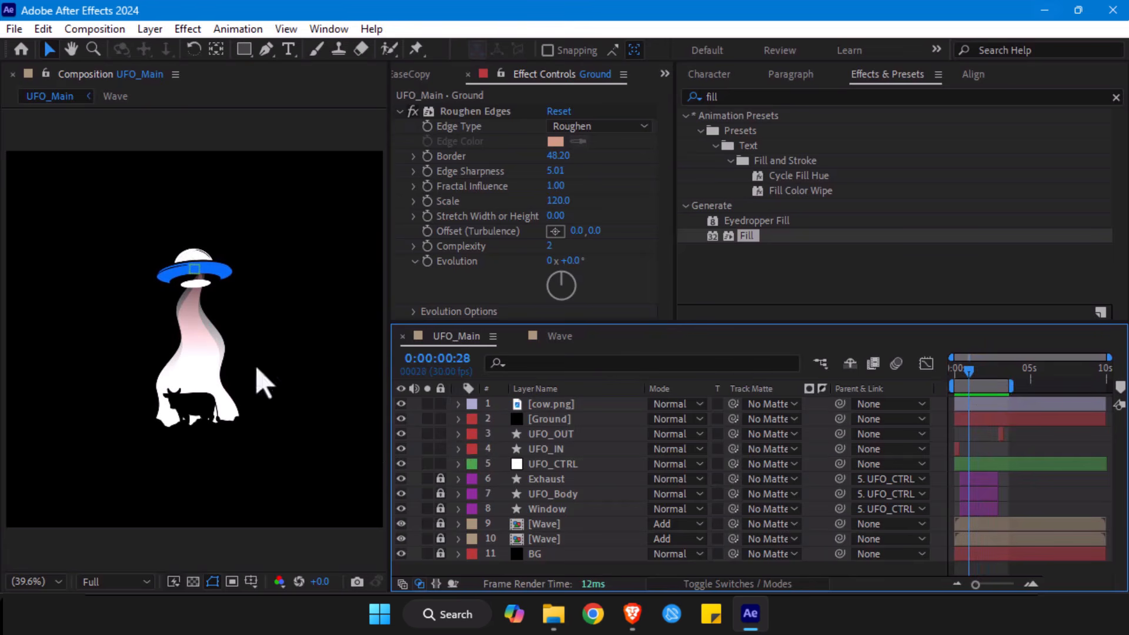
click(441, 418)
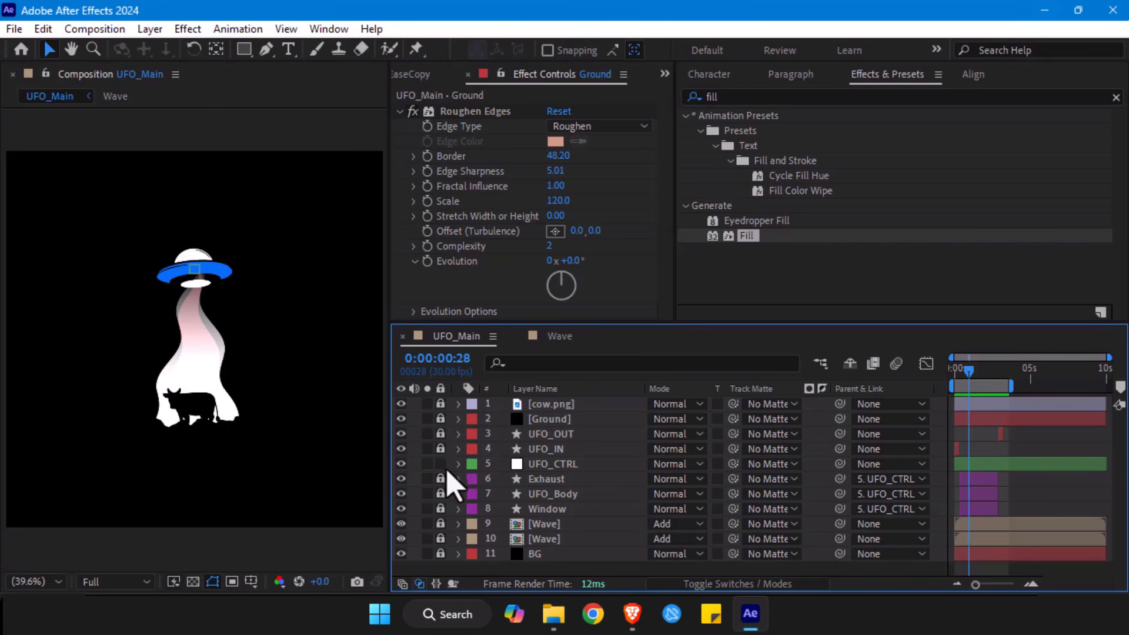
- Review the Position, Scale and Rotation keyframes of the UFO_CTRL layer along the timeline
click(548, 464)
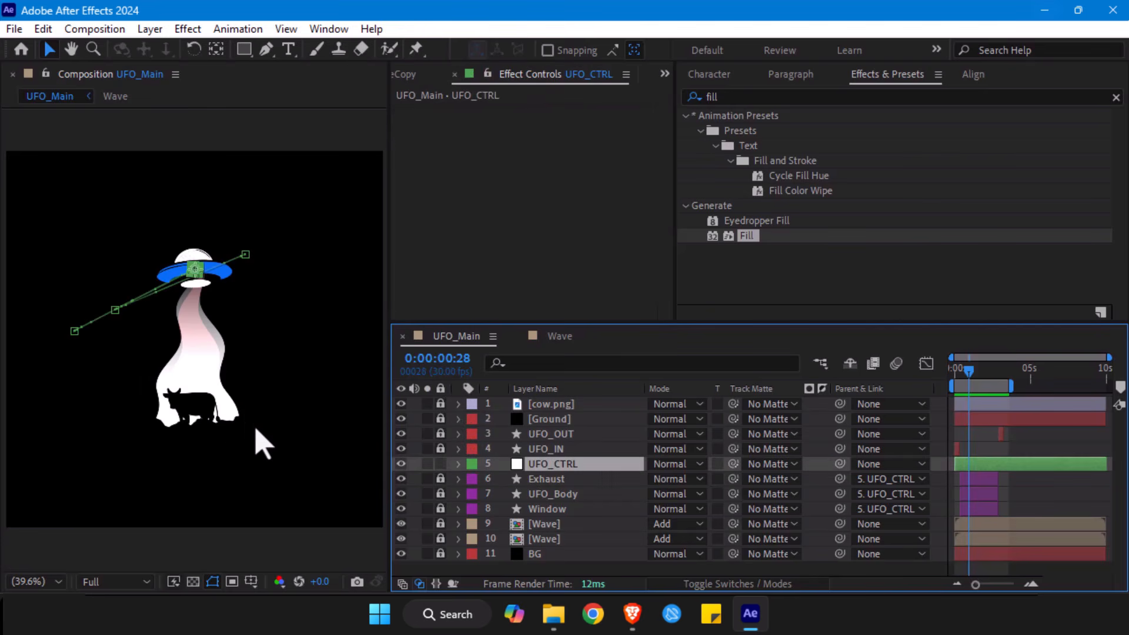
mouse_move(255, 430)
mouse_down()
mouse_move(230, 376)
mouse_move(248, 416)
mouse_up()
key(u)
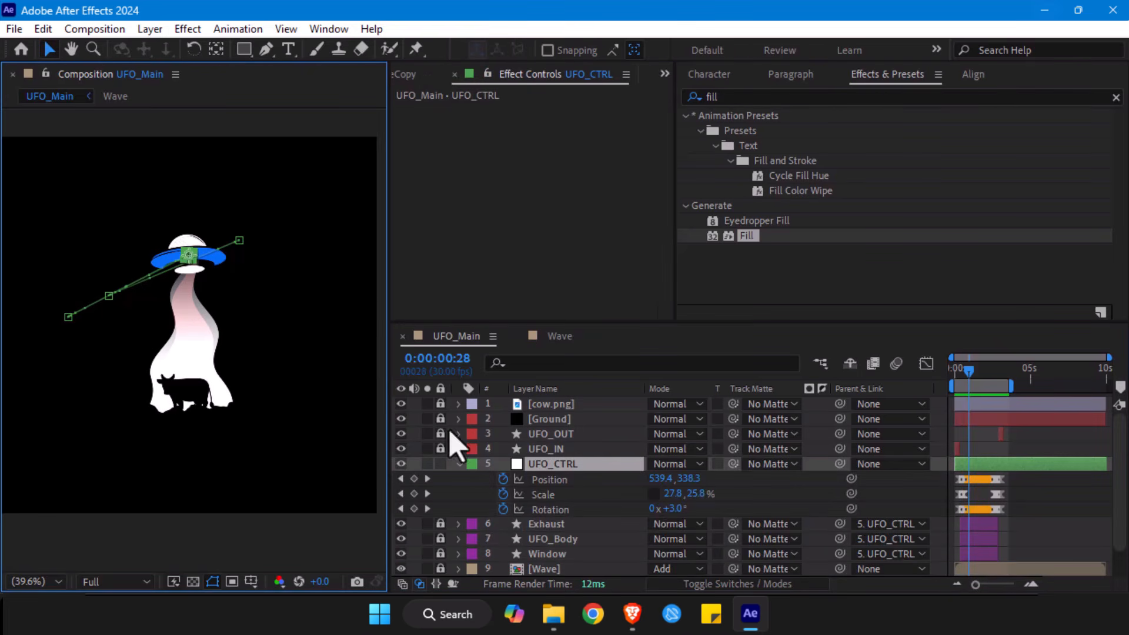
drag(976, 585, 1000, 583)
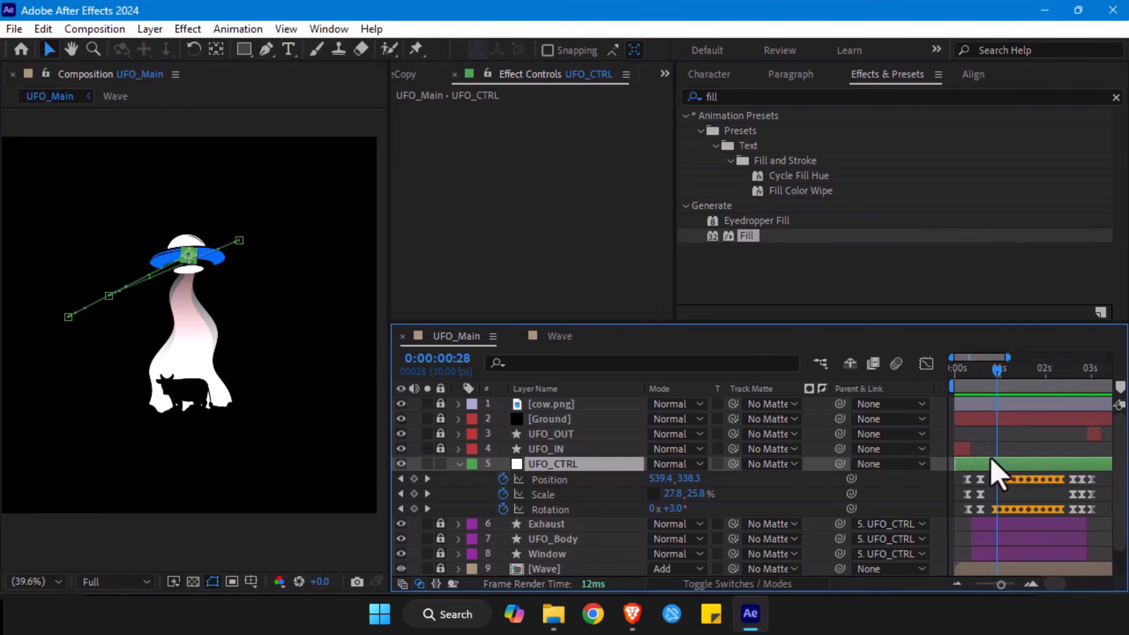
drag(956, 478, 1100, 526)
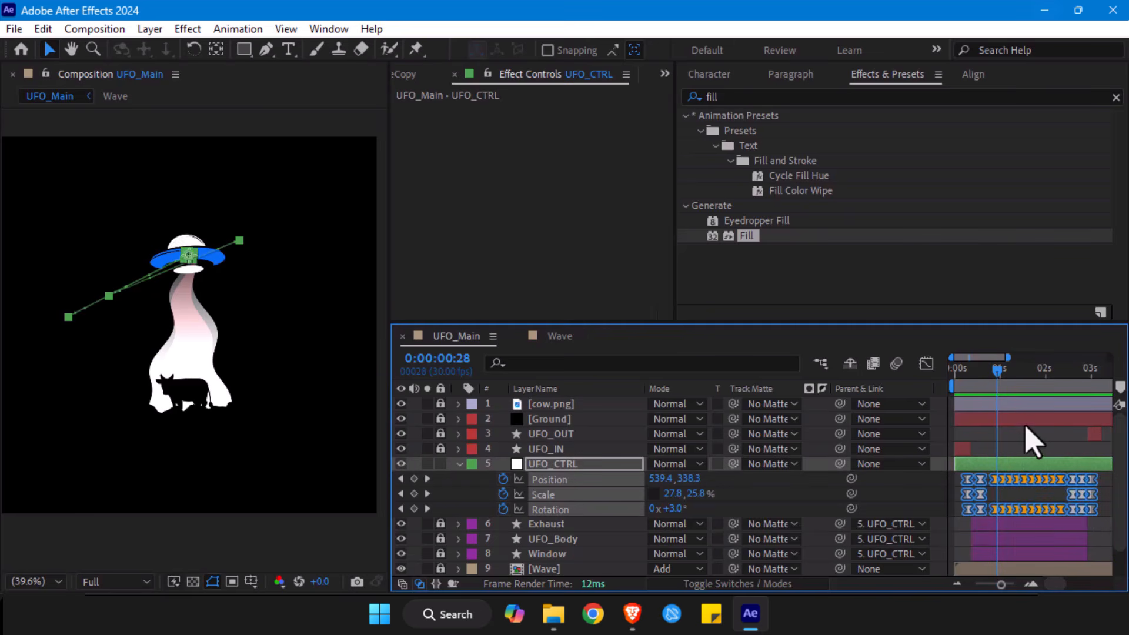
click(1001, 490)
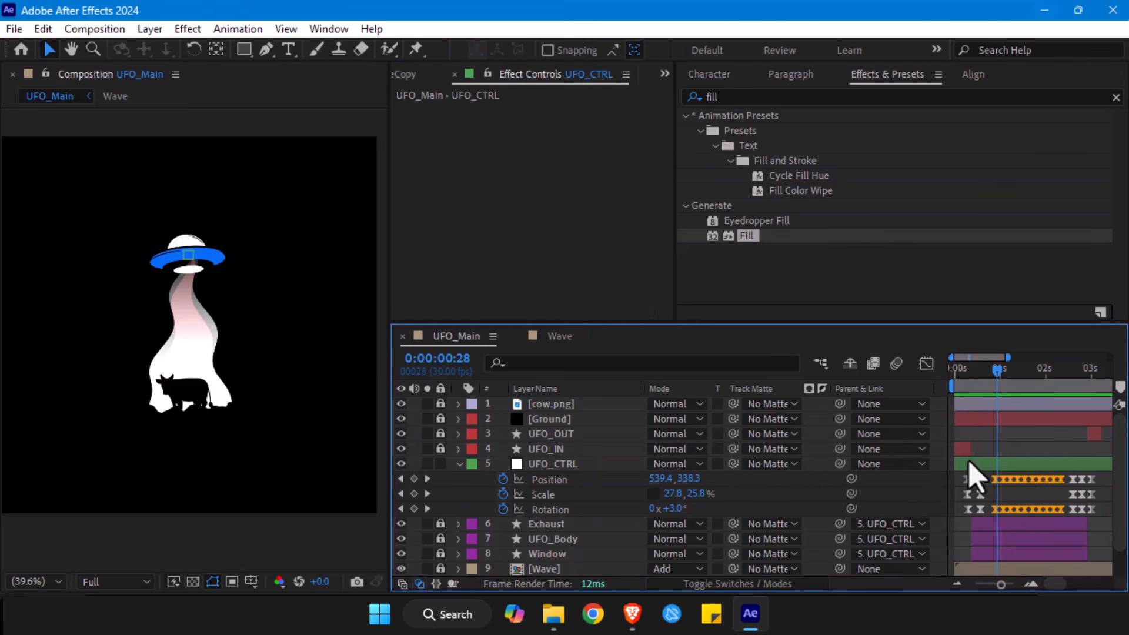
click(643, 465)
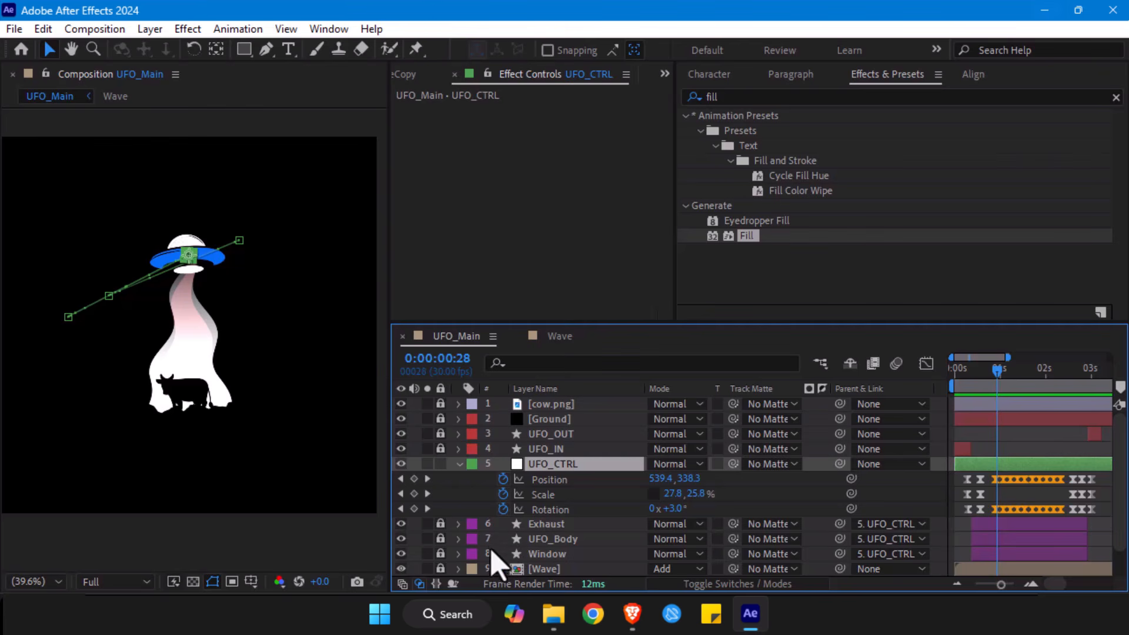
click(458, 464)
click(468, 569)
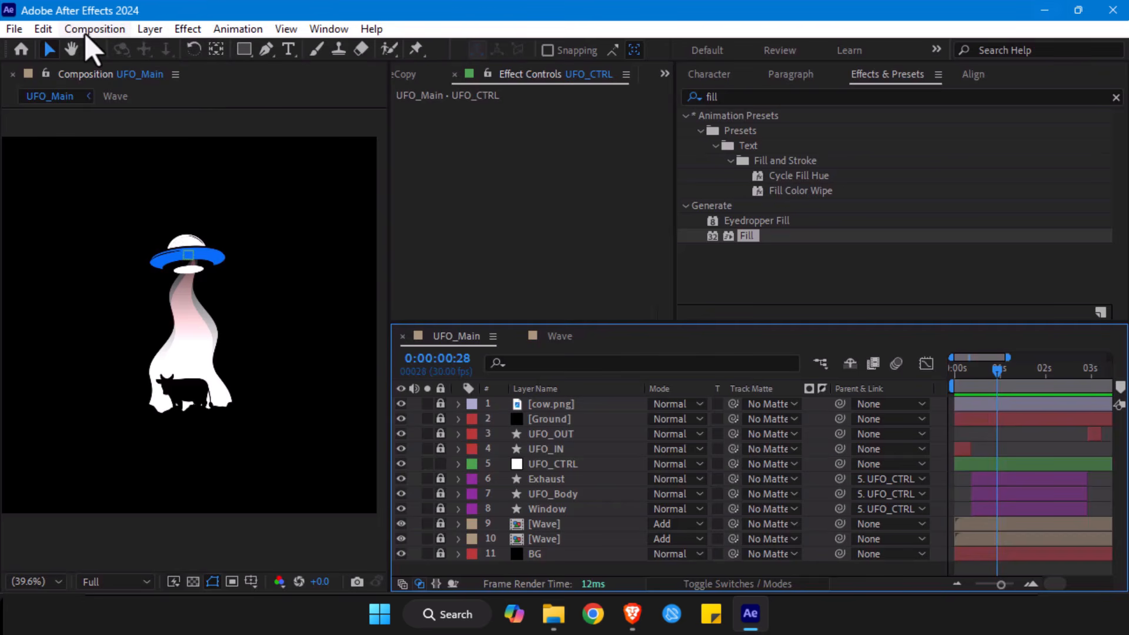
- Hide the cow.png layer and draw a small closed five-point rock with the Pen tool inside the beam's lower-left edge
click(268, 56)
key(slash)
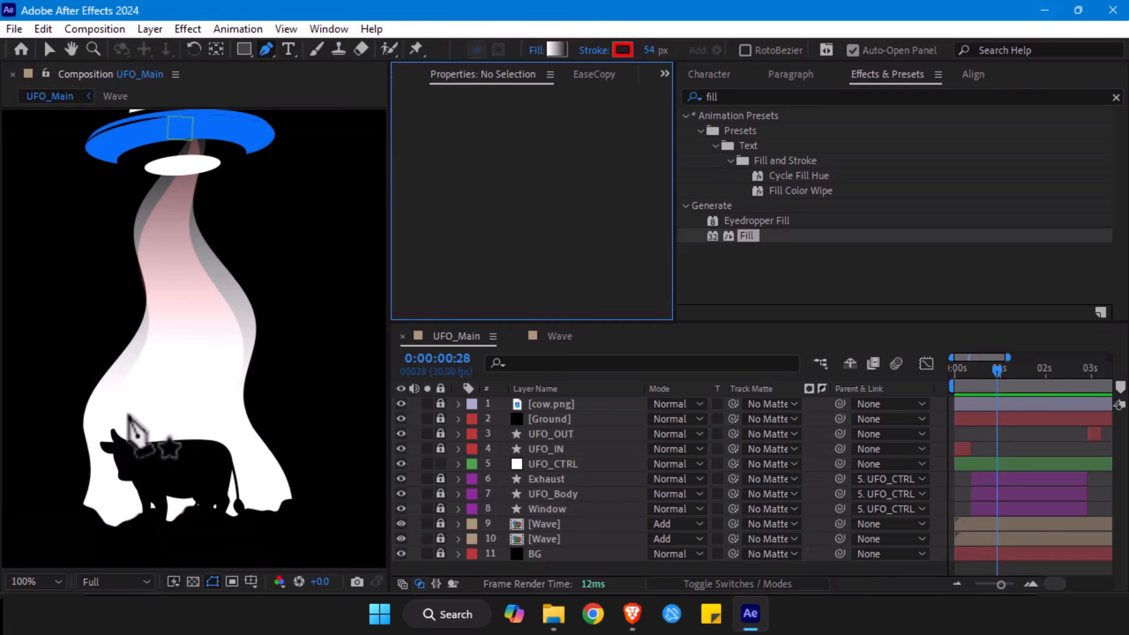
drag(125, 418, 118, 313)
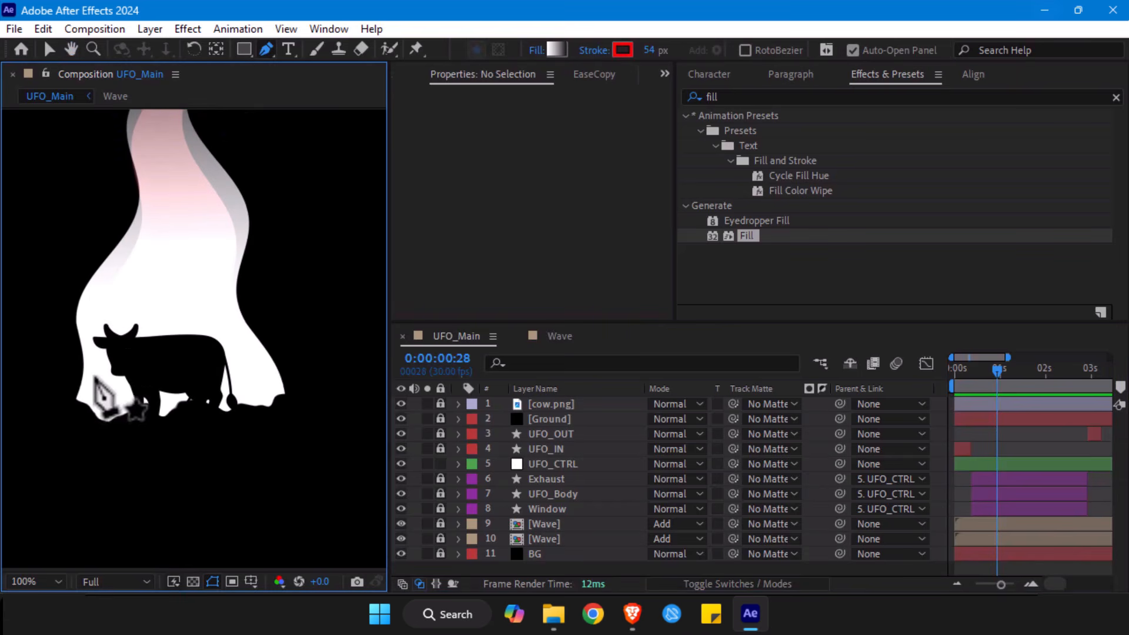
click(401, 405)
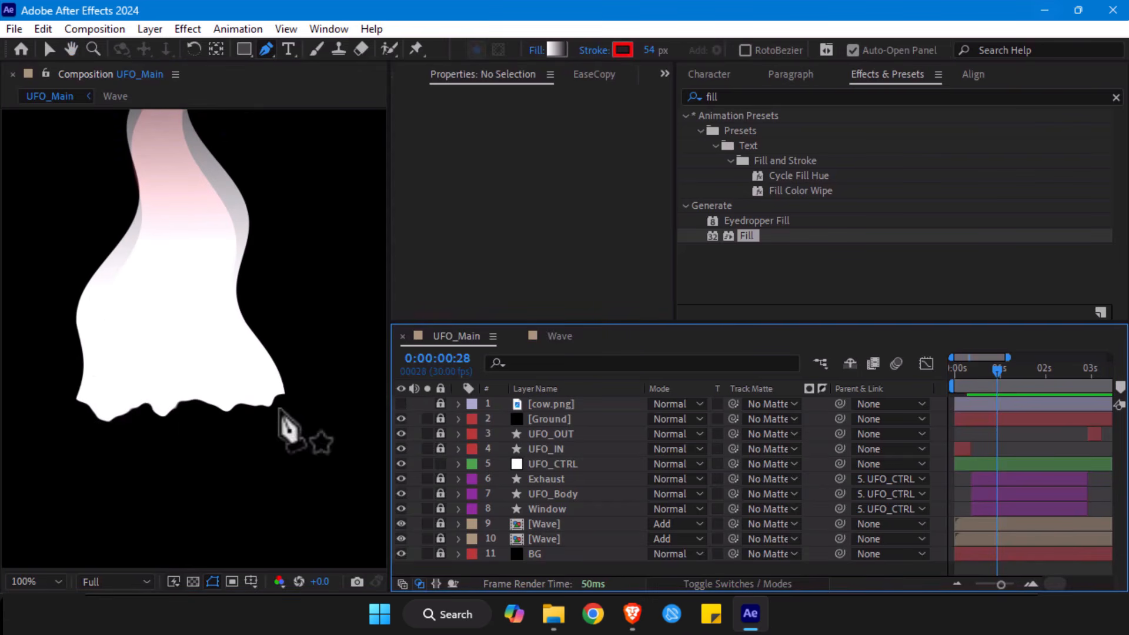
click(108, 388)
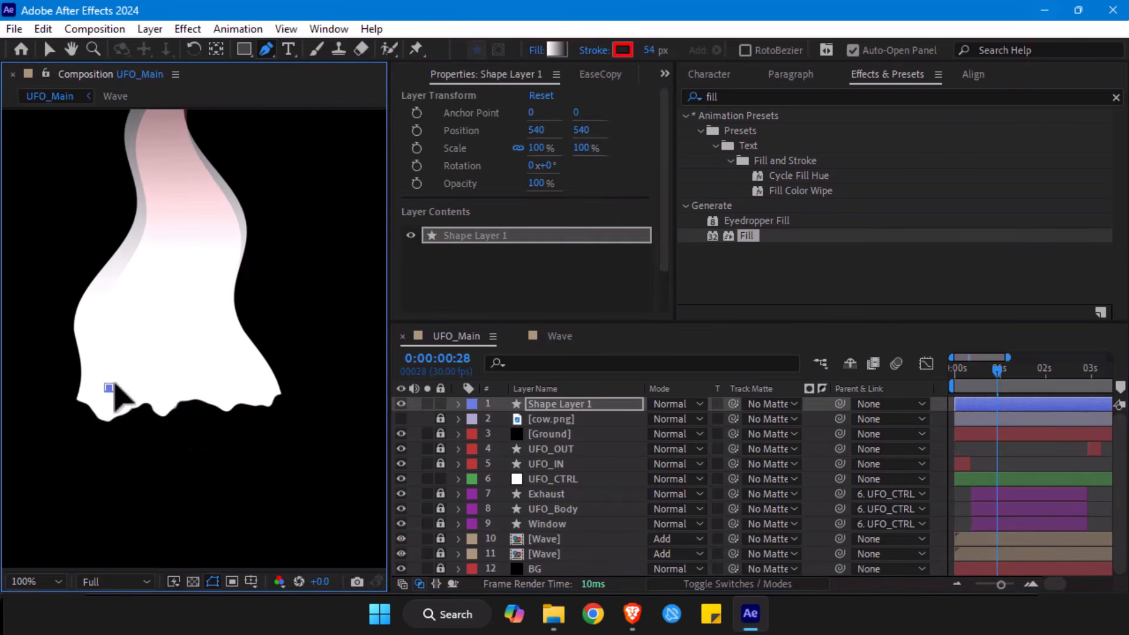
click(121, 380)
click(130, 387)
click(131, 398)
click(118, 401)
click(109, 388)
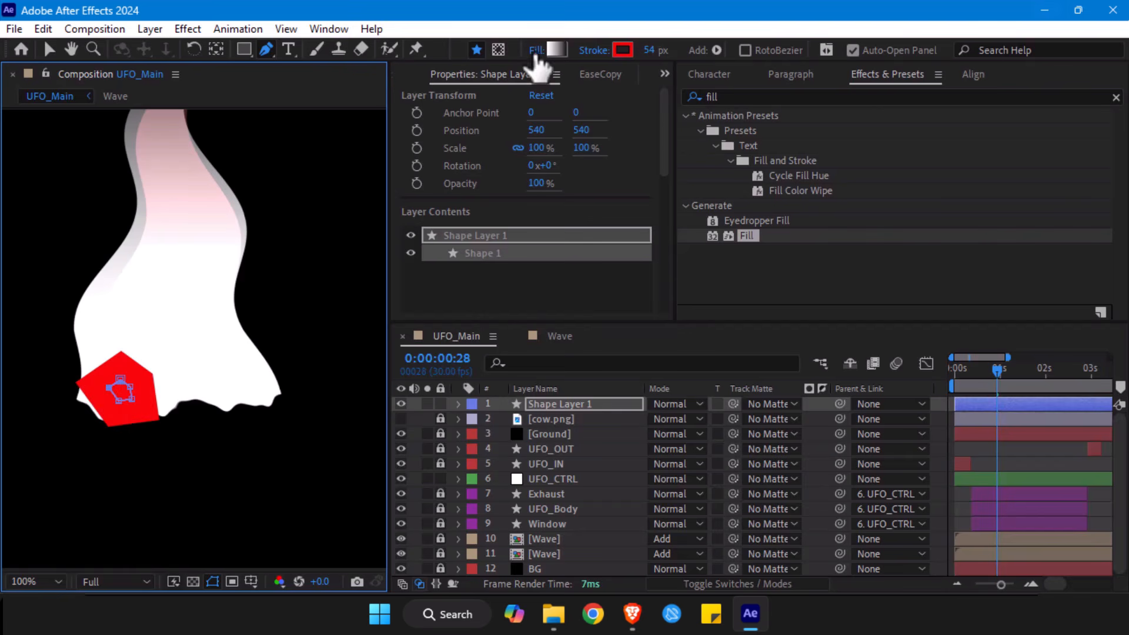
- Set the rock shape's stroke width to 0 px and give it a solid black fill (000000)
drag(658, 52, 450, 74)
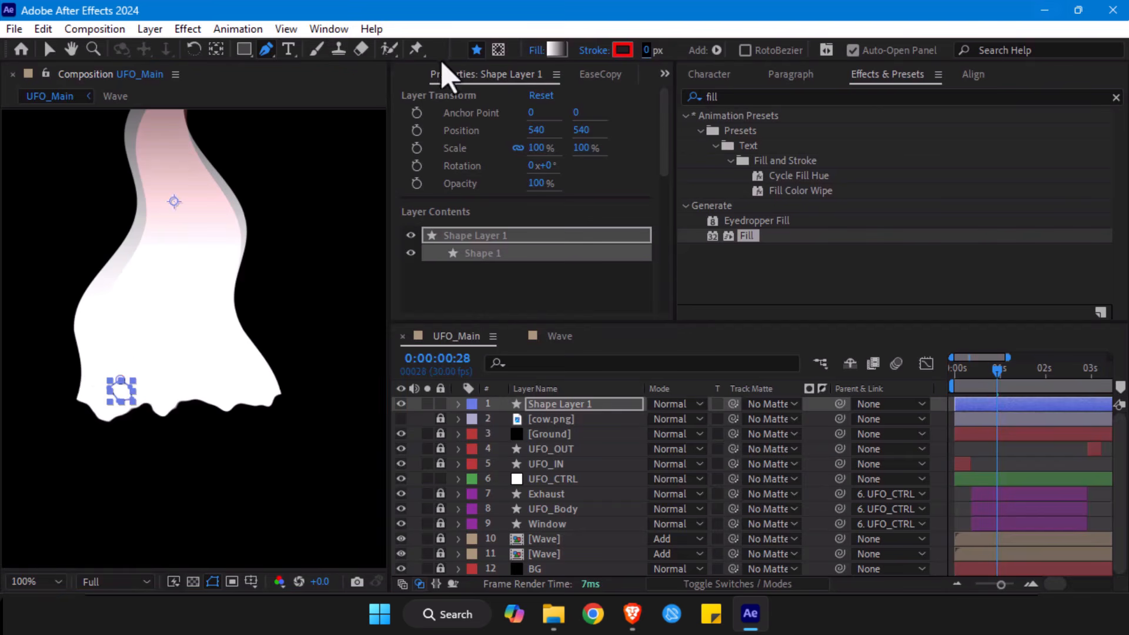
click(555, 50)
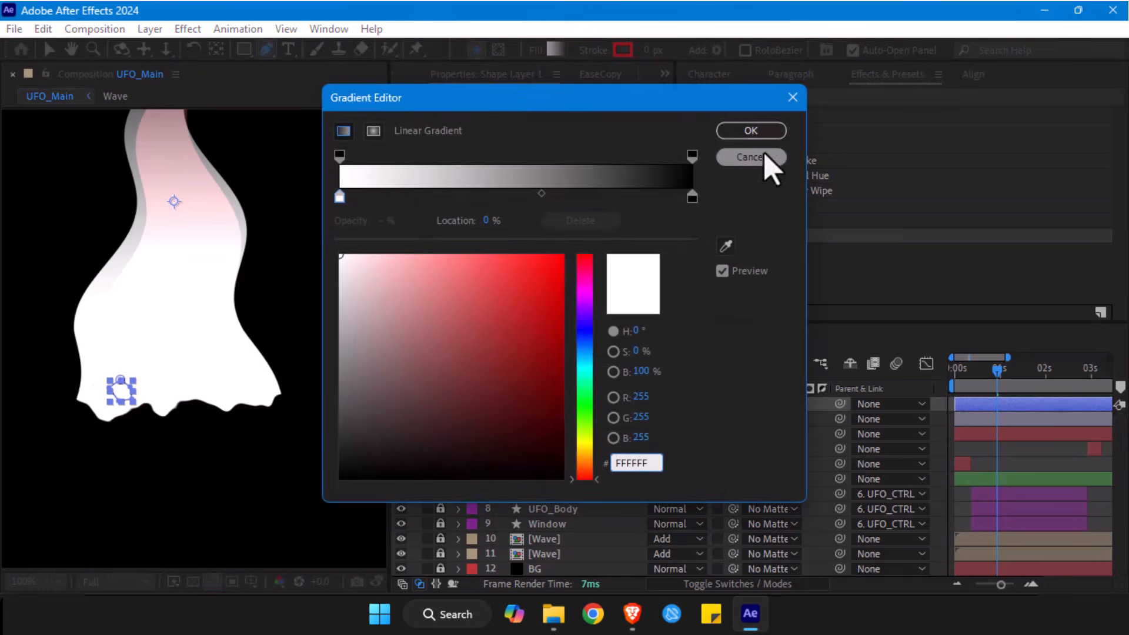
click(763, 161)
click(537, 50)
click(368, 207)
click(400, 310)
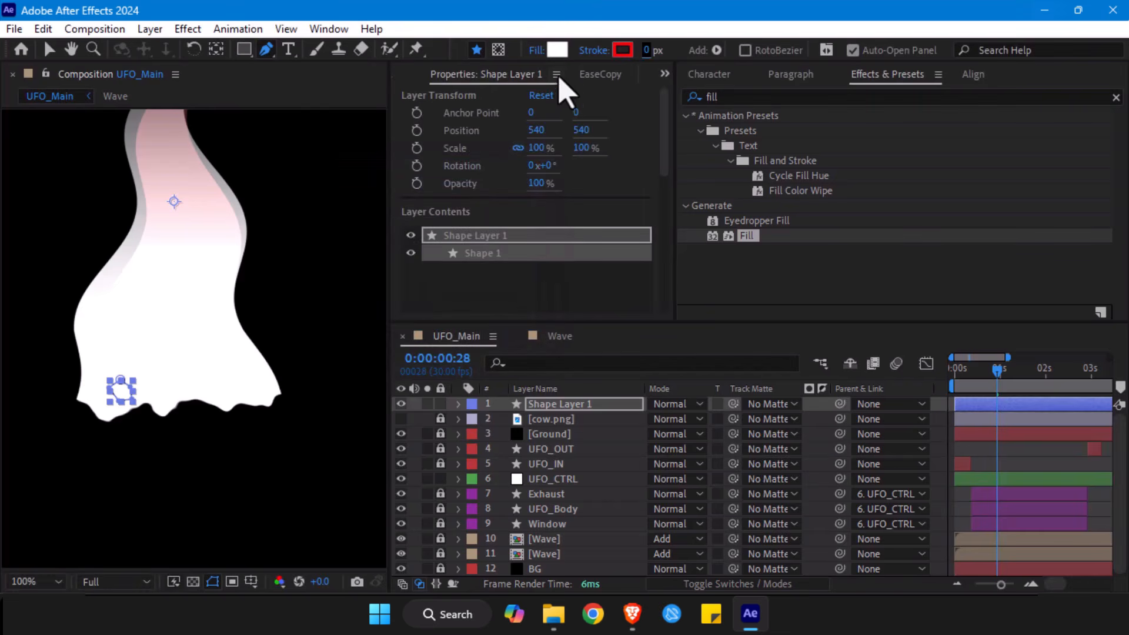
click(557, 50)
drag(396, 174, 328, 370)
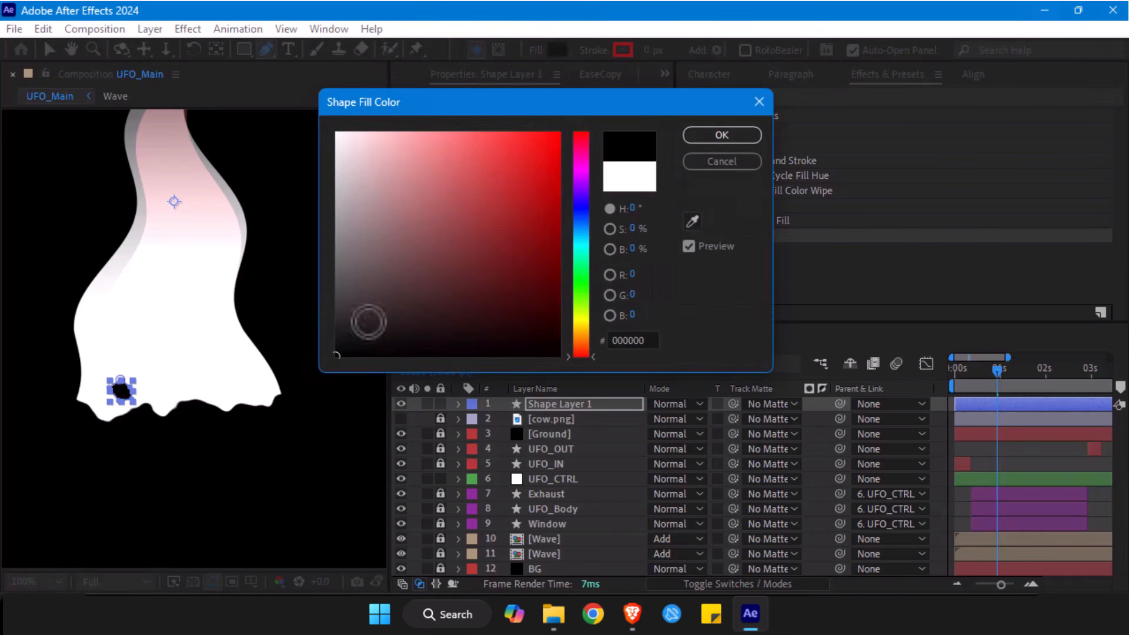
click(722, 135)
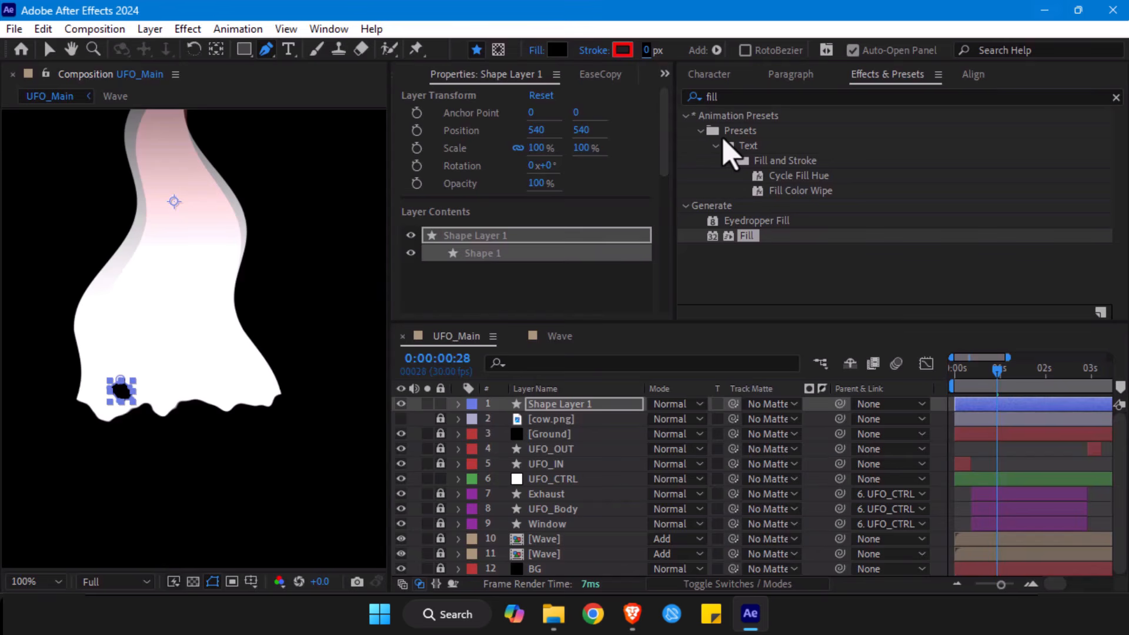
- Center the rock layer's anchor point on its shape and check the rock without layer controls
key(ctrl+alt+Home)
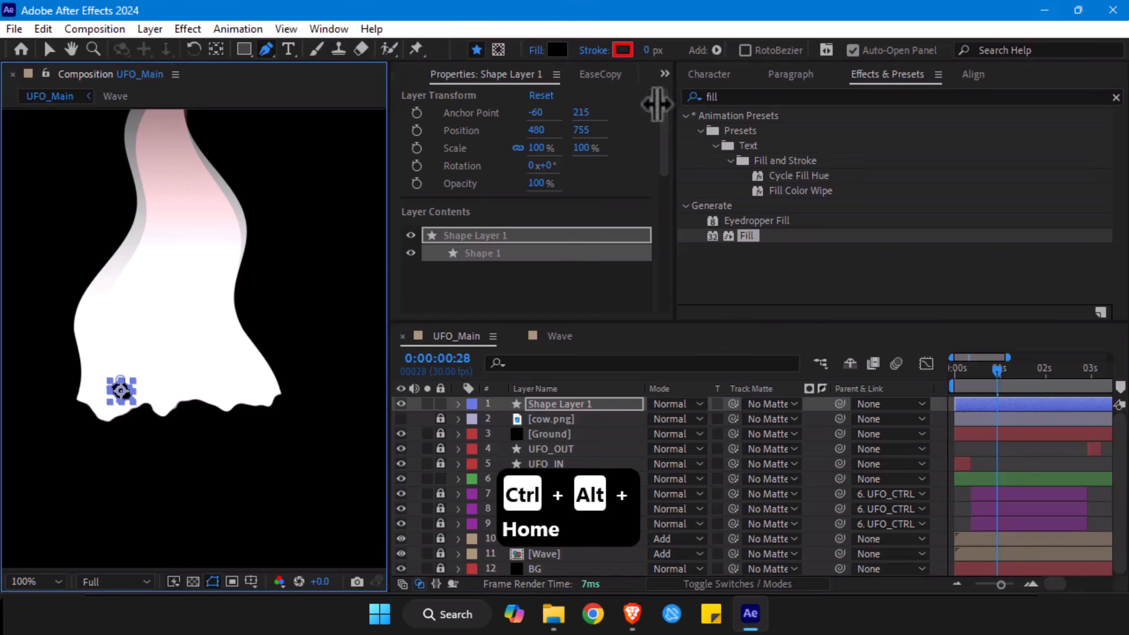
click(563, 406)
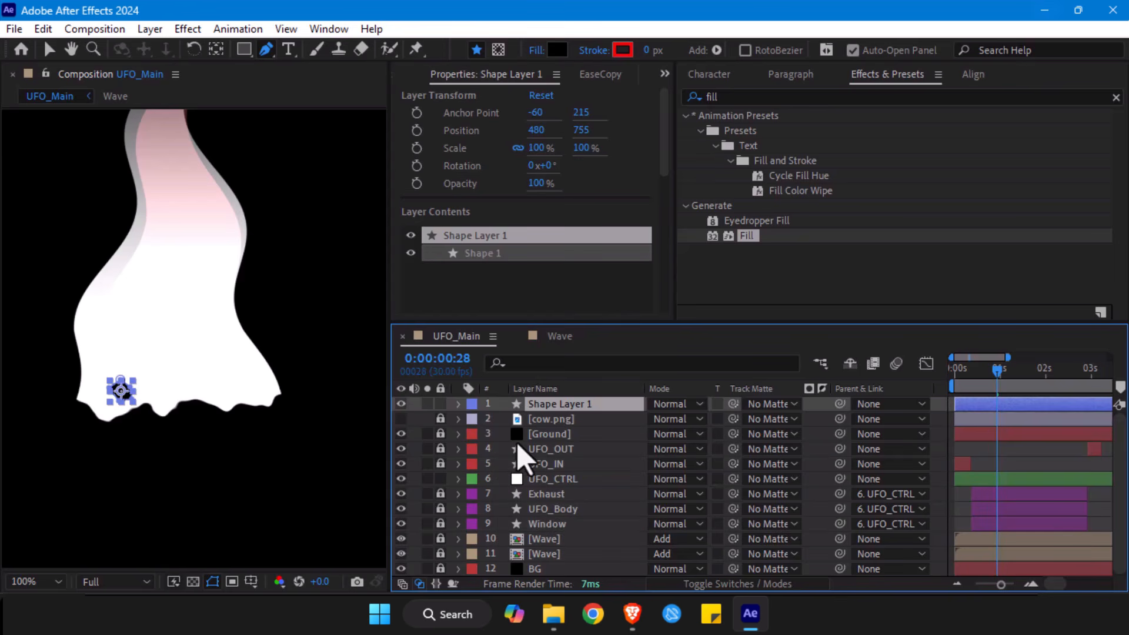
key(ctrl+shift+h)
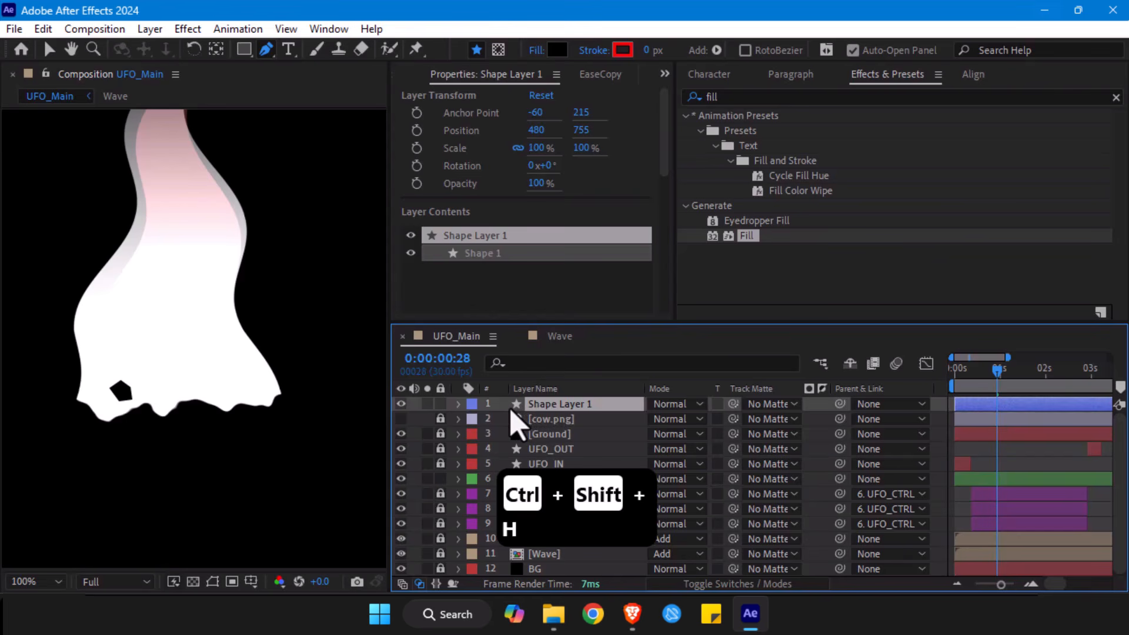
key(ctrl+shift+h)
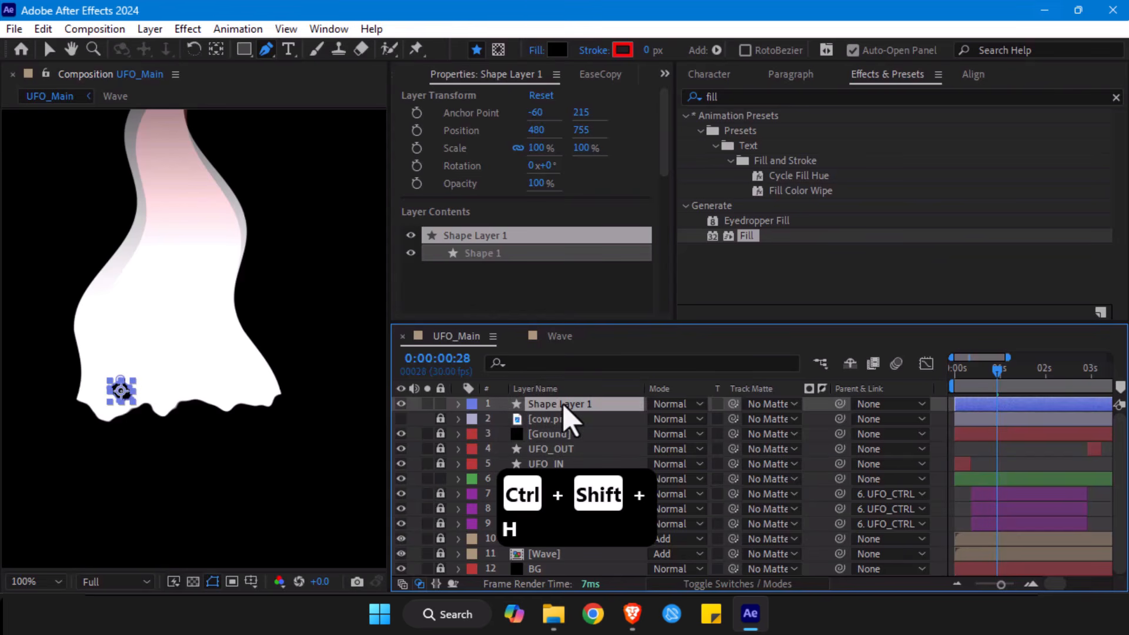
key(v)
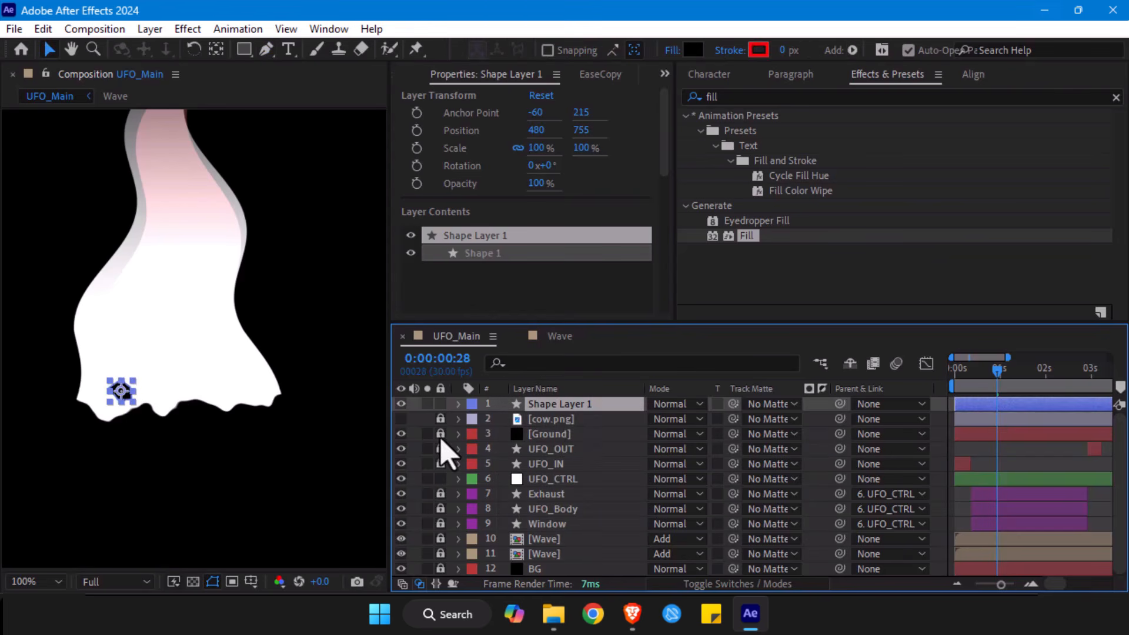
- Unlock the Ground layer and copy its Roughen Edges effect onto the rock shape layer
click(537, 435)
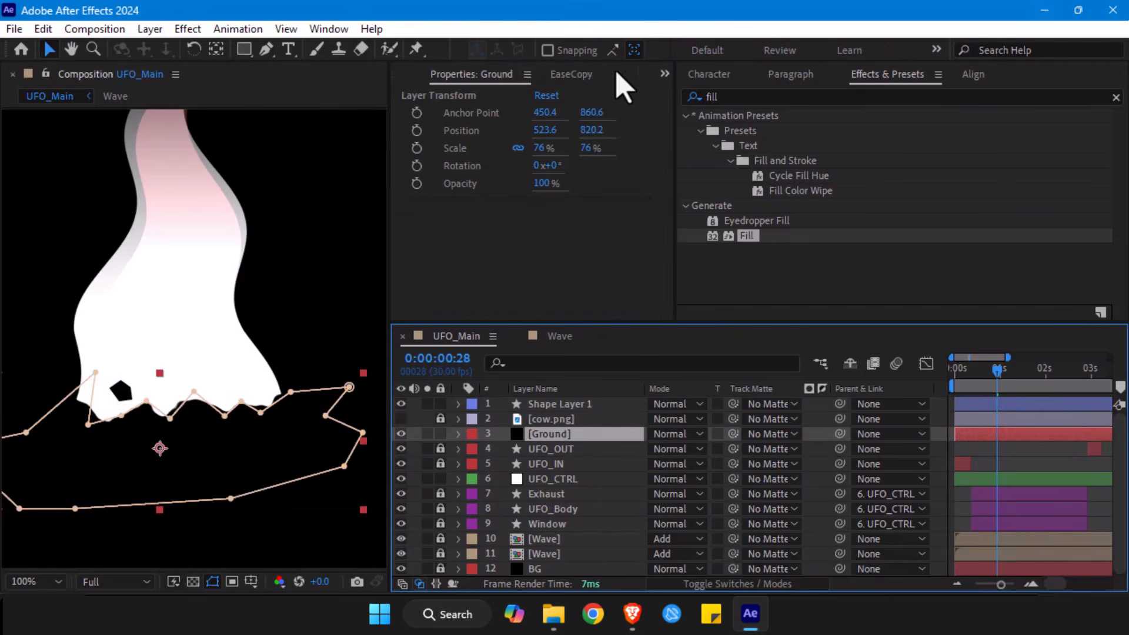
click(659, 75)
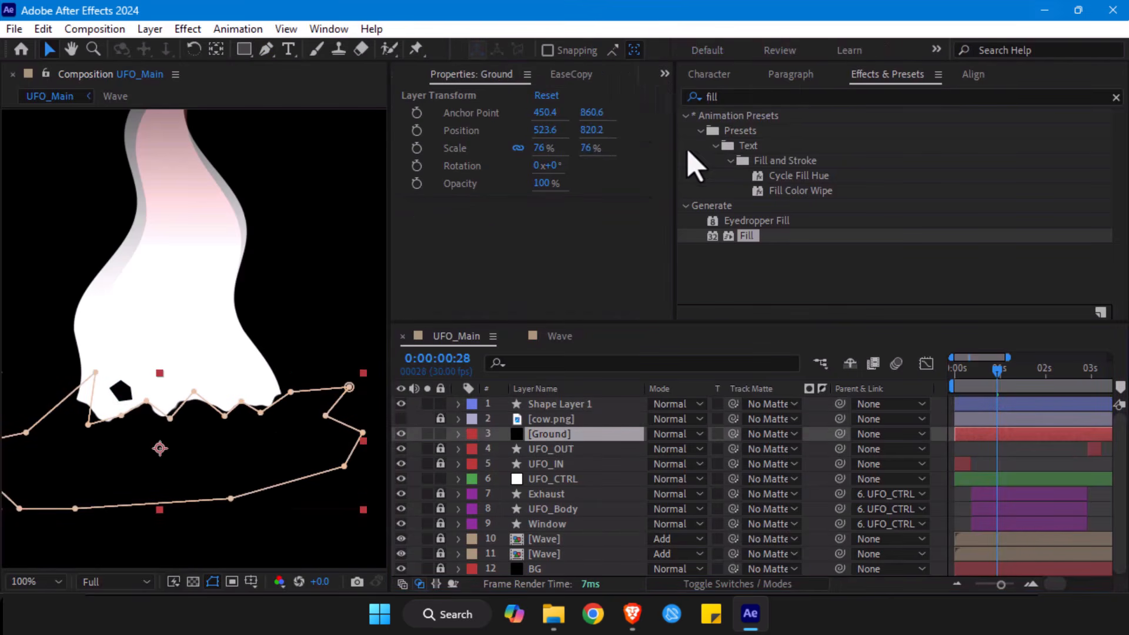
click(689, 152)
click(460, 111)
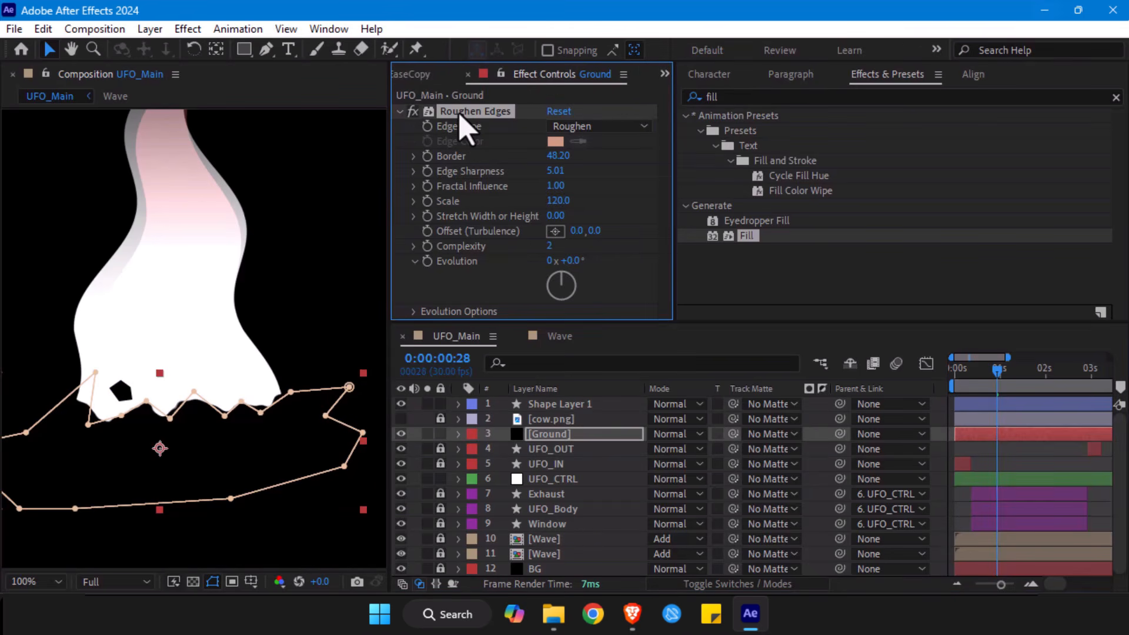
key(ctrl+c)
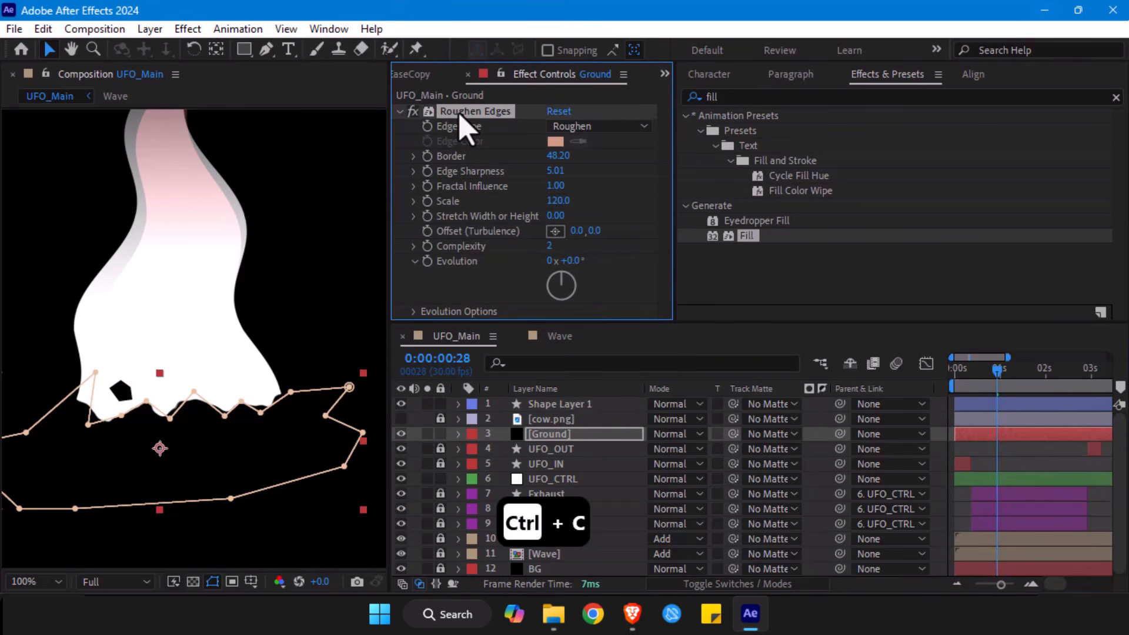
click(556, 404)
key(ctrl+v)
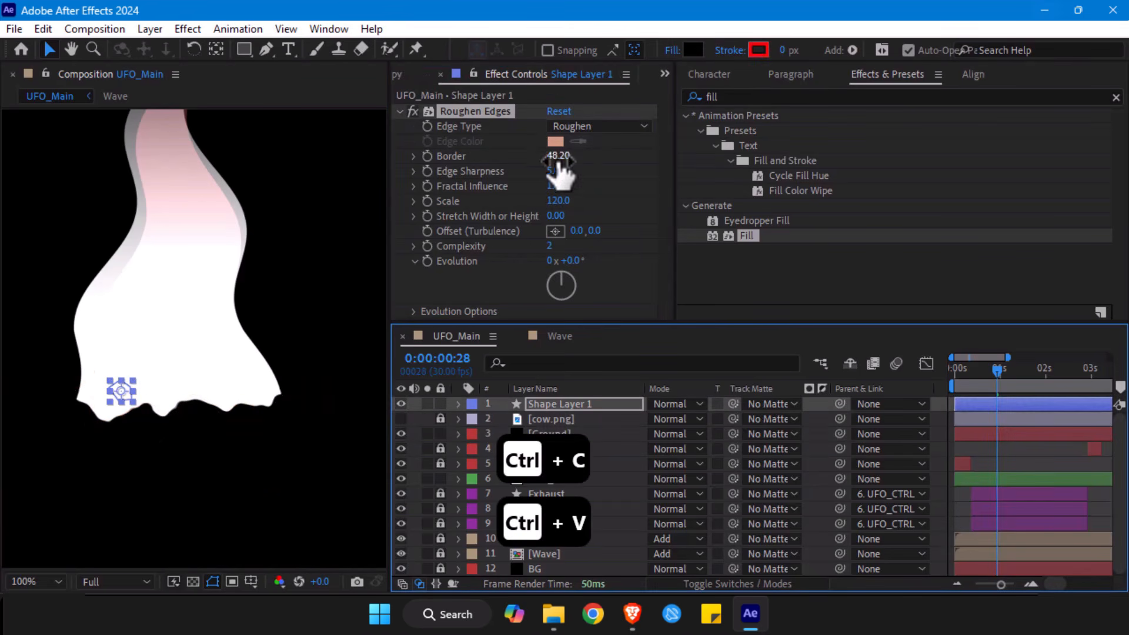
- Set the rock's Roughen Edges to Border 19.30, Edge Sharpness 2.72 and Scale 224
drag(556, 155, 383, 170)
drag(555, 170, 486, 172)
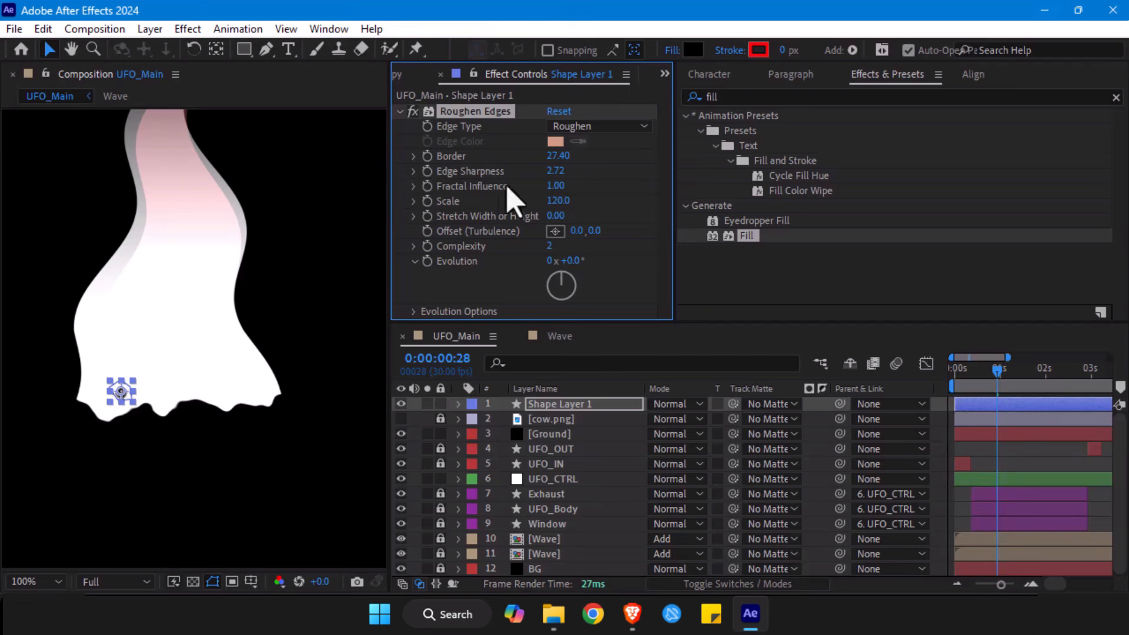
drag(555, 201, 523, 204)
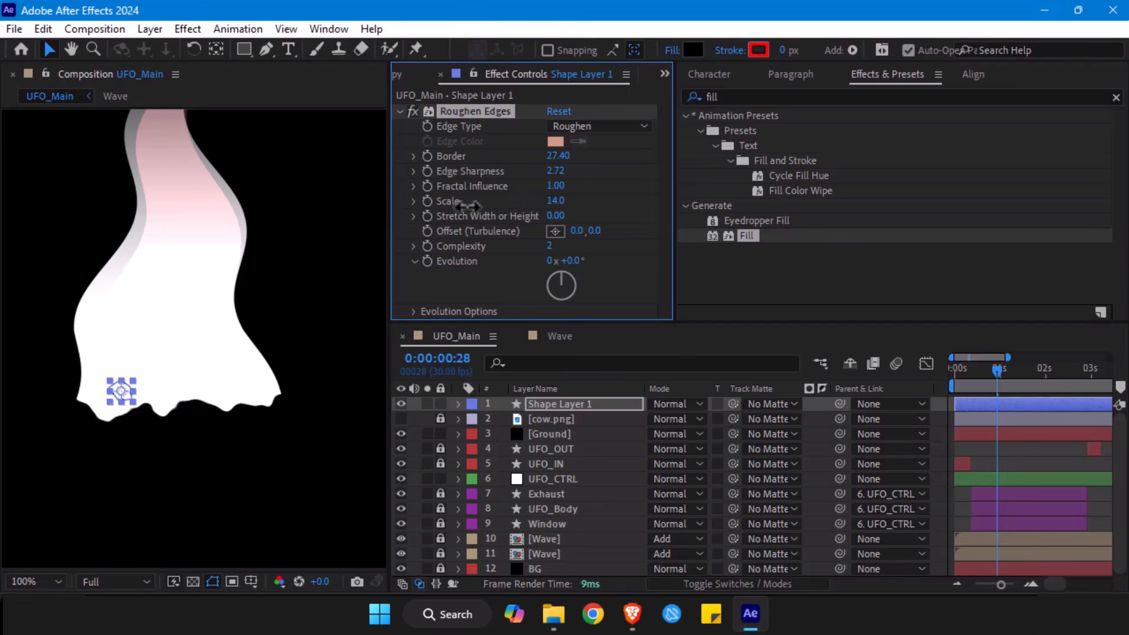
drag(557, 203, 656, 200)
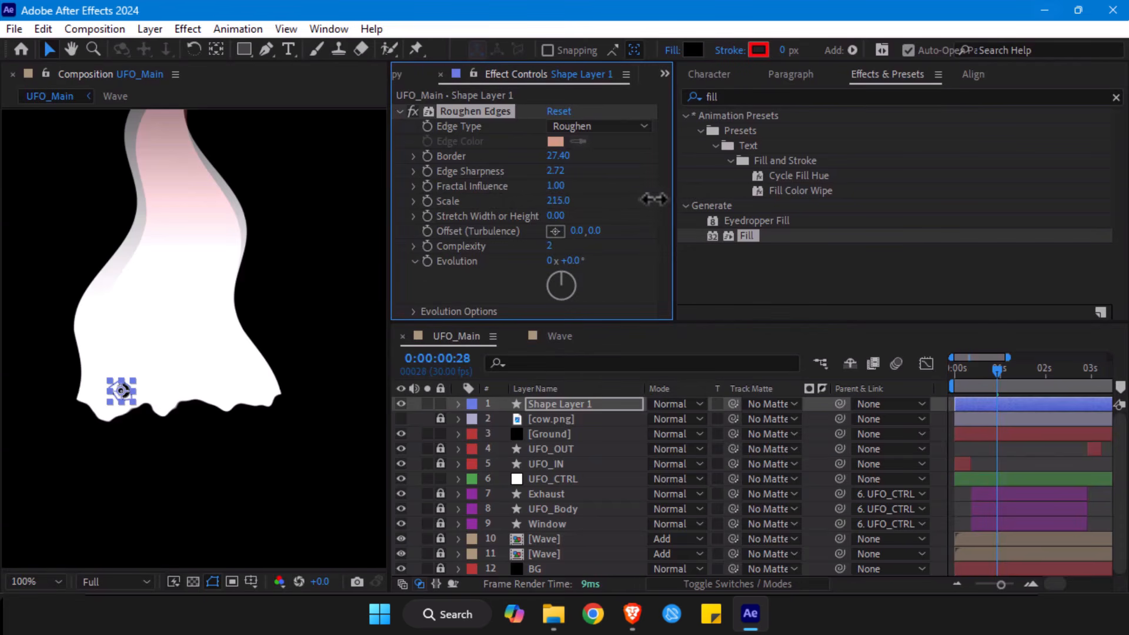
drag(558, 156, 510, 174)
click(999, 451)
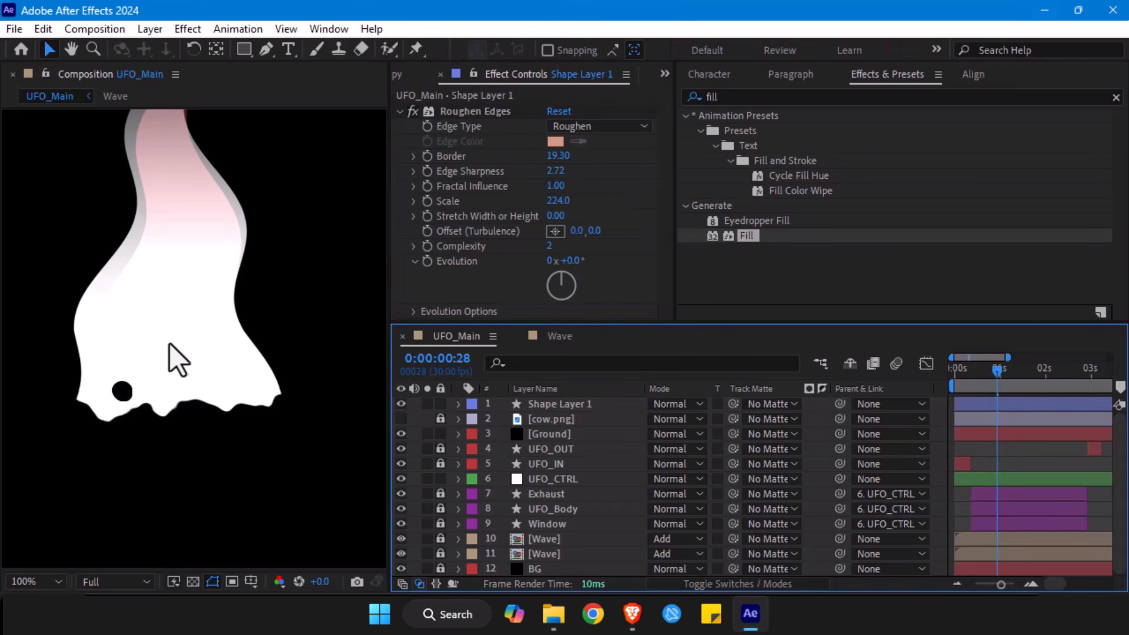
- Reduce the Border of the rock's Roughen Edges effect to about 5.30
scroll(174, 368, up, 1)
drag(117, 350, 195, 276)
click(131, 375)
drag(558, 156, 281, 186)
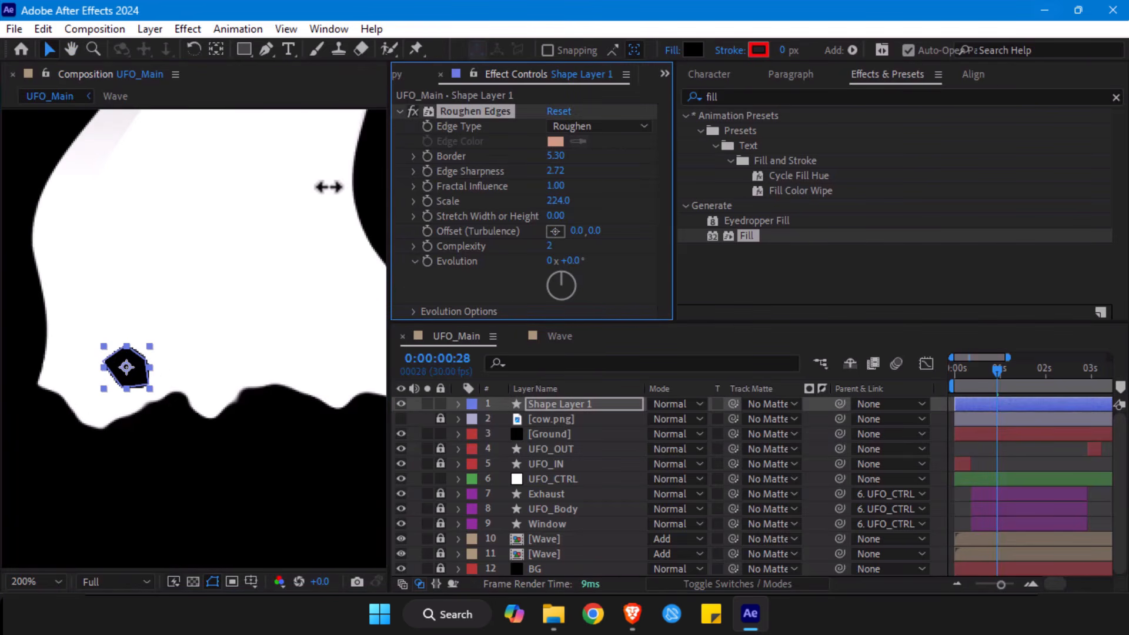
- Set the rock's Roughen Edges to Border 6.30 and Scale 179, and check the deselected rock in the full frame
drag(558, 201, 545, 246)
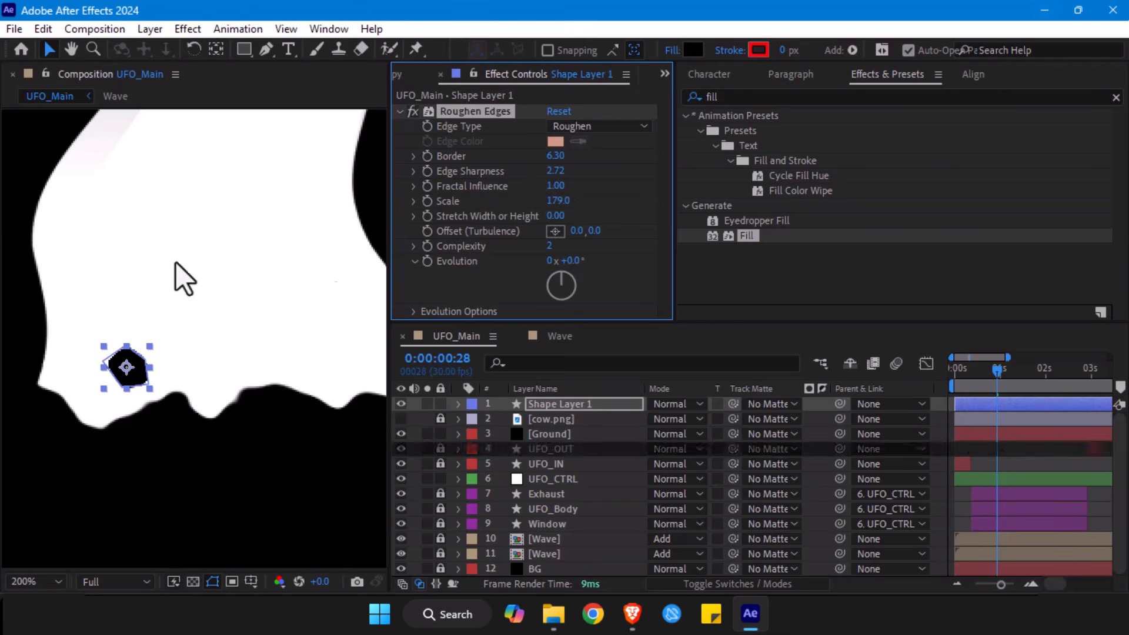
click(334, 282)
scroll(197, 270, down, 2)
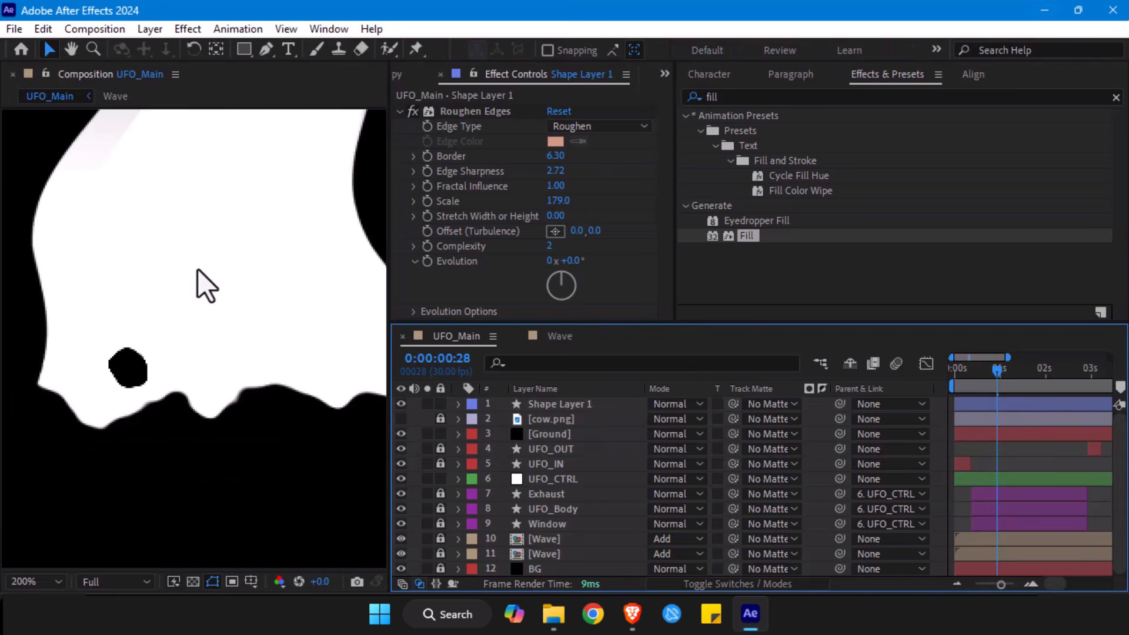
key(alt+slash)
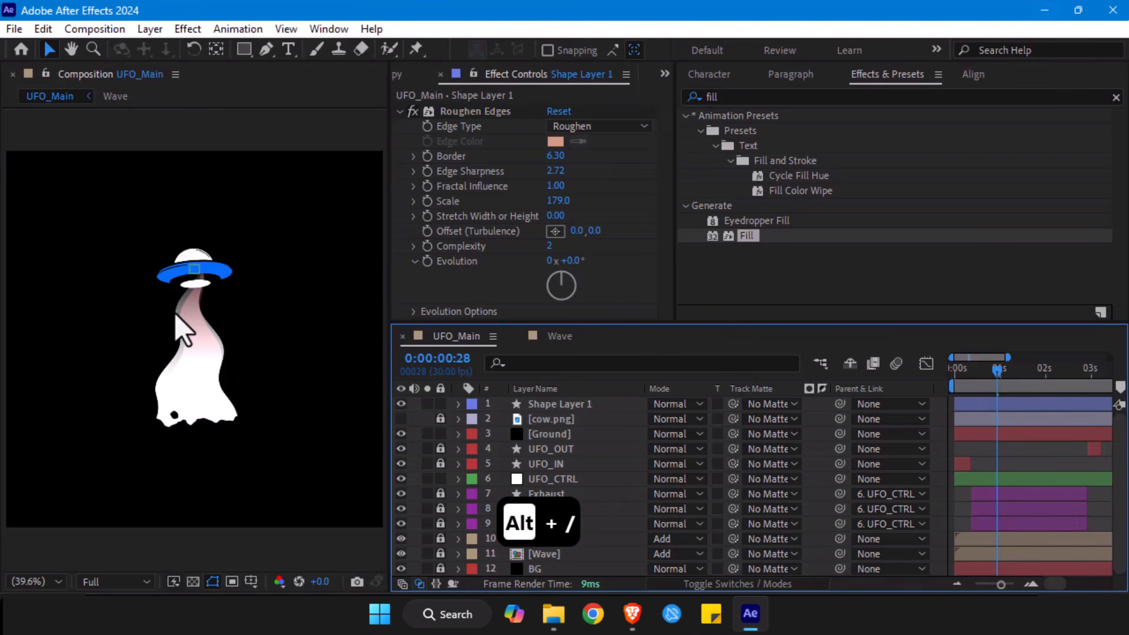
- Move the rock out of the beam to just below the ground's edge, at about 460, 810
click(547, 403)
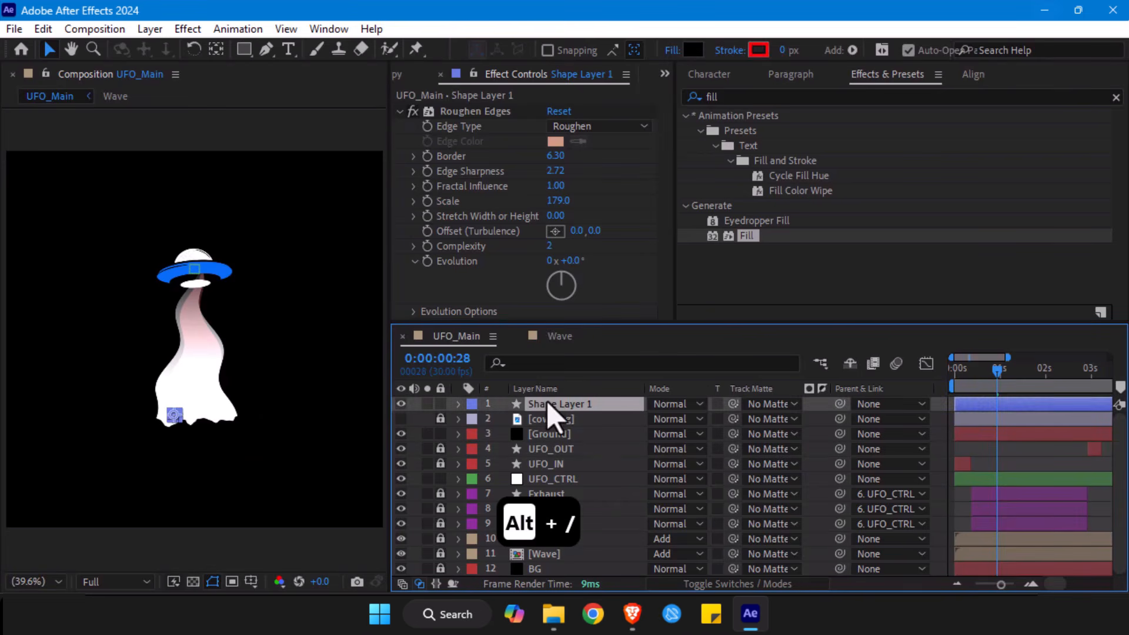
key(slash)
drag(174, 374, 164, 277)
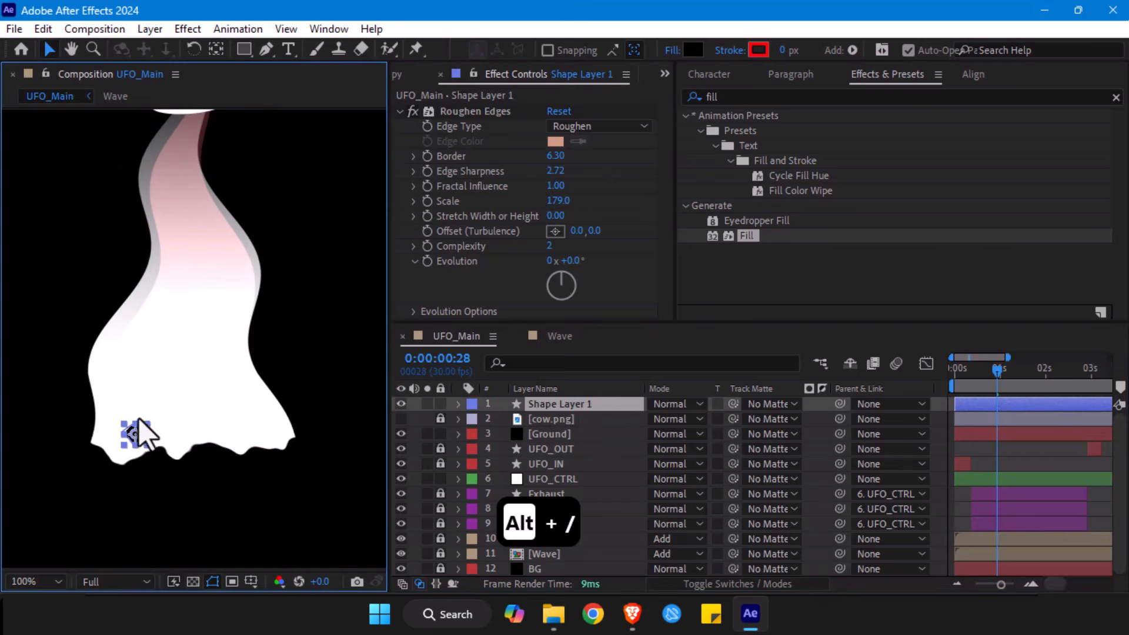
drag(135, 435, 118, 482)
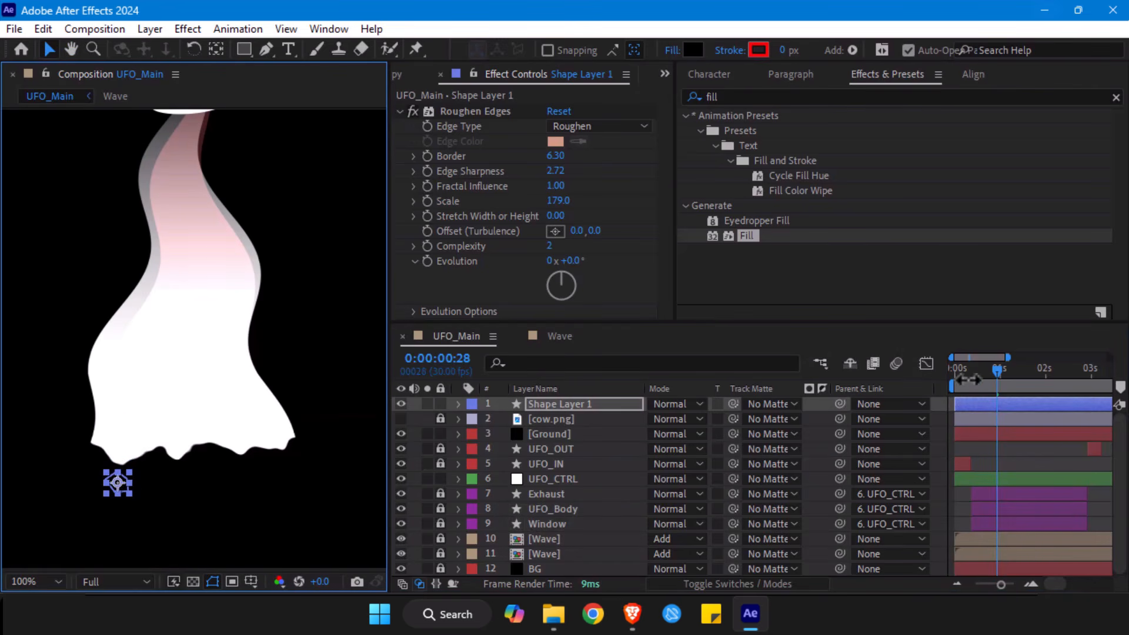
- Reveal the UFO_CTRL layer's keyframes and set the current time to 0:00:00:21, where the beam is fully spread
click(549, 479)
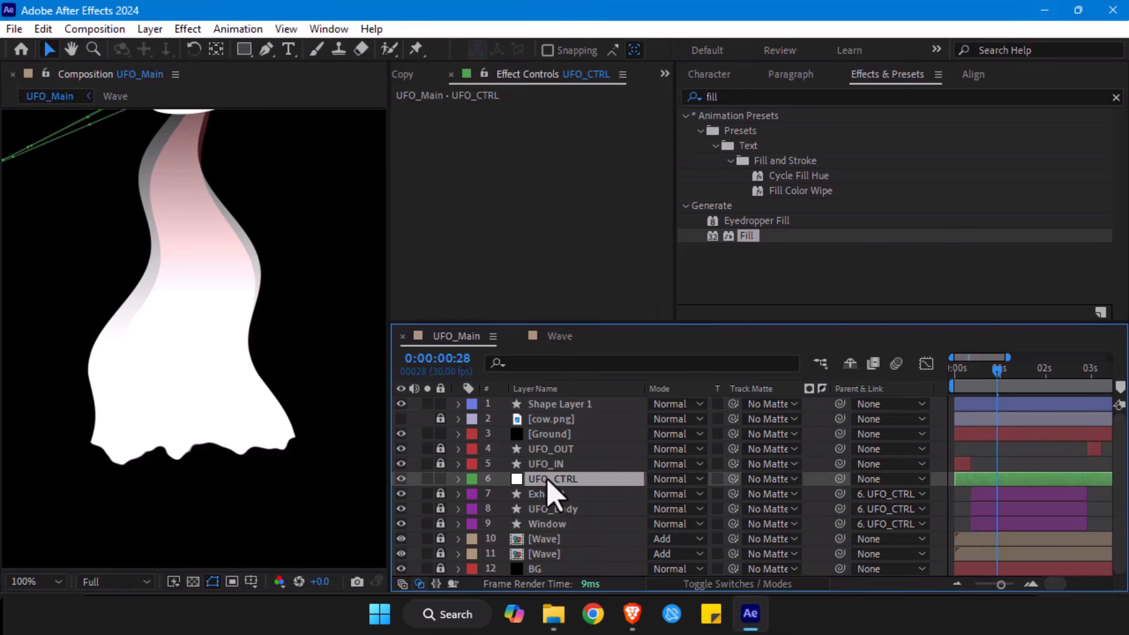
key(u)
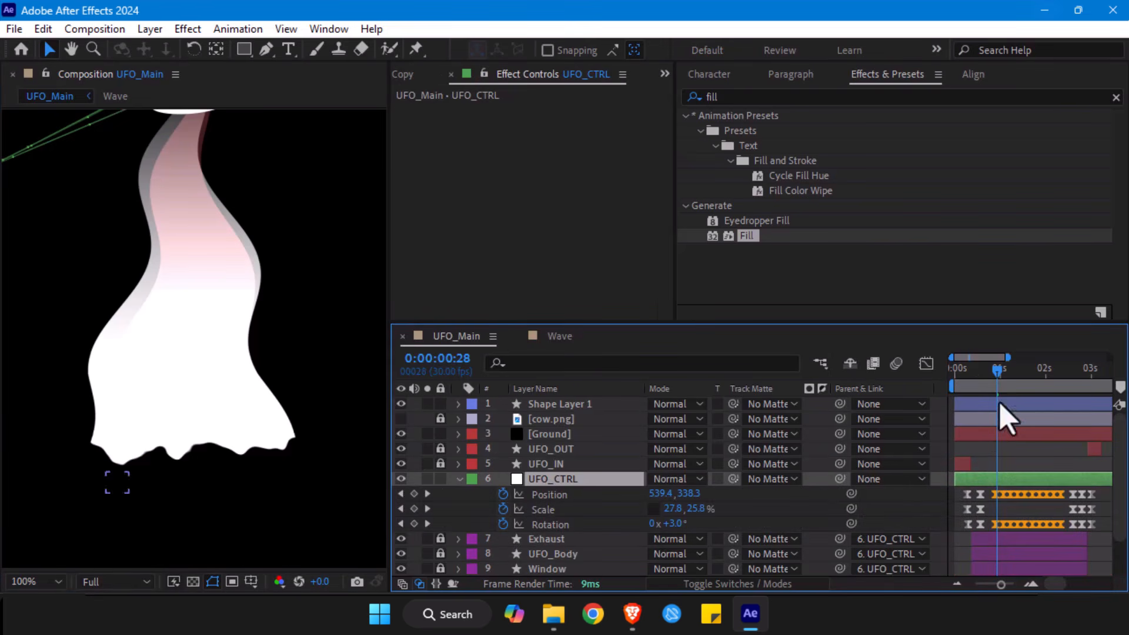
drag(996, 376, 980, 379)
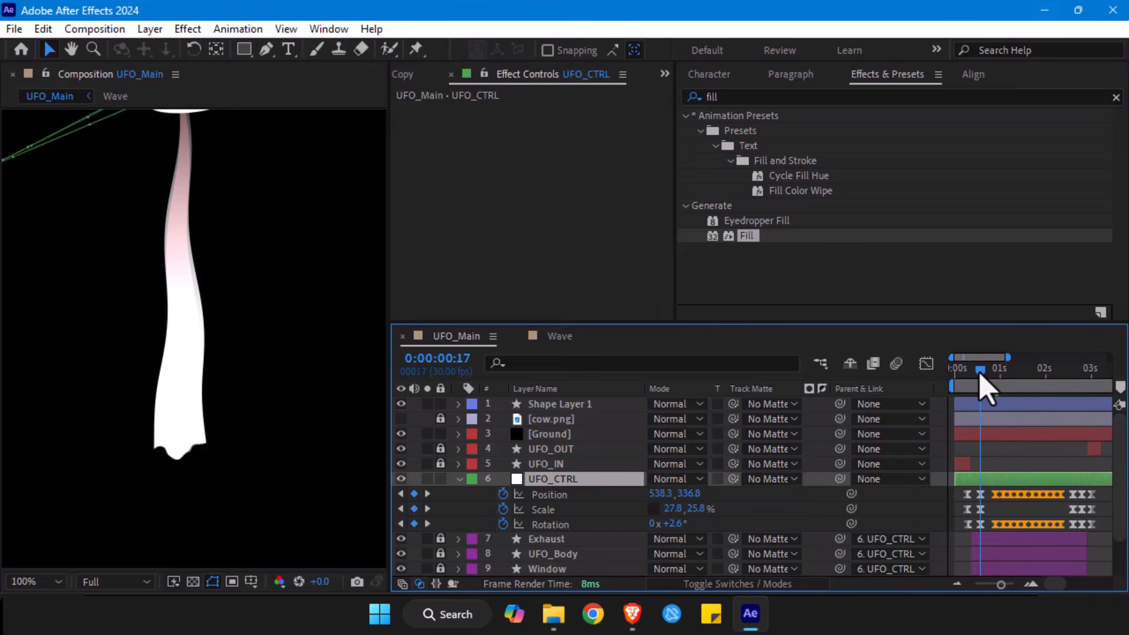
drag(981, 376, 986, 376)
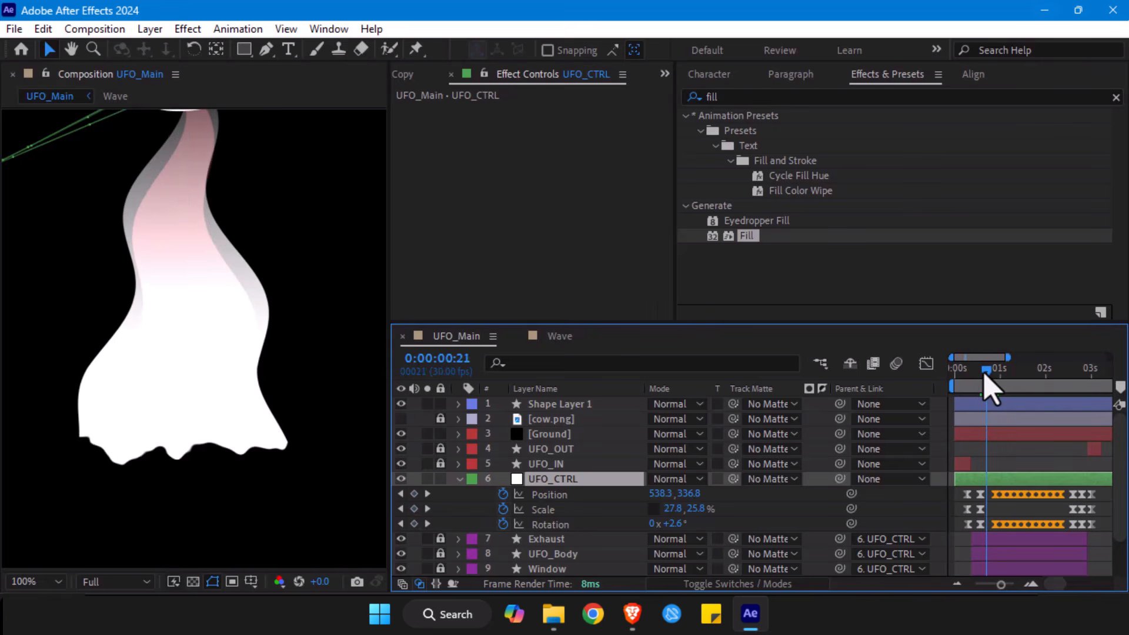
- Rename the rock shape layer Rock1 and make the cow.png layer visible
click(541, 404)
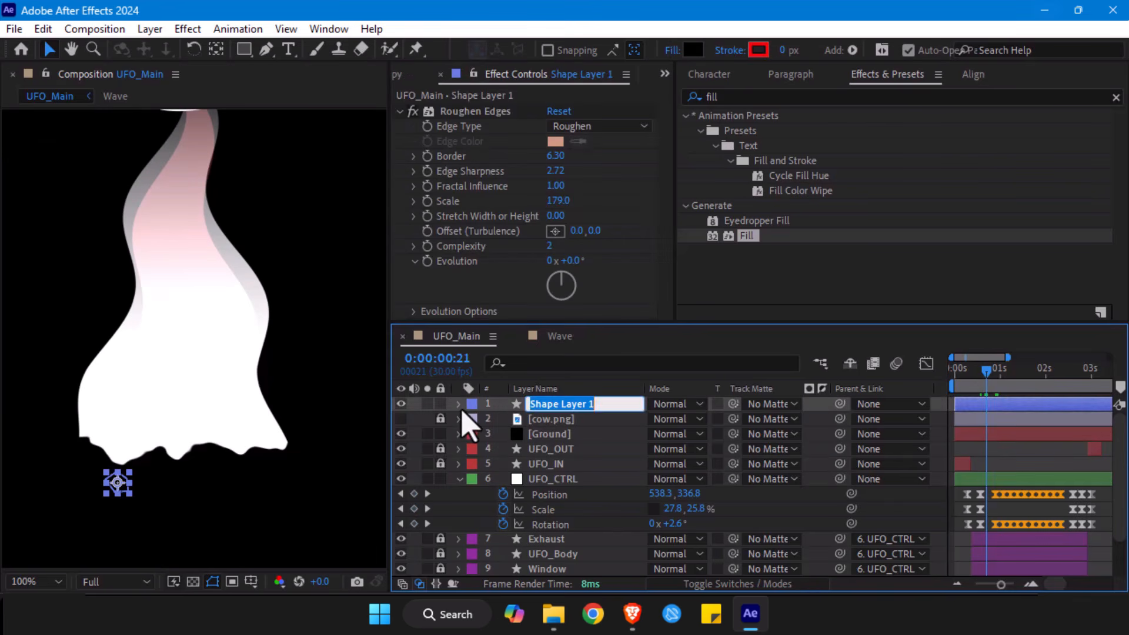
text(Rock1)
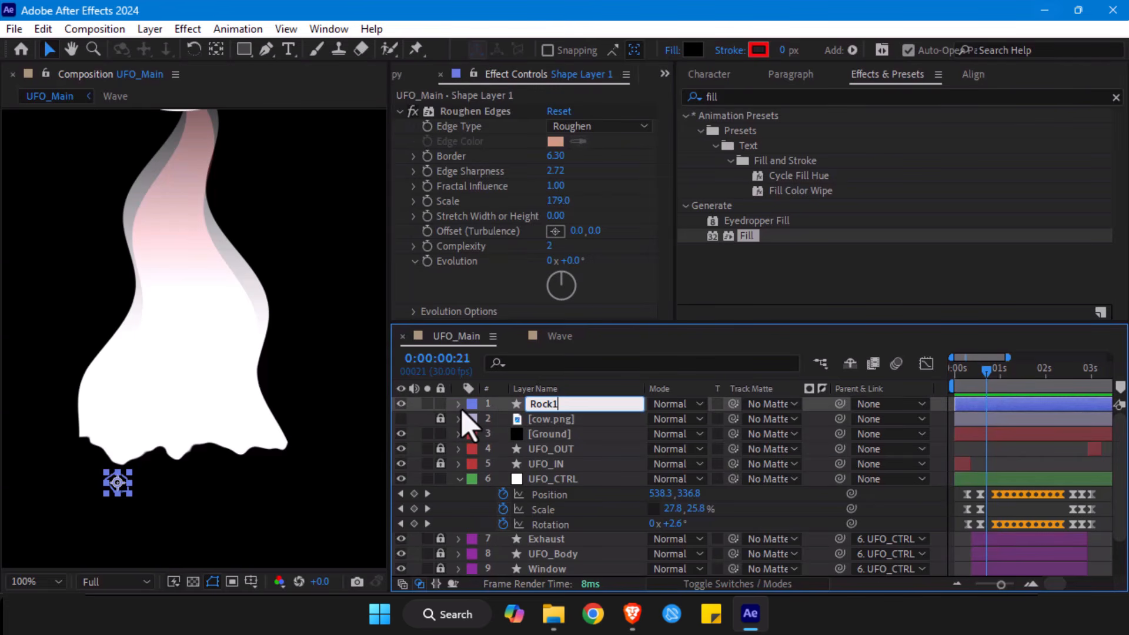
key(Return)
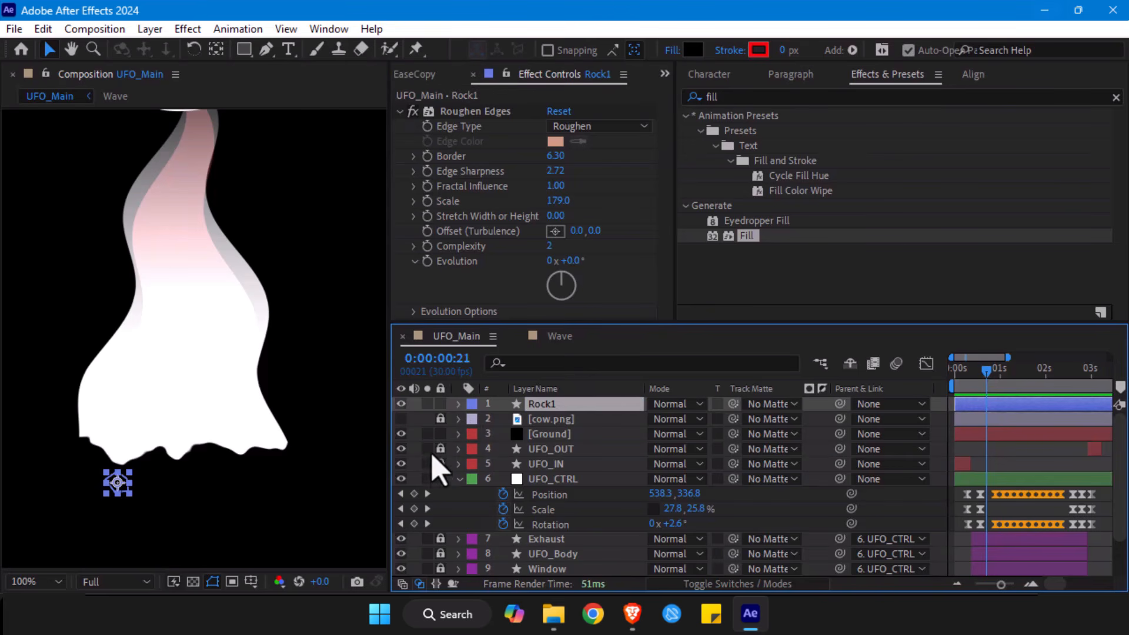
click(401, 419)
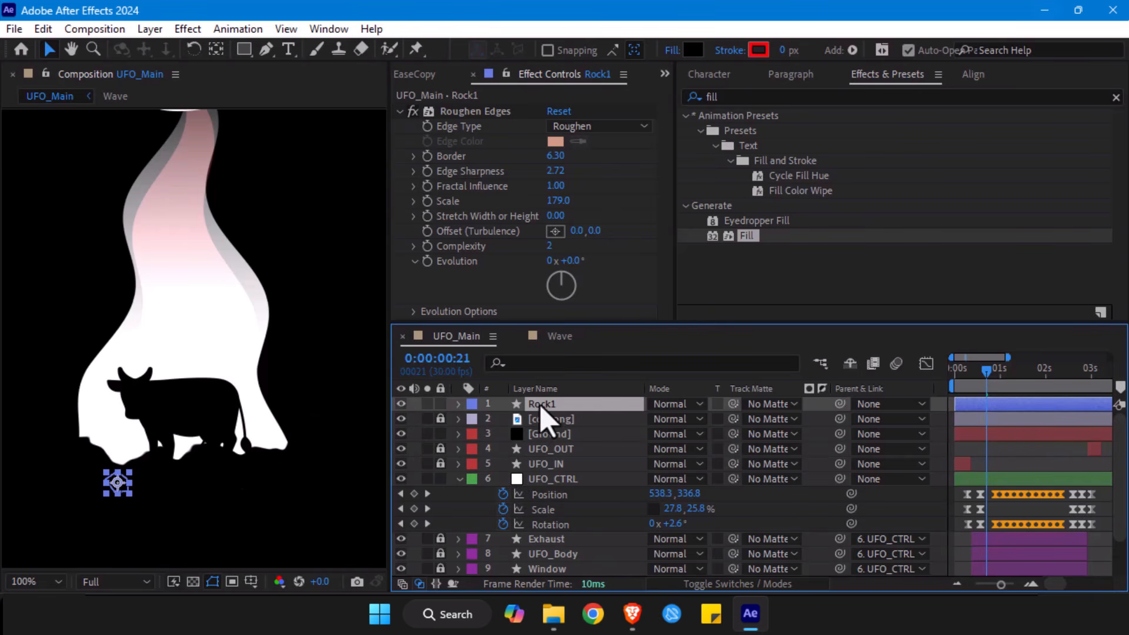
- Keyframe Rock1's Position at 0:00:00:21, and at 0:00:01:21 raise it to the UFO's opening at about 534, 378
key(p)
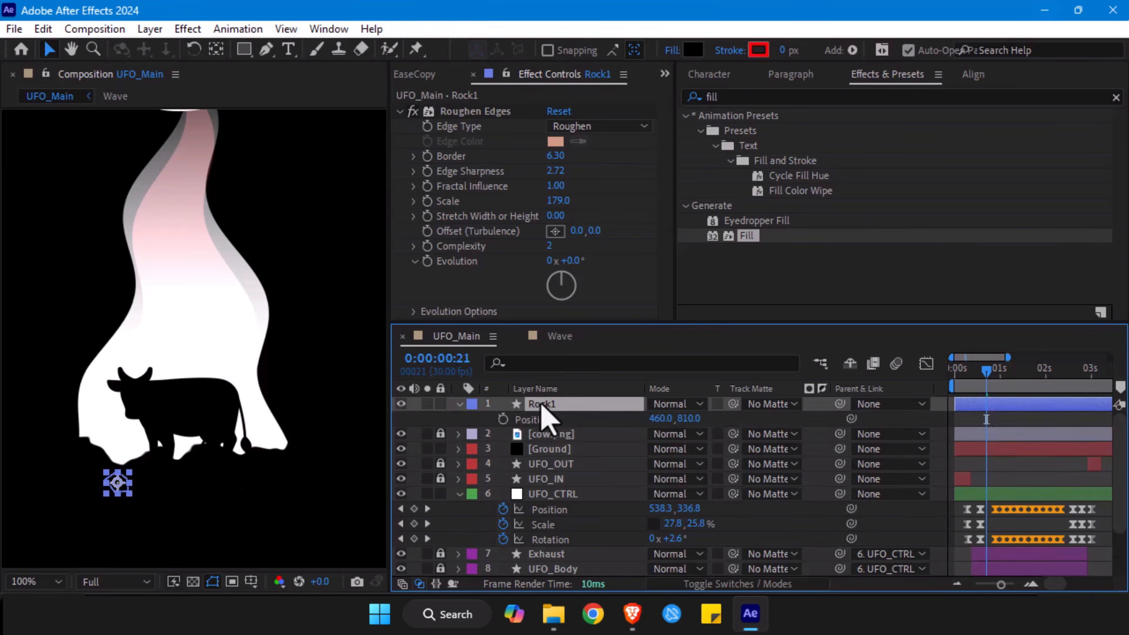
click(502, 424)
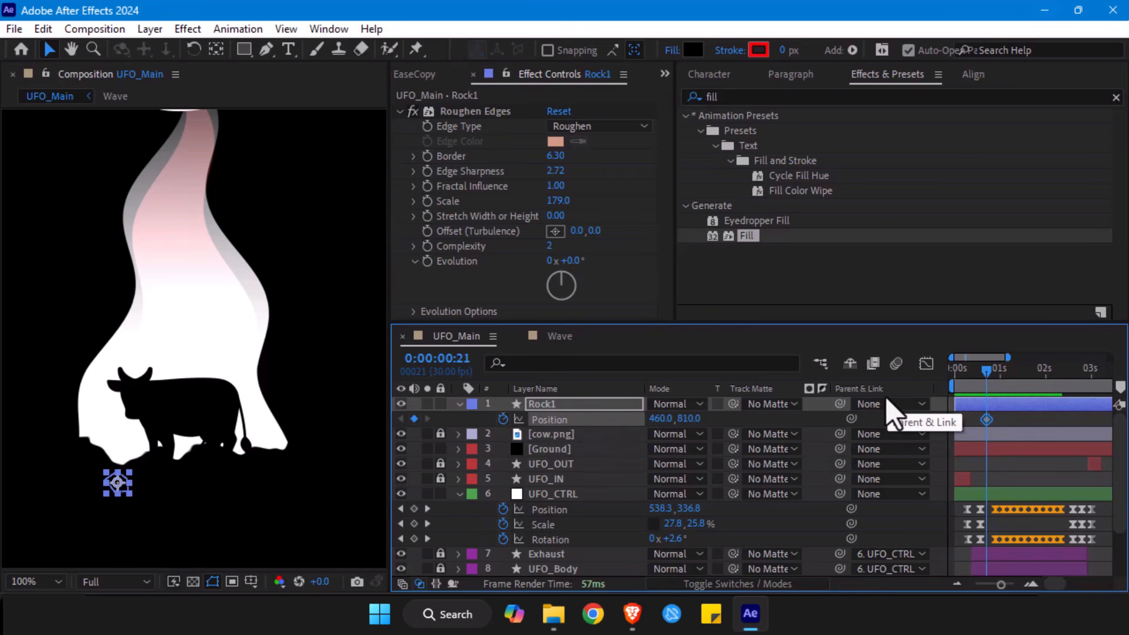
key(space)
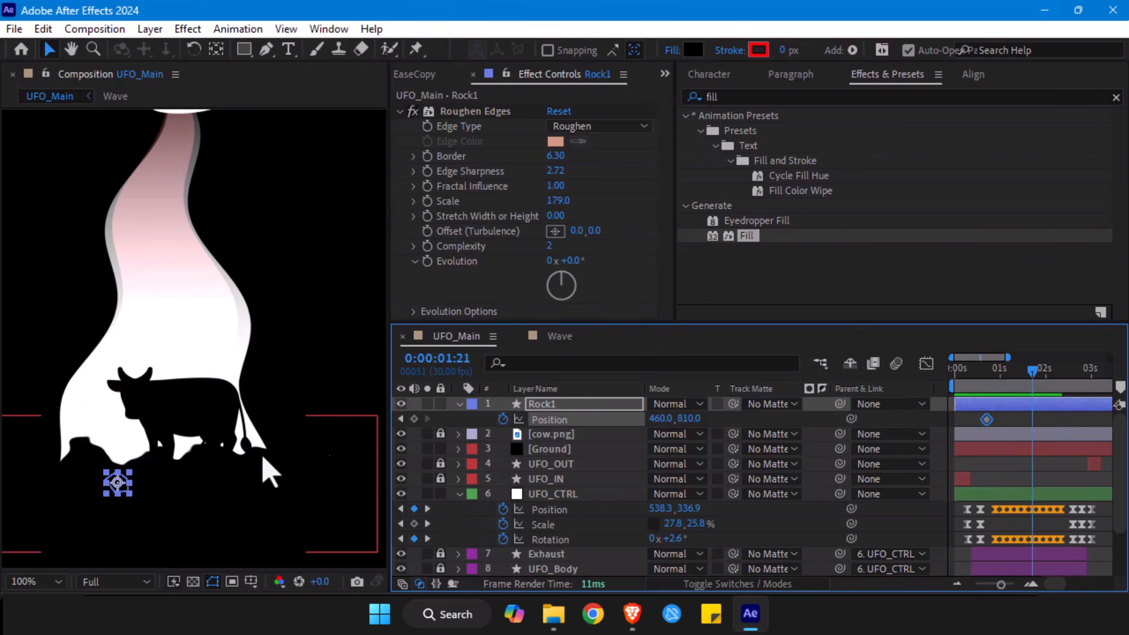
drag(118, 484, 182, 141)
click(459, 404)
click(460, 479)
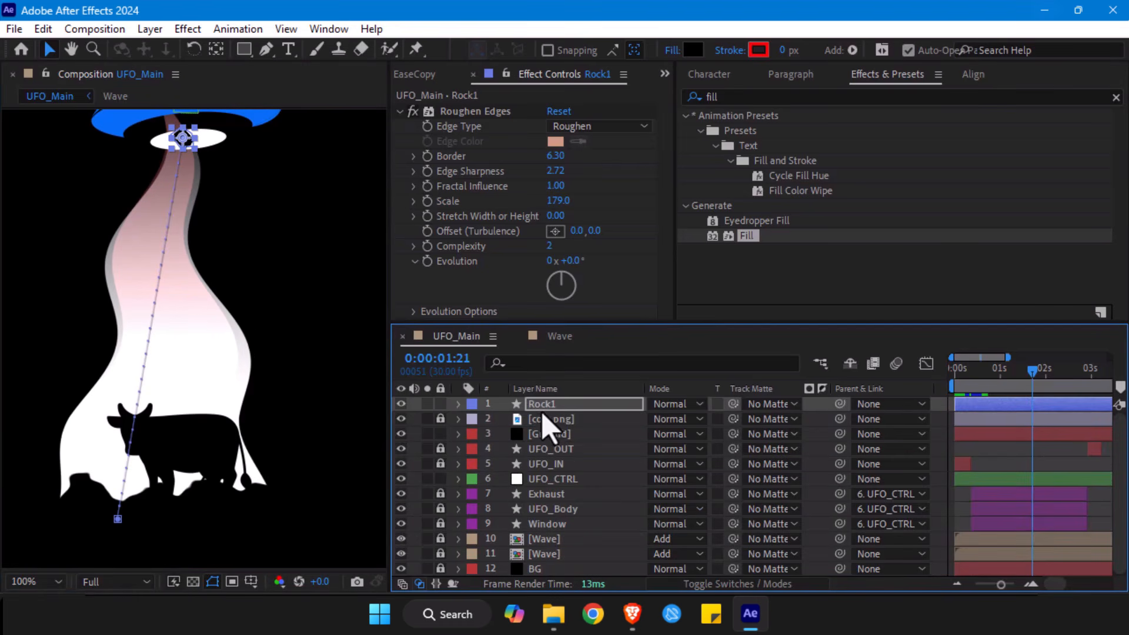
- Place Rock1 directly below the Window layer and bend its path inside the beam with a Position keyframe at 0:00:01:07
drag(542, 410, 577, 529)
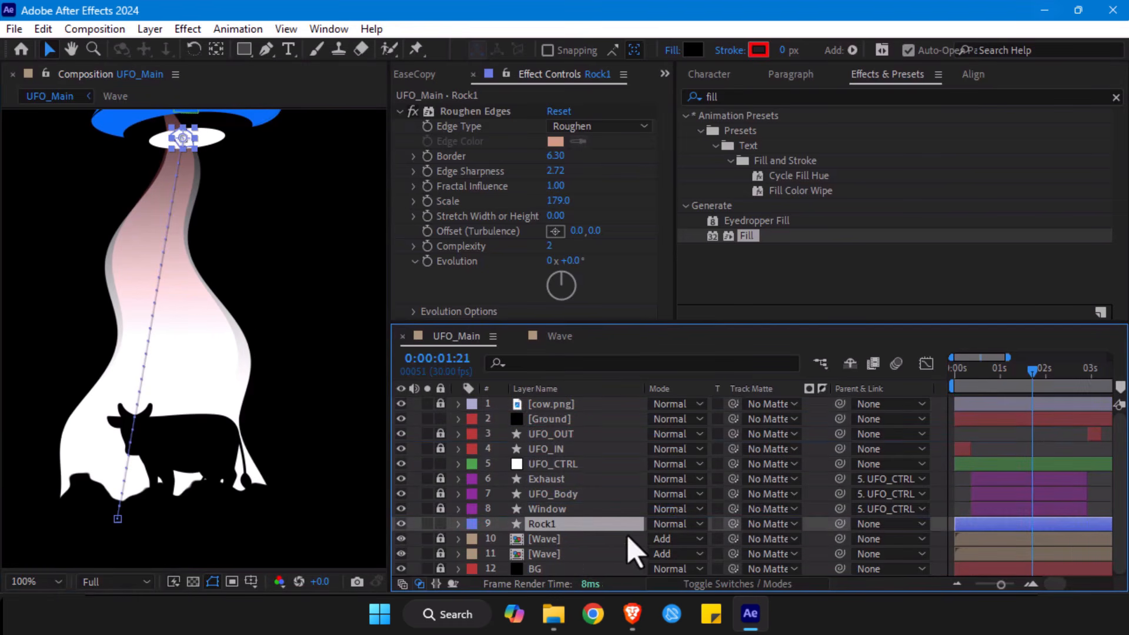
key(p)
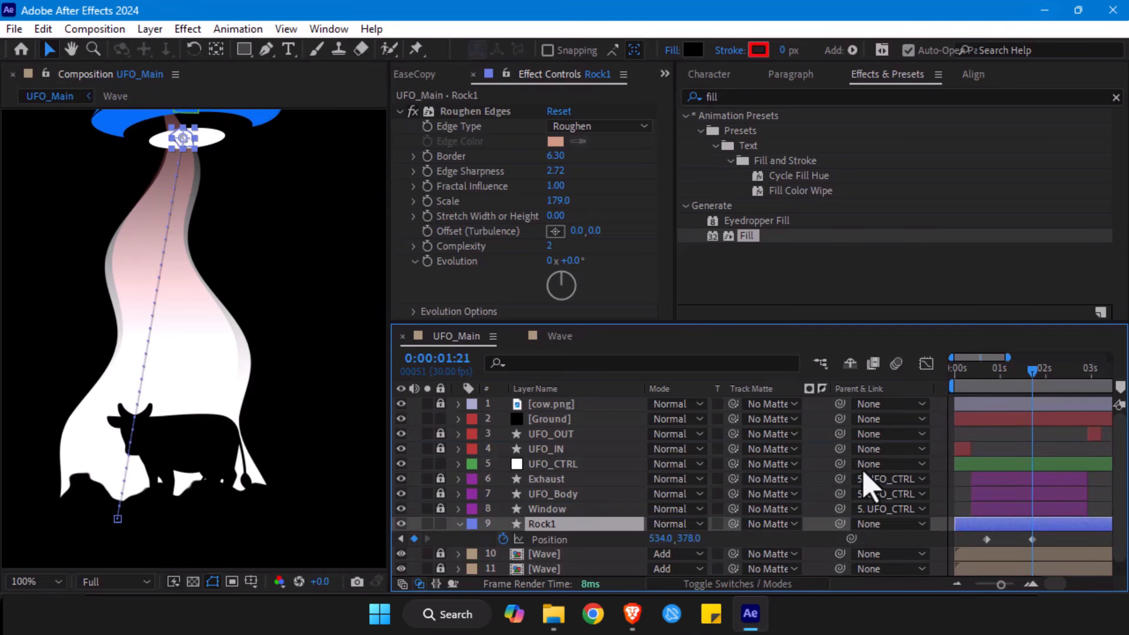
drag(1032, 370, 1011, 369)
drag(151, 321, 201, 322)
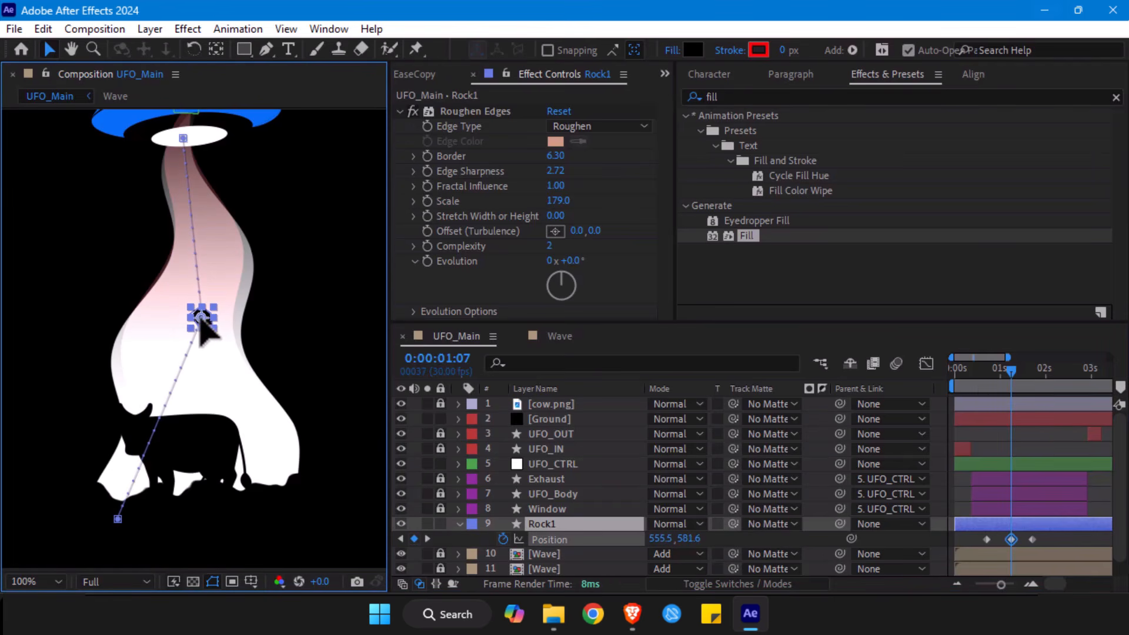
key(ctrl+z)
drag(1009, 371, 983, 388)
key(space)
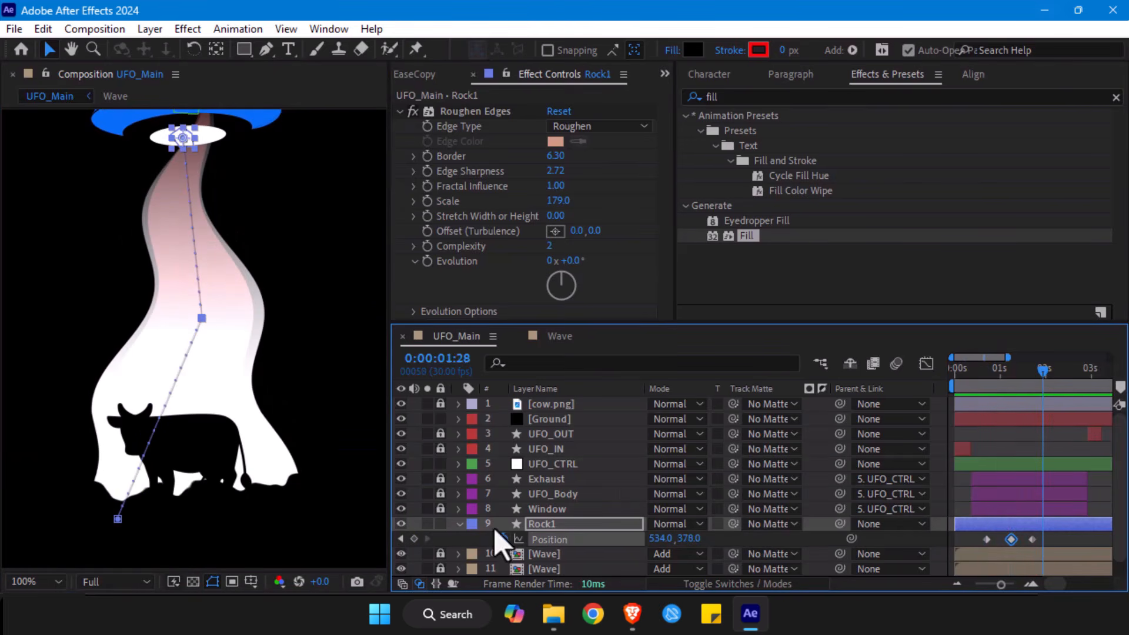
- Copy the expression wiggle(3, 6) + [0, random(10, 30)] from the upper Wave layer's Position
scroll(446, 547, down, 1)
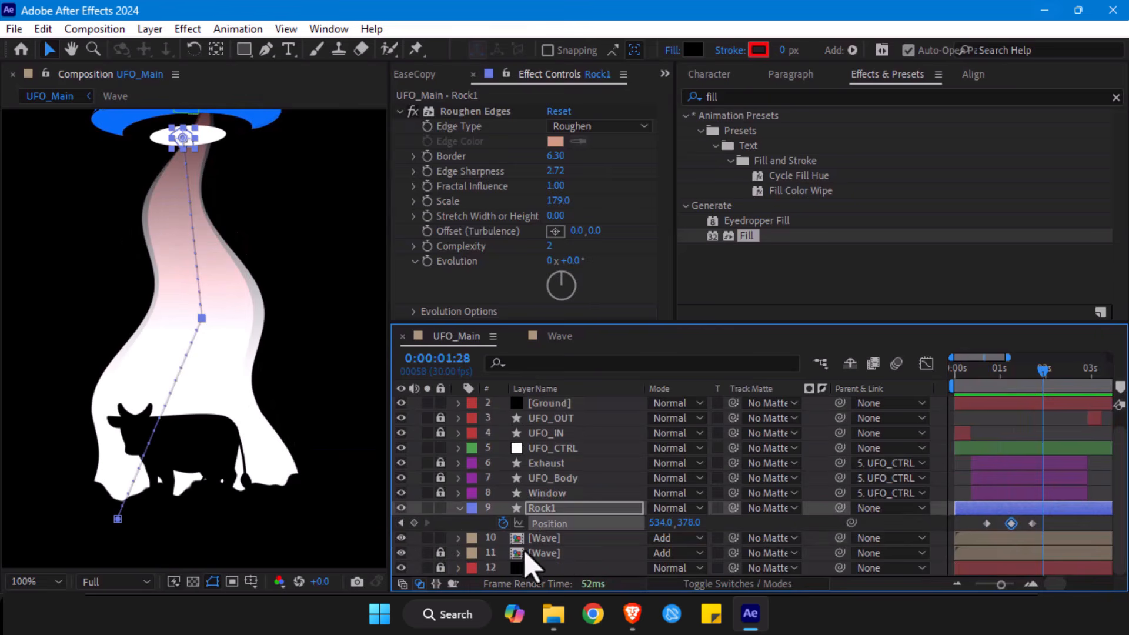
click(557, 542)
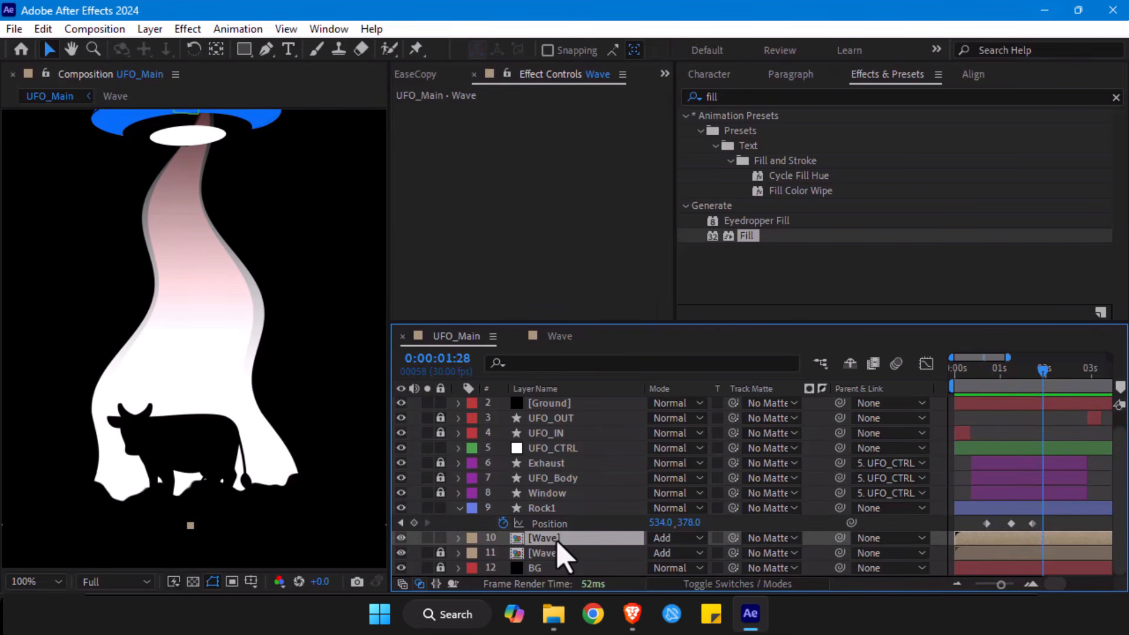
key(p)
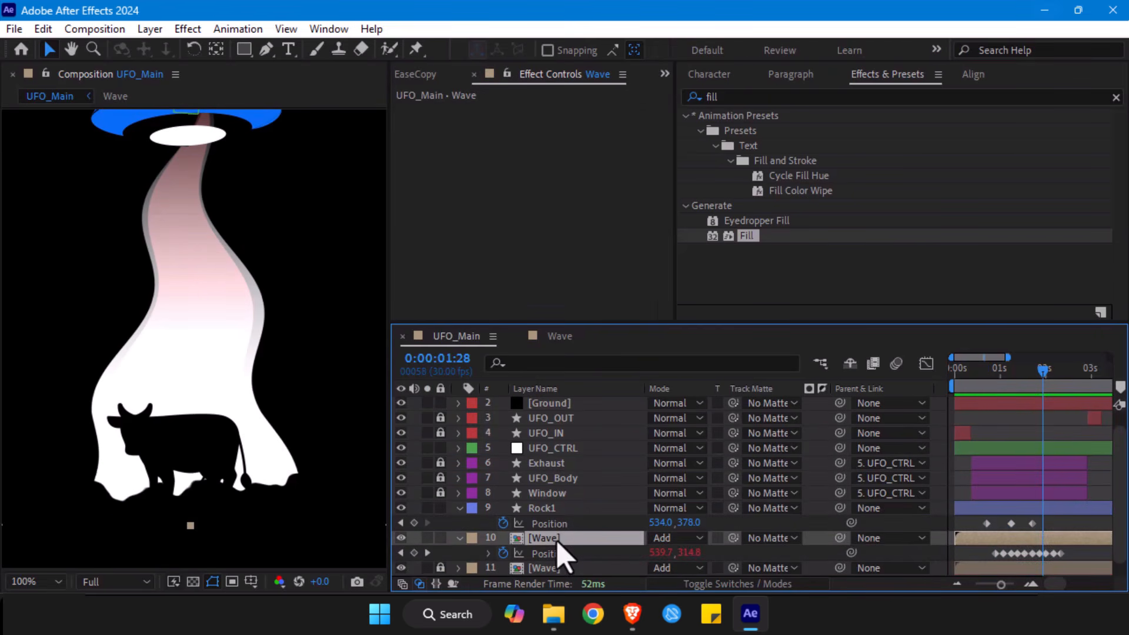
click(488, 553)
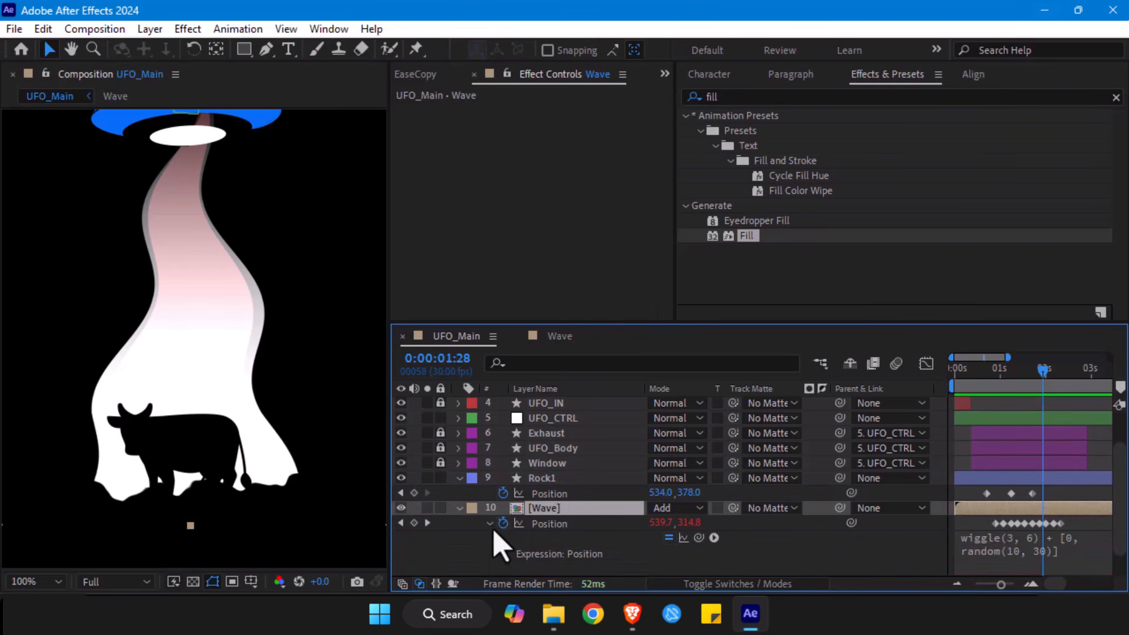
click(999, 568)
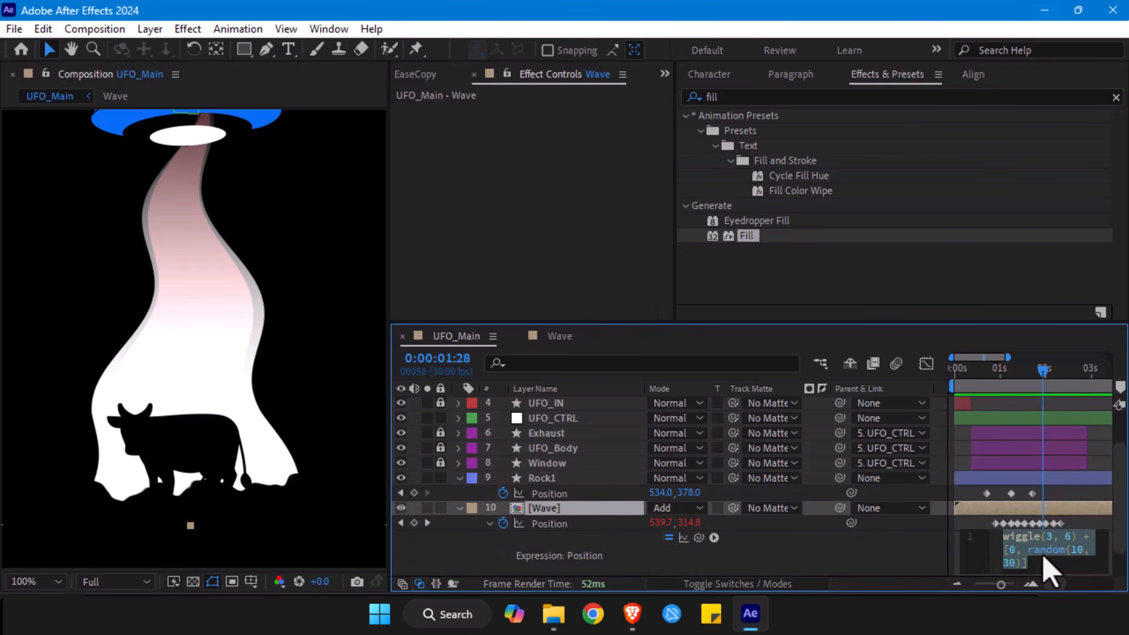
key(ctrl+c)
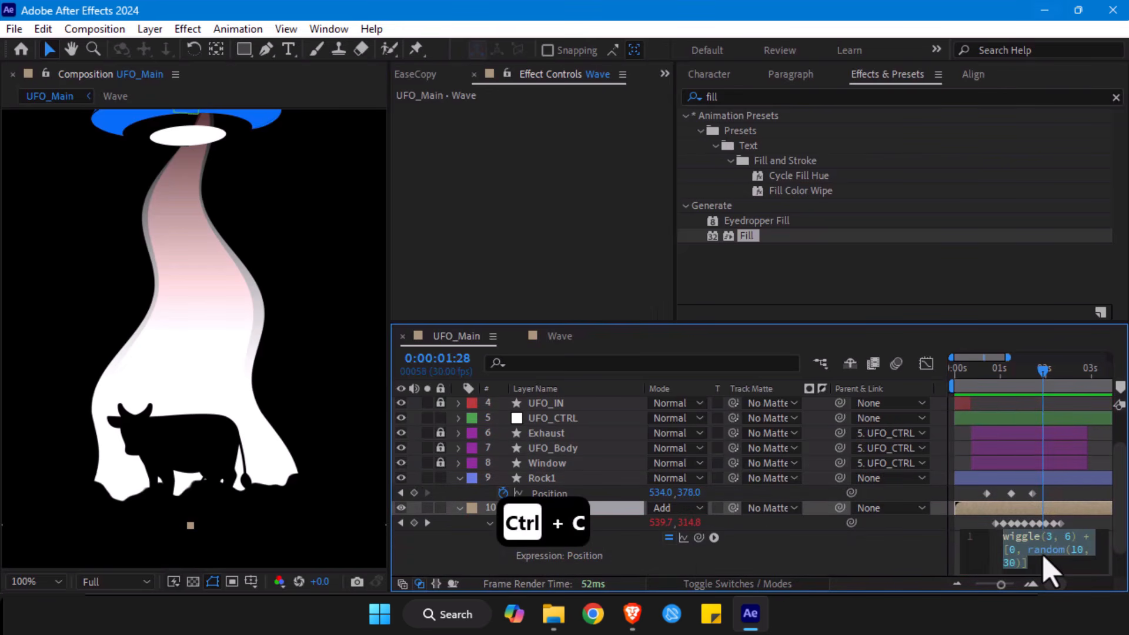
- Add the copied wiggle(3, 6) + [0, random(10, 30)] expression to Rock1's Position and preview the motion
click(549, 479)
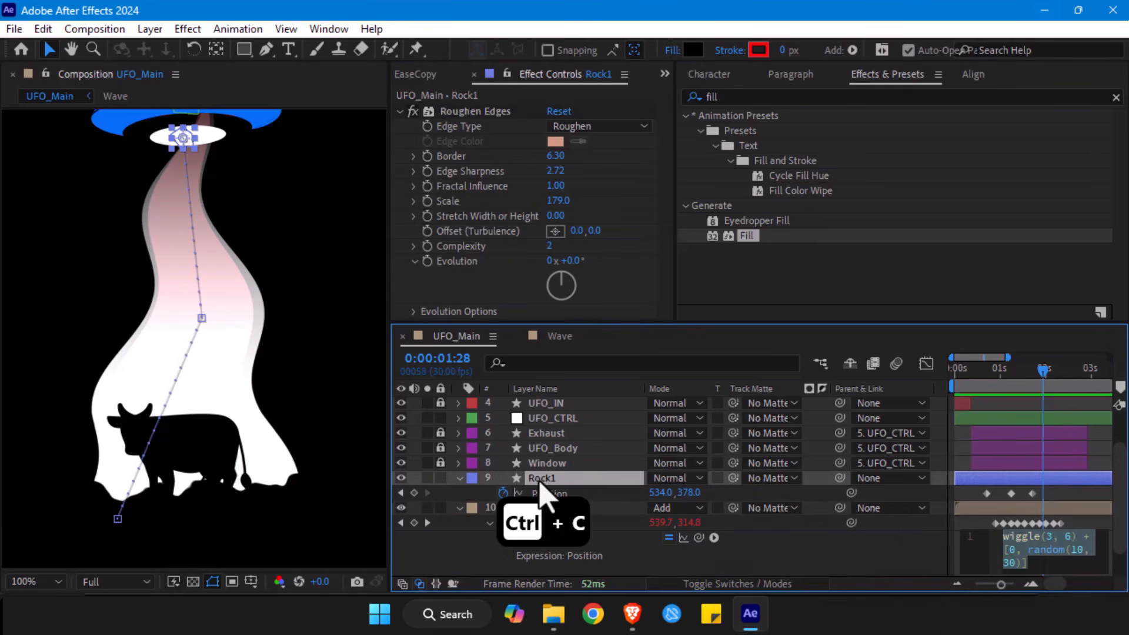
alt+click(503, 493)
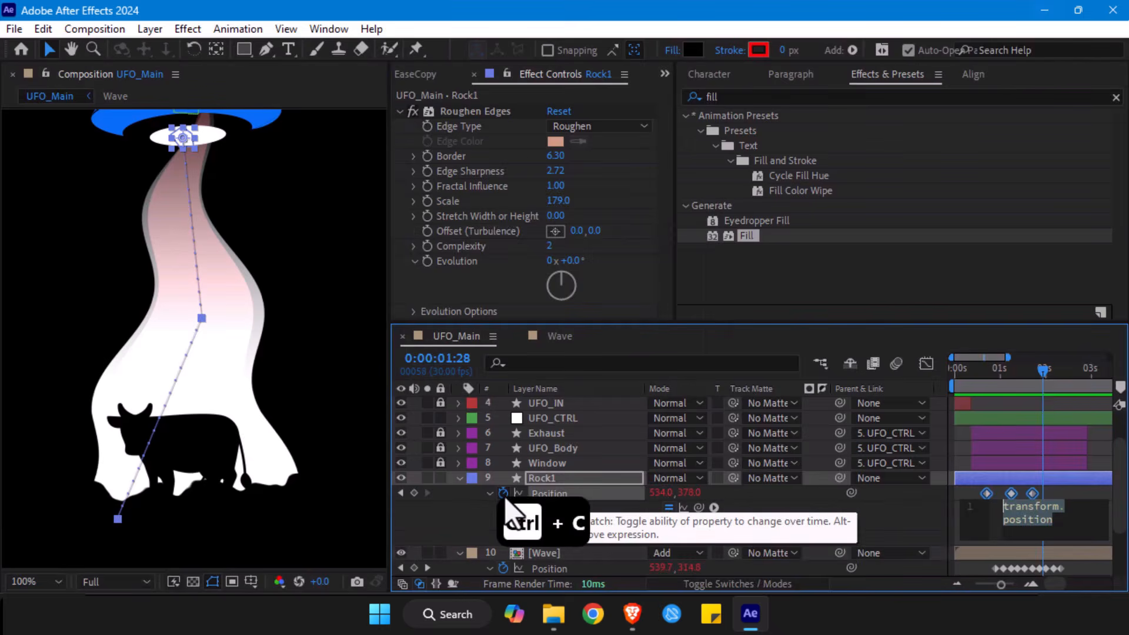
key(ctrl+v)
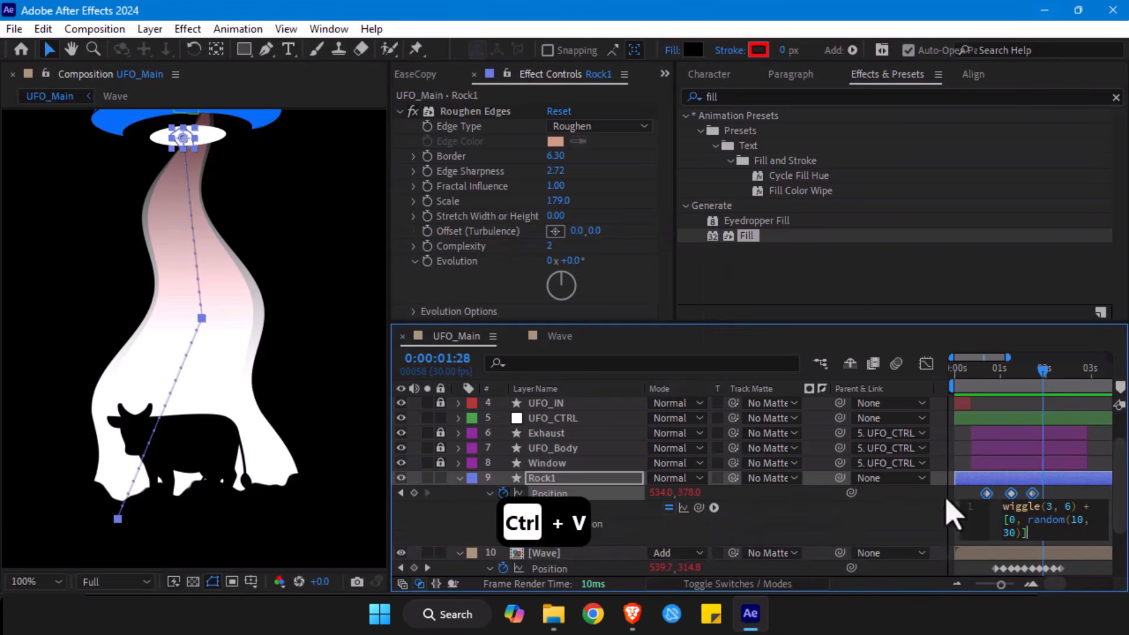
click(983, 450)
click(976, 378)
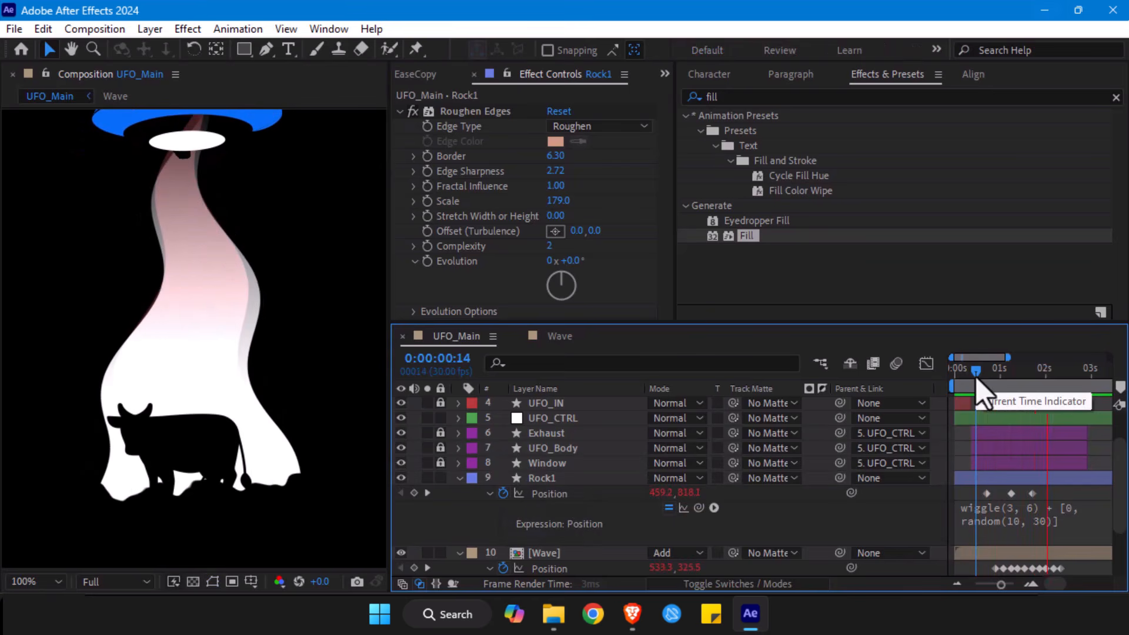
- Set the wiggle amplitude in Rock1's Position expression to 3, giving wiggle(3, 3)
drag(977, 380, 1010, 383)
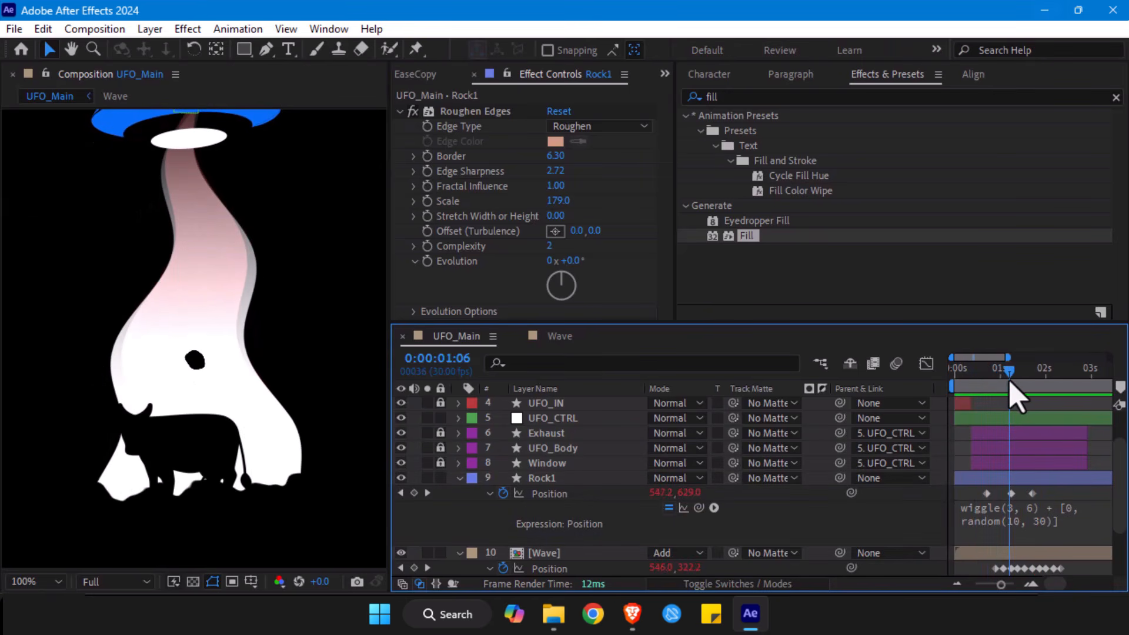
click(1012, 517)
double_click(1067, 506)
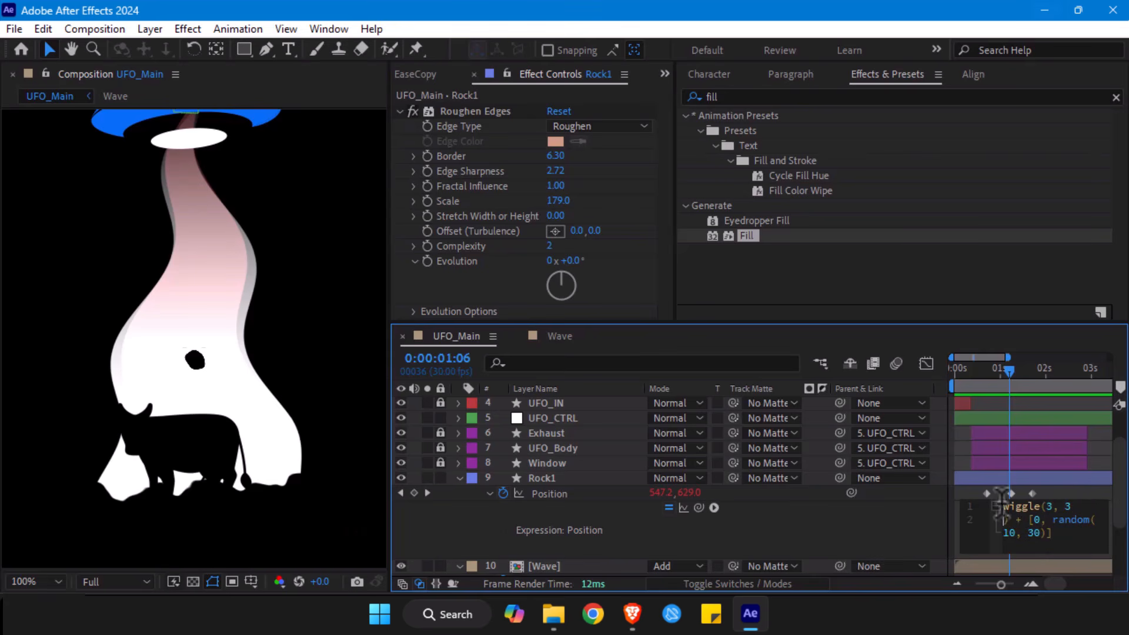
click(1064, 483)
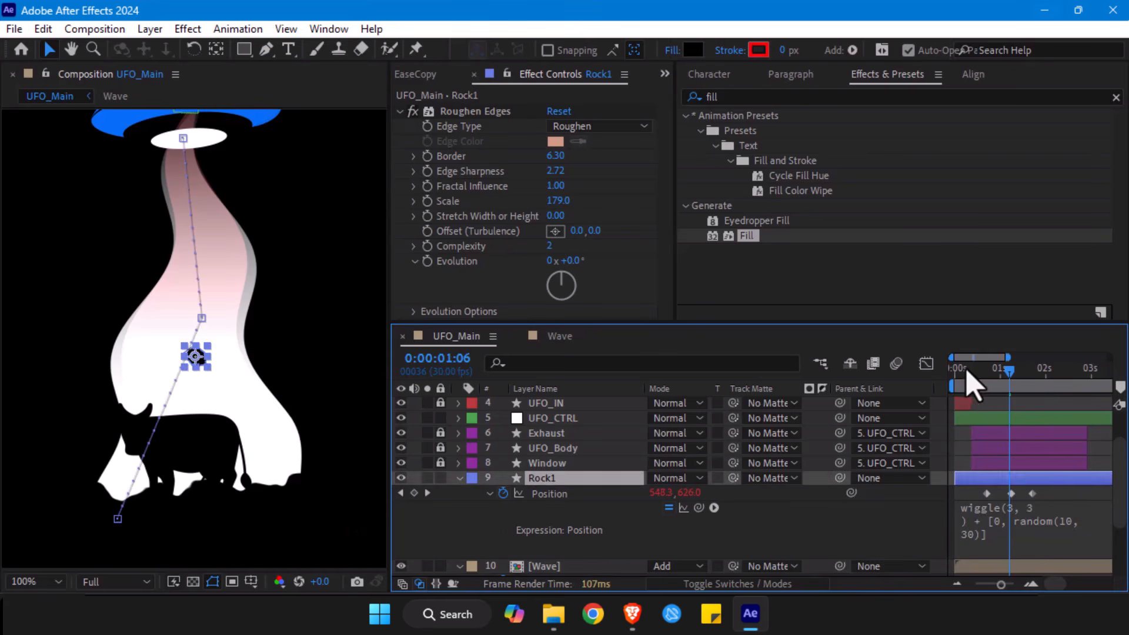
- Preview Rock1's rise, raise its last Position keyframe at 0:00:01:21 up into the UFO body, and preview the motion again
drag(966, 369, 907, 365)
key(space)
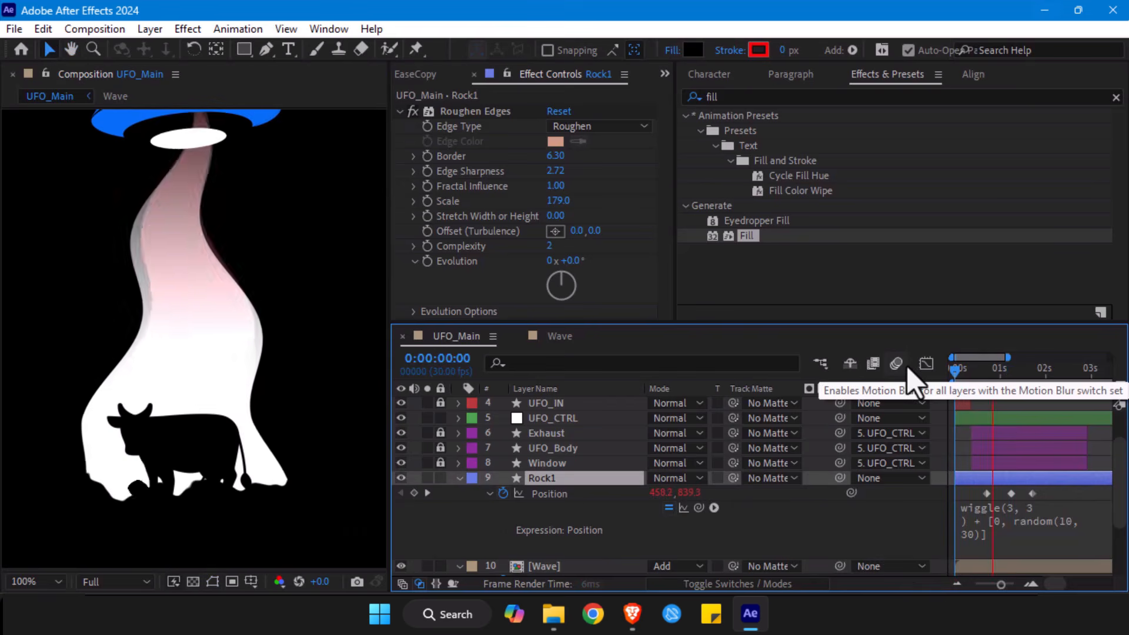
key(space)
drag(989, 378, 1043, 382)
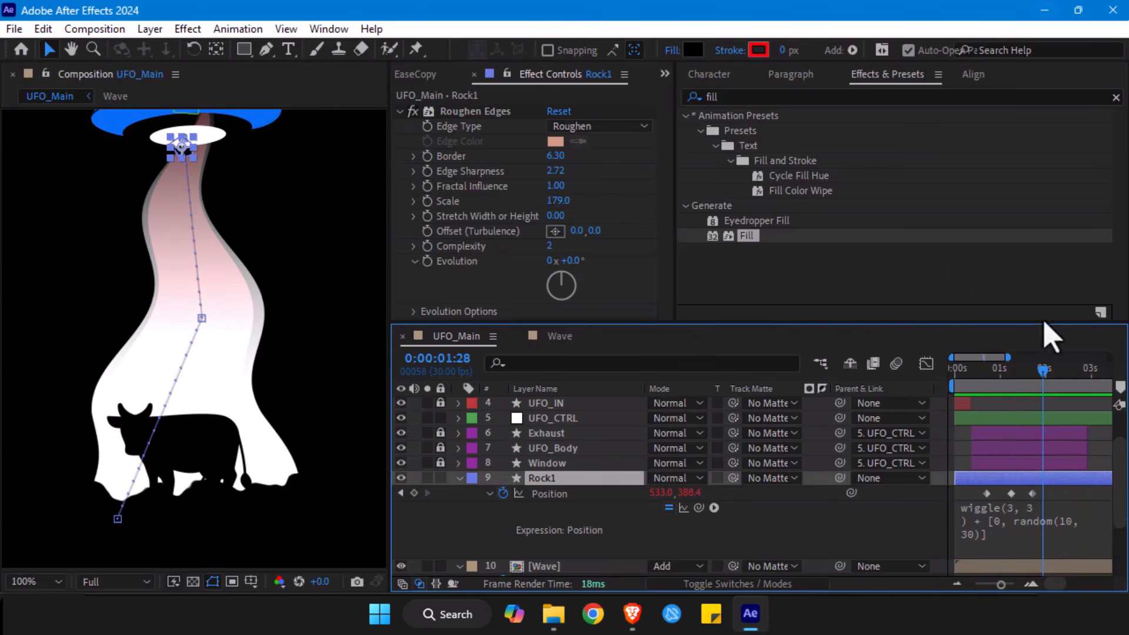
drag(1051, 379, 1039, 377)
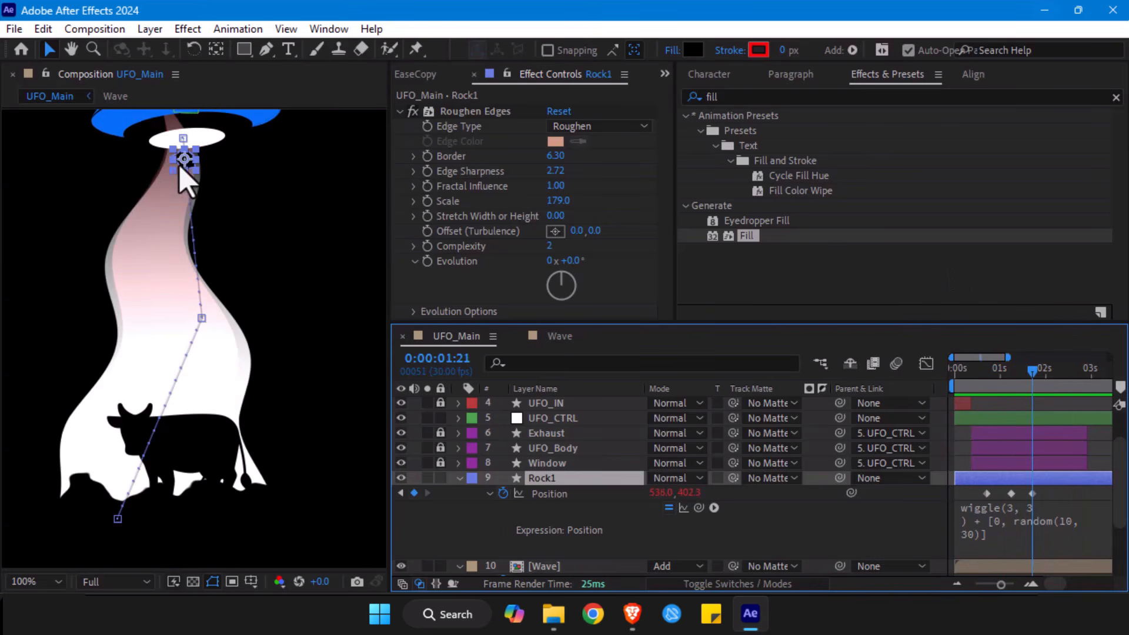
drag(187, 170, 183, 134)
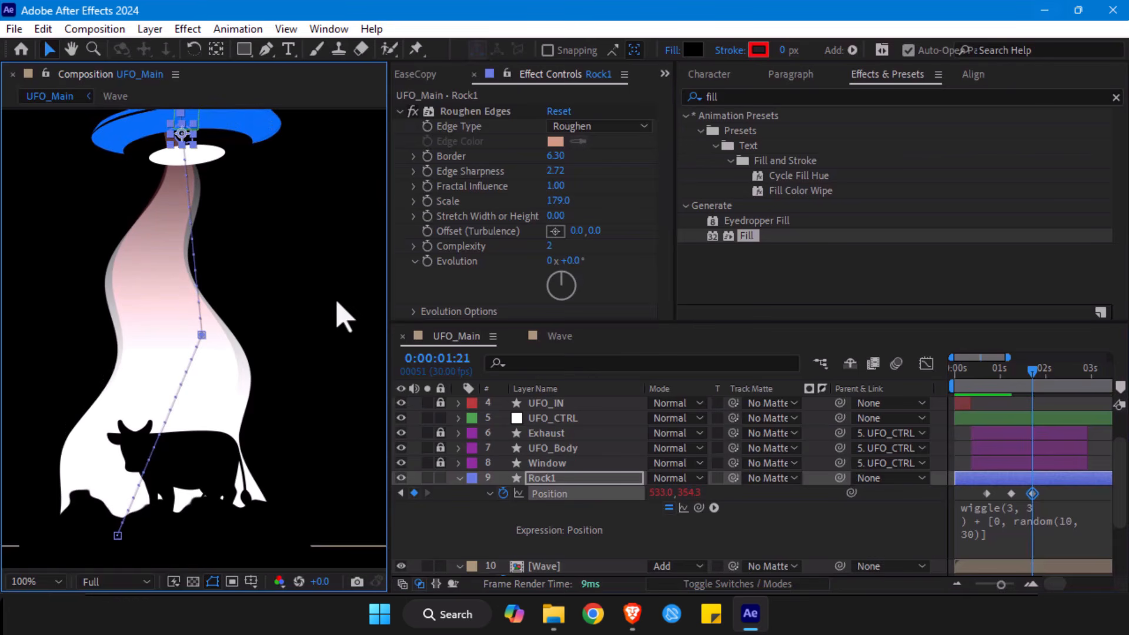
drag(1032, 374, 882, 375)
key(space)
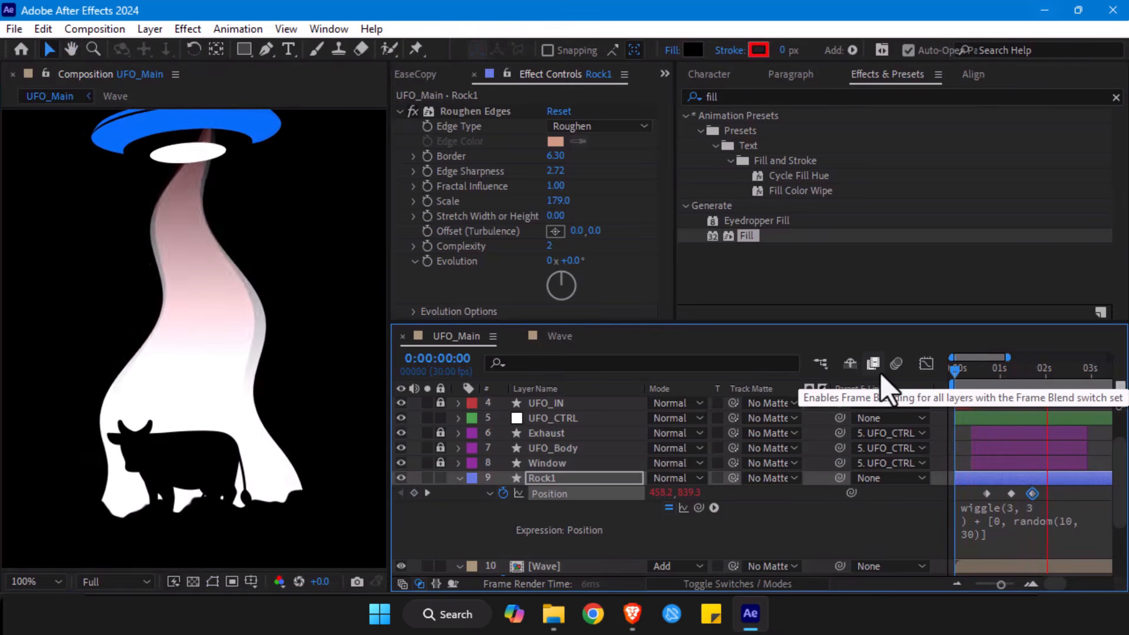
- Reveal UFO_CTRL's keyframes to compare their timing with Rock1's Position keyframes
drag(993, 377, 988, 379)
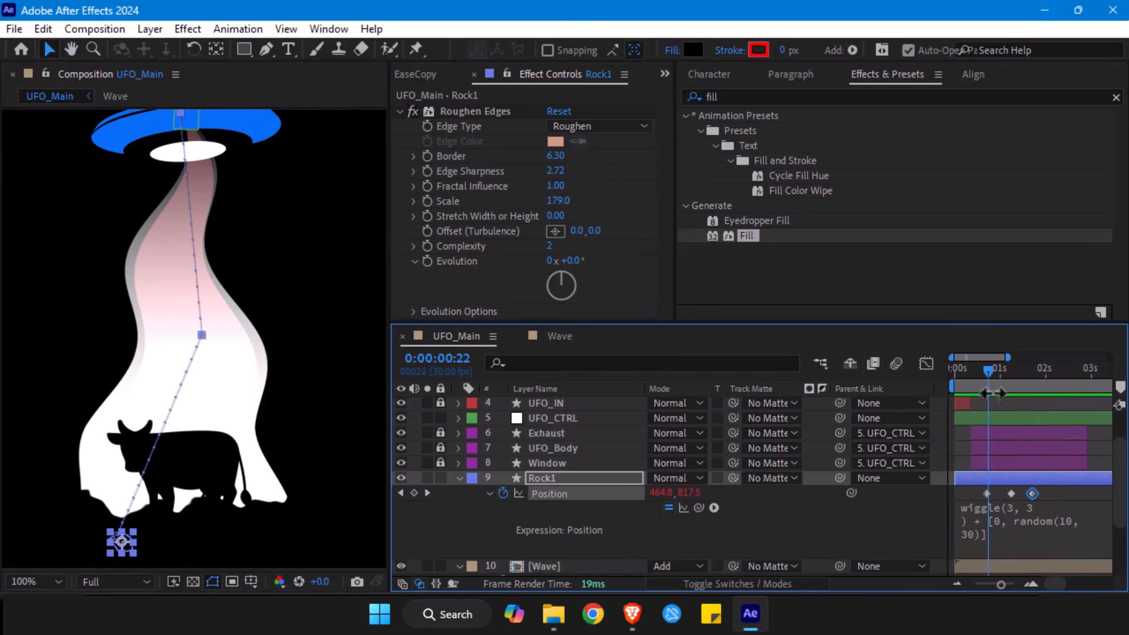
drag(1074, 511, 955, 504)
scroll(1053, 504, down, 2)
scroll(1054, 513, up, 5)
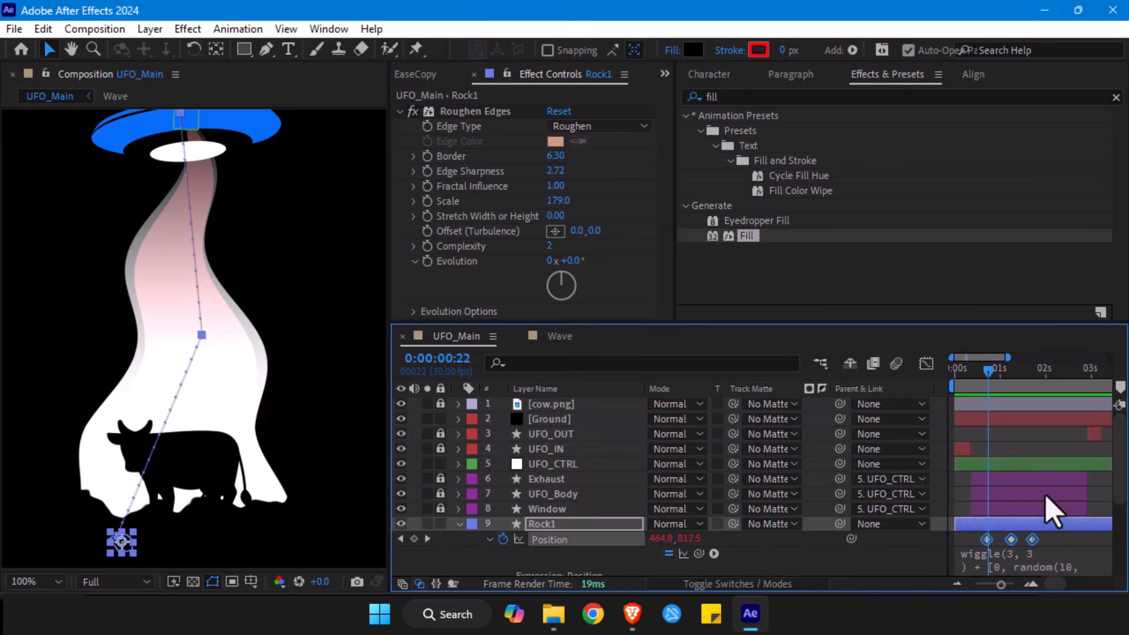
click(539, 465)
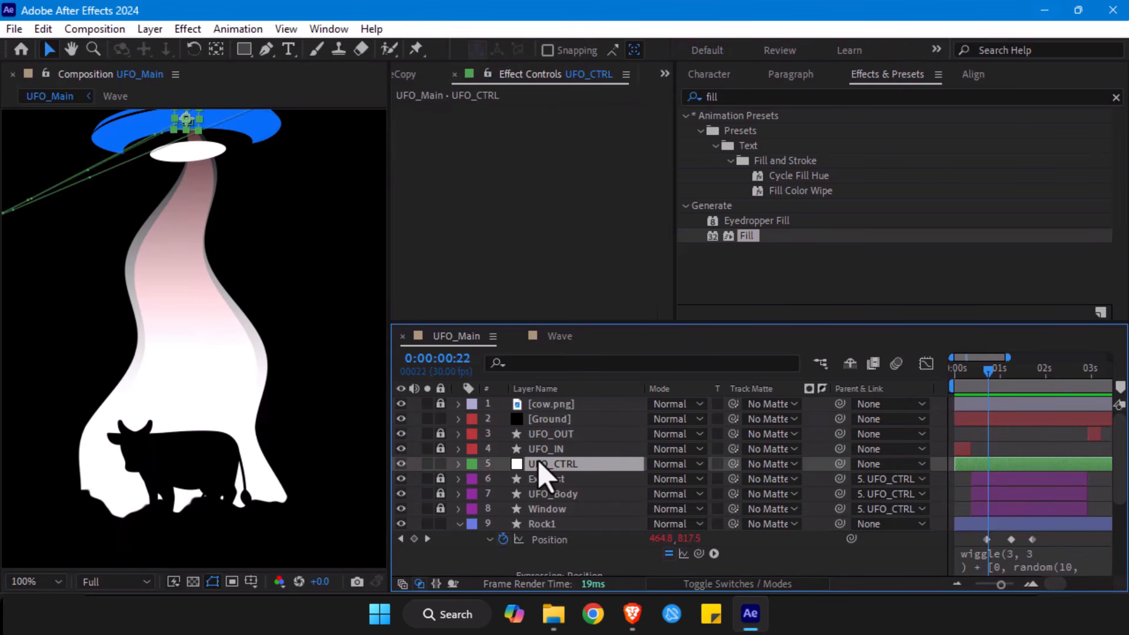
key(u)
scroll(1052, 479, down, 3)
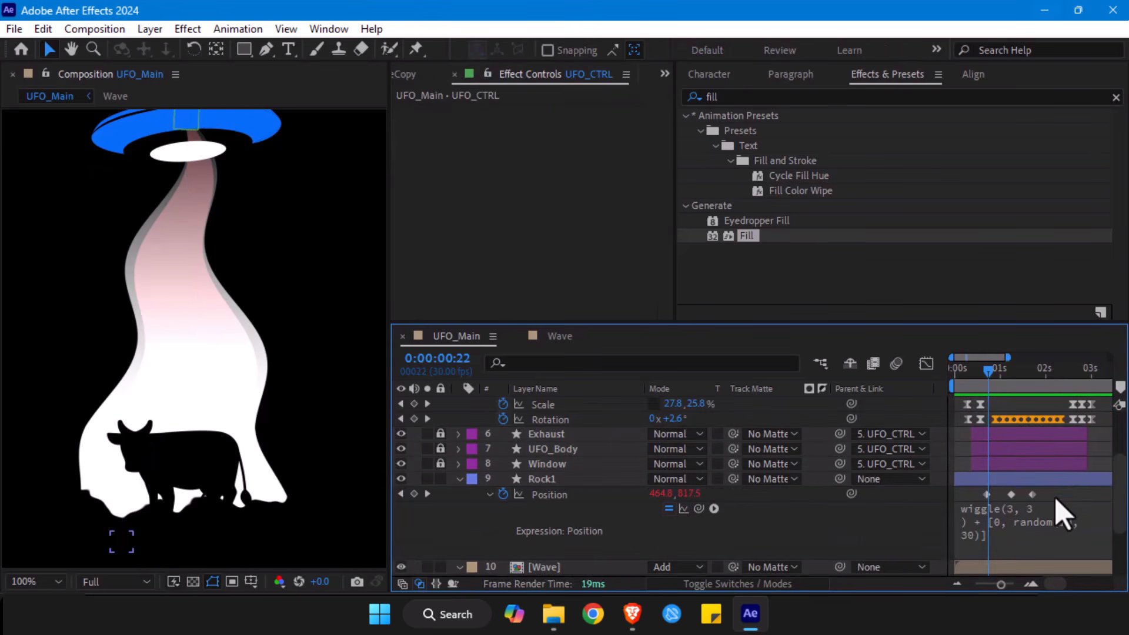
- Stretch Rock1's Position keyframes so the middle one falls at 0:00:01:20 and the last at 0:00:02:15, and preview the slower rise
drag(1064, 515, 969, 489)
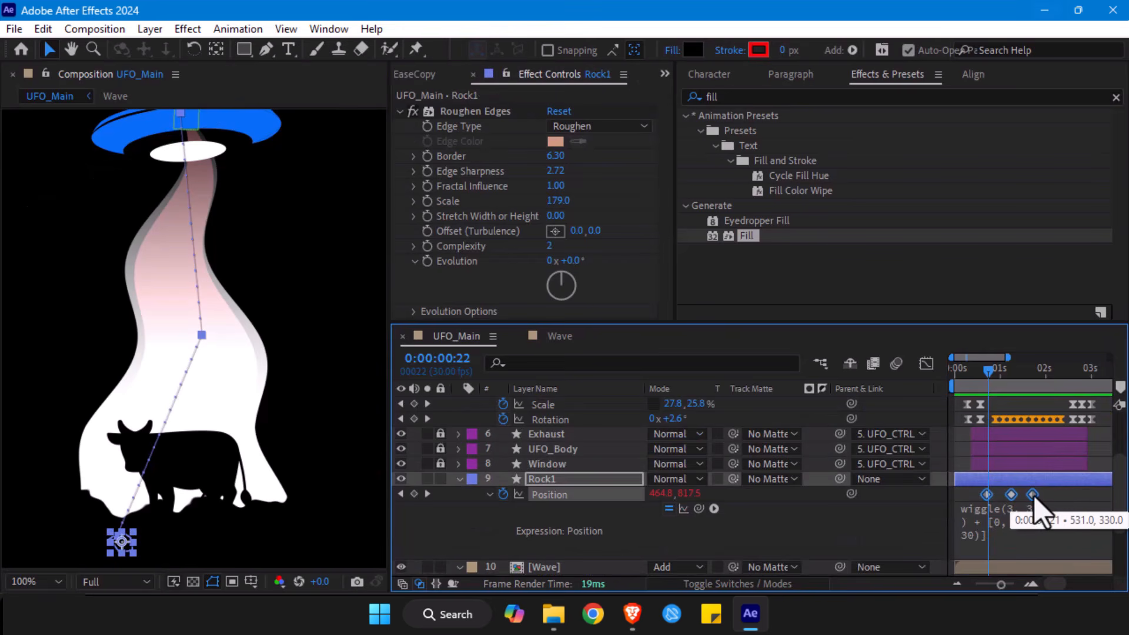
drag(1032, 497, 1069, 495)
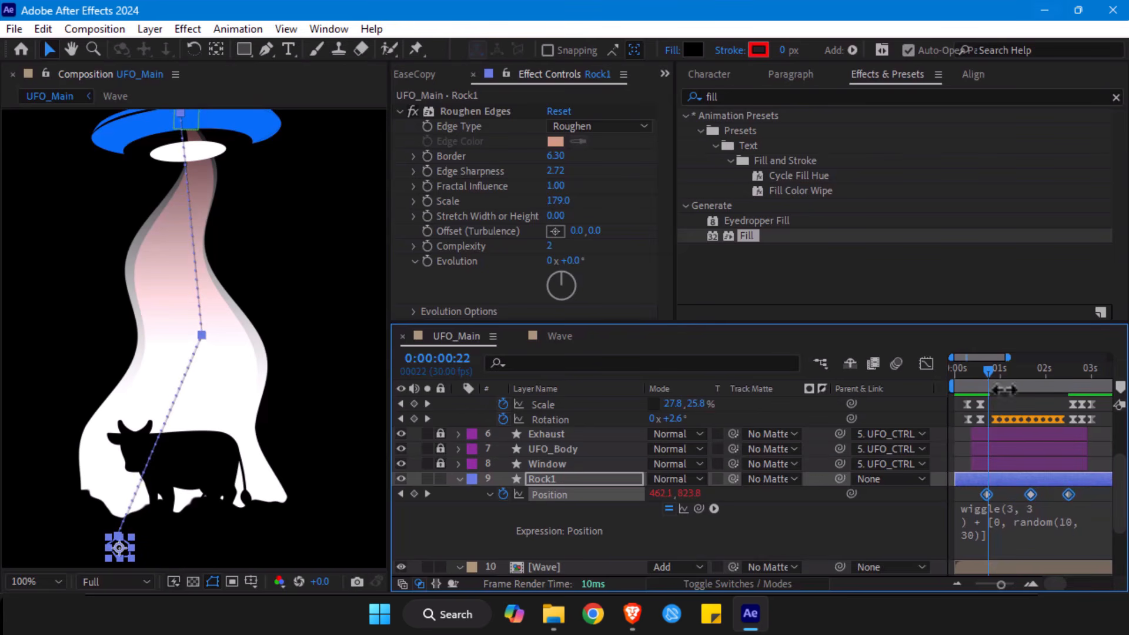
click(983, 381)
key(space)
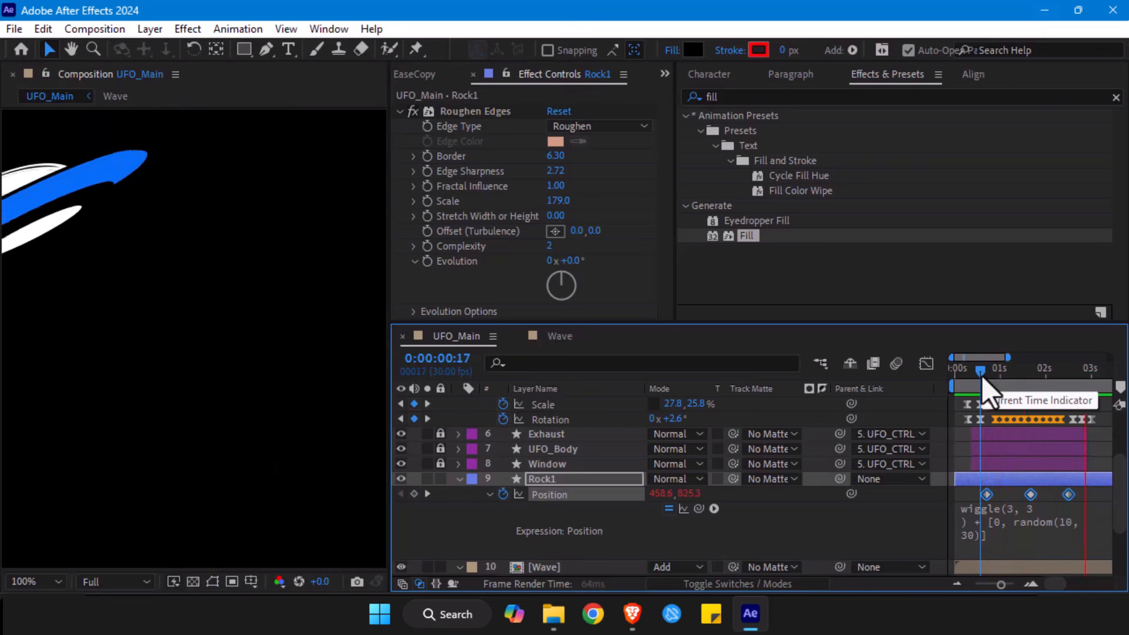
key(space)
- Reduce Rock1's Scale to 61%
click(1030, 381)
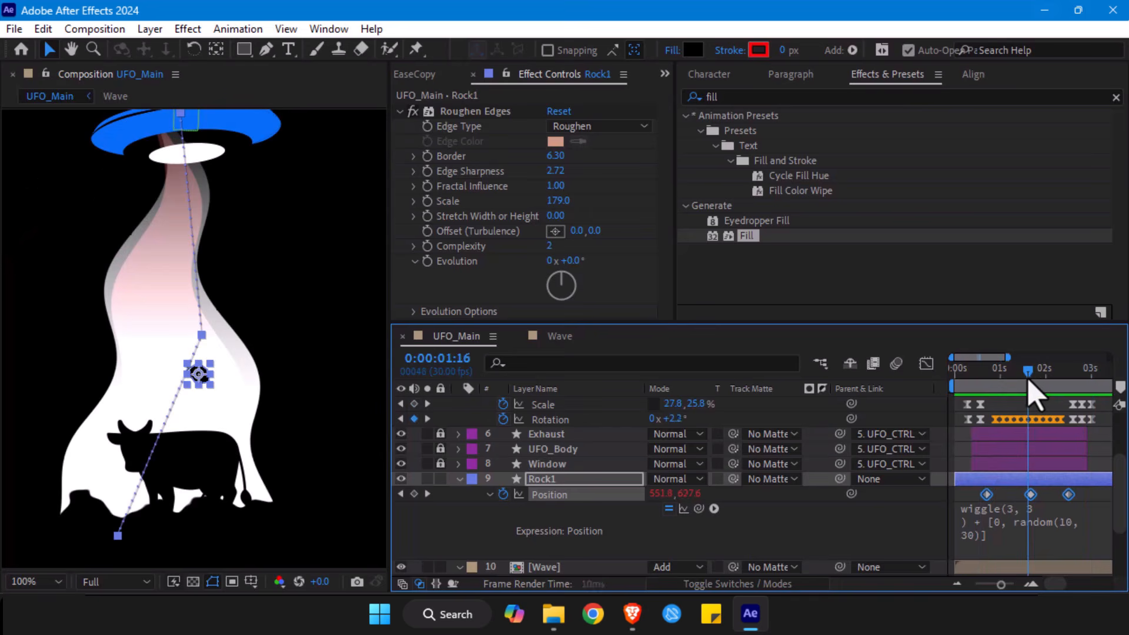
key(s)
drag(621, 501, 543, 503)
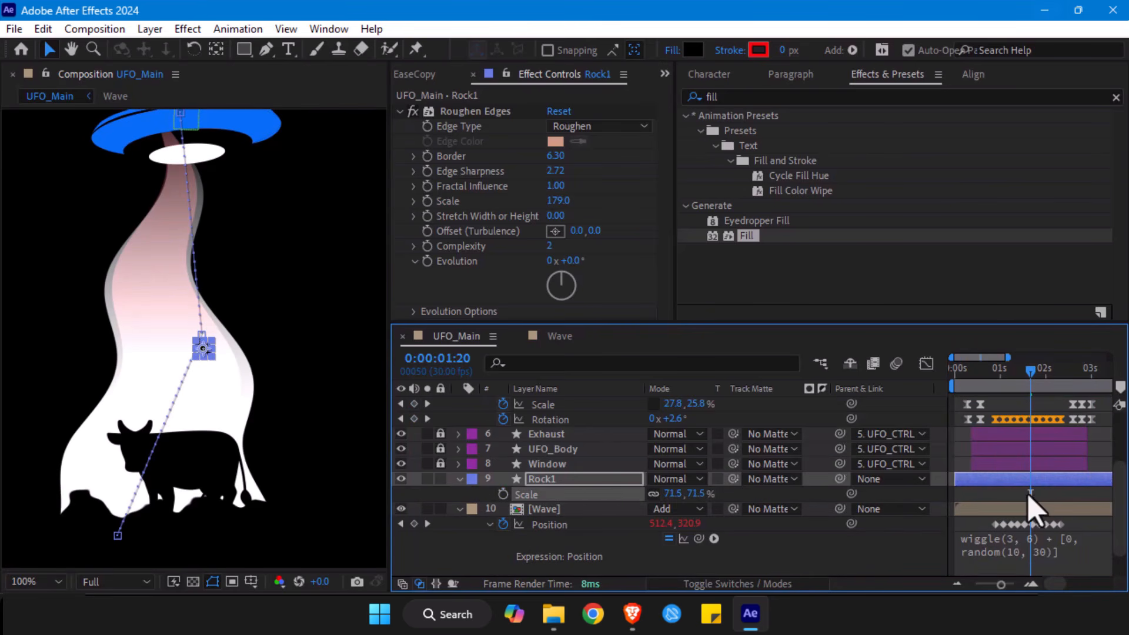
click(1022, 504)
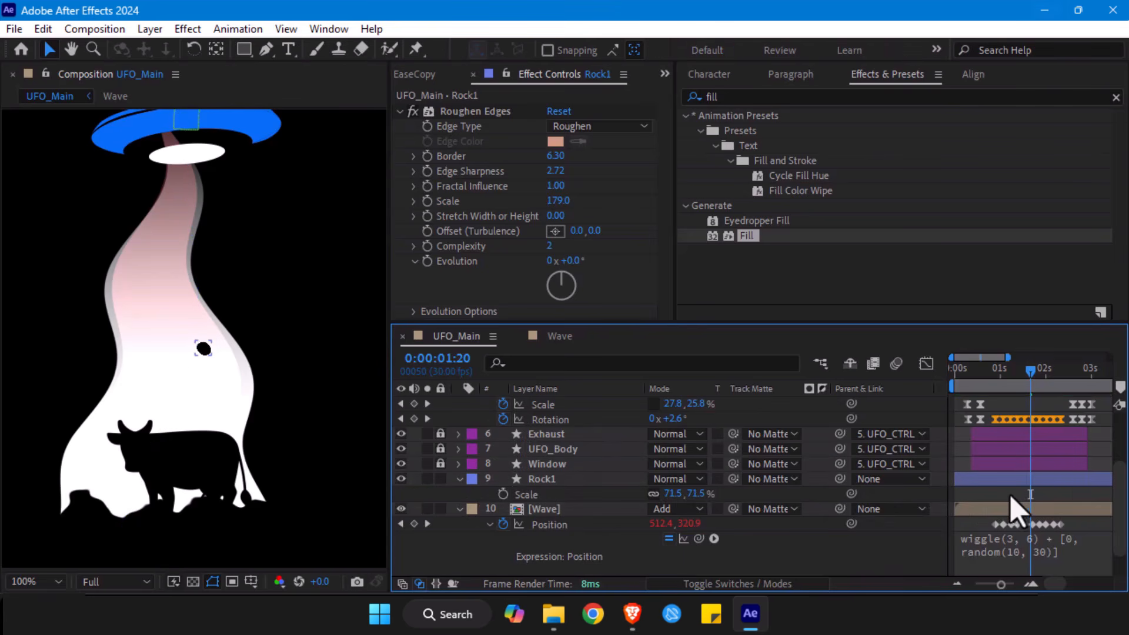
mouse_move(667, 493)
mouse_down()
mouse_move(698, 495)
mouse_move(655, 493)
mouse_up()
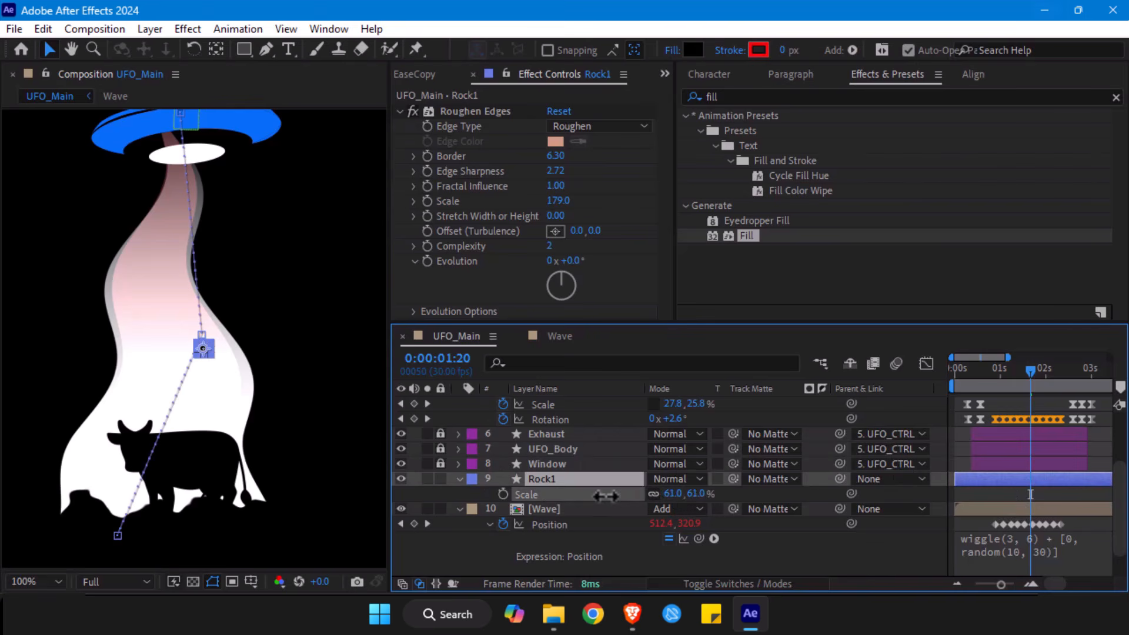
- Duplicate Rock1, shifting the copy's 0:00:01:20 Position keyframe to the beam's left edge and its 0:00:00:21 keyframe right, below the cow's rear
click(559, 479)
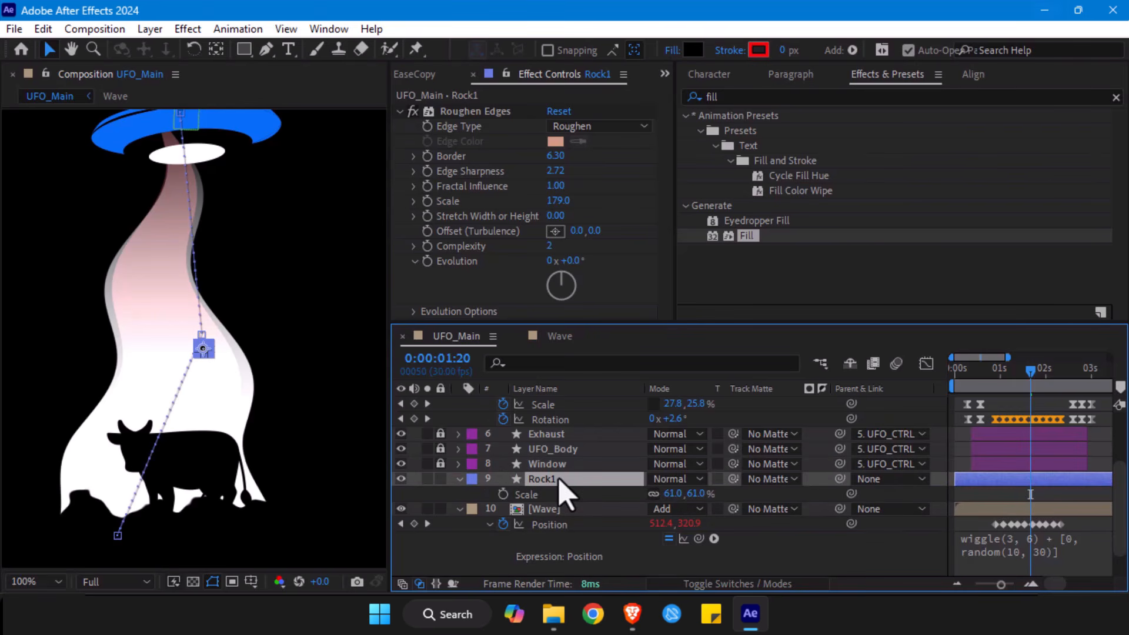
key(ctrl+d)
key(p)
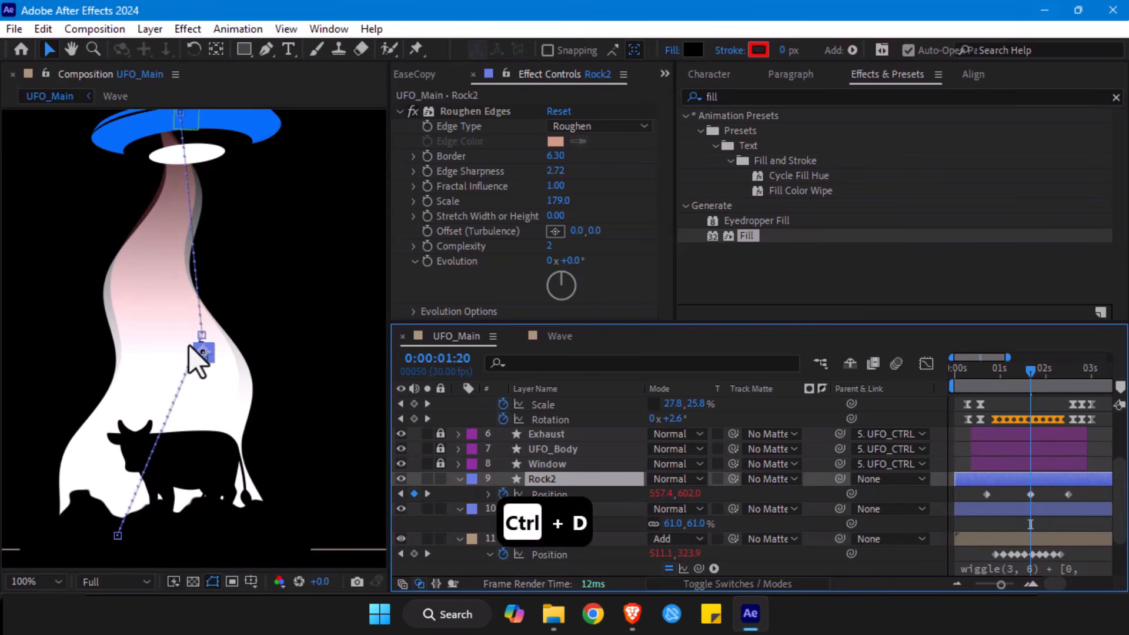
drag(657, 499, 591, 497)
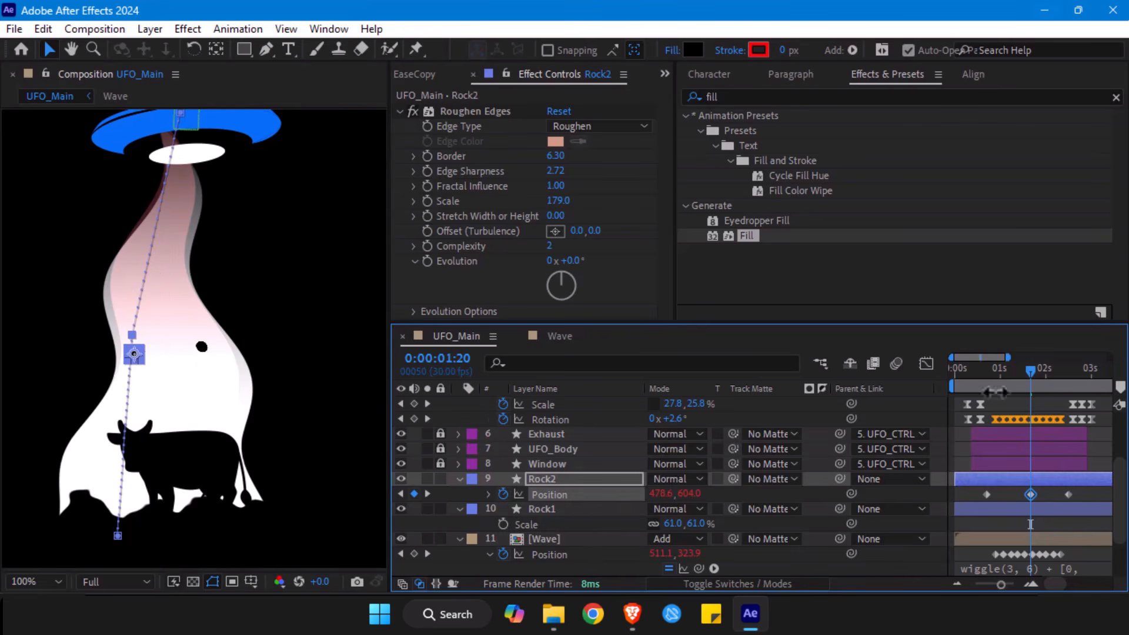
drag(990, 379, 989, 377)
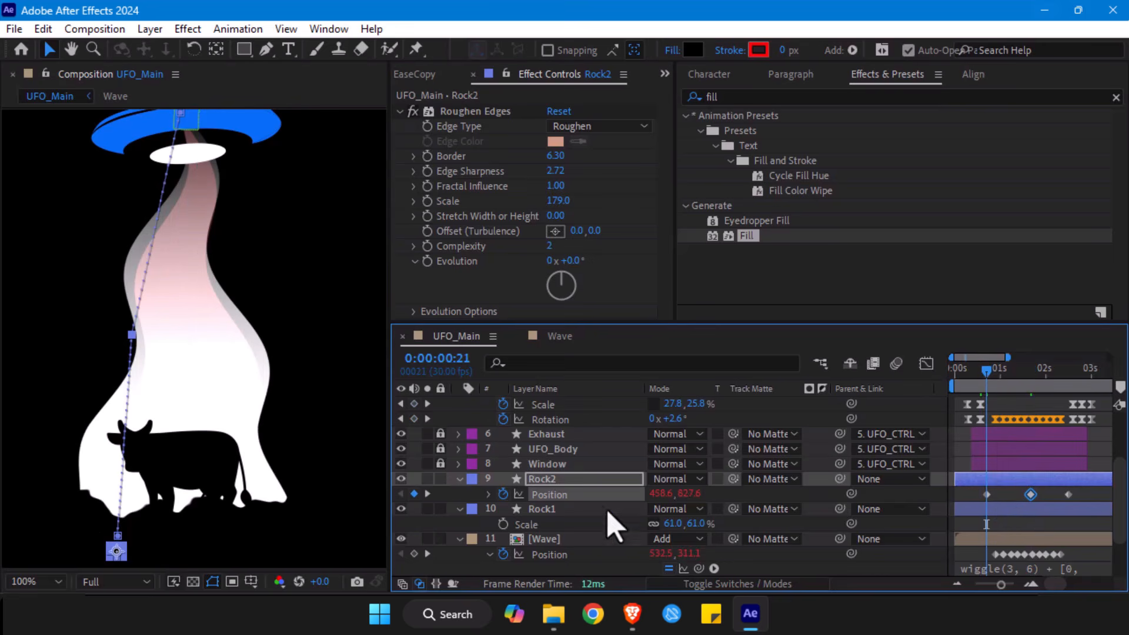
drag(677, 494, 767, 492)
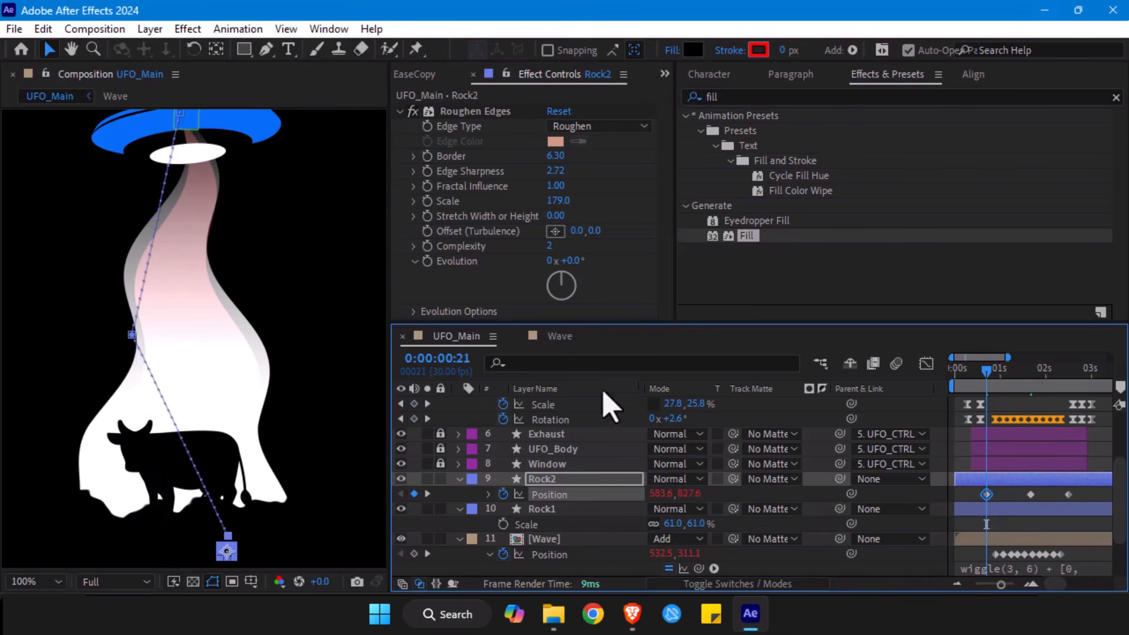
drag(986, 372, 1071, 388)
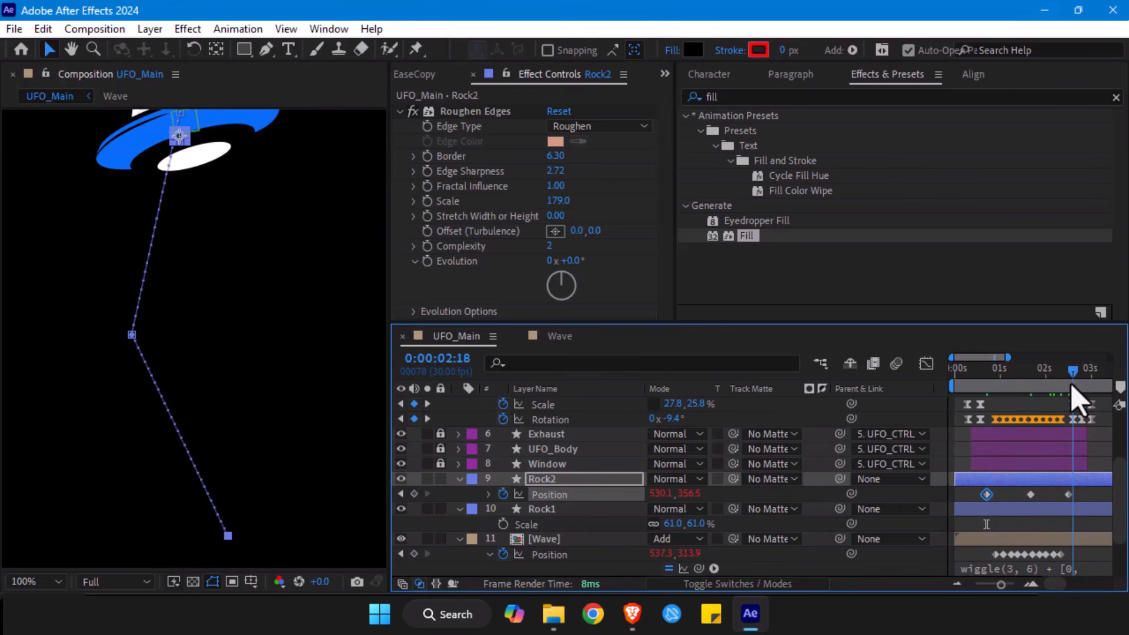
drag(660, 493, 682, 493)
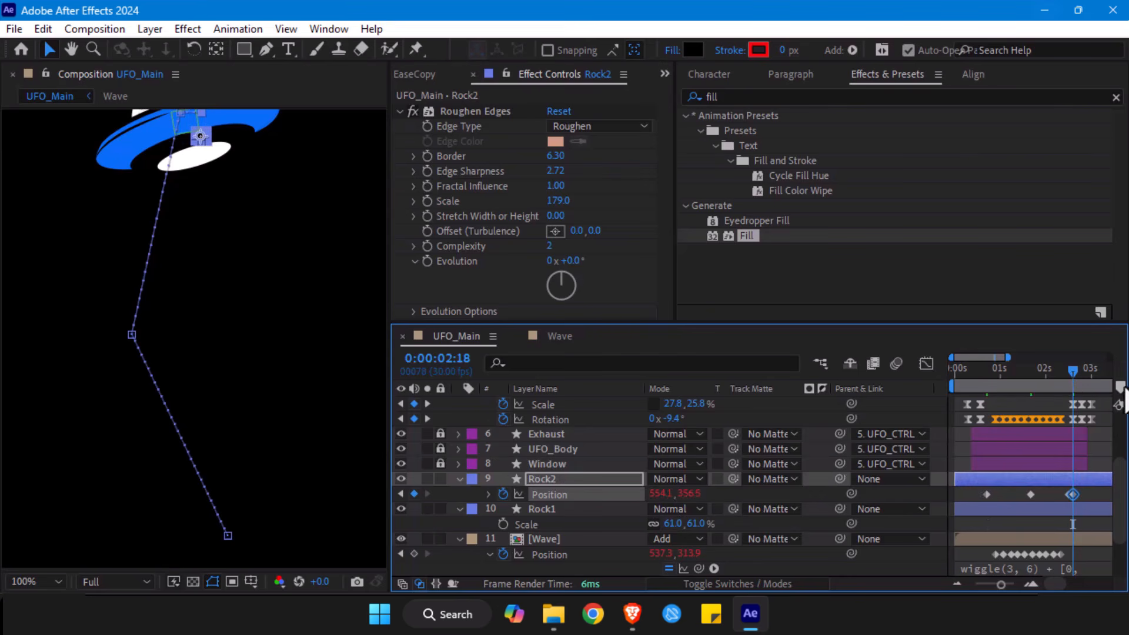
key(ctrl+z)
- Shift Rock2's last Position keyframe at 0:00:02:15 slightly right inside the UFO, move its middle keyframe earlier in time, and preview
drag(1072, 378, 1068, 376)
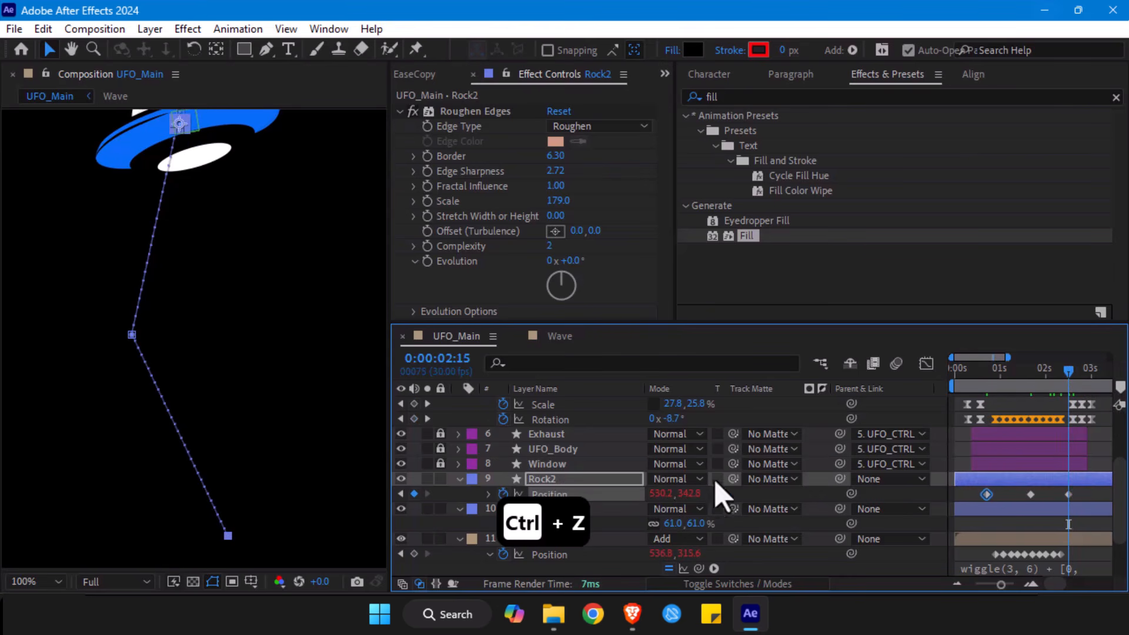
drag(654, 495, 673, 495)
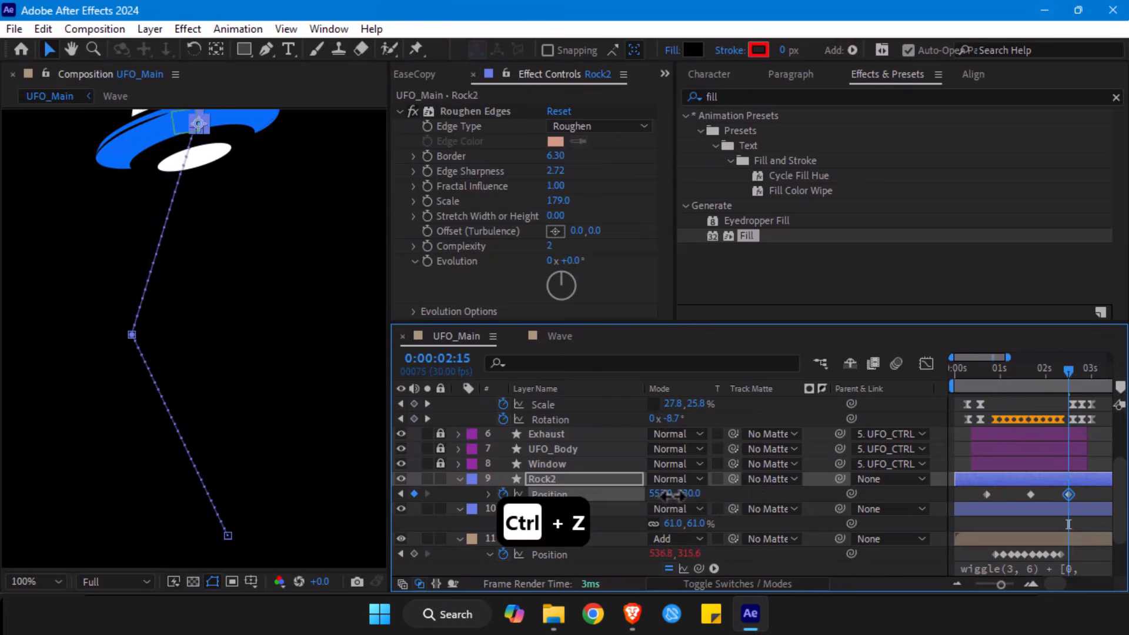
click(993, 376)
drag(1030, 494, 1017, 496)
key(space)
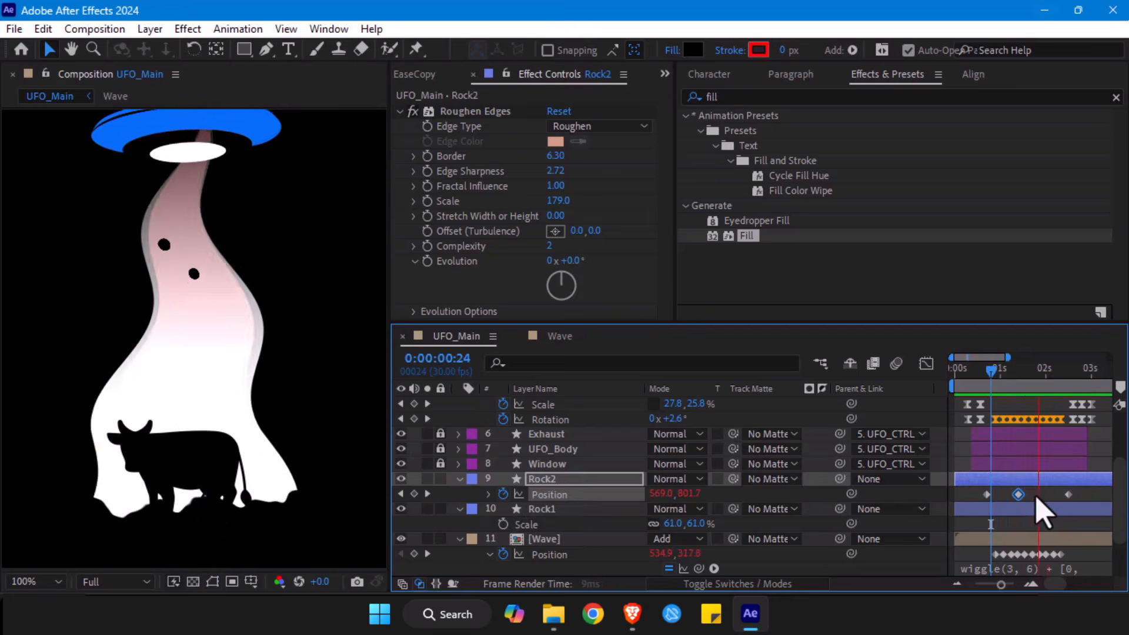
key(space)
- Duplicate Rock2 and move the copy's middle Position keyframe slightly later in time
drag(1056, 372, 989, 377)
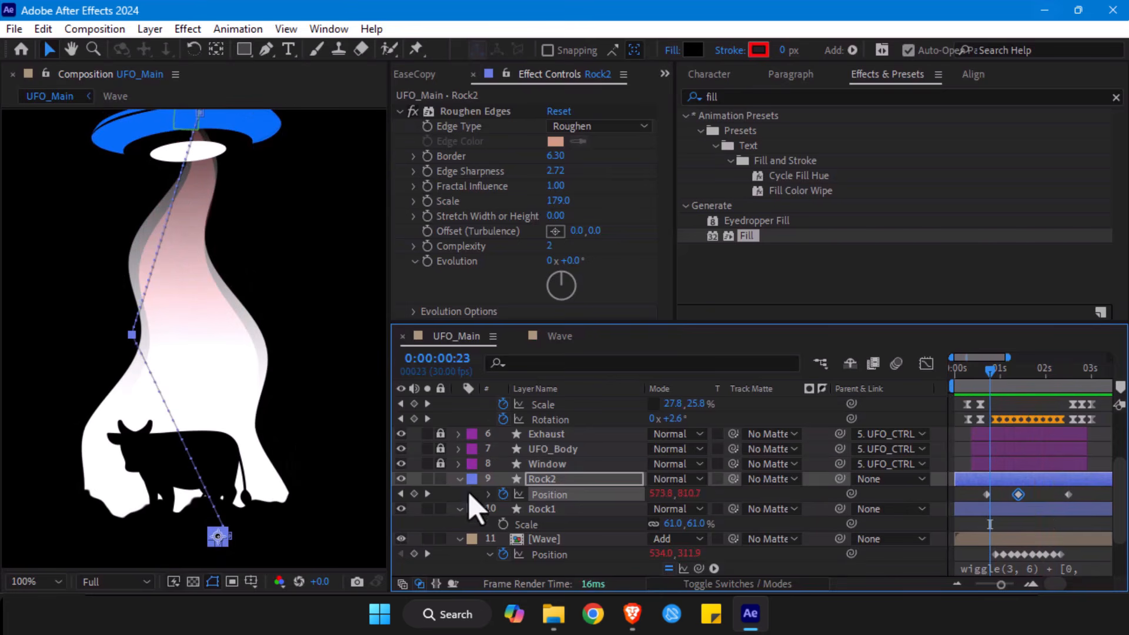
key(ctrl+d)
key(p)
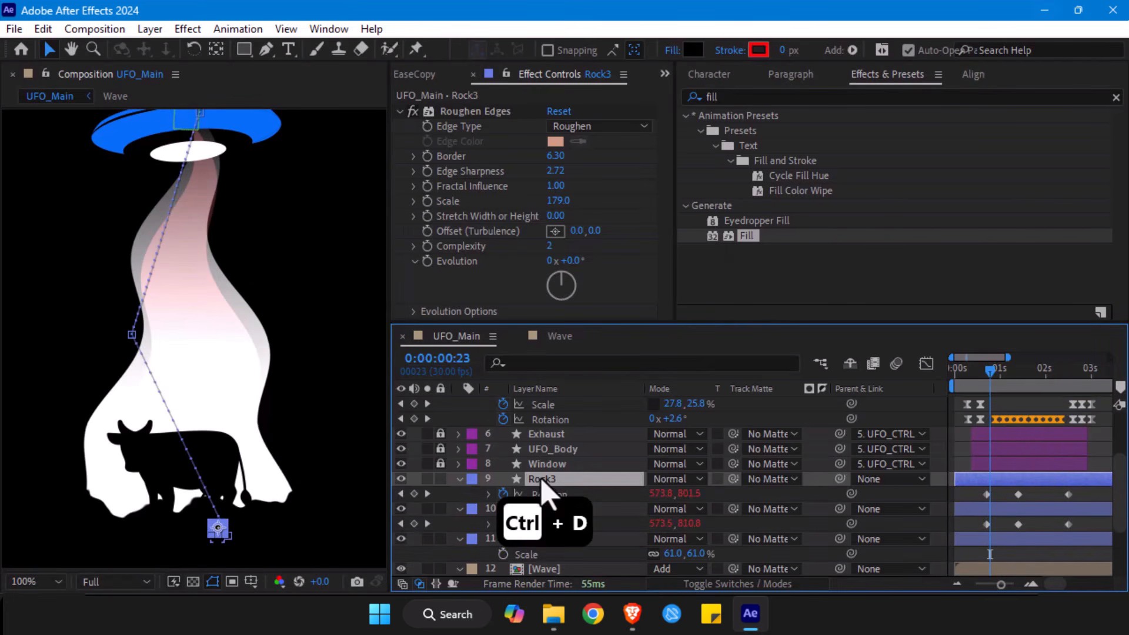
click(1020, 494)
drag(1022, 496, 1033, 492)
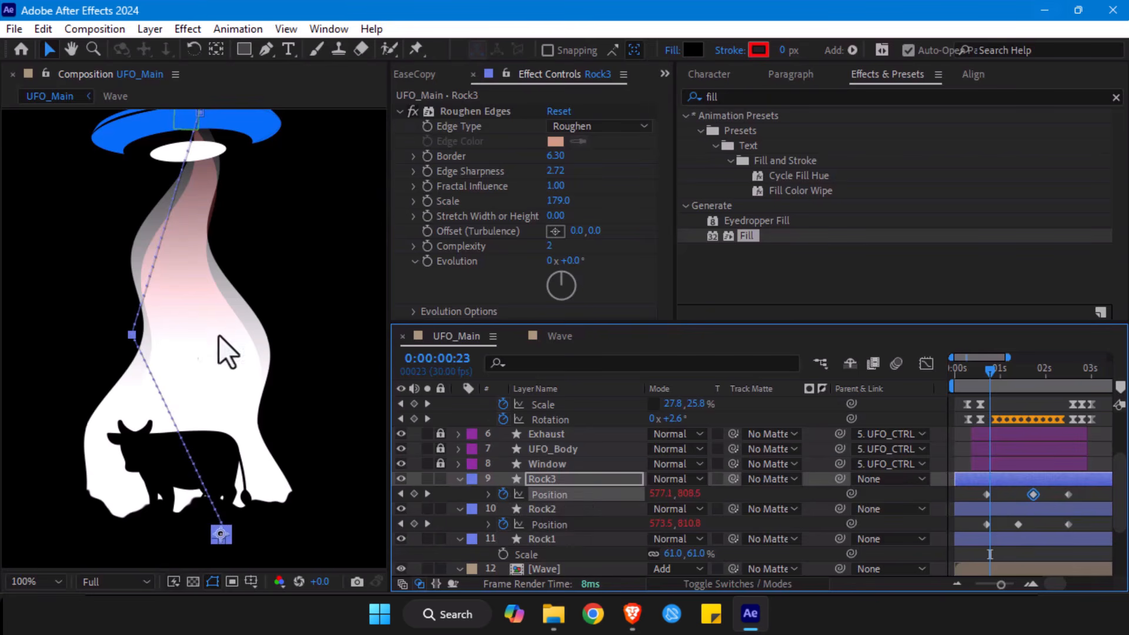
- Reshape Rock3's motion path by moving its start left at 0:00:00:21, its middle point right, and its end left inside the UFO
click(987, 373)
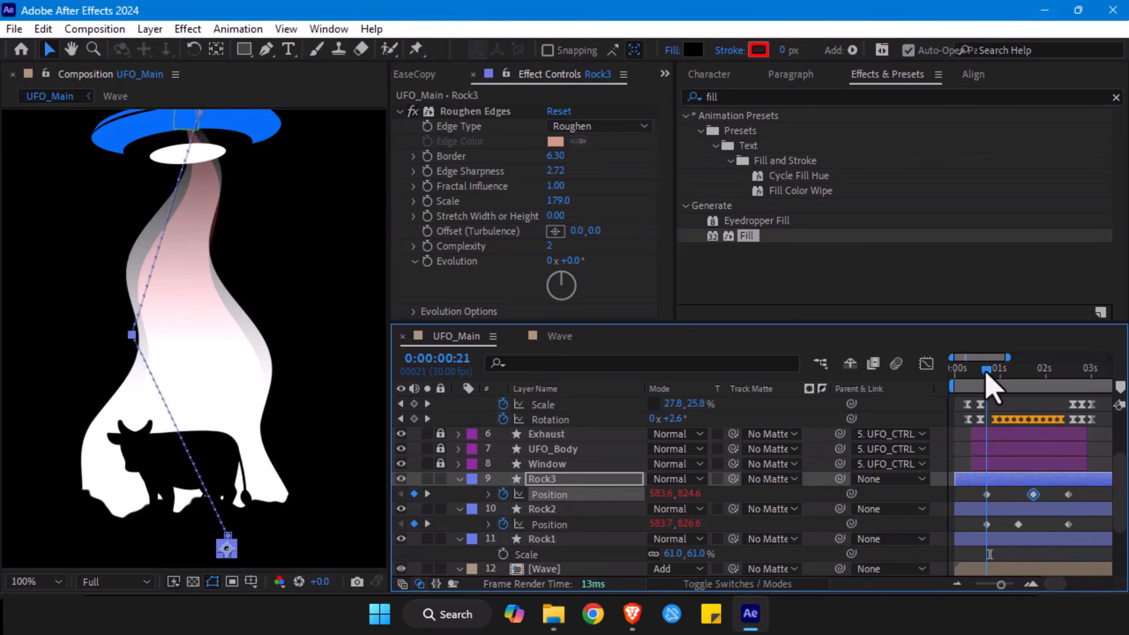
drag(227, 550, 160, 551)
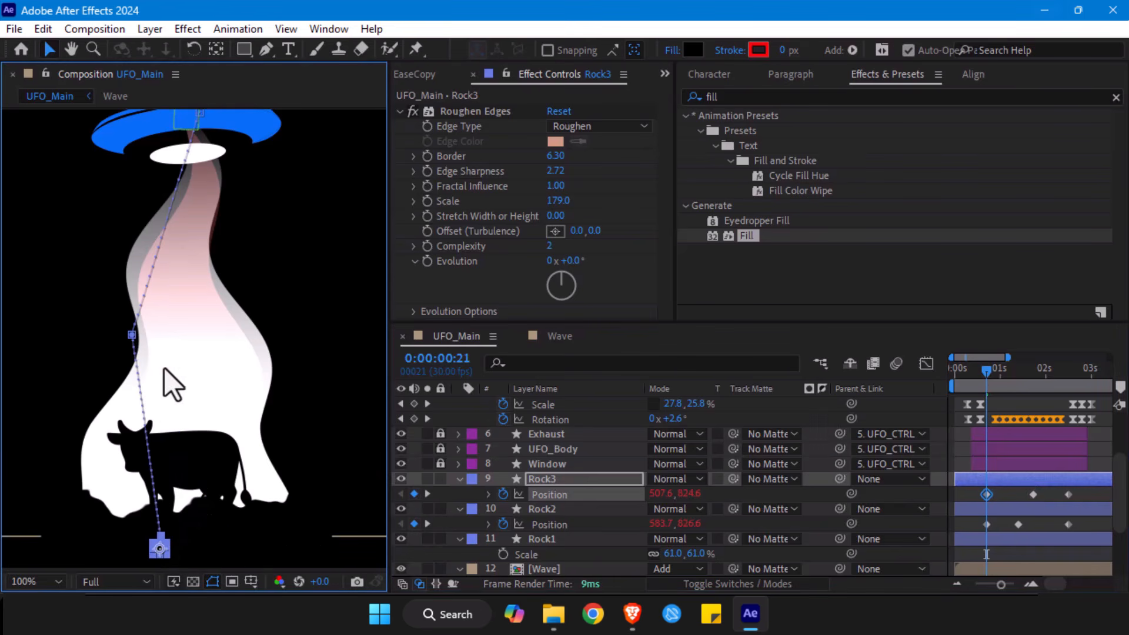
drag(134, 335, 213, 334)
drag(197, 242, 207, 383)
drag(219, 277, 168, 291)
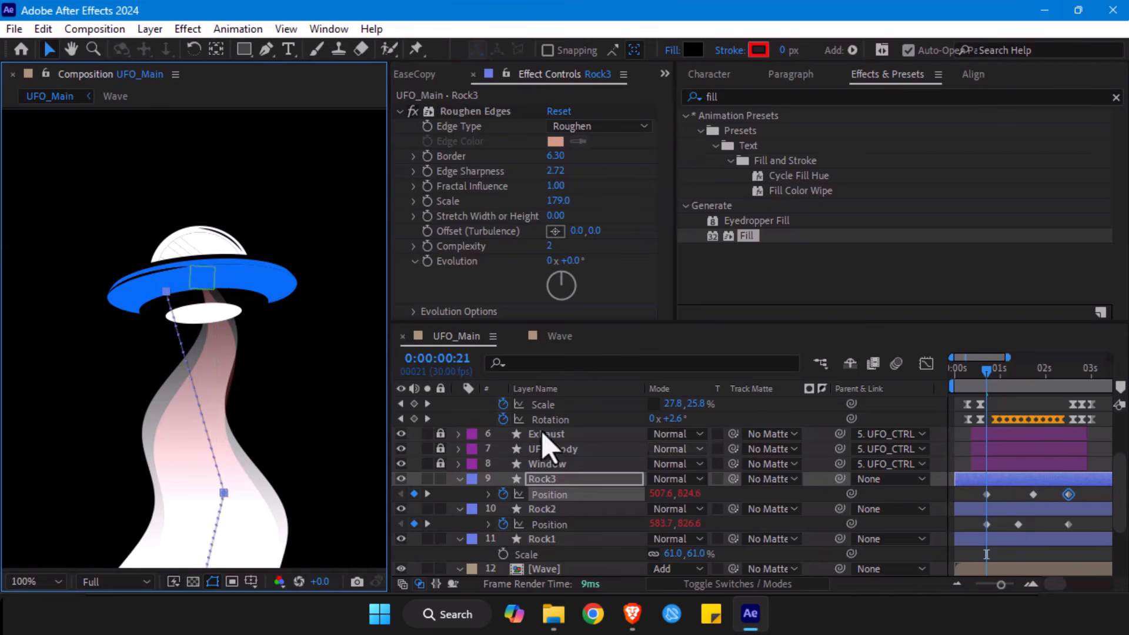
- Duplicate the Rock3 layer and reveal the copy's Position keyframes
click(558, 479)
key(ctrl+d)
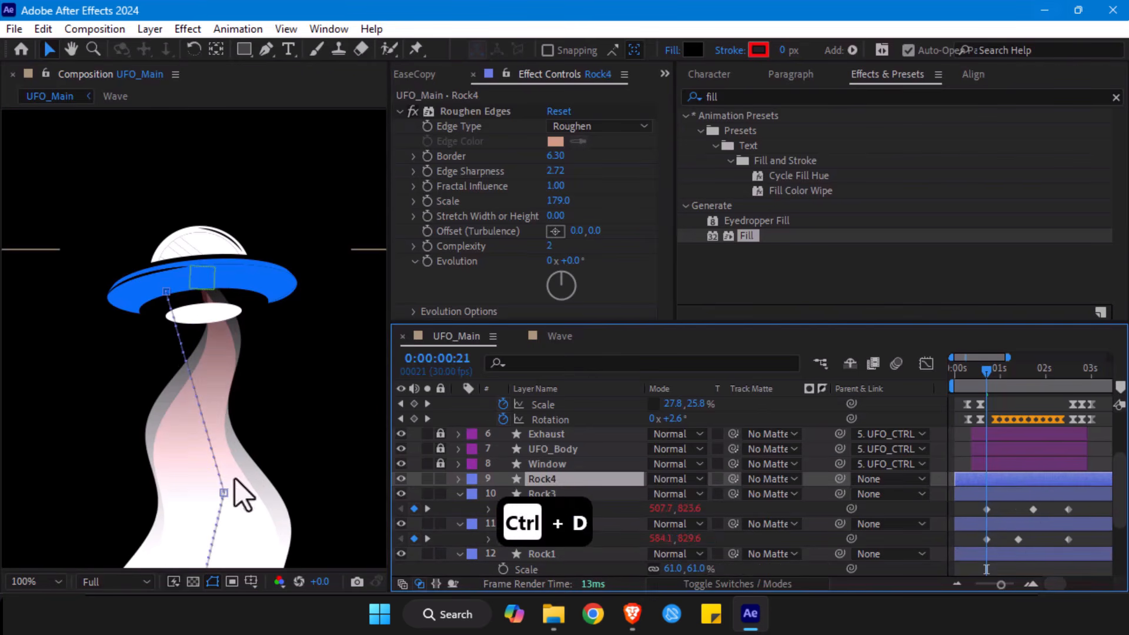
drag(227, 459, 219, 318)
key(v)
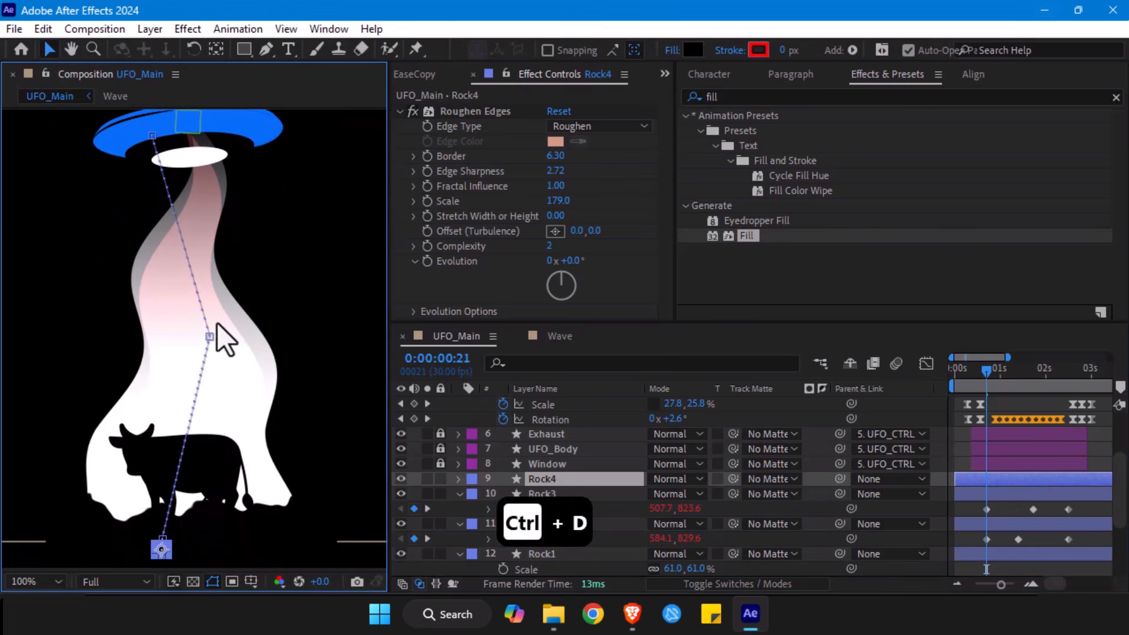
key(p)
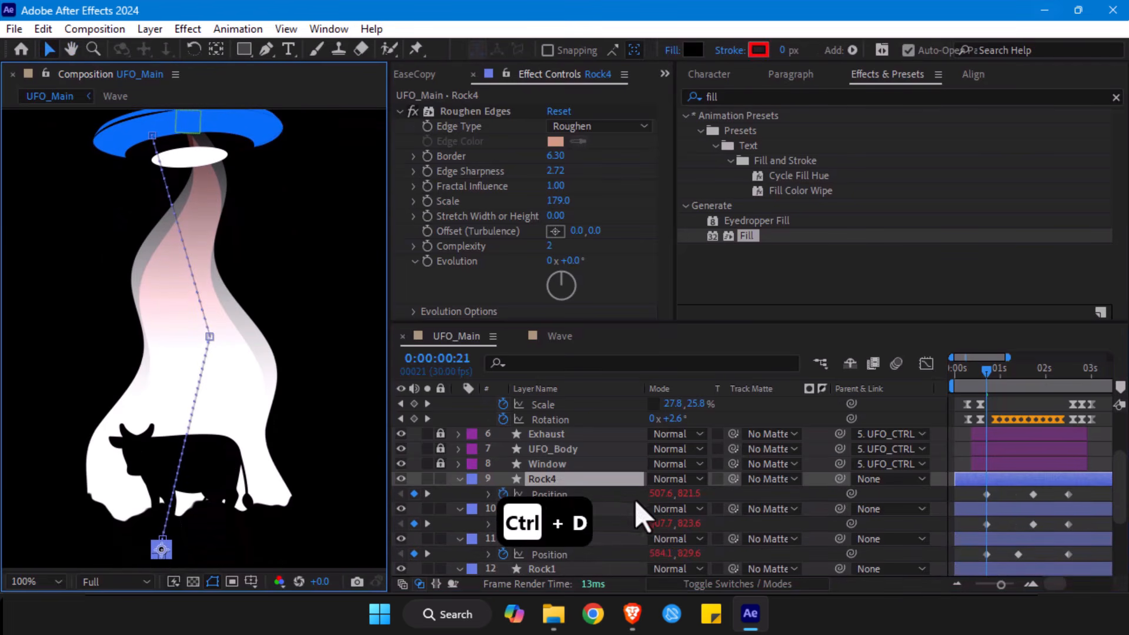
click(549, 494)
drag(163, 552, 147, 549)
key(ctrl+z)
- Reshape Rock4's motion path: move its 0:00:00:21 start right below the beam's right edge, its middle point left, and its end right inside the UFO
click(987, 494)
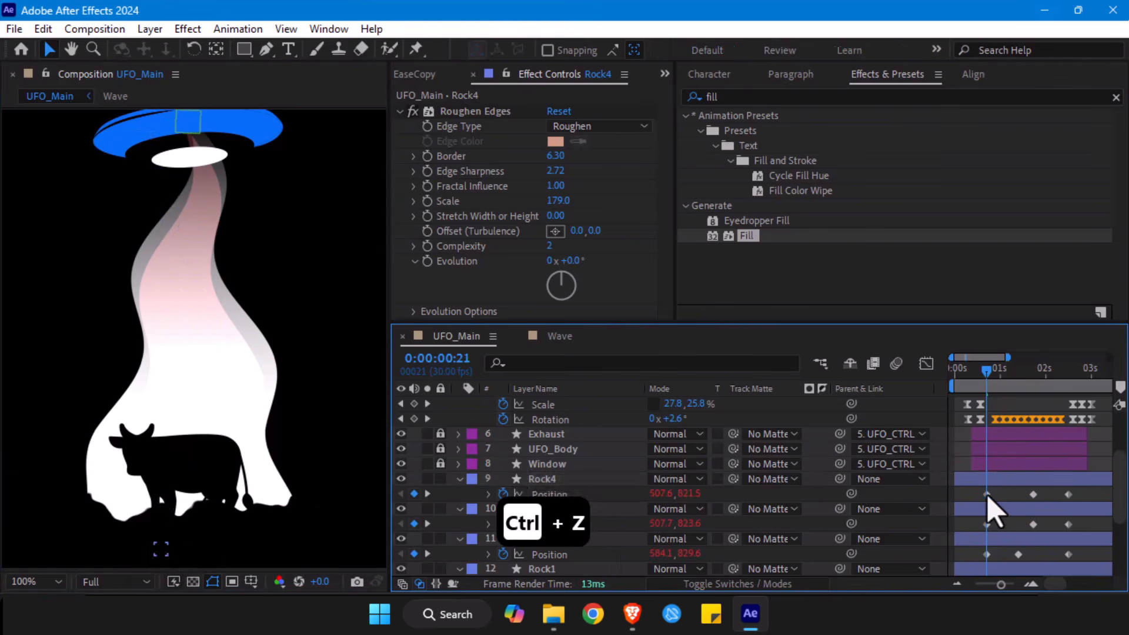
drag(162, 552, 291, 547)
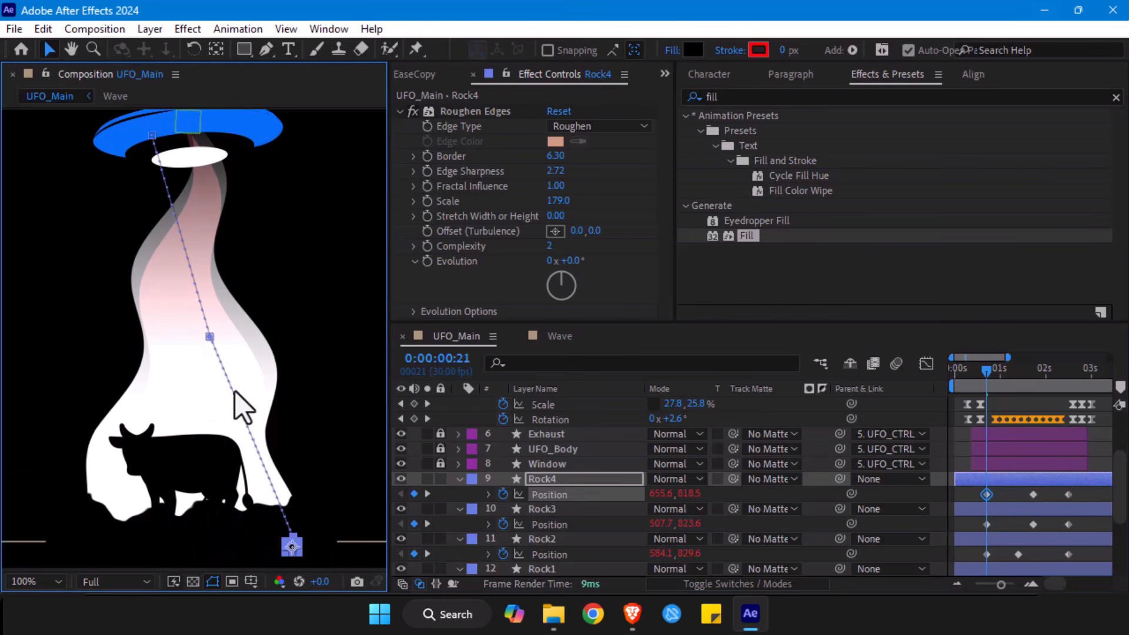
click(210, 337)
drag(210, 336, 180, 340)
drag(153, 137, 194, 136)
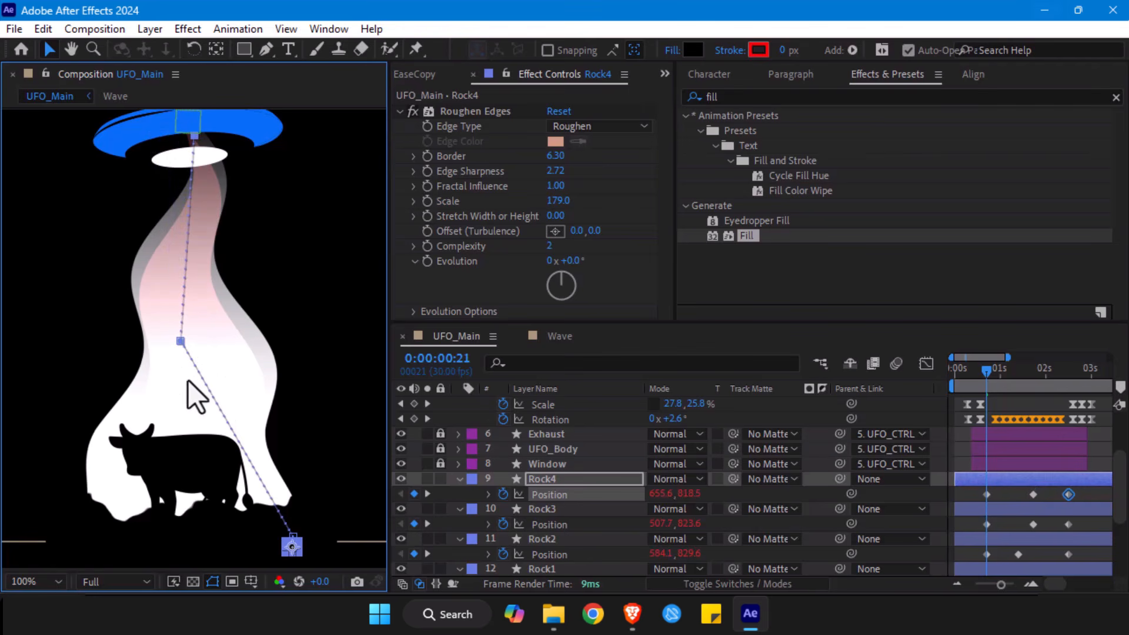
- Examine Rock4's motion path up close from its middle point to its end inside the UFO
key(z)
click(189, 353)
click(177, 292)
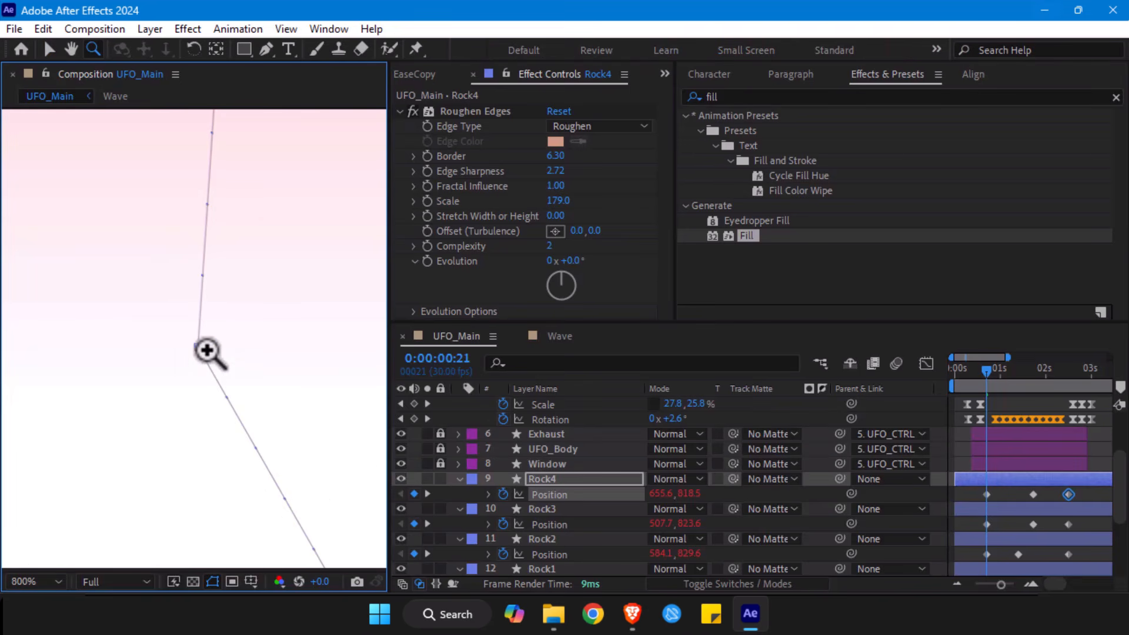
click(1032, 494)
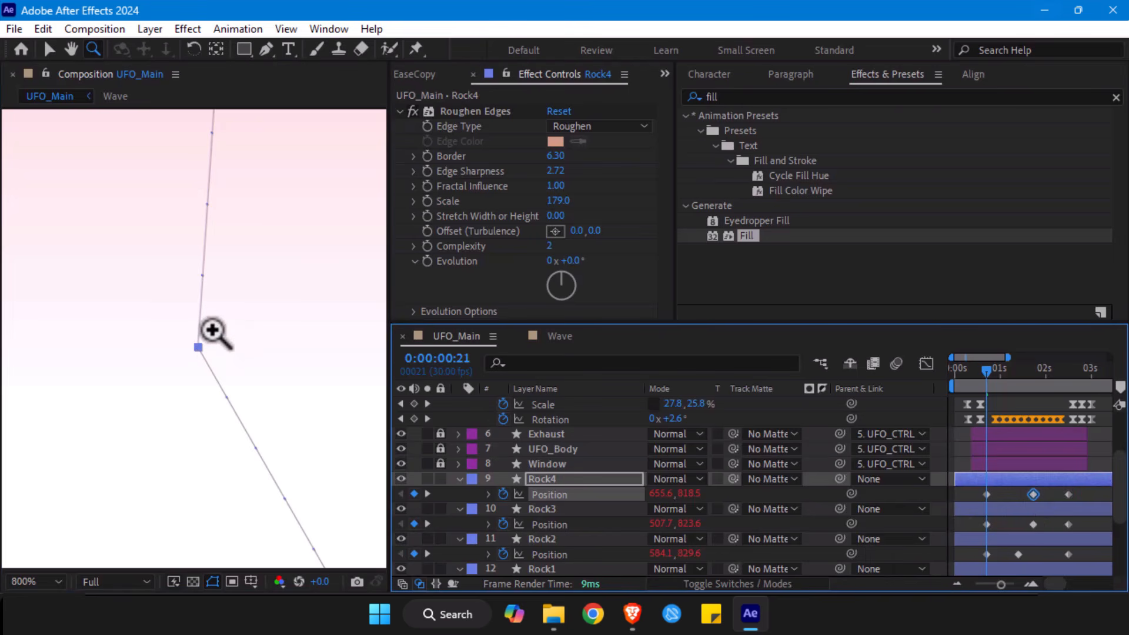
key(h)
drag(234, 260, 191, 543)
drag(165, 266, 113, 544)
drag(108, 253, 73, 547)
drag(74, 253, 53, 517)
key(v)
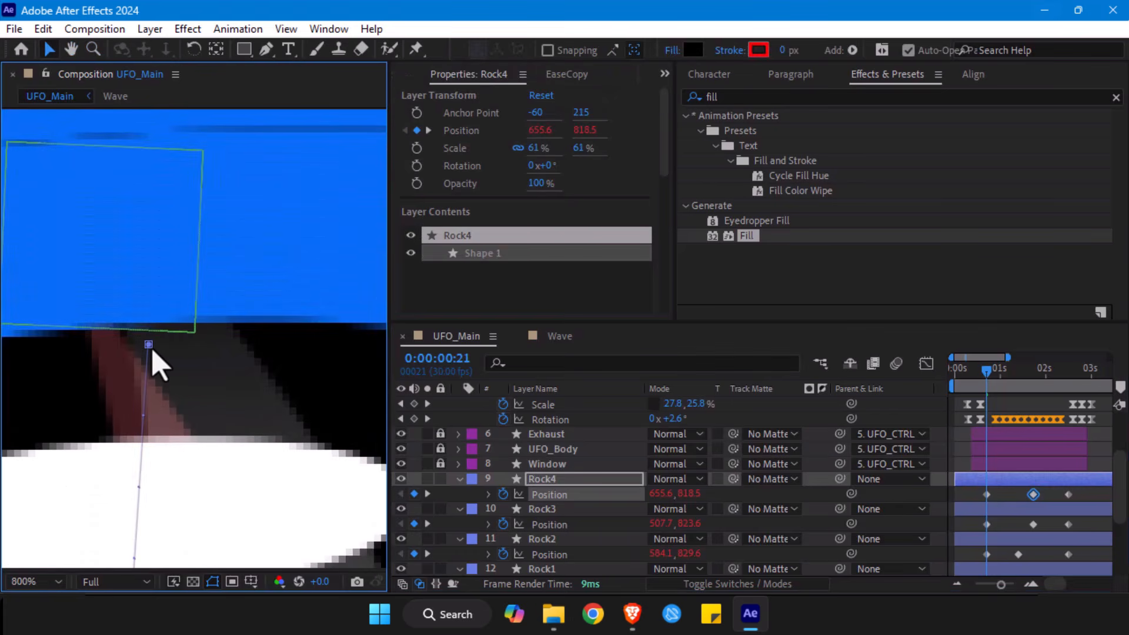
key(alt+slash)
- Select the layers Rock1 to Rock4 and set their label colour to Orange
scroll(1040, 529, down, 3)
shift+click(1026, 480)
scroll(433, 443, up, 3)
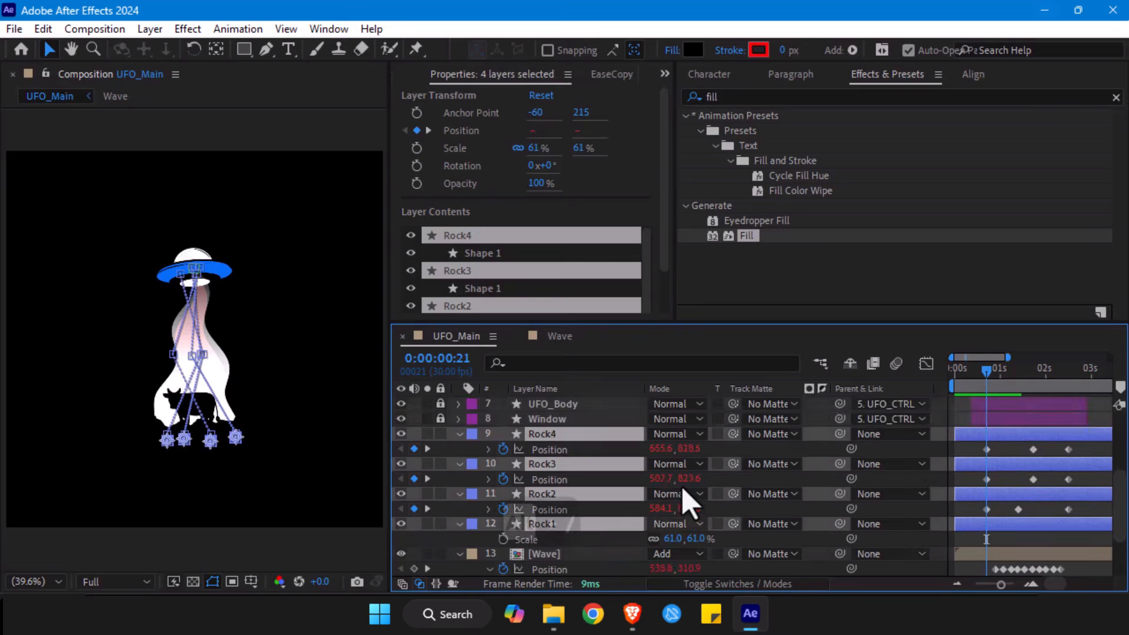
click(472, 435)
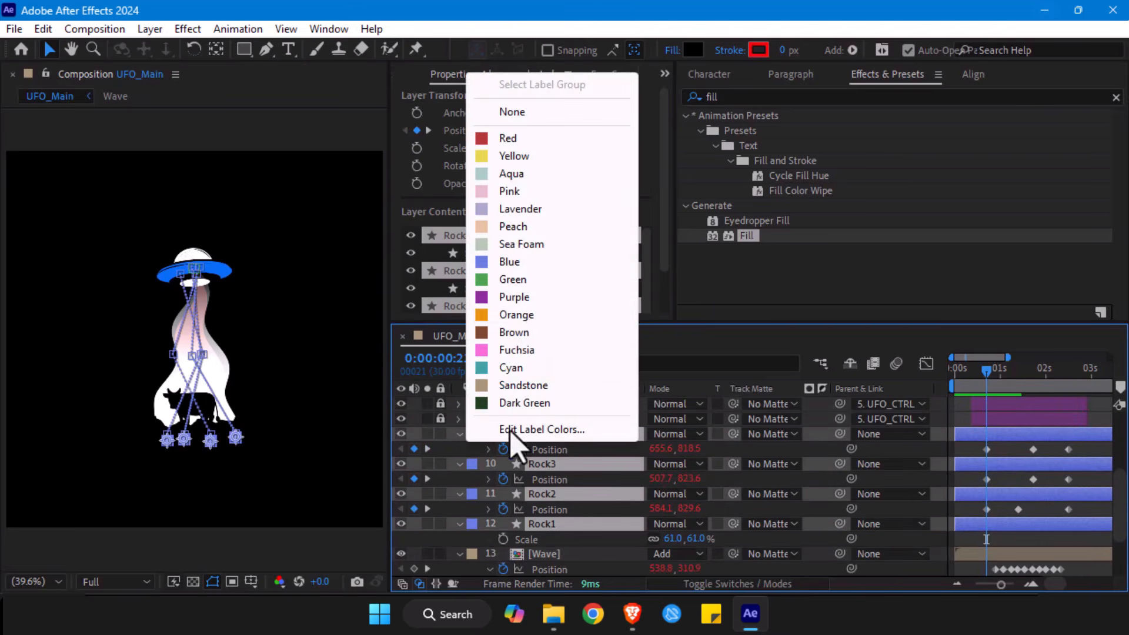
click(525, 321)
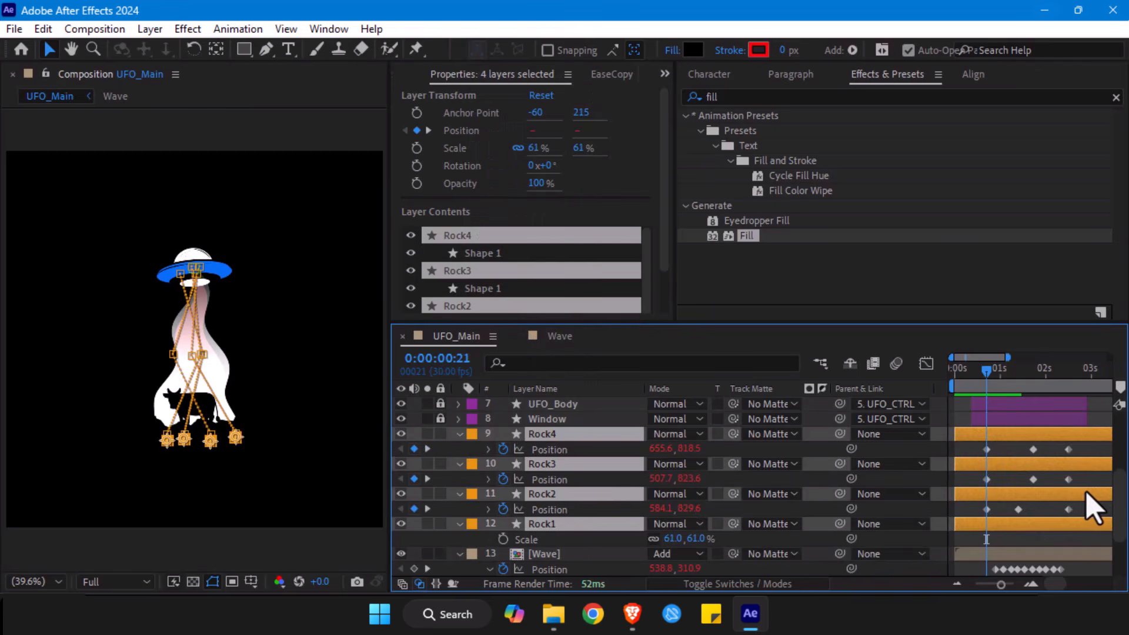
- Retime Position keyframes: Rock3's and Rock4's middle ones earlier, the last ones of Rock4, Rock2 and Rock1 later, and Rock3's last earlier
key(p)
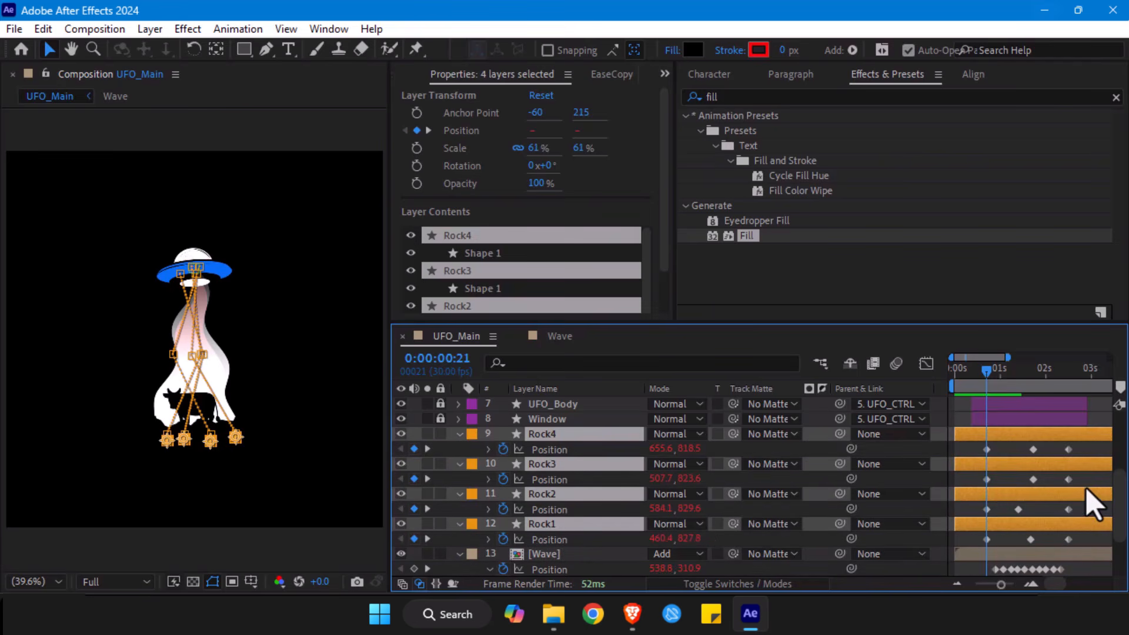
click(1023, 480)
click(1033, 479)
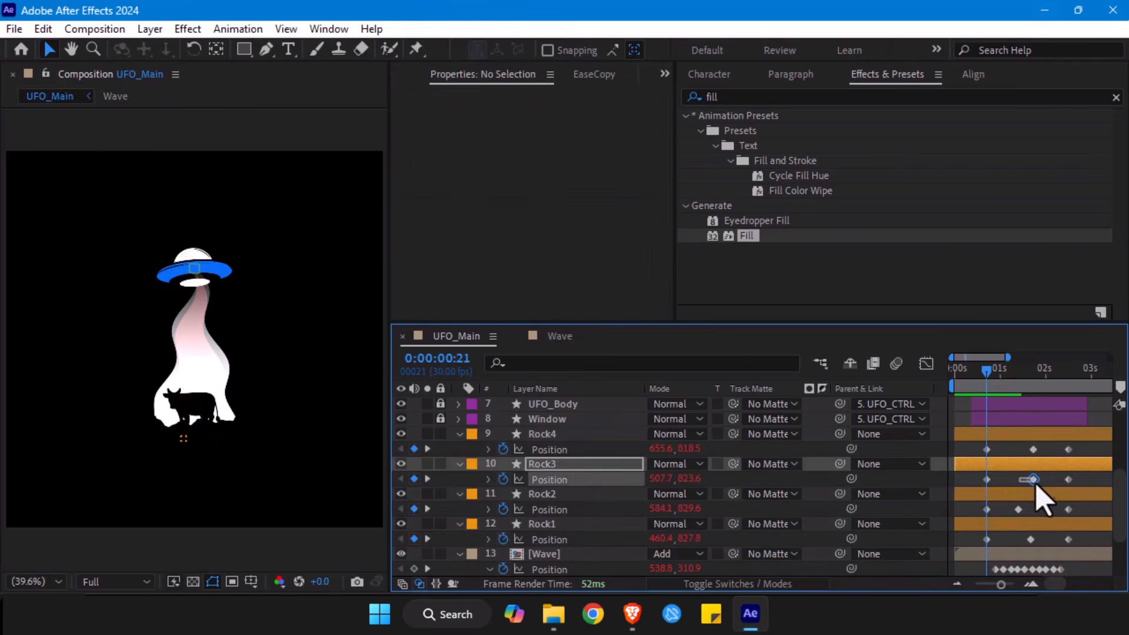
drag(1033, 481, 1075, 449)
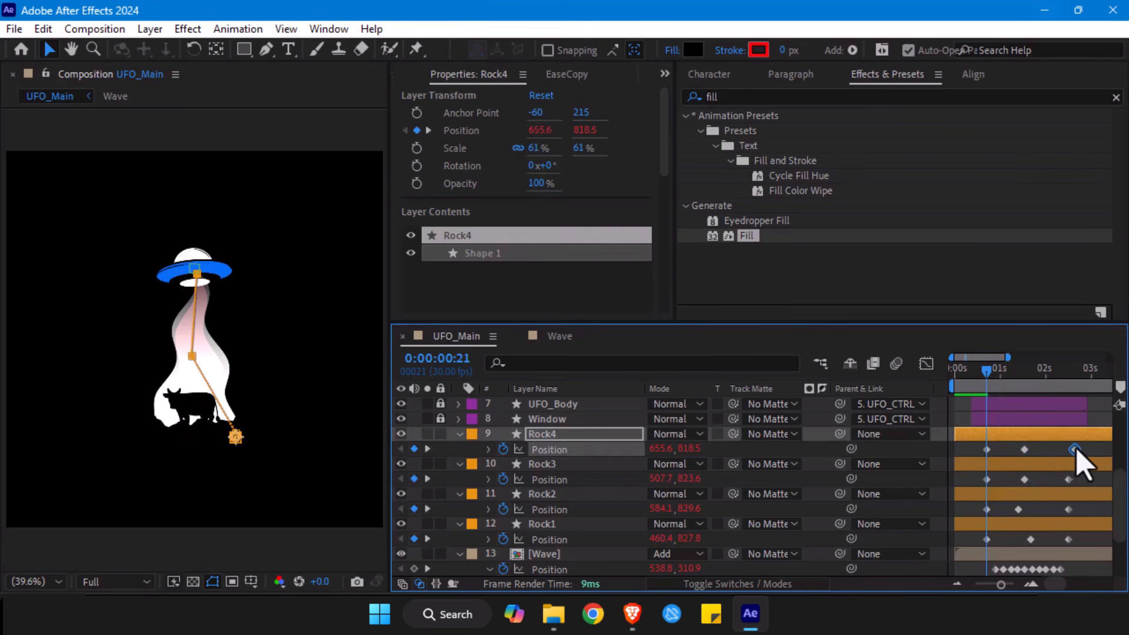
click(1068, 479)
drag(1068, 509, 1073, 539)
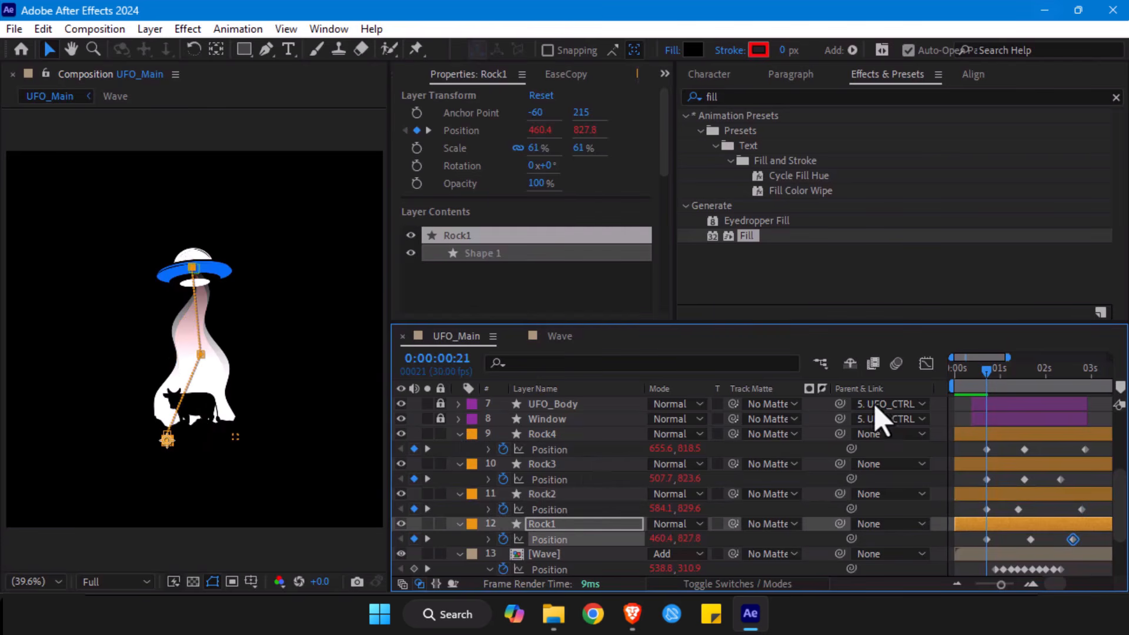
- Collapse the properties of the four rock layers and the upper Wave layer, and preview the animation from the start
drag(974, 382, 940, 382)
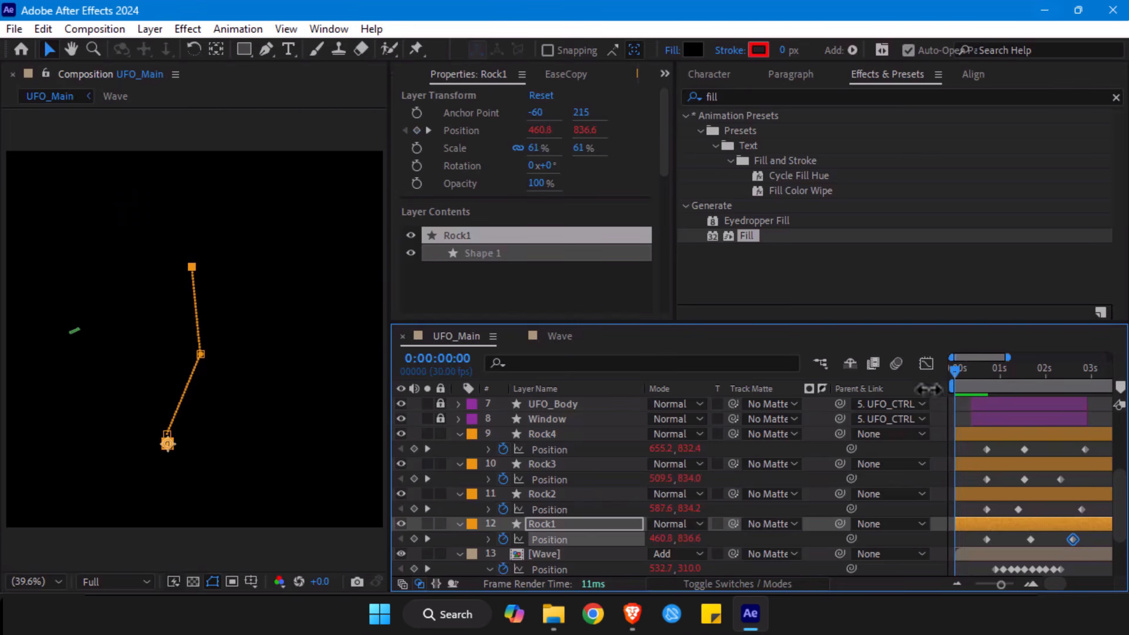
click(459, 435)
click(459, 449)
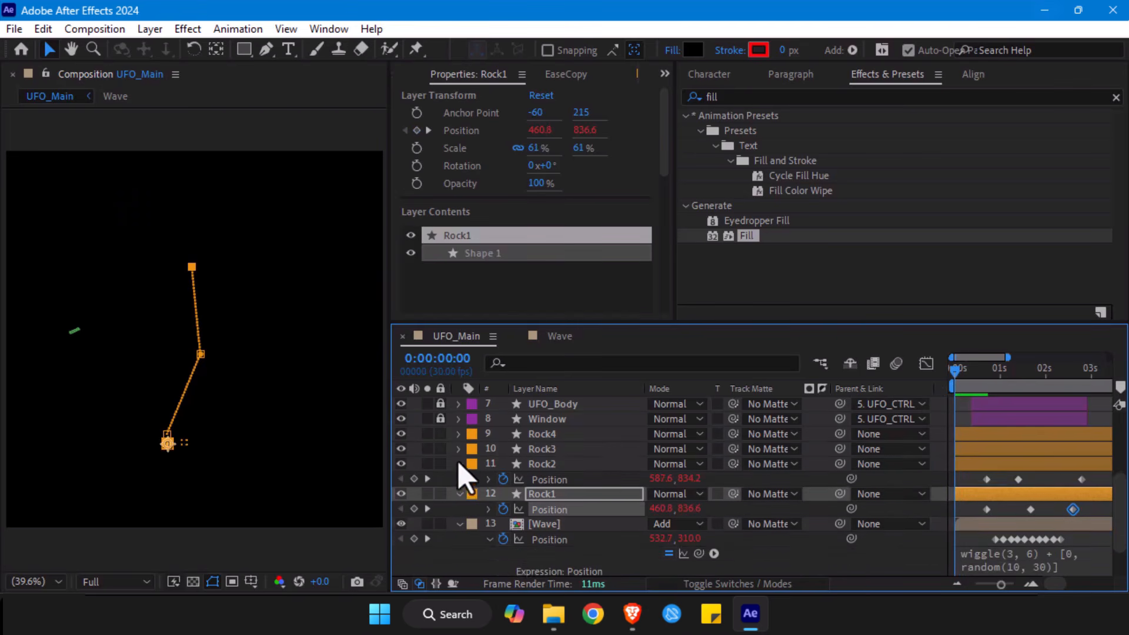
click(459, 464)
click(459, 478)
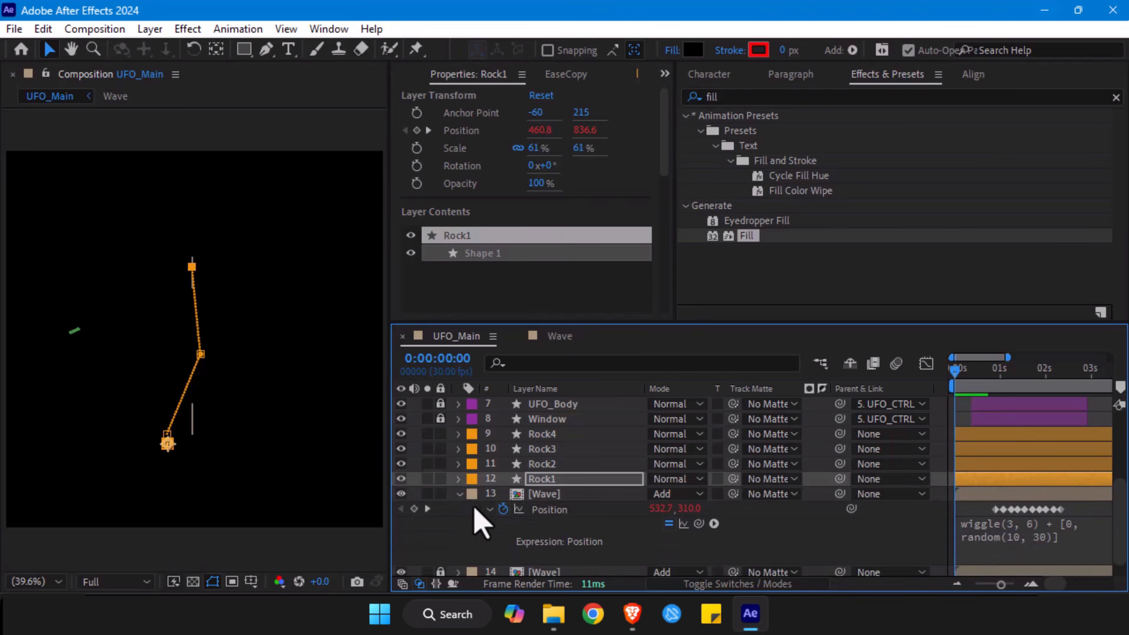
click(459, 495)
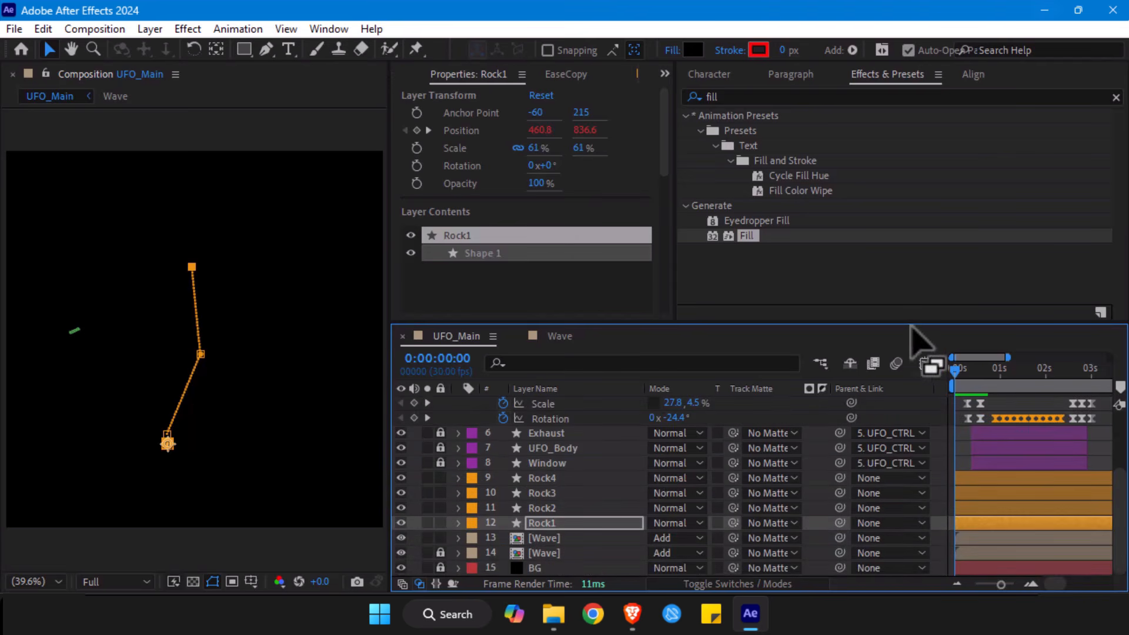
key(space)
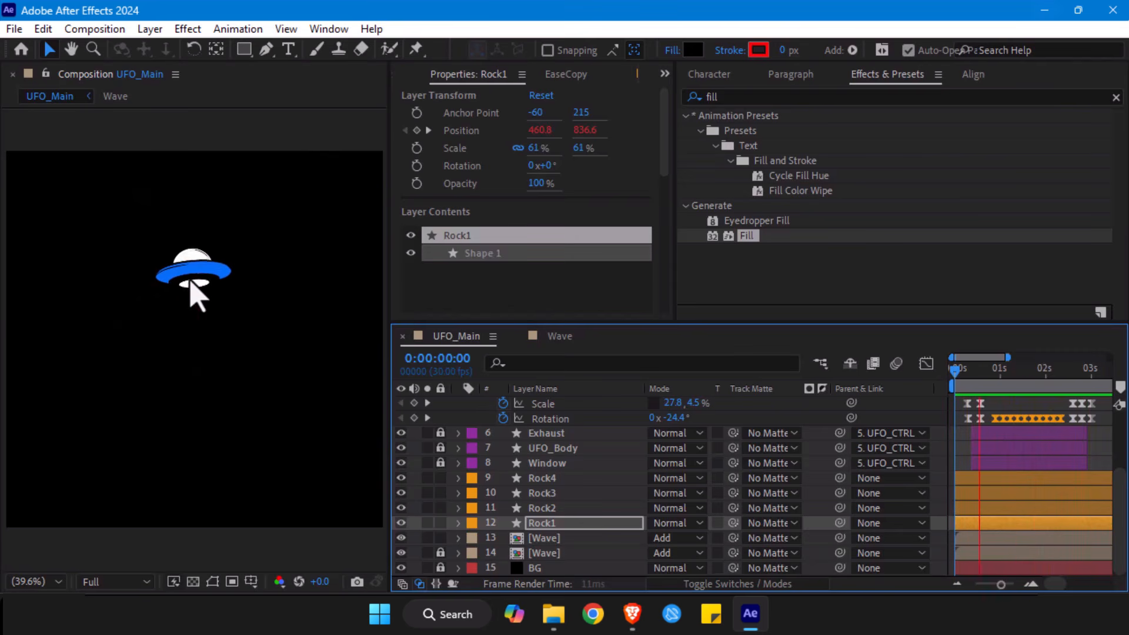
key(space)
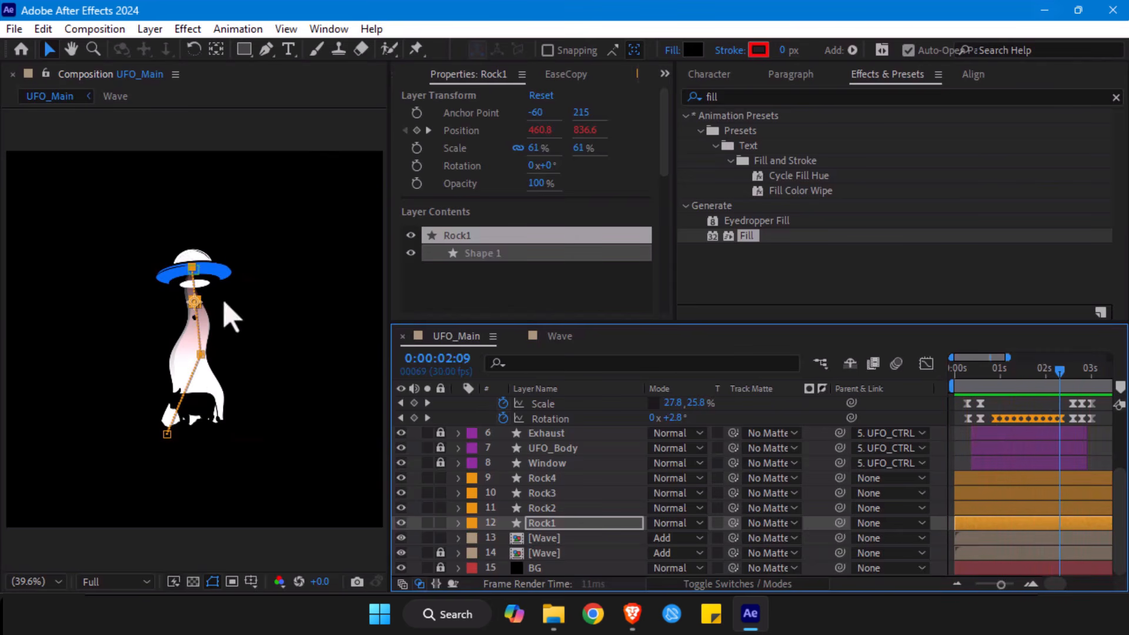
- Review the UFO_CTRL keyframes, play the animation, and park the time at 0:00:01:20 with the layer collapsed
drag(1042, 372, 1023, 370)
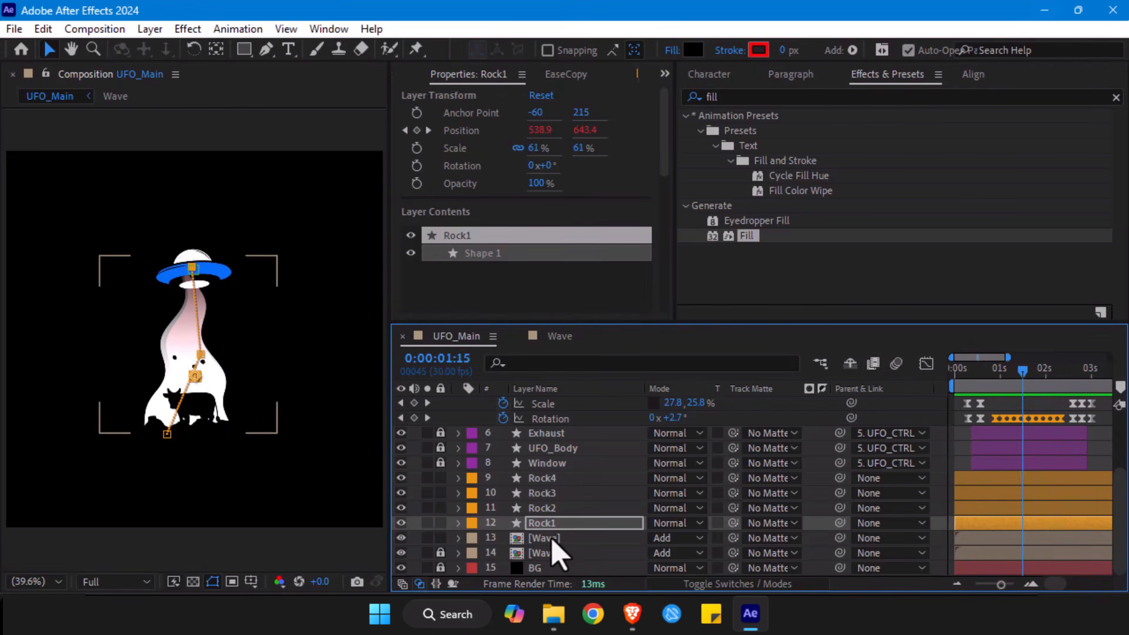
scroll(529, 544, up, 3)
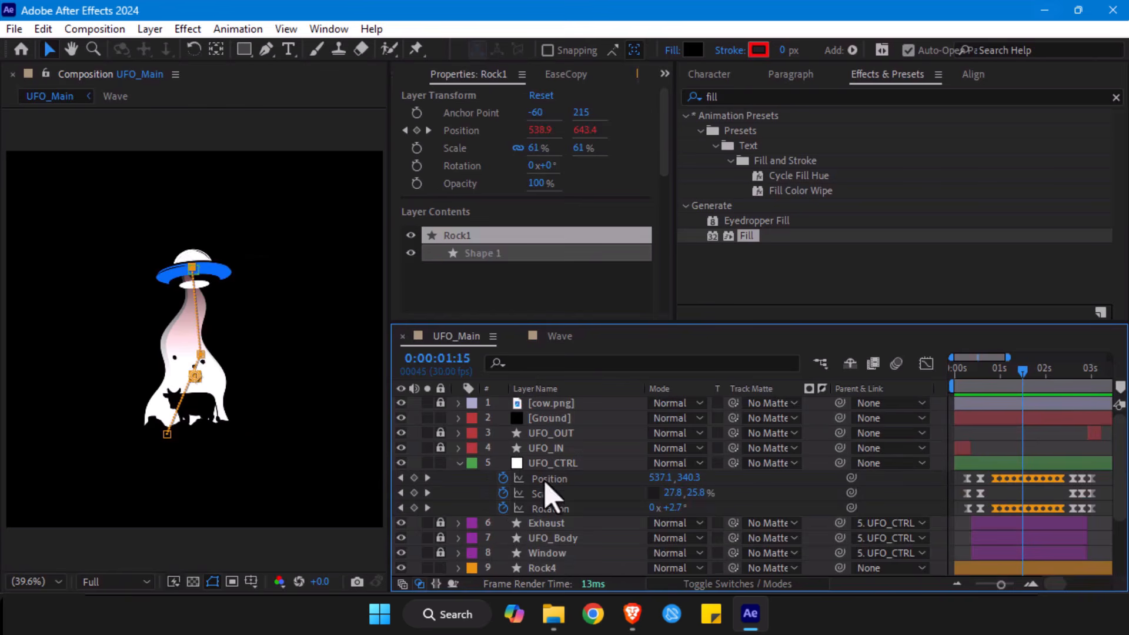
click(459, 465)
click(541, 463)
key(u)
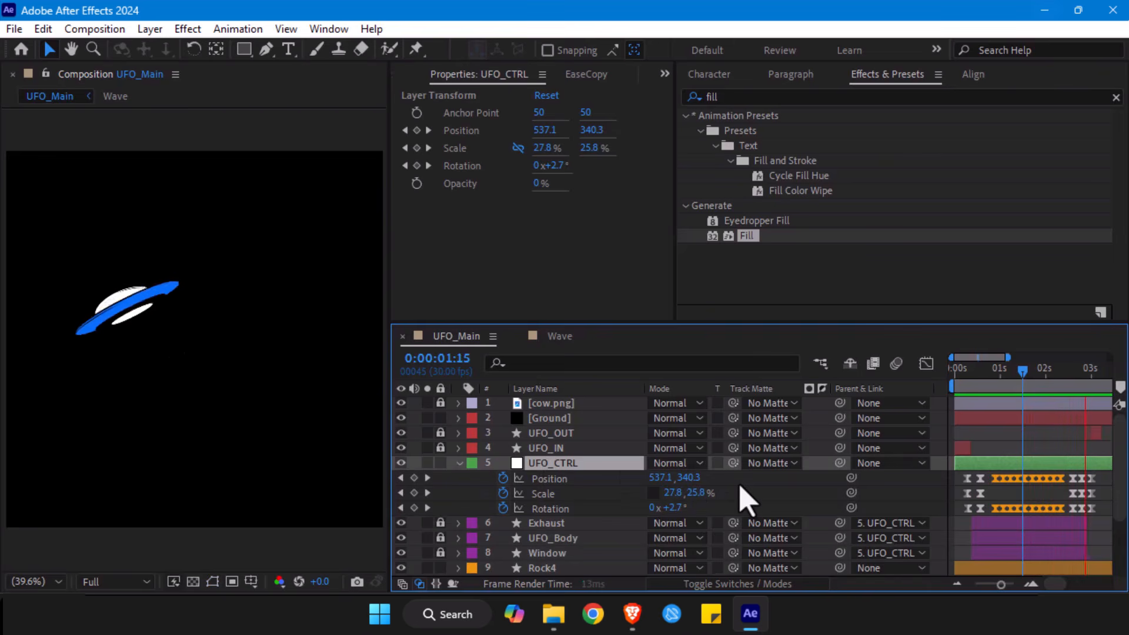
key(space)
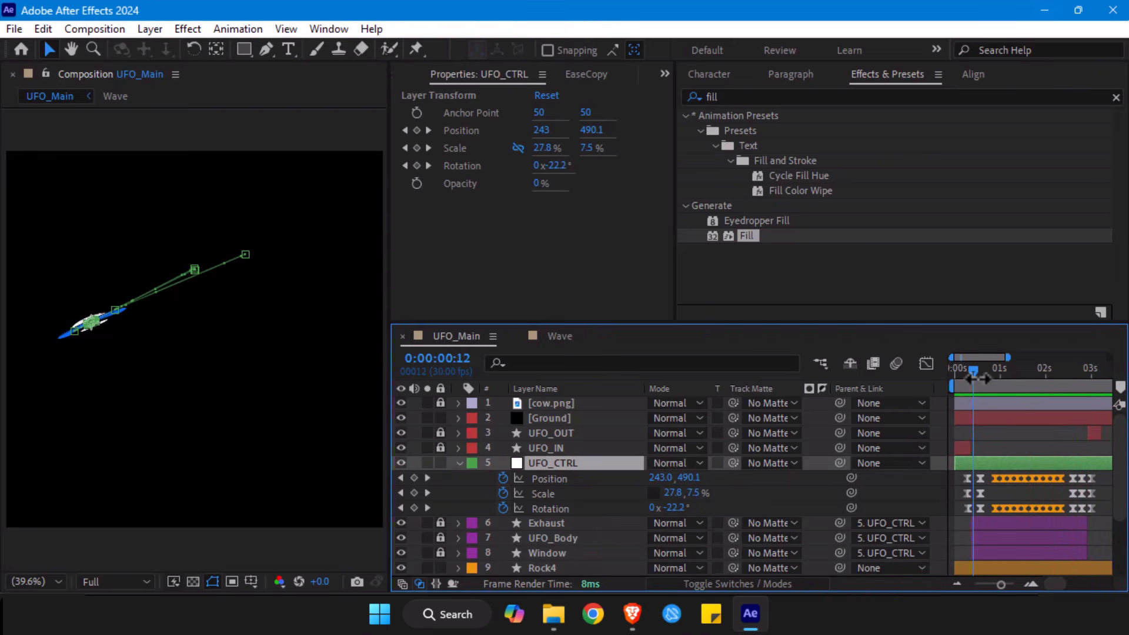
drag(971, 376, 1030, 378)
click(459, 464)
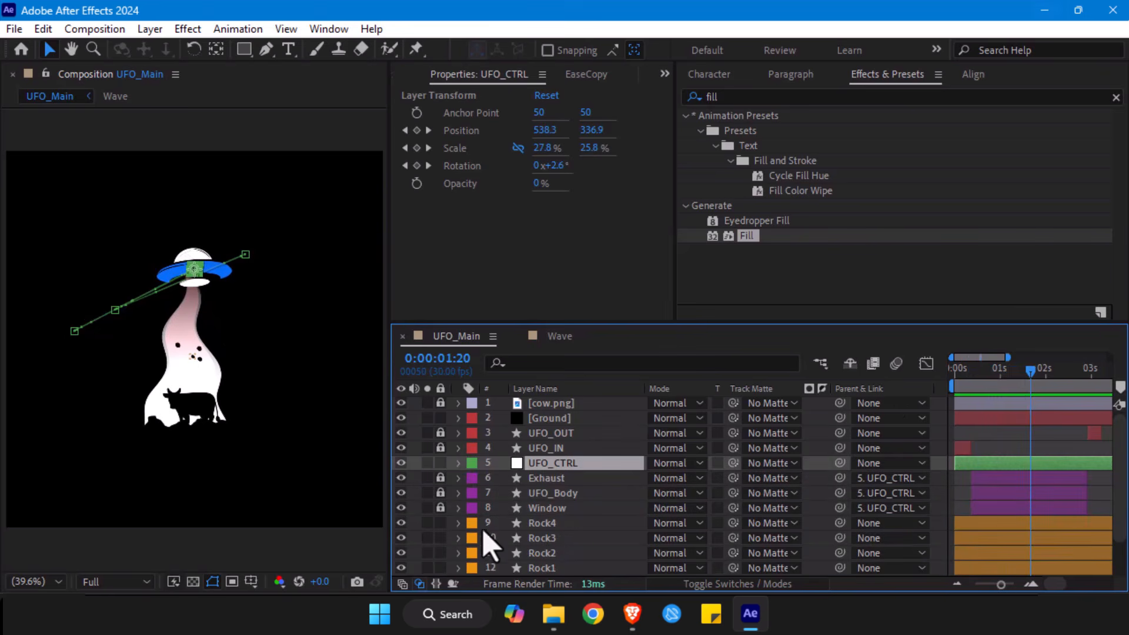
- Duplicate Rock4 and set the copy's Scale to 141.4%
click(551, 524)
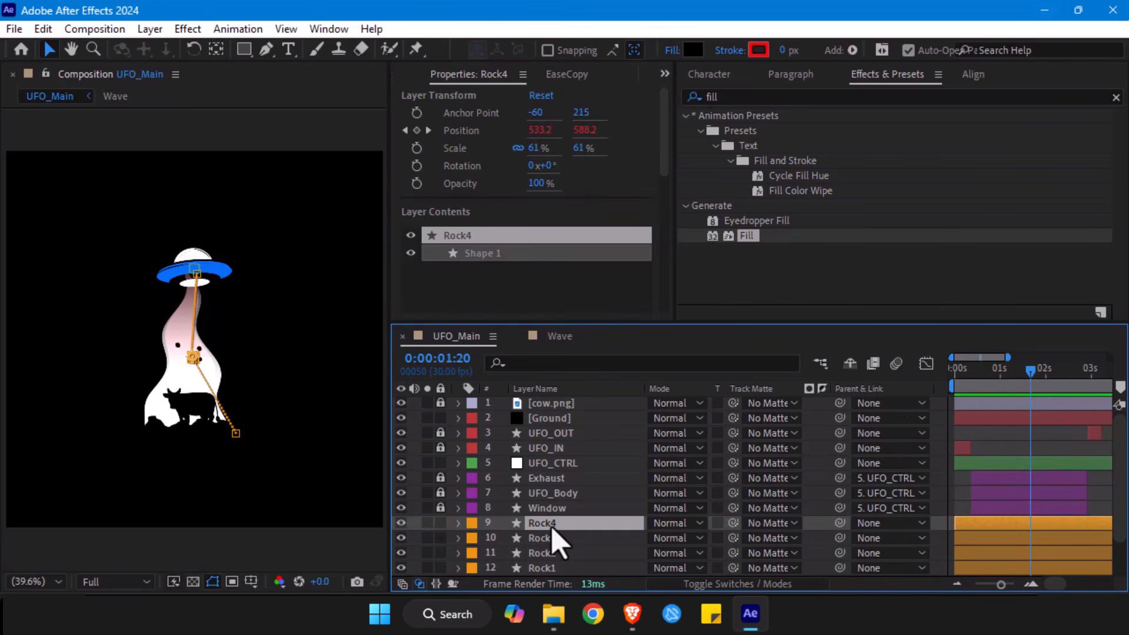
key(ctrl+d)
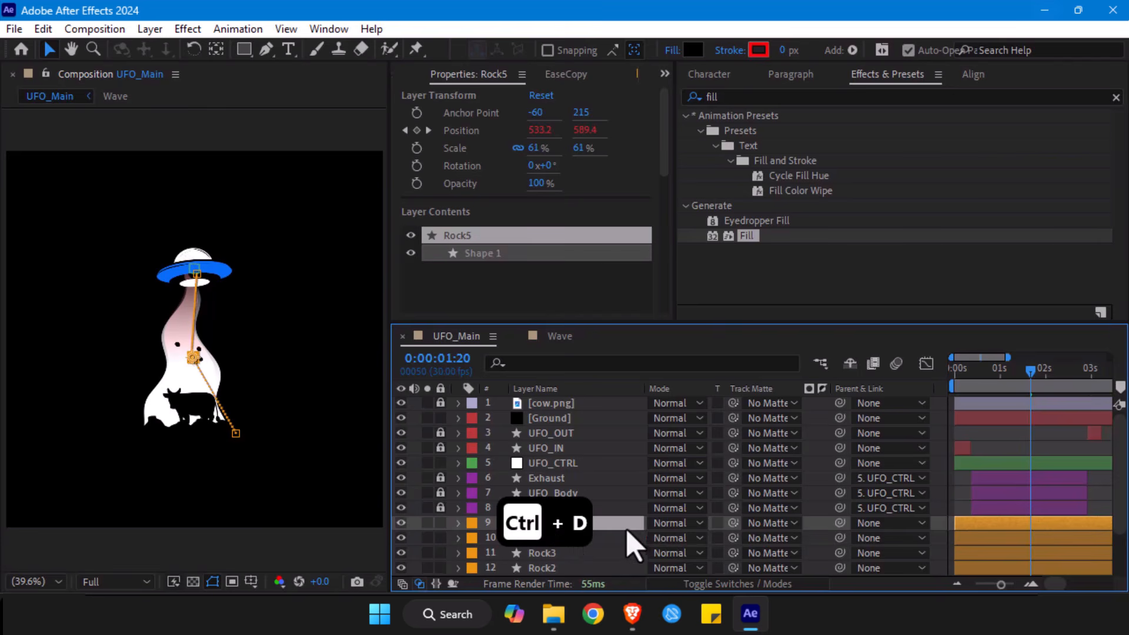
key(s)
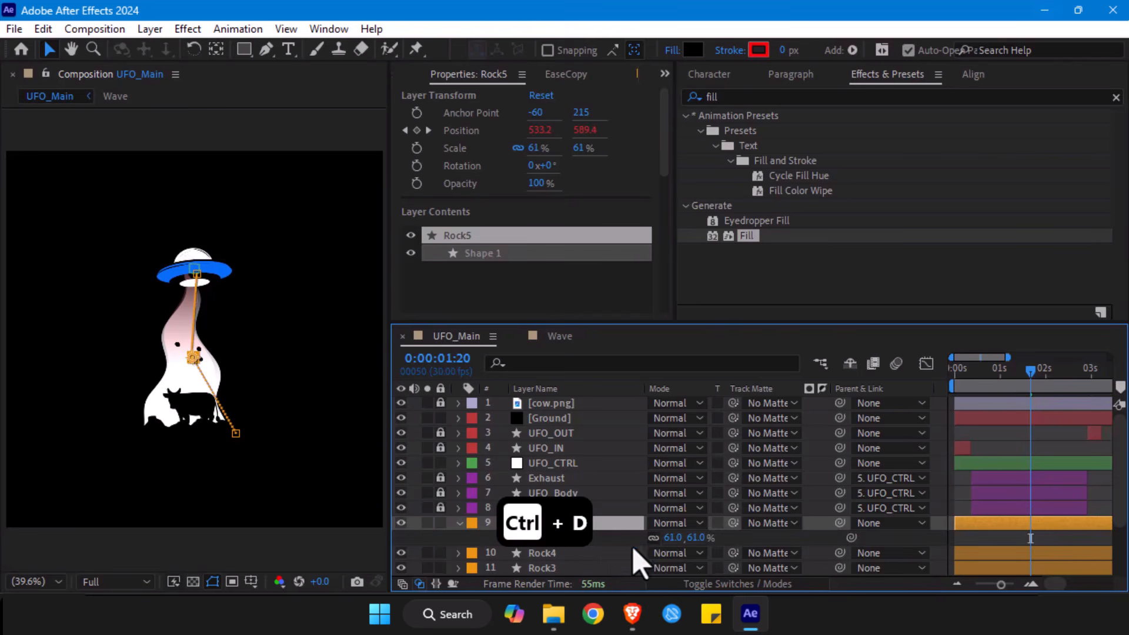
drag(692, 536, 1070, 470)
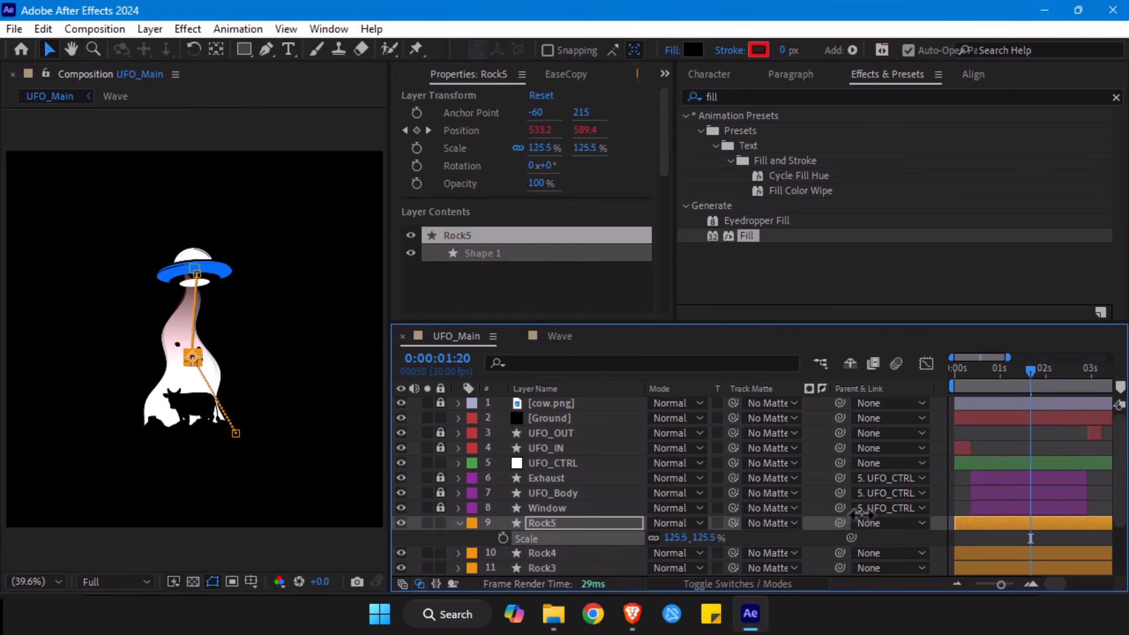
- Reshape Rock5's motion path by moving its start below the beam's left edge, its middle point left, and its end slightly up inside the UFO
drag(241, 438, 152, 435)
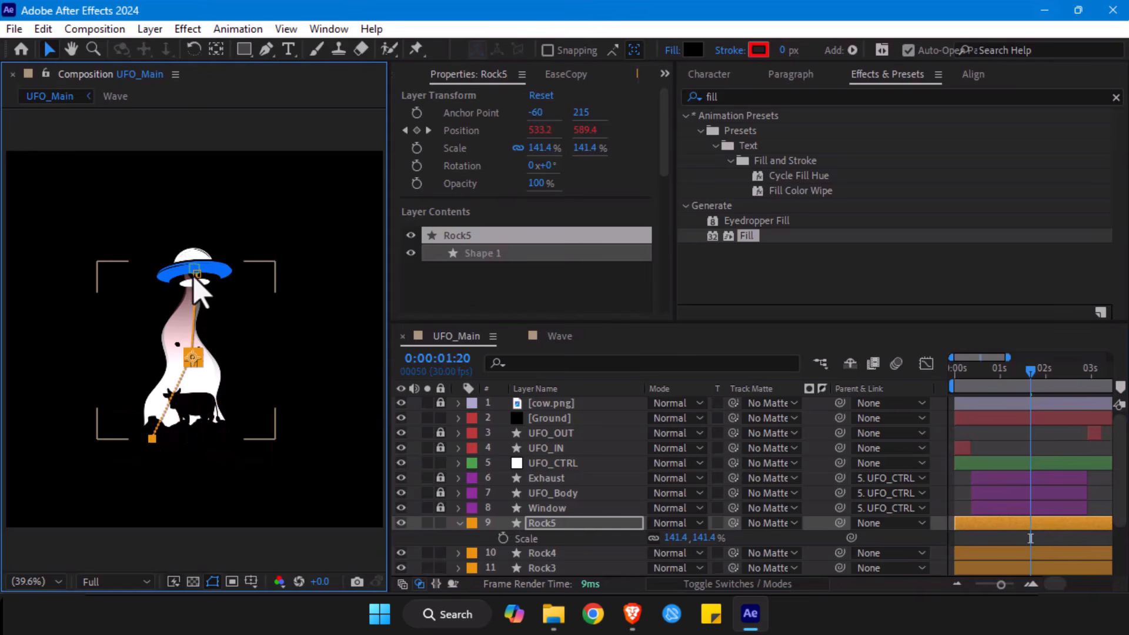
drag(192, 360, 172, 356)
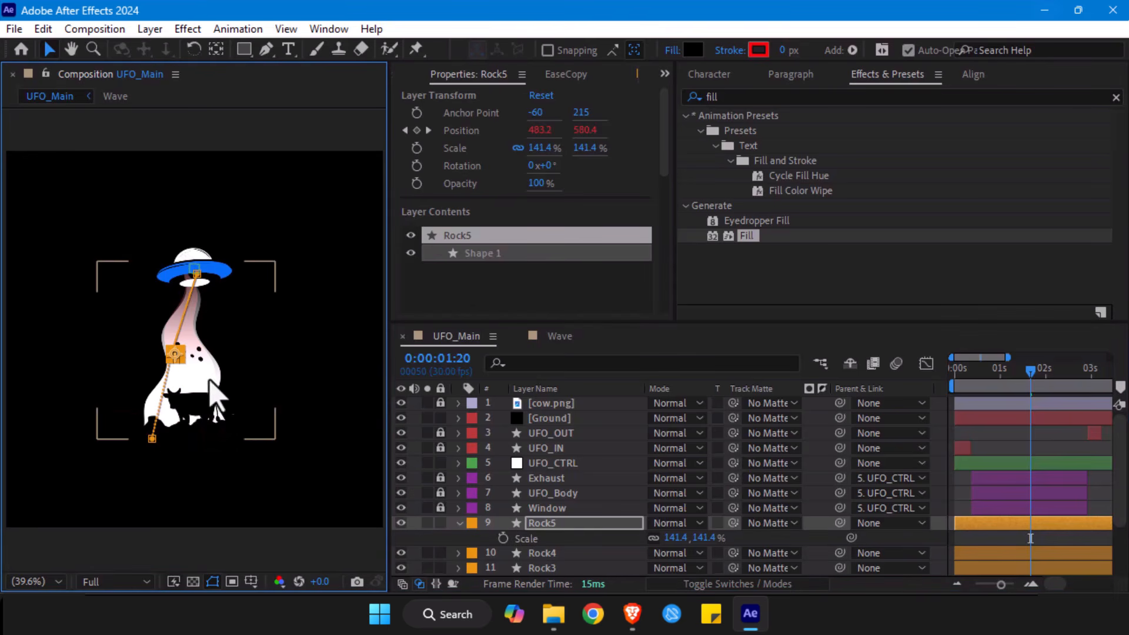
key(p)
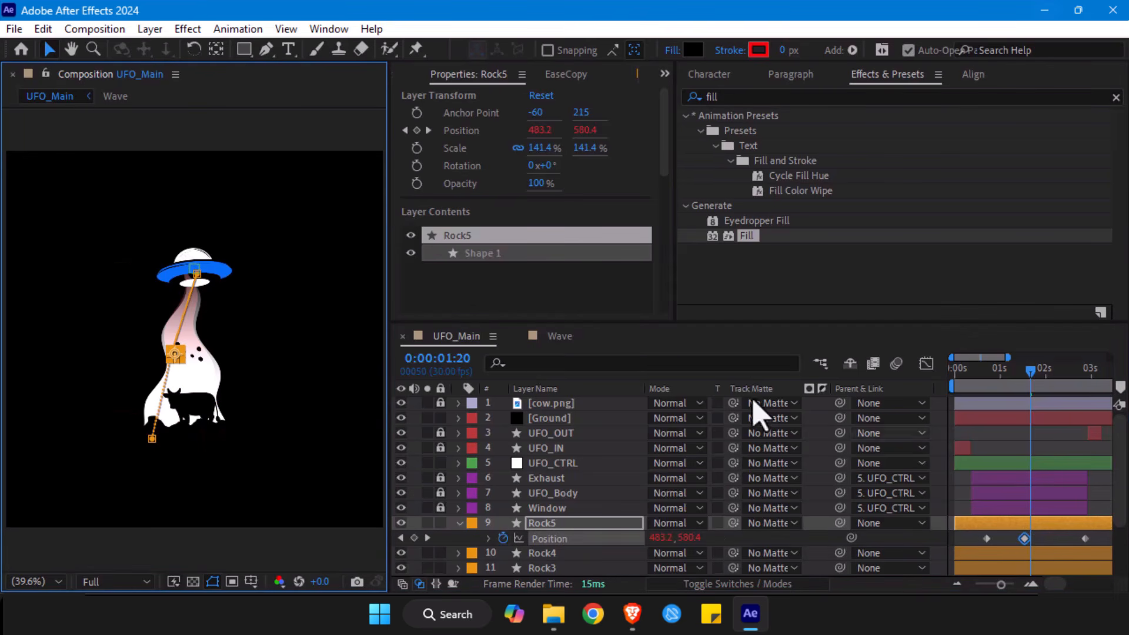
drag(196, 274, 194, 269)
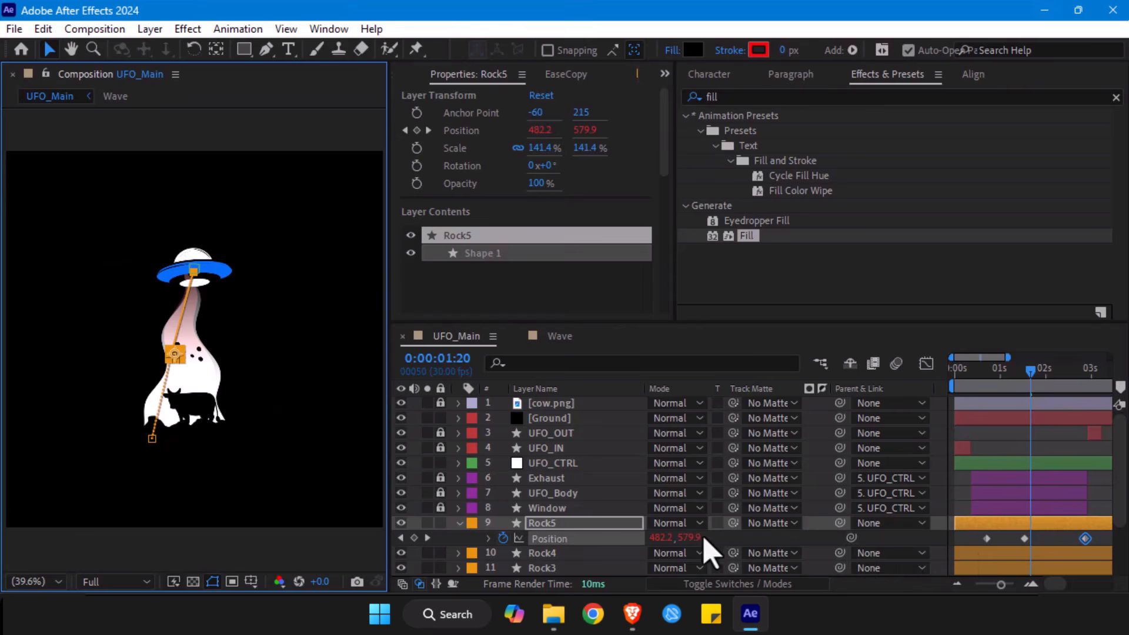
- Stretch Rock5's Position keyframes proportionally so the first sits at 0:00:00:00 and the last keeps its time, and preview the animation
drag(1112, 532, 954, 539)
click(985, 538)
click(970, 376)
drag(968, 376, 947, 377)
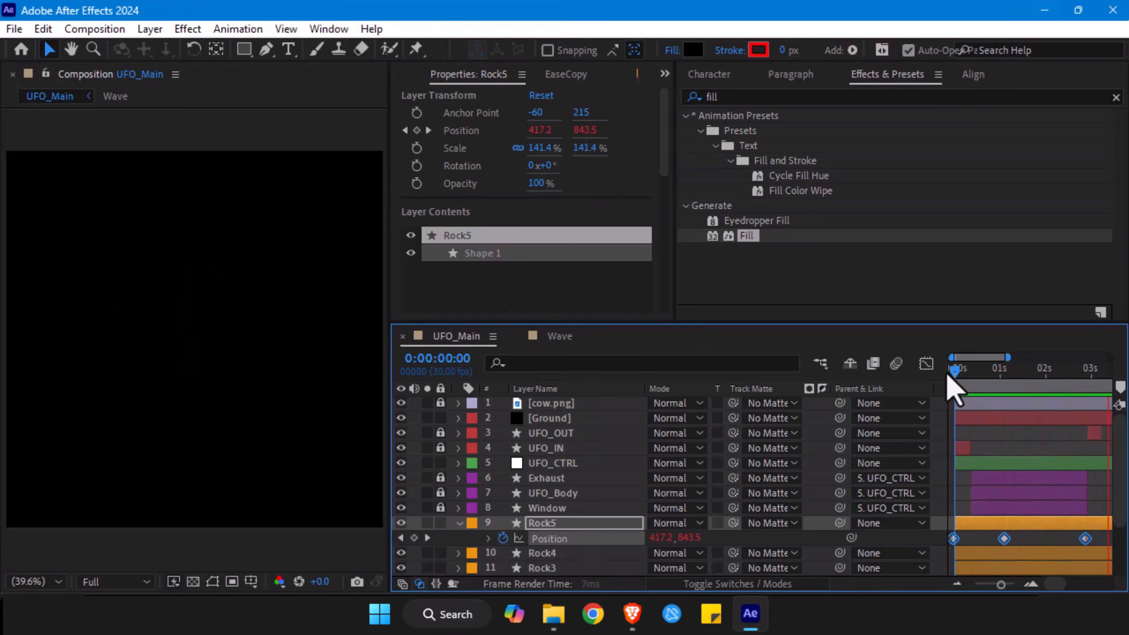
key(space)
- Delete the Rock5 layer and set the current time to 0:00:01:23
click(997, 522)
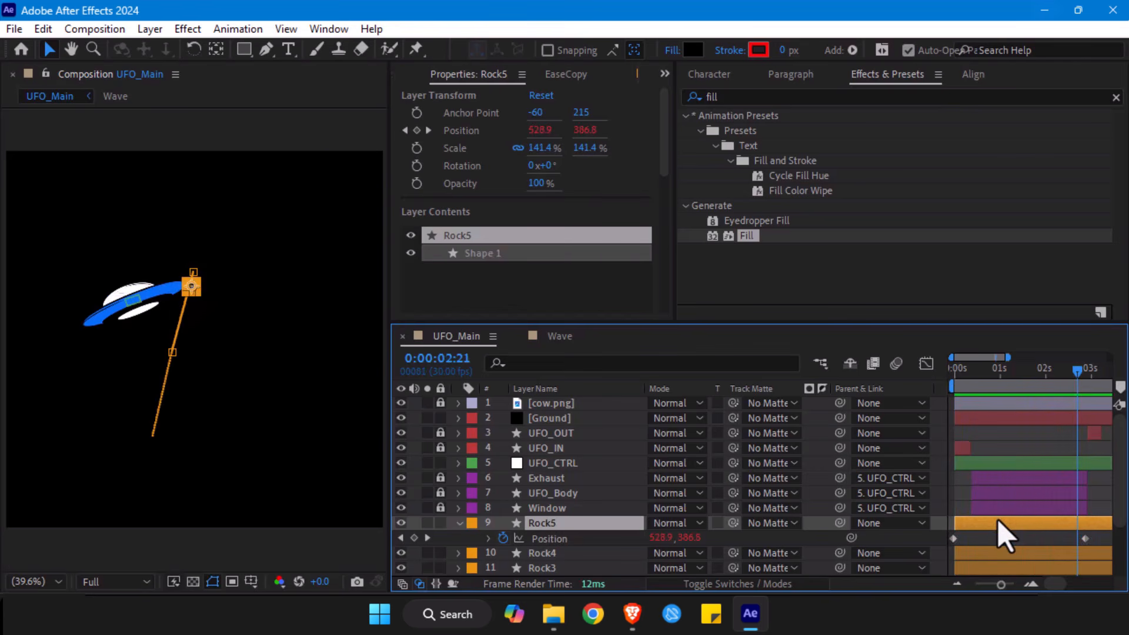
key(Delete)
drag(1011, 373, 1036, 379)
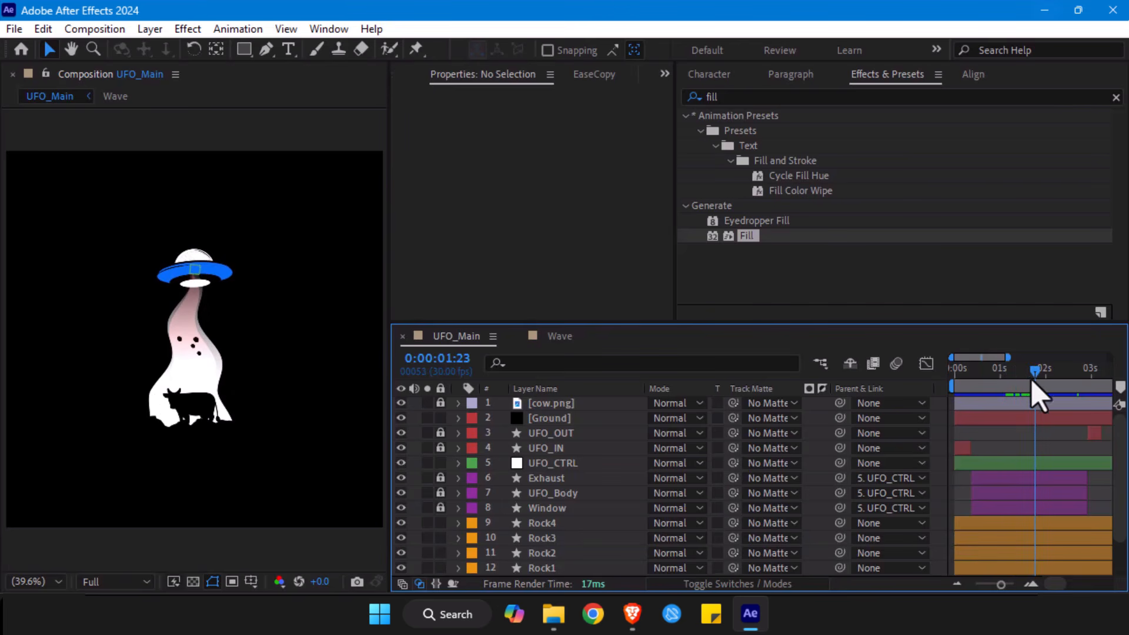
- Duplicate the layers Rock1 through Rock4 together and stack the four copies directly above the originals
scroll(543, 538, down, 1)
click(541, 478)
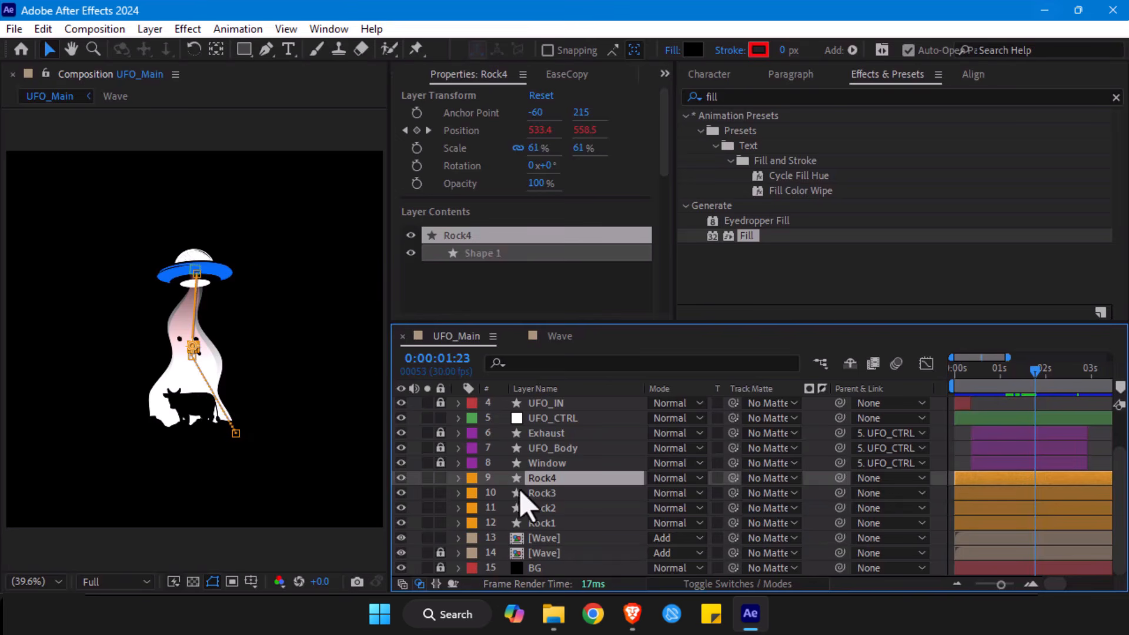
shift+click(541, 522)
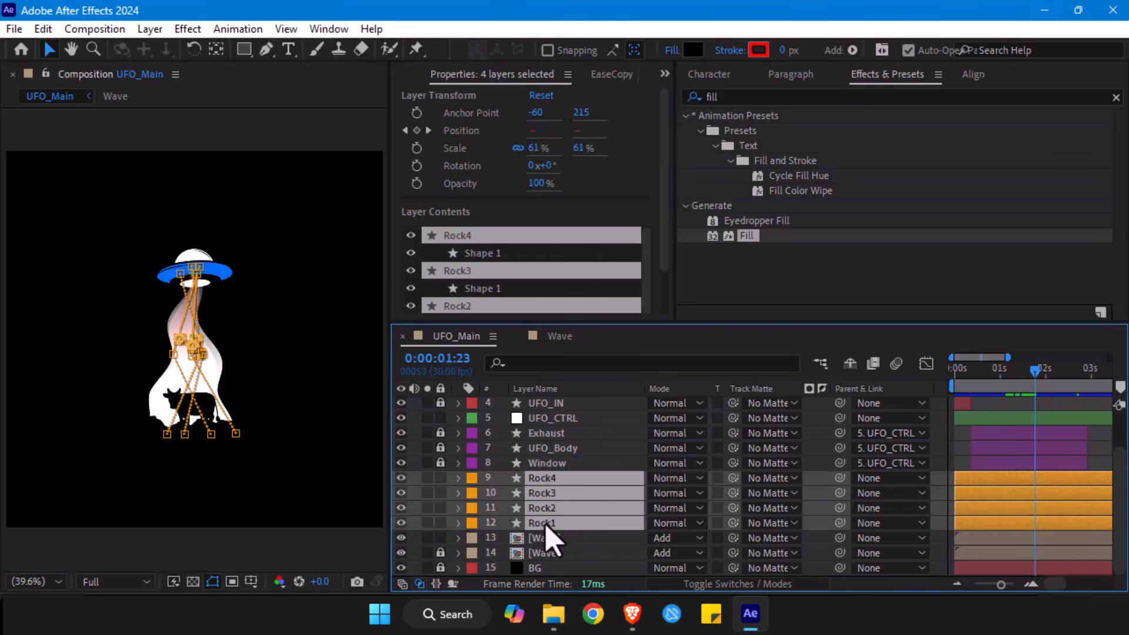
key(ctrl+d)
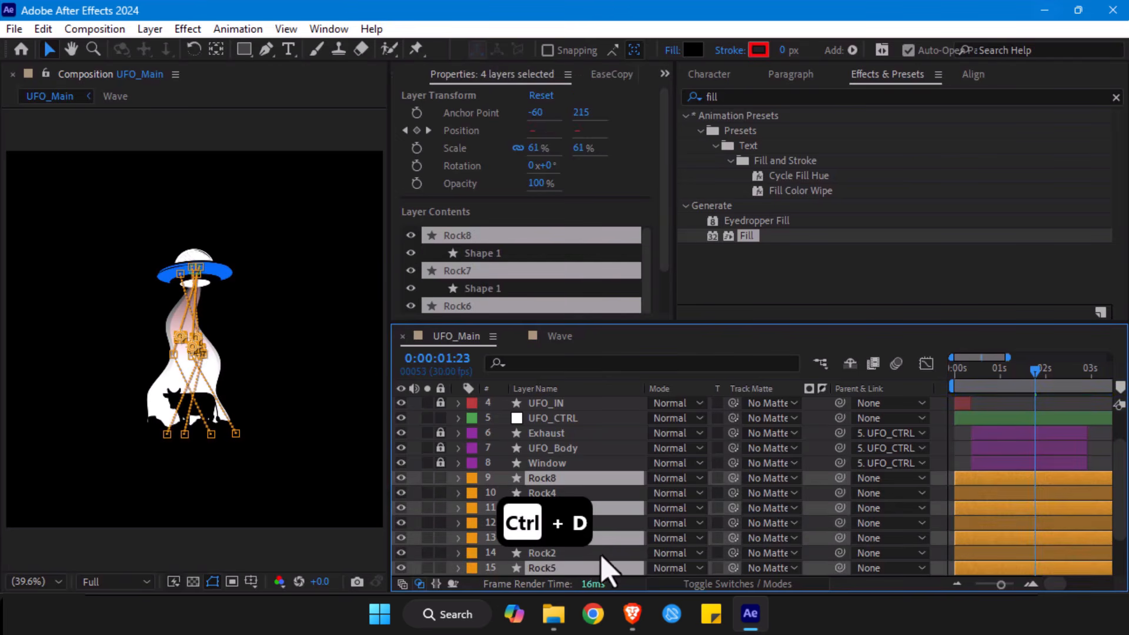
drag(591, 569, 601, 502)
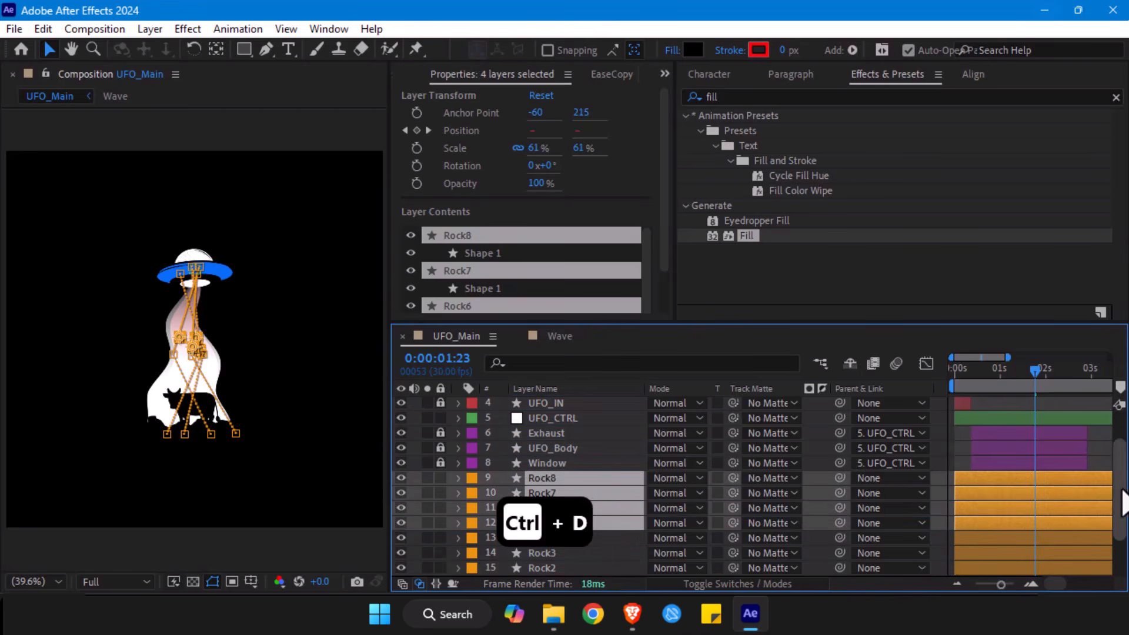
- Shift the copies Rock5 through Rock8 about half a second later in time, deselect them, and return the time to 0:00:00:00
drag(1007, 485, 1028, 486)
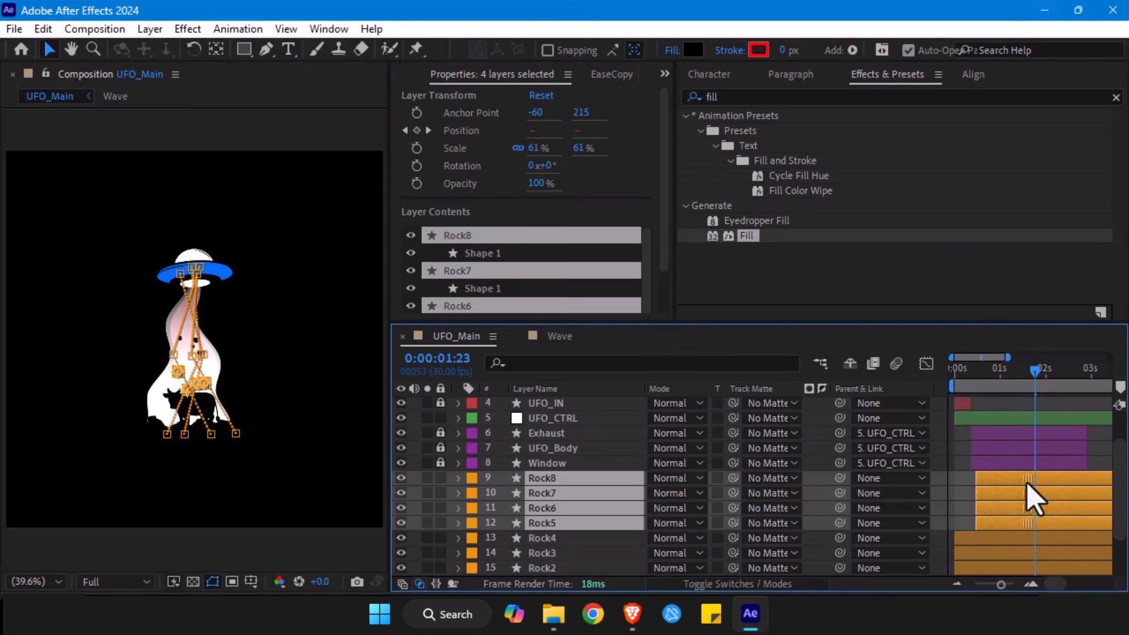
drag(978, 377, 954, 380)
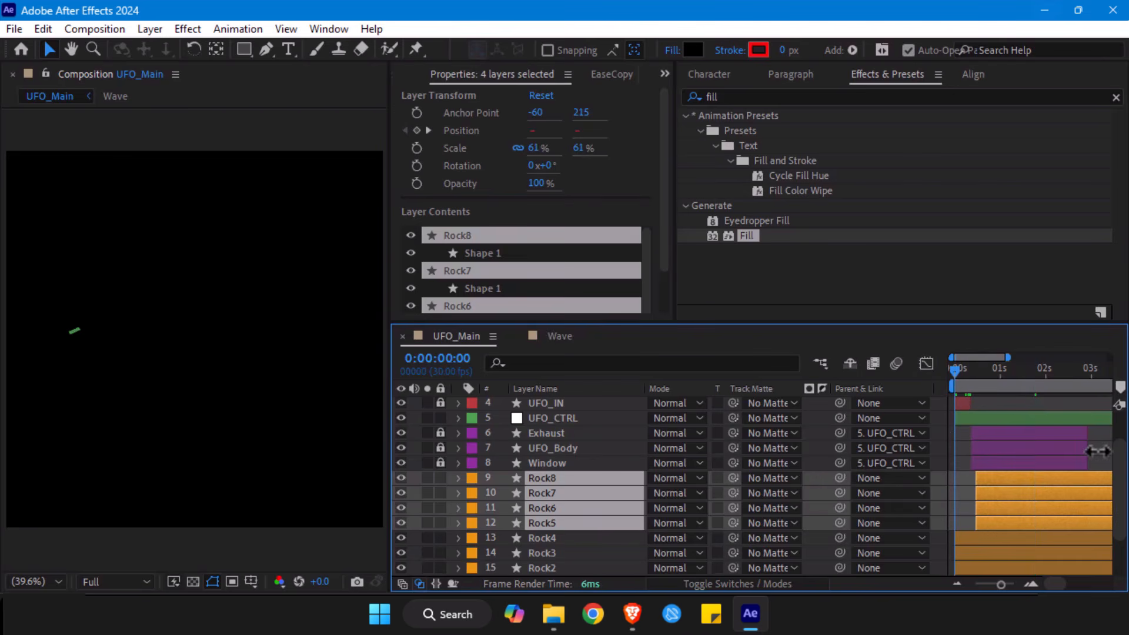
click(1107, 469)
key(alt+slash)
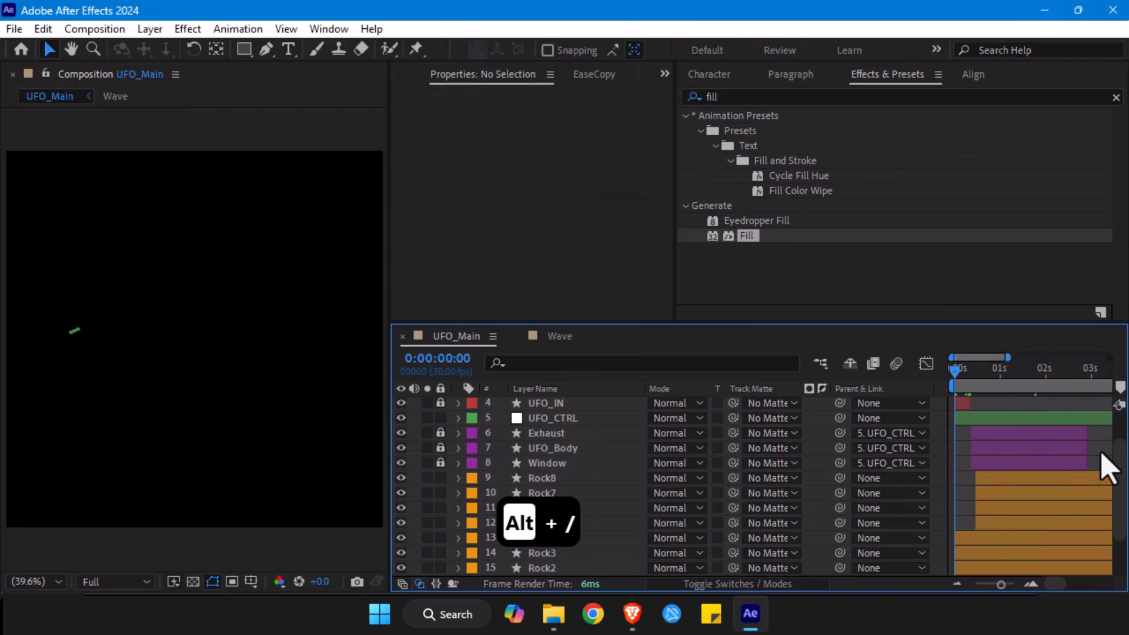
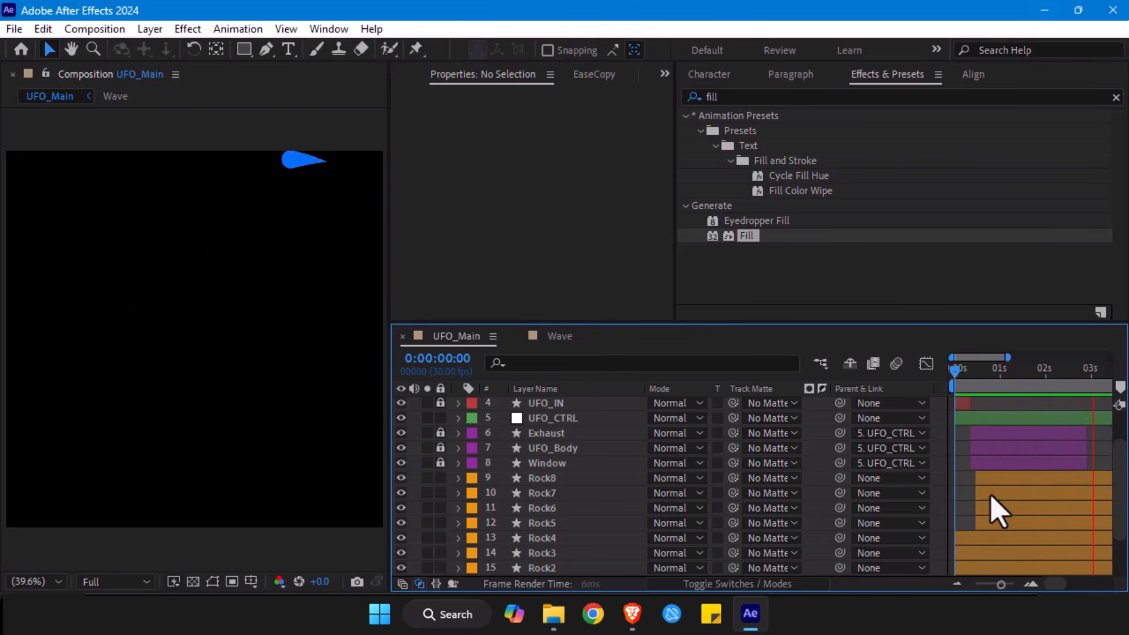
- Select the layers Rock1 through Rock8 and lock them together
click(557, 478)
scroll(557, 486, down, 2)
shift+click(529, 524)
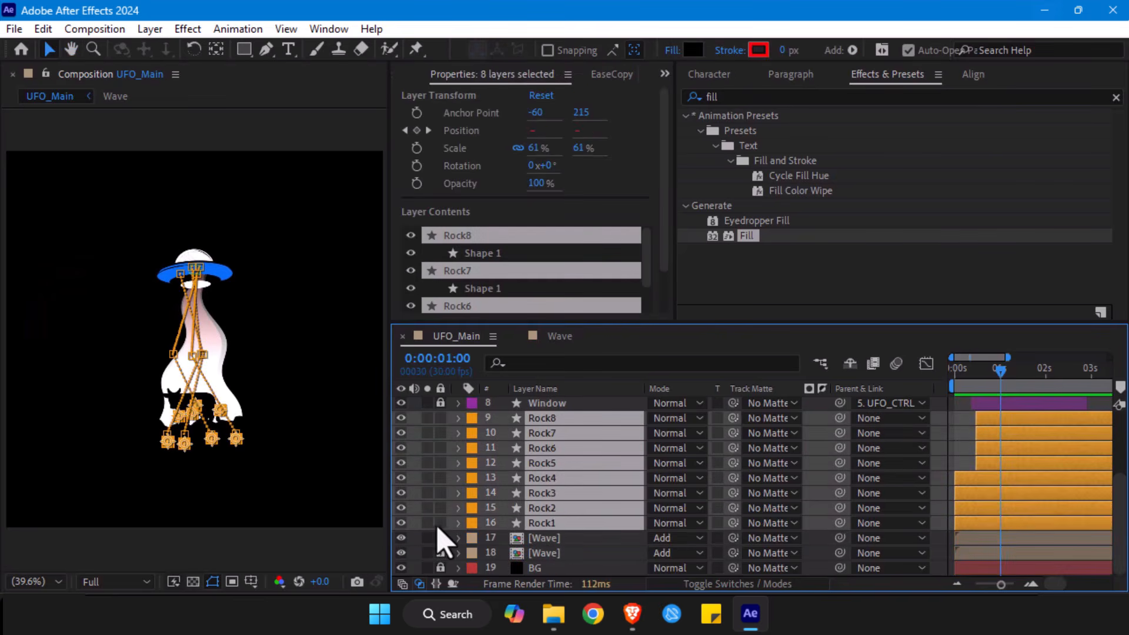
key(ctrl+l)
- Unlock the cow.png layer and centre the cow horizontally in the composition
scroll(474, 524, up, 4)
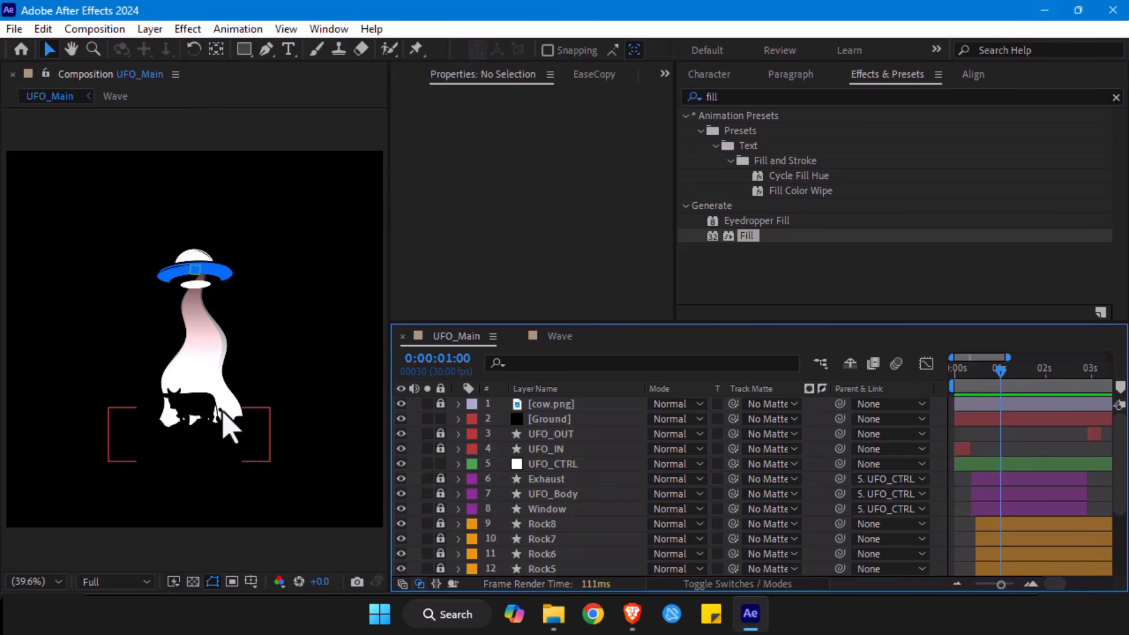
click(440, 403)
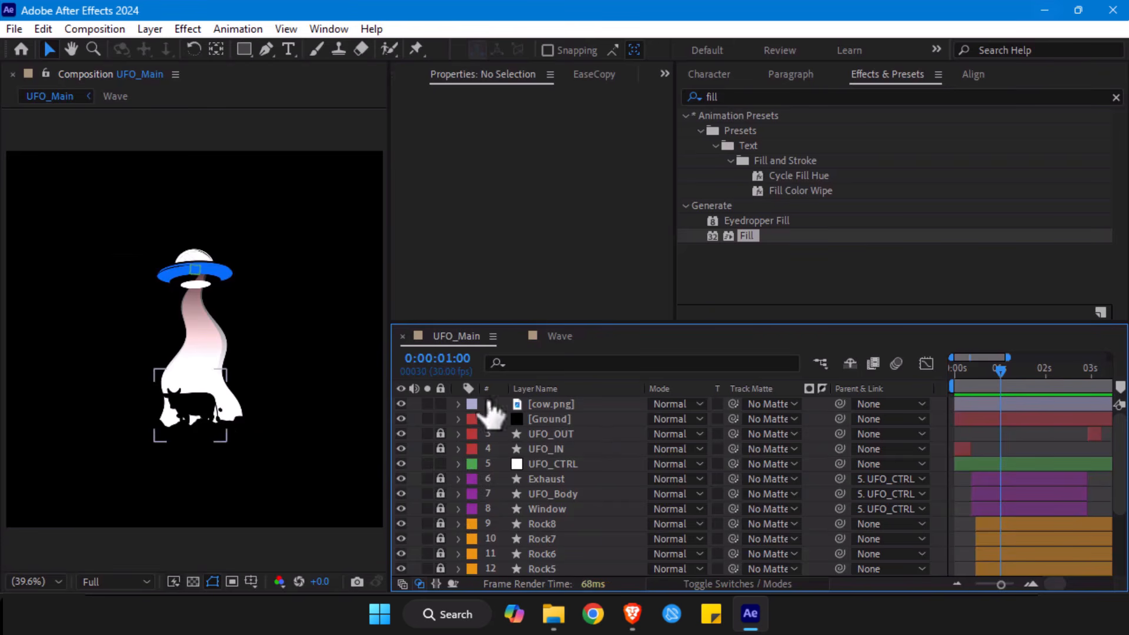
click(546, 404)
drag(191, 419, 199, 422)
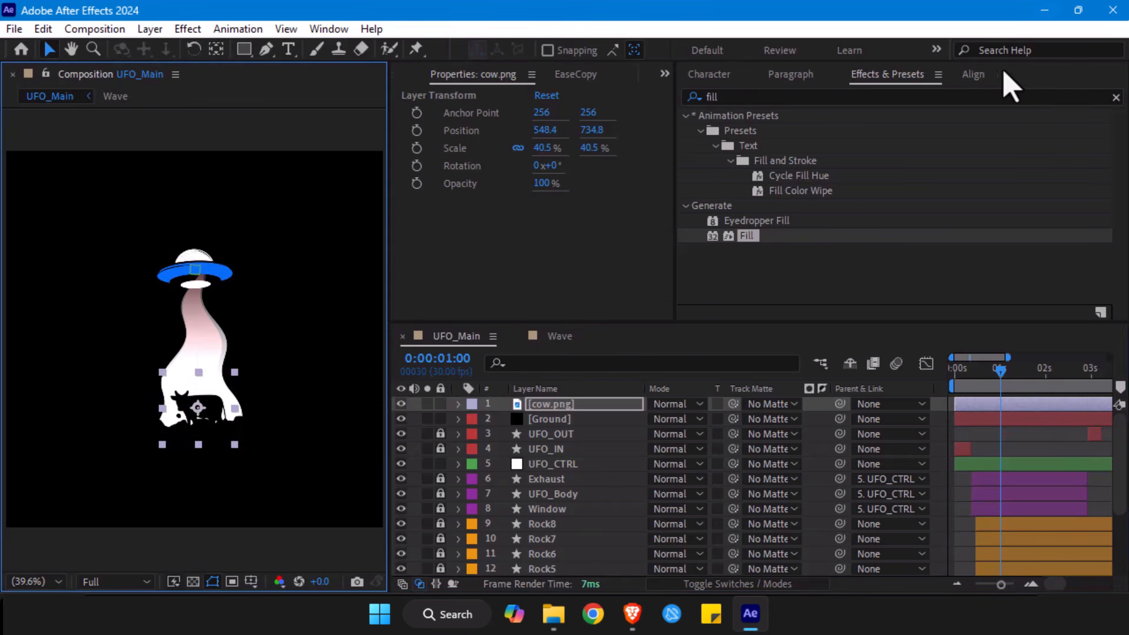
click(974, 75)
click(725, 119)
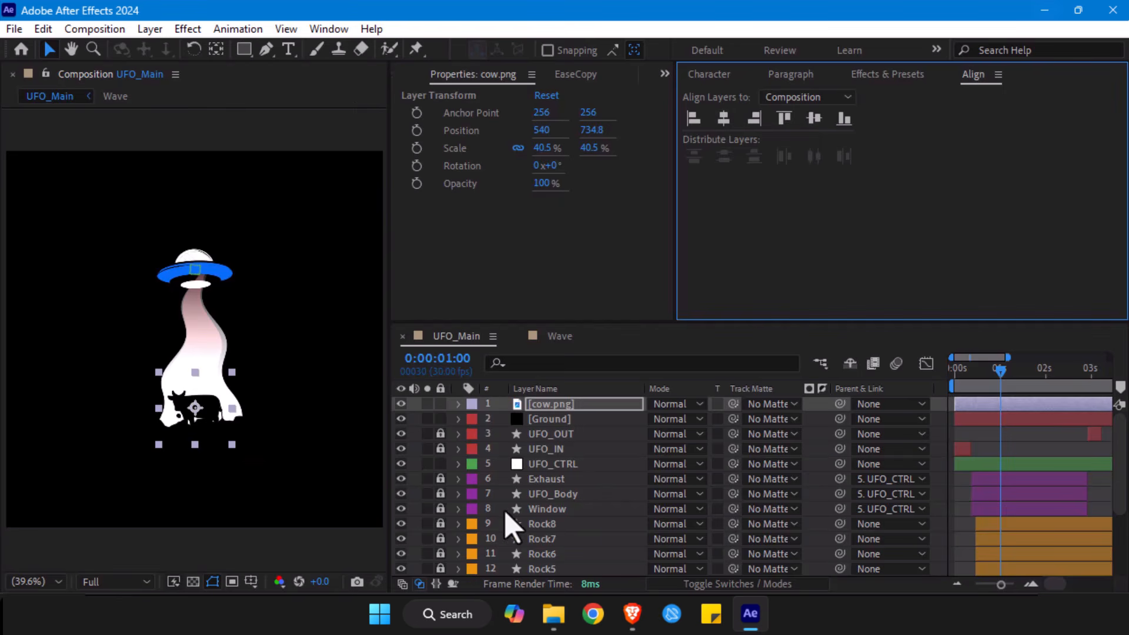
- Unlock the lower Wave layer, select it, and display its effect settings
scroll(454, 498, down, 3)
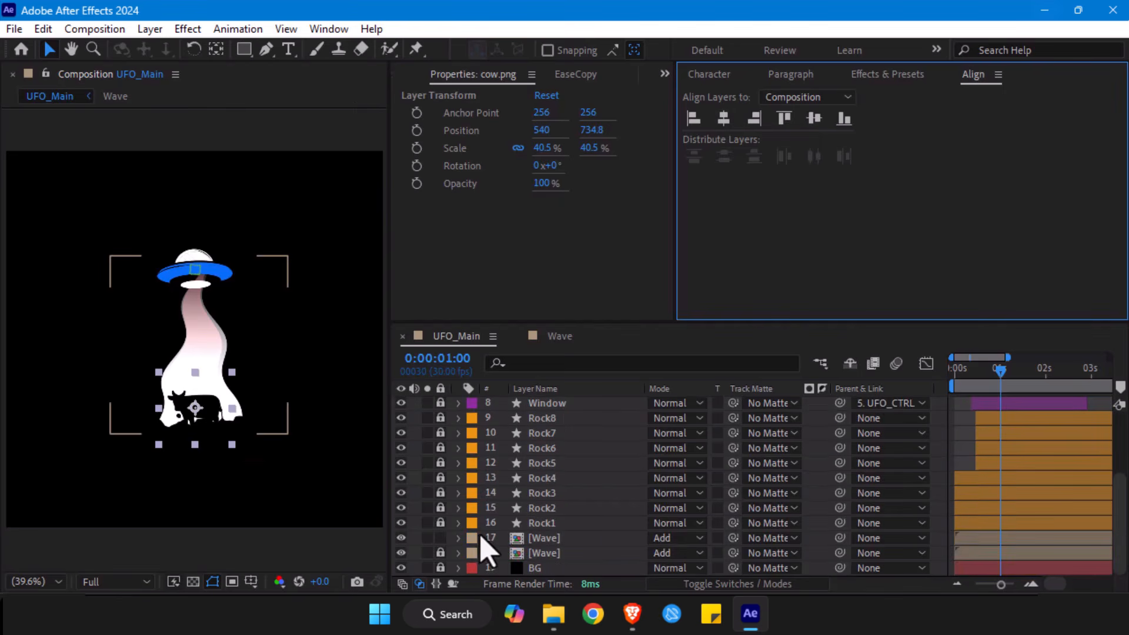
click(529, 538)
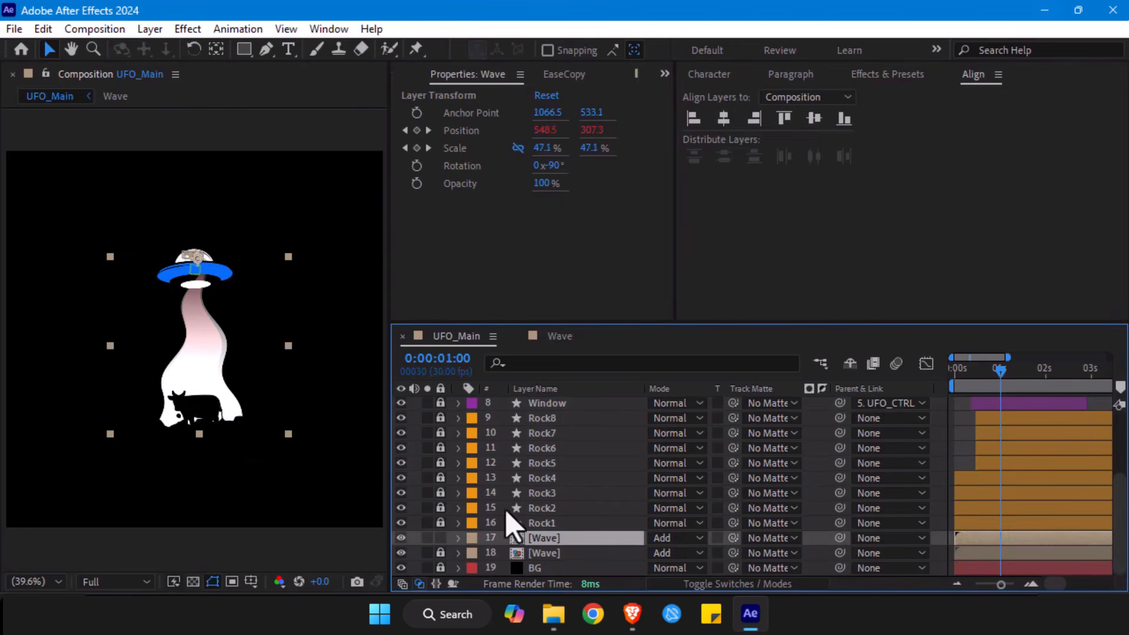
click(665, 74)
click(661, 154)
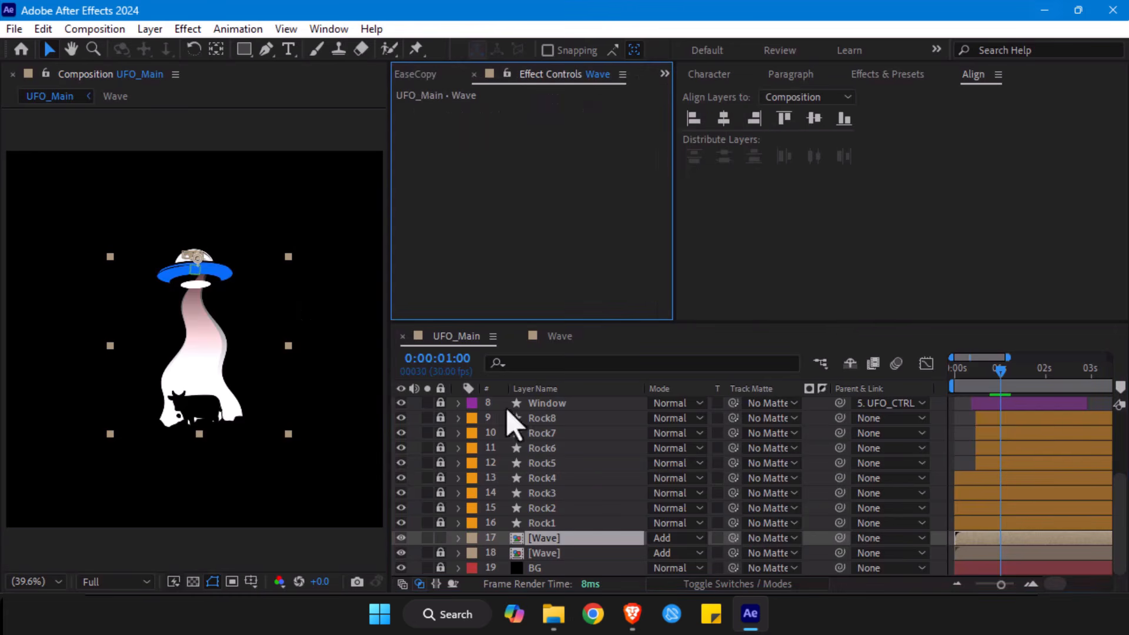
click(532, 552)
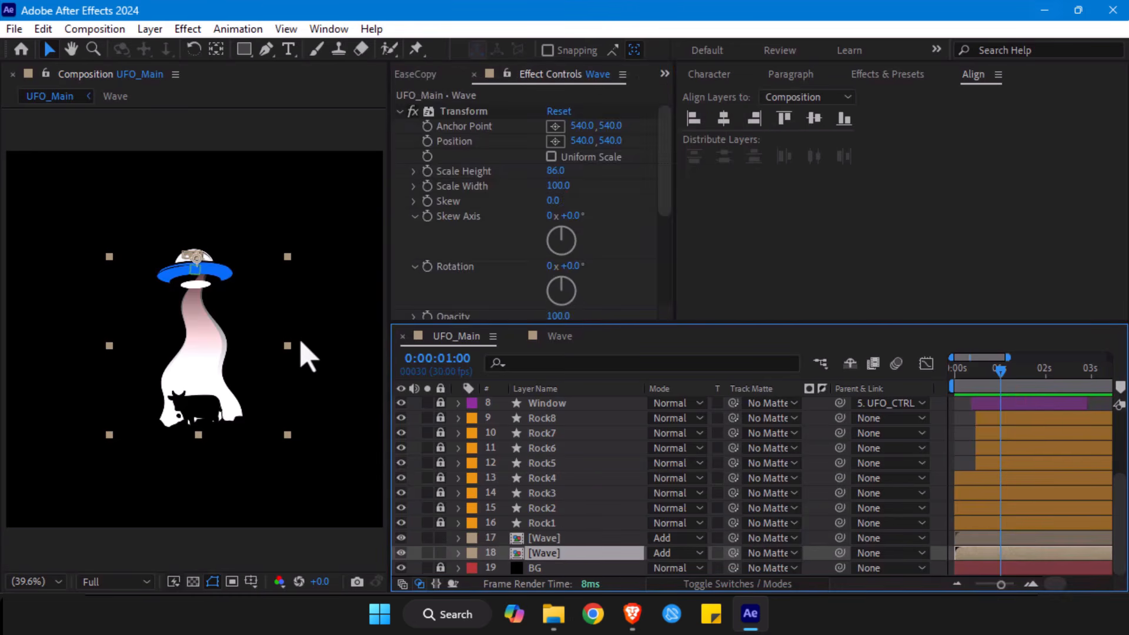
- Draw a rectangular mask on the lower Wave layer enclosing the beam from just beneath the UFO to below the cow
key(slash)
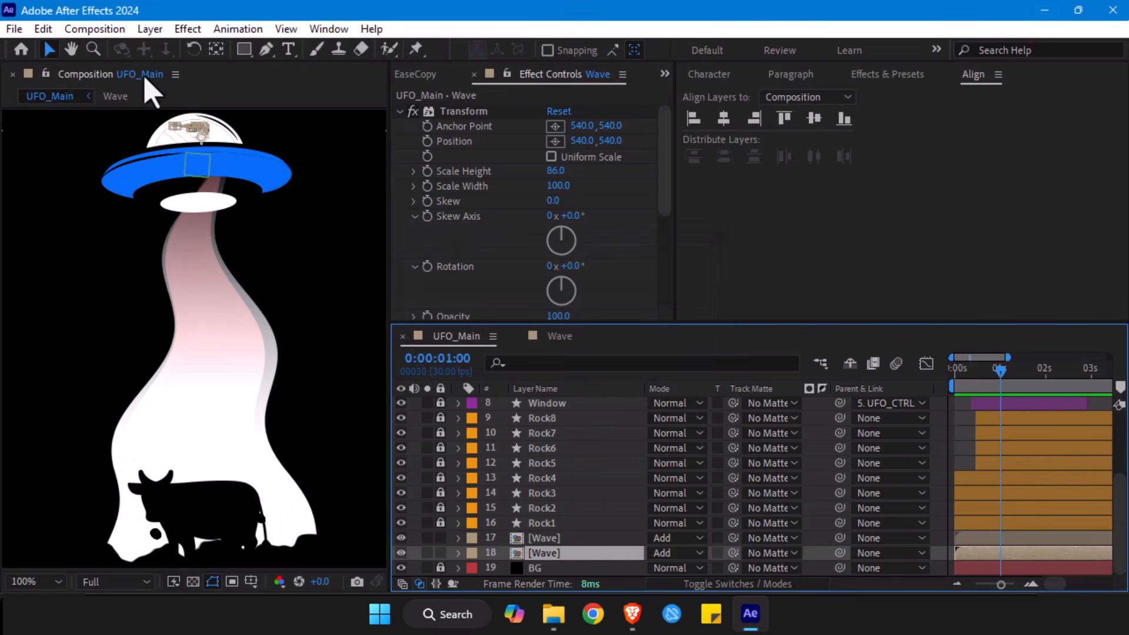
click(243, 50)
key(comma)
key(comma)
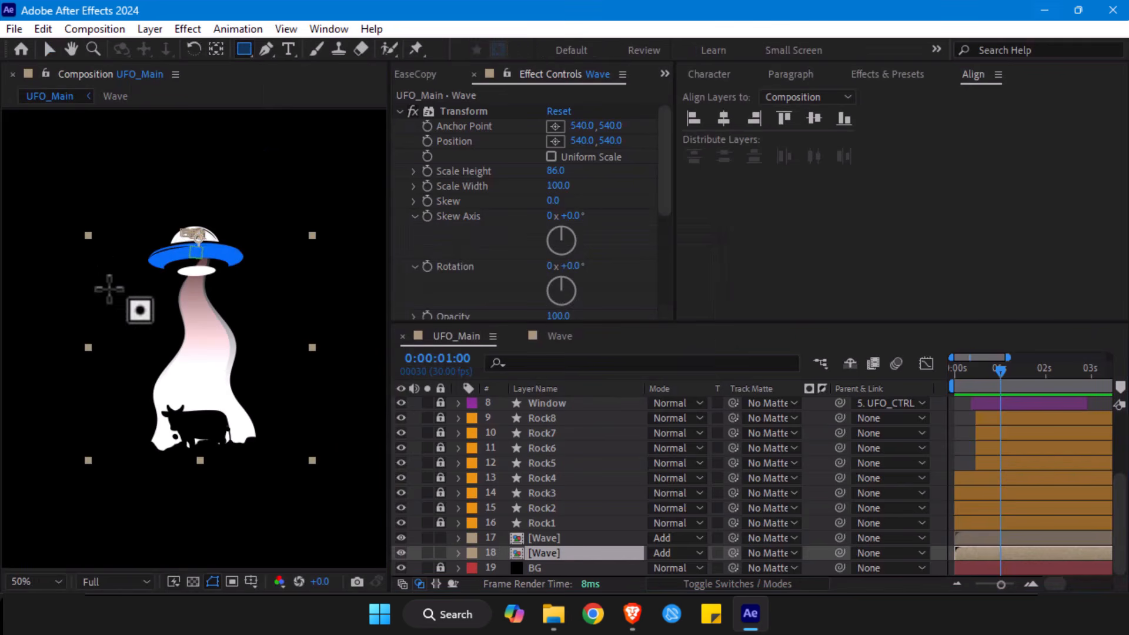
drag(124, 276, 321, 471)
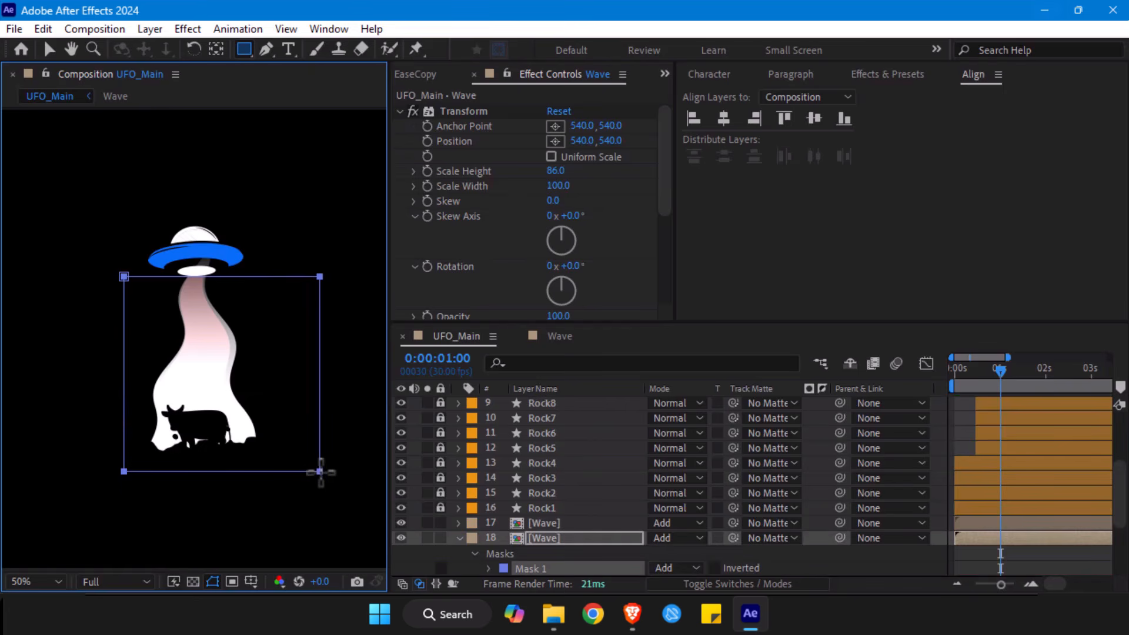
- Try the Screen, Multiply and Normal blending modes on the masked Wave layer
key(t)
click(673, 538)
click(695, 217)
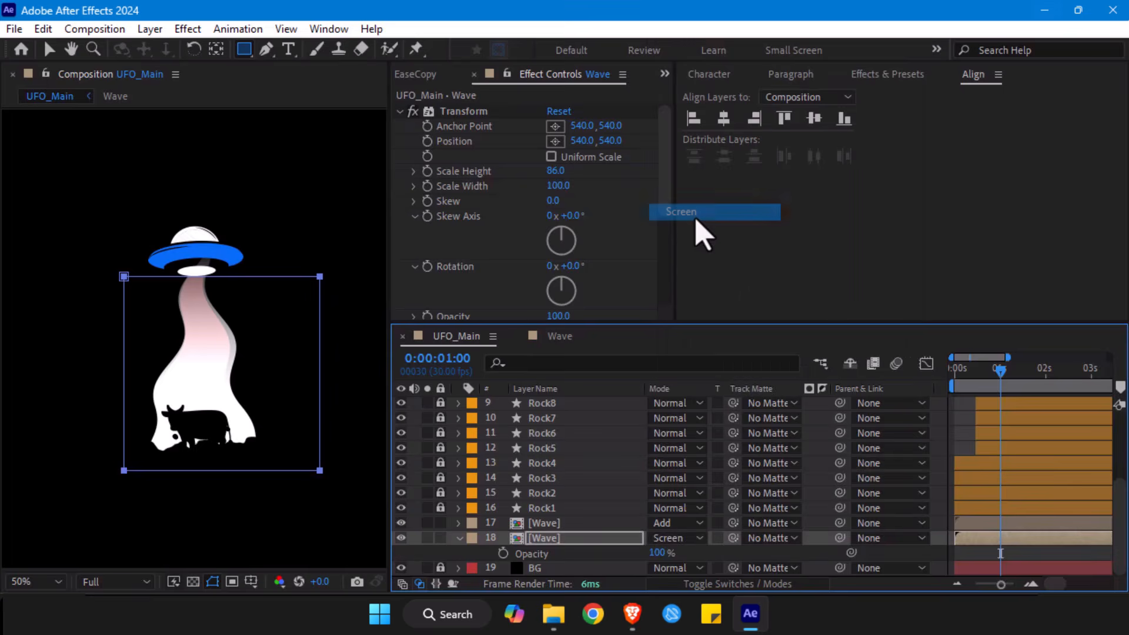
click(668, 539)
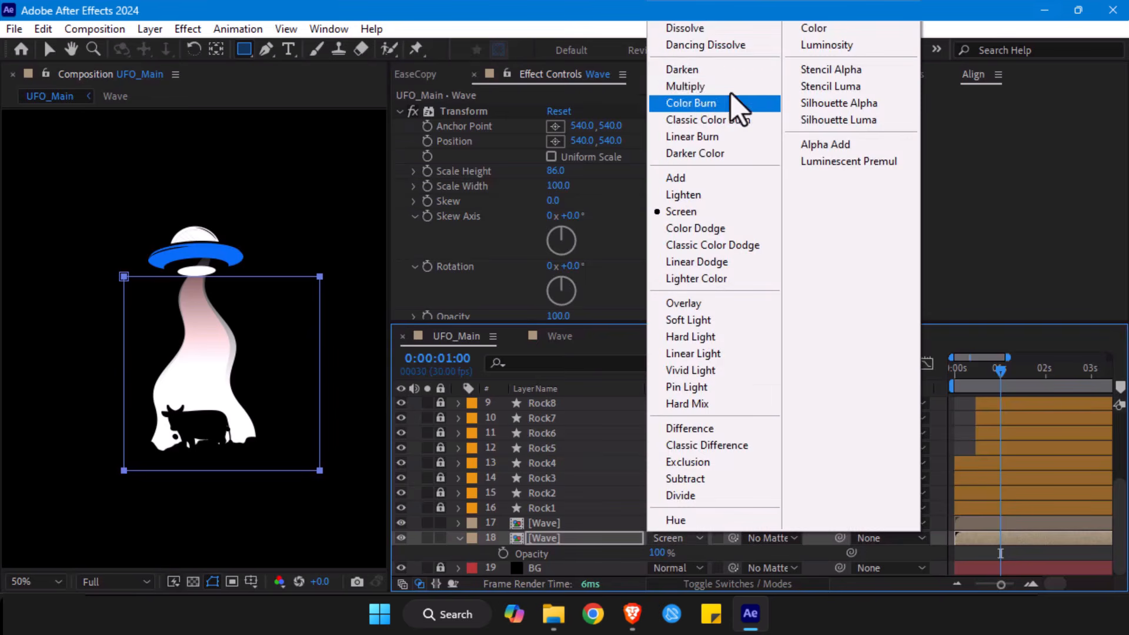
click(697, 87)
click(676, 538)
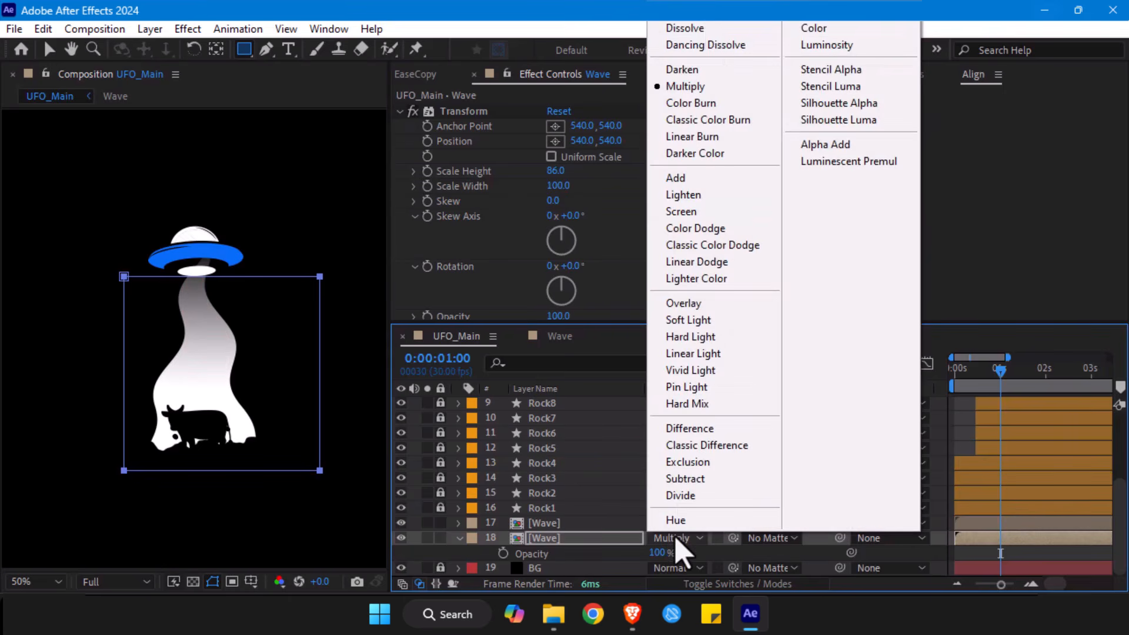
click(708, 30)
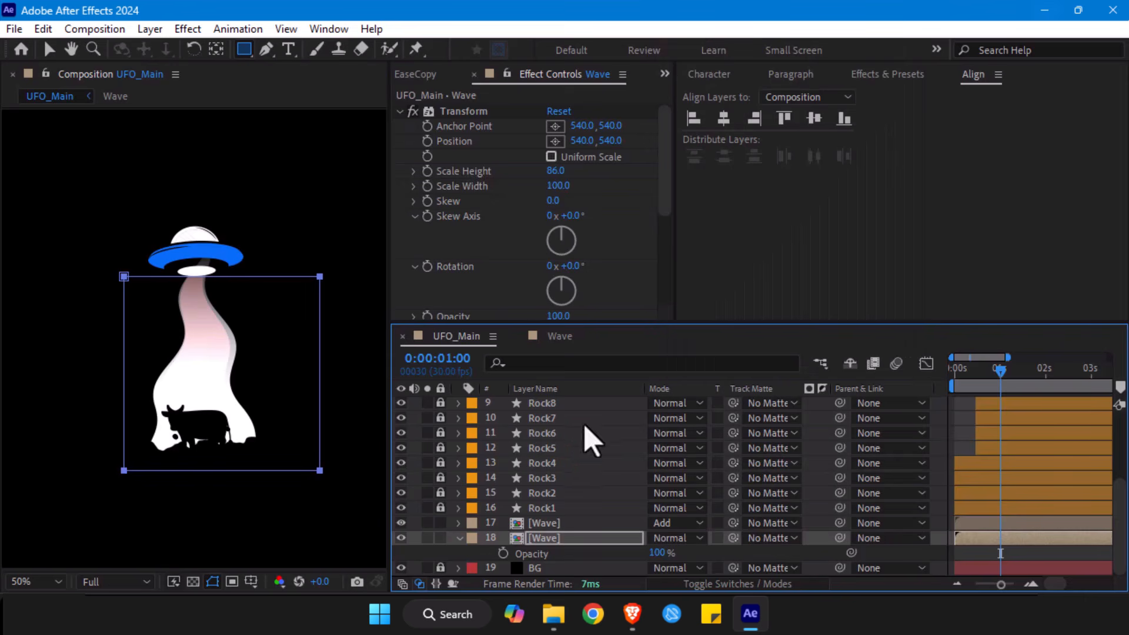
- Set the Fill effect's opacity to 100% on the masked Wave layer and its blending mode to Add
scroll(470, 177, down, 5)
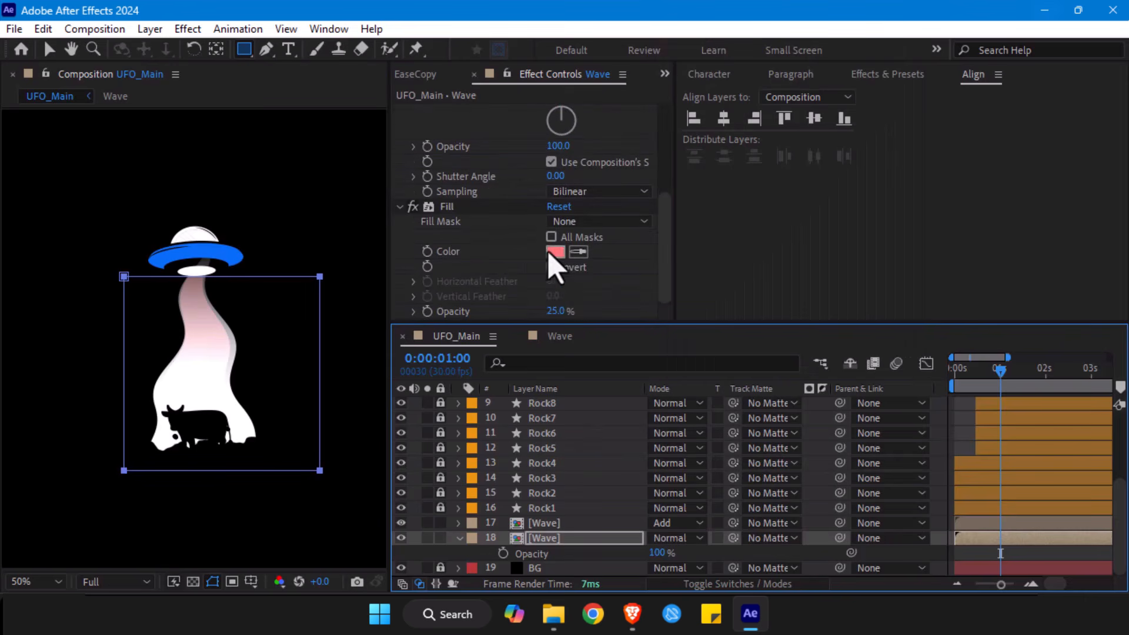
drag(563, 311, 654, 299)
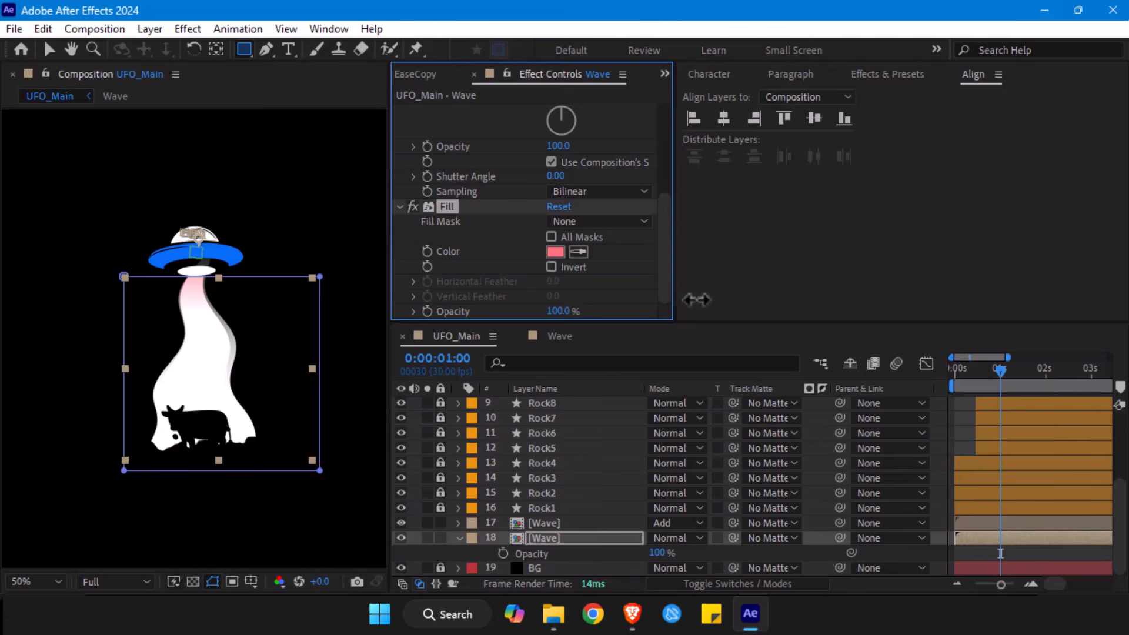
click(677, 540)
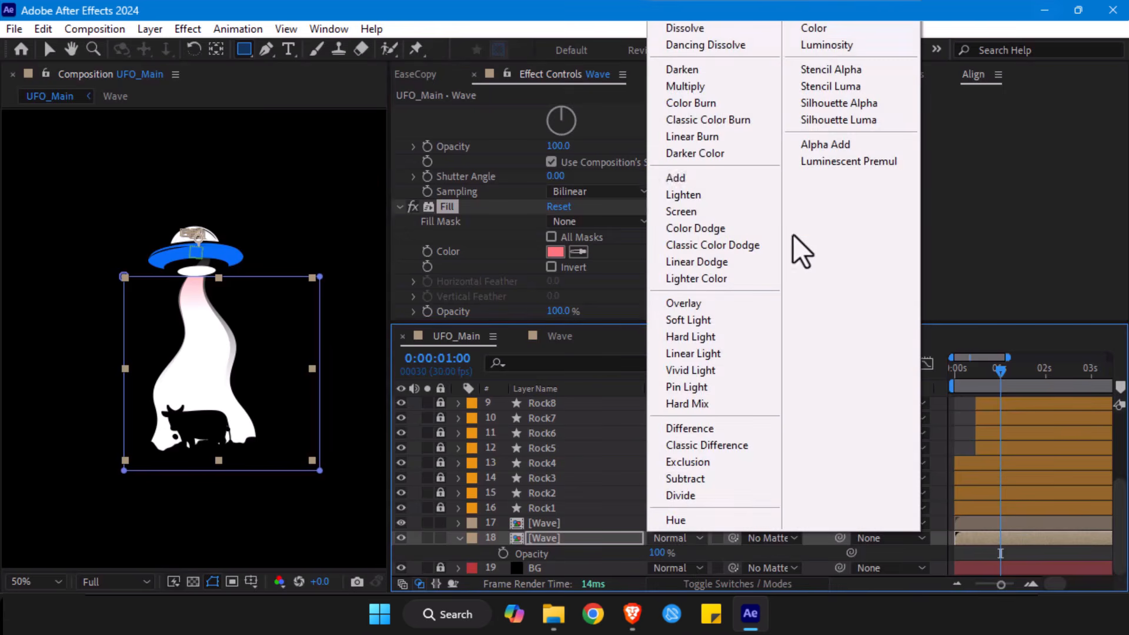
click(720, 178)
- Stack the masked Wave layer above the other Wave layer and set its blending mode to Normal
drag(548, 541, 552, 525)
click(669, 523)
click(712, 72)
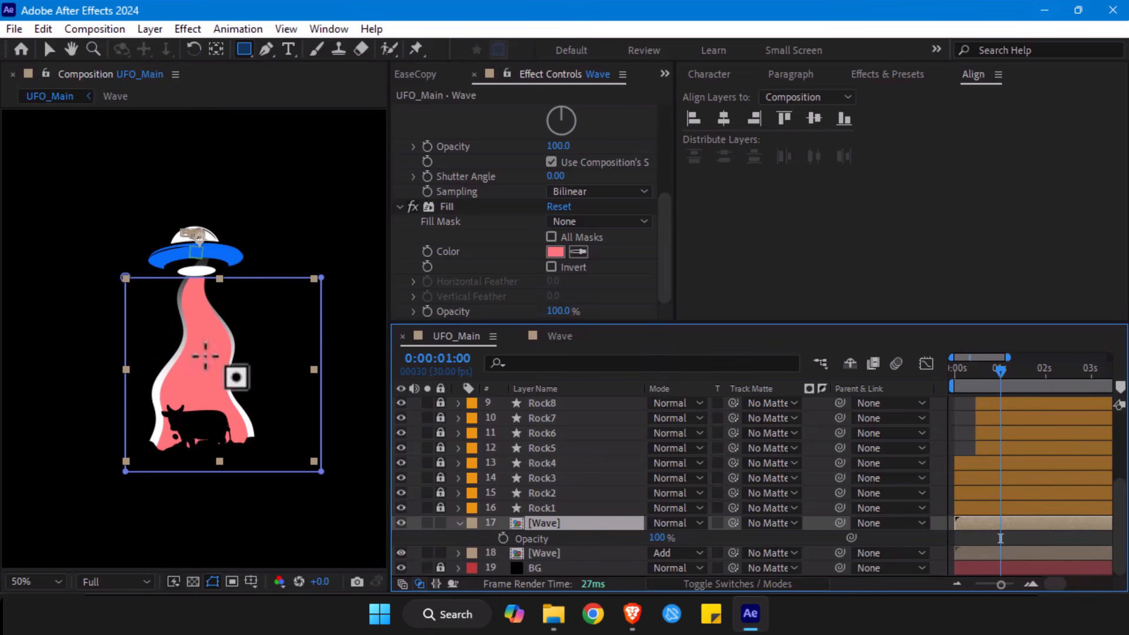
- Set the upper Wave layer's mask feather to 751 pixels and reshape the mask into a shallow band across the beam's upper part
key(v)
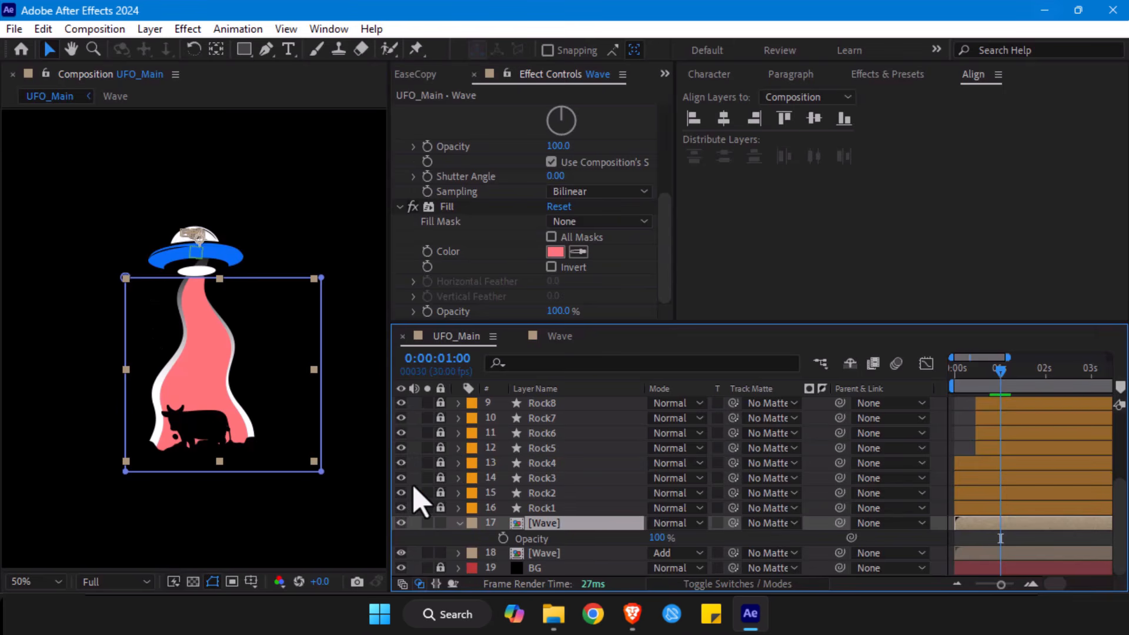
key(f)
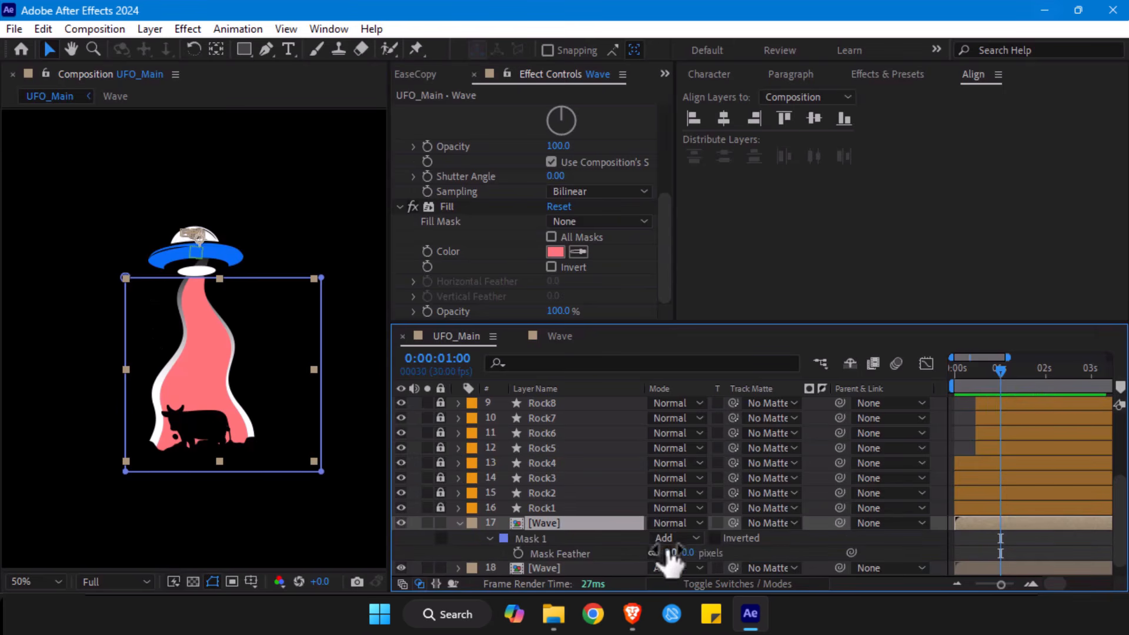
drag(689, 556, 935, 529)
drag(704, 552, 991, 510)
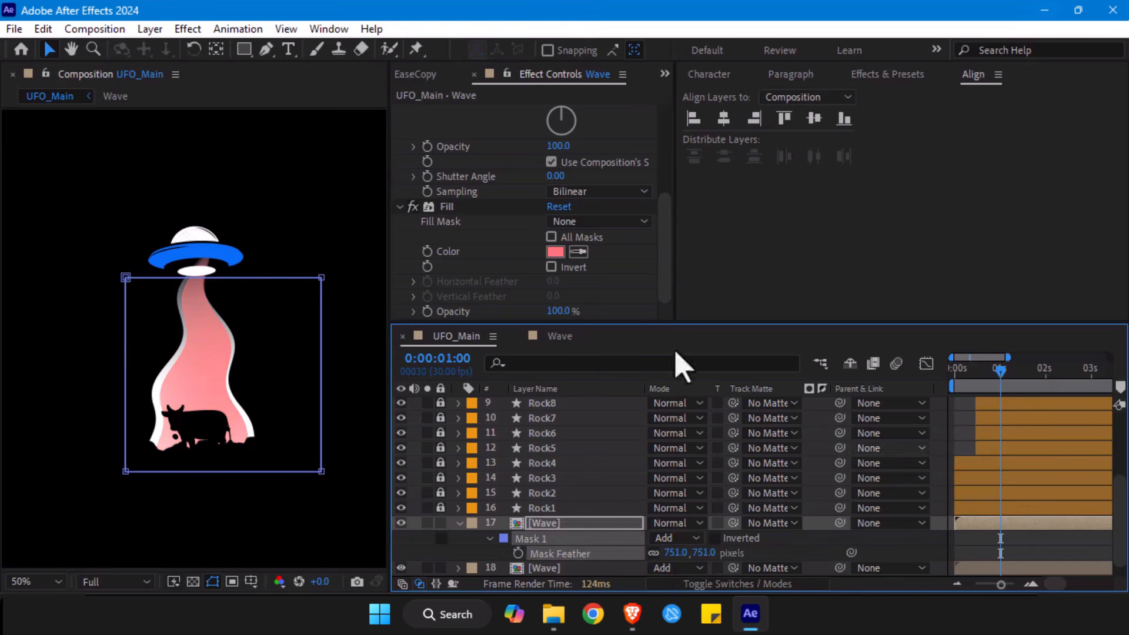
click(121, 470)
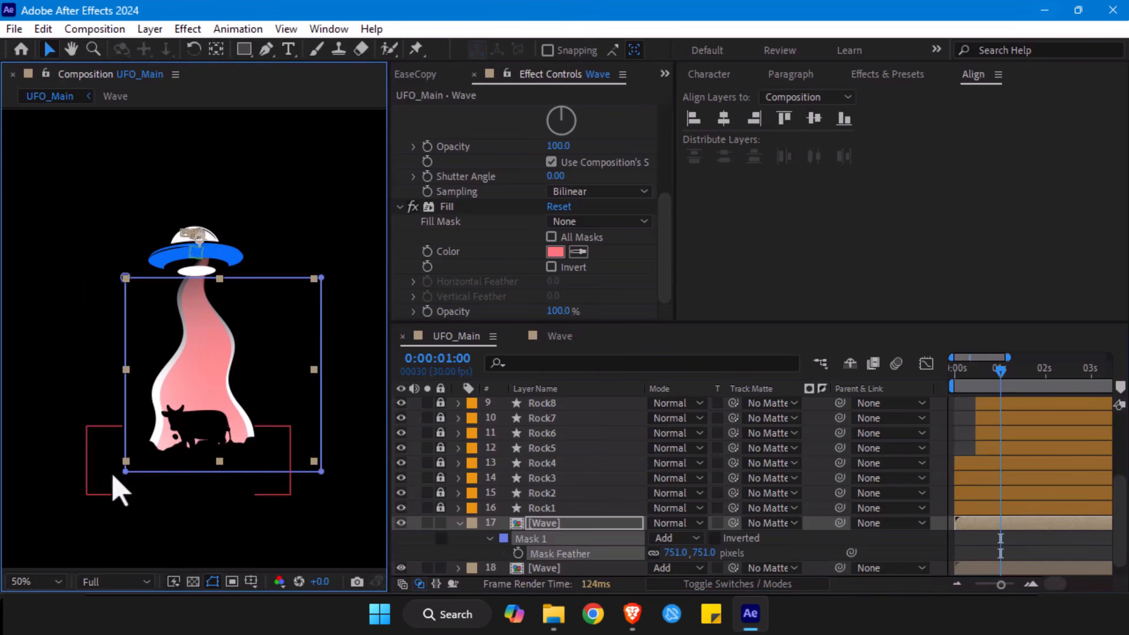
drag(321, 452, 313, 343)
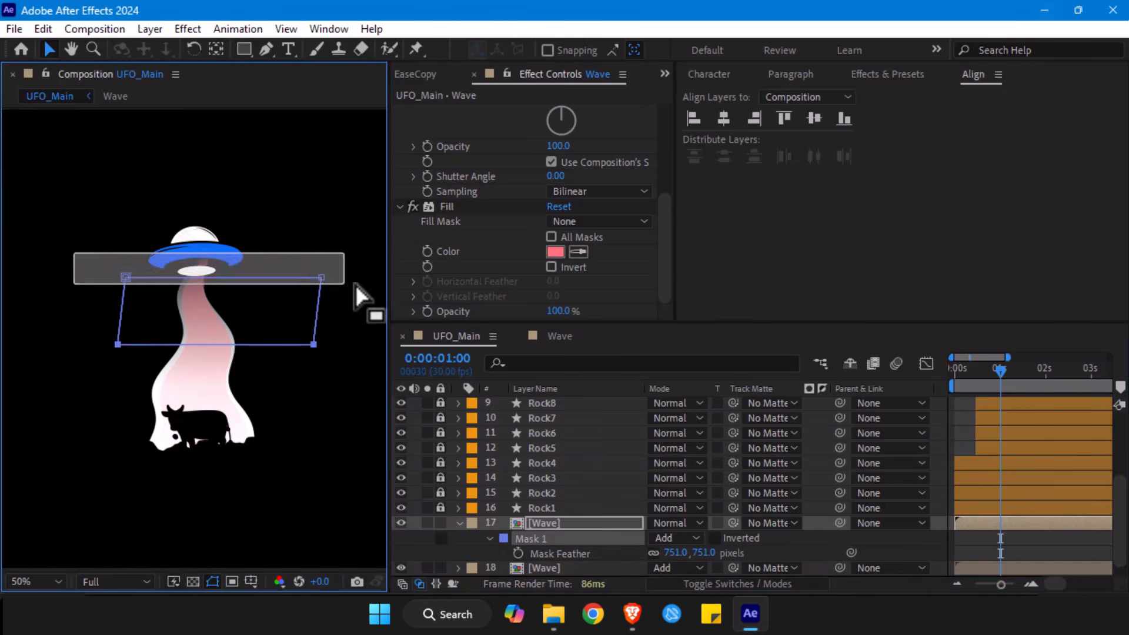
mouse_move(323, 277)
mouse_down()
mouse_move(320, 257)
mouse_move(309, 272)
mouse_up()
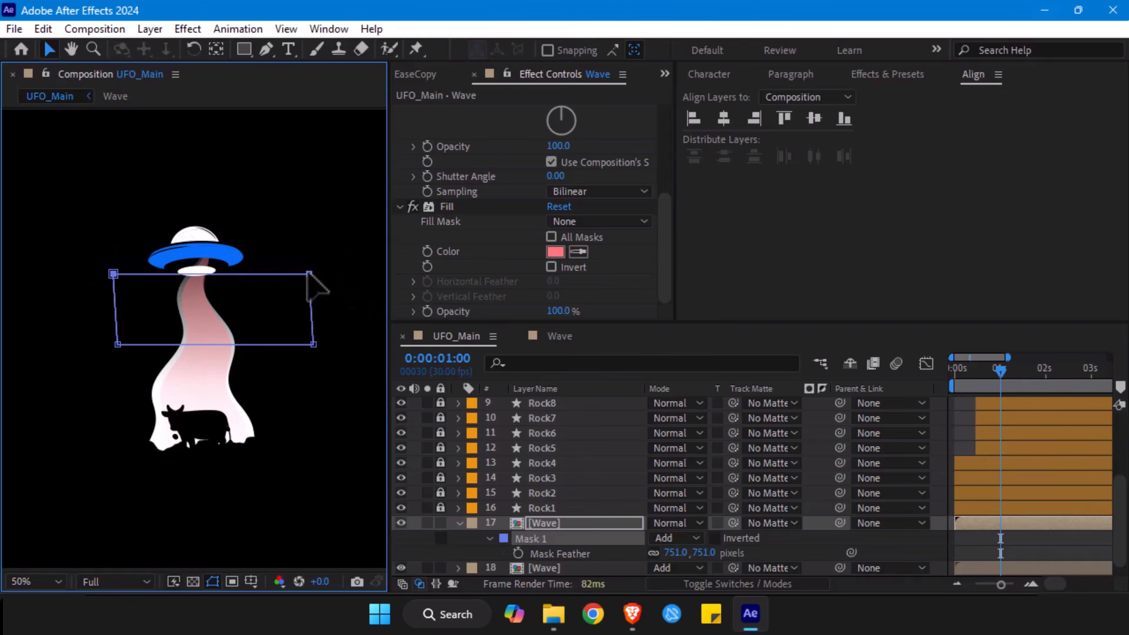
- Change the Fill effect's colour on the masked Wave layer to pure red, FF0000
click(555, 252)
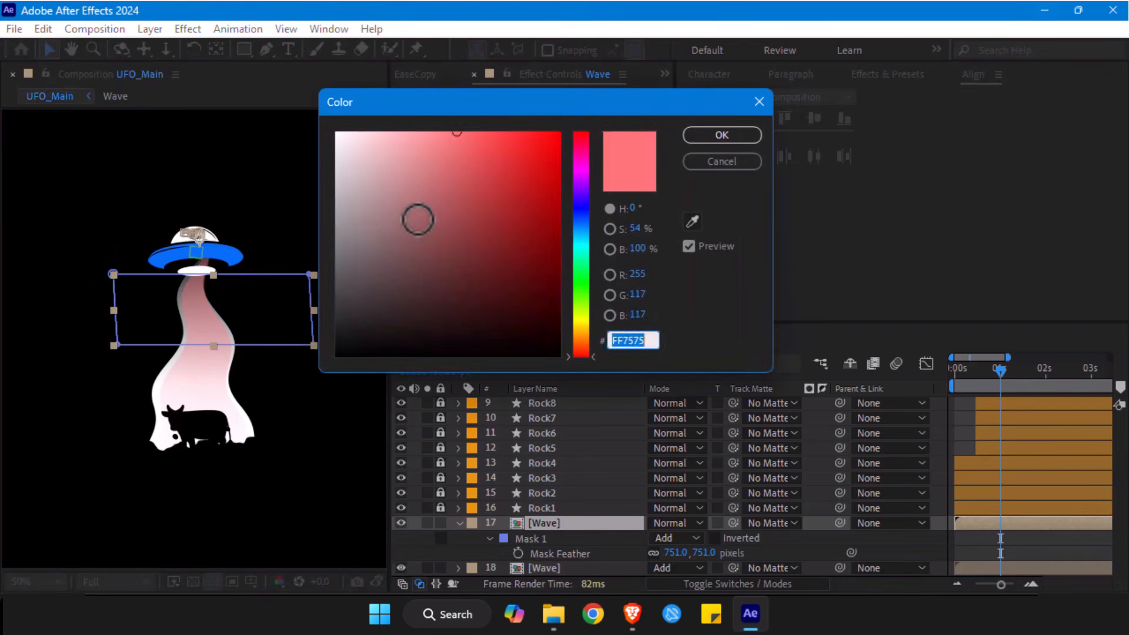
drag(459, 182, 603, 122)
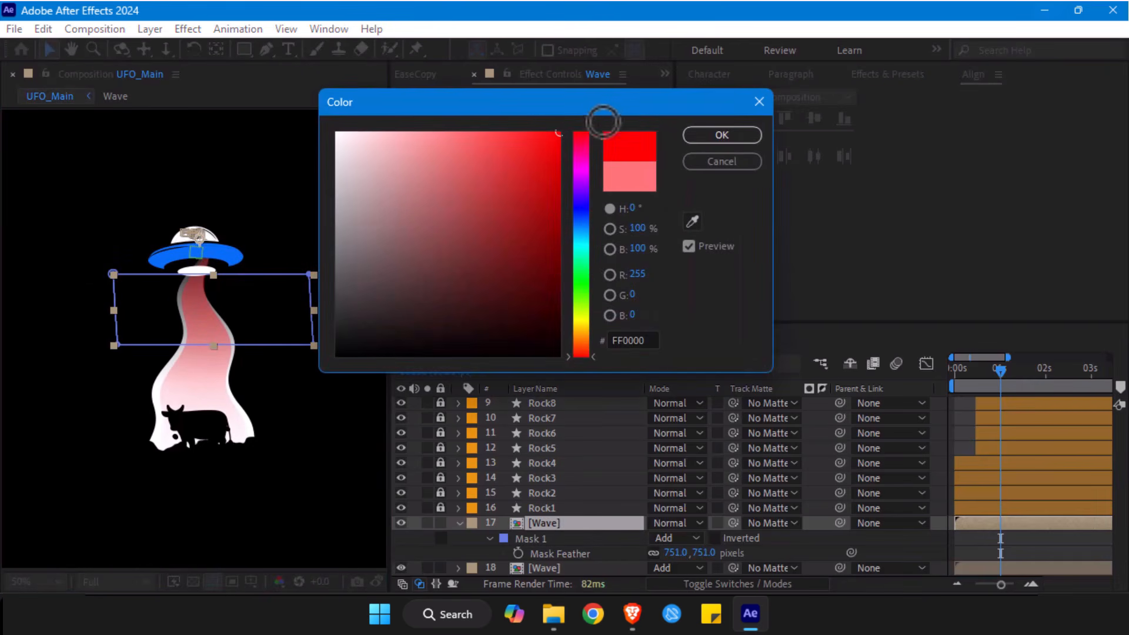
click(724, 134)
- Adjust the mask's corners into a trapezoid wider at its base and set the mask feather to 316 pixels
drag(314, 346, 320, 345)
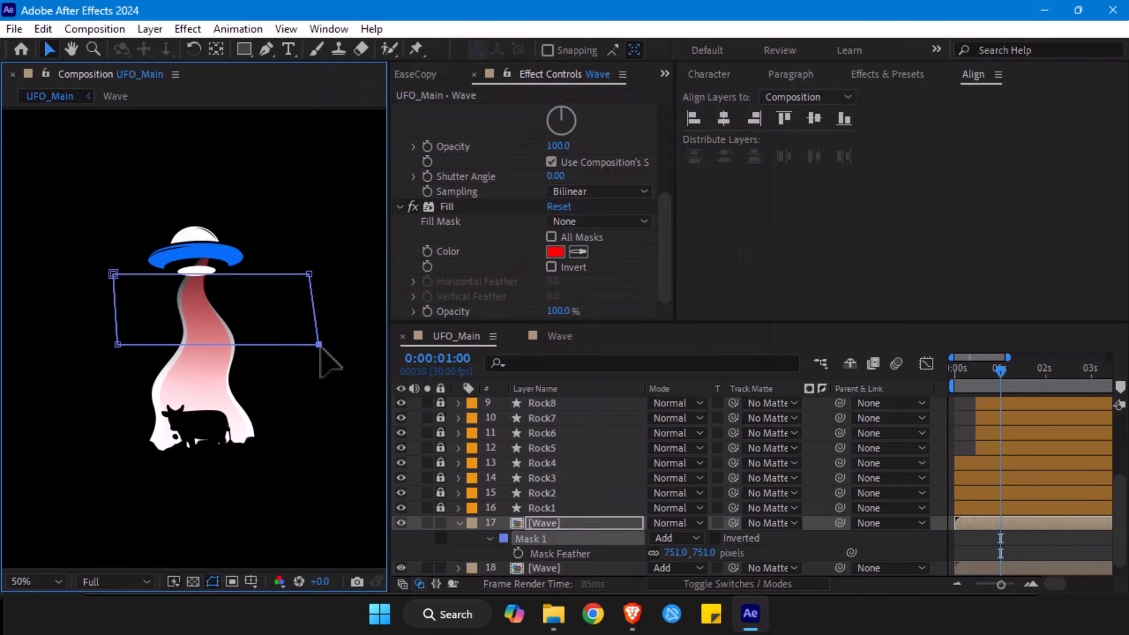
drag(118, 344, 98, 351)
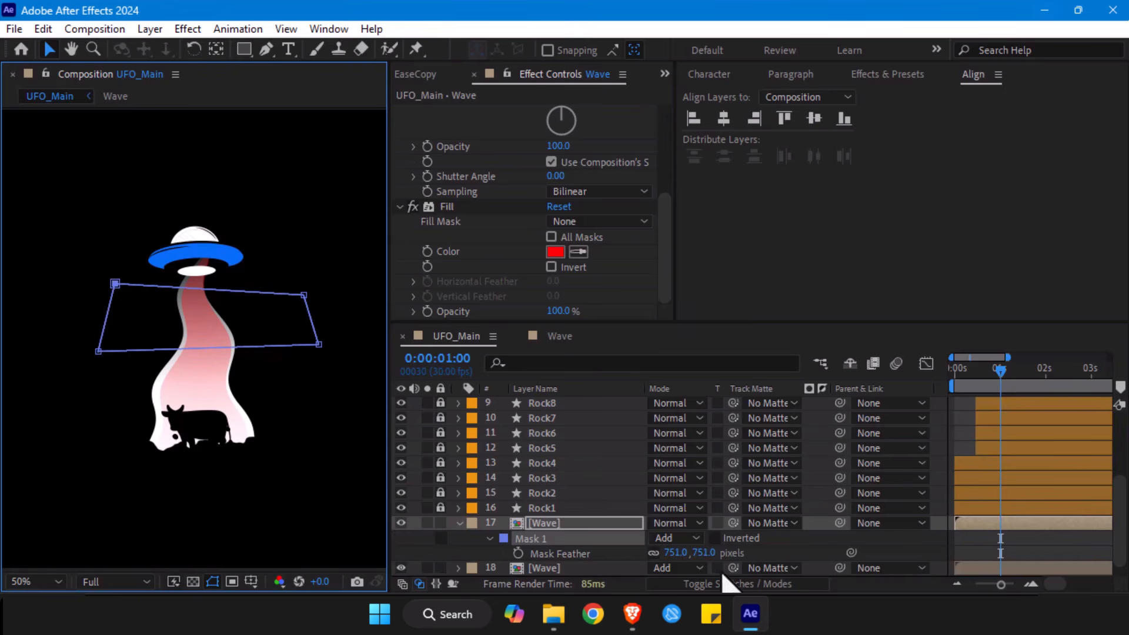
drag(687, 555, 584, 564)
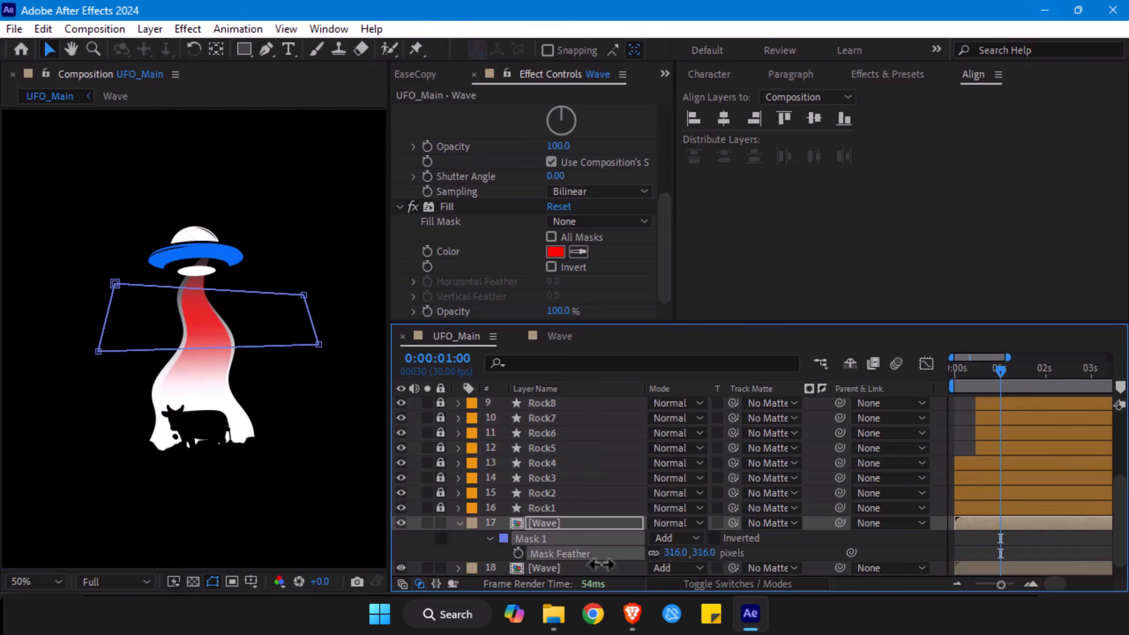
drag(115, 284, 113, 294)
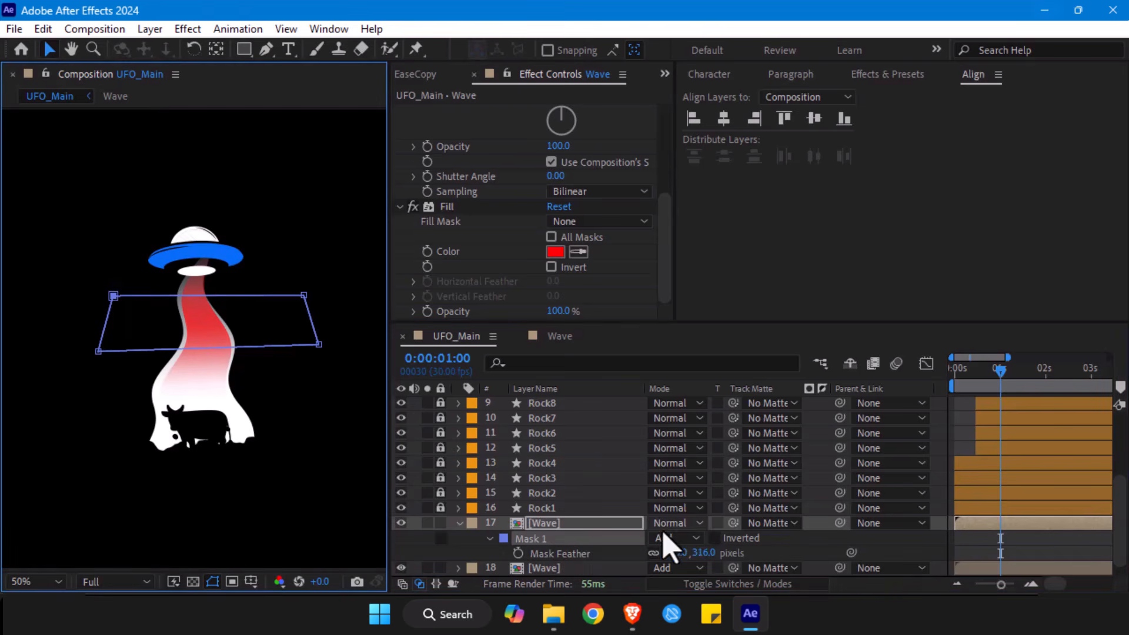
- Set the masked Wave layer's opacity to 63%, deselect it, and preview the whole composition
key(t)
drag(657, 538, 632, 541)
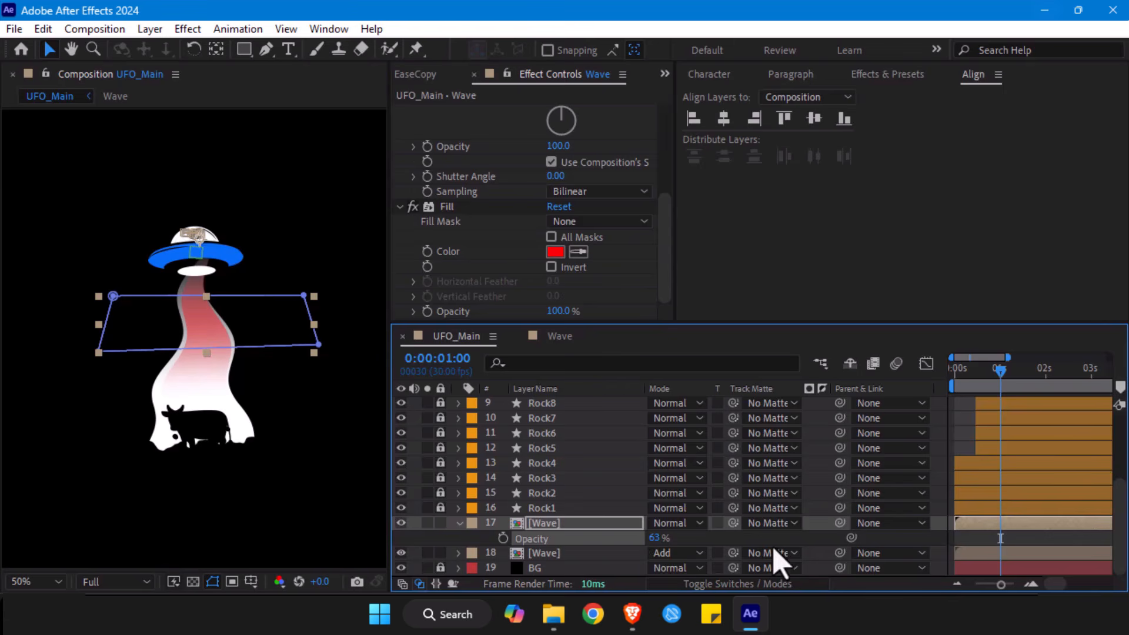
click(974, 536)
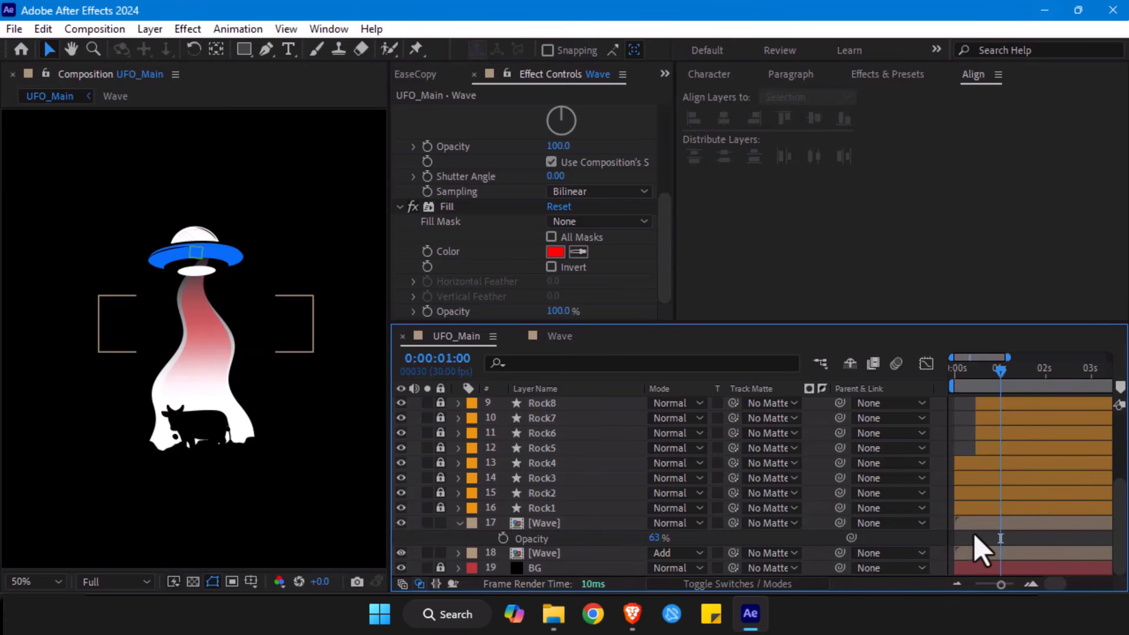
key(alt+slash)
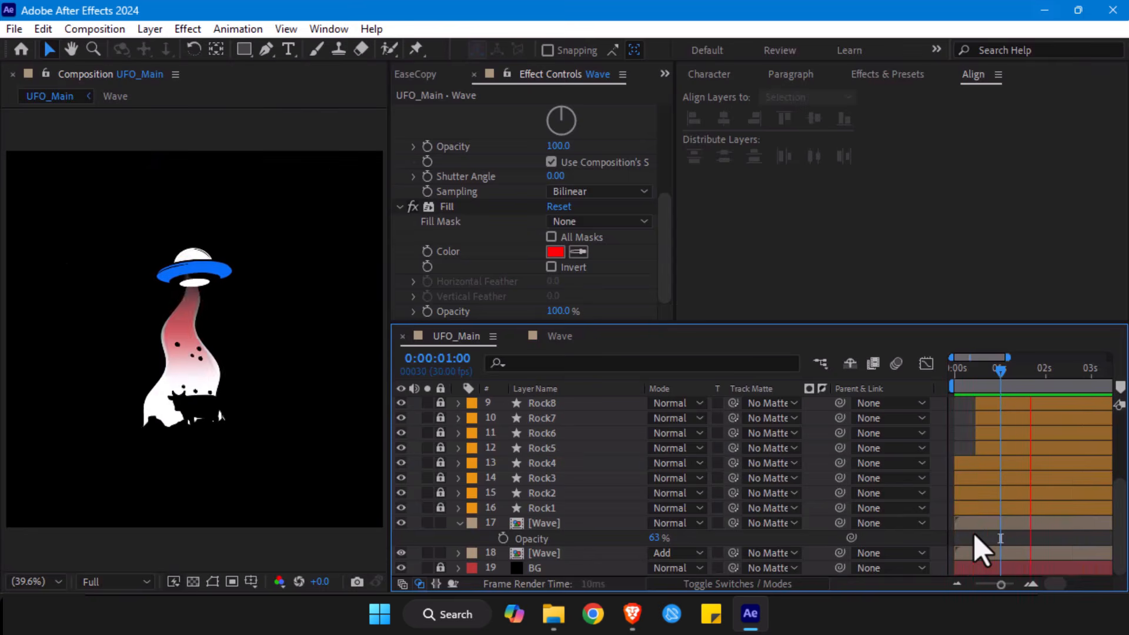
- Unlock the Rock5 to Rock8 layers, duplicate them, and group the four copies directly above the originals
key(space)
scroll(1053, 432, up, 1)
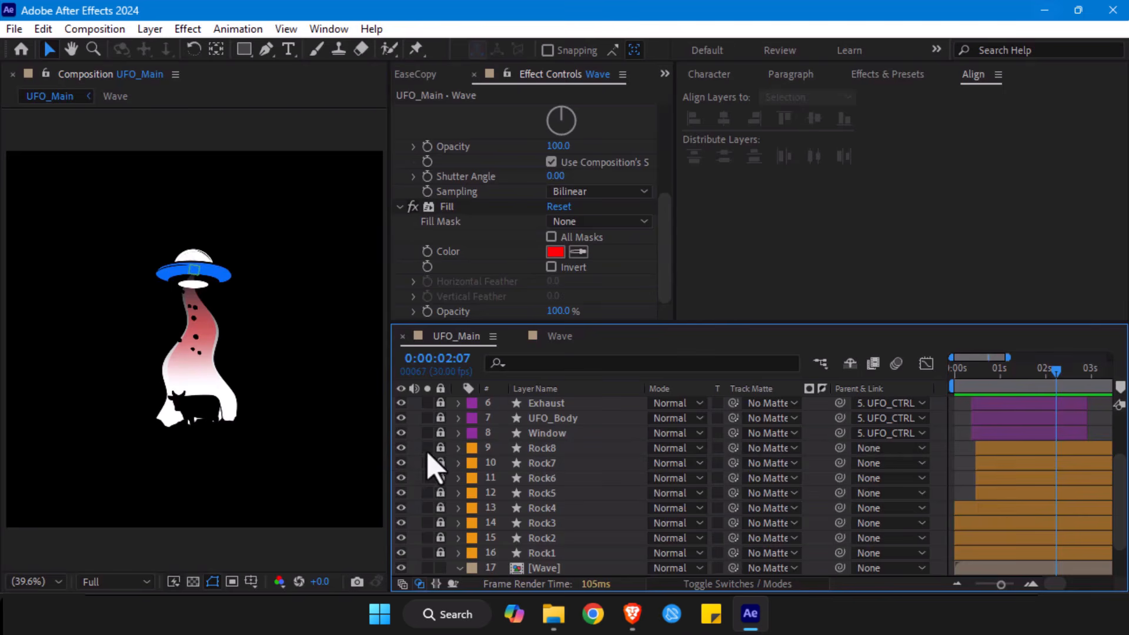
drag(440, 448, 443, 478)
click(559, 493)
shift+click(554, 451)
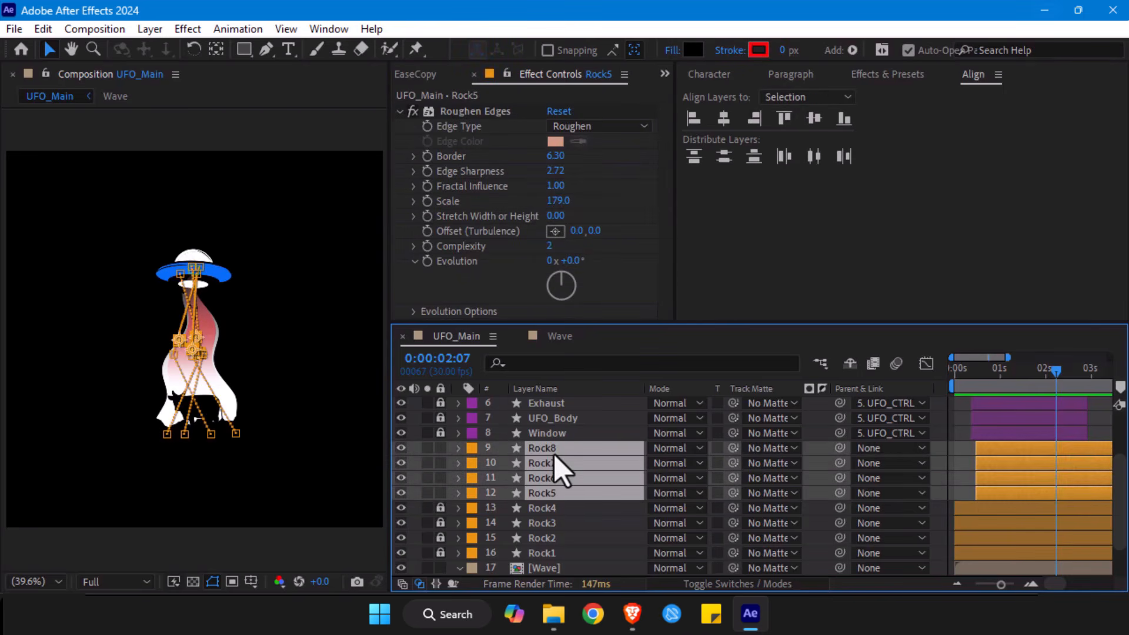
key(ctrl+d)
drag(605, 549, 613, 463)
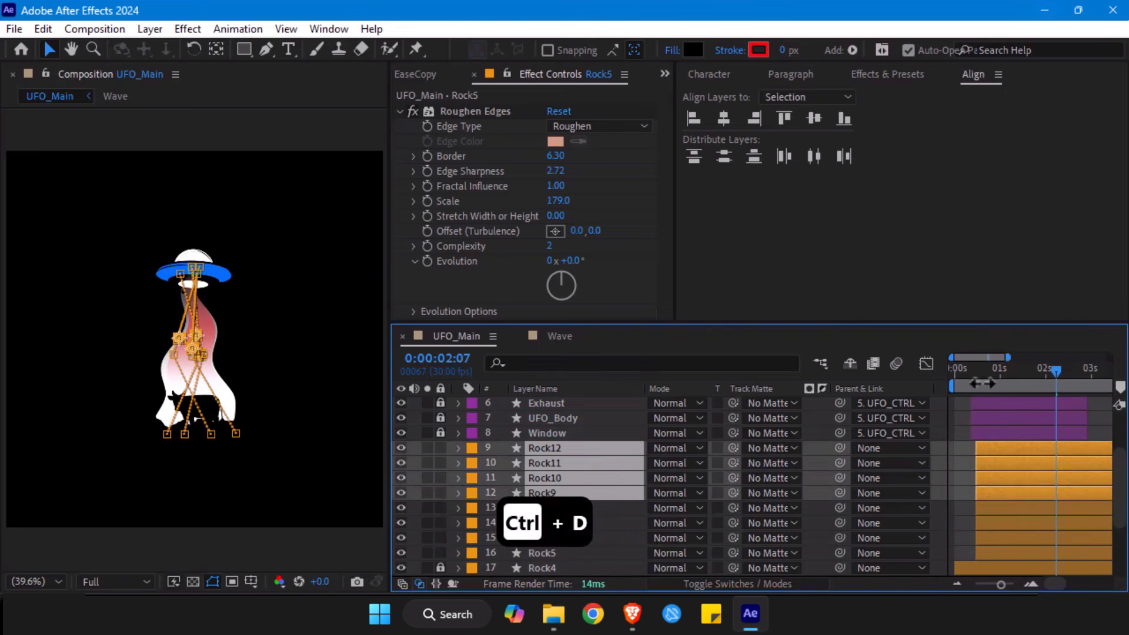
- Shift the Rock9 to Rock12 layers in time so they start at about one second, and preview the composition
drag(1007, 391, 1043, 391)
mouse_move(993, 448)
mouse_down()
mouse_move(1026, 448)
mouse_move(1011, 448)
mouse_up()
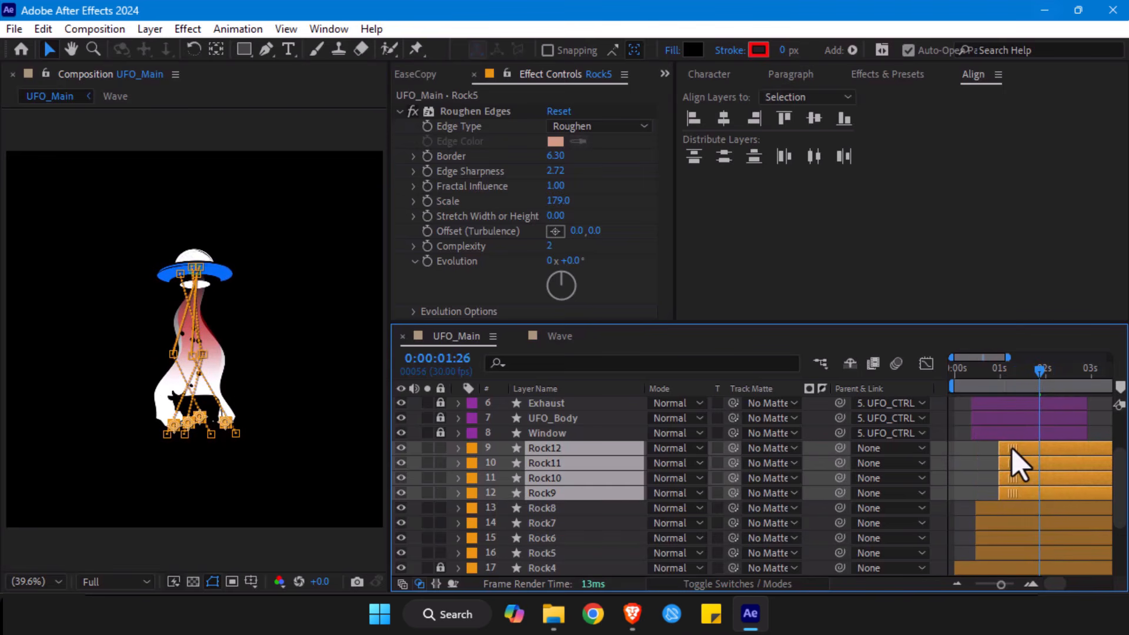
key(Home)
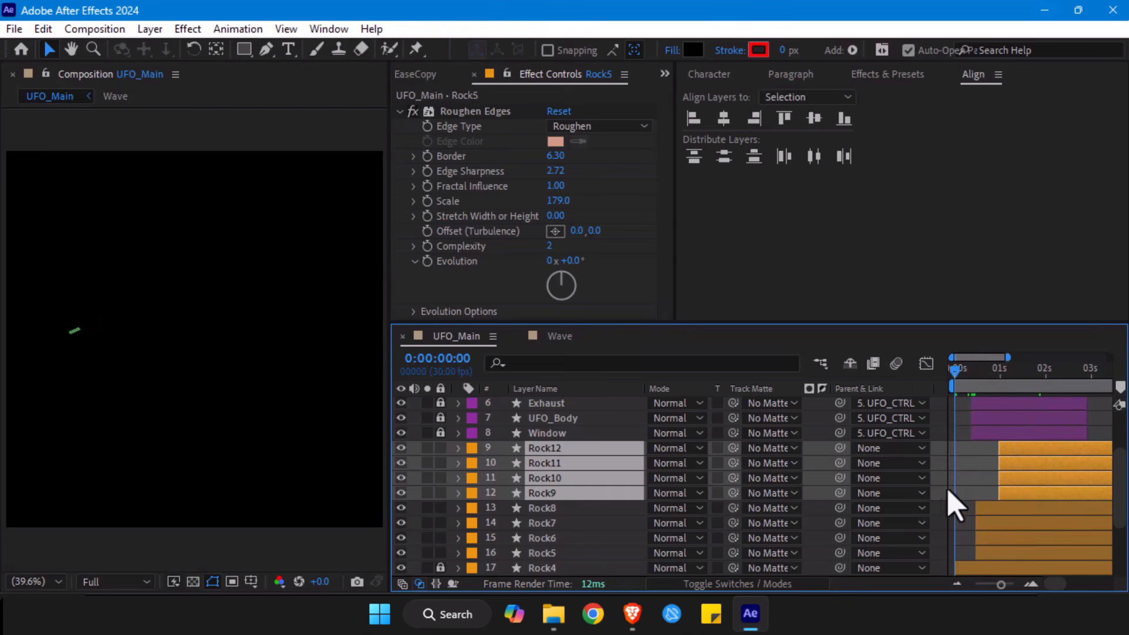
click(968, 503)
key(alt+slash)
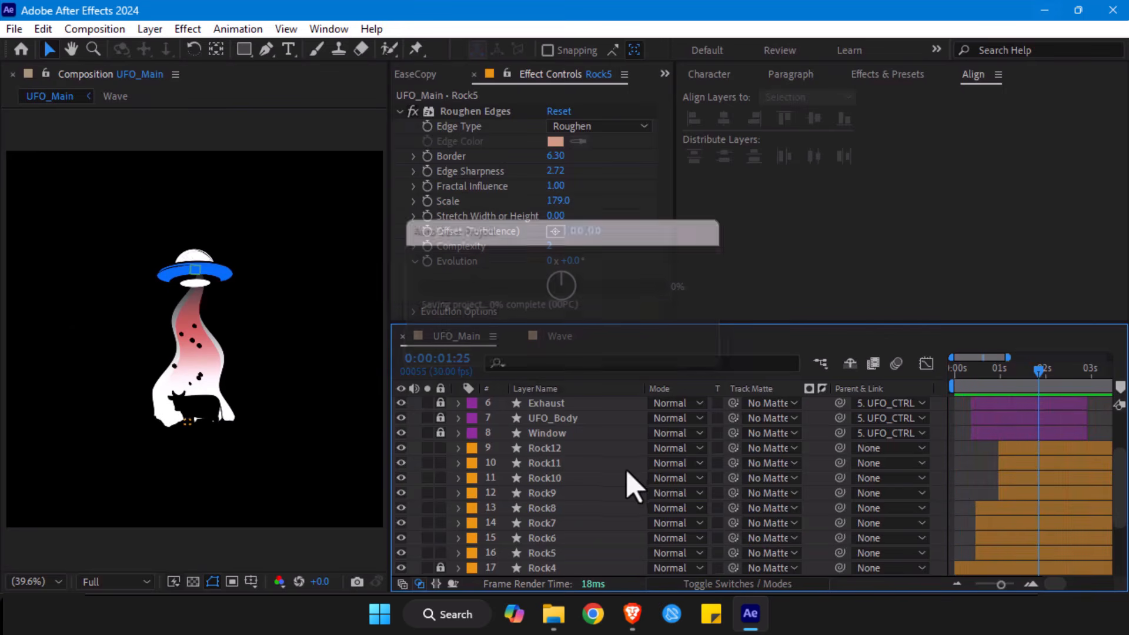
- Try changing the Fill effect's colour on the masked Wave layer to orange-yellow, FFB400
scroll(627, 471, down, 3)
click(459, 523)
click(542, 553)
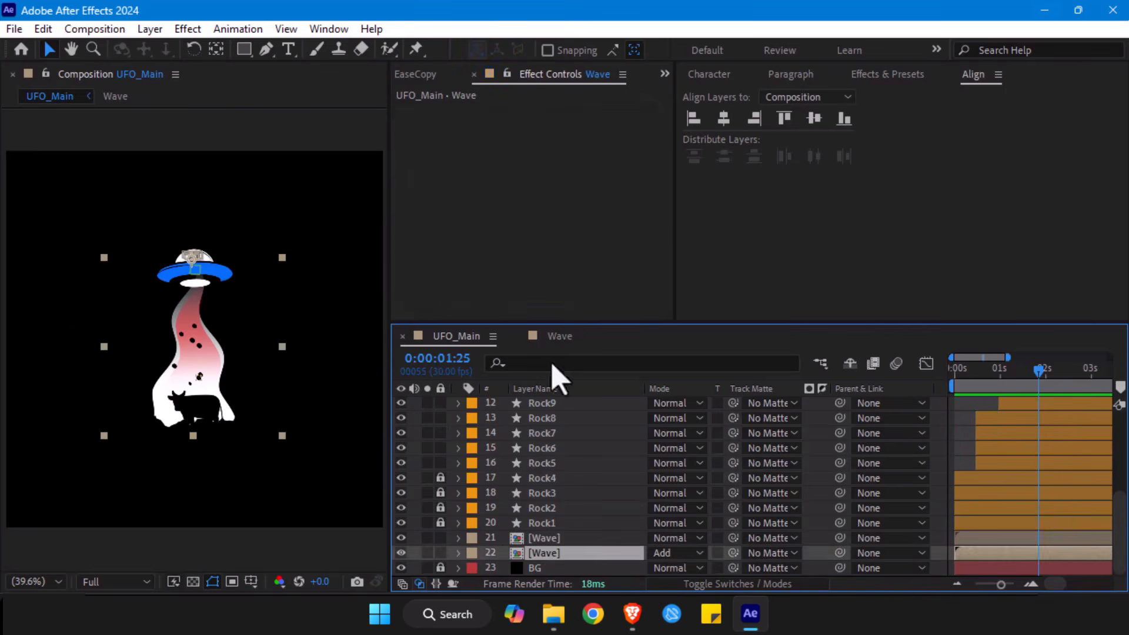
click(542, 538)
scroll(541, 176, down, 5)
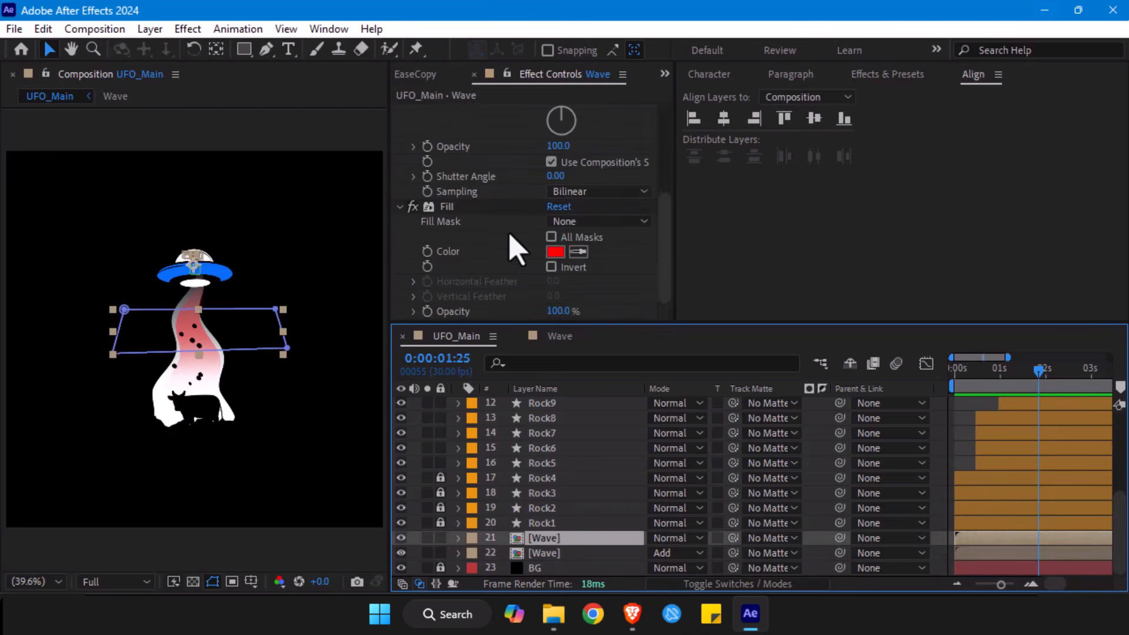
click(556, 252)
drag(582, 182, 590, 341)
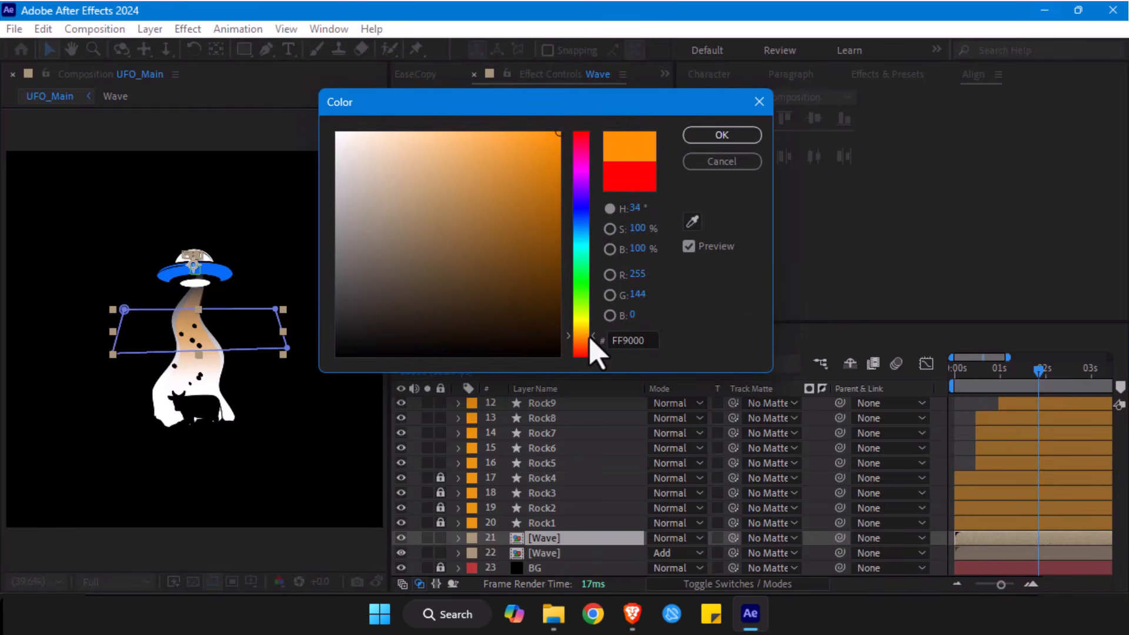
drag(590, 341, 590, 339)
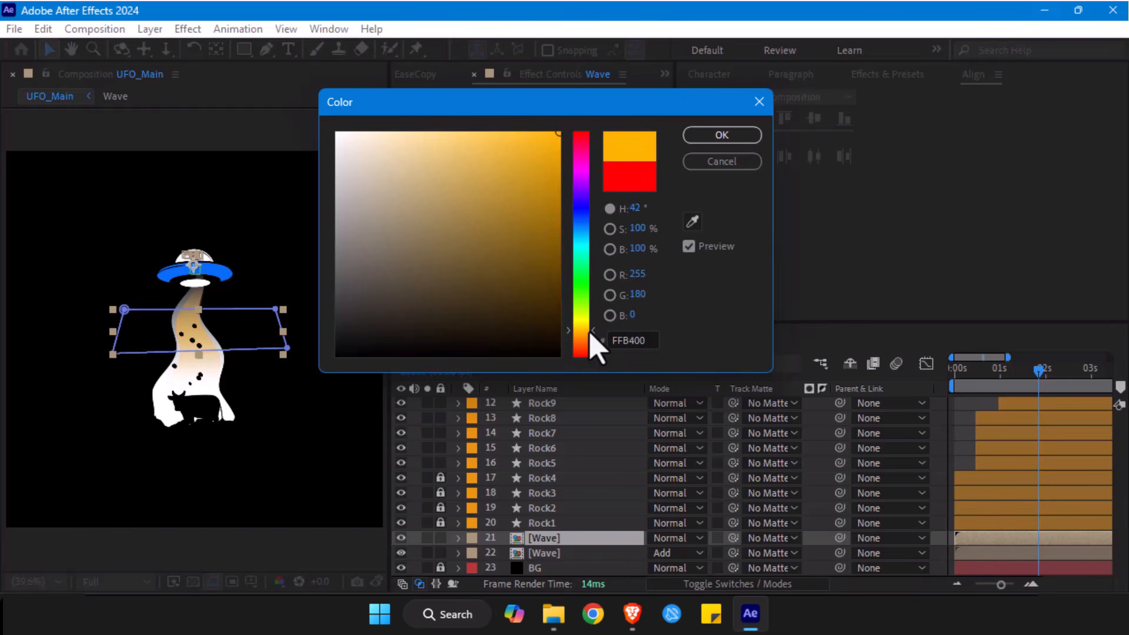
click(719, 138)
- Preview the animation with the orange-yellow beam tint, and undo the Fill colour change
click(967, 406)
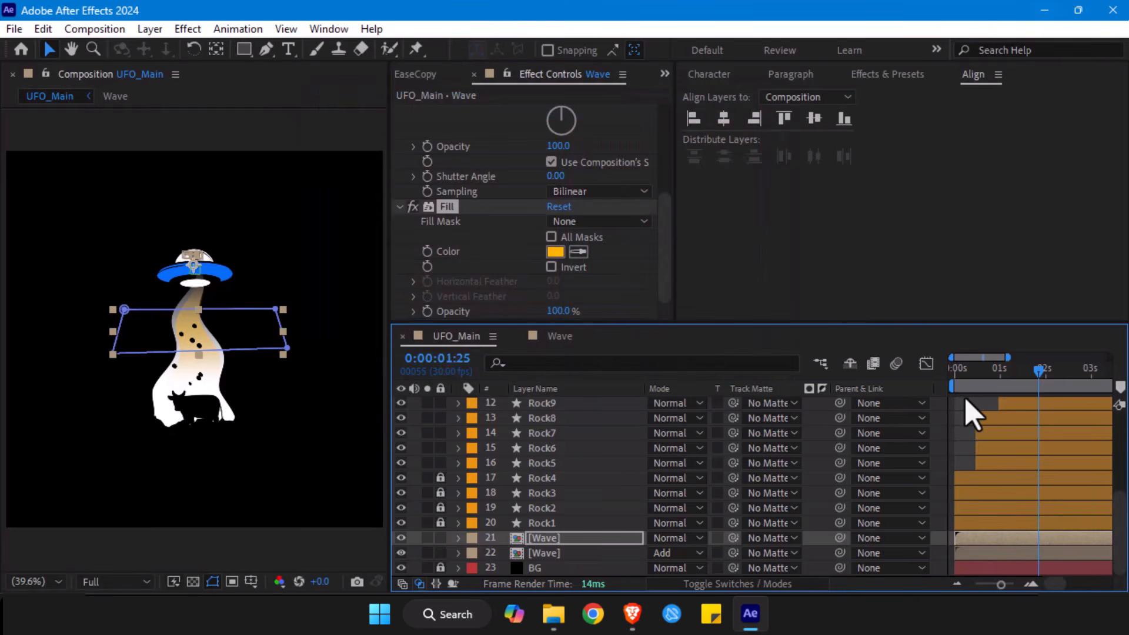
key(alt+slash)
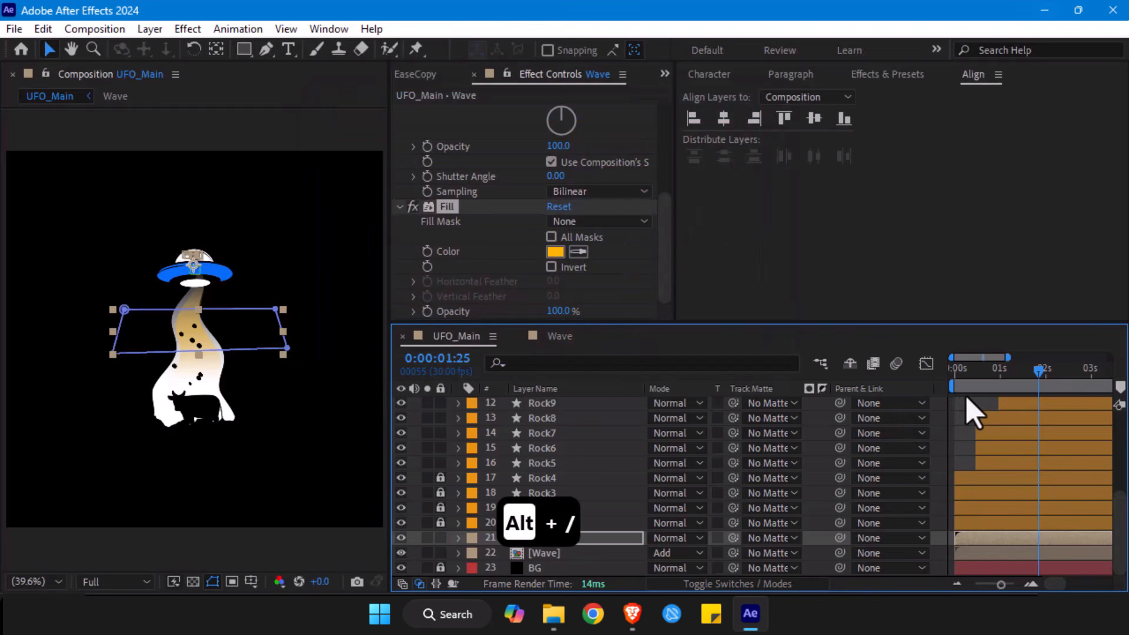
click(965, 415)
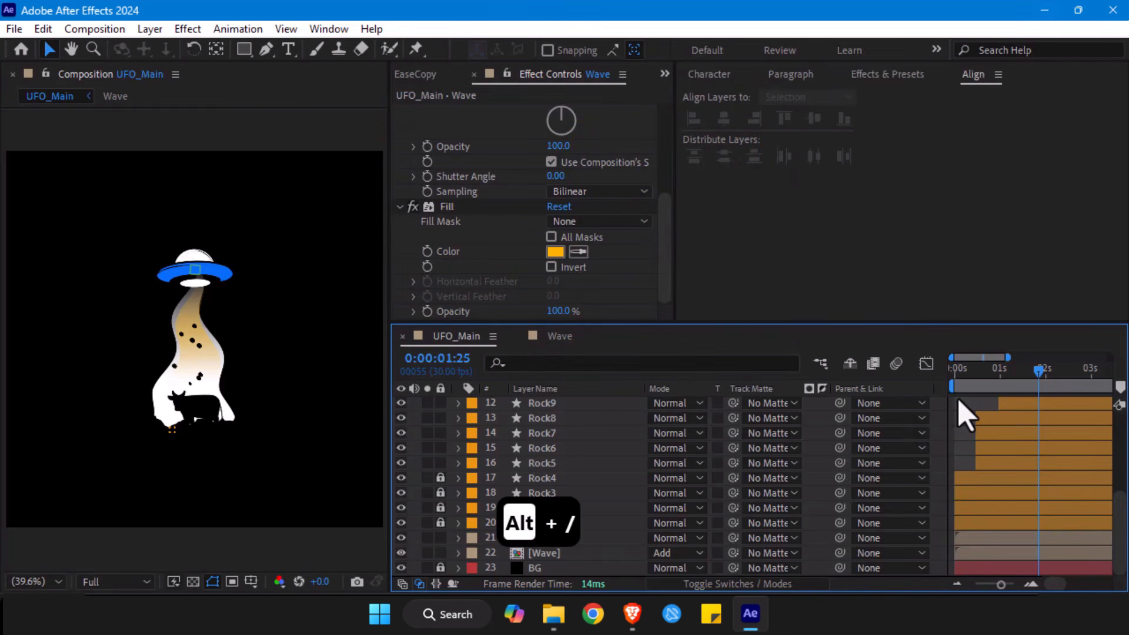
key(space)
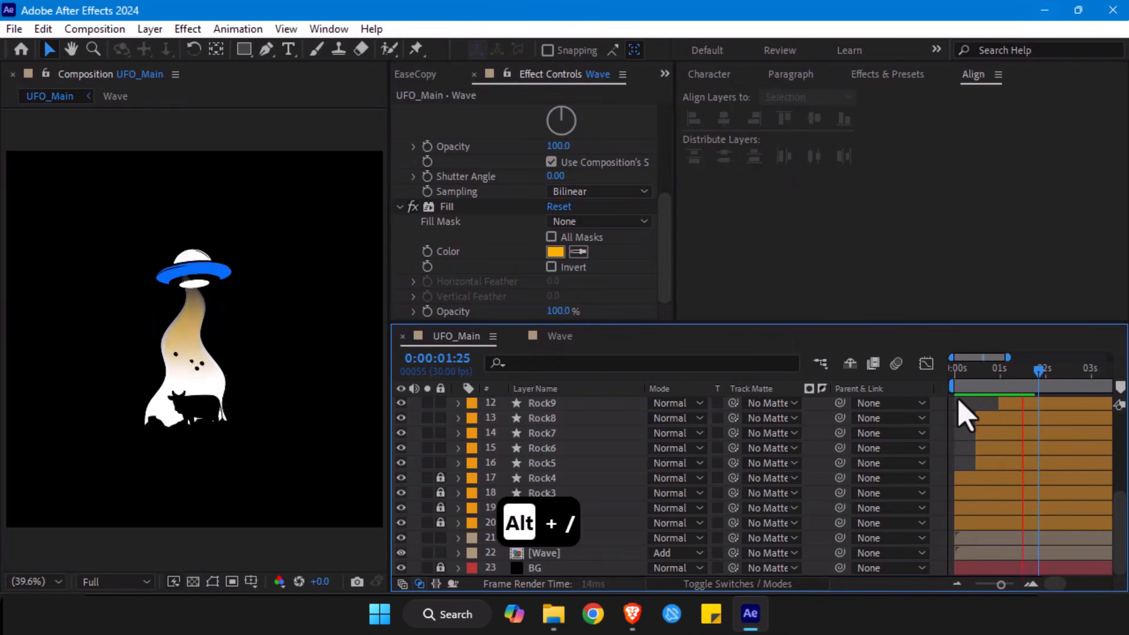
key(space)
key(ctrl+z)
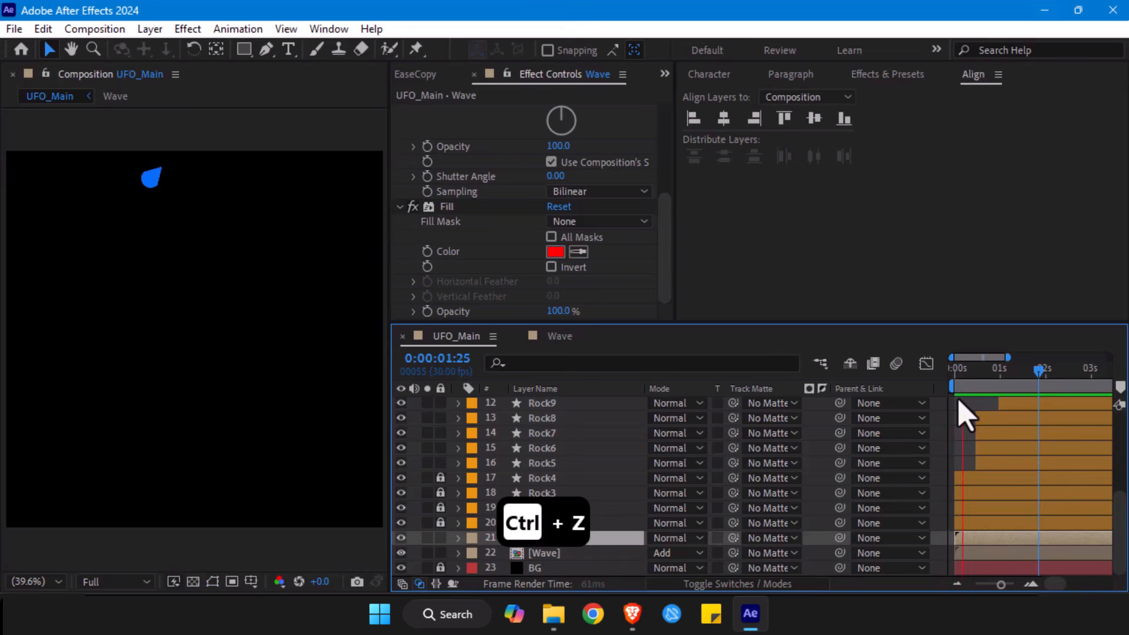
click(306, 542)
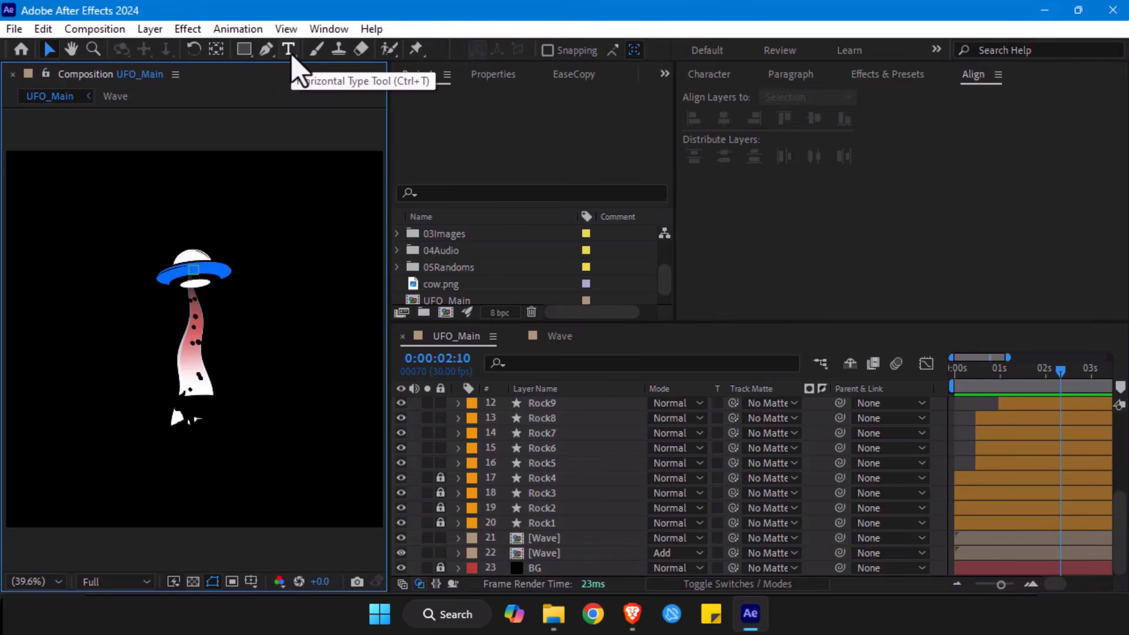
- Create a text layer below the beam and paste in the title "UFOs: Cow-ards!"
key(ctrl+t)
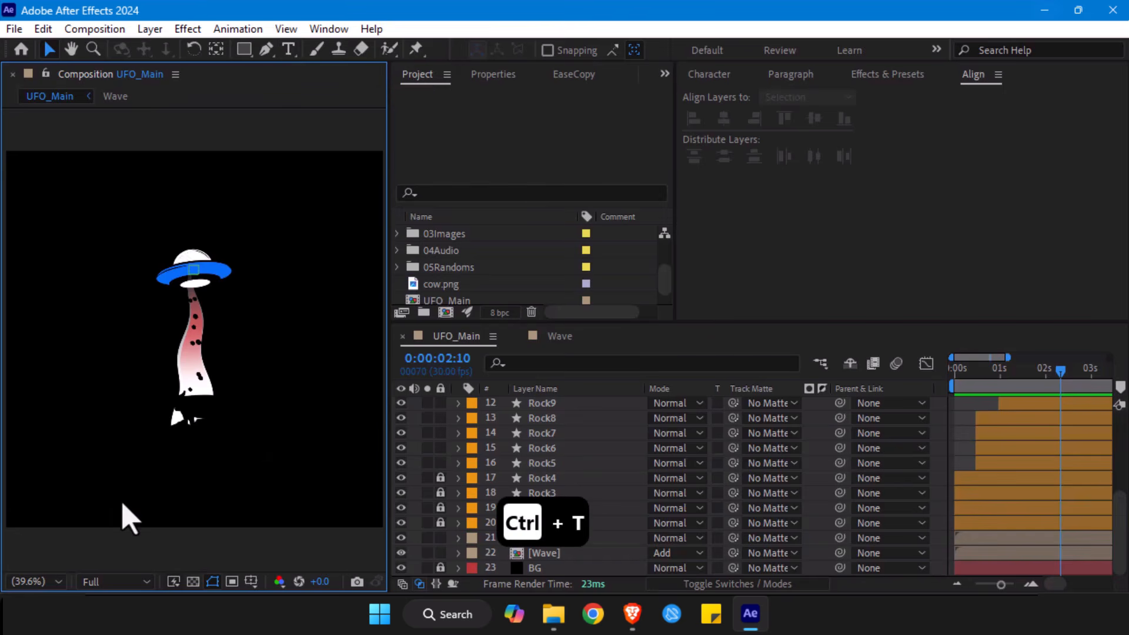
click(136, 475)
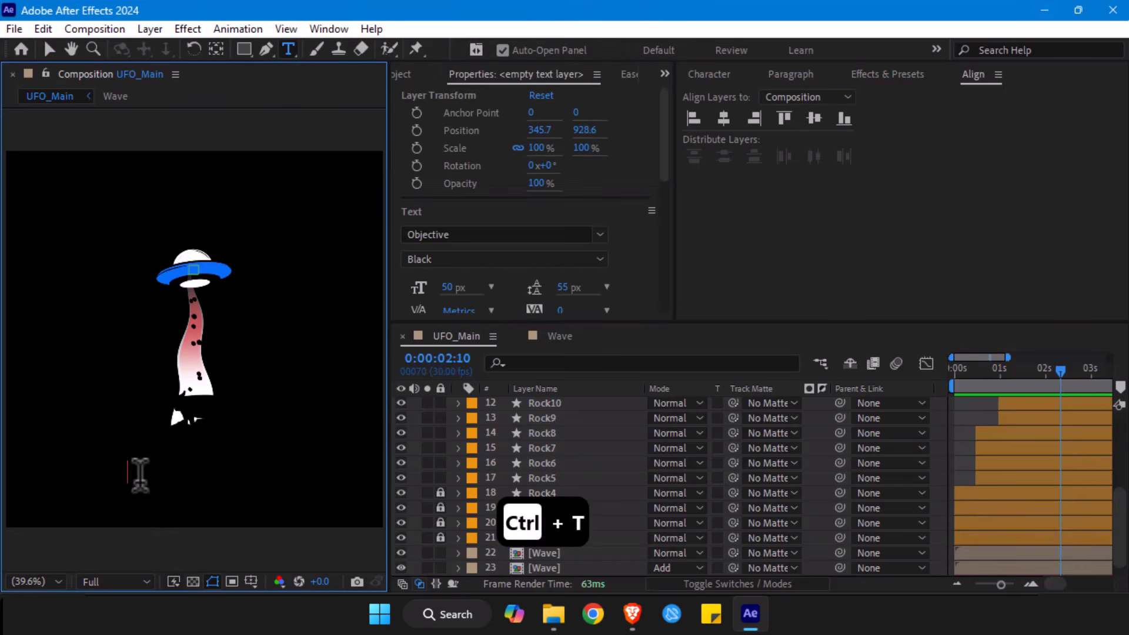
text(UFOs: Cow-ards!)
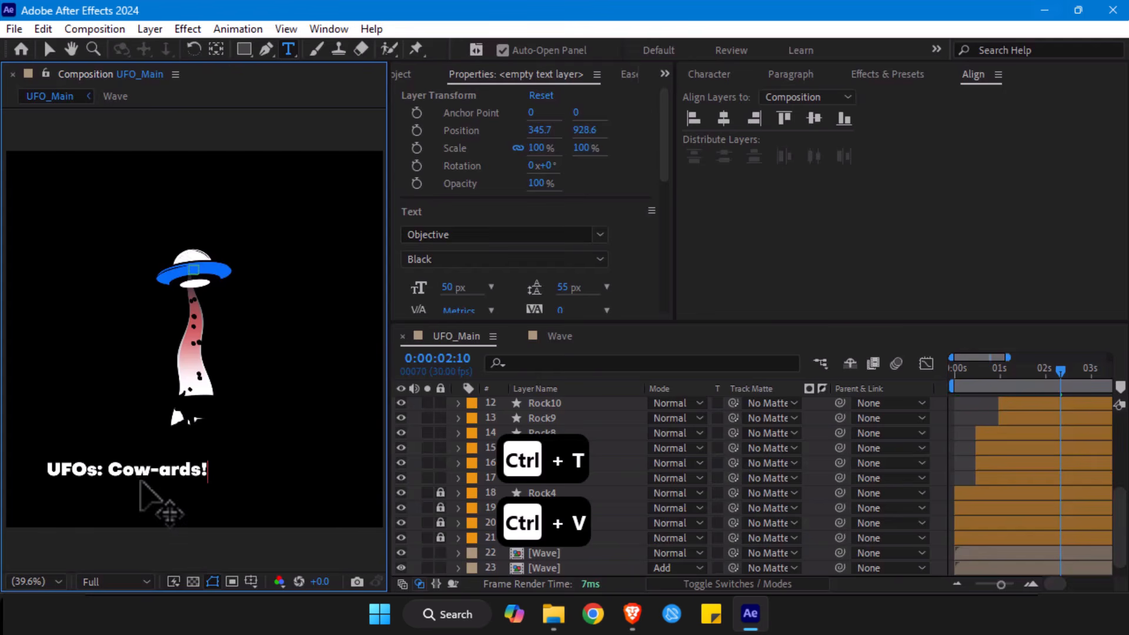
- Set the font of the whole title to Nohemi Black
key(ctrl+a)
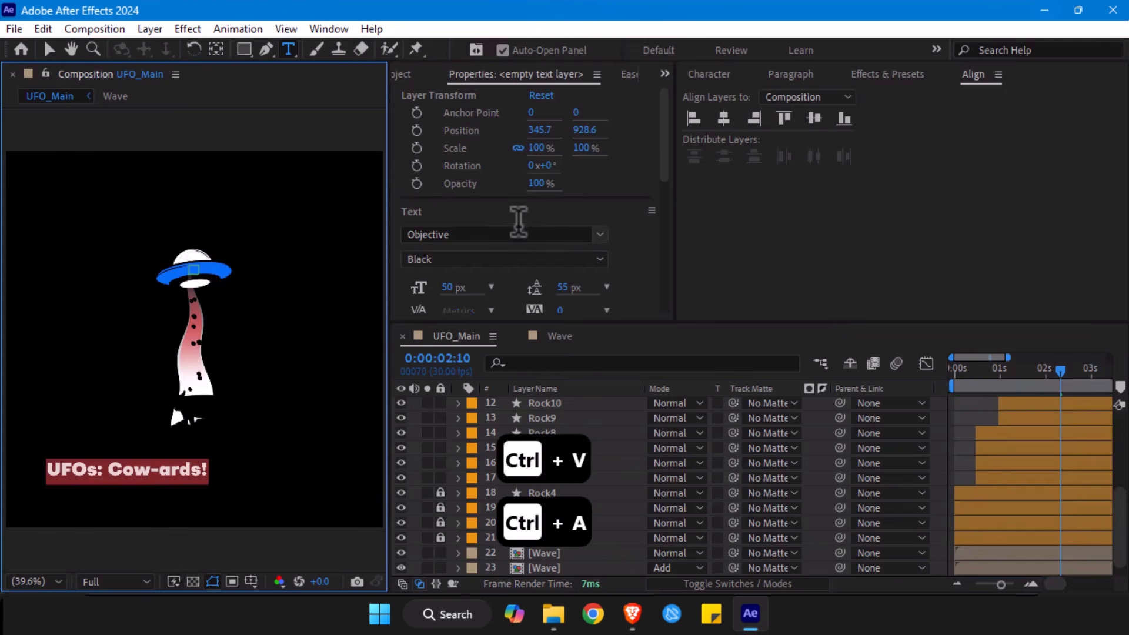
click(497, 234)
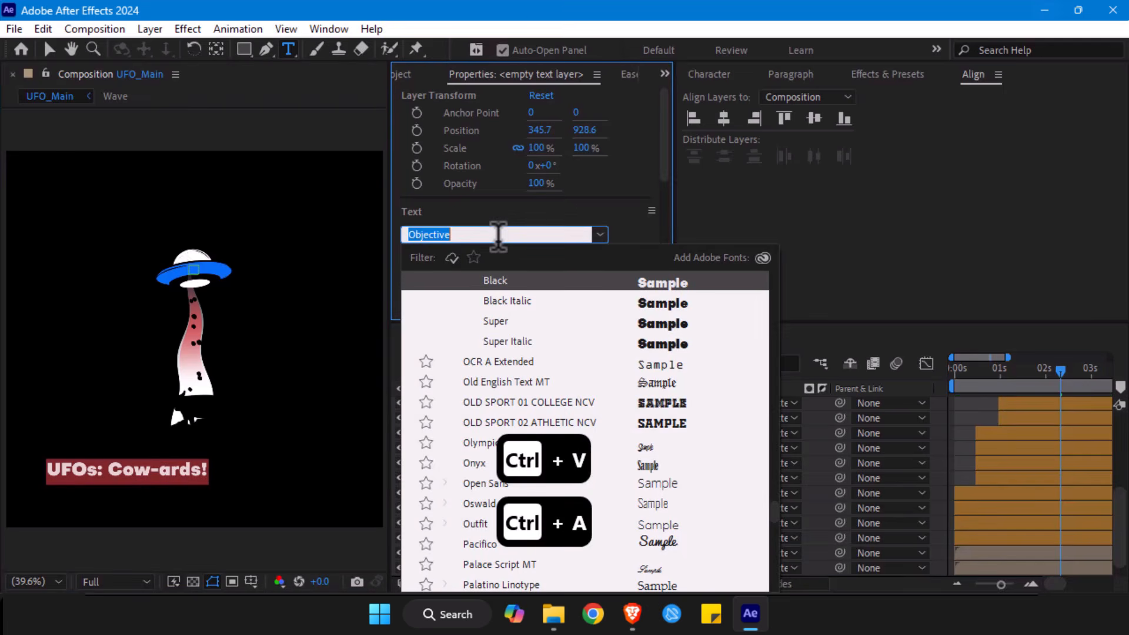
text(nohe)
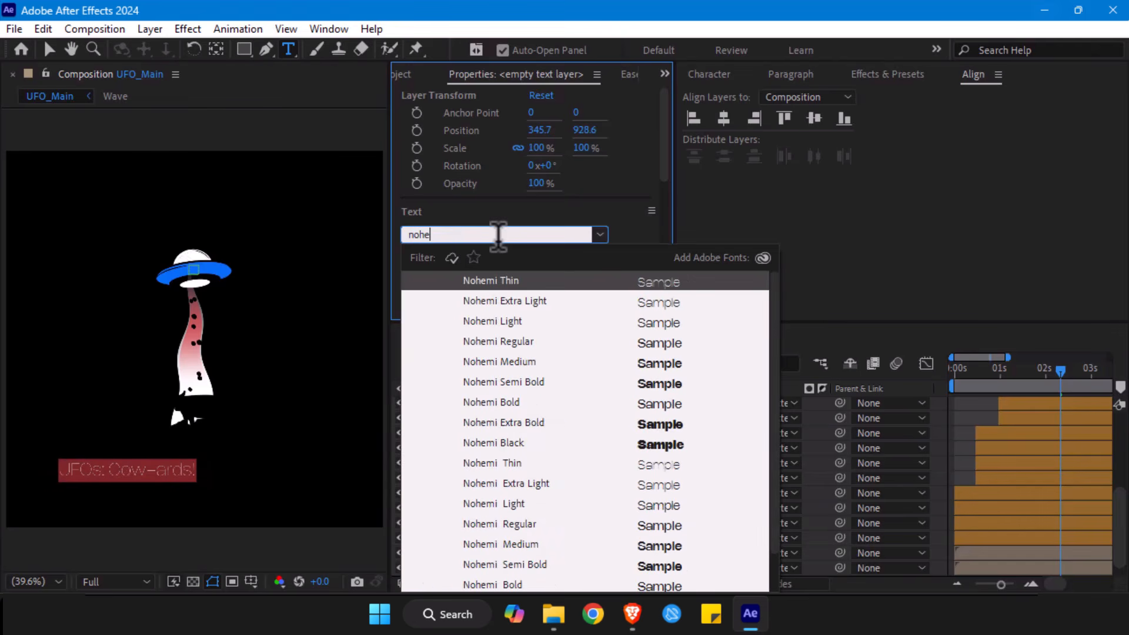
scroll(548, 404, down, 2)
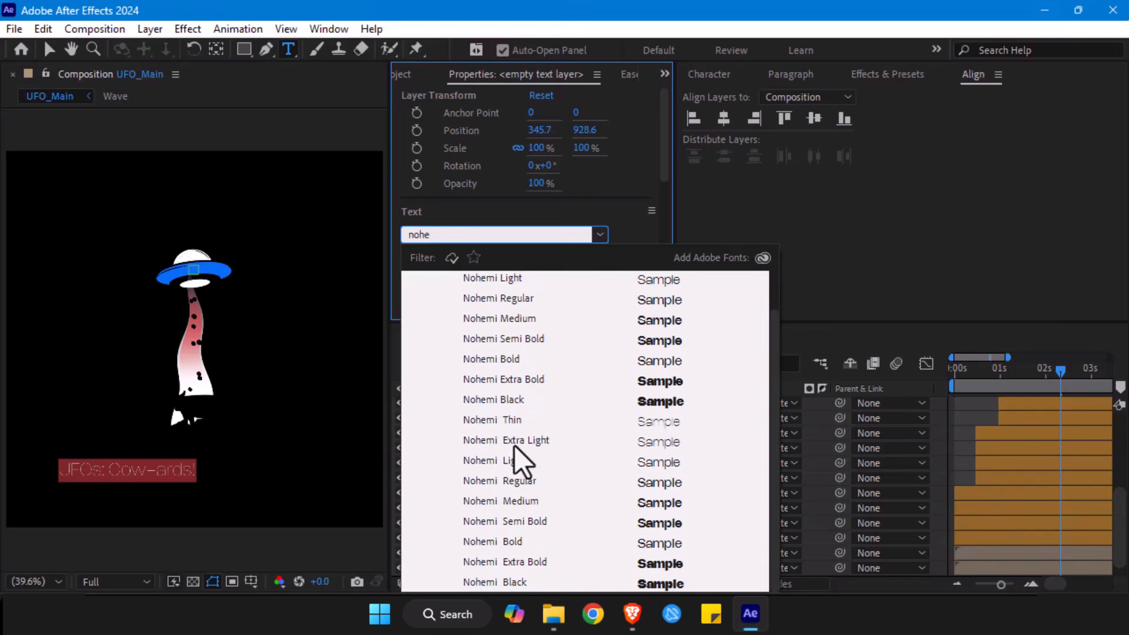
click(516, 582)
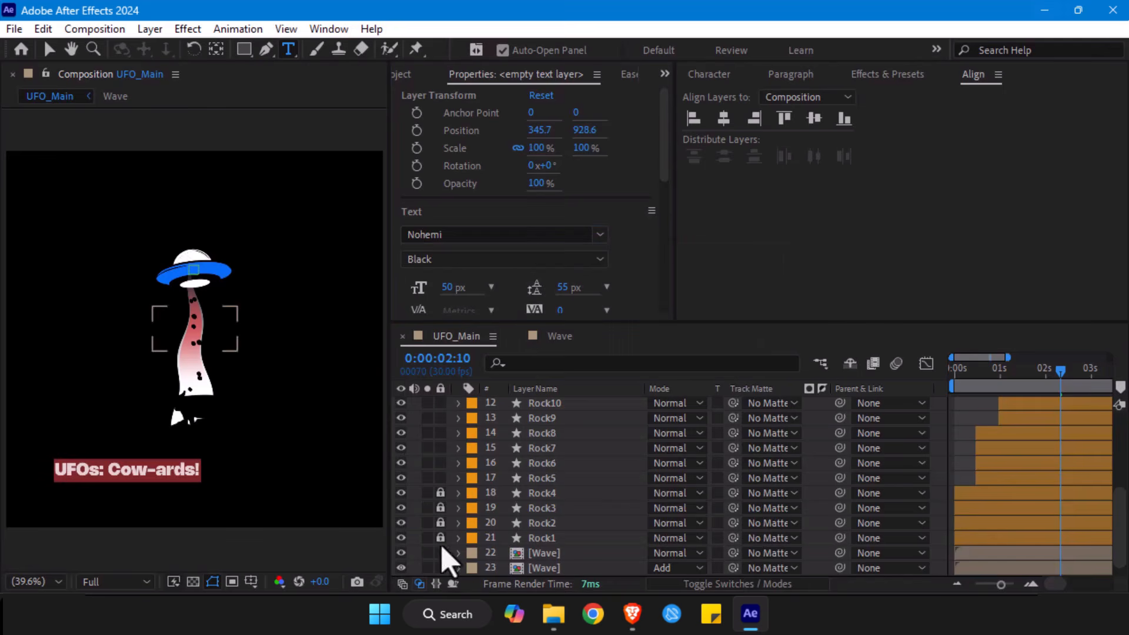
- Break the title onto a second line before "Cow-ards!" and enlarge the "UFOs:" line to slightly over 89 px
click(109, 469)
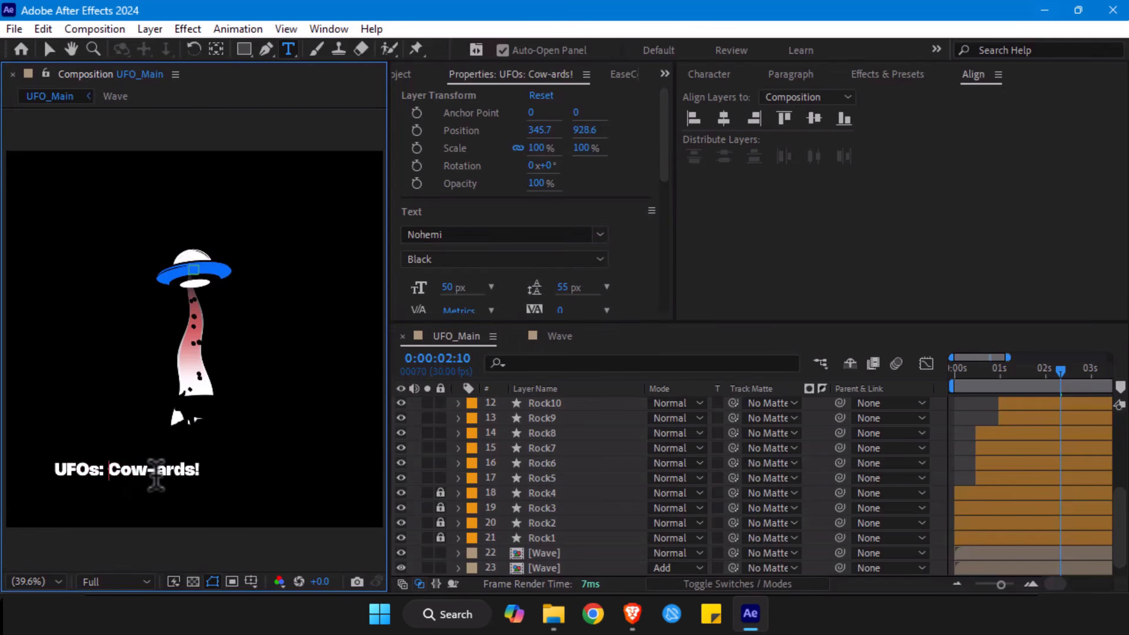
key(Return)
drag(157, 465, 121, 450)
drag(448, 288, 488, 286)
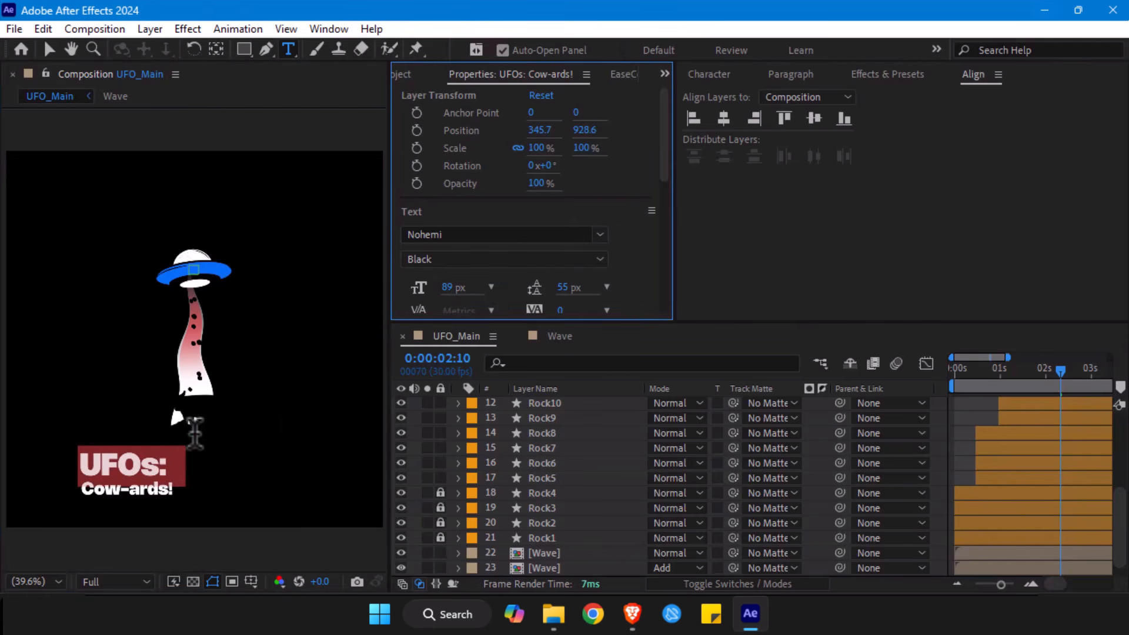
drag(450, 288, 459, 284)
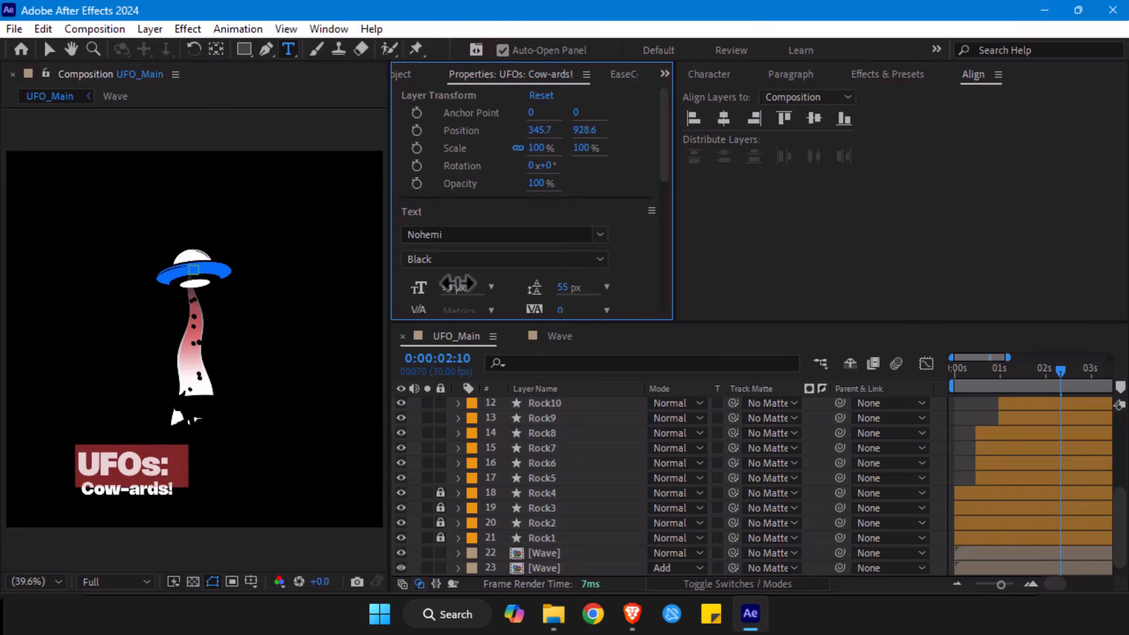
- Left-align the two-line "UFOS: Cow-ards!" title and centre its layer horizontally in the composition
key(ctrl+a)
click(791, 74)
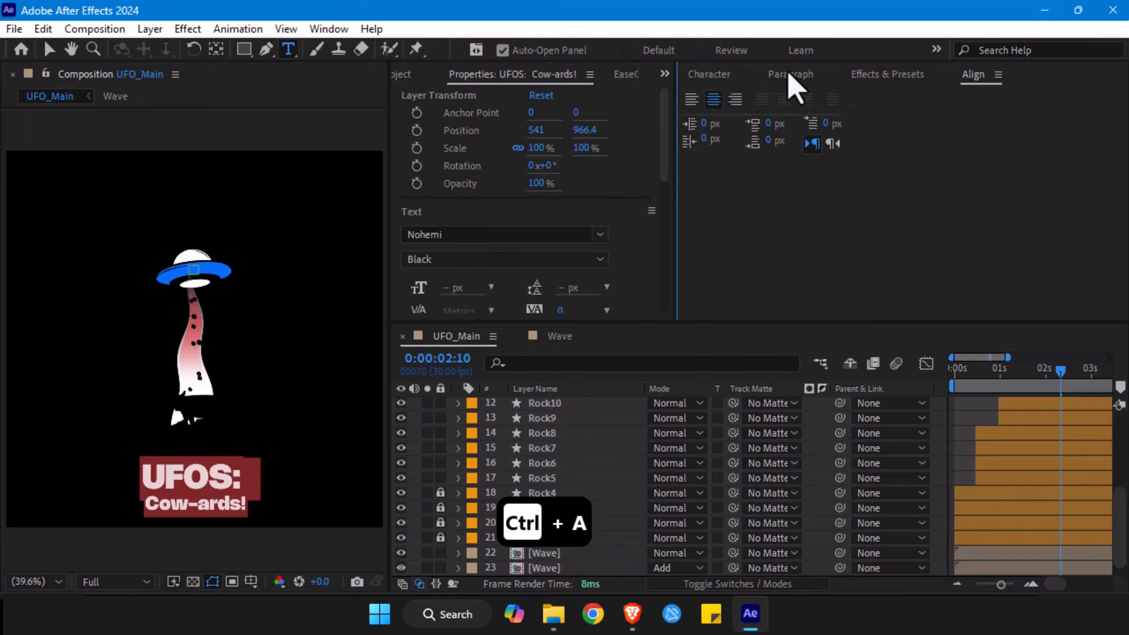
click(791, 75)
click(691, 99)
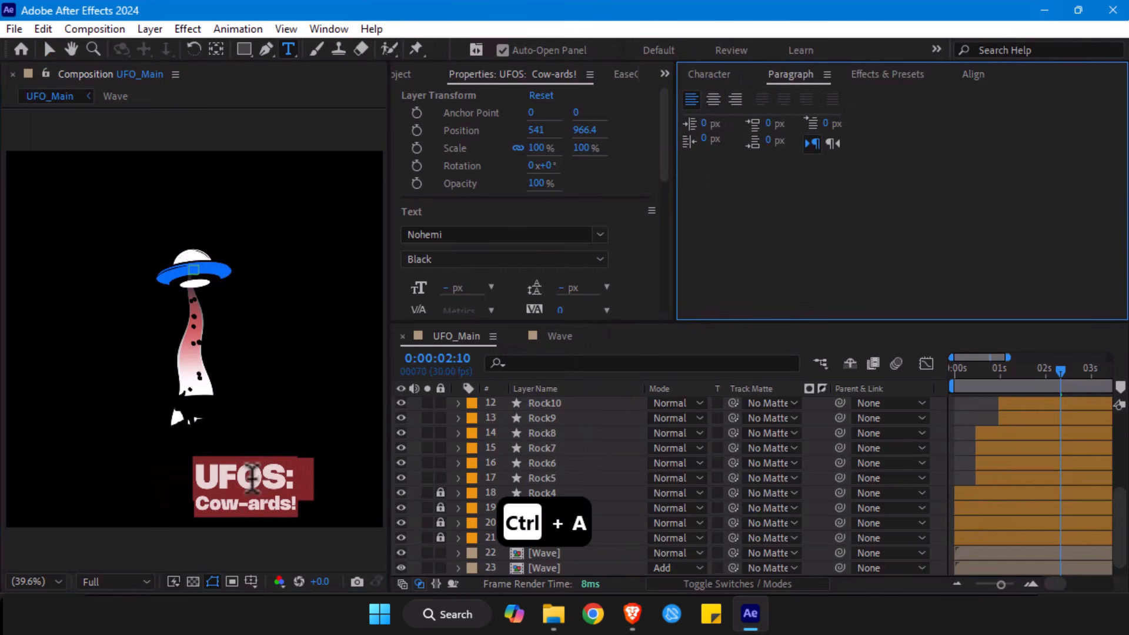
click(49, 50)
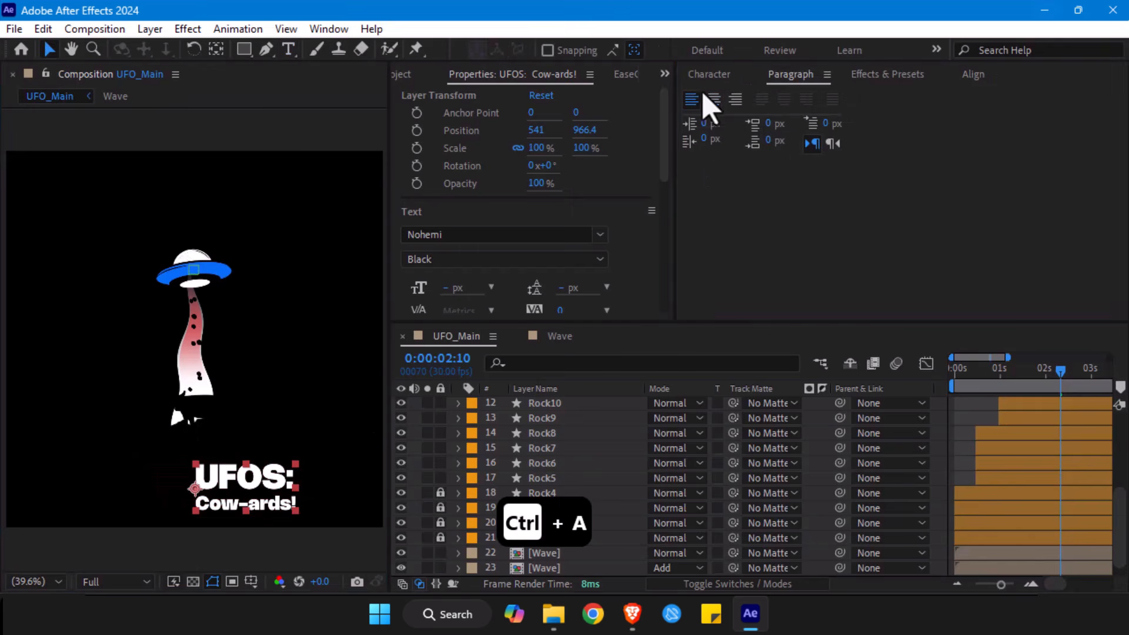
click(976, 75)
click(724, 118)
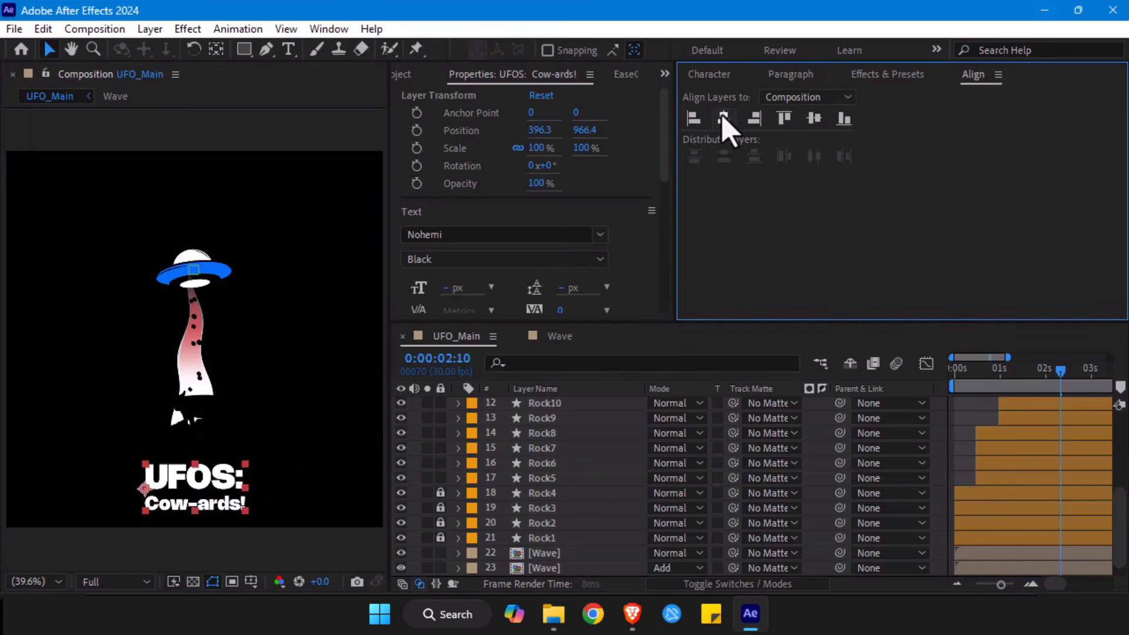
- Scale the title layer to 122.6%, centre its anchor point, and recentre it horizontally in the composition
key(s)
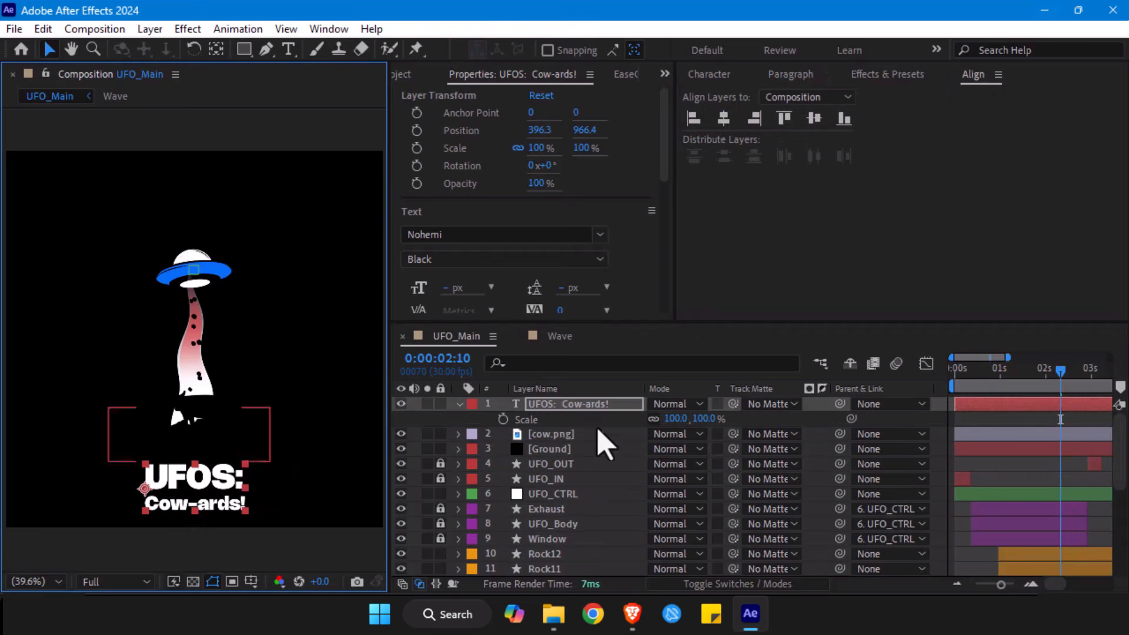
drag(706, 419, 870, 379)
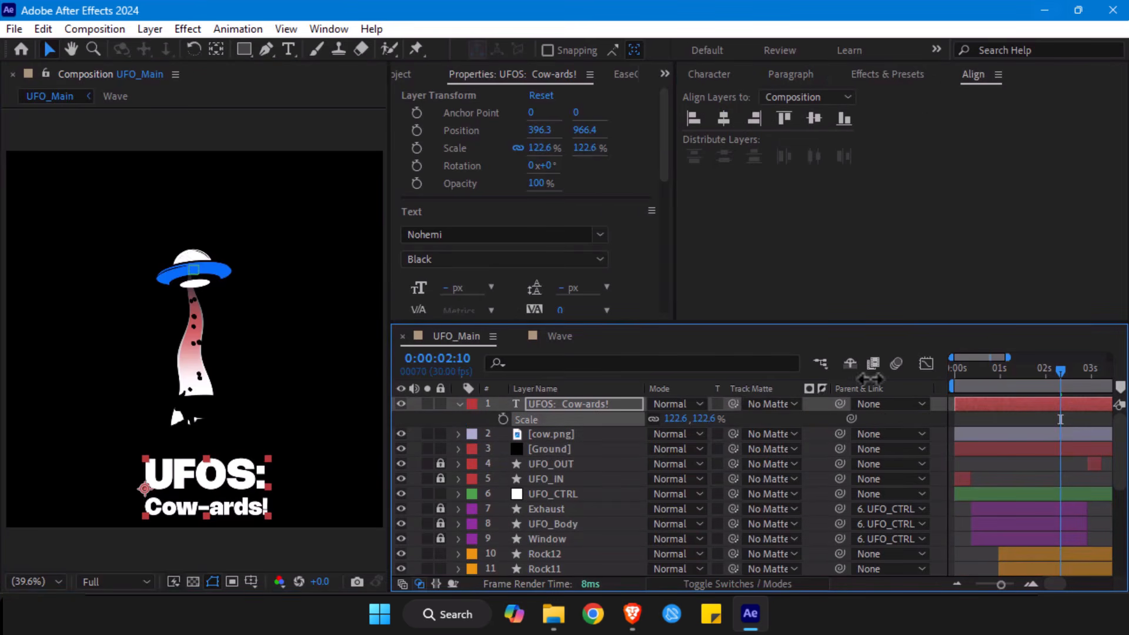
key(ctrl+alt+Home)
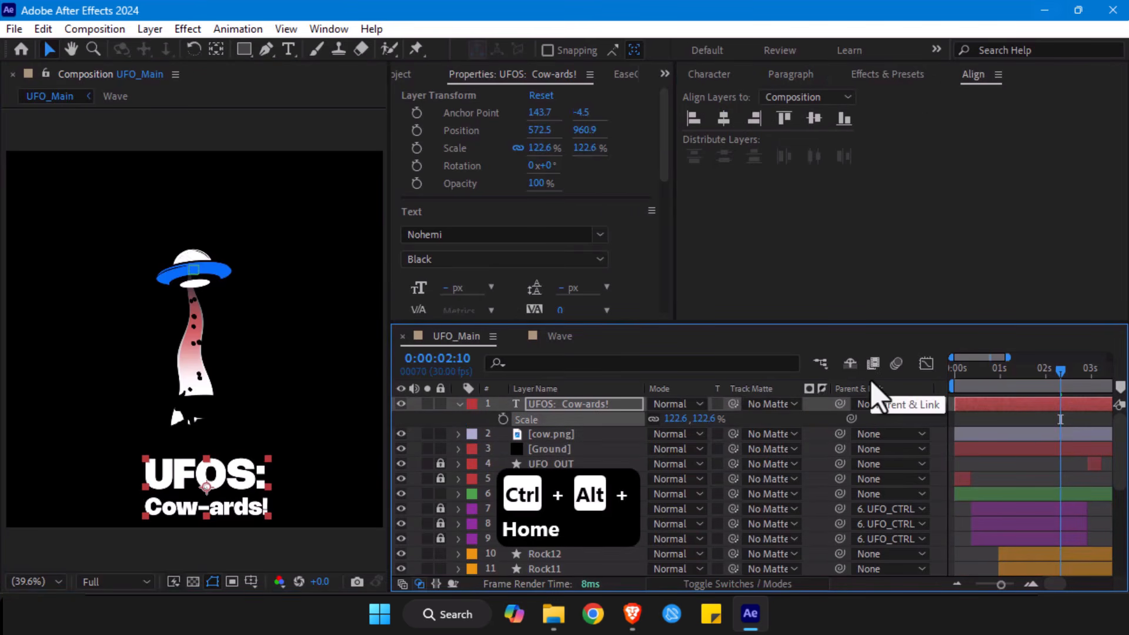
click(724, 118)
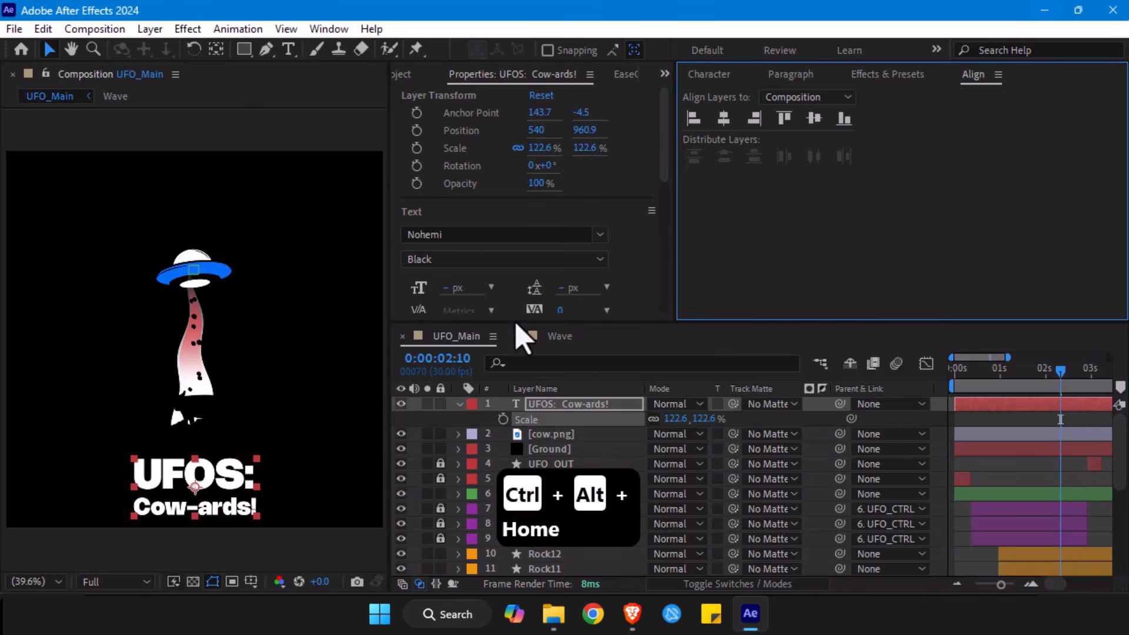
- Scale the title layer down to 101.2% and preview the animation from the first frame
drag(706, 419, 553, 425)
drag(977, 374, 887, 372)
key(space)
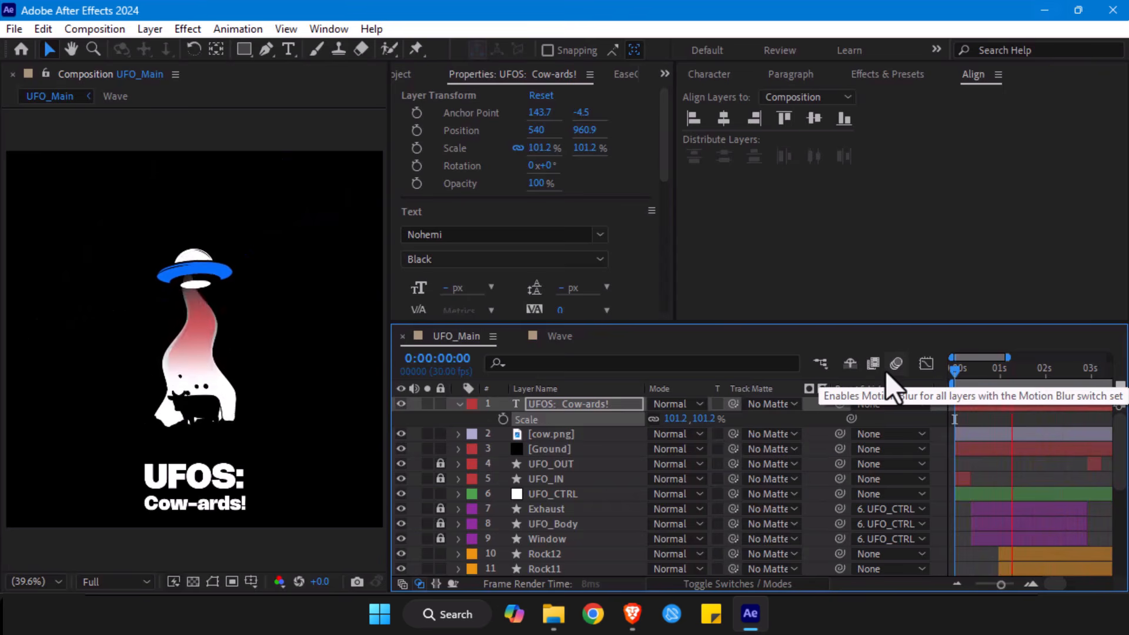
key(space)
click(459, 405)
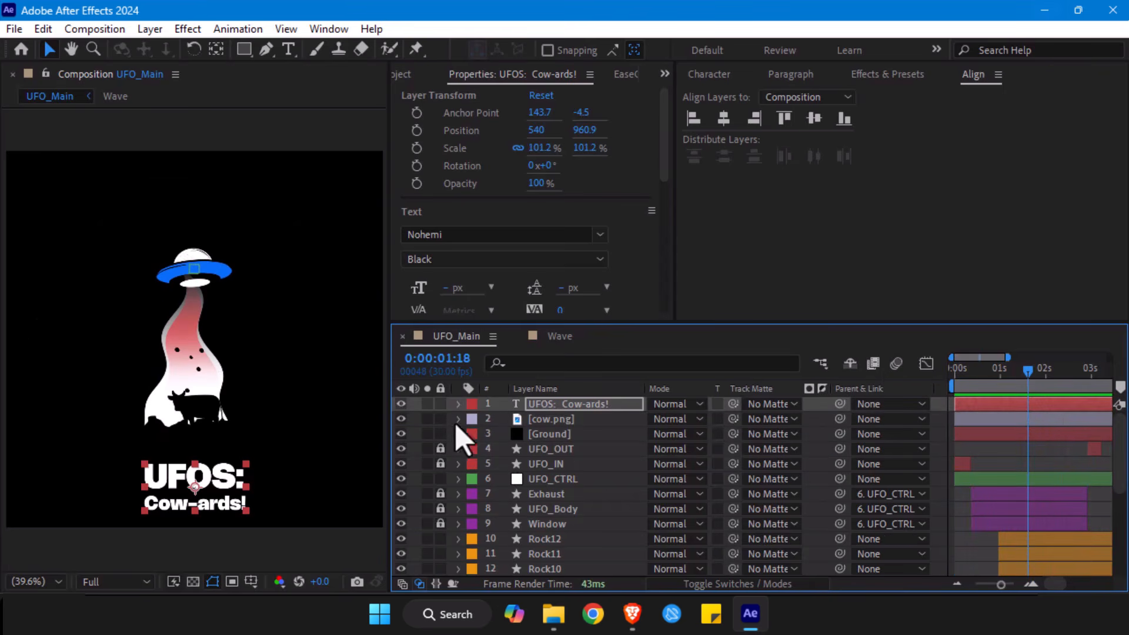
- Unlock the Exhaust layer and apply the Stylize Glow effect to it
click(441, 494)
click(528, 494)
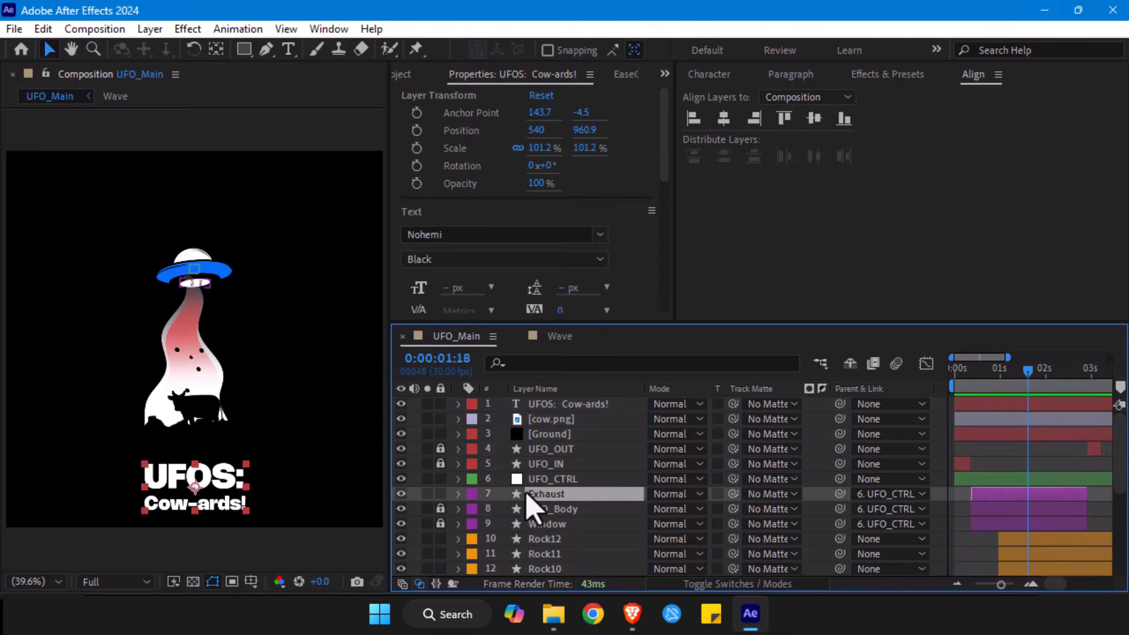
click(909, 77)
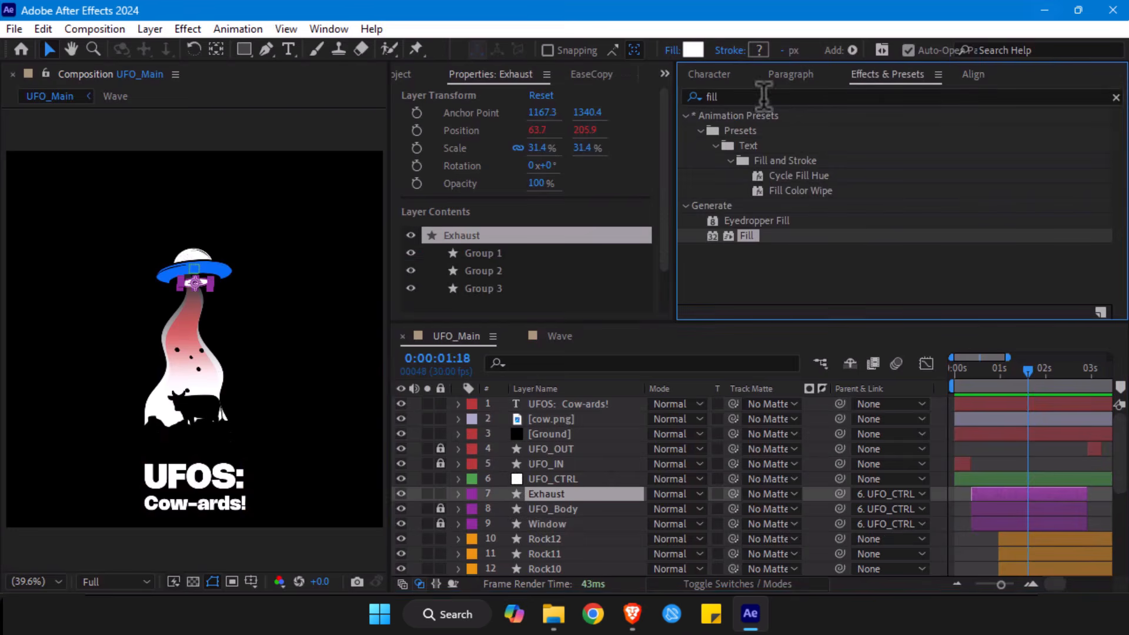
click(745, 95)
key(ctrl+a)
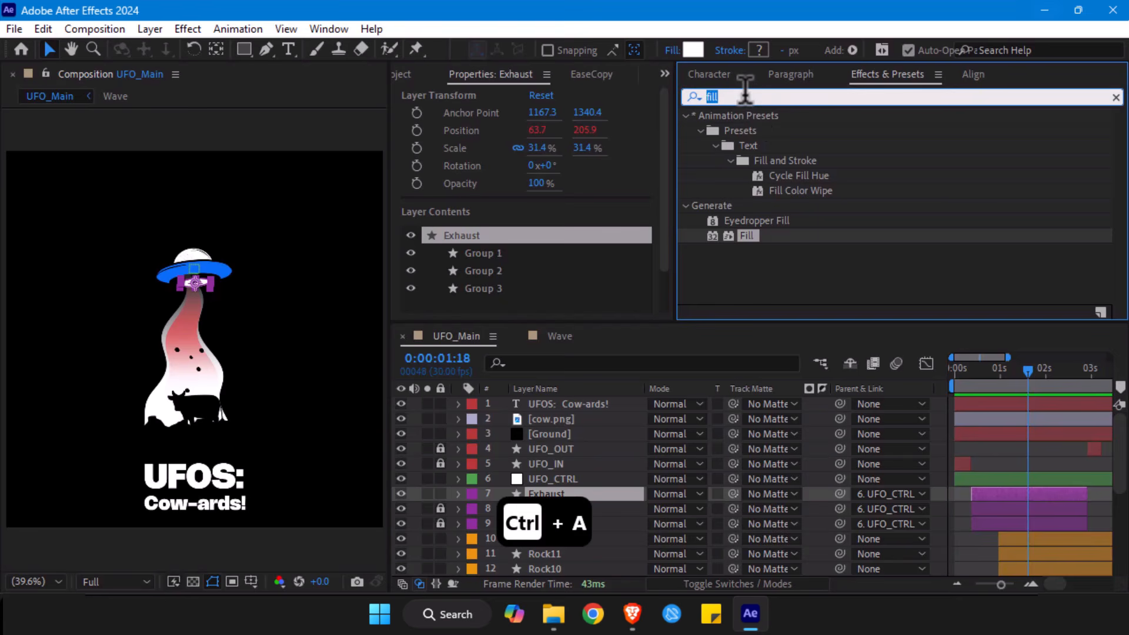
text(glow)
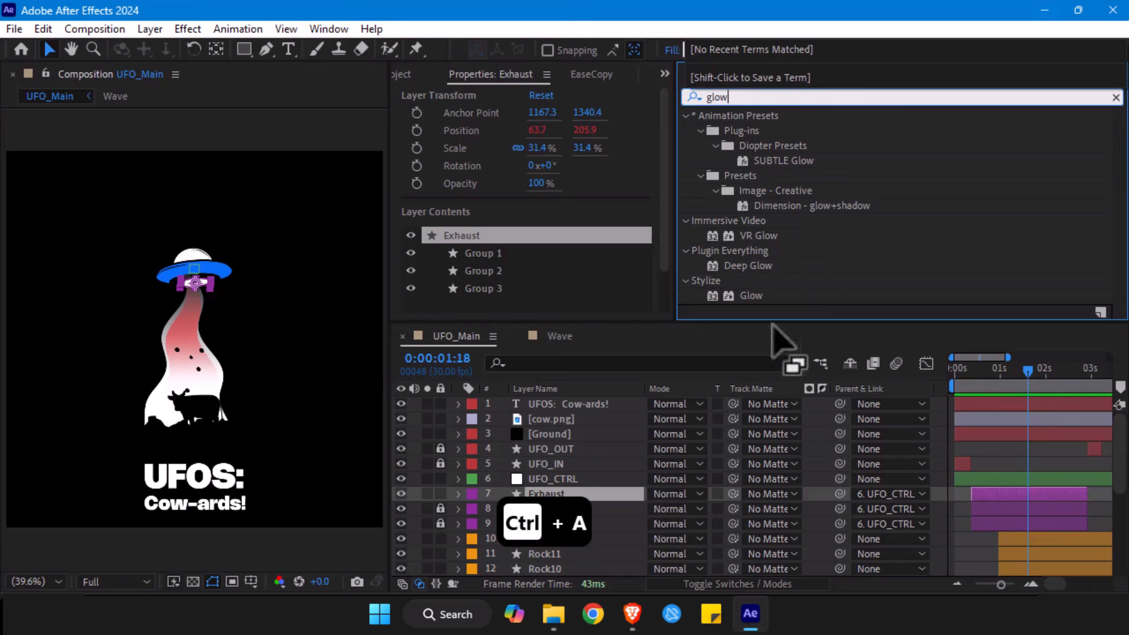
click(743, 267)
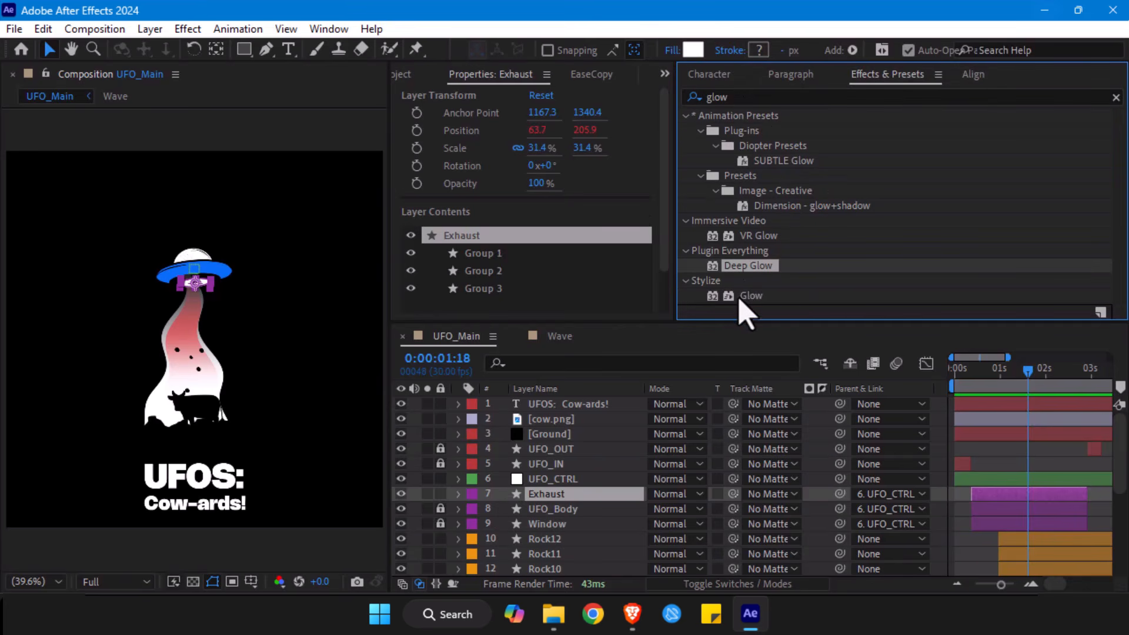
click(747, 297)
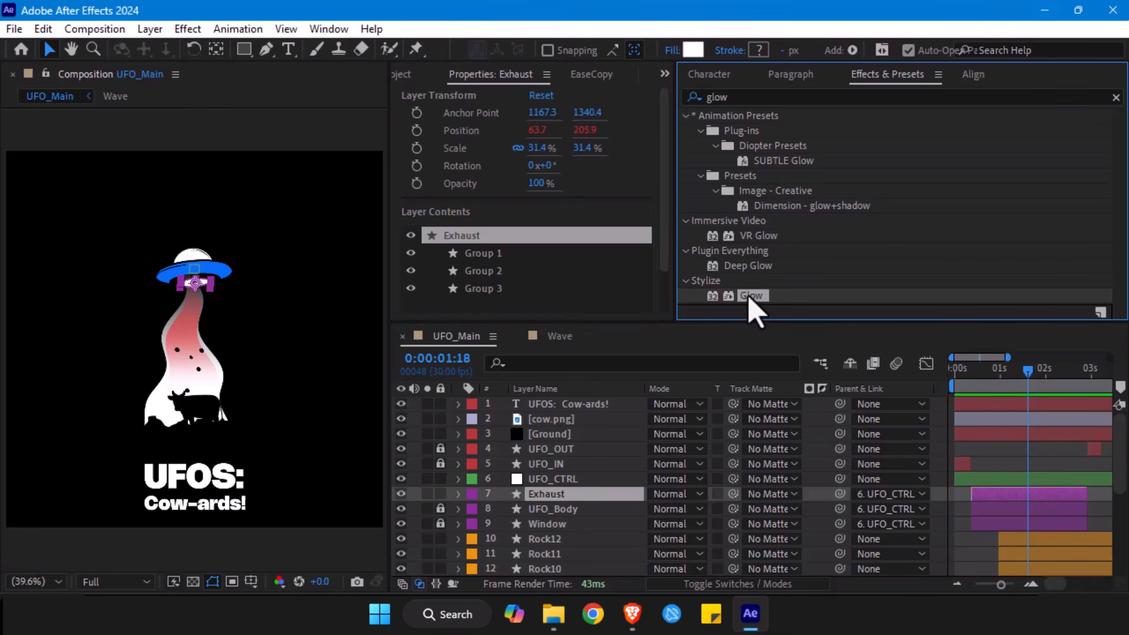
drag(750, 296, 559, 505)
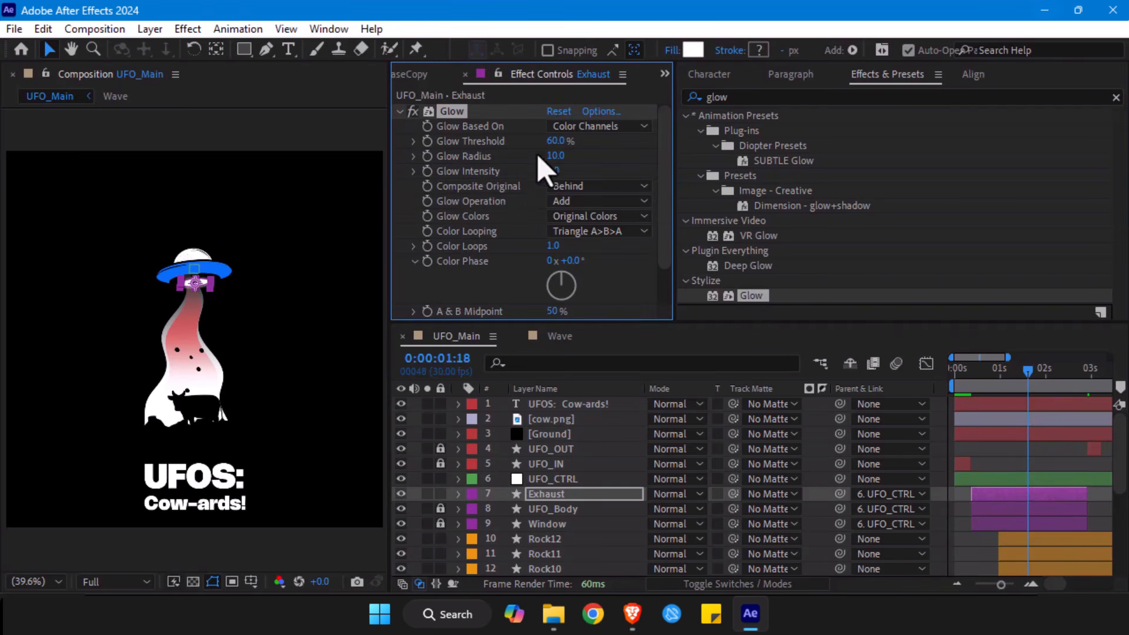
- Set the Exhaust glow's threshold to 66.7%, radius to 69 and intensity to 8.2, with the layer controls hidden
drag(561, 143, 631, 169)
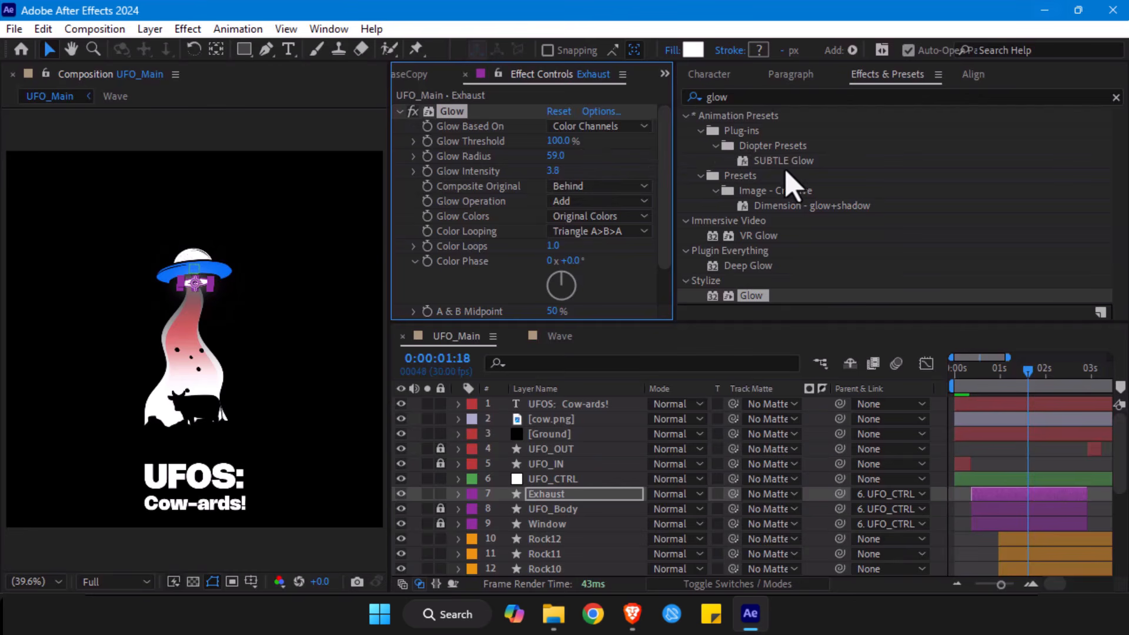
key(ctrl+shift+h)
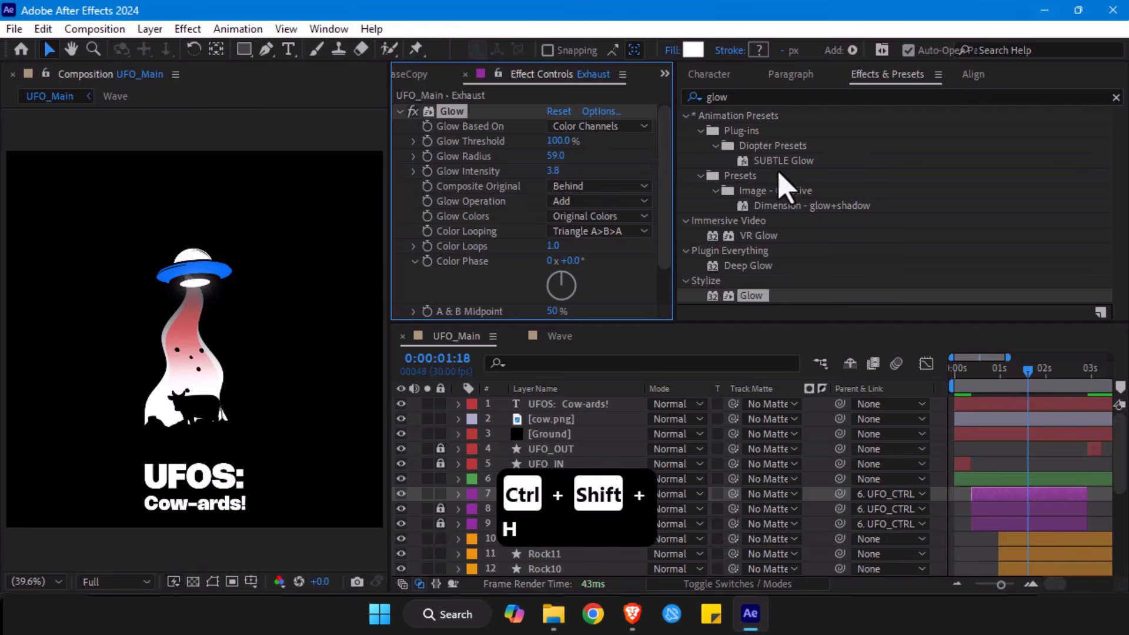
drag(563, 171, 877, 153)
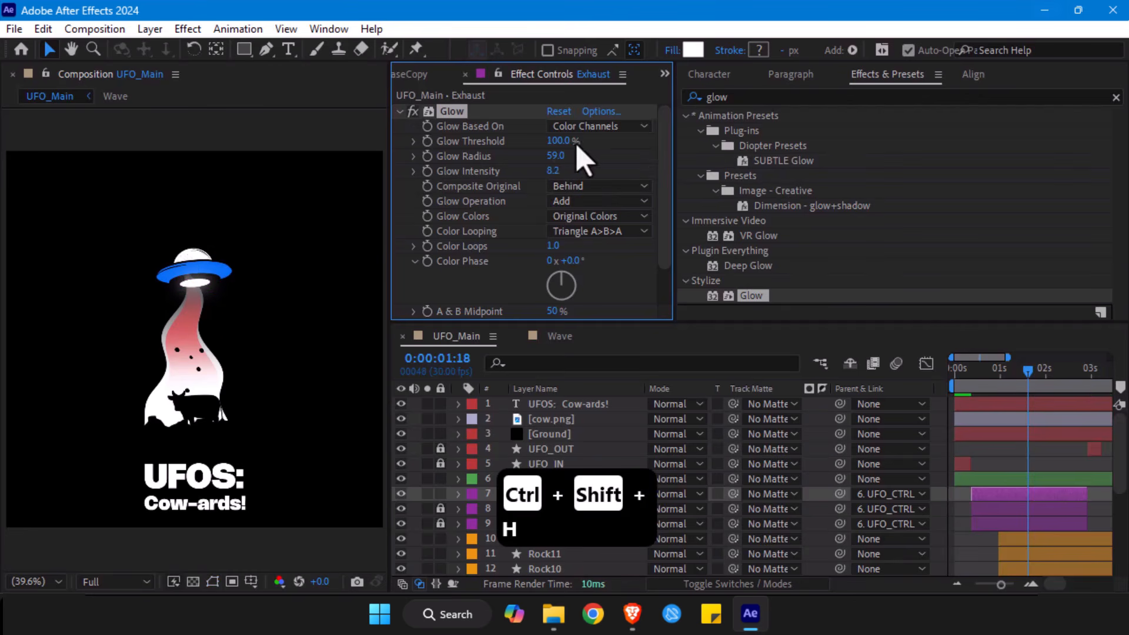
drag(562, 156, 736, 151)
drag(601, 157, 525, 156)
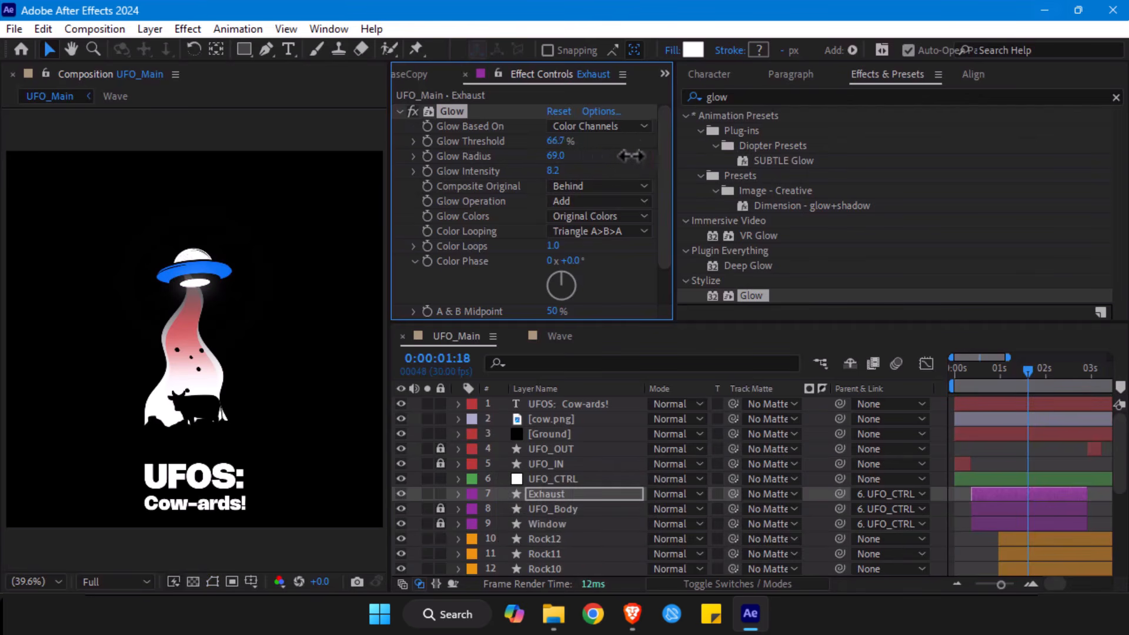
scroll(447, 246, down, 1)
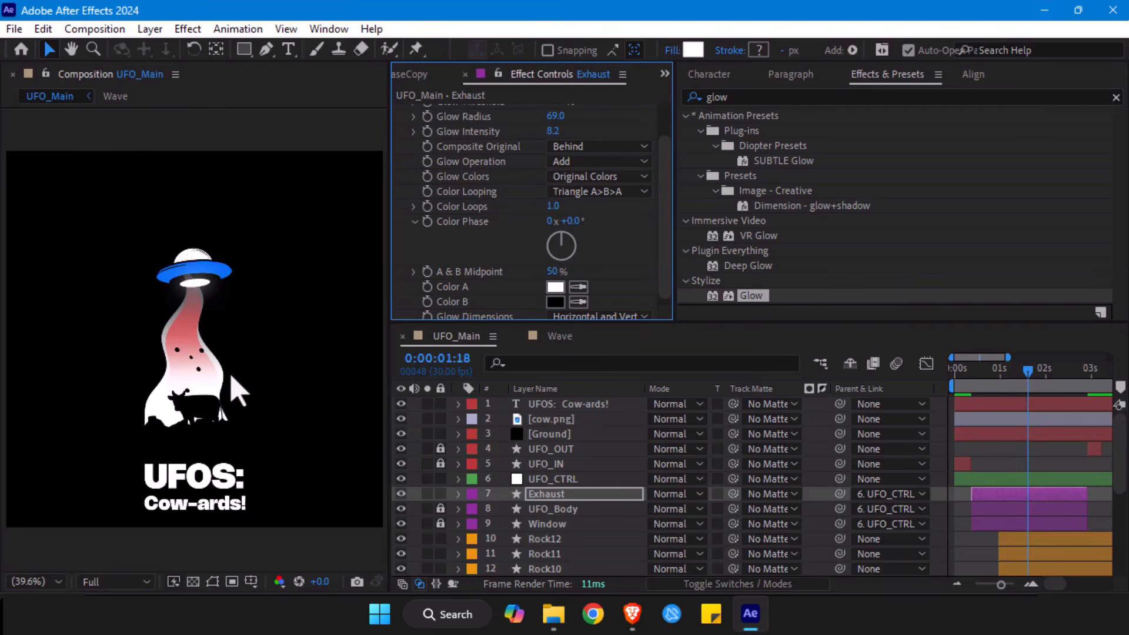
key(alt+slash)
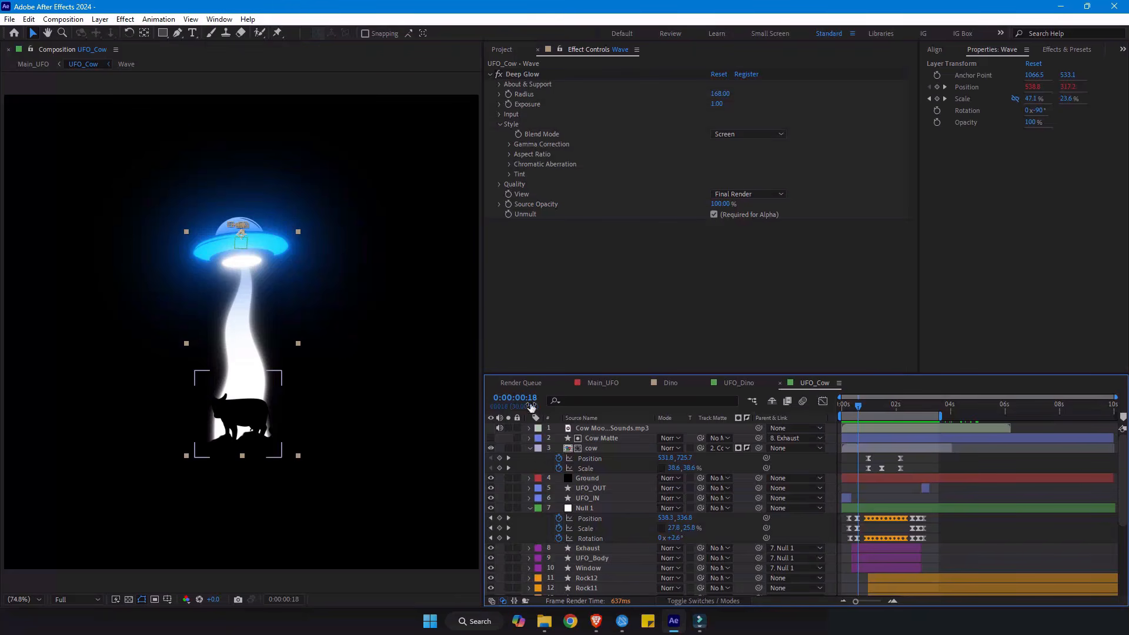
- Examine the cow precomp's contents and the Fill effect on the cow layer in UFO_Cow at 0:00:01:00
click(863, 406)
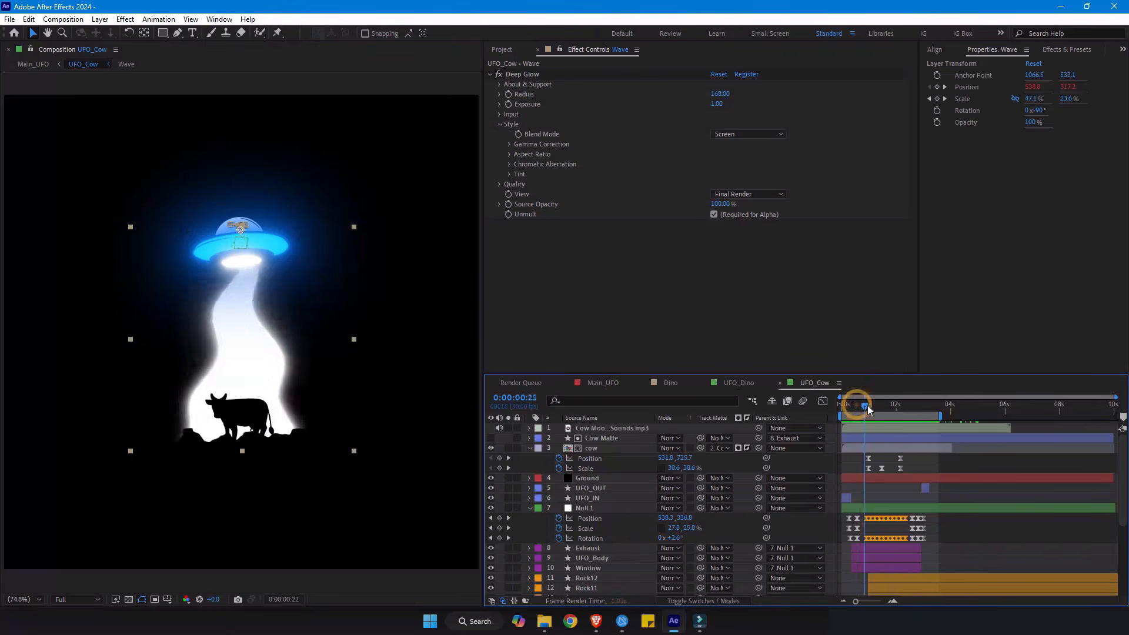
drag(867, 406, 869, 406)
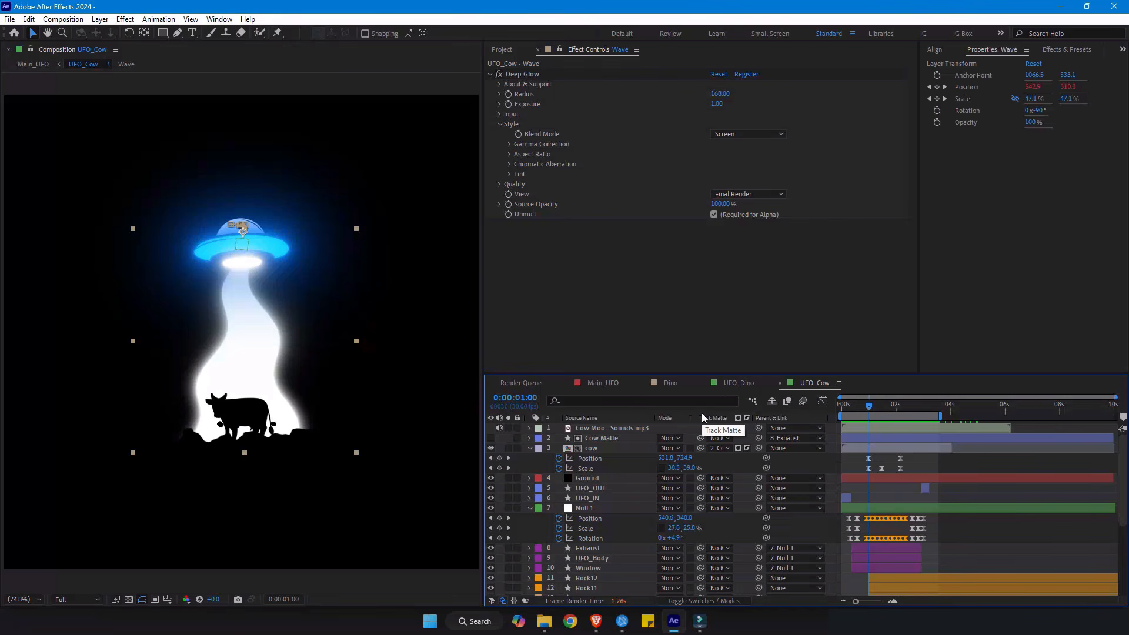
double_click(602, 449)
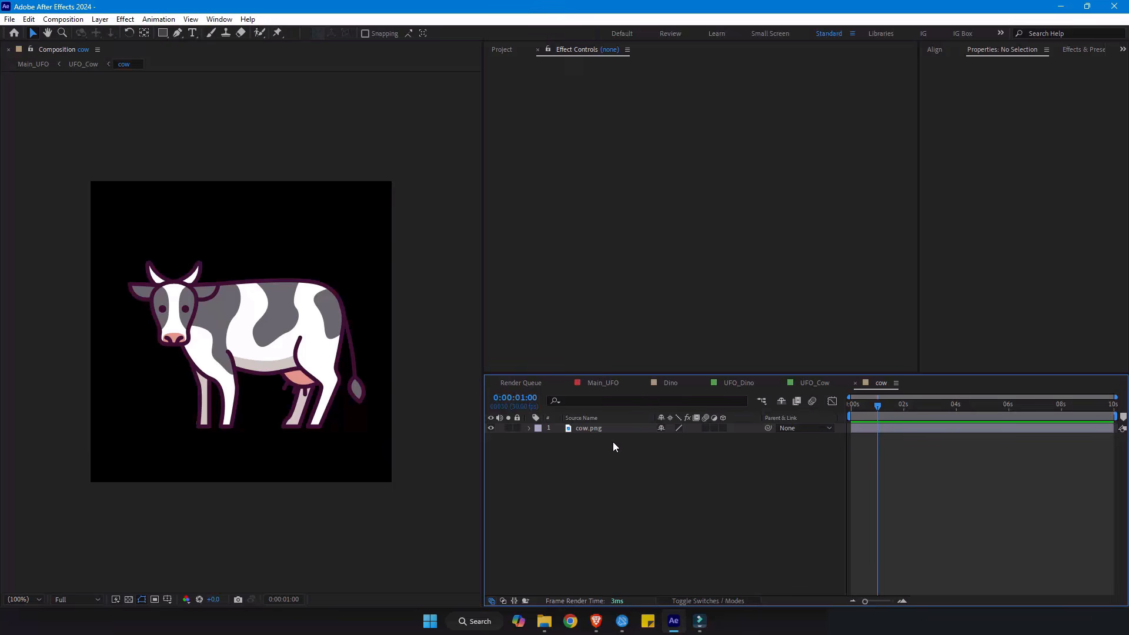
key(Tab)
click(552, 442)
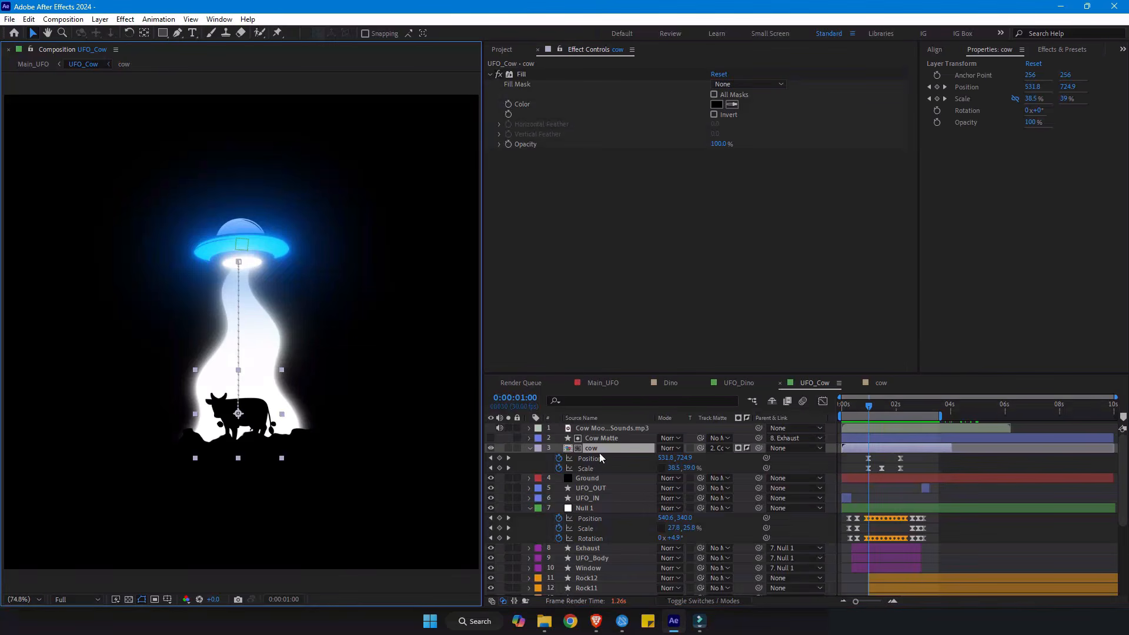
click(524, 74)
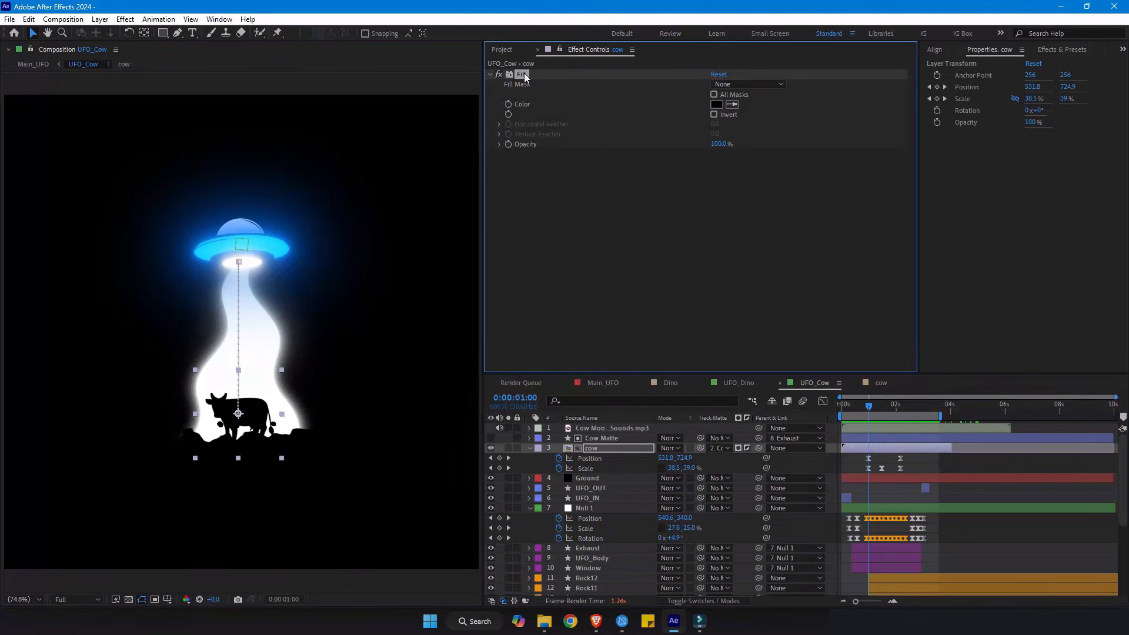
click(637, 428)
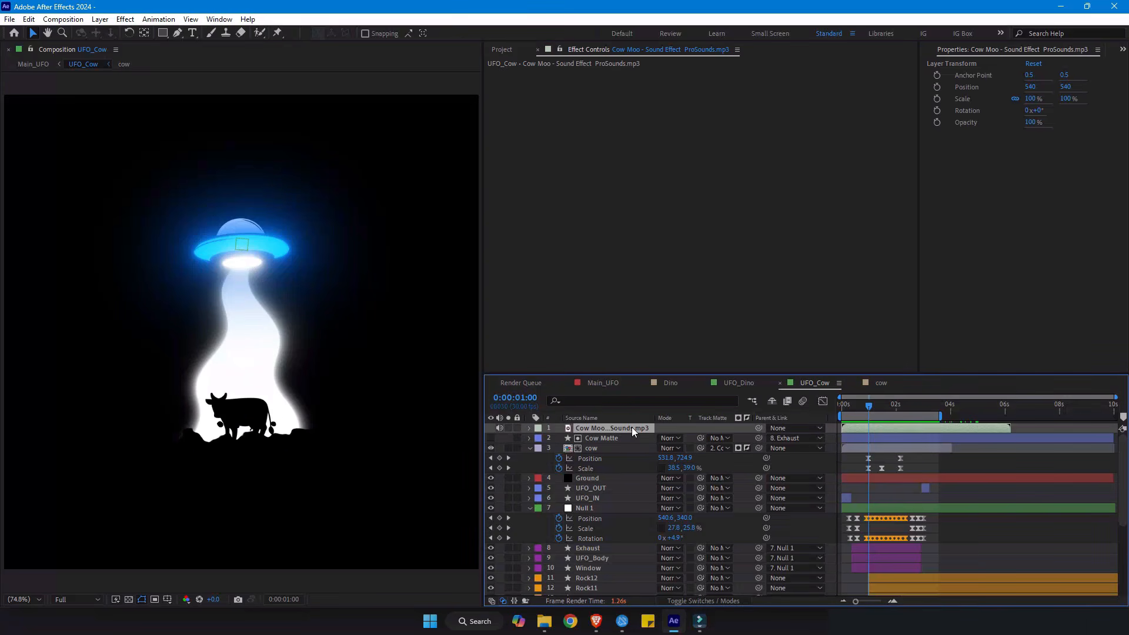
click(595, 447)
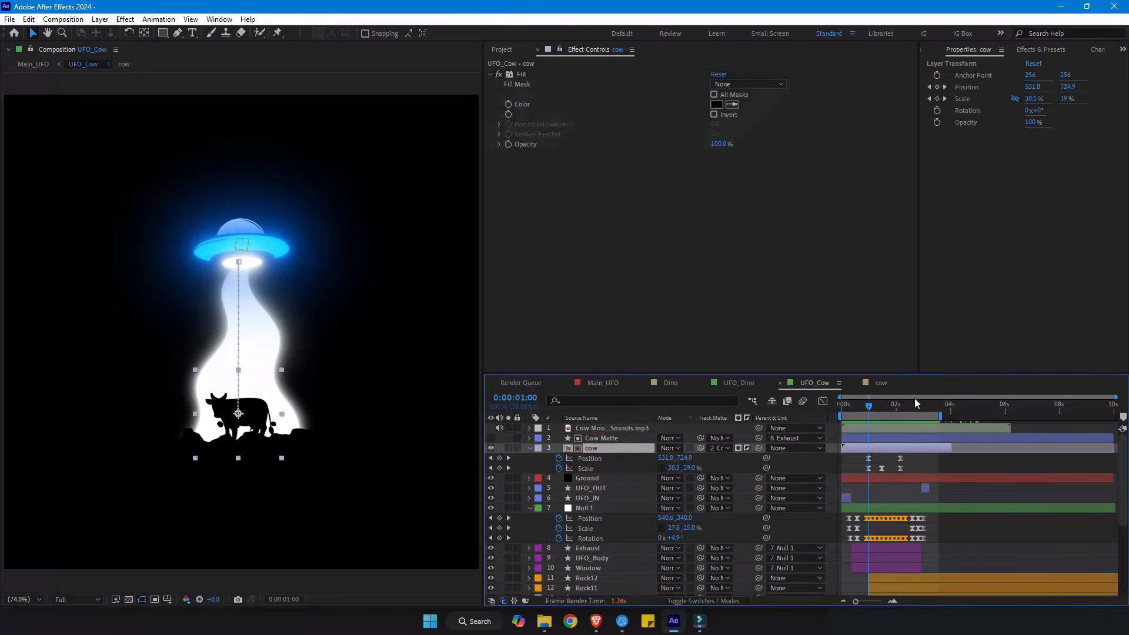
- Remove the track matte from the cow layer at 0:00:02:00
click(871, 407)
drag(871, 408, 897, 407)
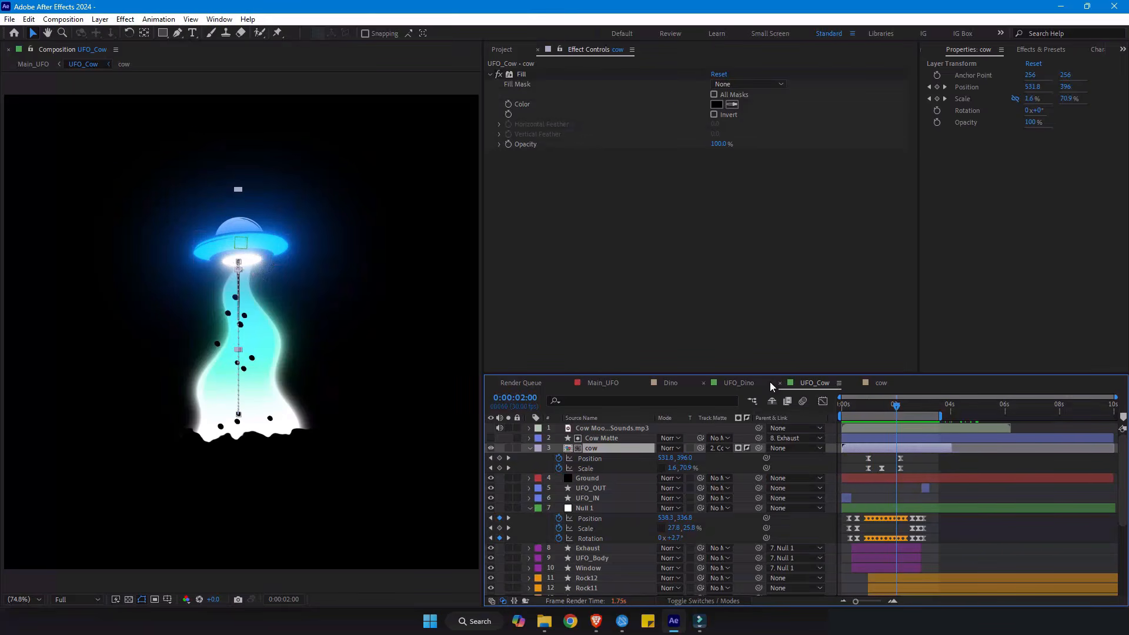
click(722, 449)
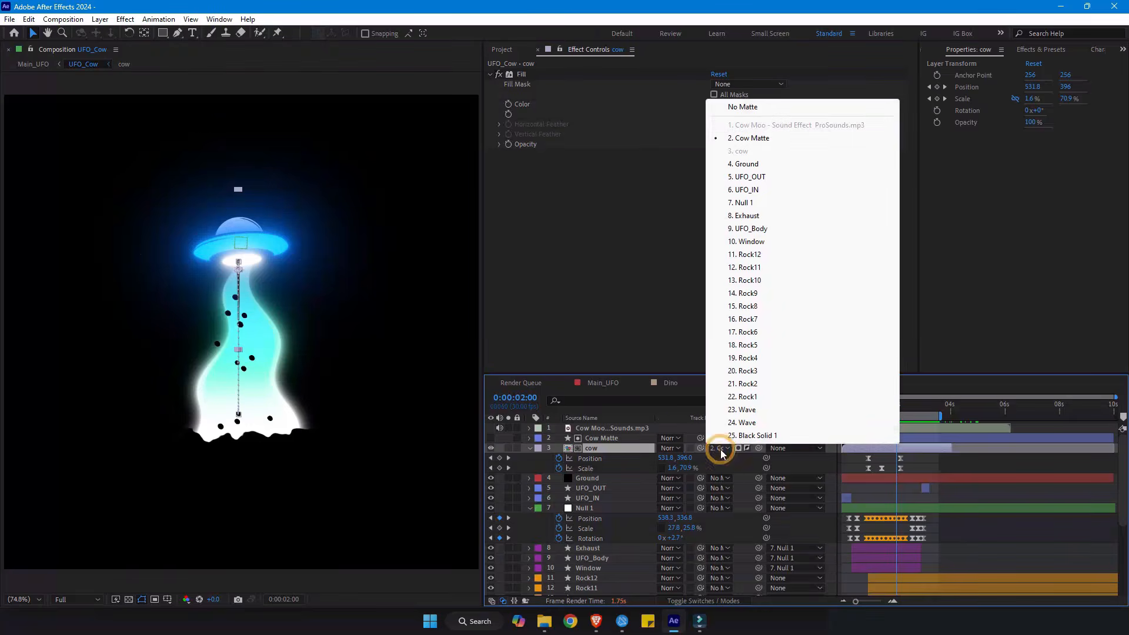
click(744, 107)
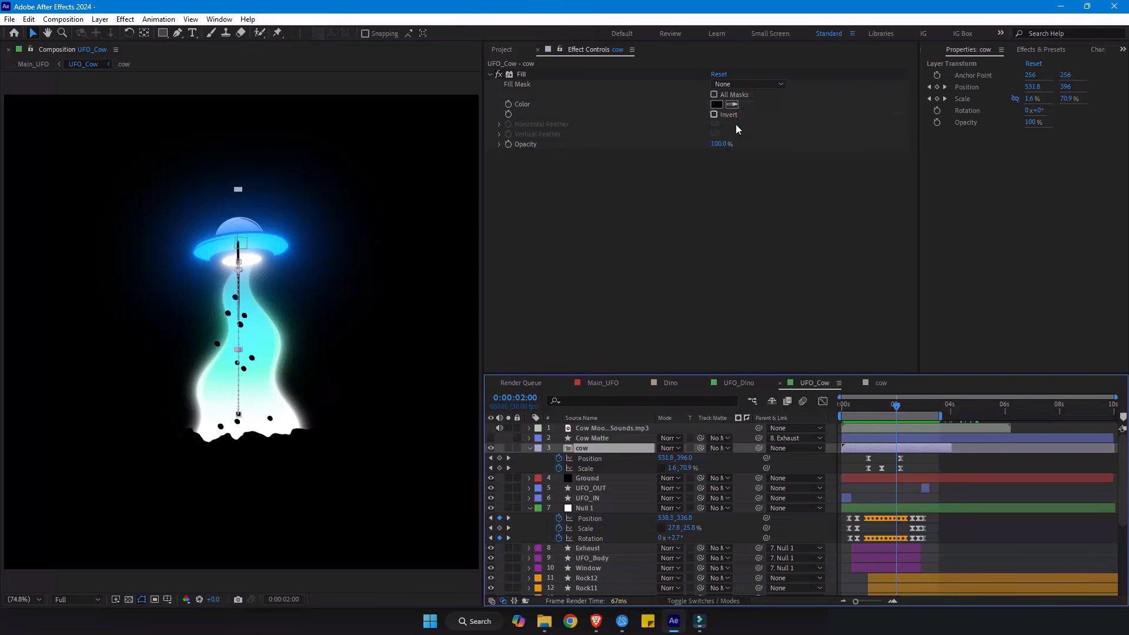
- Examine the cow layer's Position and Scale keyframes and its motion from 0:00:01:00 to 0:00:02:05
drag(891, 411, 868, 416)
click(607, 461)
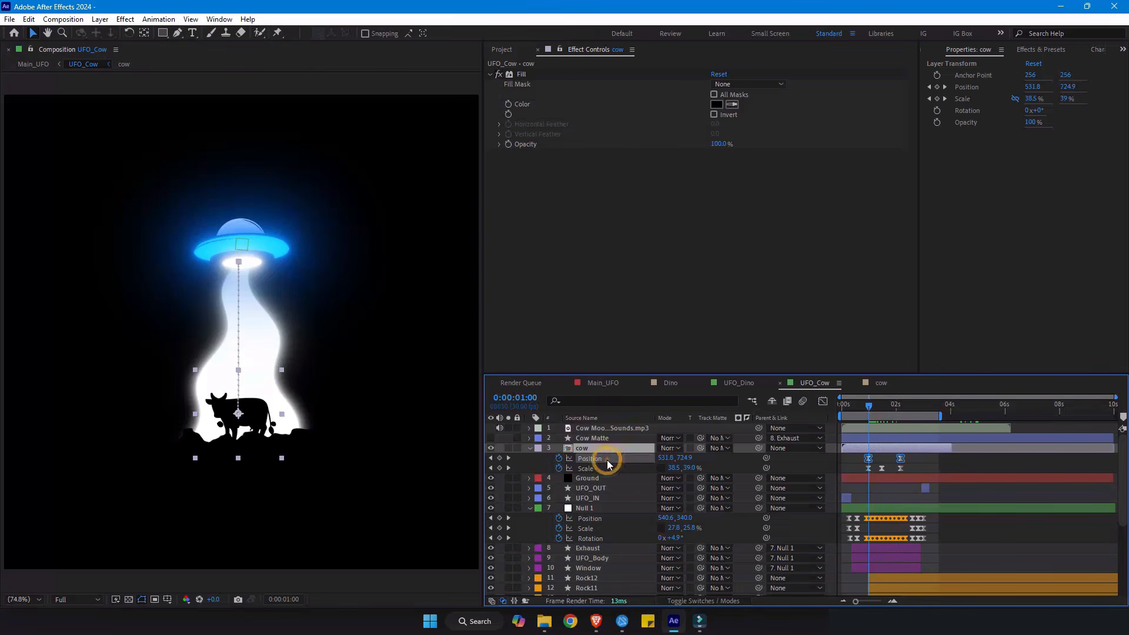
click(601, 468)
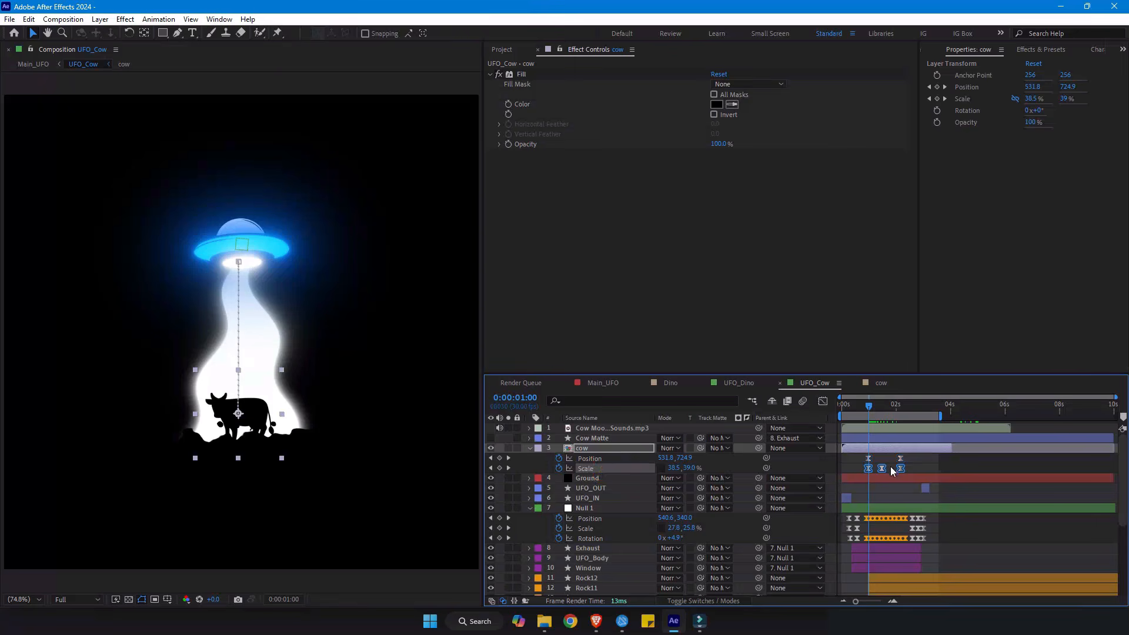
click(913, 467)
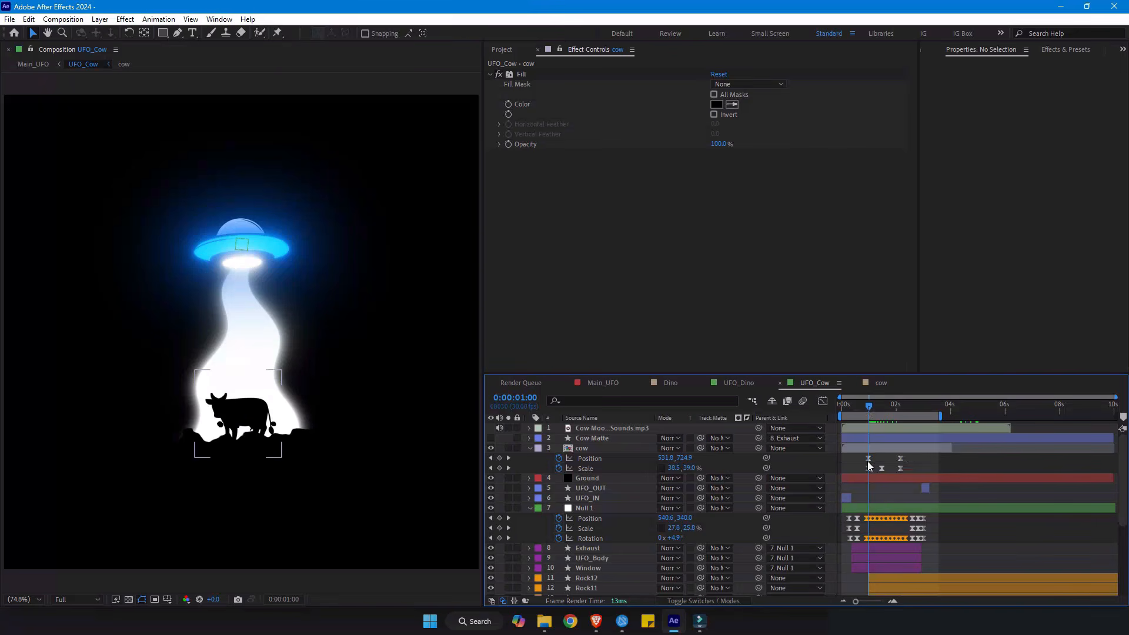
click(870, 451)
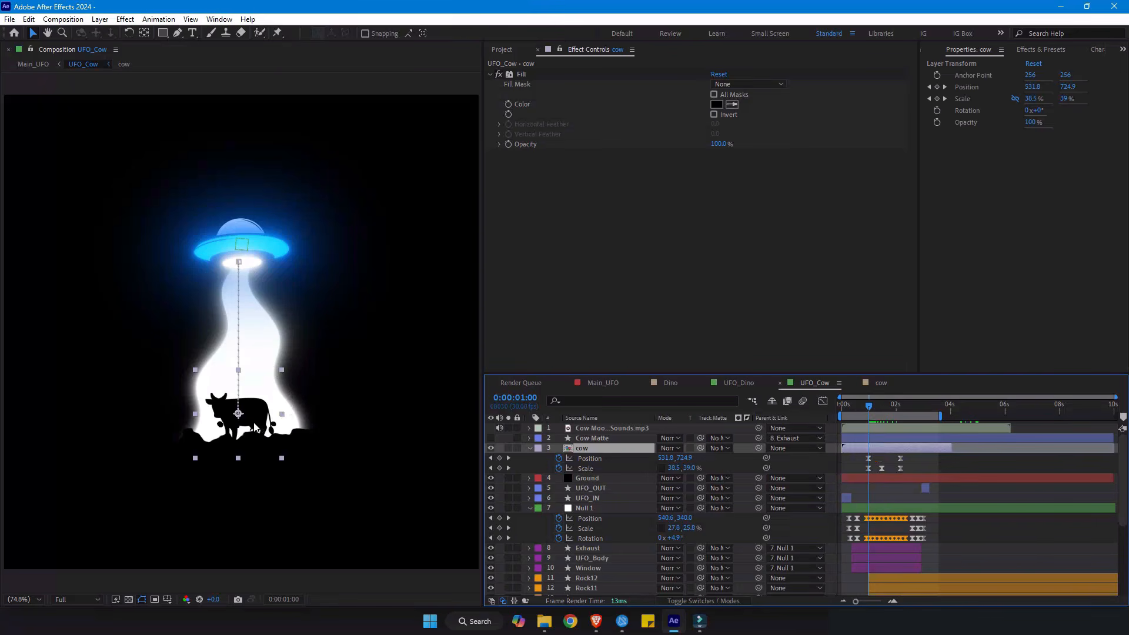
drag(872, 409, 904, 409)
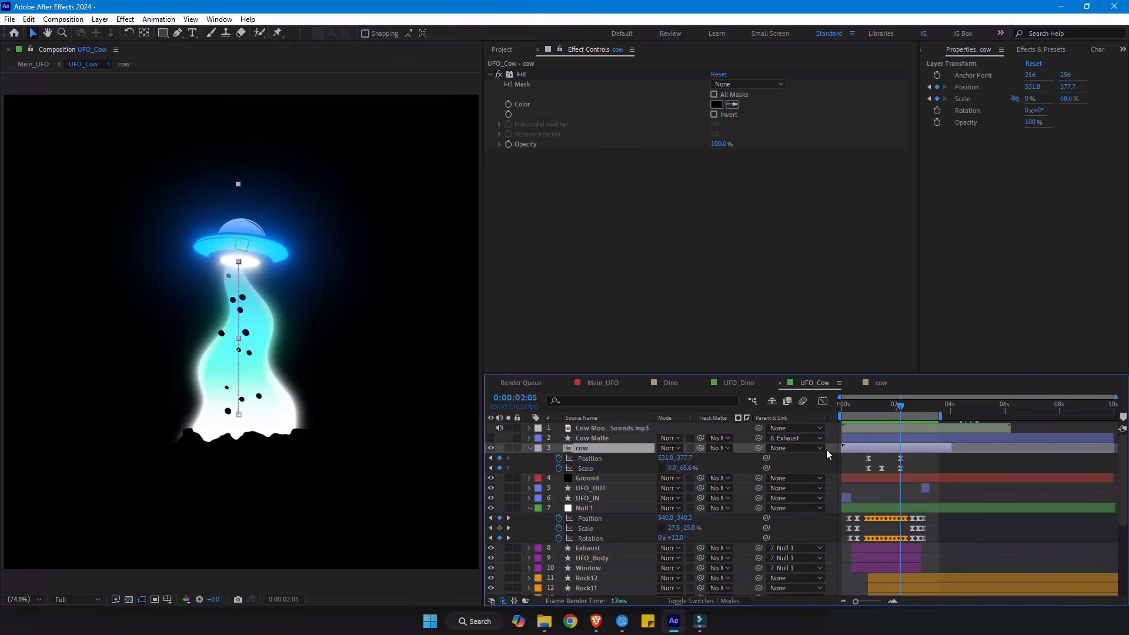
- At 0:00:02:00, assign Cow Matte as the cow layer's track matte and make the matte shape visible
drag(868, 406, 897, 409)
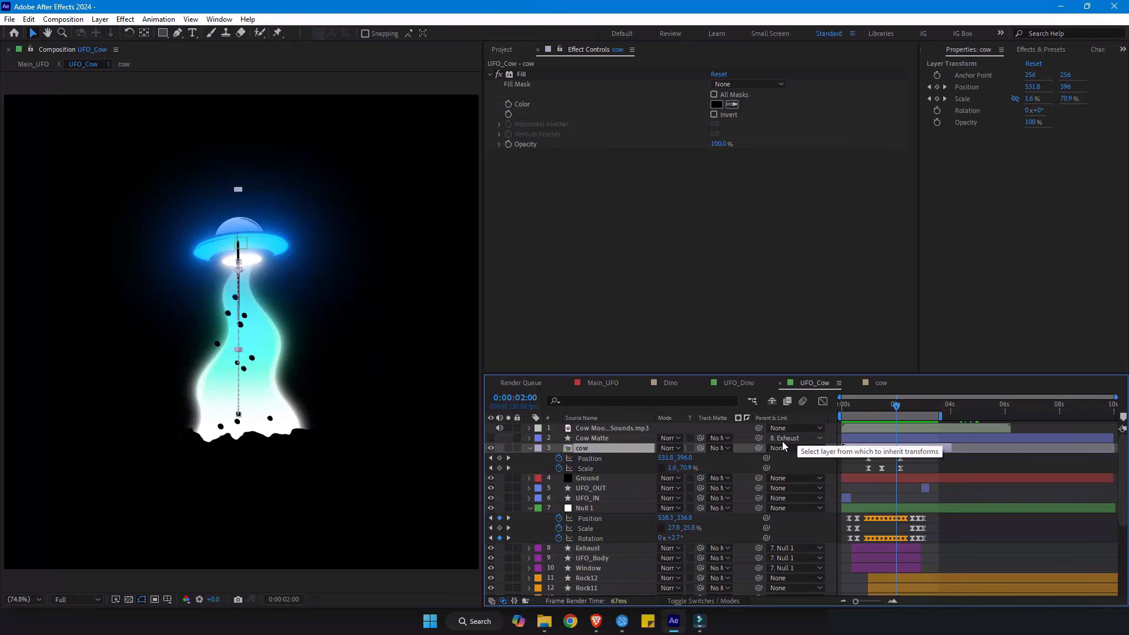
click(720, 449)
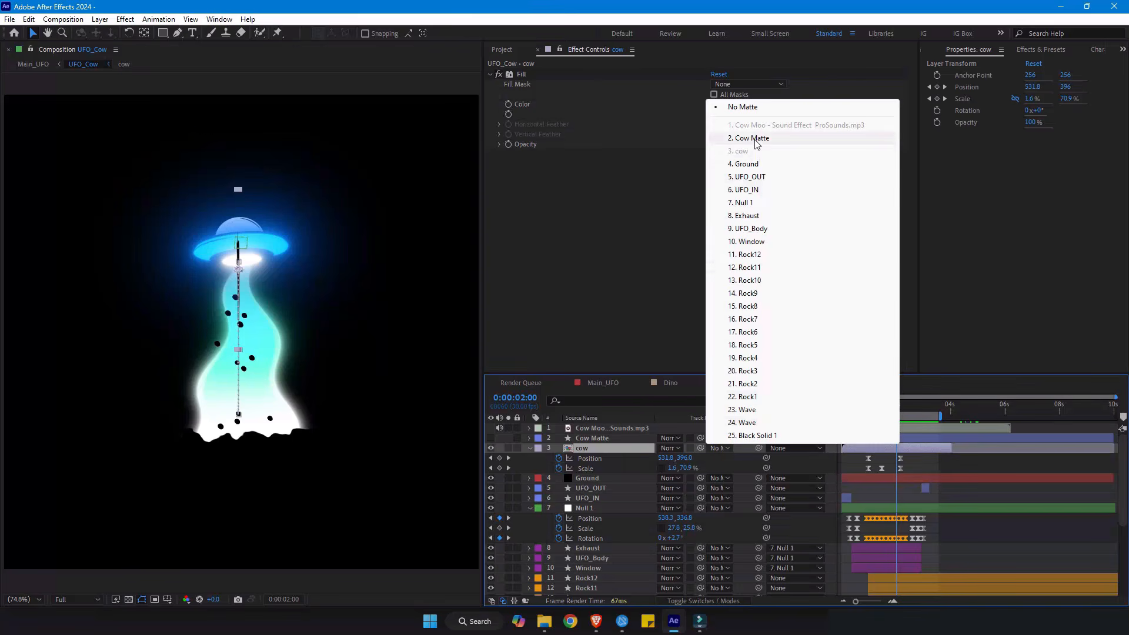
click(756, 140)
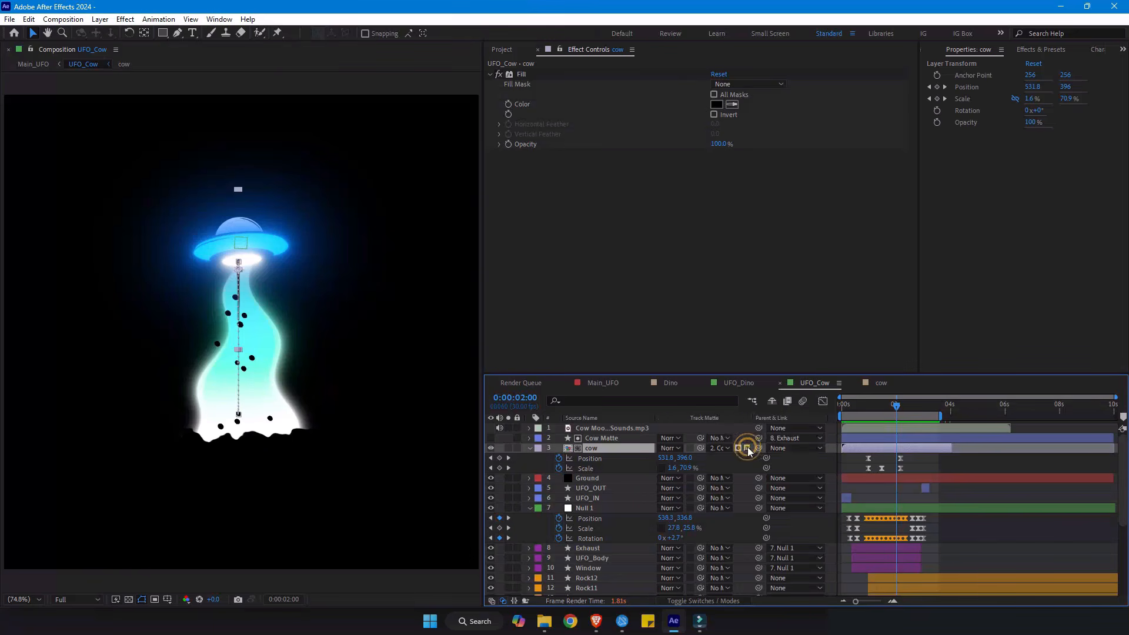
click(599, 439)
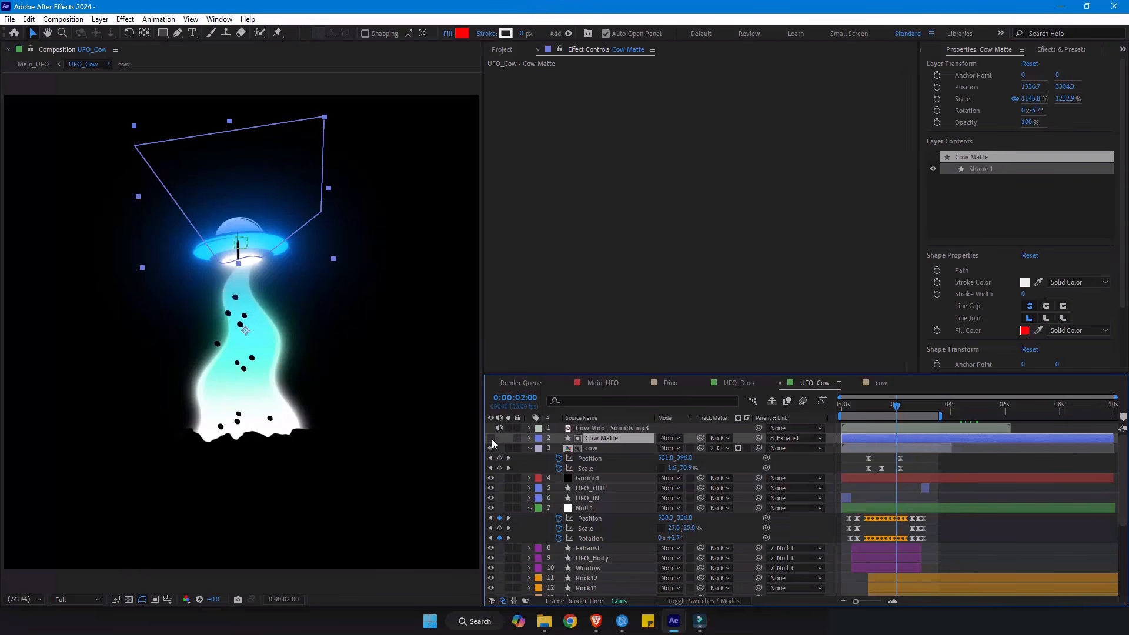
click(491, 438)
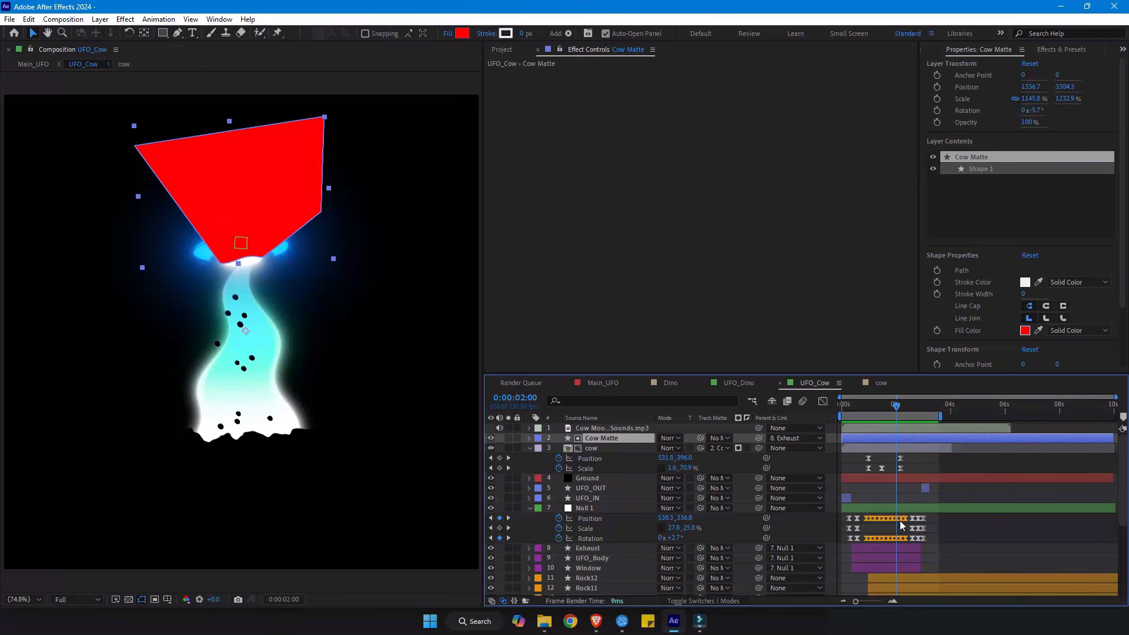
- Hide the Cow Matte shape and check the cow's disappearance into the UFO around 0:00:02:02
click(491, 438)
click(902, 406)
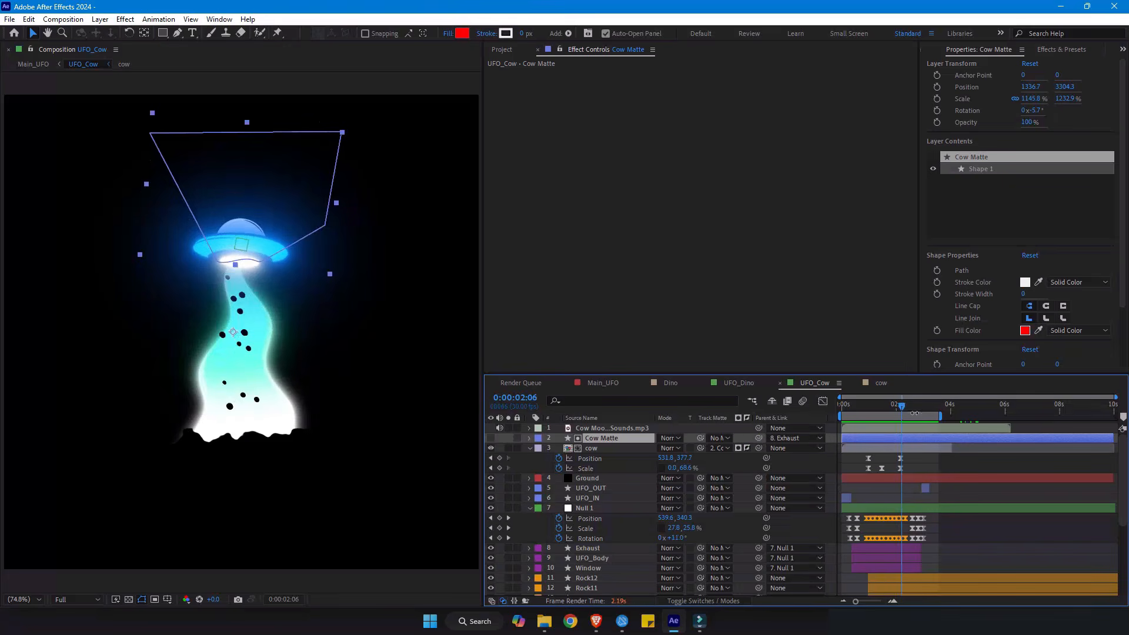
mouse_move(900, 405)
mouse_down()
mouse_move(880, 405)
mouse_move(895, 406)
mouse_up()
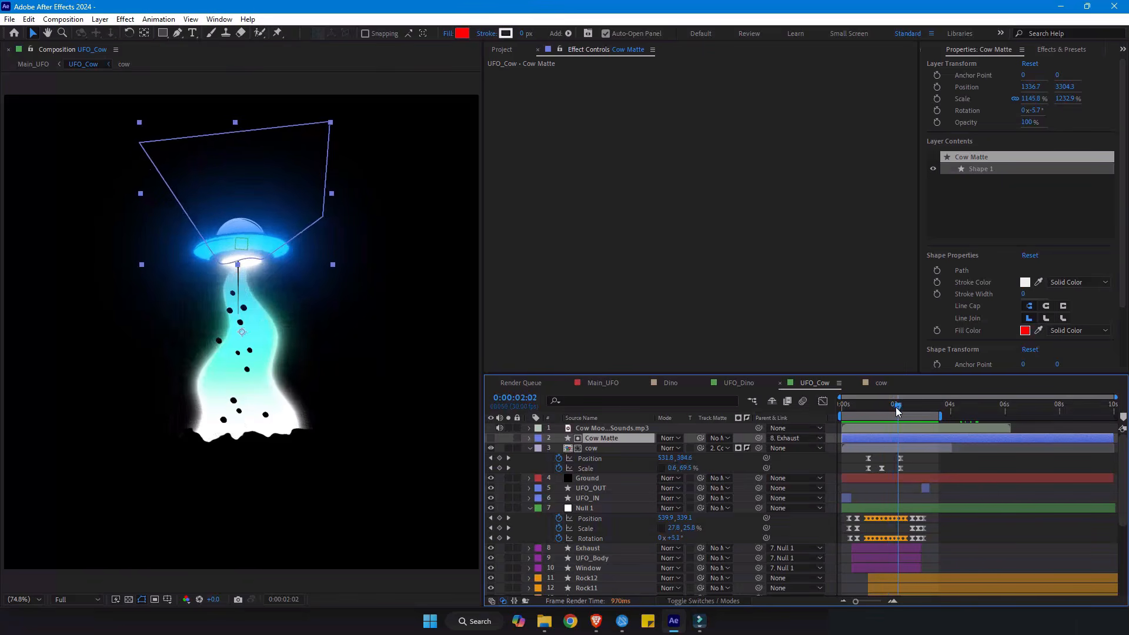
- Examine the speed graphs of the cow layer's Position and Scale keyframes in the Graph Editor, checking the motion up to 0:00:01:26
click(909, 458)
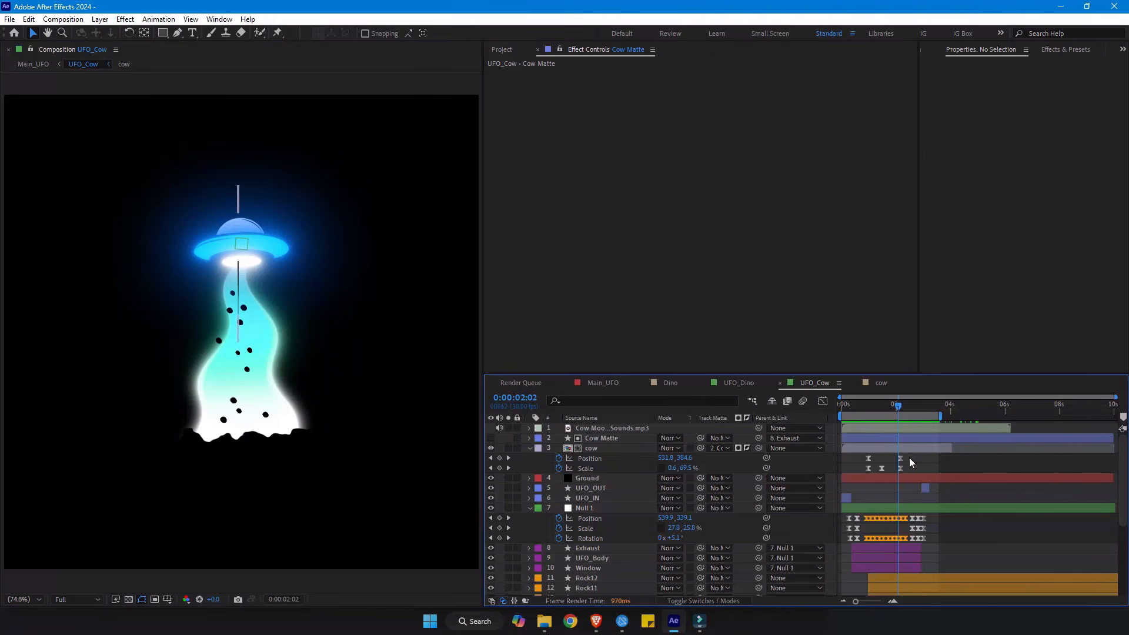
drag(860, 459, 915, 476)
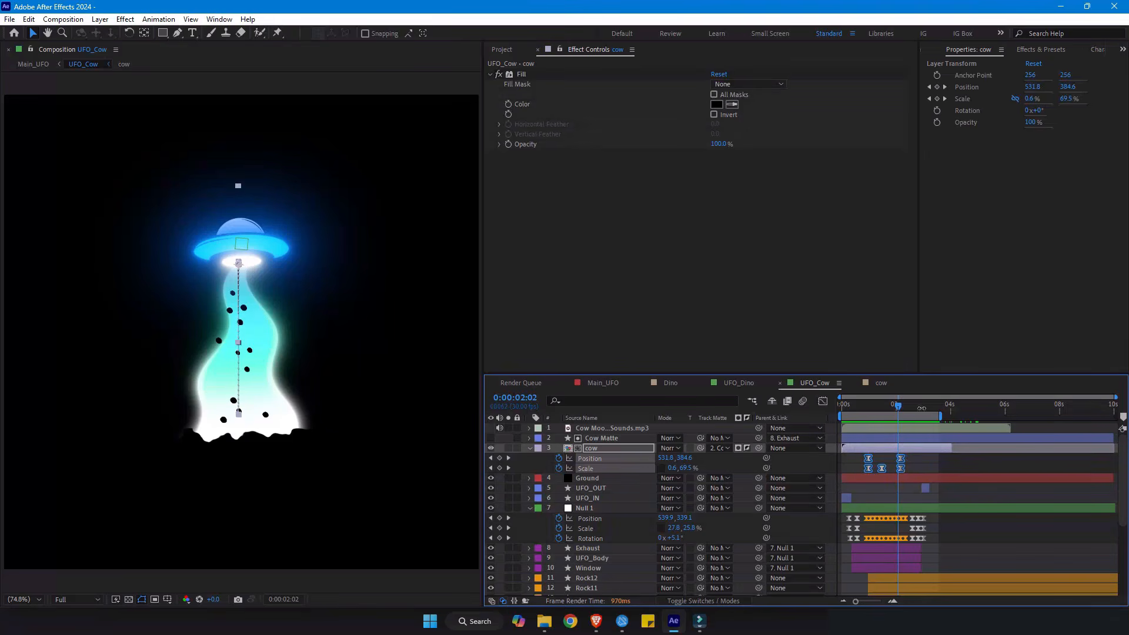
drag(863, 409, 892, 409)
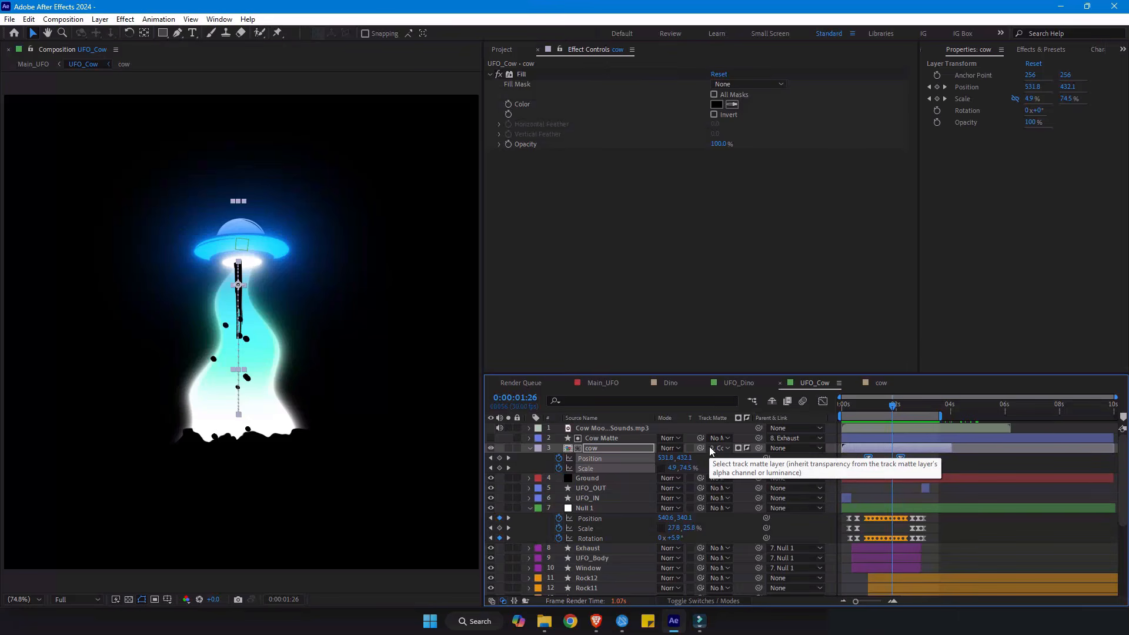
key(shift+F3)
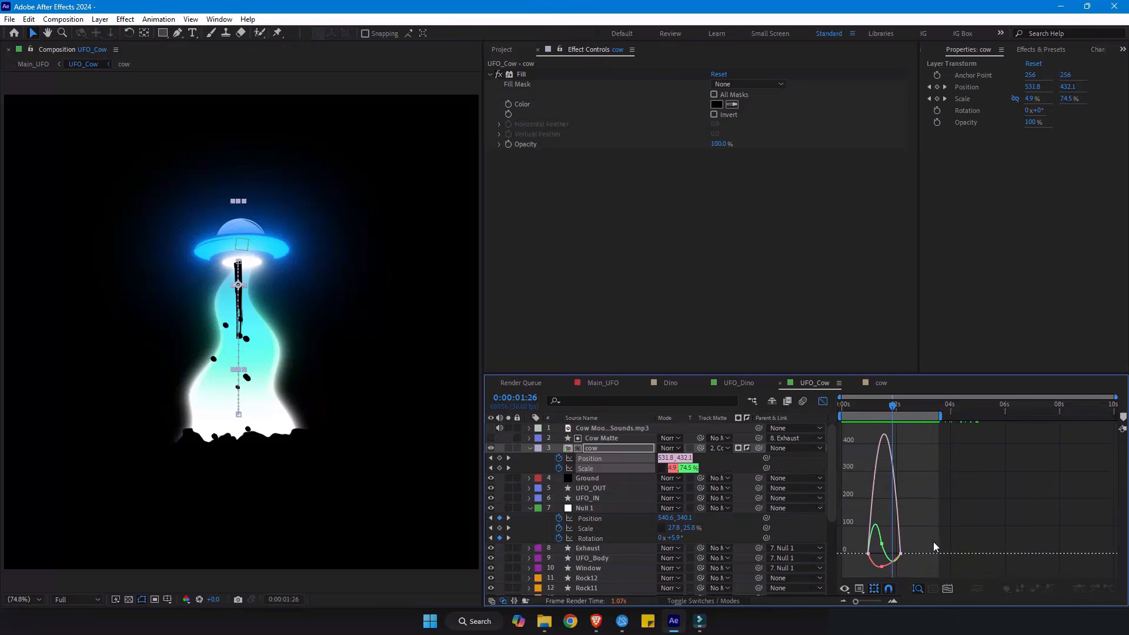
click(588, 468)
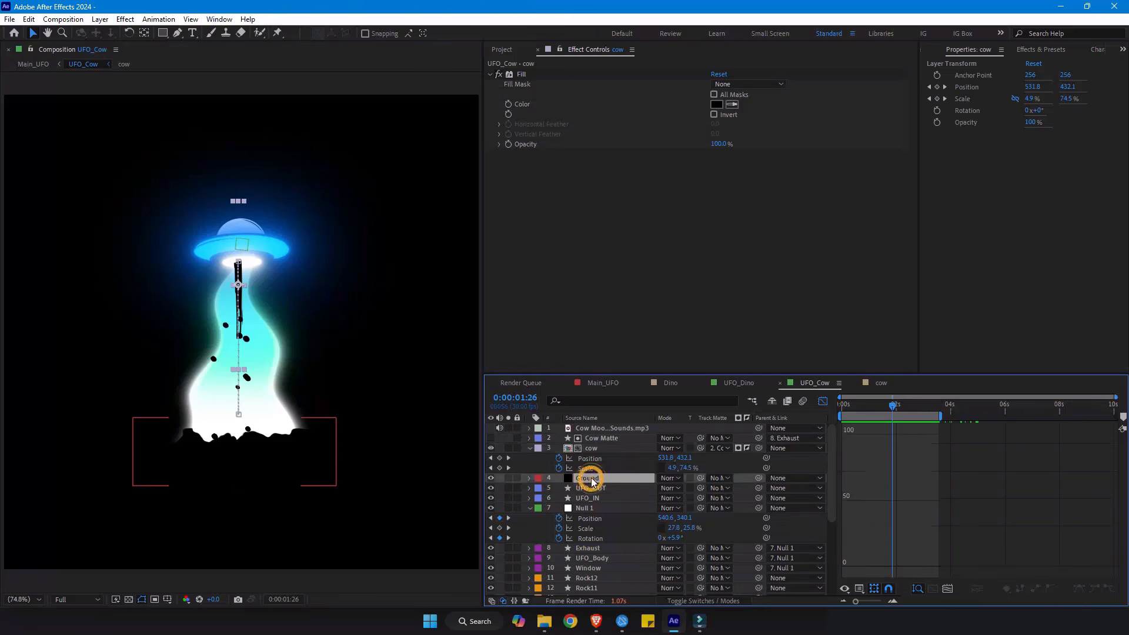
click(859, 588)
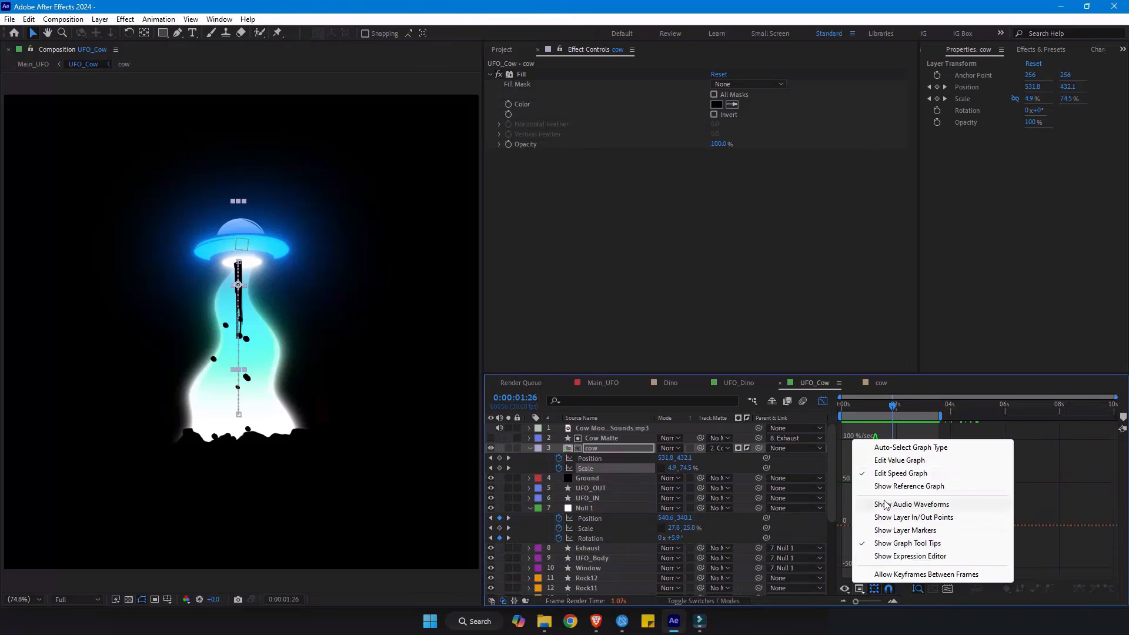
click(1079, 448)
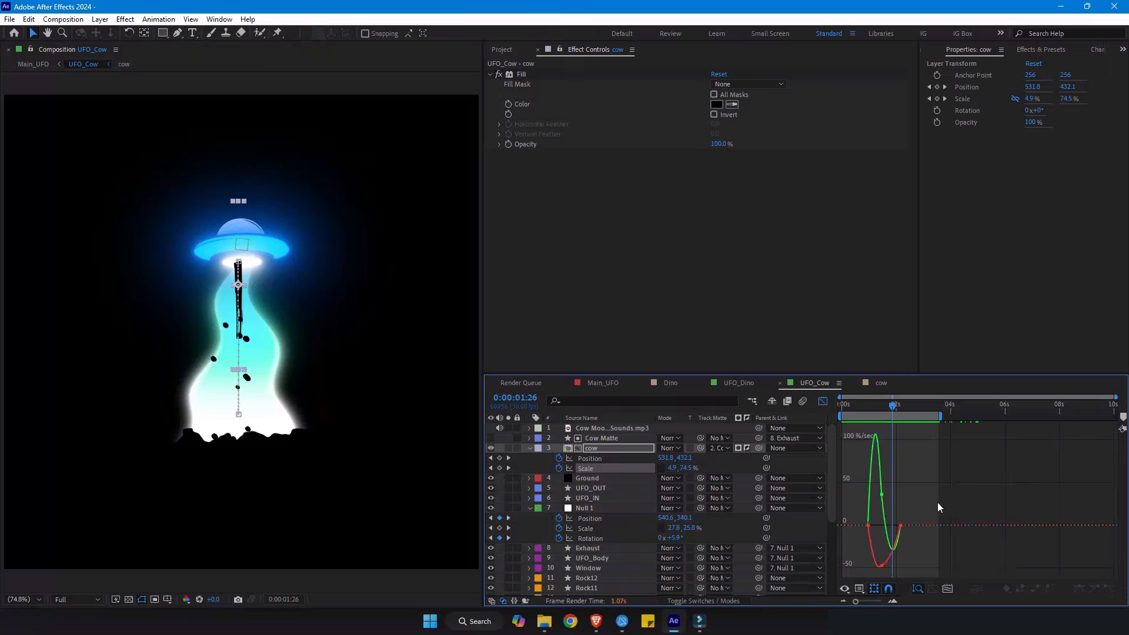
click(874, 412)
drag(874, 411, 882, 412)
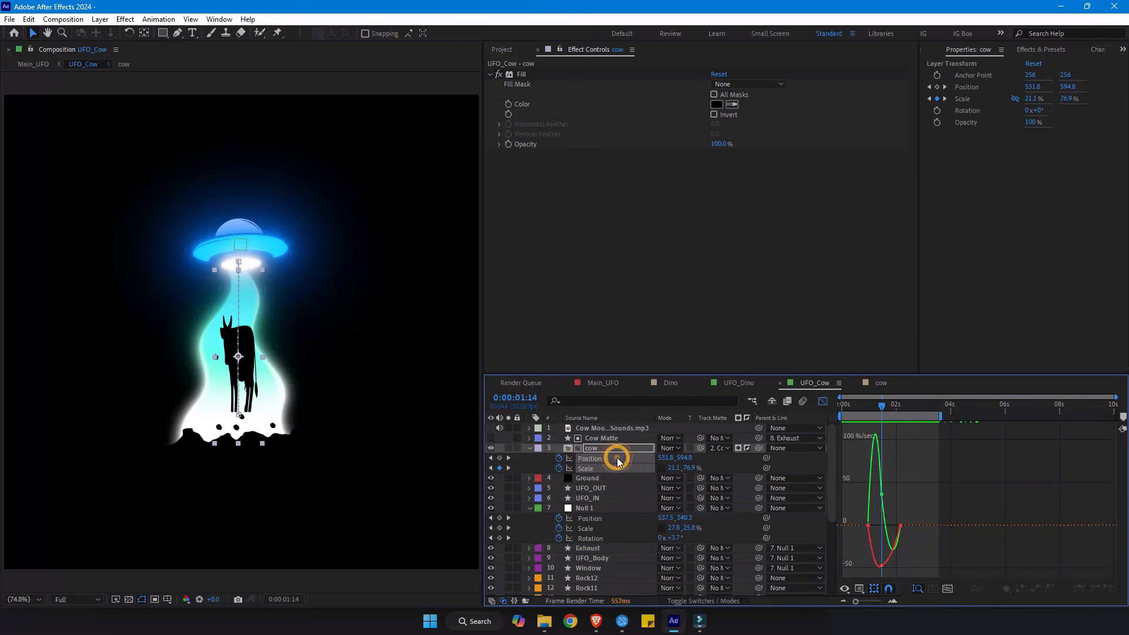
click(605, 459)
click(824, 402)
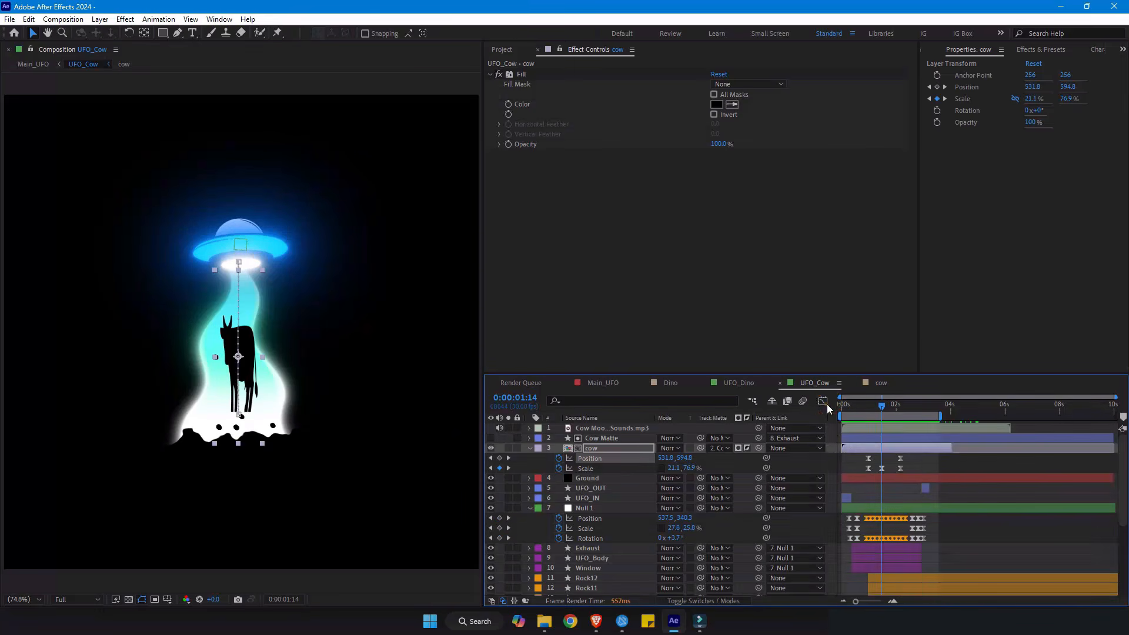
- Examine the upper Wave layer's Transform effect and Scale keyframes, previewing the beam between 0:00:00:20 and 0:00:01:16
scroll(891, 499, down, 4)
scroll(892, 504, down, 1)
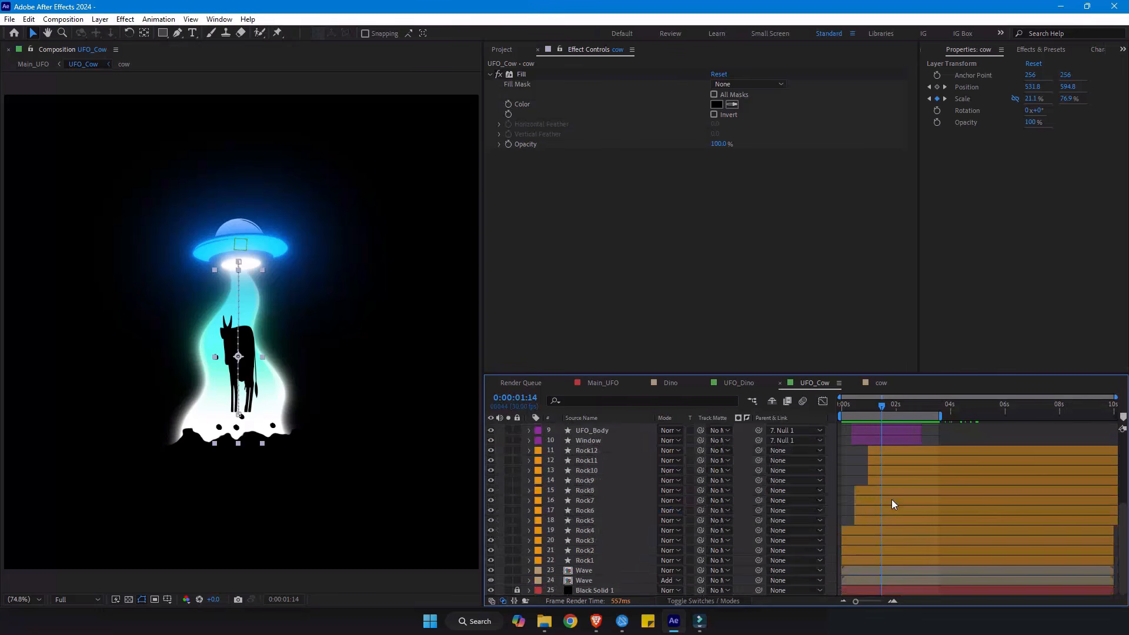
click(594, 572)
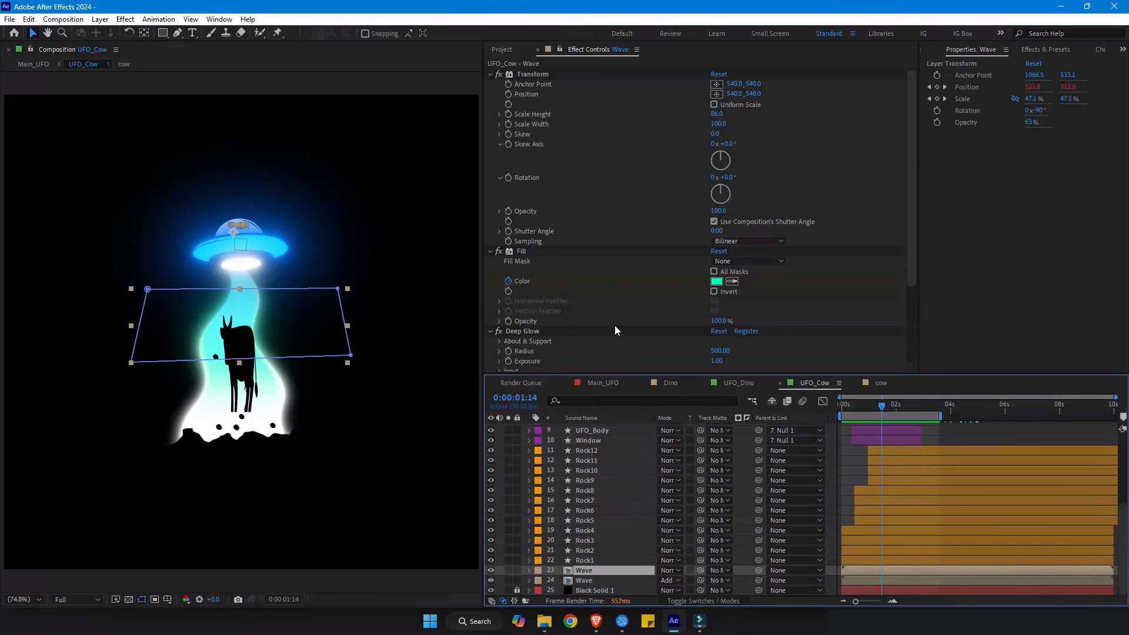
click(544, 75)
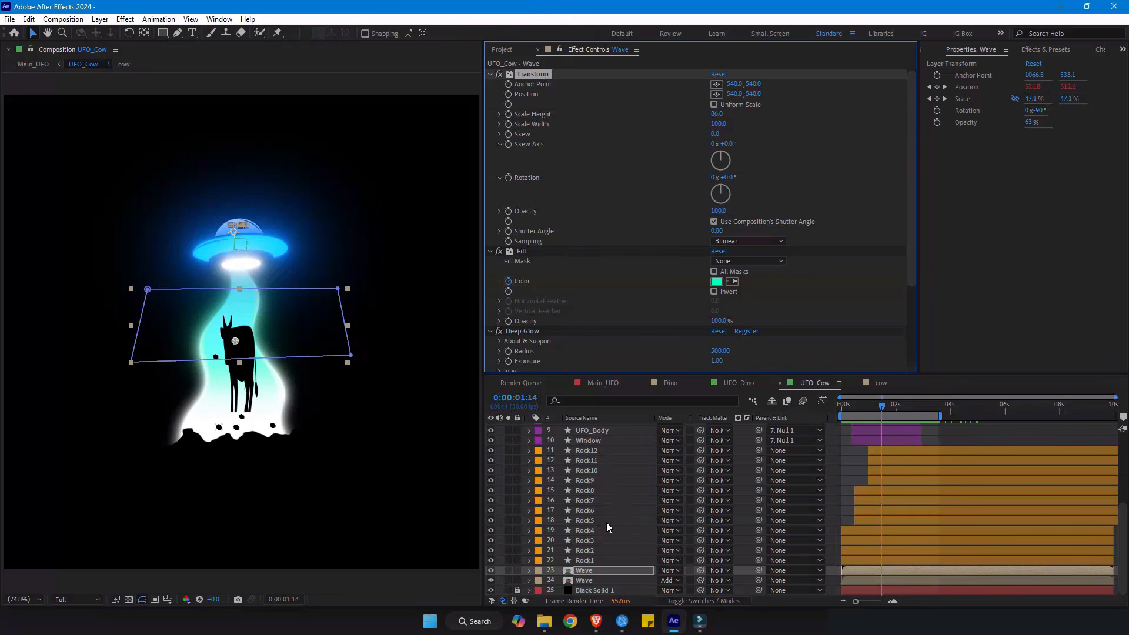
key(s)
drag(868, 404, 862, 408)
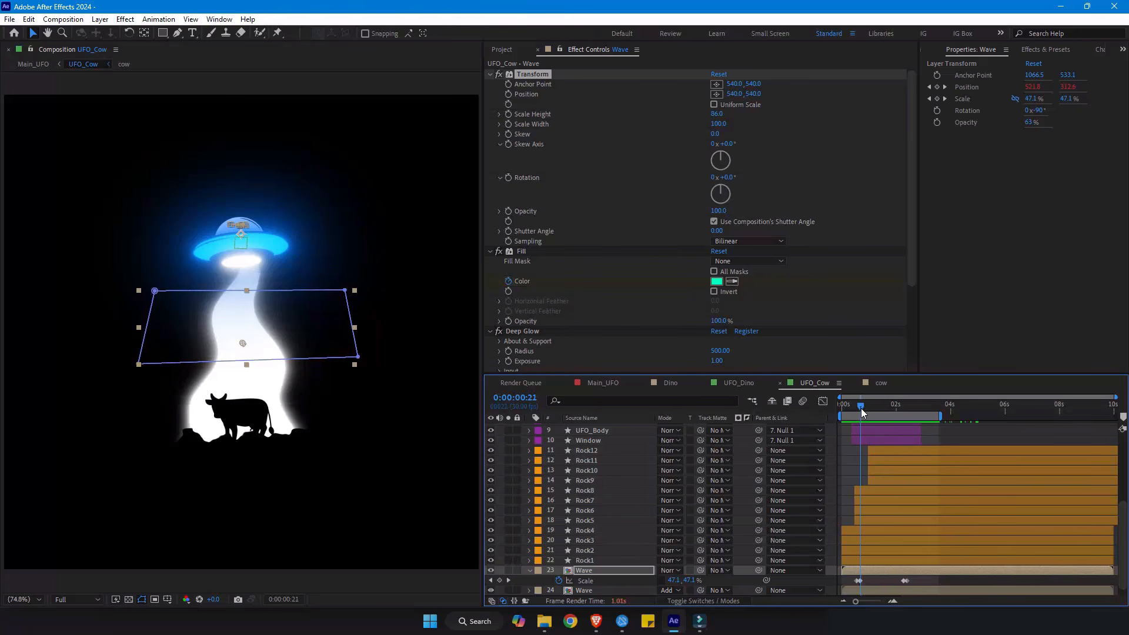
drag(860, 408, 883, 410)
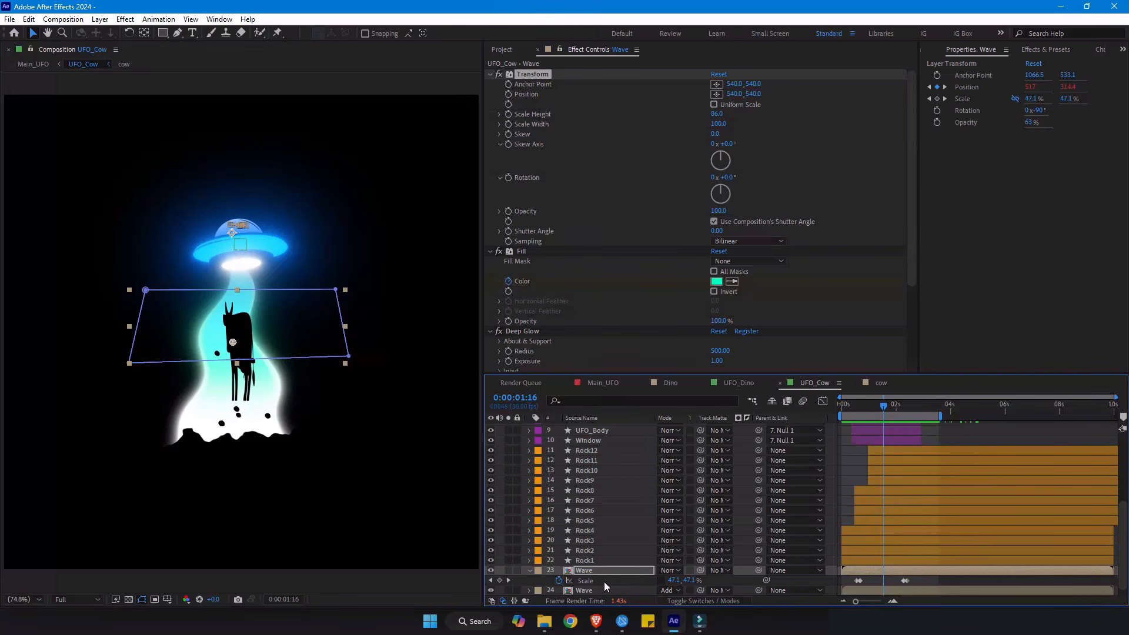
drag(857, 411, 860, 411)
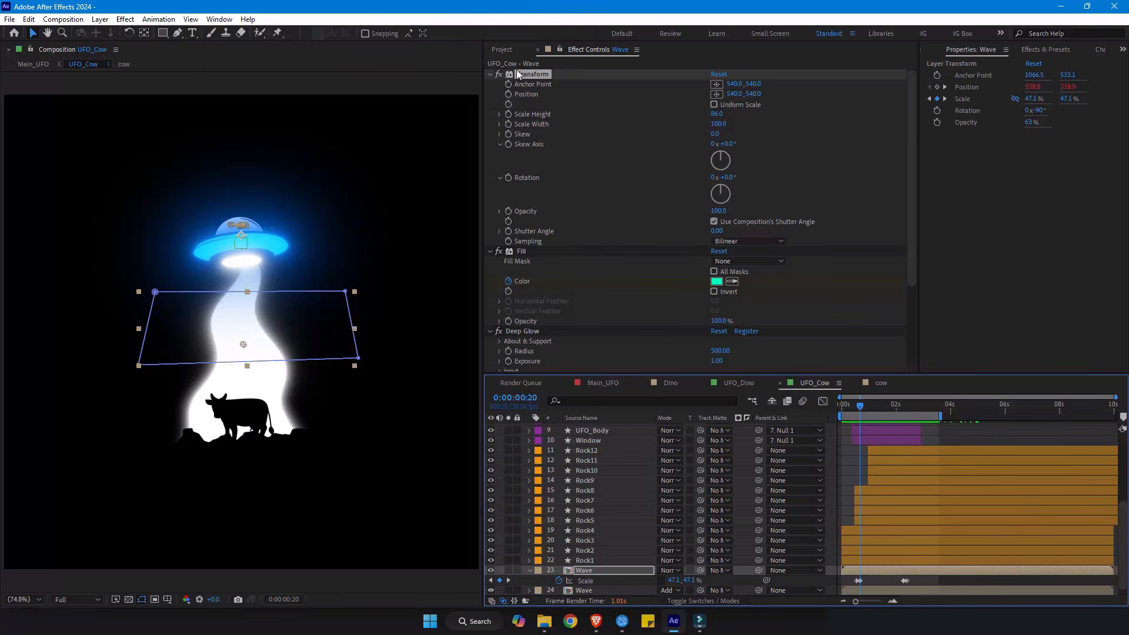
- Search the effects library for "trans" to locate the Transform effect
key(ctrl+5)
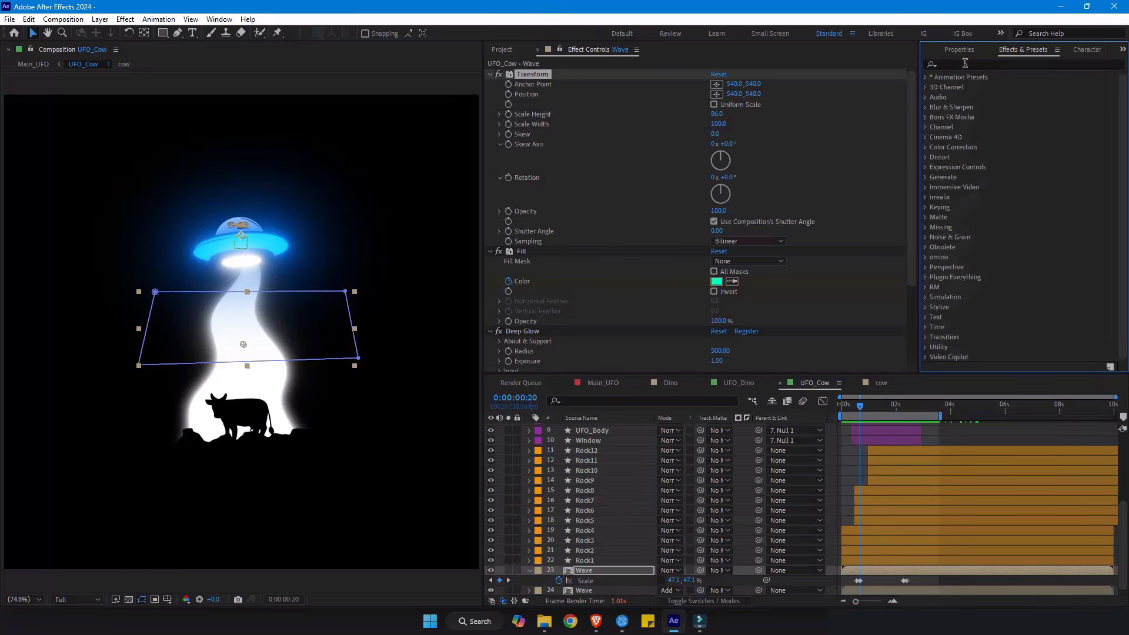
text(tra)
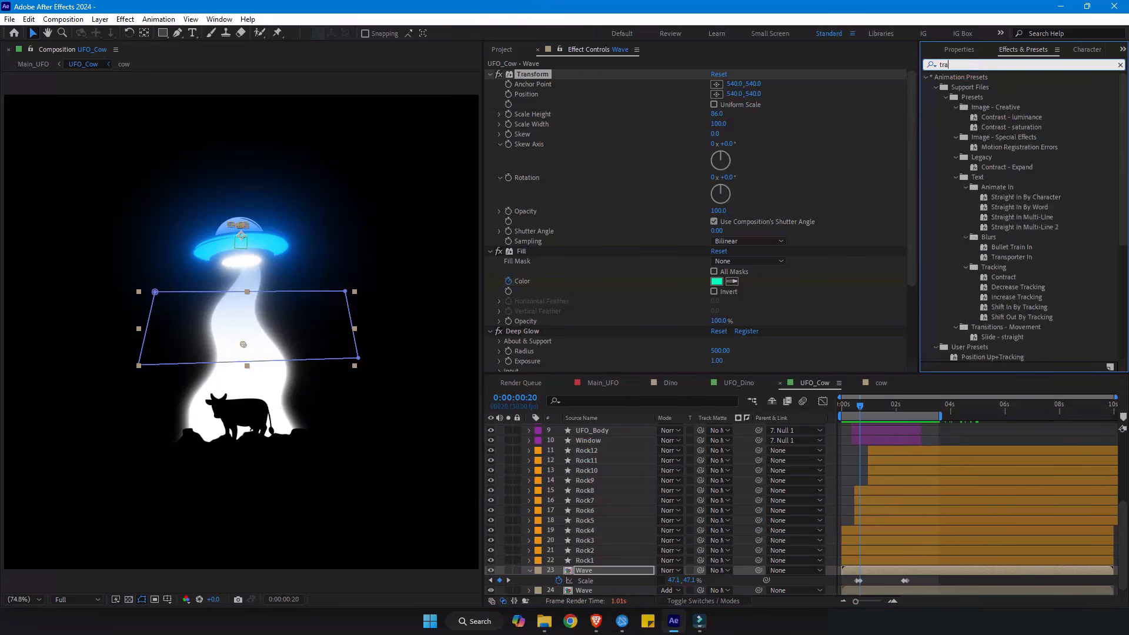
text(ns)
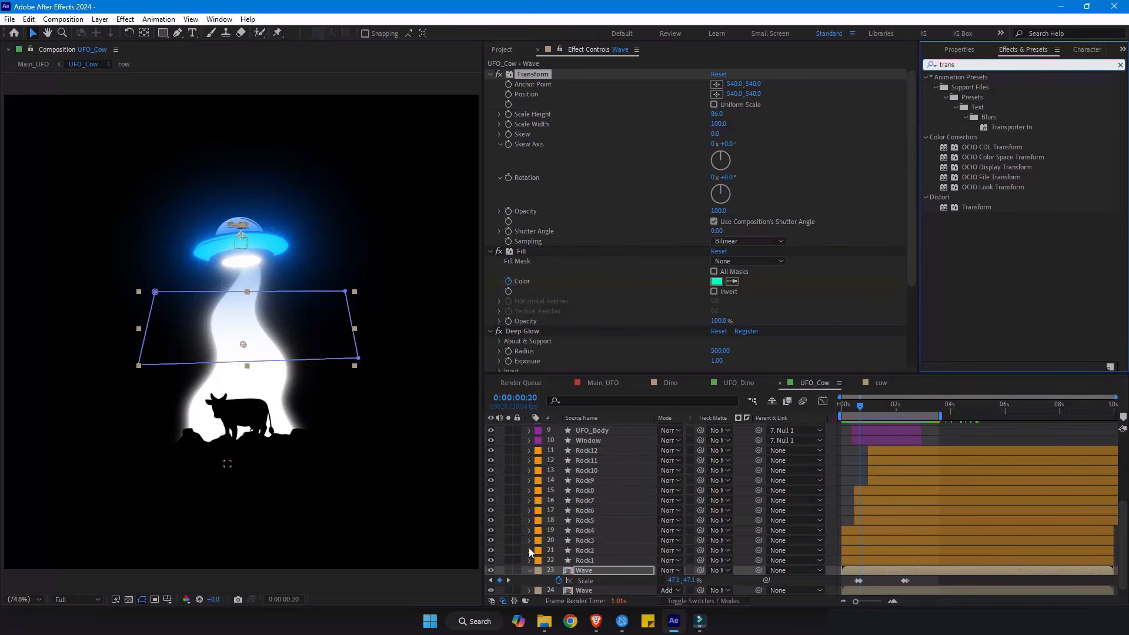
- Expand the Wave layer's transform properties and compare the beam with the Transform effect off and on
click(529, 571)
click(529, 571)
scroll(530, 571, down, 3)
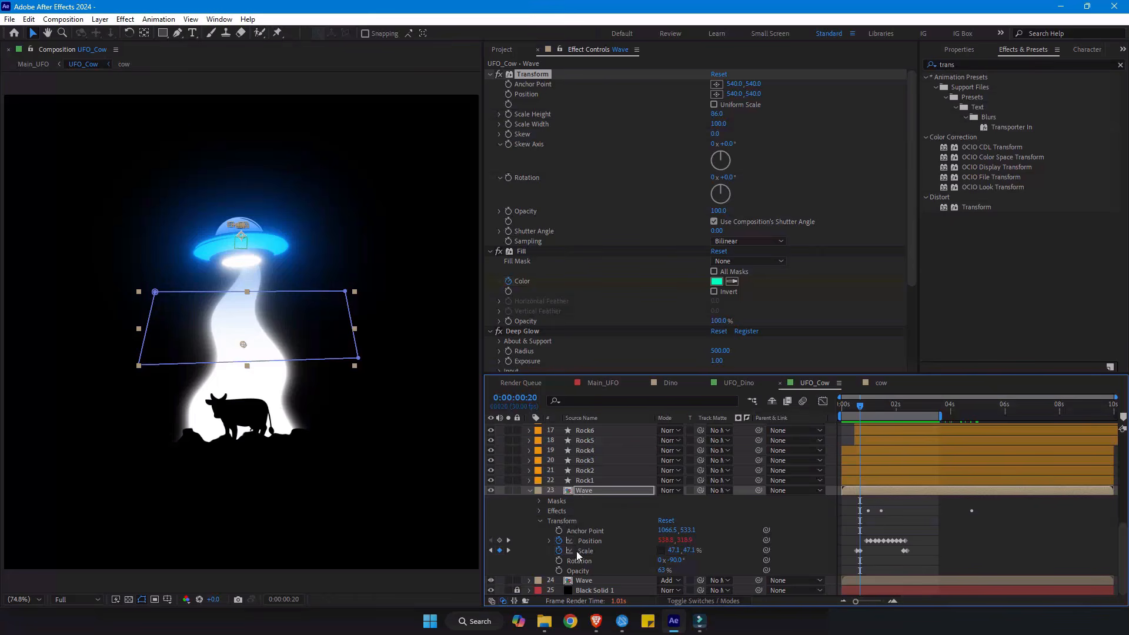
click(498, 74)
click(499, 74)
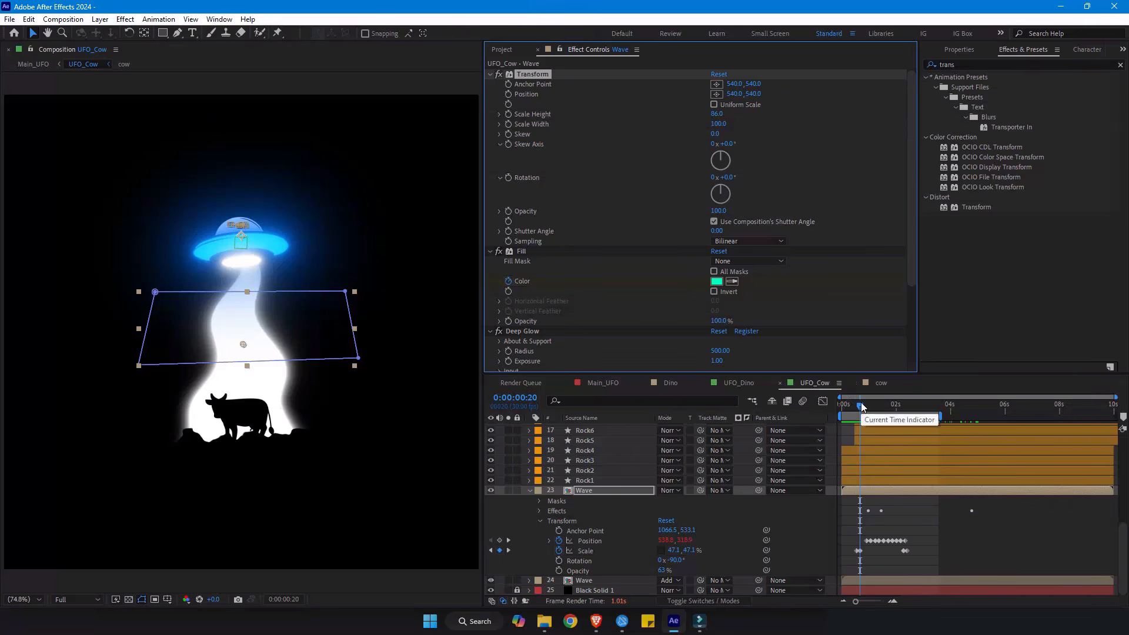
- Inspect the feather of Mask 1 on the Wave layer and reveal the layer's keyframed properties
click(312, 311)
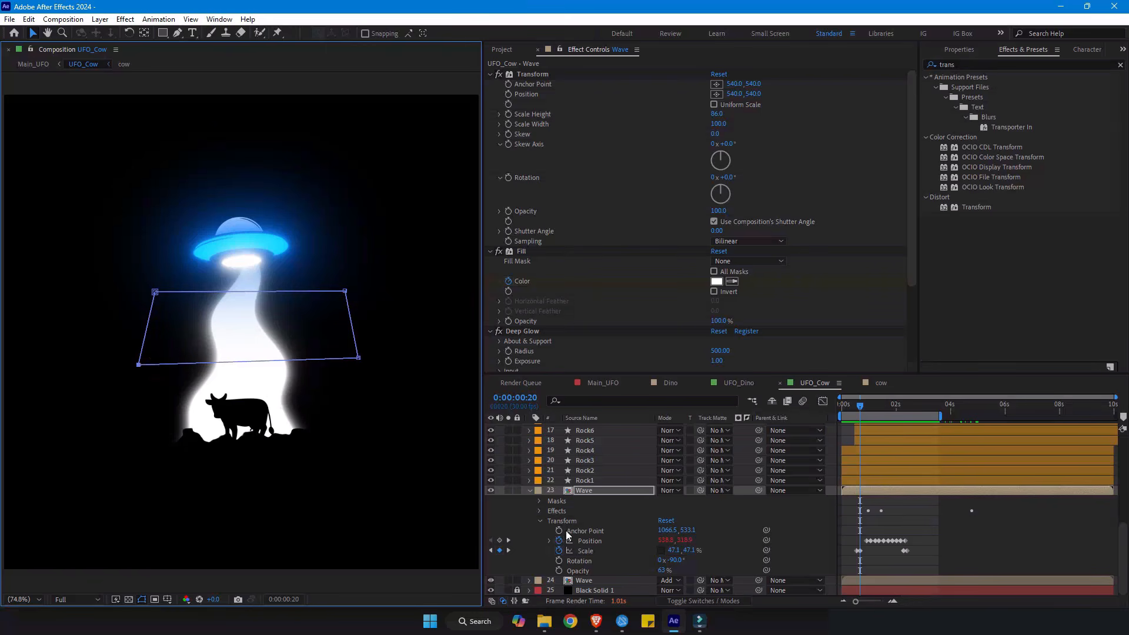
key(f)
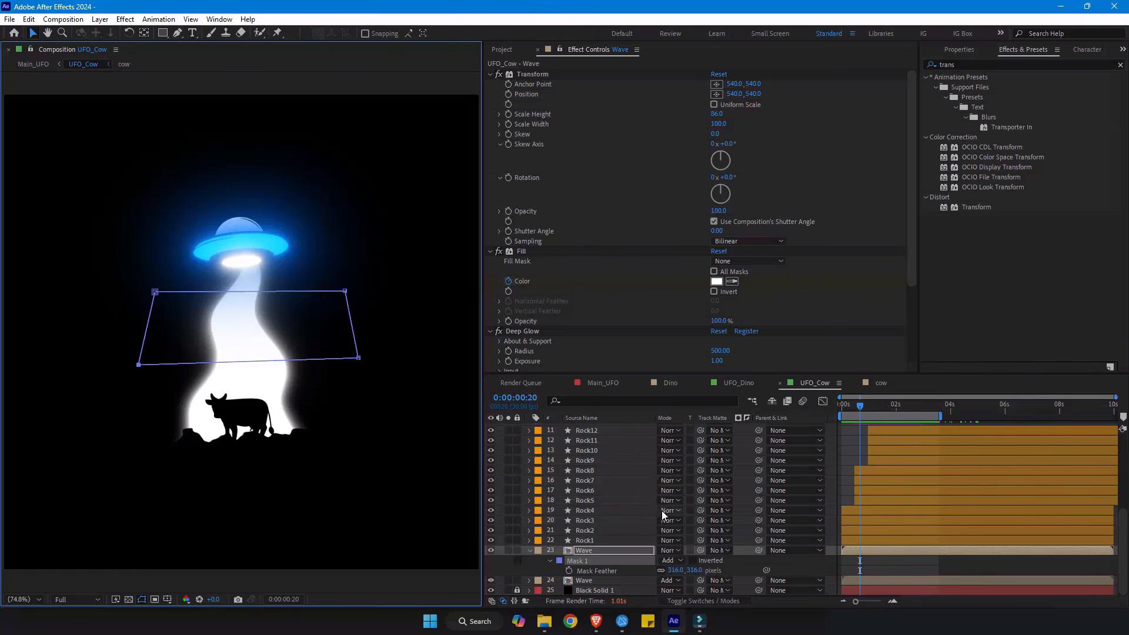
key(u)
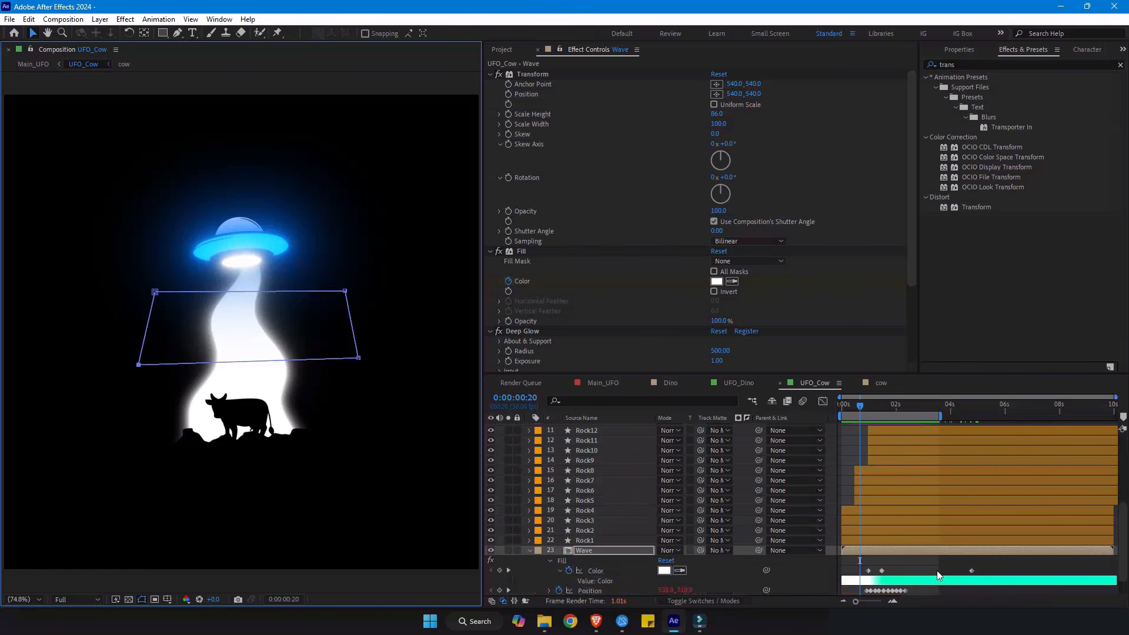
scroll(933, 559, down, 1)
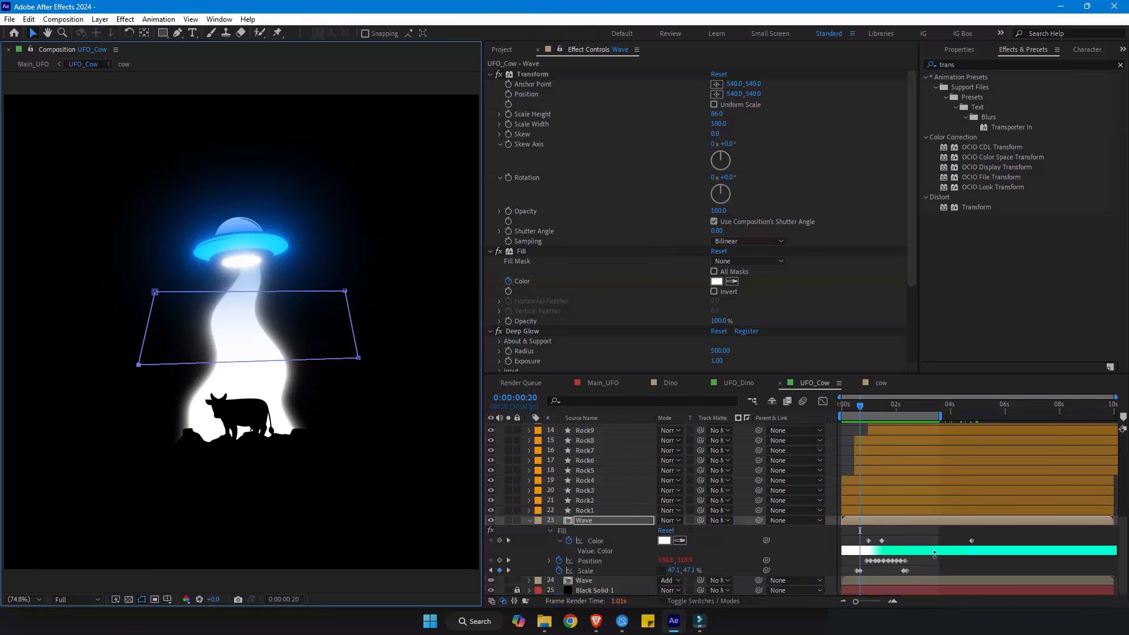
- Examine the Wave layer's Fill colour animation from 0:00:00:20 to 0:00:01:18 and its Deep Glow settings
click(526, 256)
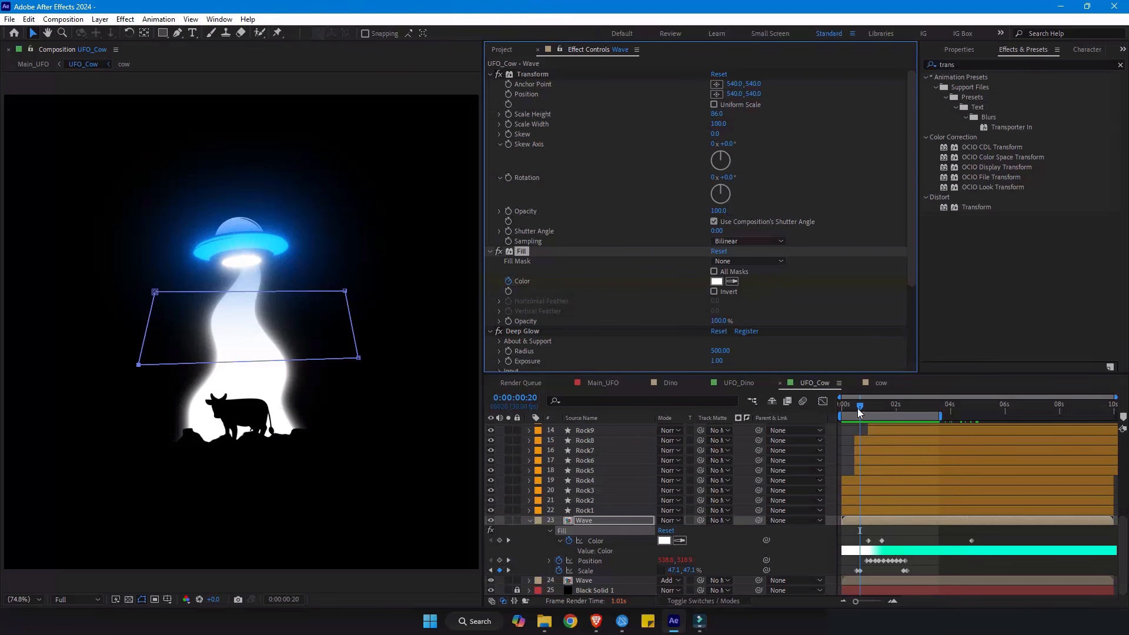
drag(858, 408, 864, 408)
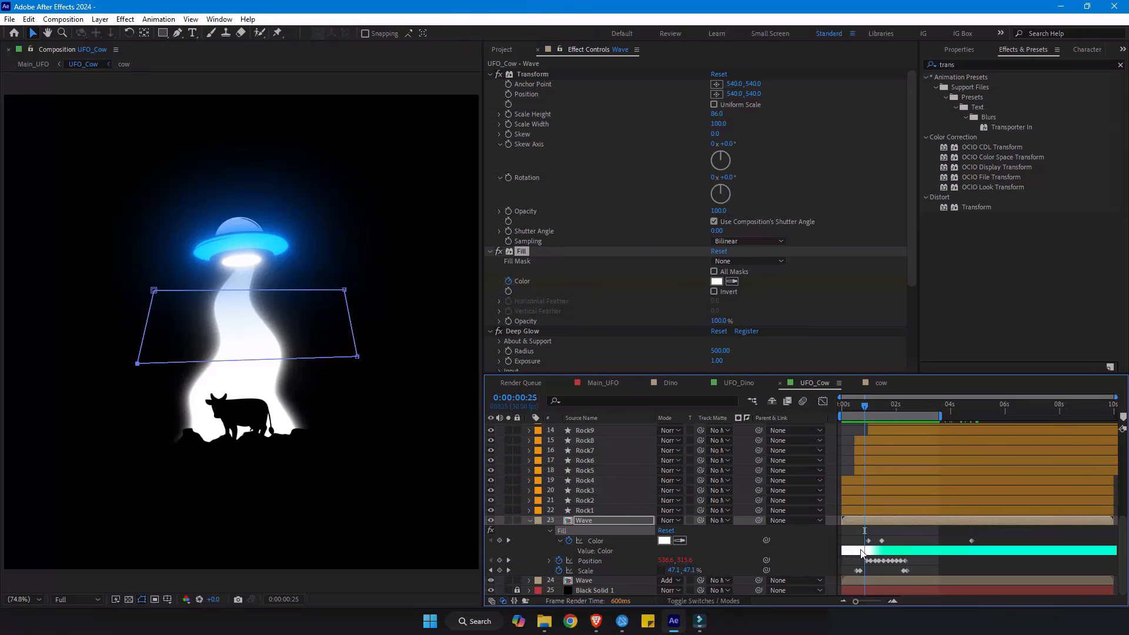
drag(864, 406, 886, 402)
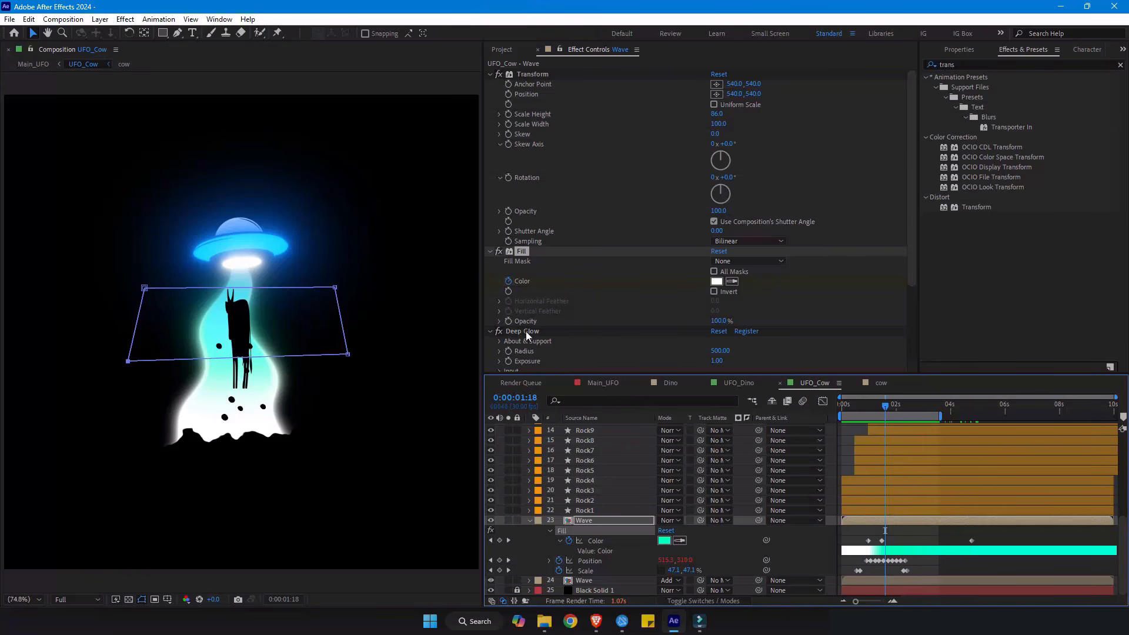
scroll(526, 330, down, 1)
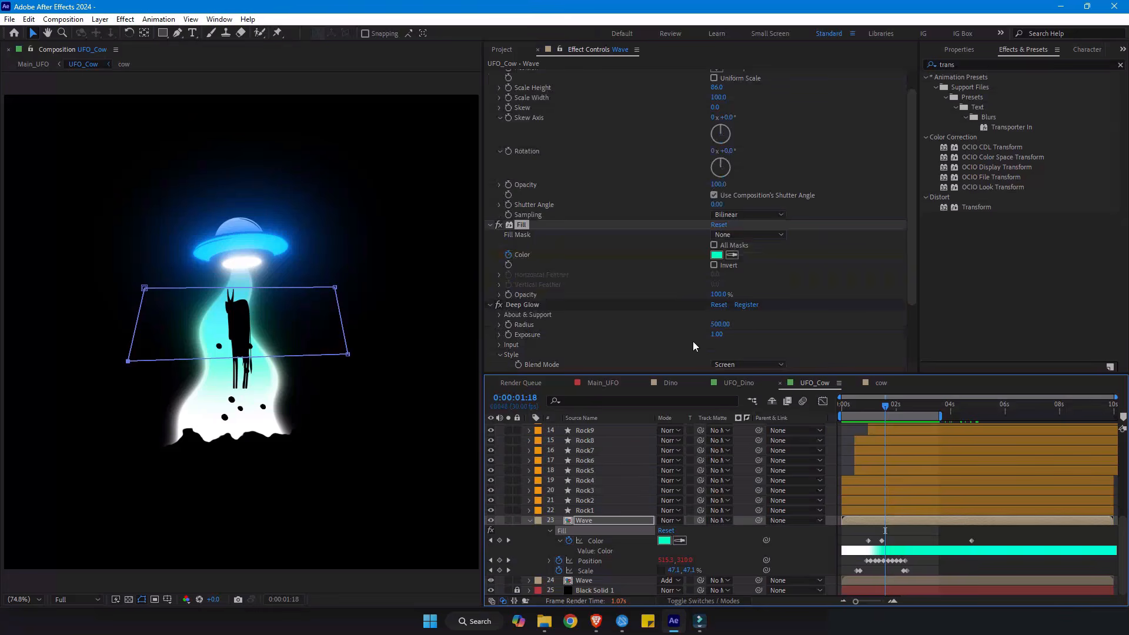
scroll(537, 348, down, 3)
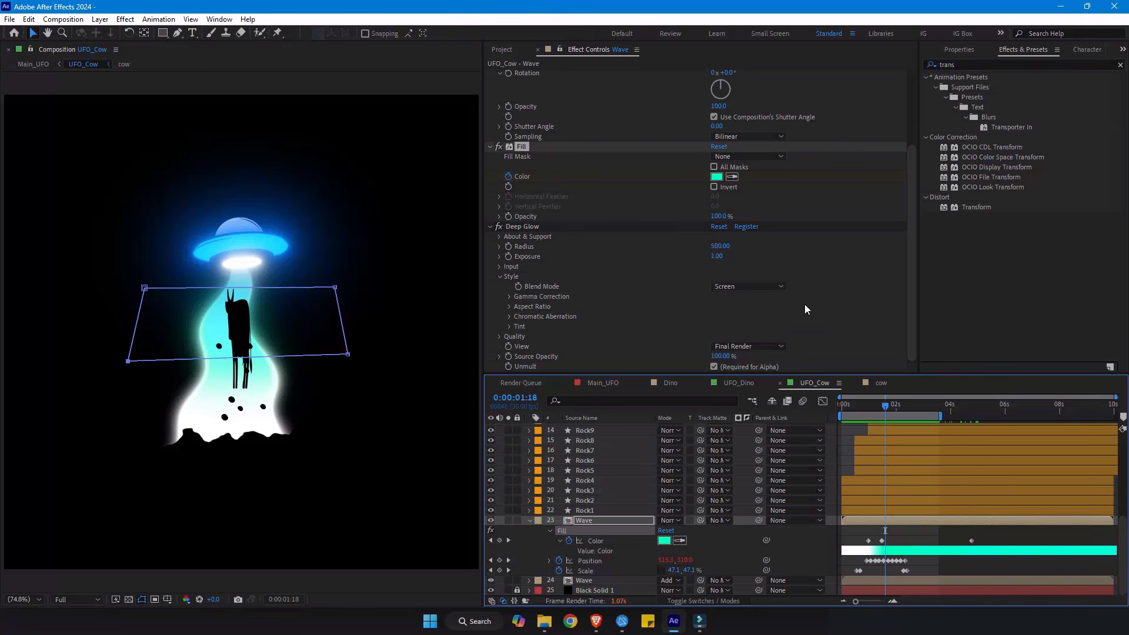
- Locate the green-screen Jurassic world Dominion footage in the project and select its layer in the Dino comp
click(502, 49)
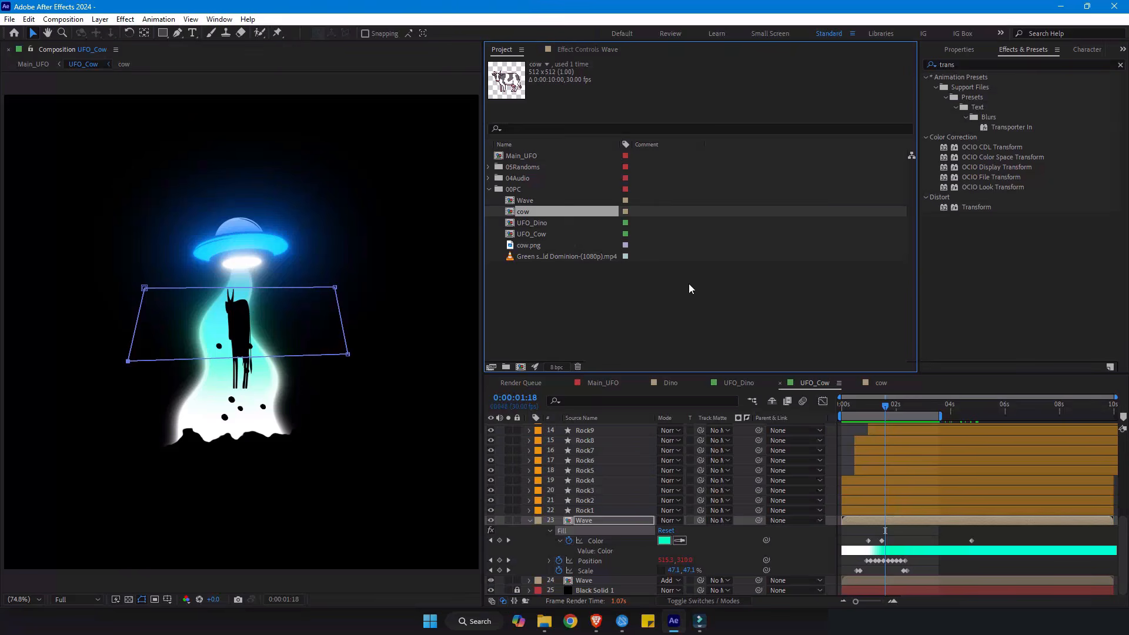
click(572, 256)
drag(617, 144, 724, 144)
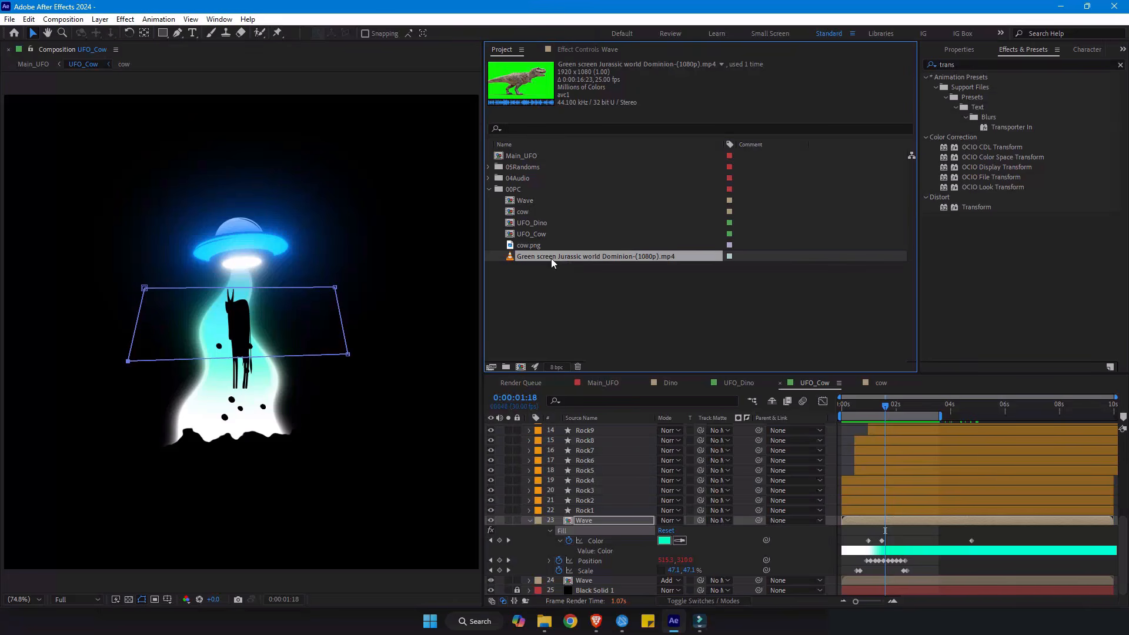
click(669, 382)
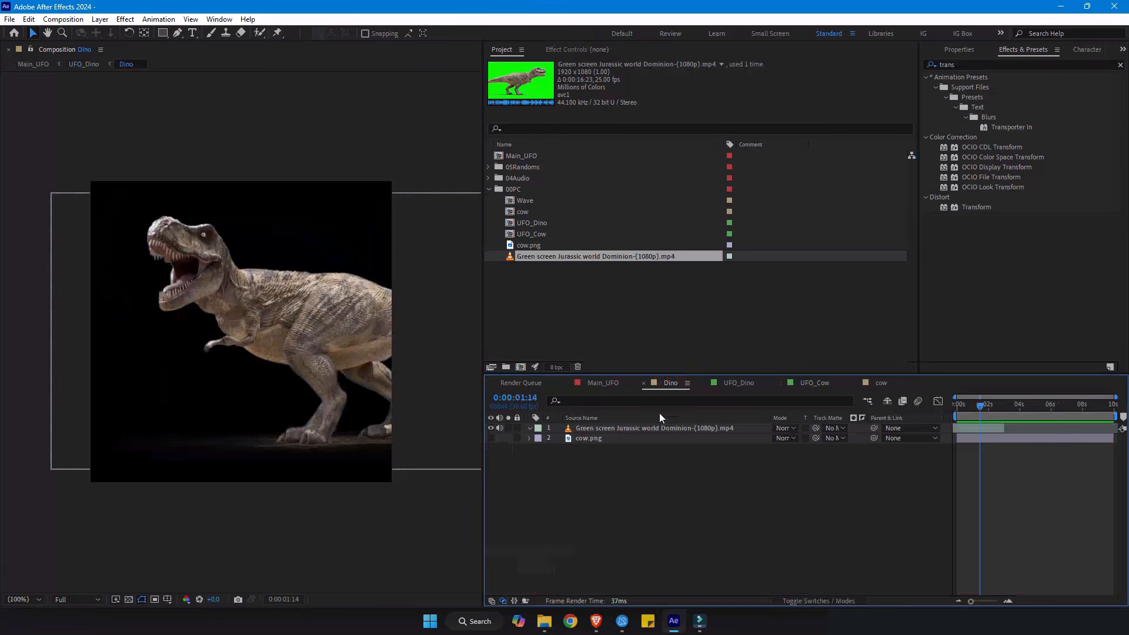
click(602, 430)
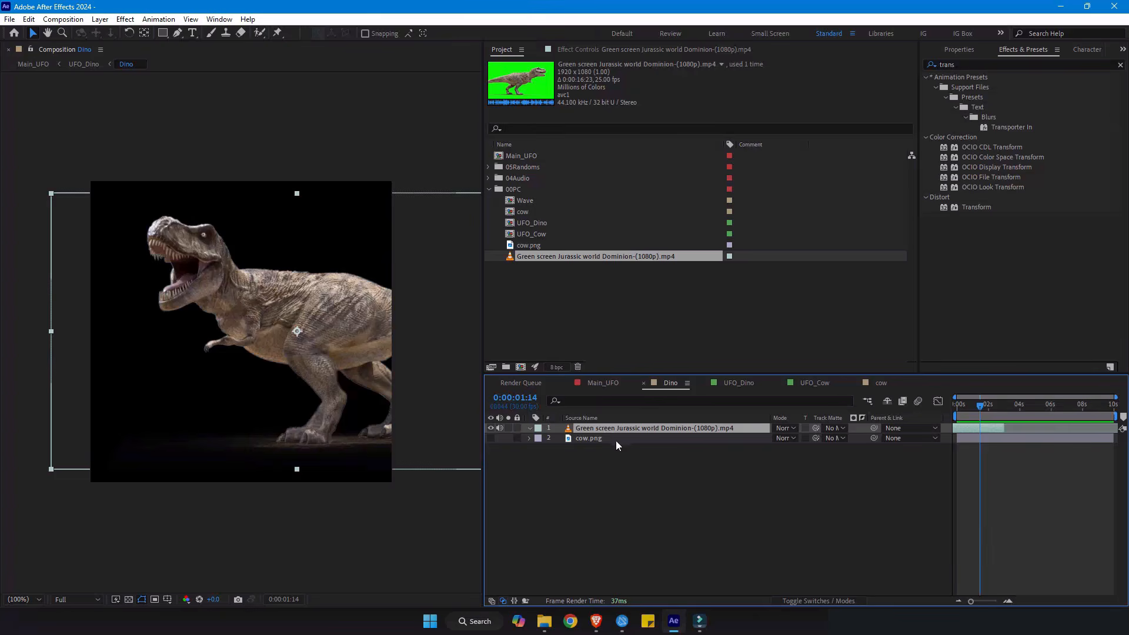
- Compare the cow comp with the Dino comp, then select the green-screen Jurassic world Dominion footage layer in Dino
click(616, 440)
click(880, 384)
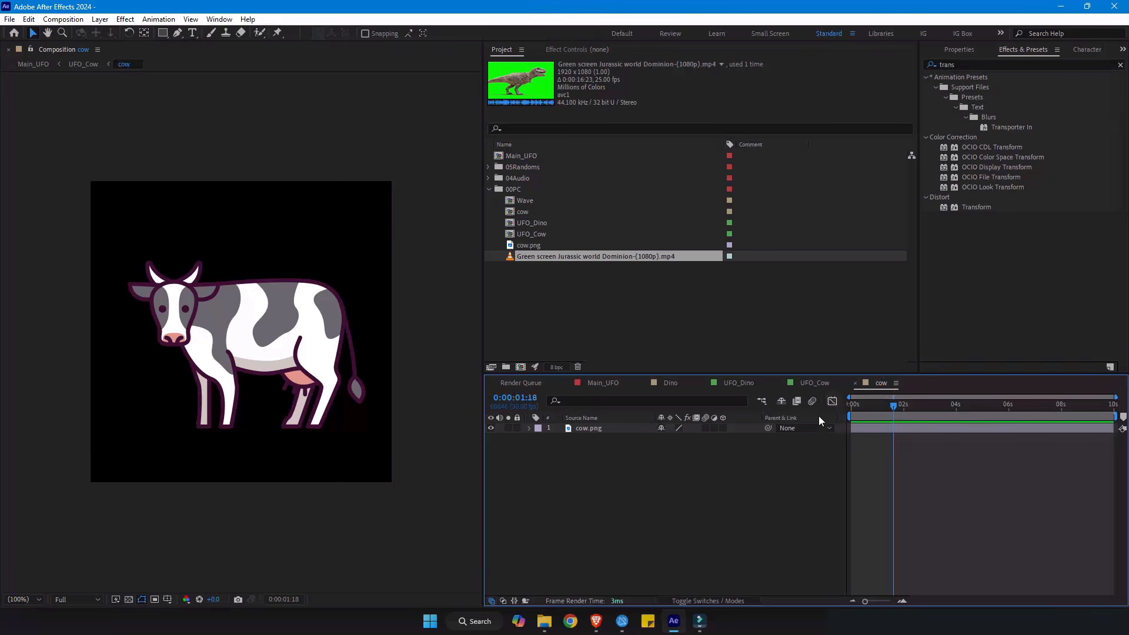
key(Tab)
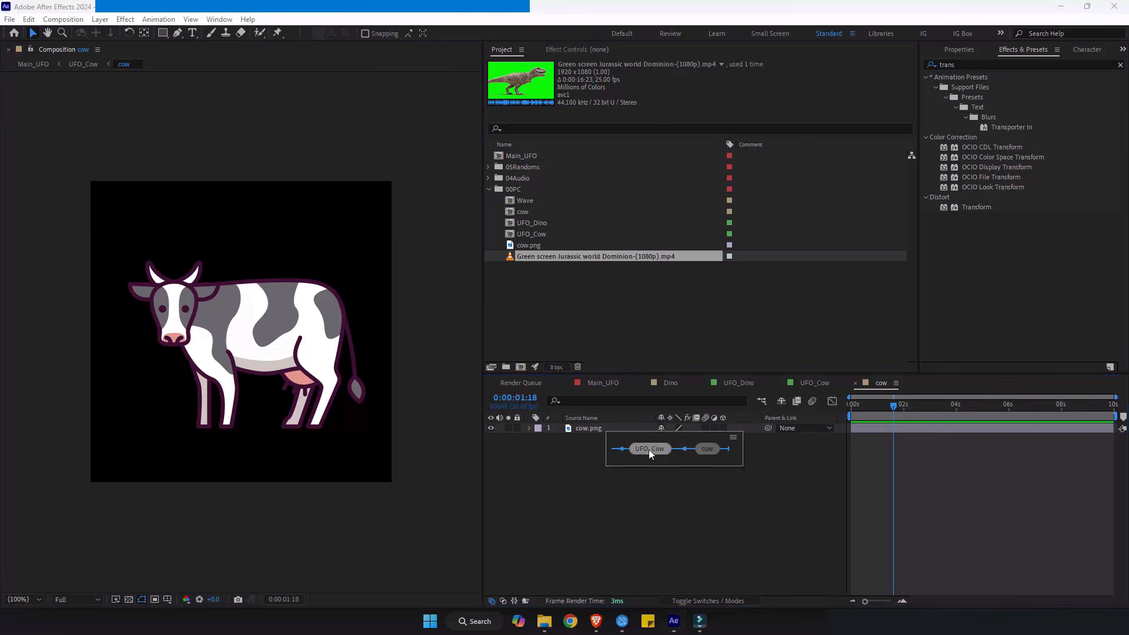
click(674, 384)
click(599, 430)
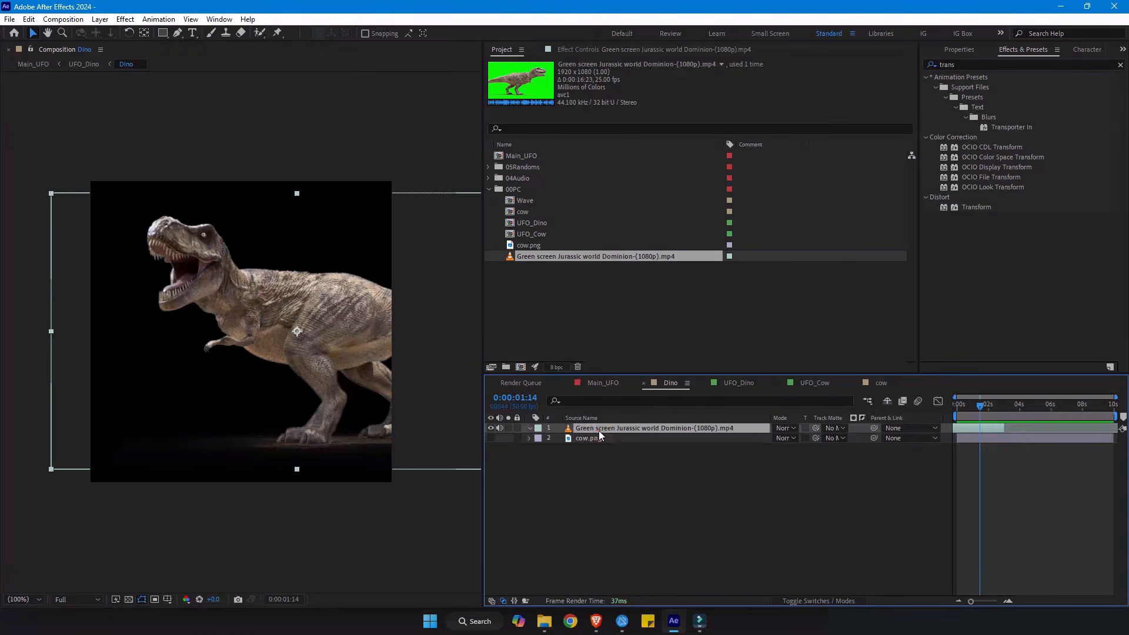
- Reset the Keylight effect on the dinosaur footage and sample its green background as the Screen Colour
click(584, 50)
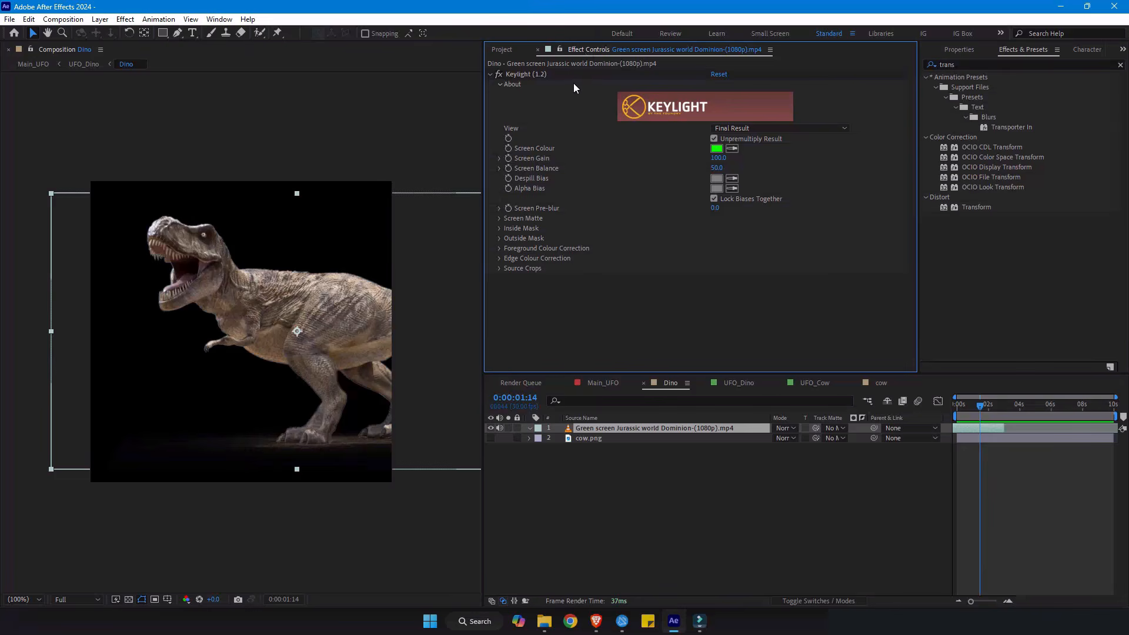
click(717, 75)
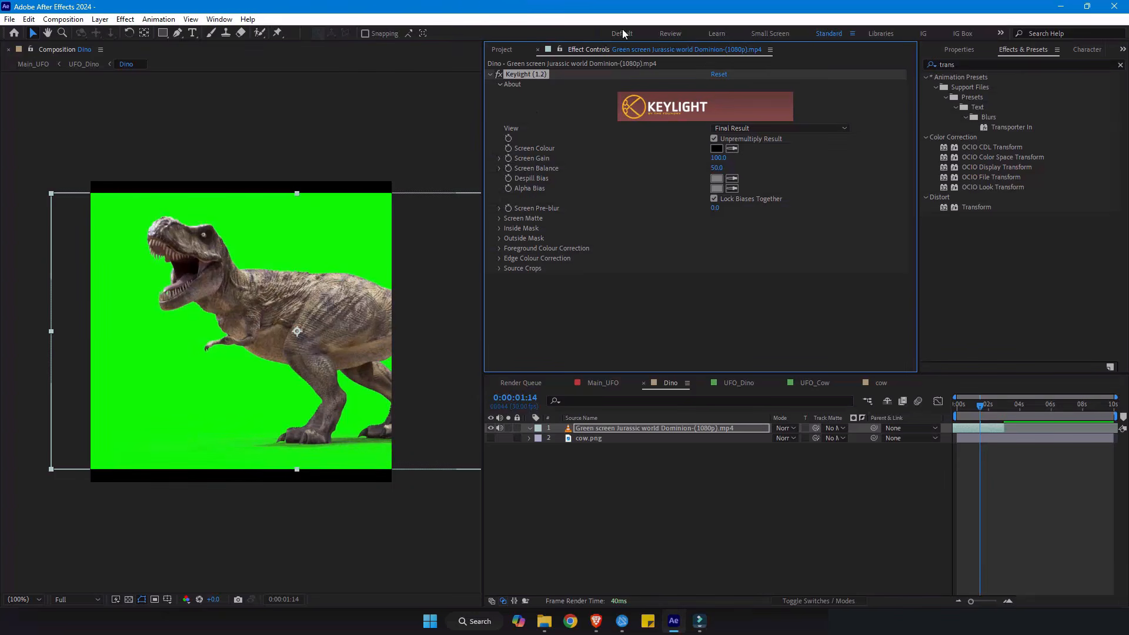
click(731, 148)
click(367, 229)
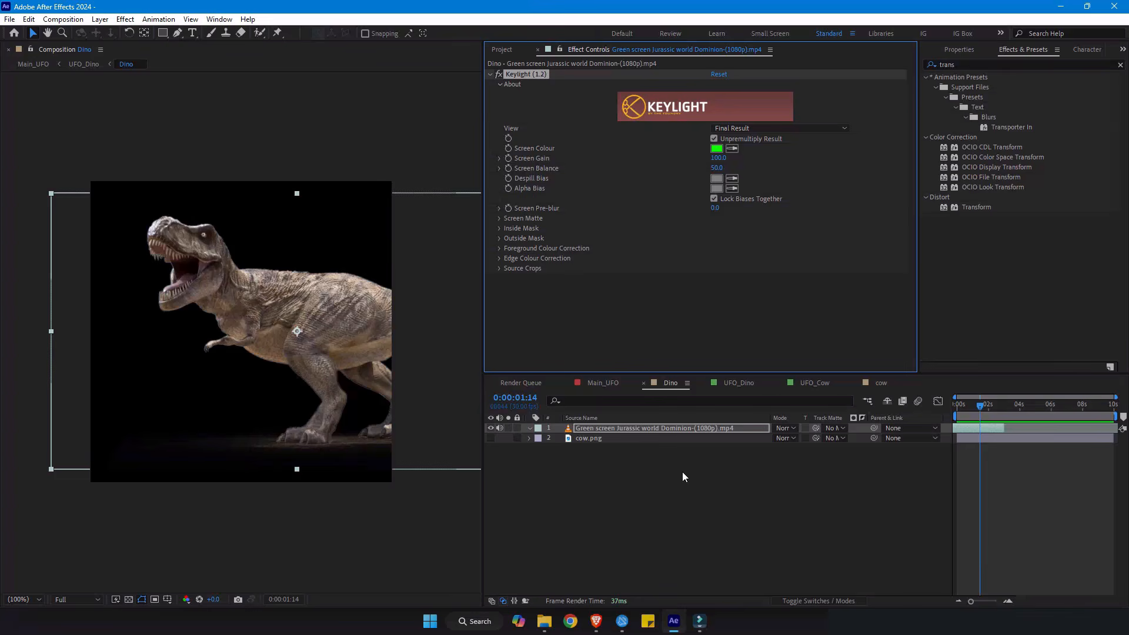
- Open the UFO_Dino comp from the project and select its Dino layer
click(502, 52)
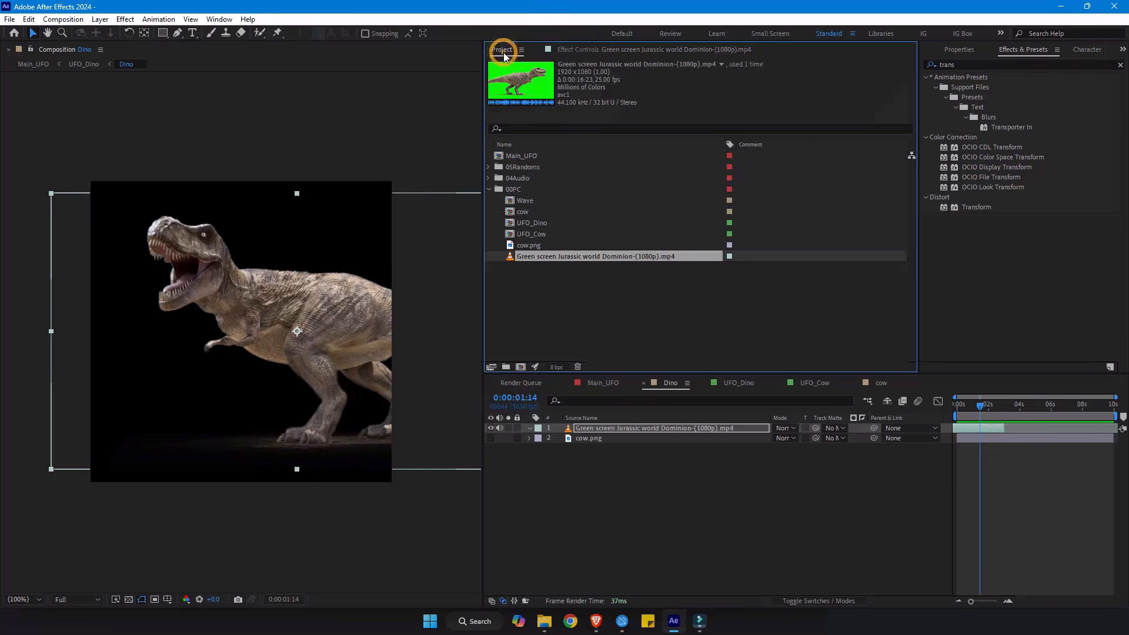
click(541, 235)
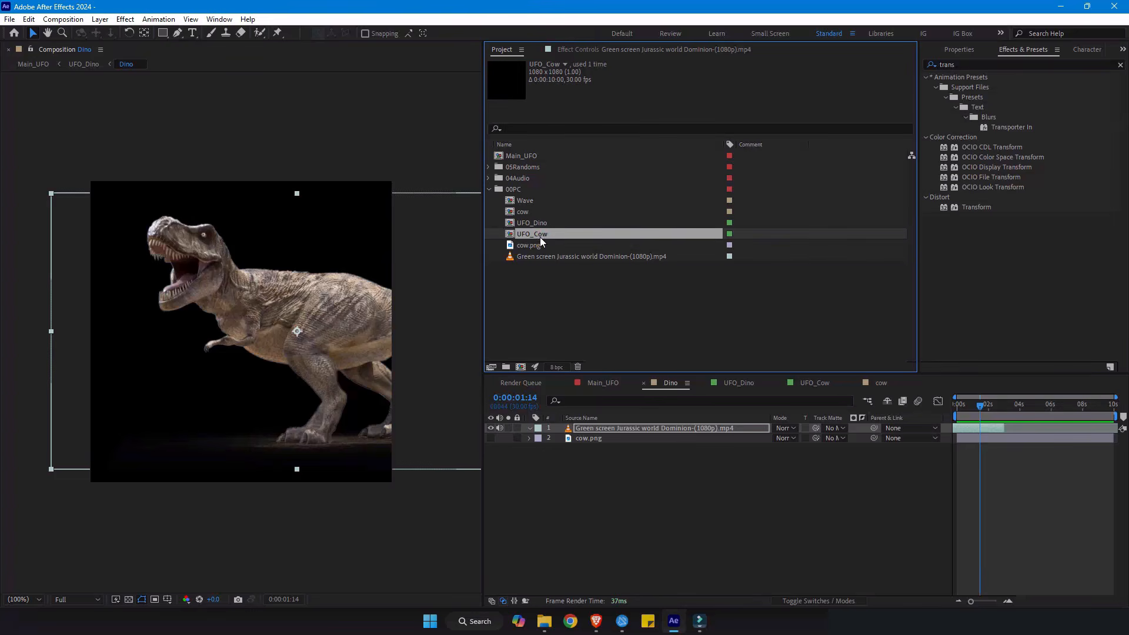
double_click(541, 224)
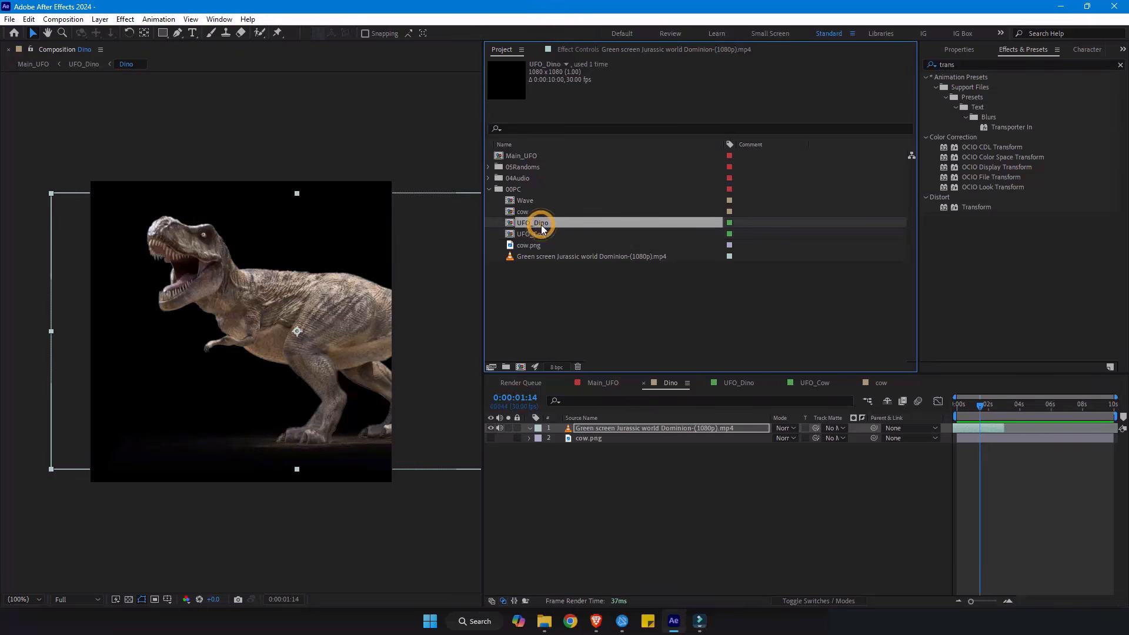
click(583, 428)
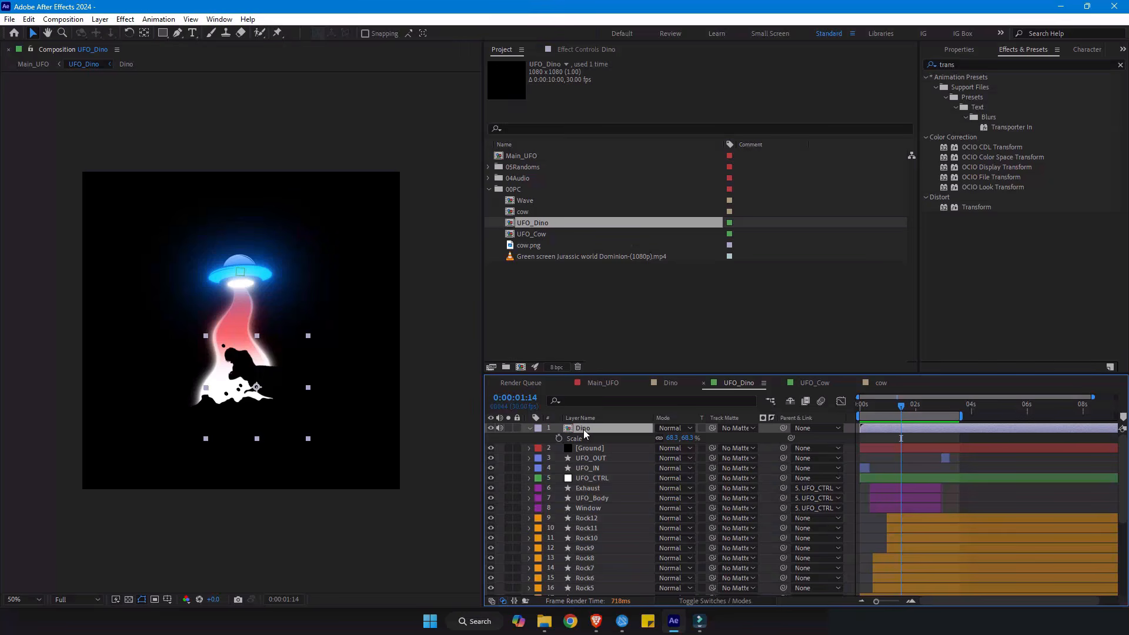
- Review the layers of the UFO_Cow and Dino comps, ending in the Main_UFO comp
click(817, 382)
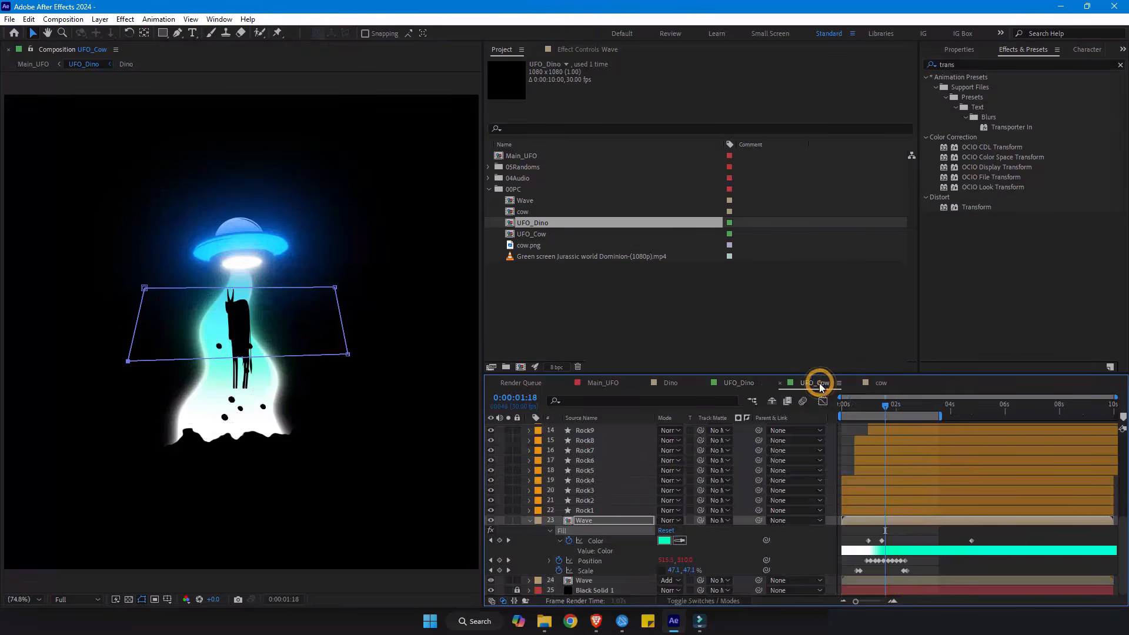
scroll(612, 467, up, 5)
drag(906, 454, 861, 470)
click(663, 383)
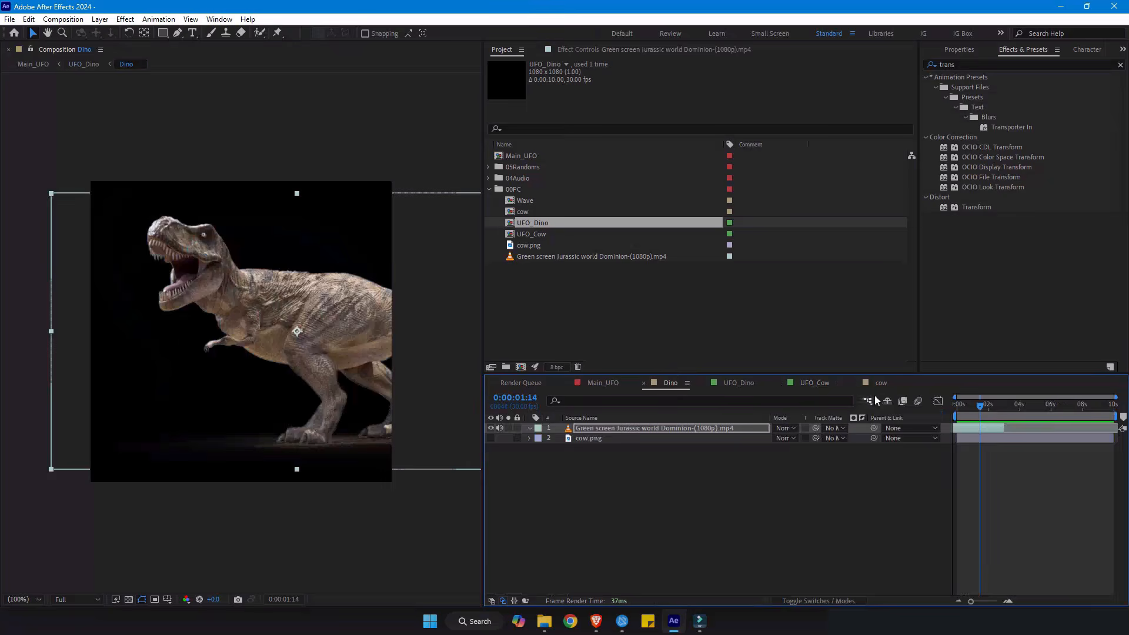
click(599, 384)
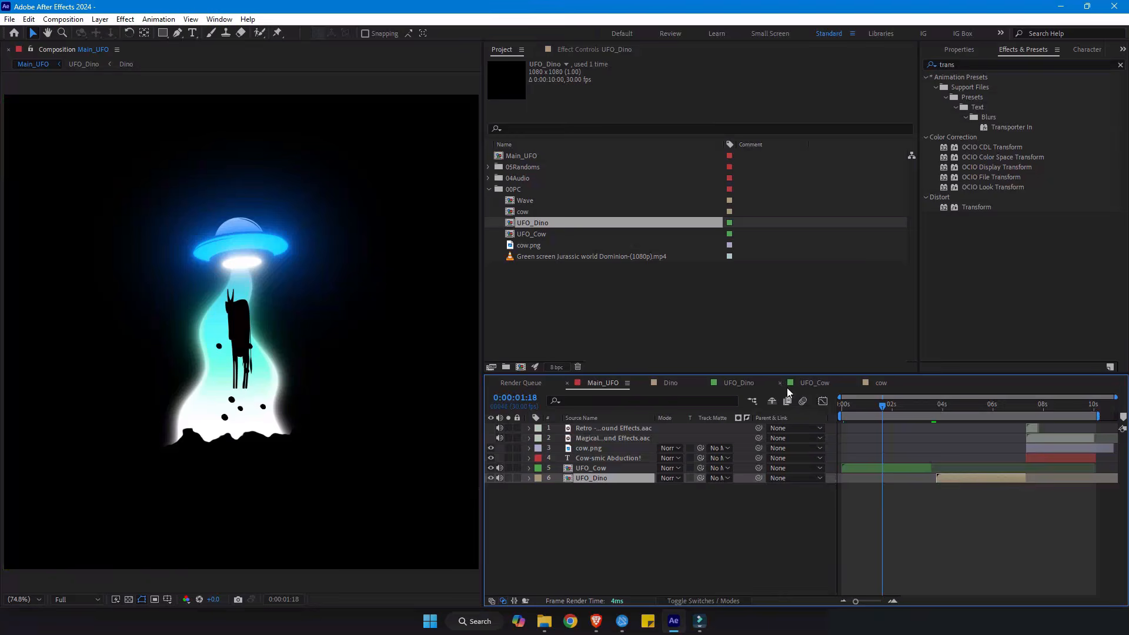
- Reveal the Wave layer's keyframes in UFO_Dino and examine its Fill colour change between 0:00:00:29 and 0:00:01:14
click(739, 383)
key(u)
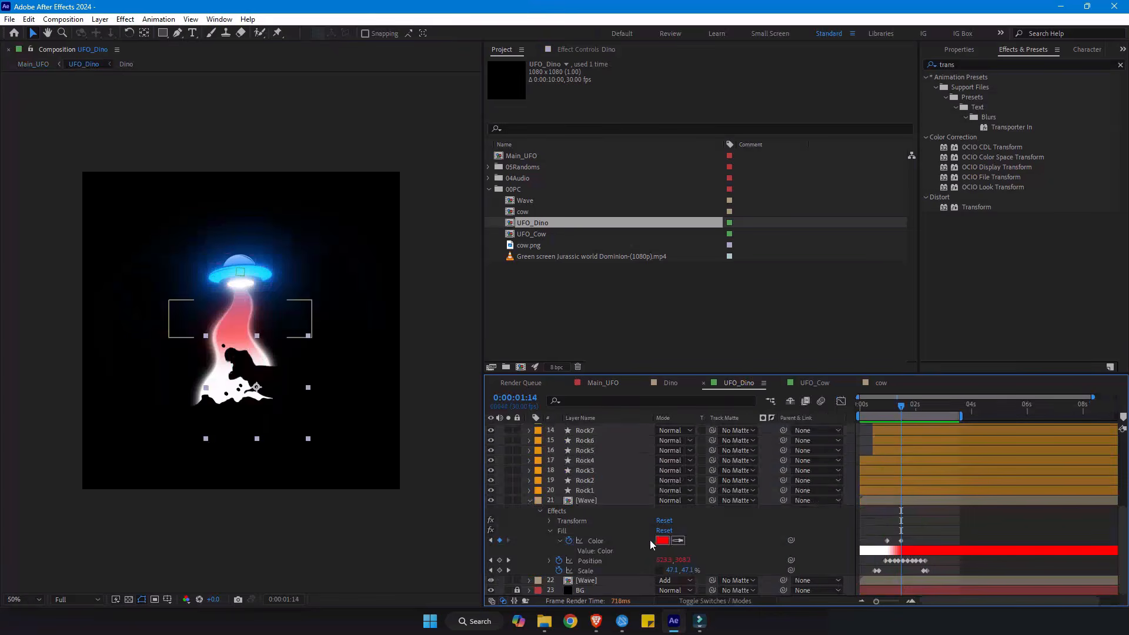
click(885, 407)
drag(888, 411, 897, 414)
mouse_move(904, 418)
mouse_down()
mouse_move(930, 419)
mouse_move(887, 419)
mouse_up()
drag(952, 532, 856, 575)
click(966, 518)
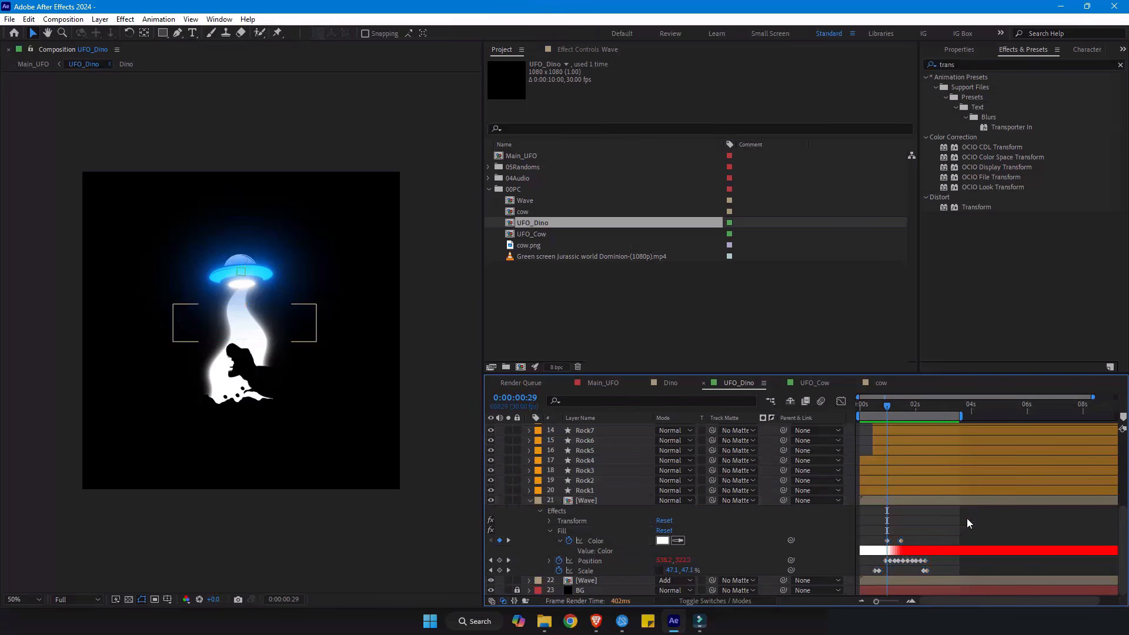
- Inspect the Cow-smic Abduction! title and the cow.png Fill effect in Main_UFO at 0:00:08:12, then return near the start
click(611, 390)
drag(957, 406, 1053, 426)
click(610, 457)
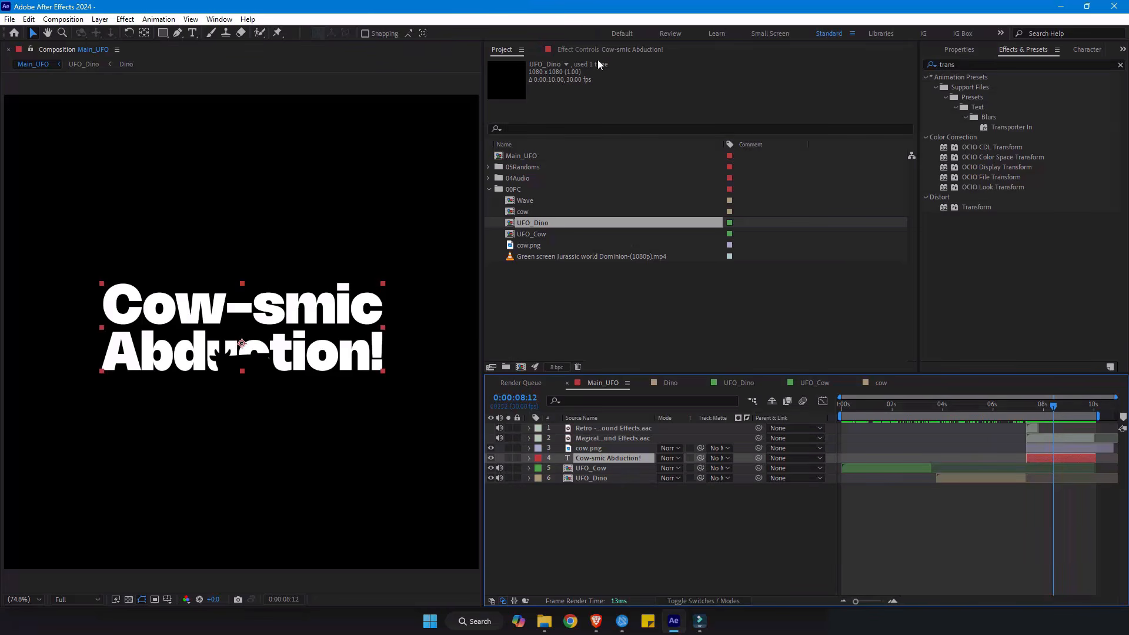
click(598, 52)
click(590, 449)
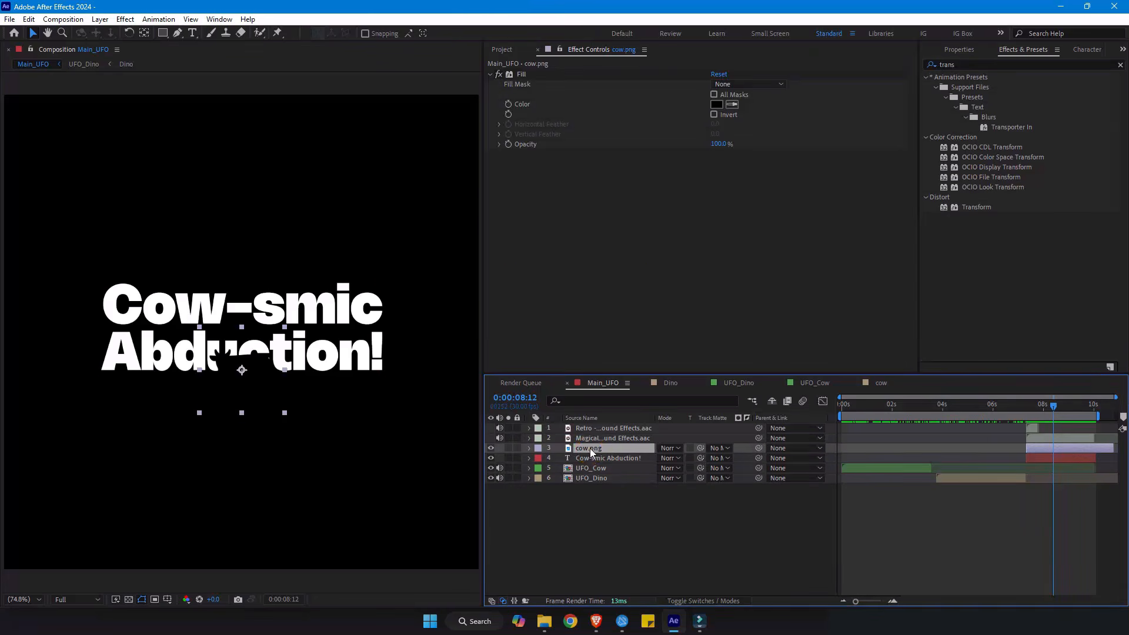
mouse_move(1053, 405)
mouse_down()
mouse_move(1076, 406)
mouse_move(838, 410)
mouse_move(850, 413)
mouse_up()
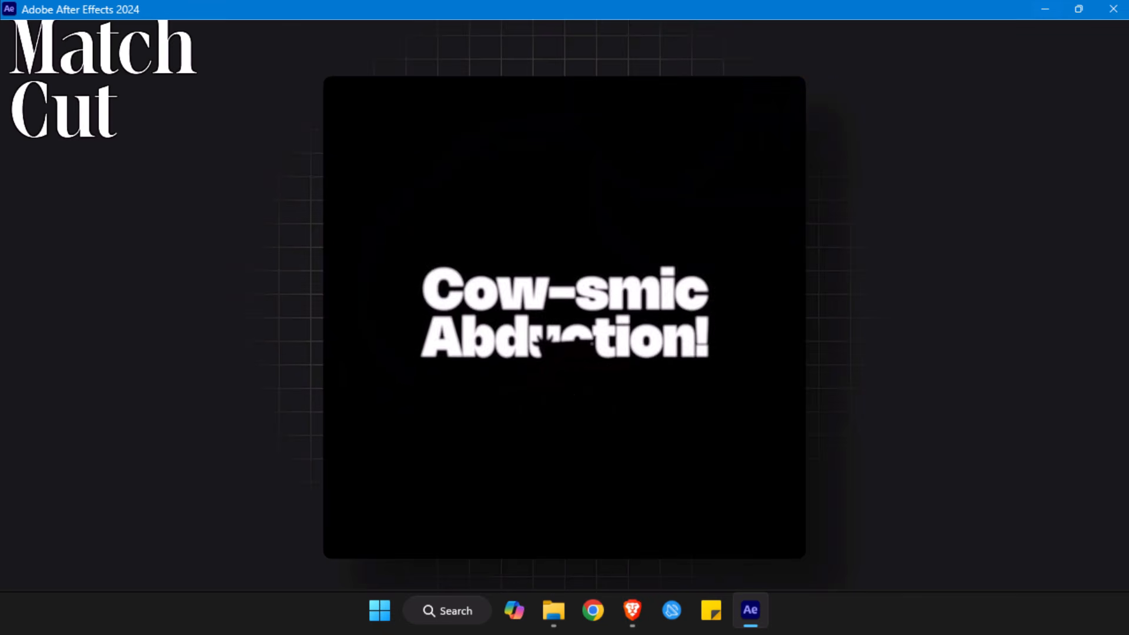
- End the Match Cut preview and scrub its opening shots between 0:00:00:09 and 0:00:00:25
key(space)
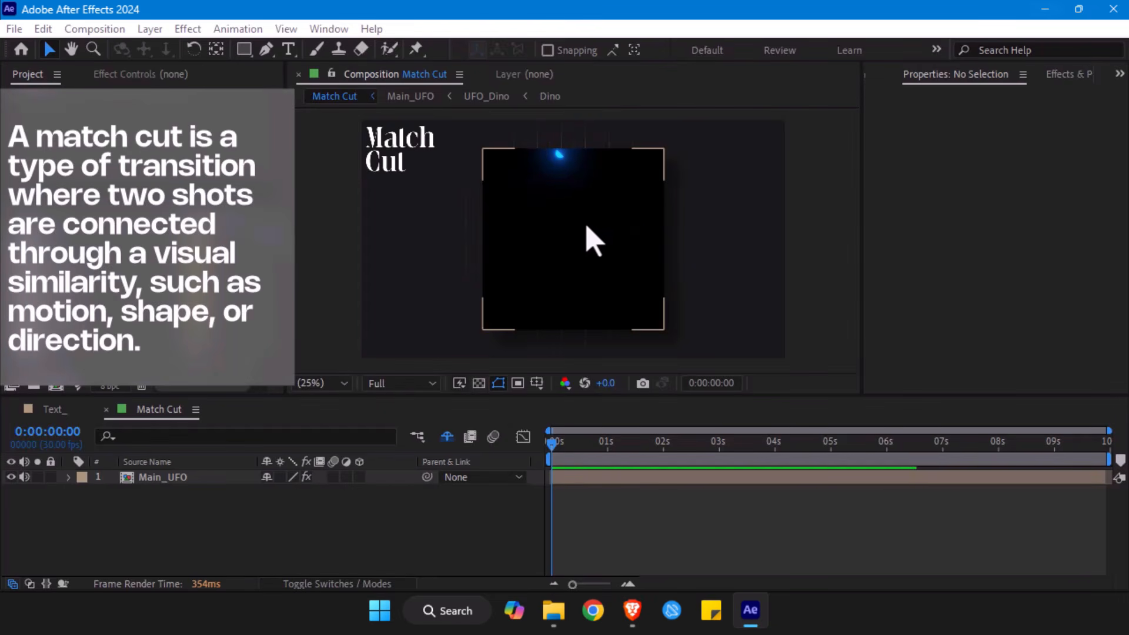
drag(567, 452, 598, 457)
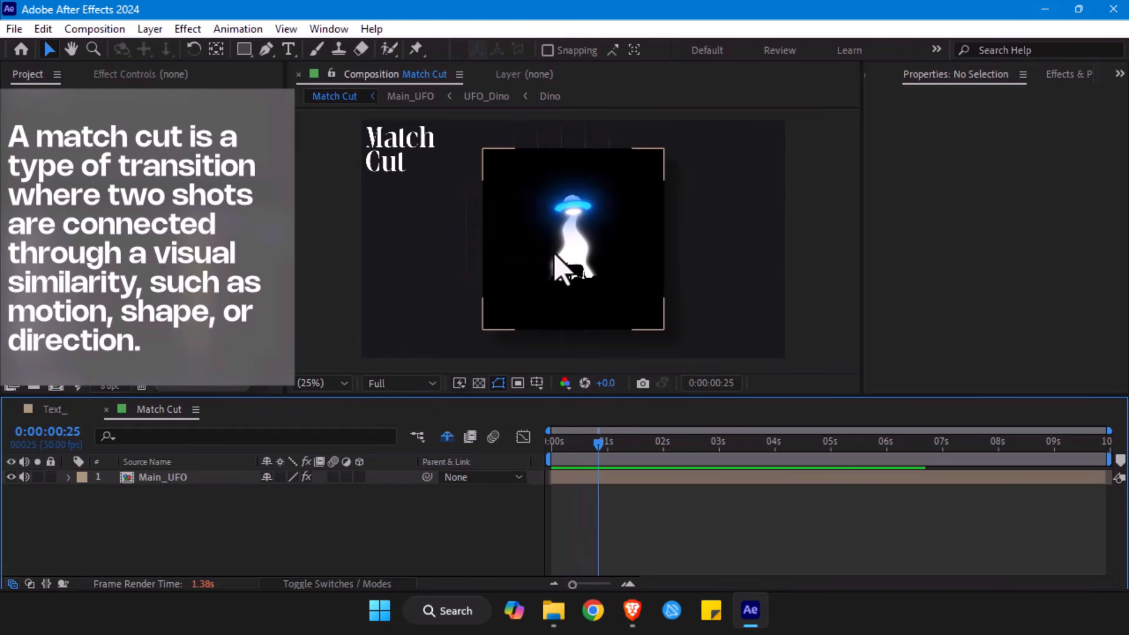
drag(597, 454, 567, 454)
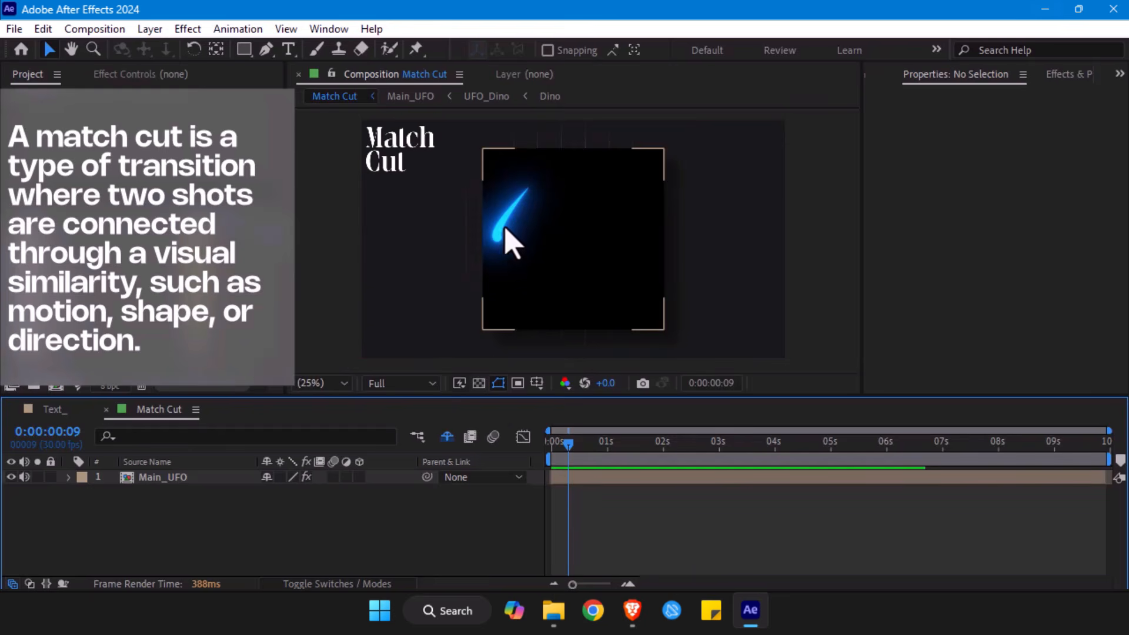
- Examine the cut from the glowing streak to the UFO around frames 8 to 10, then scrub on to 0:00:02:00
click(570, 450)
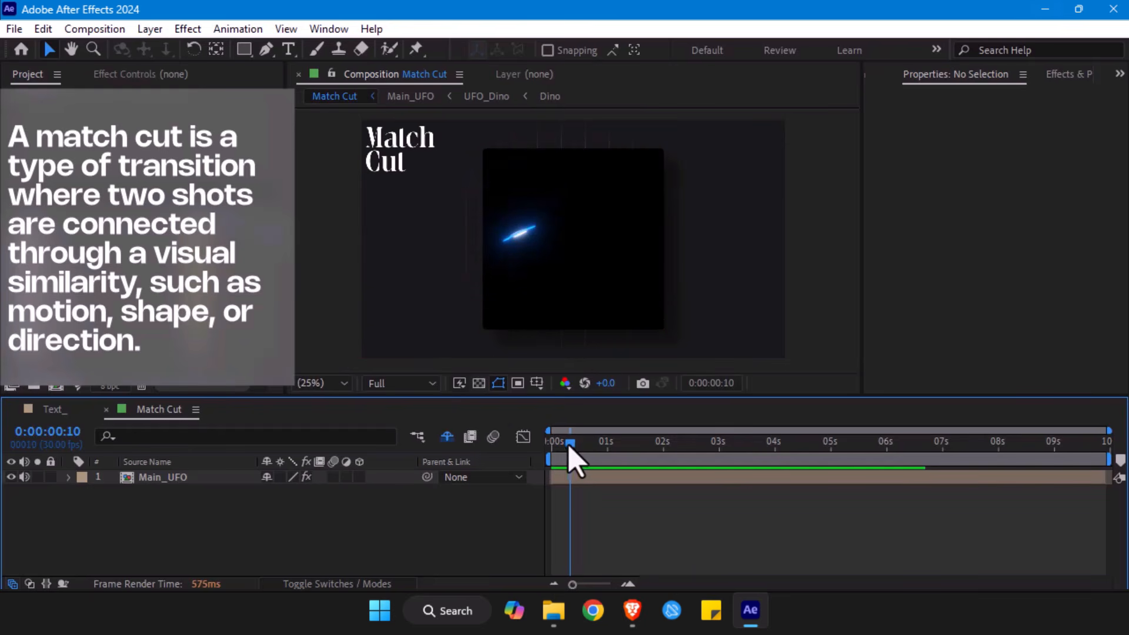
drag(570, 450, 567, 450)
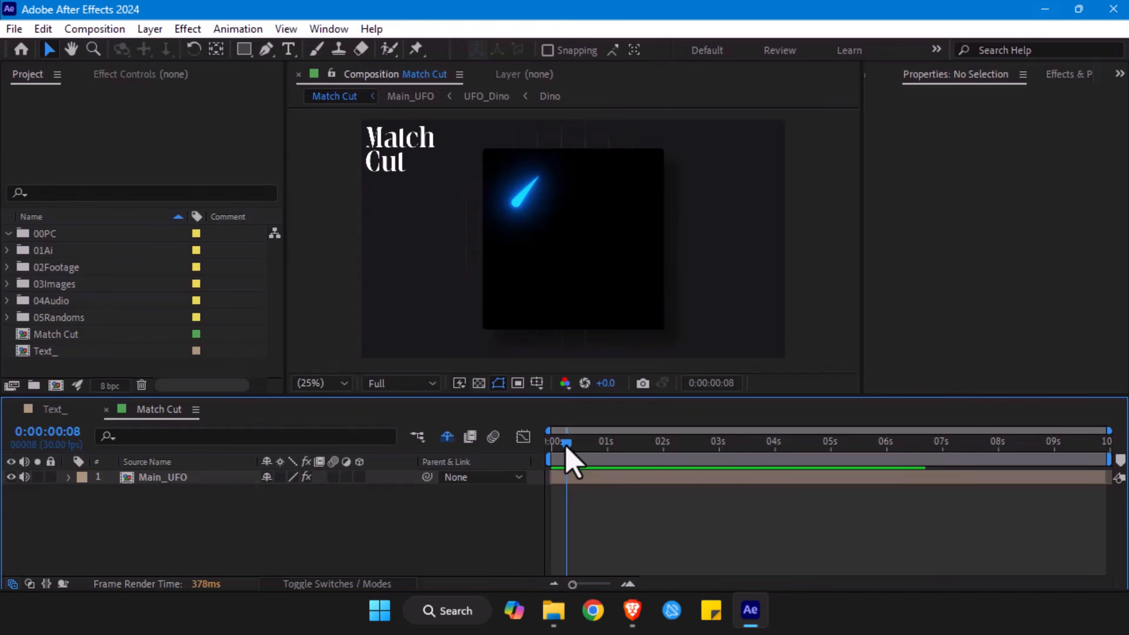
drag(566, 447, 568, 446)
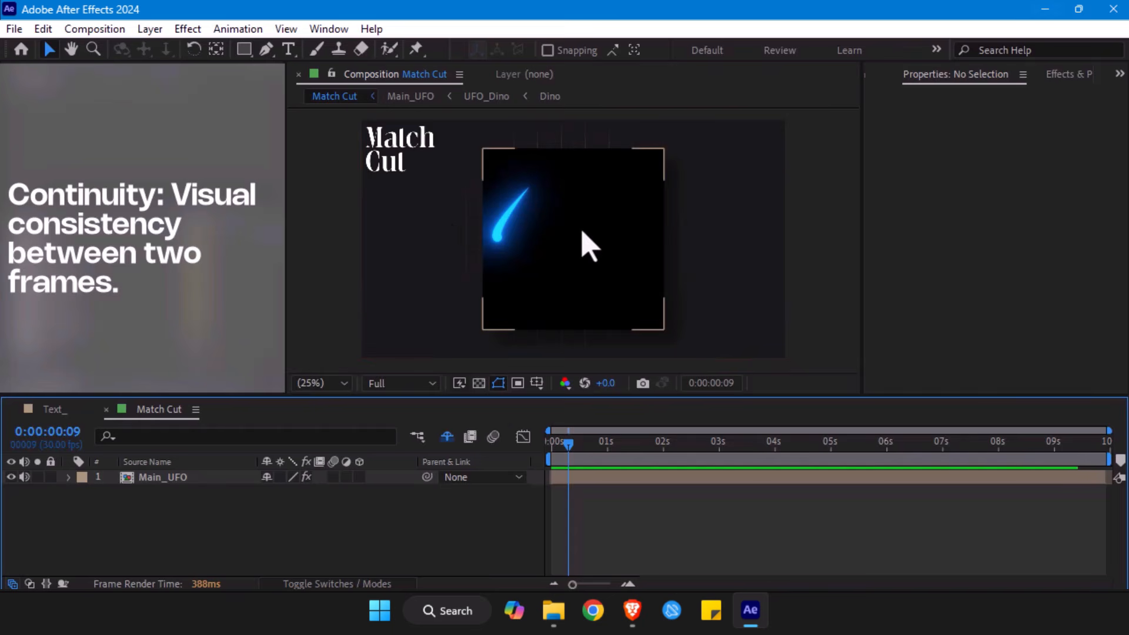
click(574, 444)
mouse_move(575, 445)
mouse_down()
mouse_move(559, 446)
mouse_move(569, 445)
mouse_up()
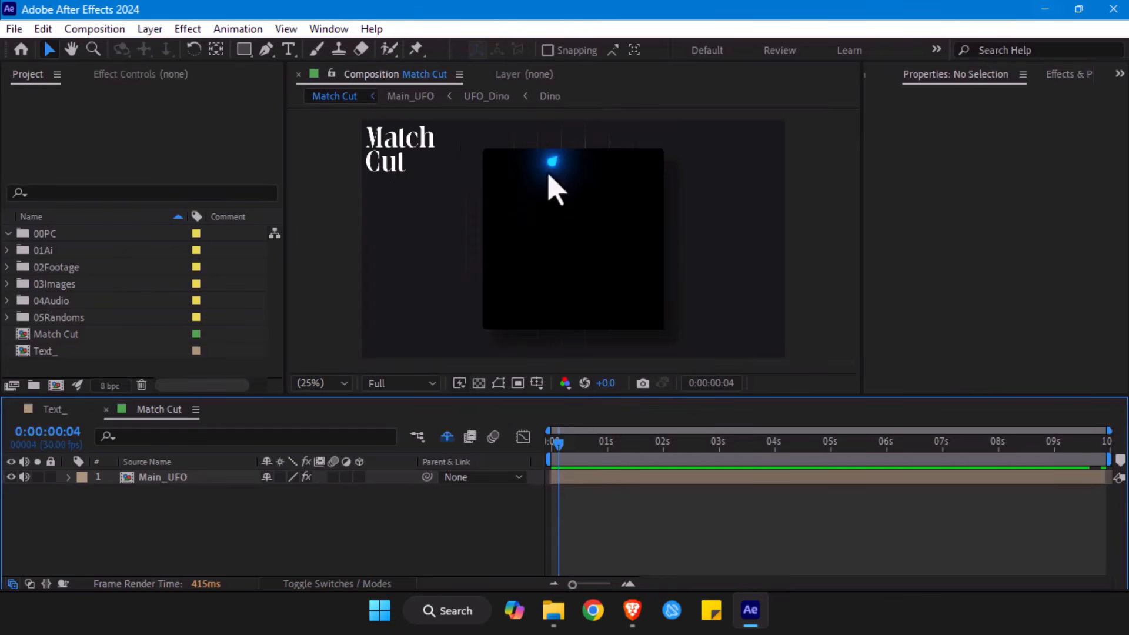
drag(557, 445, 664, 451)
- Open the Text_ comp and scrub through the tapered stroke's transition into the letter L
click(54, 410)
mouse_move(645, 461)
mouse_down()
mouse_move(549, 458)
mouse_move(732, 462)
mouse_move(614, 462)
mouse_up()
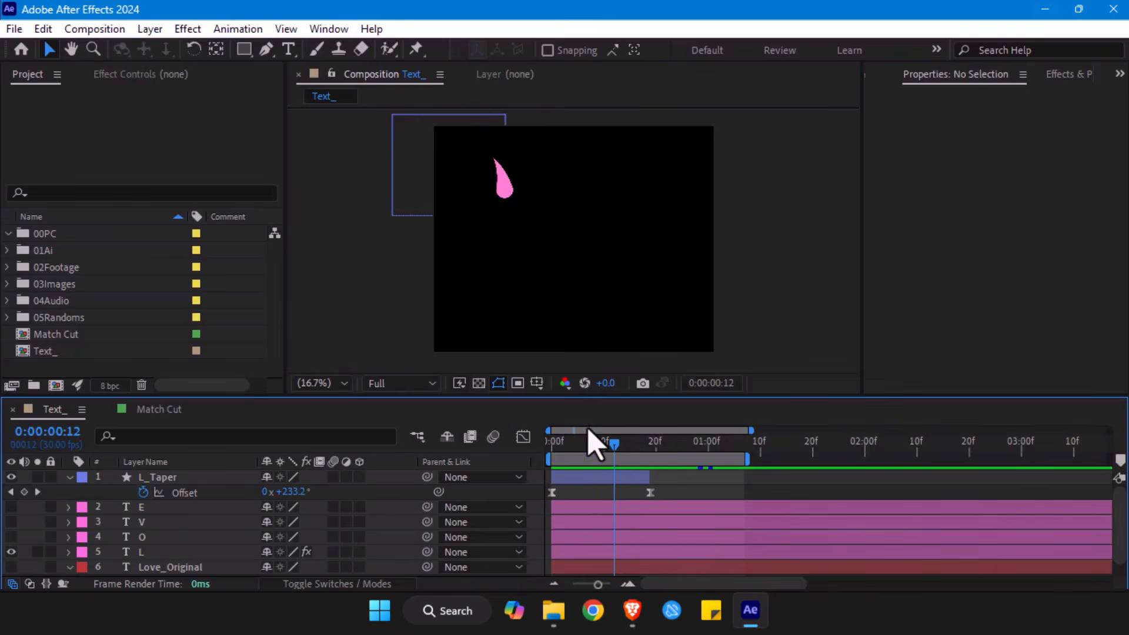
drag(616, 450, 653, 454)
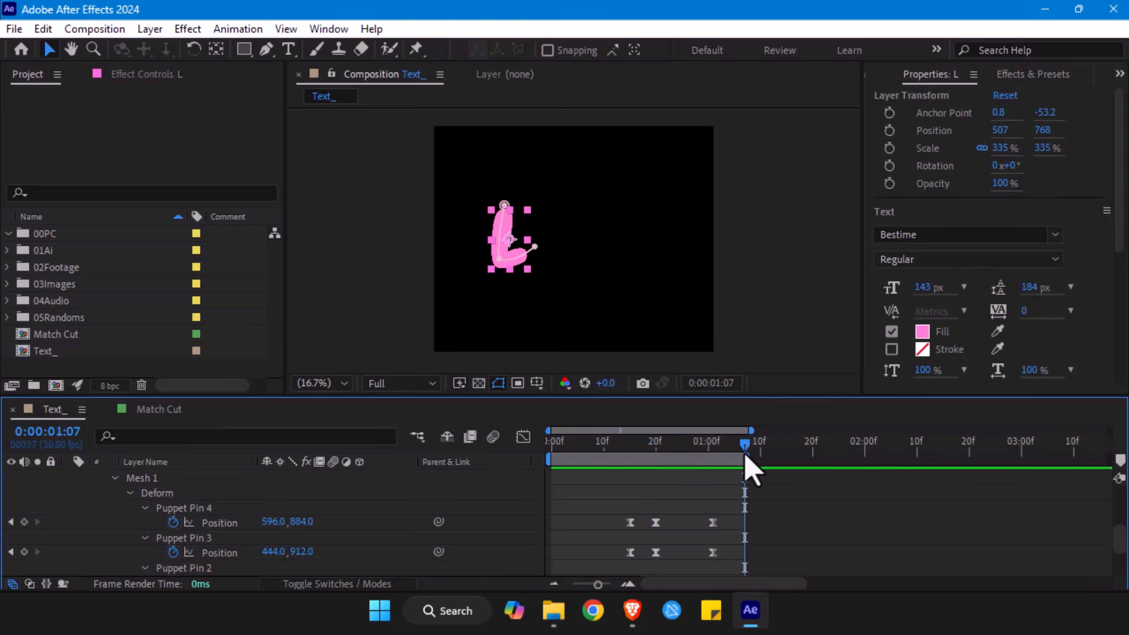
- Return to the Match Cut comp and review the streak-to-UFO cut near 0:00:00:11, continuing to 0:00:02:13
click(141, 408)
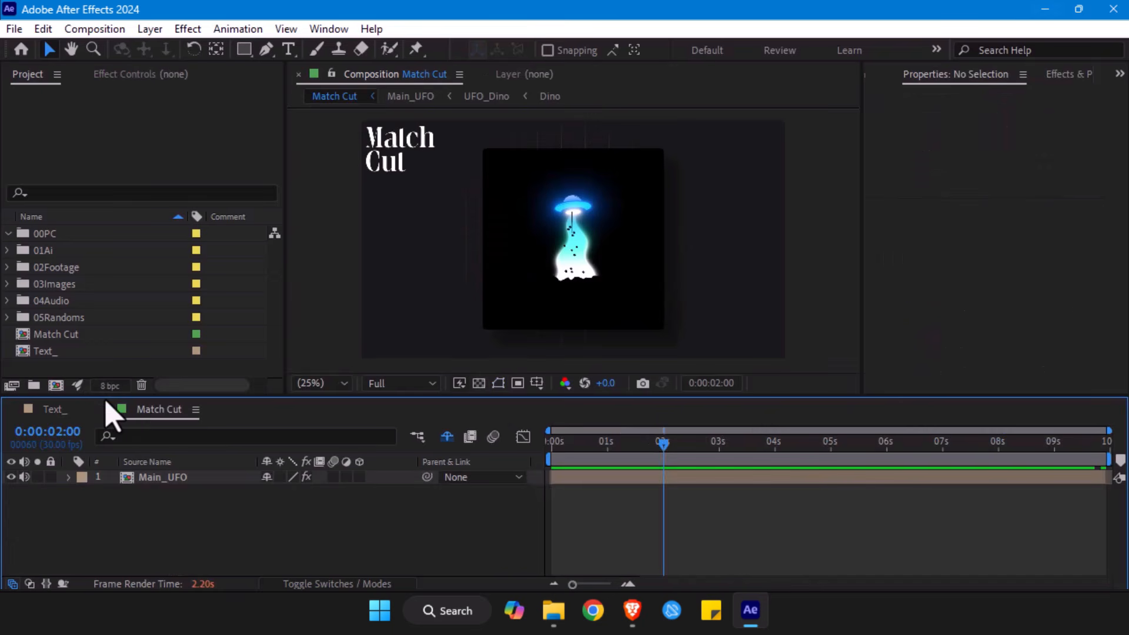
click(600, 451)
drag(590, 450, 557, 448)
drag(568, 449, 574, 451)
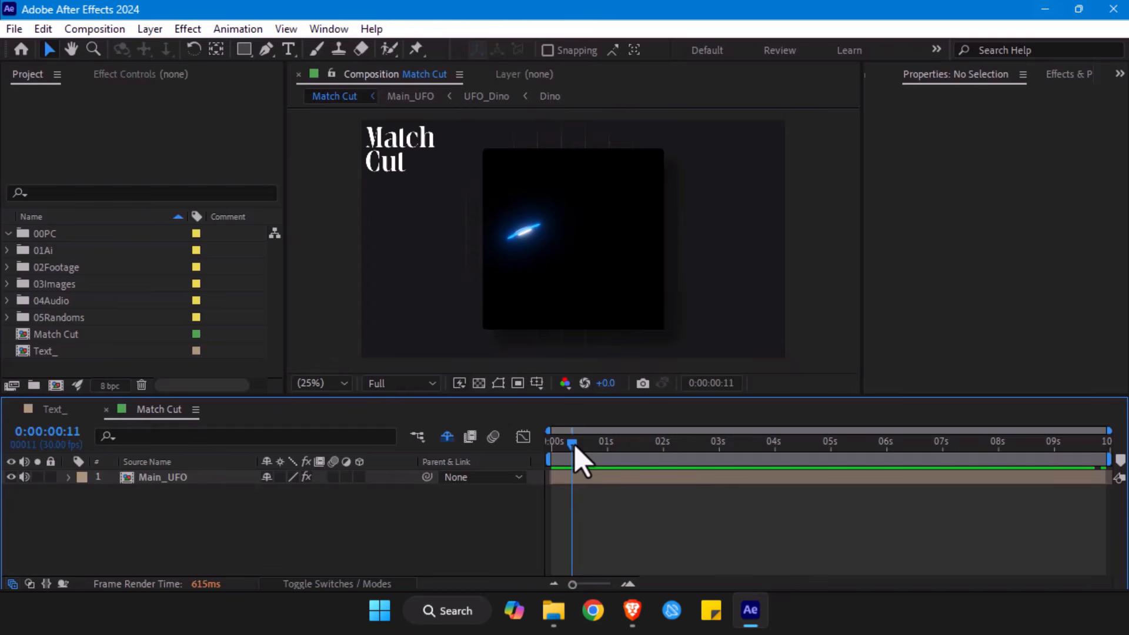
drag(574, 447, 687, 449)
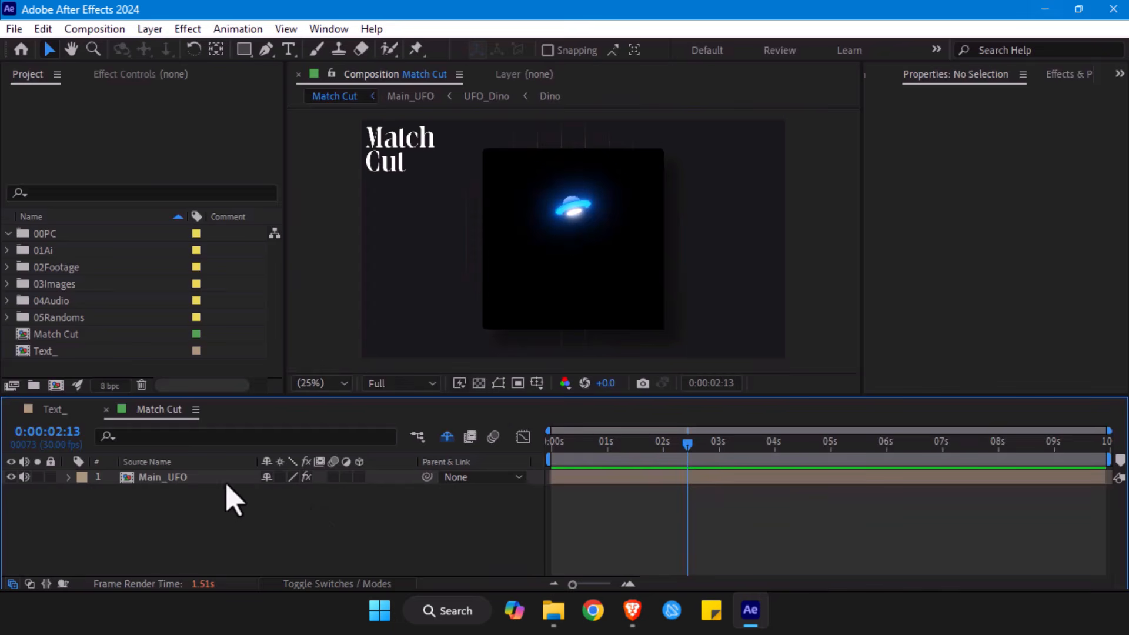
- Open the Main_UFO comp, collapse Adjustment Layer 9's properties and enlarge the timeline area to show all layers
double_click(163, 477)
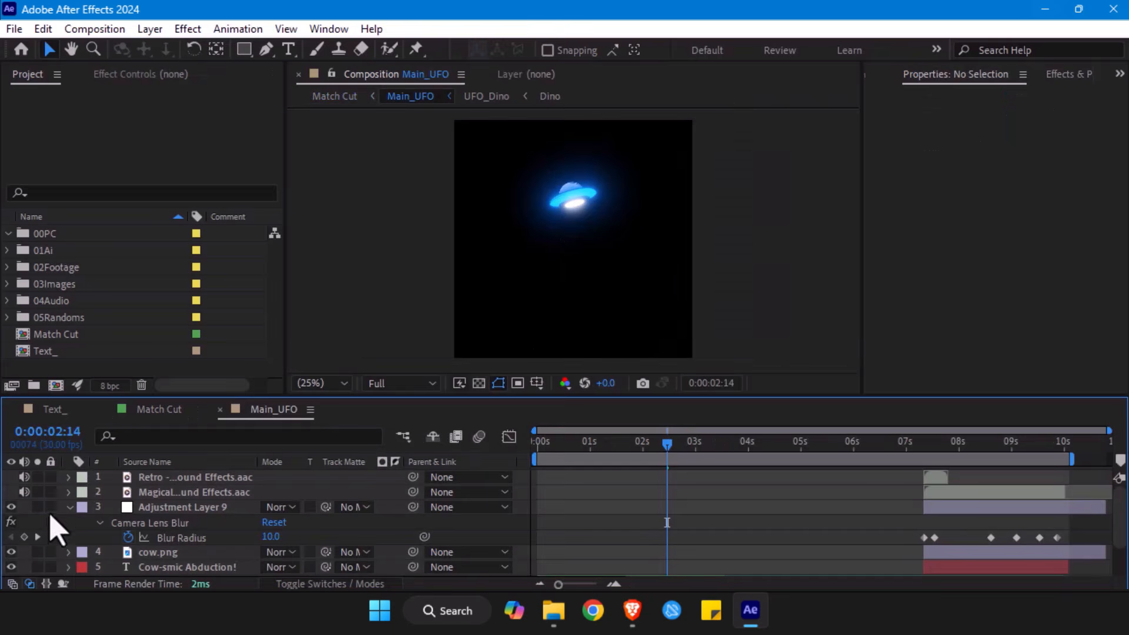
click(68, 507)
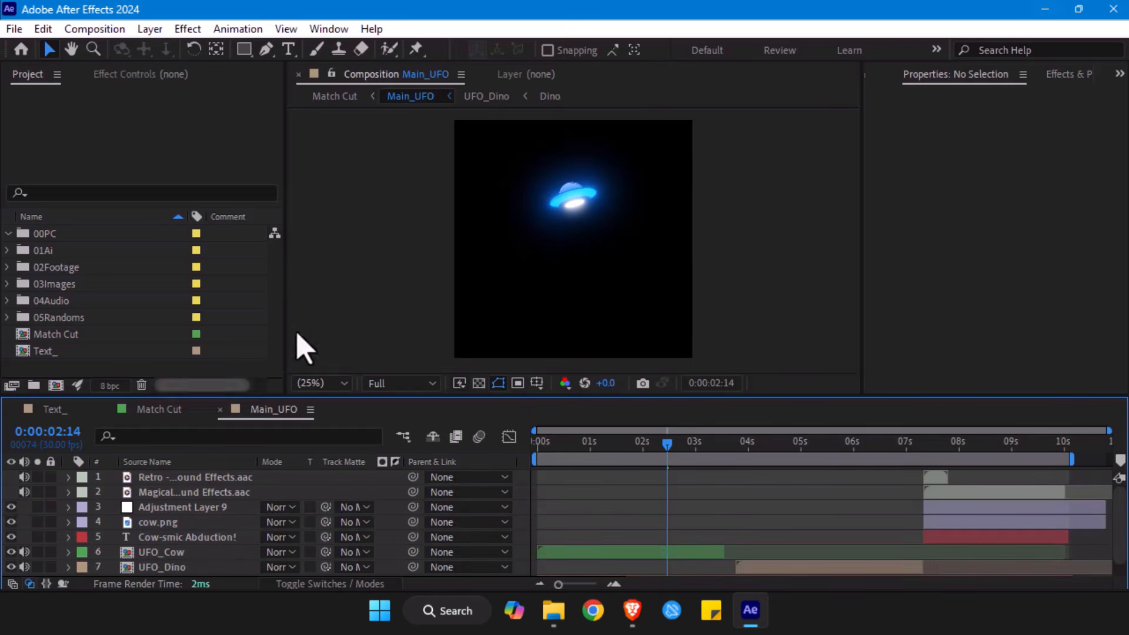
drag(245, 396, 250, 277)
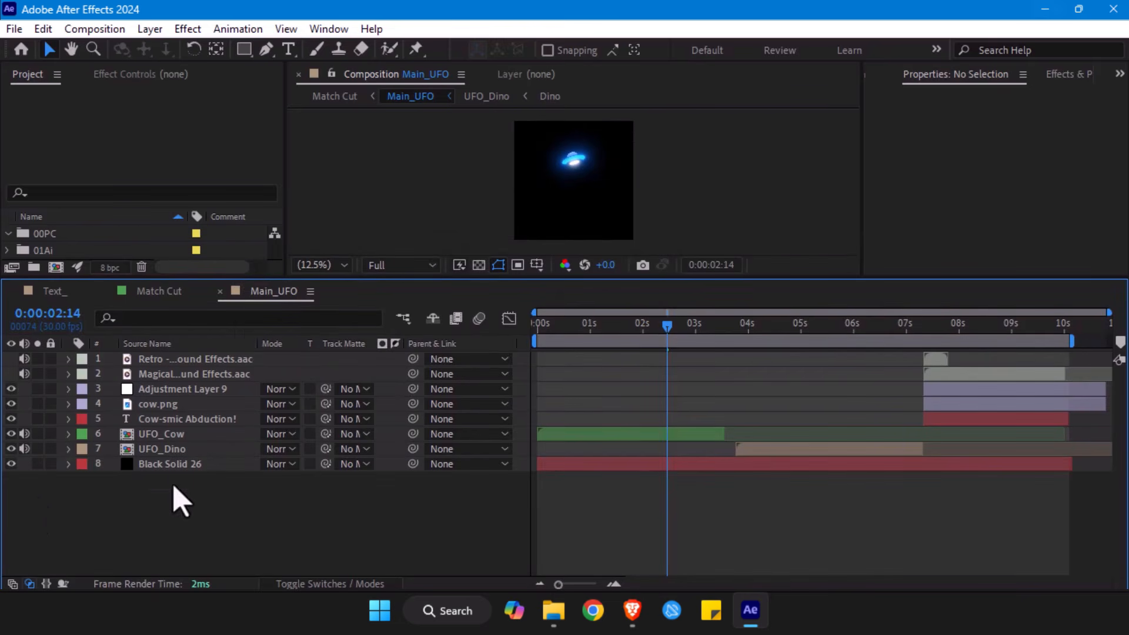
- Select the UFO_Cow layer and compare the dinosaur scene at 0:00:05:09 with the cow scene at 0:00:01:13
click(158, 435)
drag(656, 329, 817, 312)
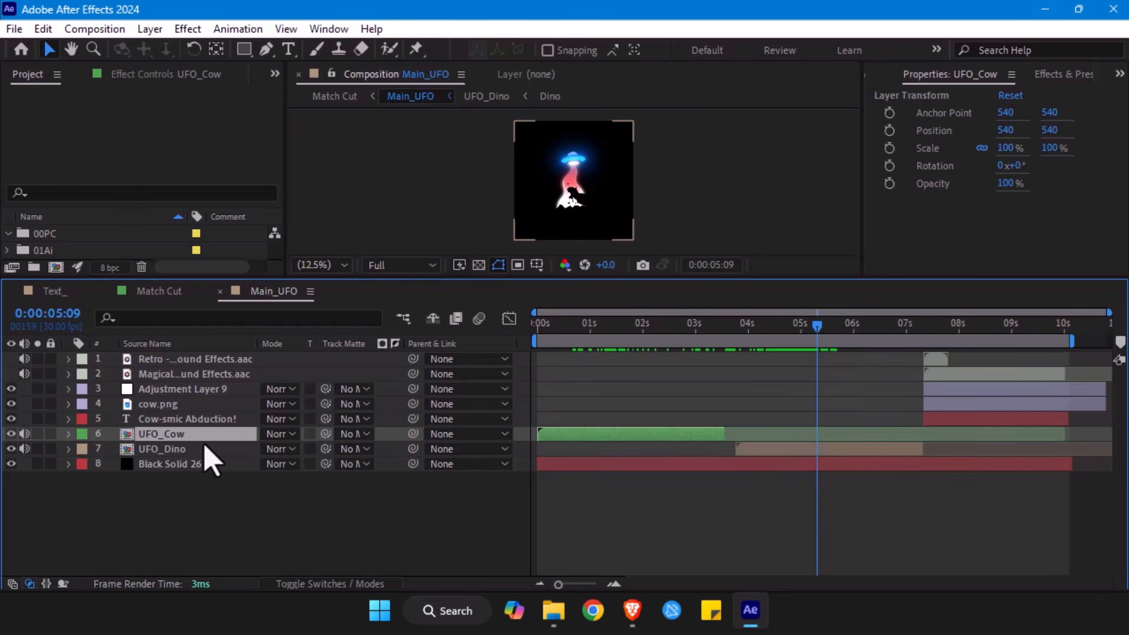
click(615, 326)
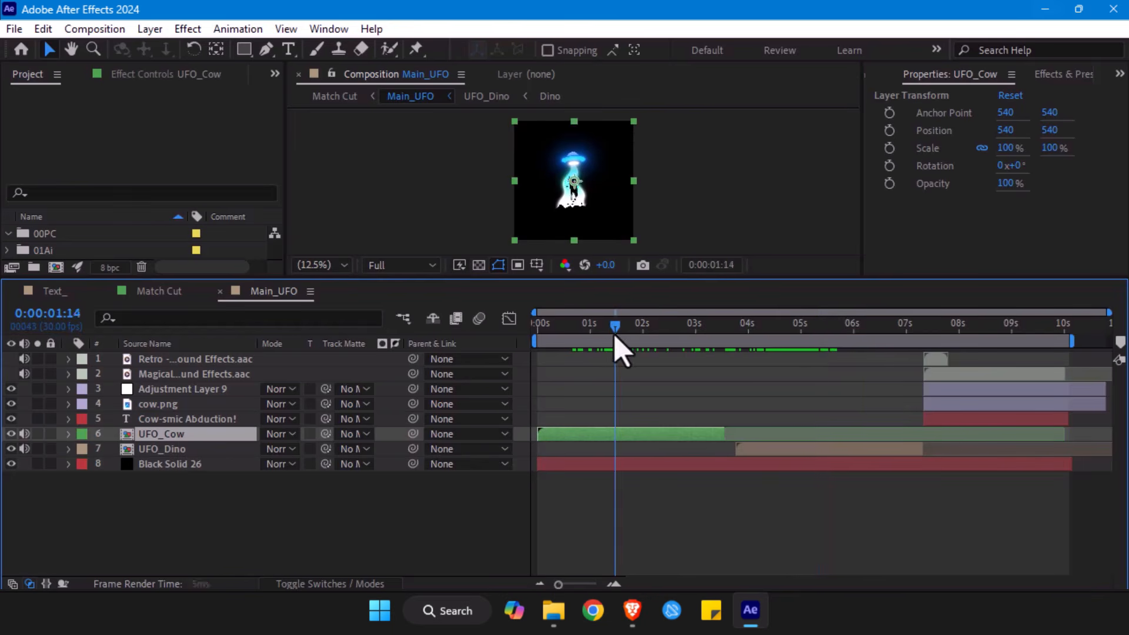
- Open the UFO_Cow comp, collapse the Exhaust layer's properties and enlarge the viewer area above the timeline
double_click(165, 438)
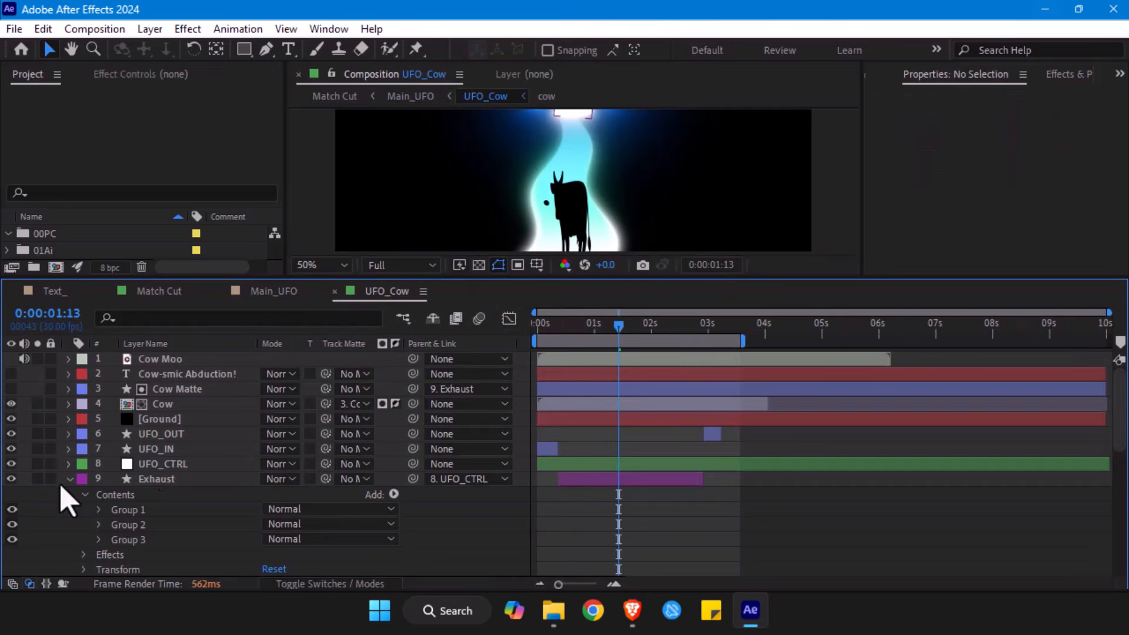
click(68, 480)
scroll(576, 188, down, 1)
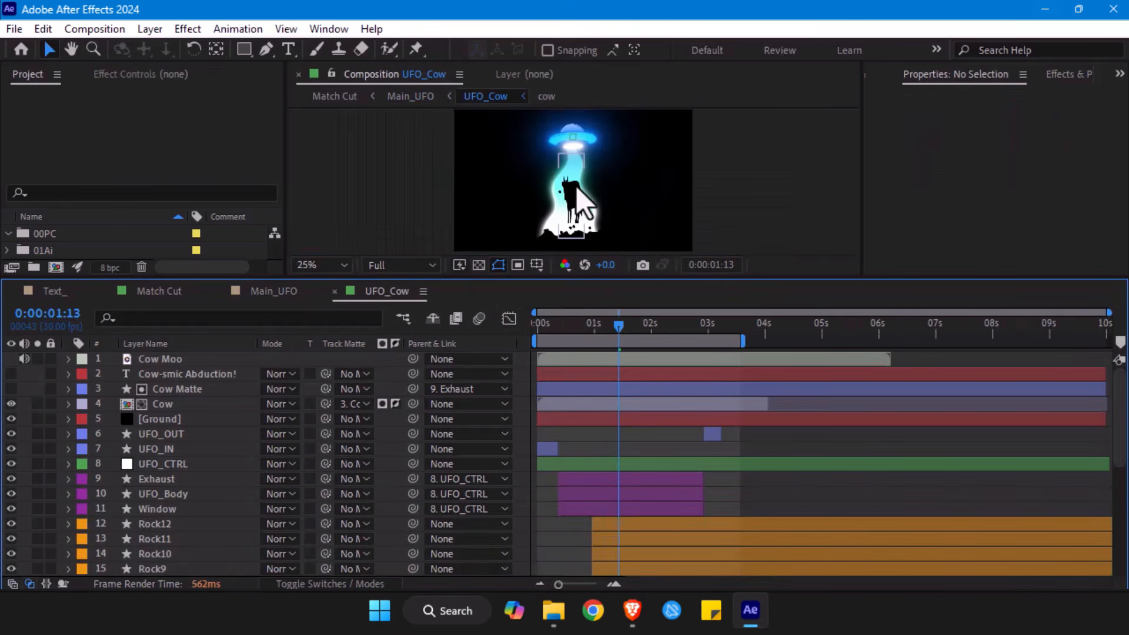
drag(504, 281, 497, 348)
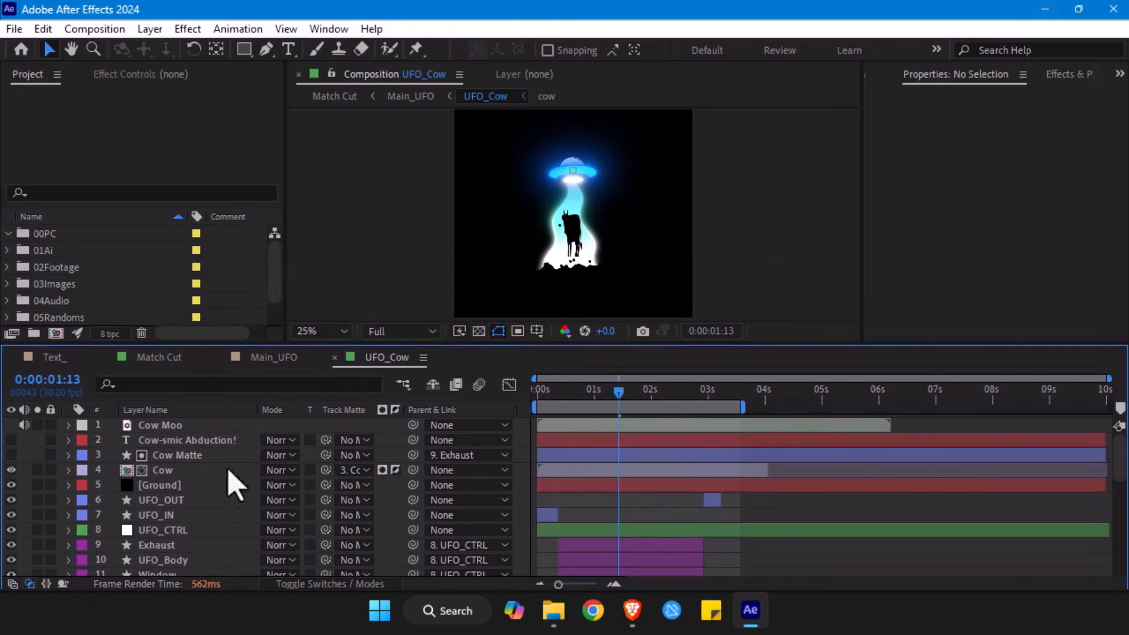
- Delete the hidden Cow-smic Abduction! text layer from the UFO_Cow comp
click(153, 426)
click(155, 441)
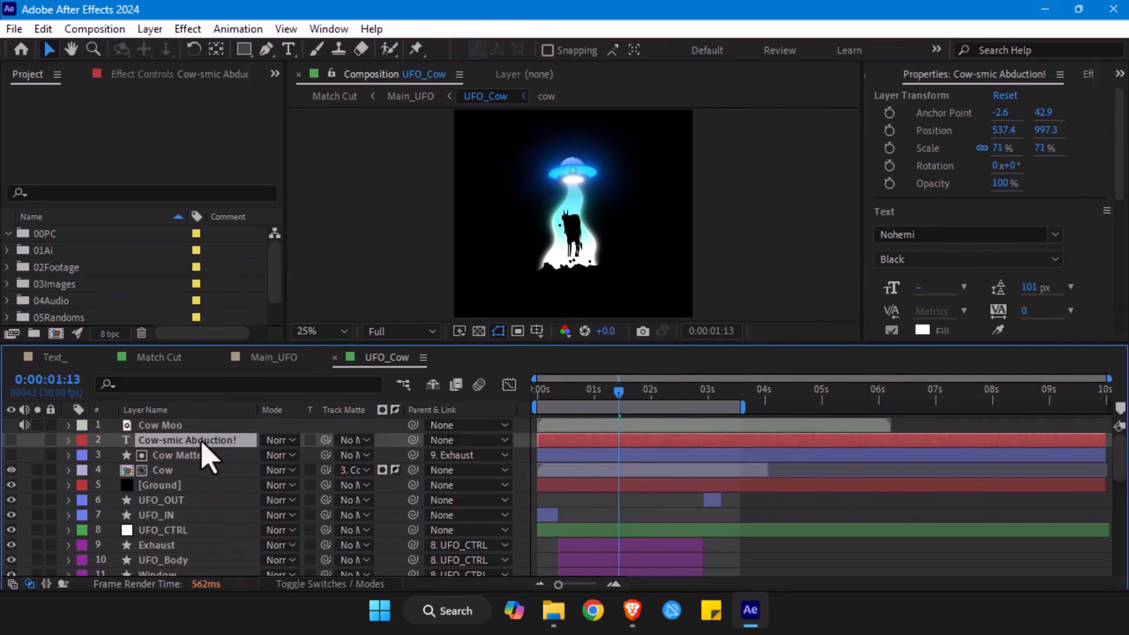
key(Delete)
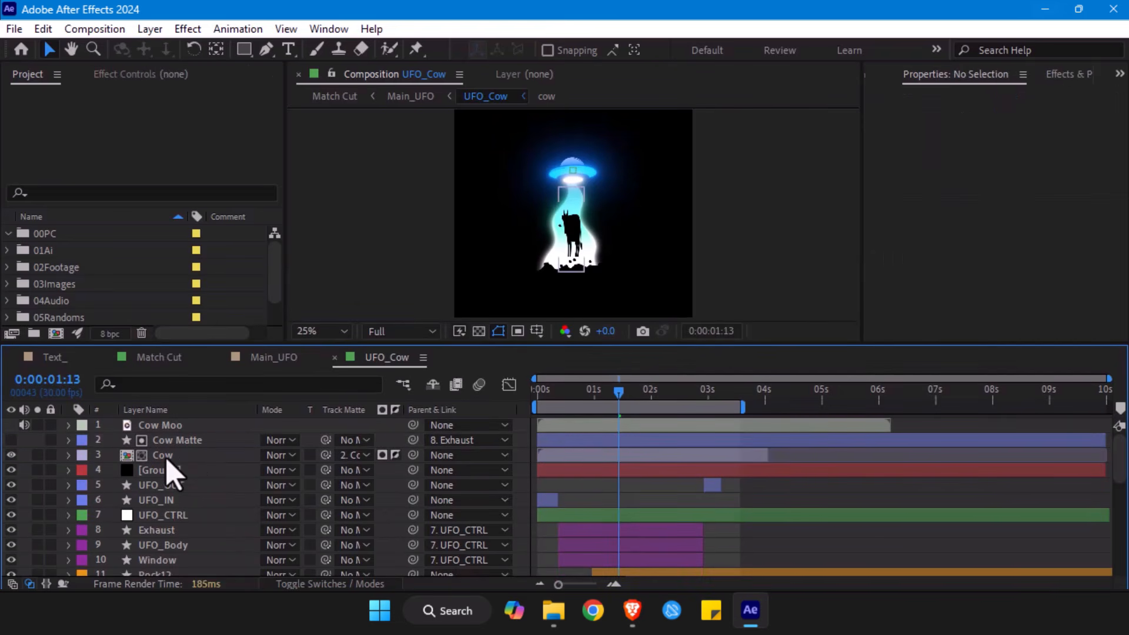
- Select the Cow Matte layer and examine its shape outline around and above the UFO
click(167, 458)
click(205, 440)
key(period)
key(period)
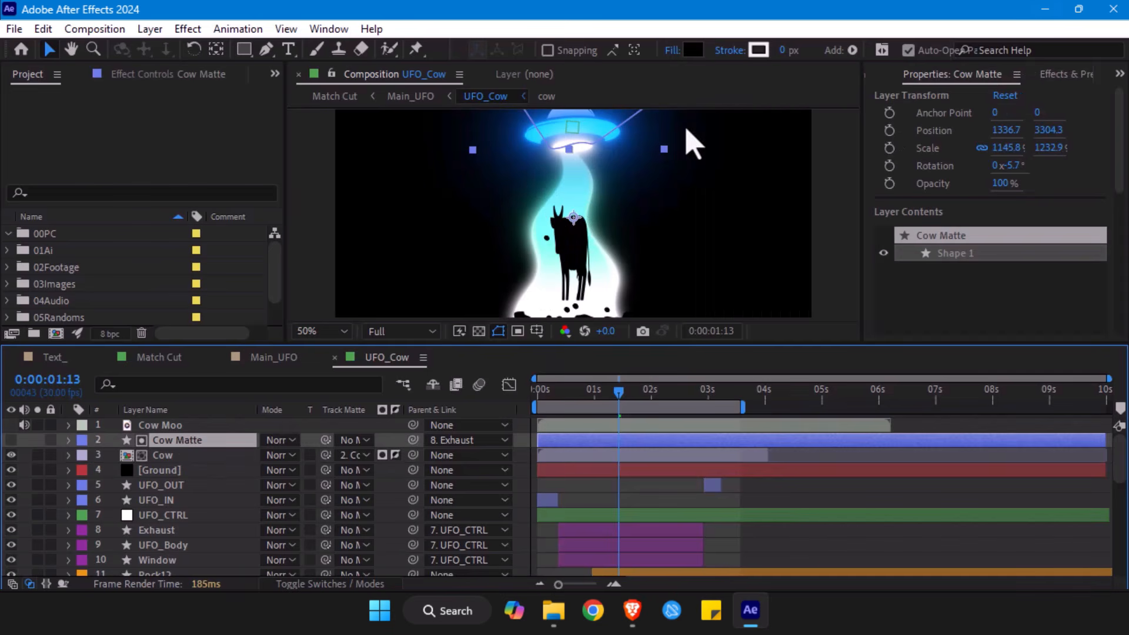
key(h)
drag(611, 148, 574, 174)
key(v)
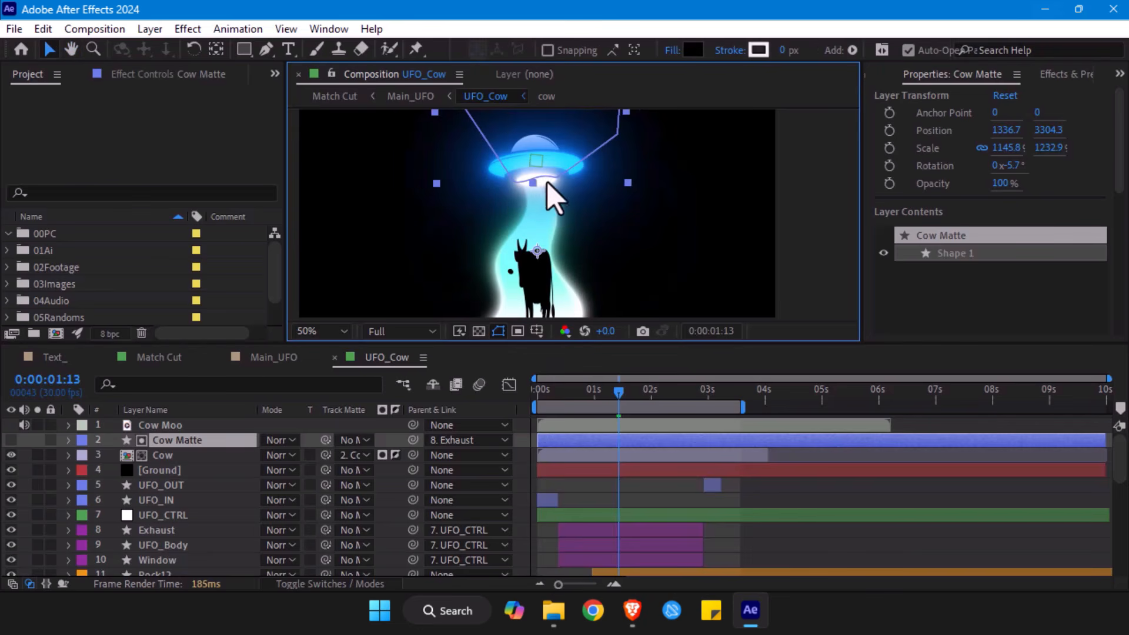
scroll(594, 176, down, 2)
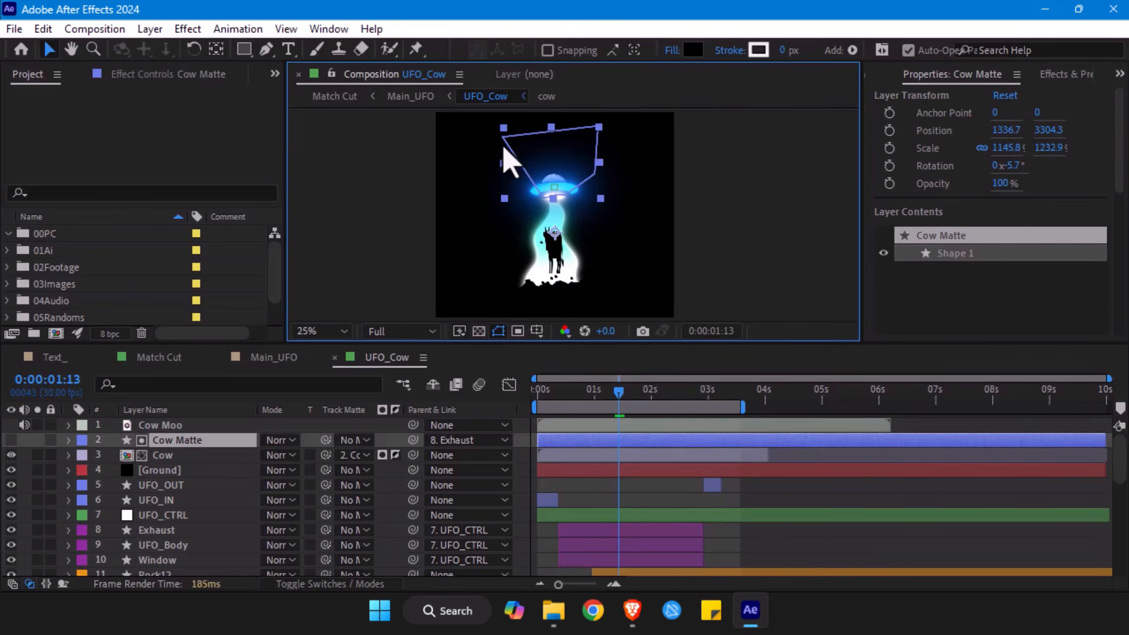
- Set the Cow Matte shape's fill to red FF0000, showing the layer to inspect it and hiding it again
click(11, 440)
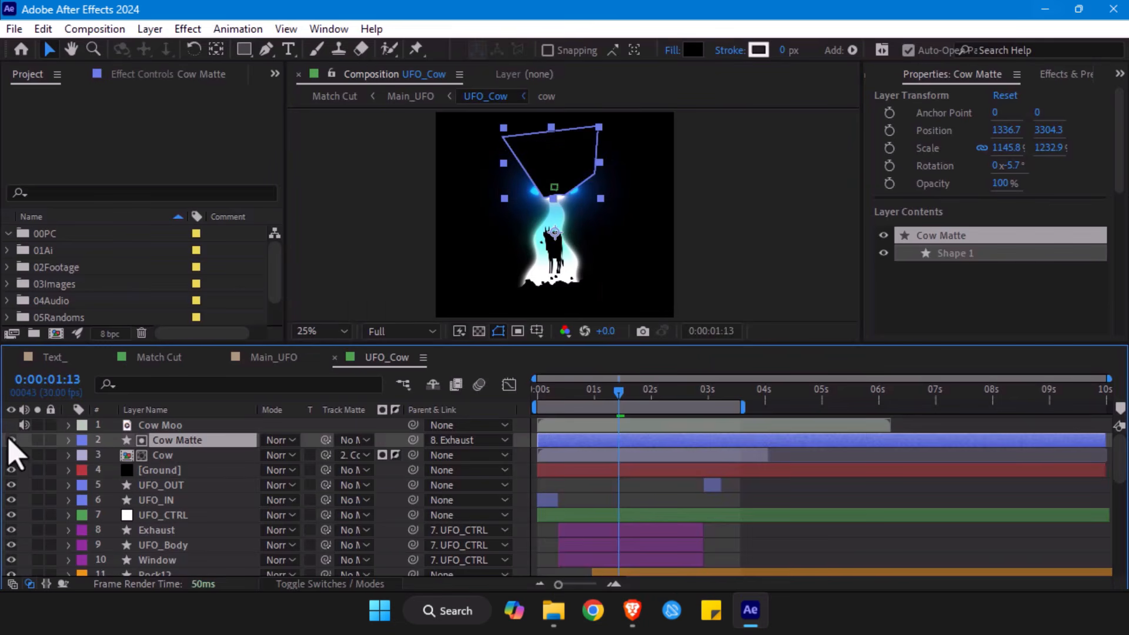
click(693, 50)
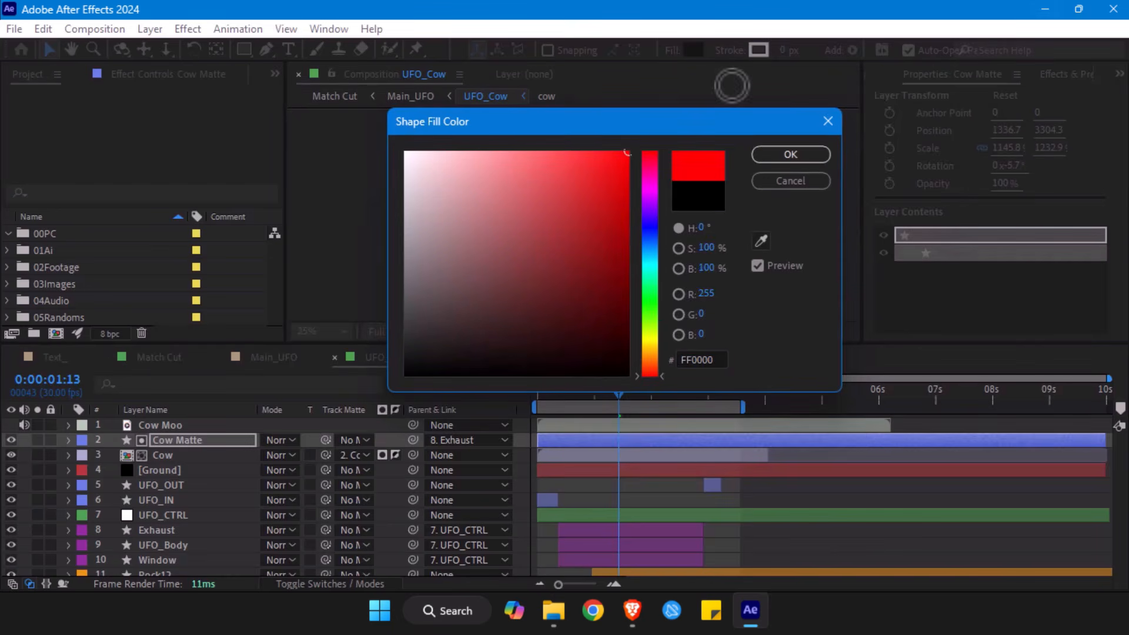
click(790, 154)
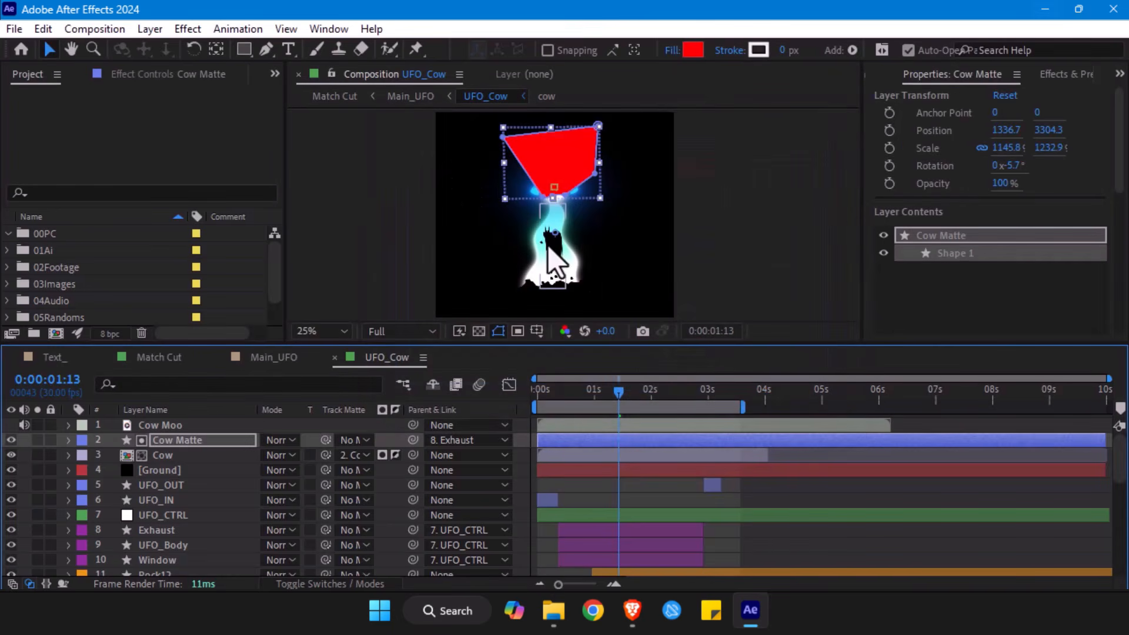
click(11, 440)
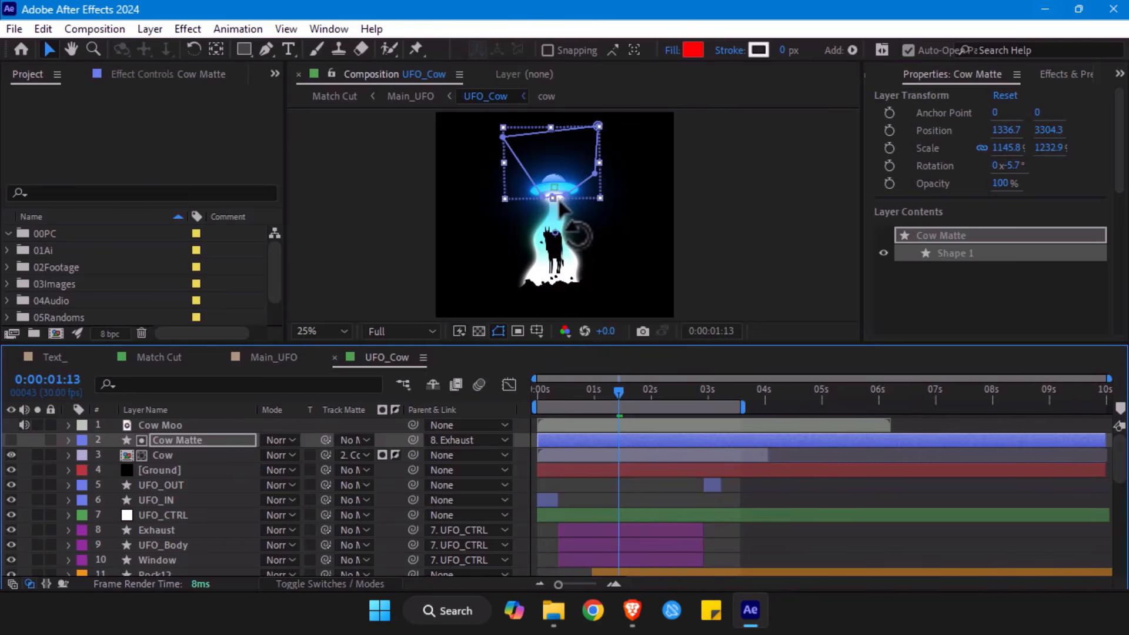
- Select the Cow layer and check its track matte assignment to Cow Matte, leaving the choice as is
scroll(558, 218, up, 2)
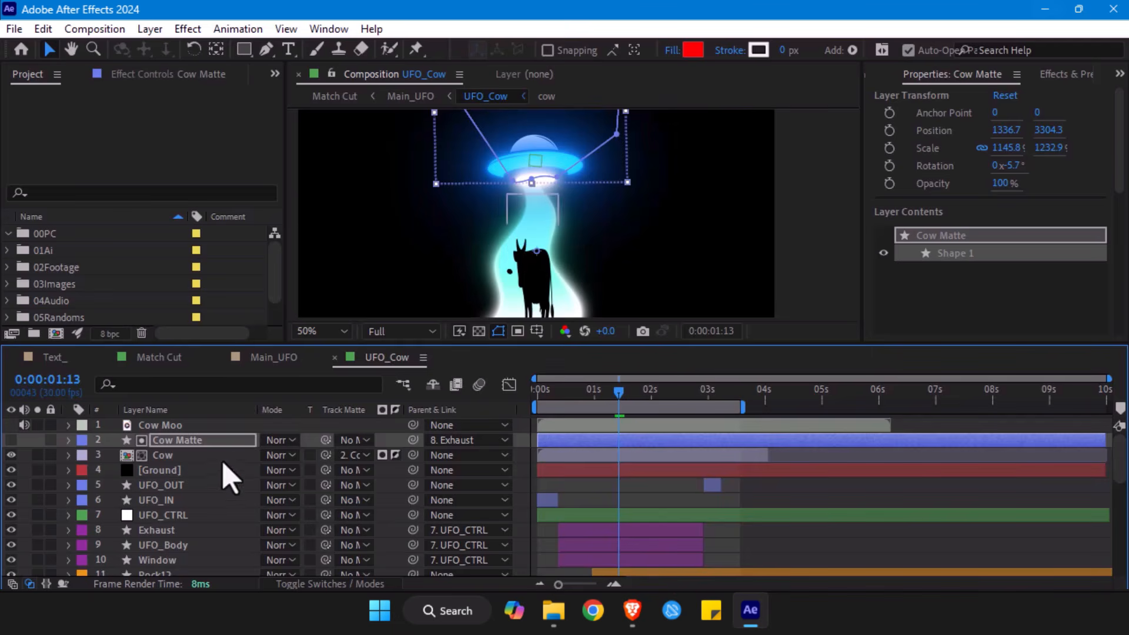
scroll(573, 215, down, 2)
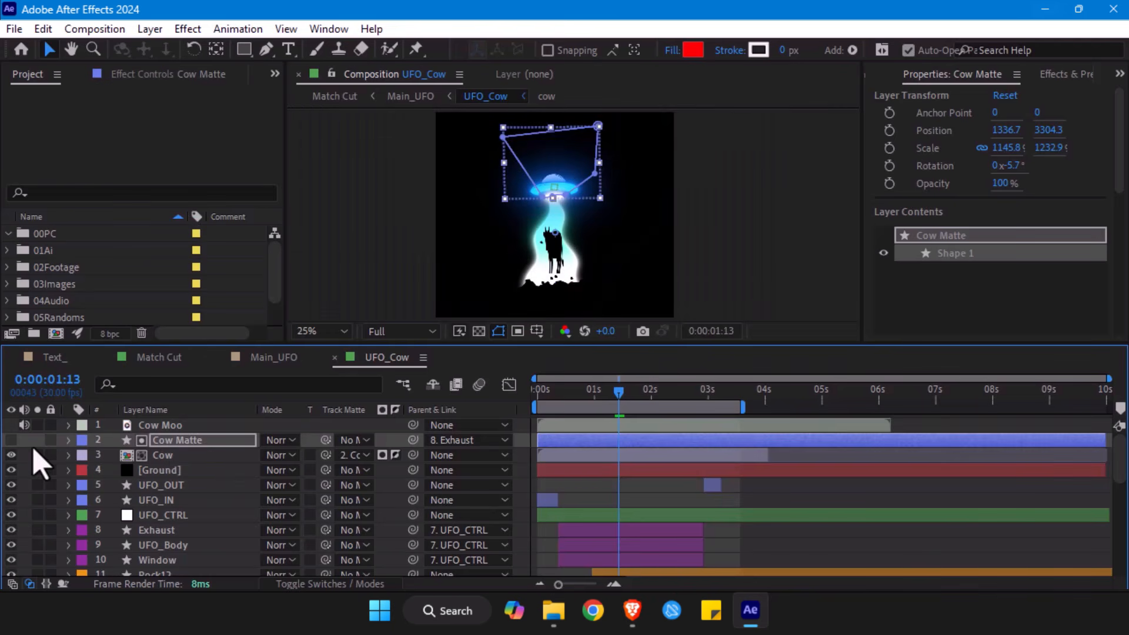
click(166, 456)
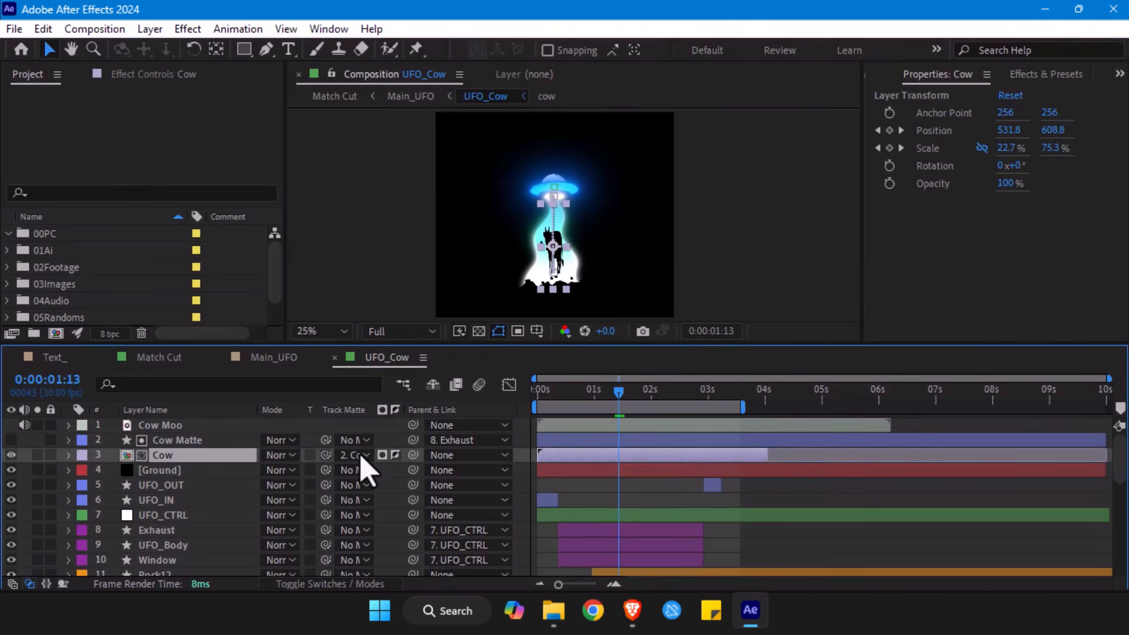
click(361, 456)
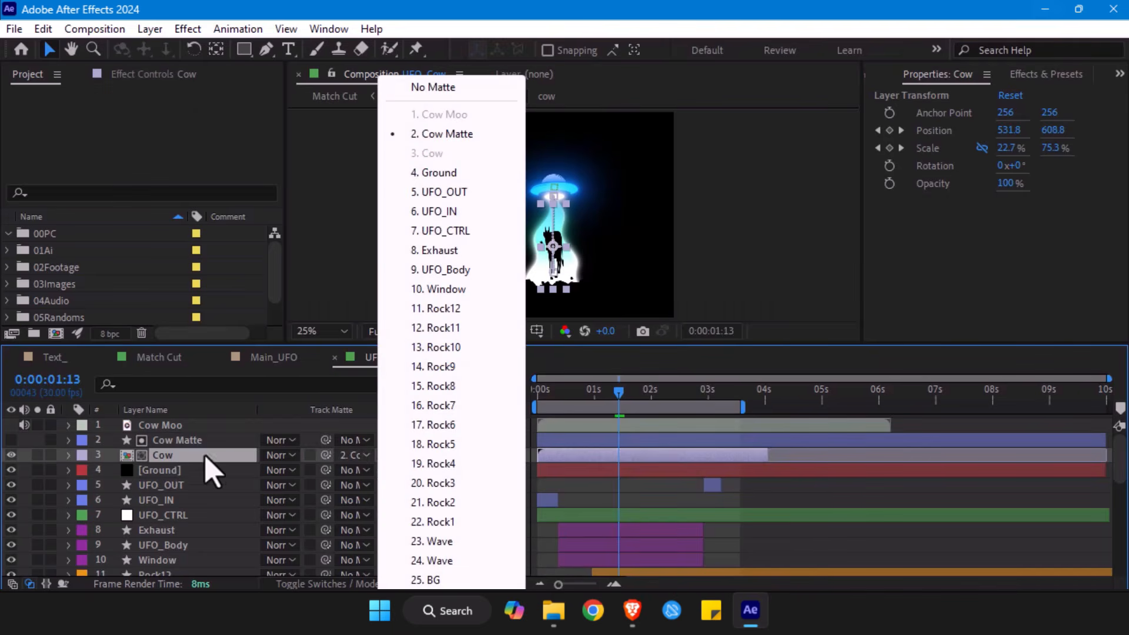
click(205, 456)
click(365, 456)
click(361, 457)
click(360, 457)
click(221, 465)
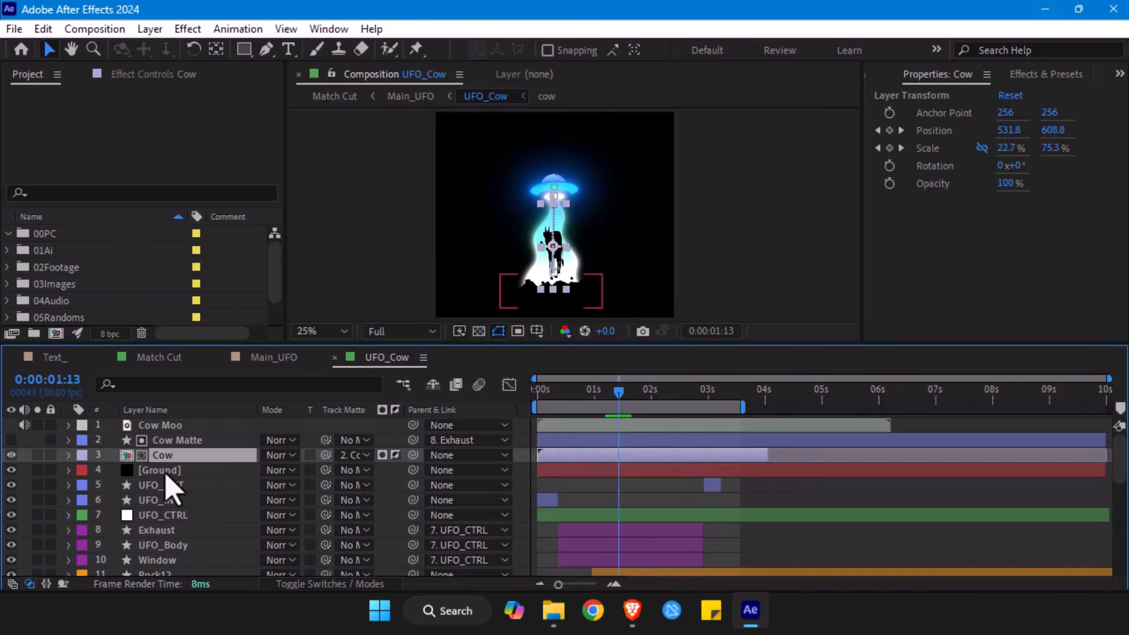
- Select the Ground layer and inspect its mask outline up close along with its Roughen Edges effect settings
click(166, 471)
scroll(556, 241, up, 2)
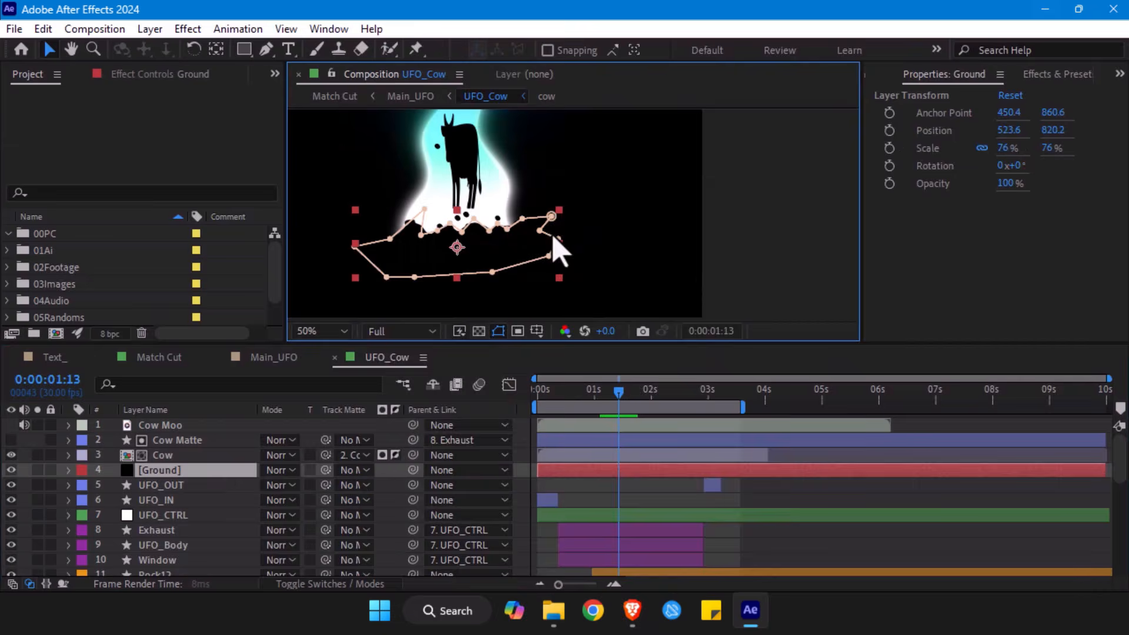
scroll(554, 240, up, 1)
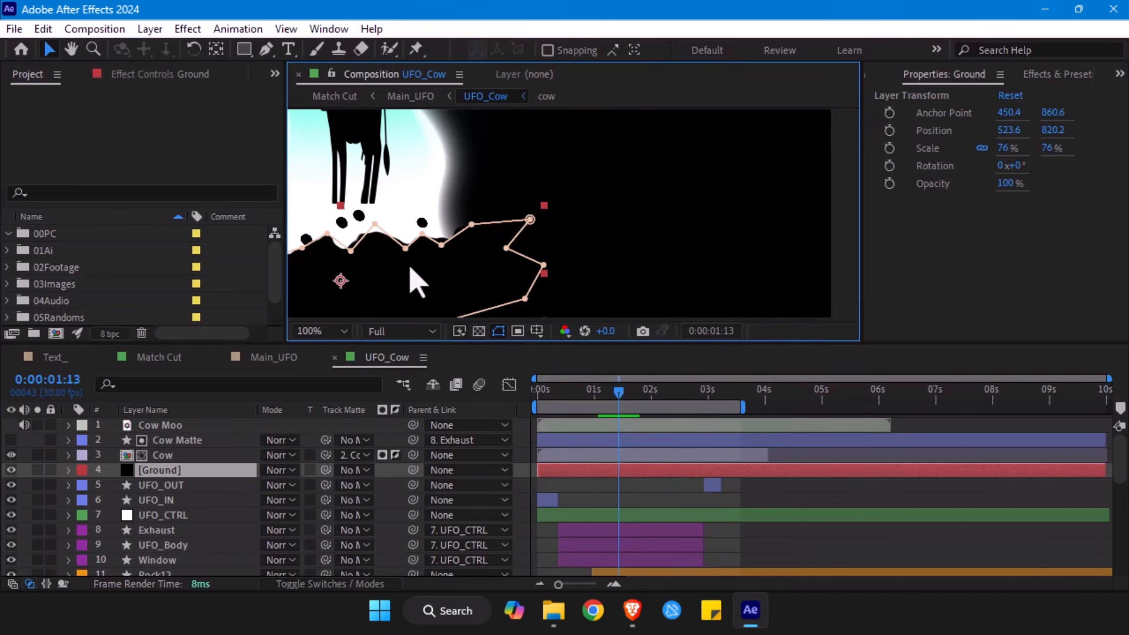
click(123, 76)
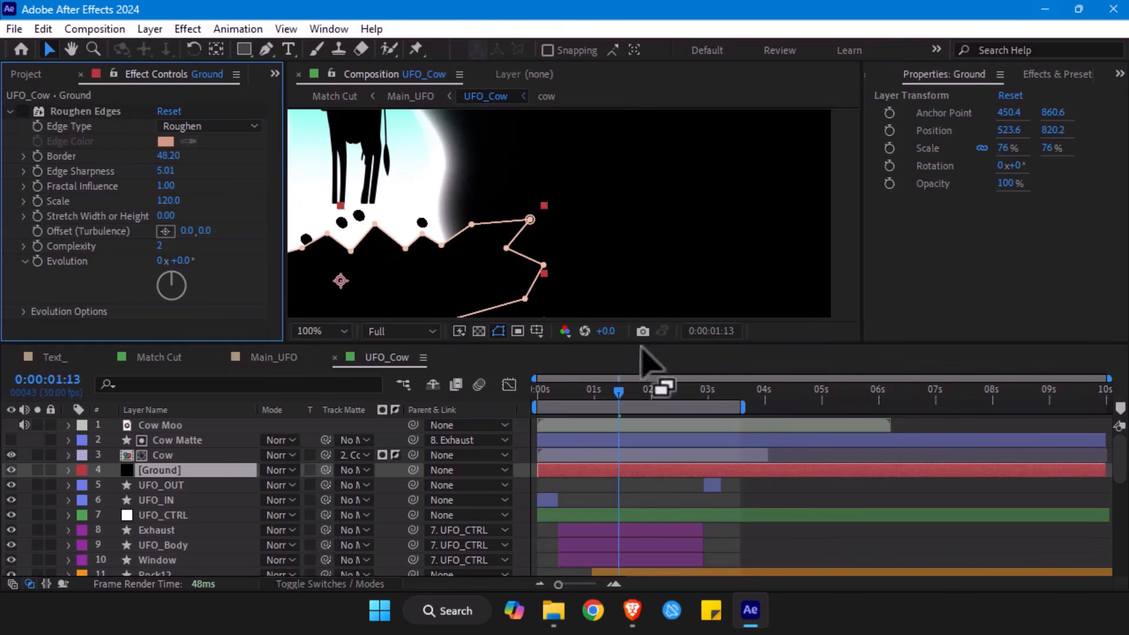
- Enable the Roughen Edges effect on the Ground layer and select the effect
scroll(559, 260, down, 2)
click(782, 215)
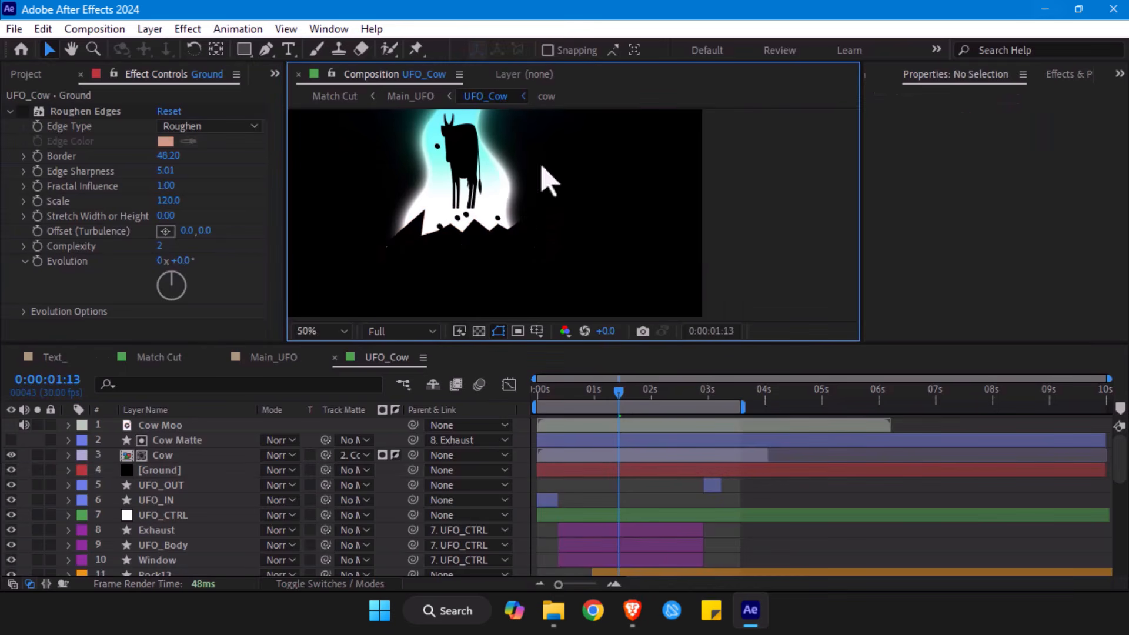
click(23, 112)
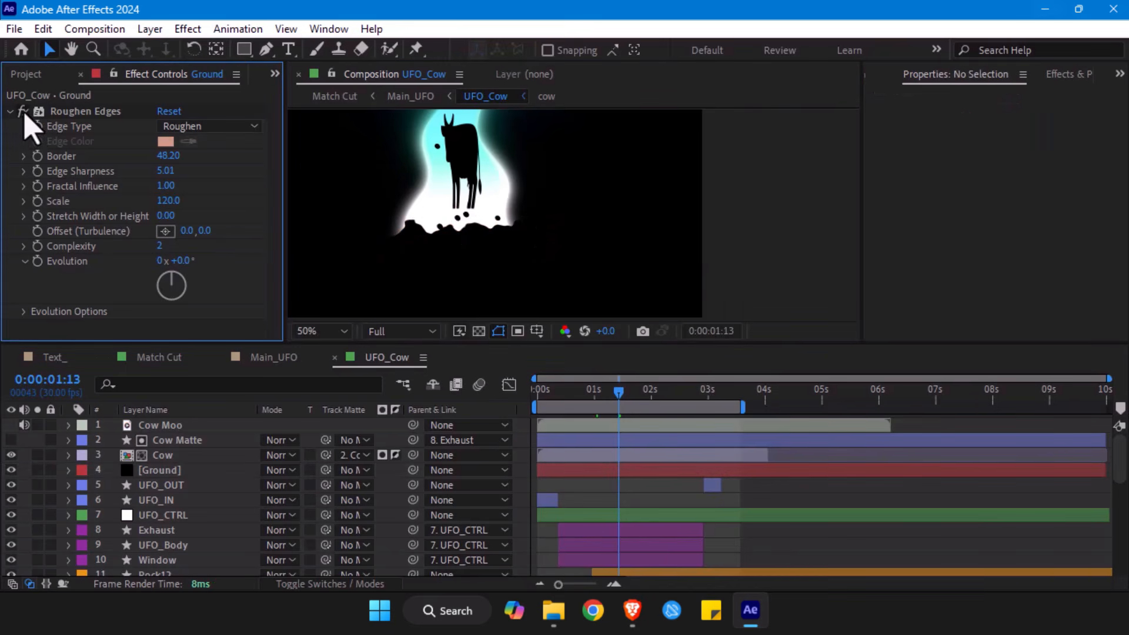
click(77, 111)
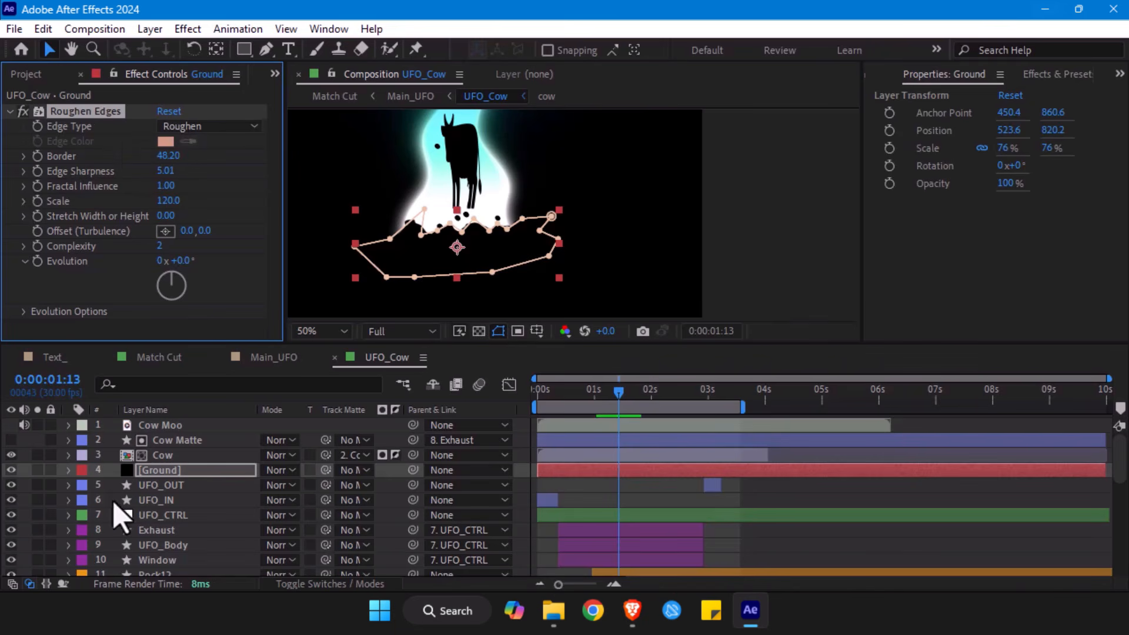
- Go through the UFO layers one by one, from UFO_OUT and UFO_IN to Window, UFO_Body, Exhaust and UFO_CTRL
click(141, 486)
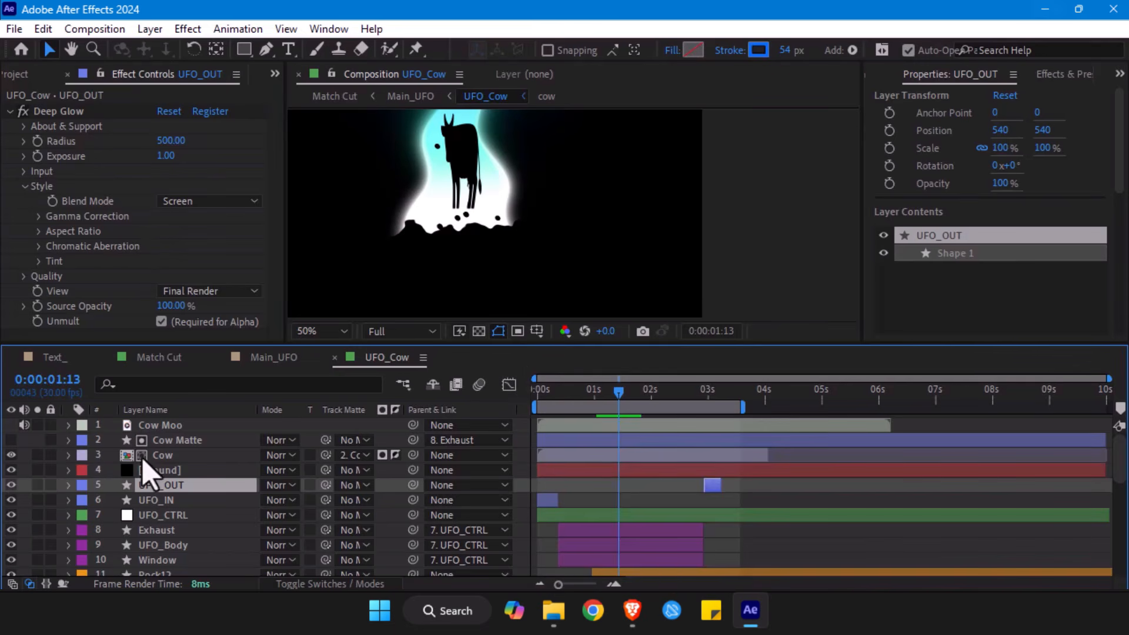
click(157, 500)
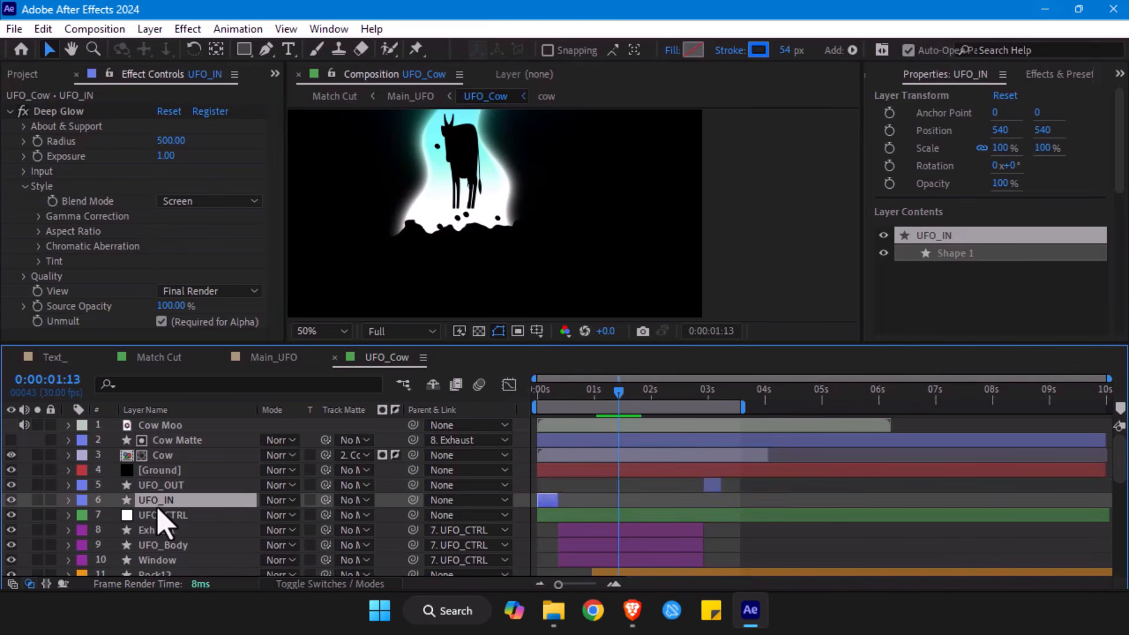
scroll(158, 511, down, 1)
click(154, 515)
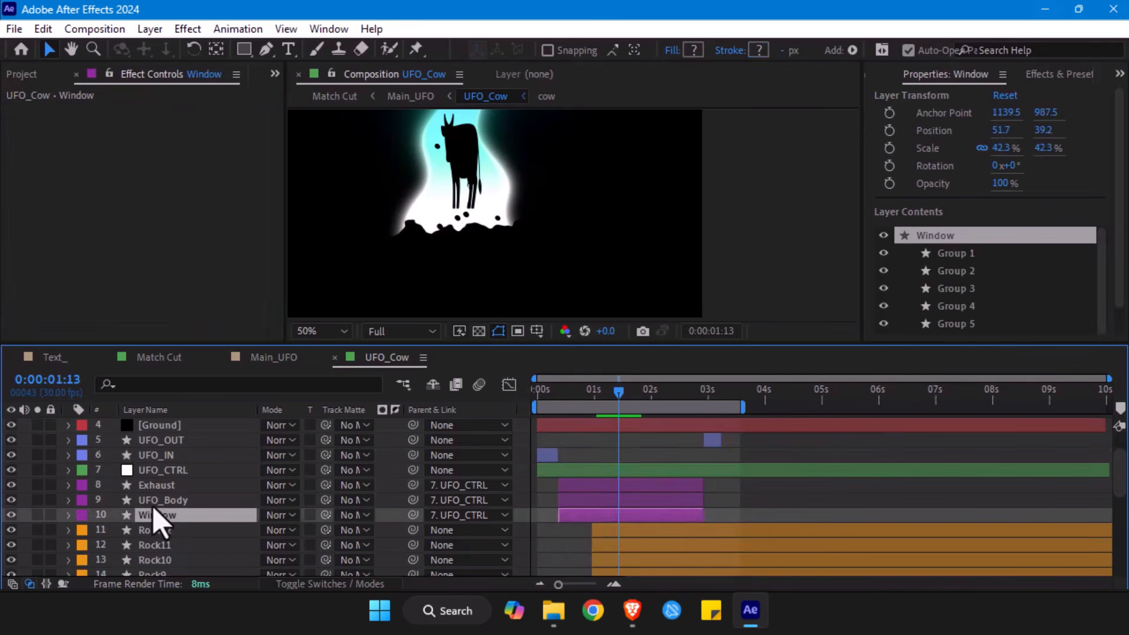
click(155, 499)
click(154, 485)
click(155, 470)
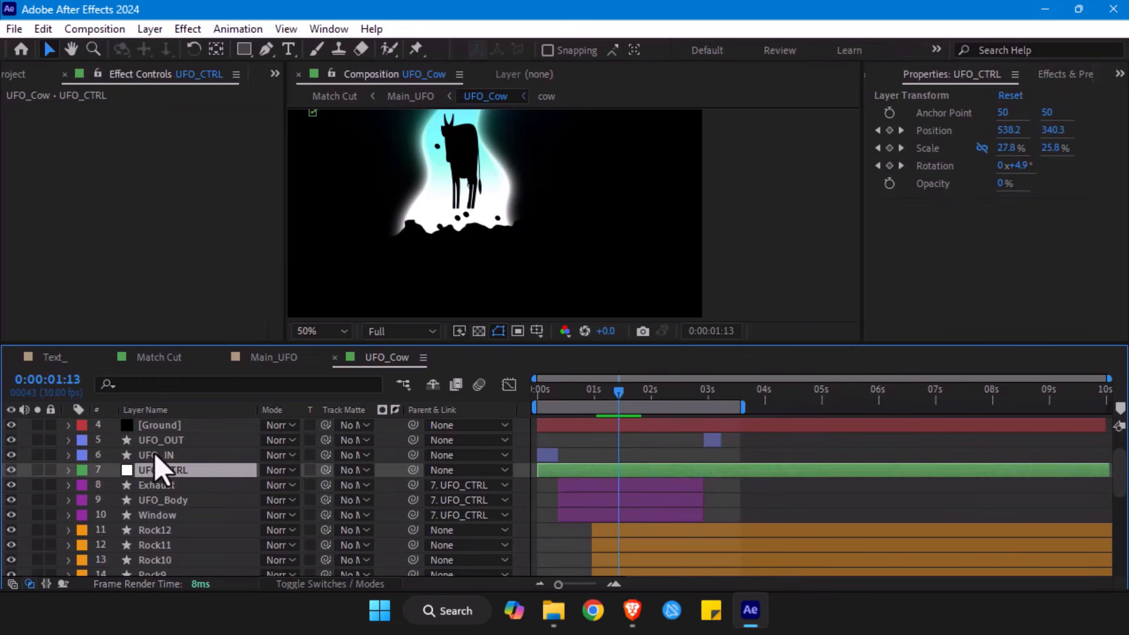
click(155, 454)
- Select the six layers from UFO_OUT through Window and solo them
click(154, 439)
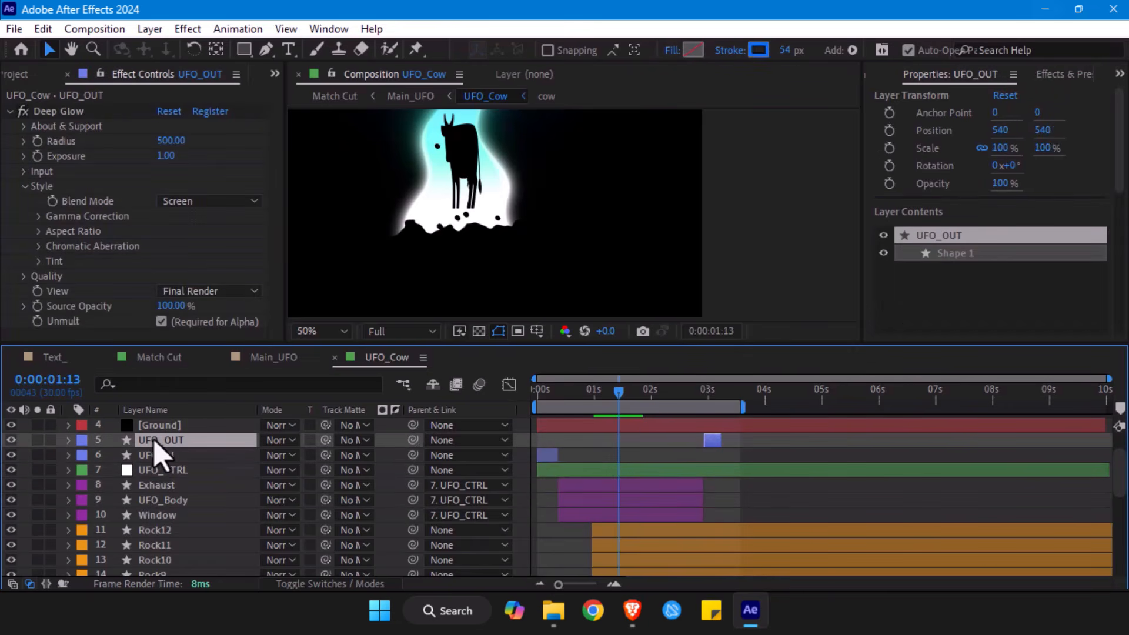
shift+click(153, 515)
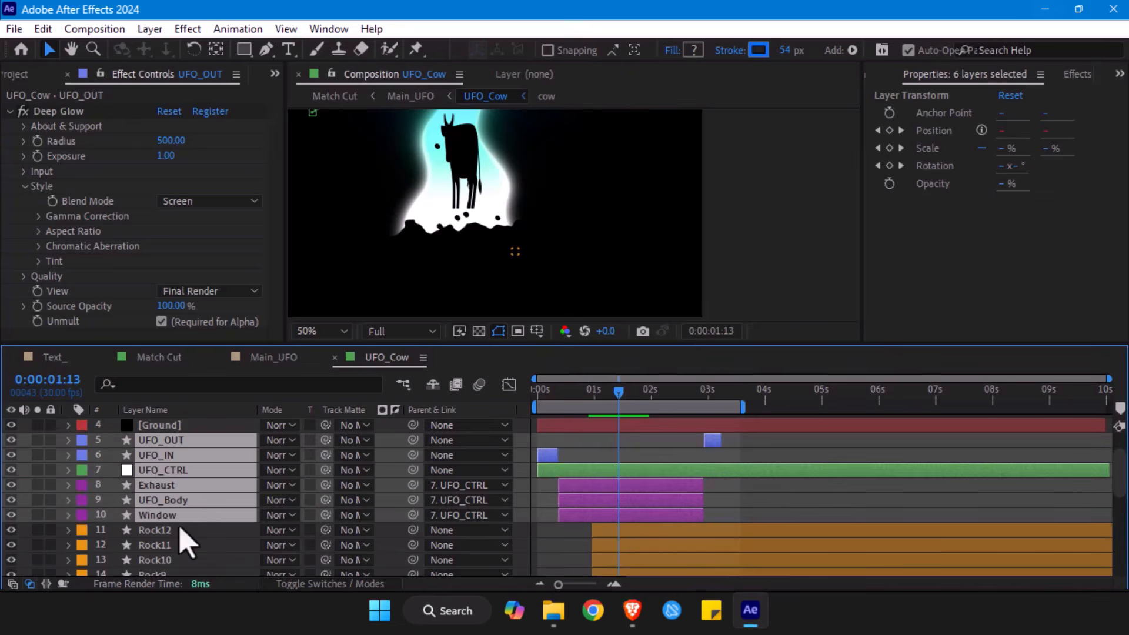
scroll(182, 533, down, 2)
scroll(175, 522, down, 3)
click(67, 464)
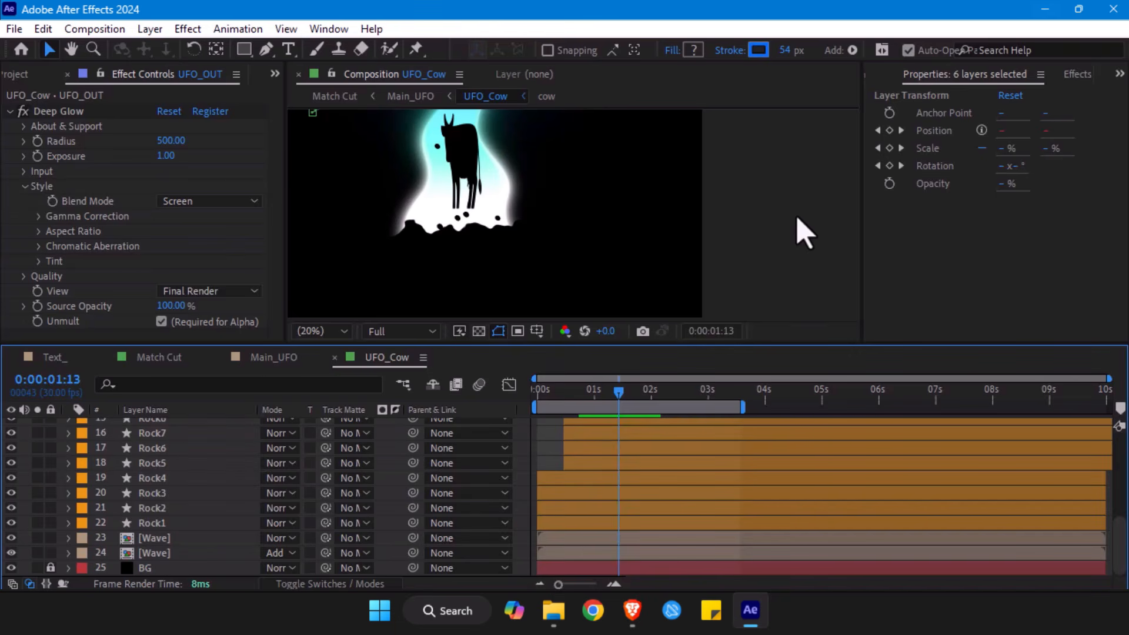
scroll(124, 468, up, 3)
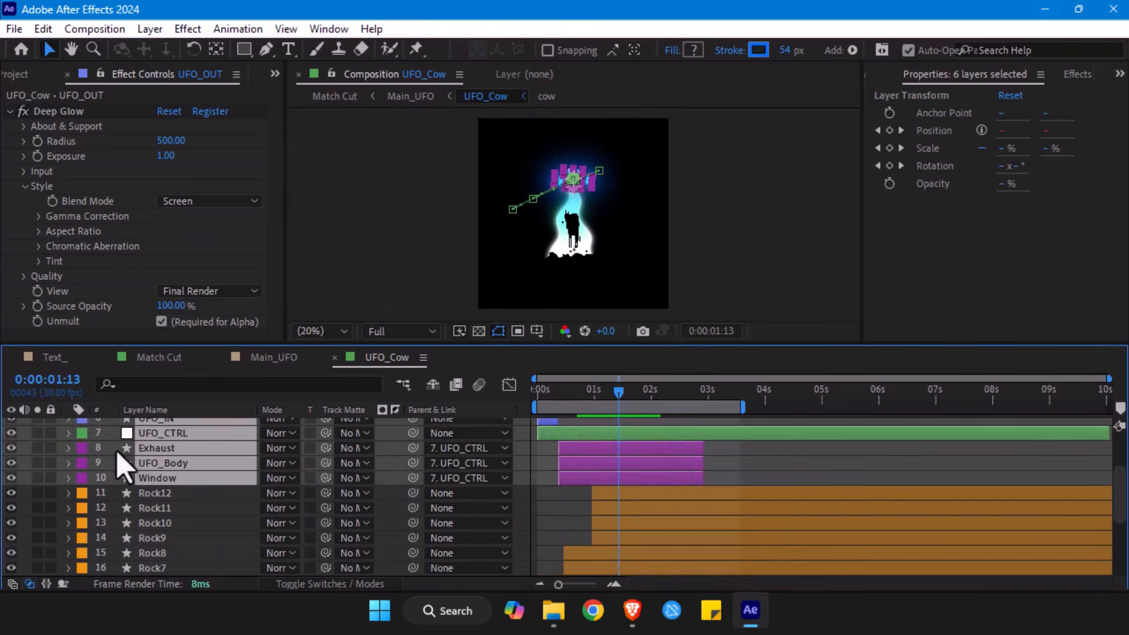
scroll(124, 467, up, 3)
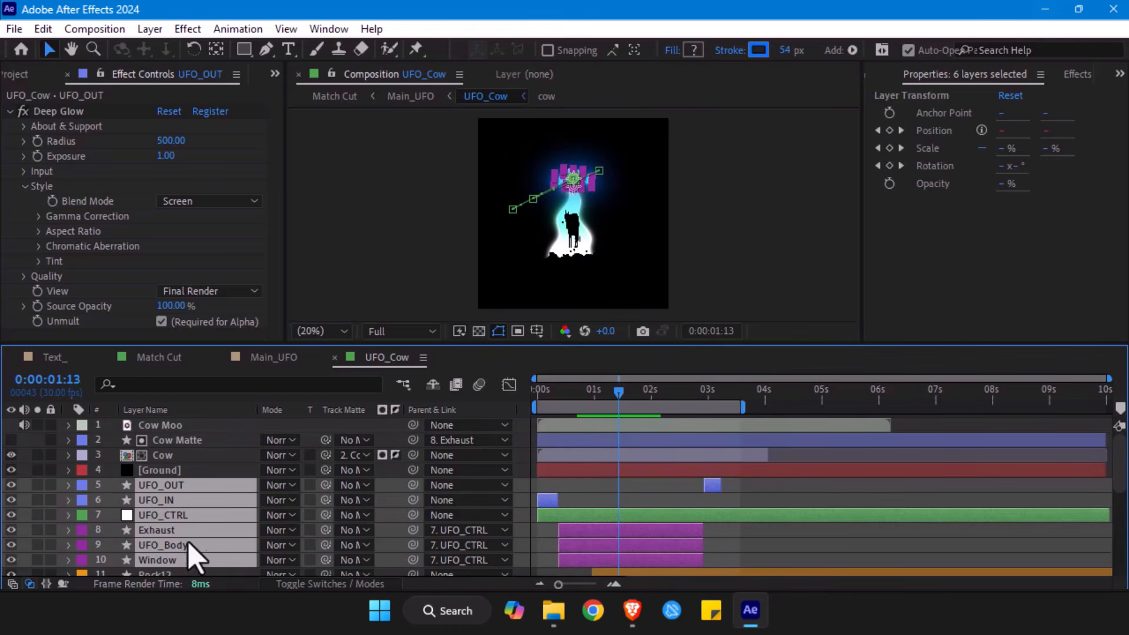
click(37, 500)
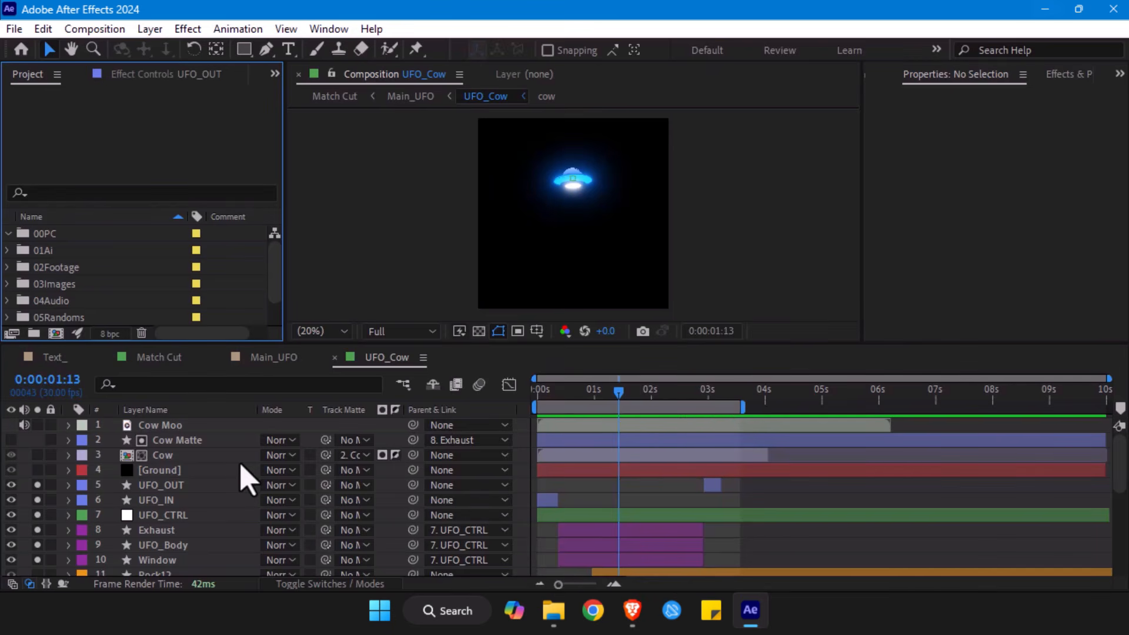
- Scrub the soloed UFO's entry to 0:00:00:10 and select the UFO_IN layer to examine its stroke path
click(244, 485)
drag(536, 405, 557, 406)
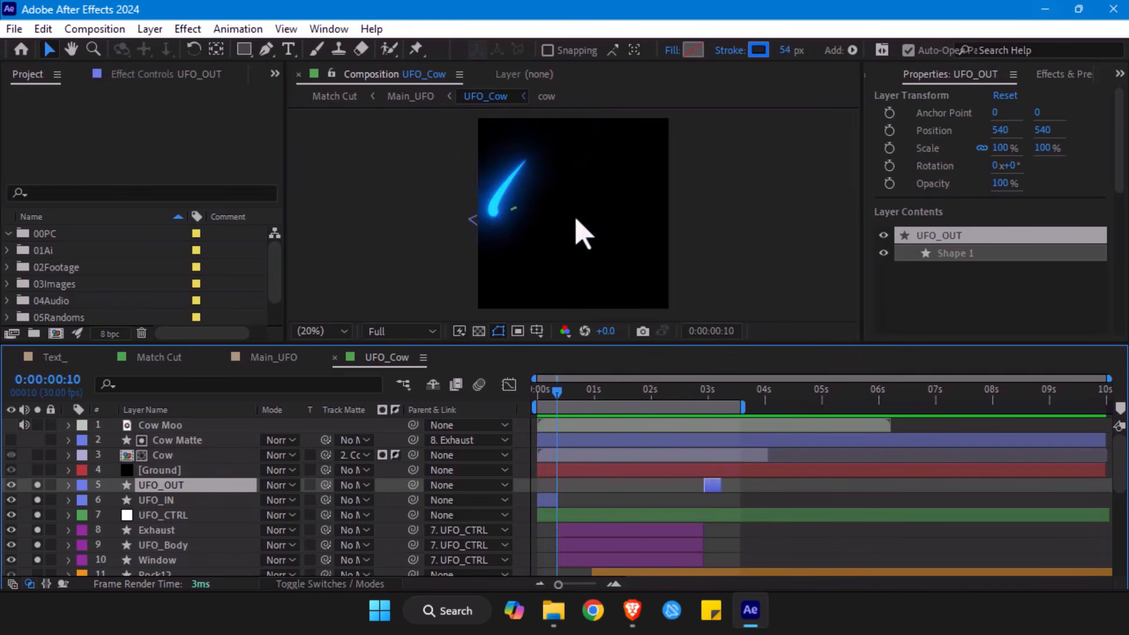
click(156, 500)
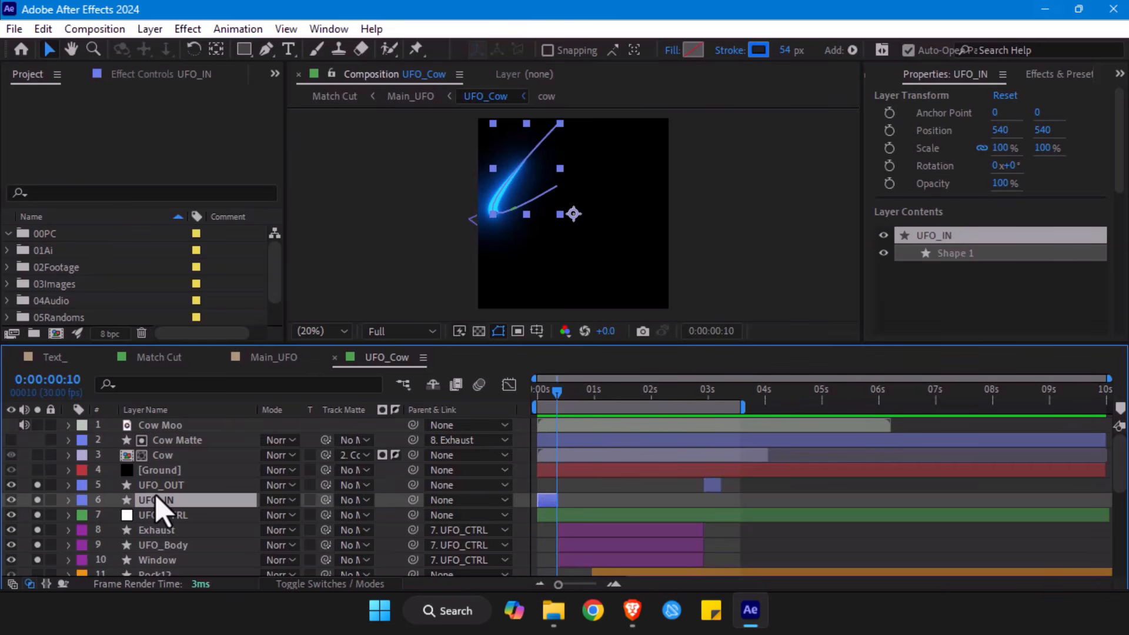
- Reveal the UFO_IN layer's keyframes, expand its contents to the Trim Paths properties and select Shape 1
key(u)
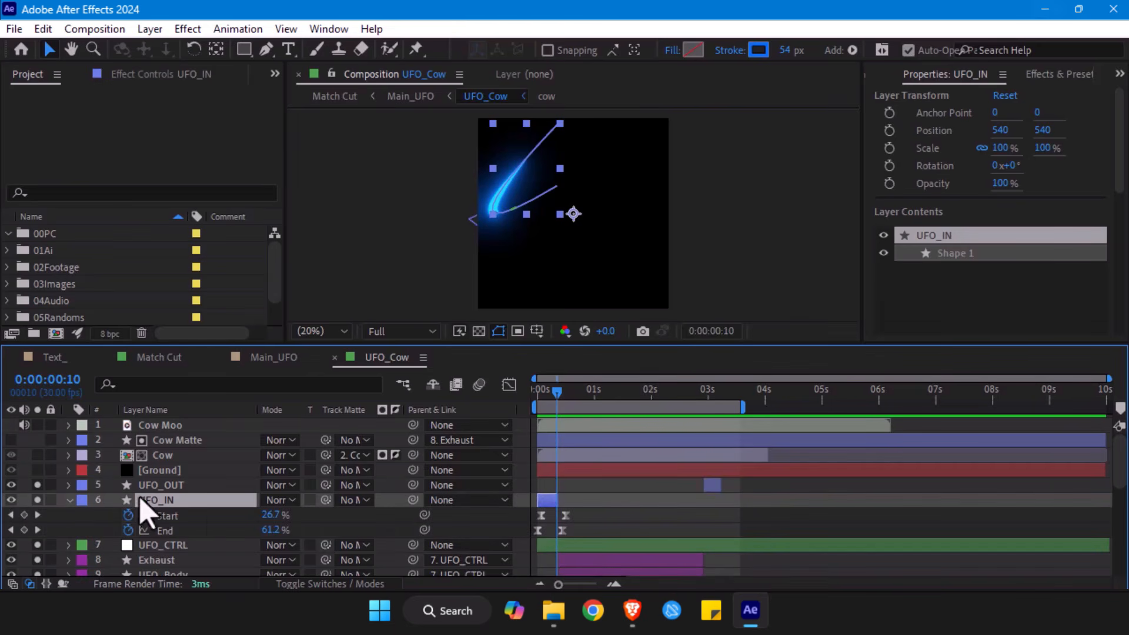
click(69, 500)
click(69, 500)
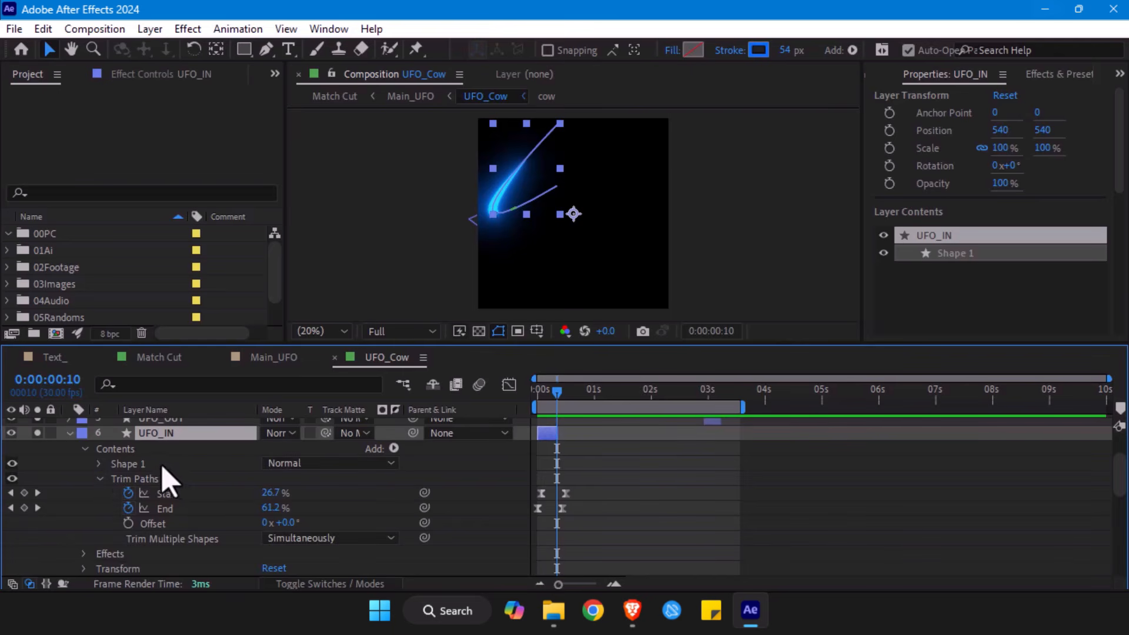
click(197, 462)
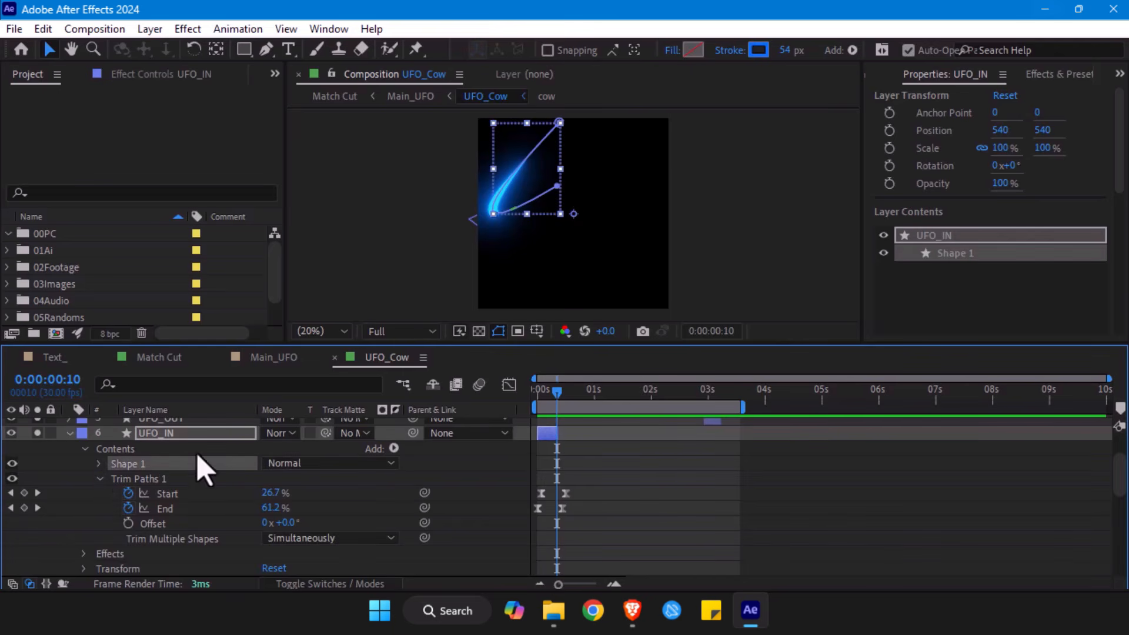
- View the Text_ composition briefly, return to UFO_Cow and examine the Start and End keyframes of UFO_IN's Trim Paths
click(58, 357)
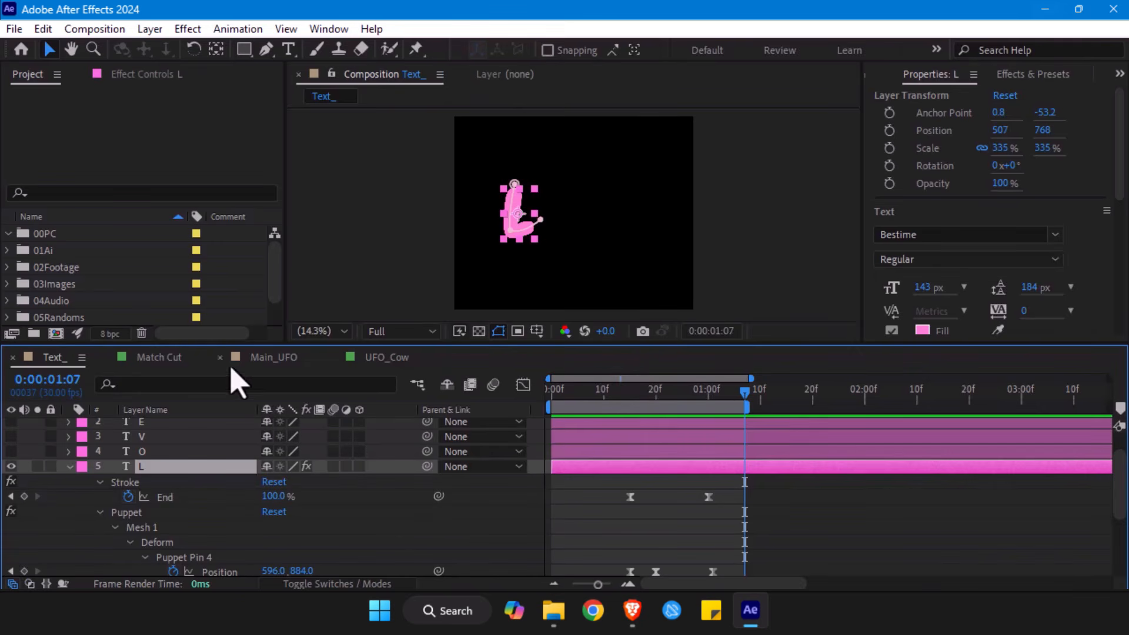
click(387, 357)
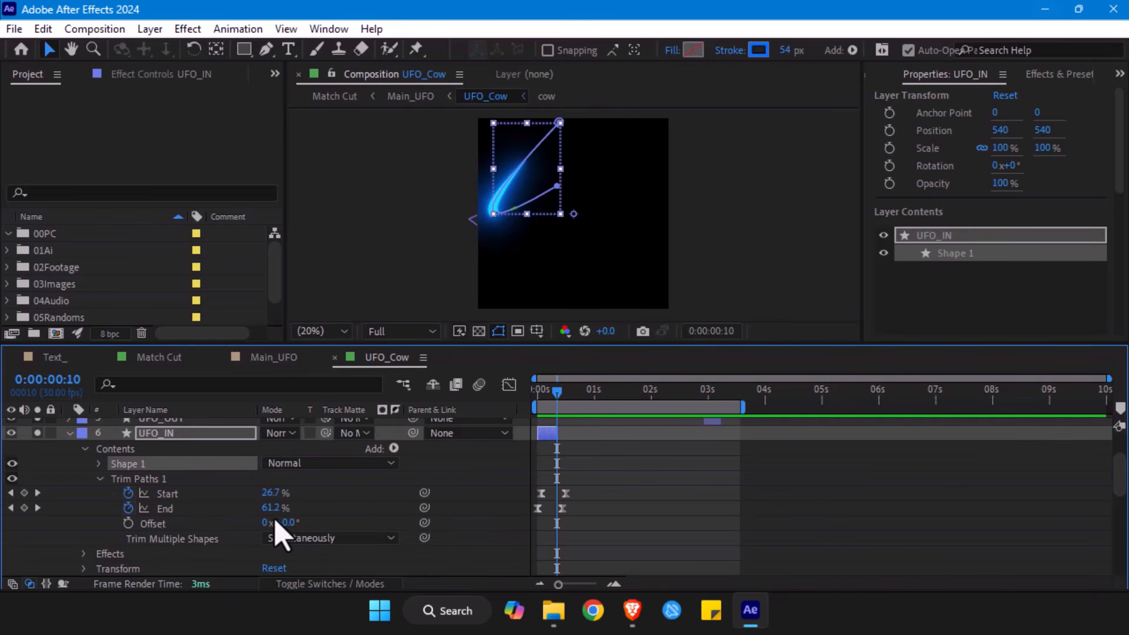
click(171, 494)
click(168, 509)
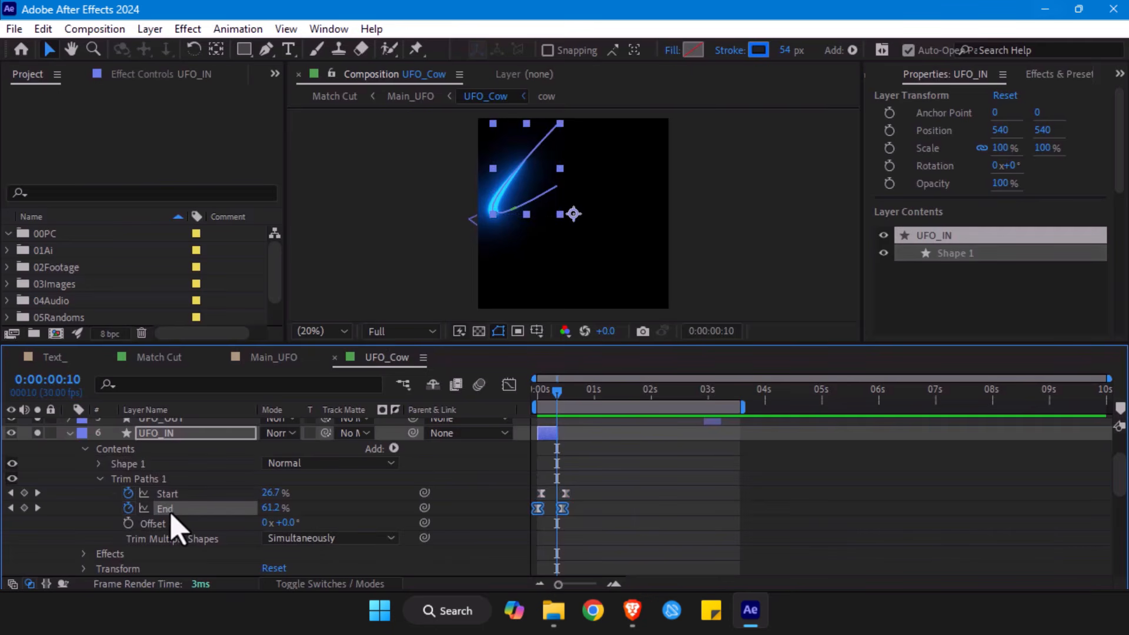
click(661, 496)
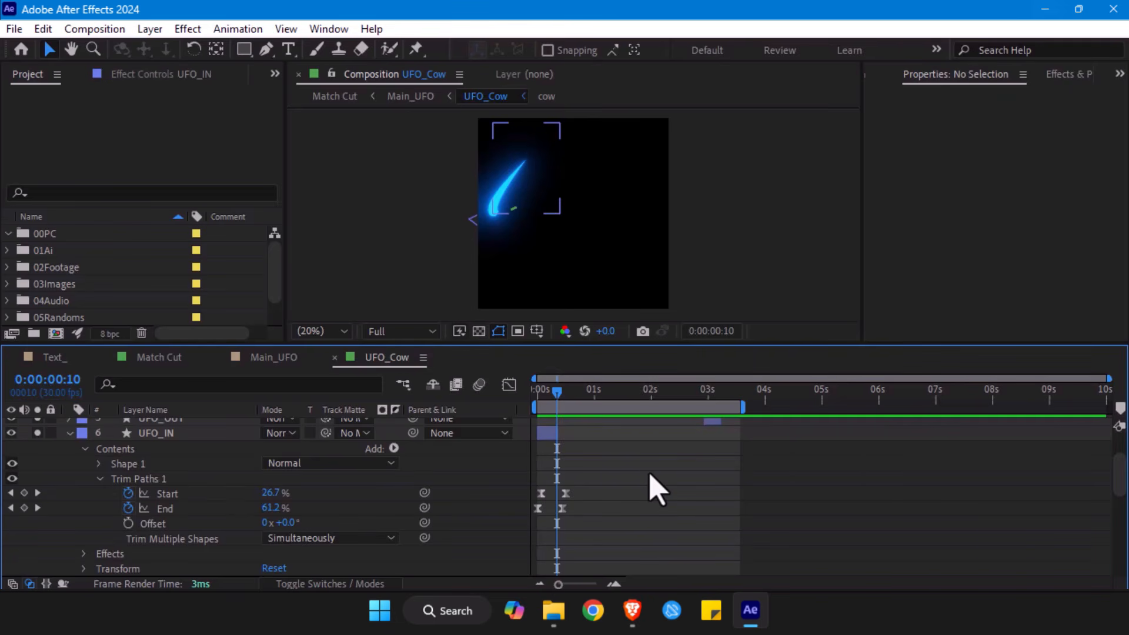
- Scrub the letter L's stroke animation in the Text_ composition to 0:00:00:13 for comparison and return to UFO_Cow
click(48, 356)
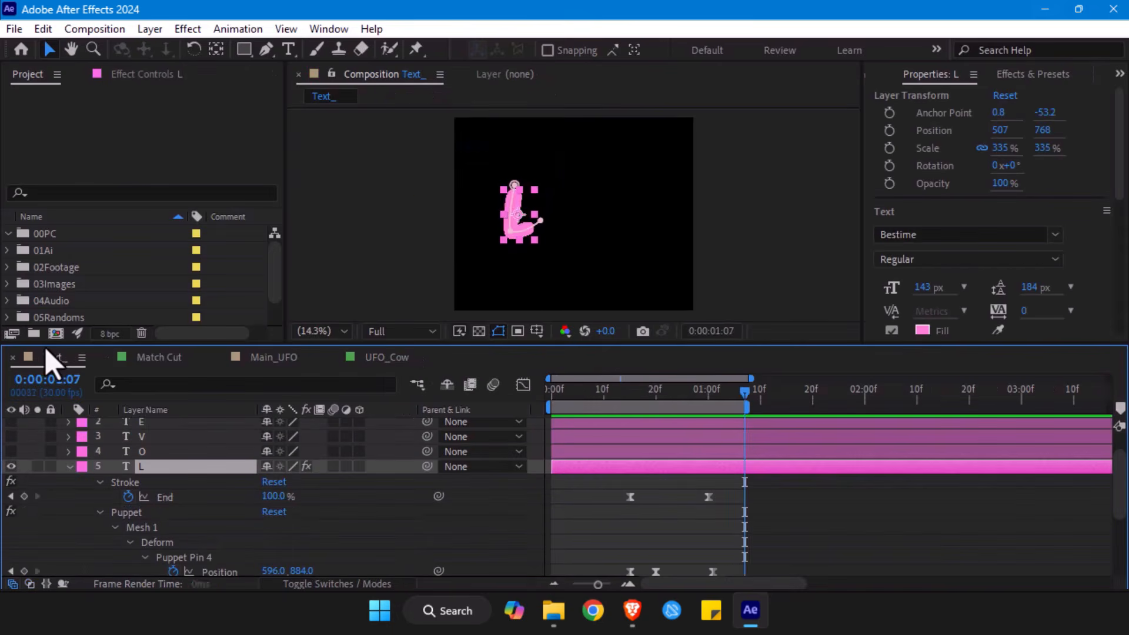
drag(558, 389, 620, 397)
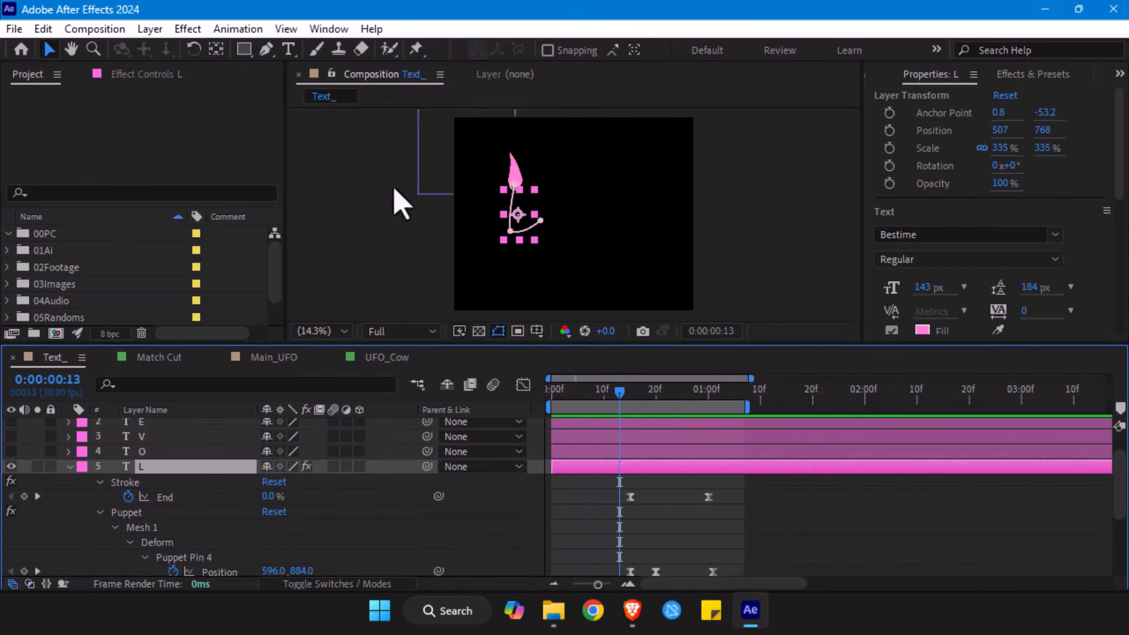
click(385, 360)
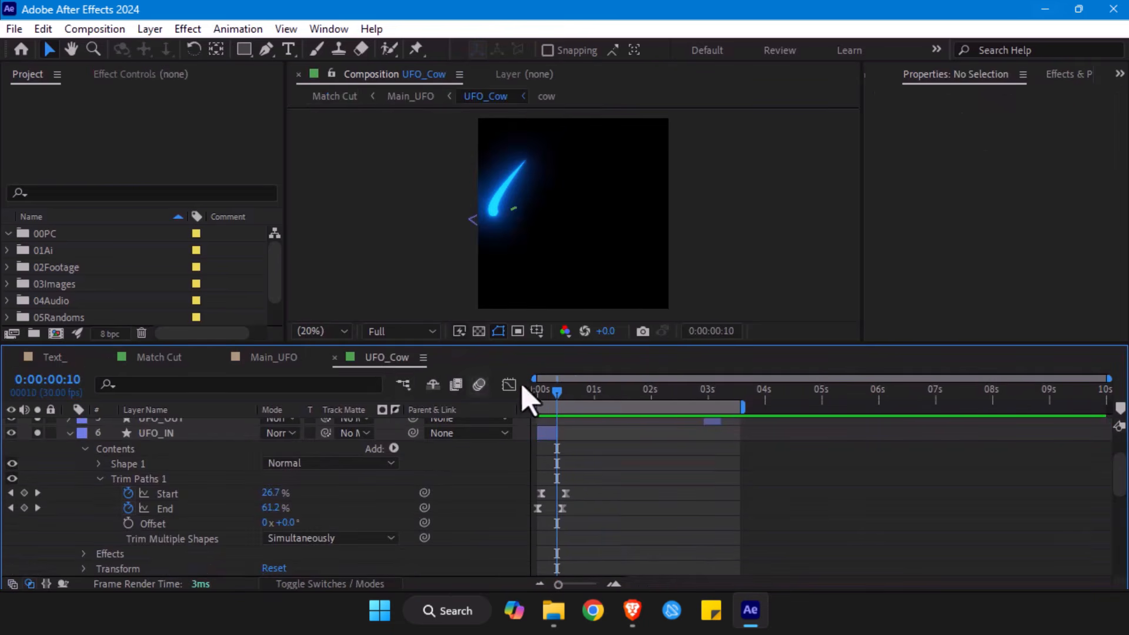
- Scrub the UFO_IN streak between 0:00:00:00 and 0:00:00:15 and select its Trim Paths End and Start keyframes to examine their timing
mouse_move(559, 388)
mouse_down()
mouse_move(539, 391)
mouse_move(563, 413)
mouse_move(553, 398)
mouse_up()
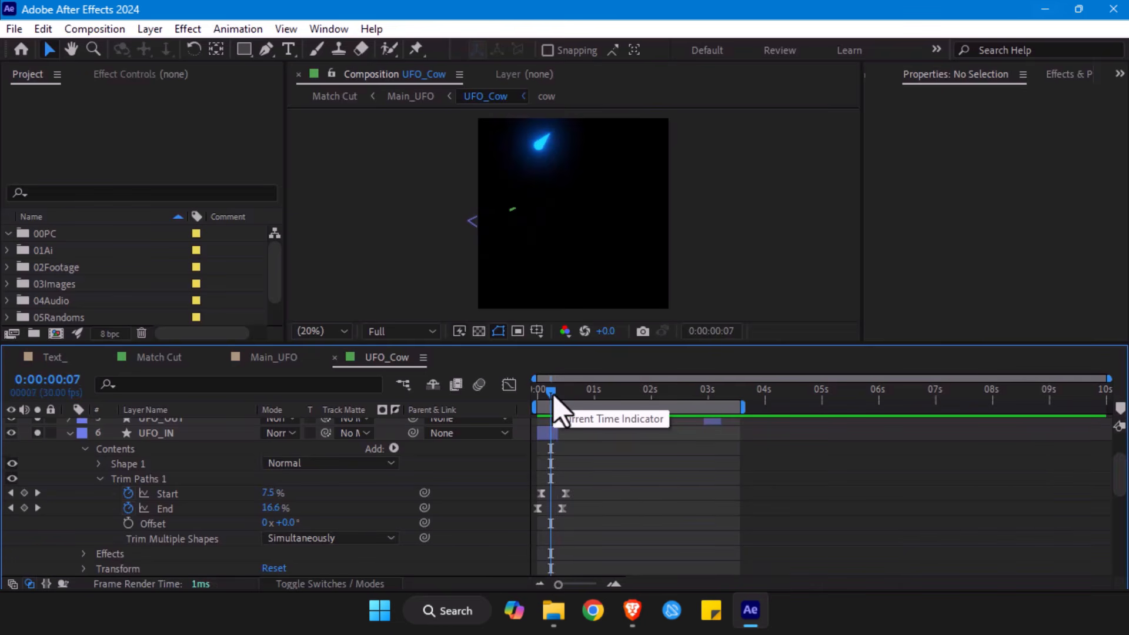
drag(553, 396, 555, 395)
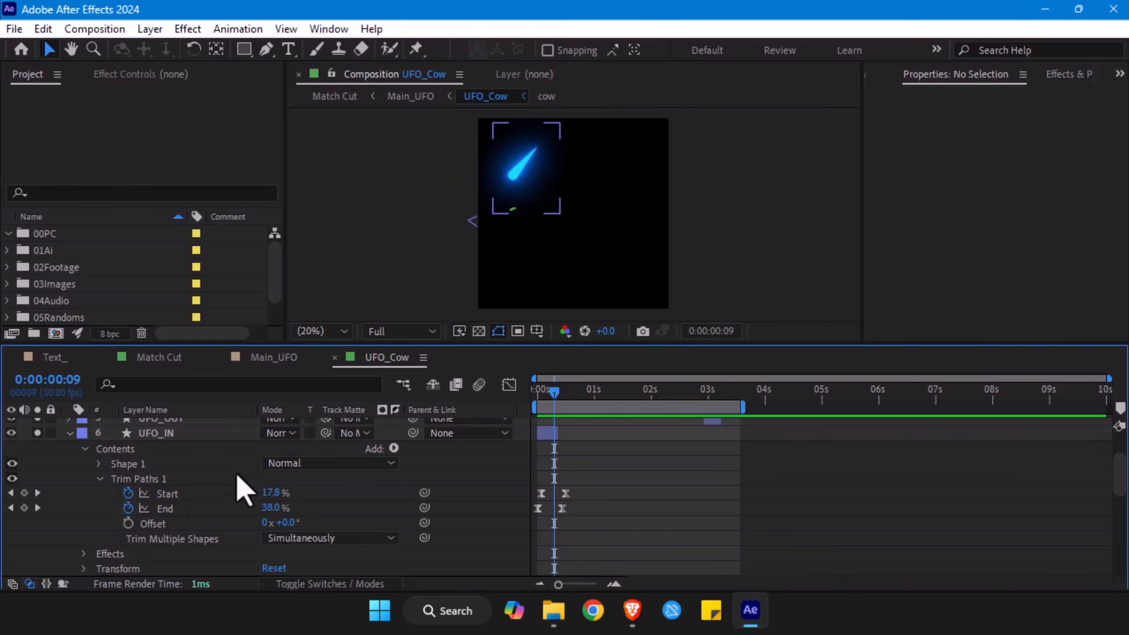
drag(550, 396, 522, 398)
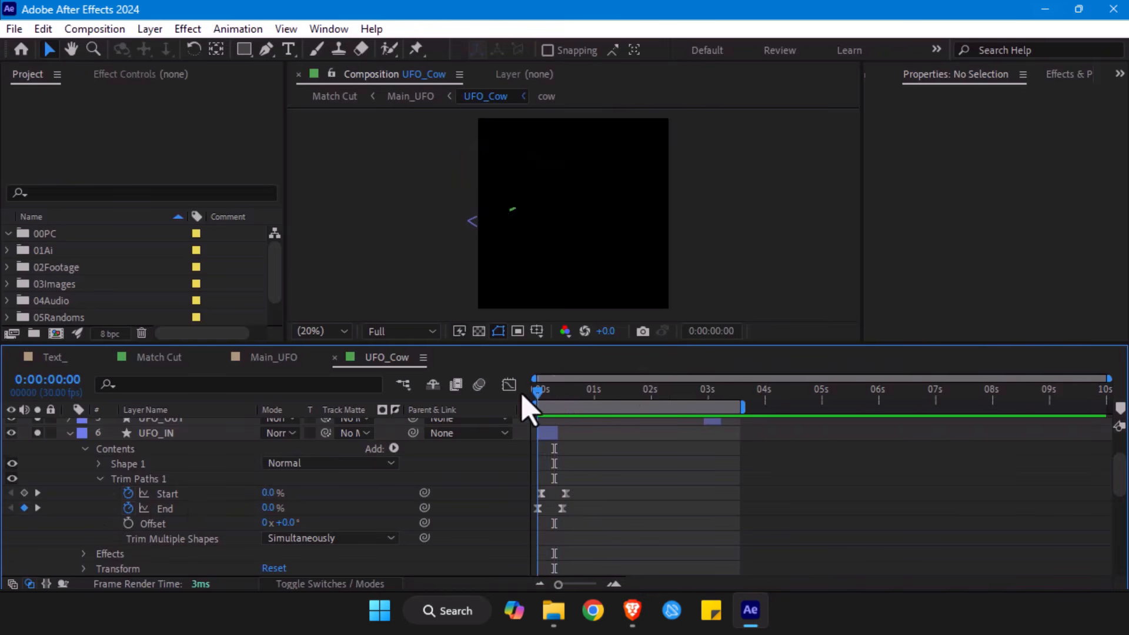
click(176, 509)
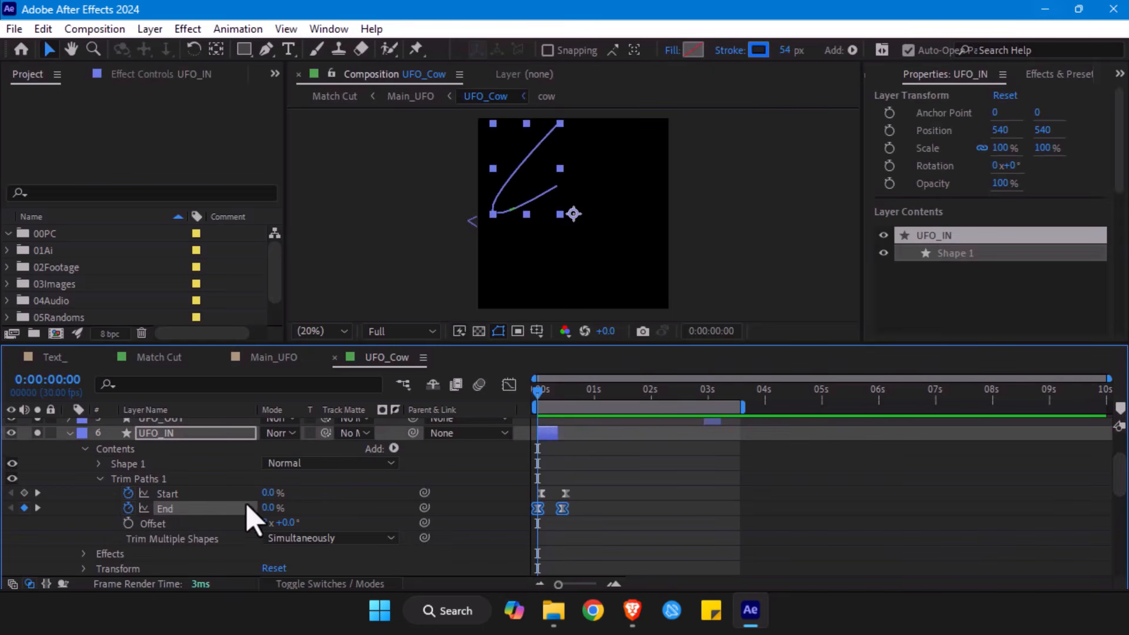
drag(551, 394, 567, 404)
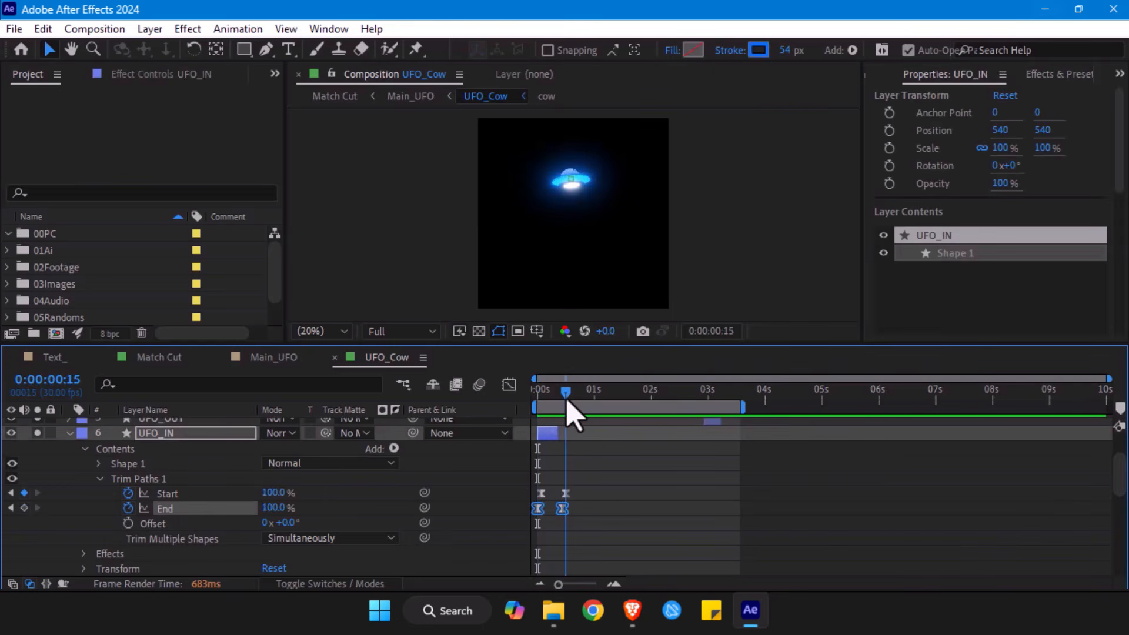
drag(591, 482, 525, 494)
- Select the UFO_OUT layer, reveal its Start and End keyframes for inspection and collapse the layer again
scroll(611, 447, up, 2)
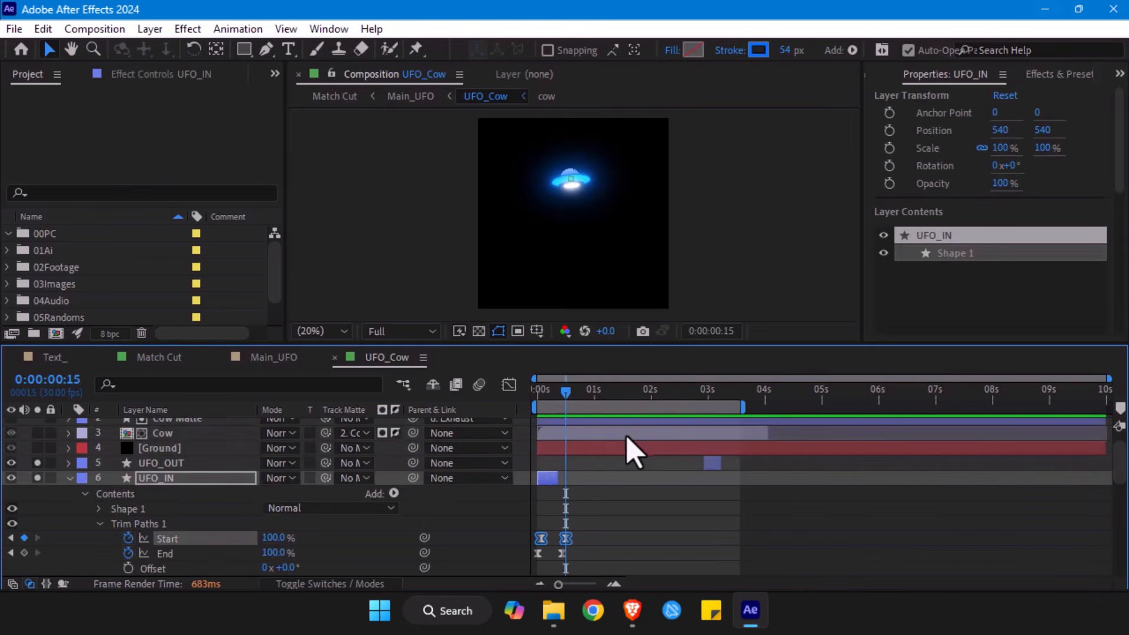
click(170, 463)
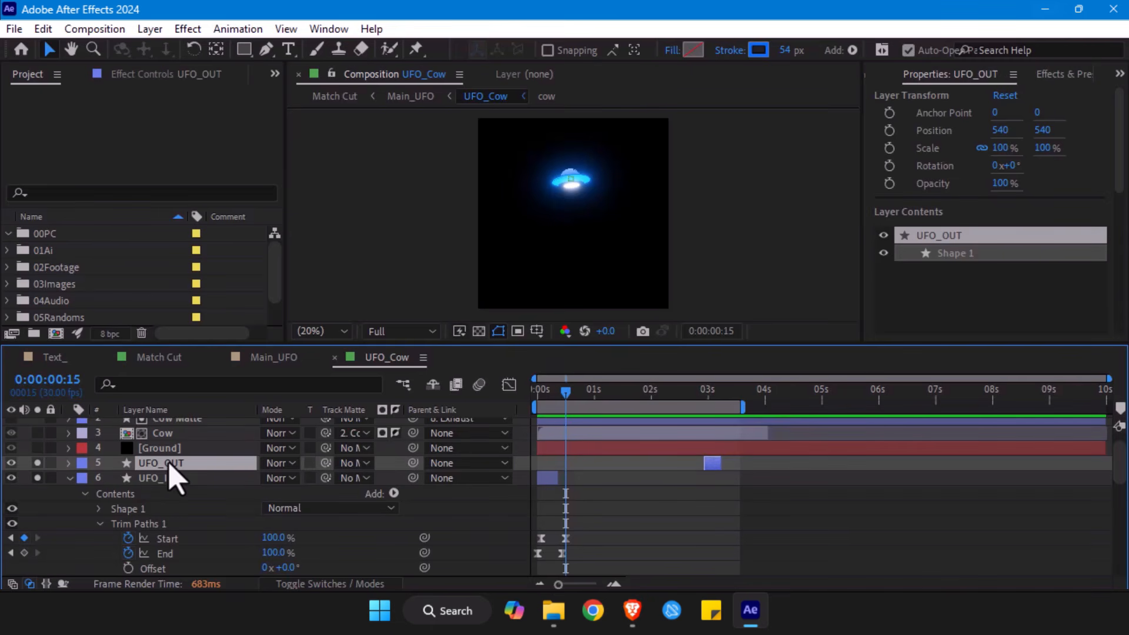
key(u)
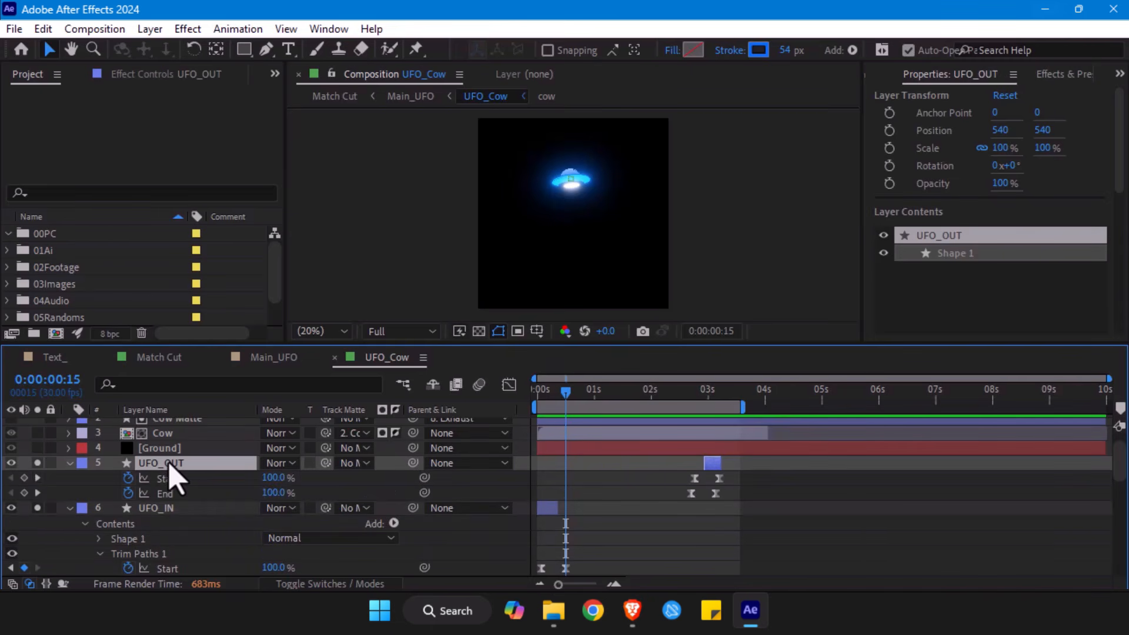
click(68, 463)
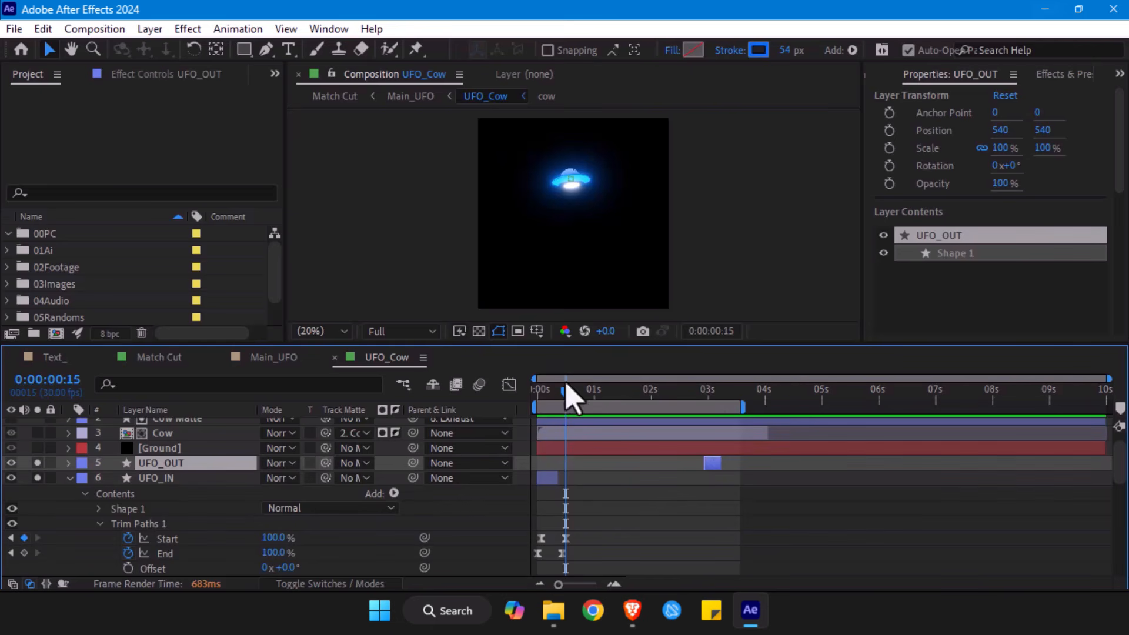
- Scrub back to the streak at 0:00:00:10 and select the UFO_IN shape in the composition view
drag(566, 403, 556, 402)
scroll(541, 430, down, 3)
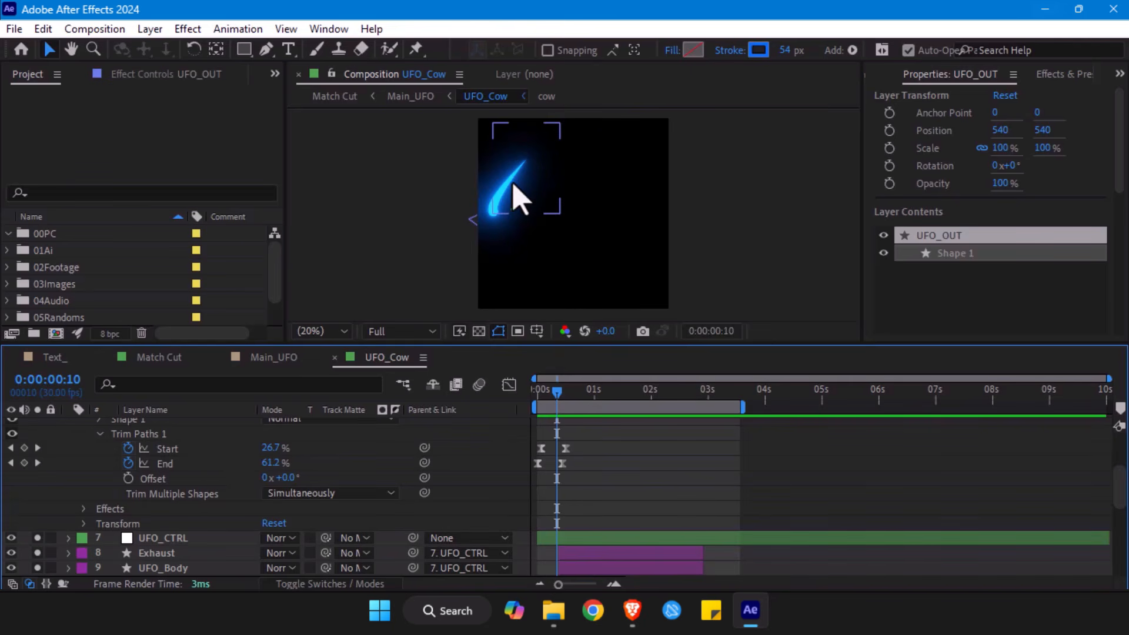
click(520, 200)
scroll(189, 556, down, 1)
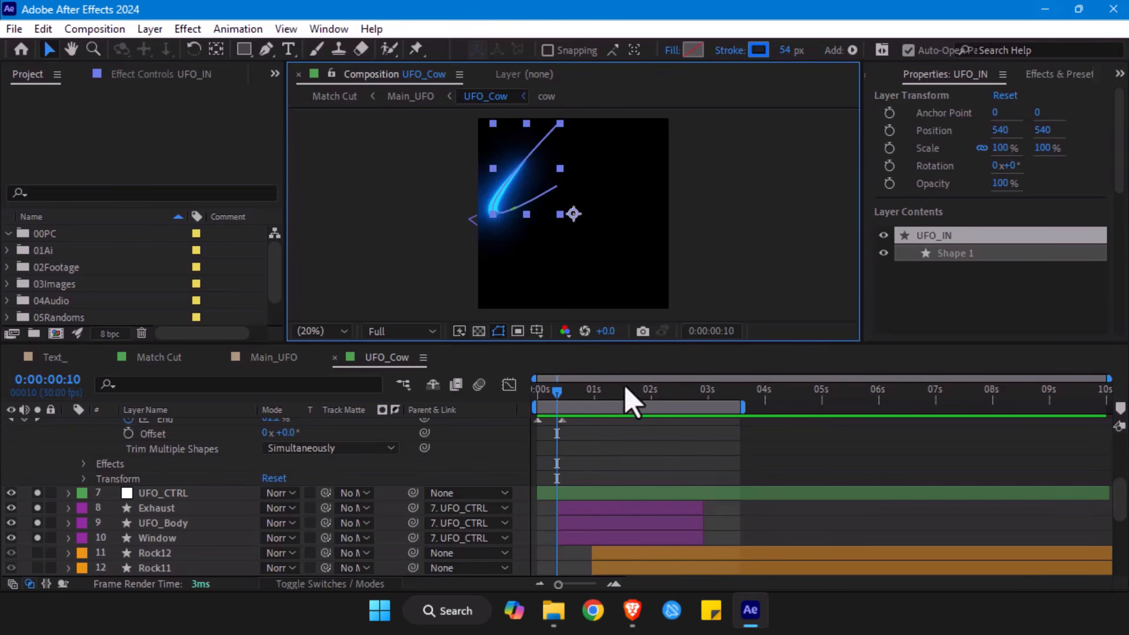
- Move the playhead to 0:00:00:17 and extend the end of the UFO_IN layer slightly past one second
drag(559, 404, 574, 408)
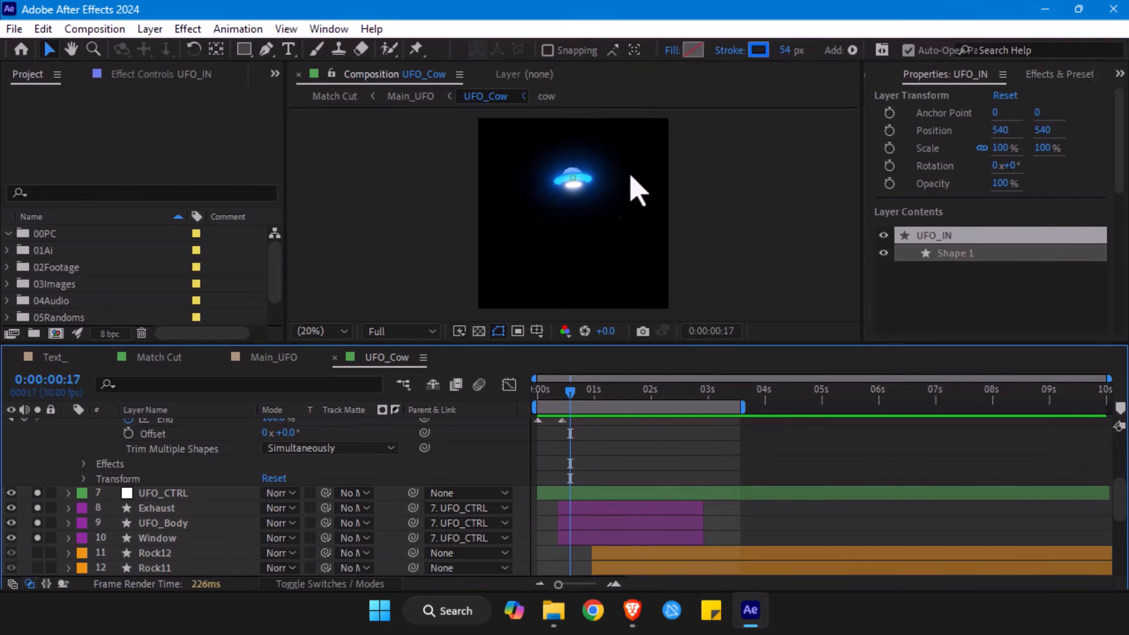
scroll(564, 488, up, 3)
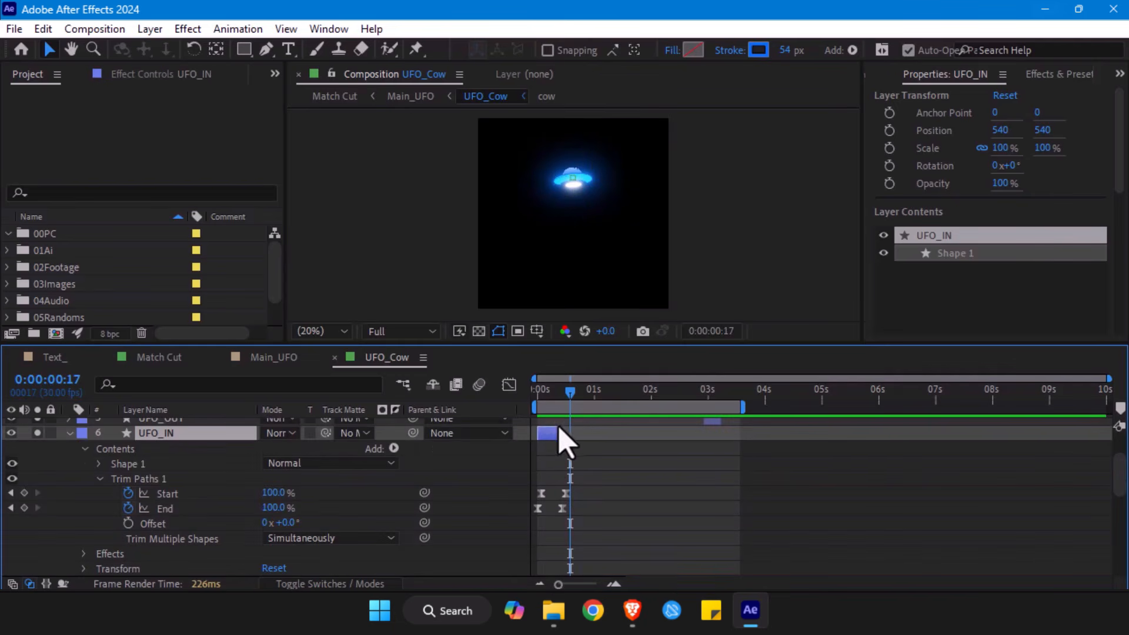
drag(557, 431, 599, 433)
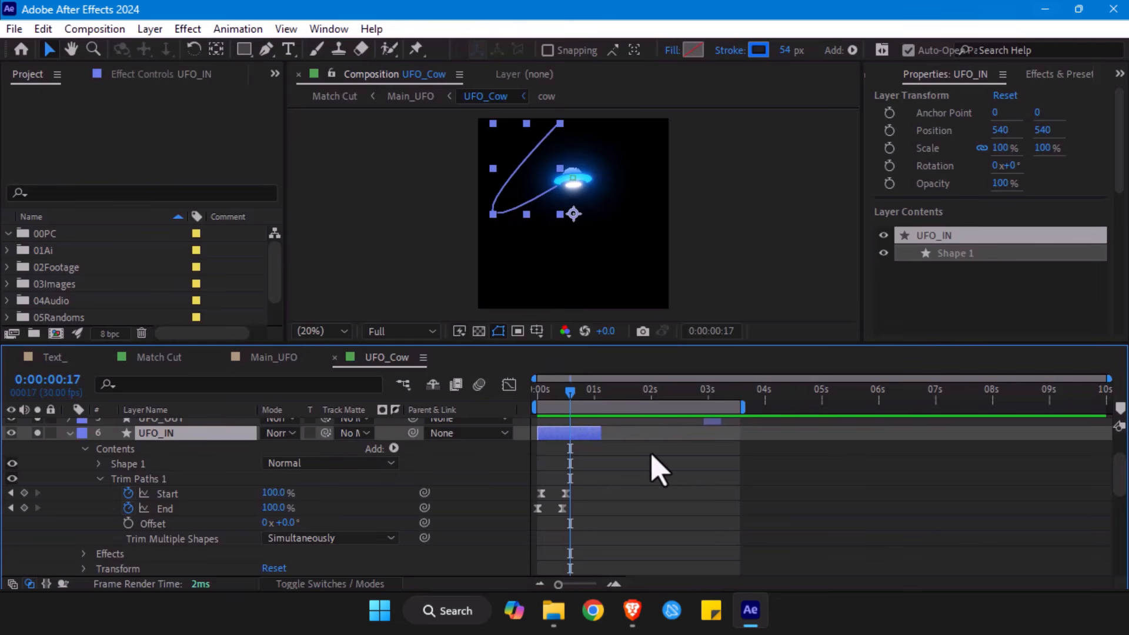
- Undo the last change to the UFO_IN layer's duration and move the playhead to 0:00:00:11
mouse_move(571, 392)
mouse_down()
mouse_move(535, 400)
mouse_move(567, 411)
mouse_up()
mouse_move(569, 399)
mouse_down()
mouse_move(553, 403)
mouse_move(592, 404)
mouse_move(543, 405)
mouse_move(577, 404)
mouse_up()
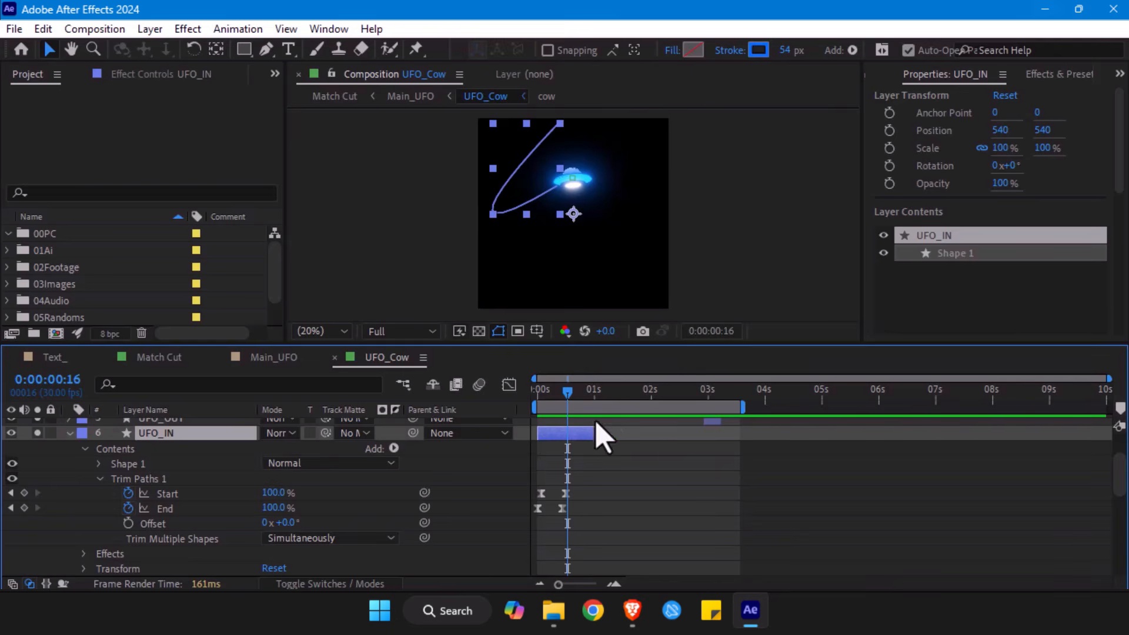
key(ctrl+z)
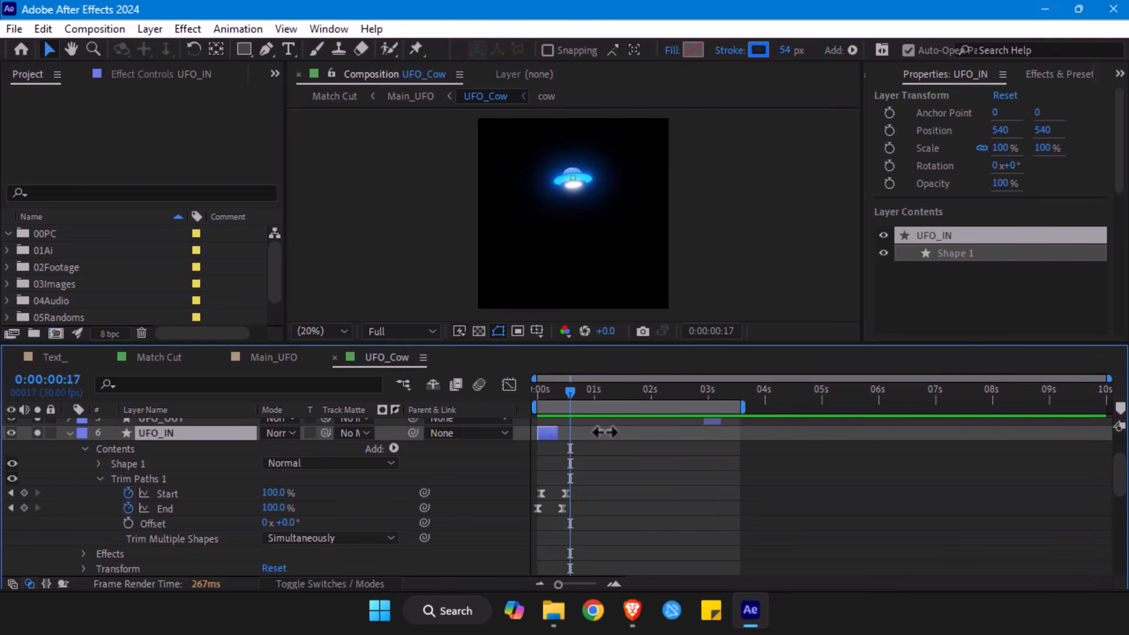
mouse_move(575, 400)
mouse_down()
mouse_move(543, 403)
mouse_move(570, 403)
mouse_move(557, 400)
mouse_up()
scroll(605, 444, down, 3)
scroll(609, 447, up, 6)
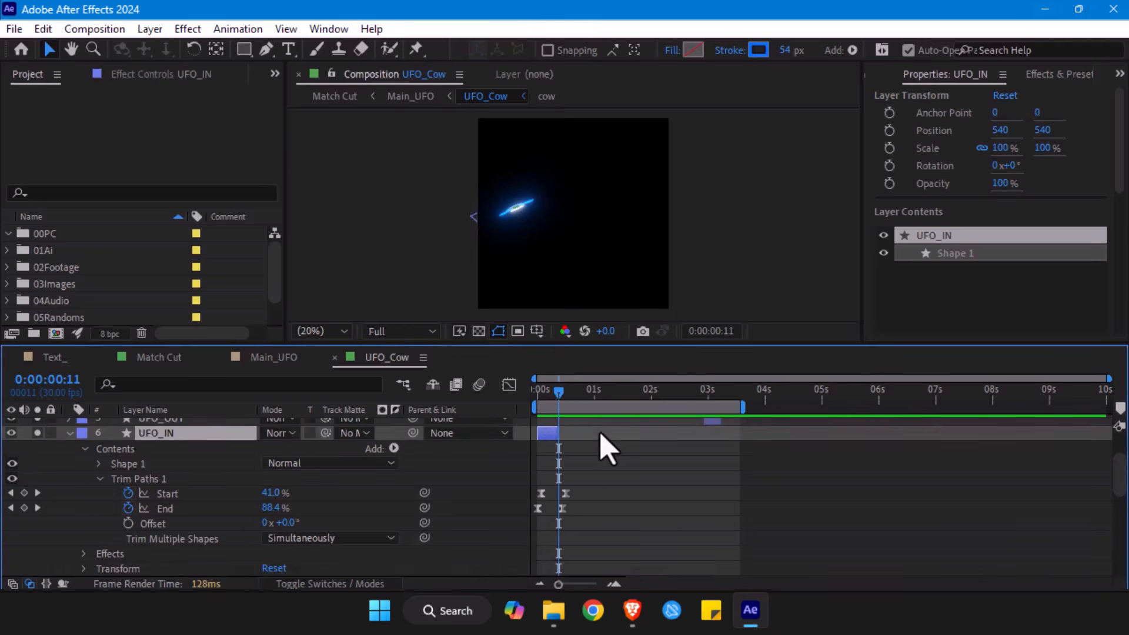
- Select the Exhaust layer and view the UFO enlarged at 0:00:01:02
scroll(612, 450, down, 3)
click(150, 493)
click(167, 508)
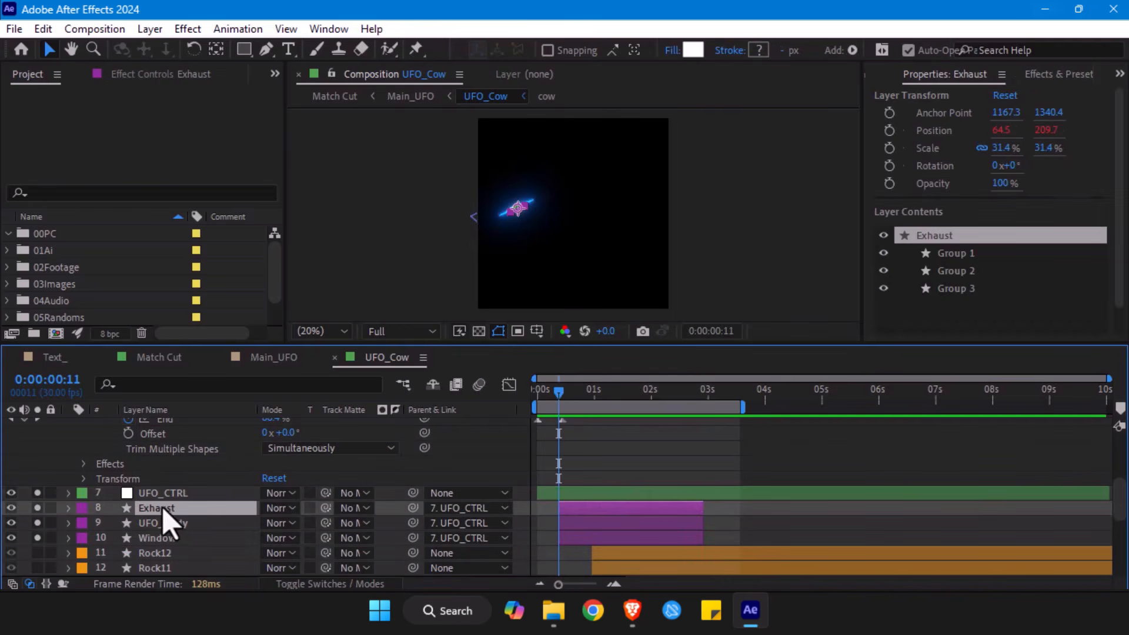
click(598, 394)
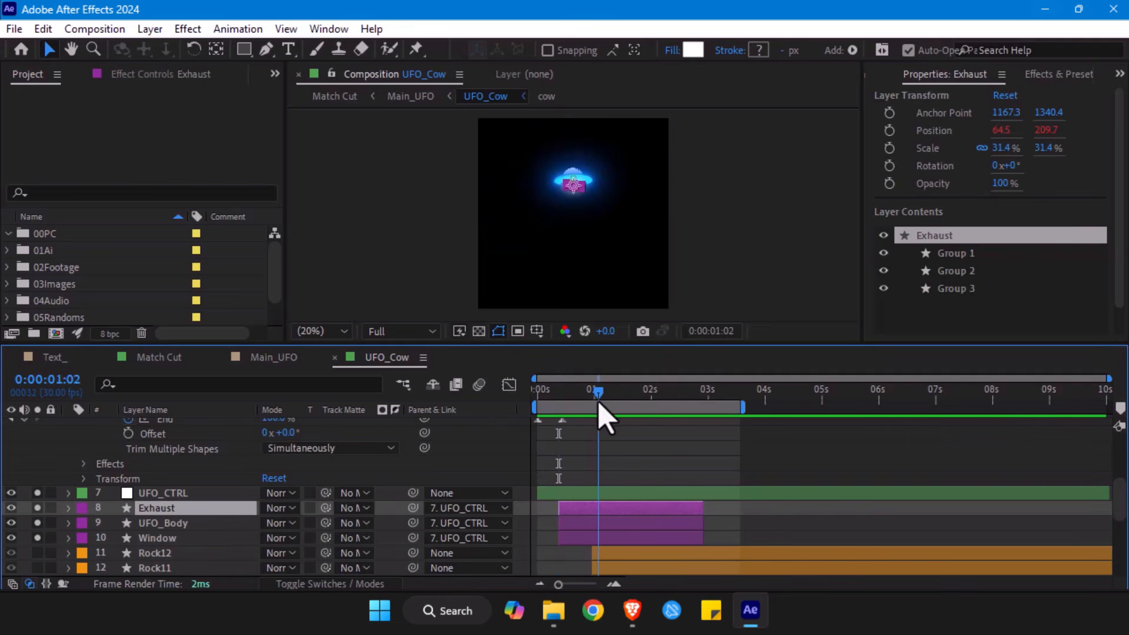
key(period)
key(period)
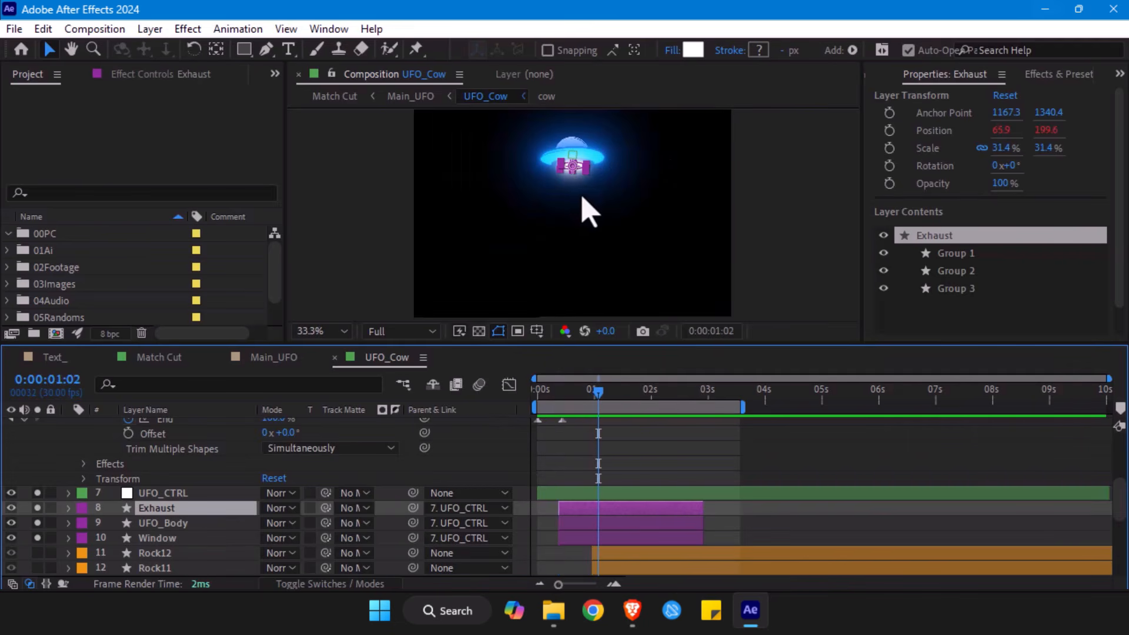
- Examine which parts of the UFO belong to the UFO_Body, Window and Exhaust layers
click(159, 525)
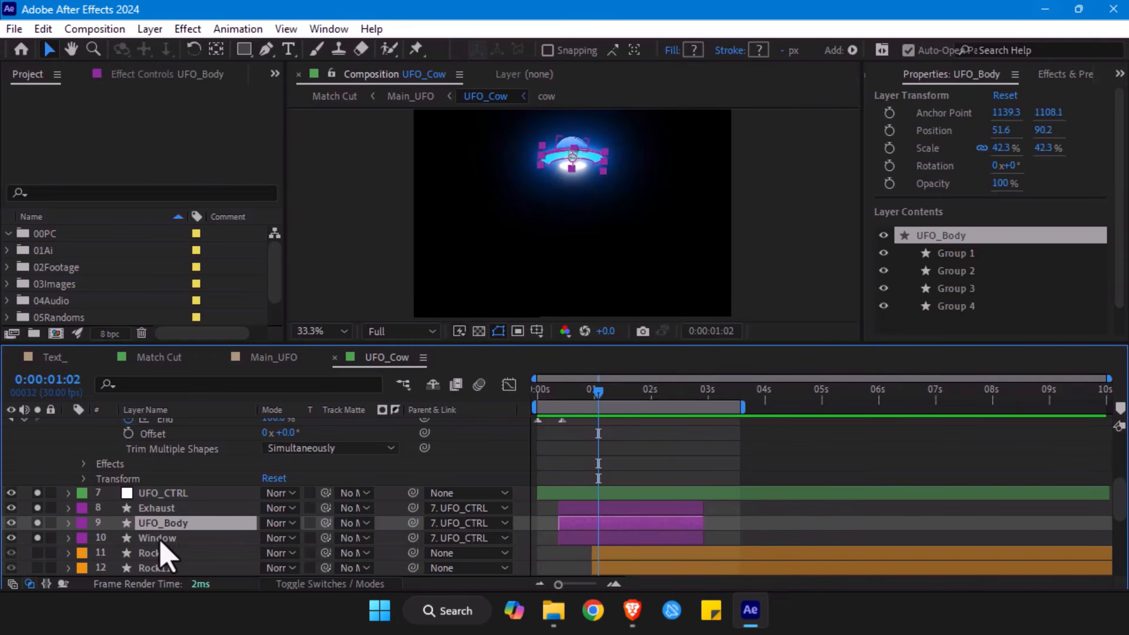
click(158, 538)
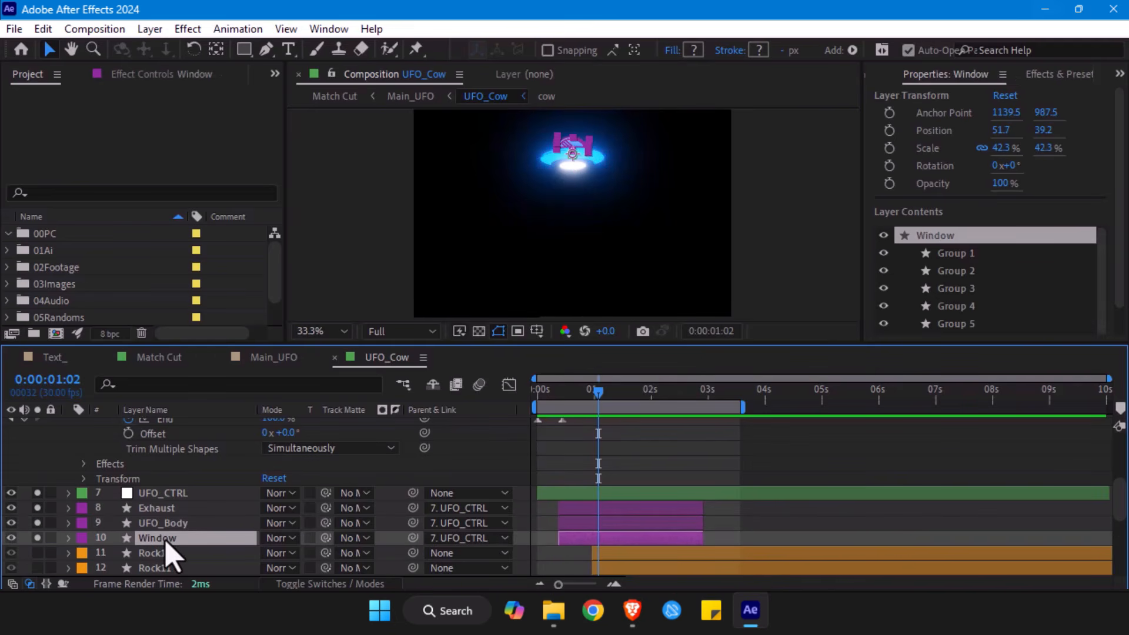
click(165, 509)
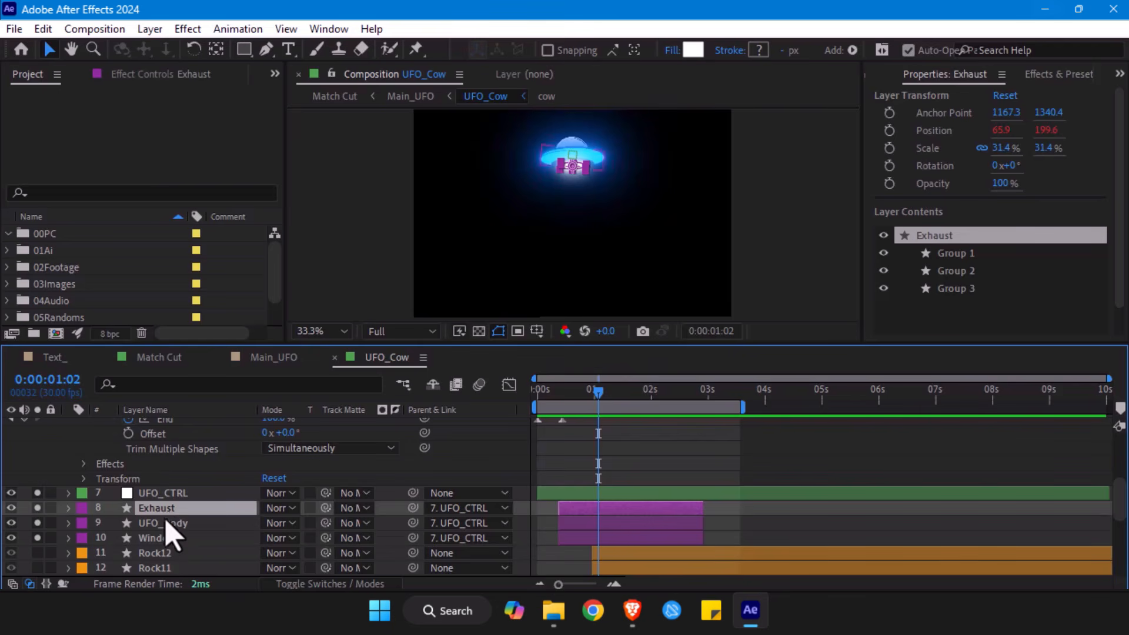
click(167, 524)
click(165, 538)
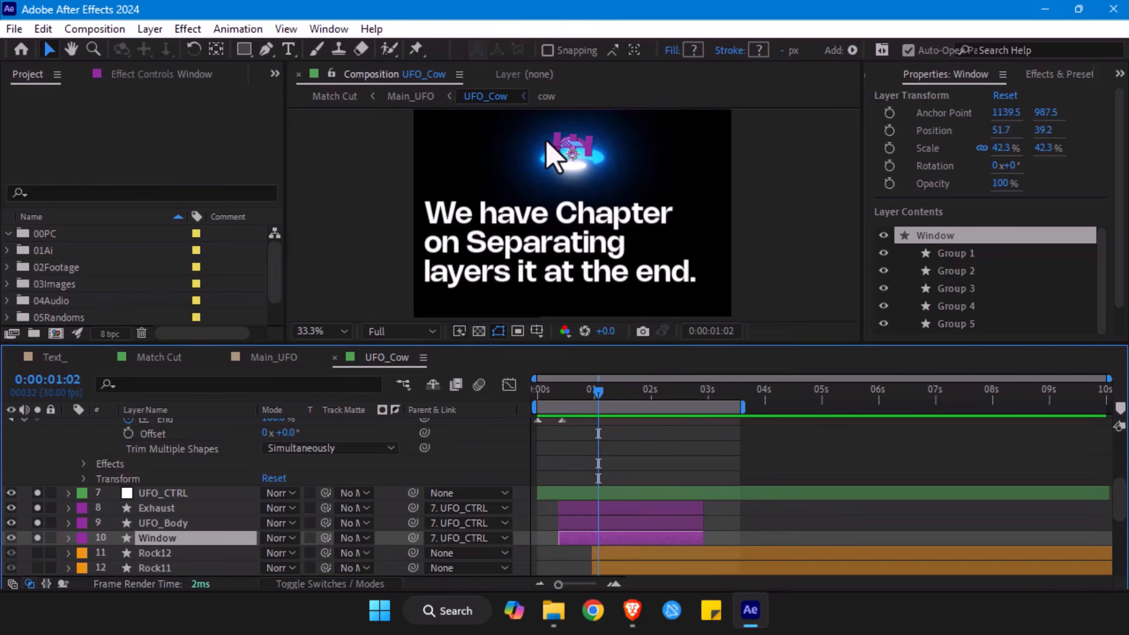
click(169, 524)
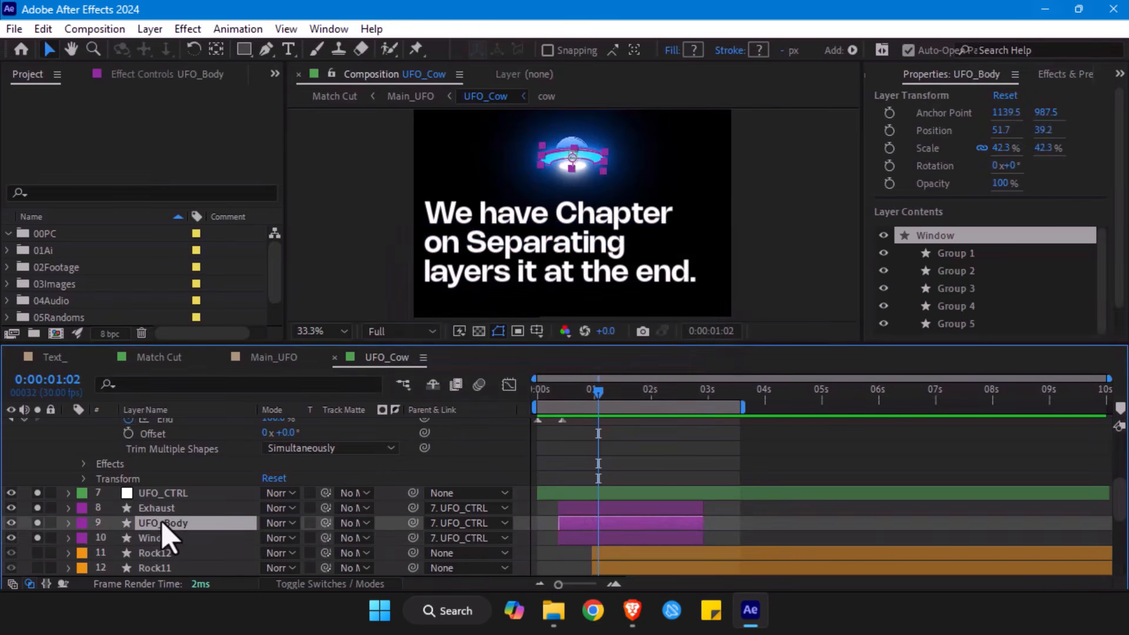
click(168, 509)
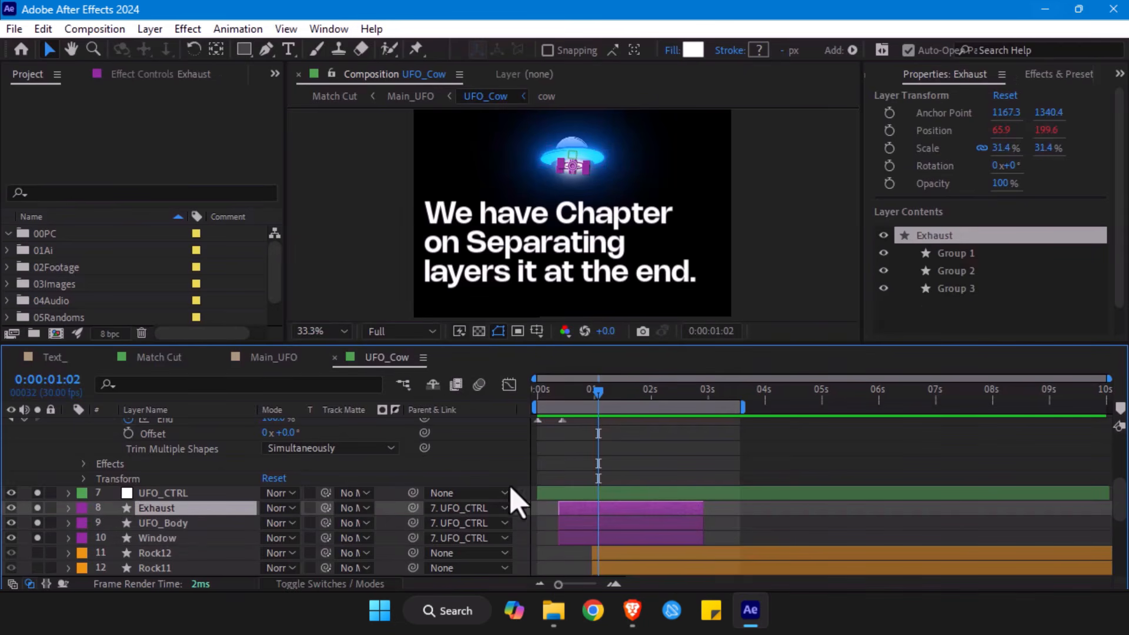
click(653, 435)
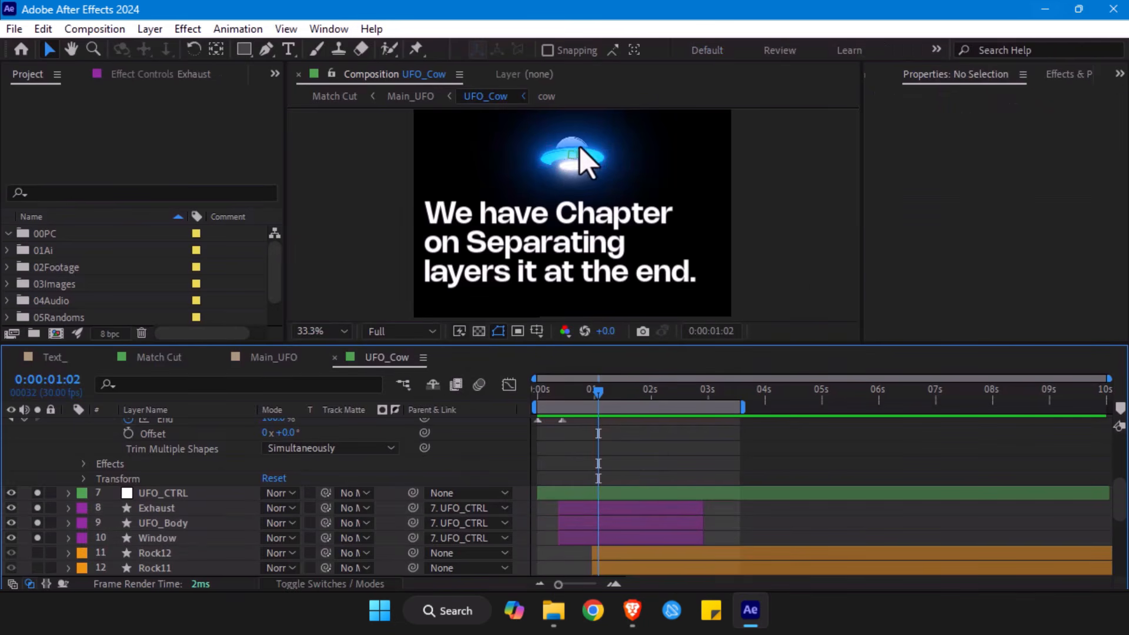
click(571, 169)
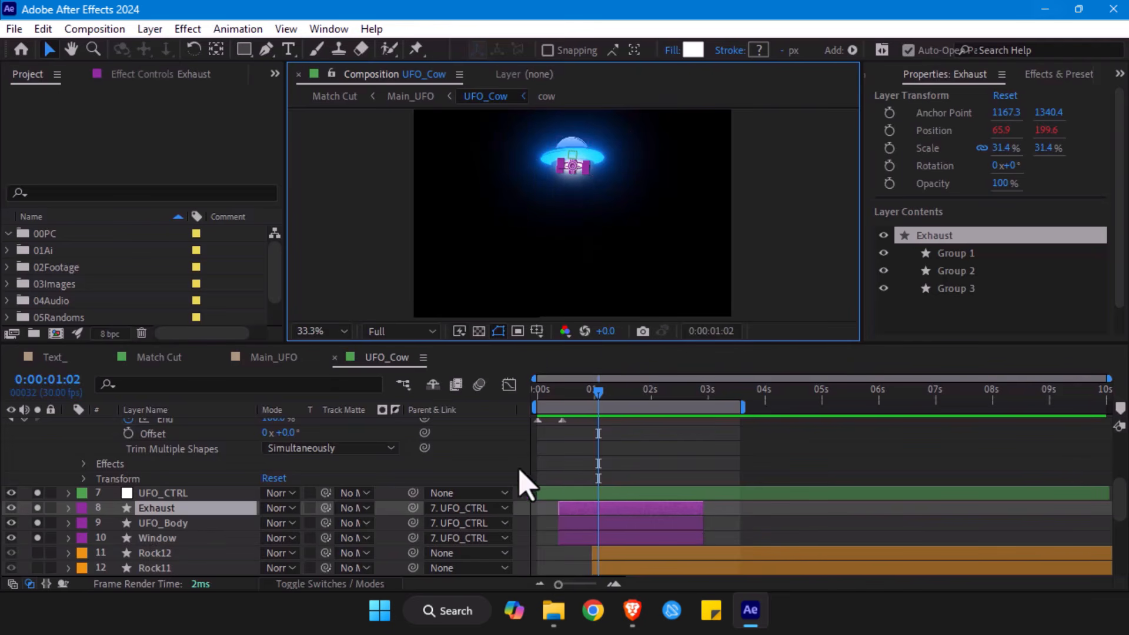
- Reveal the Exhaust layer's Position expression and examine its wiggle and random terms, then collapse the layer's properties
click(612, 486)
mouse_move(605, 398)
mouse_down()
mouse_move(654, 406)
mouse_move(592, 394)
mouse_move(599, 408)
mouse_move(680, 415)
mouse_move(600, 418)
mouse_up()
click(140, 508)
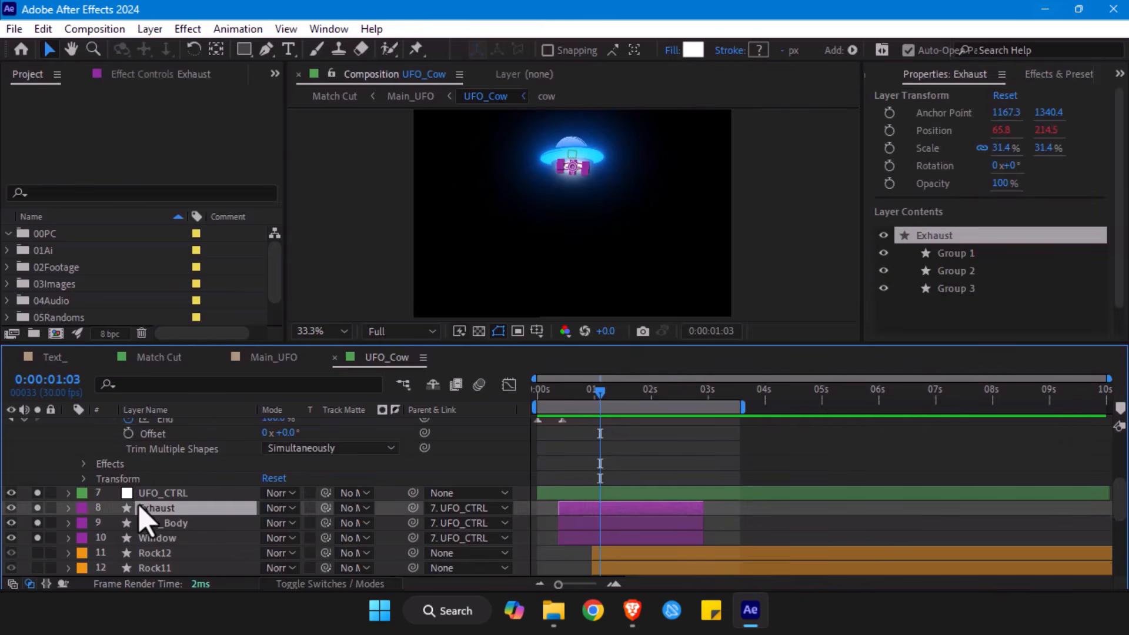
key(e)
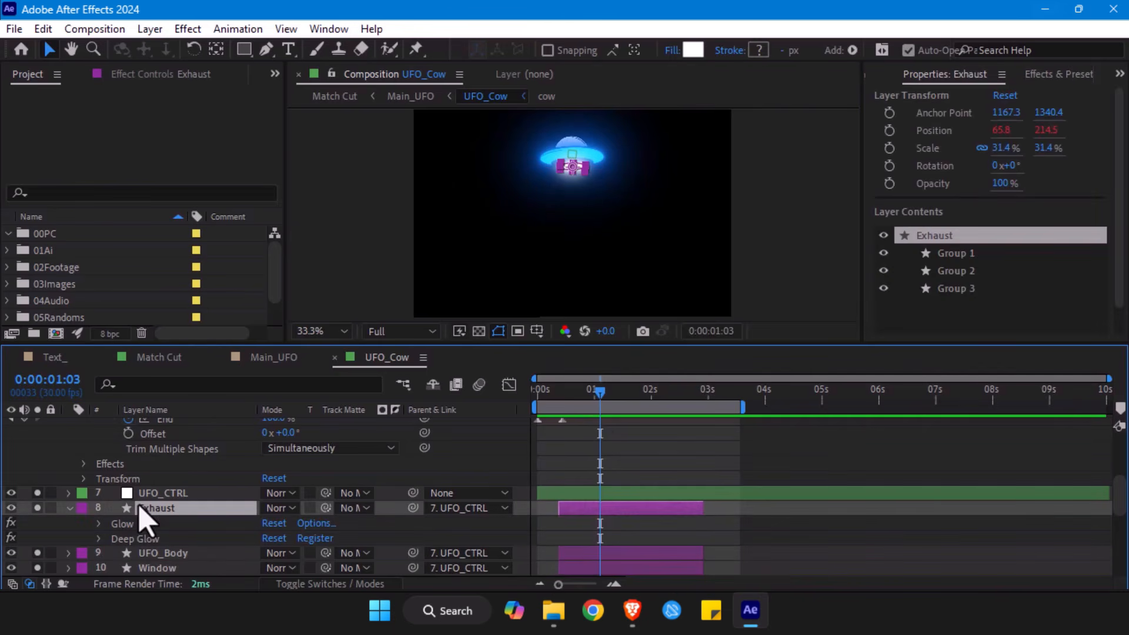
key(e)
key(e)
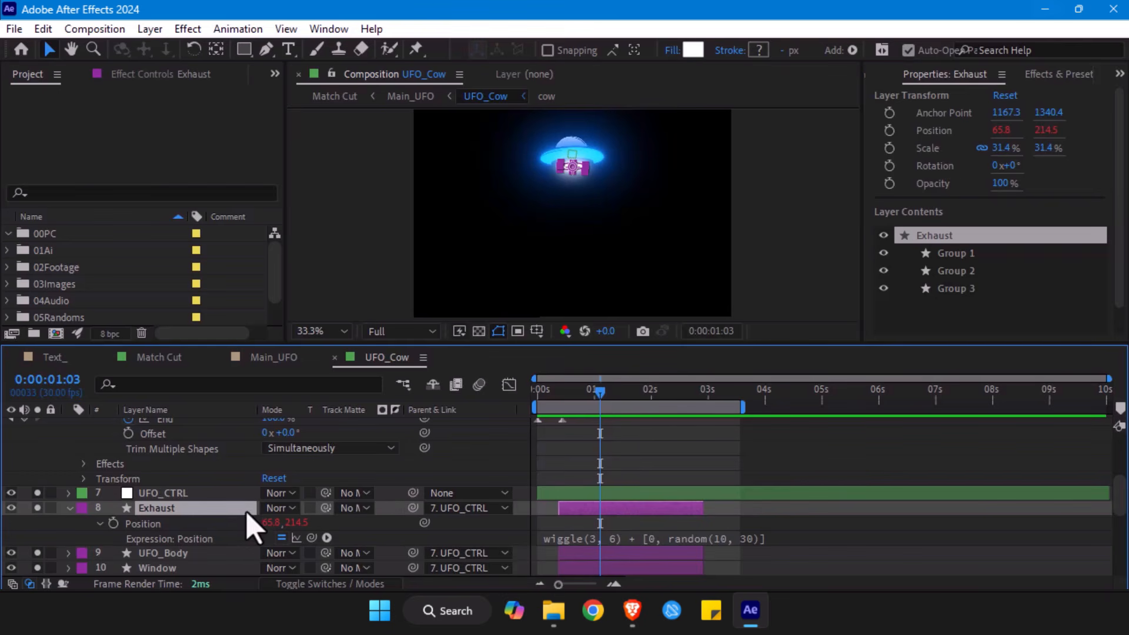
click(647, 538)
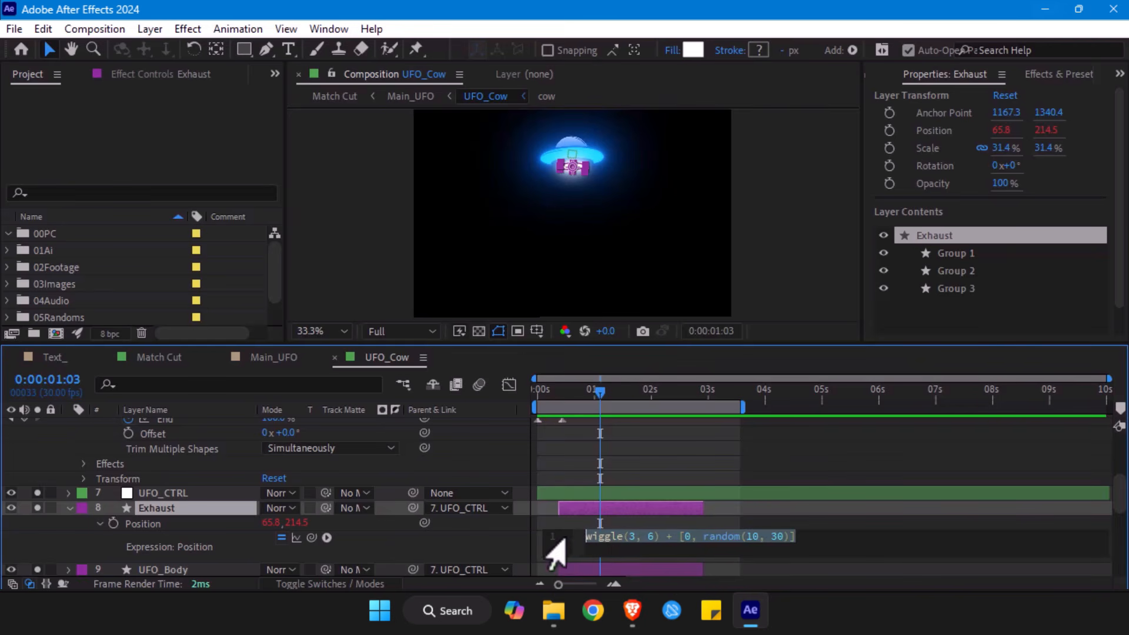
click(627, 525)
mouse_move(608, 397)
mouse_down()
mouse_move(645, 400)
mouse_move(612, 395)
mouse_up()
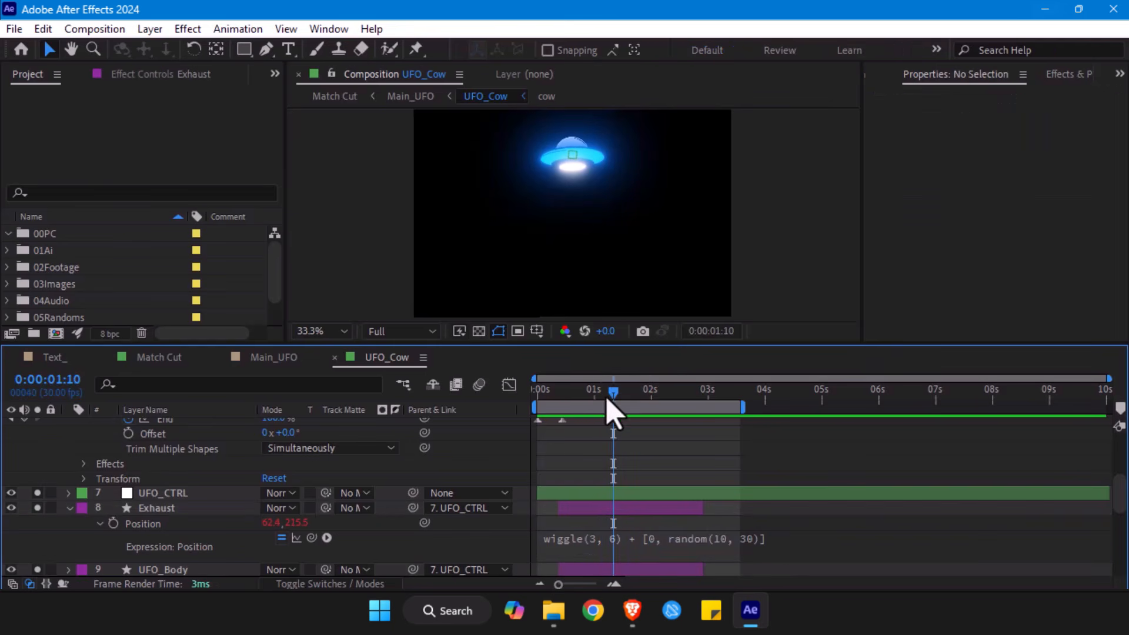
click(69, 508)
click(171, 523)
click(166, 539)
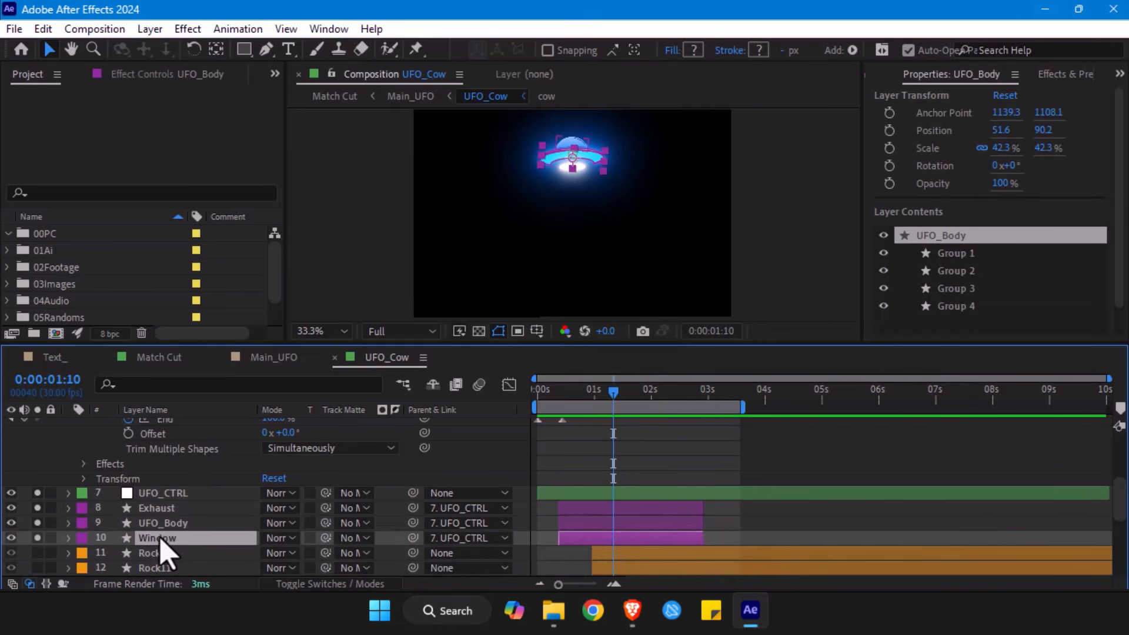
- Try shifting the Exhaust layer's Y position to 241 at 0:00:00:27, undo it and collapse the layer
click(158, 508)
key(e)
key(e)
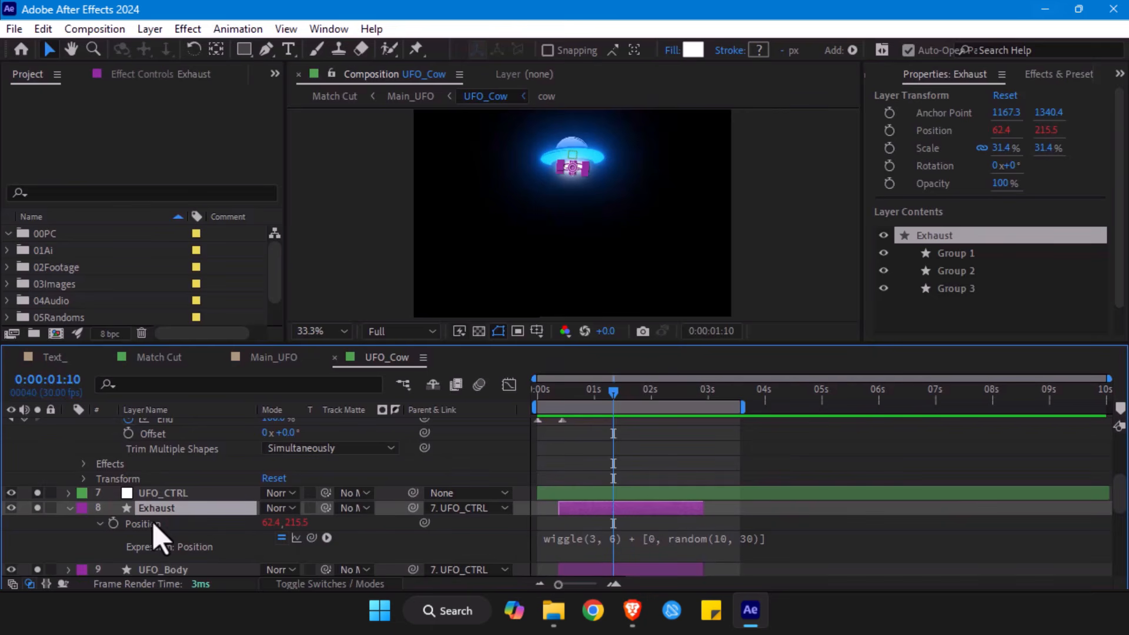
drag(570, 390, 588, 393)
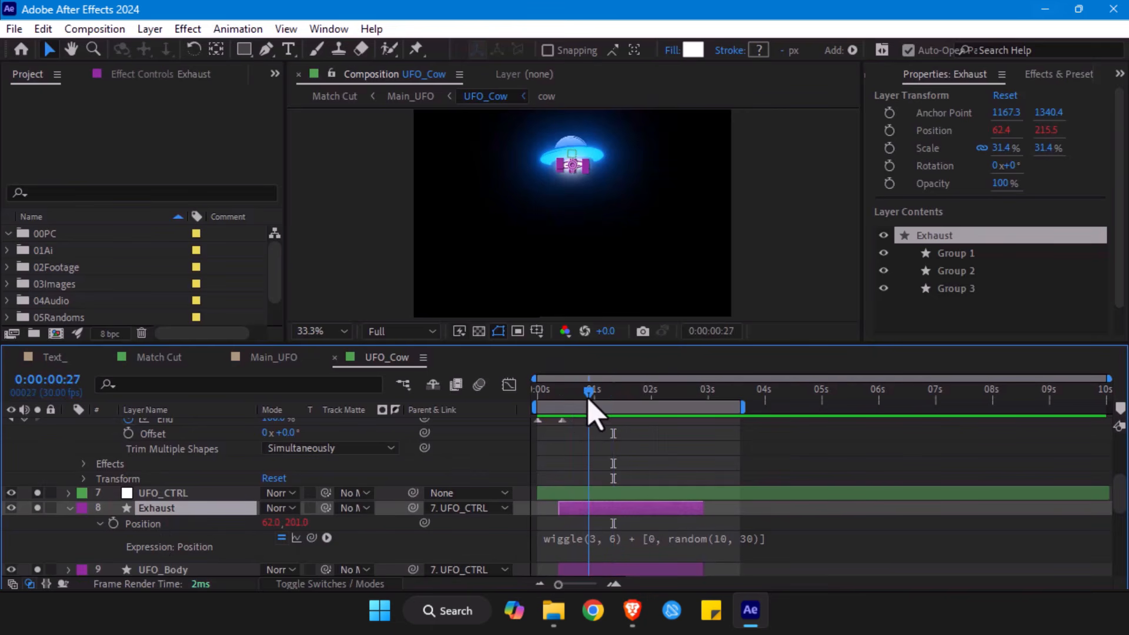
drag(305, 524, 328, 524)
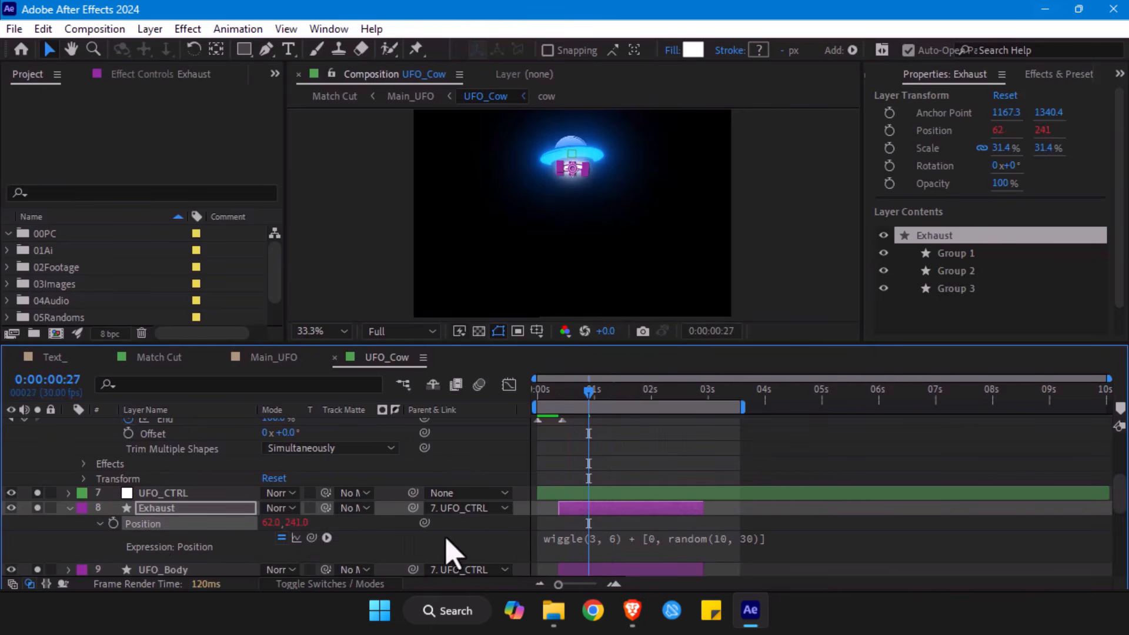
key(ctrl+z)
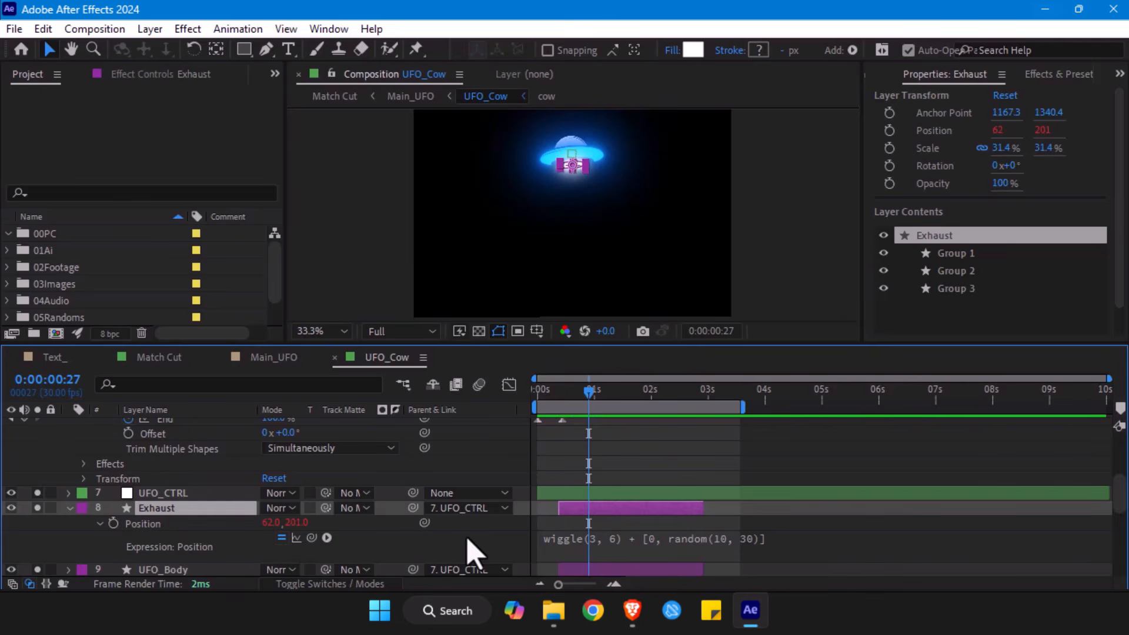
click(617, 470)
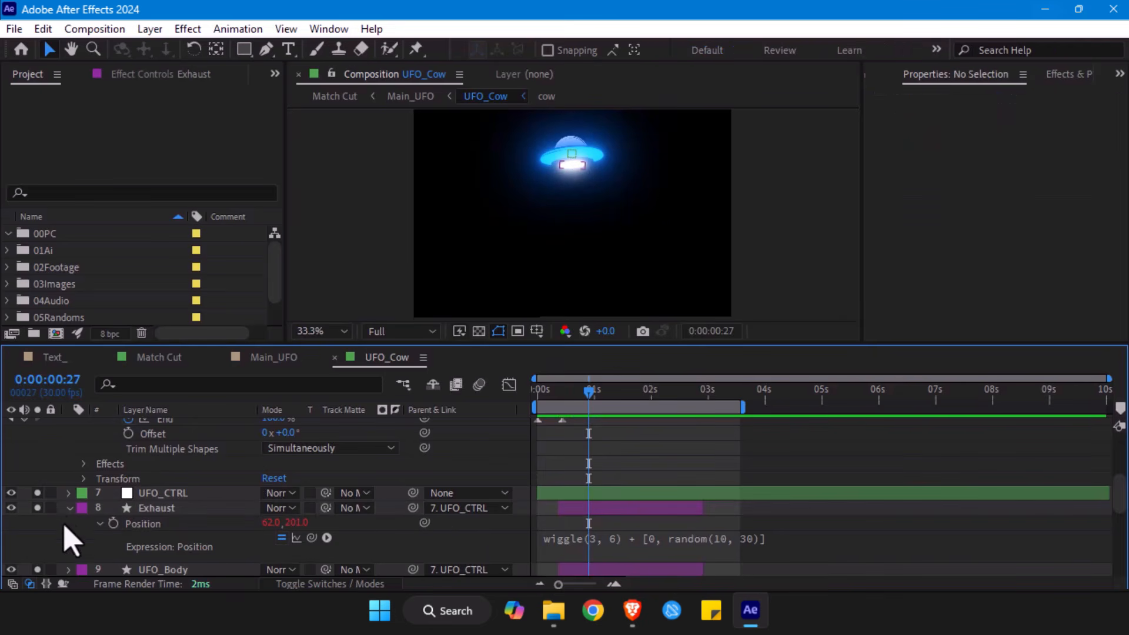
click(69, 508)
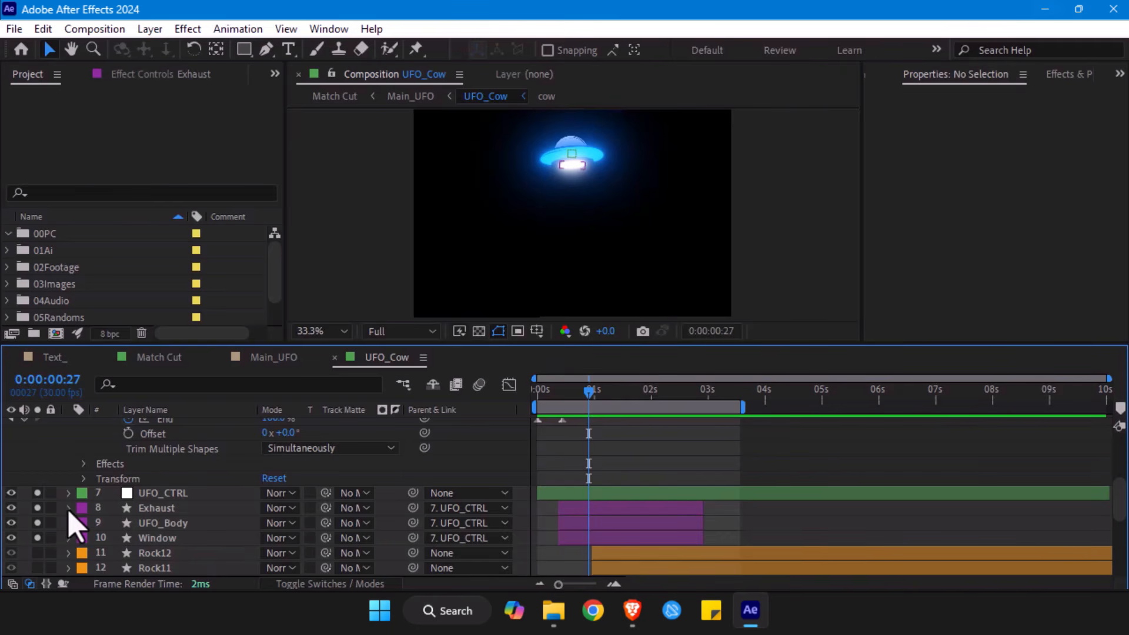
- Show source names in the timeline and check the UFO control null against the Exhaust, UFO_Body and Window layers
click(176, 494)
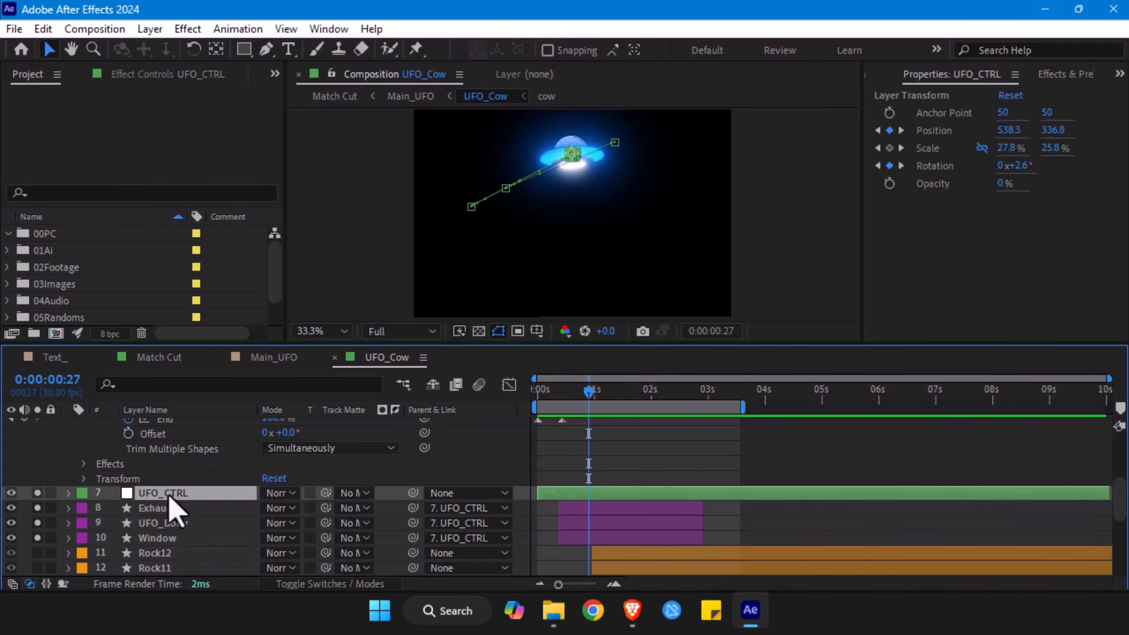
click(150, 409)
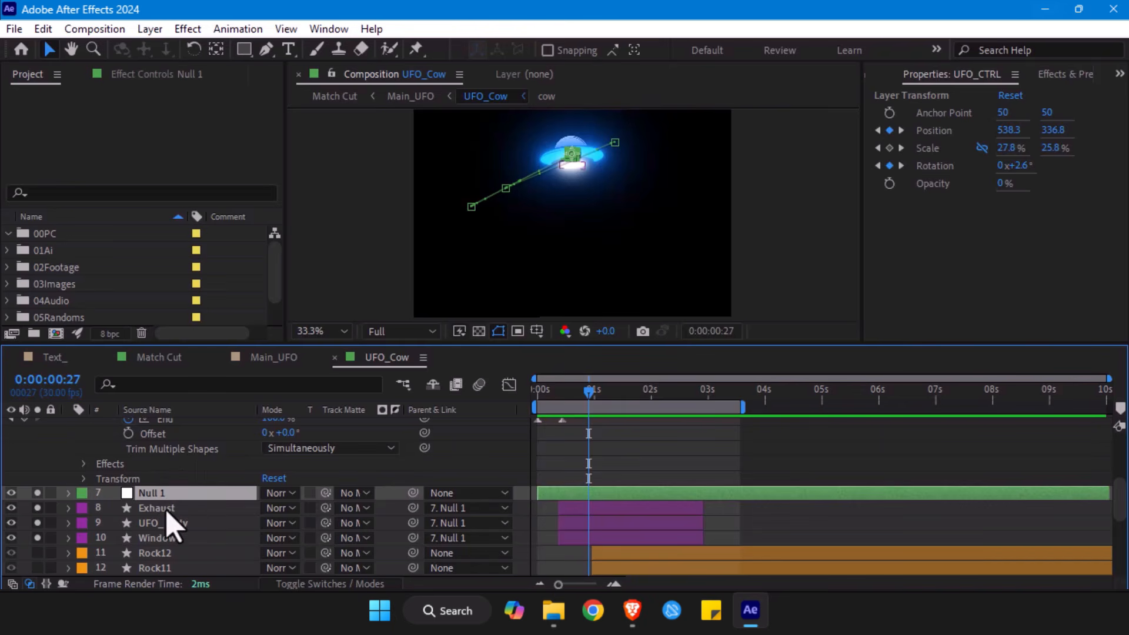
click(167, 509)
click(169, 524)
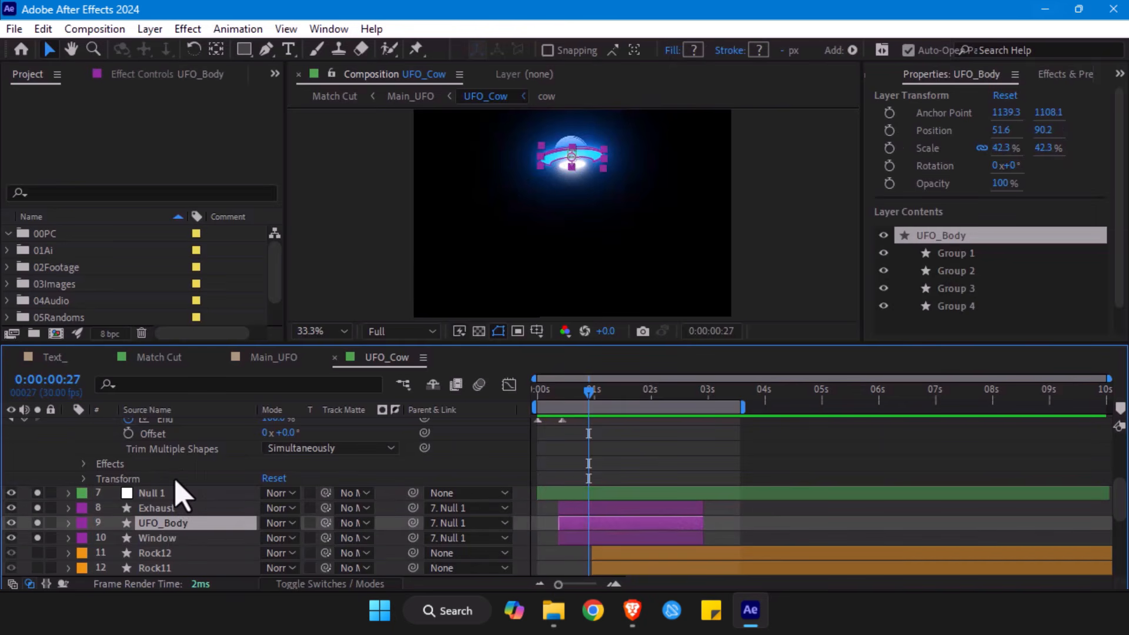
click(159, 493)
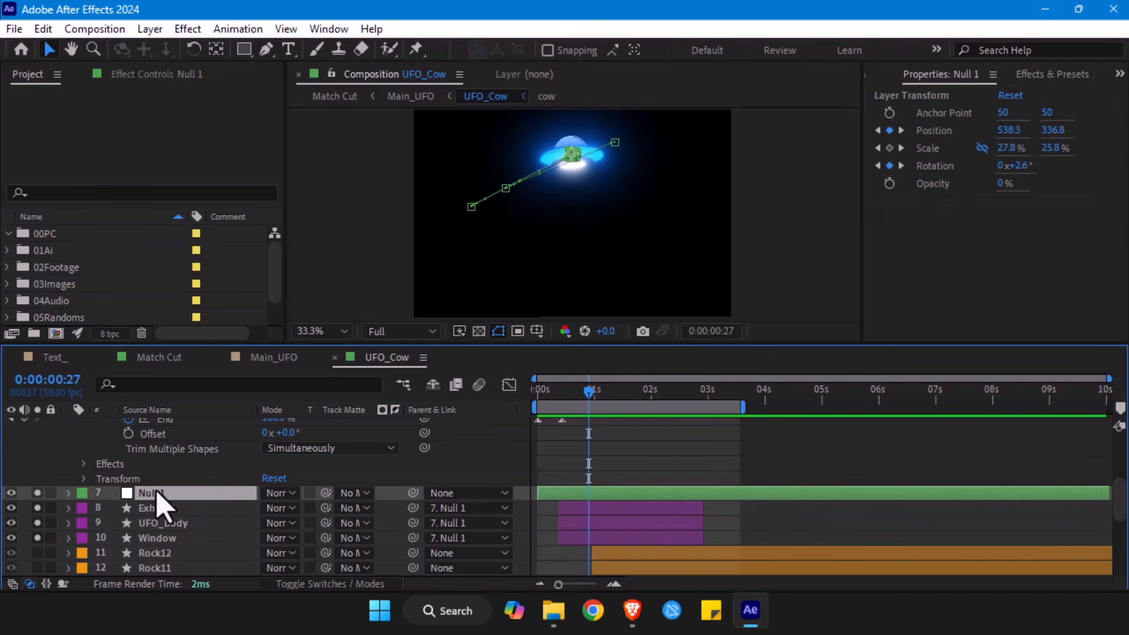
click(168, 508)
click(169, 523)
click(171, 538)
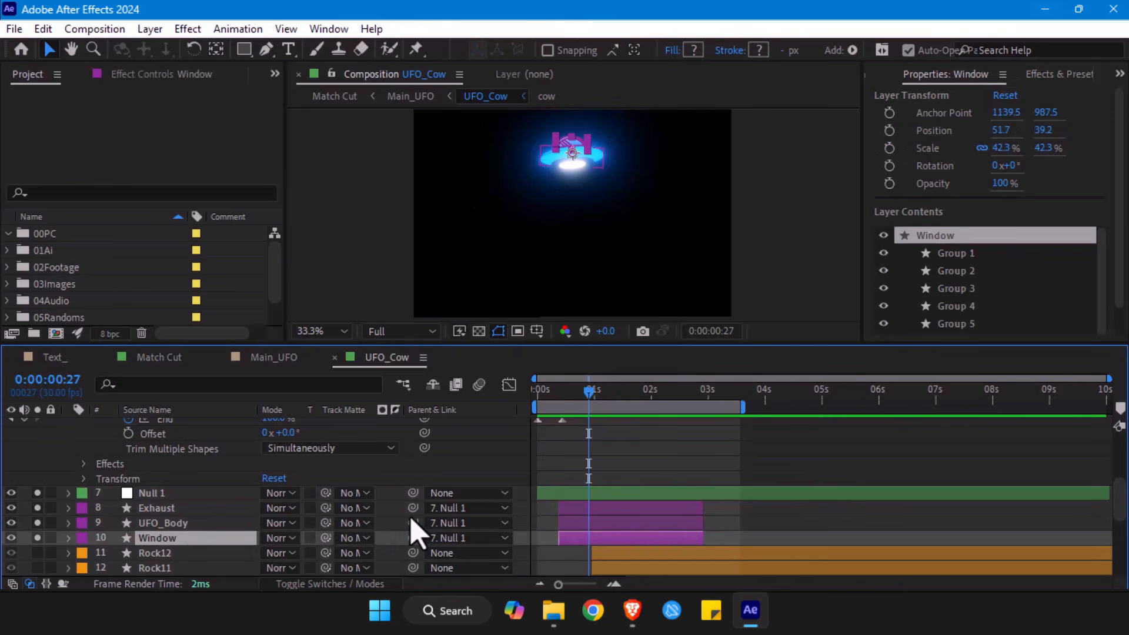
- Parent the Window layer to the Null 1 layer with the parent pick whip
click(171, 495)
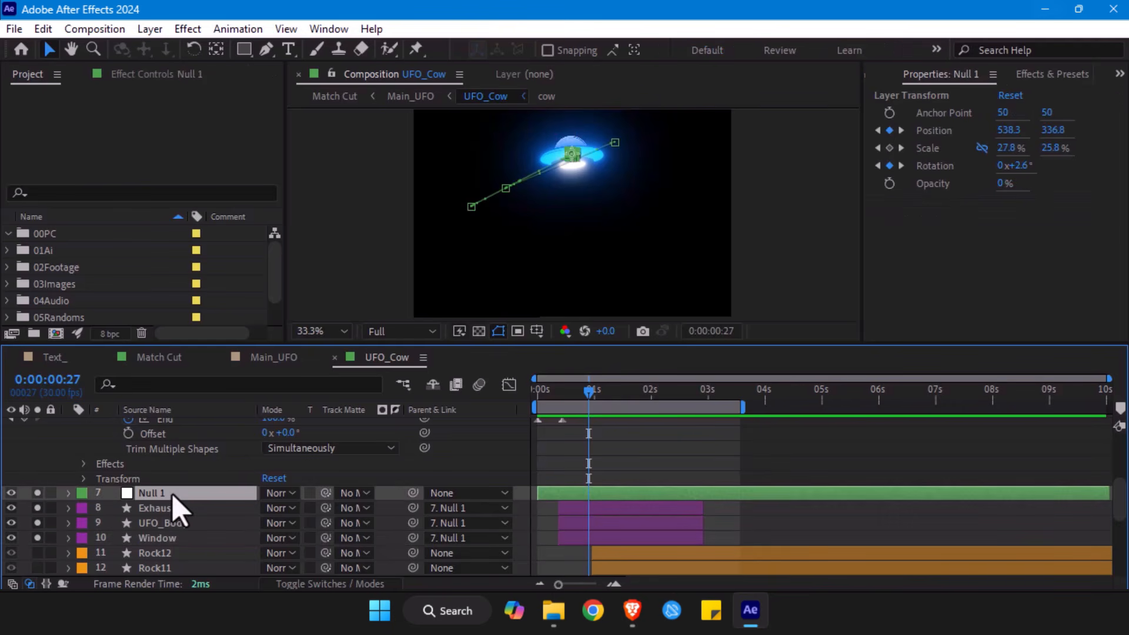
click(168, 508)
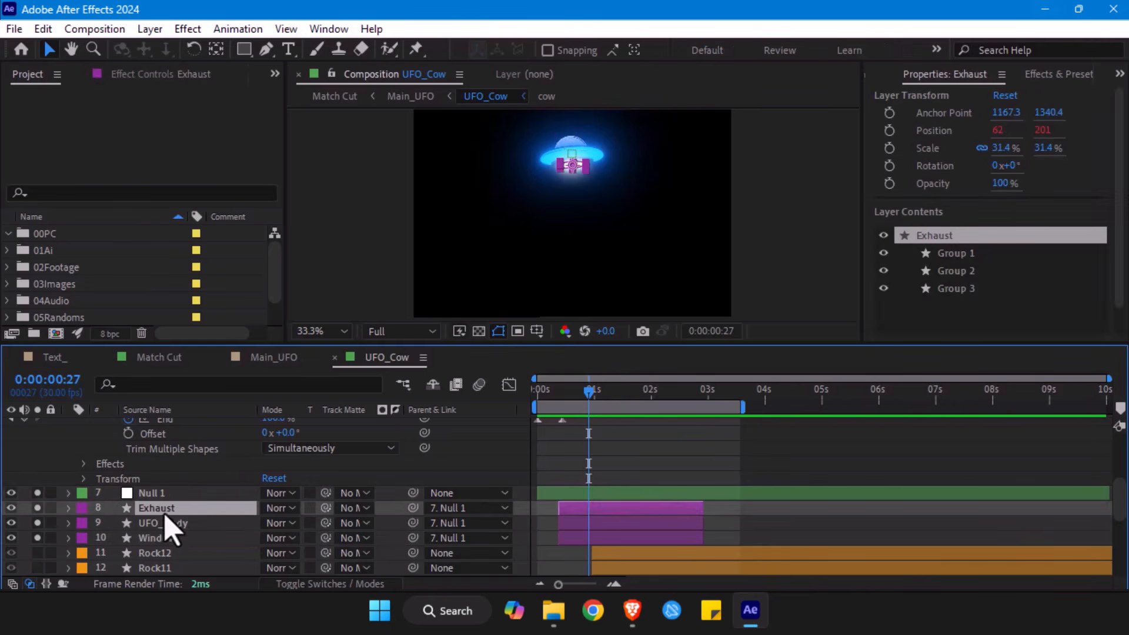
click(165, 538)
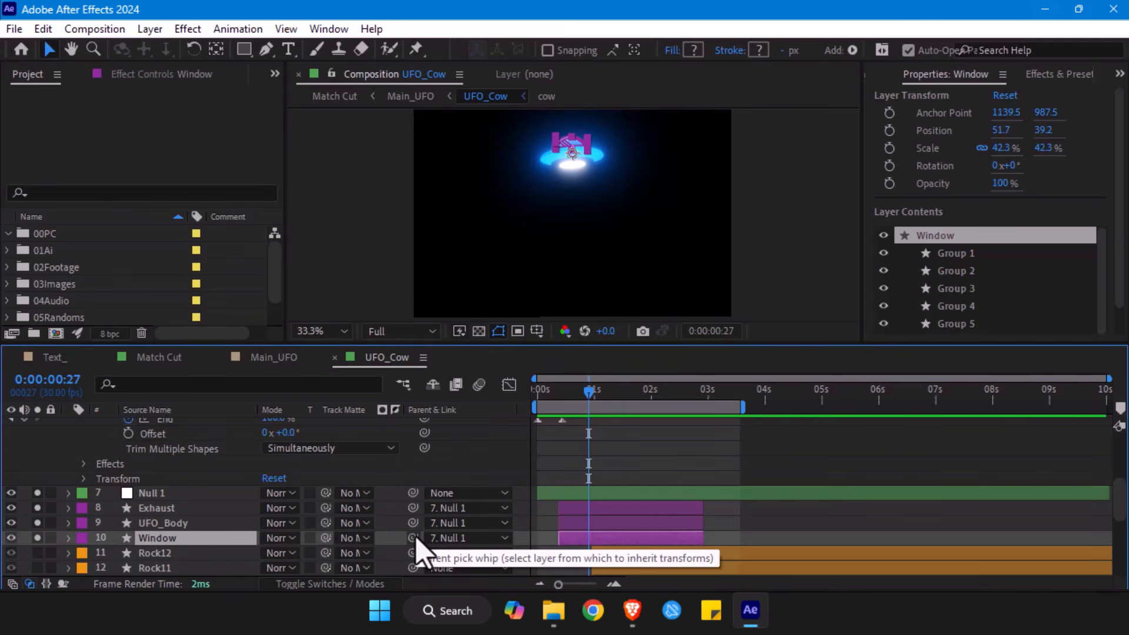
drag(413, 538, 177, 504)
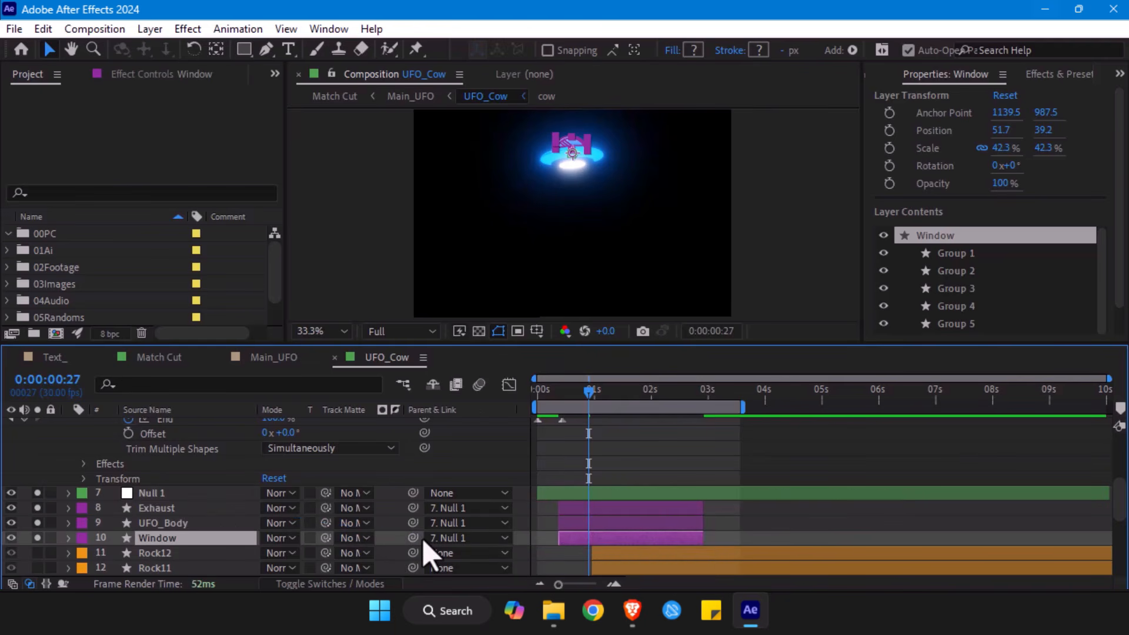
- Check the Null 1 layer against its child layers Exhaust, UFO_Body and Window, ending with the null selected
click(168, 495)
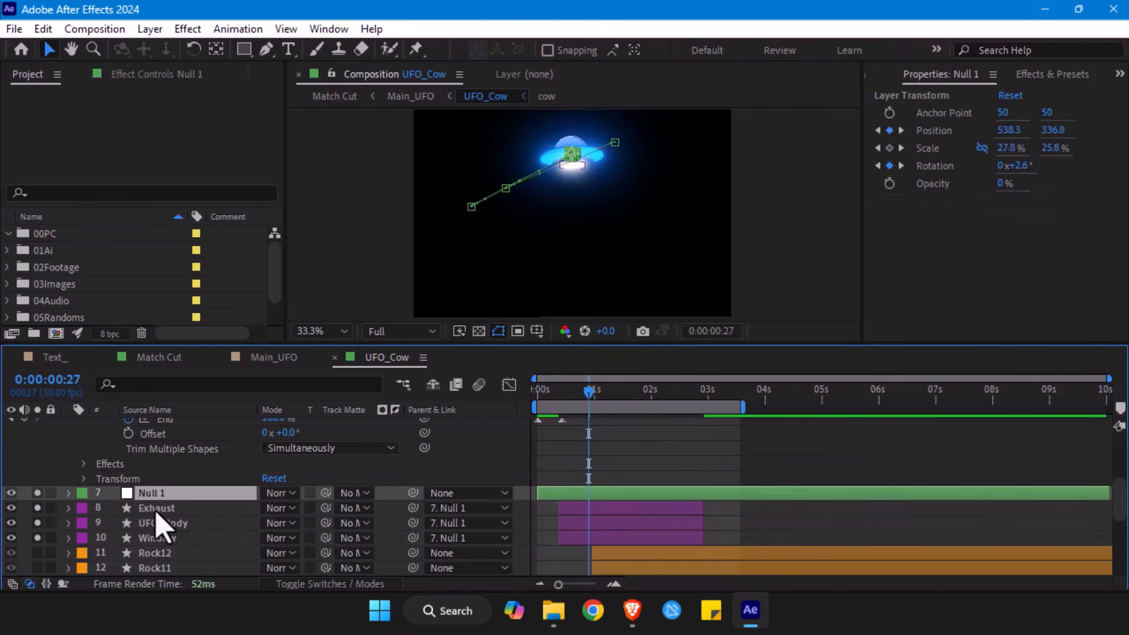
key(ctrl+Down)
key(ctrl+Down)
key(ctrl+Down)
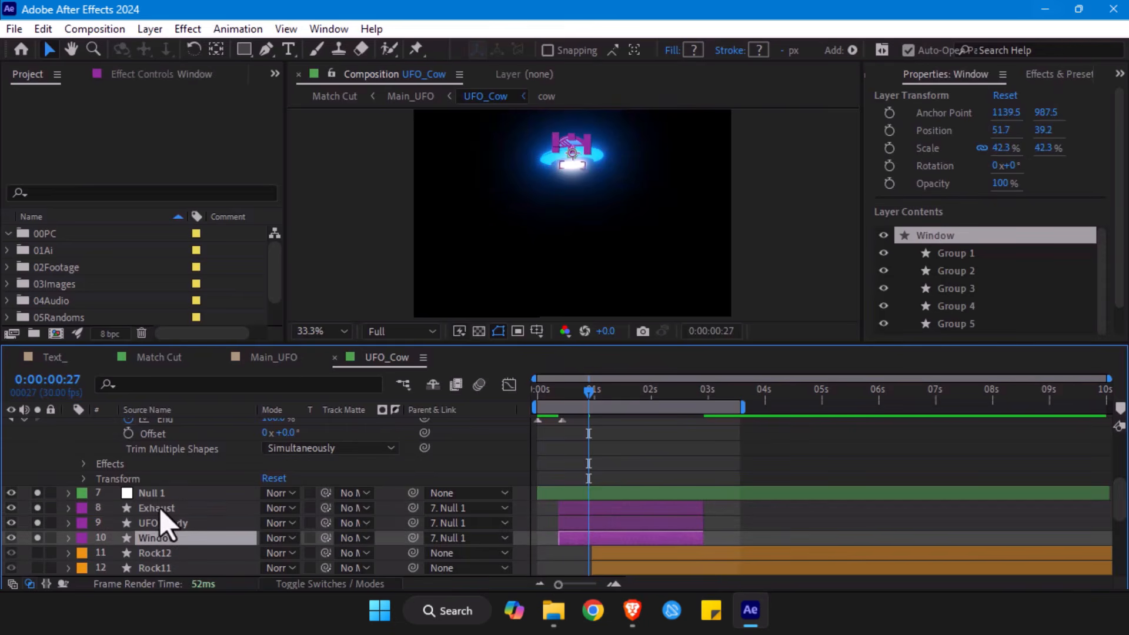
click(162, 497)
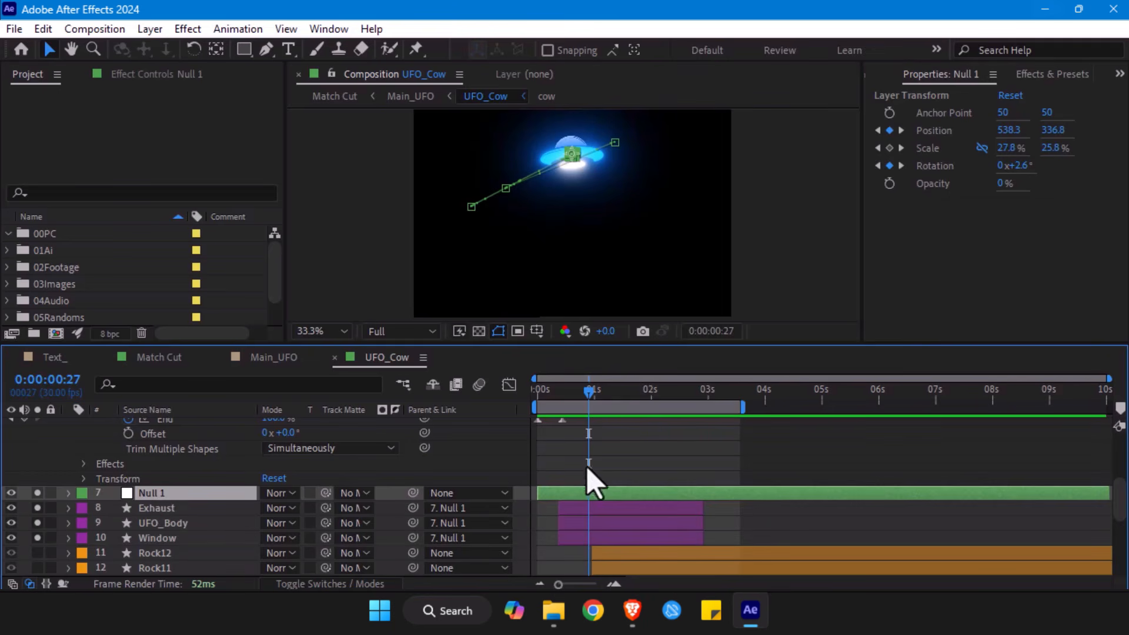
- Select the UFO_IN and UFO_OUT layers and reveal only their keyframed Trim Paths Start and End properties
scroll(614, 470, up, 3)
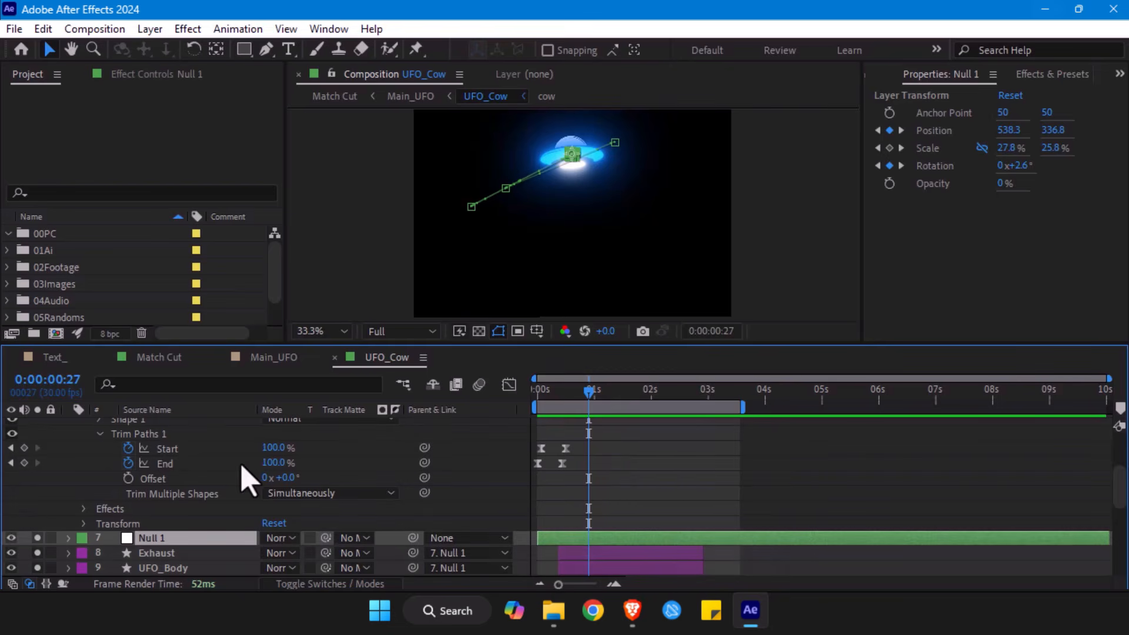
scroll(245, 470, up, 2)
click(141, 433)
scroll(189, 437, up, 2)
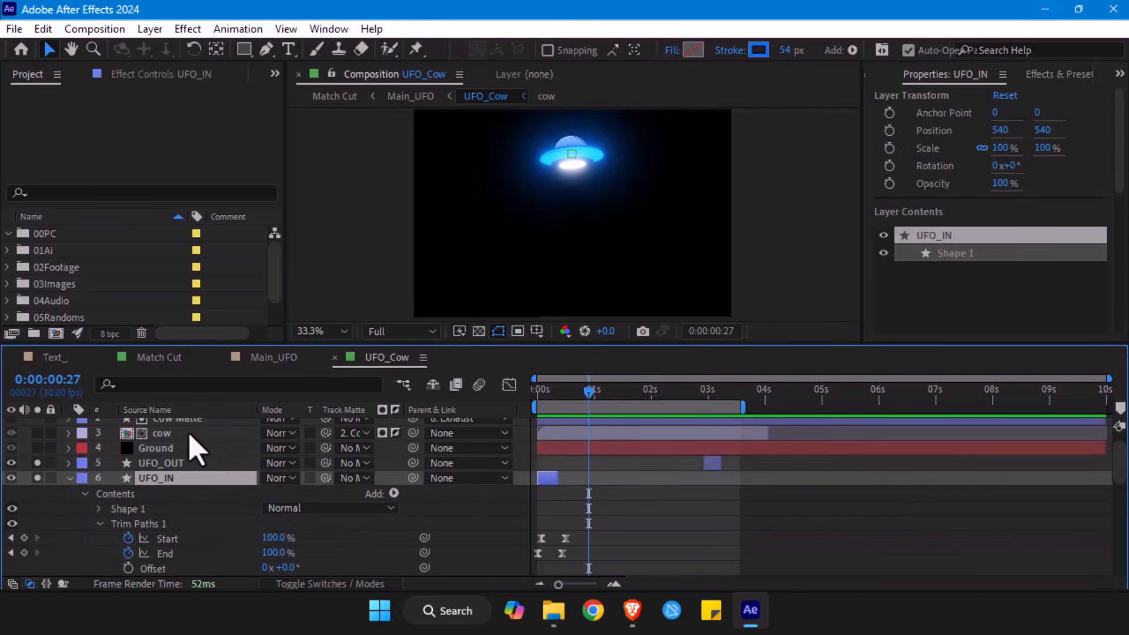
ctrl+click(174, 465)
key(u)
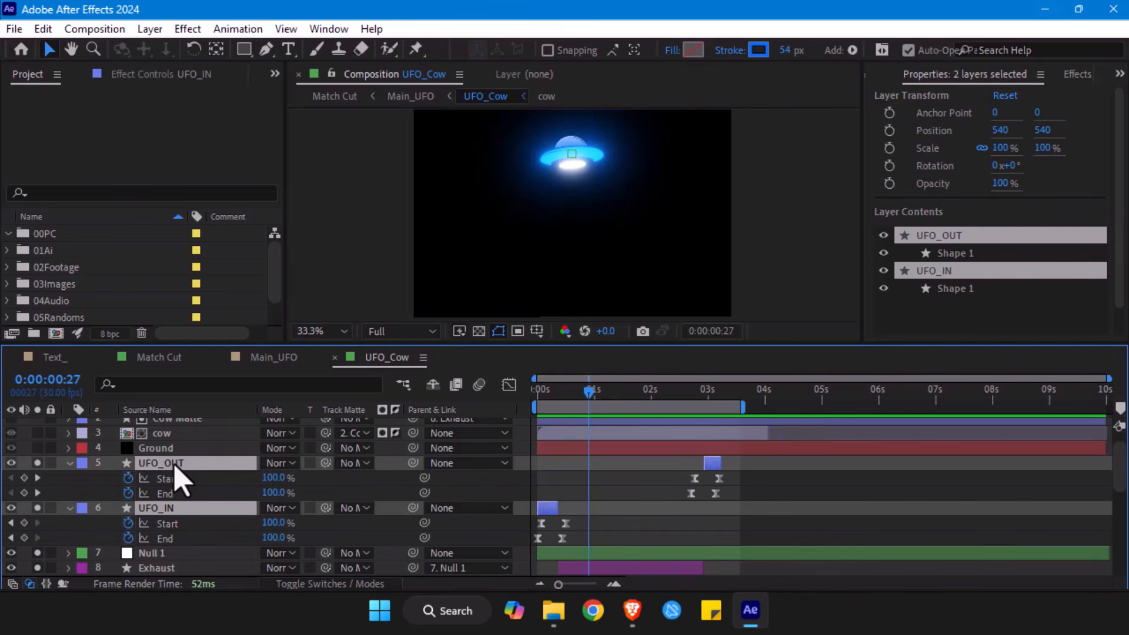
- Reveal Null 1's Position, Scale and Rotation keyframes, enlarge the timeline area and move to 0:00:00:07
scroll(647, 461, down, 3)
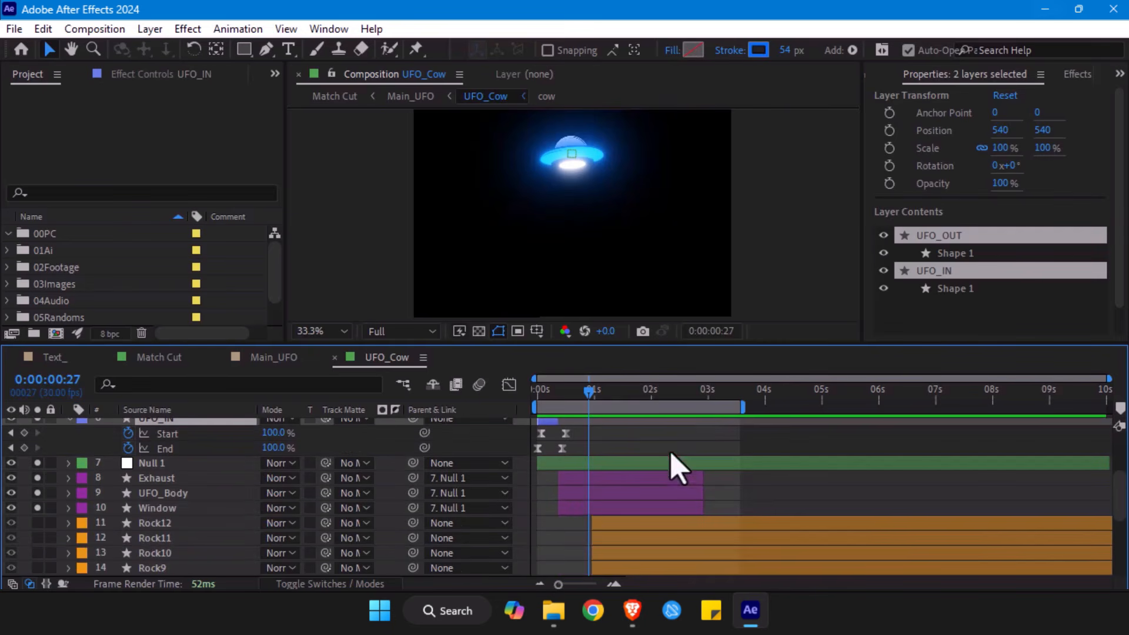
click(577, 466)
key(u)
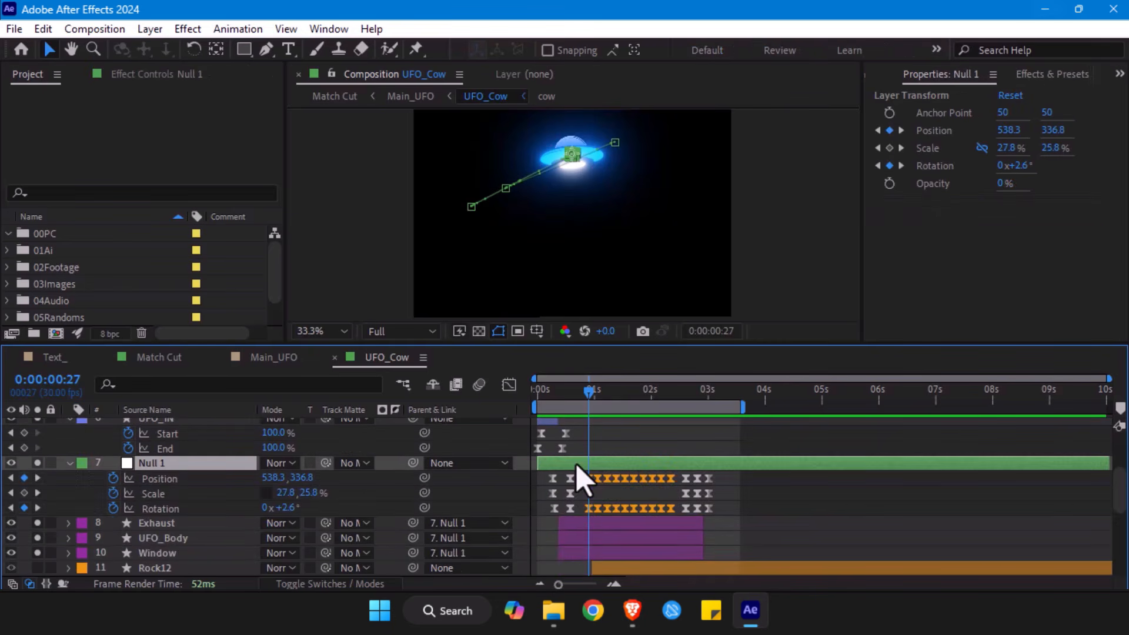
scroll(582, 478, up, 1)
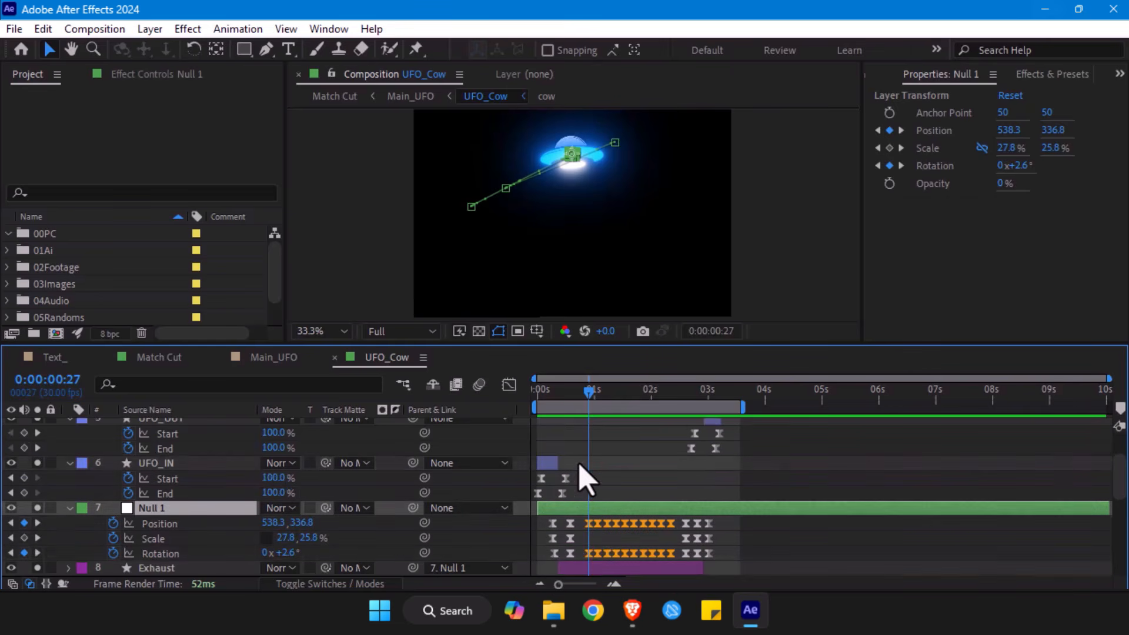
scroll(579, 464, up, 1)
scroll(567, 385, down, 1)
drag(373, 343, 374, 296)
scroll(629, 471, up, 1)
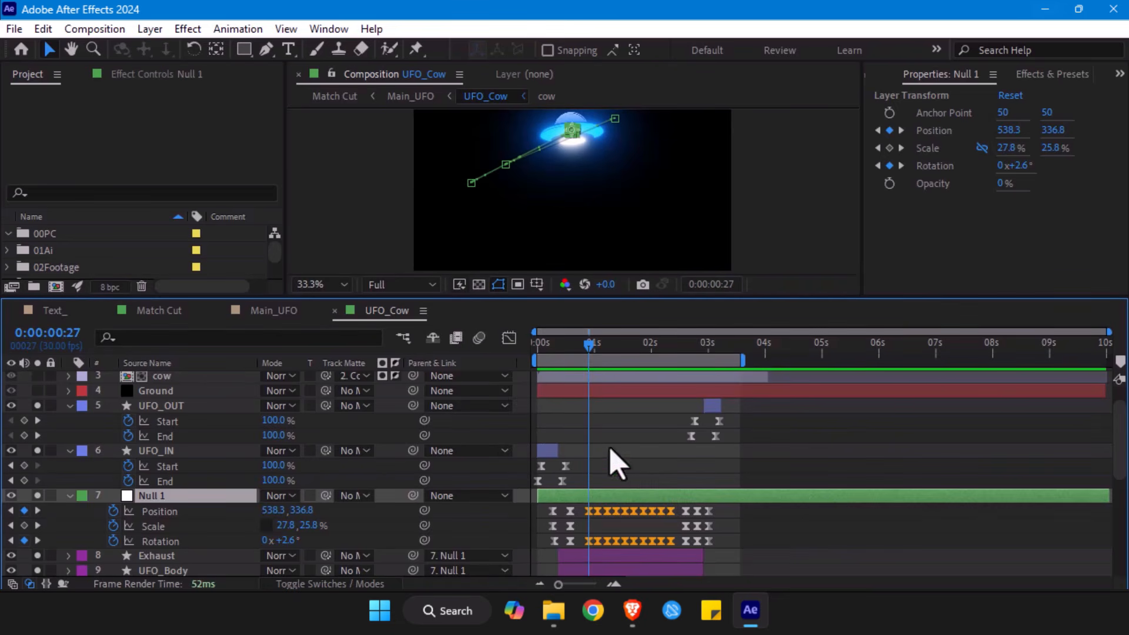
drag(560, 363, 552, 357)
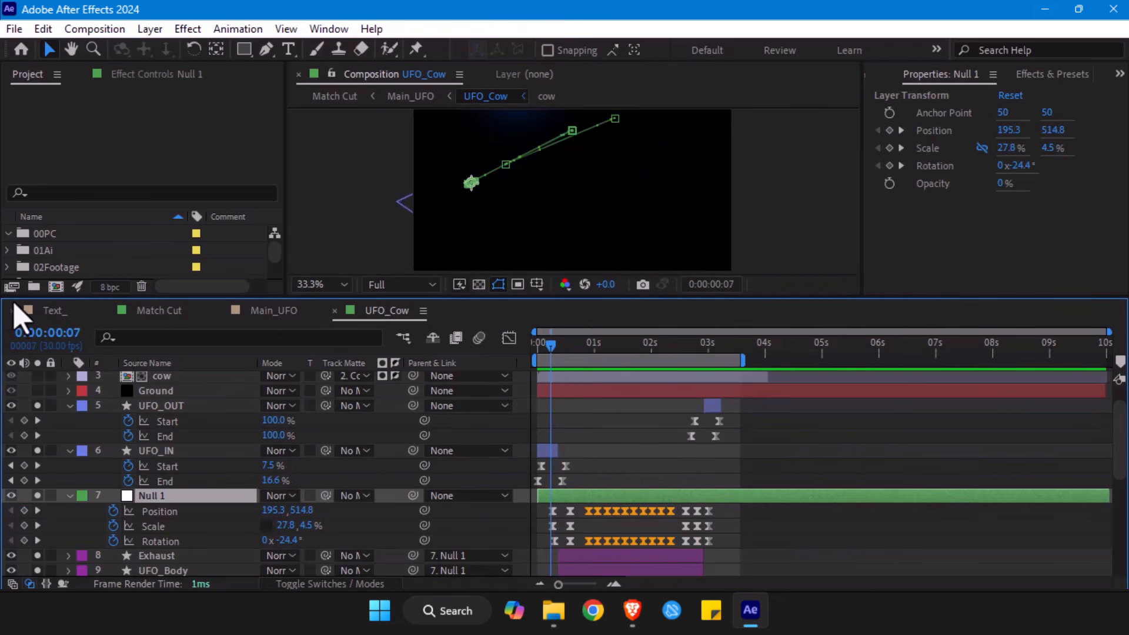
- In the Text_ composition, collapse layer L, mark layers E, V and O as shy and hide the shy layers
click(45, 312)
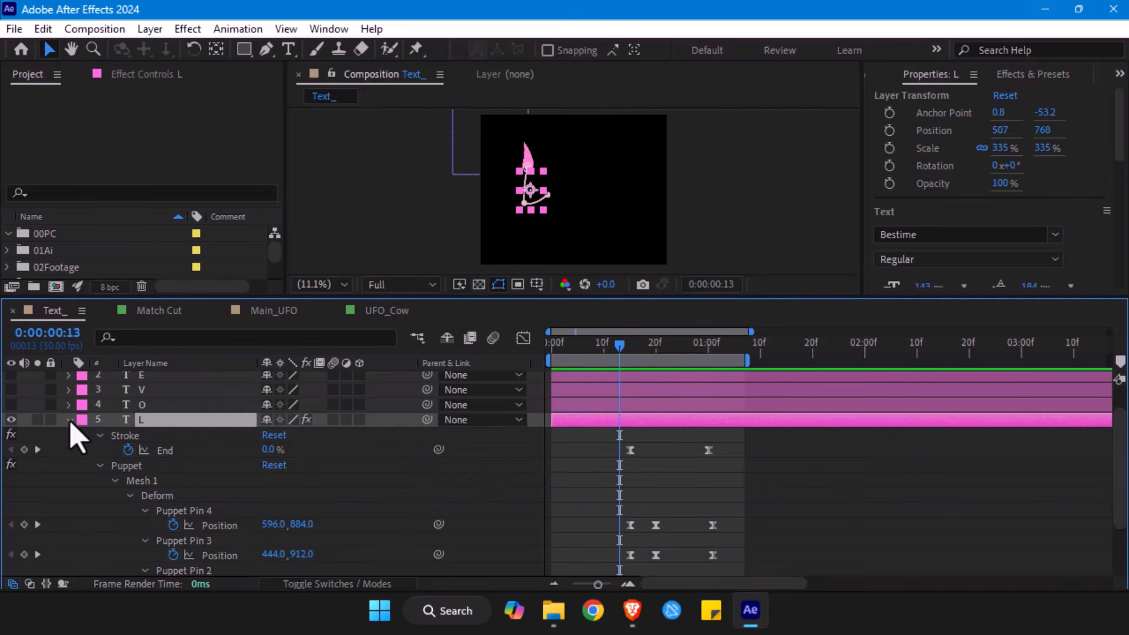
click(70, 420)
click(150, 410)
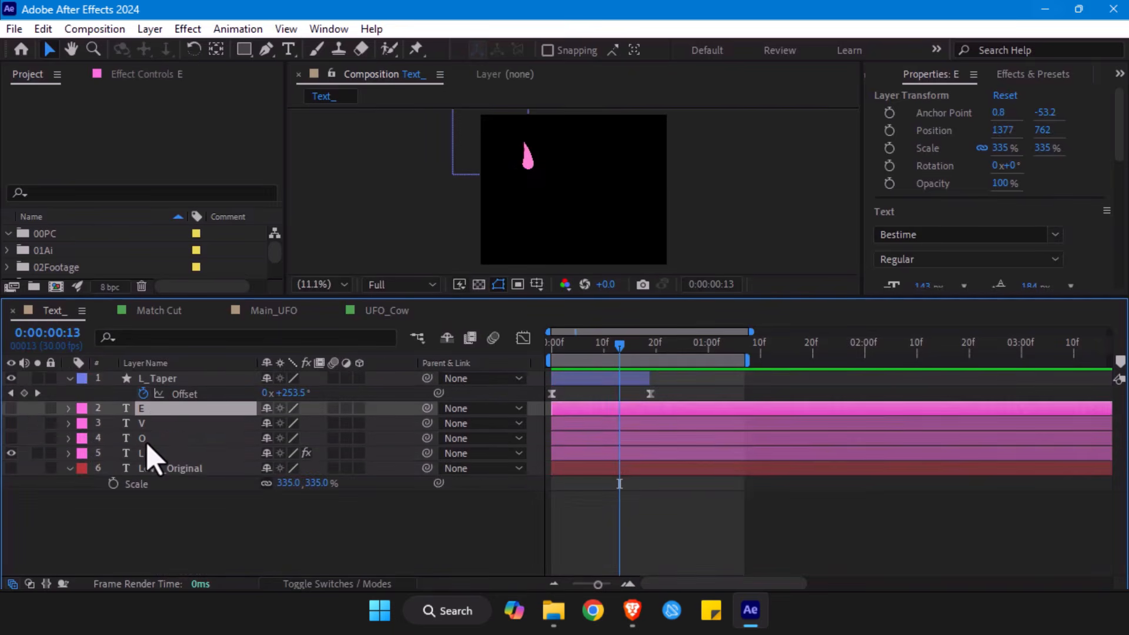
shift+click(147, 441)
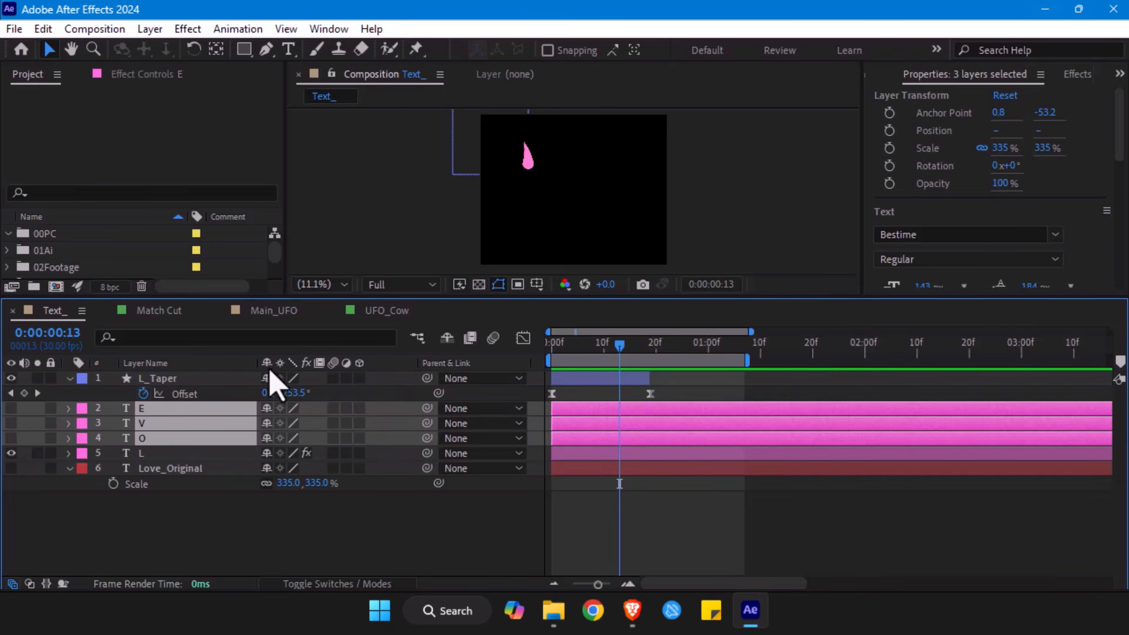
click(268, 412)
click(447, 337)
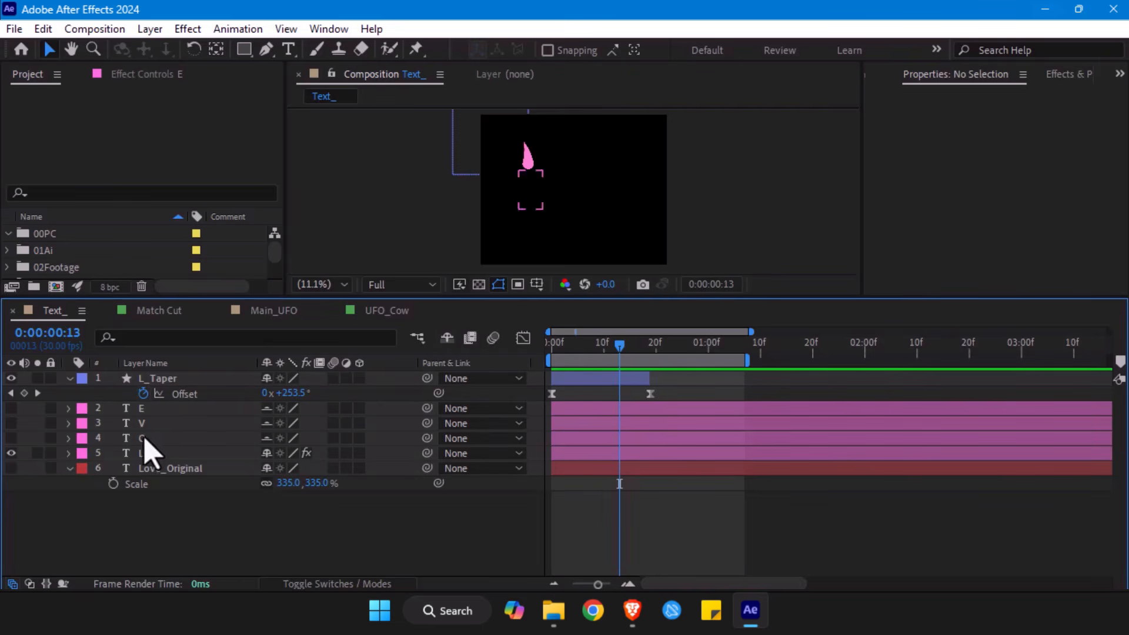
click(449, 342)
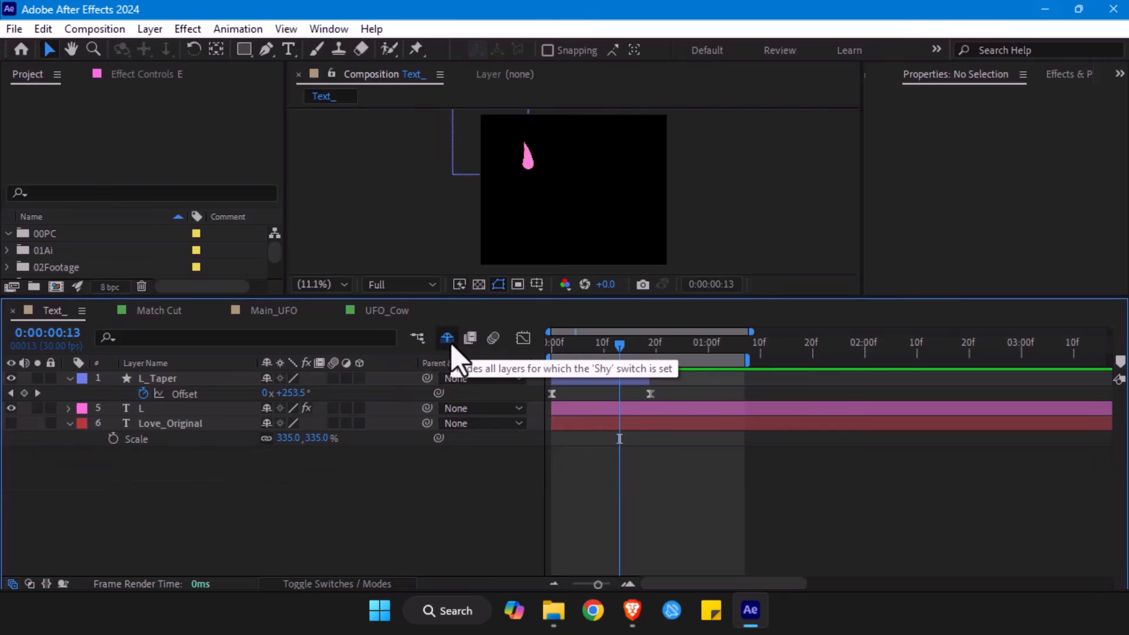
- Reveal the L layer's keyframes, collapse its Puppet effect and scrub through the stroke animation
click(198, 412)
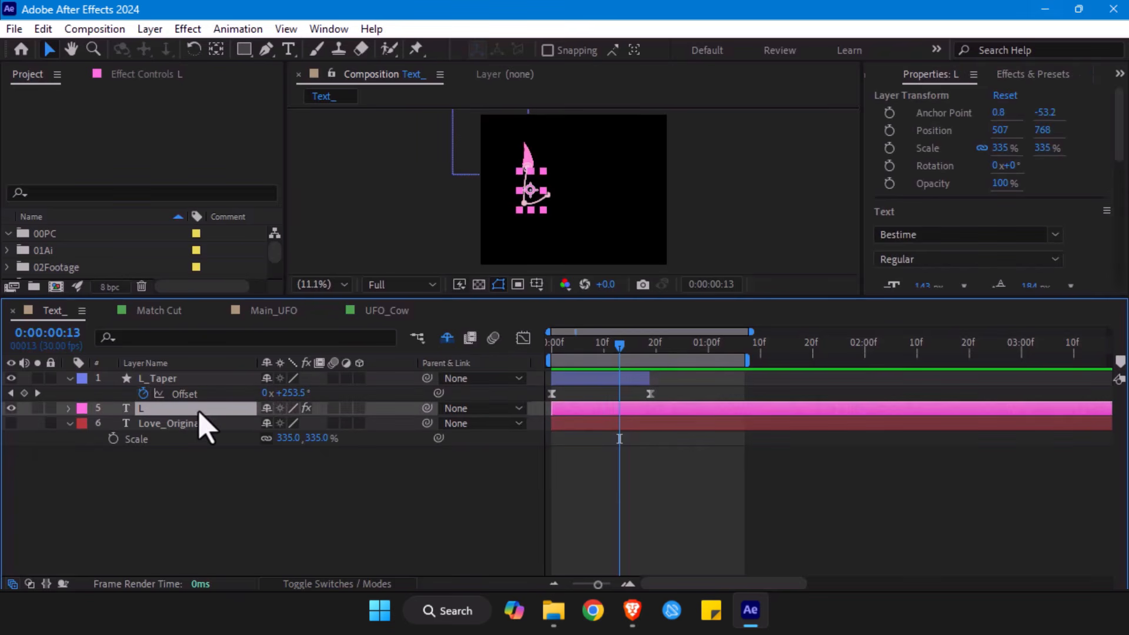
key(u)
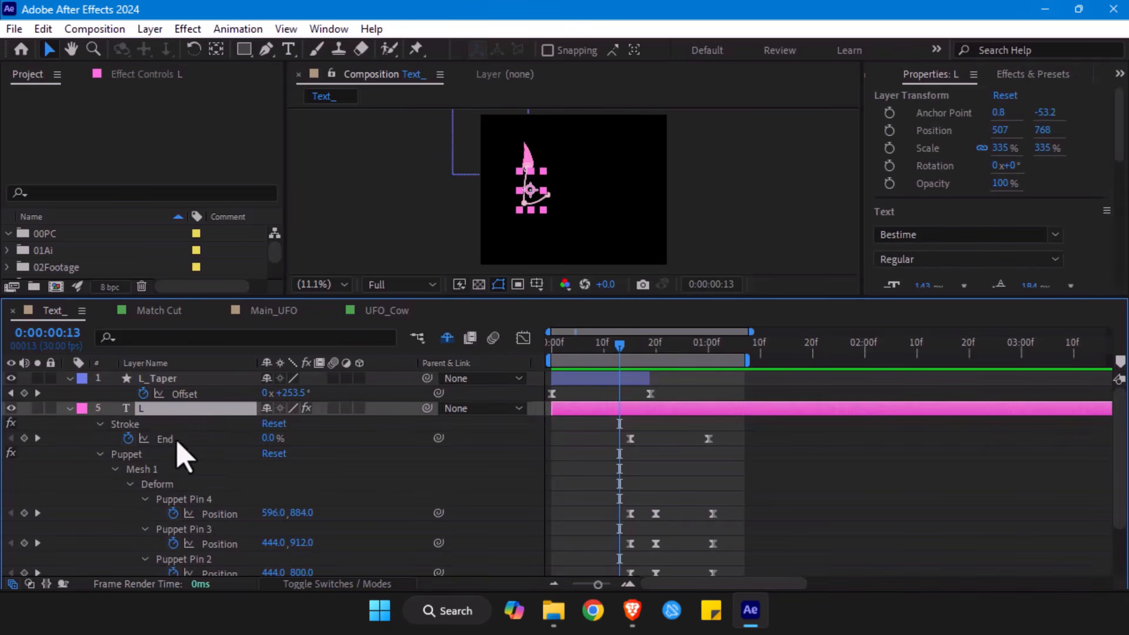
click(100, 454)
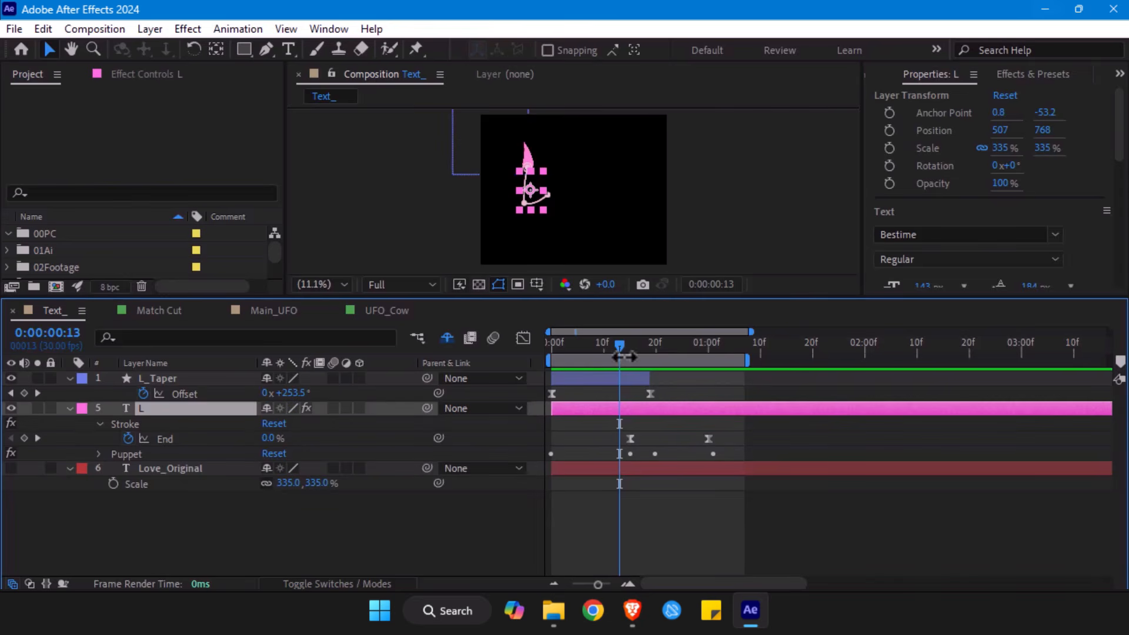
drag(622, 353, 703, 362)
click(801, 443)
drag(575, 360, 698, 362)
- Return to the UFO_Cow composition and compare the UFO_IN streak with the Null 1 motion path around 0:00:00:10
click(387, 310)
click(547, 350)
mouse_move(546, 351)
mouse_down()
mouse_move(530, 347)
mouse_move(566, 355)
mouse_move(554, 357)
mouse_up()
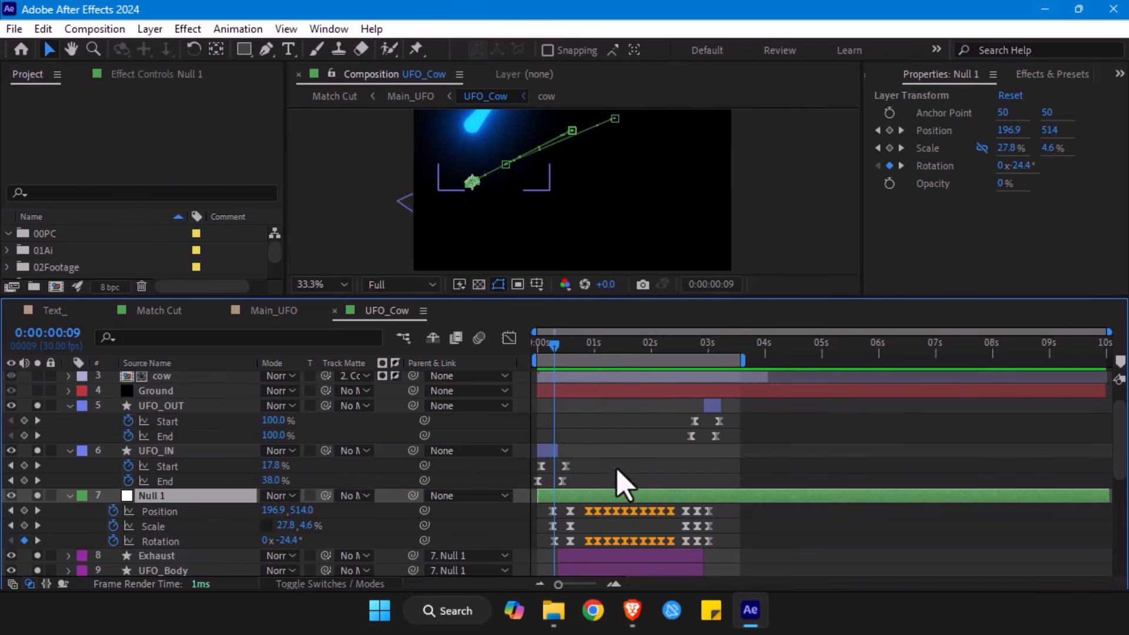
scroll(692, 149, down, 1)
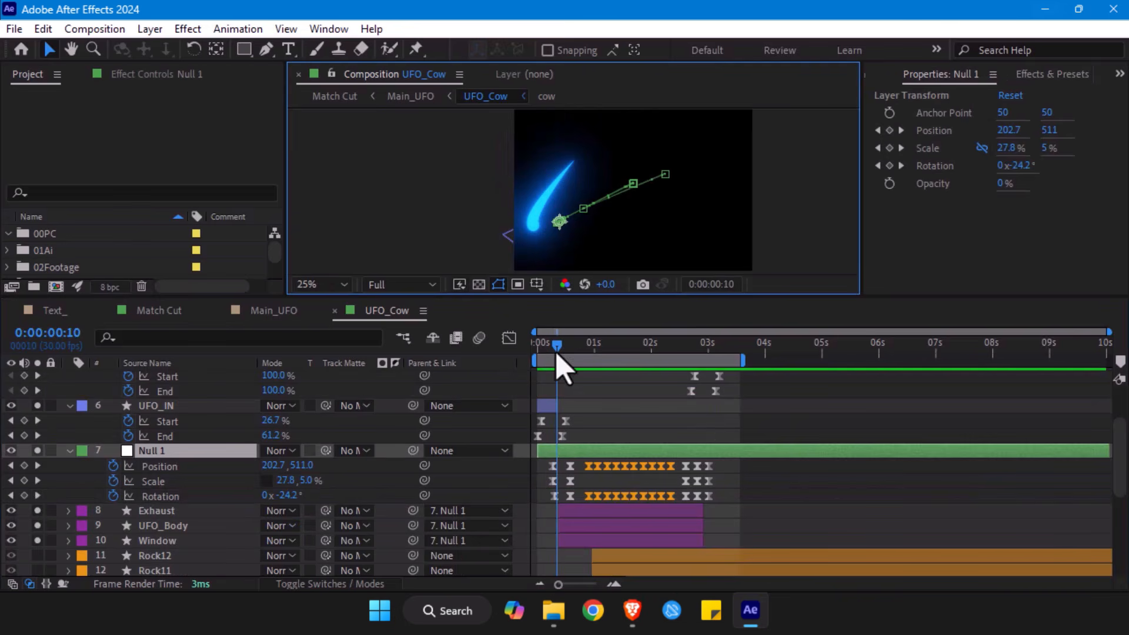
click(555, 410)
click(568, 451)
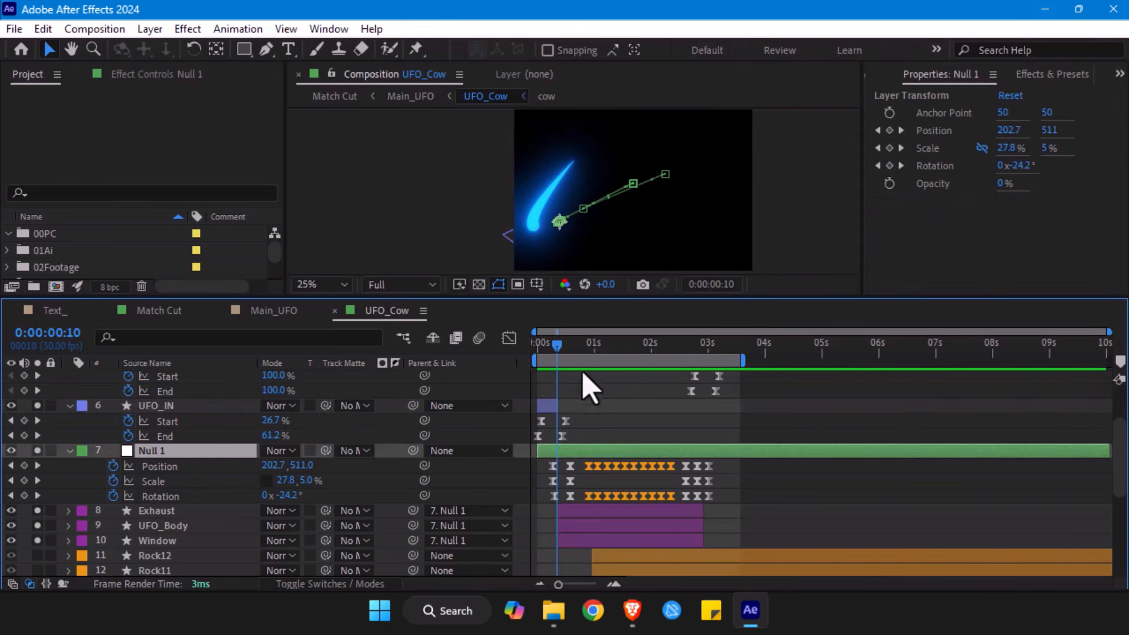
click(550, 405)
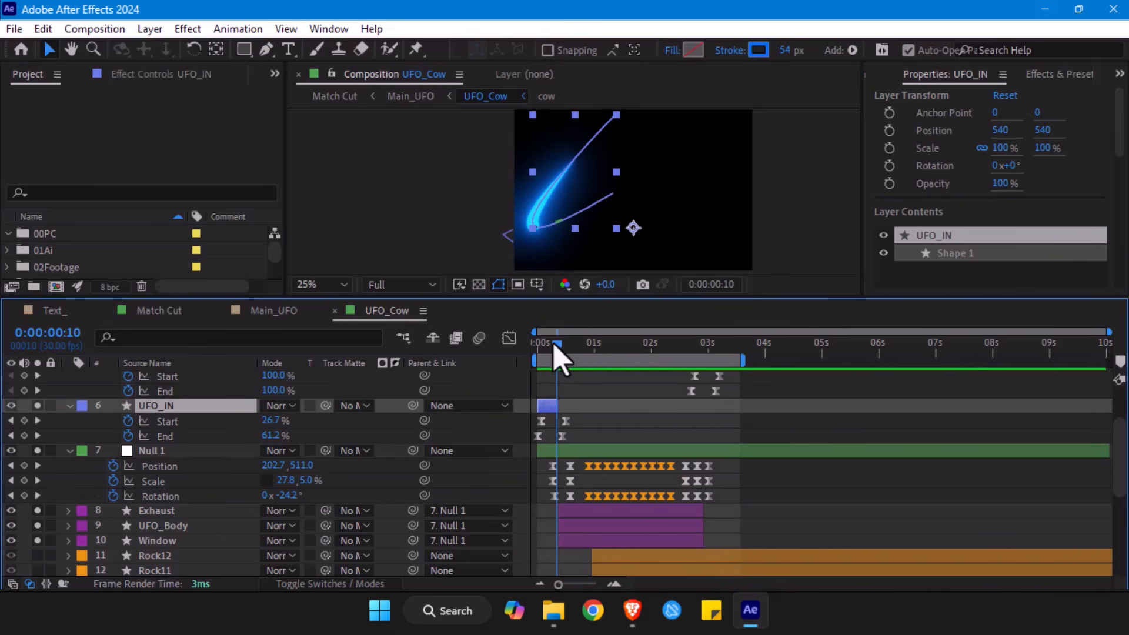
- Scrub between 0:00:00:09 and 0:00:00:17 to examine the transition from the UFO_IN streak to the null-driven UFO
drag(556, 348, 572, 353)
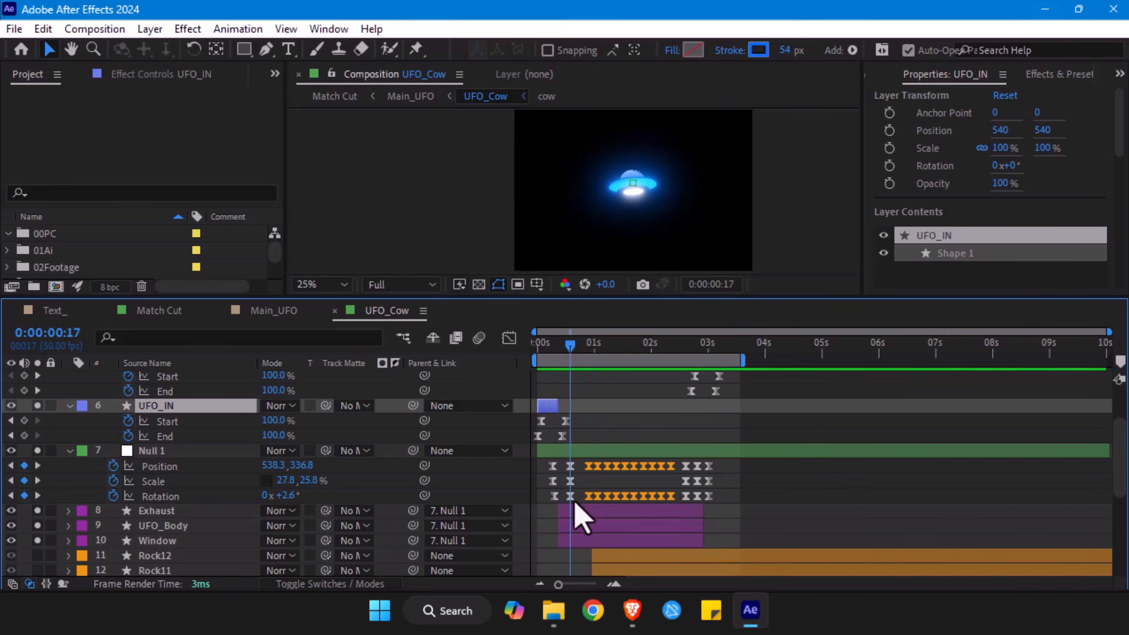
drag(570, 352, 557, 352)
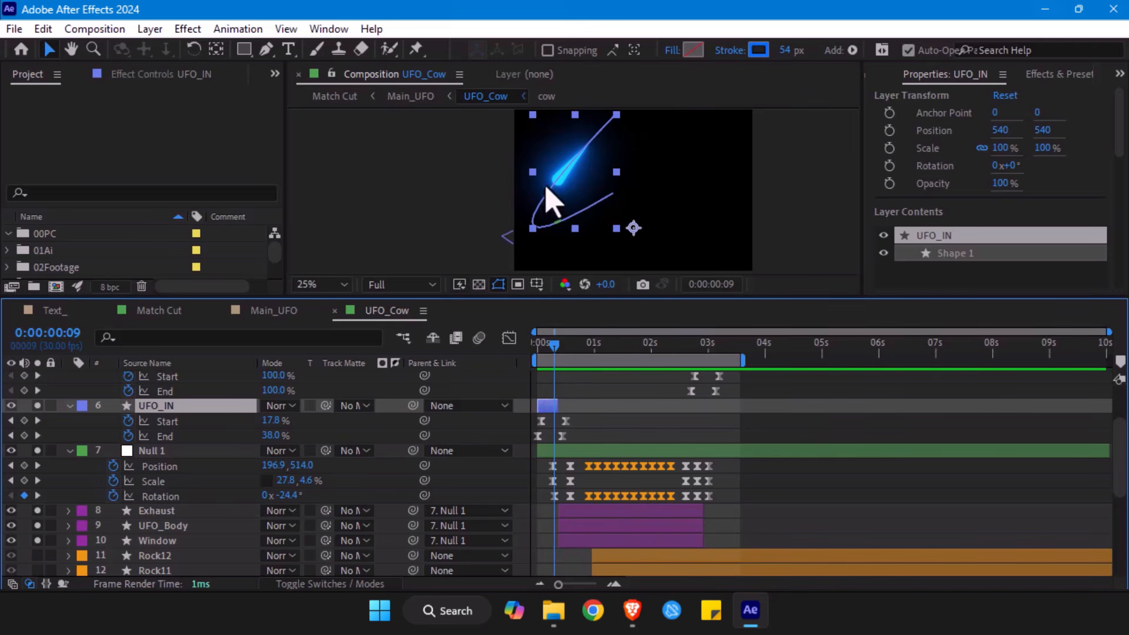
click(568, 452)
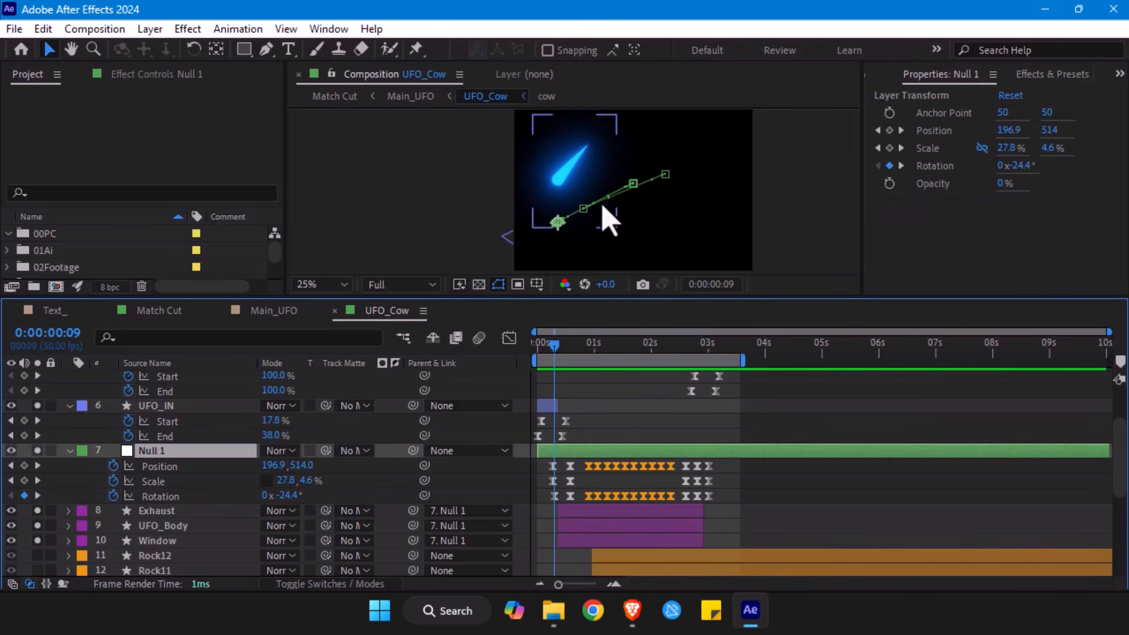
click(549, 405)
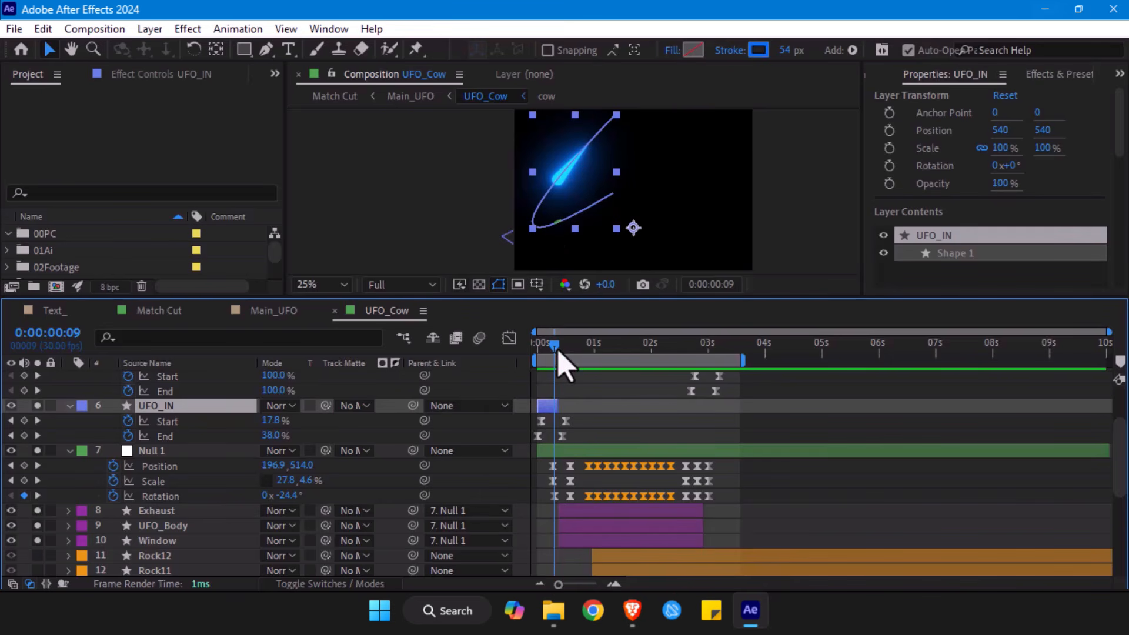
mouse_move(558, 351)
mouse_down()
mouse_move(608, 352)
mouse_move(618, 364)
mouse_move(538, 351)
mouse_move(559, 352)
mouse_up()
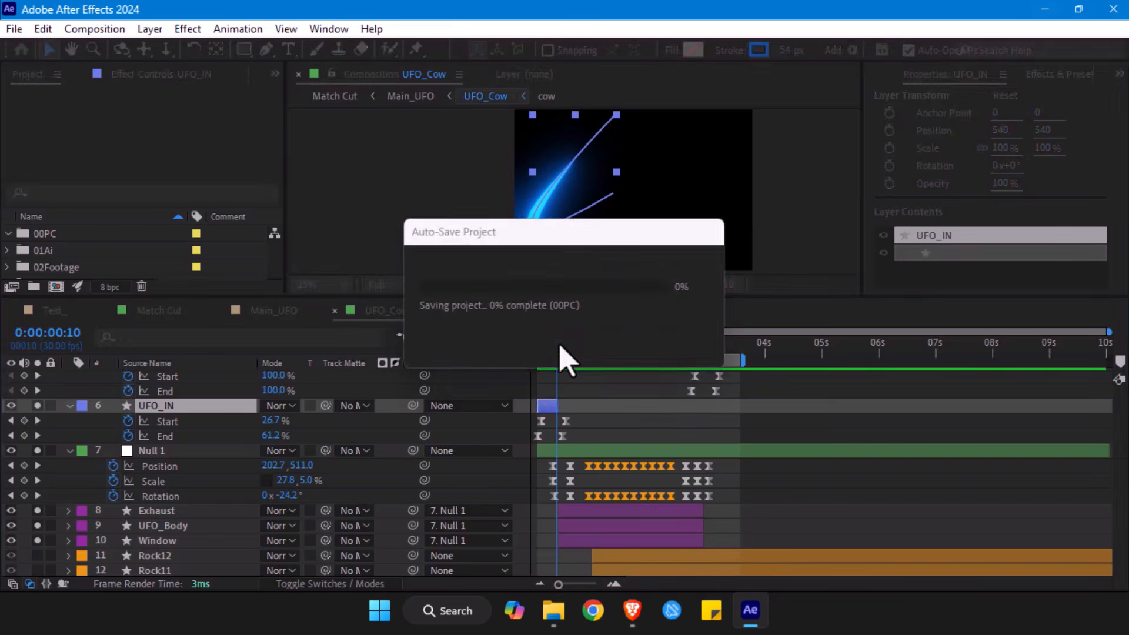
- Select UFO_IN's Start and End keyframes, examine their speed curves in the Graph Editor and close it
drag(590, 416, 518, 445)
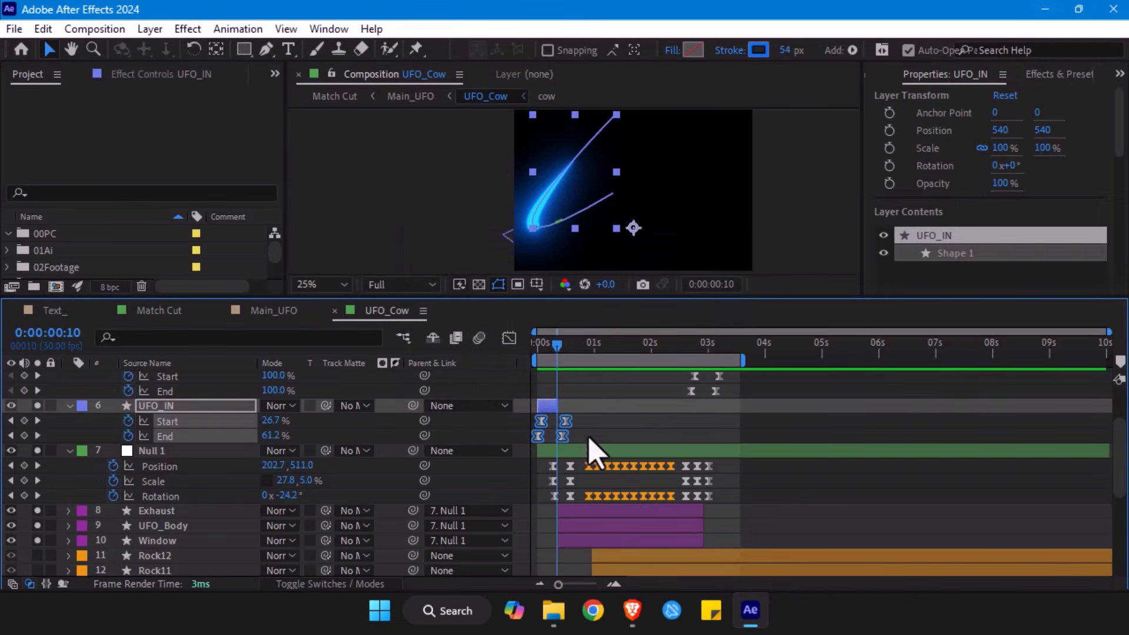
click(509, 339)
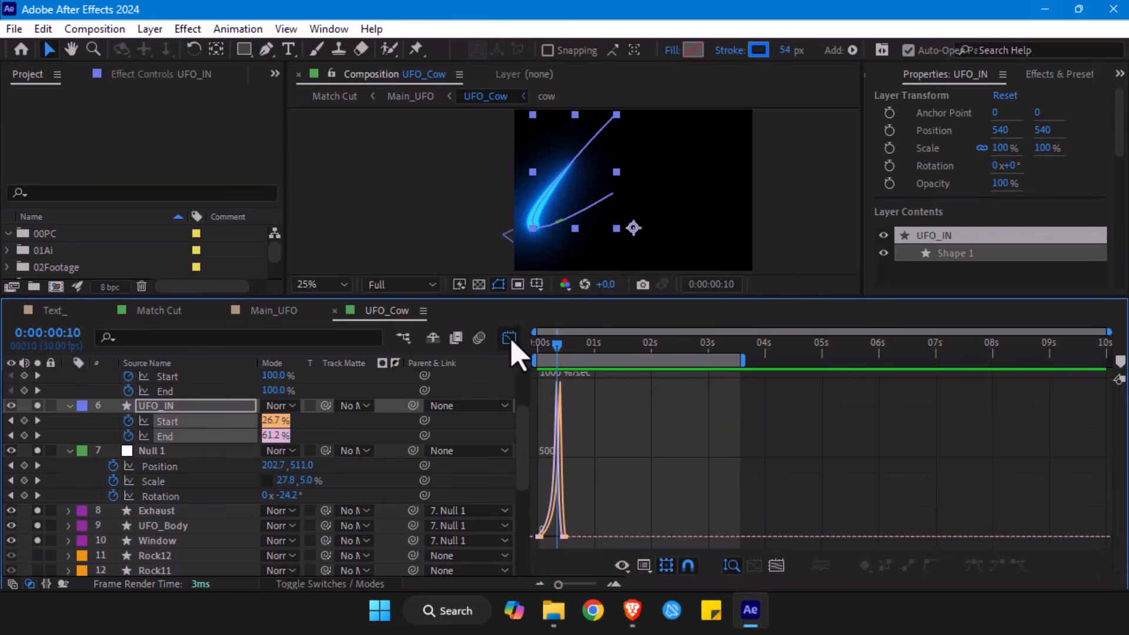
click(773, 565)
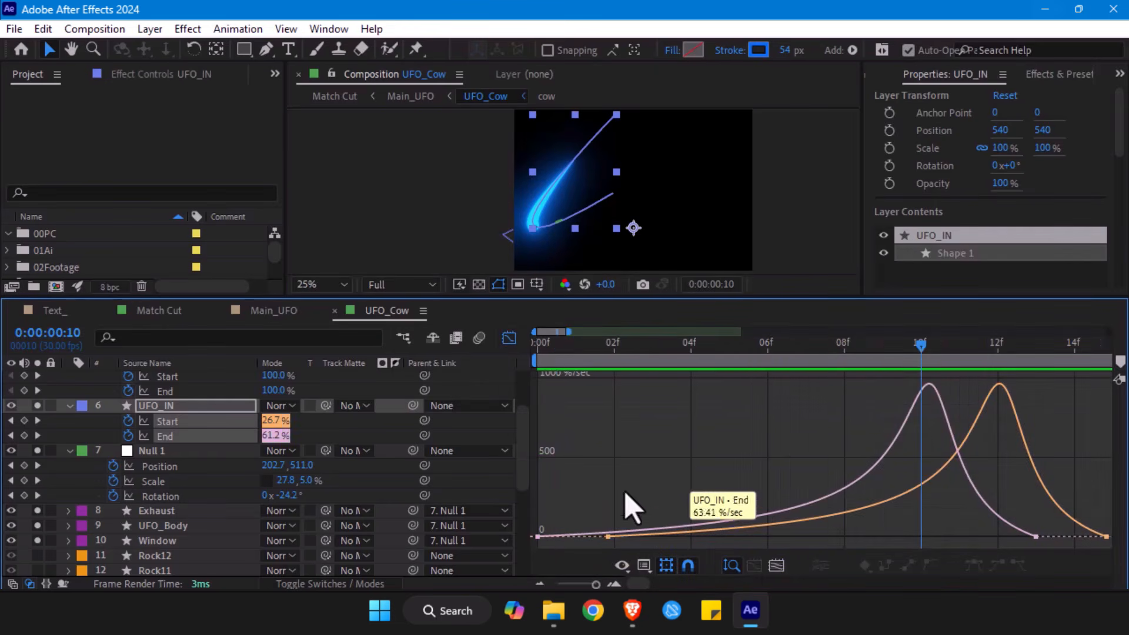
drag(536, 353, 904, 370)
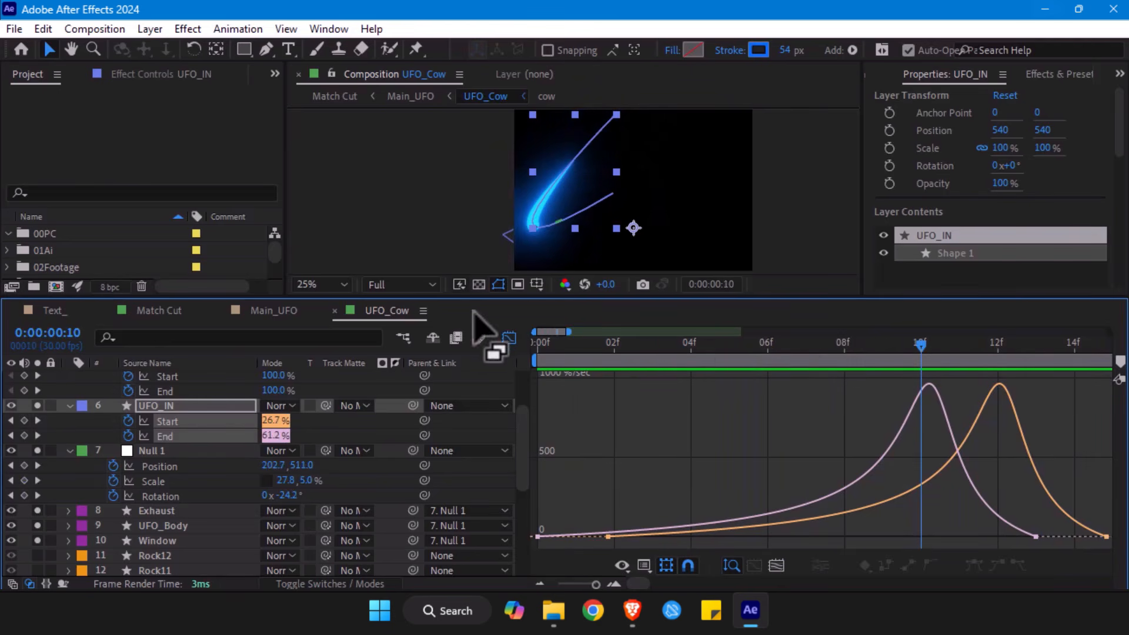
click(509, 338)
- At 0:00:00:11, check the end of the UFO_IN layer against the start of the Exhaust, UFO_Body and Window layers
drag(596, 585, 589, 585)
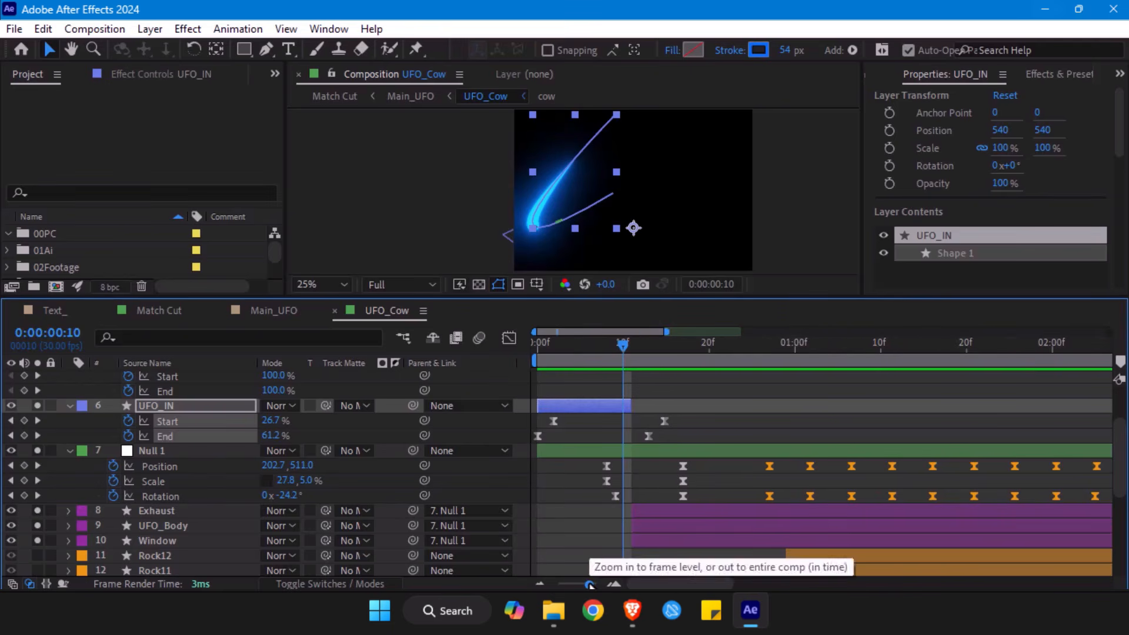
click(632, 356)
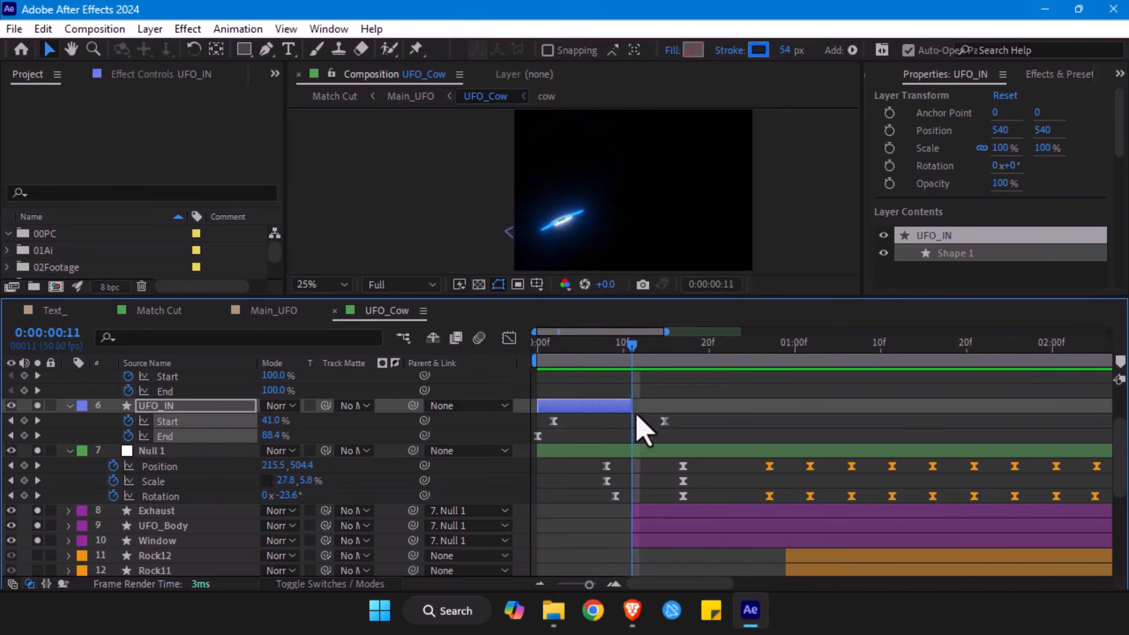
click(718, 427)
drag(632, 404, 634, 404)
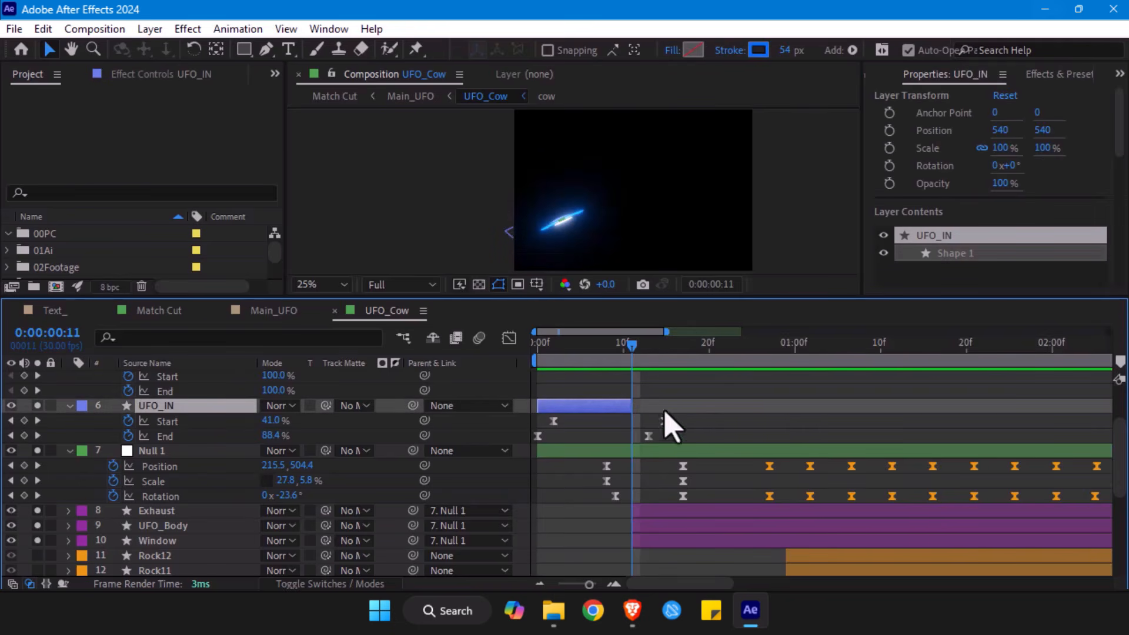
- Compare UFO_IN's Start and End speed peaks with the streak at 0:00:00:10 and 0:00:00:11 in the Graph Editor, and close it
drag(706, 419, 531, 461)
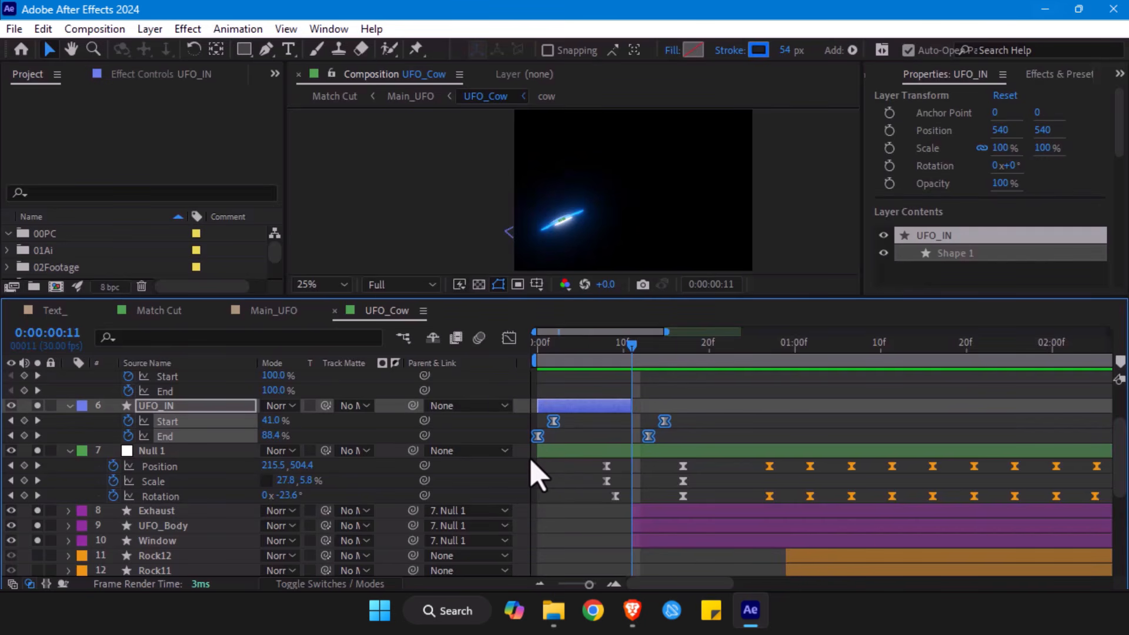
click(509, 338)
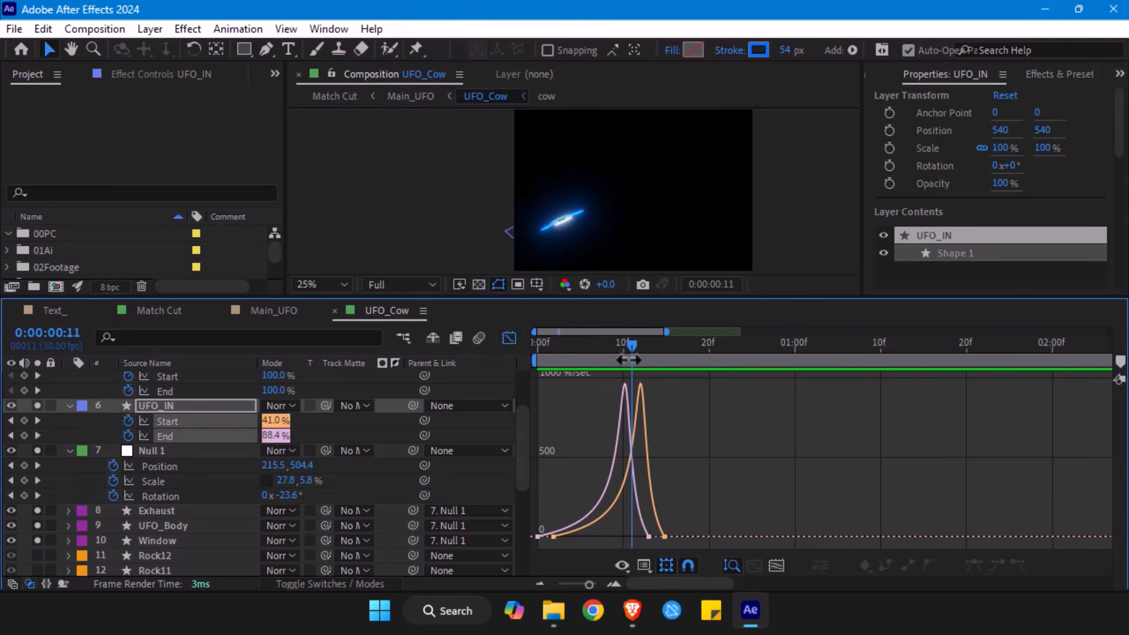
drag(633, 351, 622, 353)
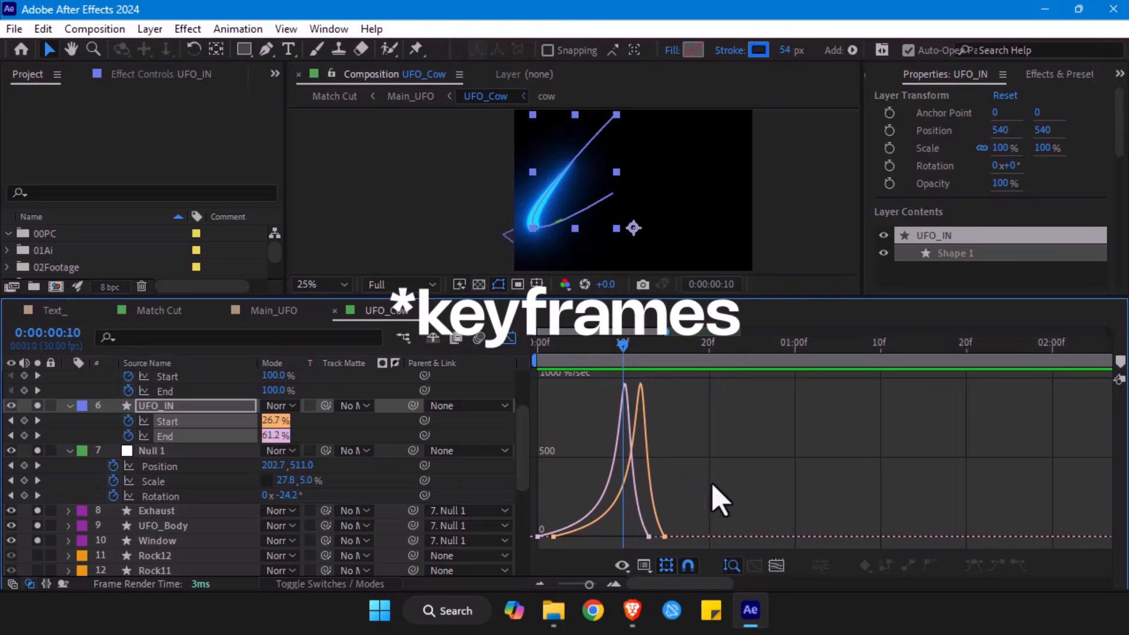
click(199, 529)
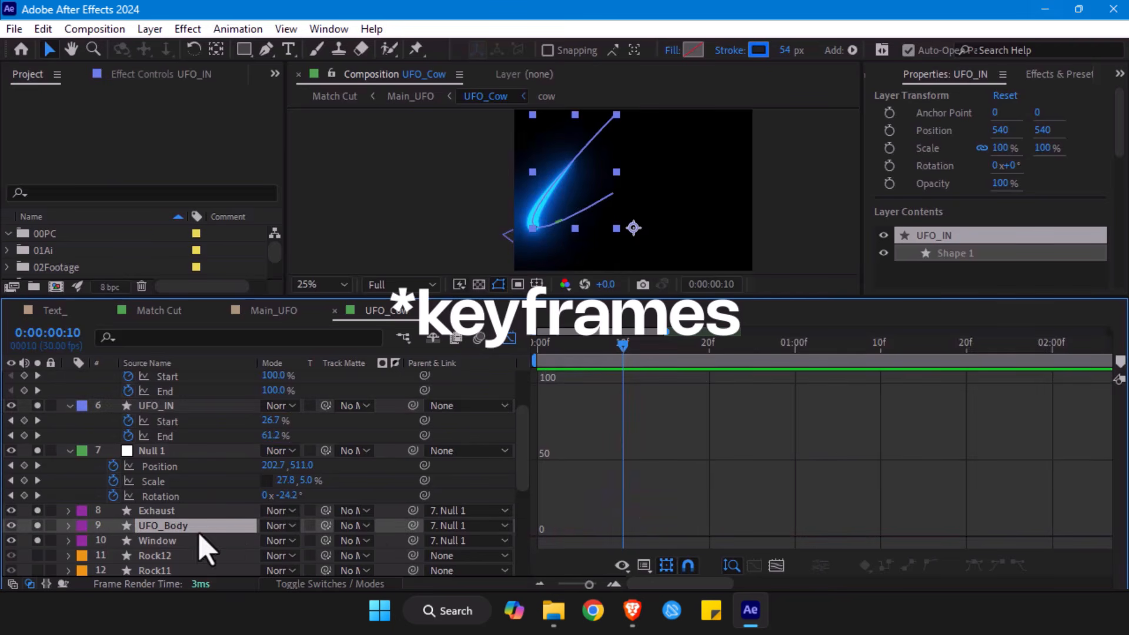
click(175, 423)
shift+click(170, 437)
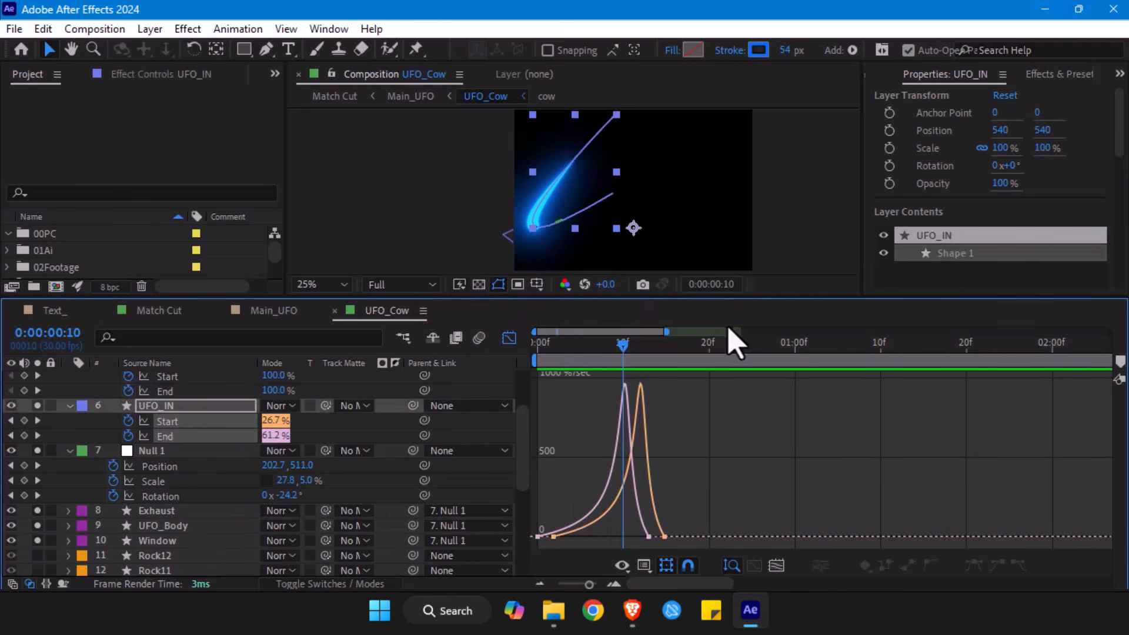
click(631, 346)
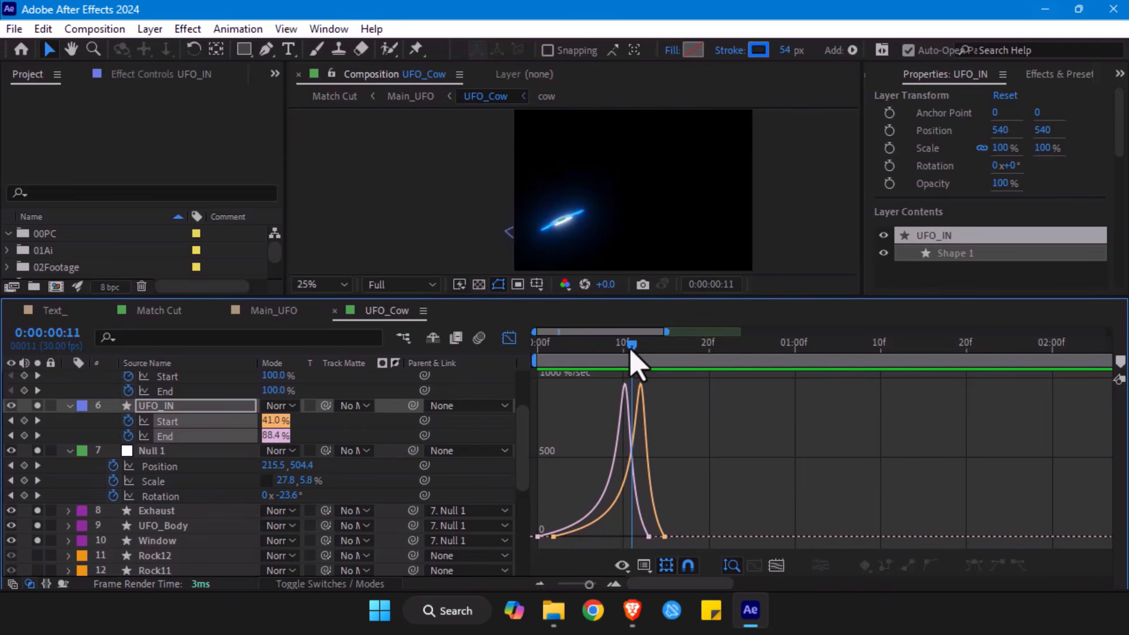
drag(631, 350, 623, 350)
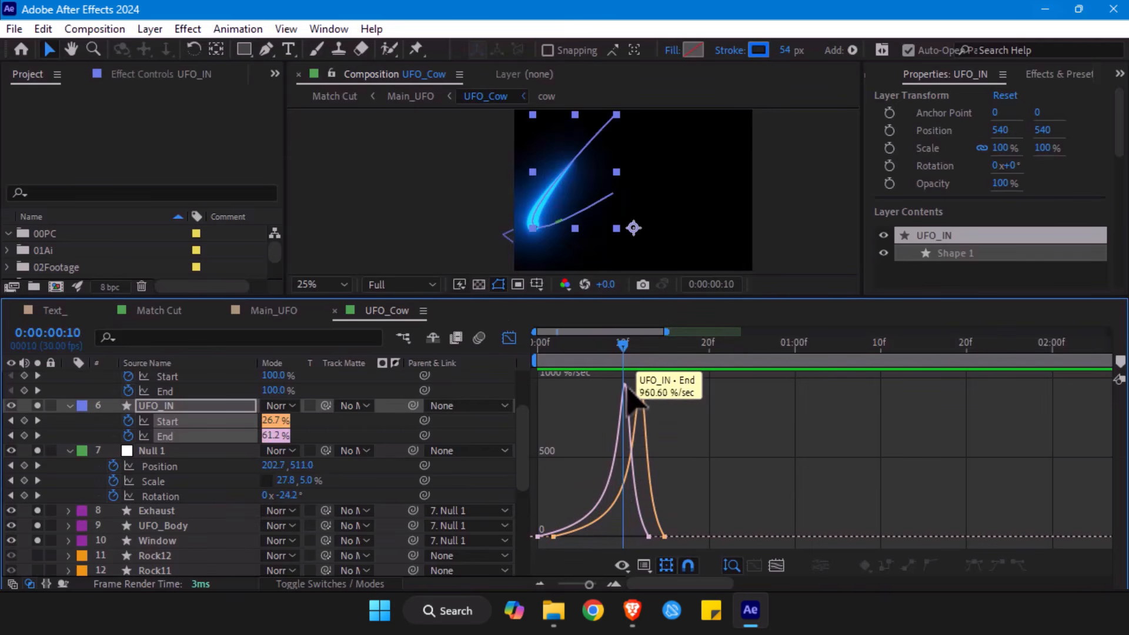
click(509, 338)
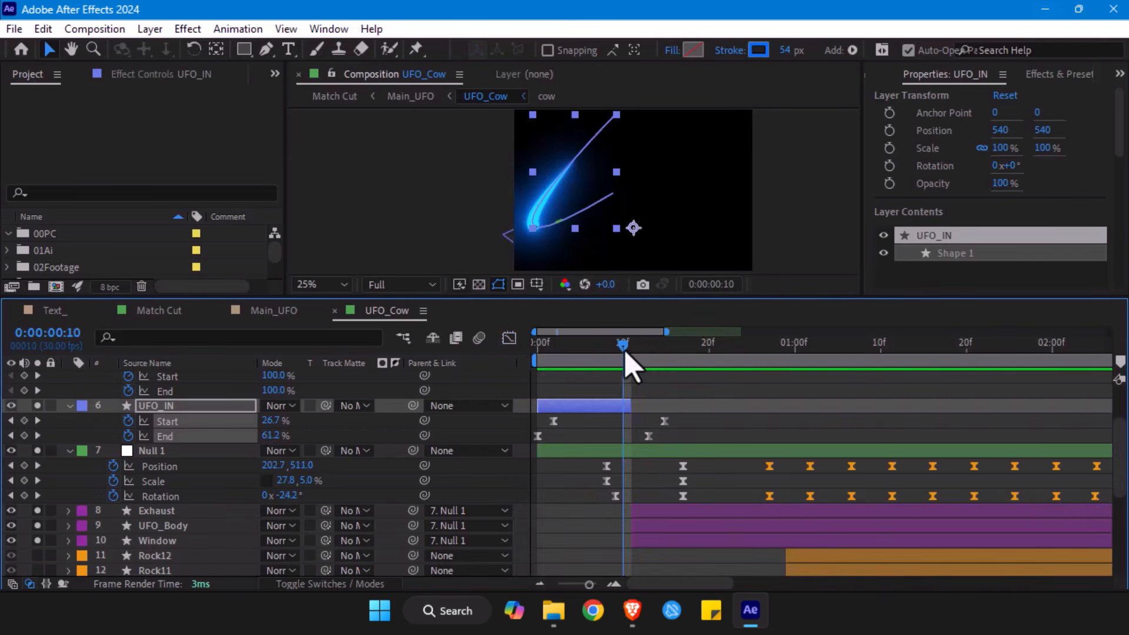
- Inspect where the Exhaust, UFO_Body and Window layers begin, and scrub from 0:00:00:10 to 0:00:00:17 to view the UFO arriving
drag(622, 352, 627, 376)
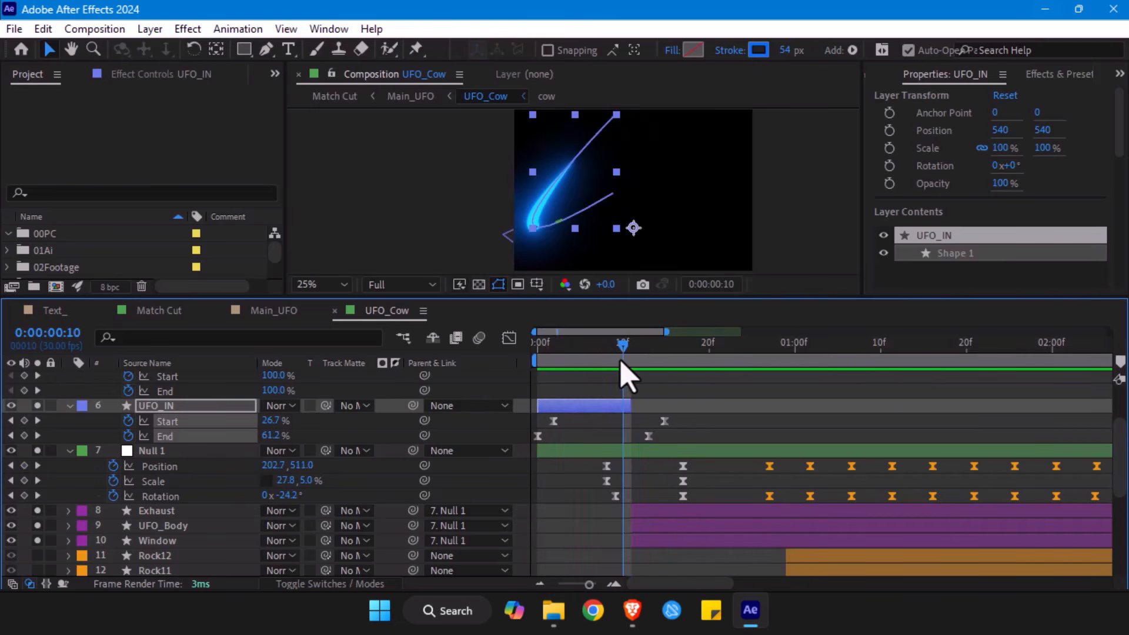
click(639, 511)
click(641, 538)
click(640, 513)
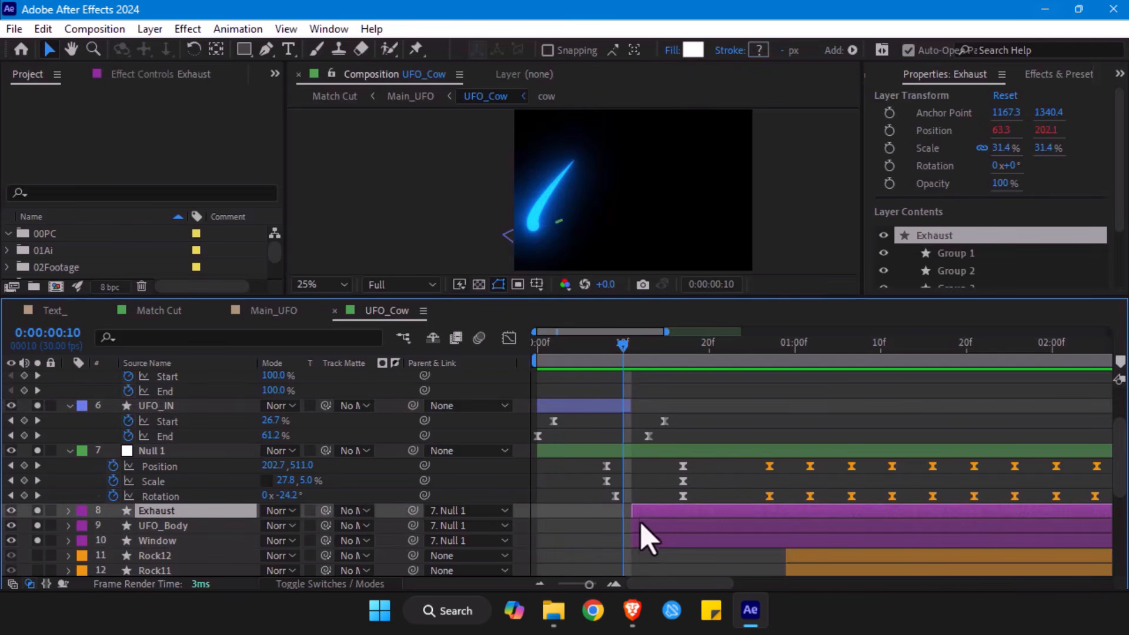
drag(626, 353, 684, 354)
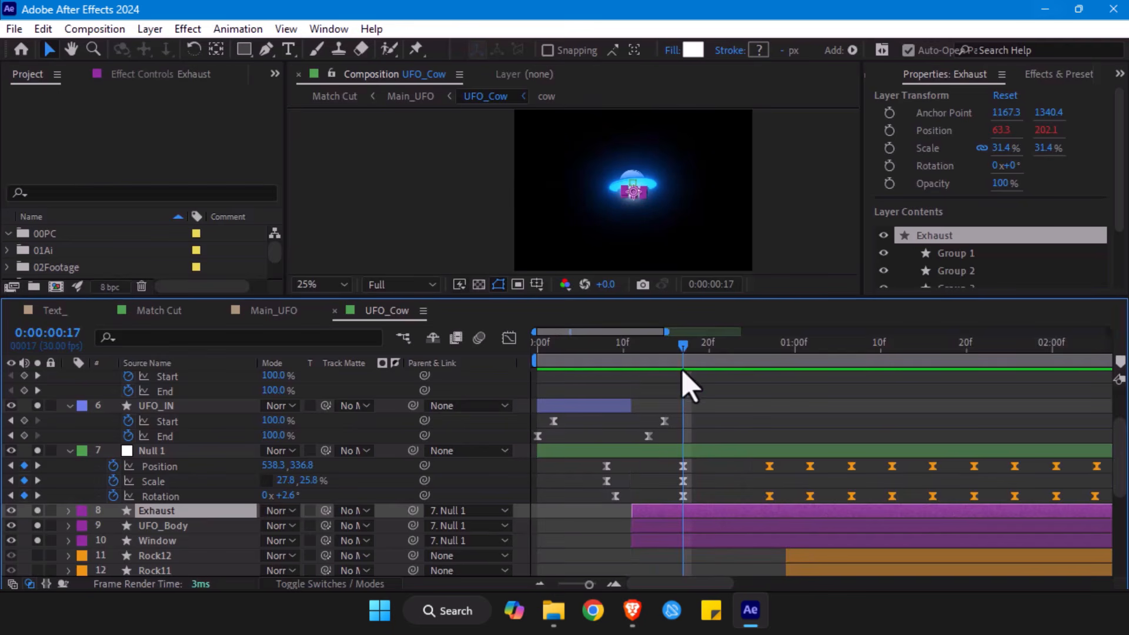
- Highlight the UFO_IN and Null 1 keyframes up to 0:00:00:17 and scrub the entrance from its beginning to 0:00:00:15
drag(697, 397, 494, 535)
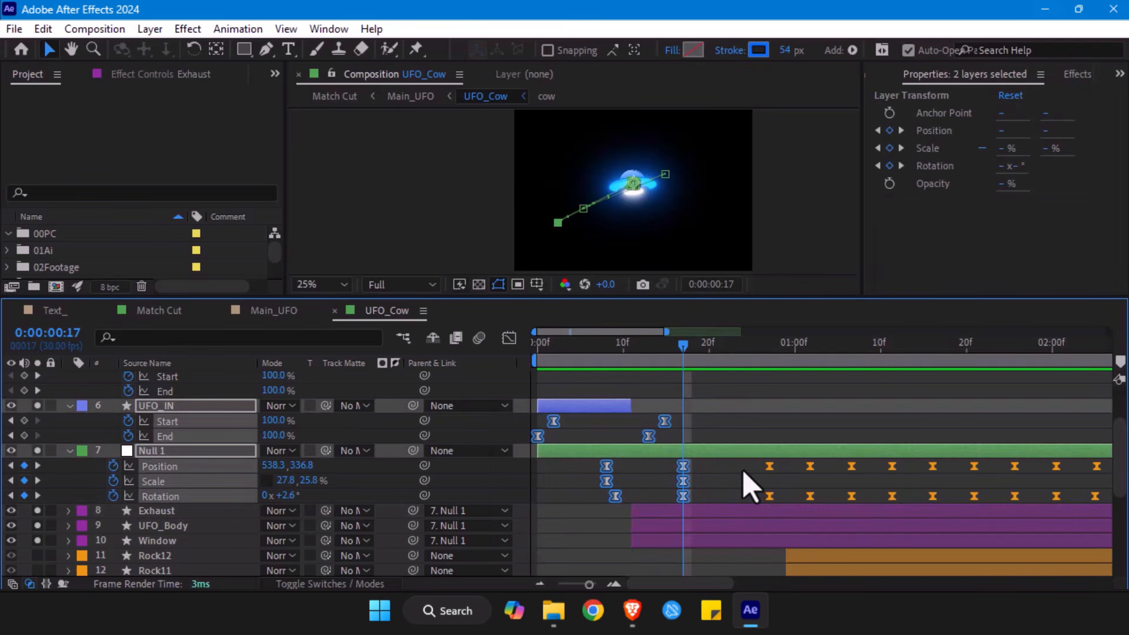
click(720, 412)
drag(548, 347, 676, 461)
click(676, 454)
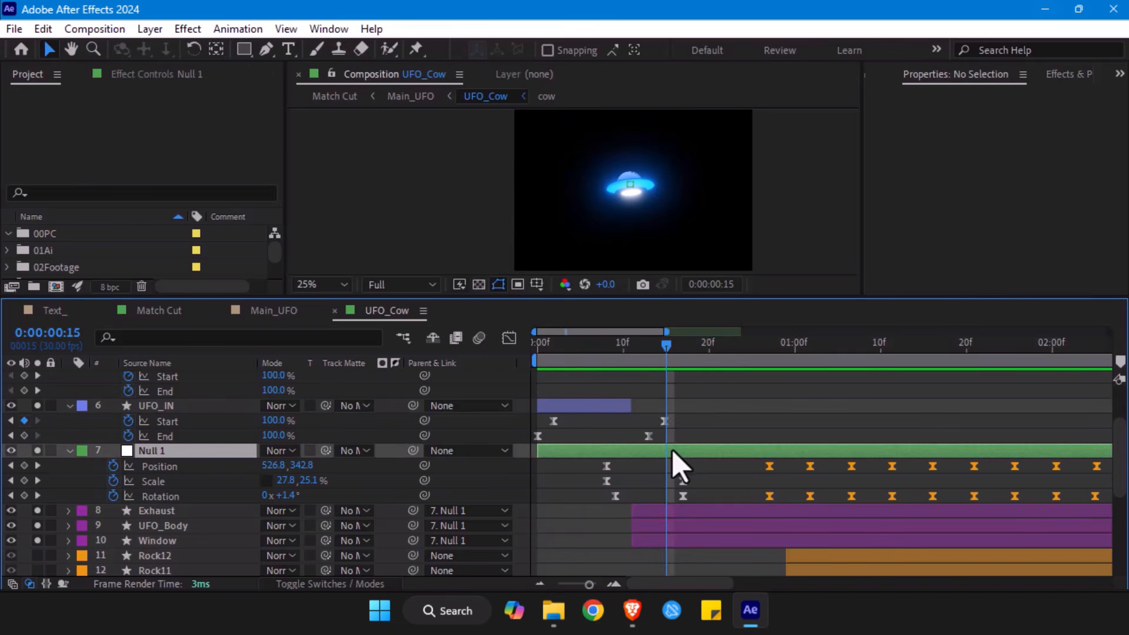
- Select UFO_IN with its Start and End keyframes and scrub the streak from 0:00:00:07 to 0:00:00:11
click(612, 406)
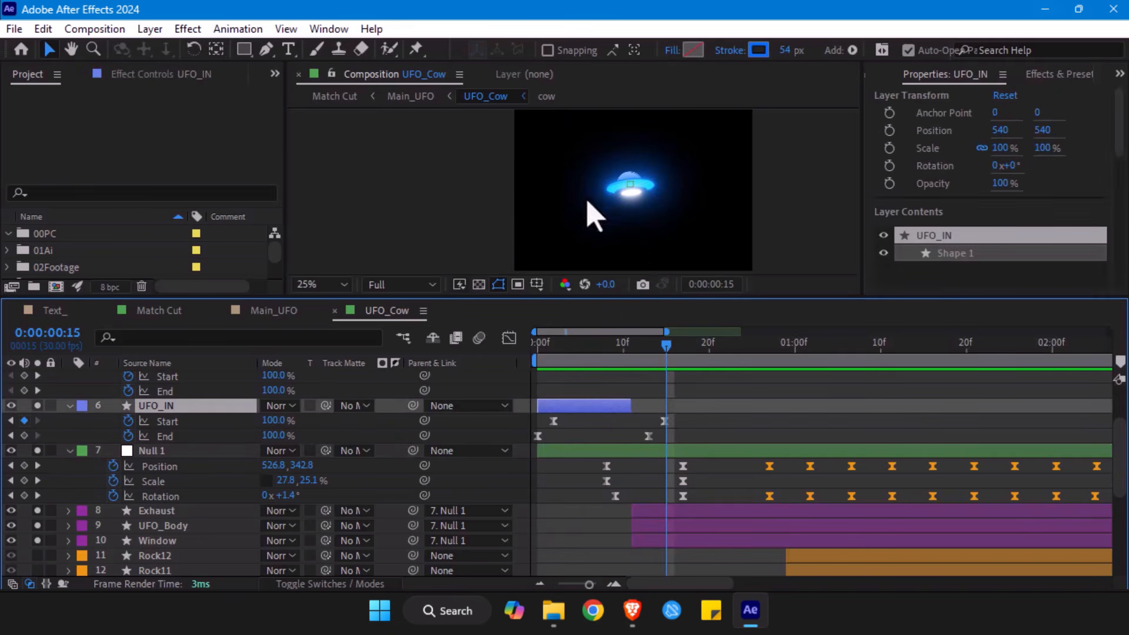
click(597, 353)
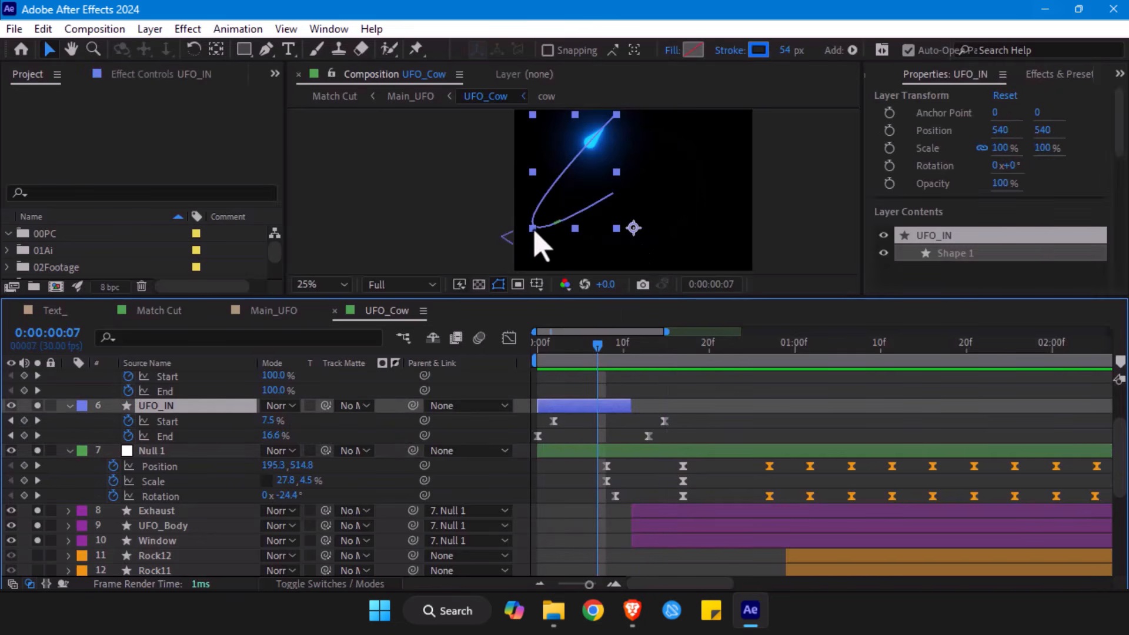
drag(676, 415, 510, 462)
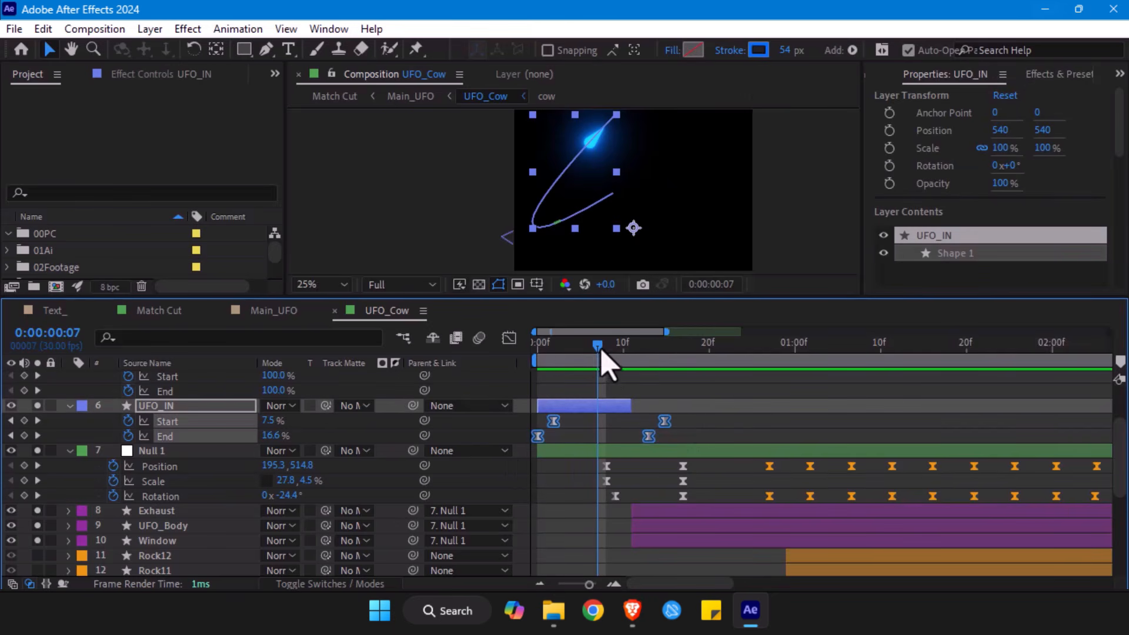
drag(606, 355, 630, 356)
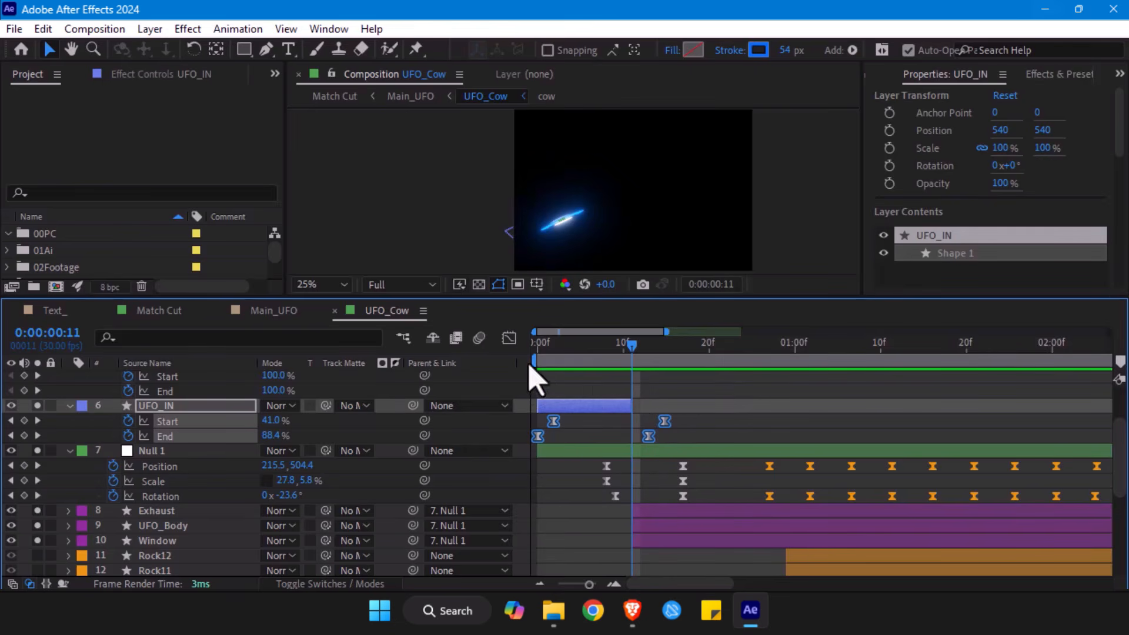
- Try extending the start of the Exhaust layer back to 0:00:00:09 and restore it to 0:00:00:11
mouse_move(626, 354)
mouse_down()
mouse_move(594, 354)
mouse_move(633, 356)
mouse_up()
click(633, 513)
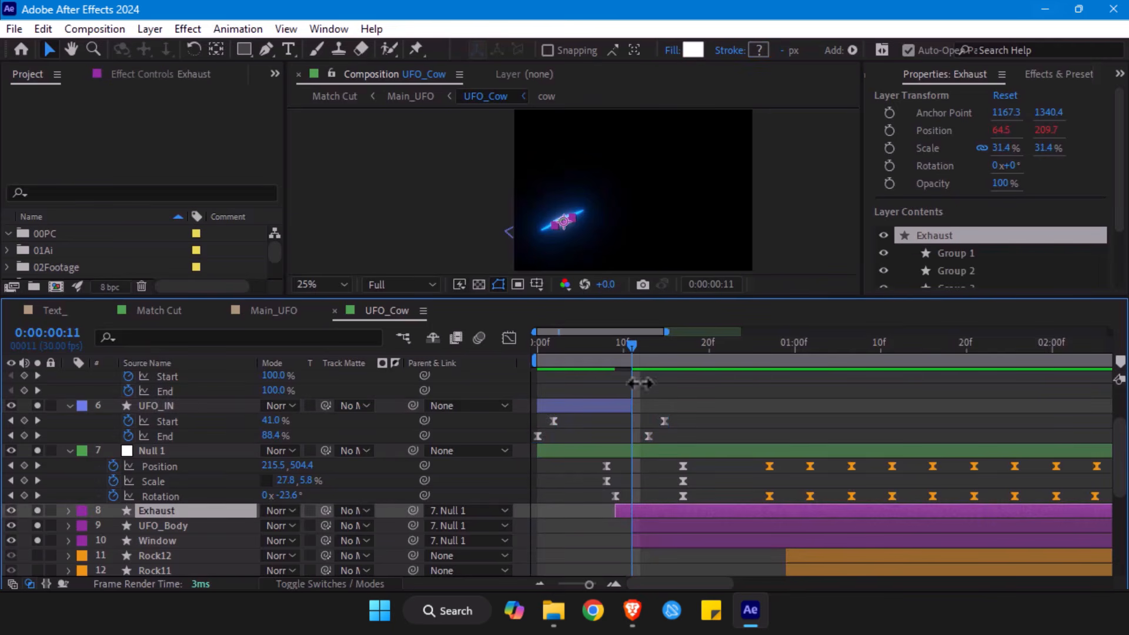
mouse_move(630, 353)
mouse_down()
mouse_move(582, 365)
mouse_move(634, 377)
mouse_move(622, 344)
mouse_move(612, 351)
mouse_move(649, 356)
mouse_move(632, 359)
mouse_up()
click(664, 406)
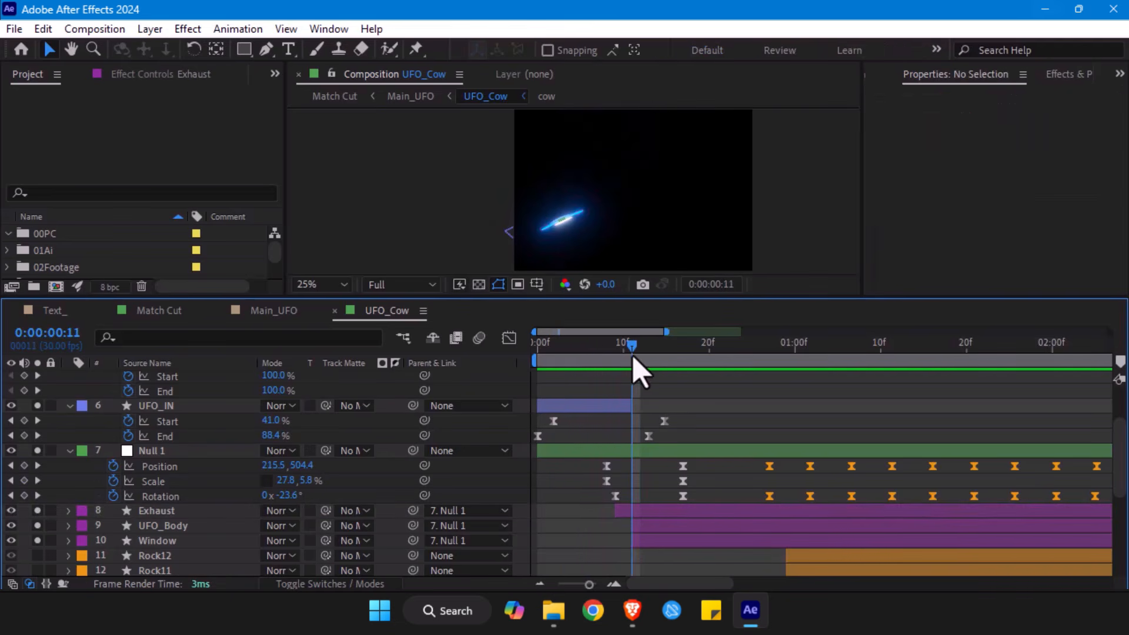
click(614, 514)
- Examine Null 1's transform curves in the Graph Editor, isolate the Position speed curve, scrub between 0:00:00:08 and 0:00:00:11, and close it
drag(694, 461, 567, 514)
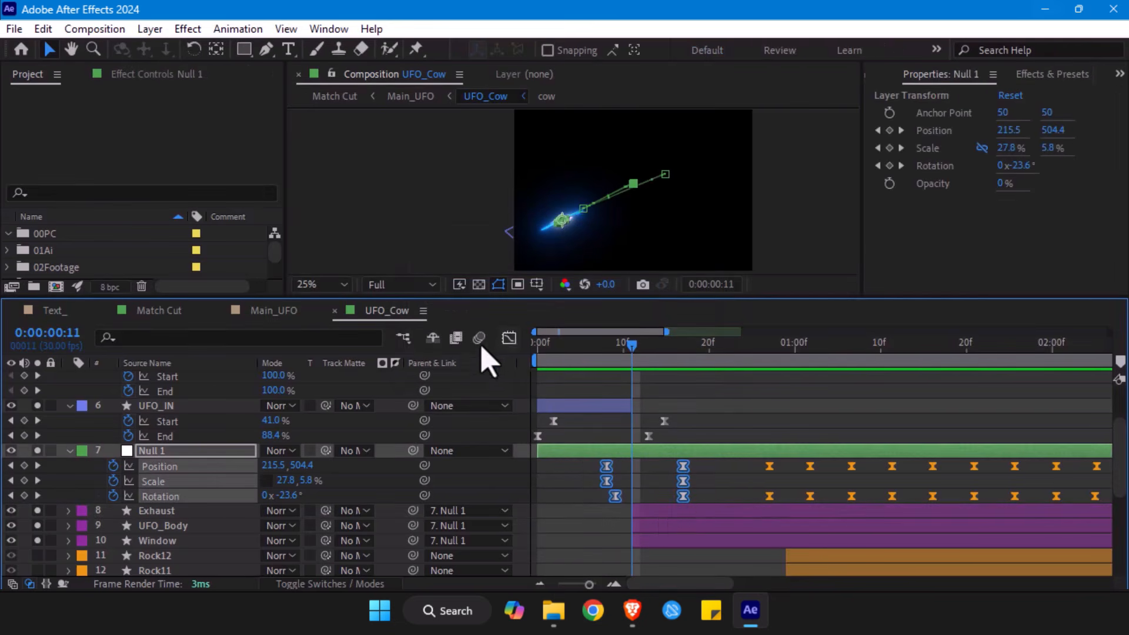
click(509, 338)
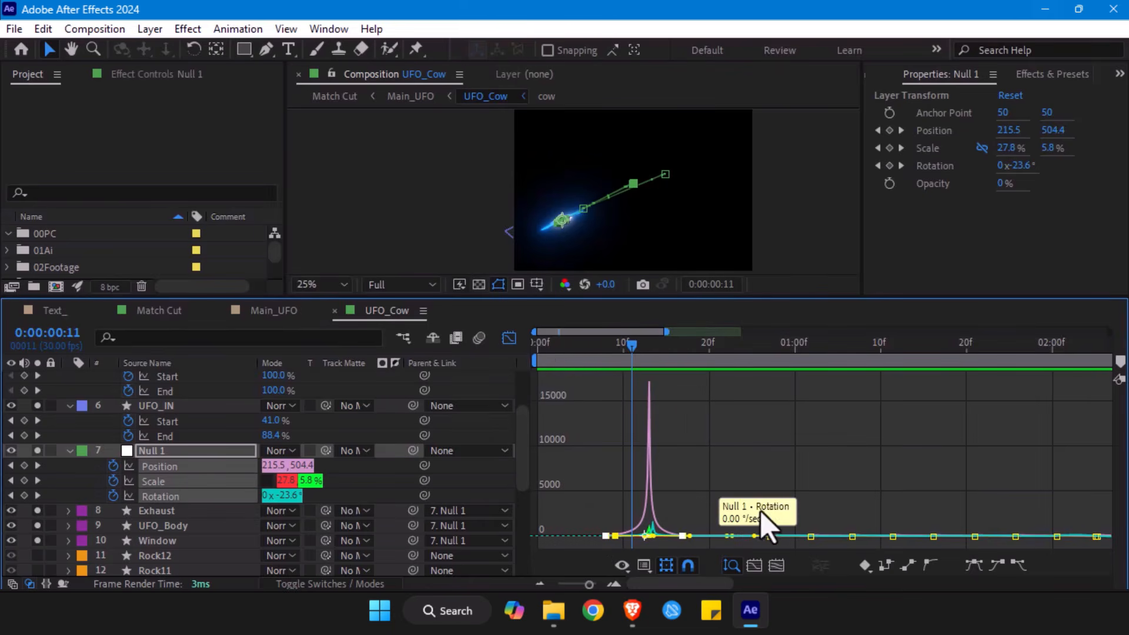
drag(631, 348, 606, 354)
click(775, 472)
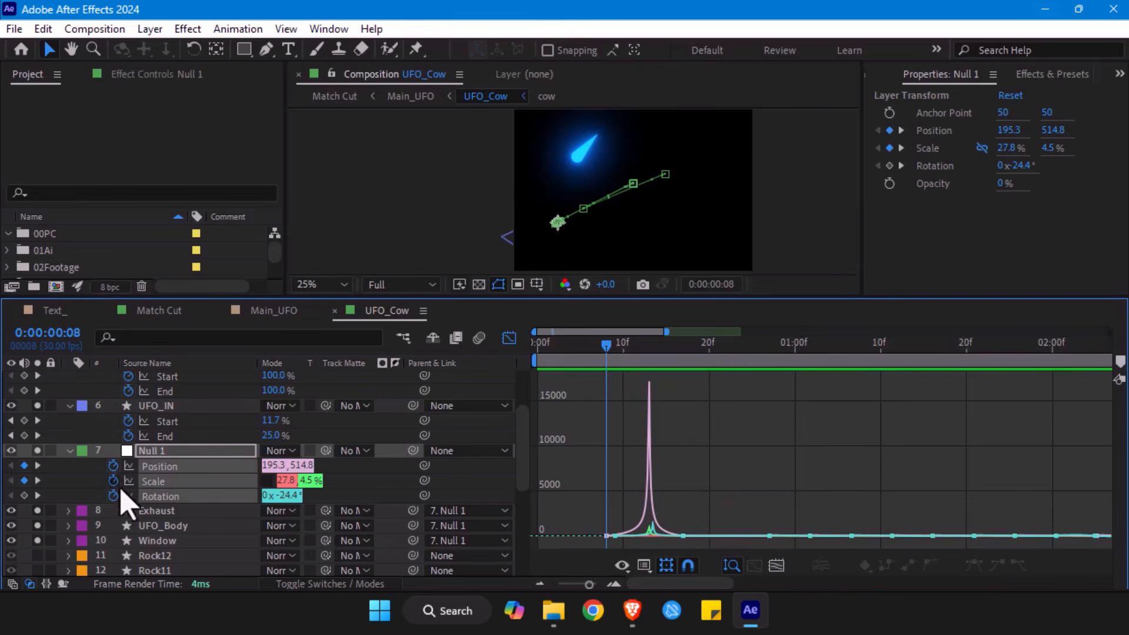
click(165, 468)
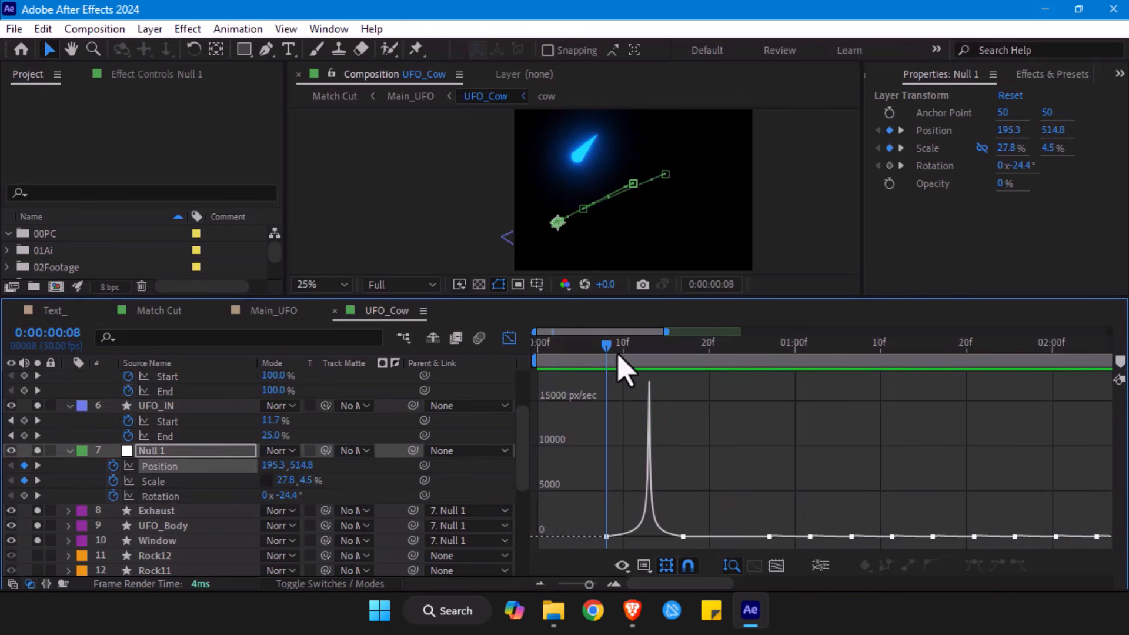
drag(606, 348, 632, 351)
mouse_move(649, 353)
mouse_down()
mouse_move(593, 353)
mouse_move(645, 360)
mouse_move(633, 353)
mouse_up()
click(509, 338)
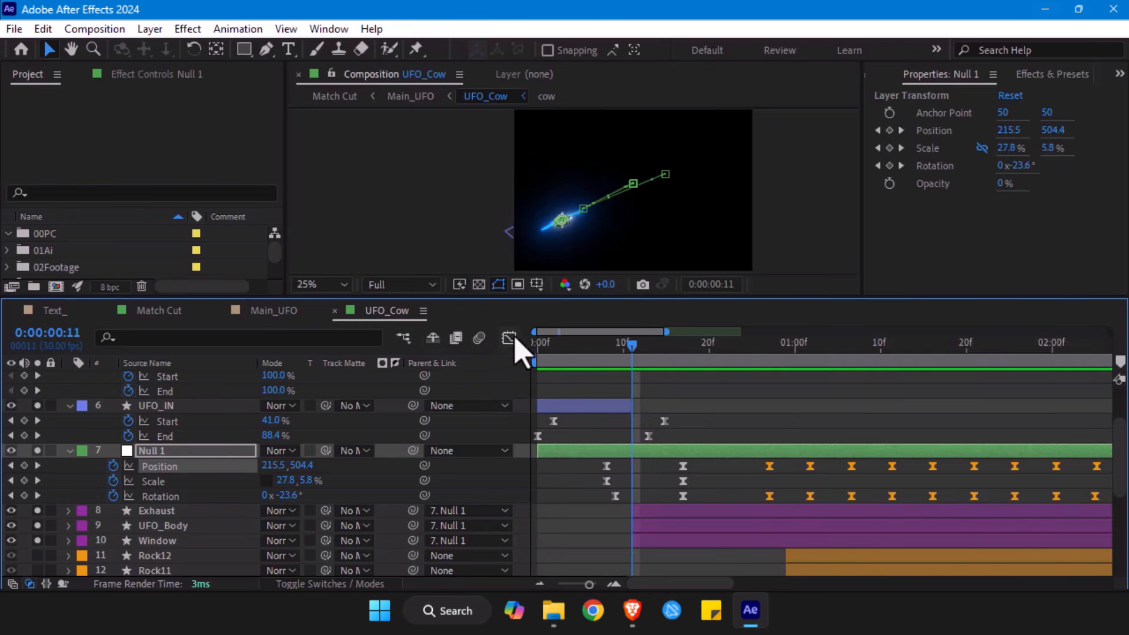
- Reopen Null 1's Position speed graph, follow its peak to 0:00:00:17, close the graph and return to 0:00:00:00
click(509, 339)
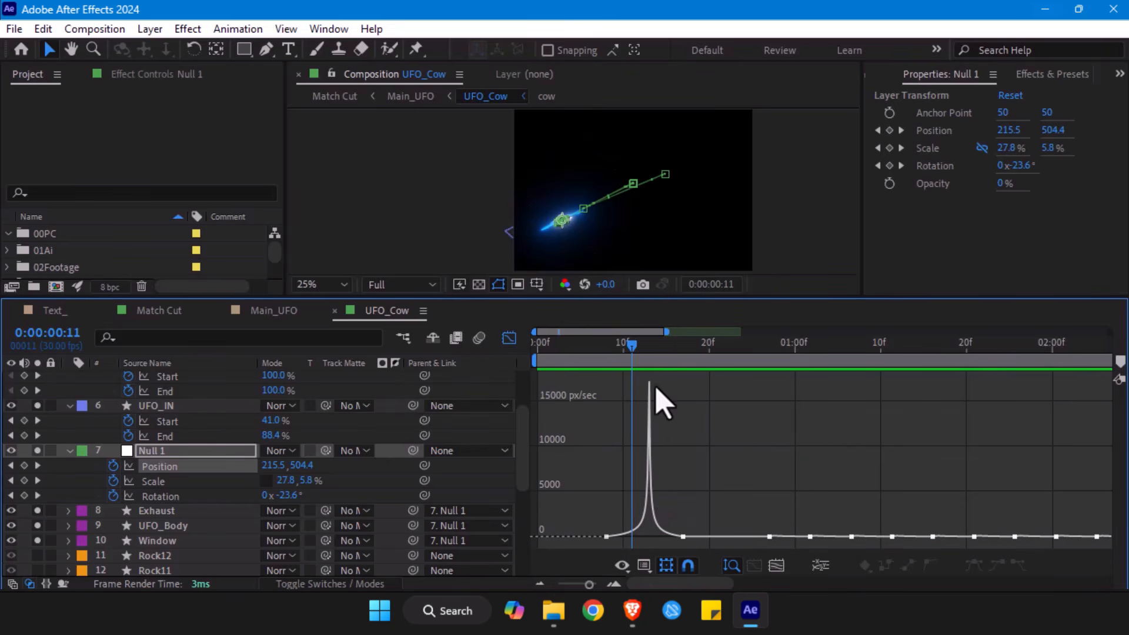
drag(633, 348, 682, 349)
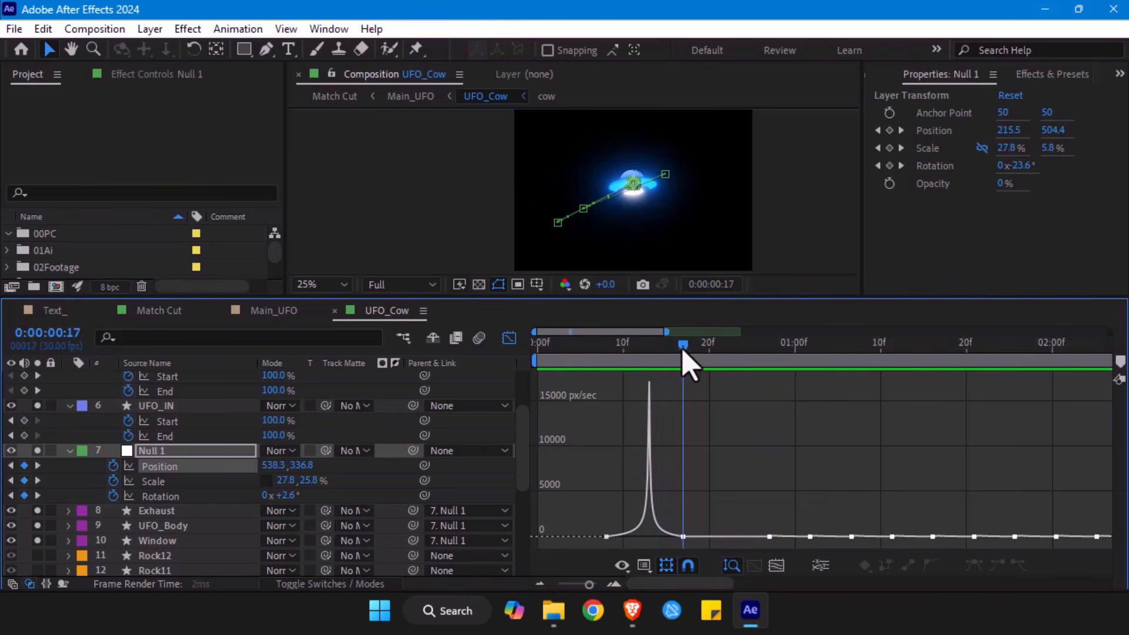
click(509, 339)
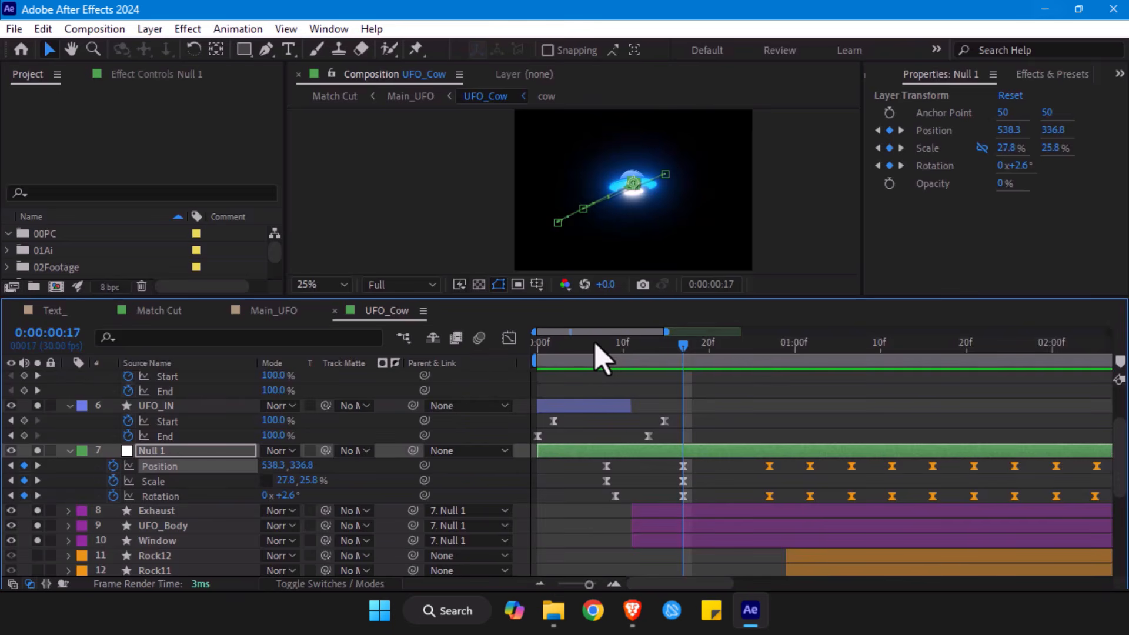
click(535, 352)
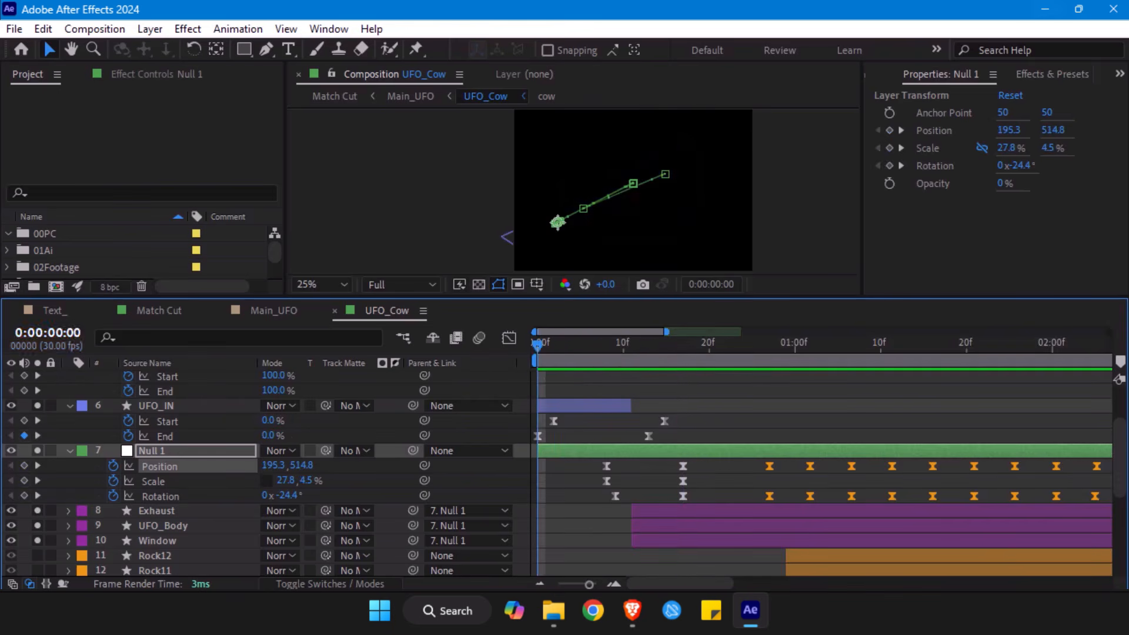
- In the UFO_Cow composition, go to 0:00:00:27 and select Null 1's first orange Position and Rotation keyframes
click(59, 310)
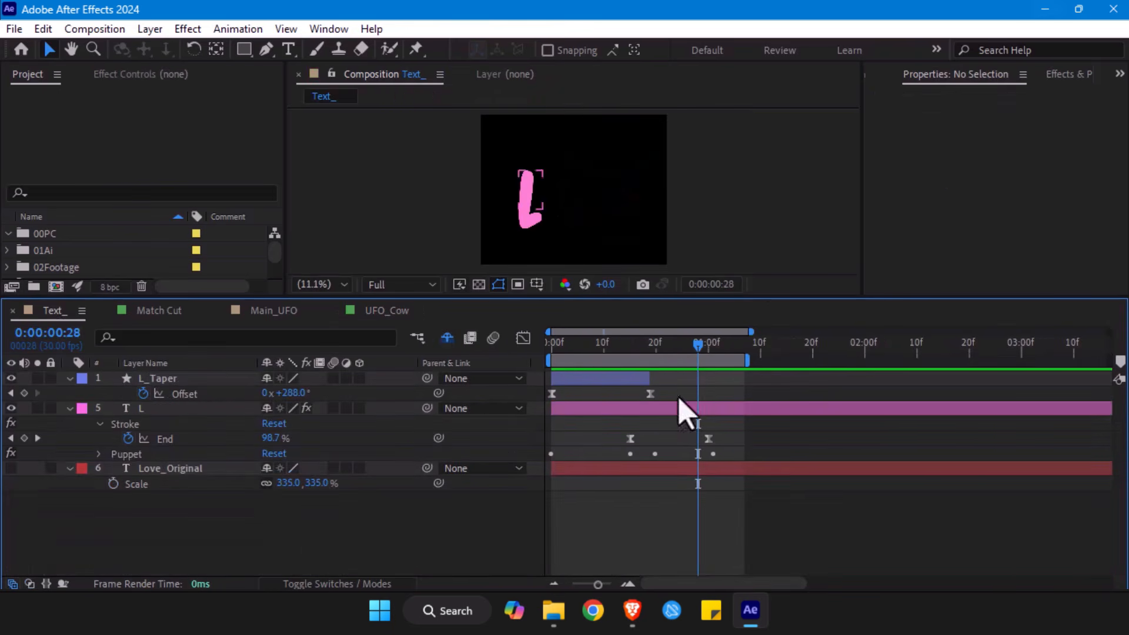
click(389, 311)
click(769, 346)
drag(752, 463, 785, 509)
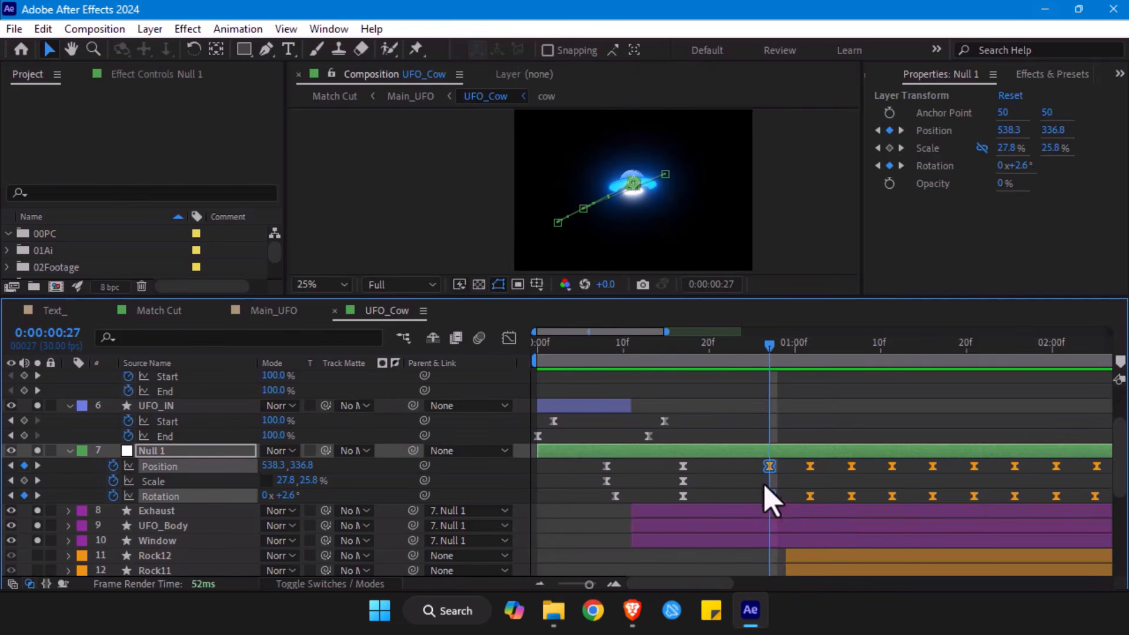
- Label Null 1's Position, Scale and Rotation keyframes at 0:00:00:17 red and undo the label change
drag(717, 464, 634, 510)
right_click(679, 504)
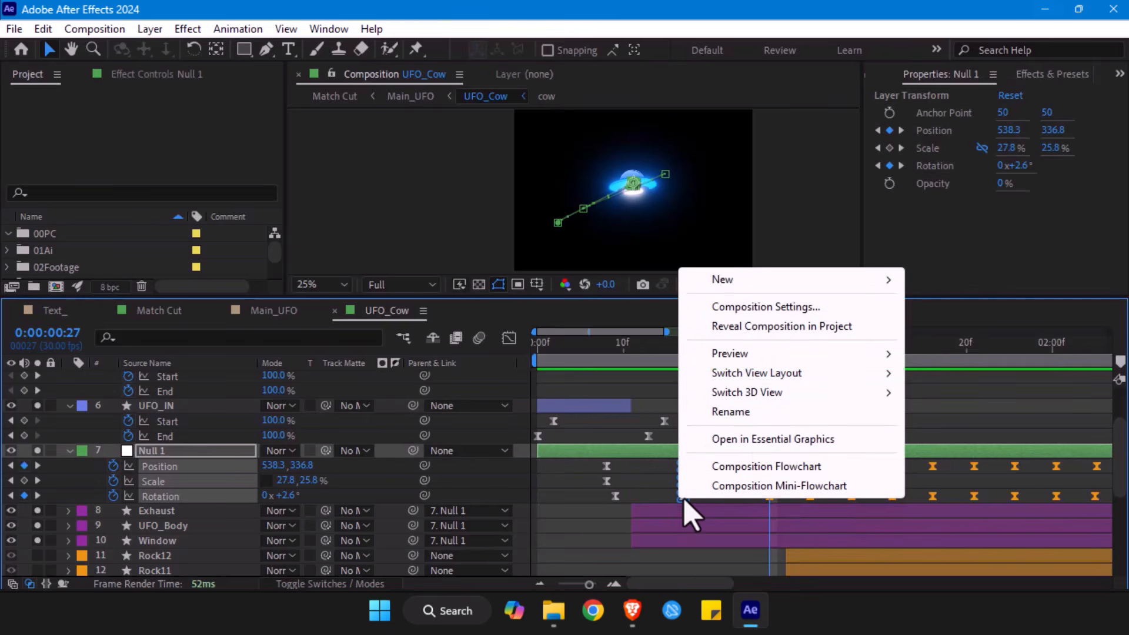
click(673, 500)
drag(674, 461, 707, 510)
right_click(683, 493)
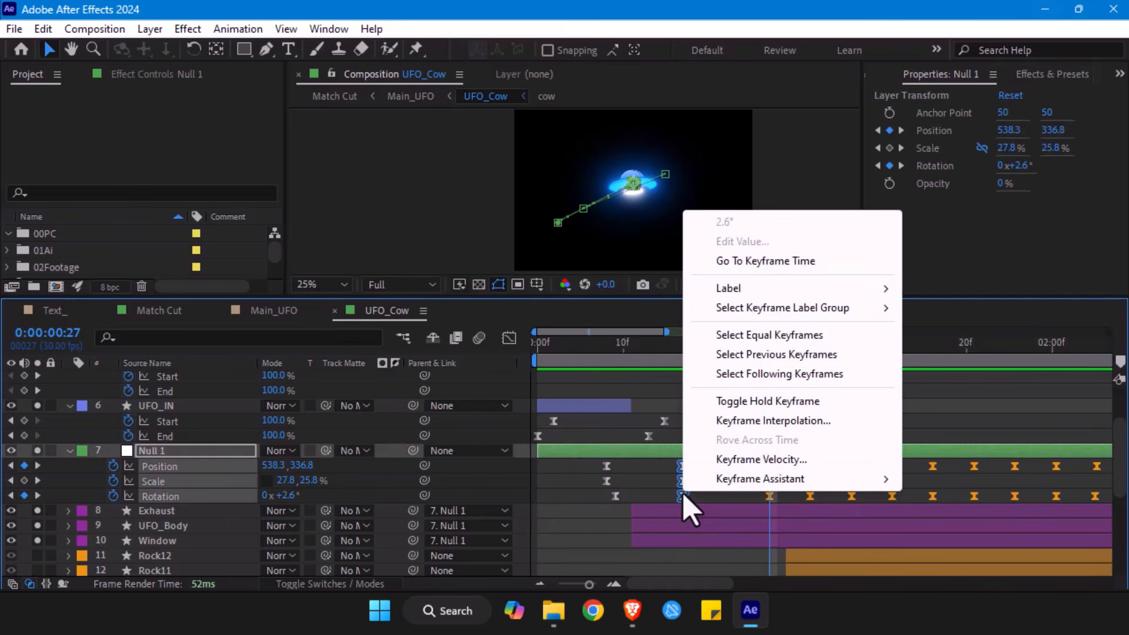
mouse_move(739, 291)
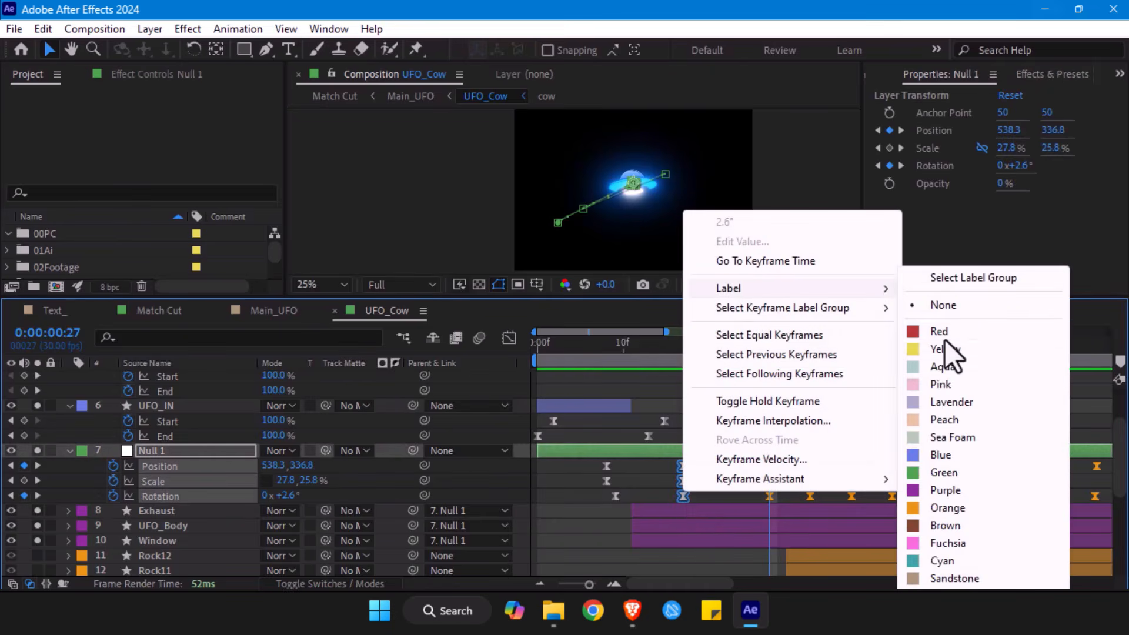
click(944, 334)
click(739, 493)
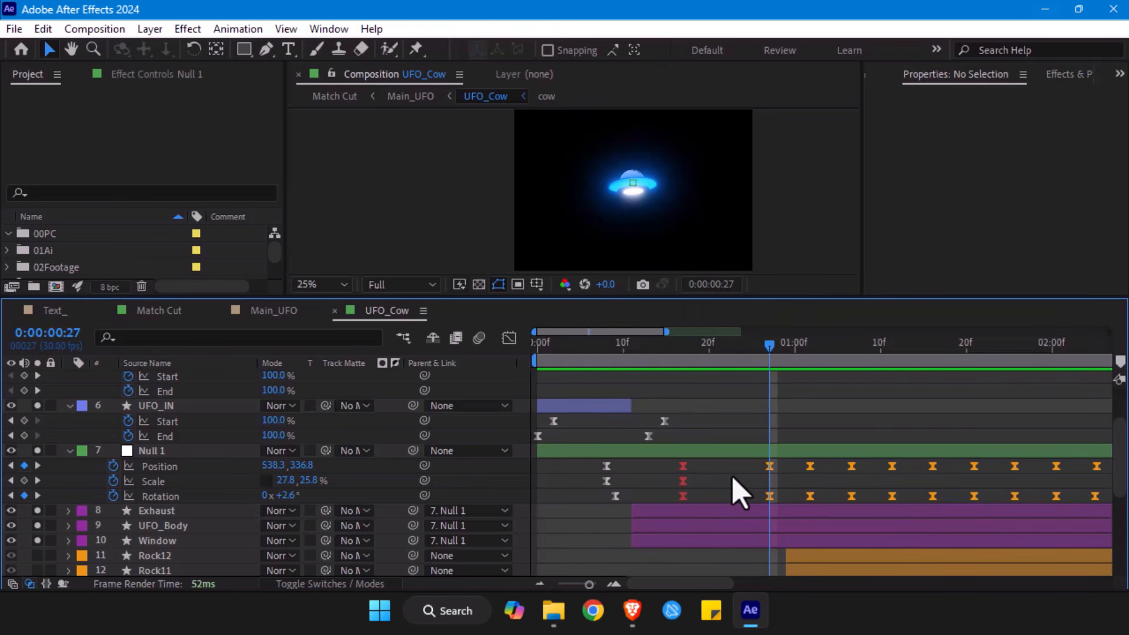
key(ctrl+z)
- Scrub through Null 1's orange keyframes from 0:00:00:27 and on to 0:00:02:23 to examine the hover and the start of the exit
drag(757, 398, 721, 393)
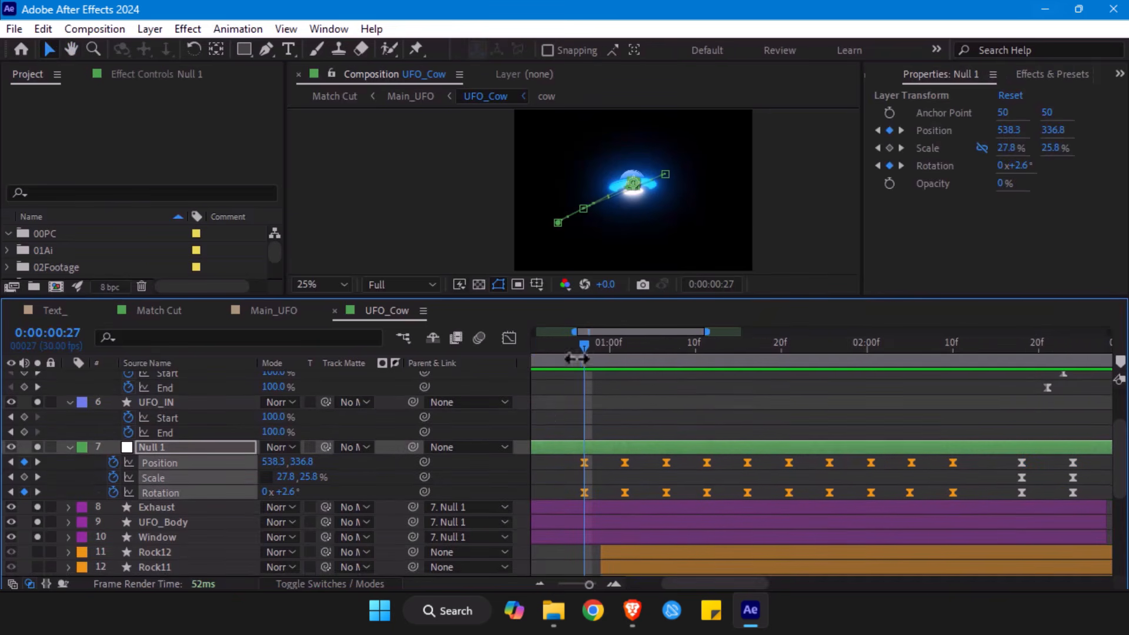
click(628, 432)
drag(588, 352, 635, 428)
key(h)
drag(722, 358, 765, 377)
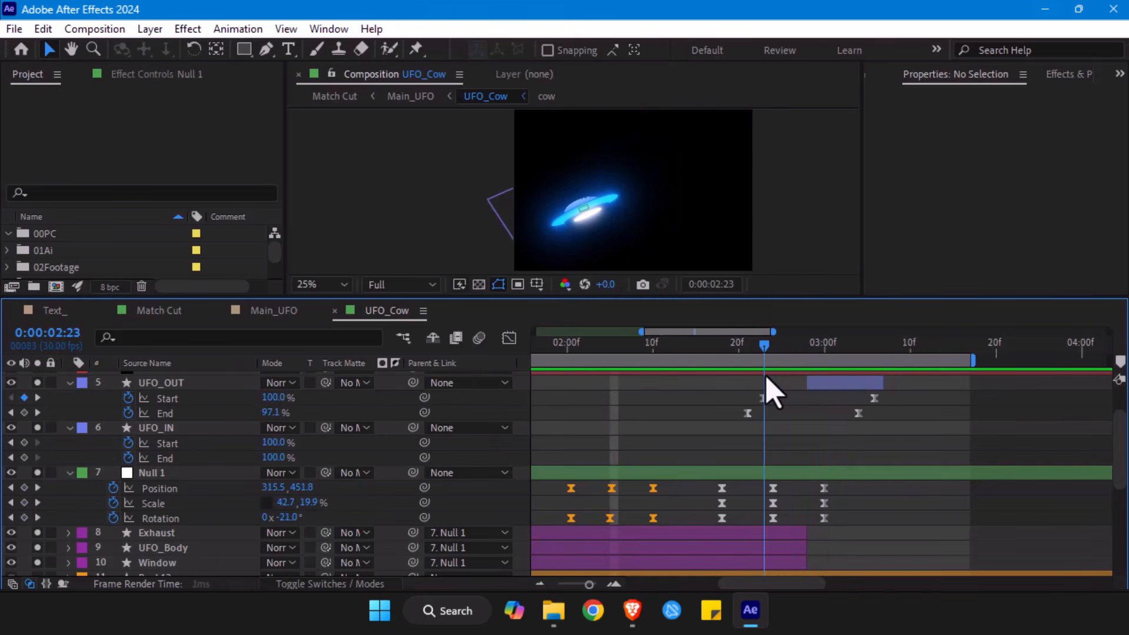